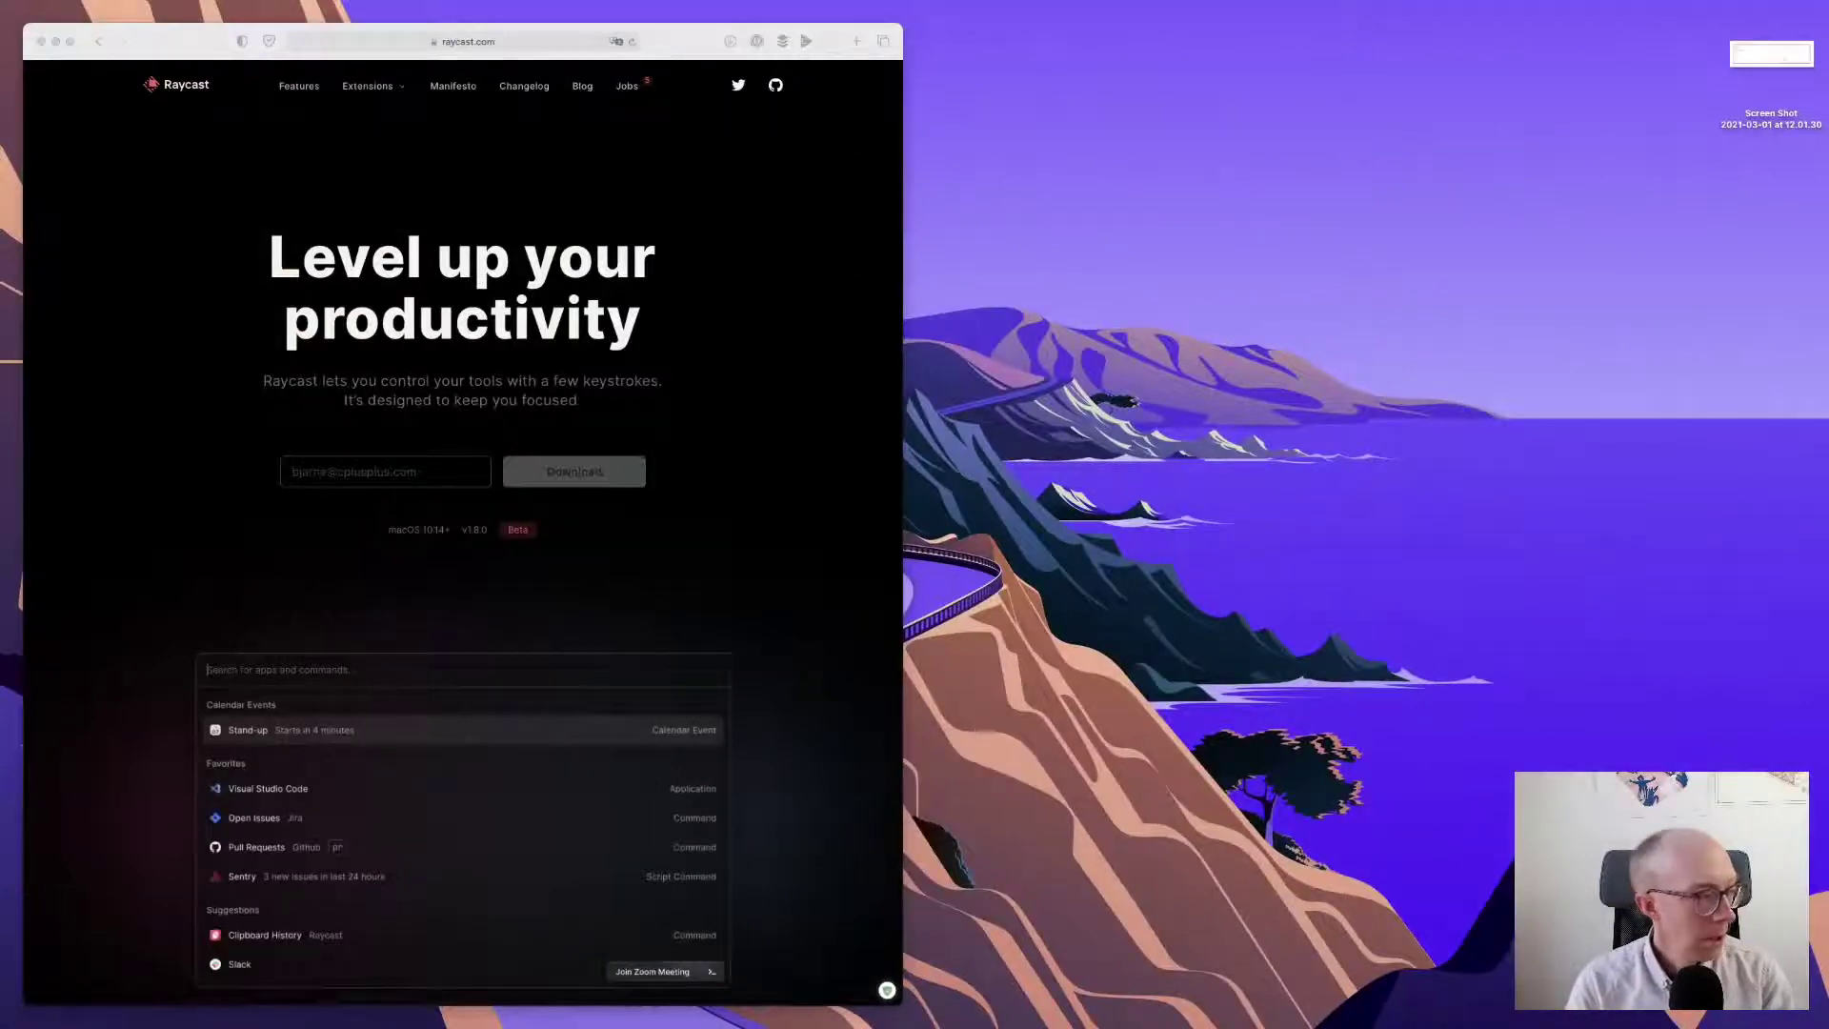
- Enlarge the Raycast page by one zoom level, widen its browser window, and view the launcher demo below the headline
left_click(183, 41)
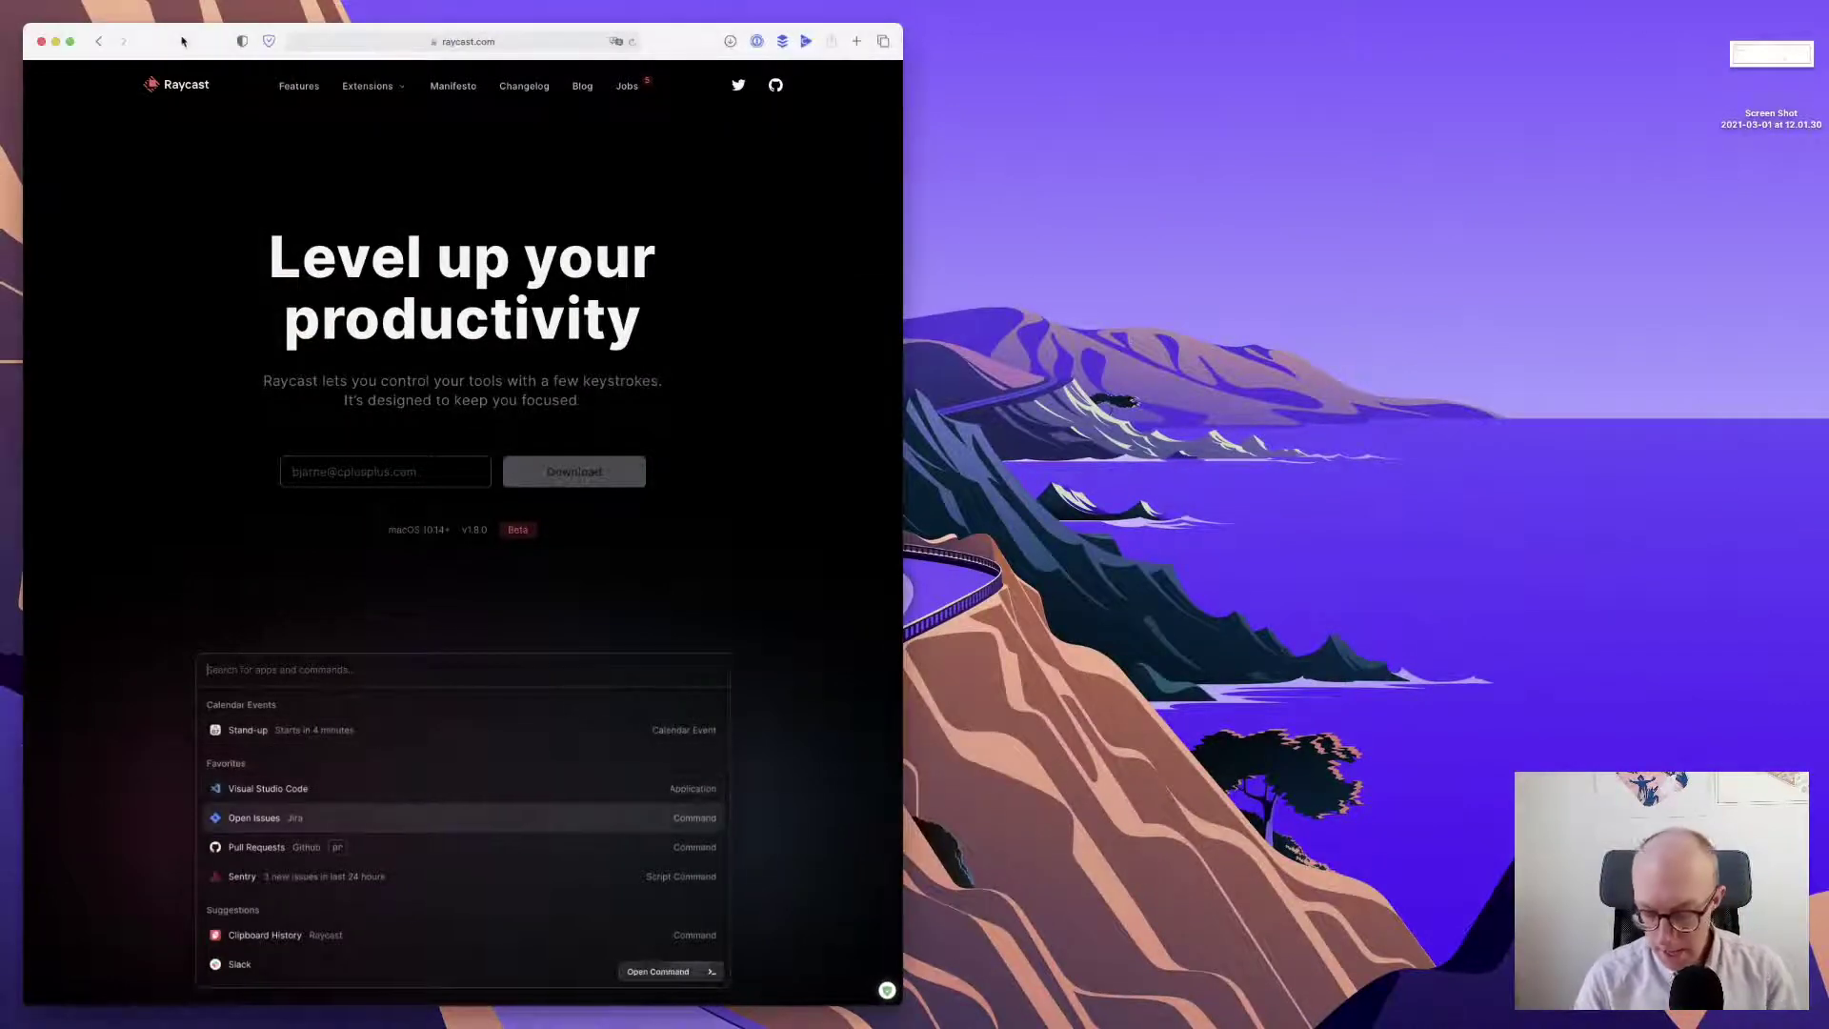
key("super+equal")
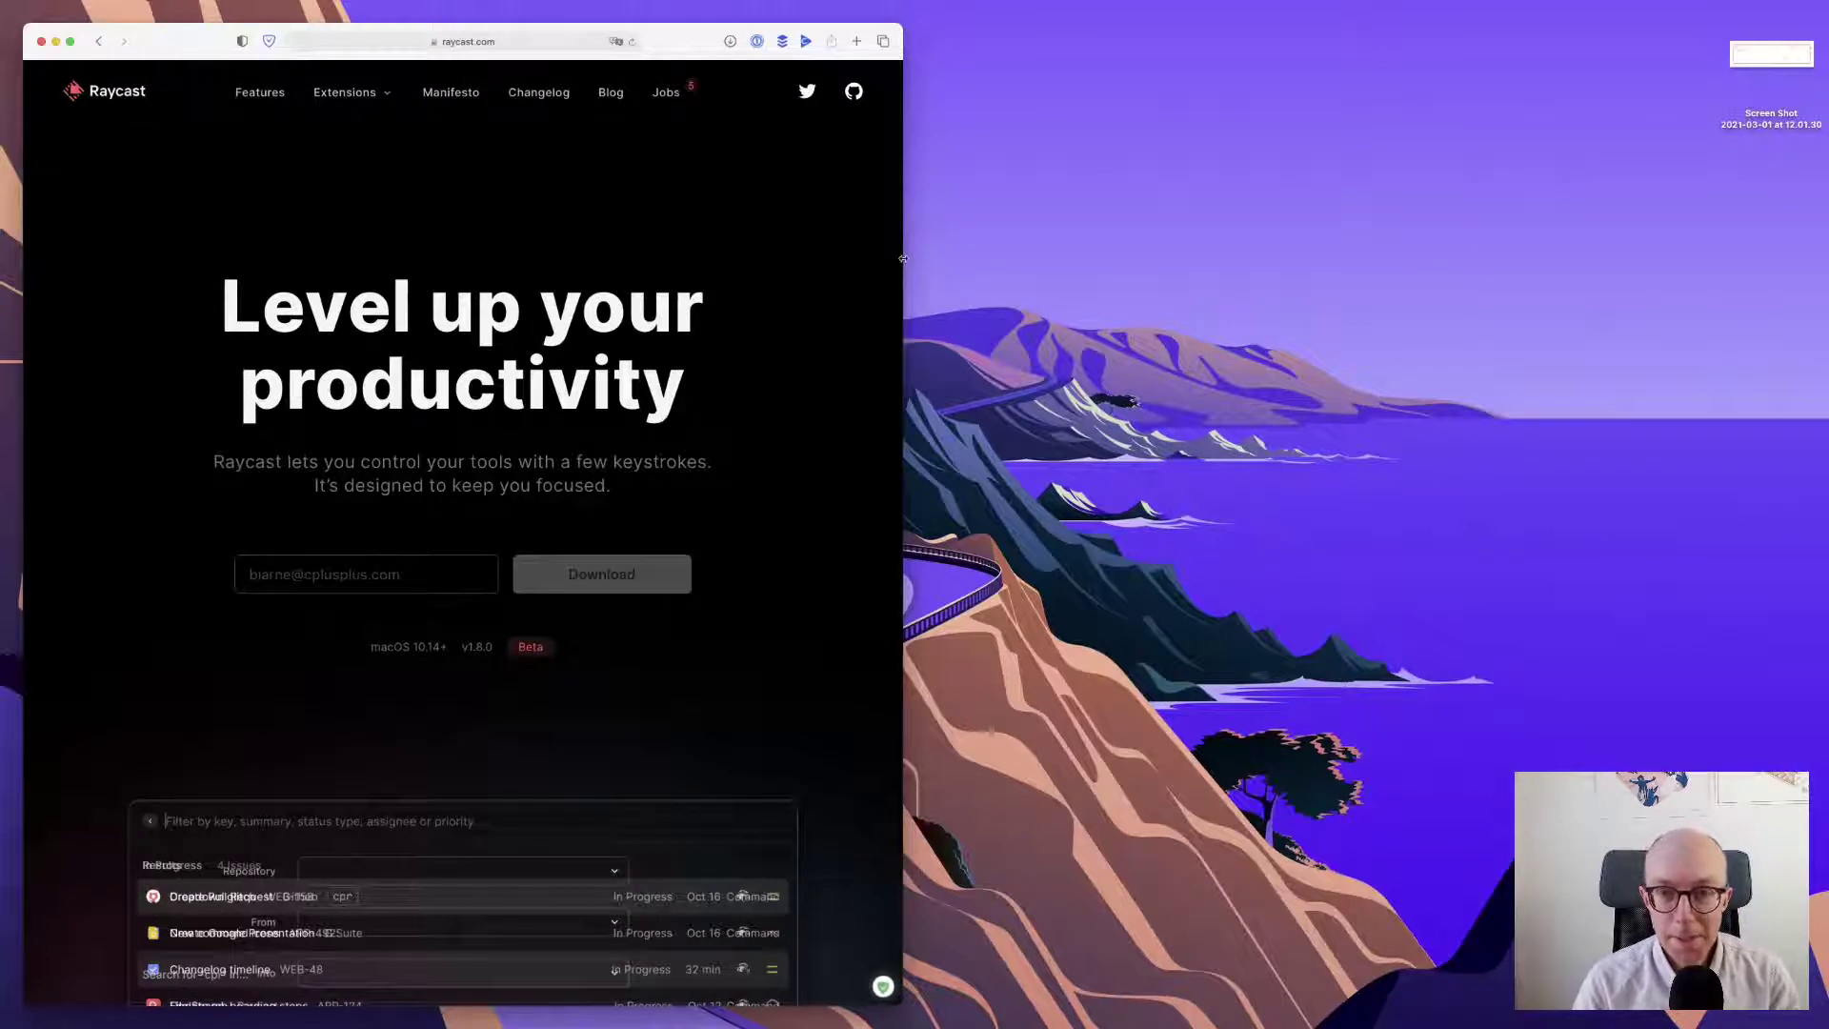
left_click_drag(903, 259, 1273, 262)
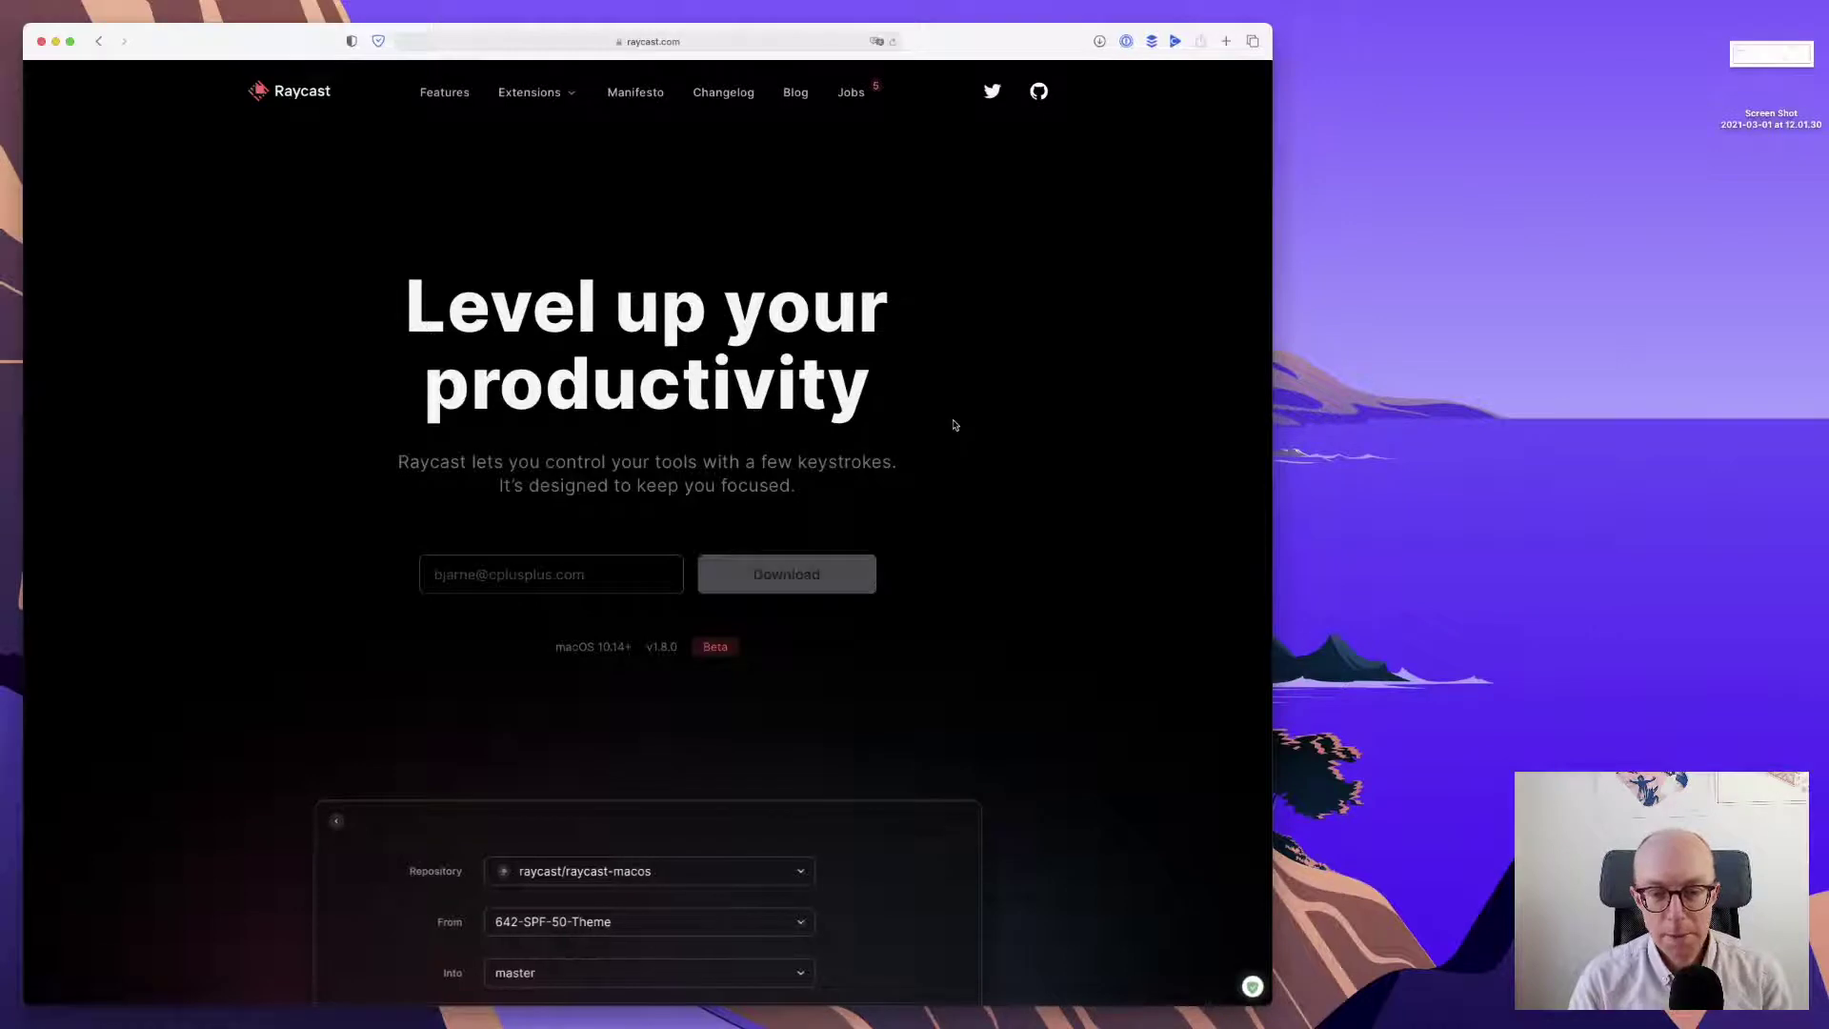
scroll(956, 425, "down", 5)
scroll(955, 425, "down", 4)
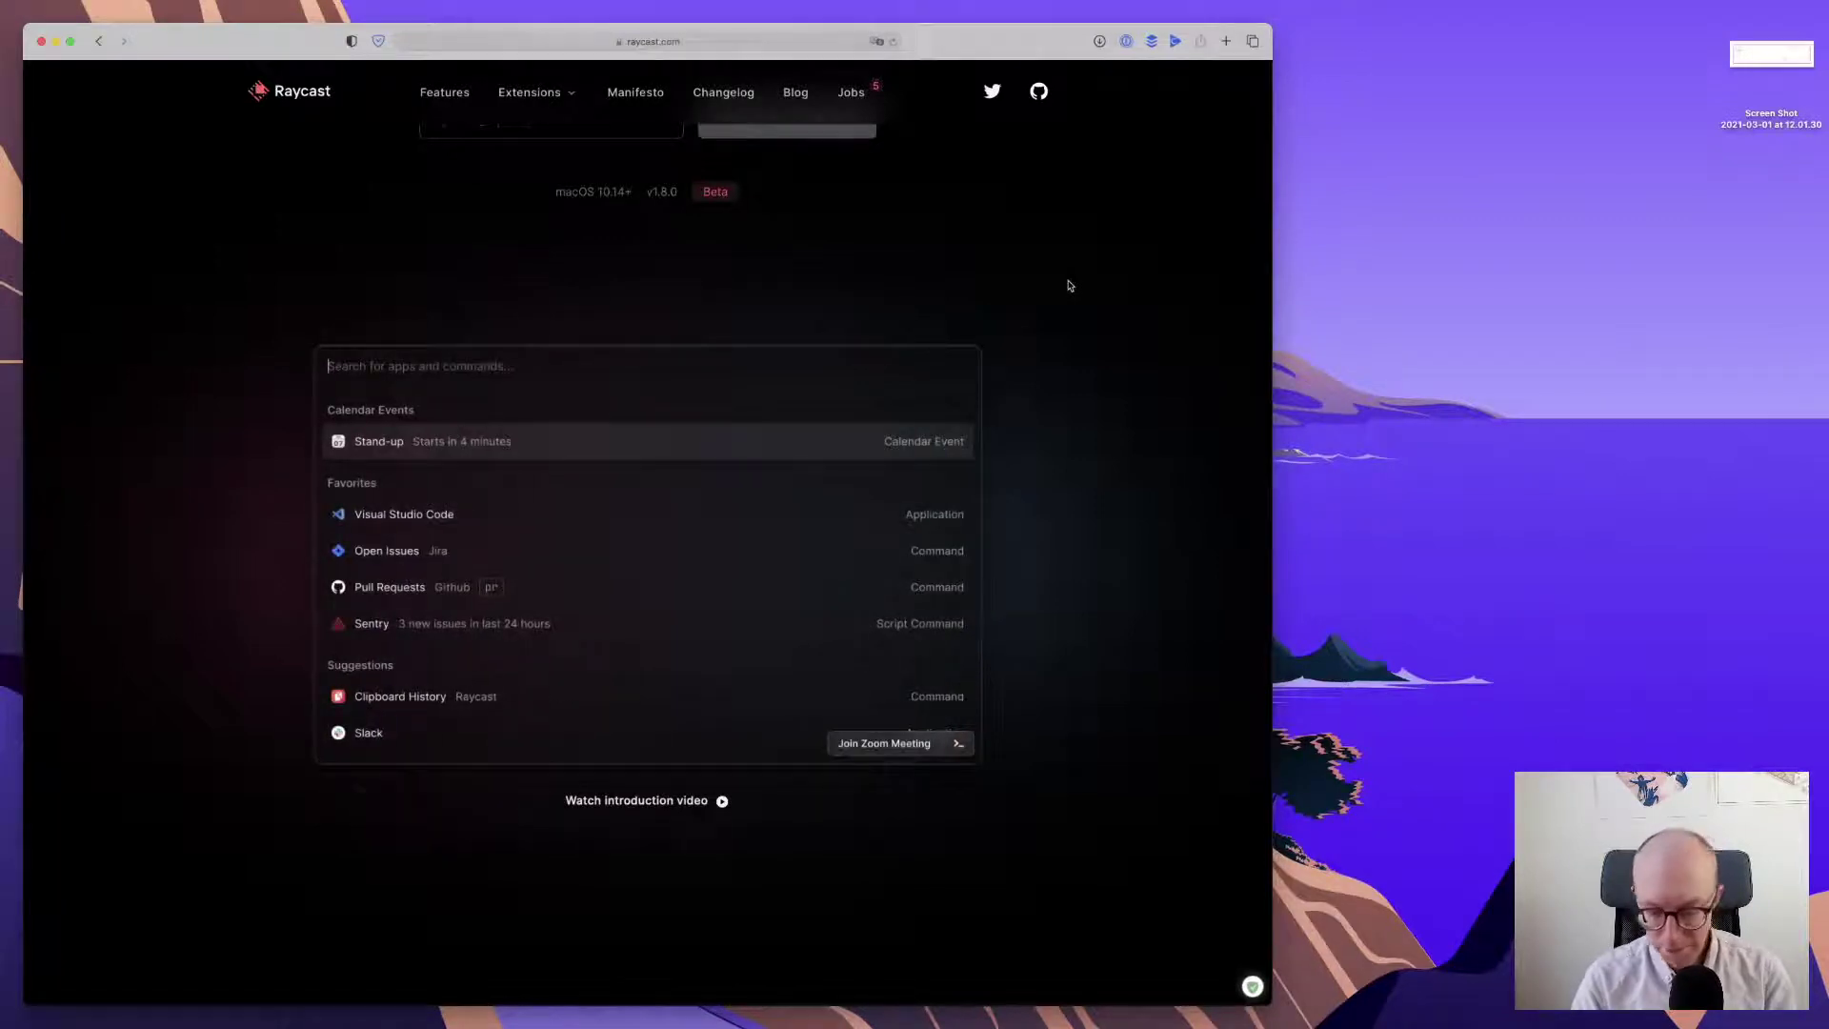
- Search the web for "macos spotlight" in a new browser tab
key("super+t")
type("macos")
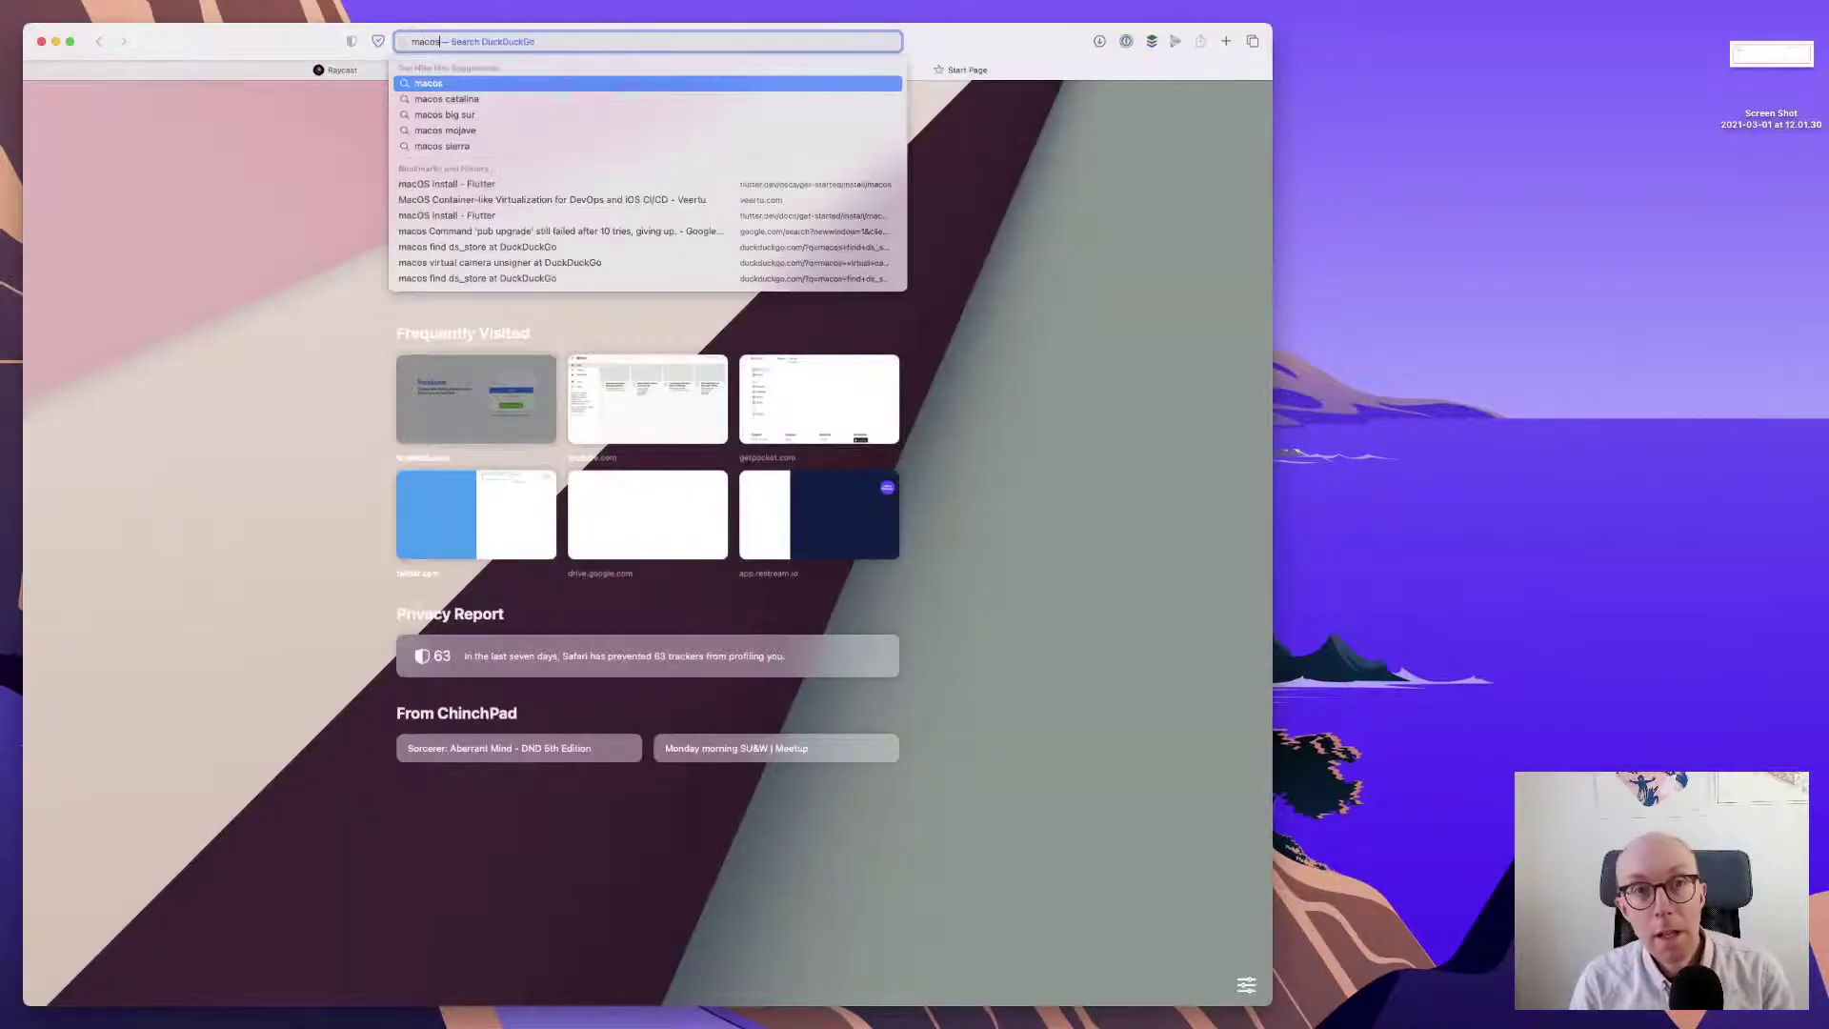
type(" spot")
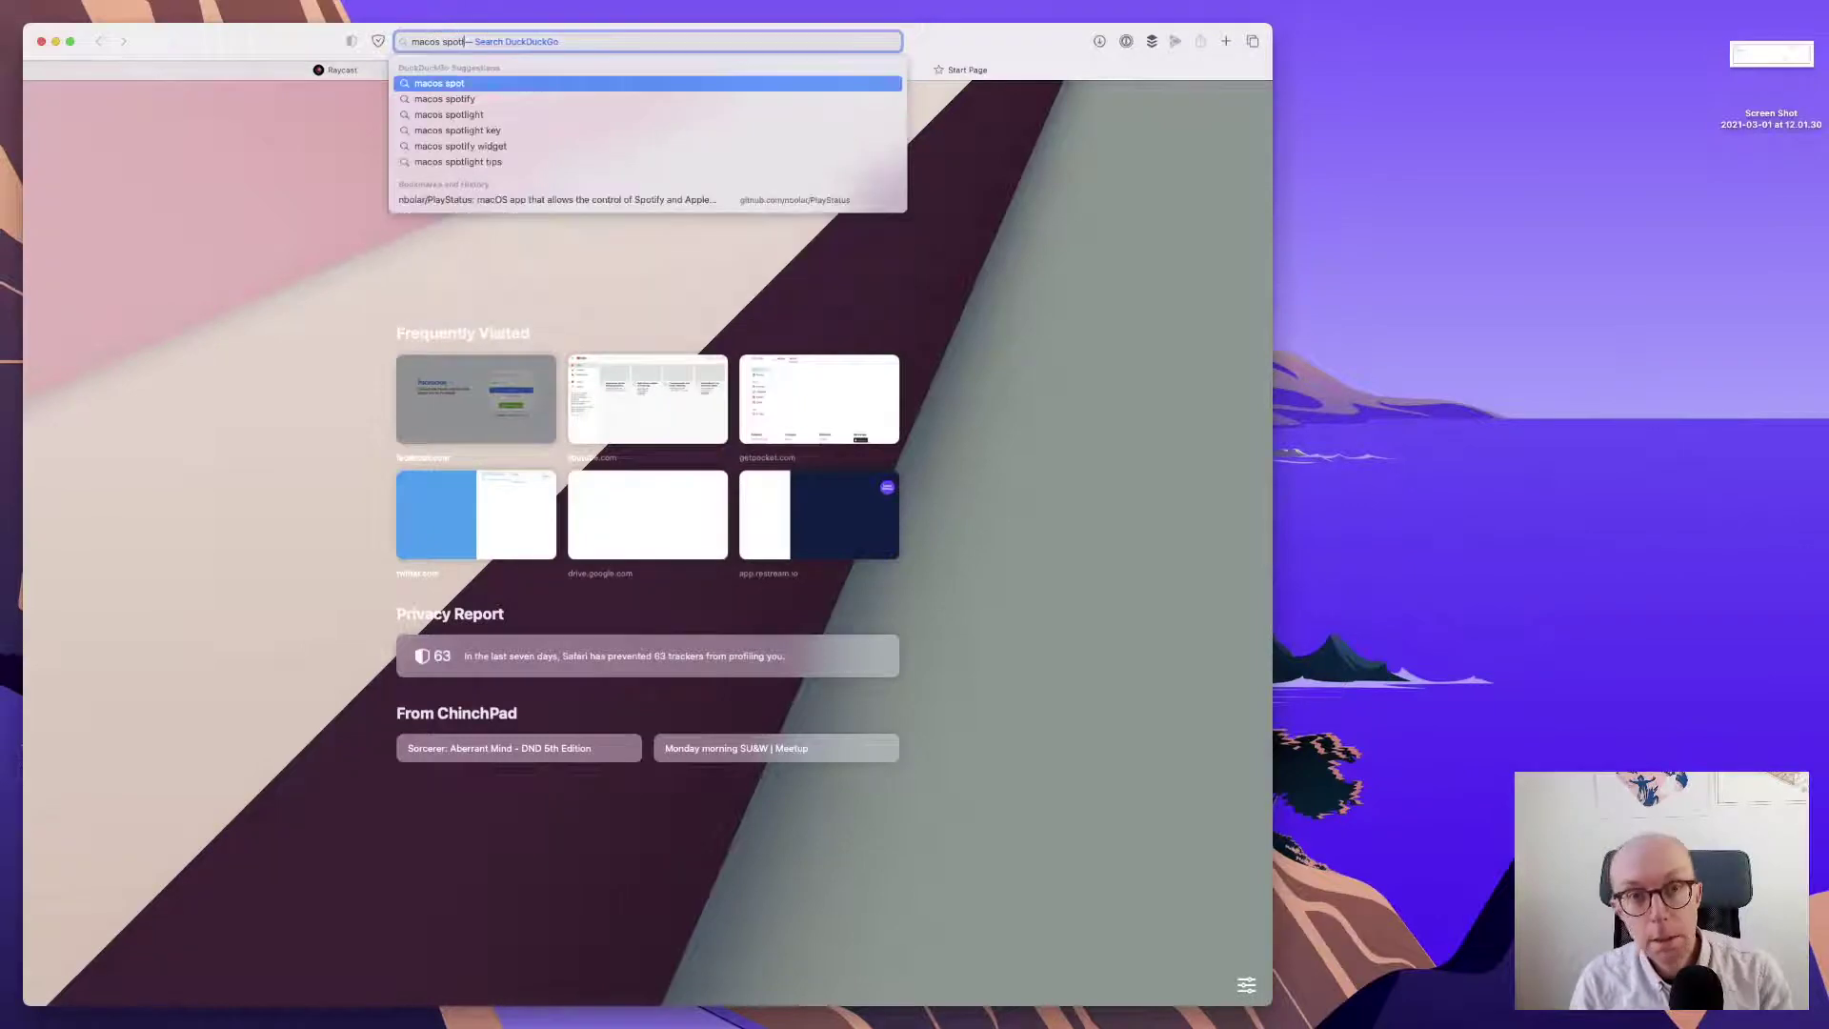
type("light")
key("Return")
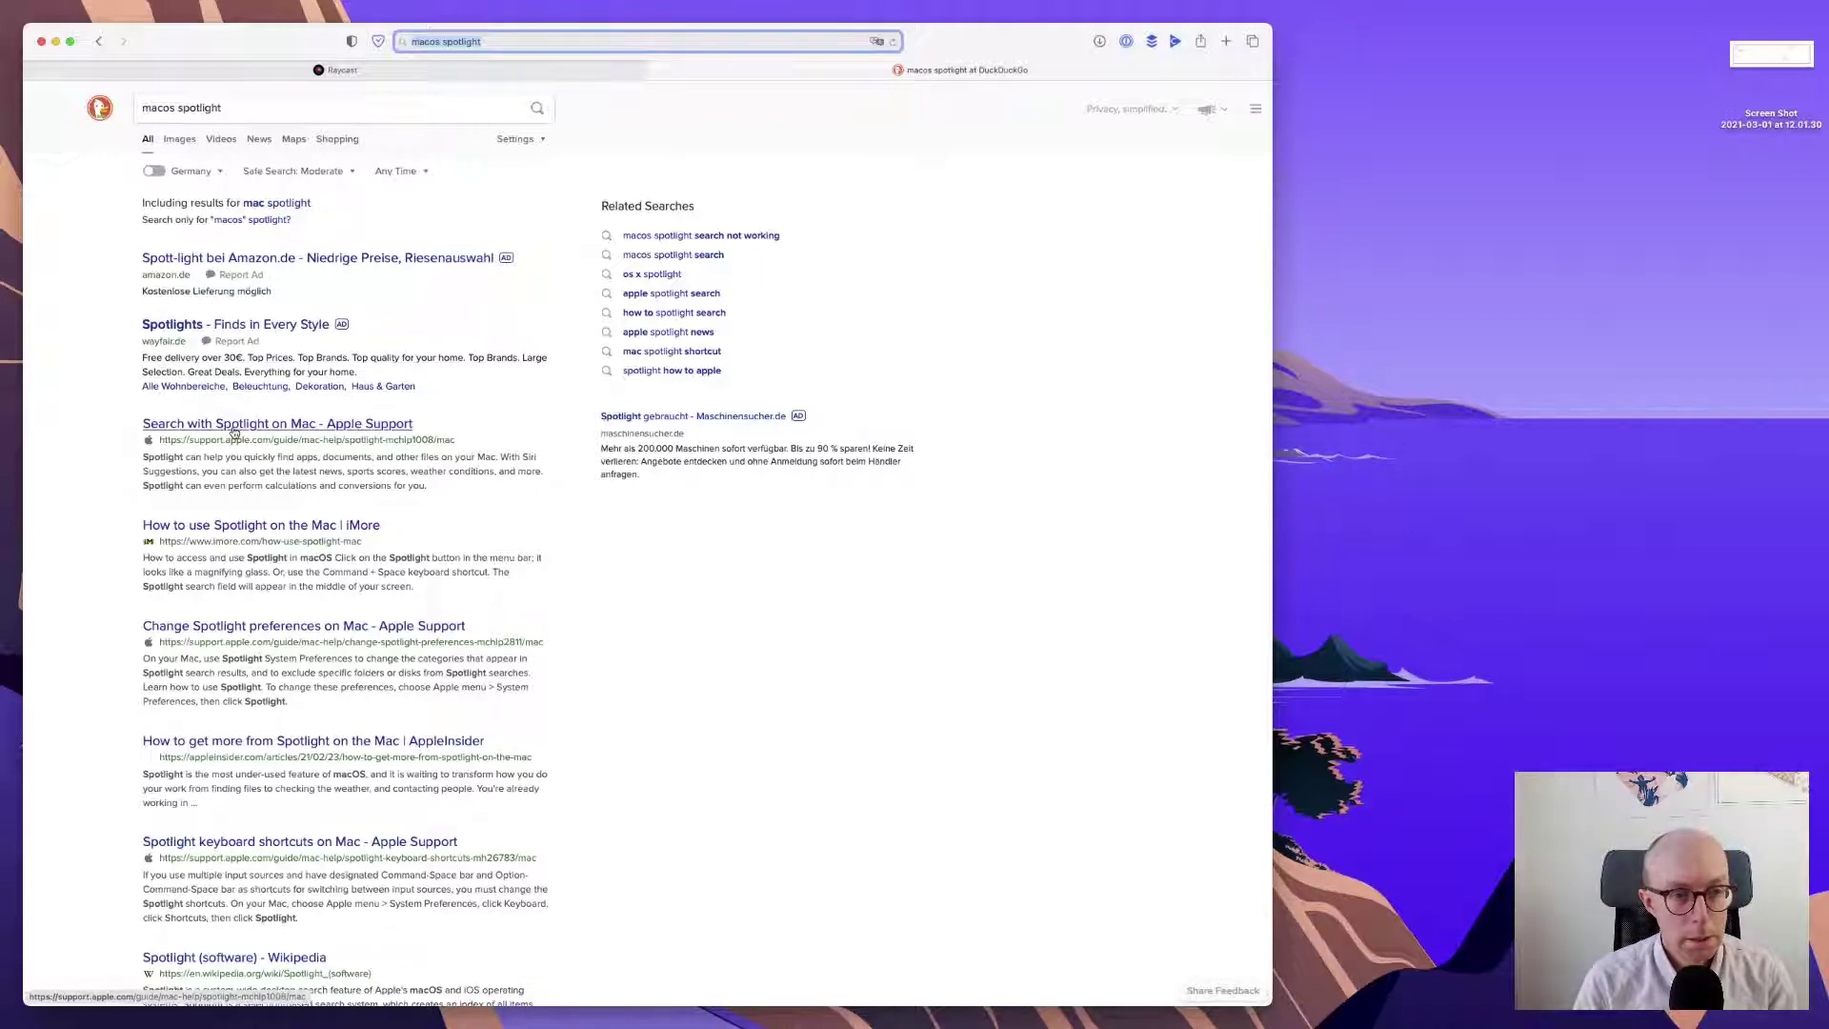
- Read the introduction of Apple Support's "Search with Spotlight on Mac" article, and close both the search results and the article
left_click(233, 425, "super")
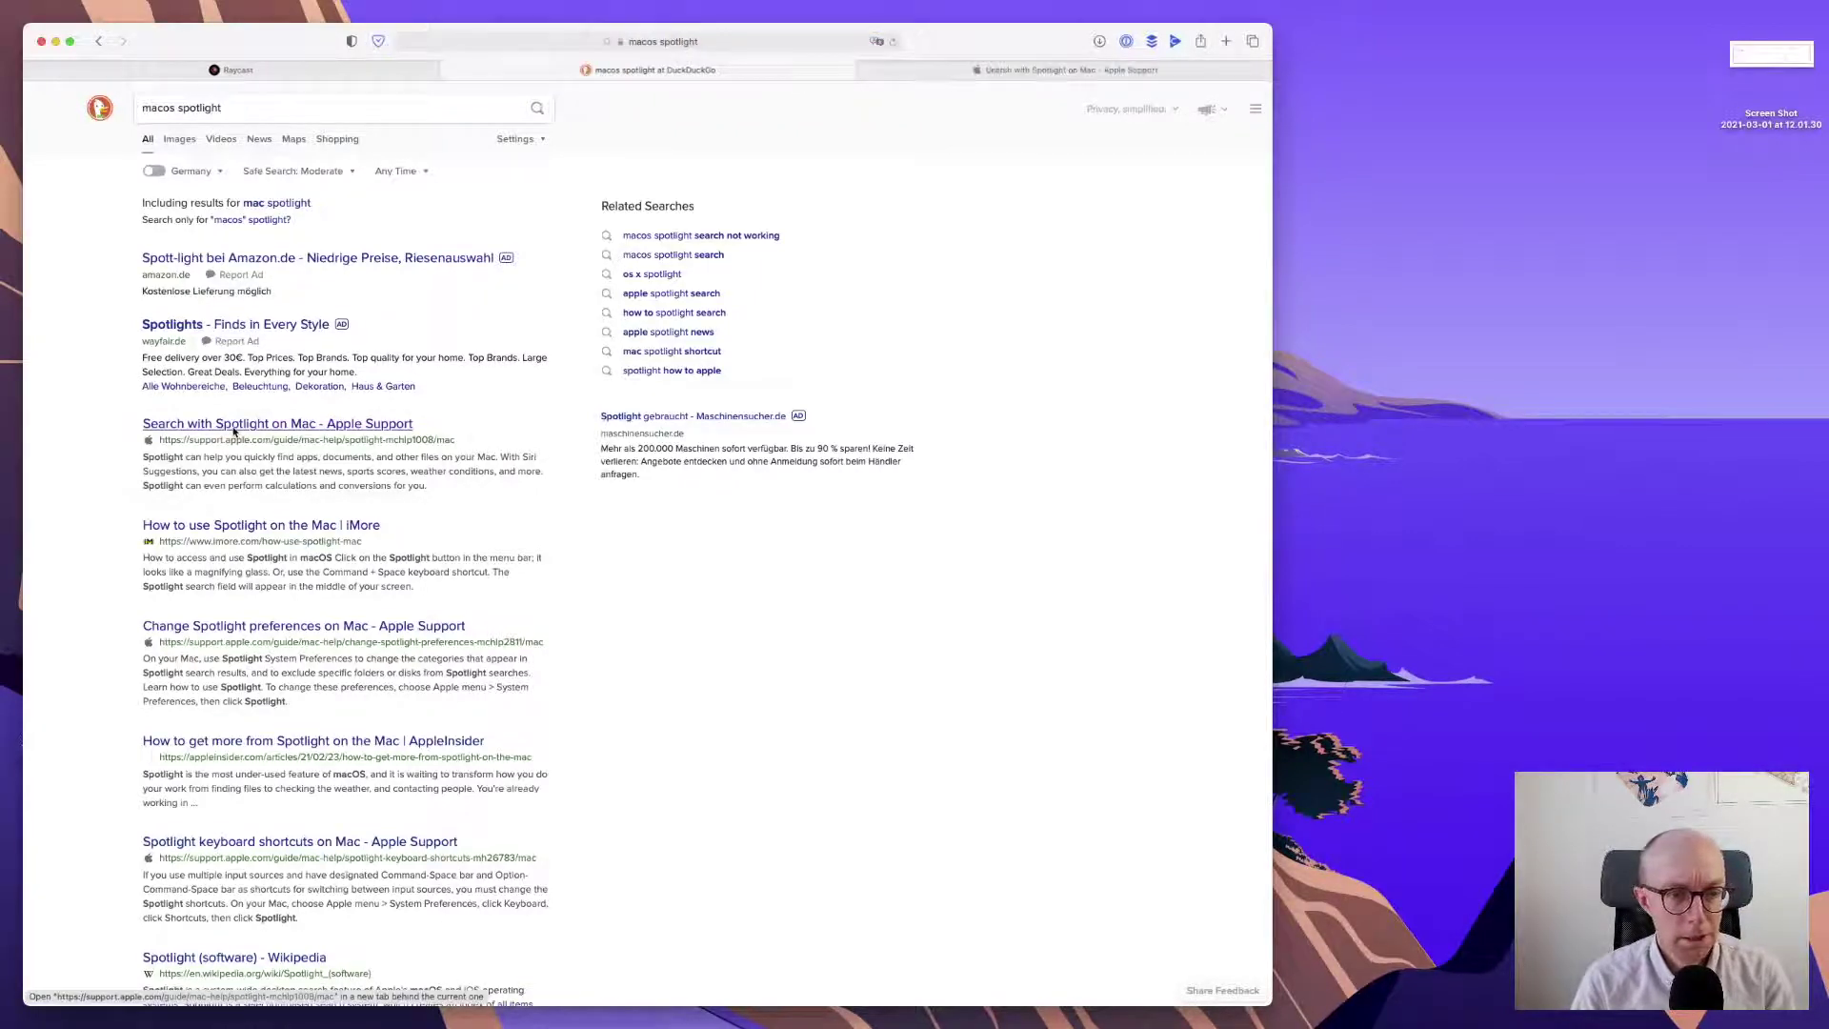
key("super+w")
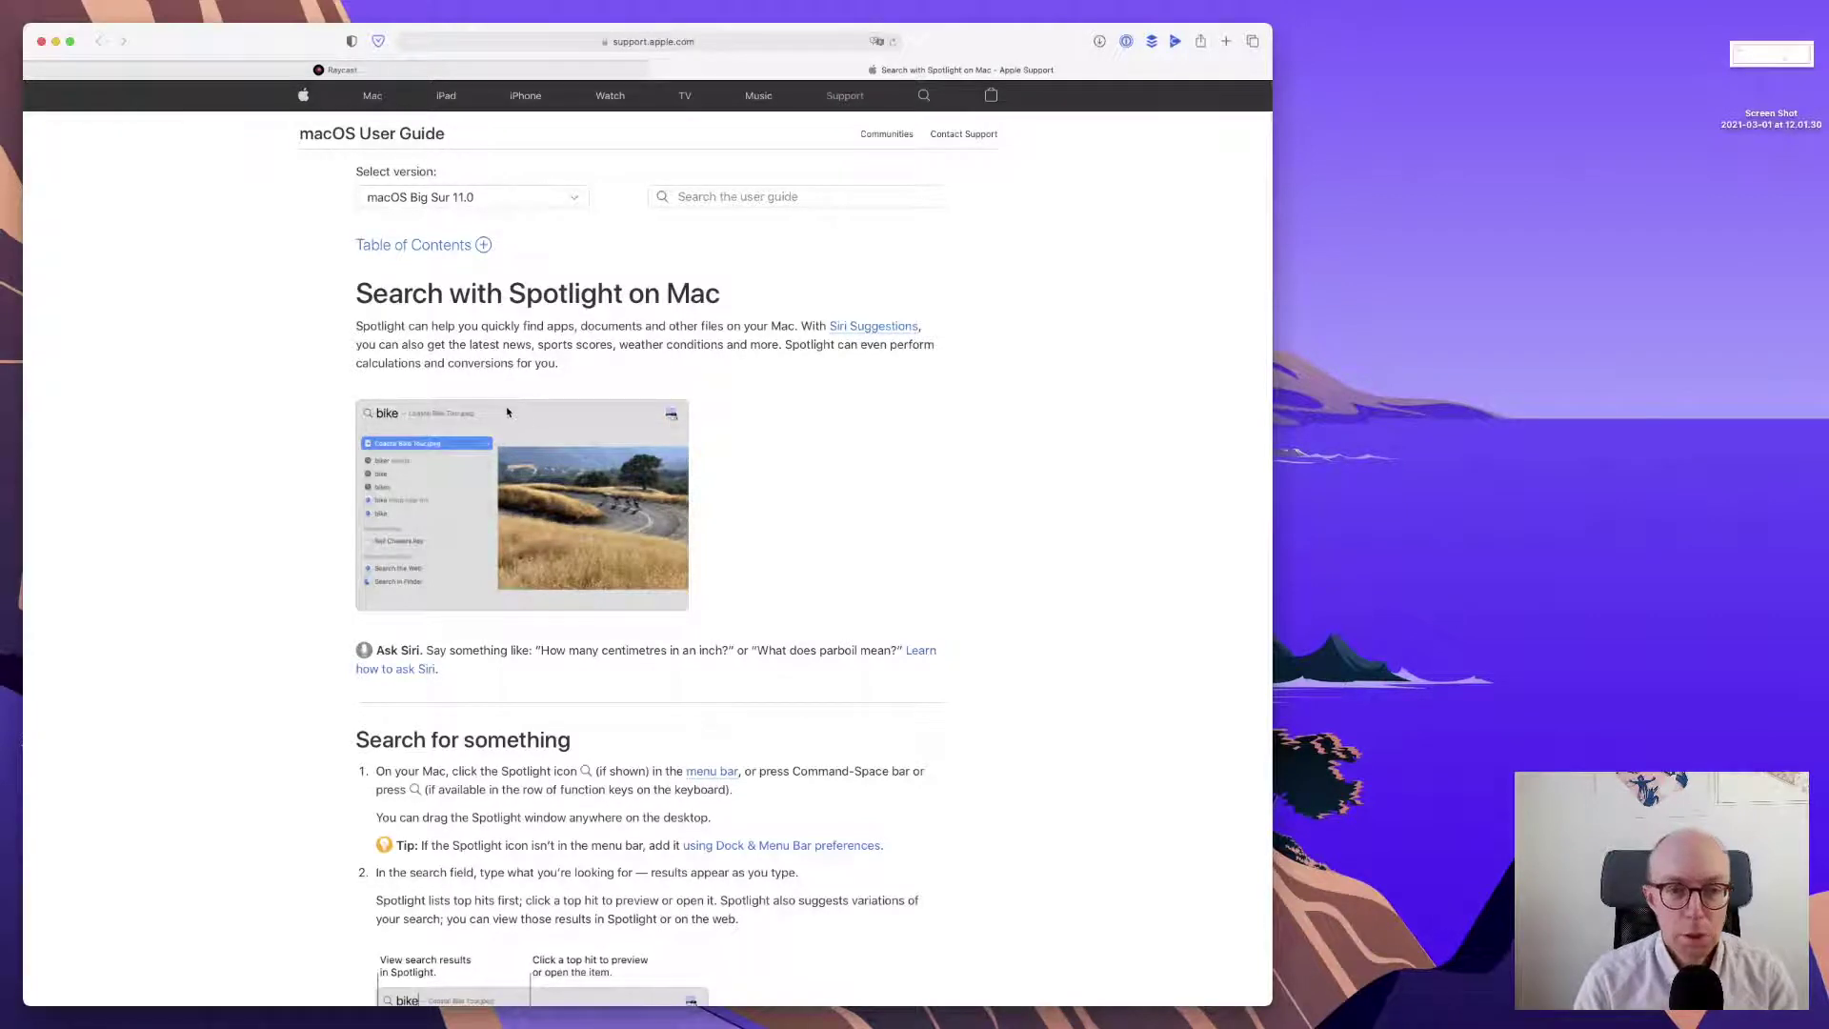
scroll(472, 416, "down", 1)
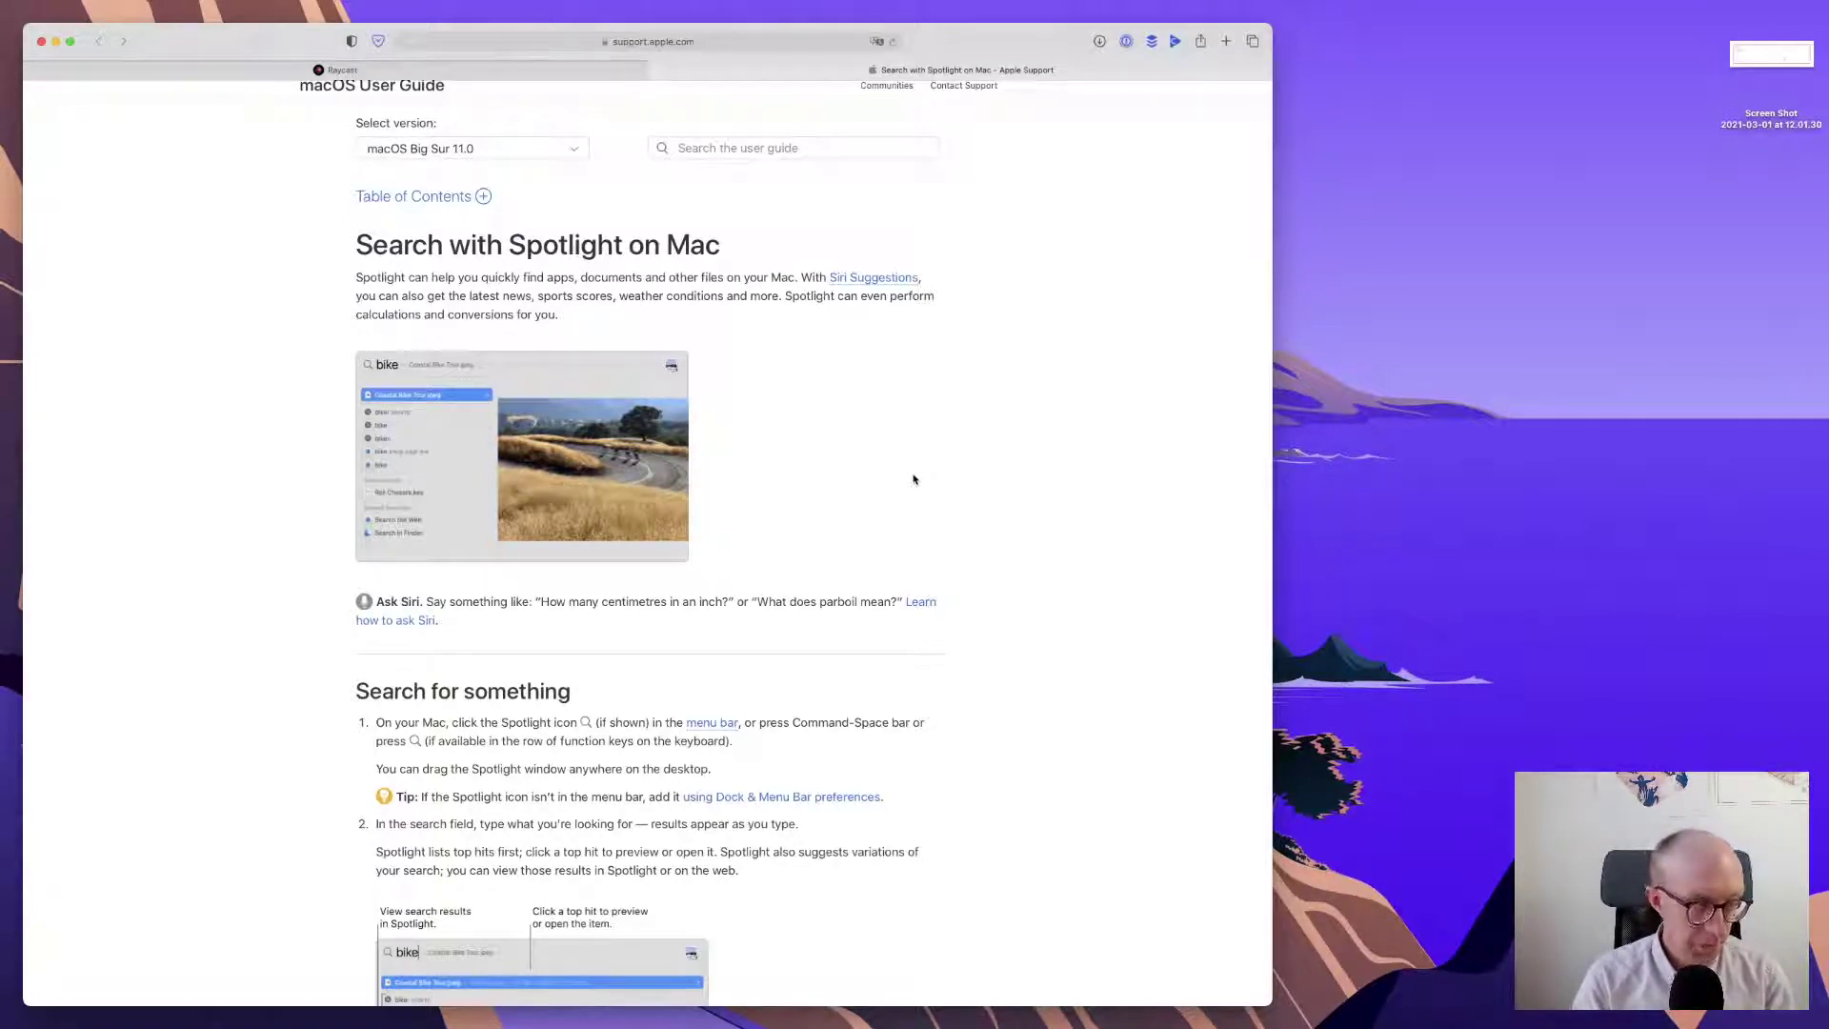
key("super+w")
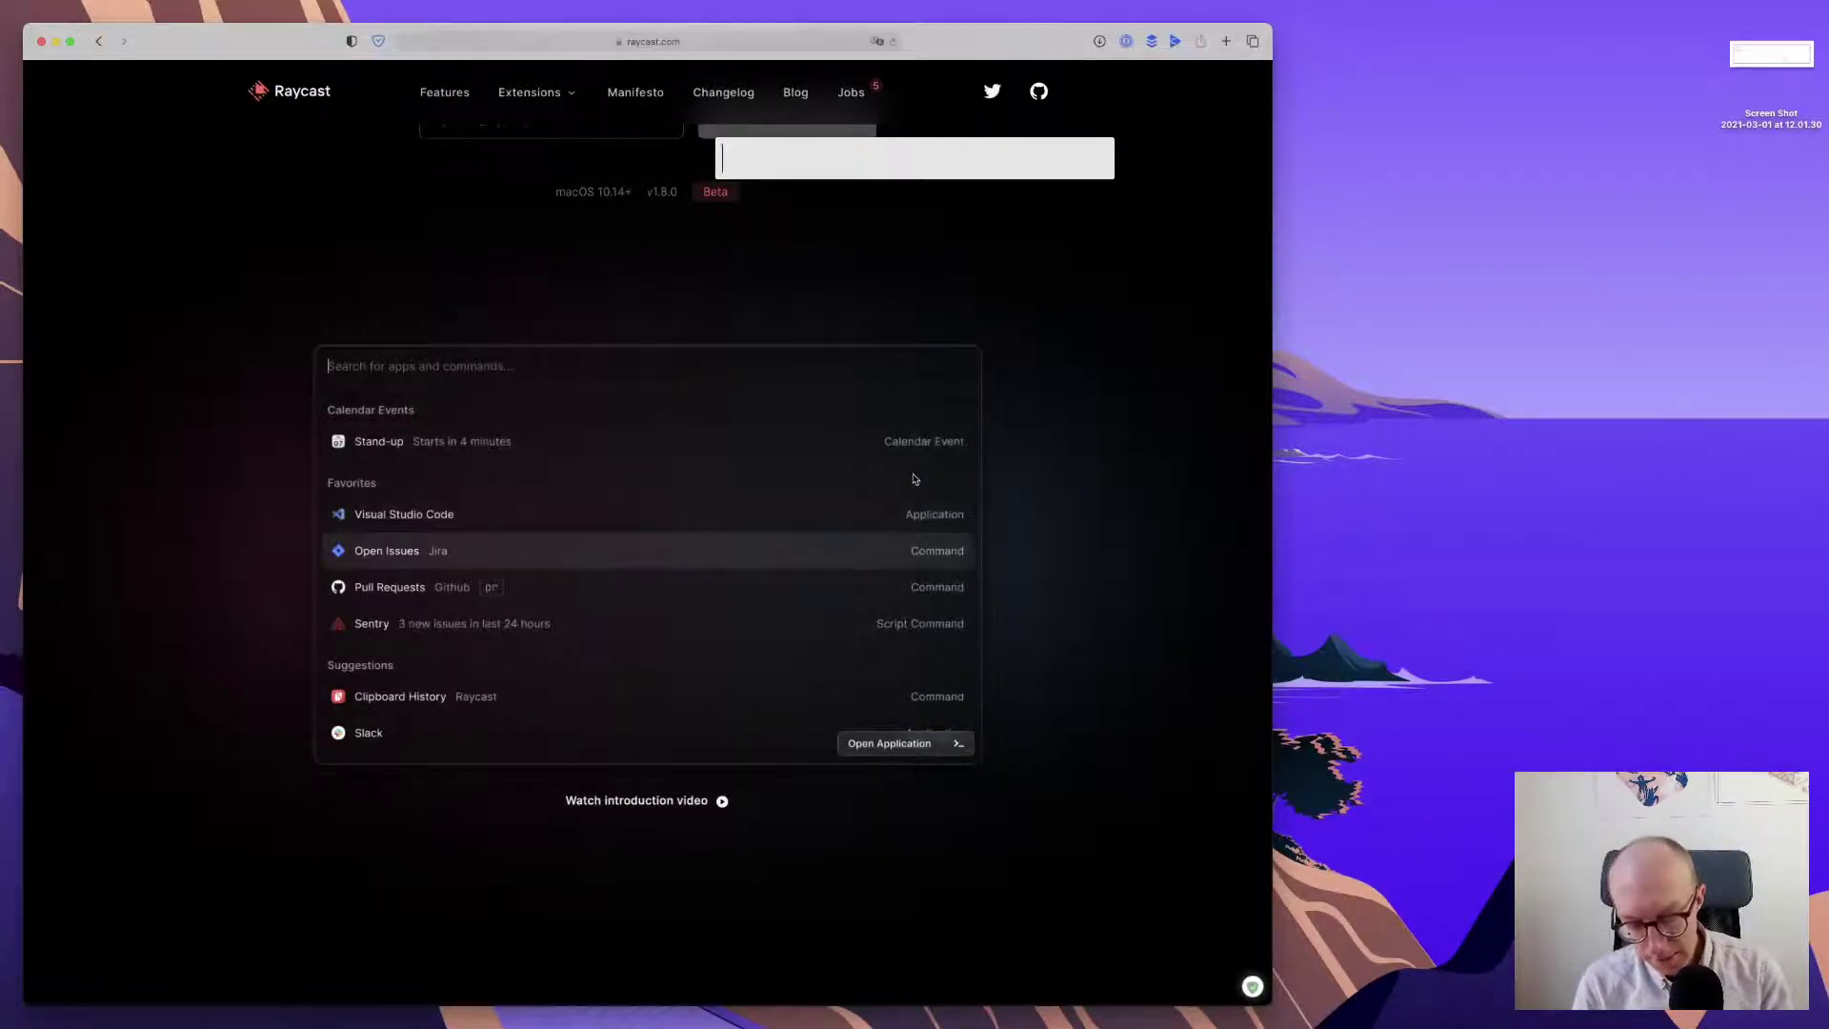
- Search for "ra" in the Alfred launcher and browse the matching entries, ending back on Raindrop.io
type("ra")
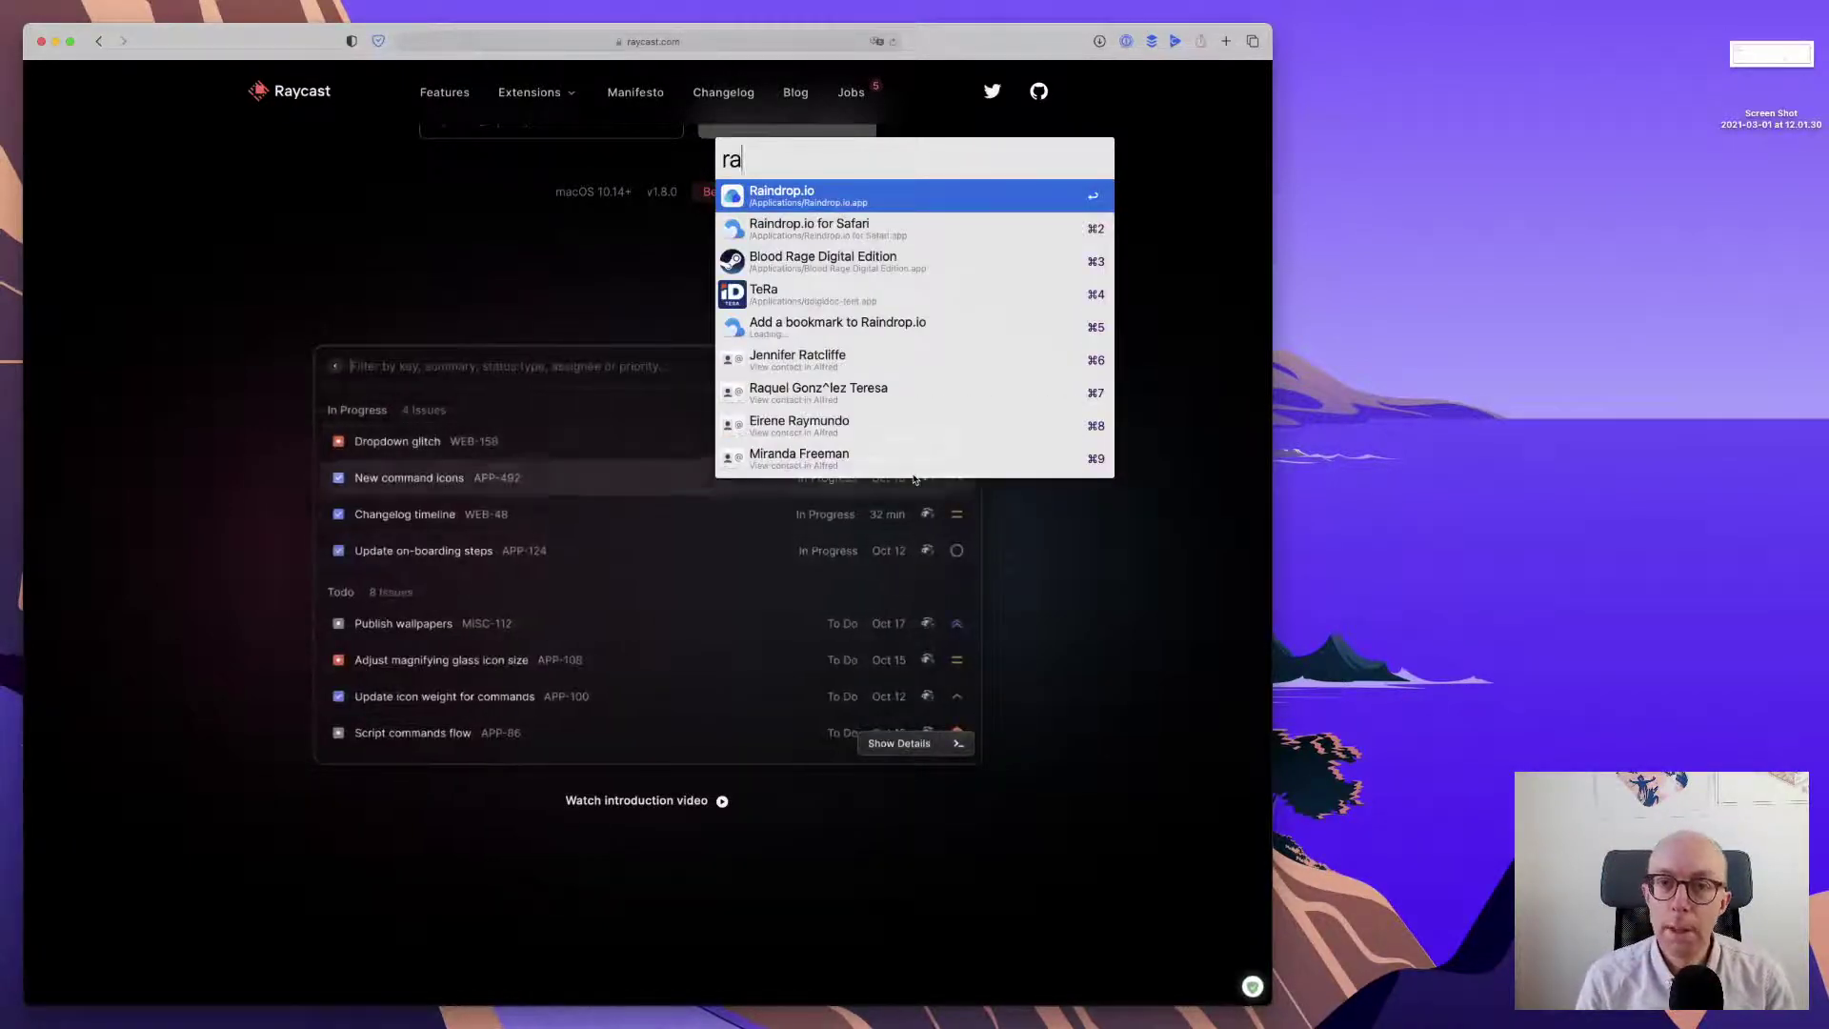
key("Down")
key("Down")
key("Down")
key("Down")
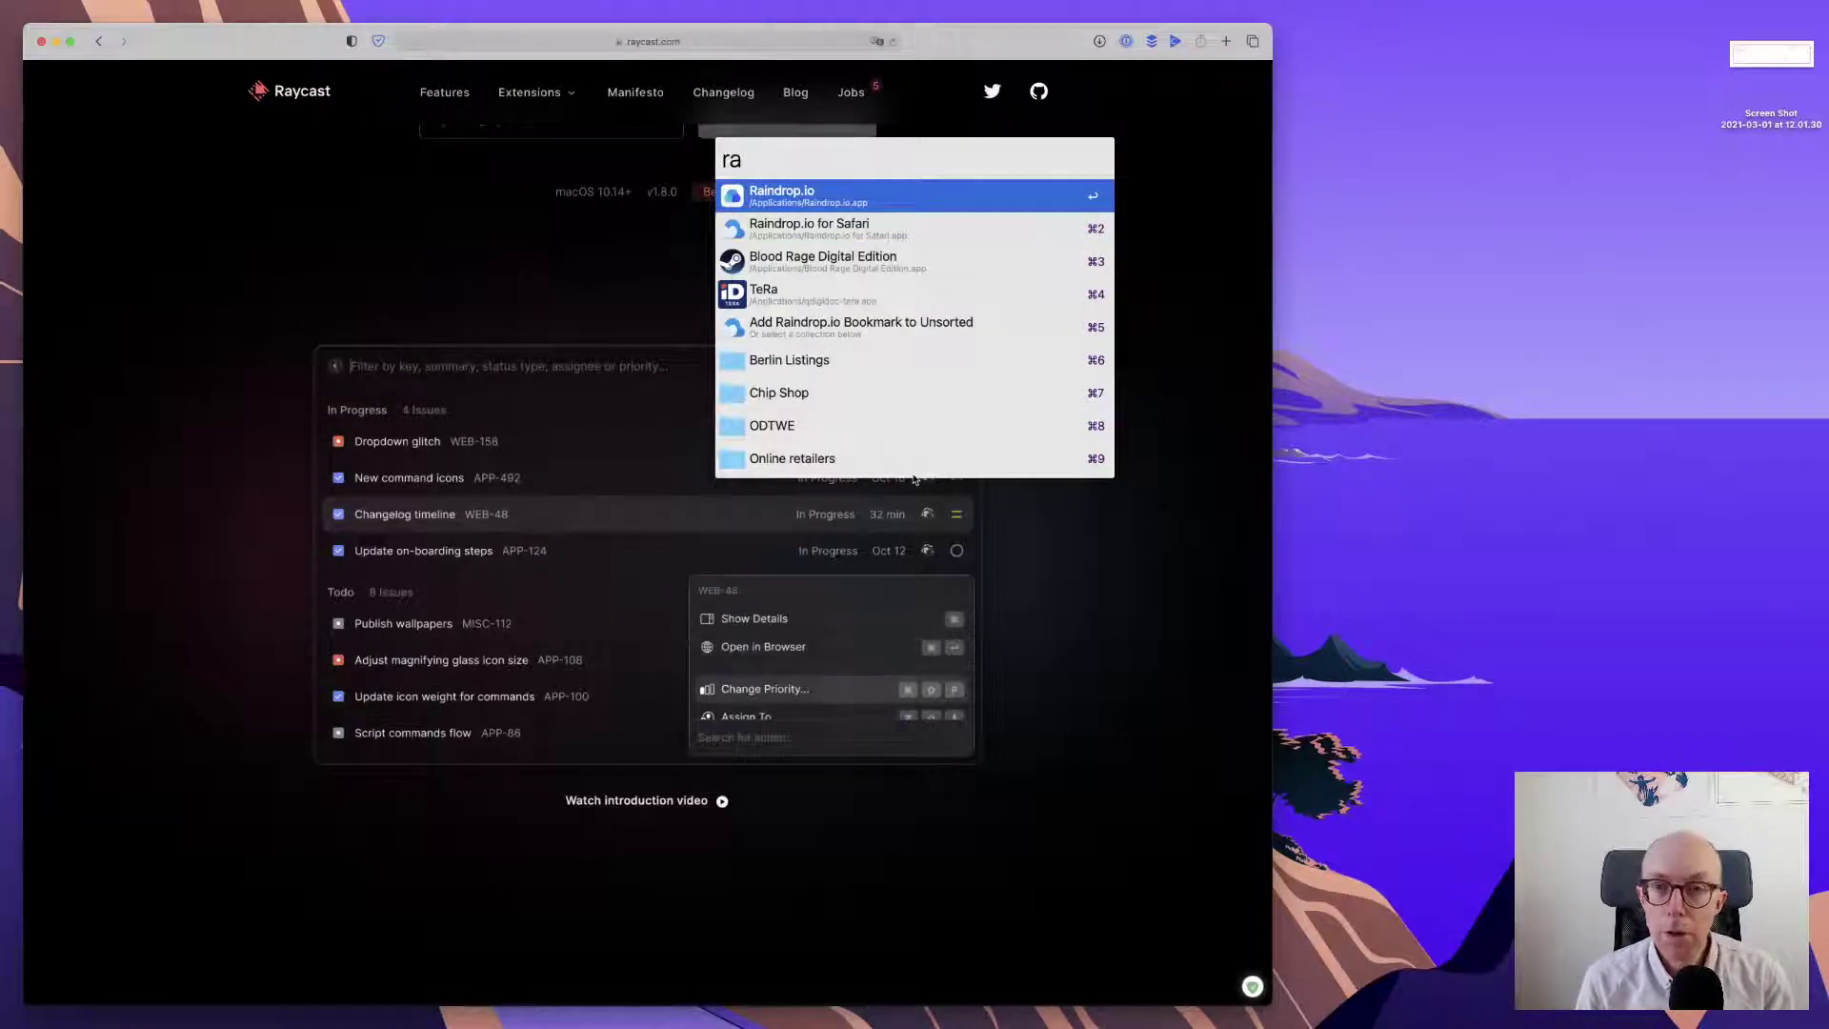
key("Down")
key("Down")
key("Down")
key("Down")
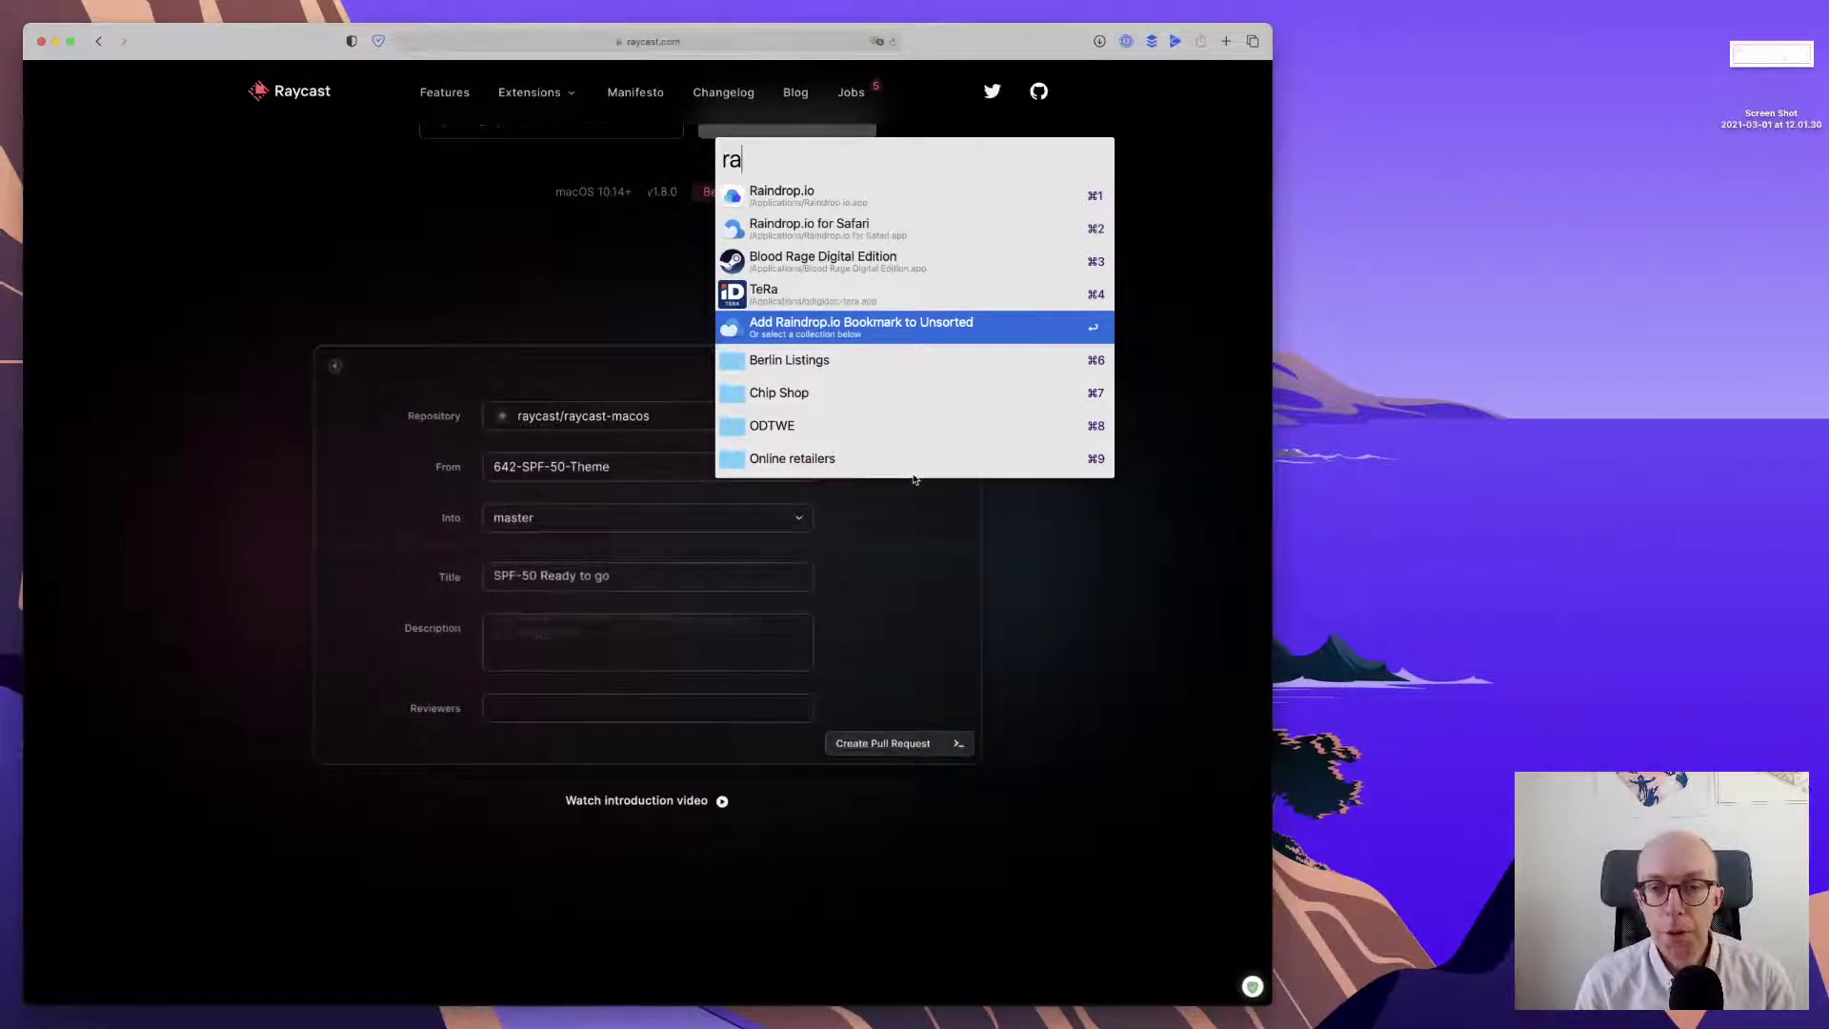
key("Up")
key("Up")
key("Up")
key("Up")
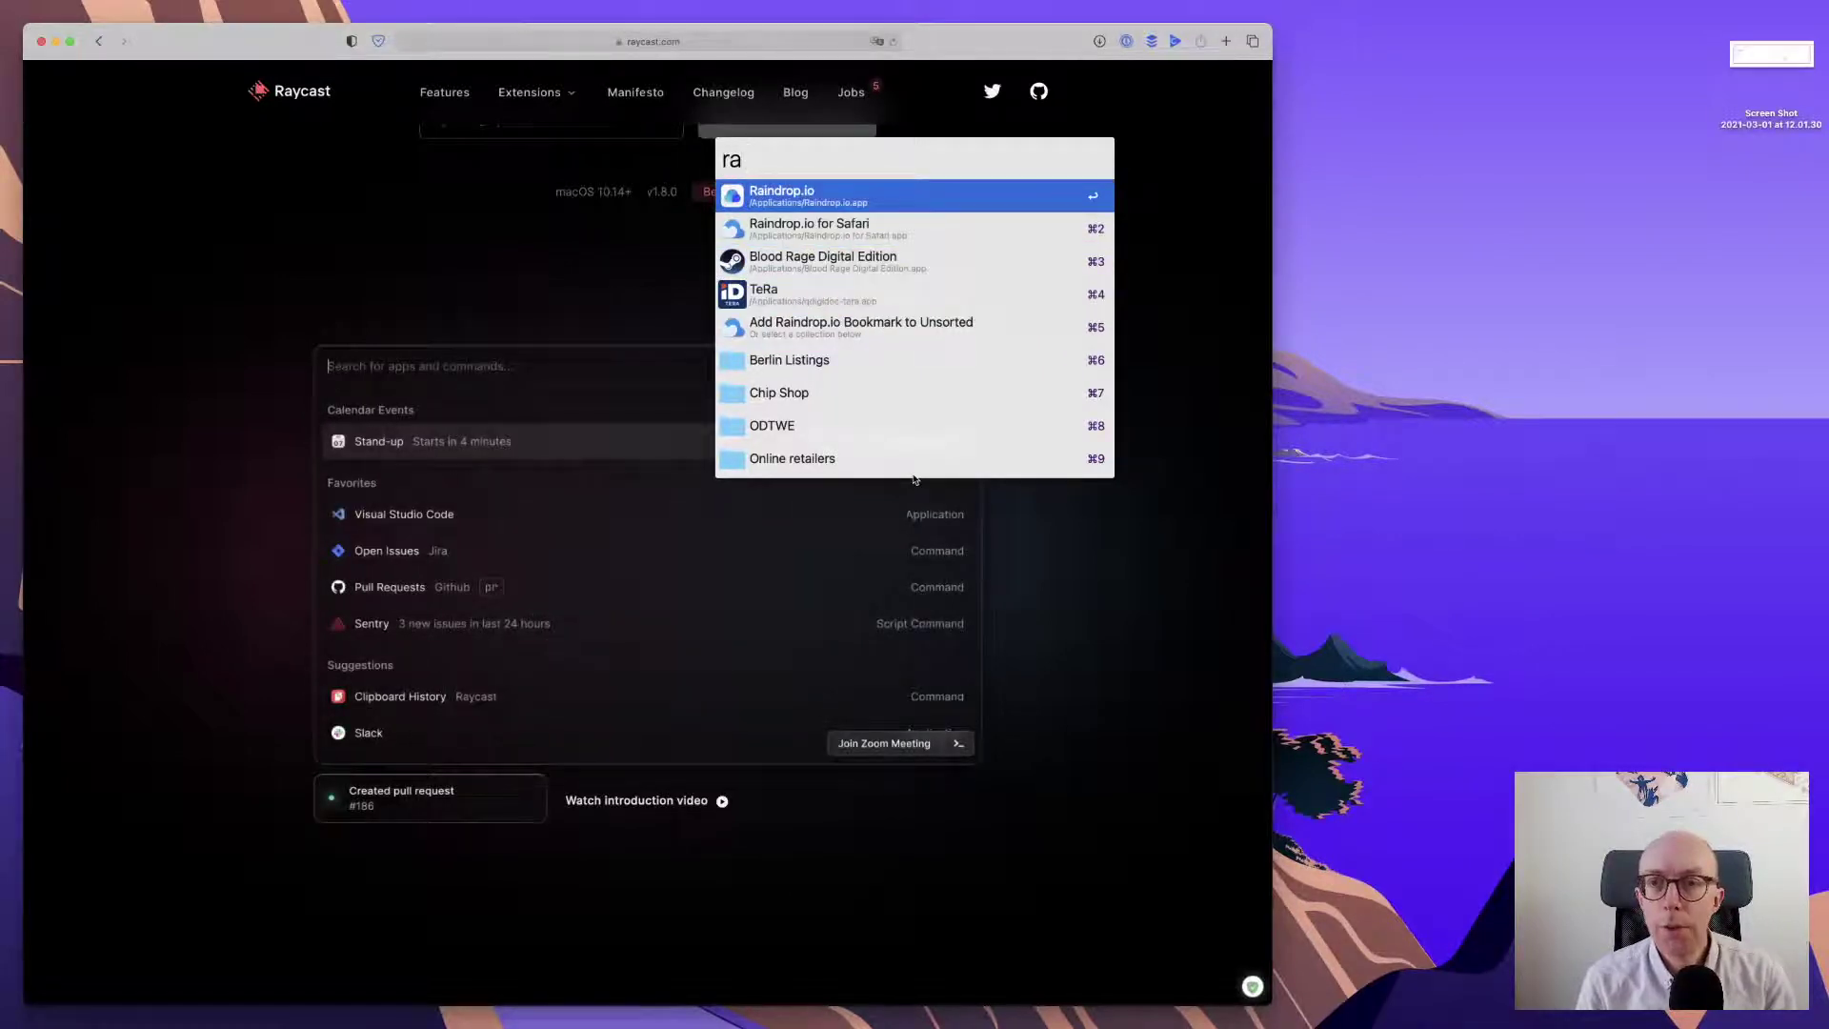
- Show the available file actions for the Raindrop.io application and return to the launcher results
key("Right")
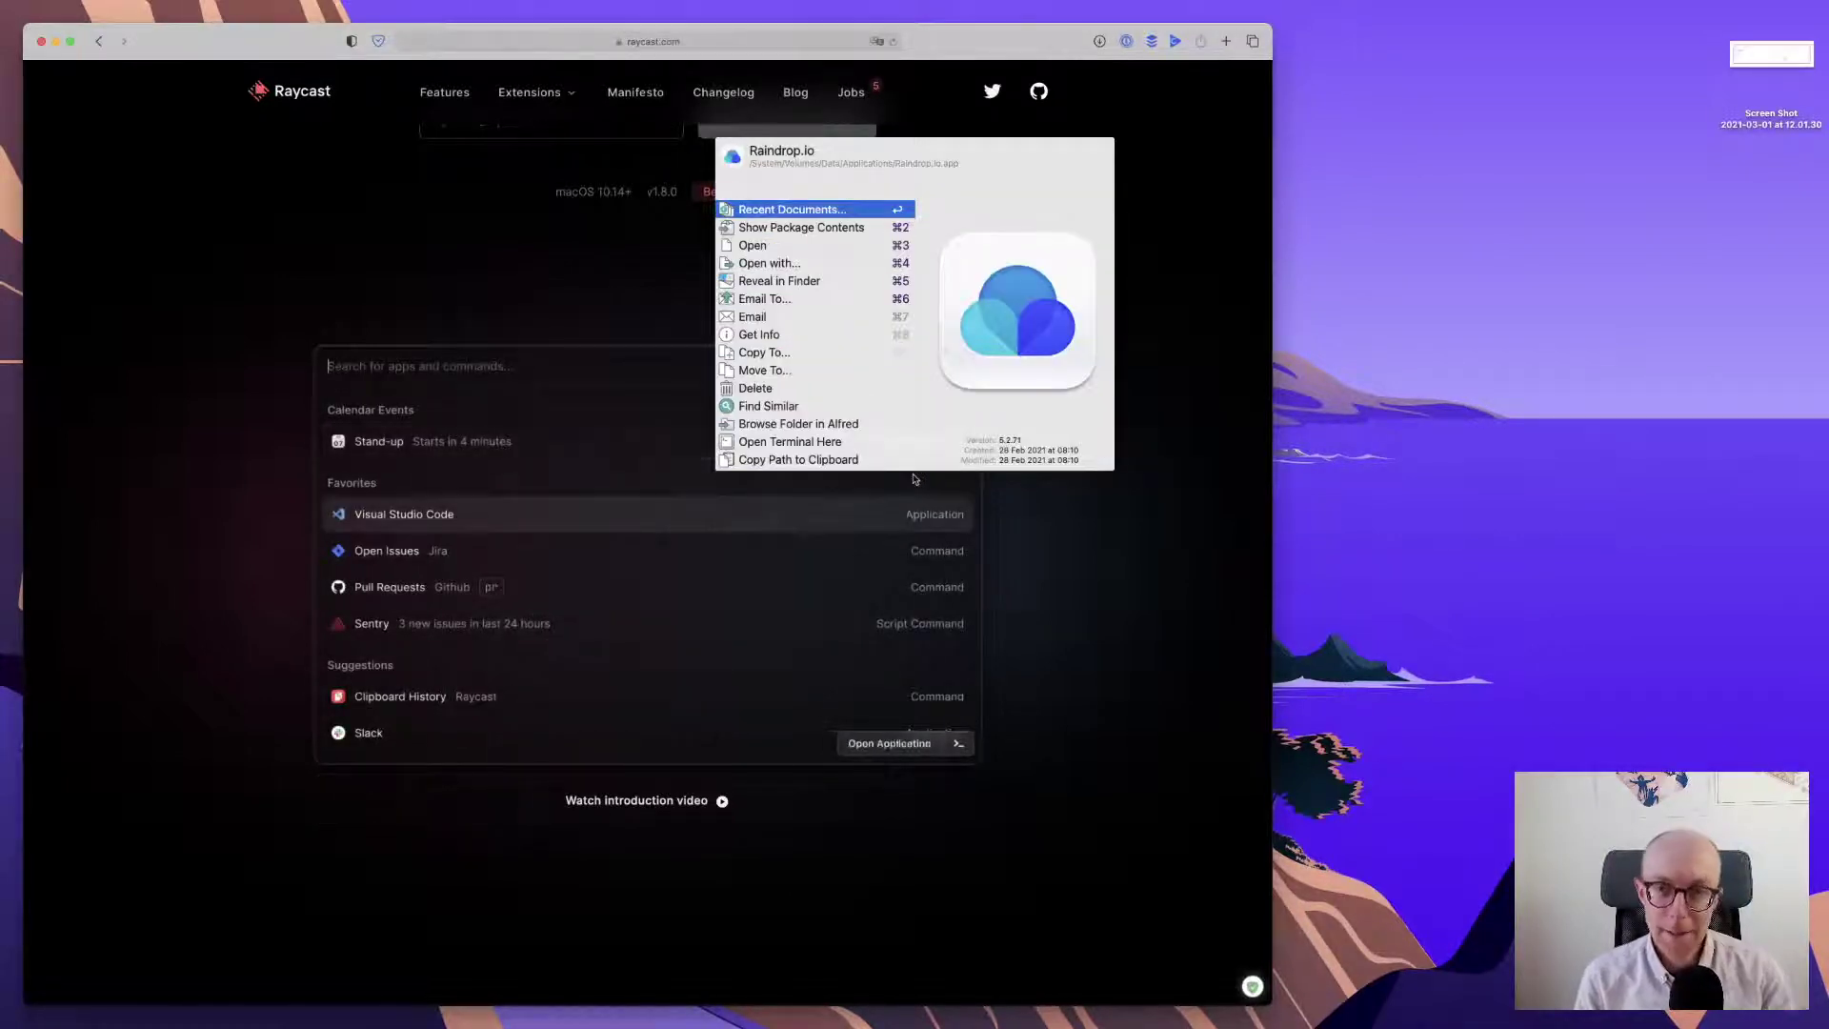
key("Left")
key("BackSpace")
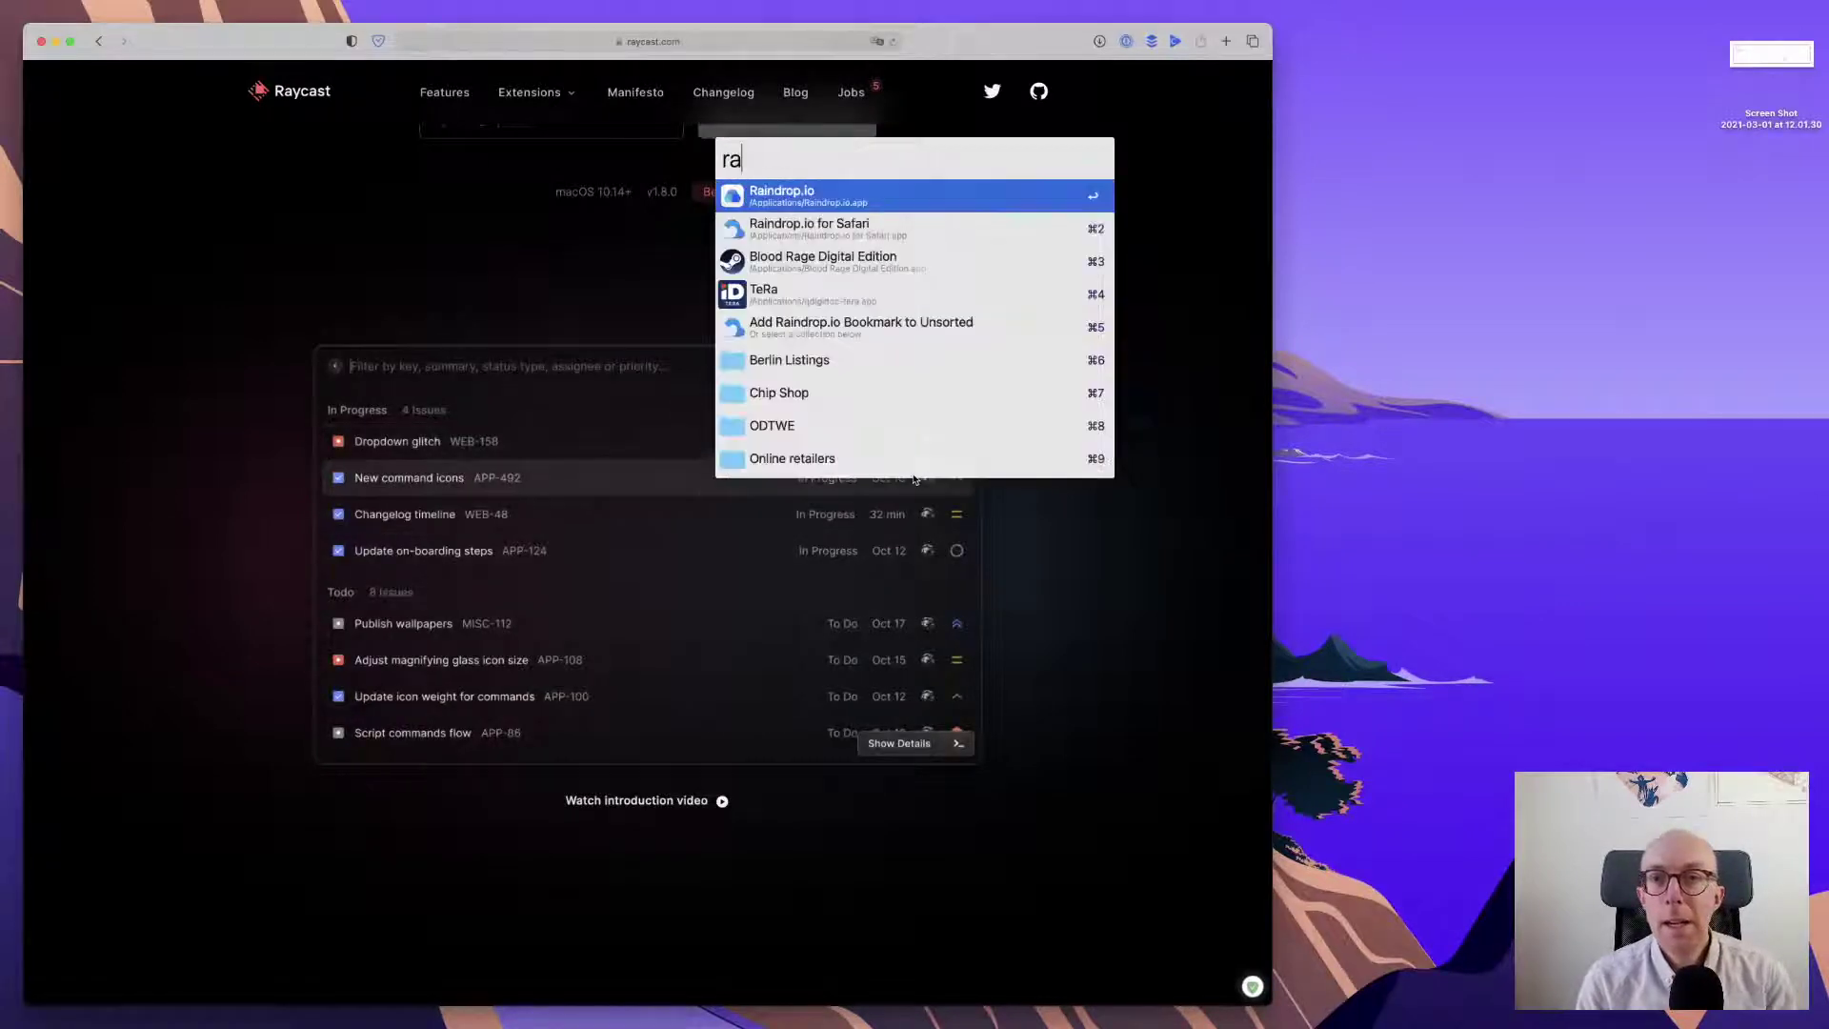
- Replace the launcher query with the calculation 3+3, and dismiss the launcher
key("BackSpace")
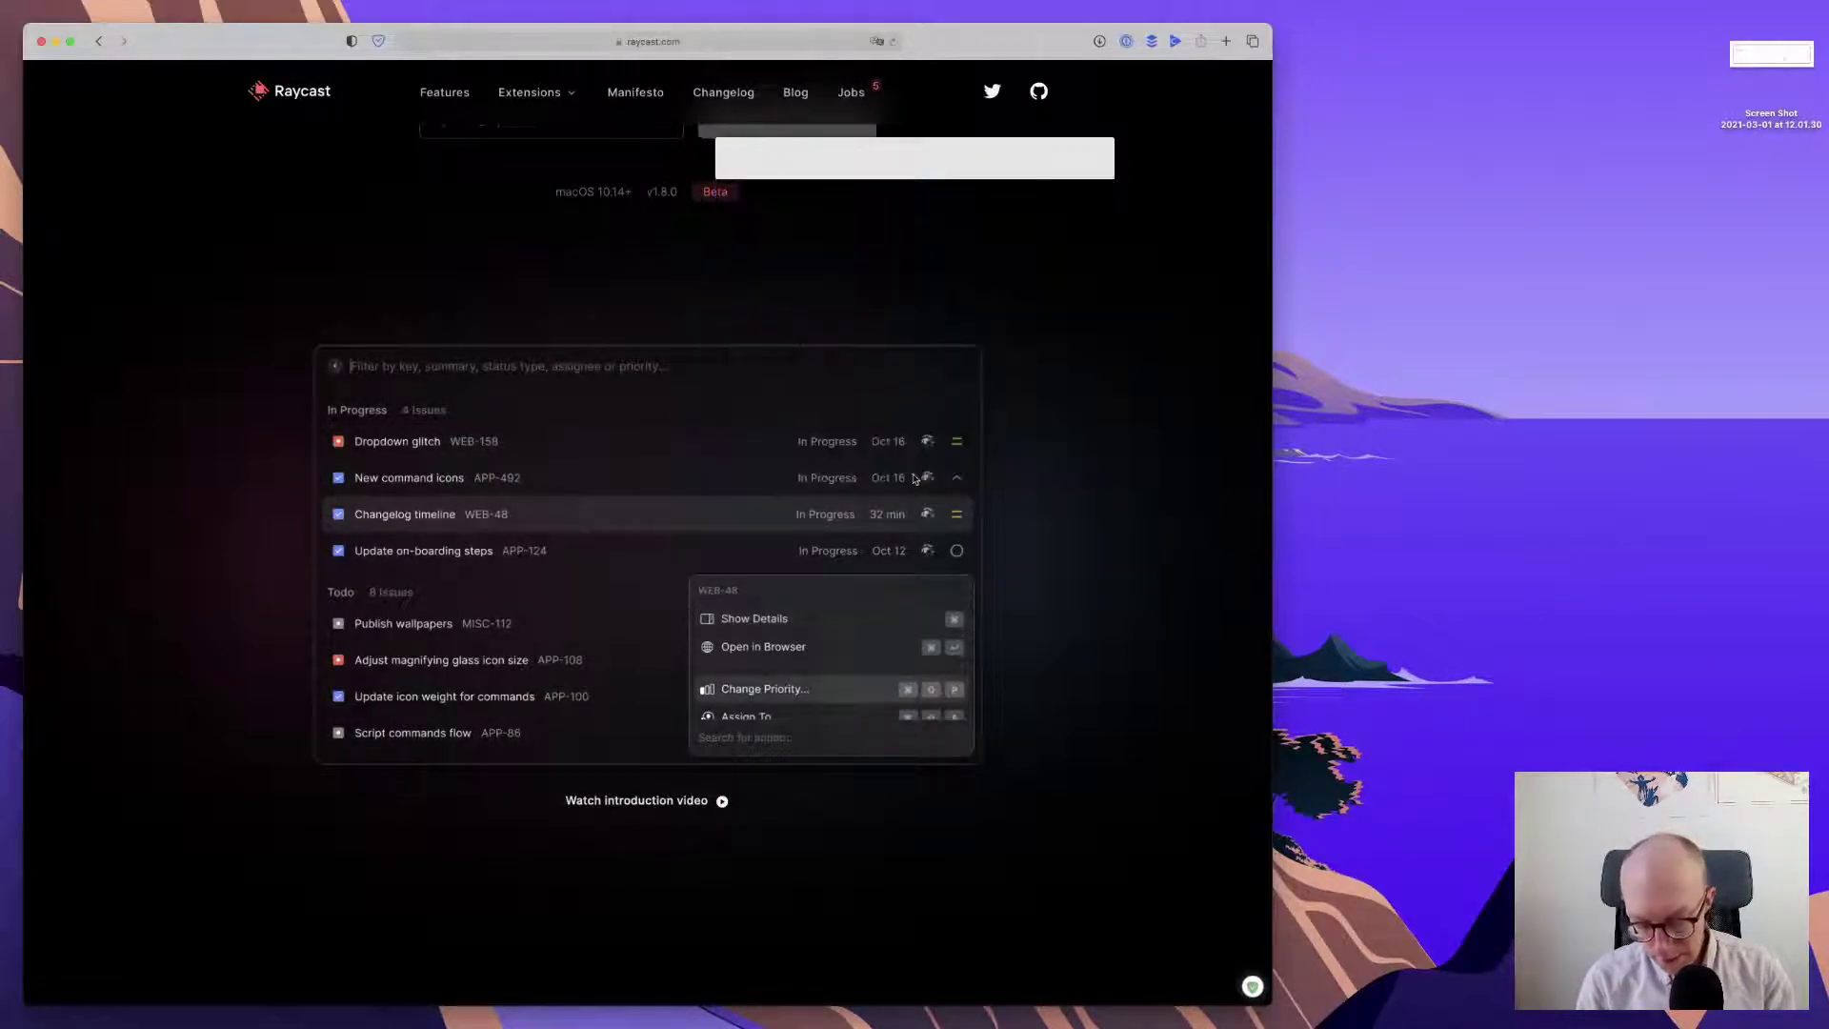
type("3+3")
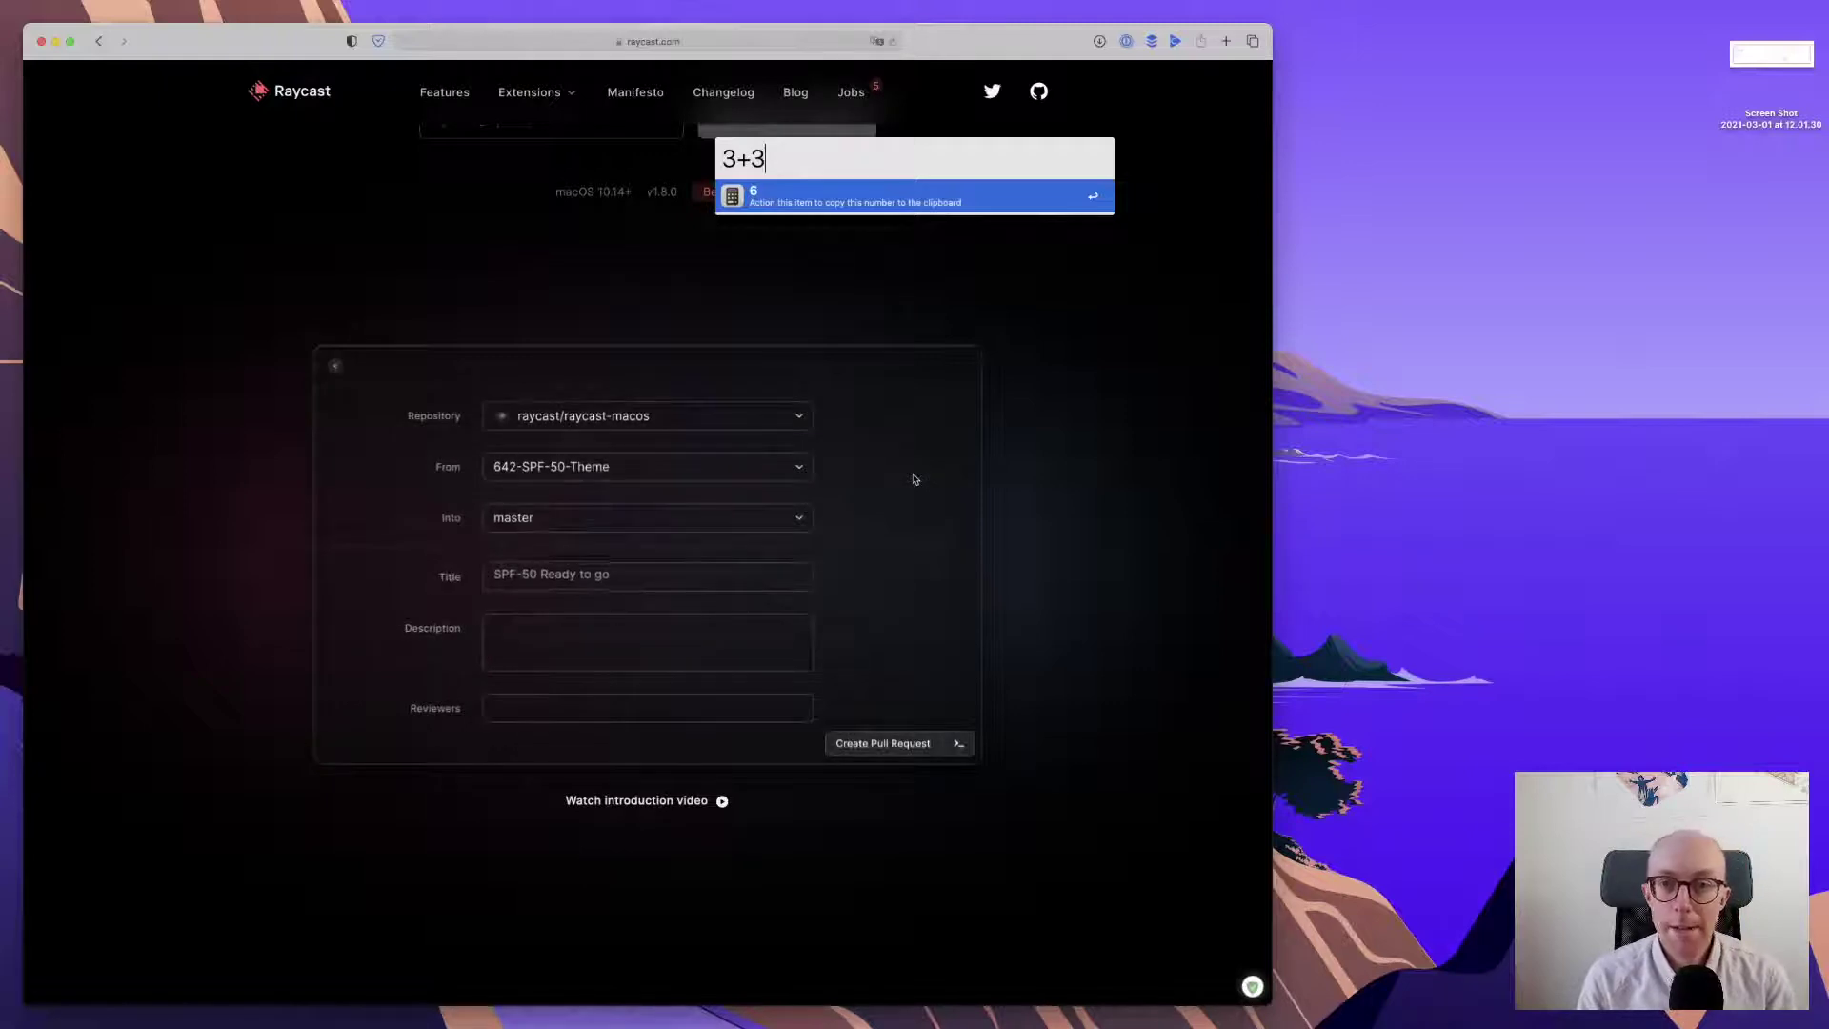
key("Escape")
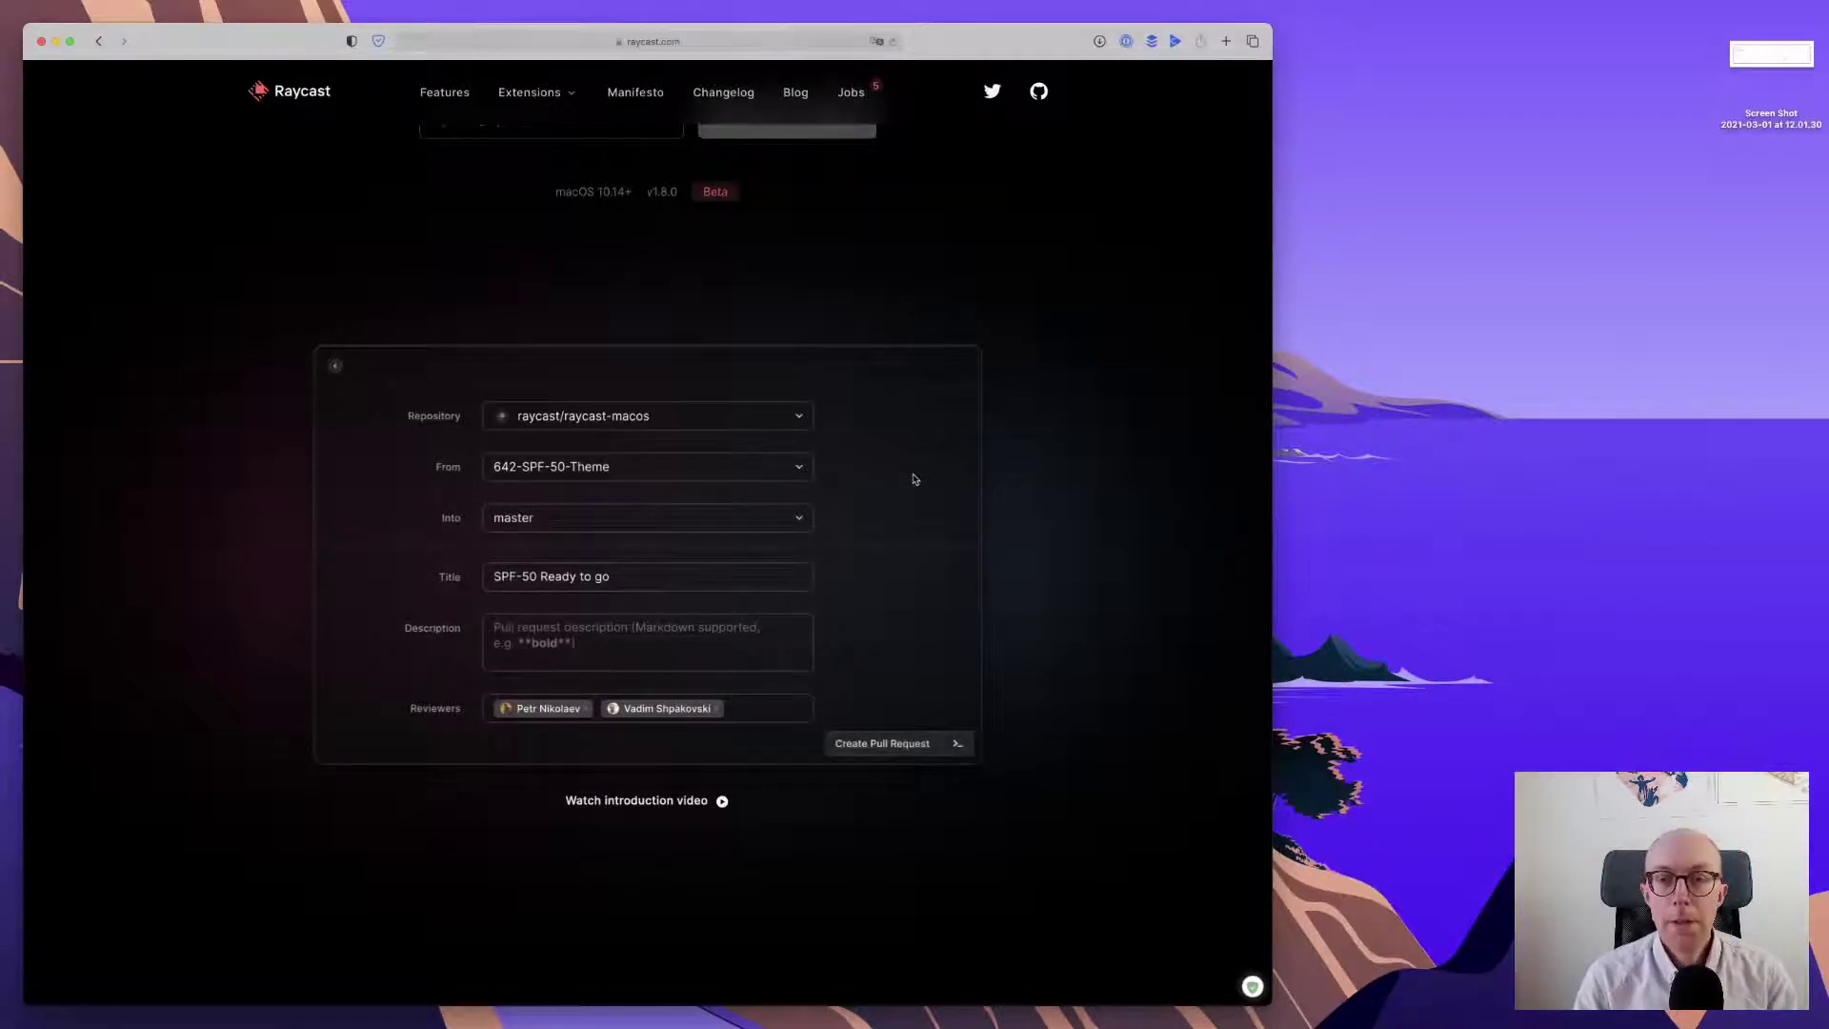
- Look through the Raycast home page down to the "More focus, less clutter" section and return to its beginning
scroll(1013, 397, "up", 5)
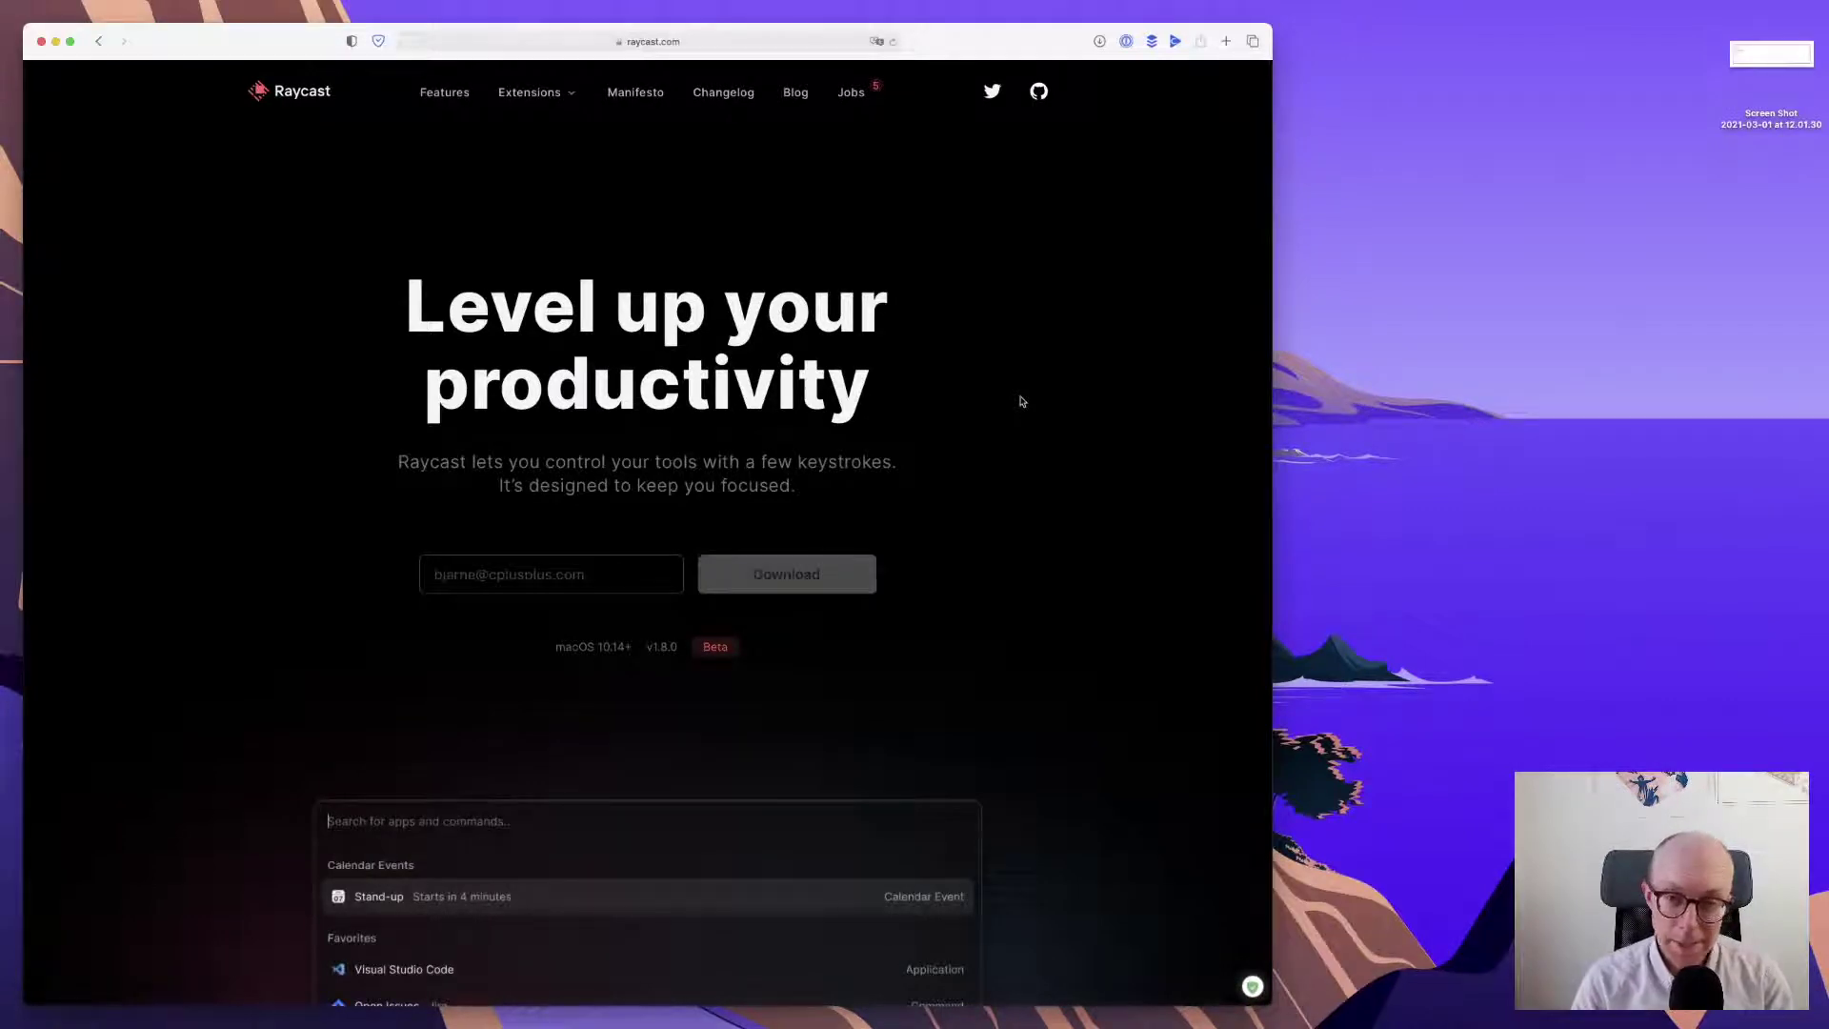
scroll(1022, 401, "down", 10)
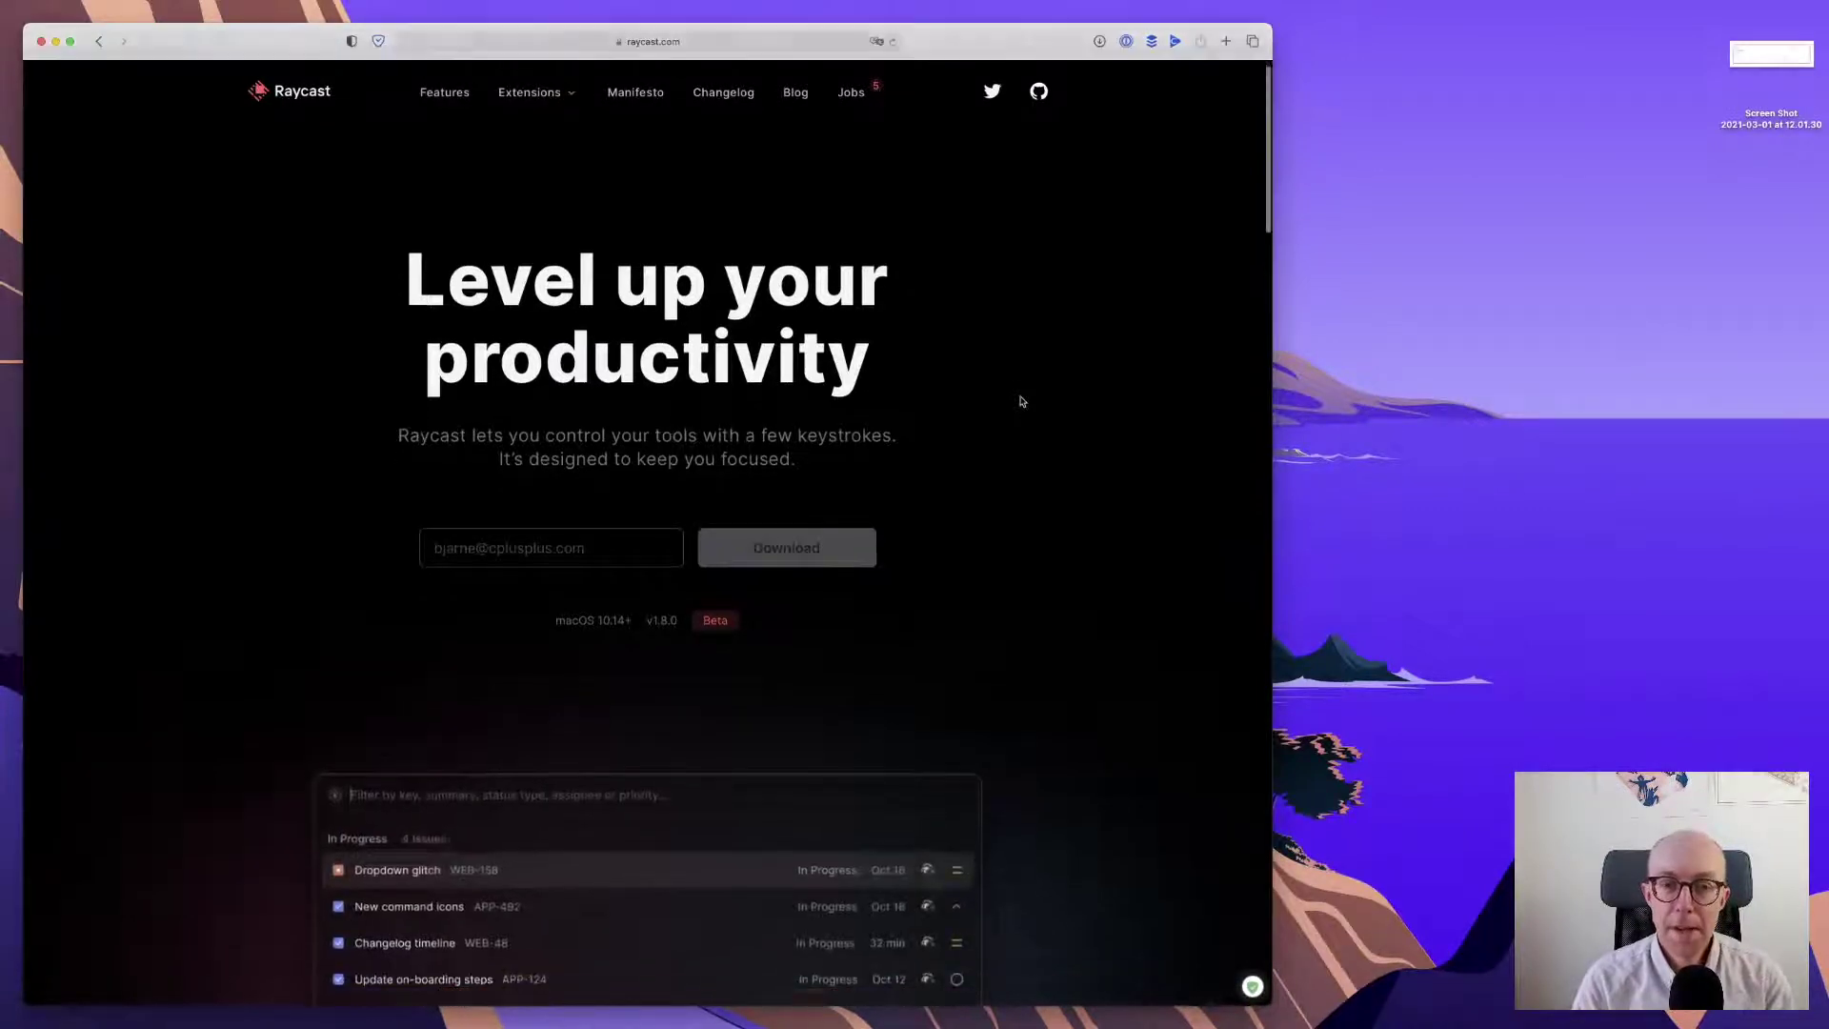
scroll(1021, 401, "down", 5)
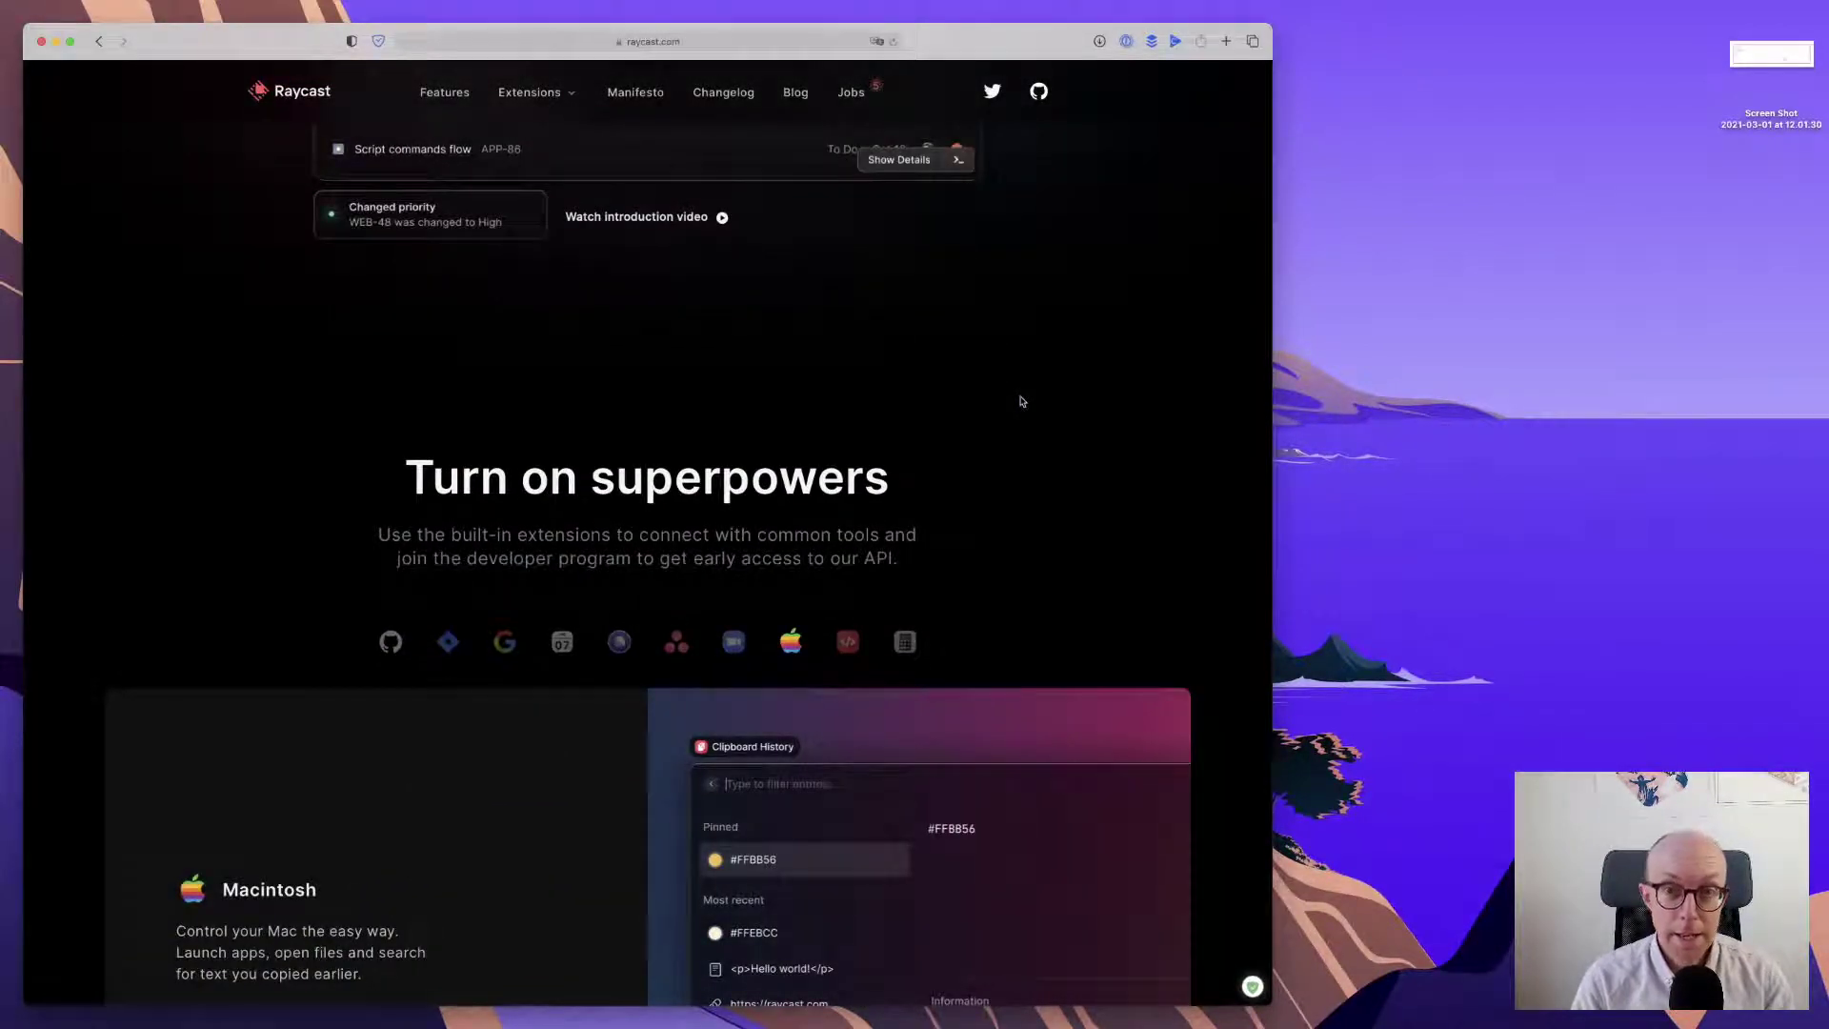
scroll(1022, 401, "down", 15)
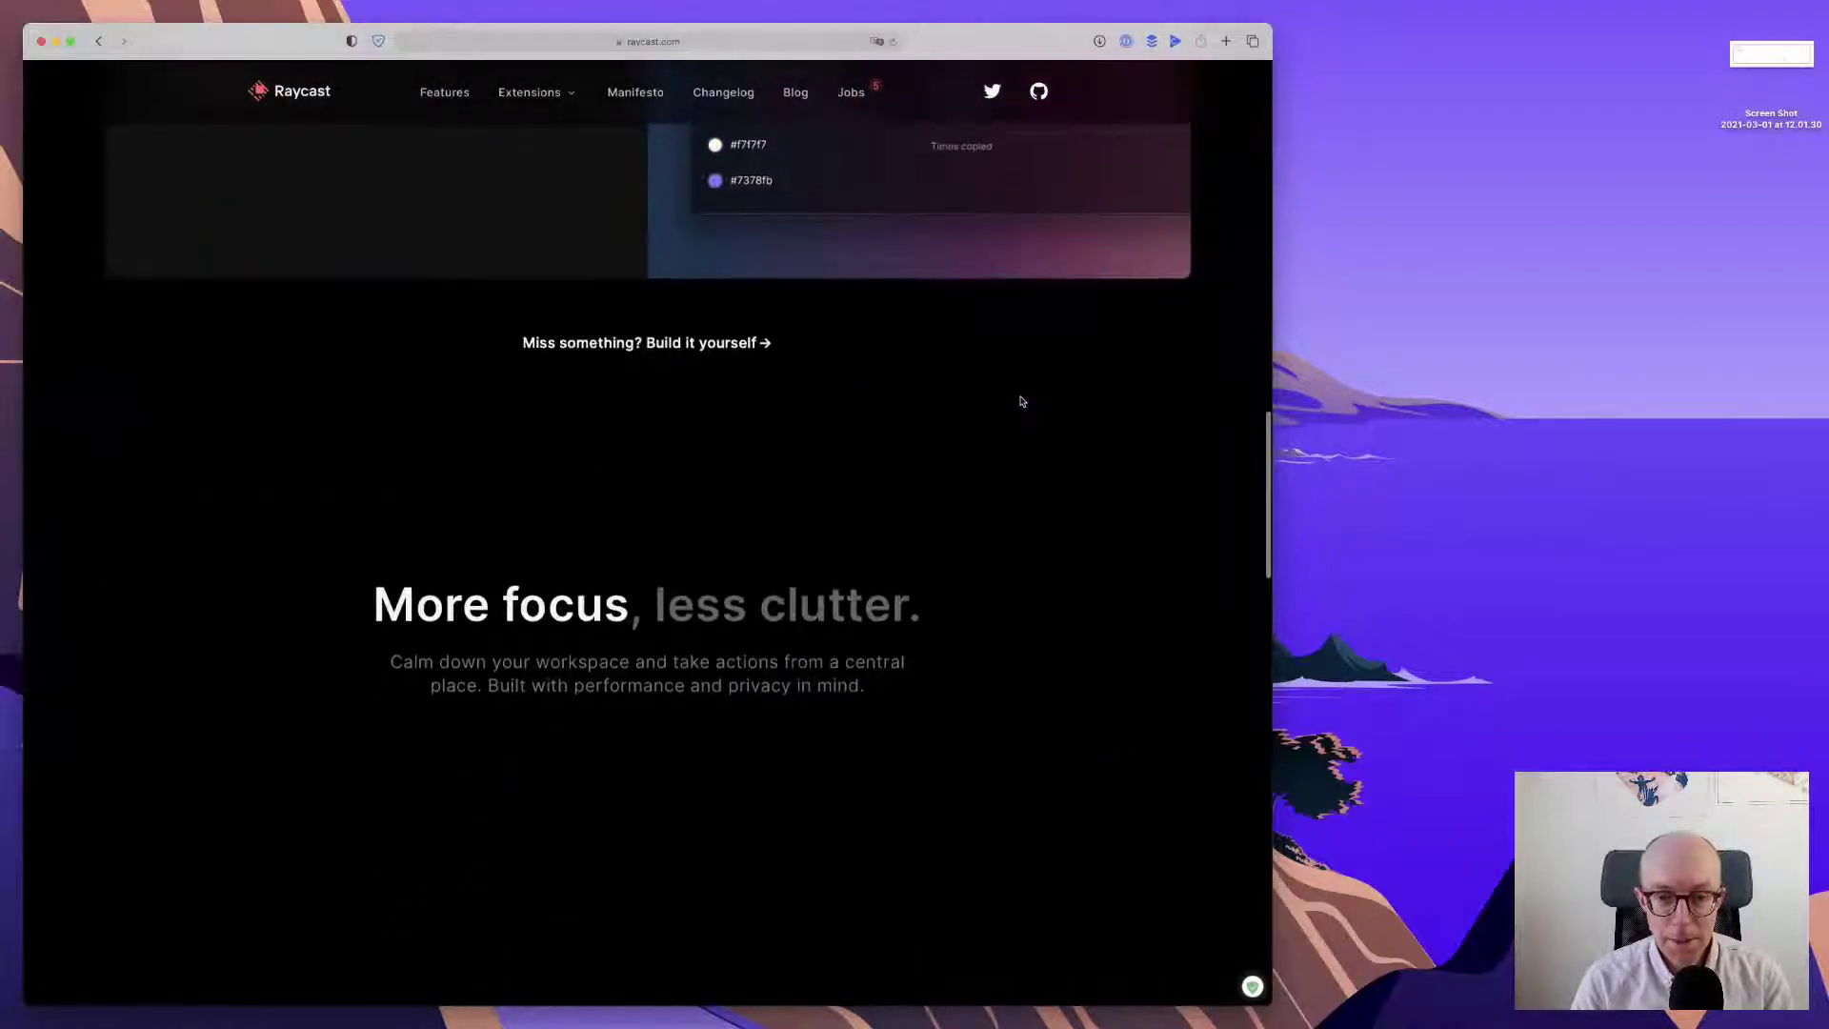
scroll(1021, 402, "up", 20)
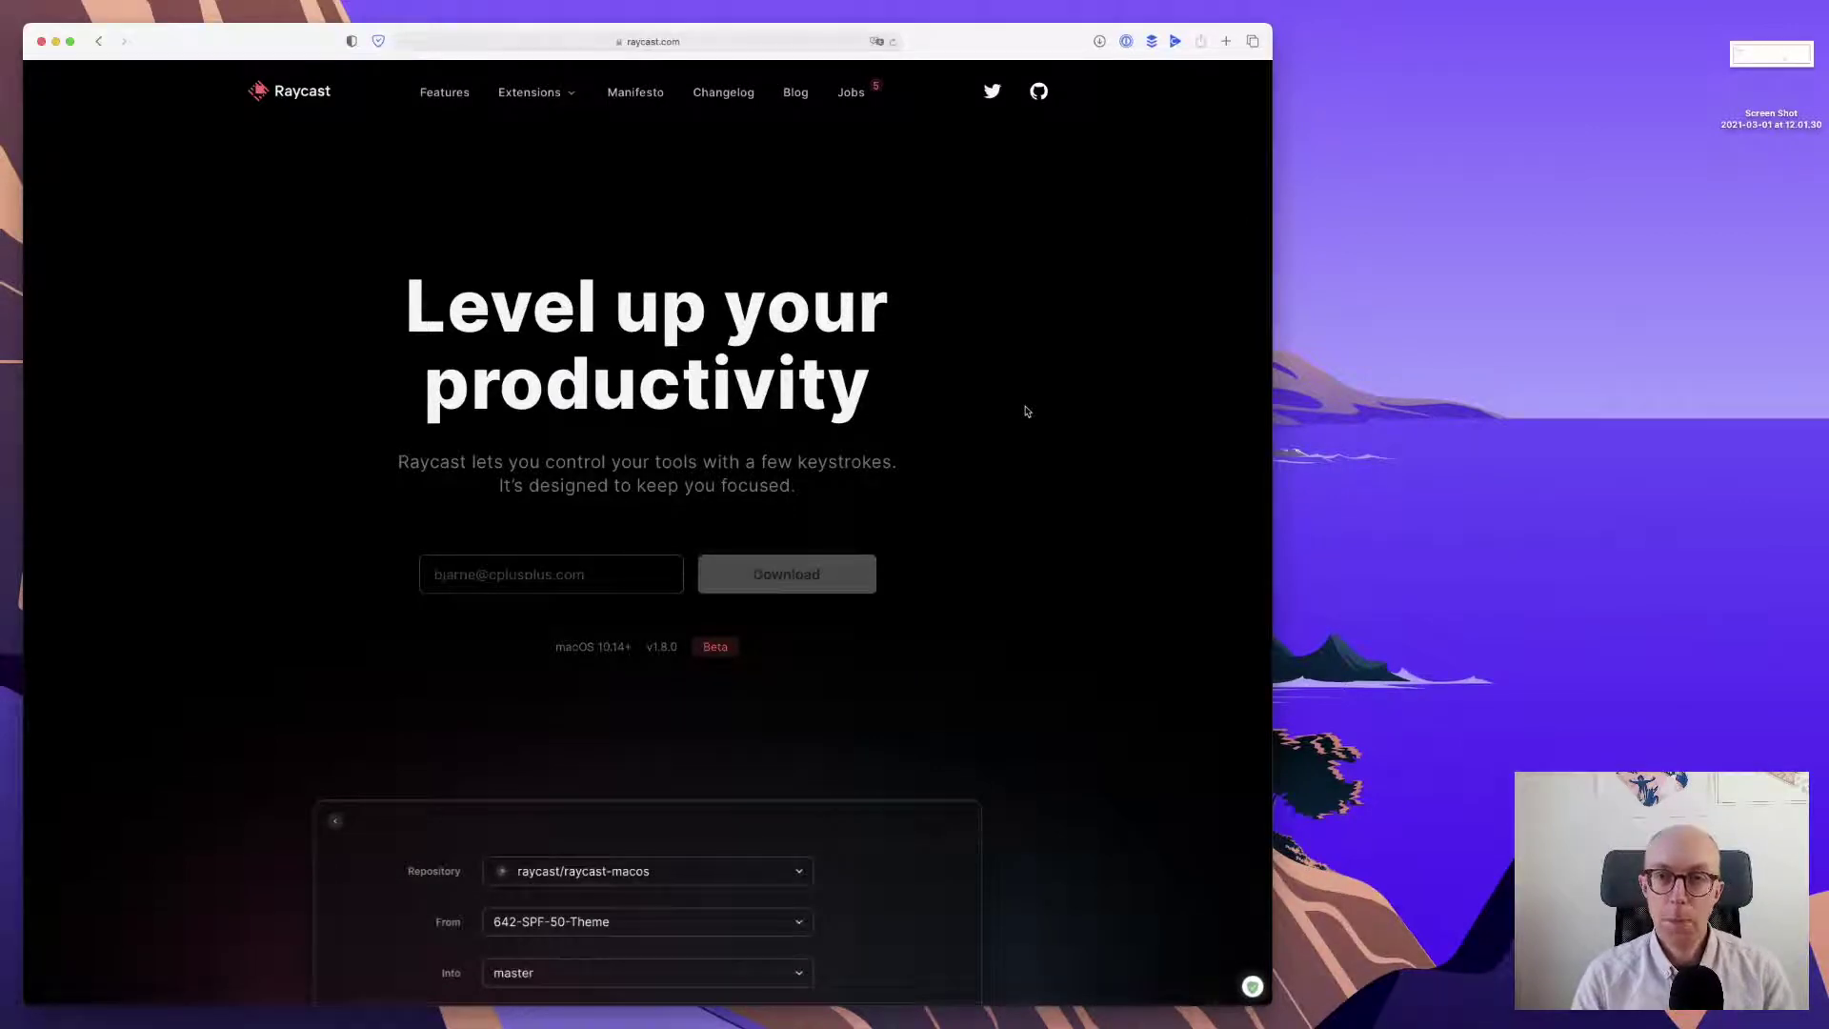
- Find the Downloads folder with the launcher query "dow" and open it in Finder
key("super+space")
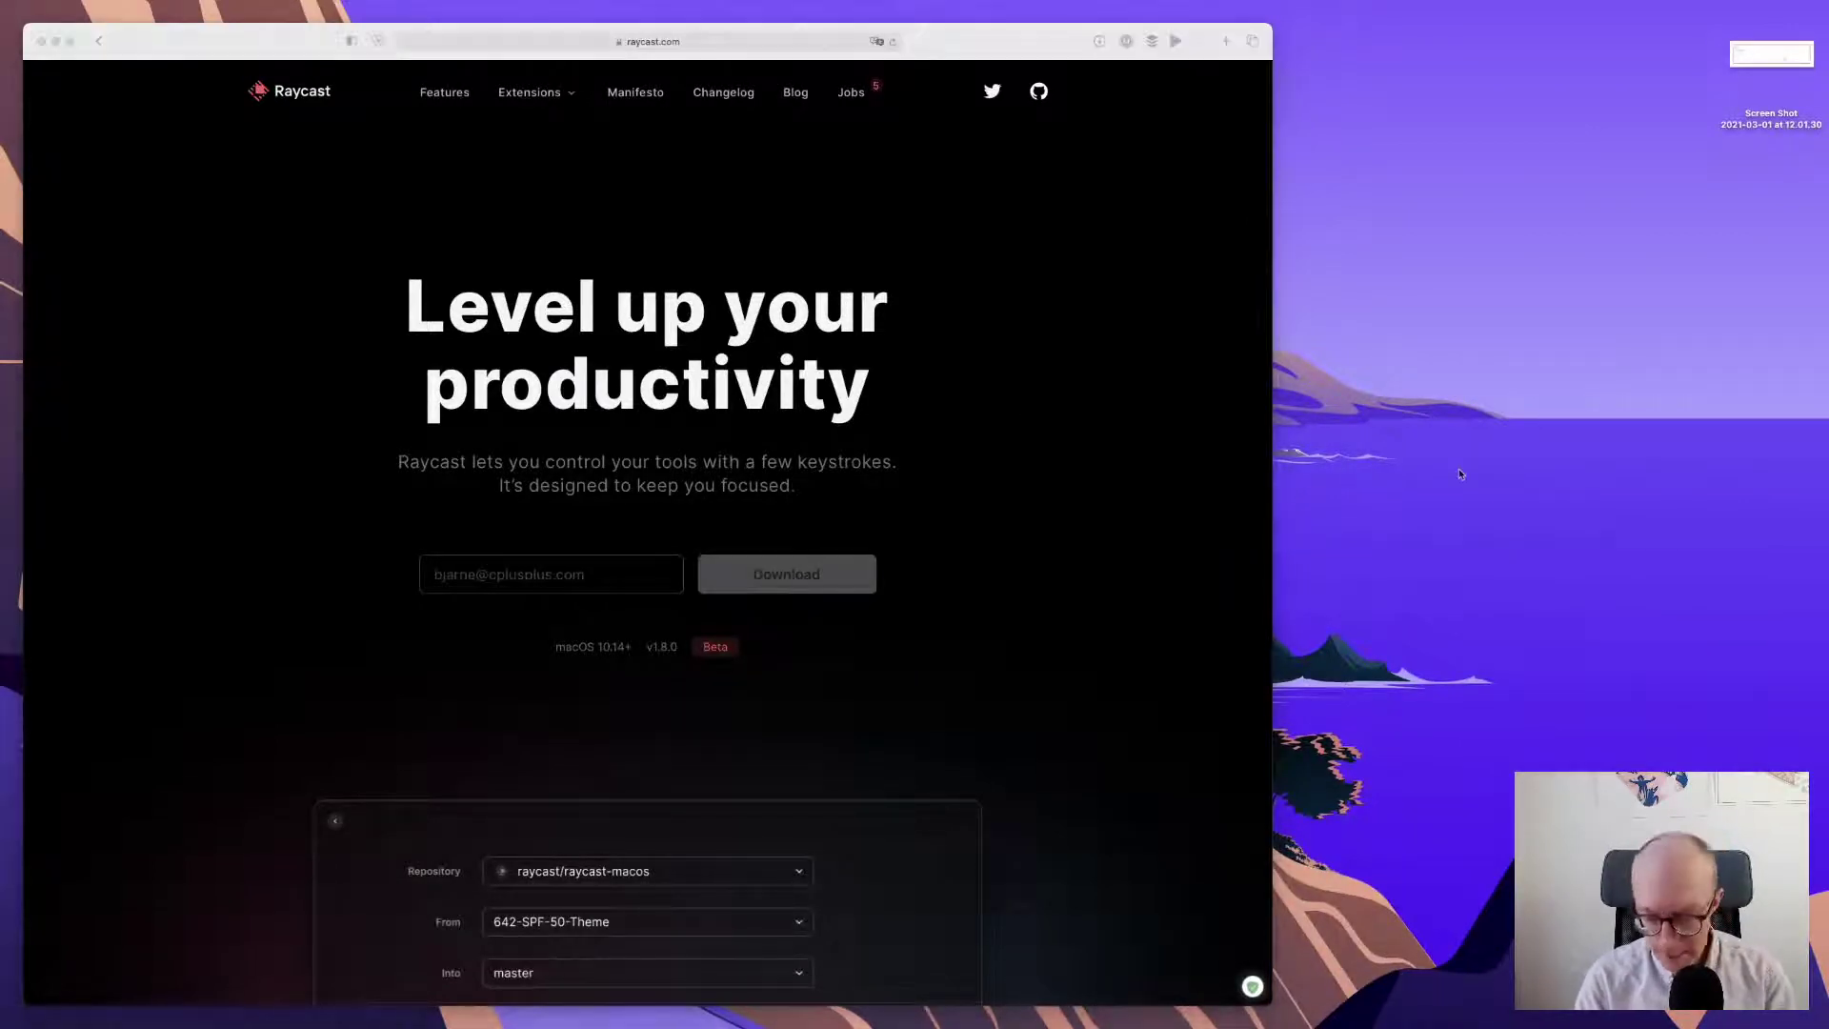
type("dow")
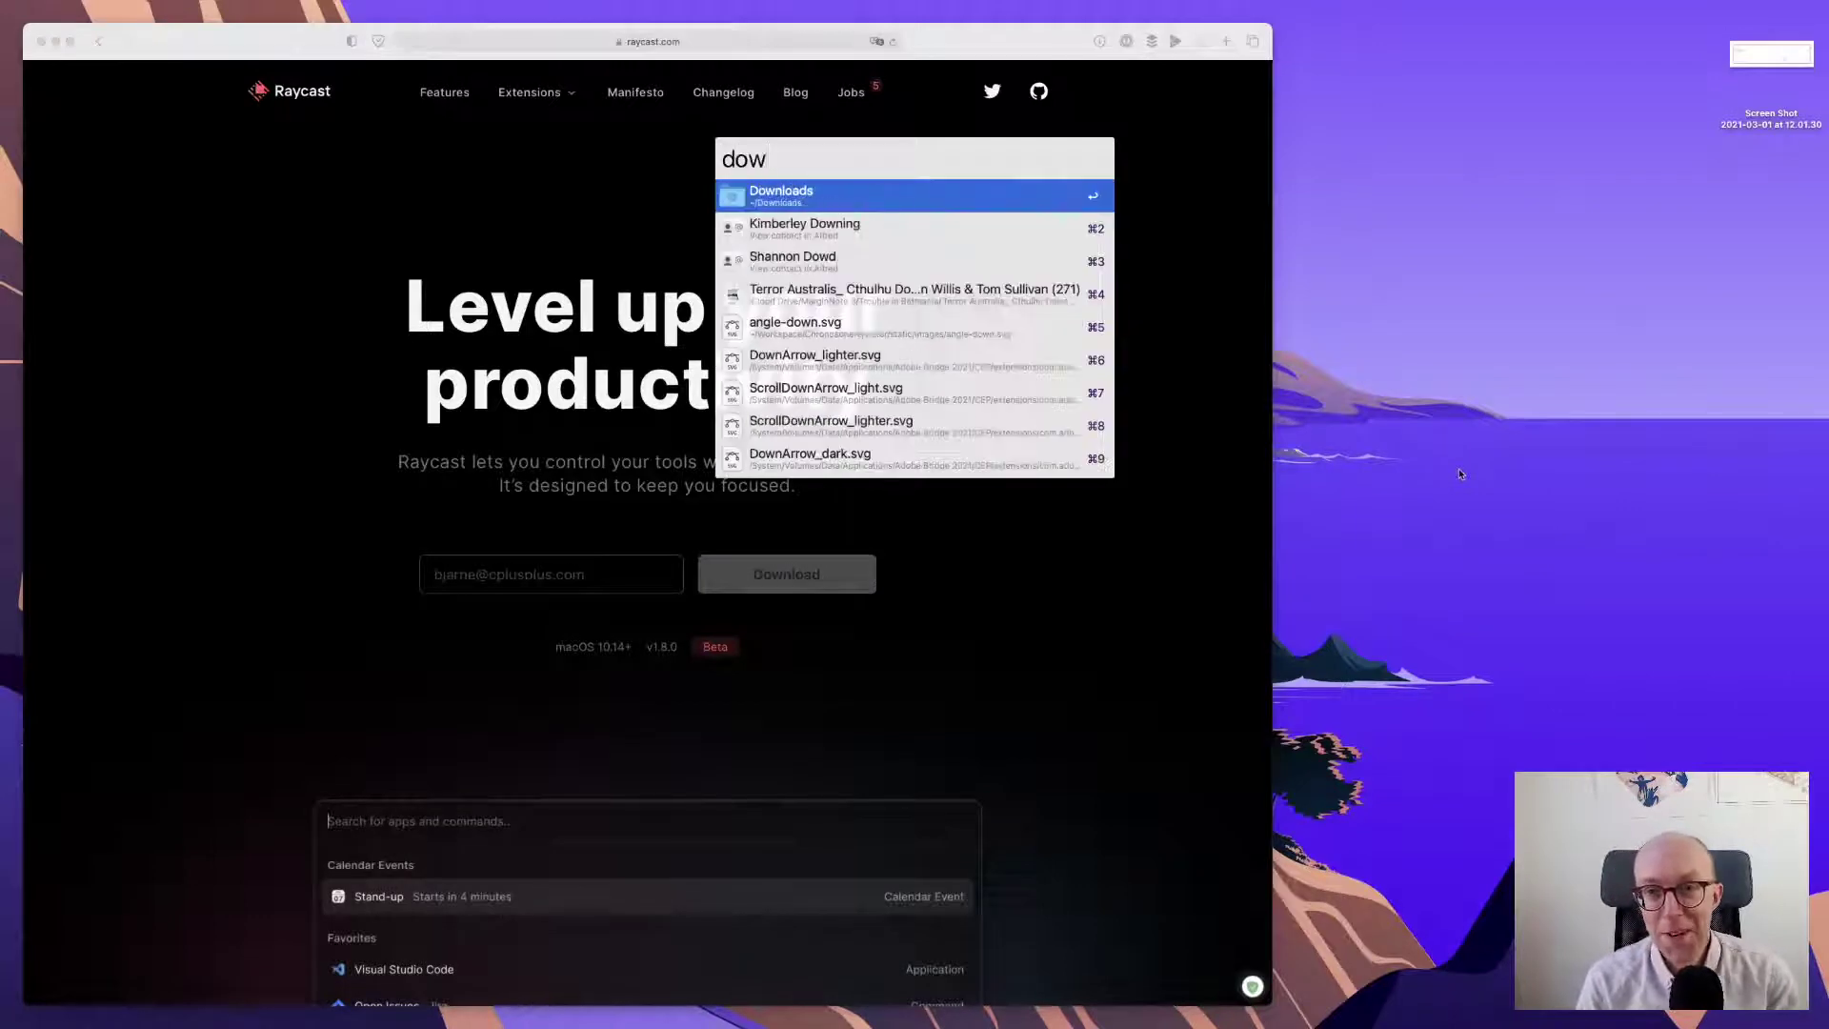
key("Return")
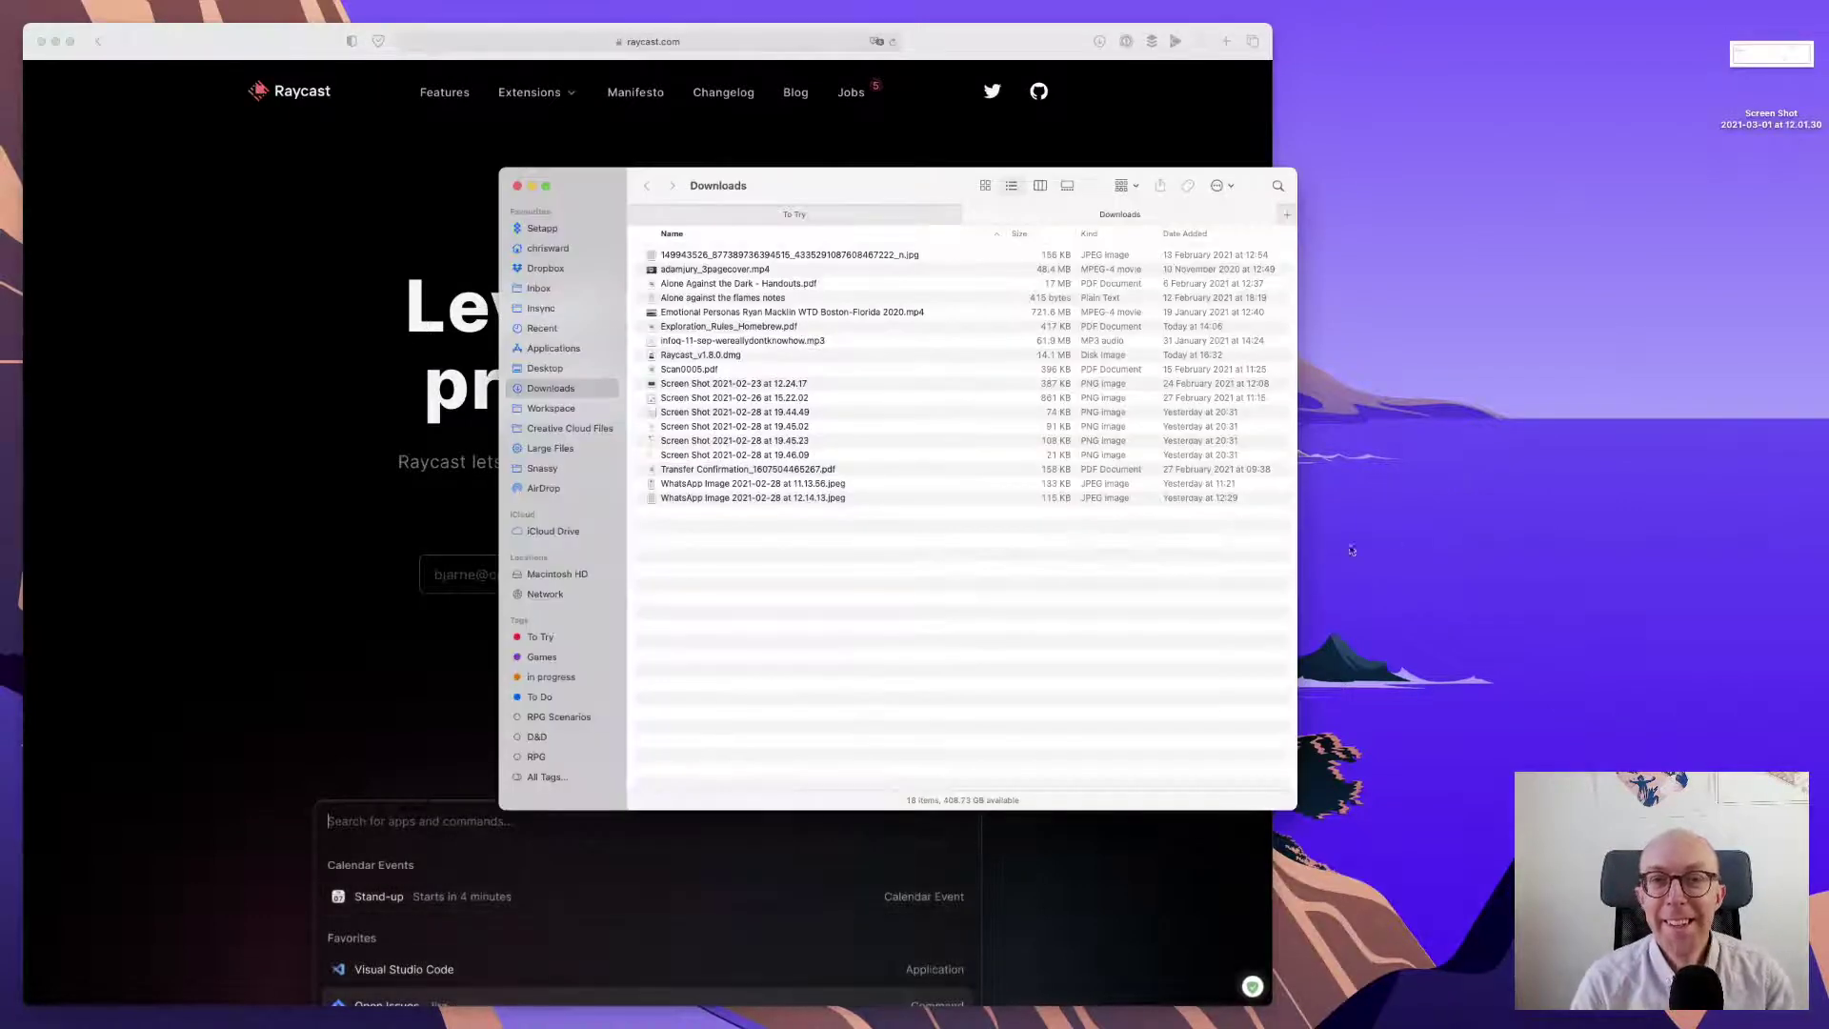
- Open the Raycast_v1.8.0.dmg disk image, copy Raycast into the Applications folder, and close the installer window
left_click(721, 357)
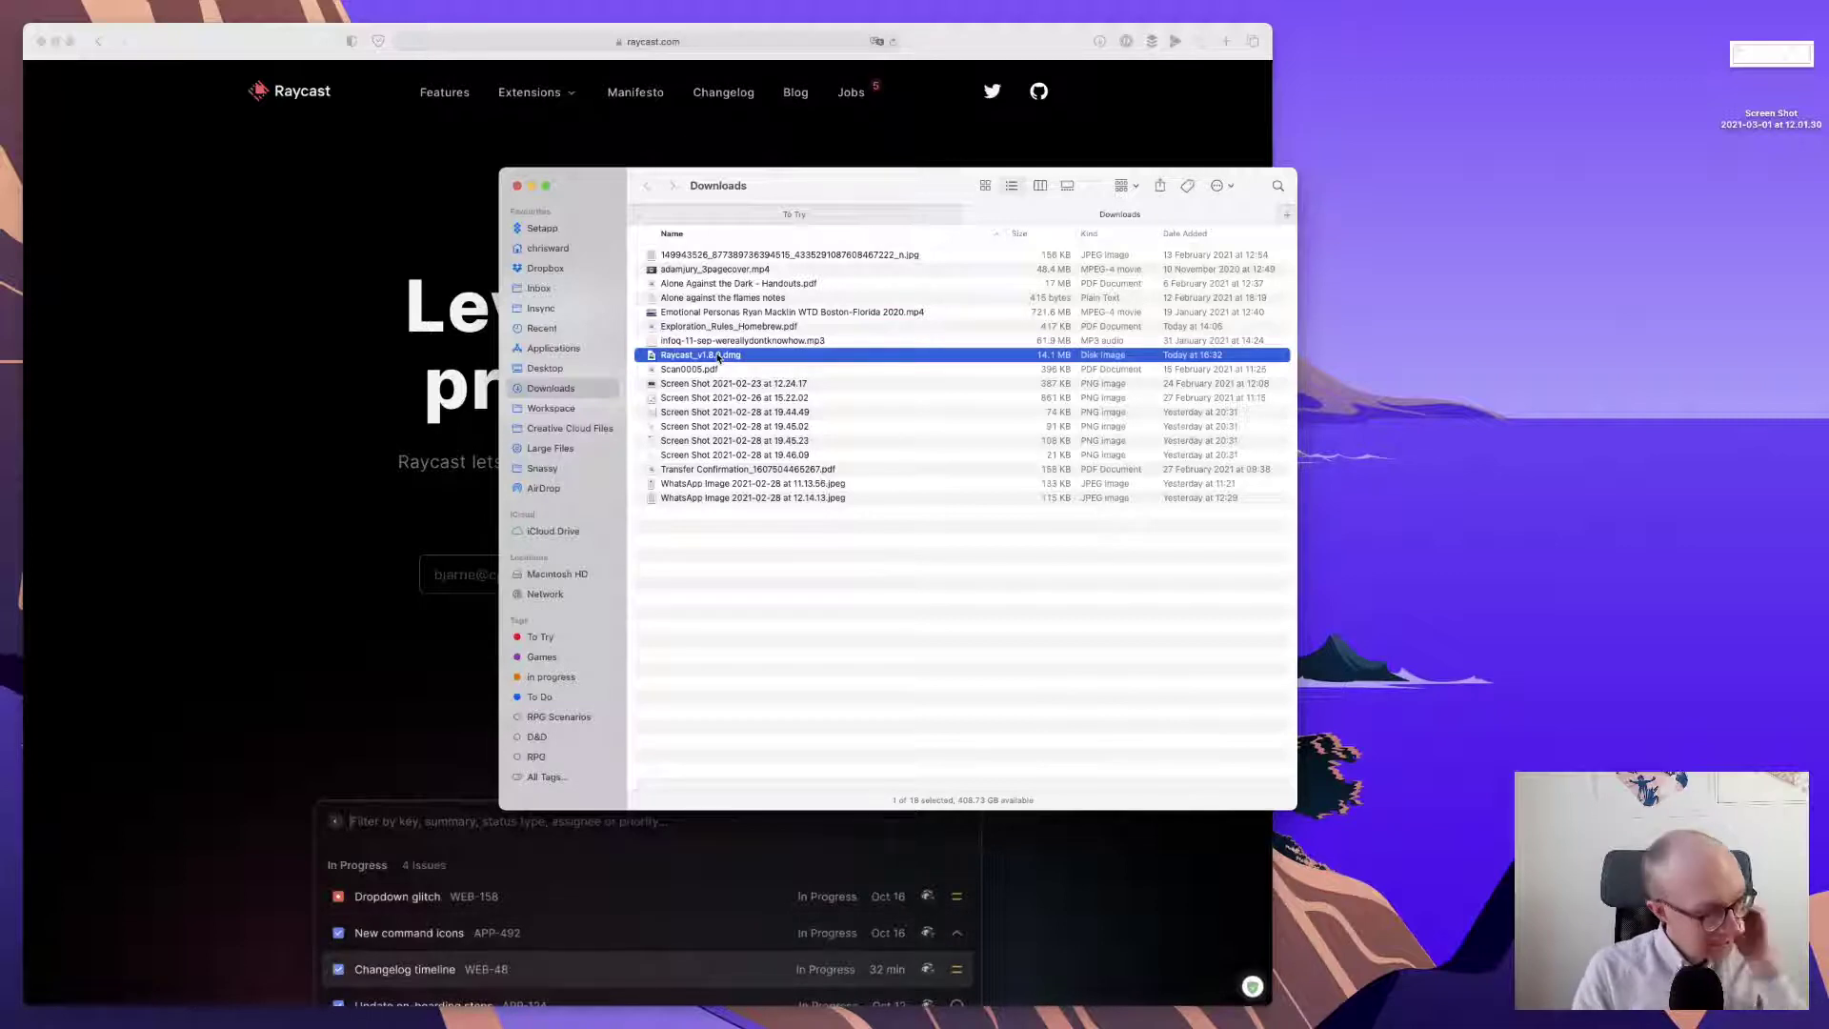
double_click(720, 357)
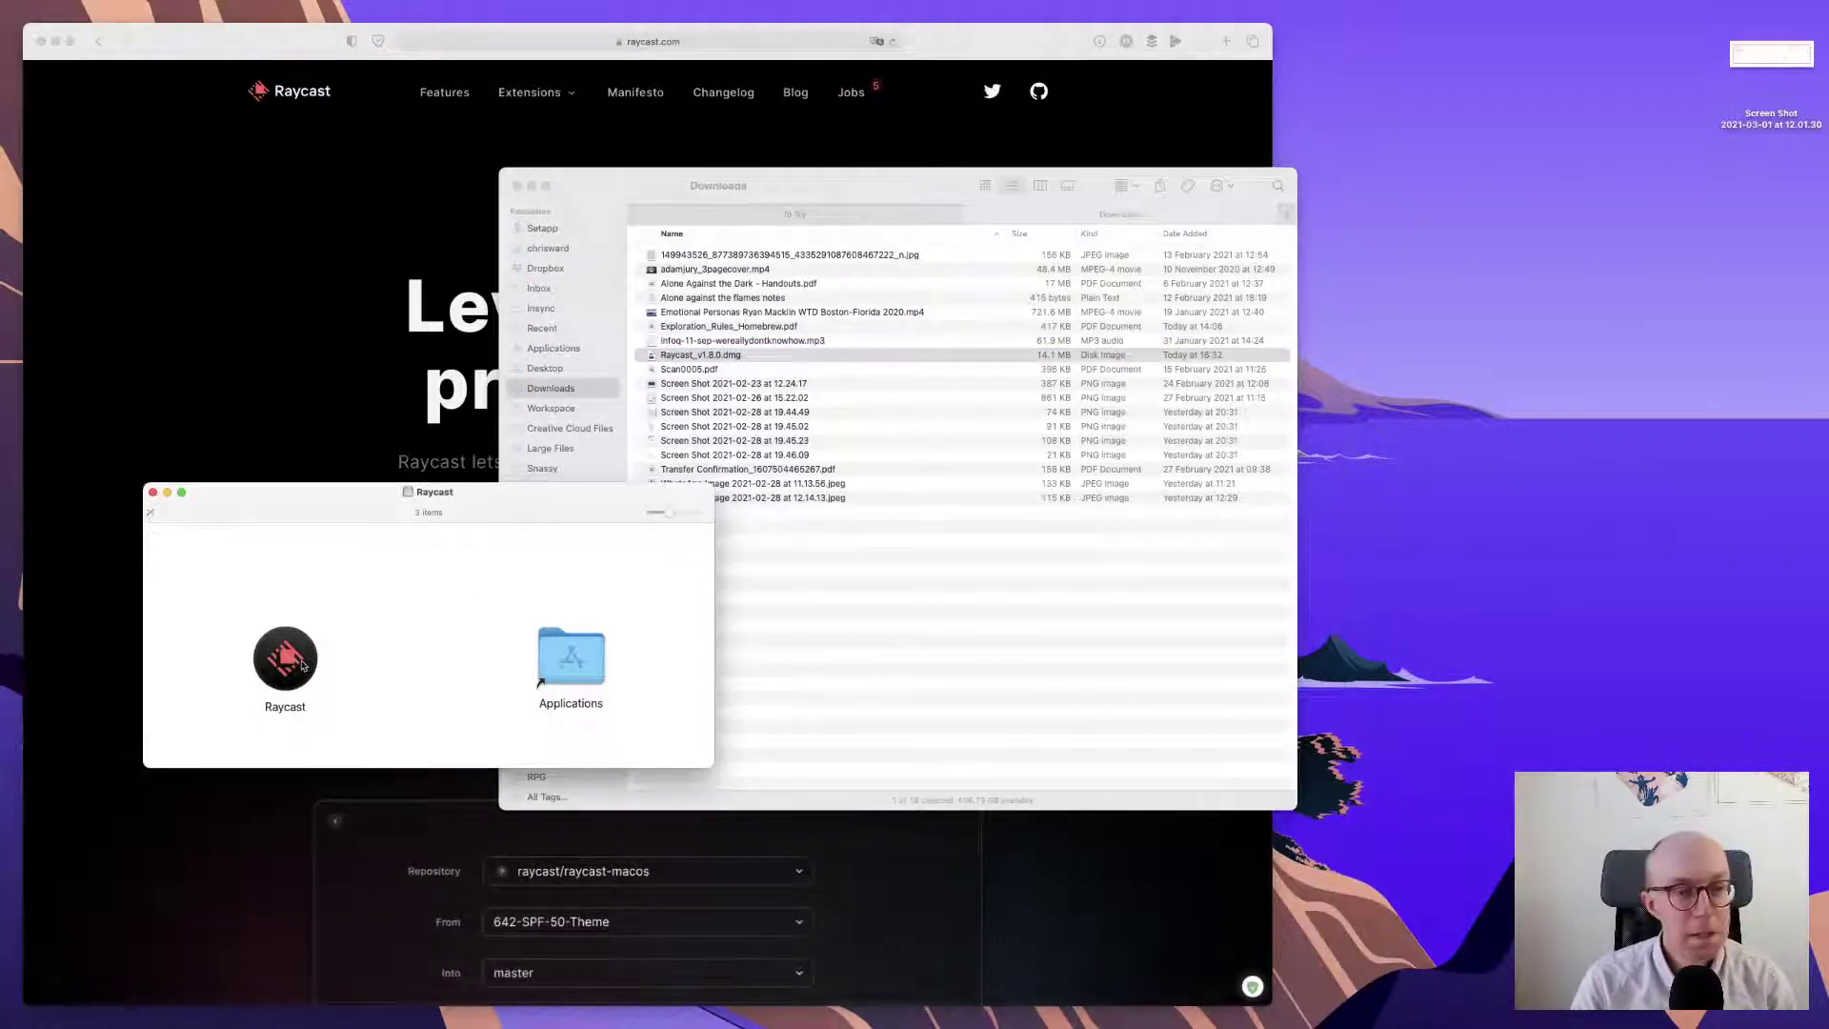
left_click_drag(303, 665, 577, 664)
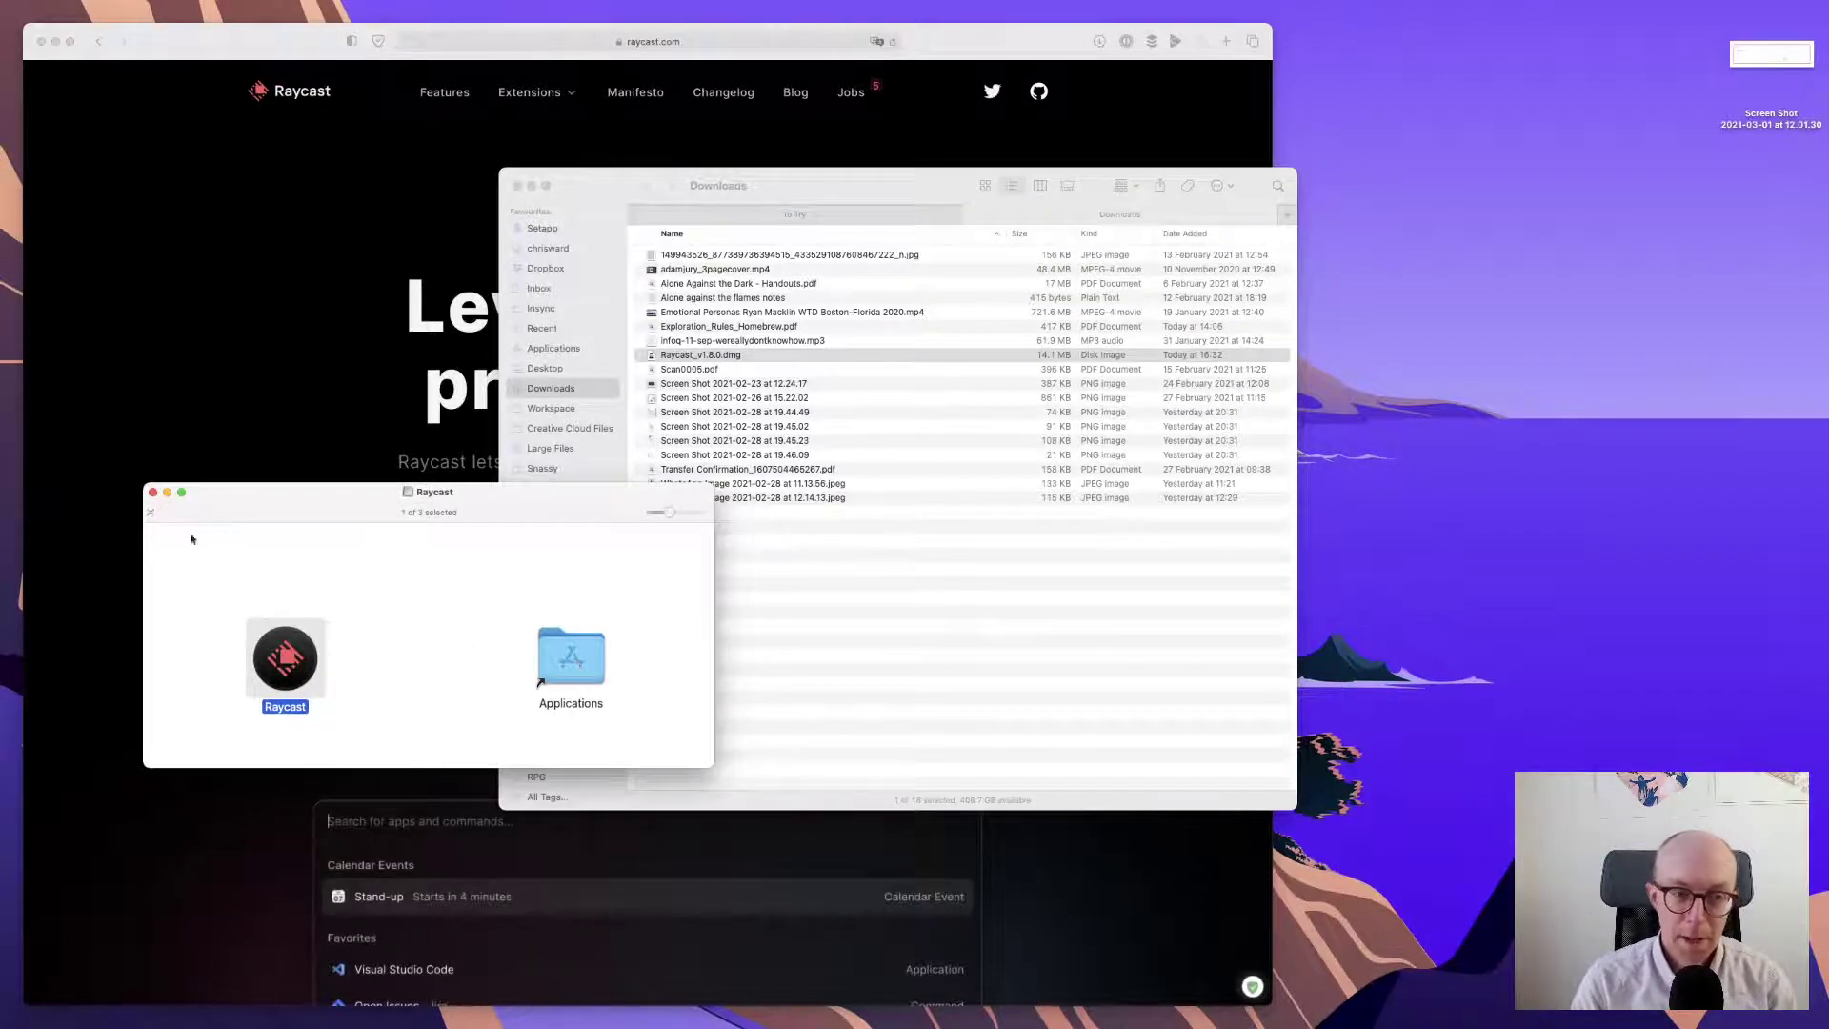
left_click(153, 496)
left_click(850, 605)
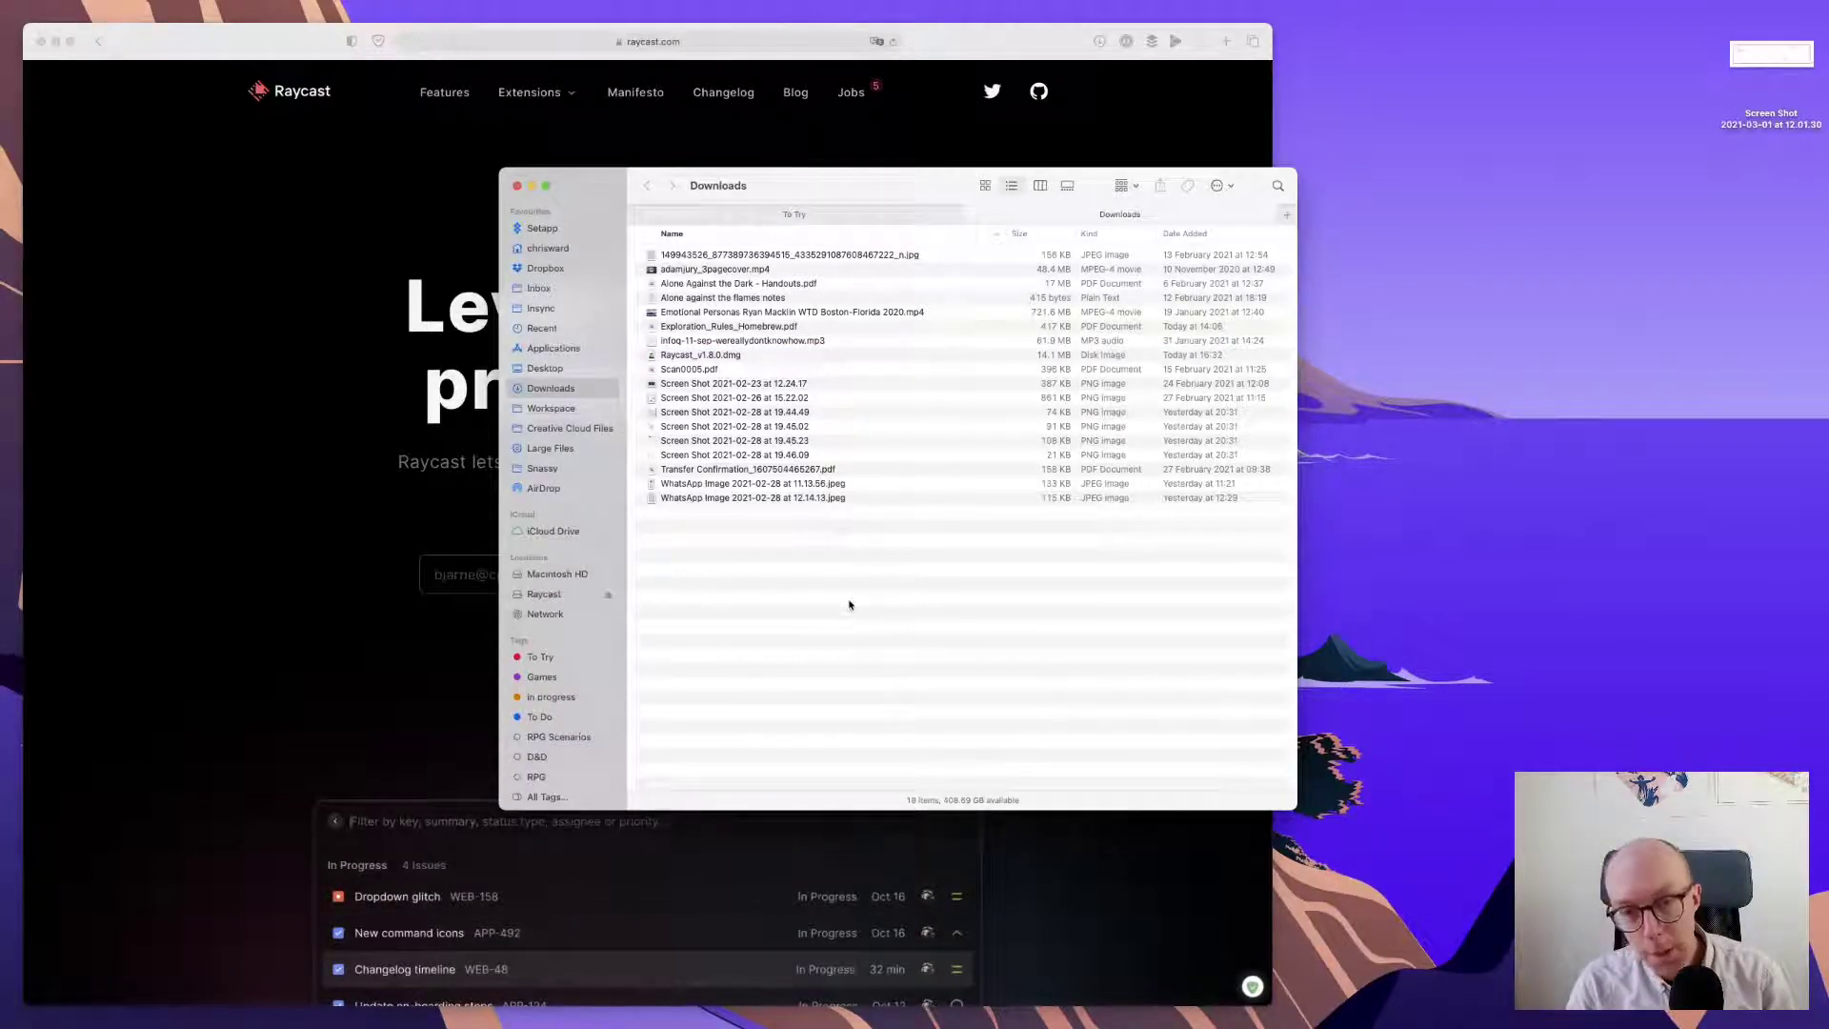
- Show the Applications folder as icons and select the Raycast application
key("super+shift+a")
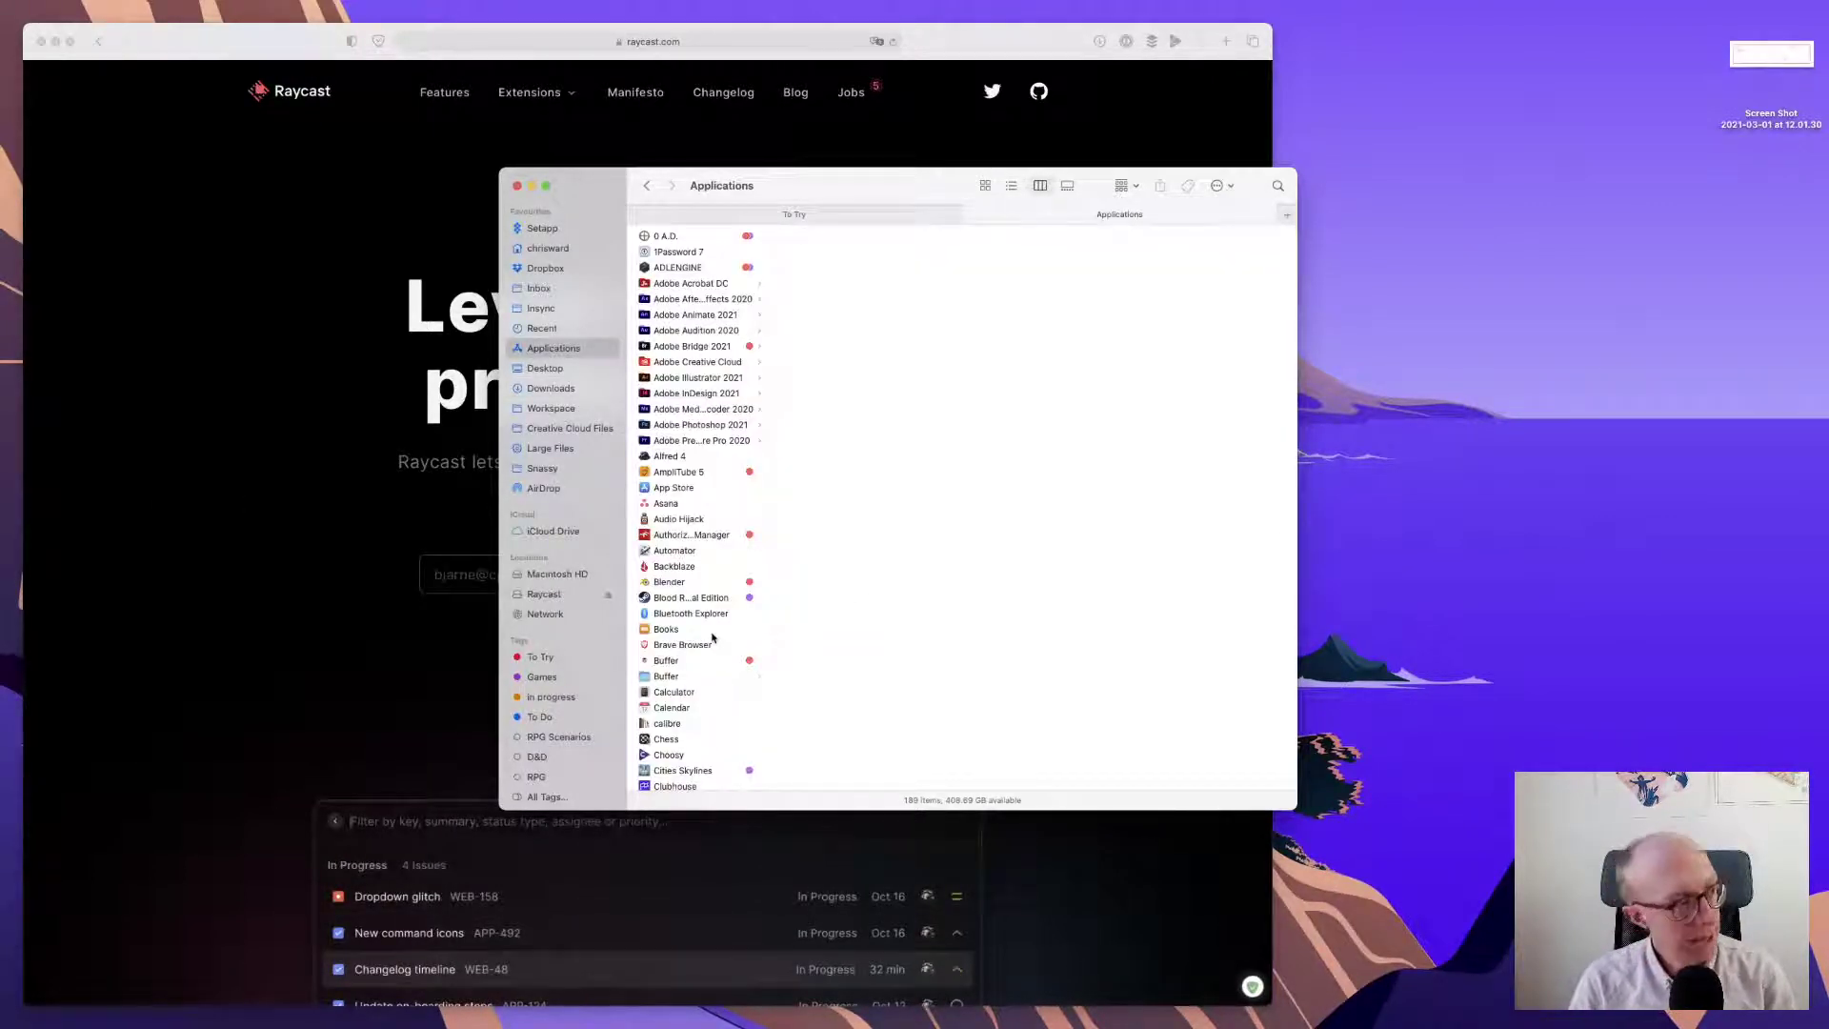
key("super+1")
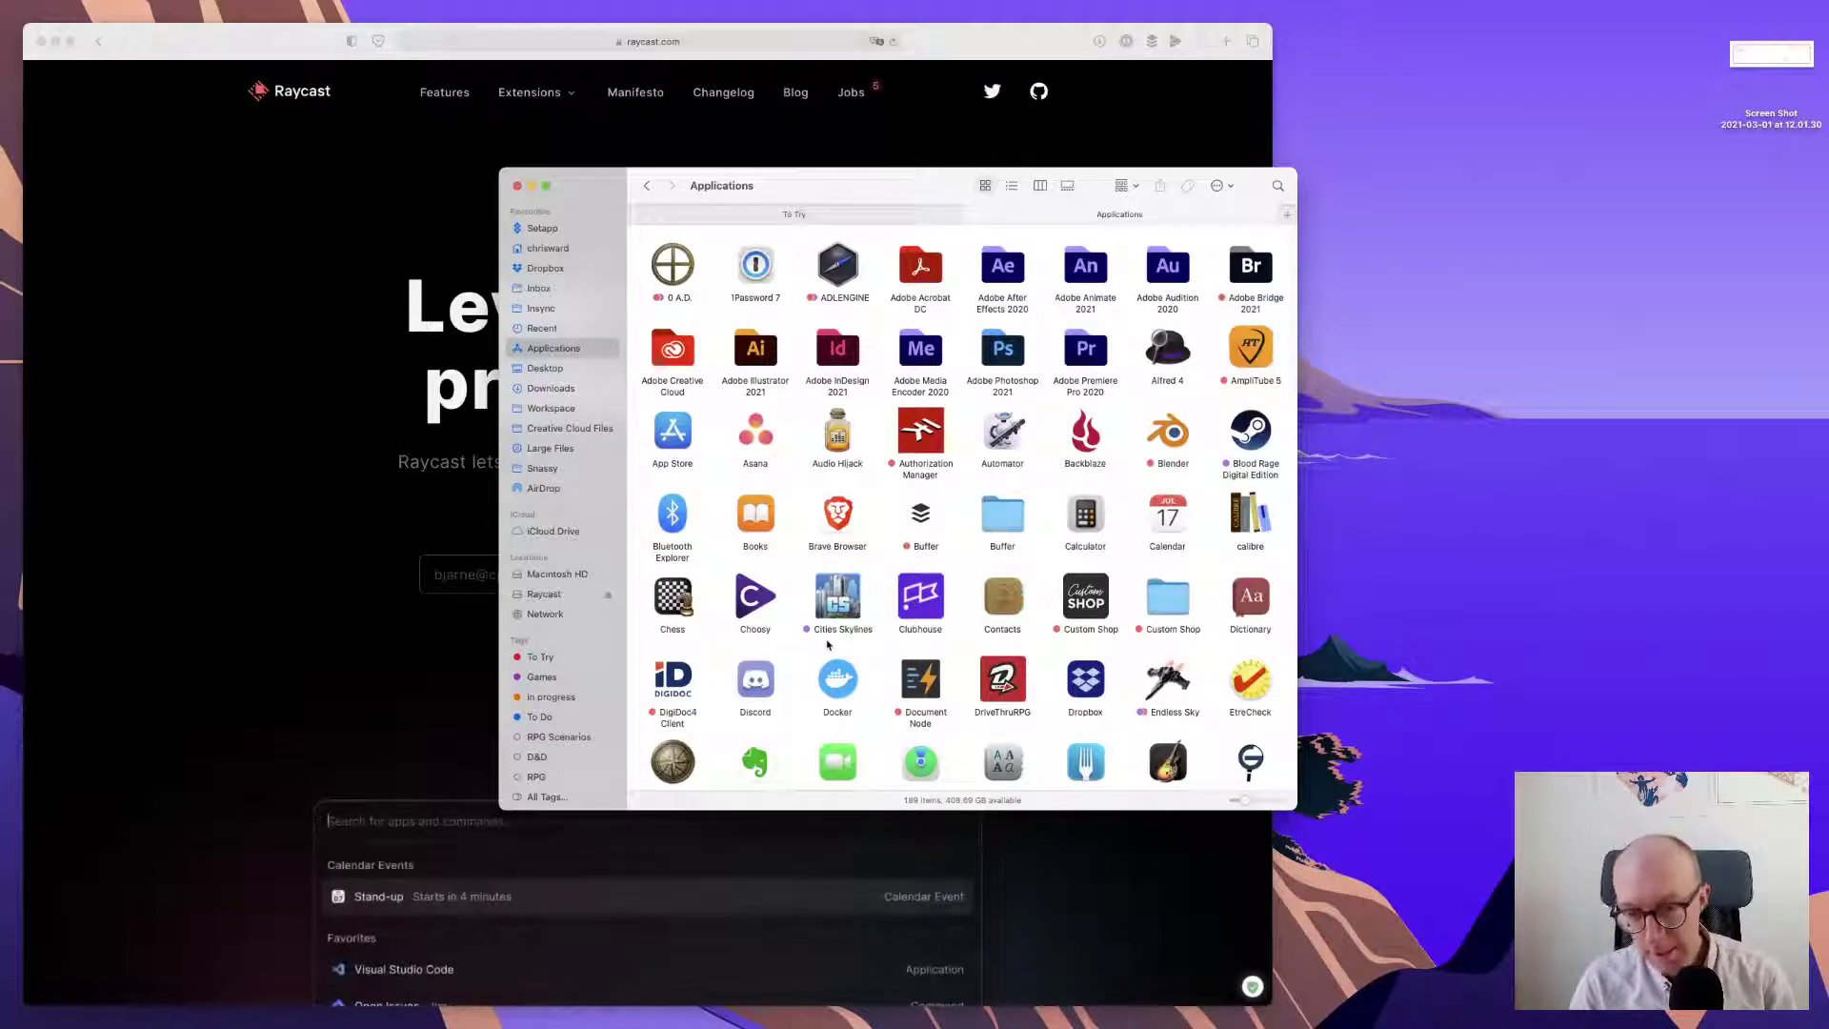
type("ray")
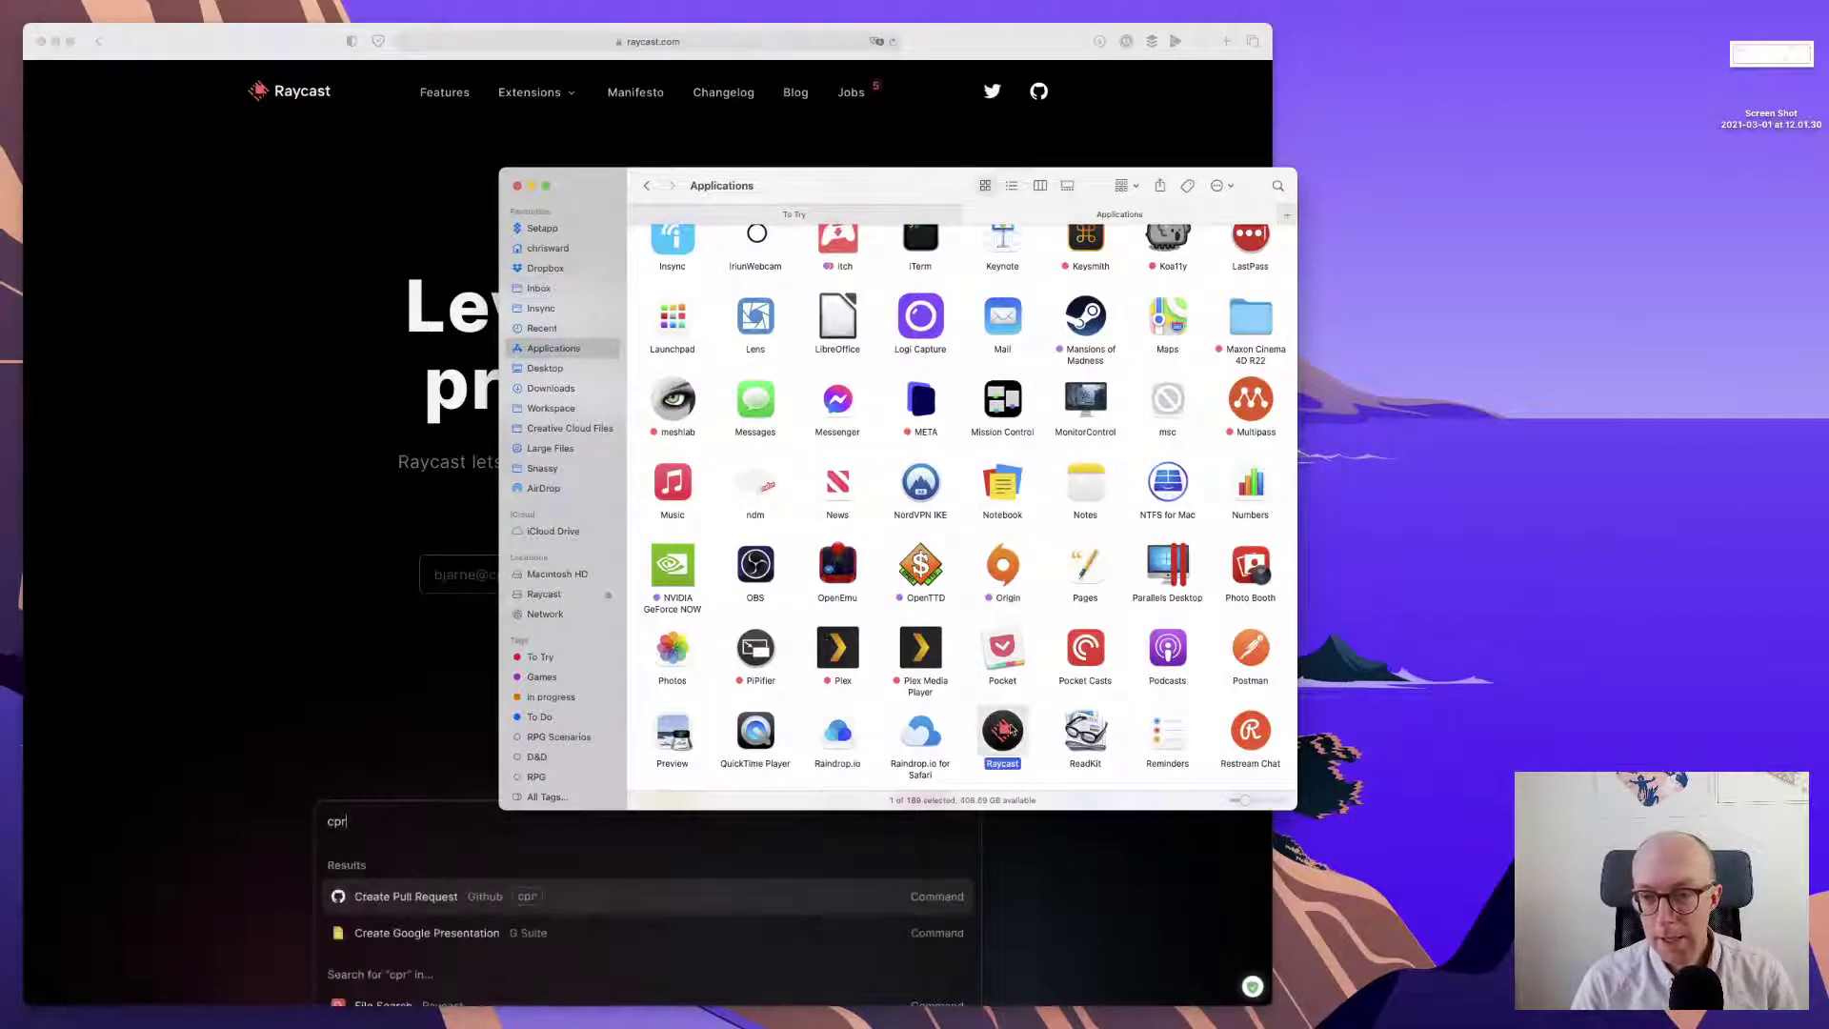
- Inspect the Raycast app's package contents down to SoulverCore.framework in the Frameworks folder, then close the Finder window
right_click(1012, 730)
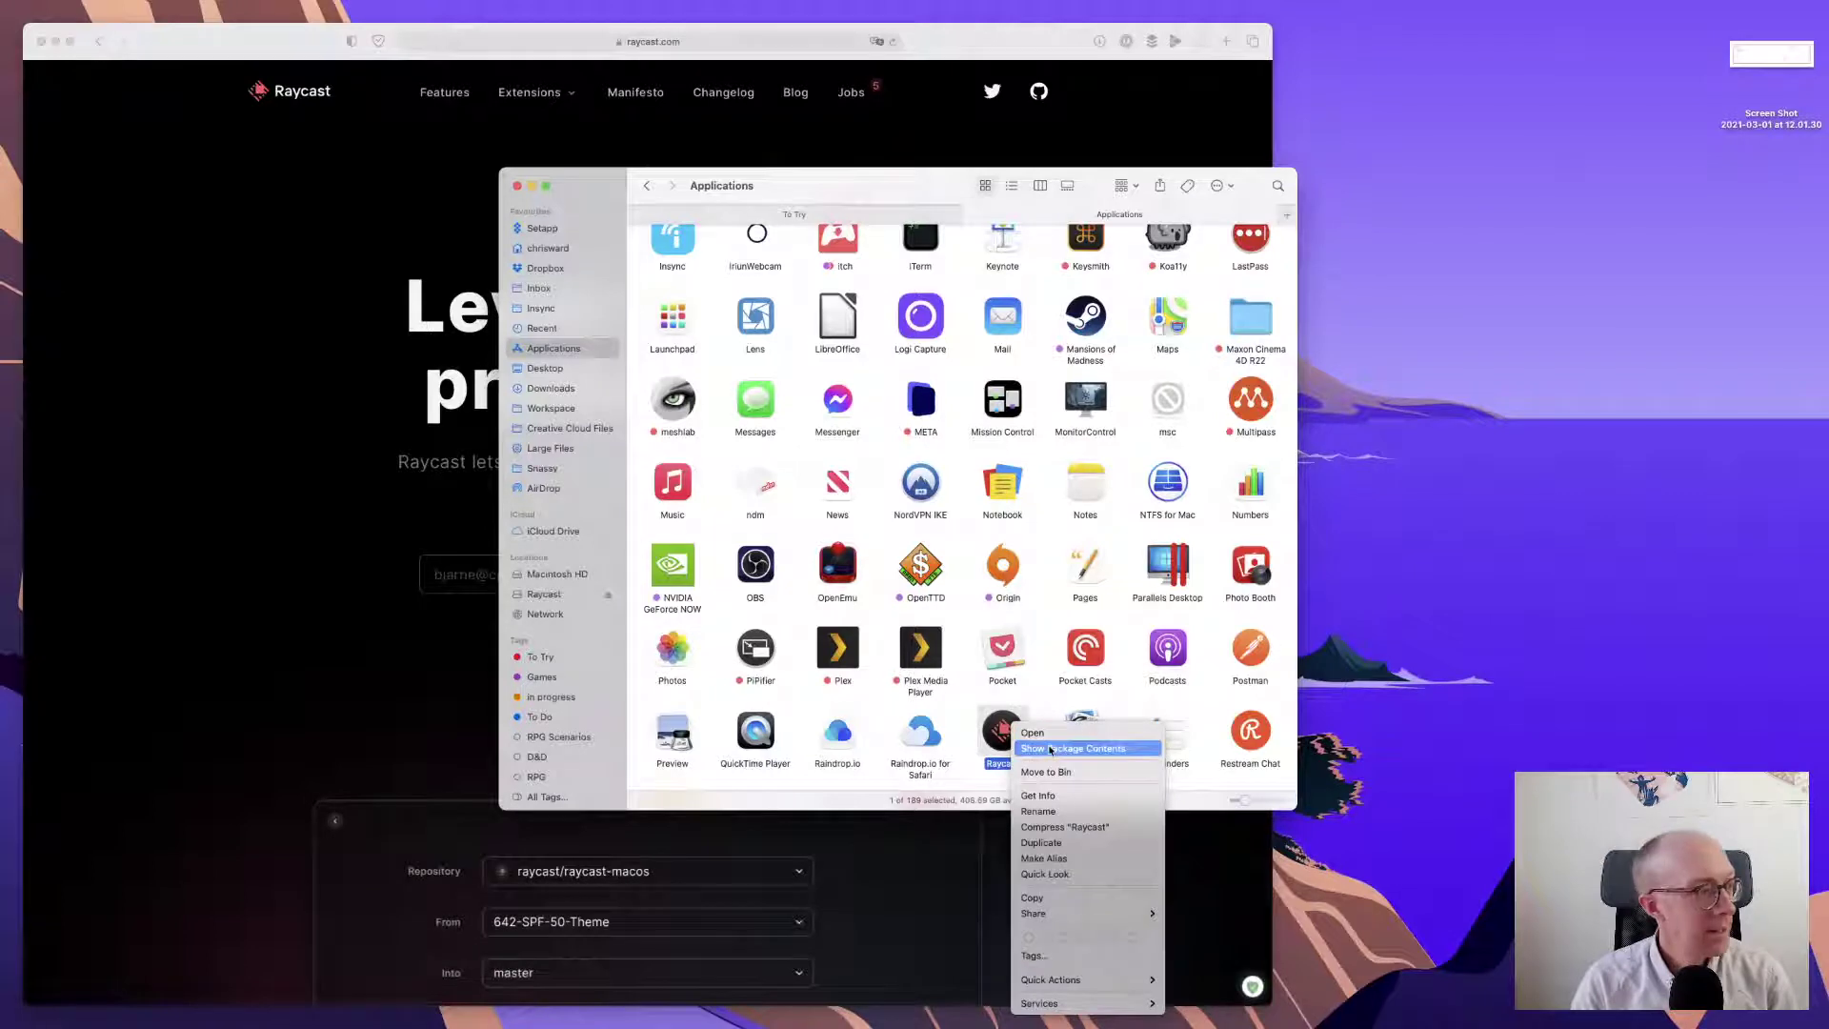
left_click(1051, 748)
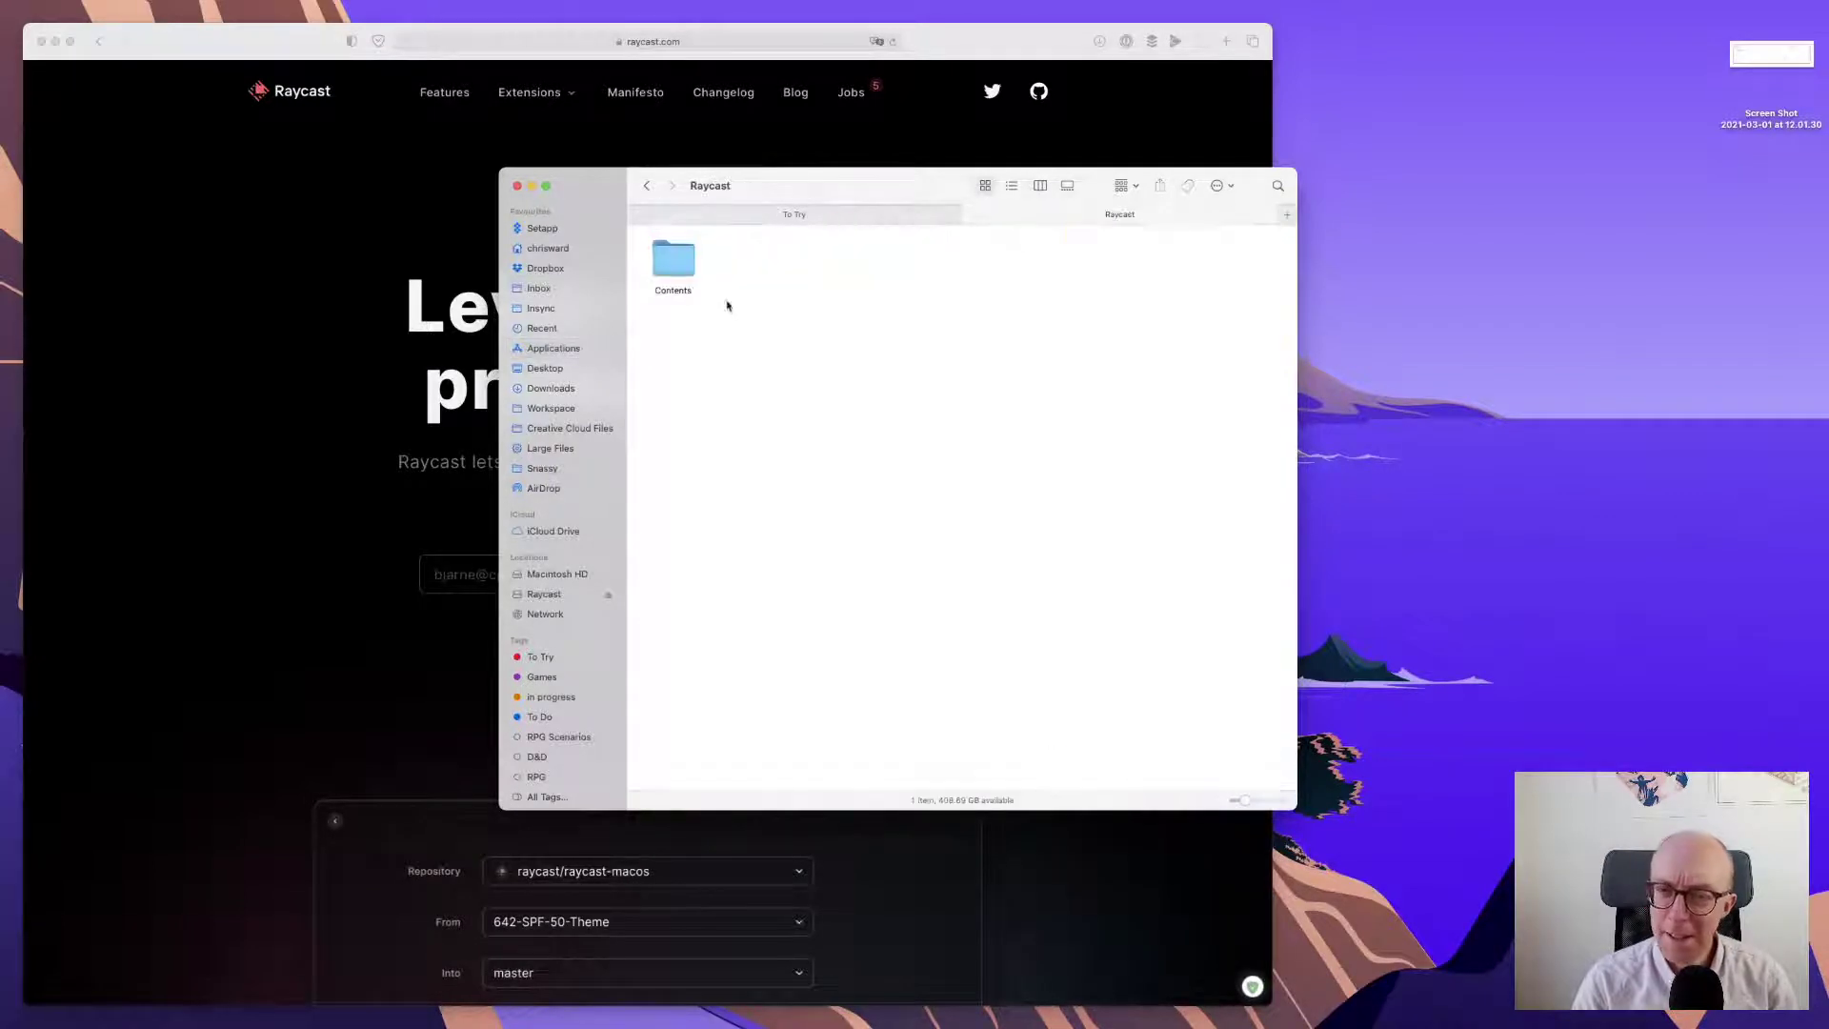
key("super+3")
left_click(731, 240)
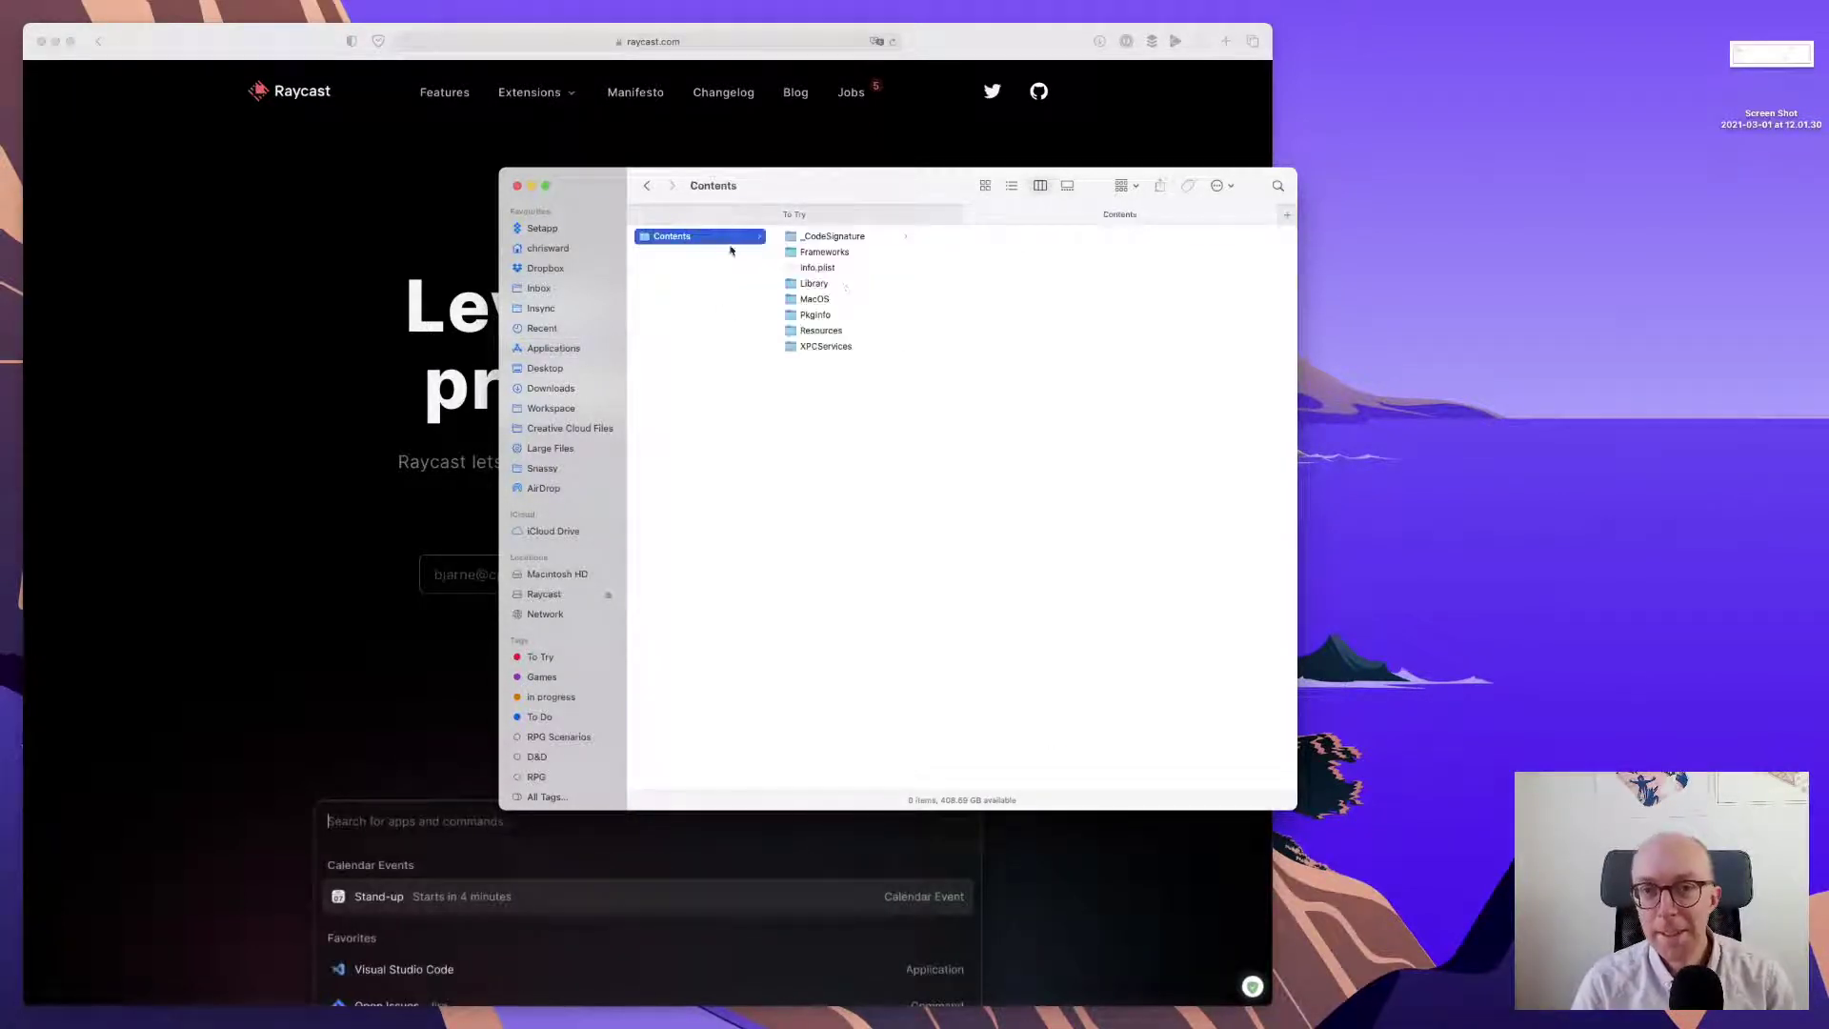
left_click(831, 254)
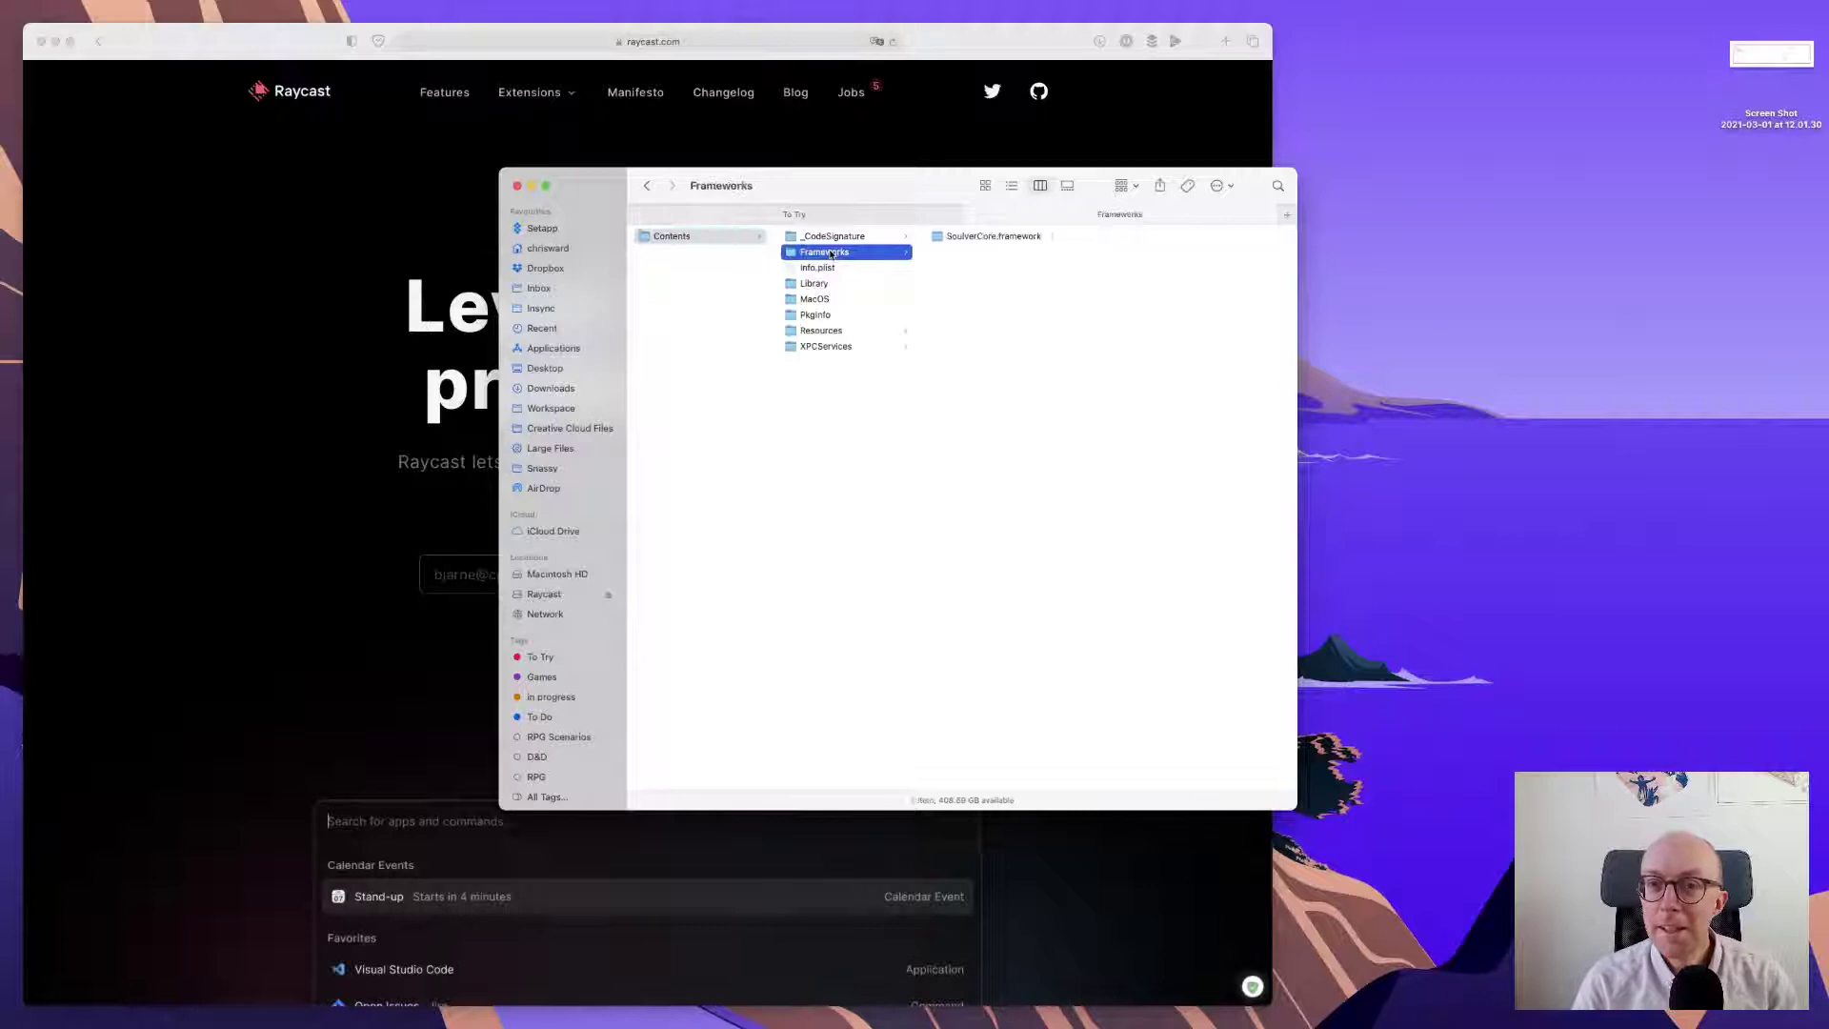
left_click(960, 240)
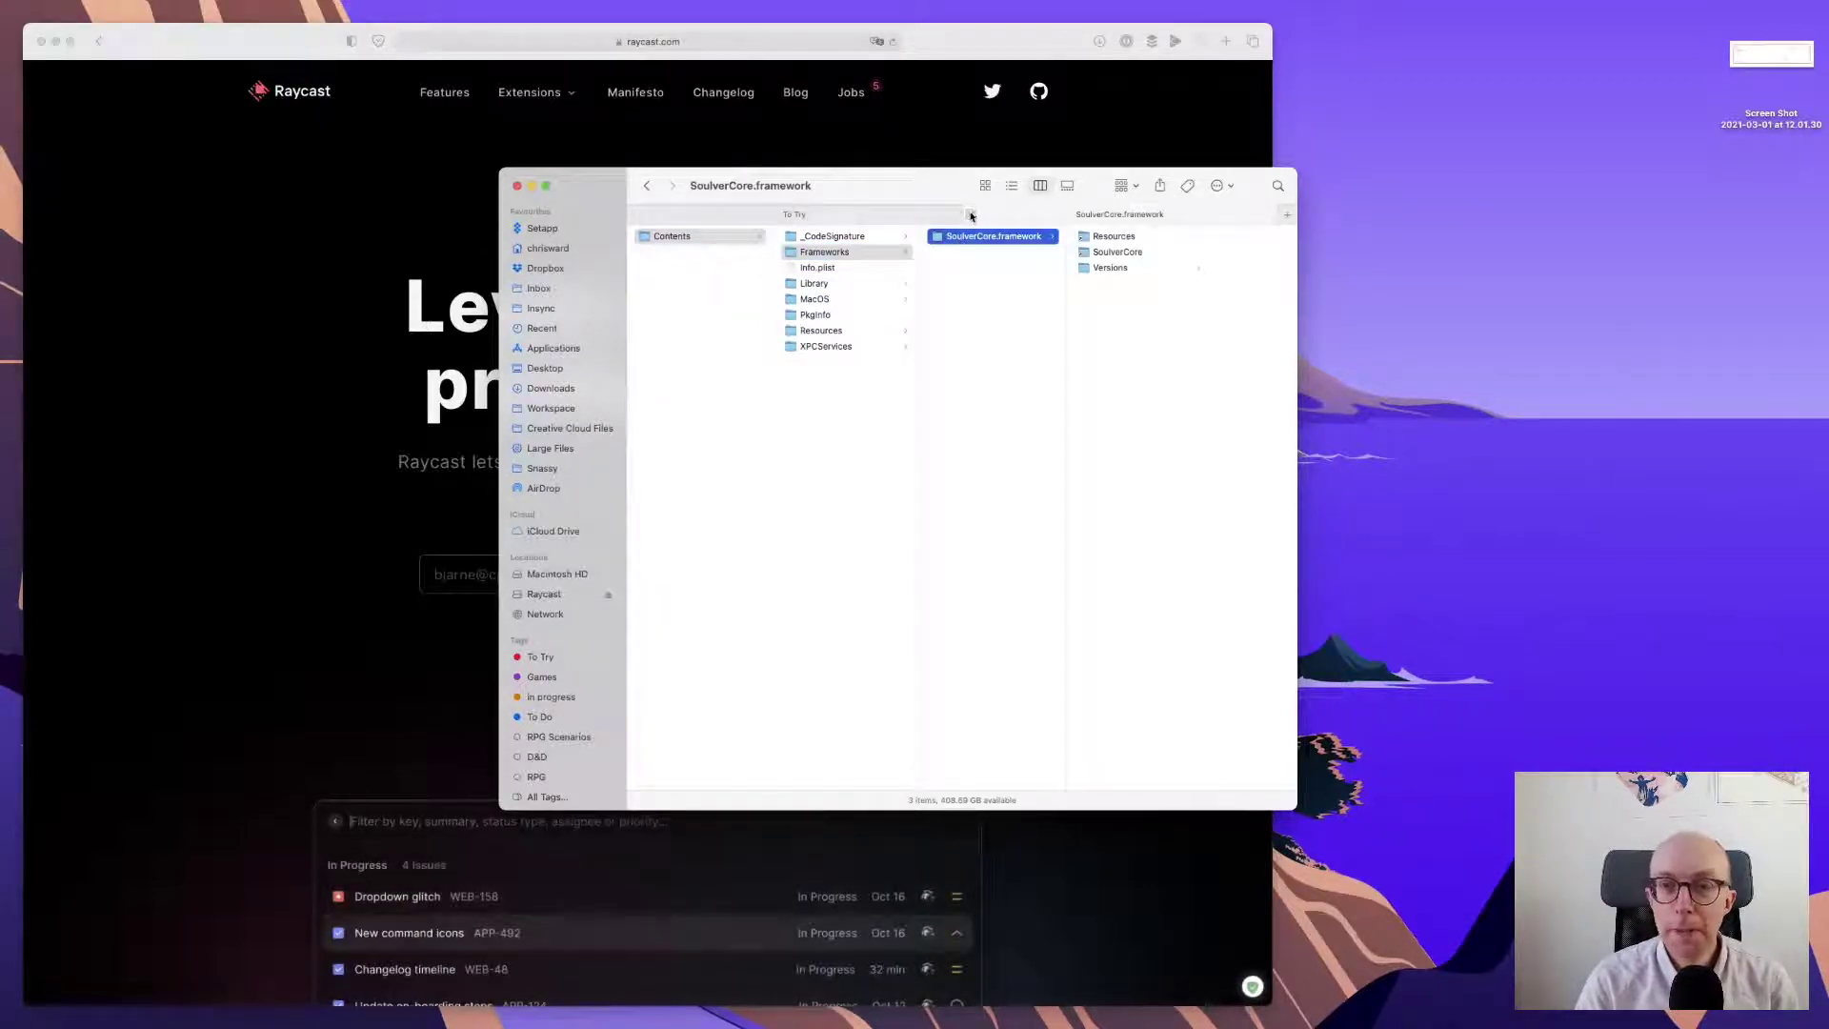
key("super+2")
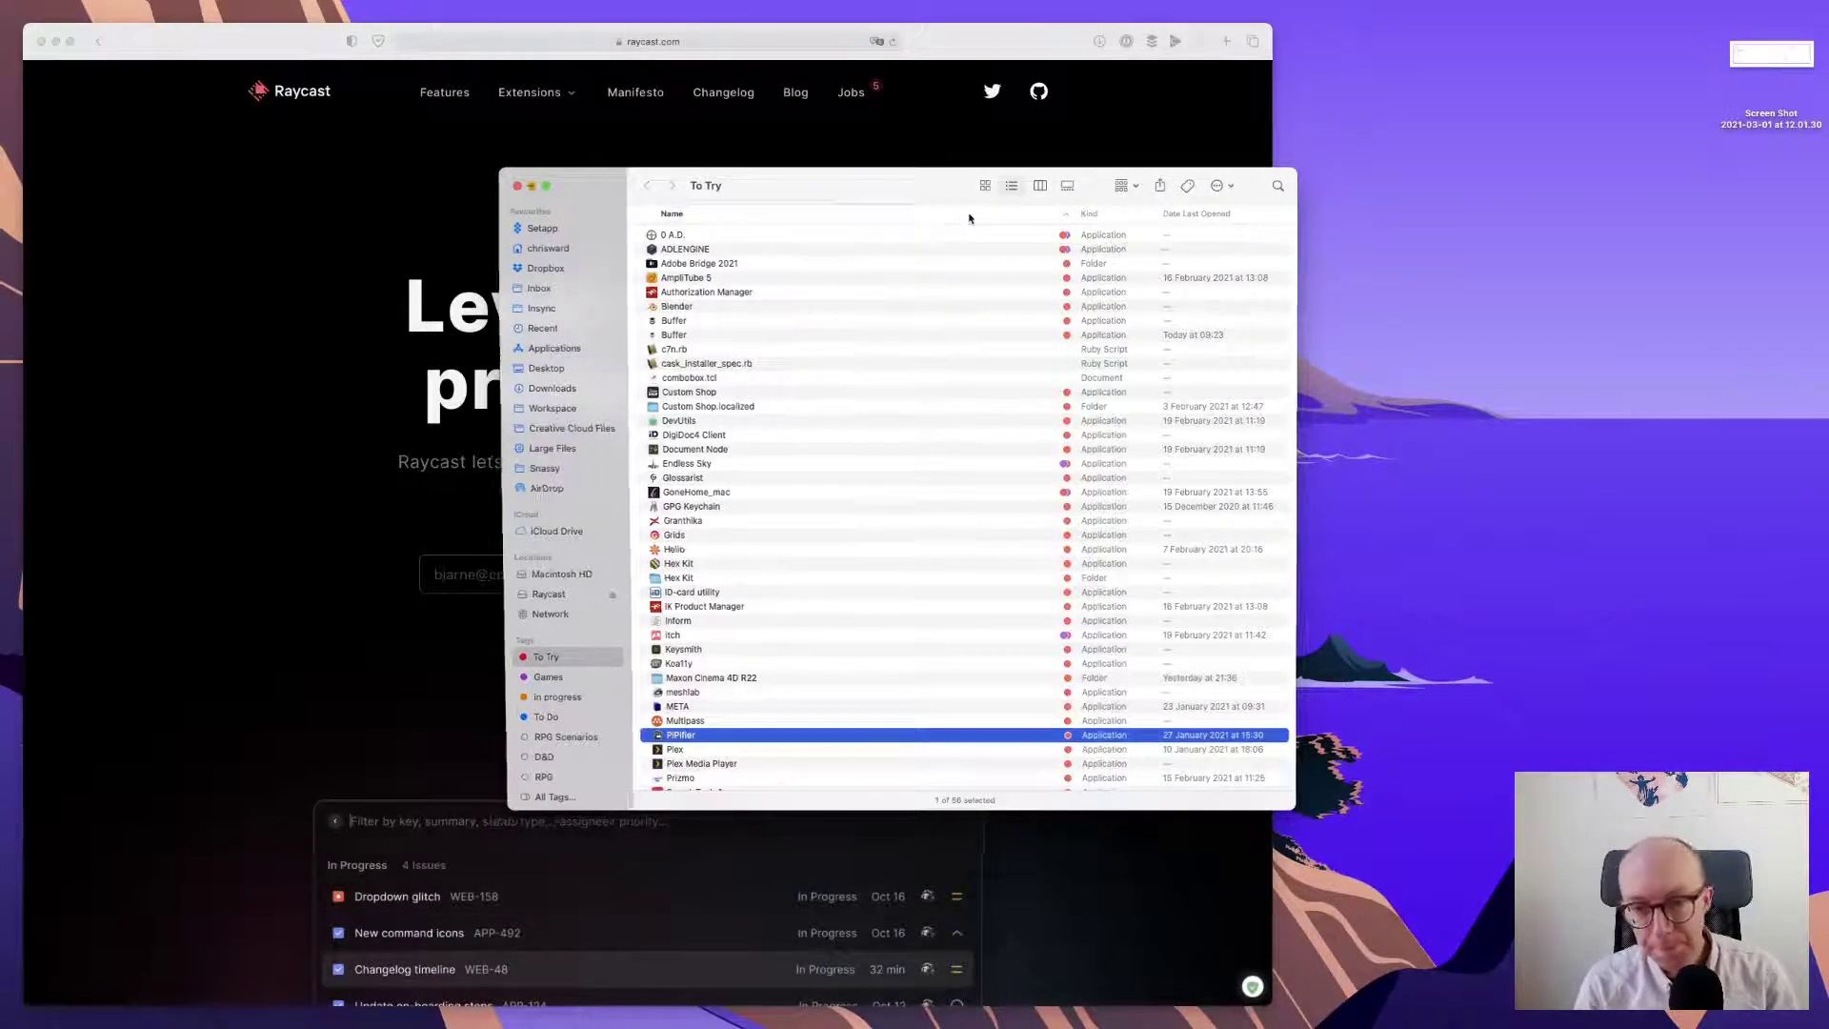
key("super+w")
- Launch Raycast with the launcher query "ra", approve opening the downloaded app, and start its welcome setup
key("alt+space")
type("ra")
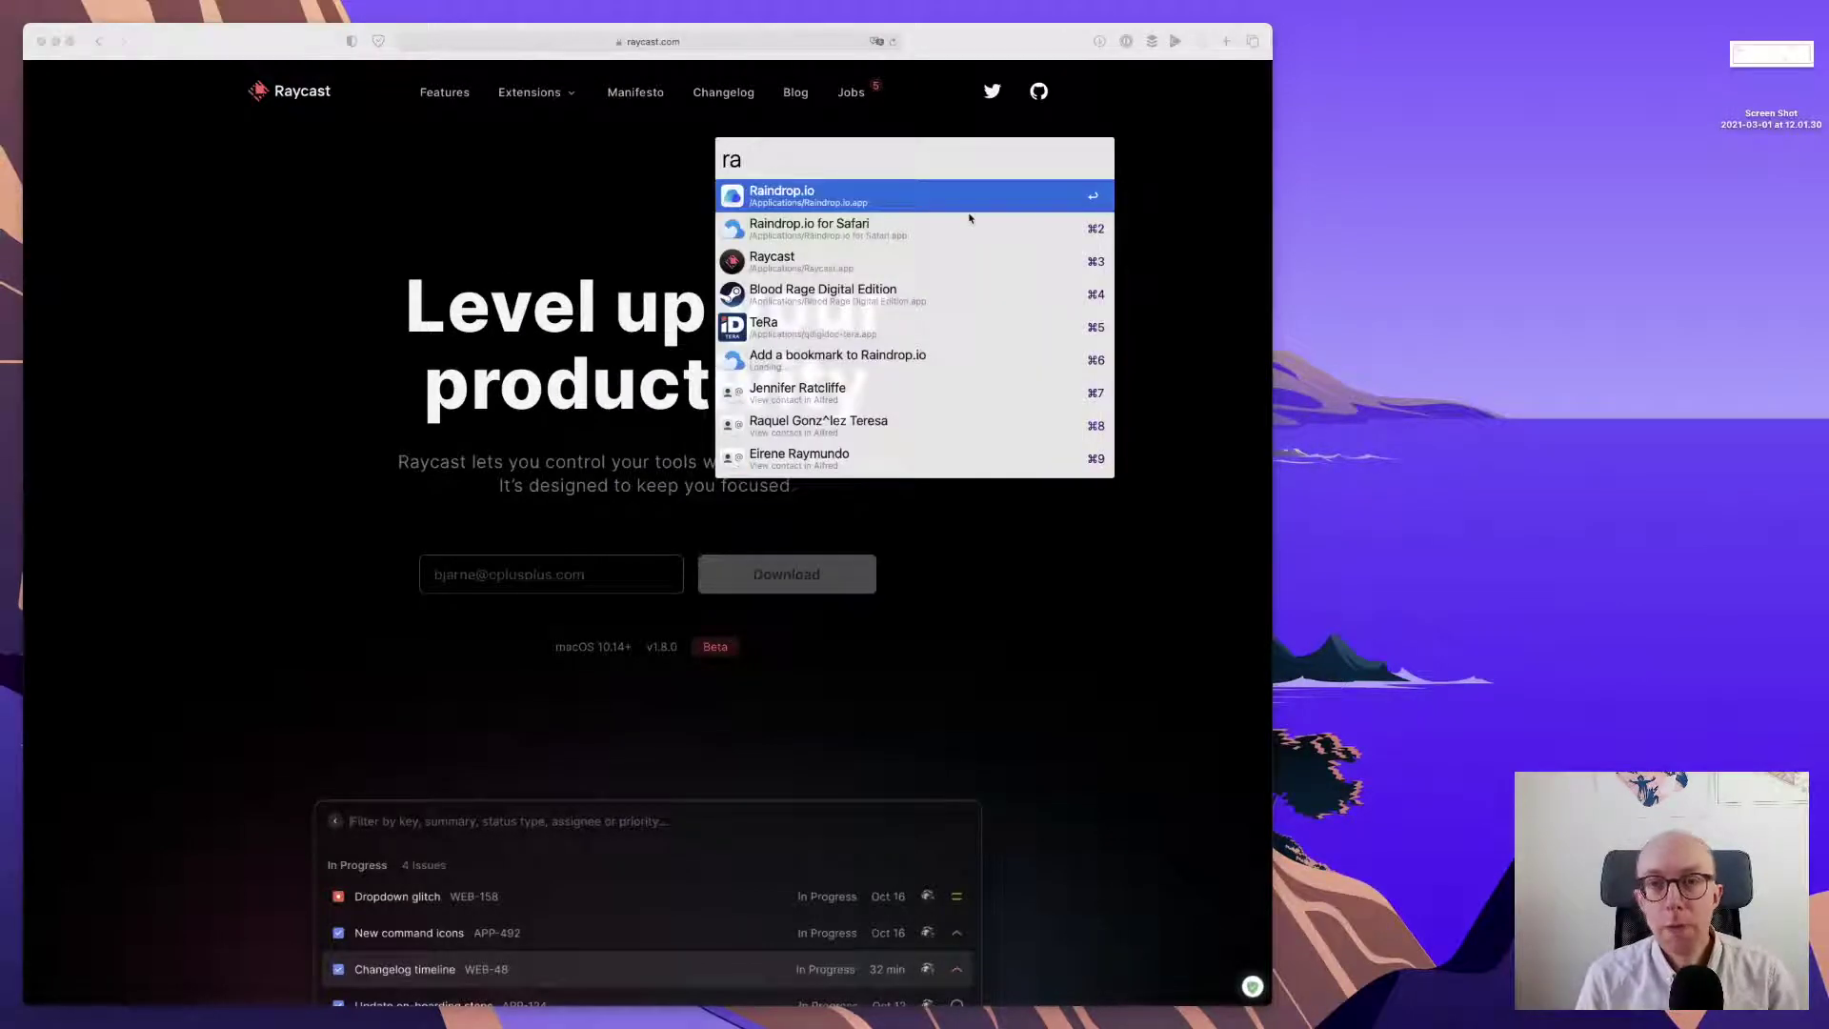
key("Down")
key("Down")
key("Return")
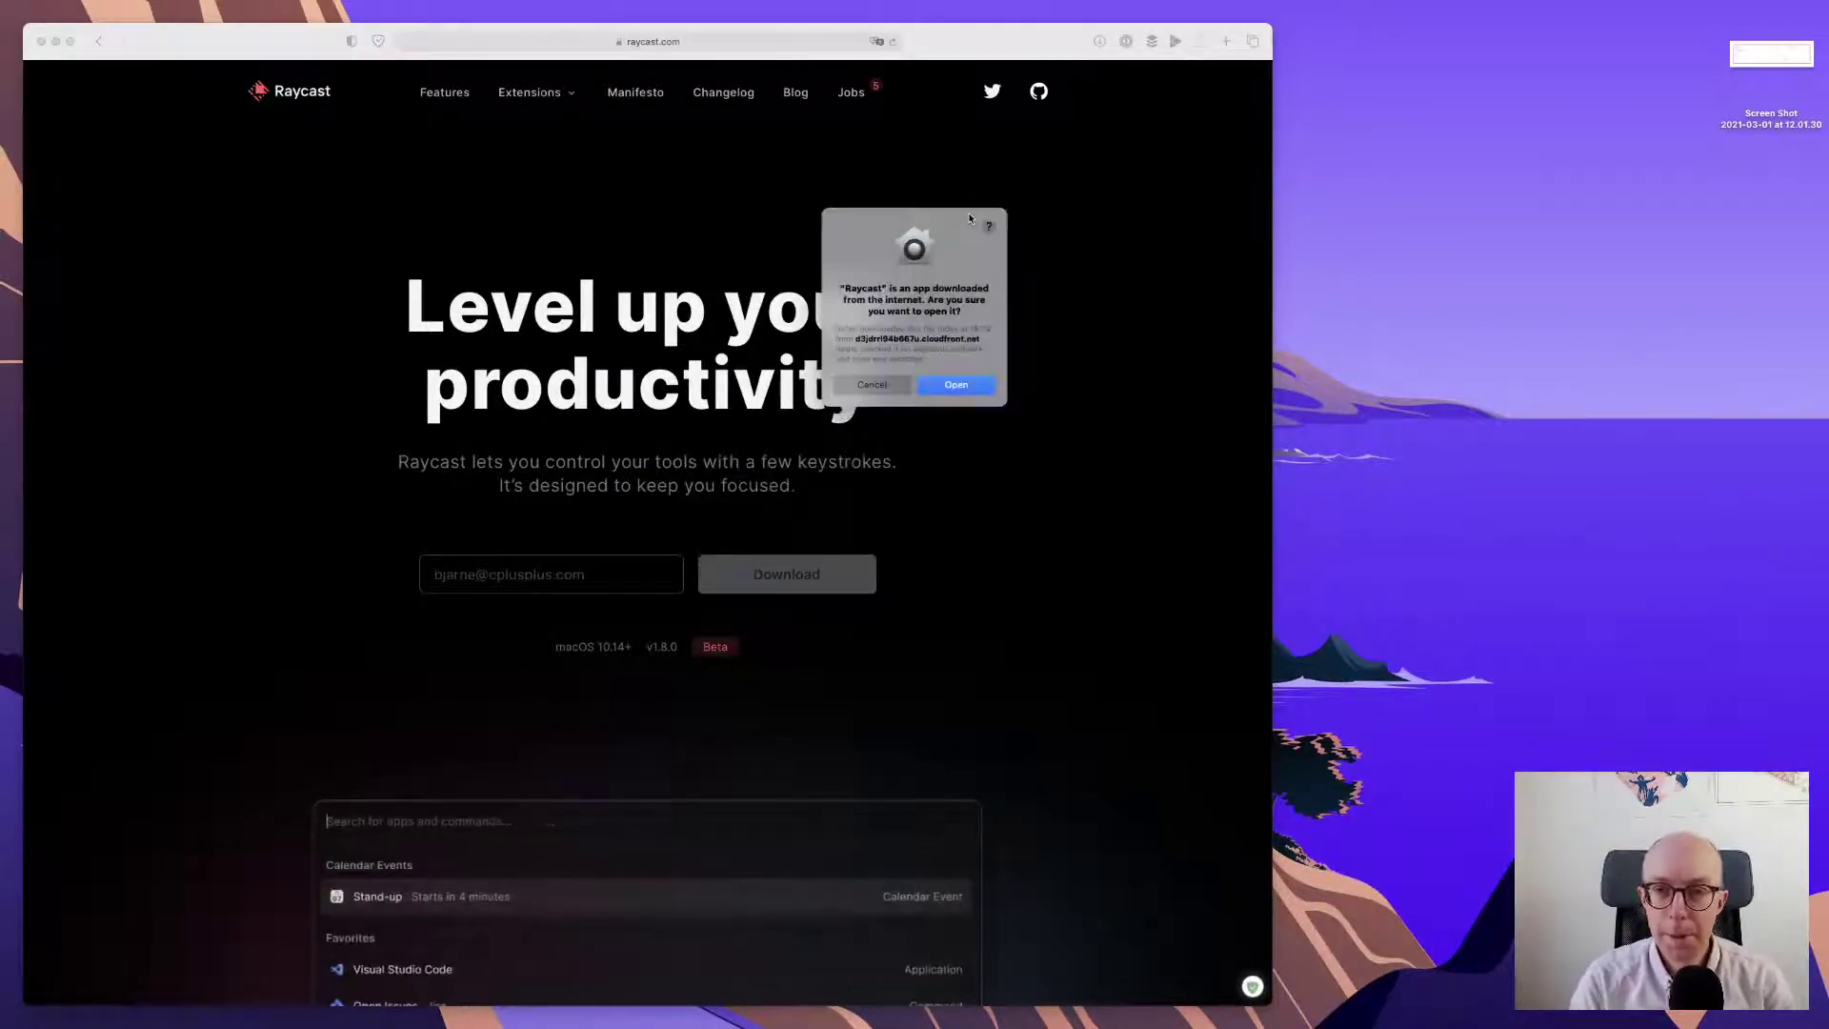
left_click(956, 385)
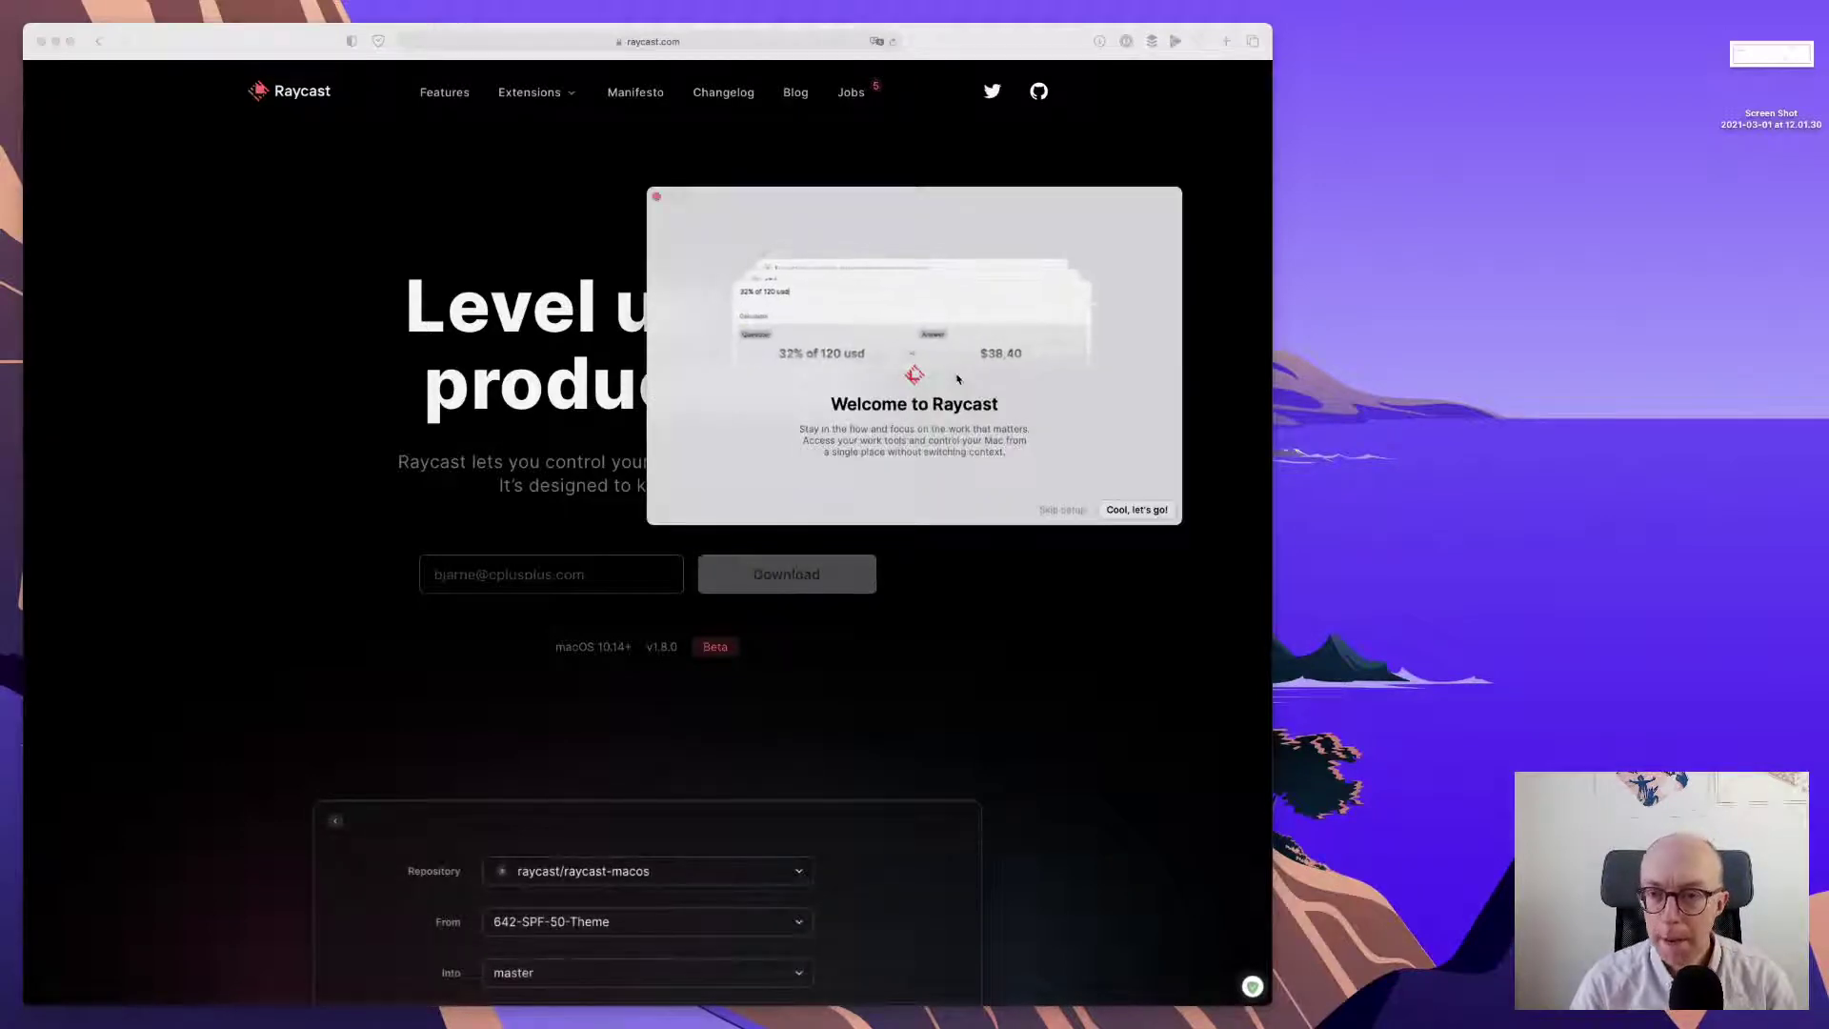
left_click(1137, 512)
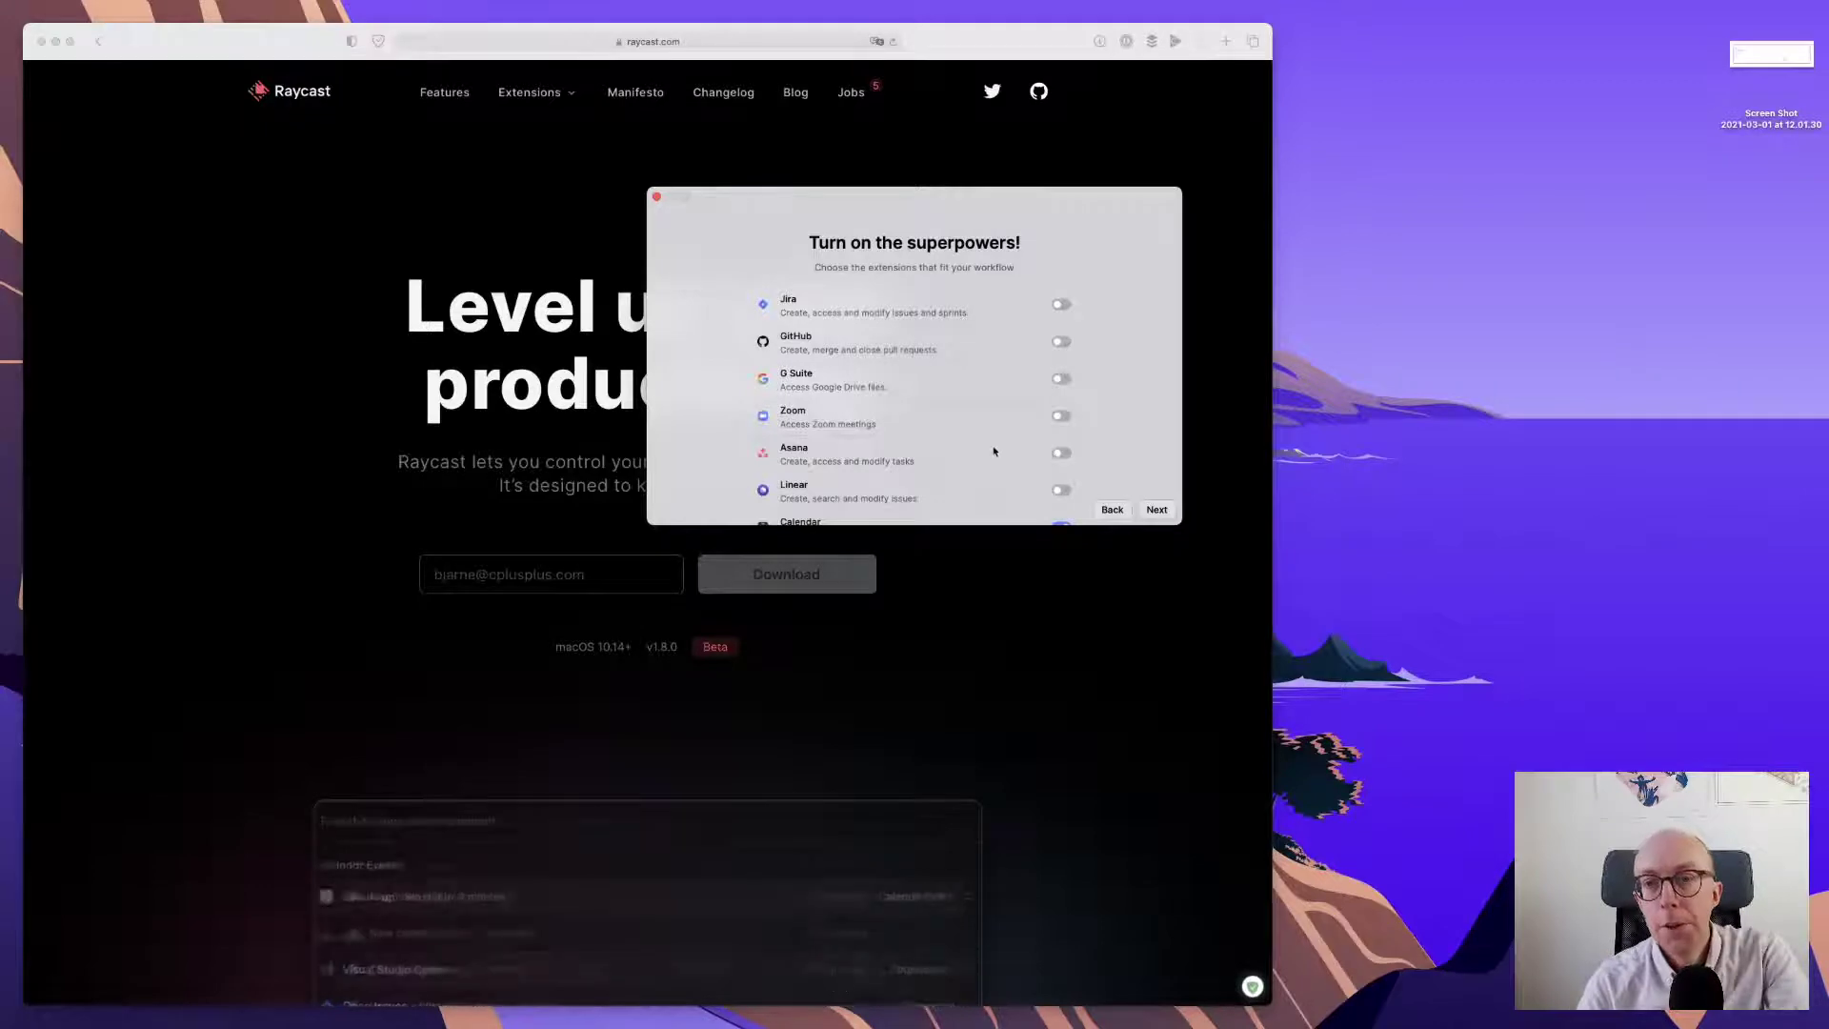
- Enable the GitHub extension, authorize Raycast on GitHub using the saved login for the account password, and allow the page to open Raycast
scroll(996, 453, "down", 3)
scroll(993, 450, "up", 2)
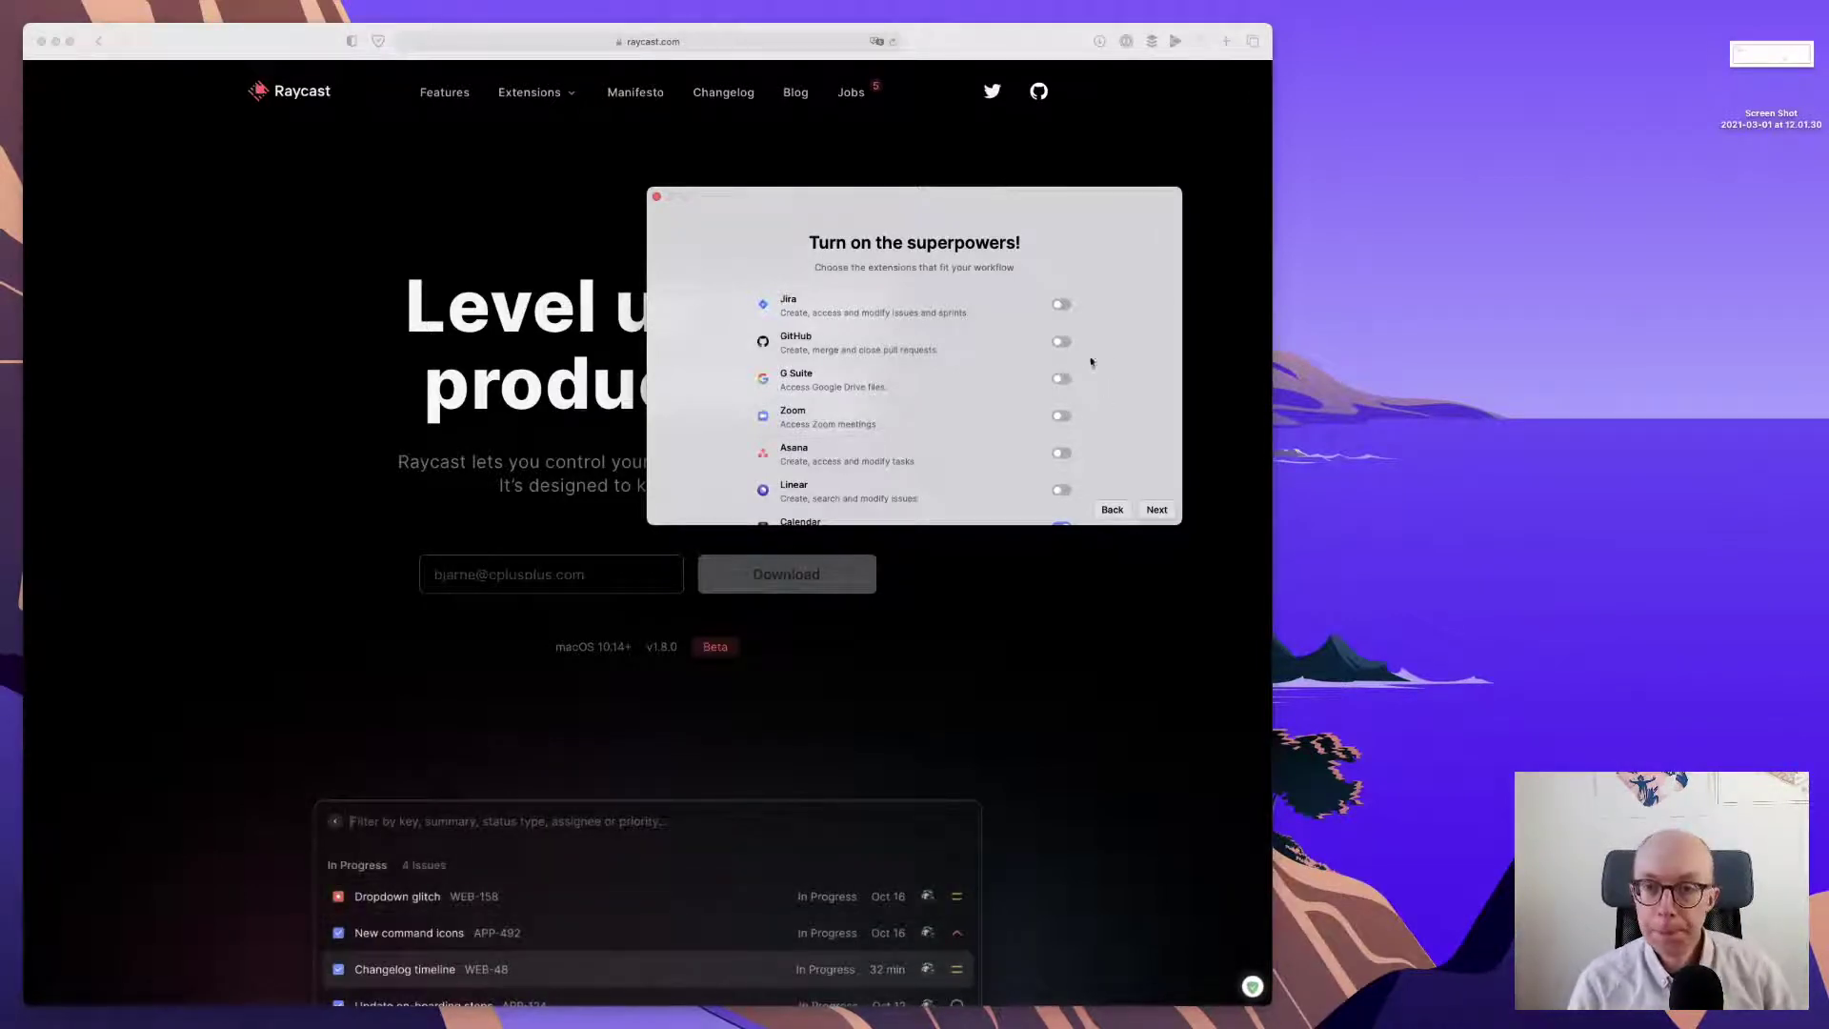
left_click(1063, 343)
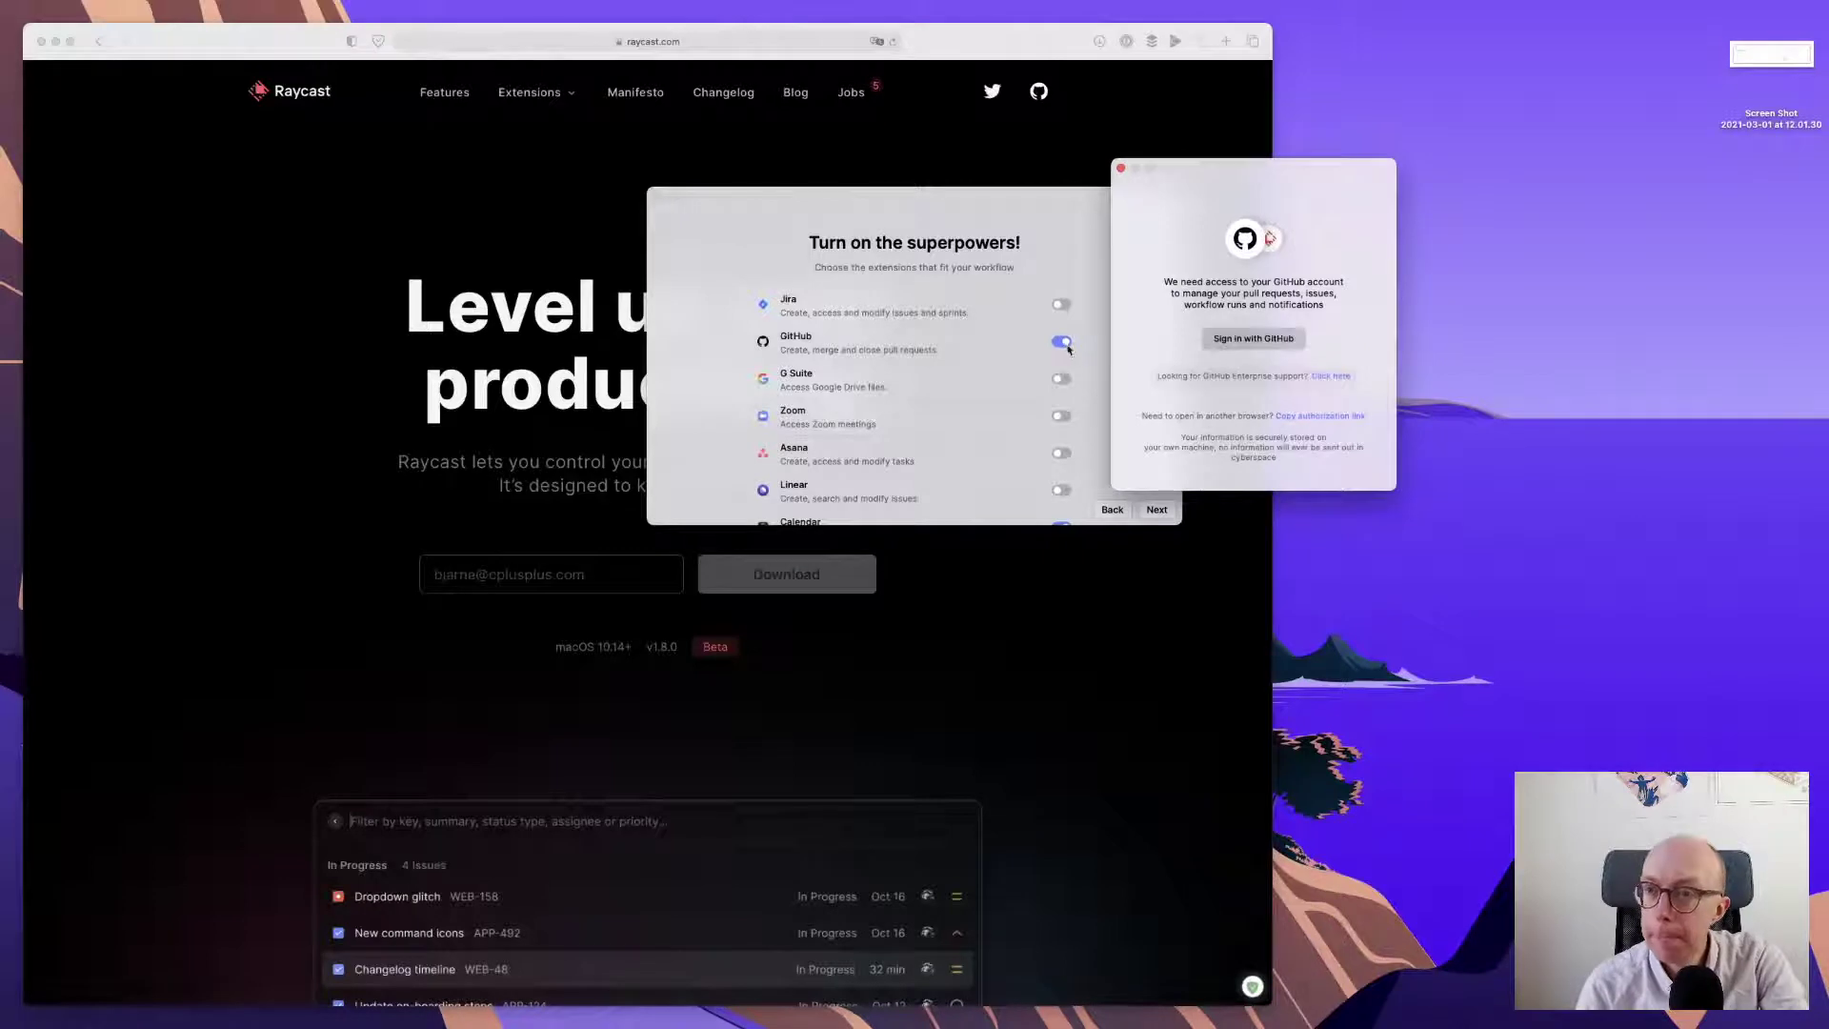
left_click(1254, 340)
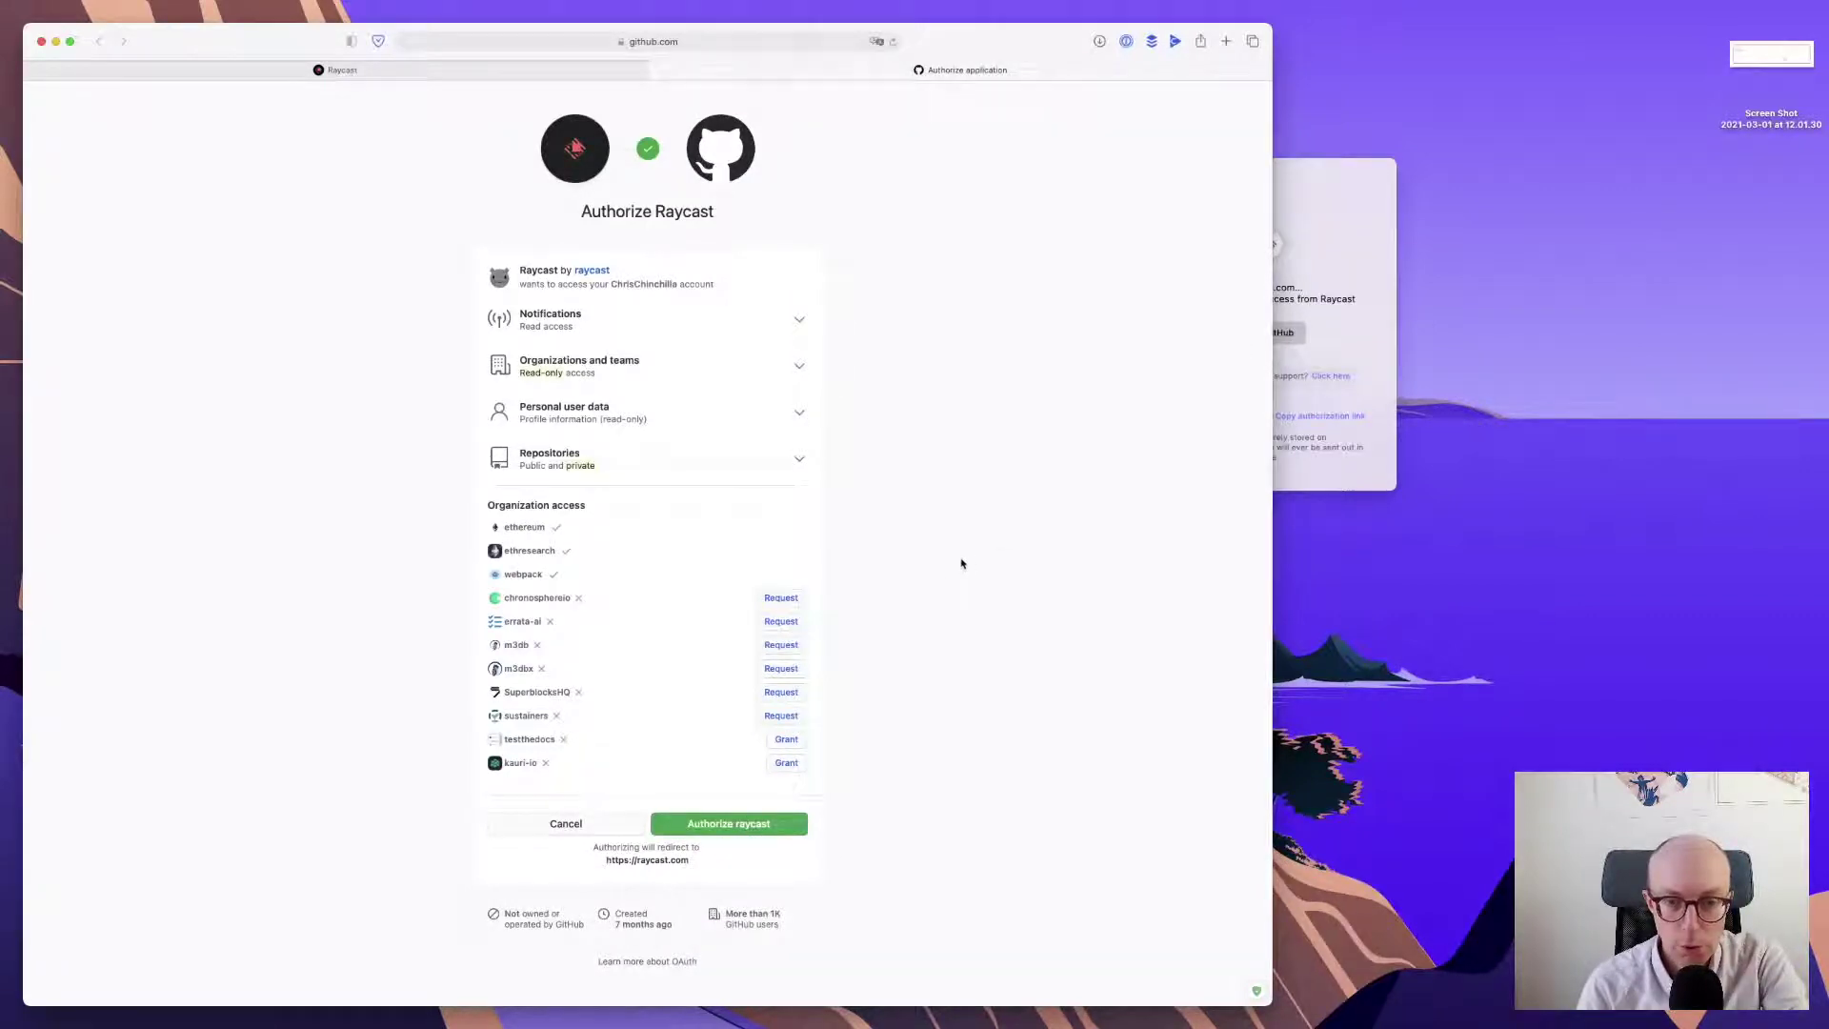
left_click(706, 830)
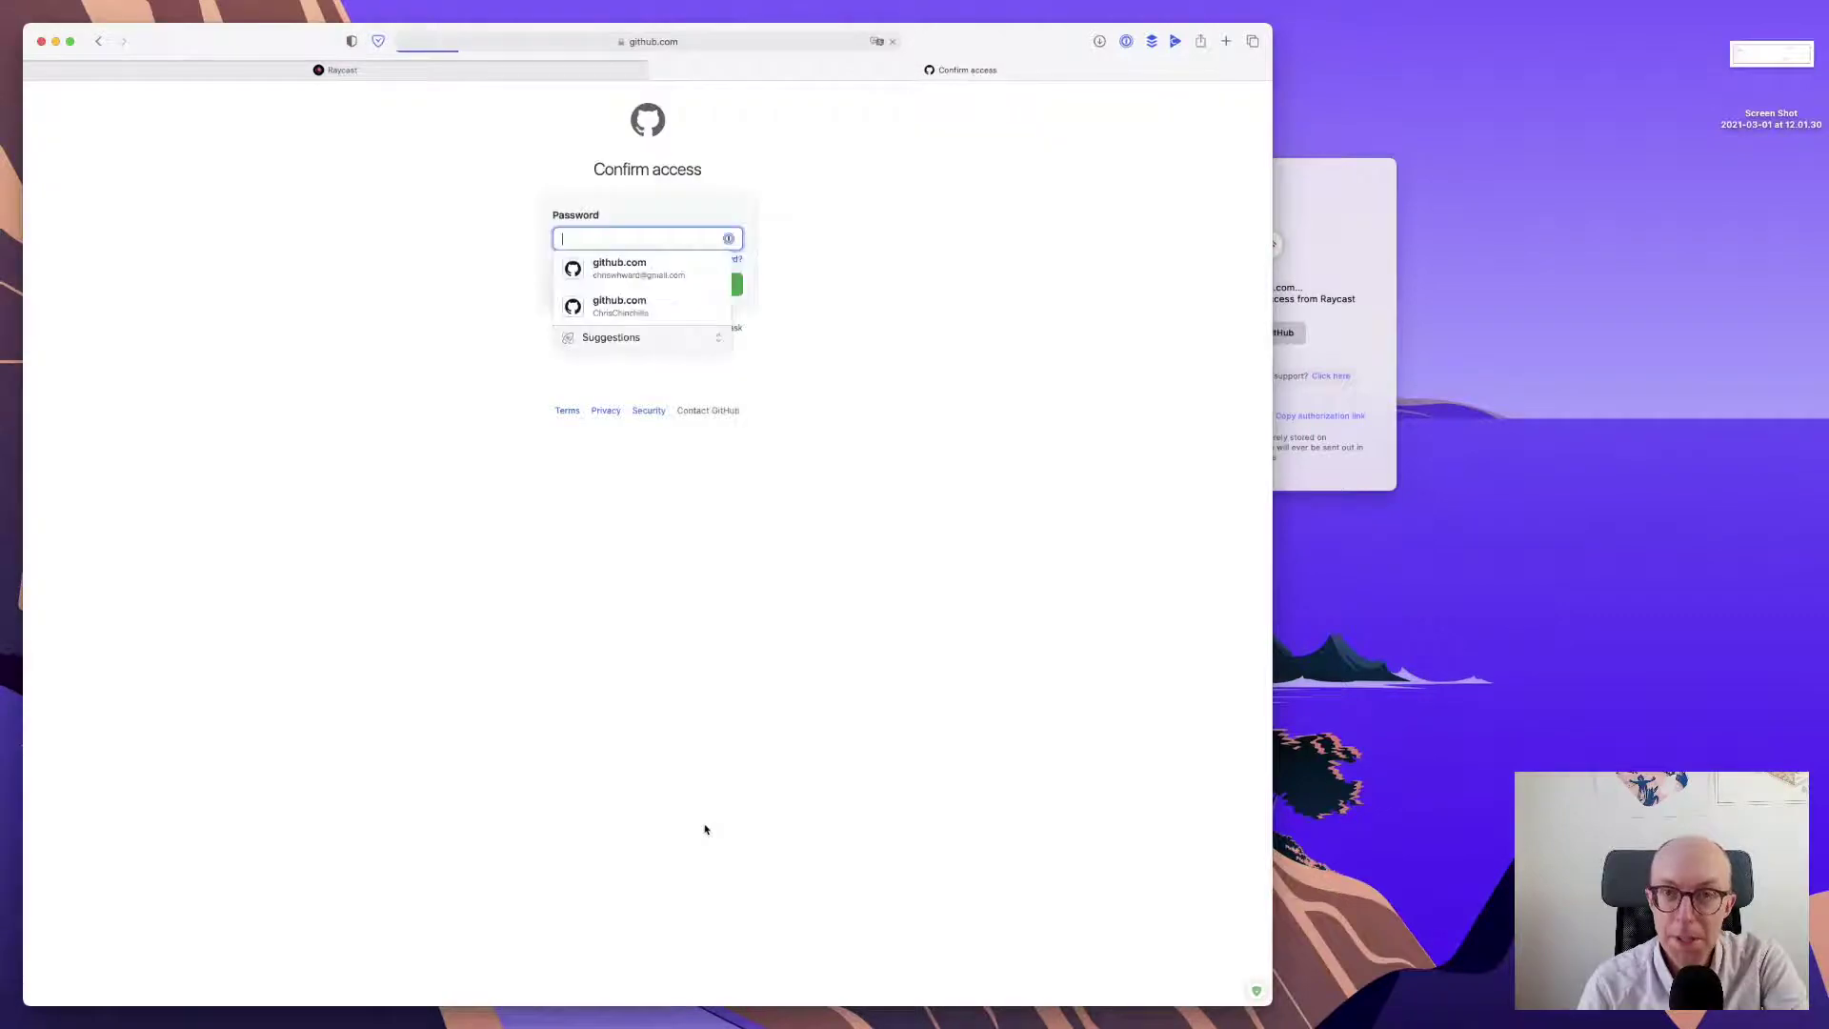
left_click(615, 307)
left_click(631, 286)
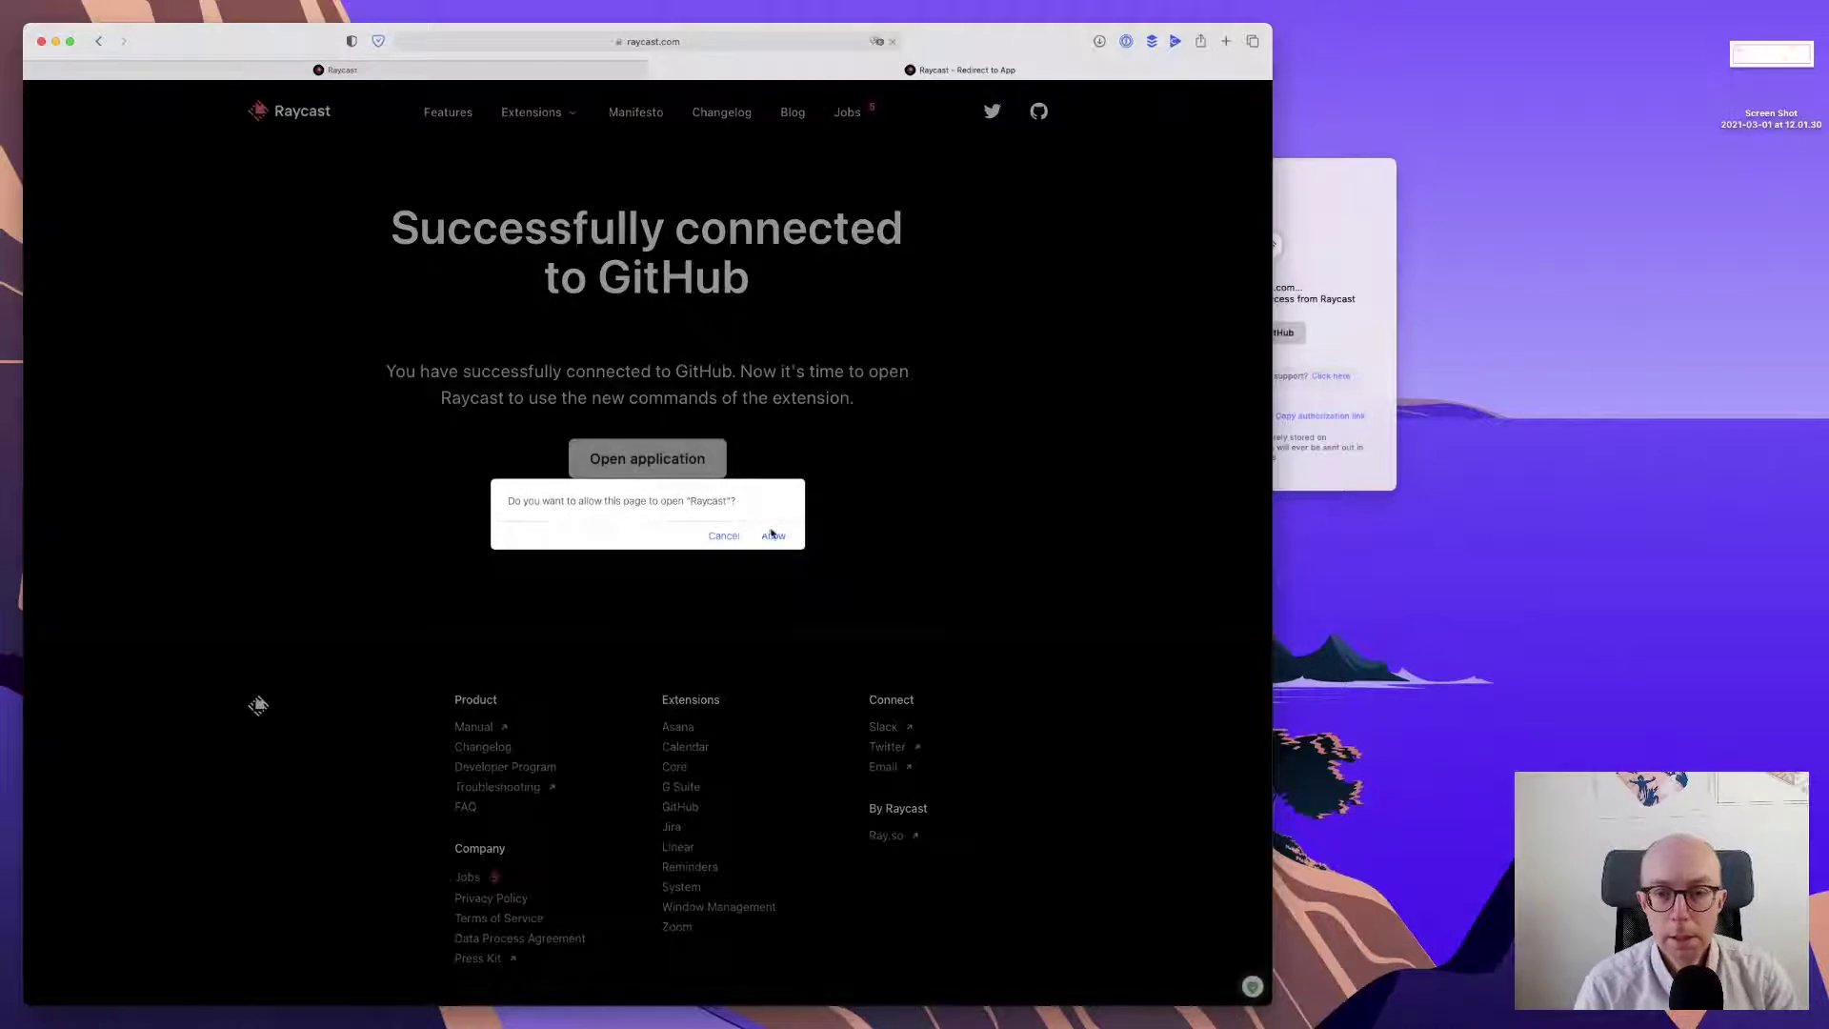
left_click(772, 535)
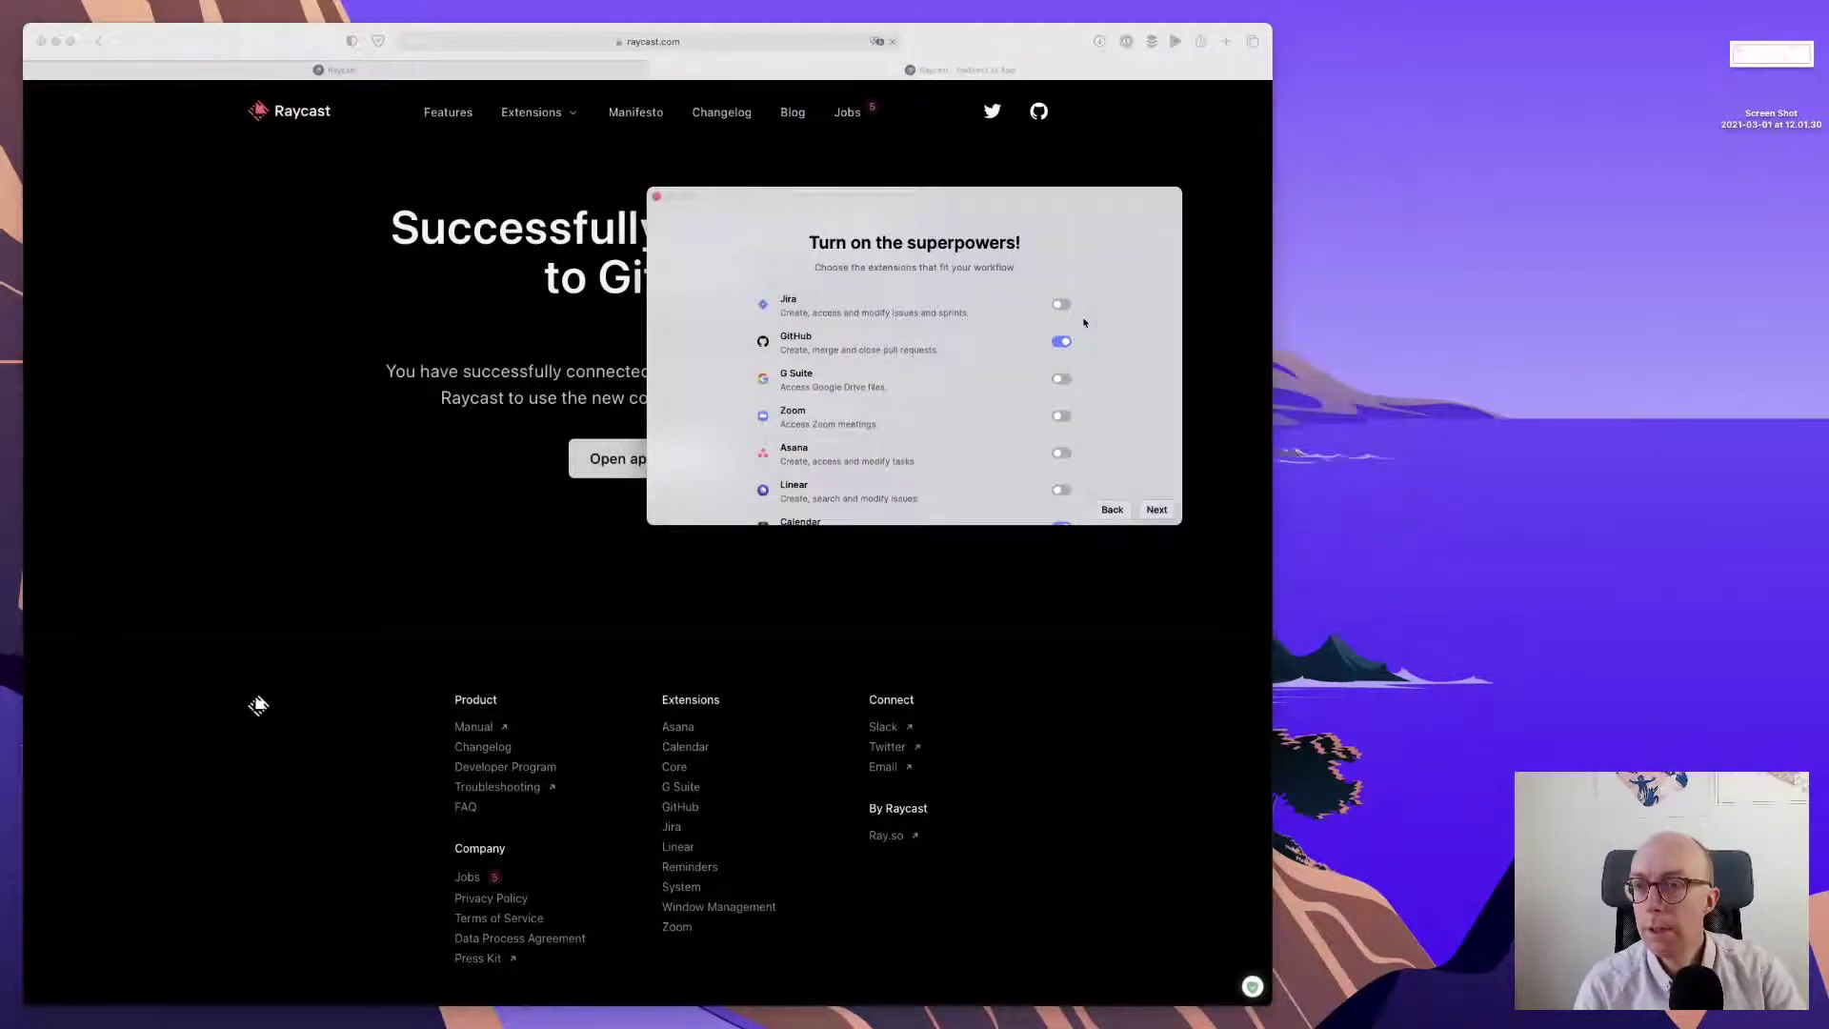
- Enable the Asana extension, grant Raycast permission to the Asana account, and allow the page to open Raycast
scroll(1000, 391, "down", 1)
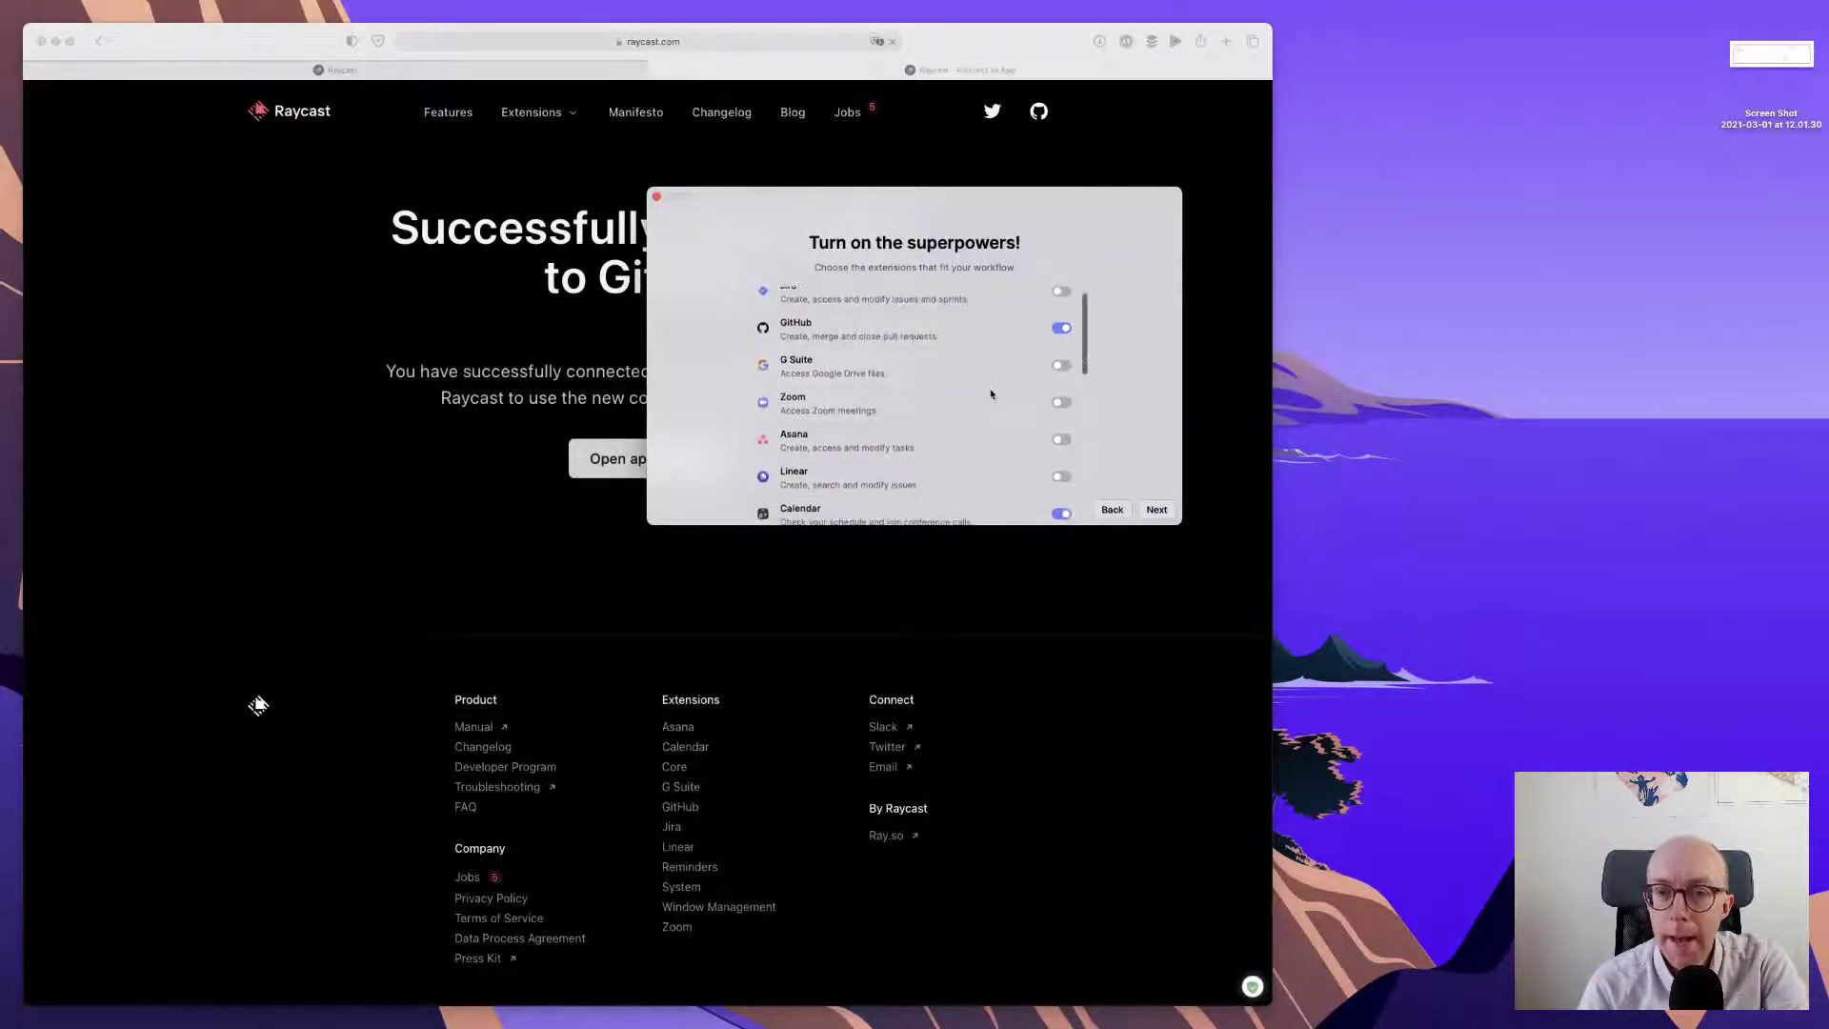
left_click(1065, 443)
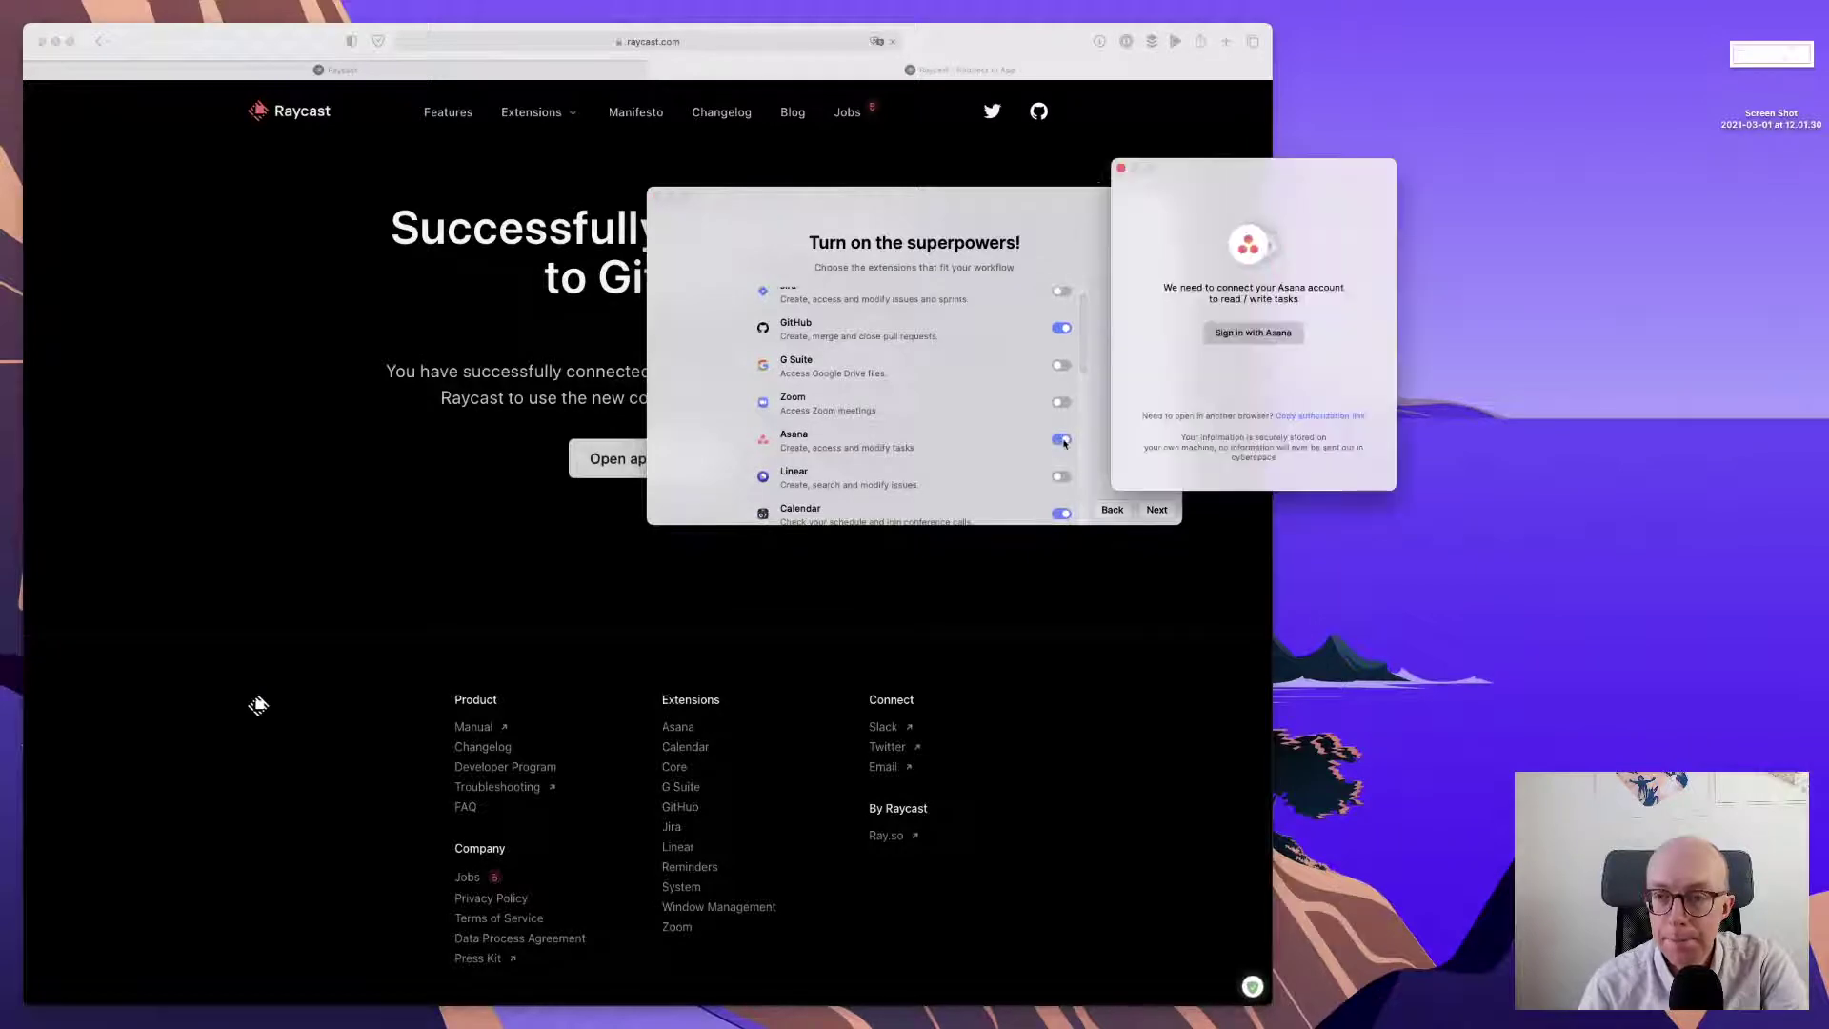
left_click(1248, 333)
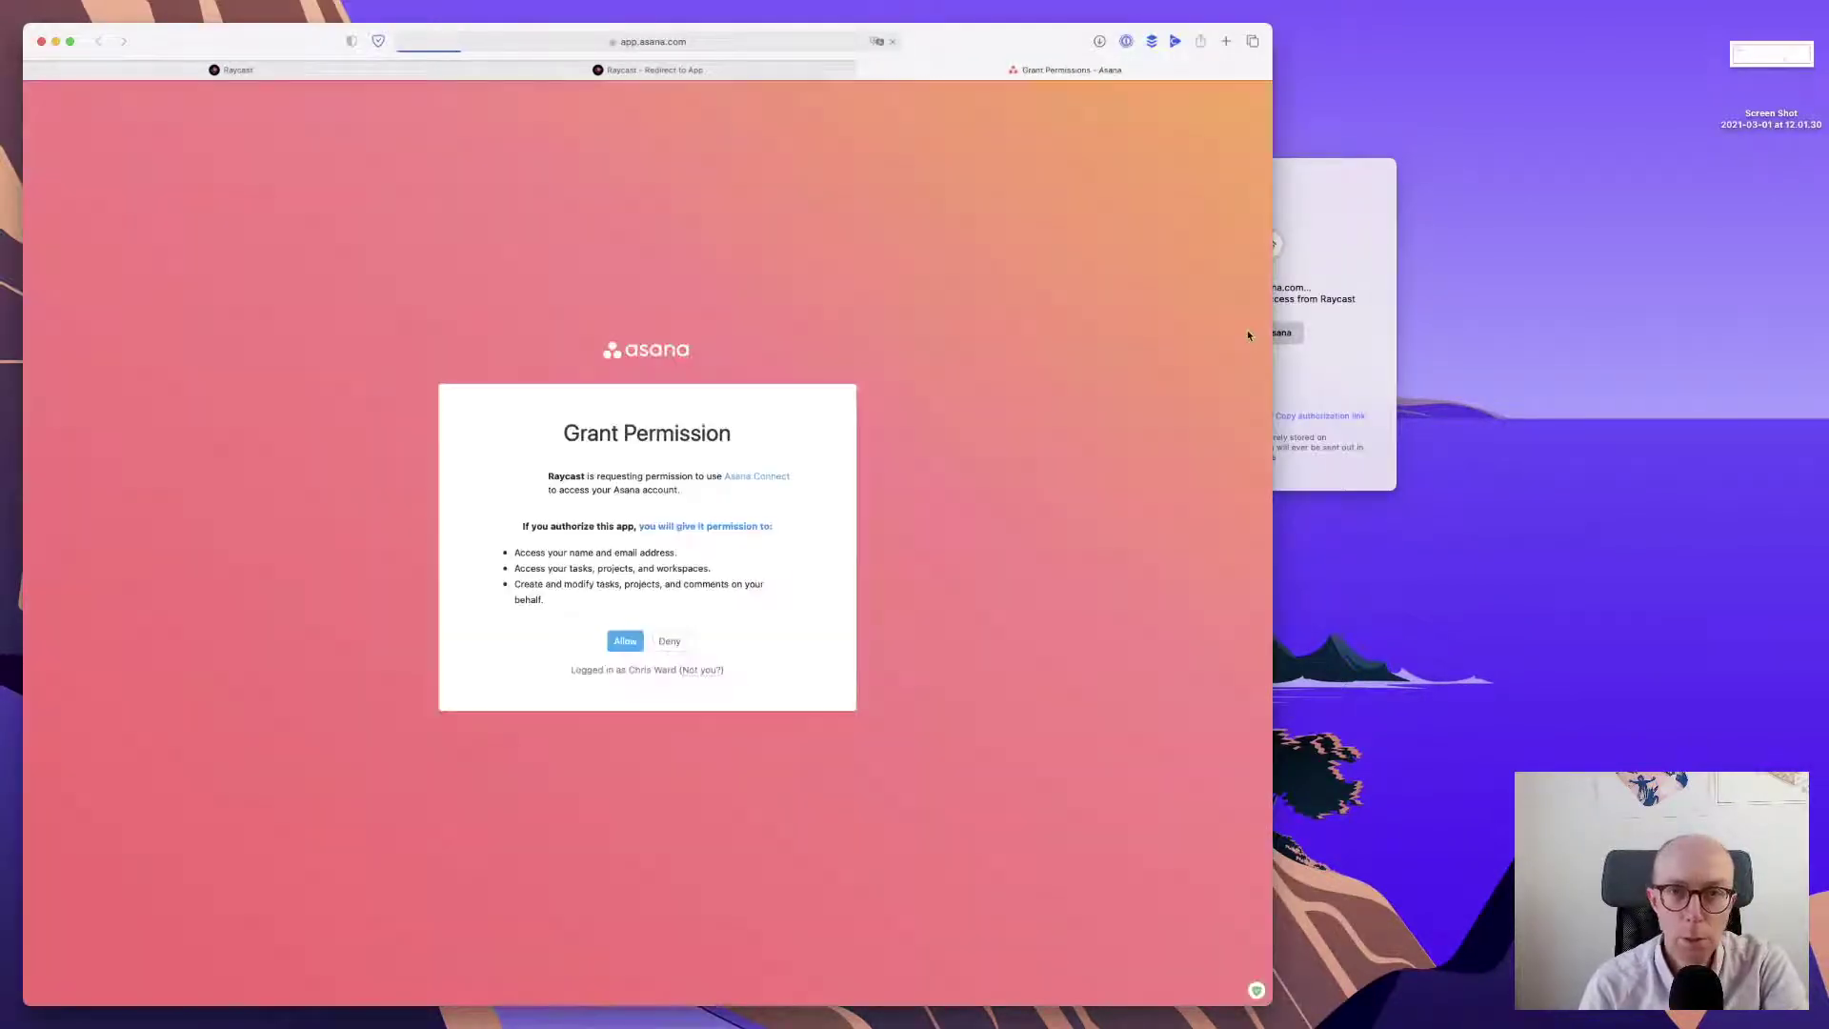
left_click(631, 646)
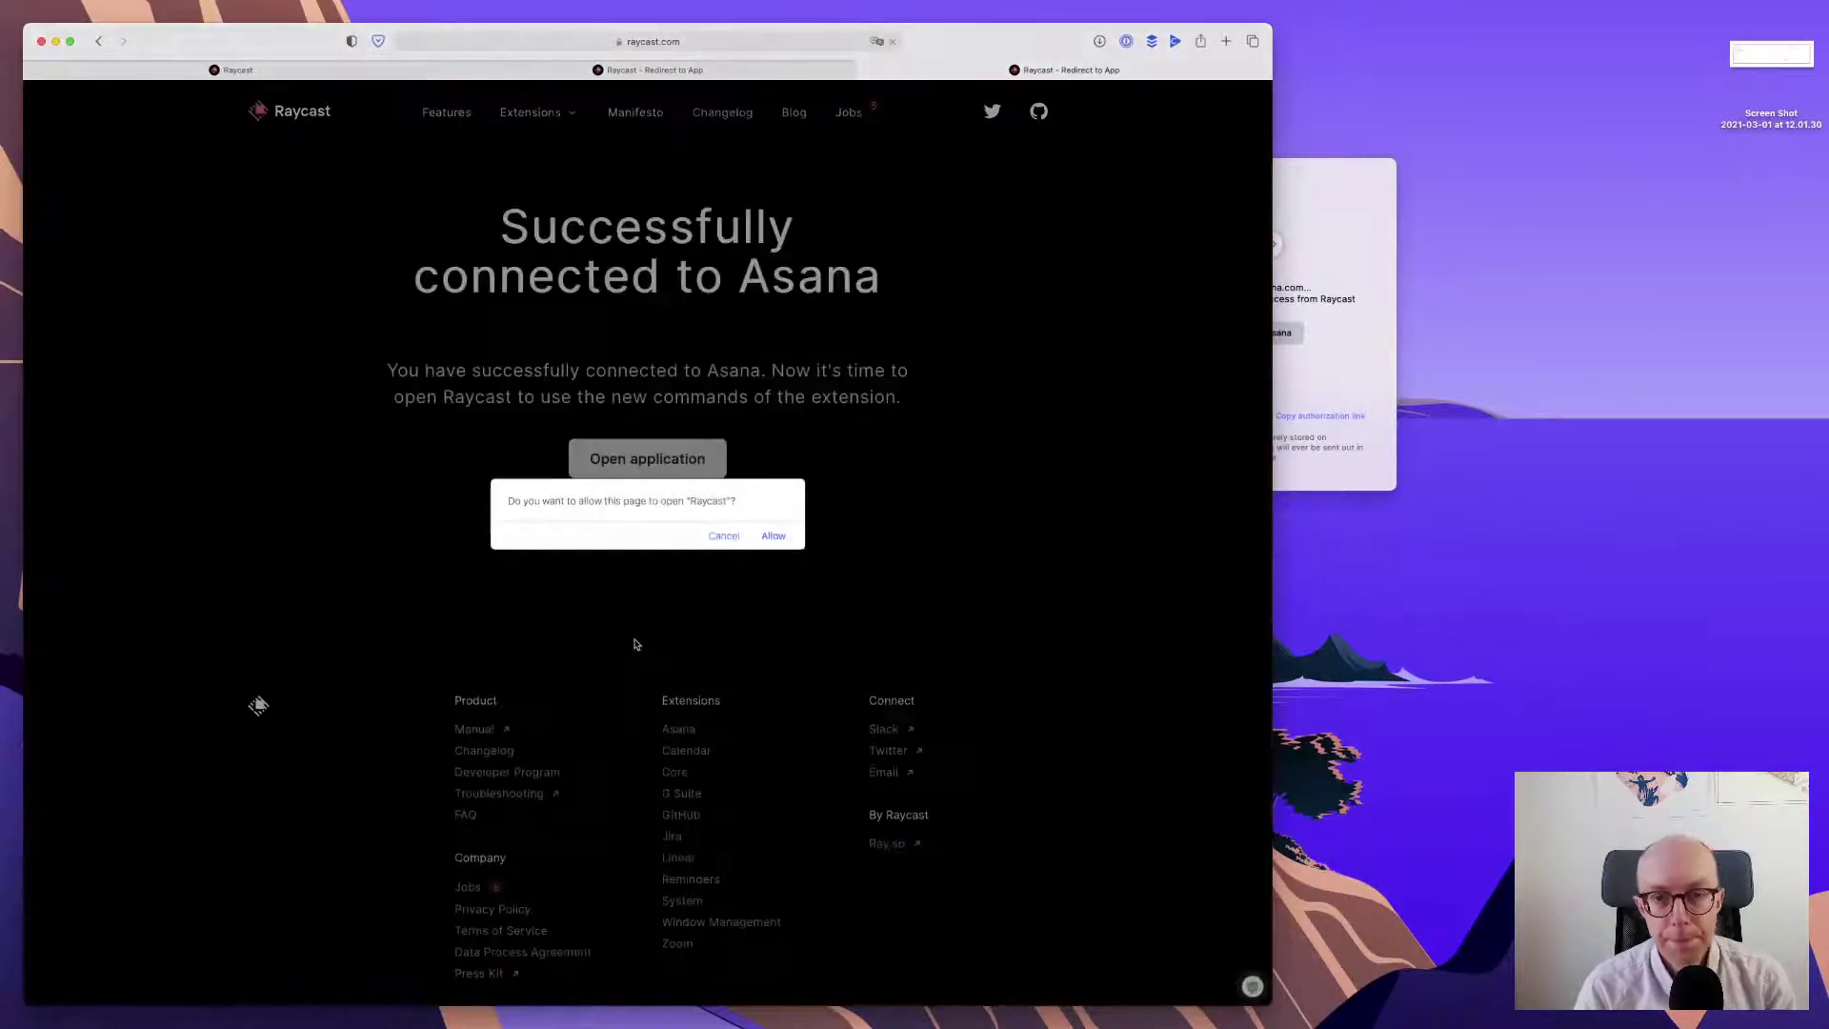
left_click(773, 539)
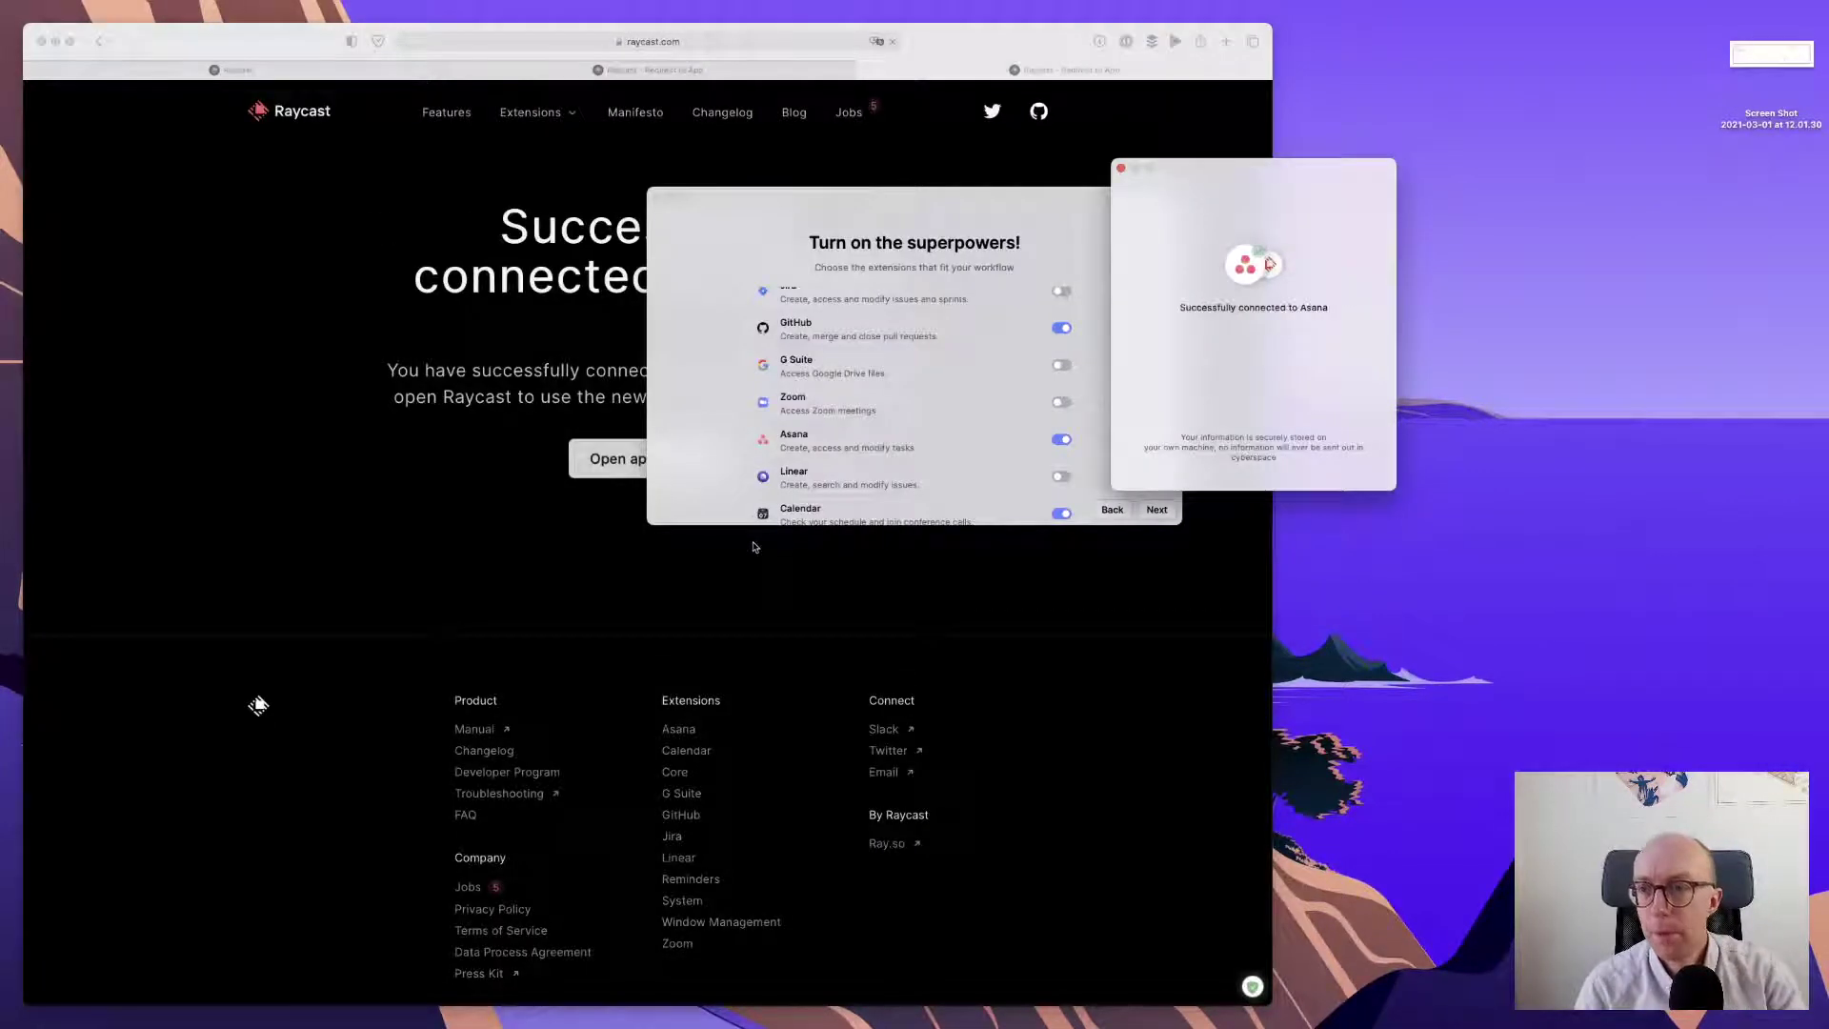
- Review the remaining extensions from Linear to Clipboard History and enable the Media extension
scroll(832, 448, "down", 1)
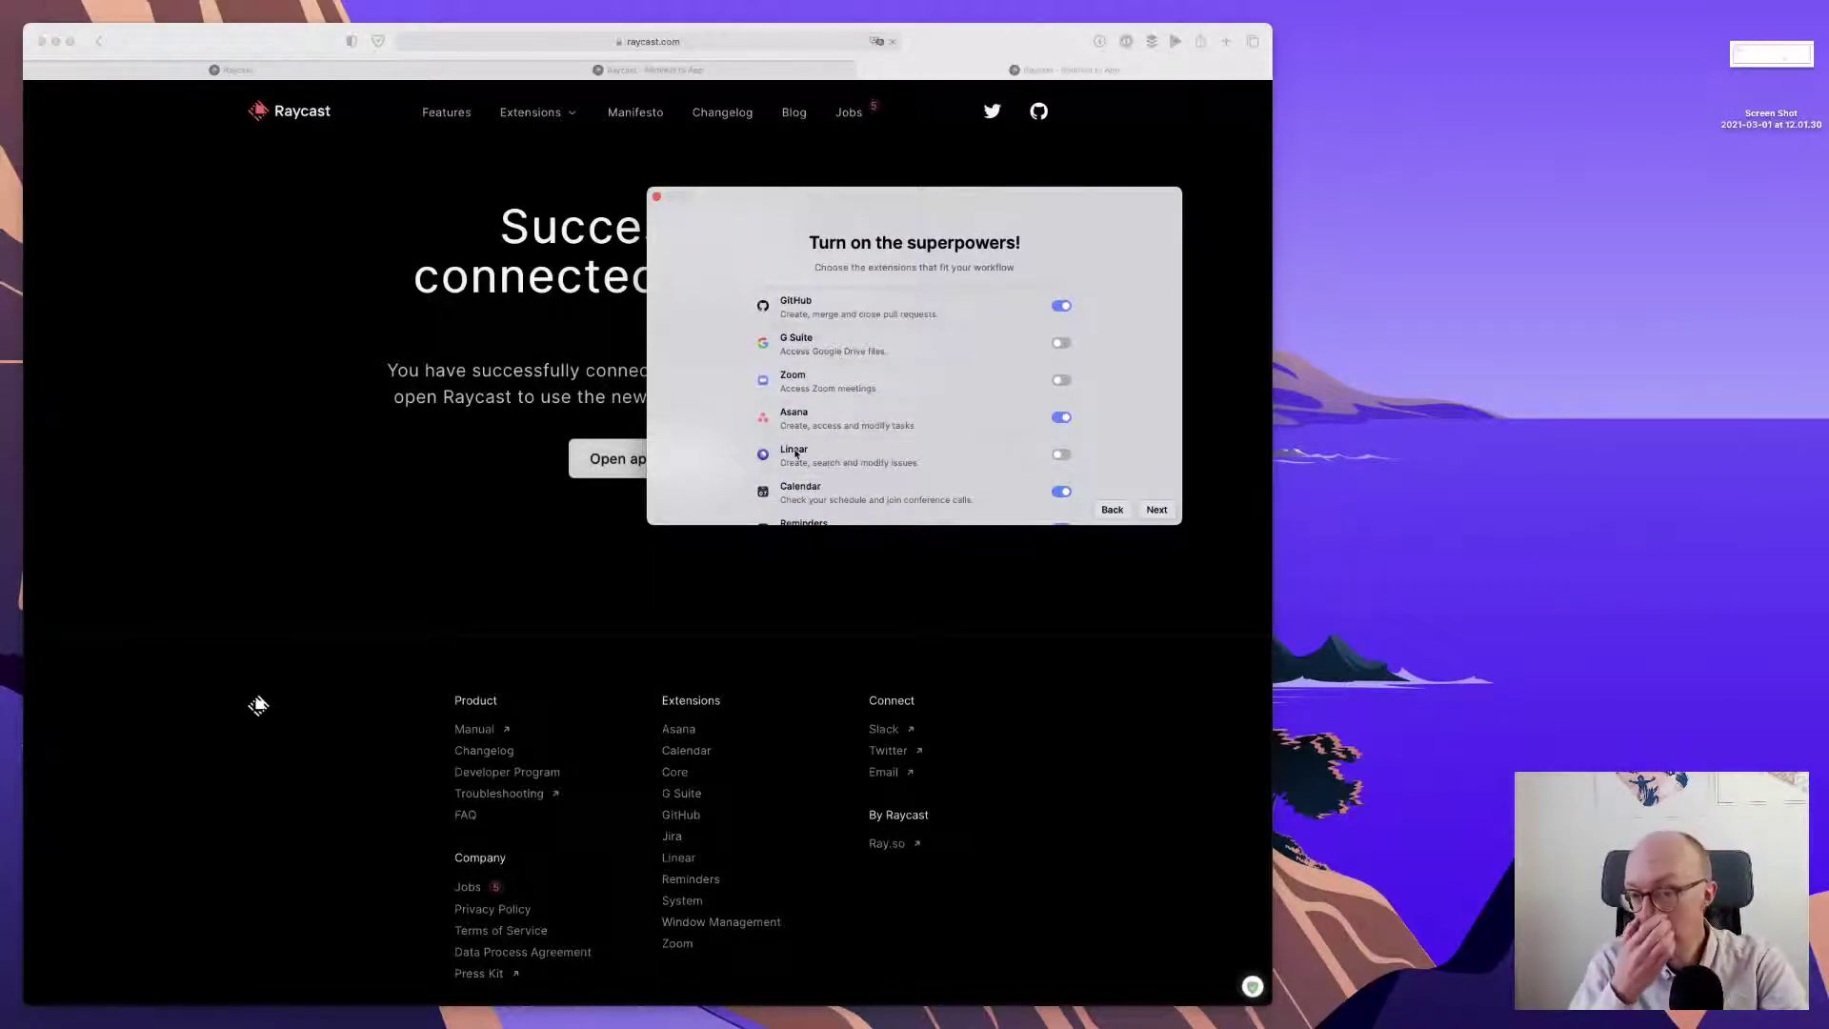
scroll(796, 453, "down", 3)
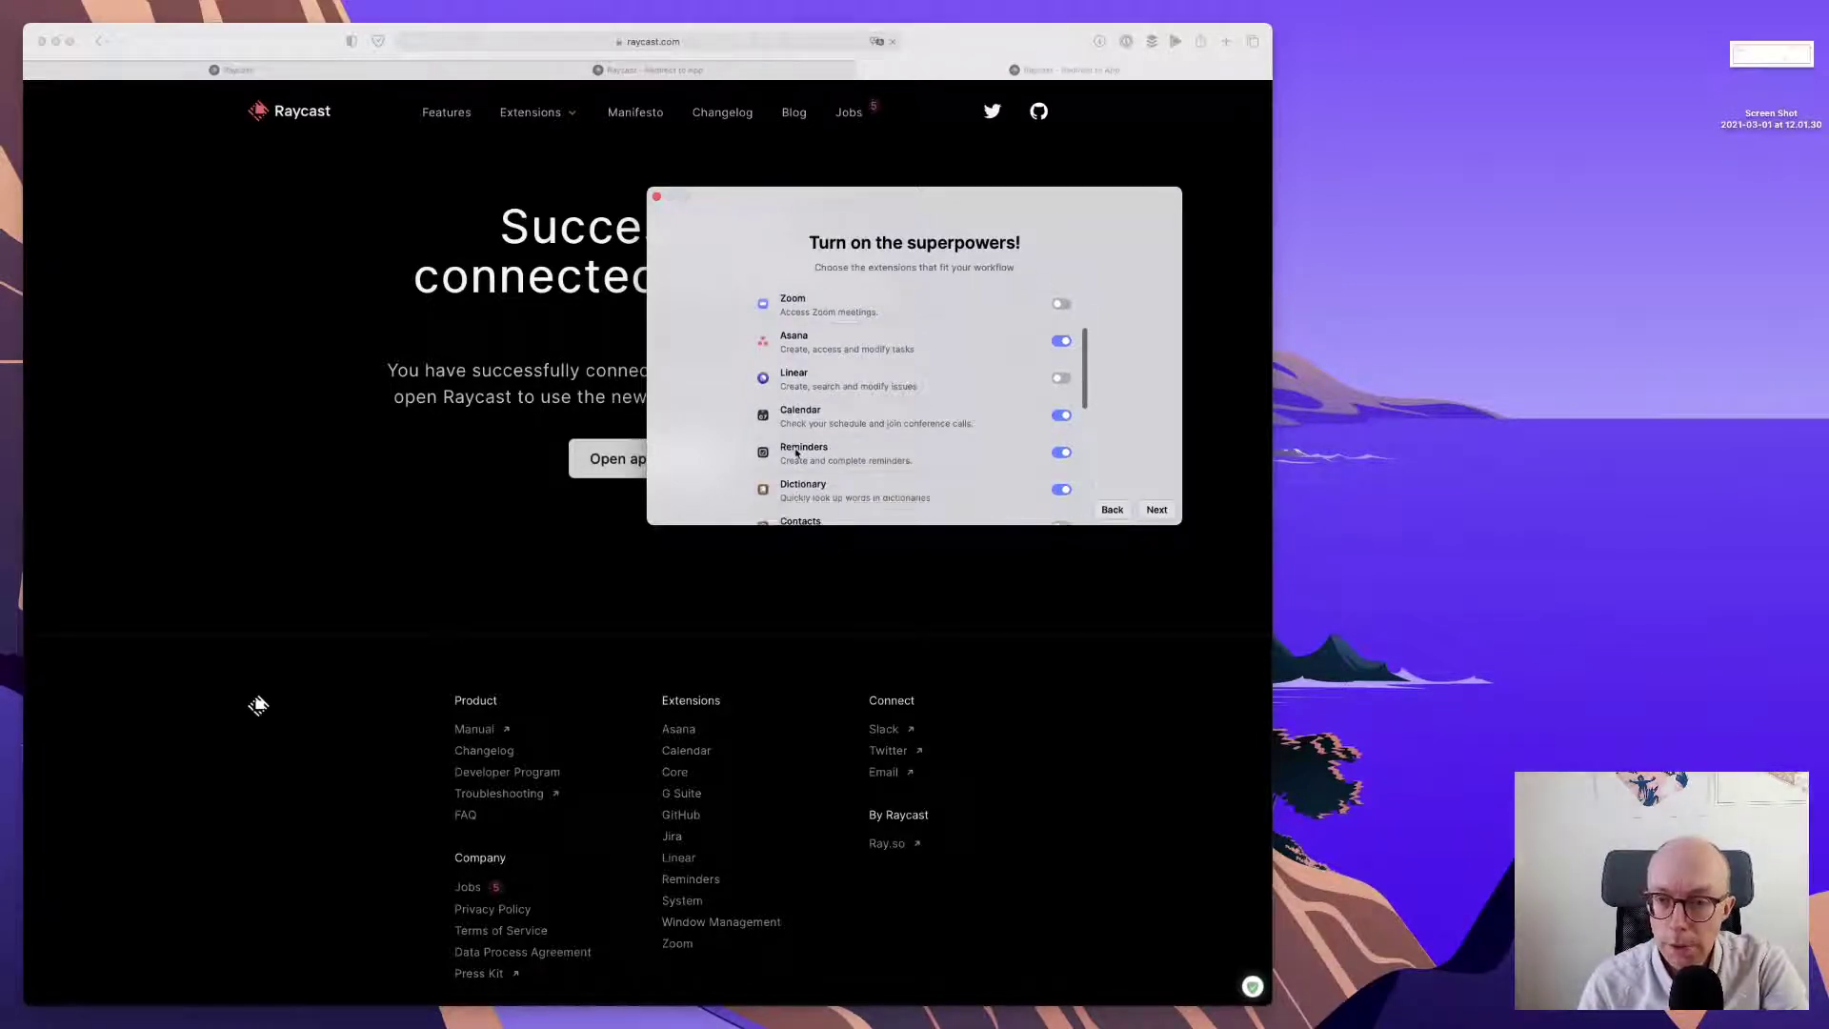
scroll(796, 454, "down", 2)
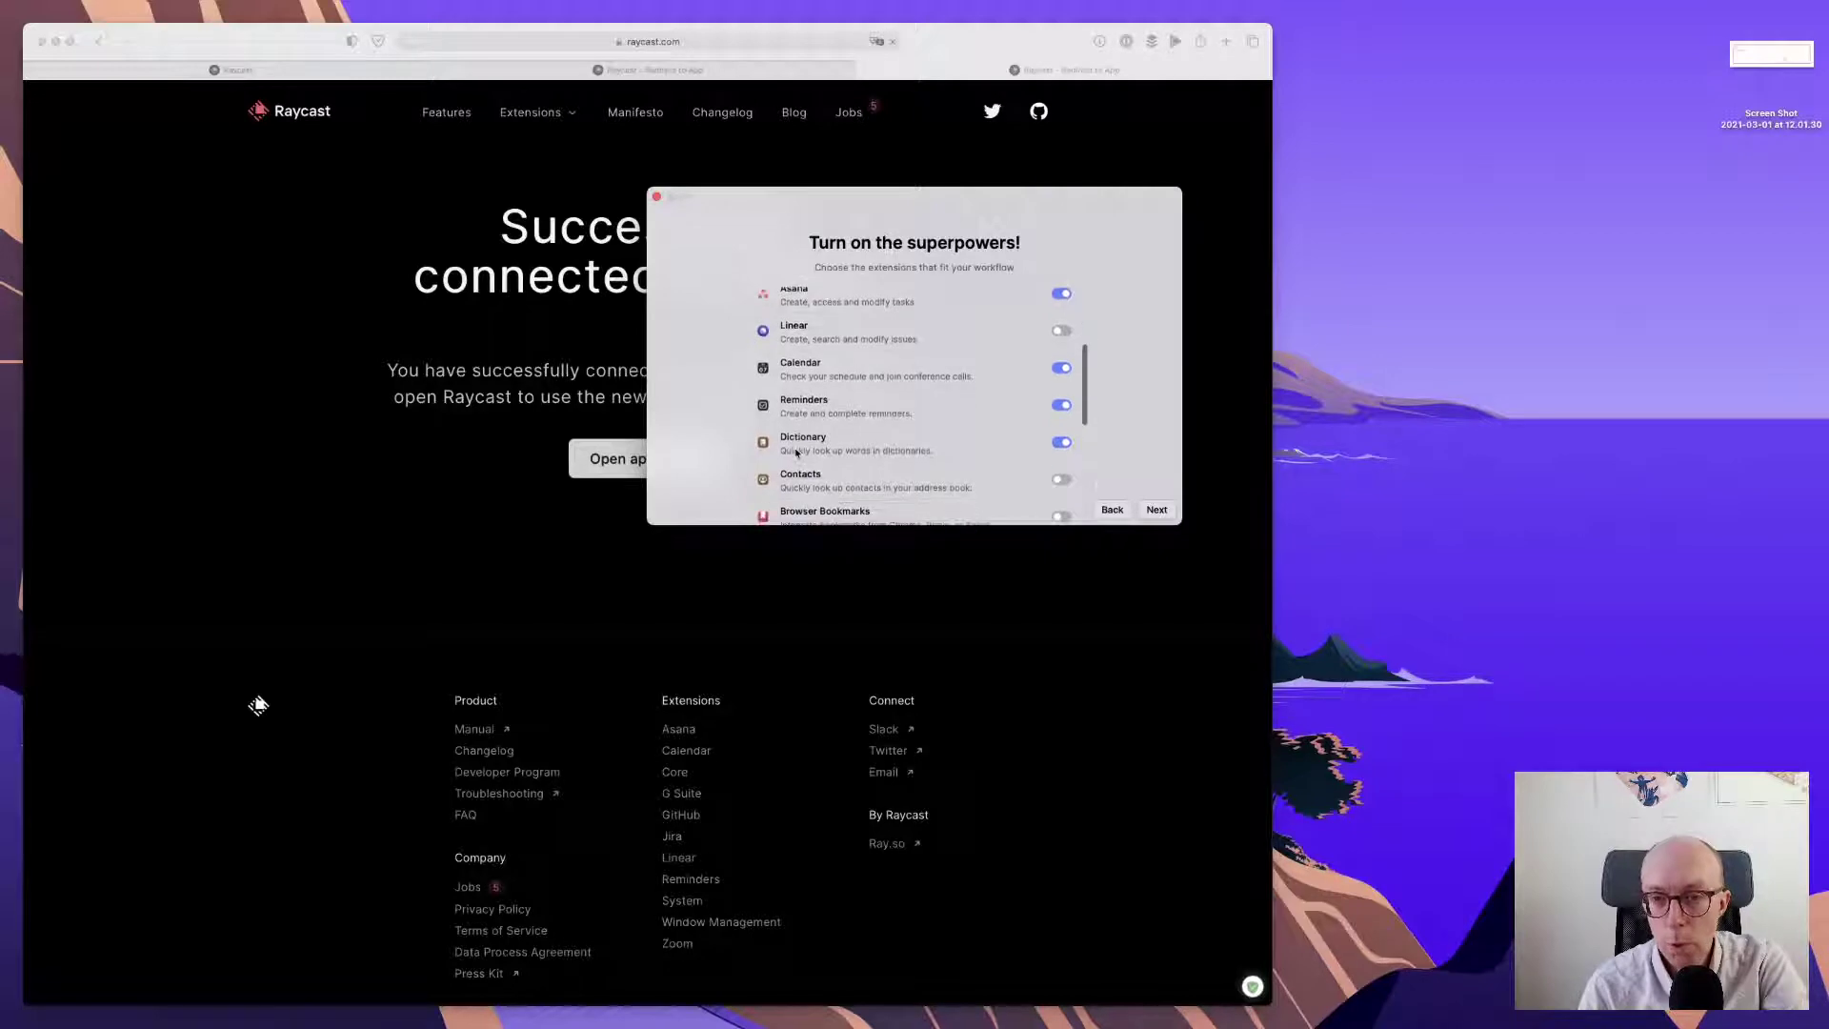
scroll(797, 405, "down", 4)
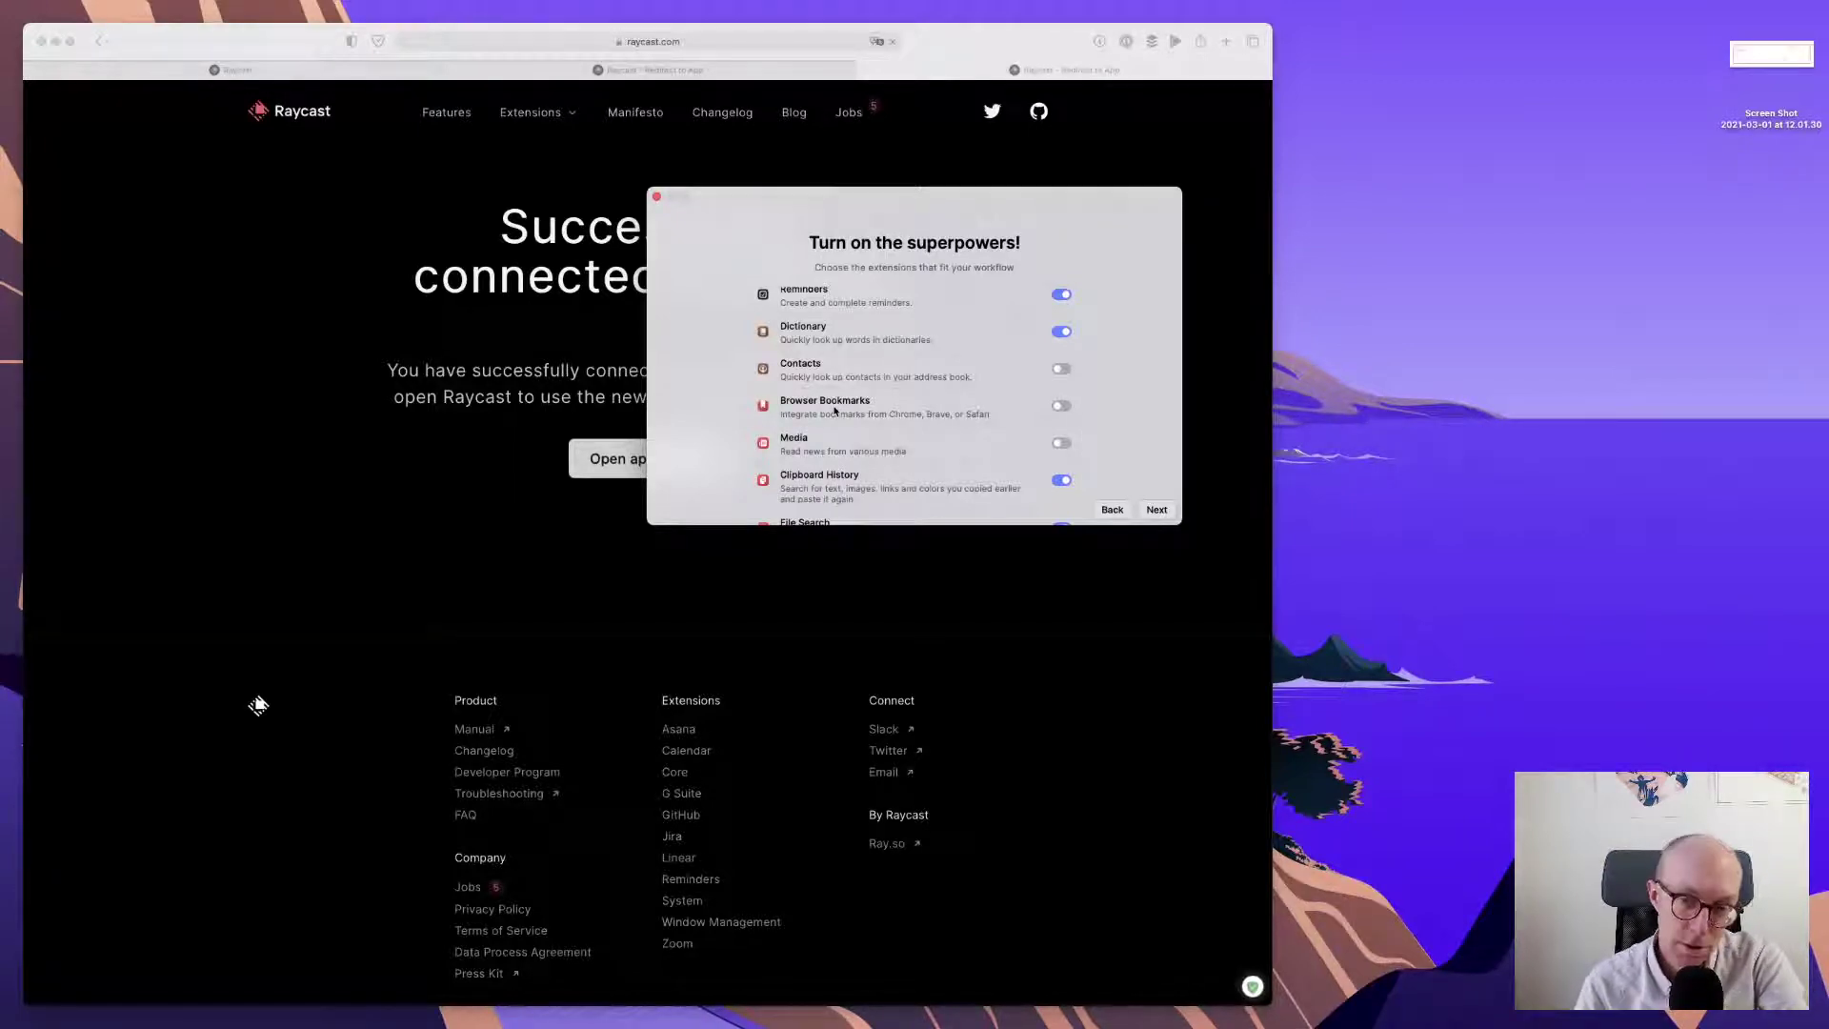
scroll(835, 410, "down", 1)
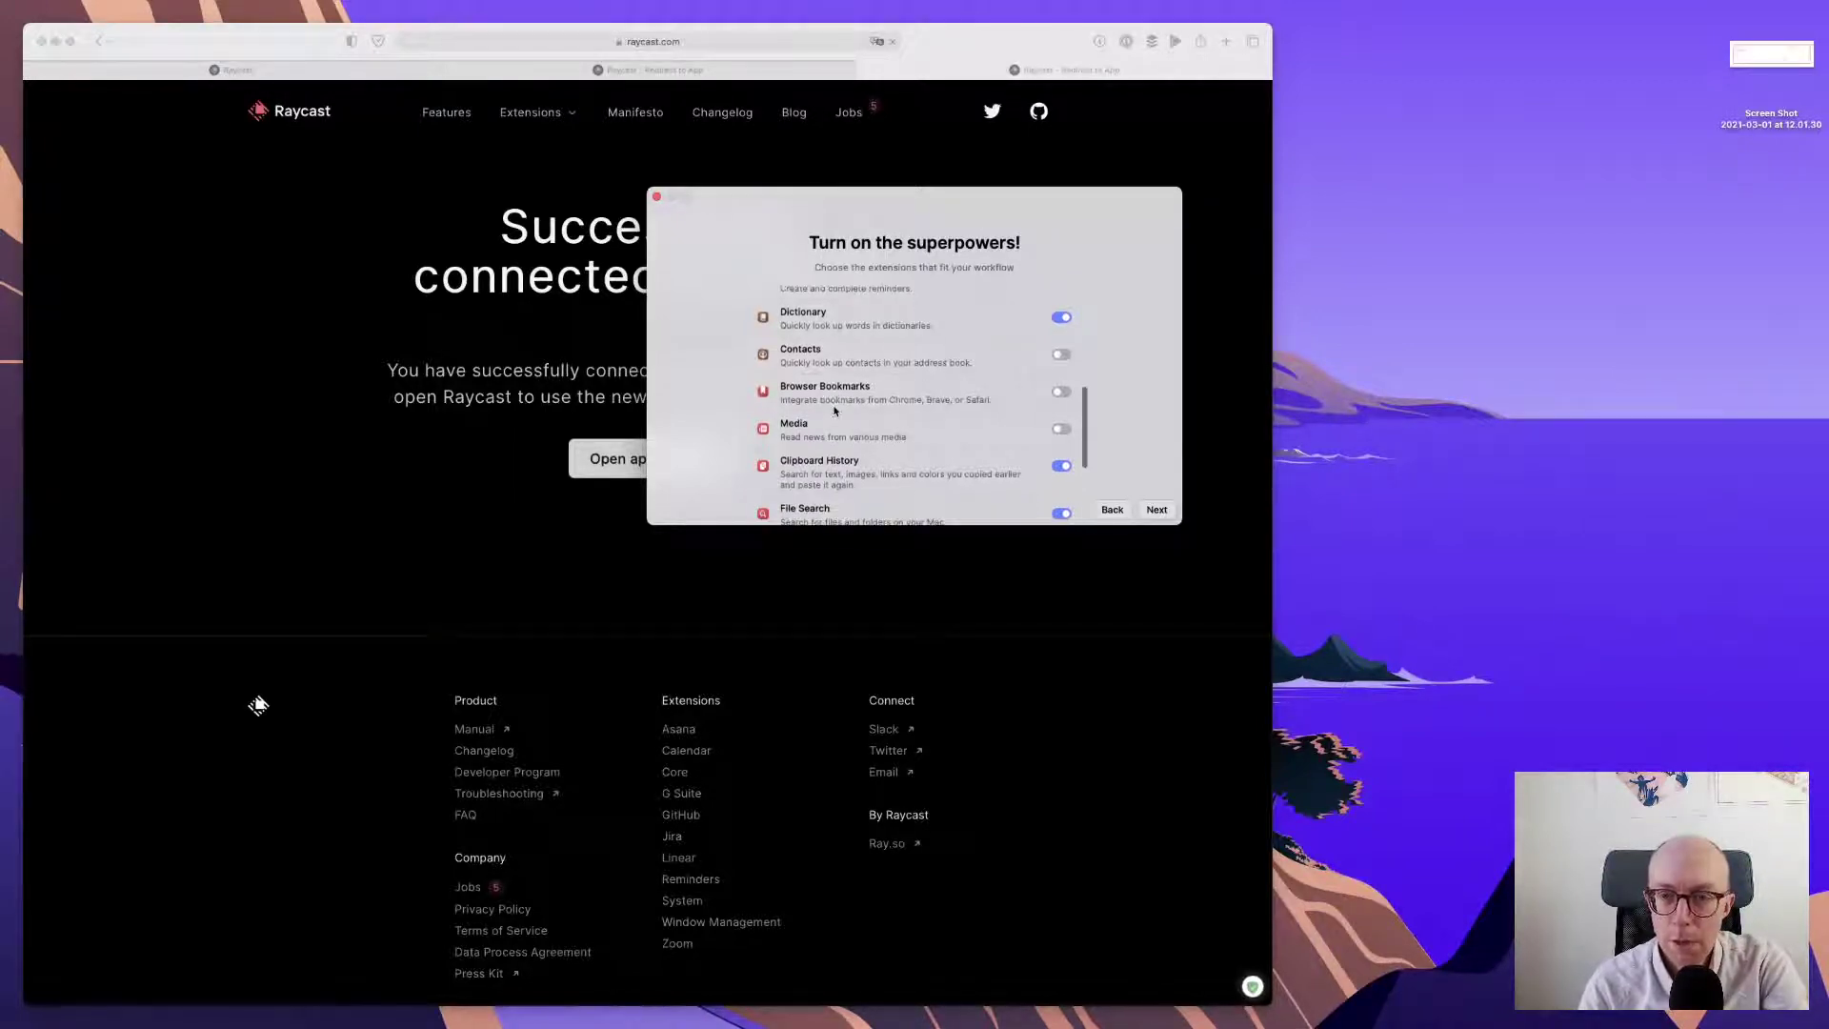
left_click(1061, 428)
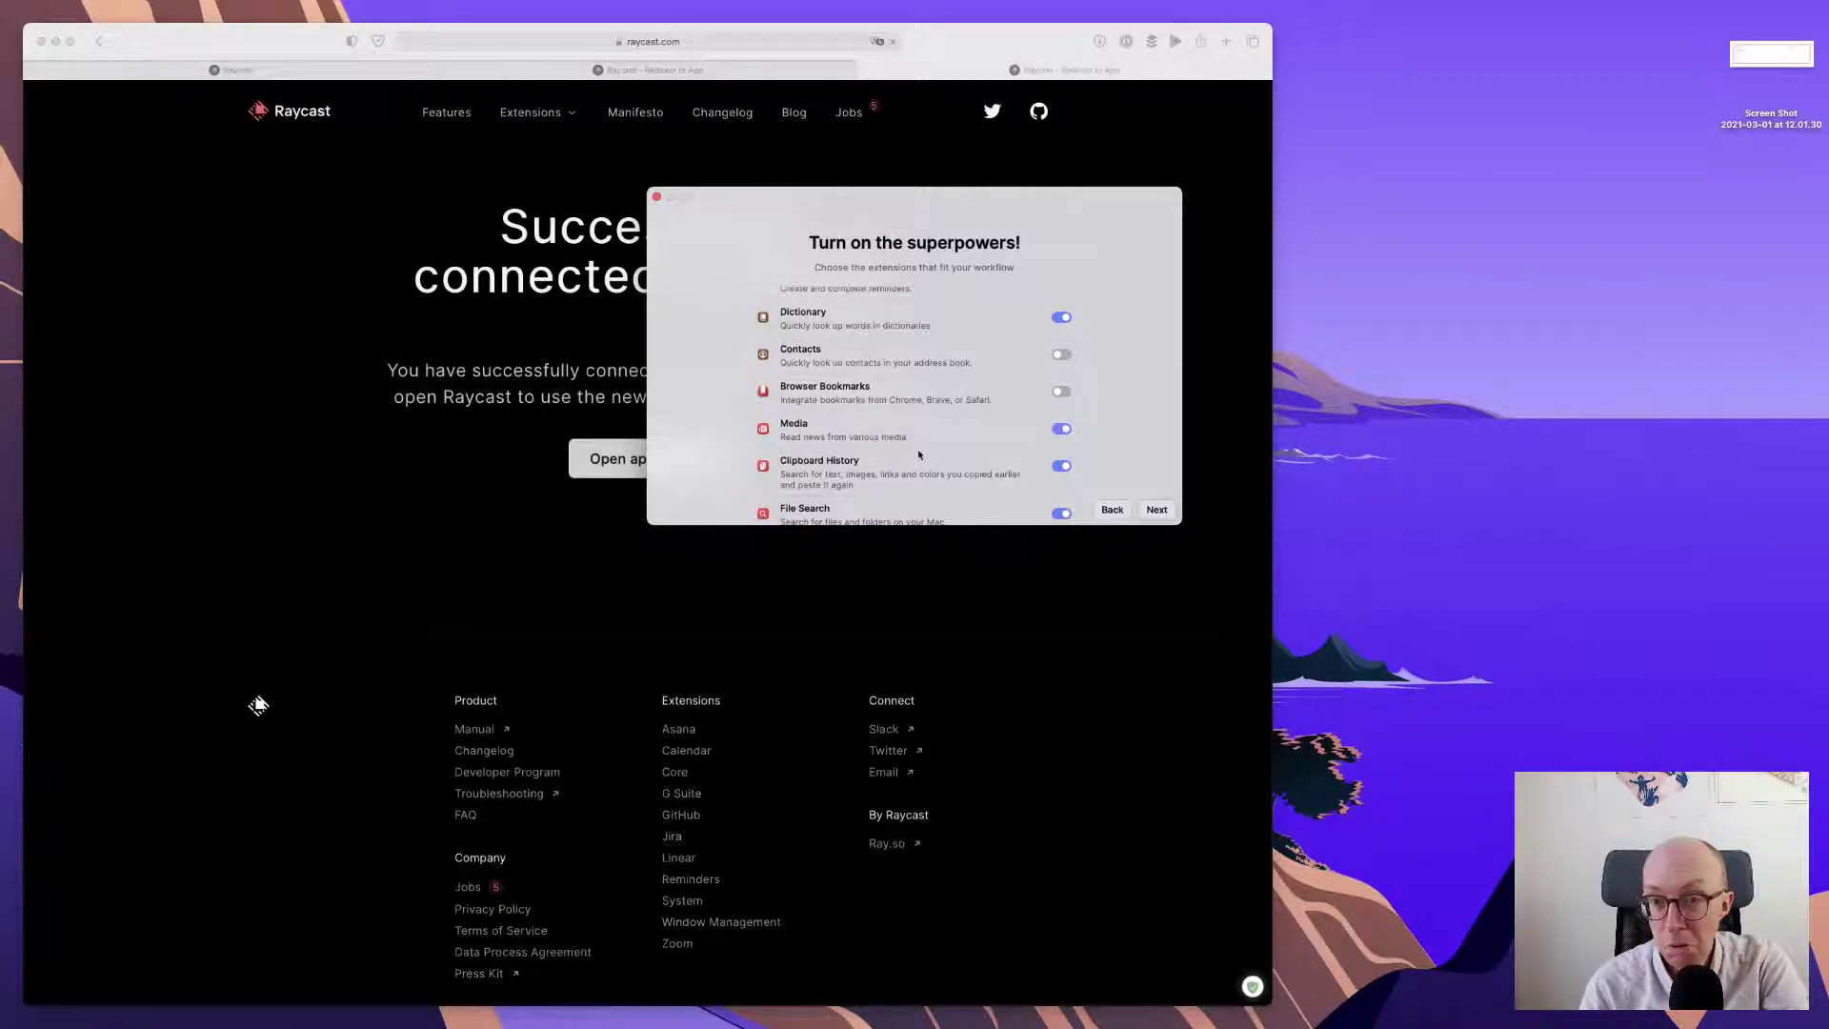
- Enable the Window Management extension and open System Preferences from its accessibility access request
scroll(917, 449, "down", 5)
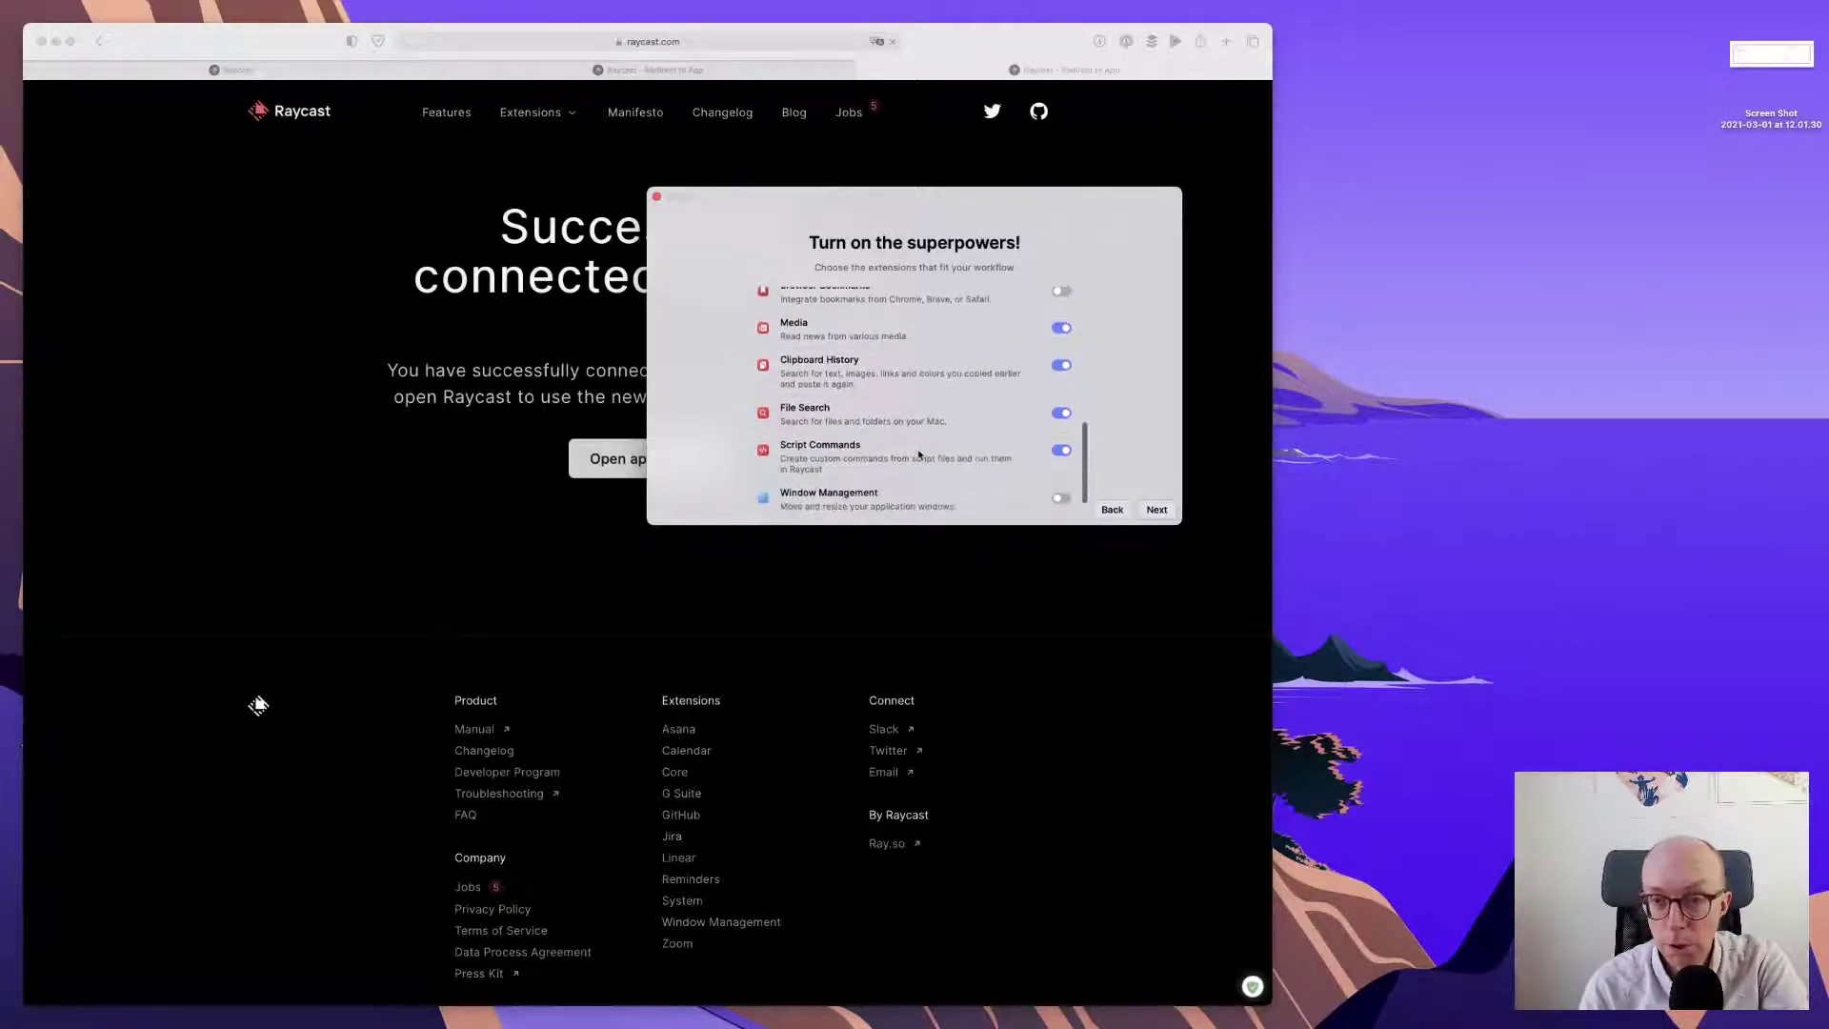
scroll(920, 454, "down", 1)
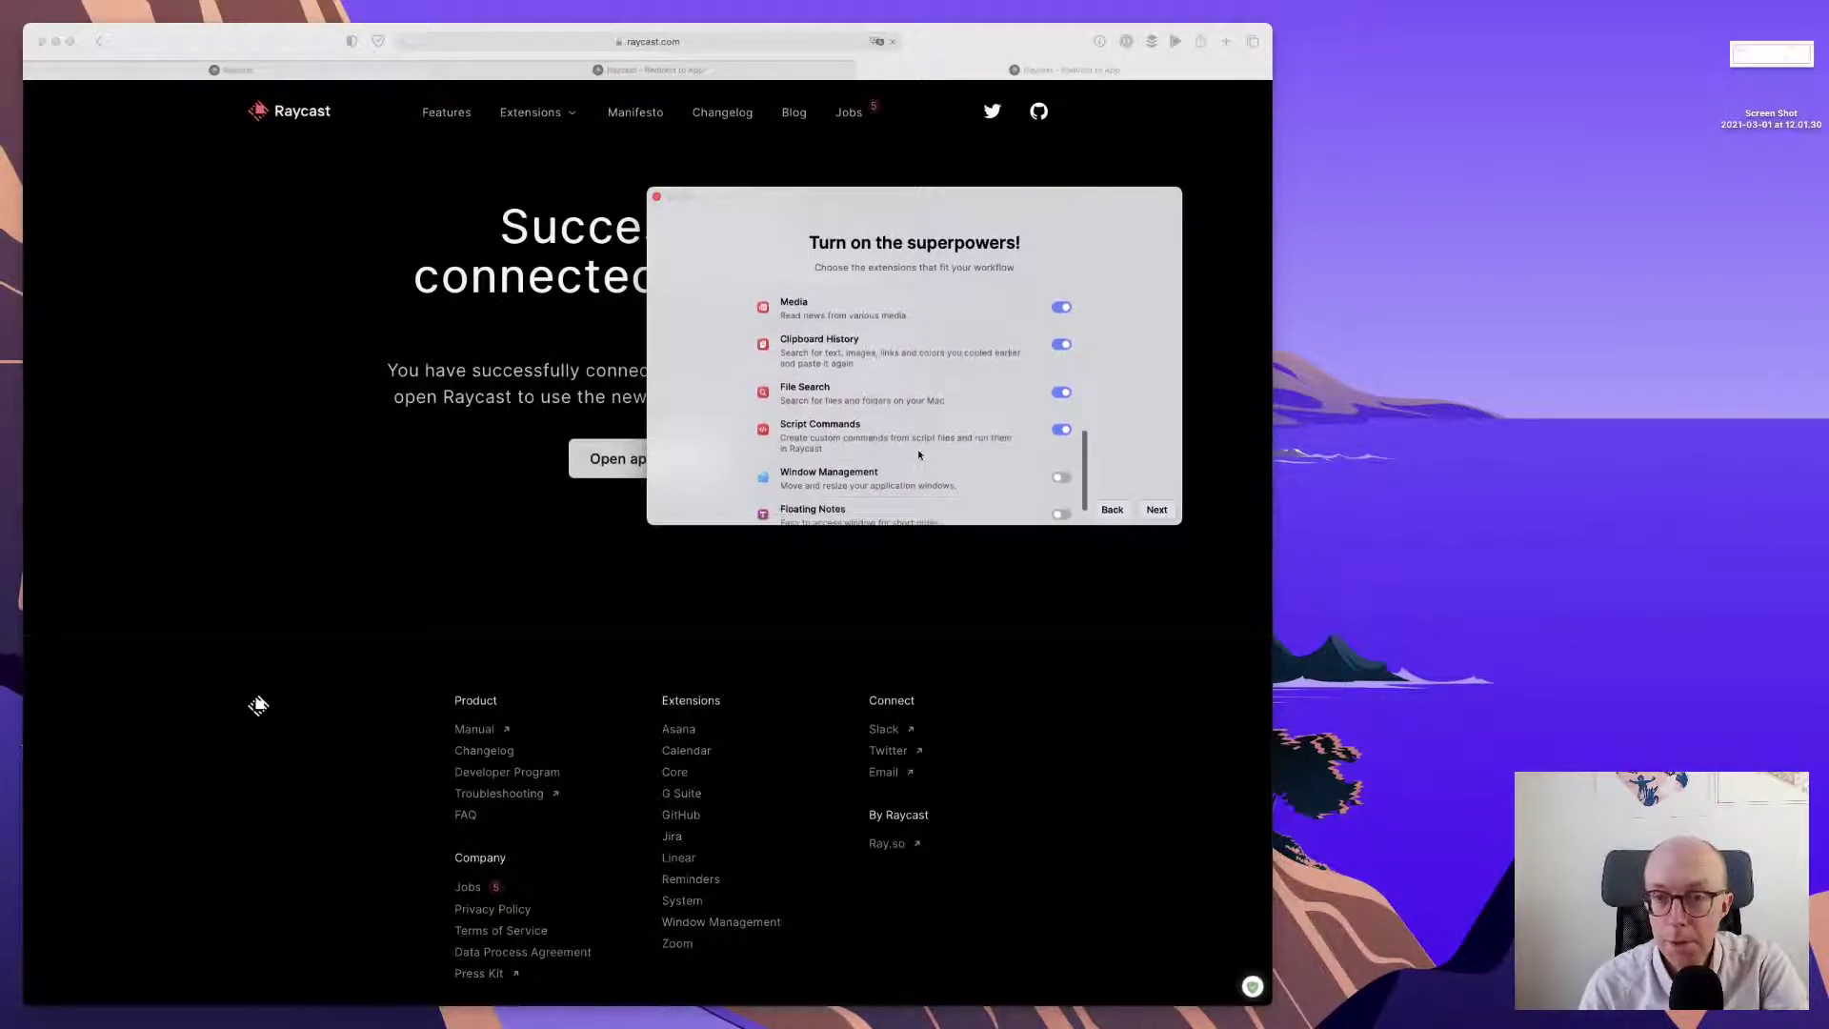
left_click(1062, 479)
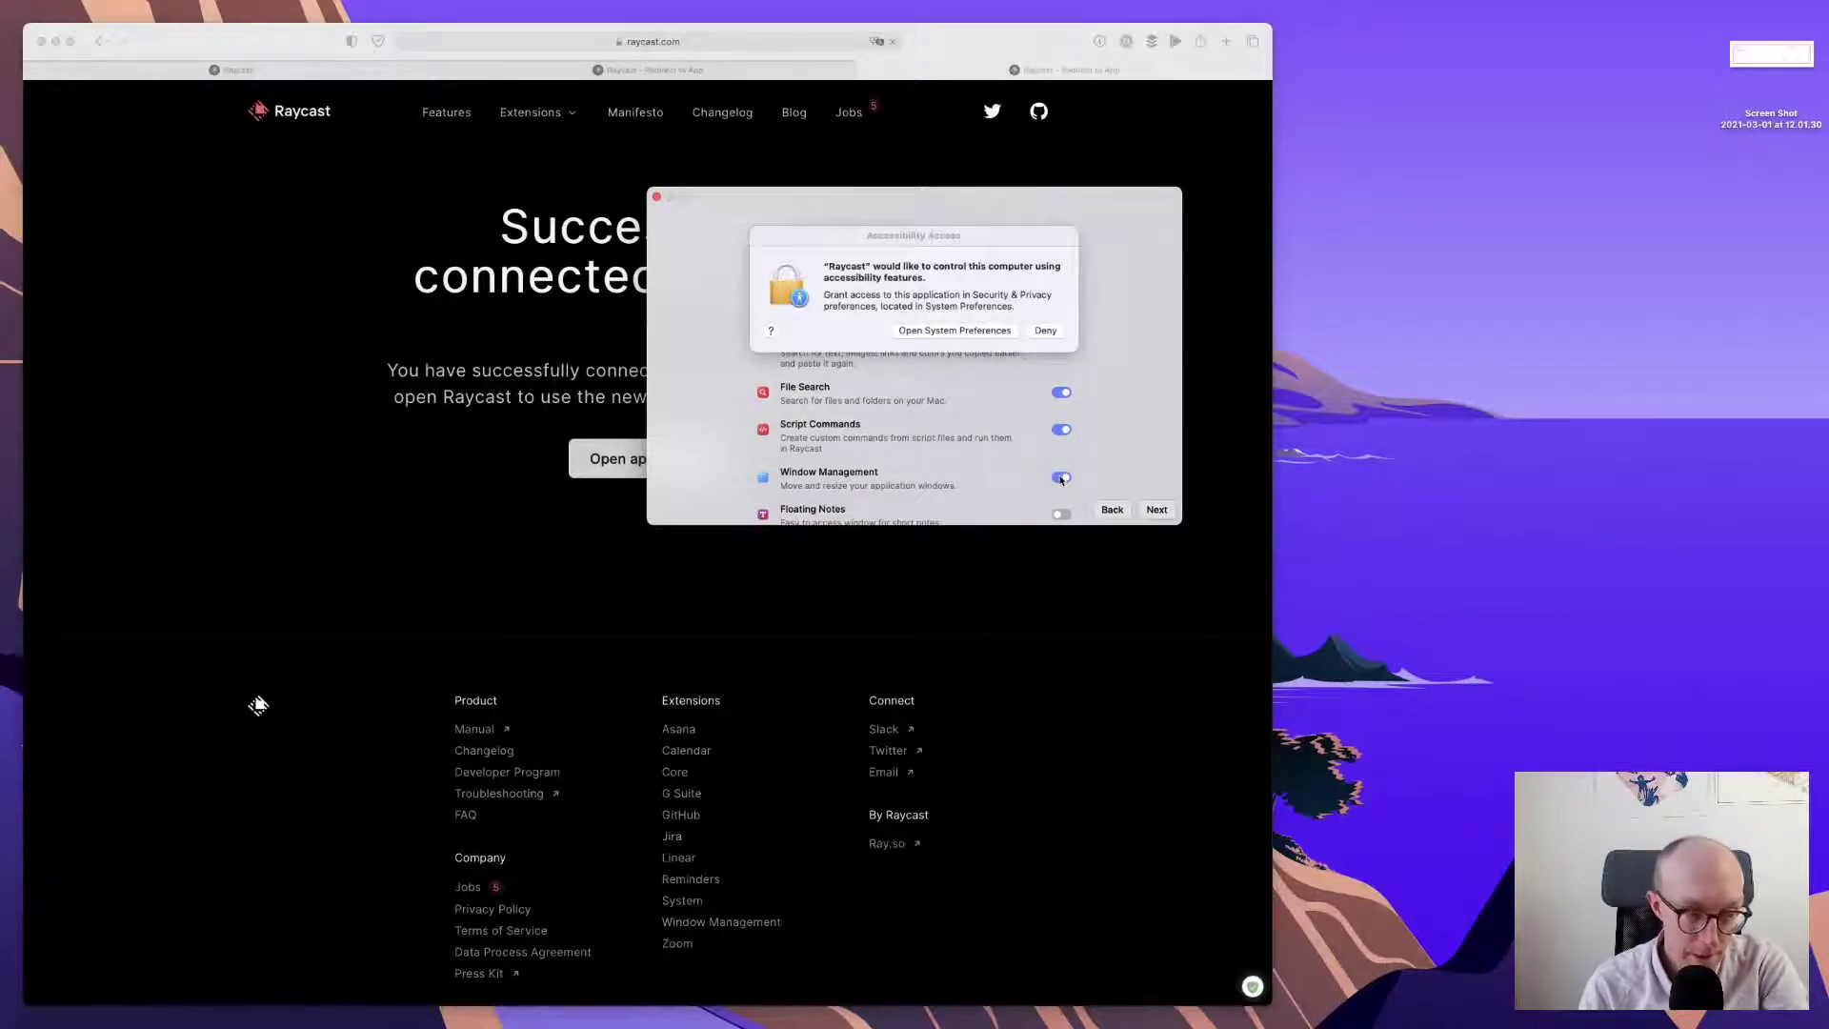
left_click(954, 332)
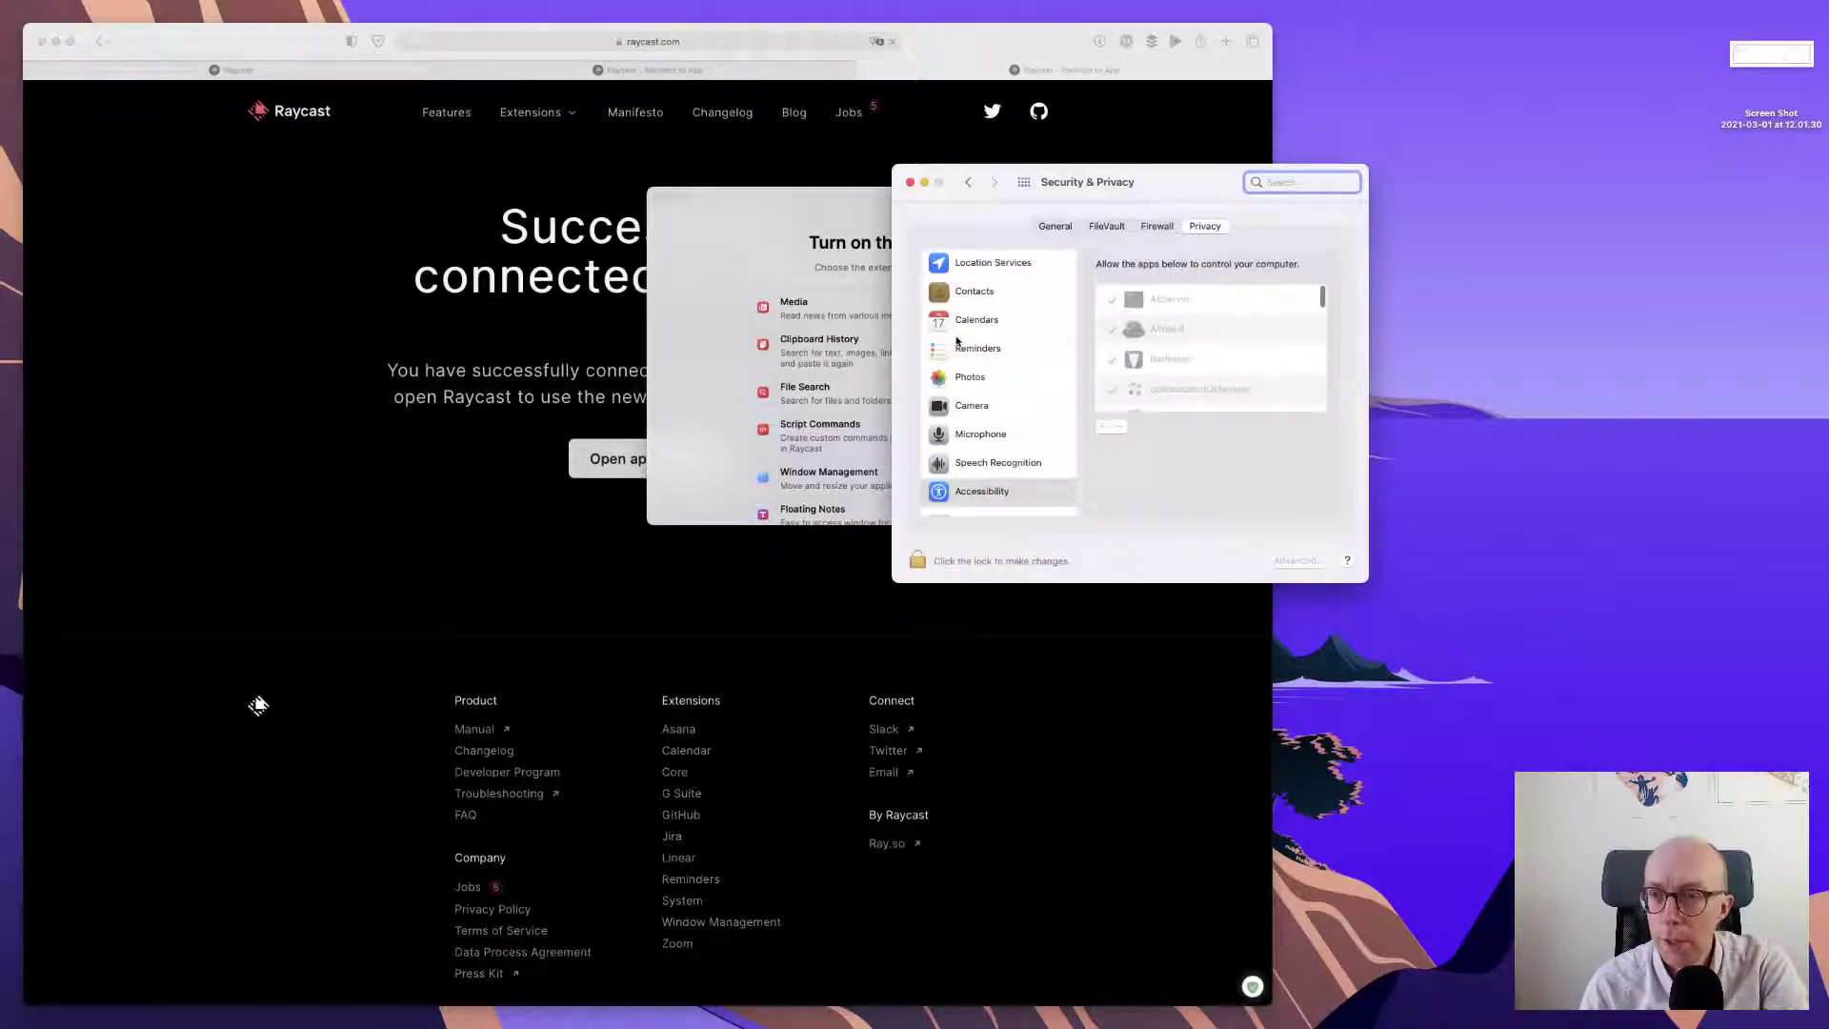
- Unlock the Accessibility privacy settings and allow Raycast to control the computer
left_click(929, 491)
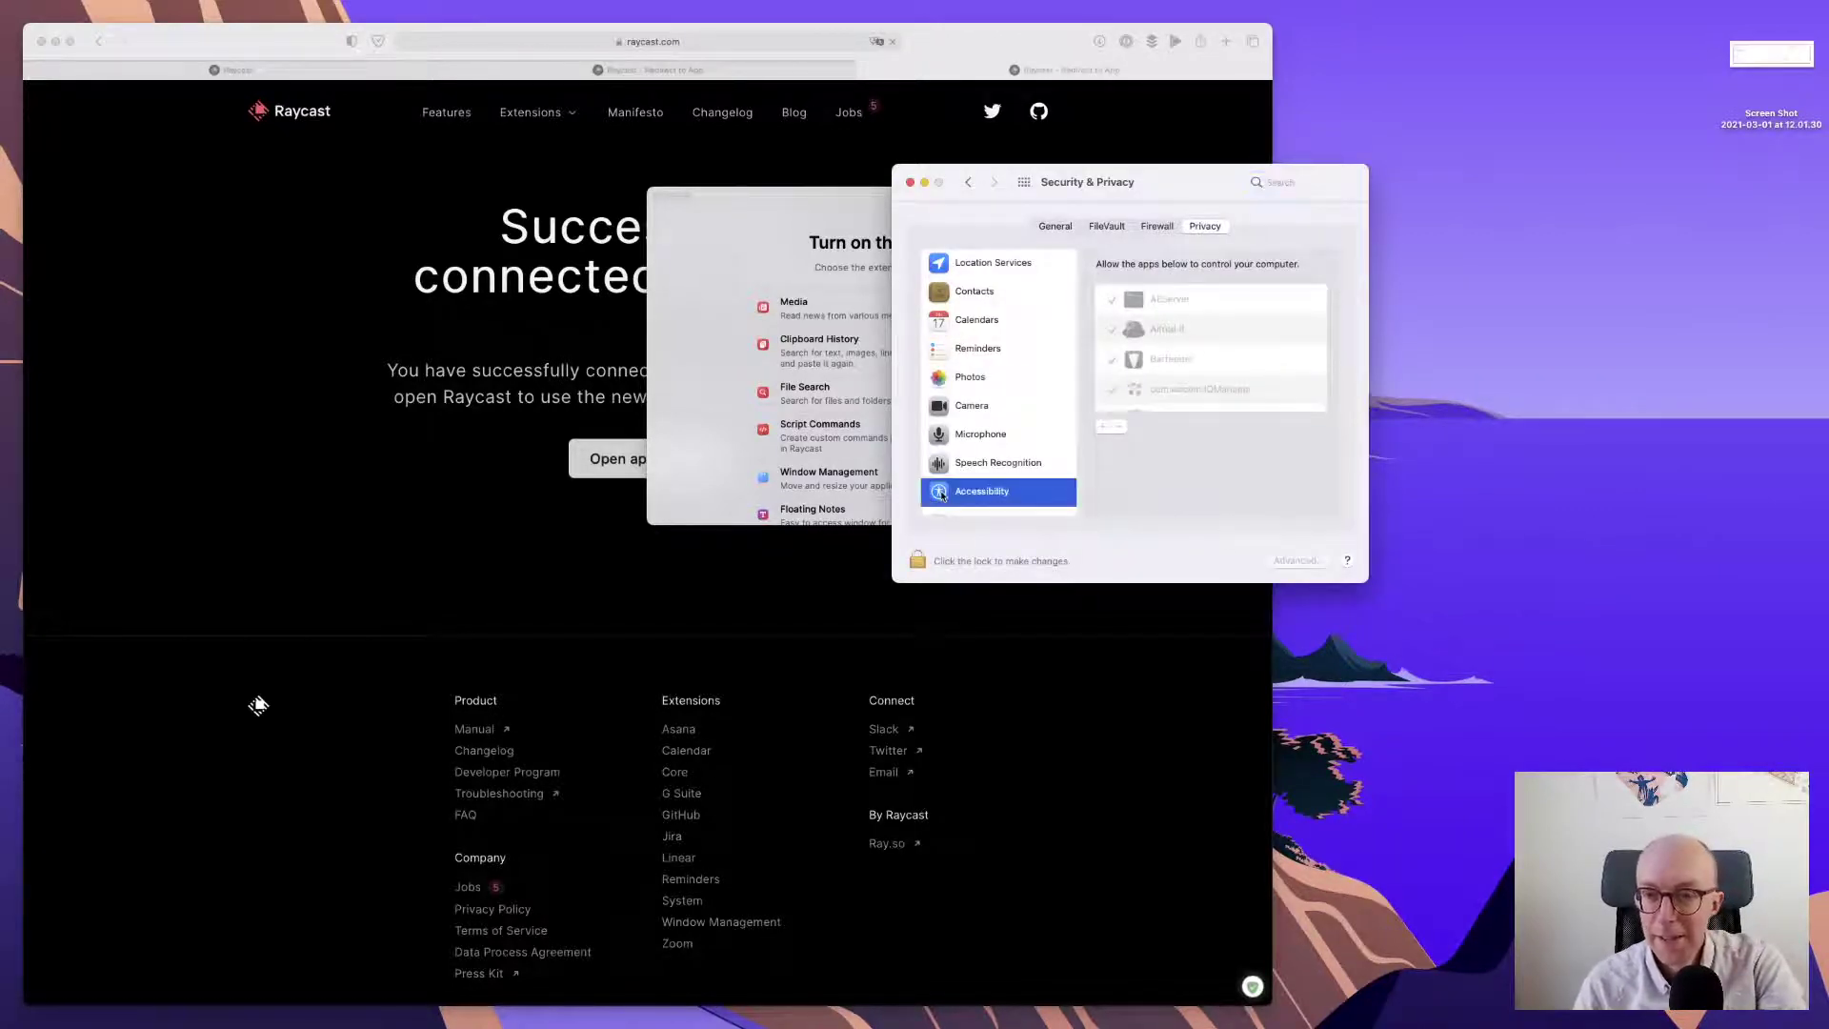
left_click(919, 559)
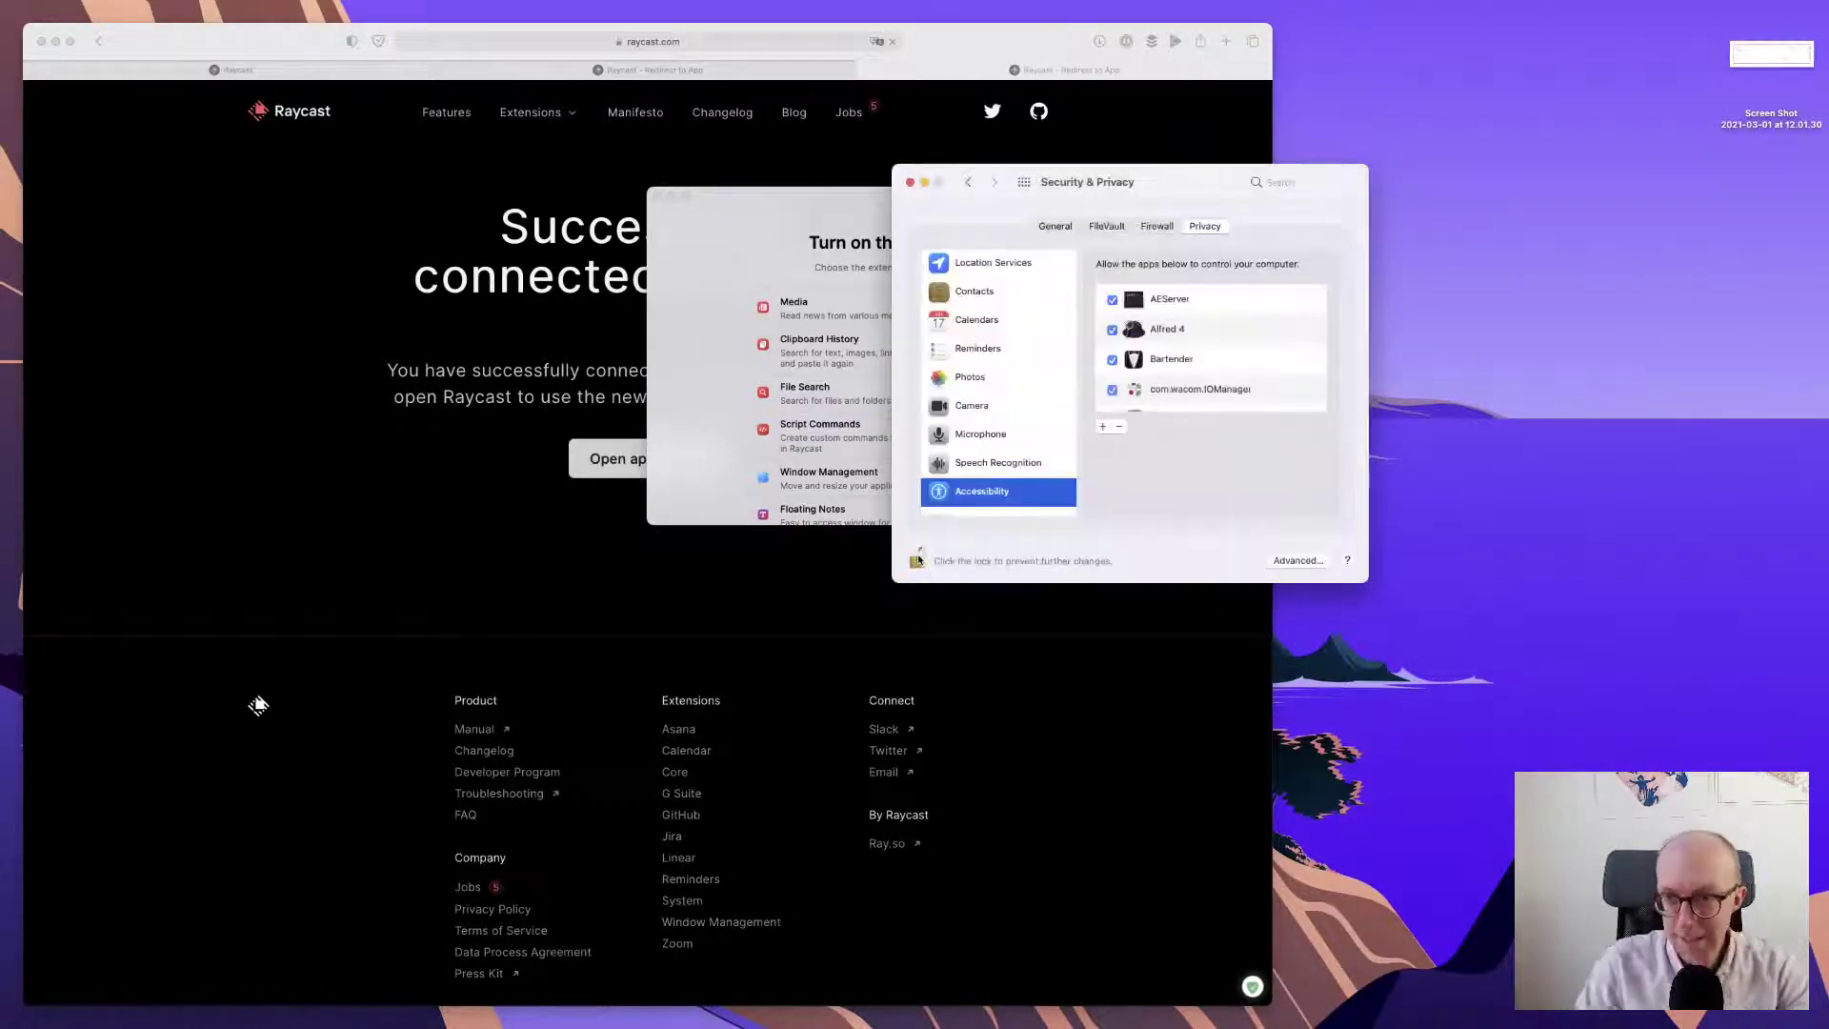
scroll(1245, 333, "down", 10)
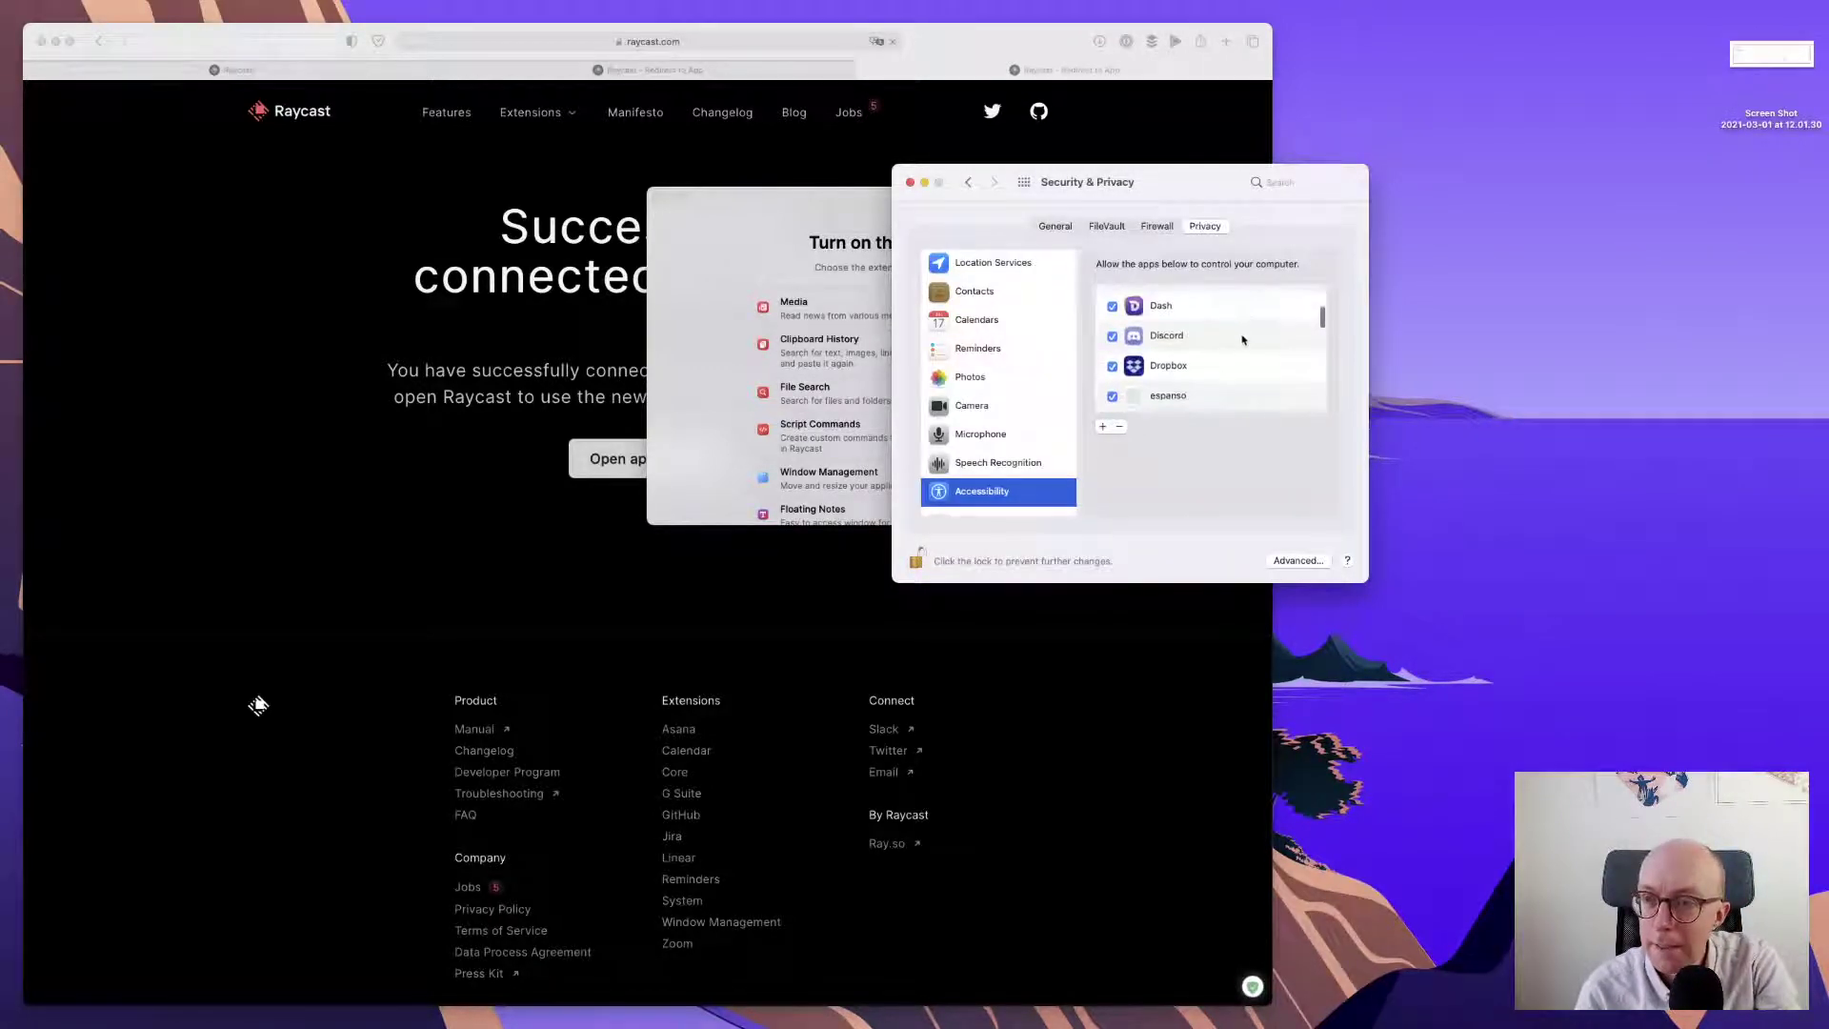
scroll(1242, 340, "down", 1)
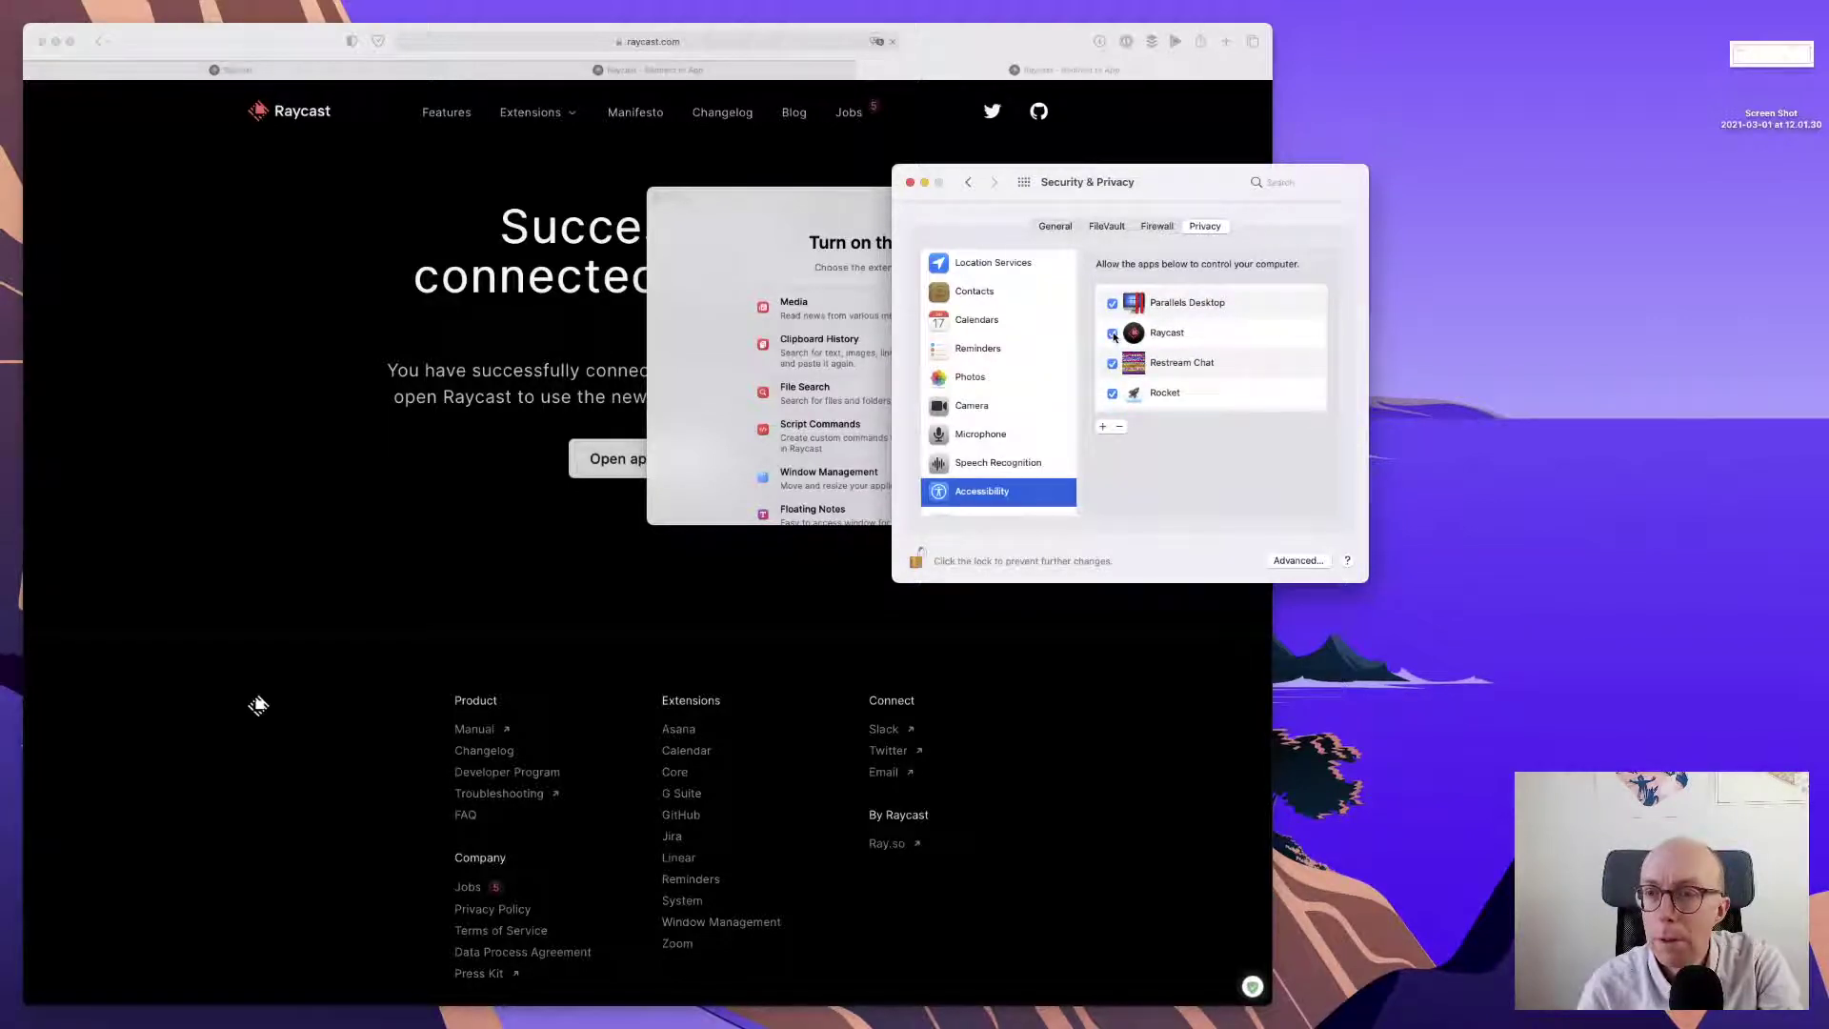
- Review the rest of the Accessibility app list, return to the Raycast extension selection and continue to the launch options
scroll(1235, 376, "down", 3)
scroll(1234, 376, "down", 5)
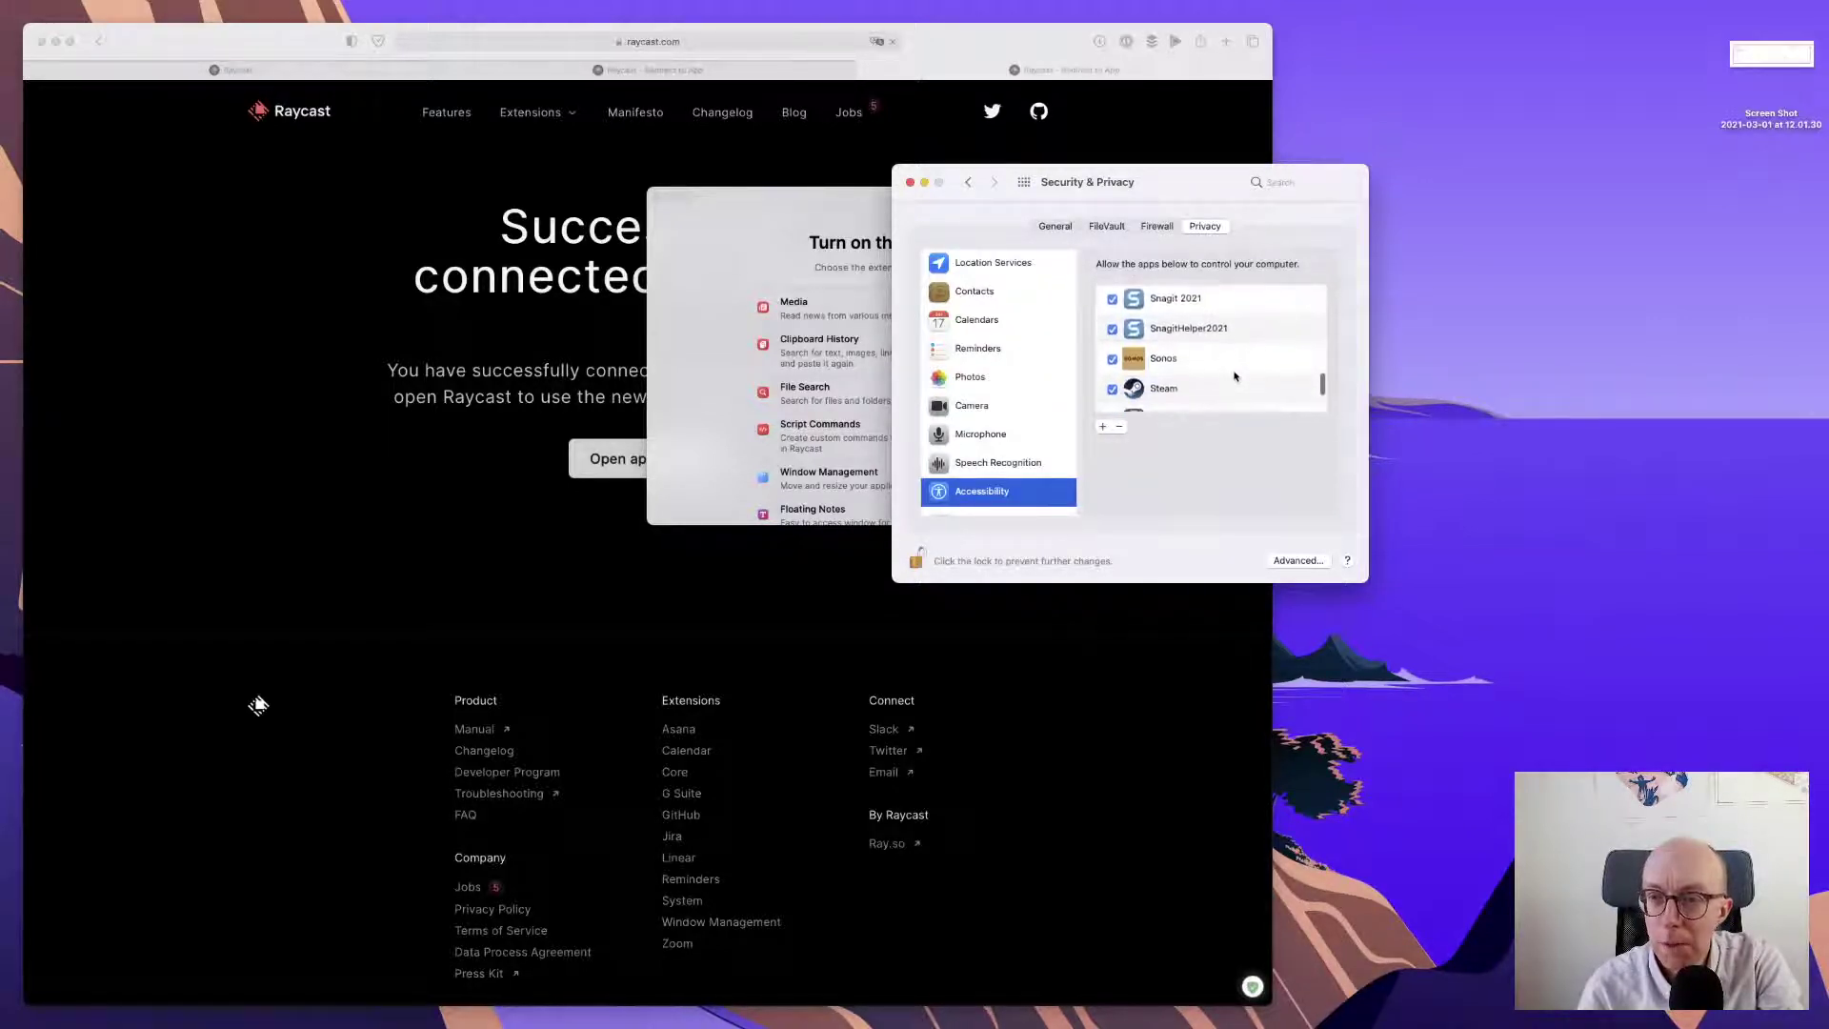
left_click(710, 387)
scroll(877, 400, "down", 2)
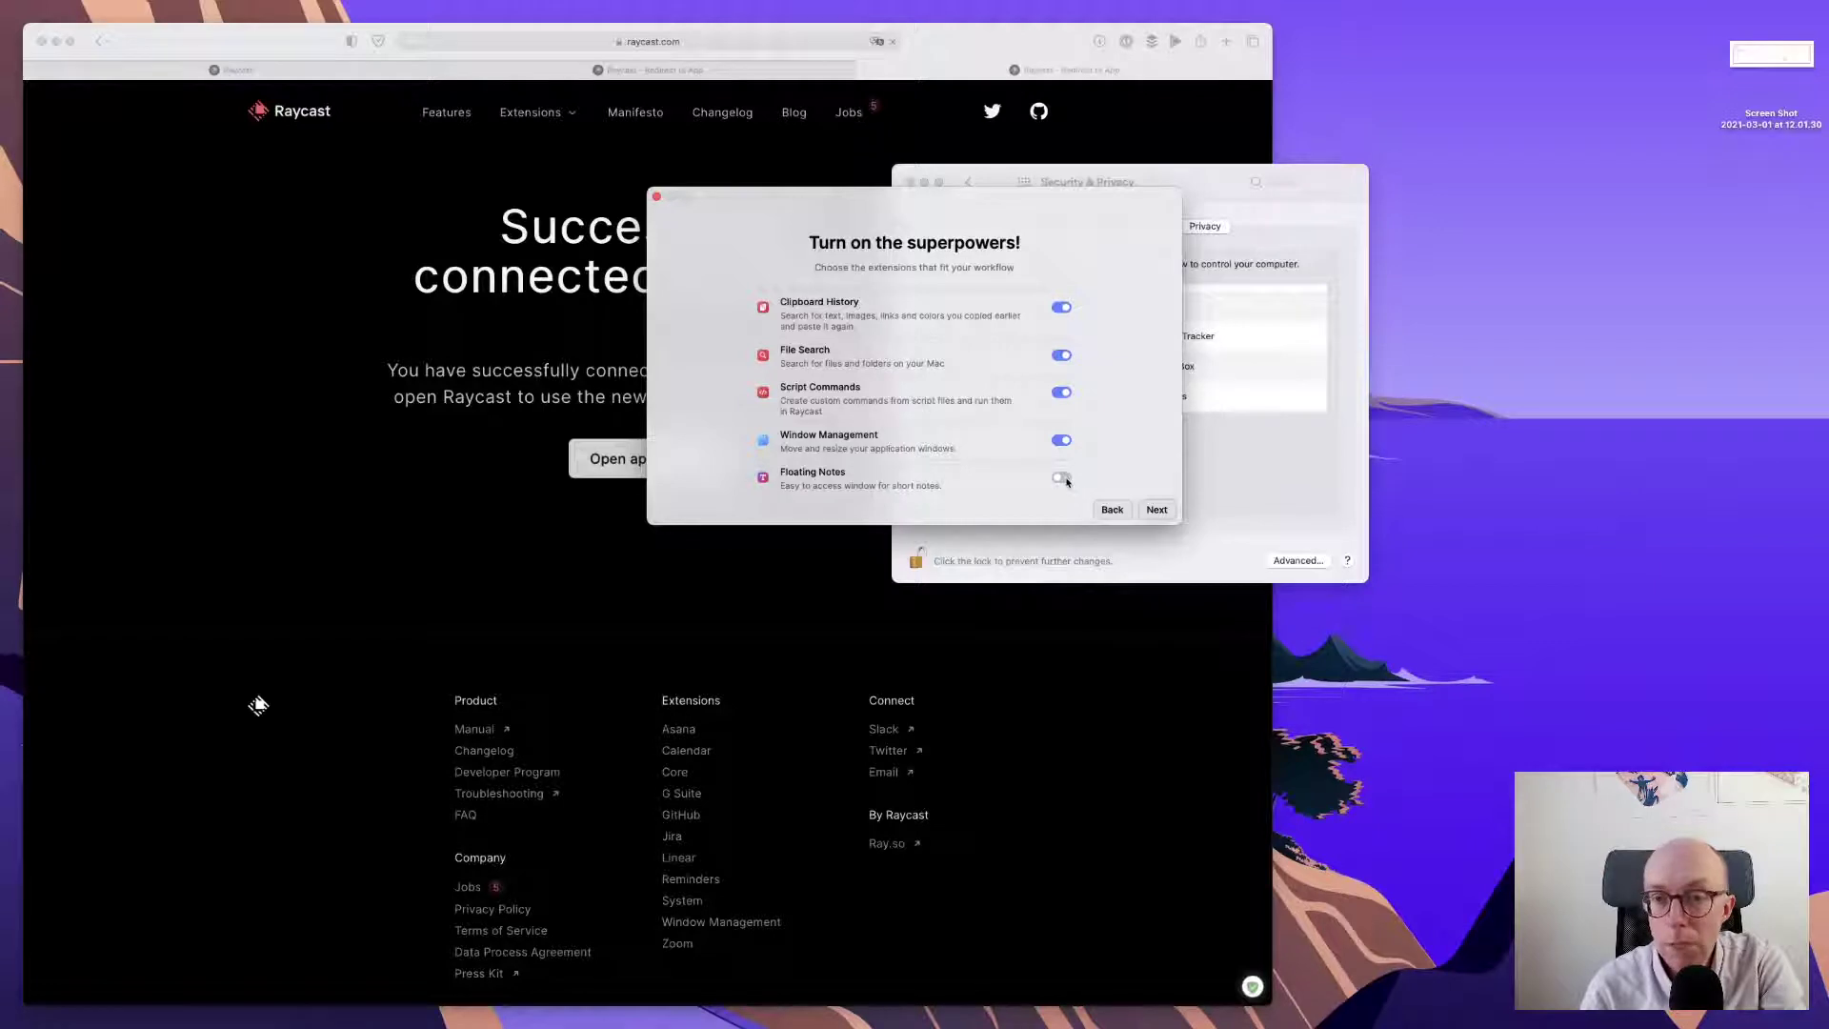
left_click(1158, 511)
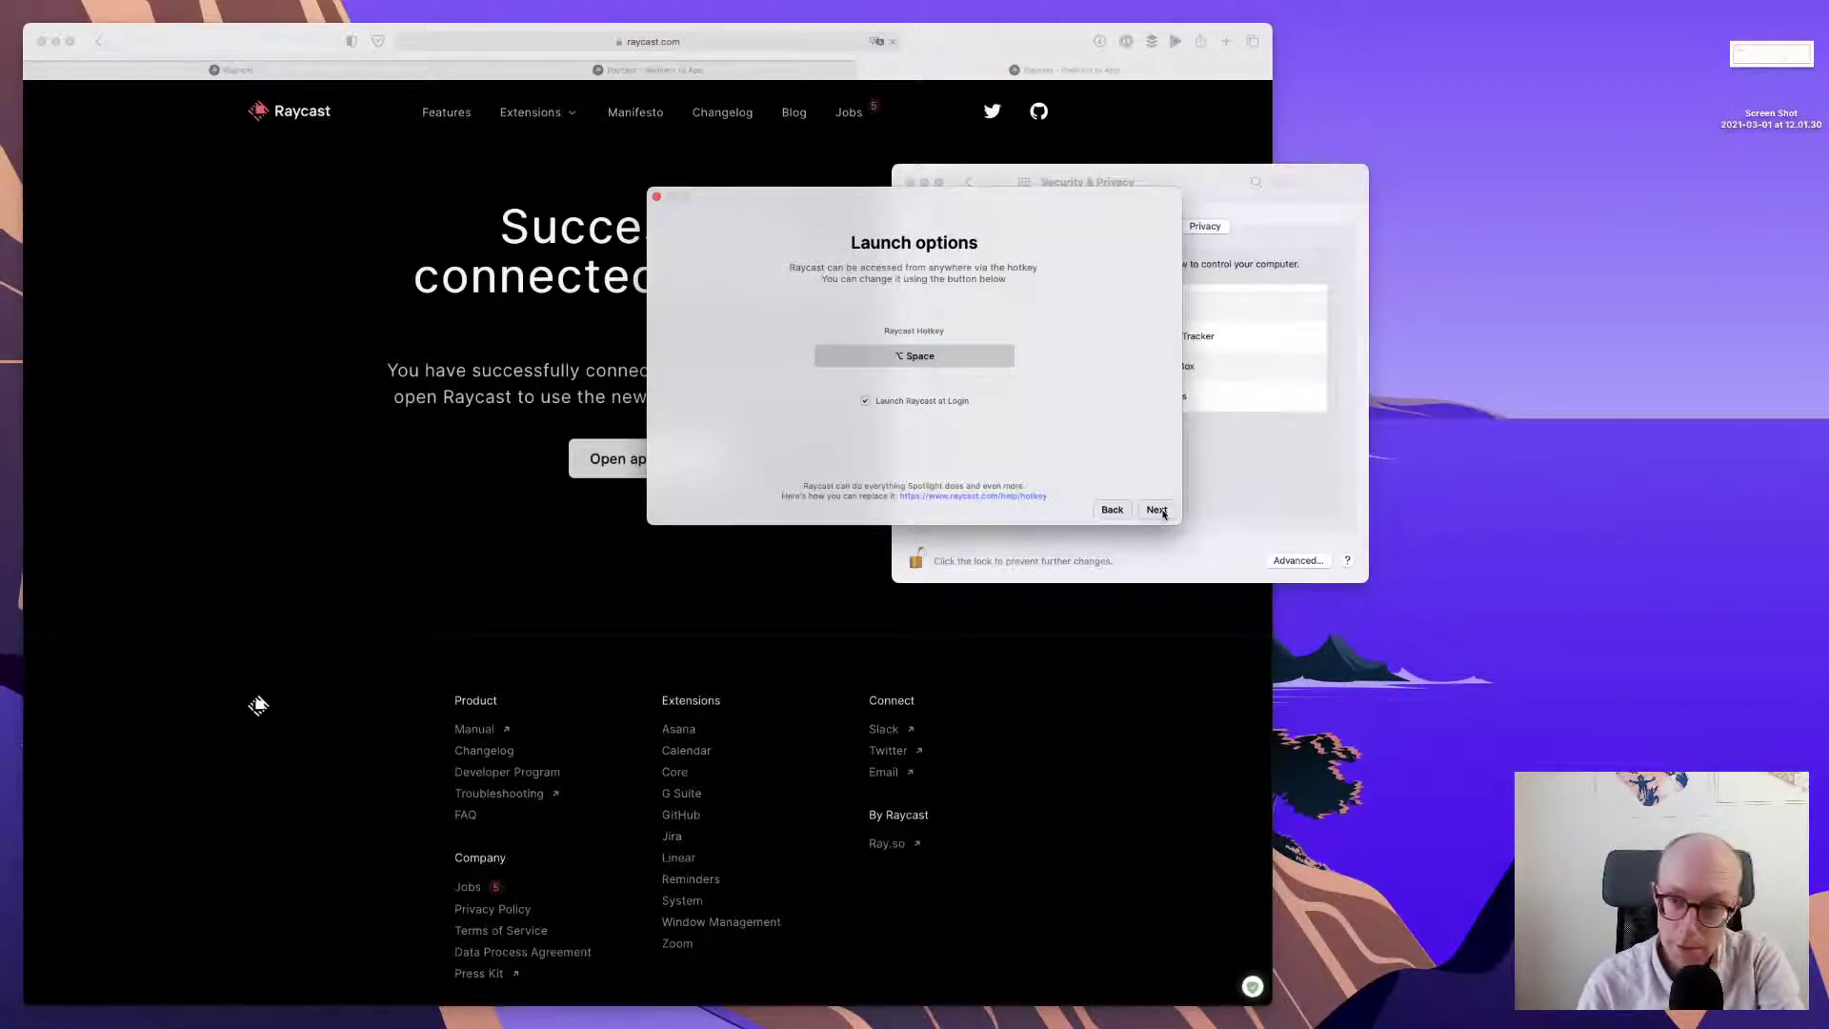
- Try to set the Raycast hotkey to Command+Option+Space and close the Finder search window
left_click(929, 359)
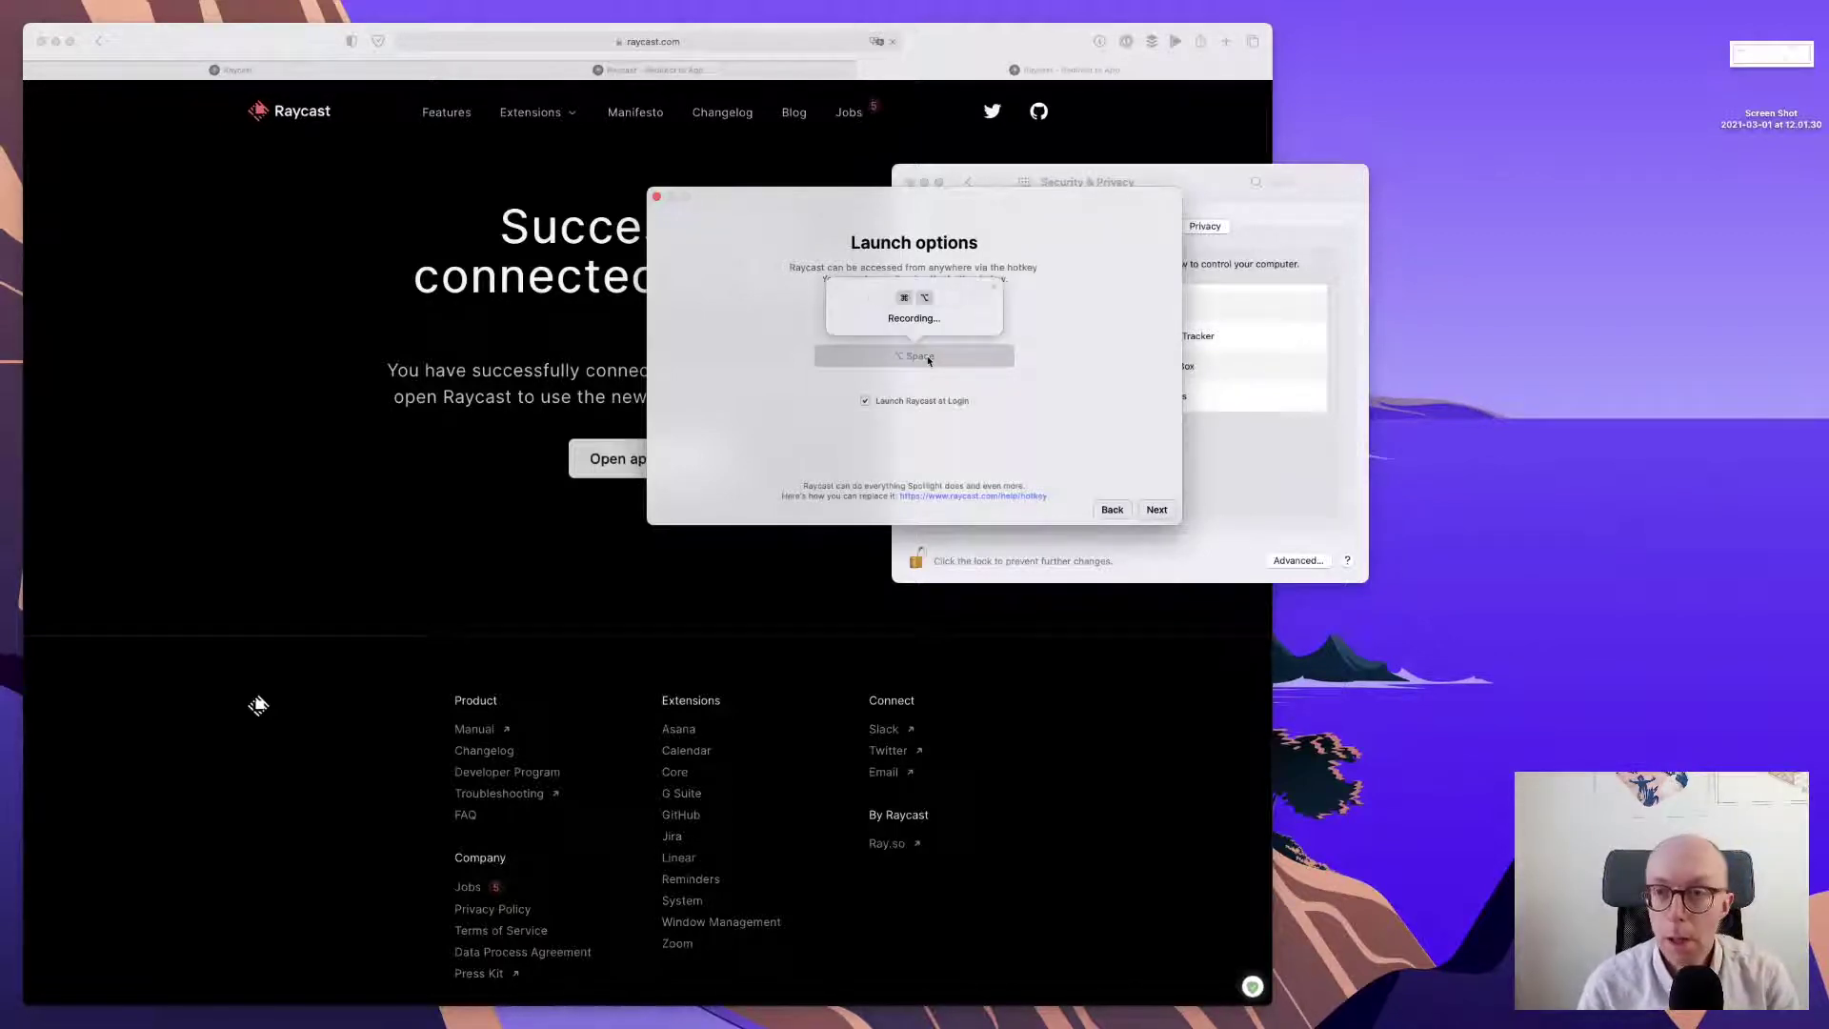
key("super+alt+space")
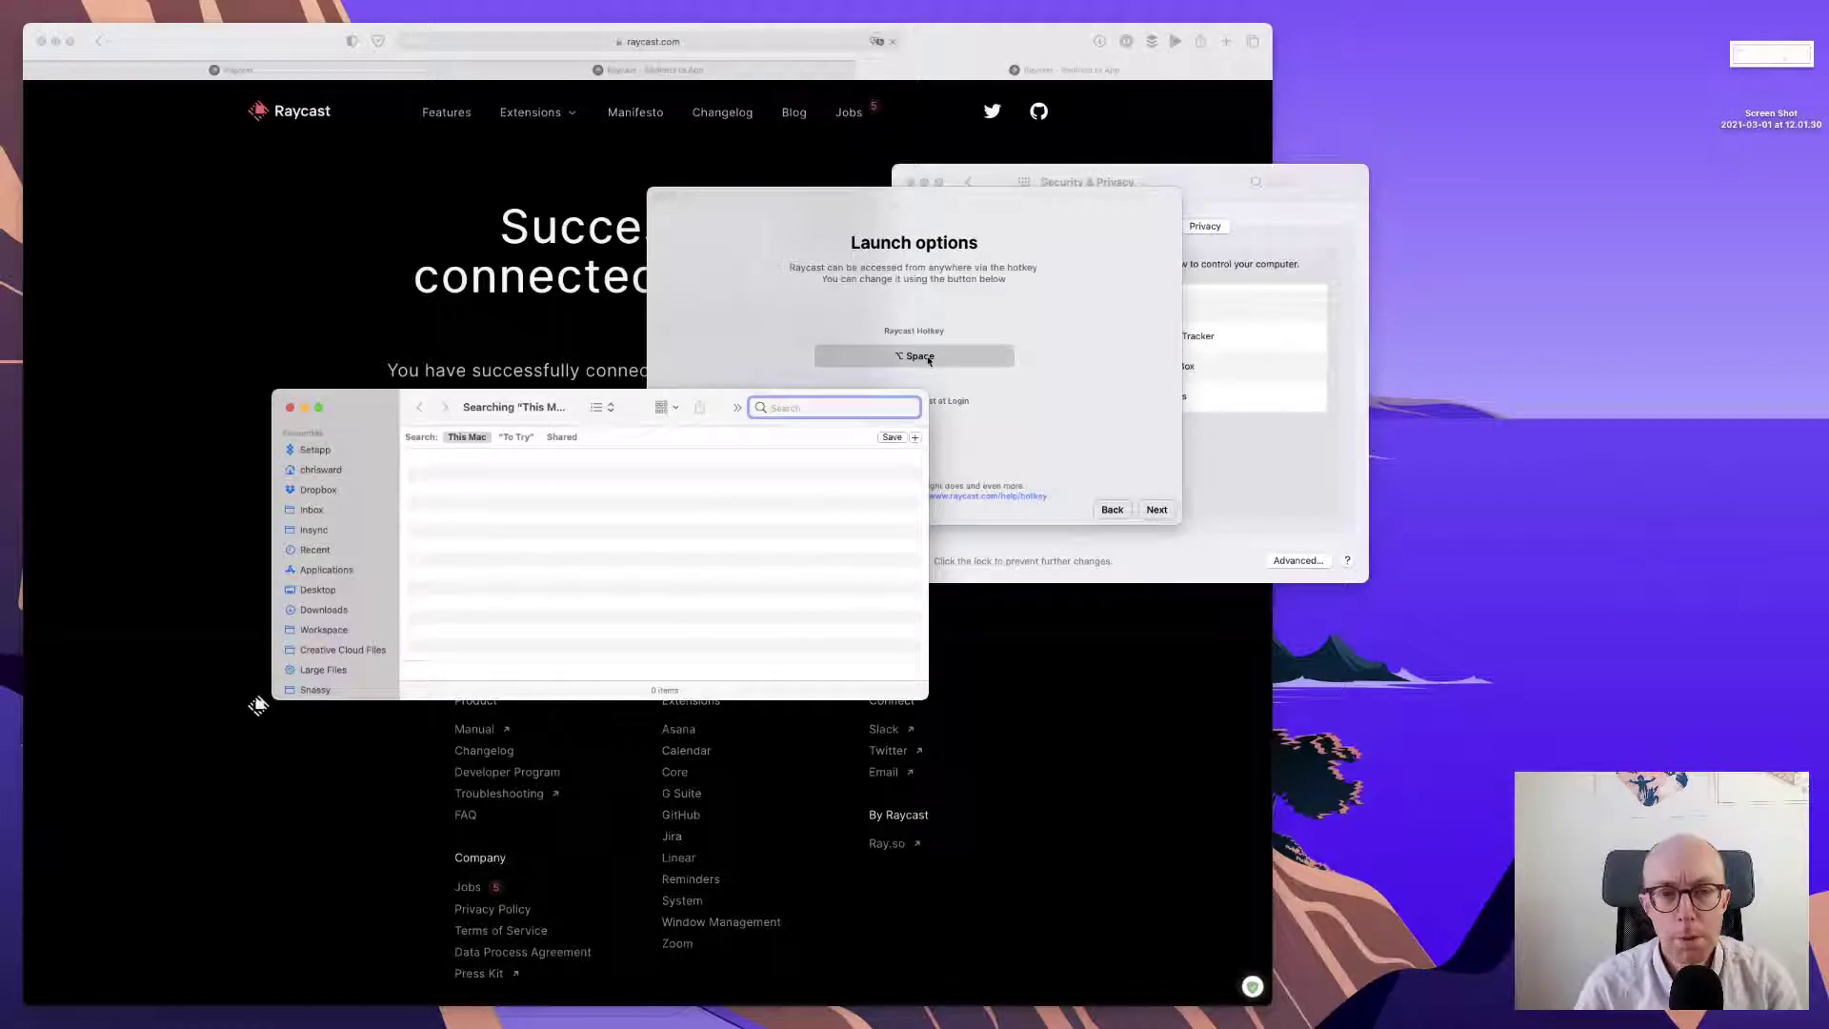
left_click(290, 407)
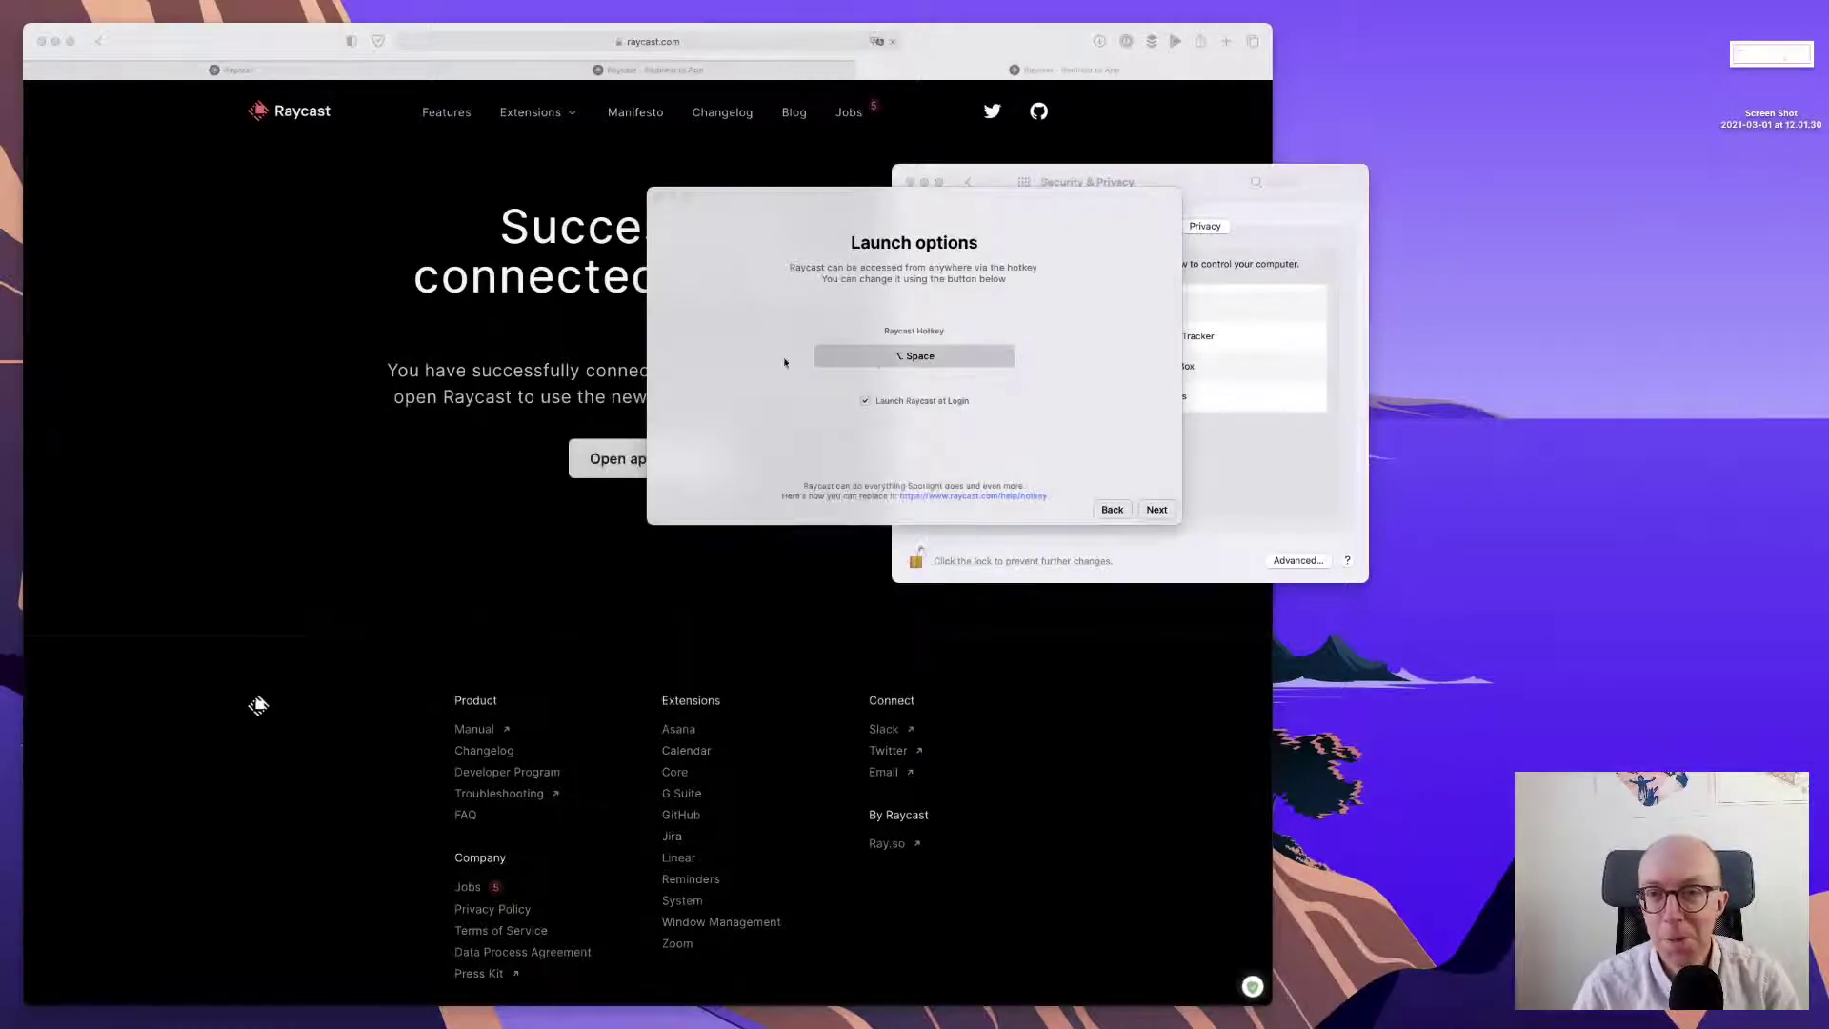
left_click(920, 358)
key("ctrl+space")
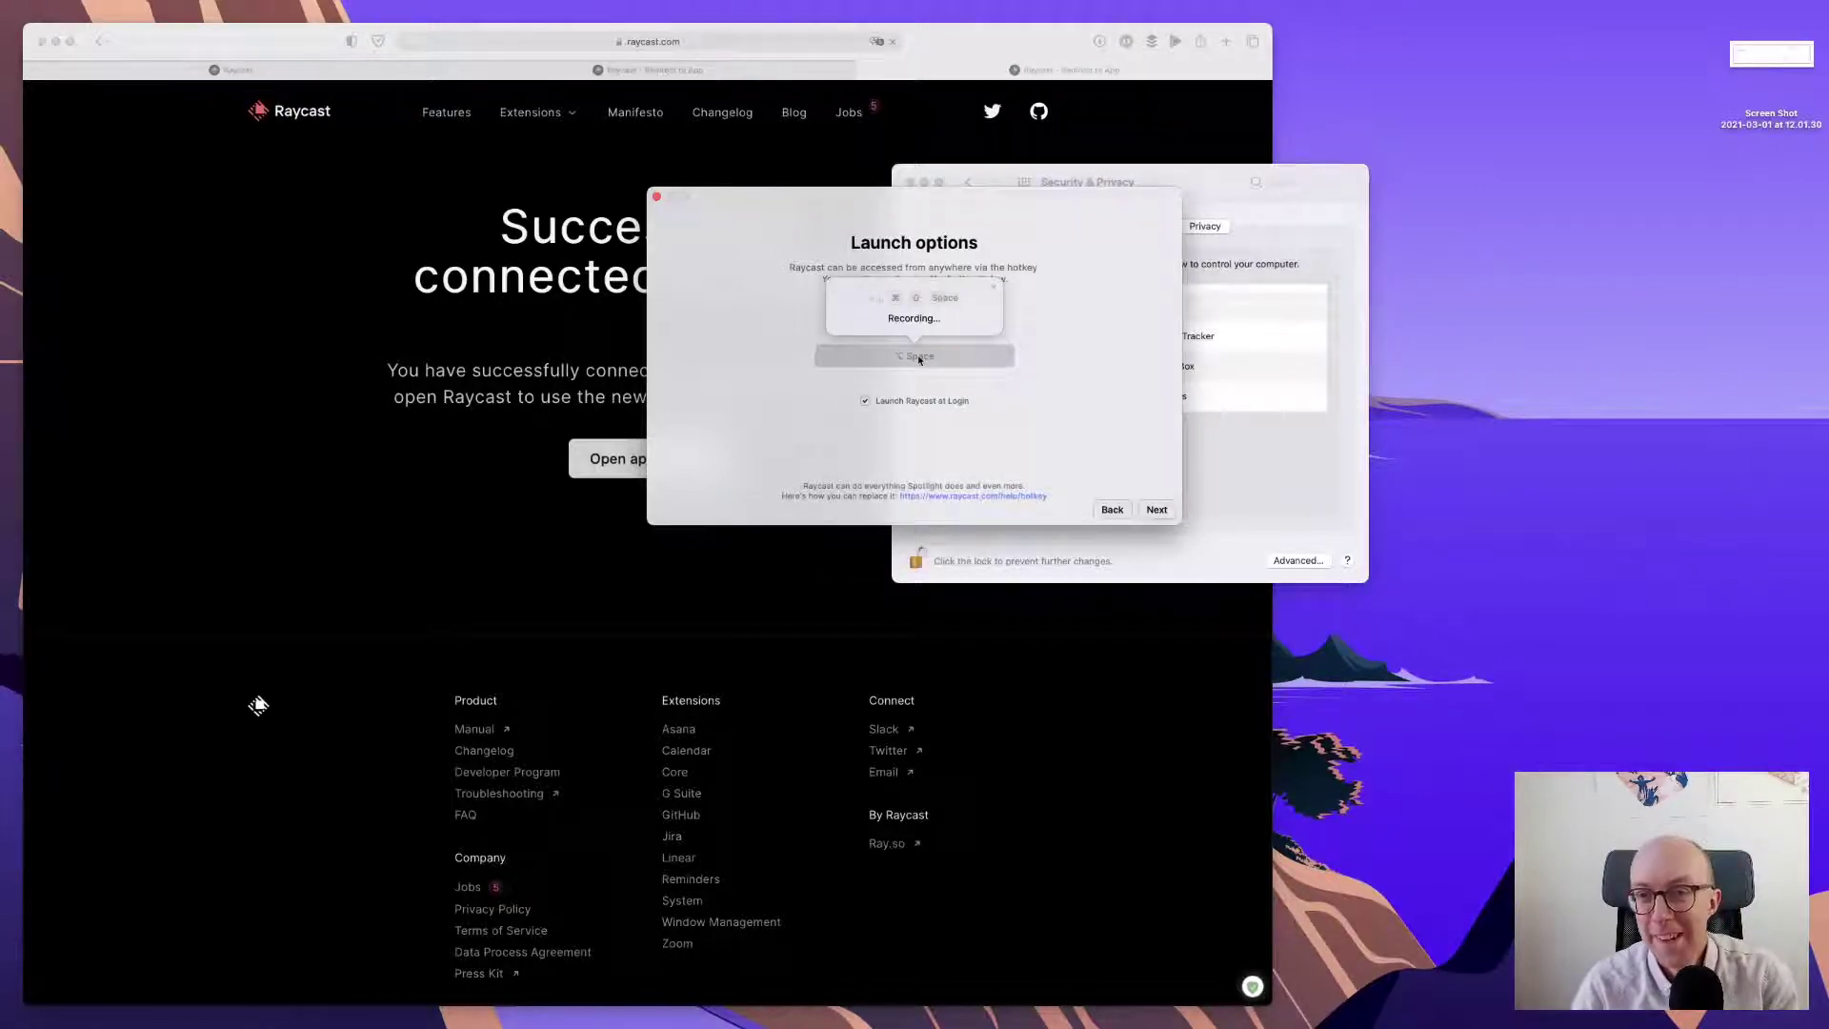
key("Escape")
left_click(919, 358)
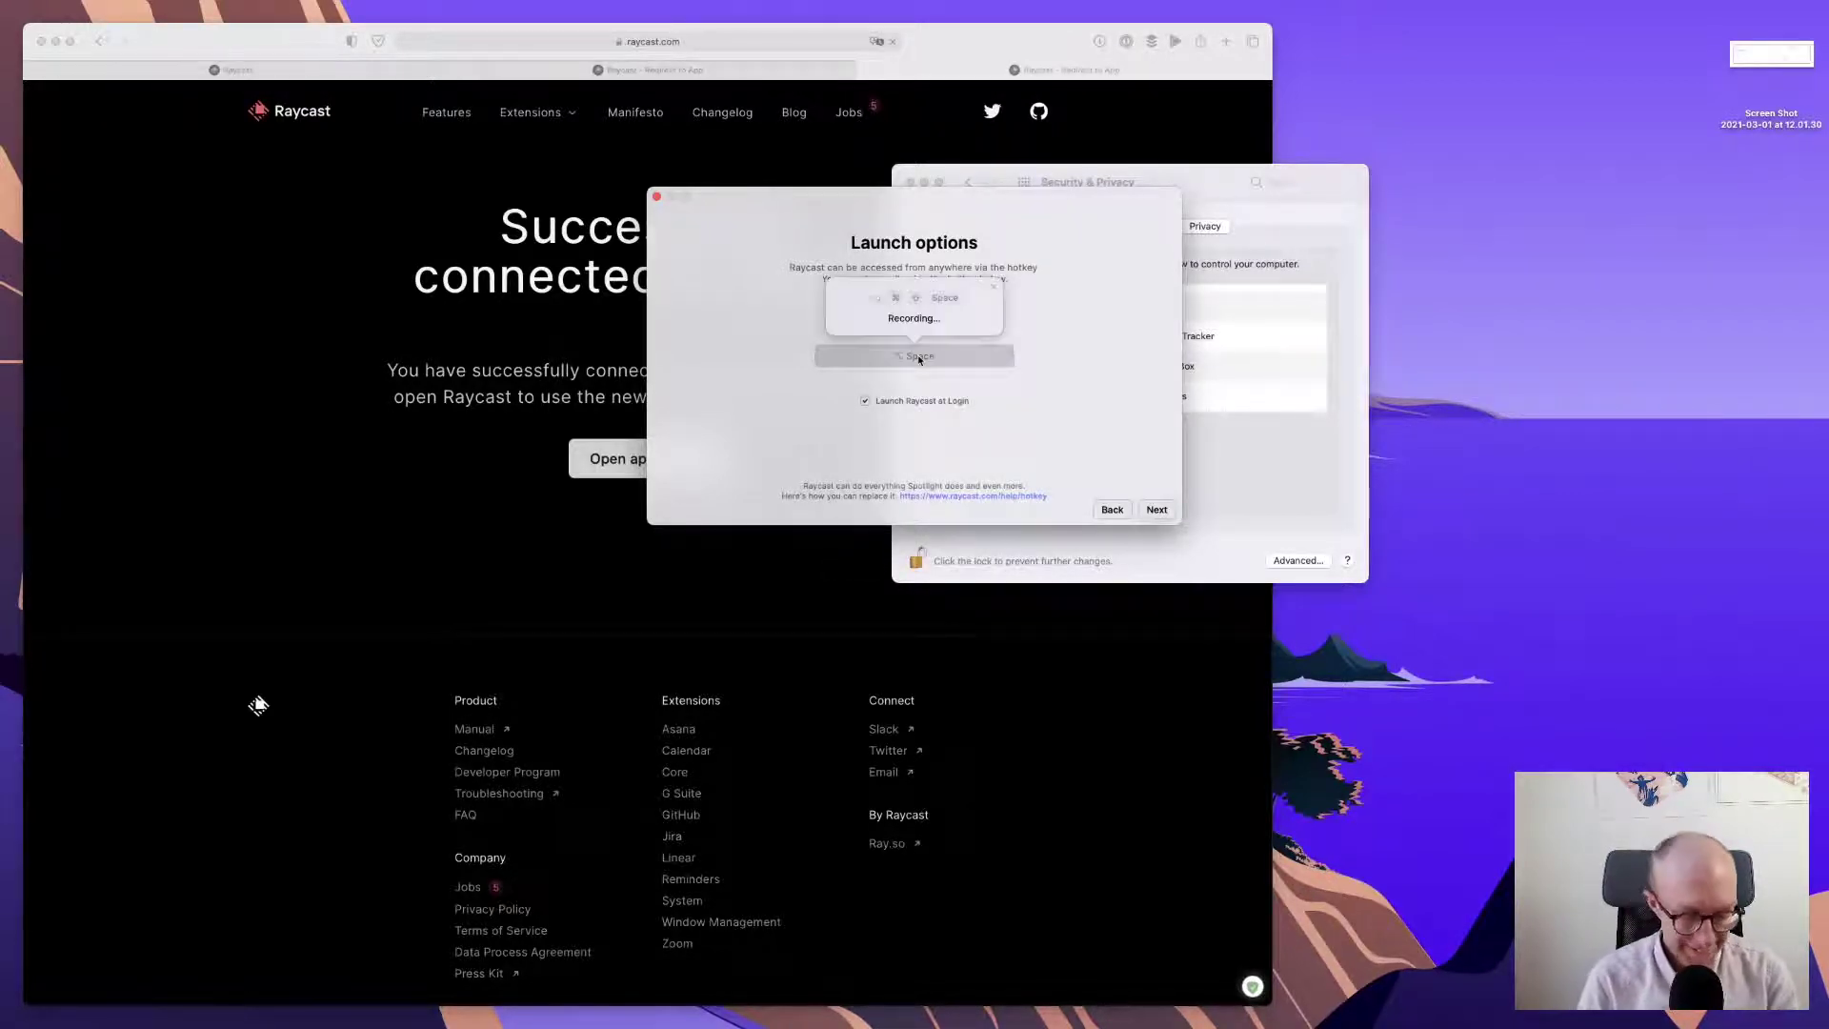
key("cmd+shift+space")
key("Escape")
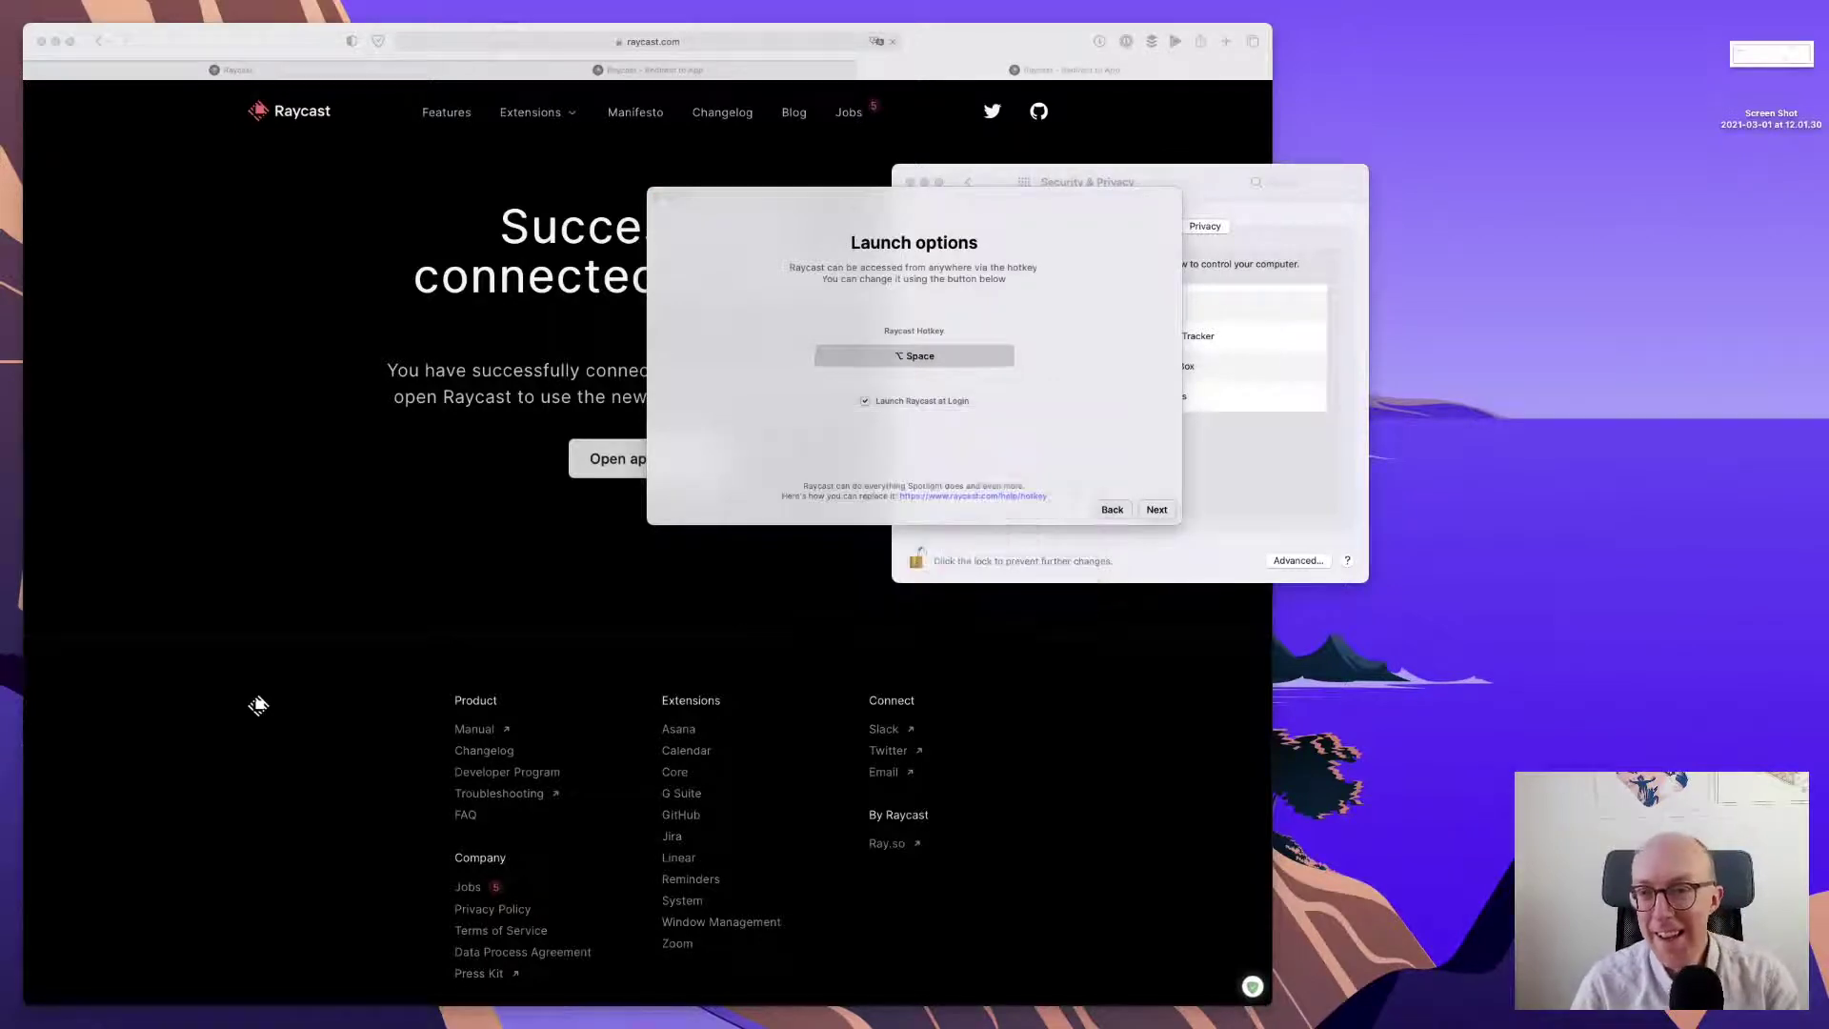
- Set the Raycast hotkey to Option+Shift+Space
left_click(931, 358)
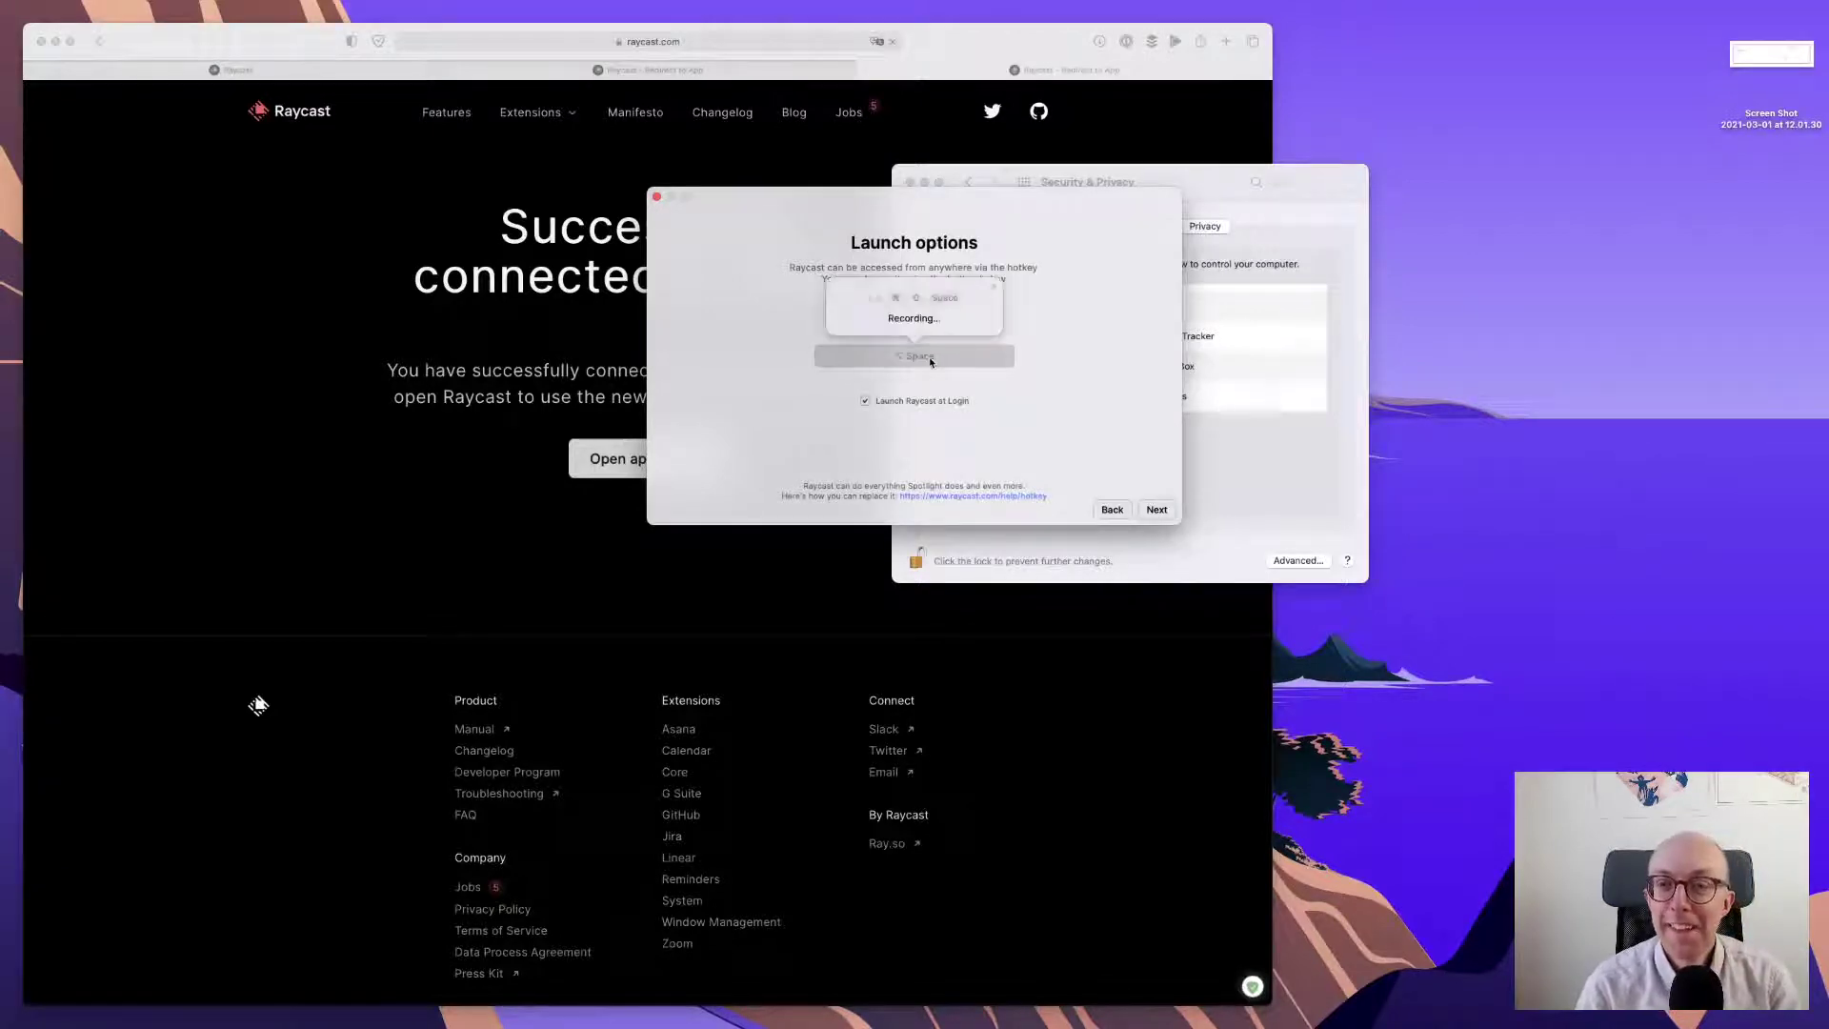
key("alt+shift+space")
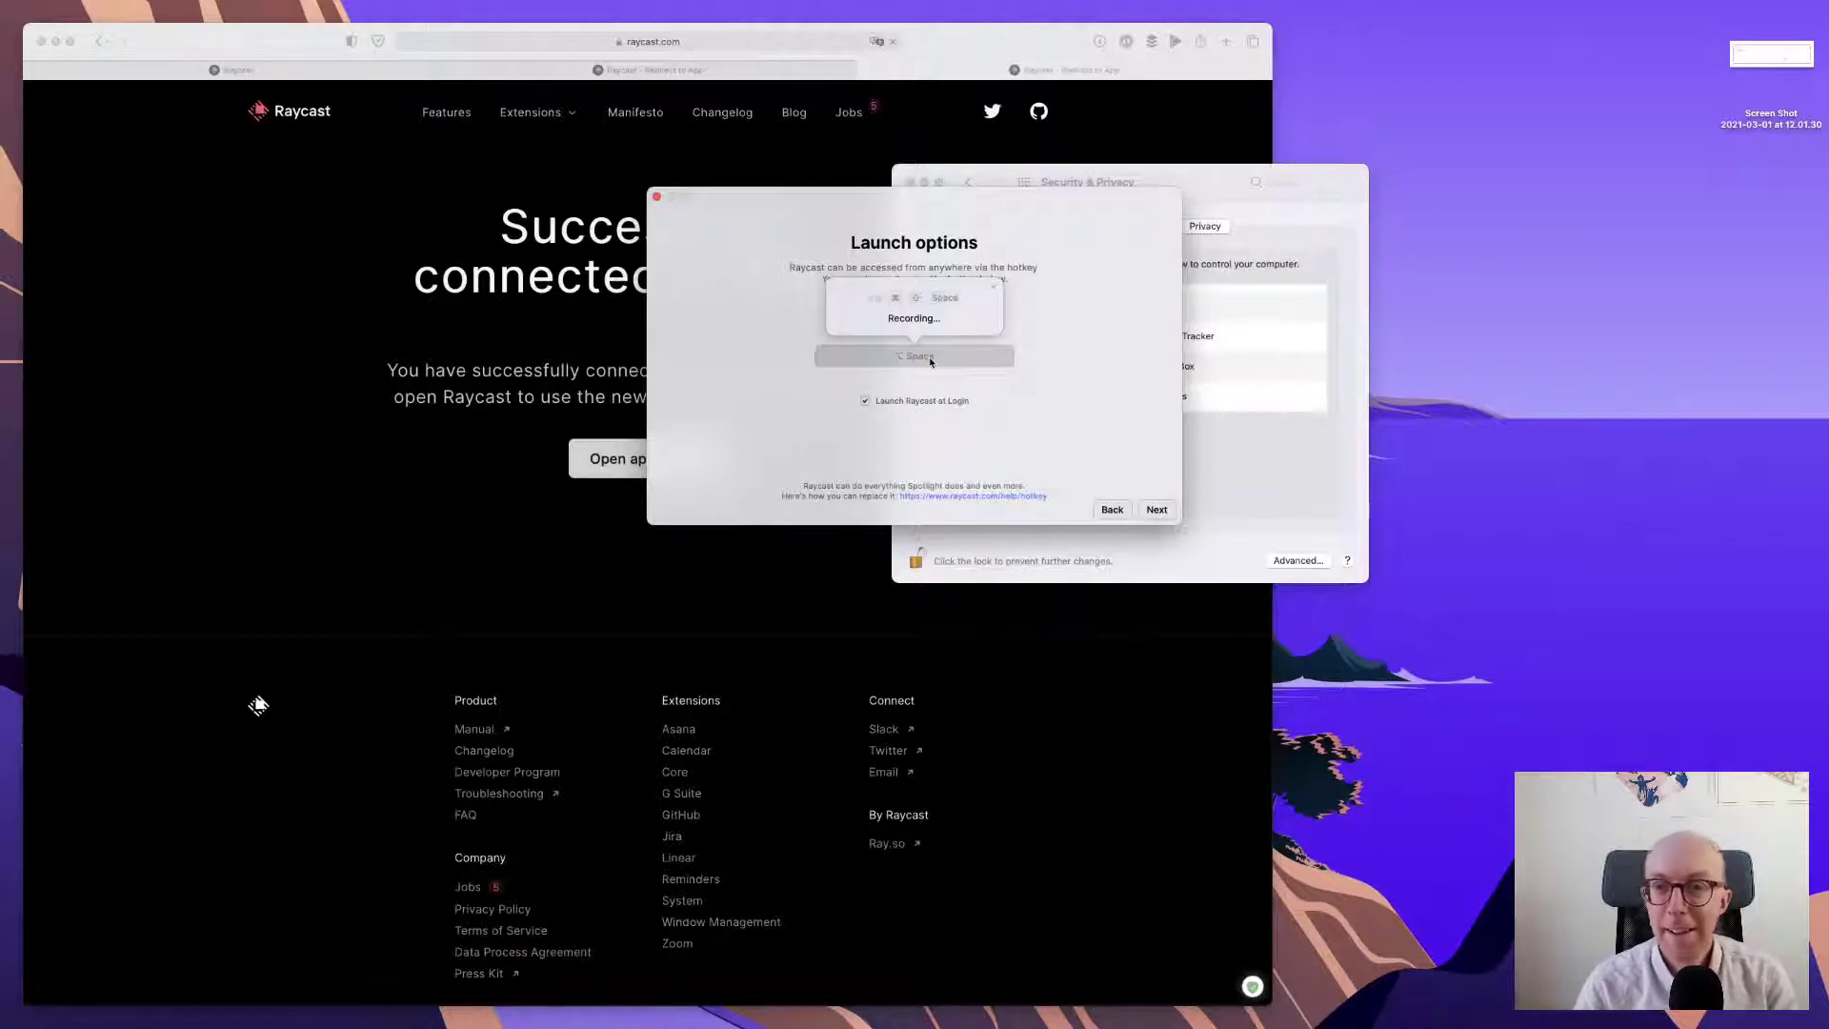
key("alt+shift+space")
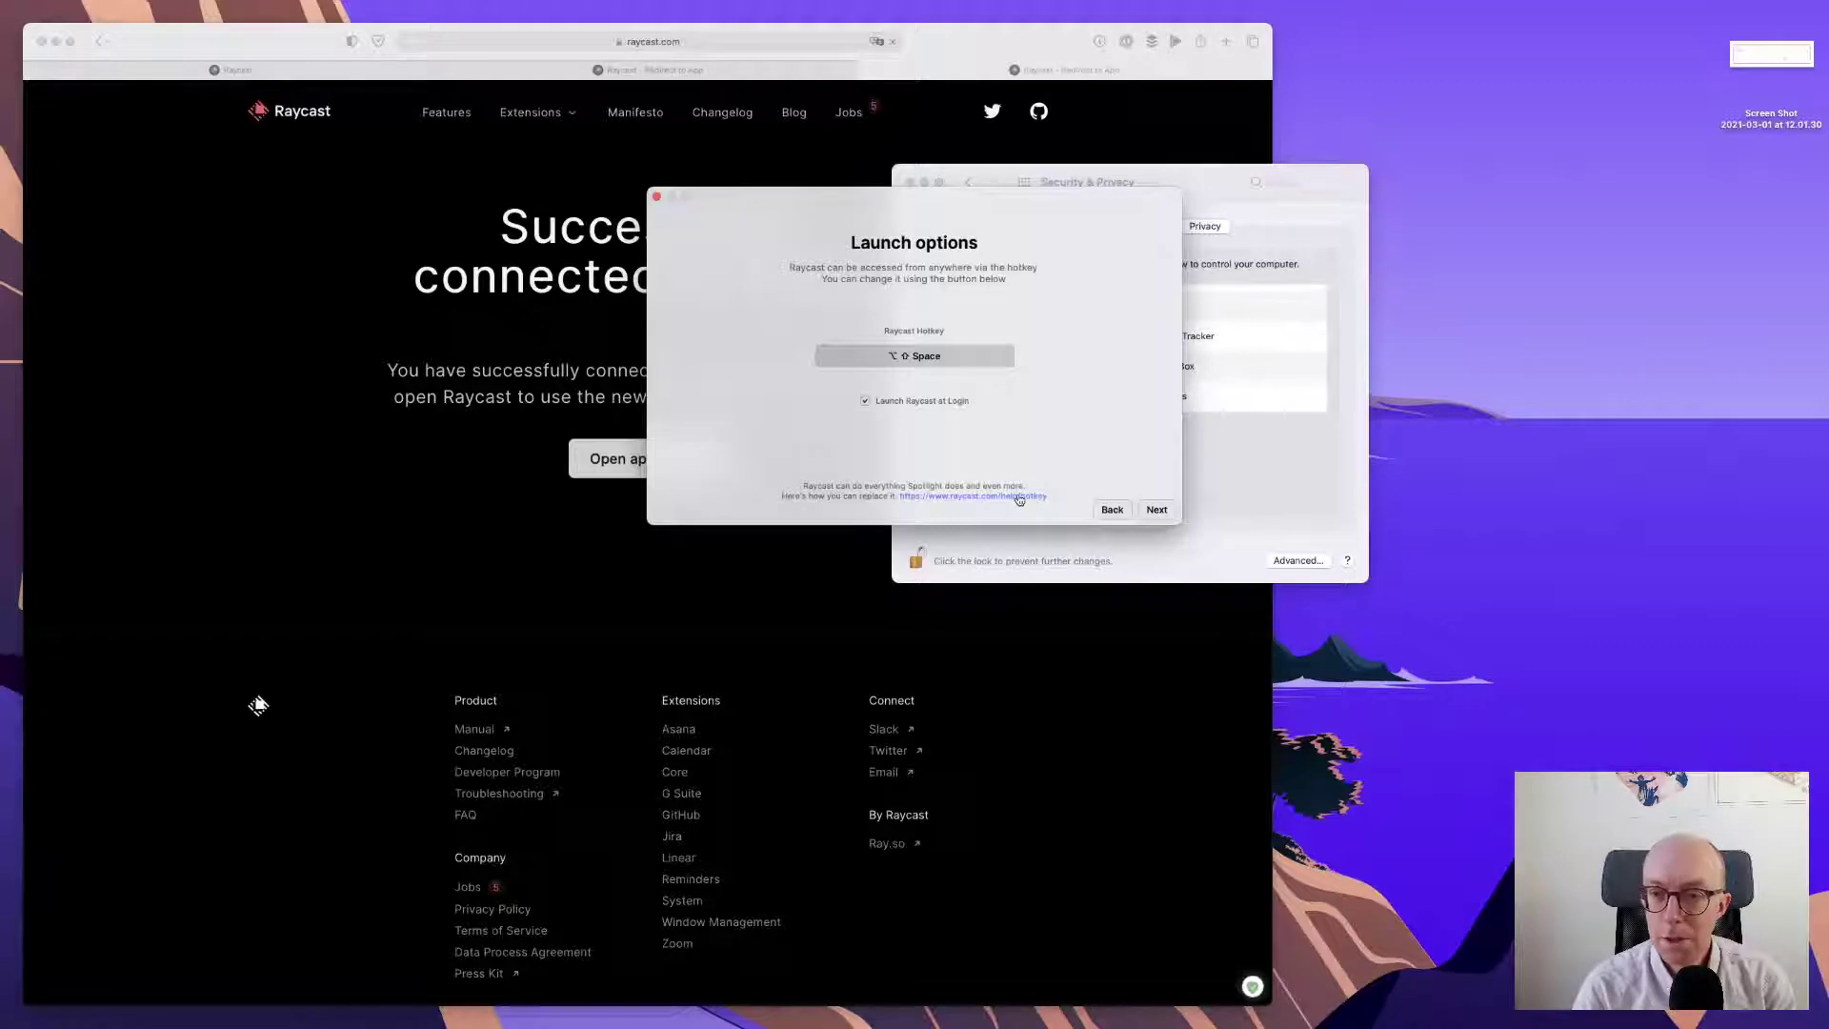
- Continue through the remaining setup pages and launch Raycast
left_click(1160, 510)
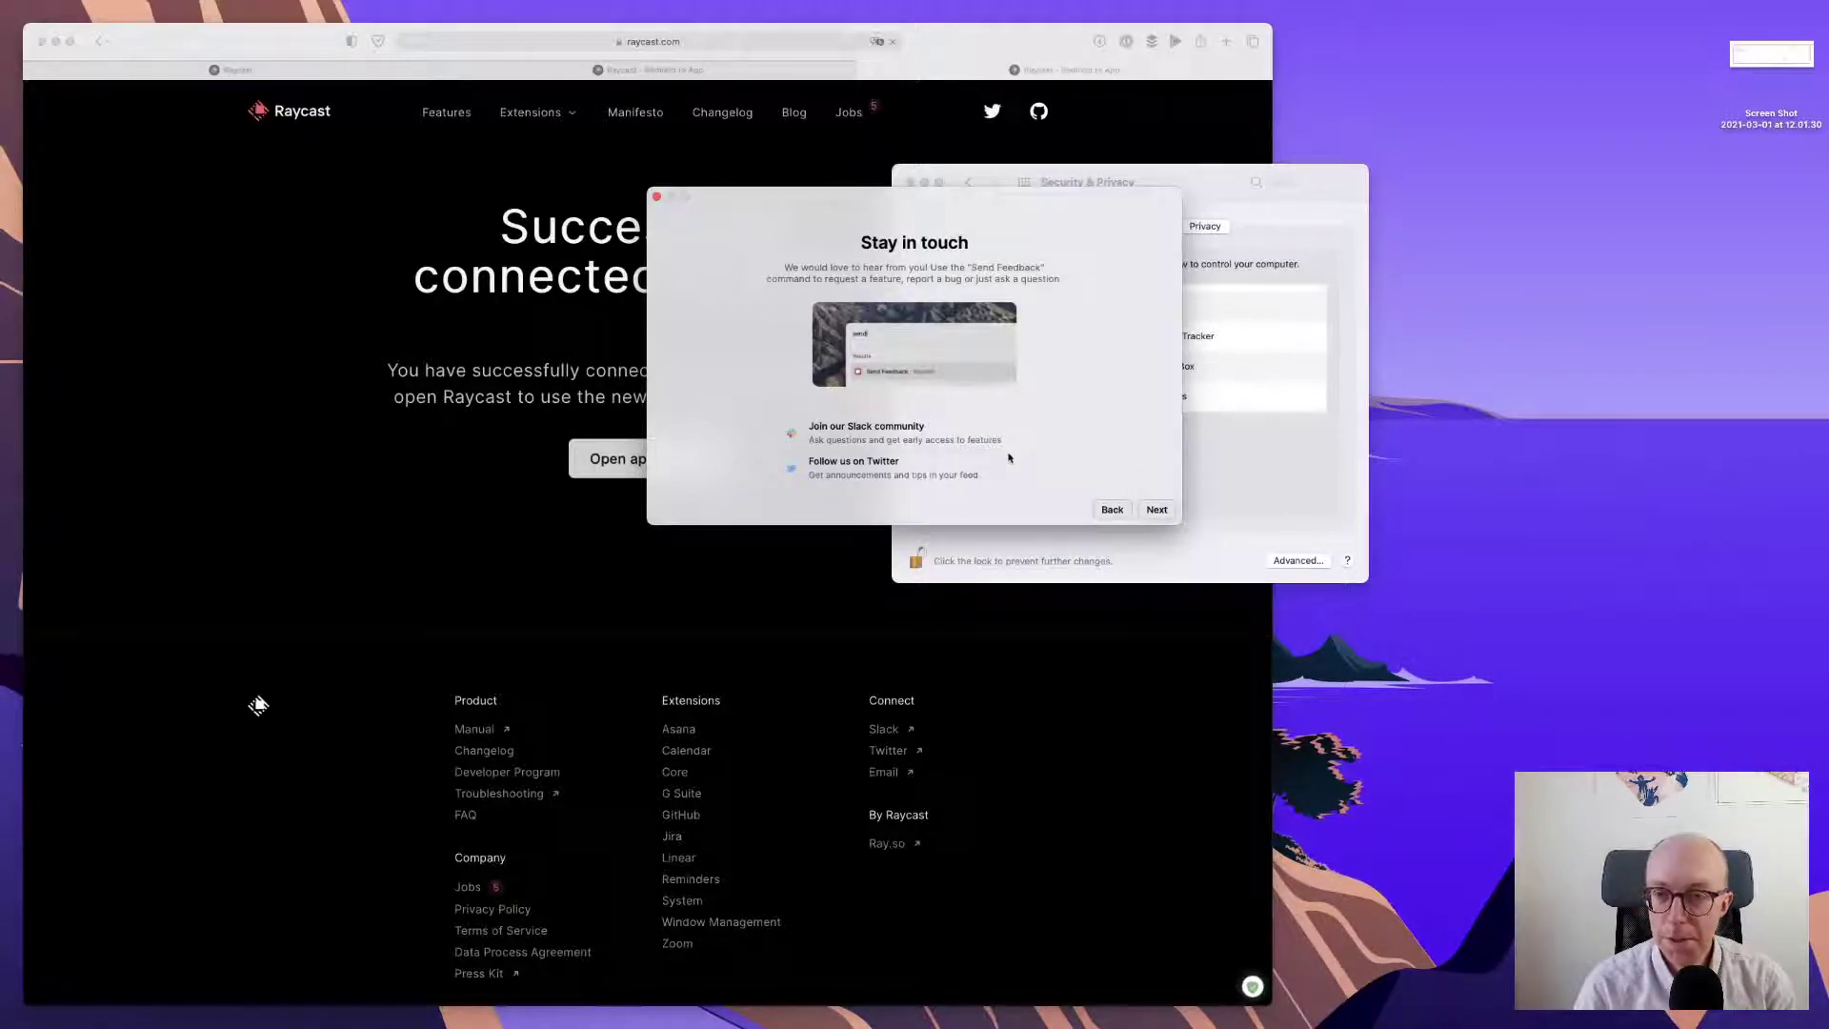
left_click(1161, 509)
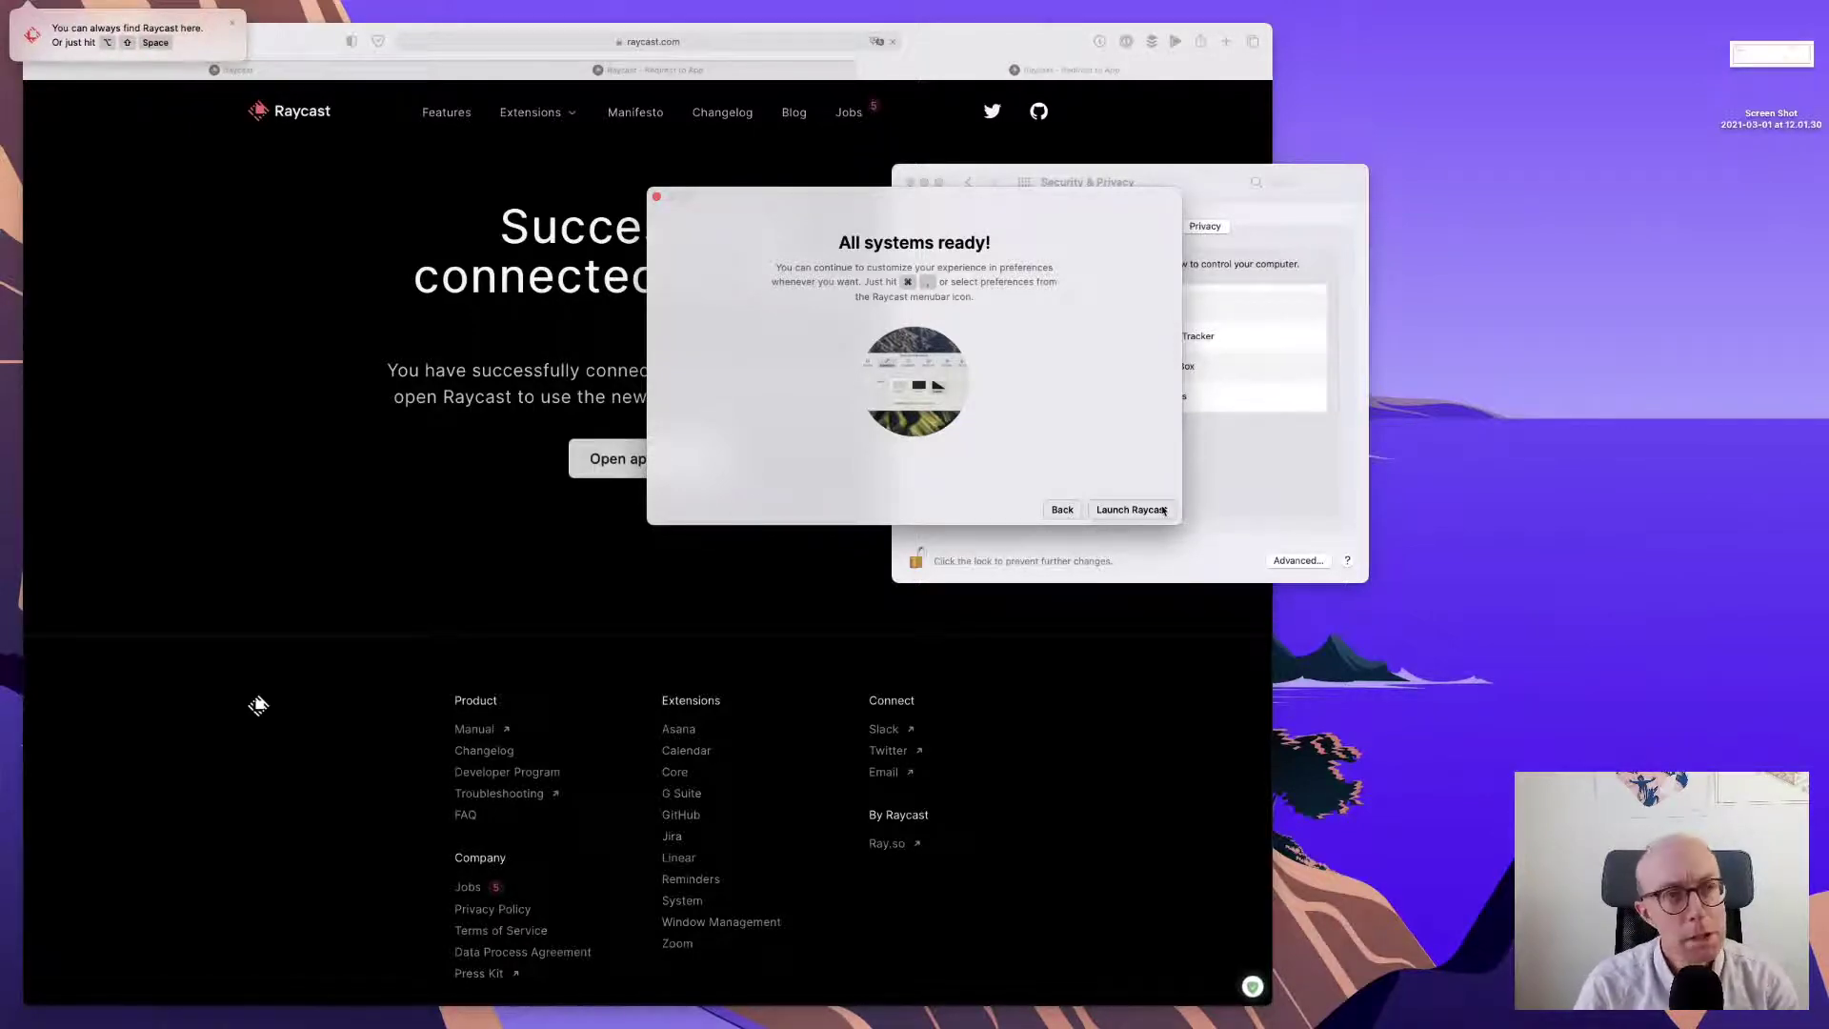
left_click(1131, 510)
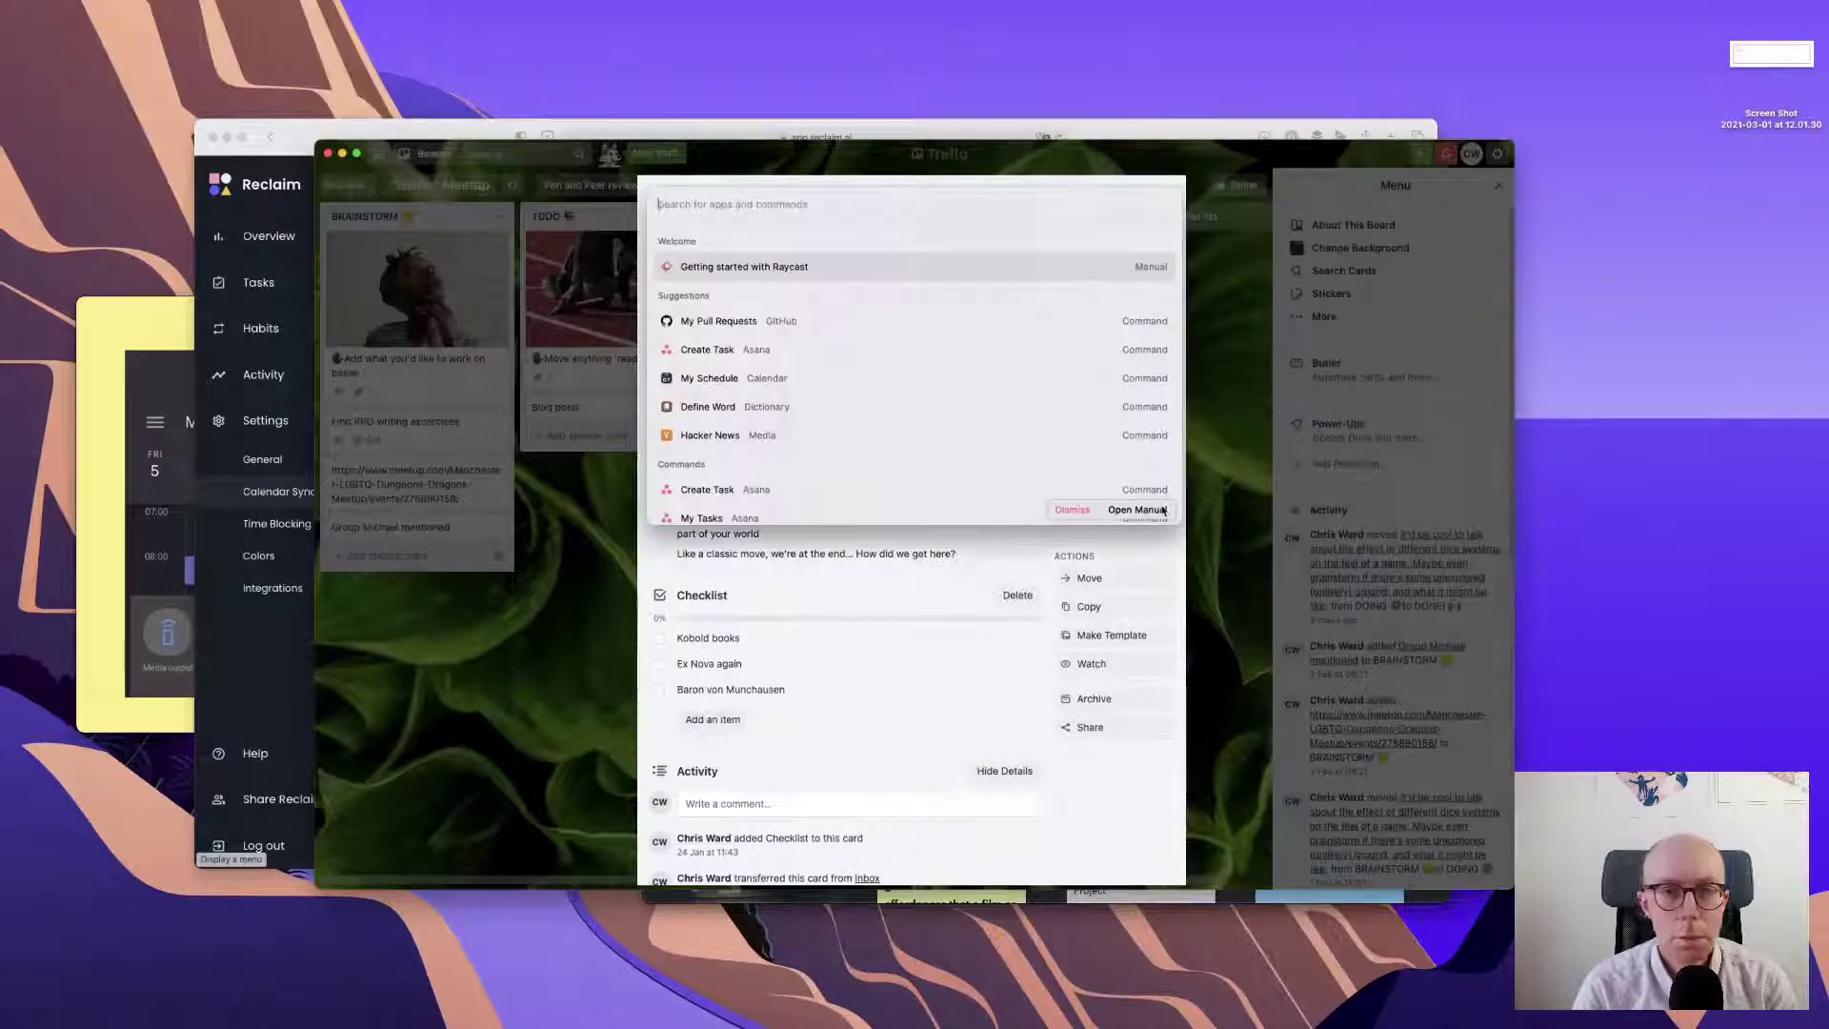
- Return to the desktop with the Raycast website and close the two redirect pages in Safari
key("ctrl+Right")
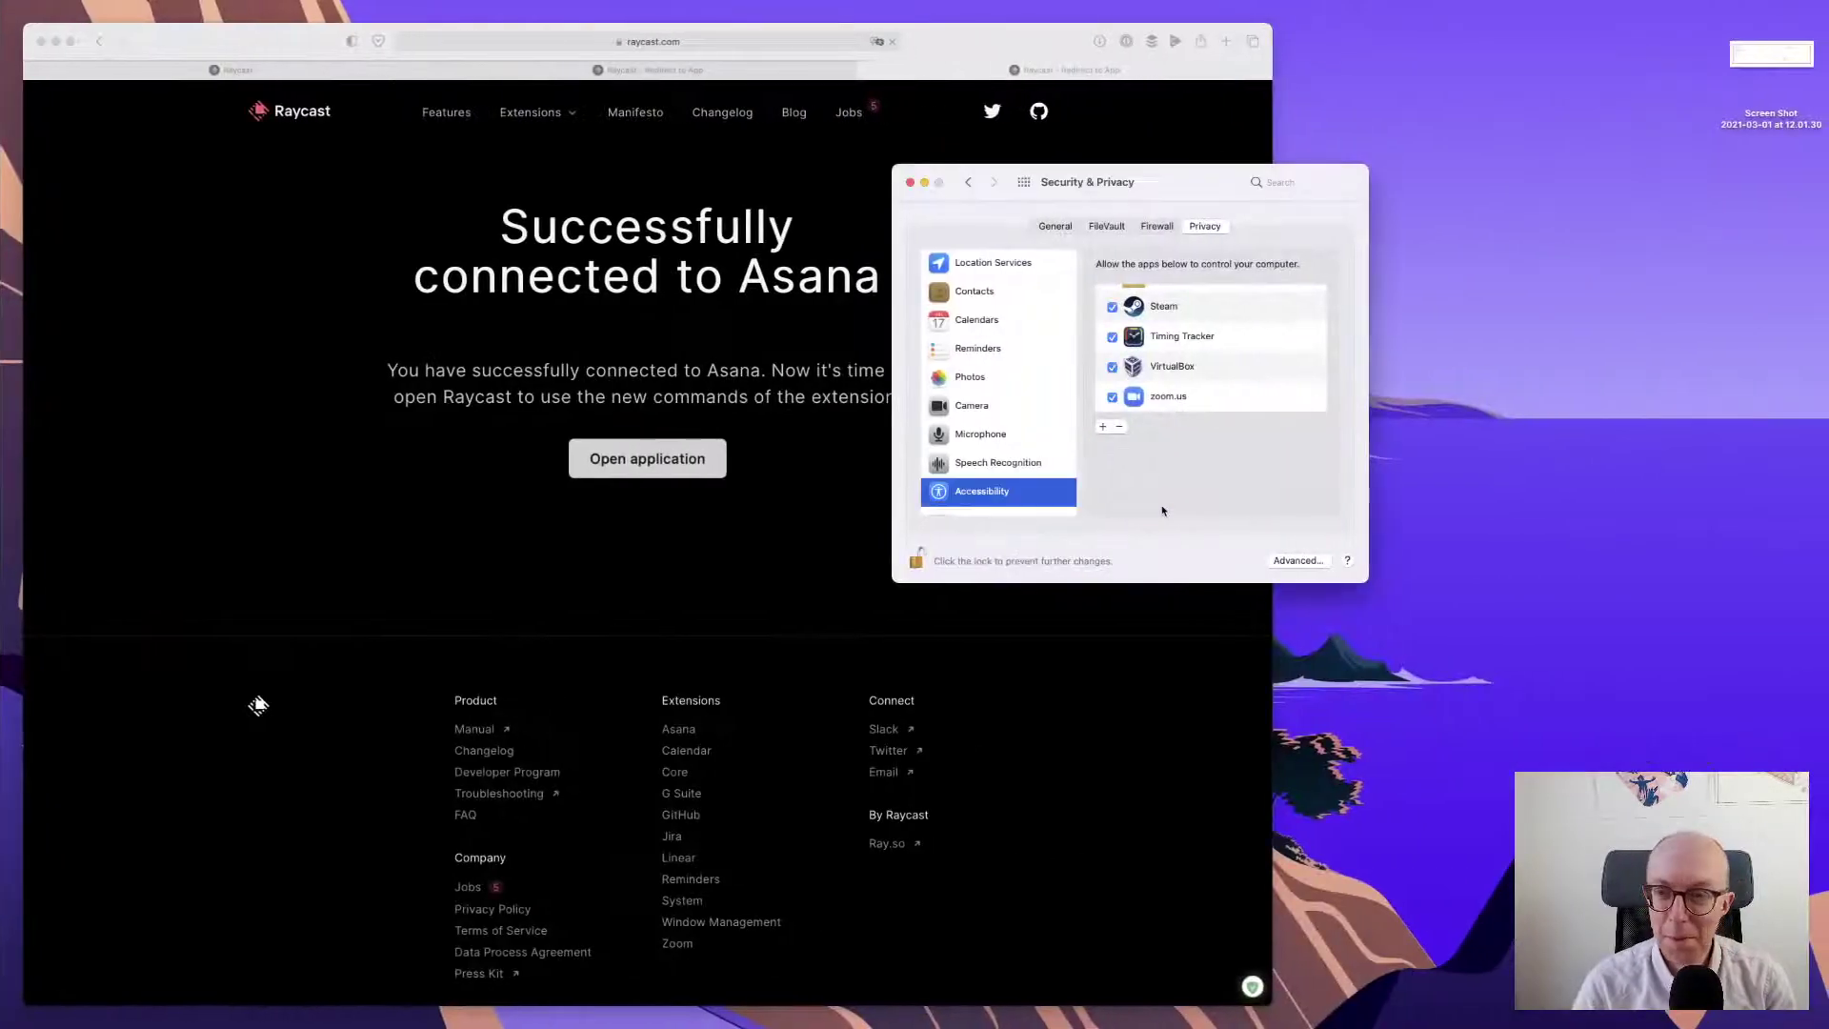
left_click(810, 527)
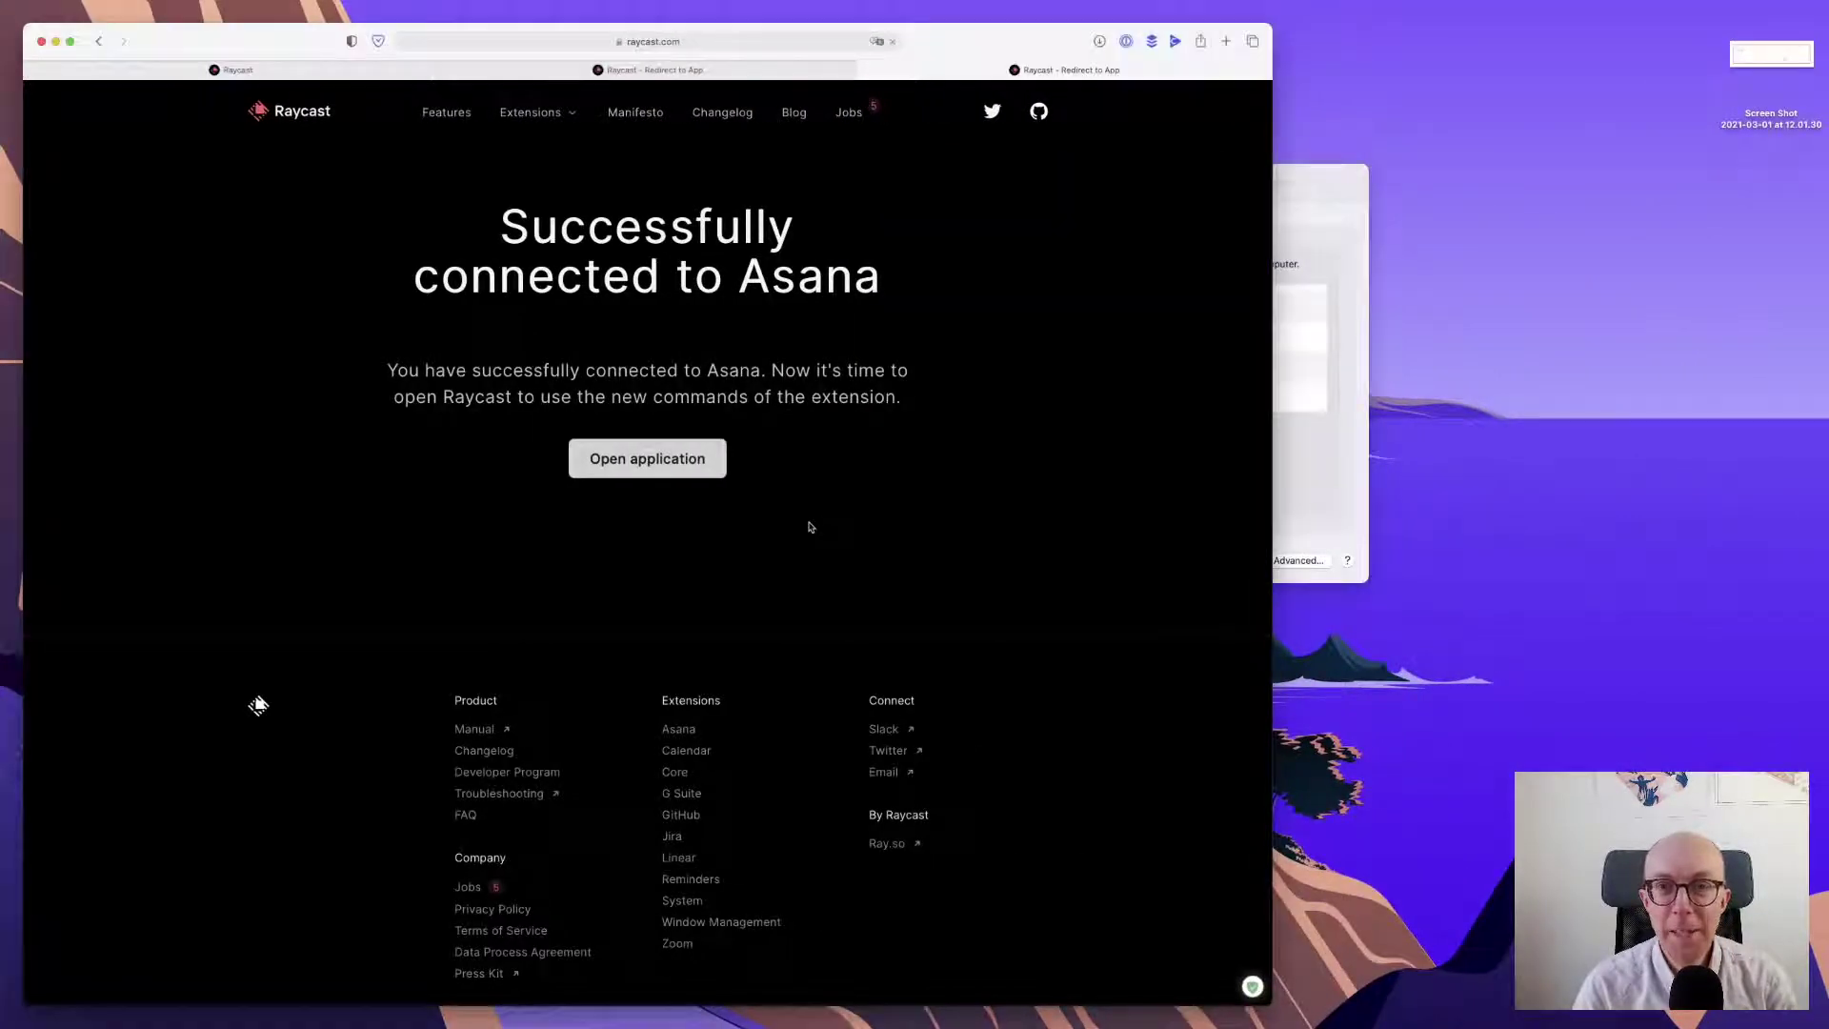
key("super+w")
key("super+w")
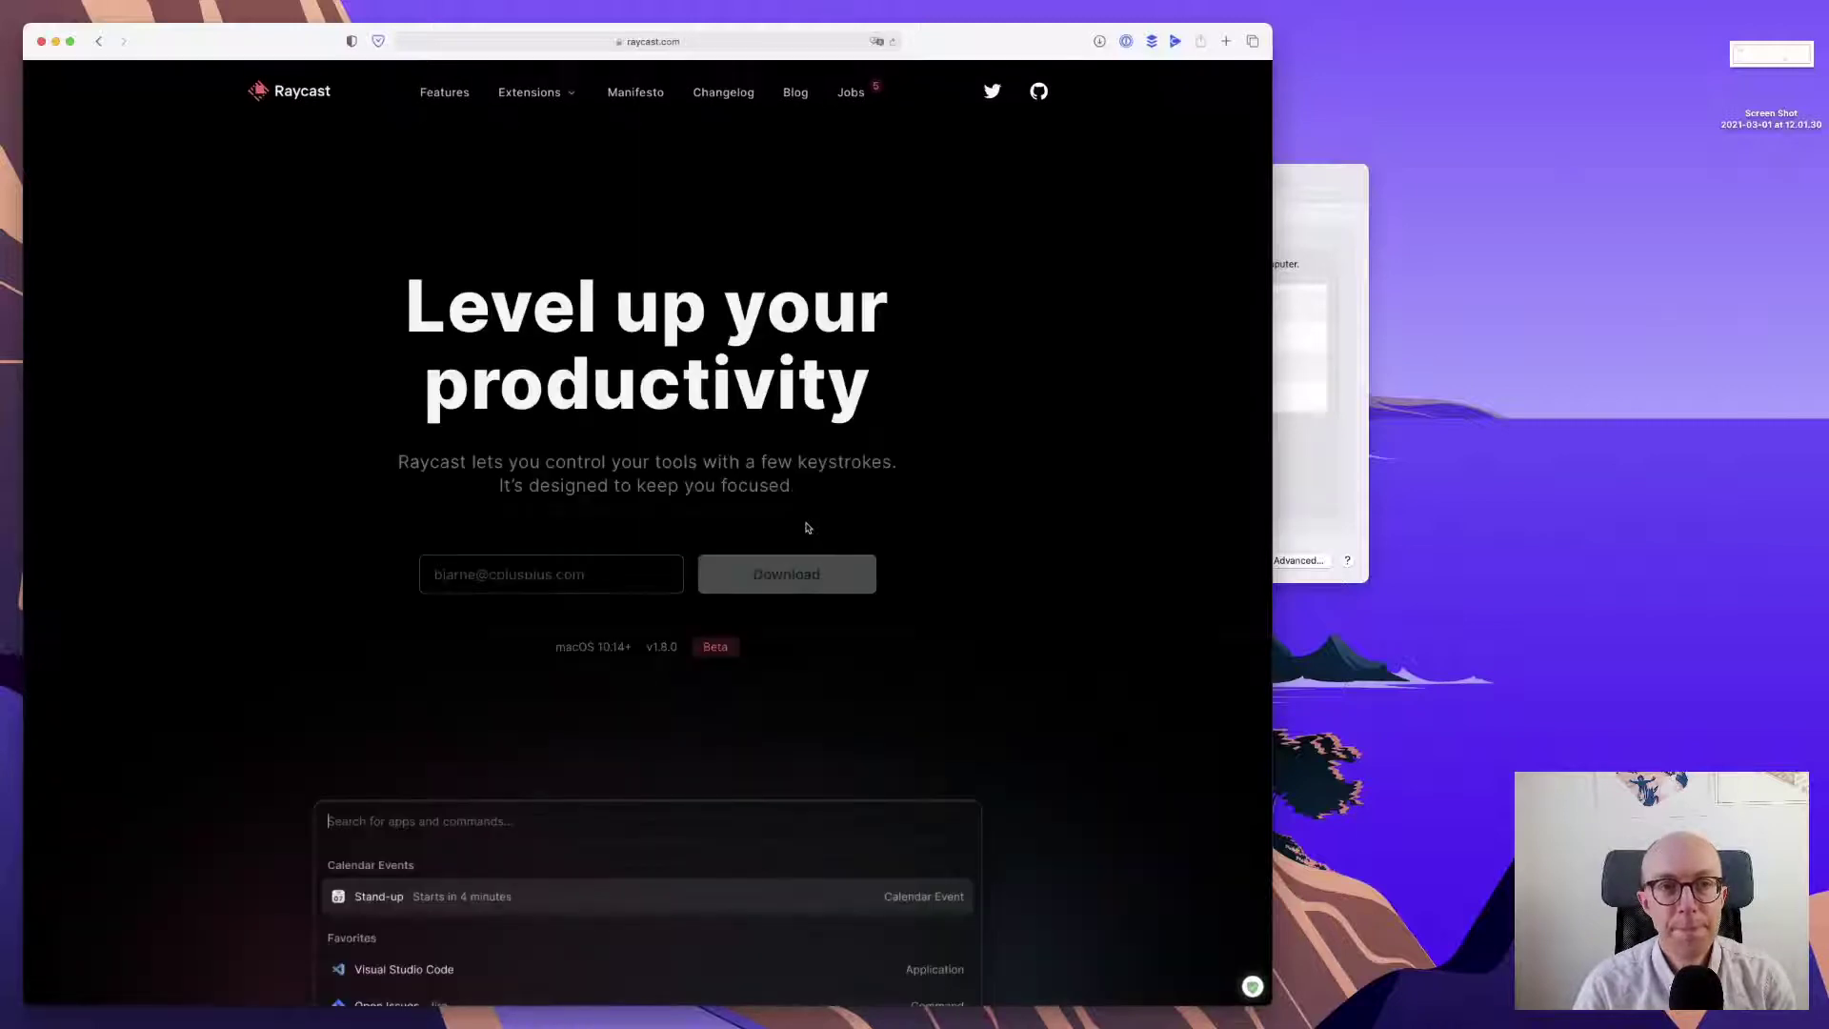
- Open the Raycast preferences and view the Appearance settings
mouse_move(191, 6)
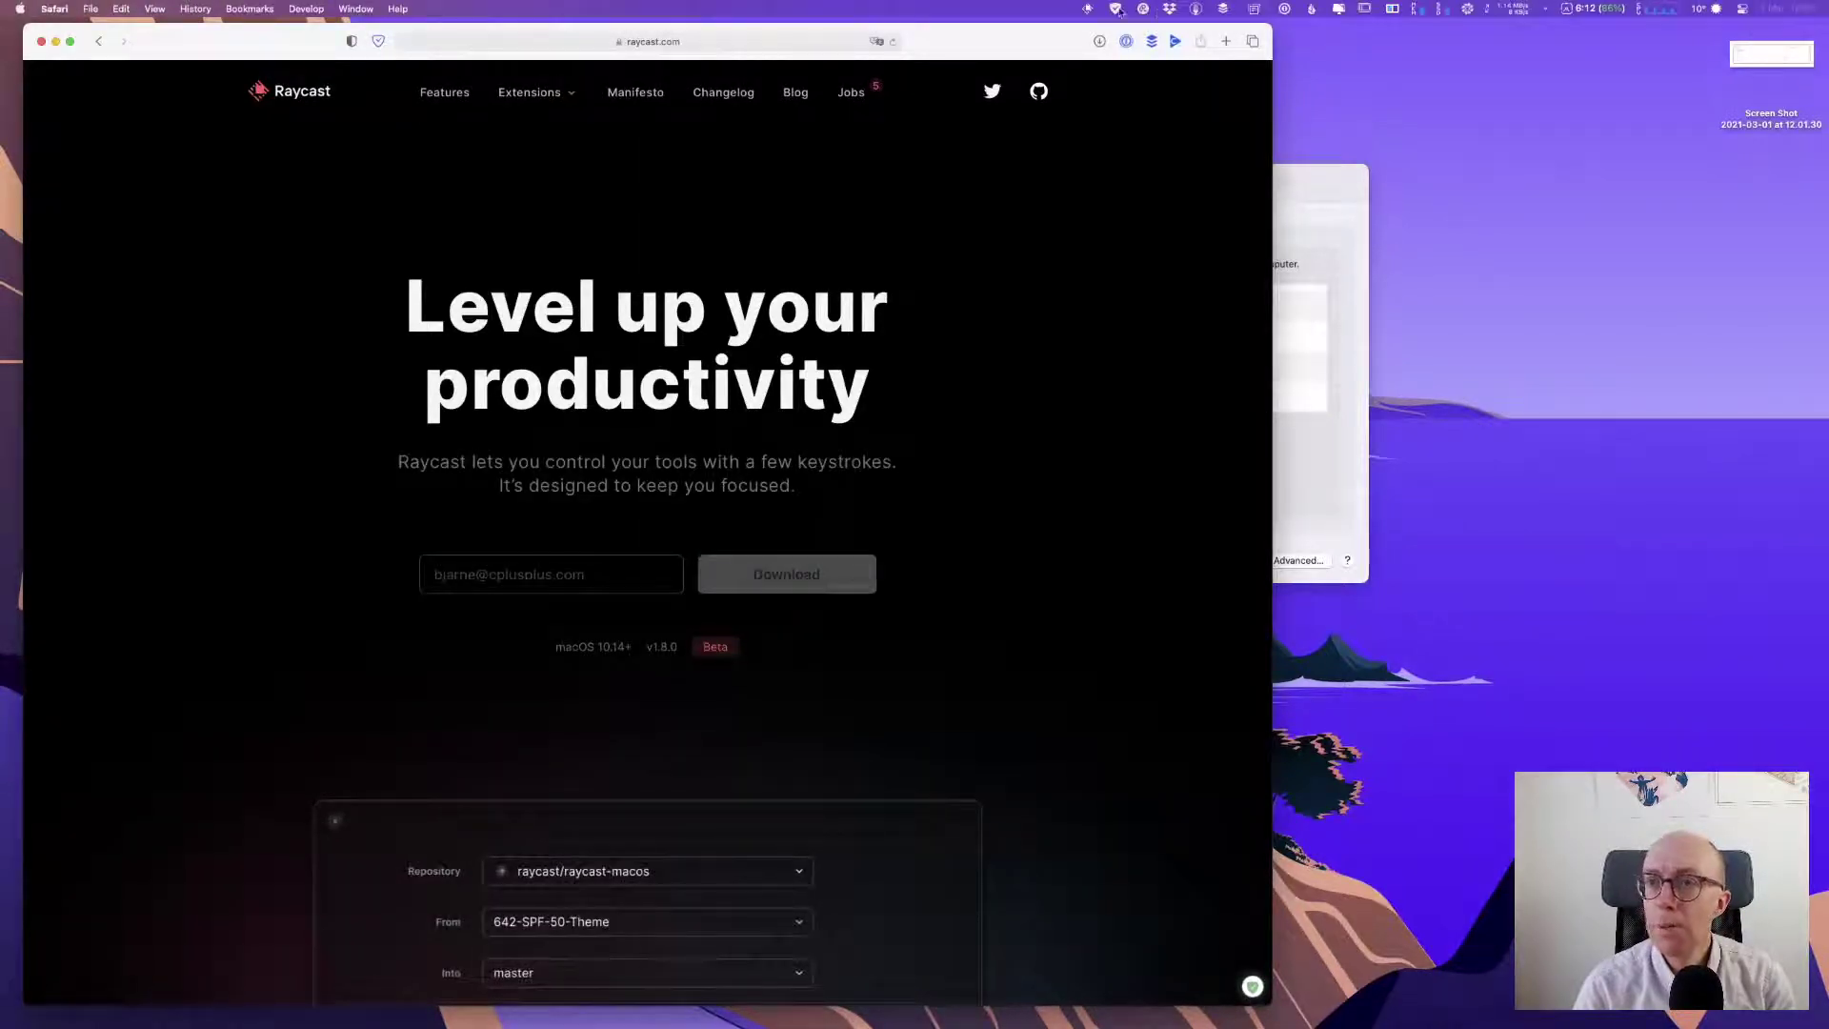
left_click(1088, 9)
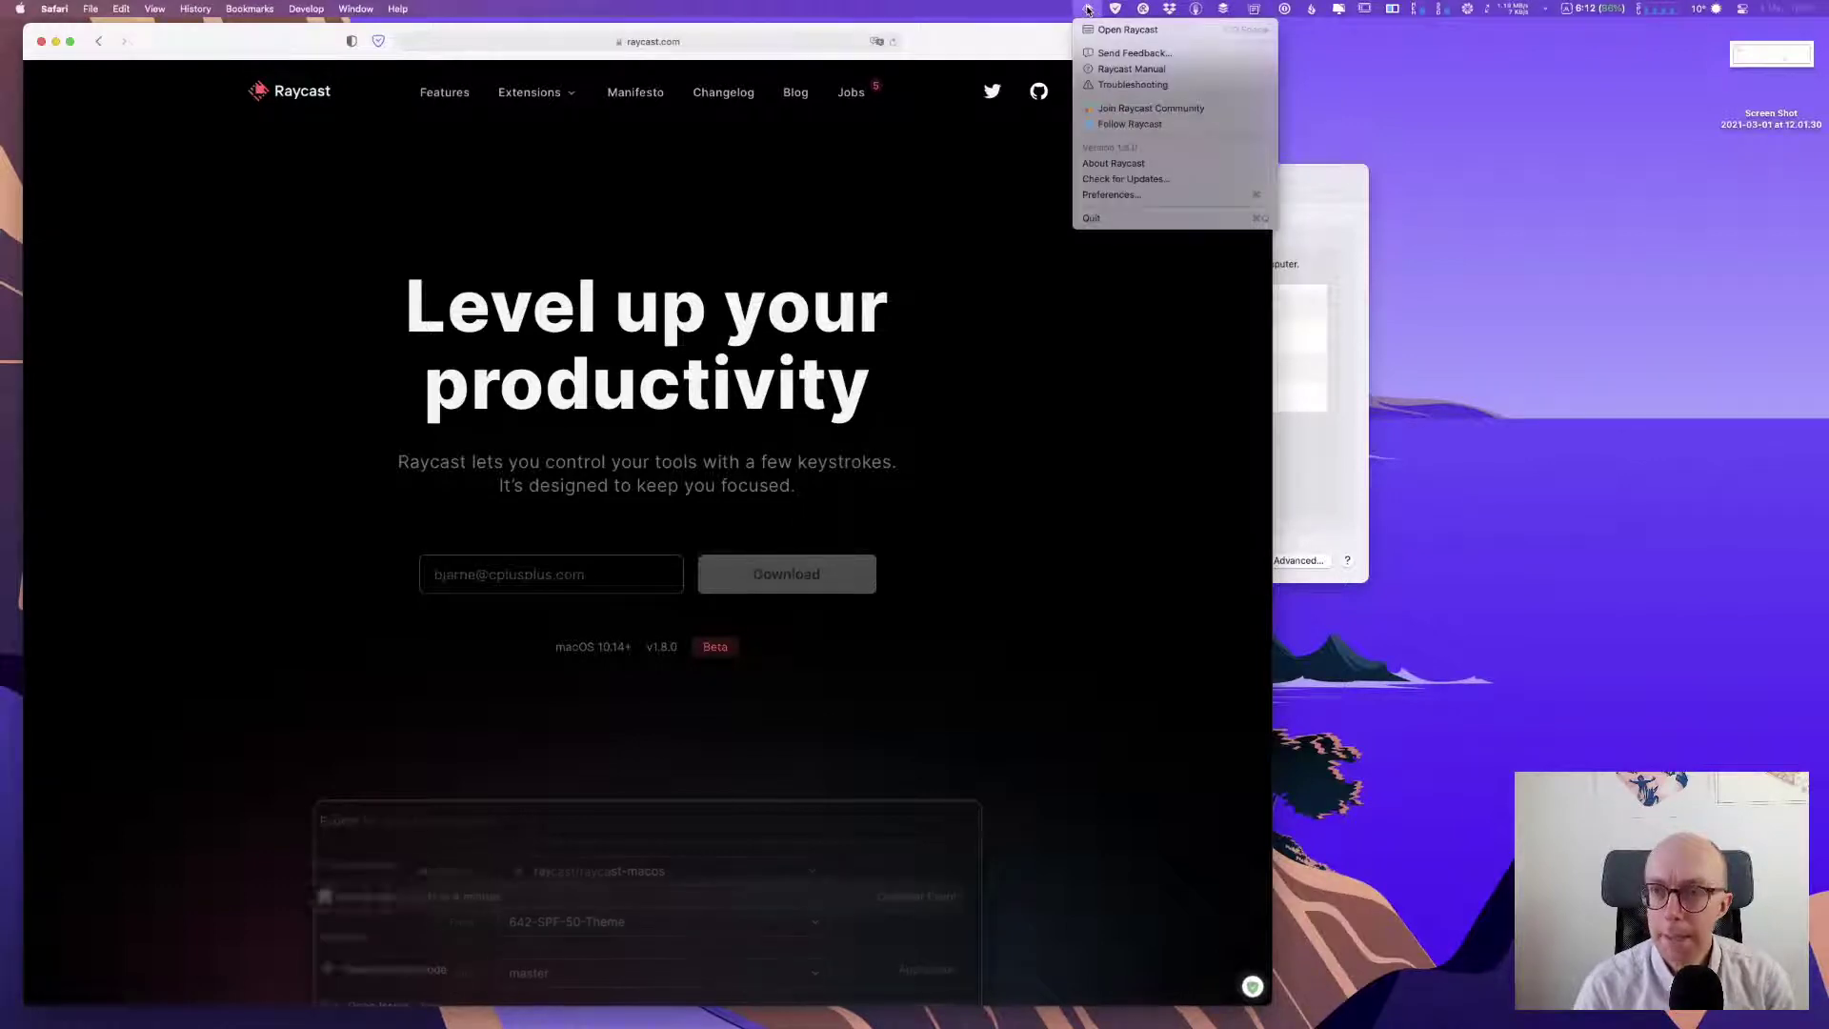
left_click(1124, 194)
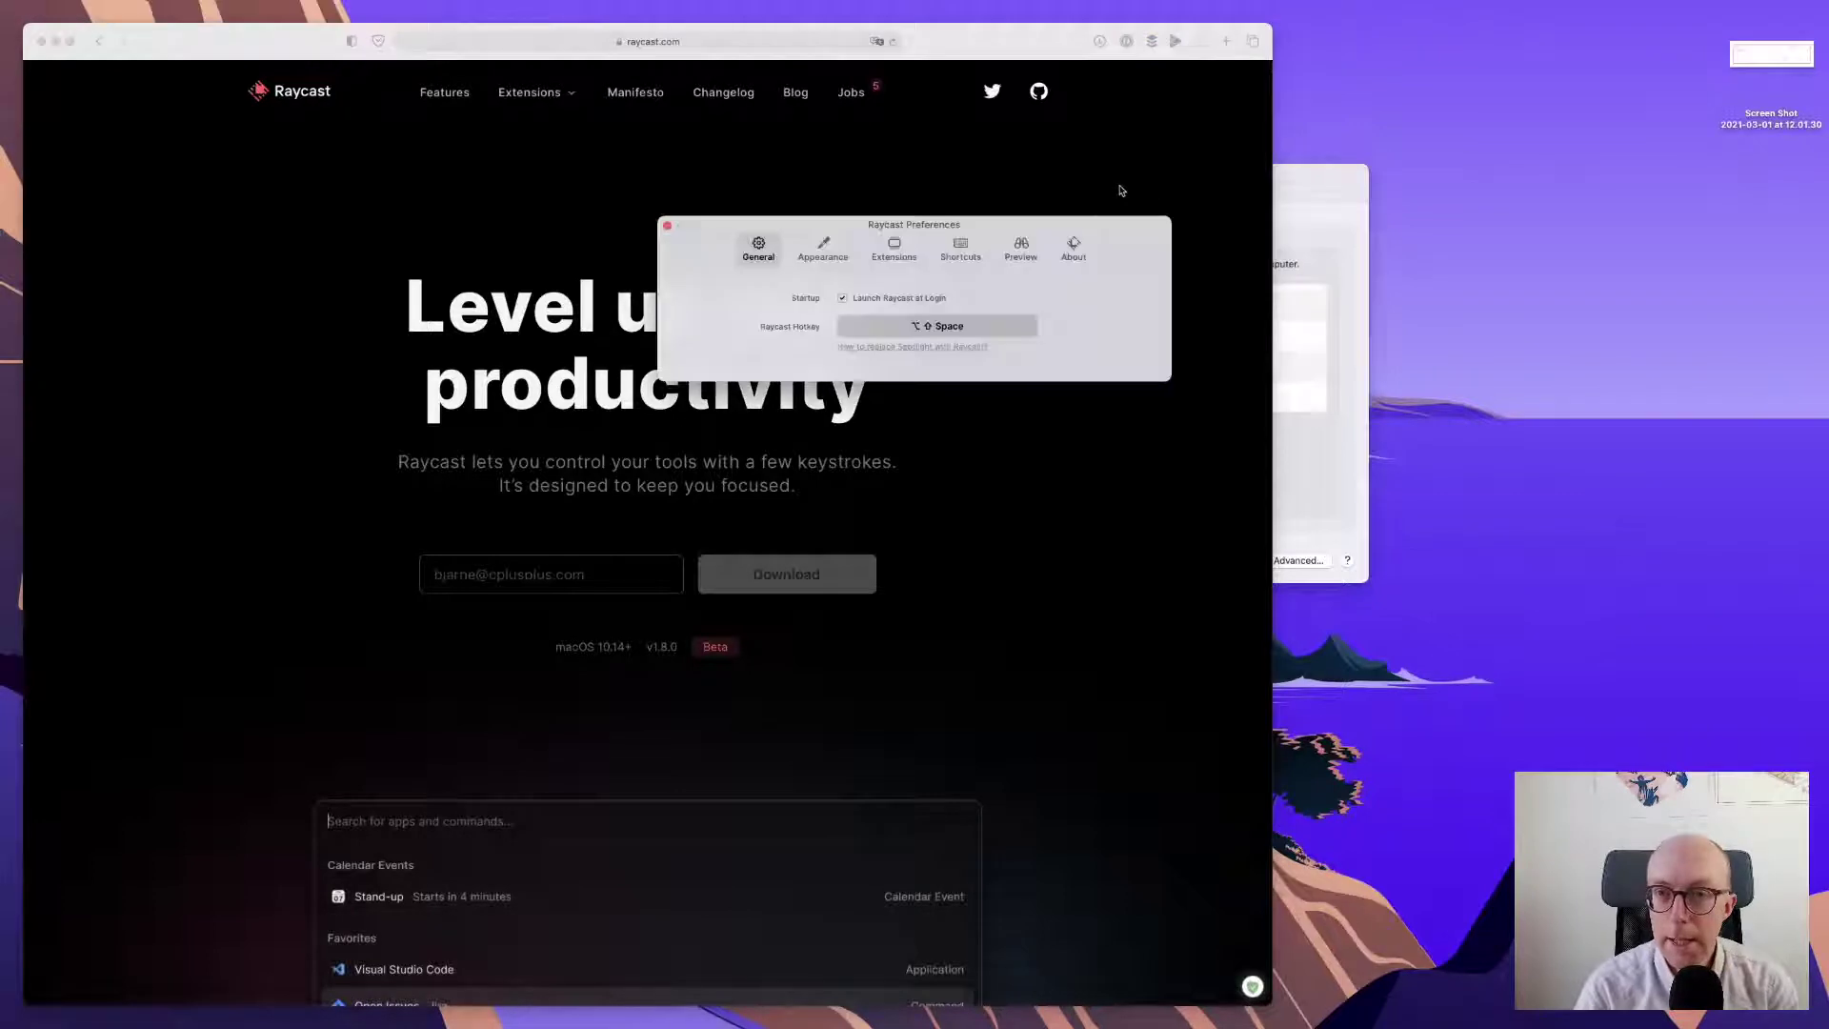
left_click(843, 250)
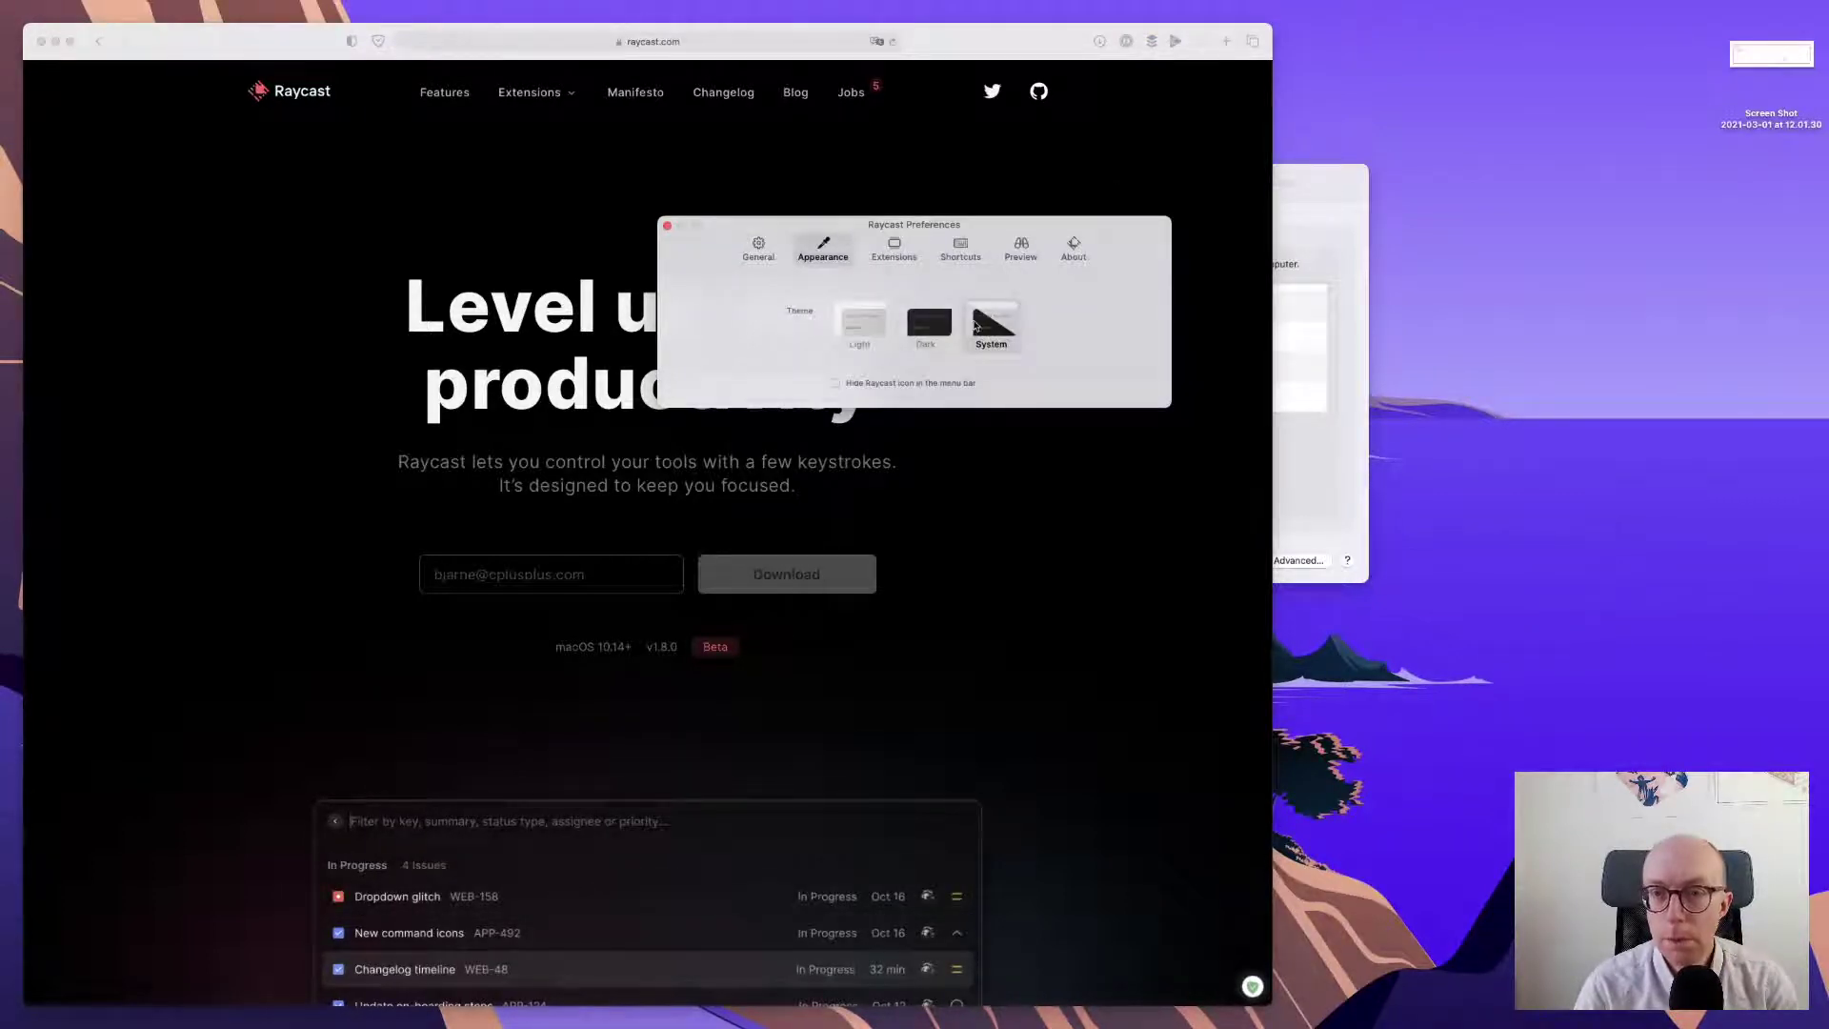
- Request calendar access for the Calendar extension in the Raycast preferences and allow Raycast to access the contacts
left_click(894, 250)
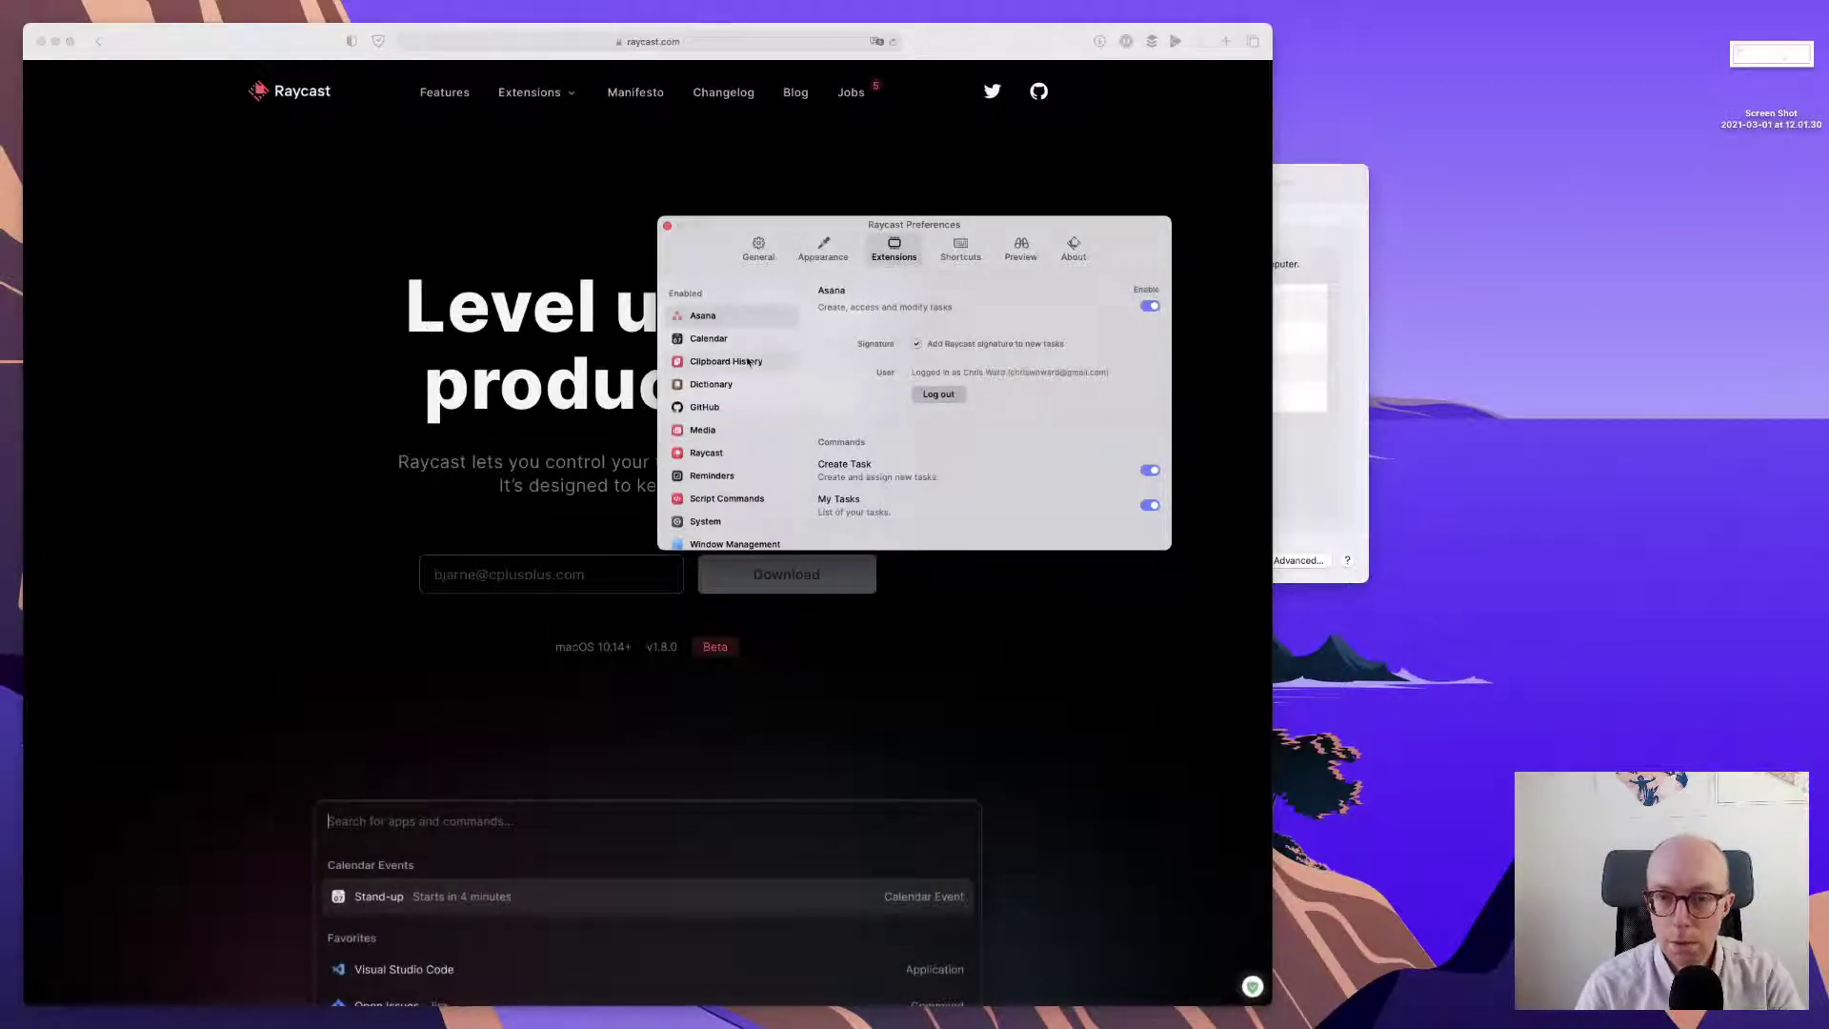
type("cpr")
left_click(709, 339)
key("Return")
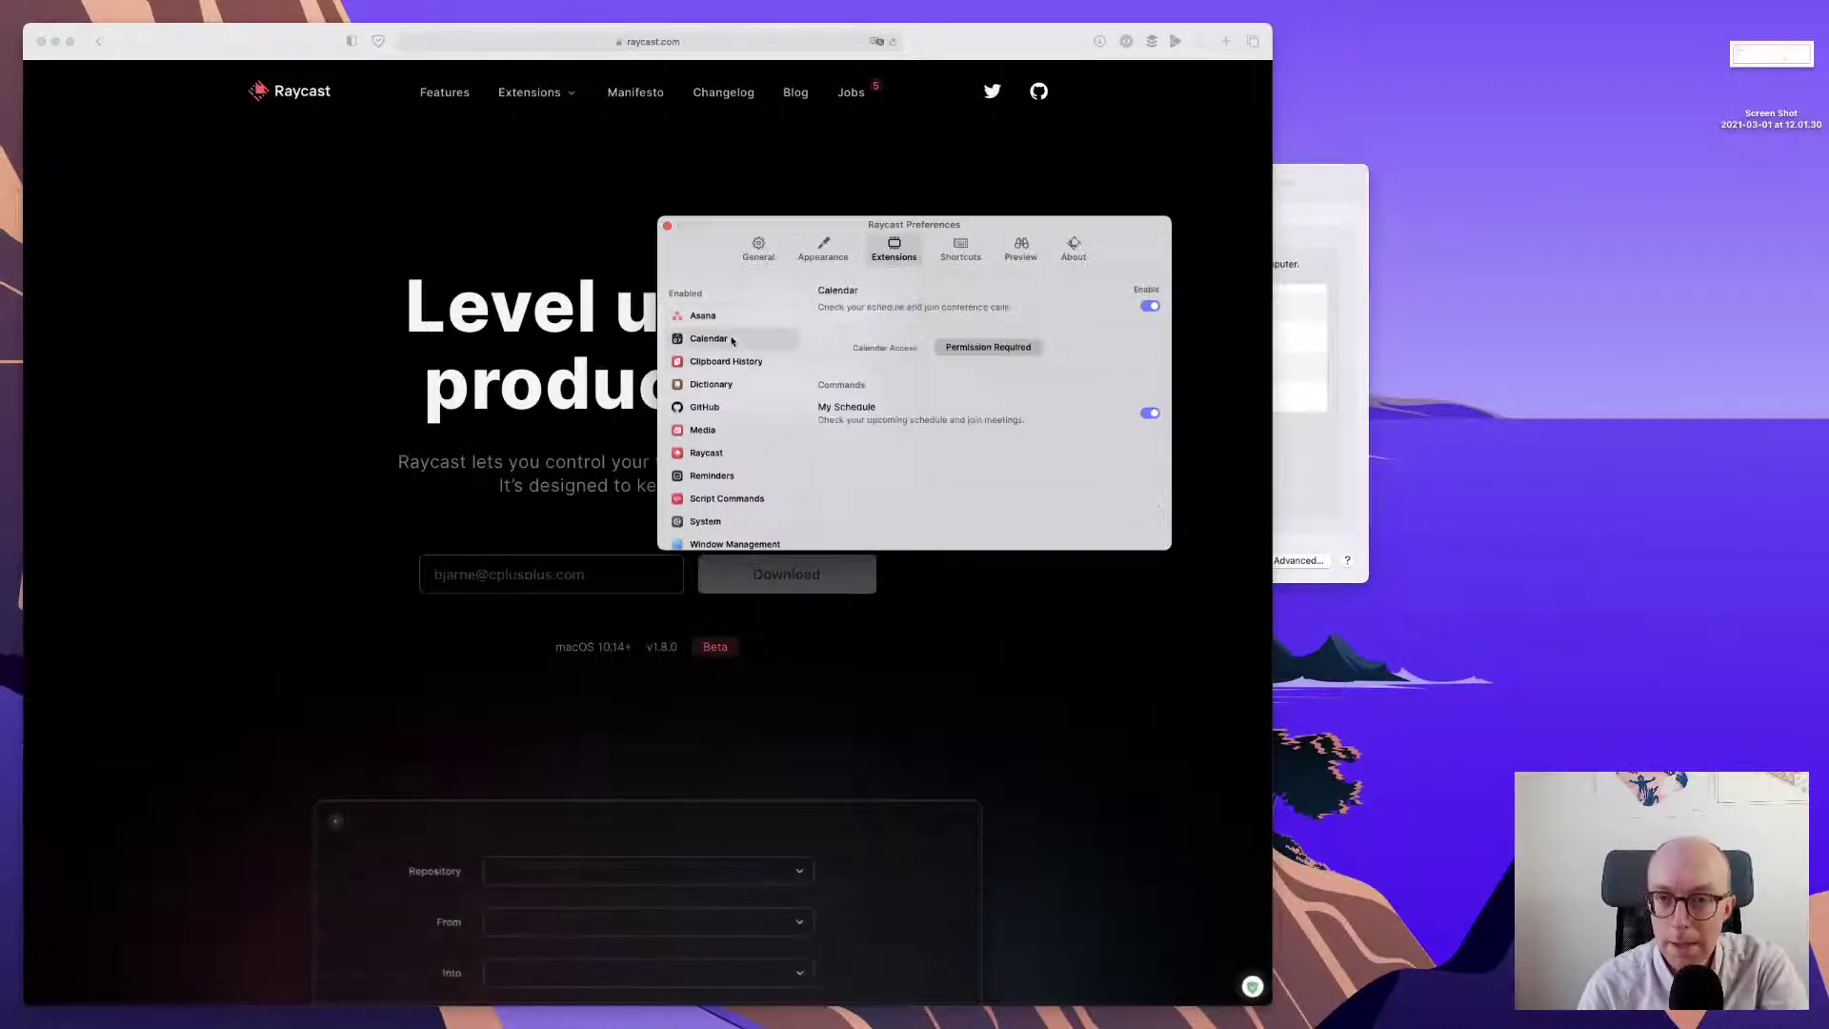
left_click(1019, 349)
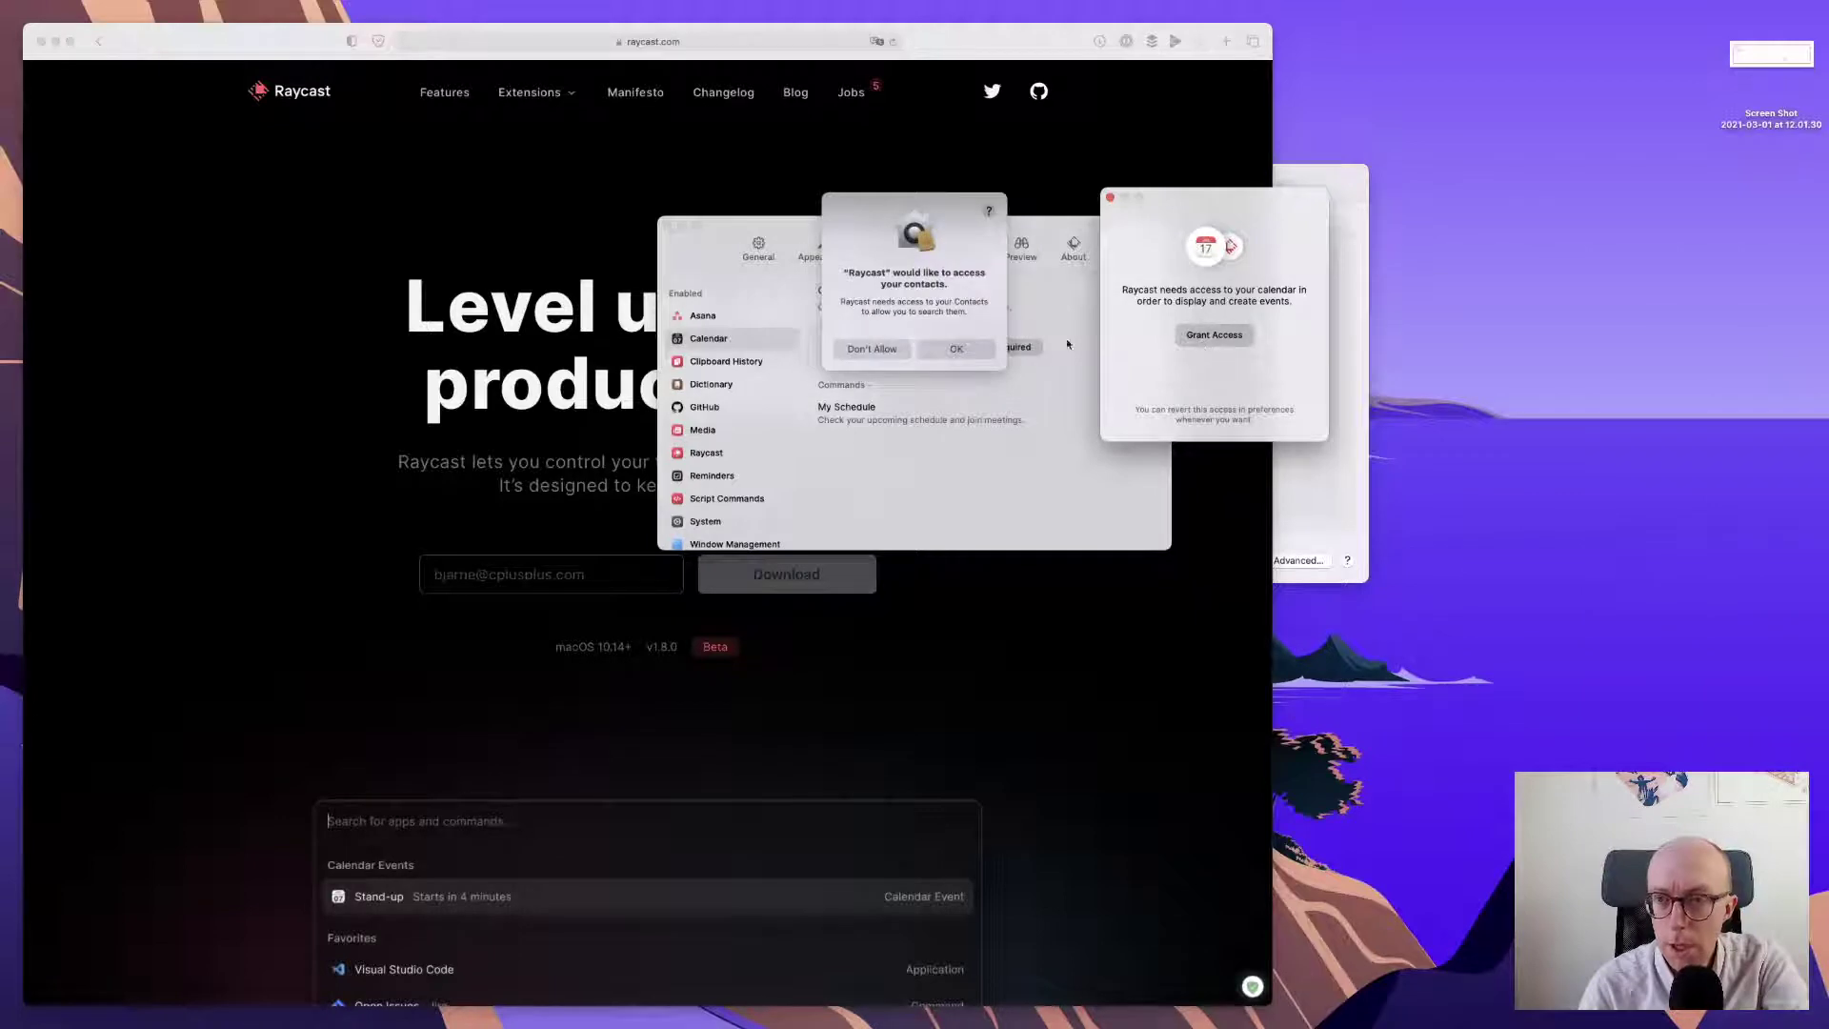
left_click(967, 355)
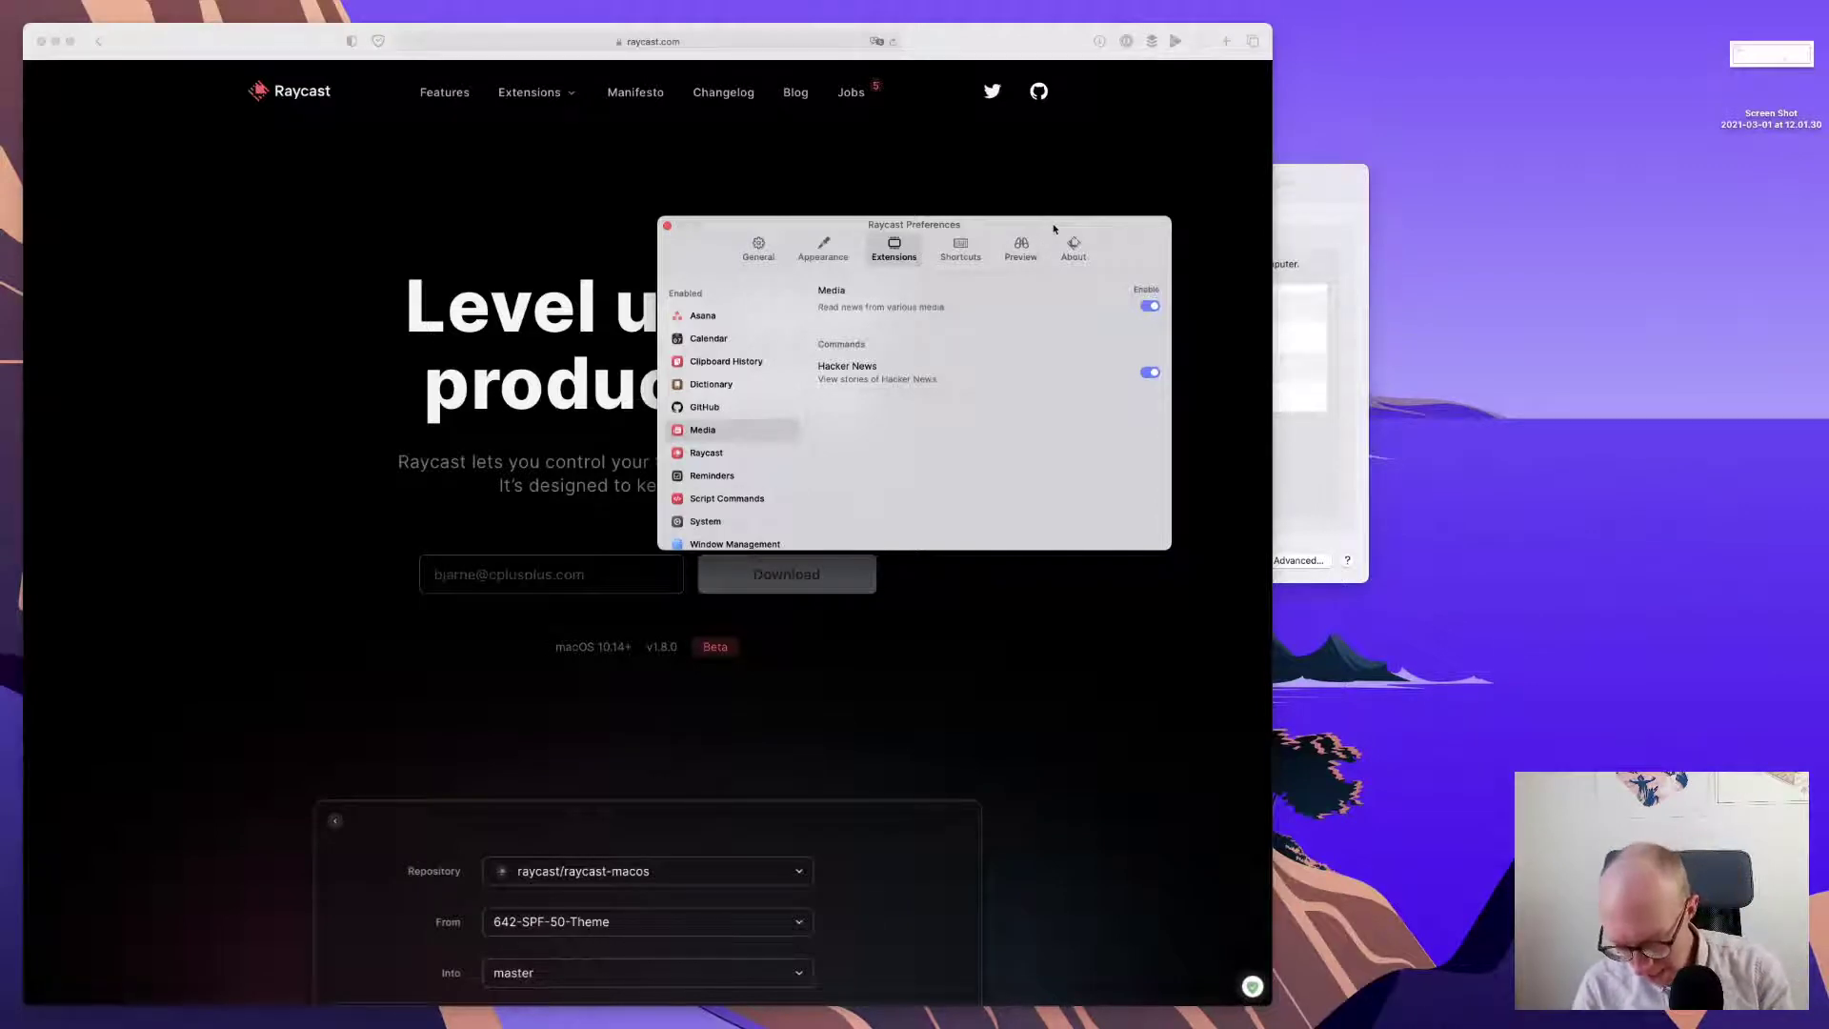
- Launch the Mac's Accessibility preferences by searching Alfred for "acc" and open the Zoom settings
key("alt+space")
type("acc")
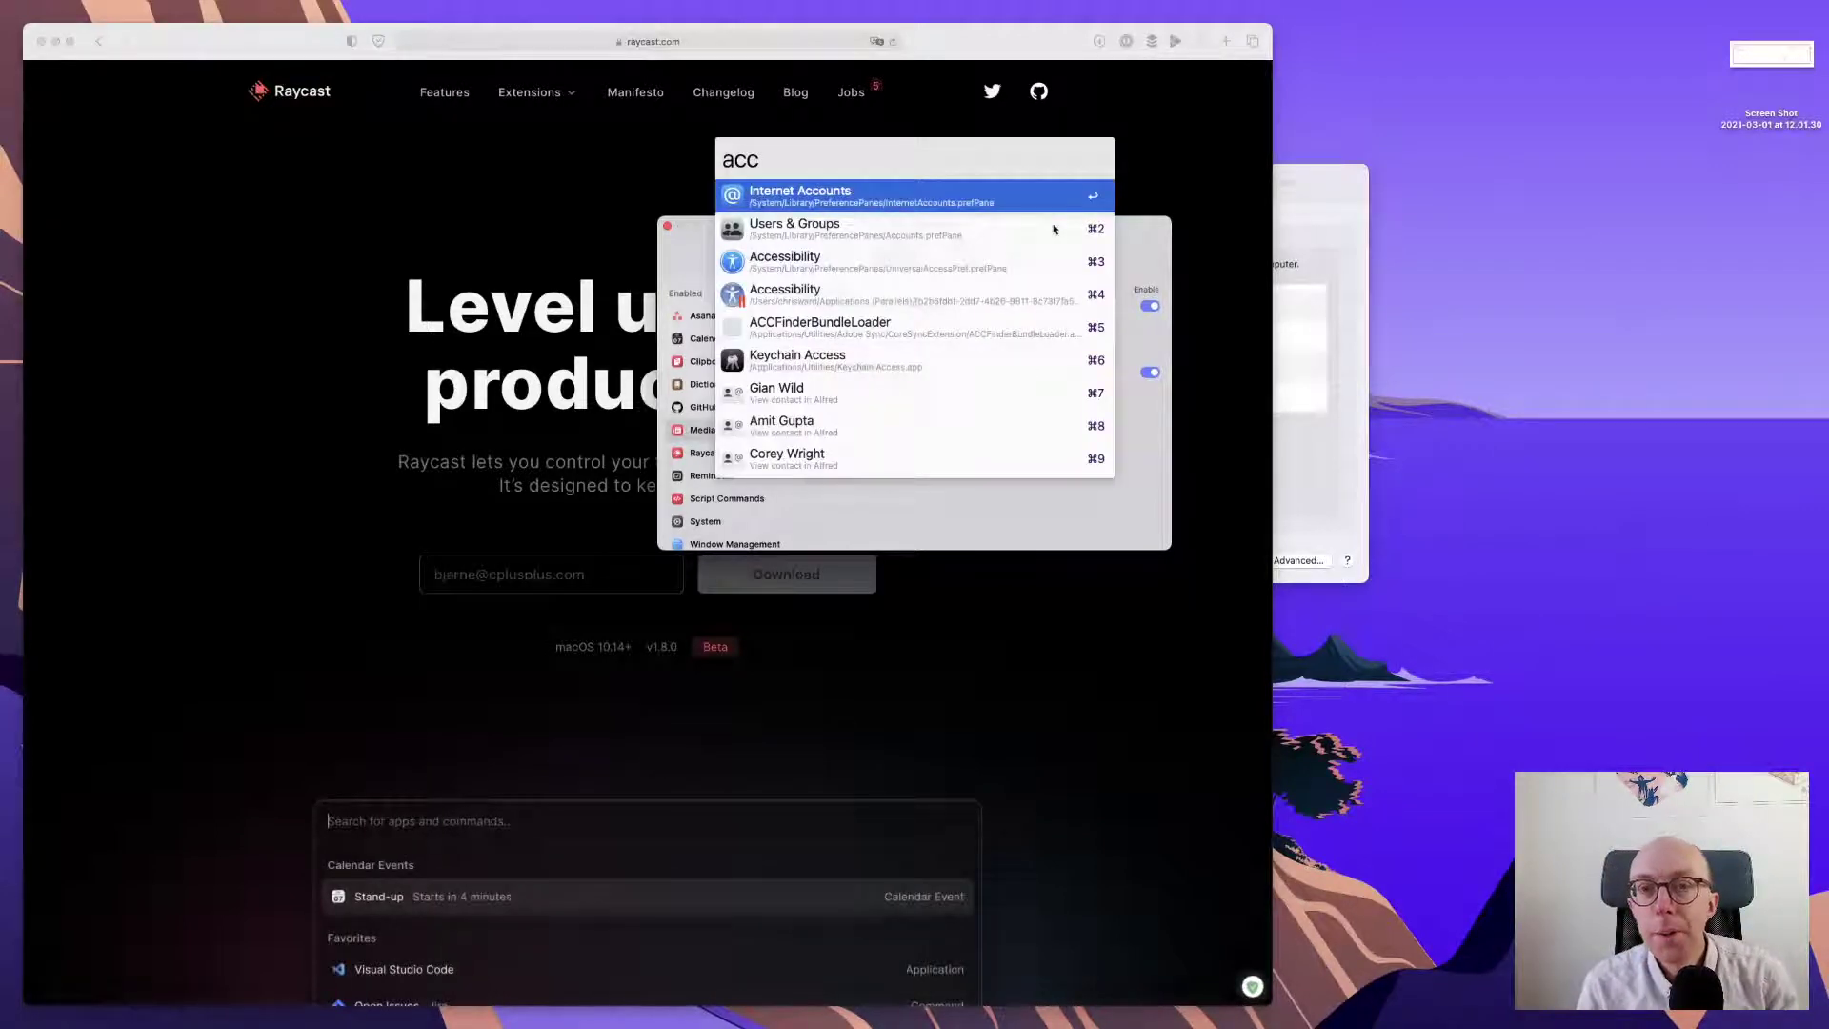
key("Down")
key("Down")
key("Return")
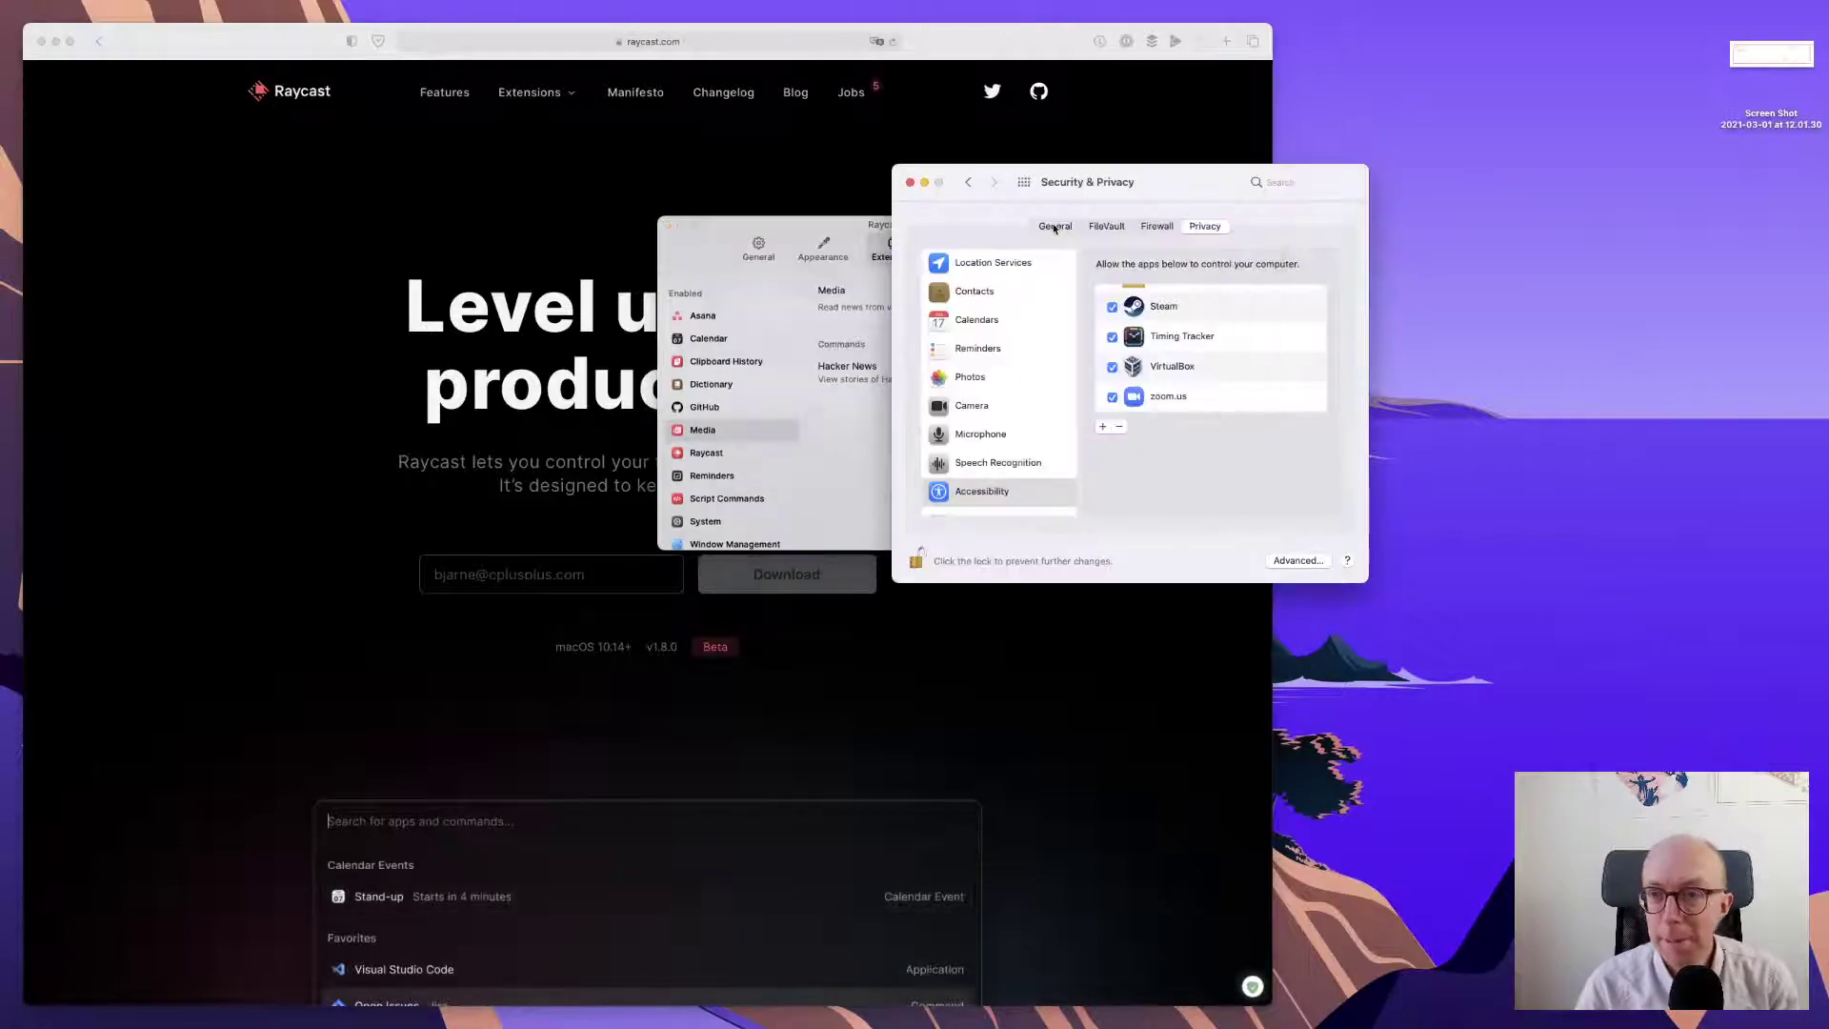
left_click(953, 297)
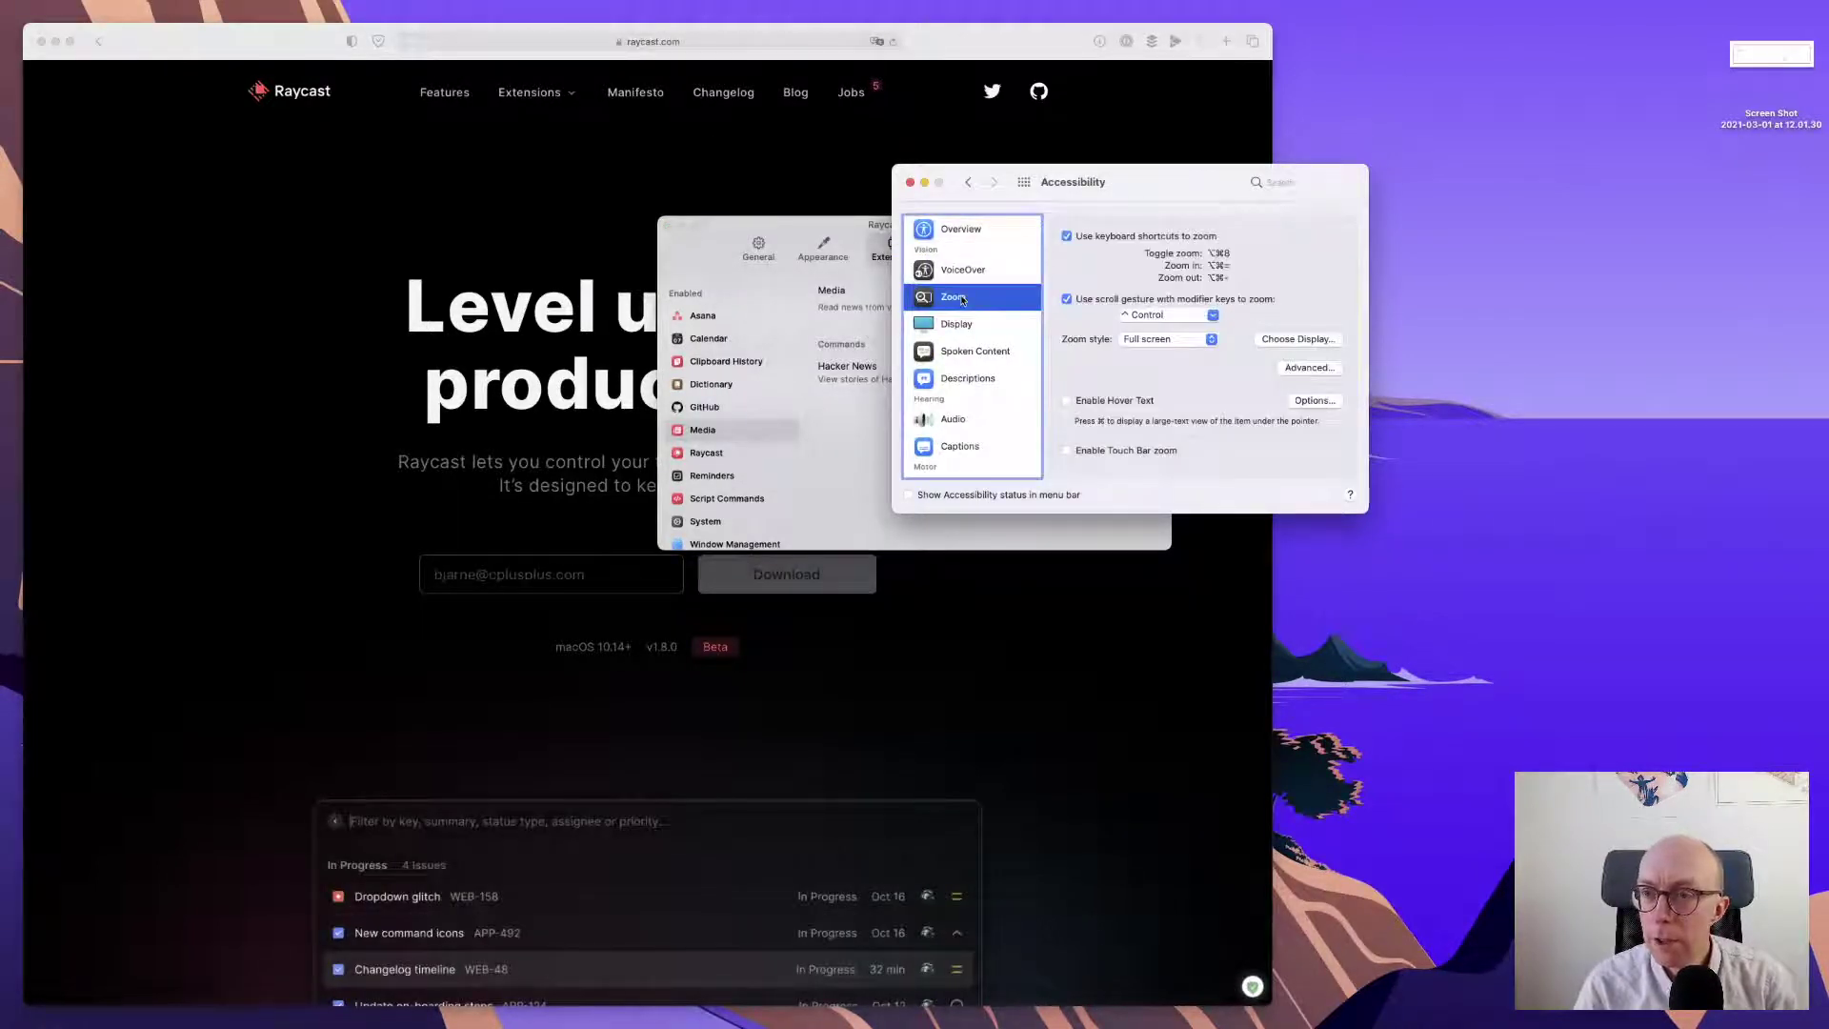
- Return to the Raycast preferences and review the Raycast, Reminders and Script Commands extension settings
left_click(795, 227)
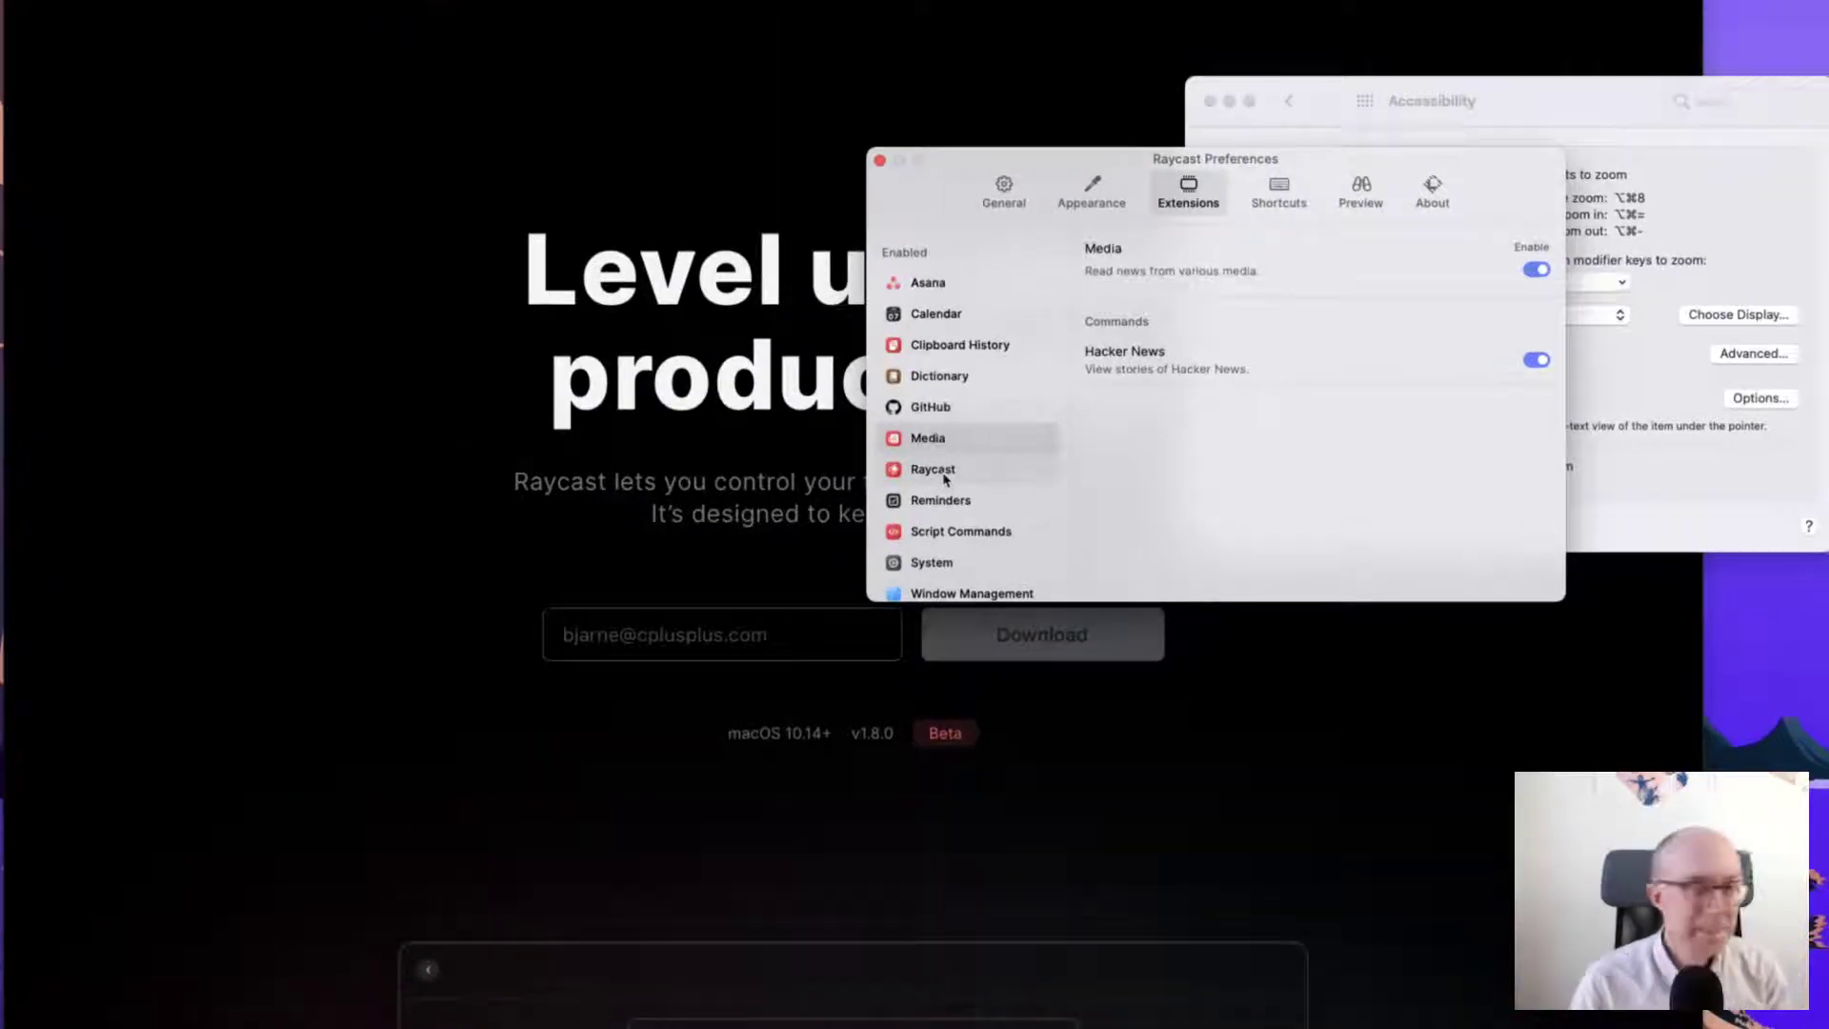
left_click(973, 475)
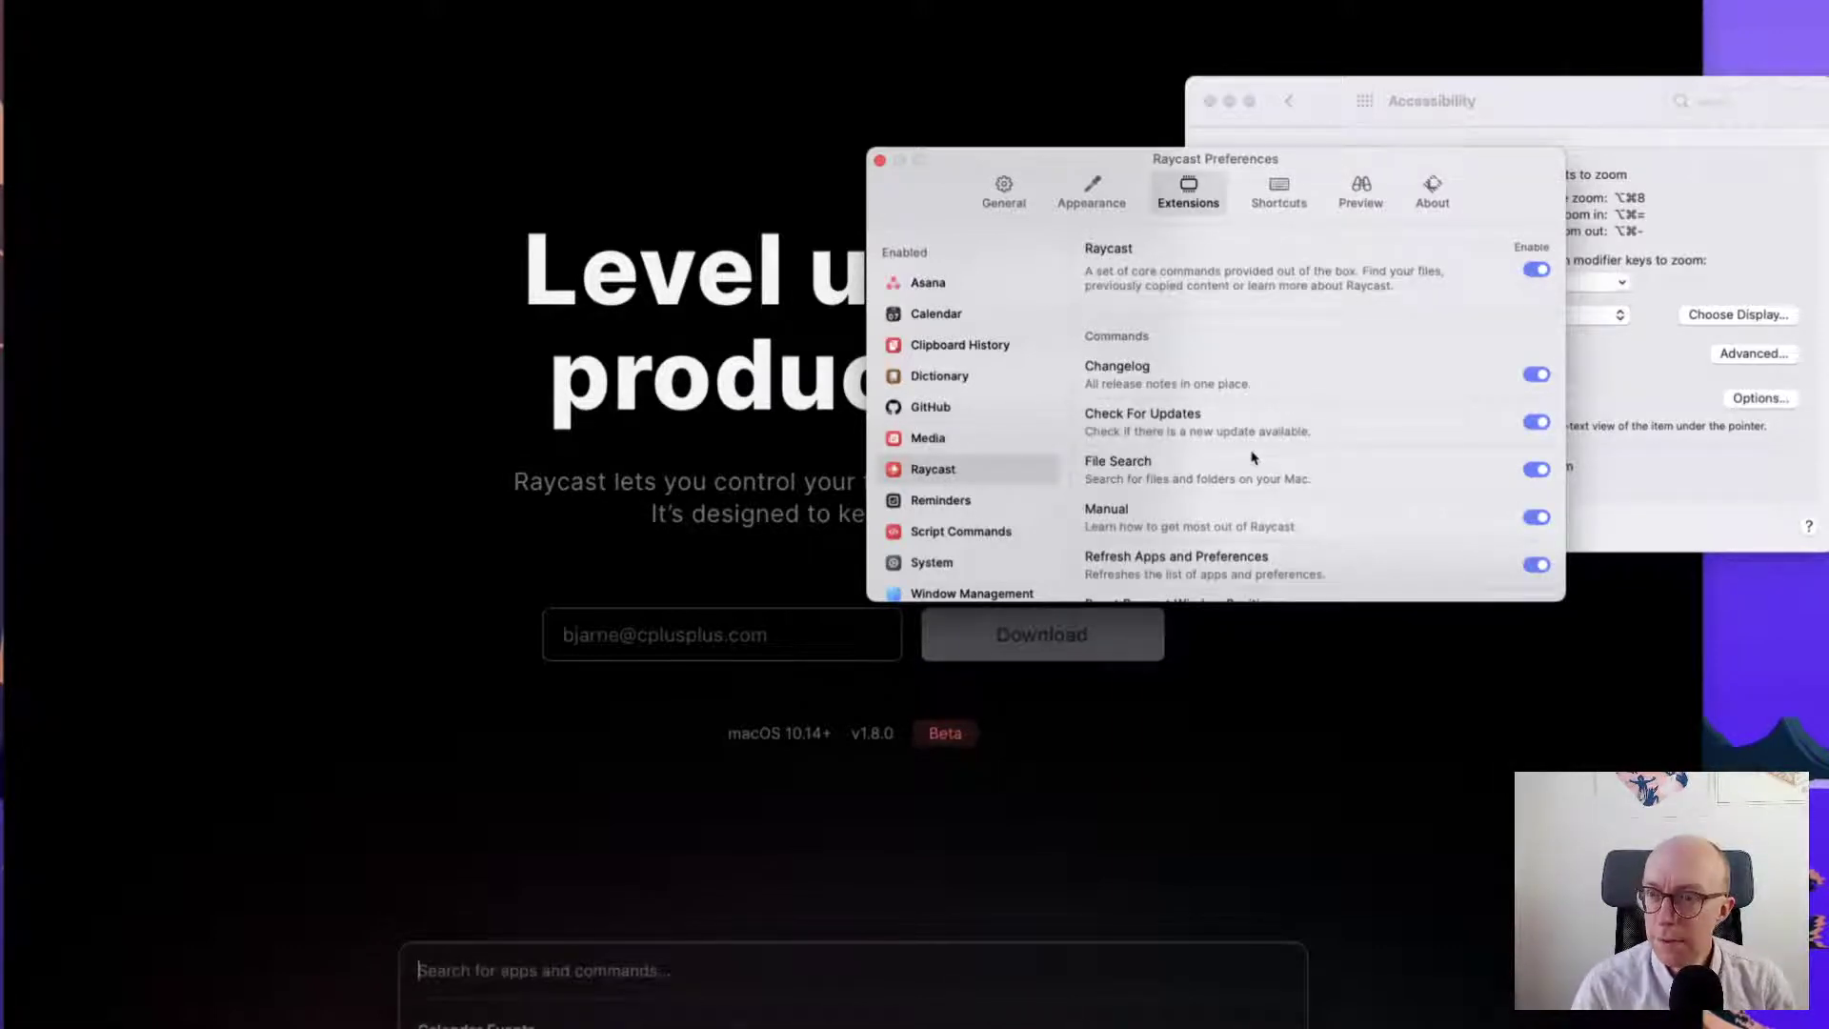
scroll(1253, 458, "down", 5)
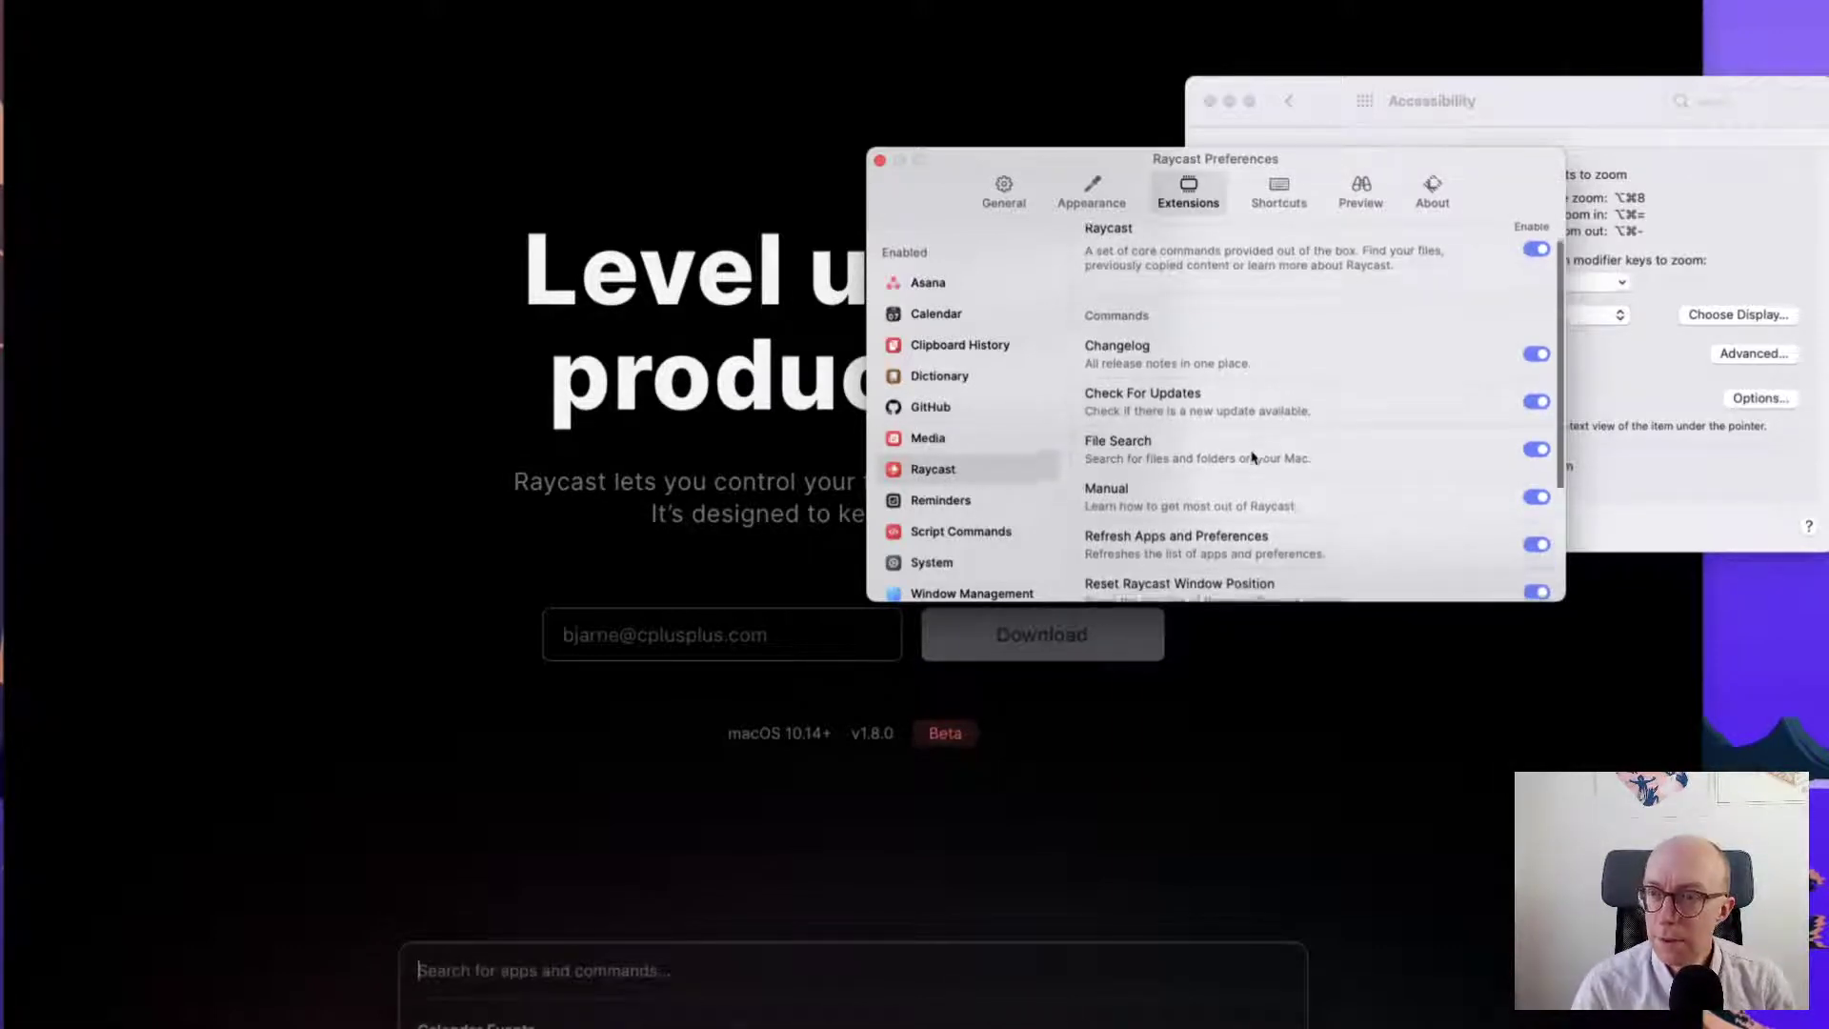
left_click(995, 500)
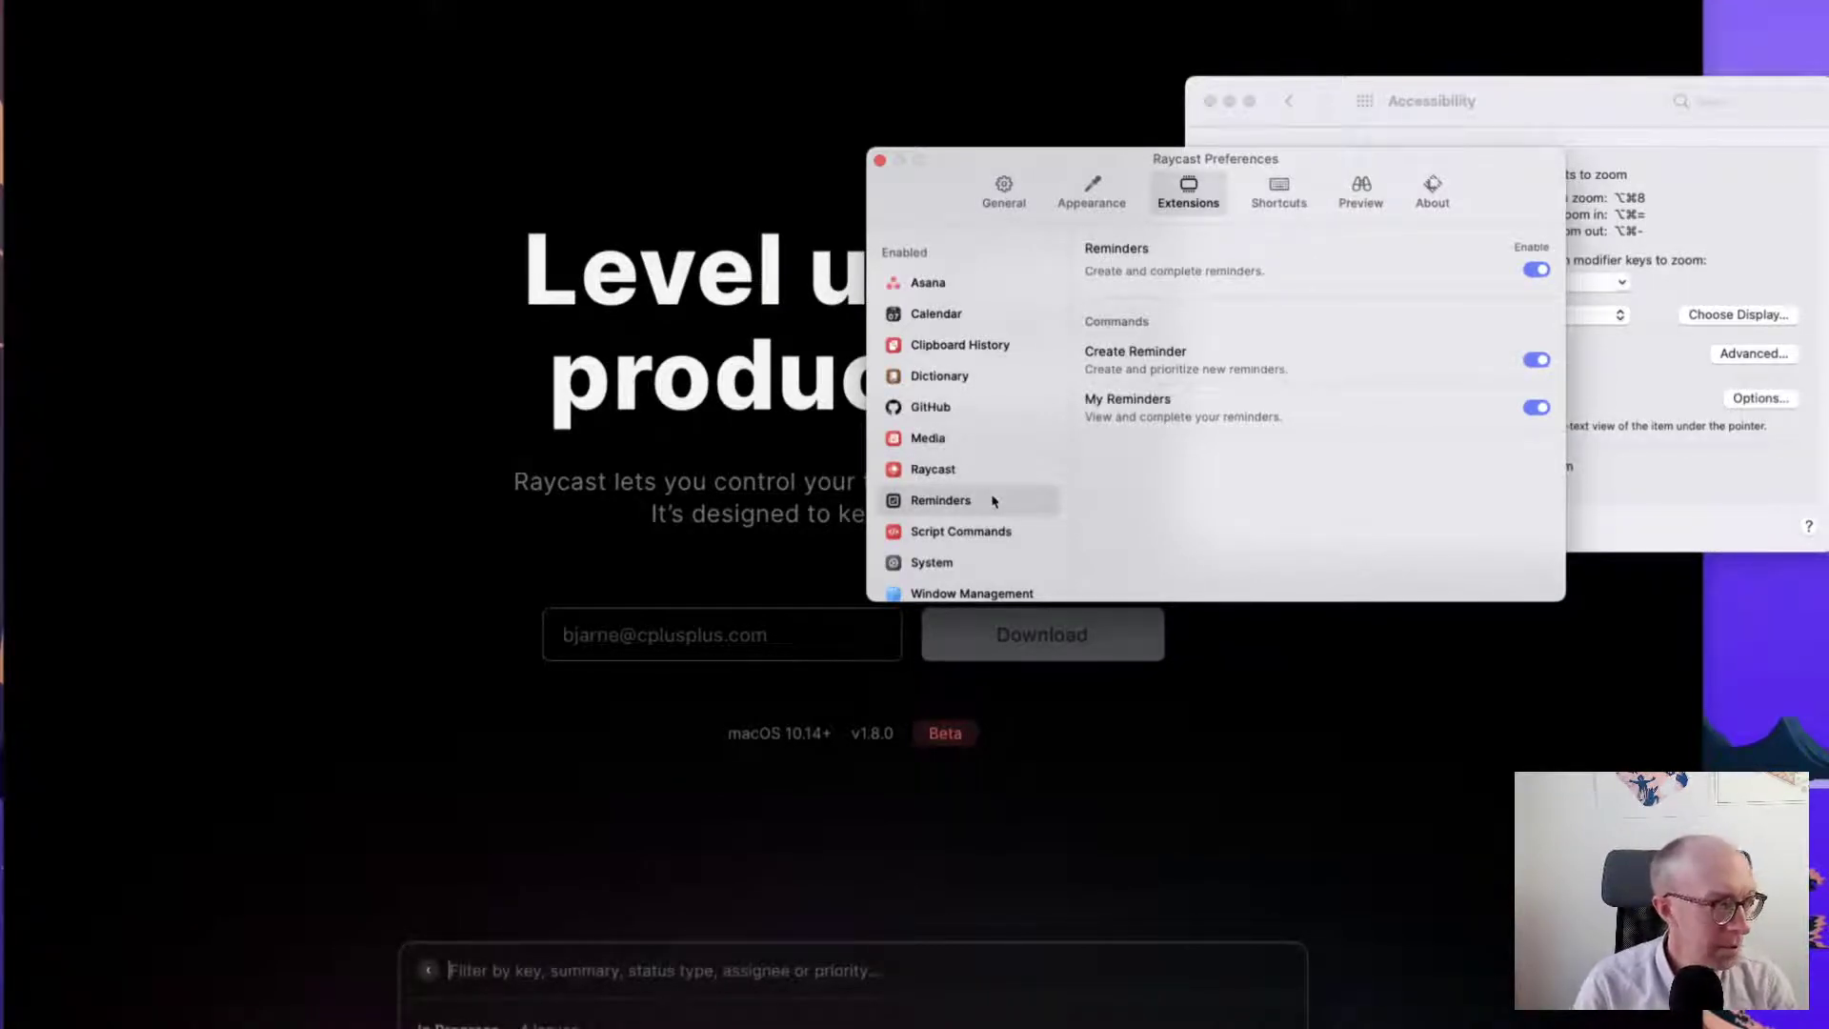
left_click(972, 530)
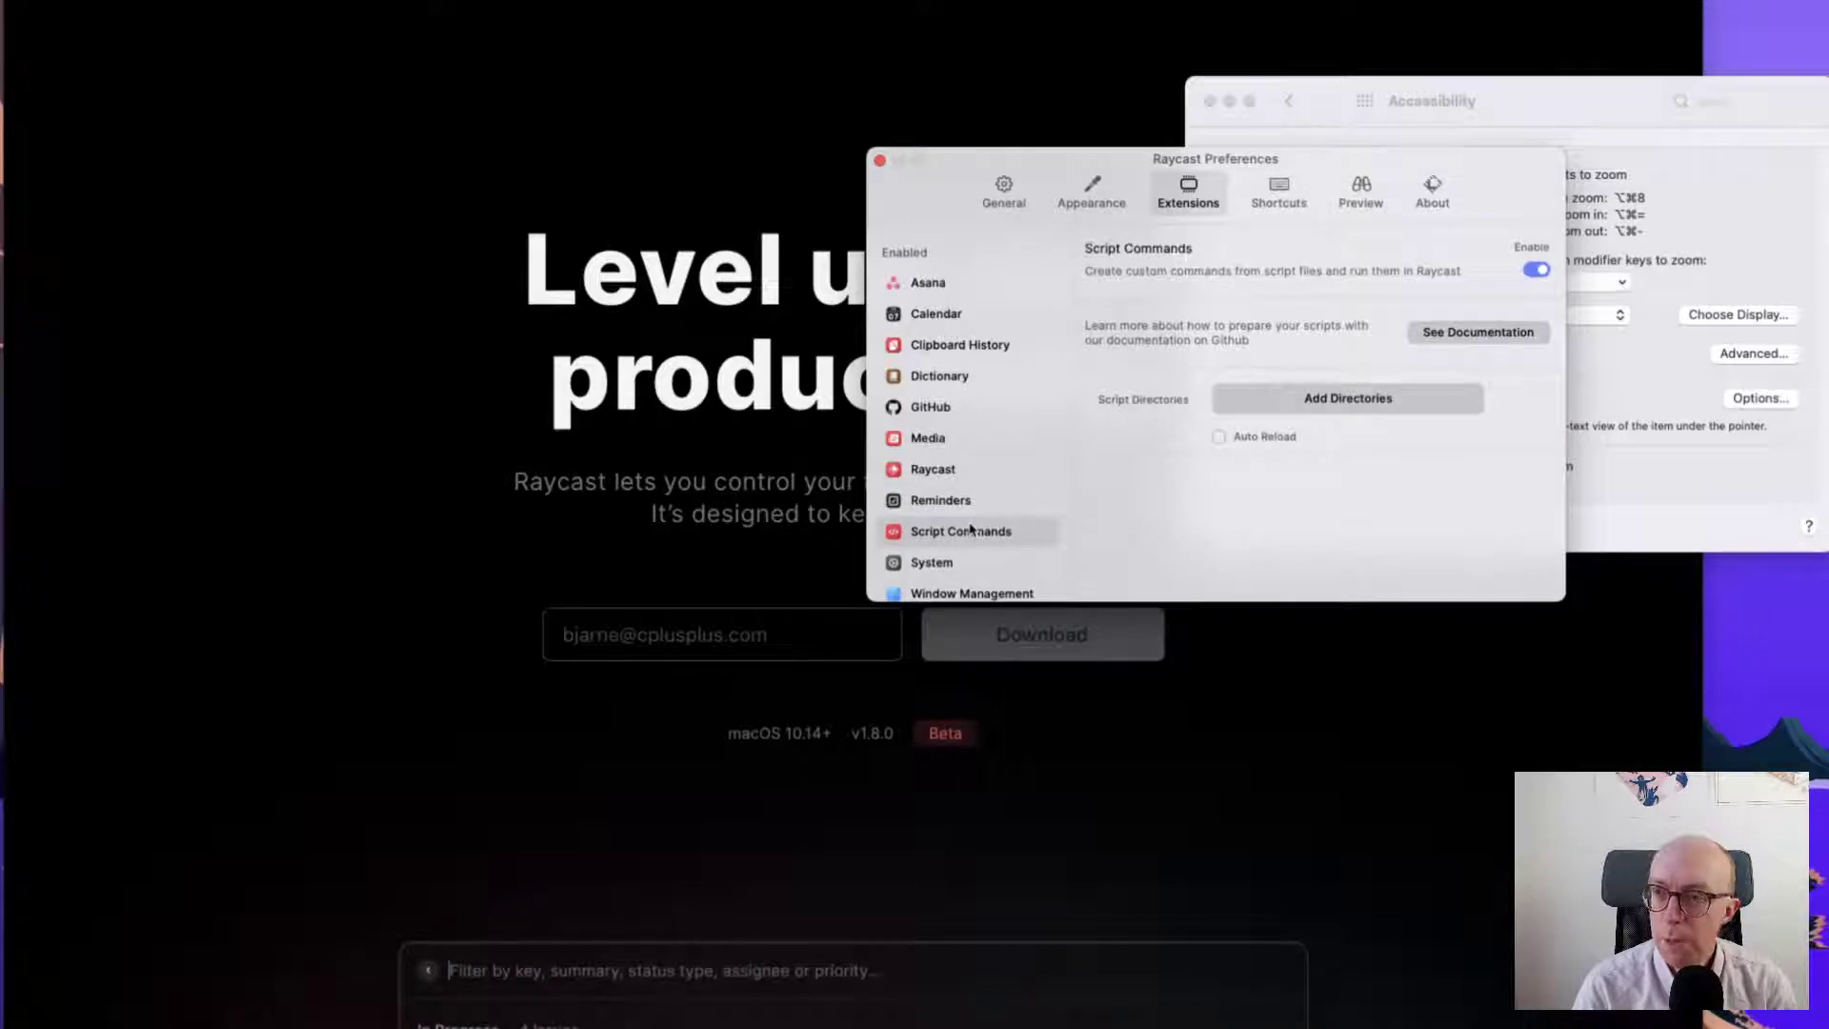
- Review the commands offered by the System and Window Management extensions
scroll(972, 529, "down", 1)
left_click(977, 540)
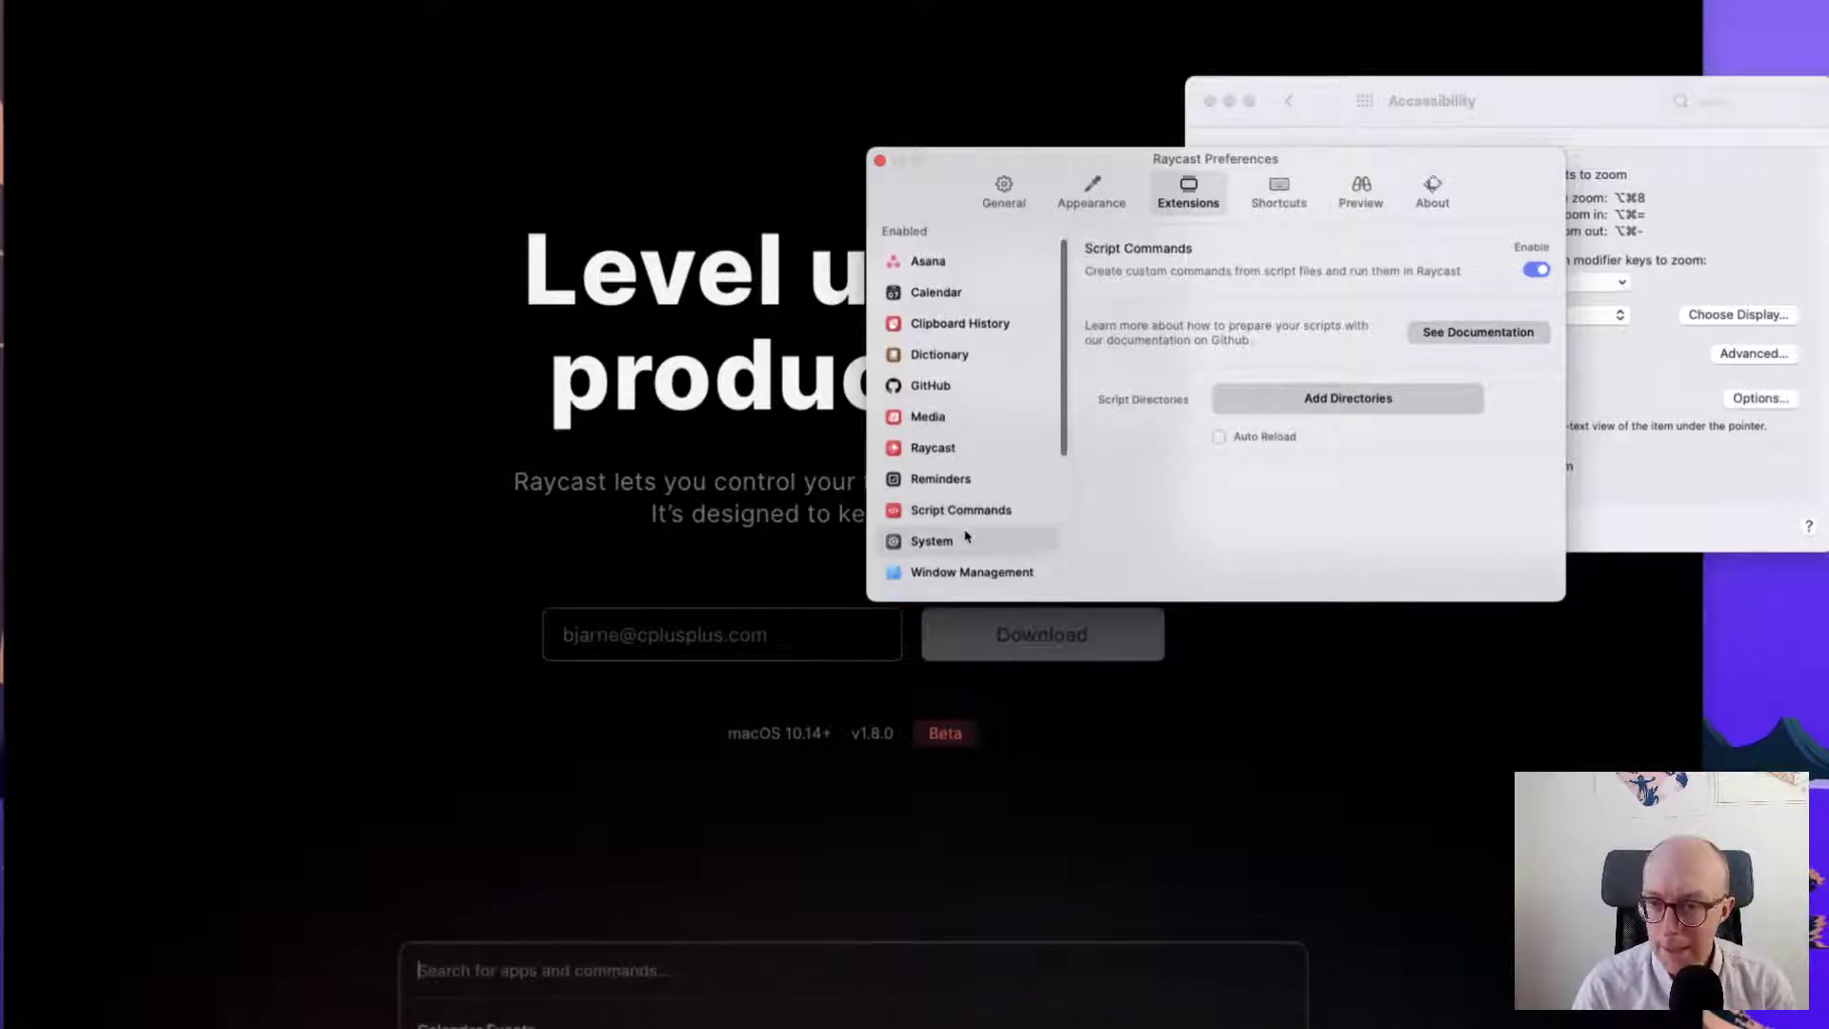
scroll(1365, 523, "down", 8)
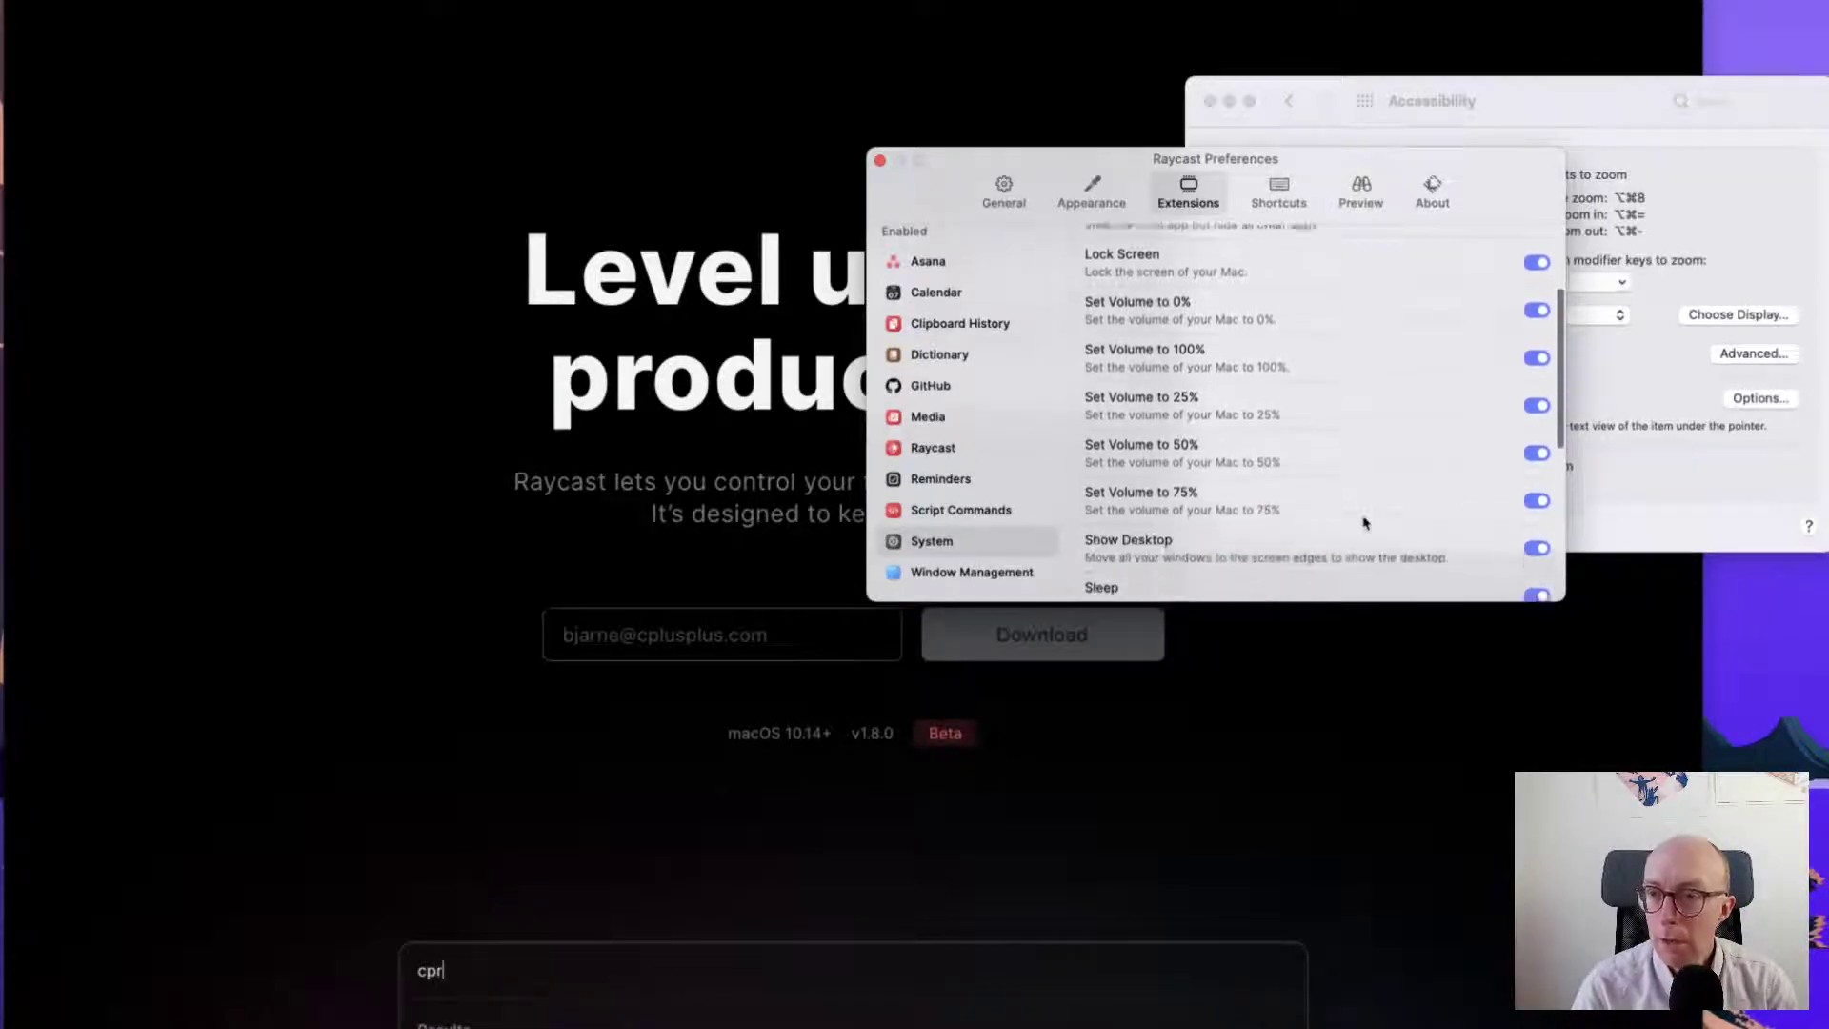
scroll(1364, 523, "down", 2)
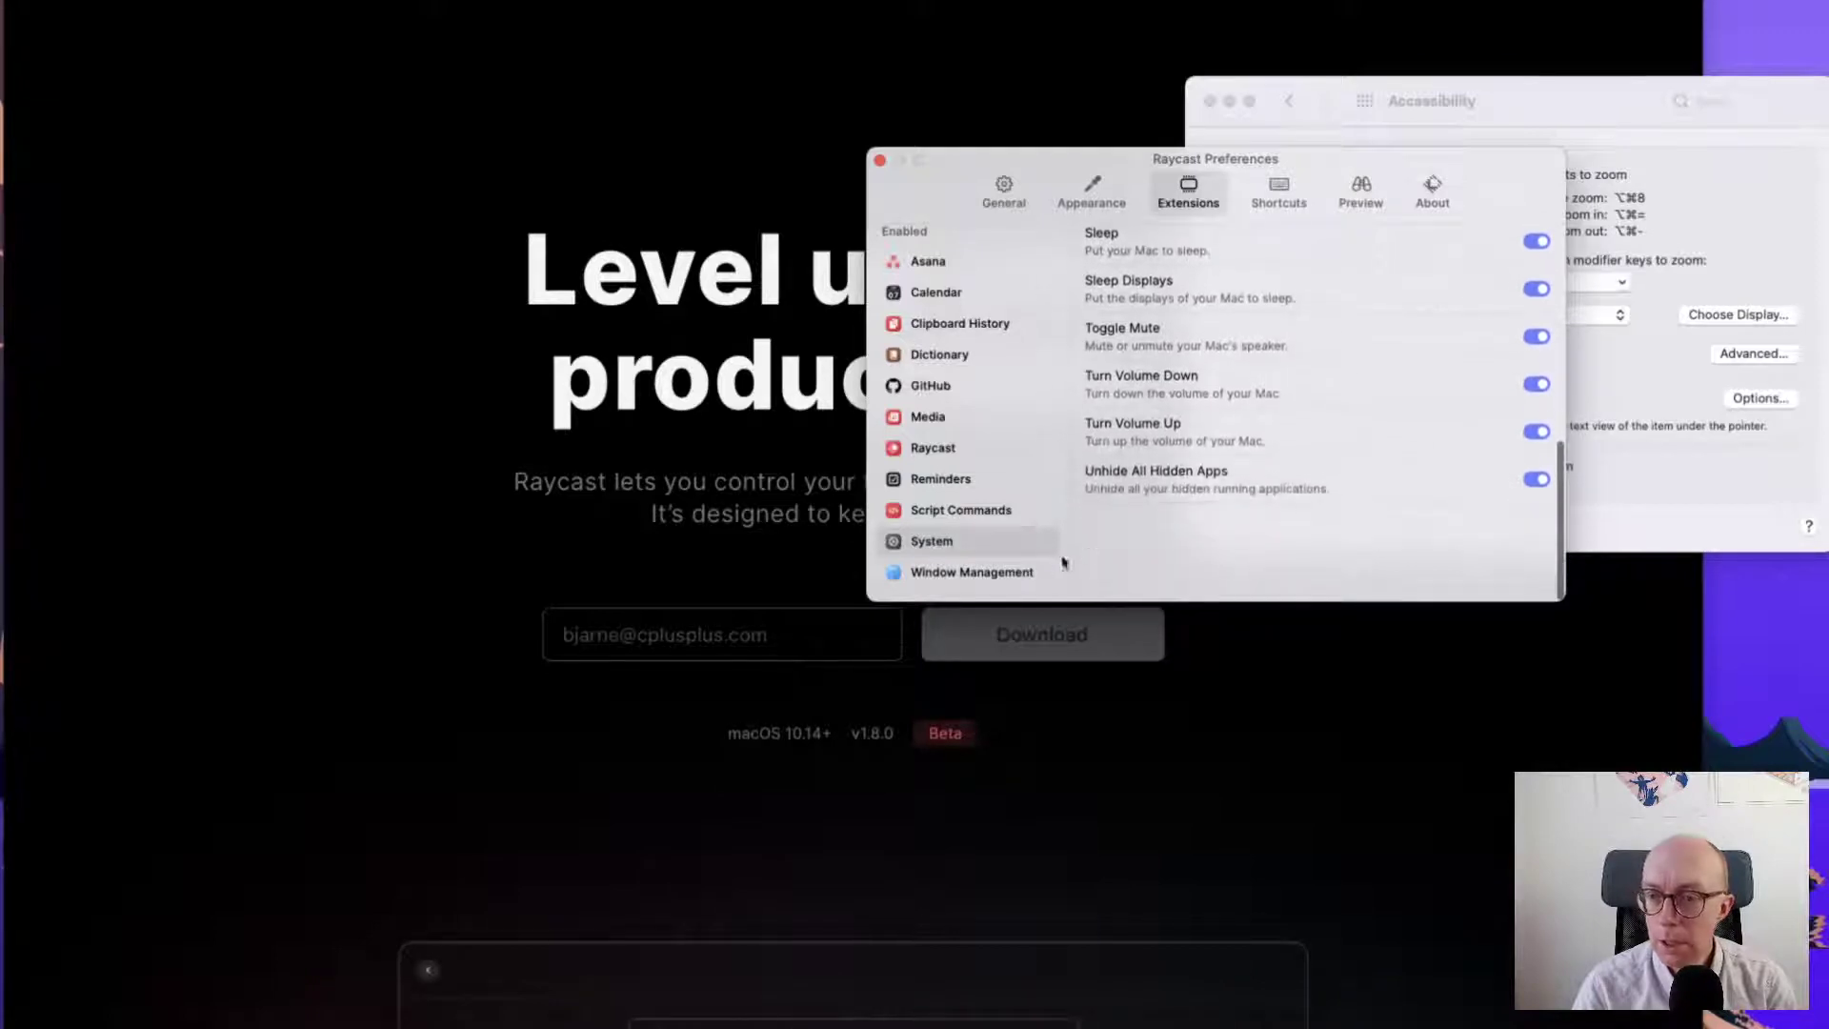
left_click(972, 572)
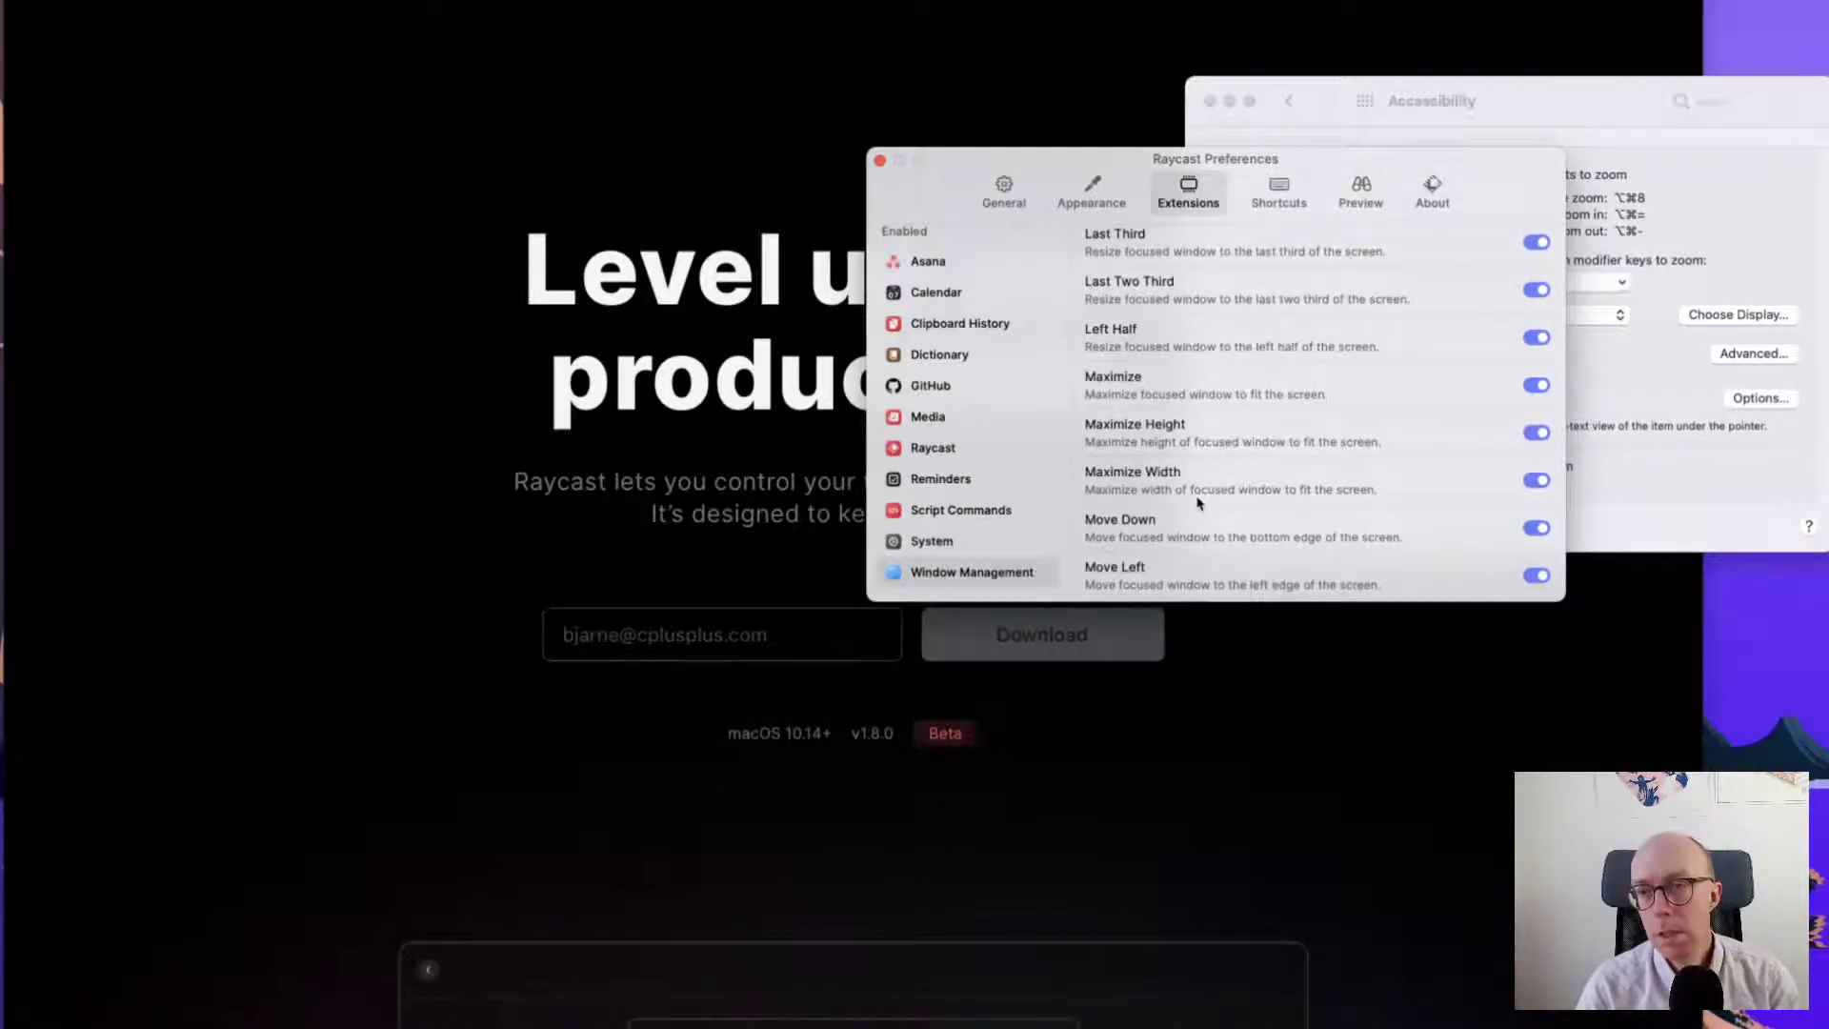
scroll(1199, 502, "up", 5)
scroll(1198, 502, "up", 2)
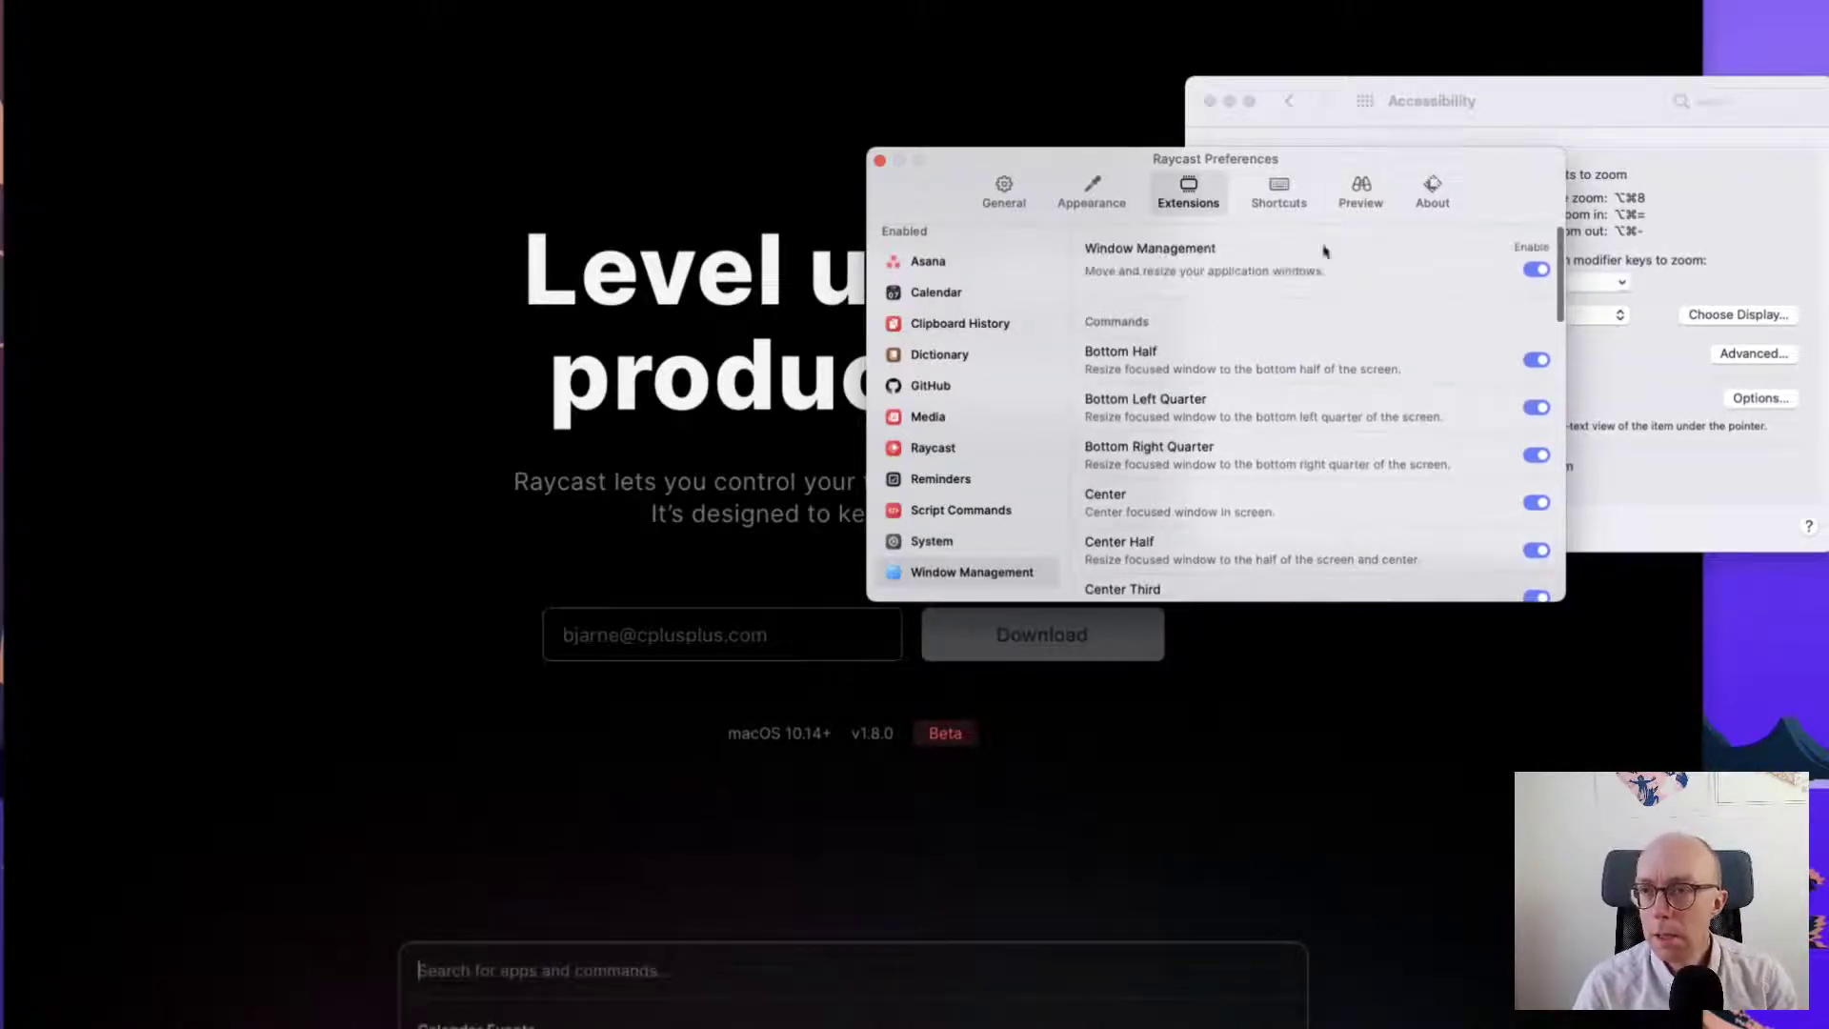
- Open the Shortcuts settings, browse the apps and commands available for a new shortcut, and dismiss the list without adding one
left_click(1281, 195)
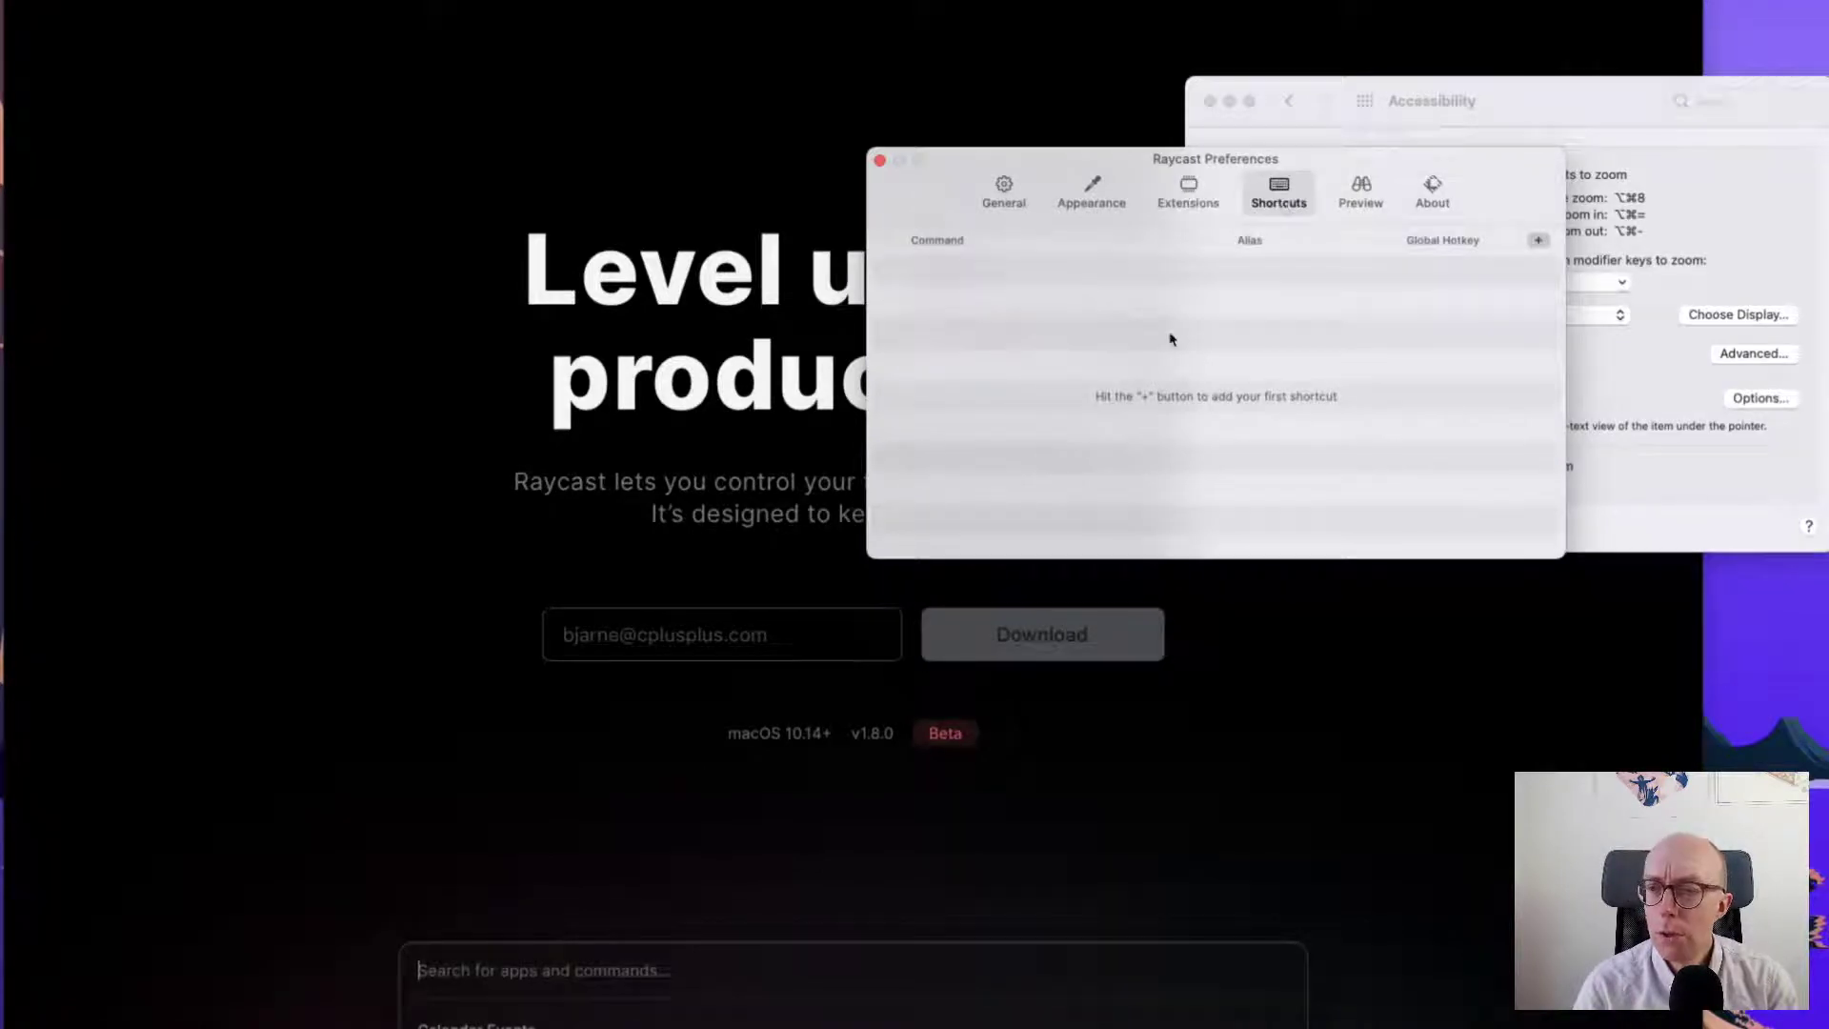
left_click(1539, 243)
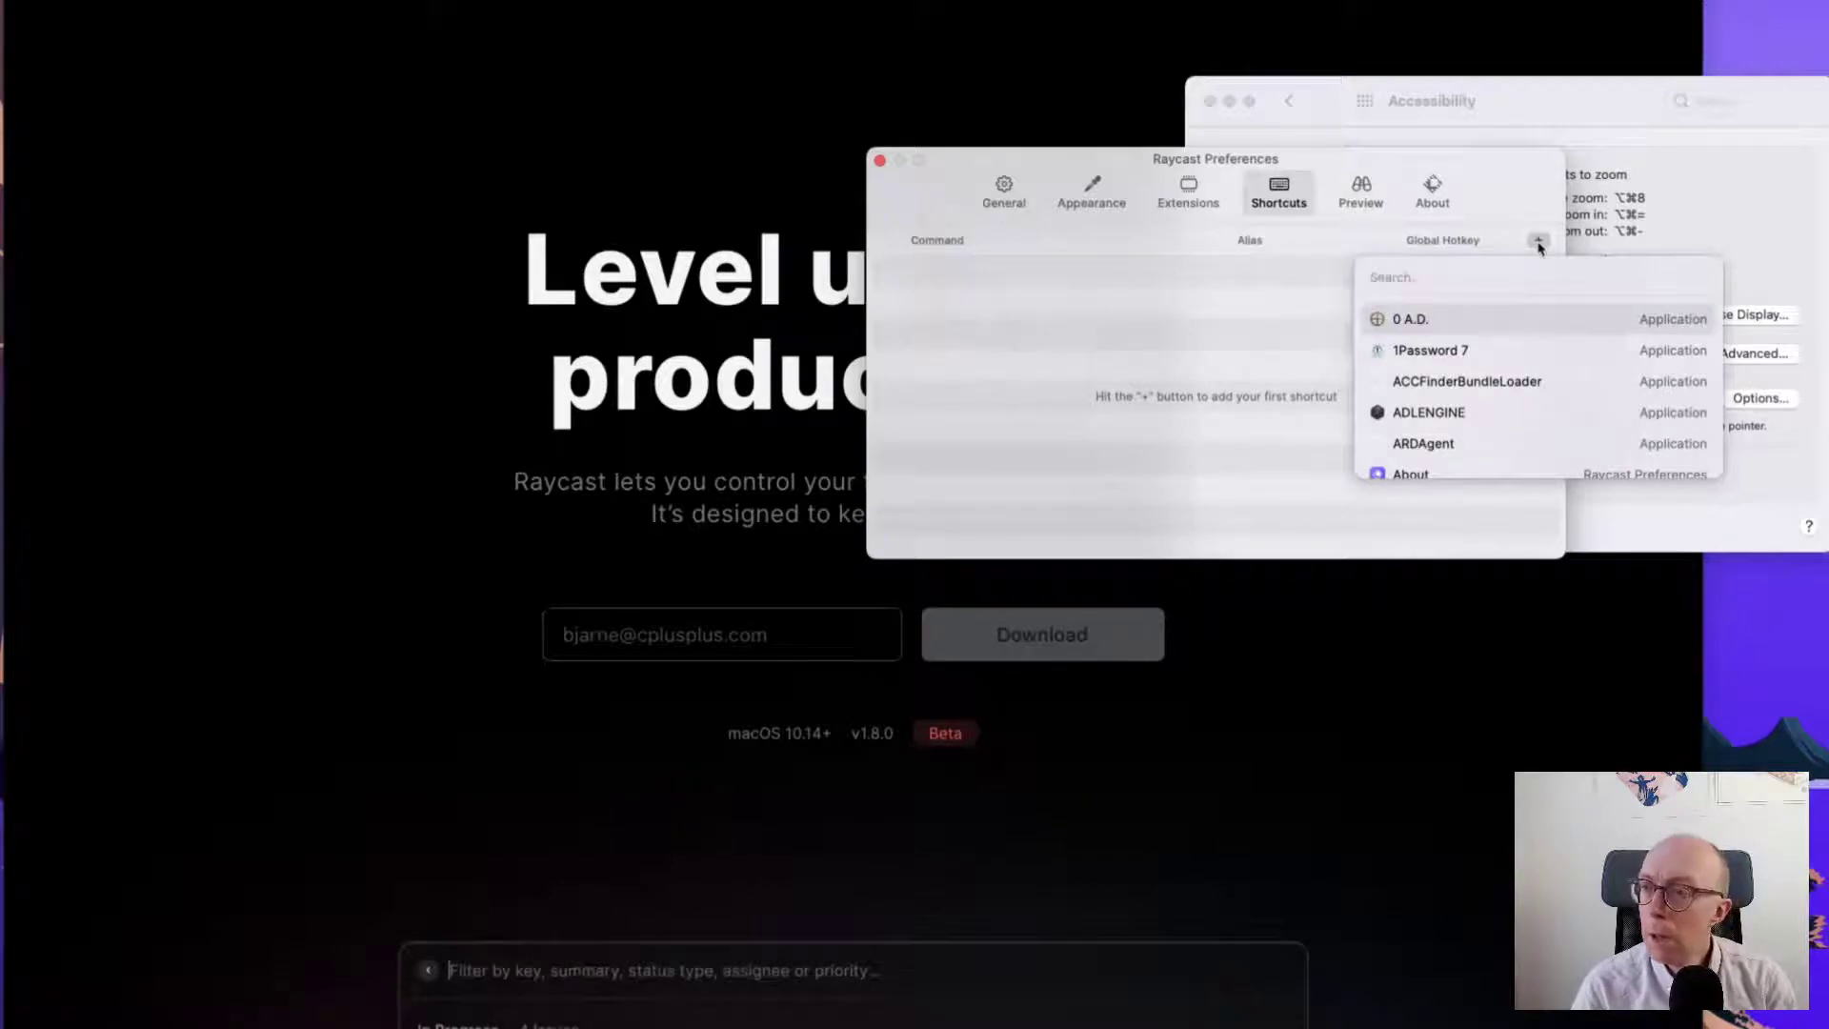
scroll(1466, 378, "down", 5)
scroll(1465, 380, "down", 10)
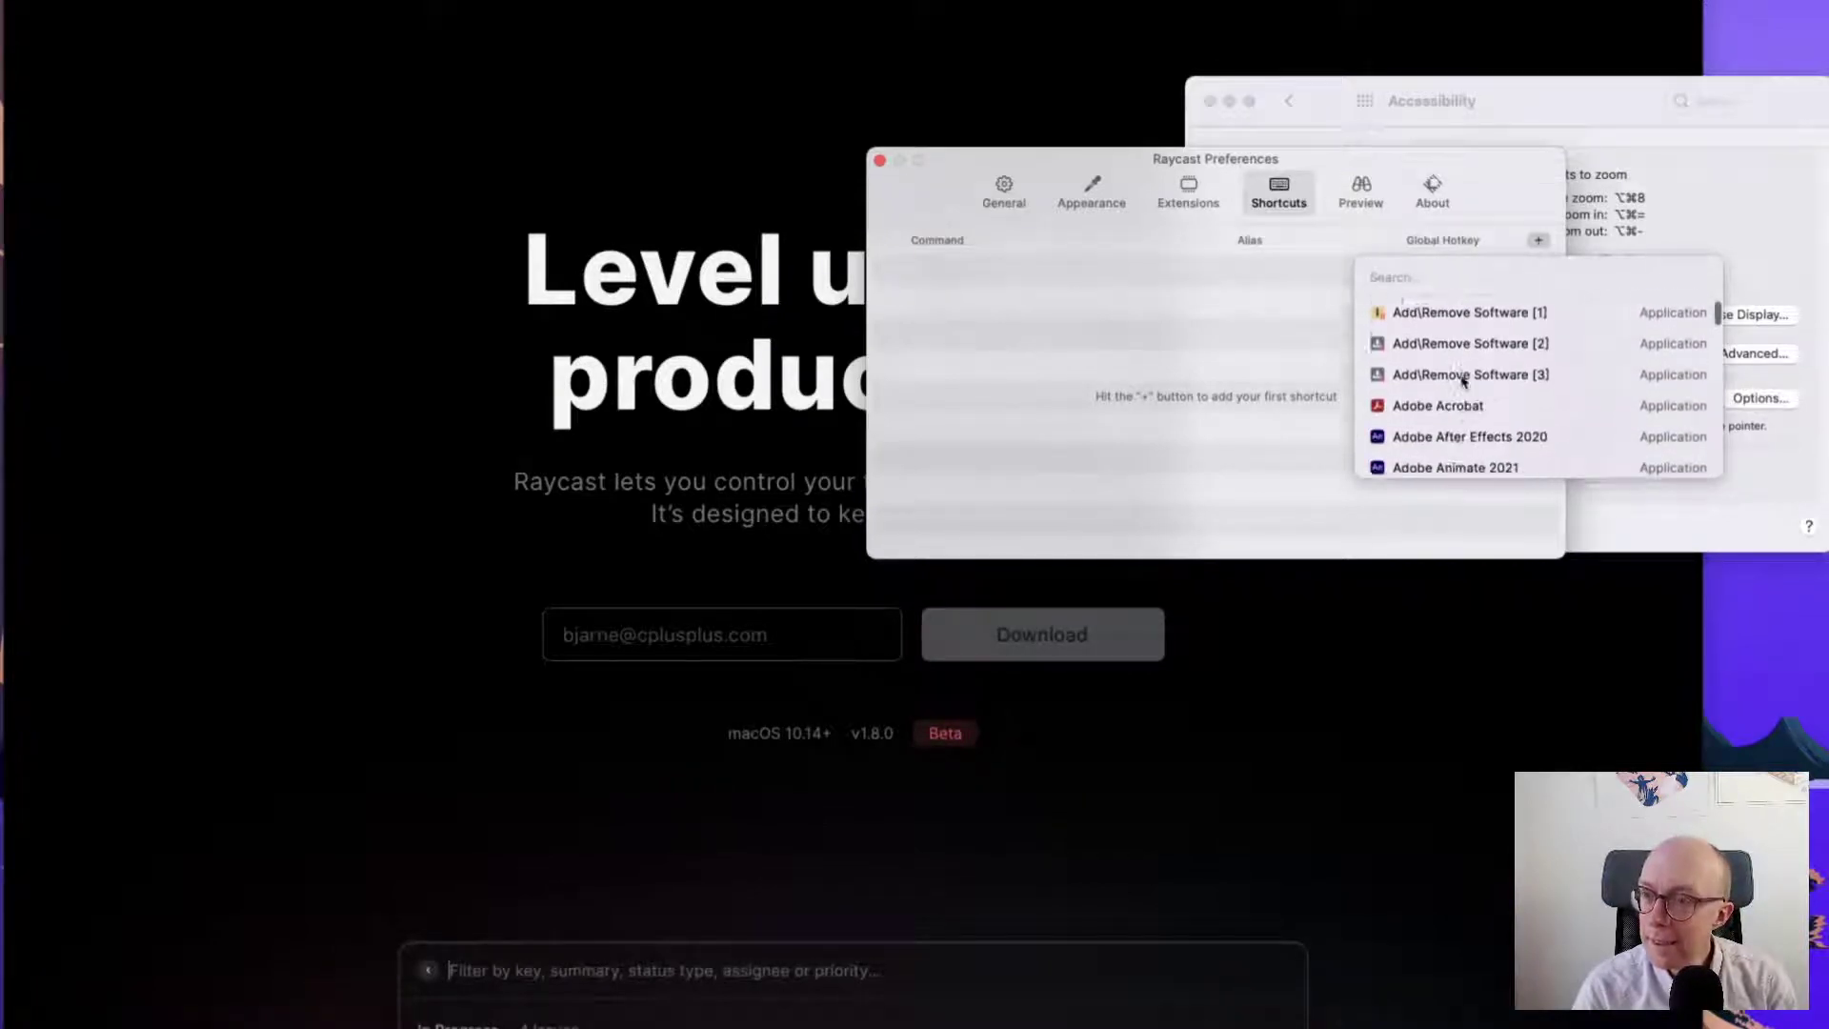
scroll(1465, 381, "down", 10)
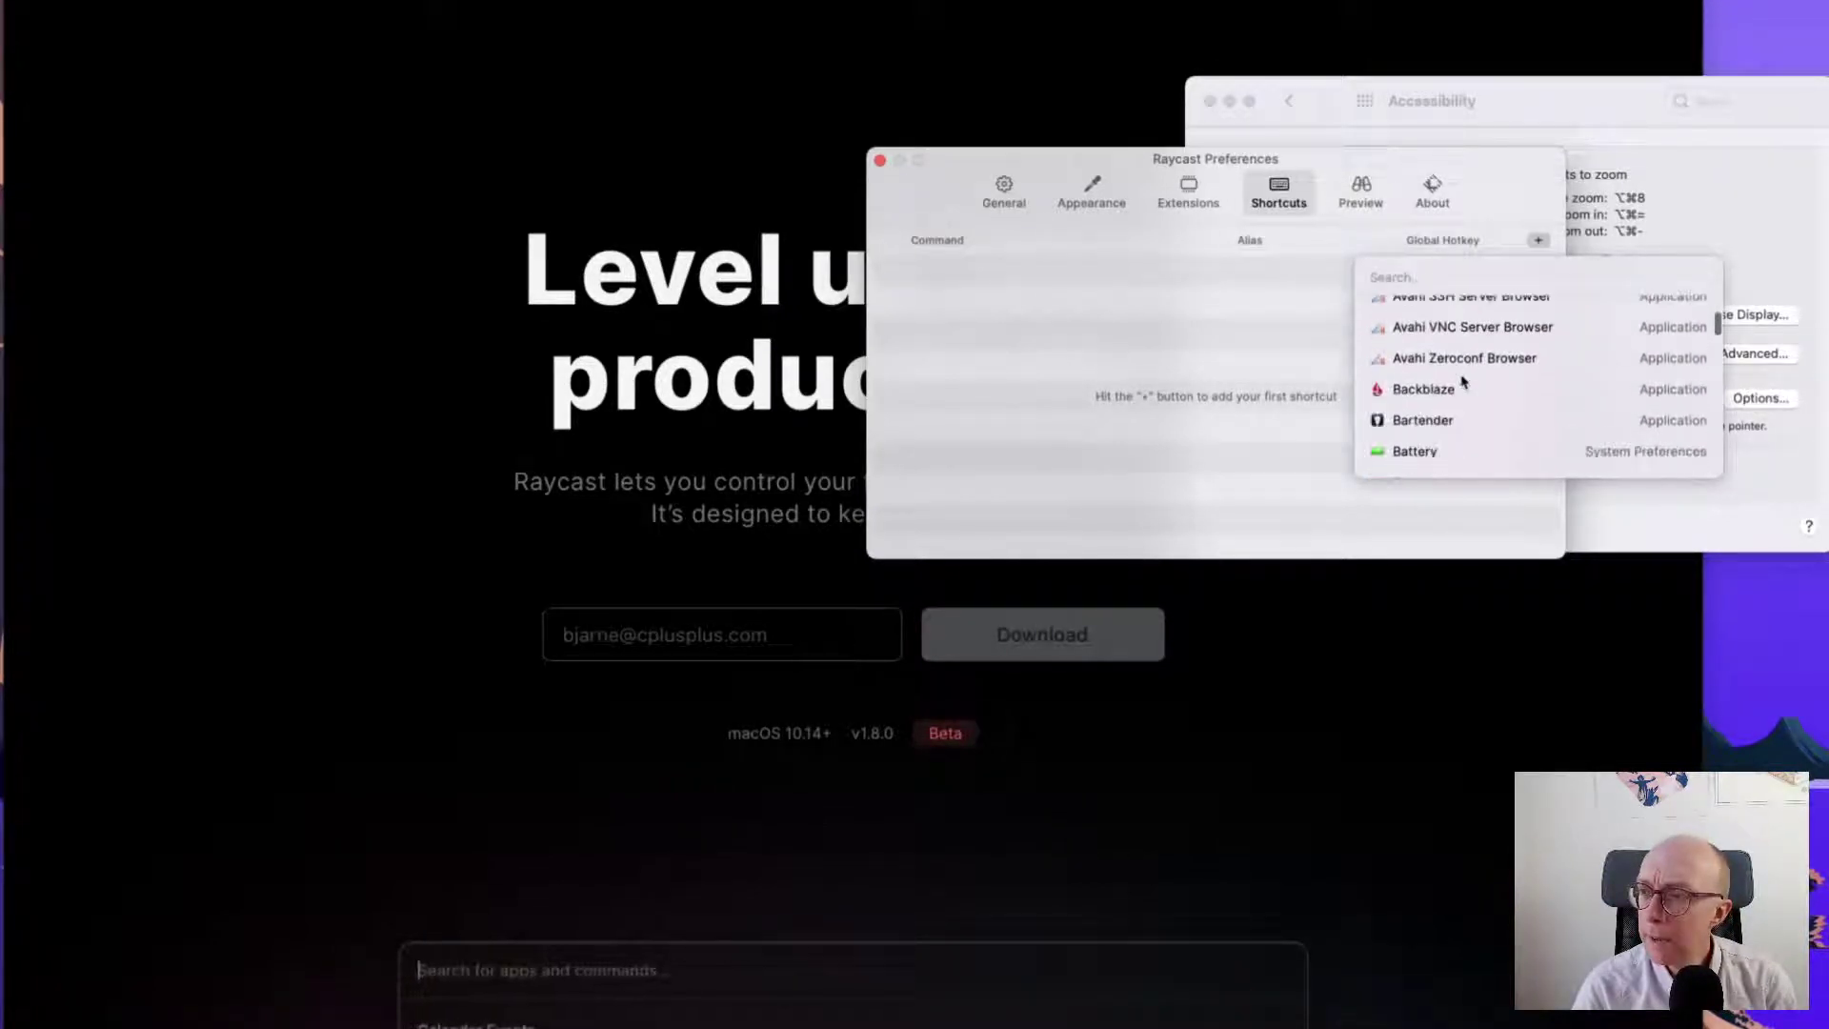
scroll(1463, 378, "down", 10)
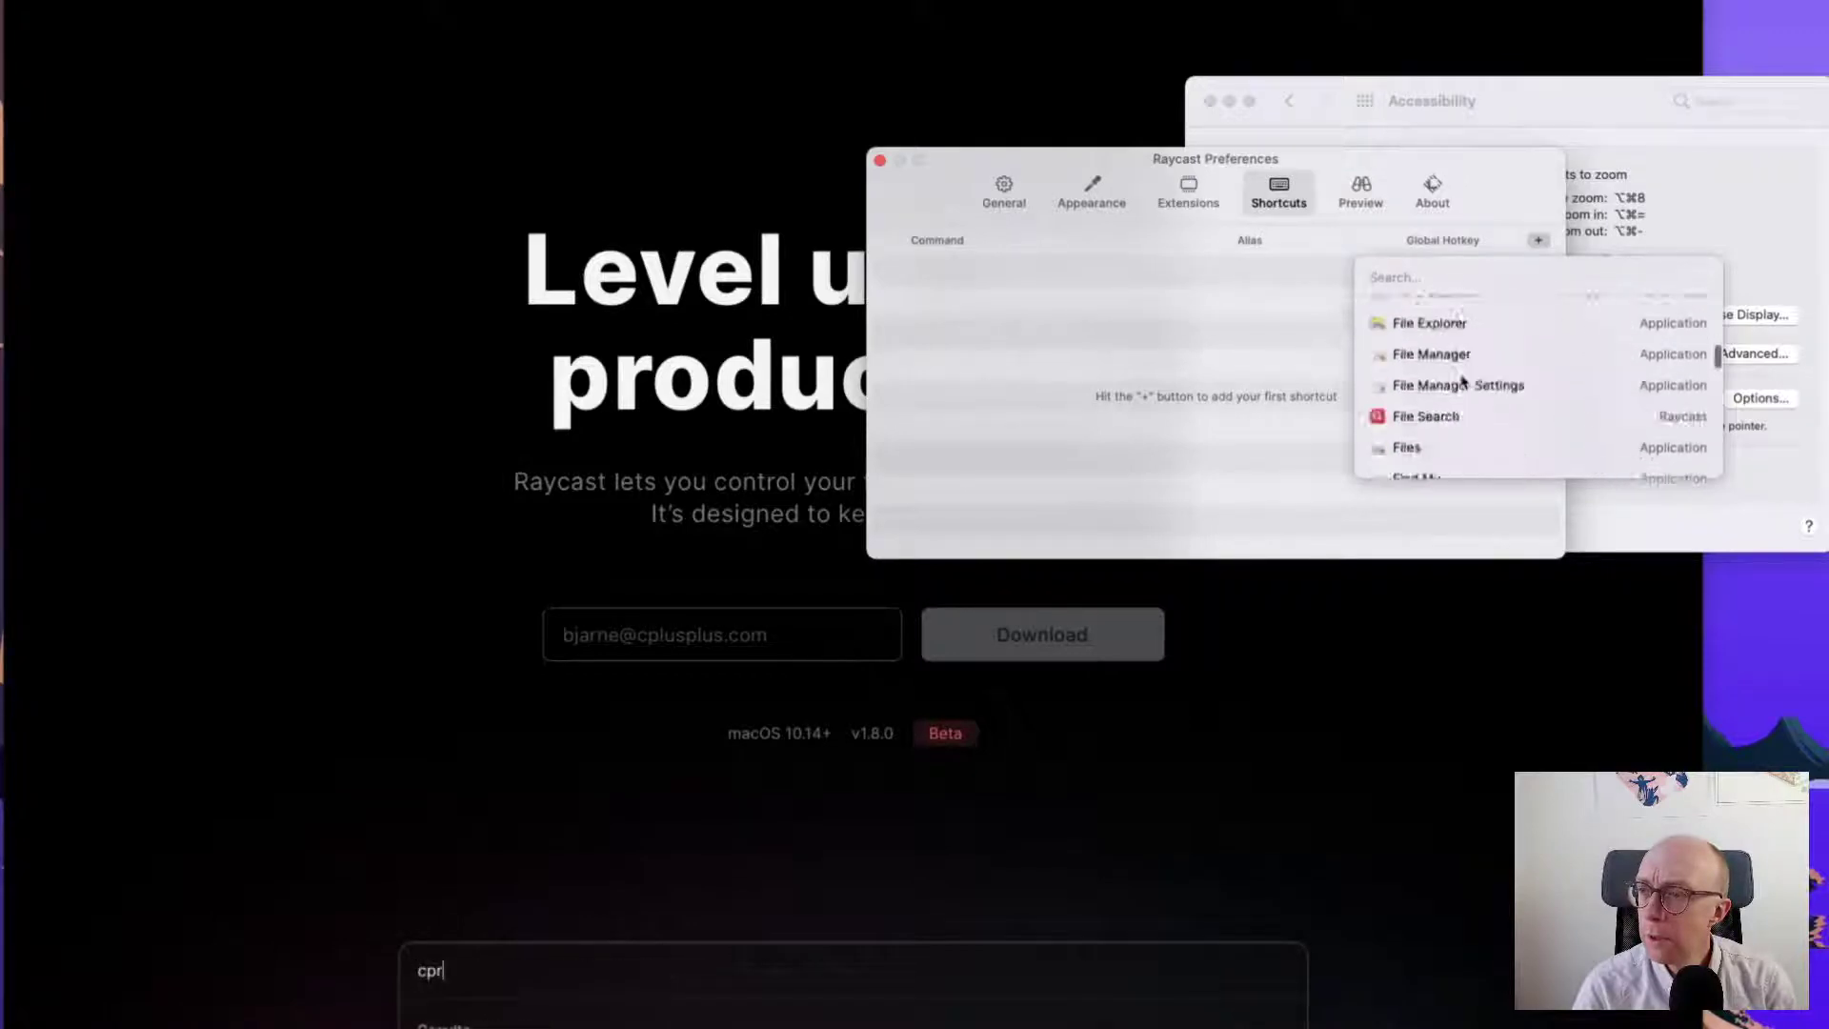
scroll(1465, 380, "down", 1)
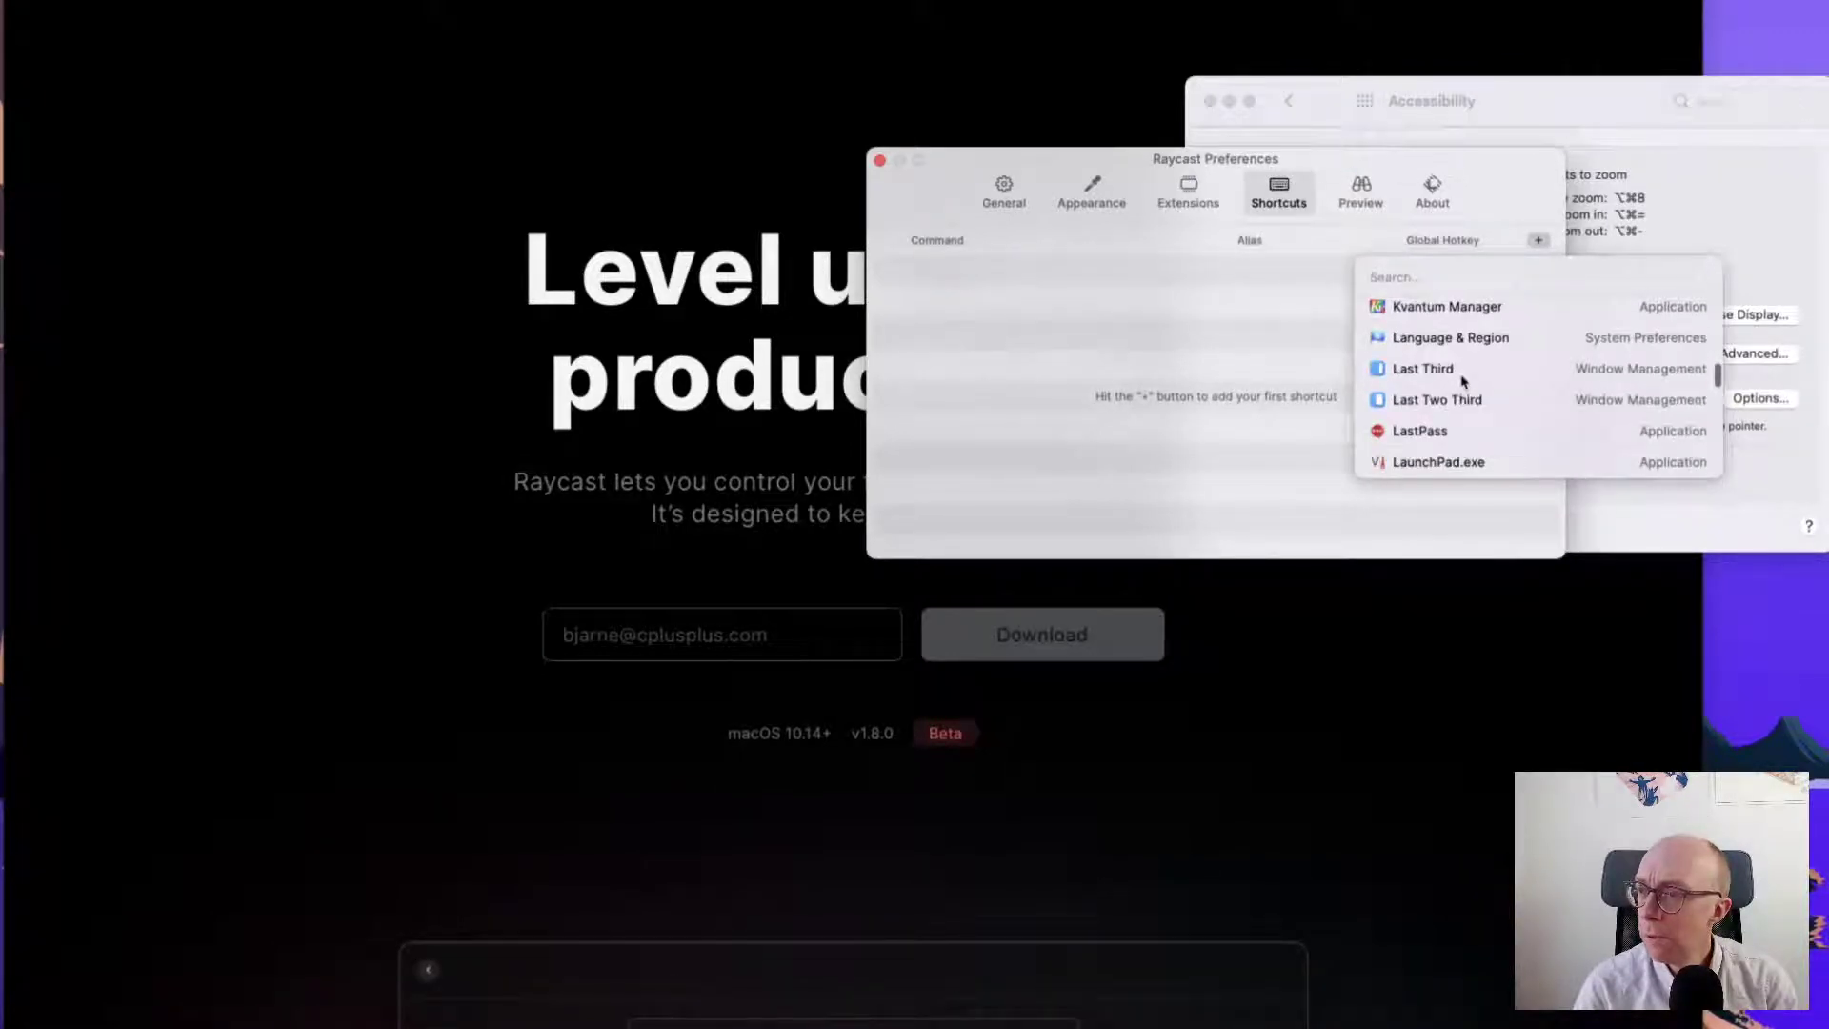
scroll(1464, 381, "down", 10)
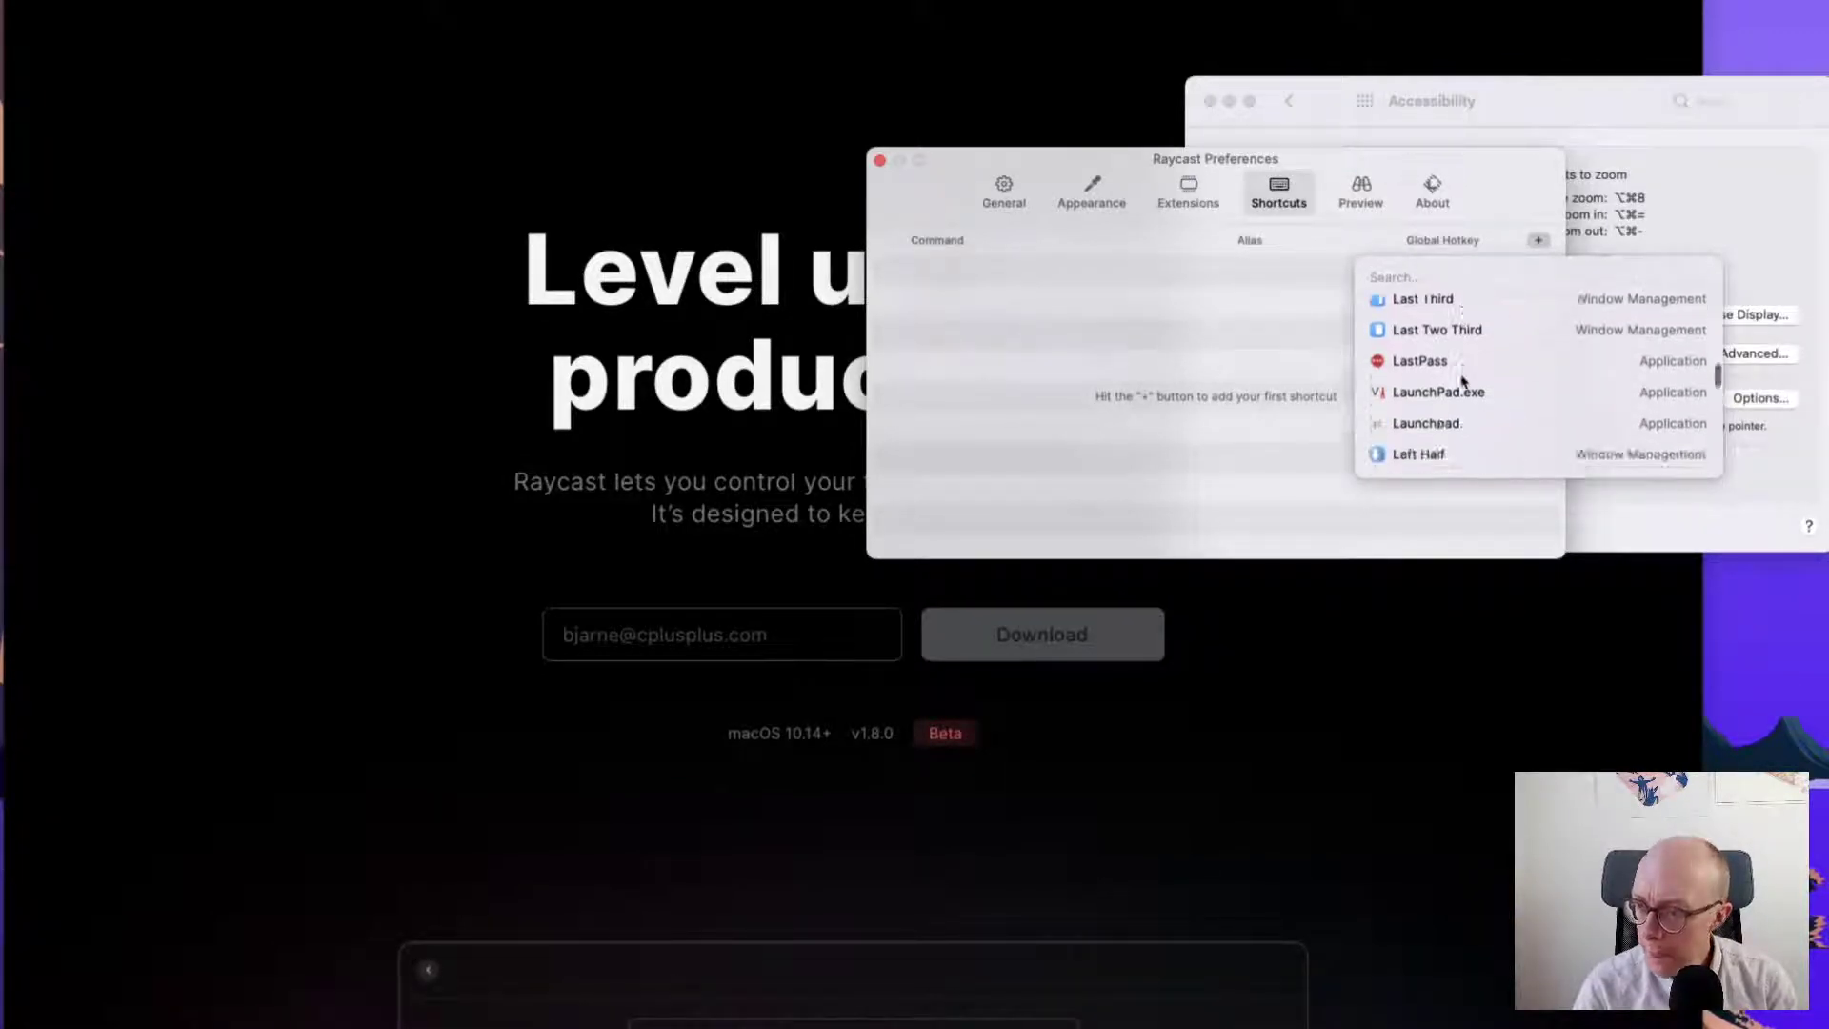
scroll(1465, 381, "down", 10)
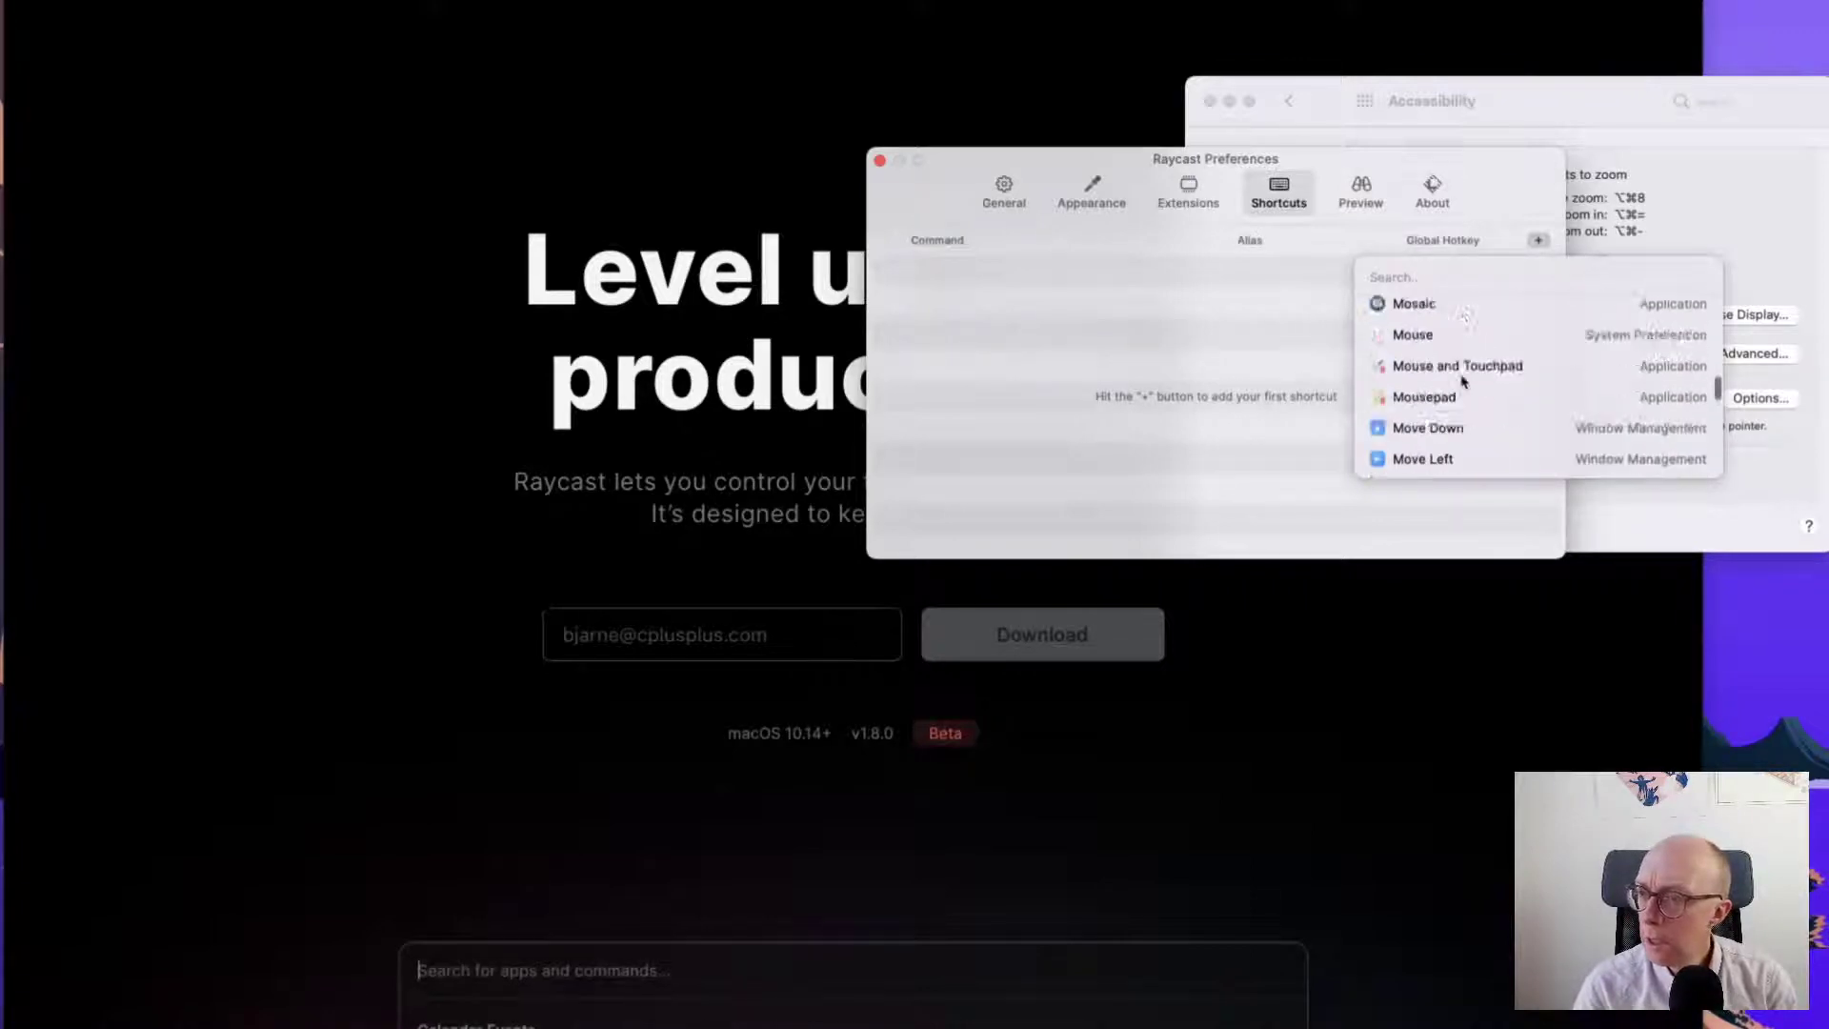
scroll(1464, 380, "up", 2)
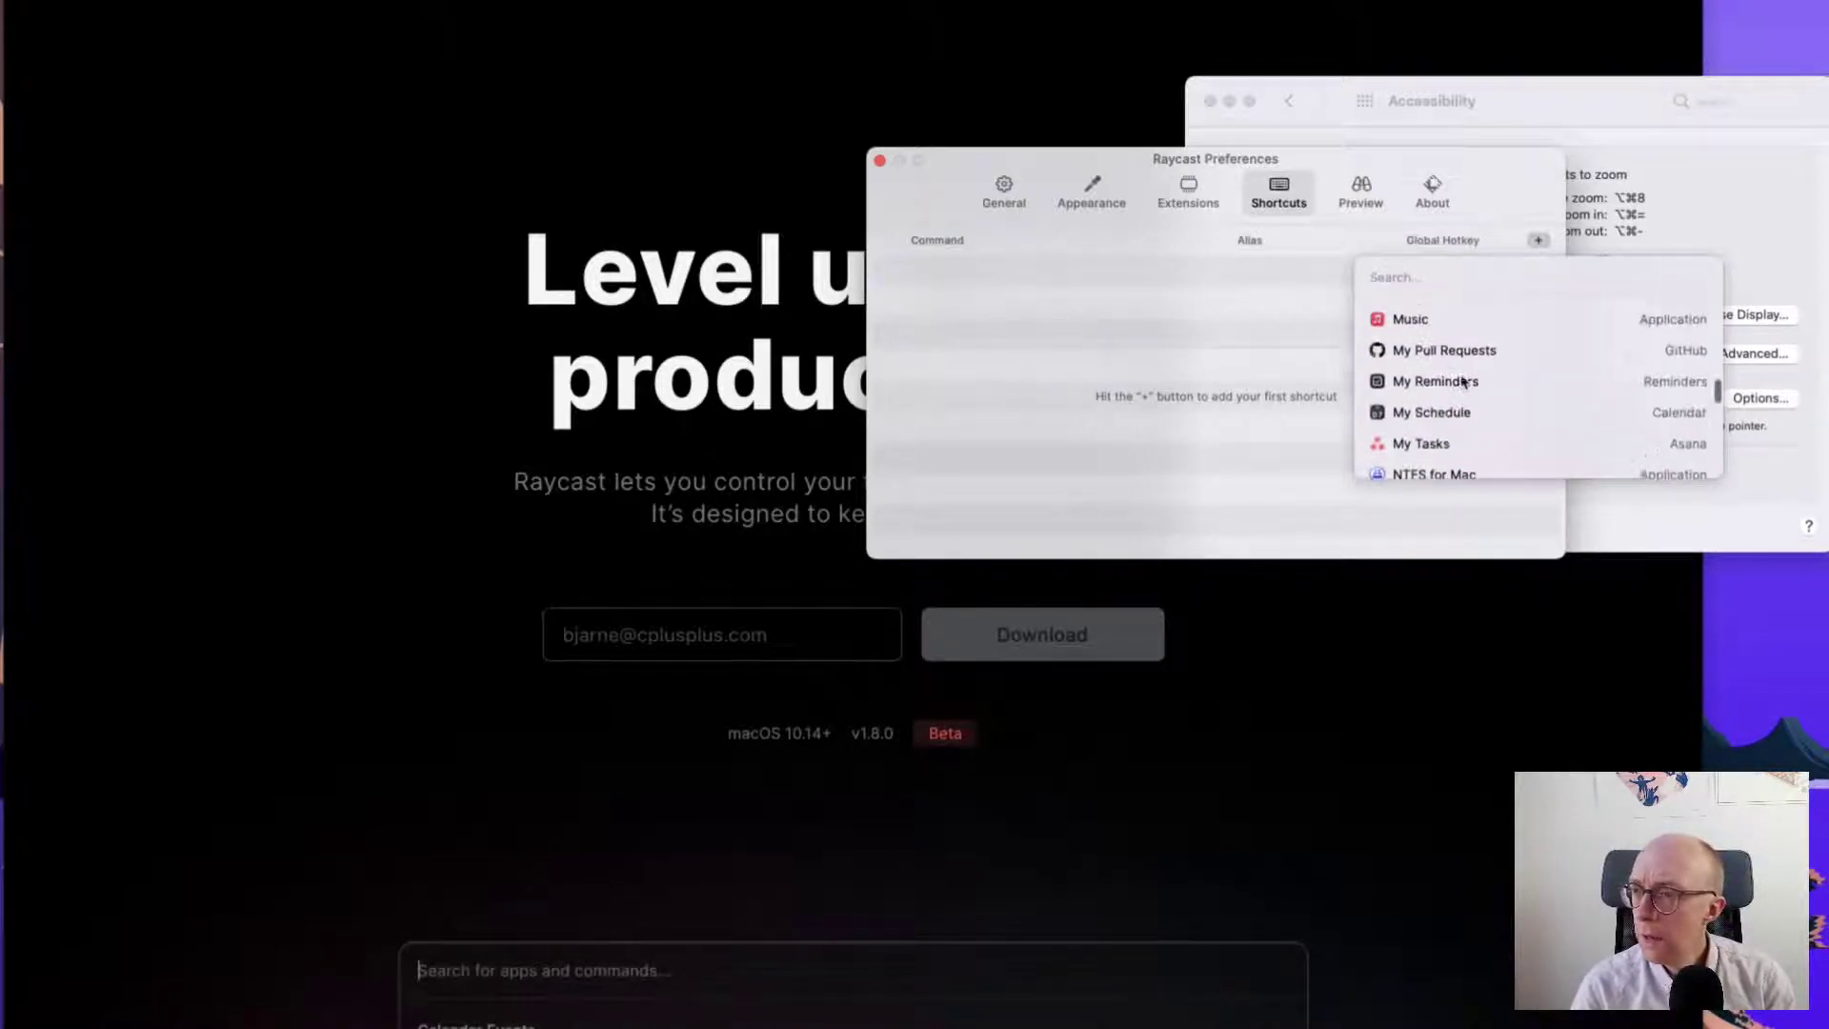
scroll(1446, 407, "down", 1)
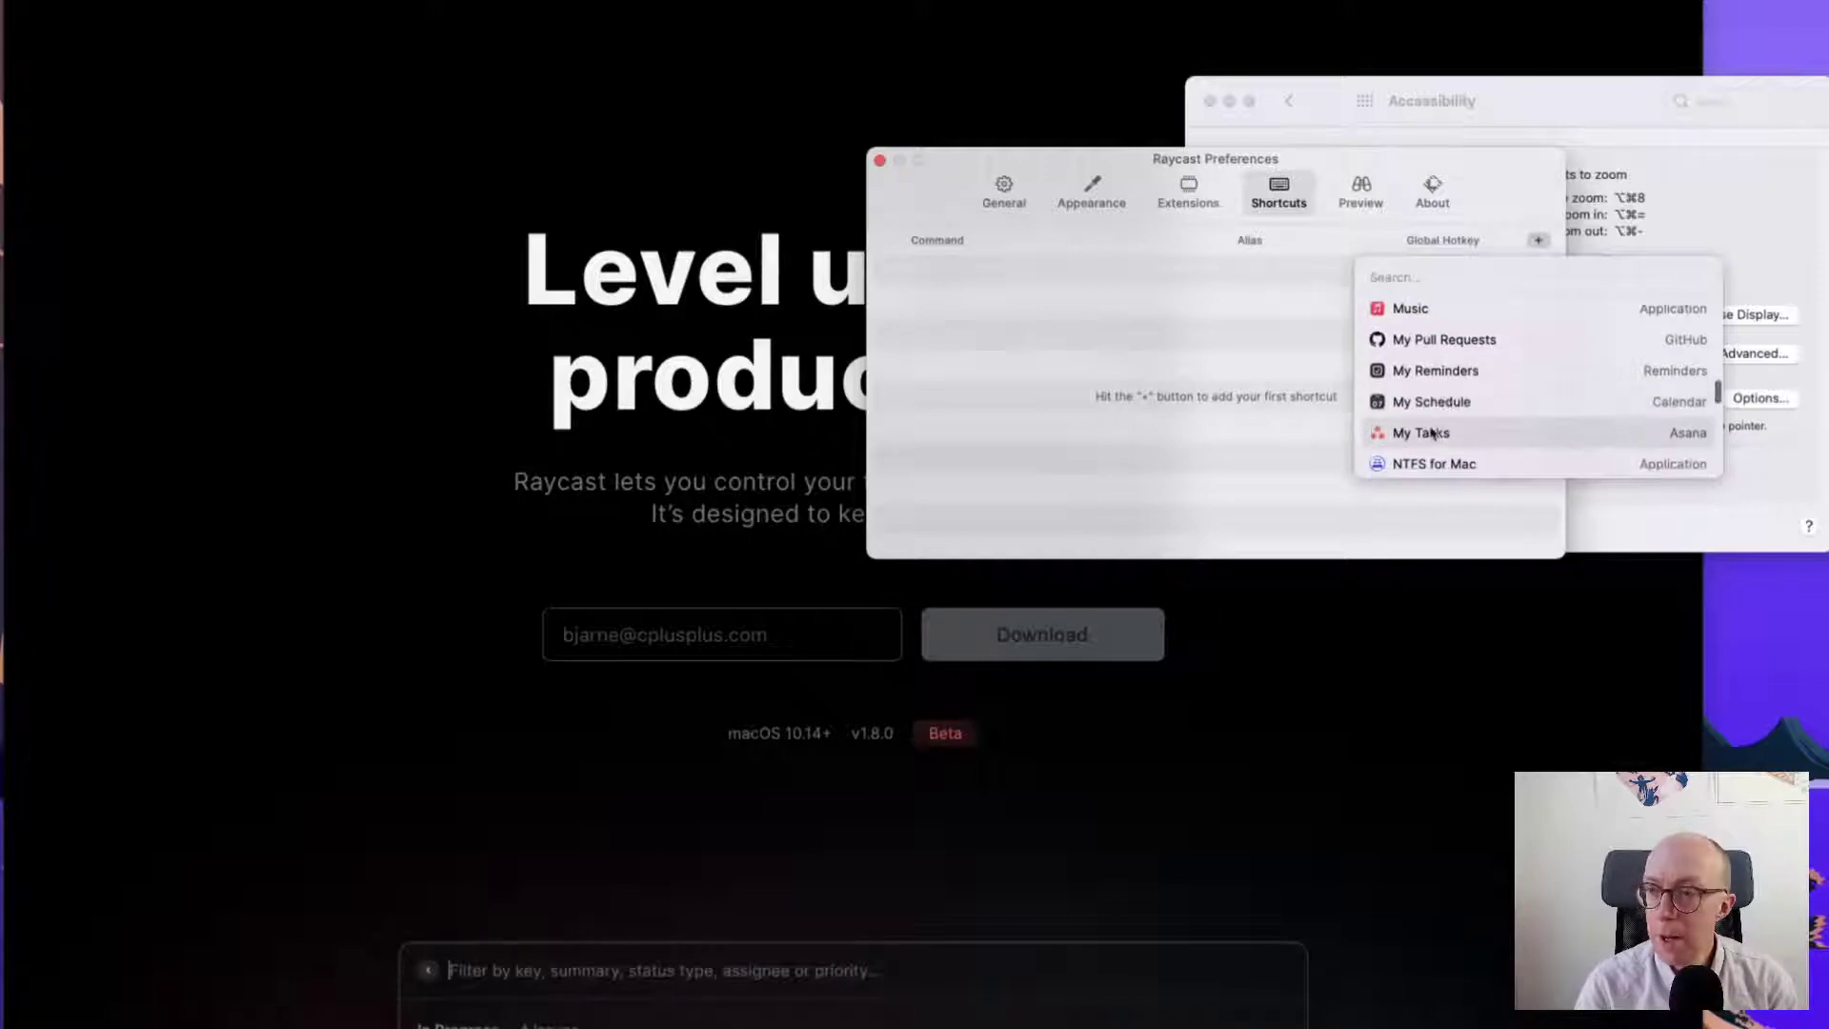
scroll(1445, 404, "down", 3)
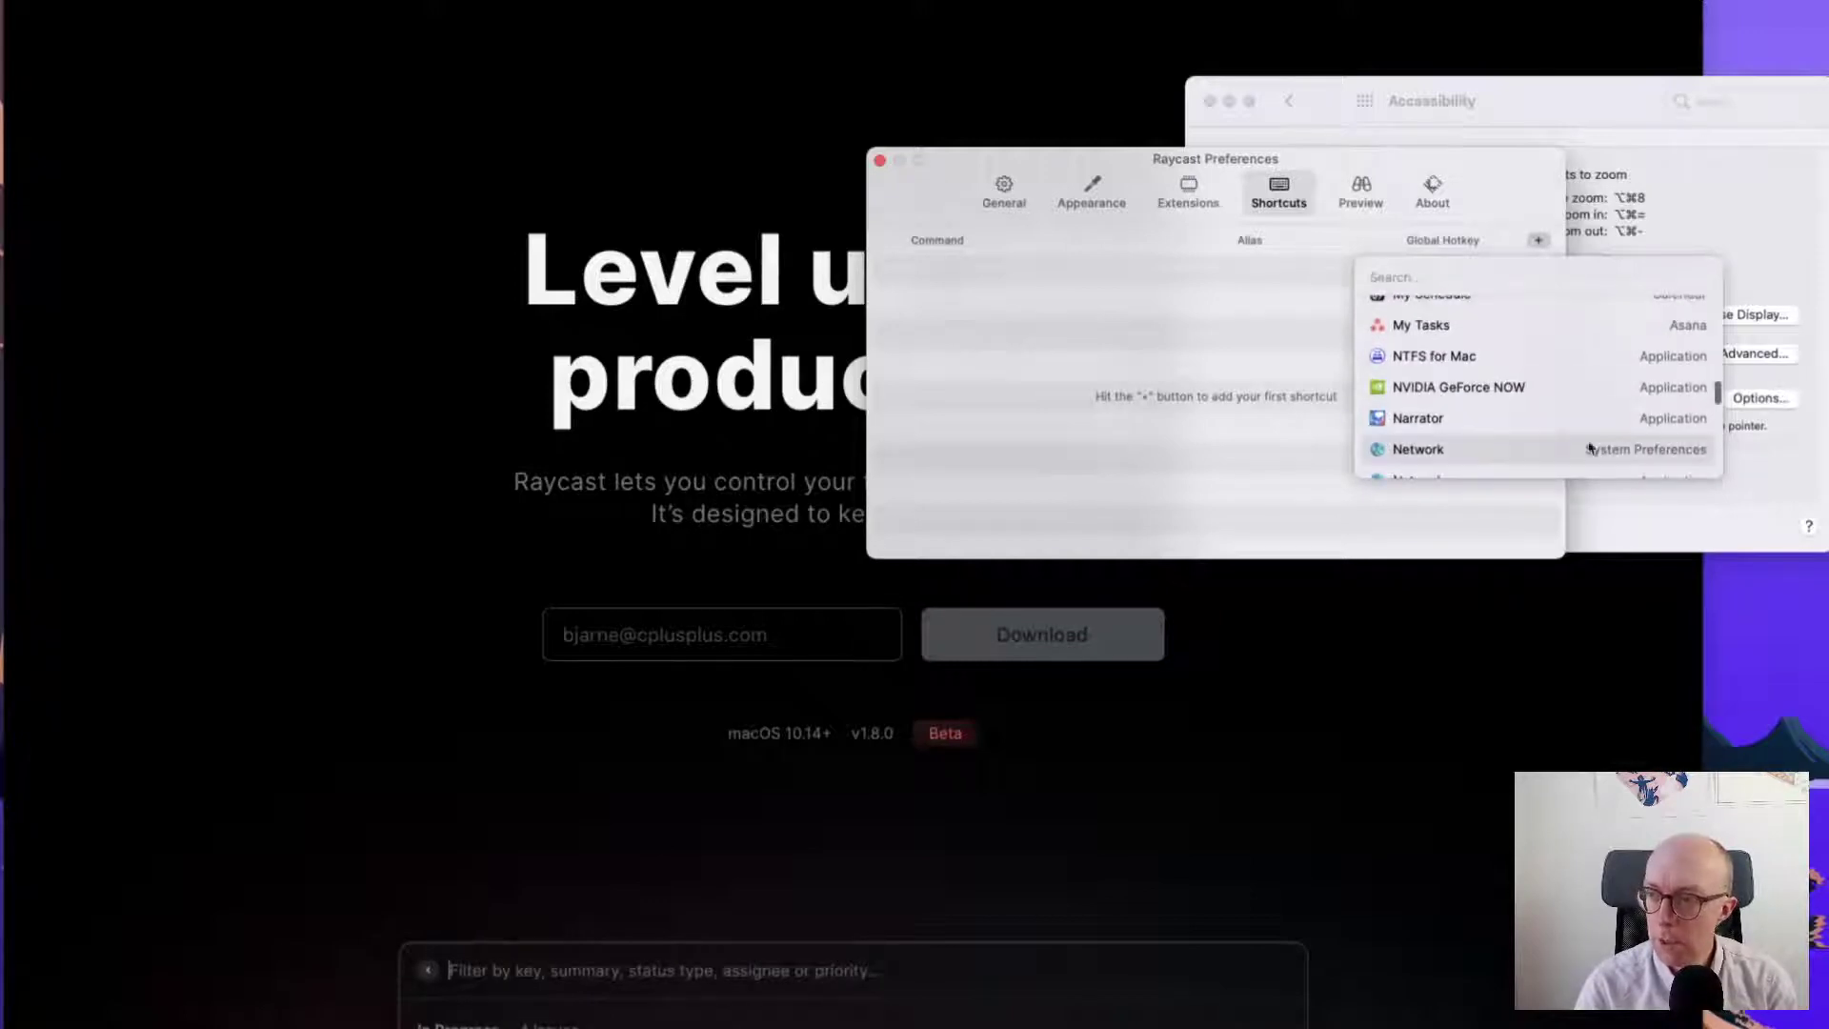
left_click(1281, 348)
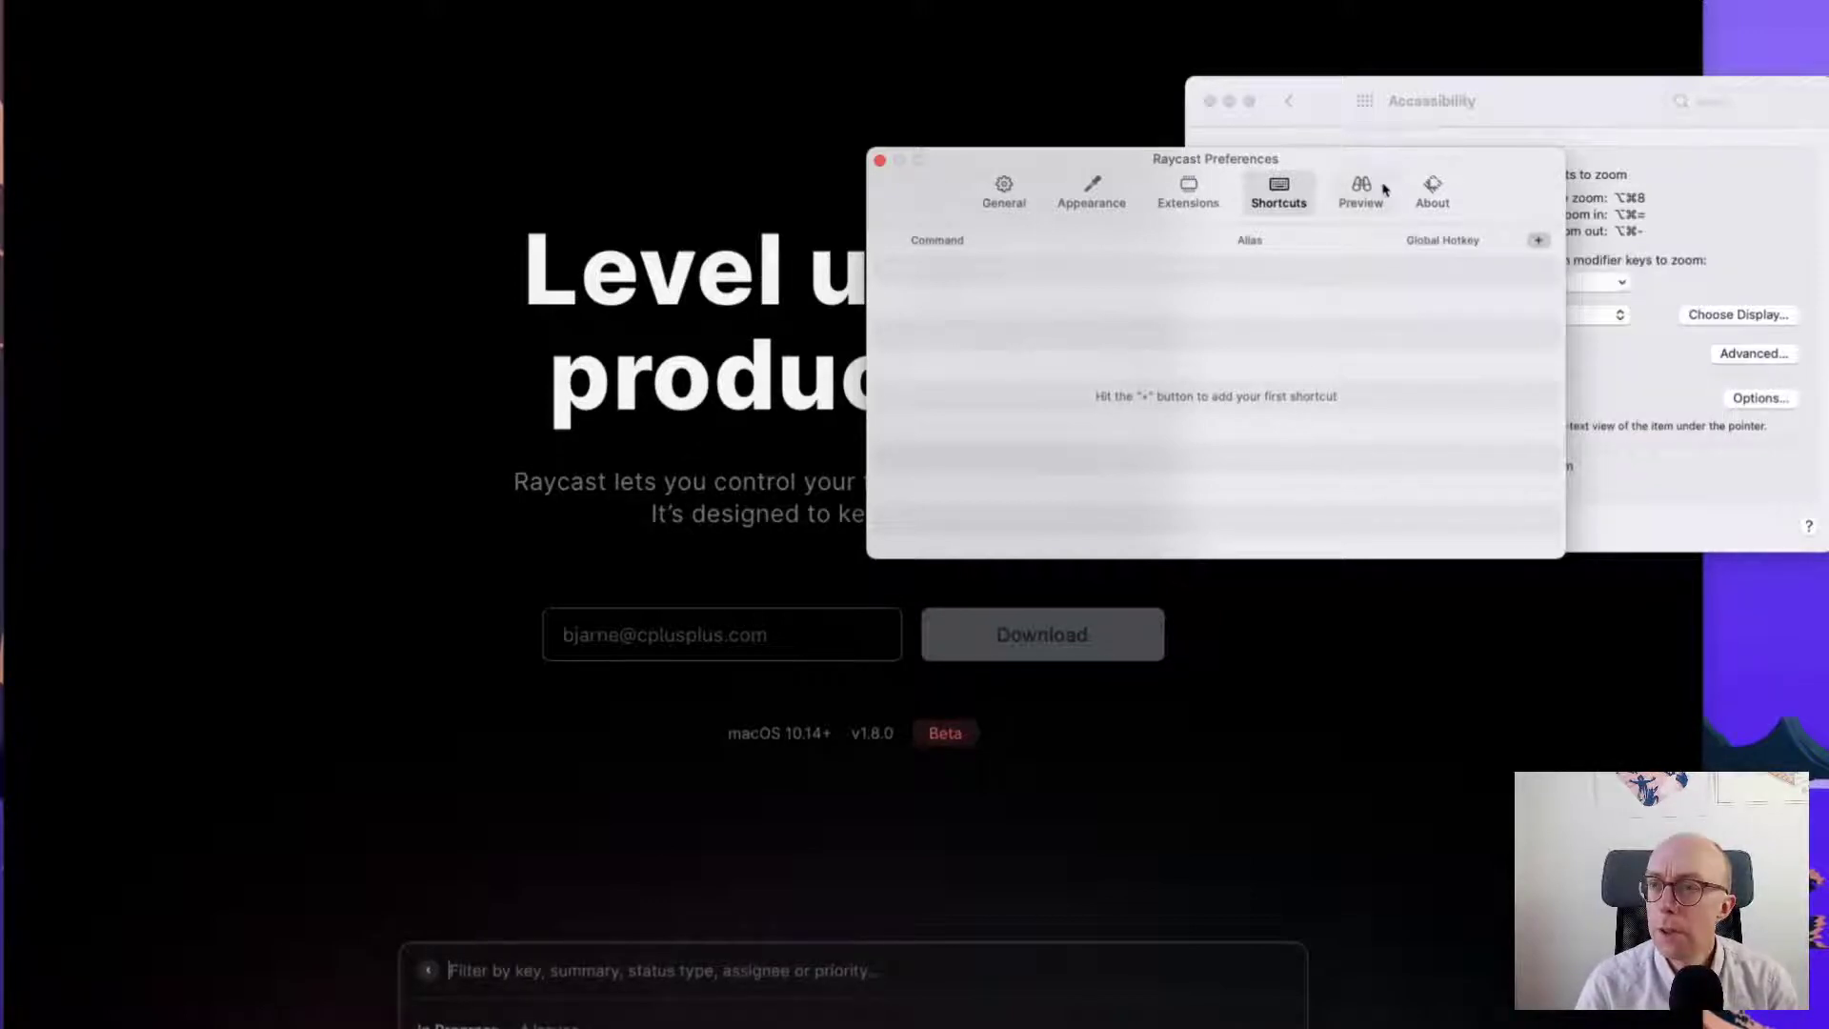
- View the Preview and About sections of the Raycast preferences and close the preferences window
left_click(1363, 191)
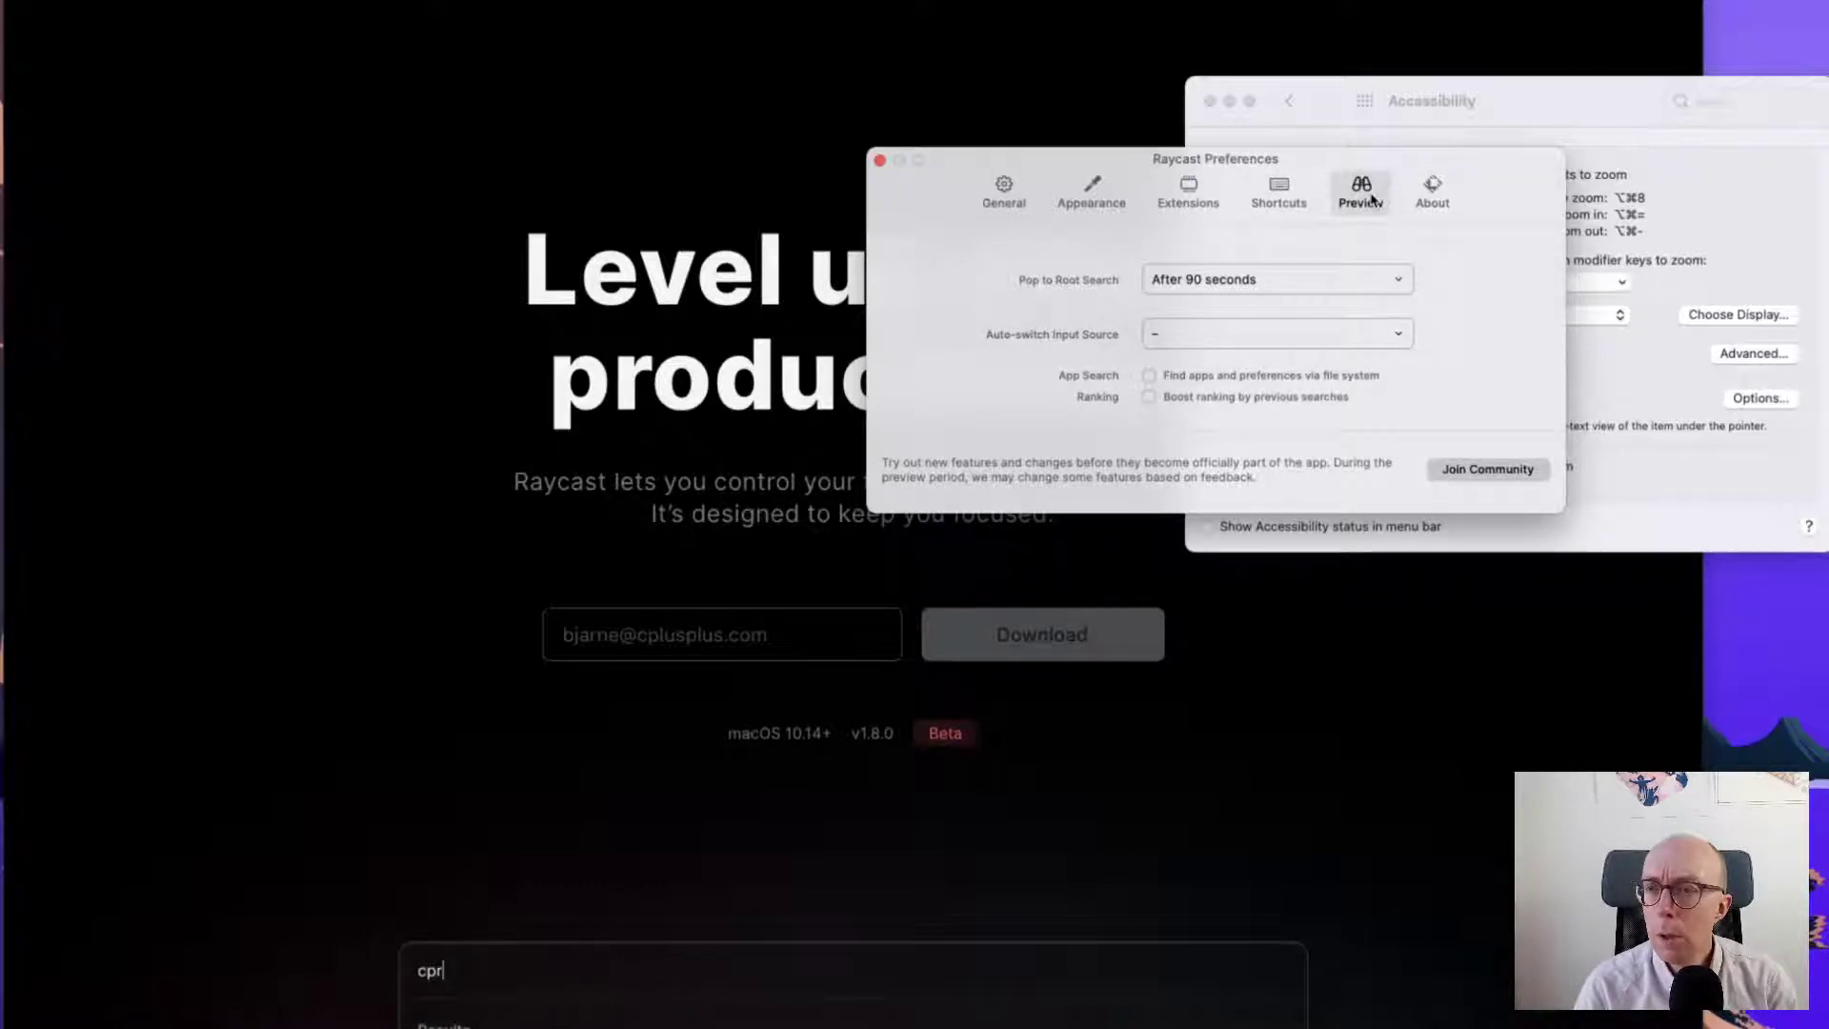
left_click(1432, 196)
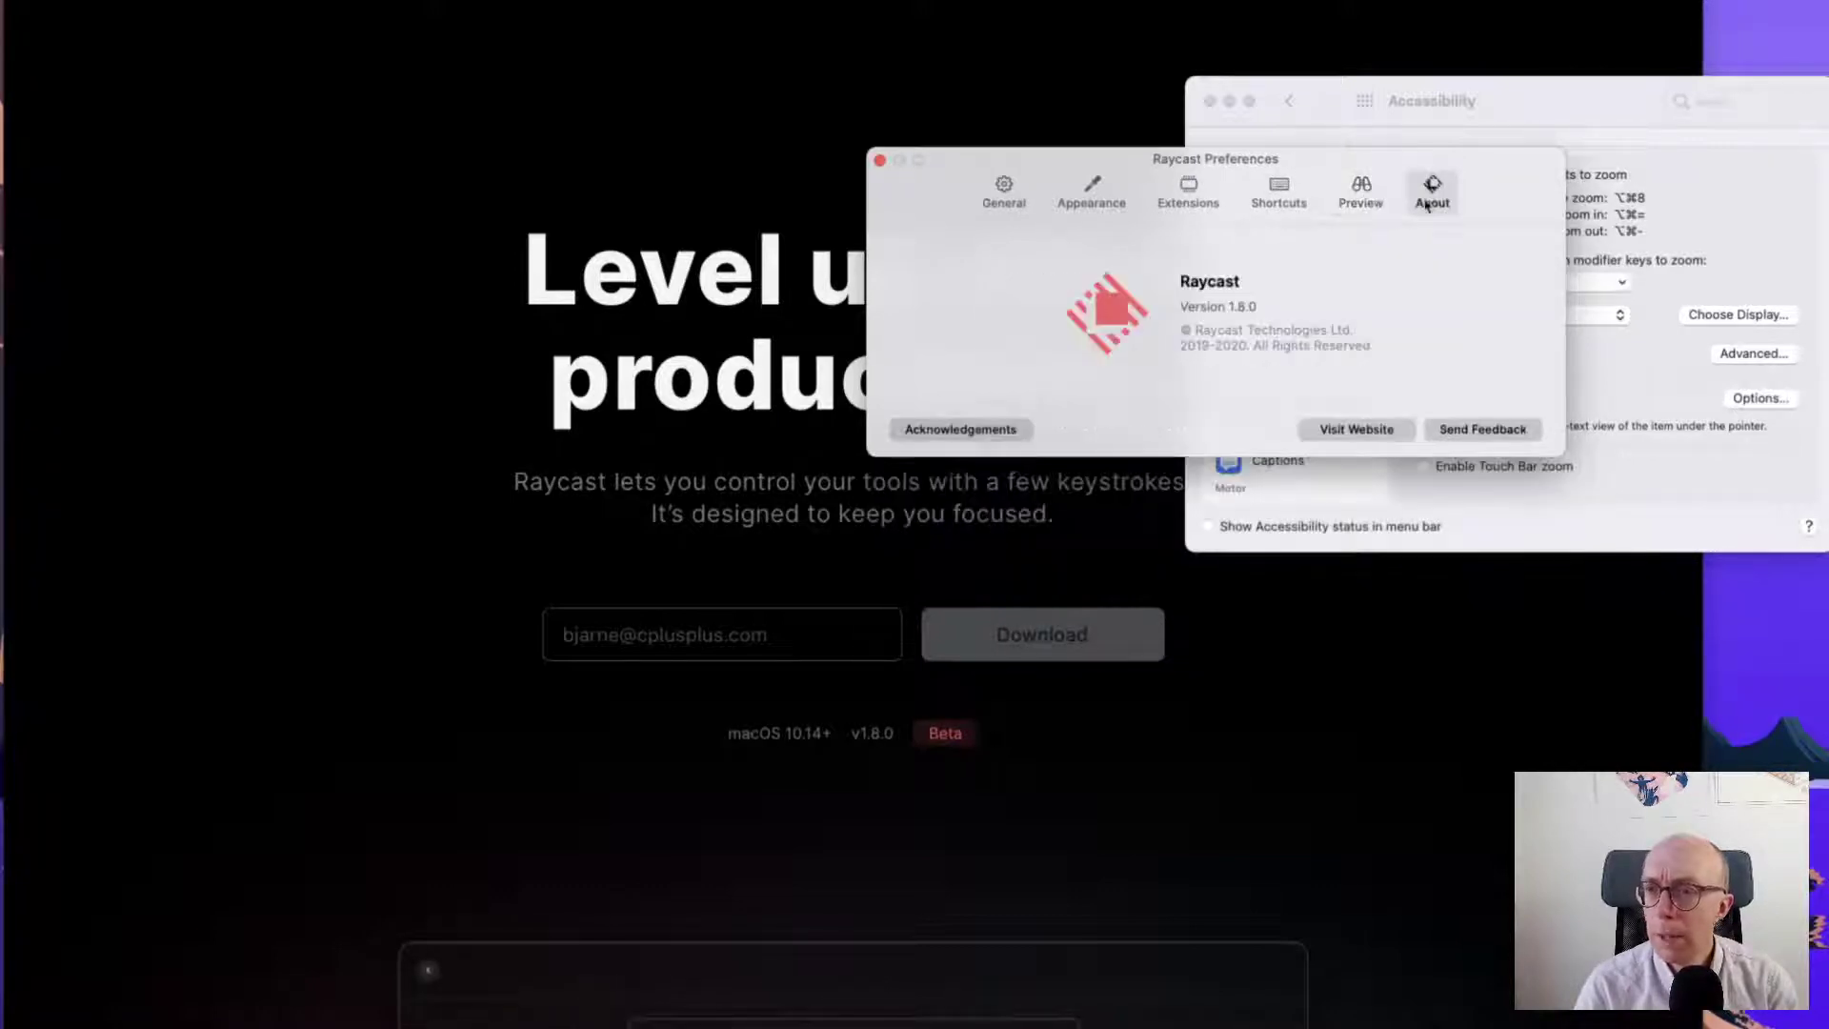
left_click(880, 162)
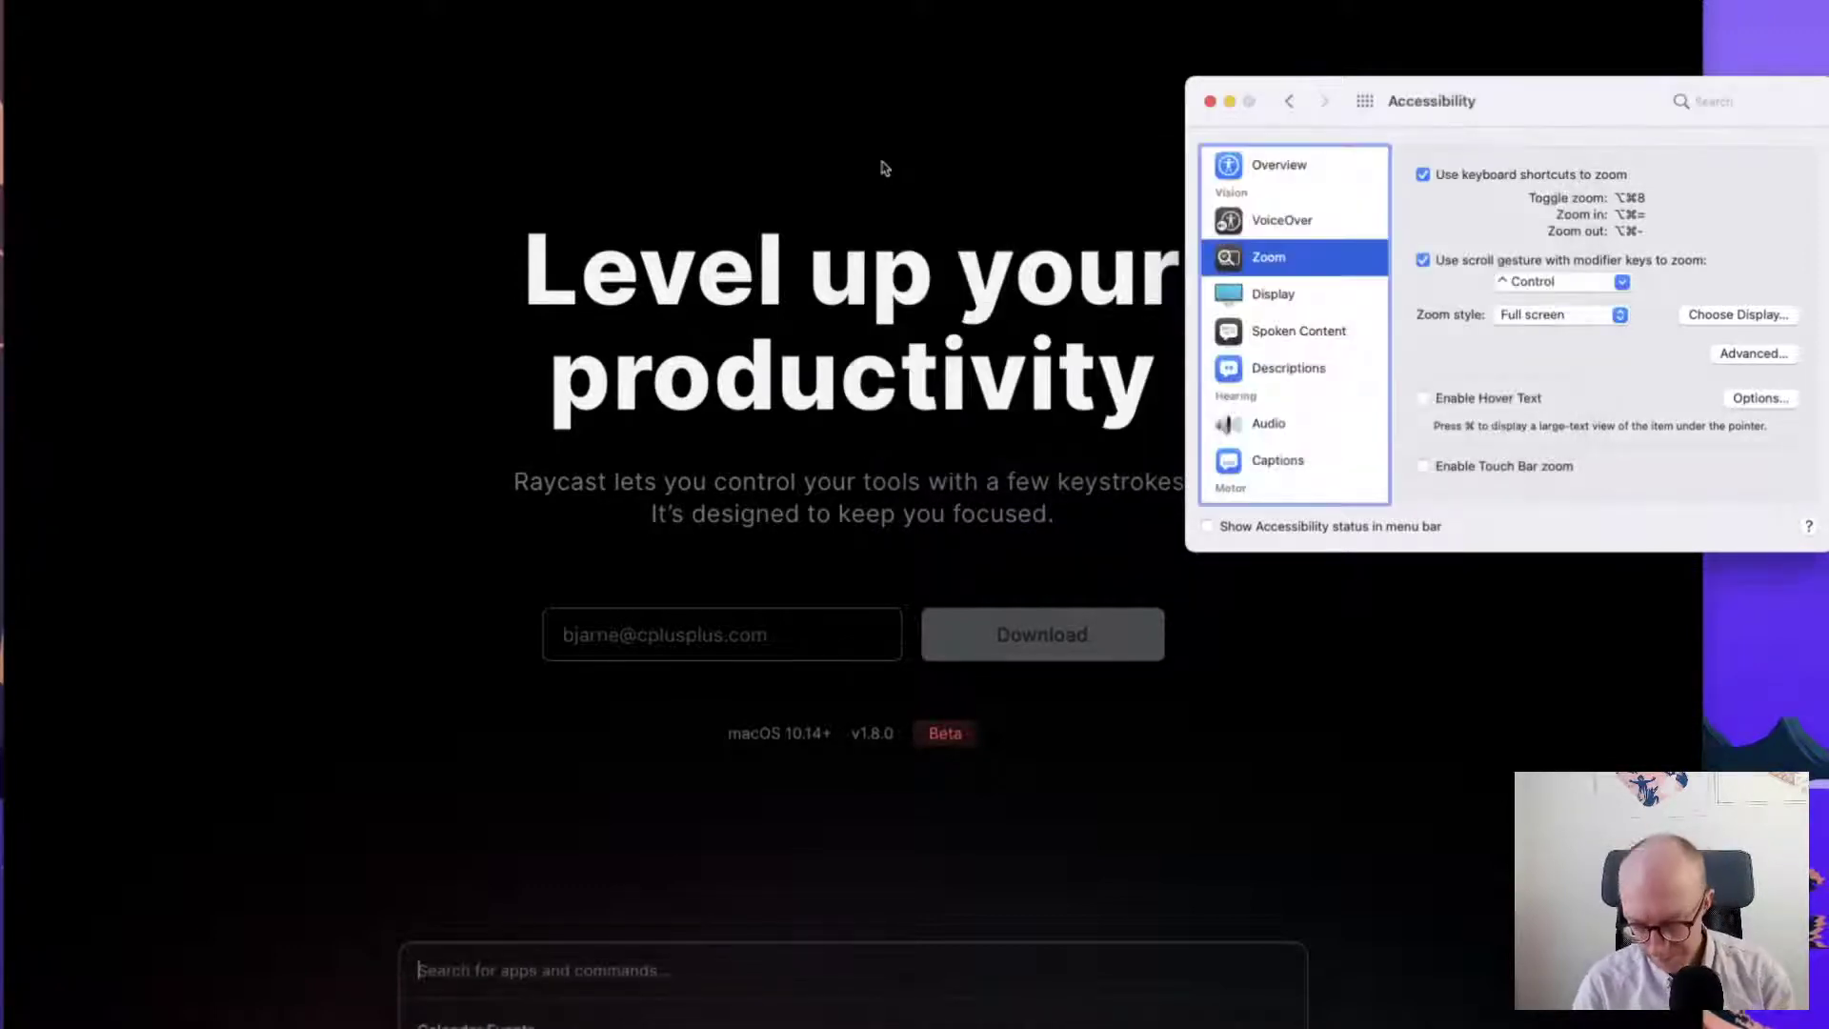
- Bring the Safari window with the Raycast website to the front and view Raycast's menu bar options
key("alt+super+minus")
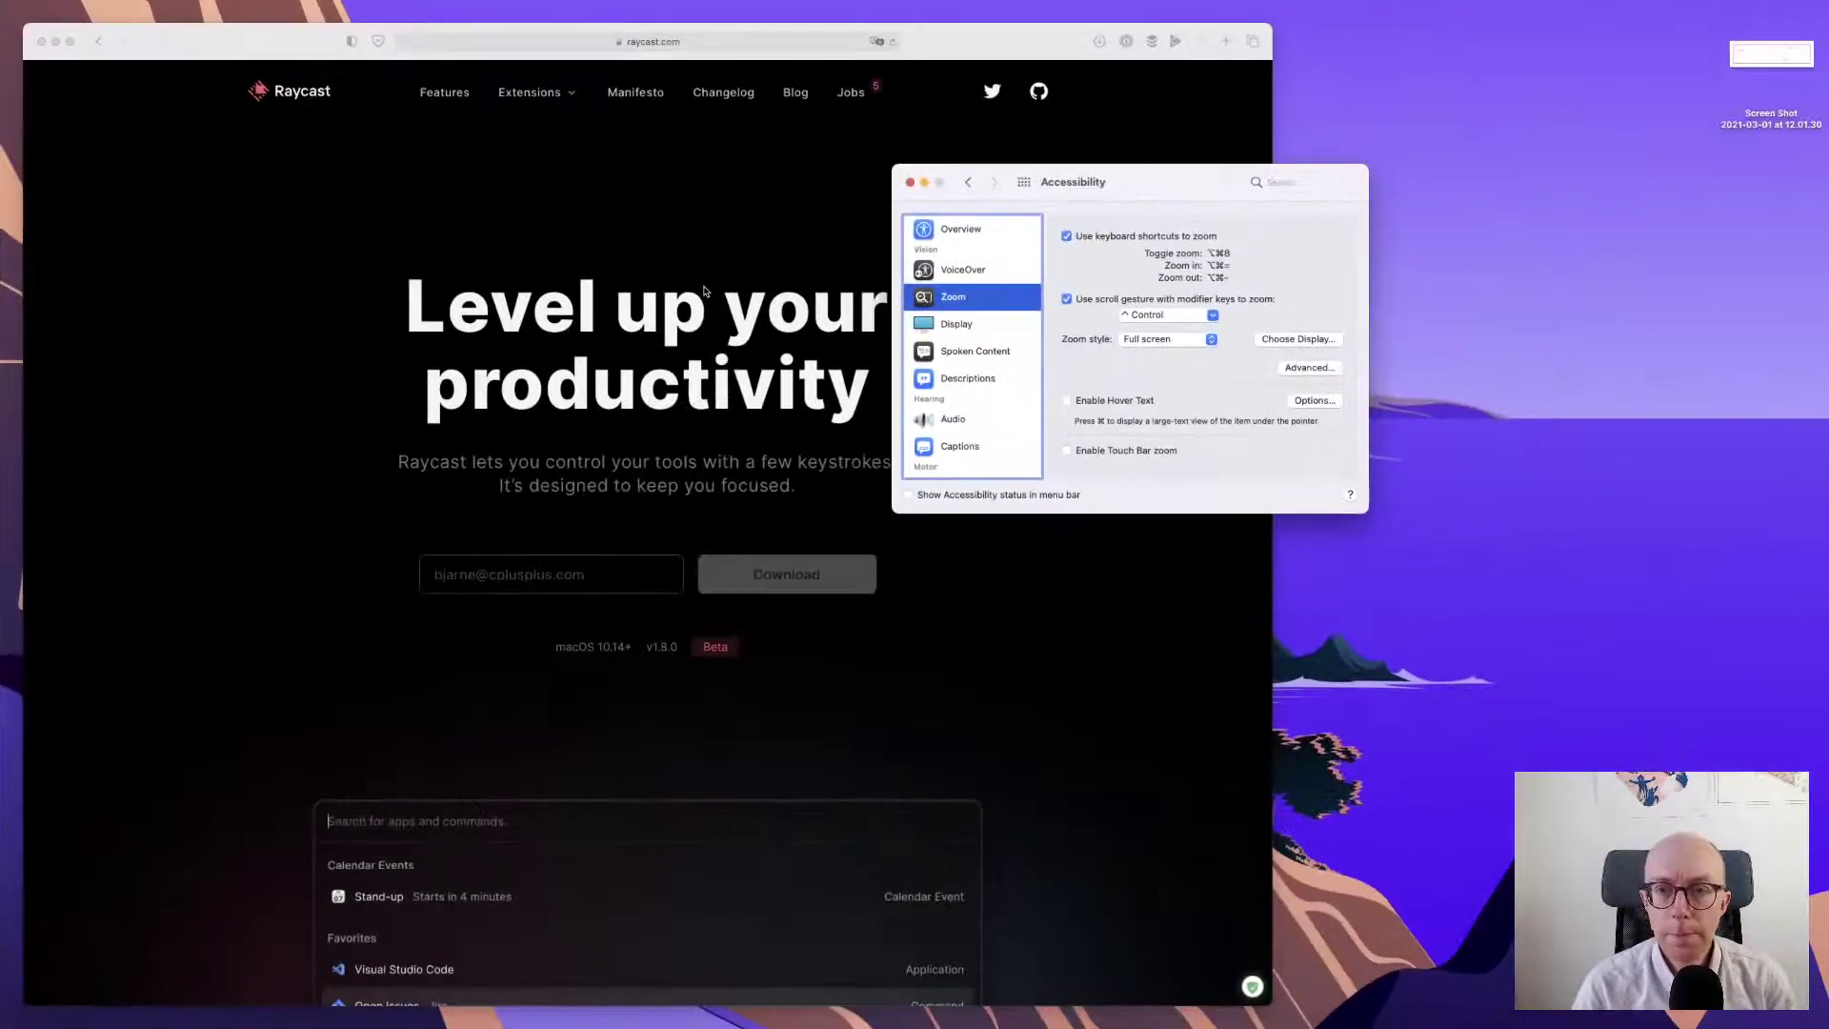
left_click(591, 261)
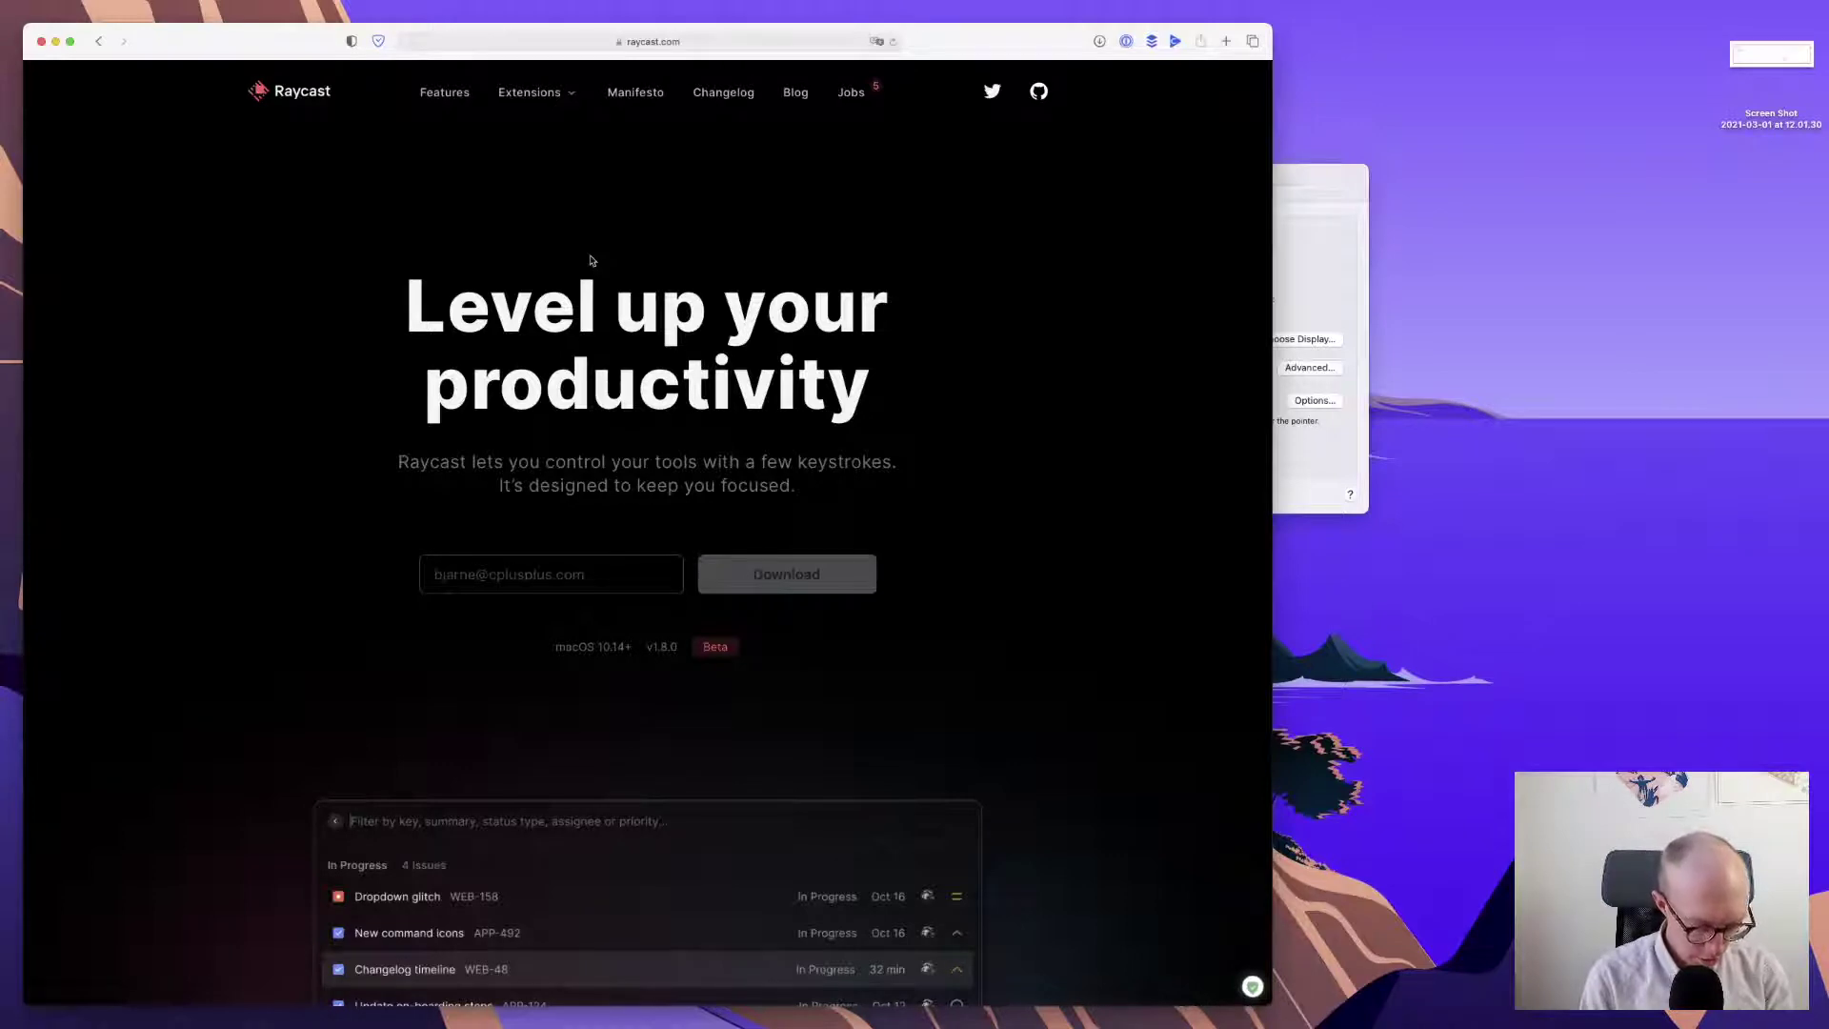
mouse_move(1260, 3)
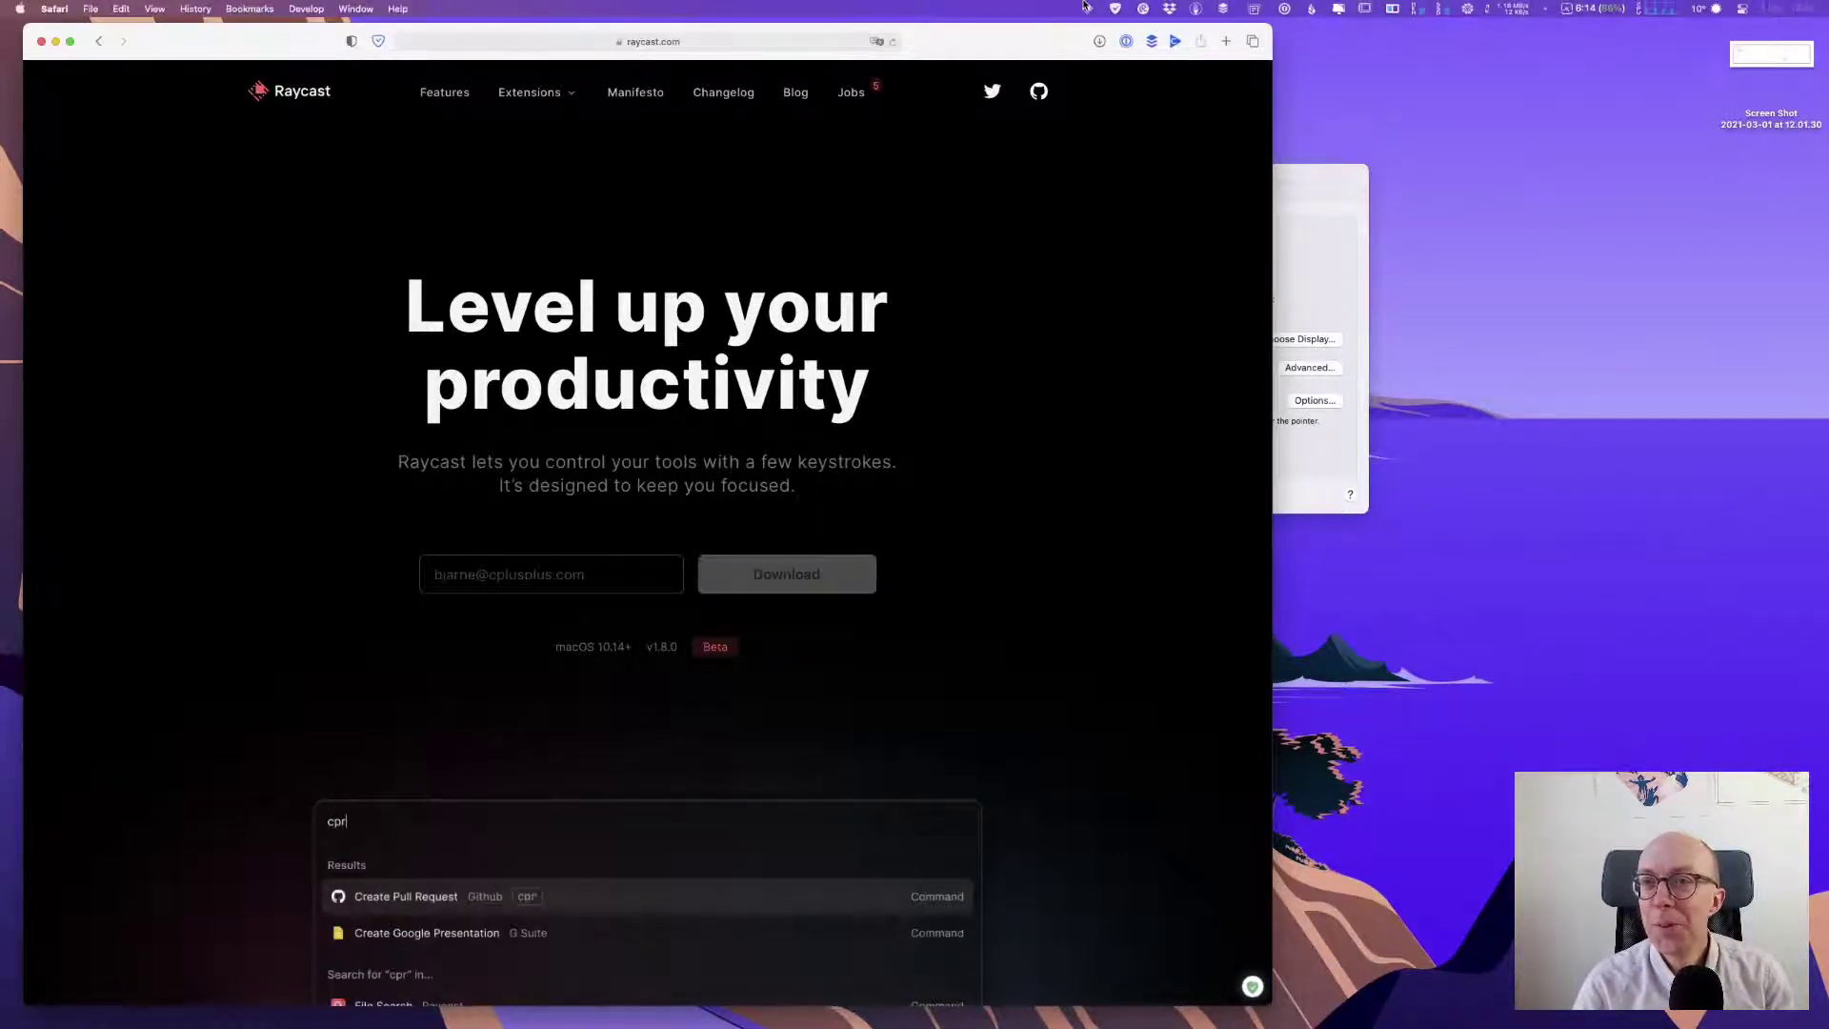
left_click(1088, 7)
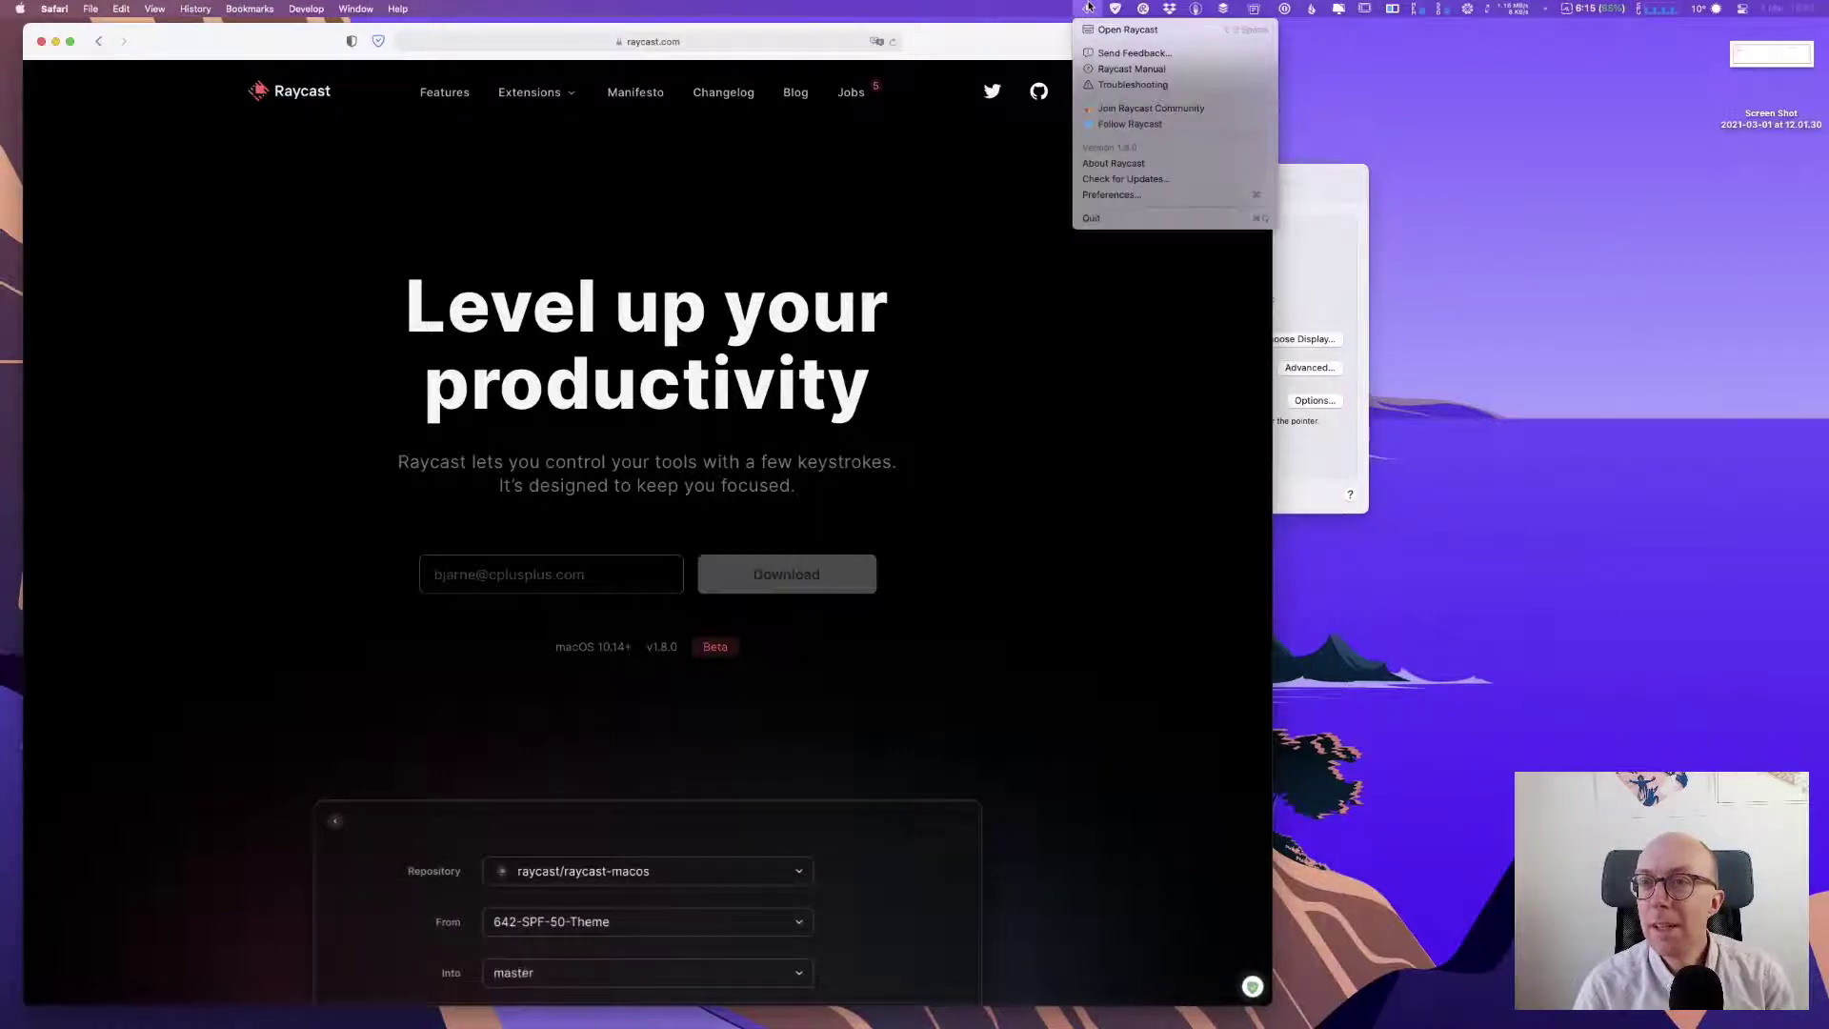
left_click(1035, 341)
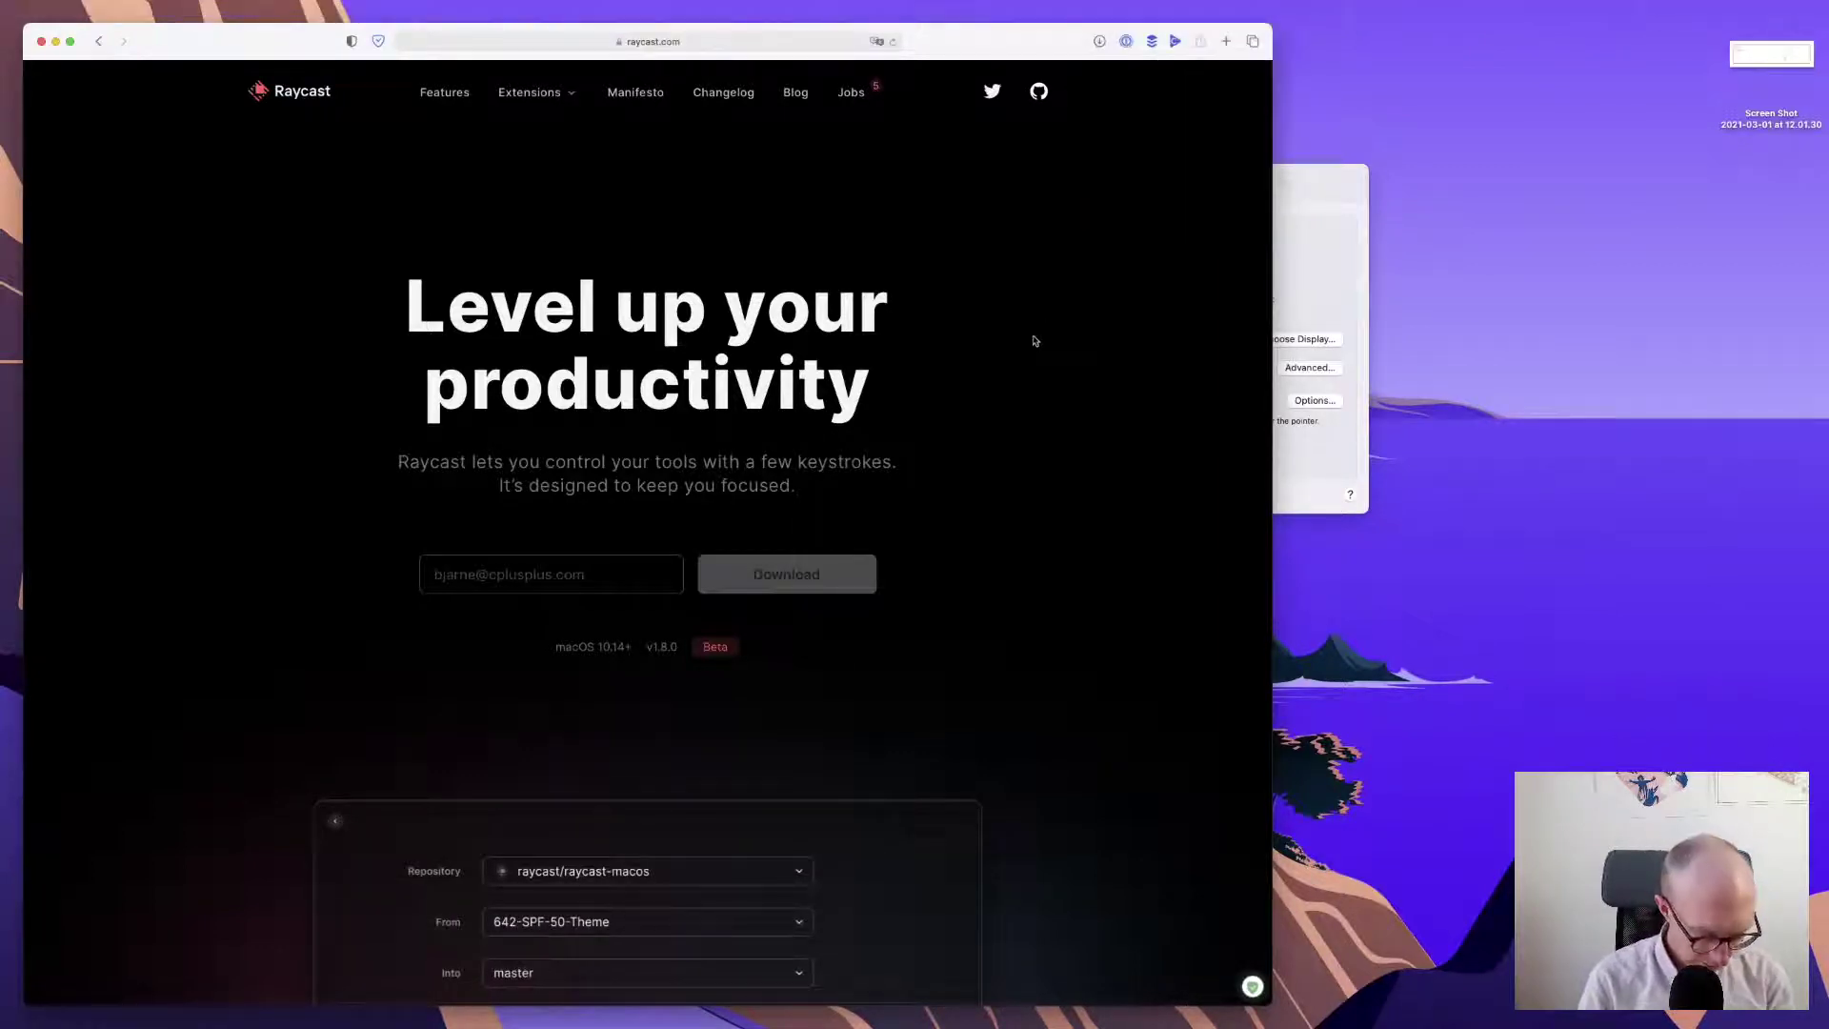
- Launch TextEdit from Raycast by searching for "te", and quit TextEdit again
key("alt+space")
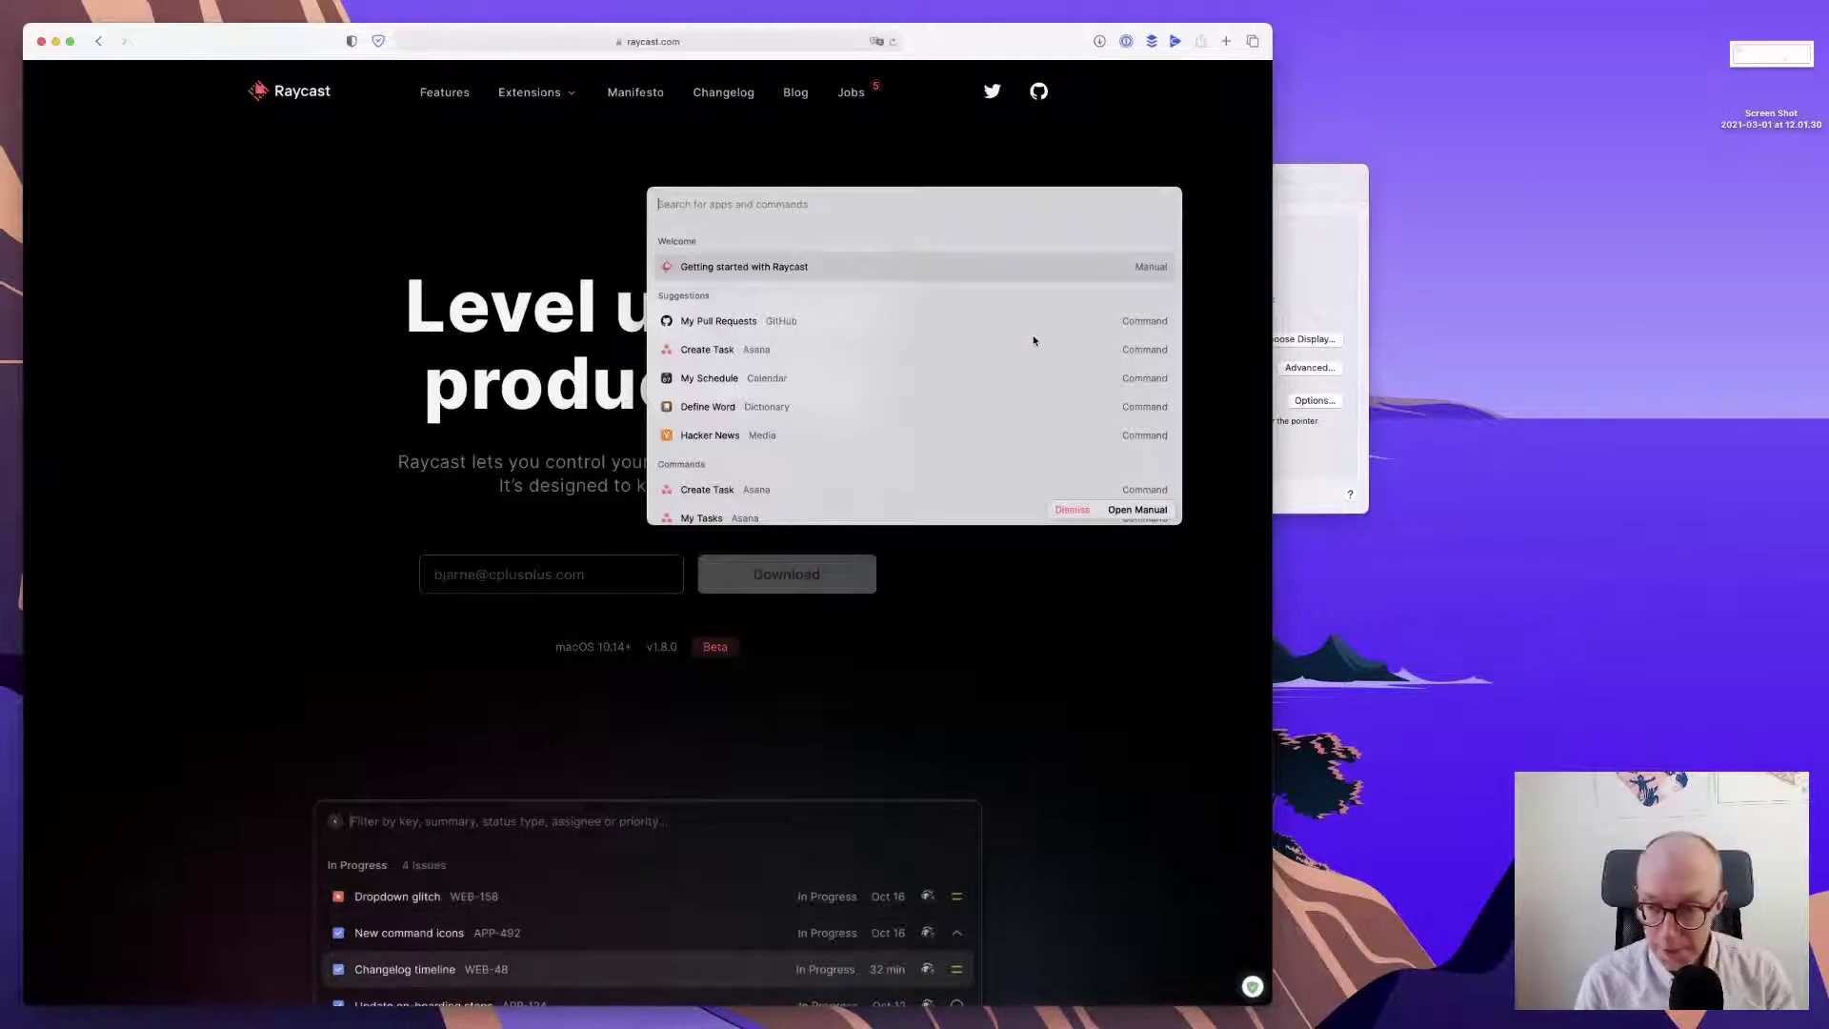
type("te")
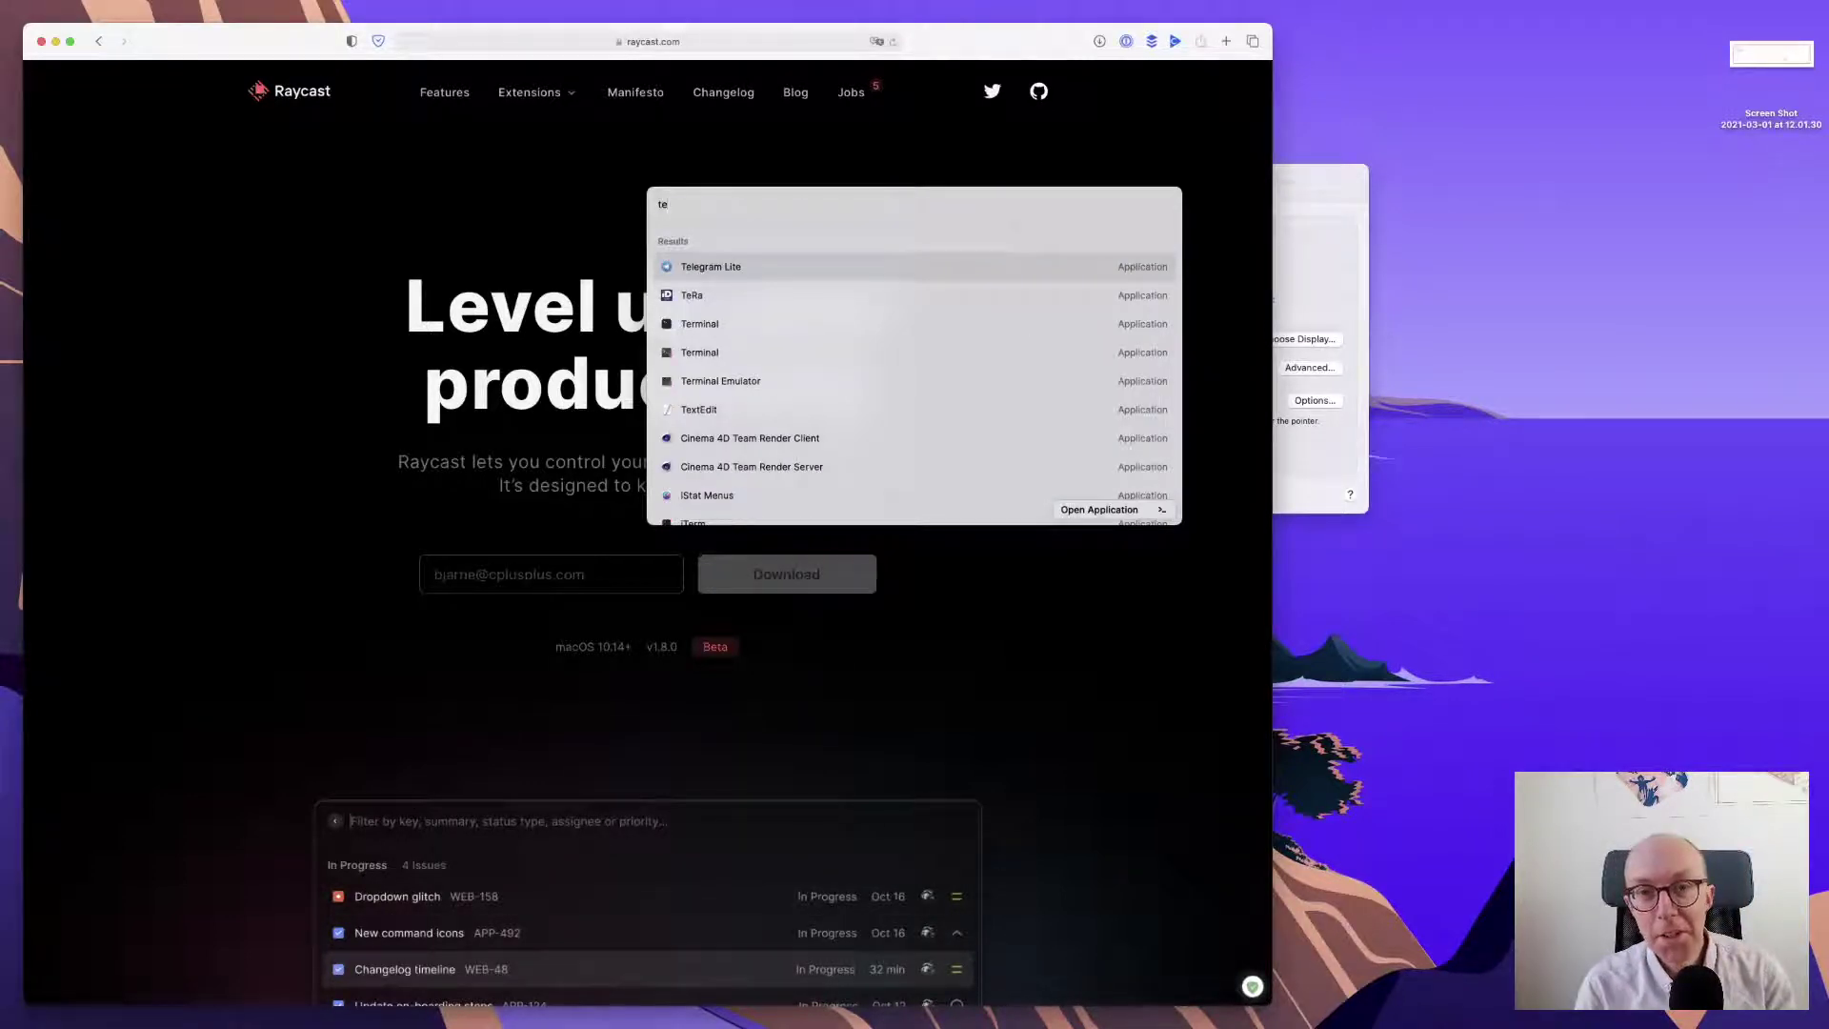
key("Down")
key("Down")
key("Down")
key("Down")
key("Down")
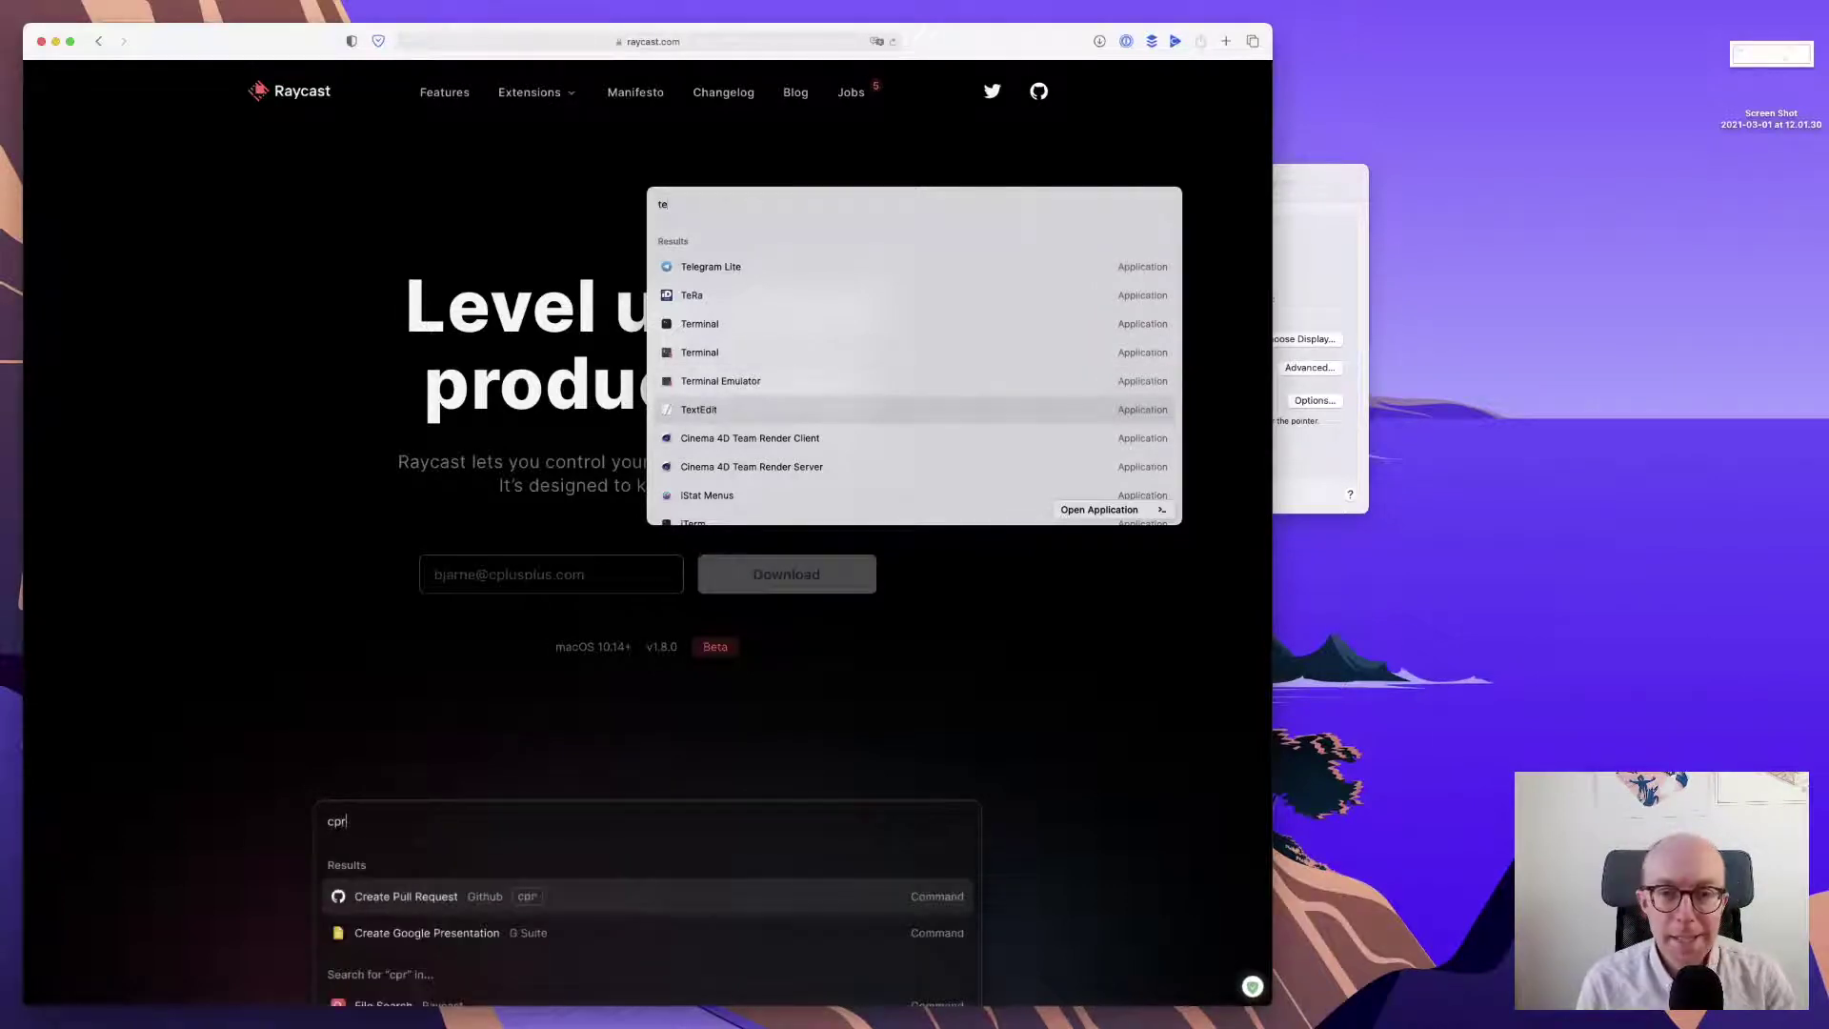
key("Return")
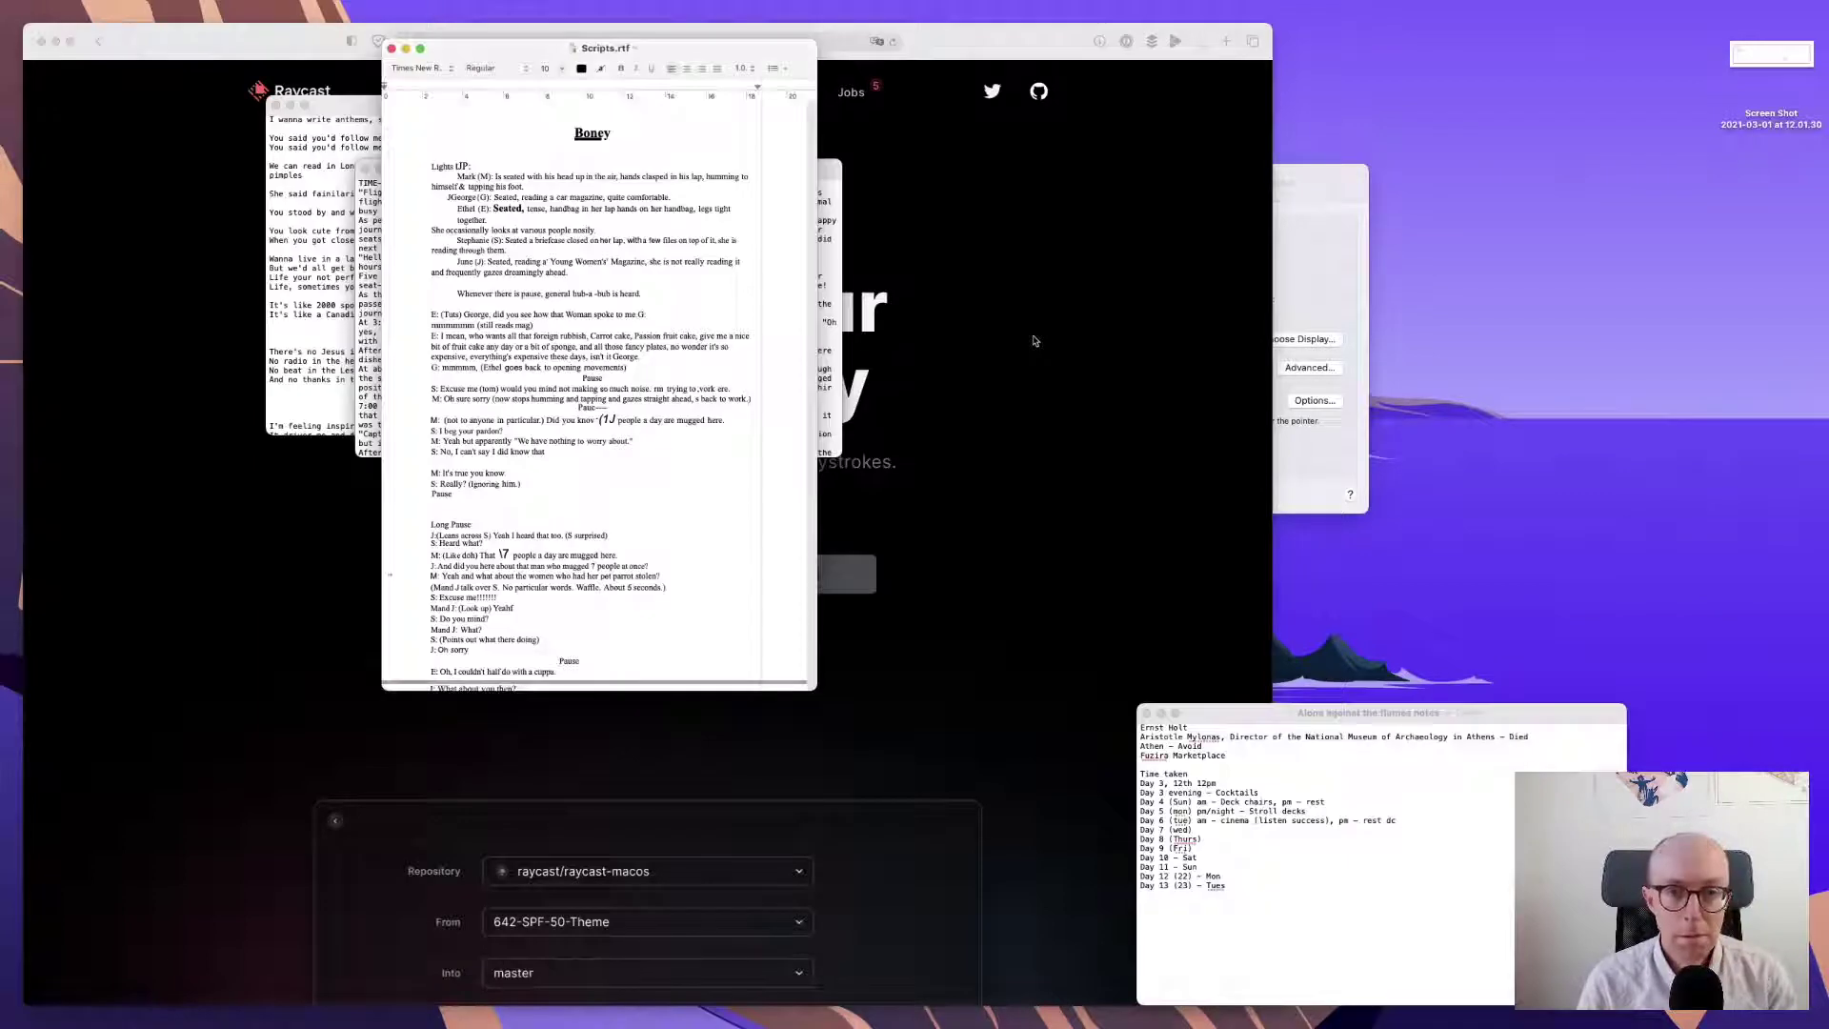
key("super+q")
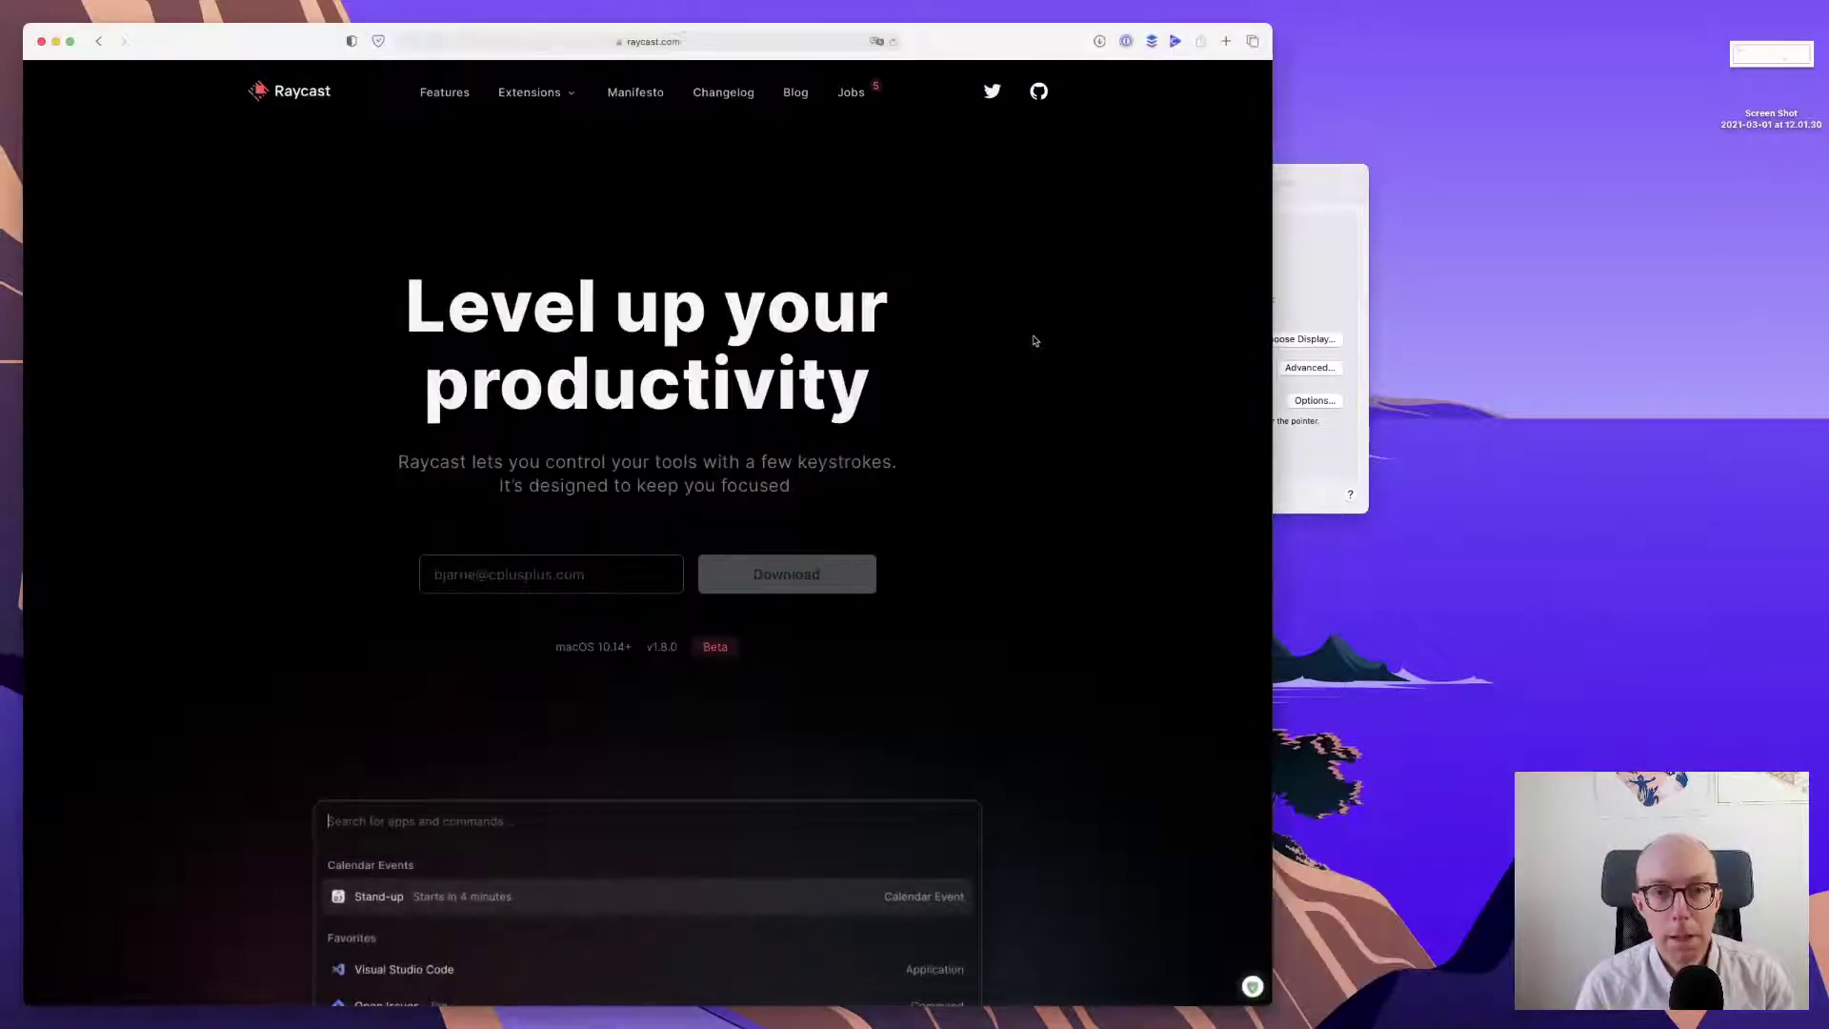
- Open Raycast, examine the actions available for the suggested TextEdit application, and close the action list
key("alt+space")
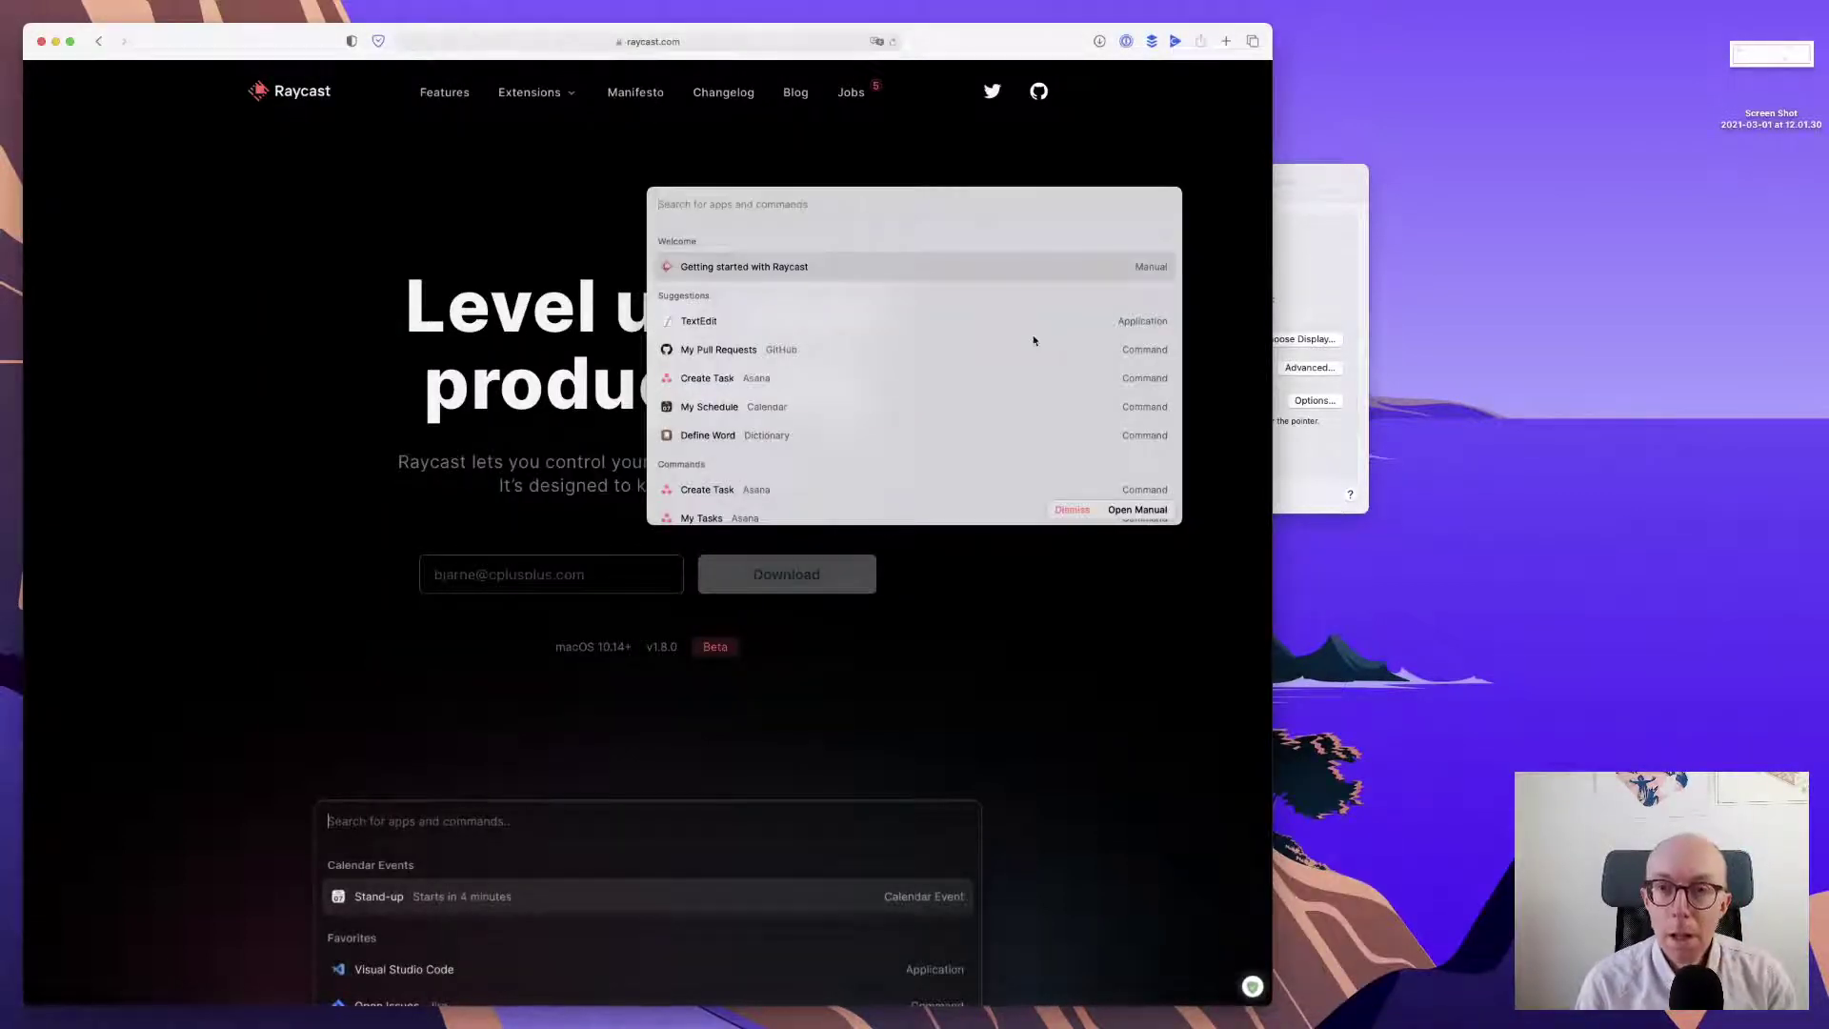
key("Down")
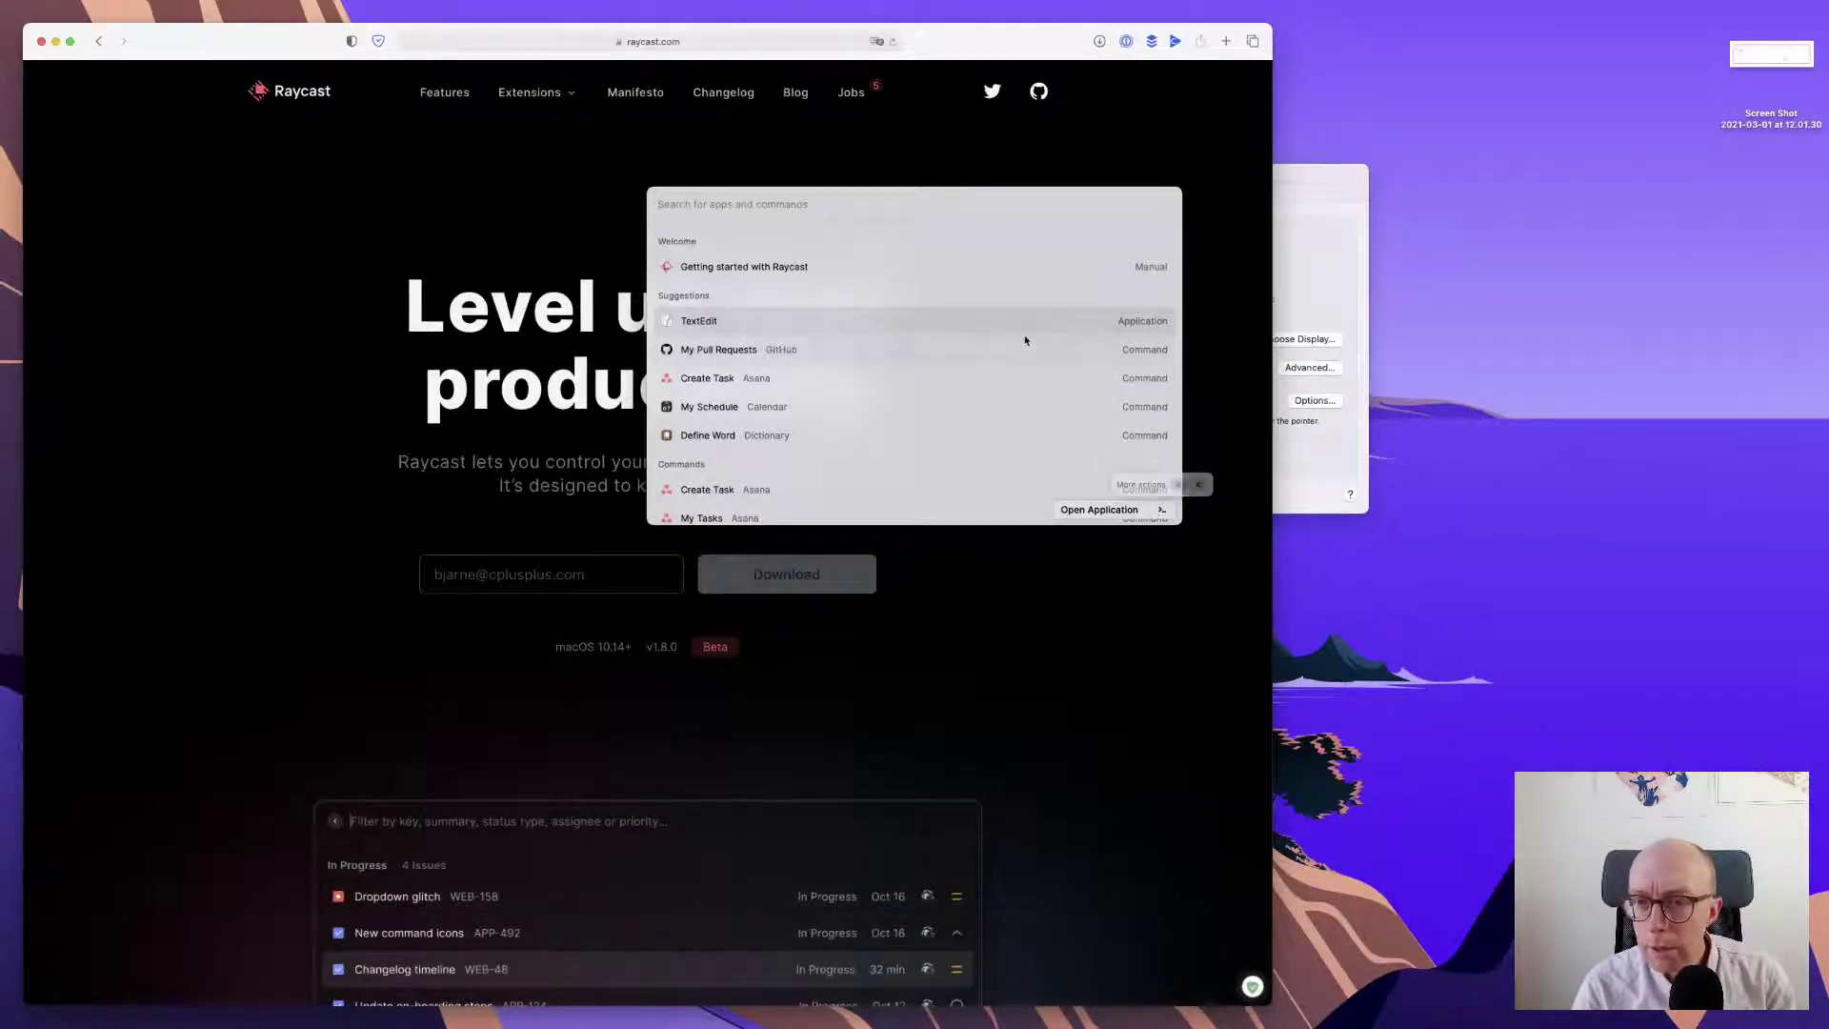
key("super+k")
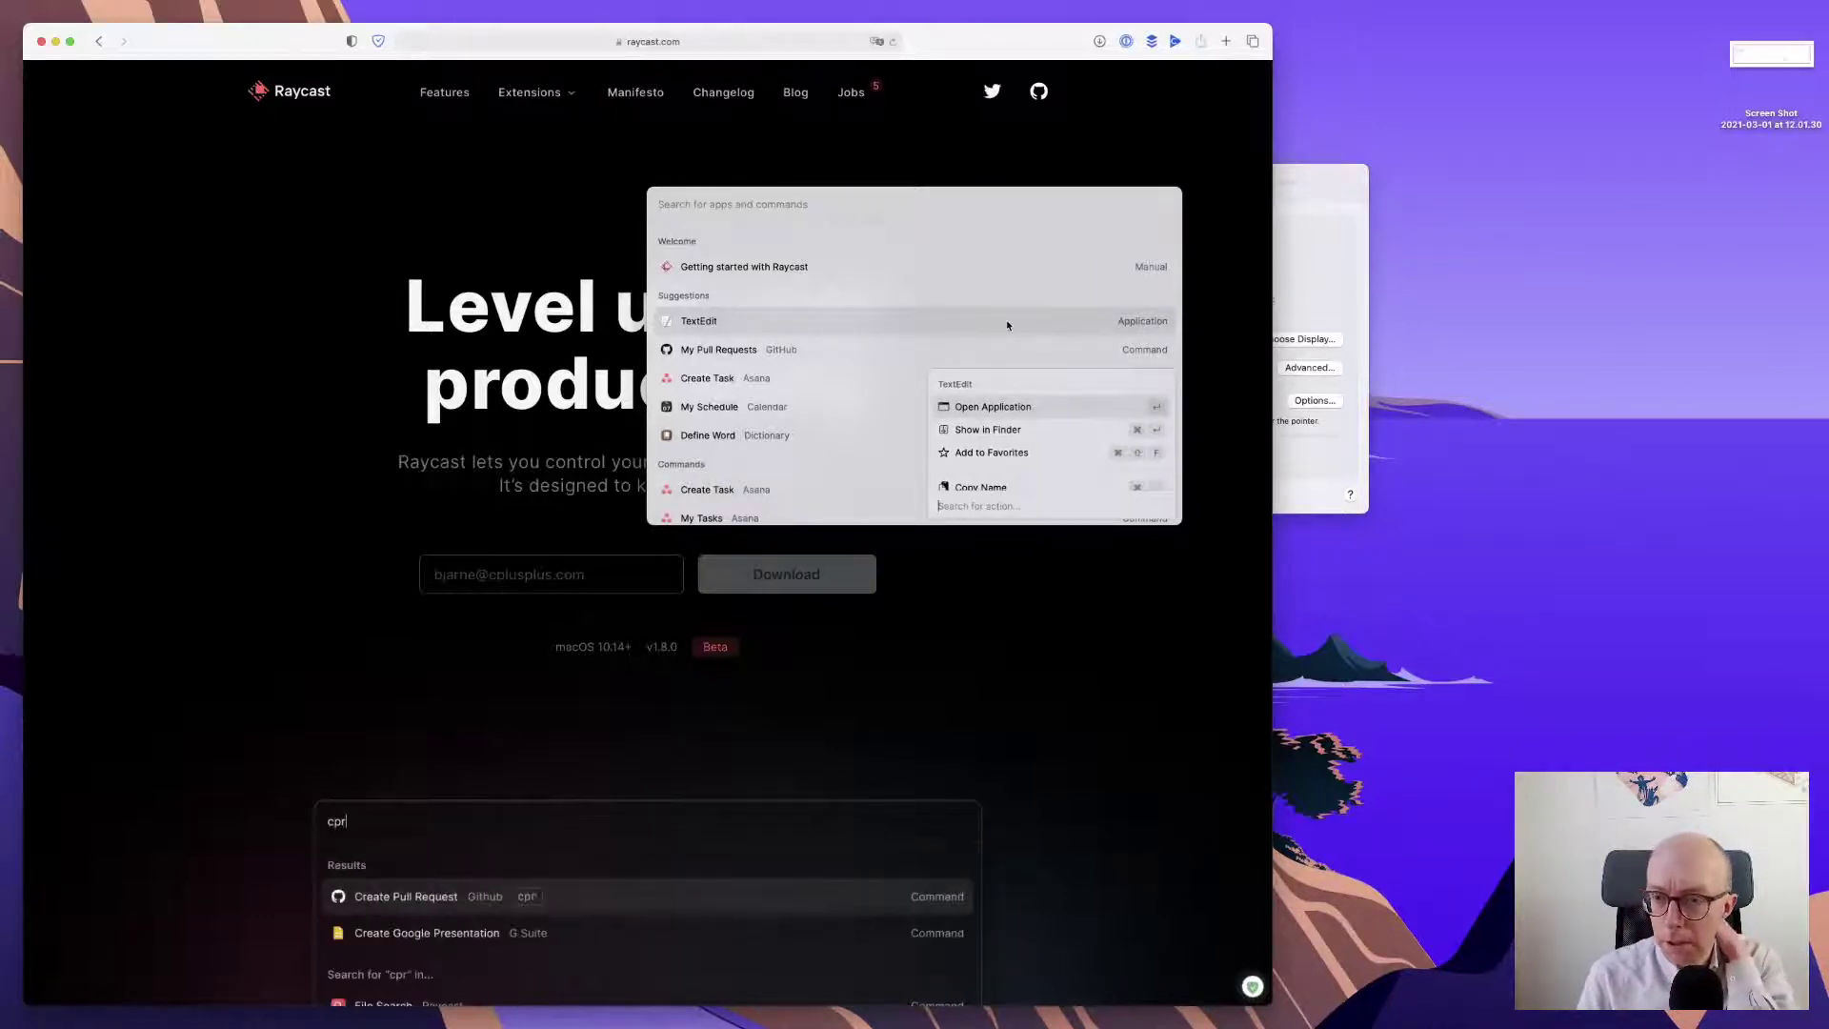
key("Down")
key("Down")
key("Down")
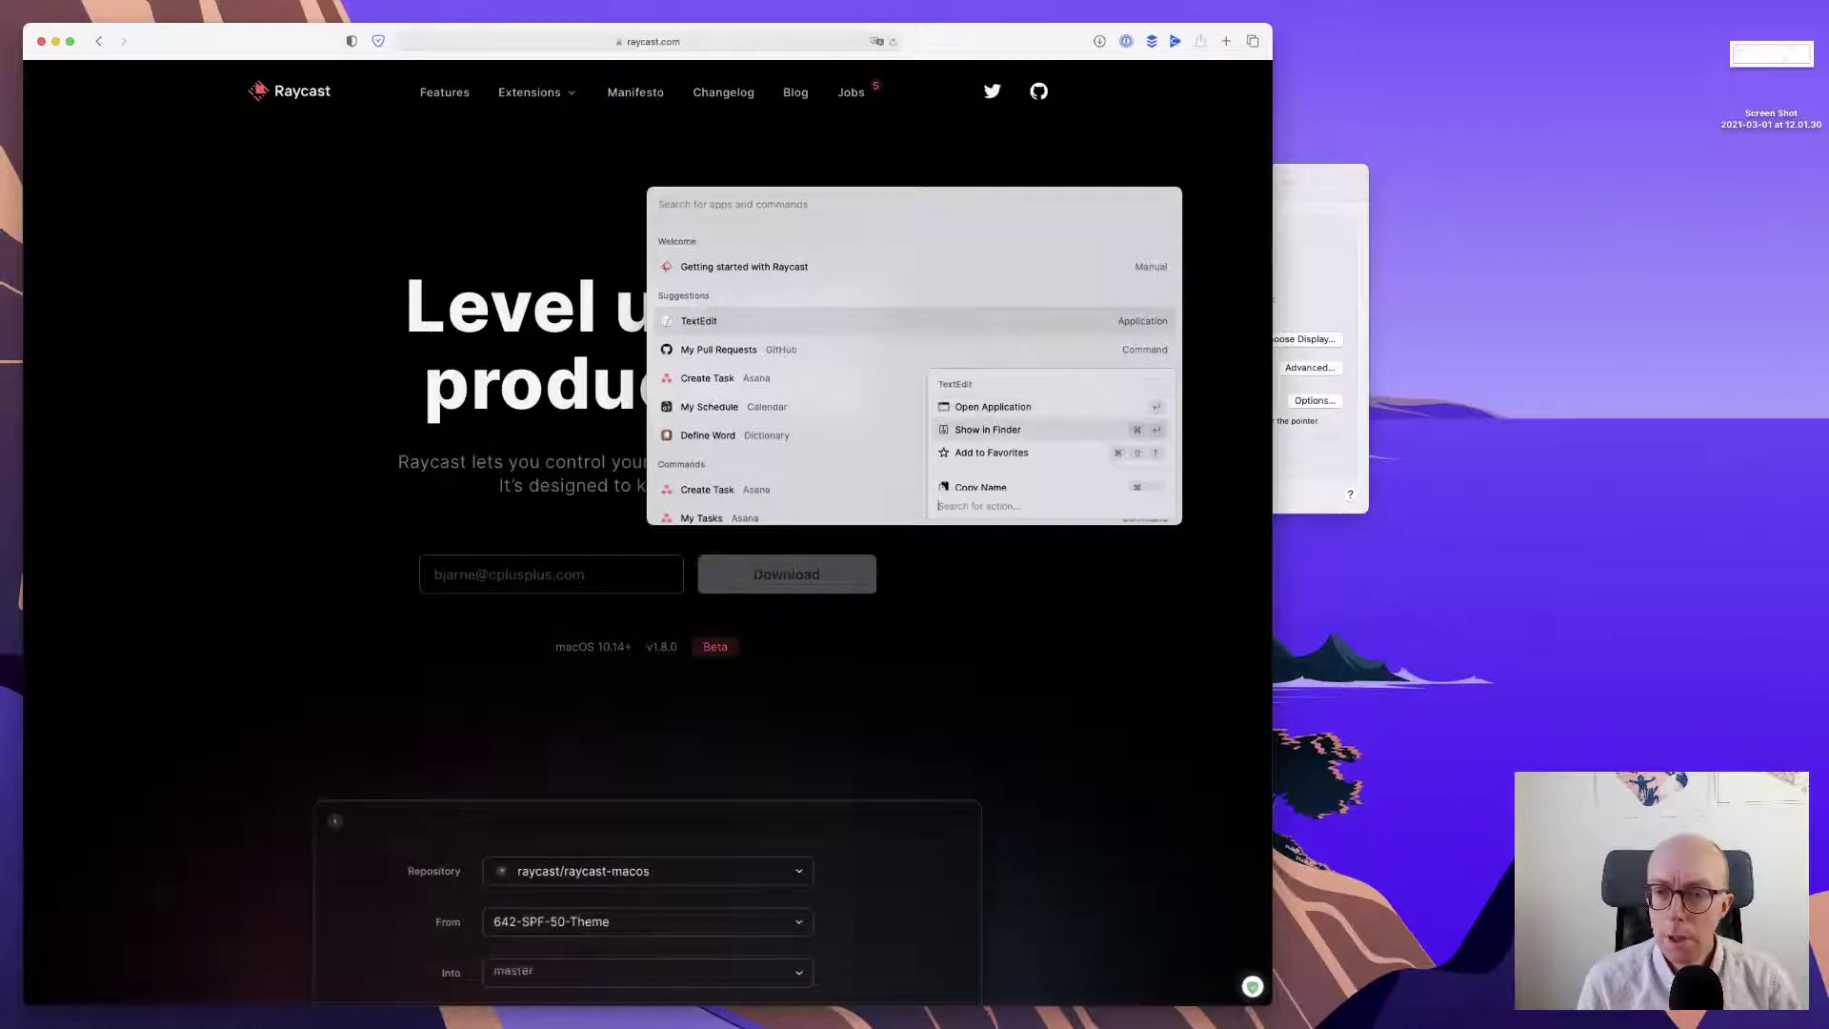
key("Down")
key("Down")
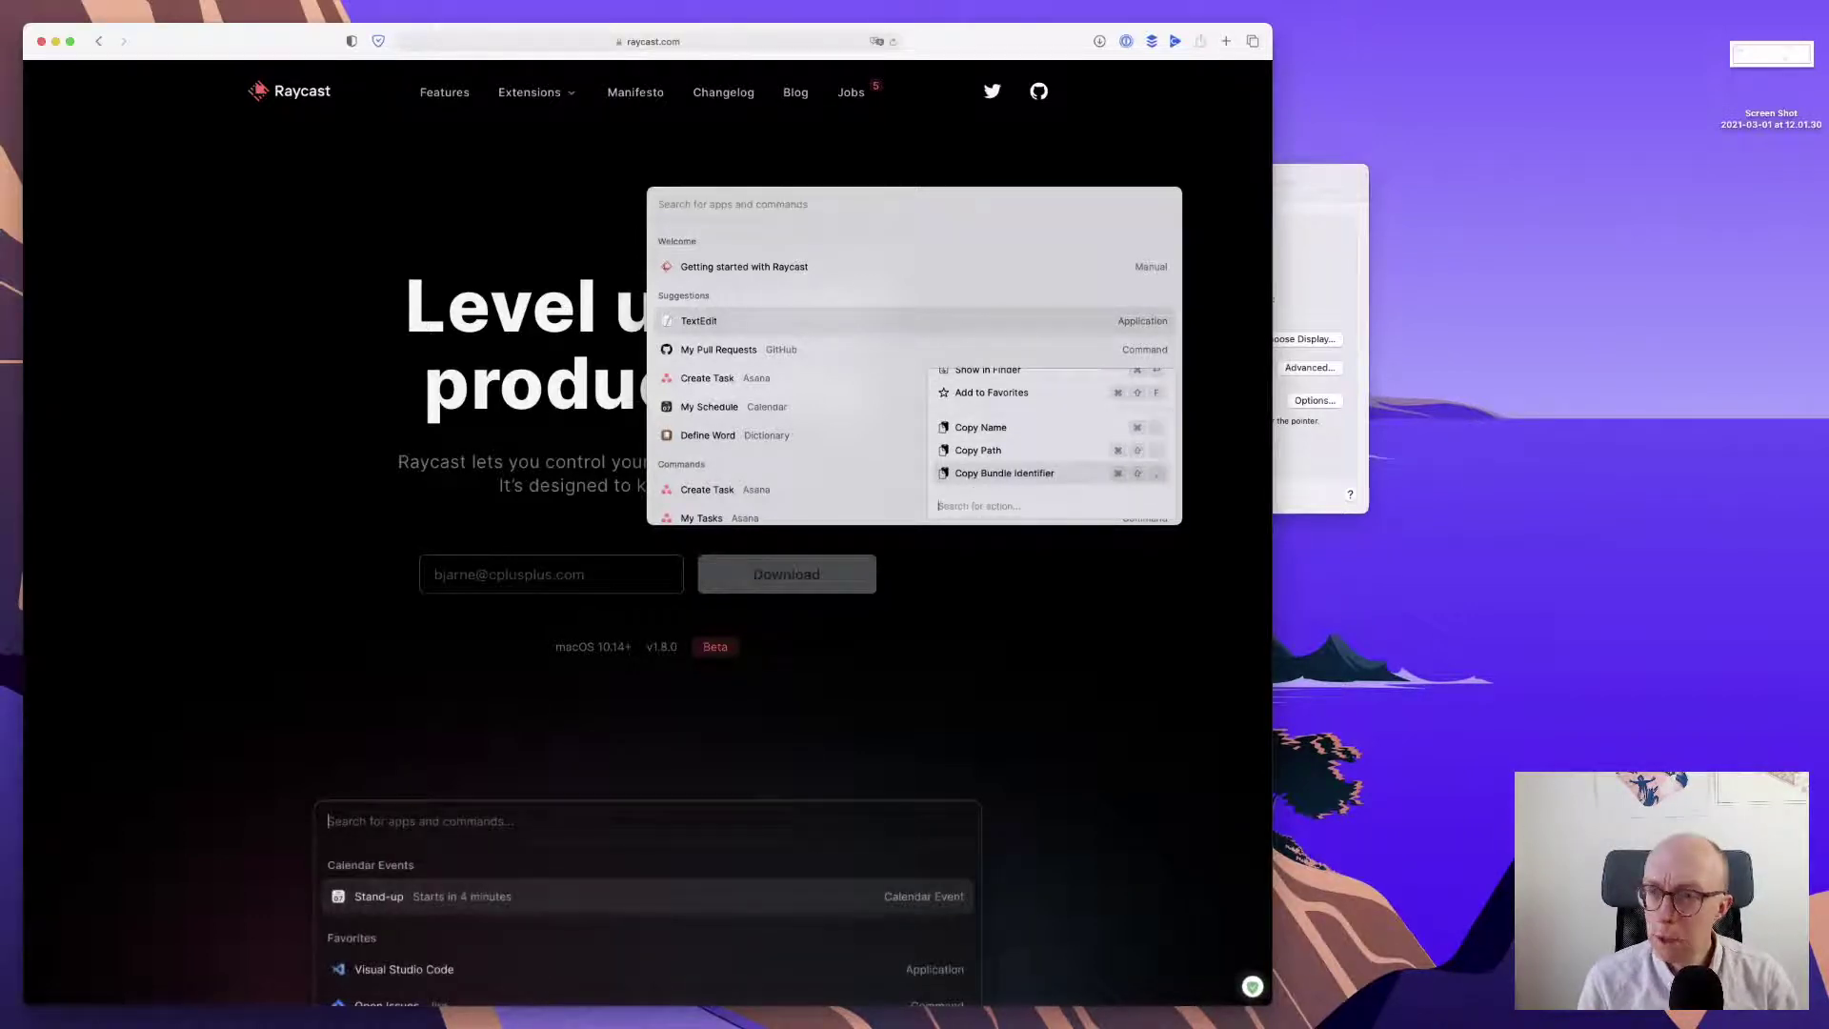
key("Up")
key("Up")
key("Up")
key("Up")
key("Up")
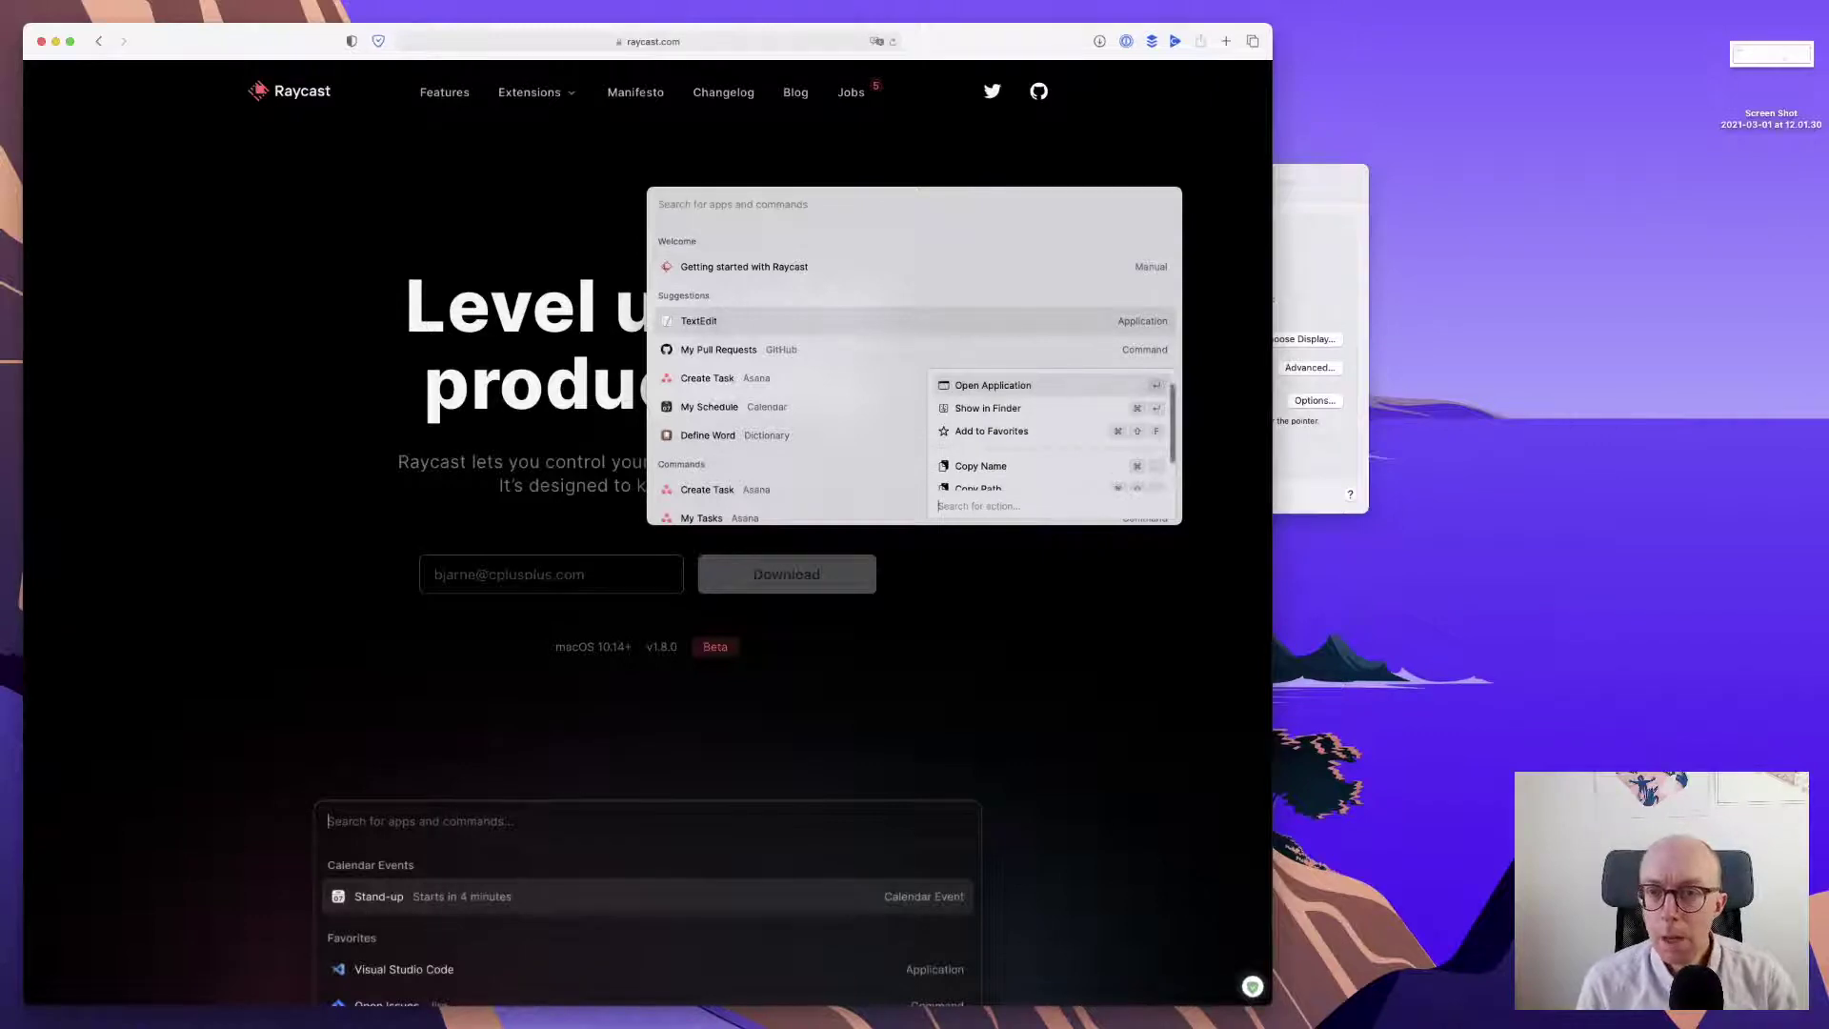
key("Escape")
- View the actions available for the GitHub My Pull Requests command and close the action list
key("Down")
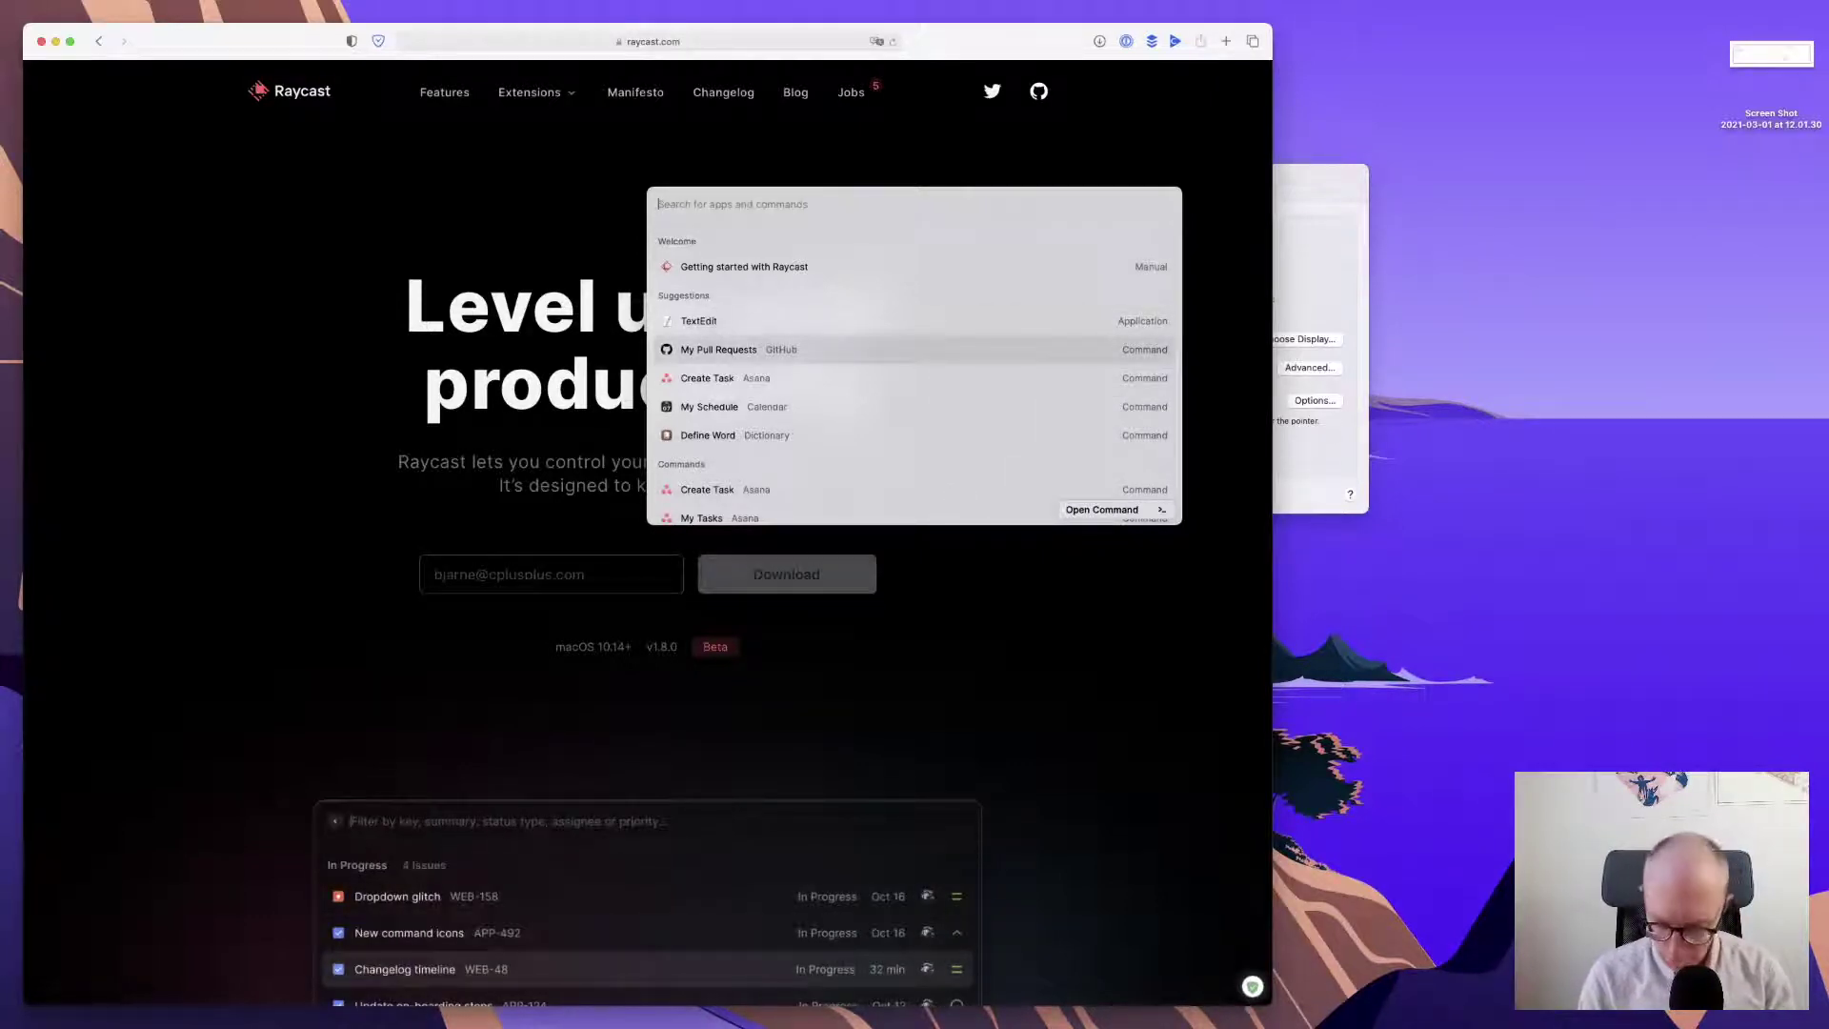
key("super+k")
key("Down")
key("Down")
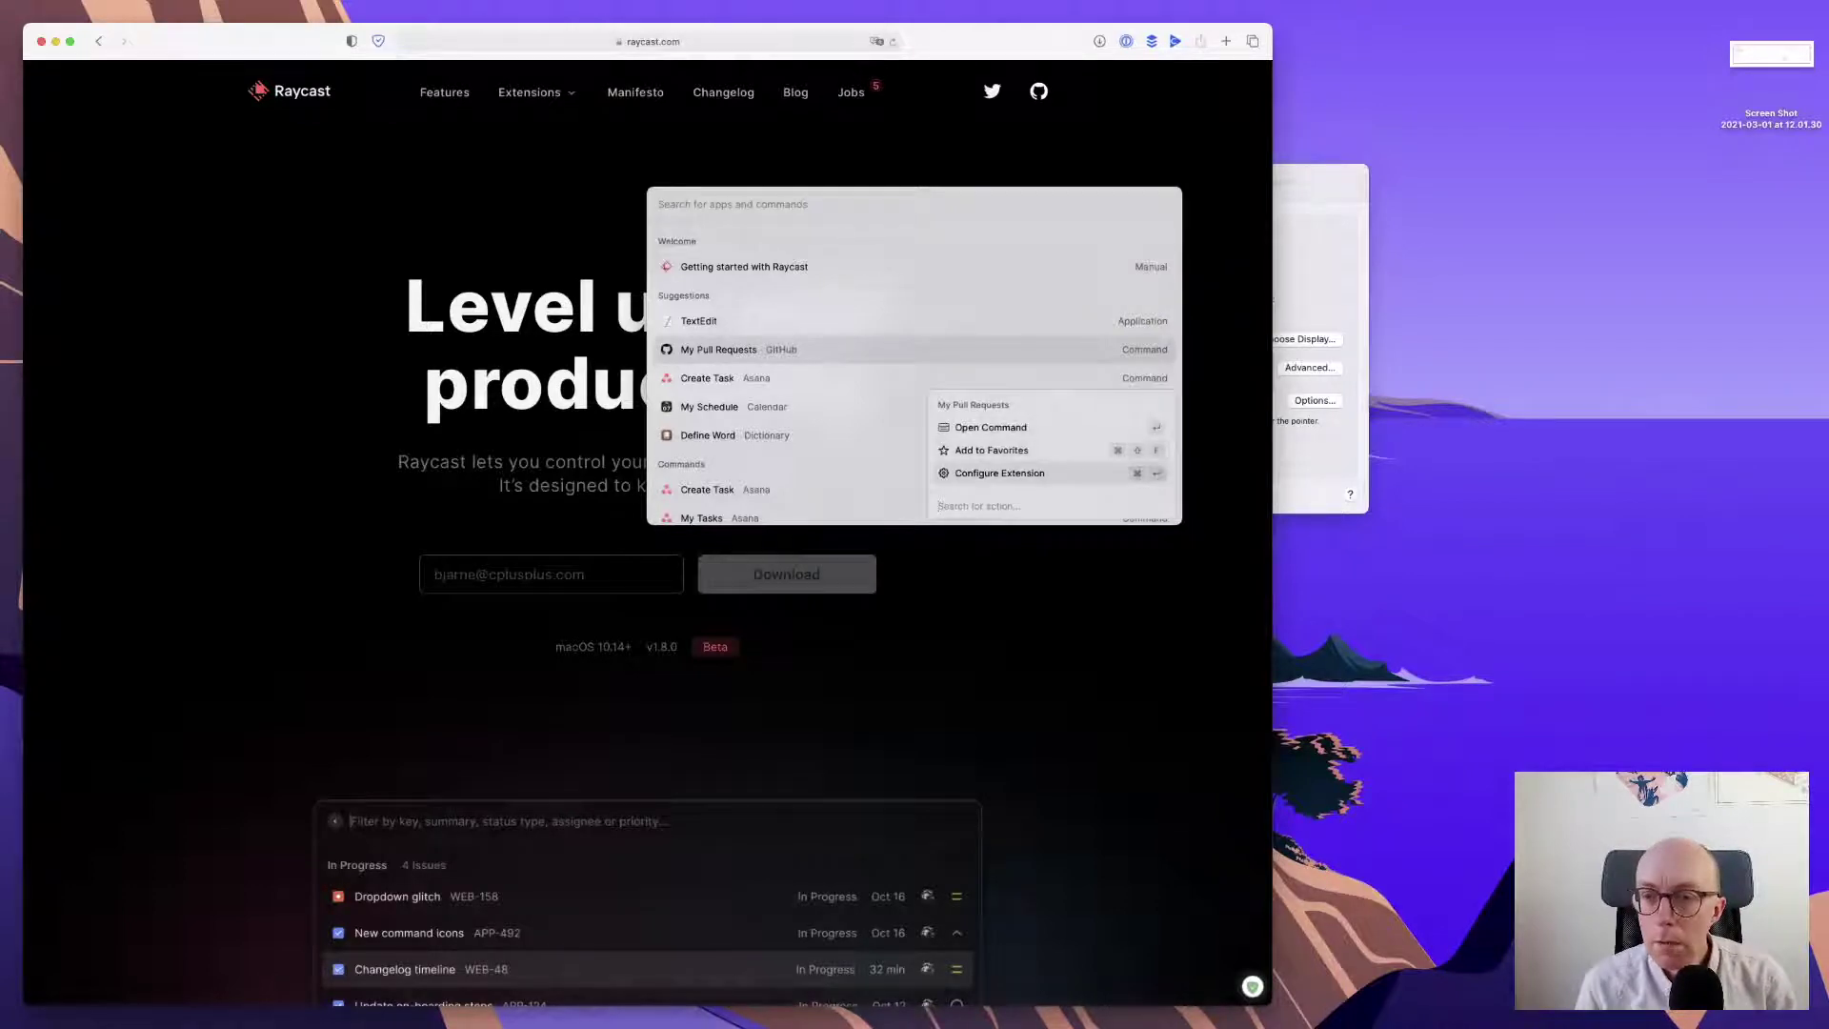
key("Escape")
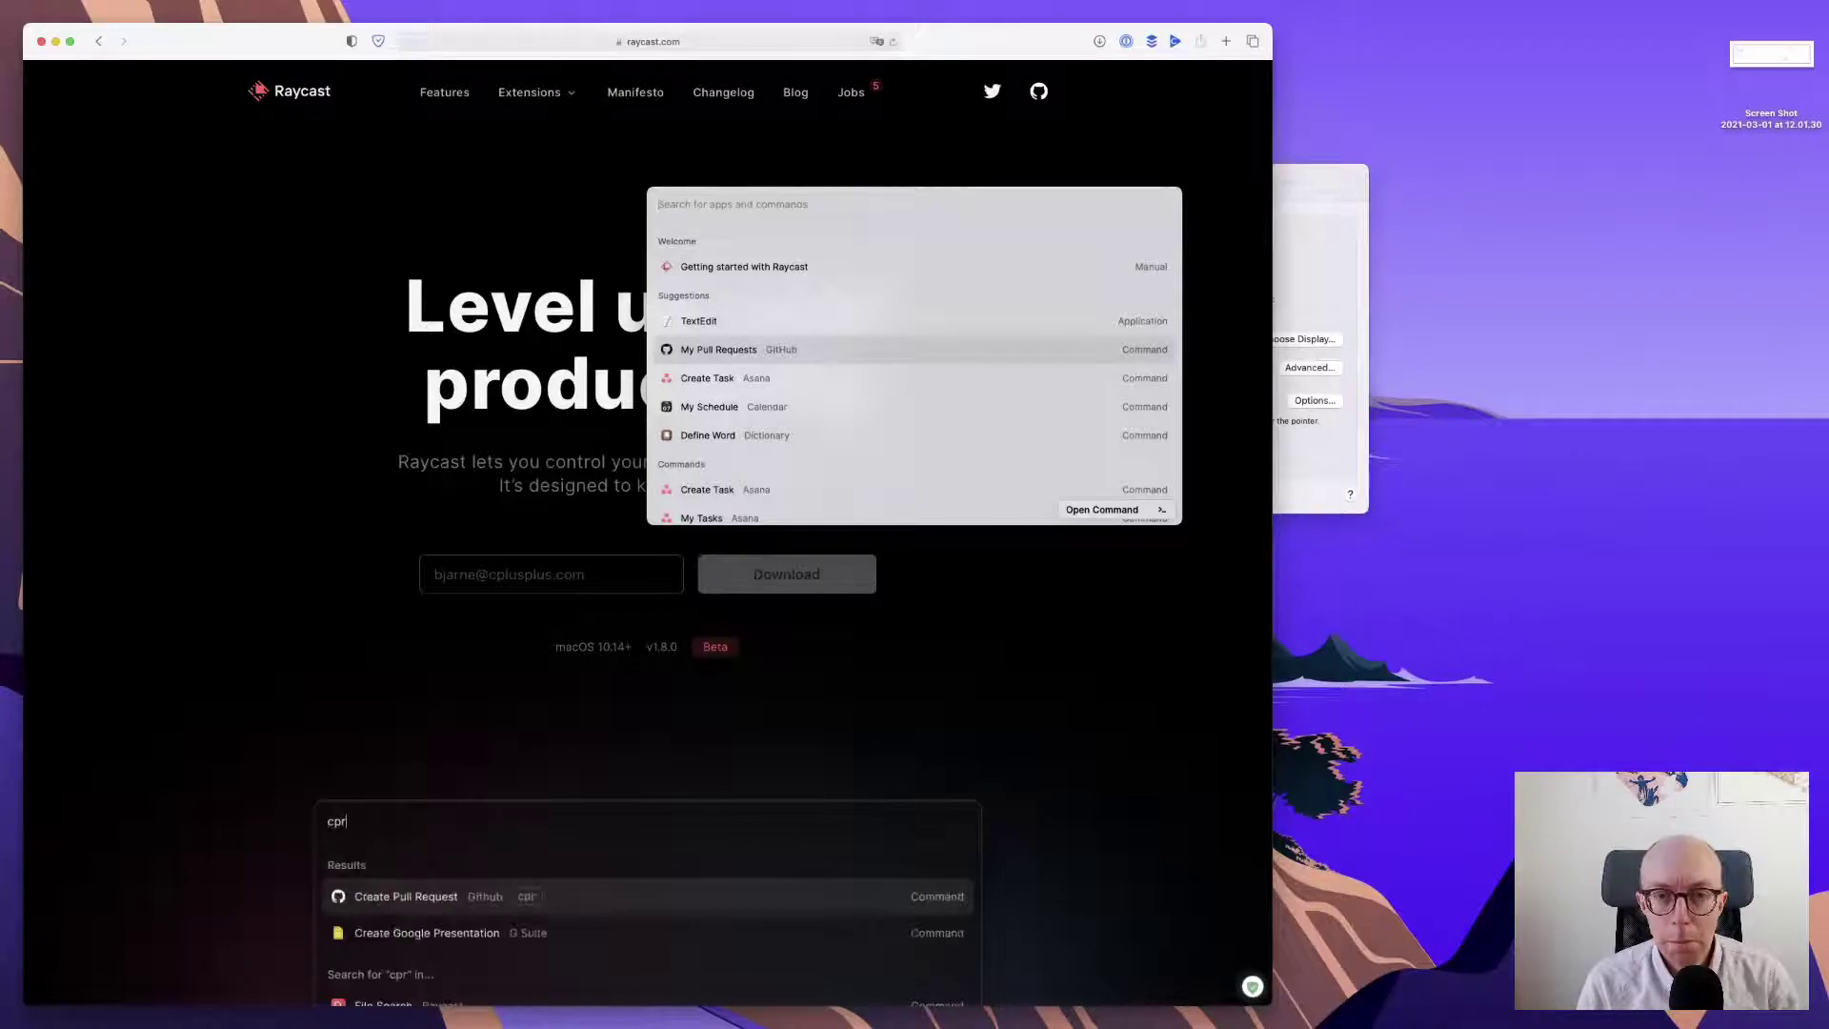
- From My Pull Requests, open the recently closed "21-03-09-last-clubhouse" pull request in the browser and go to its repository's main page
key("Return")
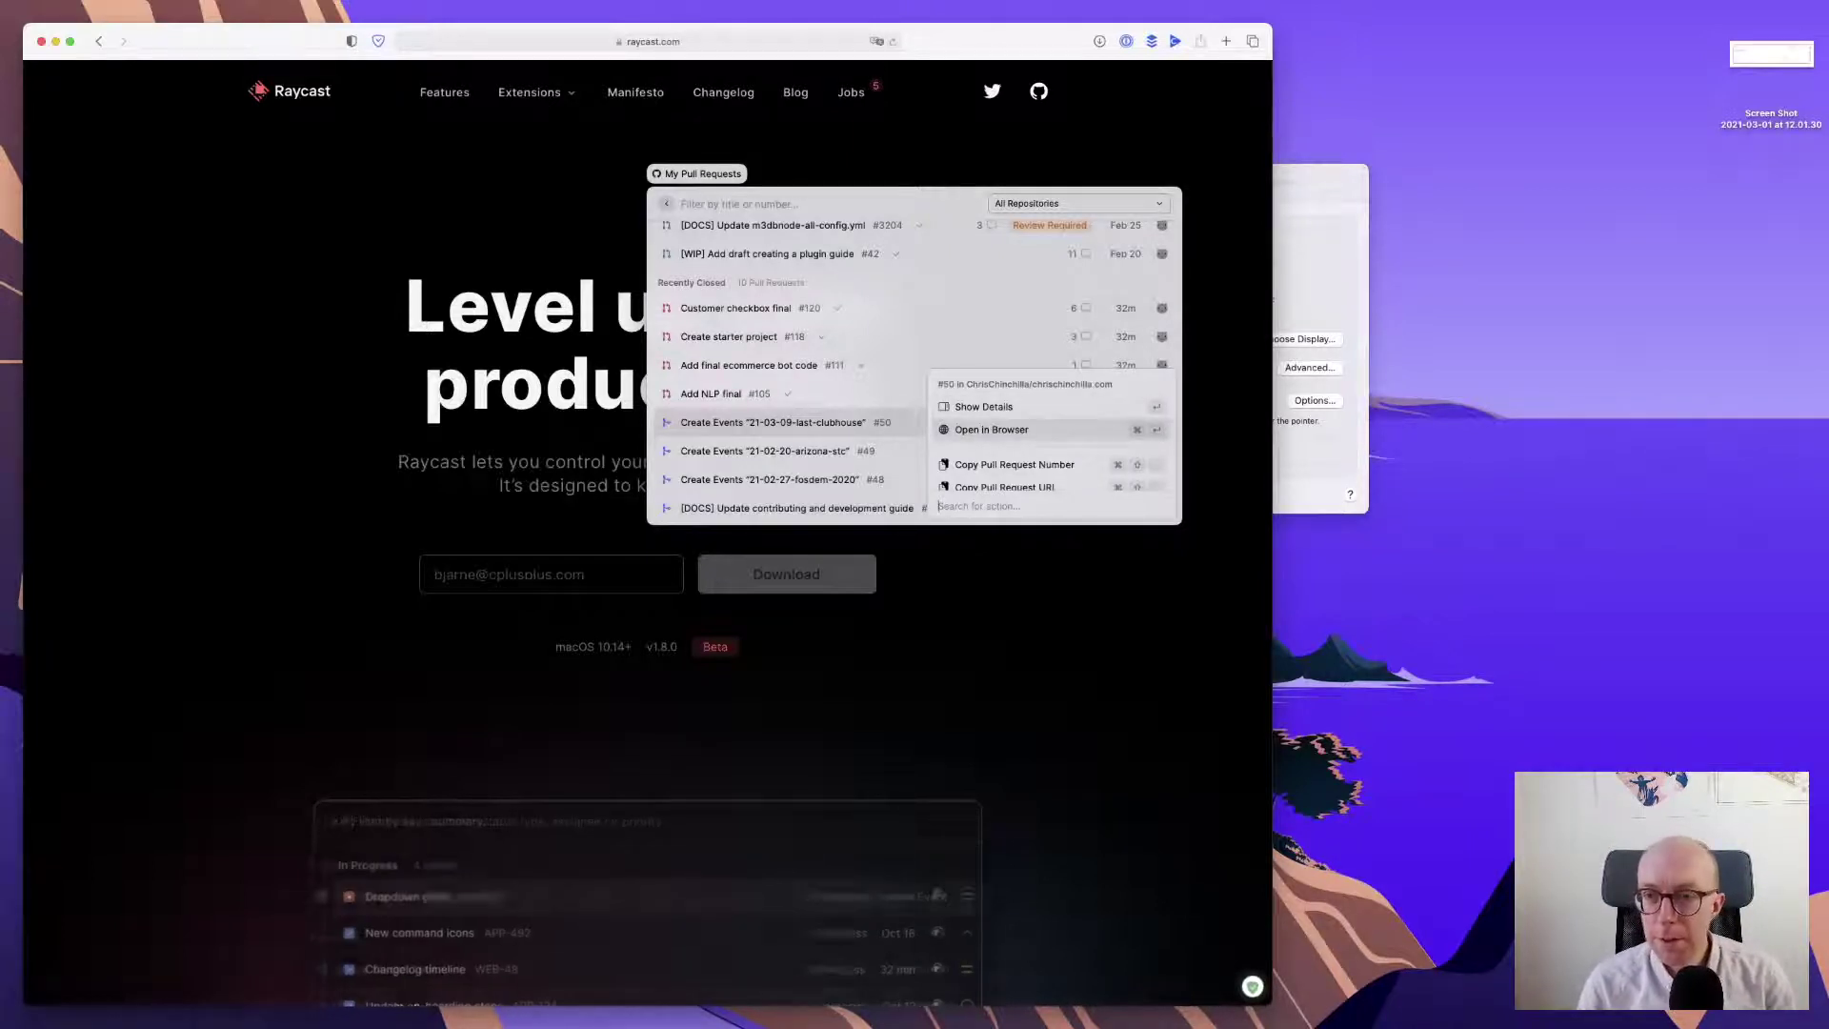
key("Return")
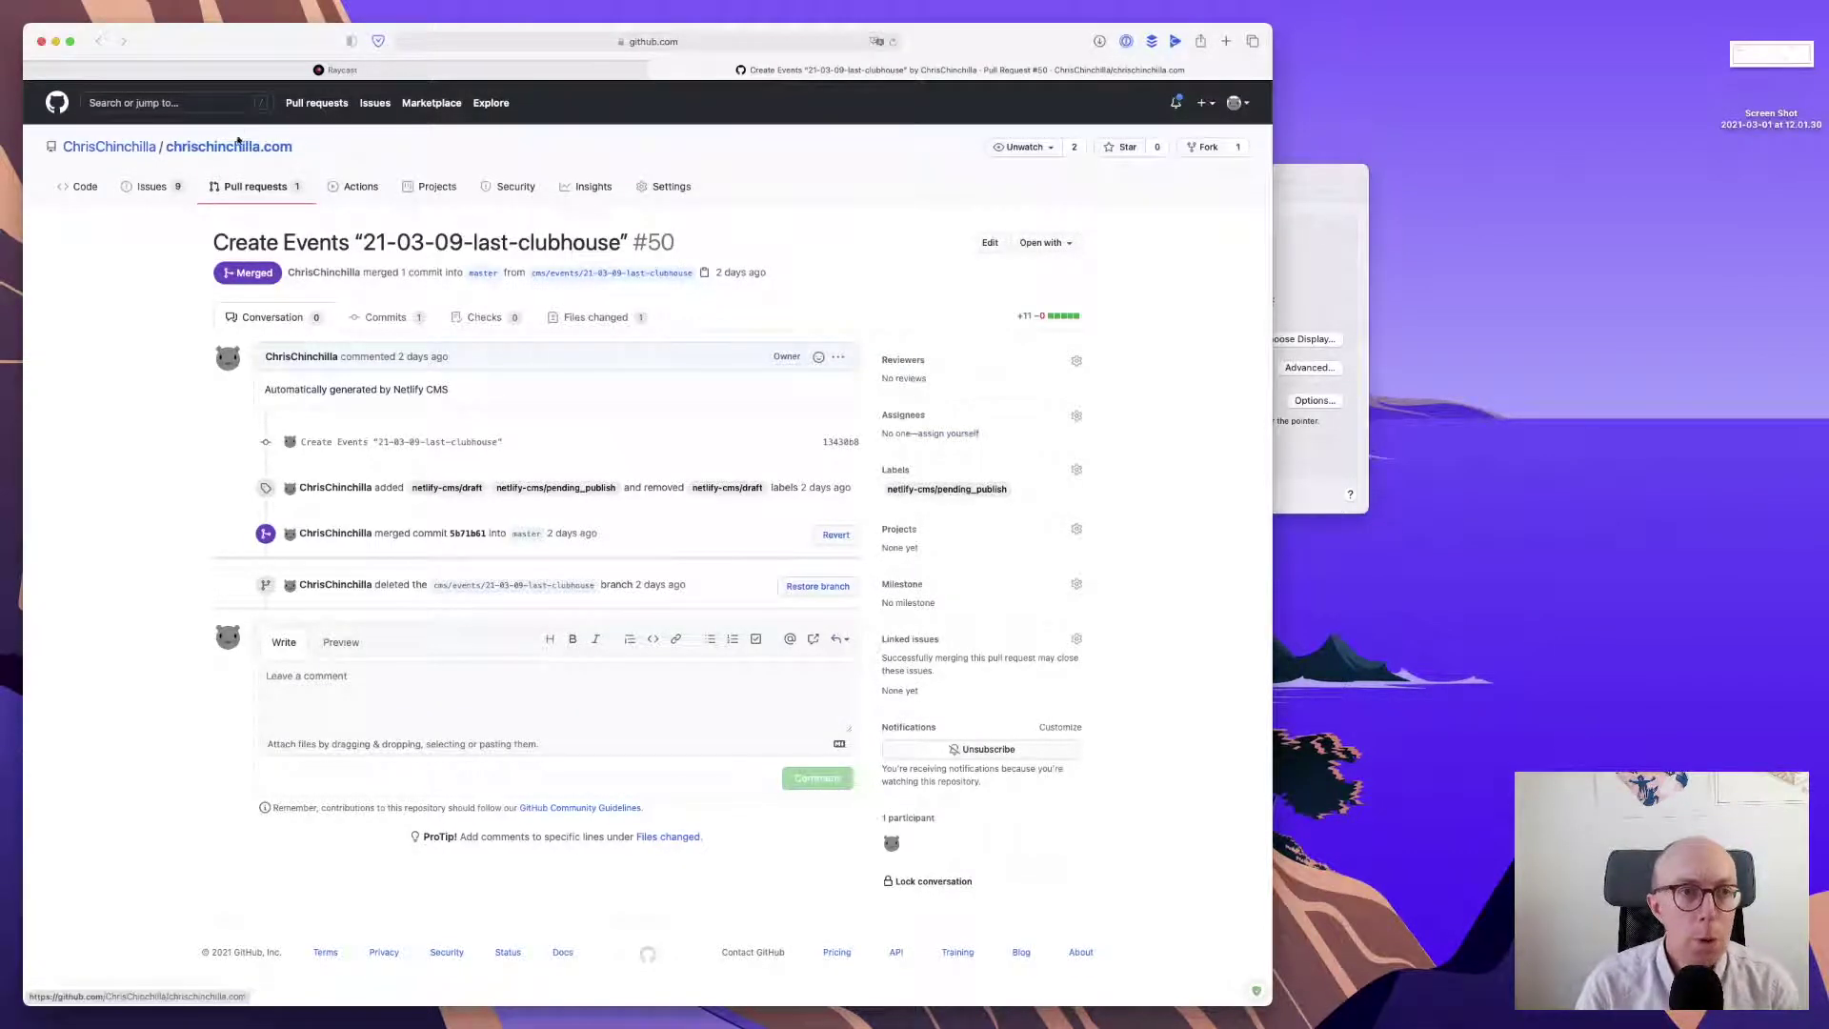
left_click(284, 195)
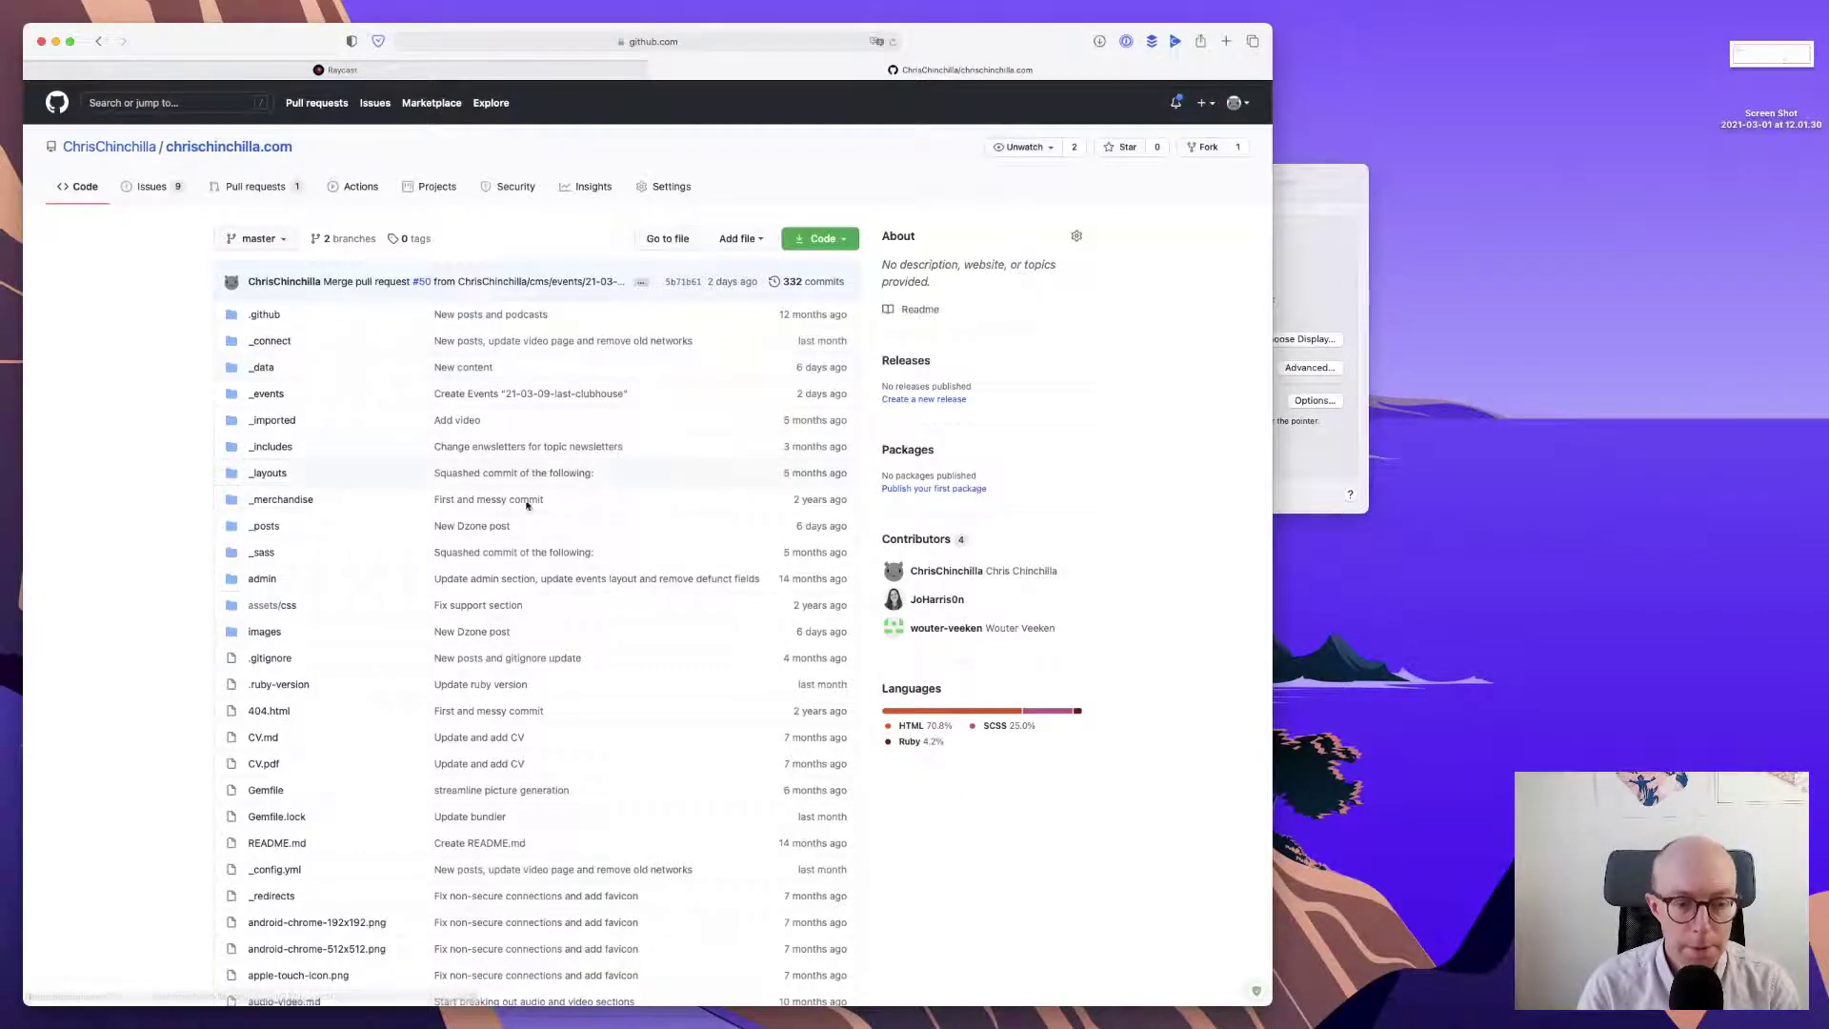
- Open the repository's README.md for editing and add the word "website" to the end of its heading
scroll(514, 359, "down", 5)
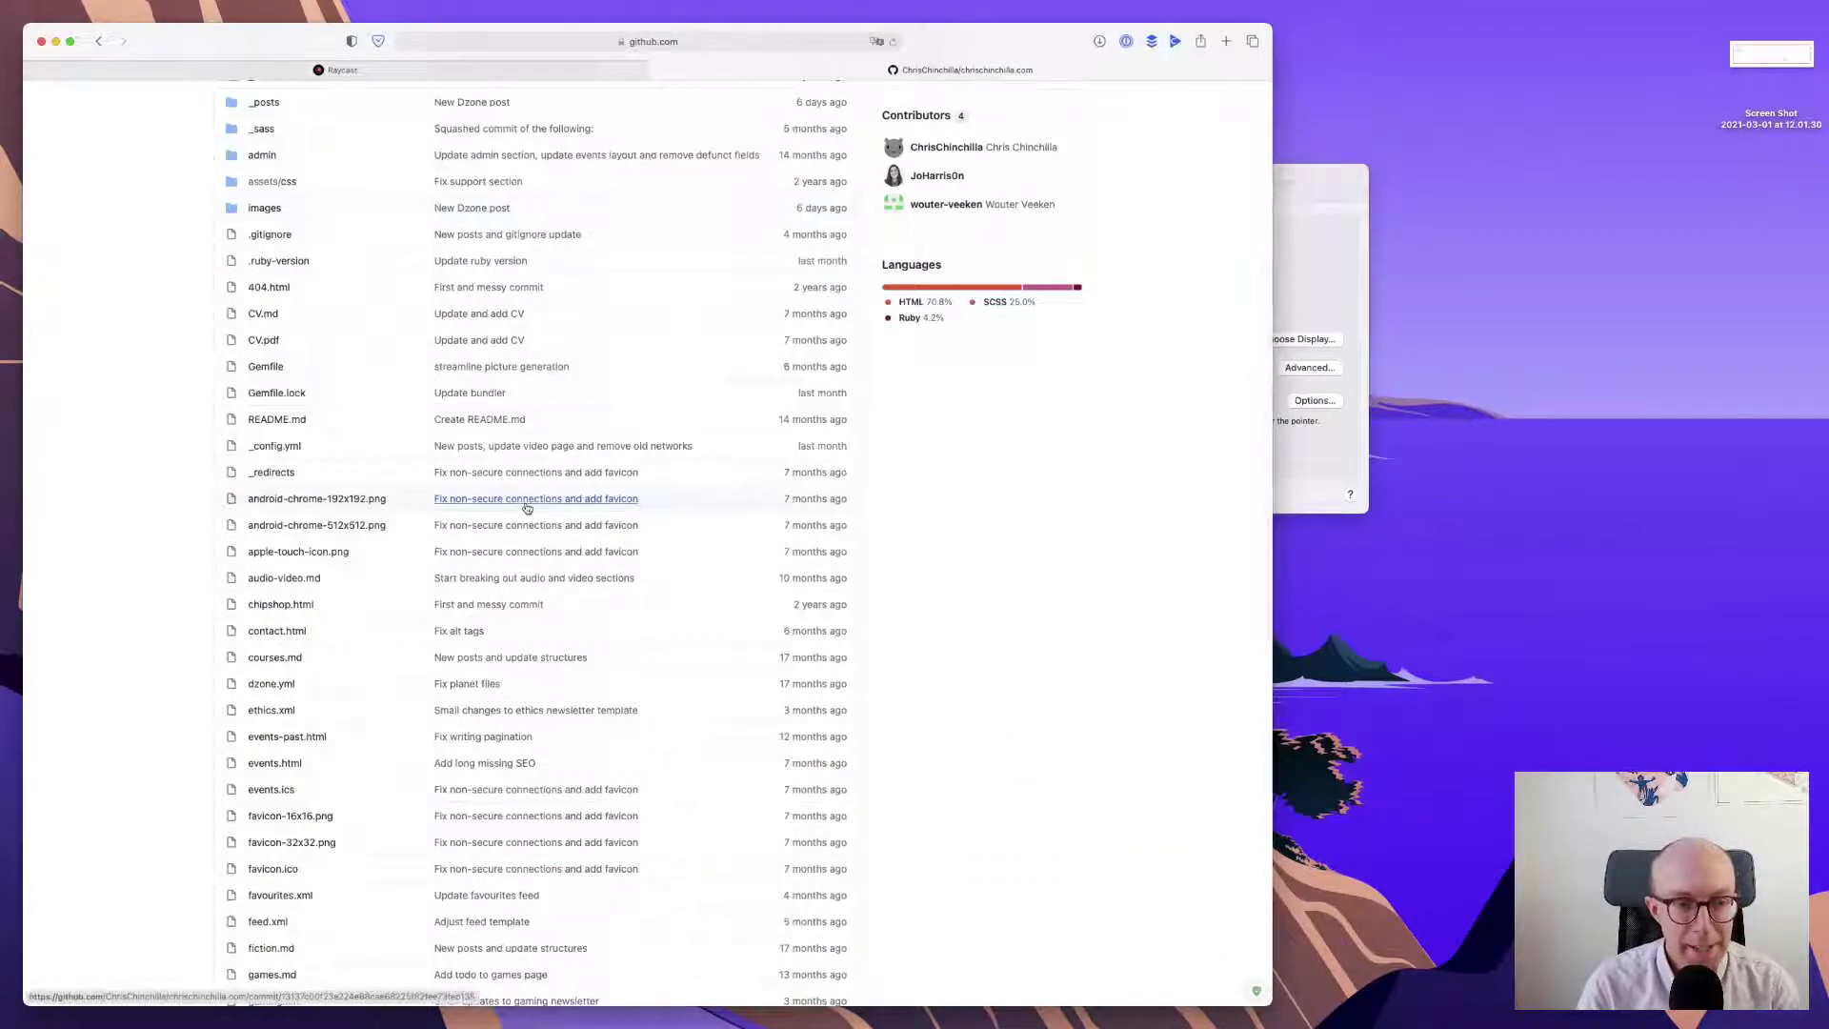
scroll(527, 508, "down", 8)
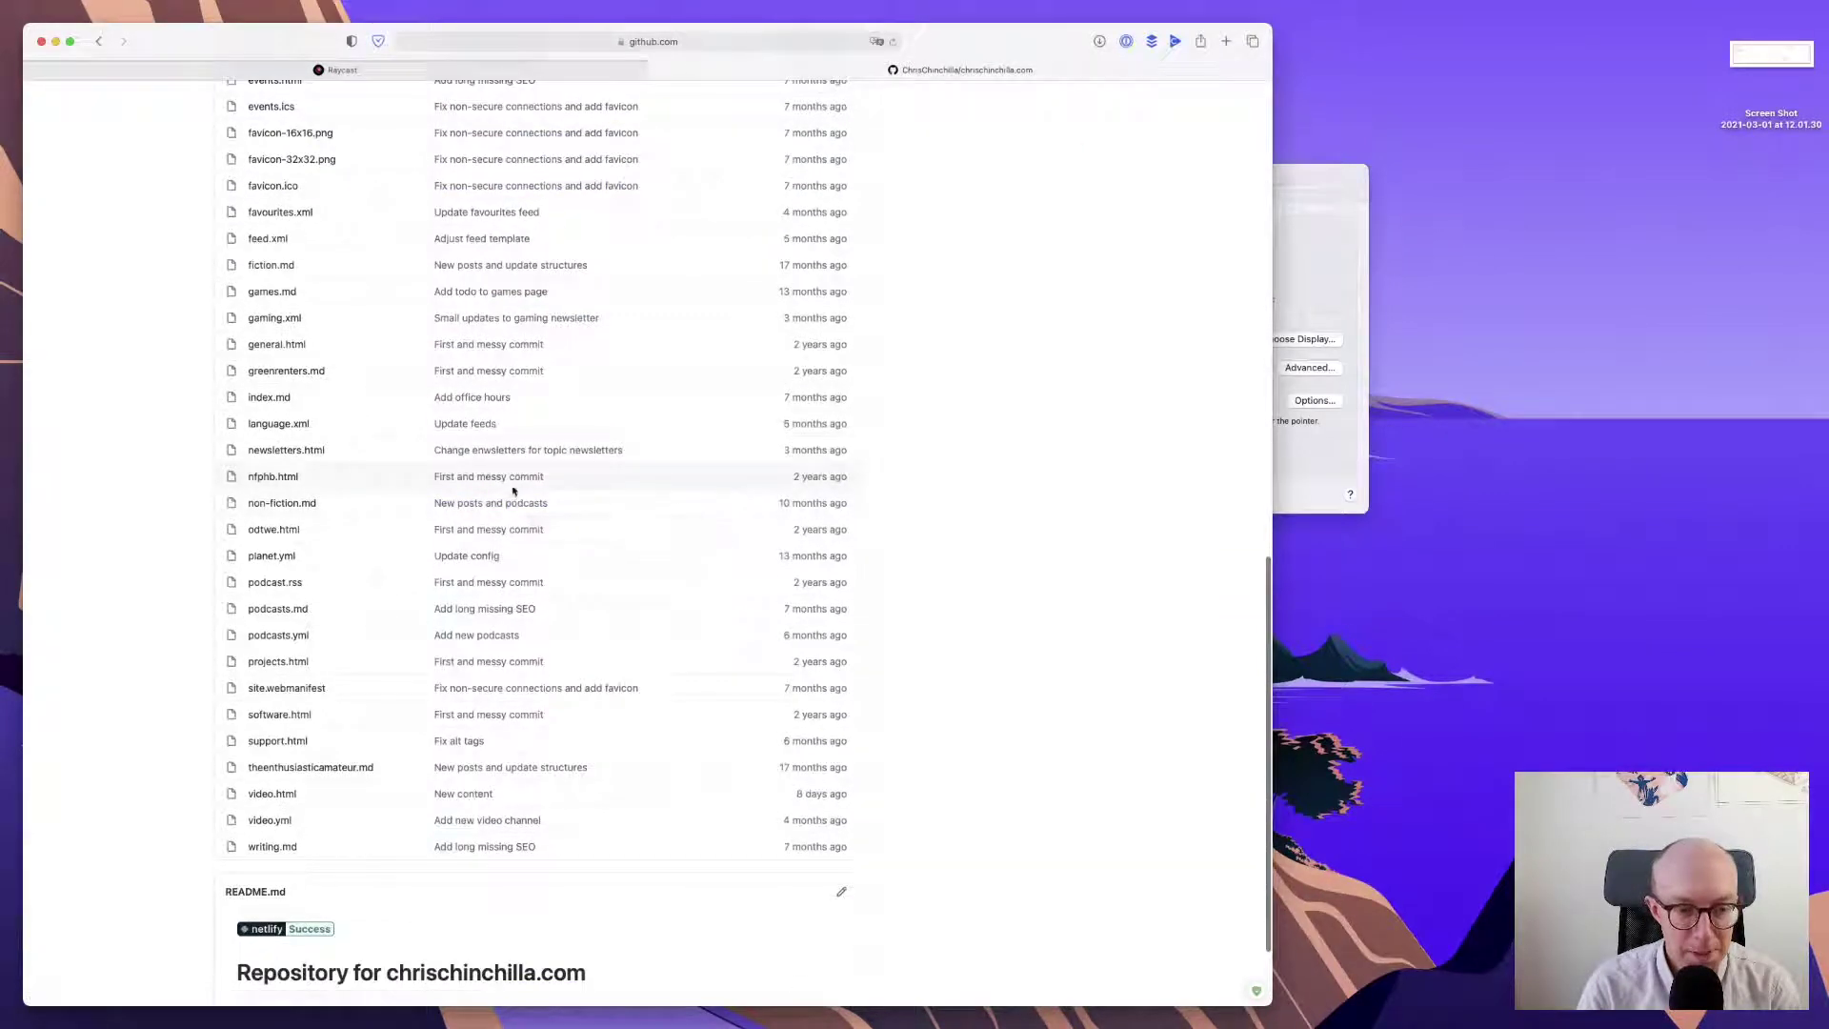
scroll(515, 490, "down", 3)
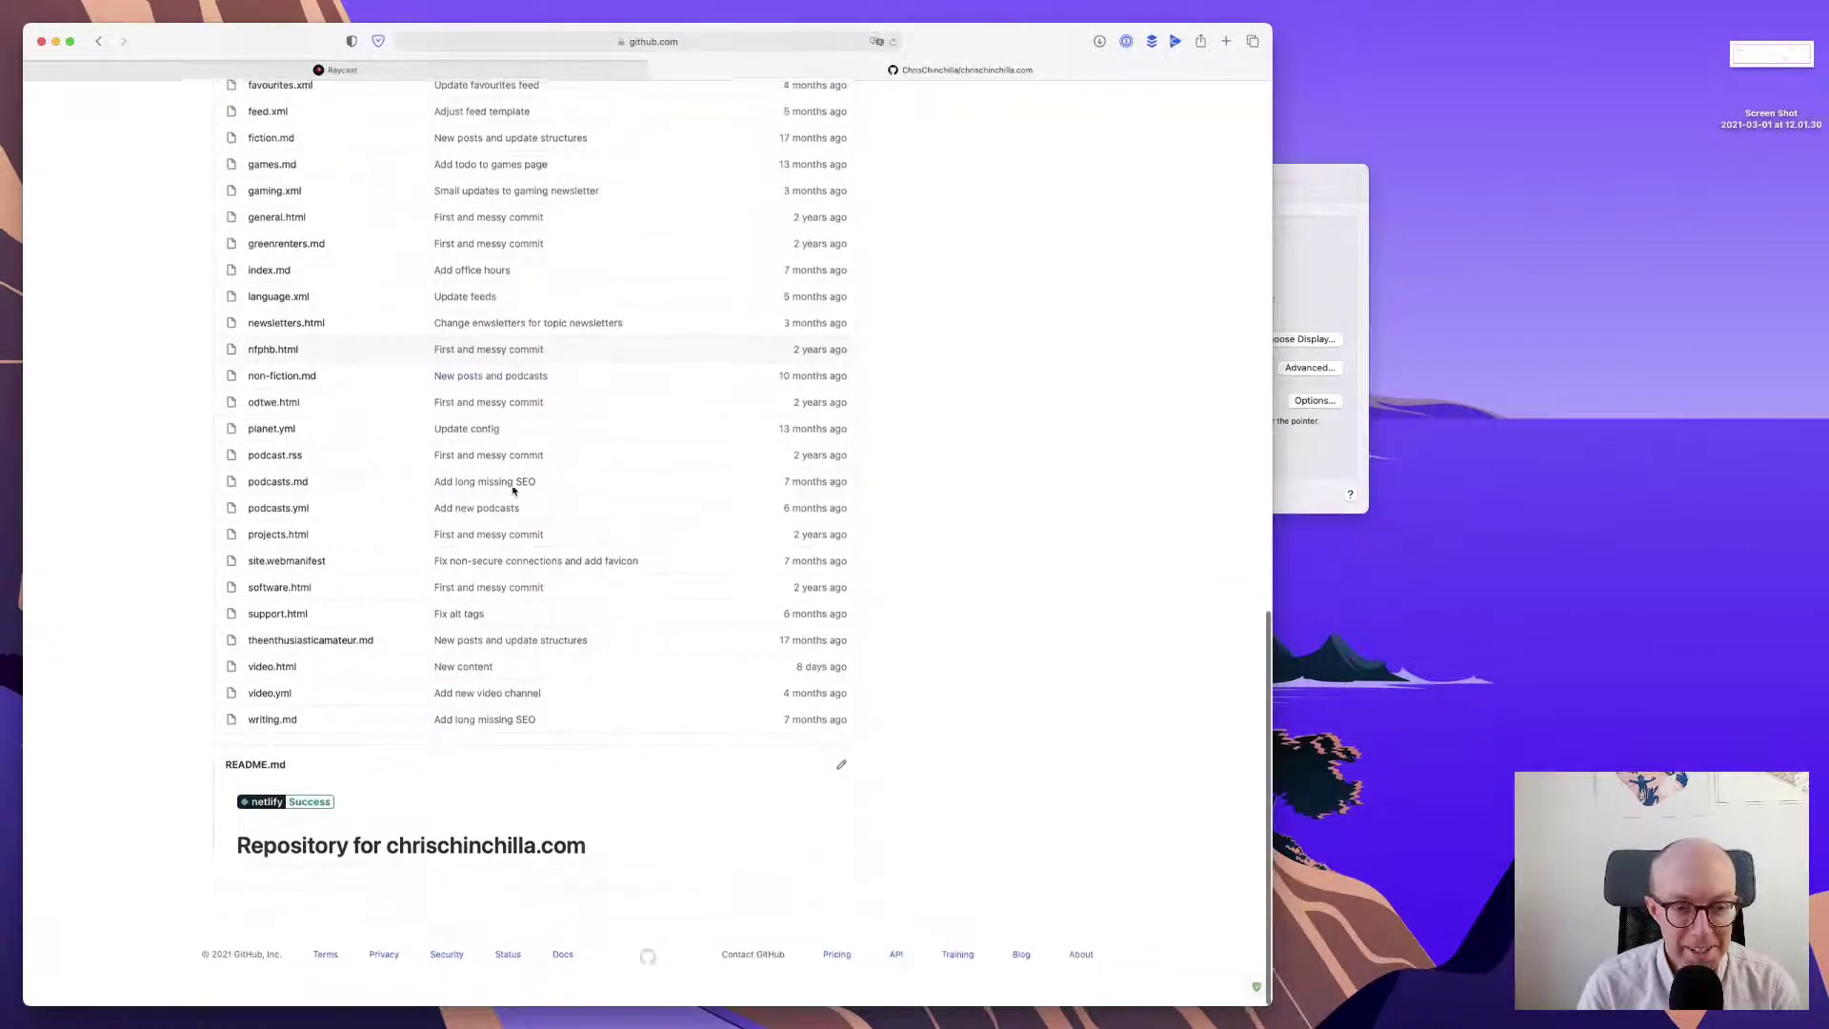
left_click(841, 770)
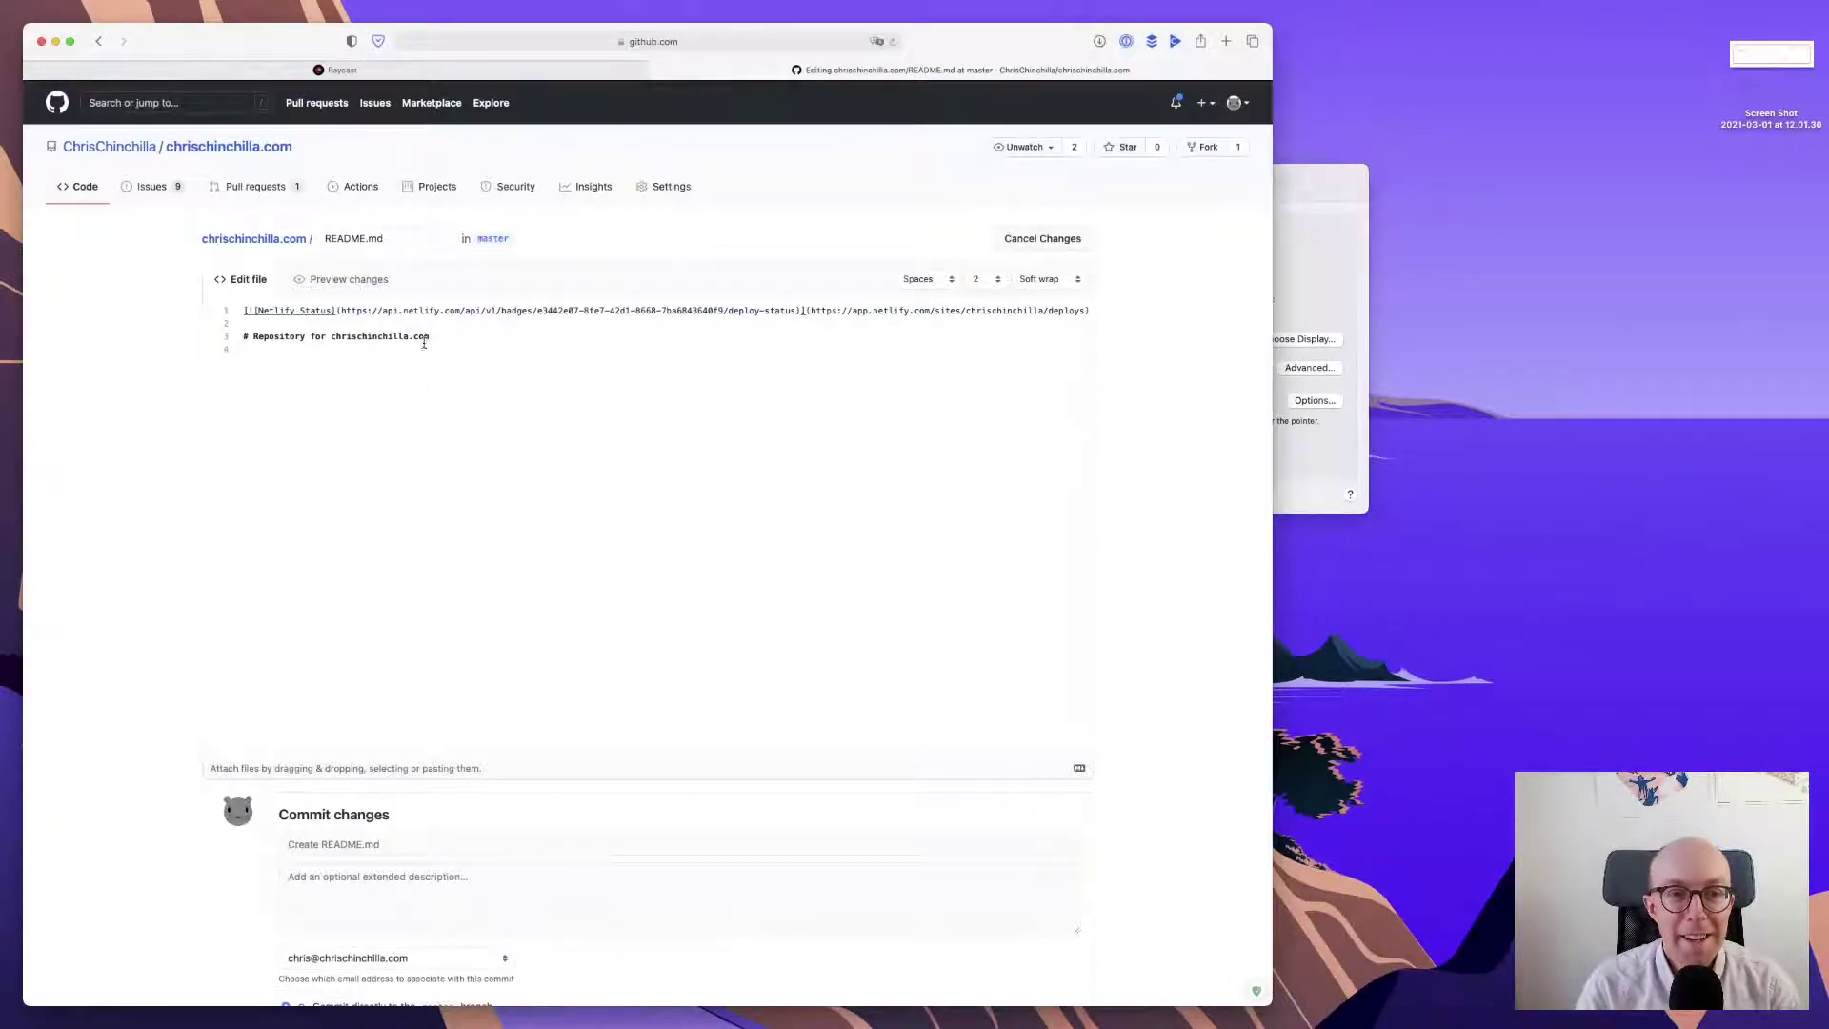
type("website")
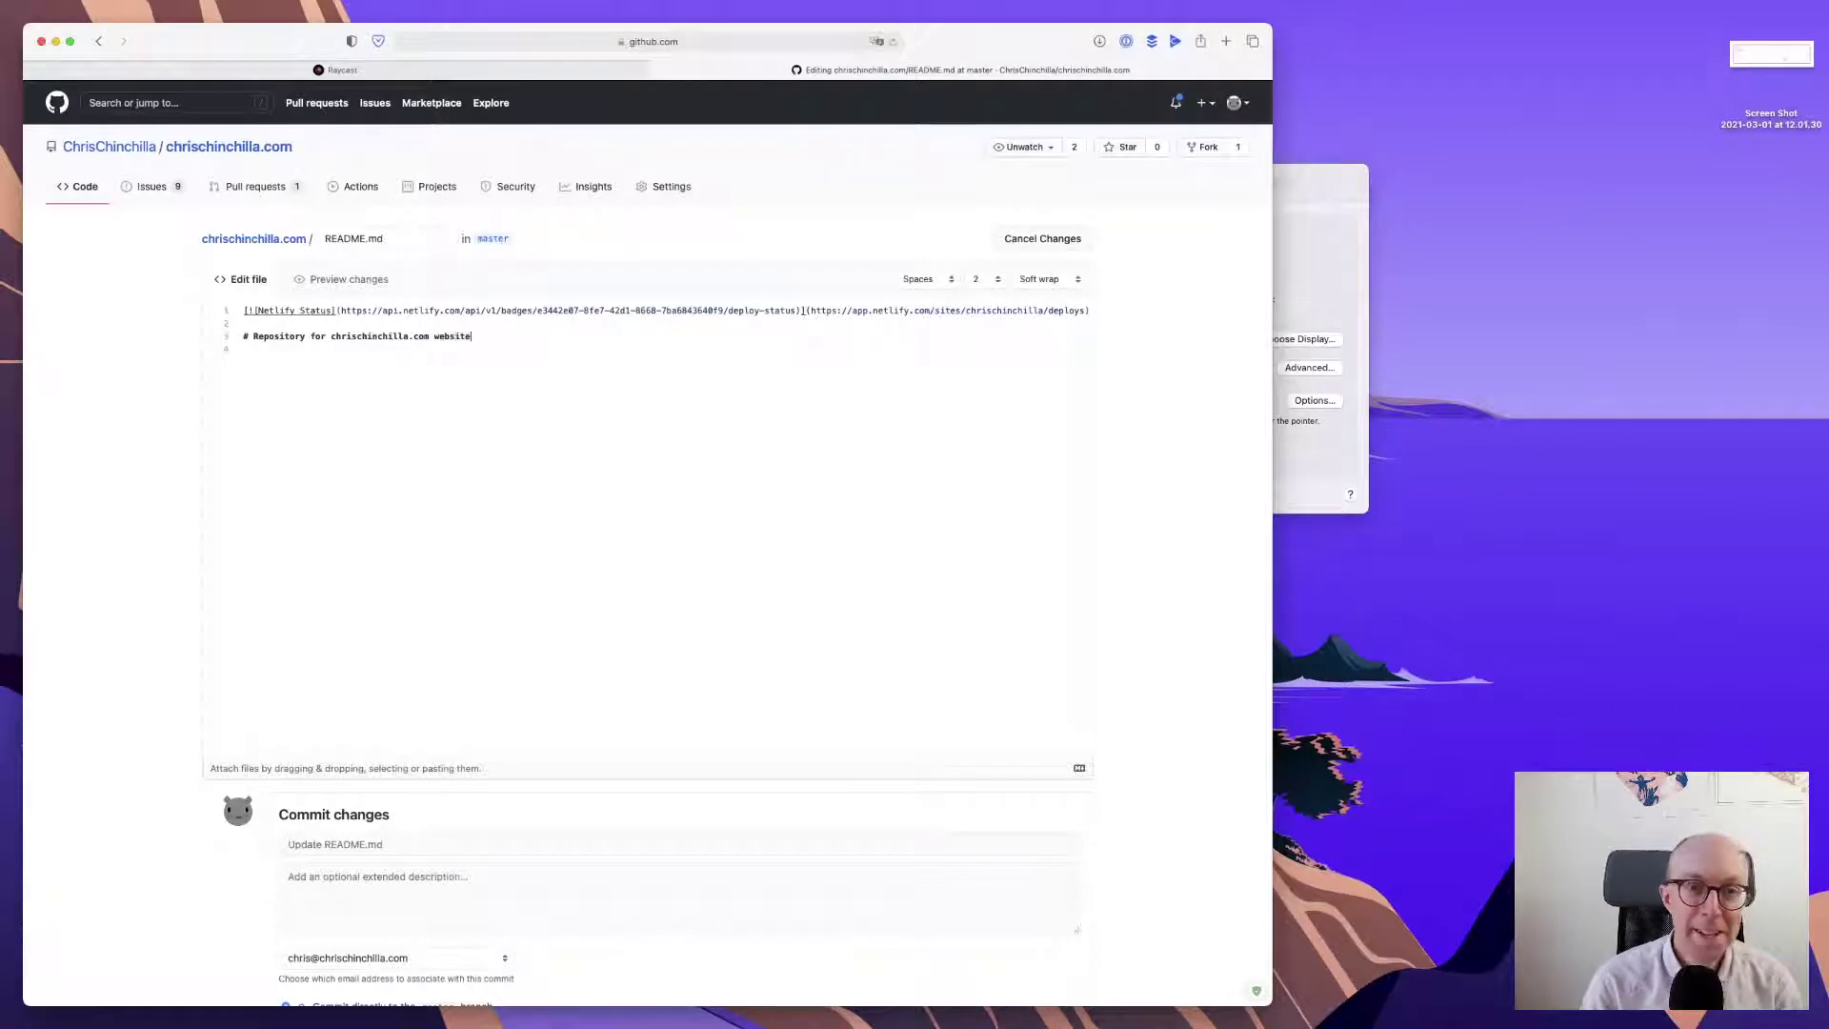
- Commit the README change to a new branch and create the "Update README.md" pull request
scroll(548, 715, "down", 4)
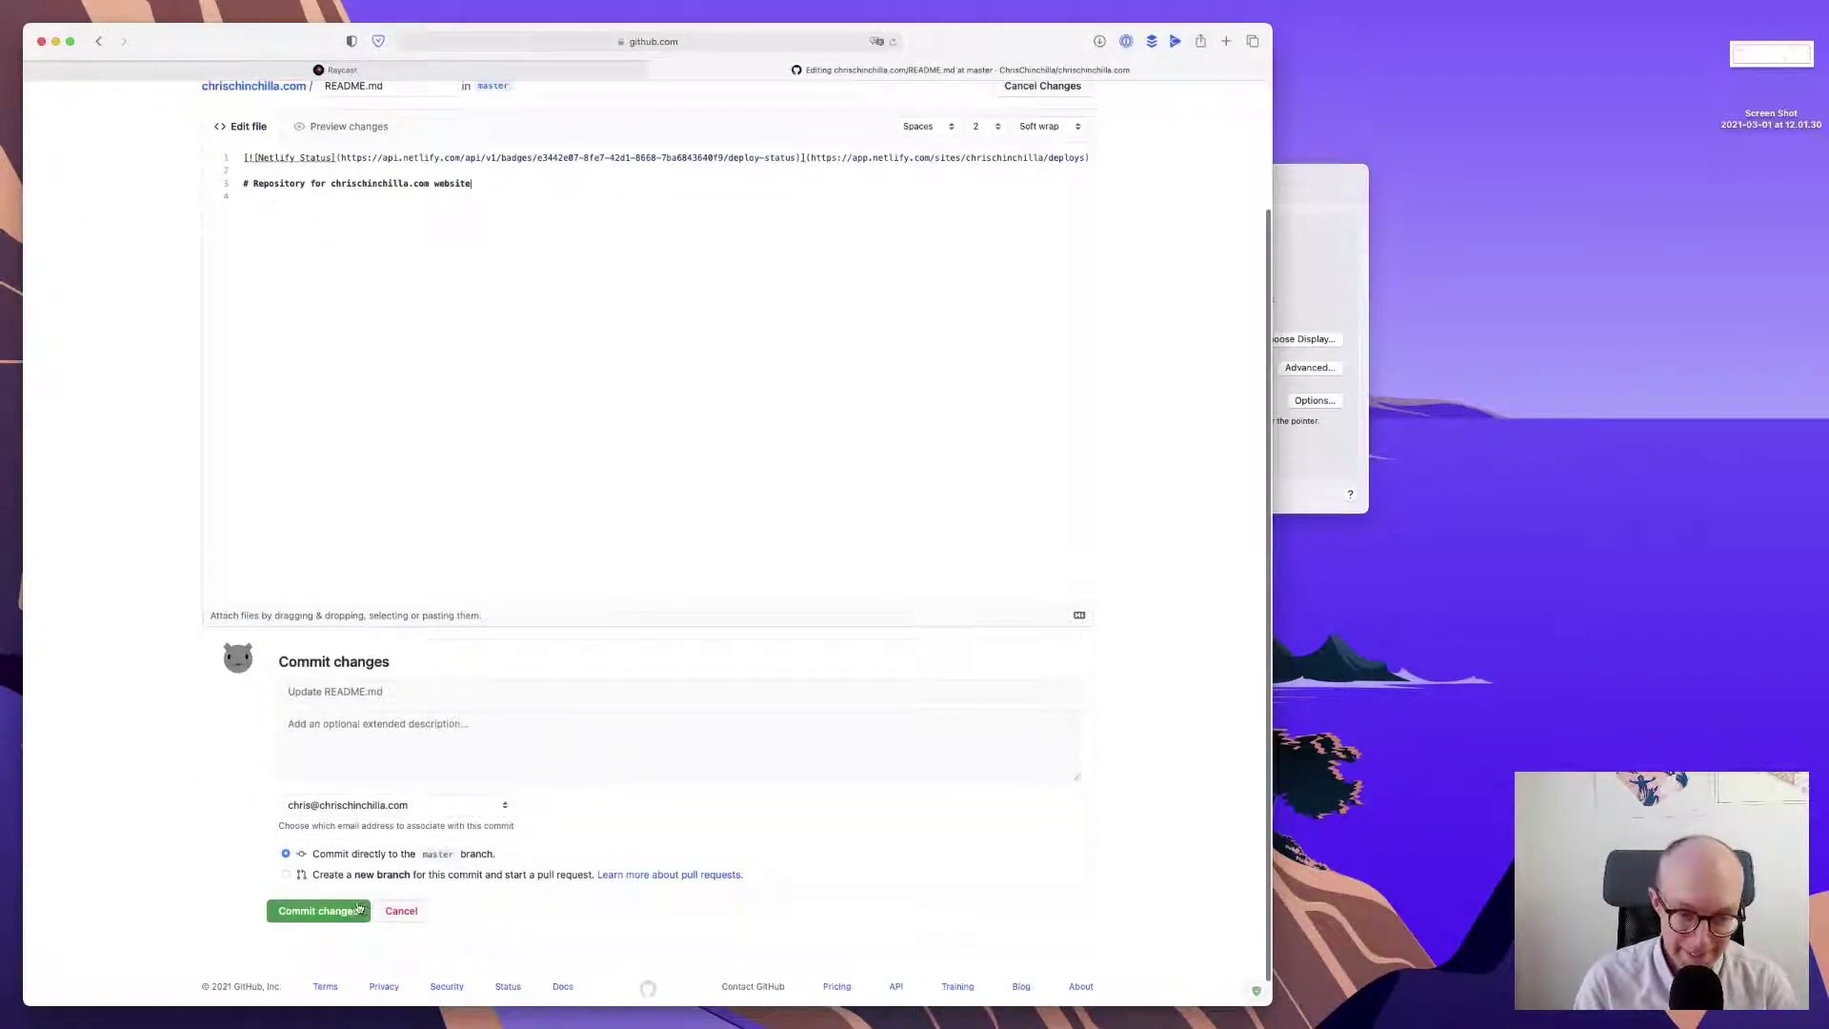
left_click(336, 875)
left_click(334, 941)
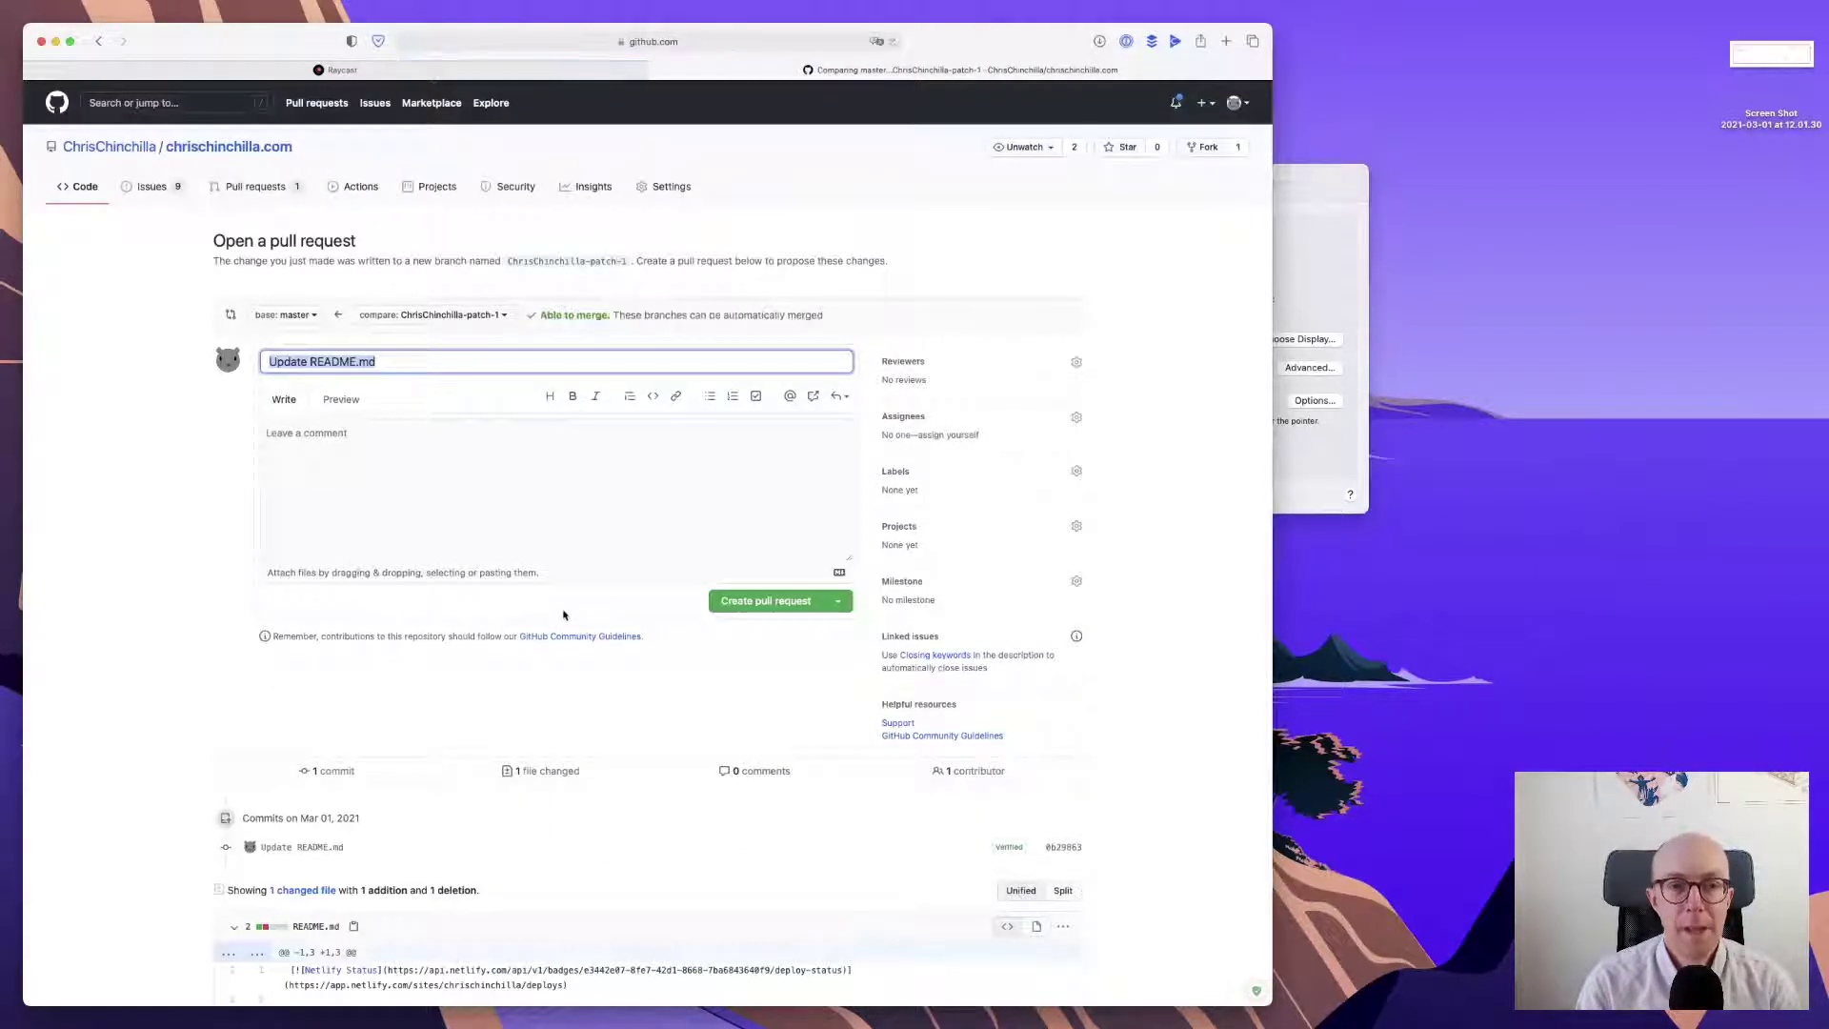
left_click(772, 602)
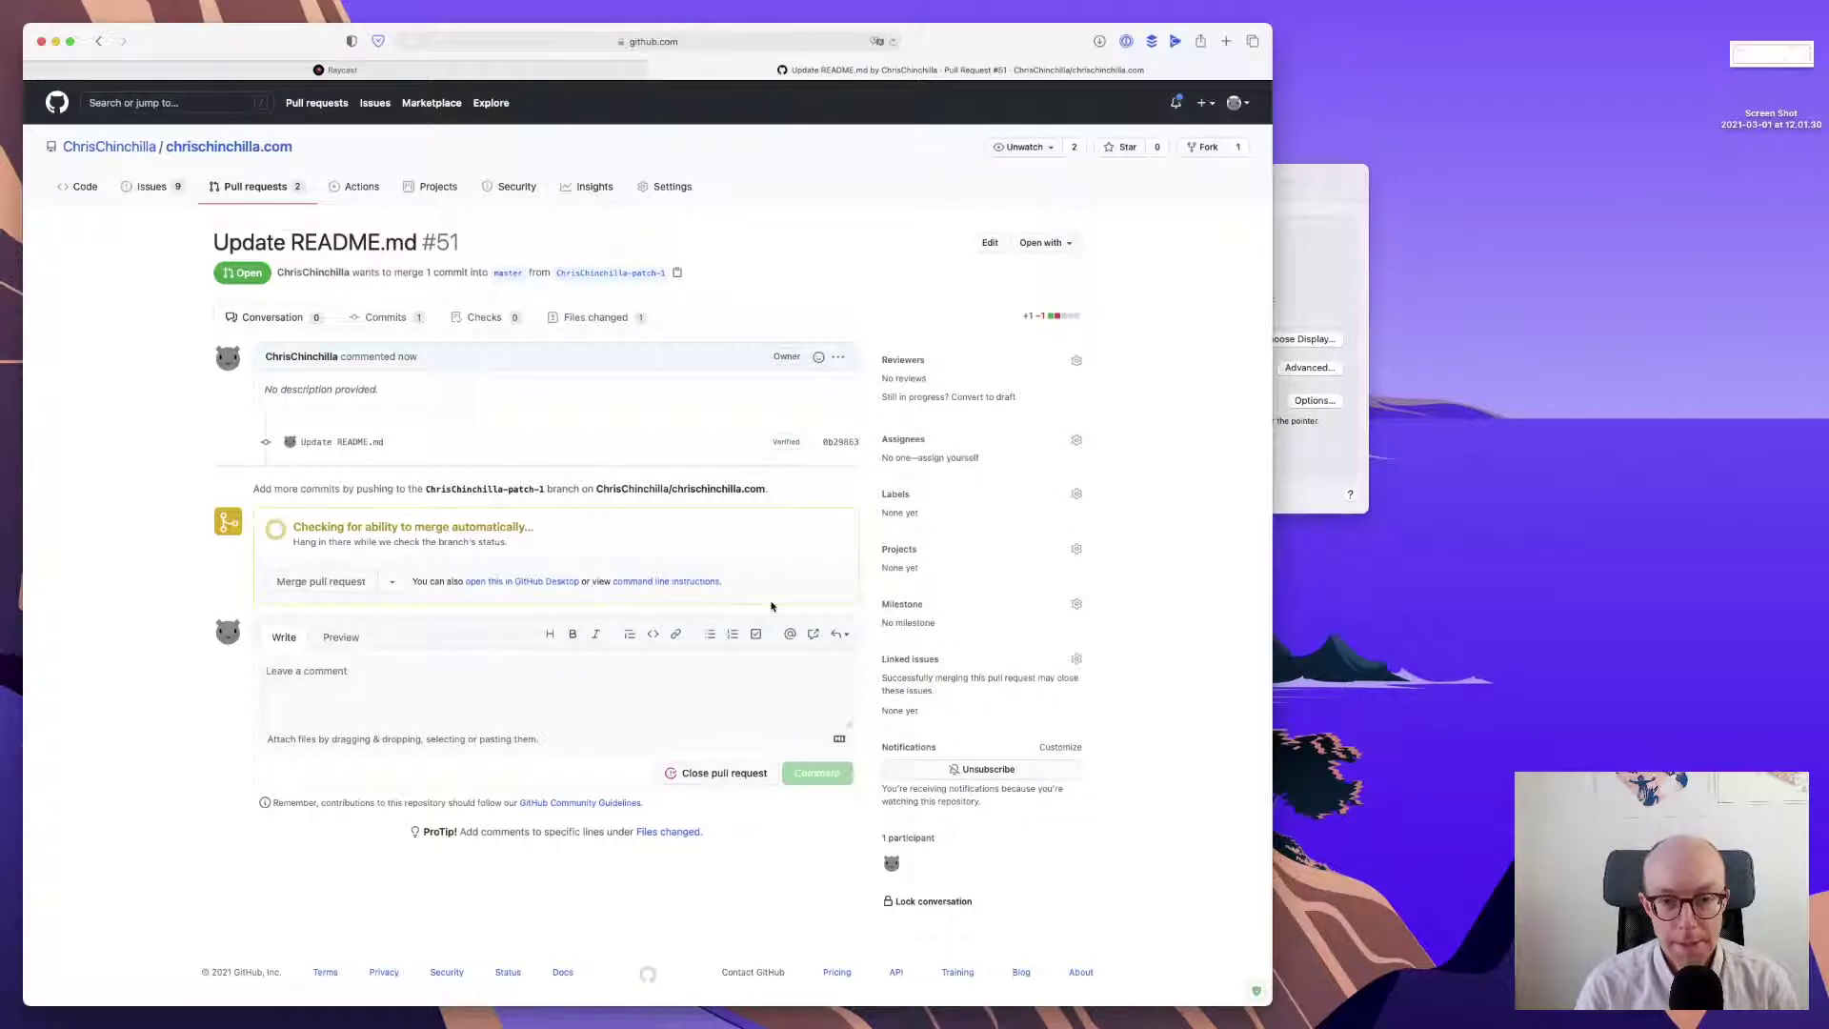
- Close the GitHub tab, view the suggestions in Raycast, and dismiss the launcher
key("super+w")
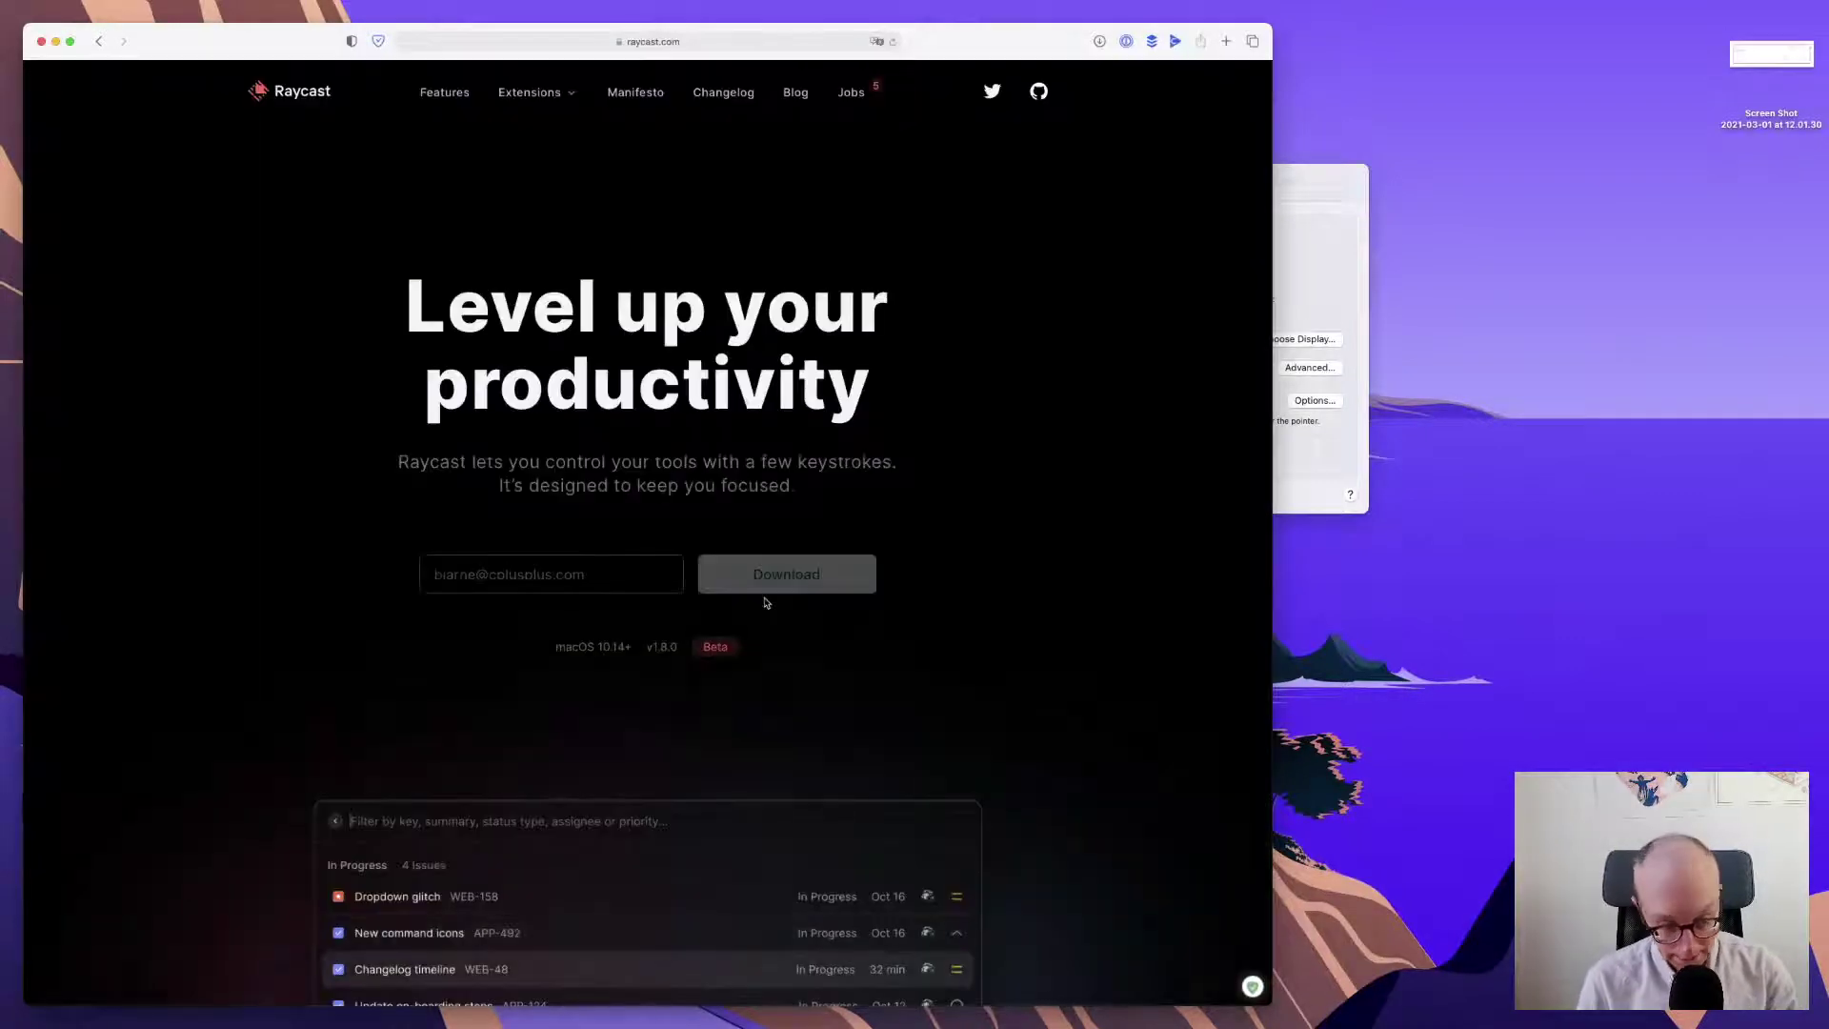
key("alt+space")
key("Escape")
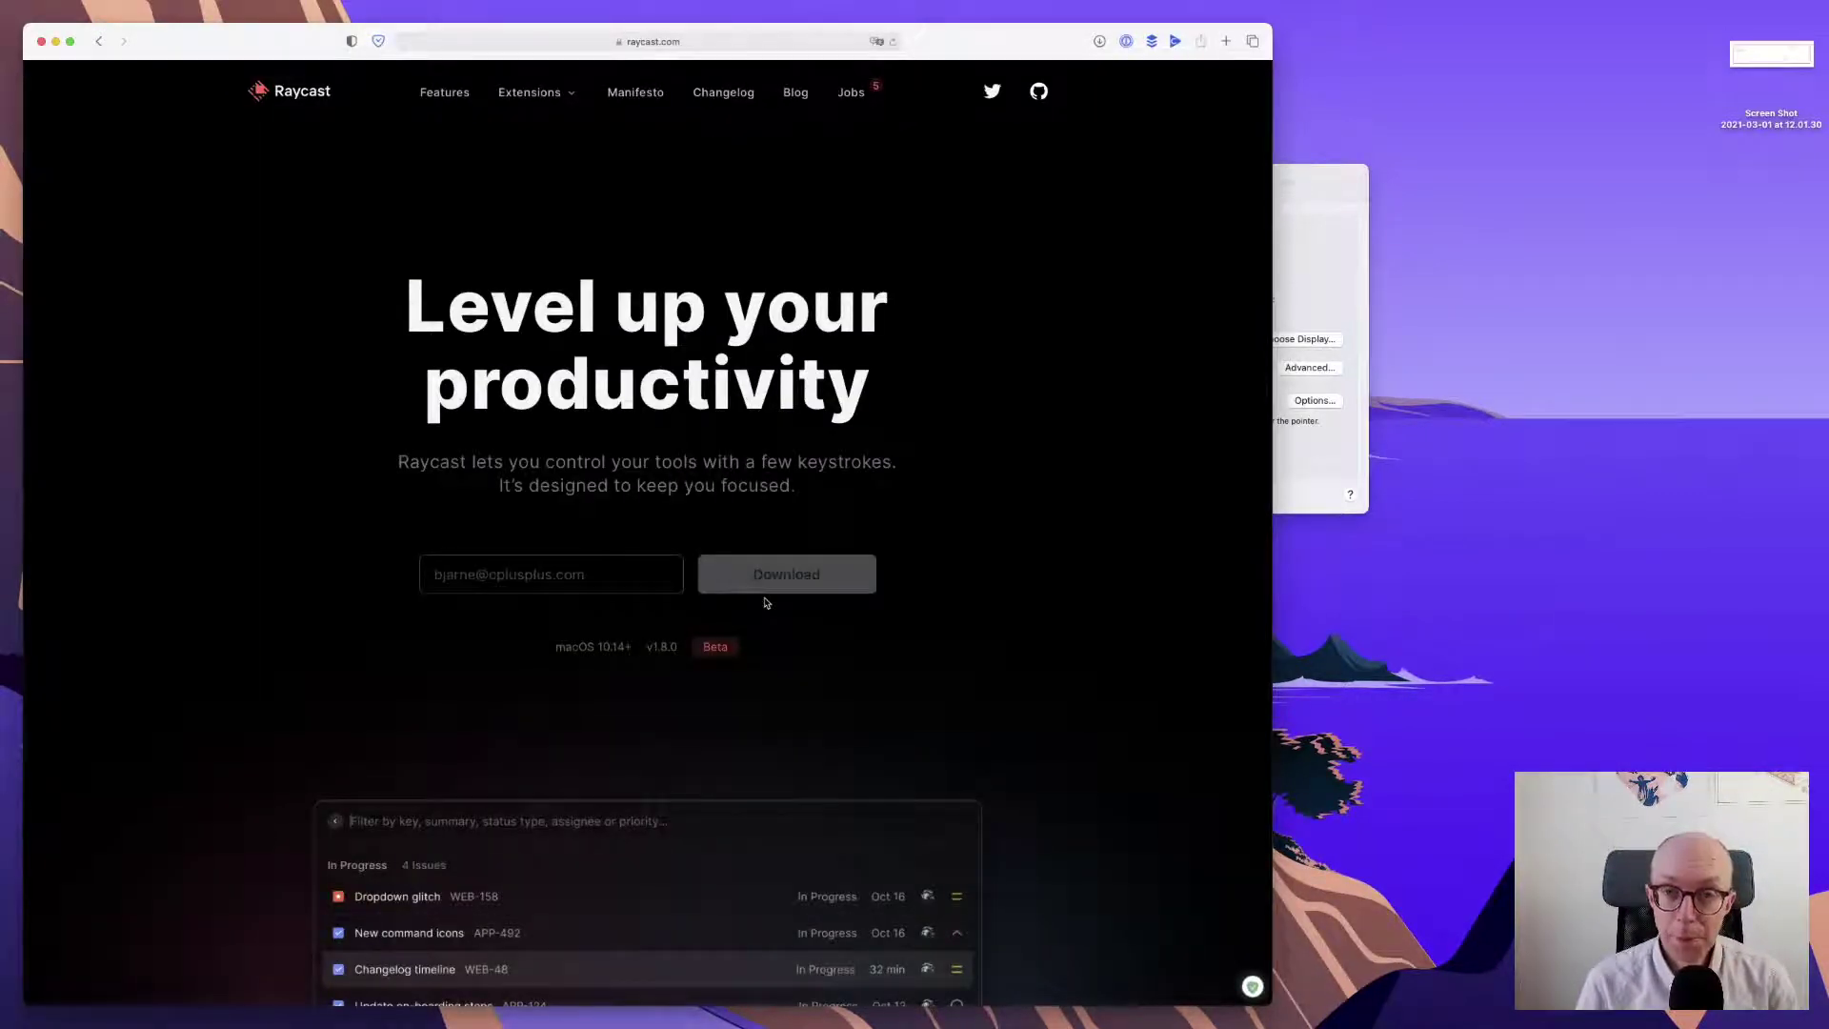
key("alt+space")
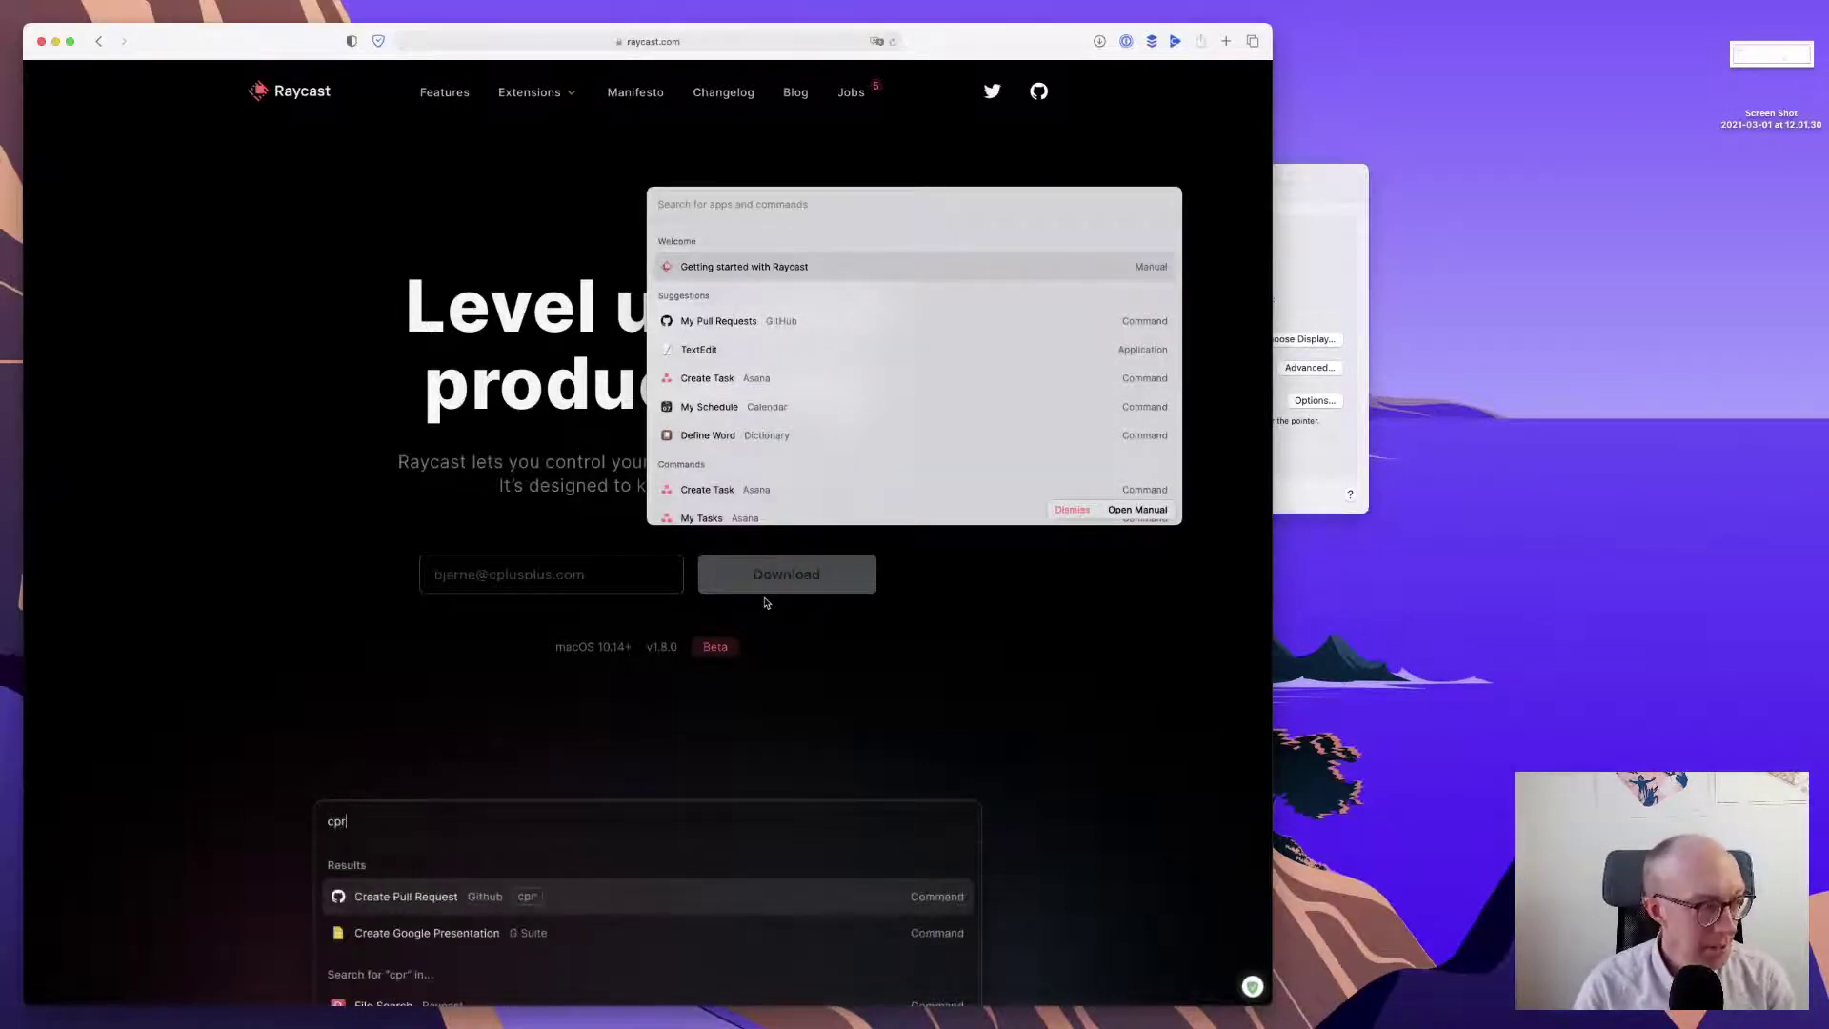
key("Escape")
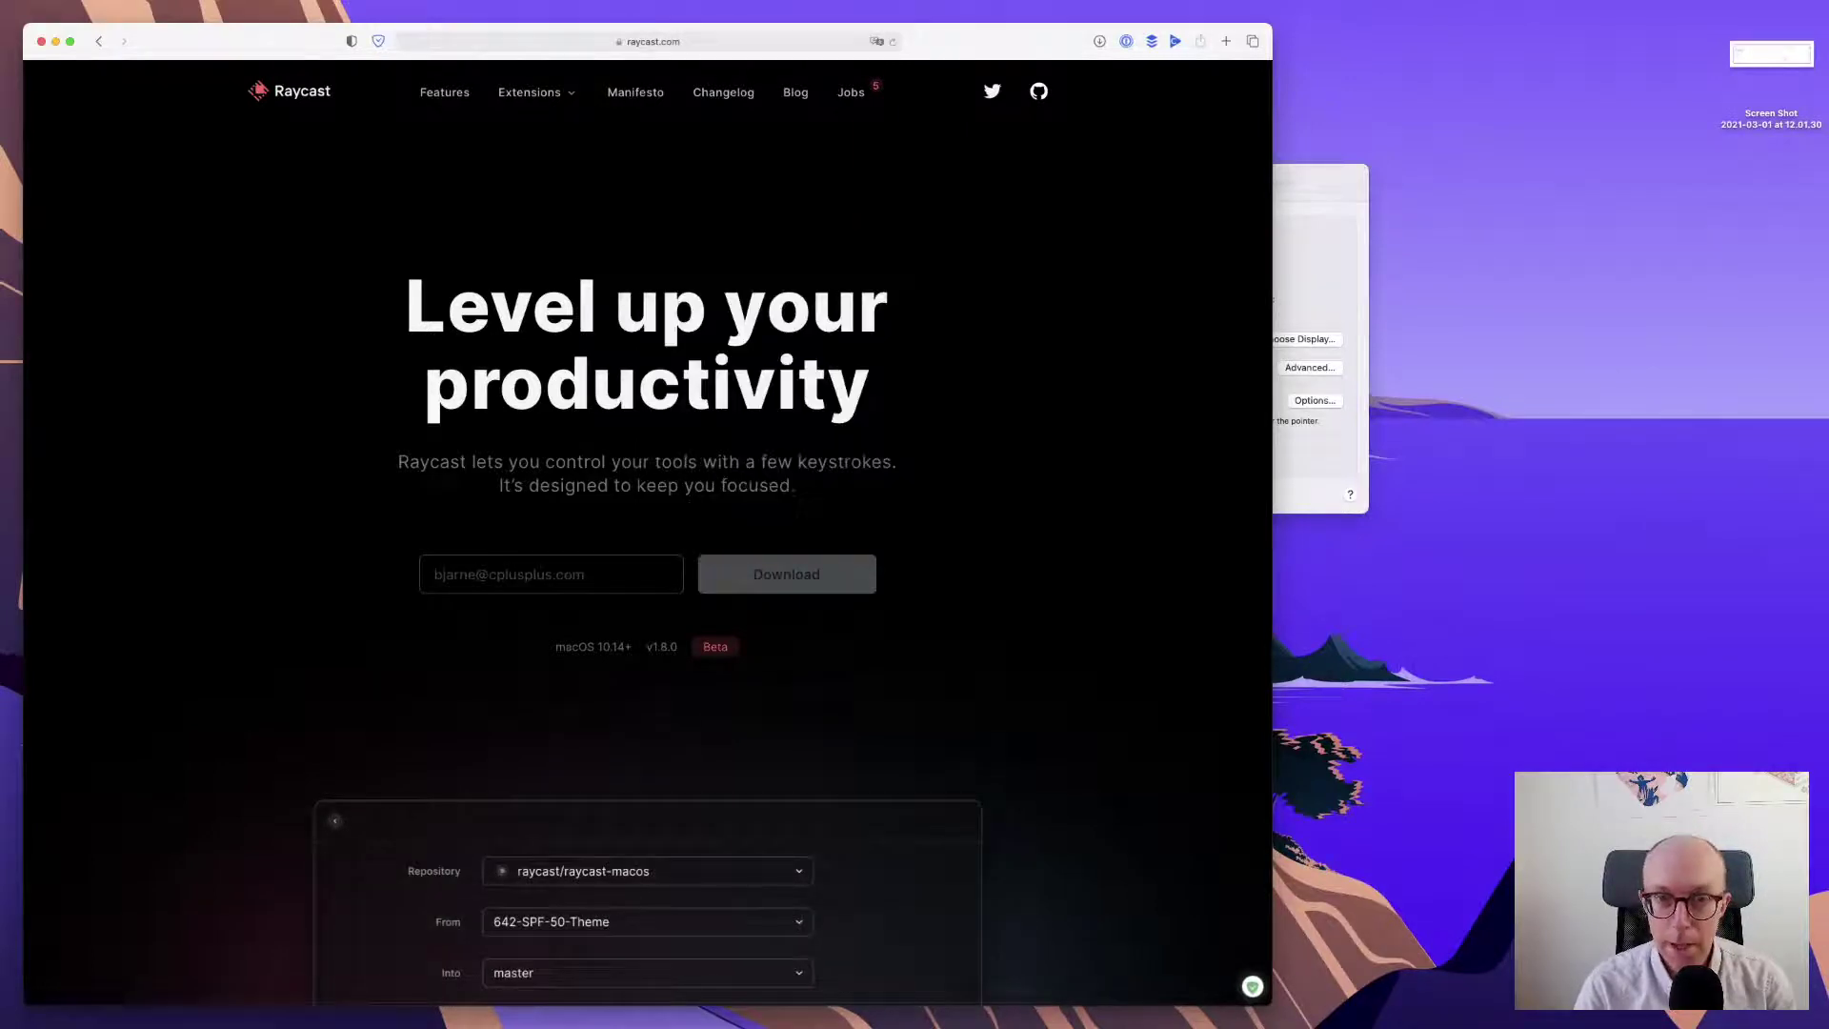
- Search Raycast for "pref" and open the Shortcuts section of the Raycast preferences
mouse_move(35, 5)
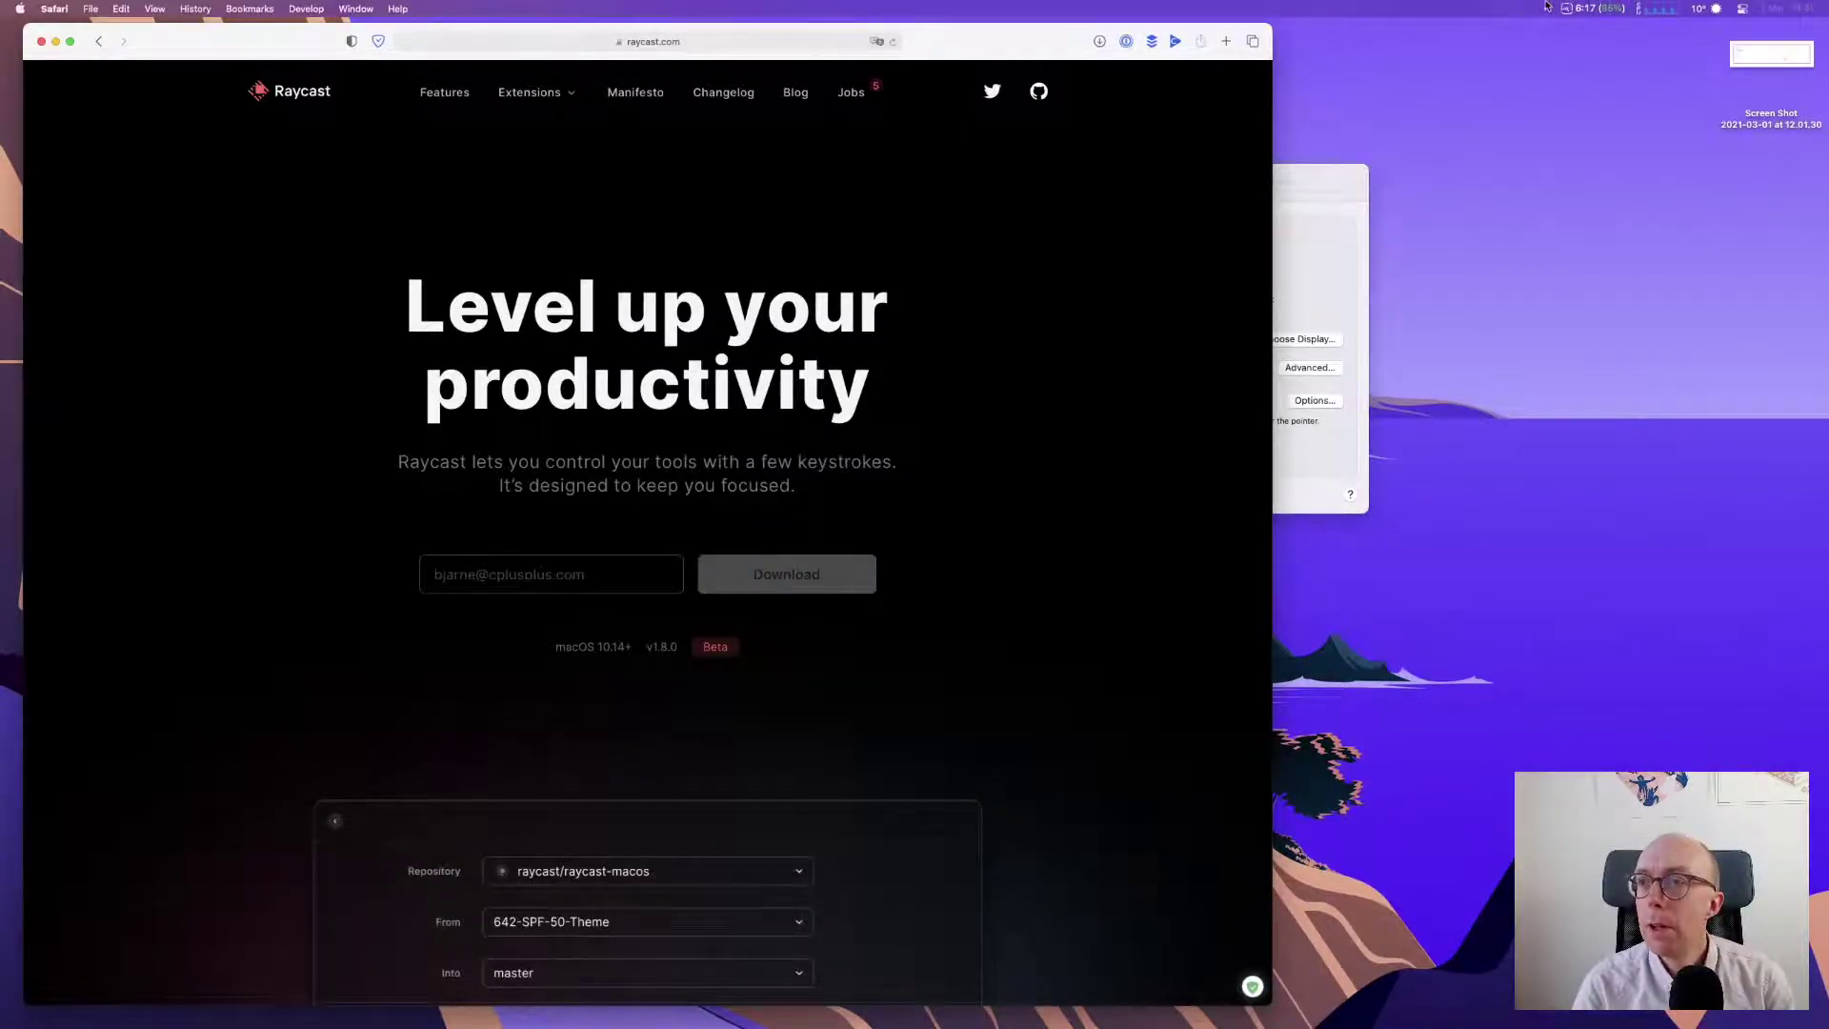
key("alt+space")
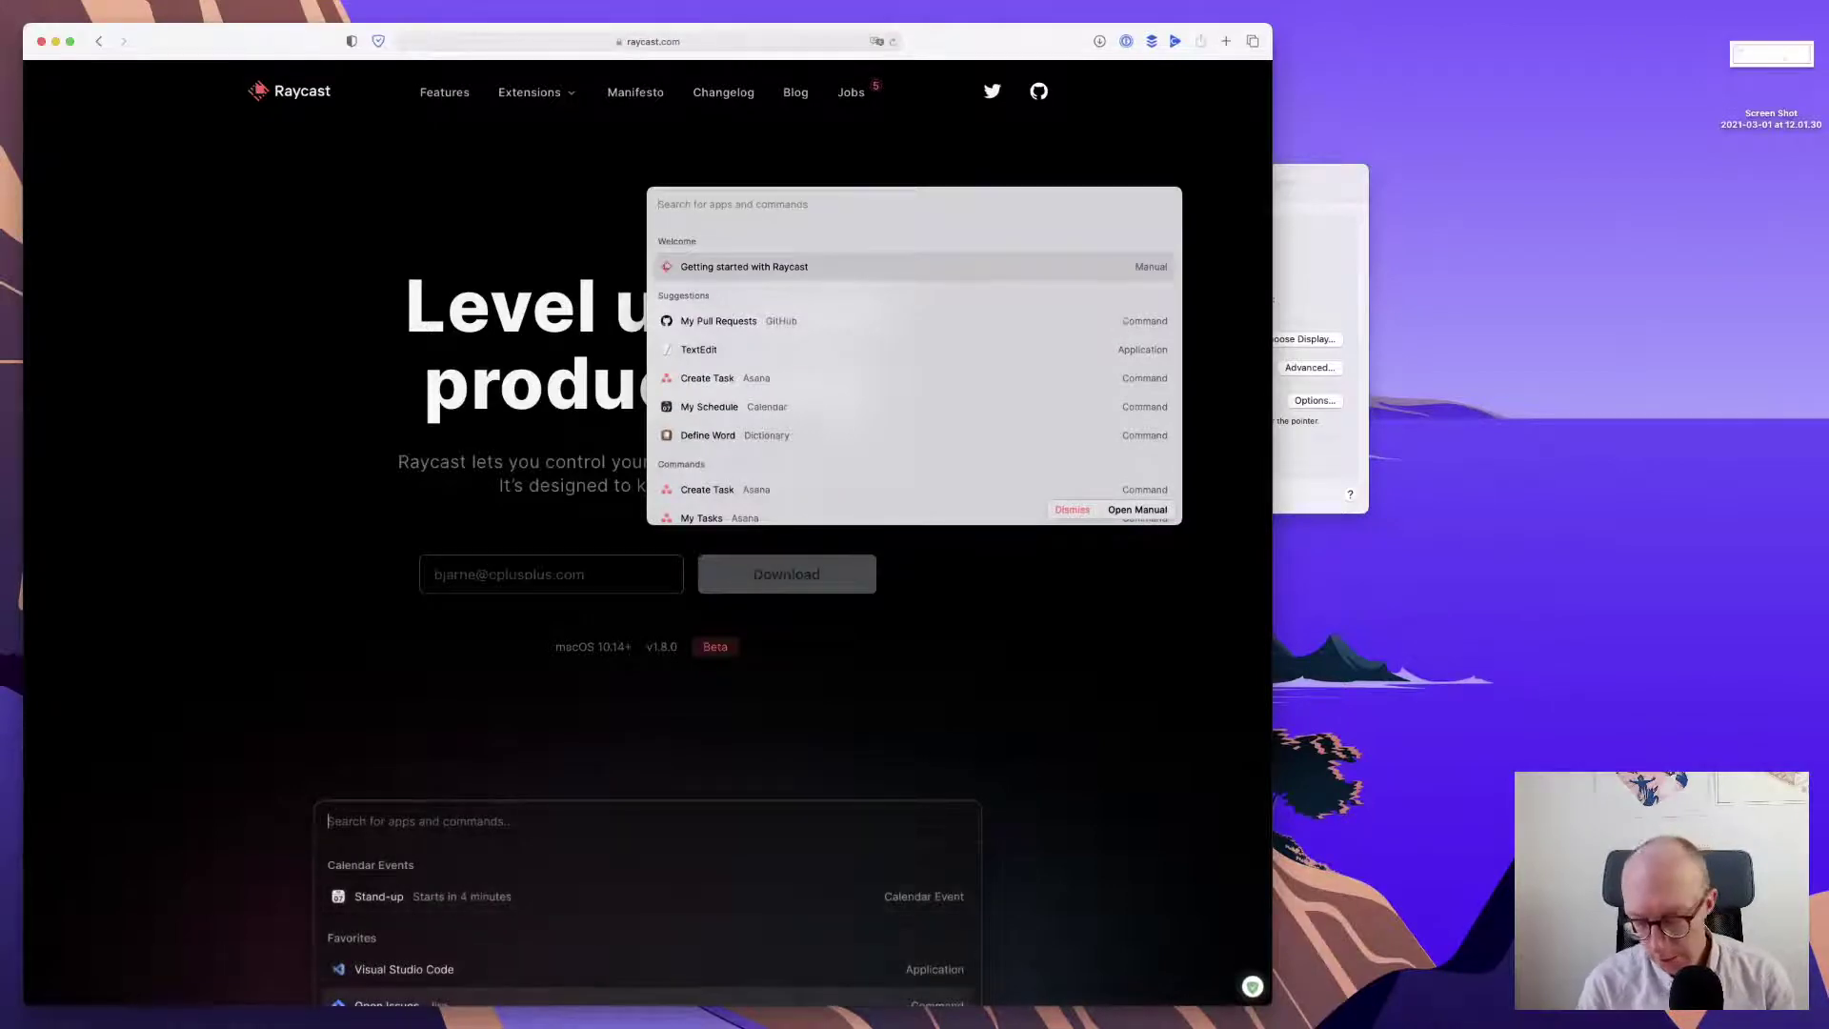
type("pref")
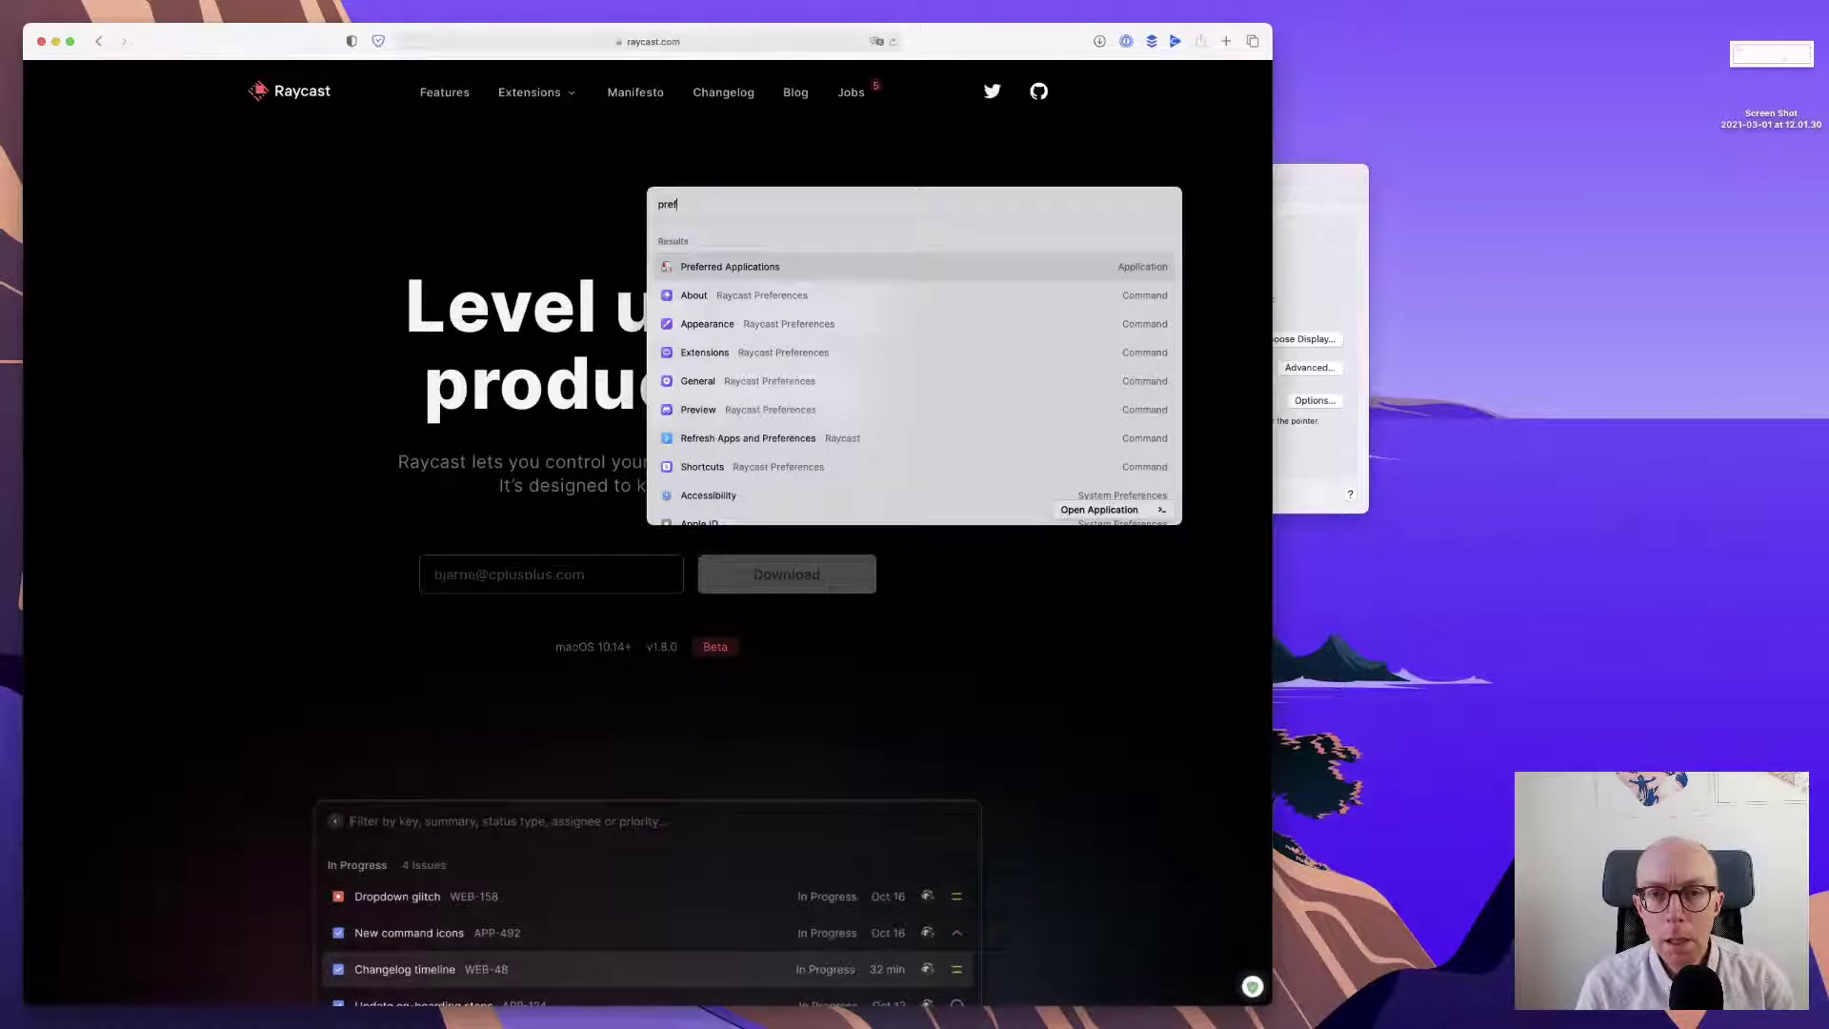
key("Down")
key("Down")
key("Down")
key("Down")
key("Down")
key("Down")
key("Down")
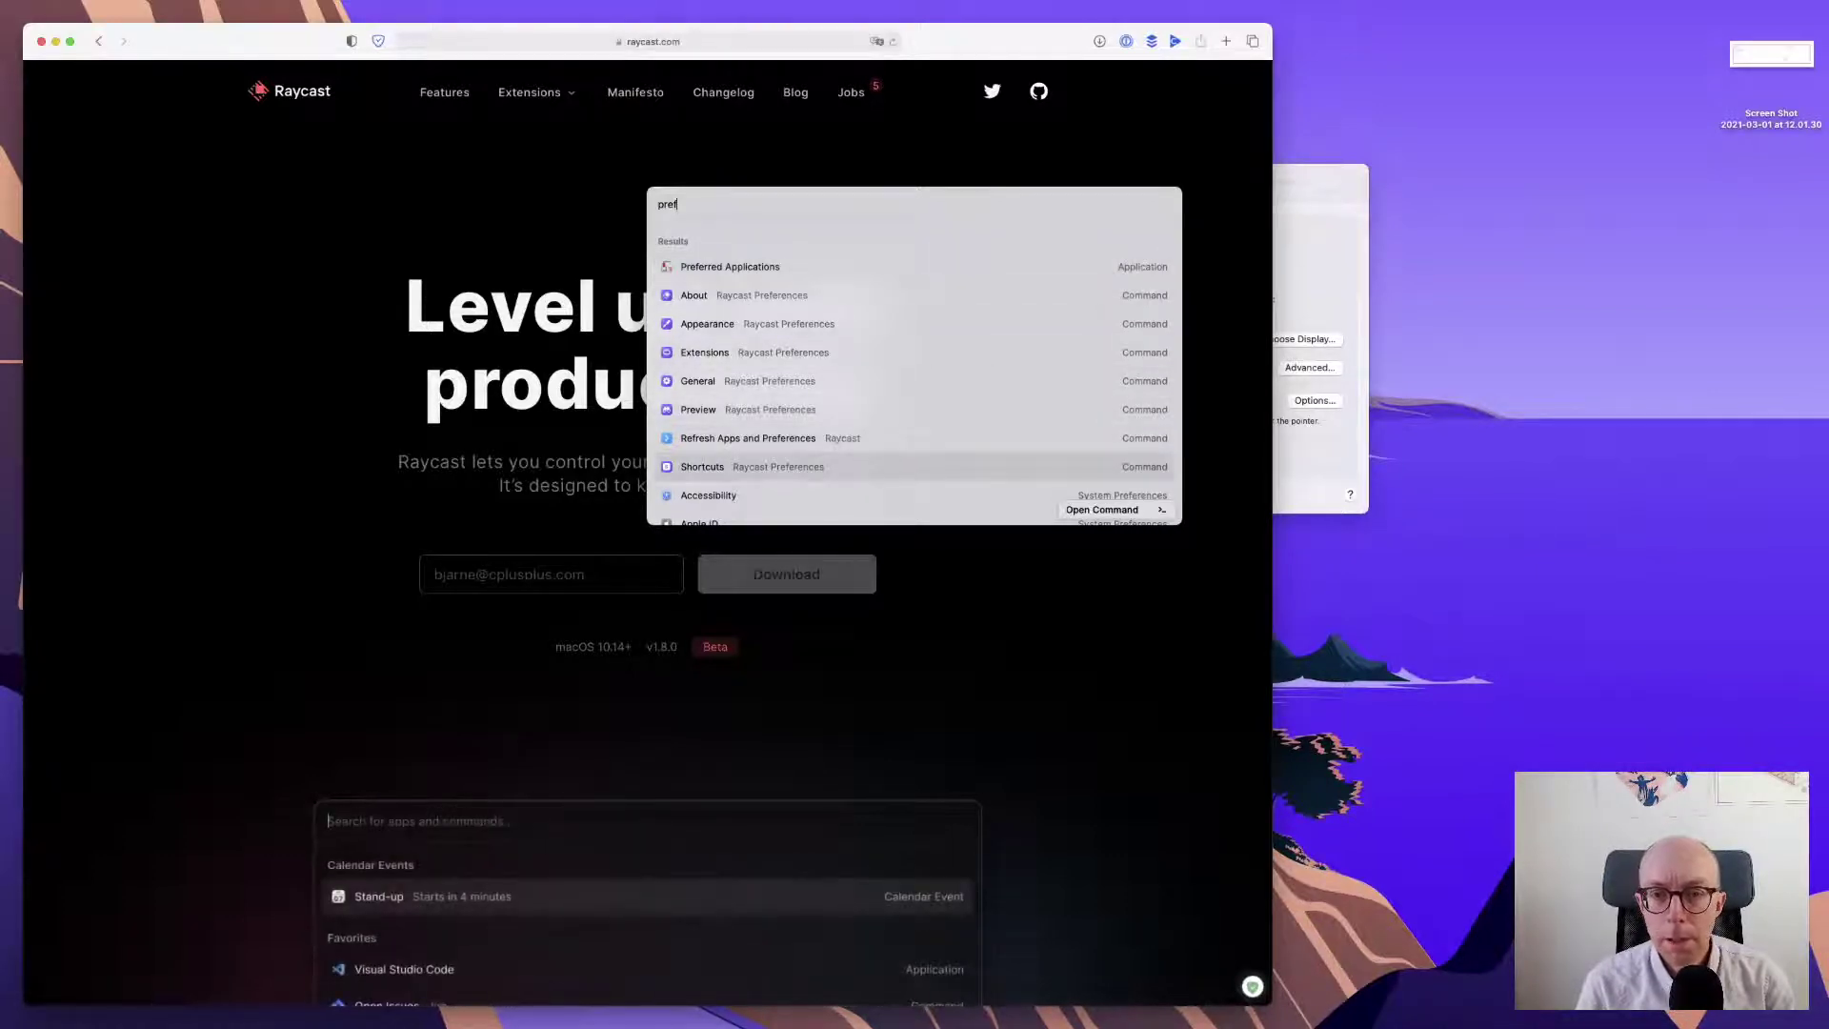
key("Return")
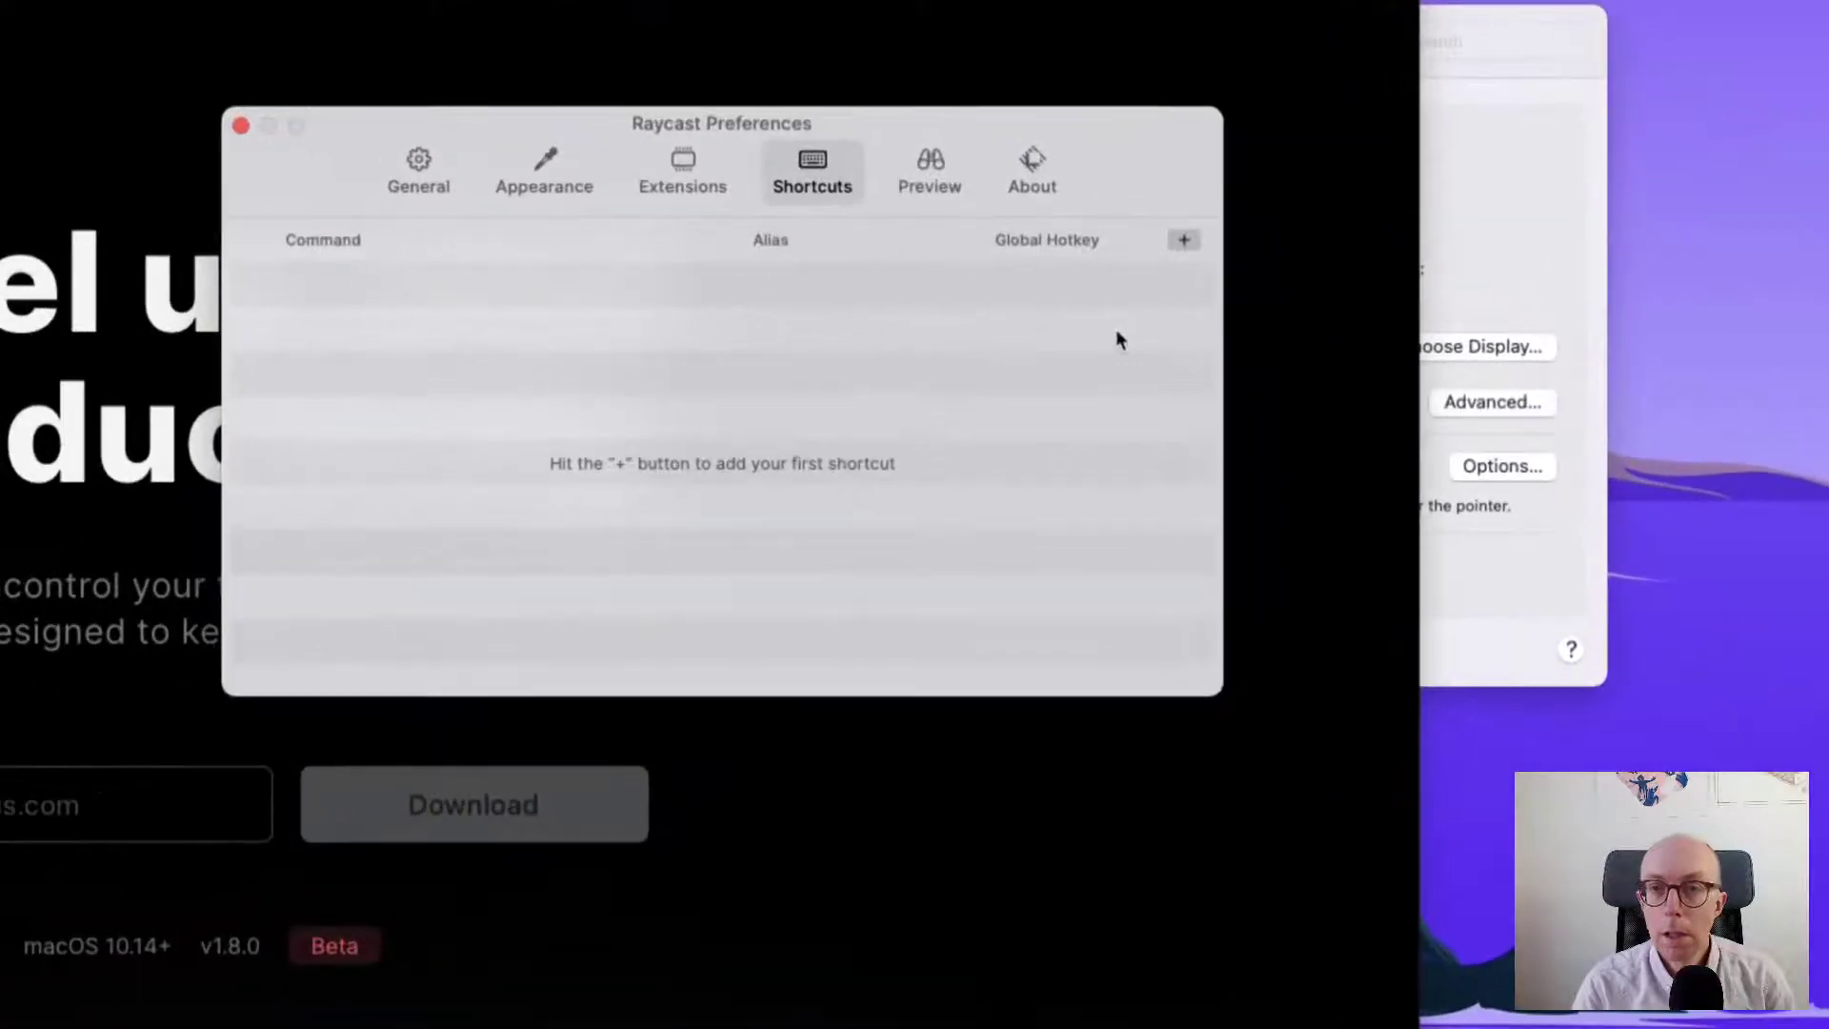
- Search the commands for "gith" and add GitHub's My Pull Requests to the shortcuts
left_click(1181, 241)
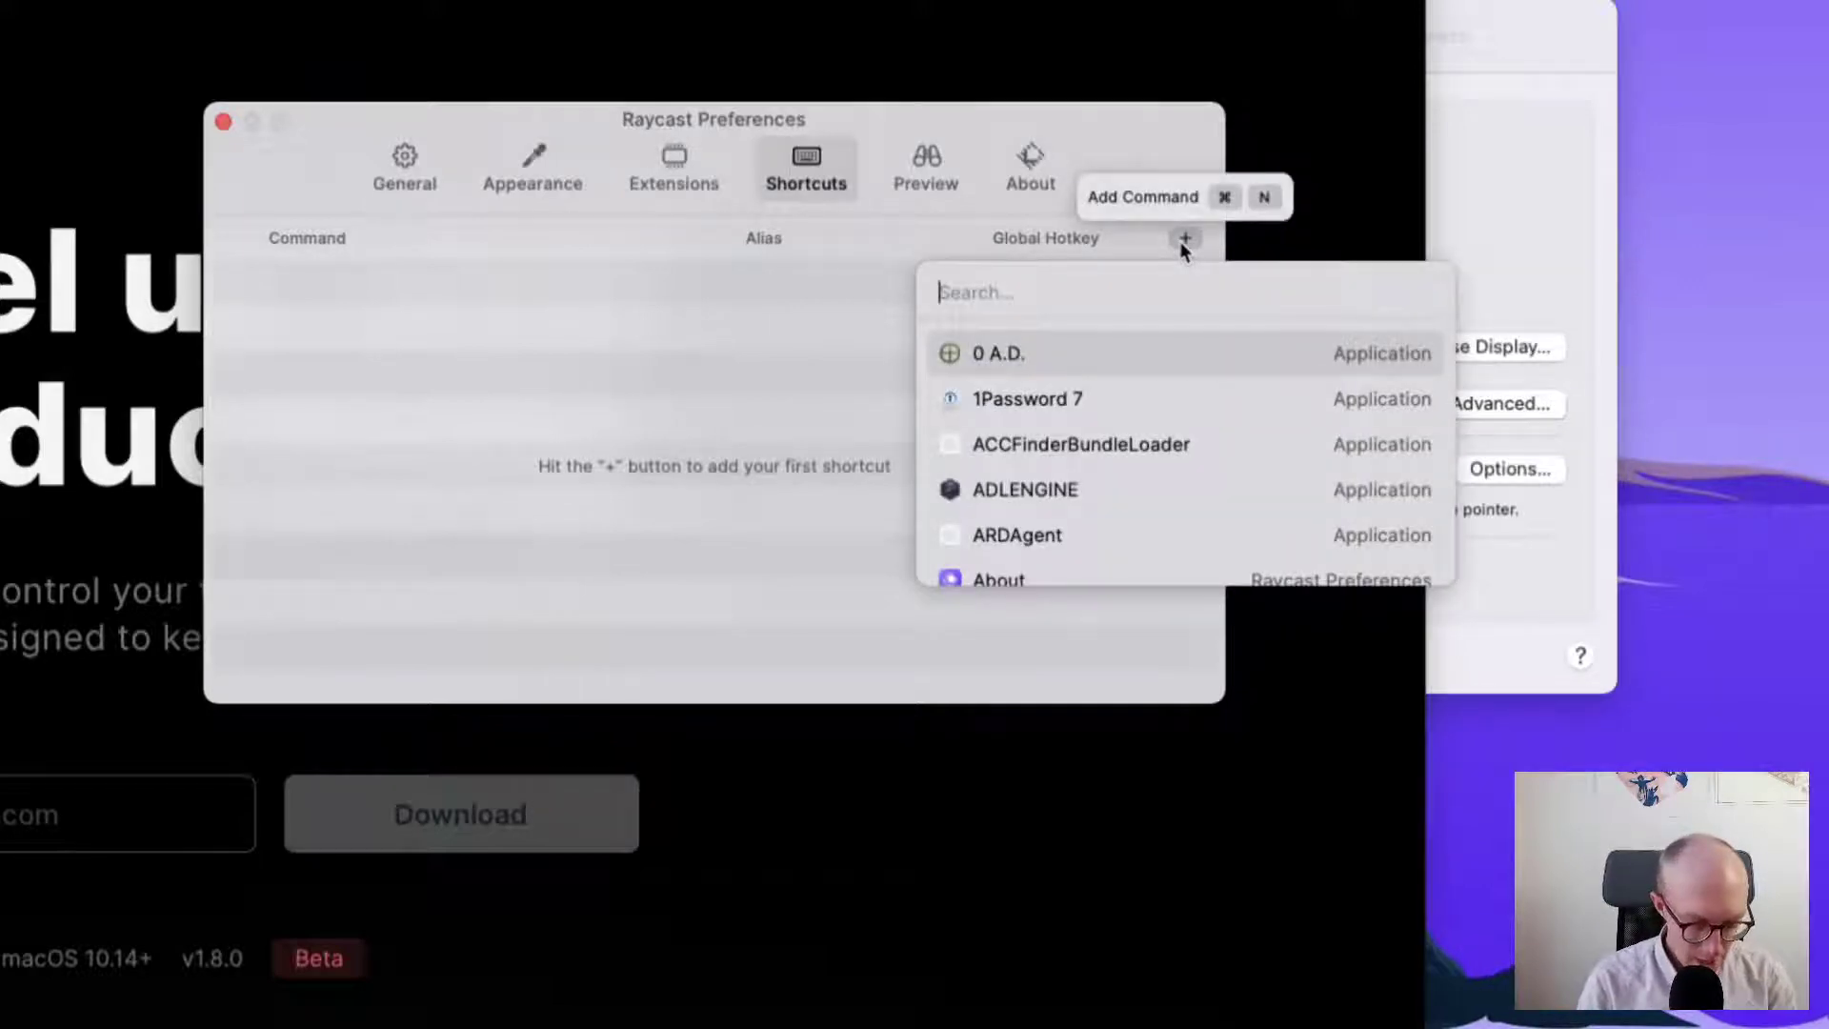
type("gith")
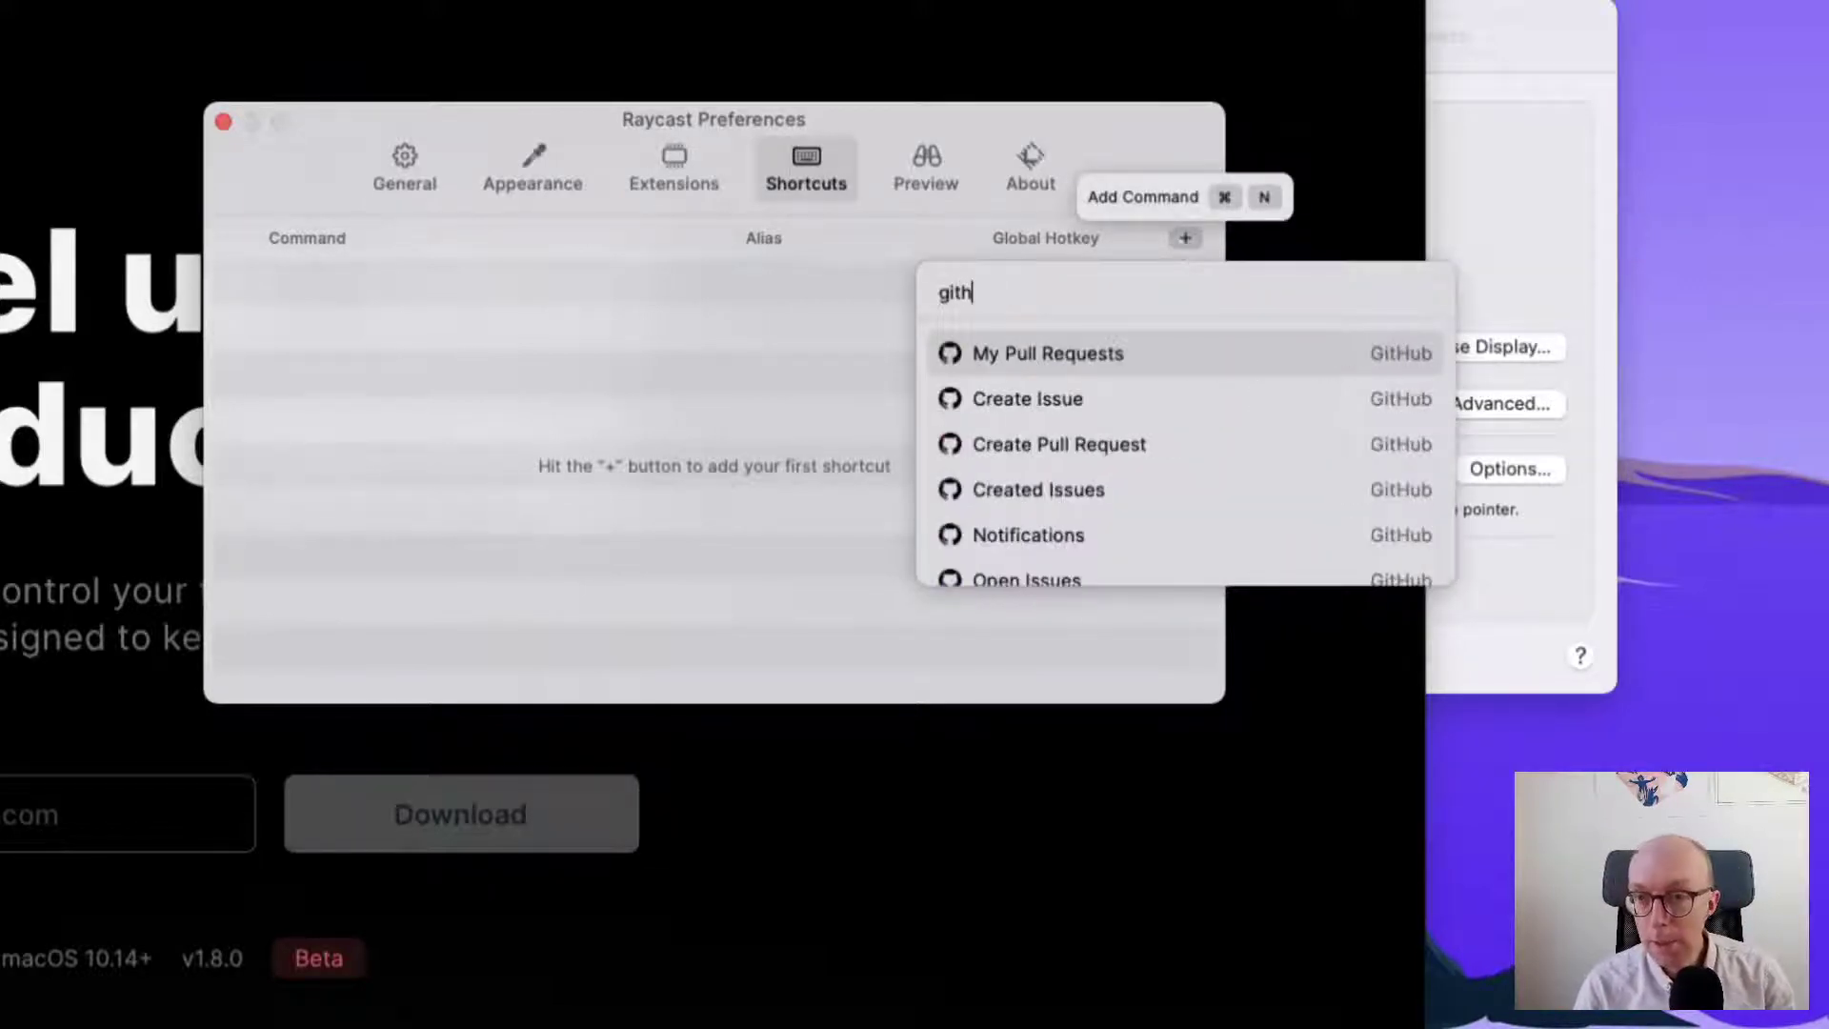
left_click(1104, 353)
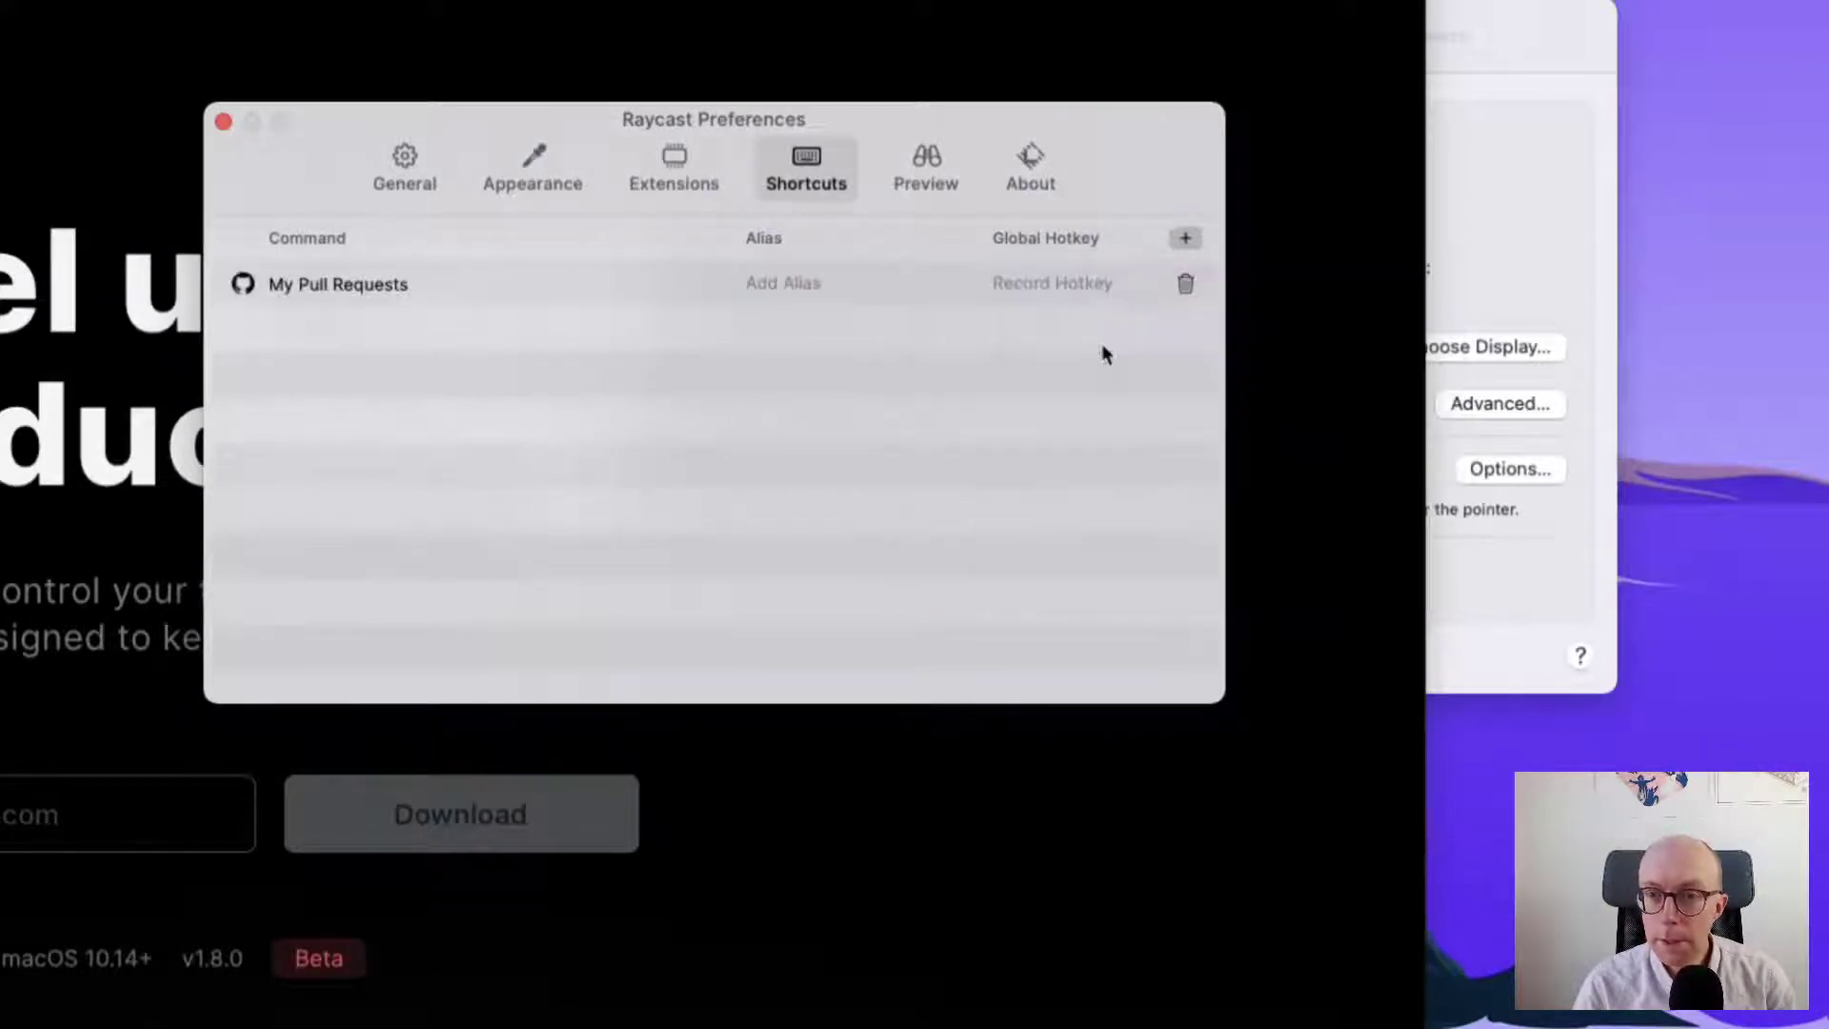
- Set the alias of the My Pull Requests shortcut to "ghp" and close the preferences window
left_click(808, 284)
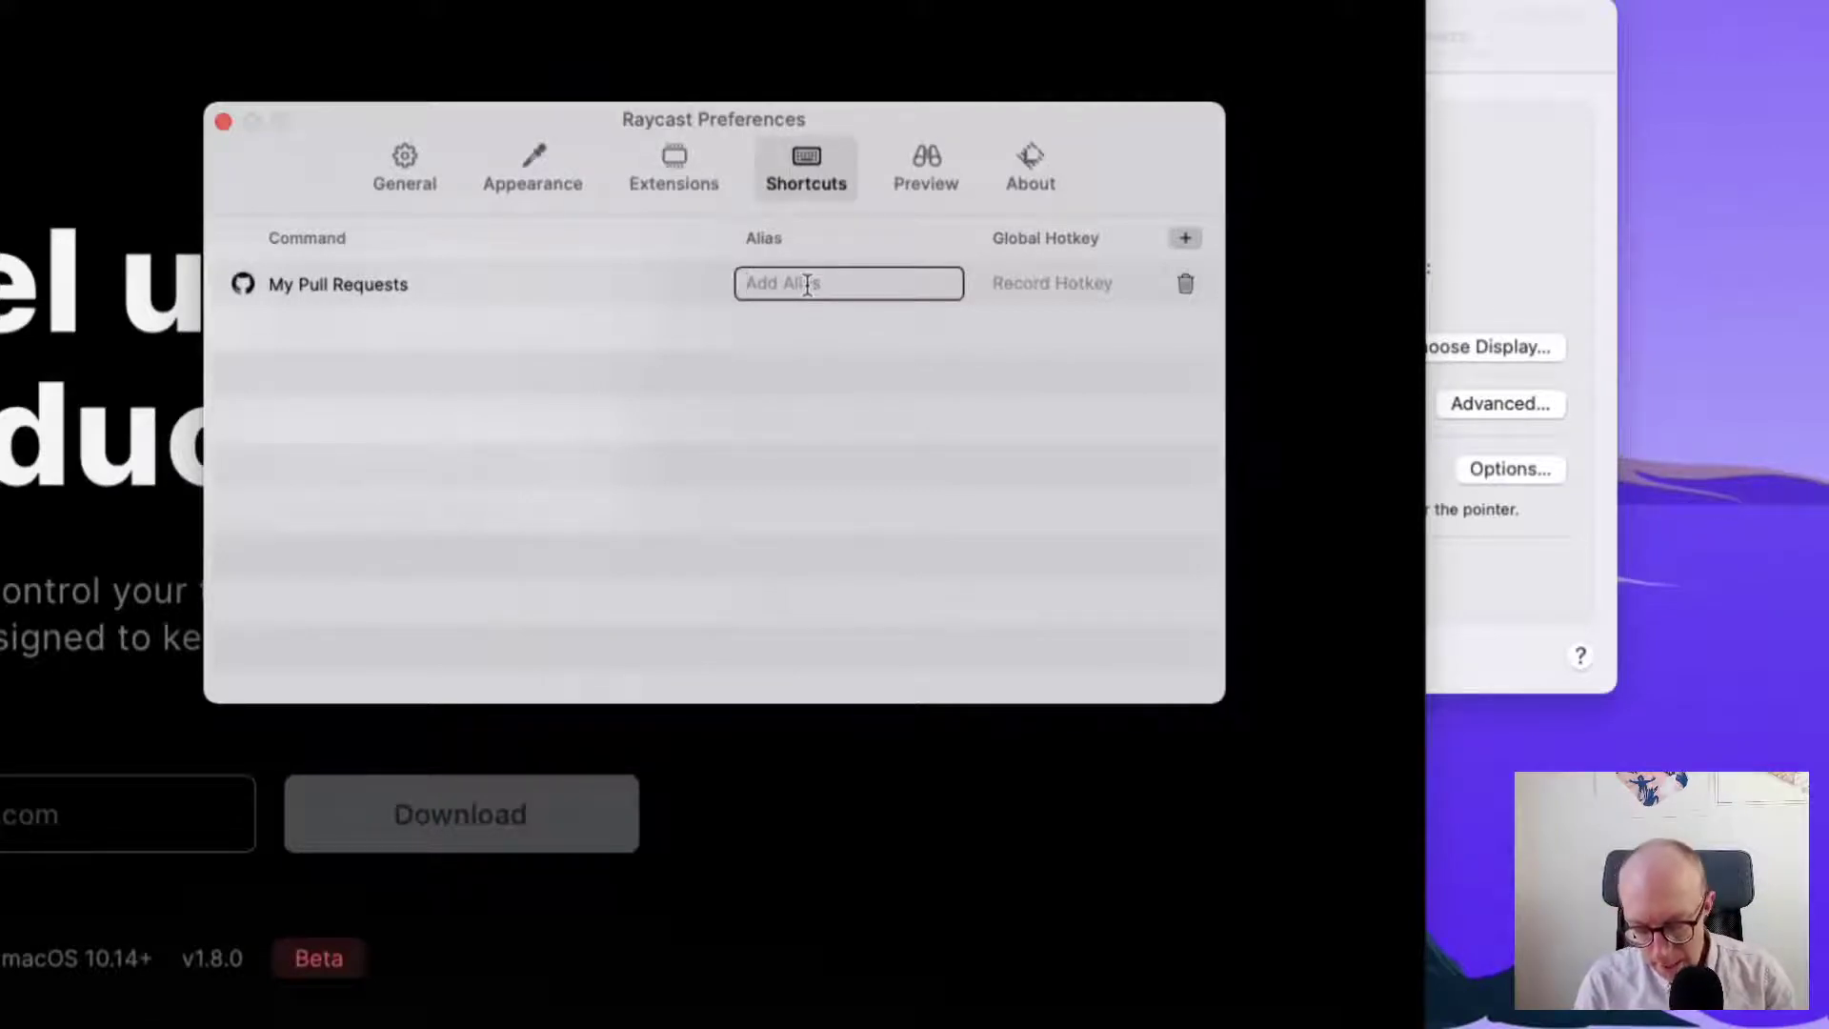
type("ghp")
left_click(891, 363)
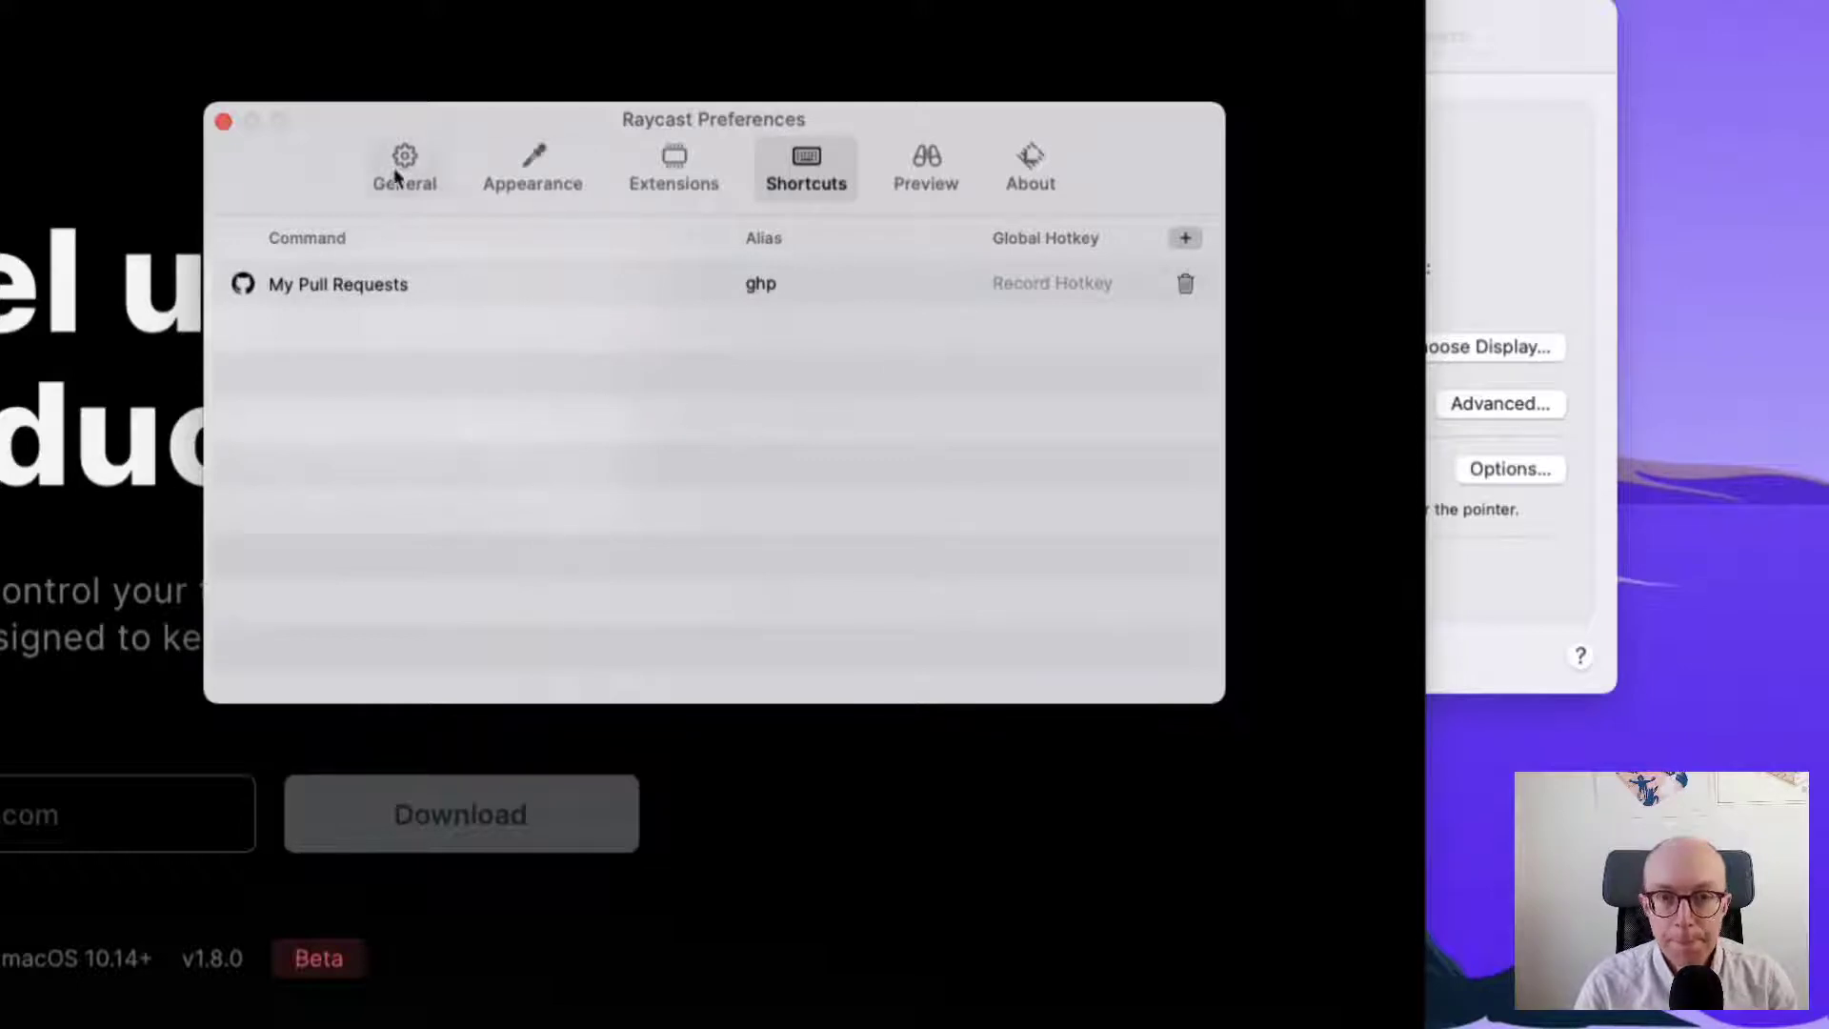
key("super+w")
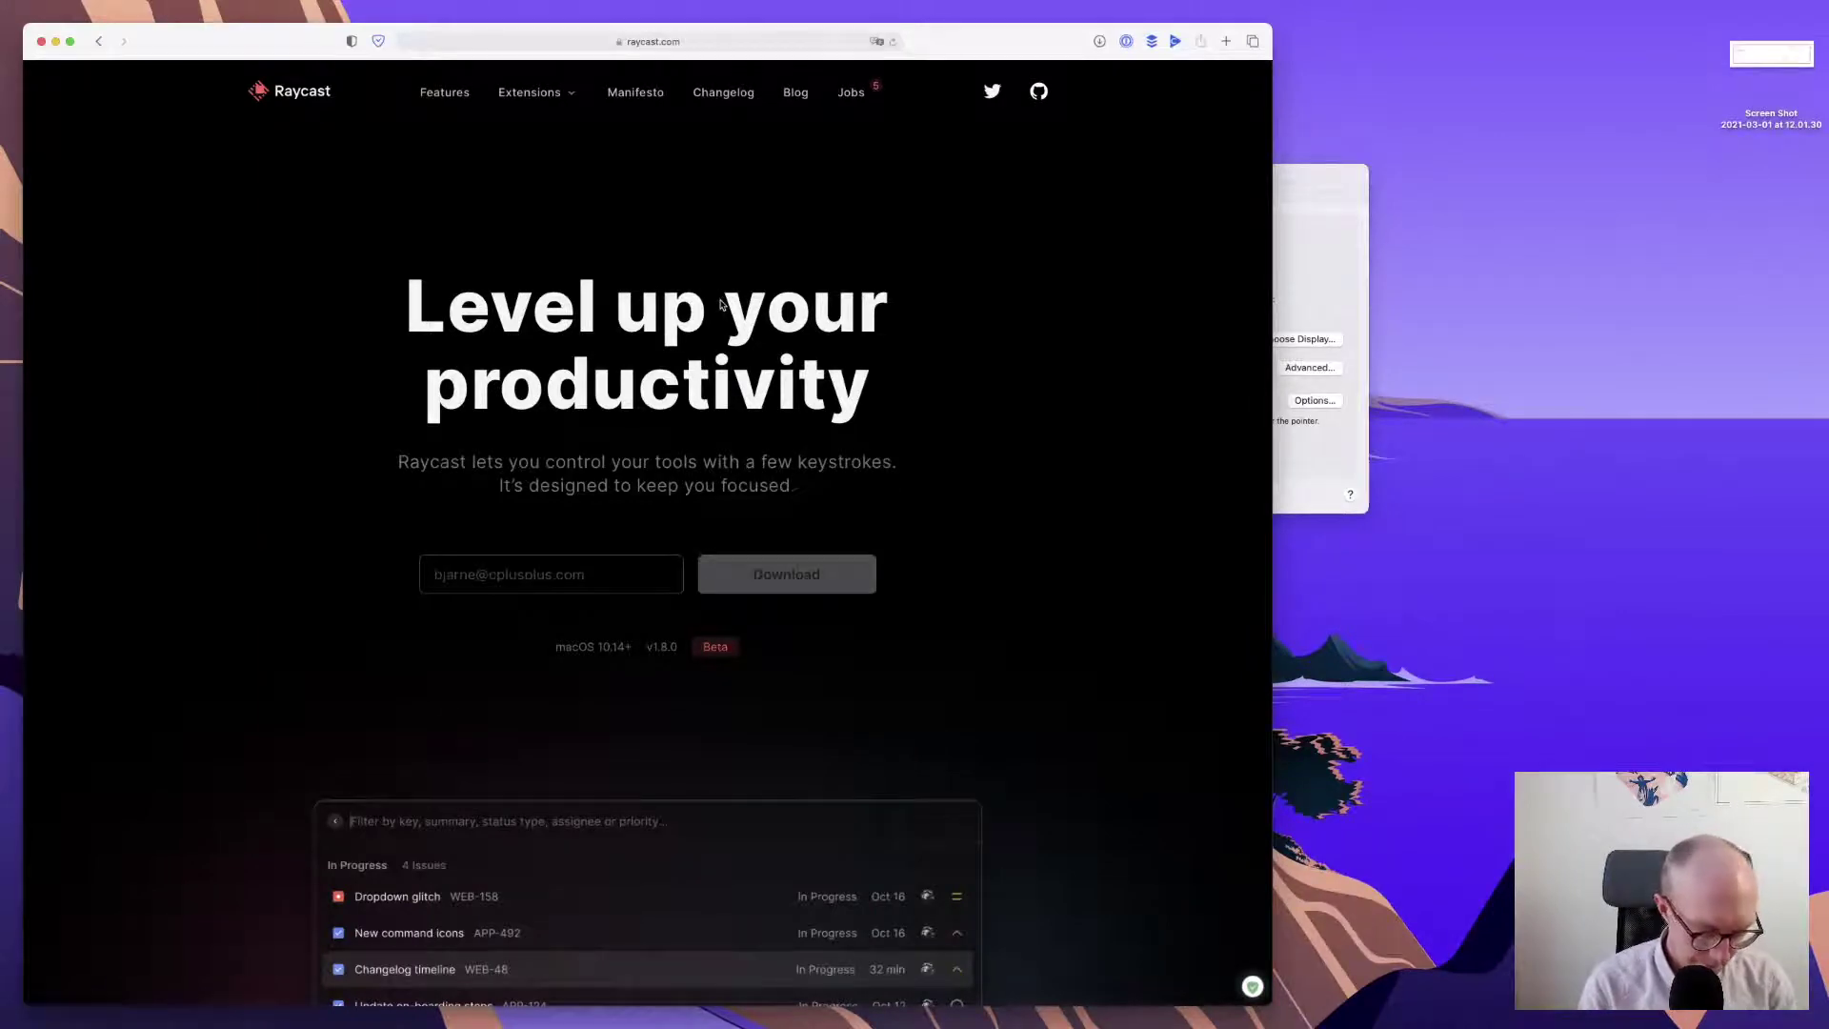
- Run the "ghp" alias in Raycast to list the pull requests, and browse the actions for the Update README.md pull request
key("alt+space")
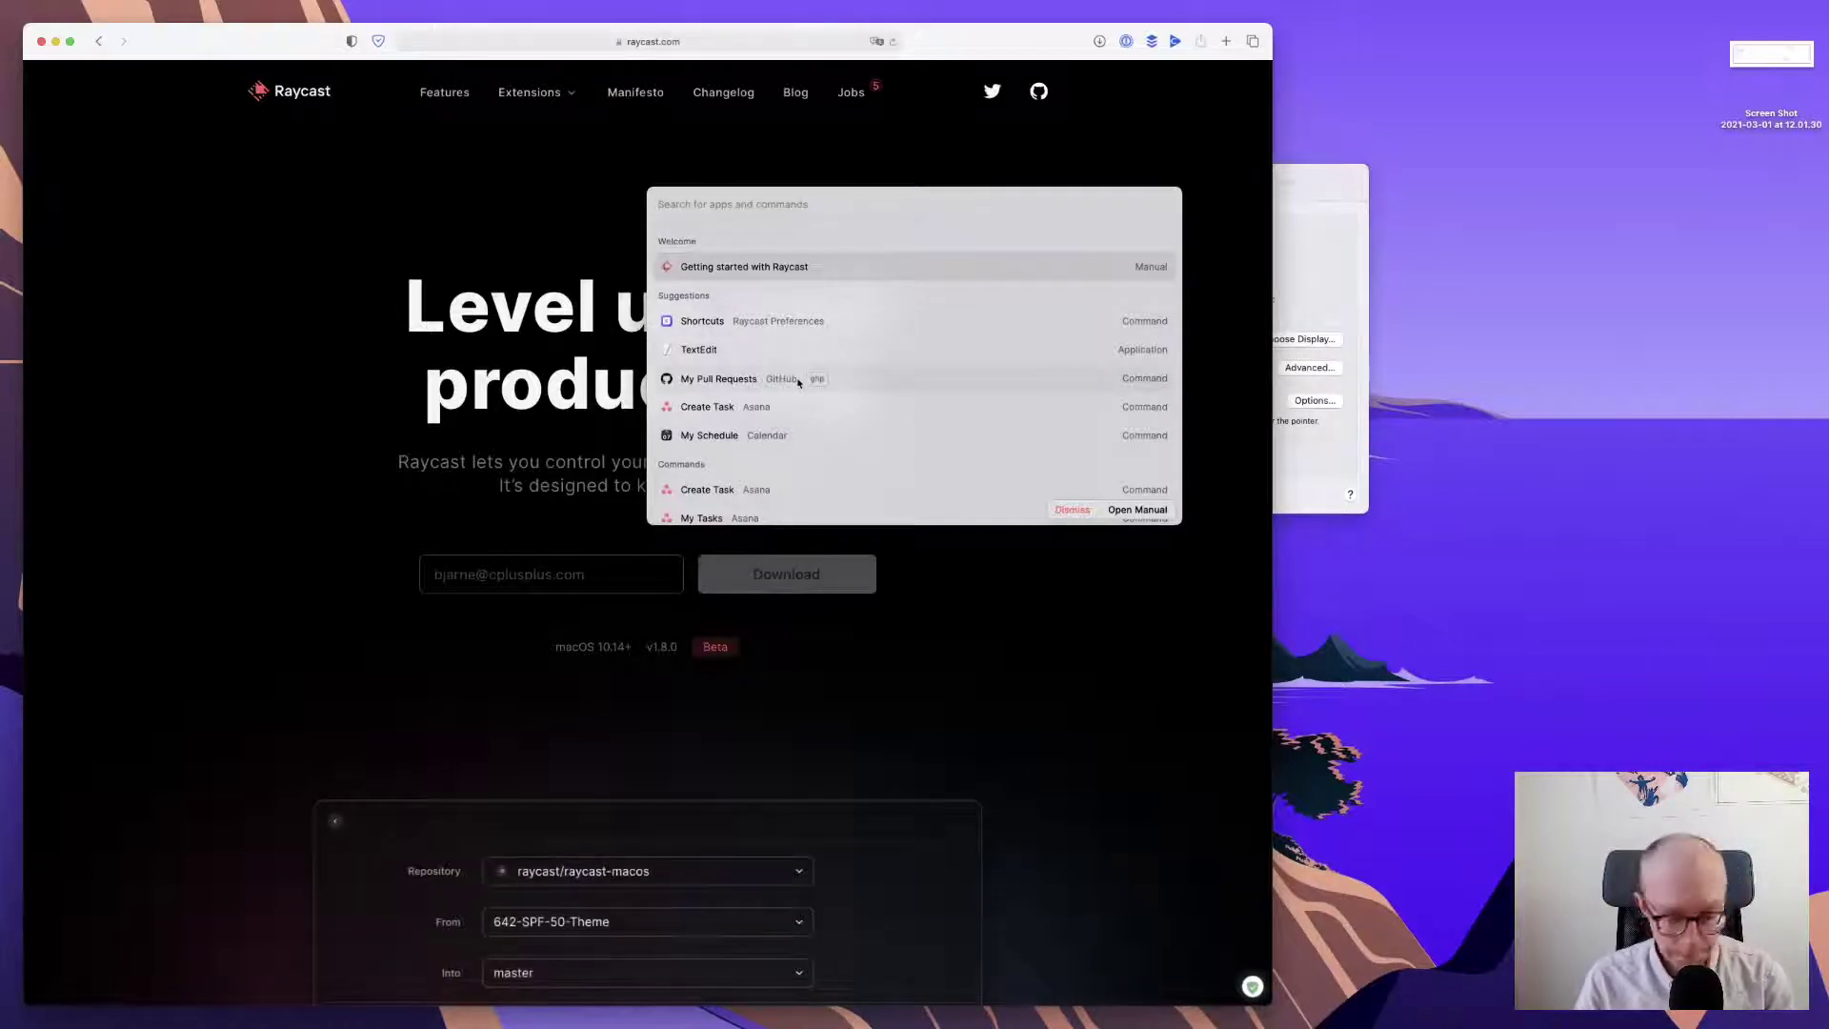
type("ghp")
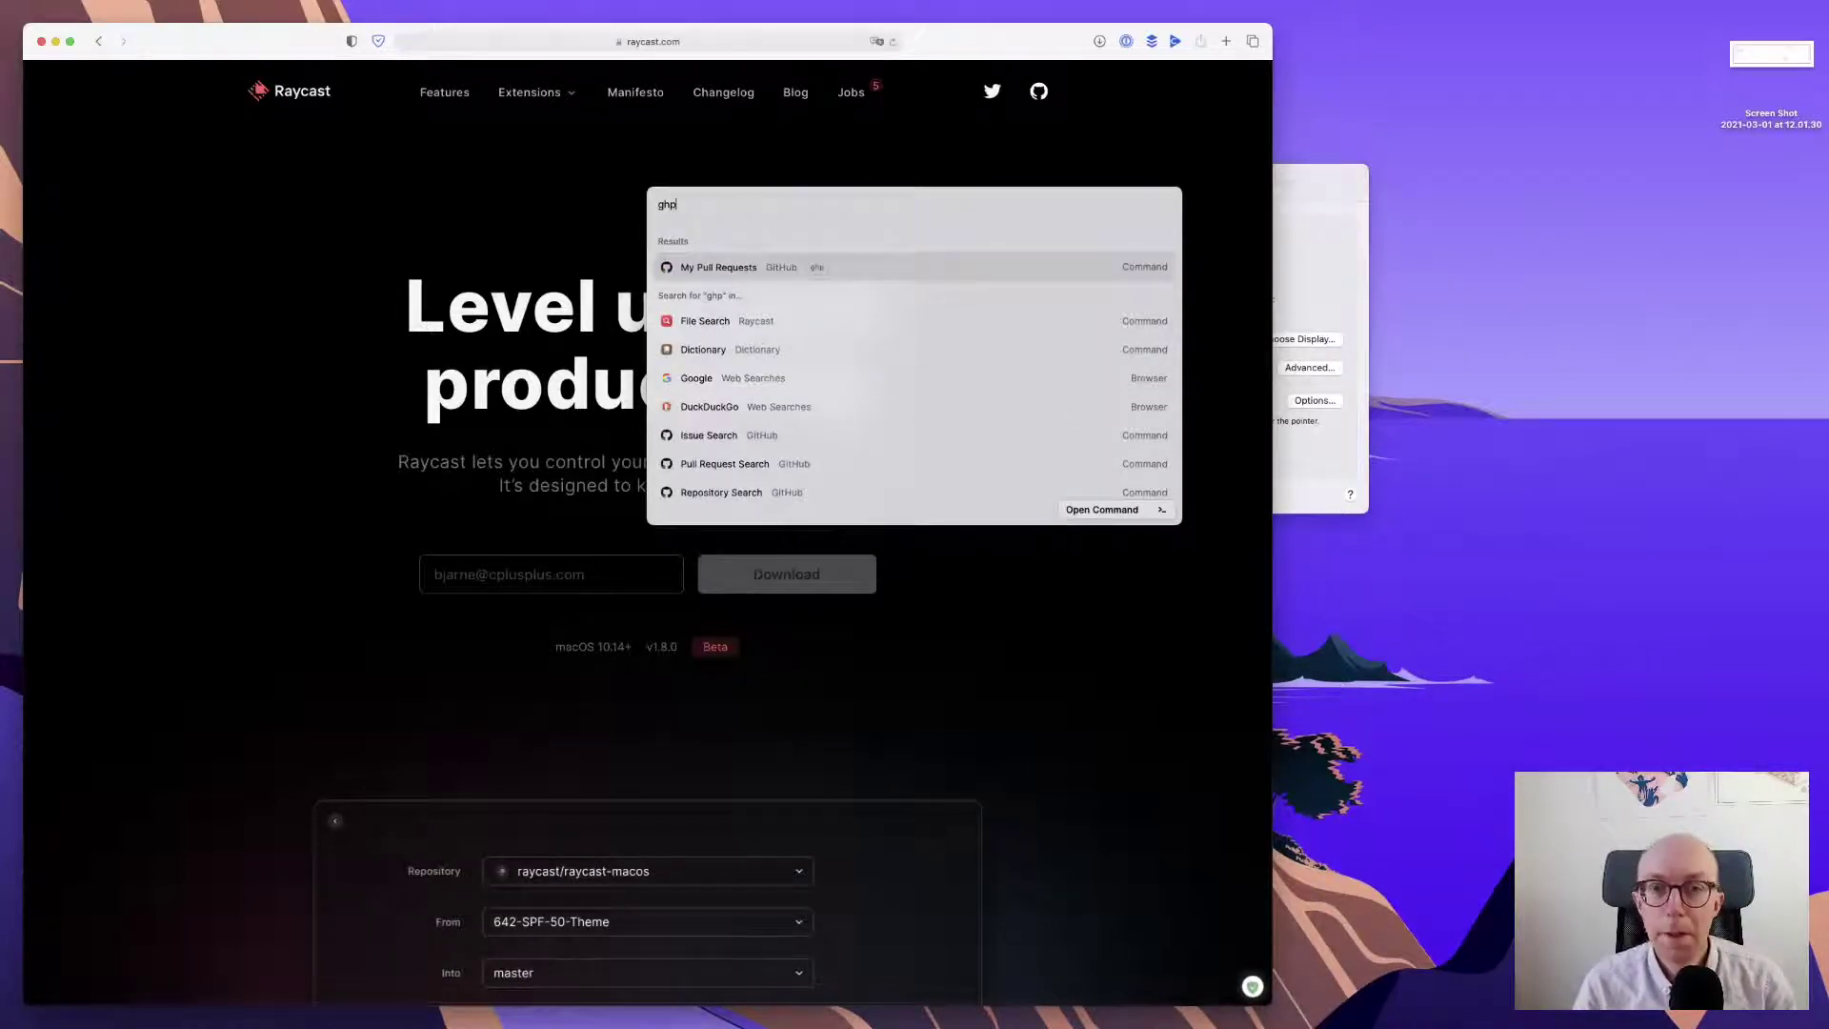
key("Return")
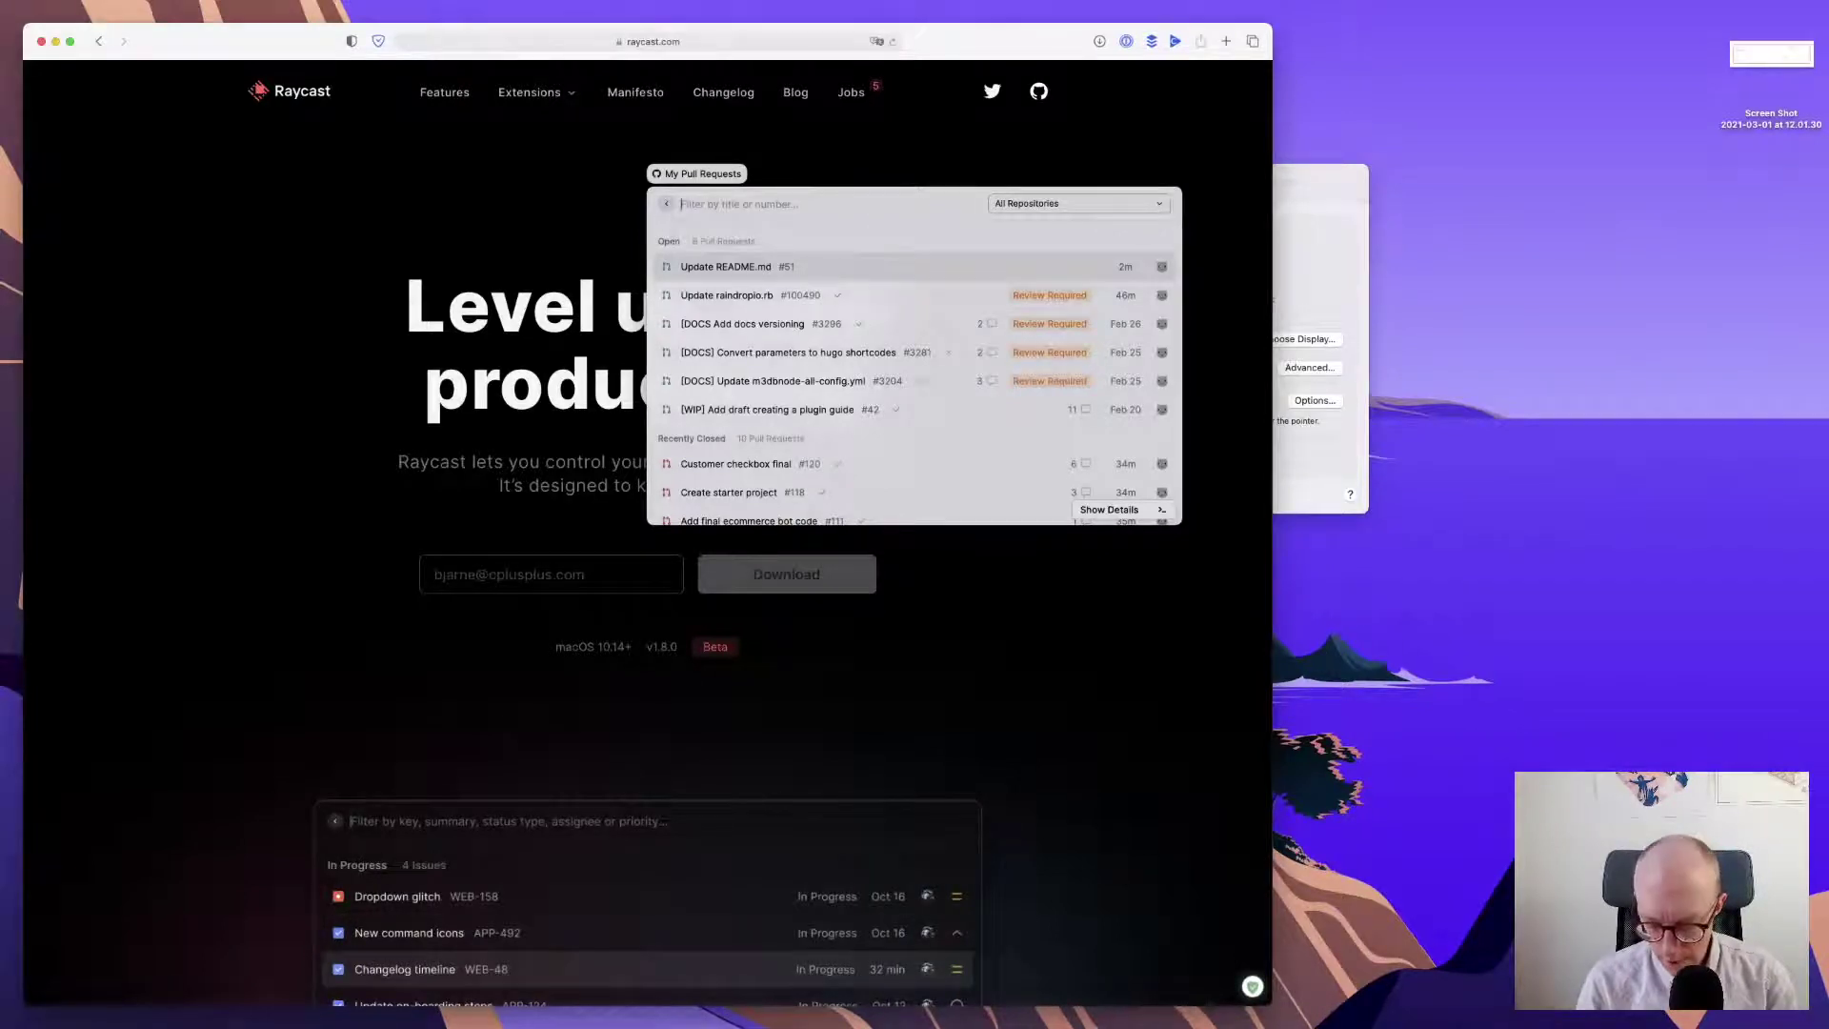
key("super+k")
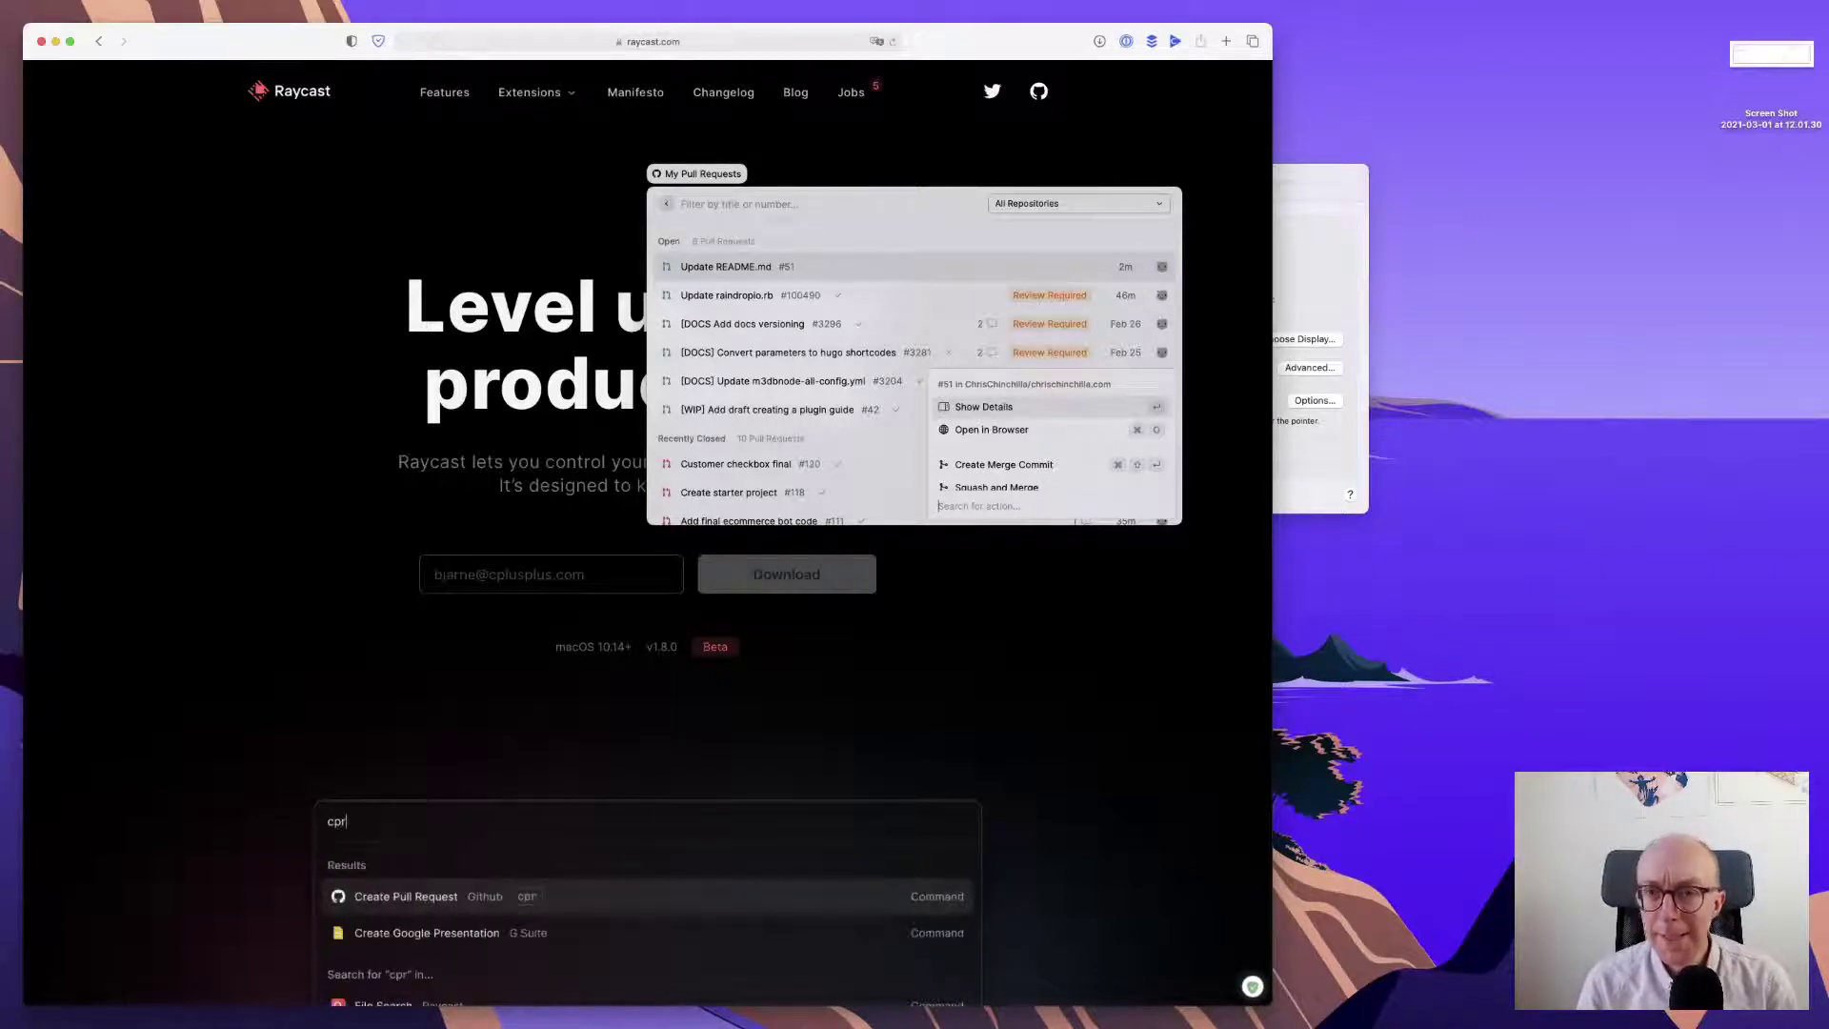
key("Down")
key("Down")
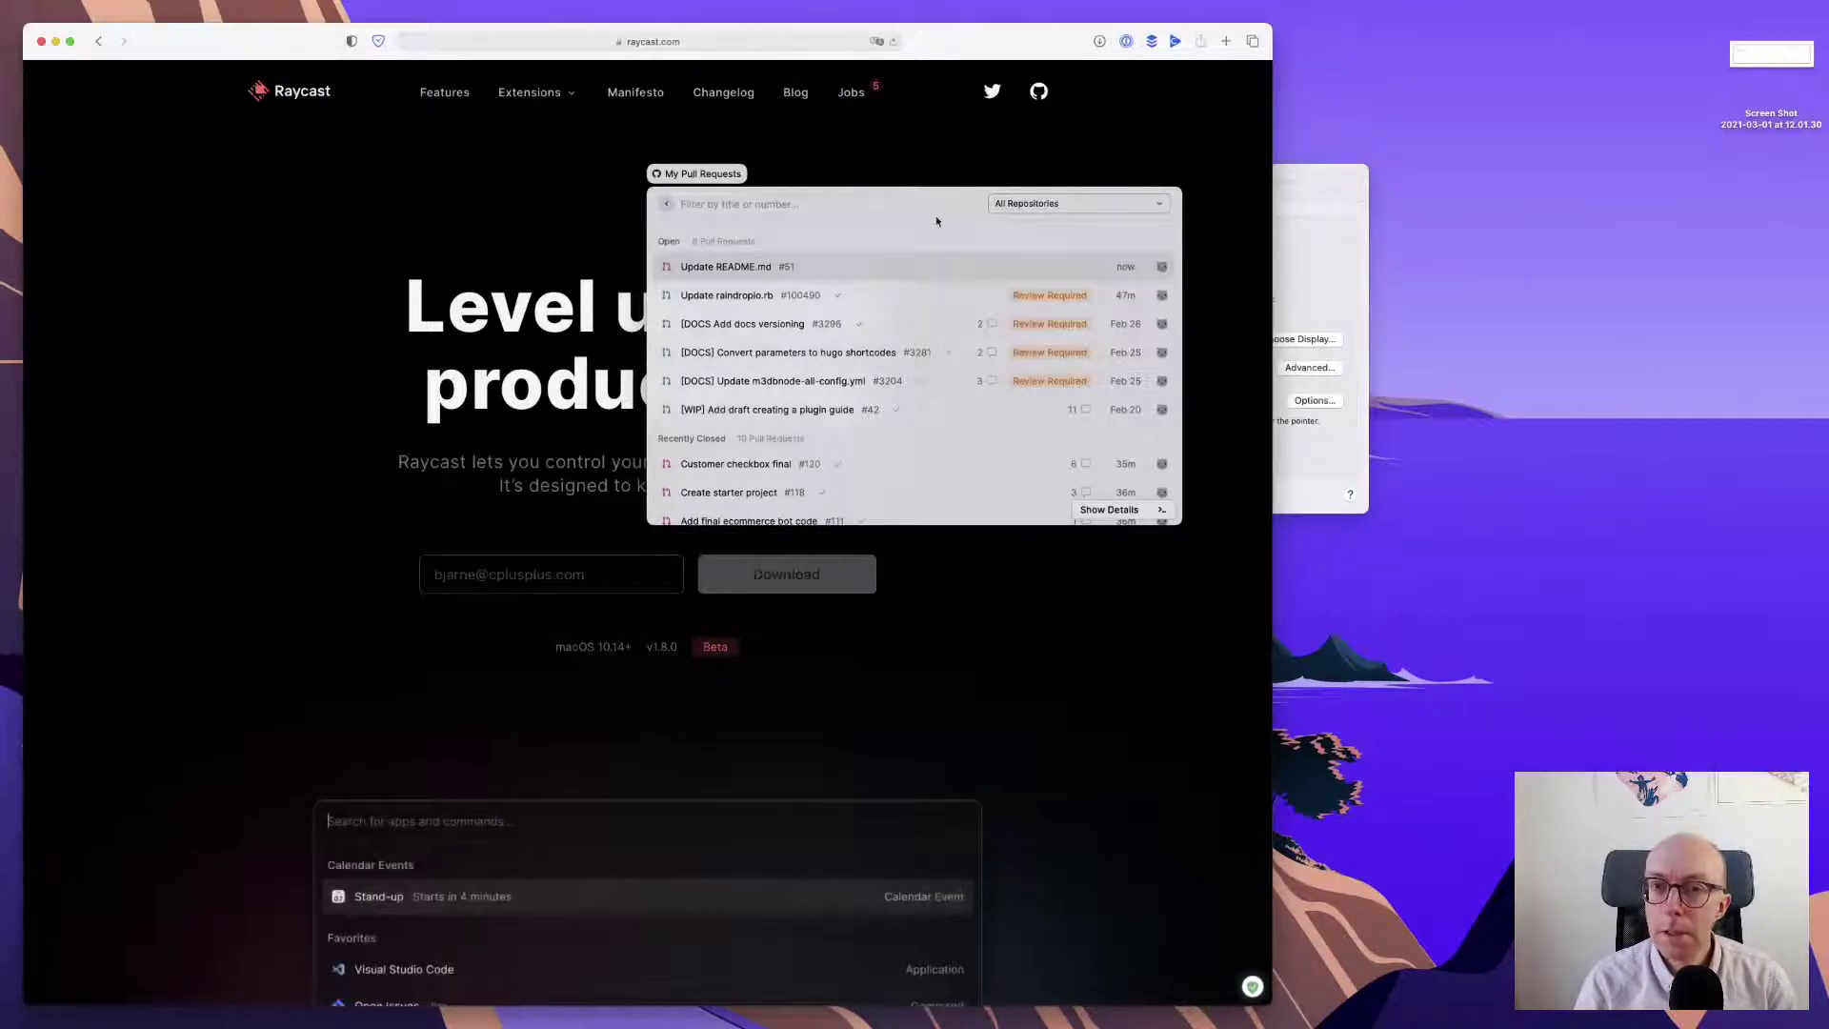
- View the Mac's CPU usage statistics, close them, and bring back Raycast's My Pull Requests list
left_click(1658, 7)
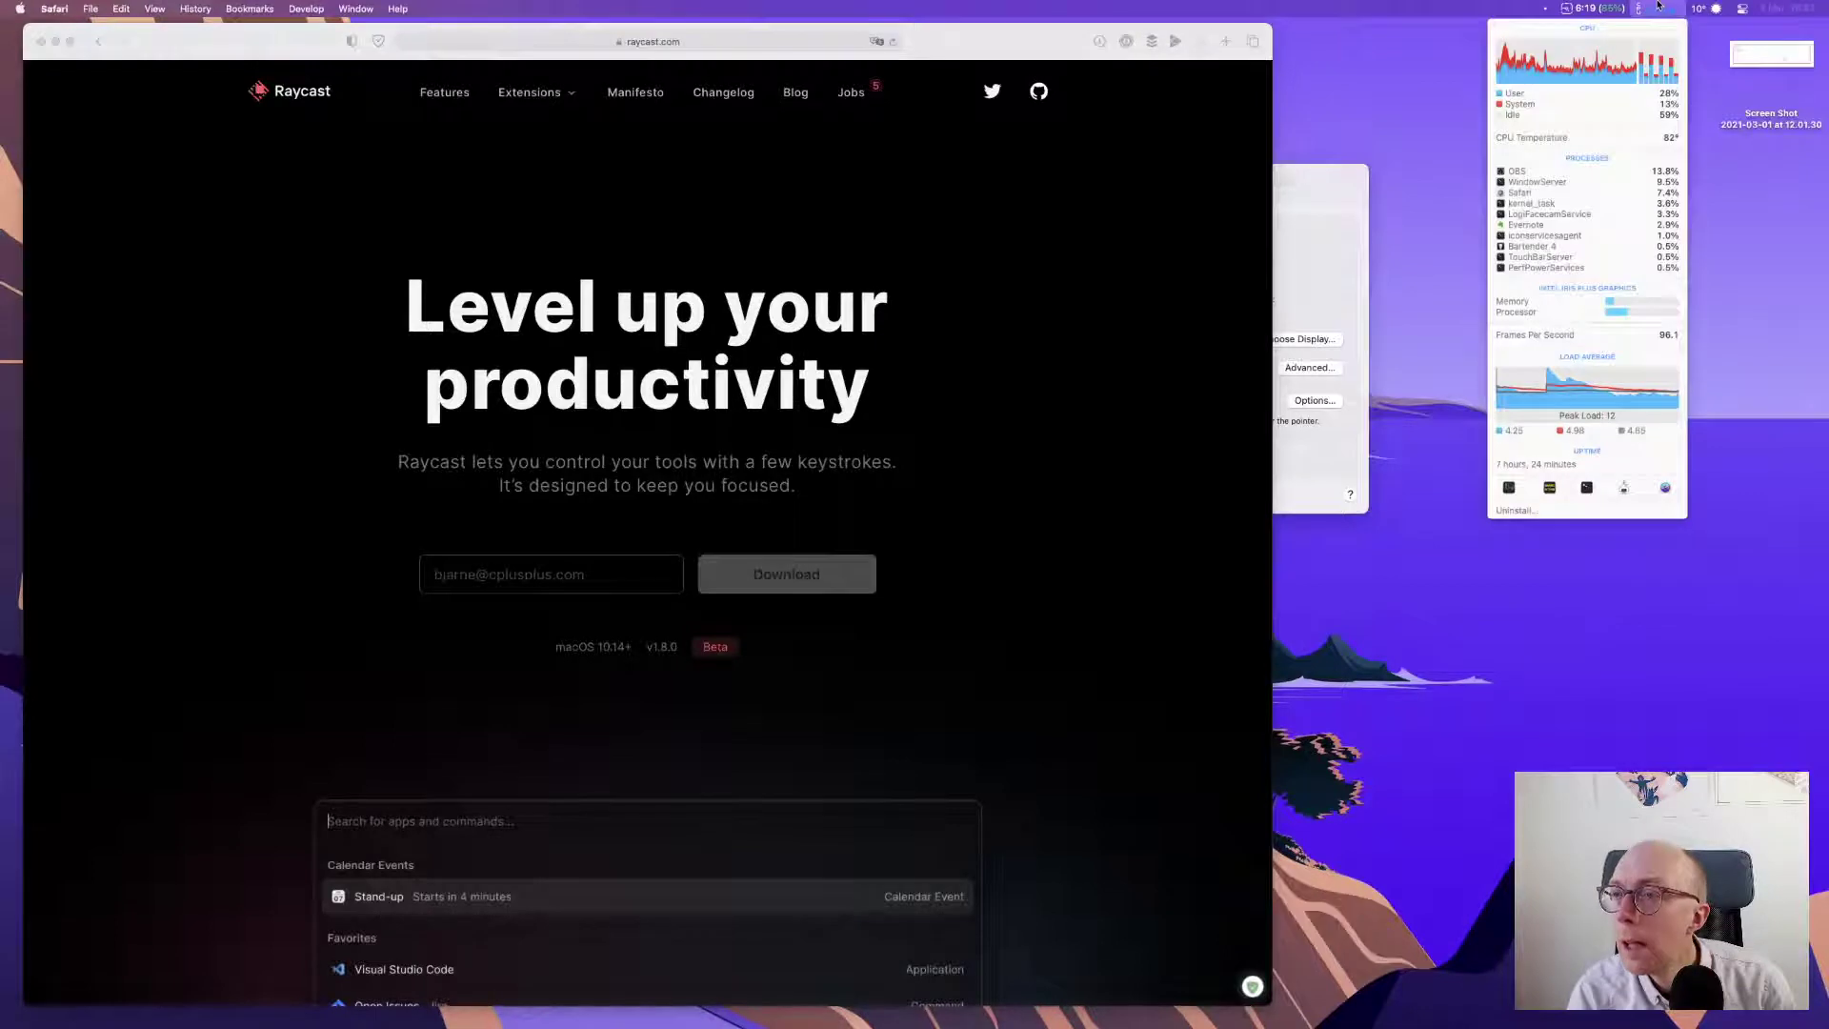
left_click(1337, 232)
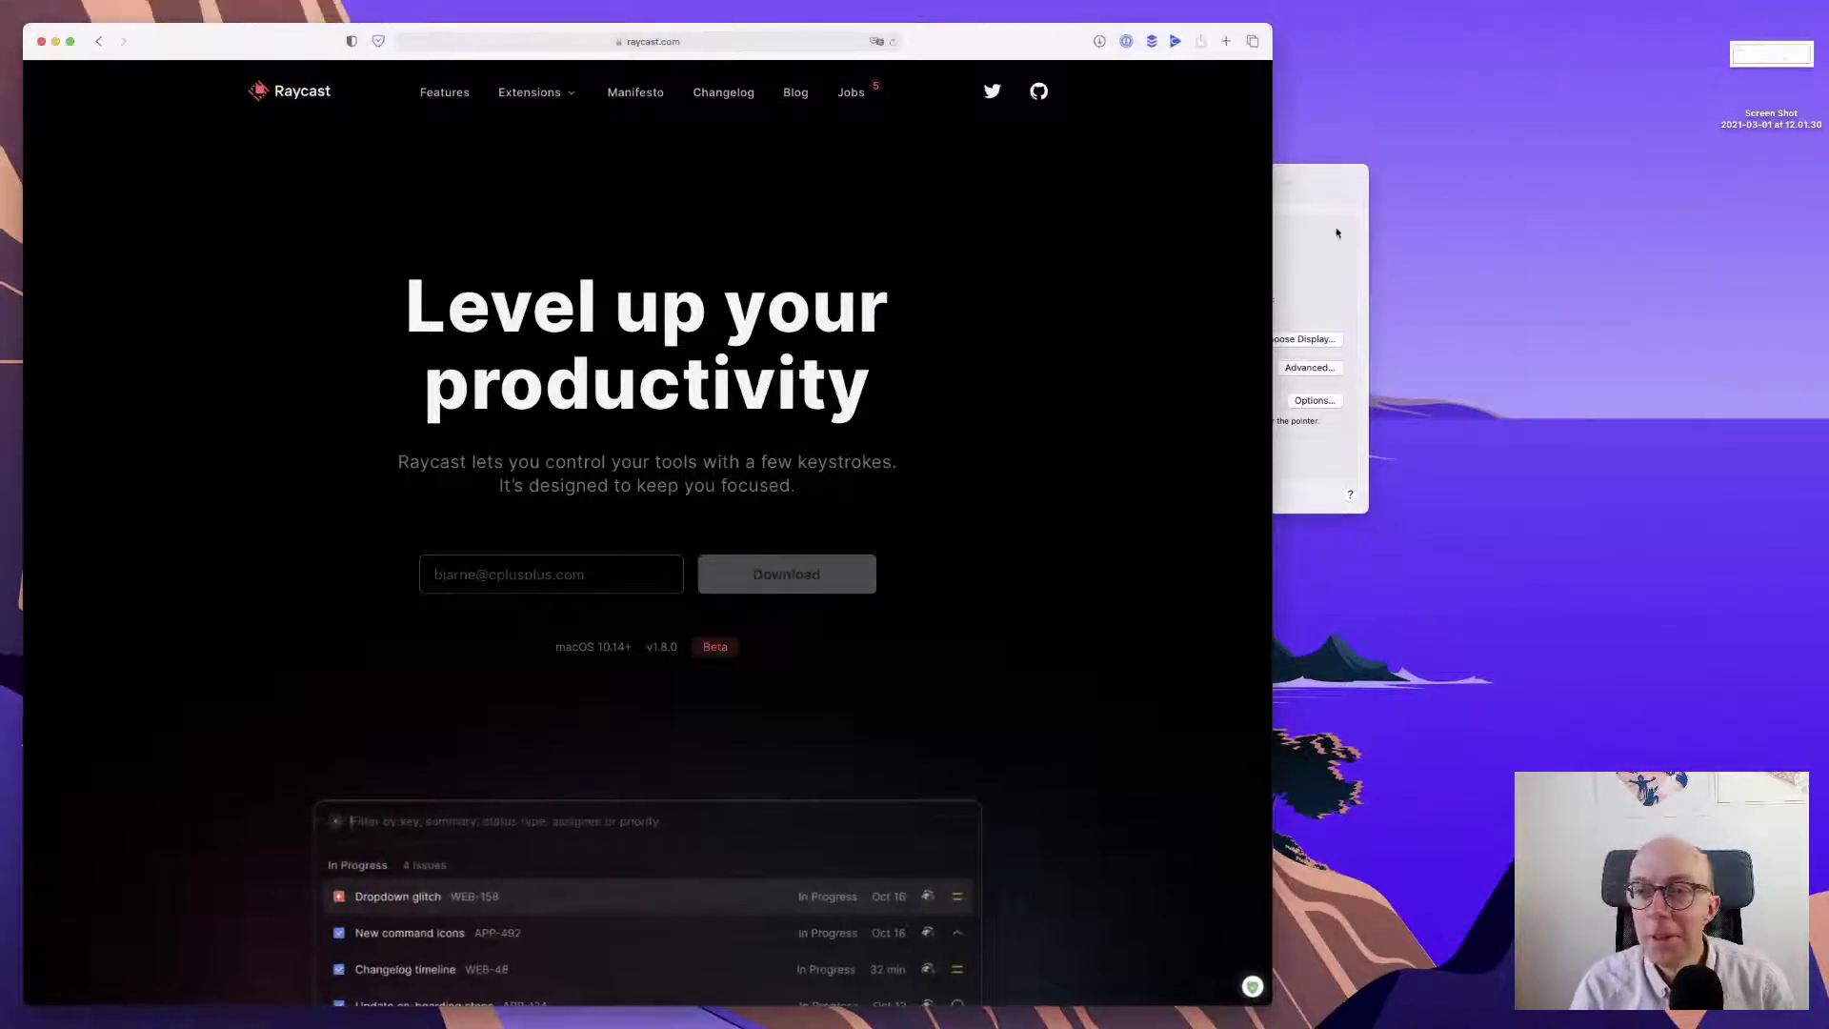
key("ctrl+alt+p")
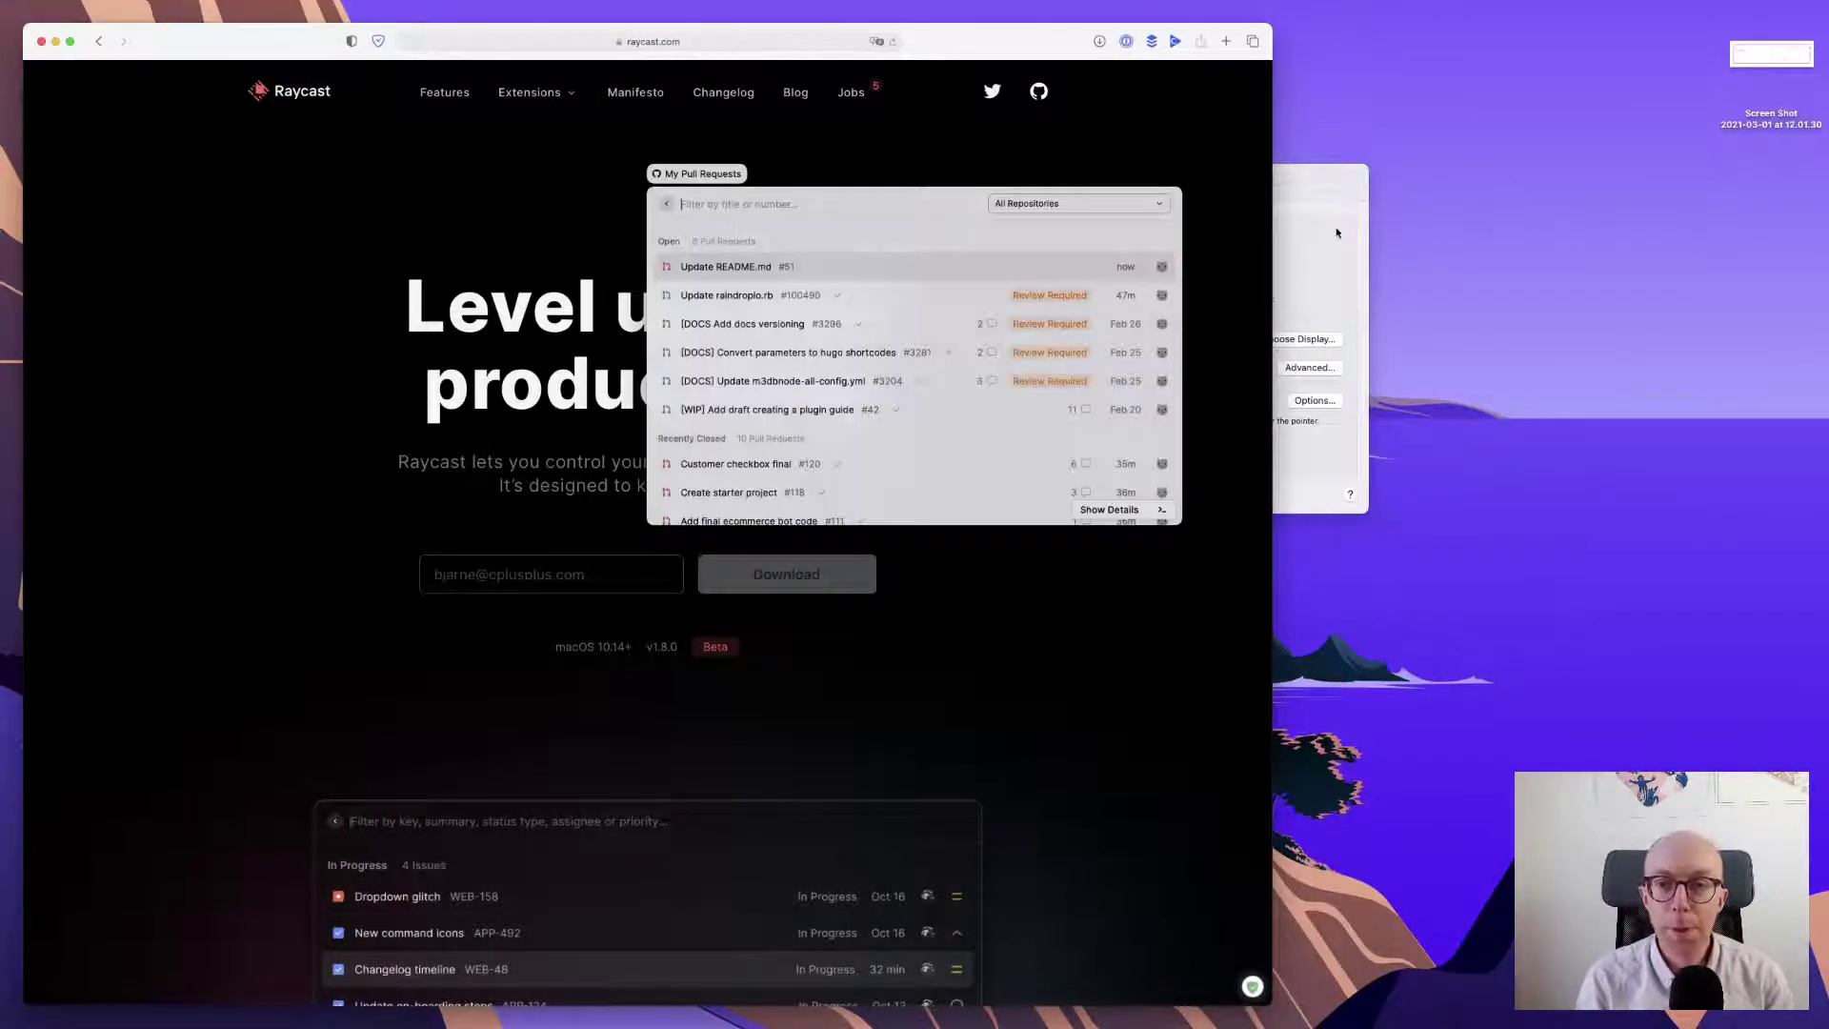
- Return to Raycast's main command list and open Asana's My Tasks
left_click(666, 206)
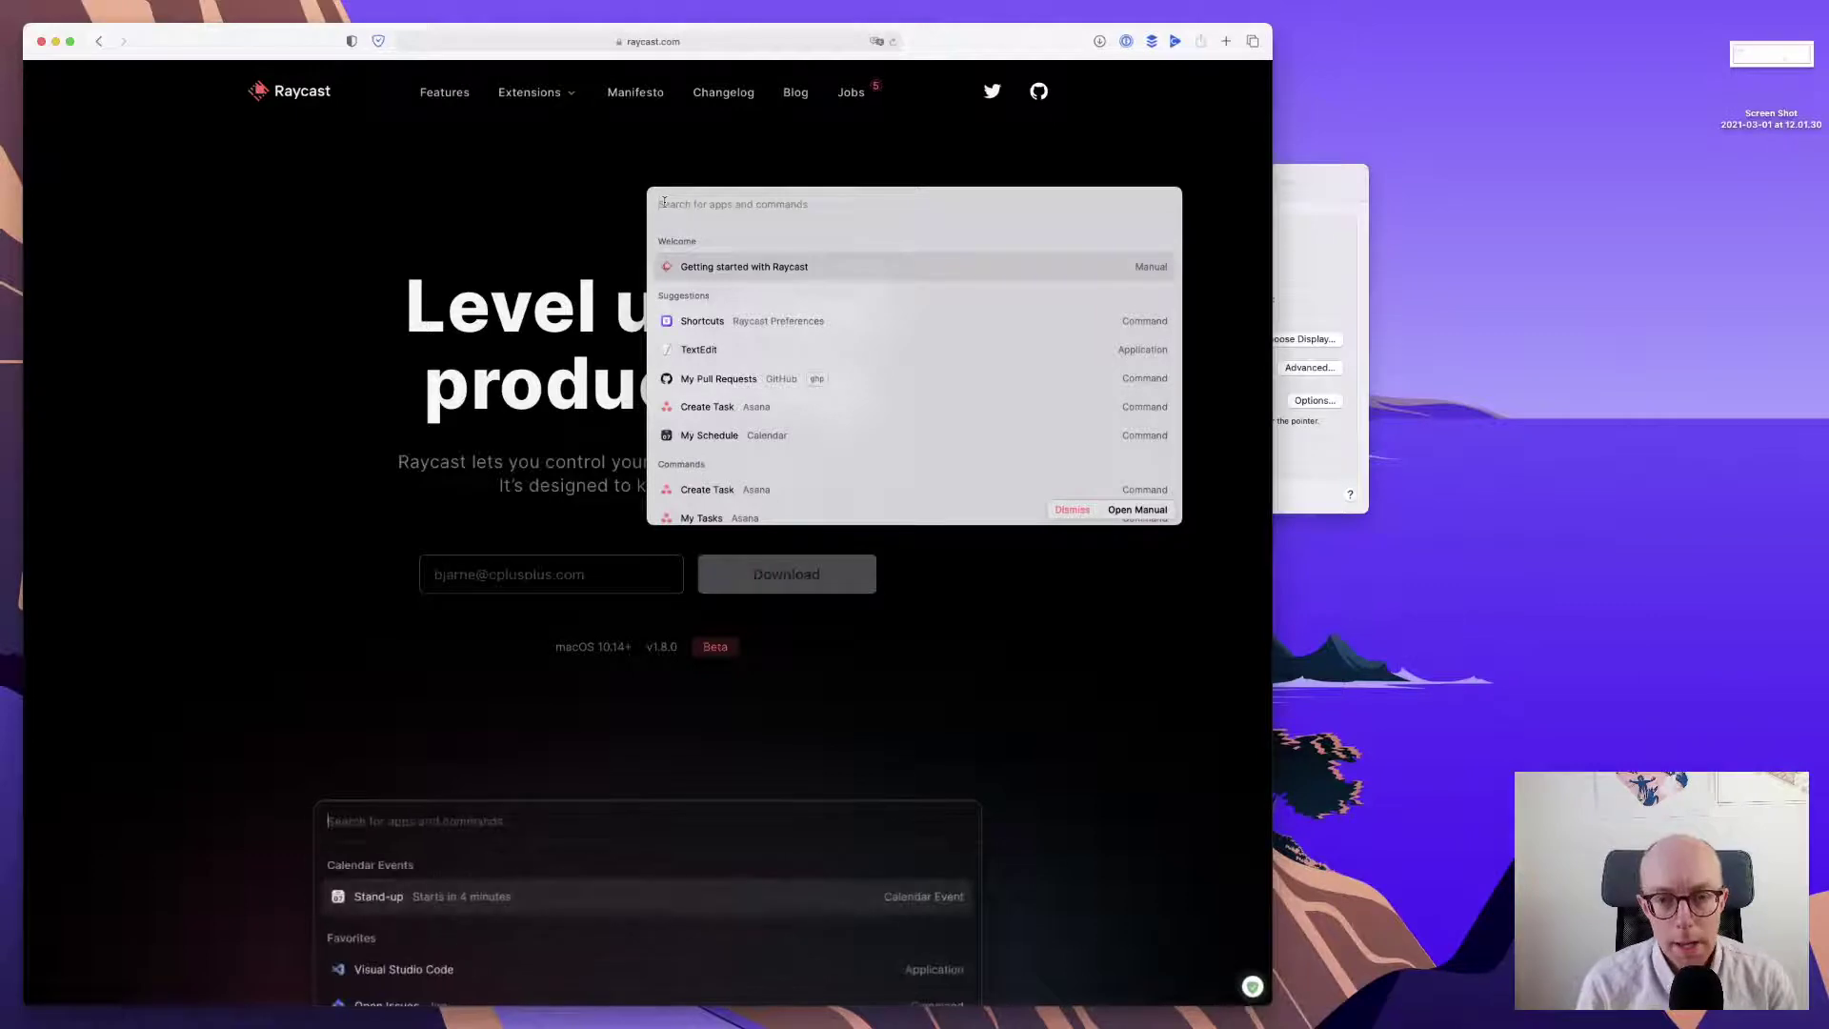
key("Down")
key("Down")
key("Down")
key("Down")
key("Down")
key("Down")
key("Down")
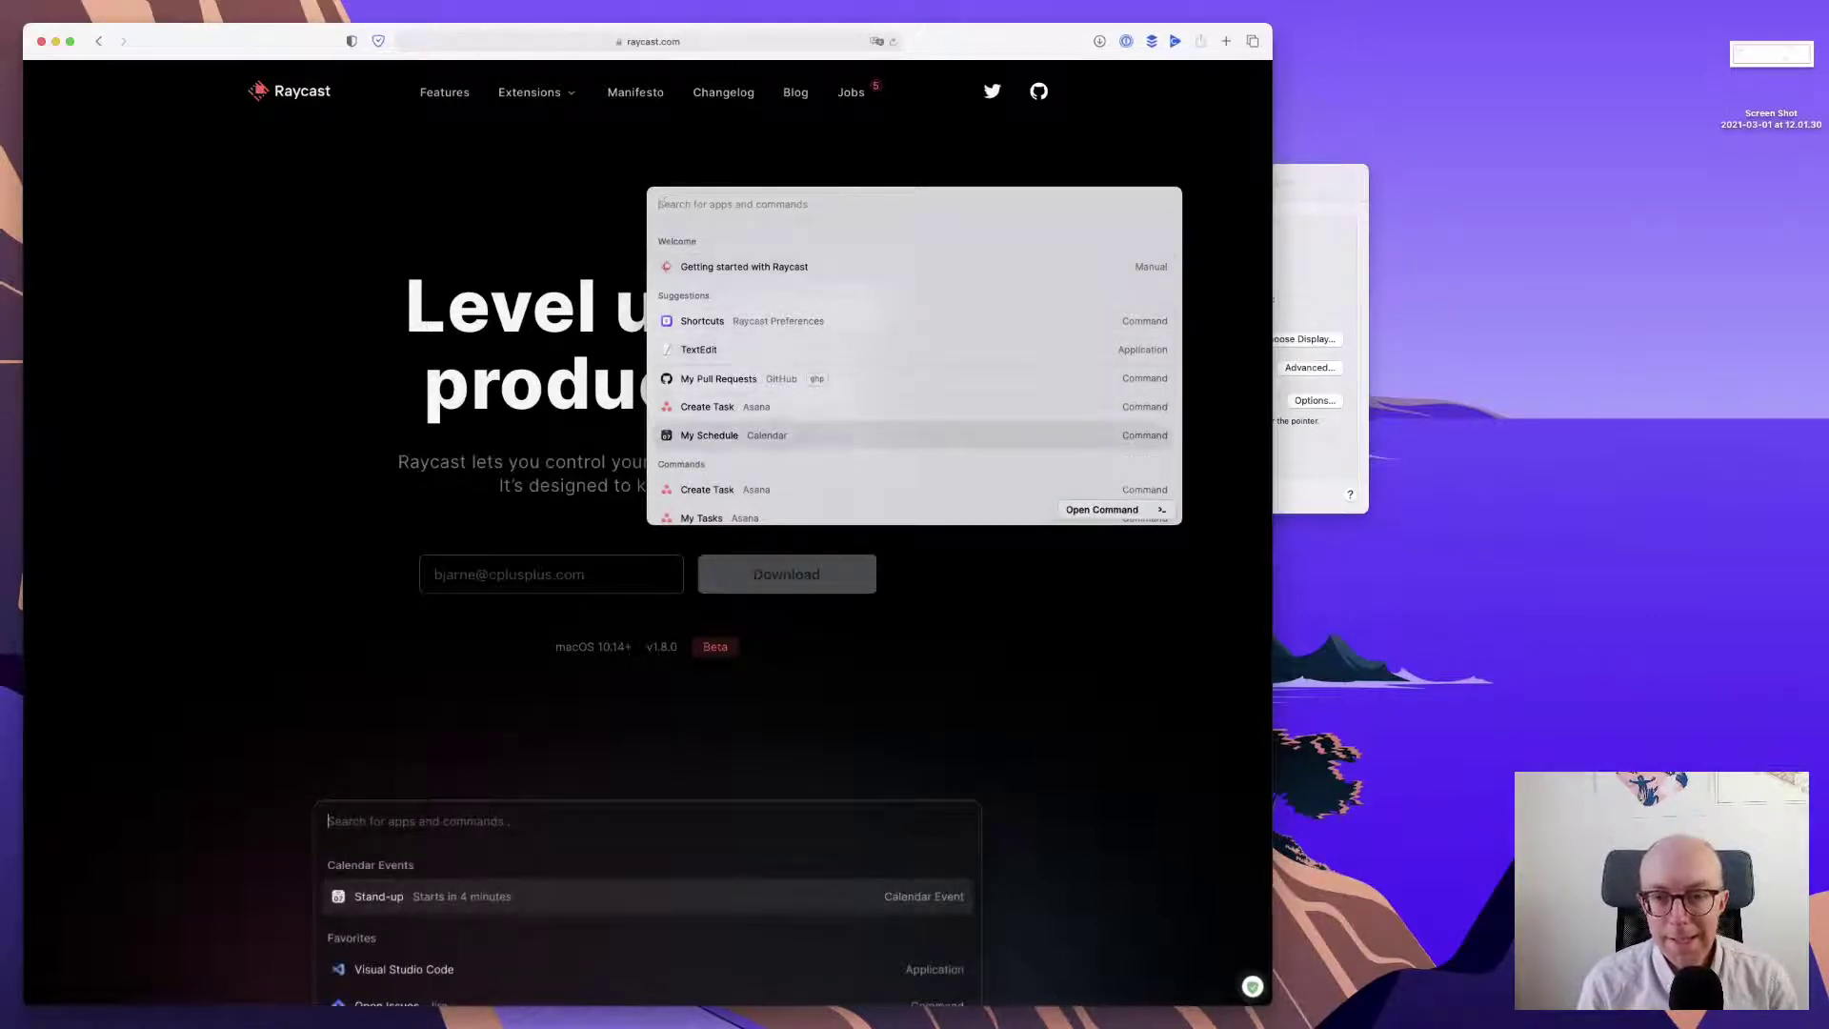
key("Return")
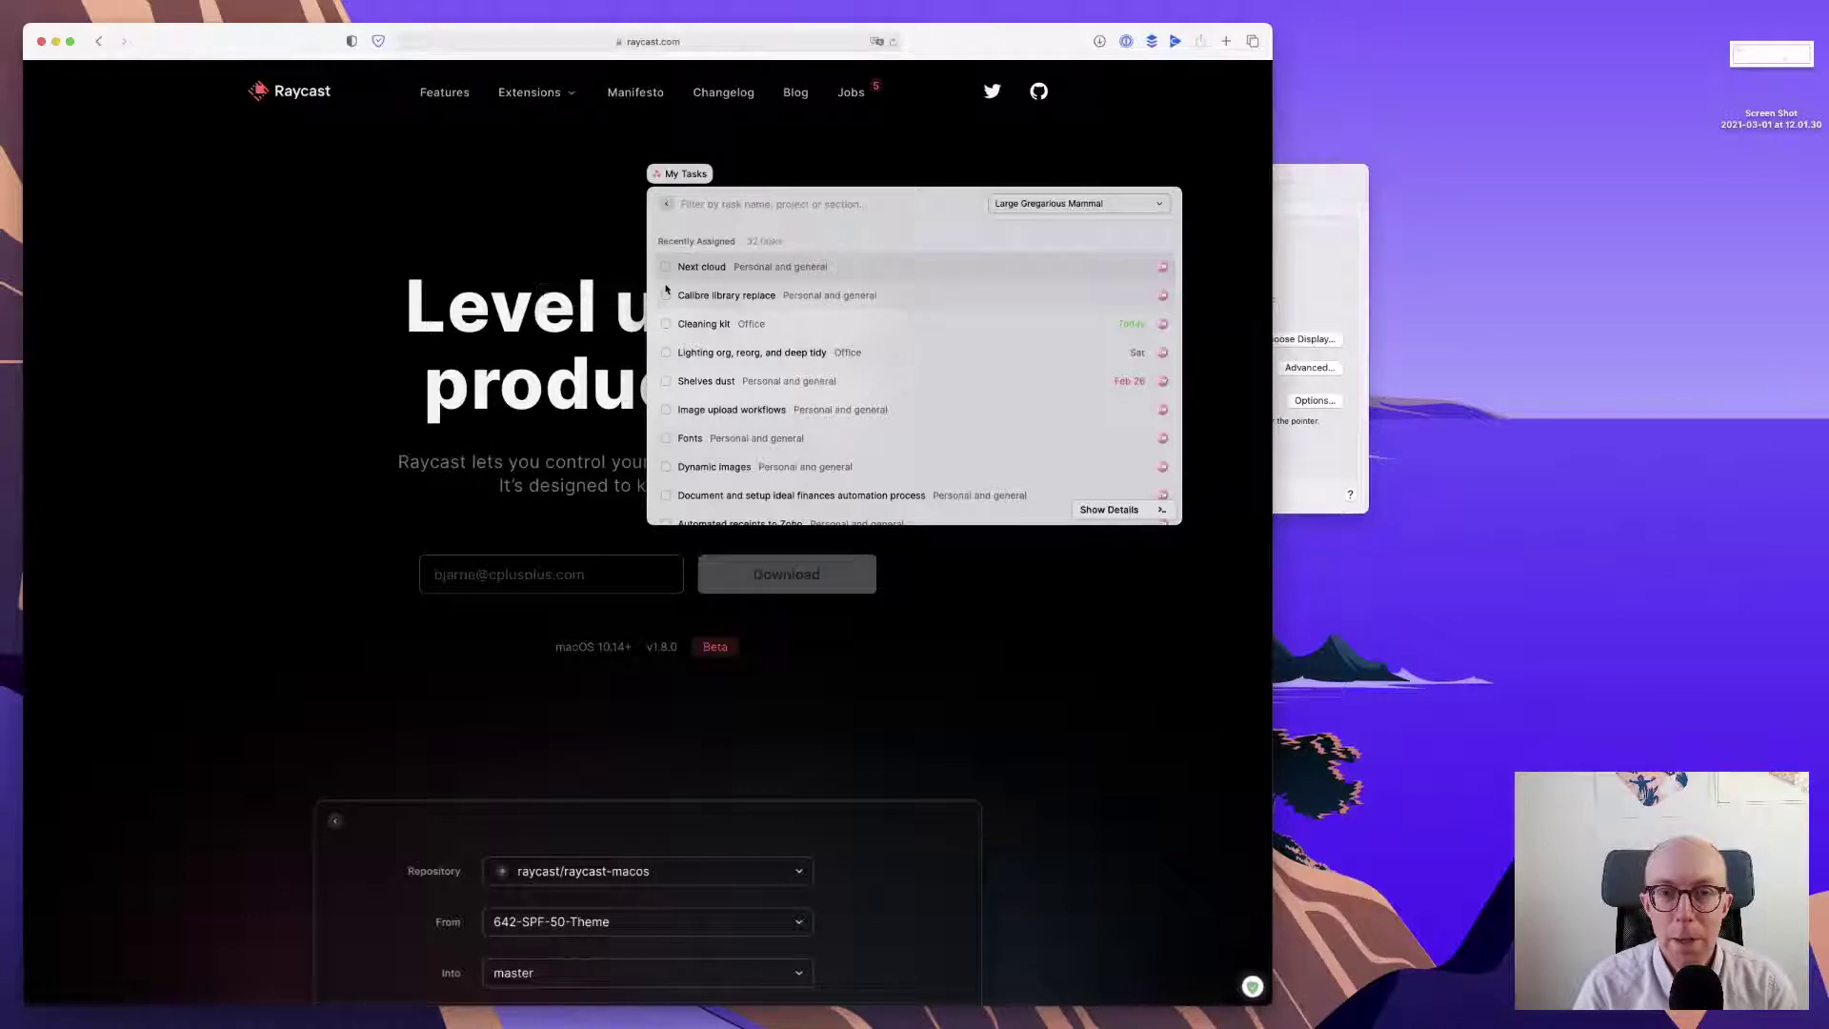
- Mark the "Cleaning kit" and "Lighting org, reorg, and deep tidy" tasks as completed
left_click(665, 325)
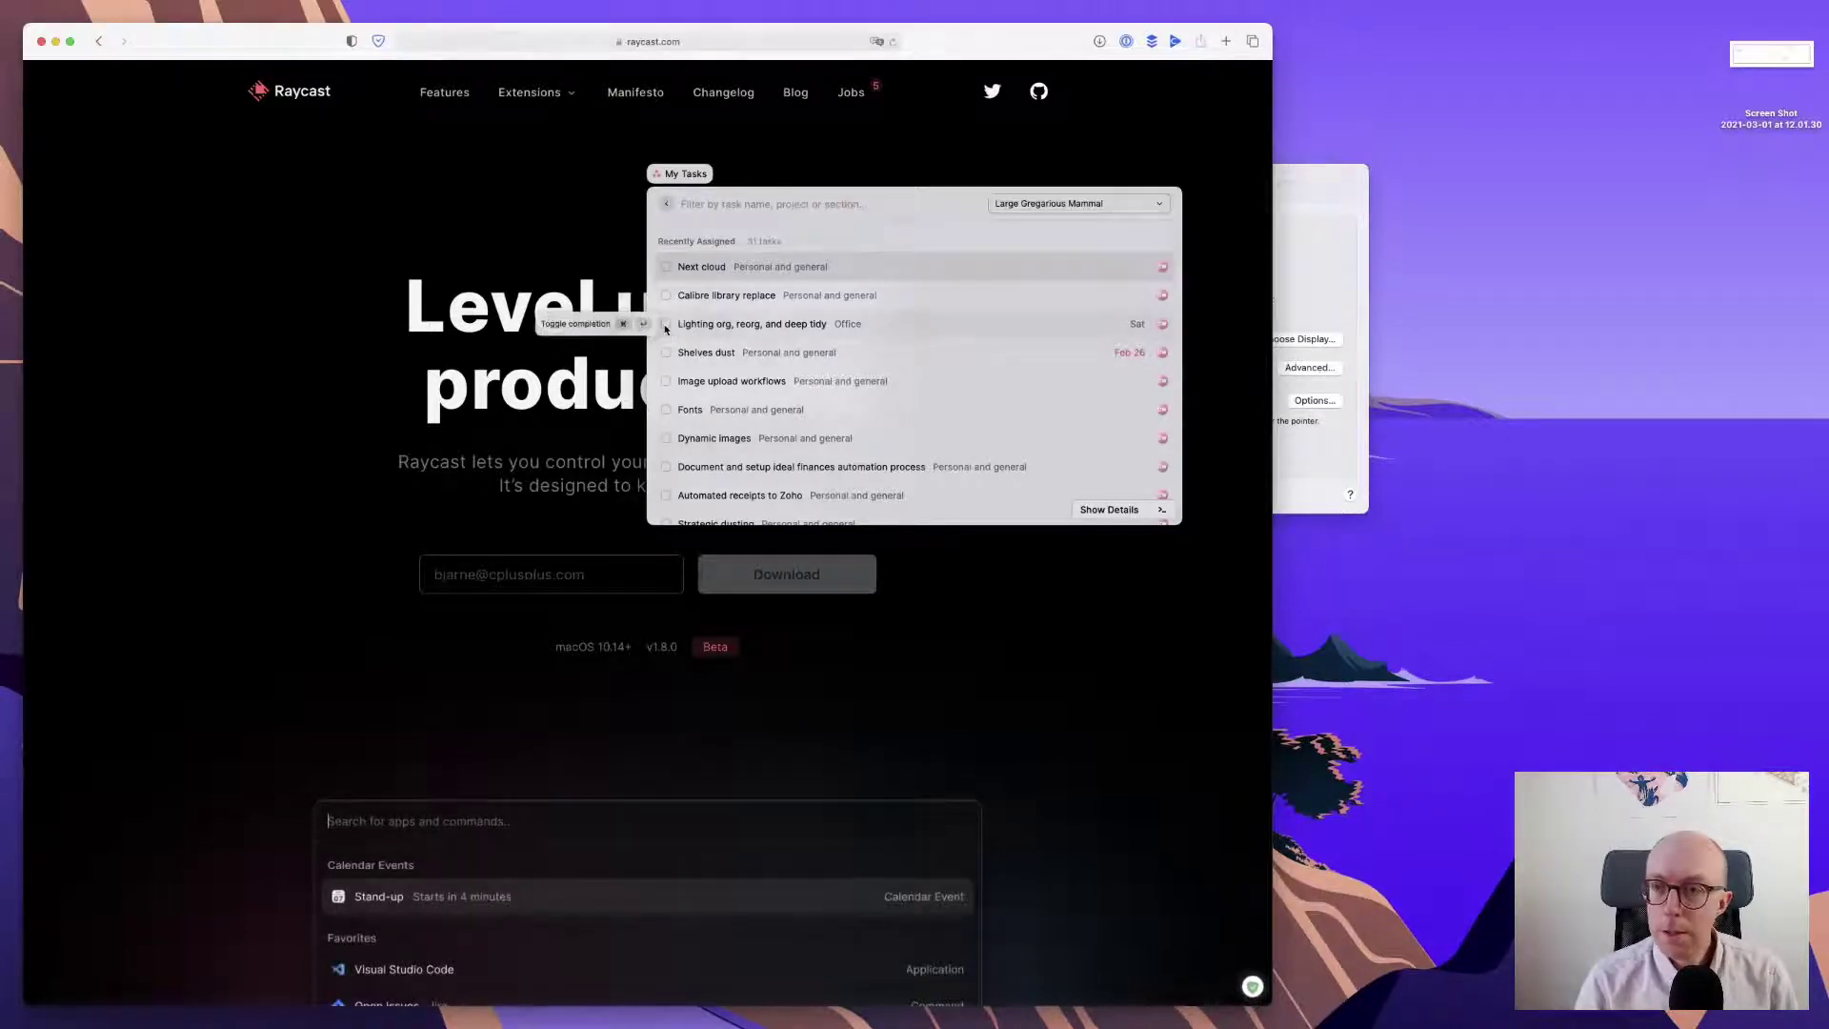
key("Down")
key("Down")
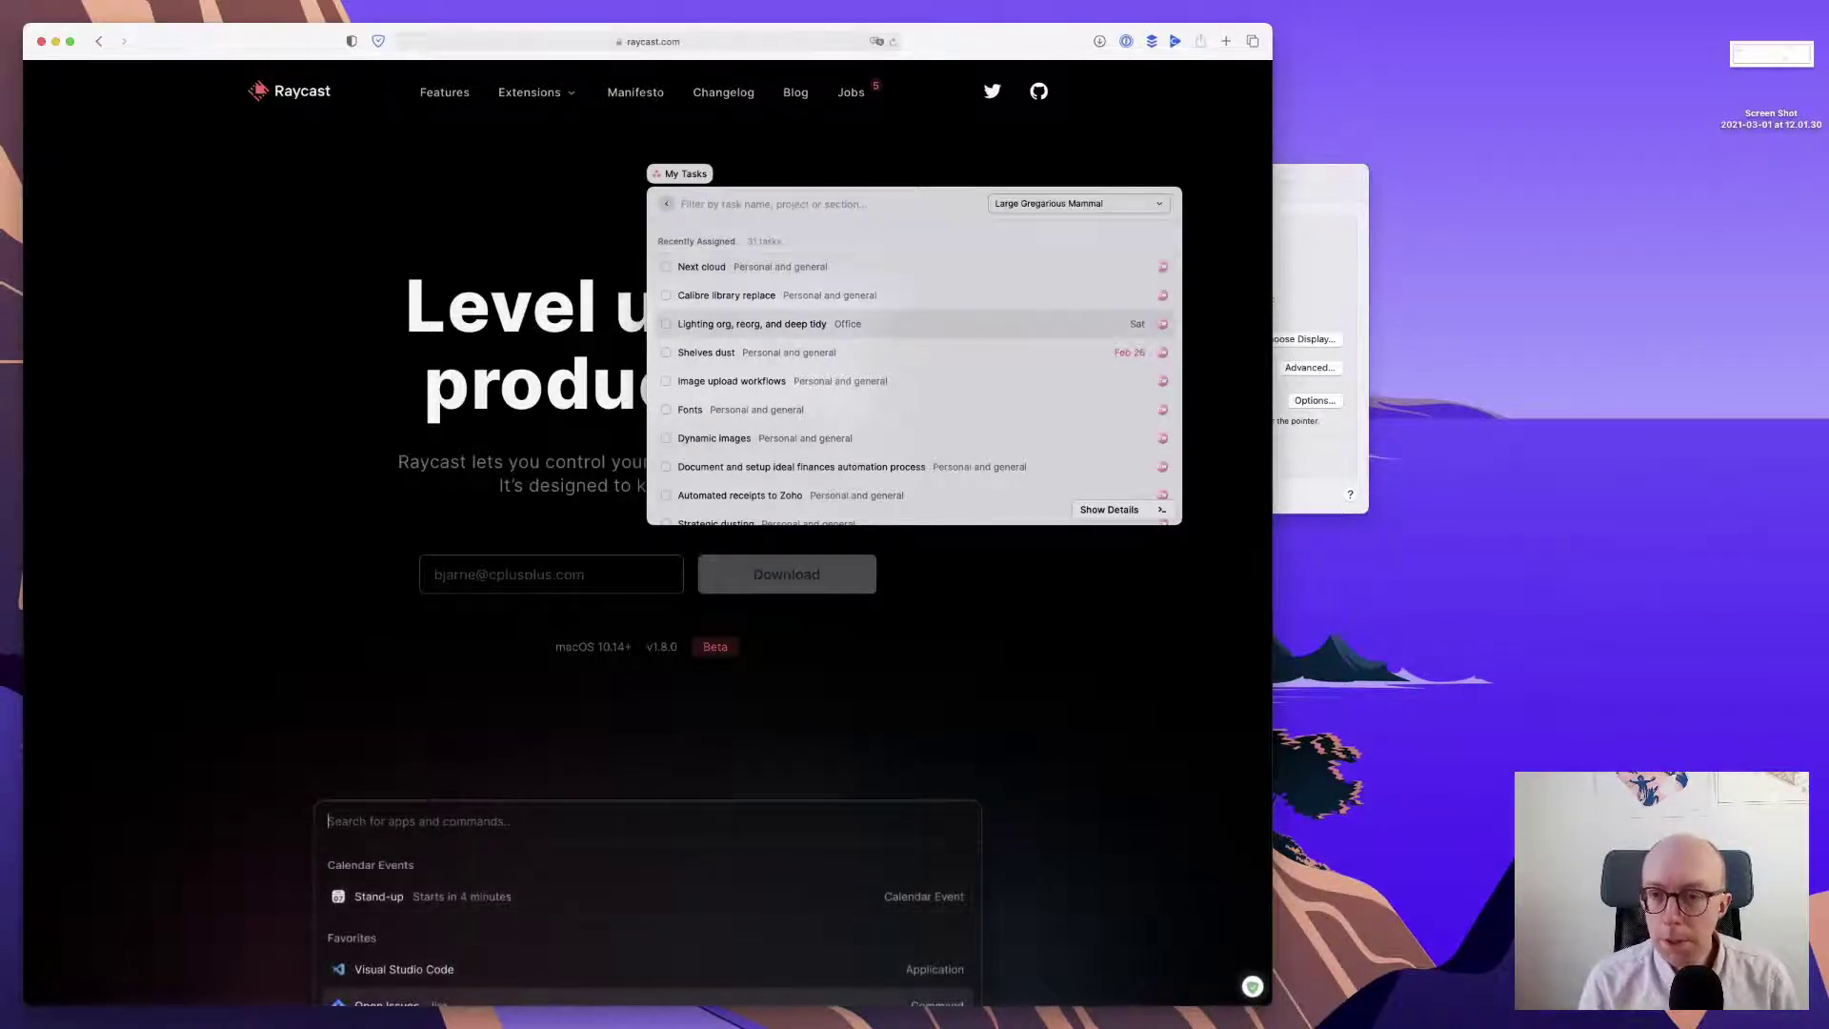
key("super+Return")
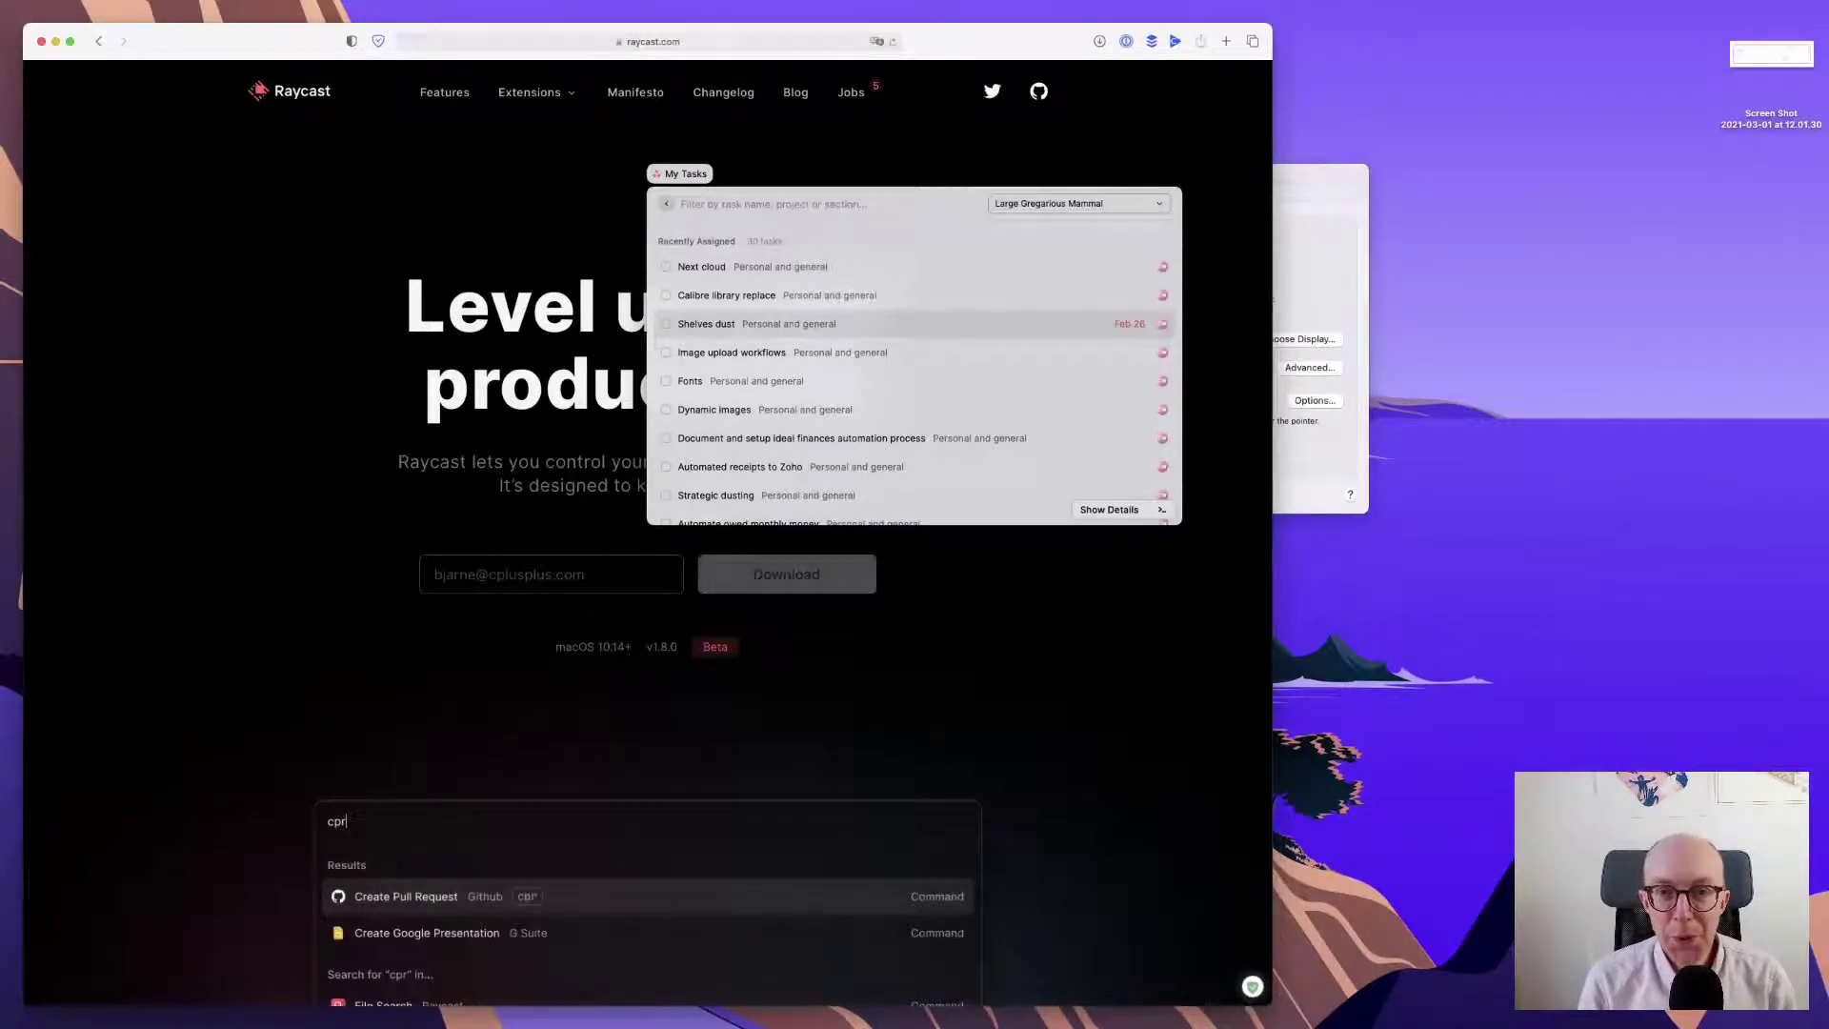
- Look through the actions for the "Next cloud" task and assign it to yourself
key("Up")
key("Up")
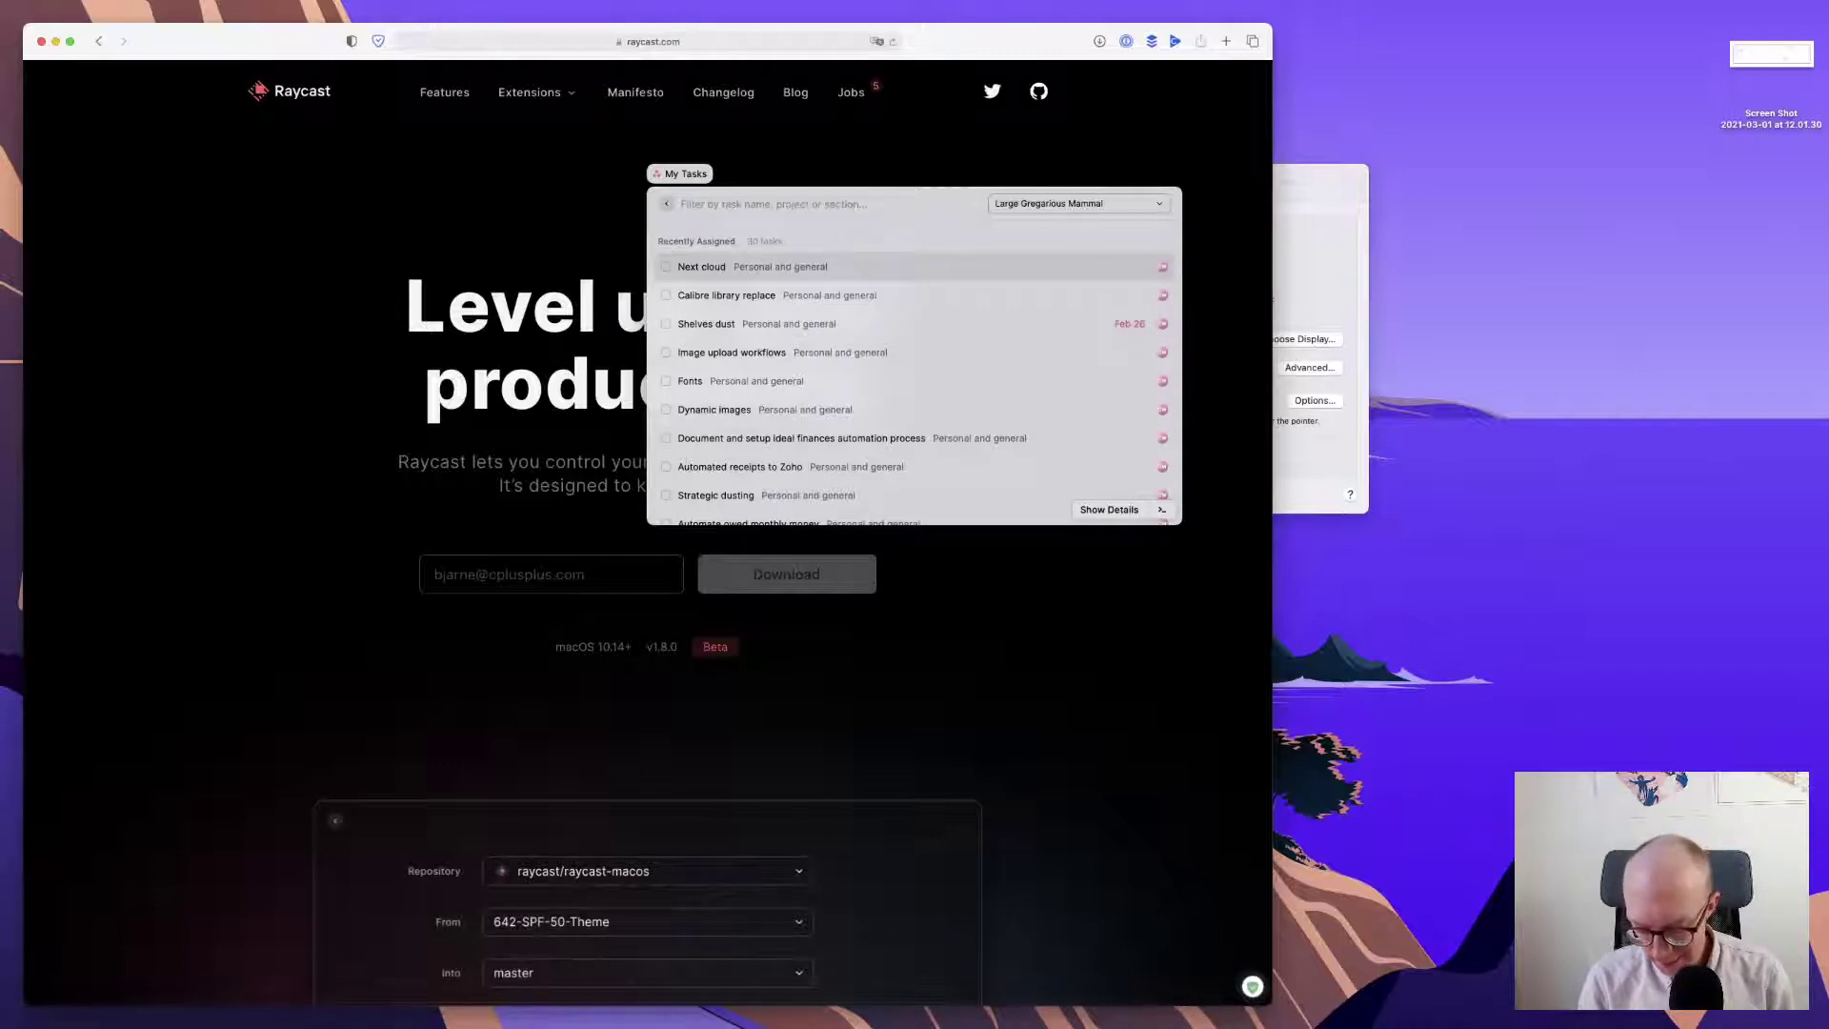
key("super+k")
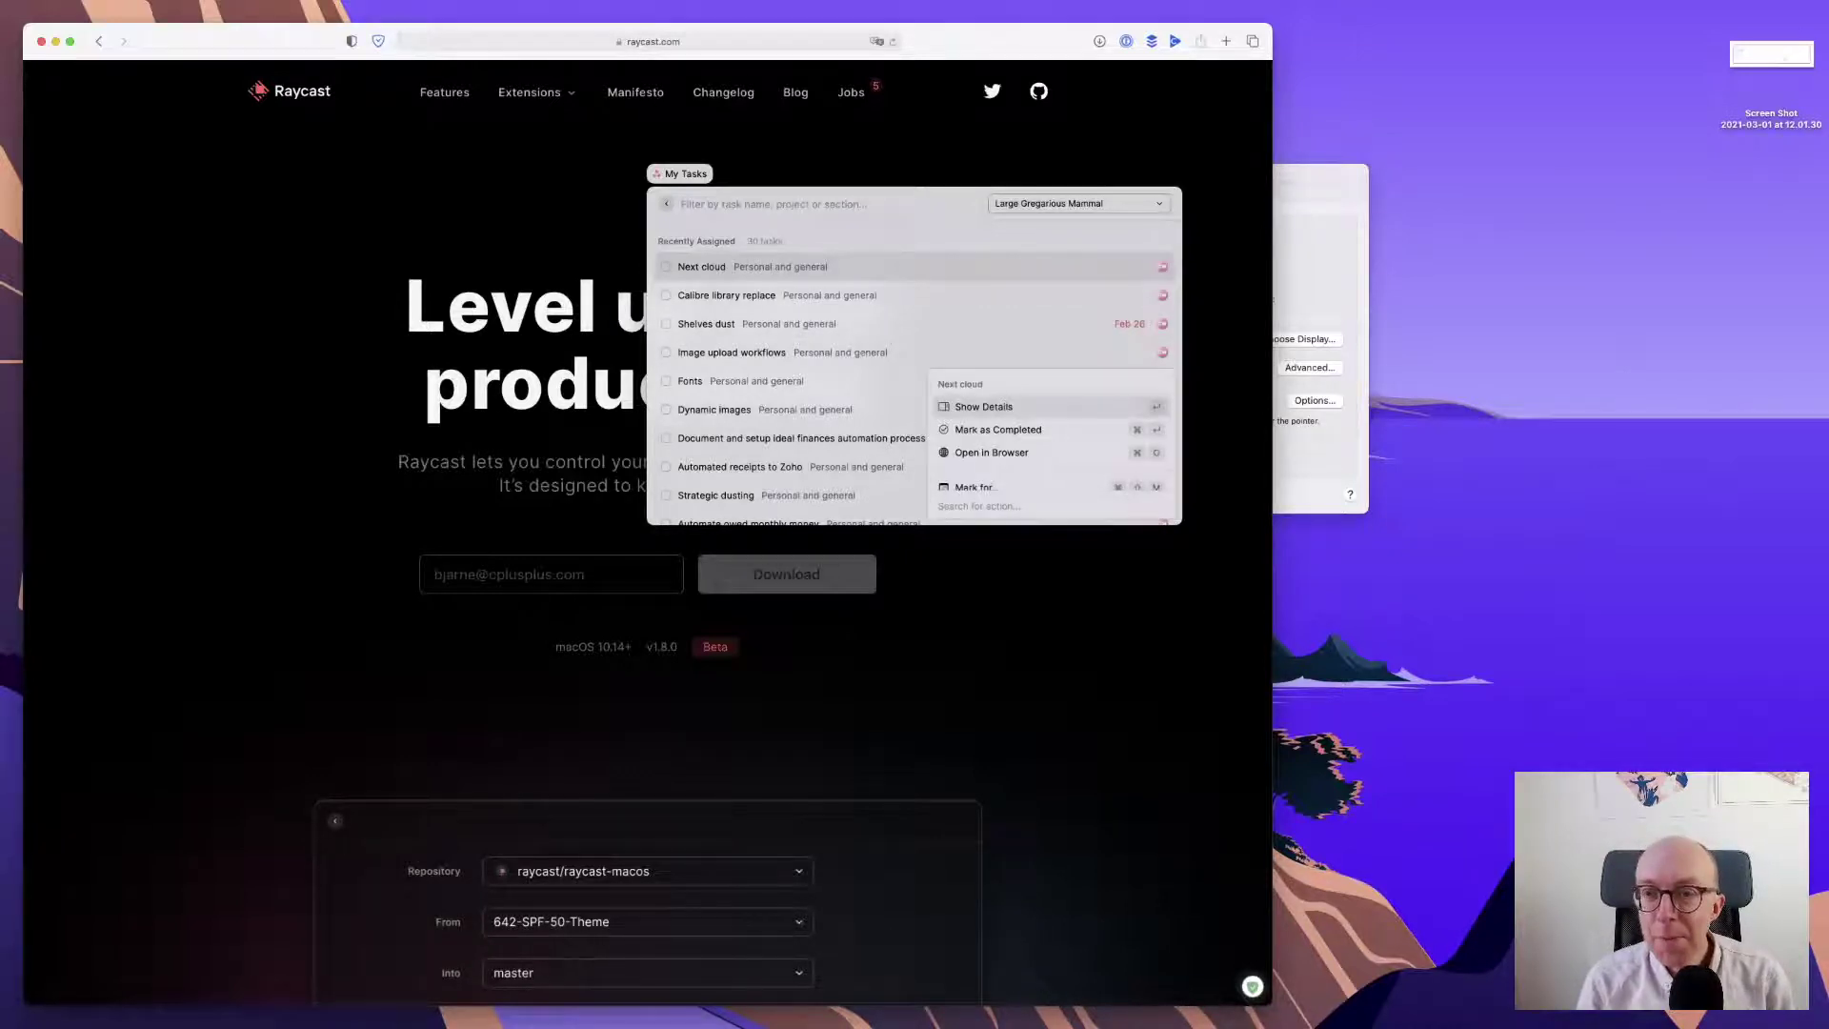
key("Down")
key("Down")
key("Down")
key("Down")
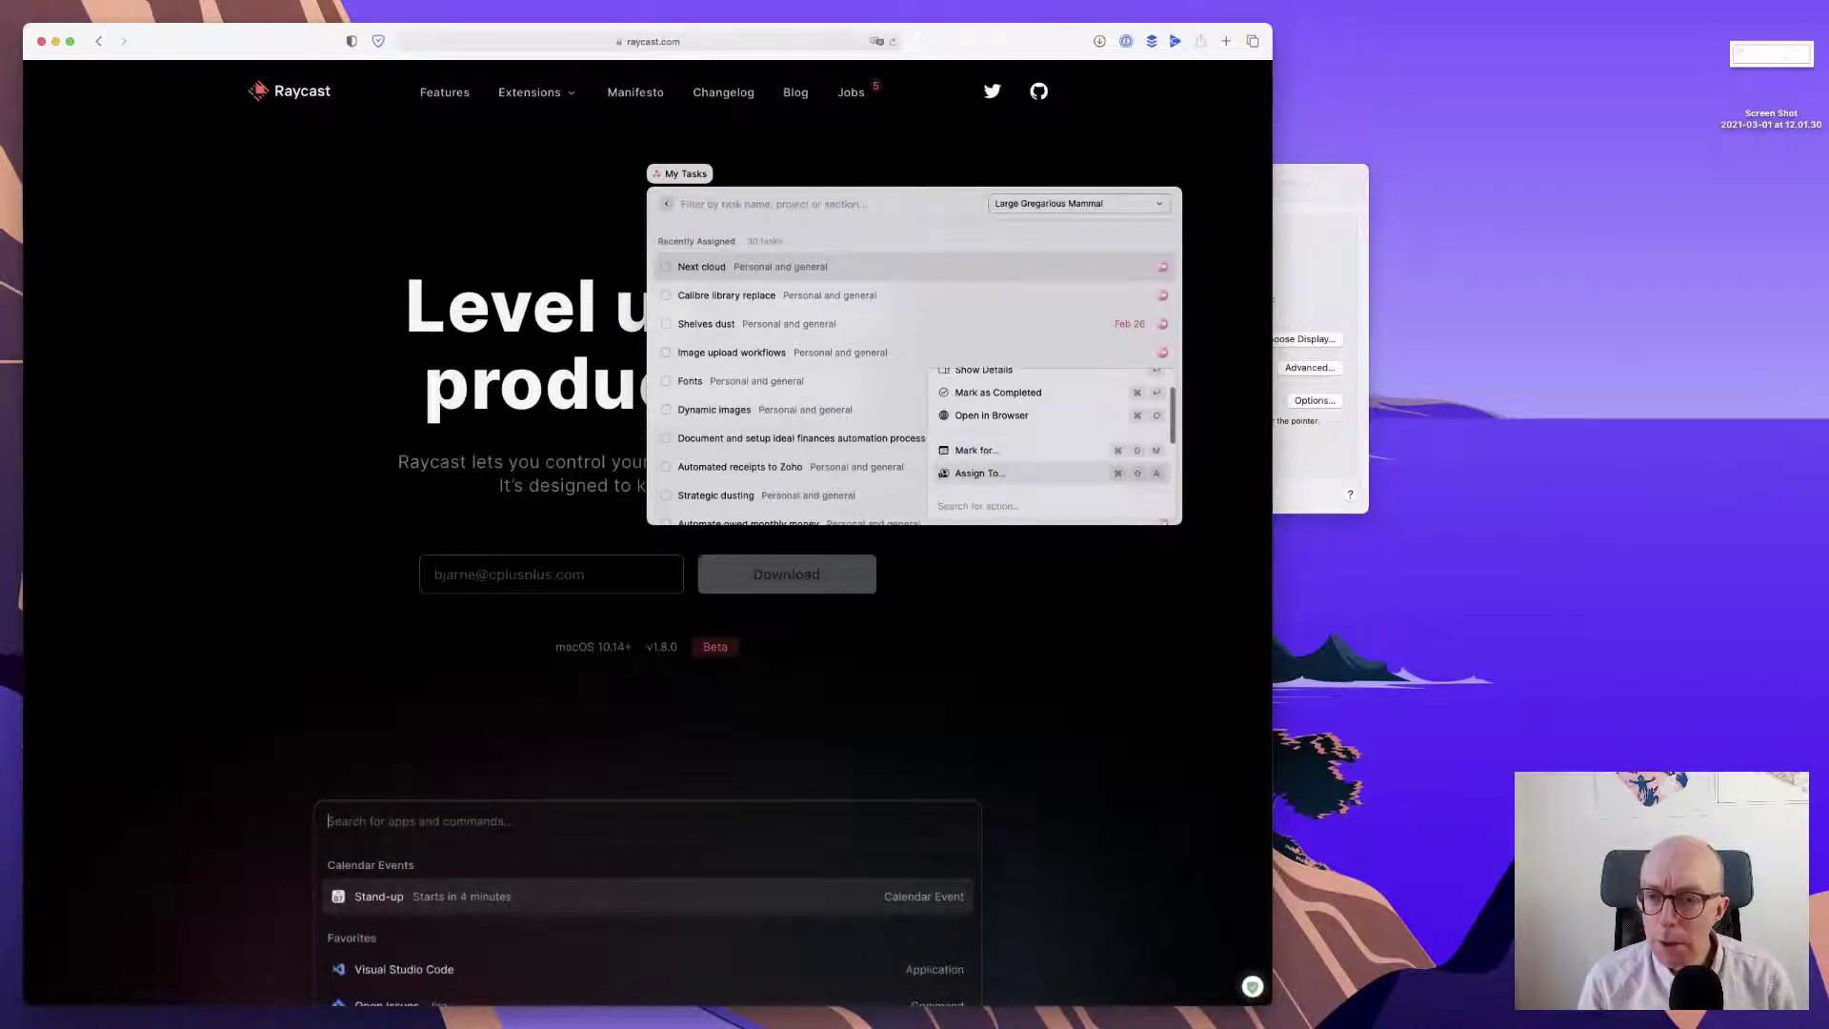
key("Down")
key("Down")
key("Down")
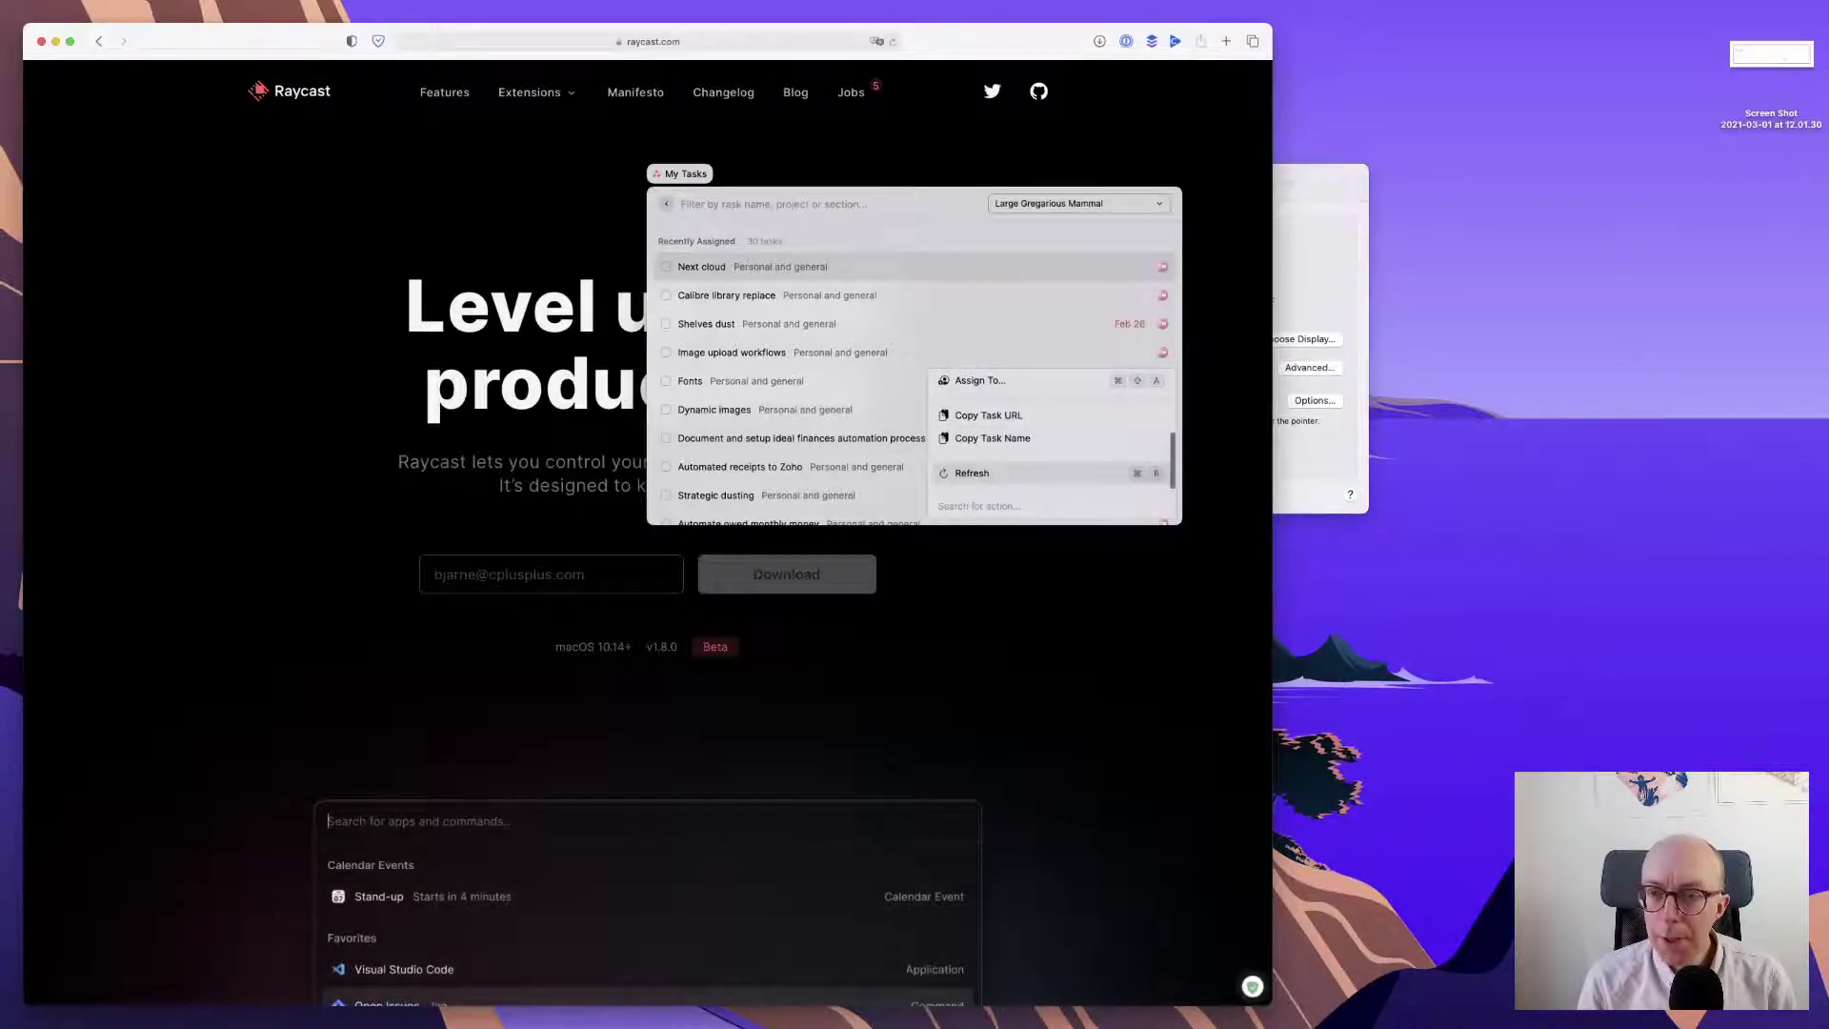
key("Up")
key("Up")
key("Up")
key("Return")
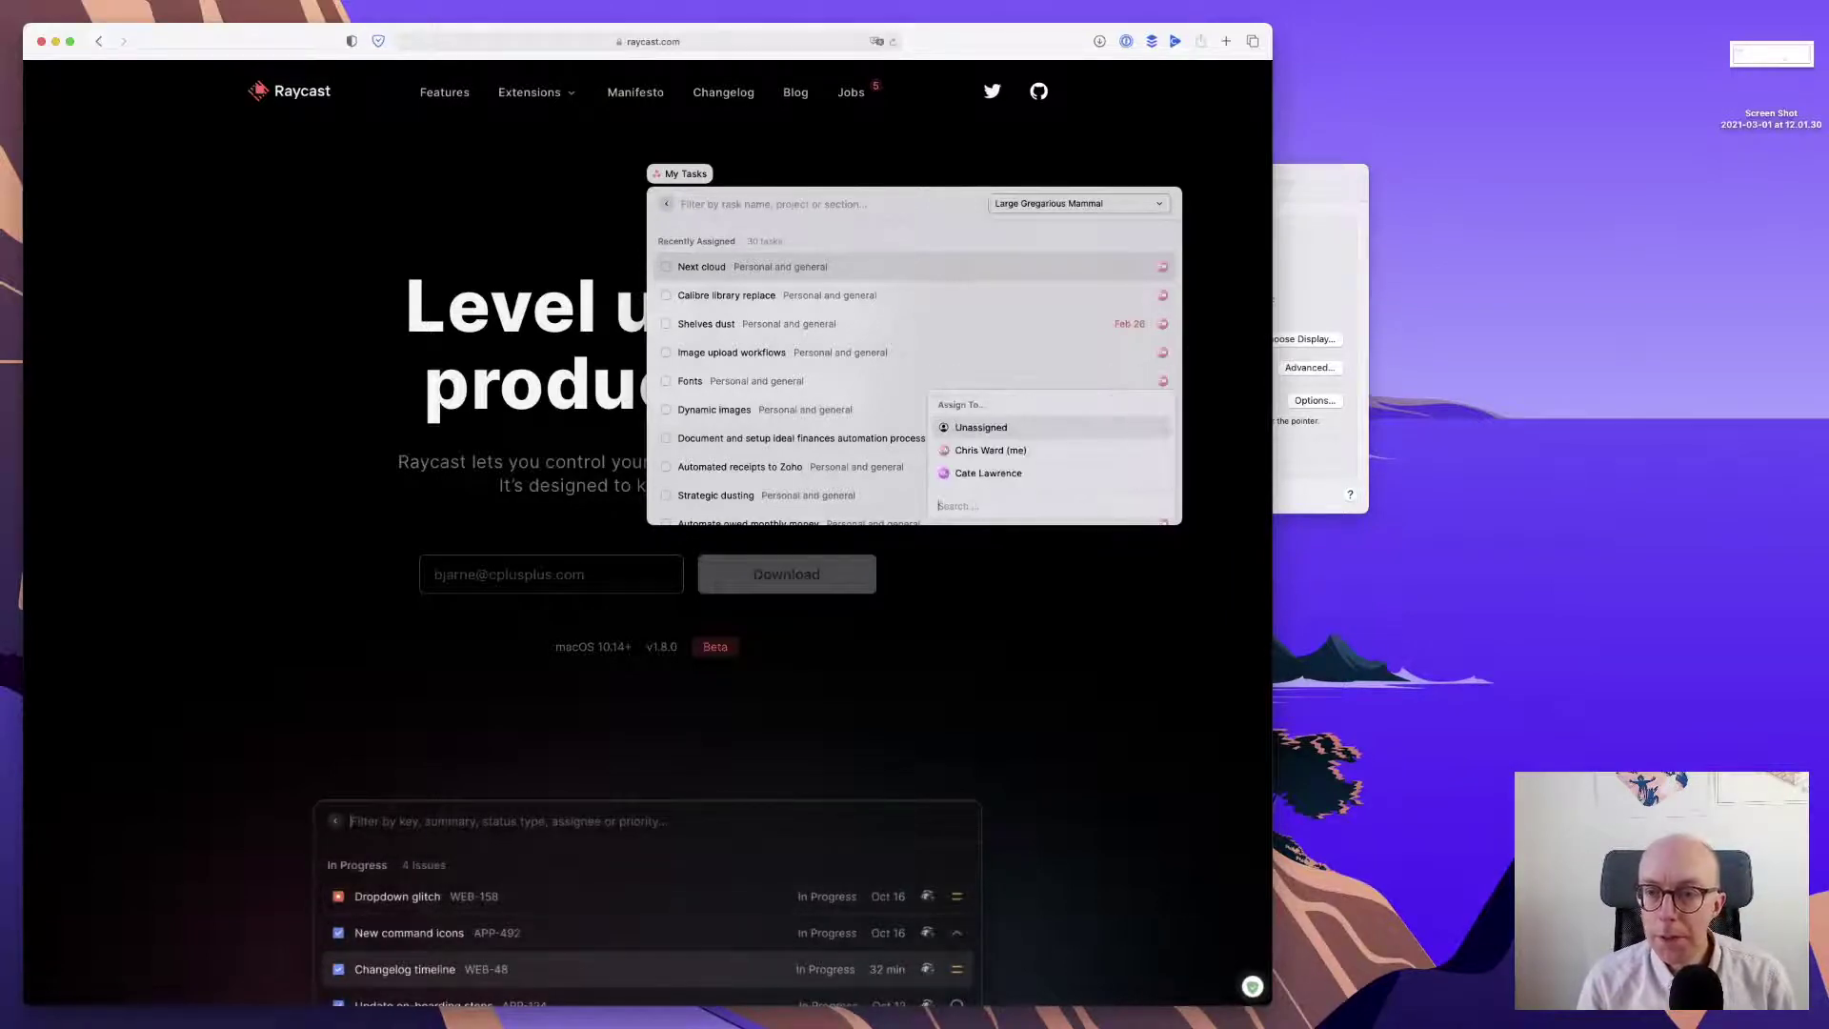
key("Down")
key("Return")
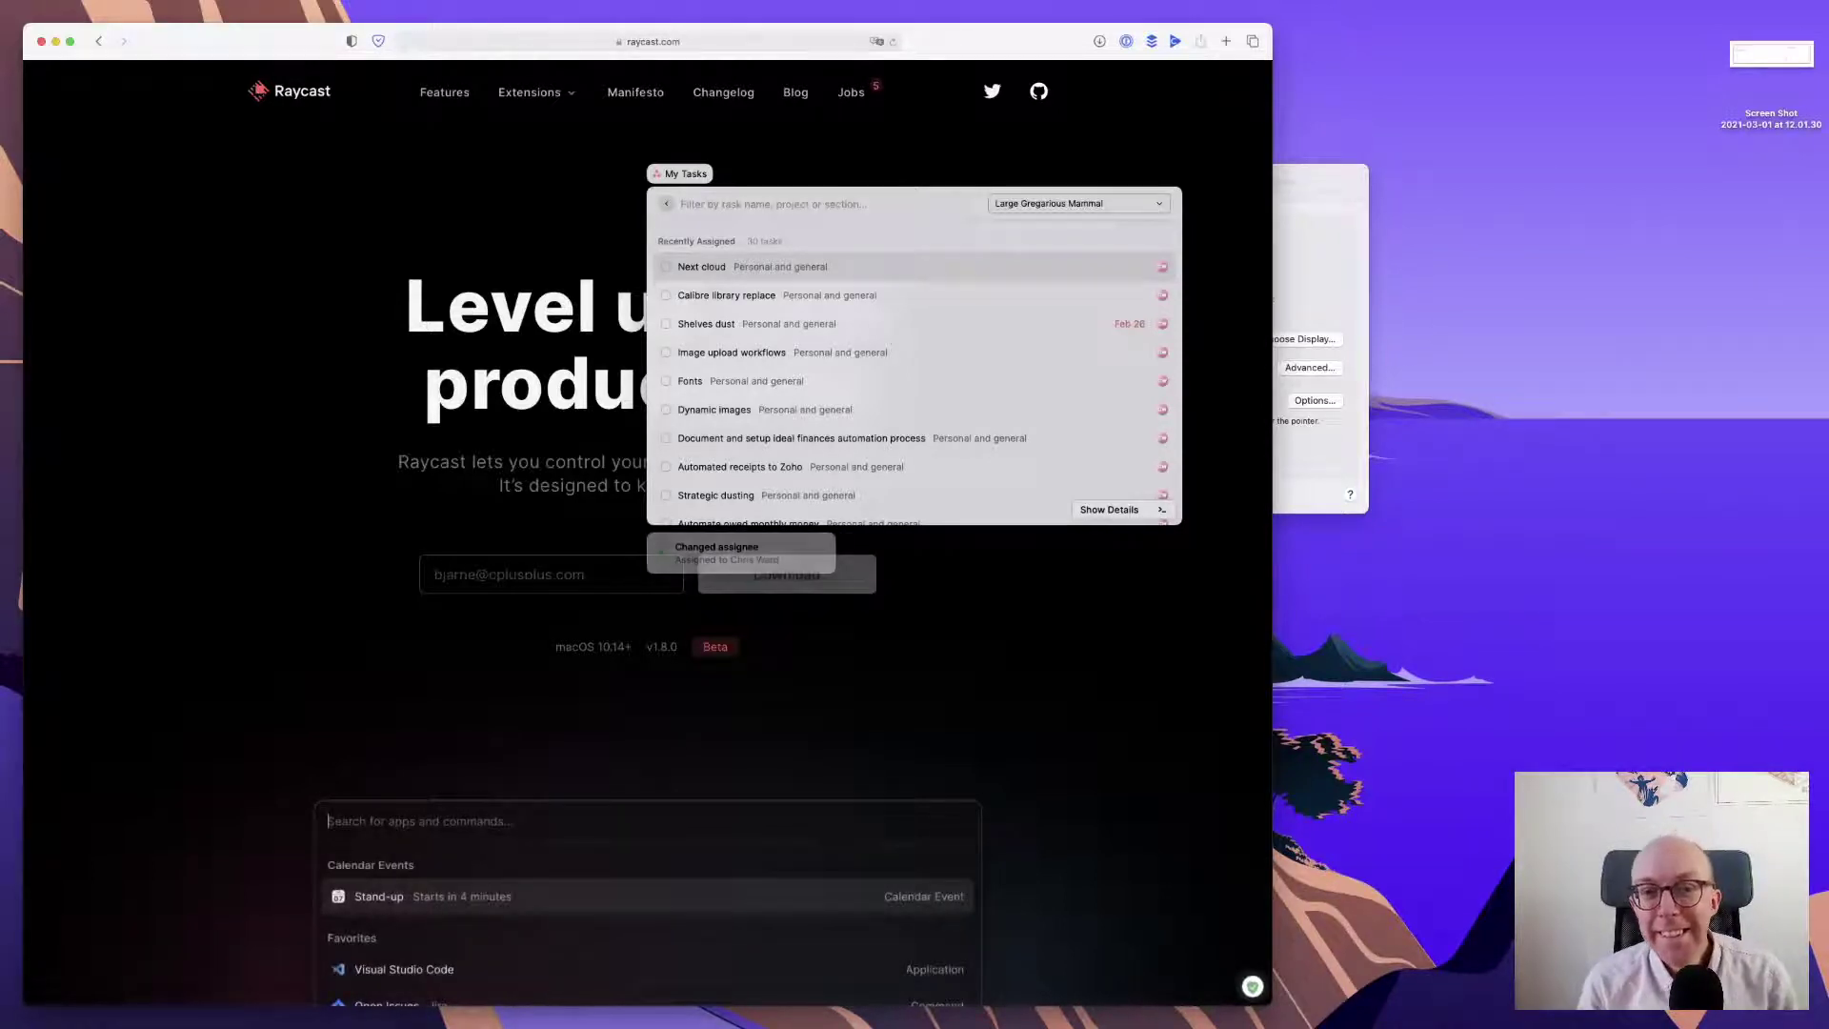
- Examine the actions available for the "Shelves dust" task, and return to the main command list
key("Down")
key("Down")
key("Down")
key("Up")
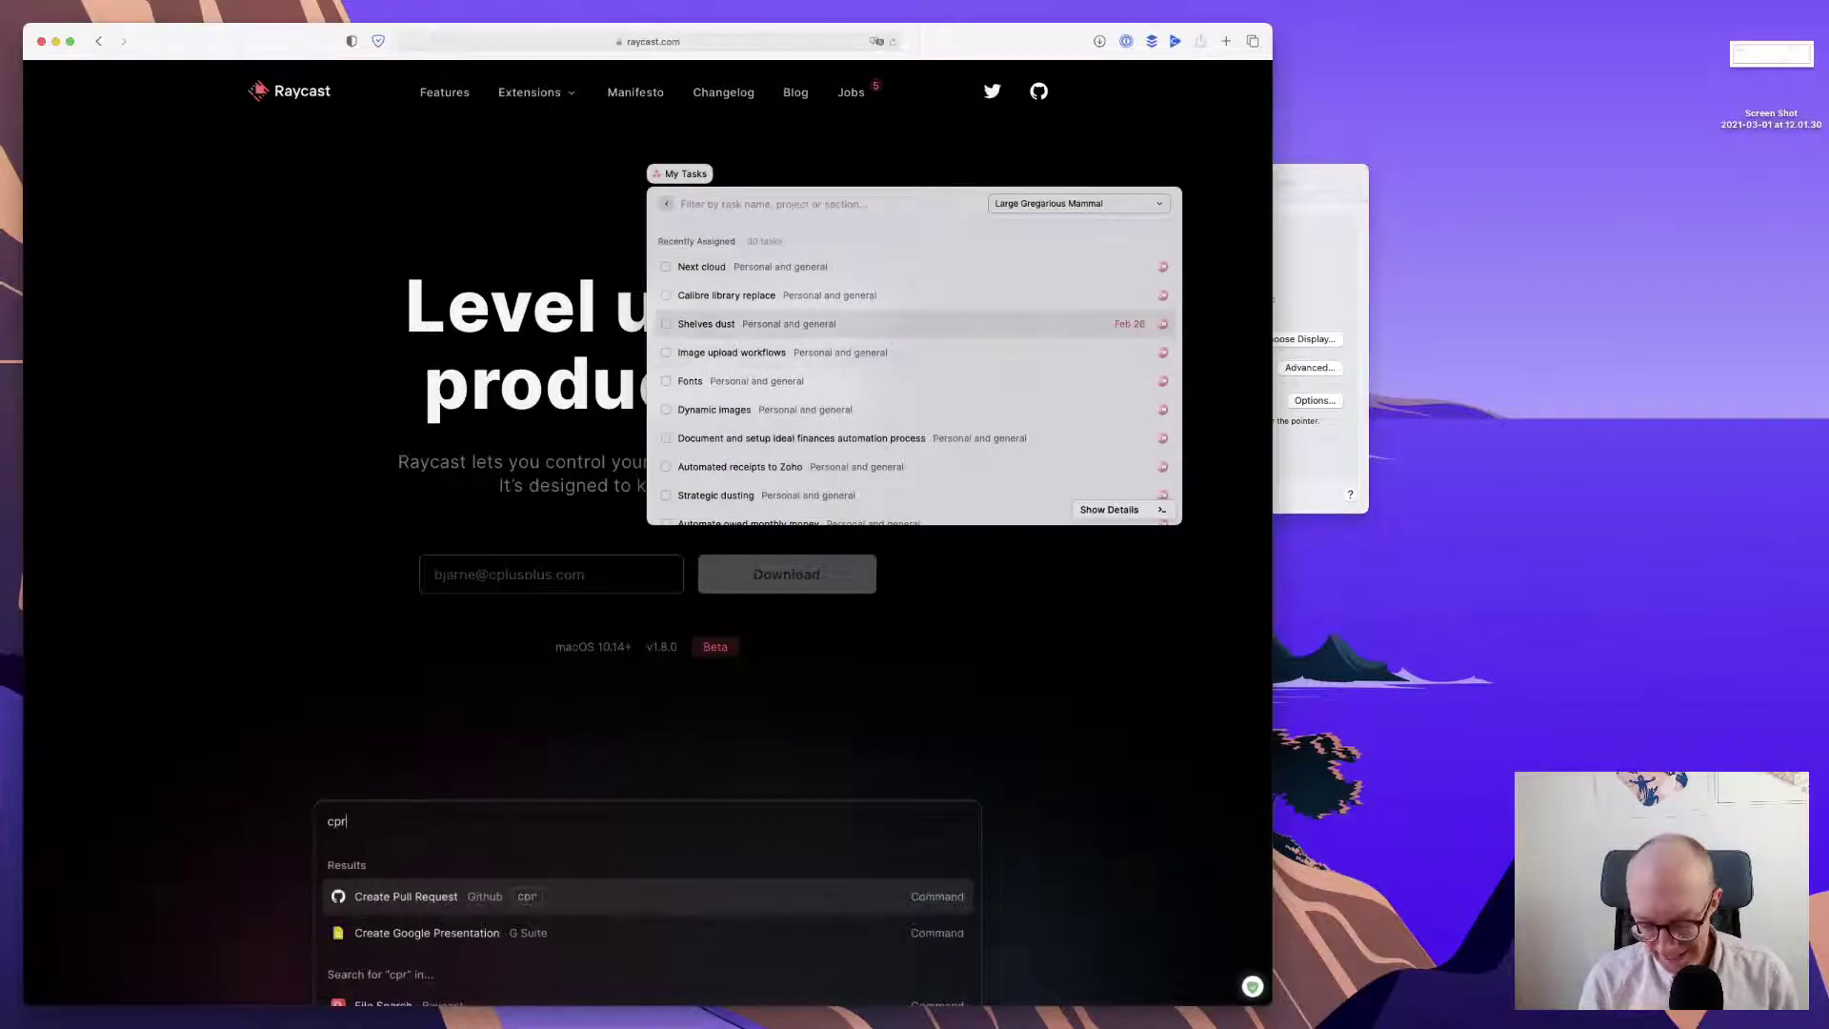
key("super+k")
key("Down")
key("Down")
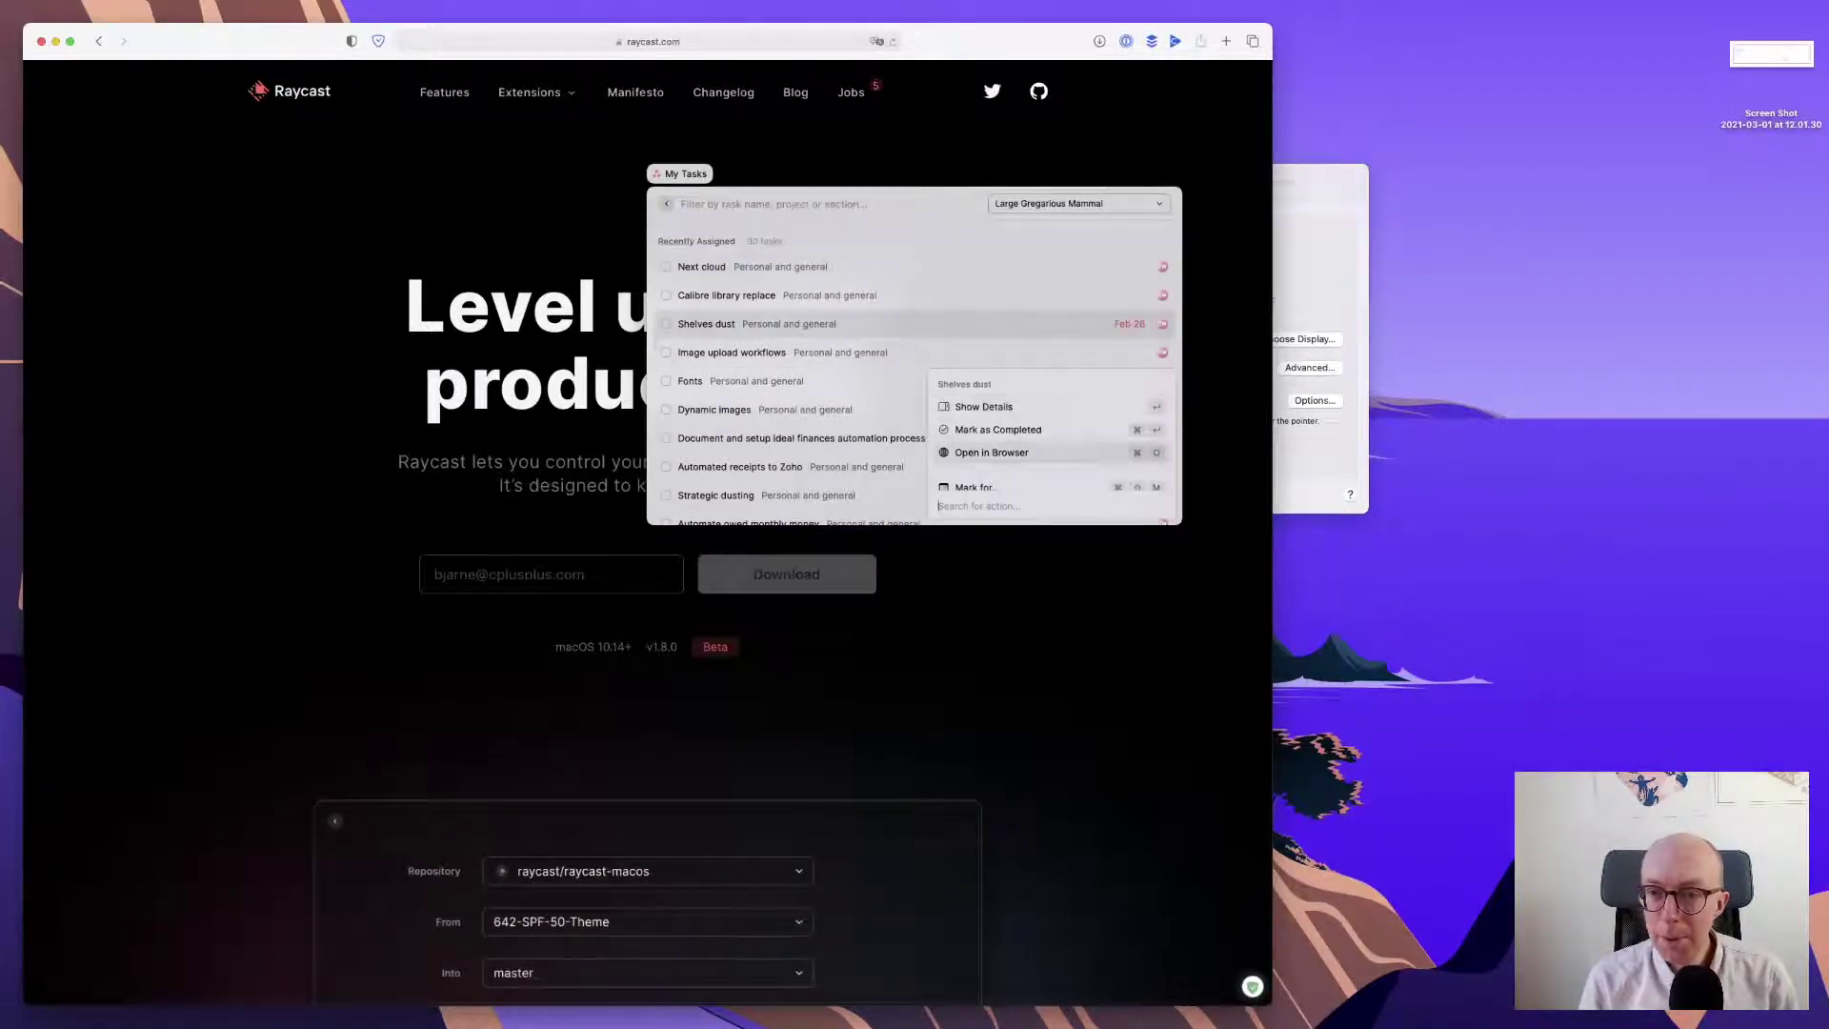
key("Down")
key("Down")
key("Down")
key("Down")
key("Down")
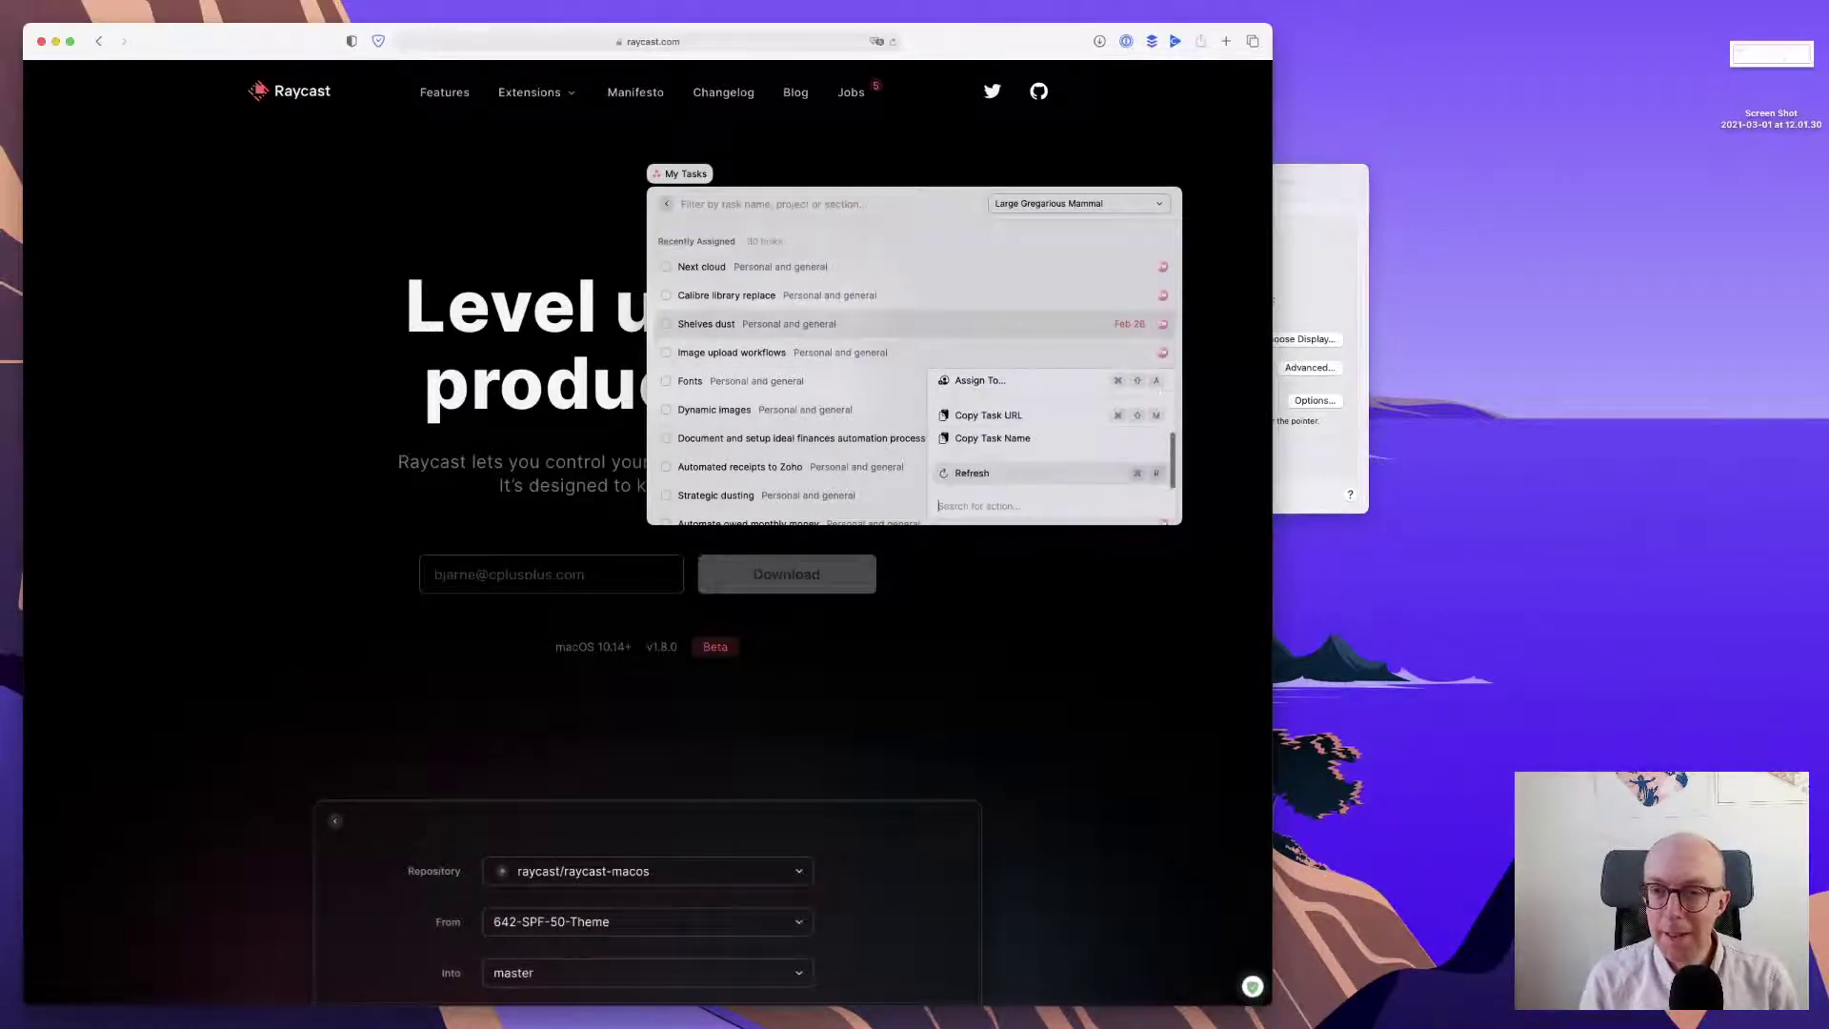
key("Escape")
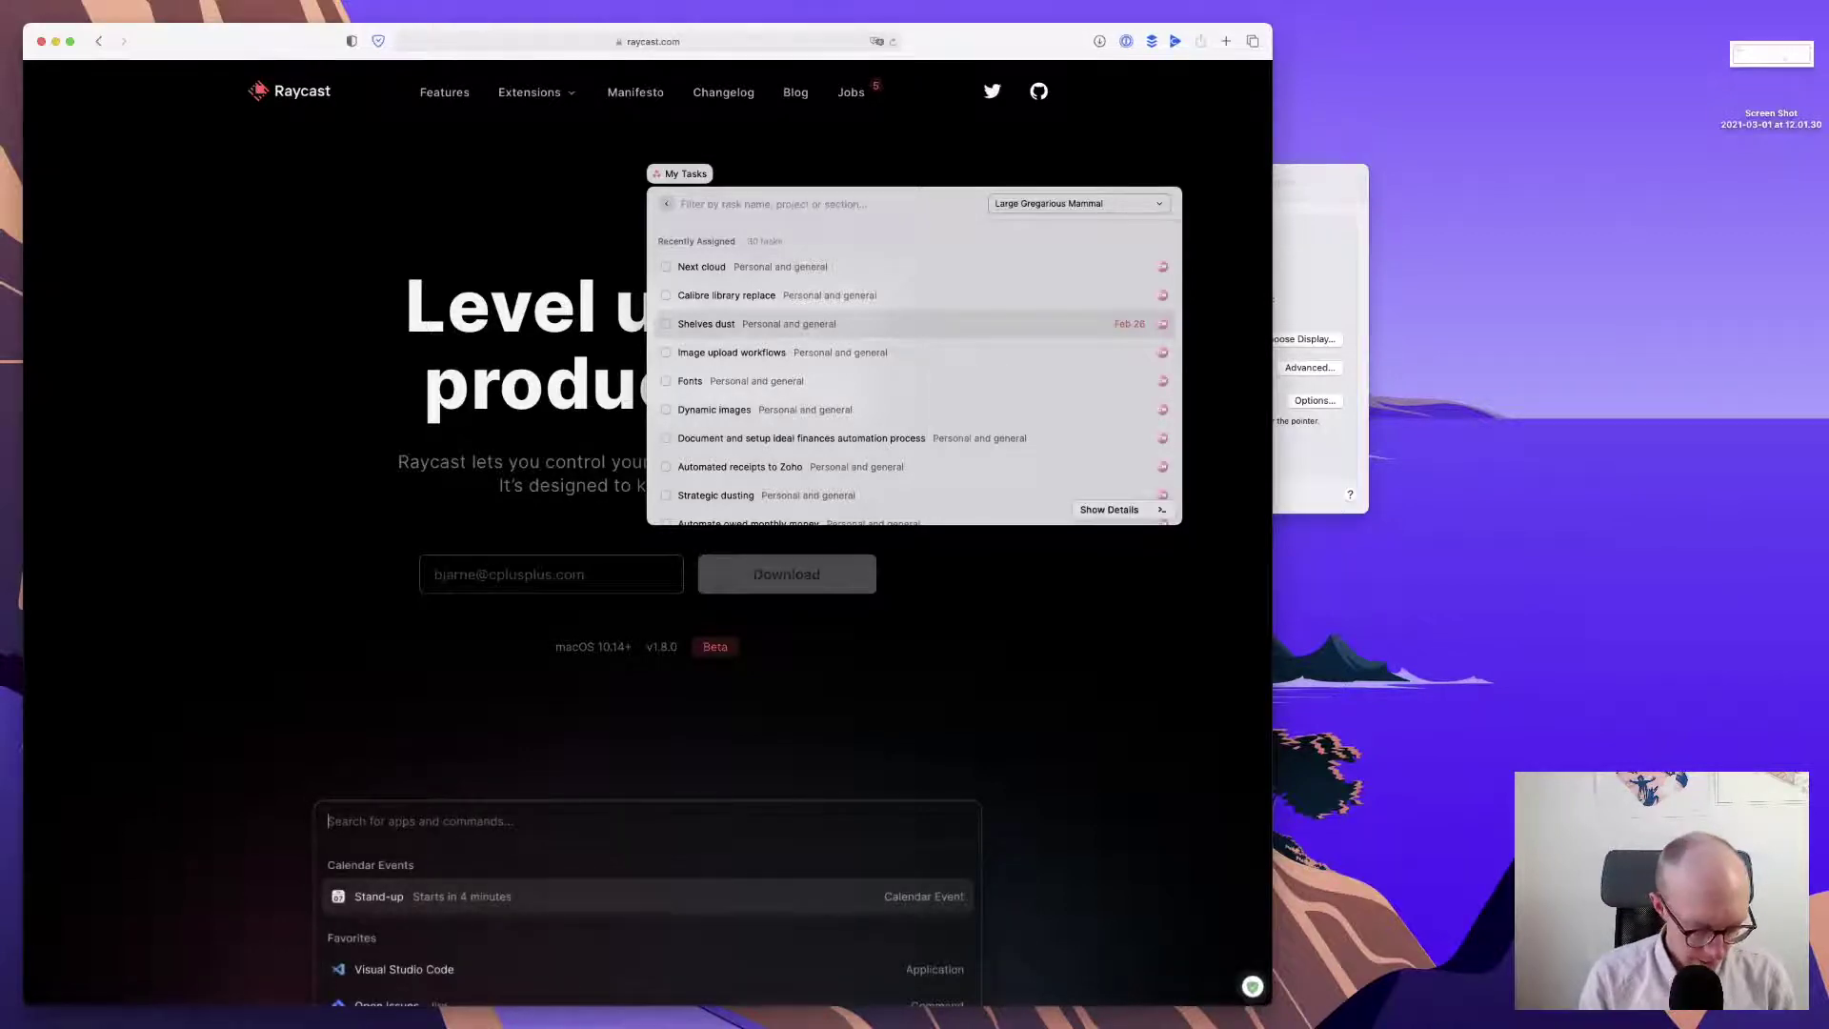
key("Escape")
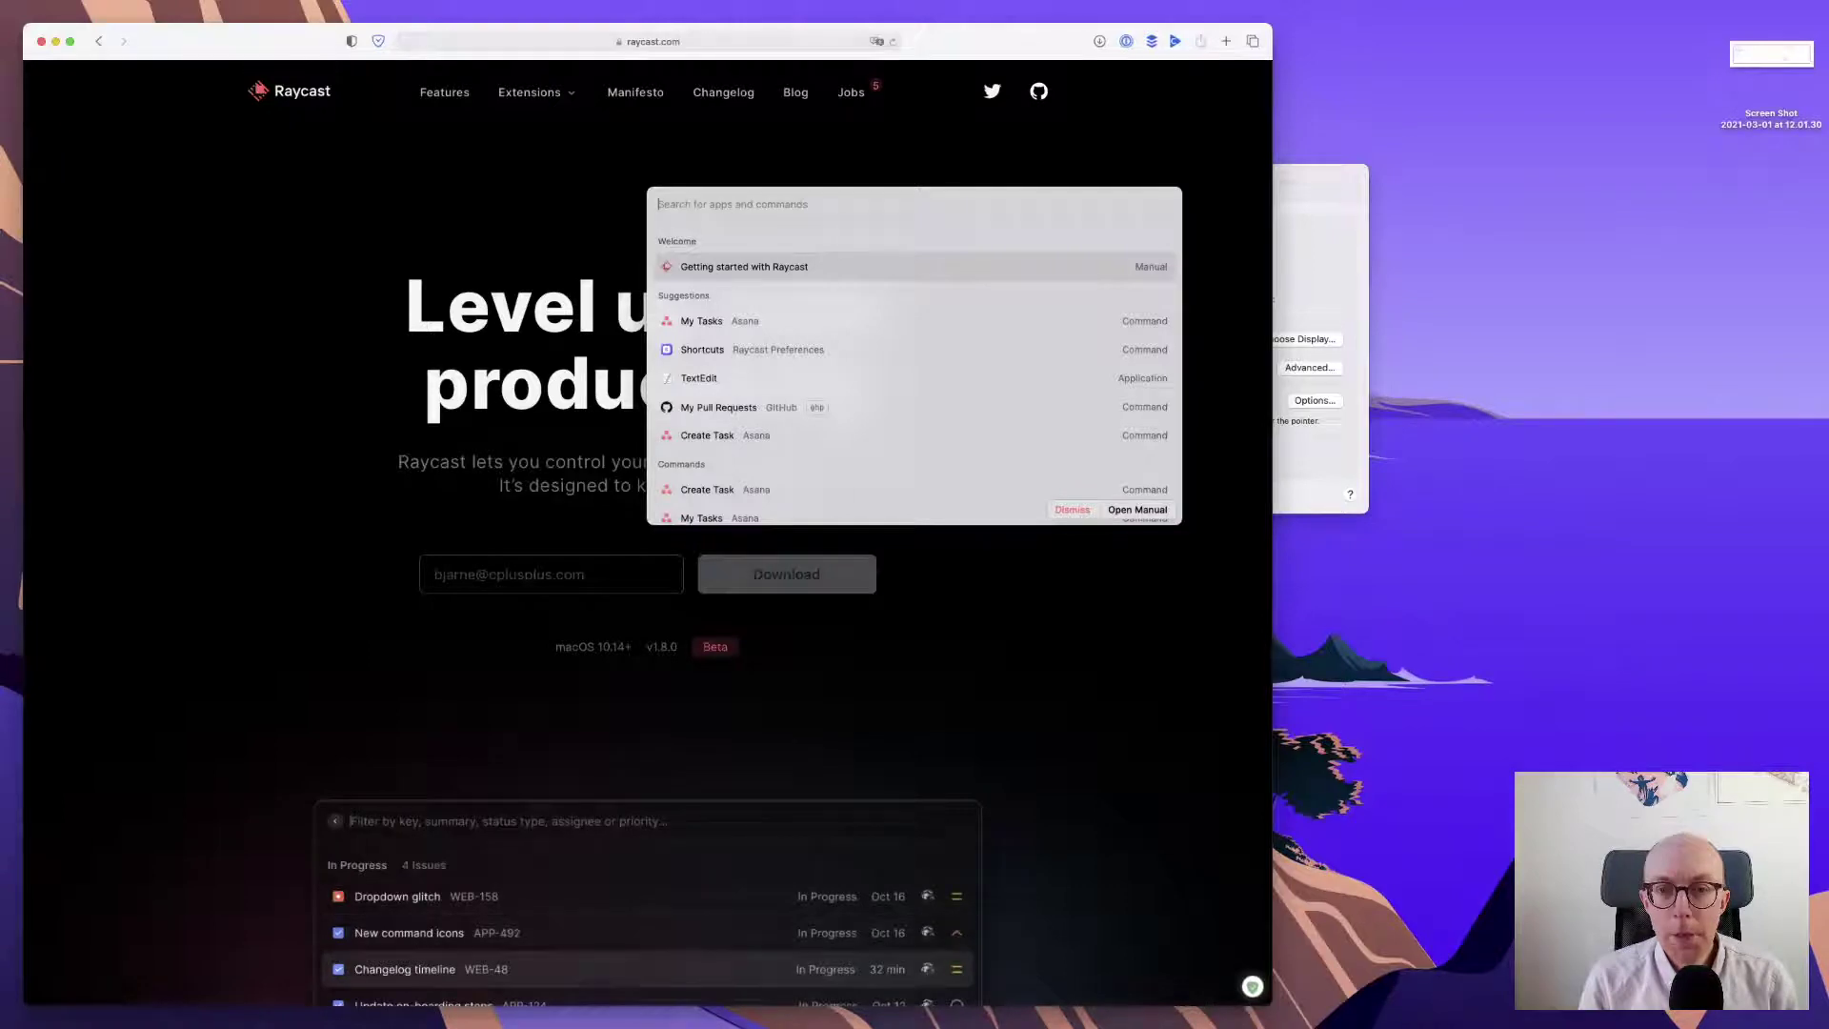
- Open Asana's Create Task form to view its fields, and leave it without creating a task
key("Down")
key("Down")
key("Down")
key("Down")
key("Down")
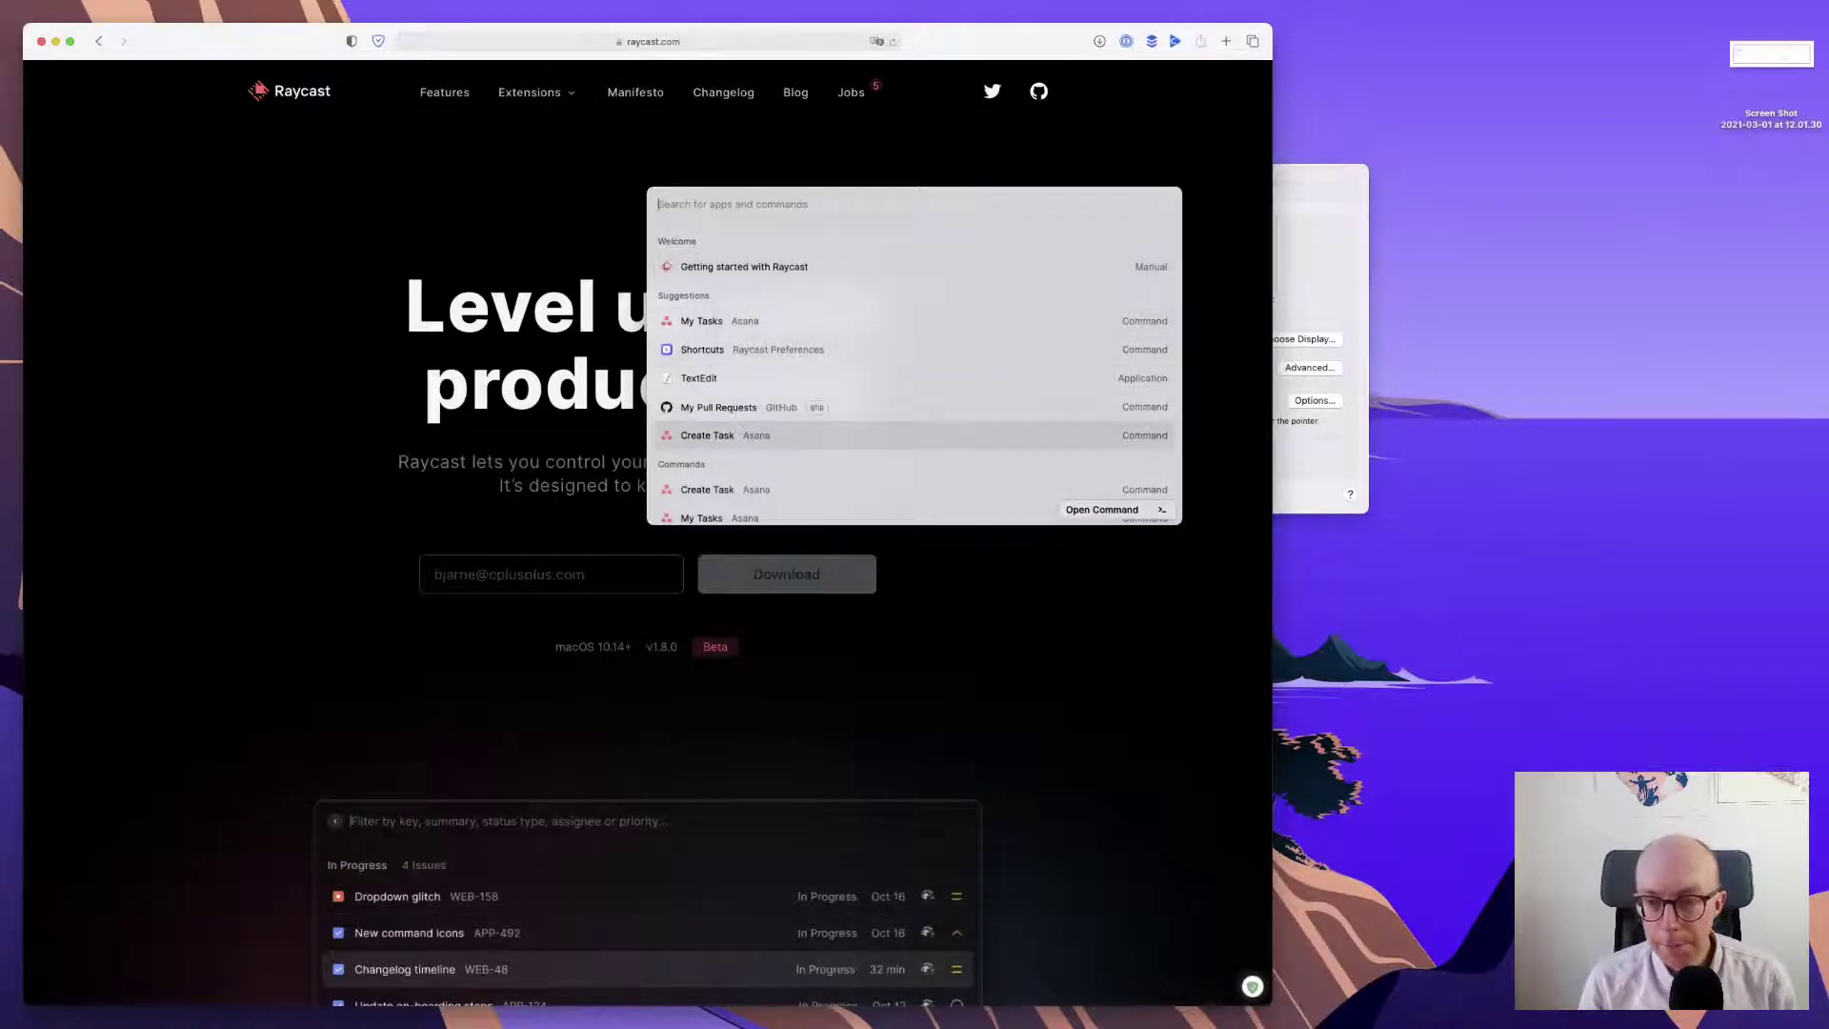
key("Return")
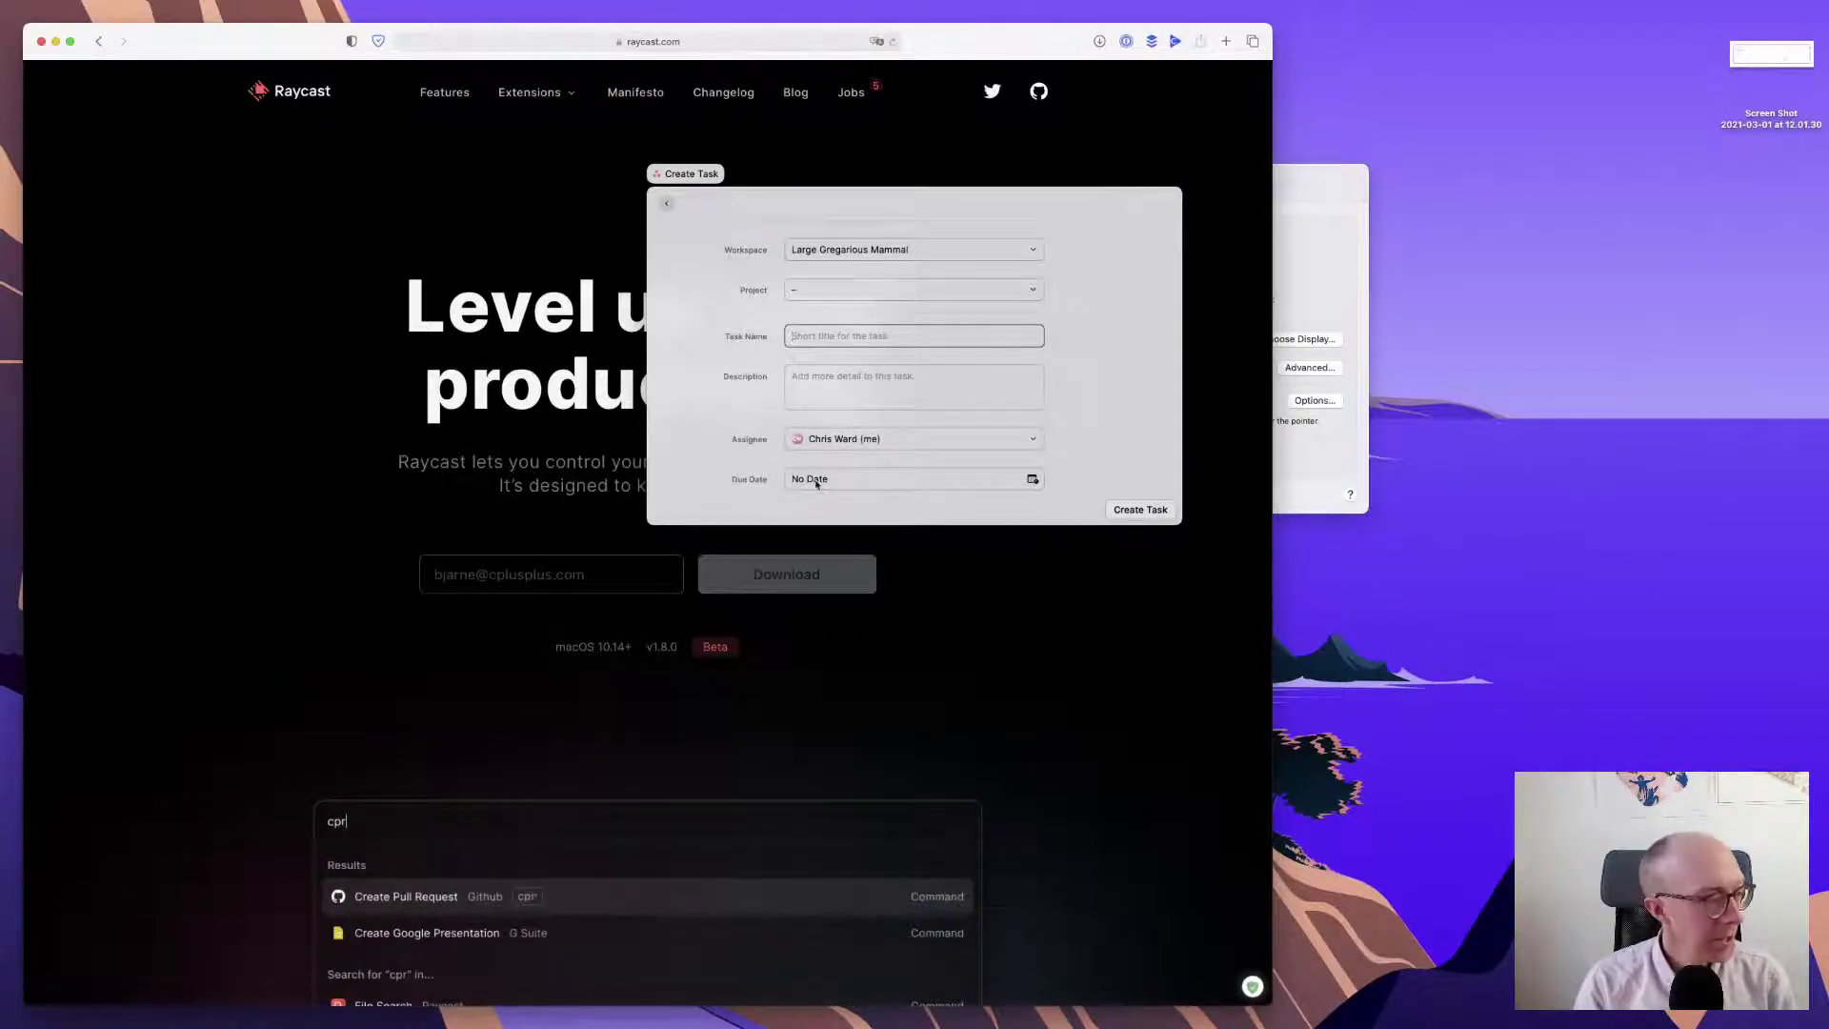
key("Escape")
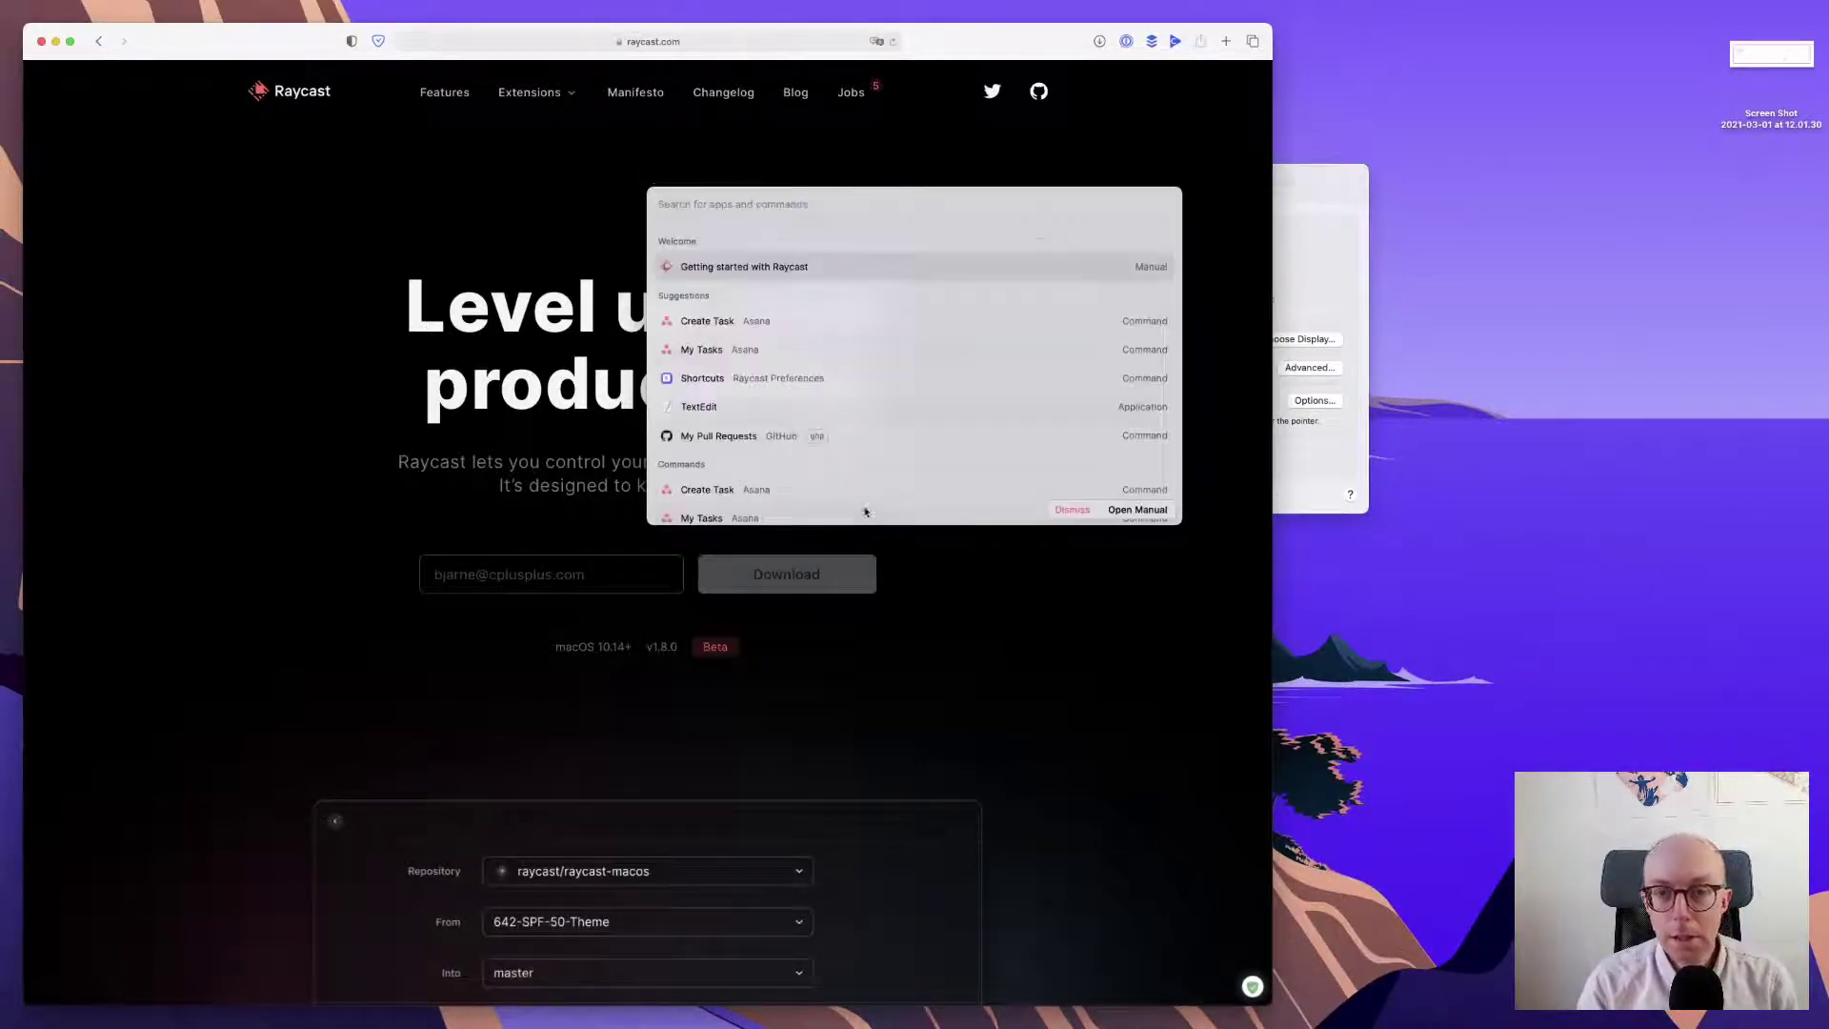
- Open Calendar's My Schedule to look through the day's events, close it, and view the calendar widget in Notification Center
scroll(853, 429, "down", 3)
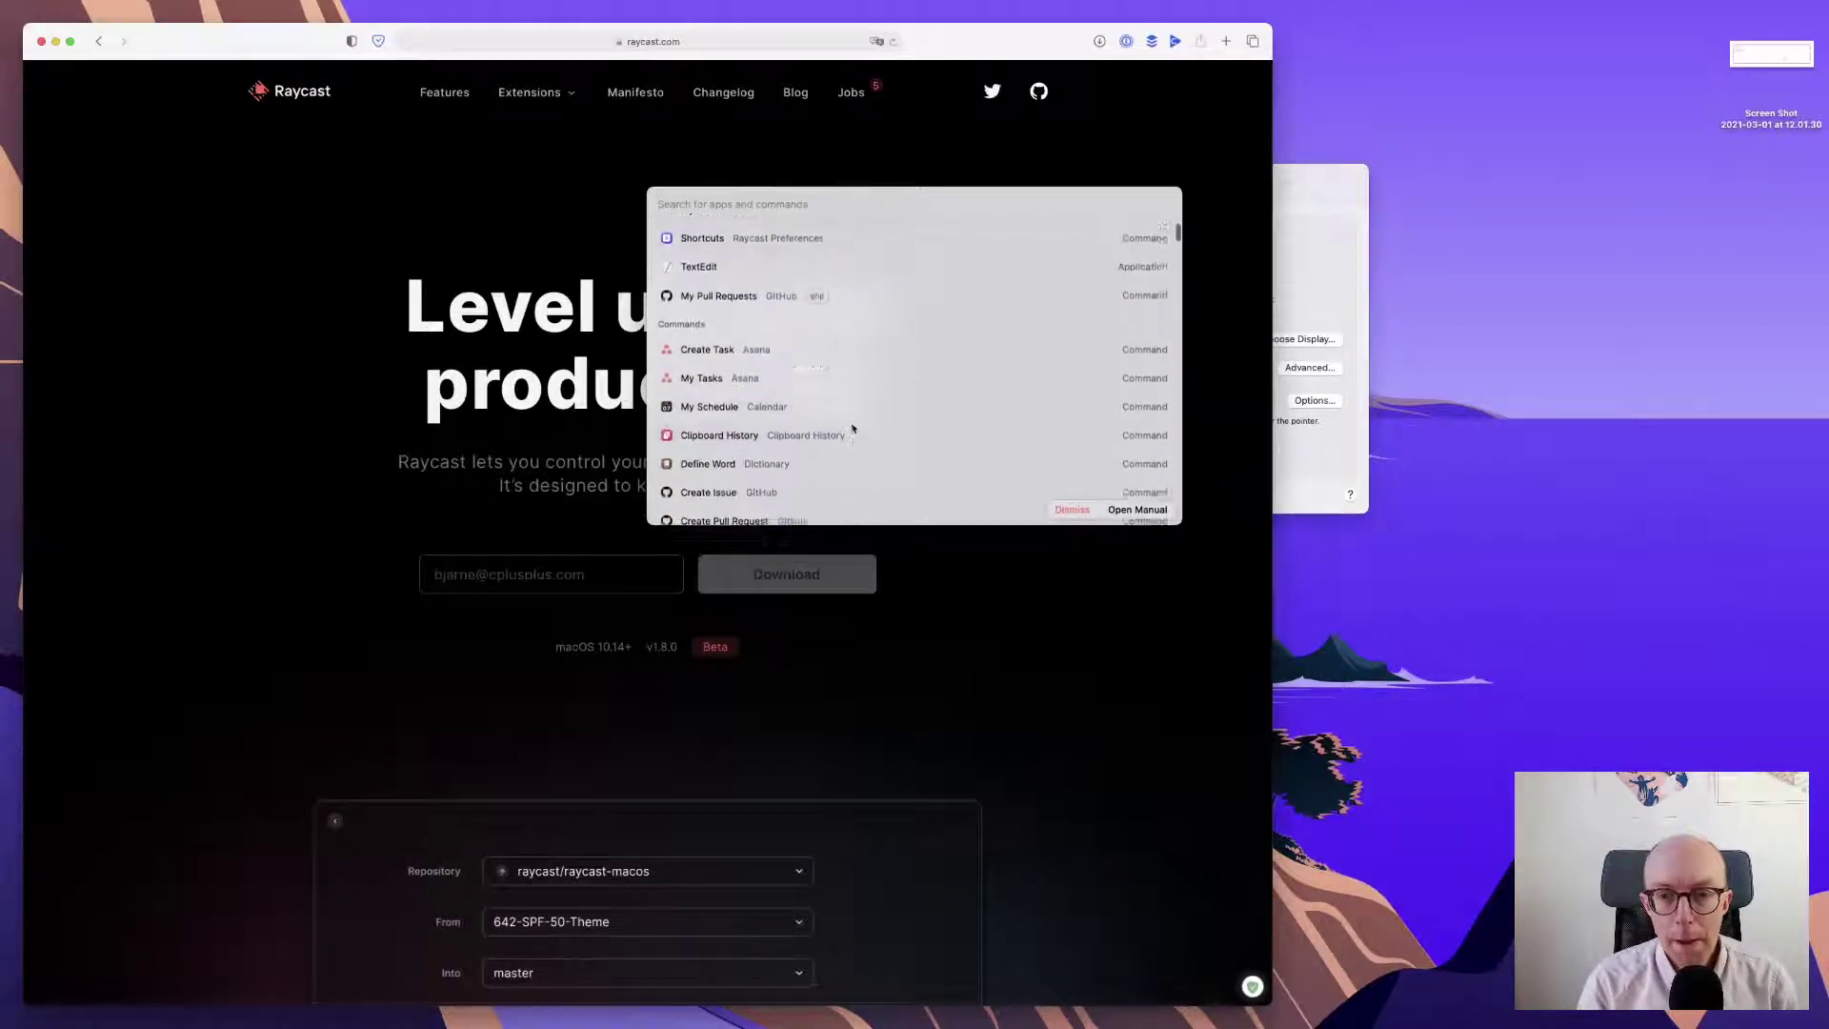
scroll(850, 426, "down", 1)
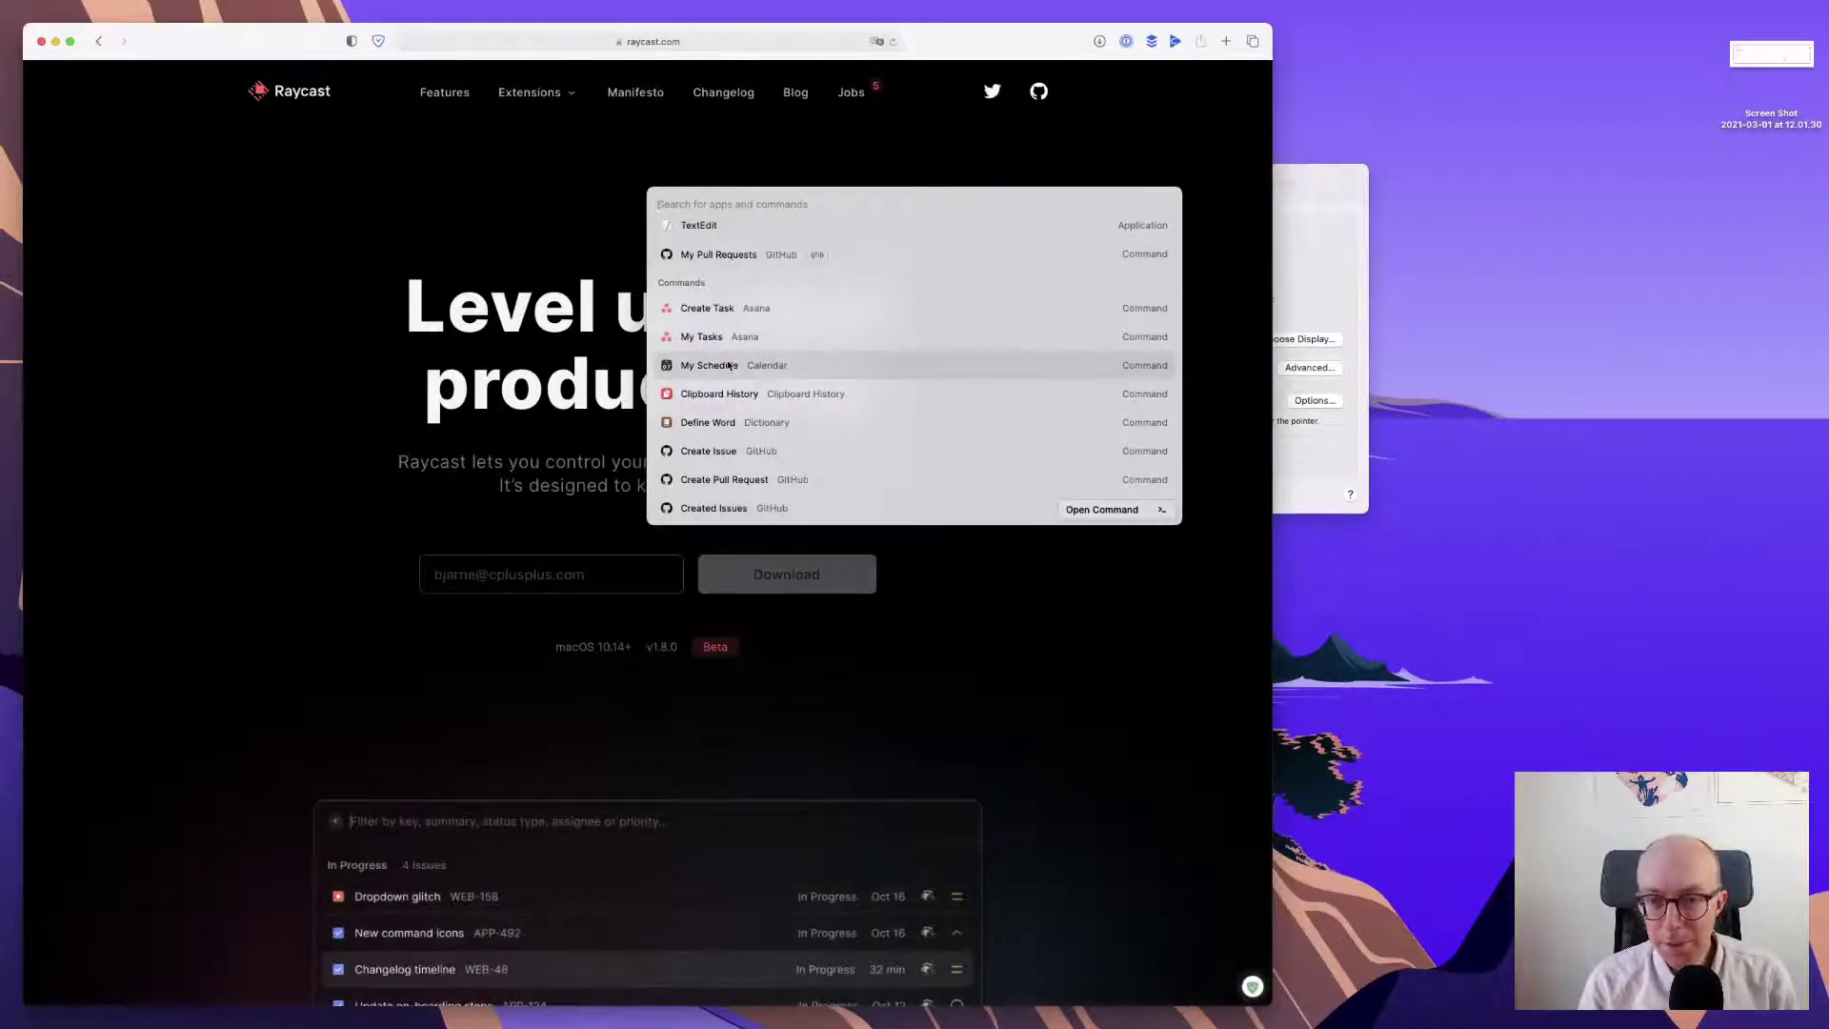
key("Return")
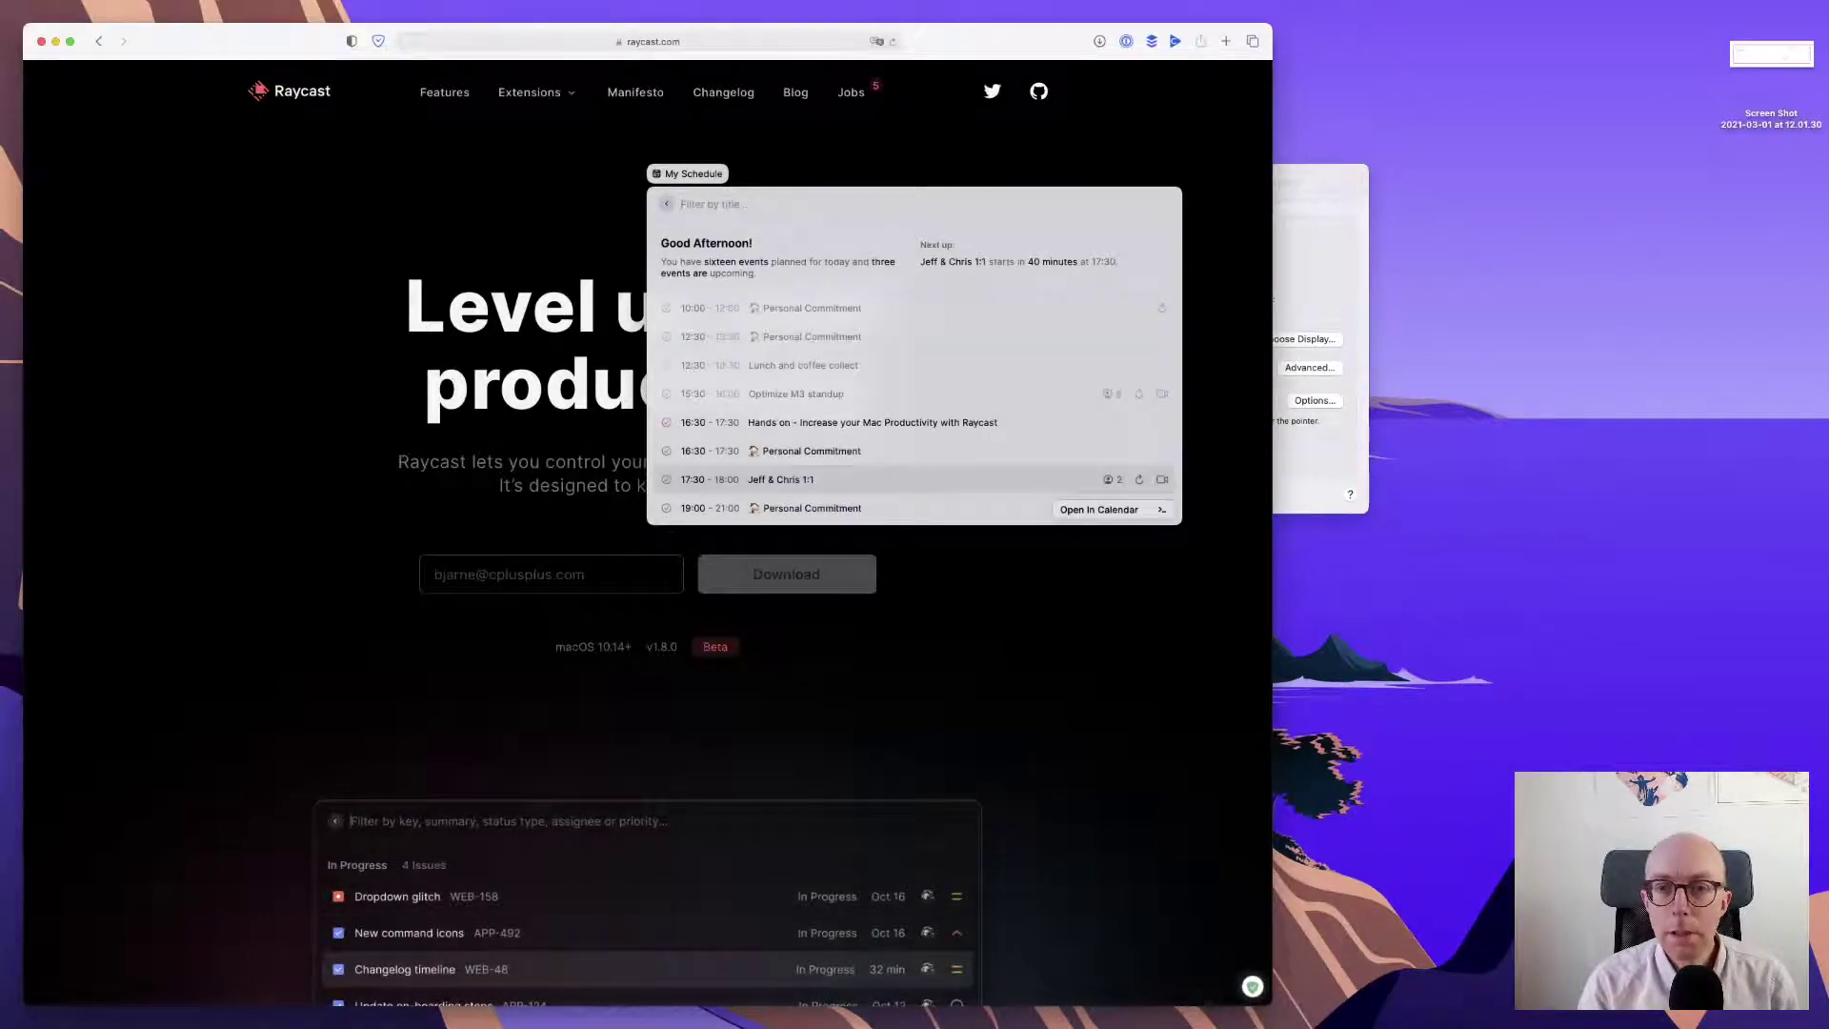
scroll(775, 401, "down", 3)
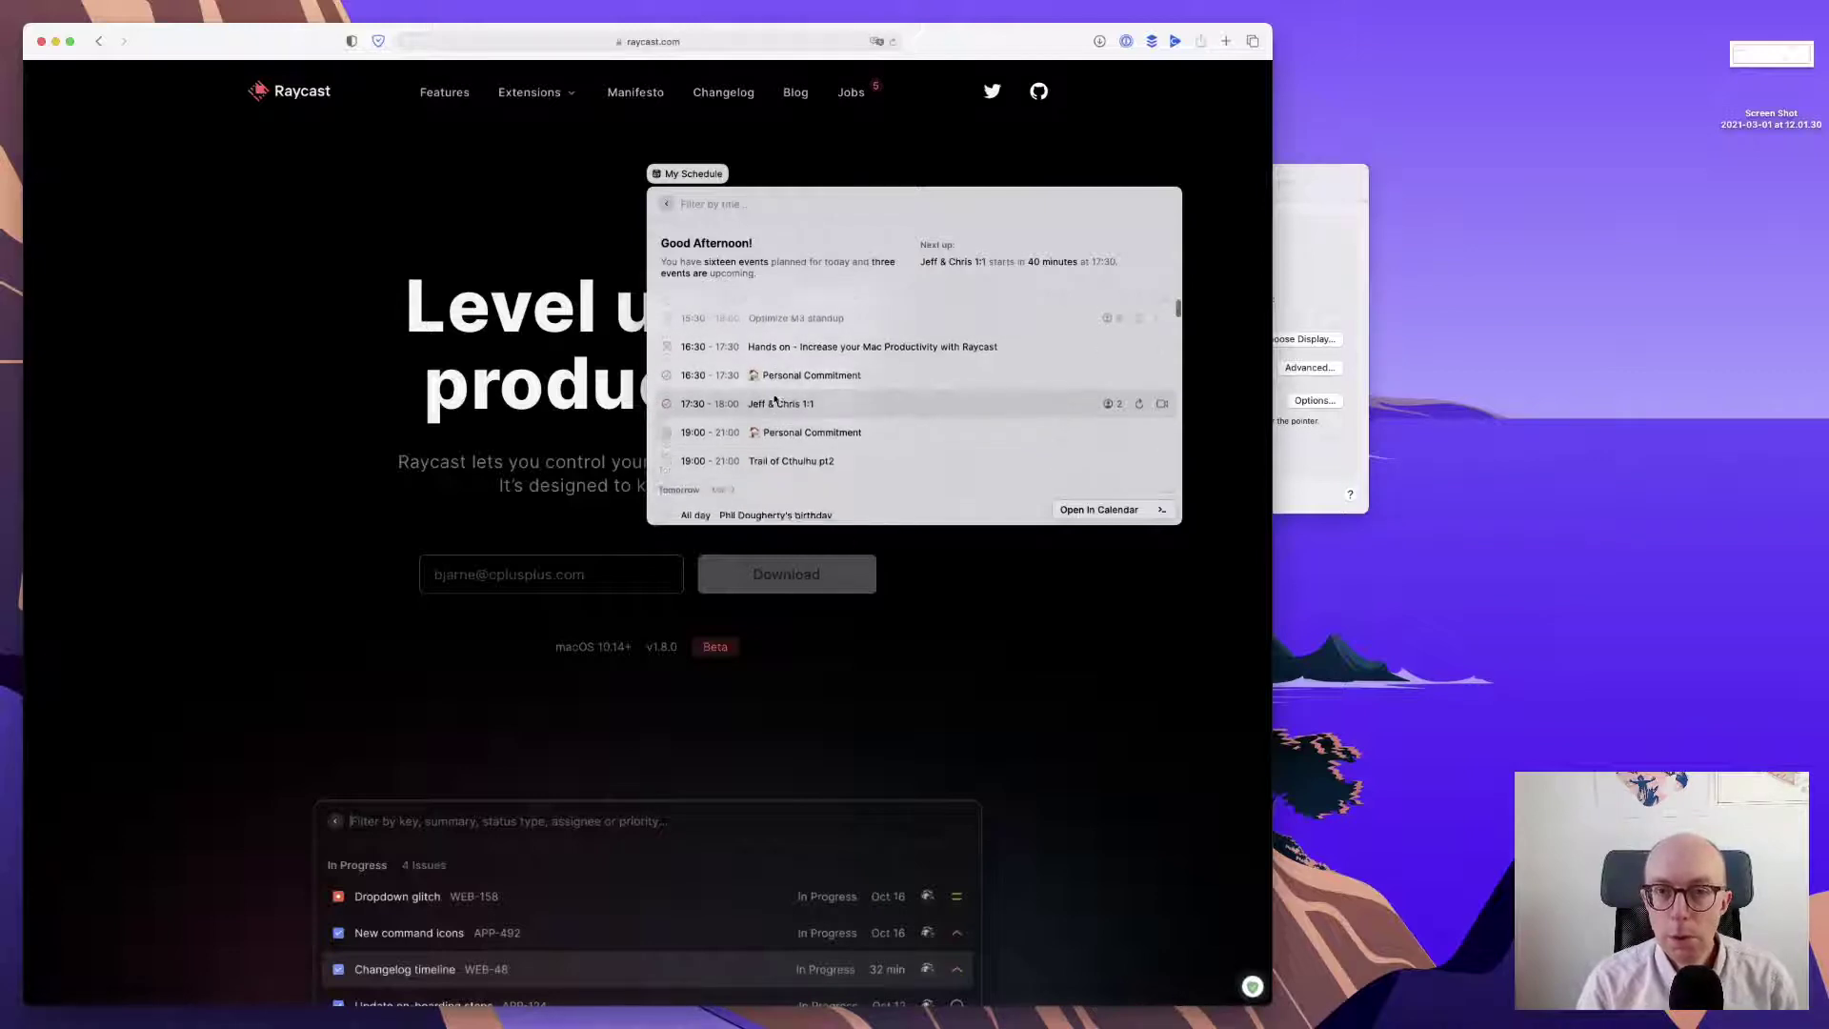
scroll(775, 400, "up", 2)
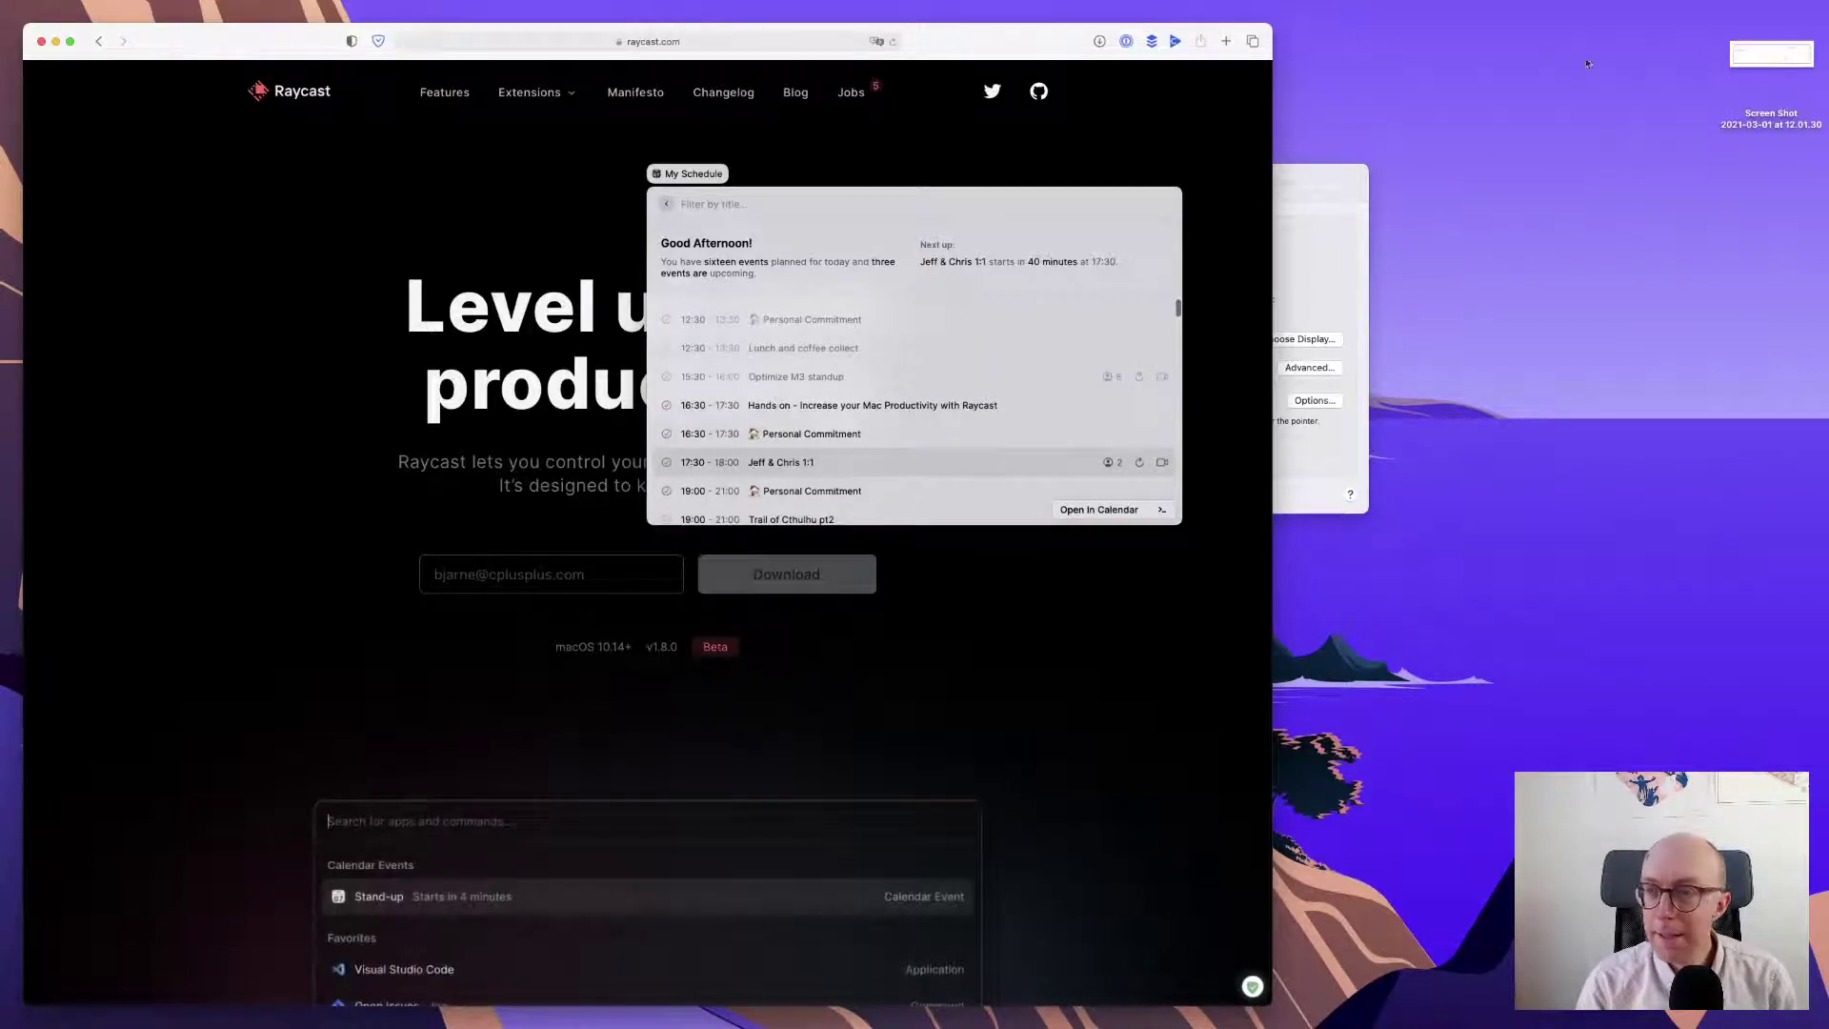
key("Escape")
left_click(1780, 4)
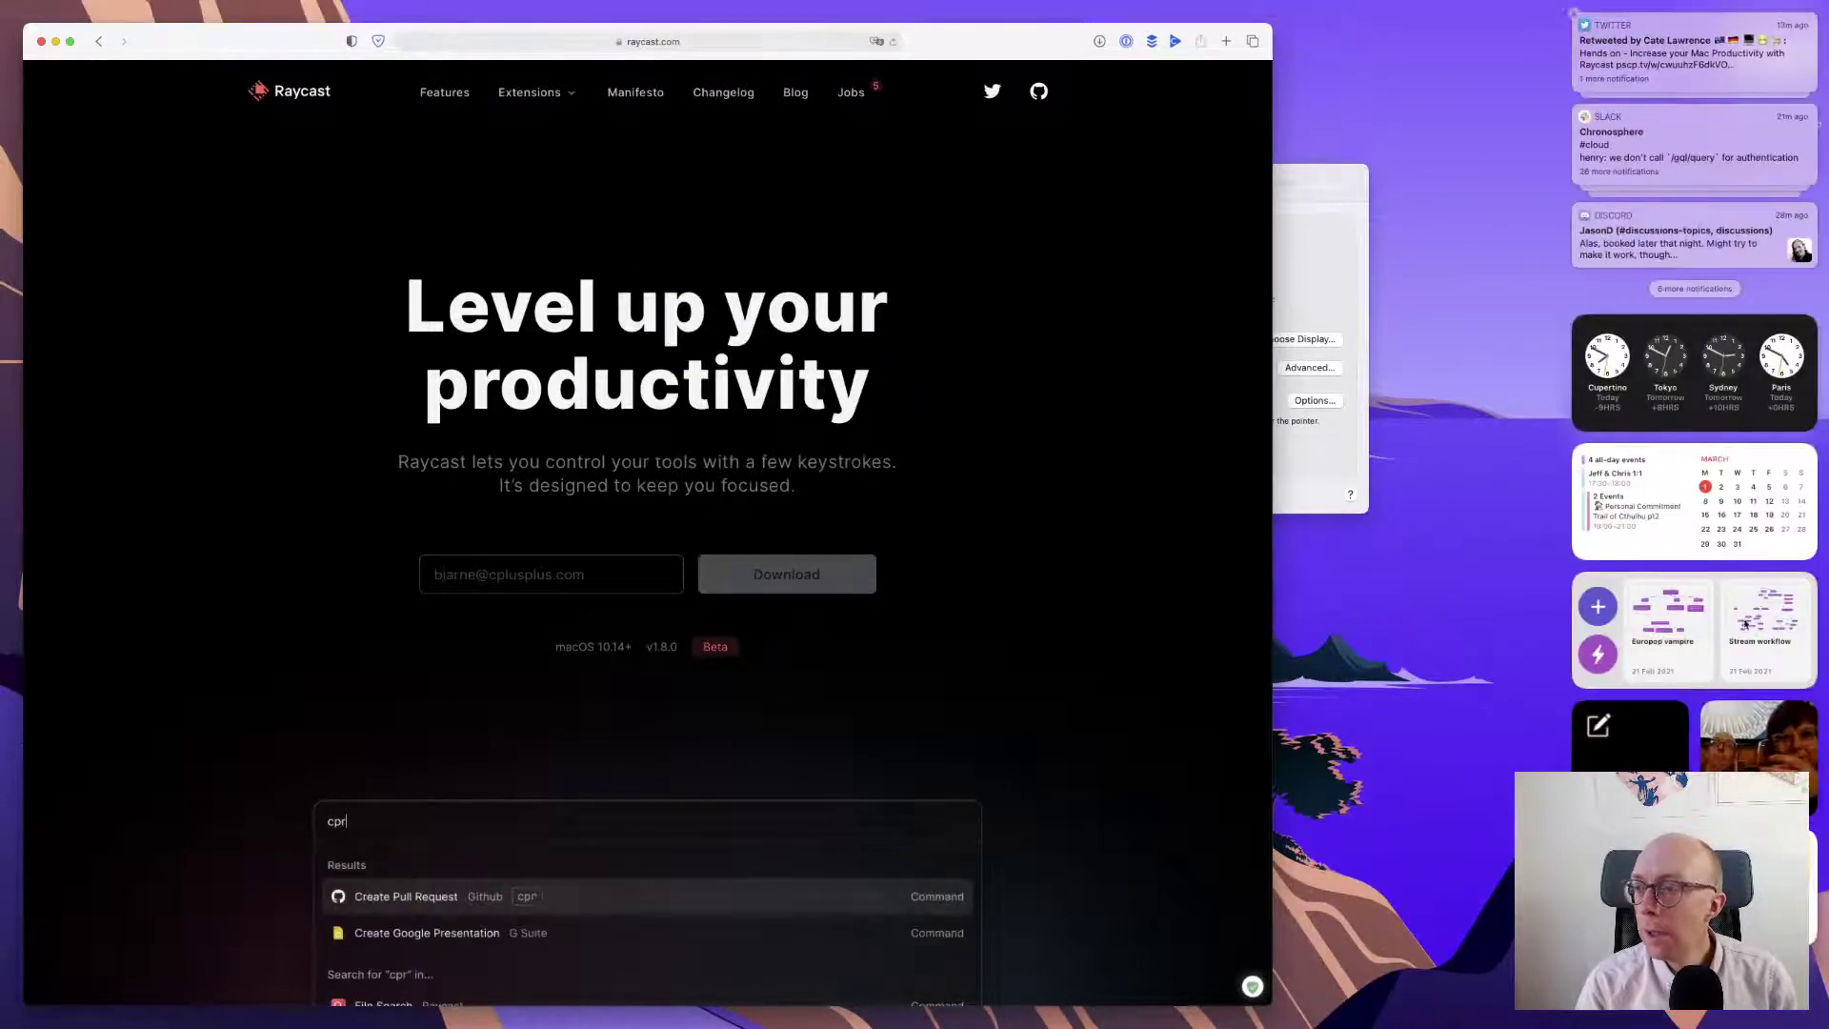
left_click(1495, 454)
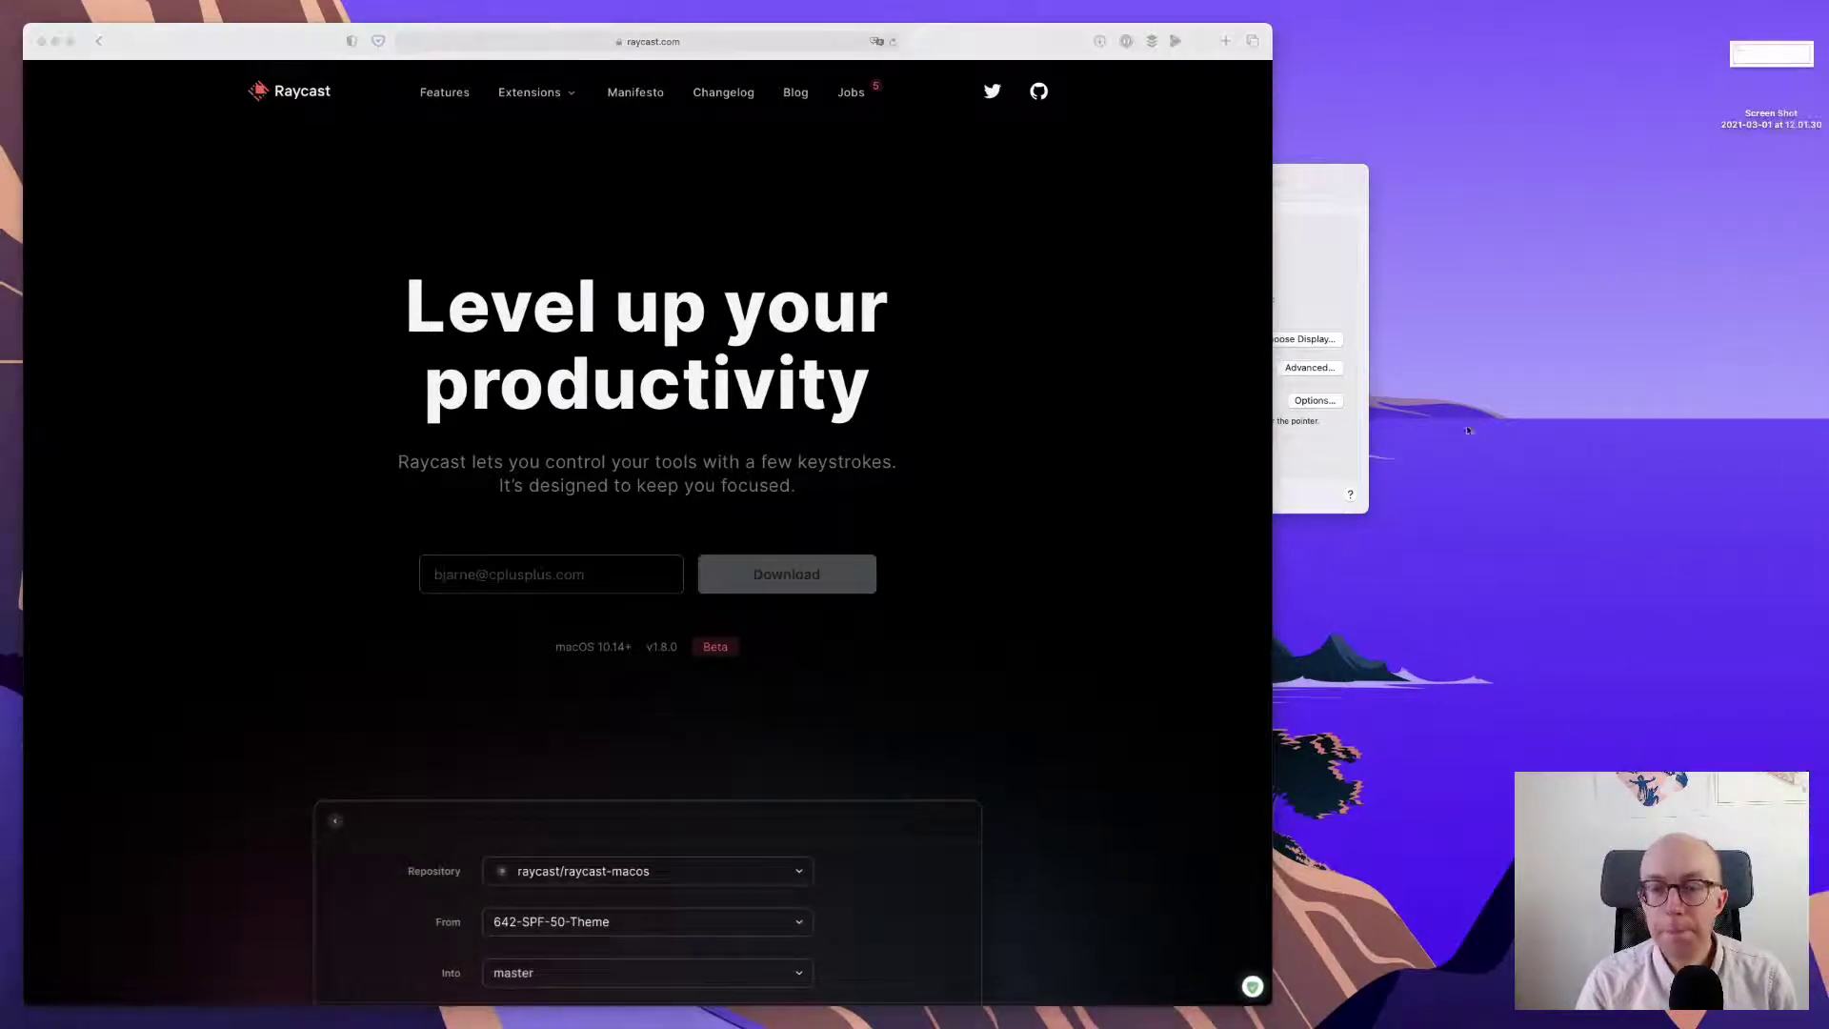
- Reopen the day's schedule, look through the actions available for the 17:30 event, and return to the main command list
key("alt+space")
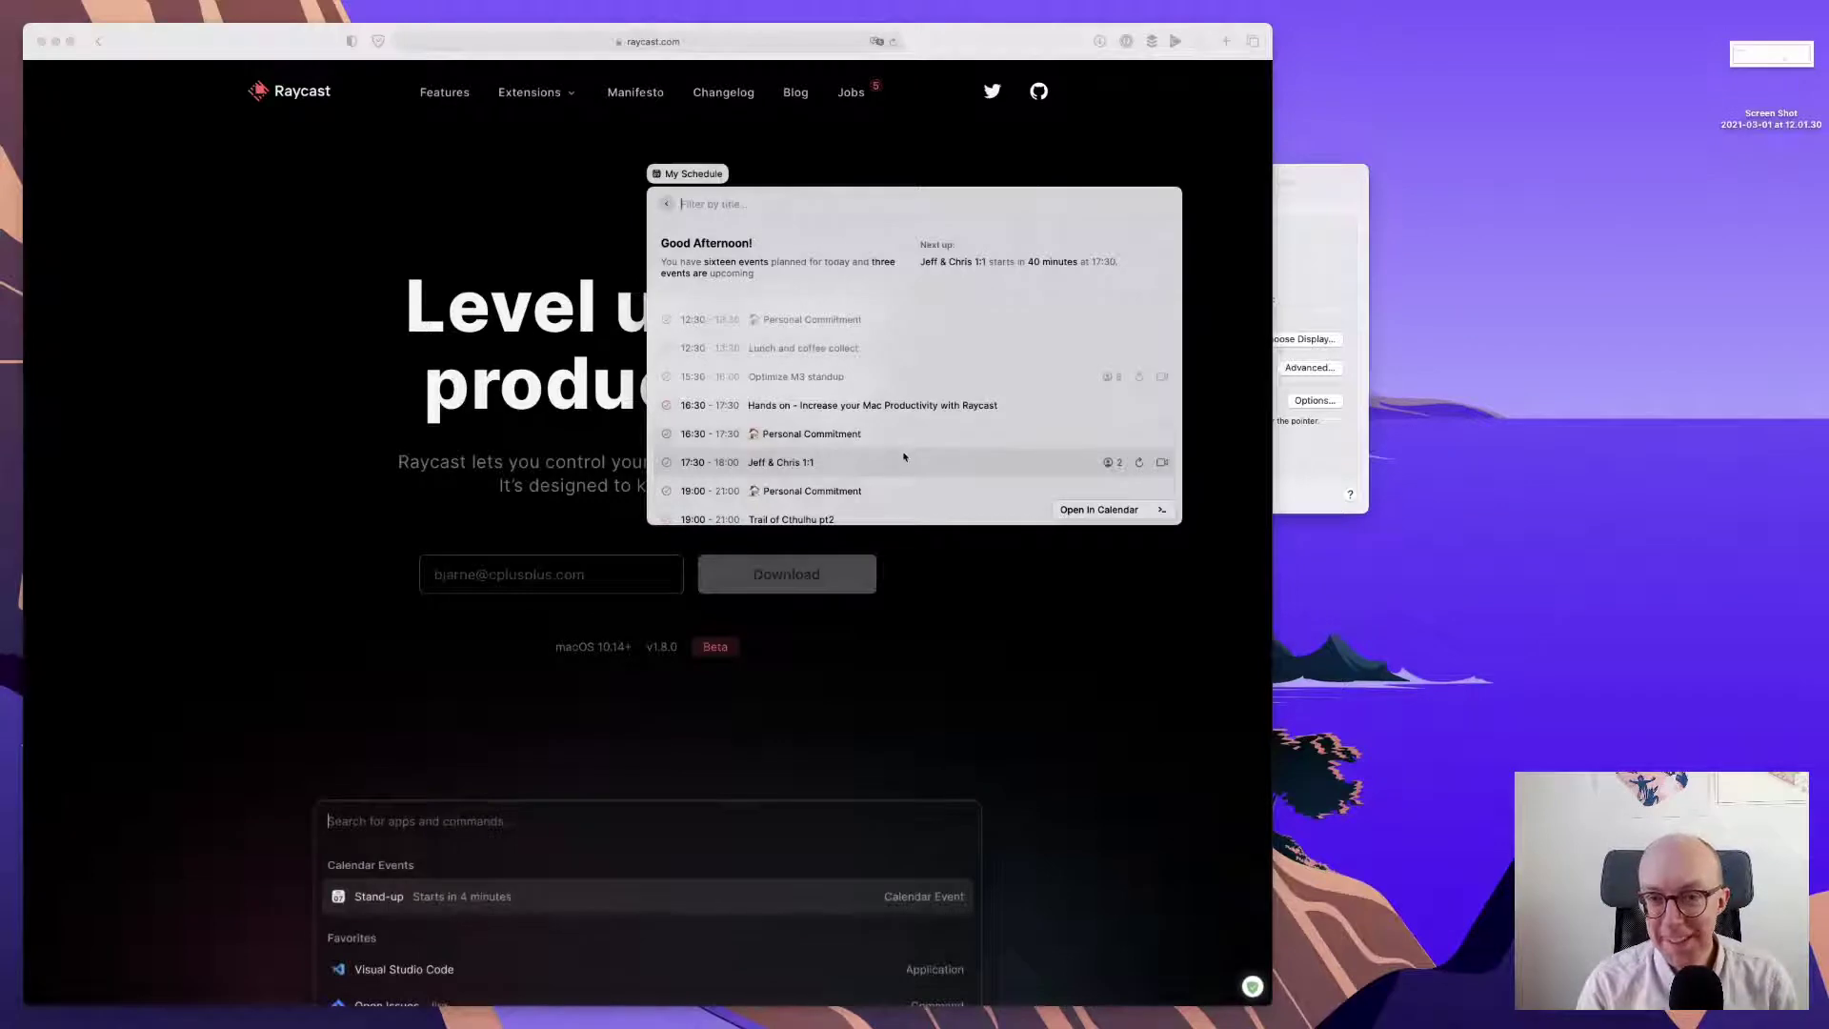
key("super+k")
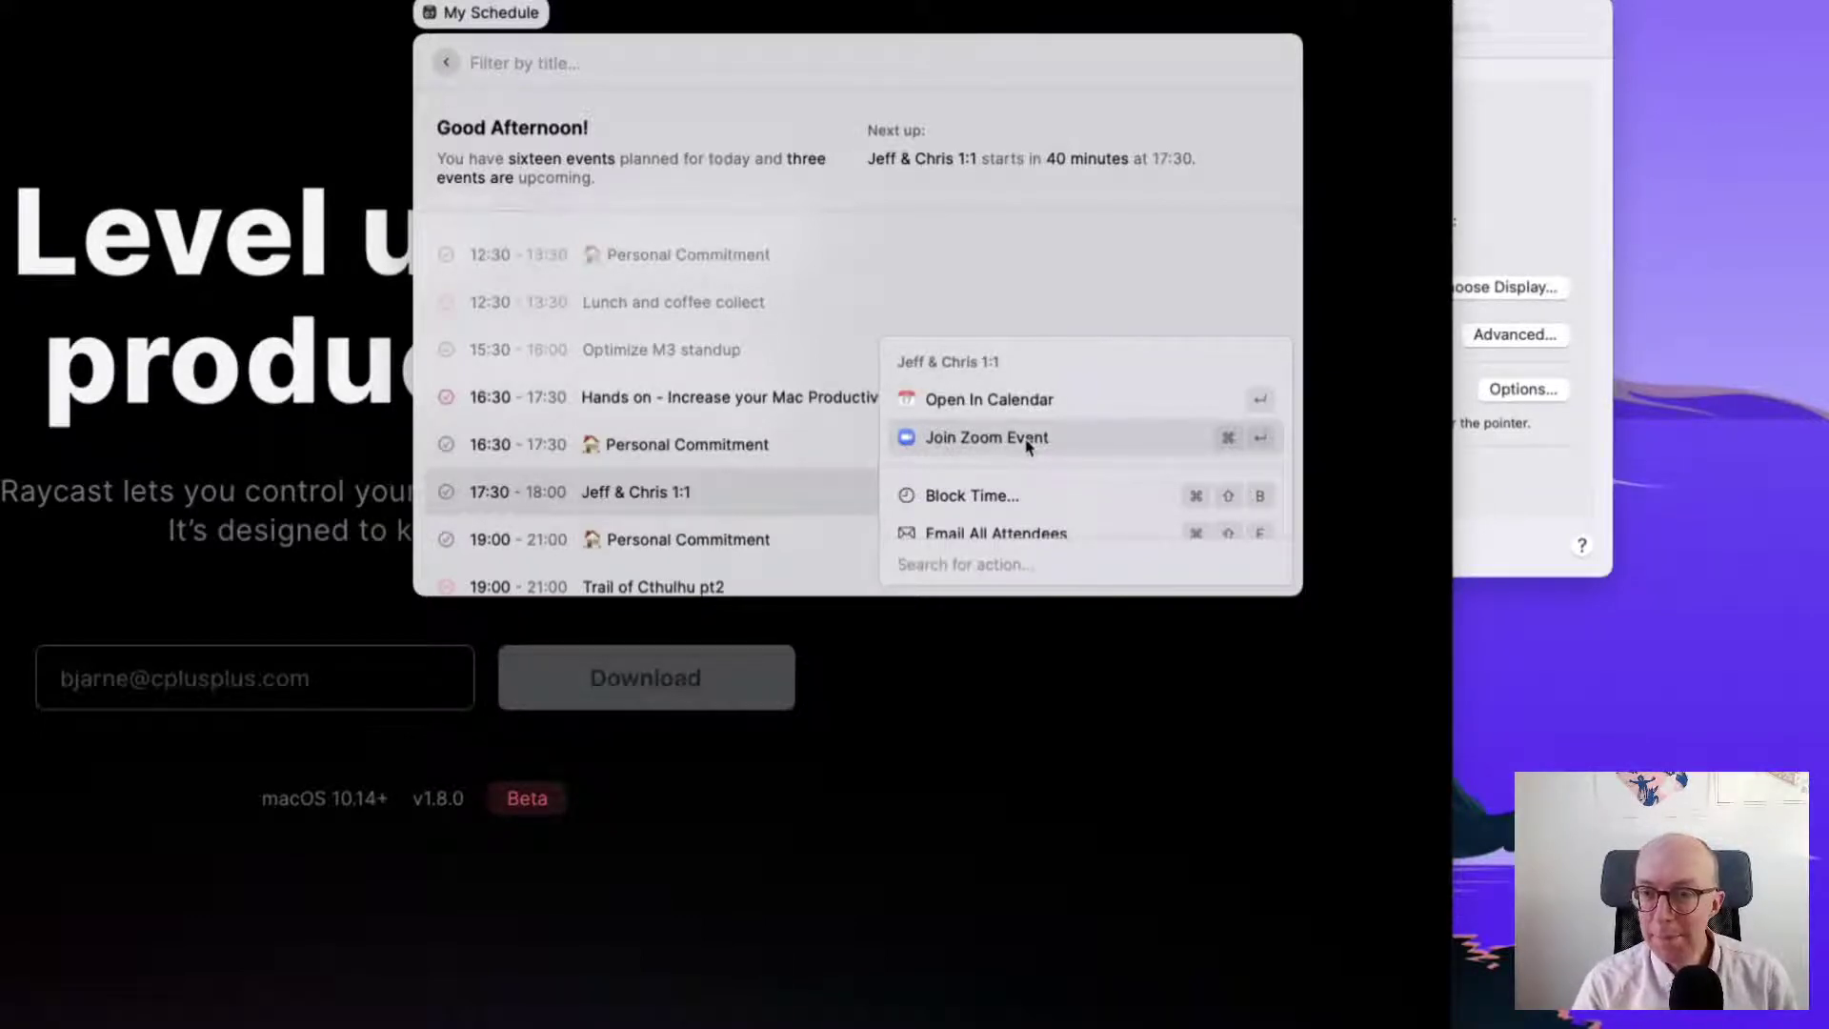
scroll(1046, 491, "down", 5)
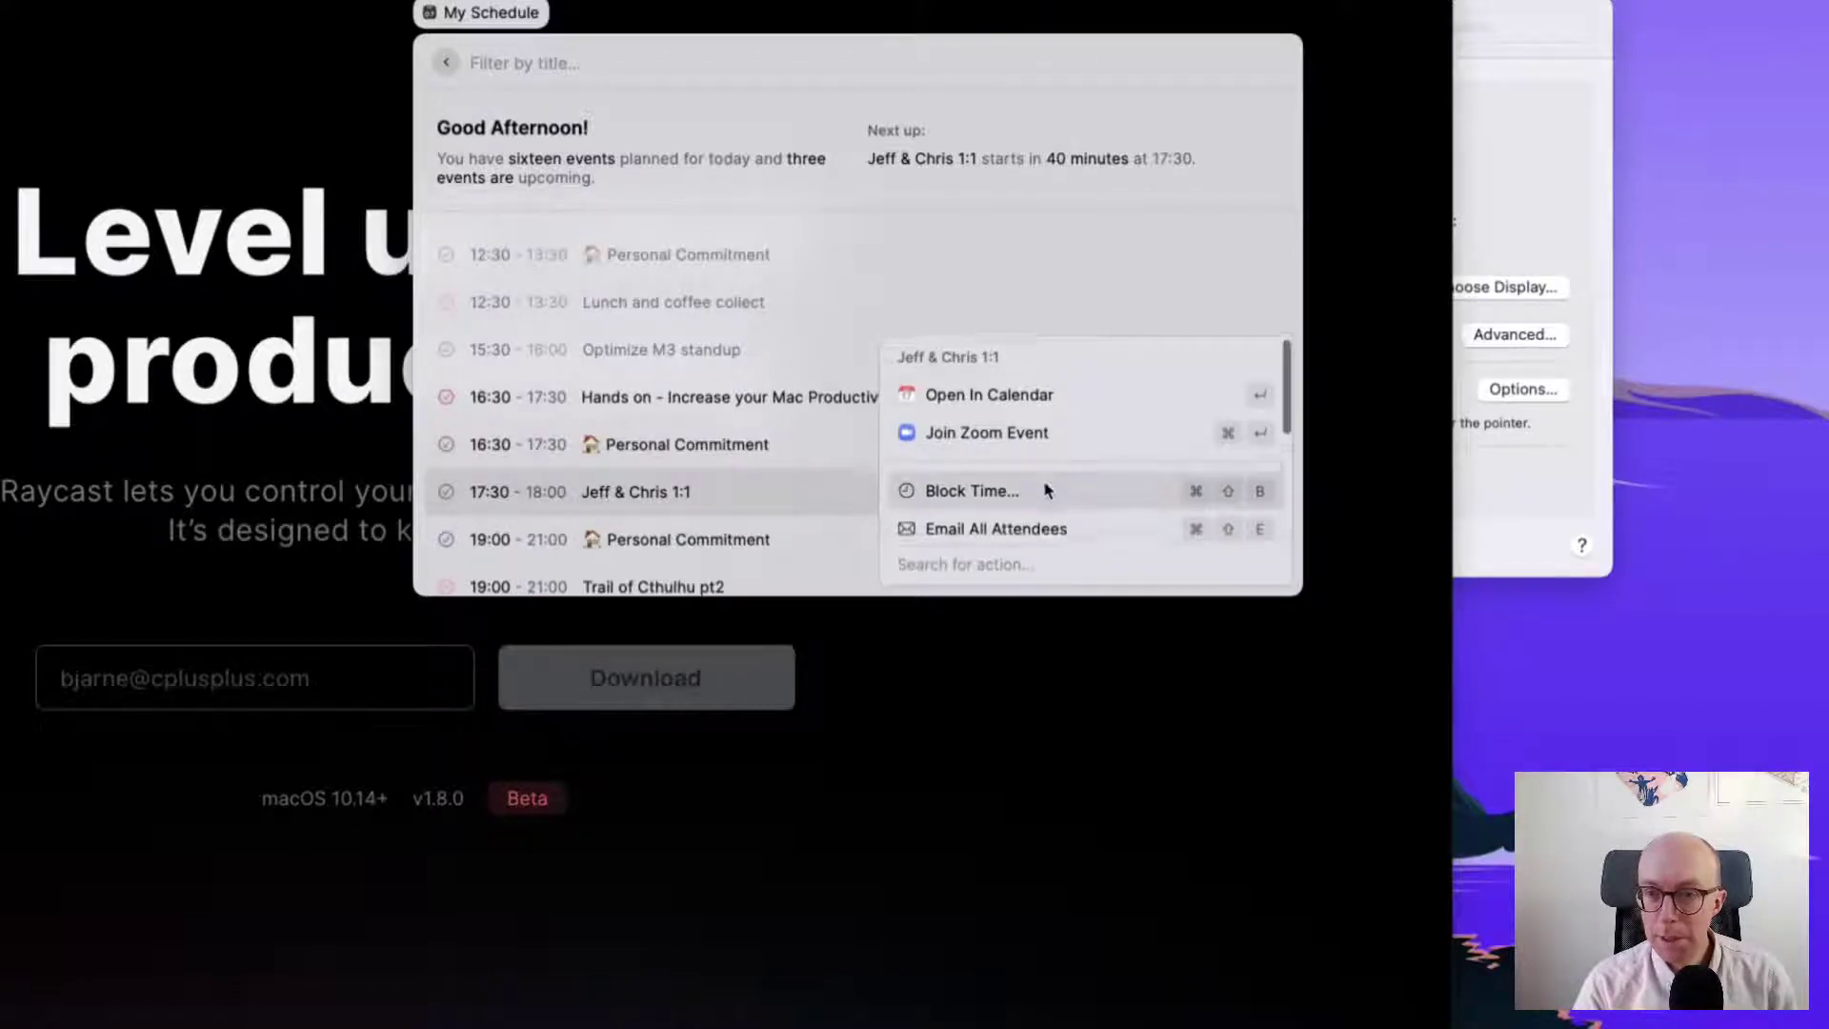
scroll(1046, 490, "down", 2)
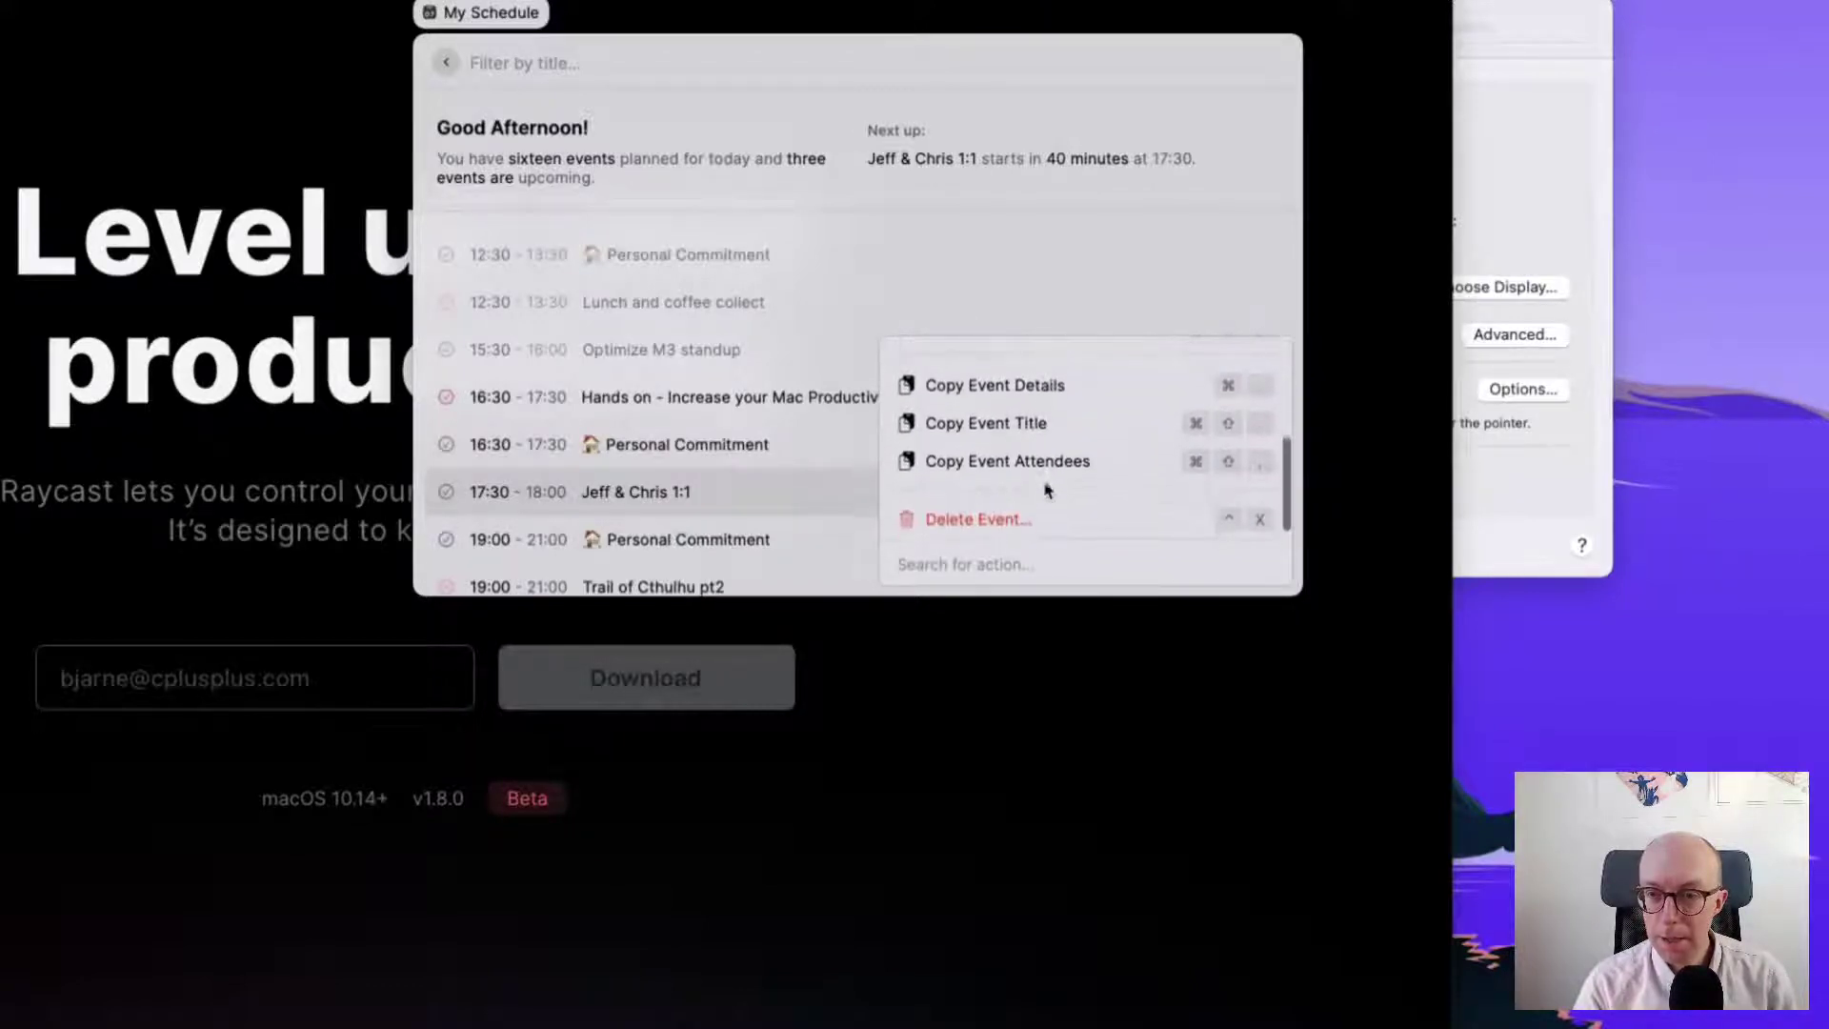
scroll(1047, 491, "up", 5)
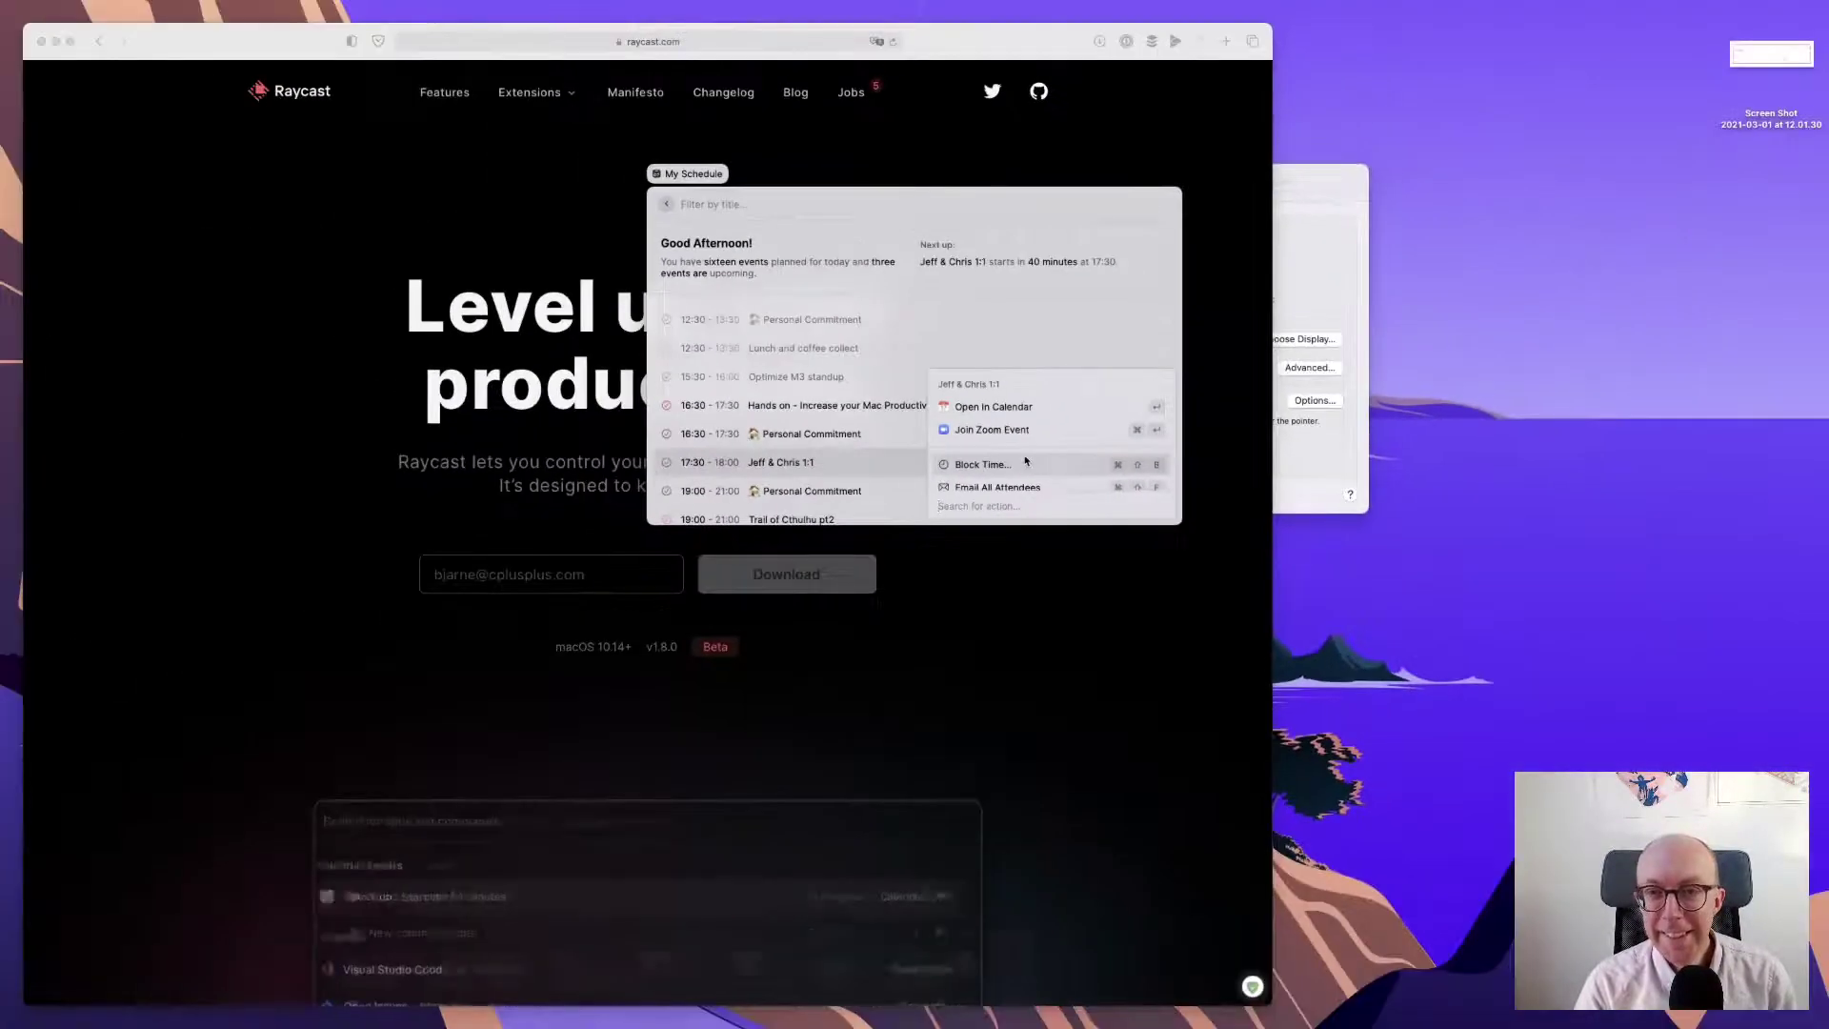
left_click(668, 205)
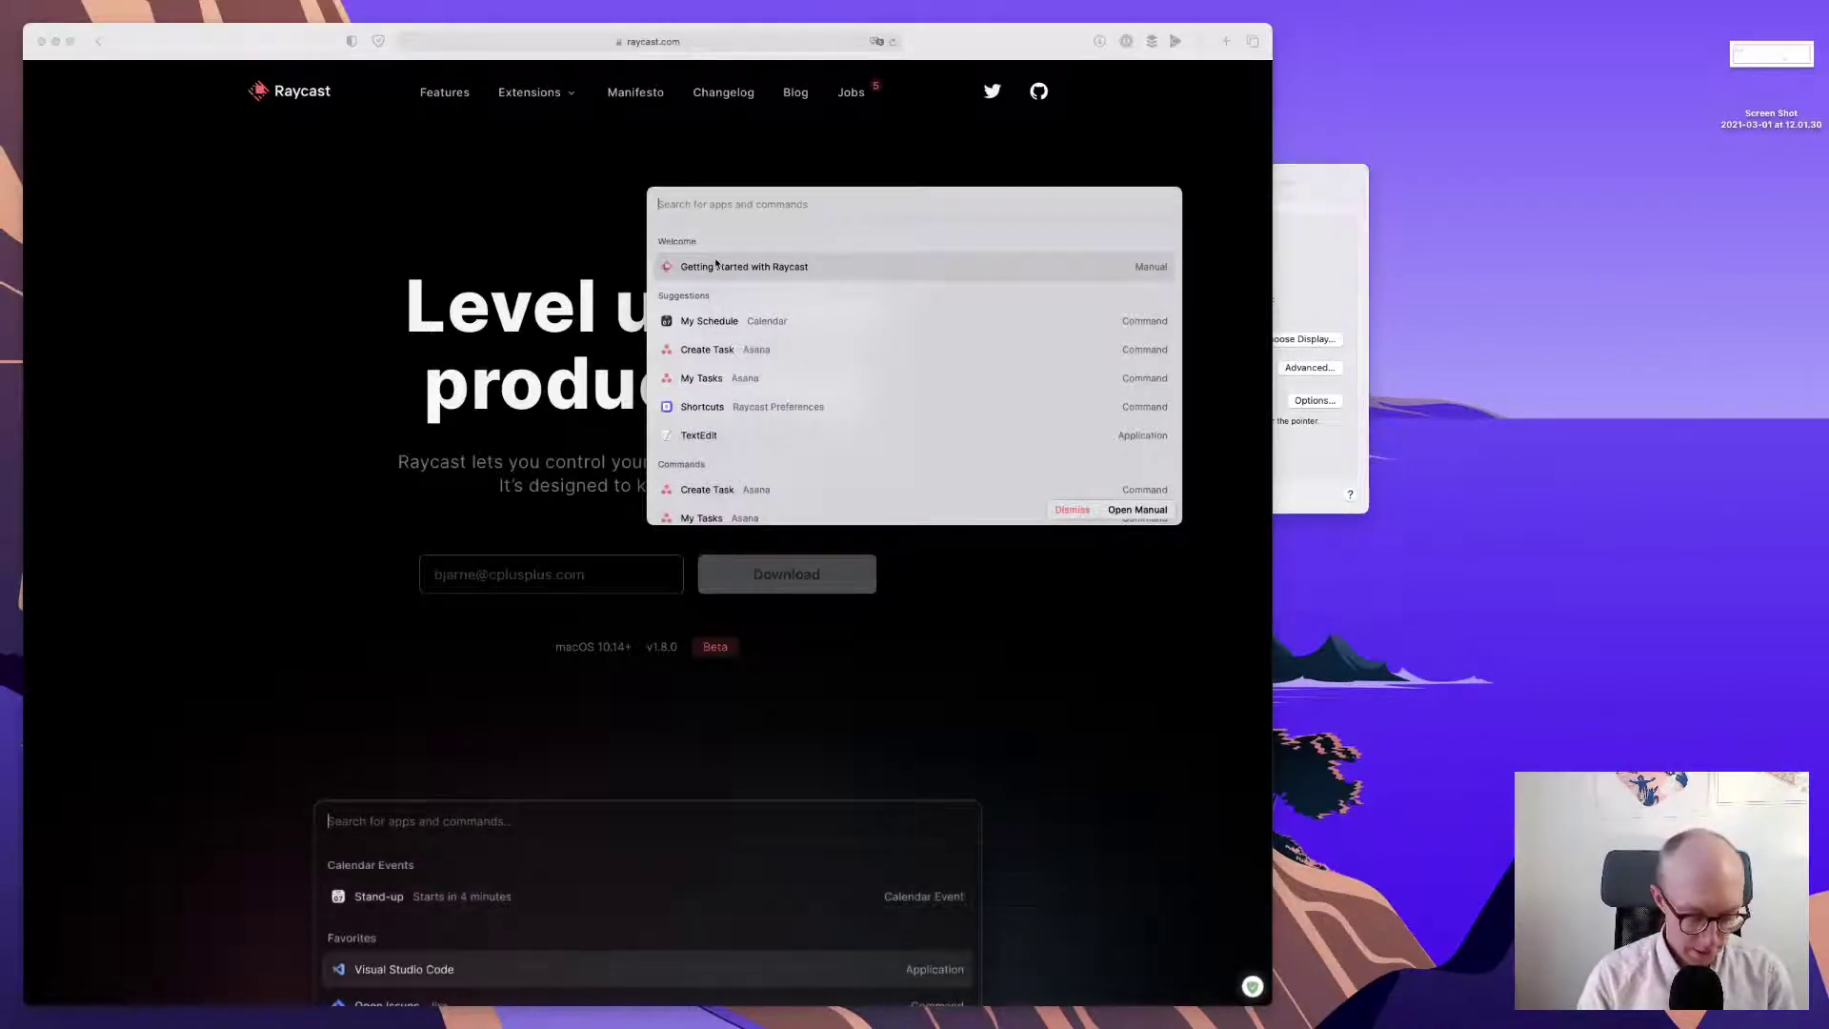
- Search the commands for "cale" and open Calendar's My Schedule from its list of actions
type("cal")
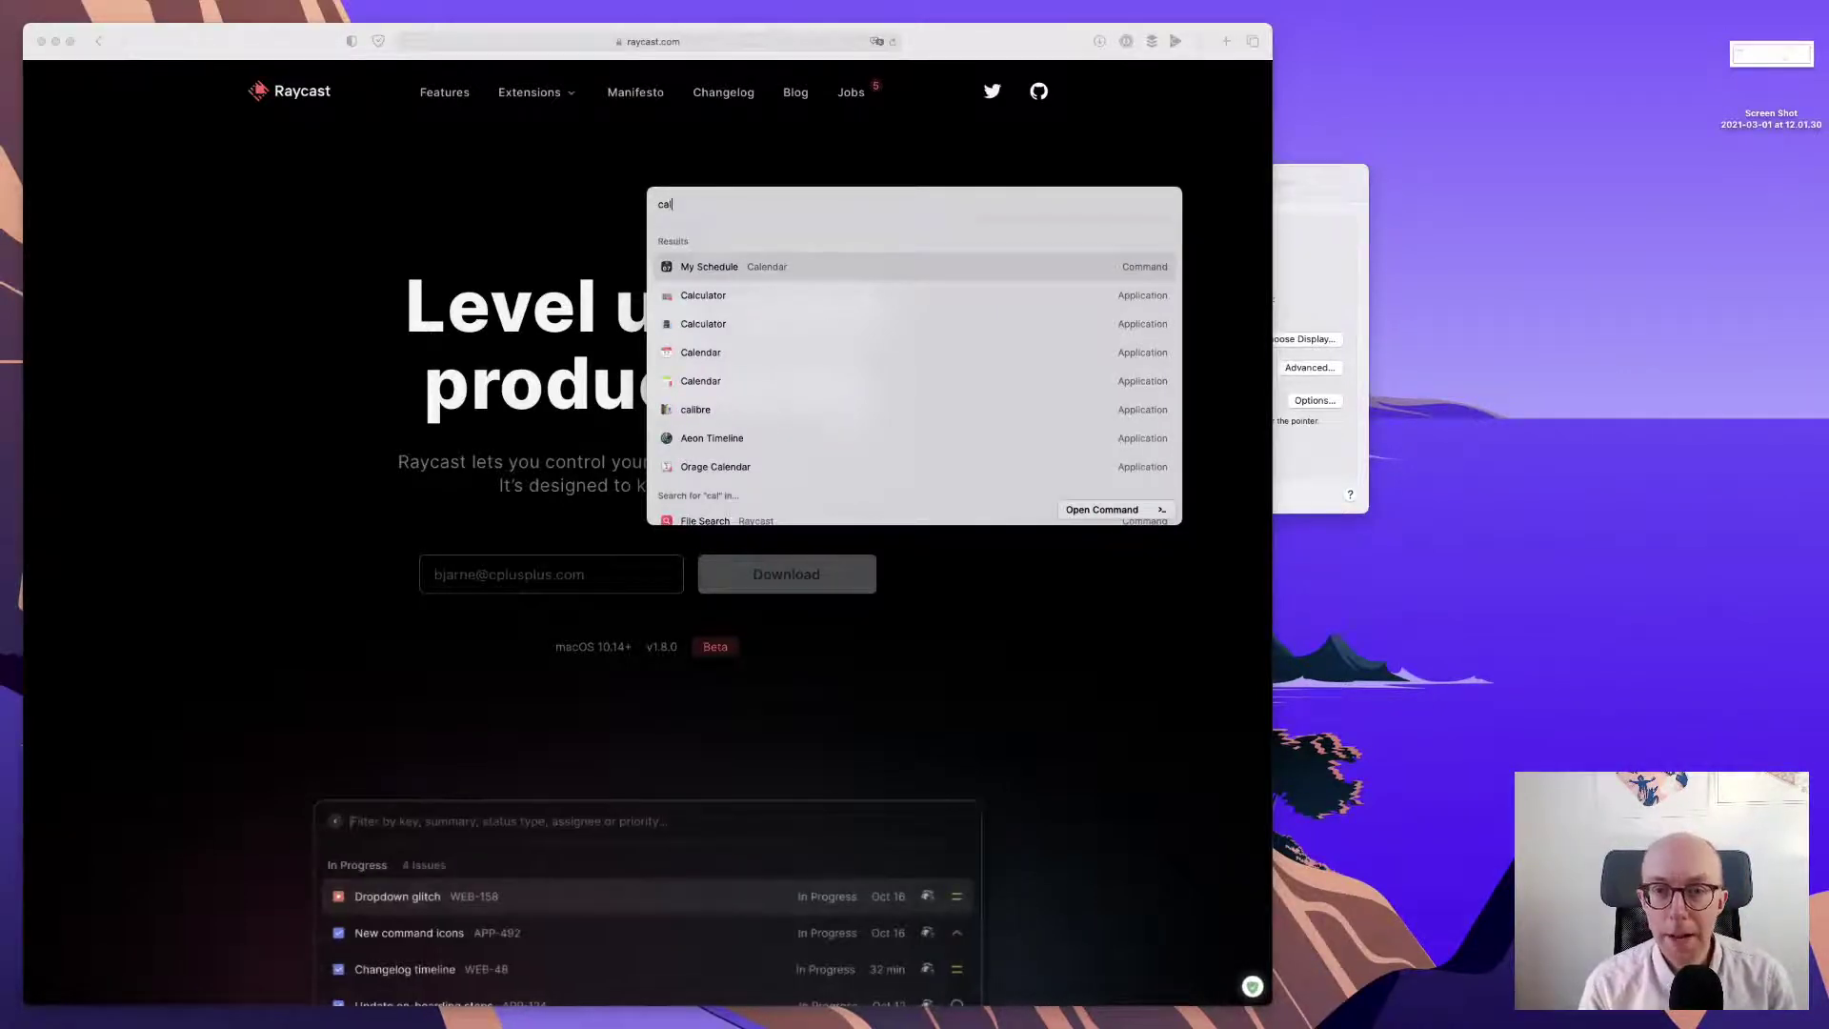
type("e")
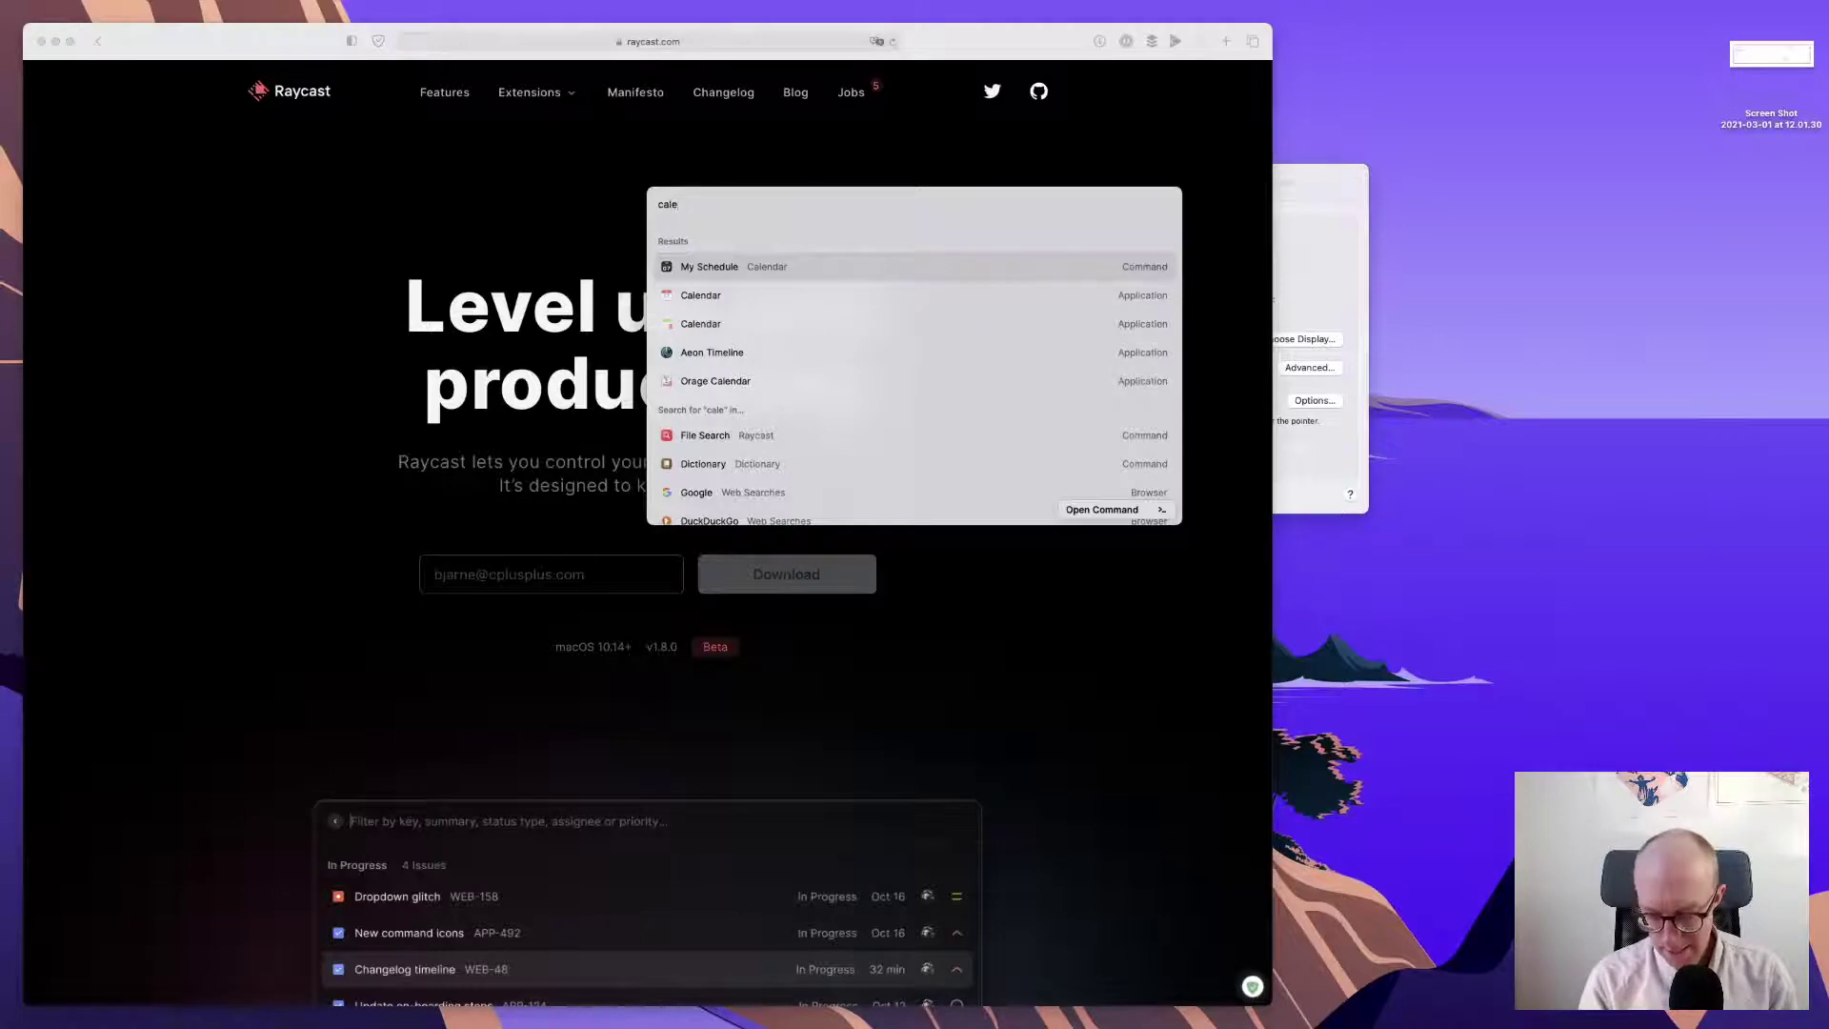
key("super+k")
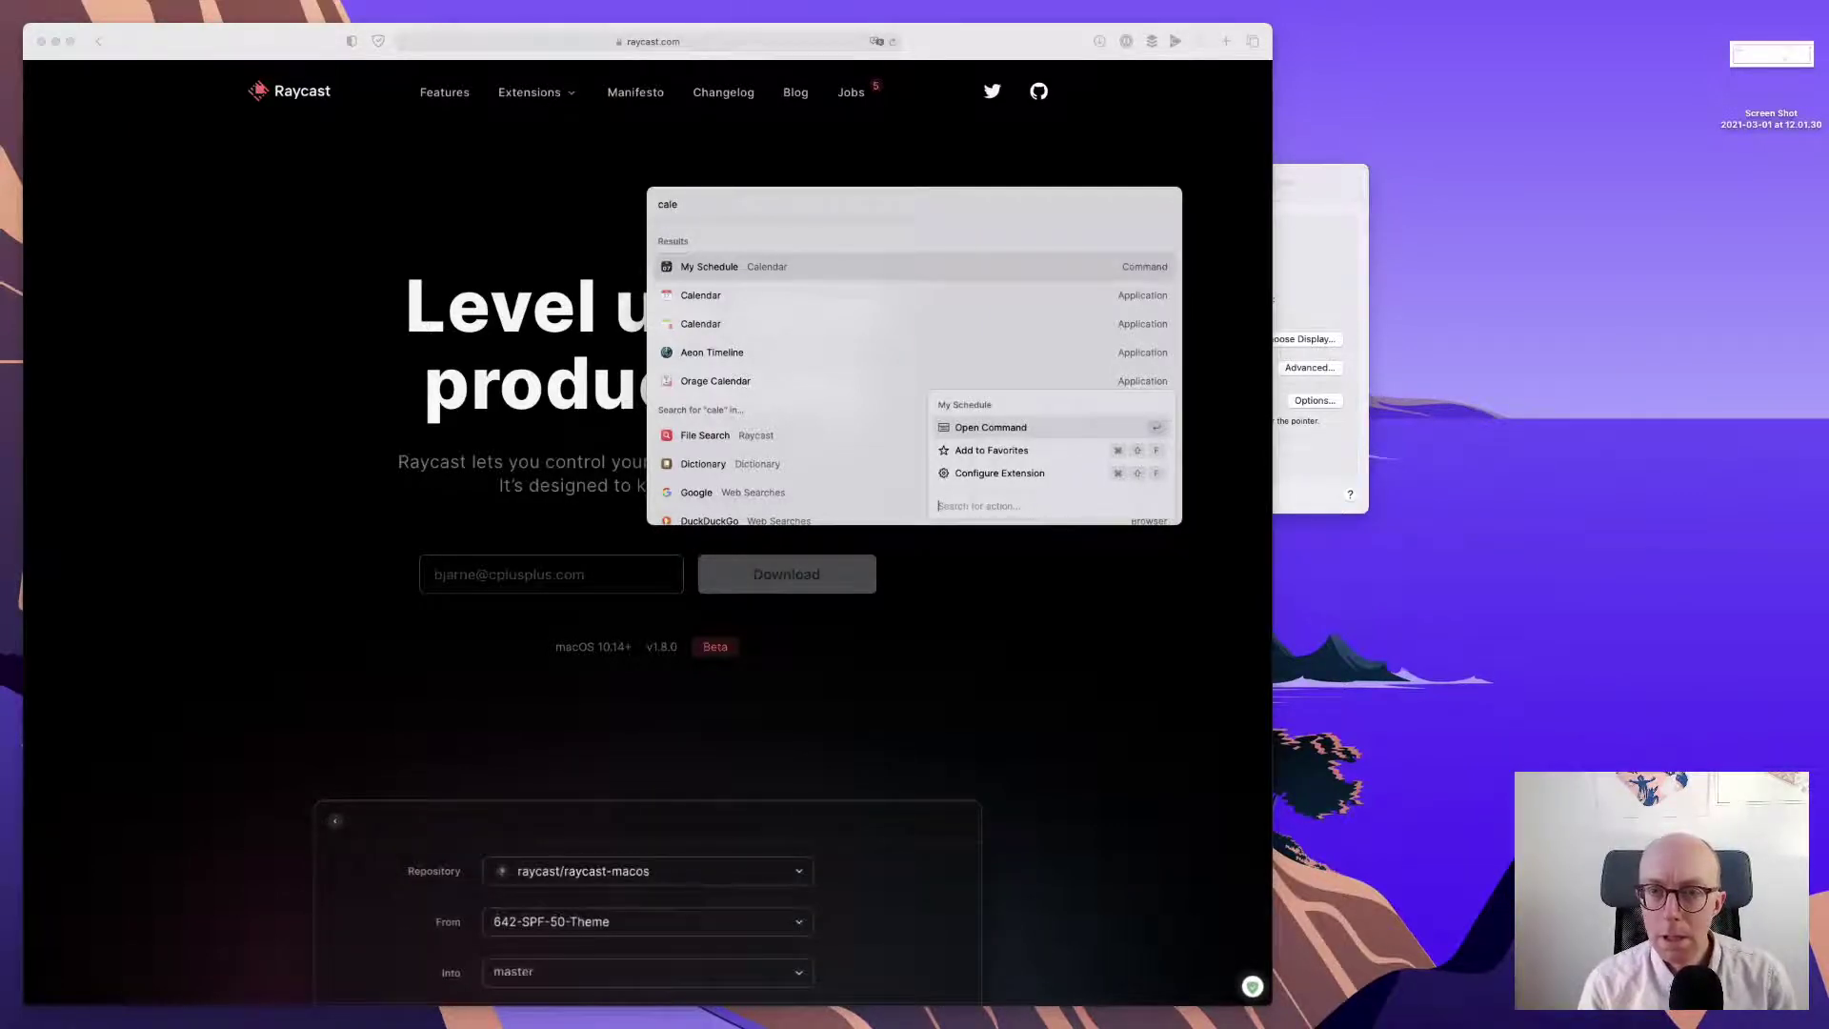
key("Return")
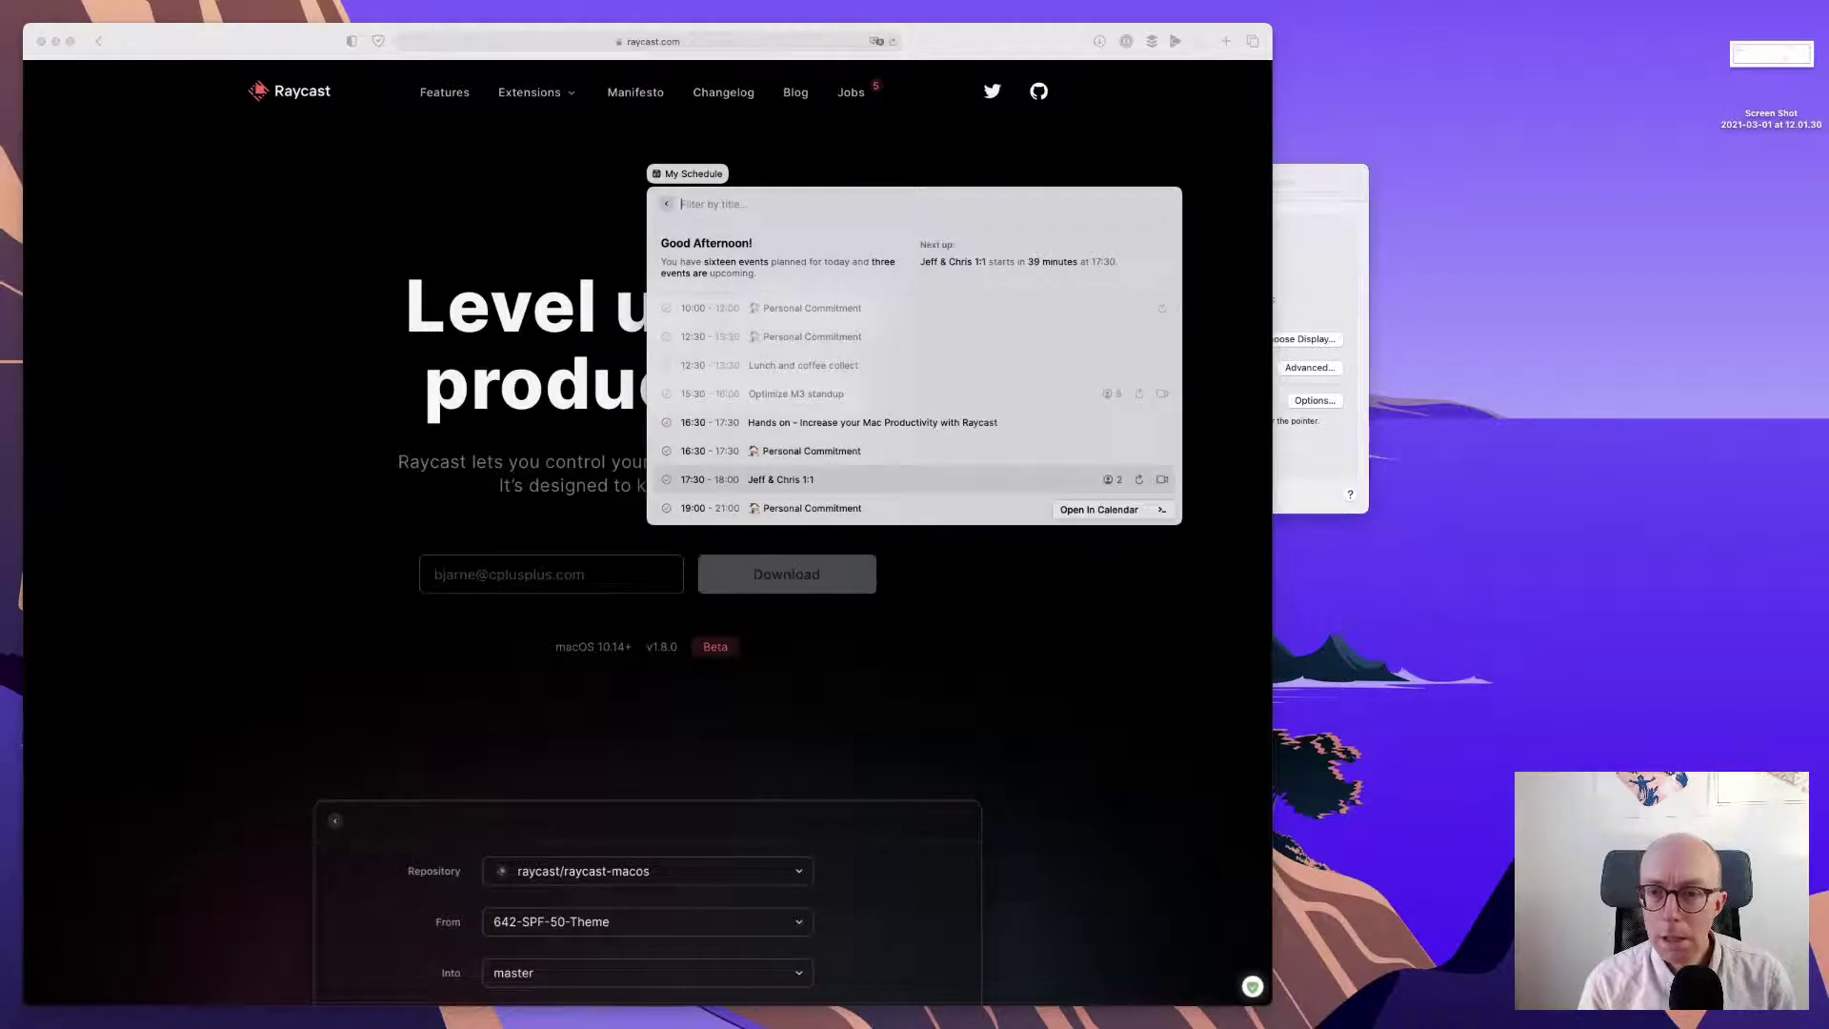
- Move through today's and tomorrow's upcoming events in My Schedule, and return to the main command list
key("Down")
key("Down")
key("Down")
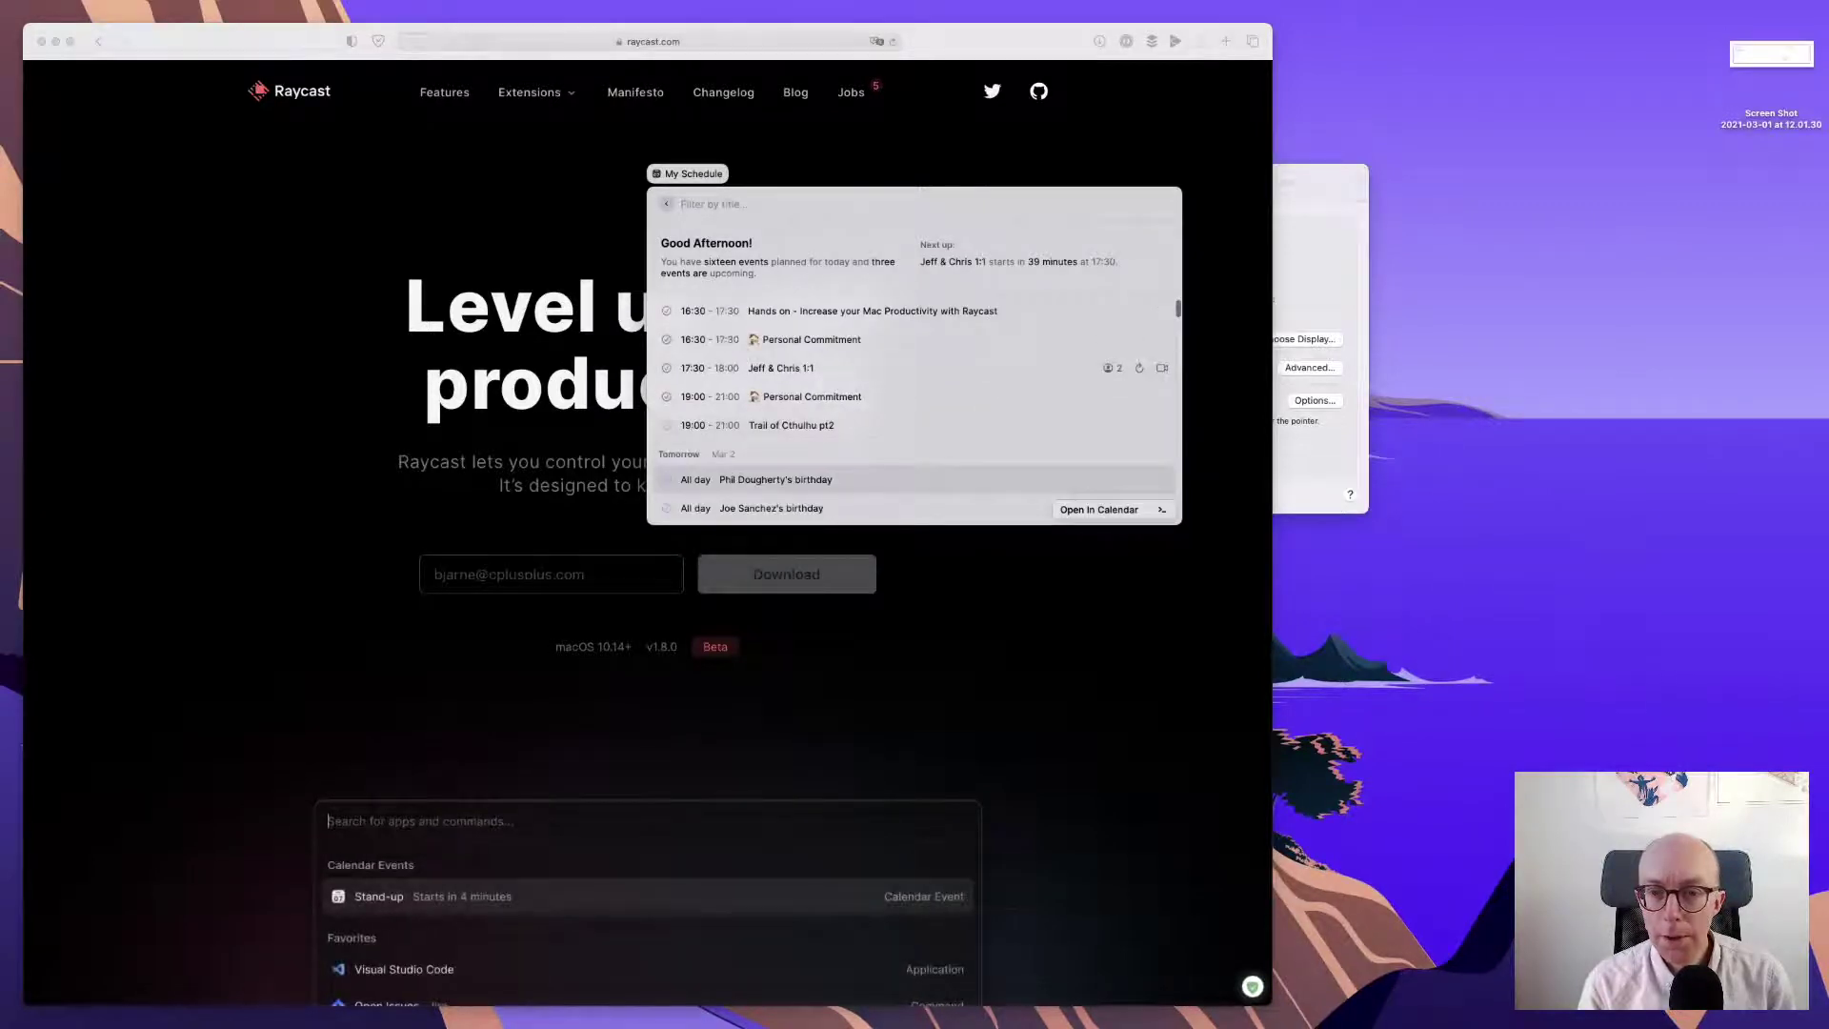
key("Up")
key("Up")
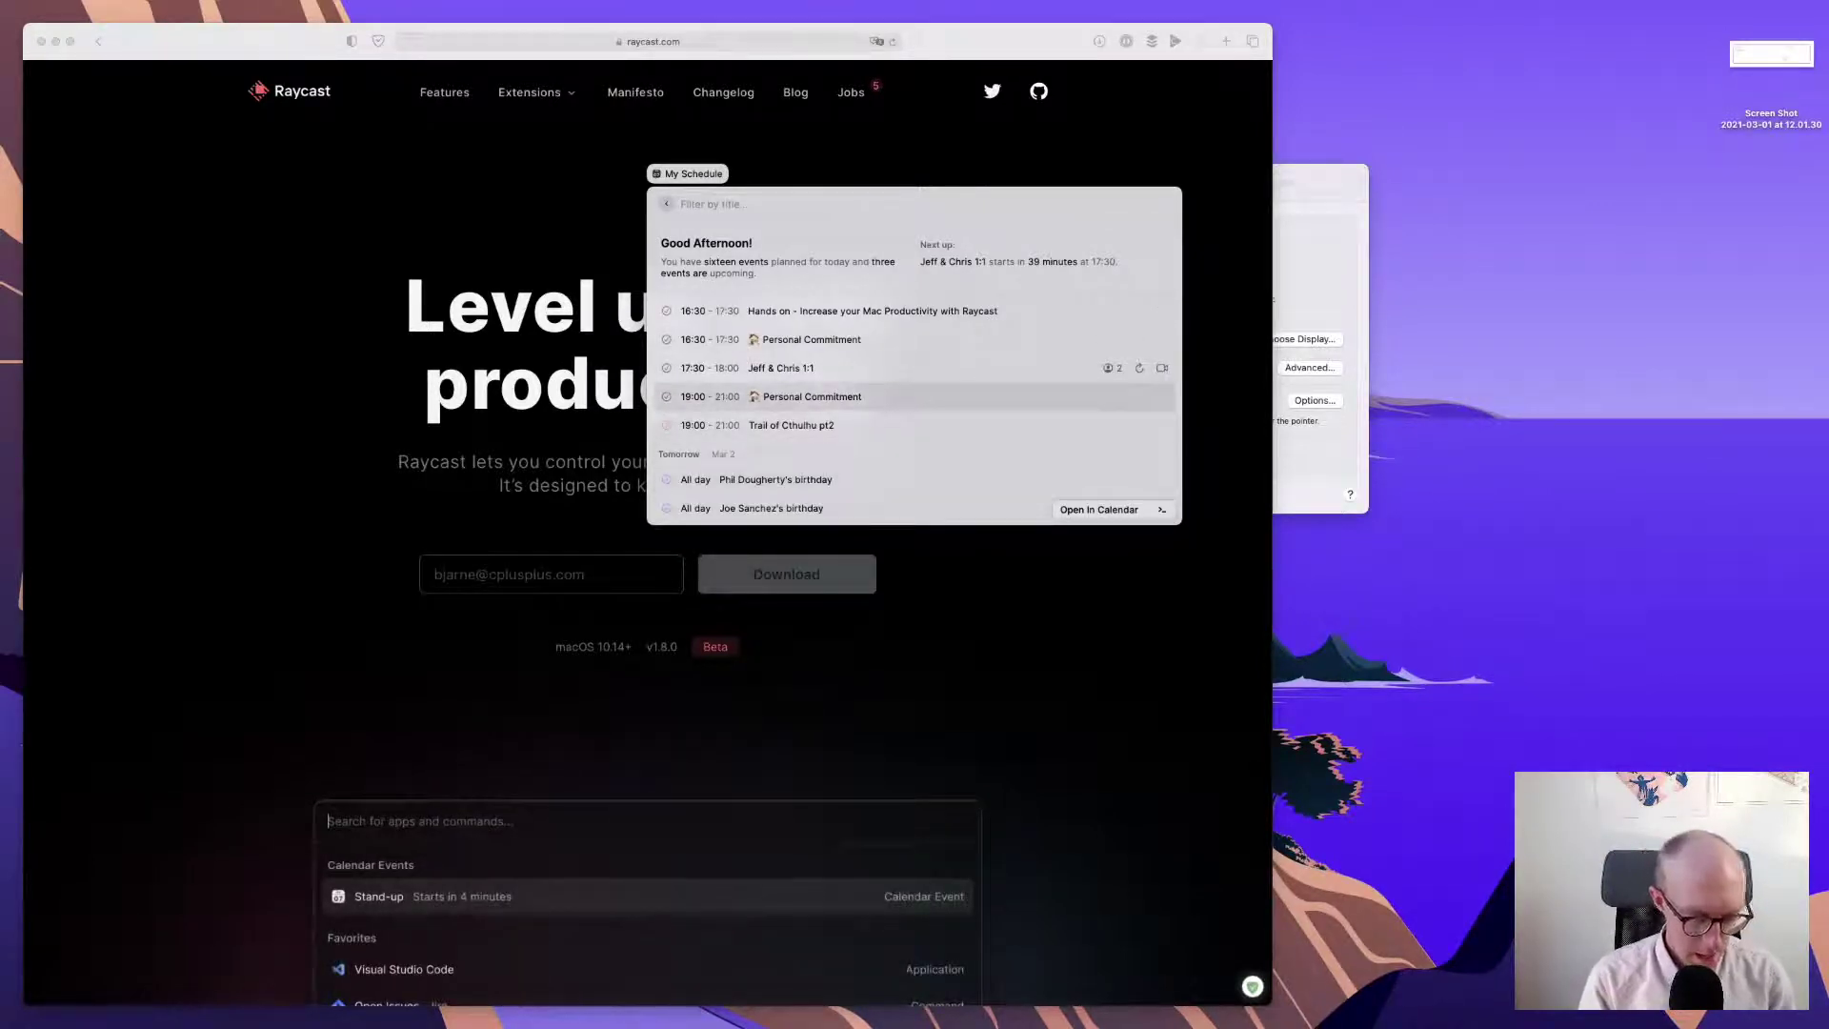
key("Escape")
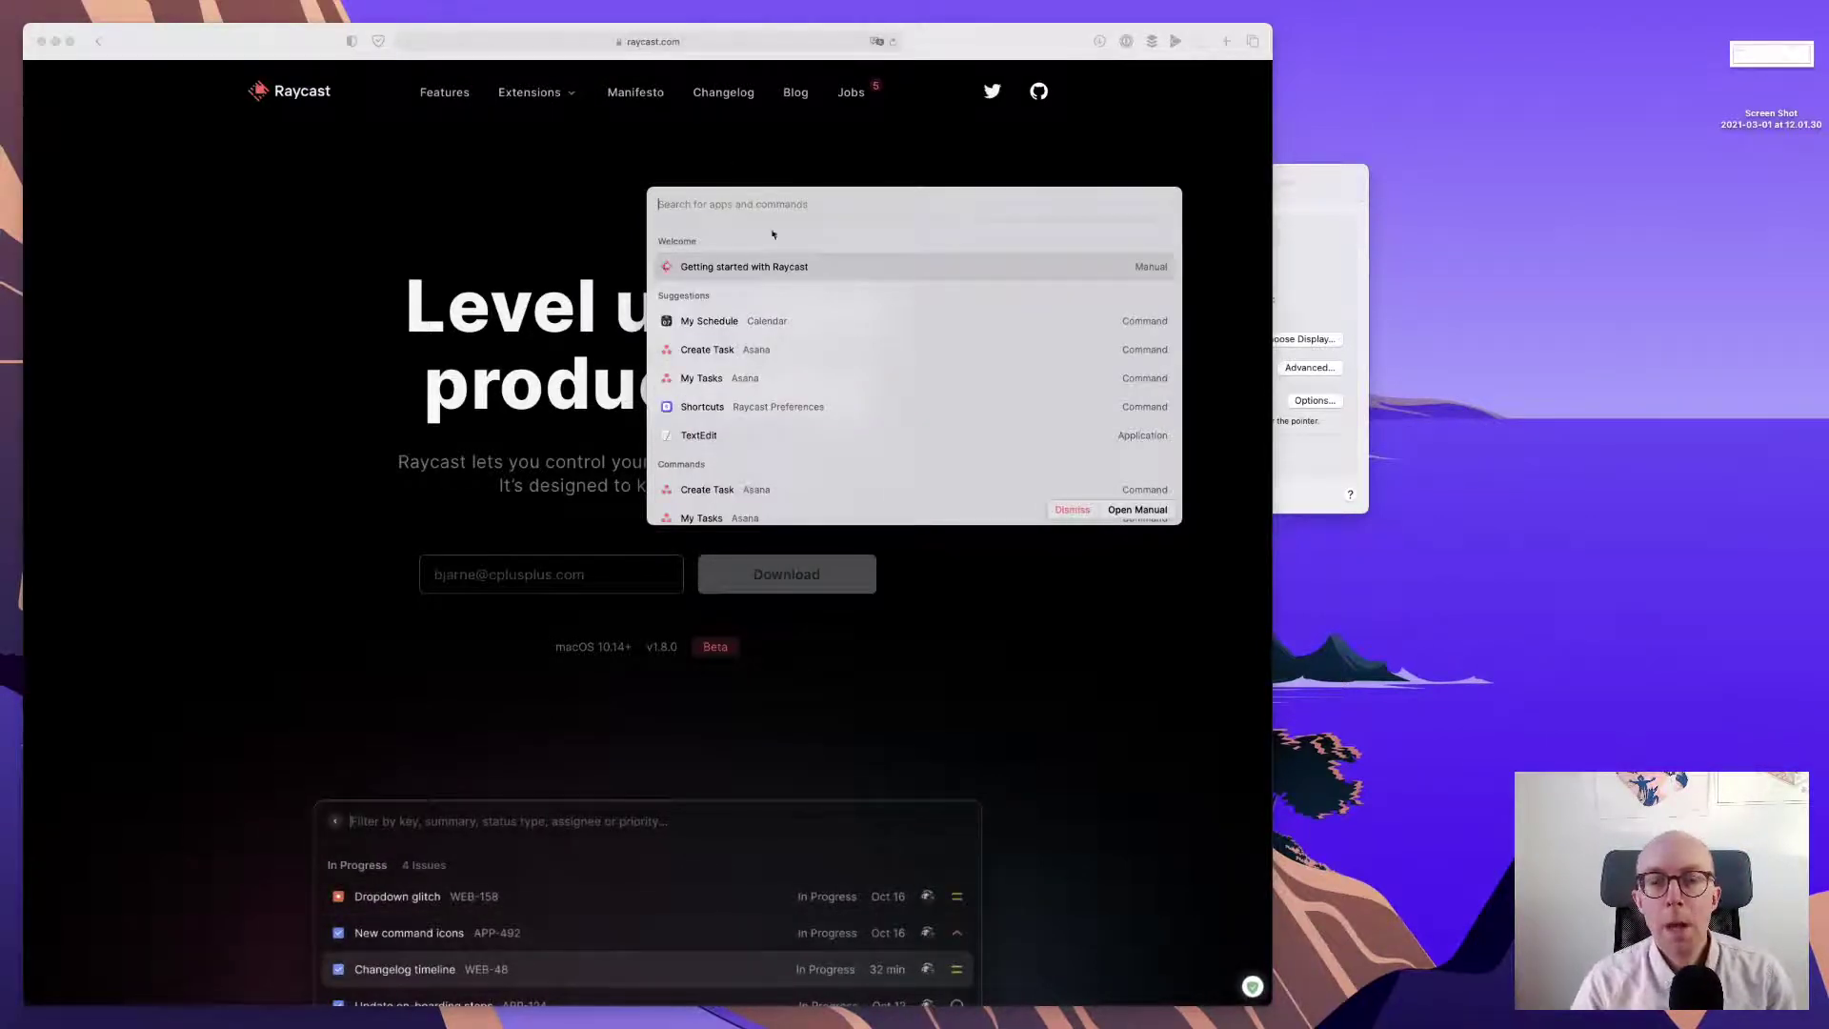
- Look through the full command list, and search it for "window" to examine the Window Management commands
scroll(776, 285, "down", 5)
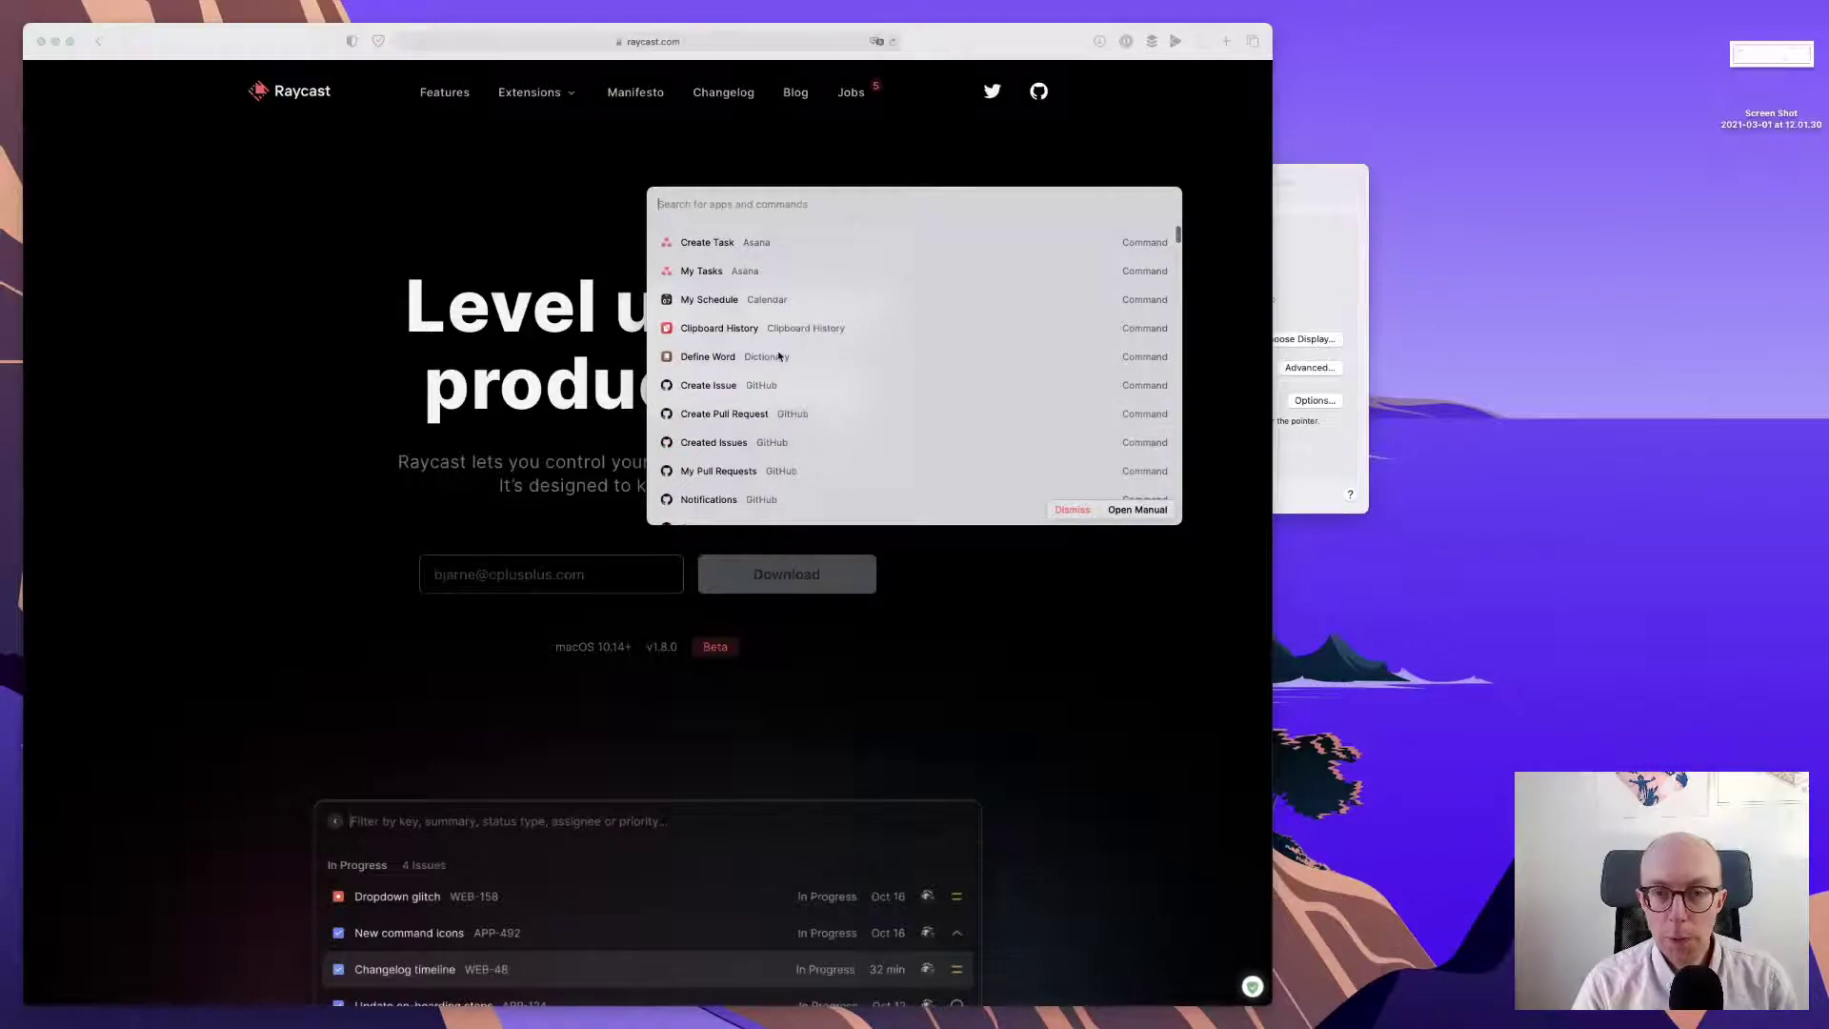
scroll(779, 356, "down", 10)
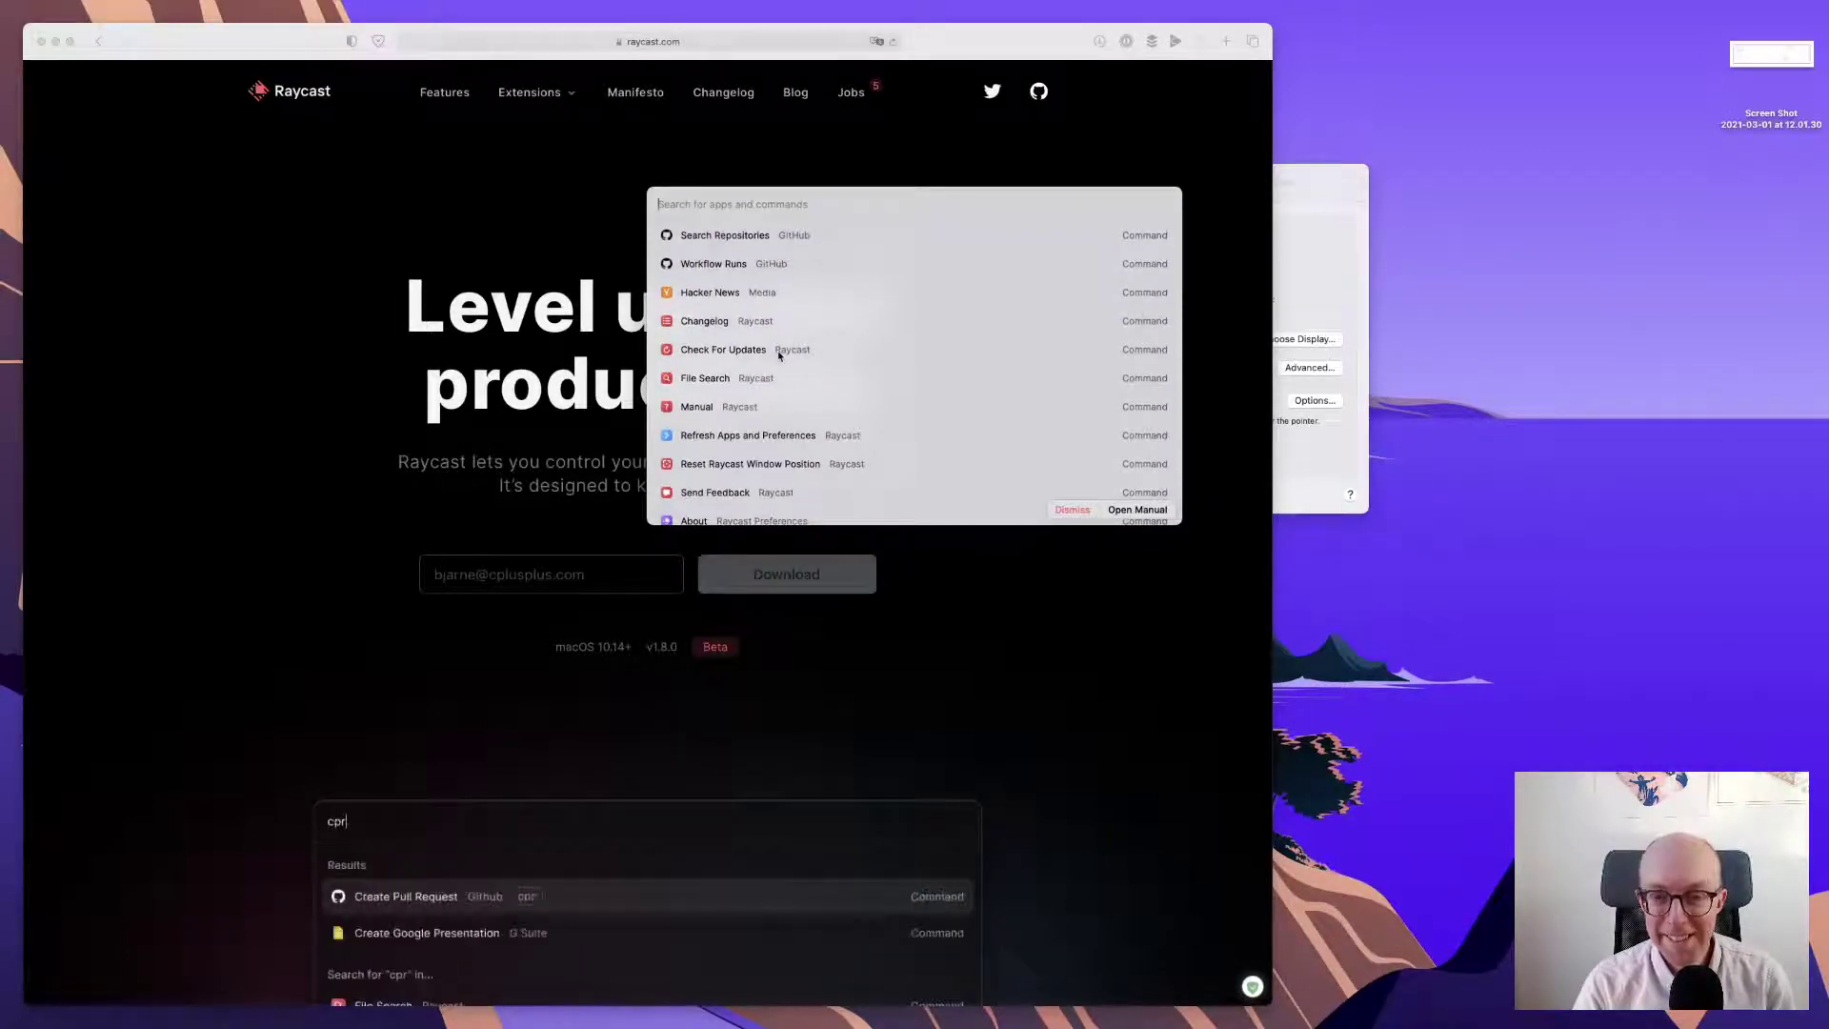
scroll(779, 356, "down", 2)
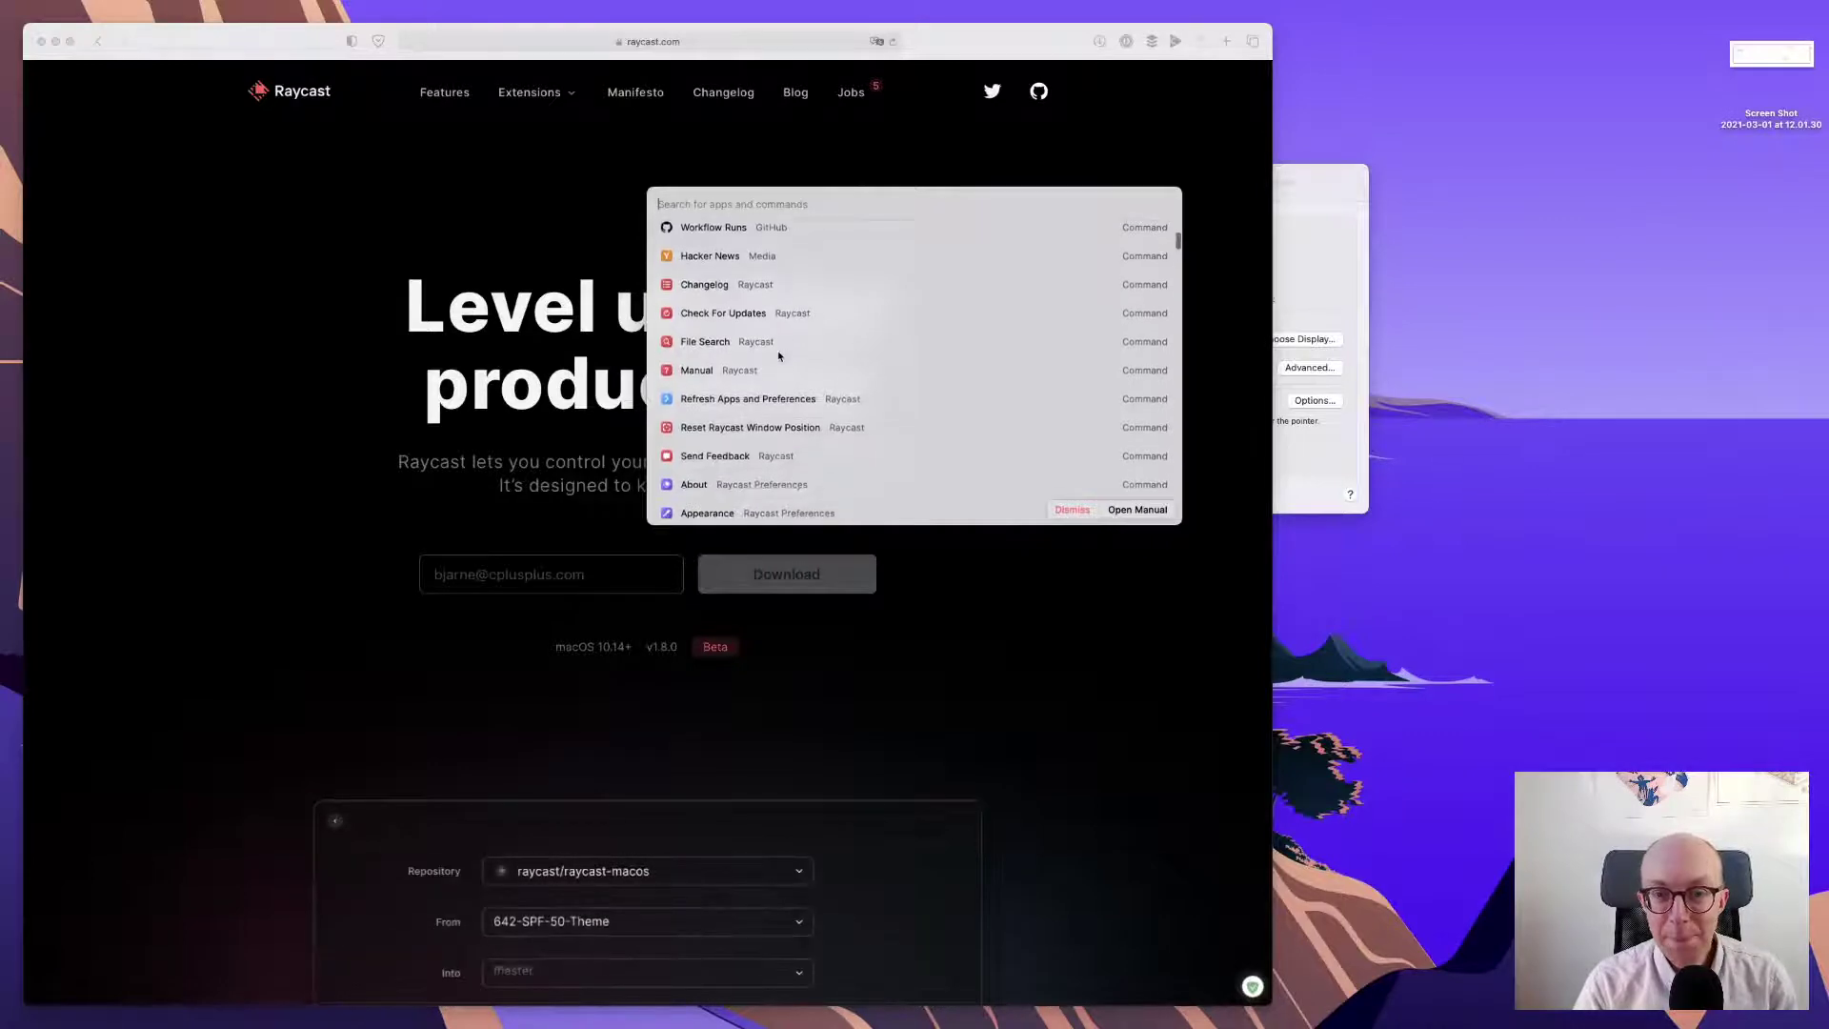
scroll(779, 356, "down", 2)
scroll(780, 356, "down", 4)
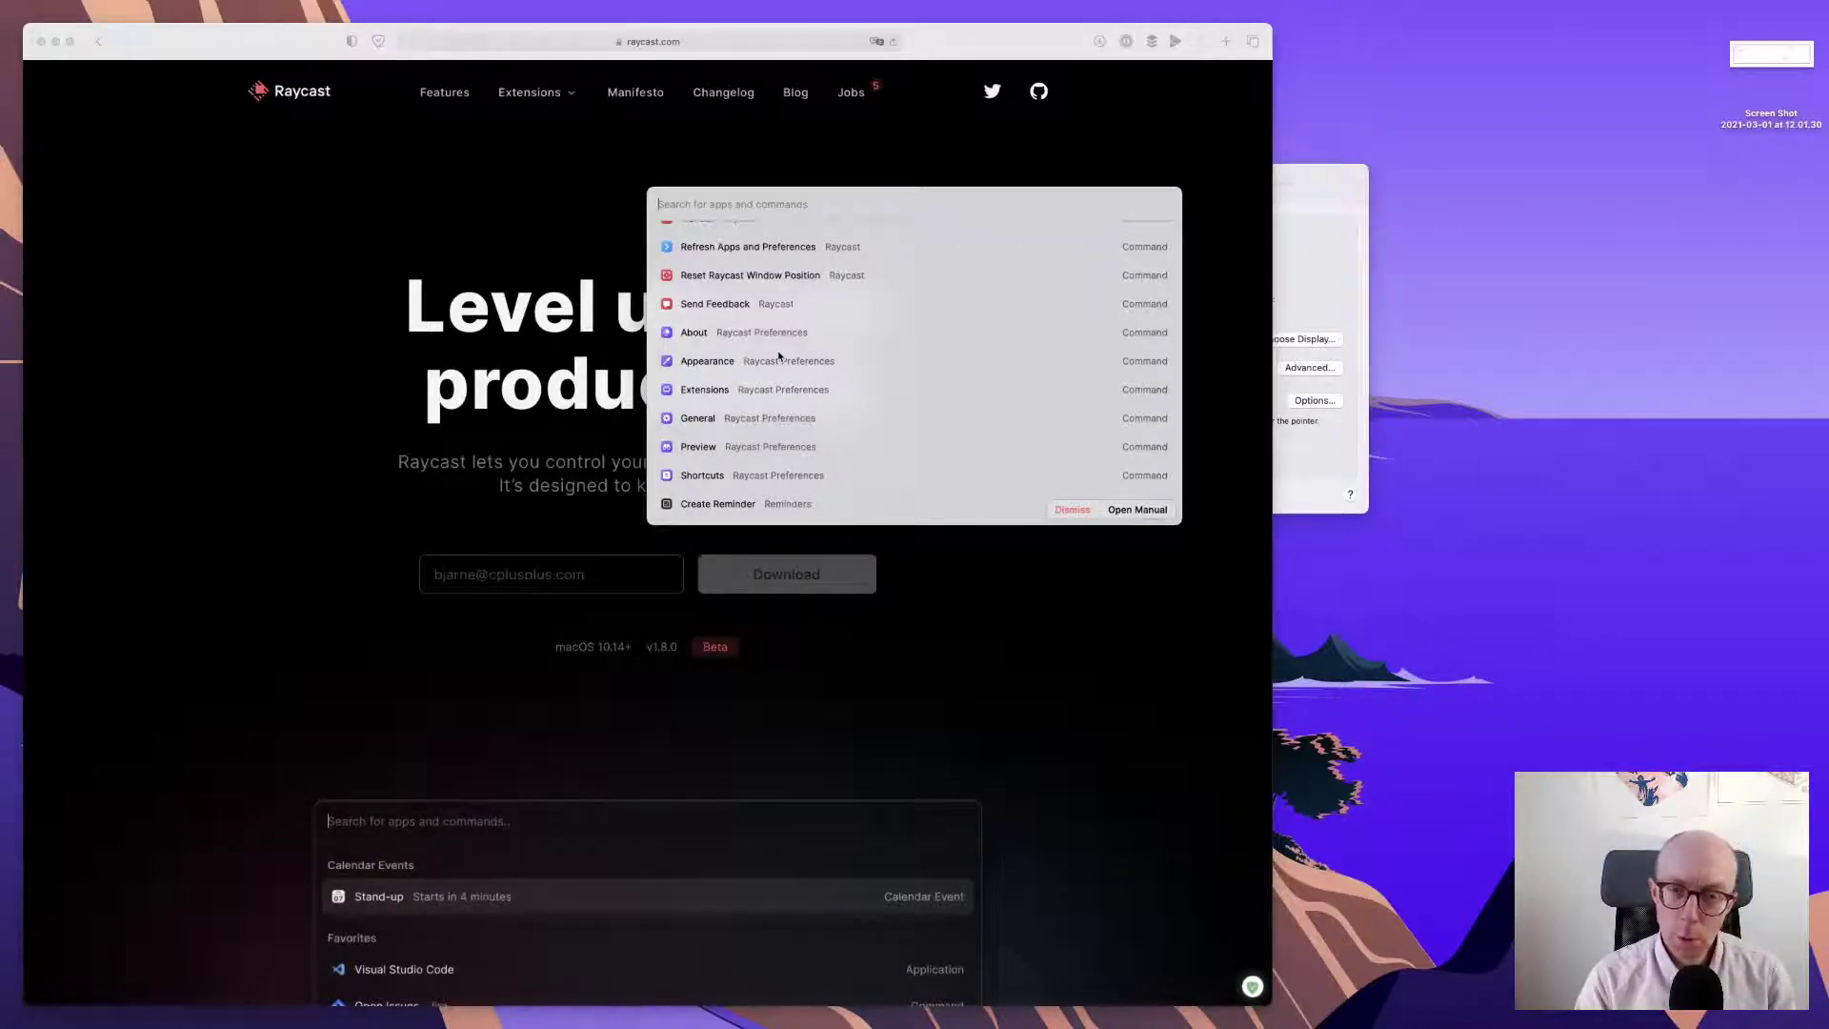
type("windo")
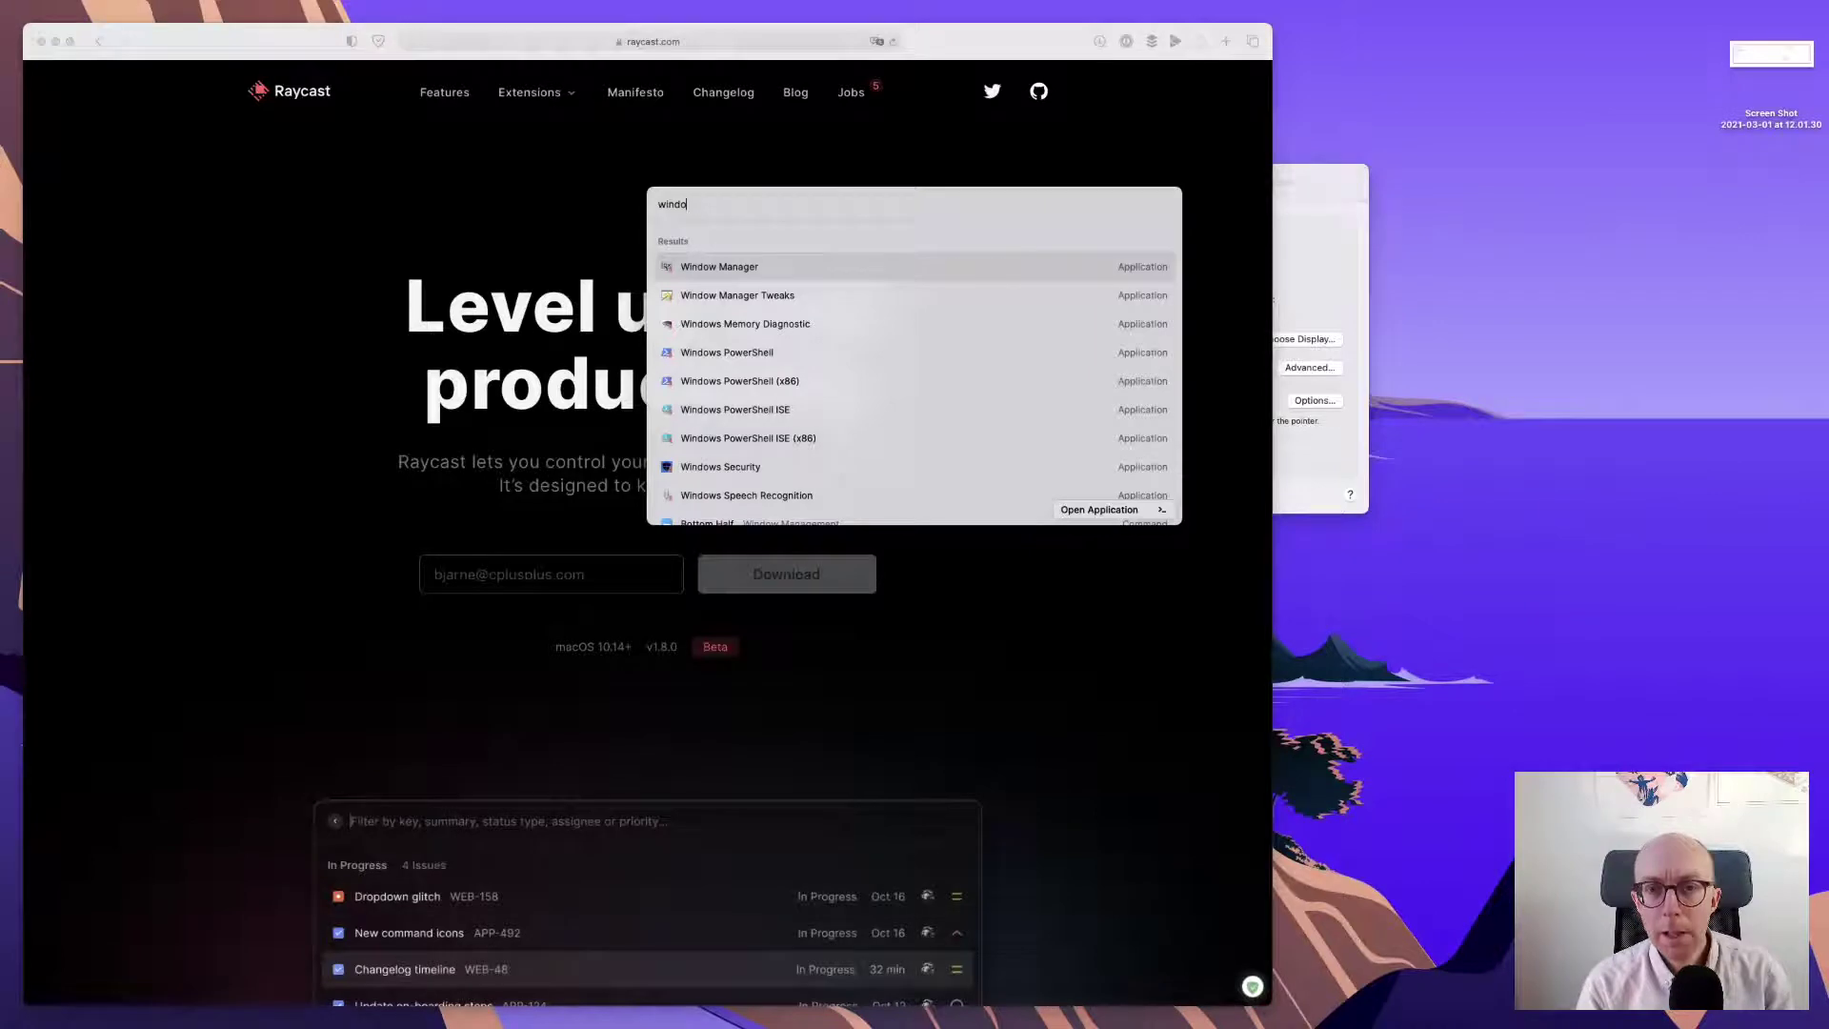
type("w")
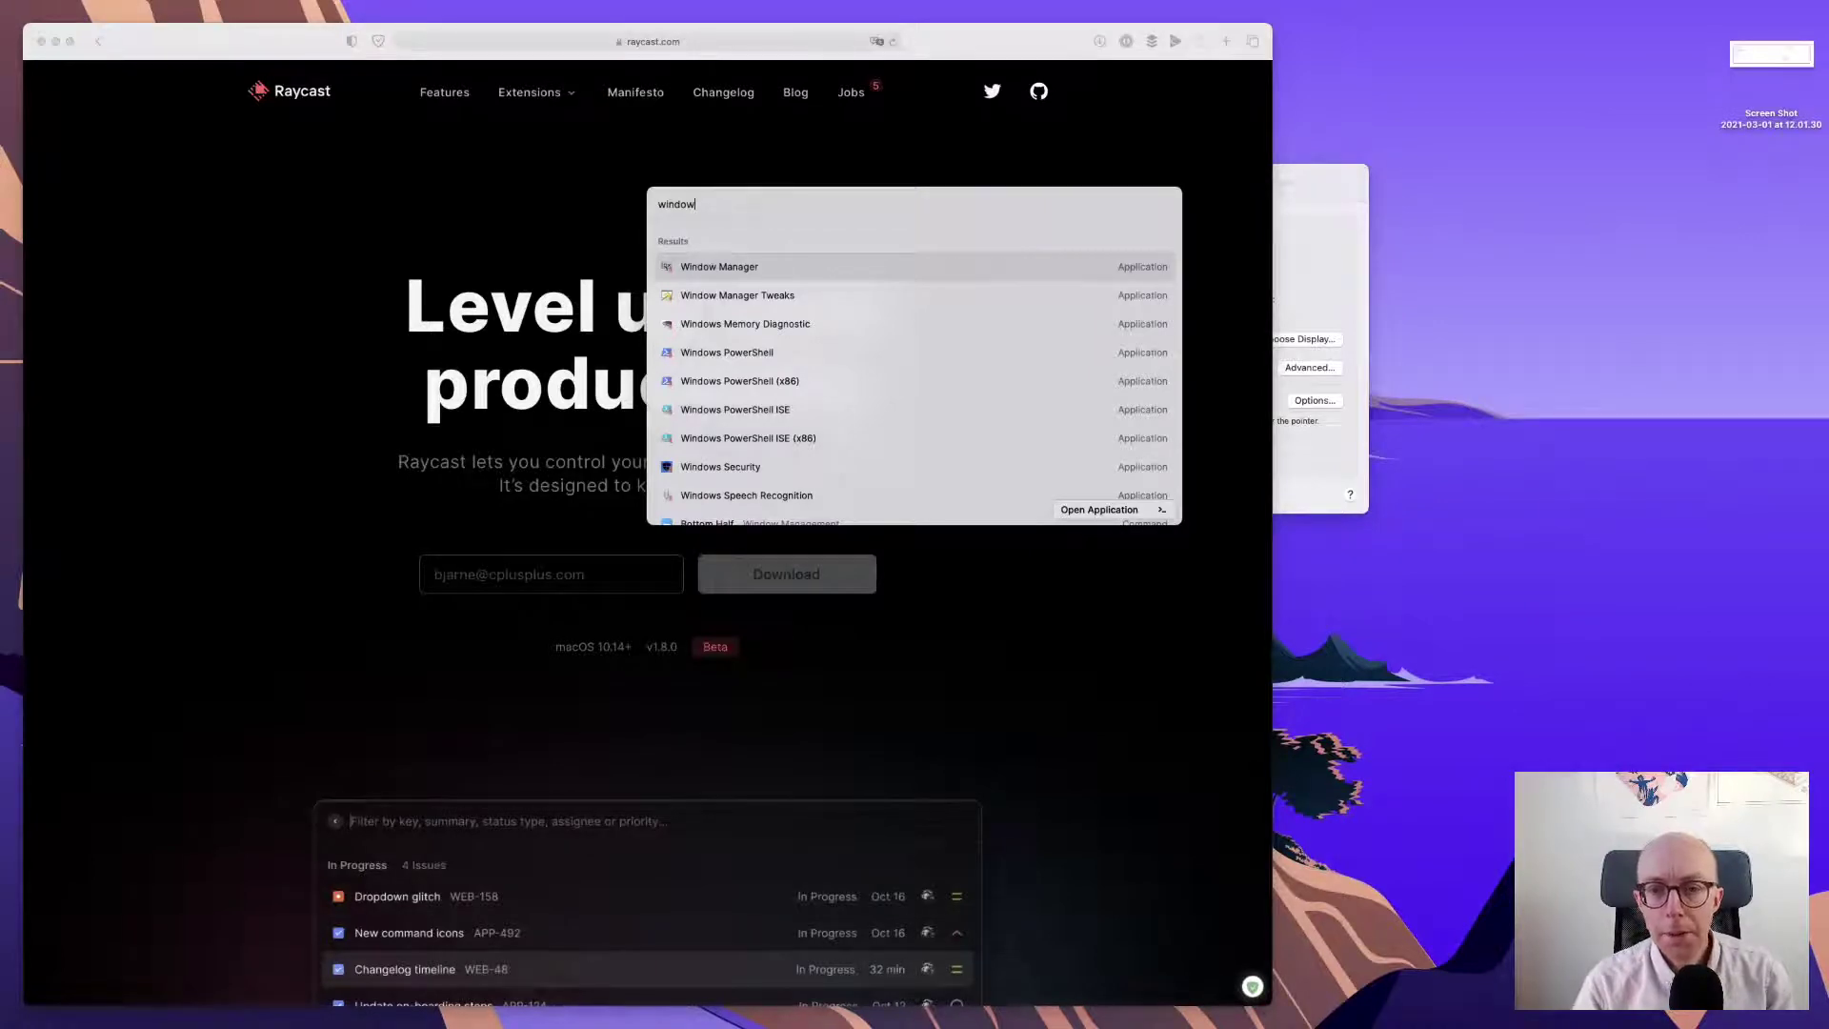
scroll(831, 385, "down", 3)
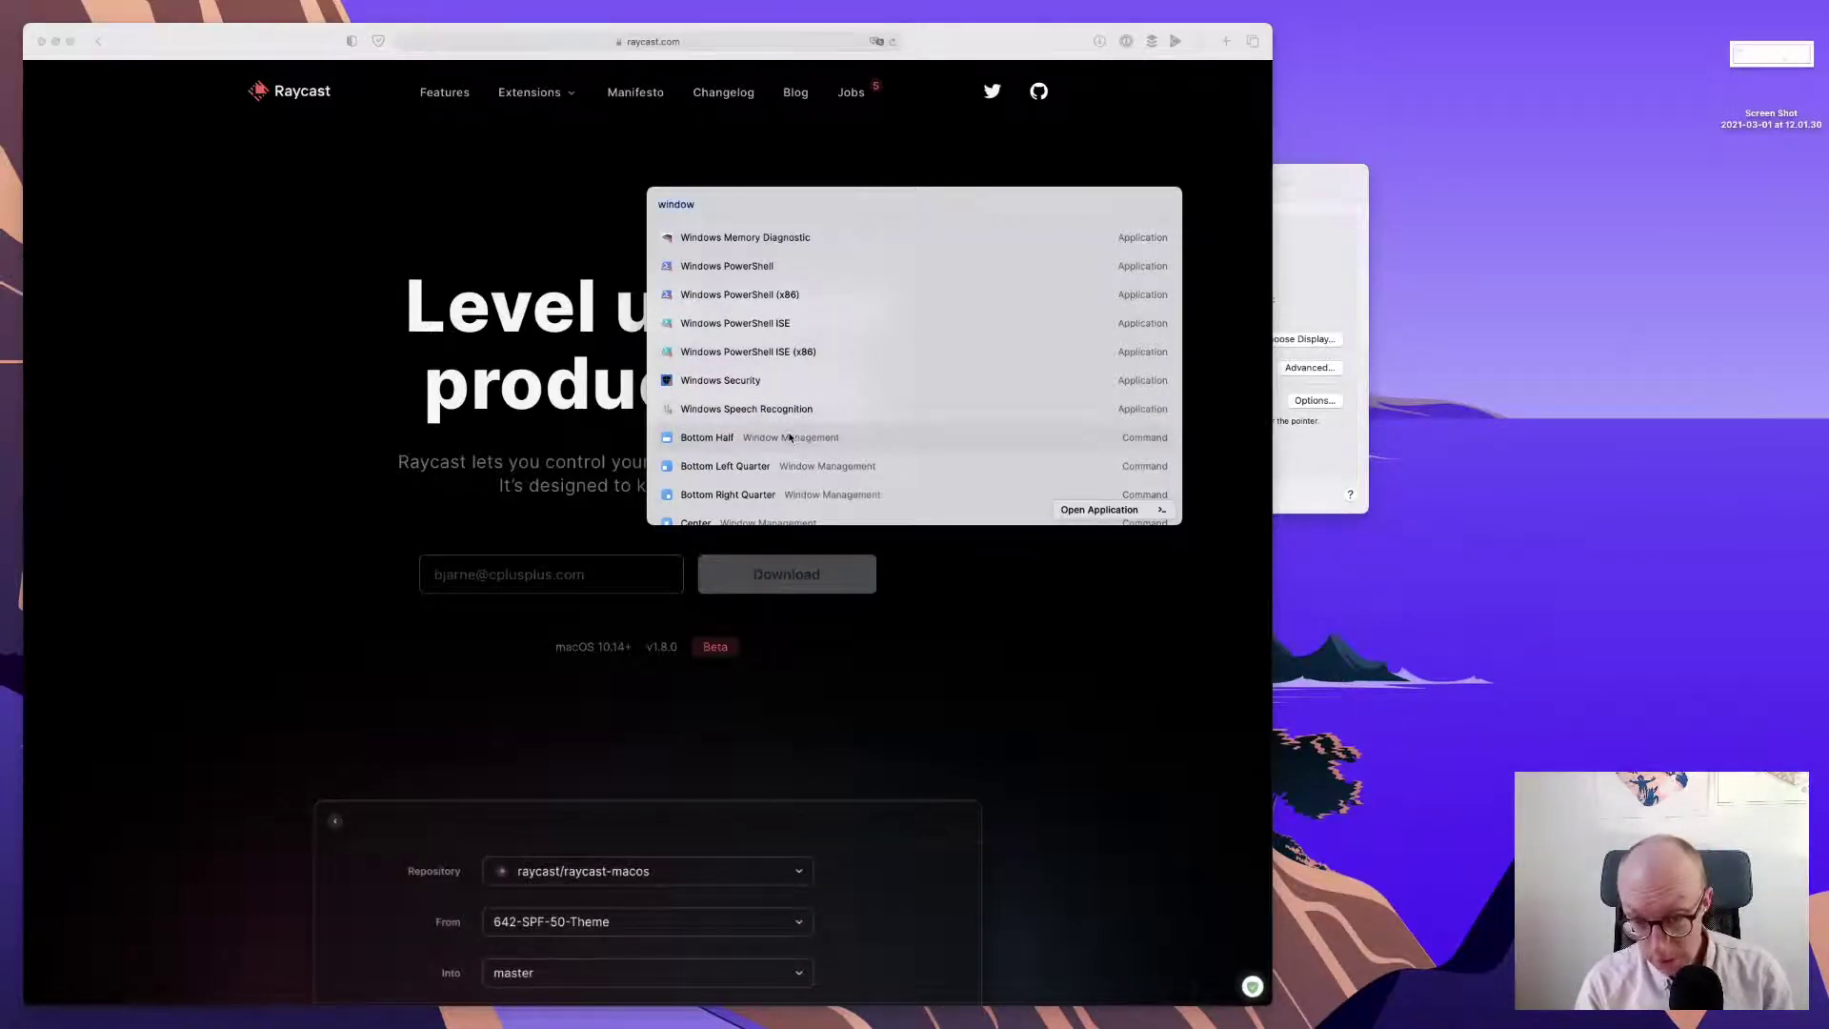
- Snap the browser window showing raycast.com to half the screen with the Left Half window management command
type("left")
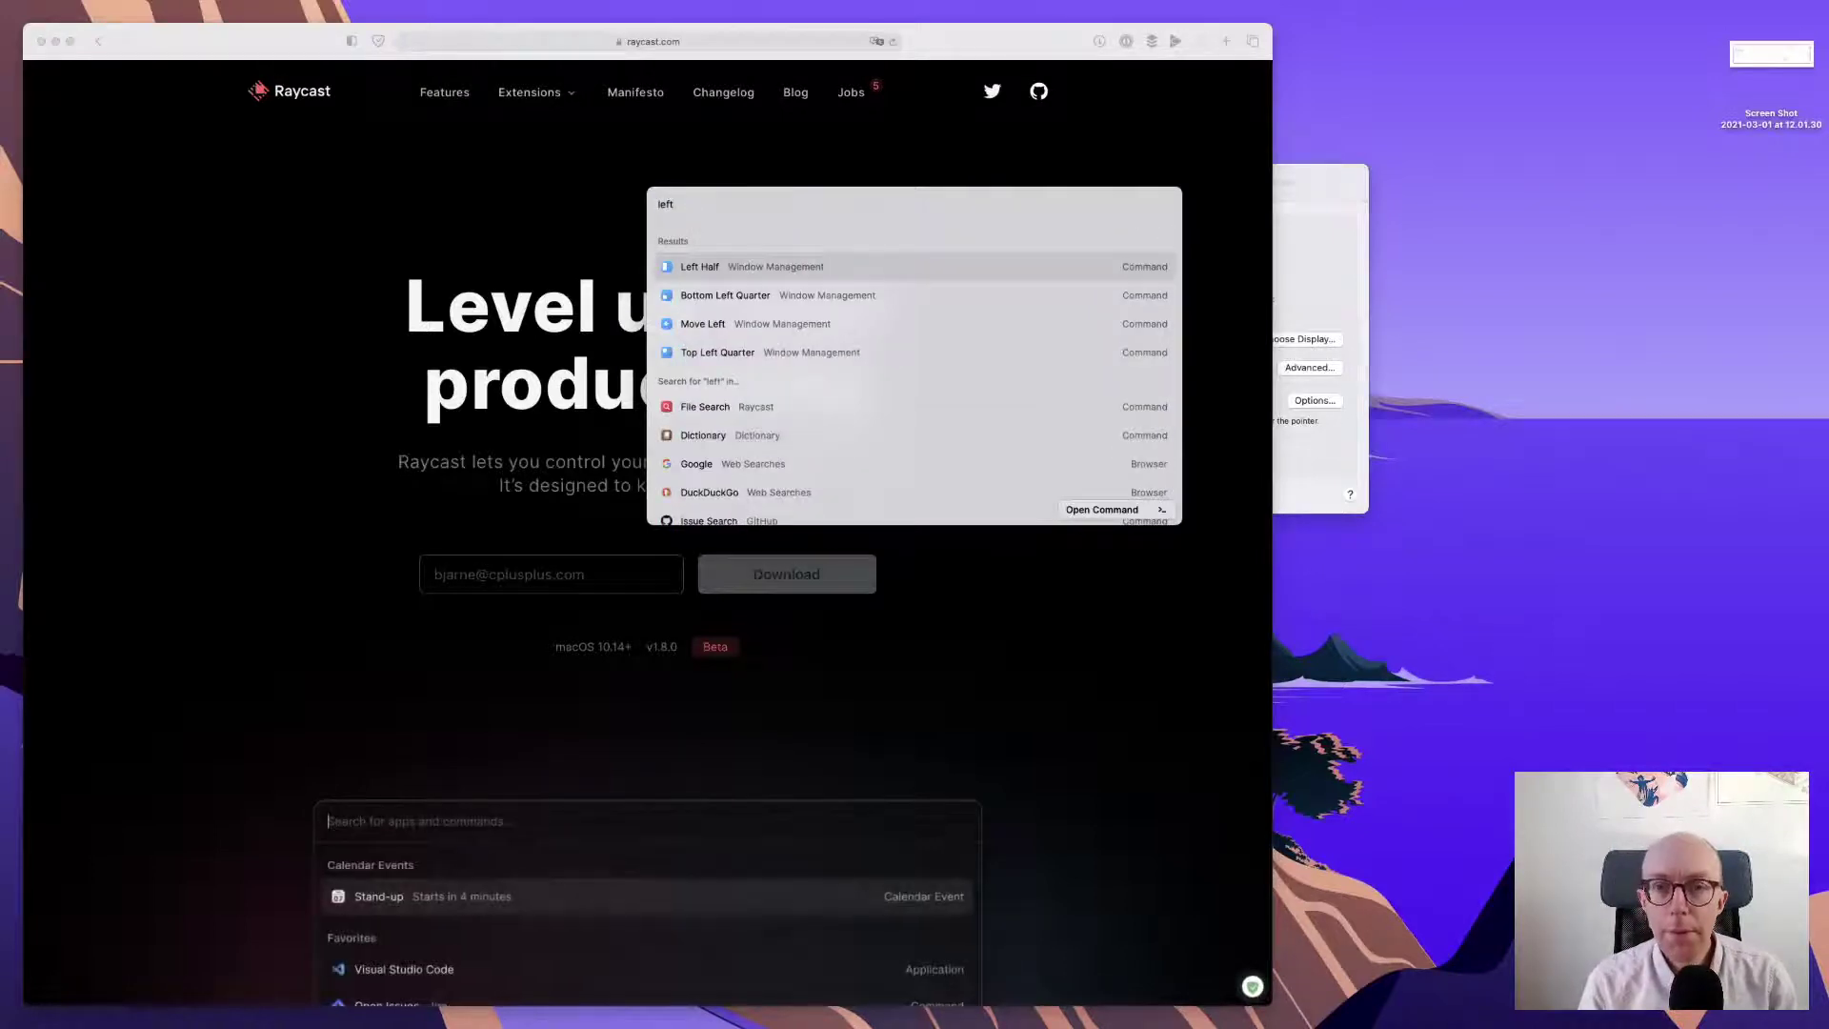
key("Return")
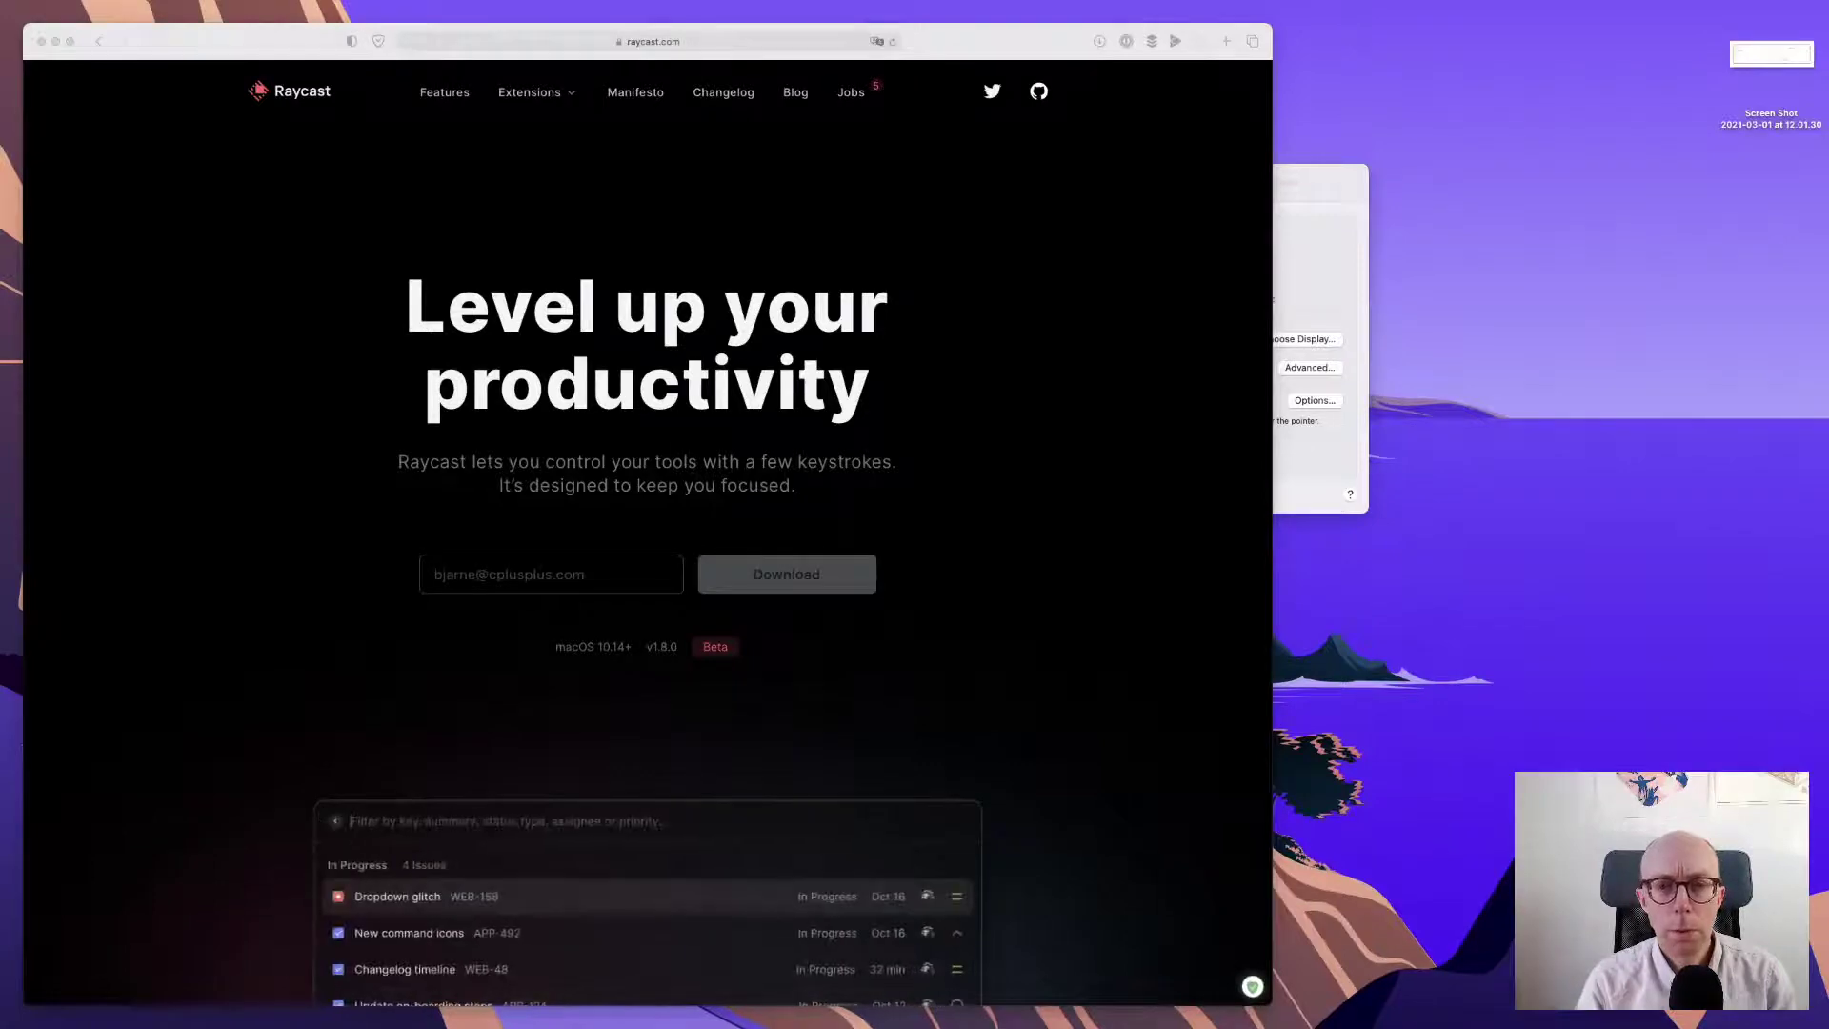
left_click(1018, 438)
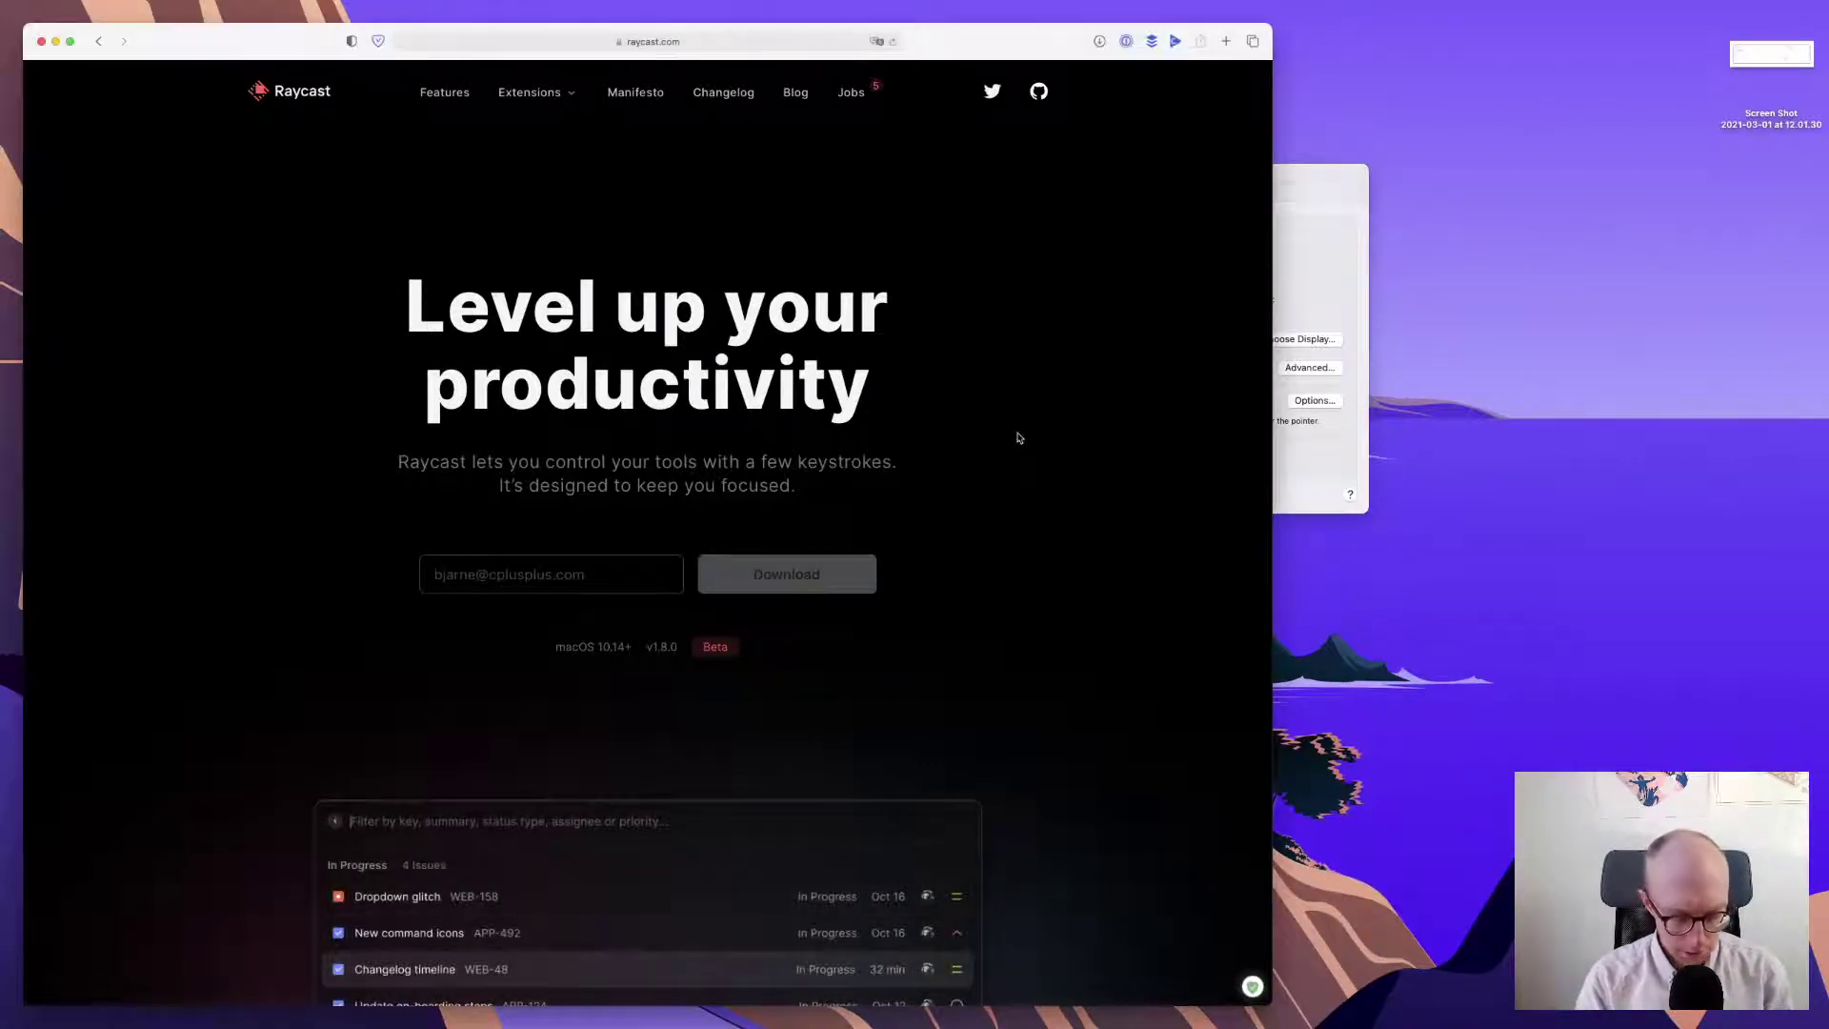
key("alt+space")
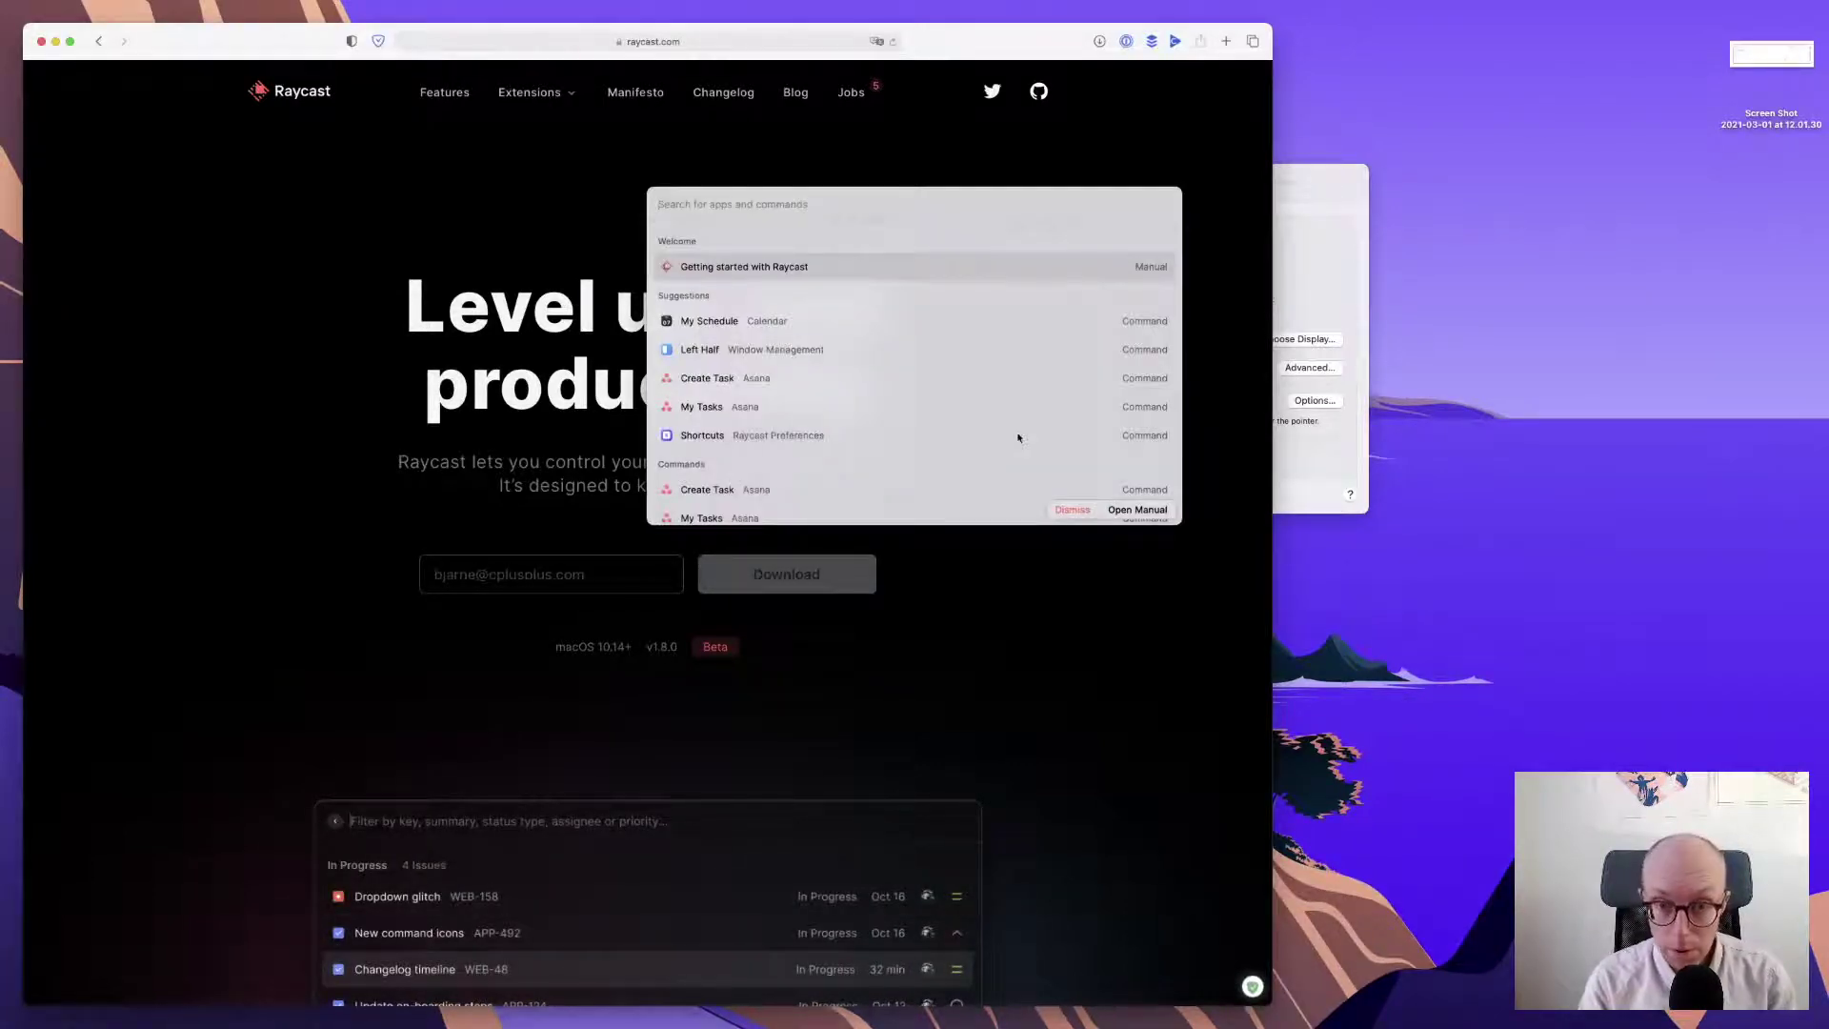
key("Down")
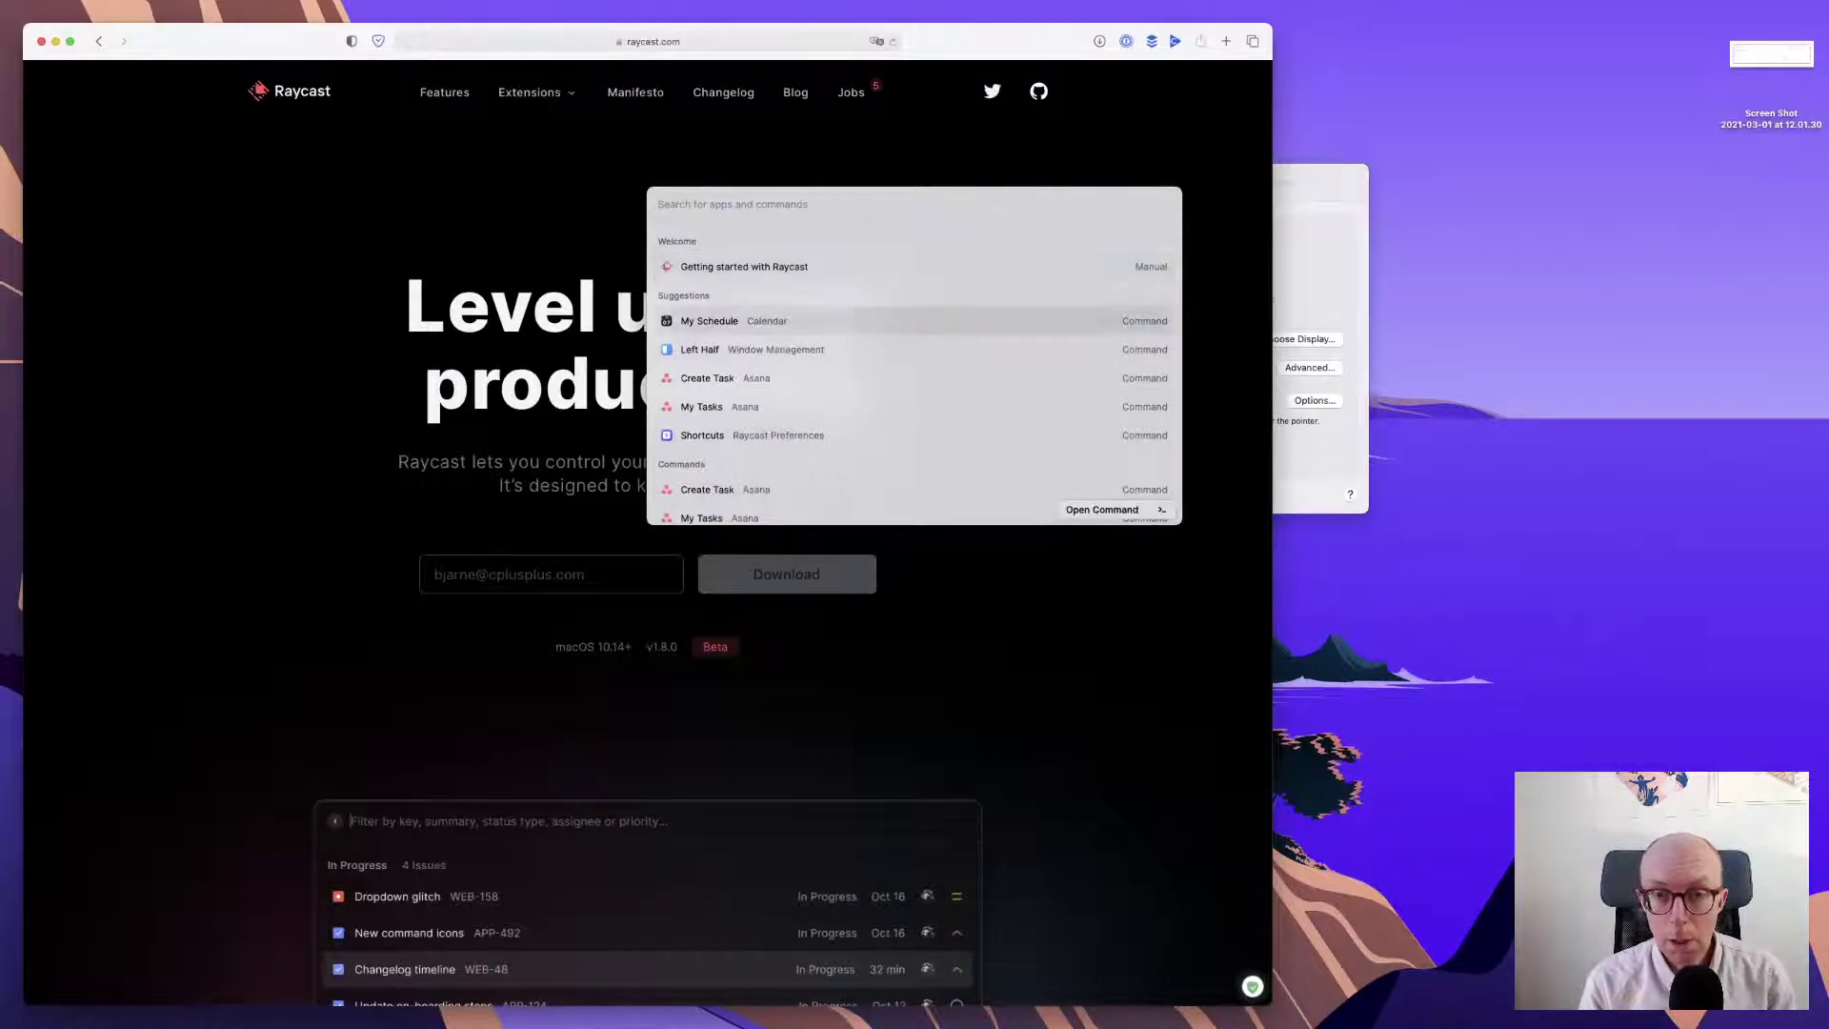
key("Down")
key("Return")
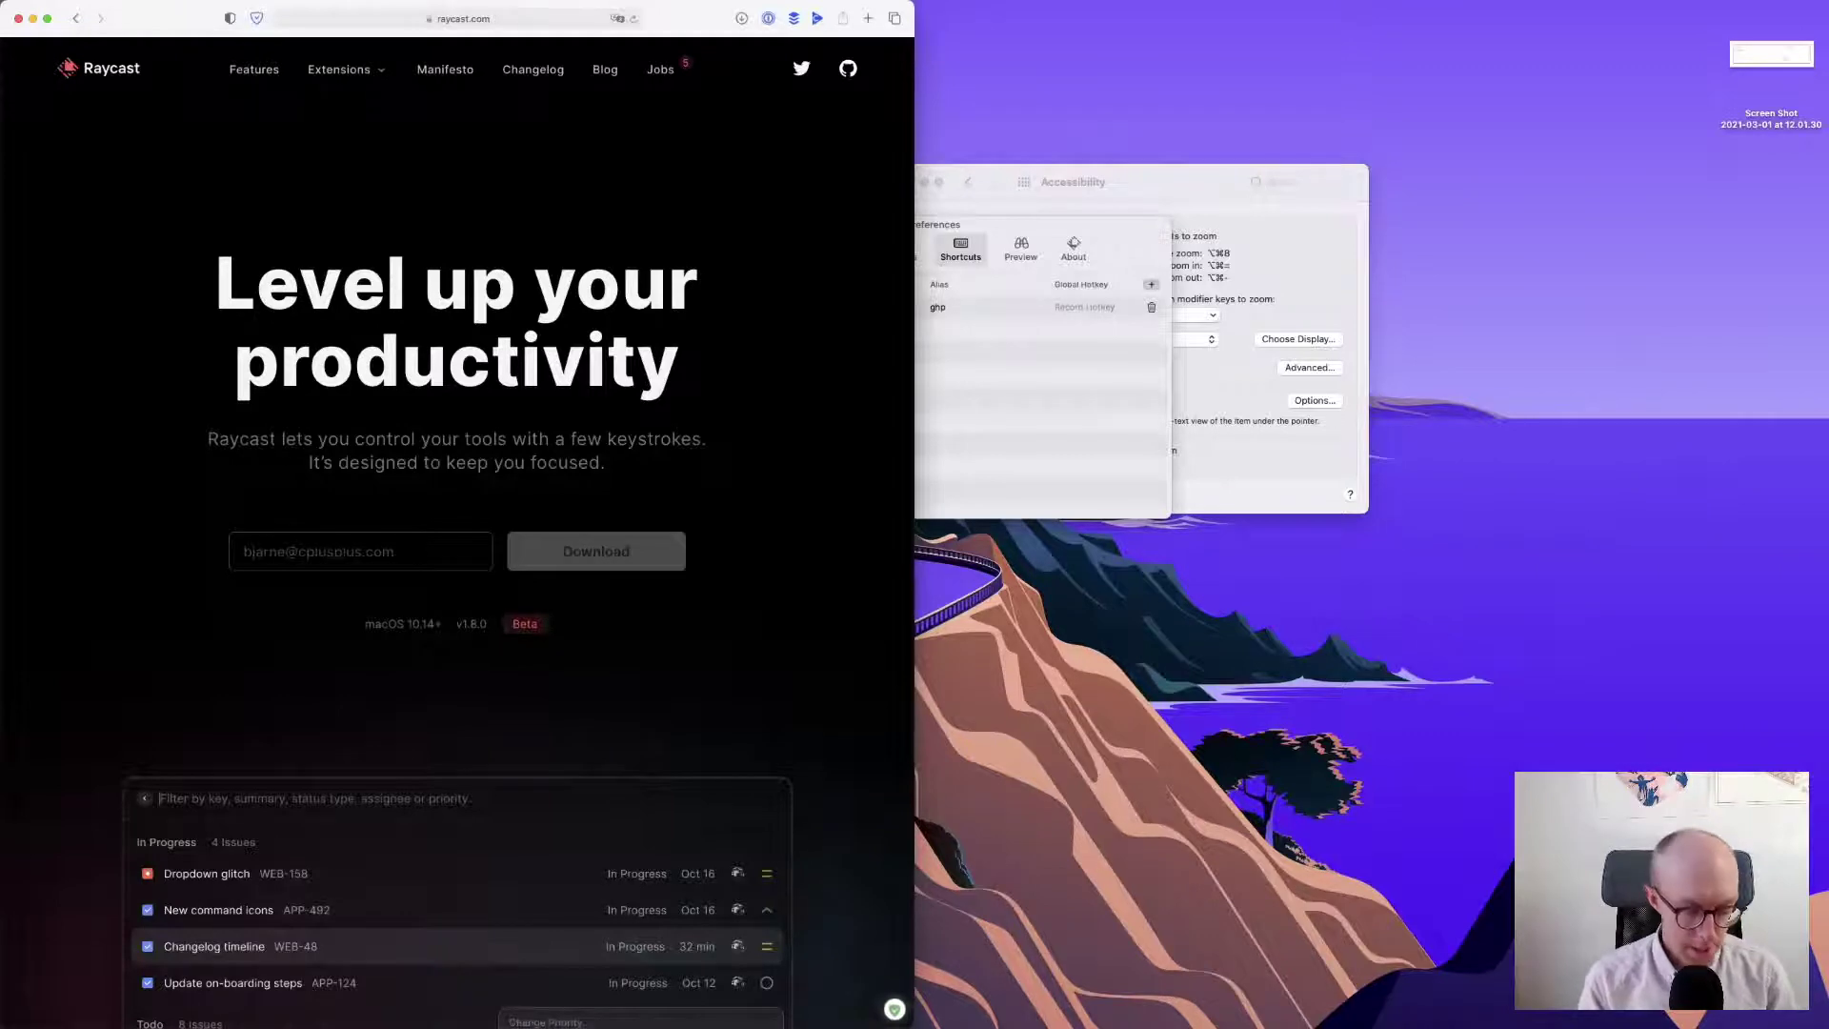
- Bring up the Raycast Preferences window and look through its enabled and available extensions
left_click(929, 448)
left_click(893, 250)
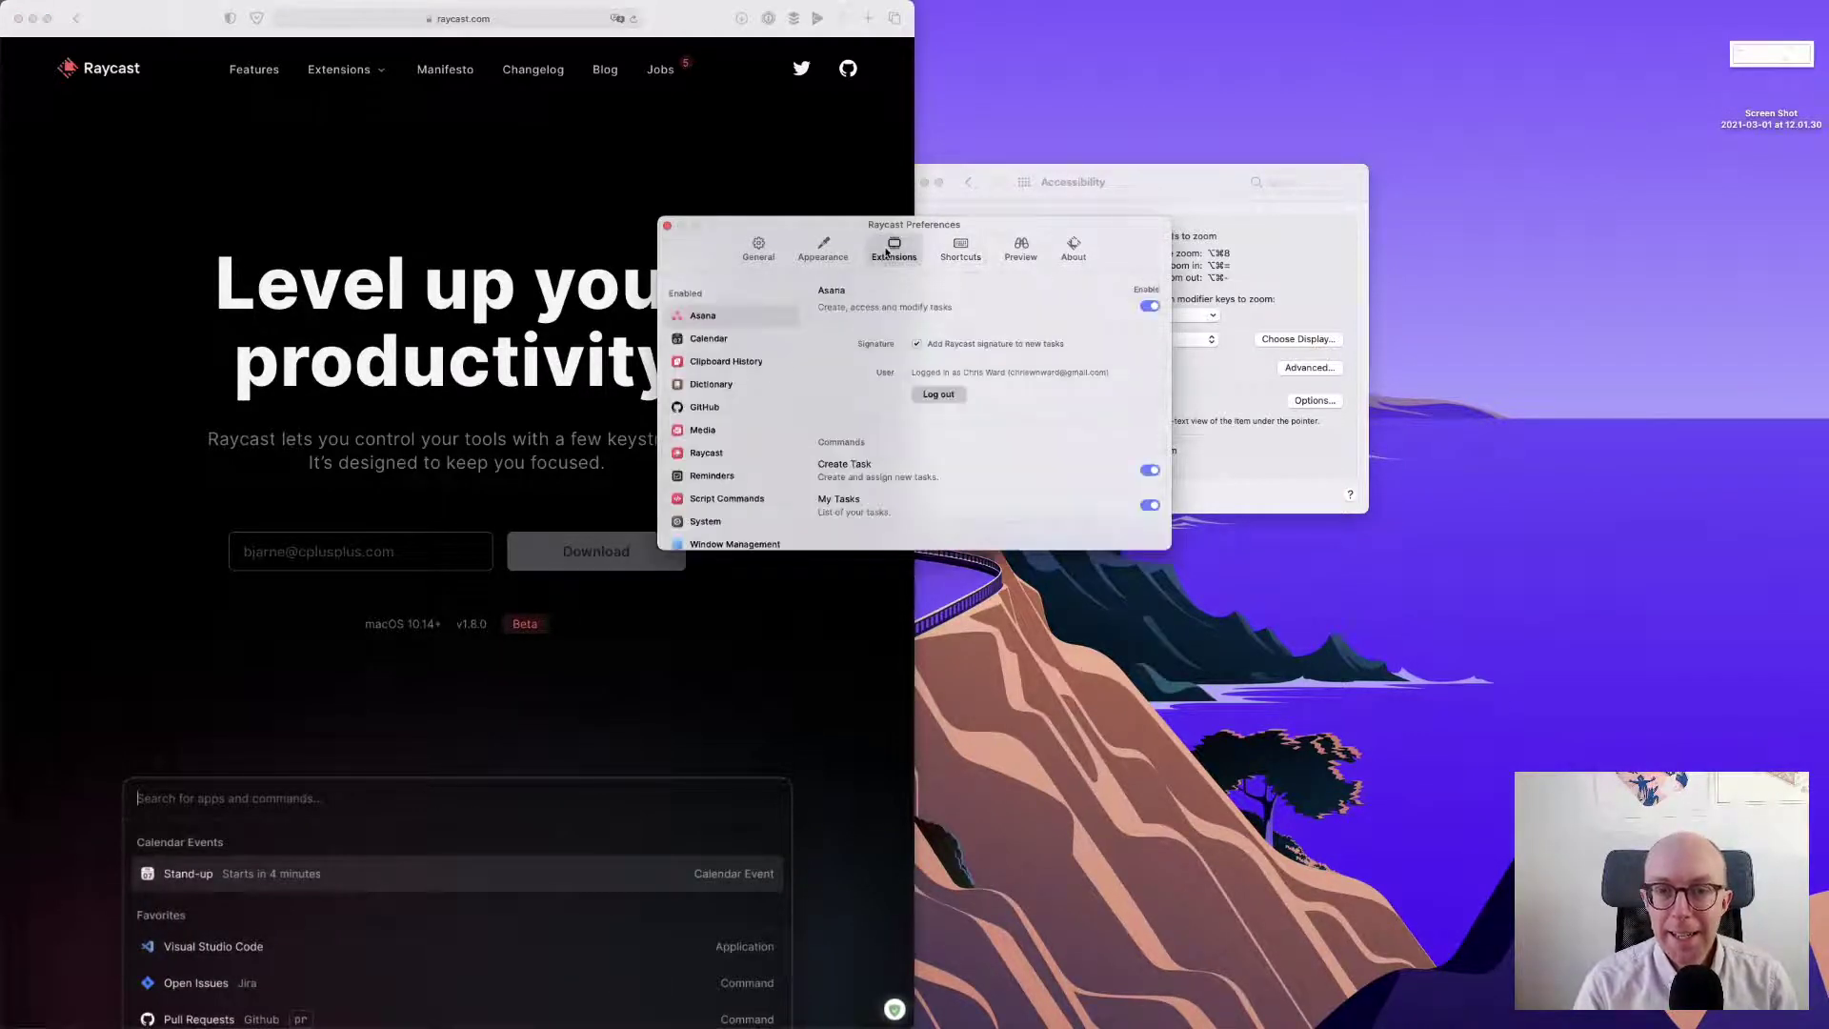
scroll(760, 416, "down", 1)
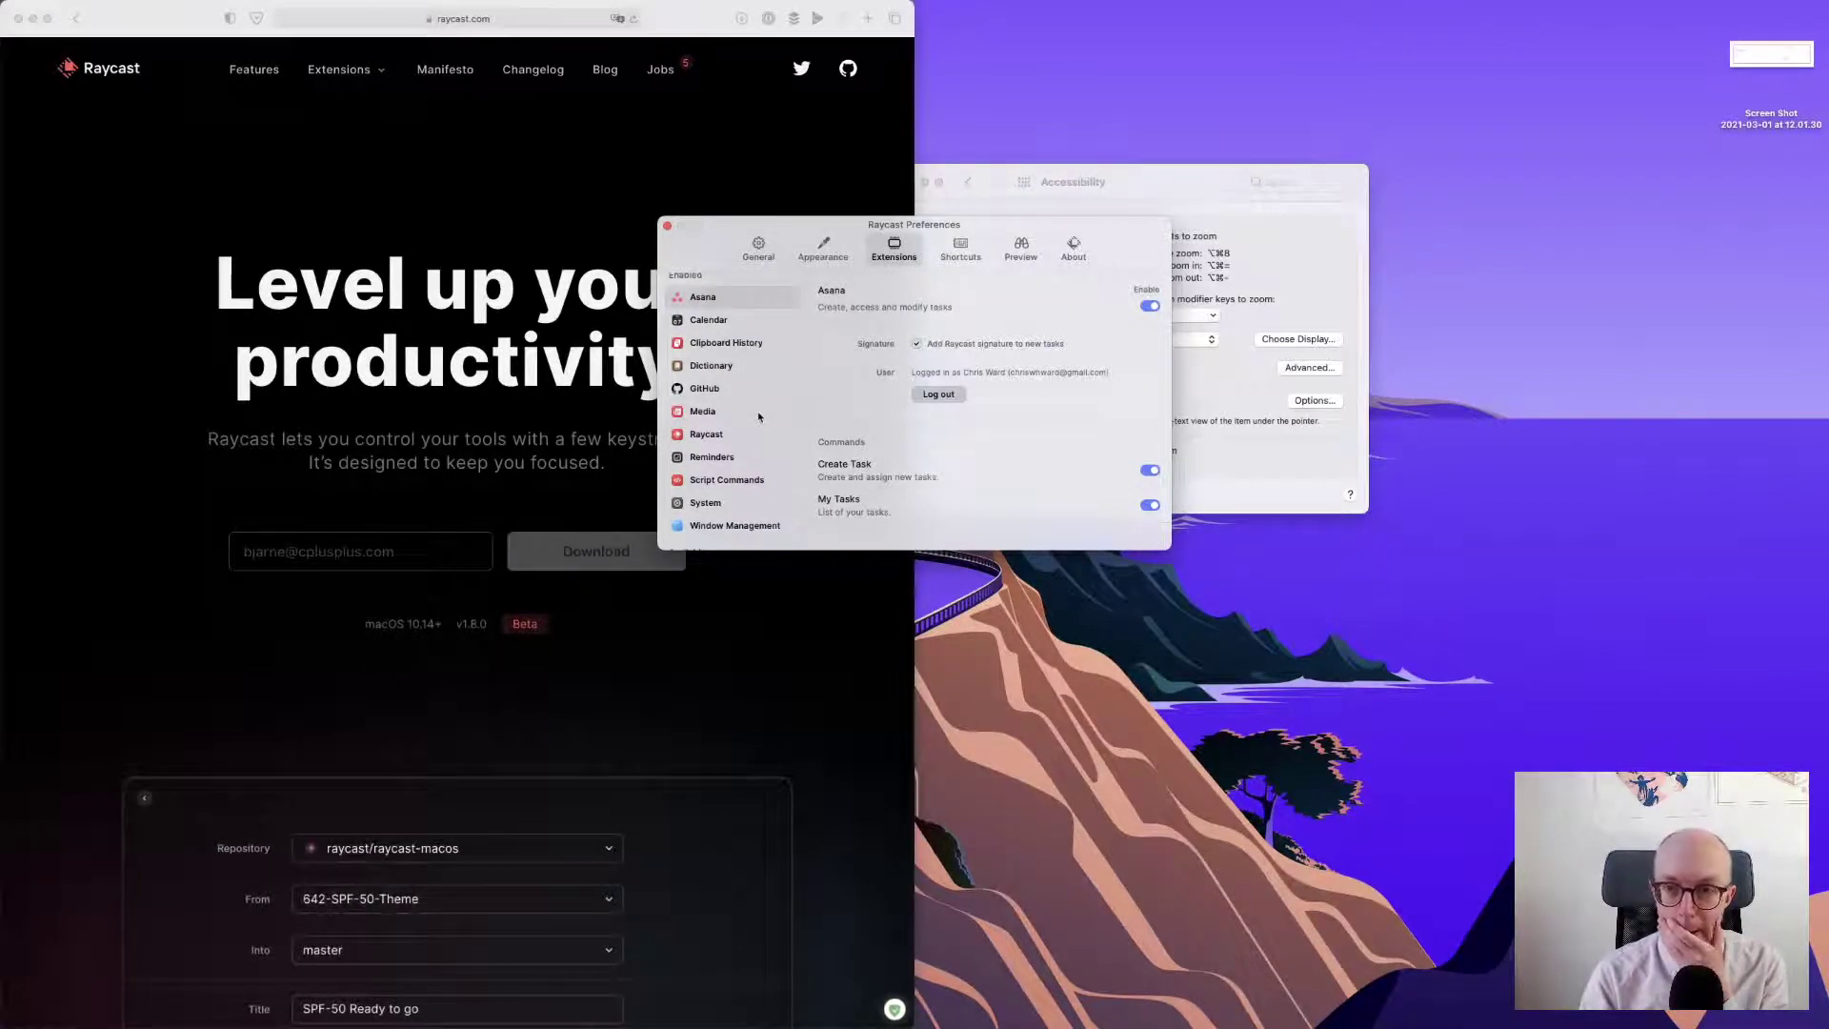
scroll(760, 417, "down", 4)
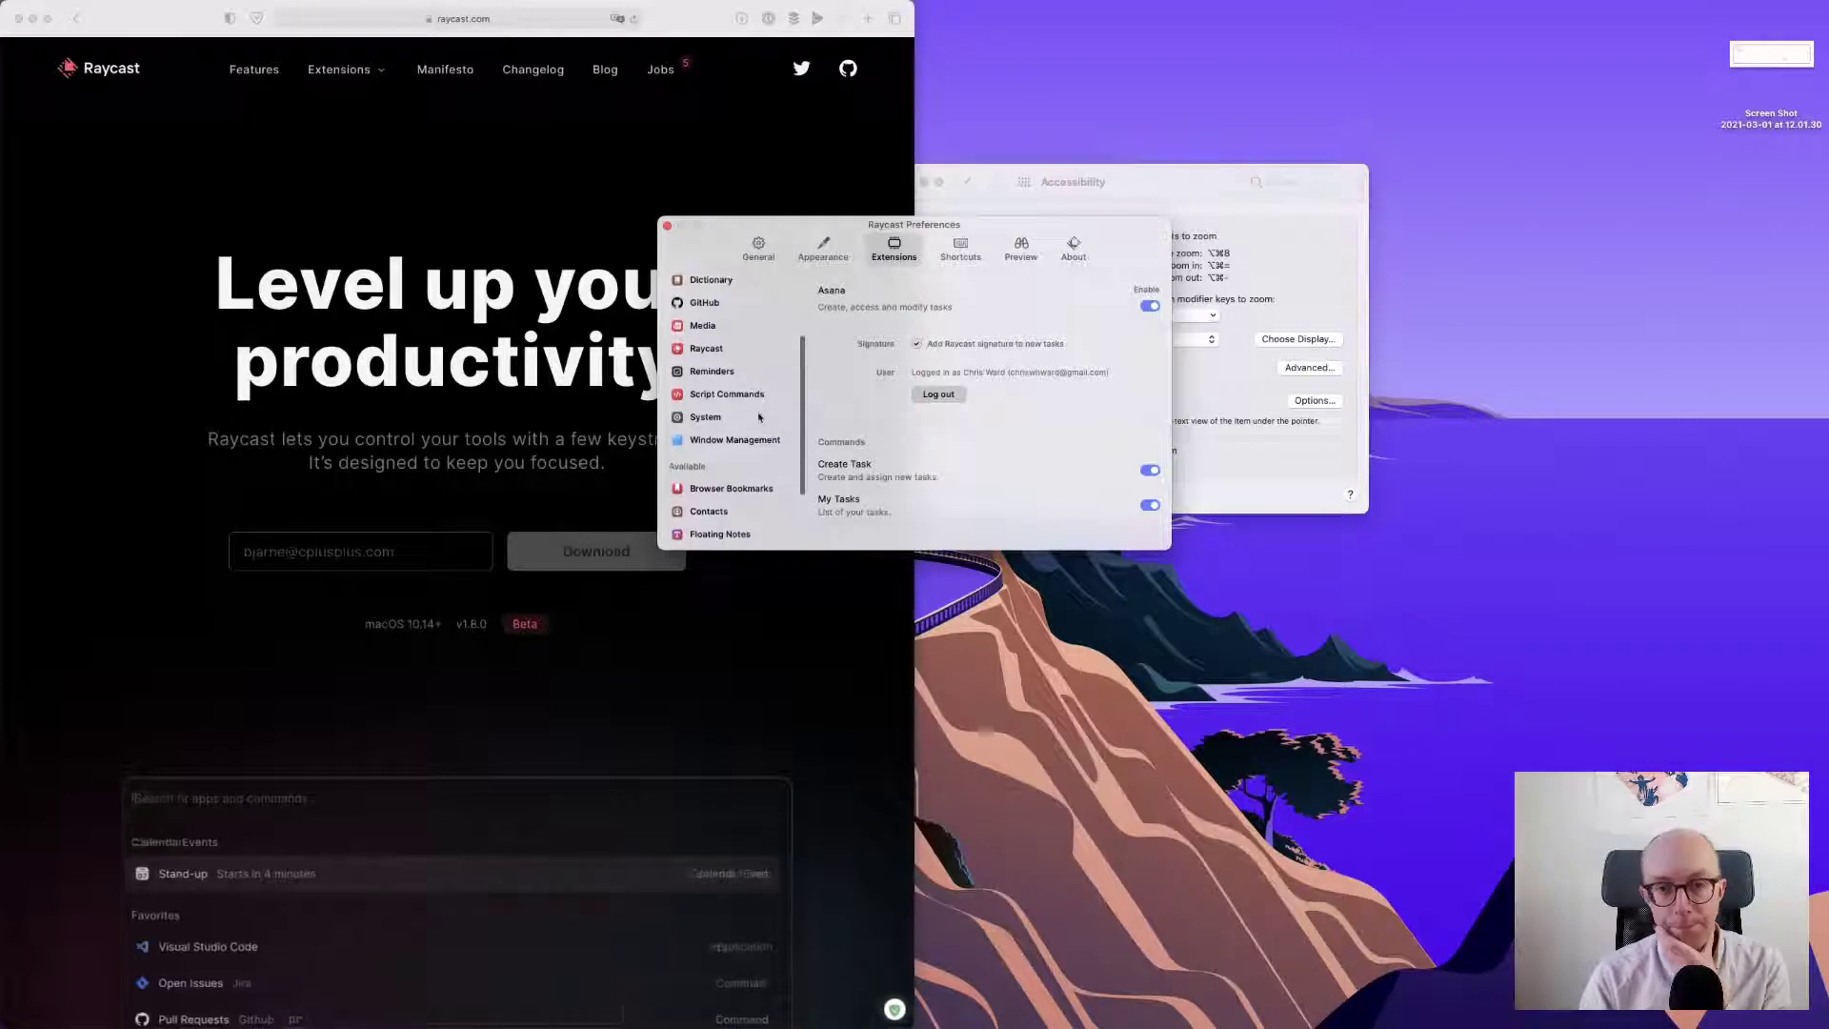
scroll(759, 417, "down", 4)
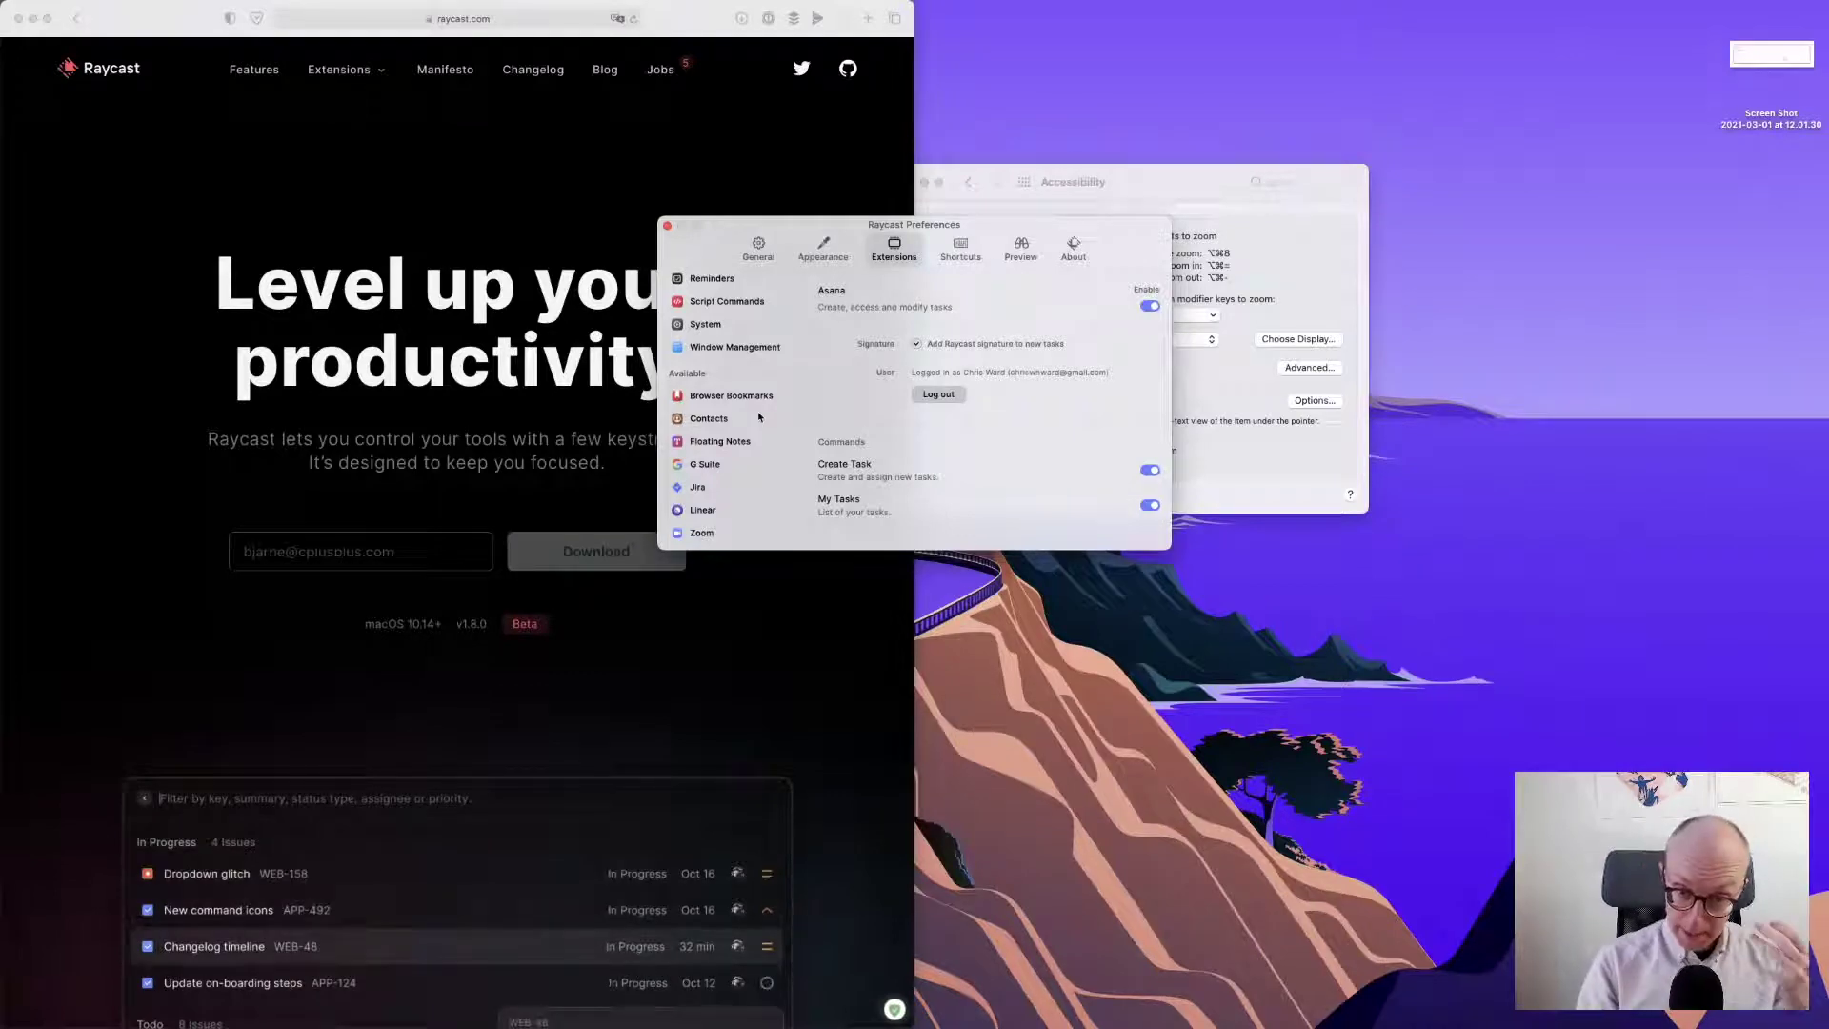
scroll(760, 416, "up", 6)
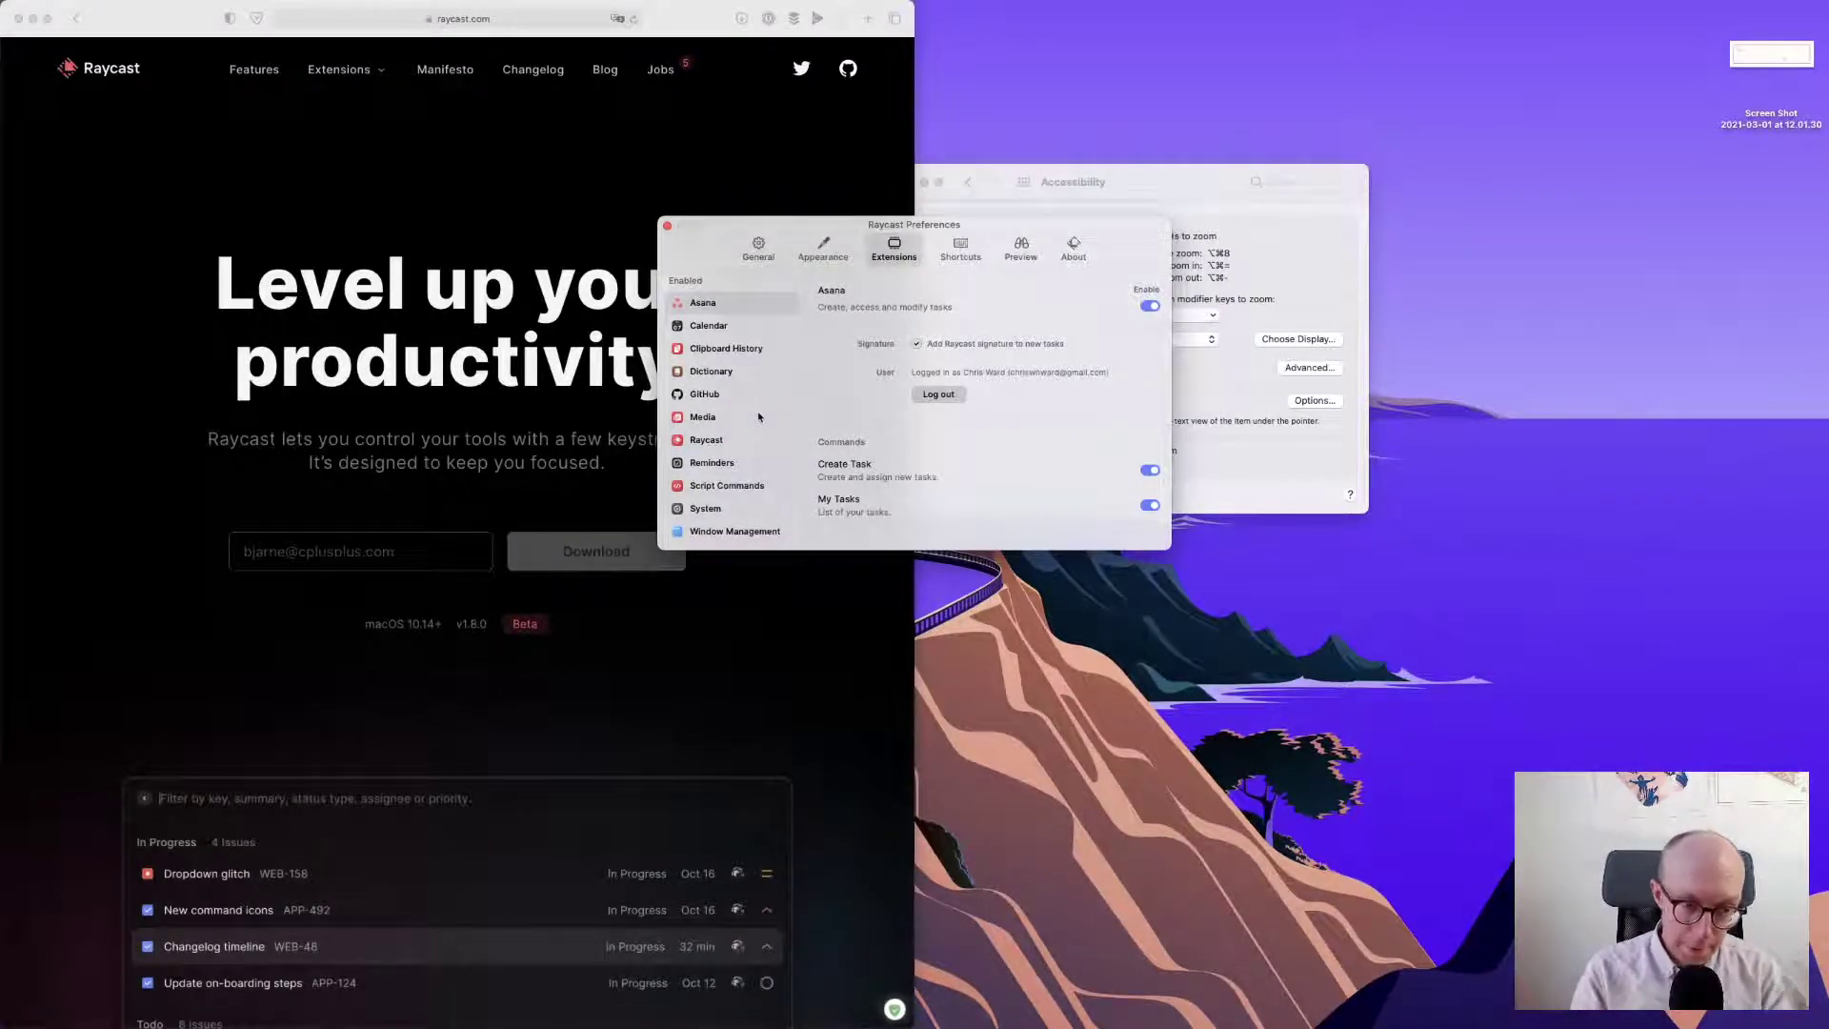
- Switch back to the browser, open raycast.com's Features and Extensions pages in background tabs, and look further down the home page
left_click(86, 525)
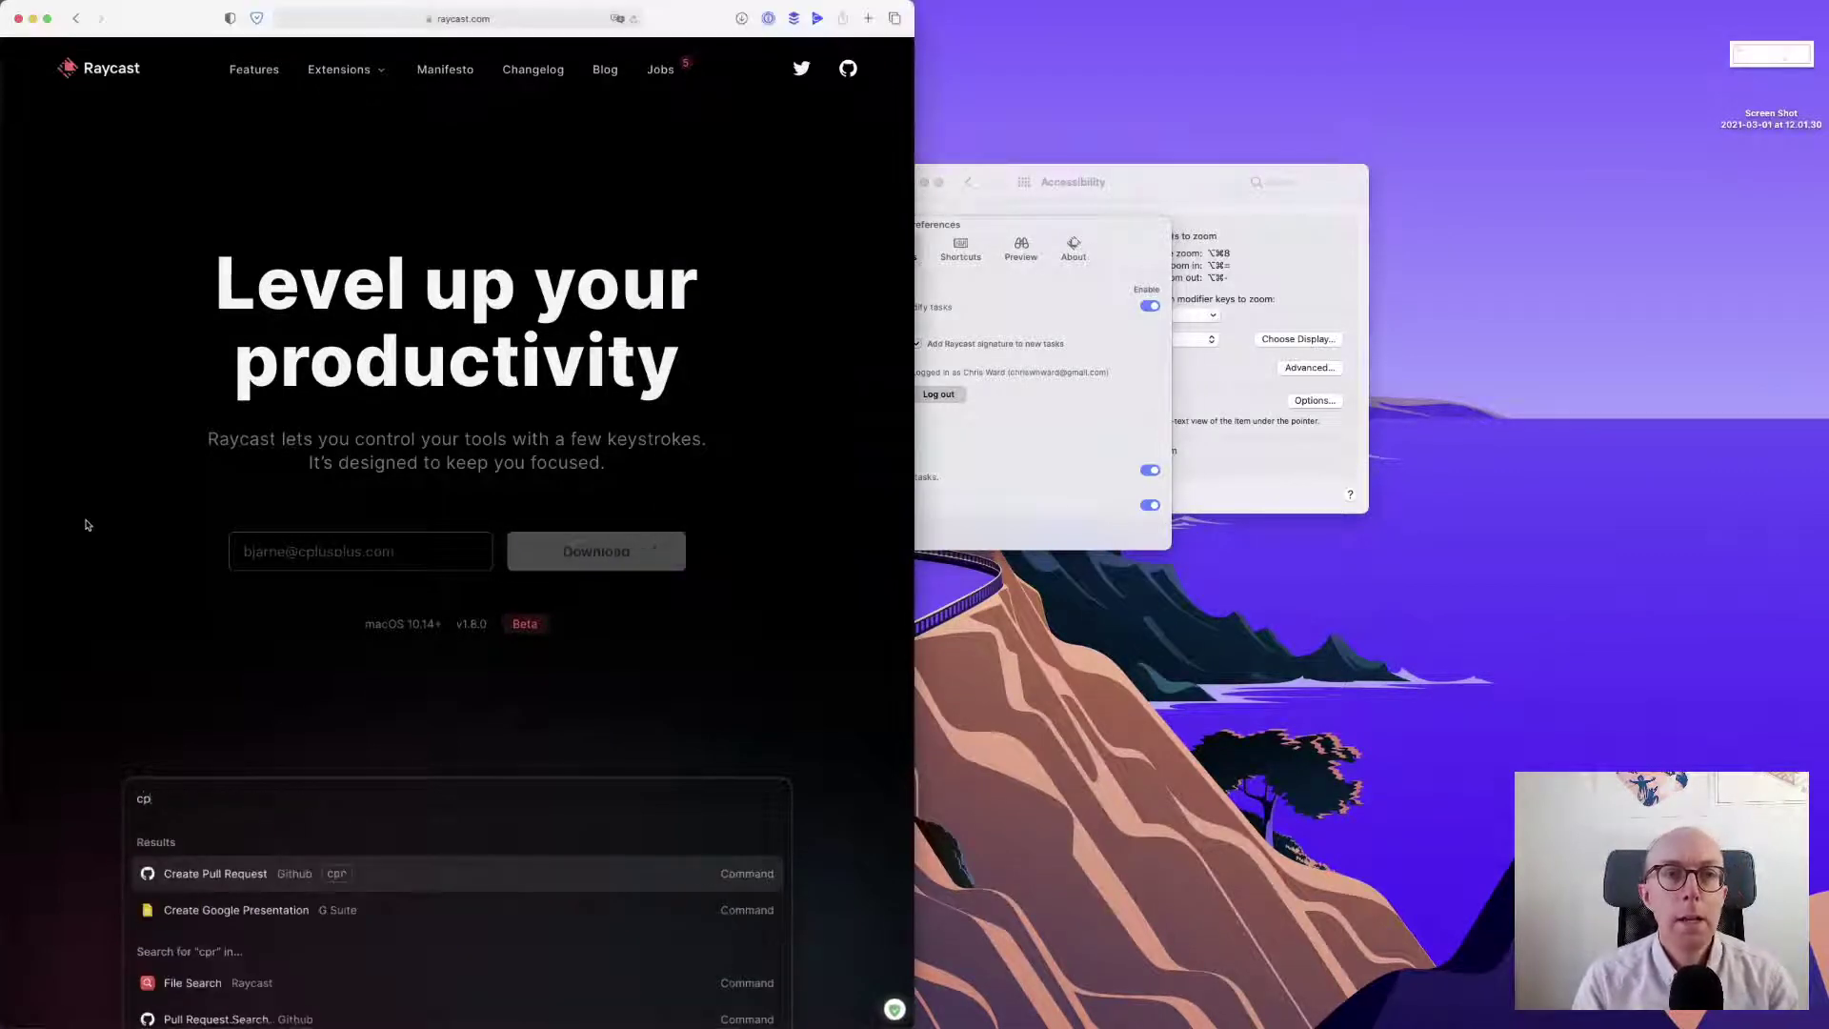
left_click(247, 70, "super")
mouse_move(361, 92)
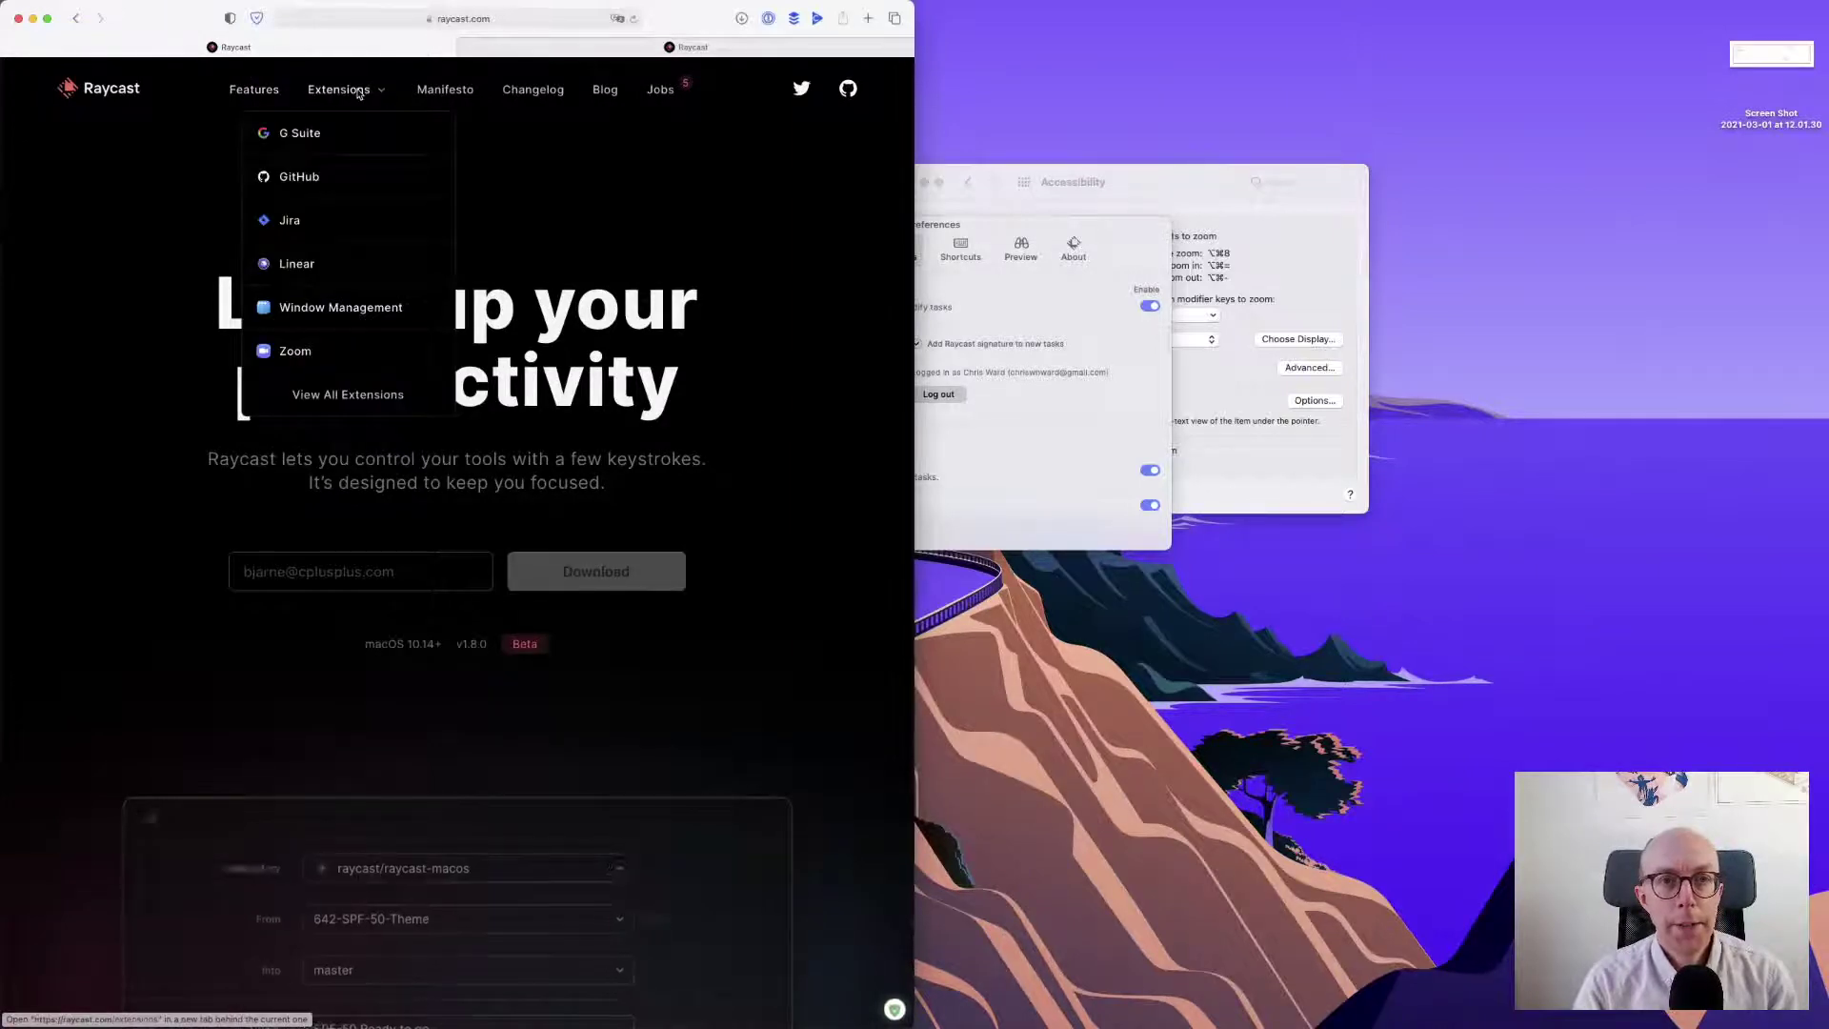
left_click(362, 91, "super")
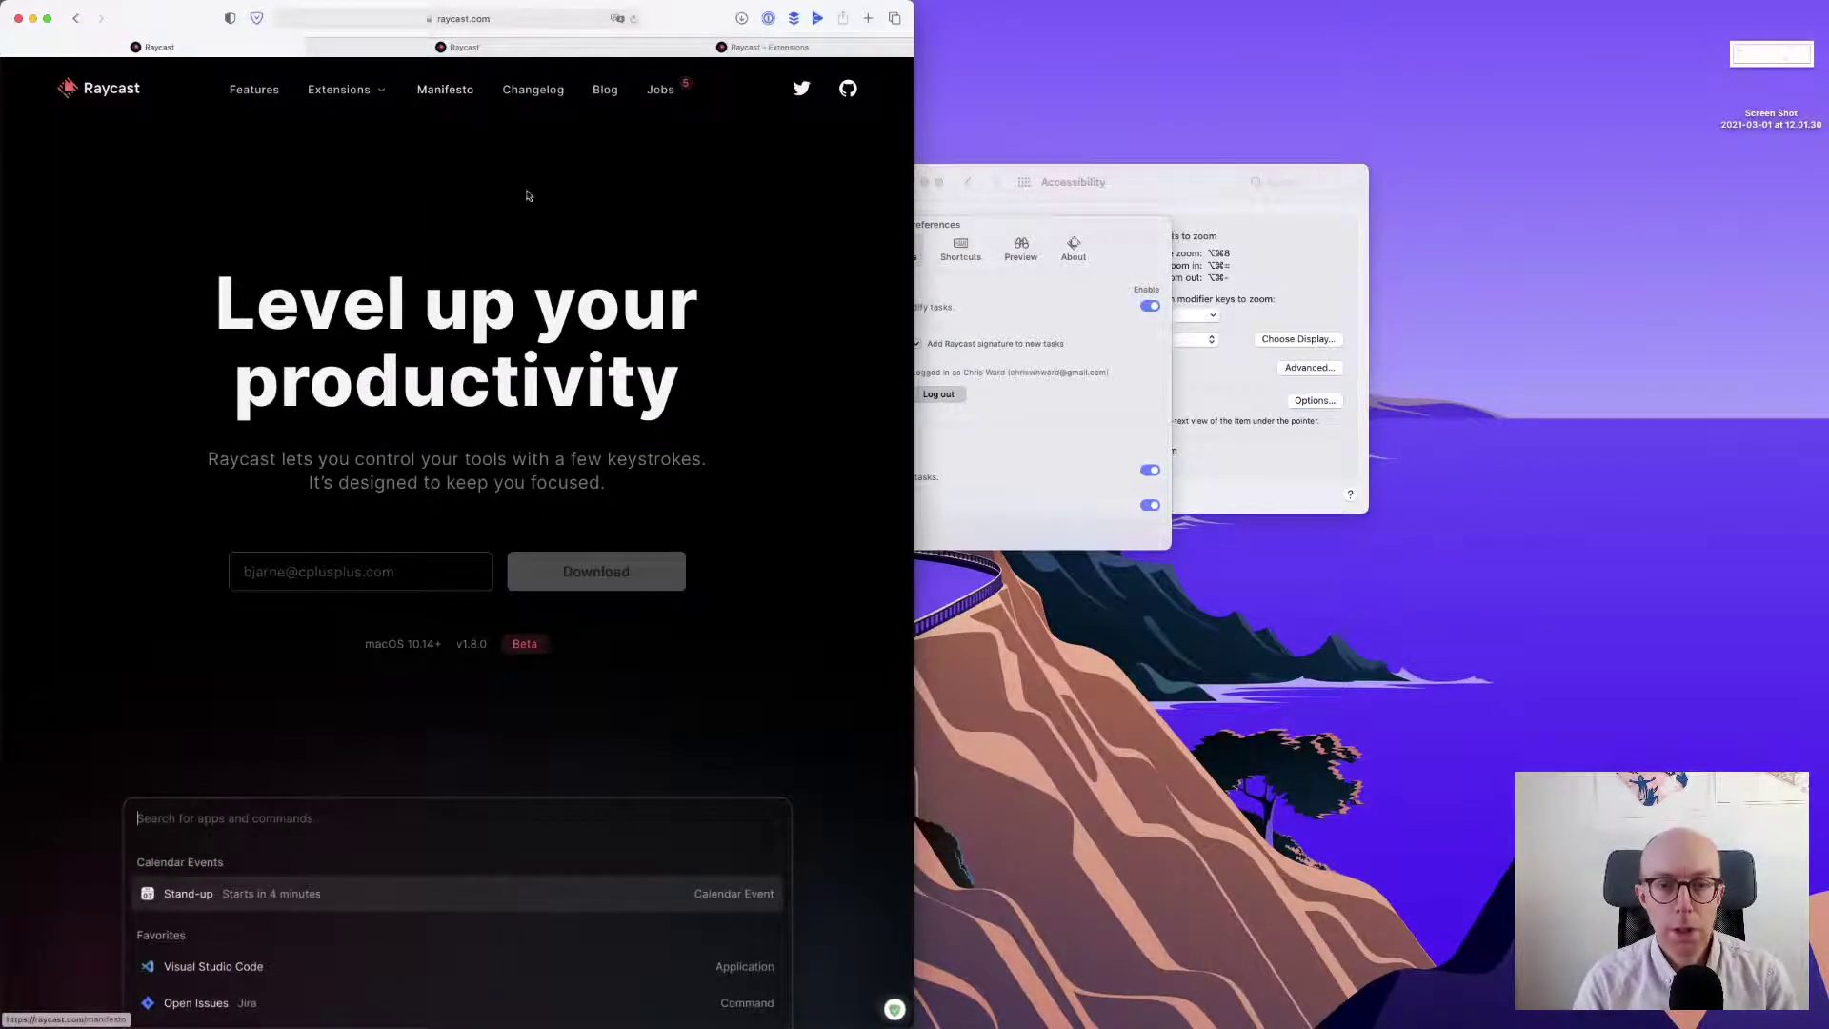
scroll(539, 219, "down", 10)
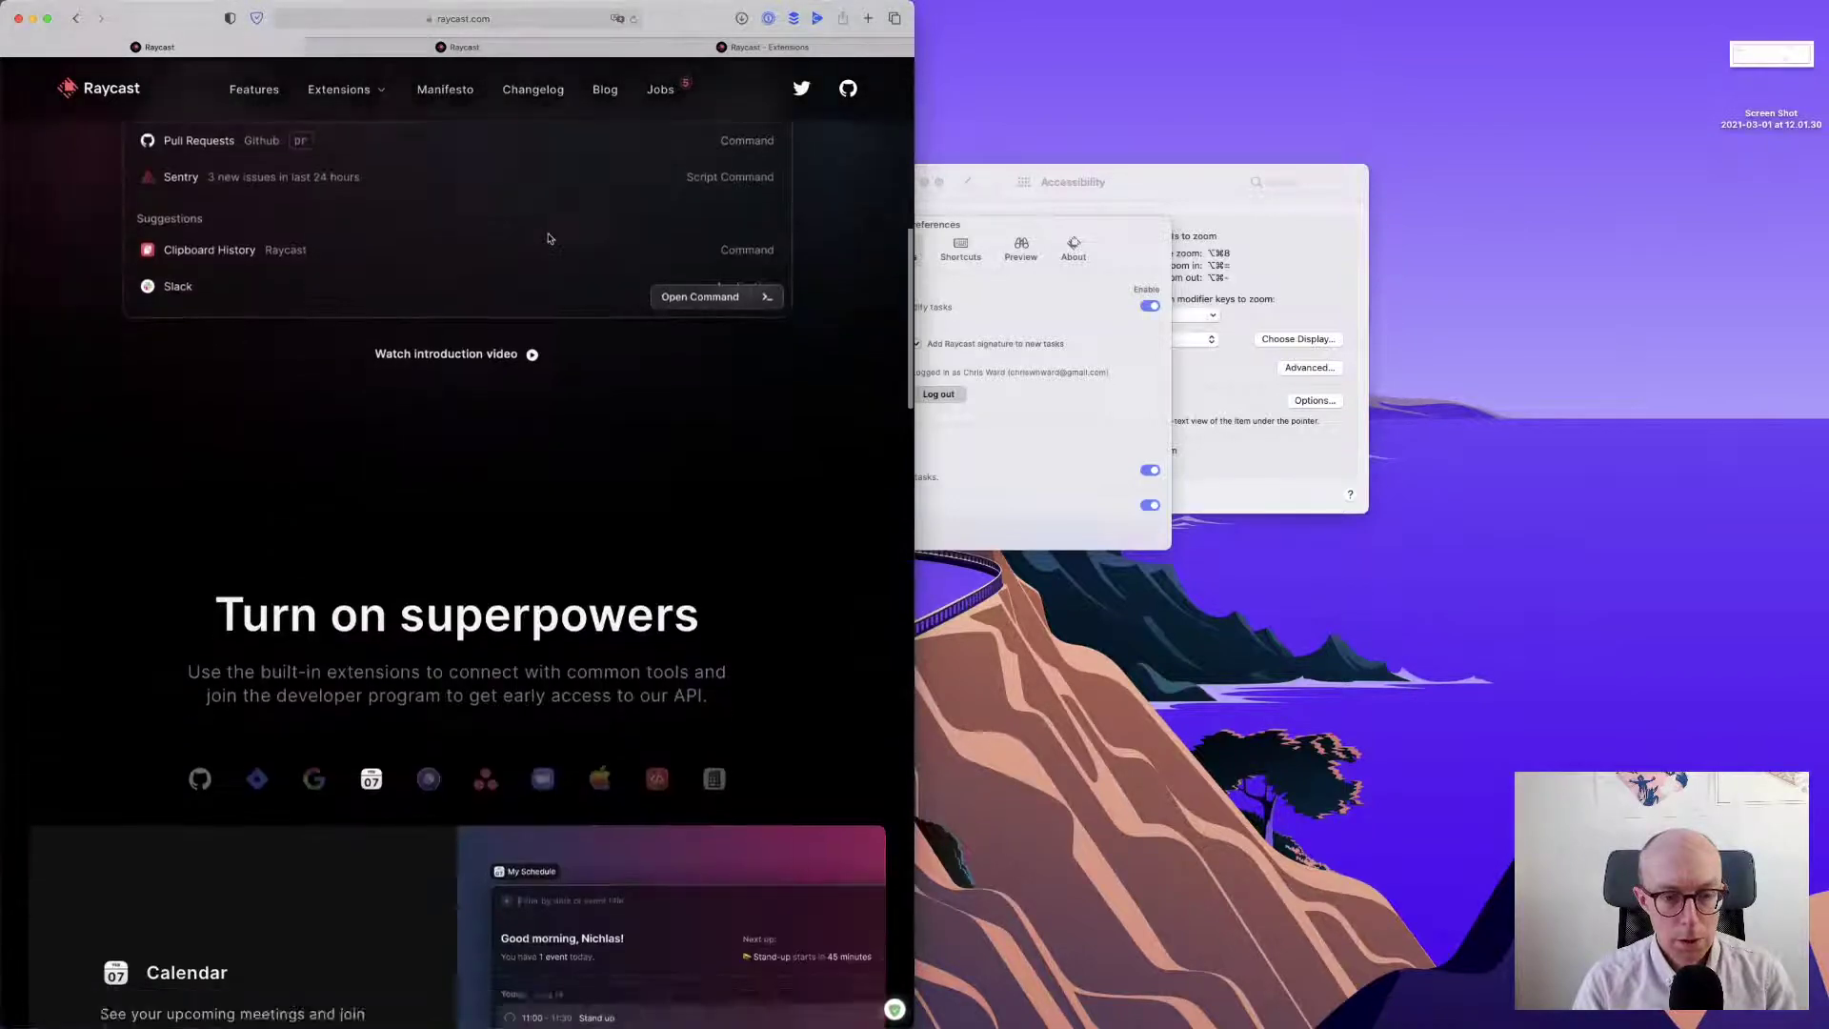
- Look further down raycast.com's home page and open the developer program page for building custom extensions
scroll(549, 238, "down", 7)
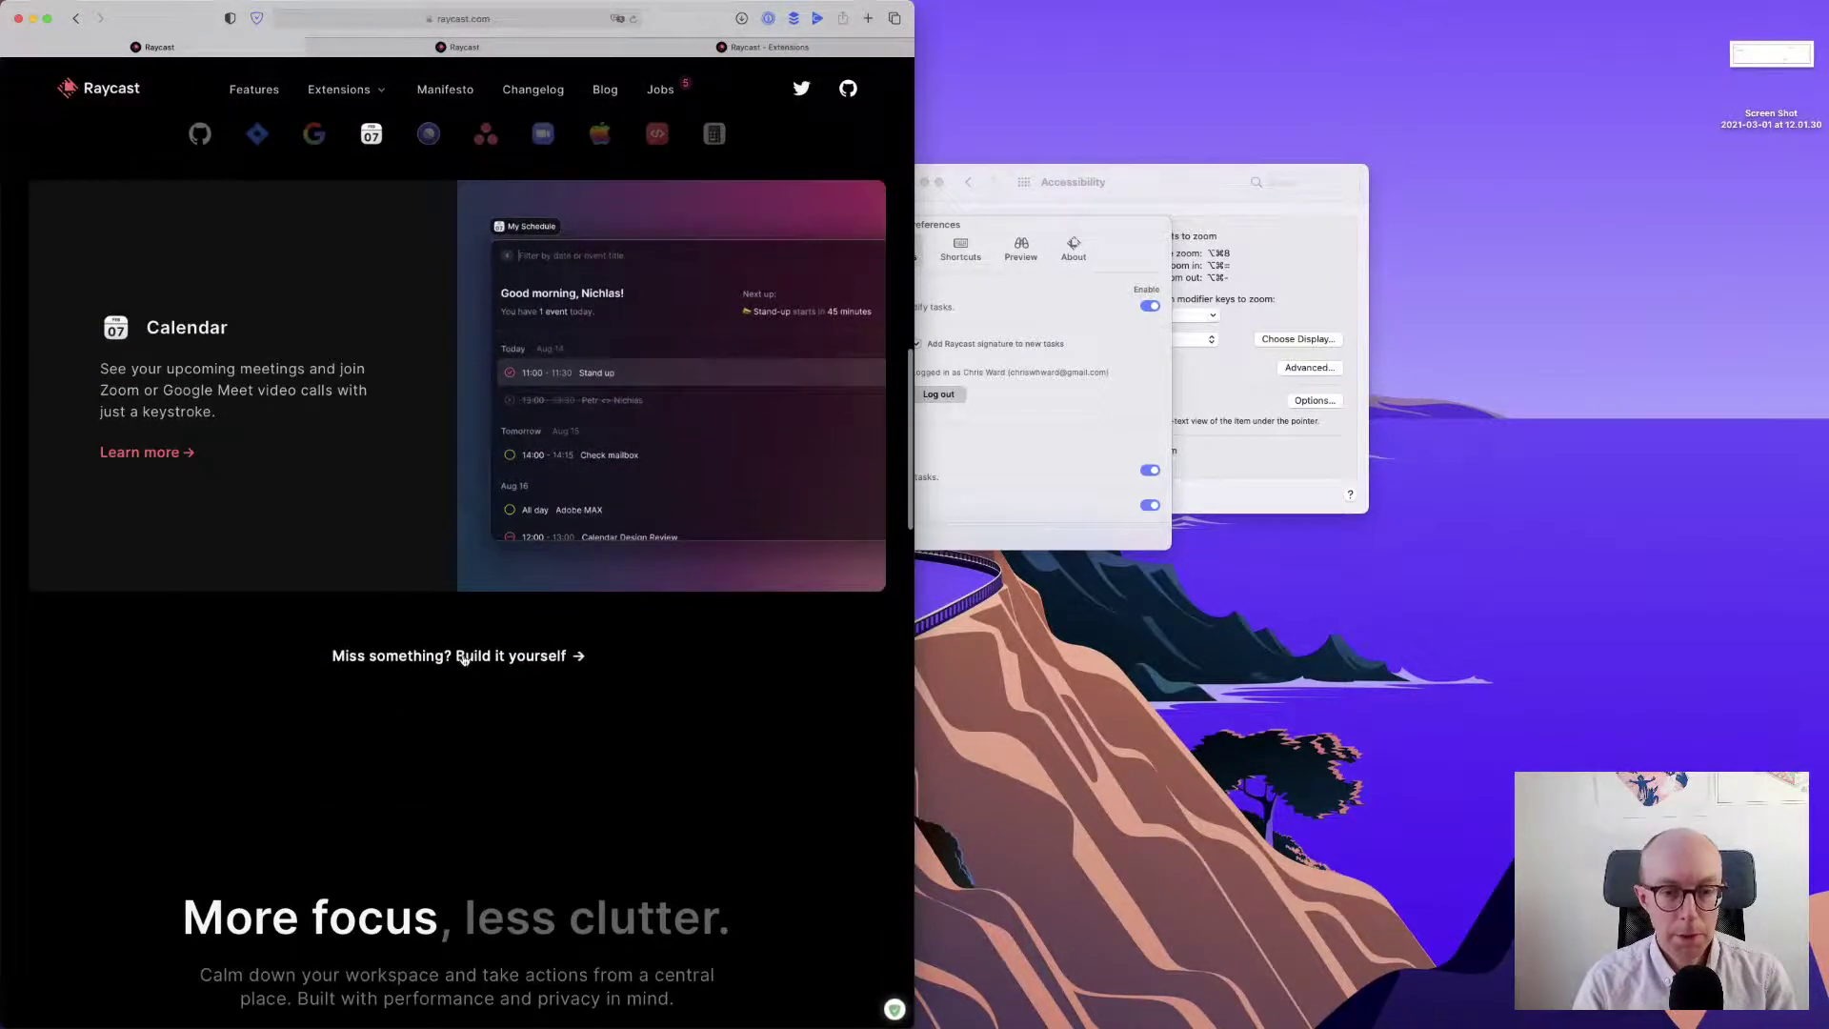
left_click(464, 656)
scroll(464, 659, "down", 3)
scroll(464, 659, "up", 3)
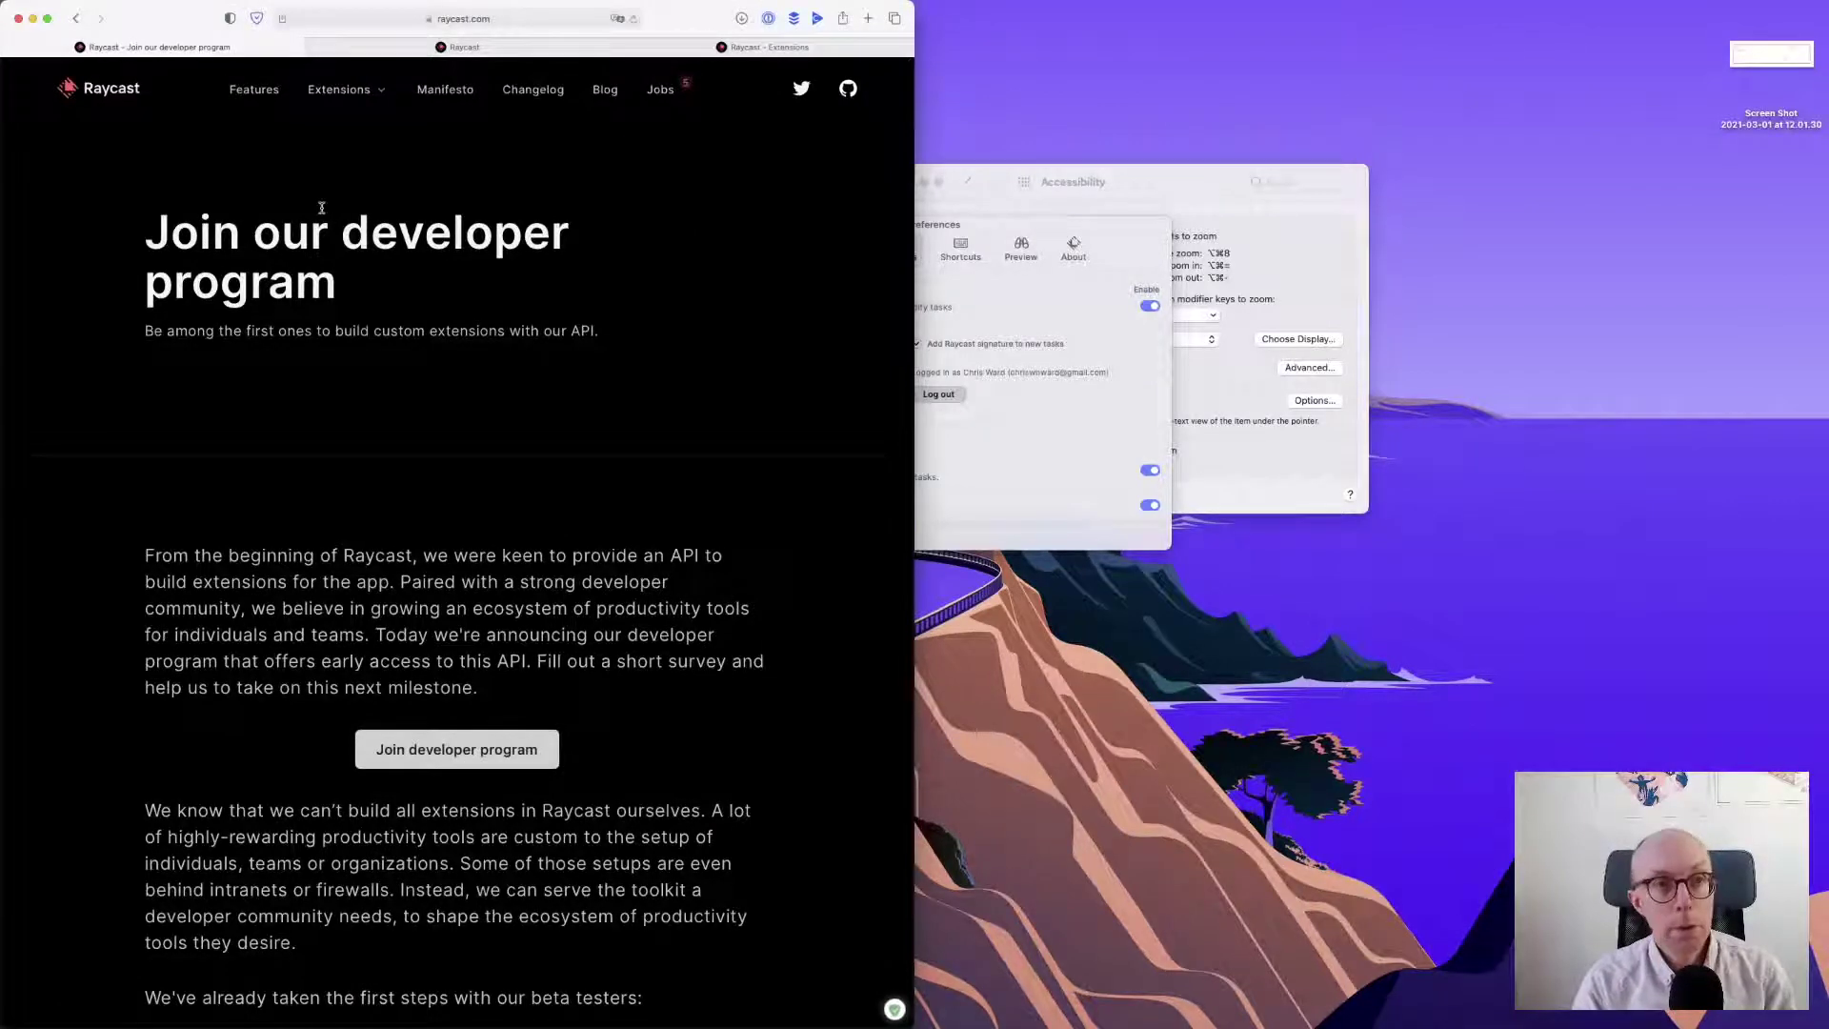
- Switch to the raycast.com Features page and examine its Basic features section
left_click(464, 47)
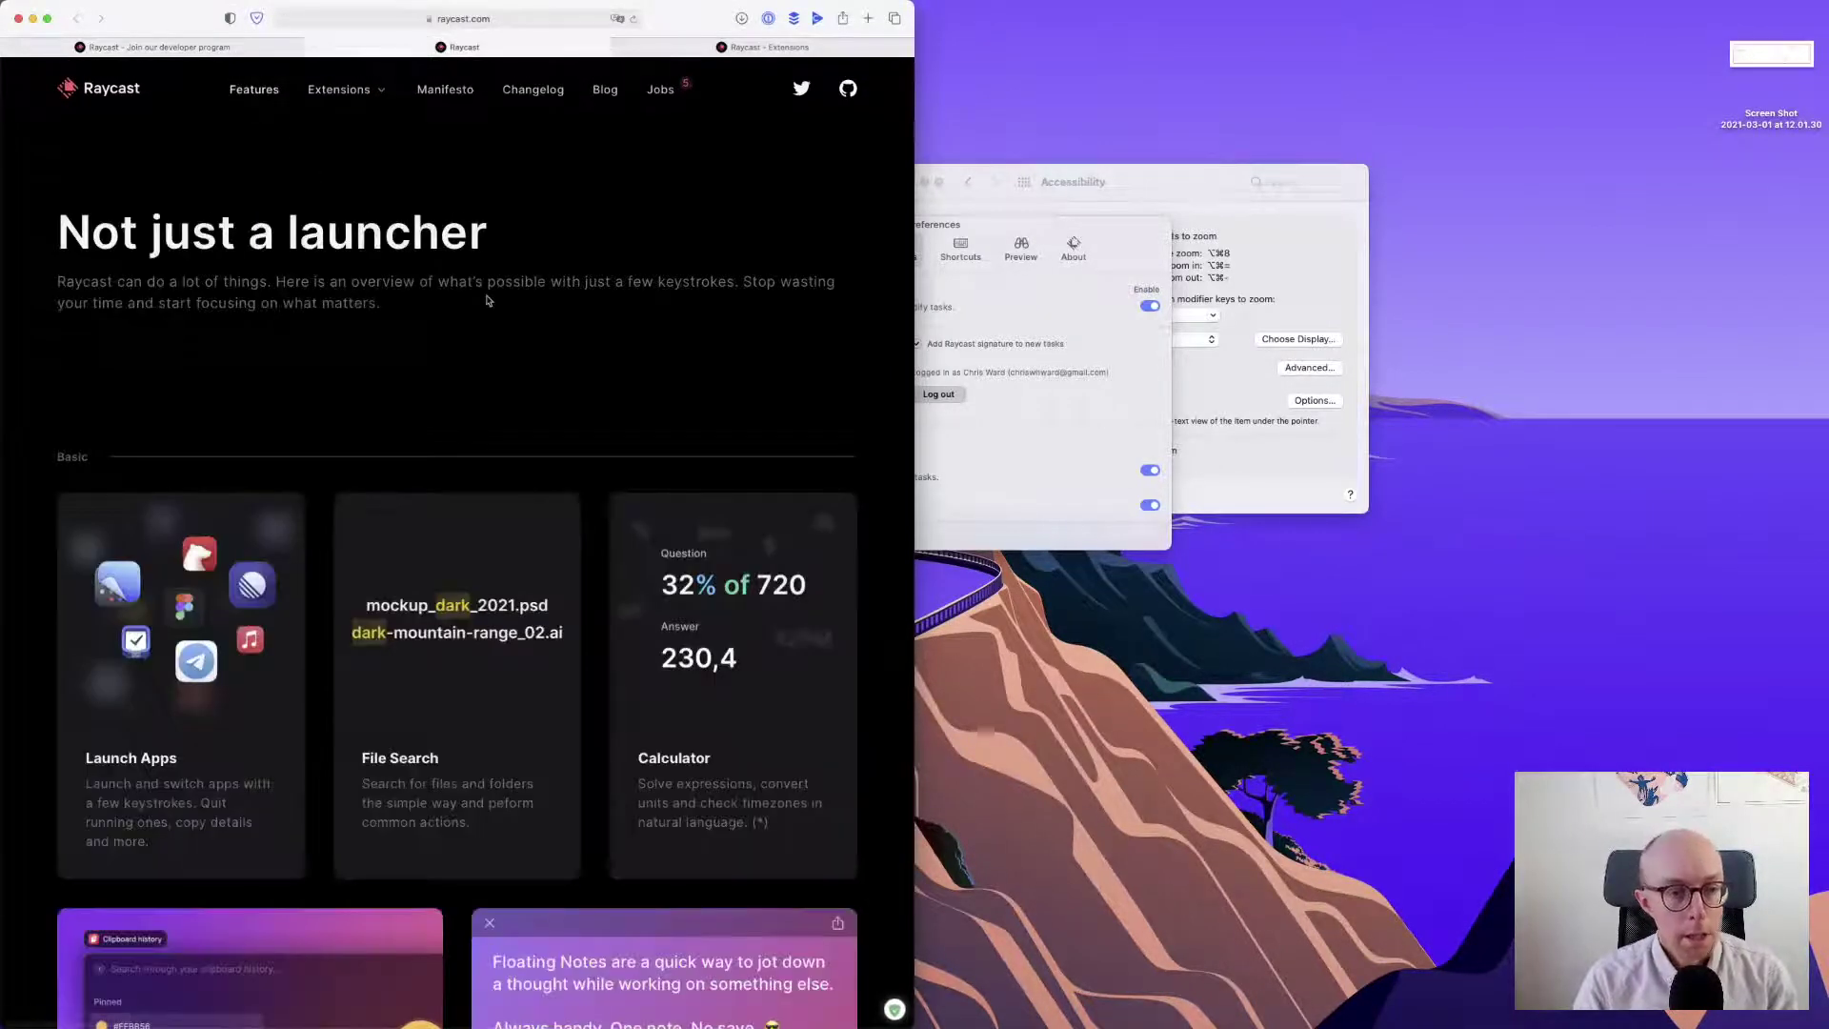
scroll(487, 301, "down", 3)
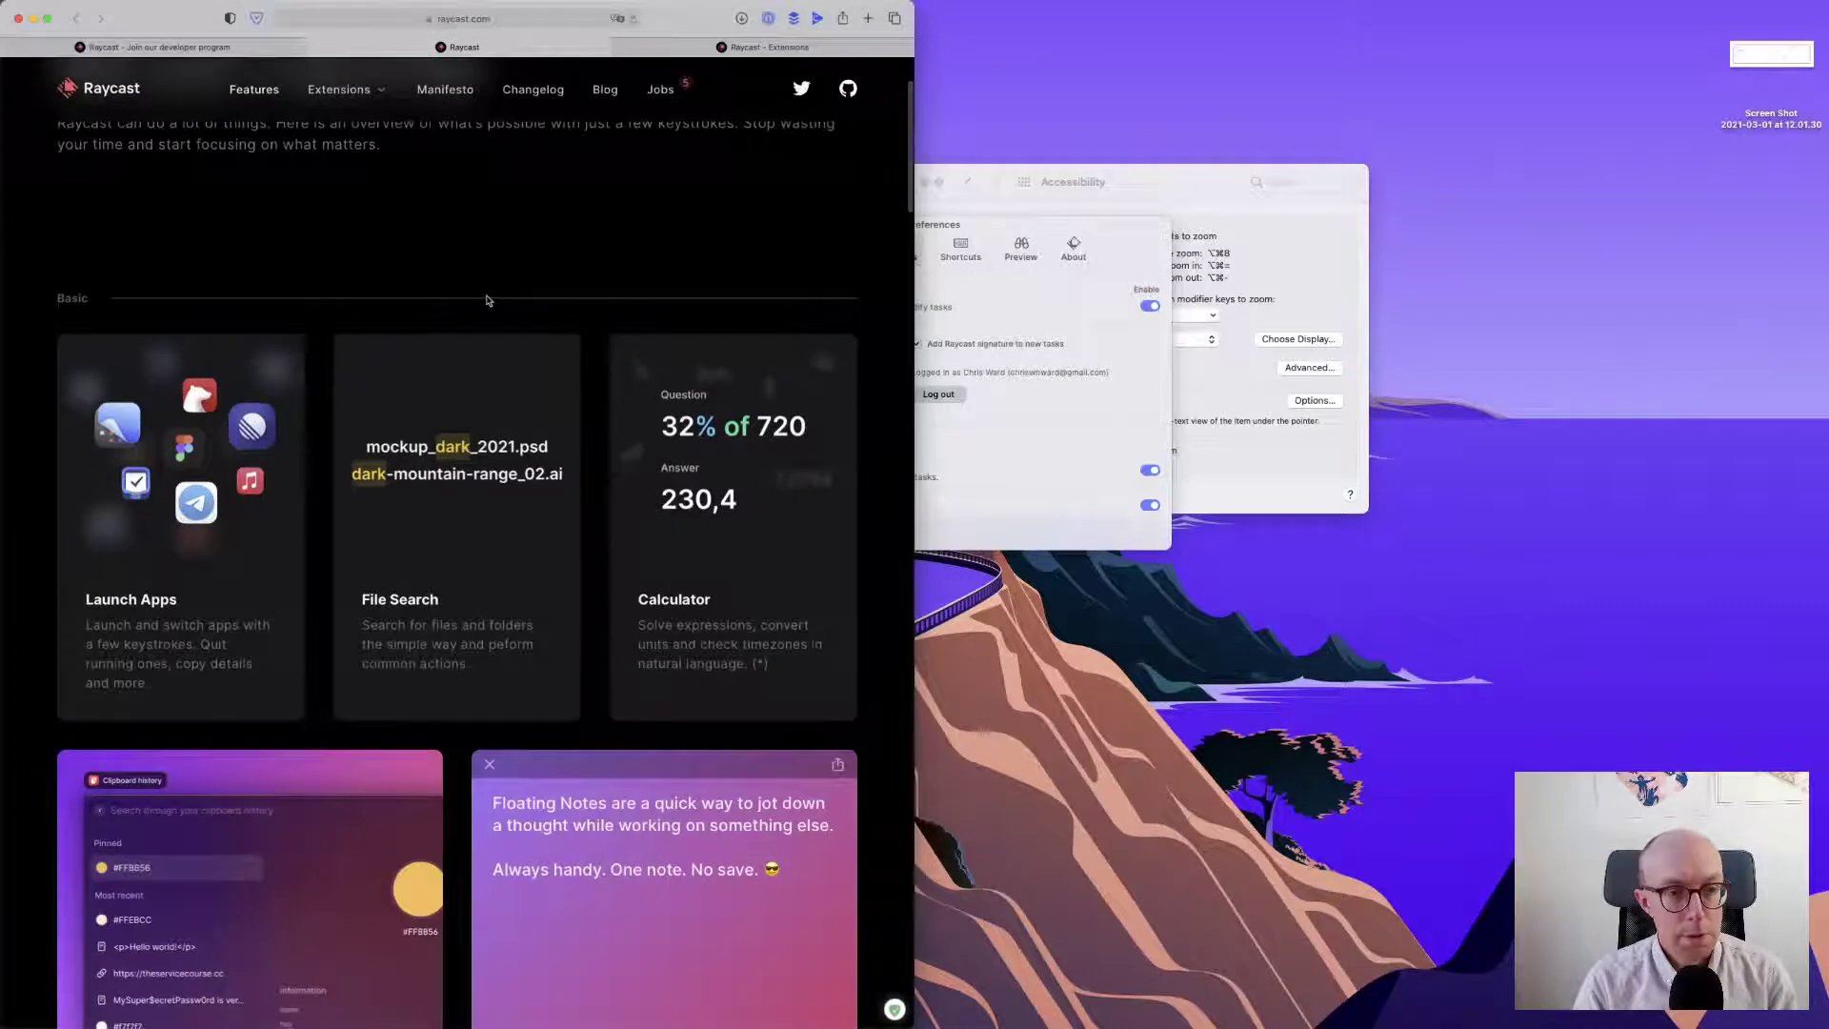
scroll(487, 301, "down", 3)
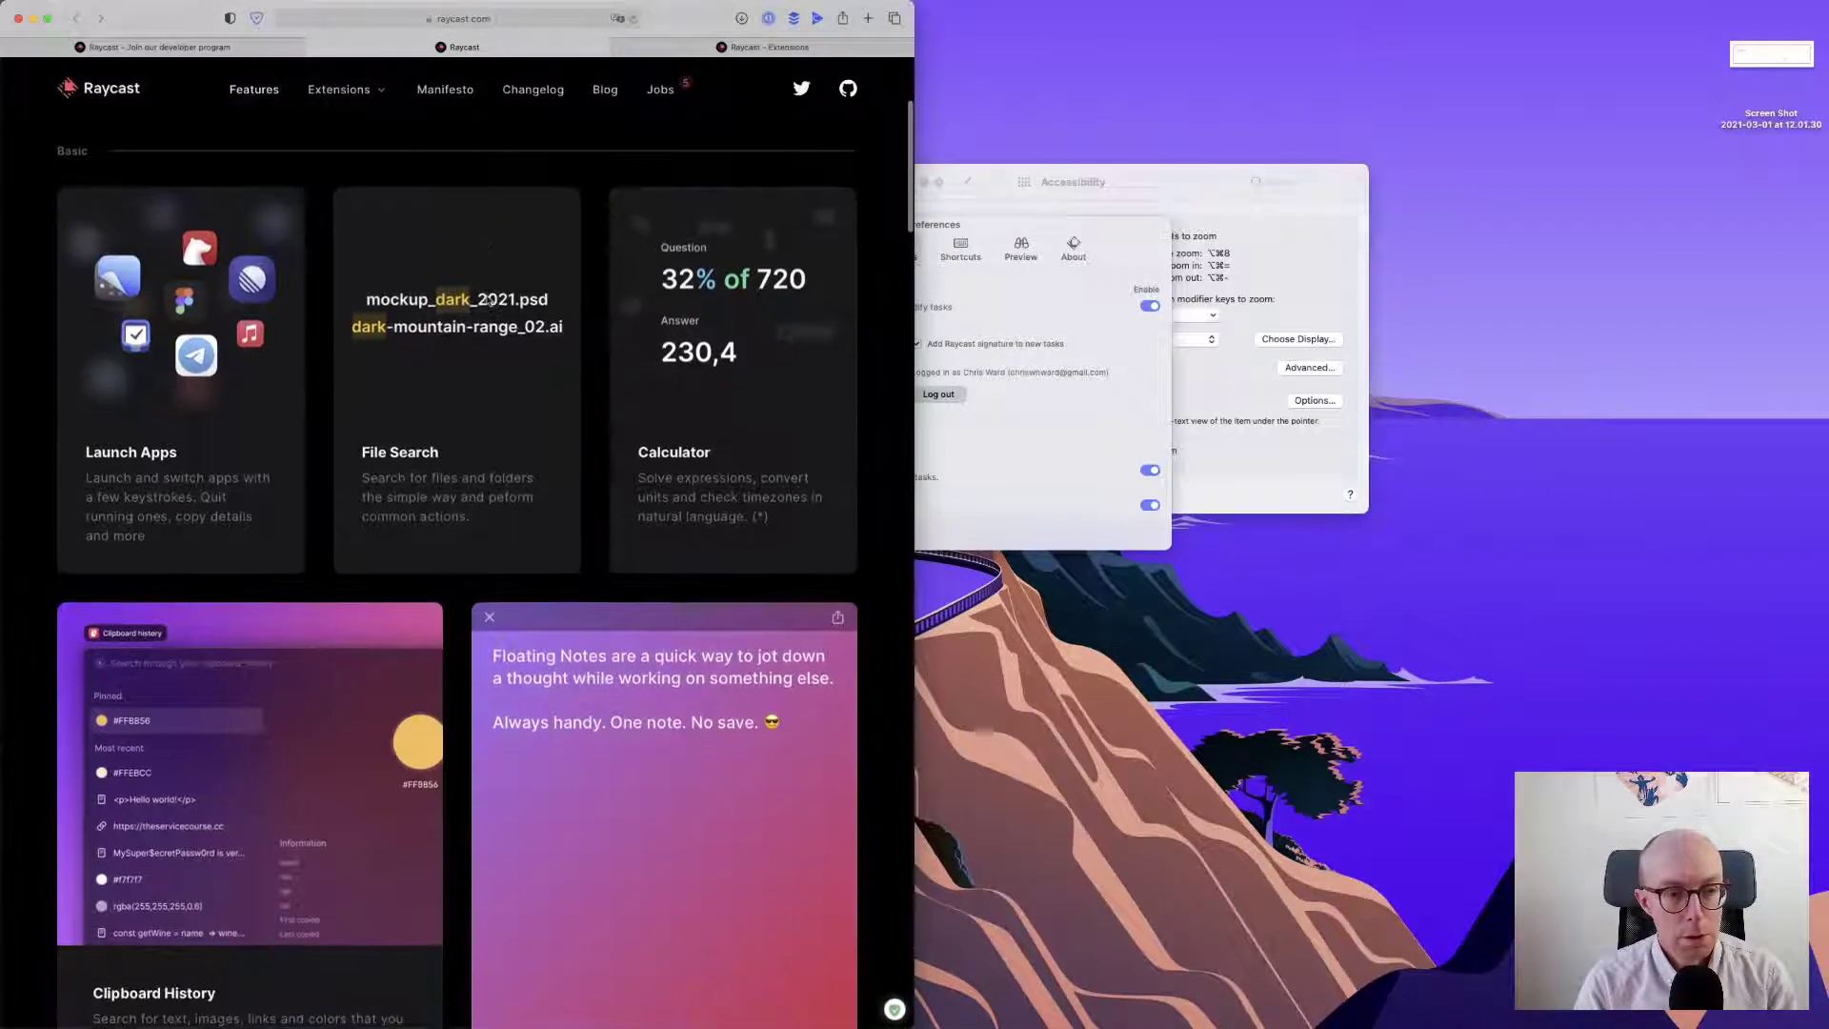
scroll(486, 301, "down", 1)
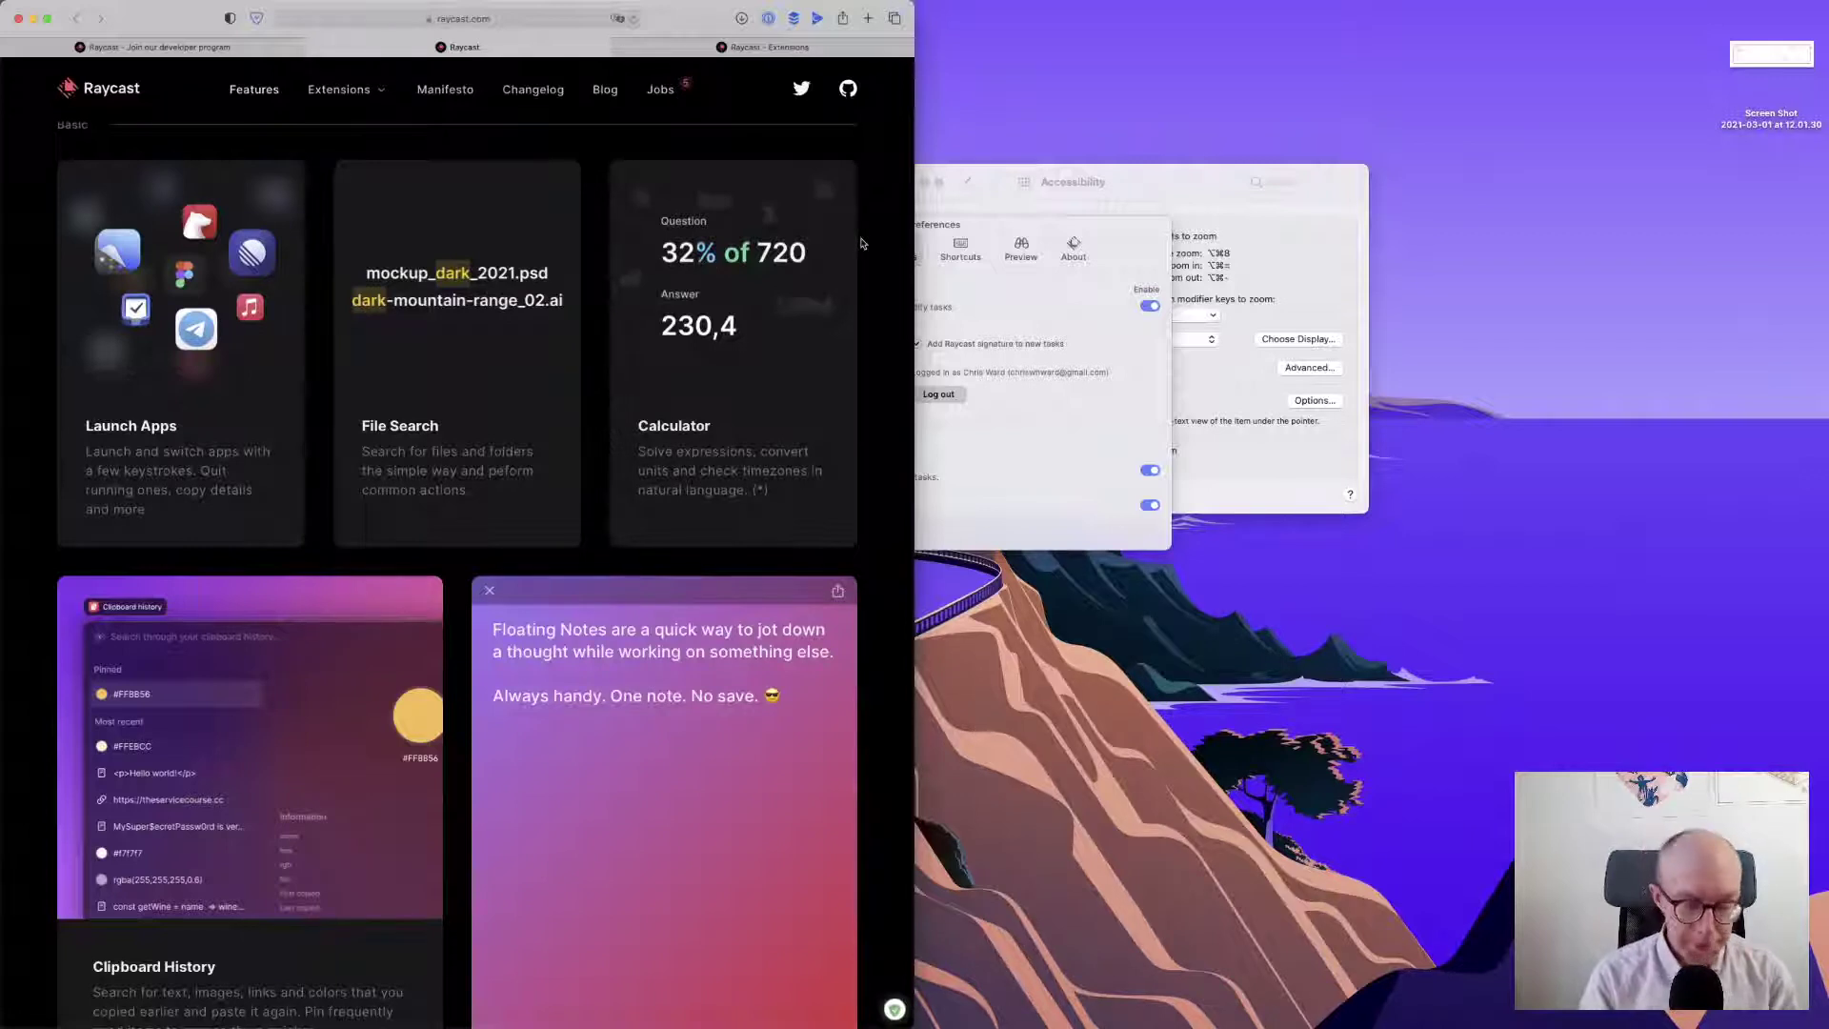
- Bring up Raycast and search for "whatsapp" with the File Search command
key("alt+space")
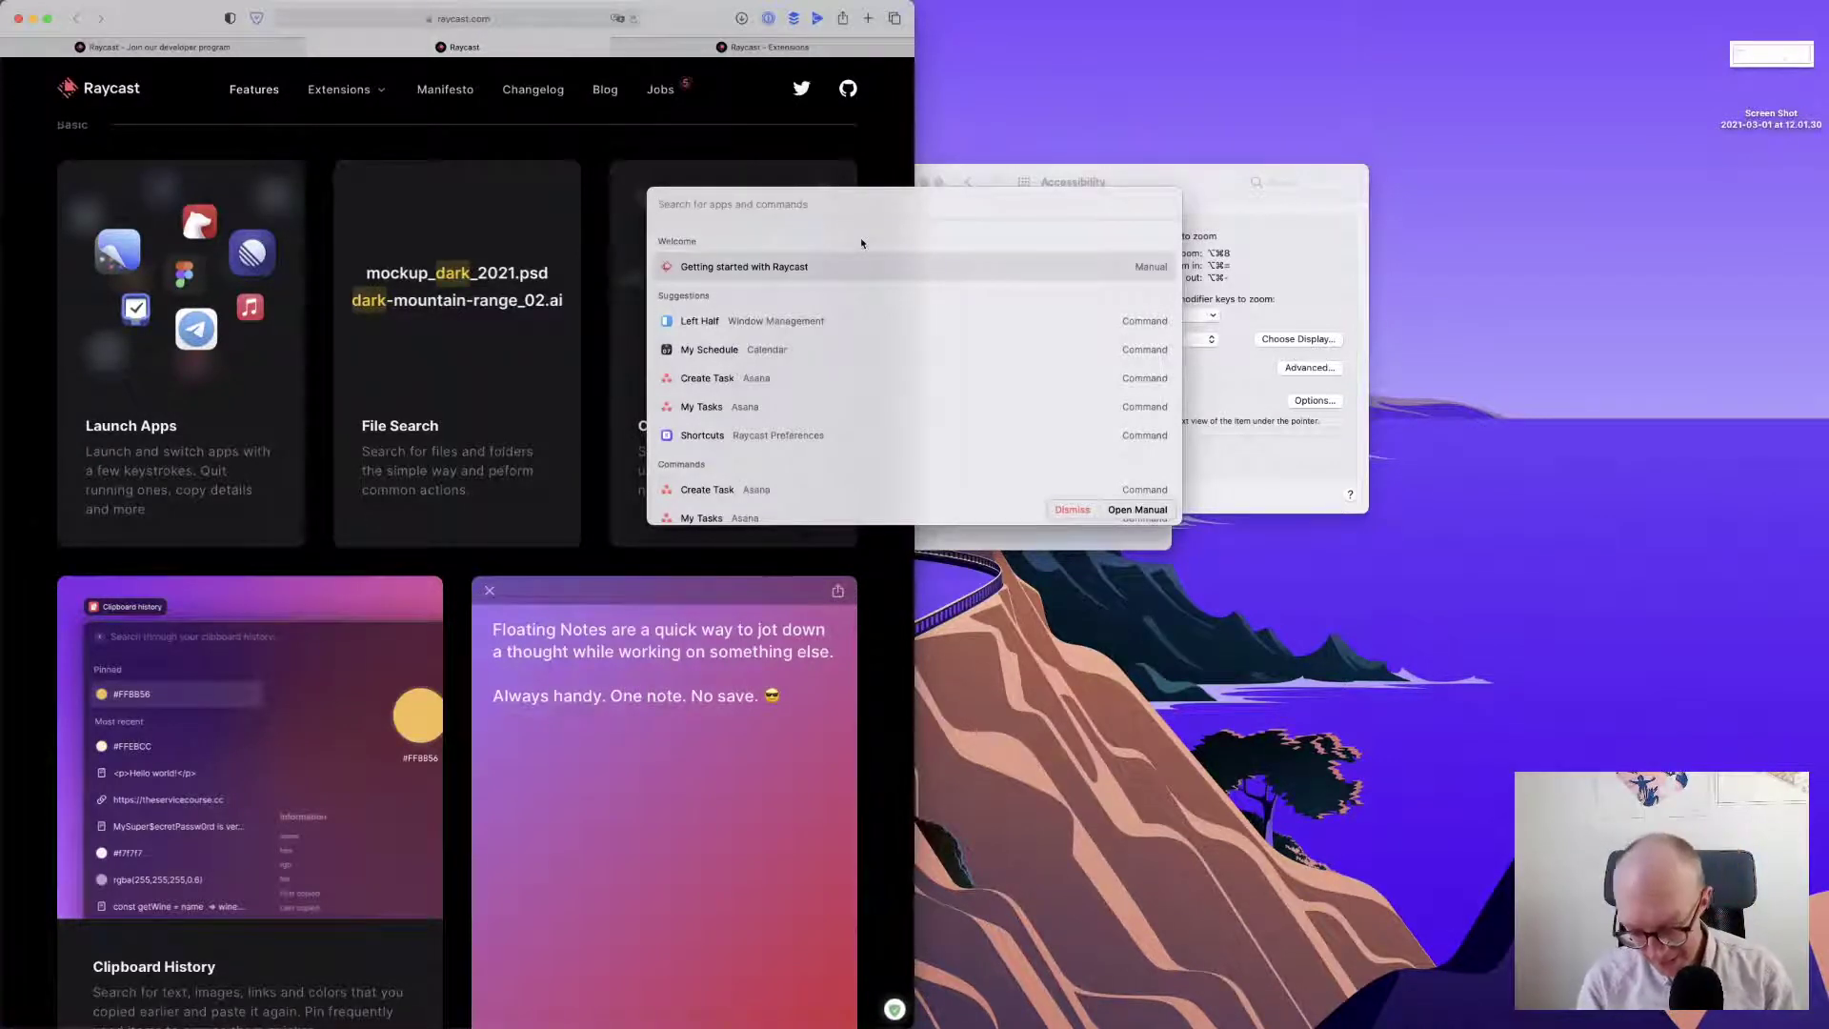
type("what")
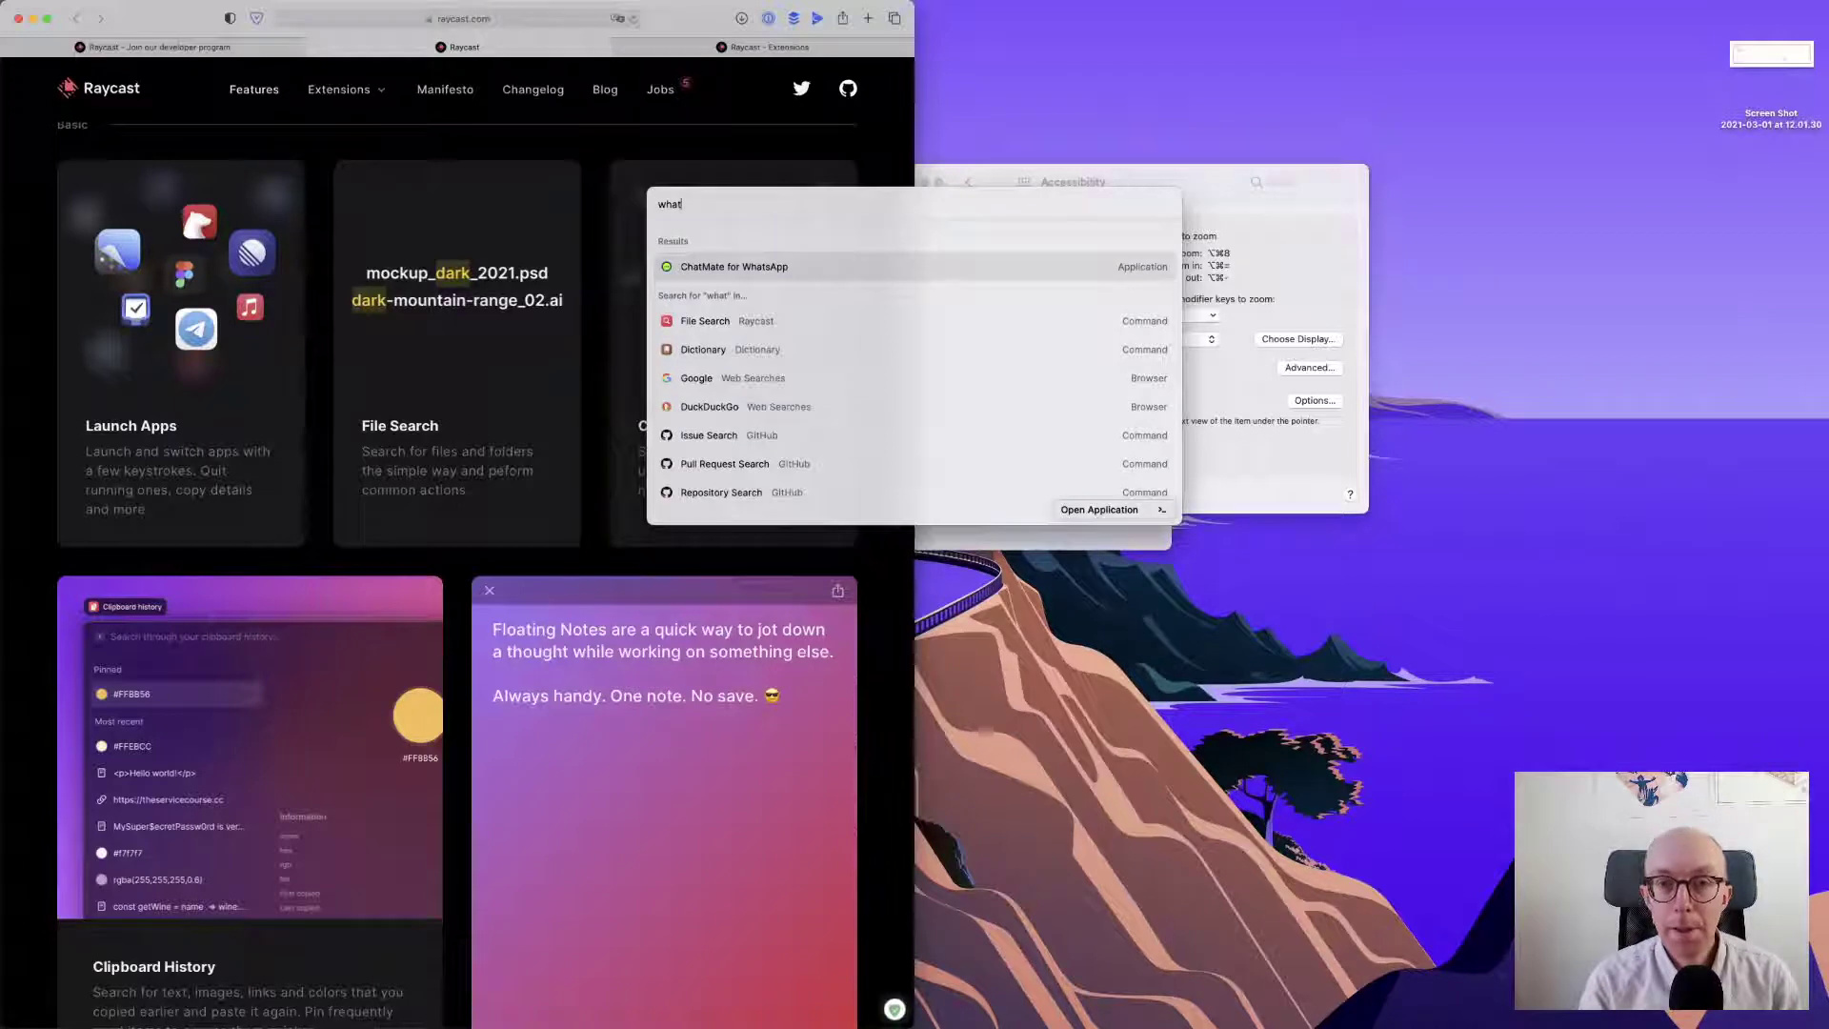
type("sapp")
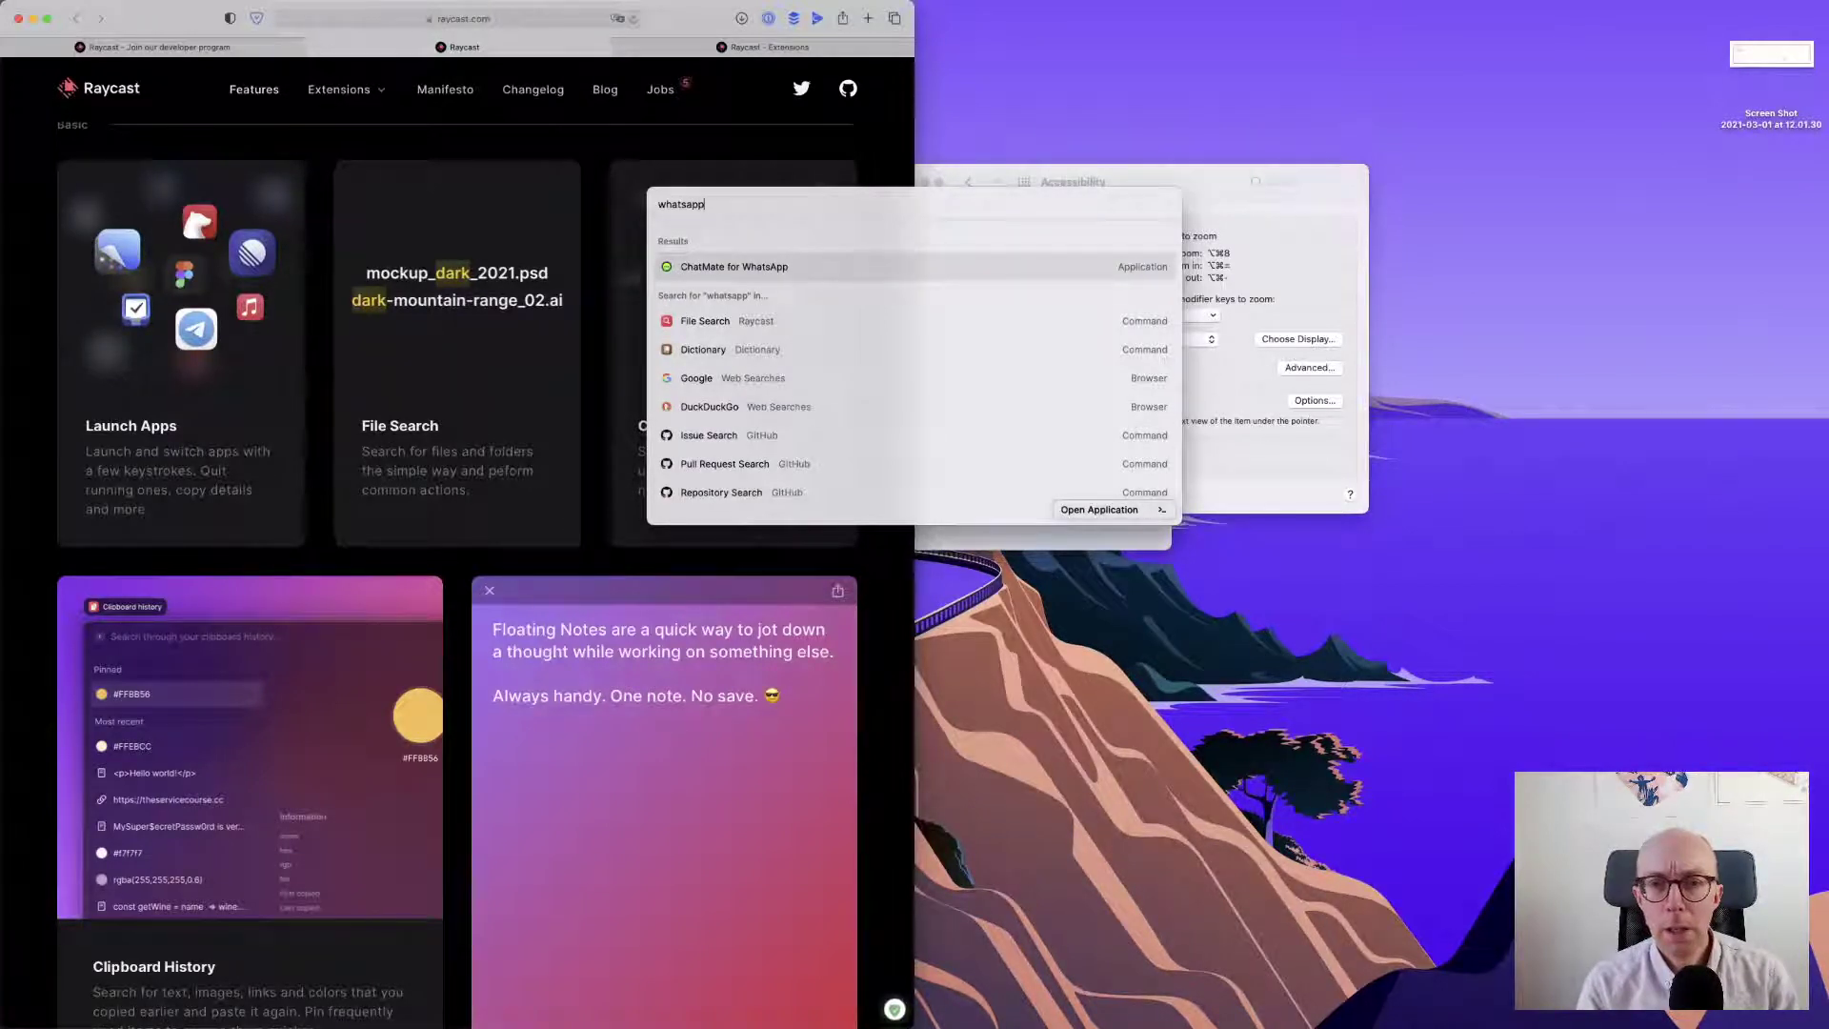
left_click(705, 321)
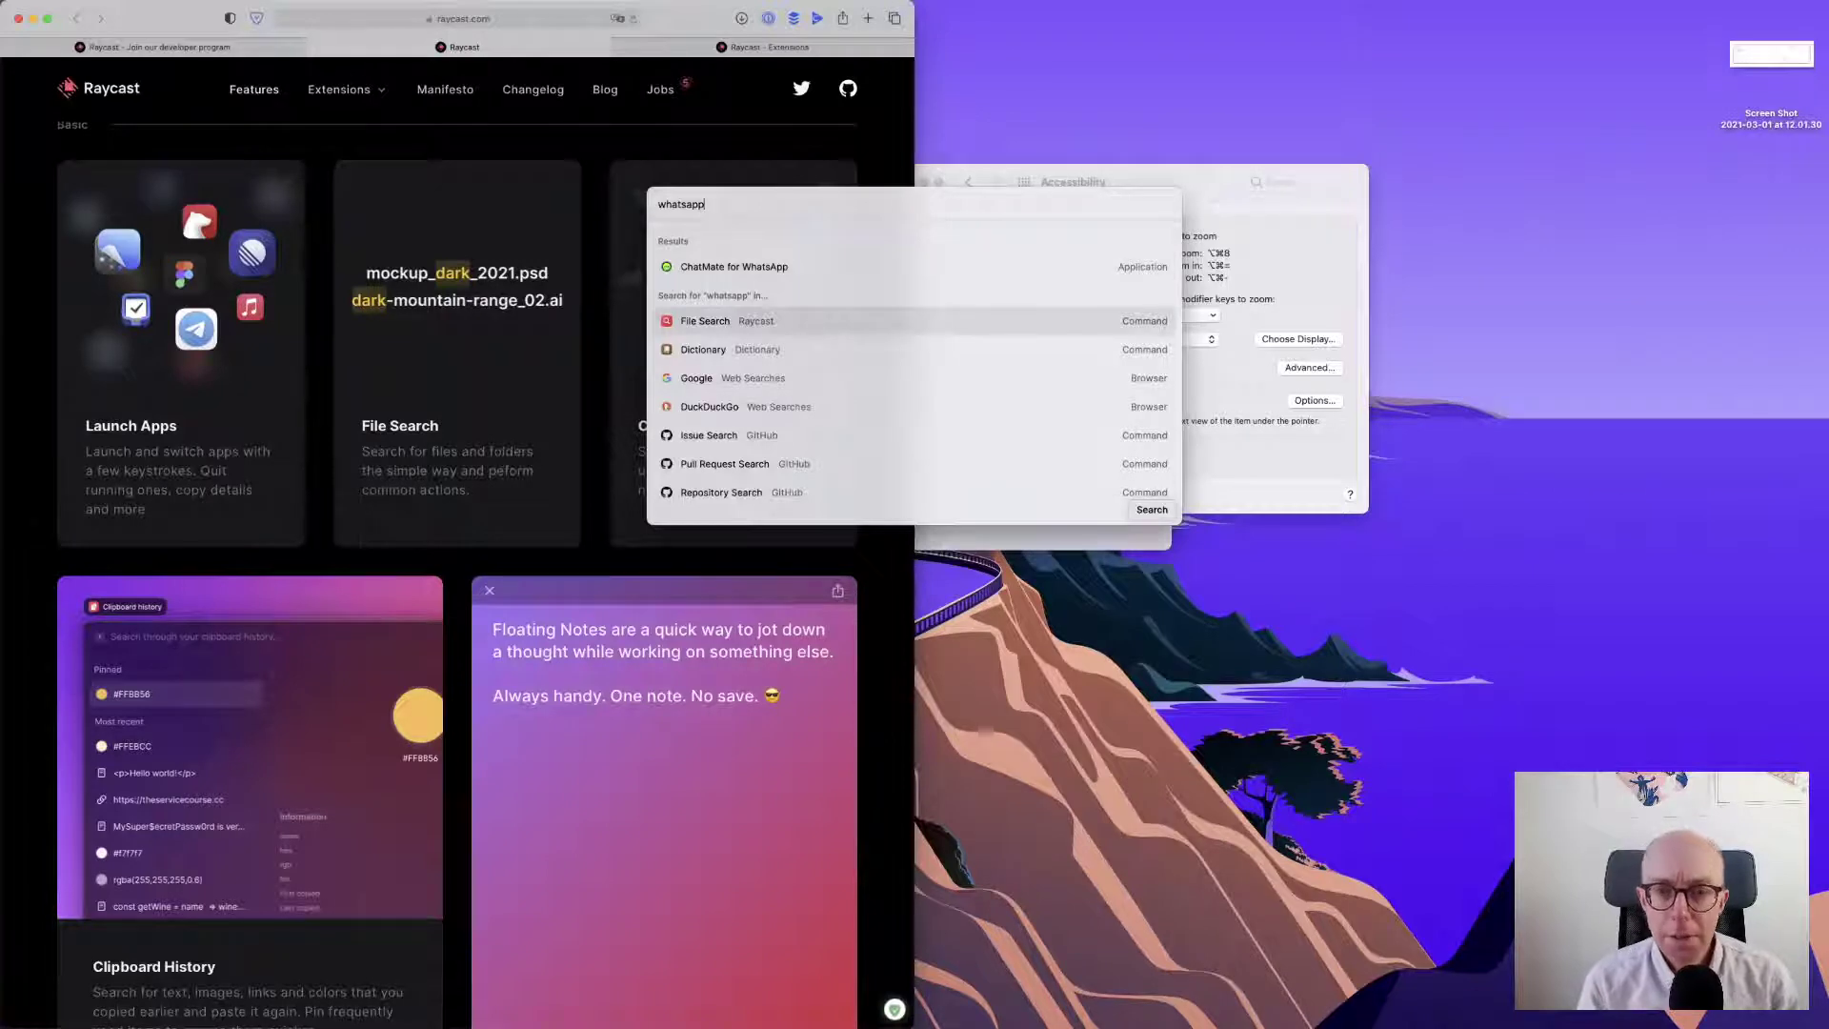
key("Return")
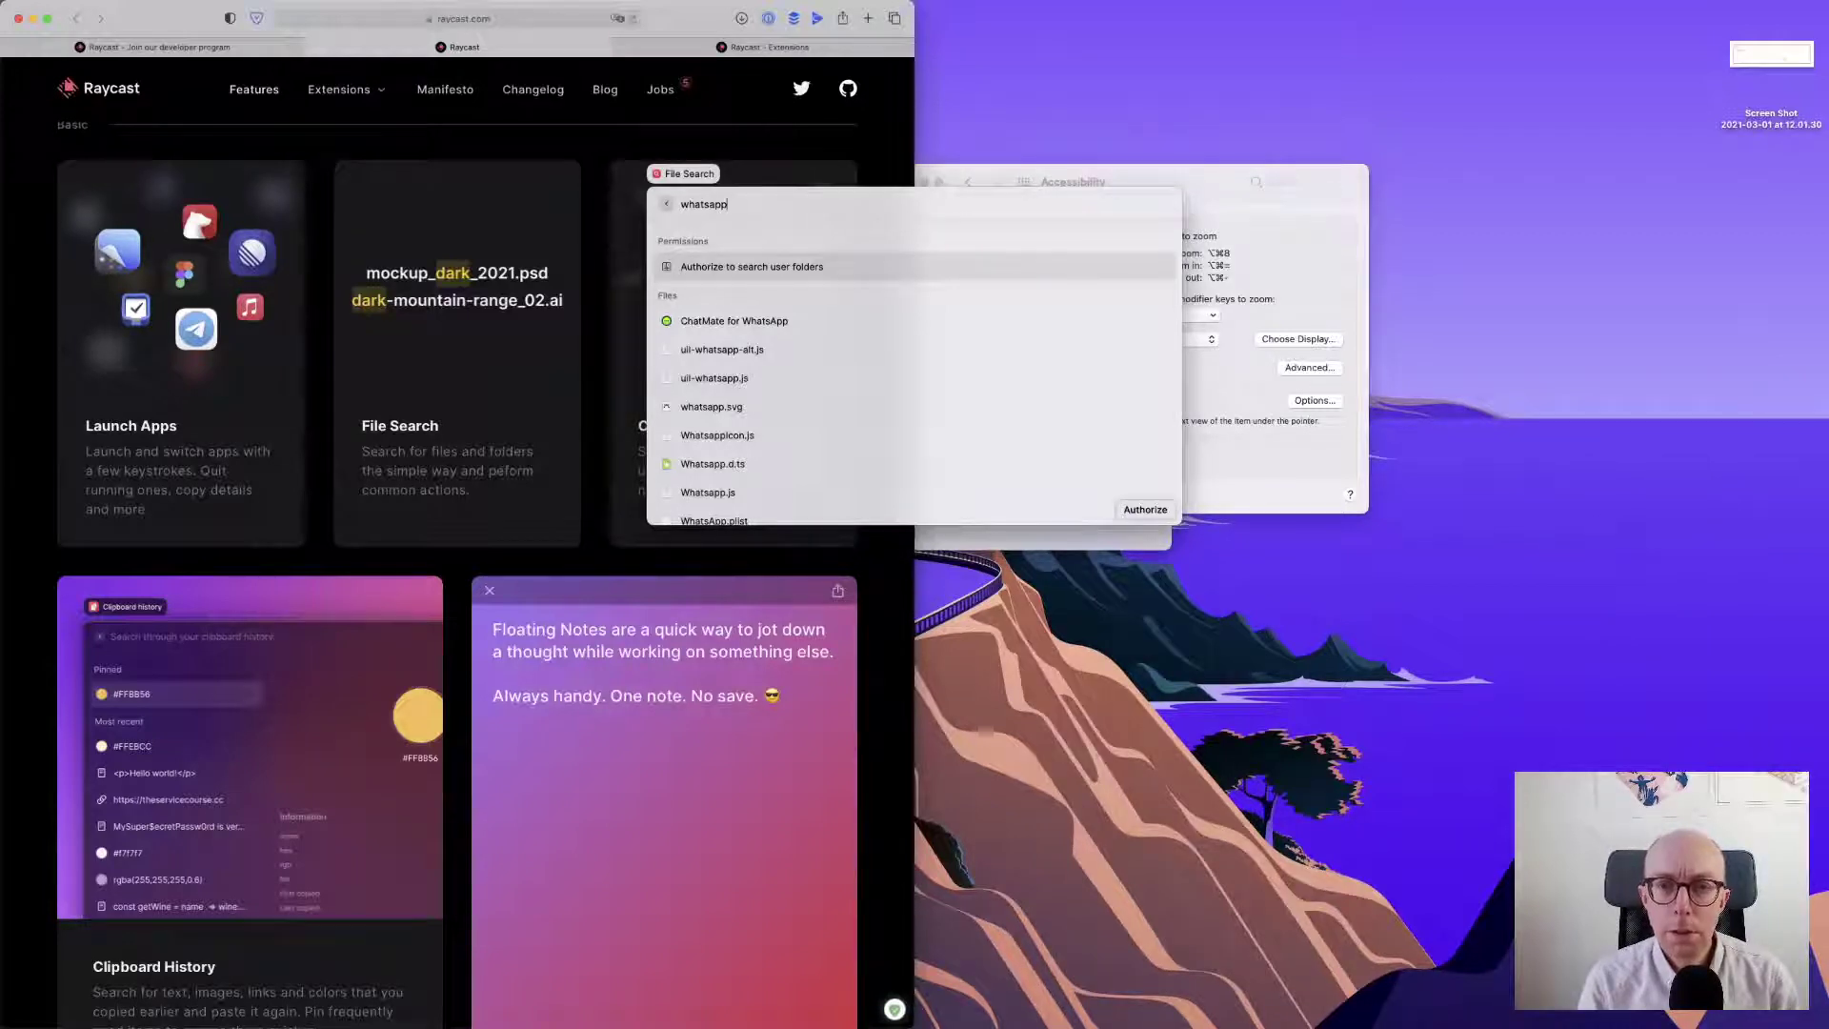
- Authorize Raycast to search user folders, allowing access to the Desktop and Downloads folders
key("Return")
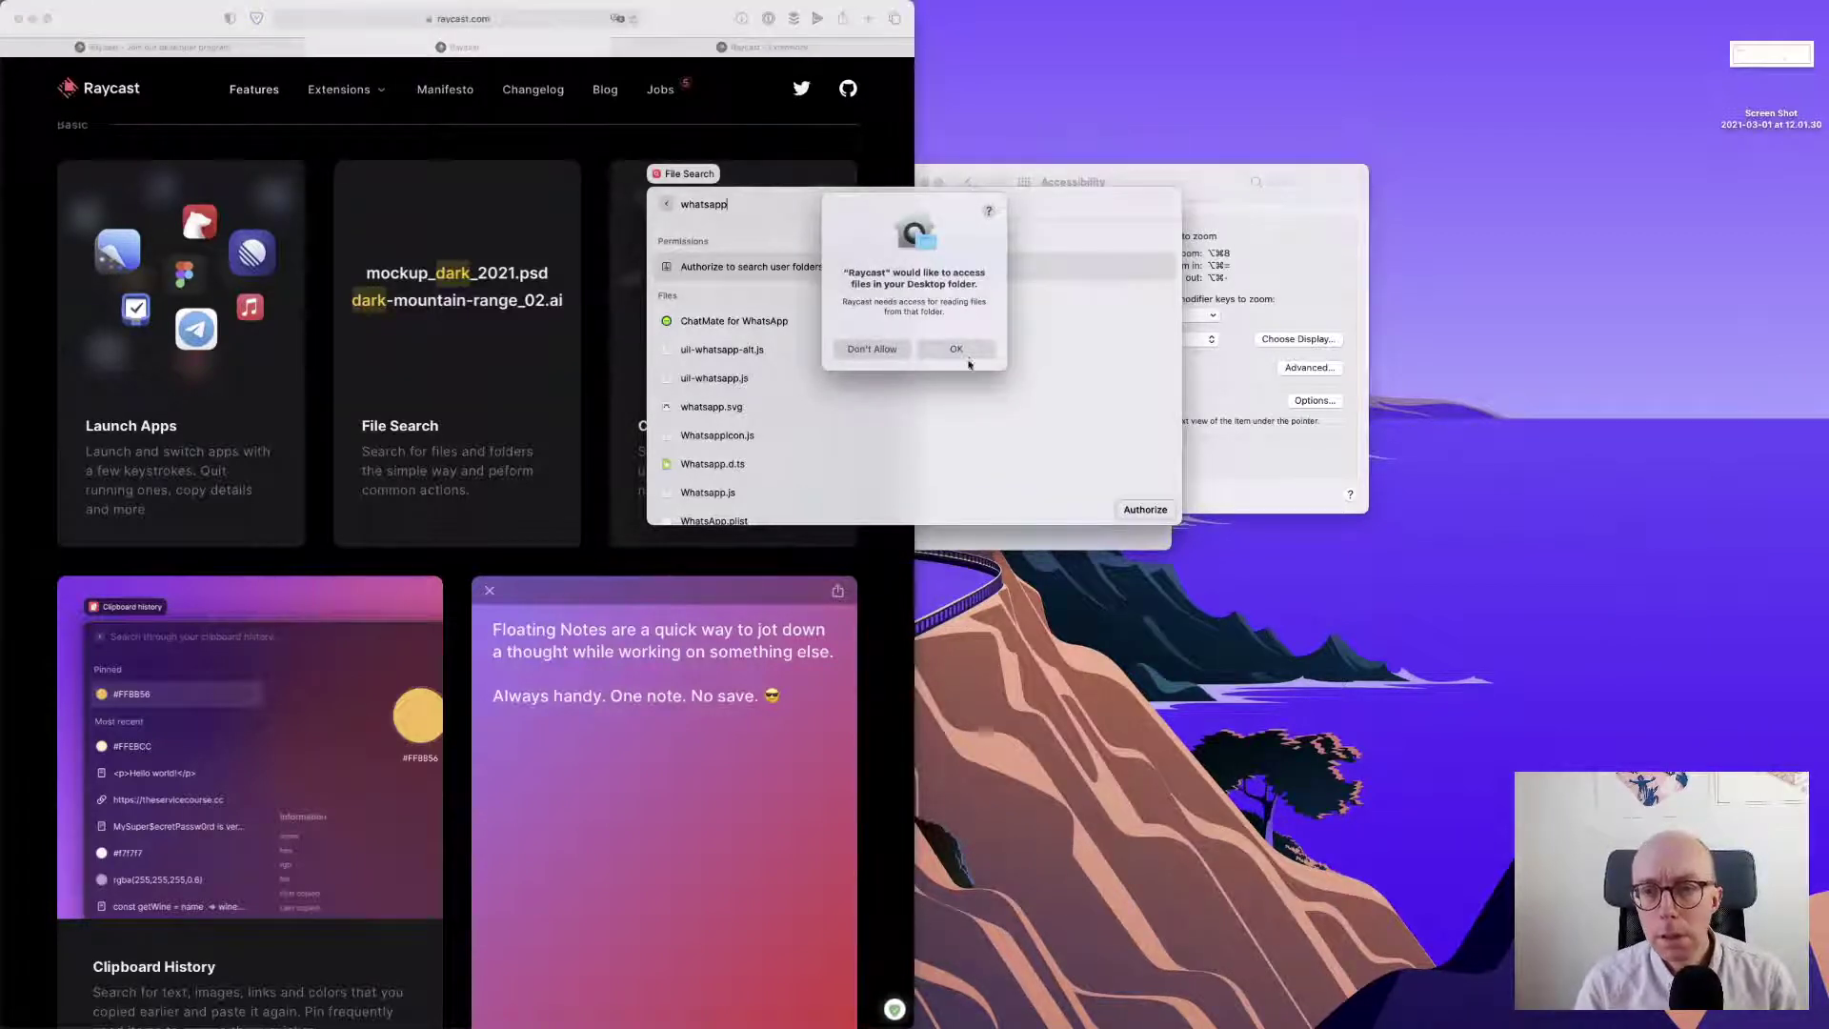
left_click(964, 350)
left_click(967, 352)
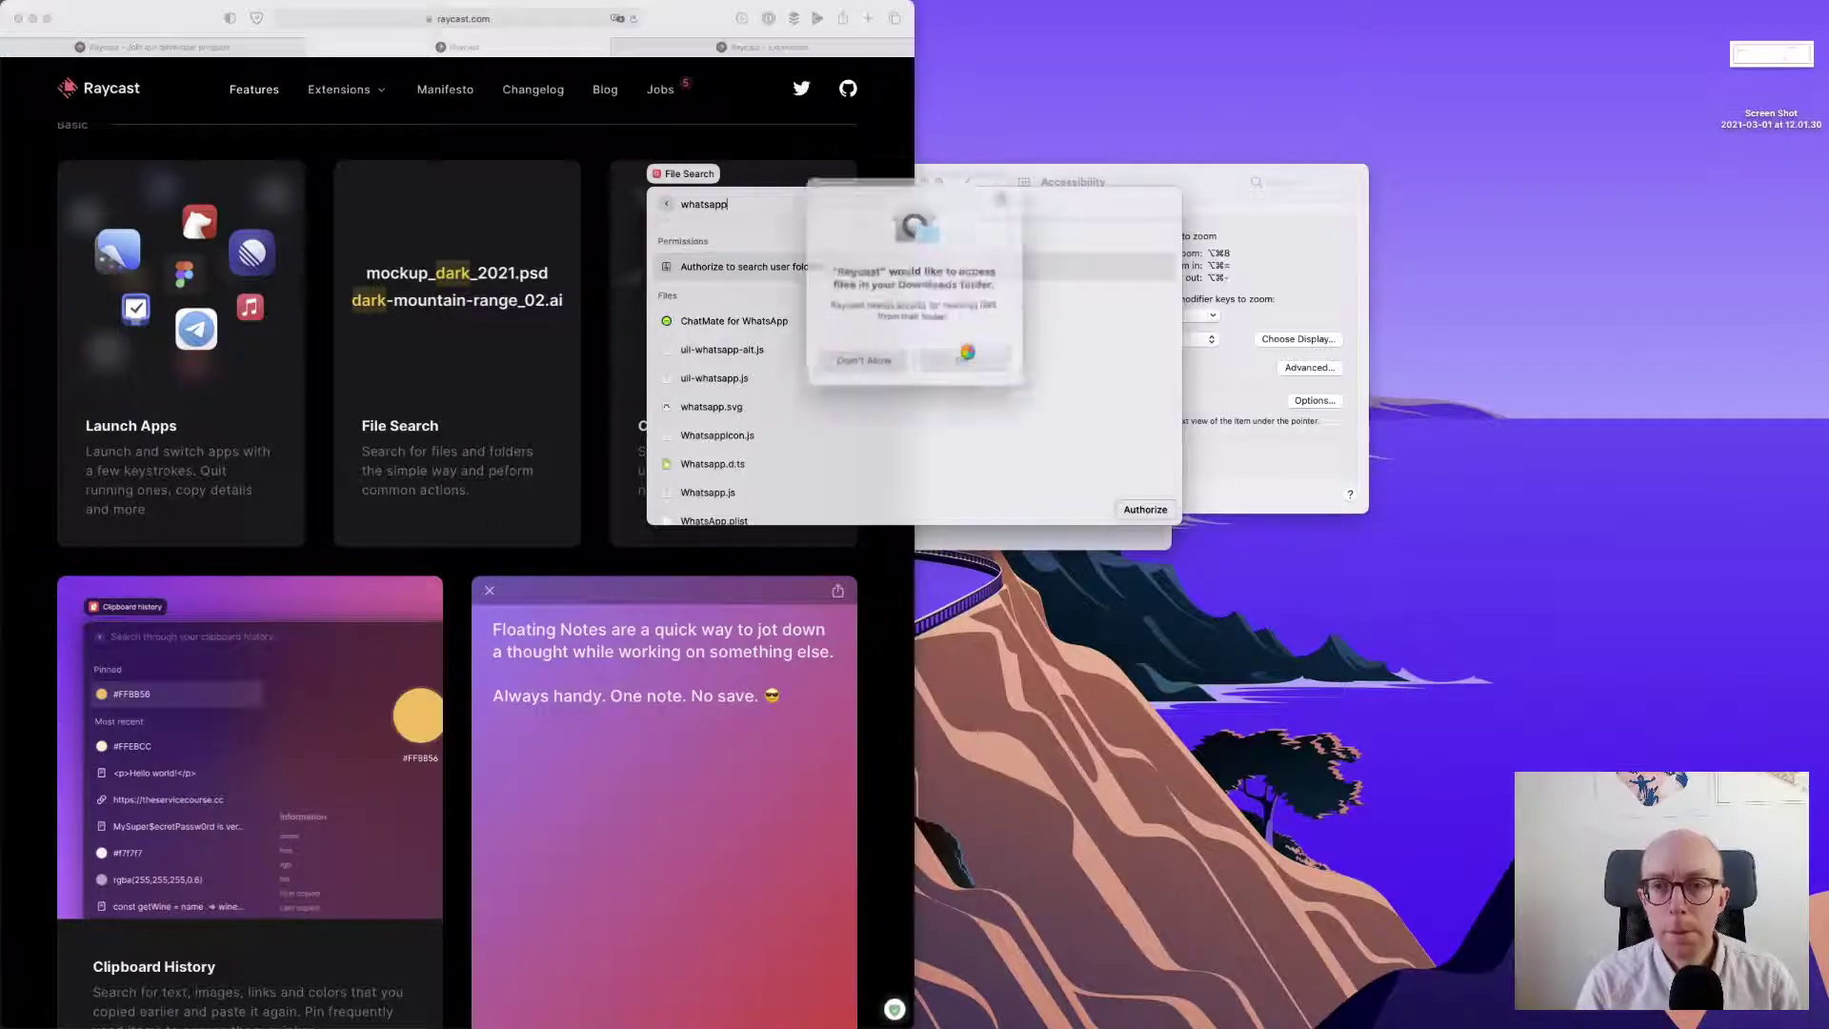
left_click(968, 352)
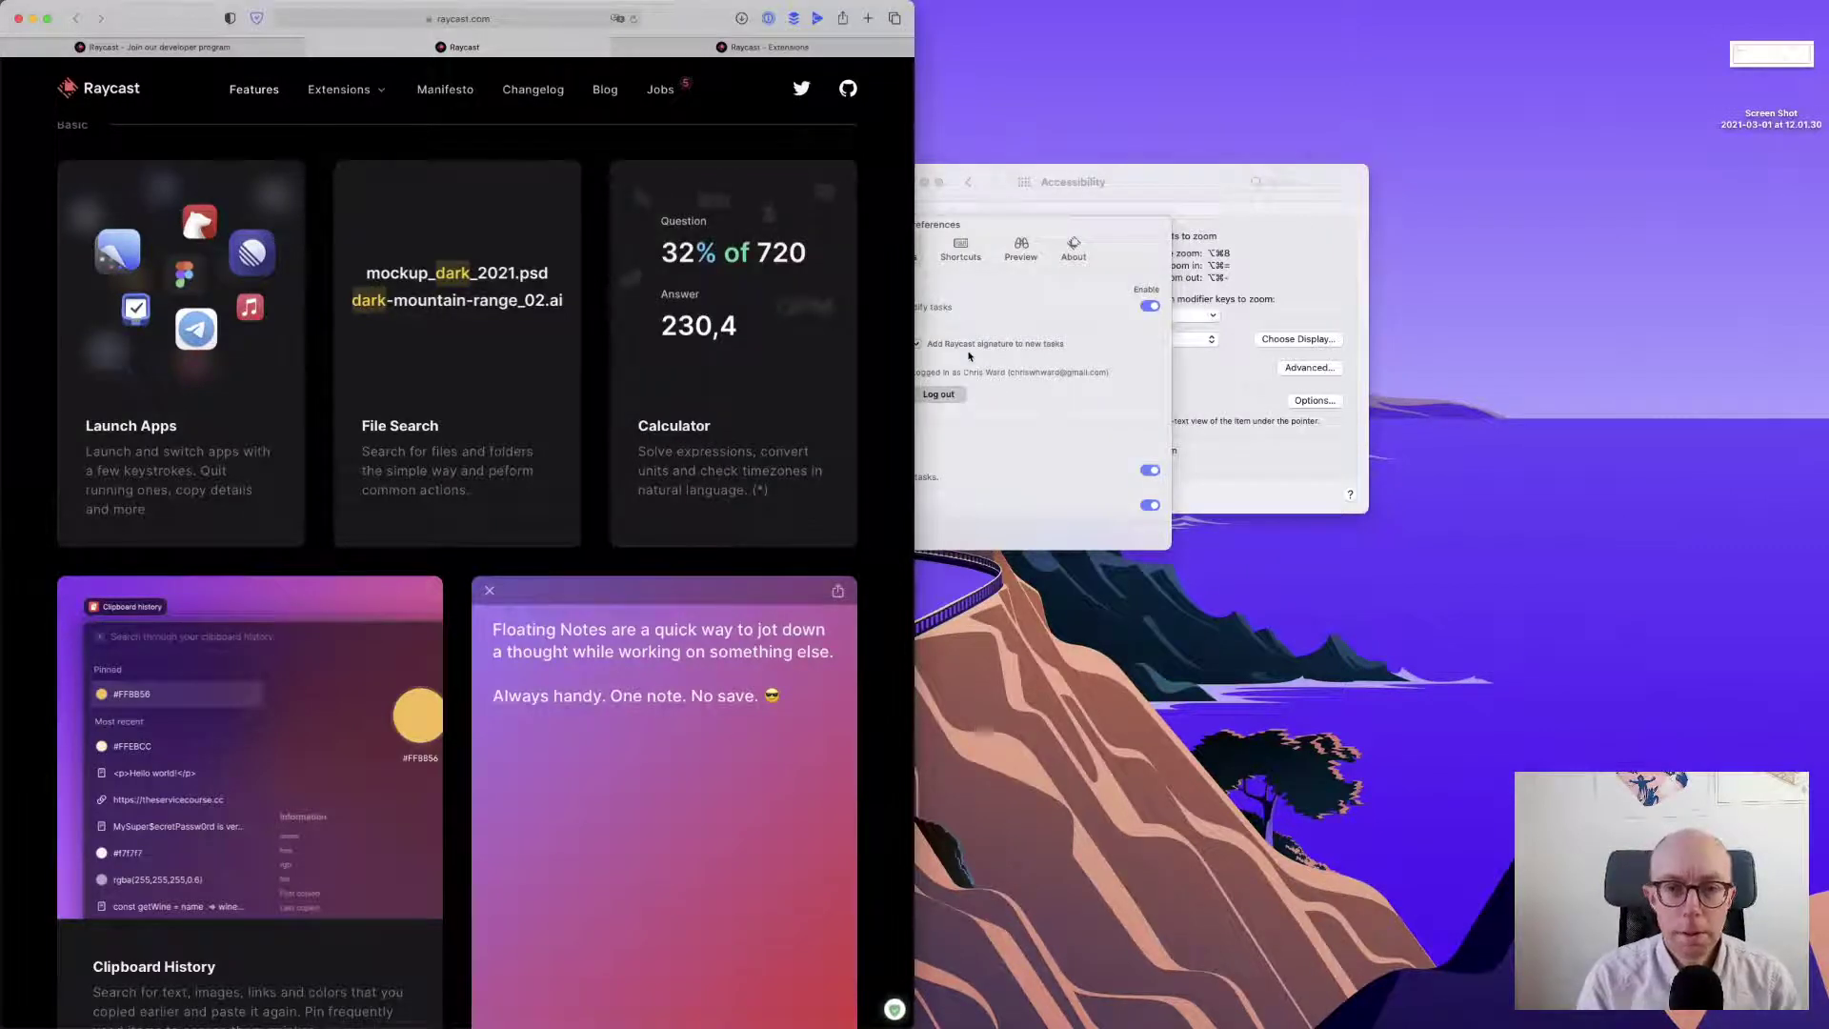
- Return to the "whatsapp" file search and examine the actions and Share options for "WhatsApp Image 2021-02-28 at 11.13.56.jpeg"
key("alt+space")
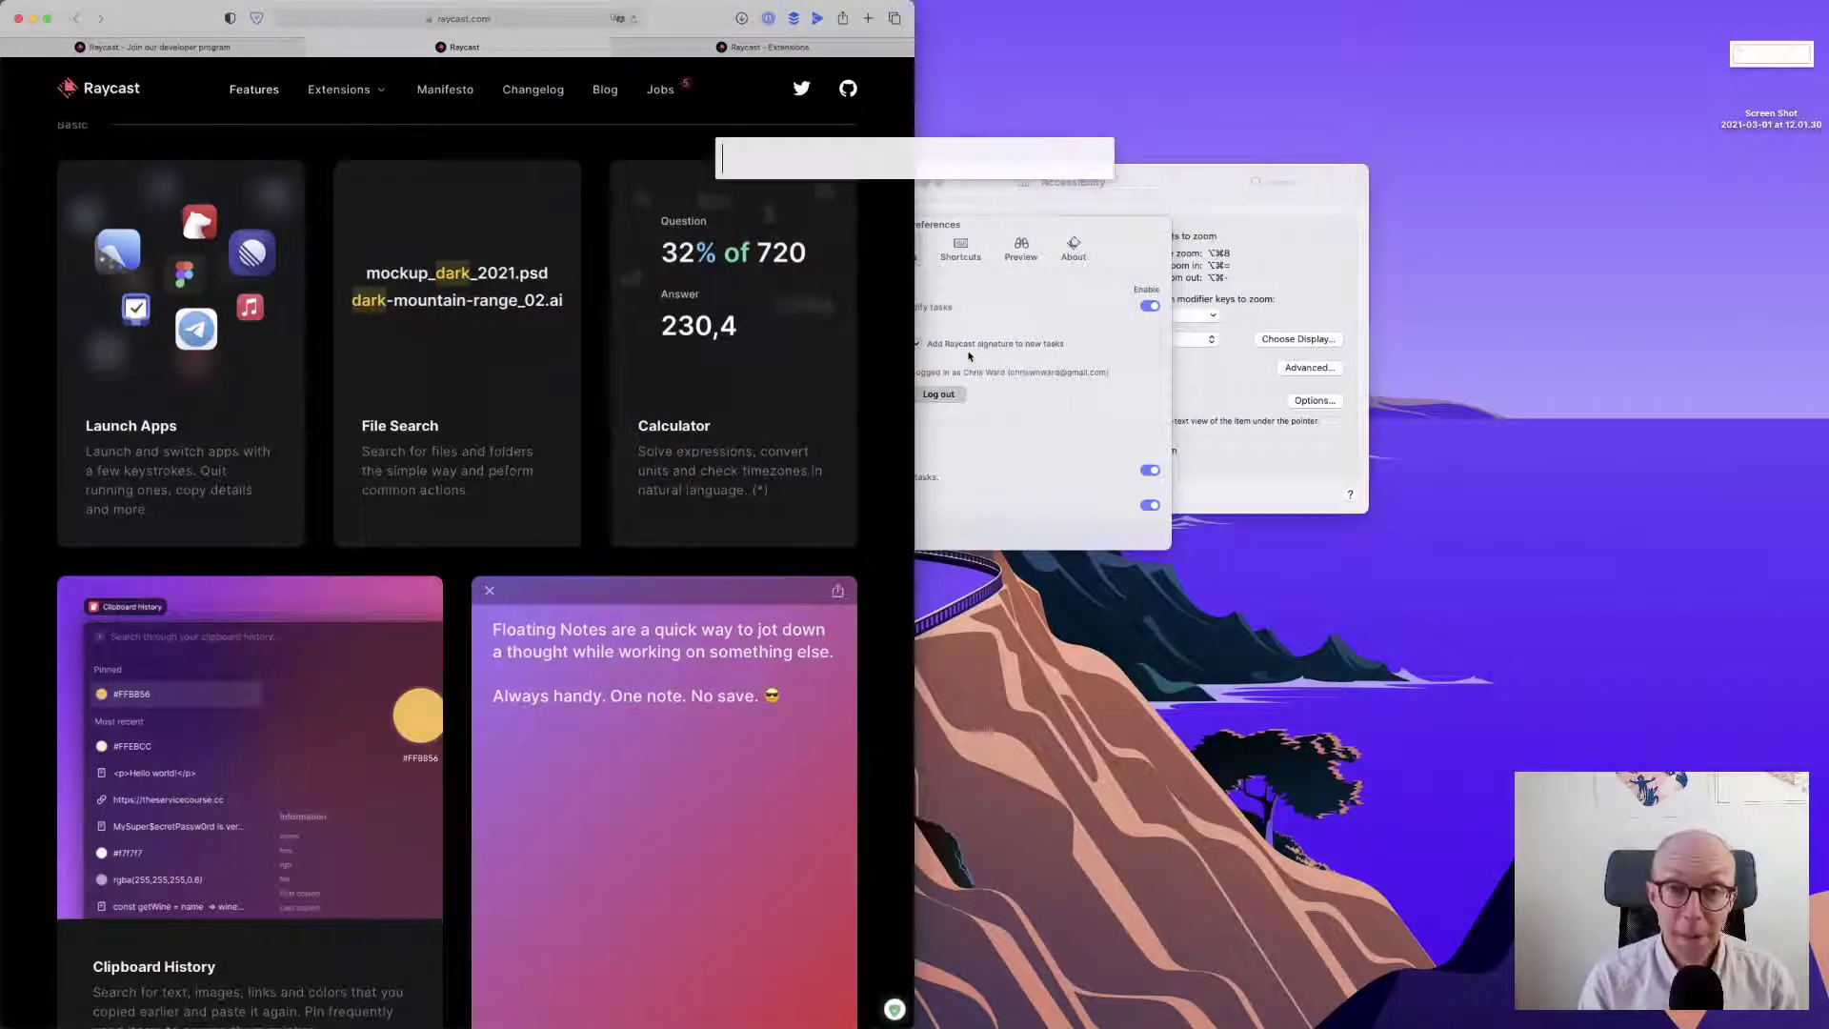
key("Escape")
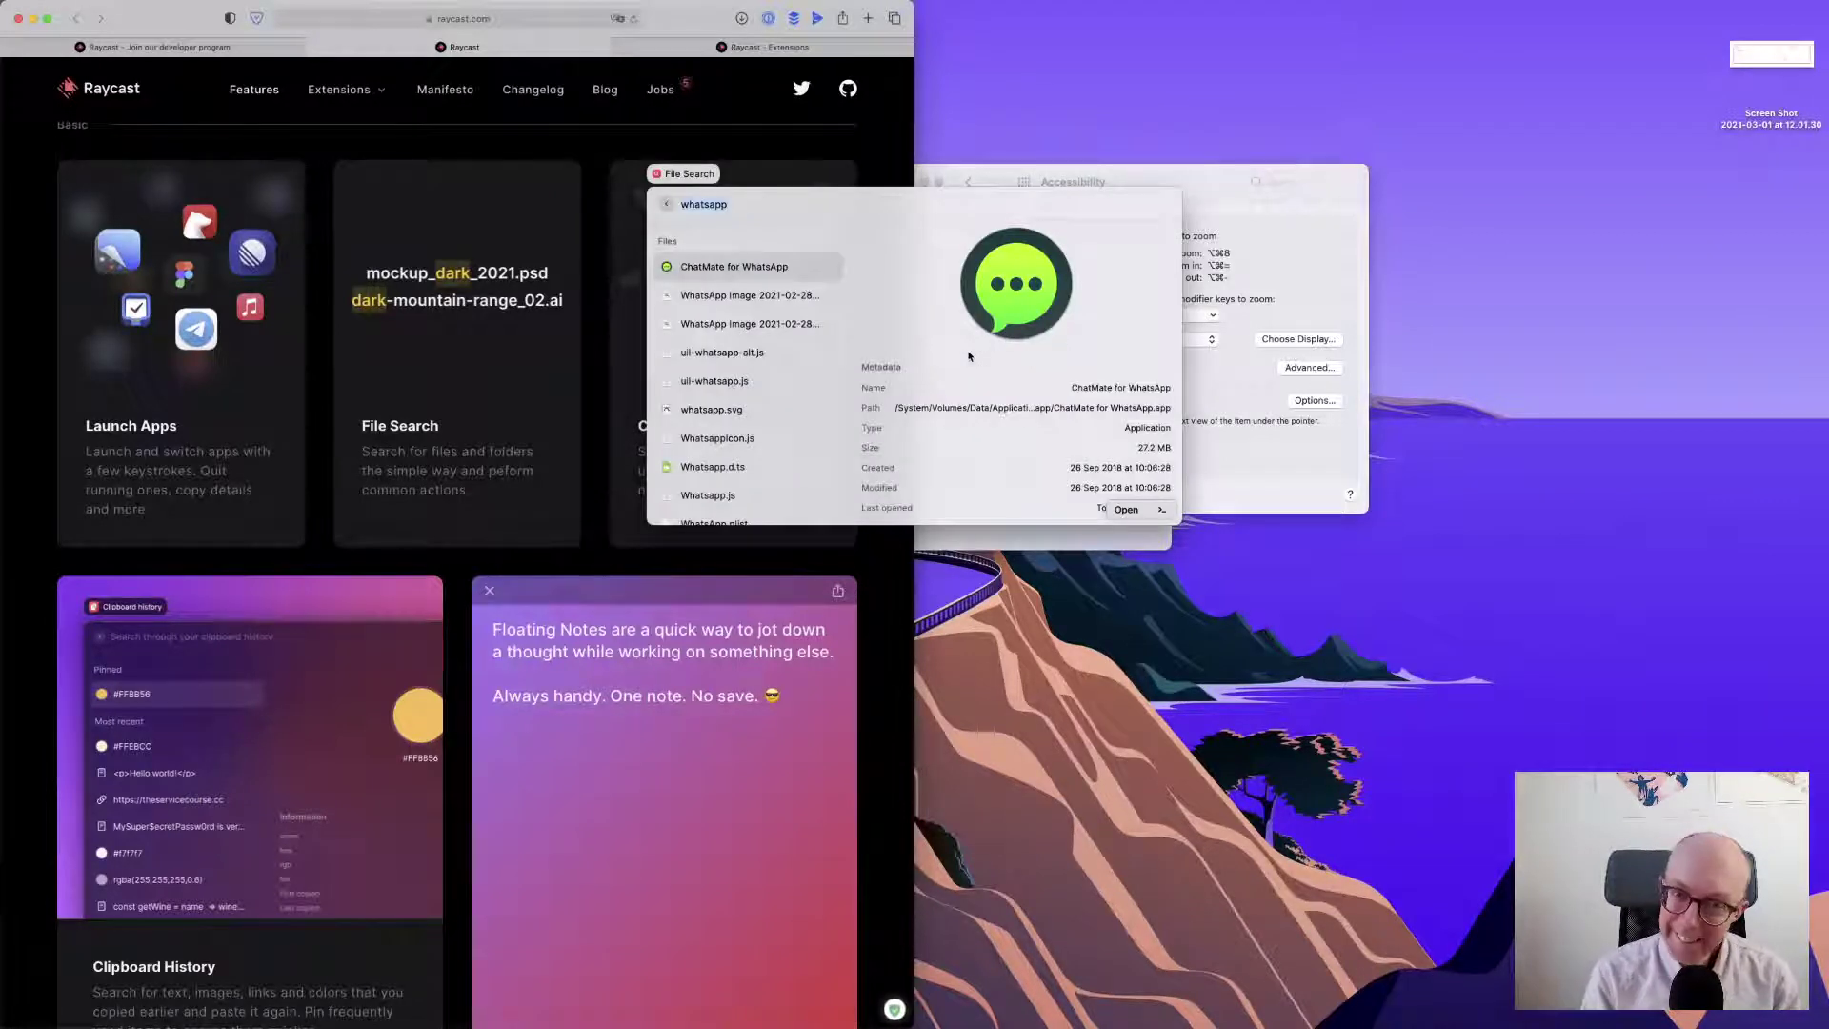
key("Down")
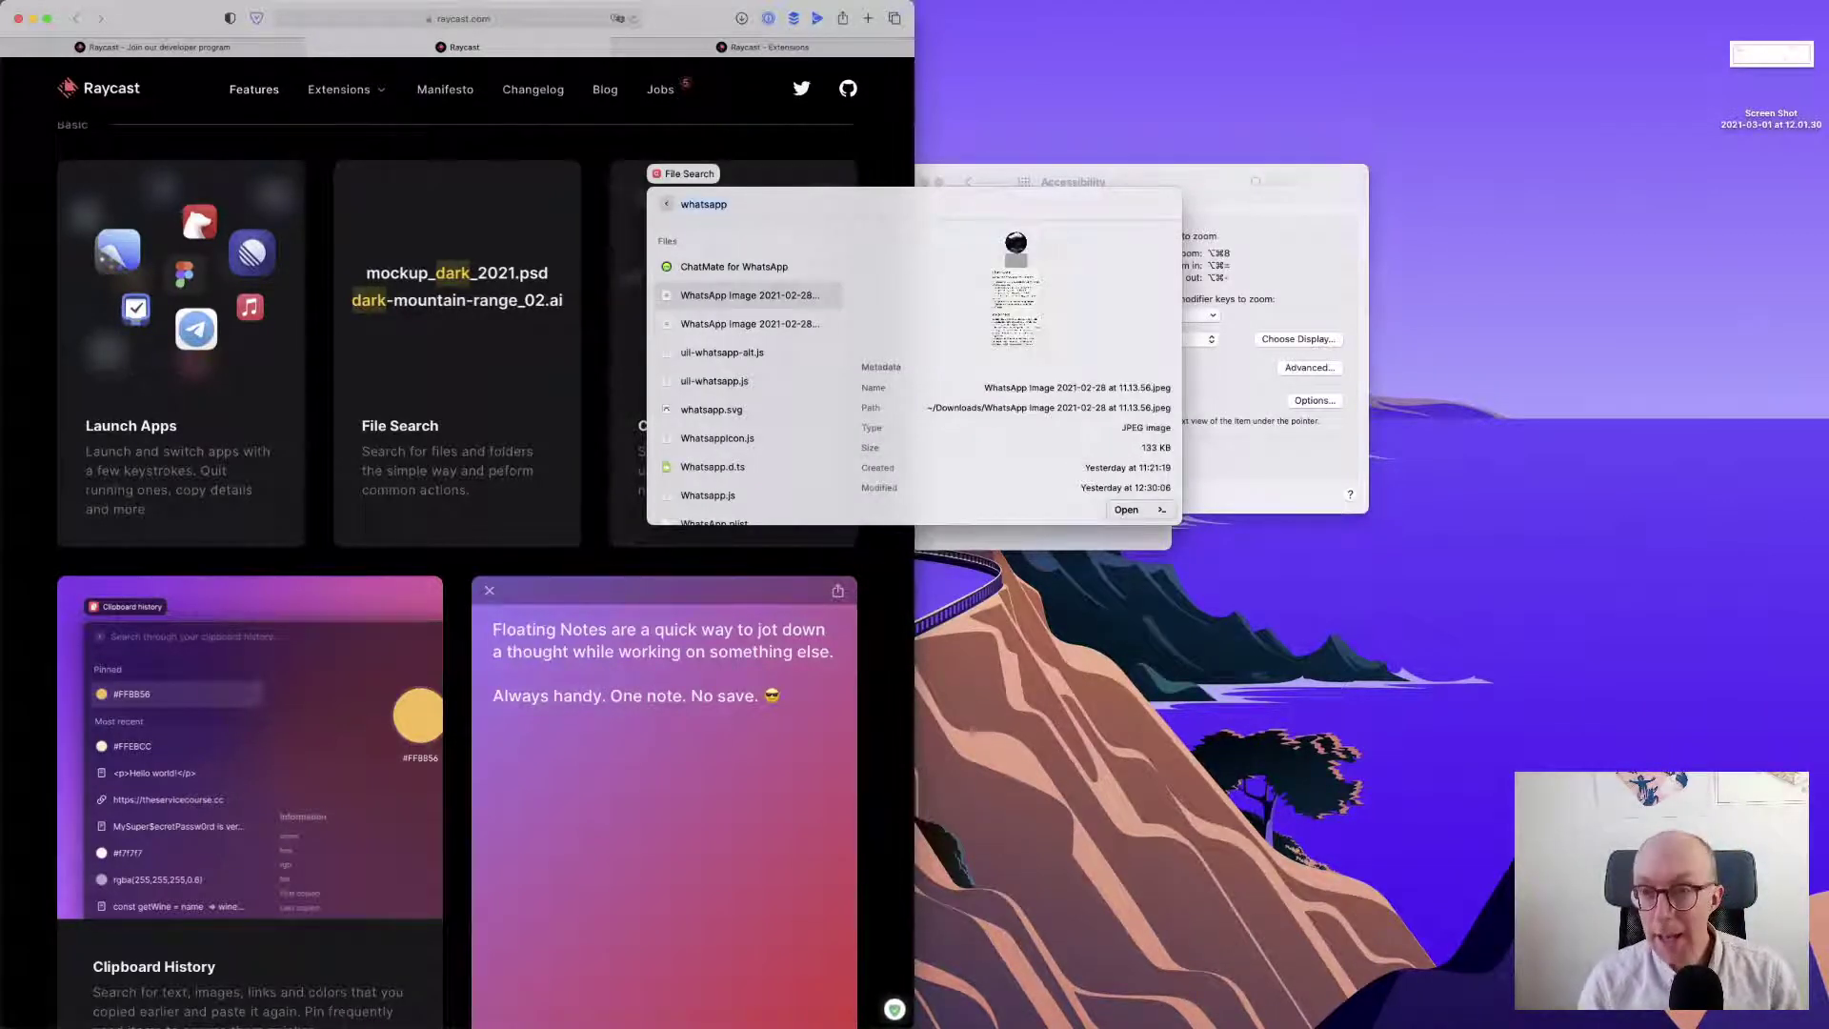
key("super+k")
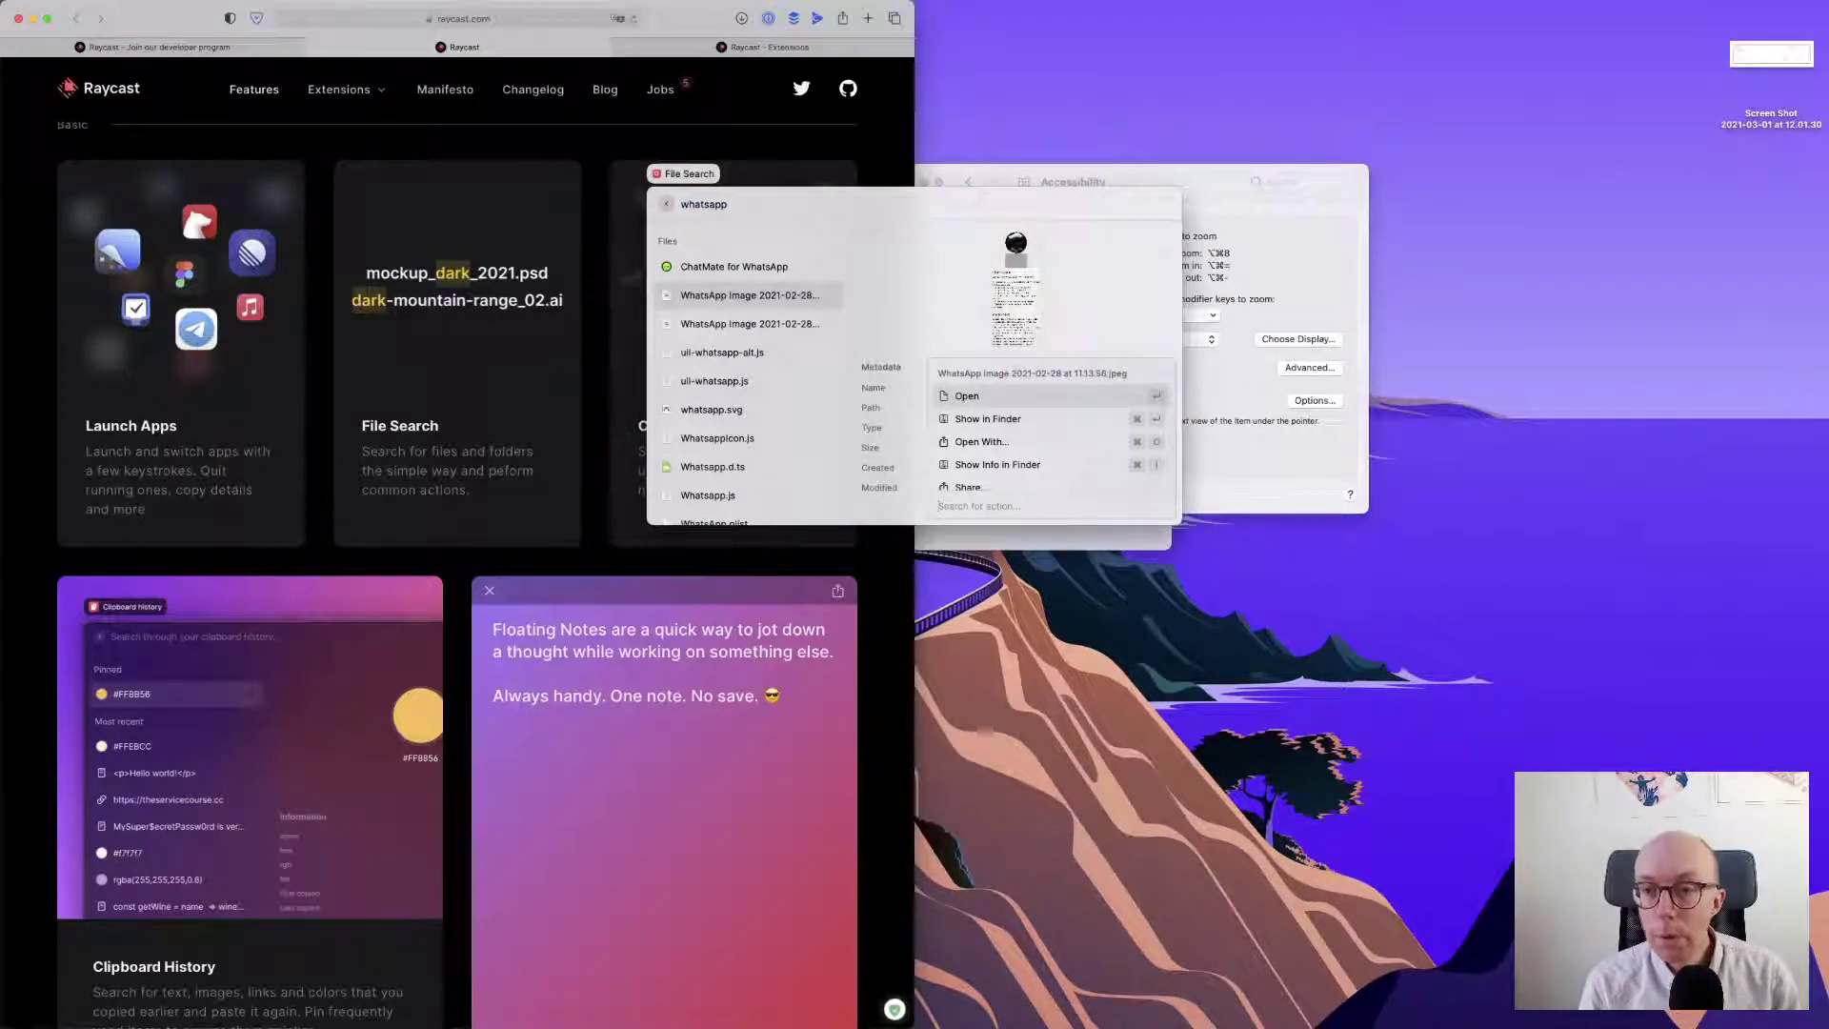
key("Down")
key("Down")
key("Down")
key("Down")
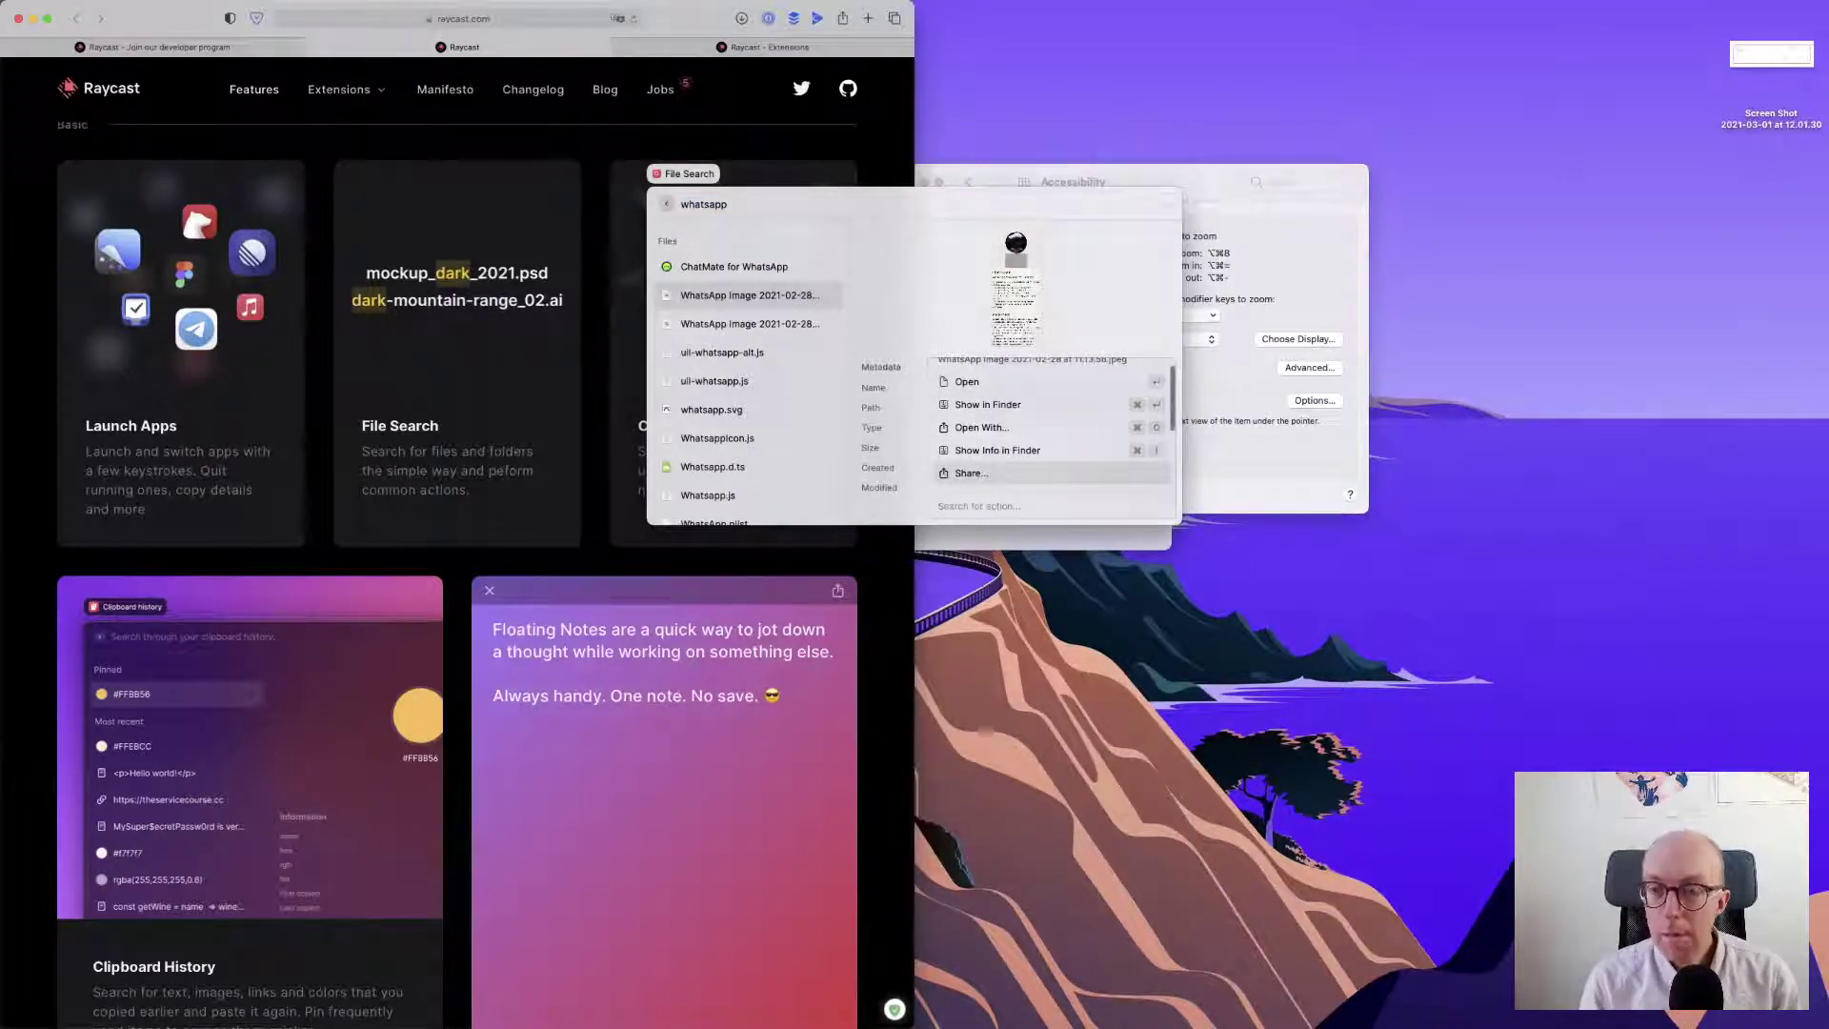
key("Return")
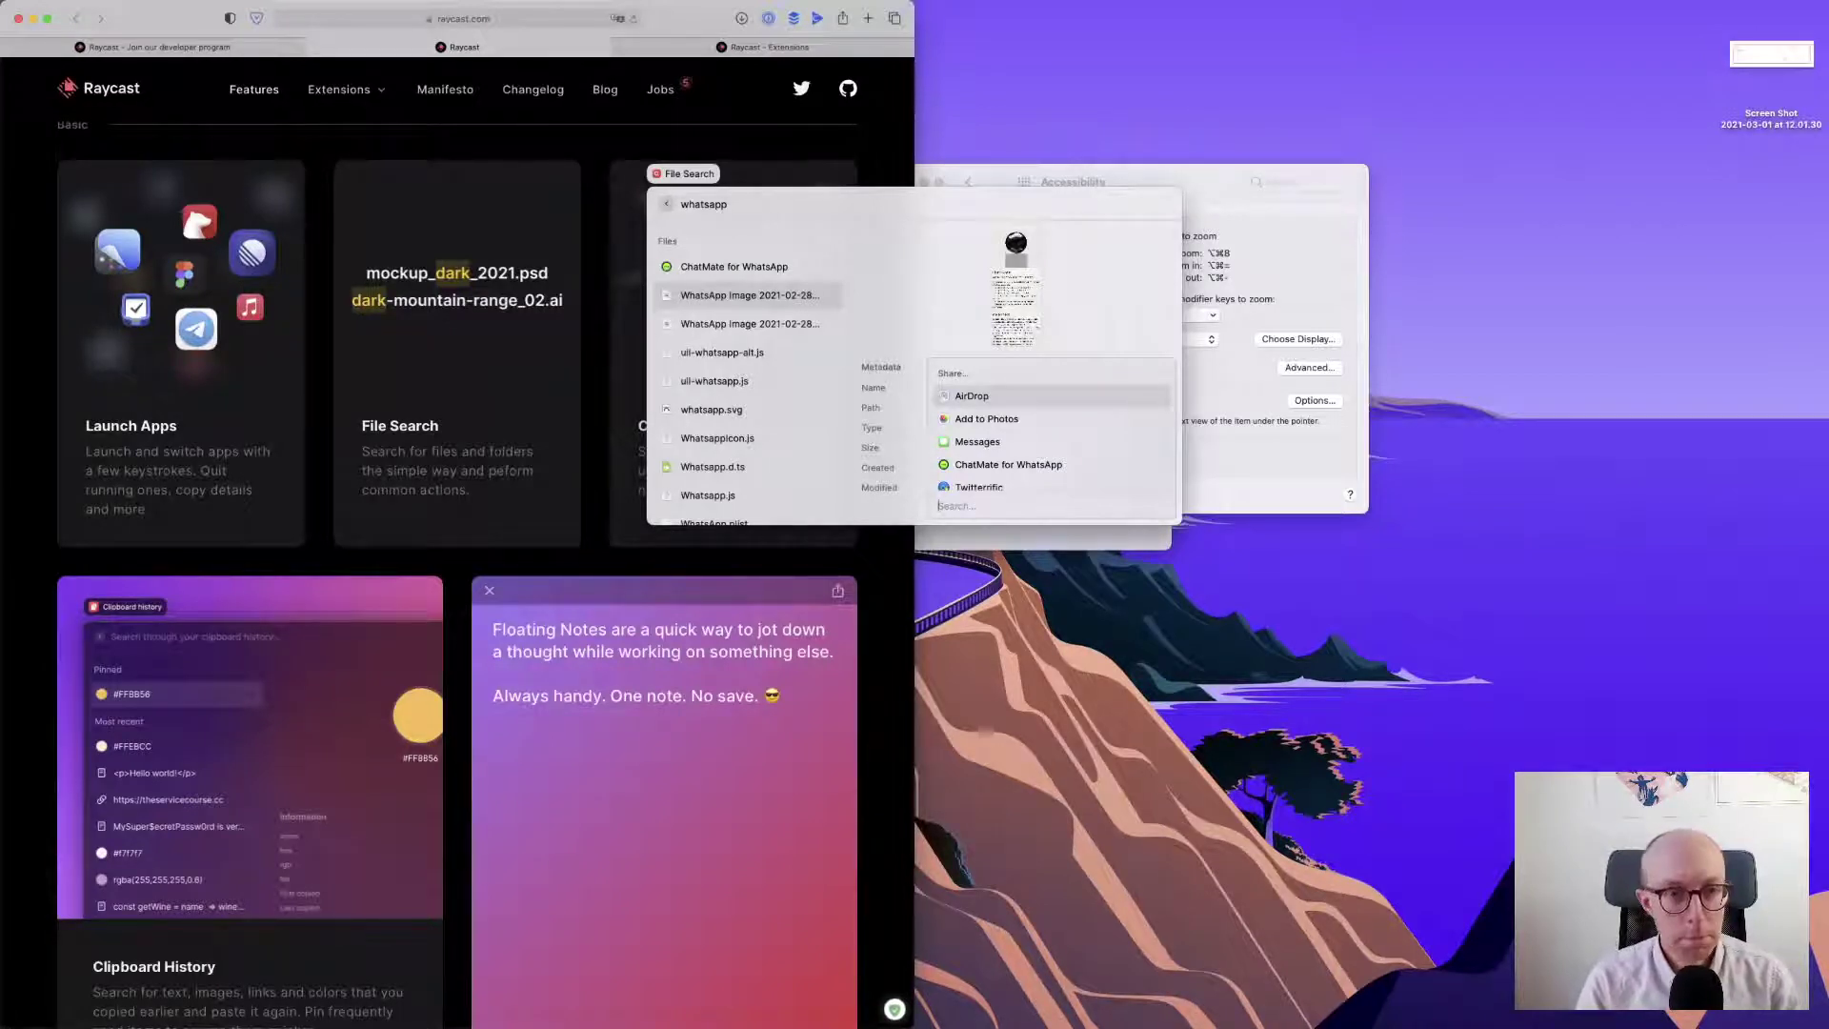
key("Escape")
key("Escape")
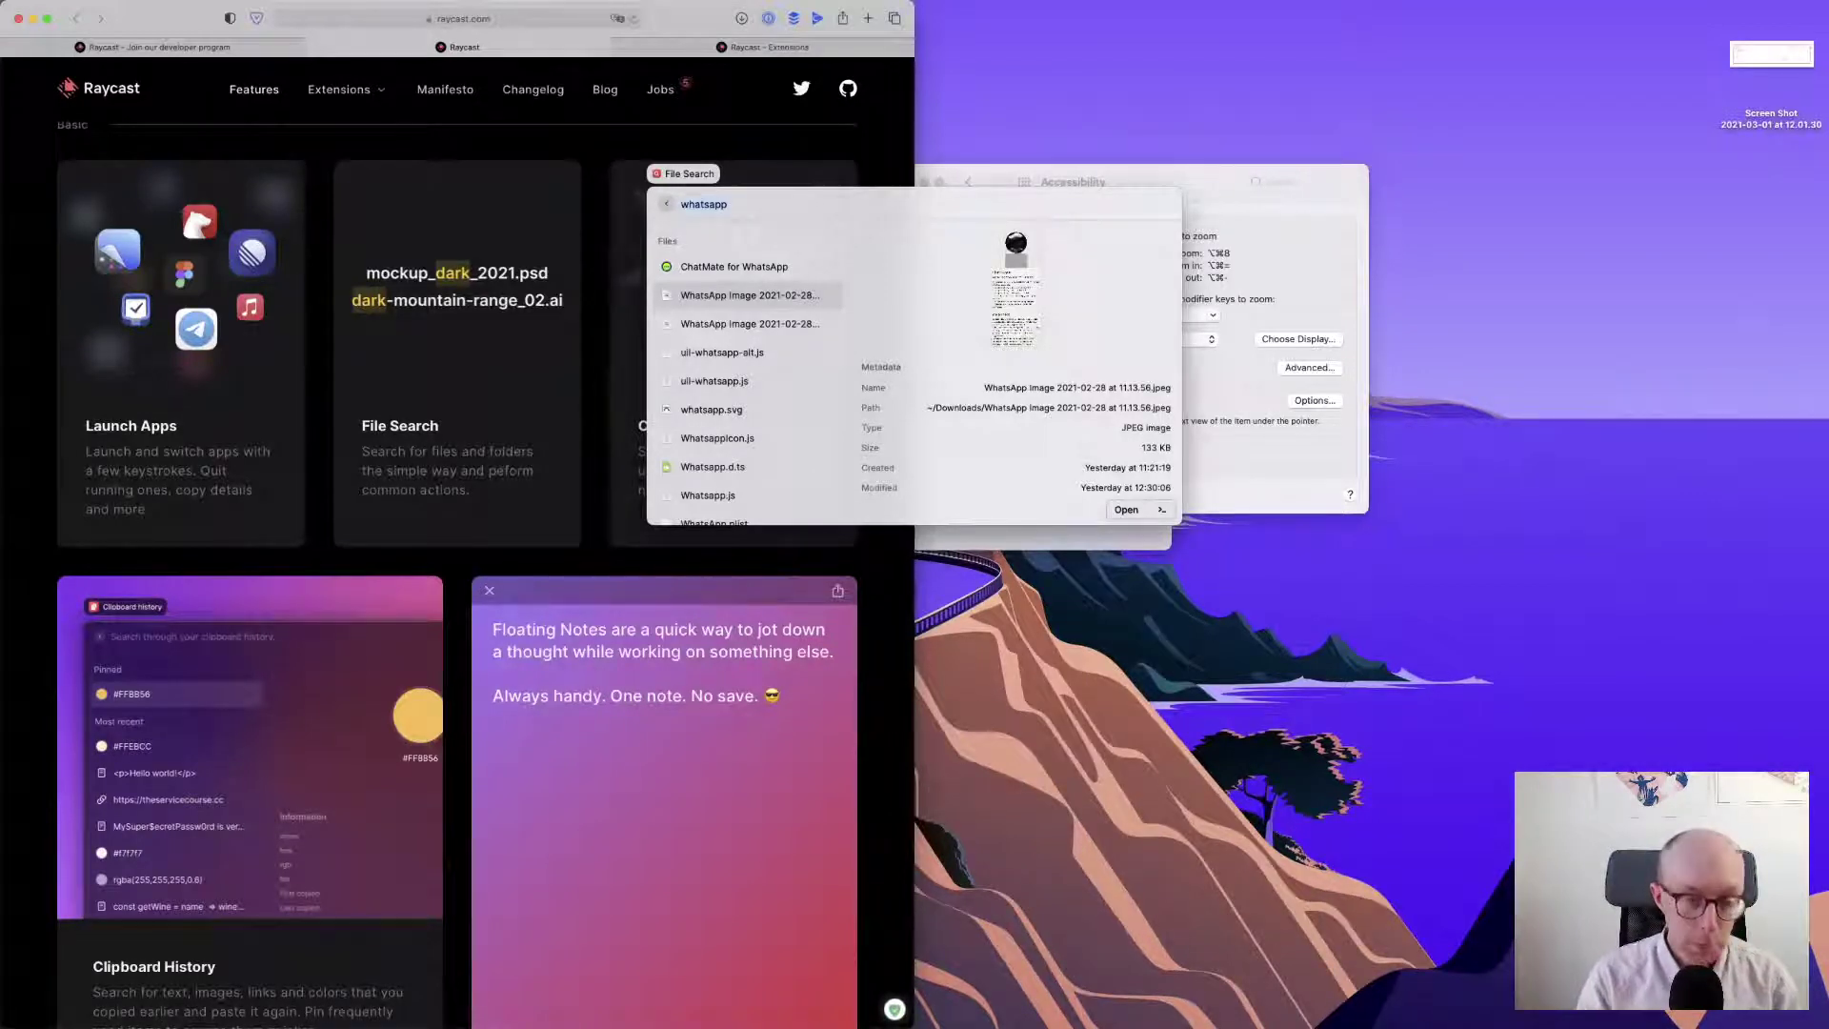
key("Escape")
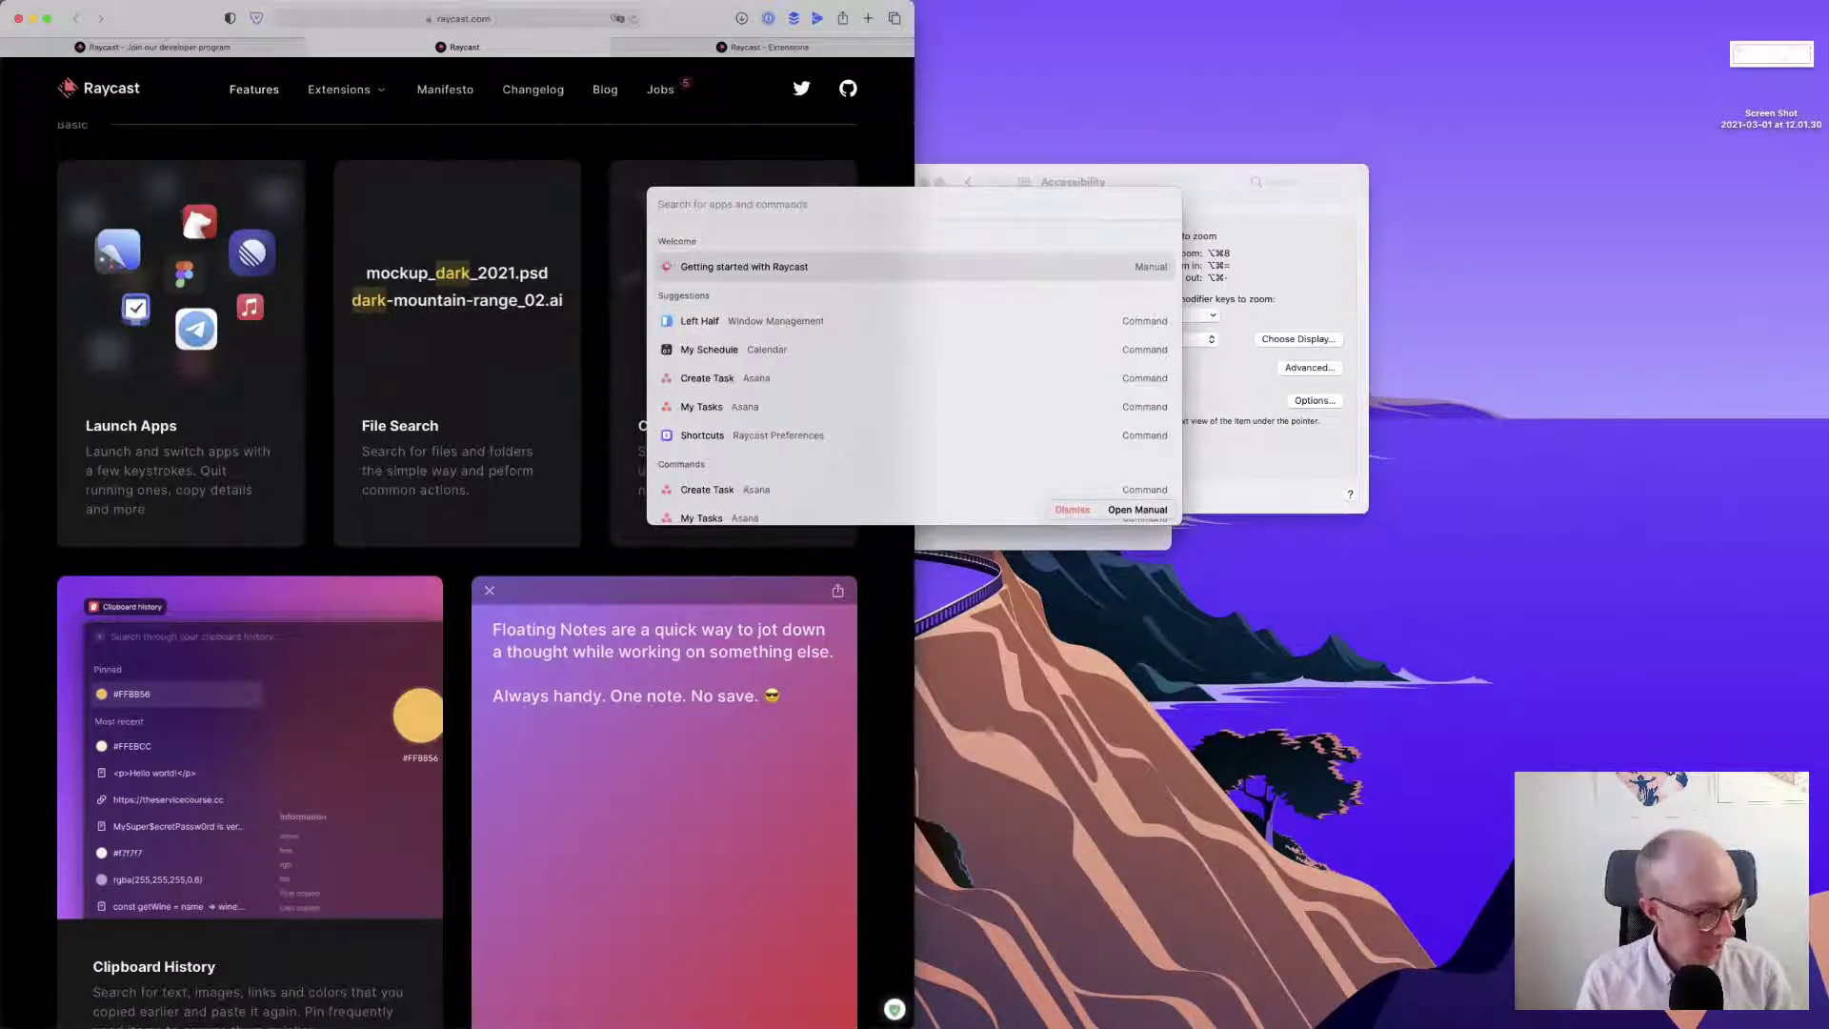
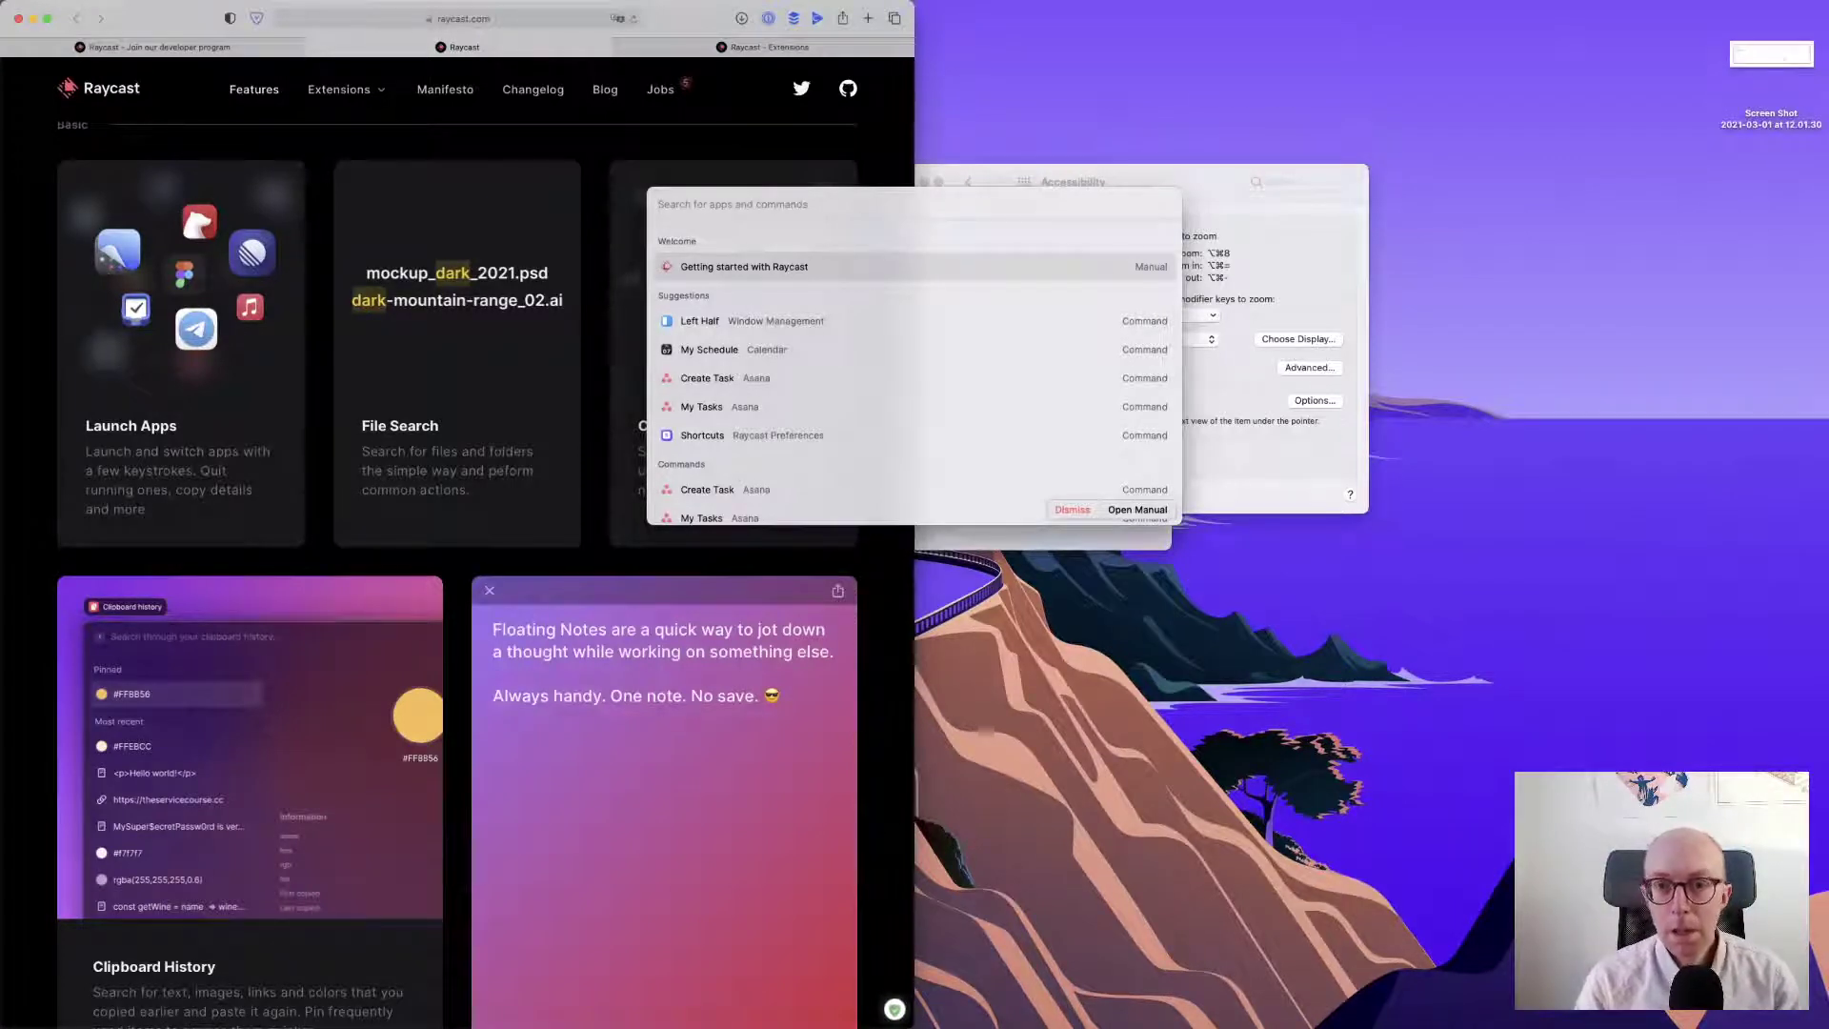
- Look at the My Schedule calendar command, and calculate 2+2 in the launcher to examine the actions offered for the answer
double_click(787, 354)
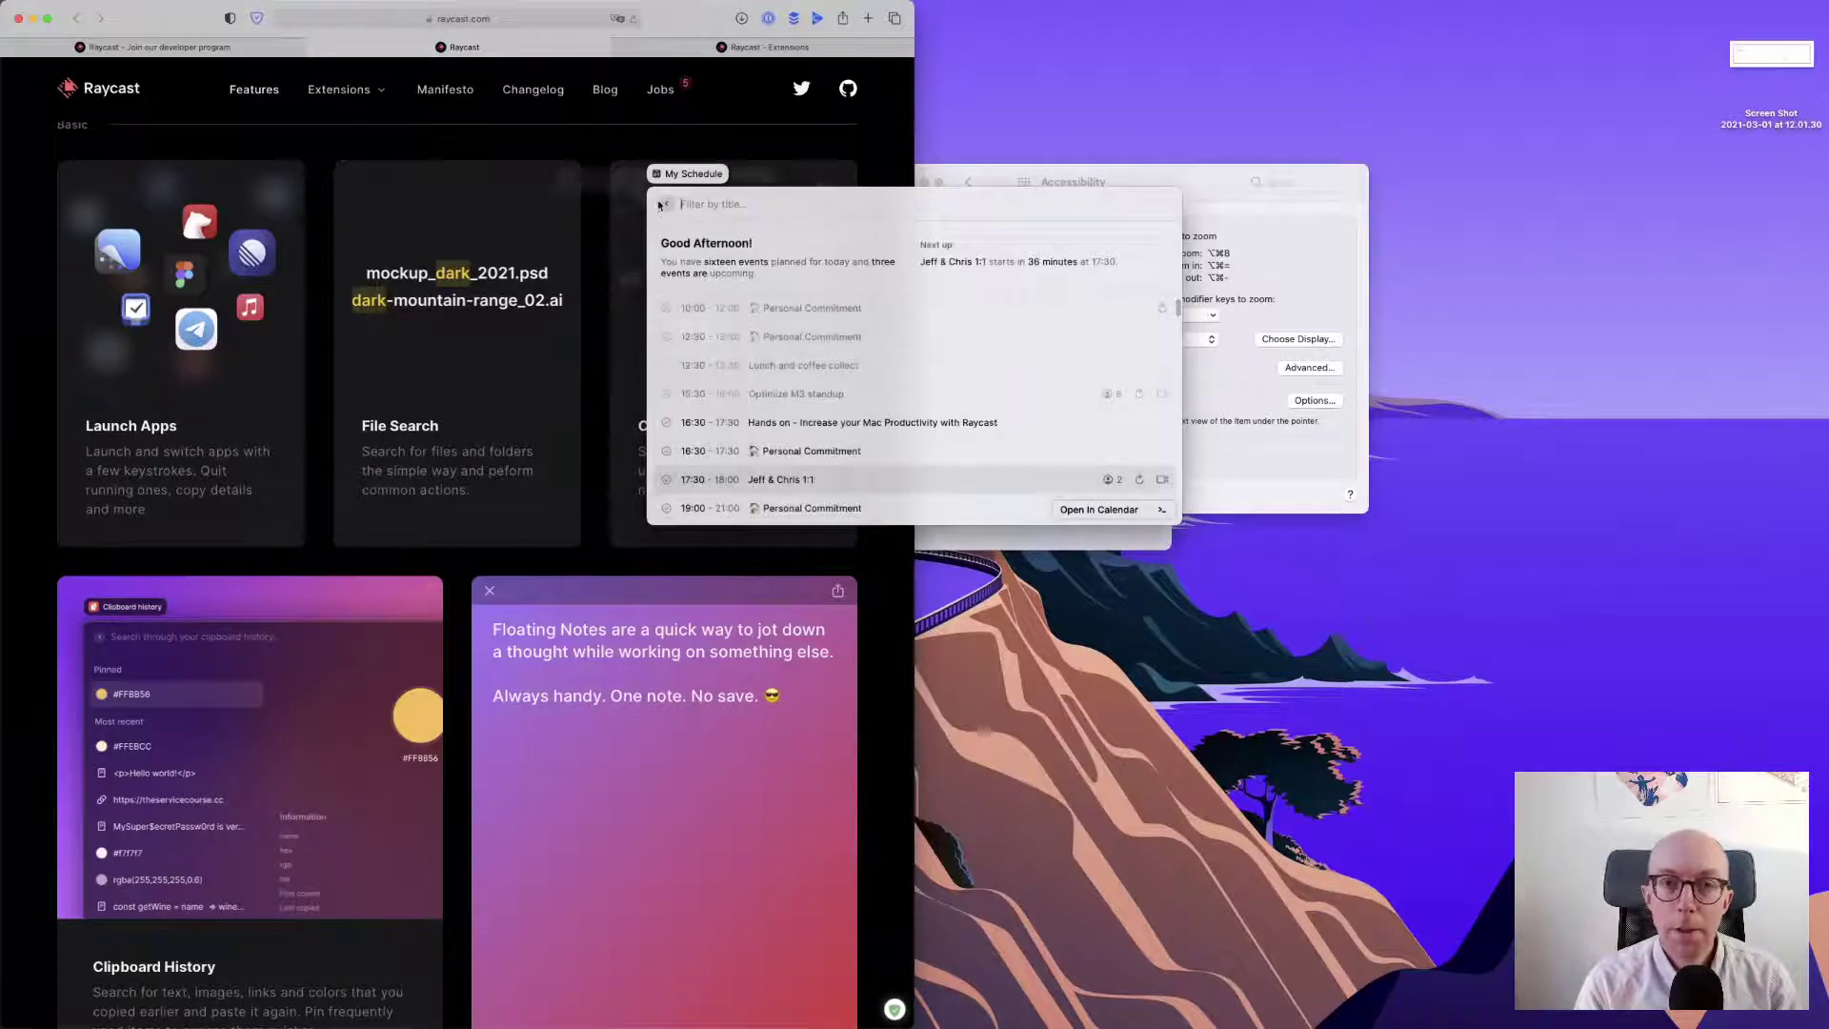
left_click(662, 204)
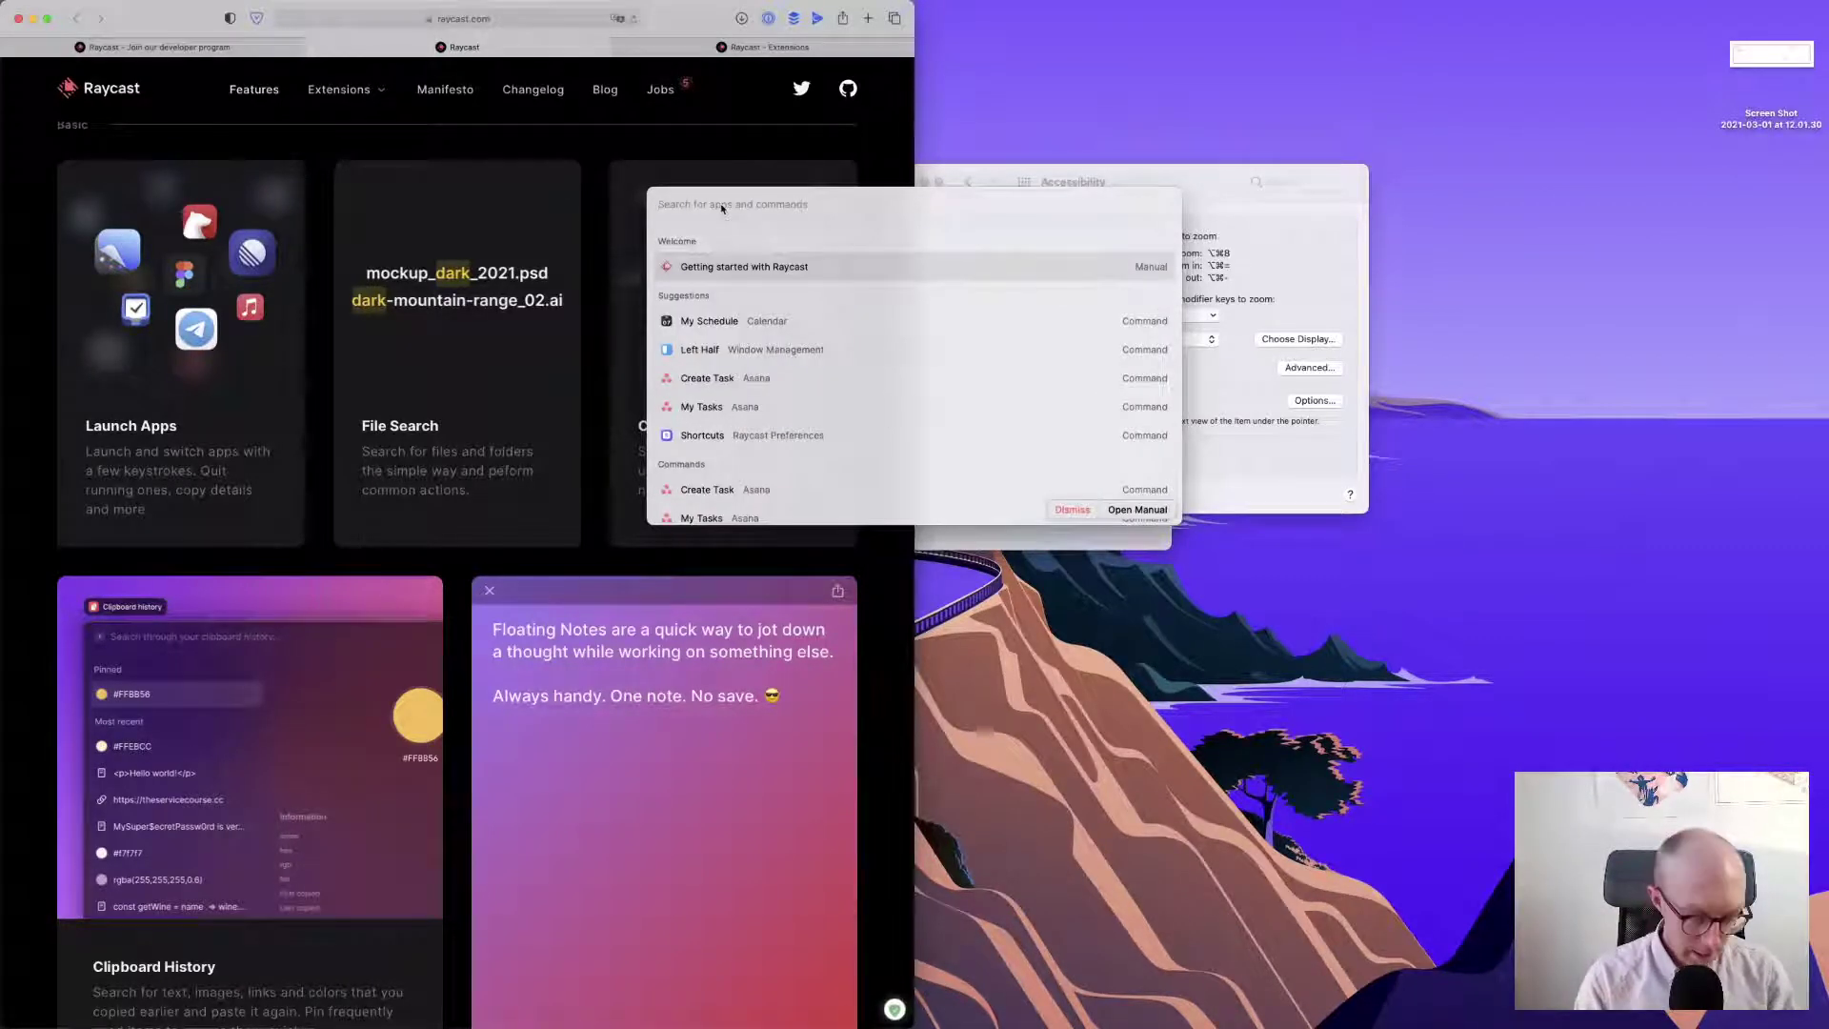
type("2+2")
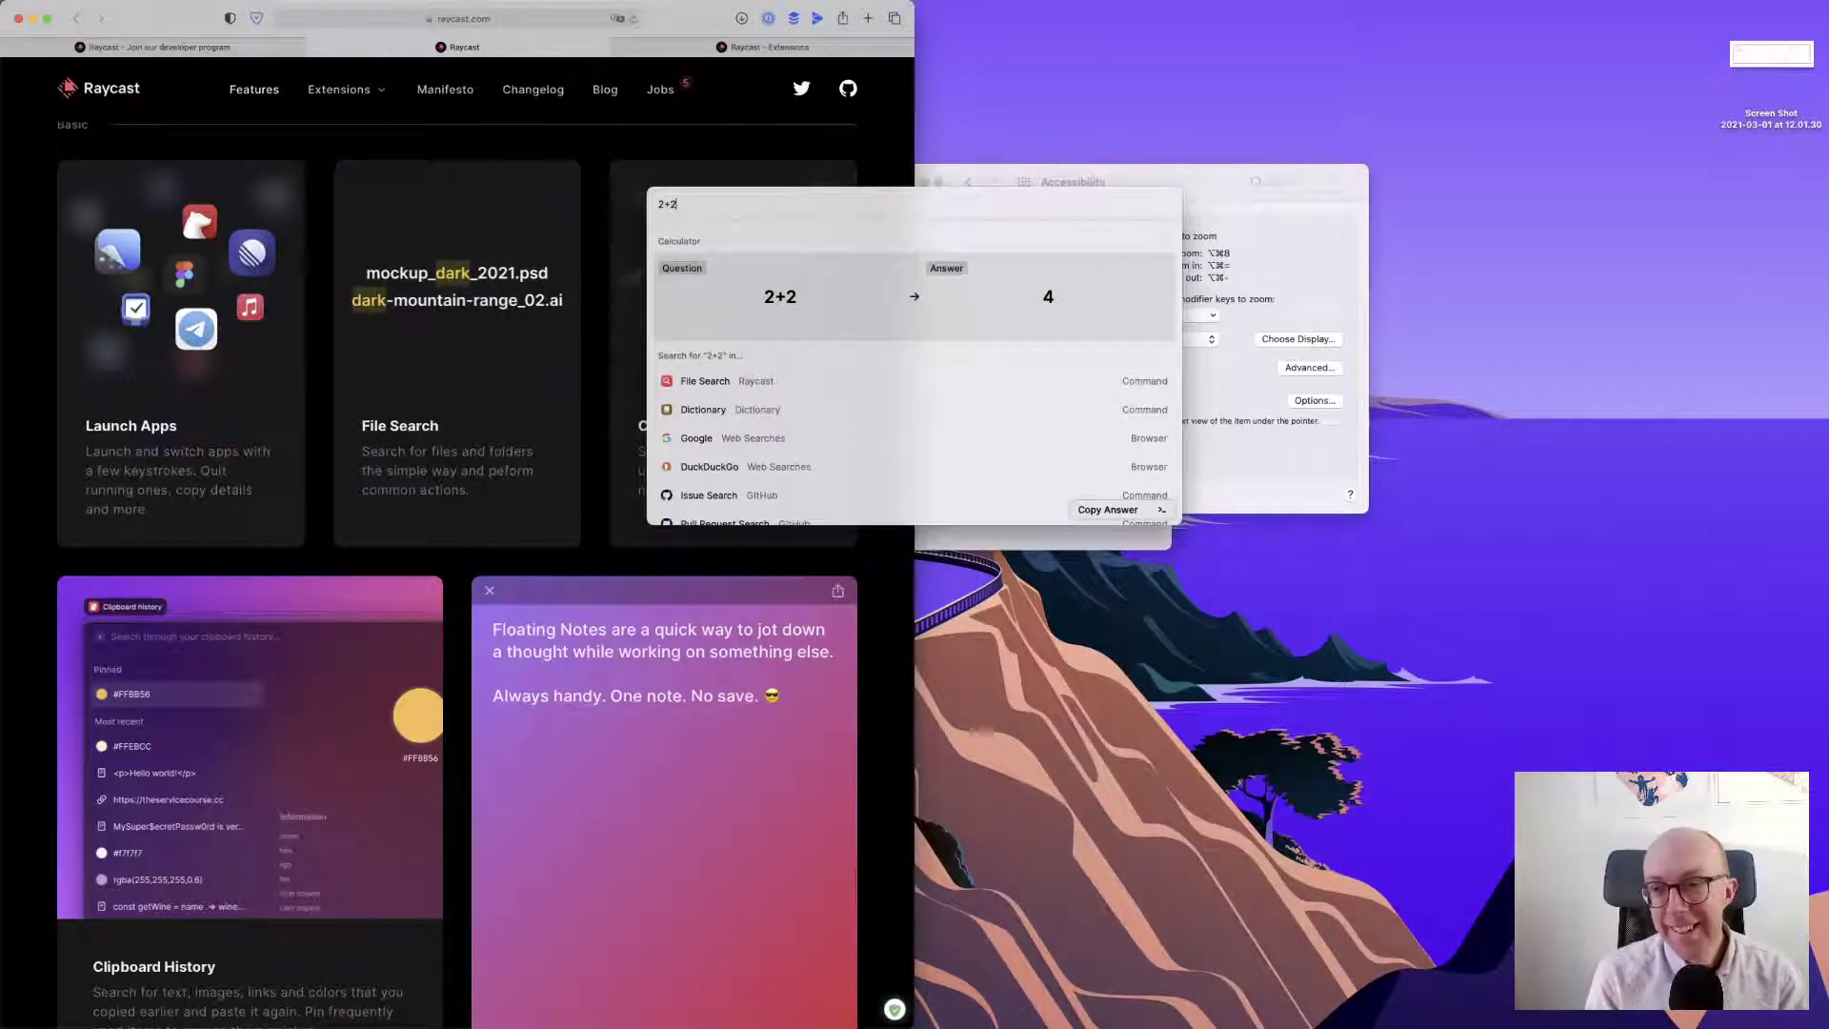
key("super+k")
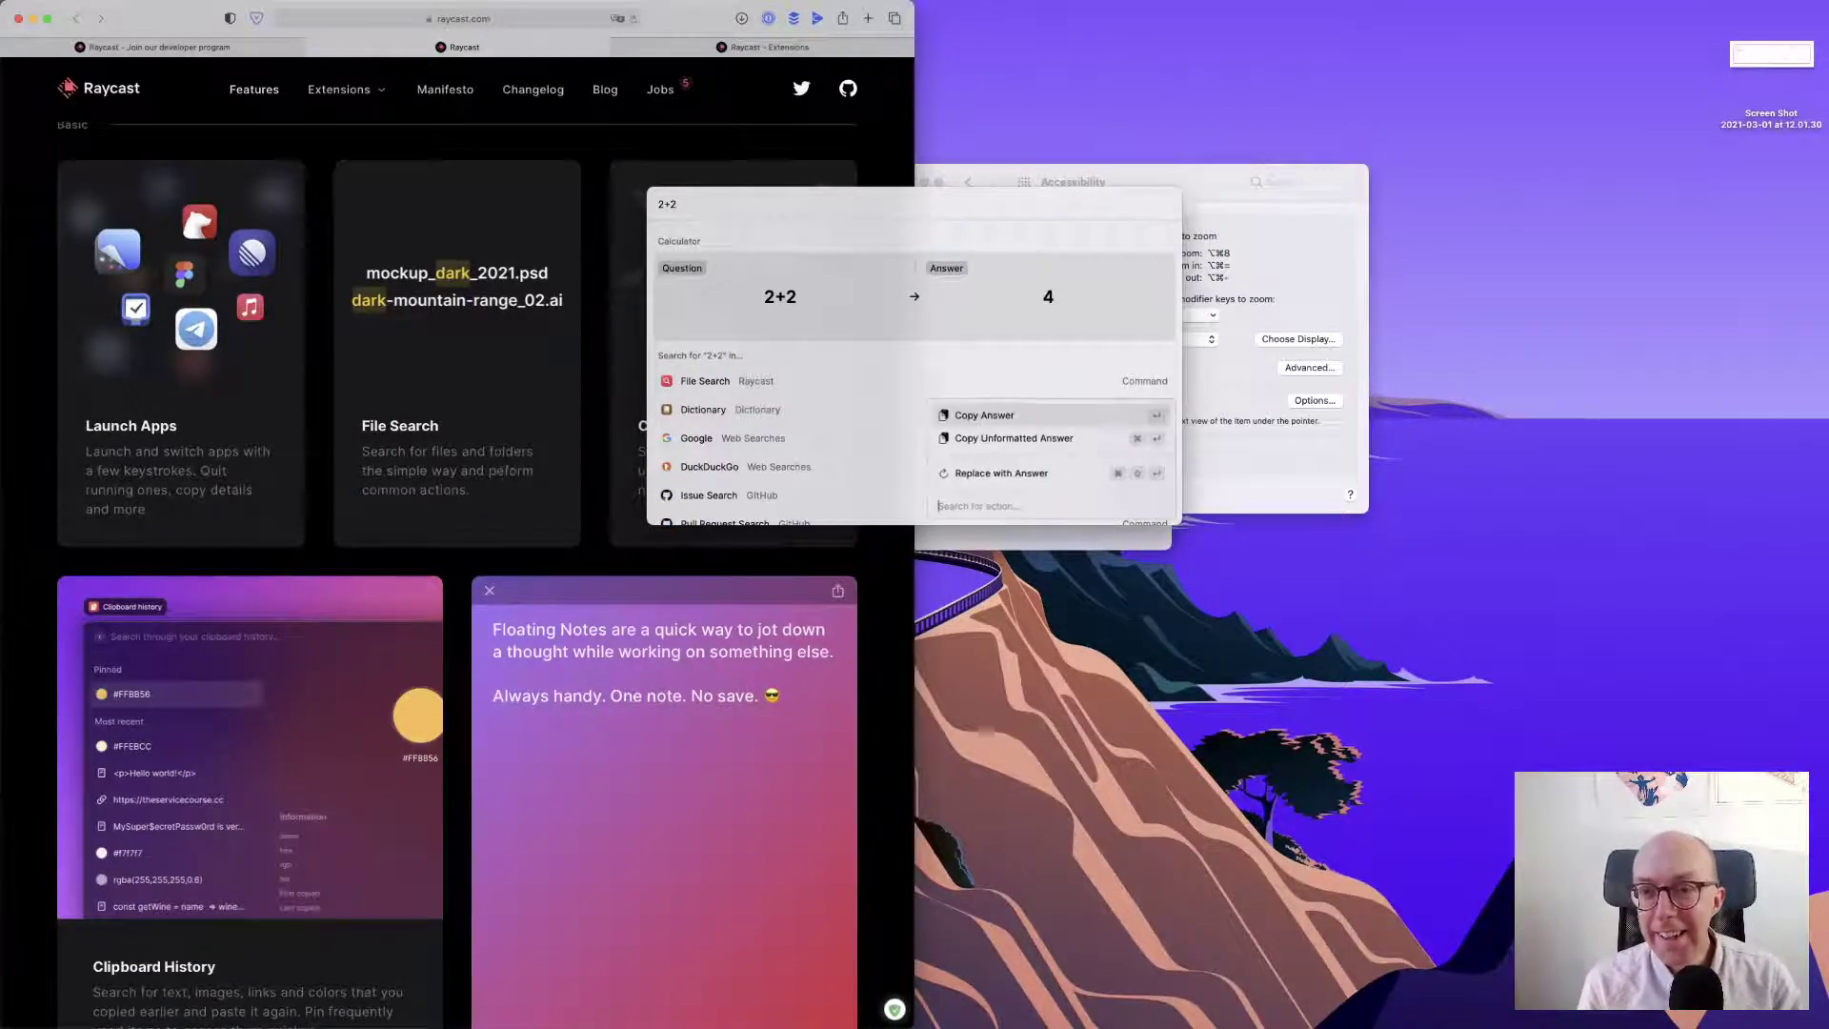
key("Down")
key("Down")
key("Escape")
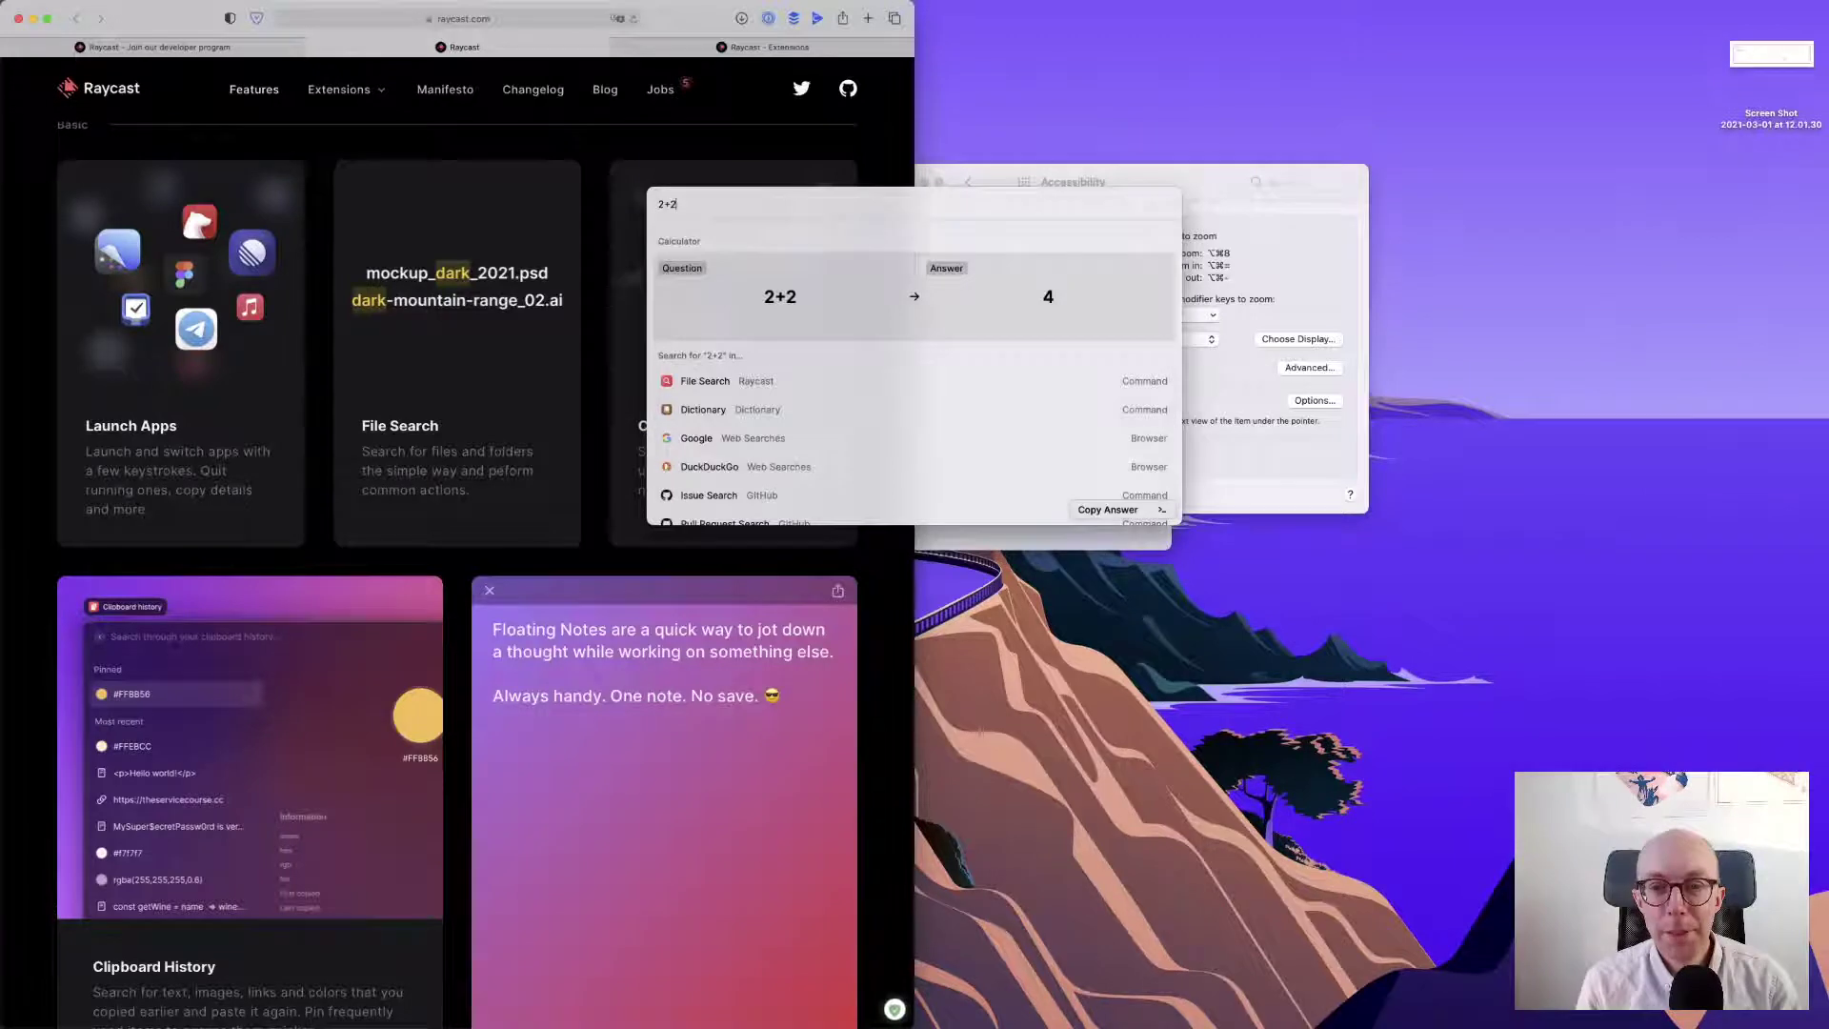
key("Escape")
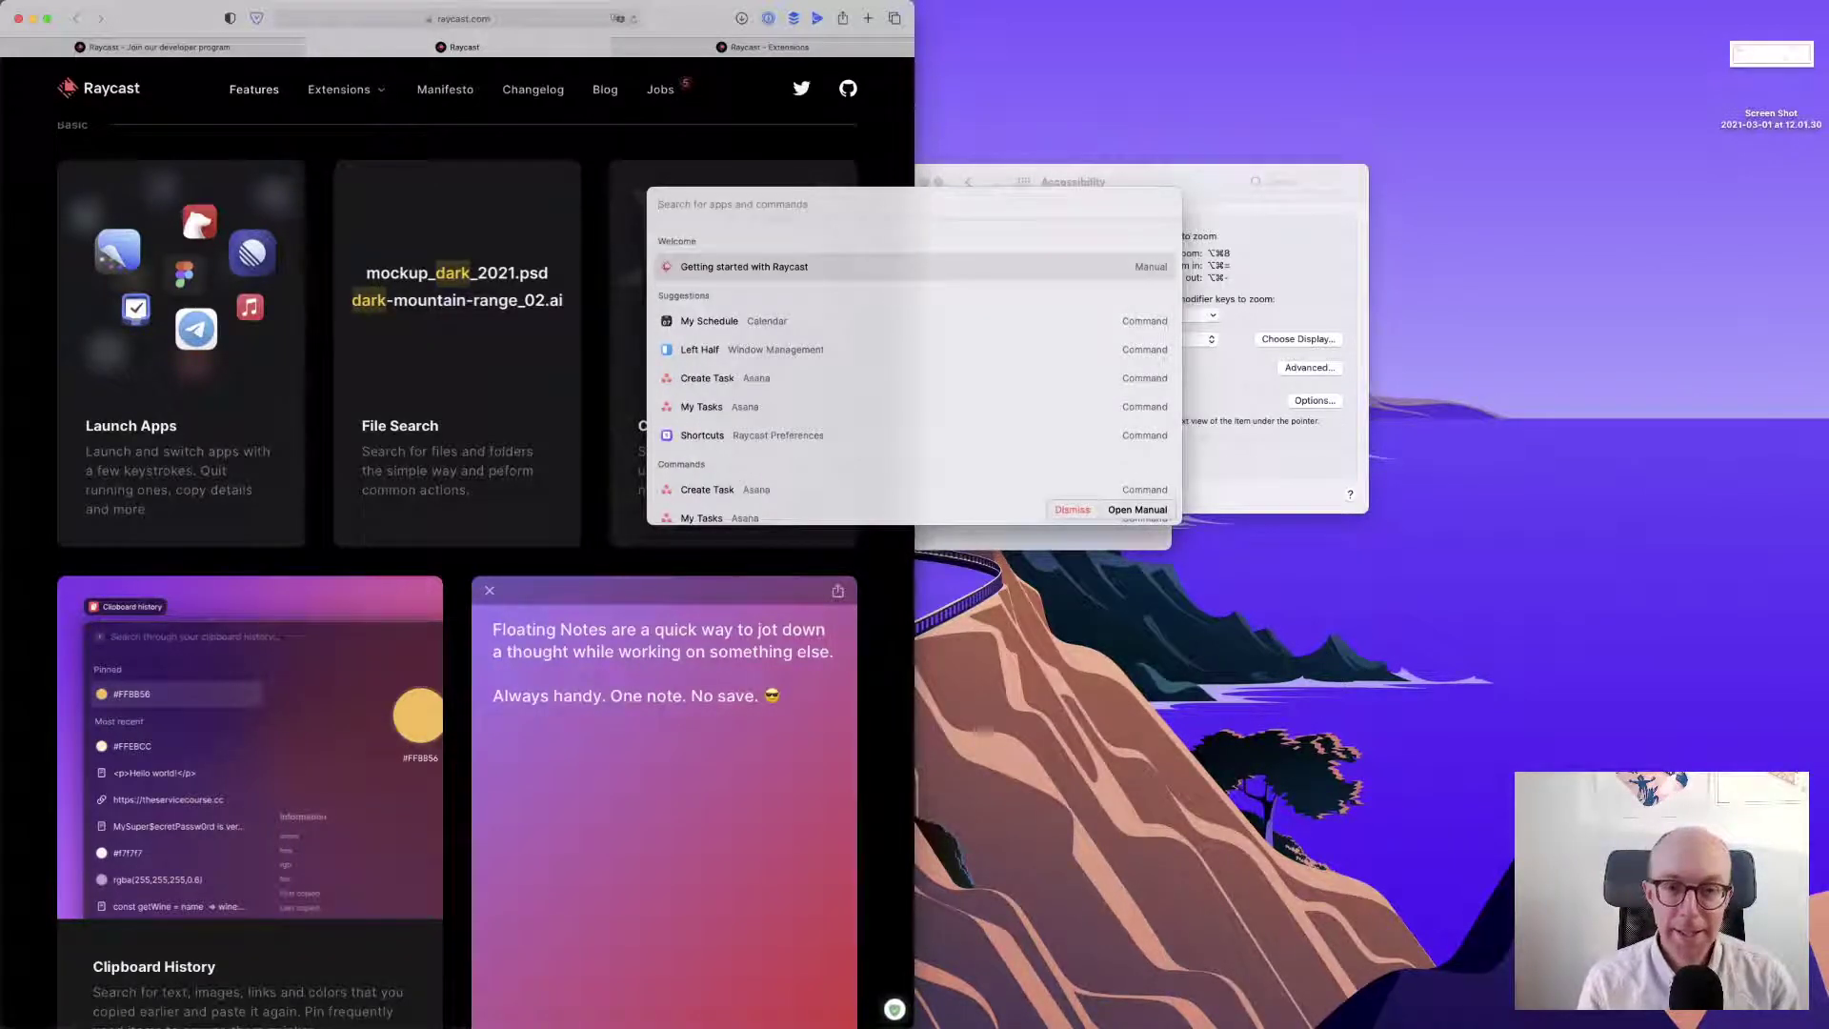
- Close the launcher and look down the Features page to its System commands section
key("Escape")
scroll(519, 495, "down", 5)
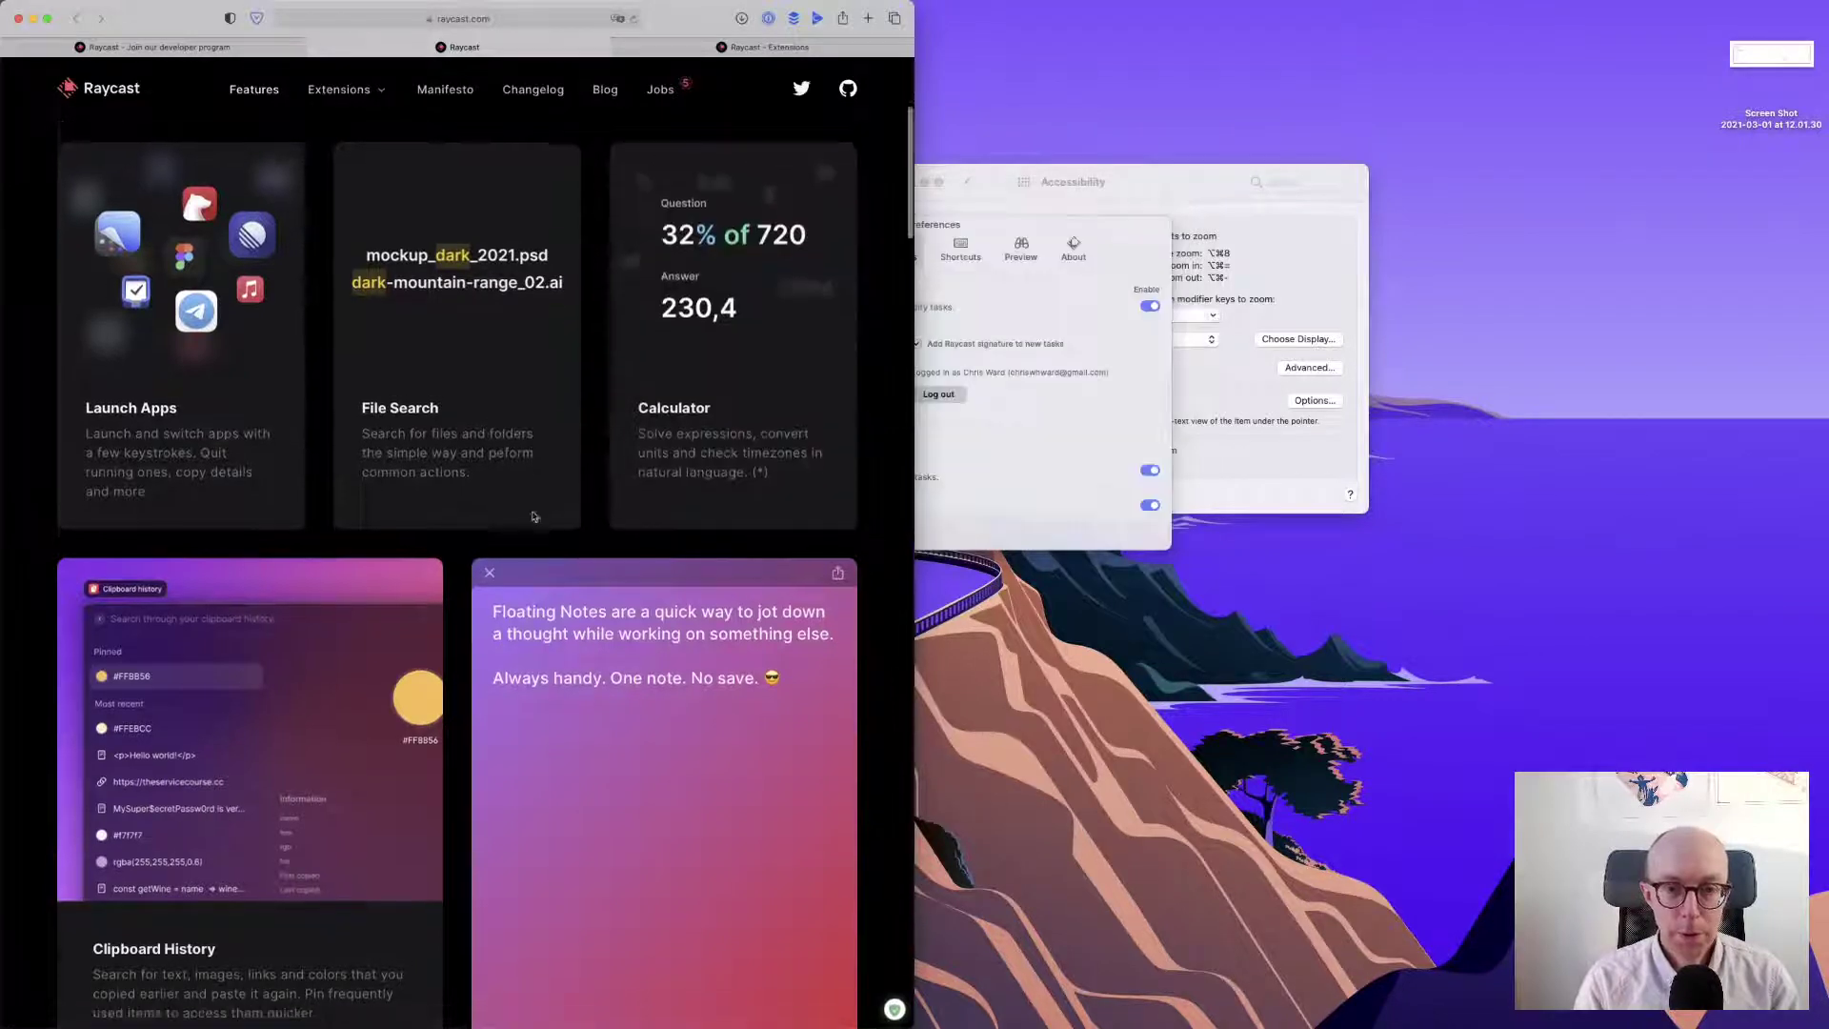
scroll(532, 515, "down", 10)
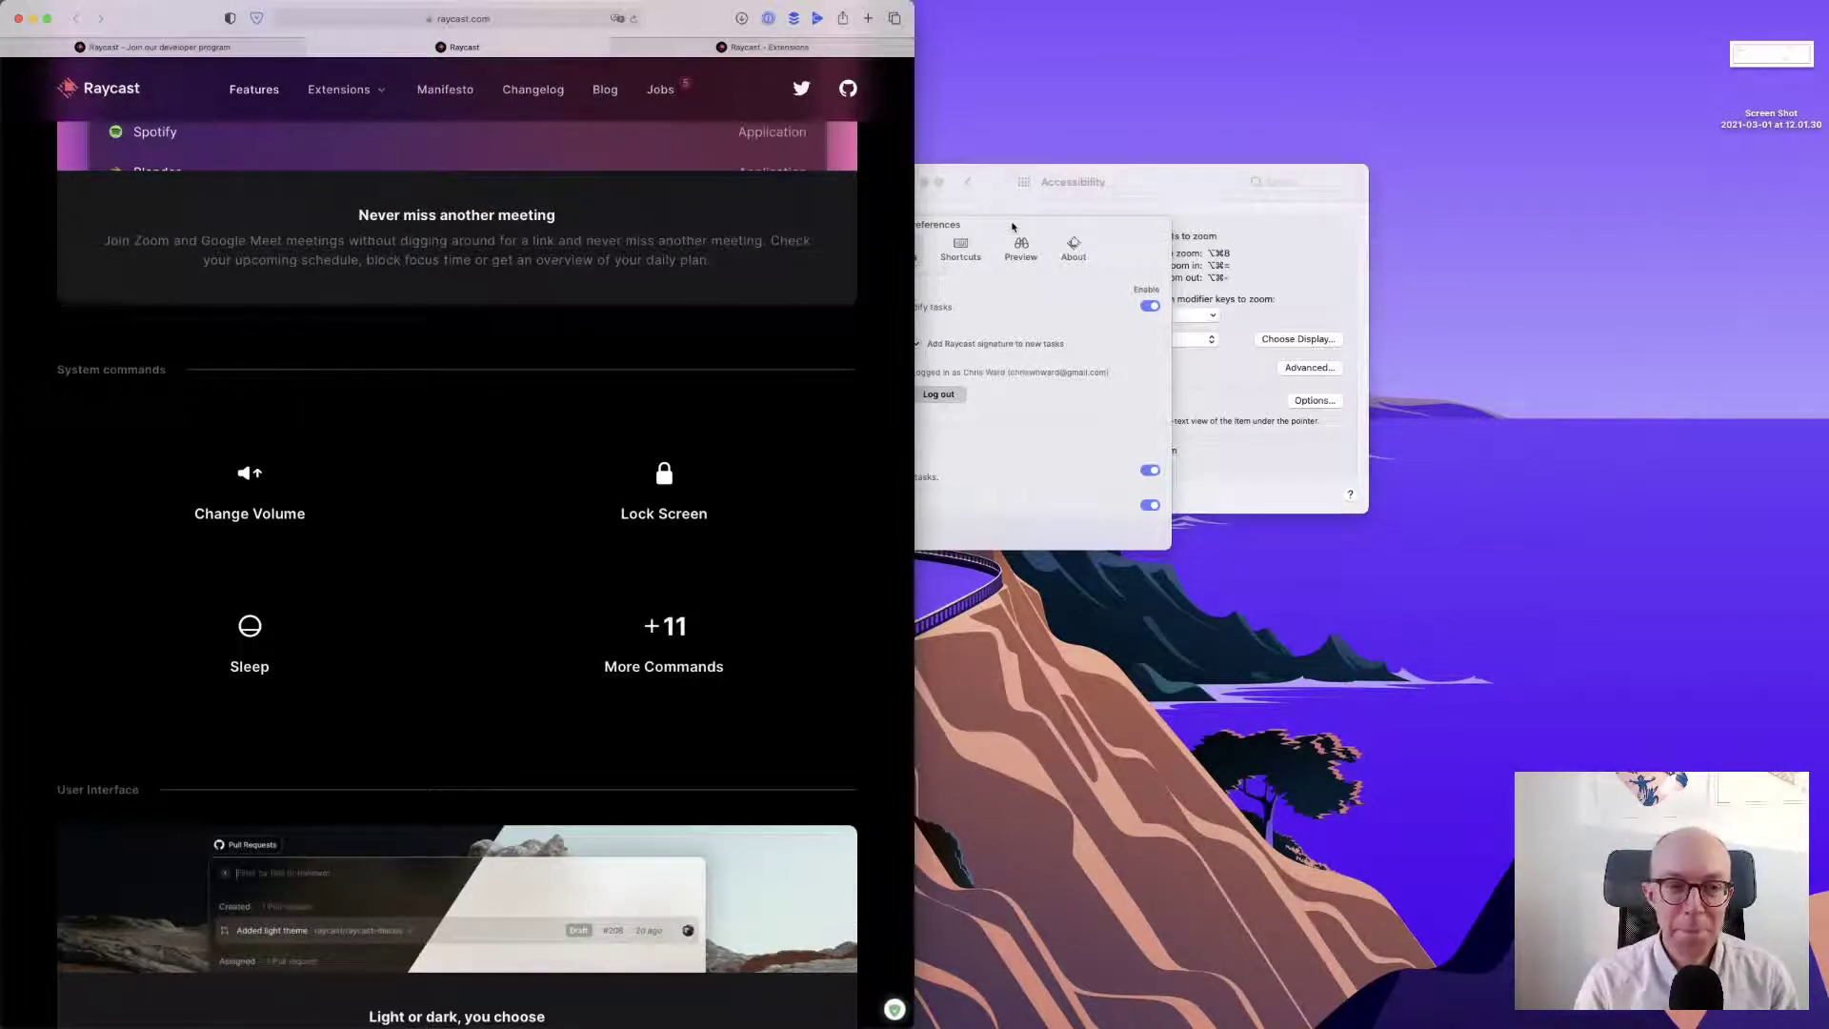
- Search the launcher's commands for "vol" to examine the volume commands, and then for "res"
key("alt+space")
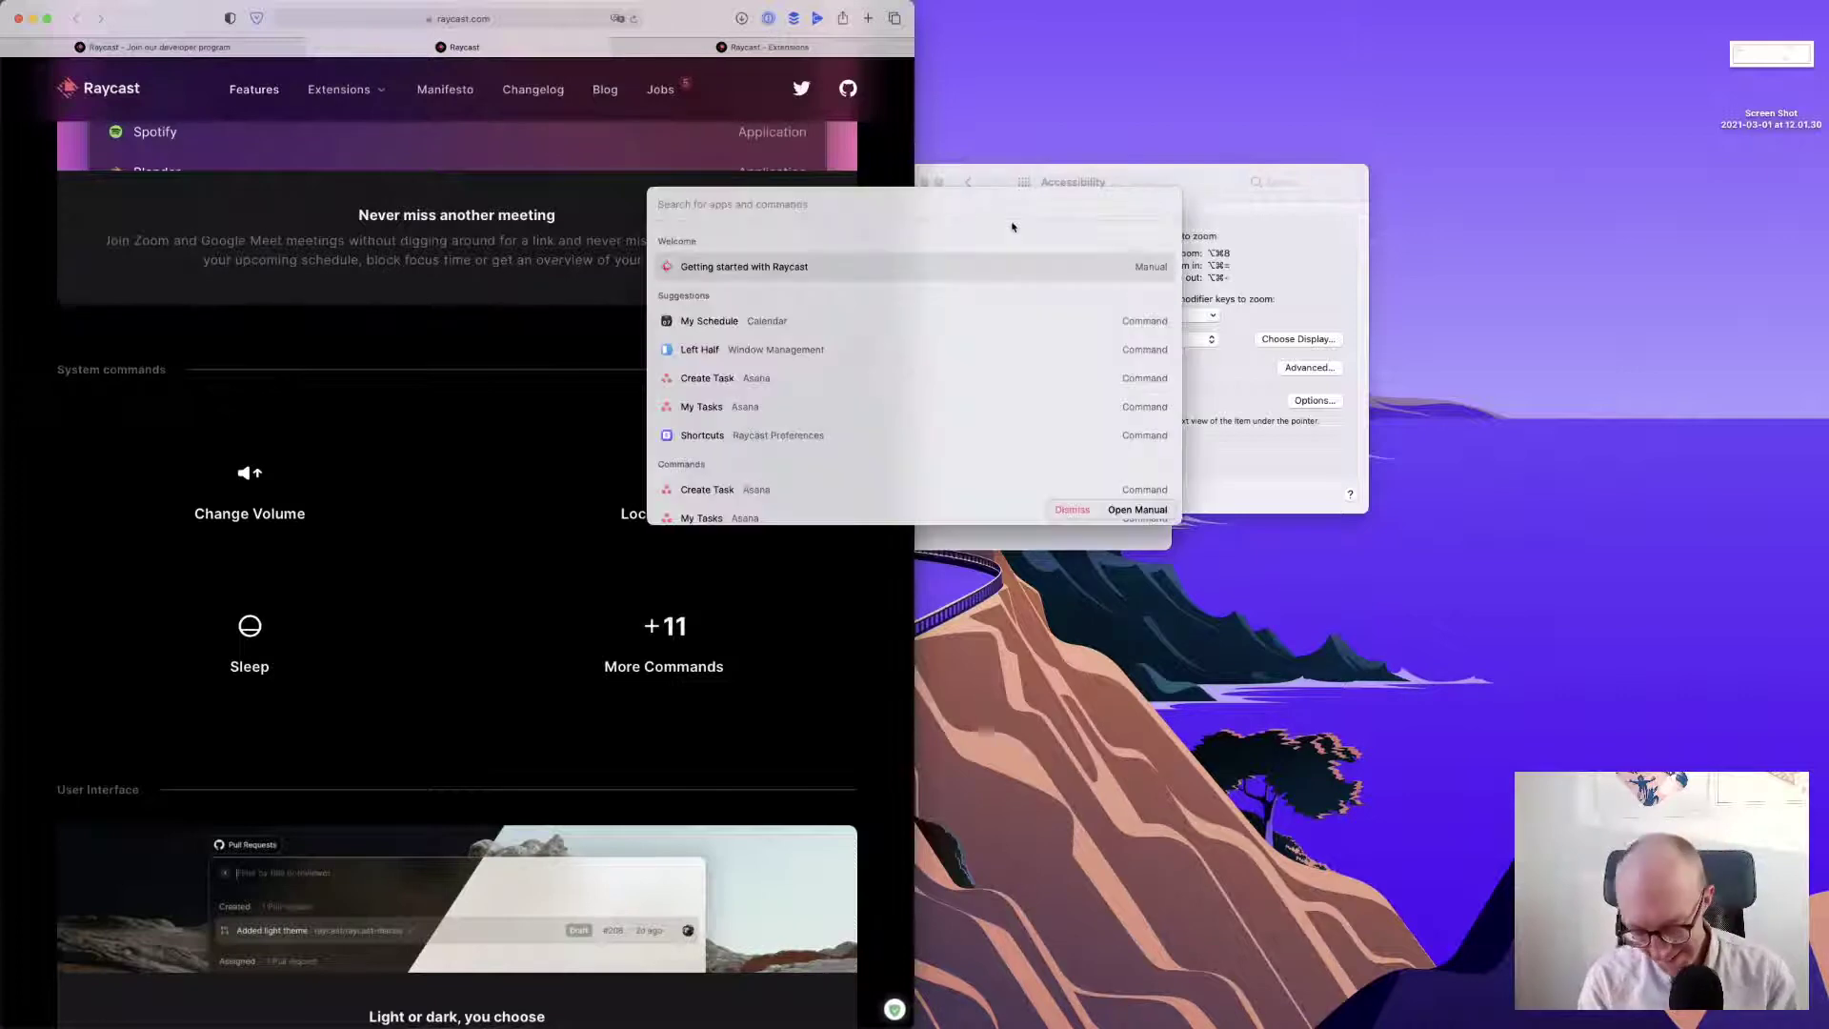
type("vol")
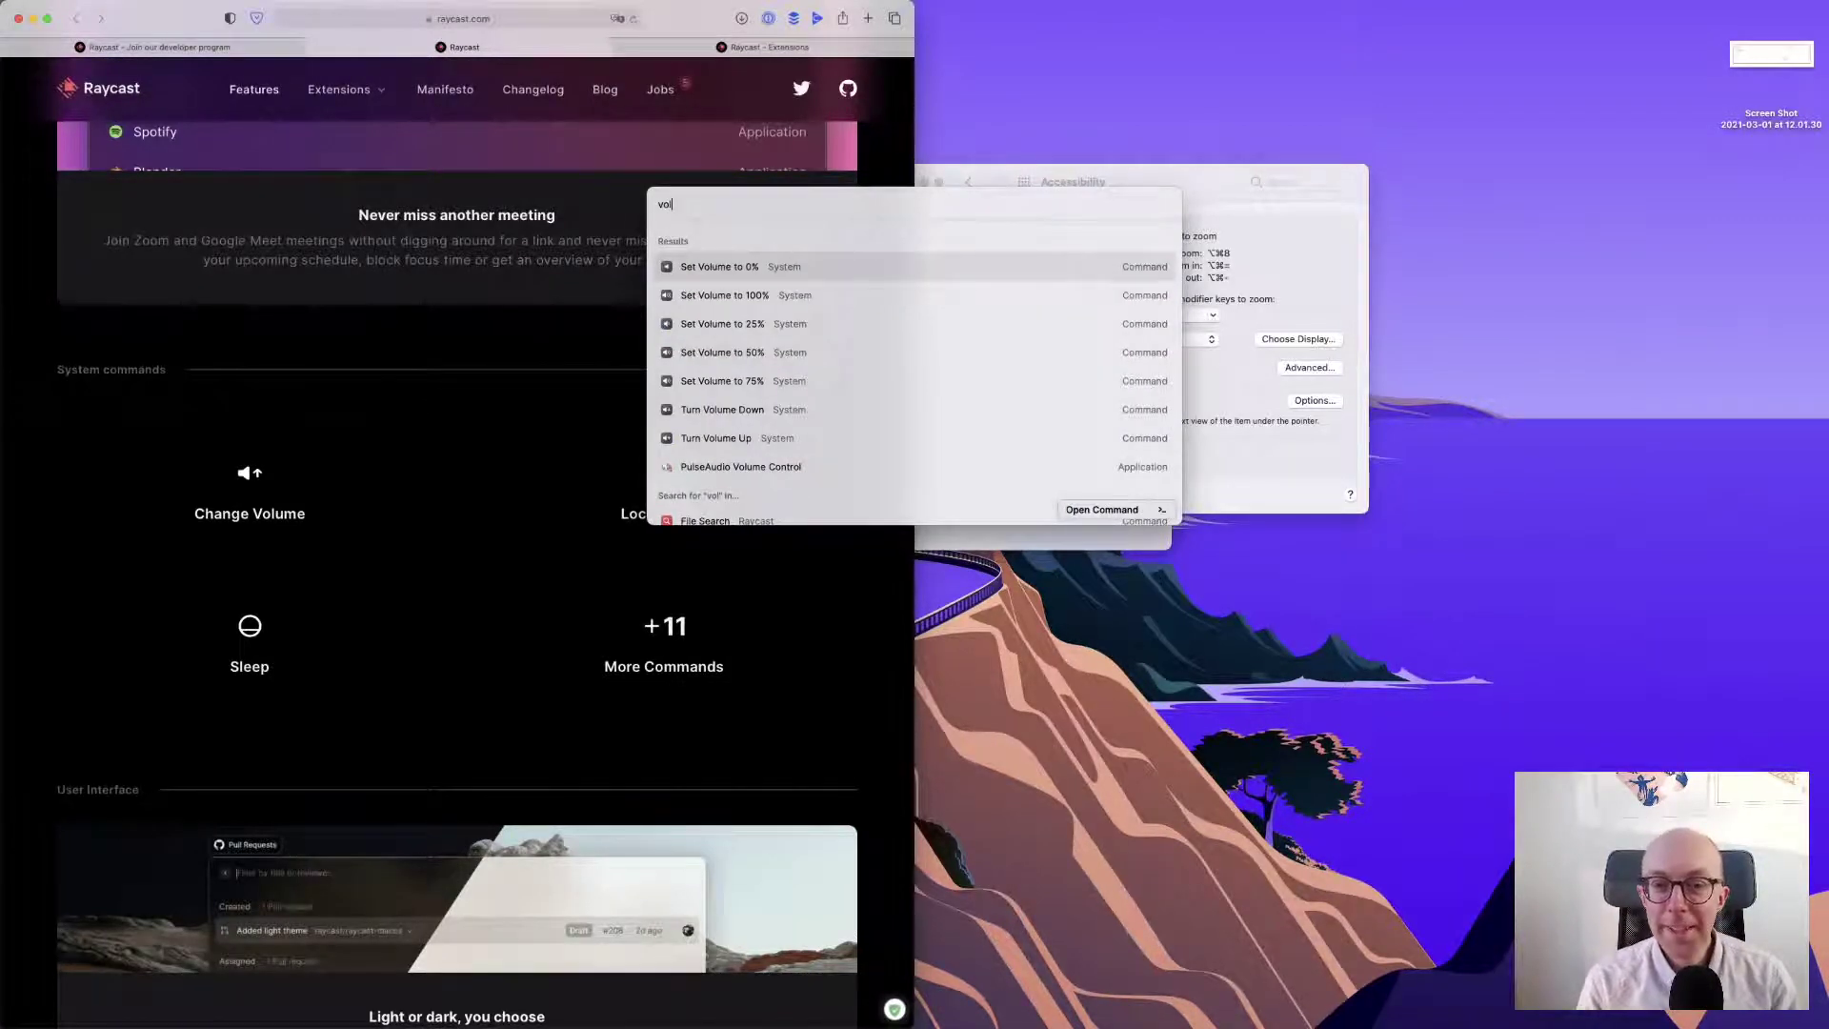
key("BackSpace")
key("BackSpace")
key("BackSpace")
type("r")
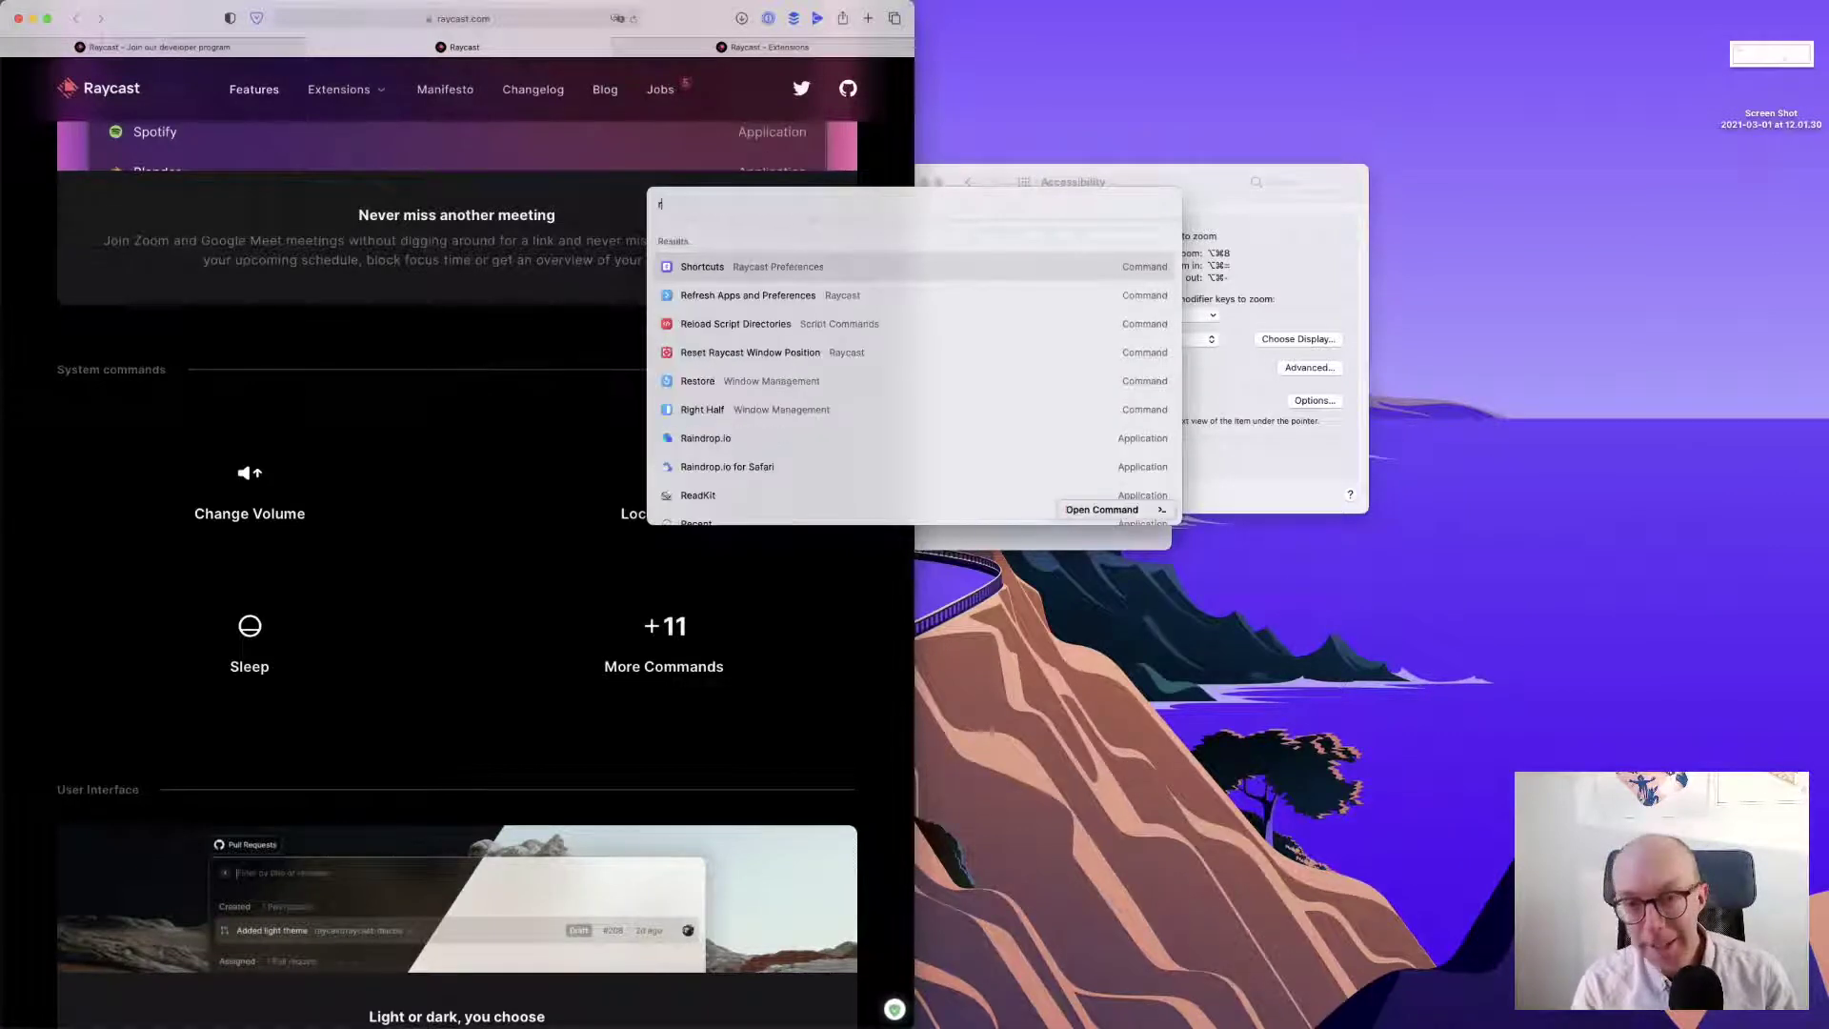
type("es")
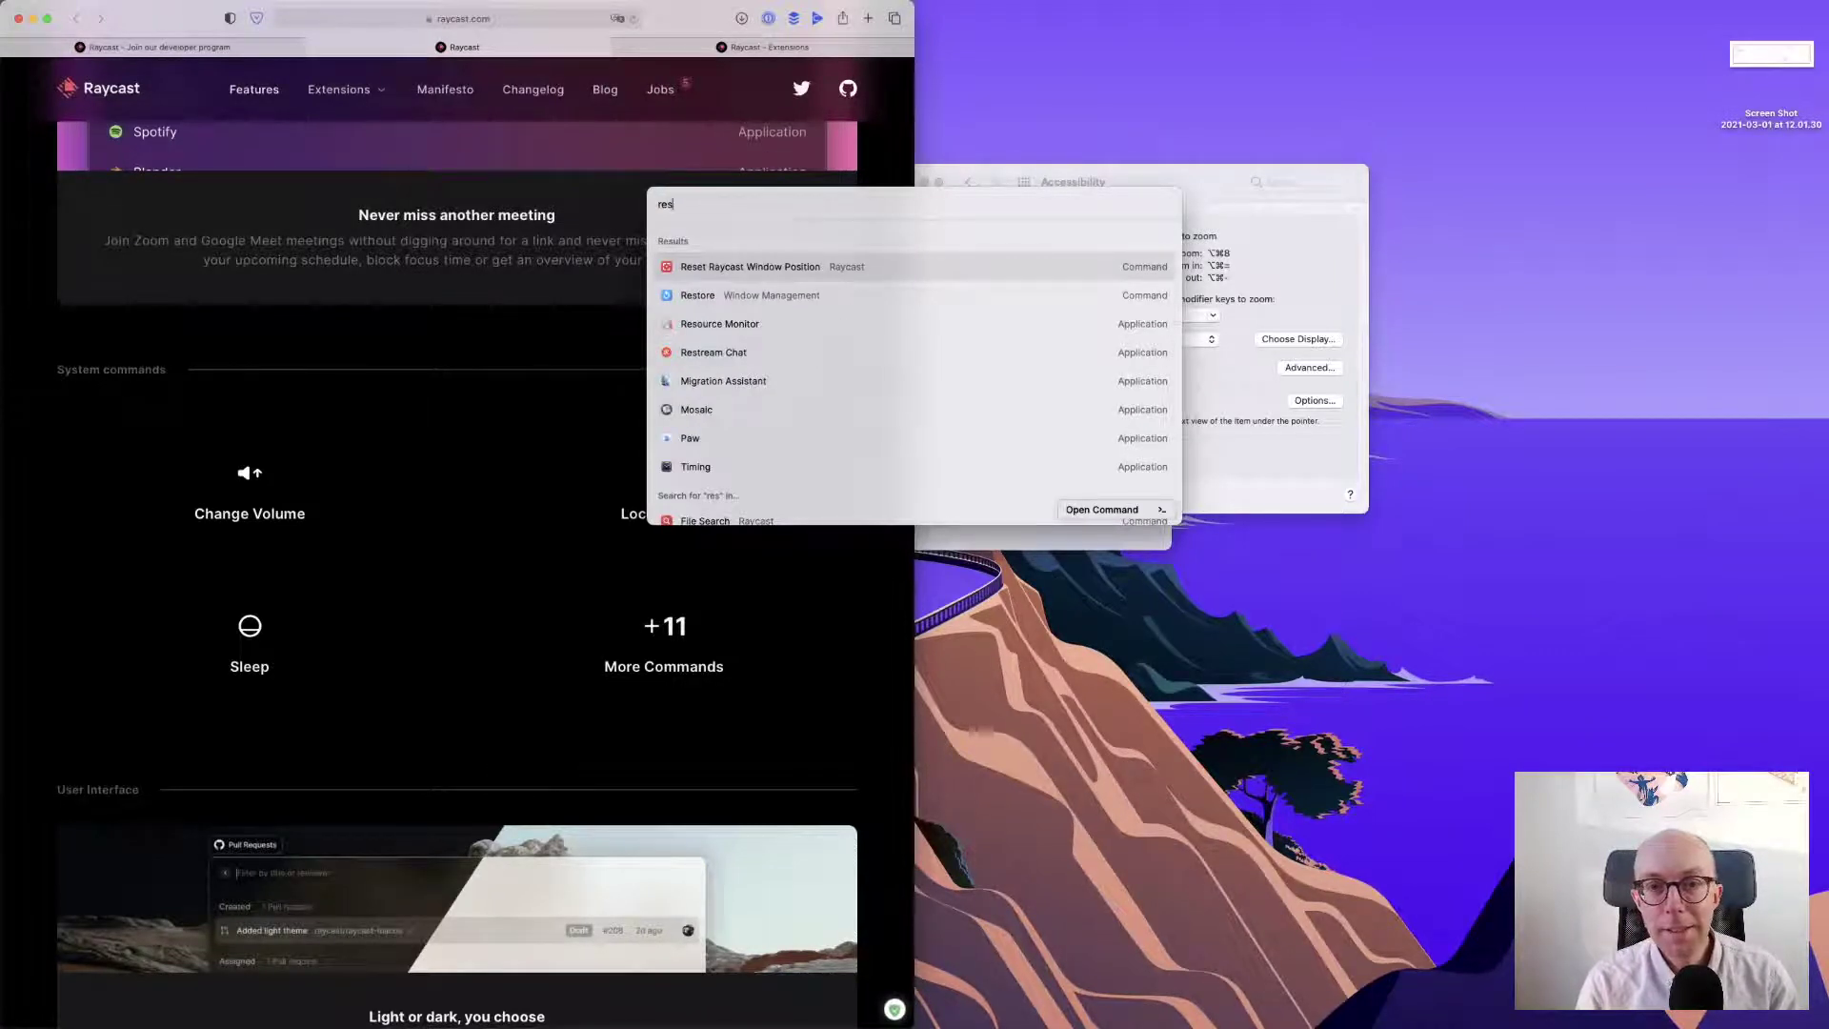
- Search the launcher's commands for "restart", and then for "sle" to examine the sleep commands
type("tart")
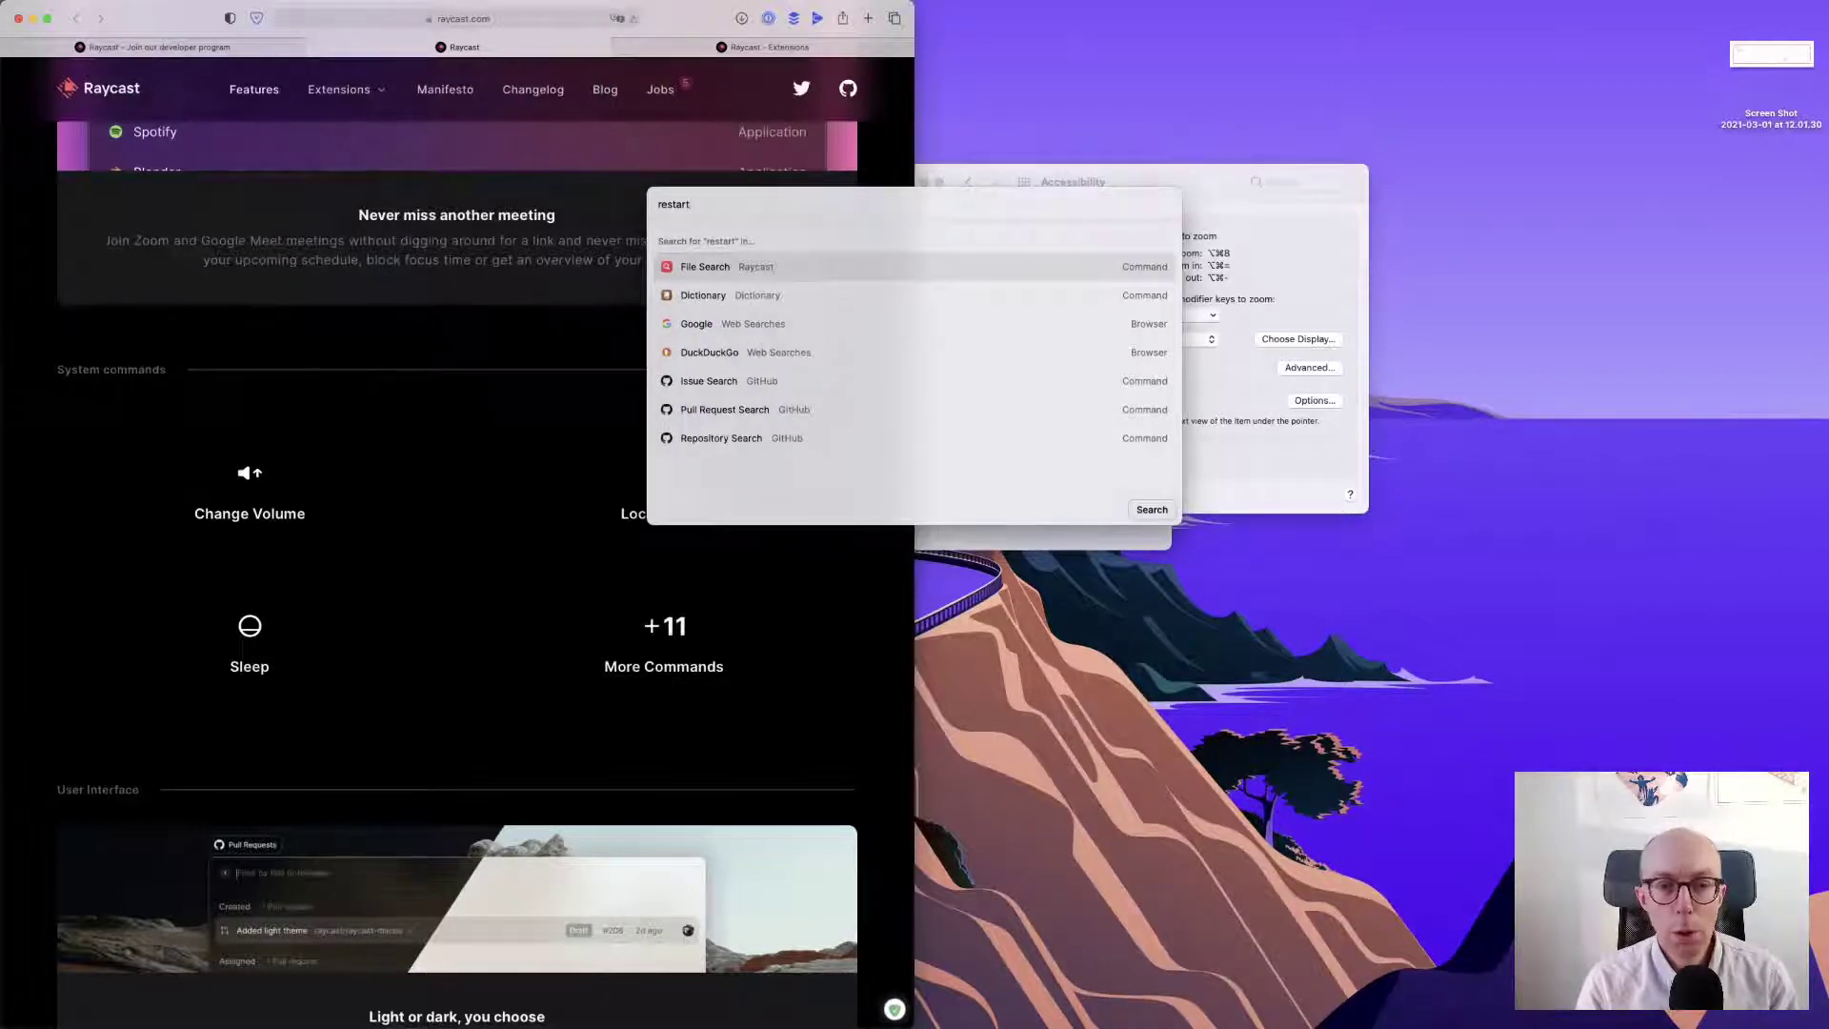
key("BackSpace")
key("BackSpace")
key("BackSpace")
key("BackSpace")
key("BackSpace")
key("BackSpace")
key("BackSpace")
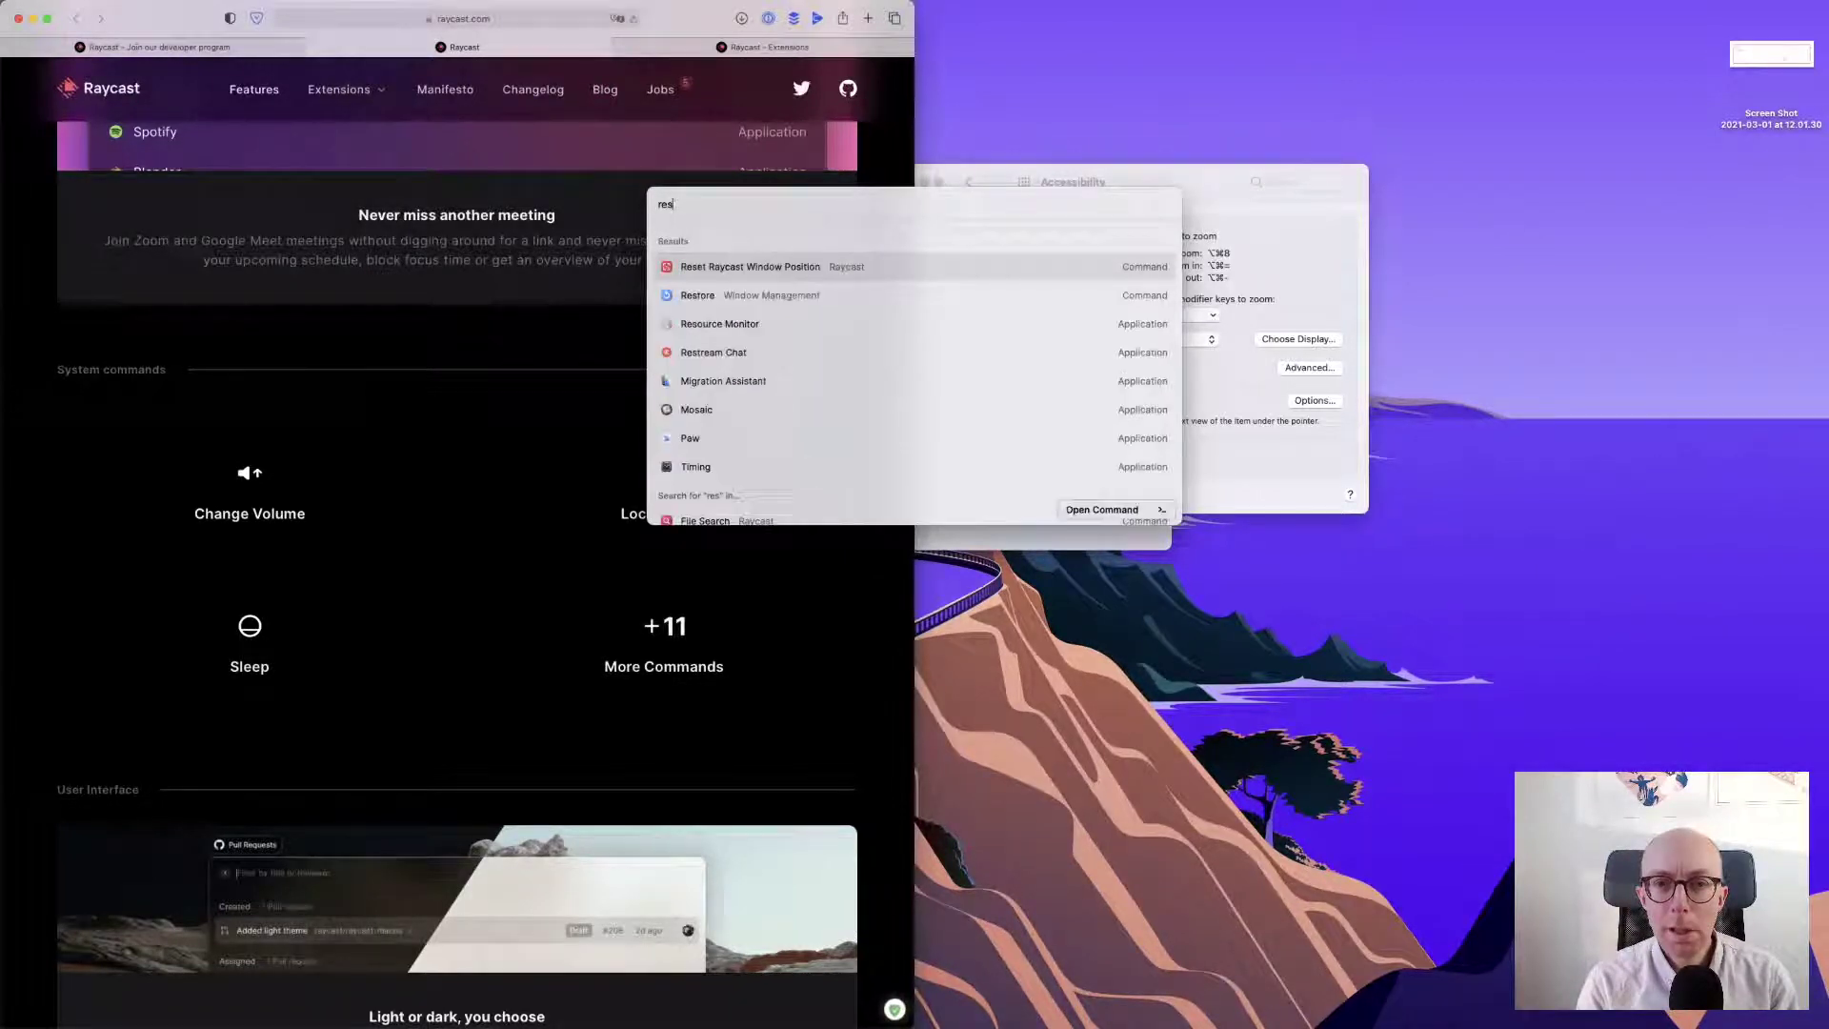
type("sle")
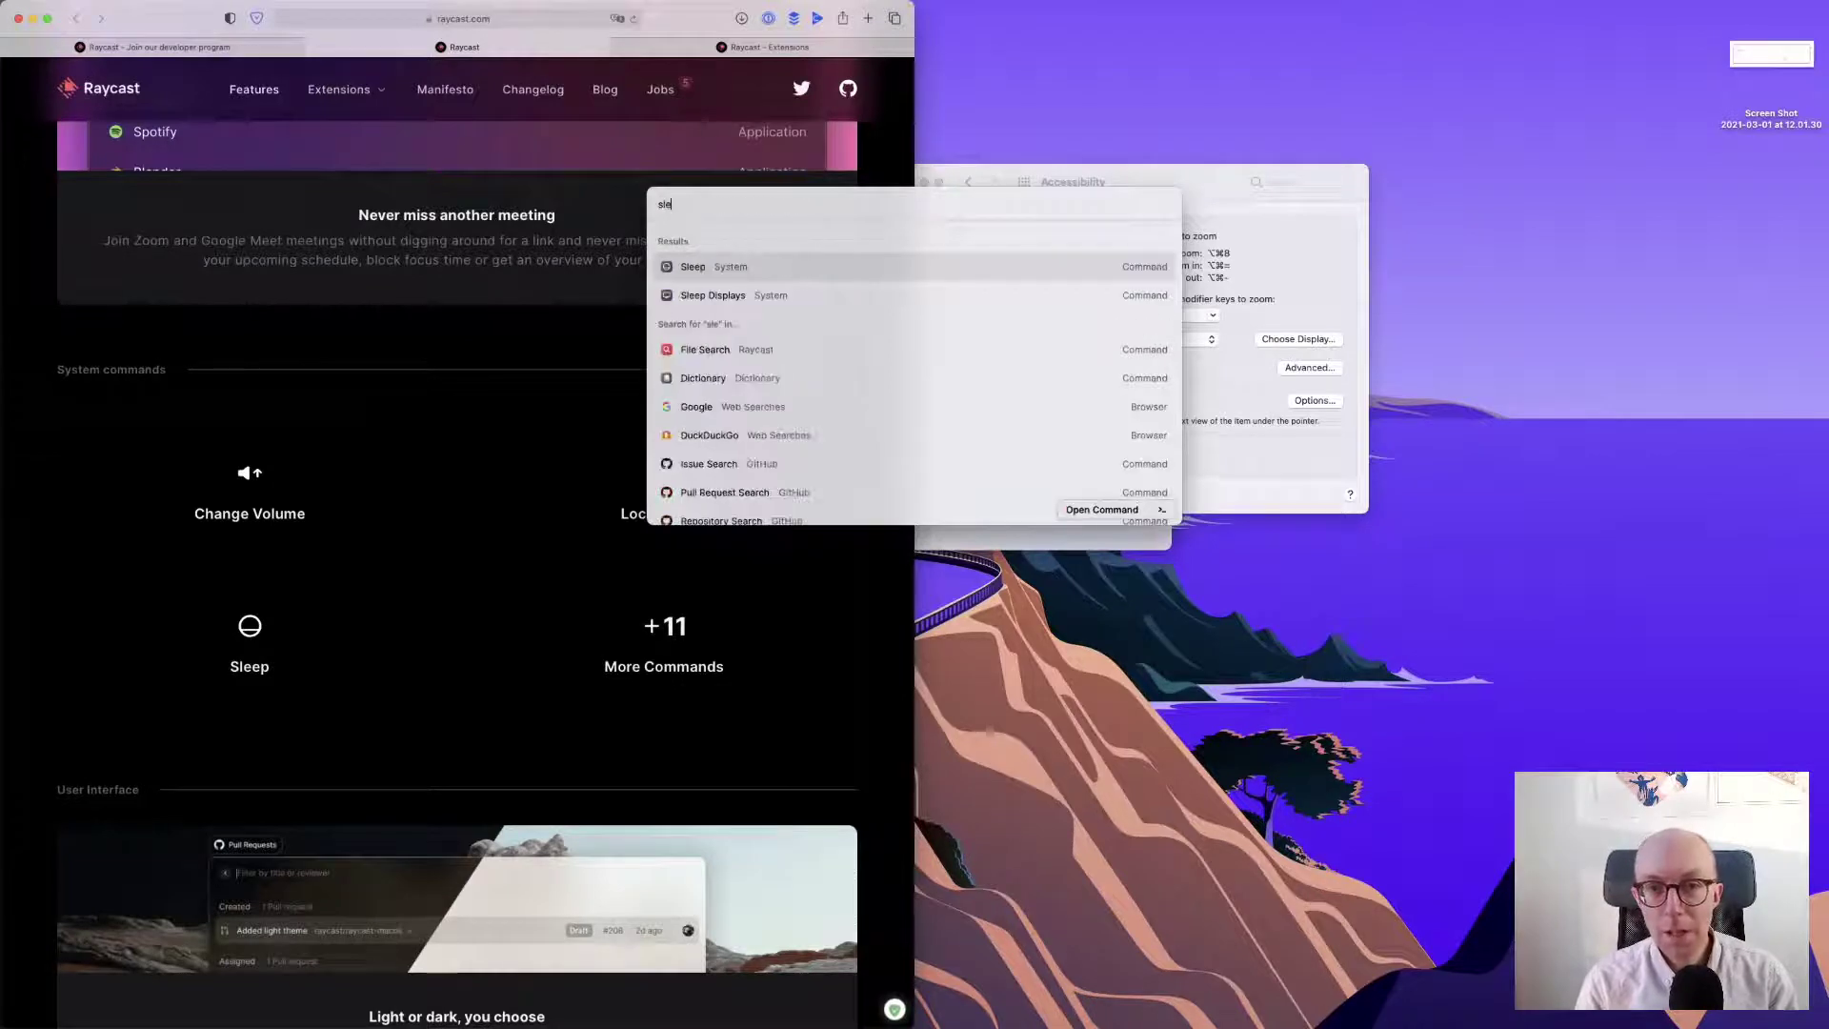
- Search the launcher's commands for "pow" and then for "shut", and close the launcher
key("BackSpace")
key("BackSpace")
key("BackSpace")
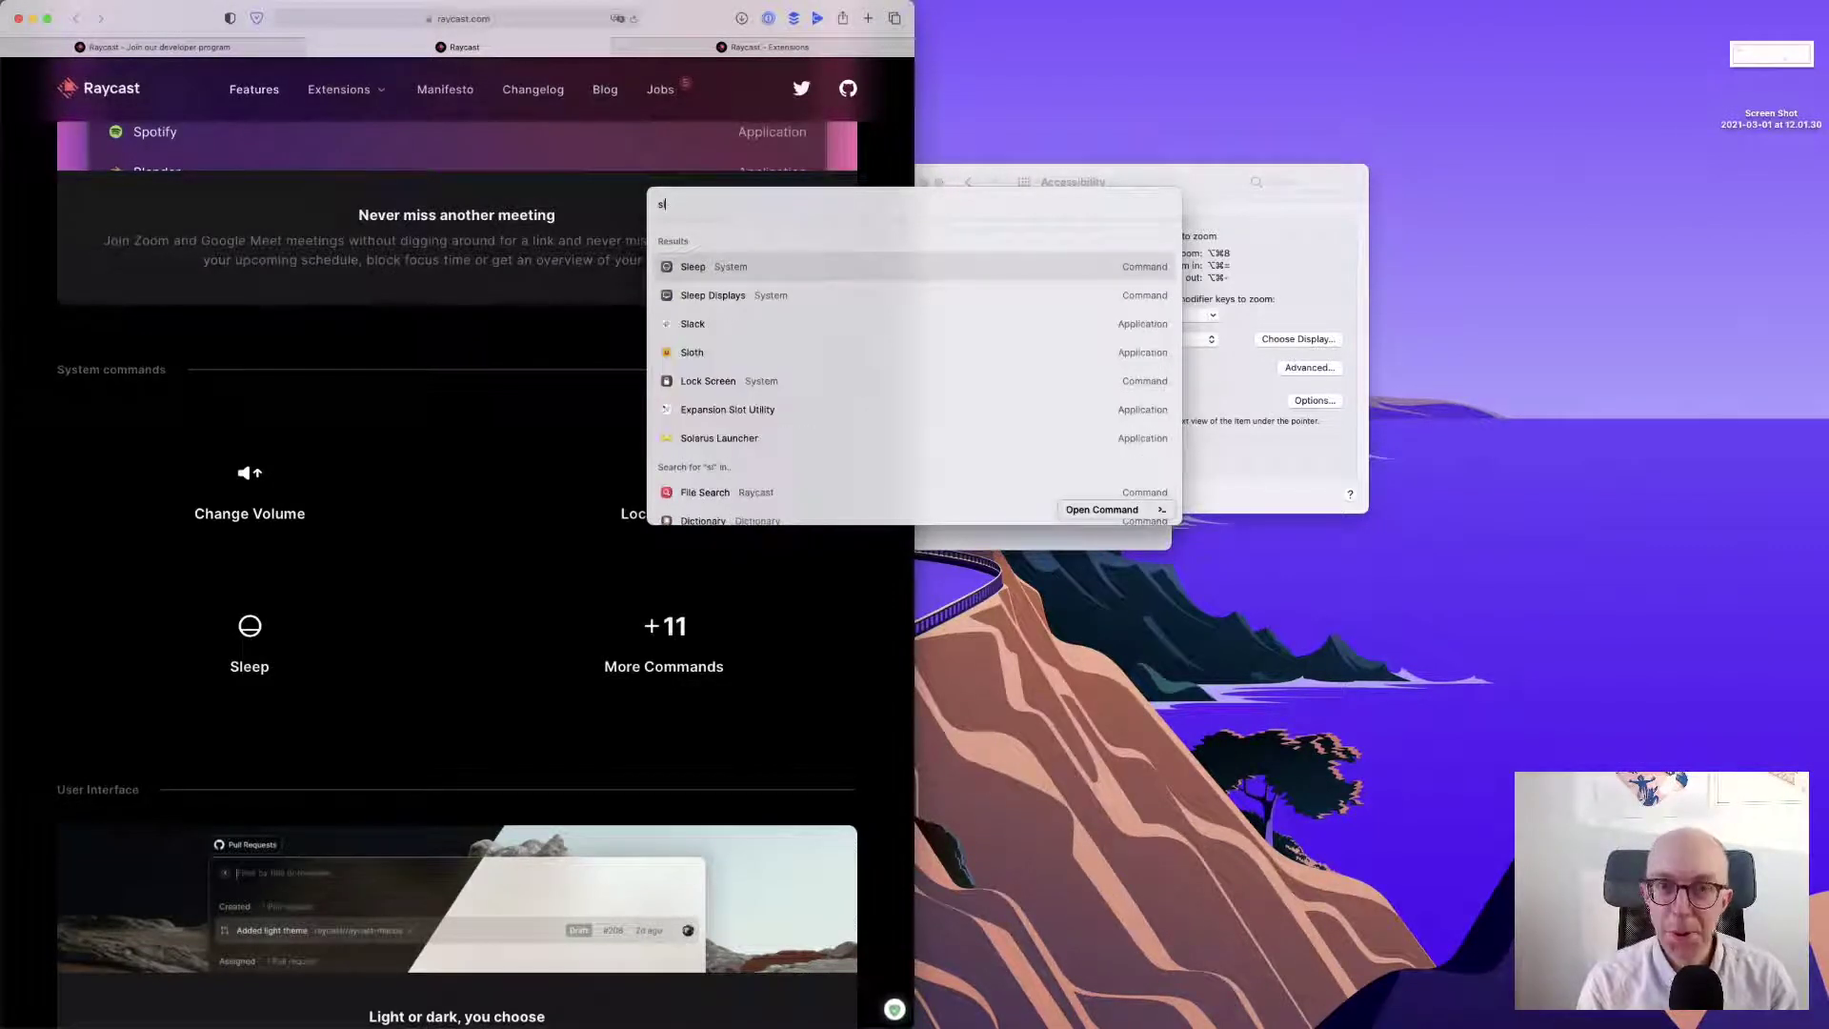
type("po")
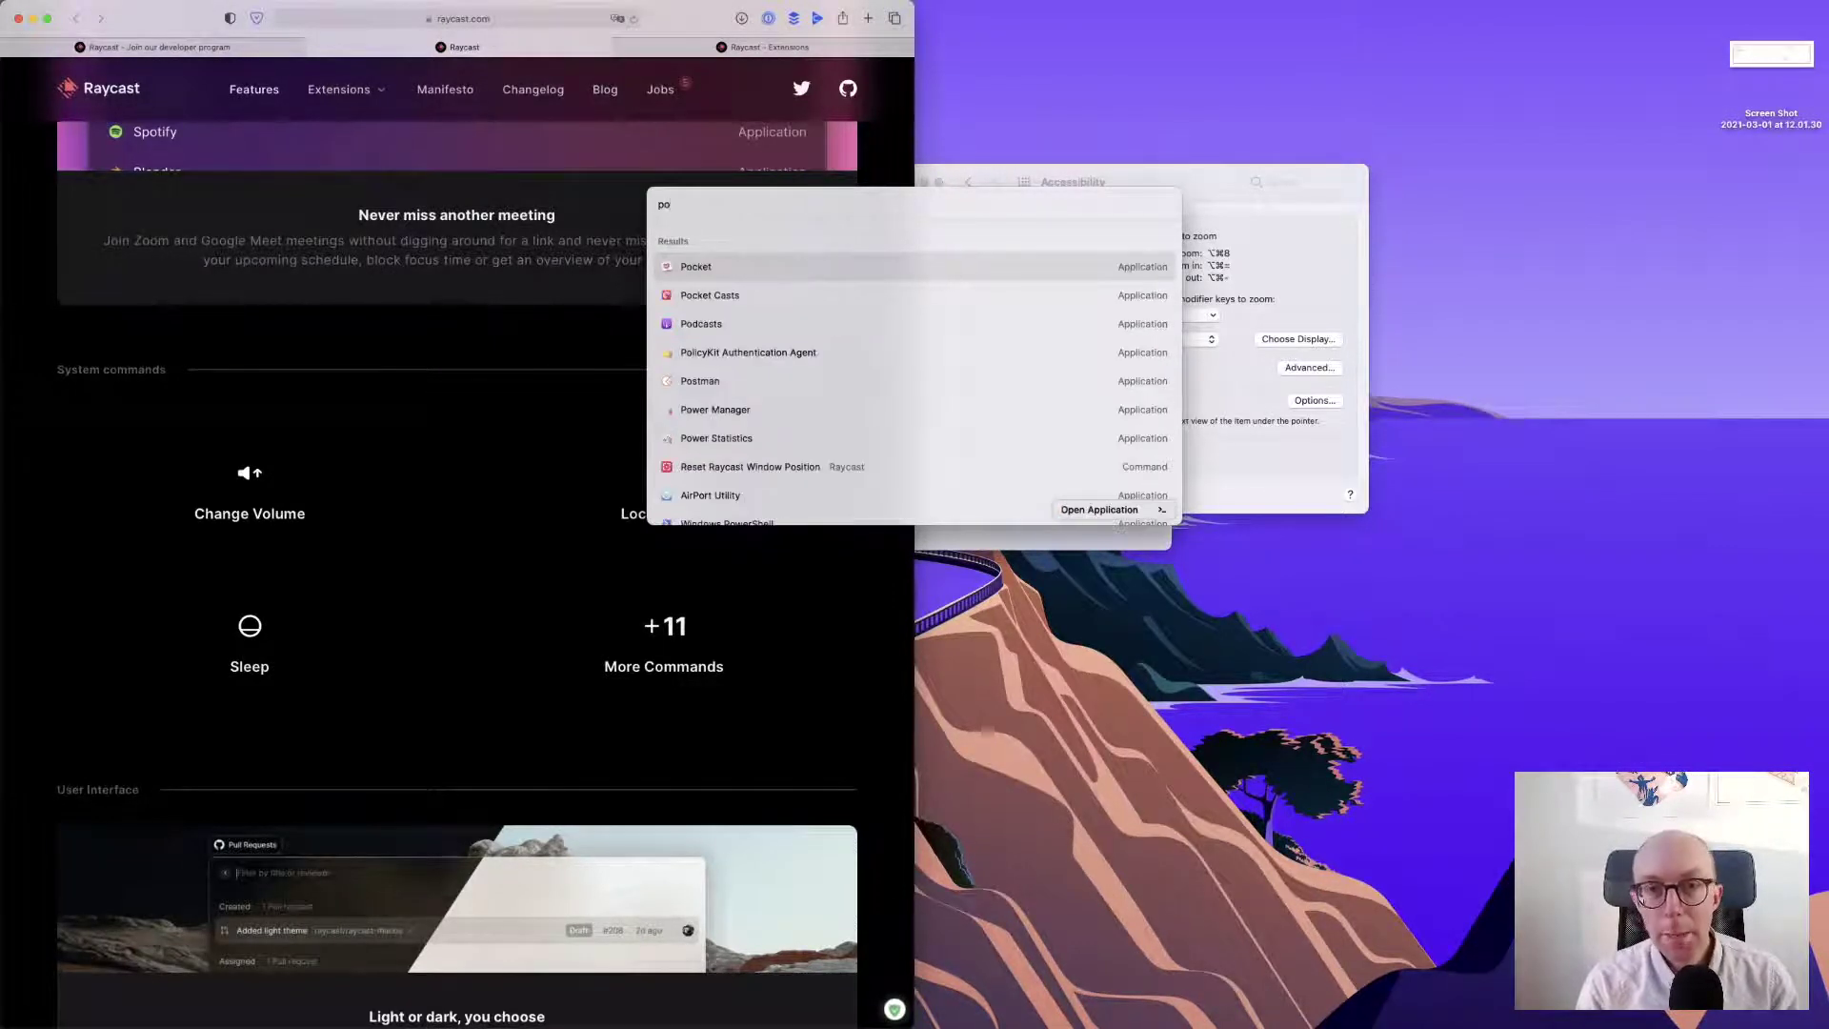
type("w")
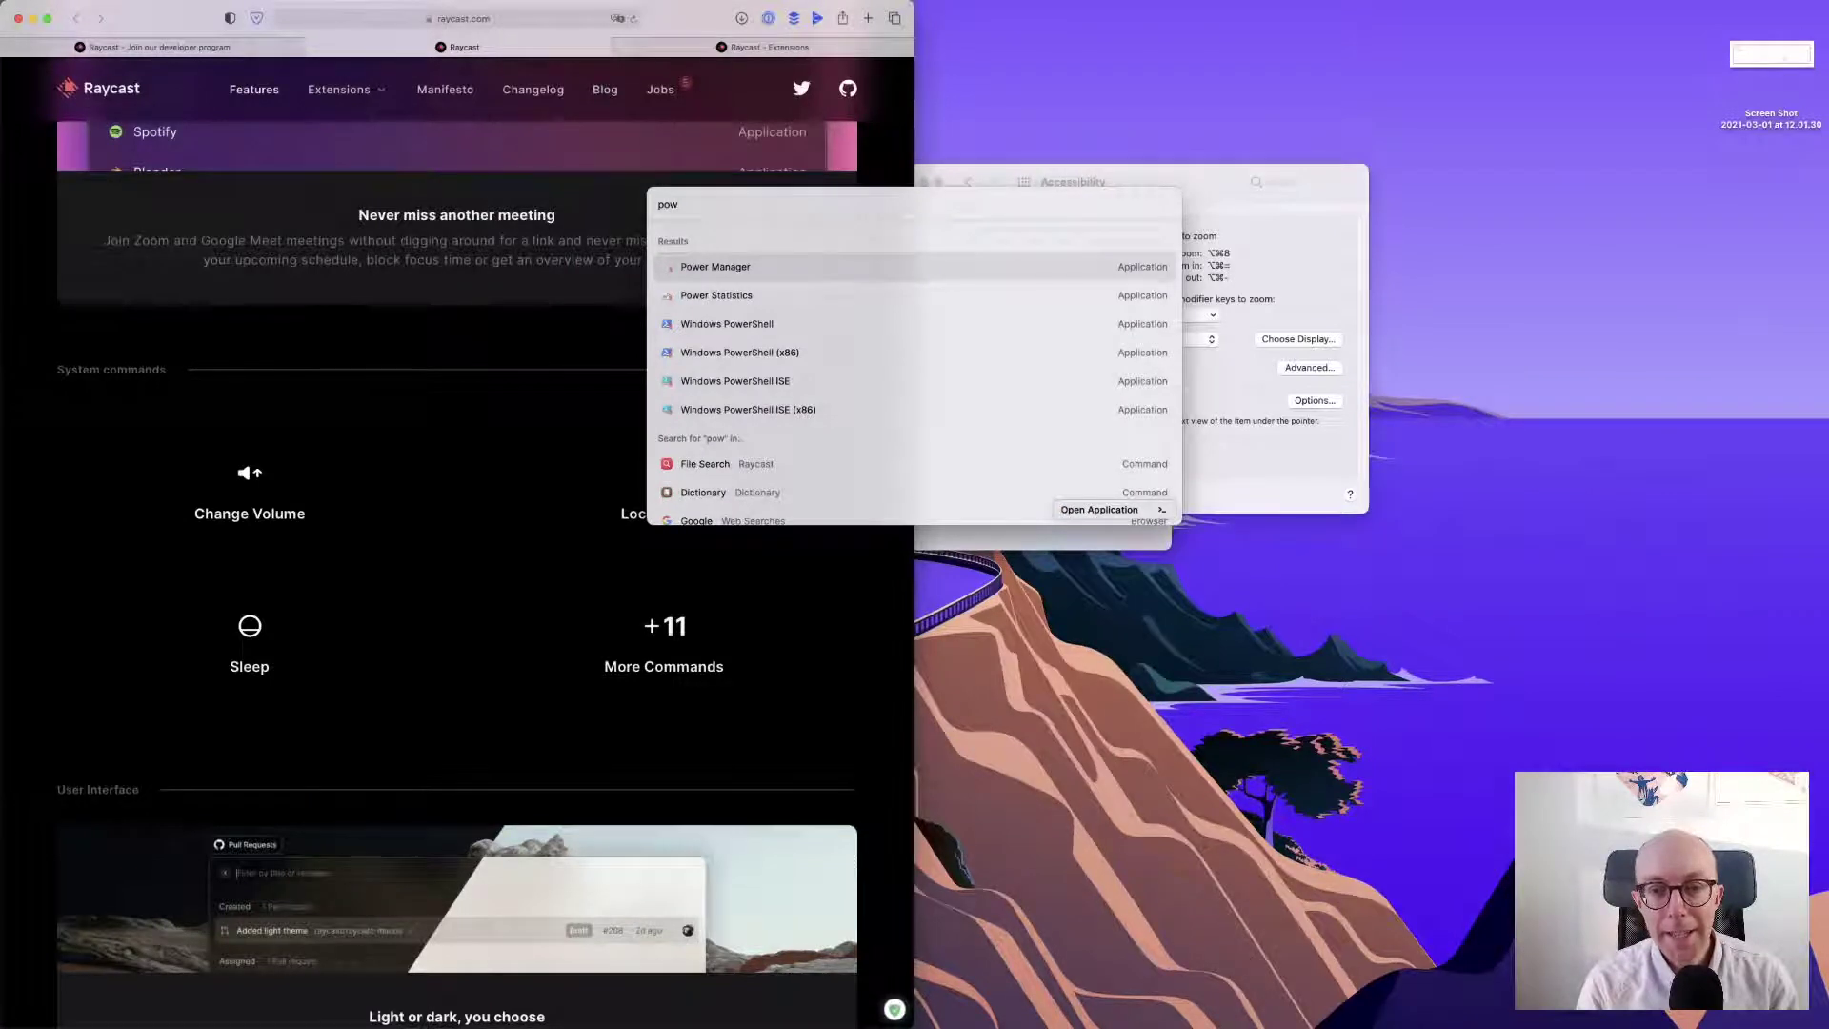
key("BackSpace")
key("BackSpace")
key("BackSpace")
type("shut")
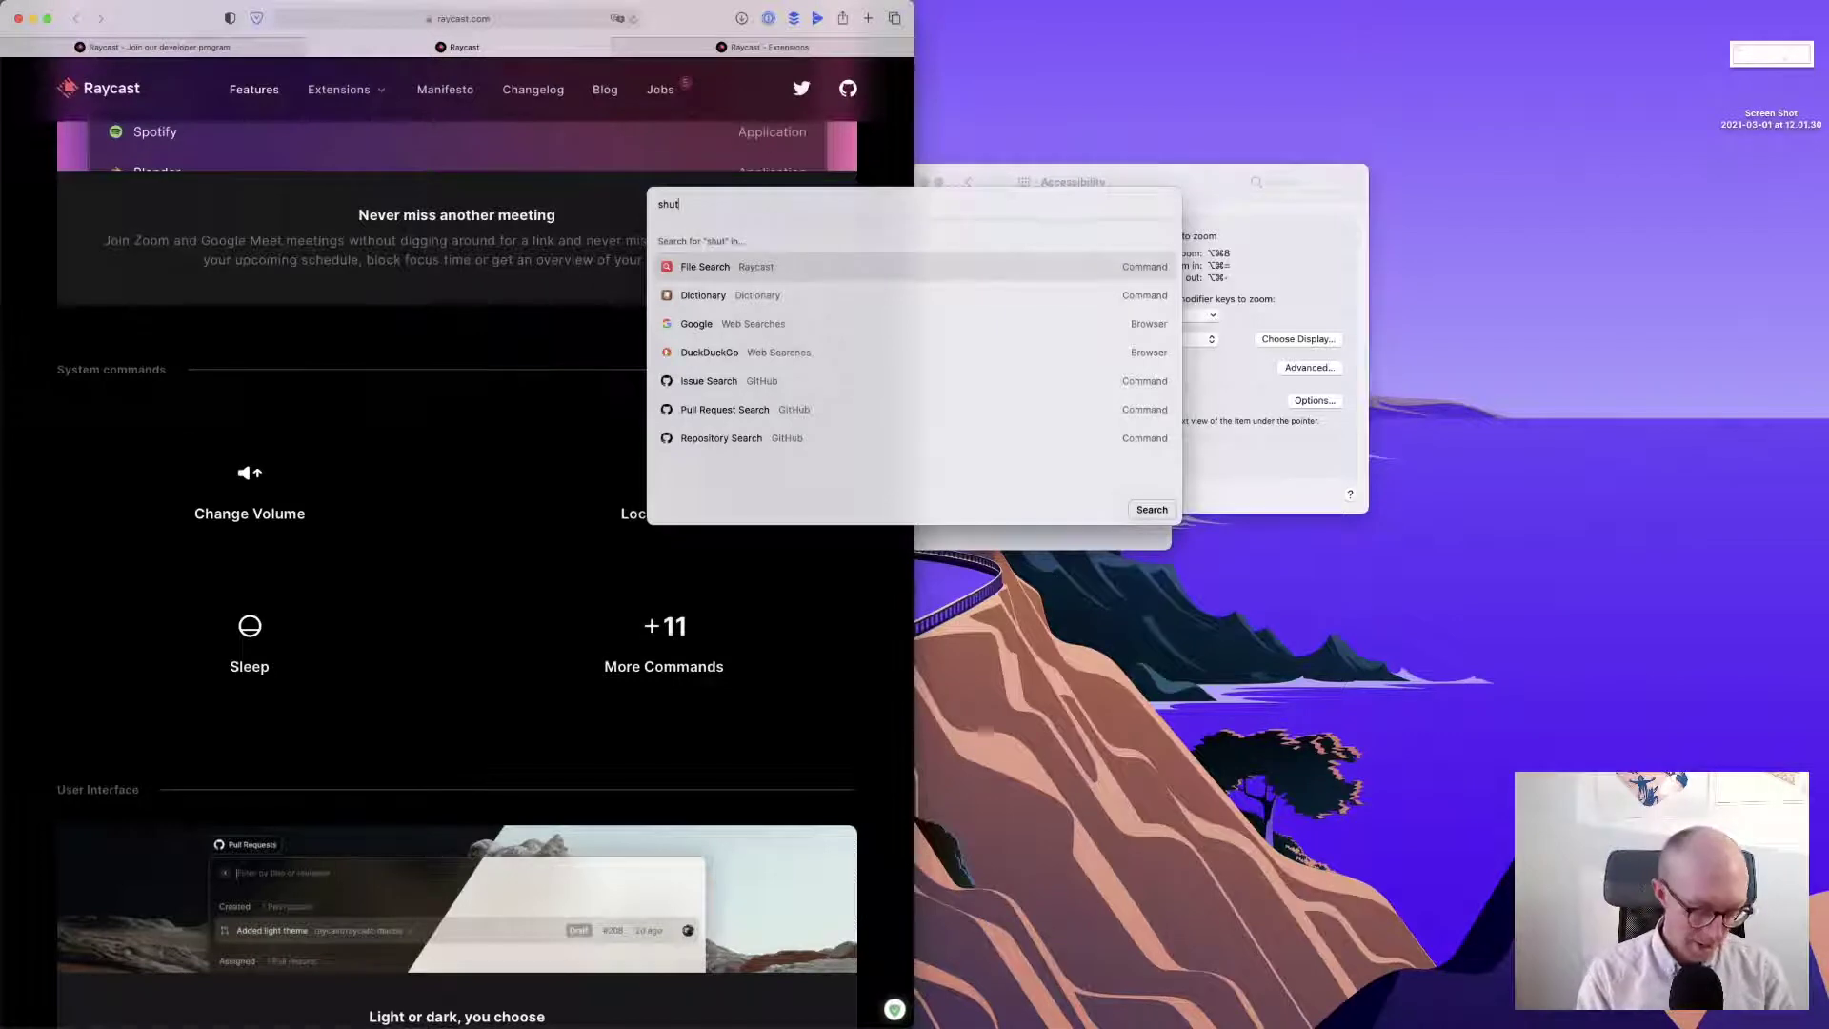
key("Escape")
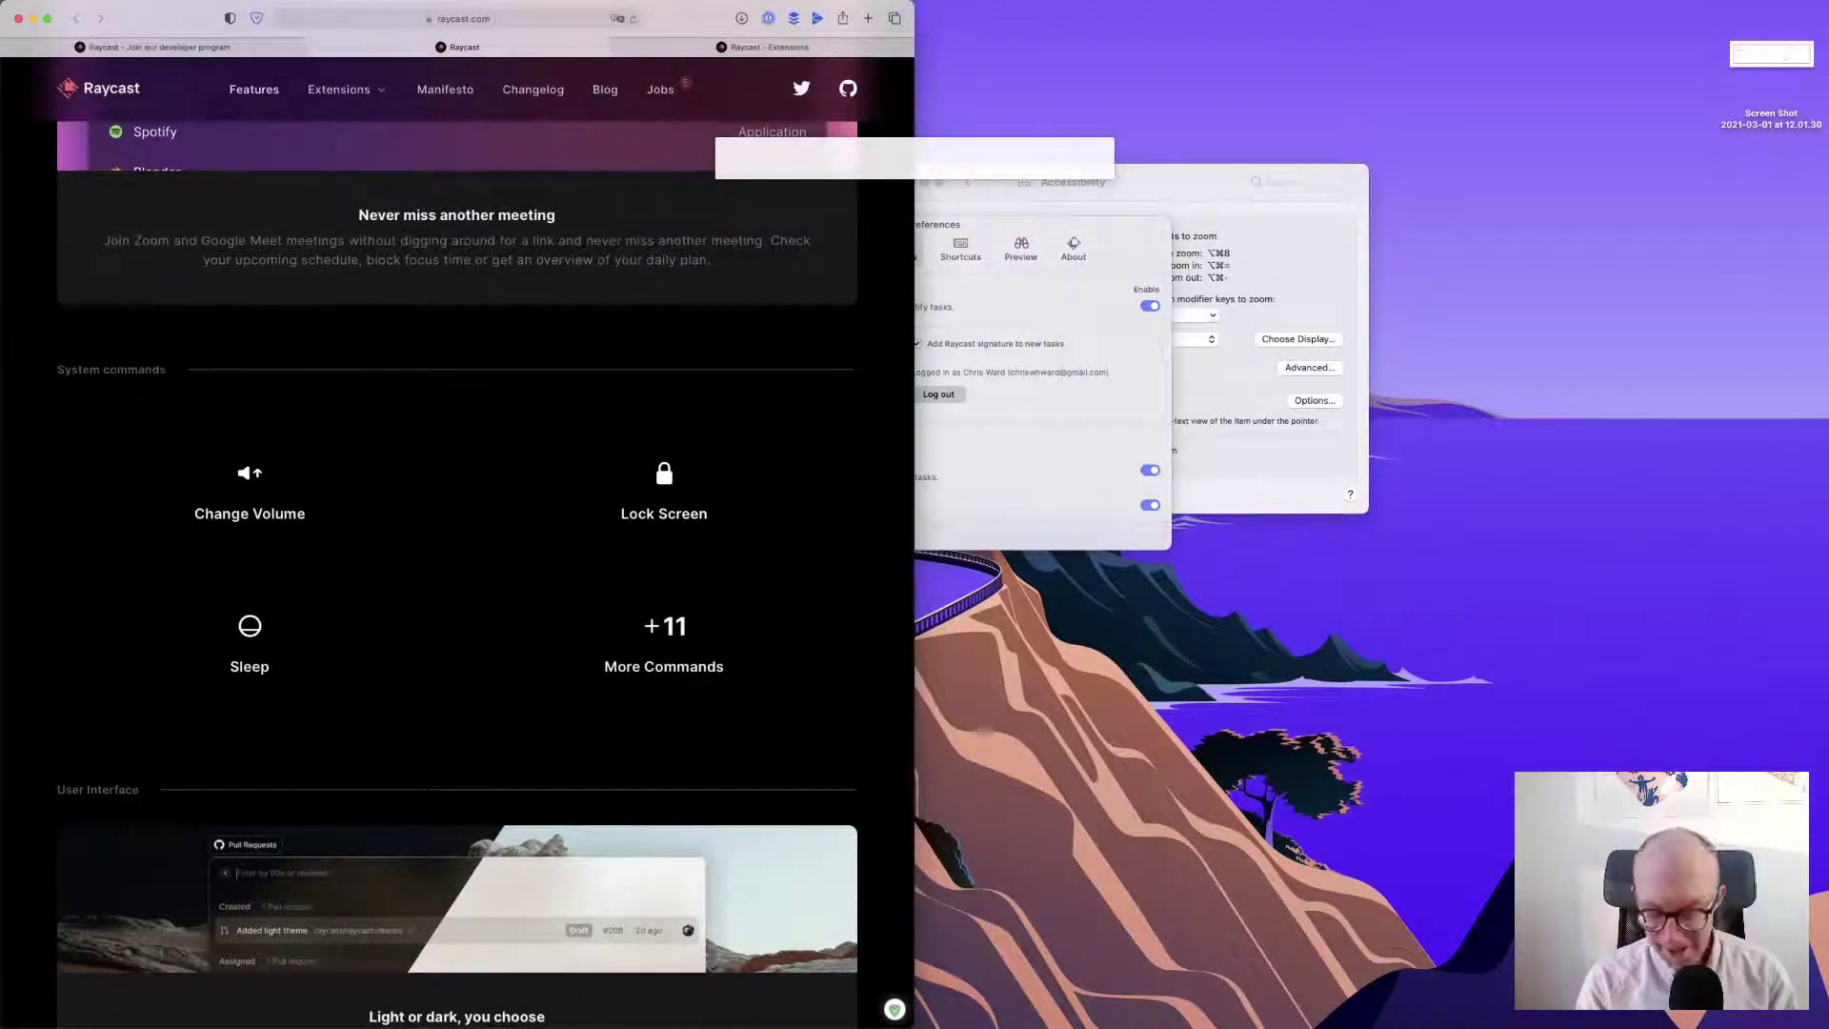
- Search for "shu" in the Mac's other launcher to check for a shutdown command, and dismiss it
key("alt+space")
type("shu")
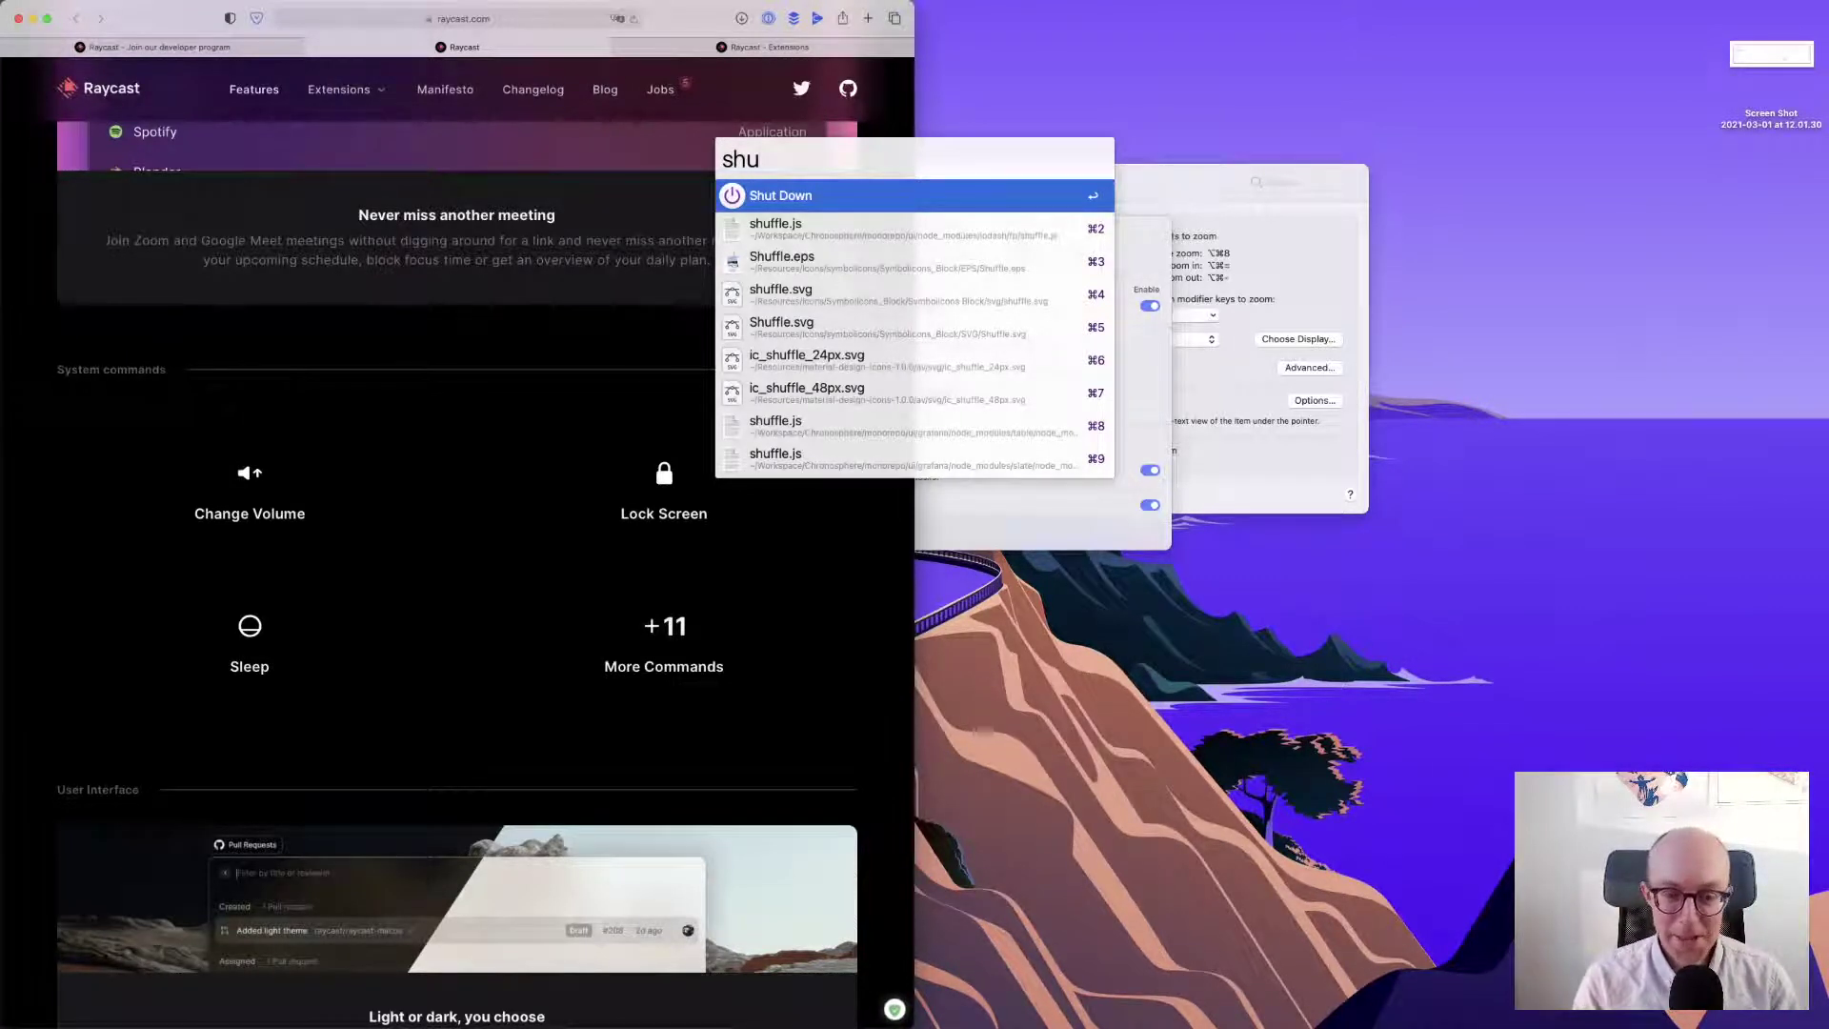
key("Escape")
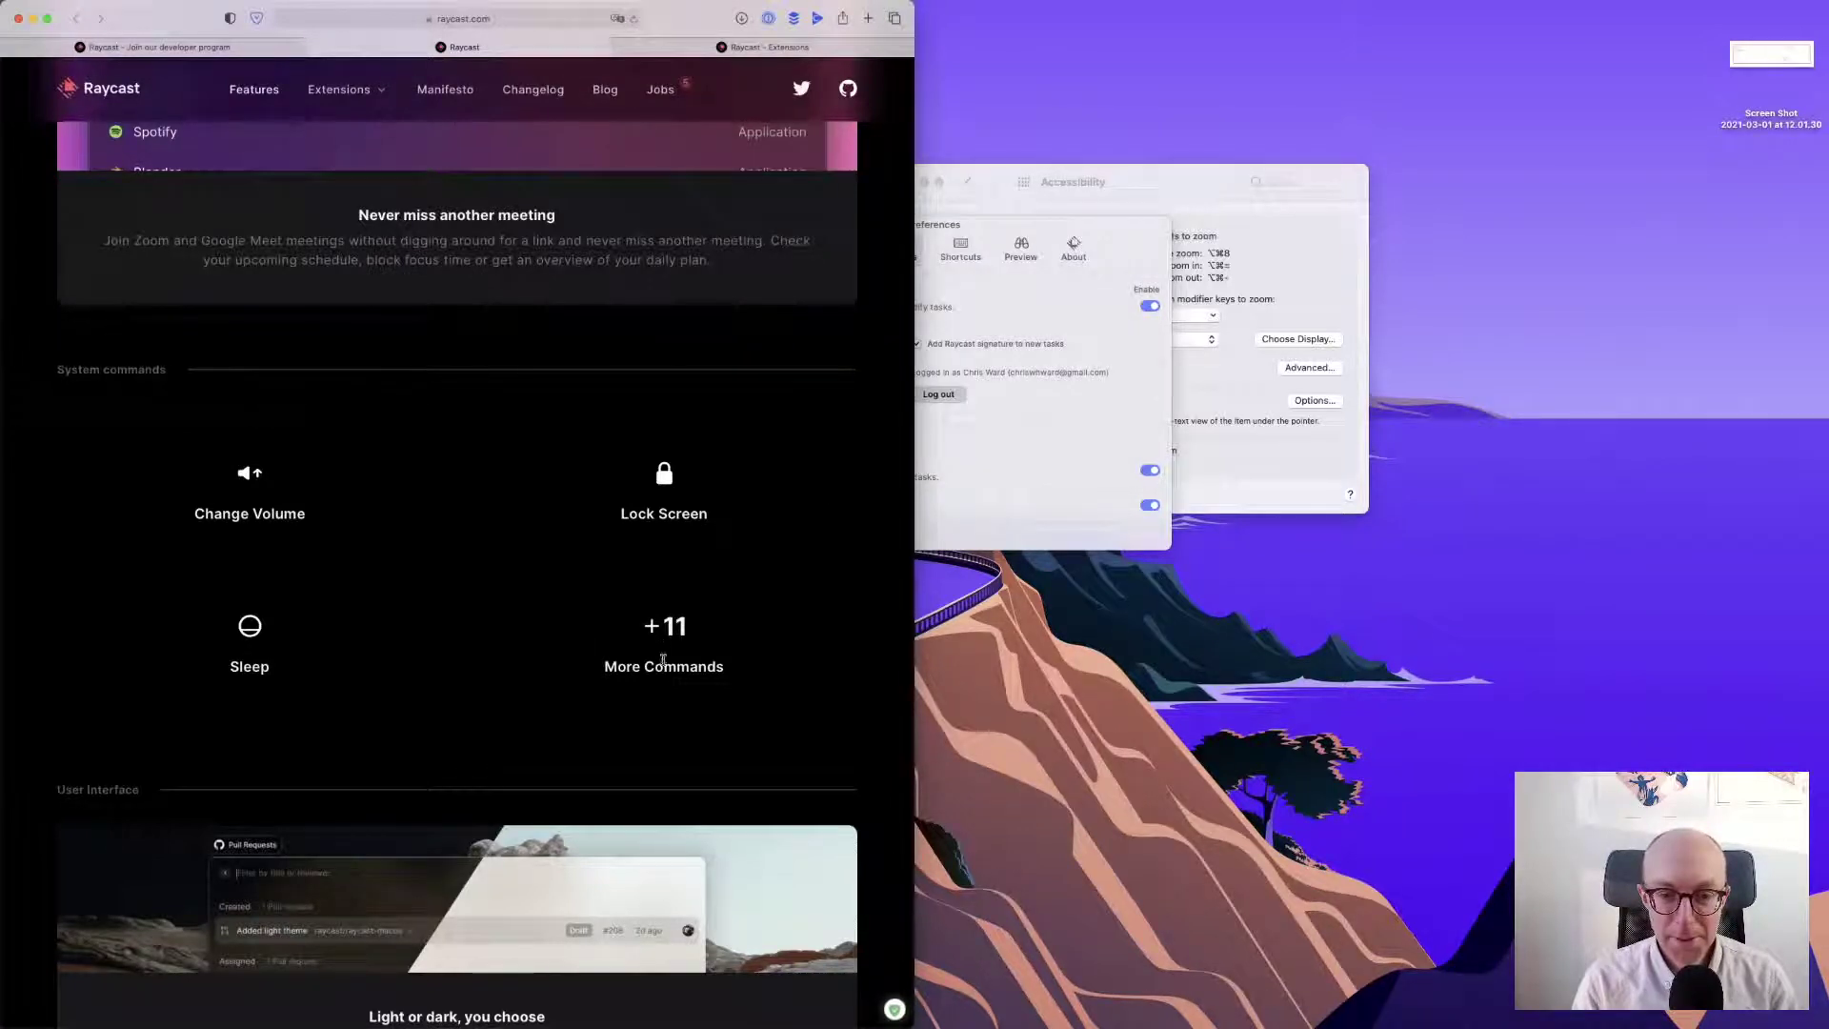
- Look through the rest of the Features page, from User Interface through Extensions and scripts to "Extend Raycast the way you want"
scroll(666, 629, "down", 10)
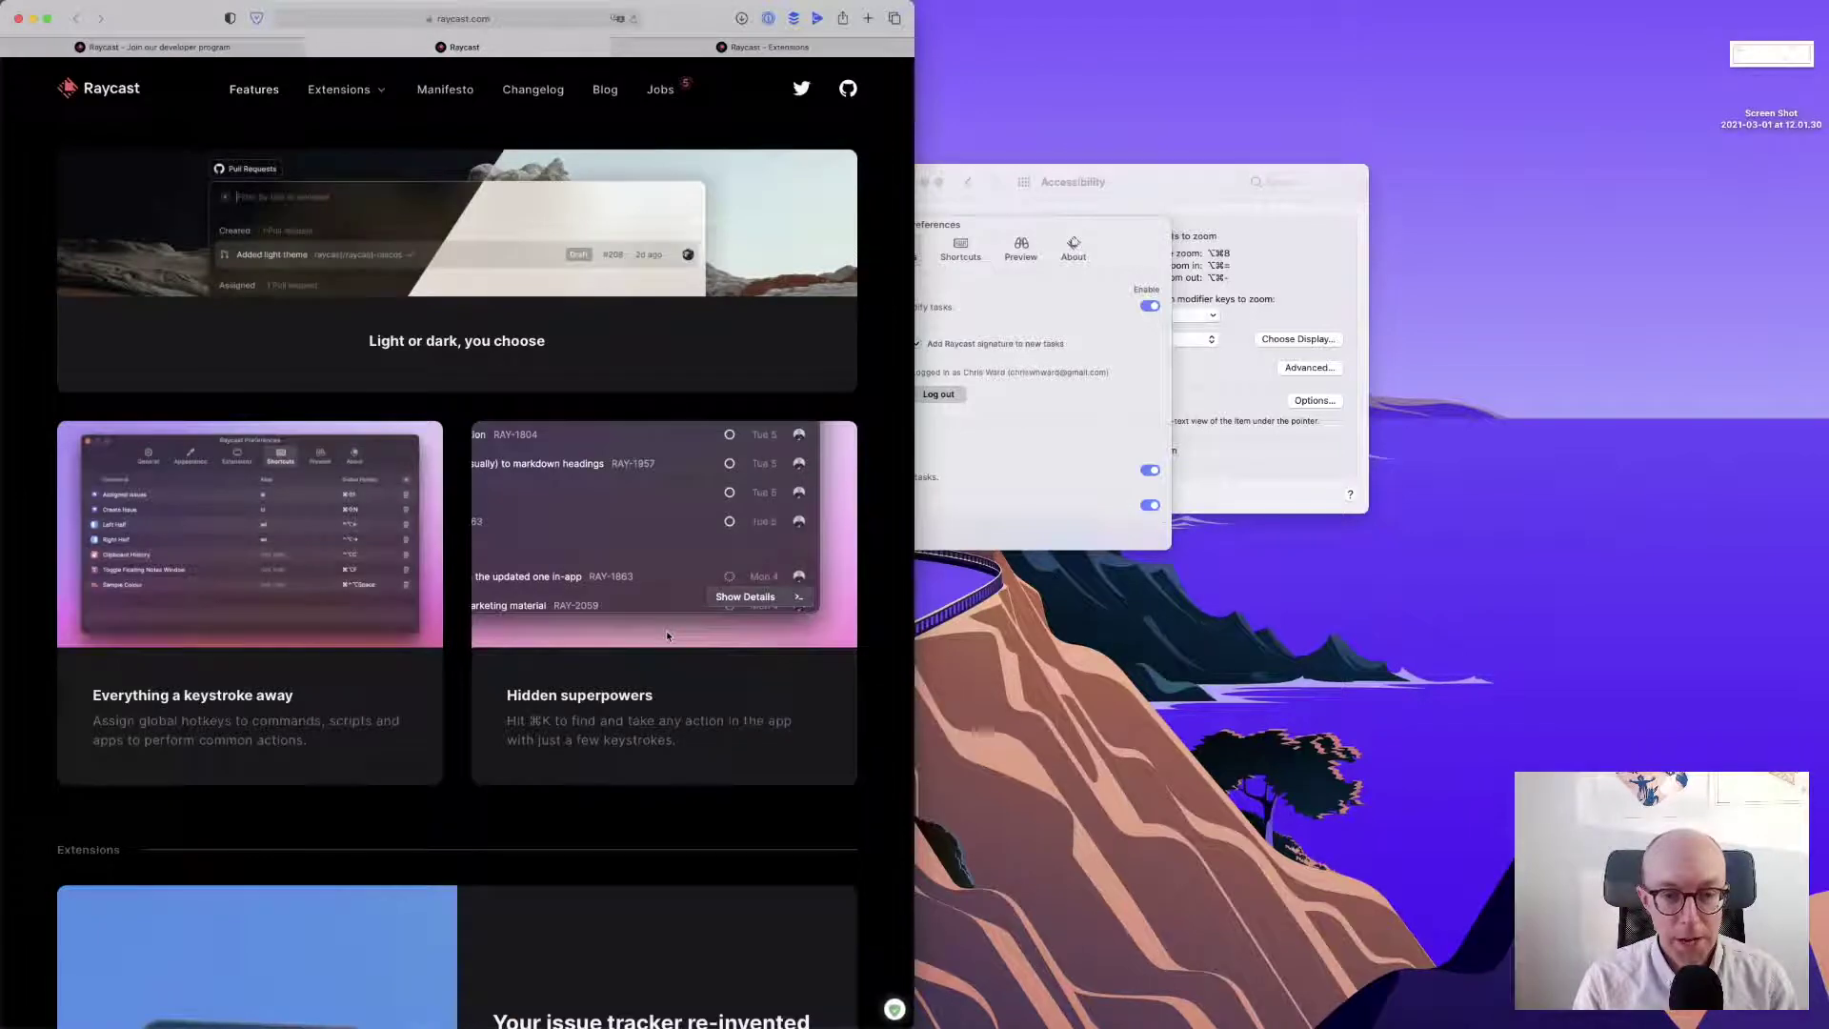
scroll(666, 633, "down", 2)
scroll(668, 635, "down", 12)
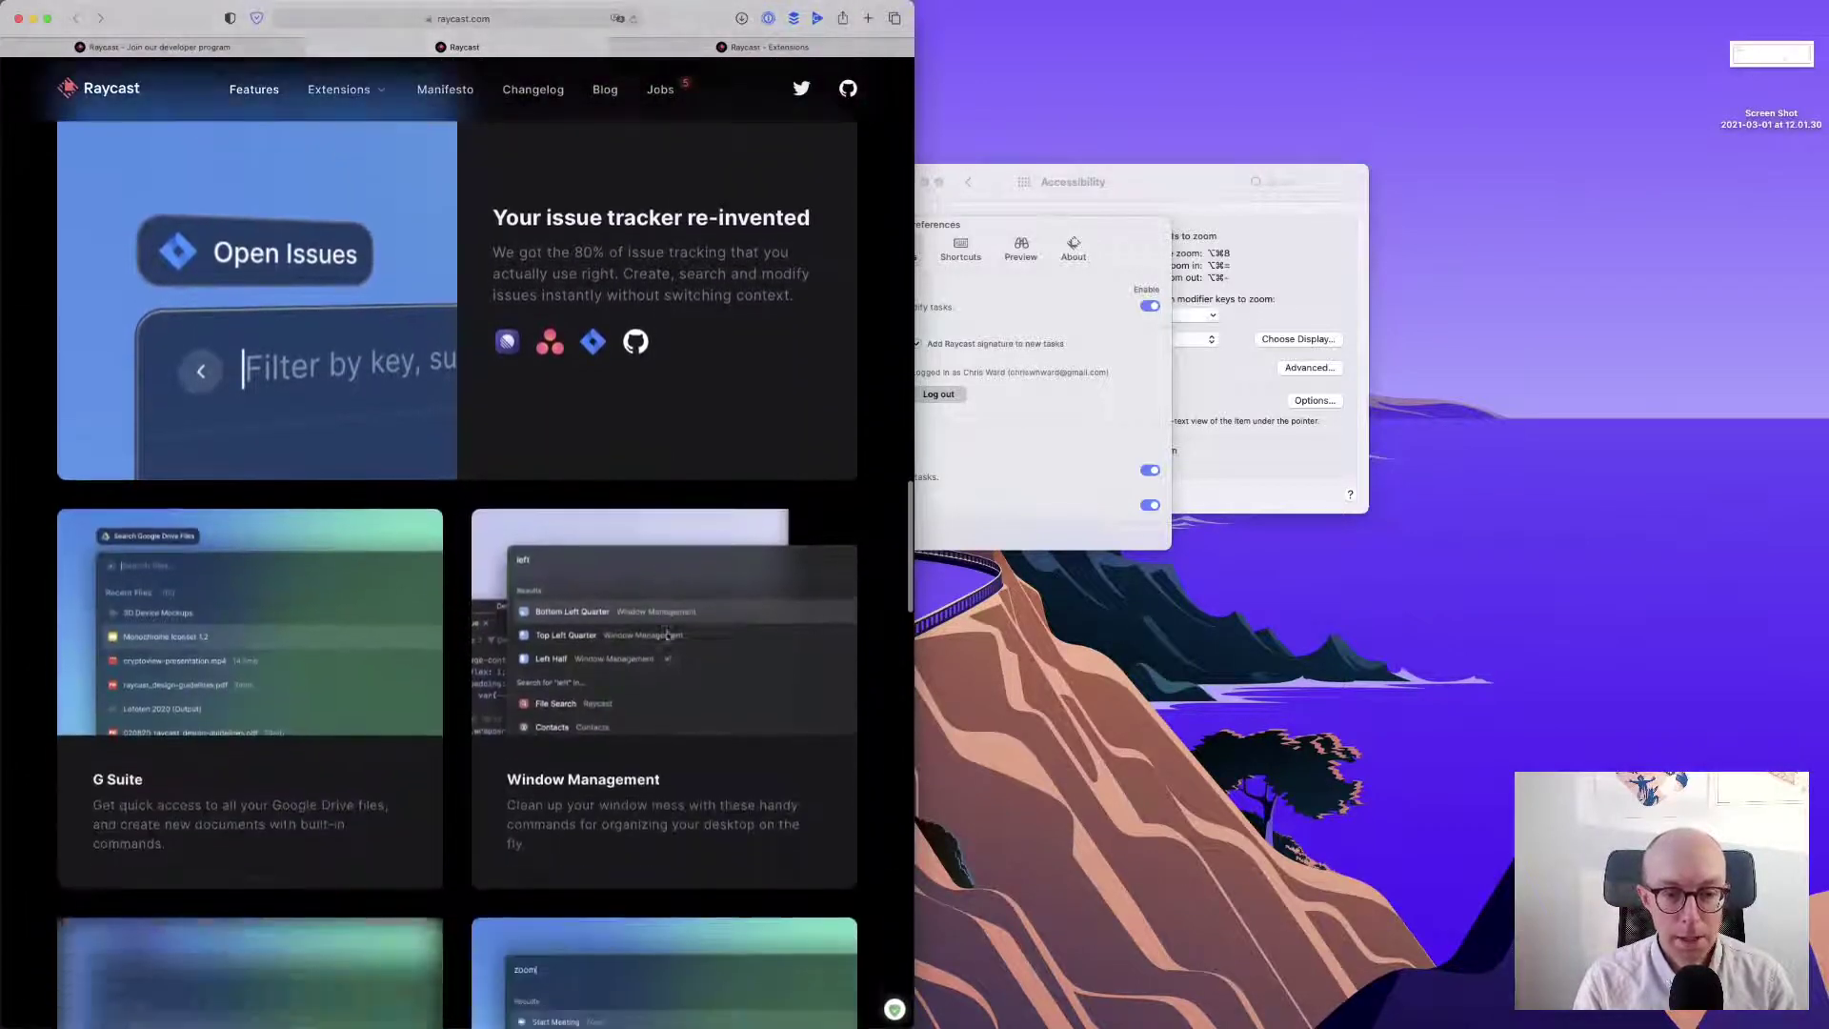
scroll(668, 636, "down", 9)
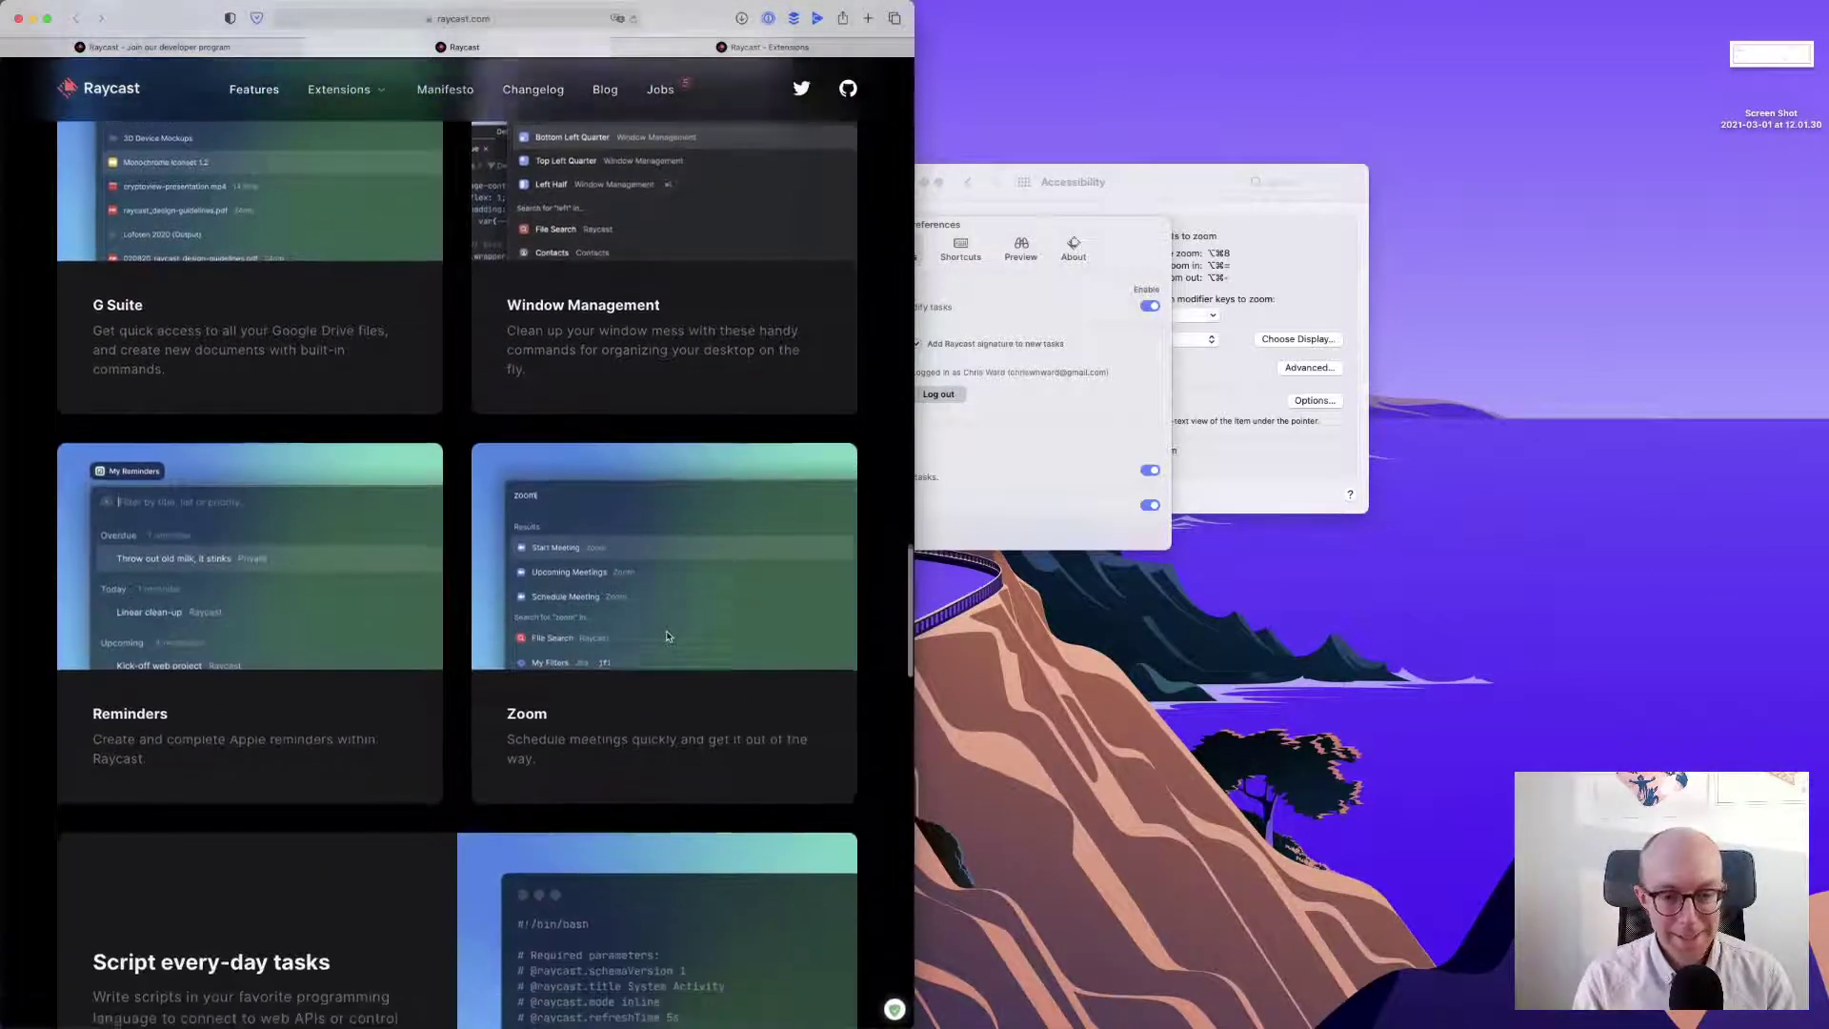
scroll(668, 636, "down", 8)
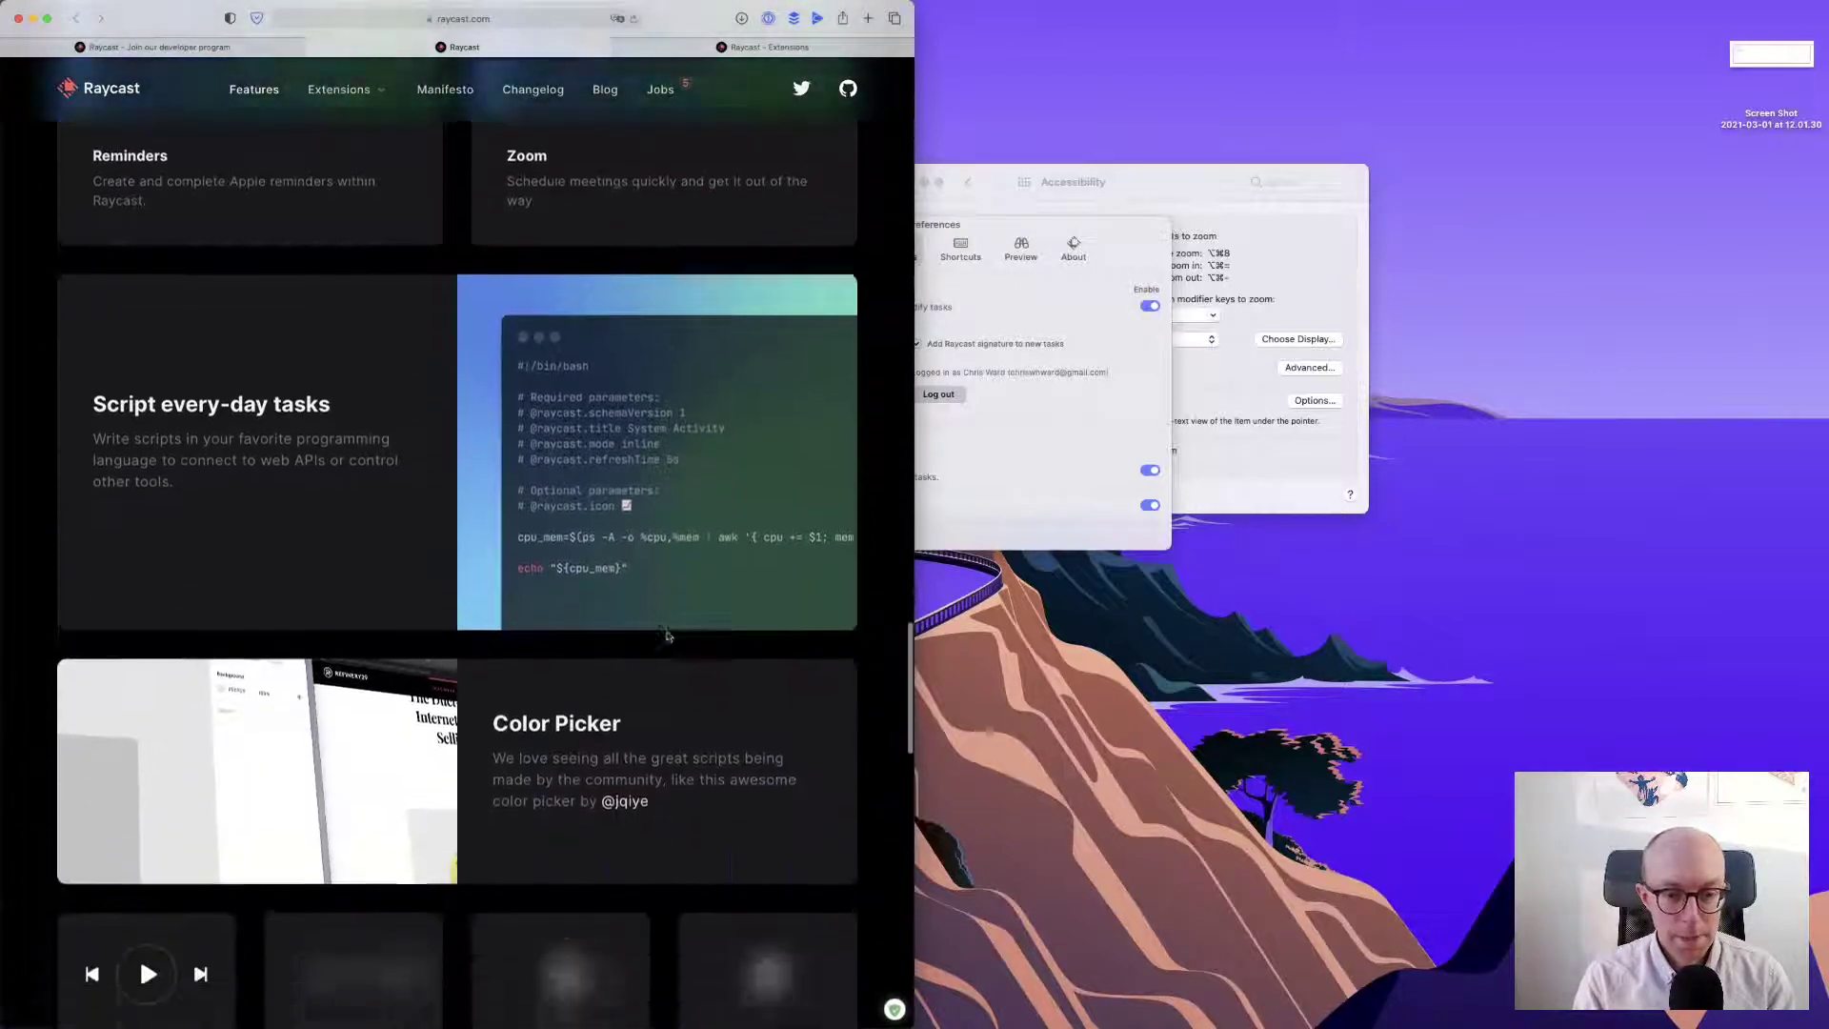
scroll(668, 636, "down", 6)
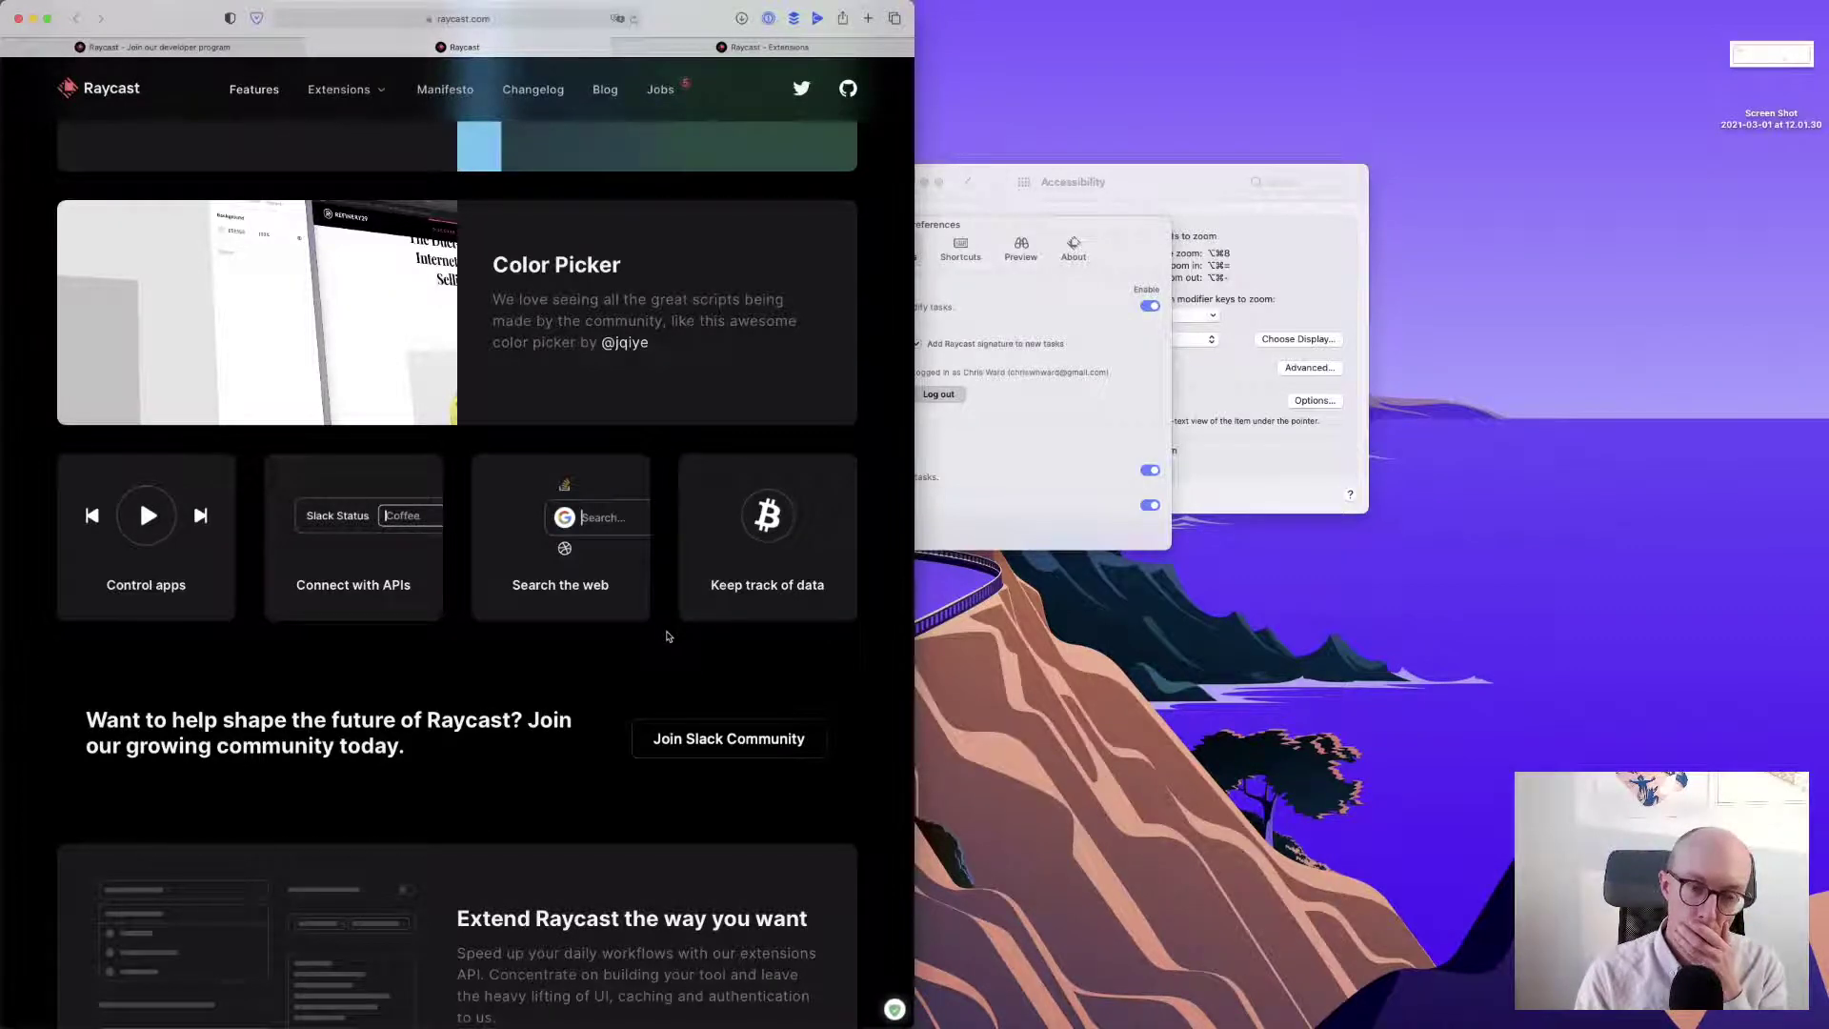
scroll(668, 637, "down", 4)
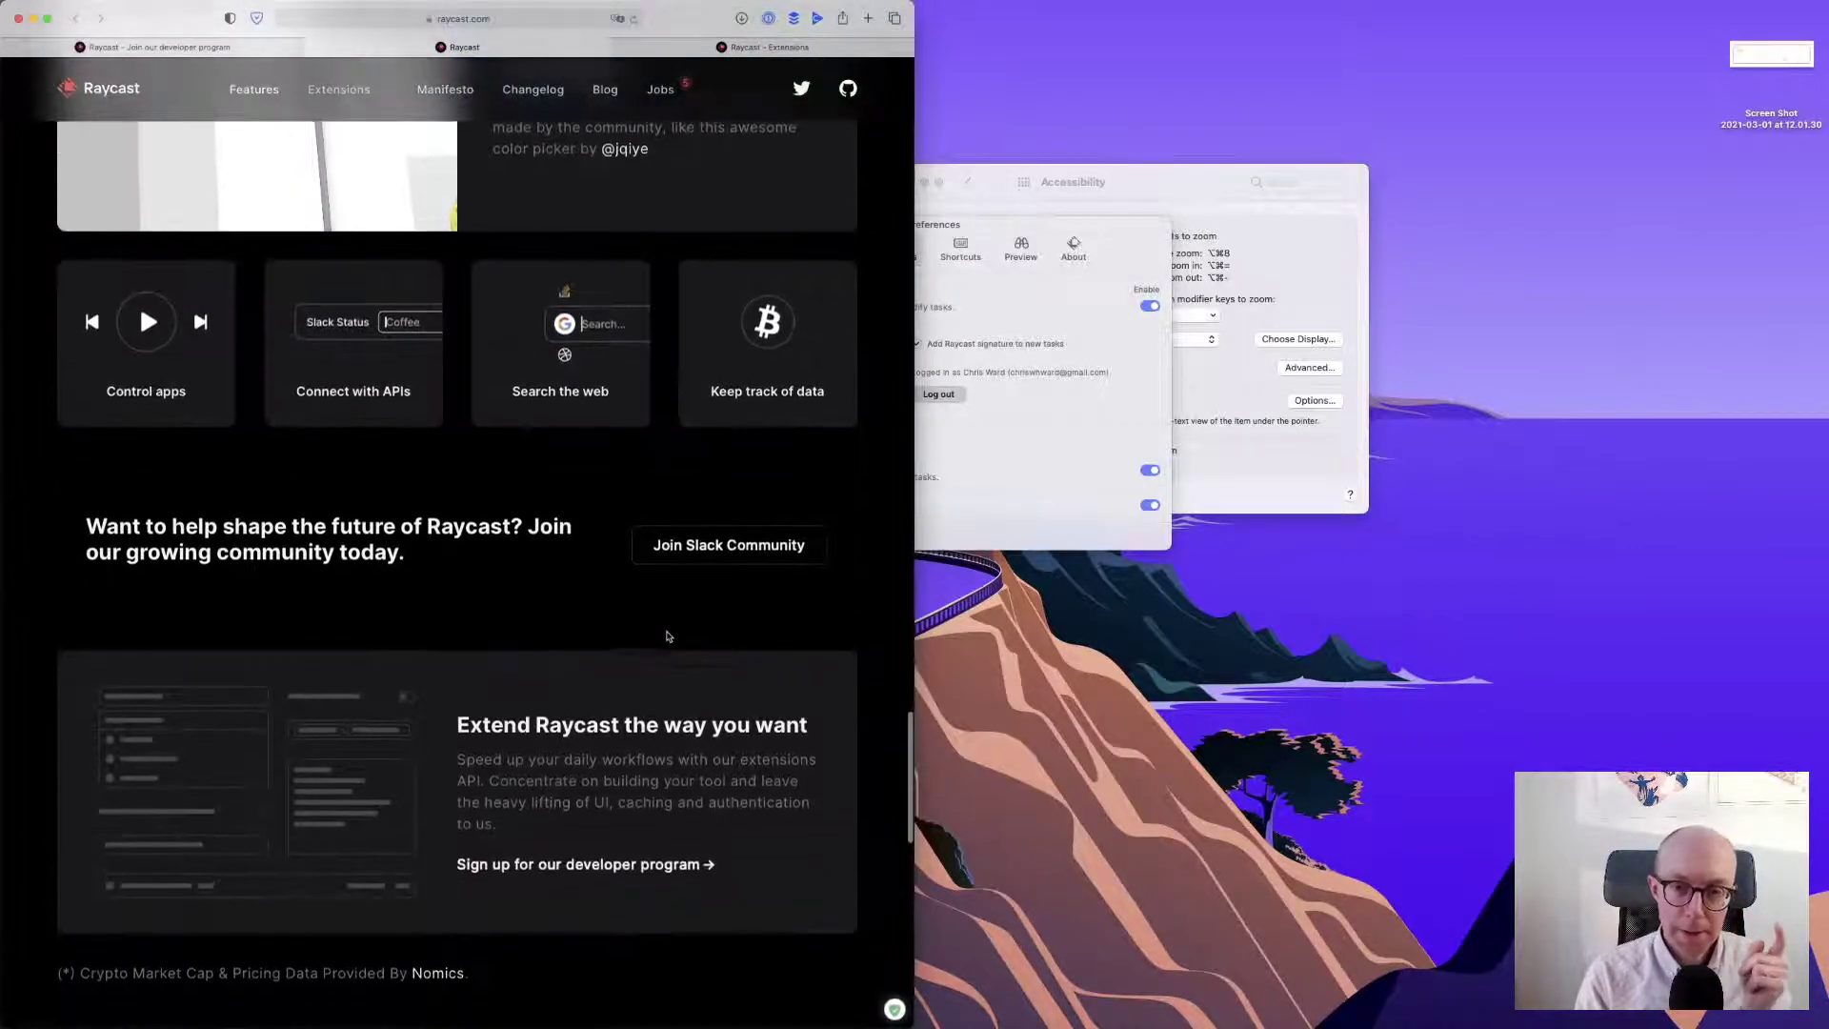
scroll(668, 637, "down", 2)
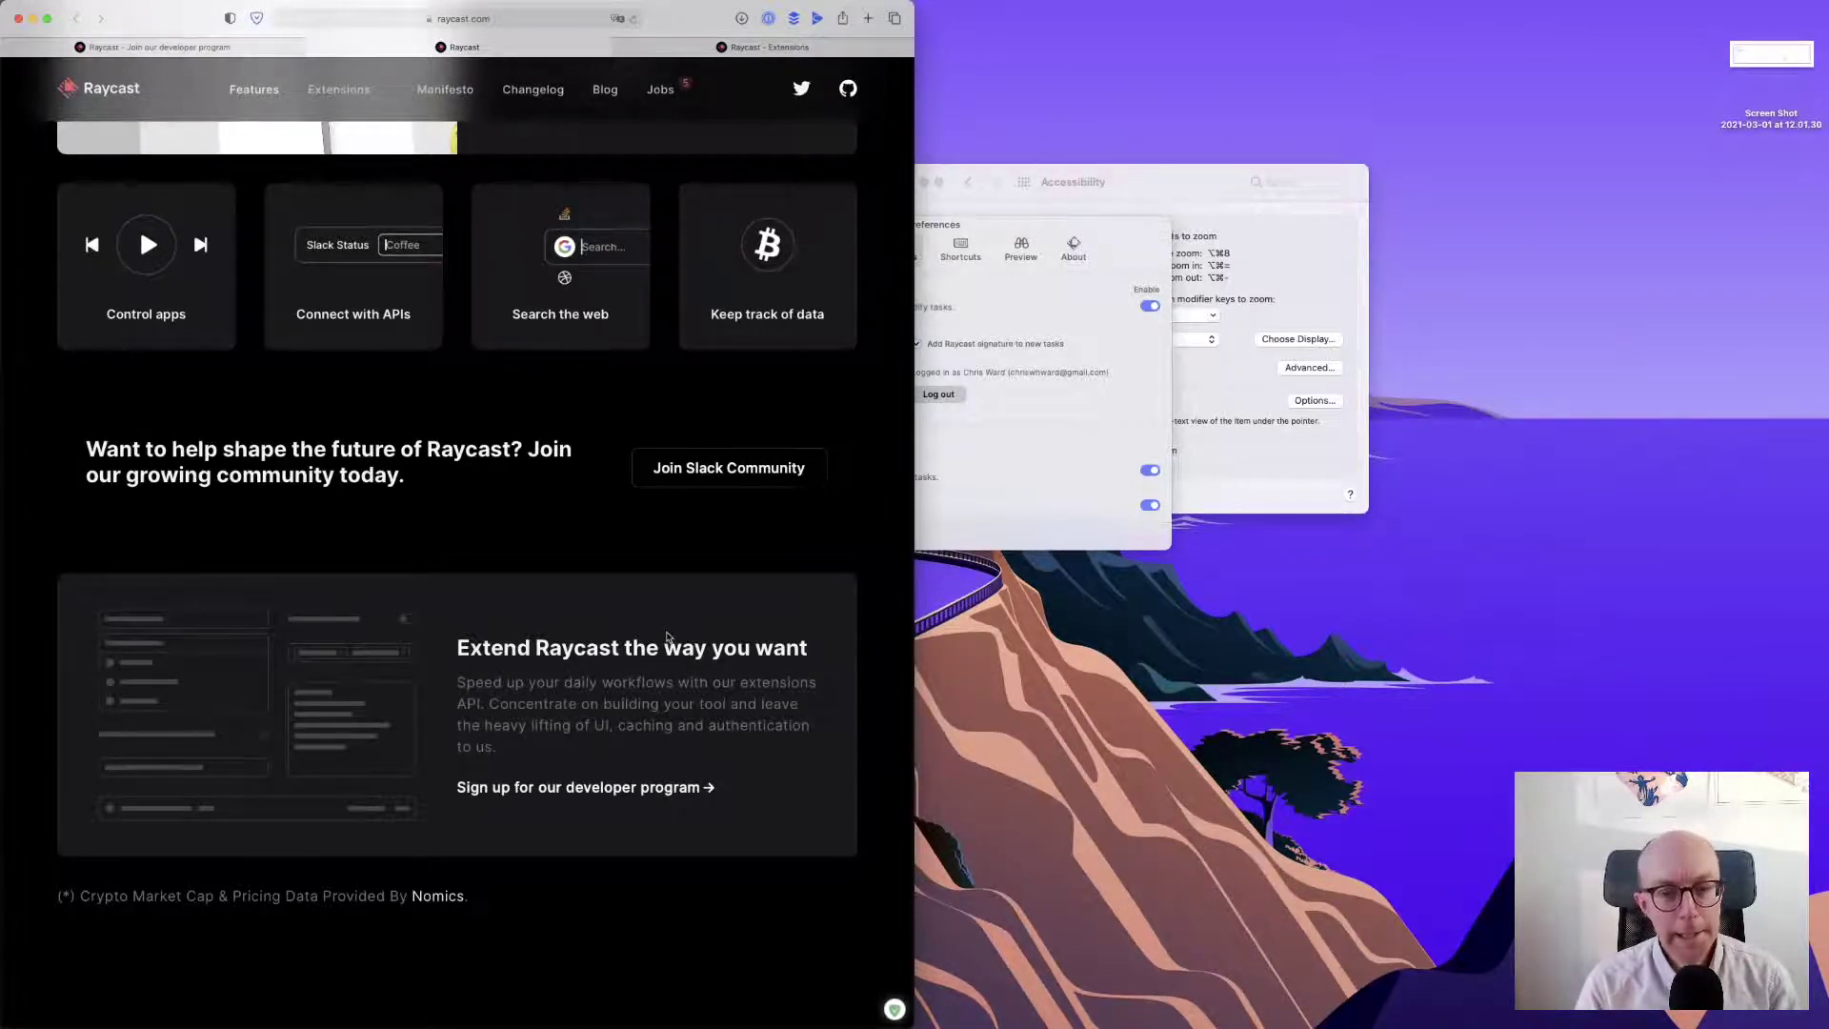
scroll(668, 637, "down", 1)
scroll(667, 632, "down", 10)
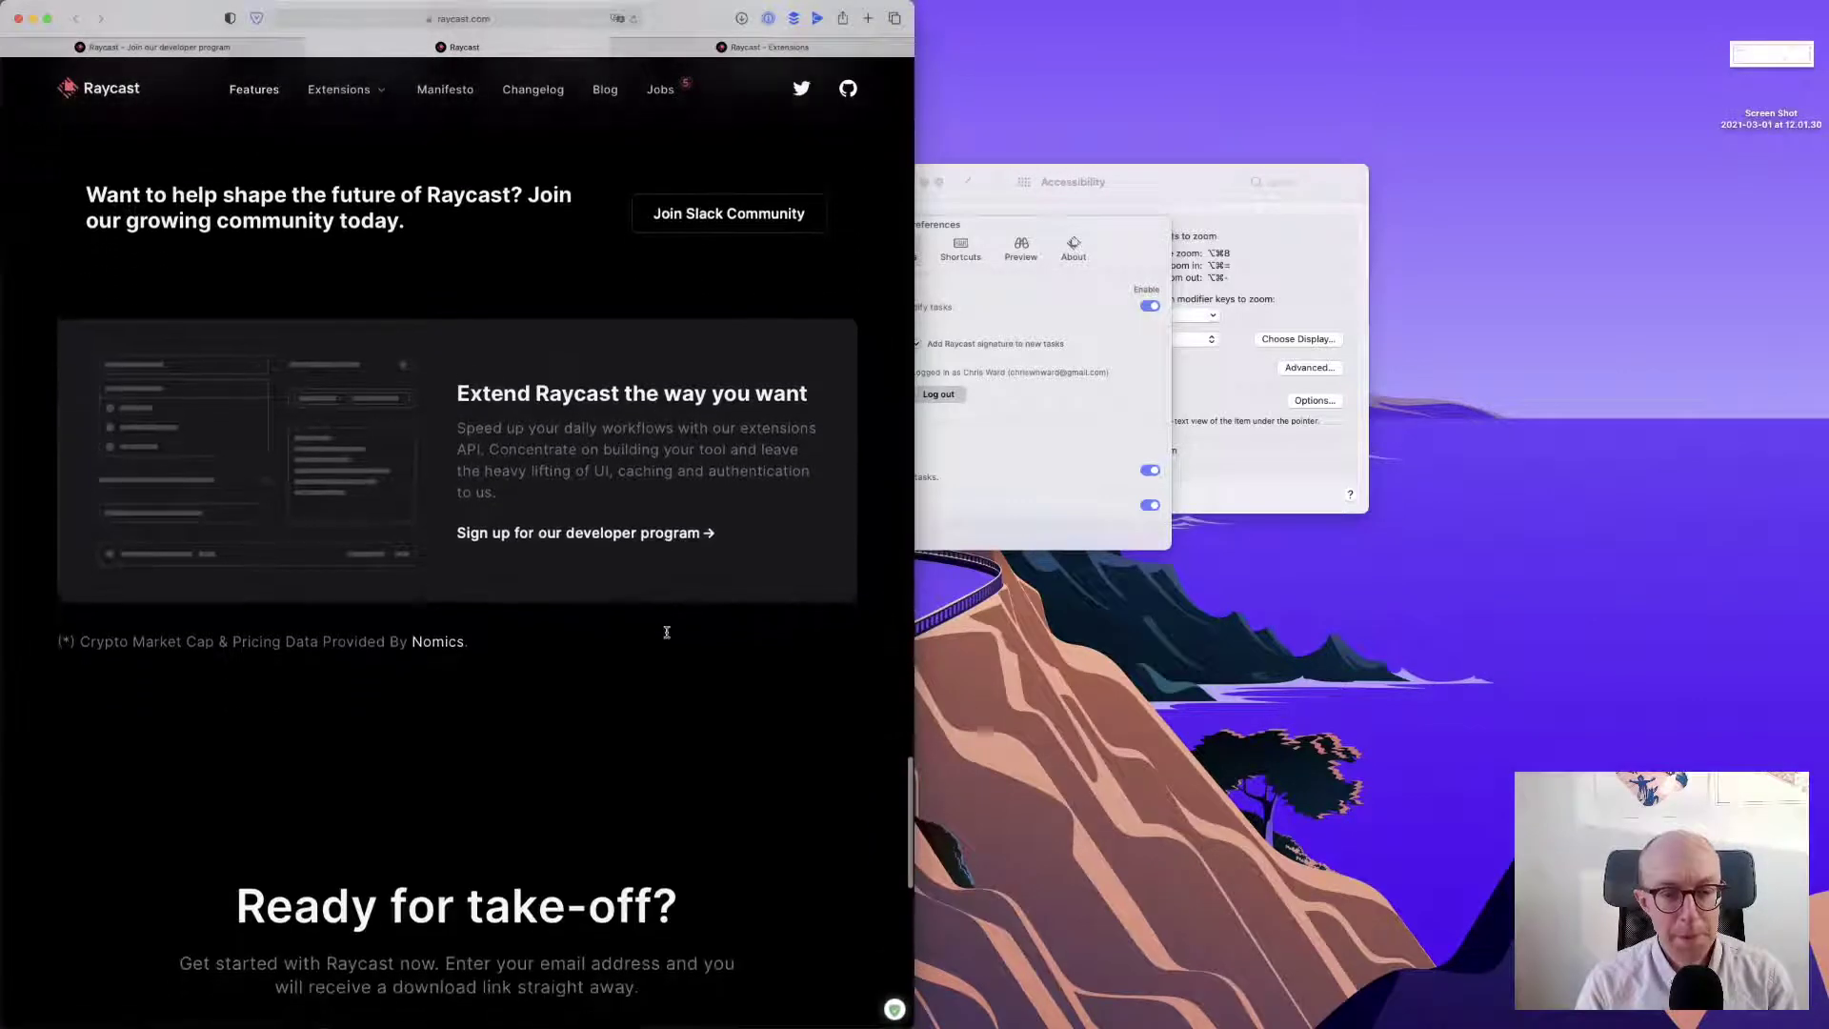
scroll(668, 637, "up", 8)
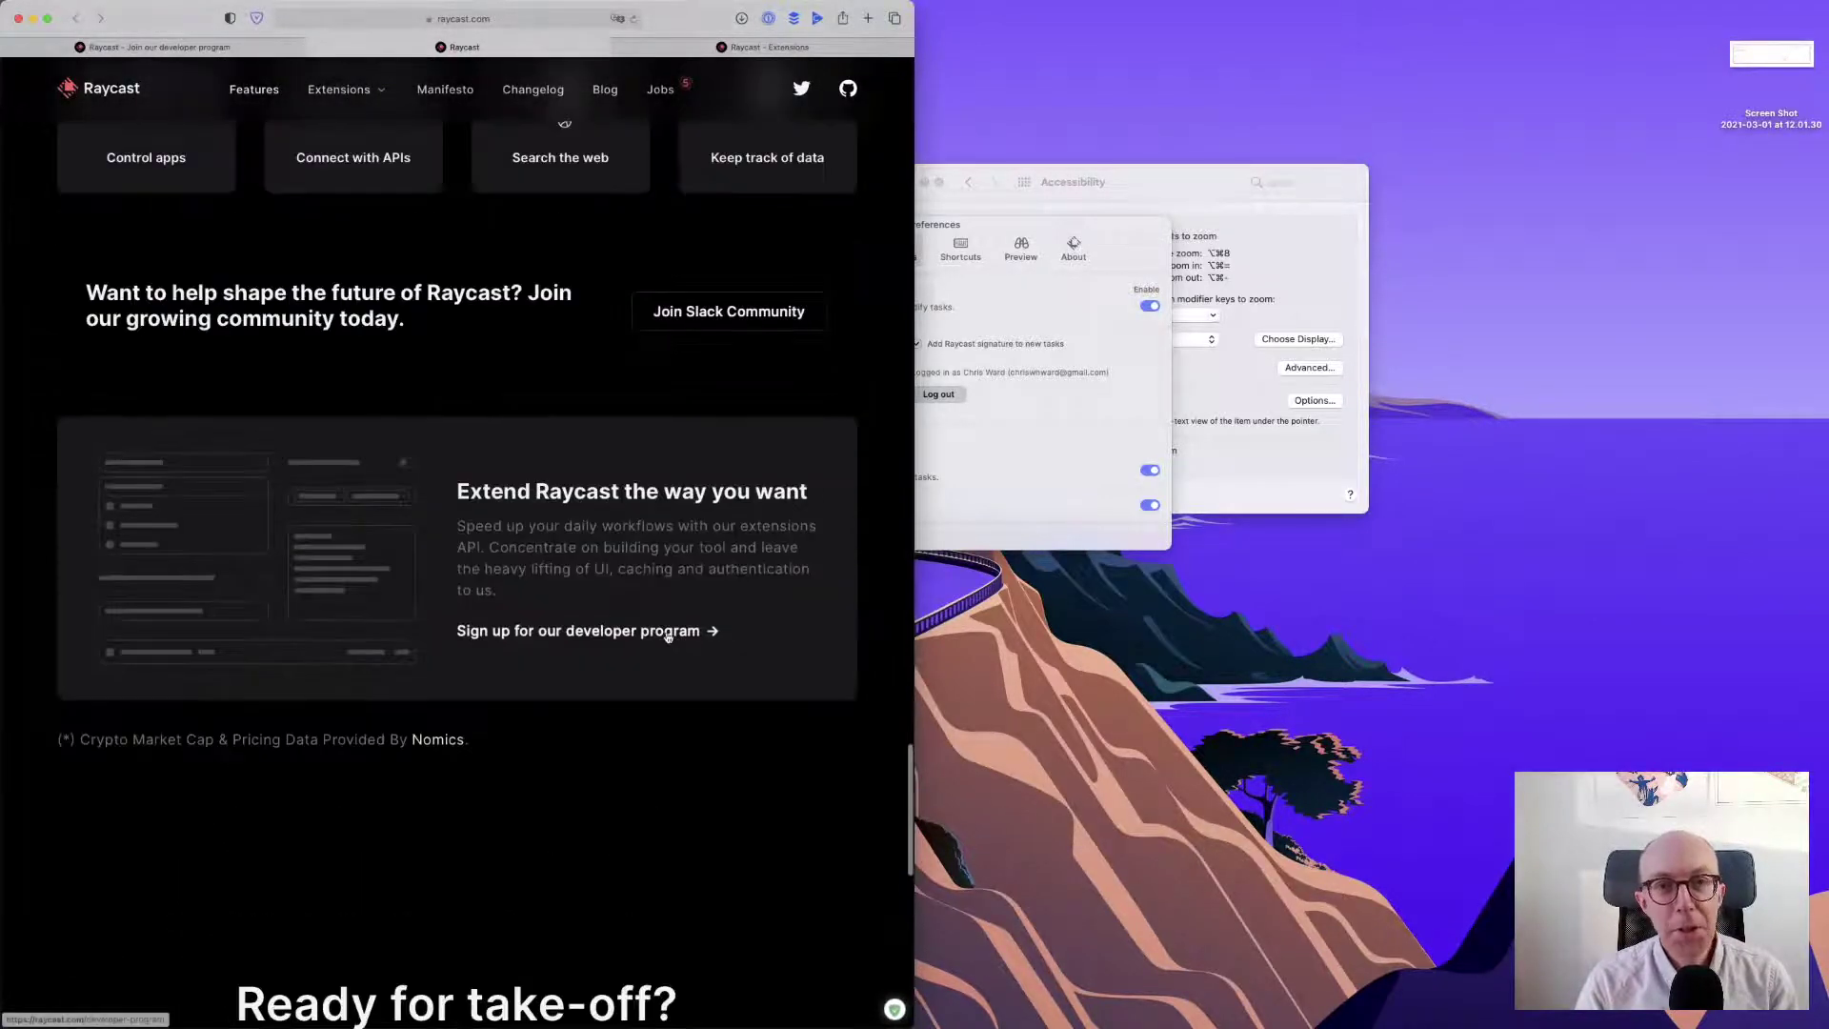
- Look down the list of integrations on the Raycast extensions page, and return to the Features page
left_click(762, 46)
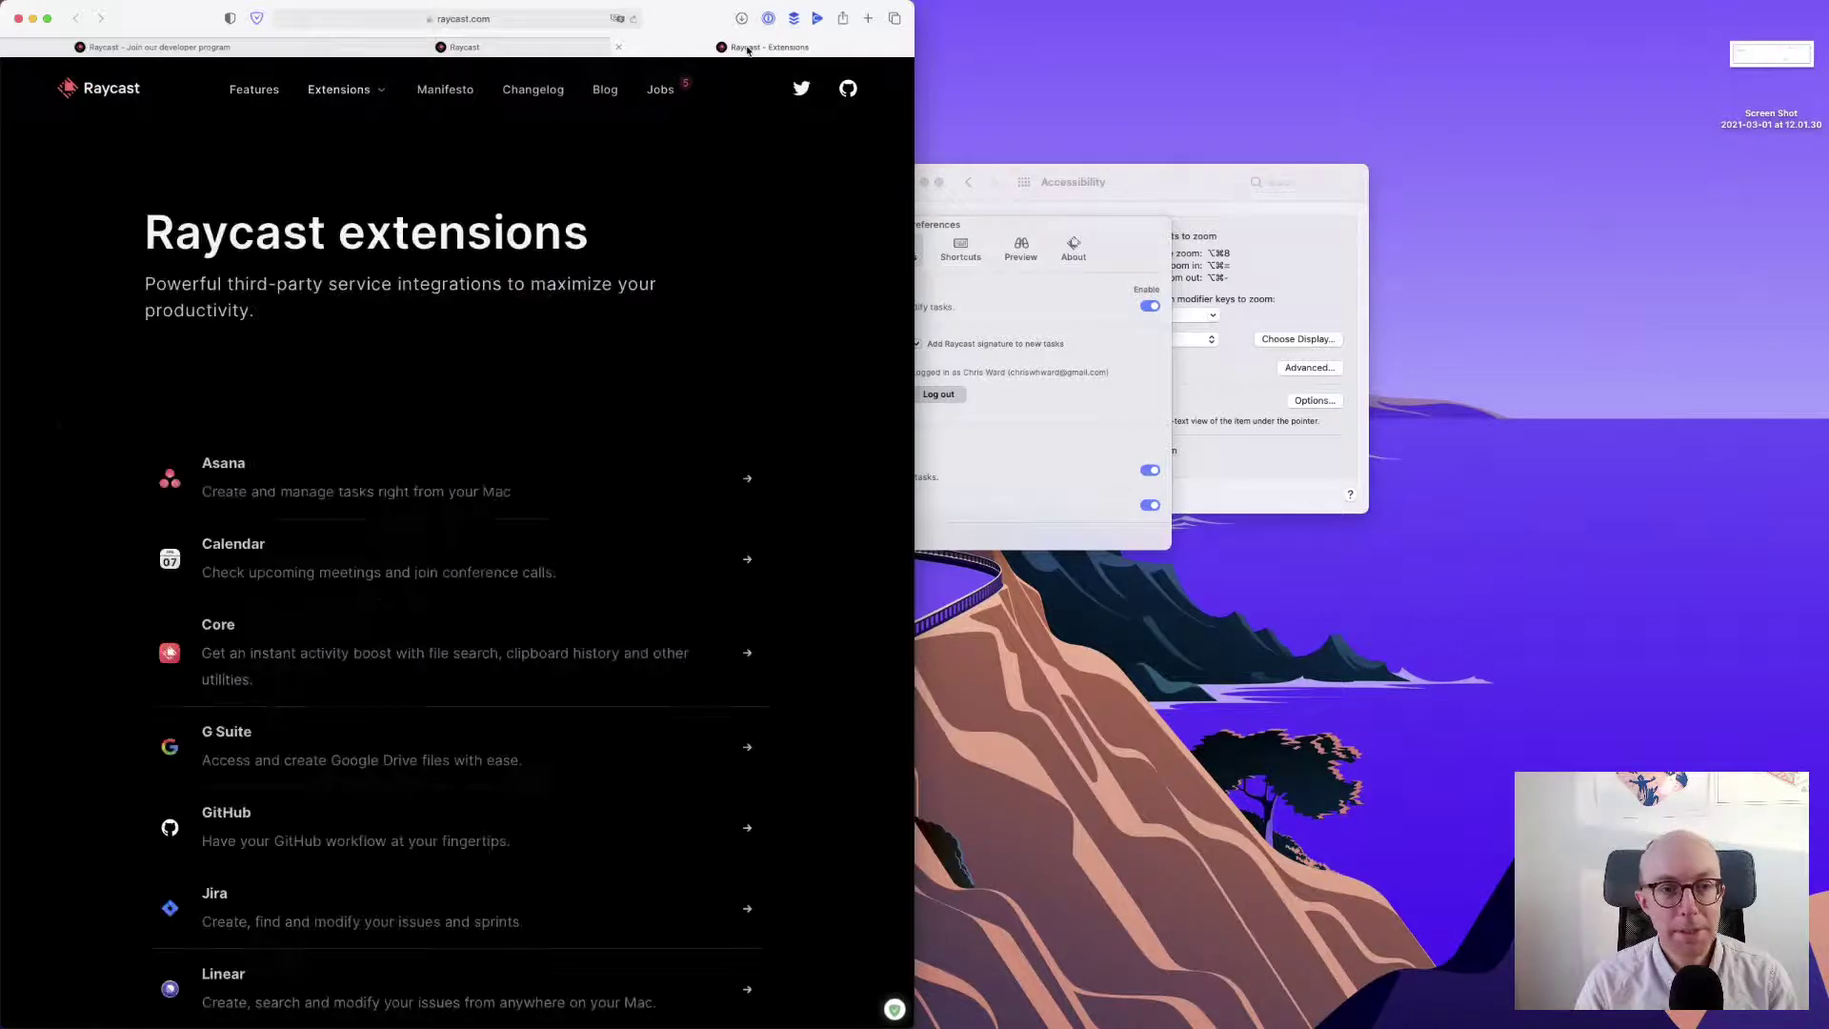
scroll(650, 429, "down", 8)
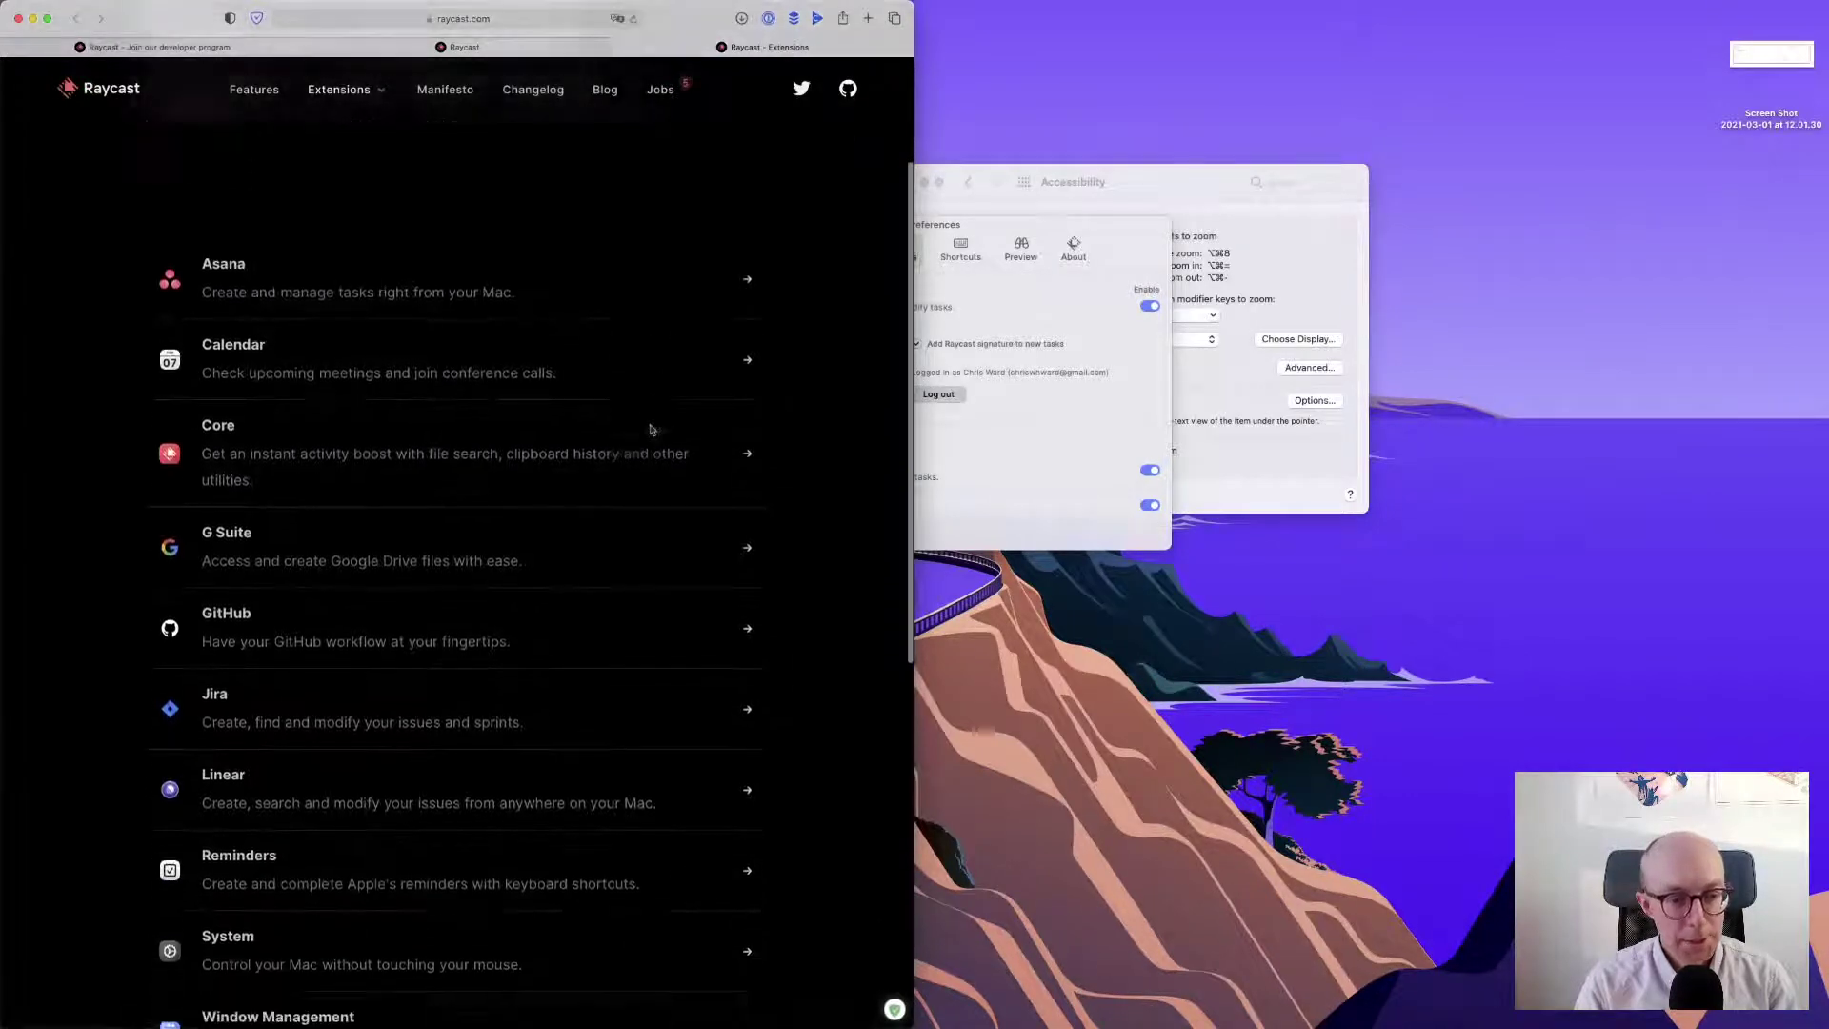
scroll(652, 431, "down", 5)
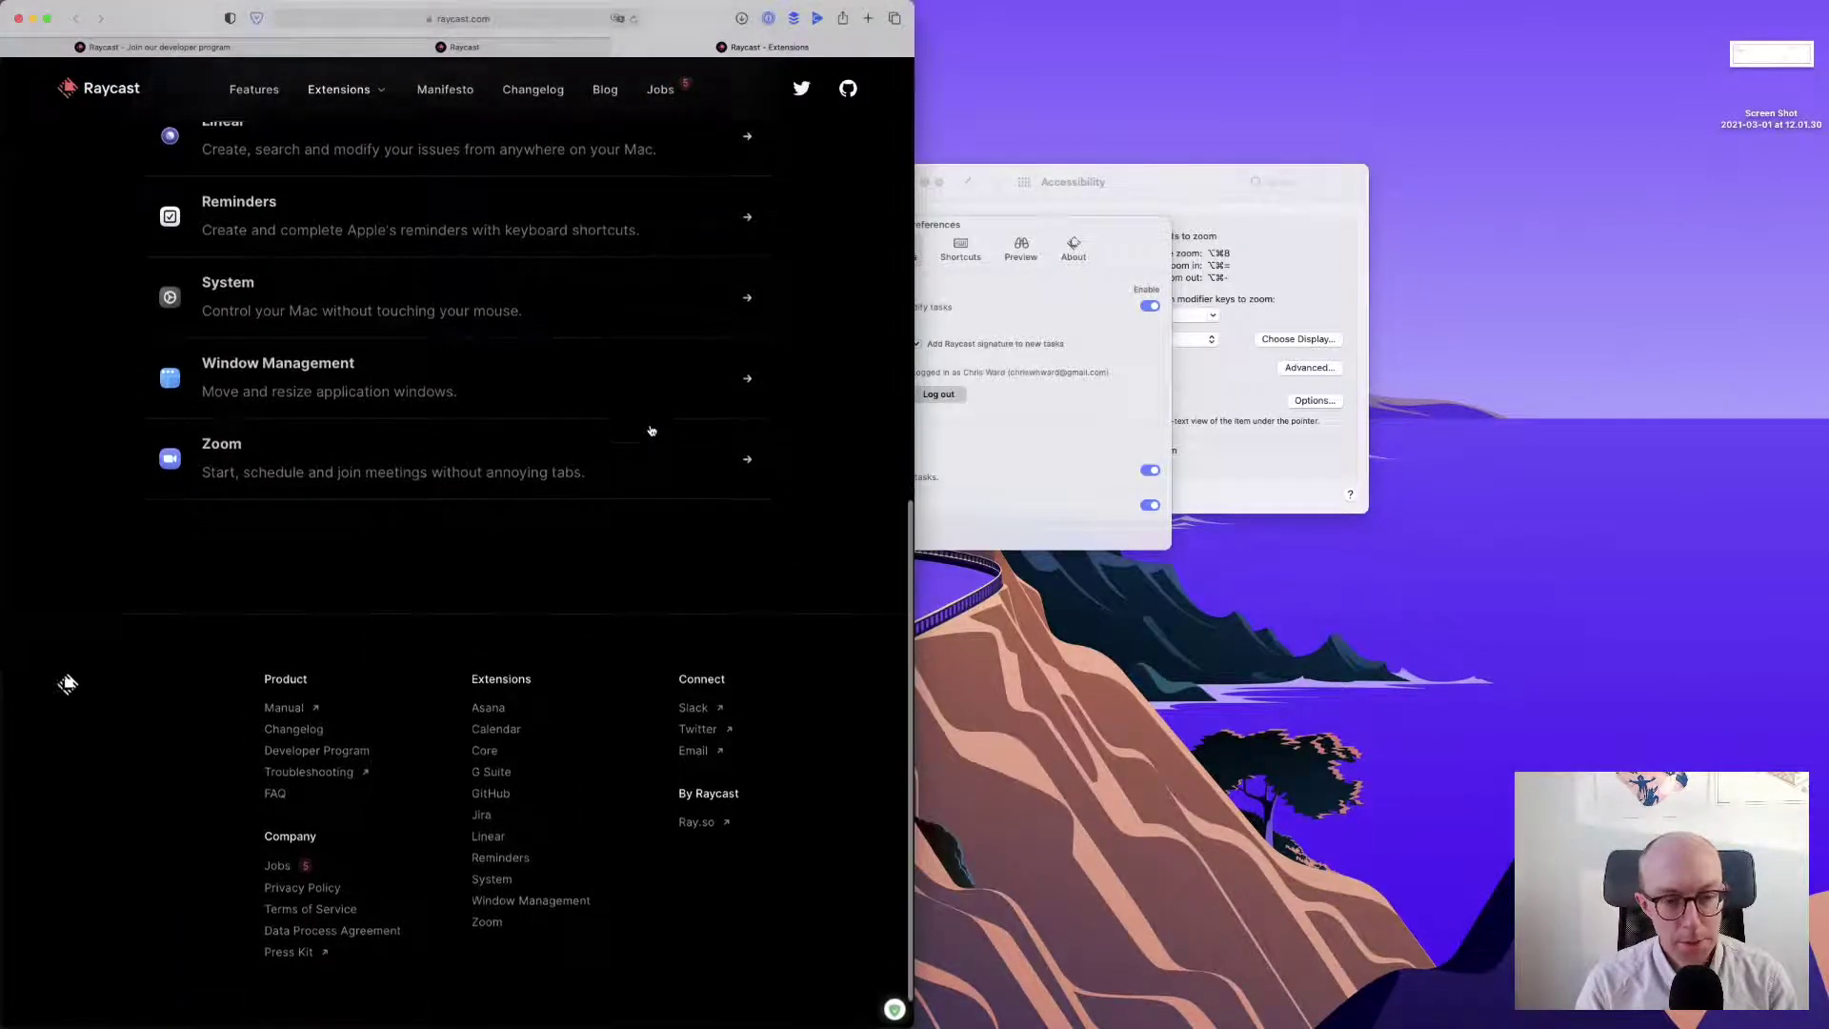
key("ctrl+shift+Tab")
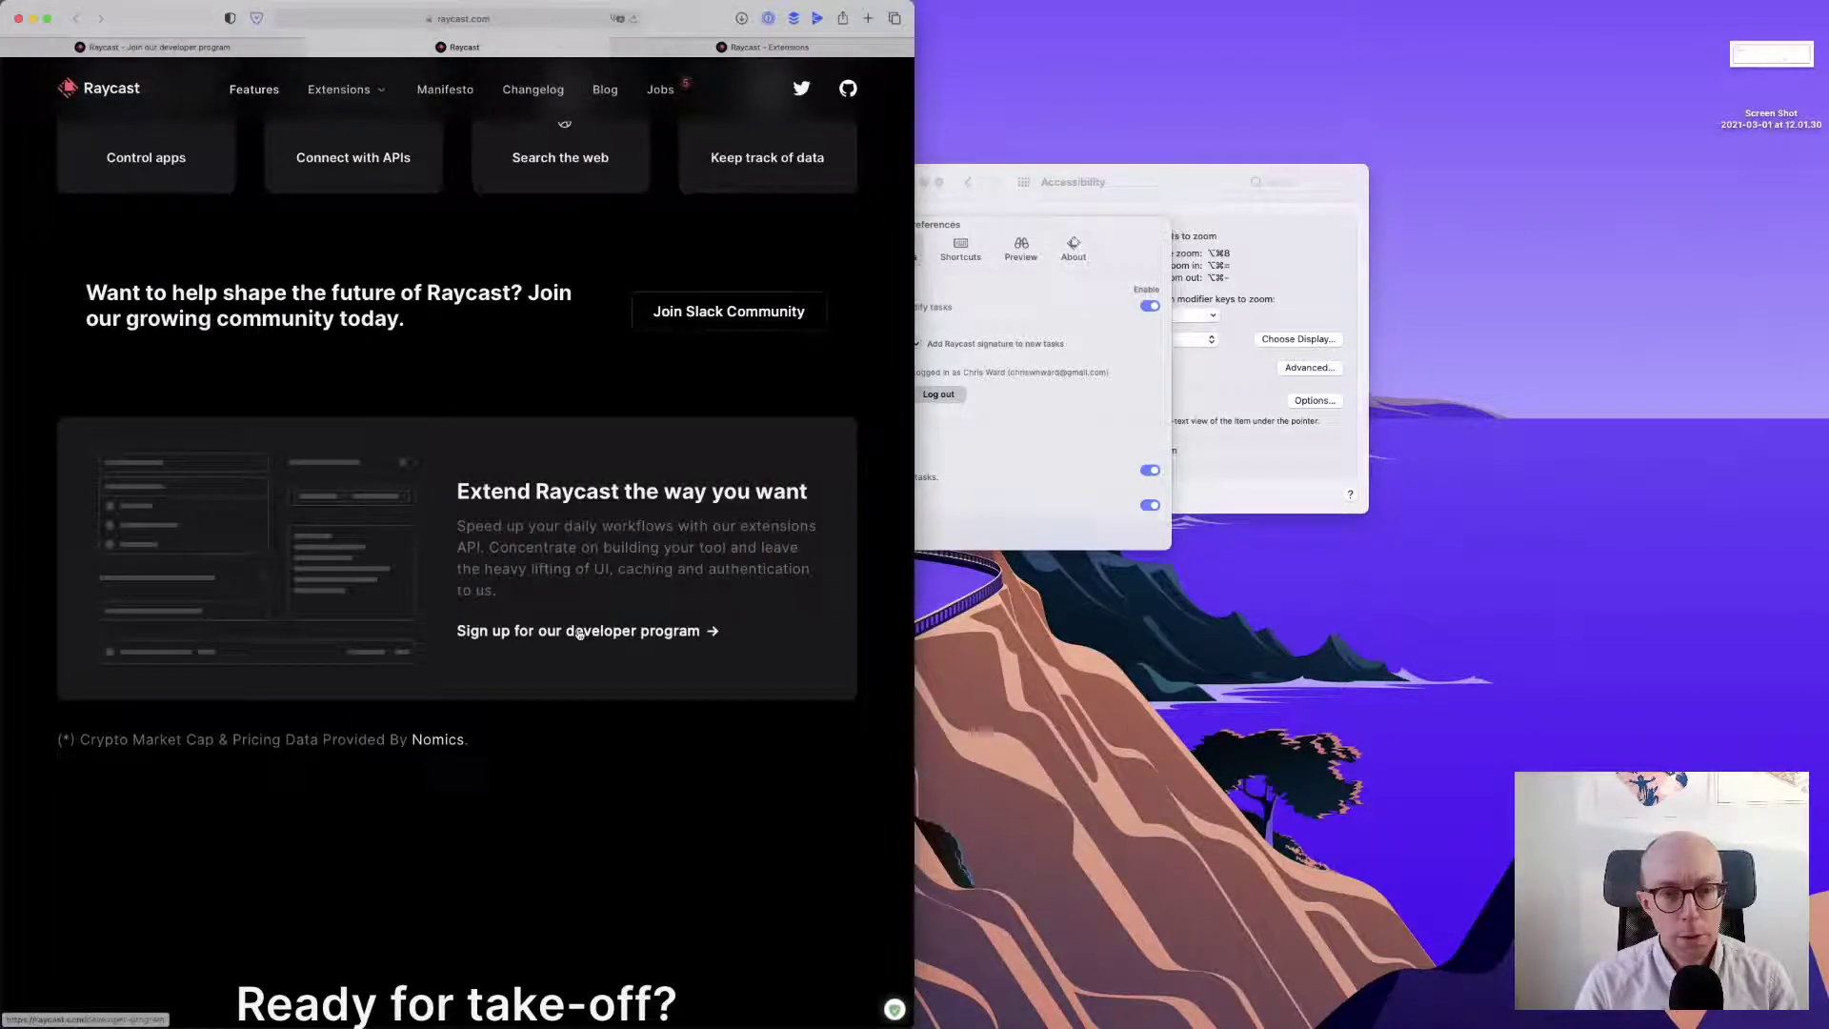
- Open the developer program sign-up page and read about its community, Script Commands and API focus topics
left_click(580, 631)
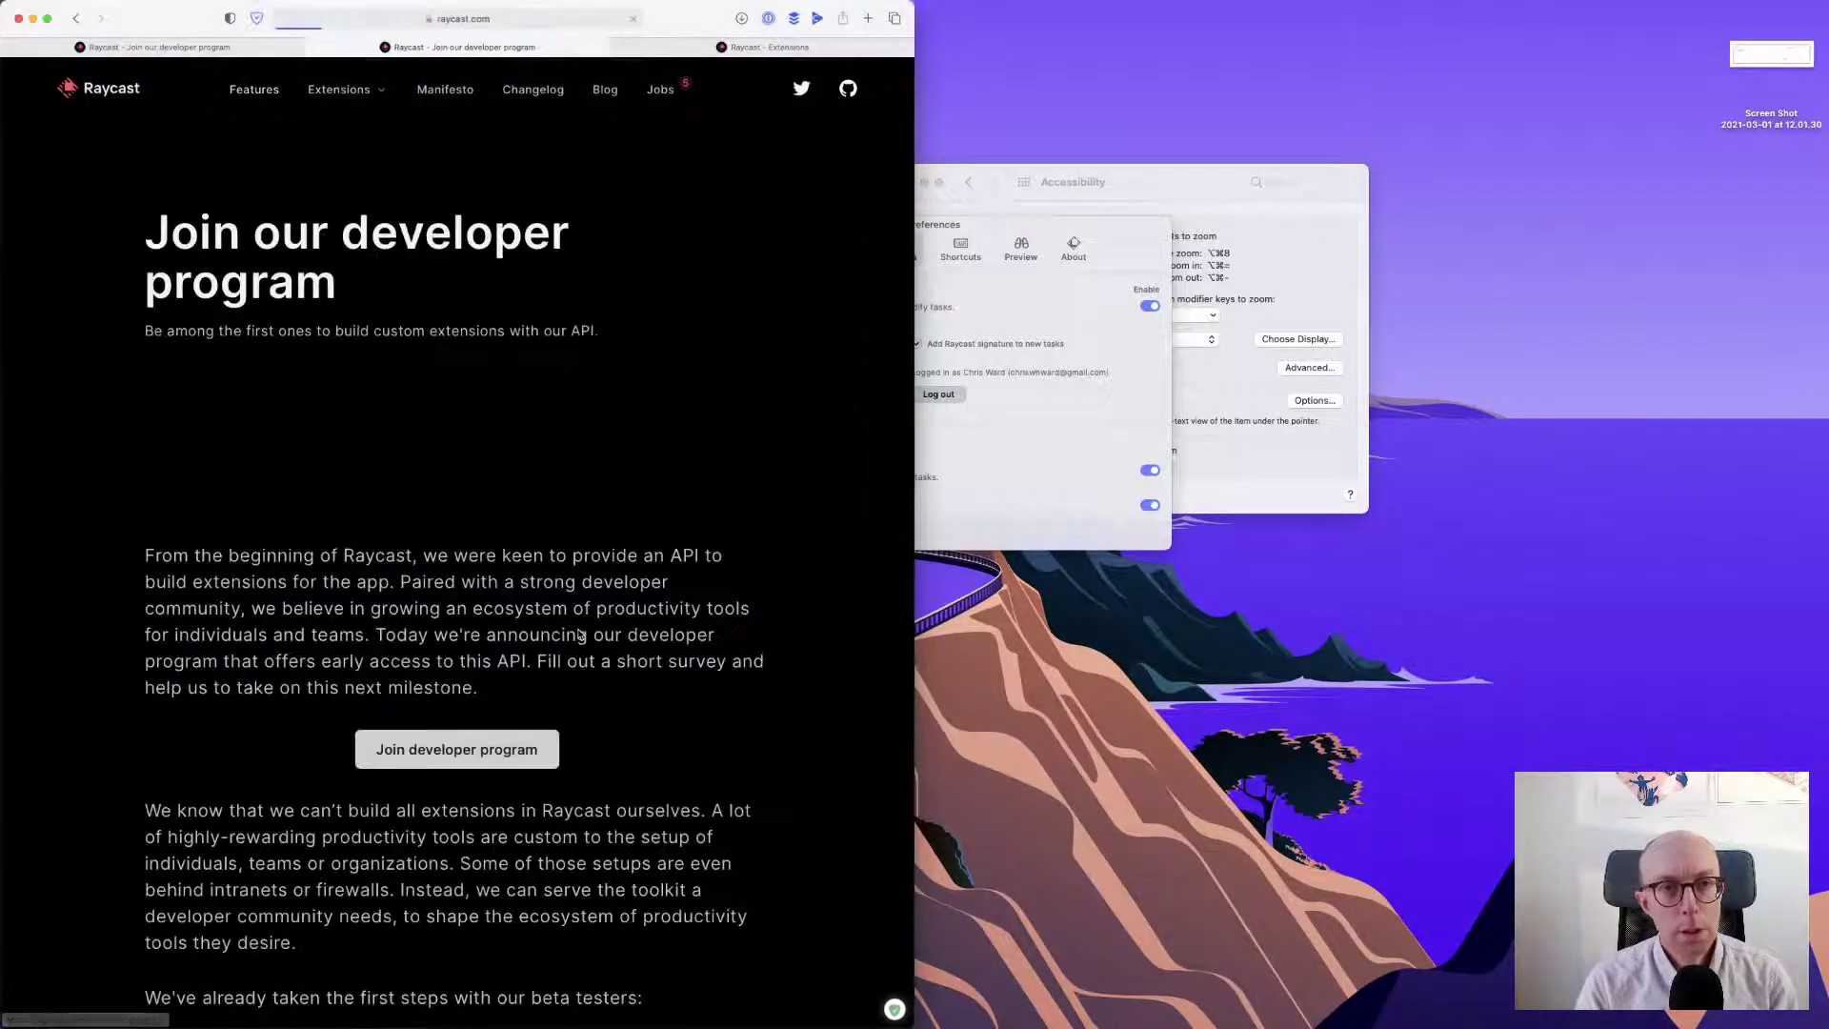
scroll(580, 633, "down", 5)
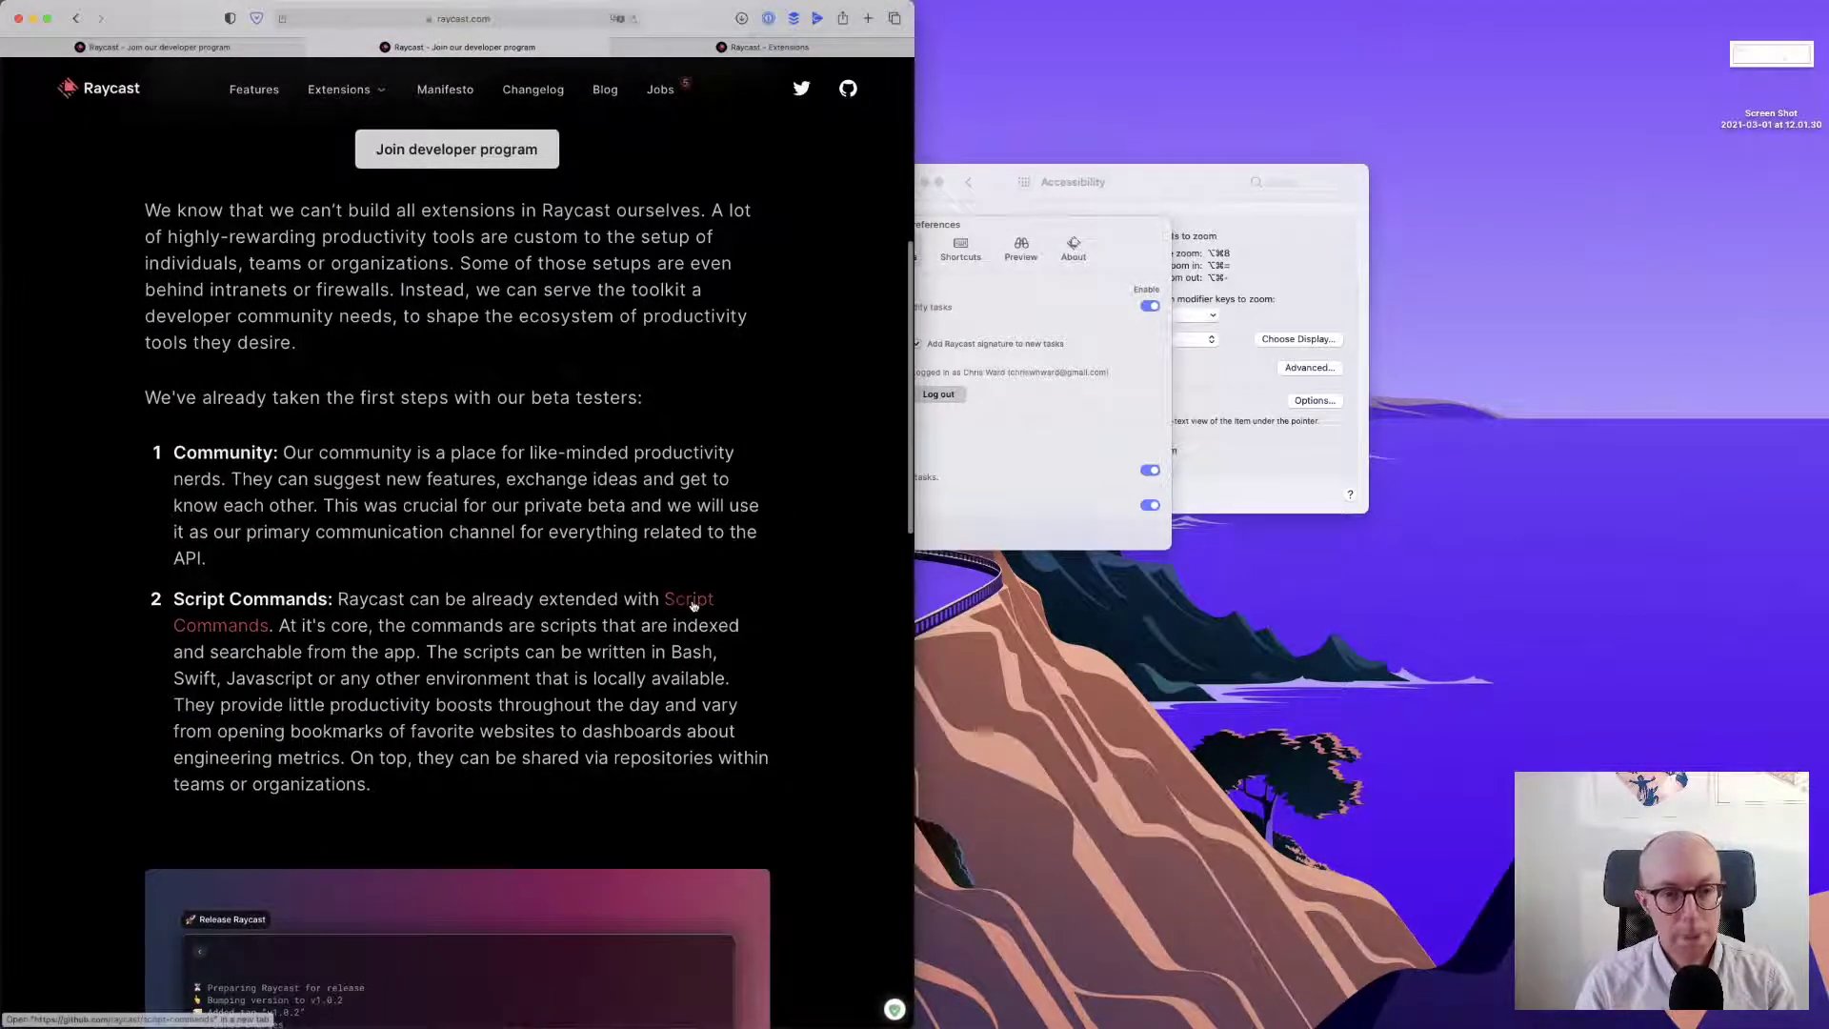
left_click(694, 606, "super")
scroll(693, 606, "down", 1)
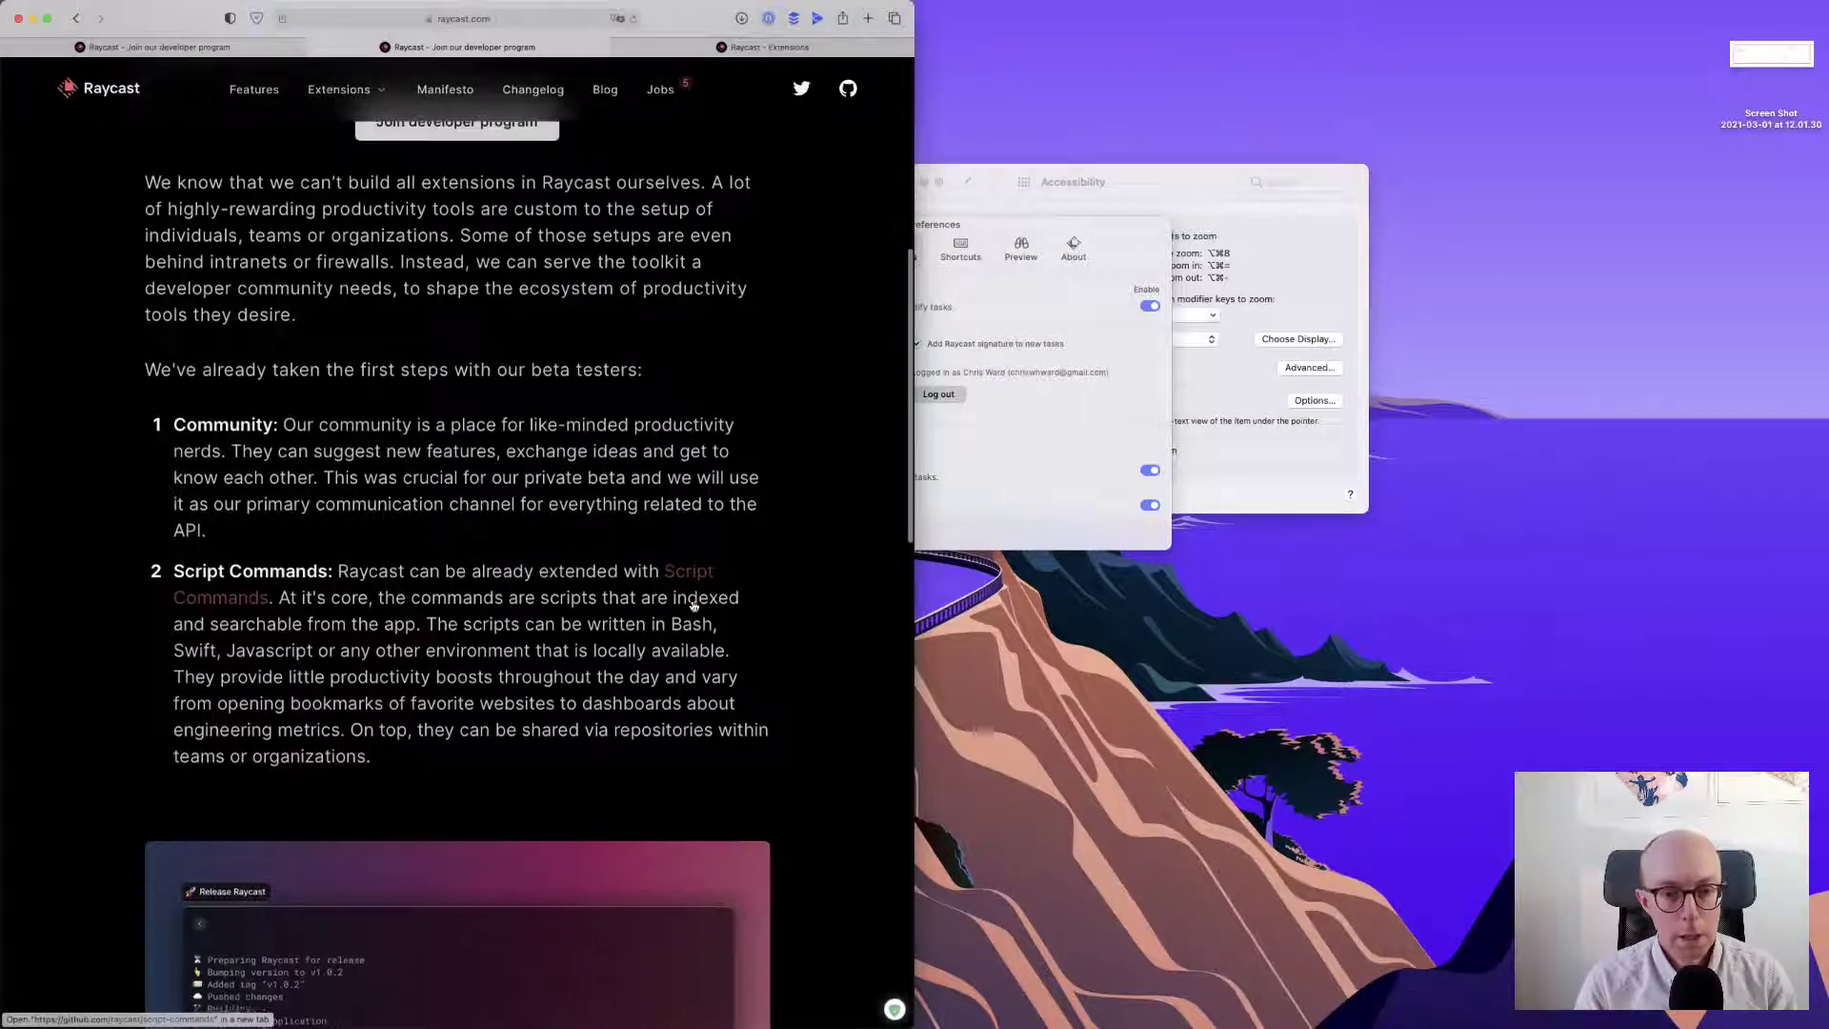
scroll(693, 610, "down", 2)
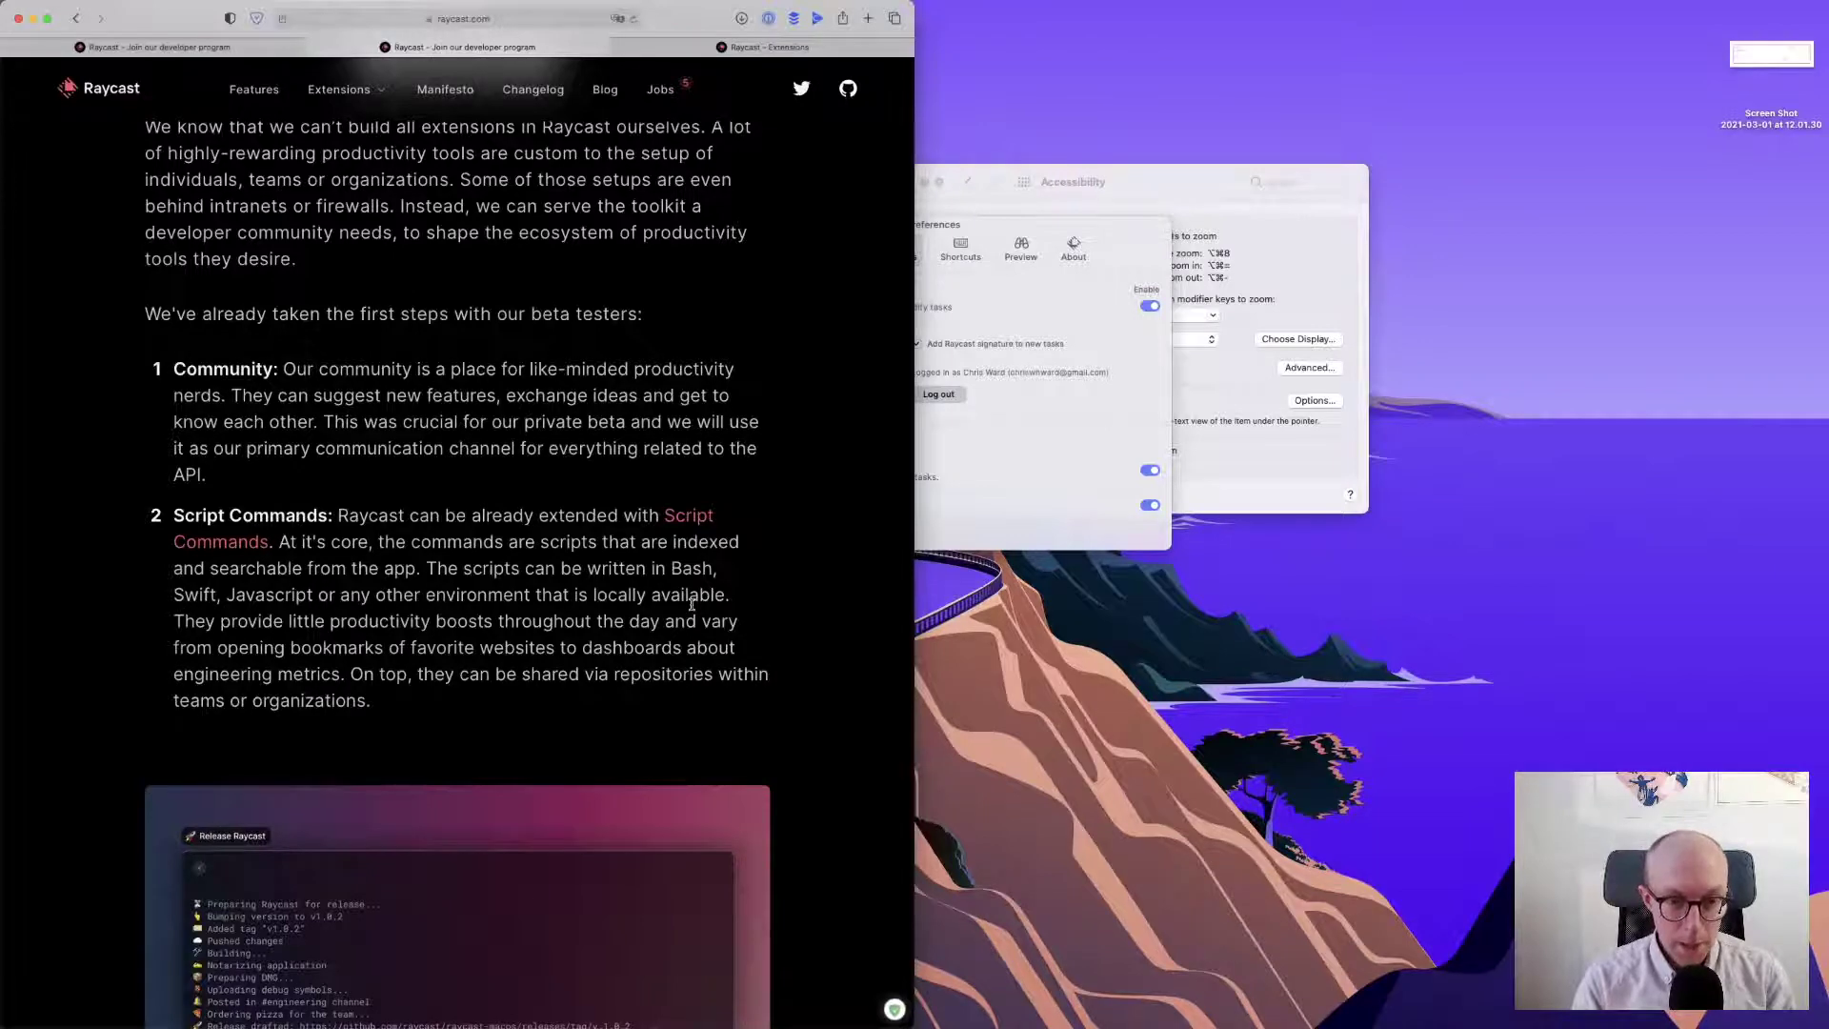
scroll(693, 605, "down", 10)
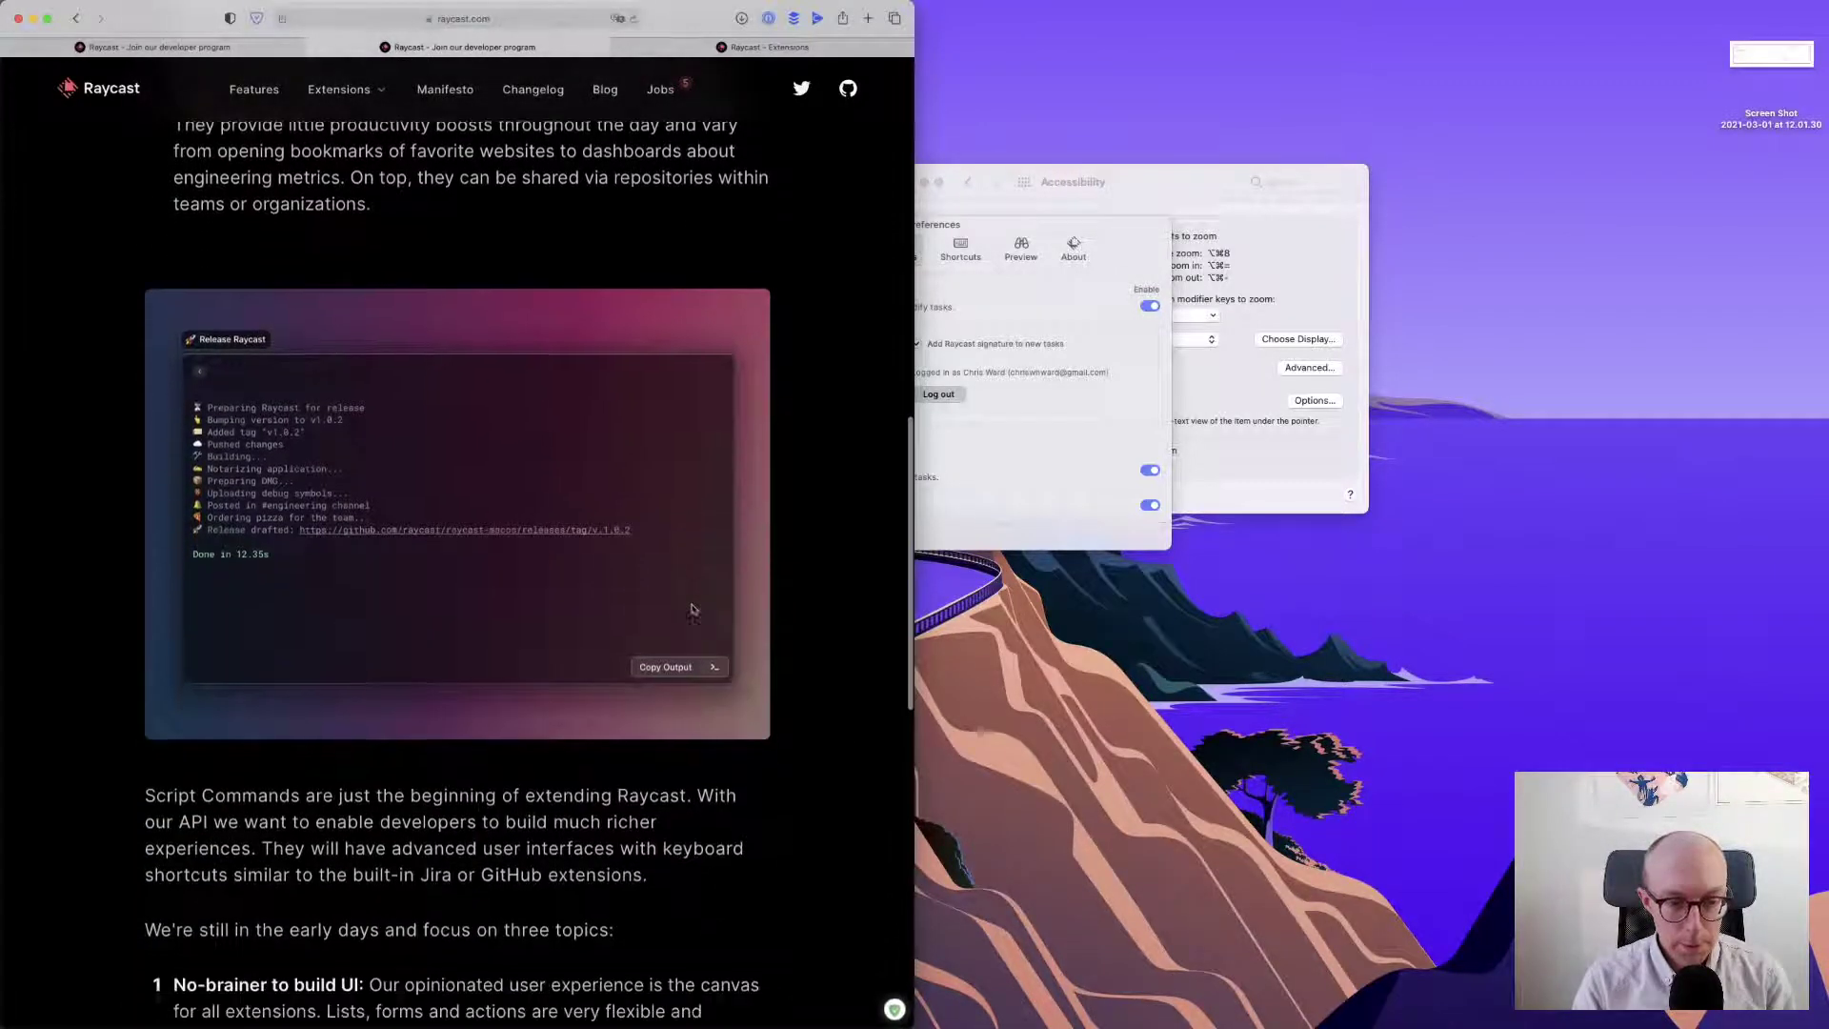
scroll(693, 609, "down", 15)
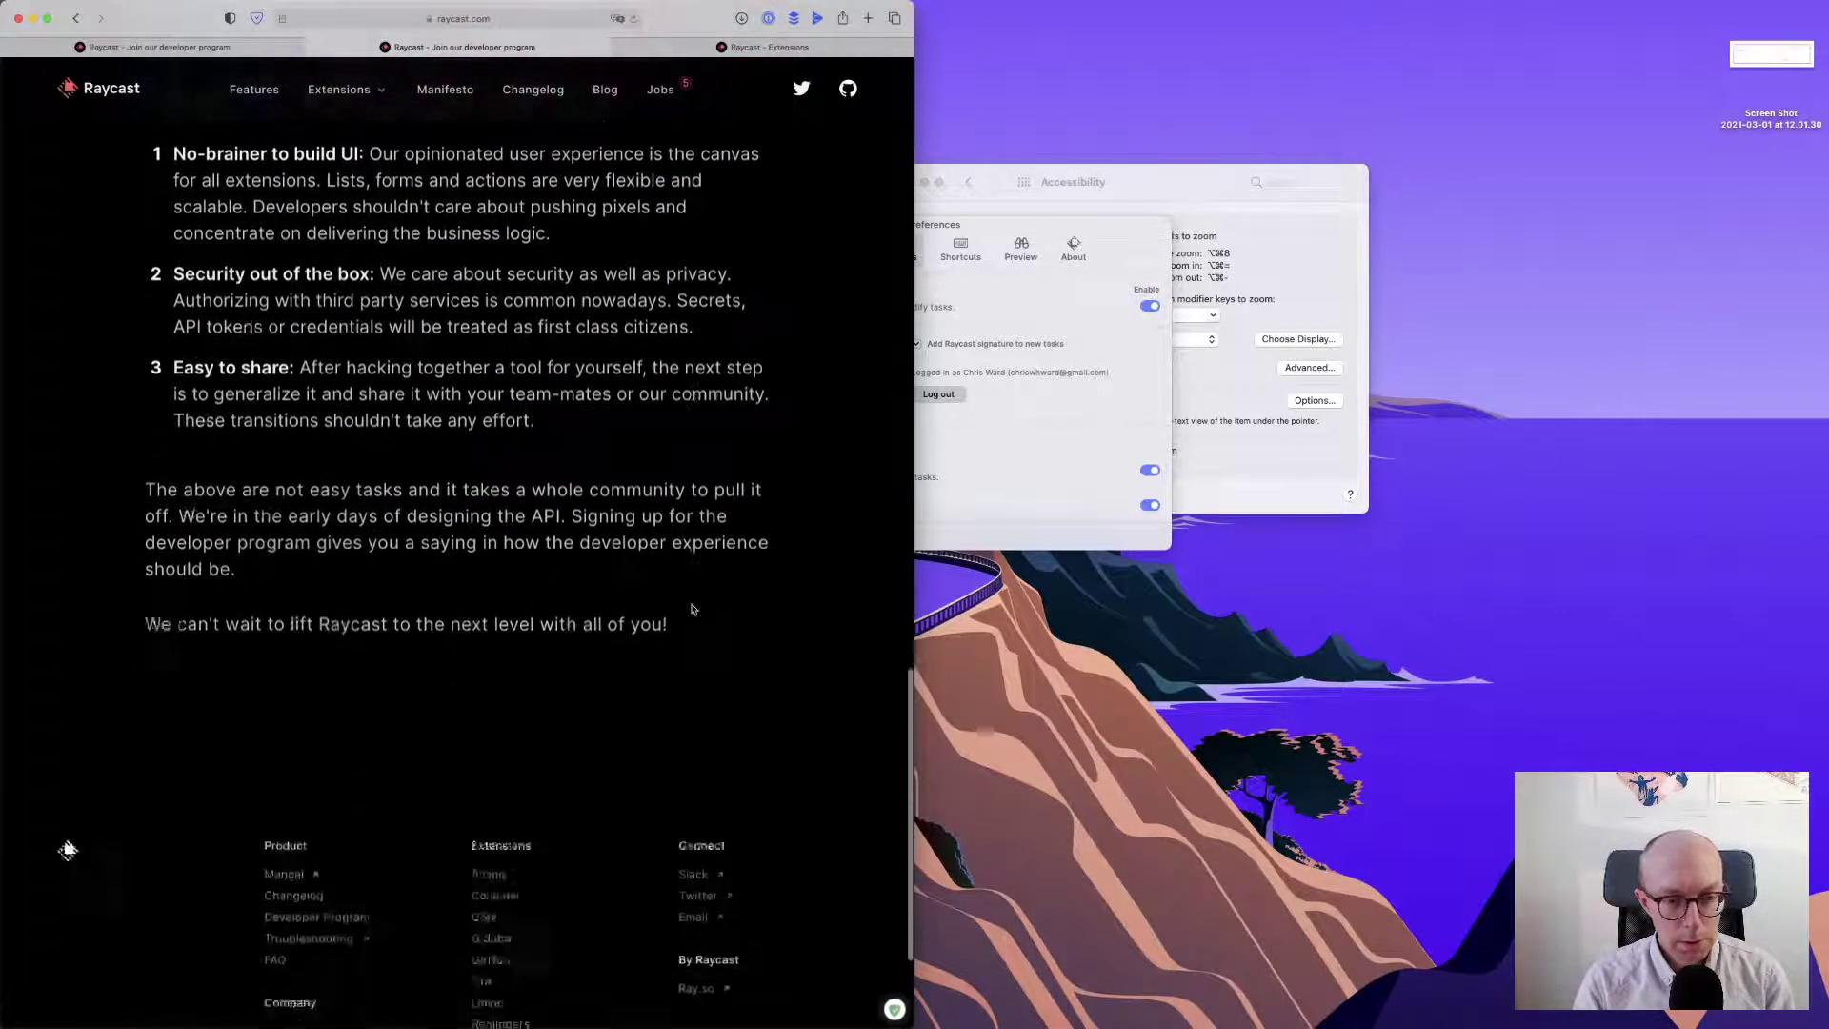
scroll(693, 610, "down", 3)
scroll(693, 610, "up", 18)
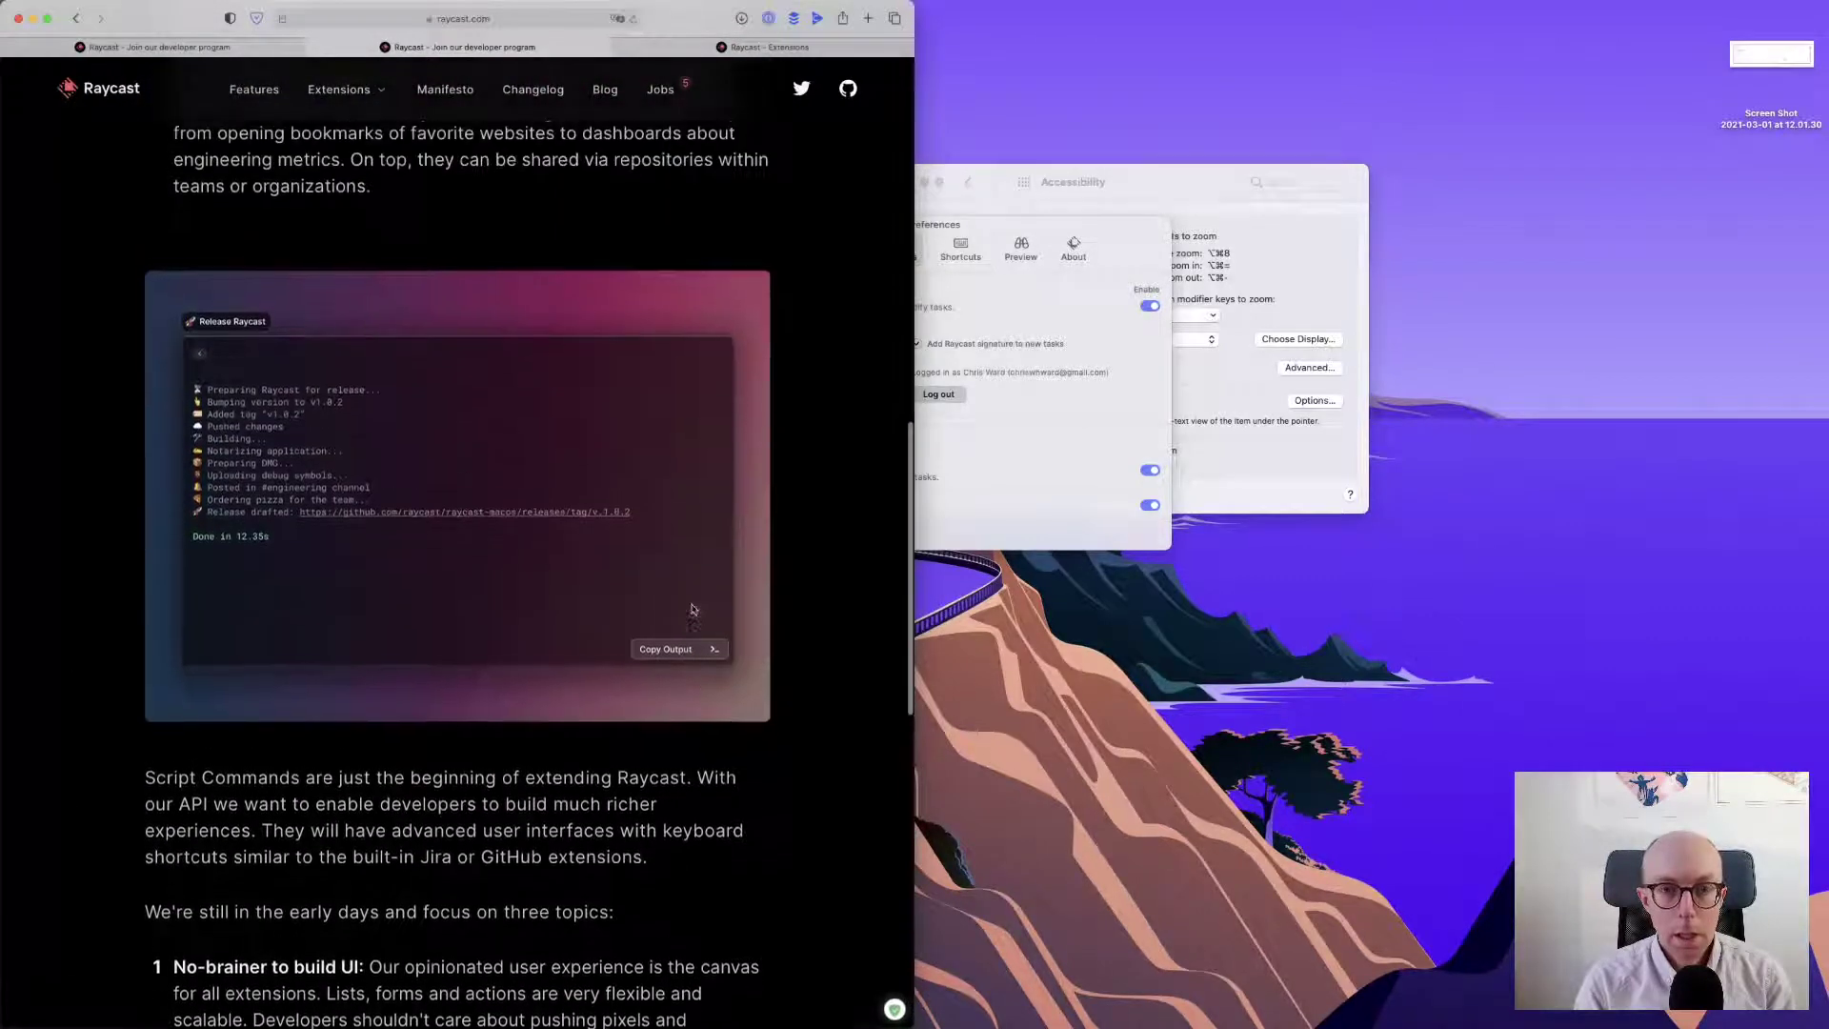
scroll(693, 608, "up", 6)
- Open the Script Commands link in a new tab and look over the raycast/script-commands repository's file list and README introduction
left_click(696, 339, "super")
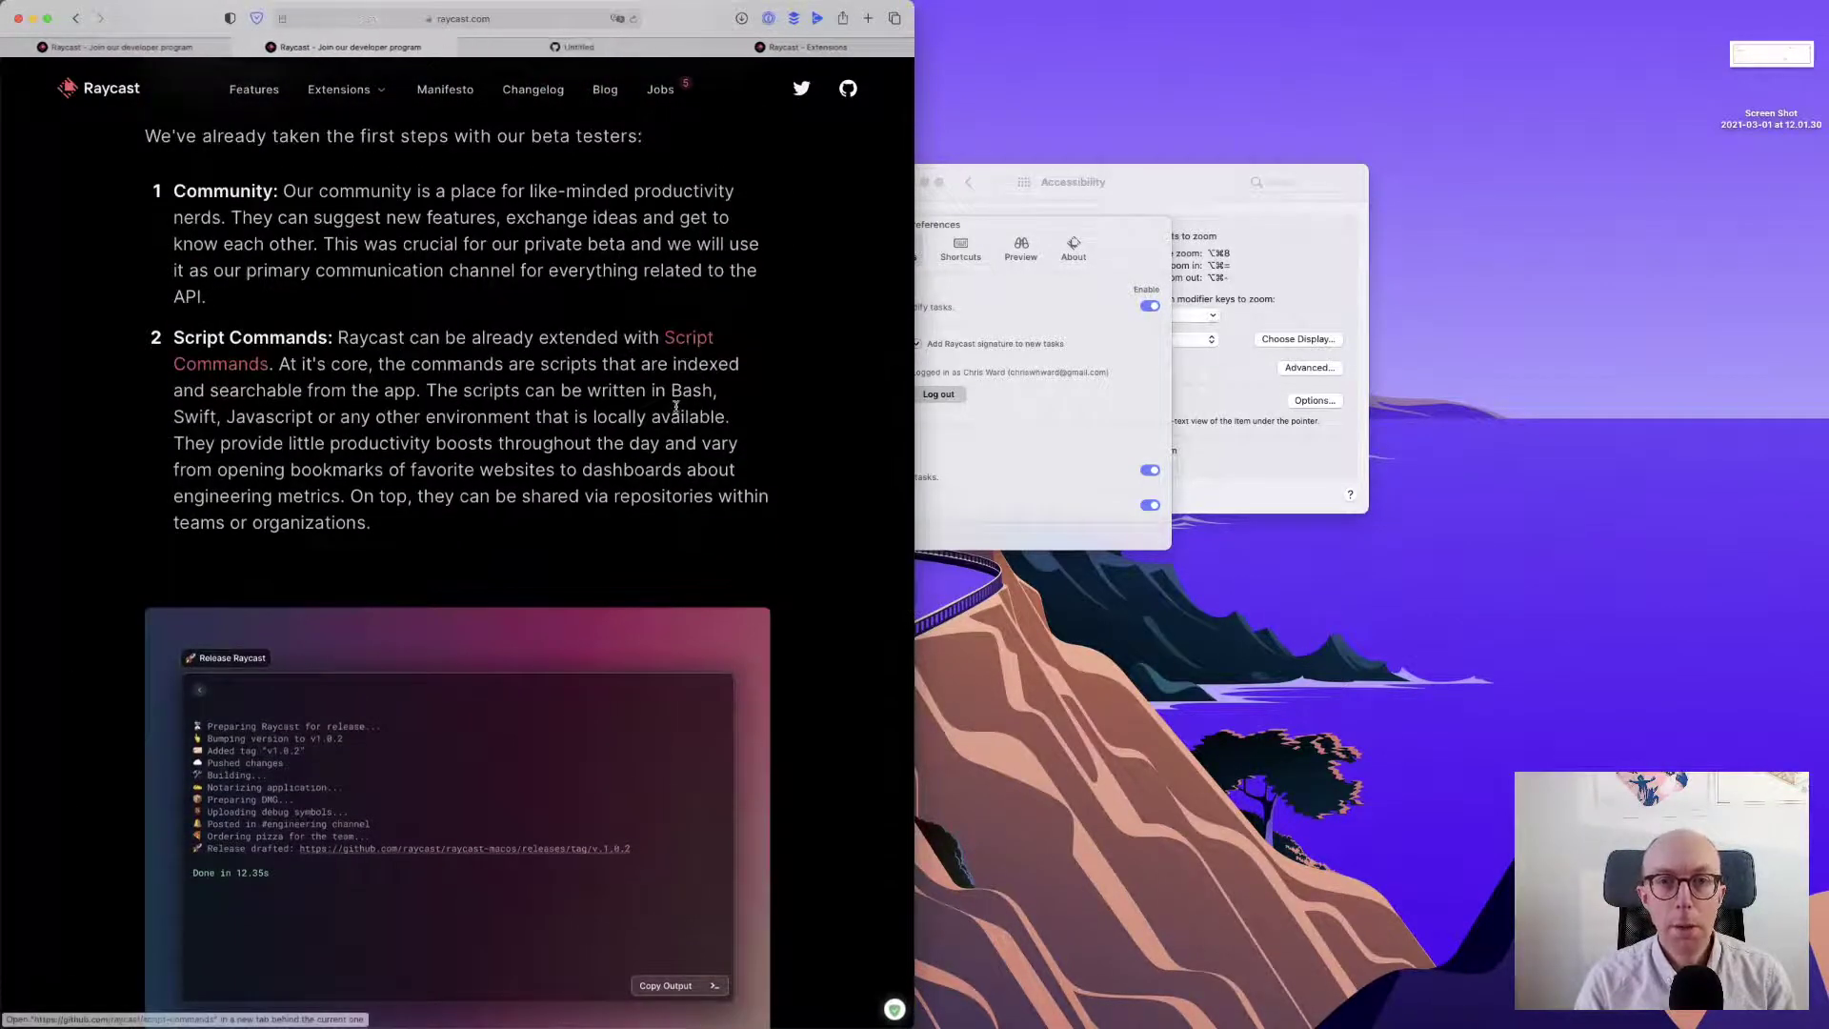
scroll(675, 407, "up", 5)
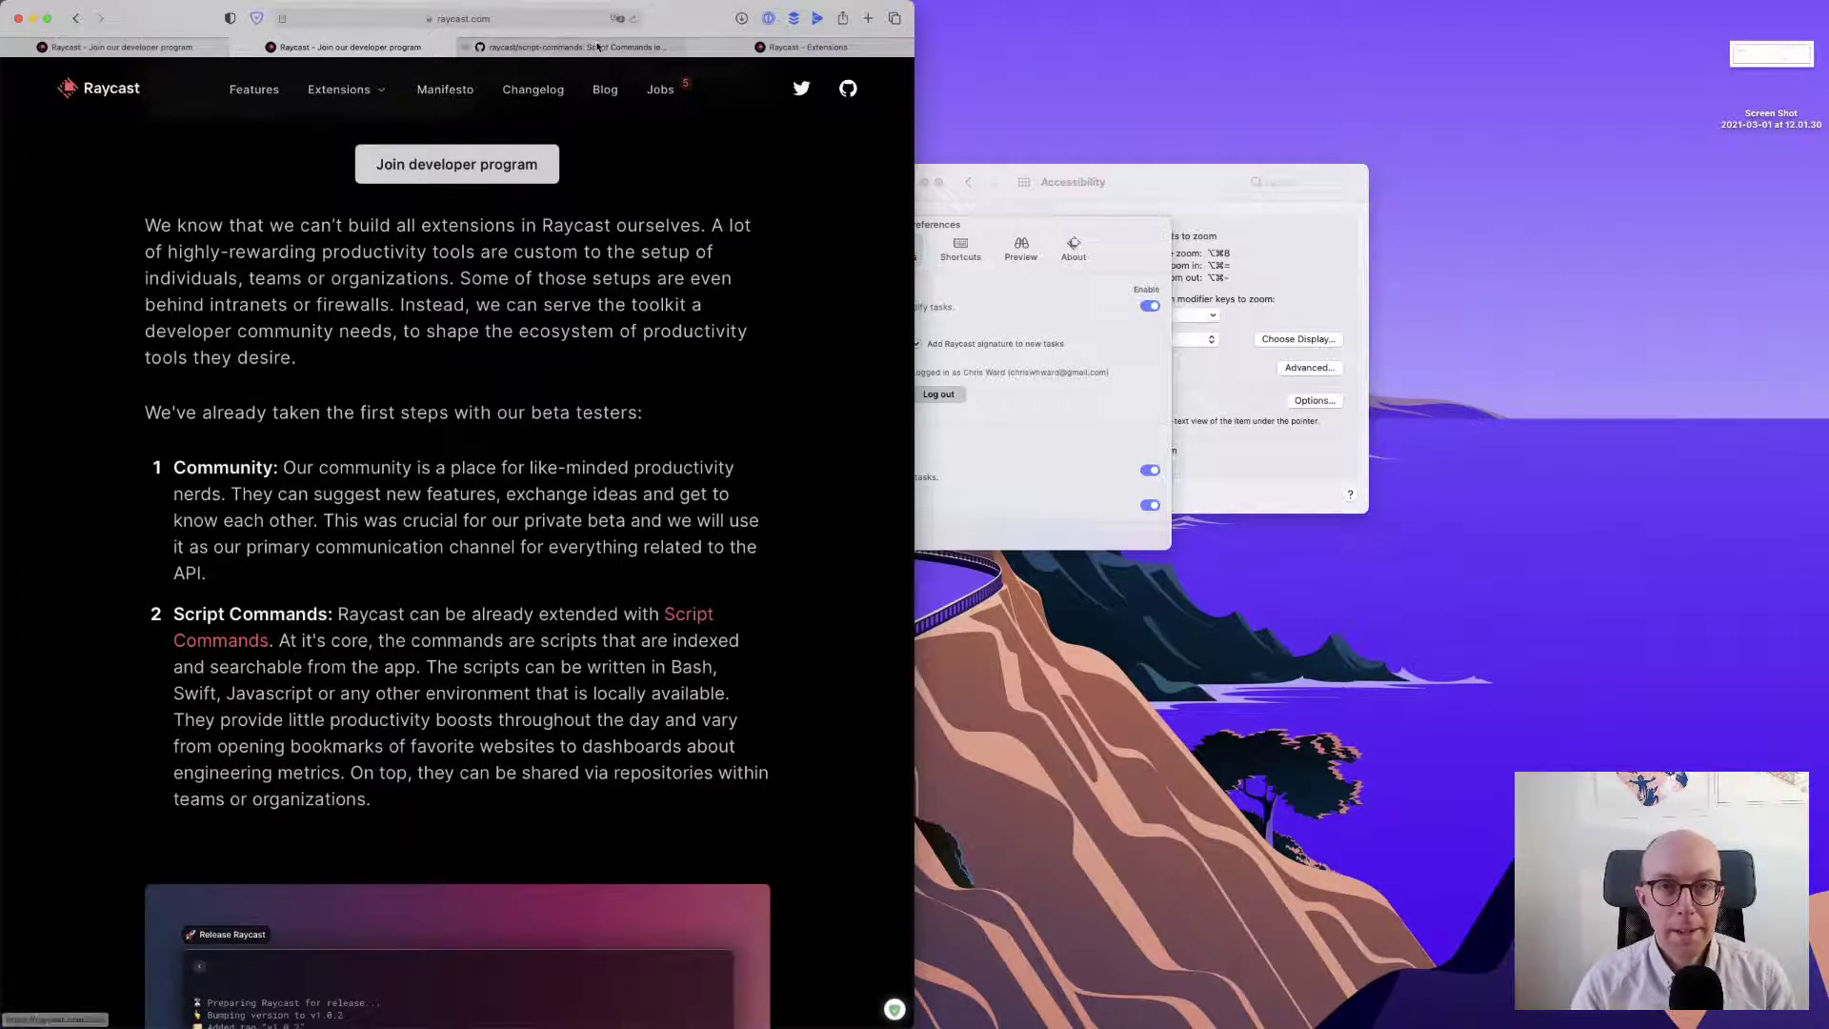
left_click(597, 46)
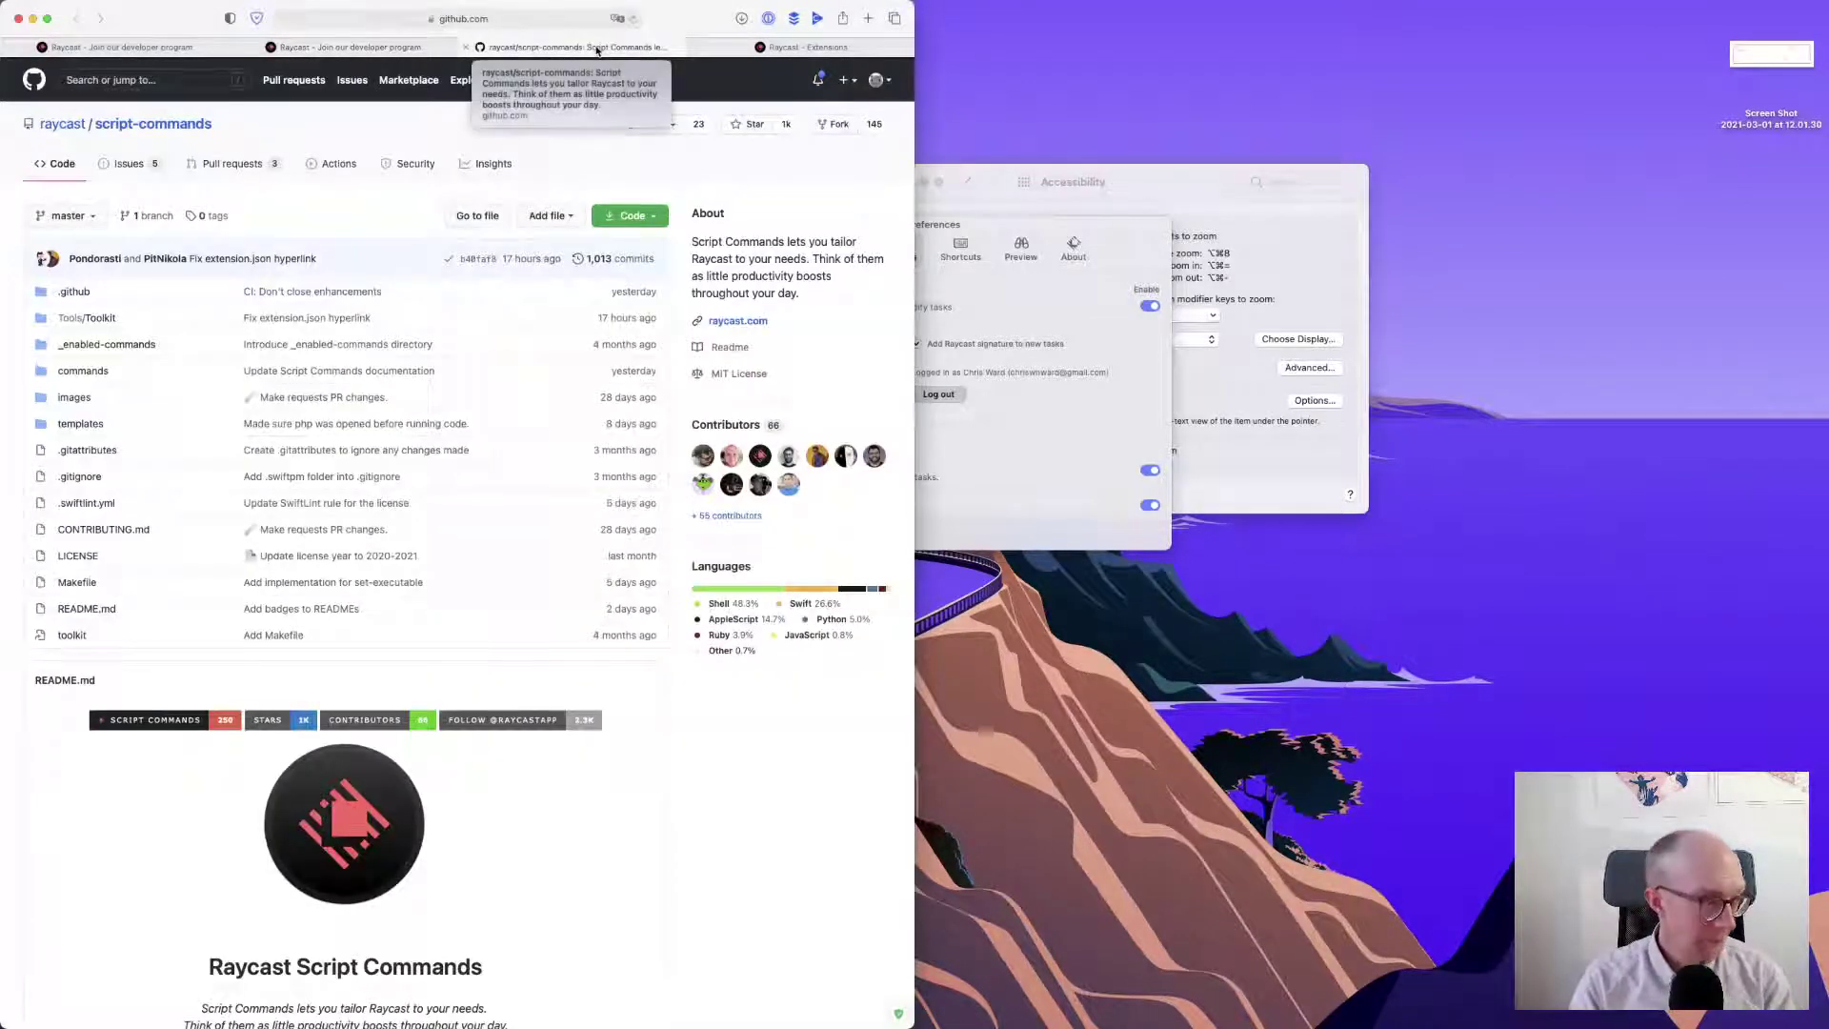
scroll(480, 329, "down", 3)
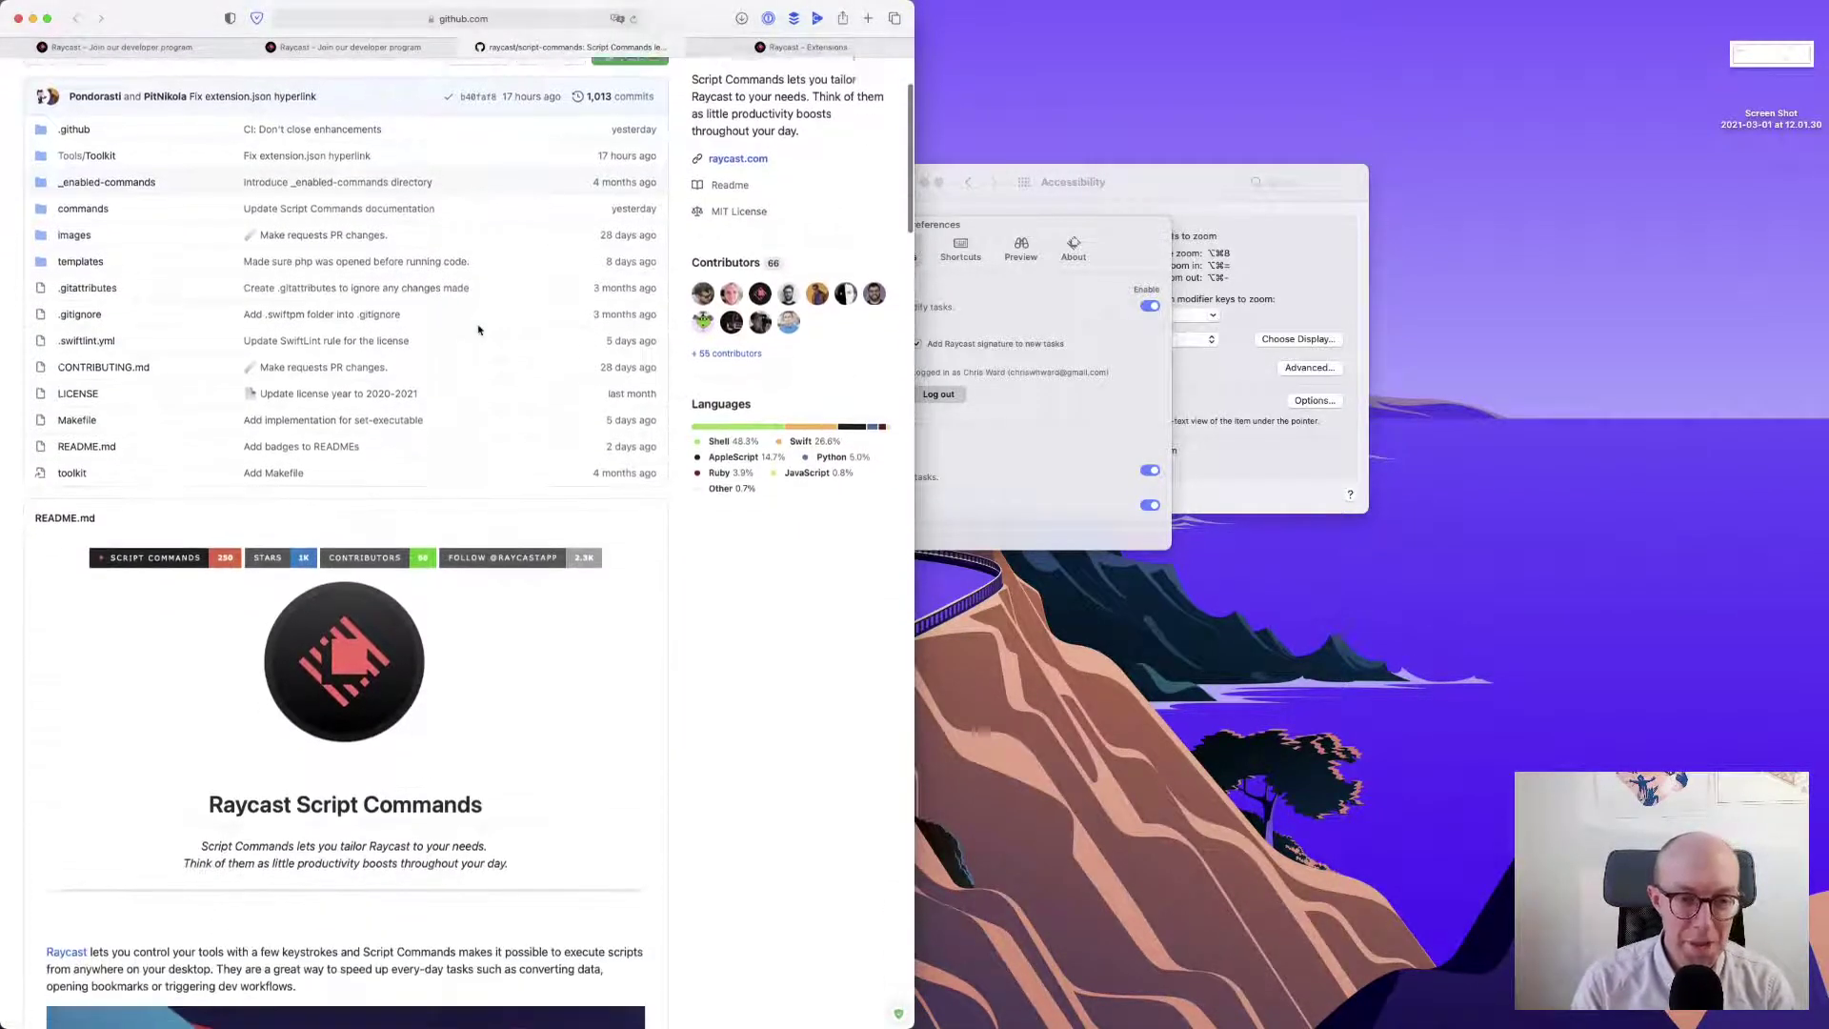
scroll(479, 330, "down", 7)
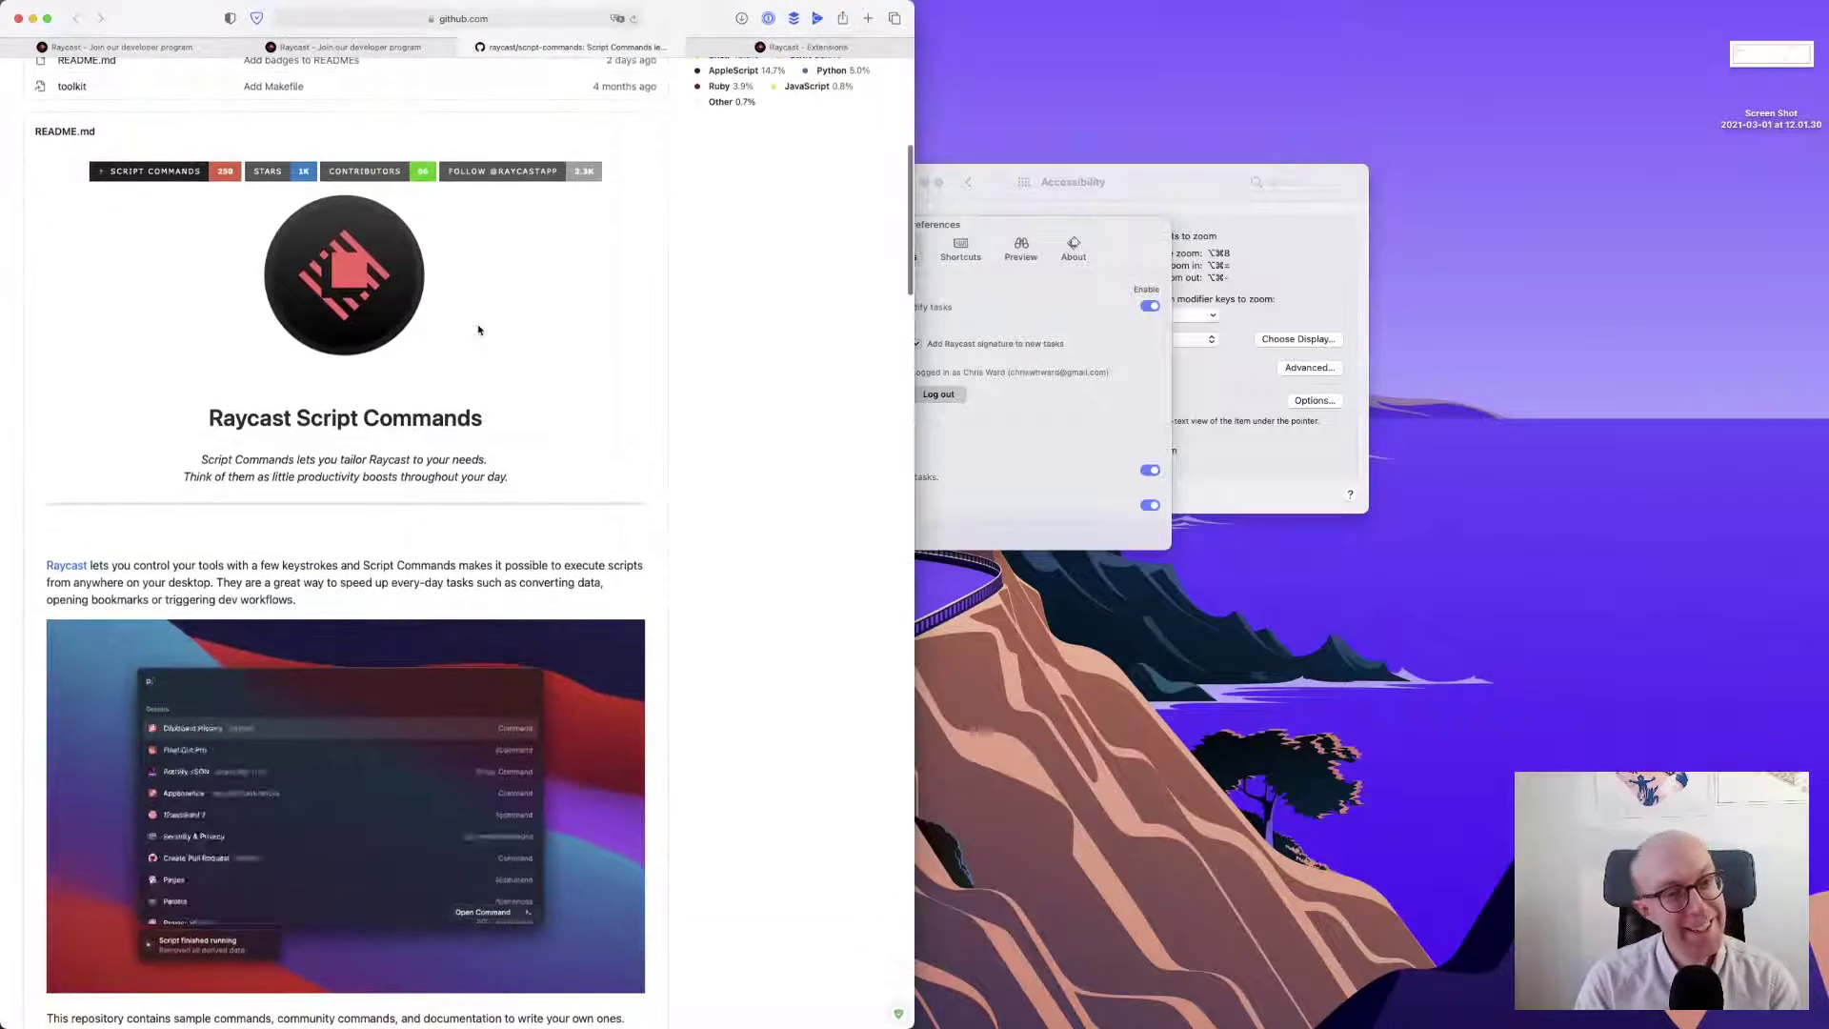
- Look over the script-commands README and open its community Script Commands and contribution guide links in new background tabs
scroll(479, 330, "down", 7)
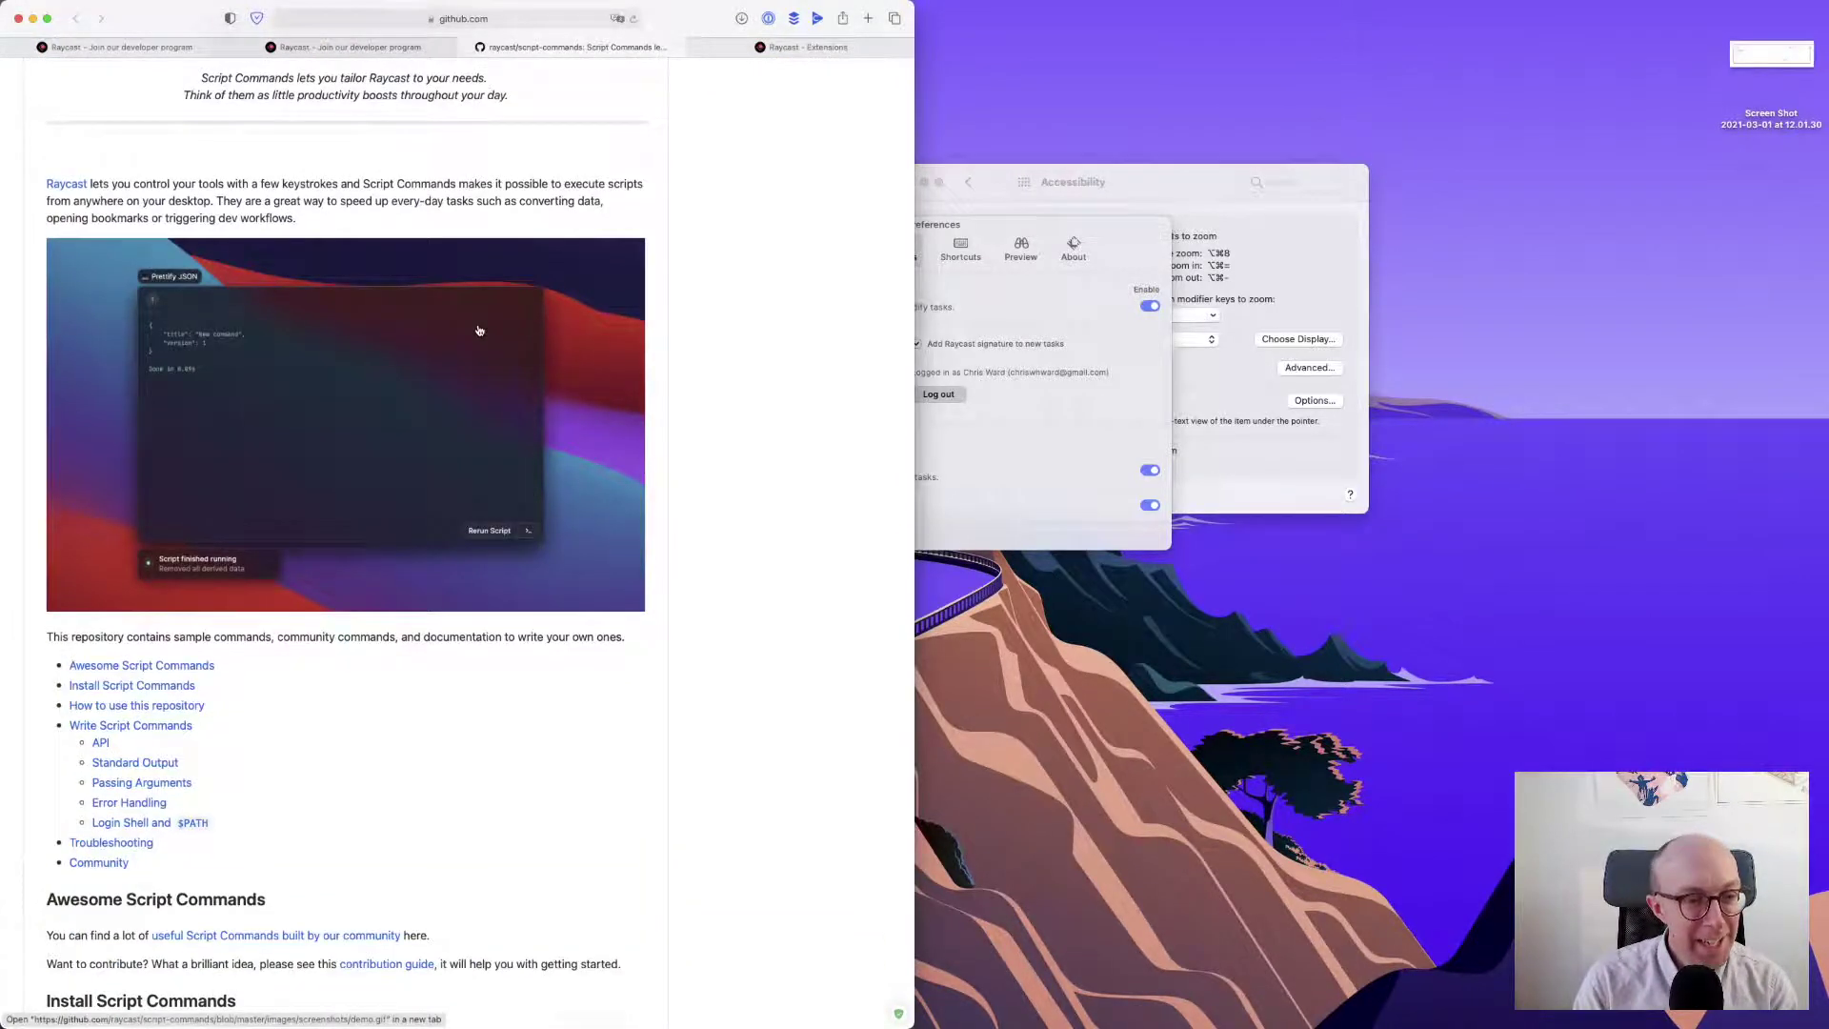
scroll(479, 329, "down", 3)
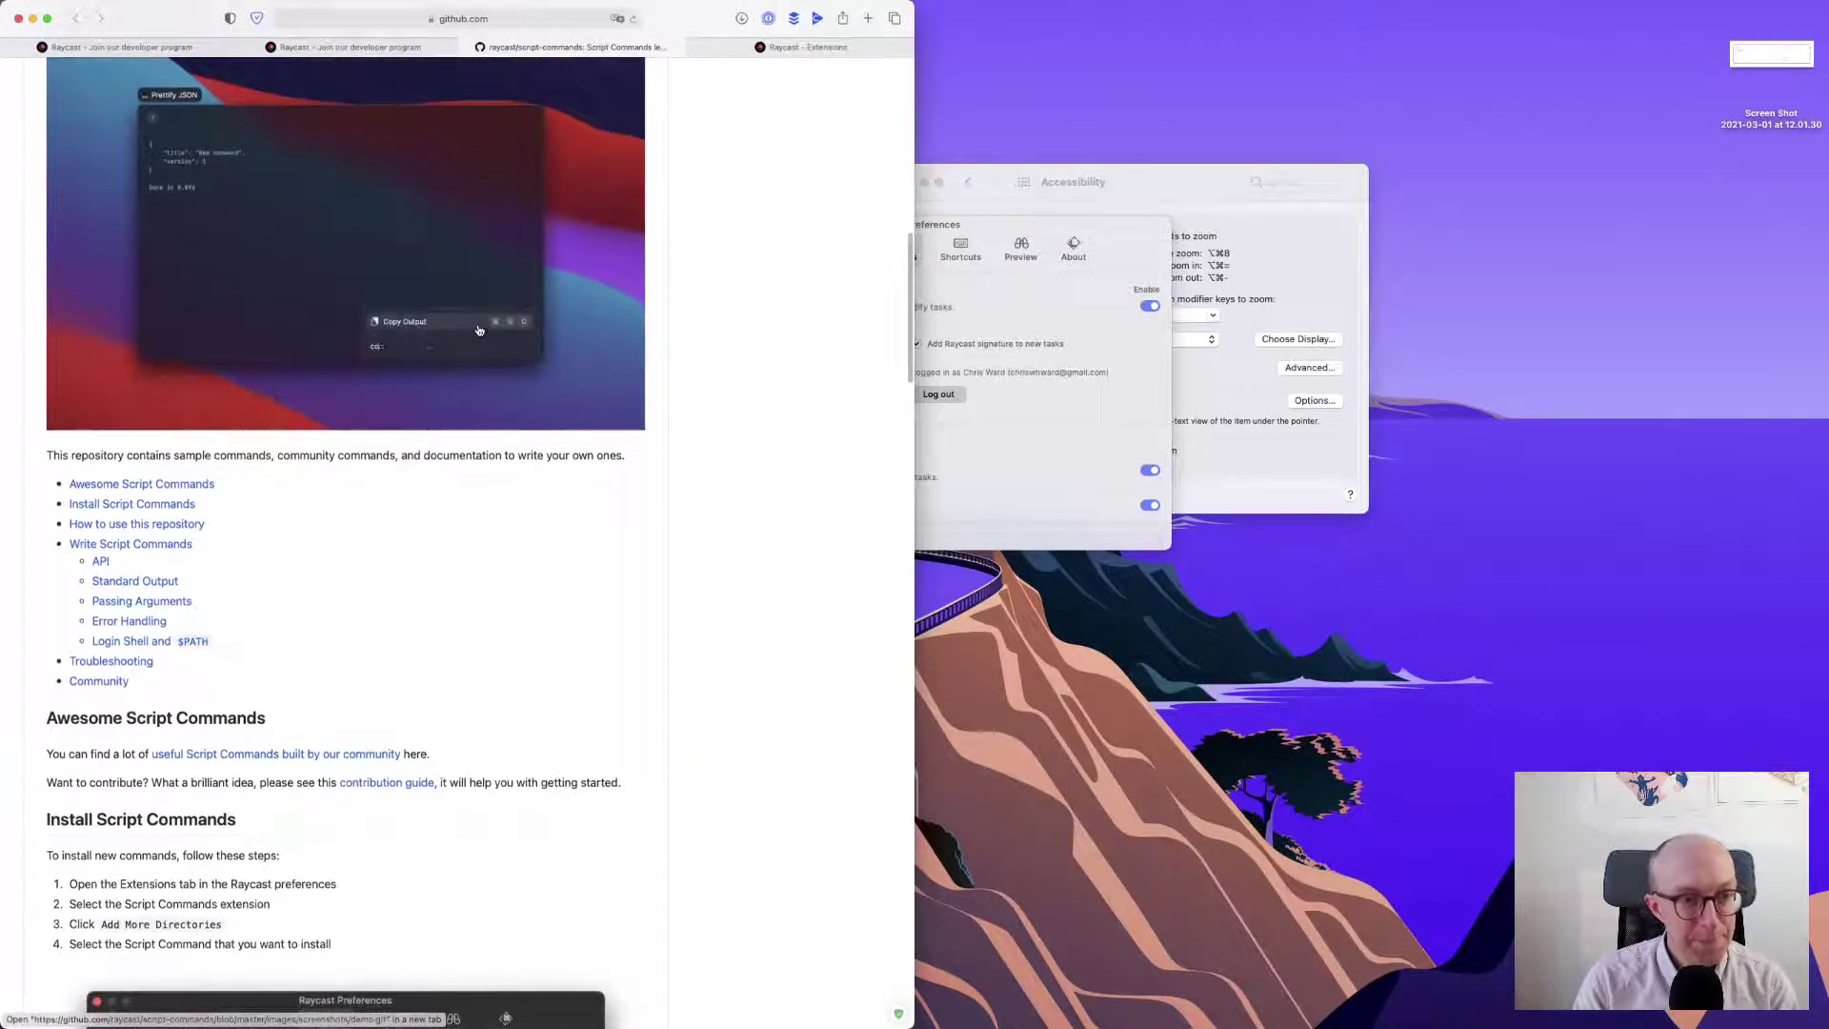
scroll(479, 330, "down", 2)
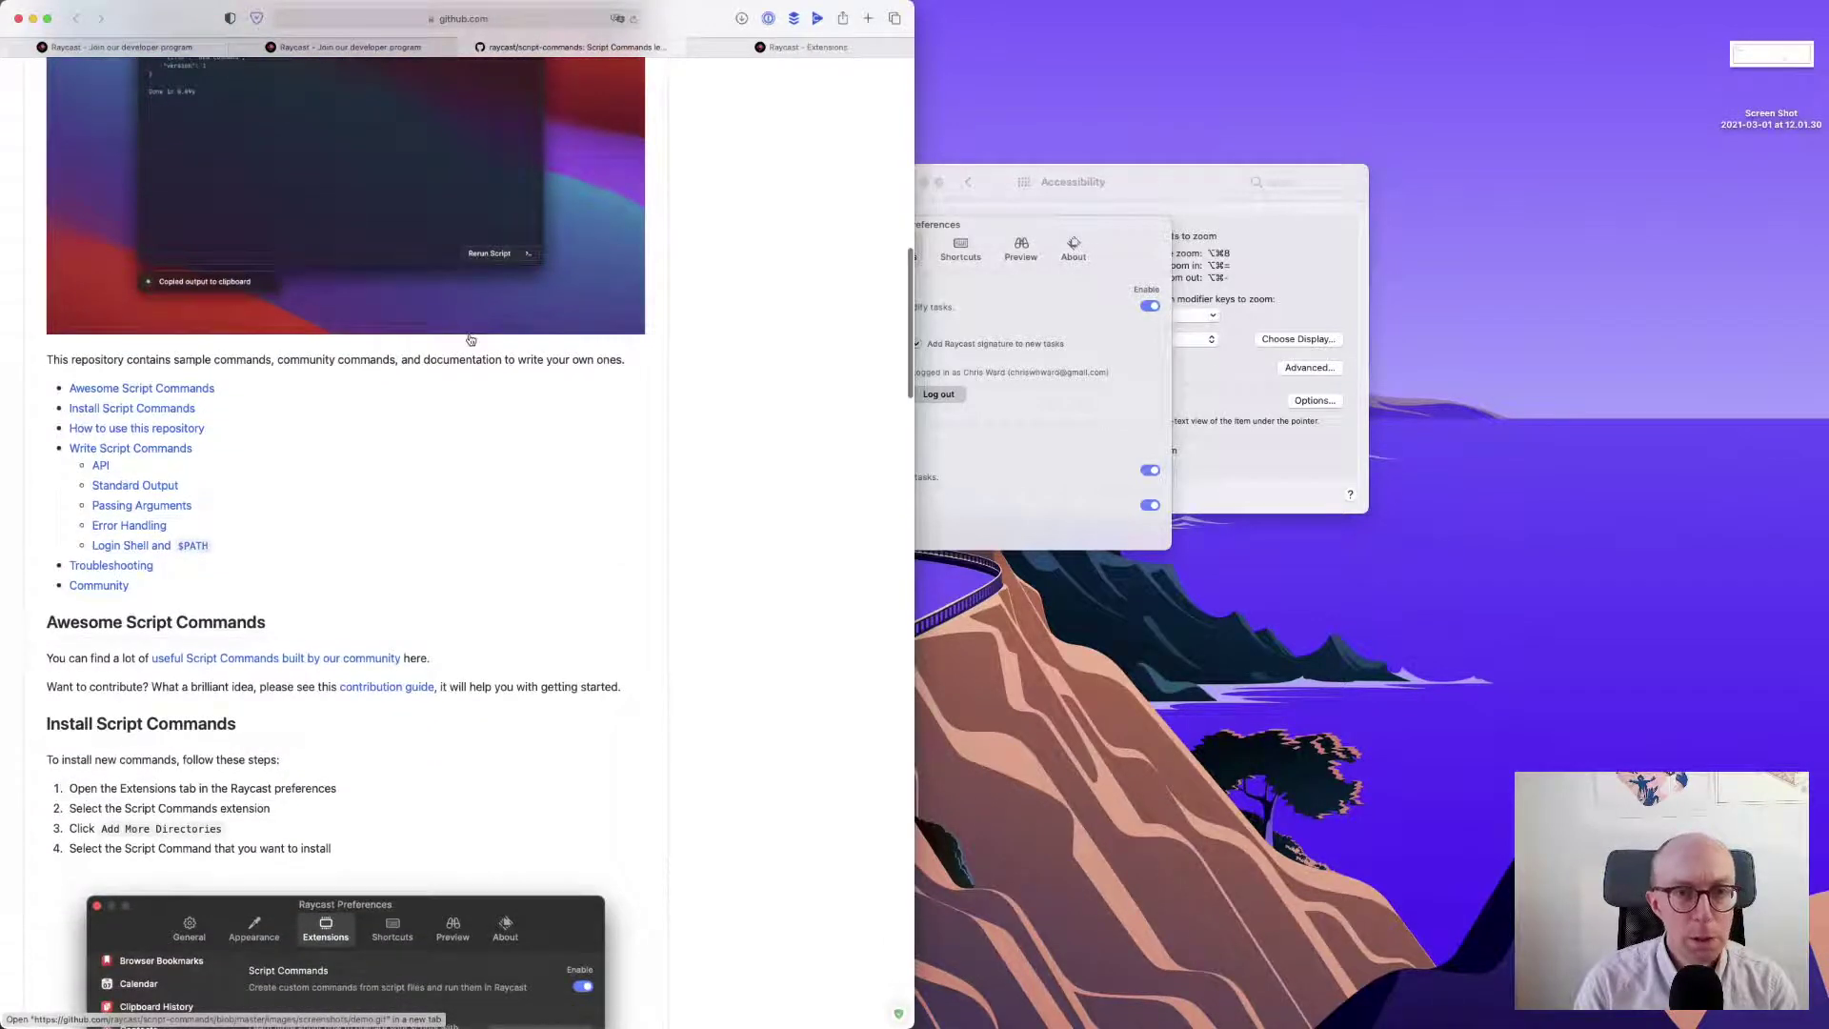
scroll(470, 339, "up", 15)
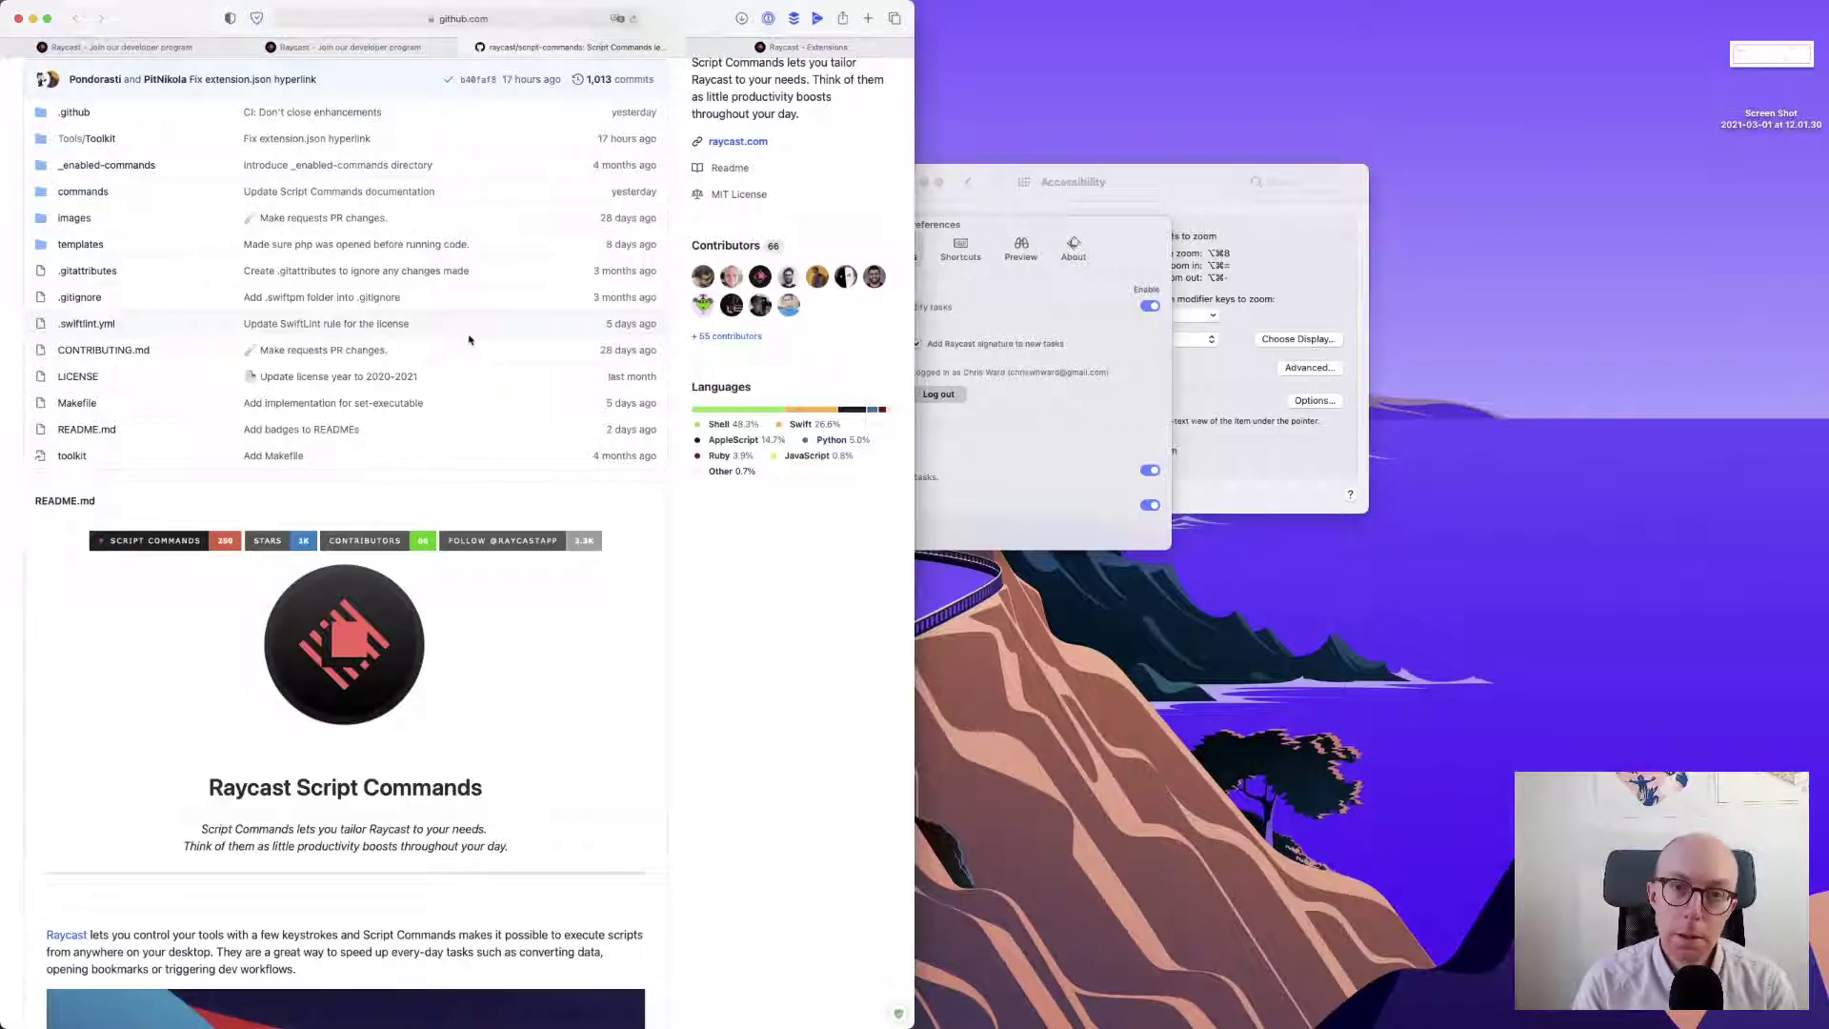
scroll(469, 339, "up", 3)
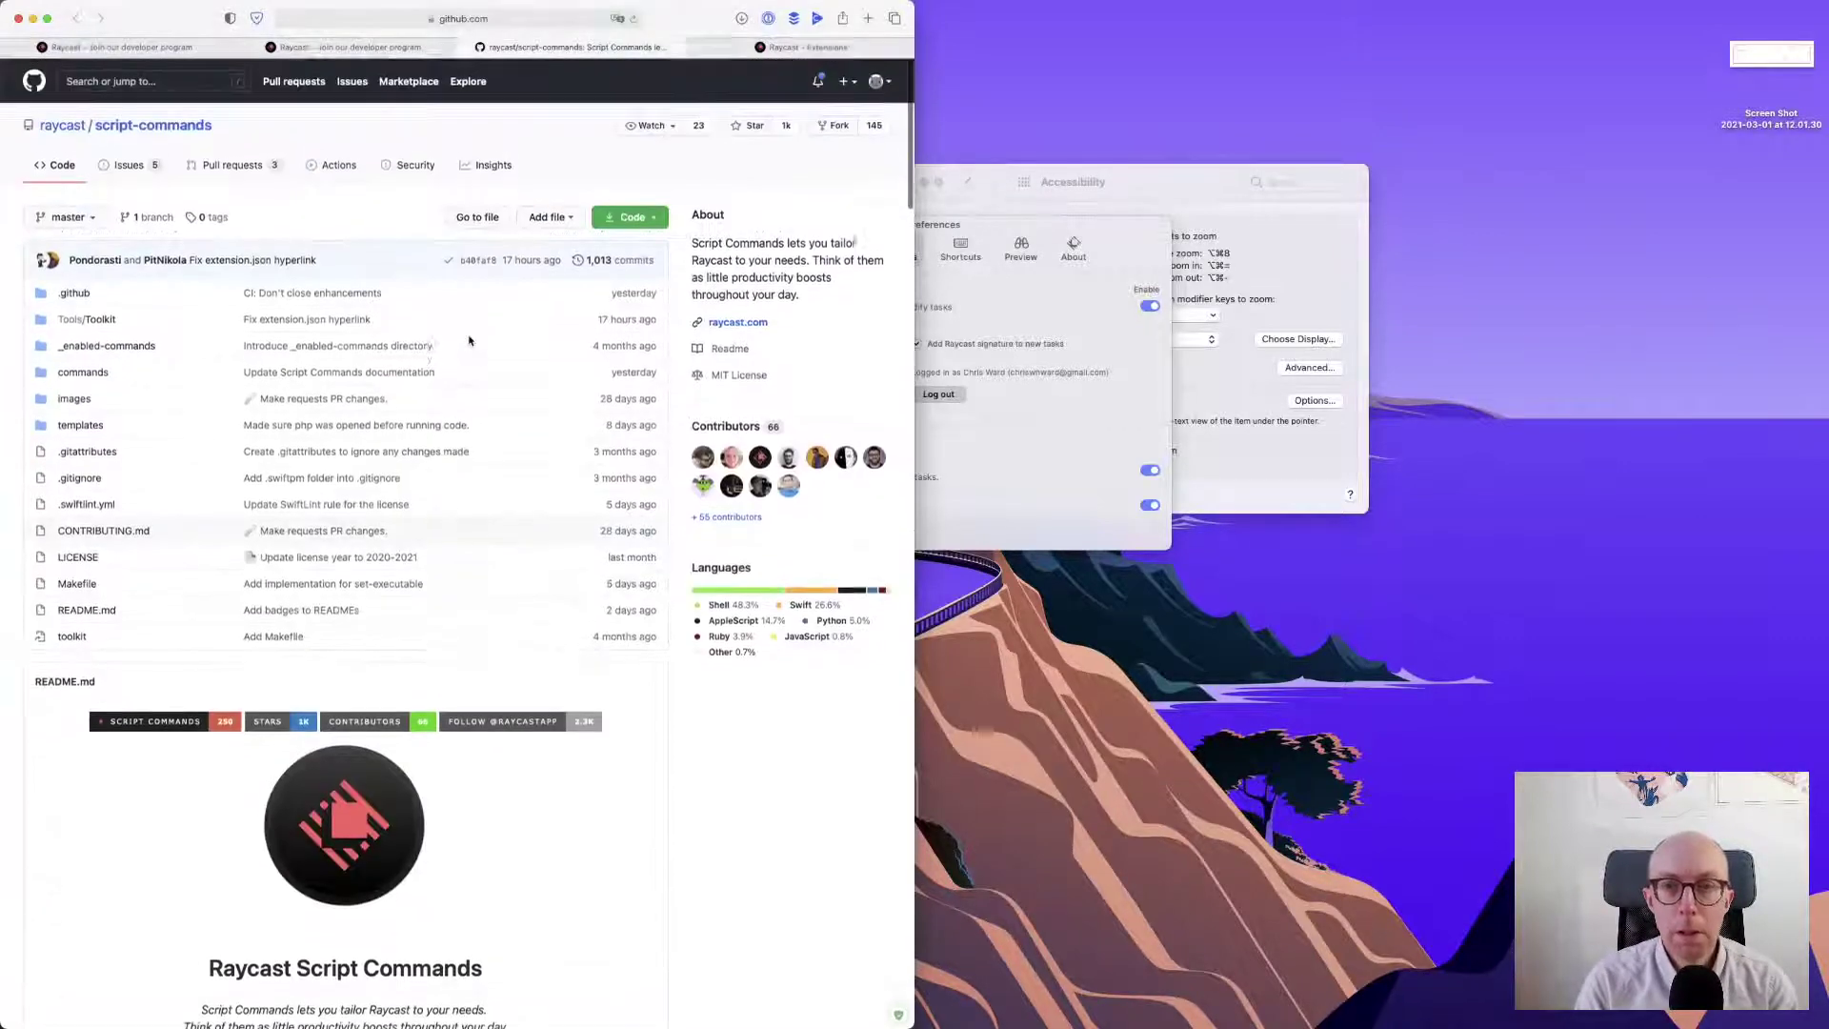
scroll(468, 340, "down", 20)
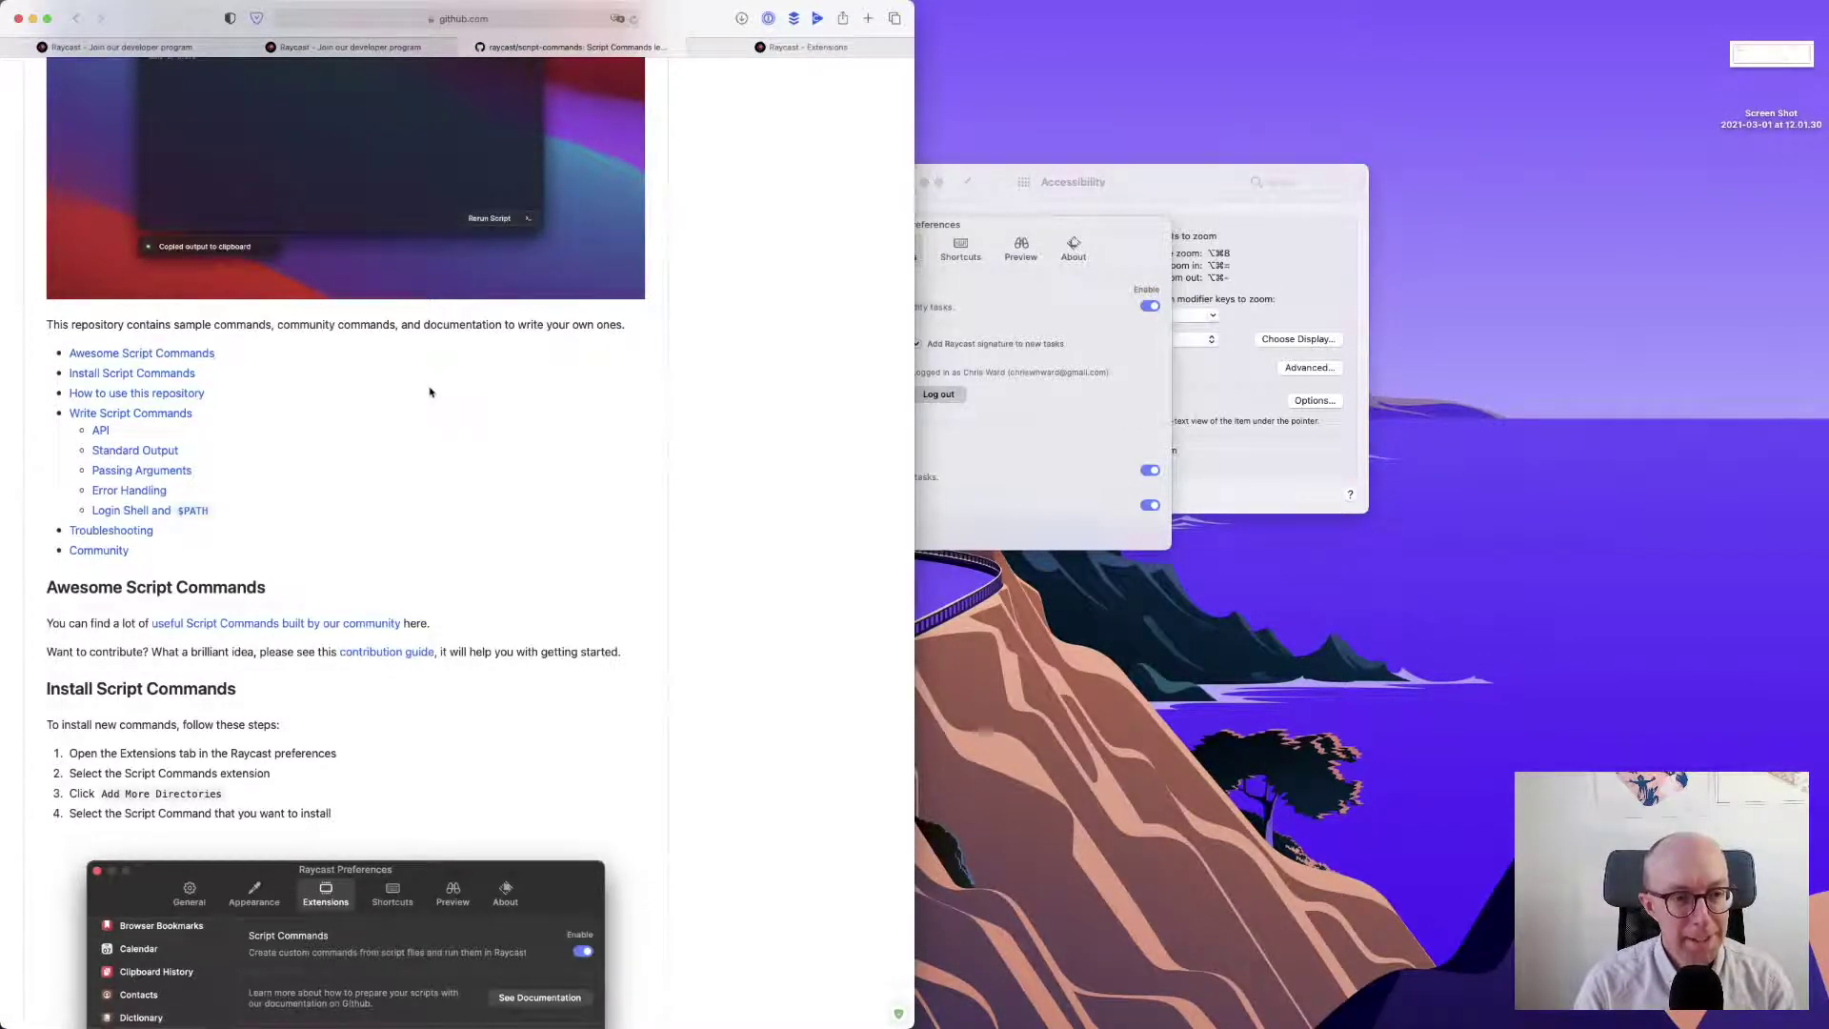
left_click(336, 633, "super")
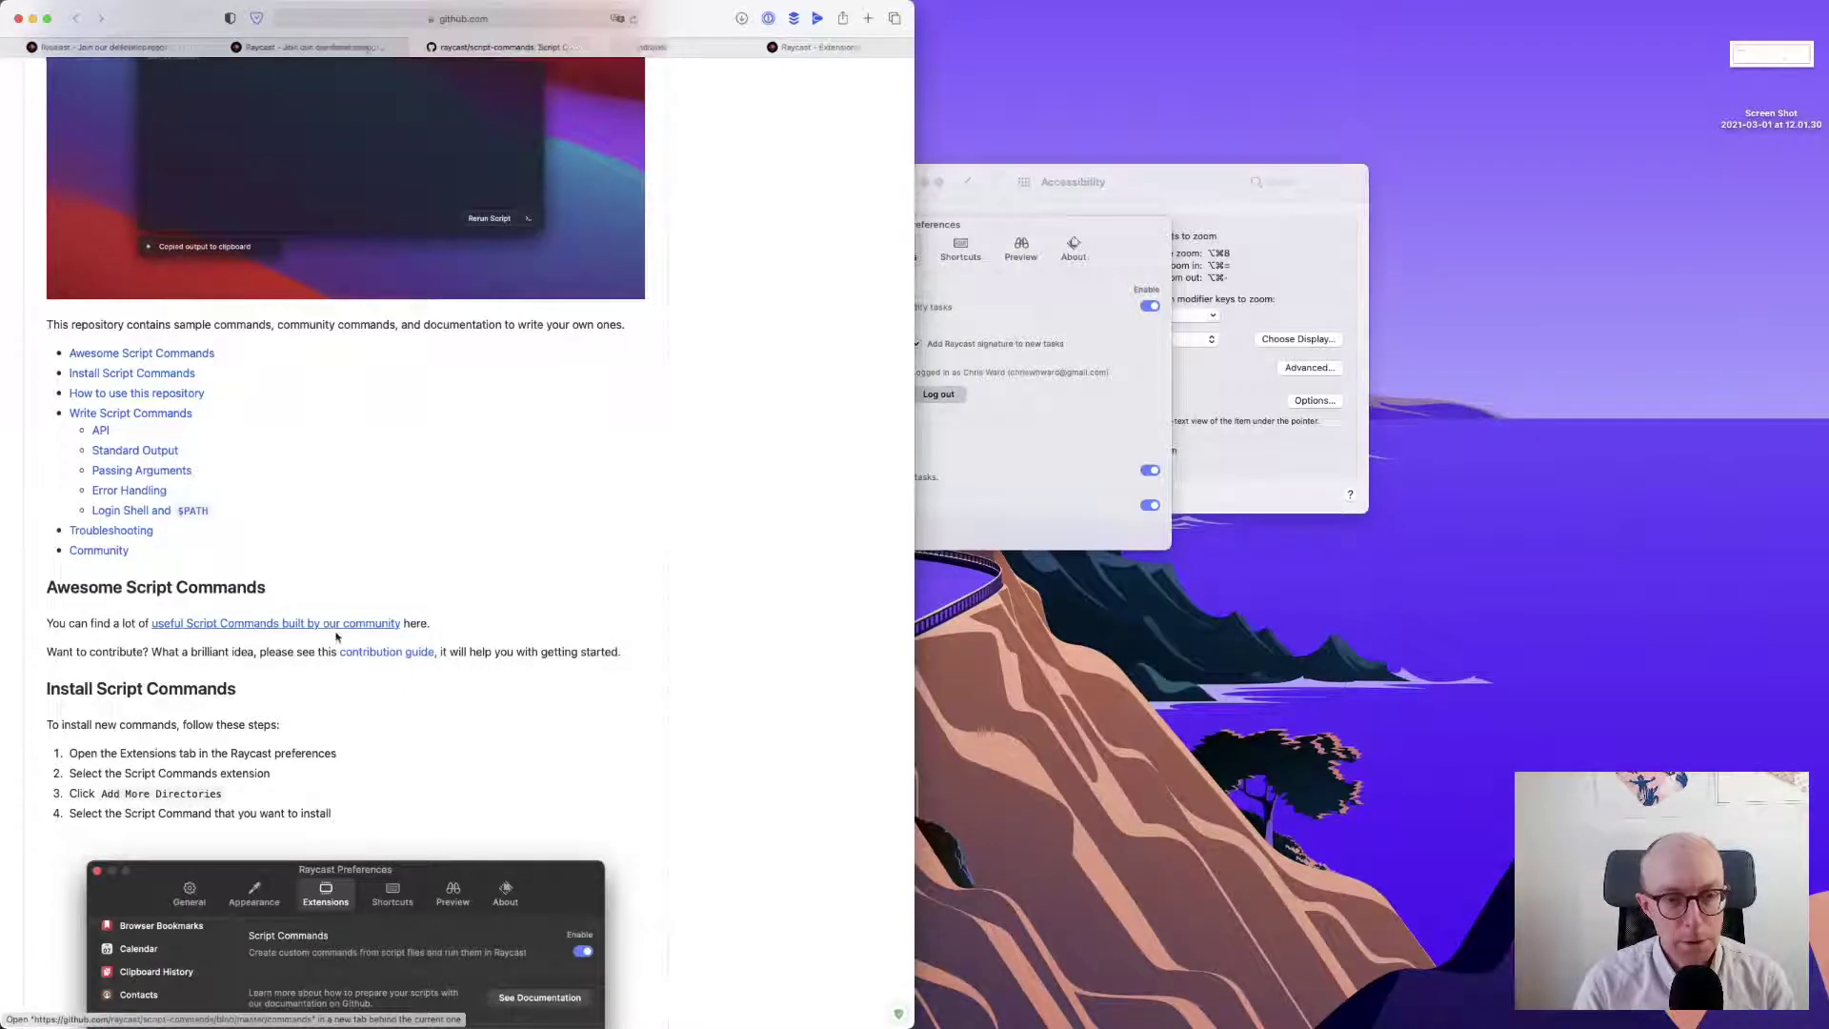
left_click(377, 655, "super")
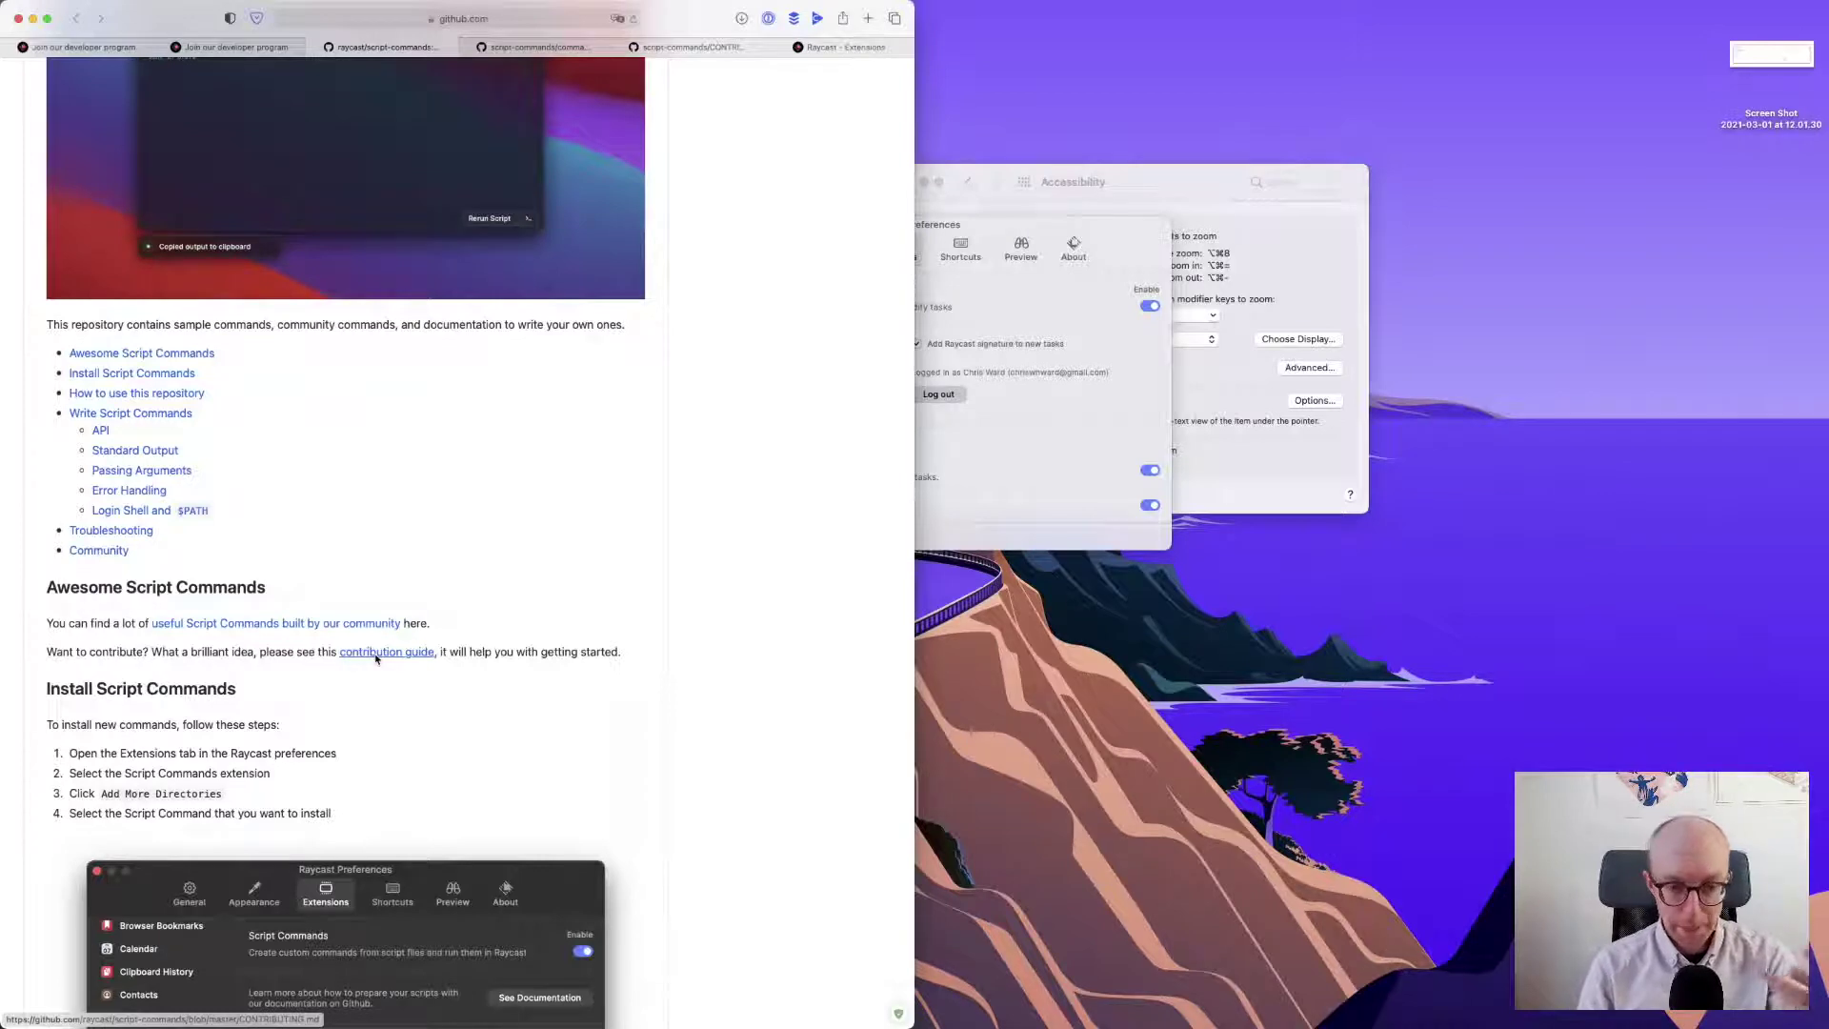
- Read the README sections on installing Script Commands, using the repository and writing Script Commands
scroll(377, 657, "down", 5)
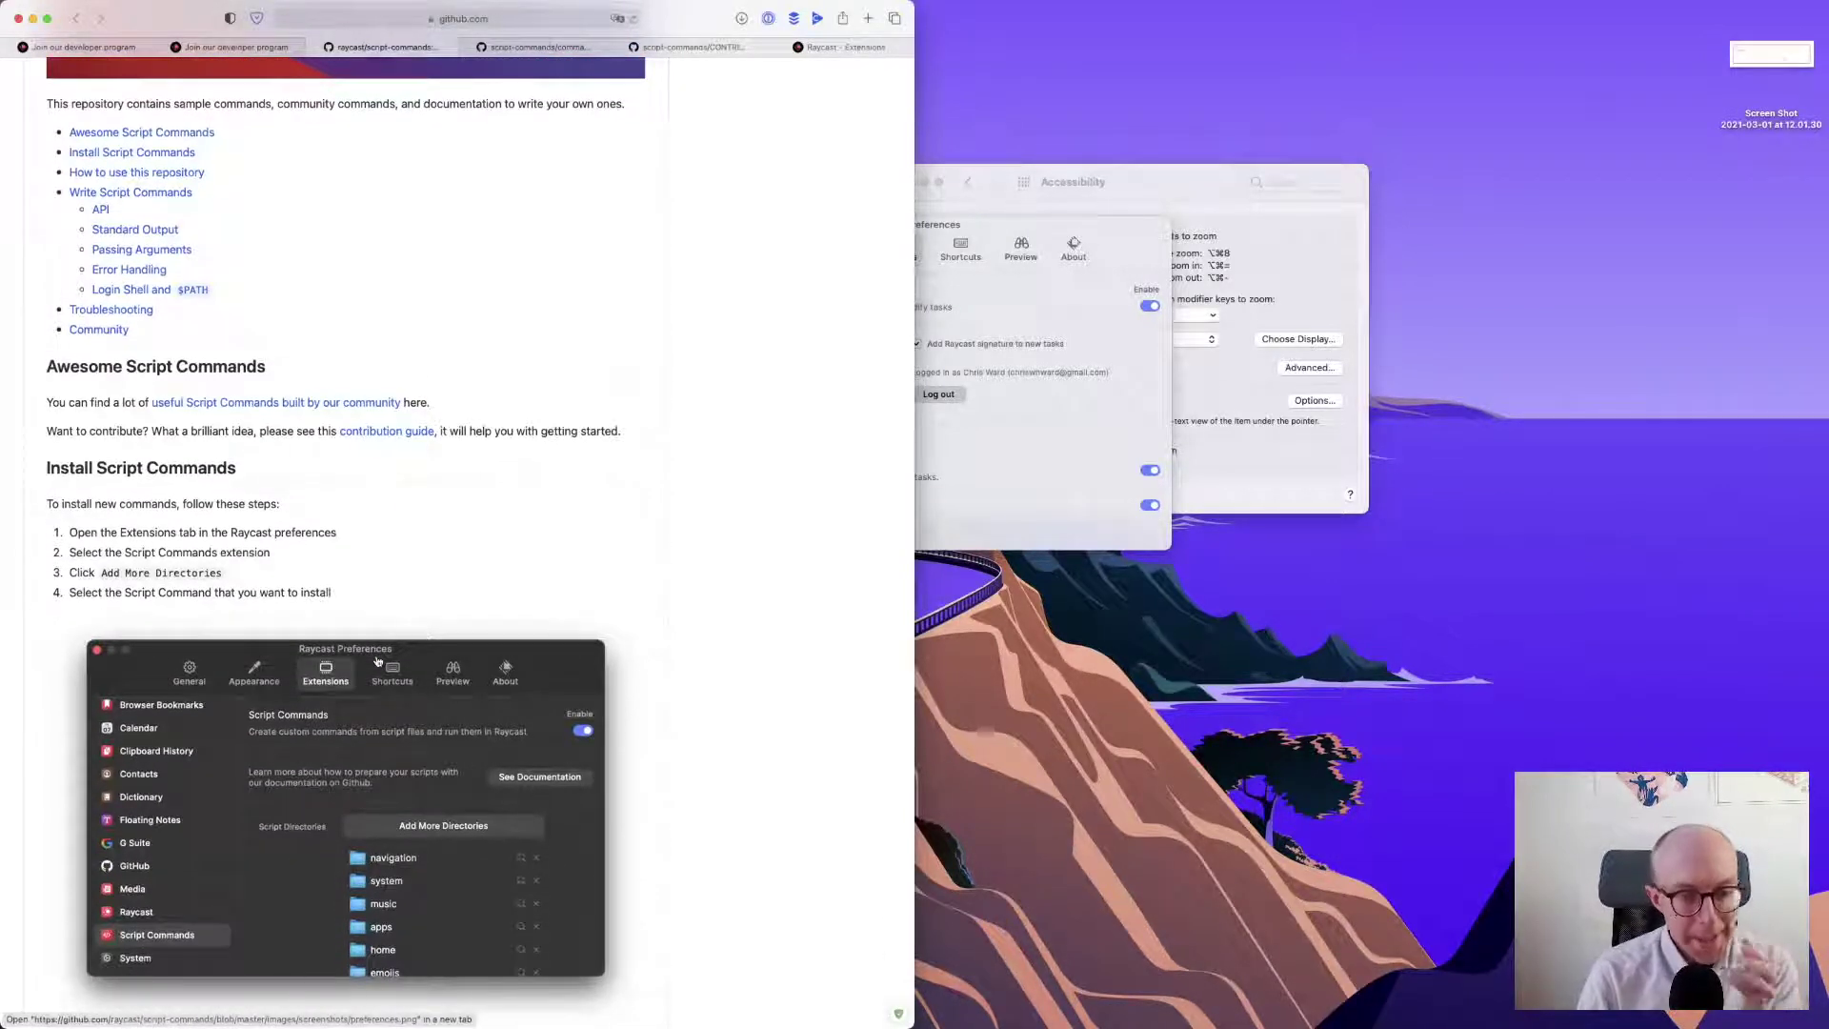
scroll(376, 660, "up", 4)
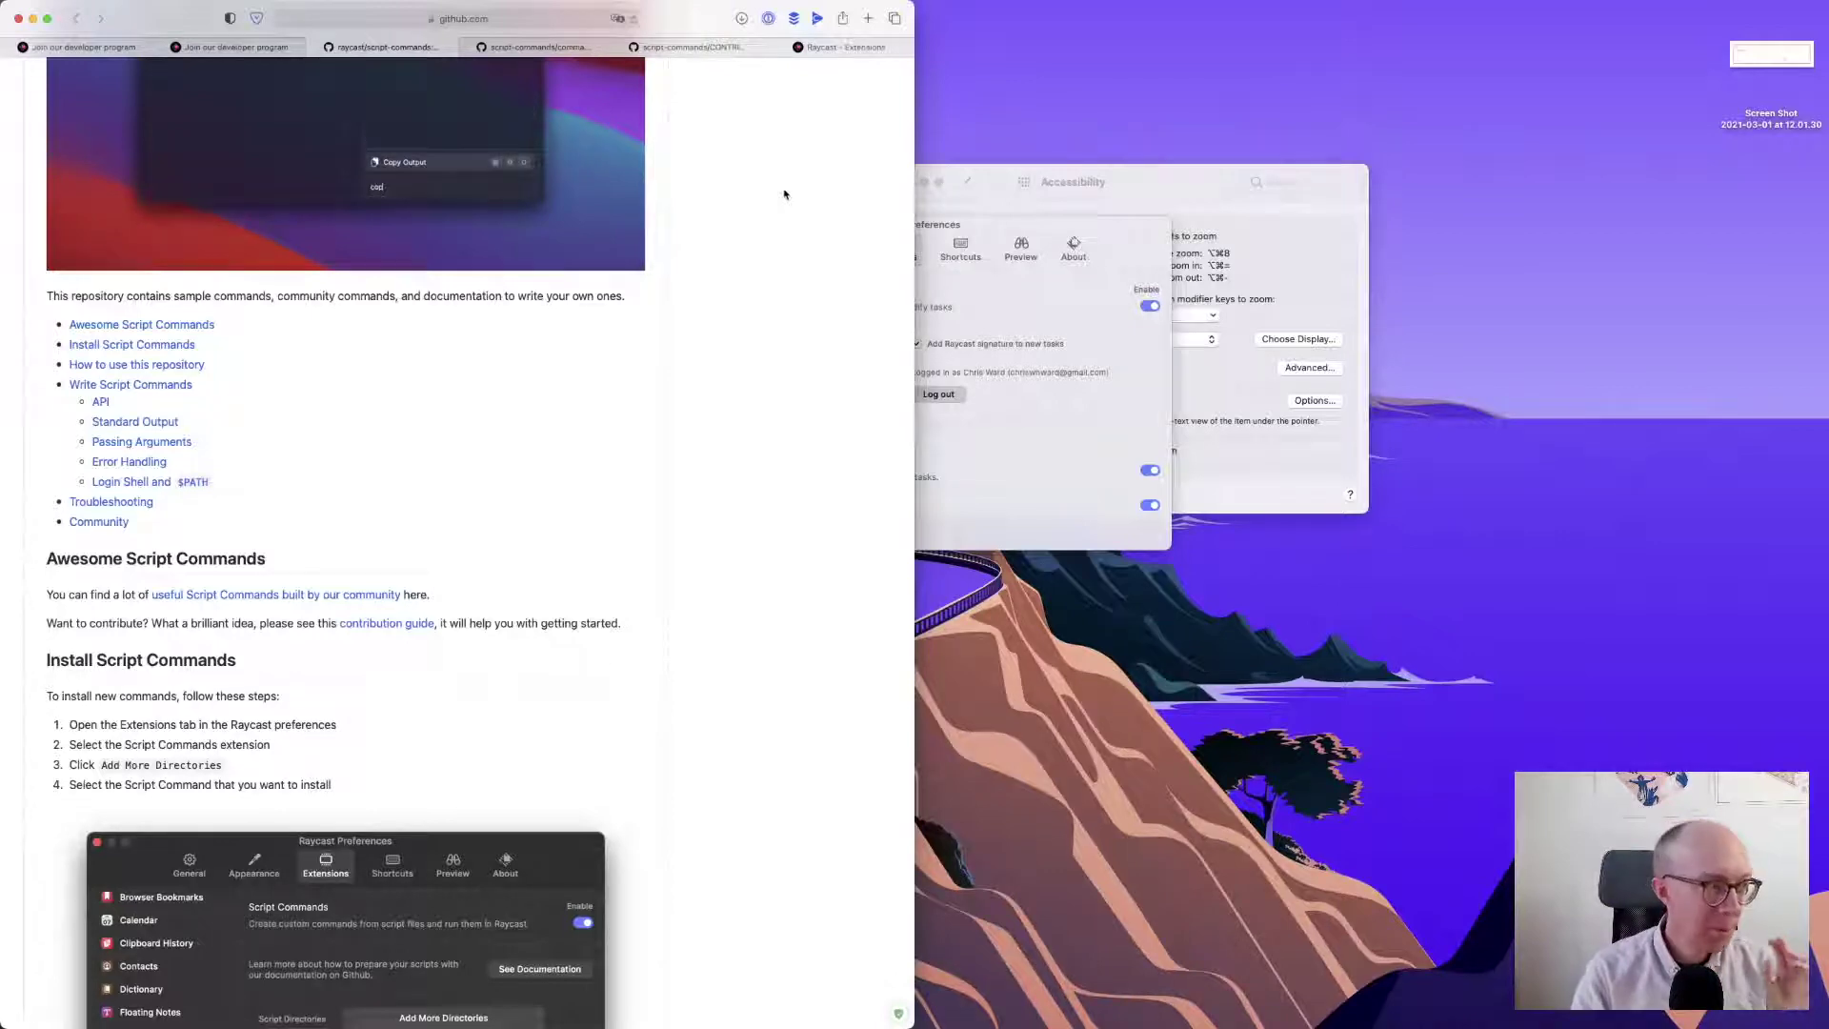
scroll(557, 385, "down", 5)
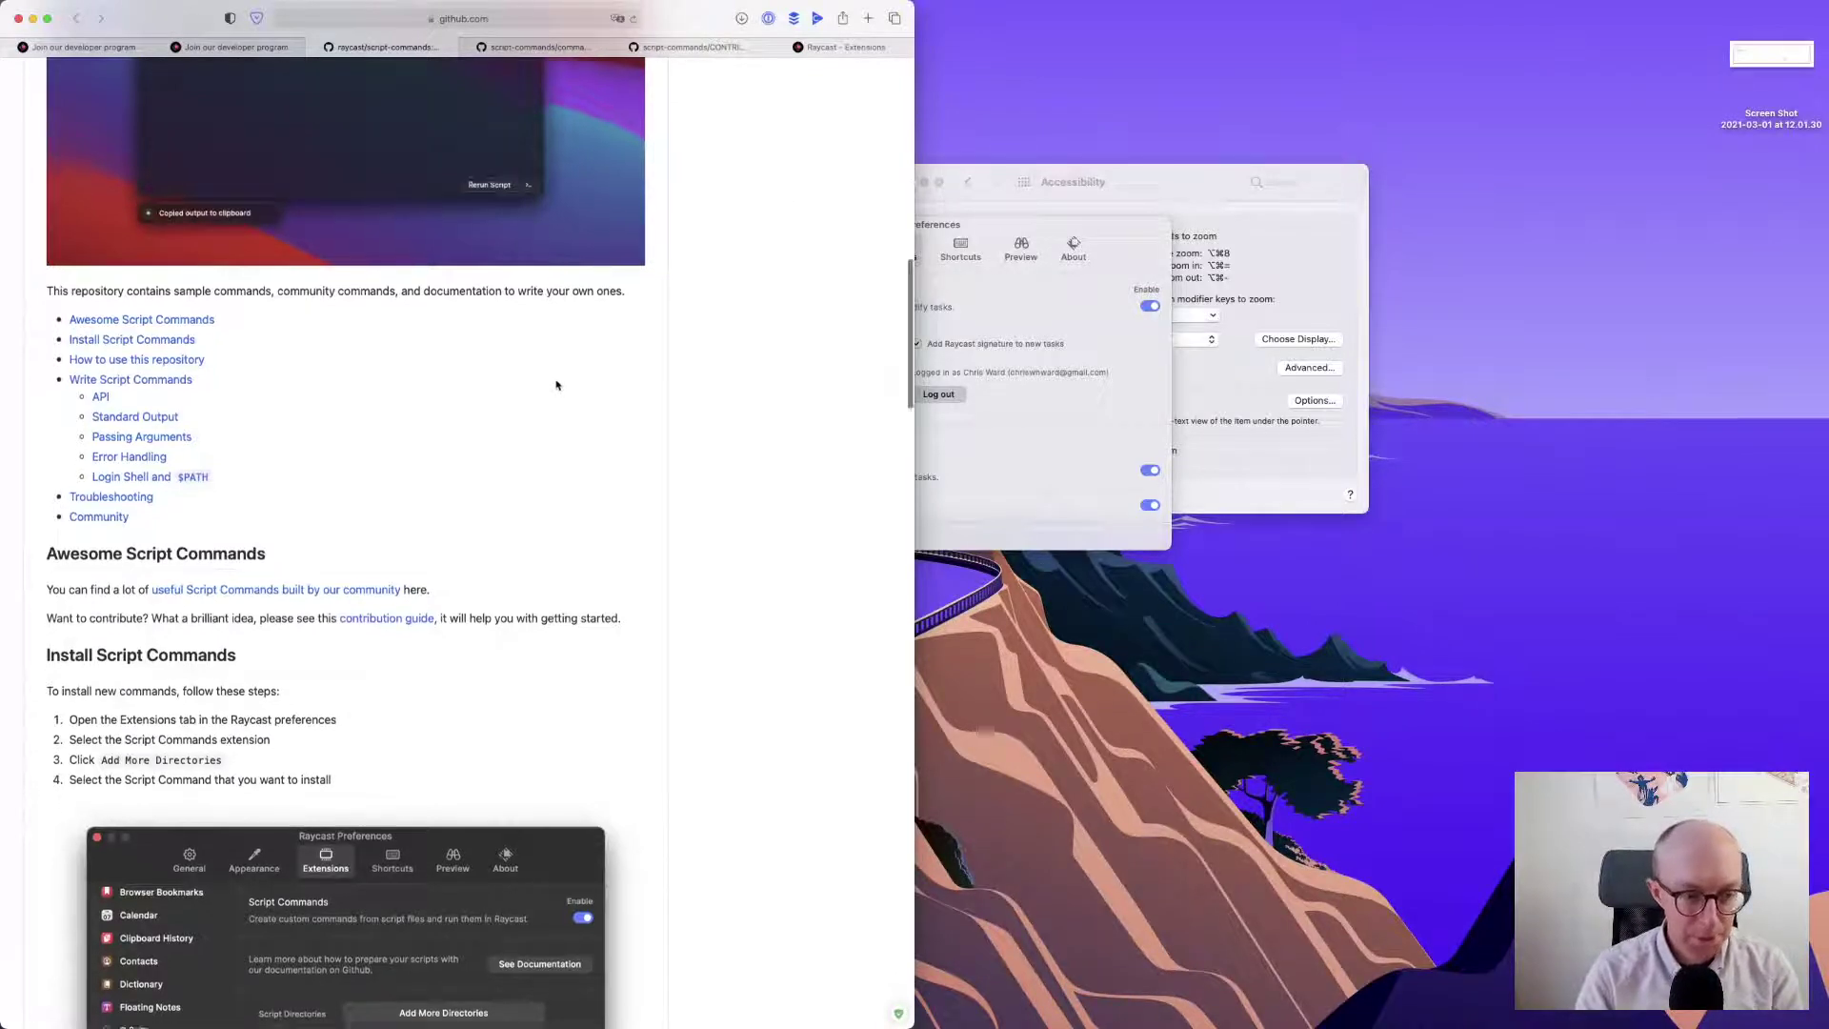
scroll(557, 385, "down", 3)
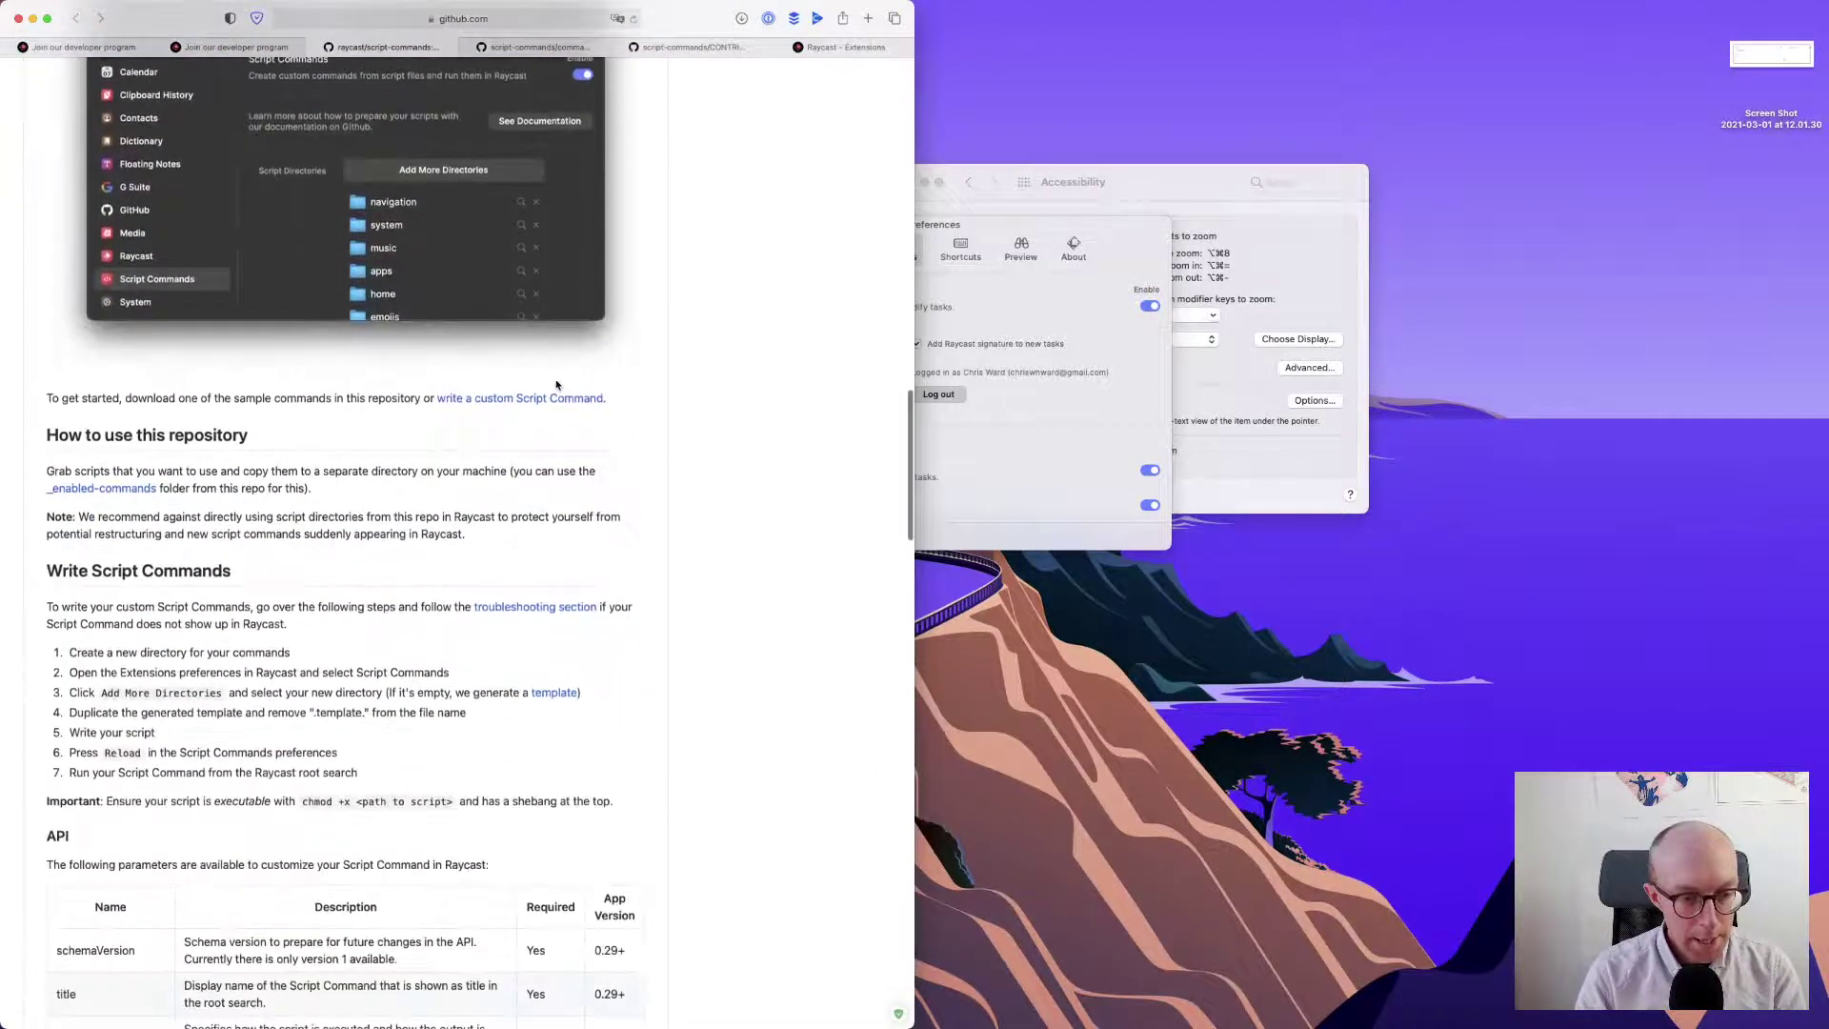
scroll(558, 385, "up", 9)
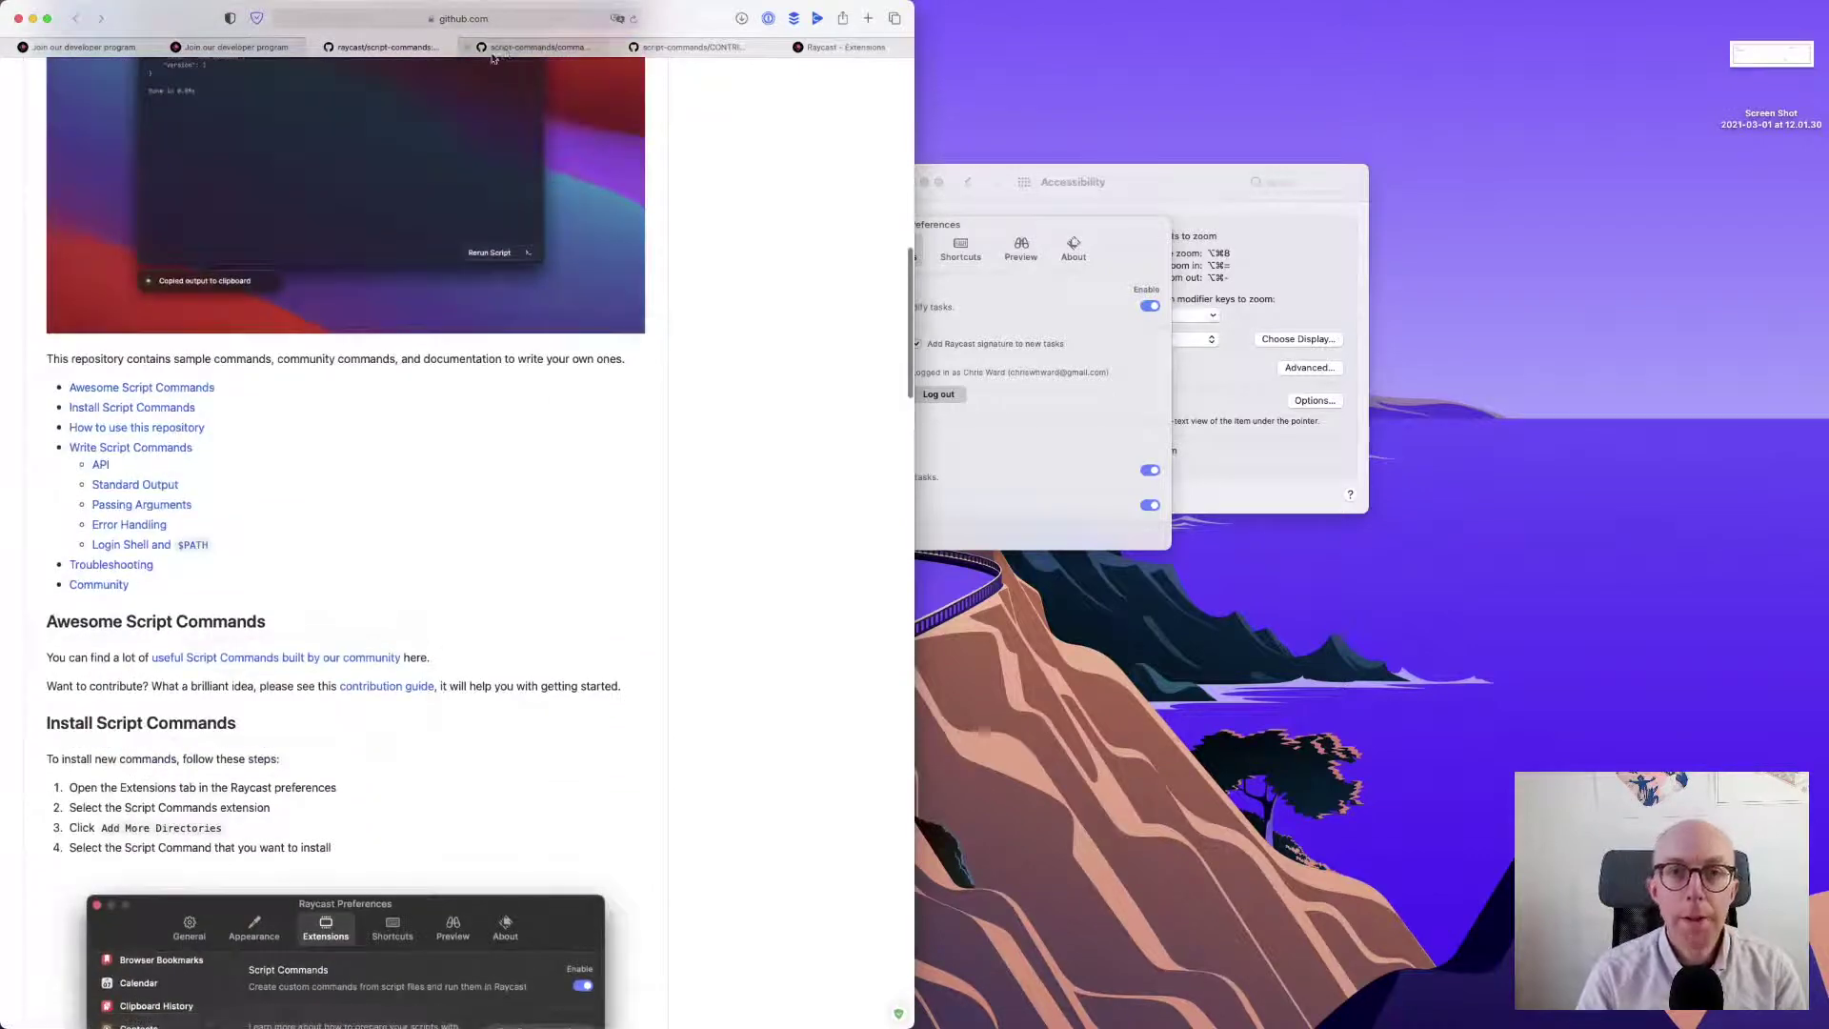
- Switch to the repository's commands folder tab, enlarge the page, and look through its folders, README categories and Apps command tables
left_click(519, 47)
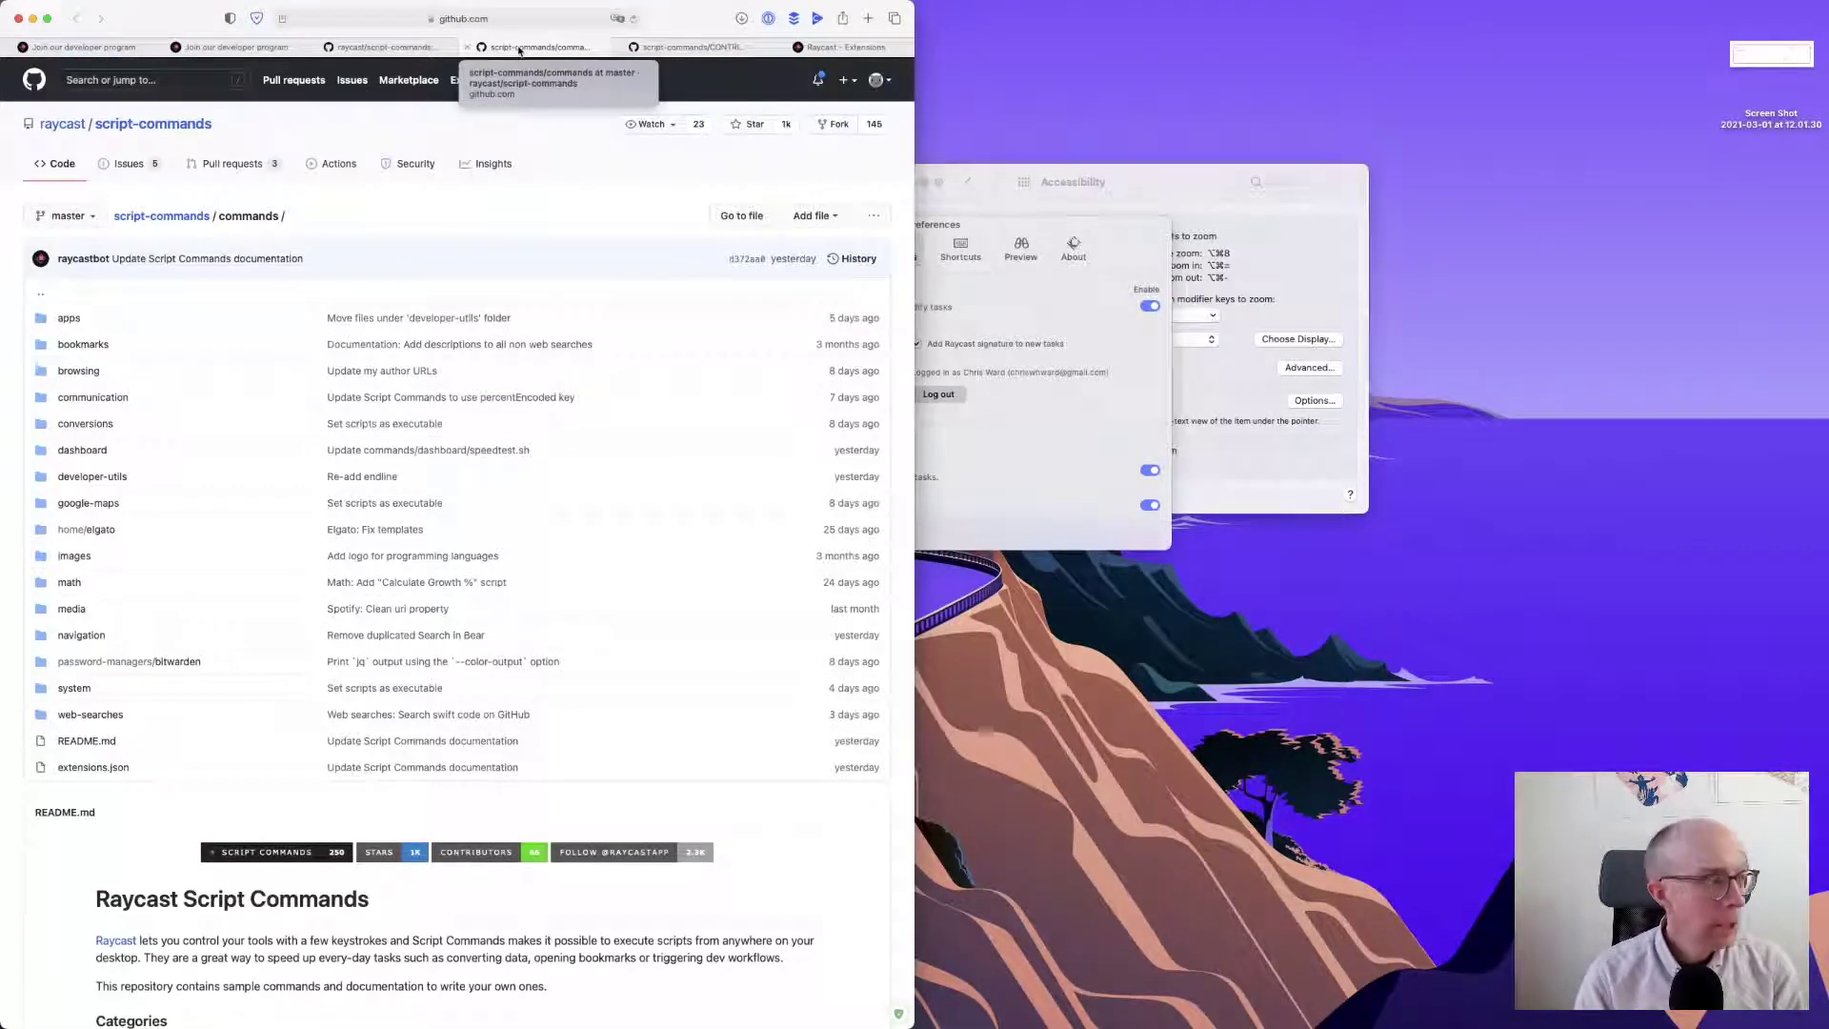
key("super+equal")
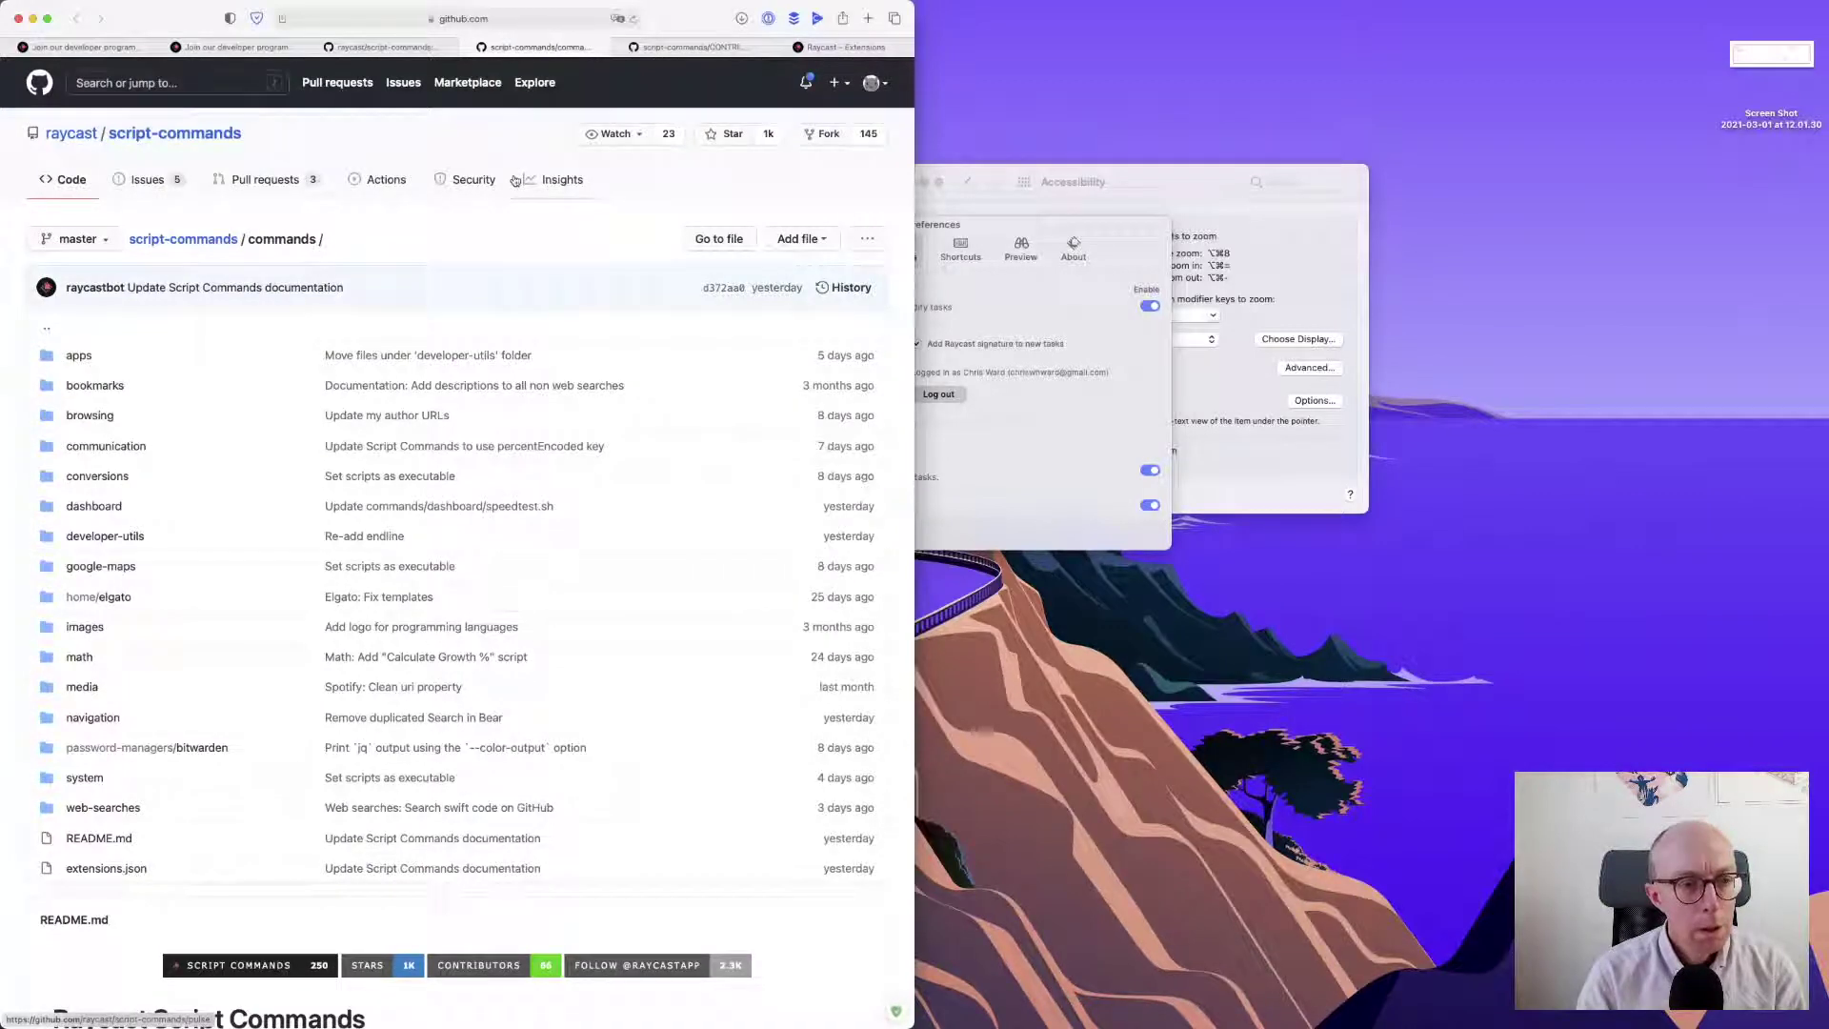
scroll(514, 180, "down", 1)
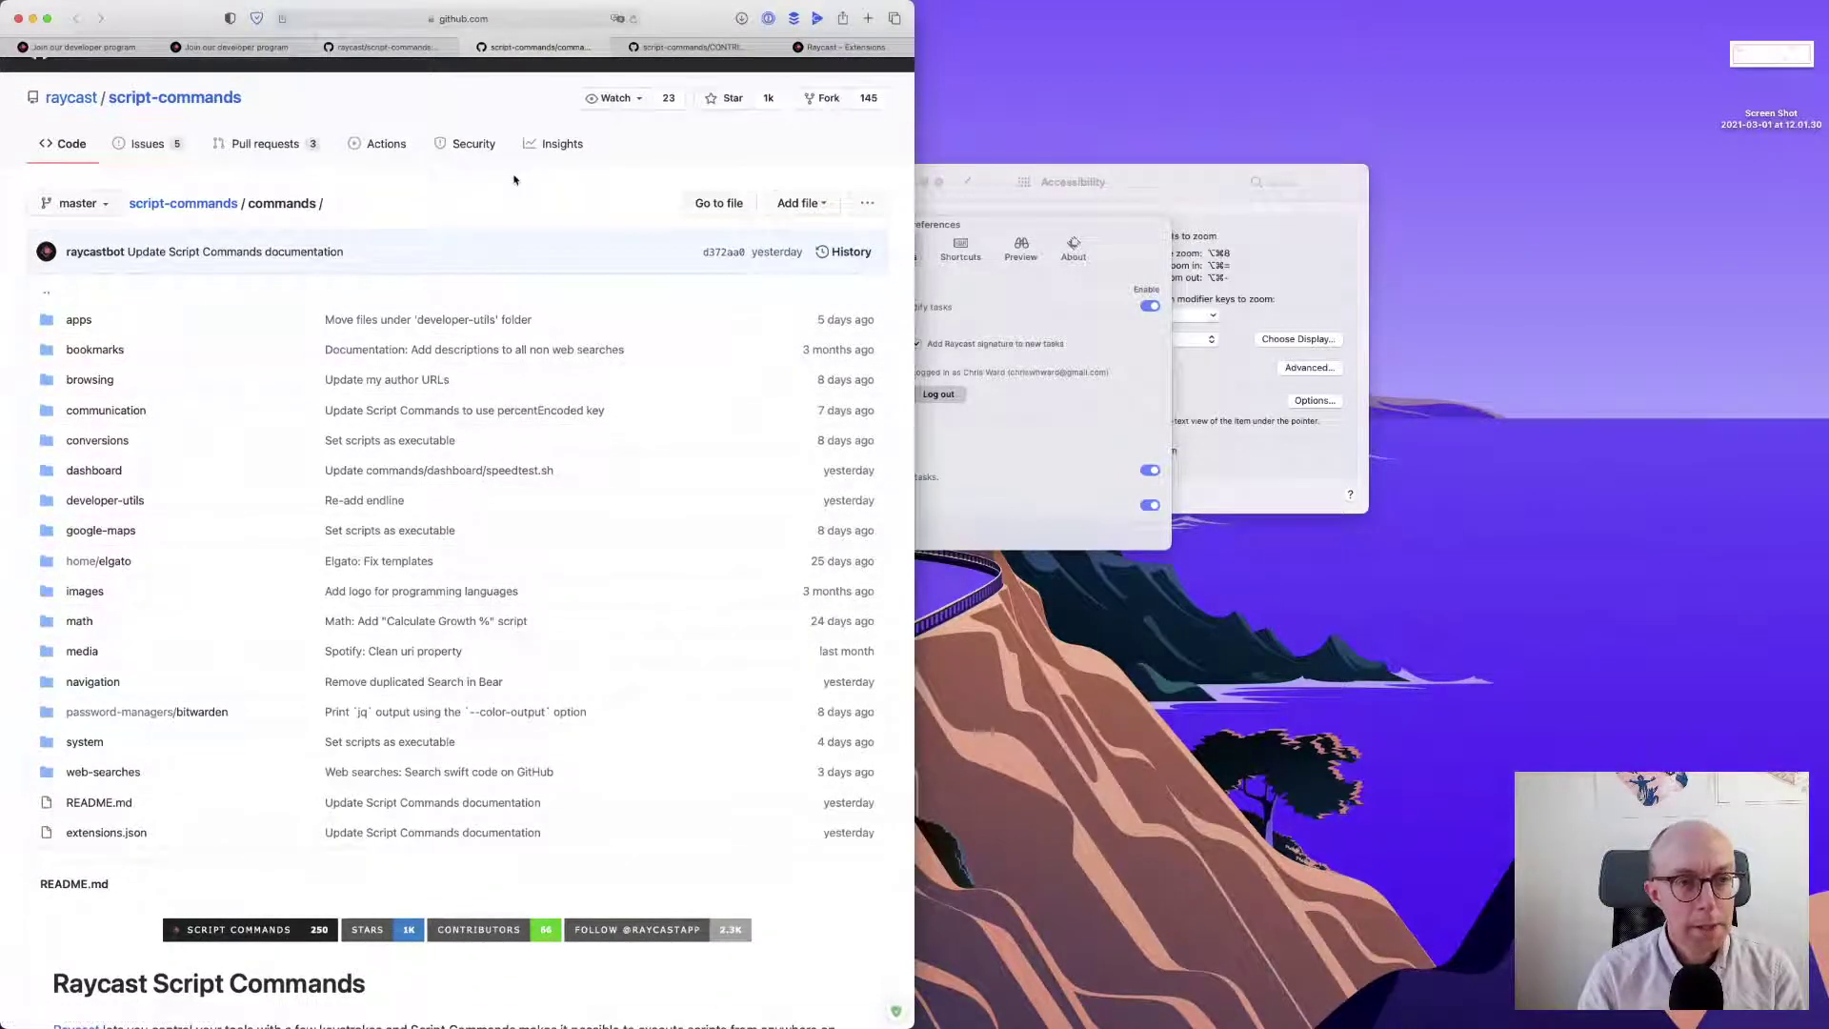
scroll(515, 180, "down", 5)
scroll(504, 220, "down", 2)
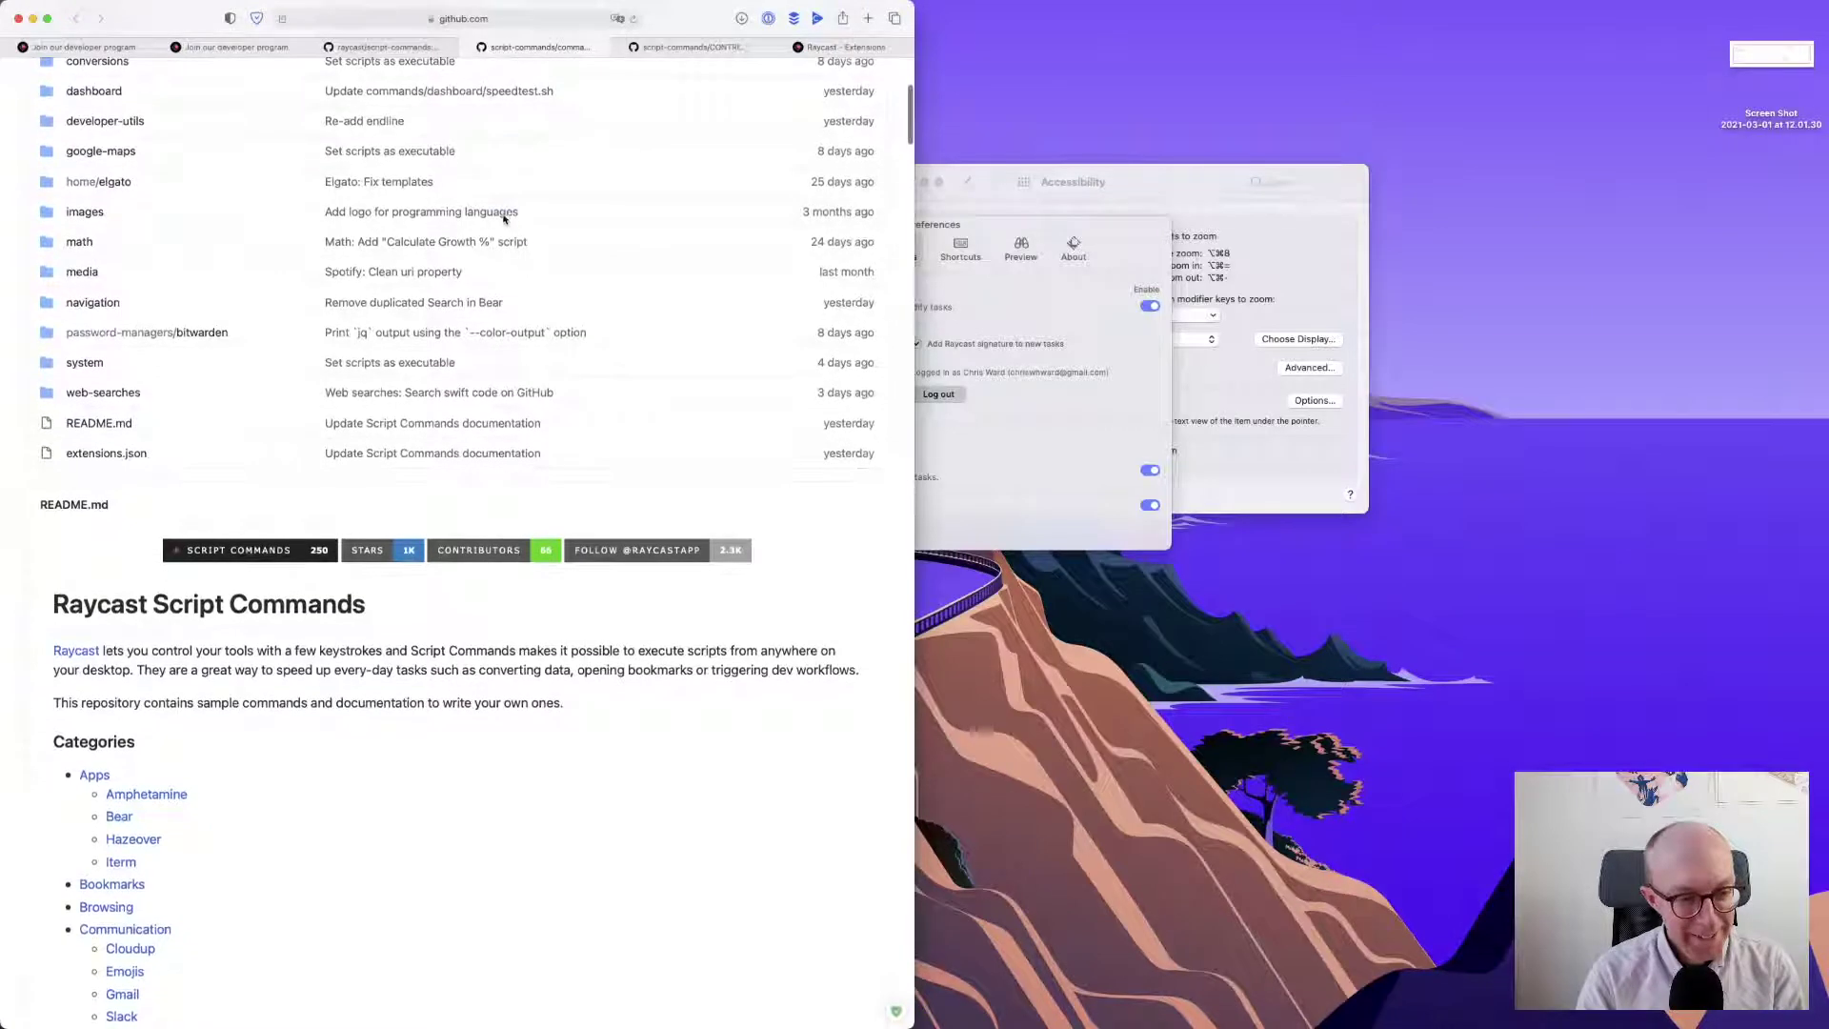
scroll(504, 220, "down", 2)
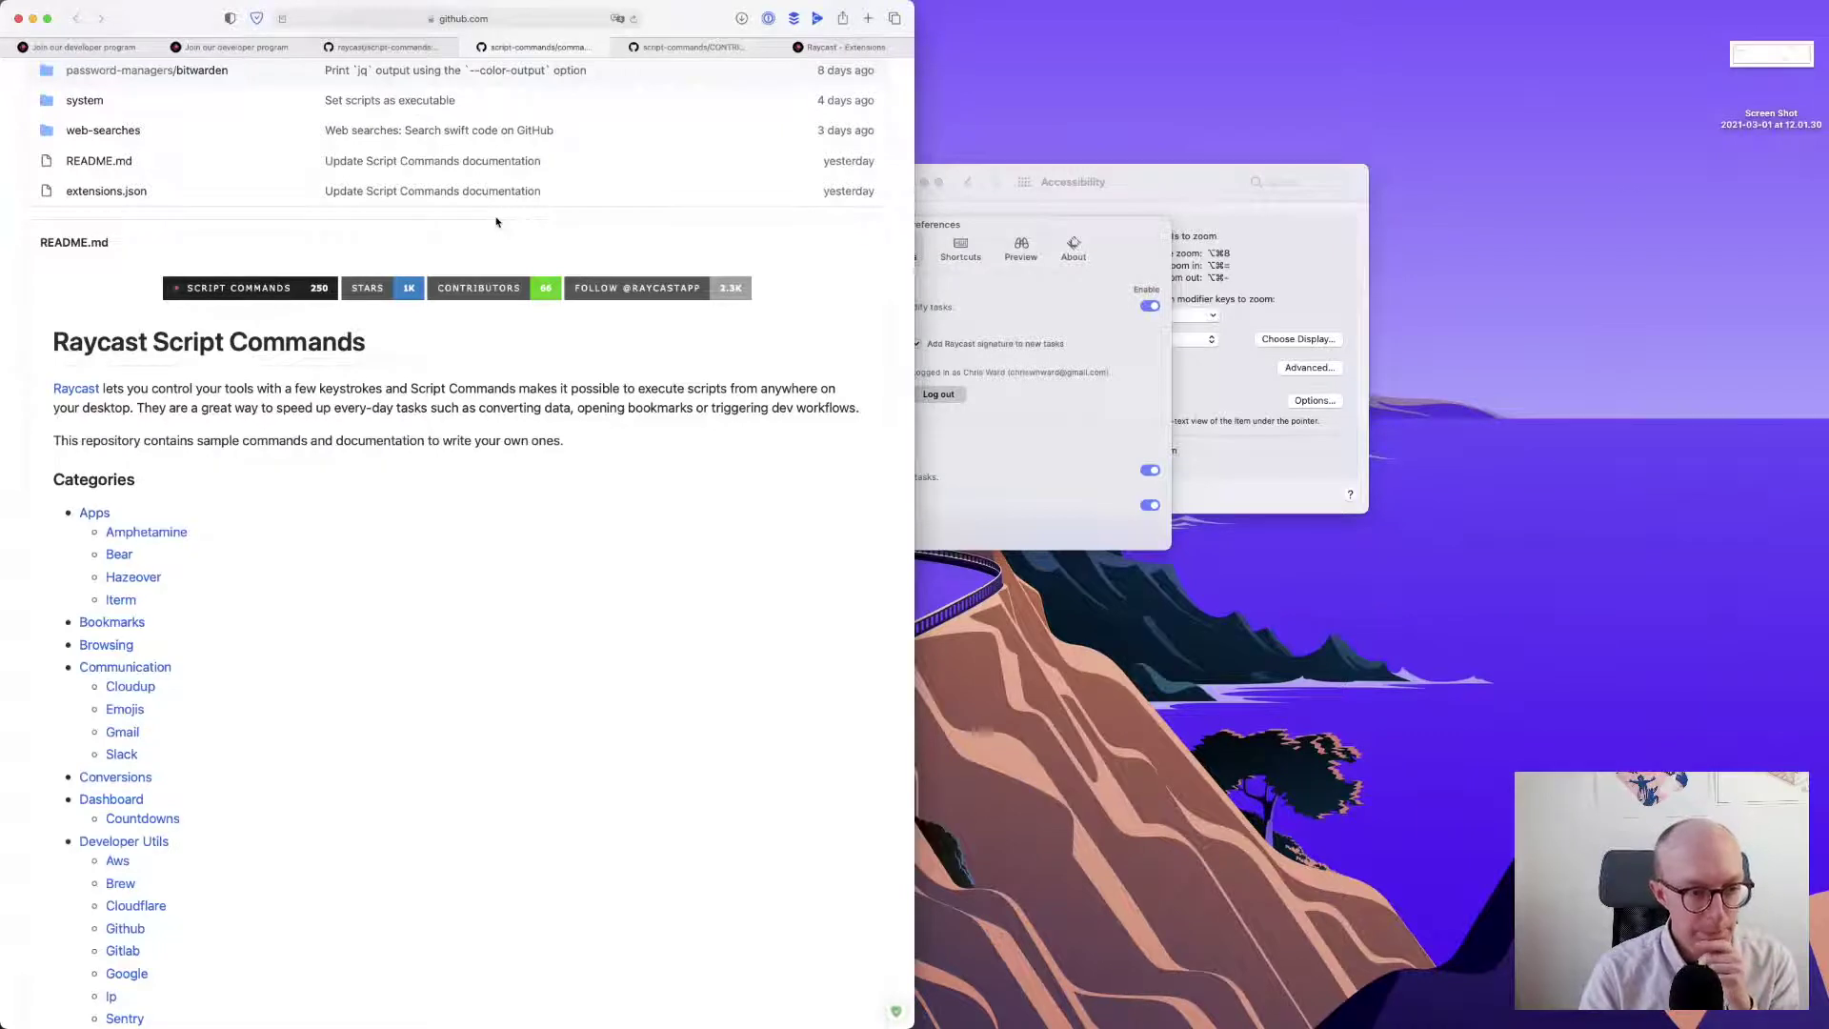
scroll(496, 221, "down", 3)
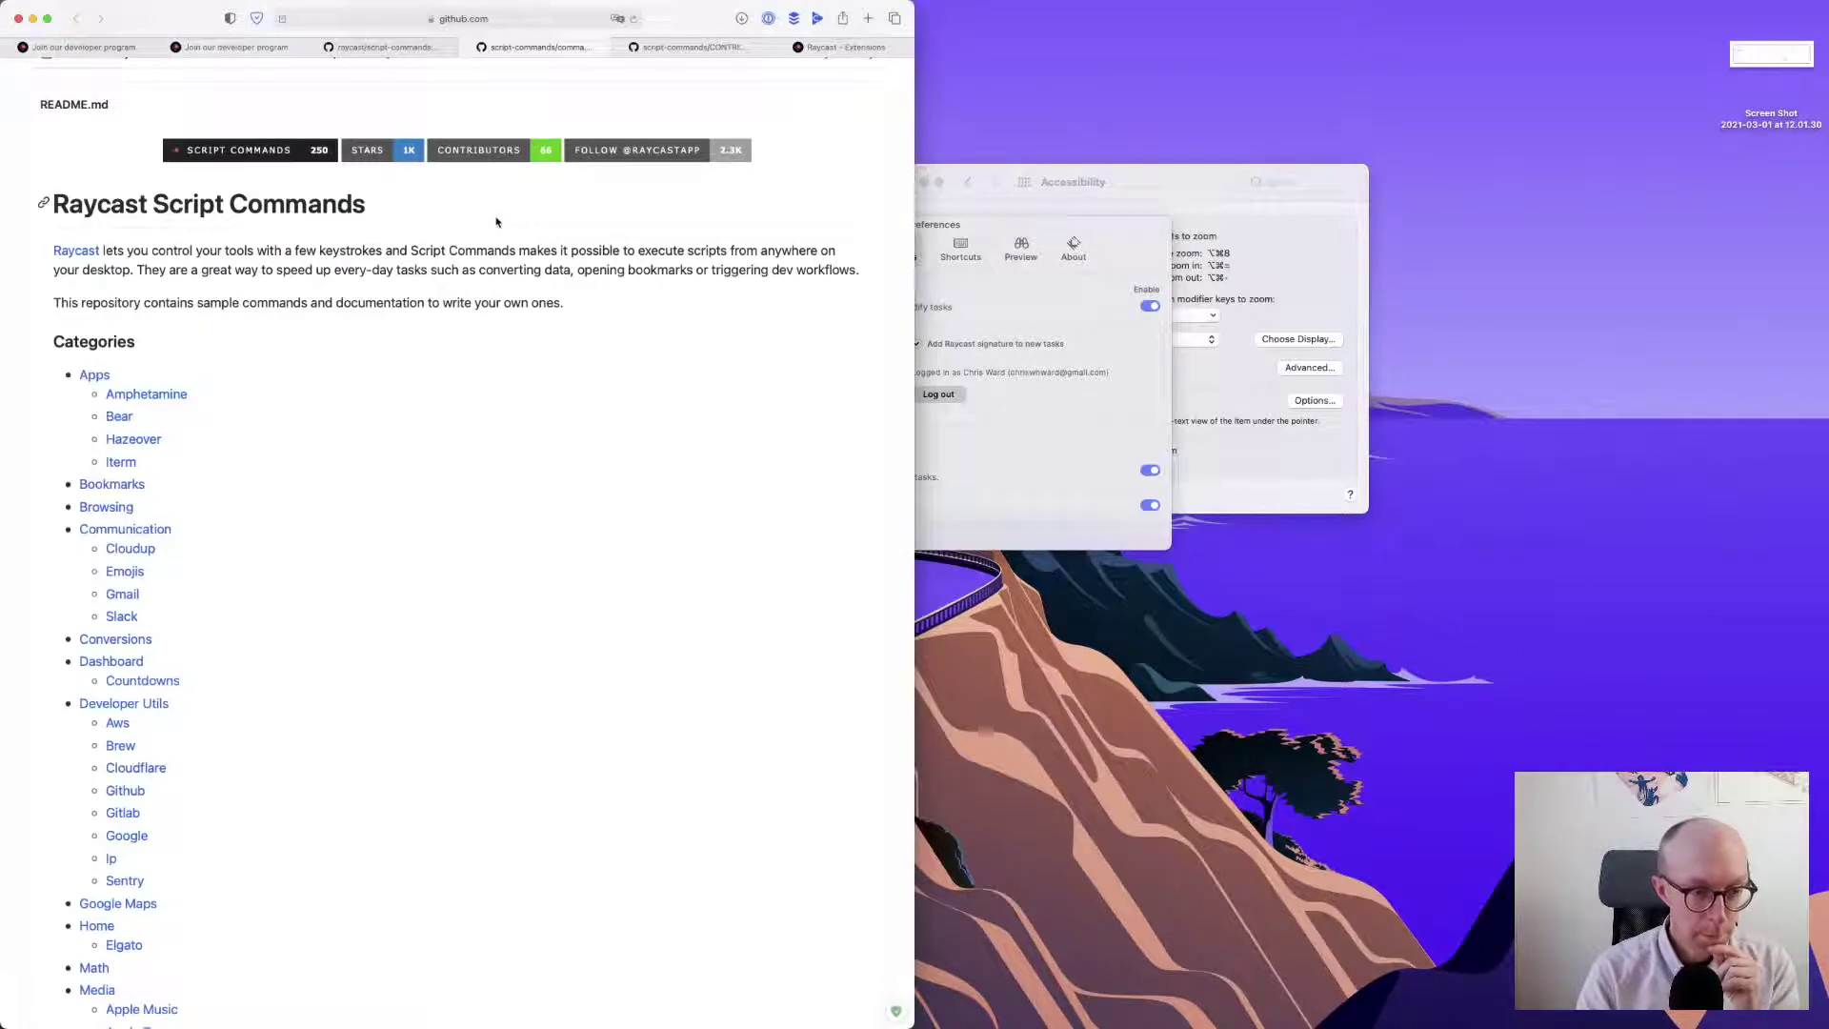
scroll(247, 513, "down", 3)
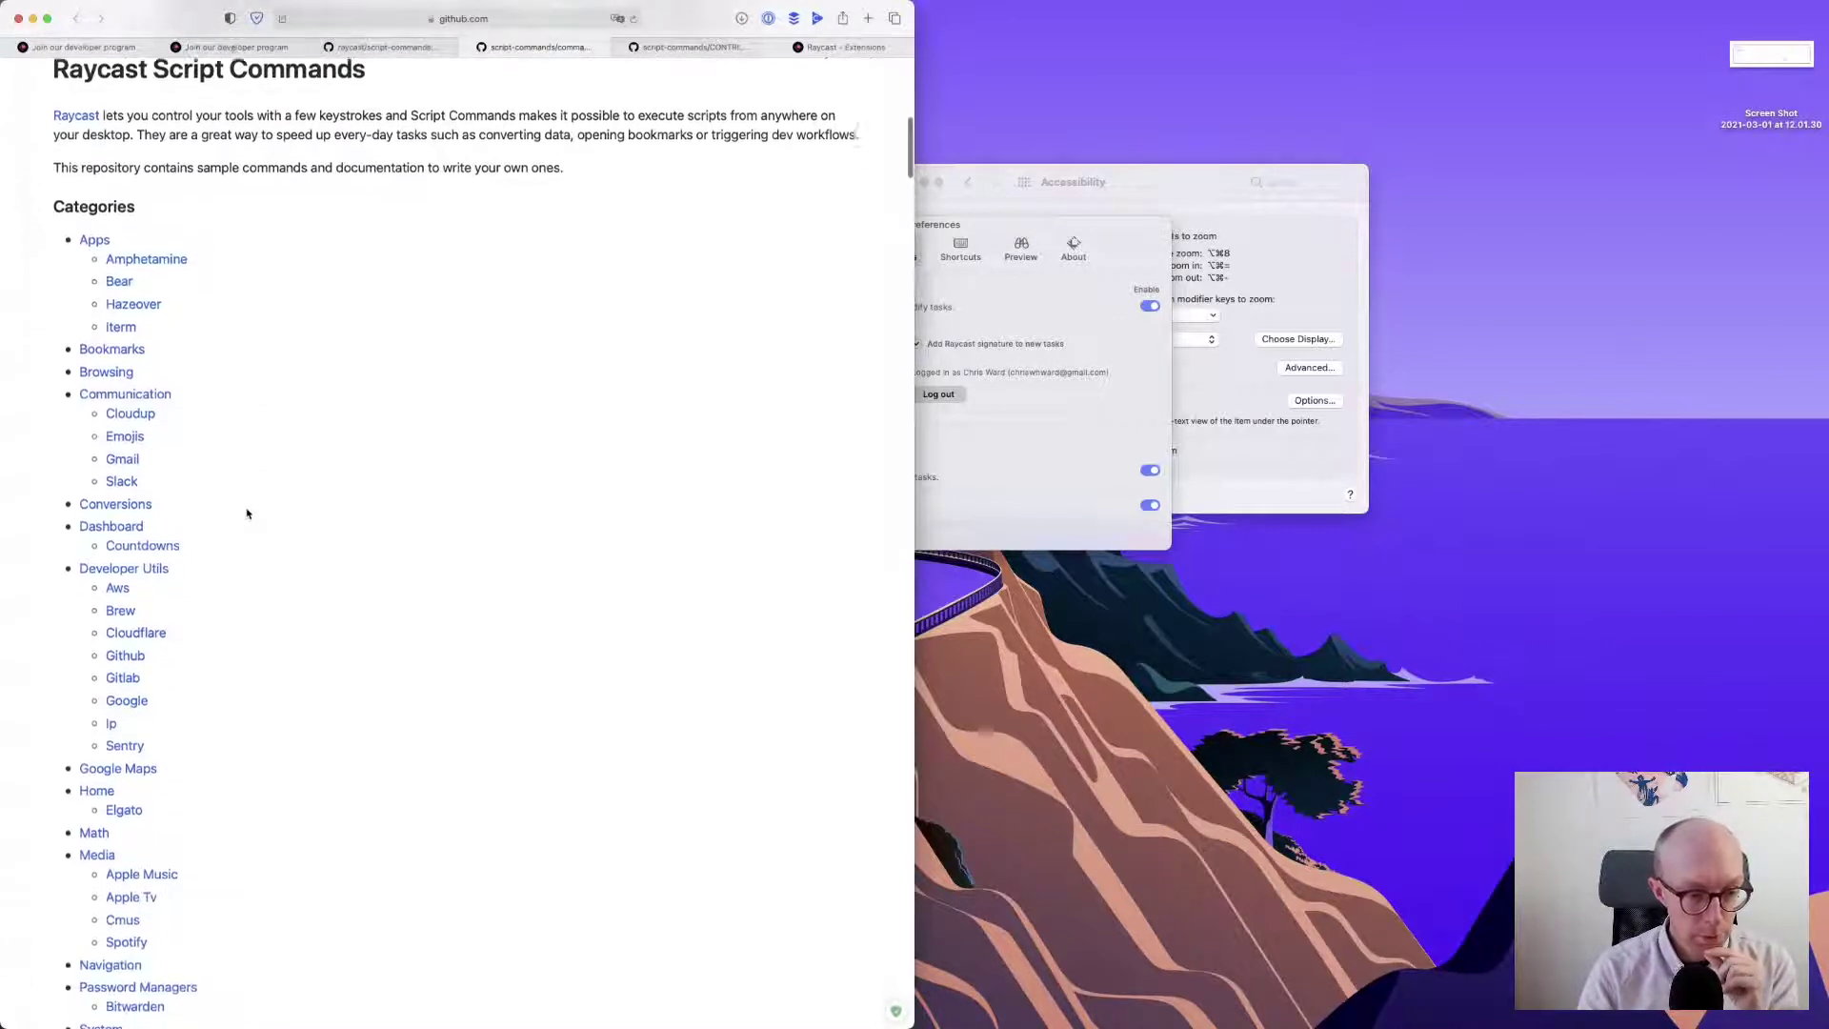
scroll(247, 513, "down", 3)
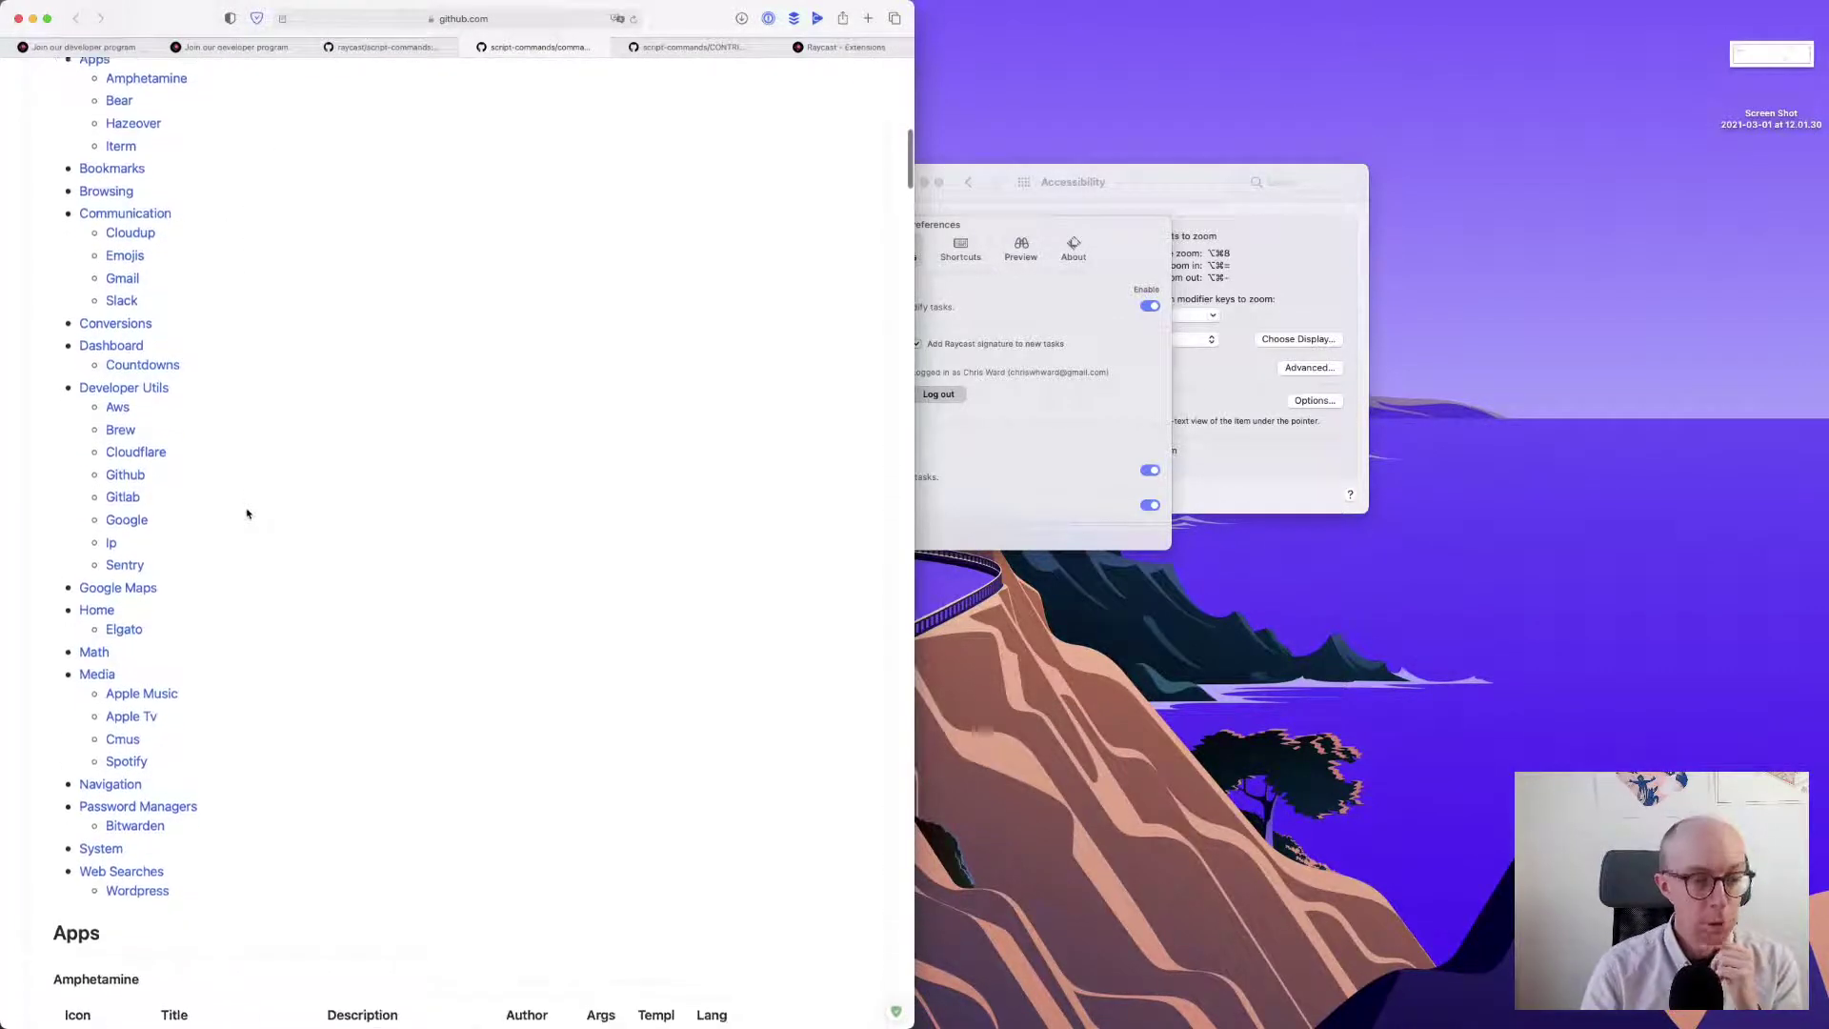
scroll(247, 513, "down", 6)
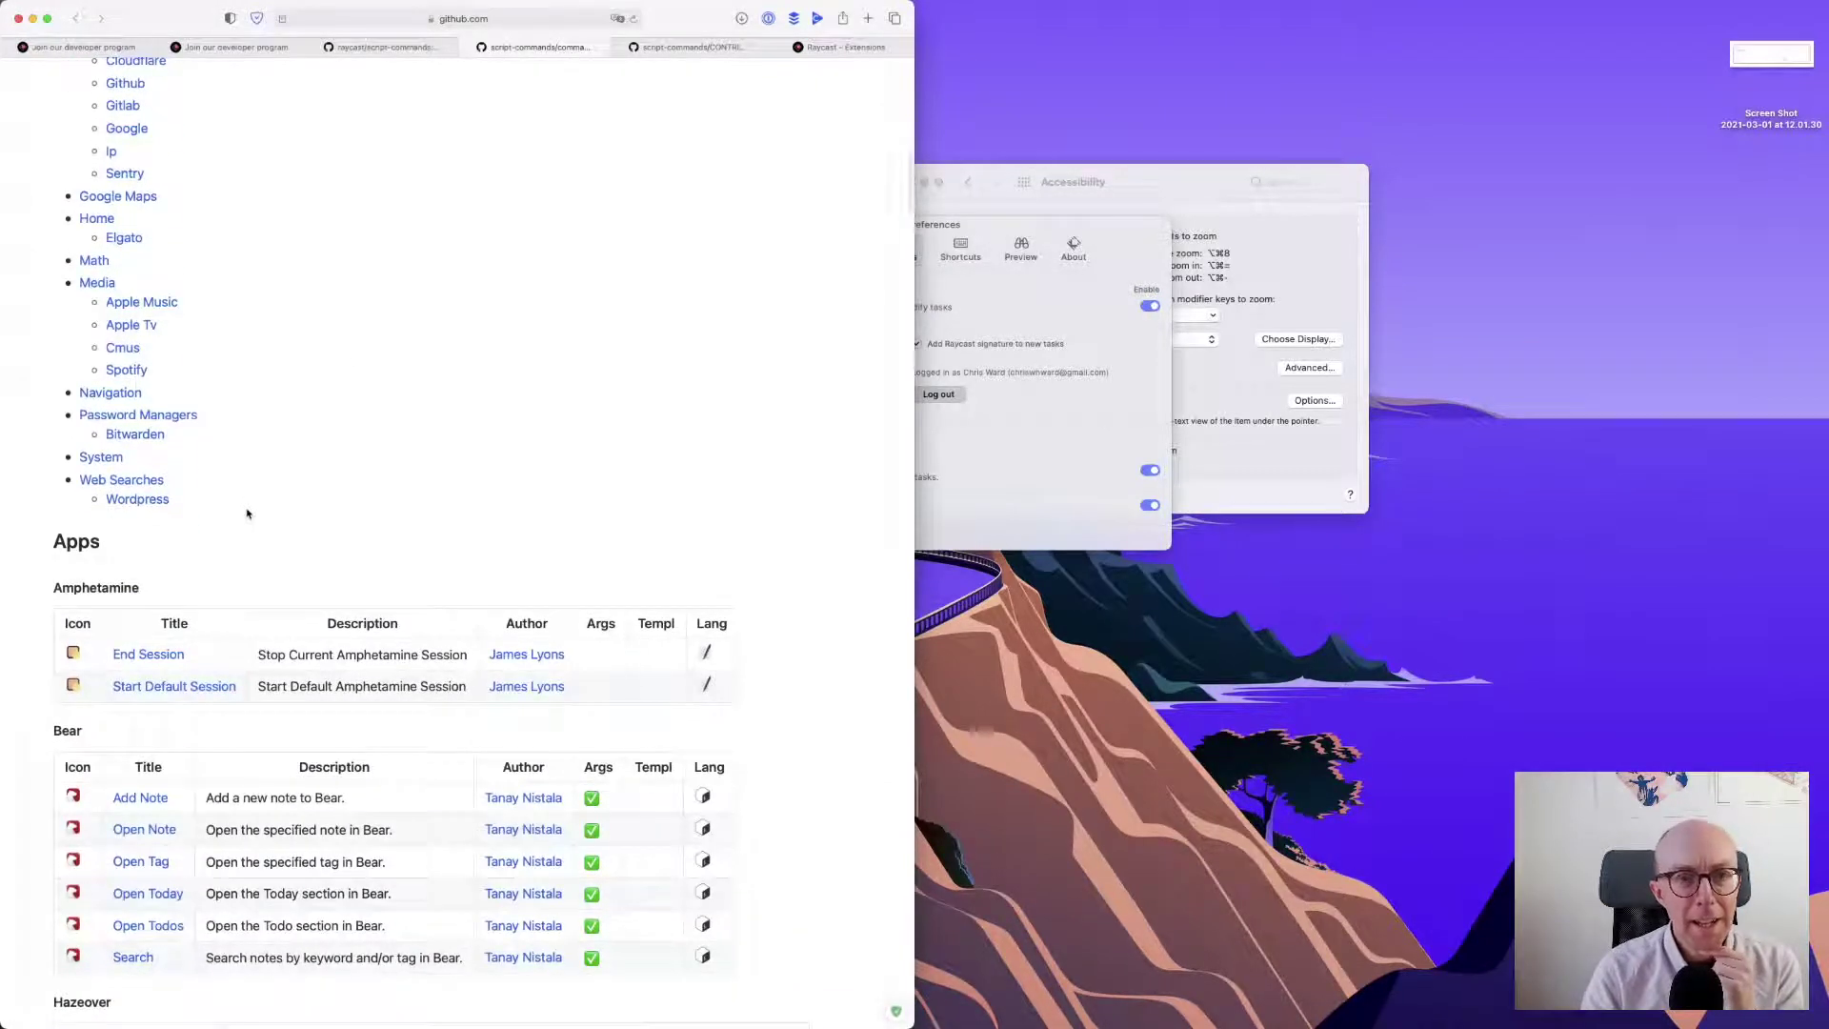
- Switch to the CONTRIBUTING.md tab and read through its guidelines, from pull requests and folder structure down to the examples
left_click(705, 47)
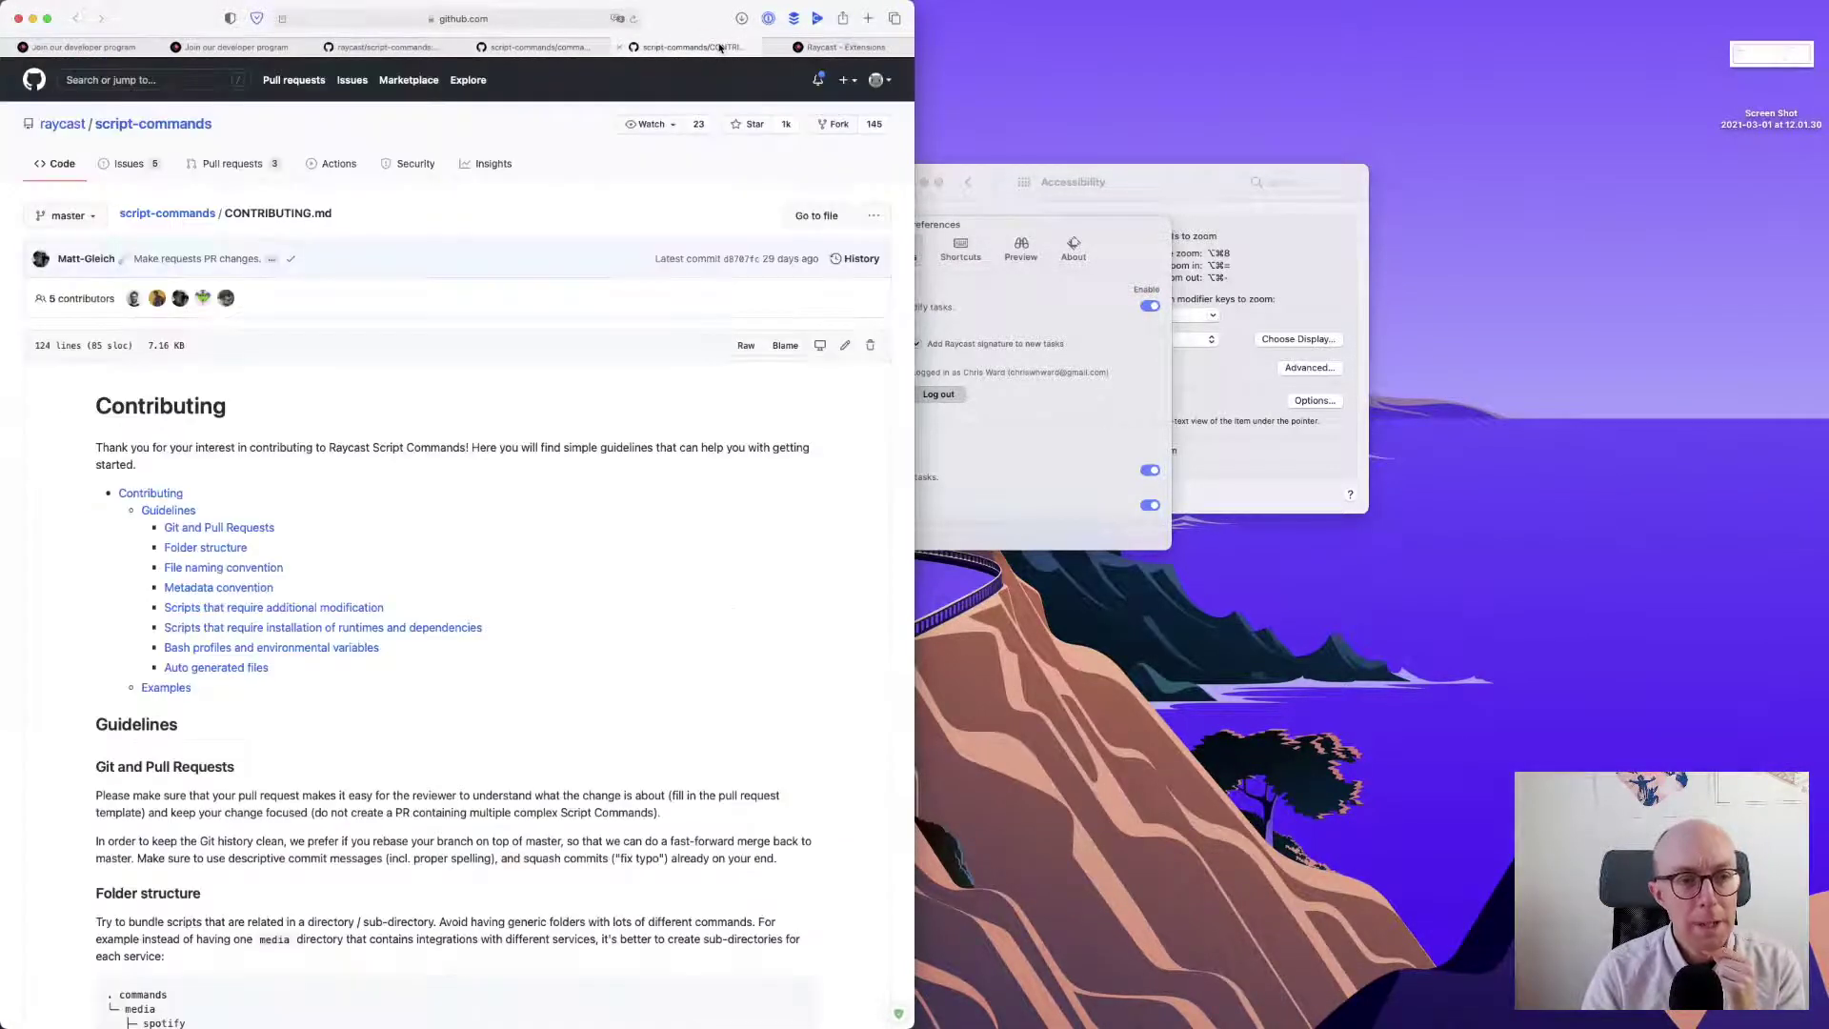
scroll(503, 398, "down", 2)
scroll(503, 399, "down", 10)
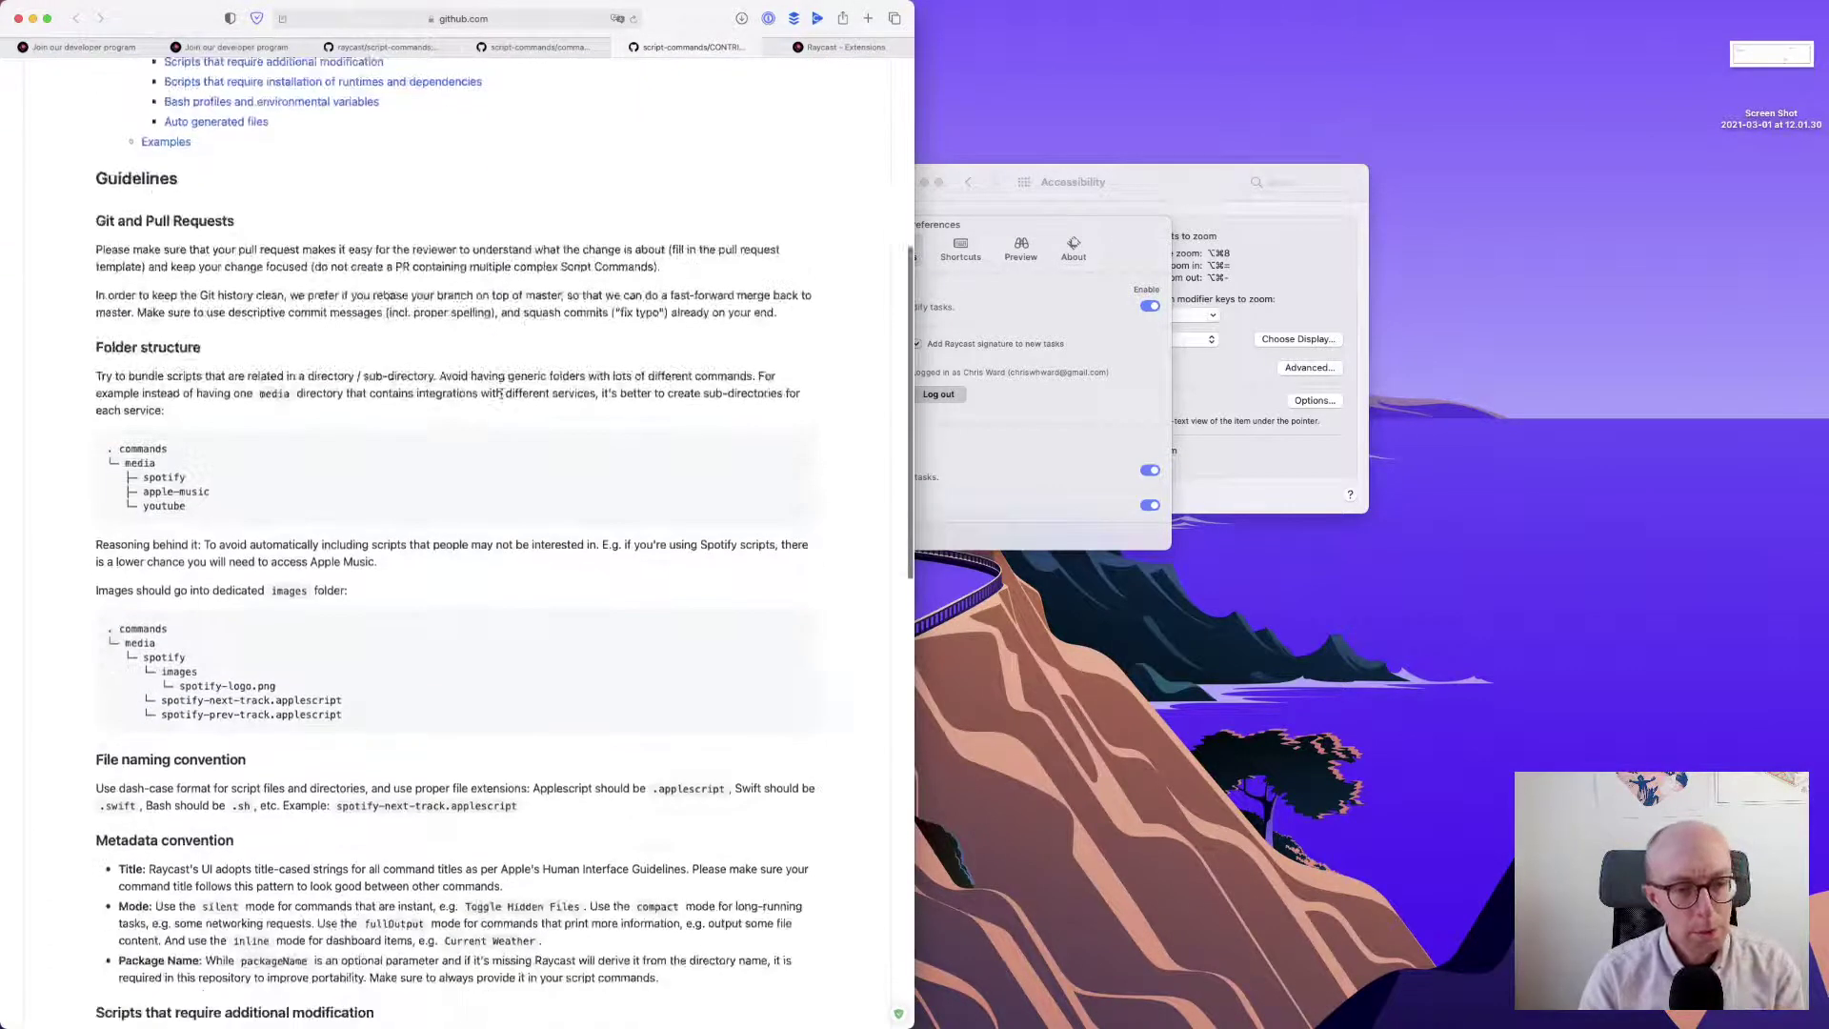
scroll(501, 393, "down", 10)
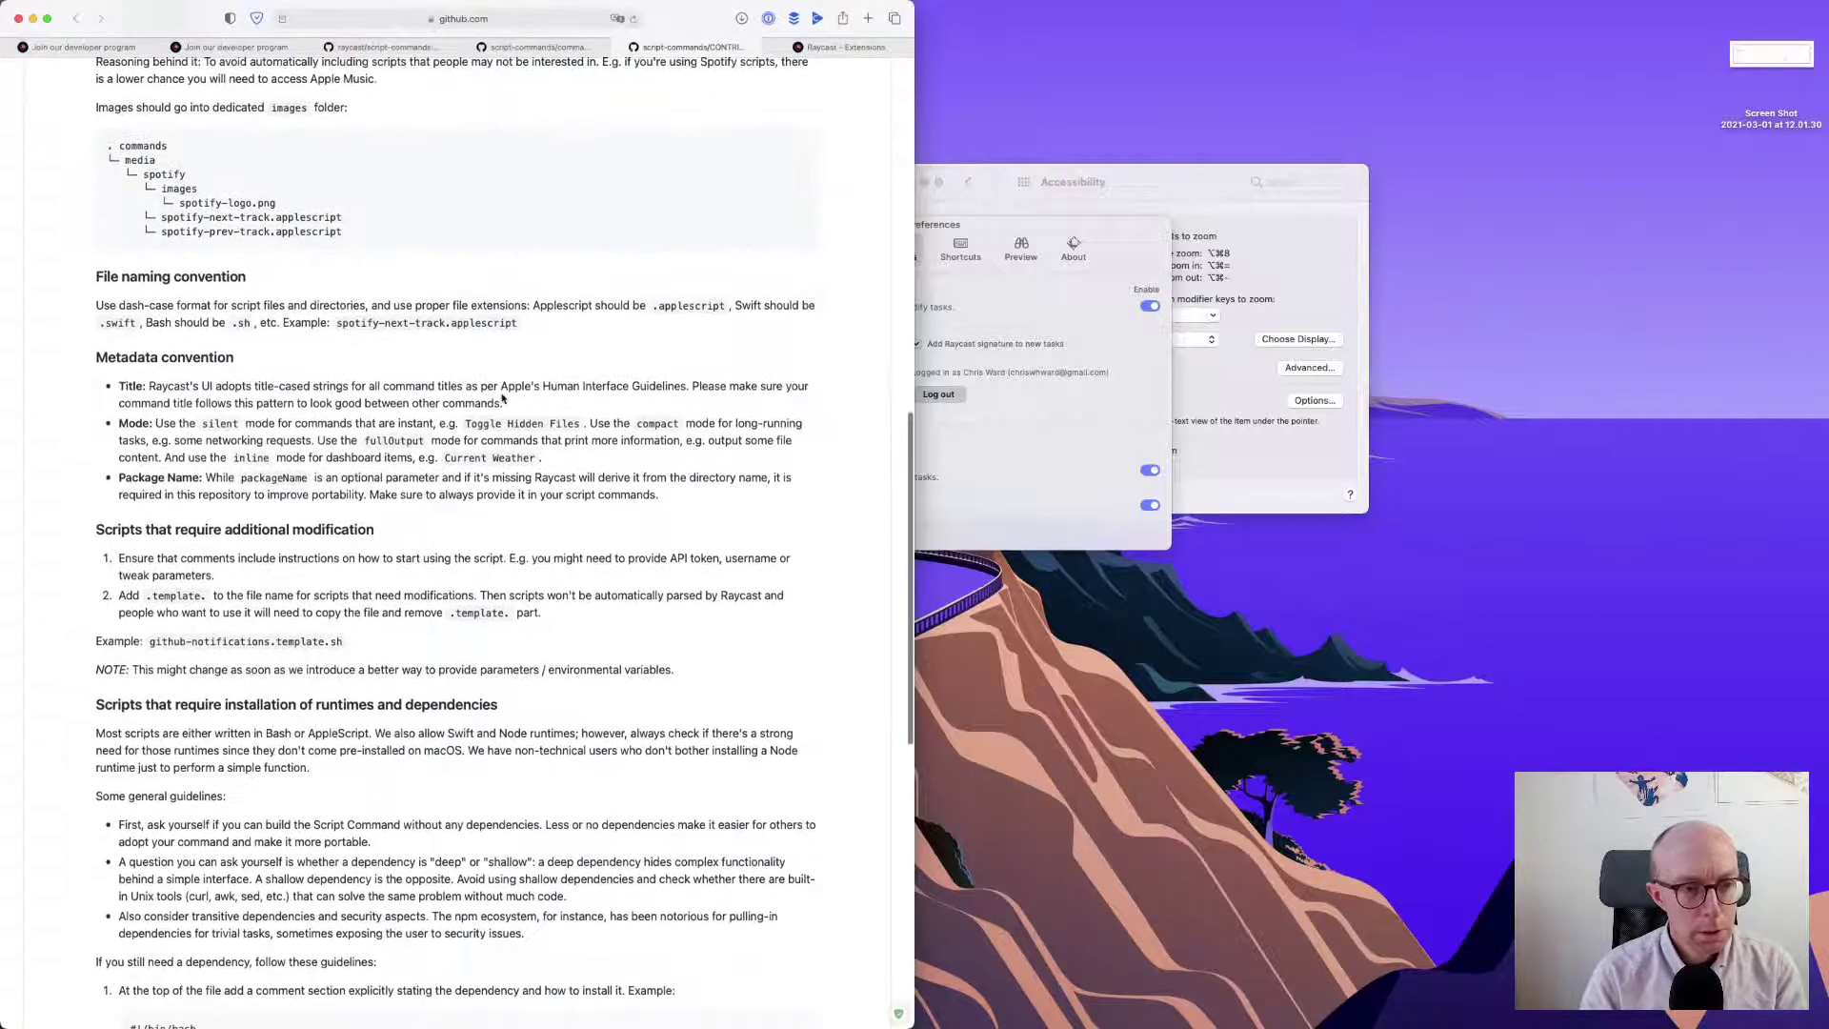
scroll(503, 401, "down", 4)
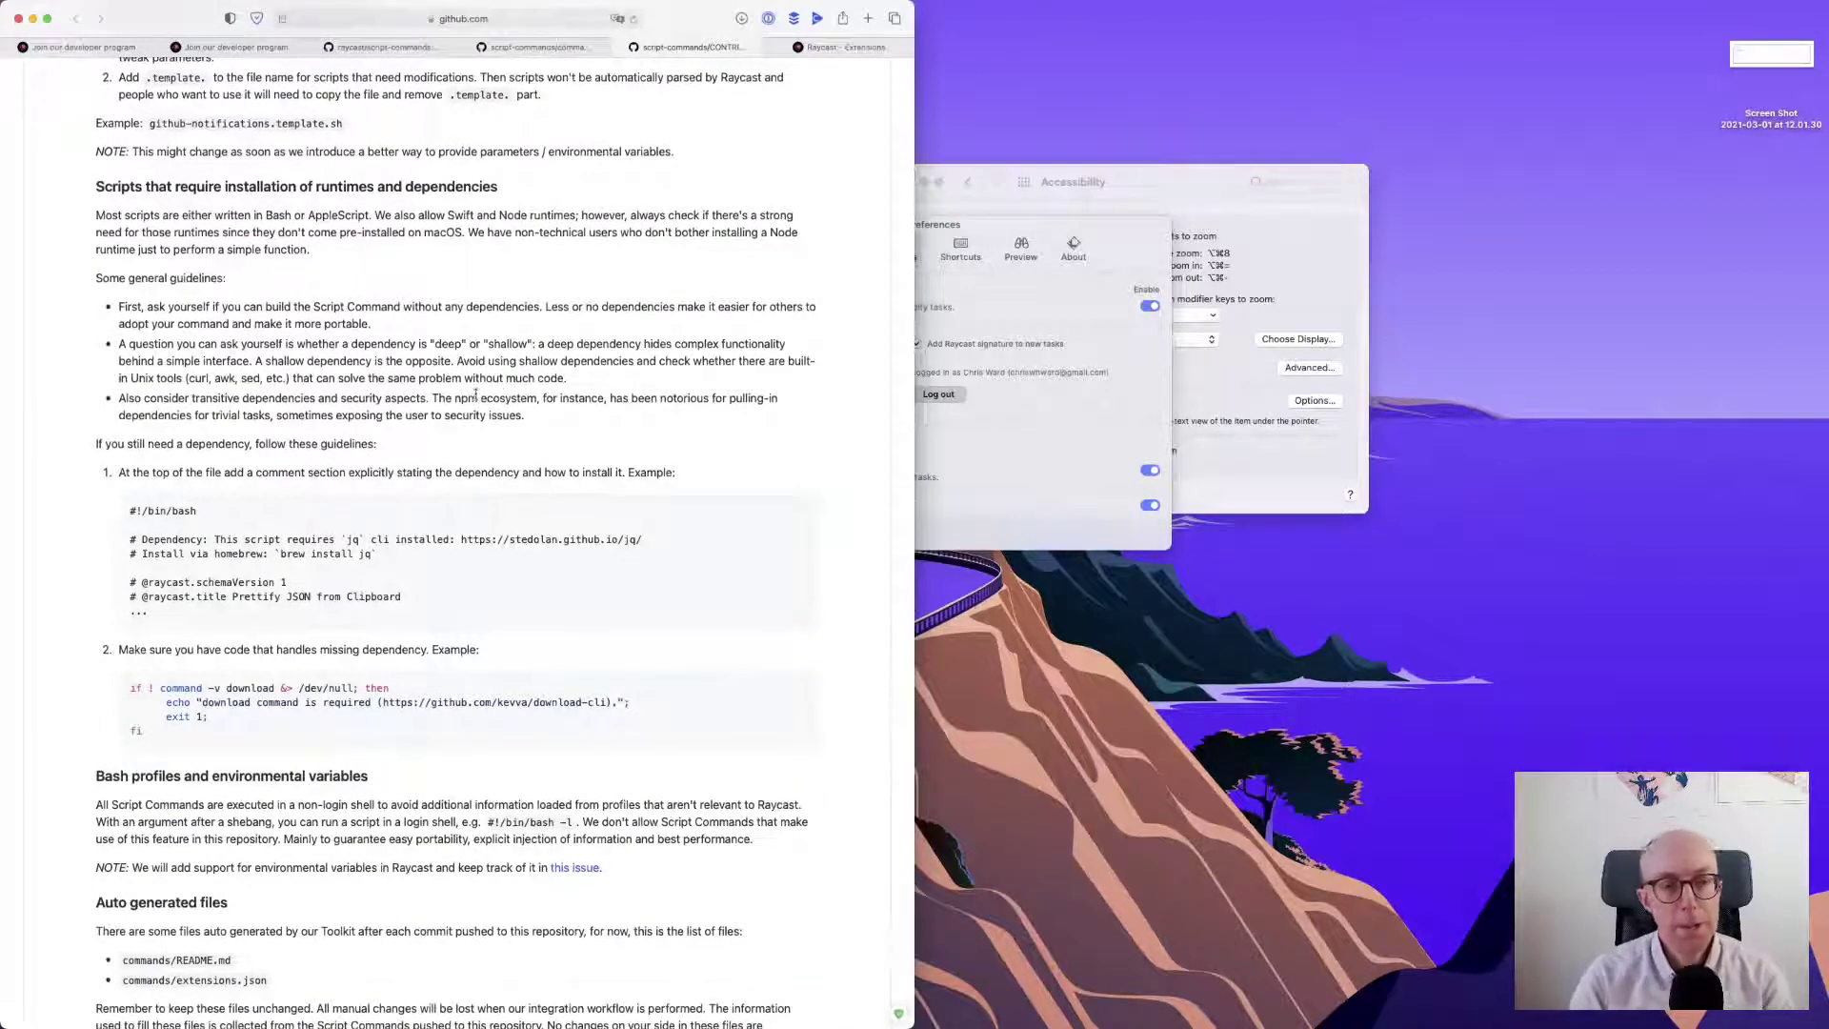
scroll(472, 400, "down", 4)
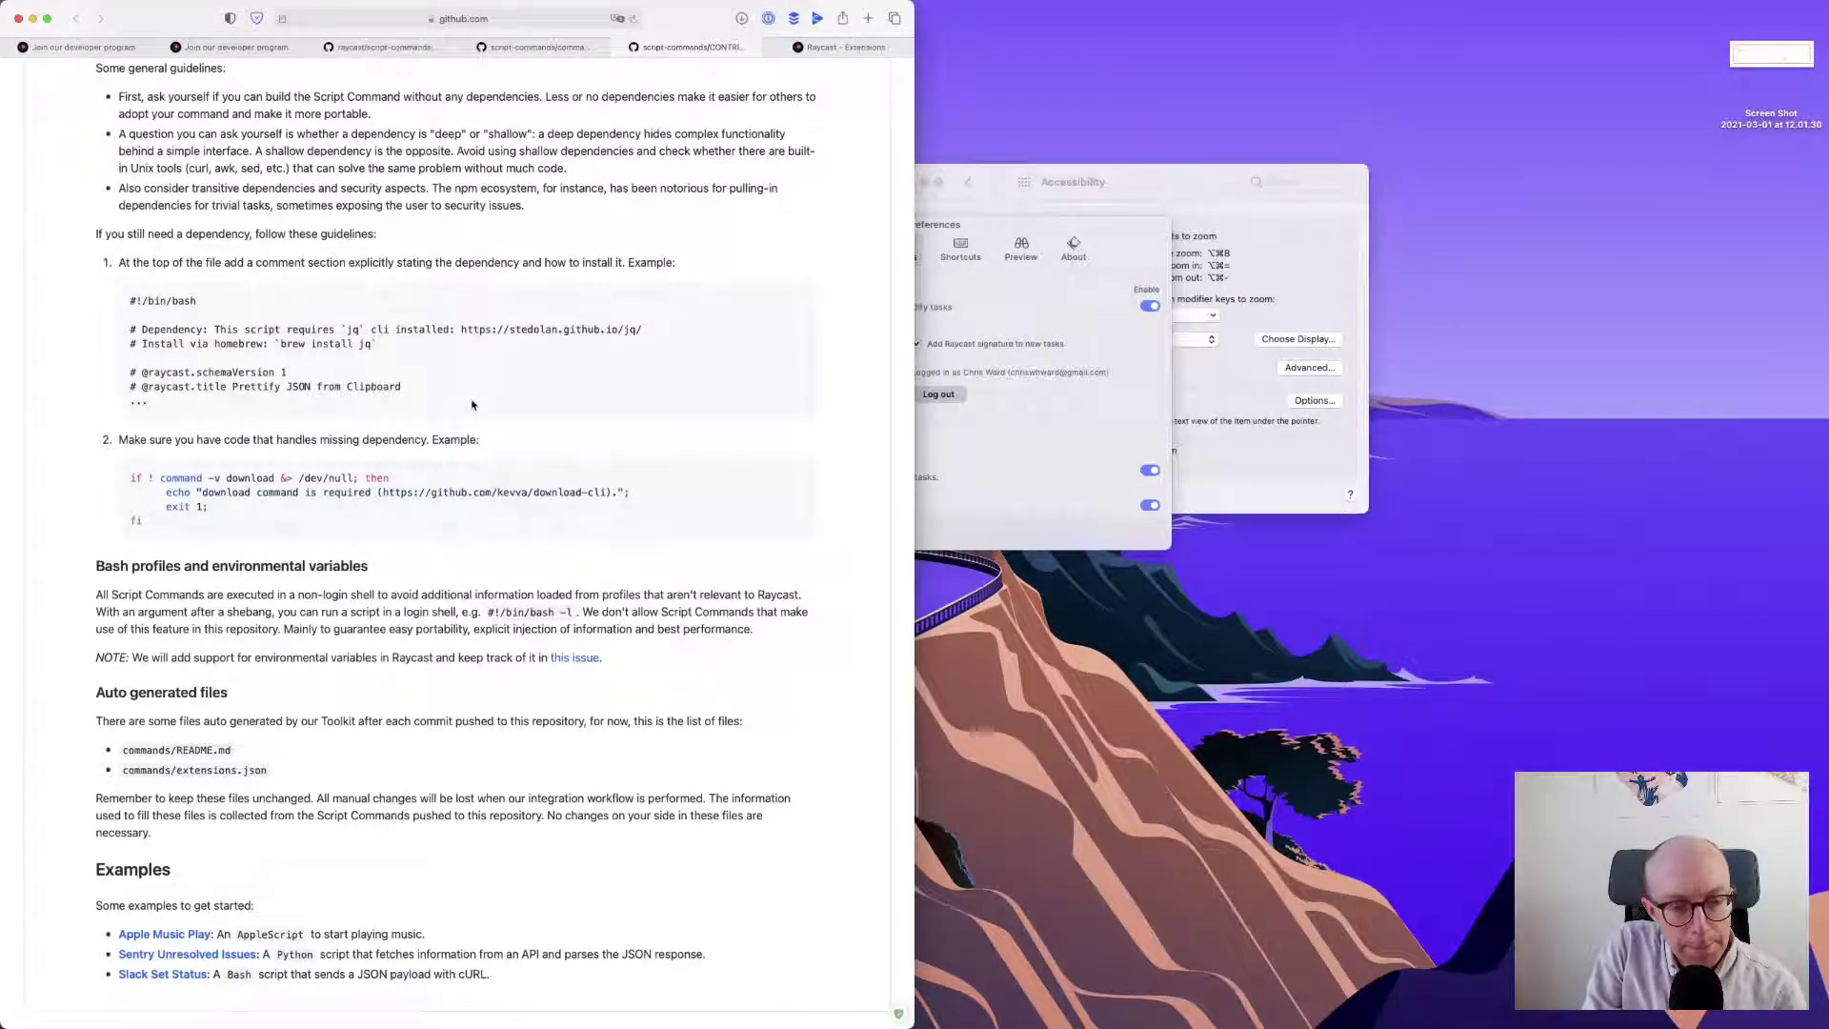
scroll(471, 405, "up", 5)
scroll(472, 405, "up", 7)
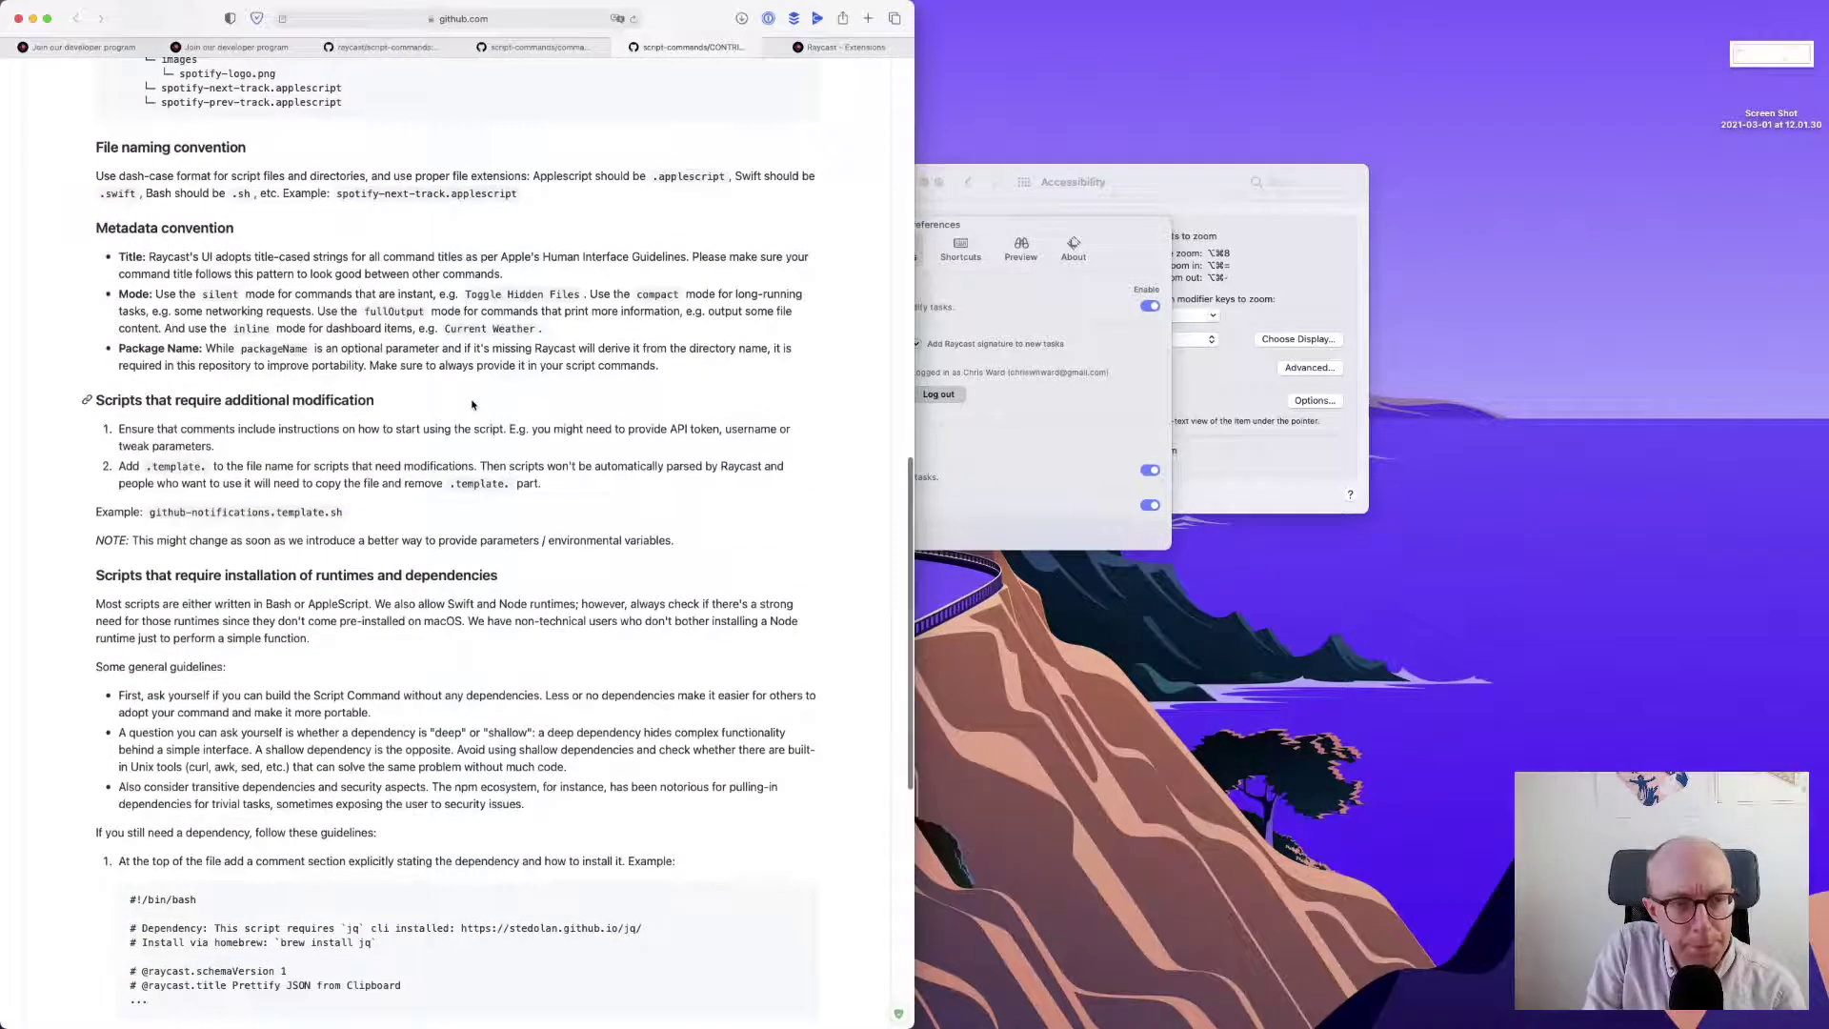
scroll(472, 405, "up", 17)
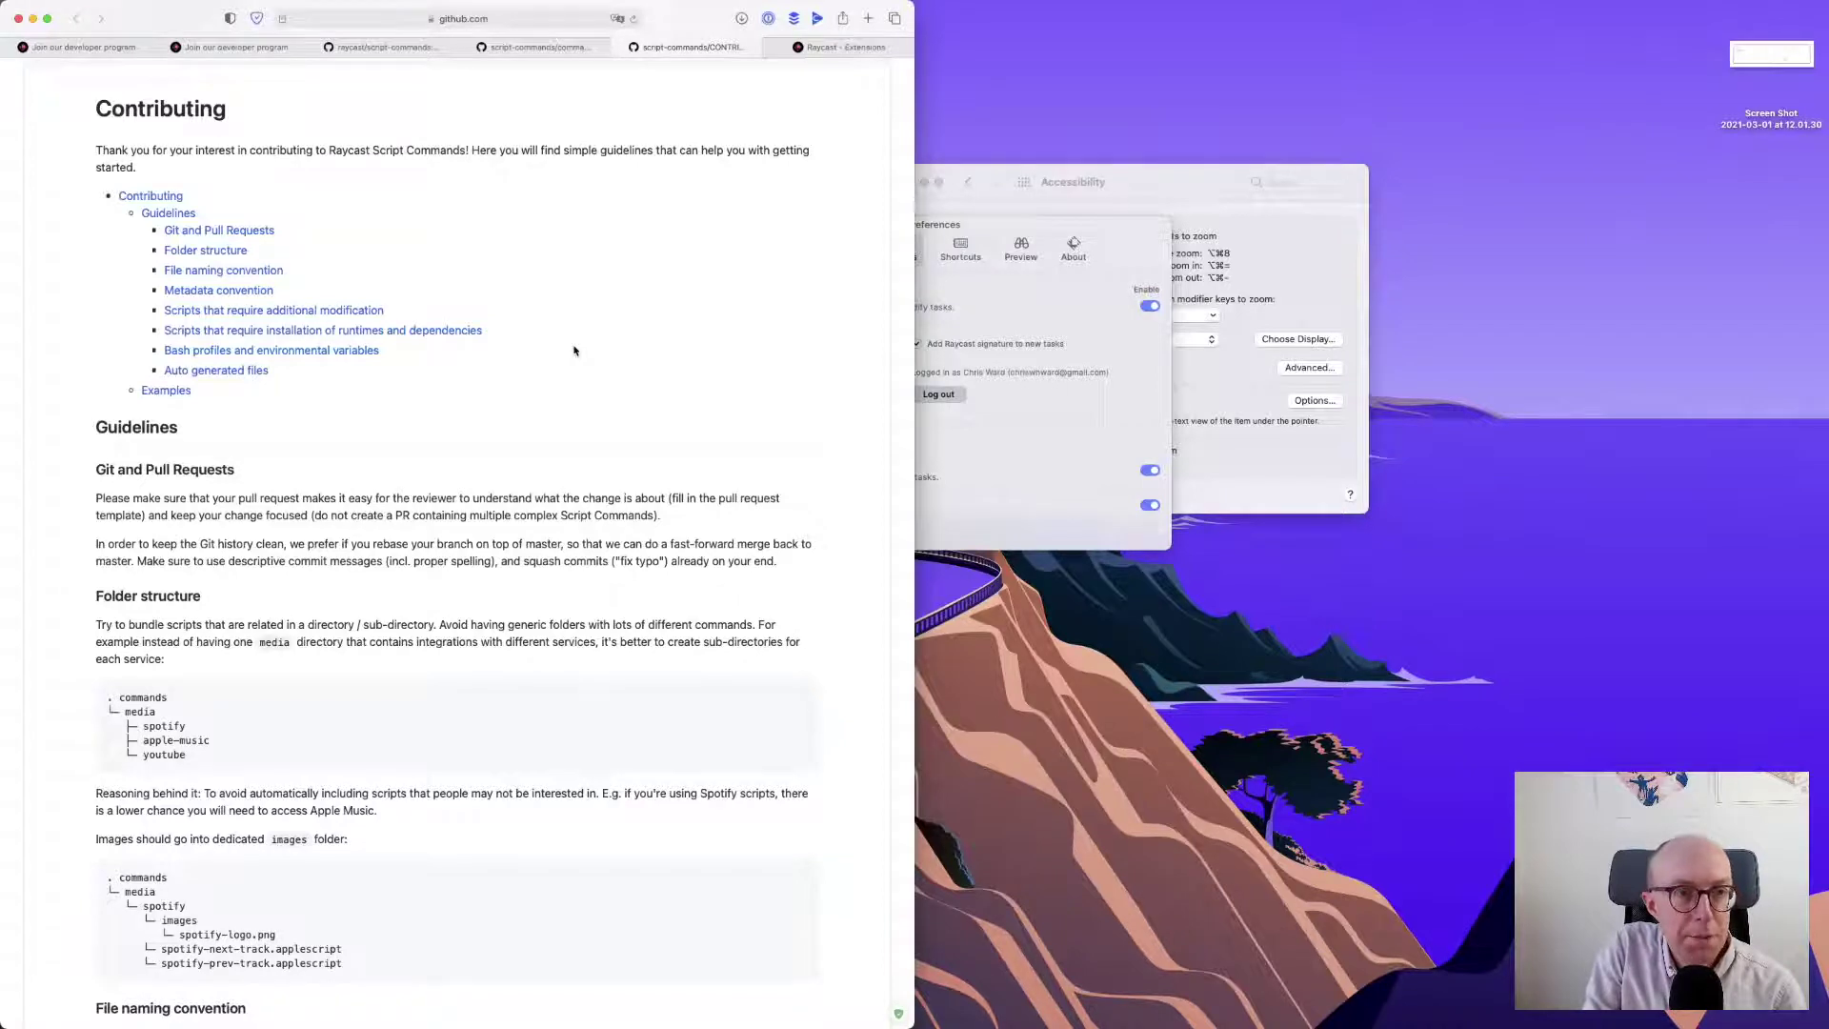
- Review the opening sections of the script-commands contributing guide on GitHub, including the Git and folder structure guidelines
scroll(574, 351, "up", 5)
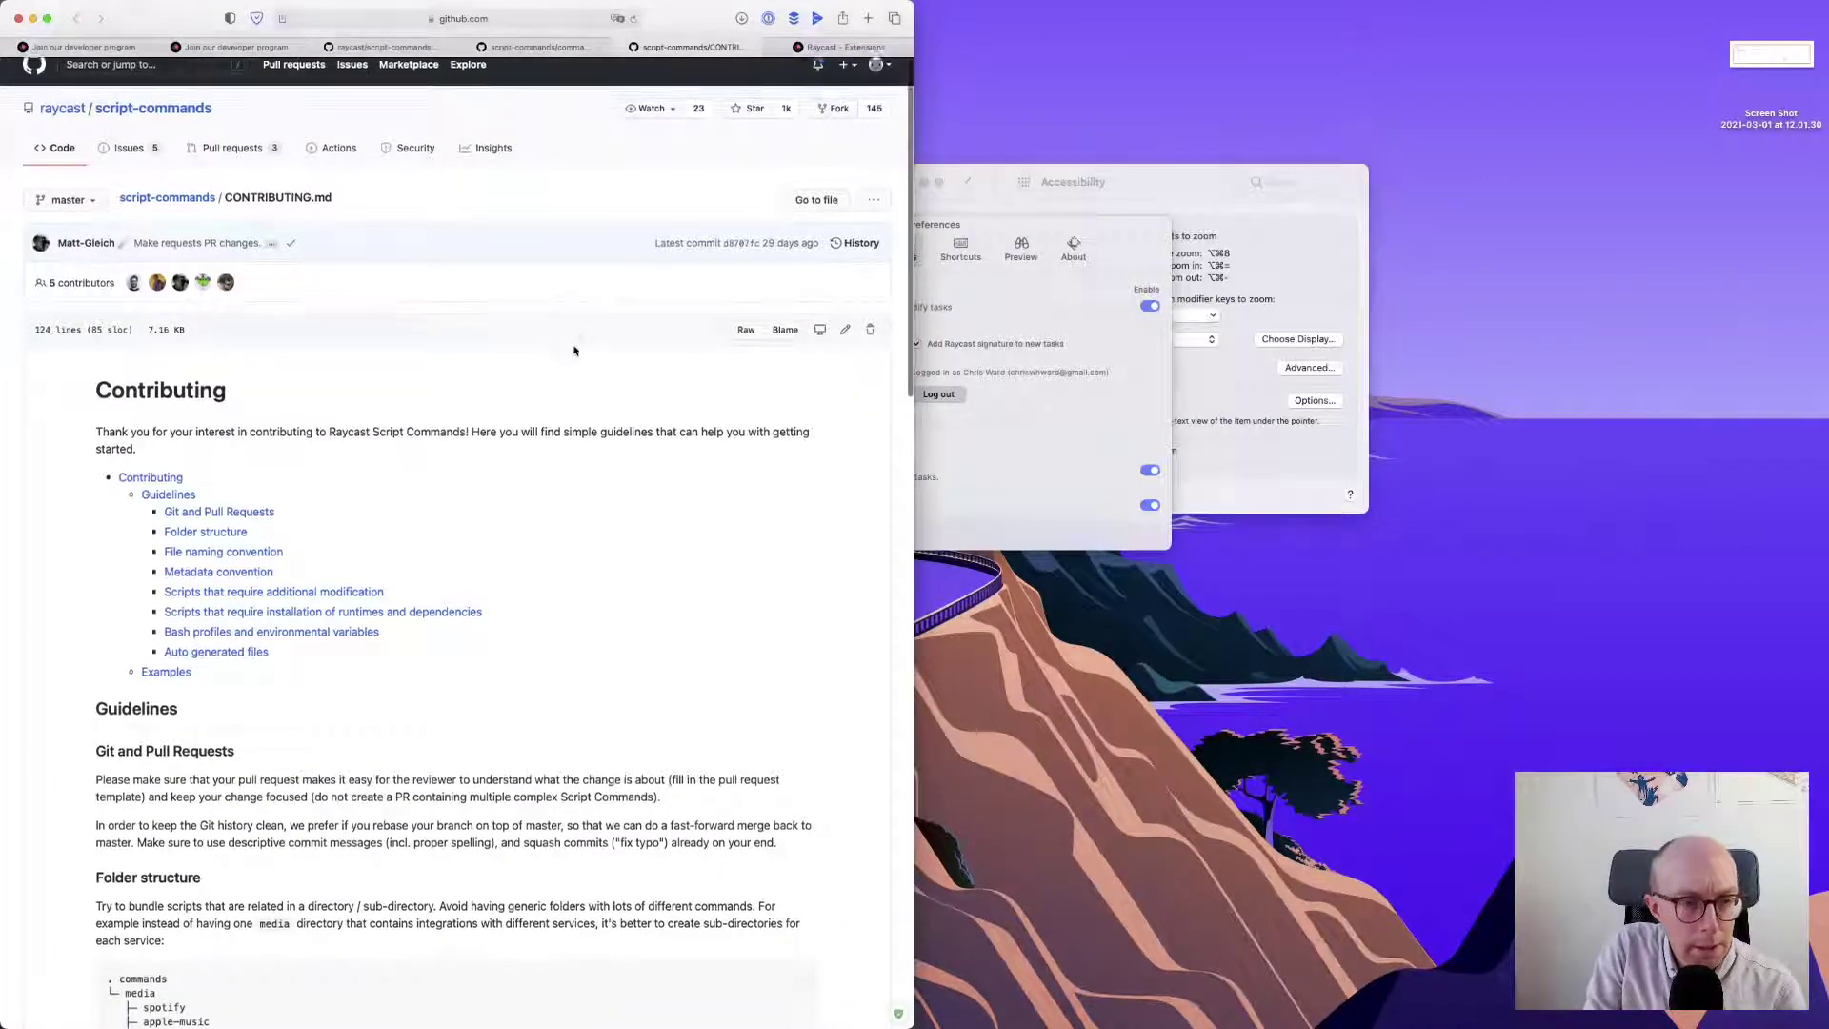
scroll(573, 351, "down", 1)
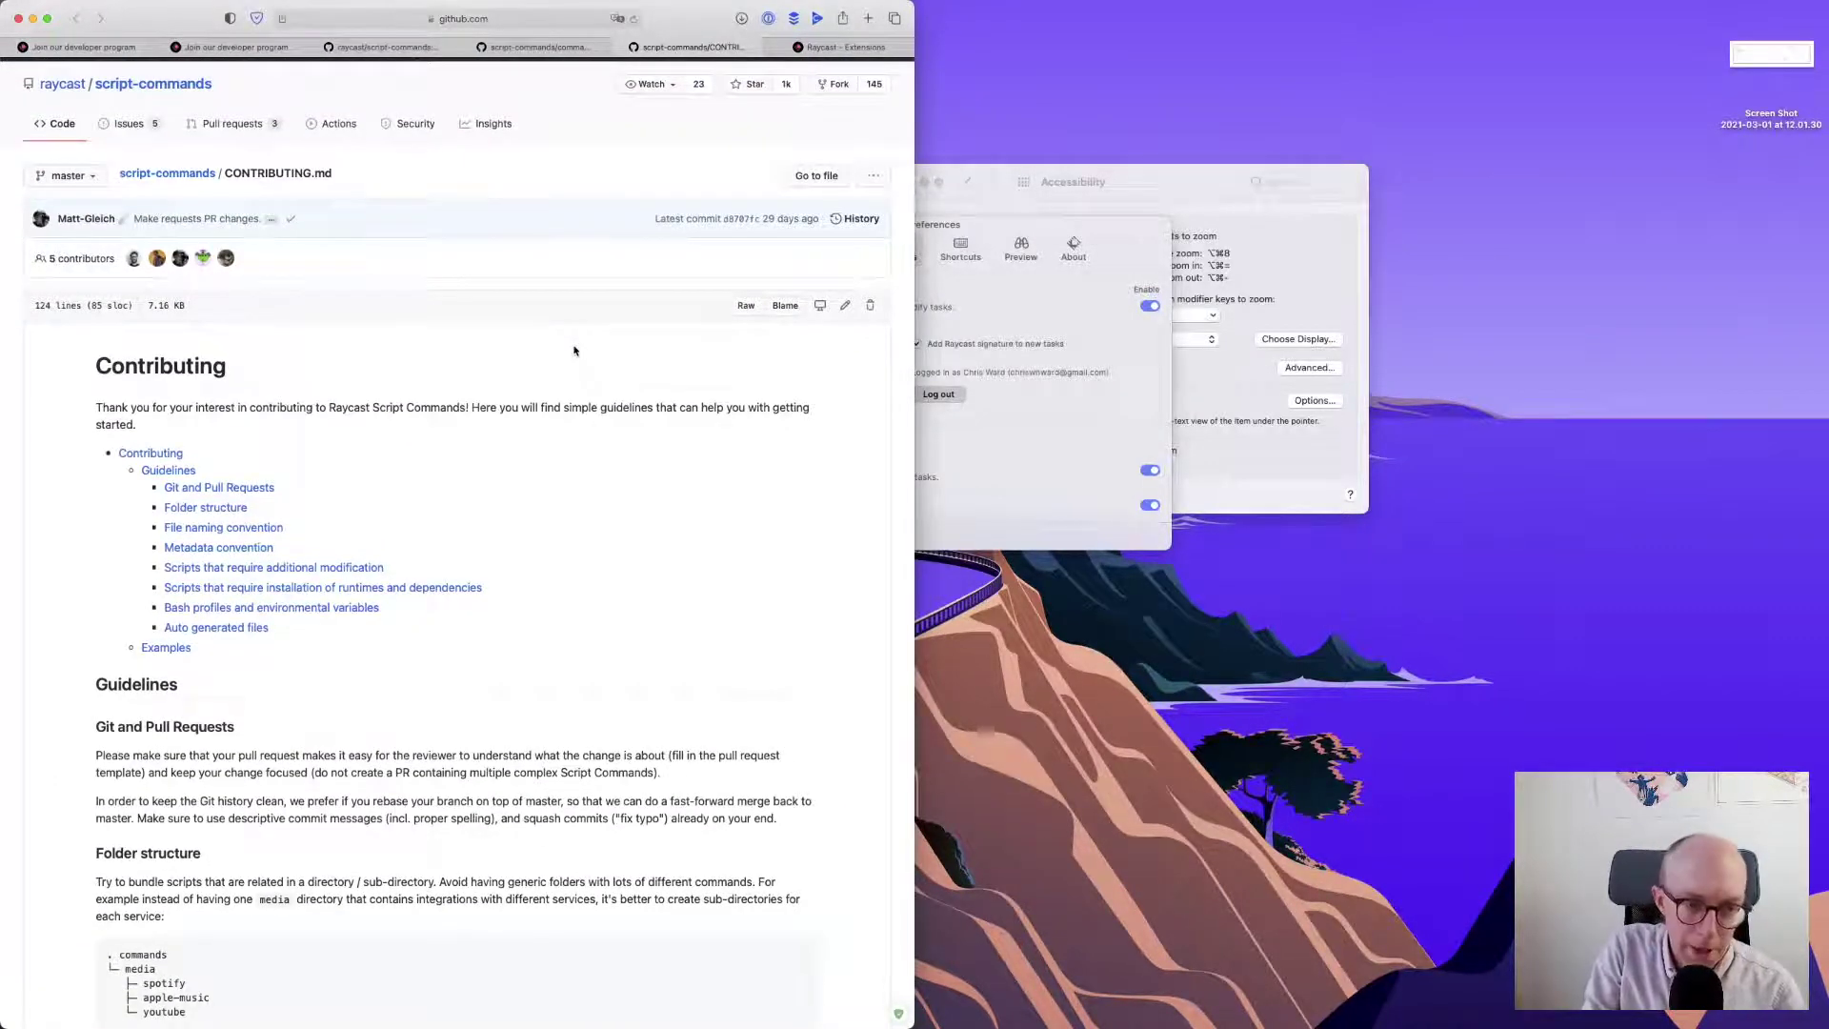
scroll(573, 351, "down", 4)
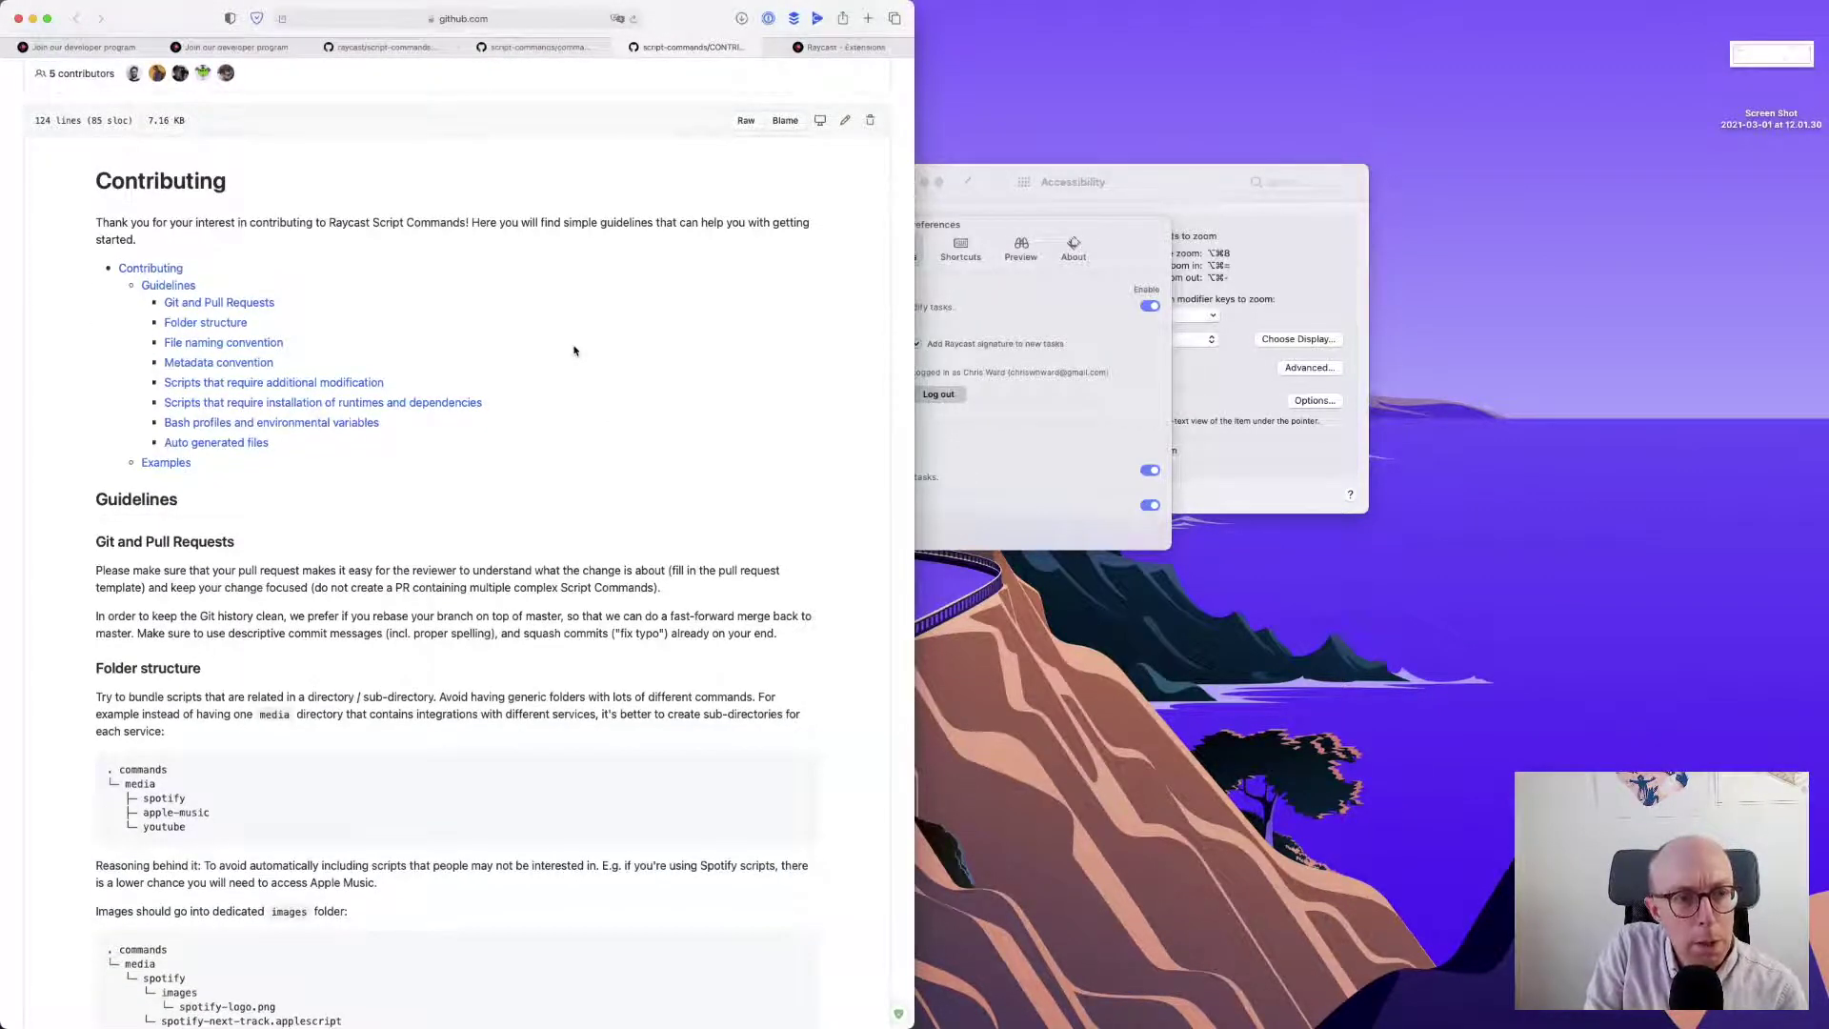
- Look through the community script commands page, from its folder list and categories to the Apps, Browsing and Communication tables
left_click(514, 48)
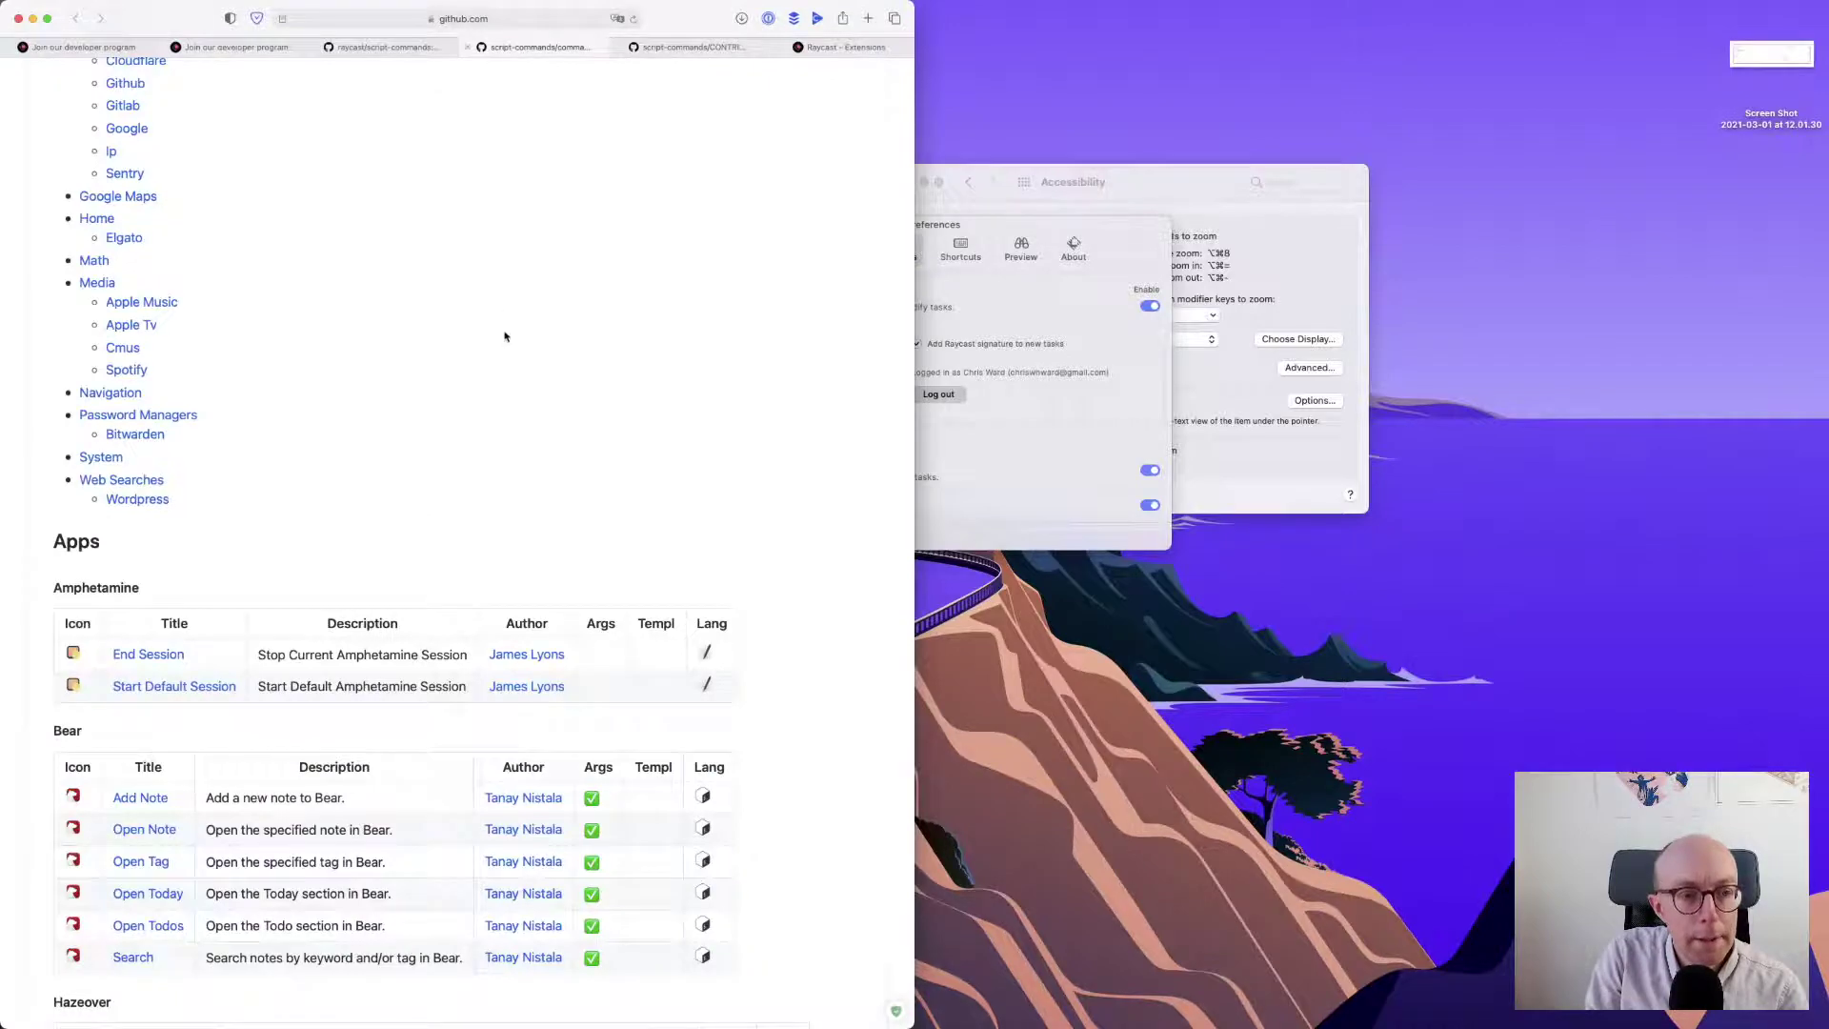
scroll(504, 339, "up", 20)
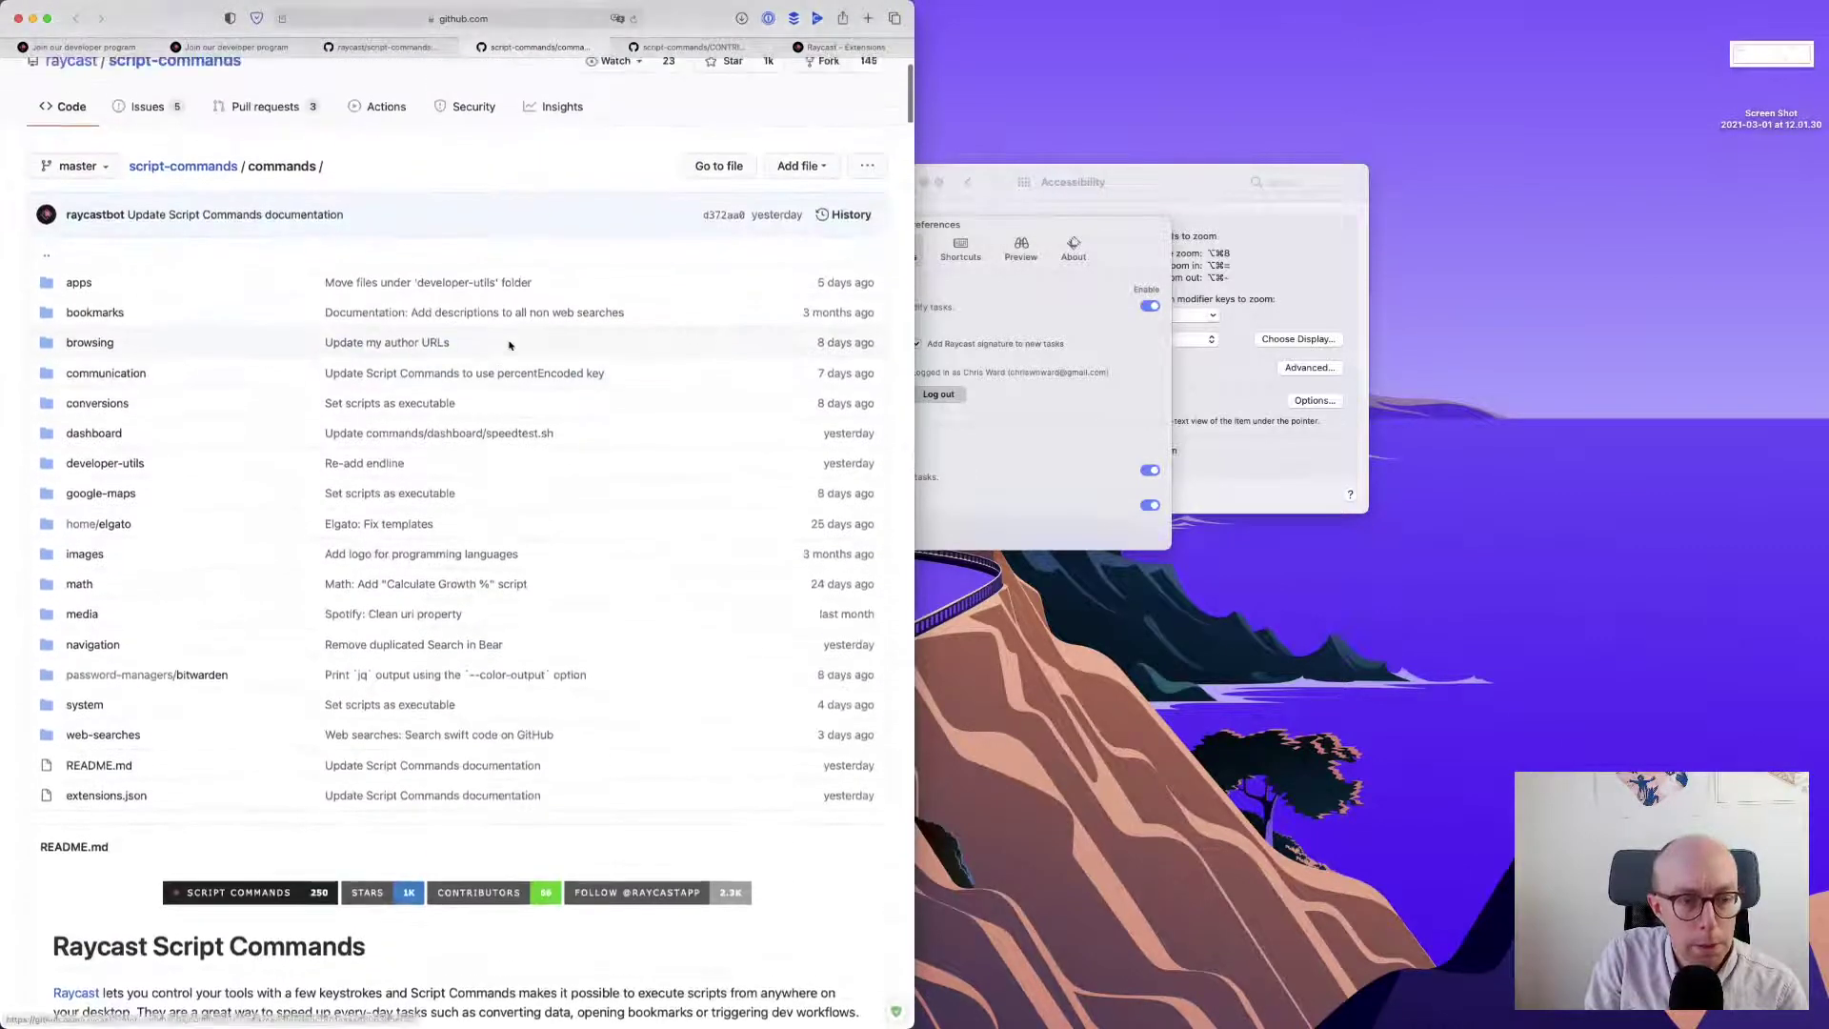
scroll(510, 345, "down", 10)
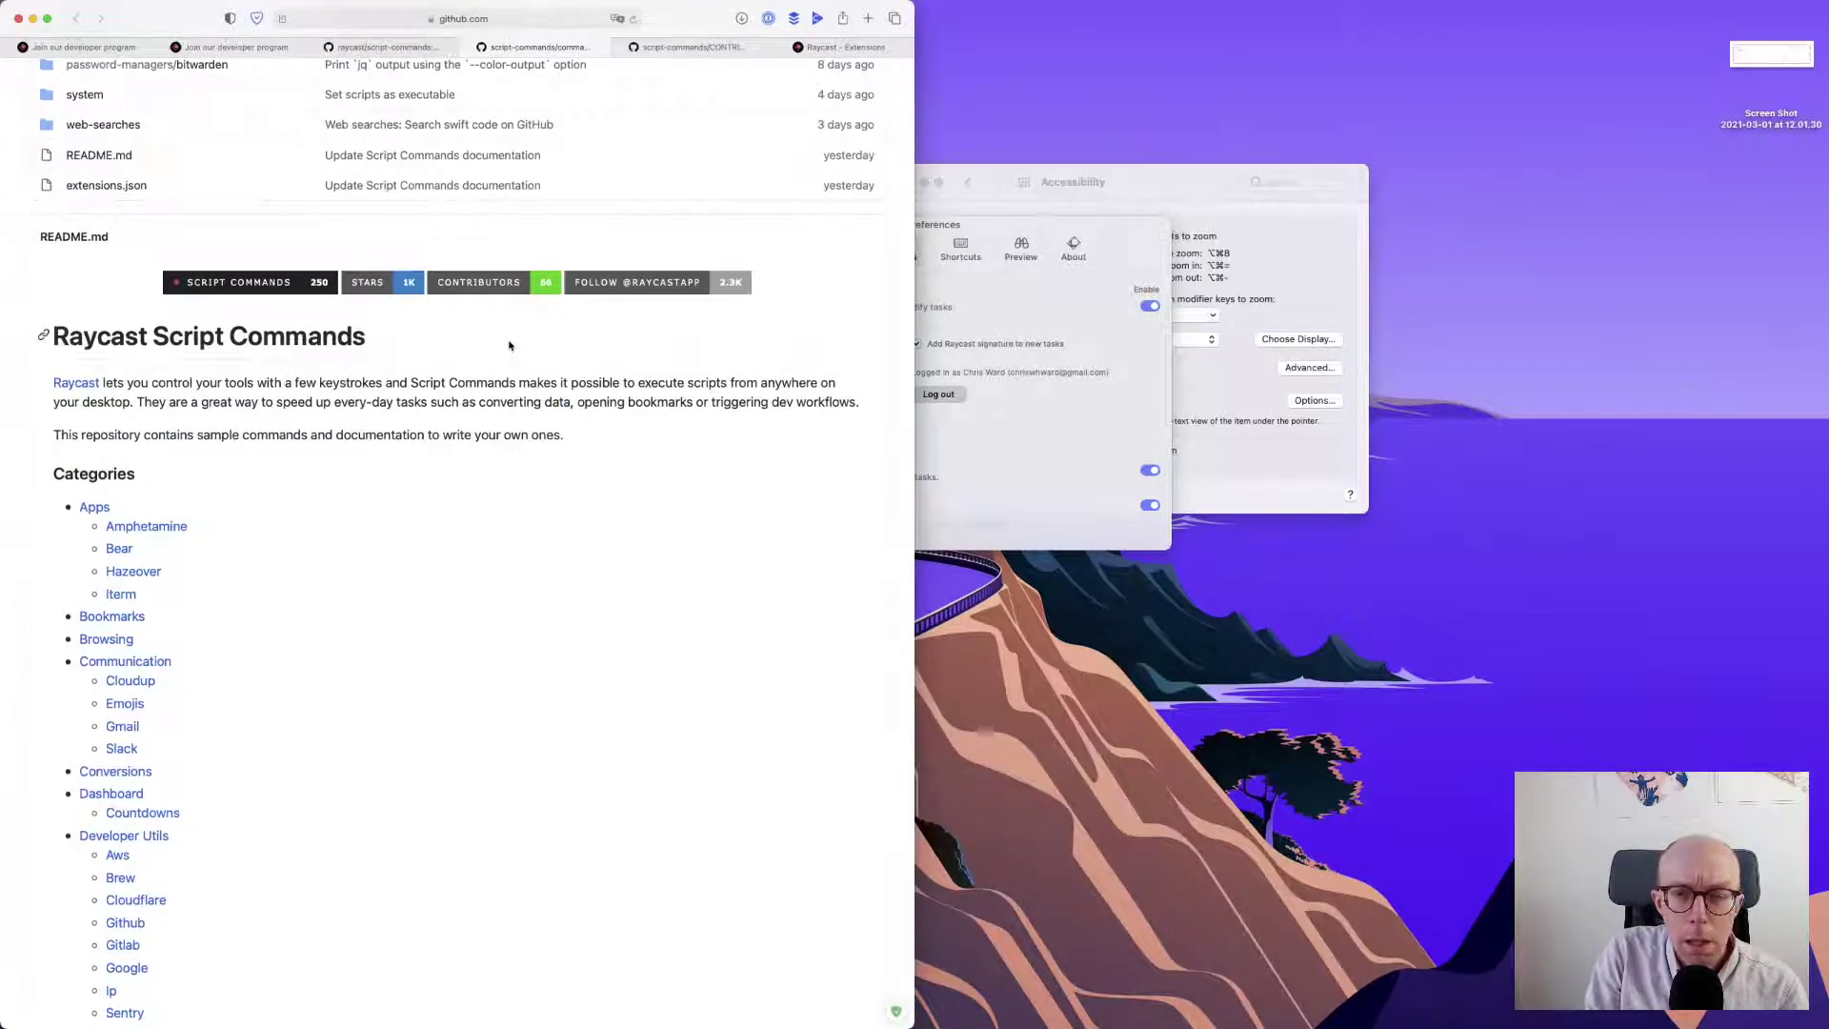
scroll(510, 345, "down", 8)
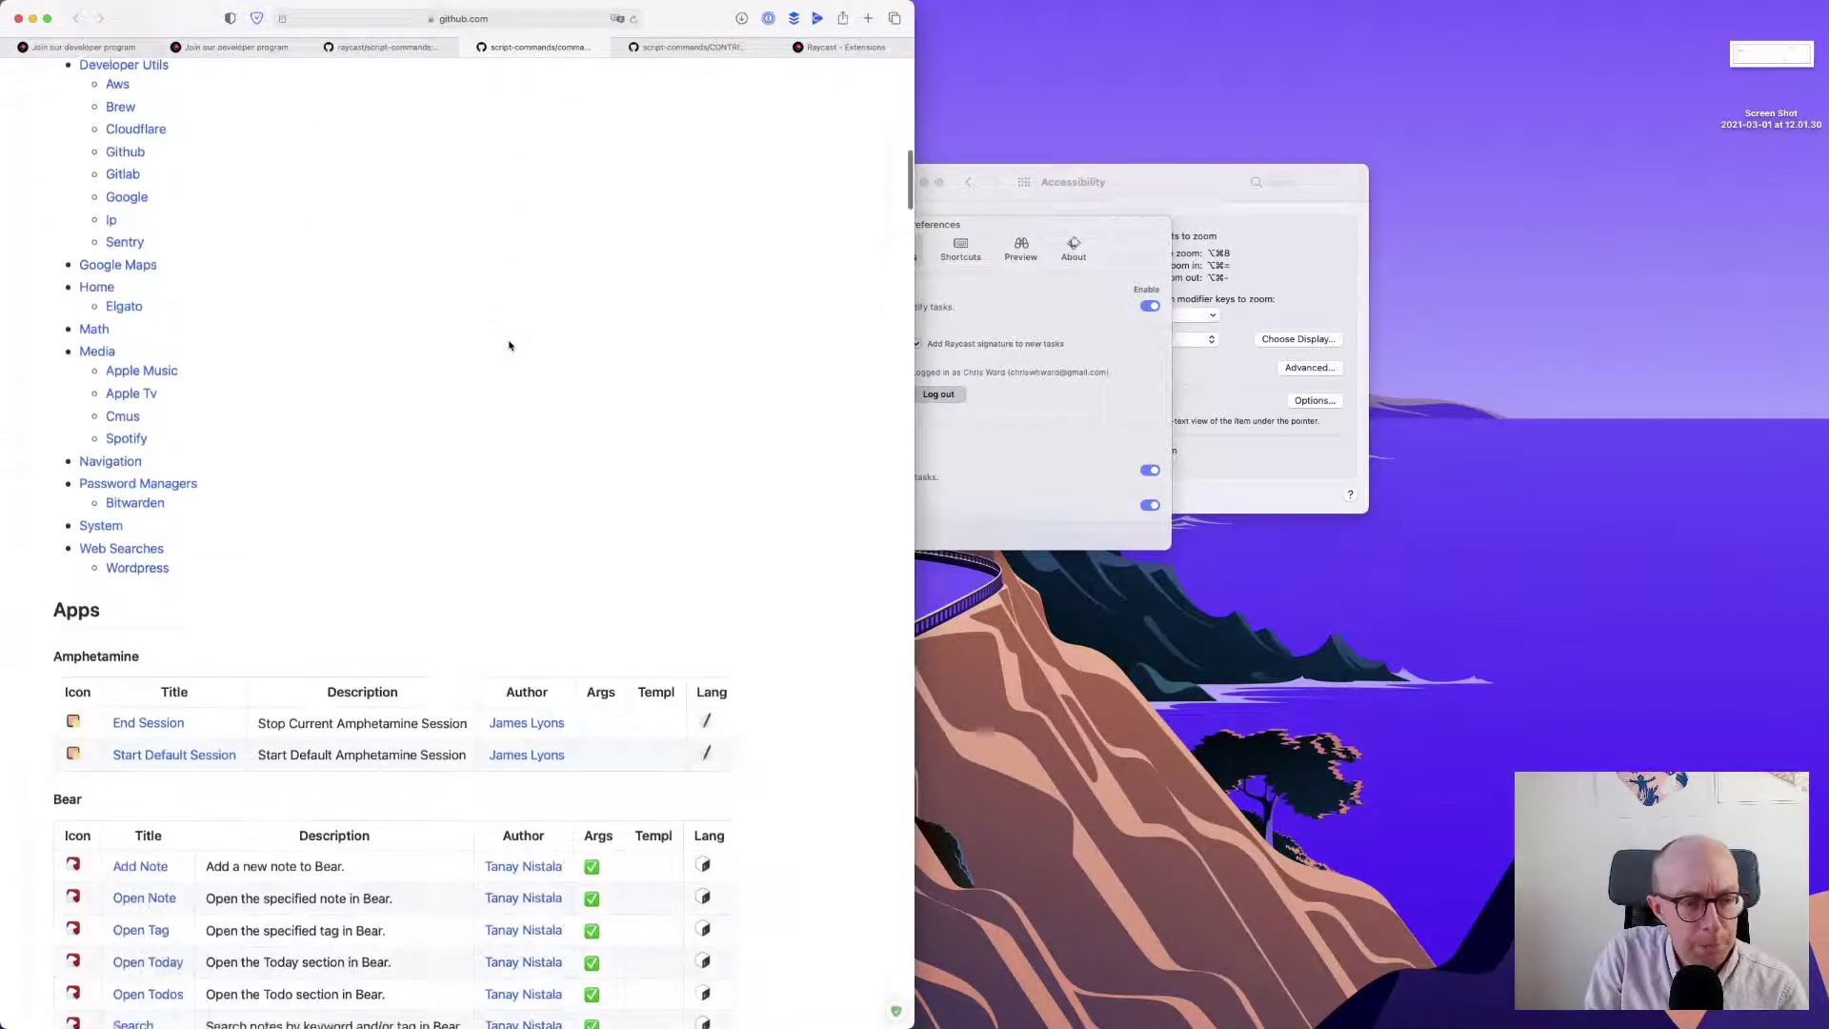
scroll(510, 345, "down", 8)
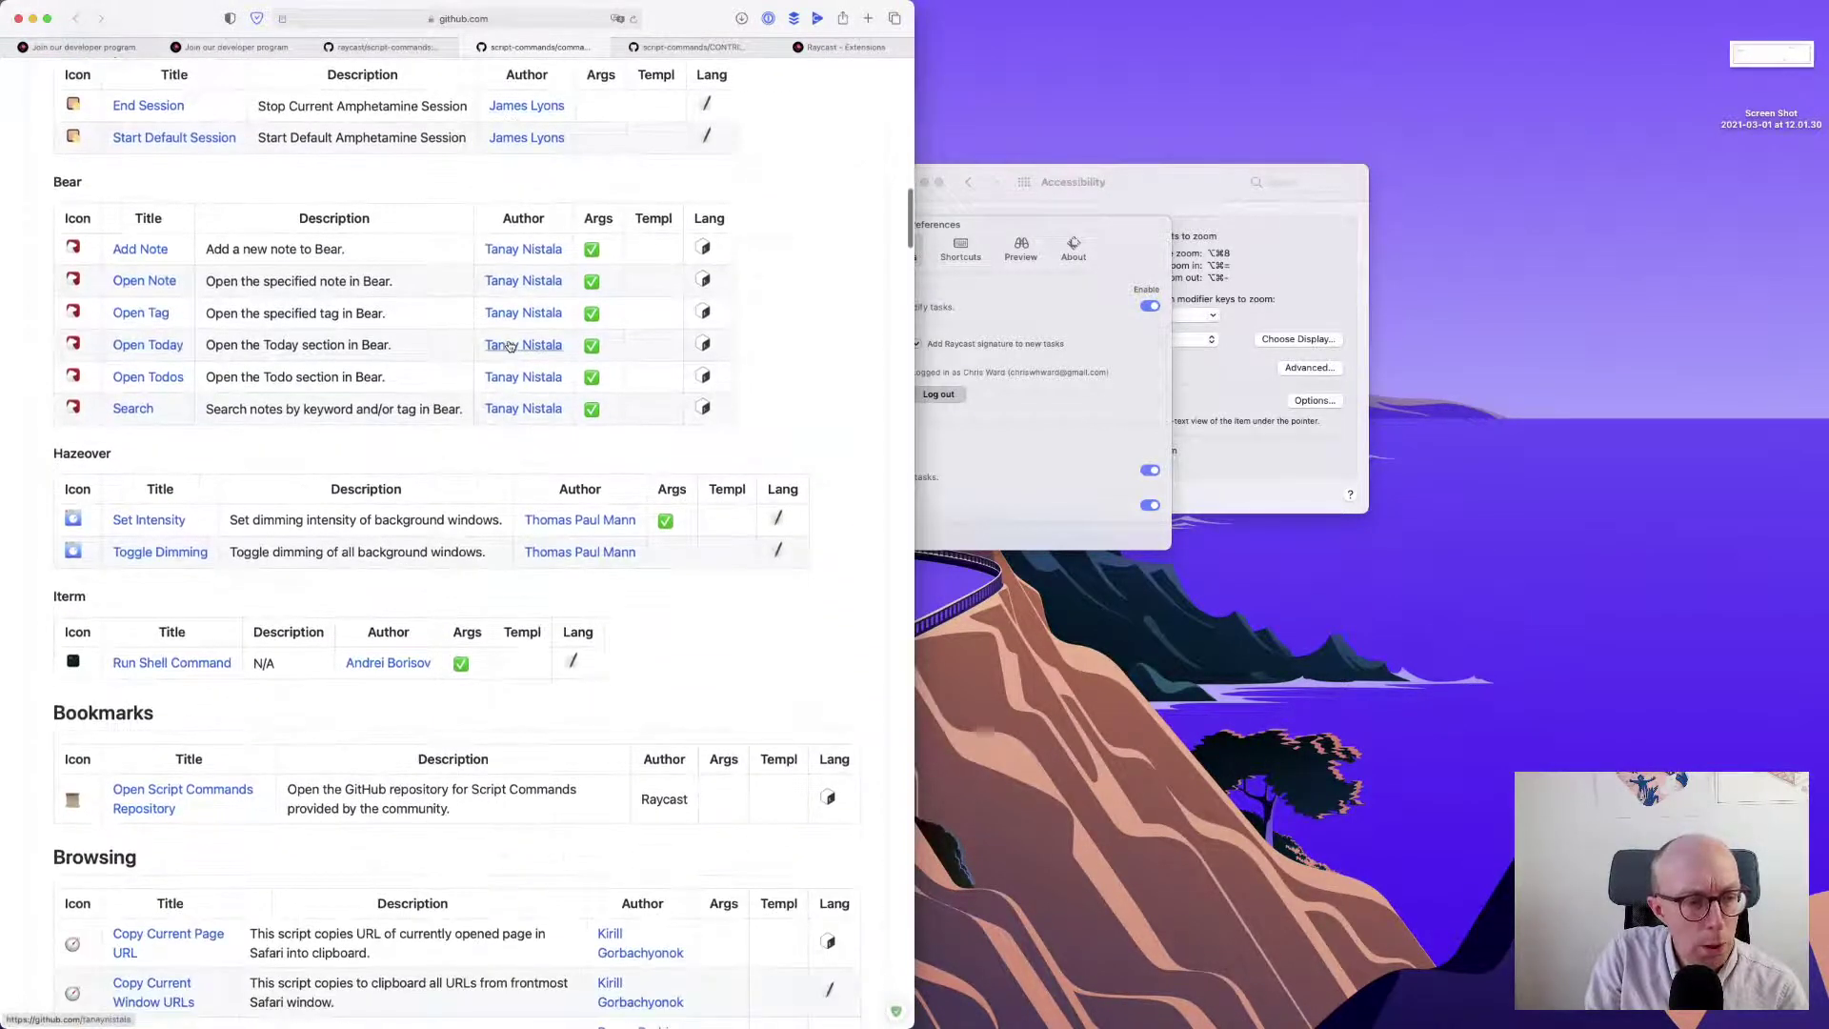
scroll(509, 345, "down", 10)
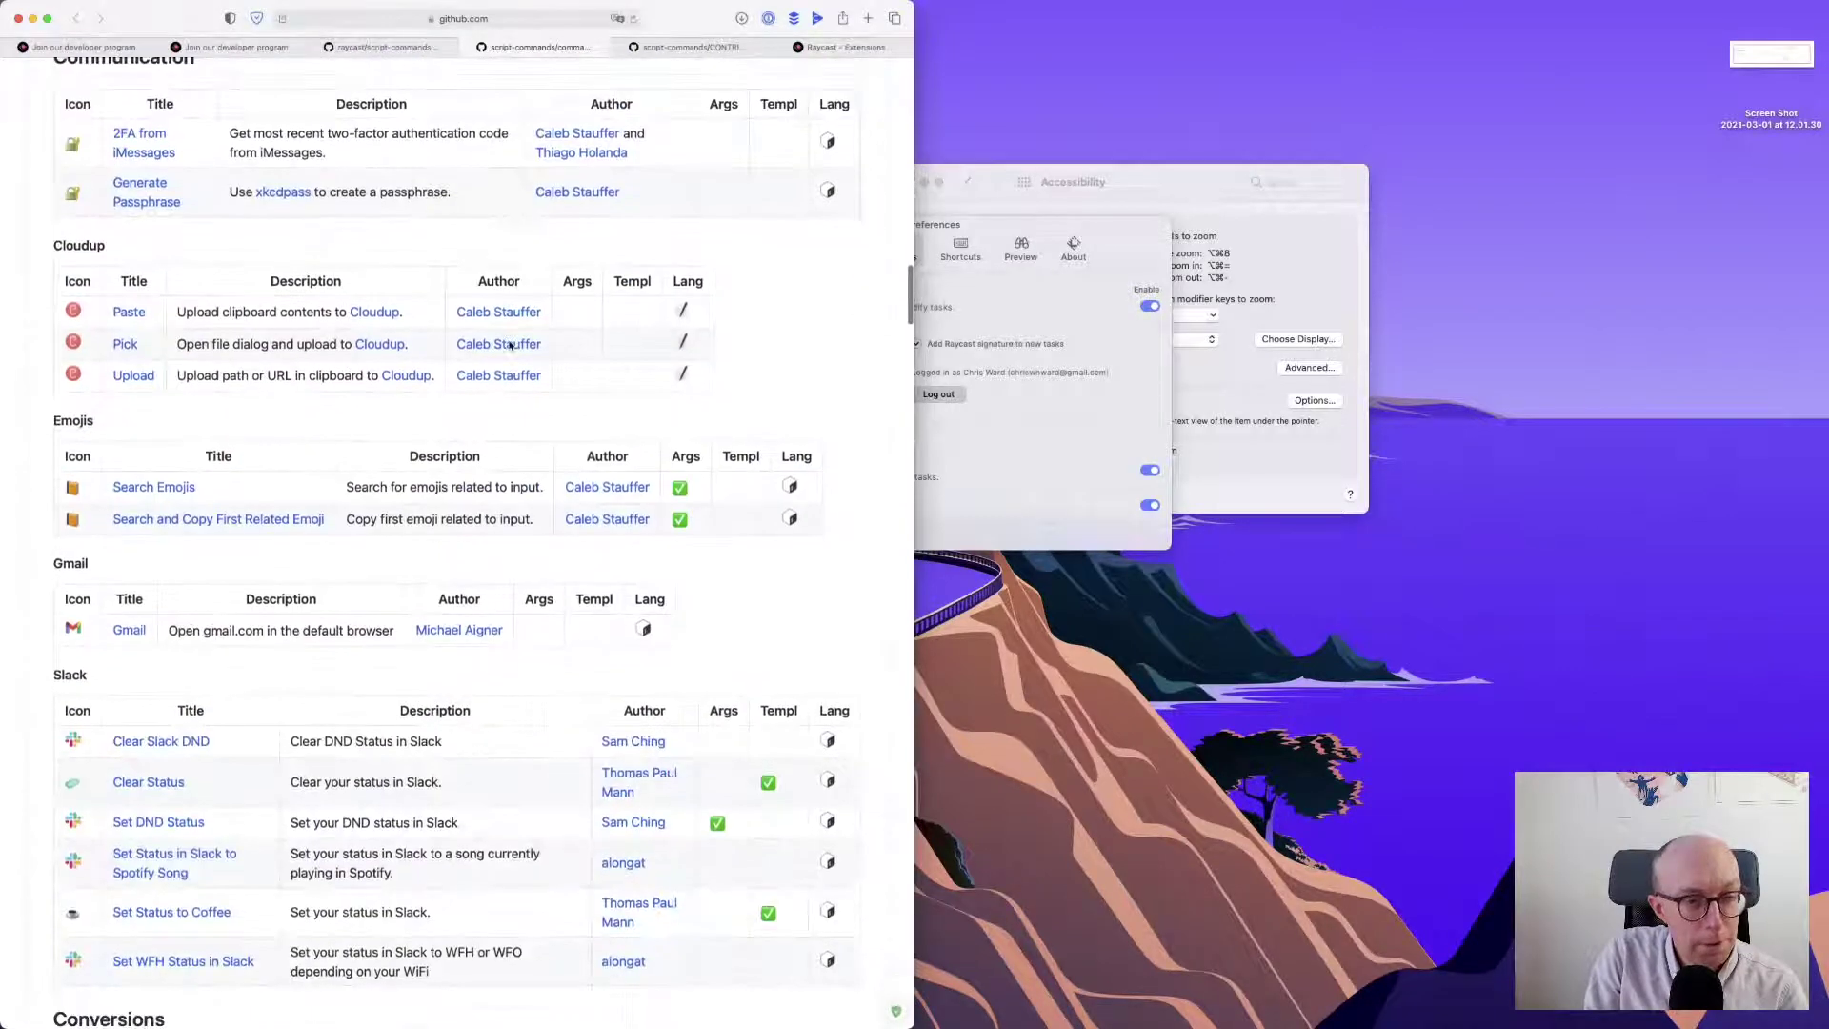
- Read the repository README's instructions for installing and writing script commands, as far as the API parameters
key("ctrl+shift+Tab")
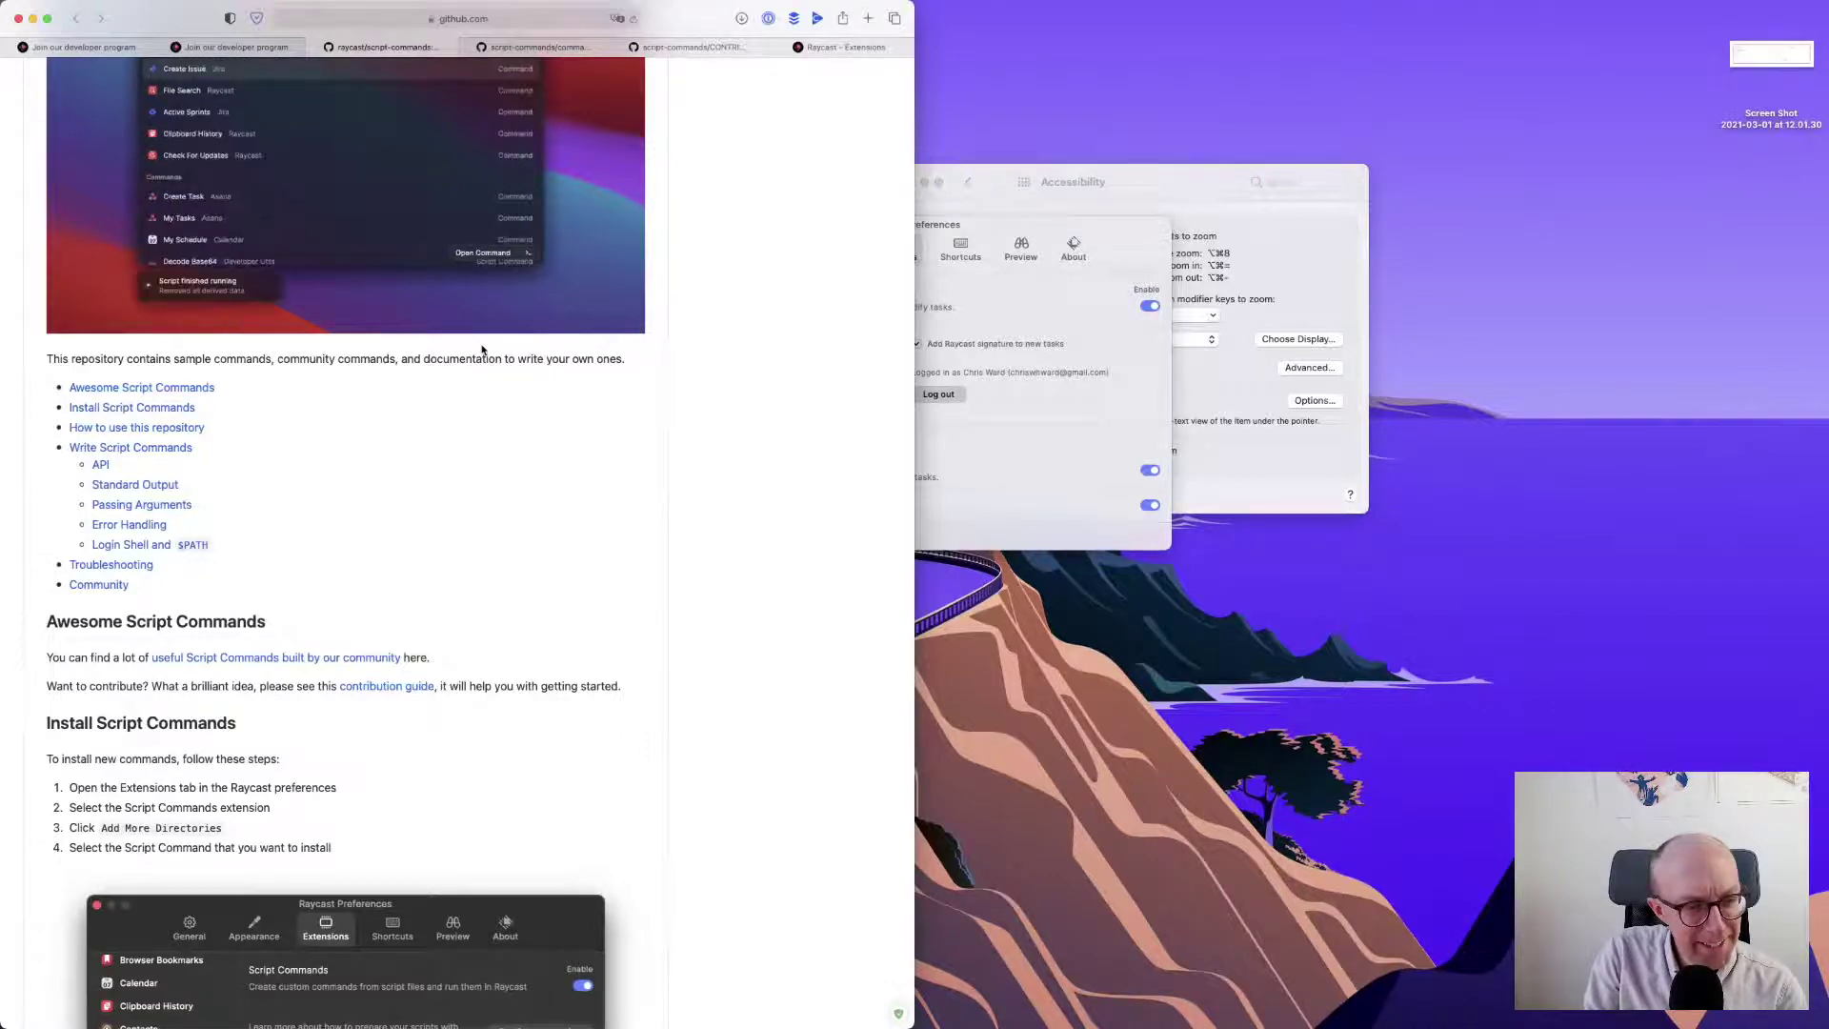
scroll(482, 350, "down", 5)
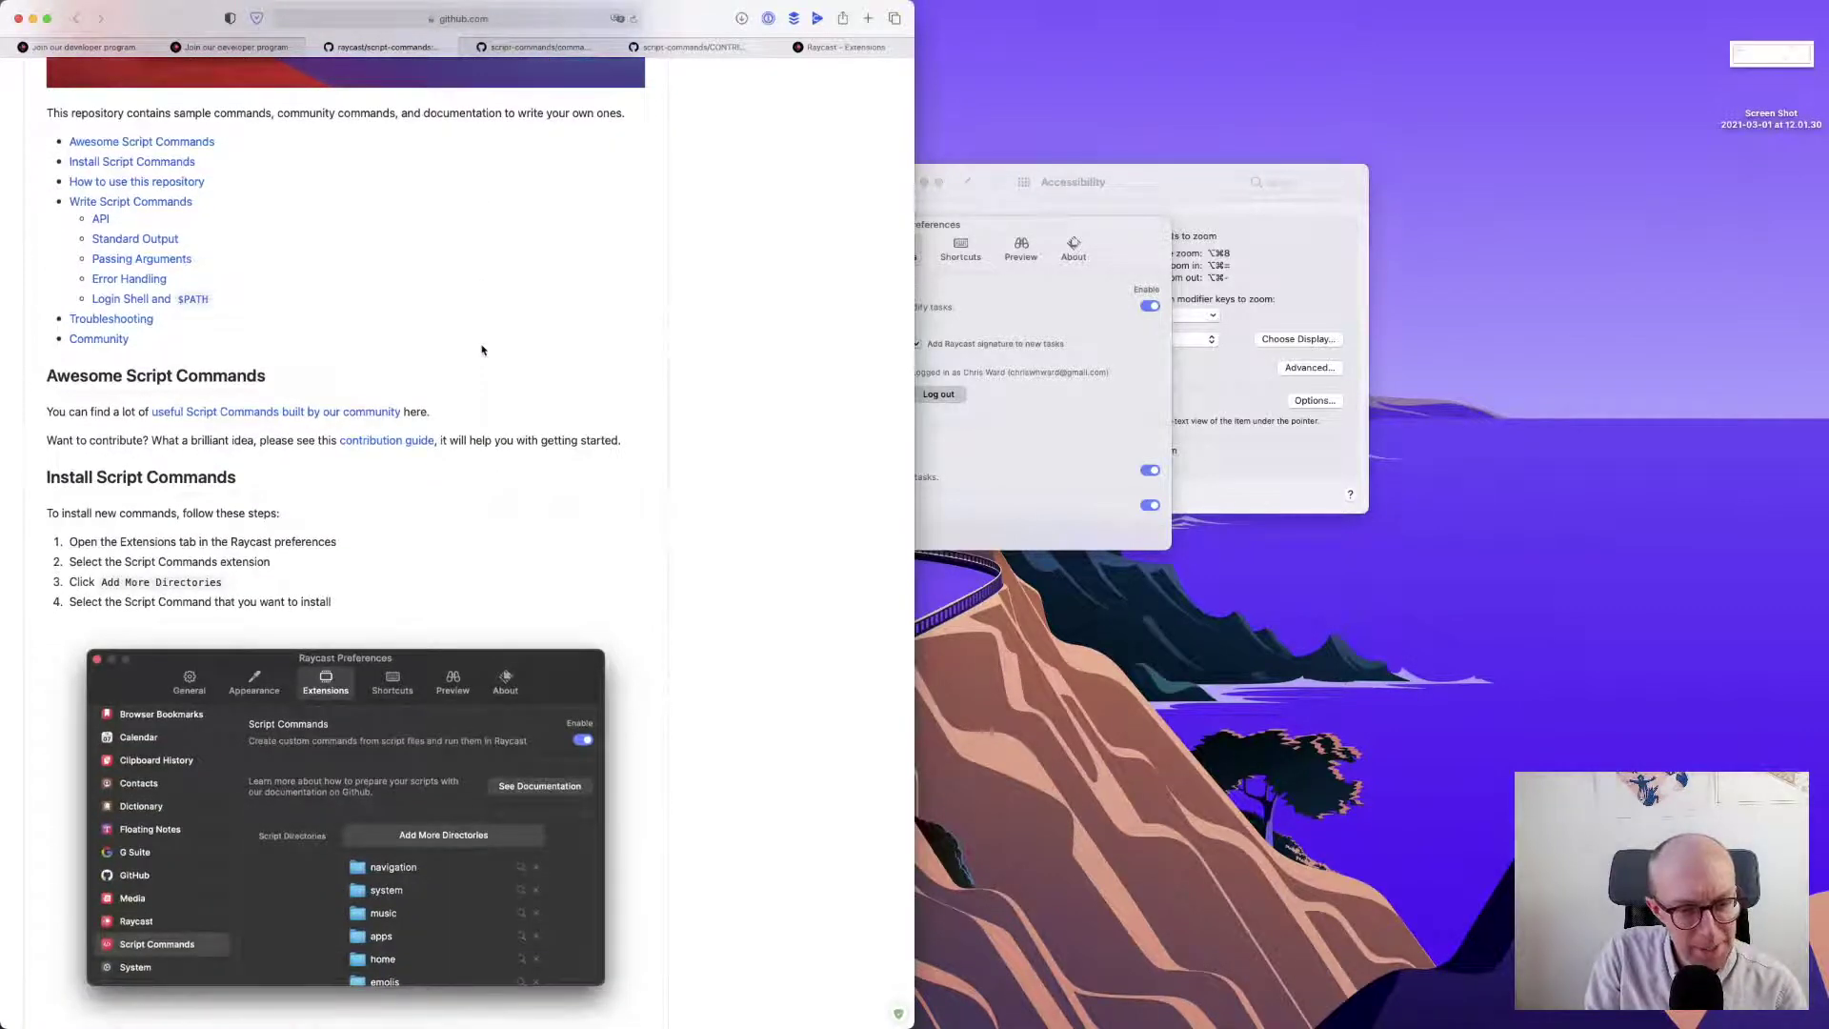
scroll(482, 350, "down", 5)
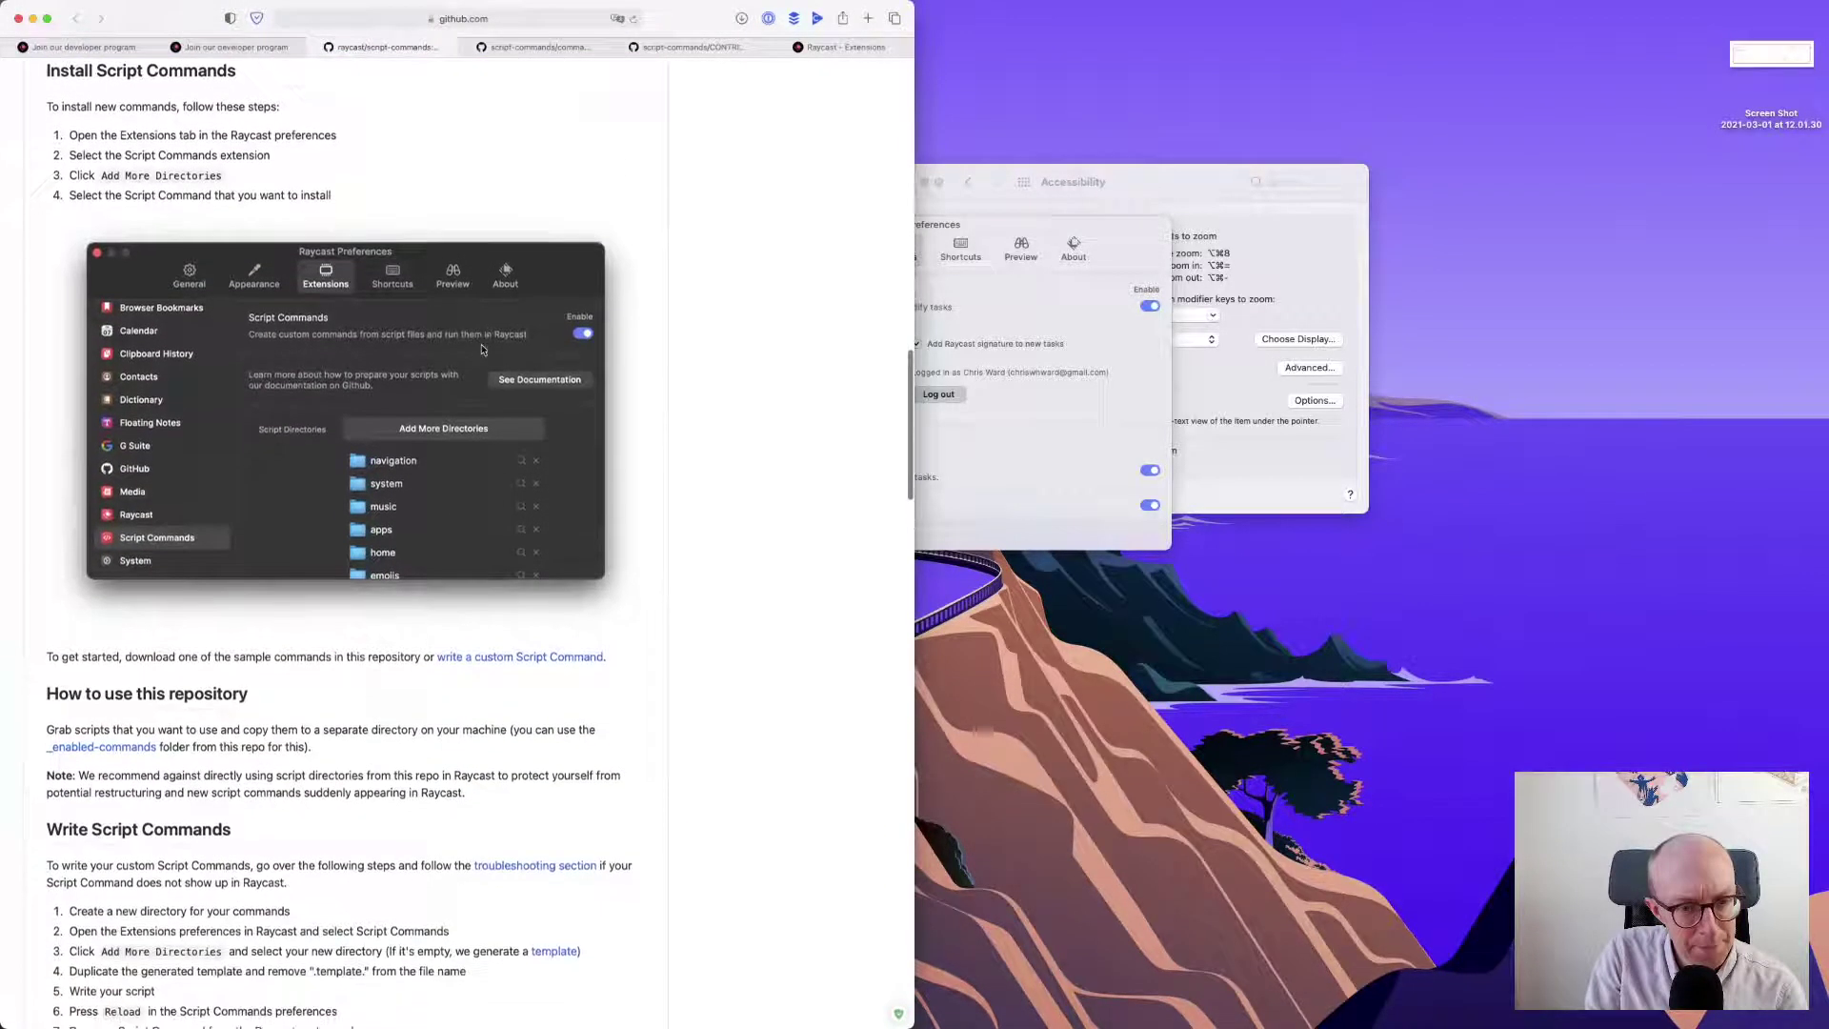
scroll(495, 571, "down", 12)
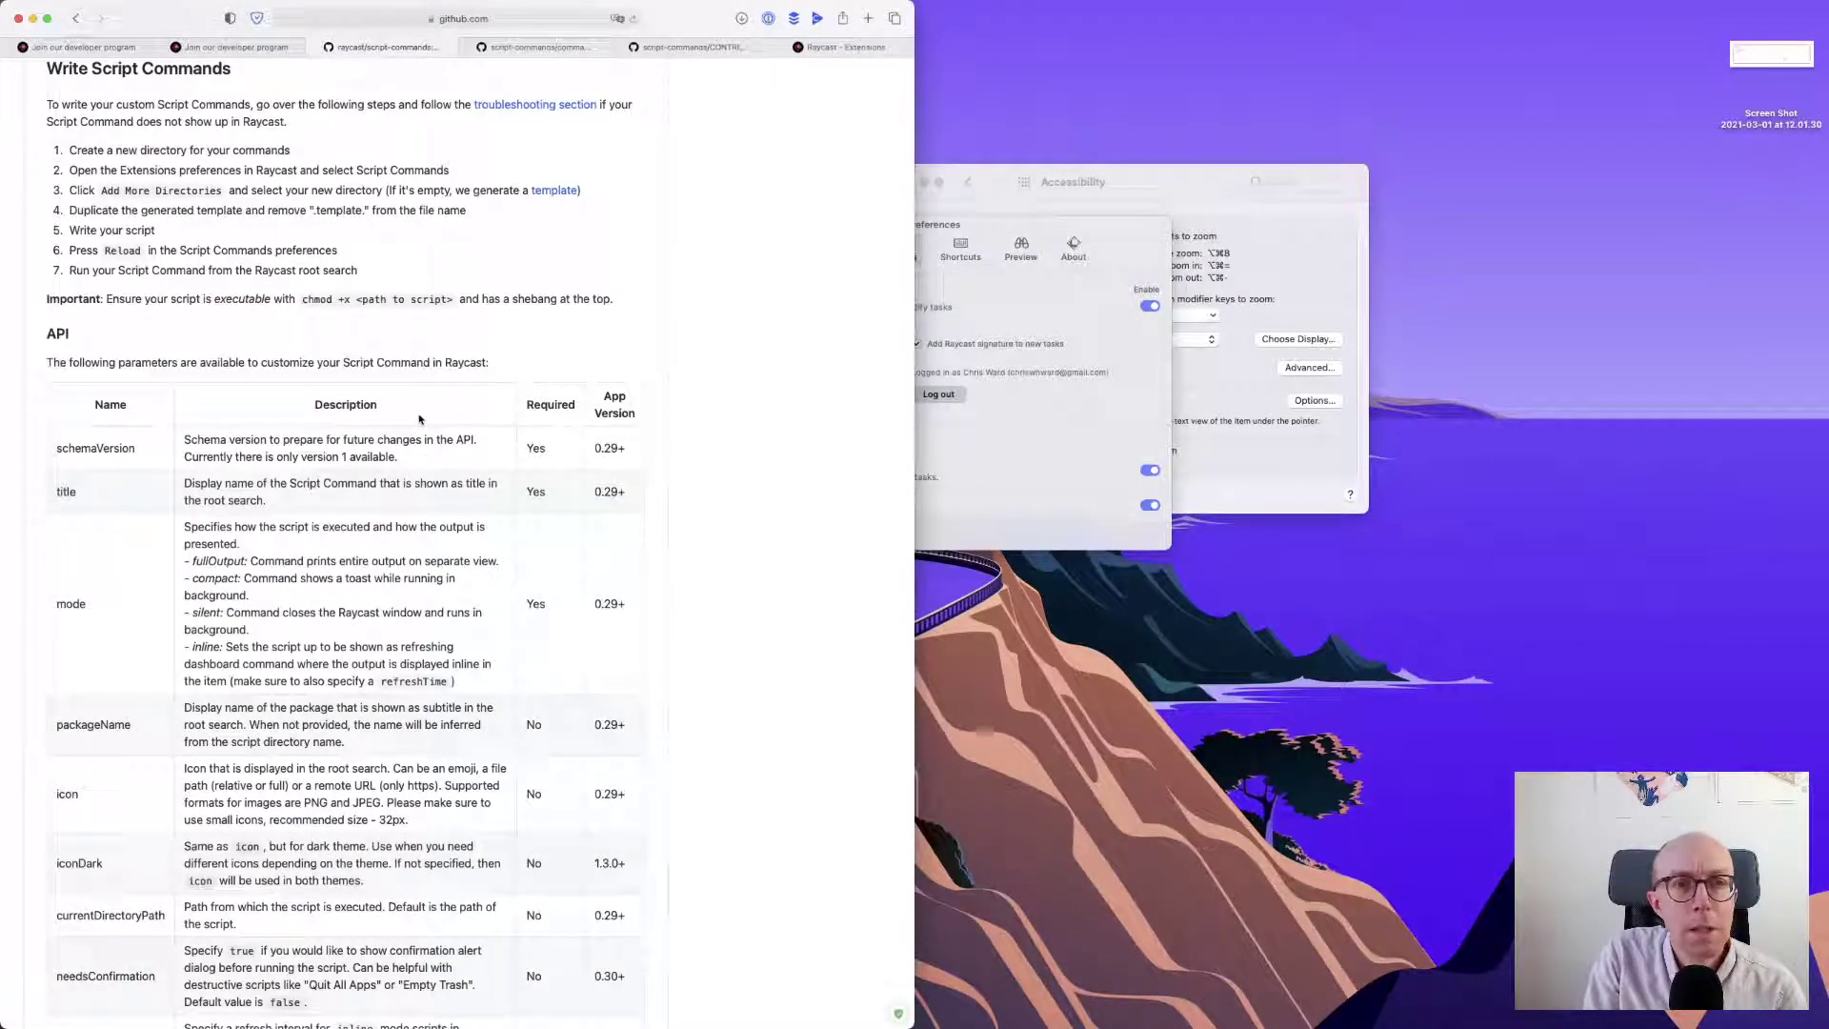
- Switch to Raycast Preferences, move its window clear of the browser, and open the Script Commands extension settings
left_click(1038, 232)
left_click_drag(1001, 232, 1286, 212)
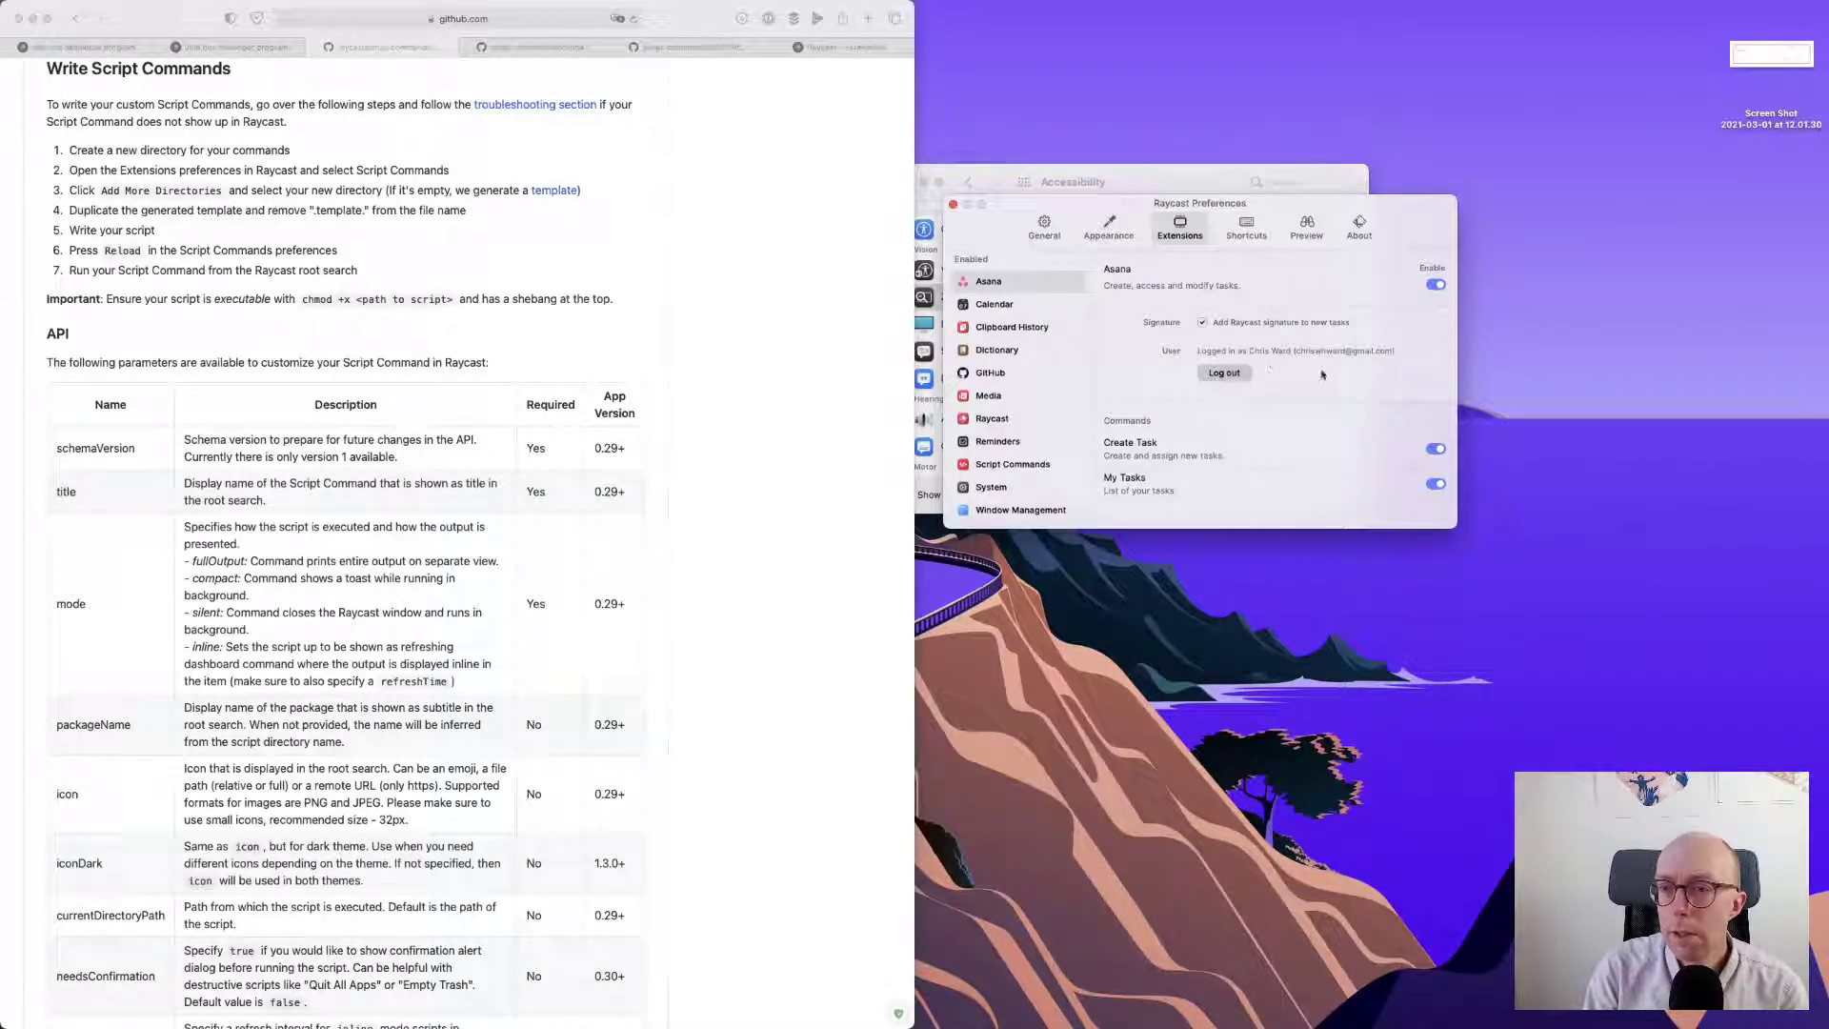
left_click(1033, 469)
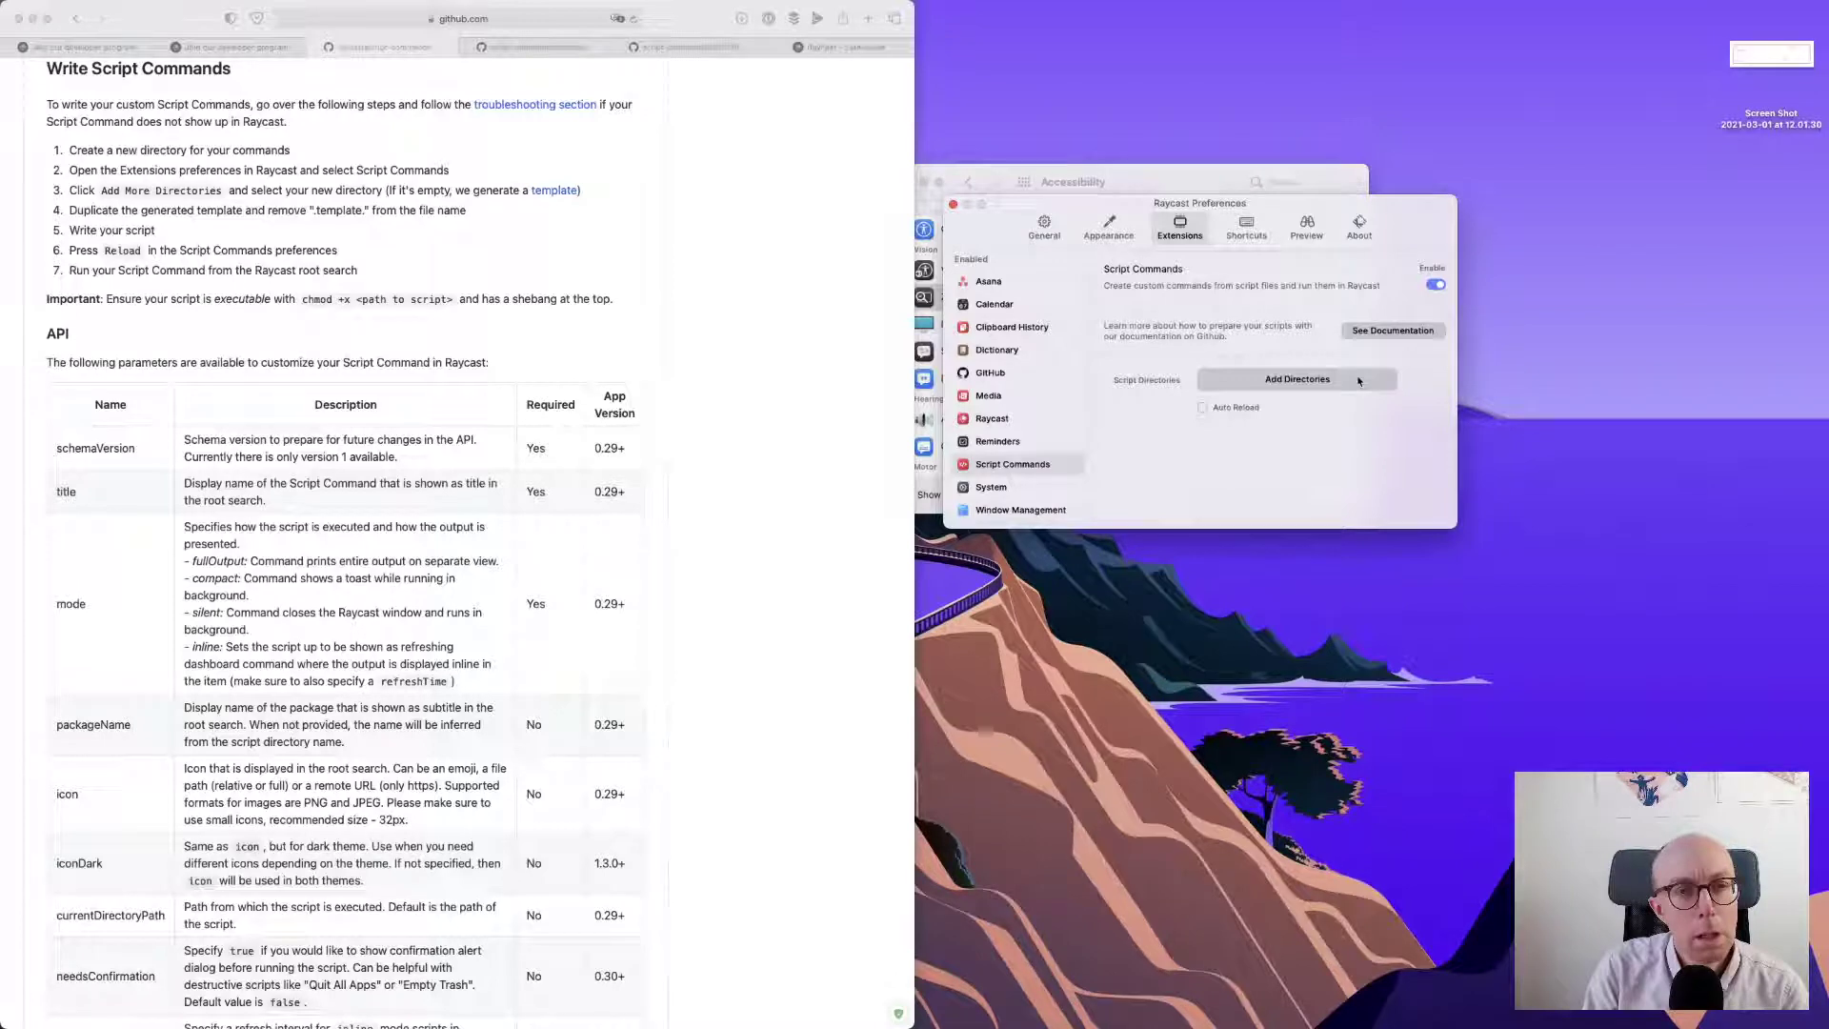
- Add the Workspace folder as a script directory and check what the Auto Reload option does
left_click(1345, 379)
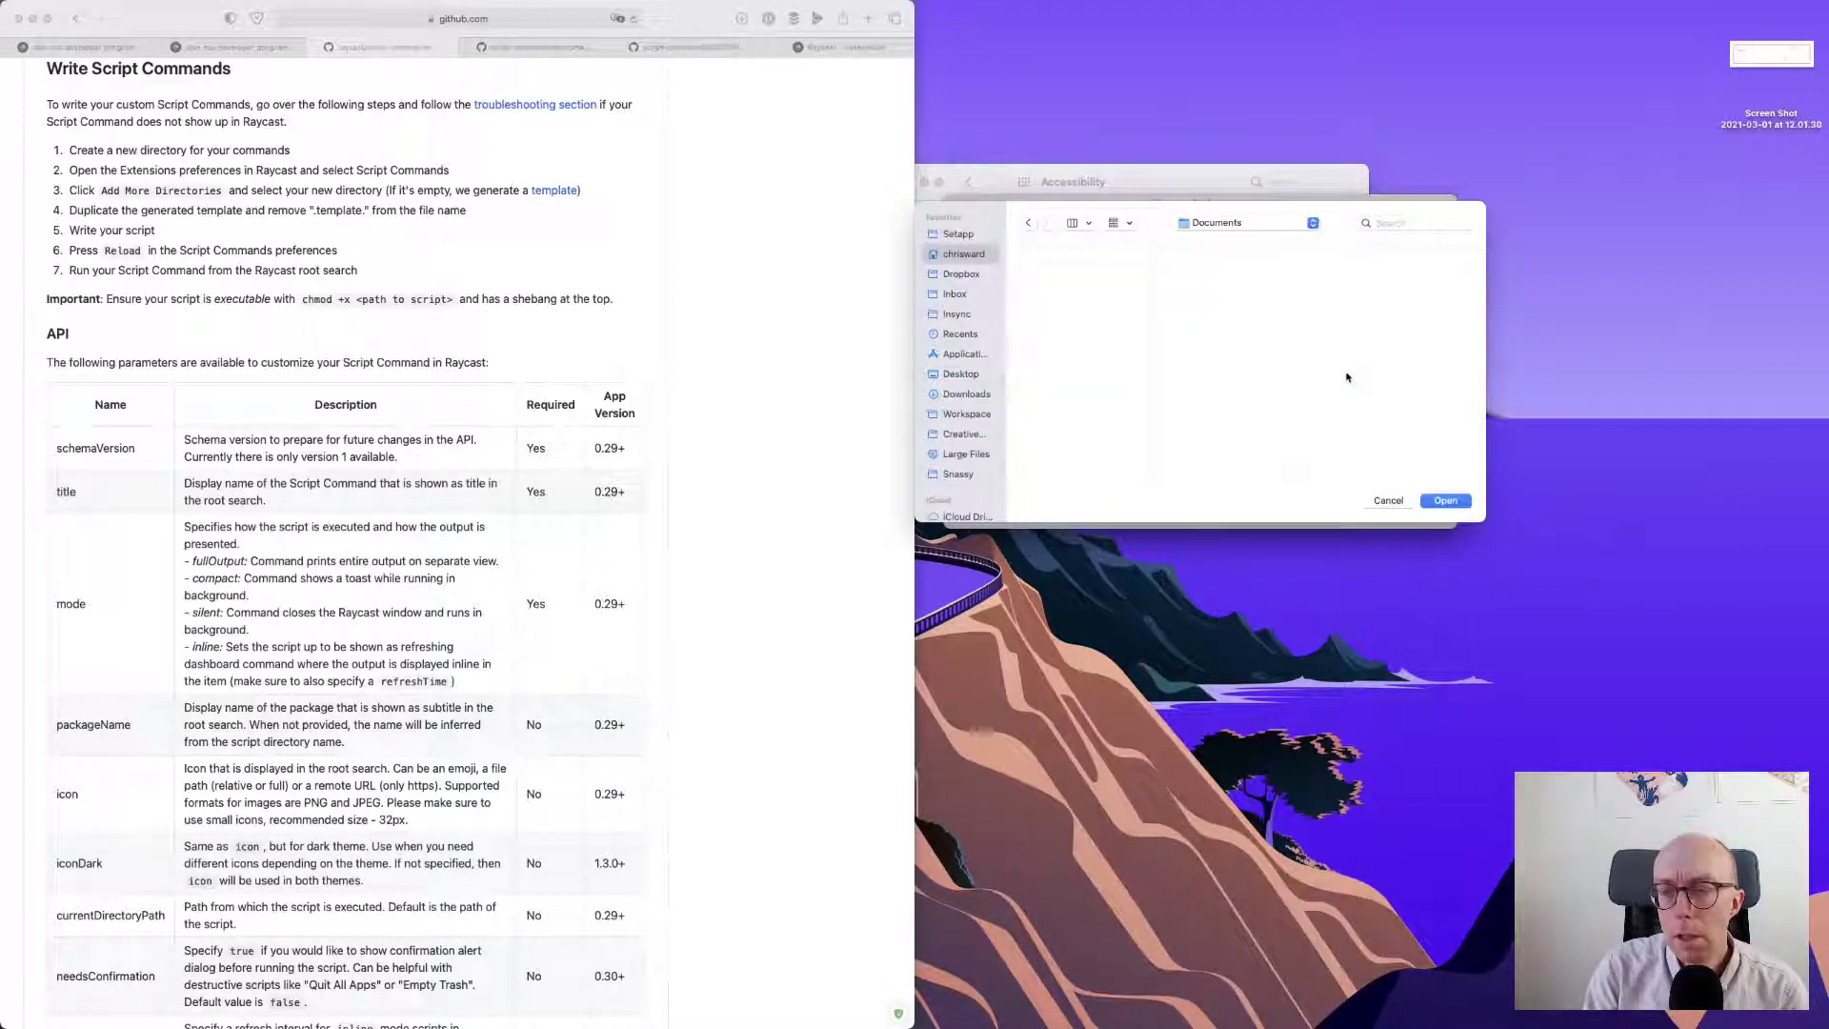
left_click(967, 414)
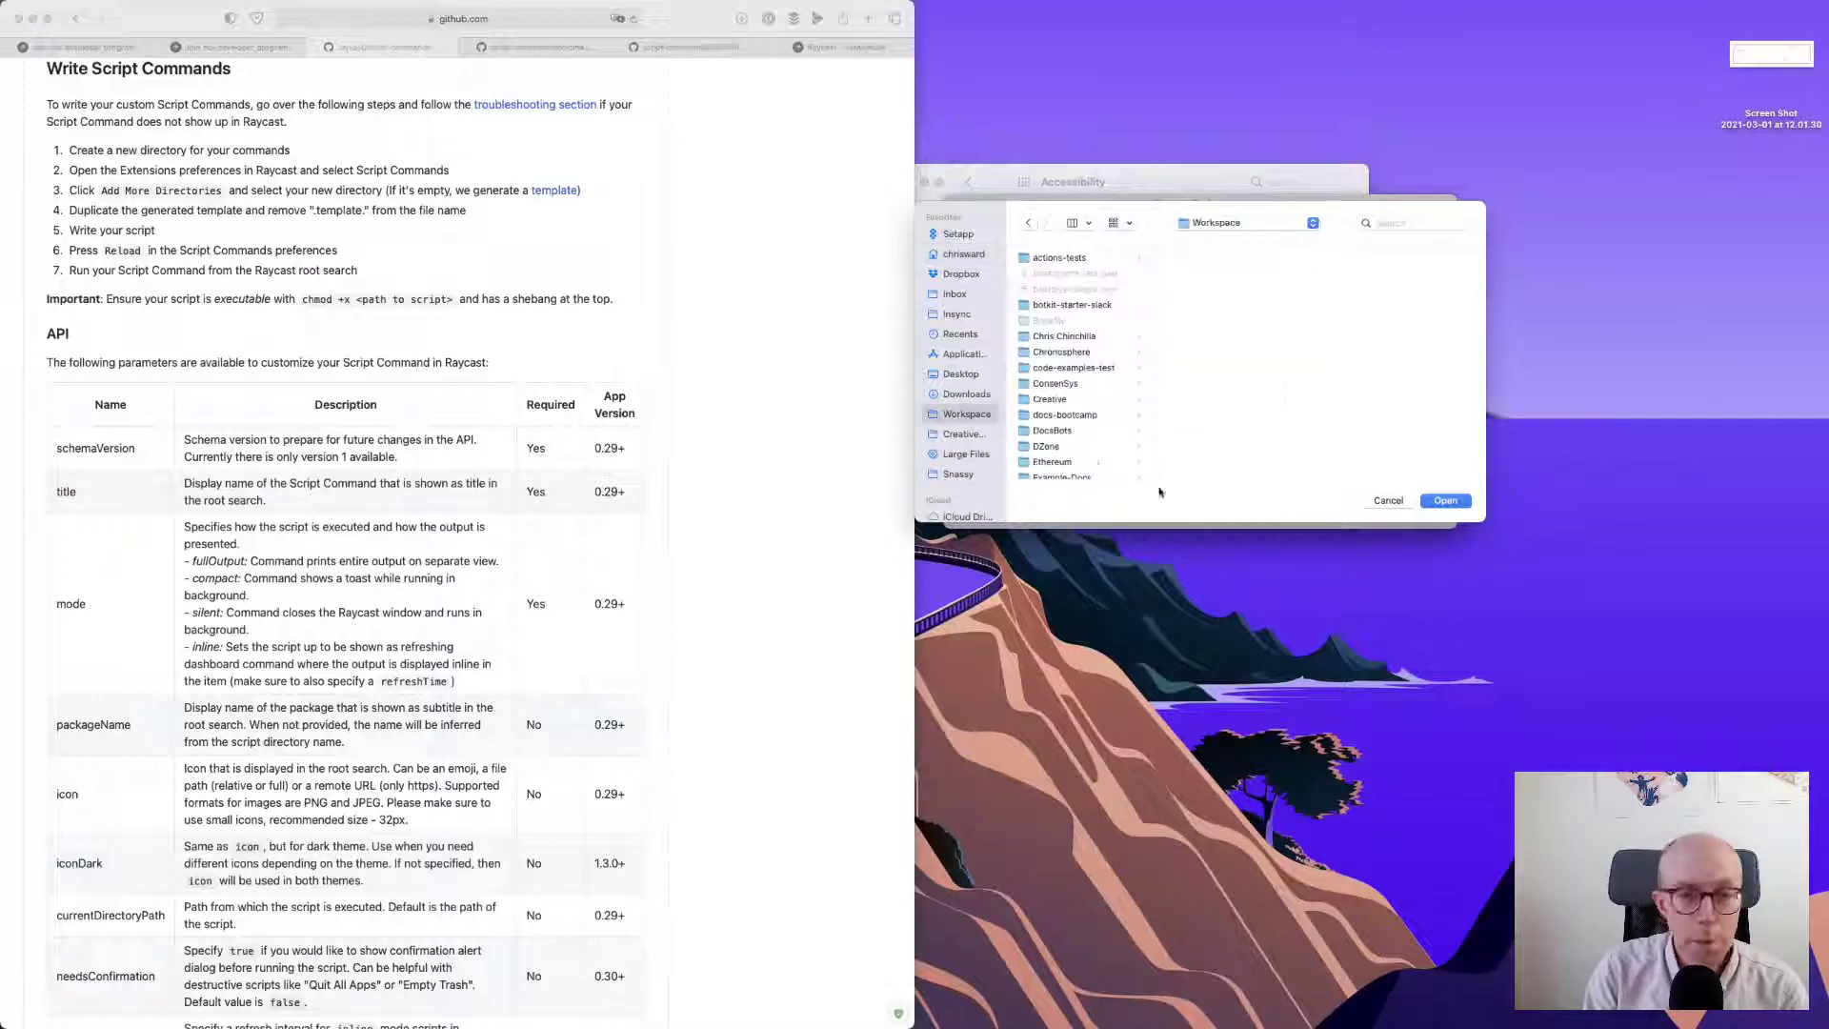
left_click(1445, 501)
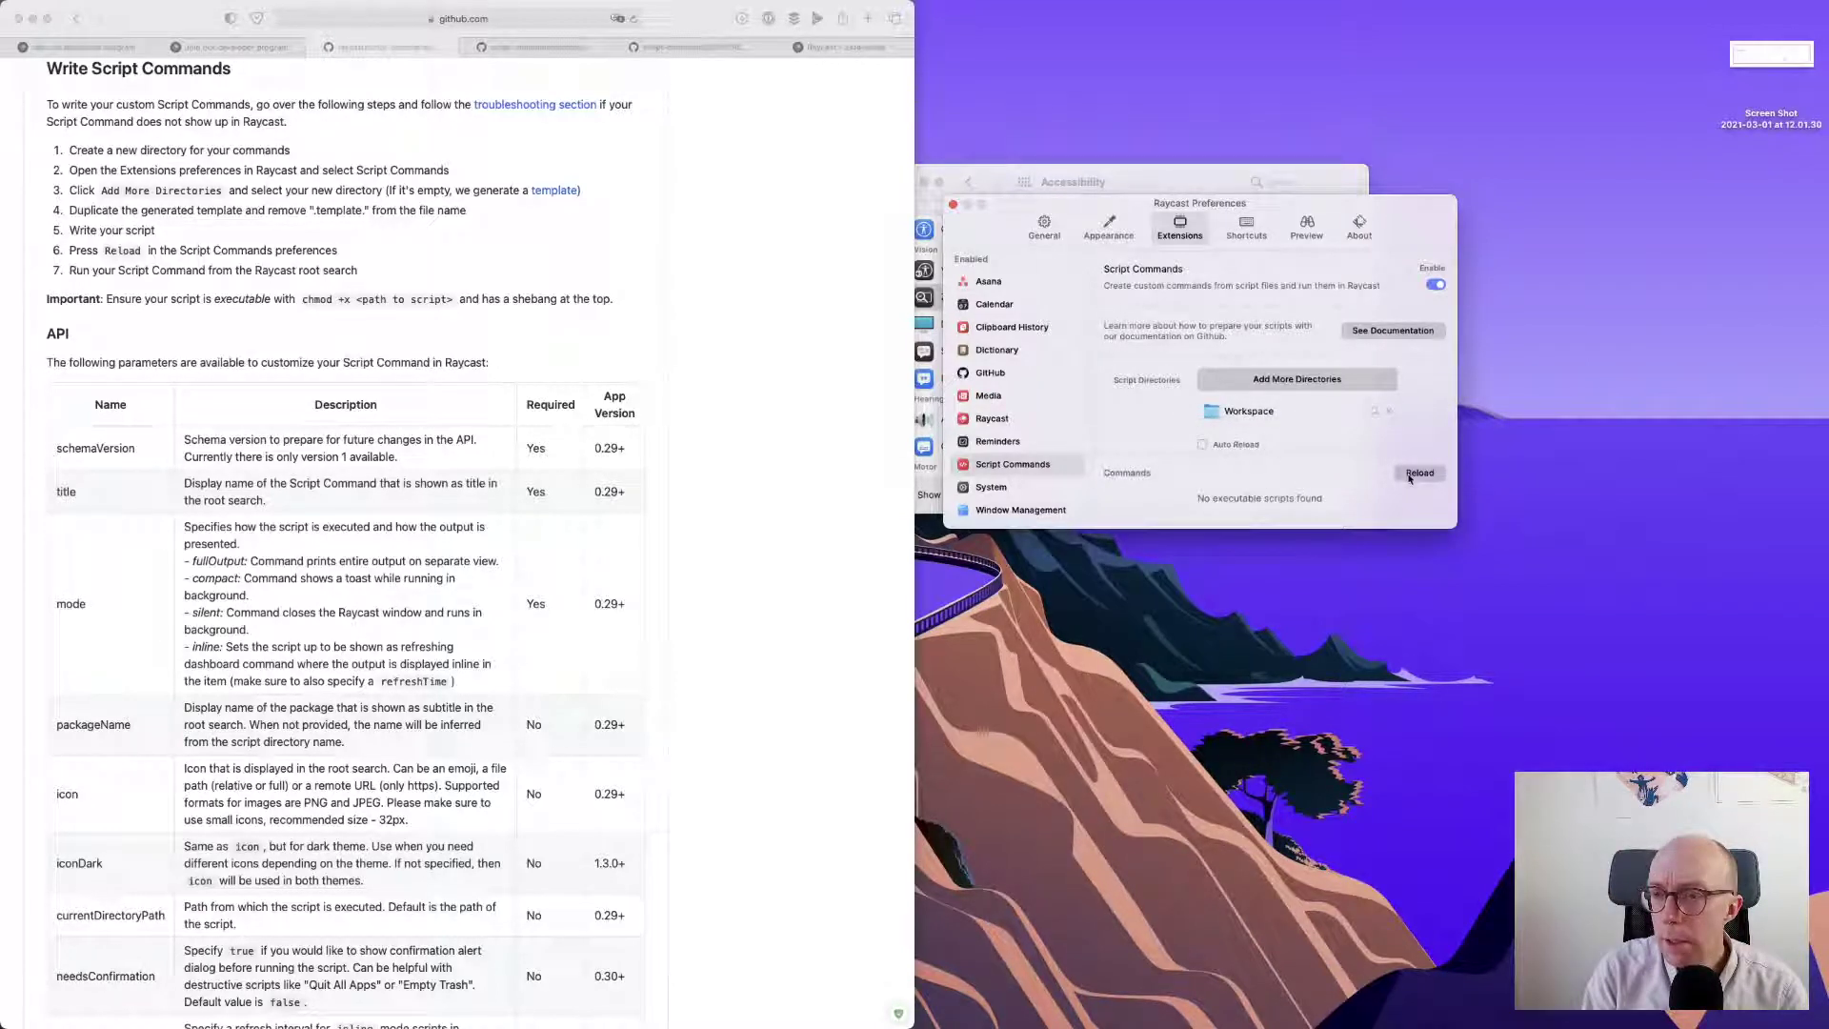
mouse_move(1239, 445)
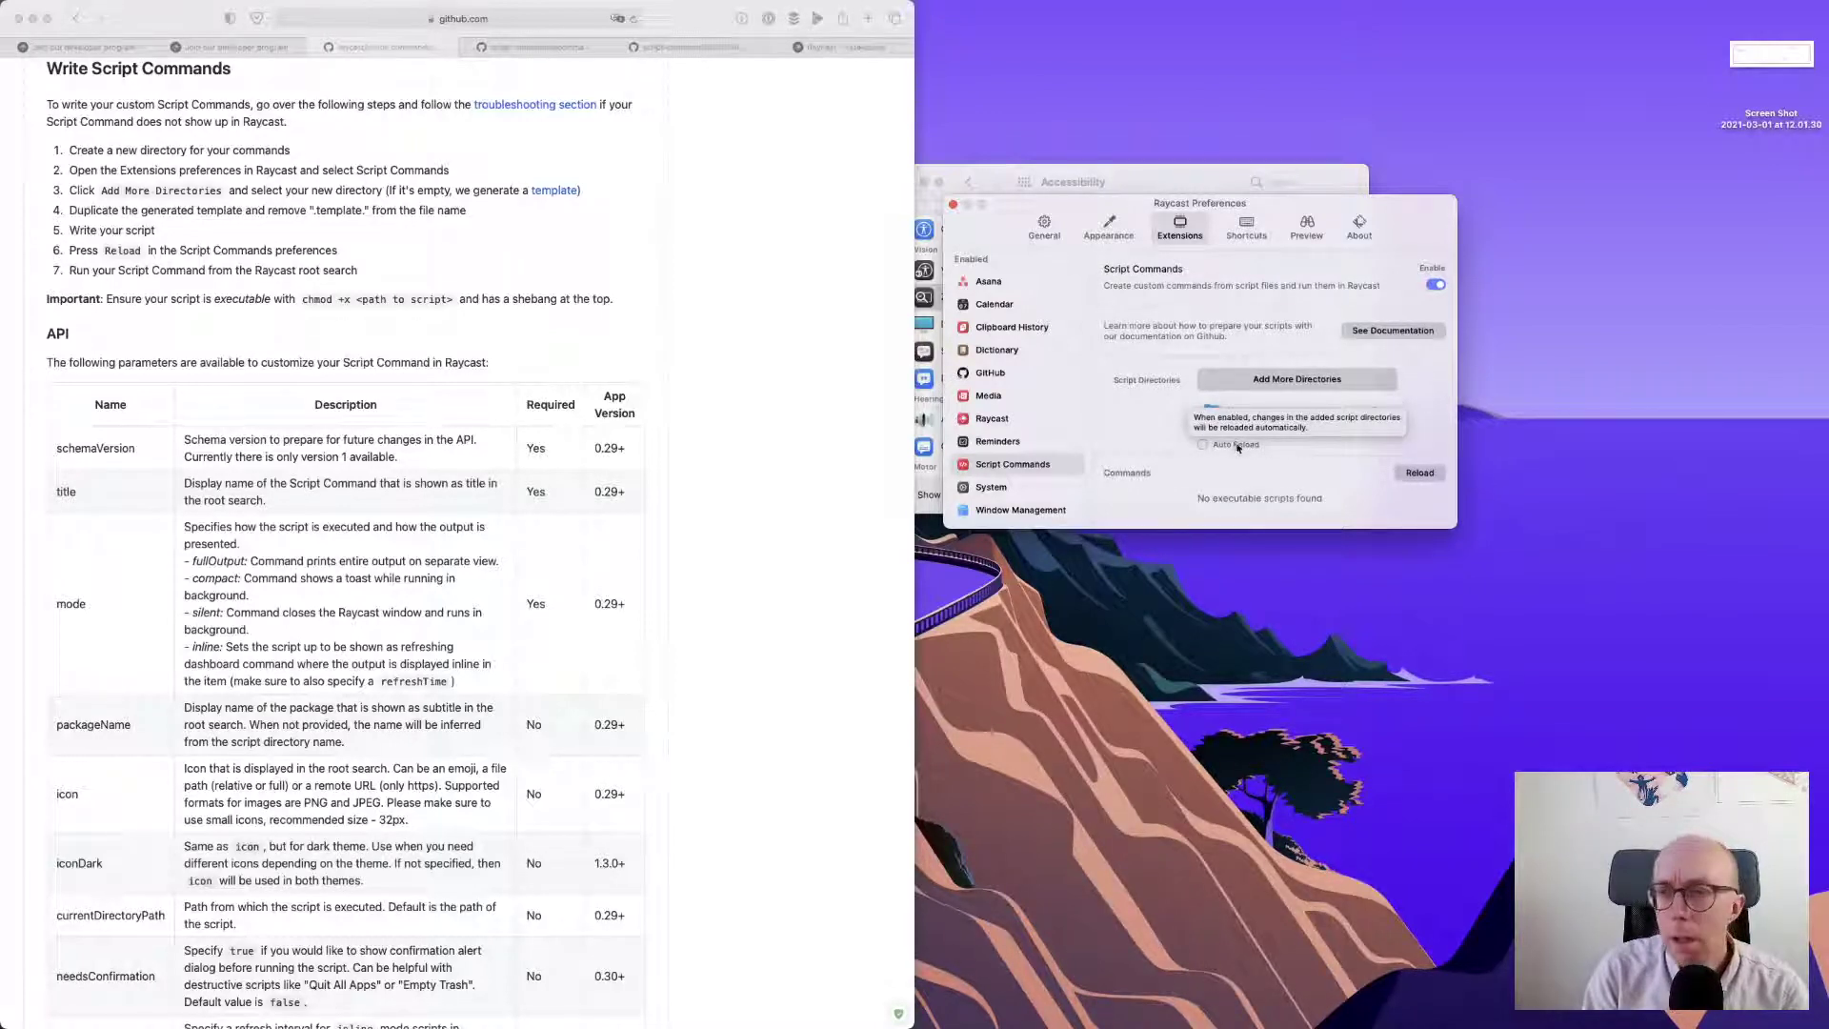
- Try adding the Workspace folder once more and reloading the commands, and remove it from the script directories
left_click(1282, 379)
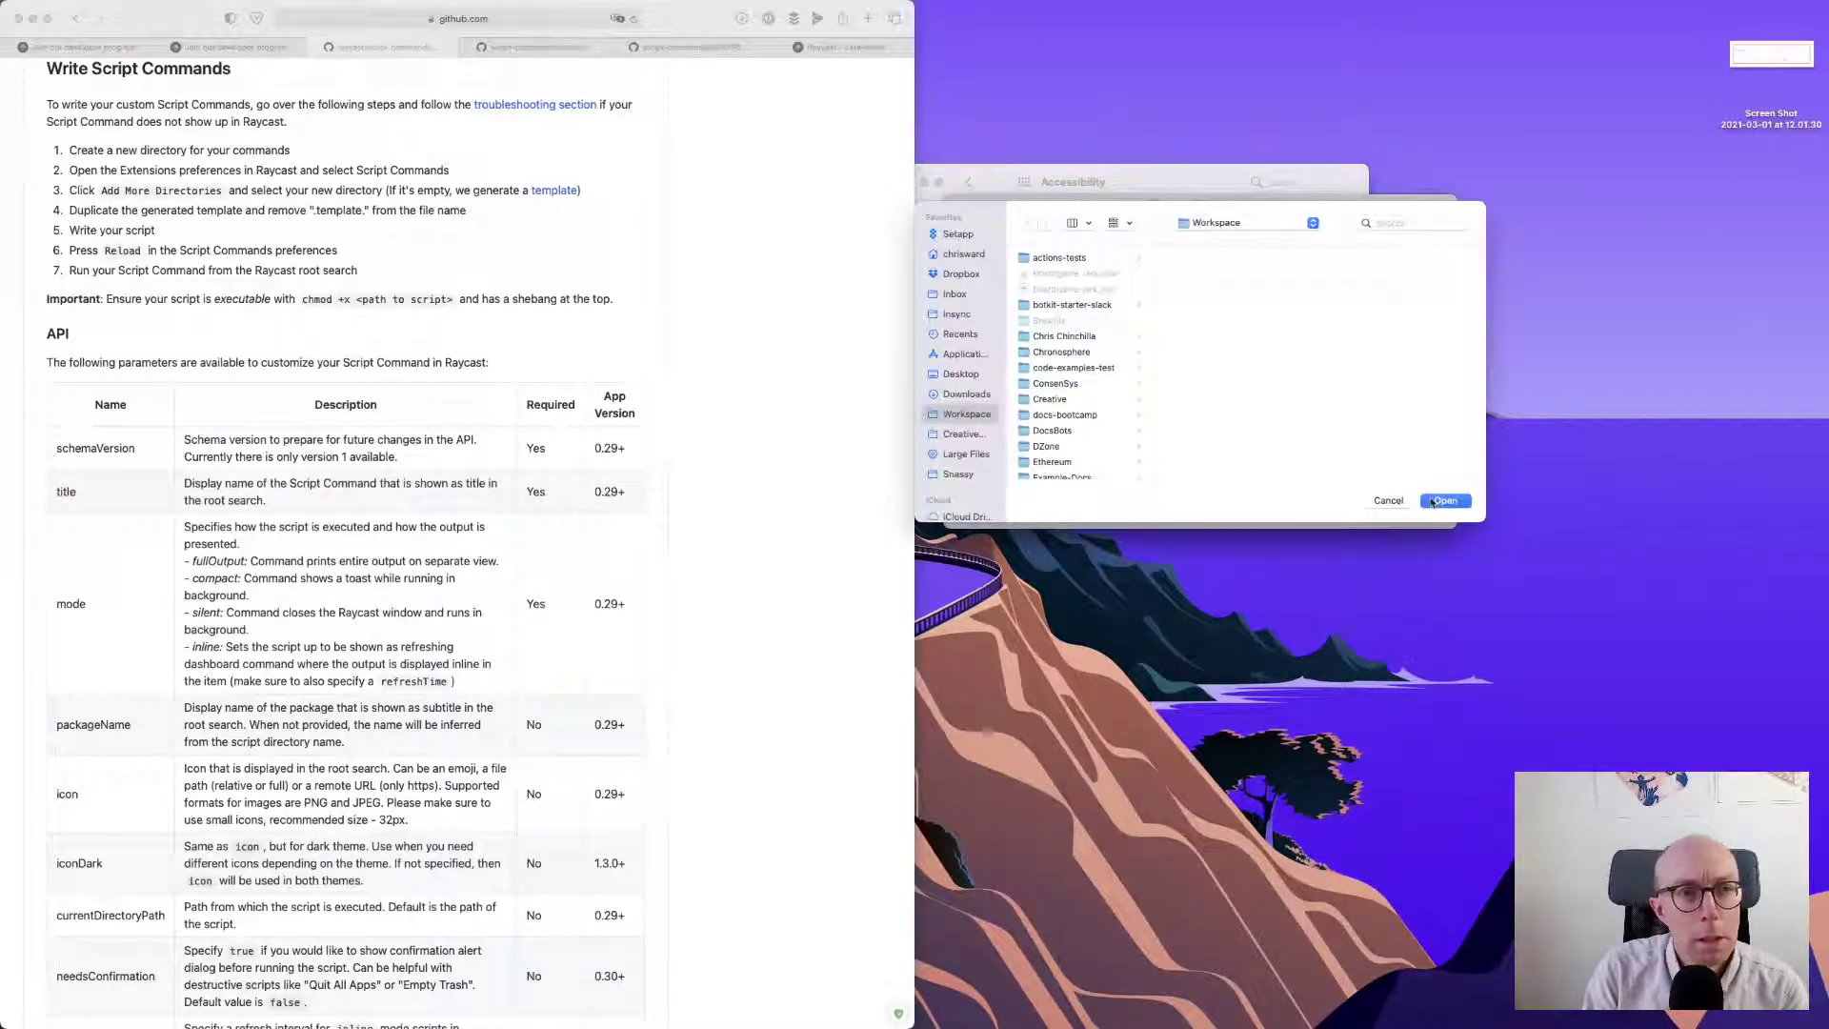
left_click(1445, 501)
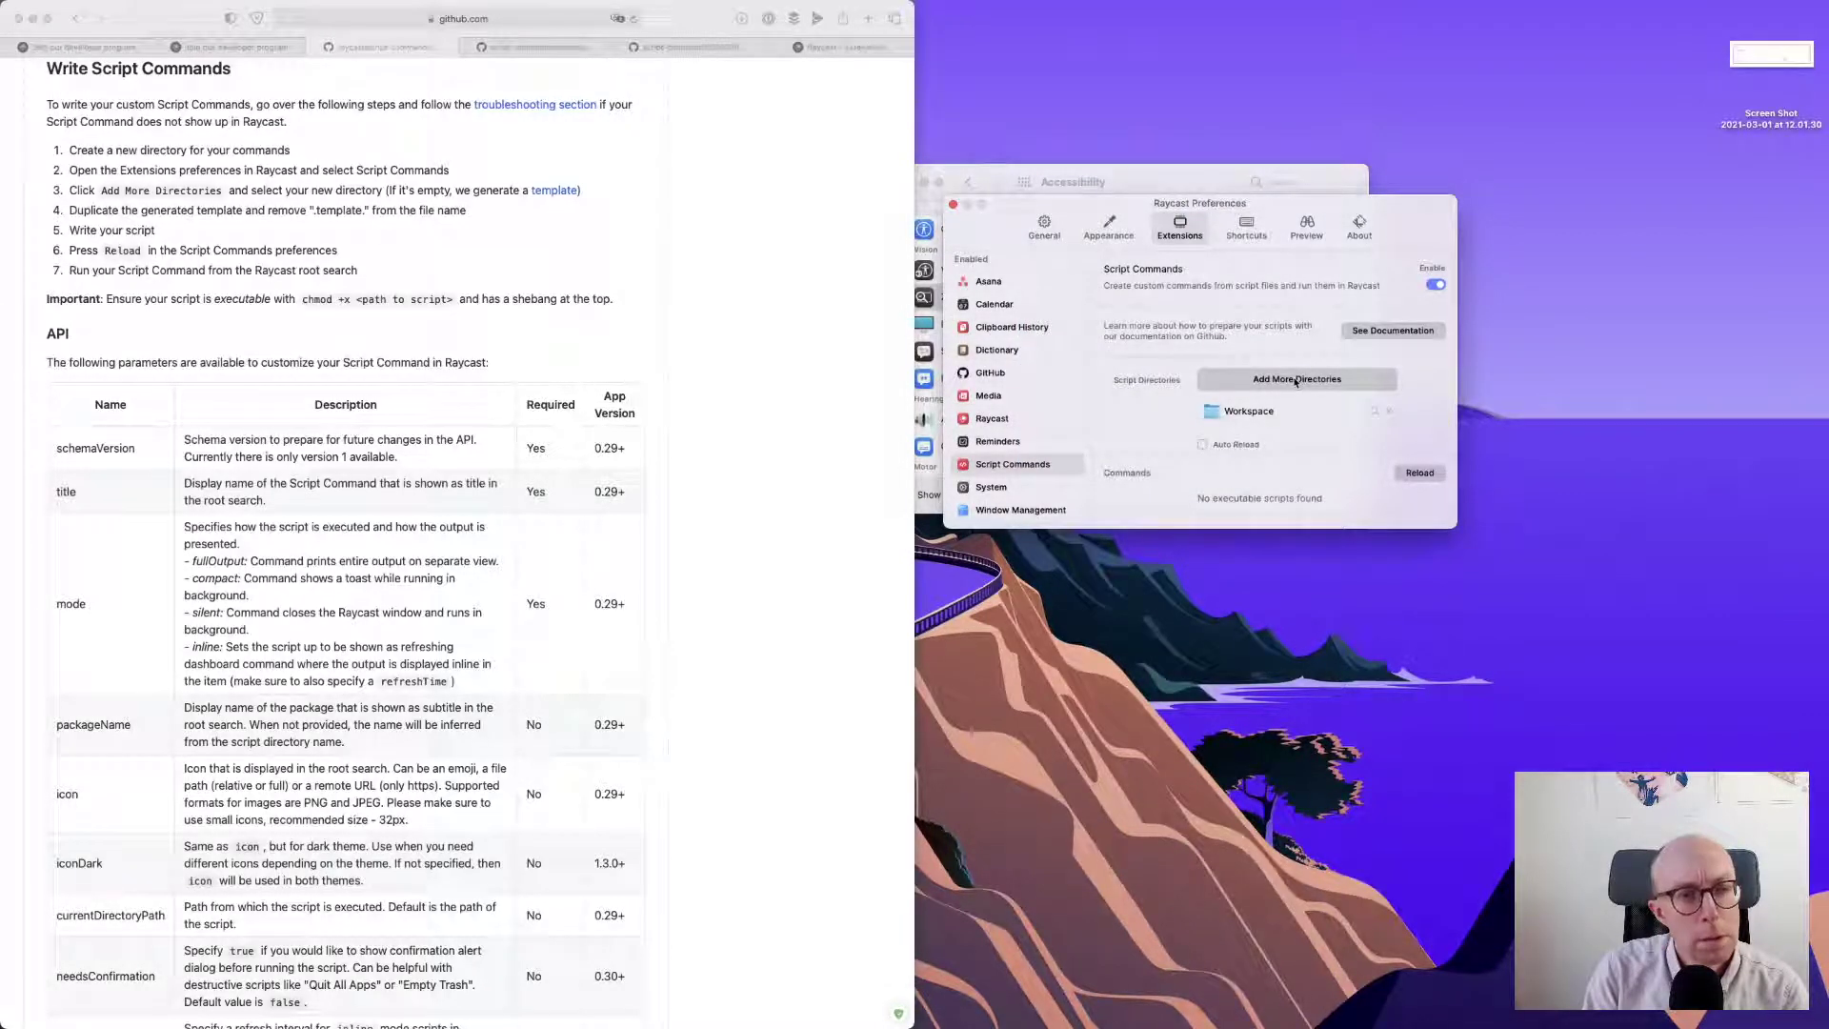
left_click(1414, 473)
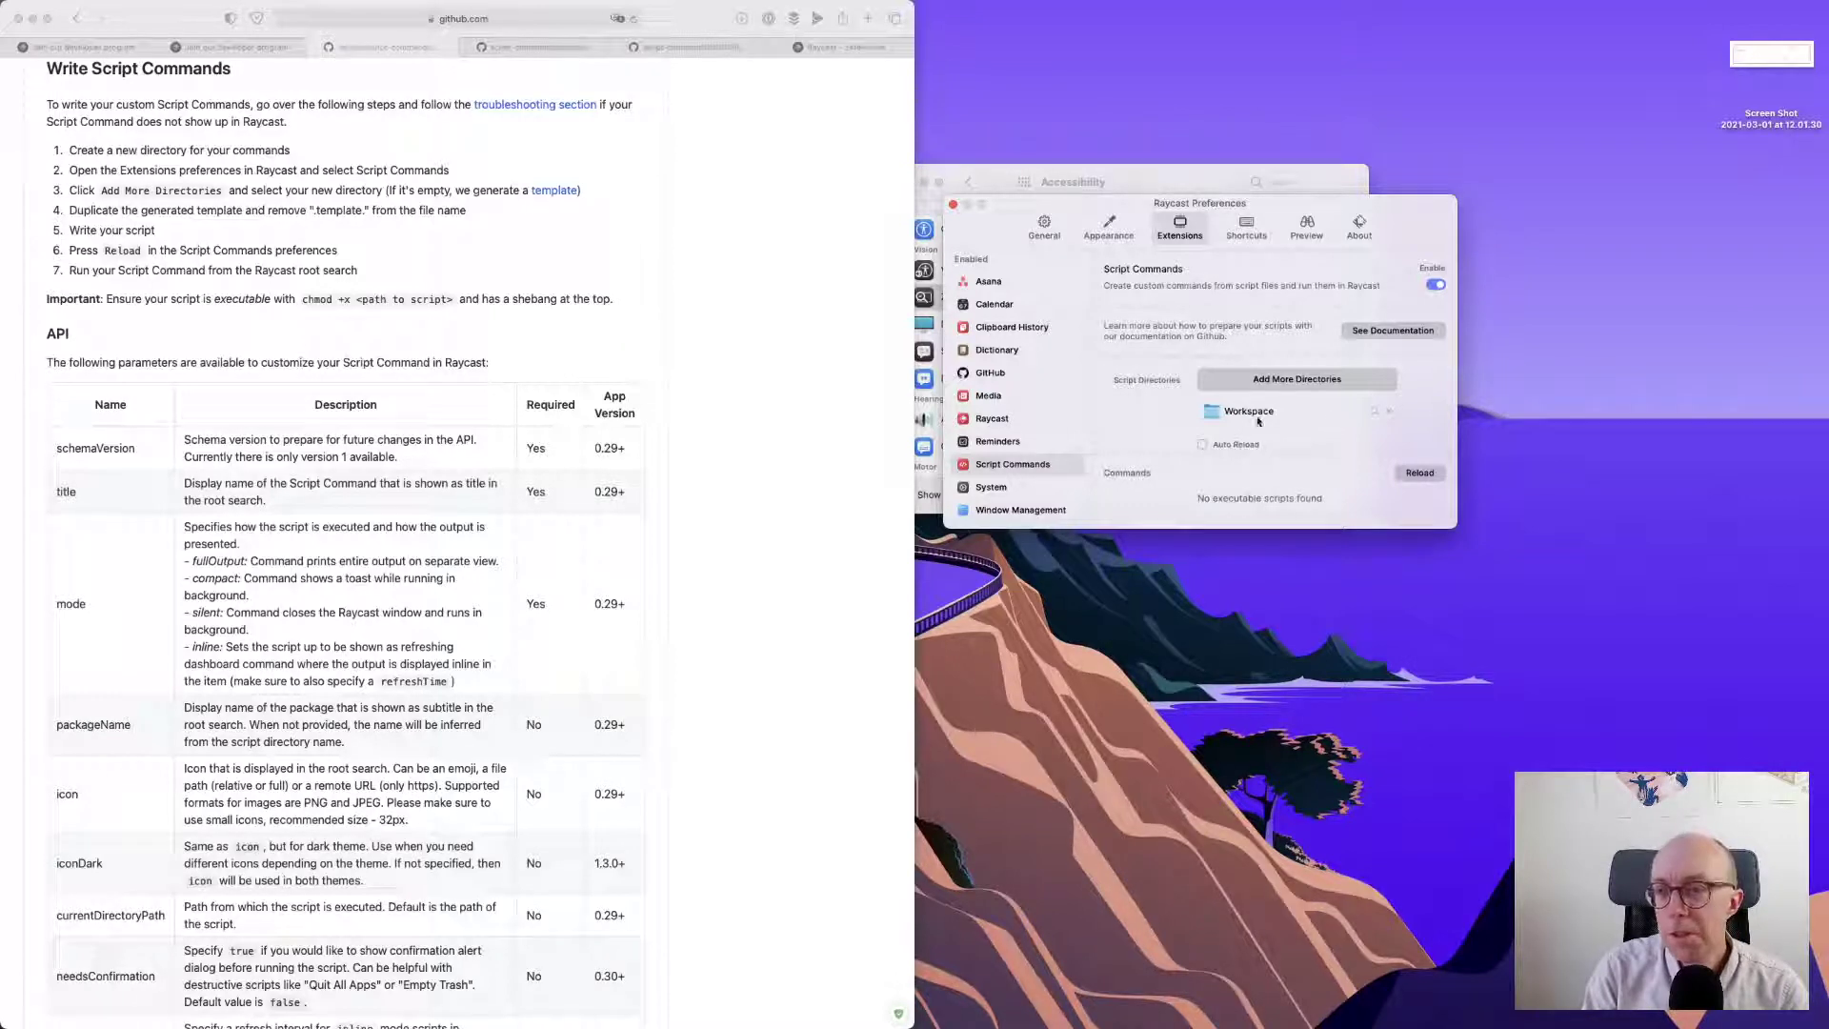
left_click(1388, 412)
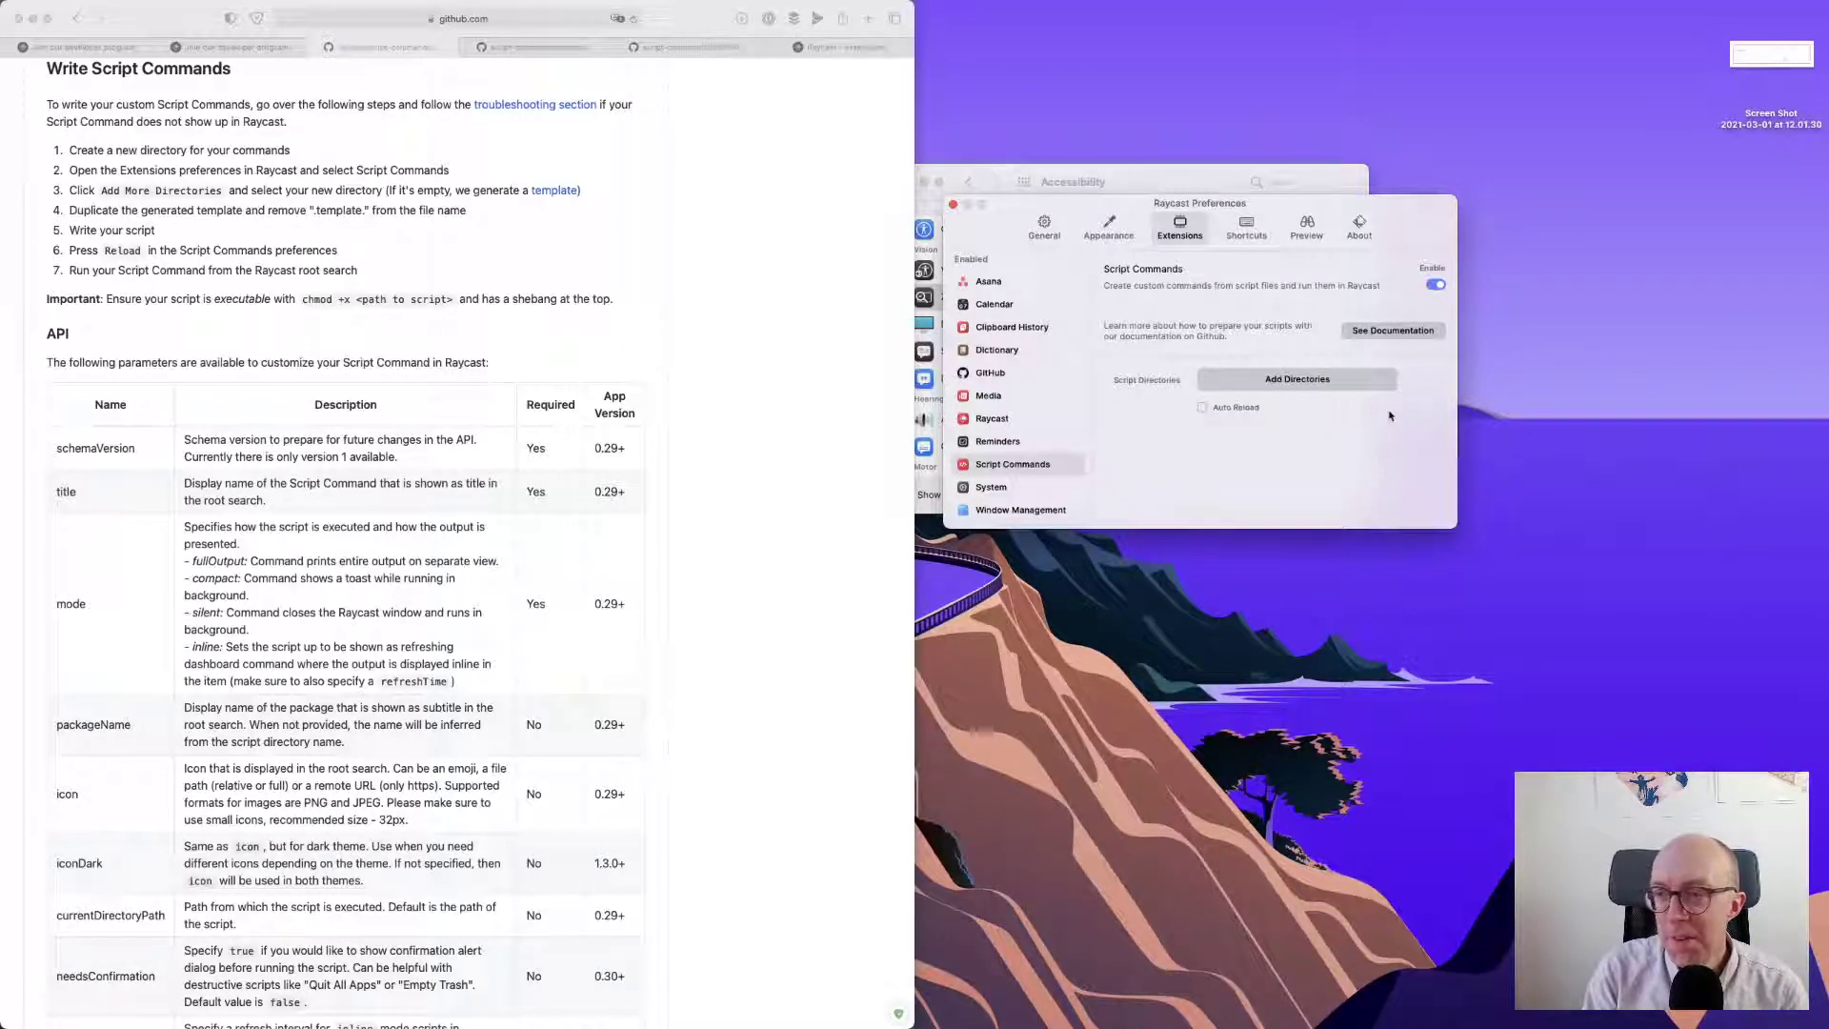
- Open the folder chooser for adding script directories and check its view and grouping options
left_click(1310, 381)
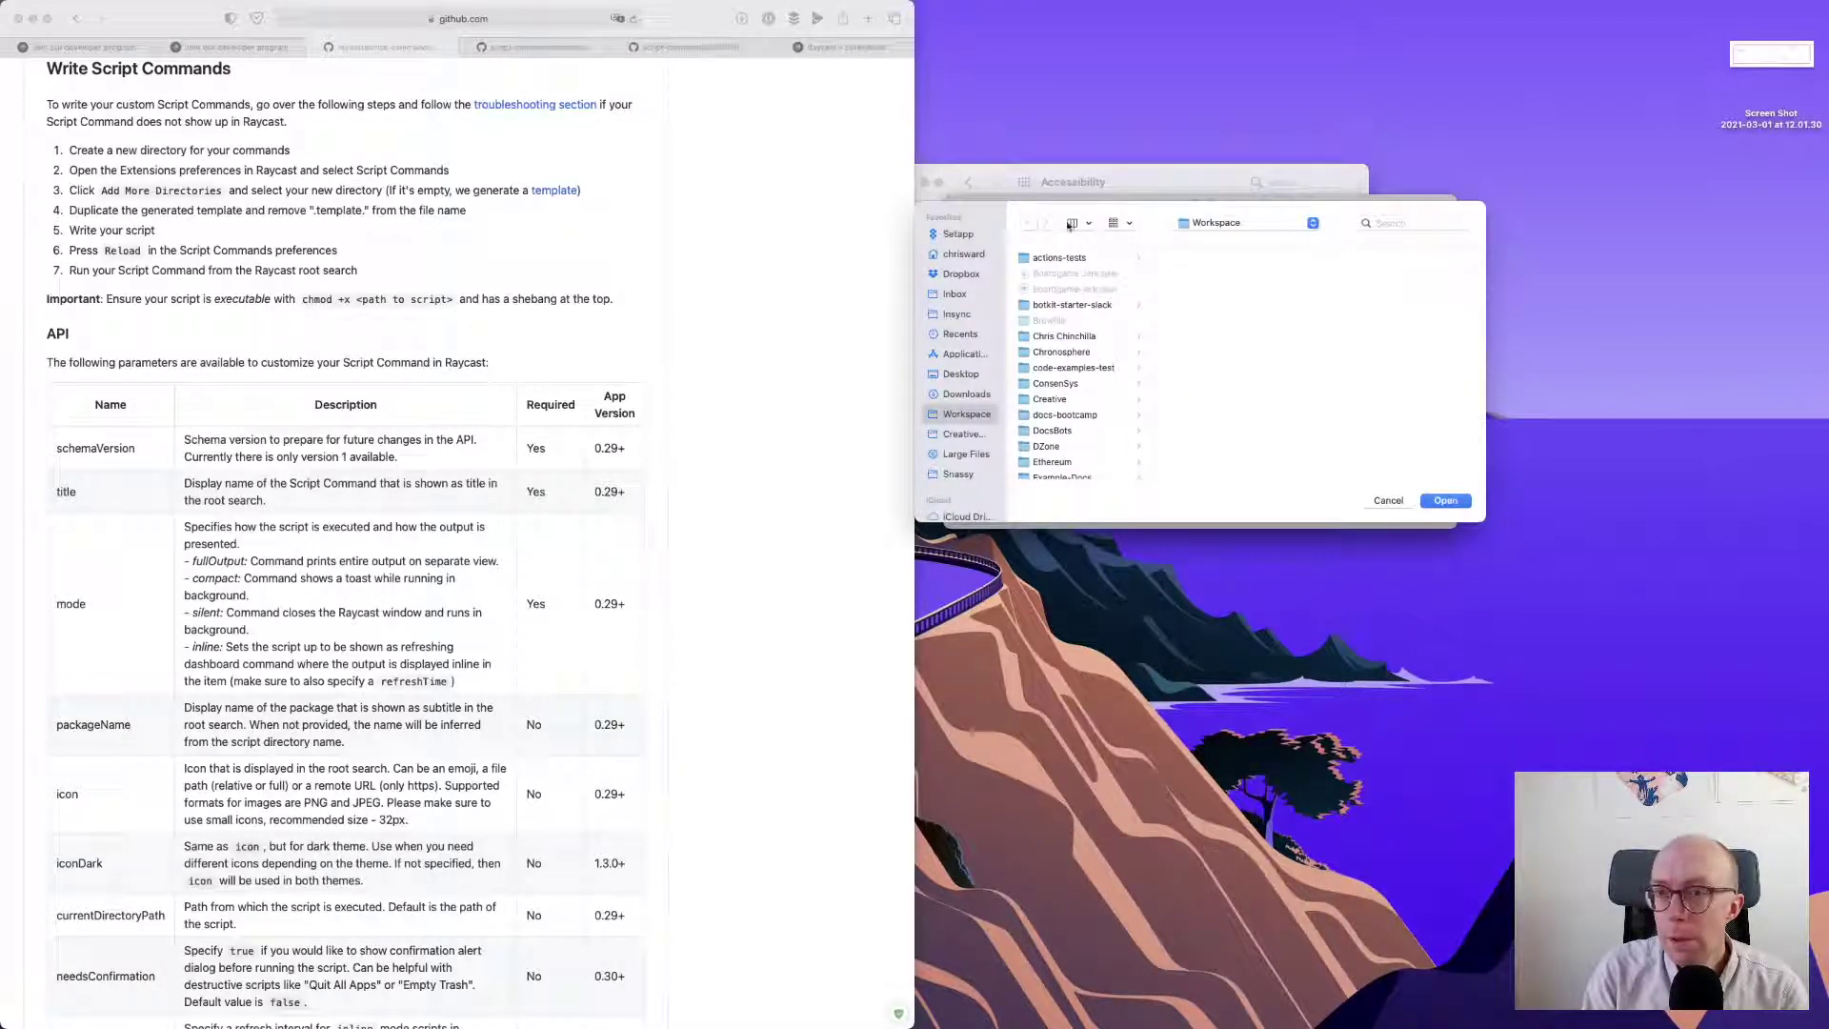
left_click(1091, 225)
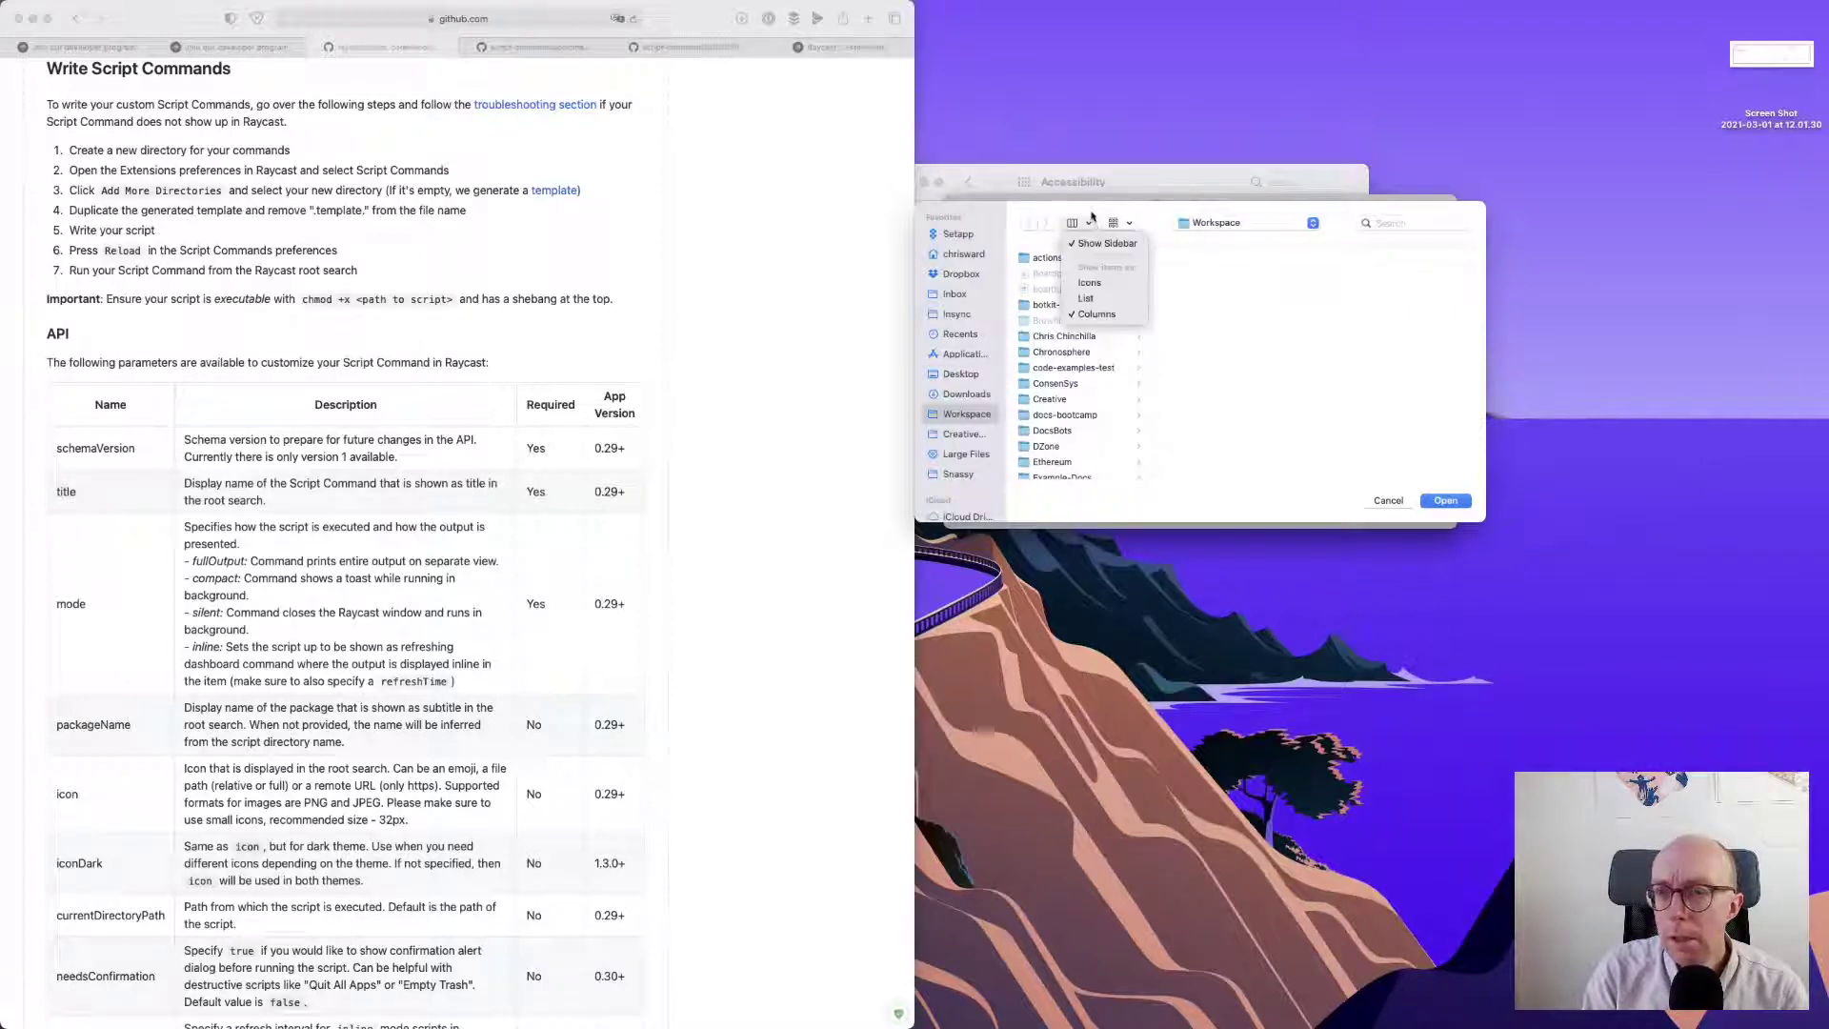
left_click(1130, 223)
left_click(1148, 221)
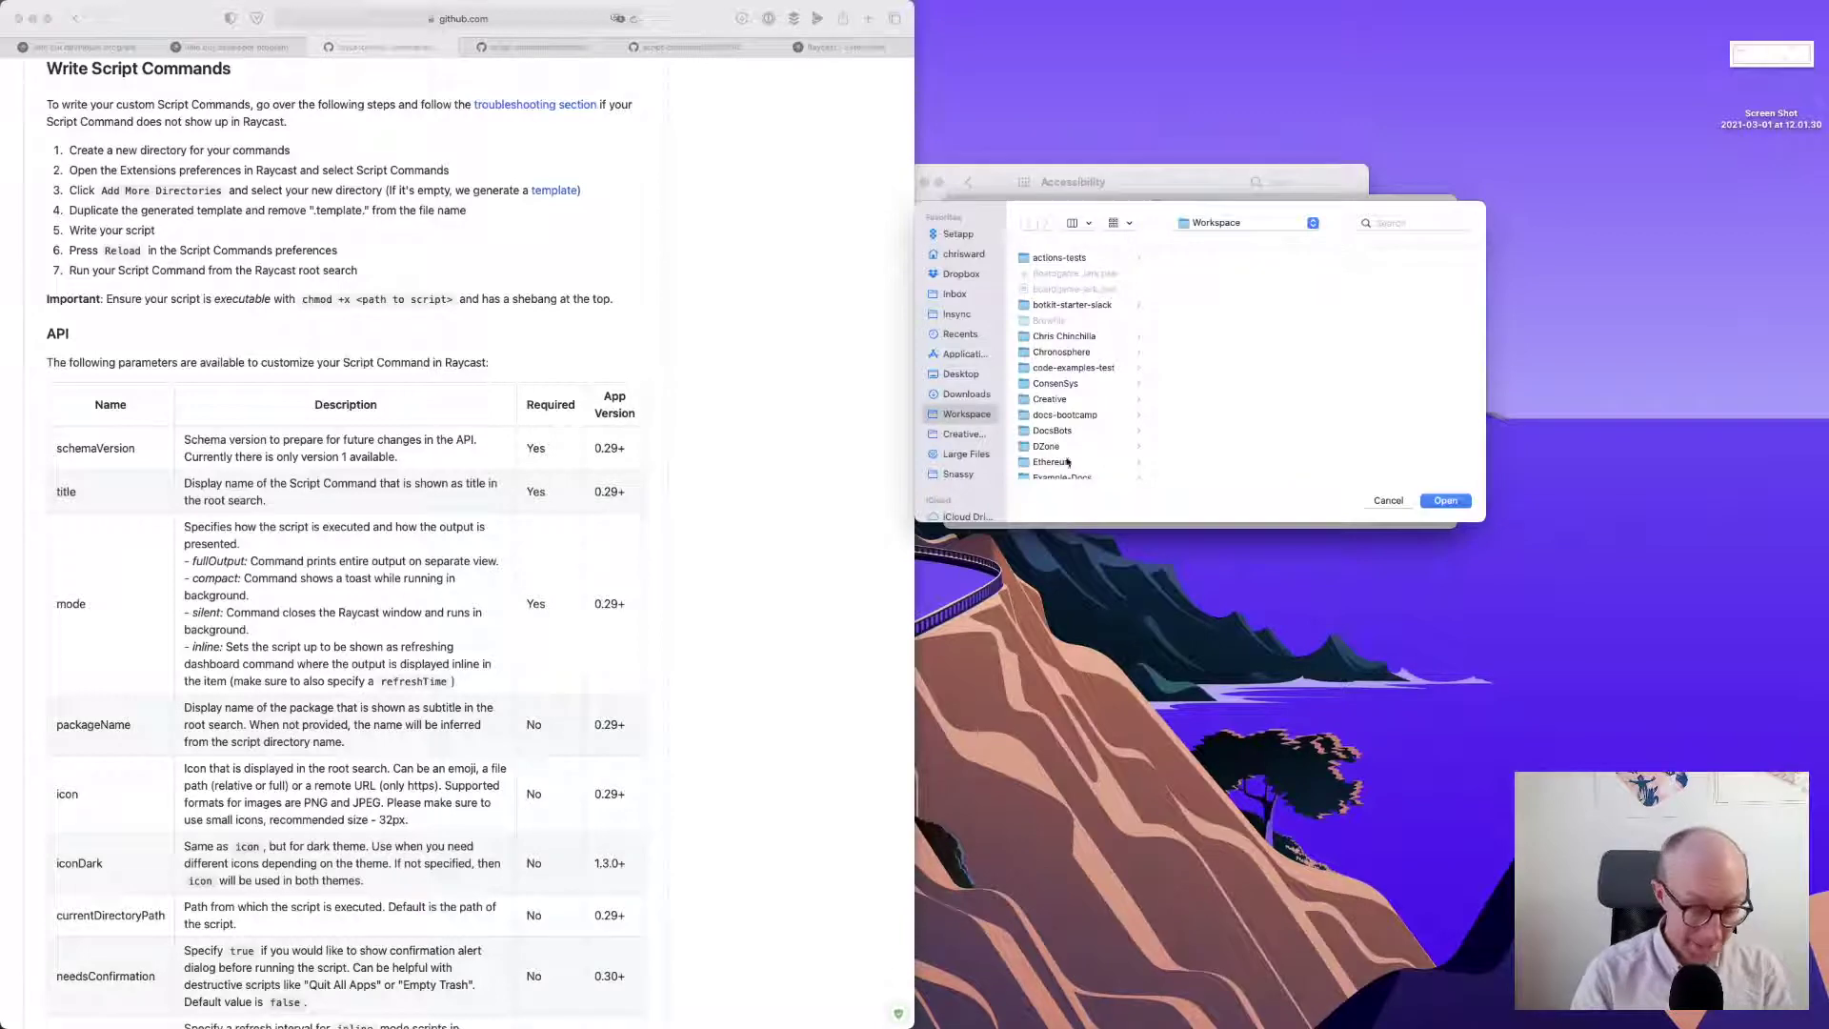
key("alt+space")
type("WO")
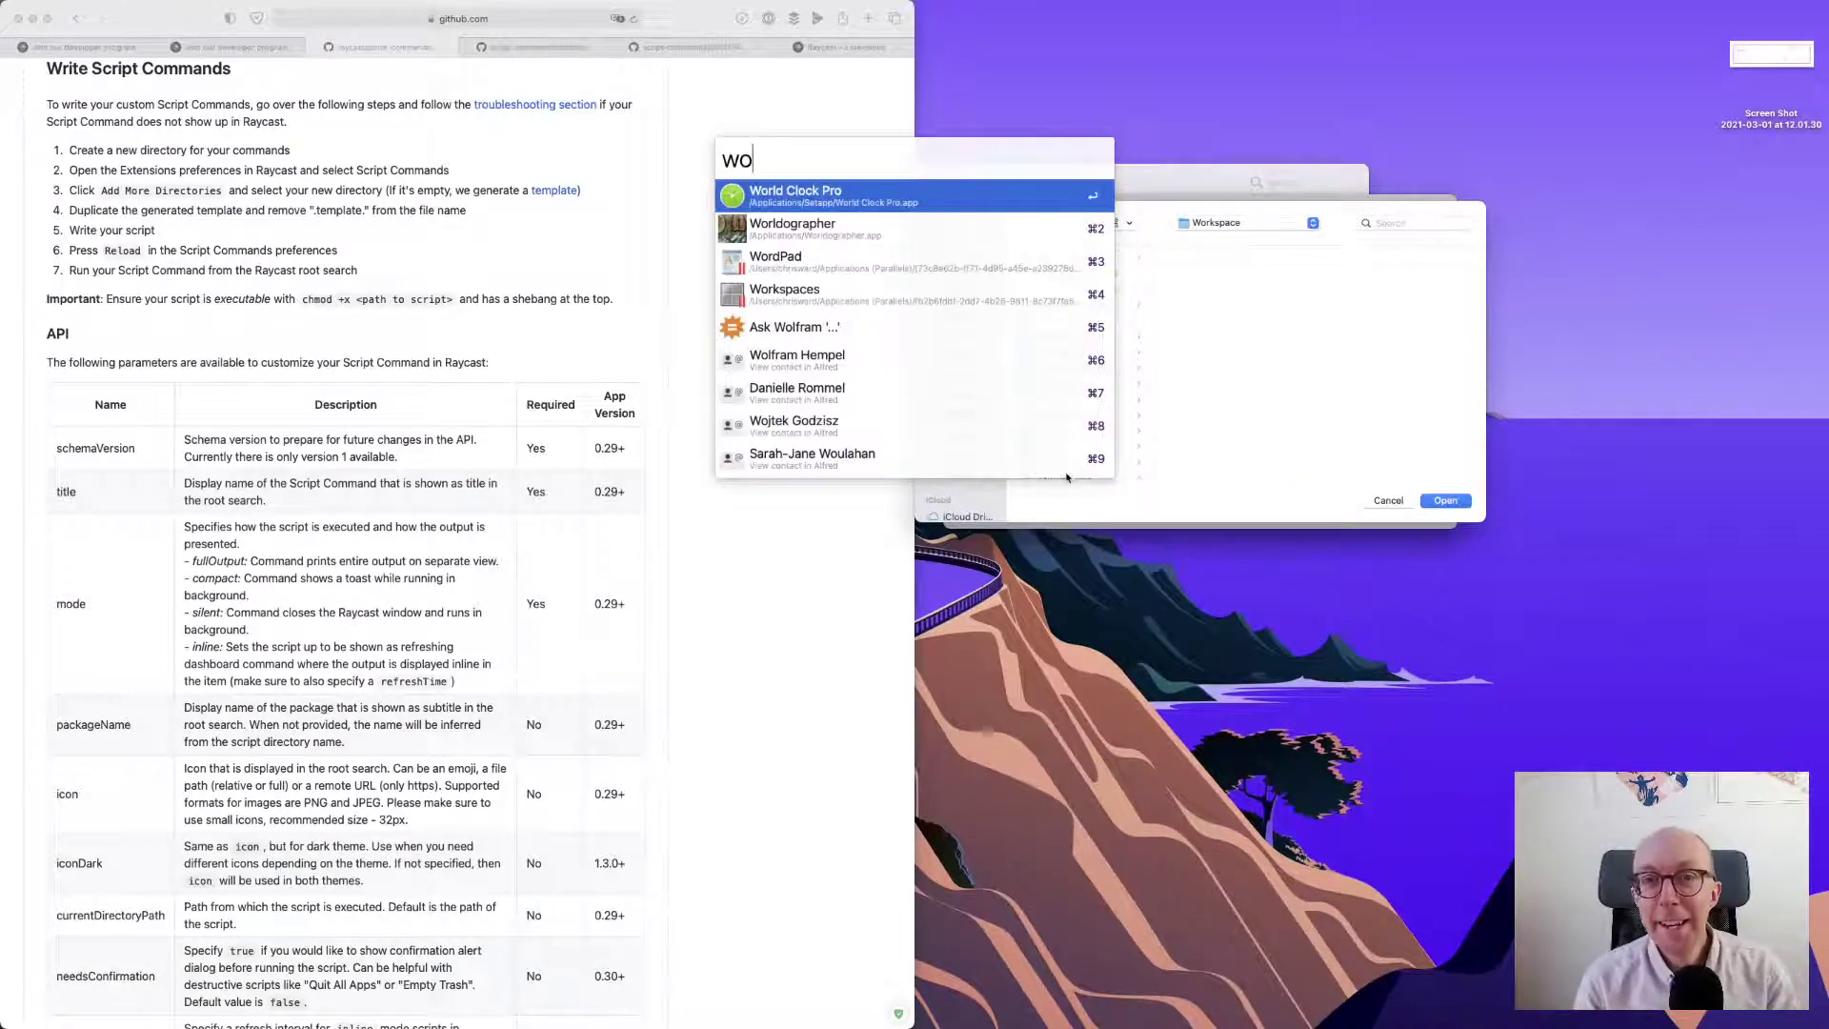
key("Escape")
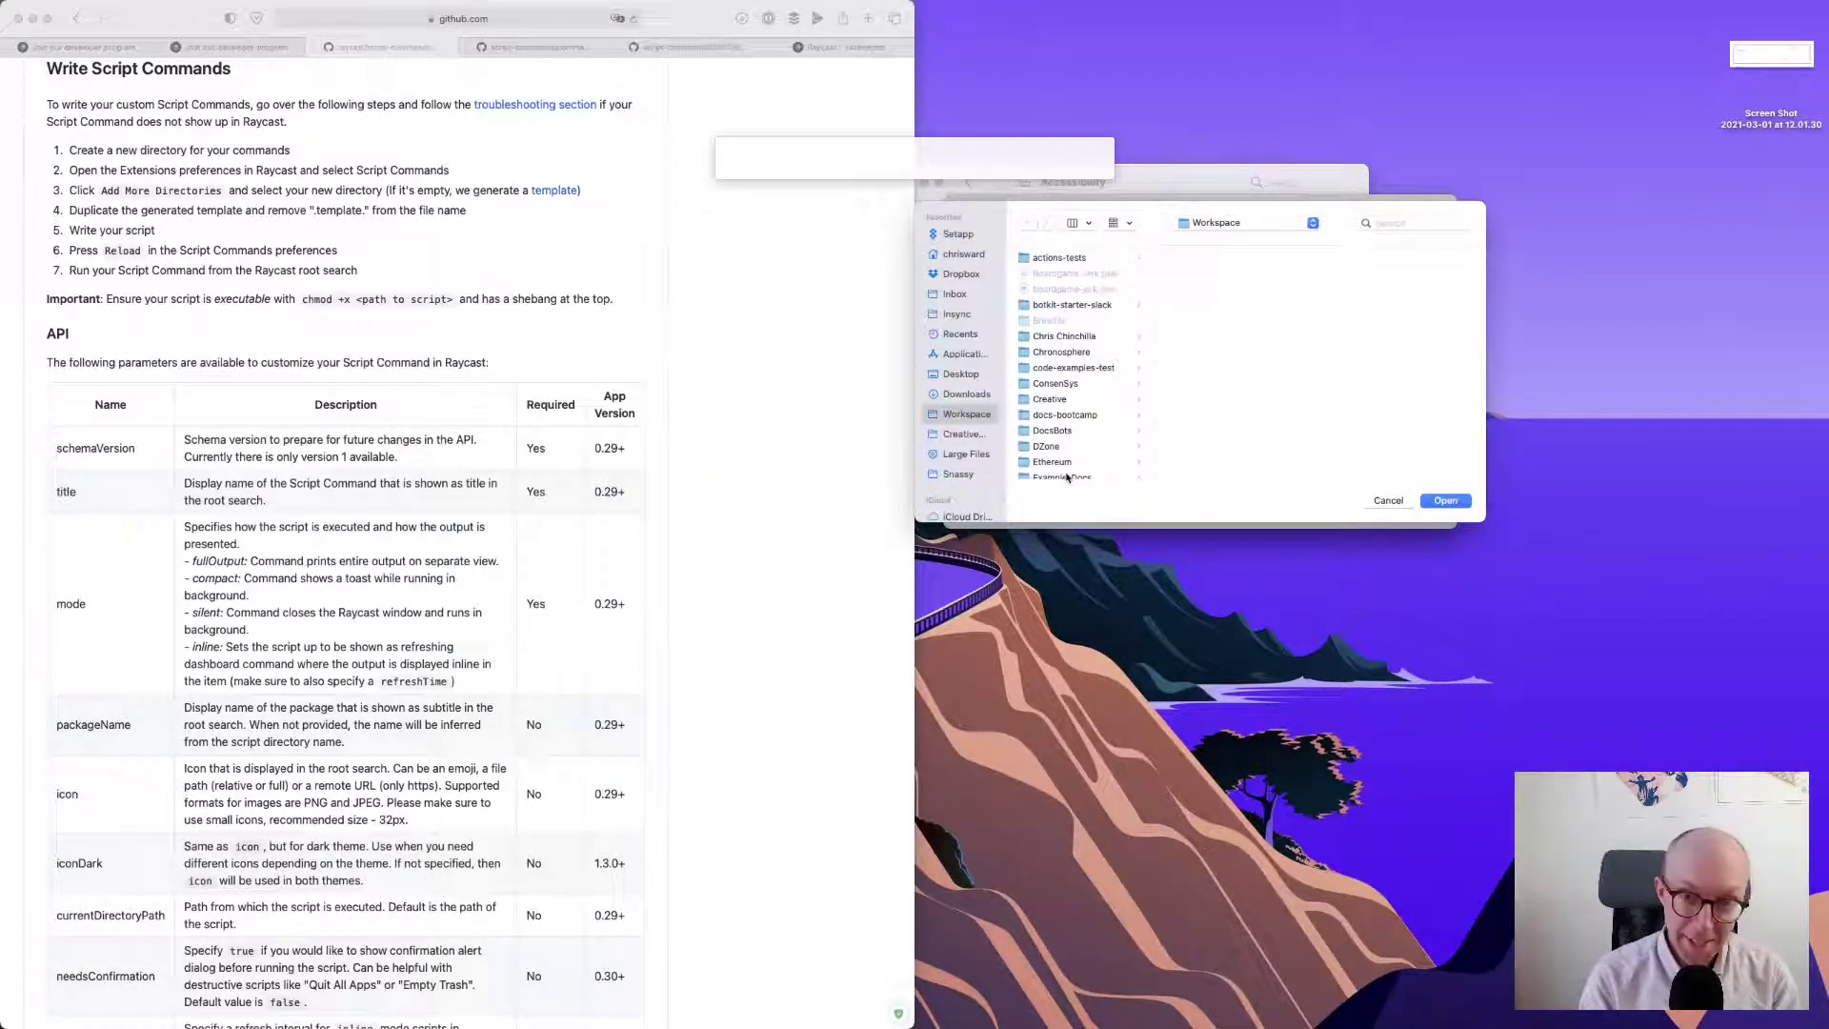
- Find the Workspace folder with Raycast's File Search for "workspace" and open it in Finder
key("super+space")
type("wor")
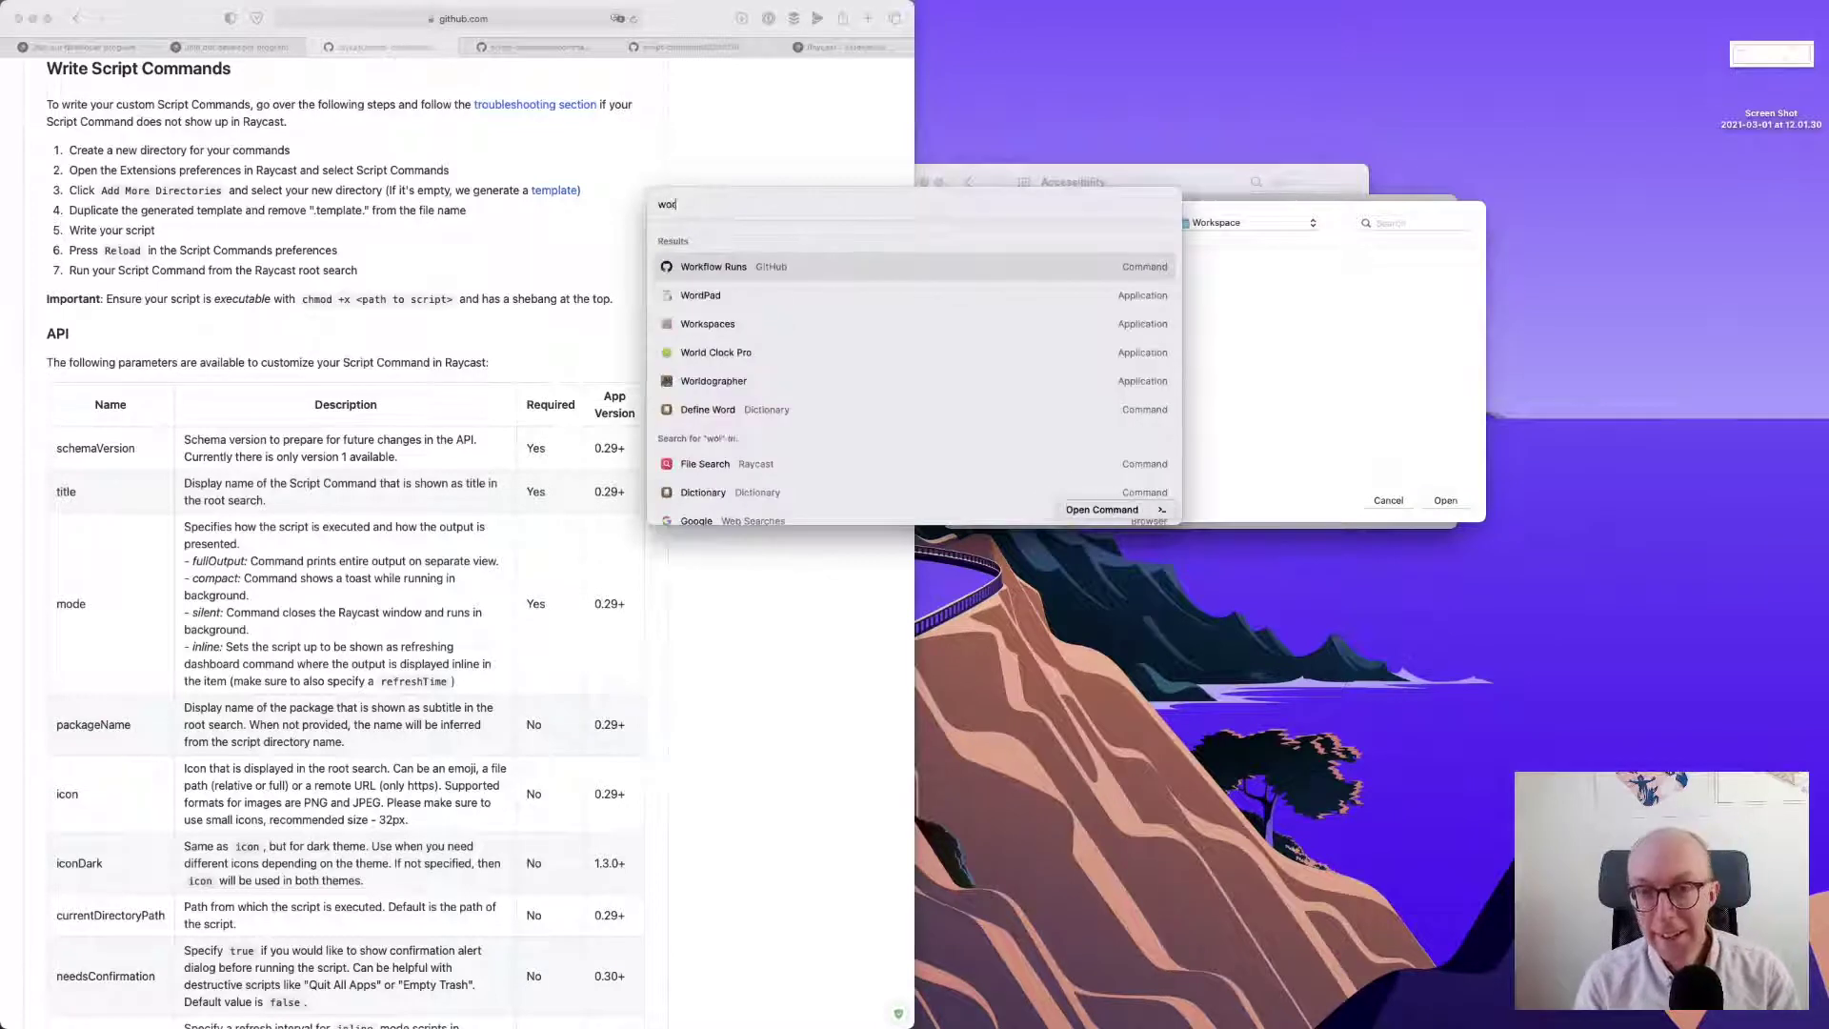
type("kspace")
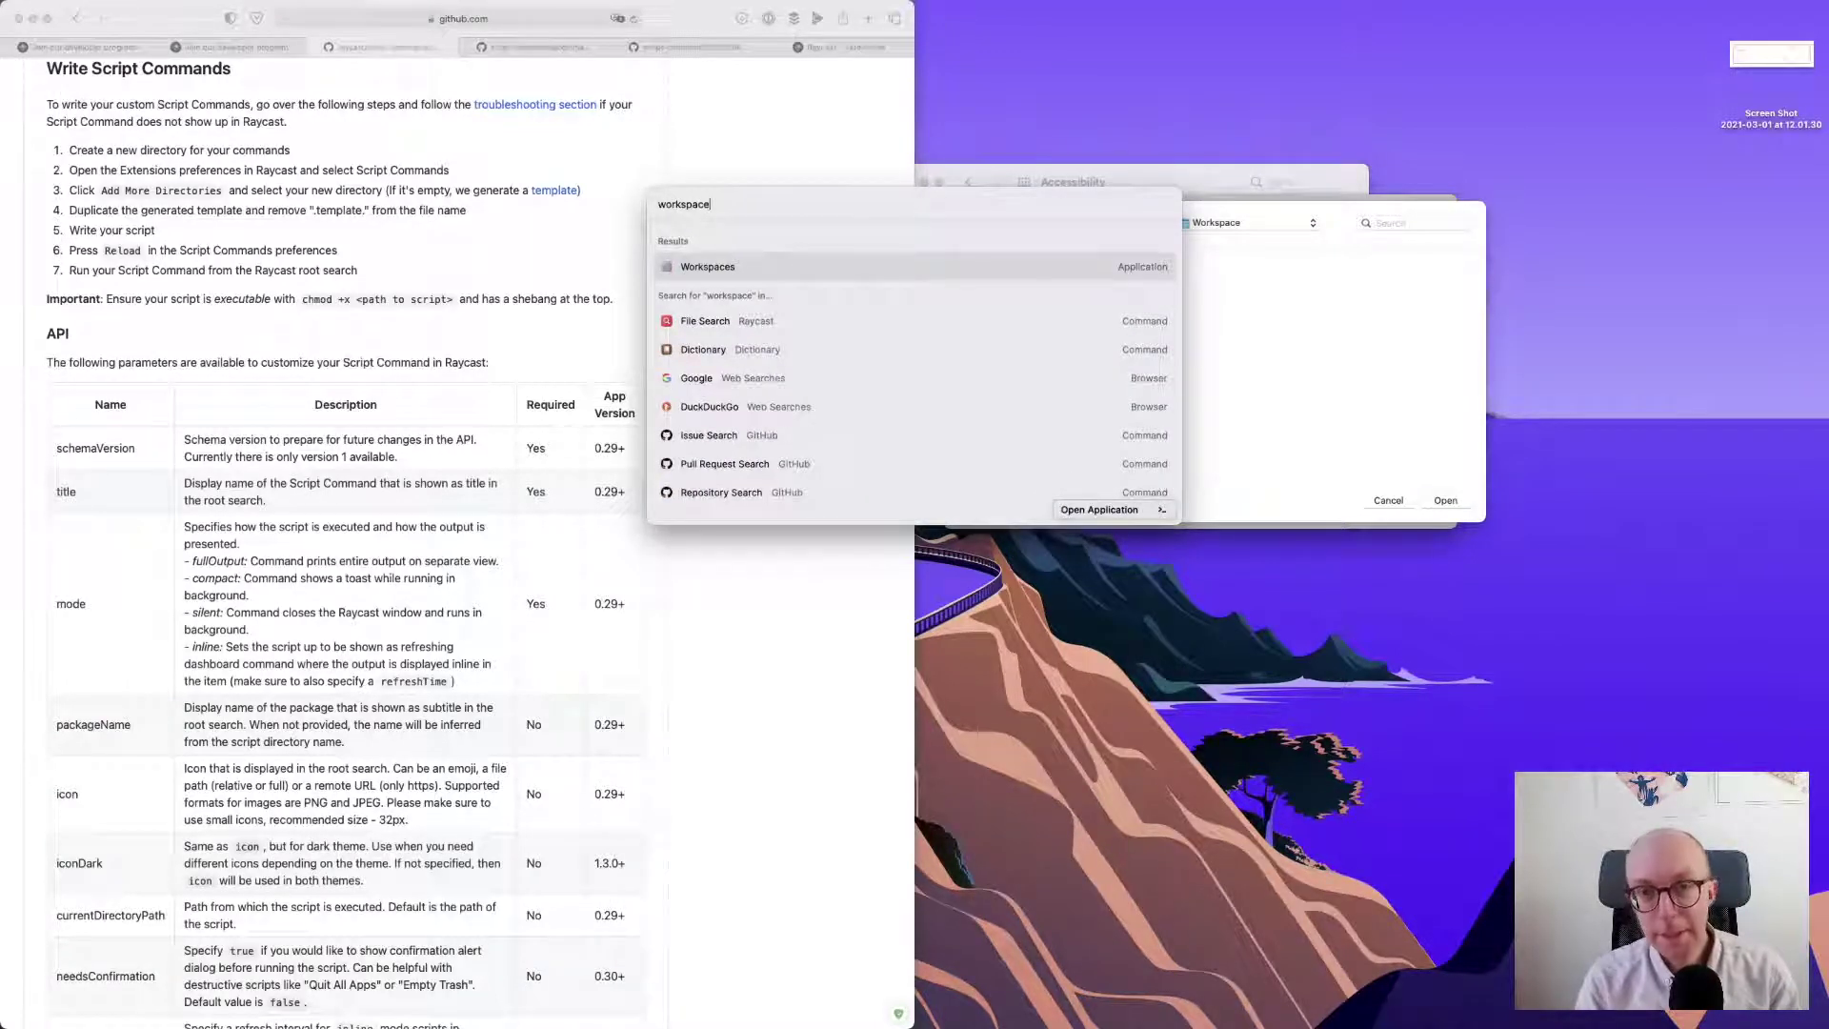
key("Down")
key("Down")
key("Up")
key("Return")
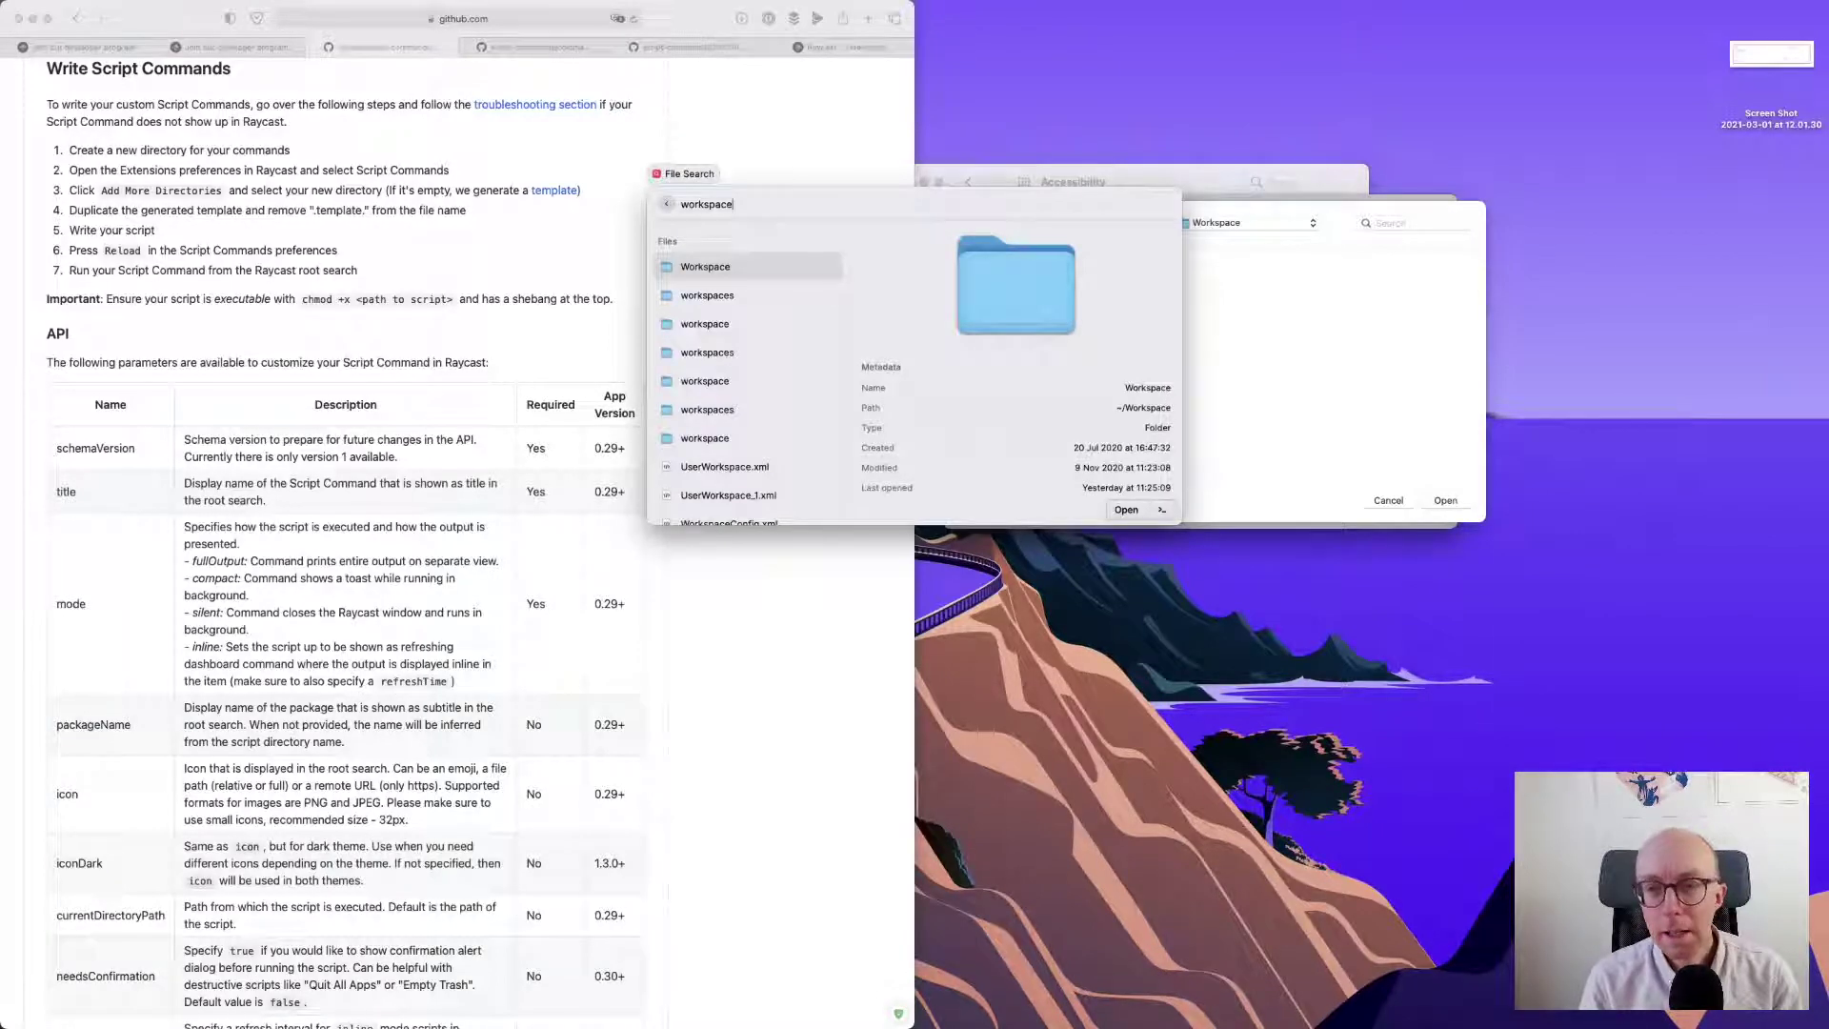
key("Return")
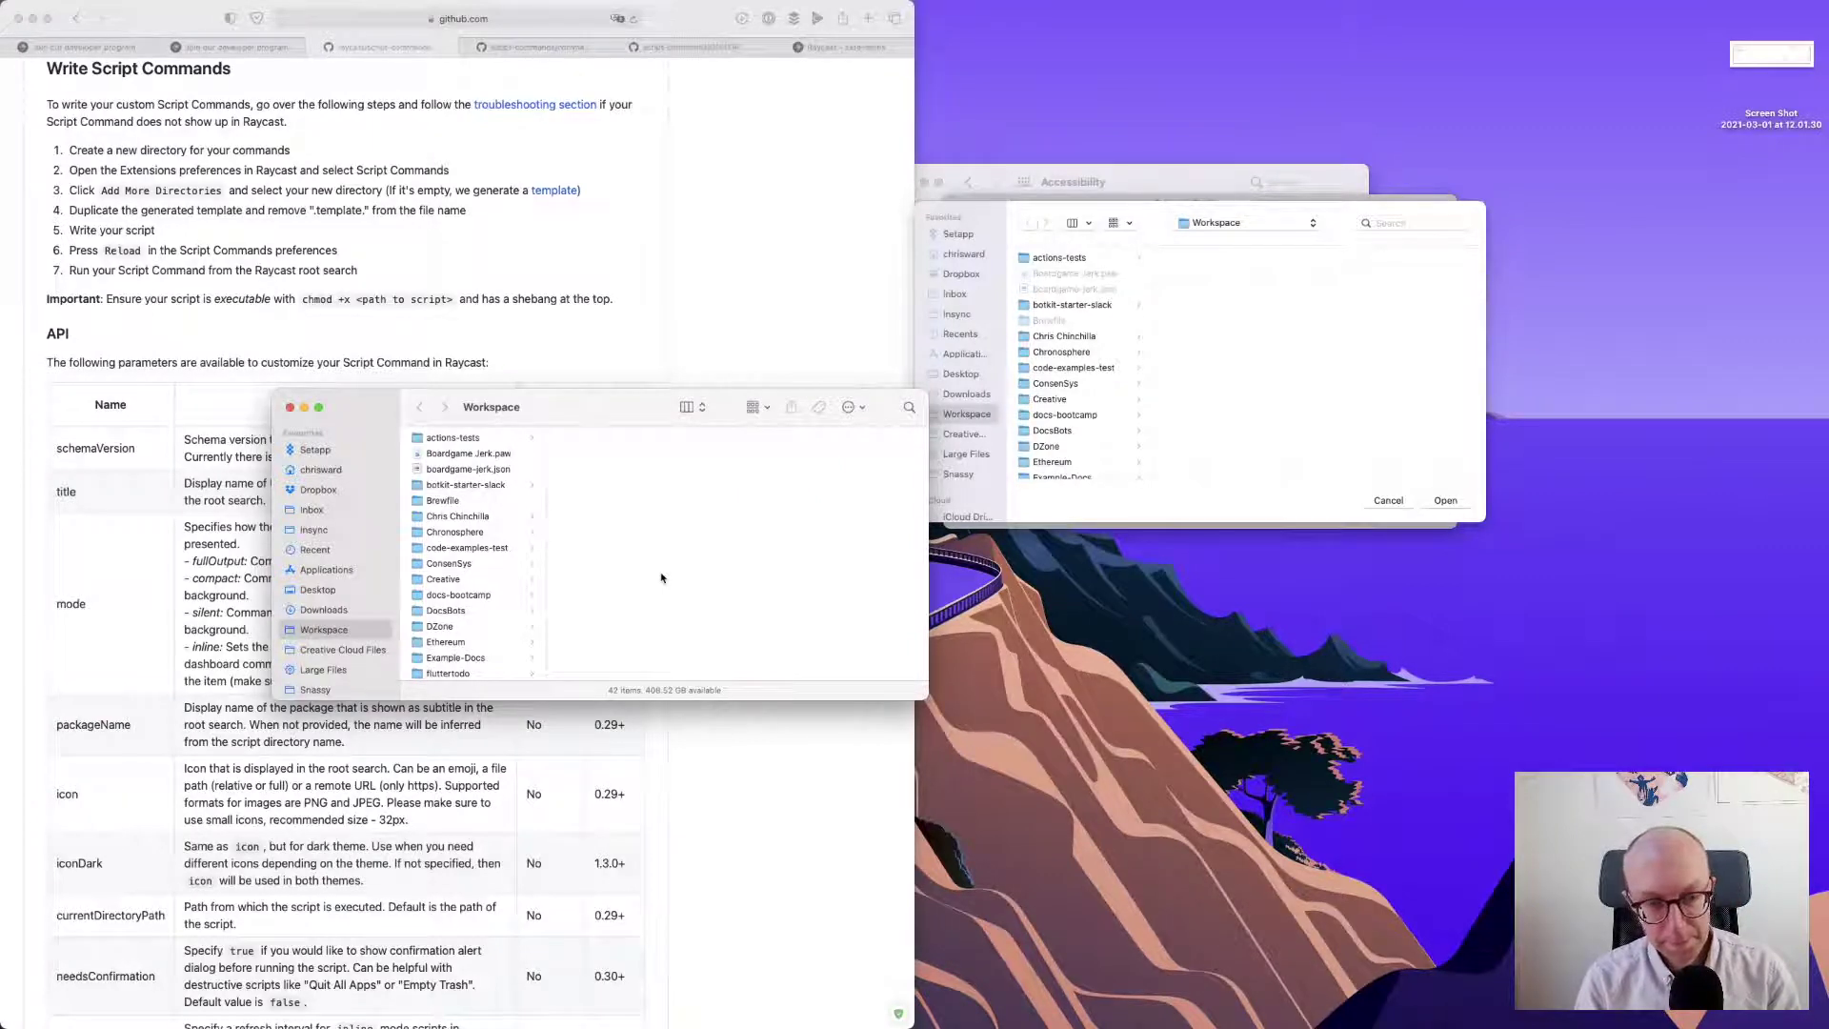
scroll(459, 600, "down", 10)
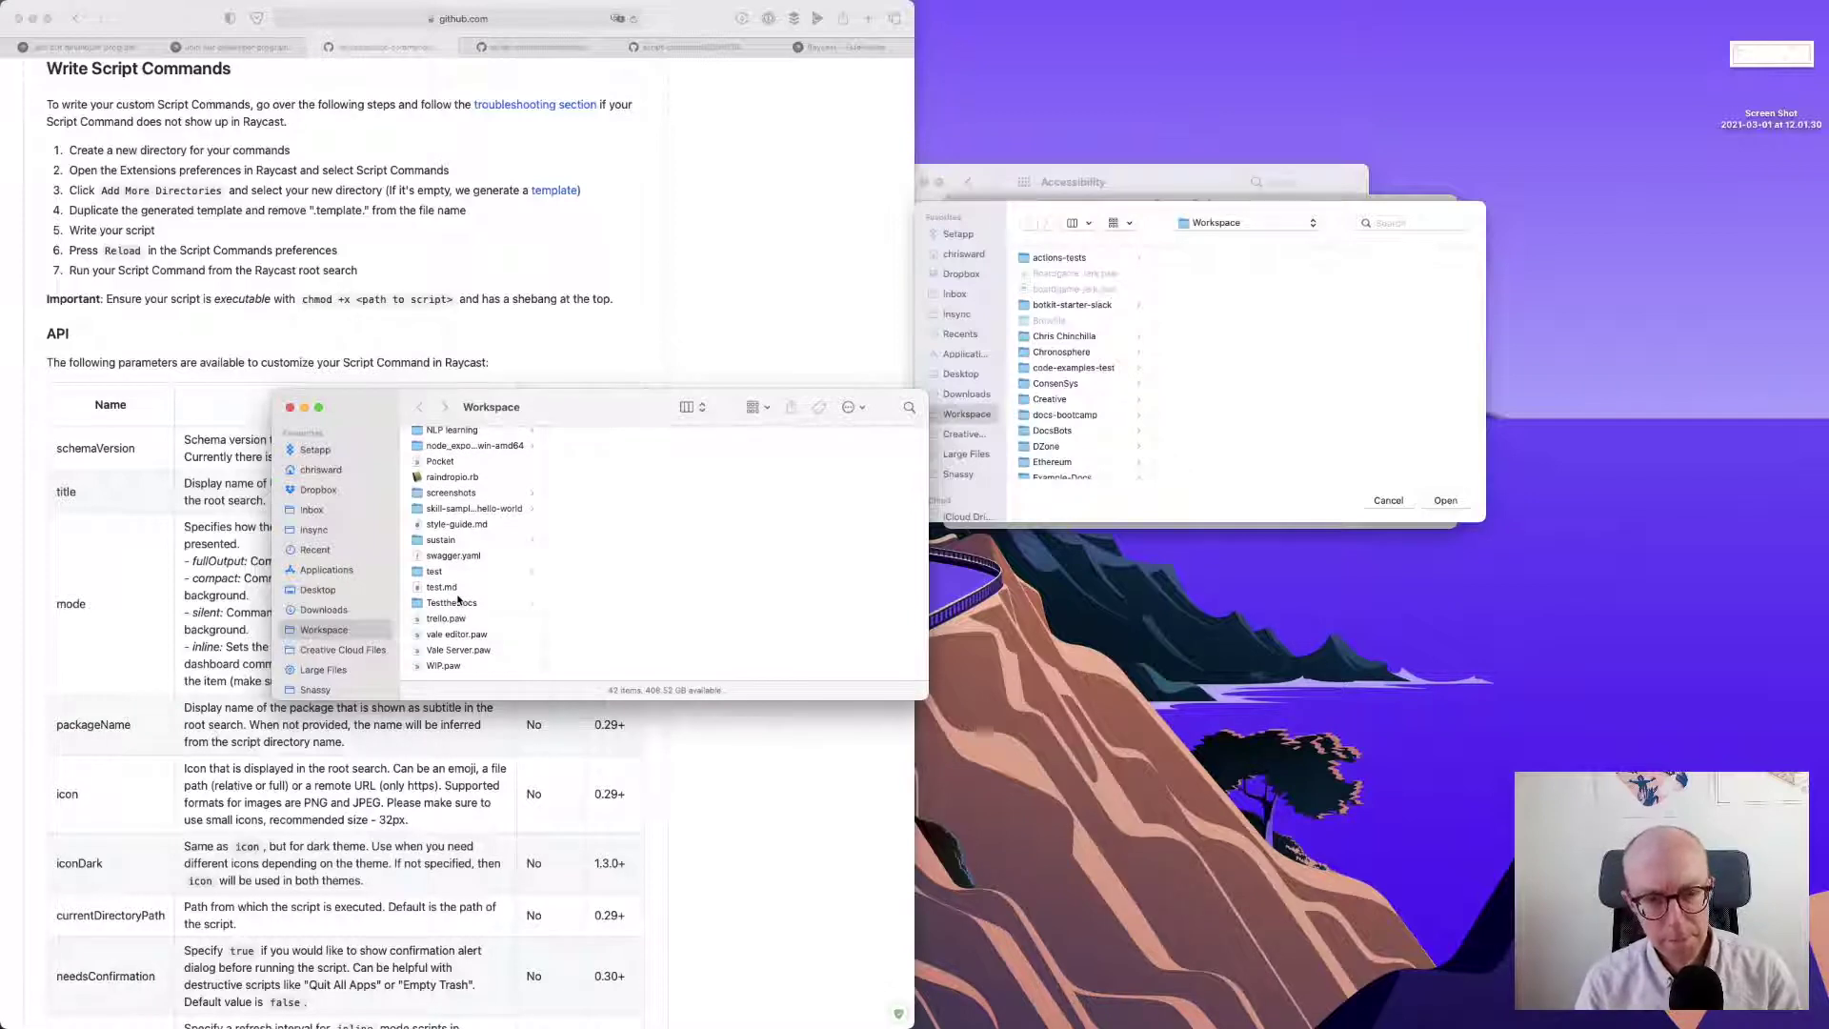
scroll(459, 600, "up", 7)
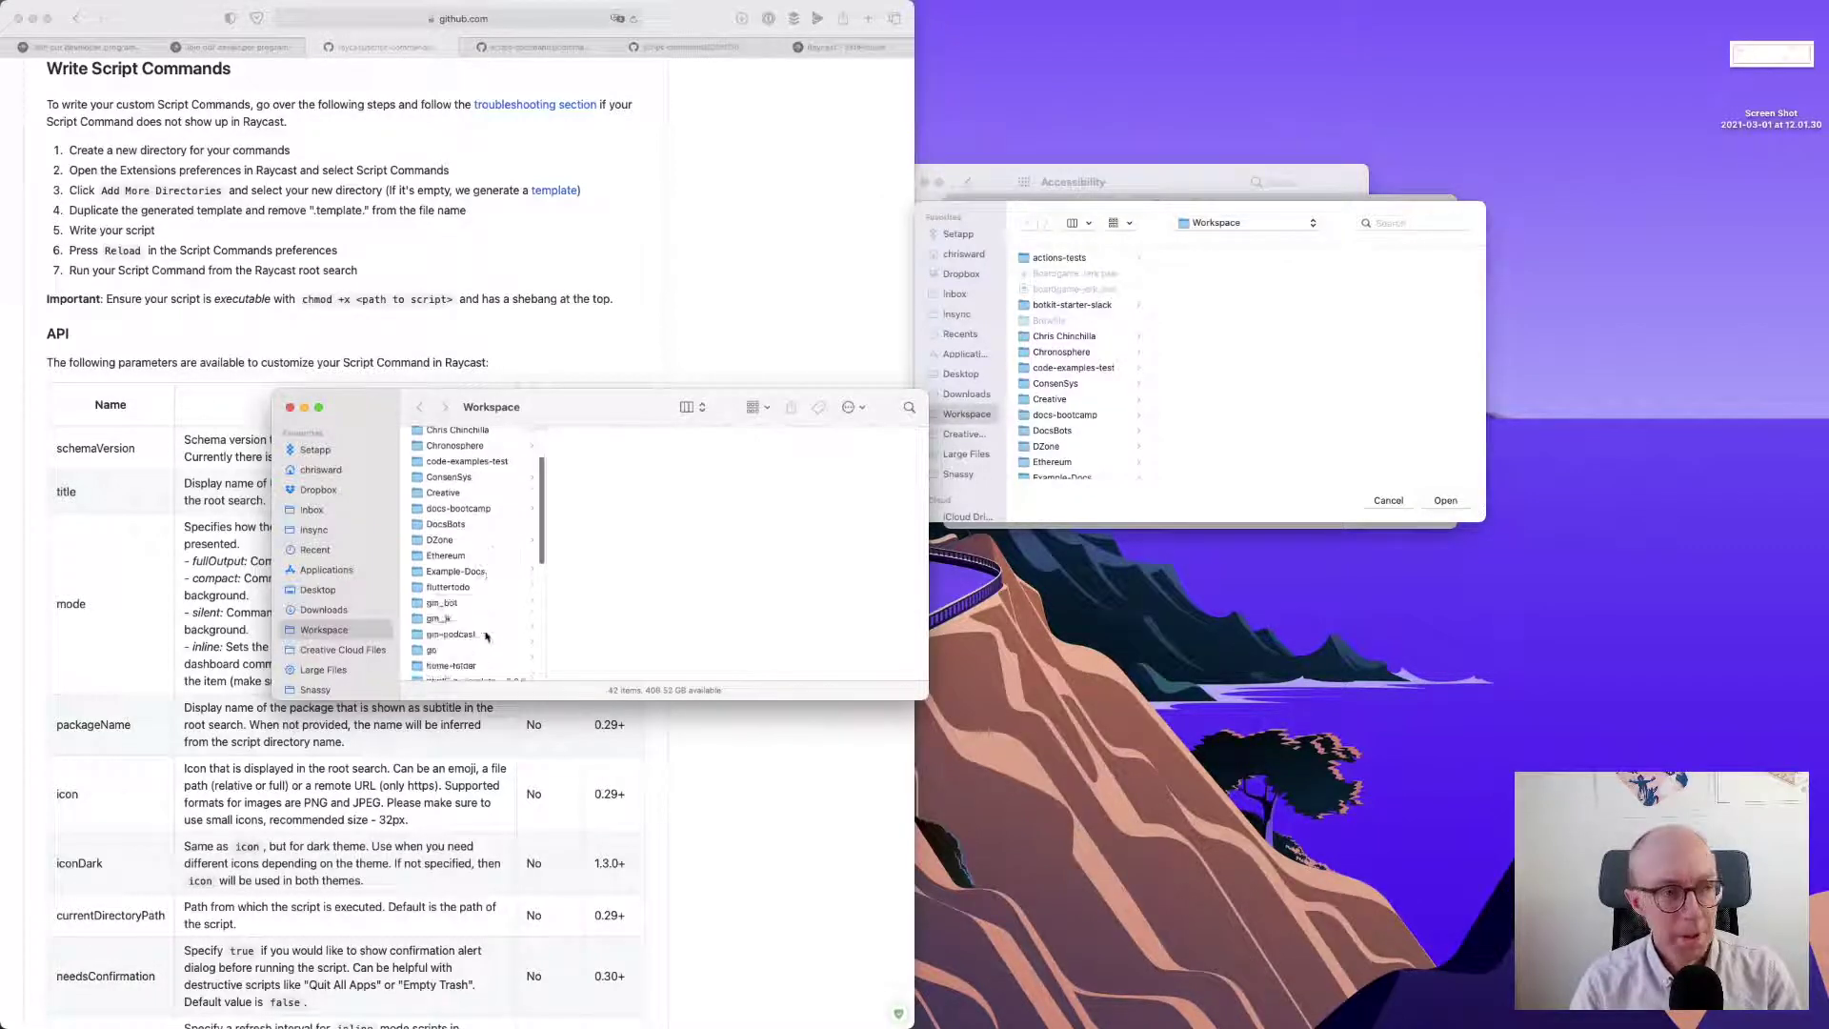
scroll(486, 636, "down", 7)
right_click(486, 665)
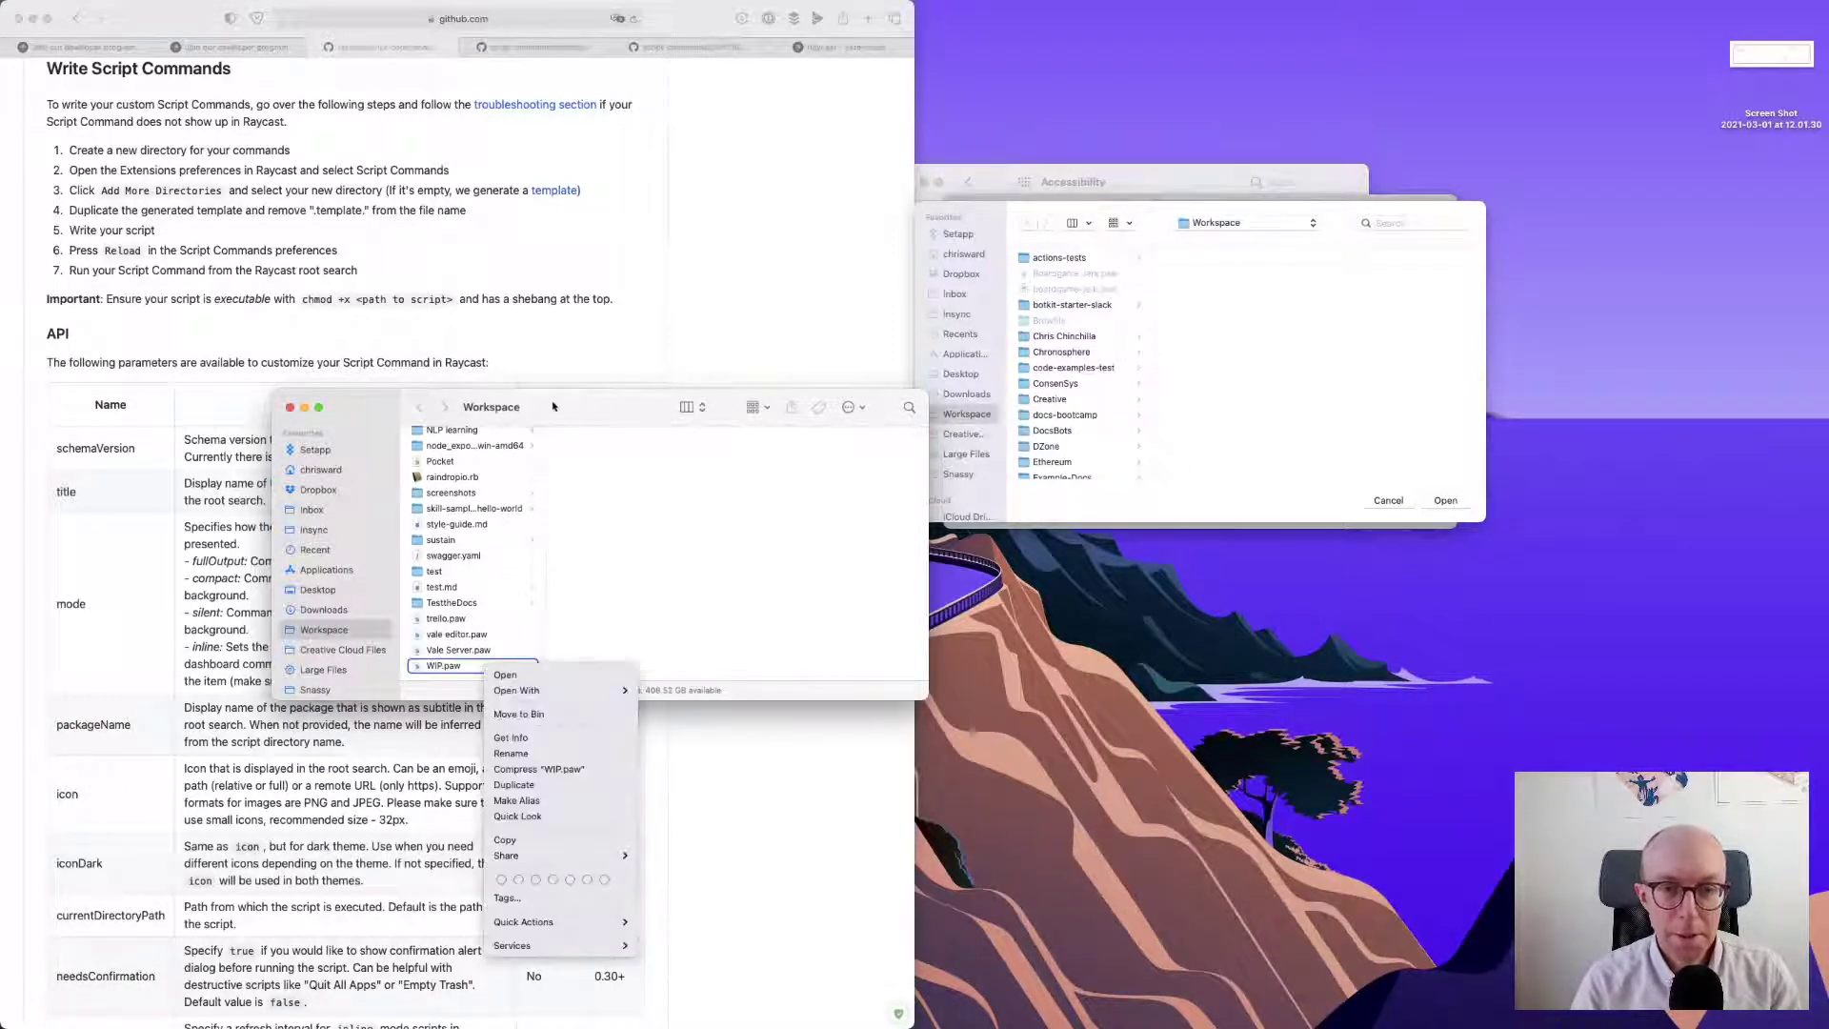
key("Escape")
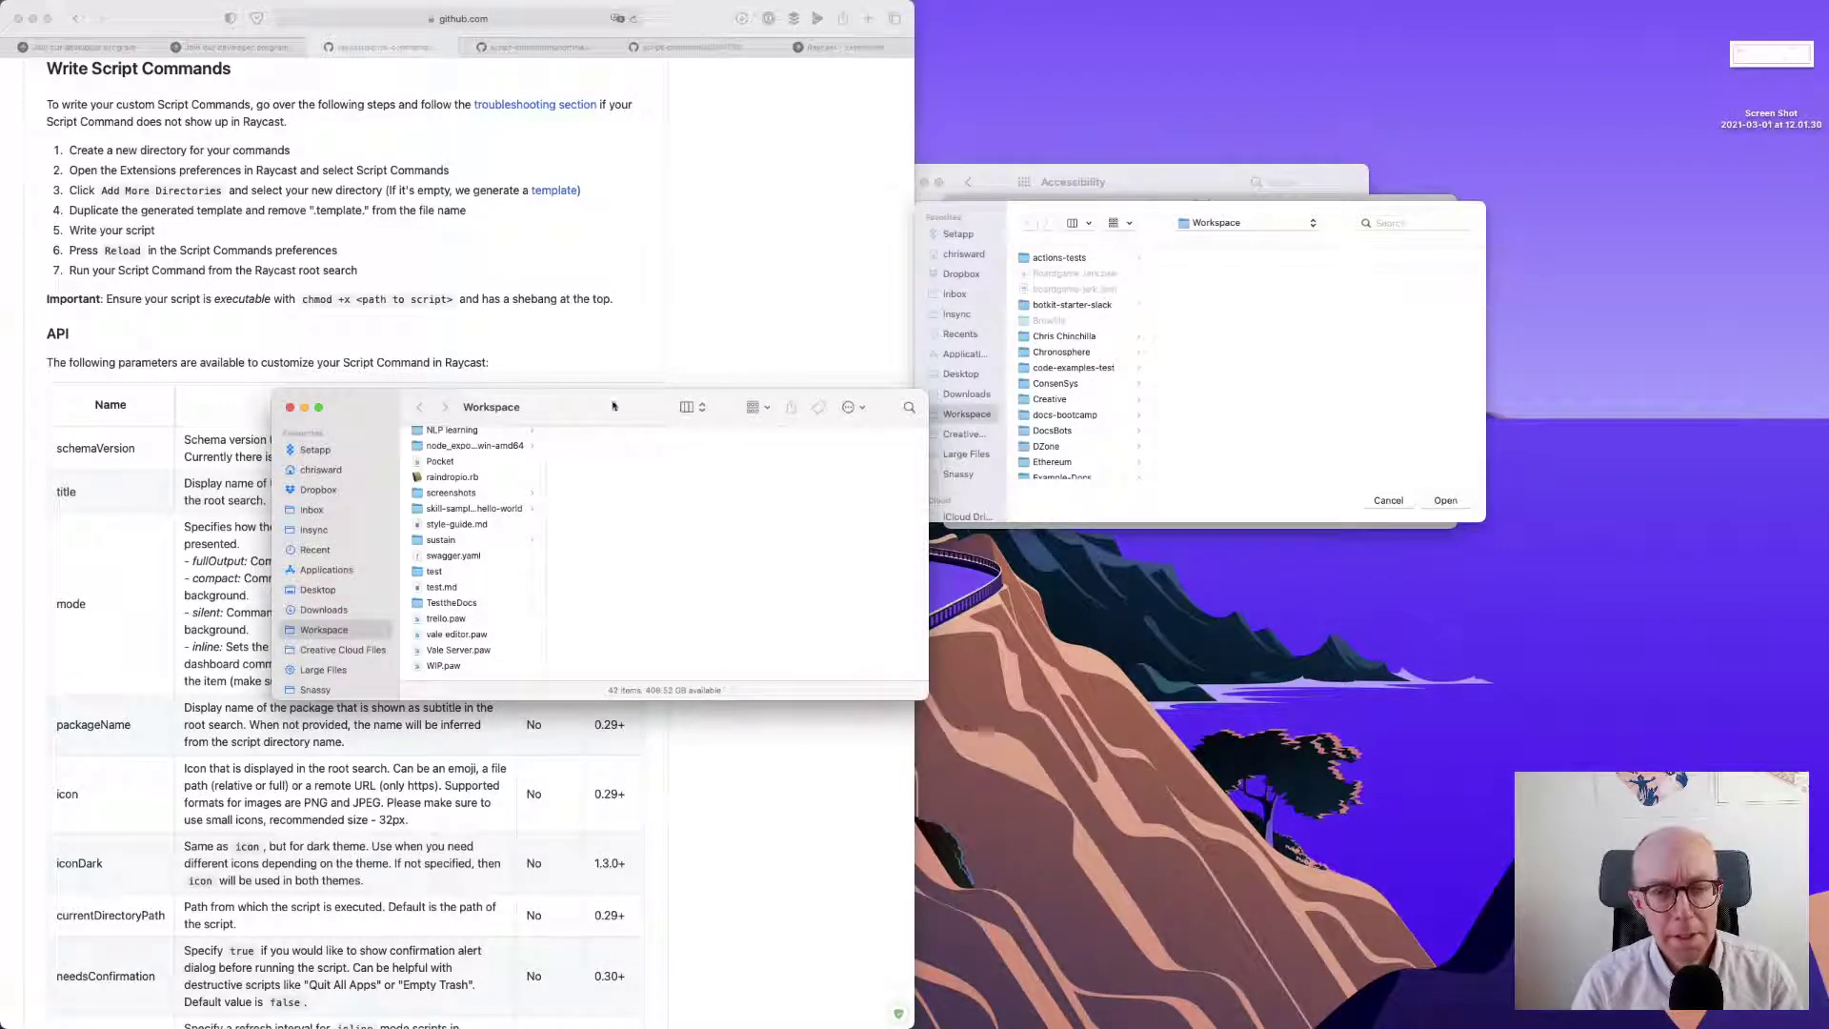
right_click(472, 667)
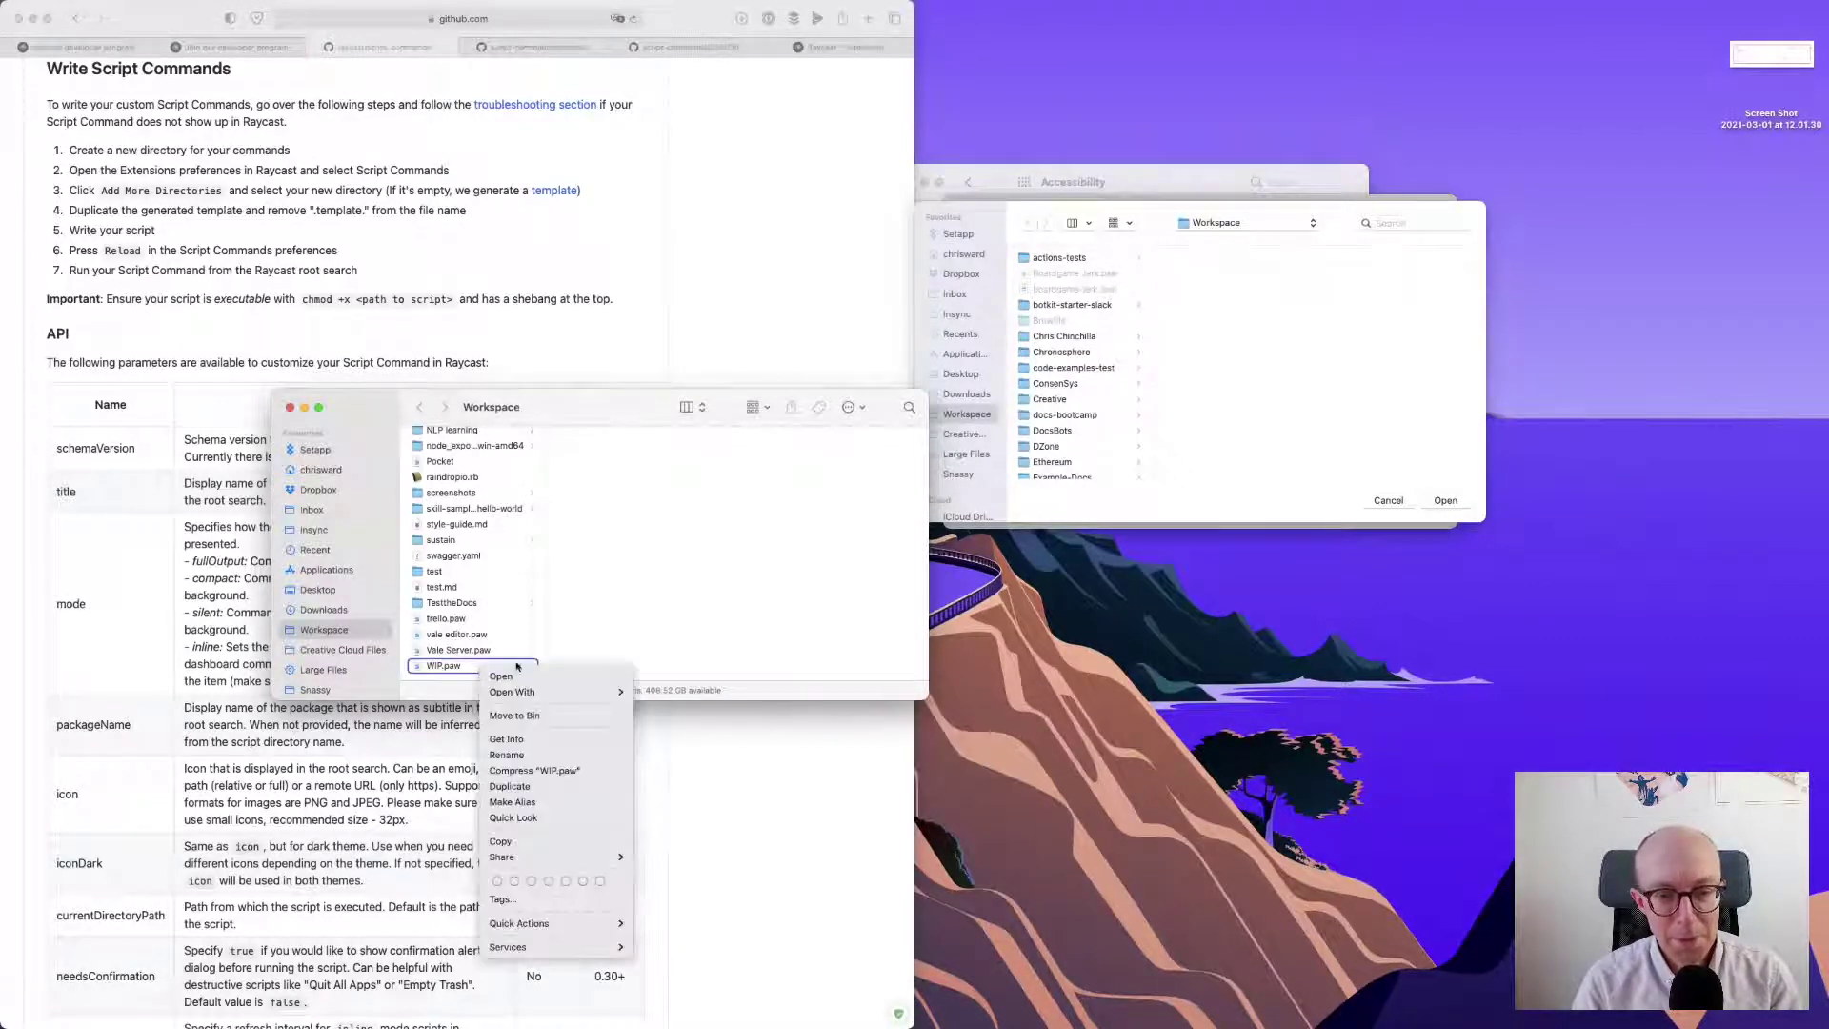
key("Escape")
- Enlarge the Workspace window in icon view, create a folder named raycast inside it, and close the window
left_click_drag(895, 702, 1130, 895)
key("super+1")
right_click(794, 790)
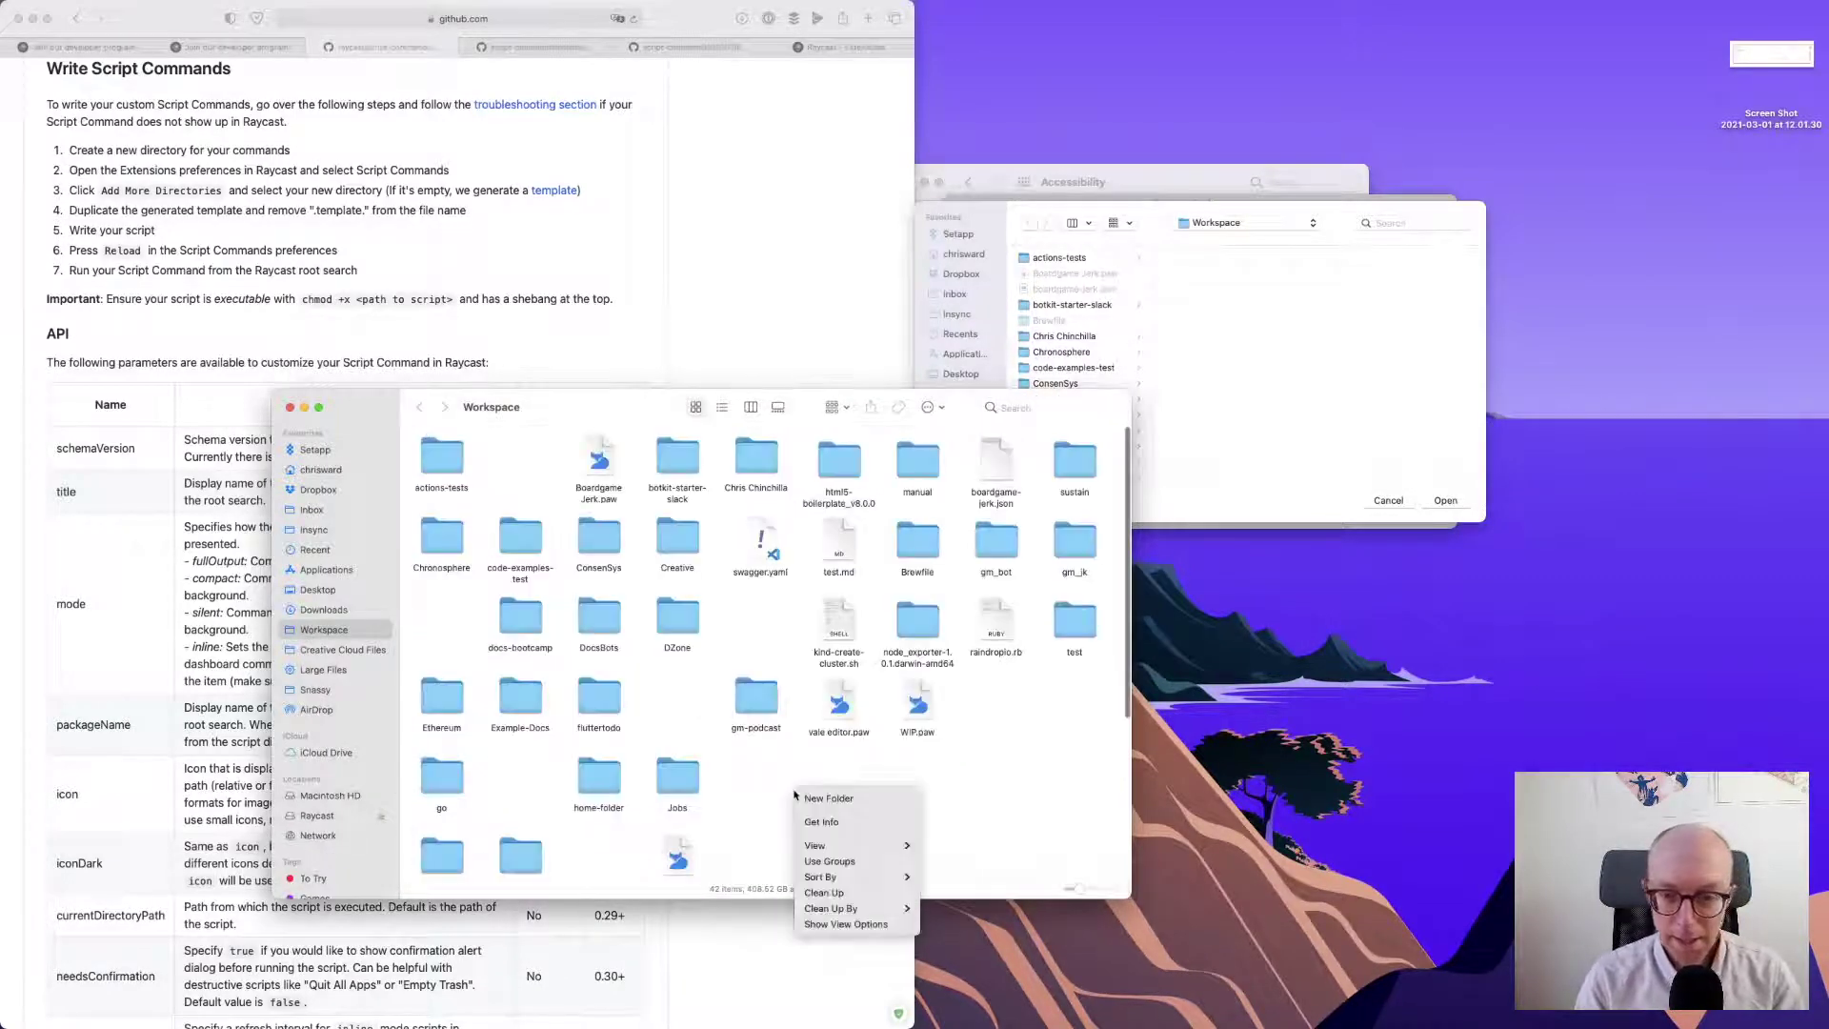
left_click(819, 799)
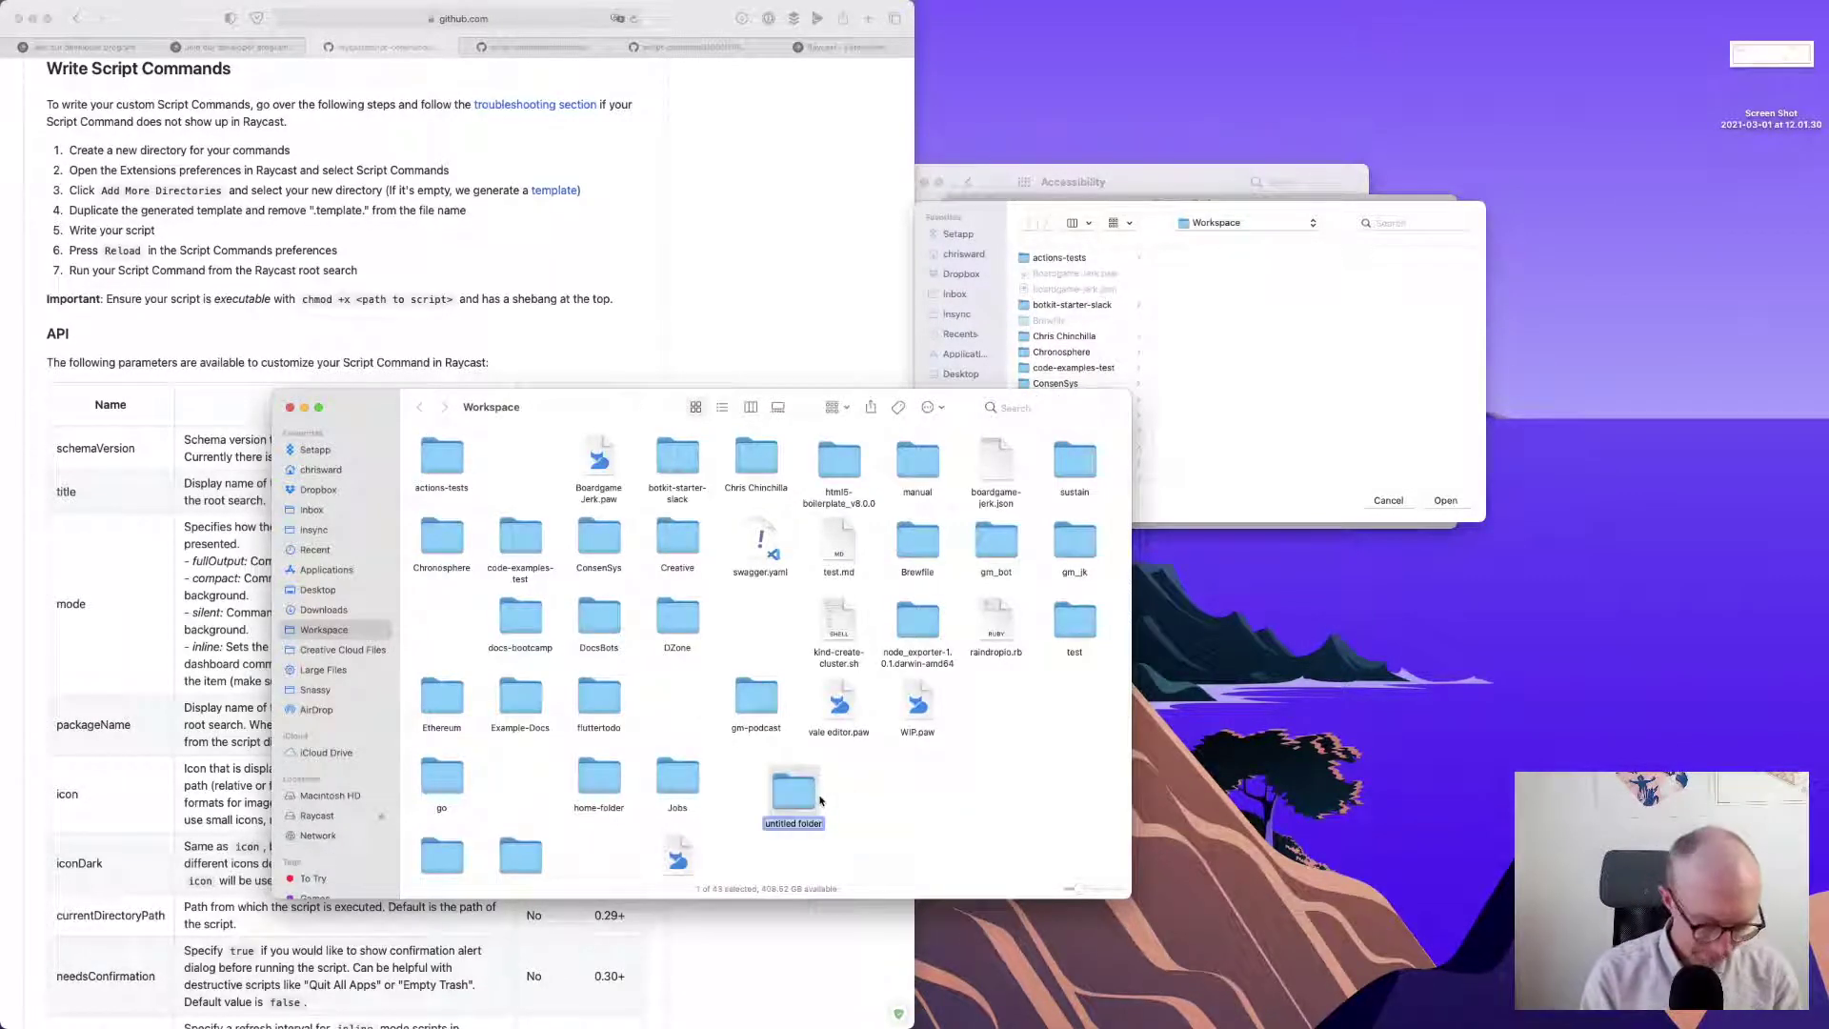
type("raycast")
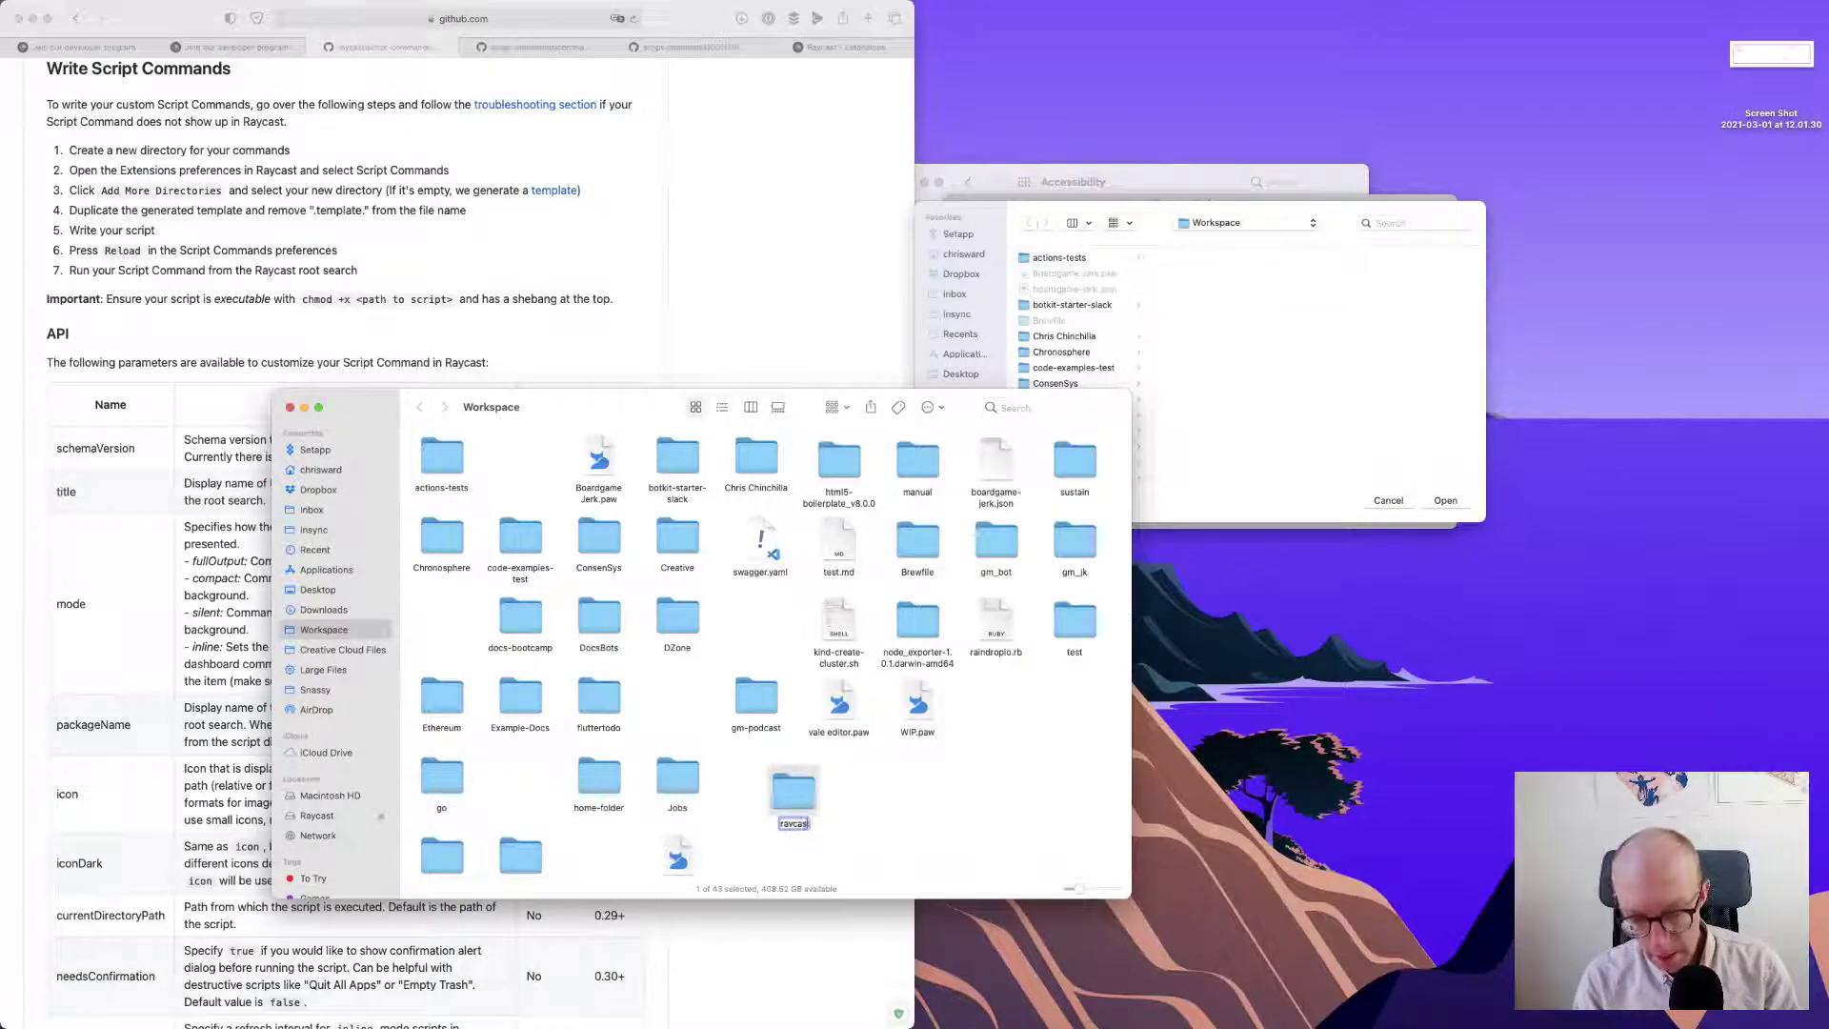
key("Return")
key("super+w")
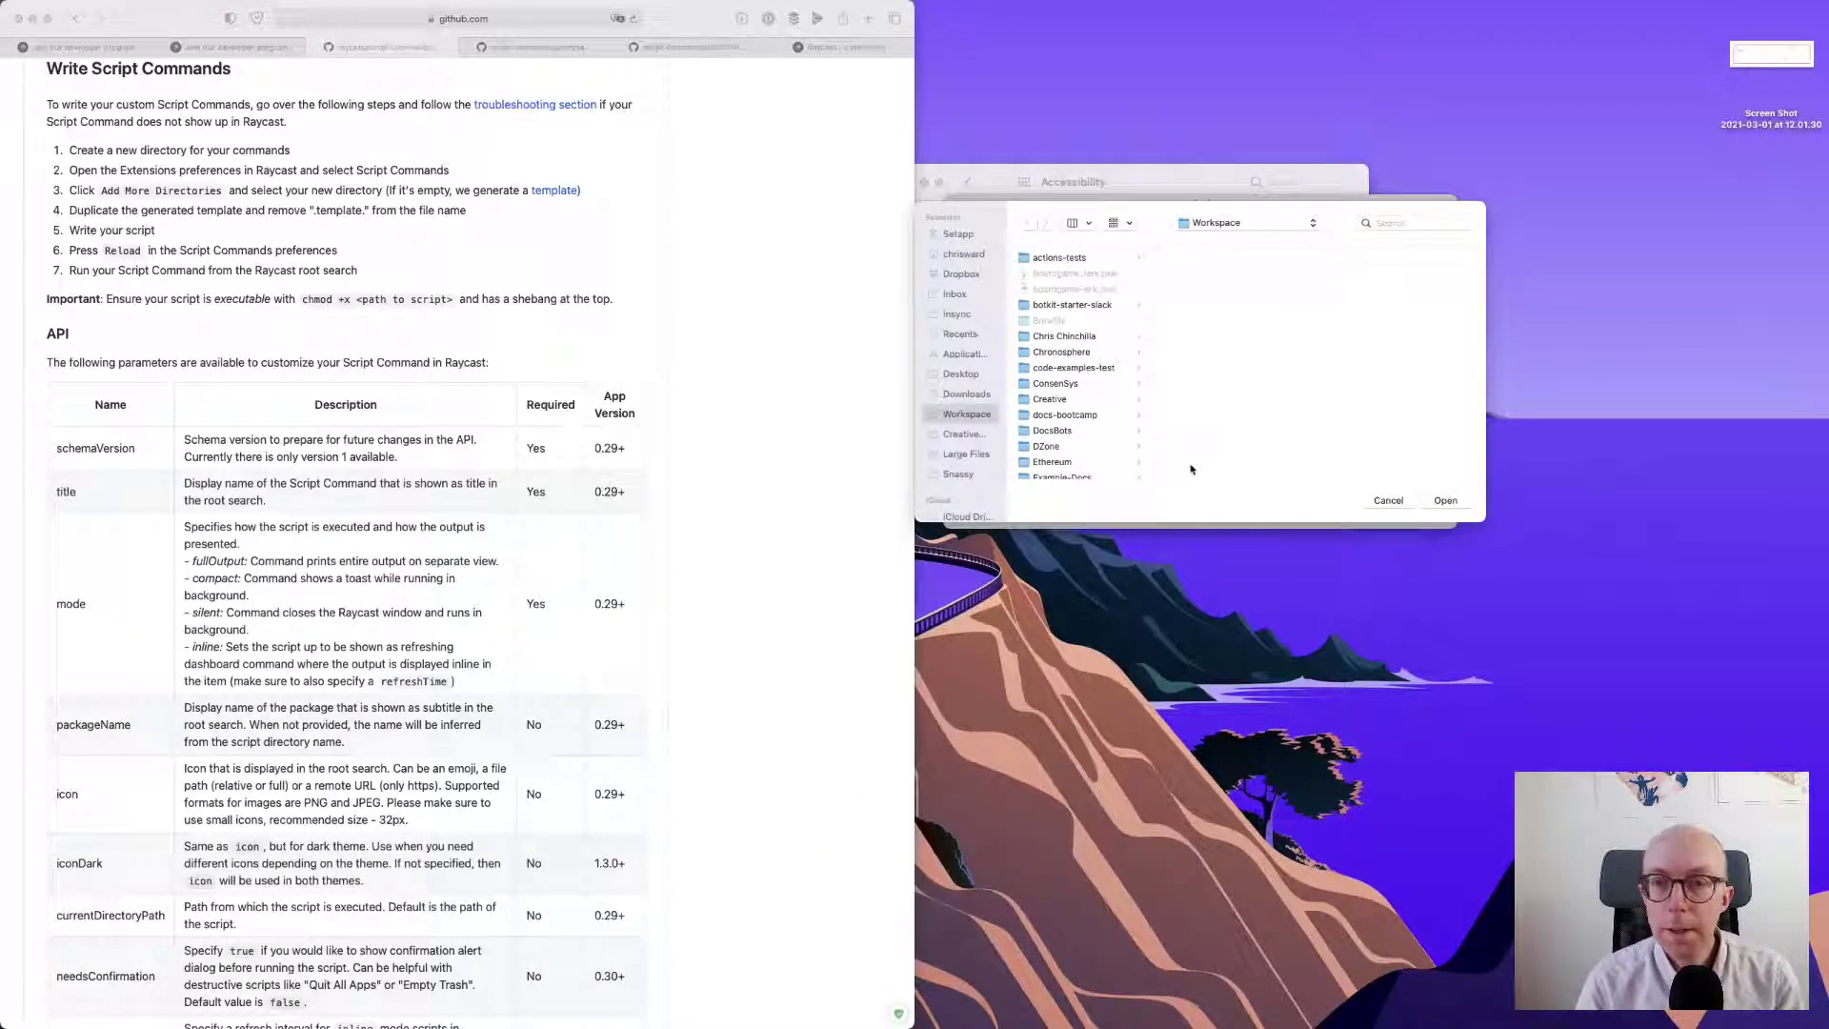
- Add the new raycast folder as a script directory and move its Finder window clear of the Raycast preferences
scroll(1087, 400, "down", 10)
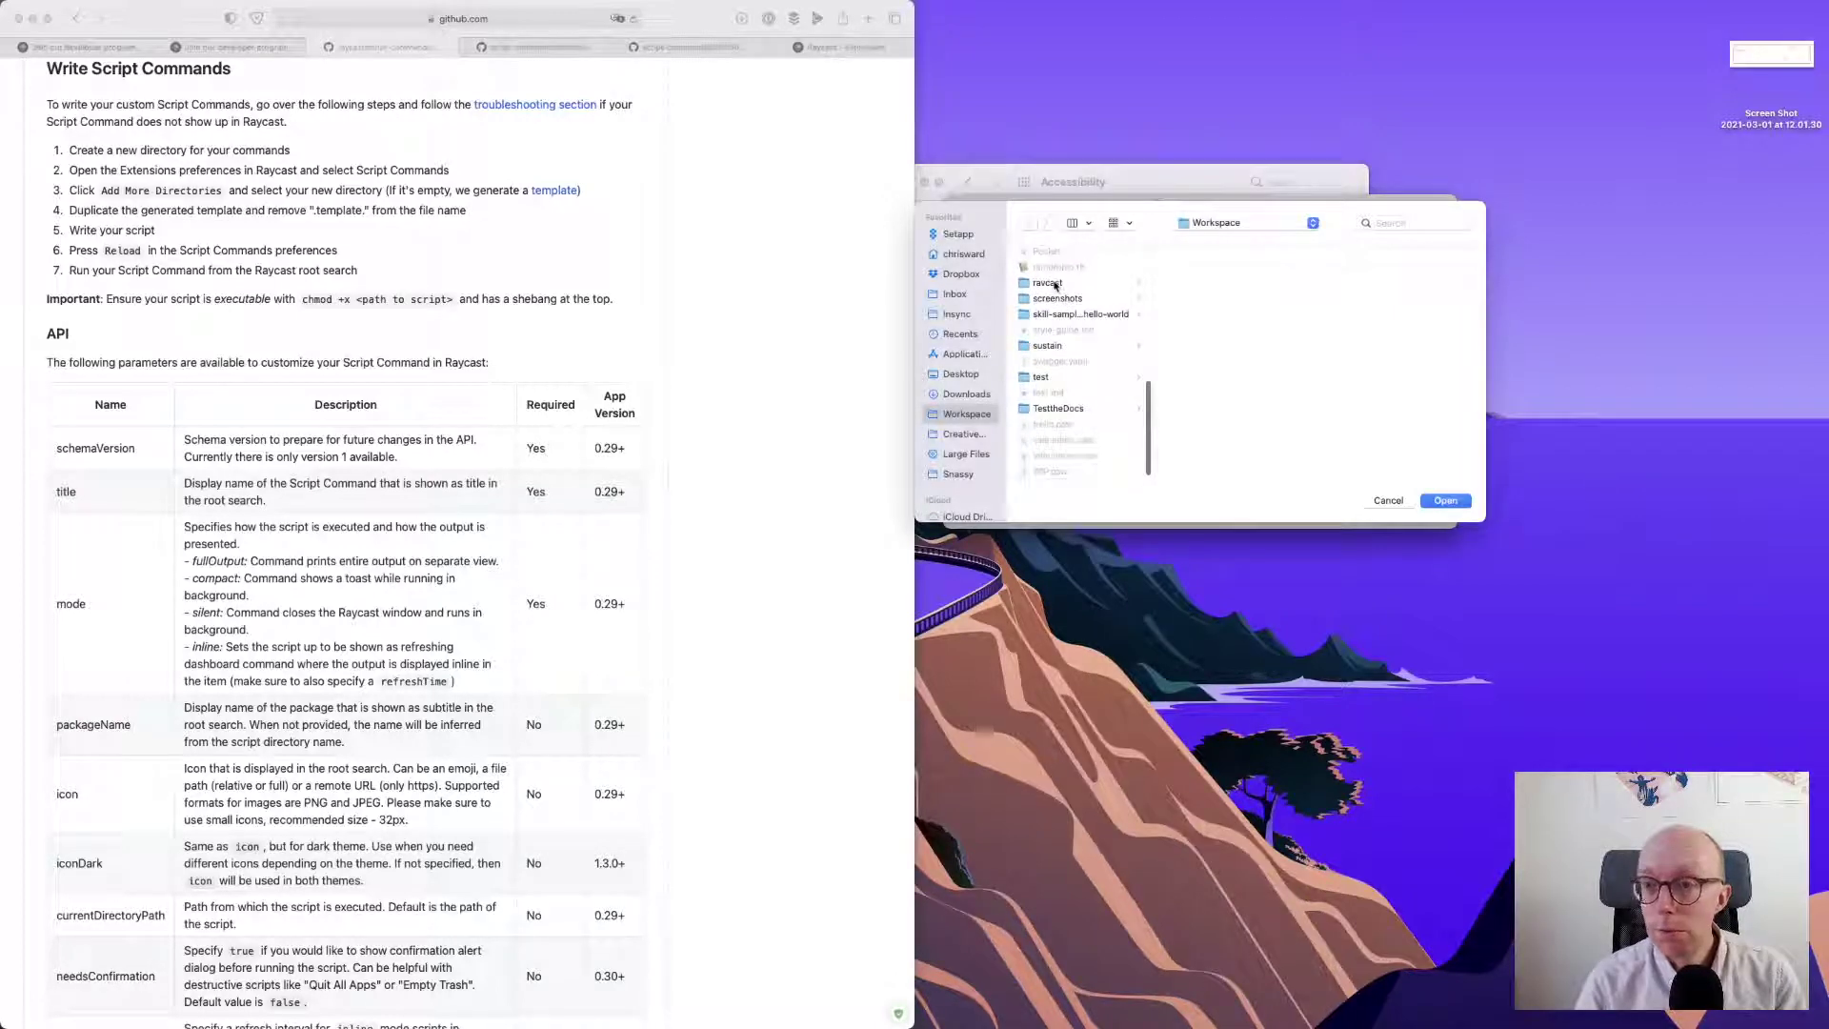
left_click(1056, 283)
left_click(1446, 501)
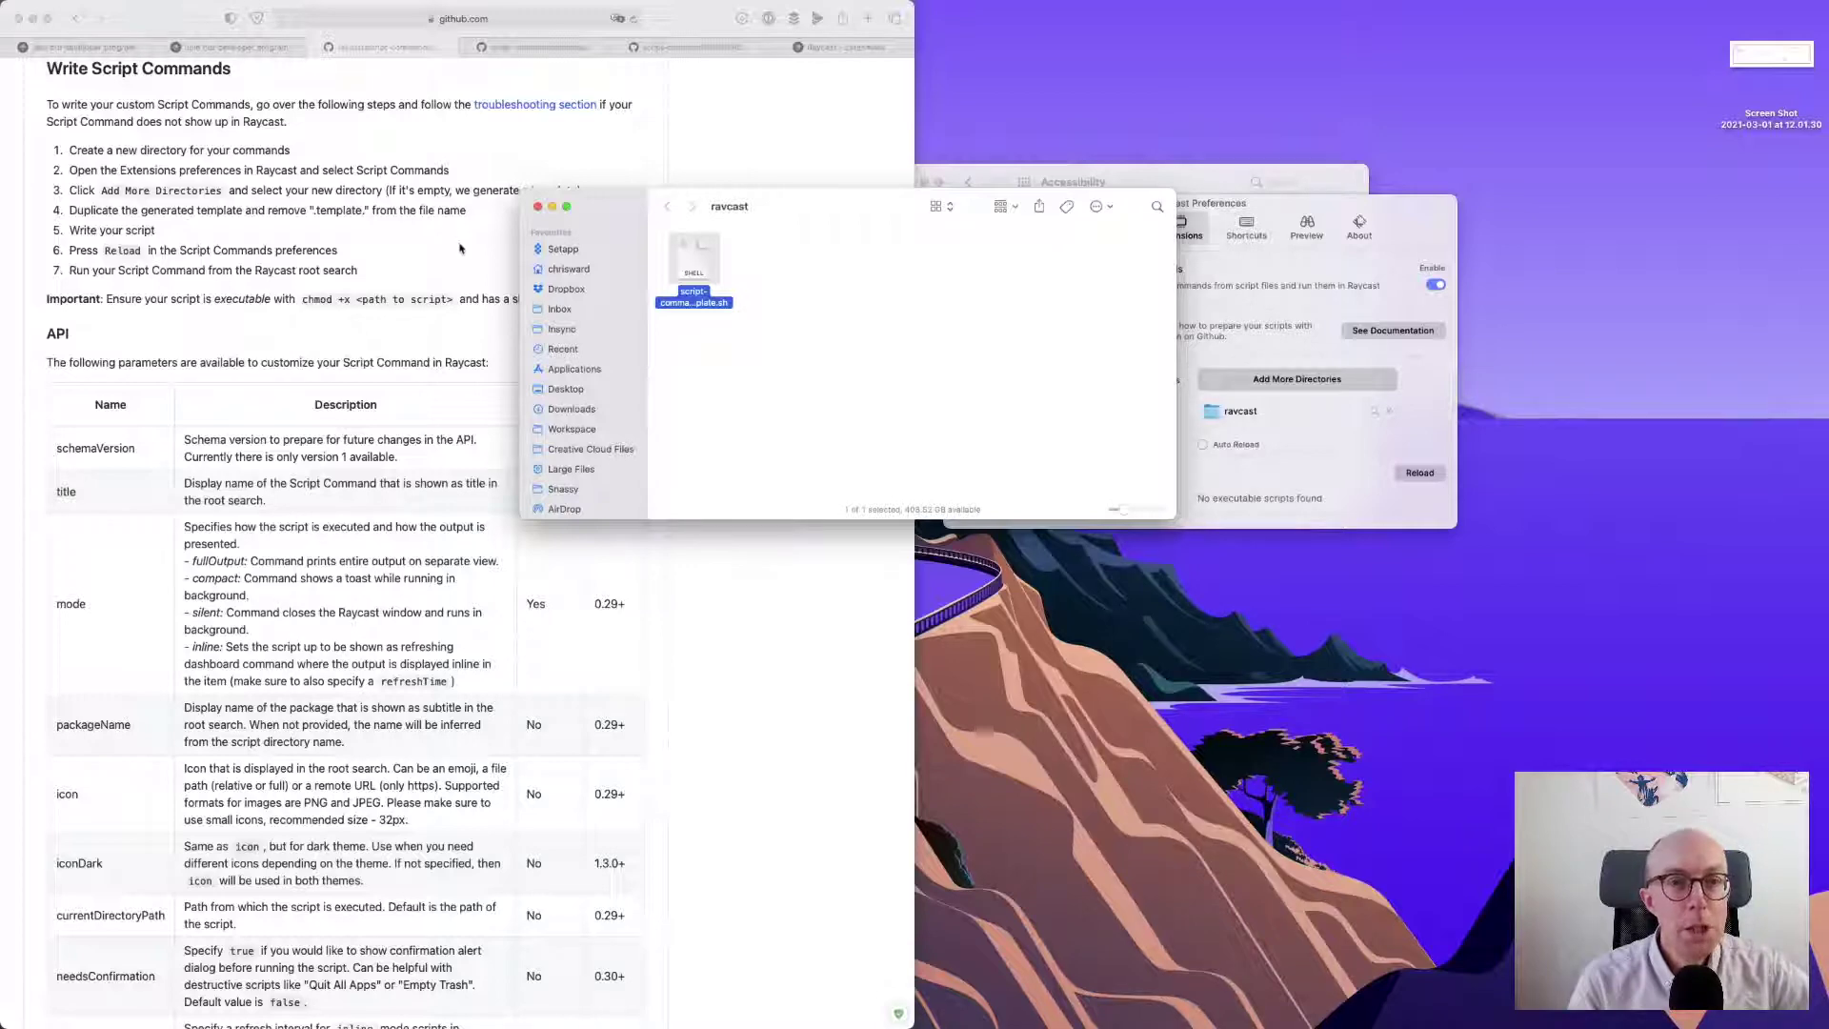
left_click_drag(812, 208, 855, 449)
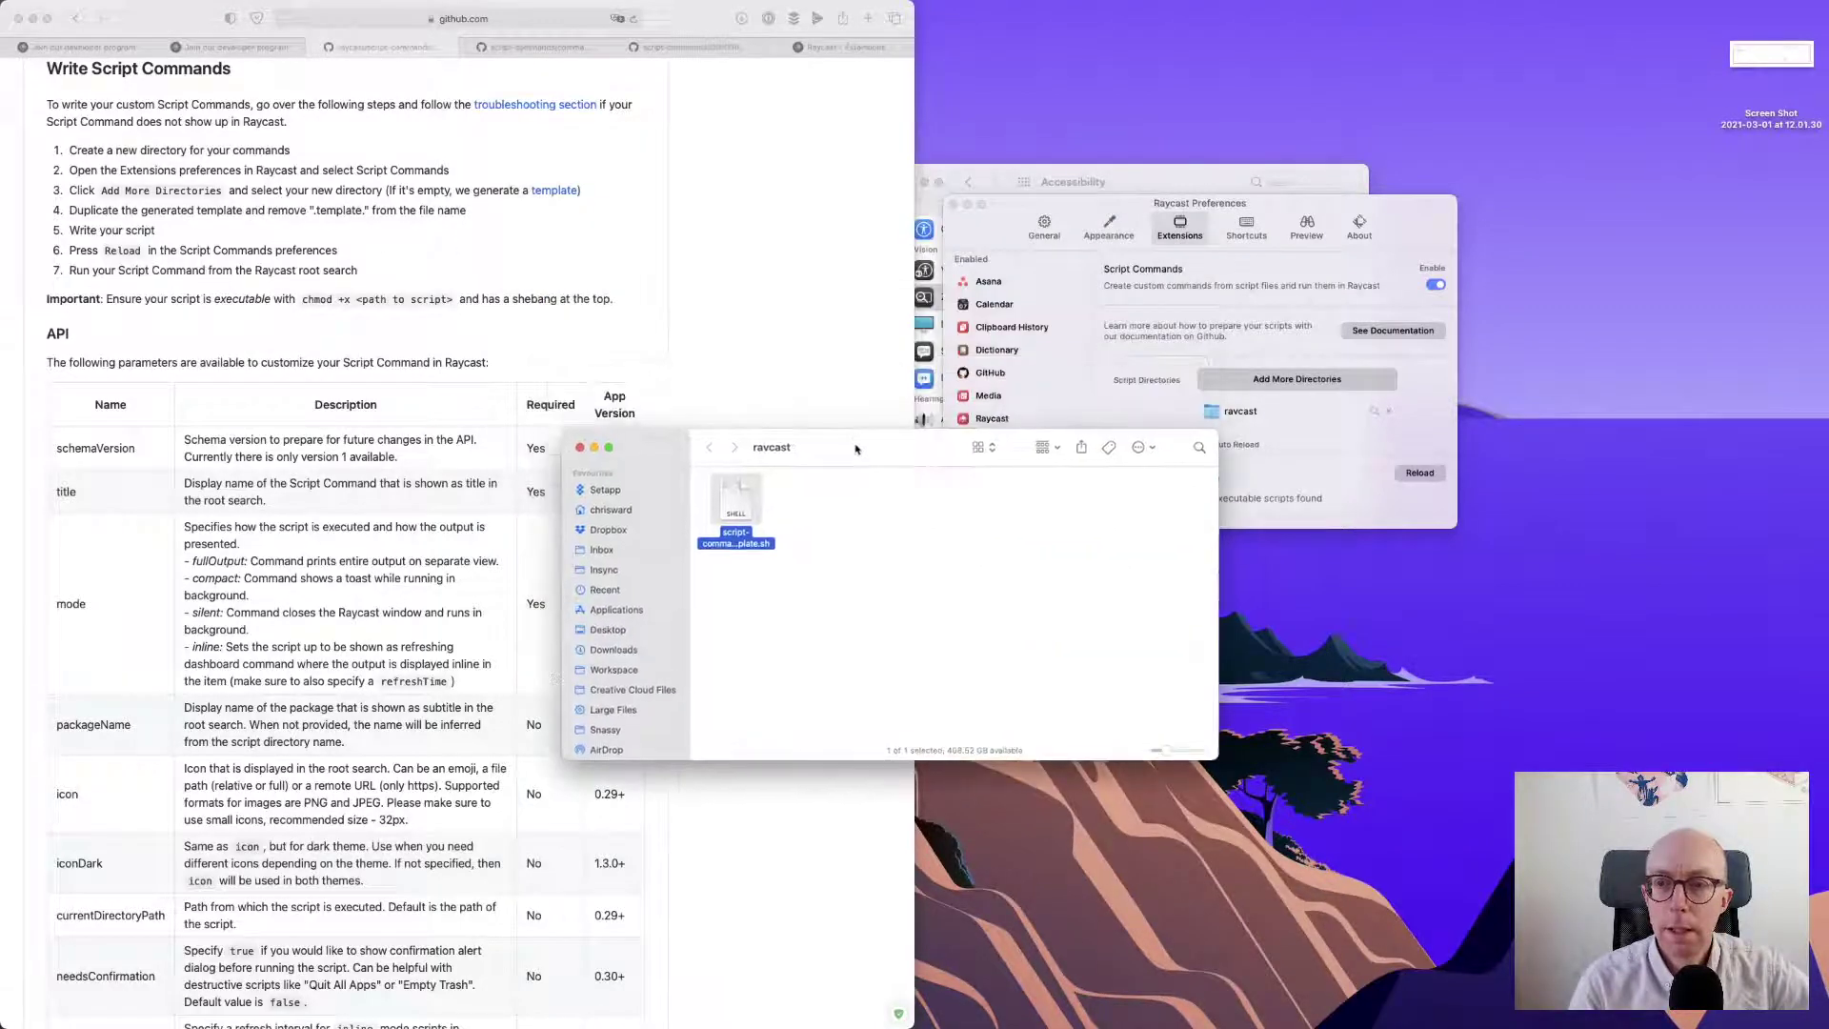
left_click(1005, 229)
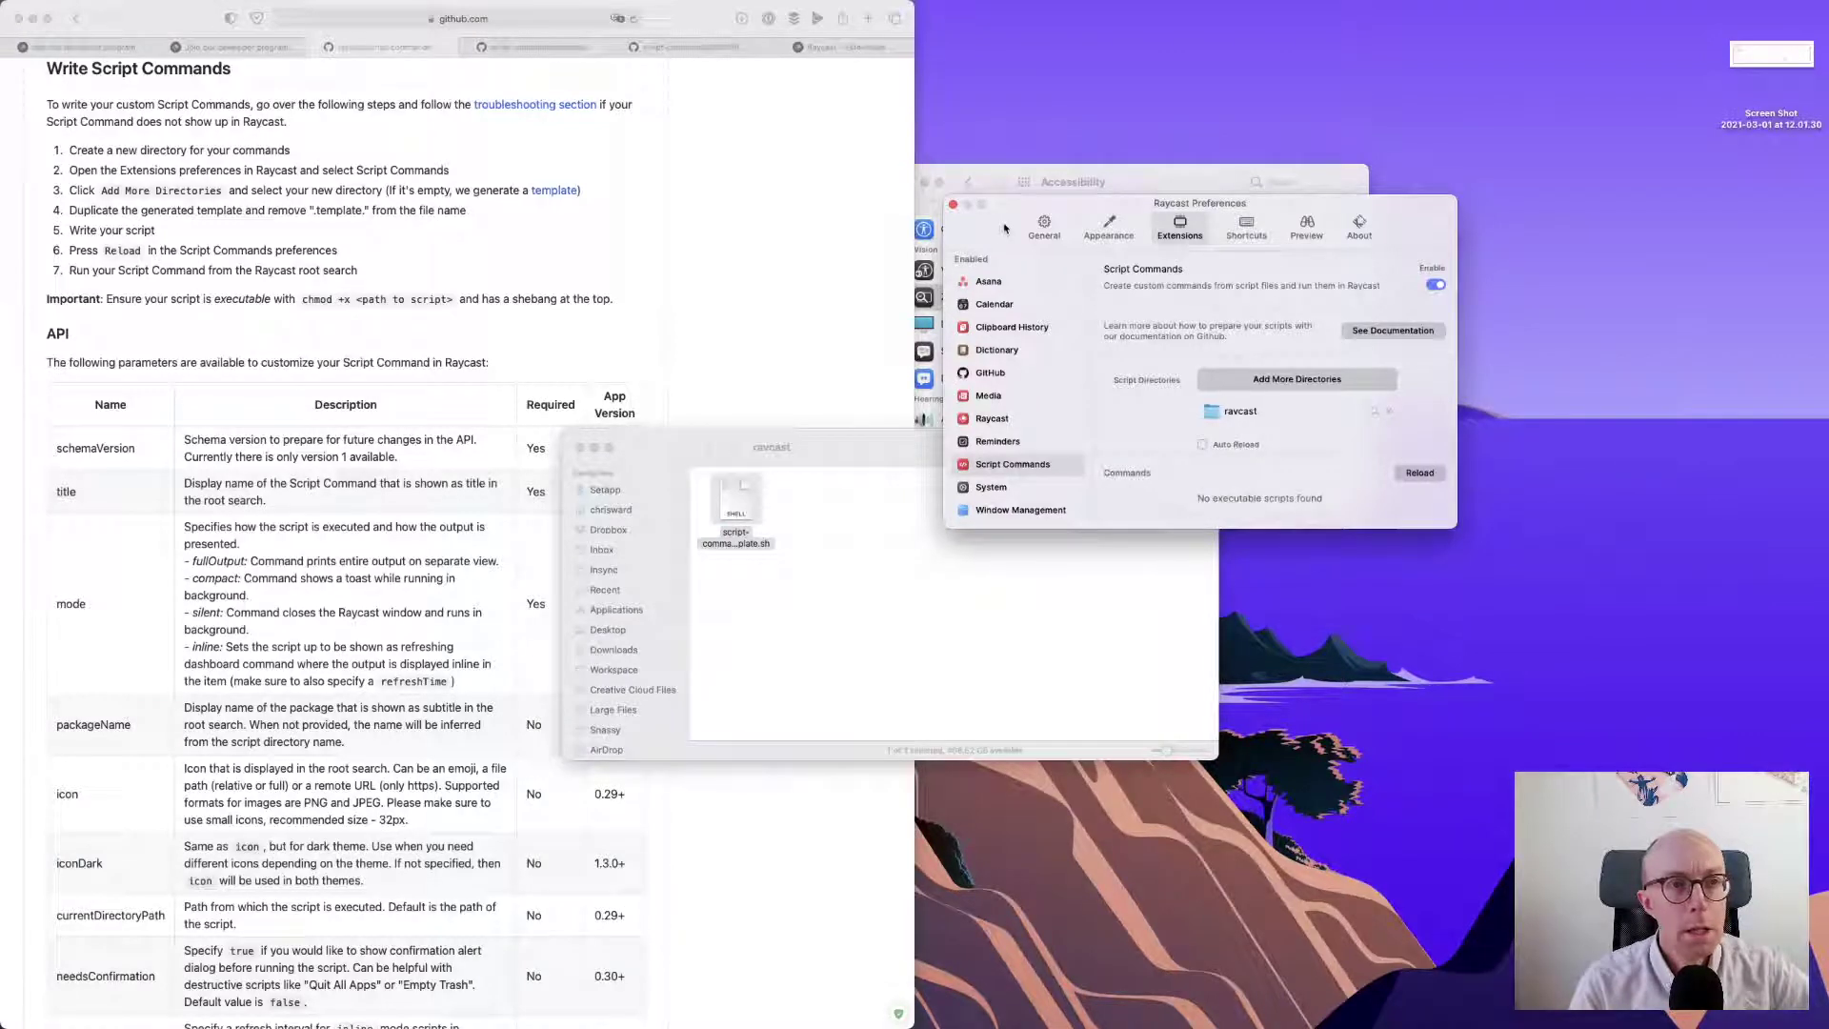
left_click(1320, 387)
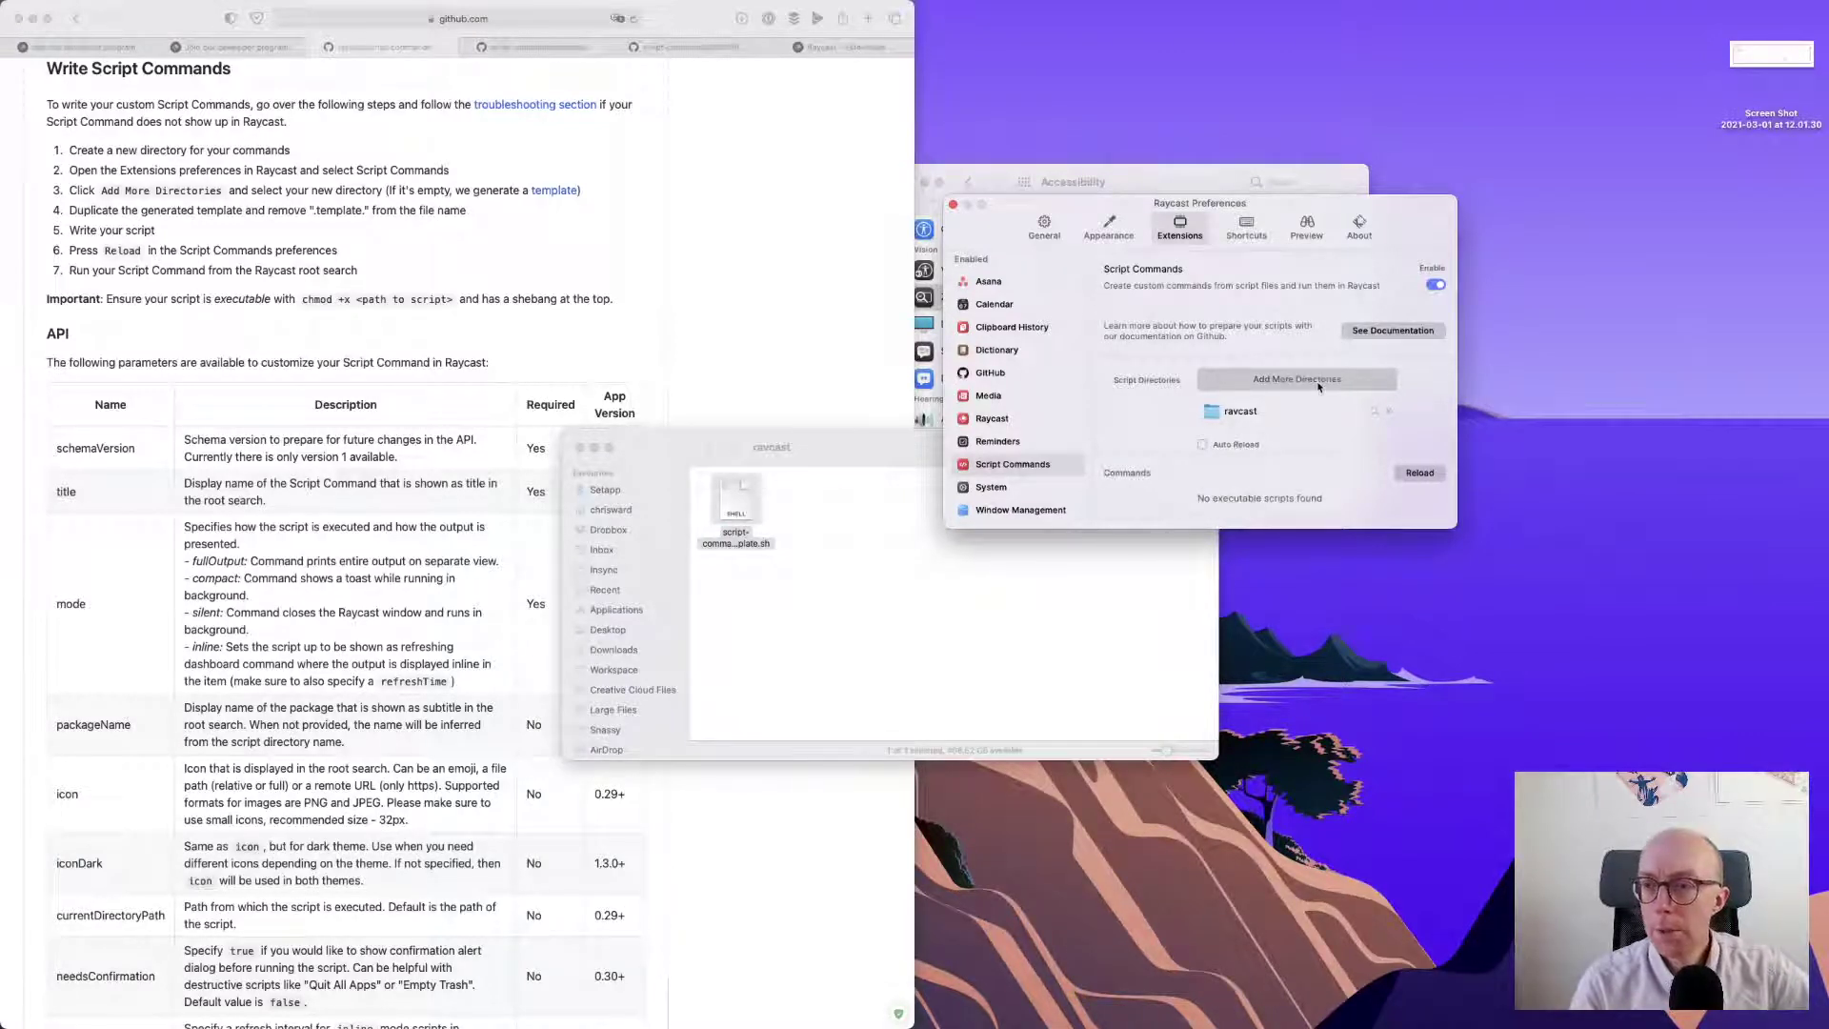
left_click(1447, 504)
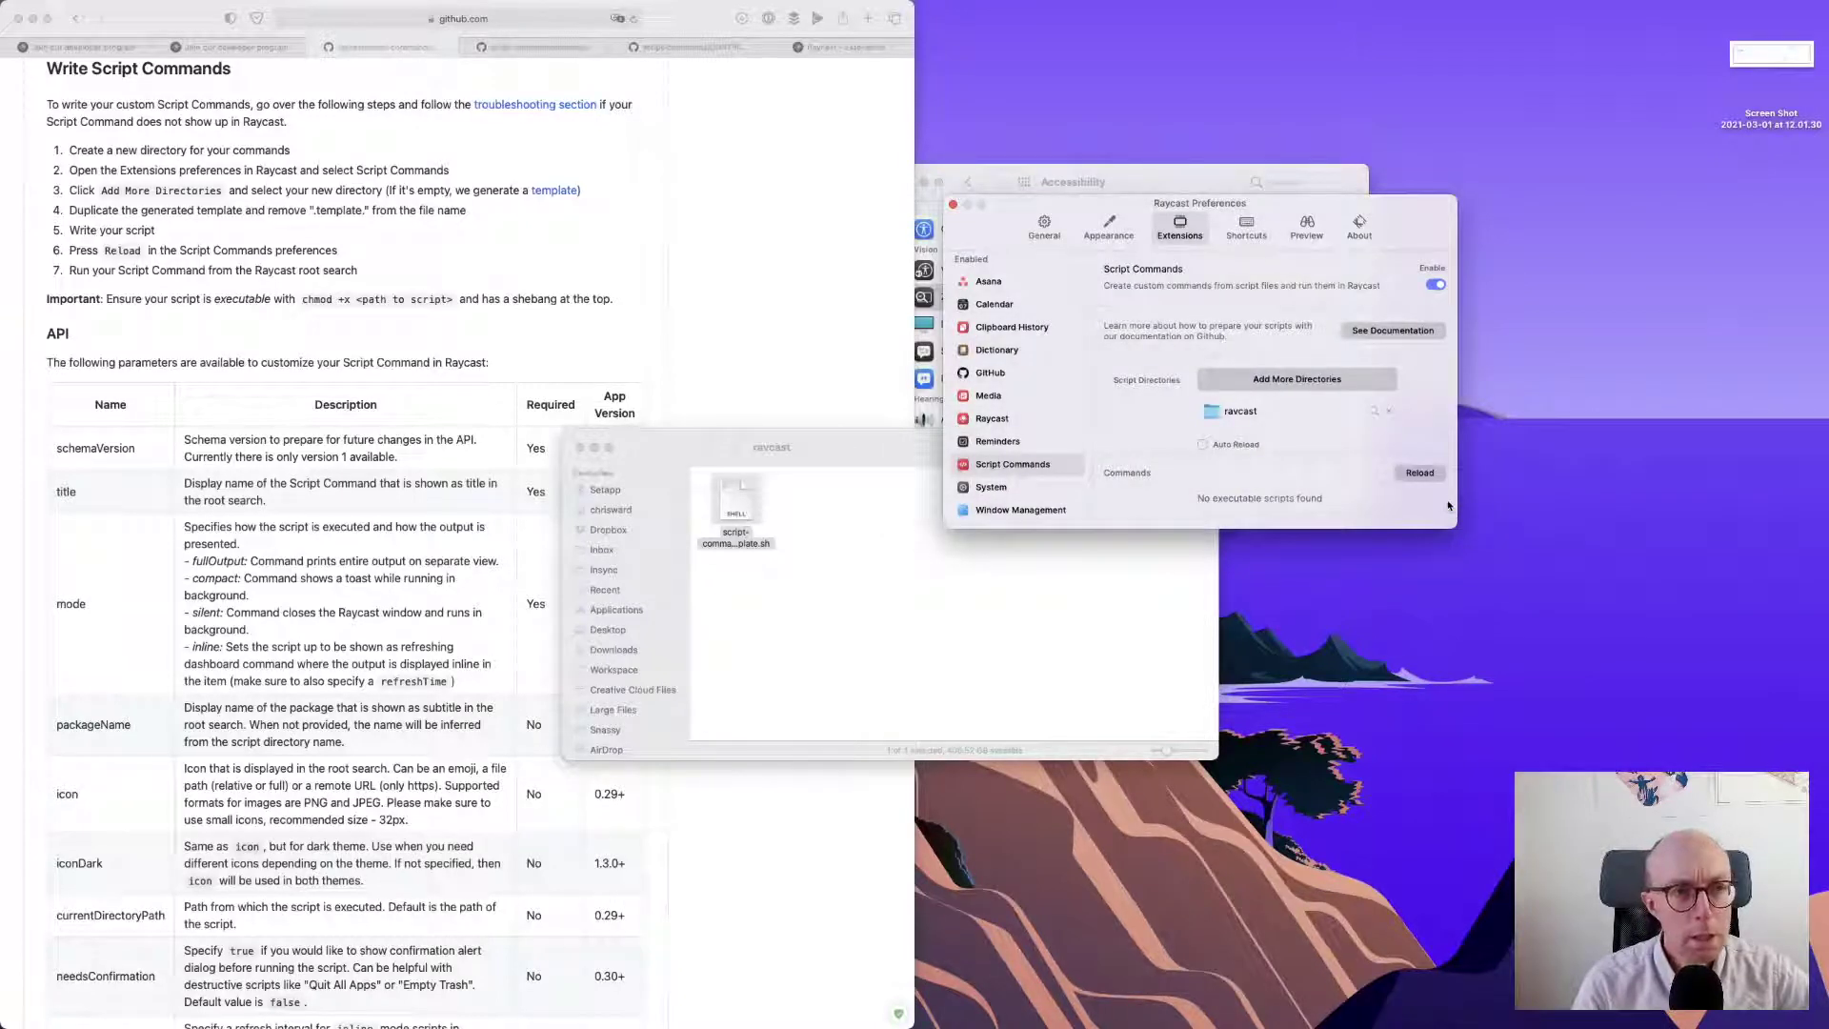
- Duplicate script-command.template.sh in the raycast folder
left_click(867, 552)
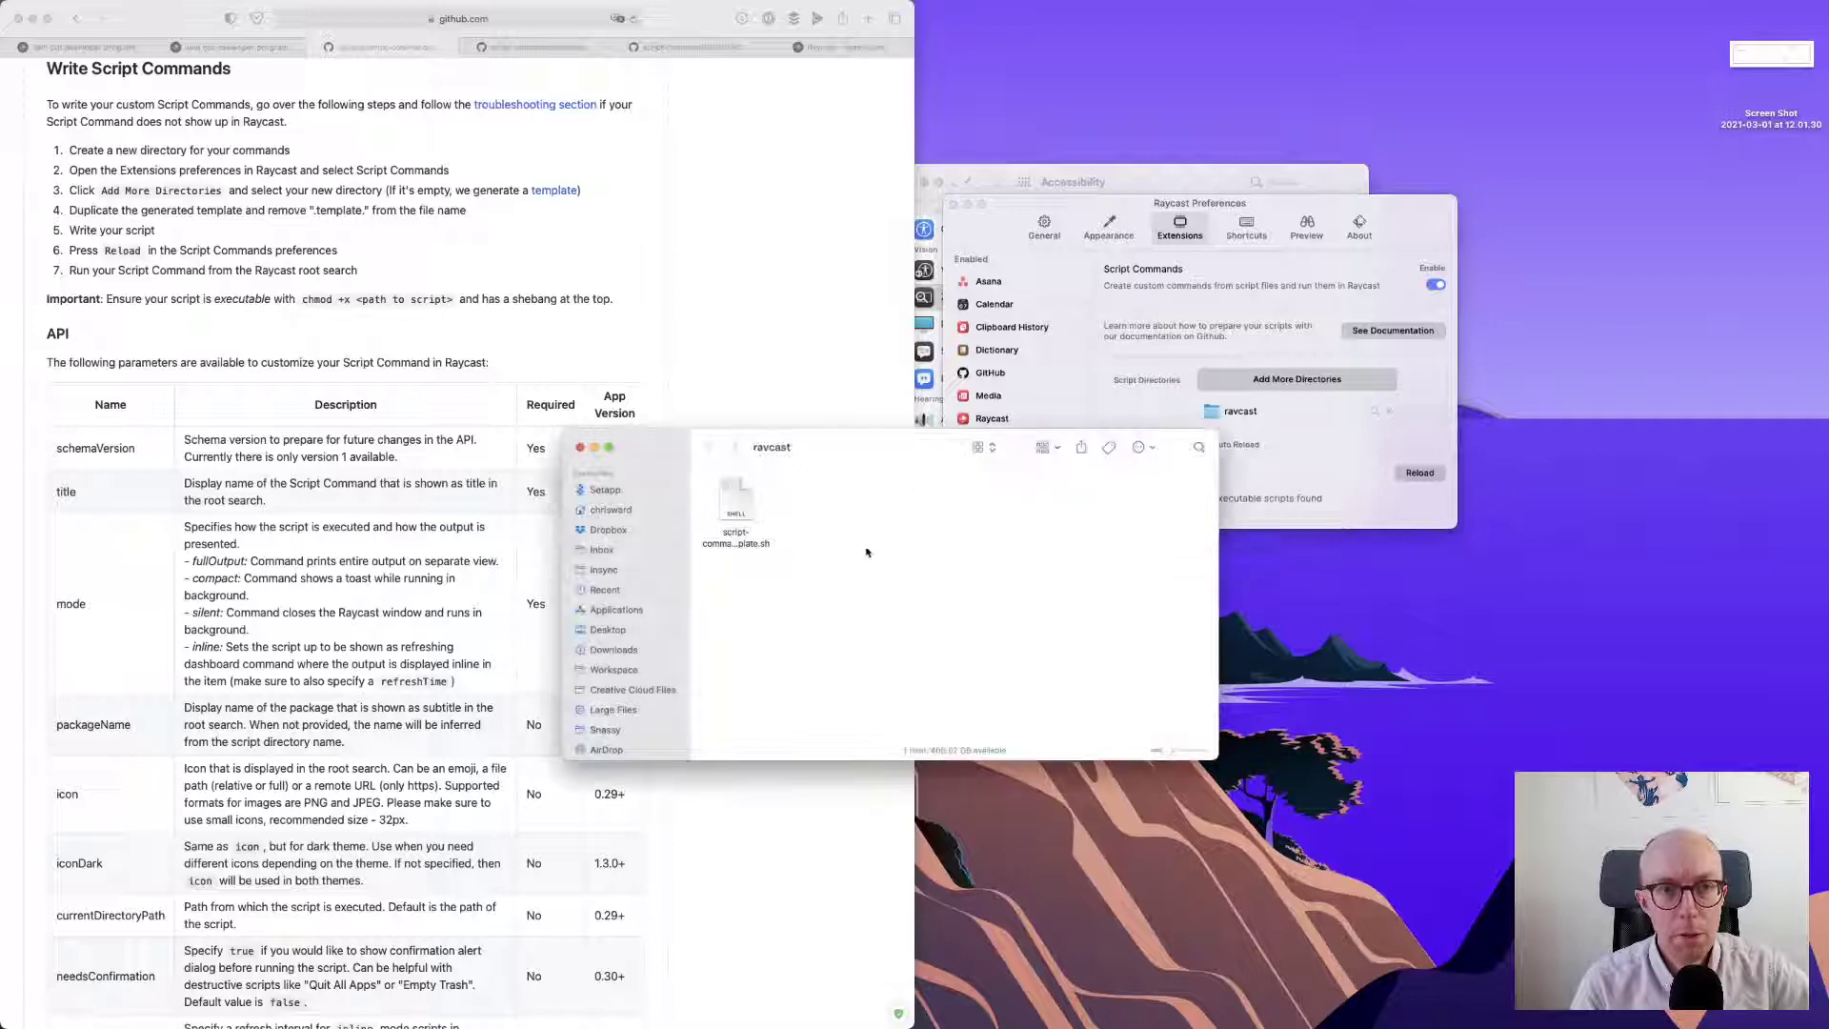
right_click(733, 508)
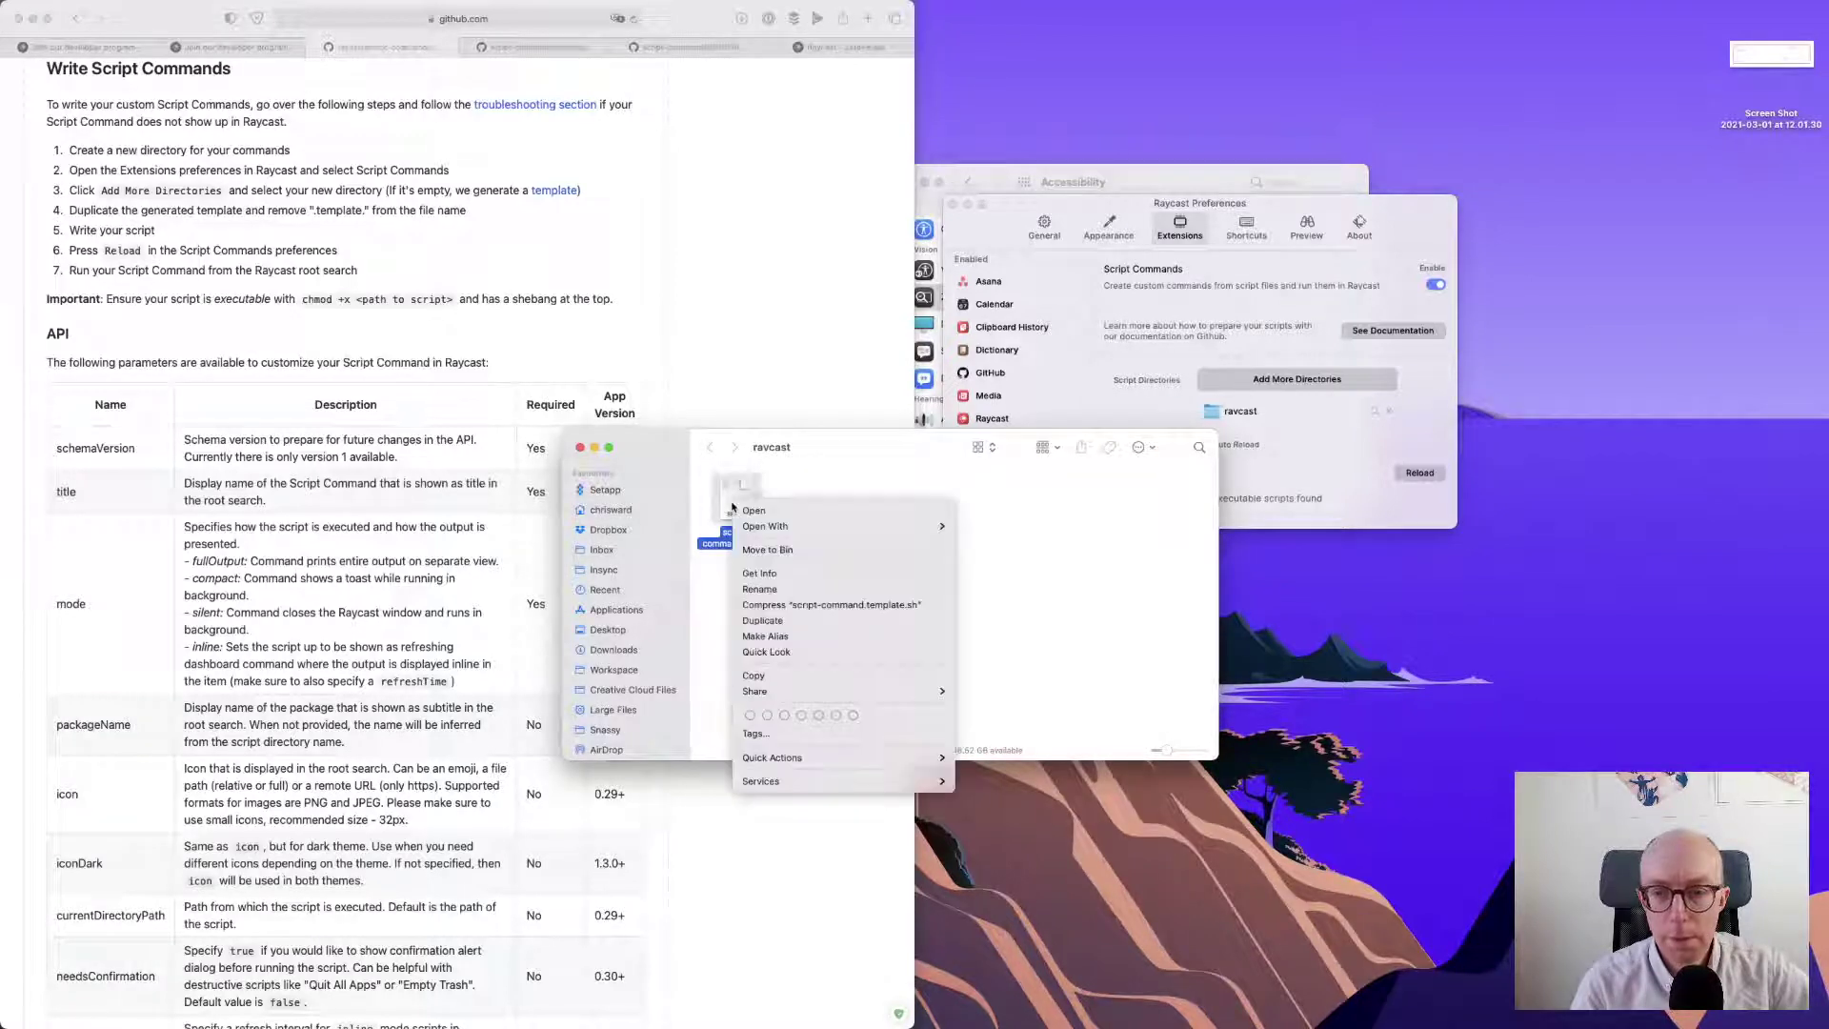
left_click(765, 621)
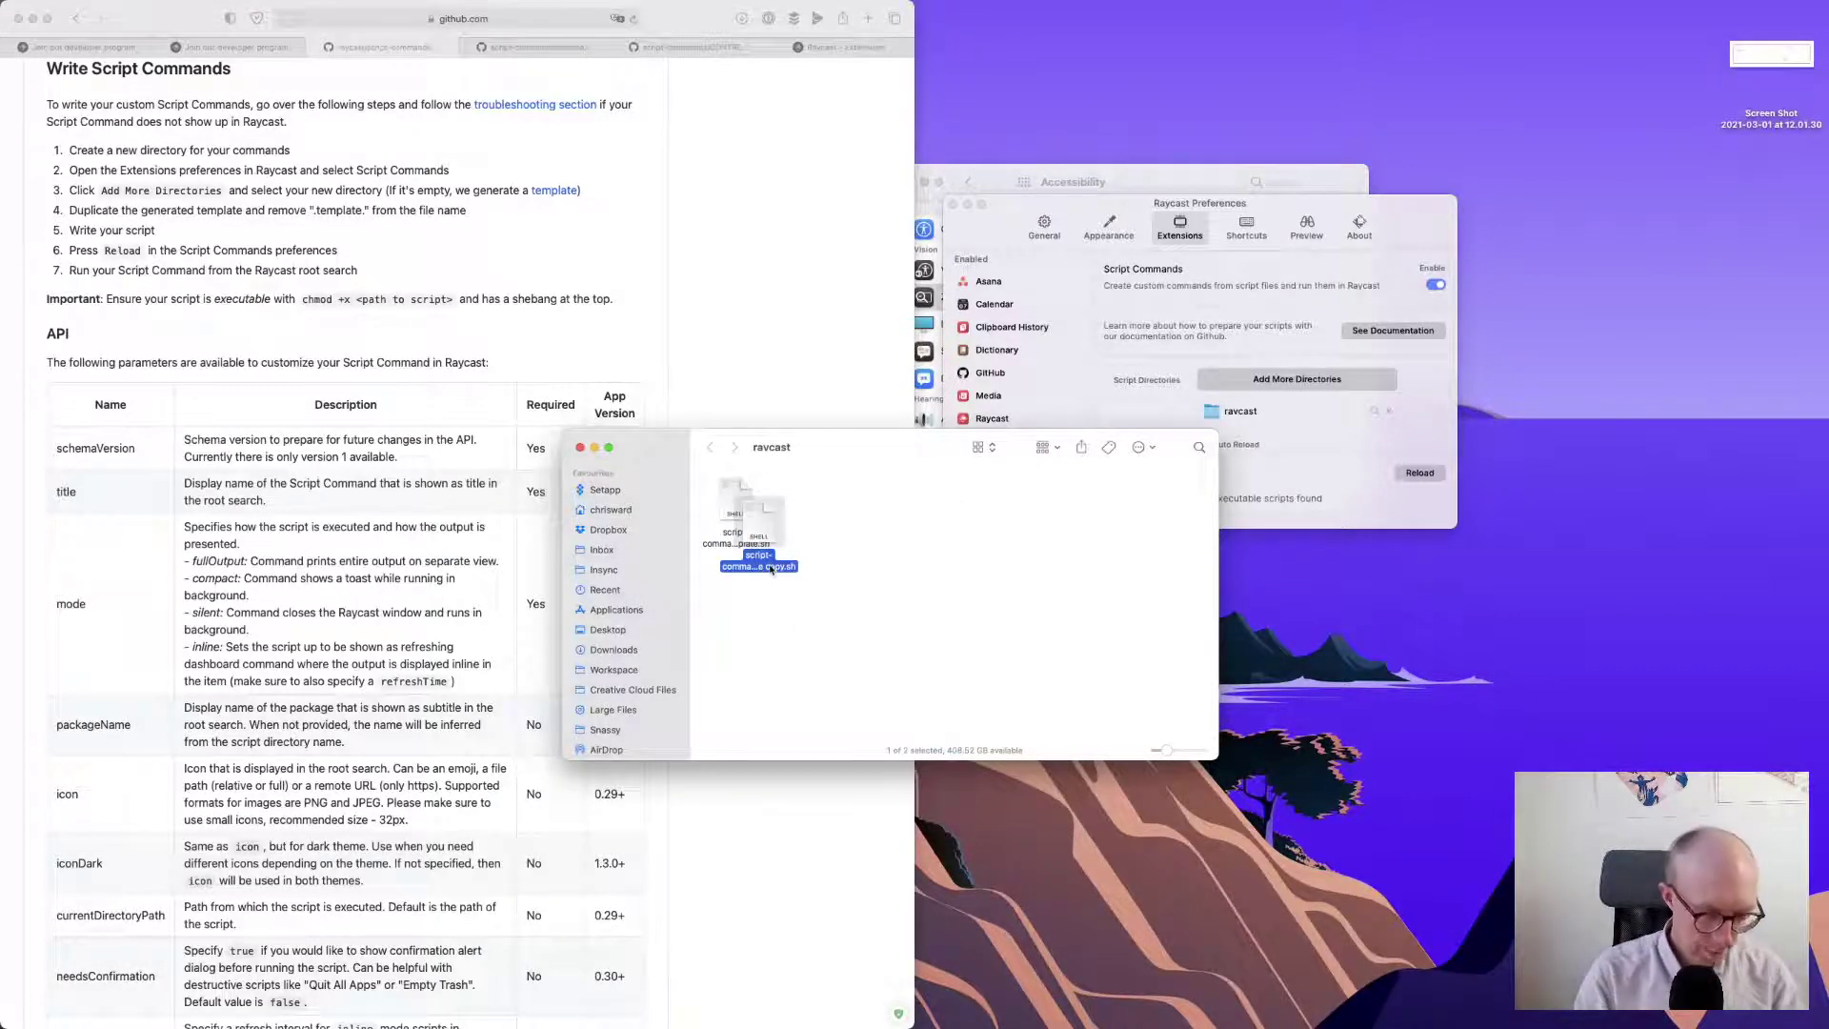
- Show the raycast folder as a list and rename the duplicated template as script-command.sh
key("super+2")
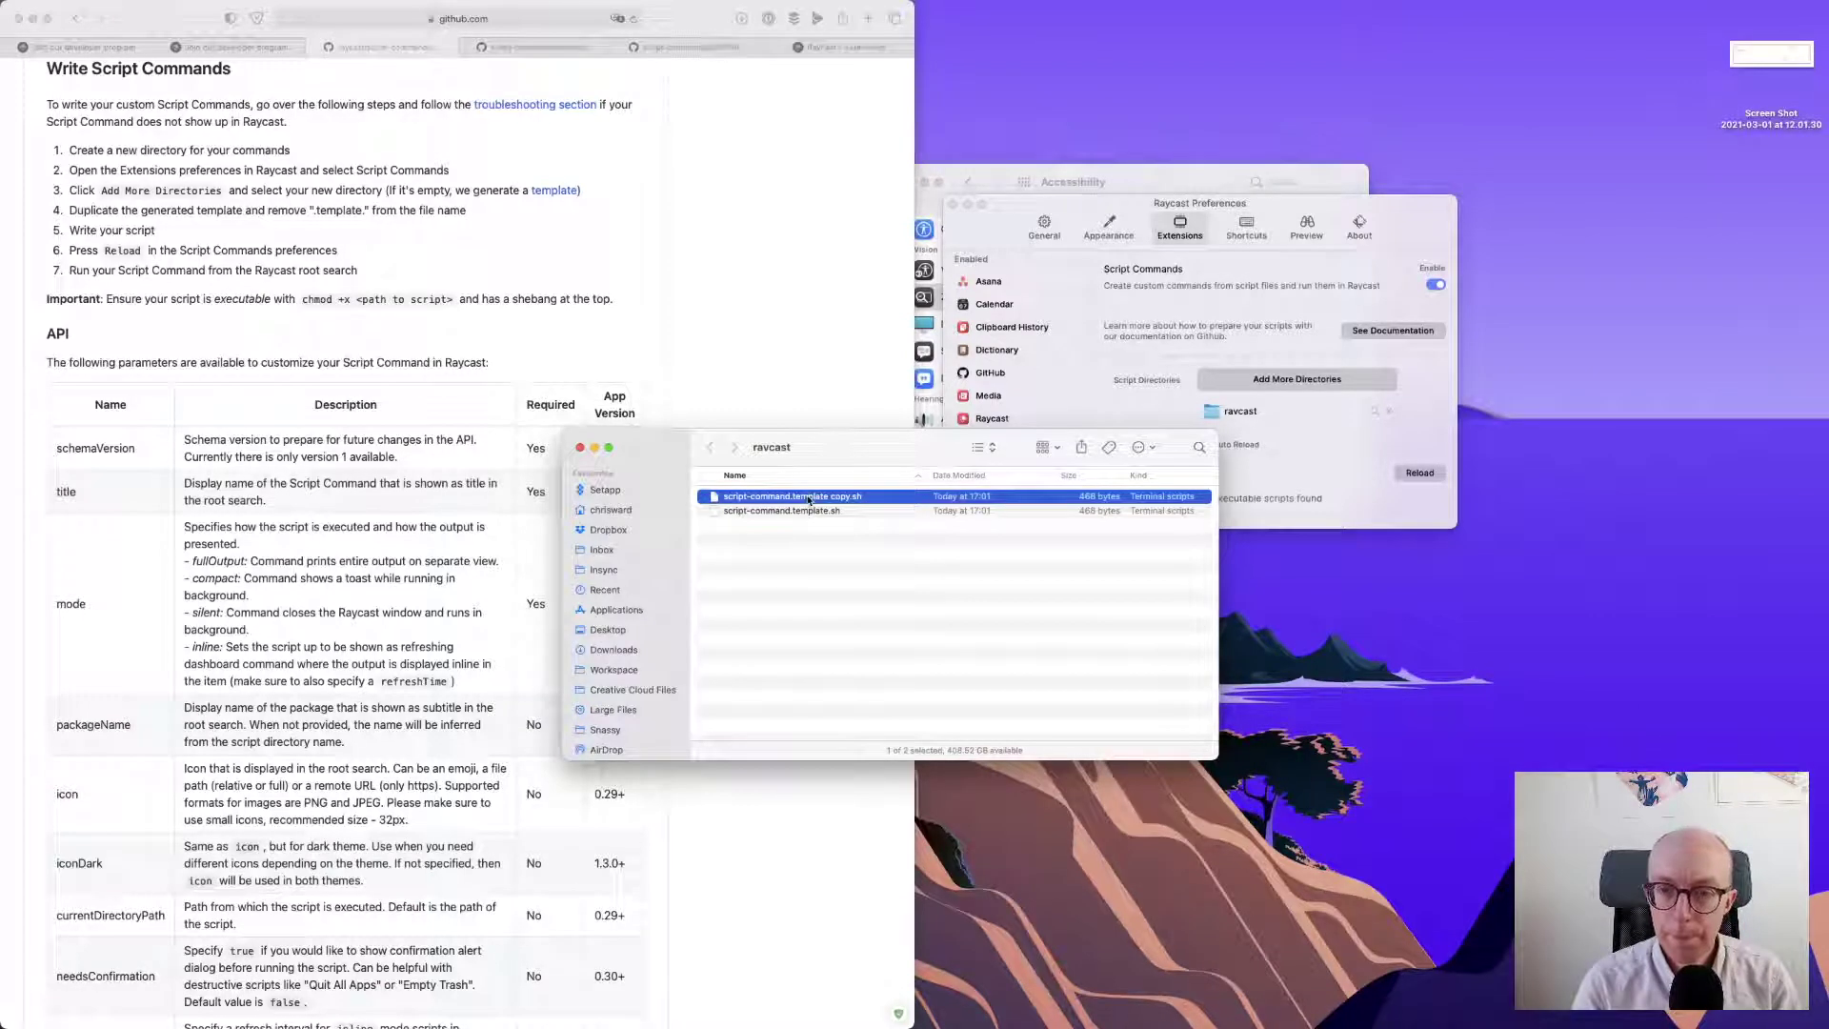
key("Return")
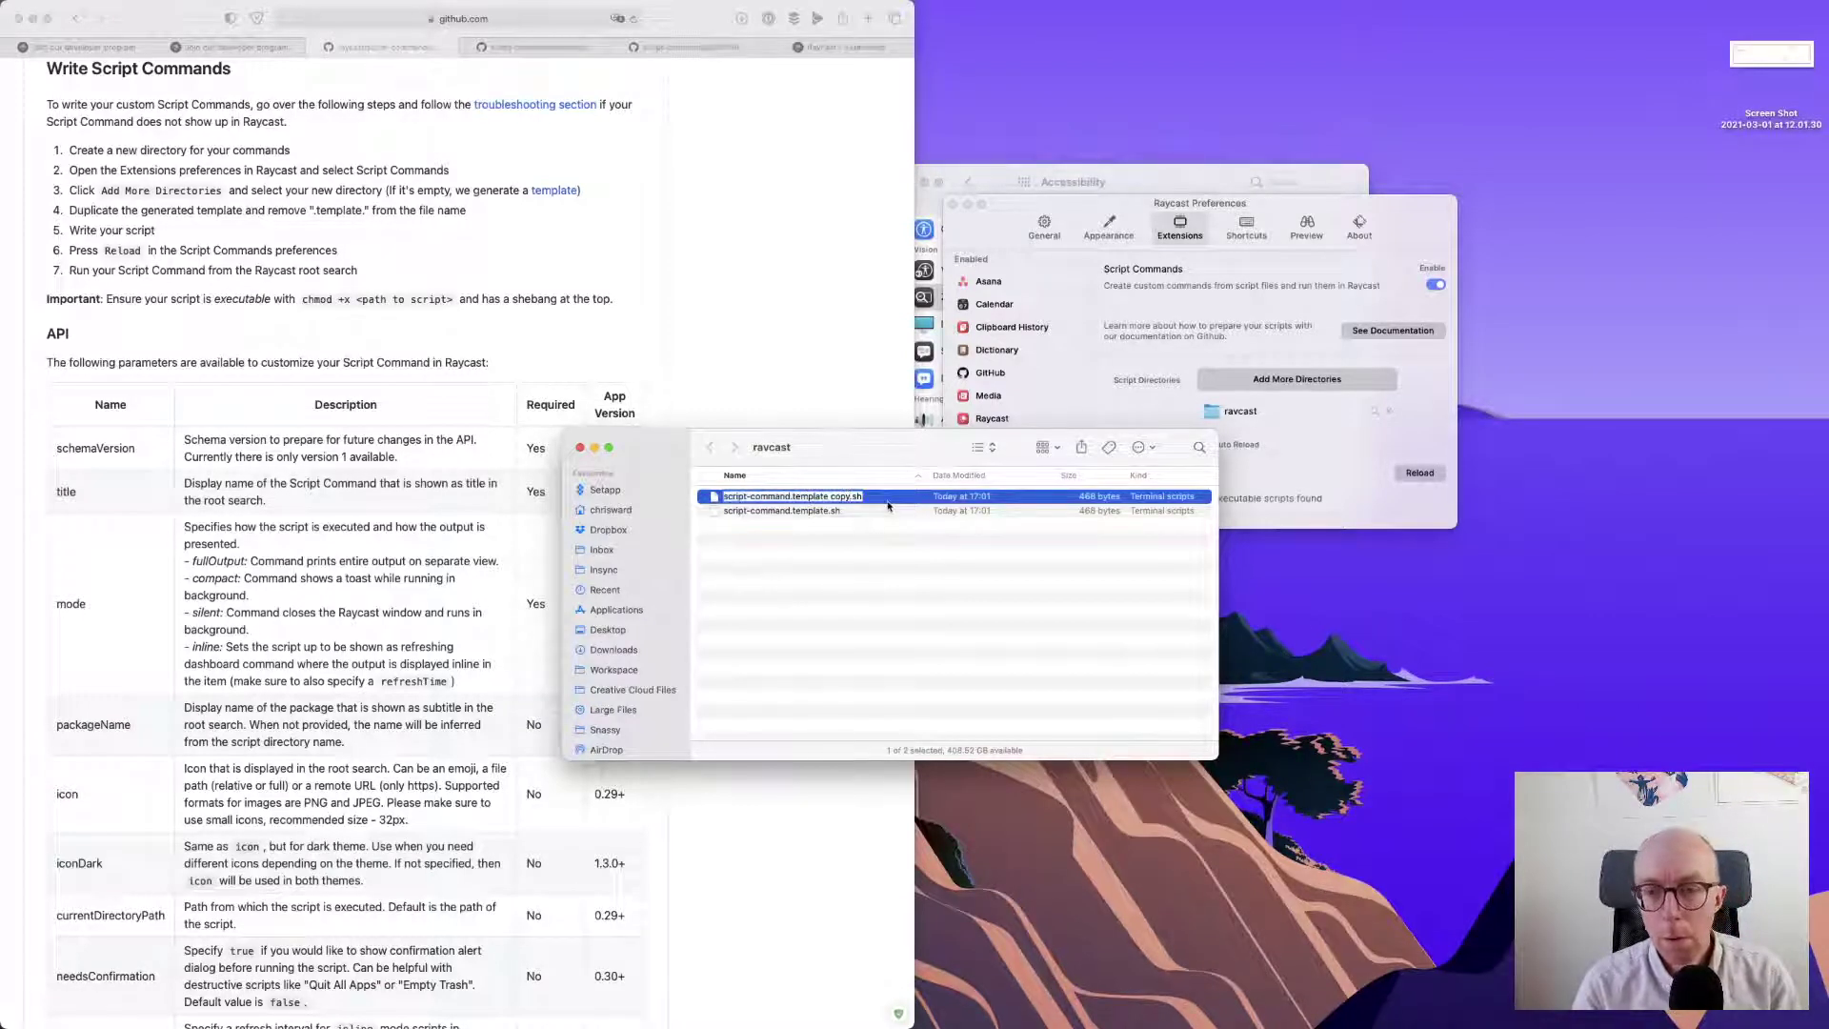
key("Right")
key("BackSpace")
key("BackSpace")
key("BackSpace")
key("BackSpace")
key("BackSpace")
key("BackSpace")
key("BackSpace")
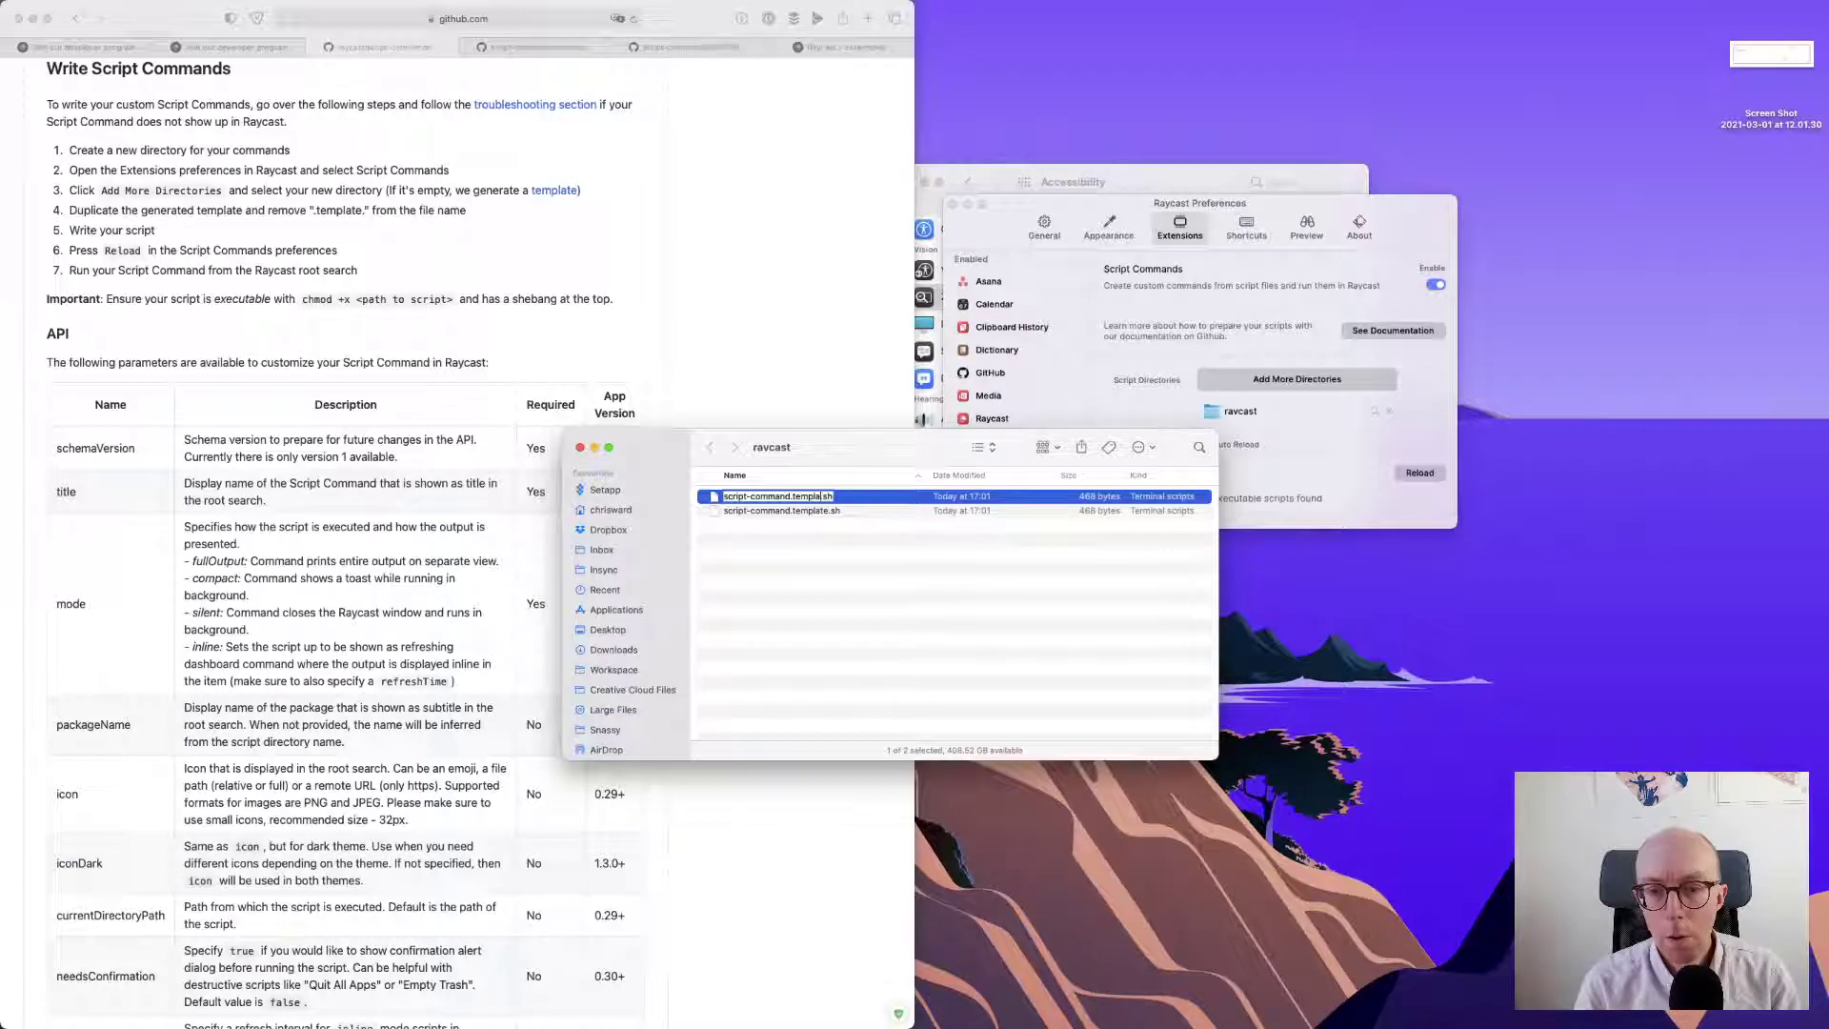
key("BackSpace")
key("BackSpace")
key("BackSpace")
key("BackSpace")
key("BackSpace")
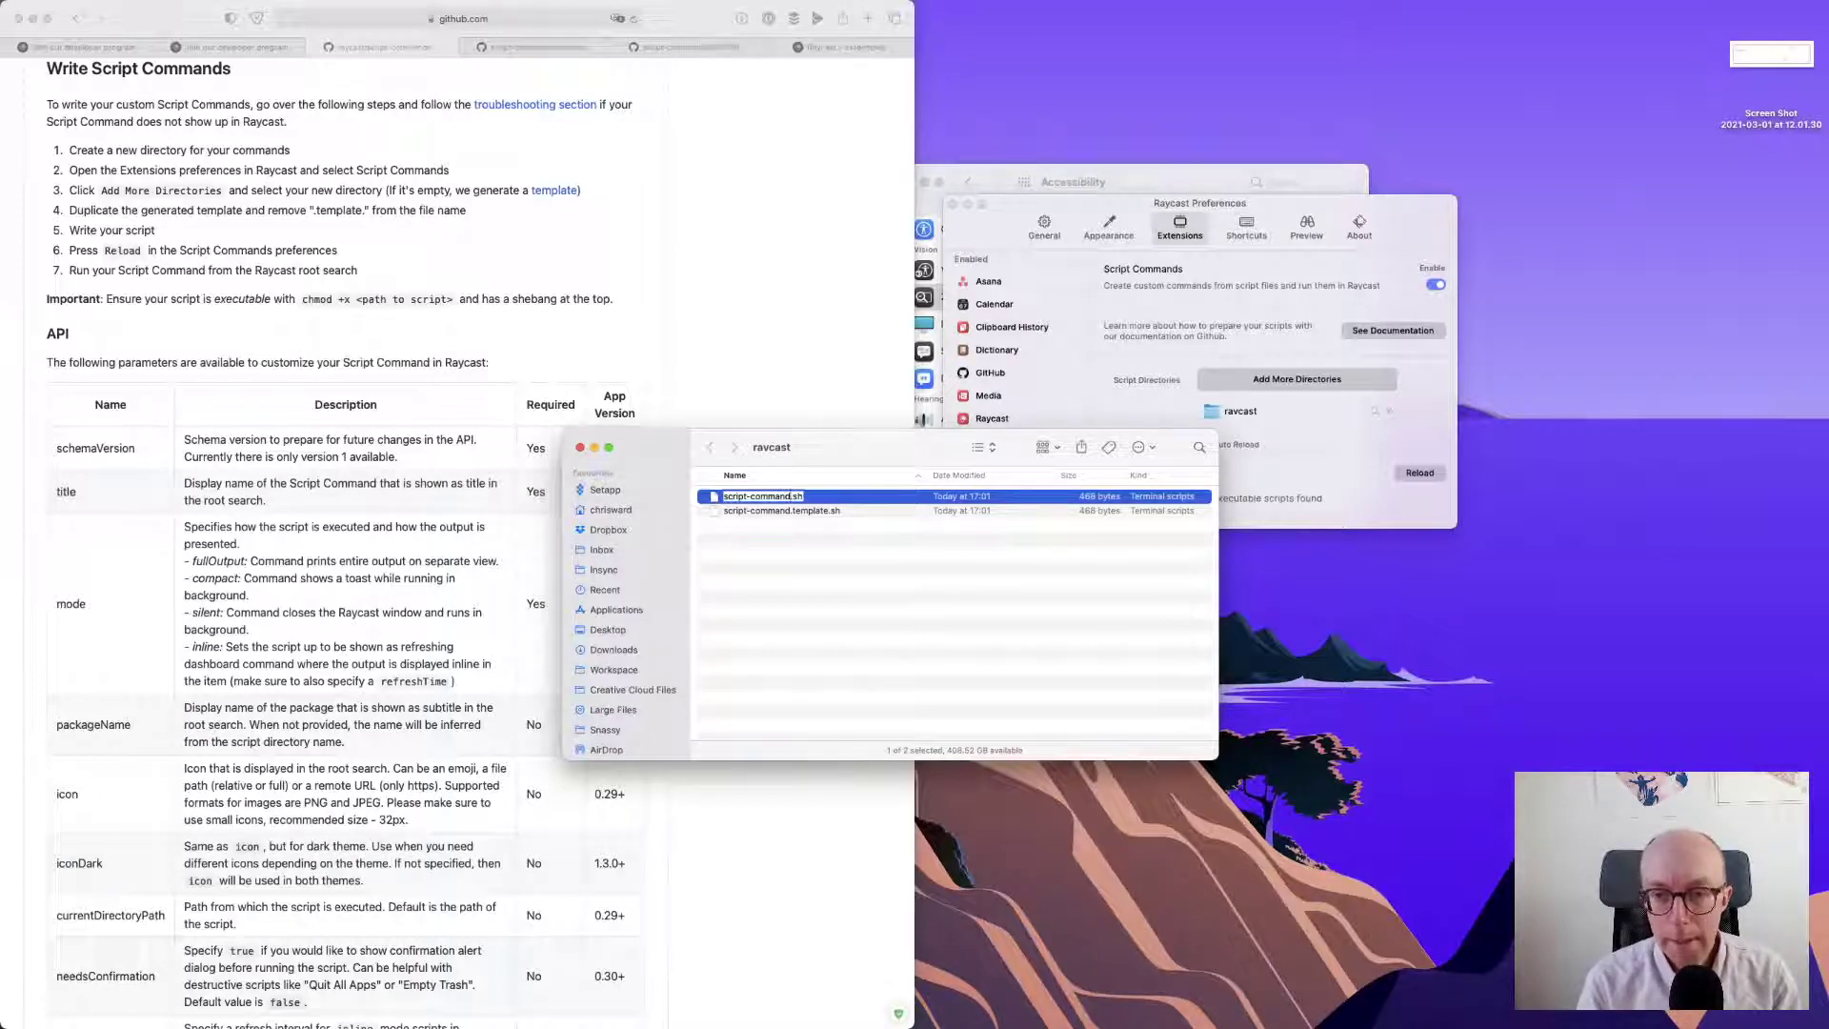
key("Return")
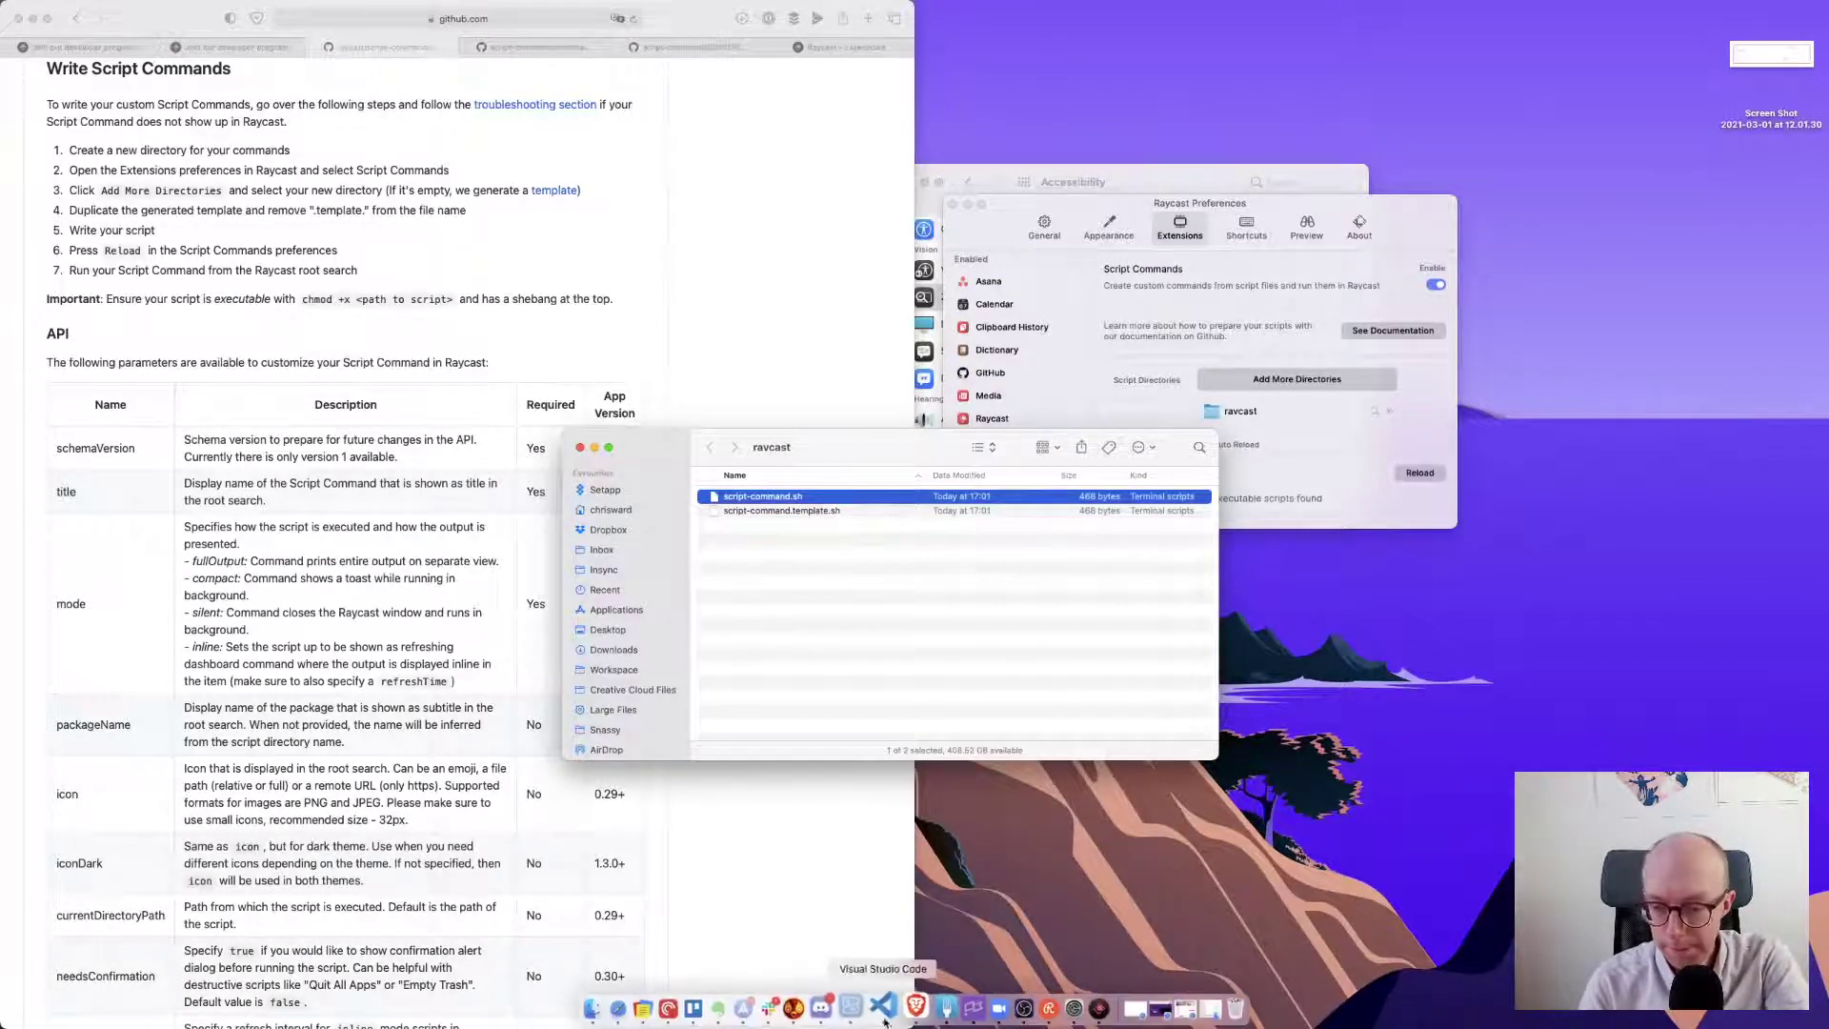
- Open a new Visual Studio Code window and place it with Raycast's Right Half command
right_click(884, 1008)
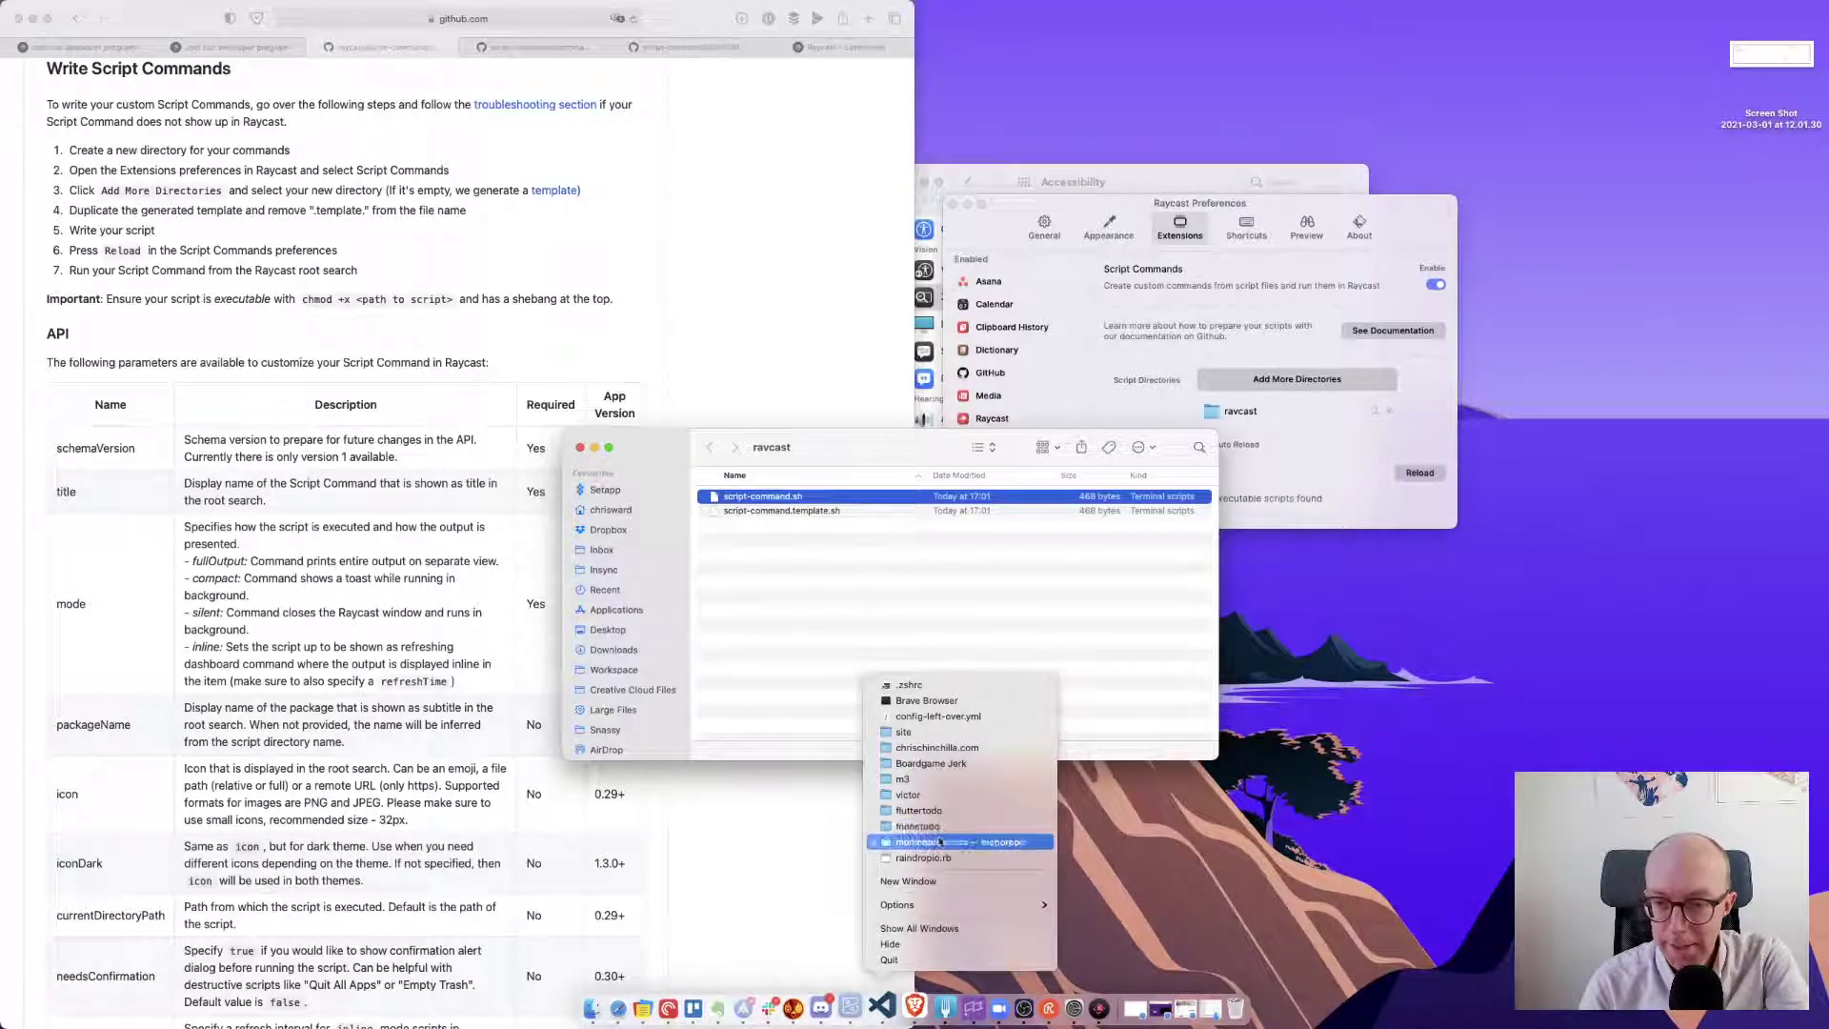
left_click(929, 883)
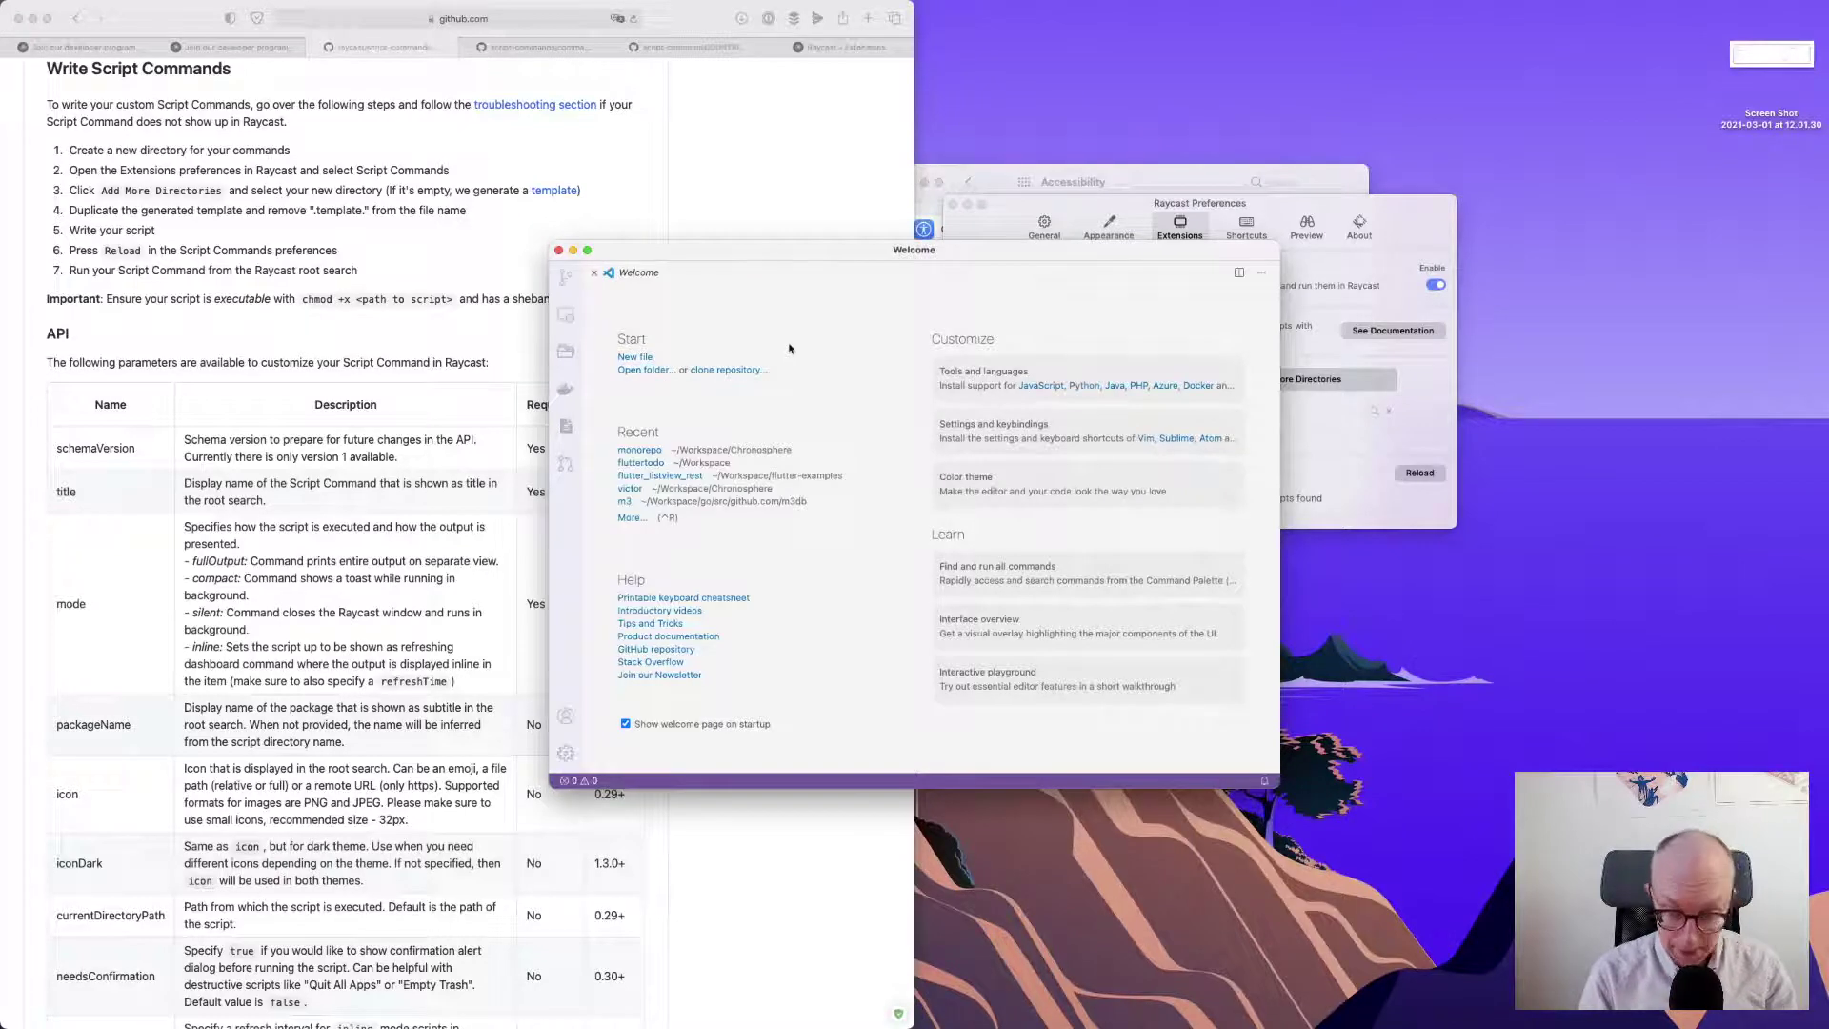
key("alt+space")
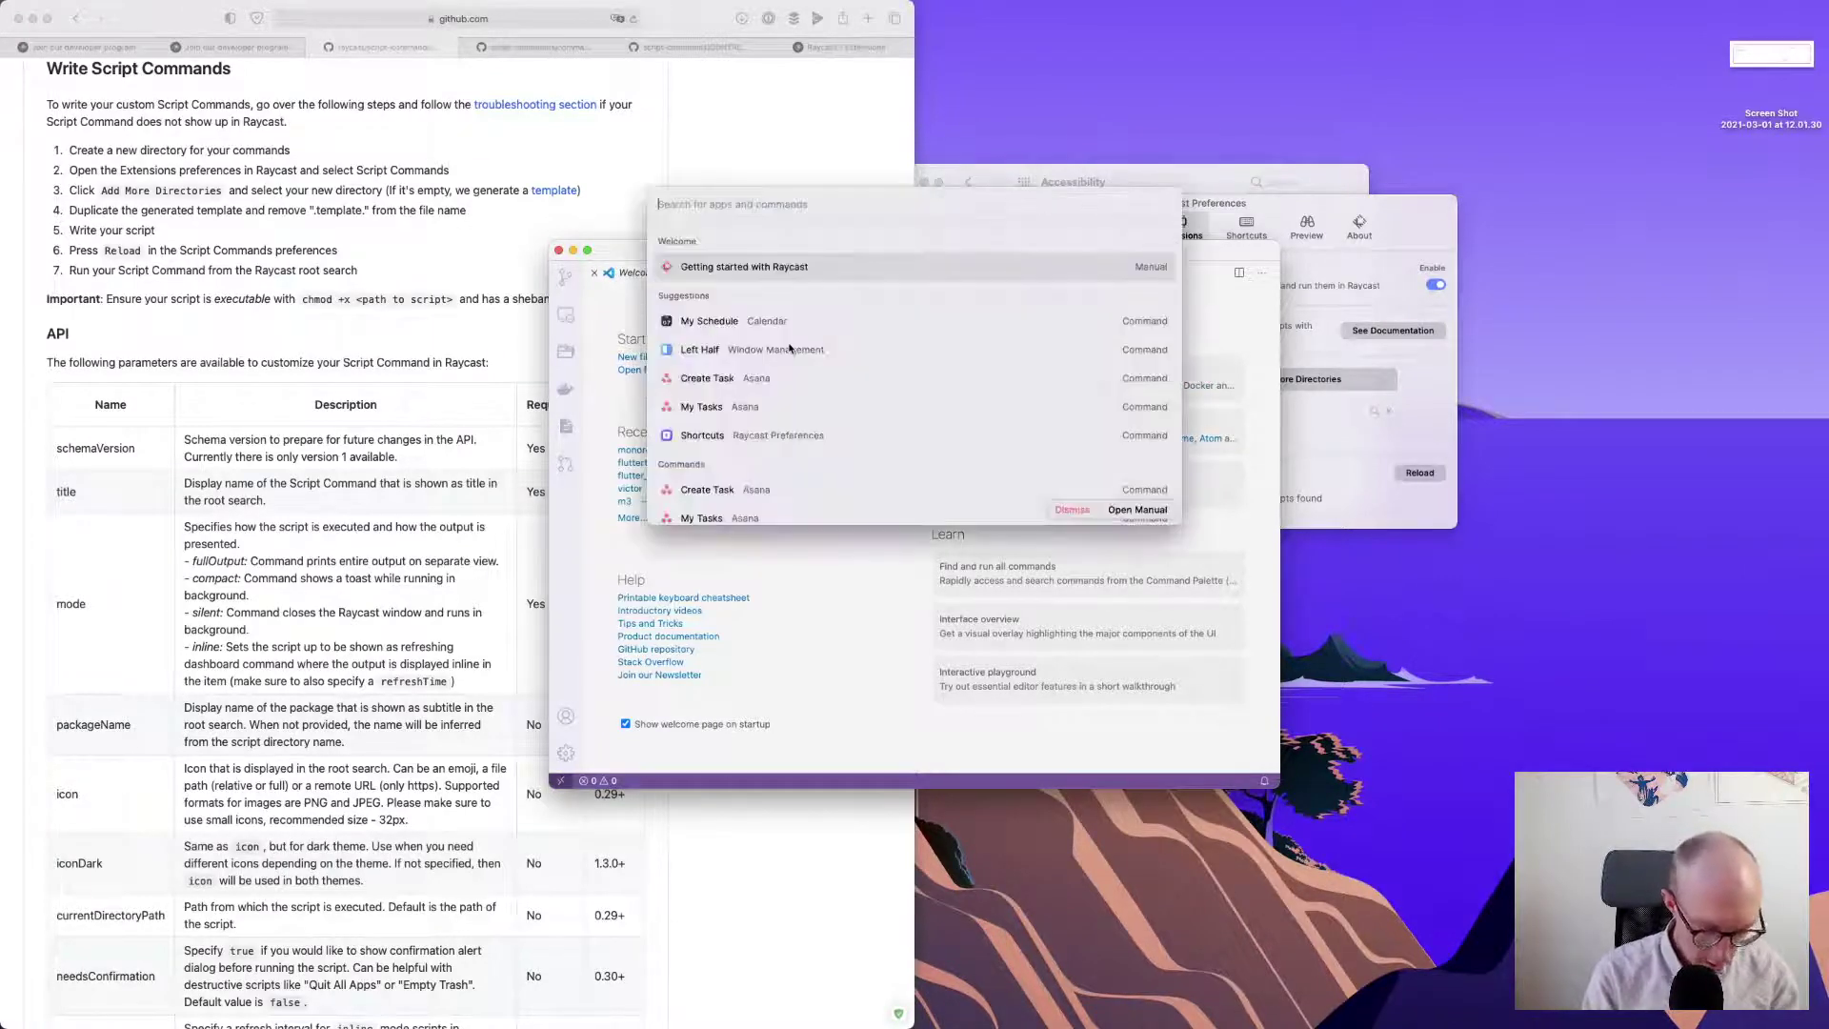
type("right")
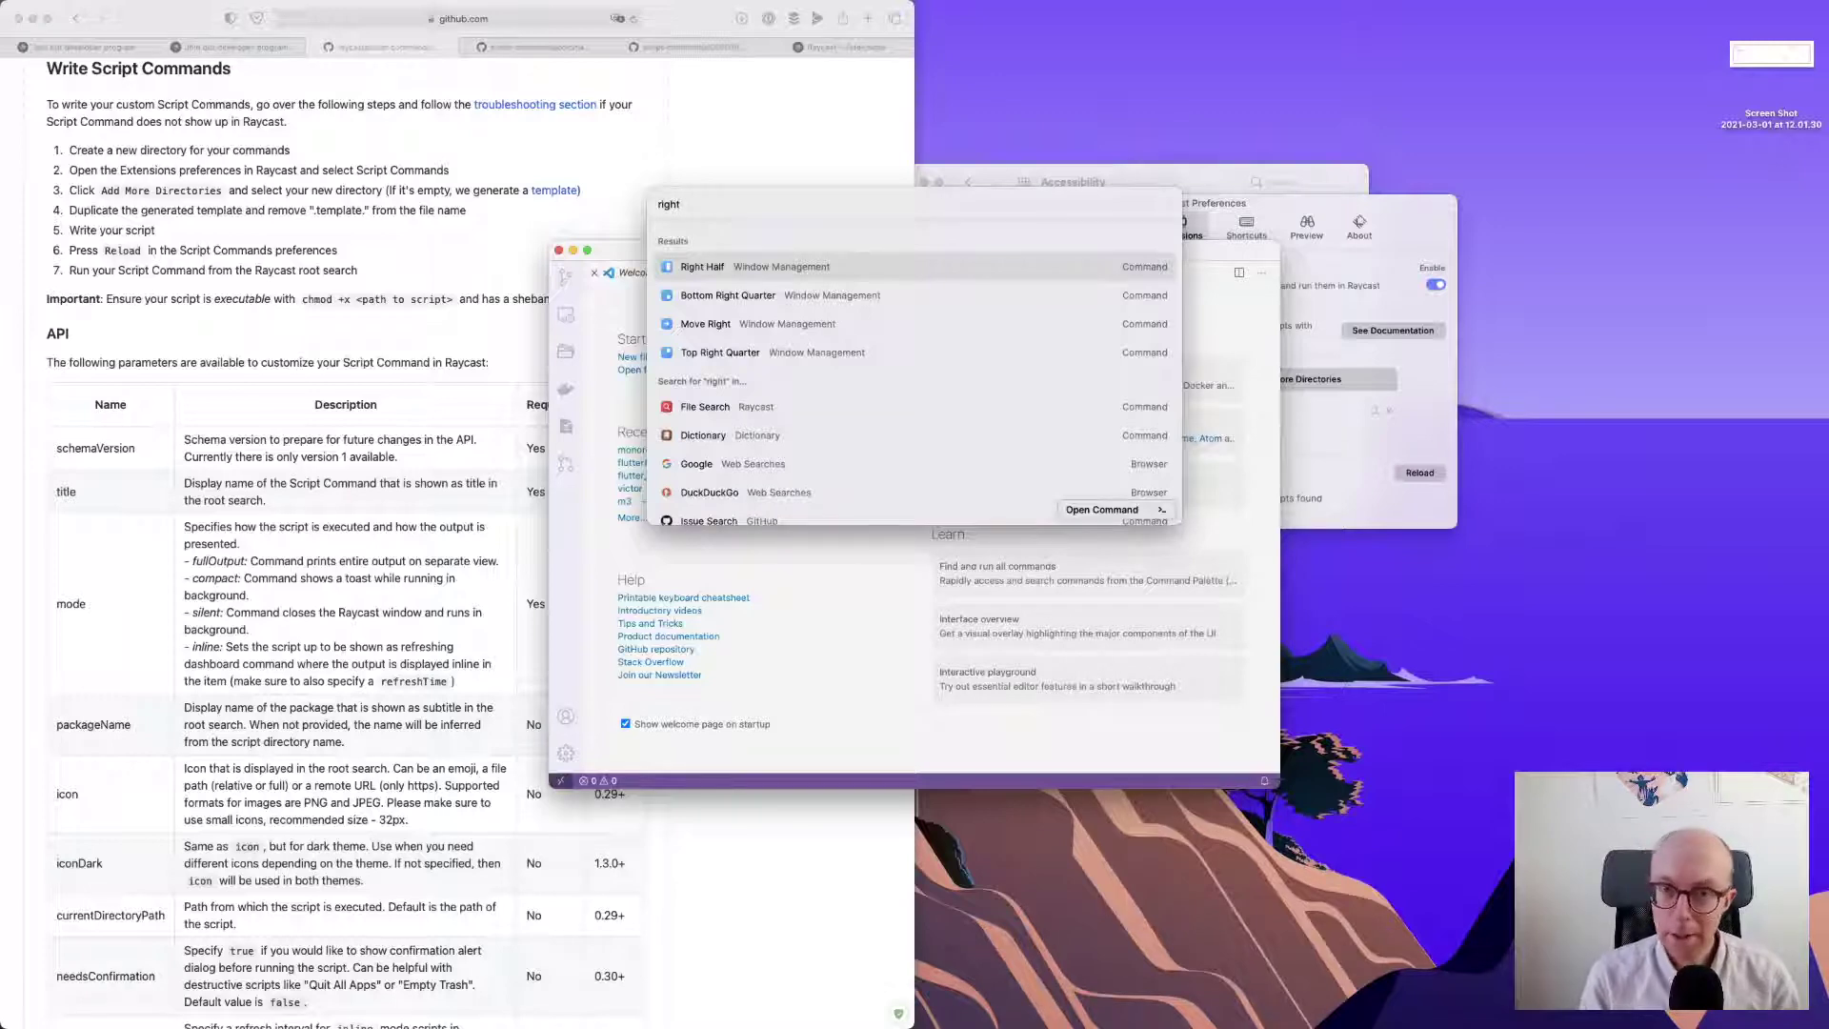
key("Return")
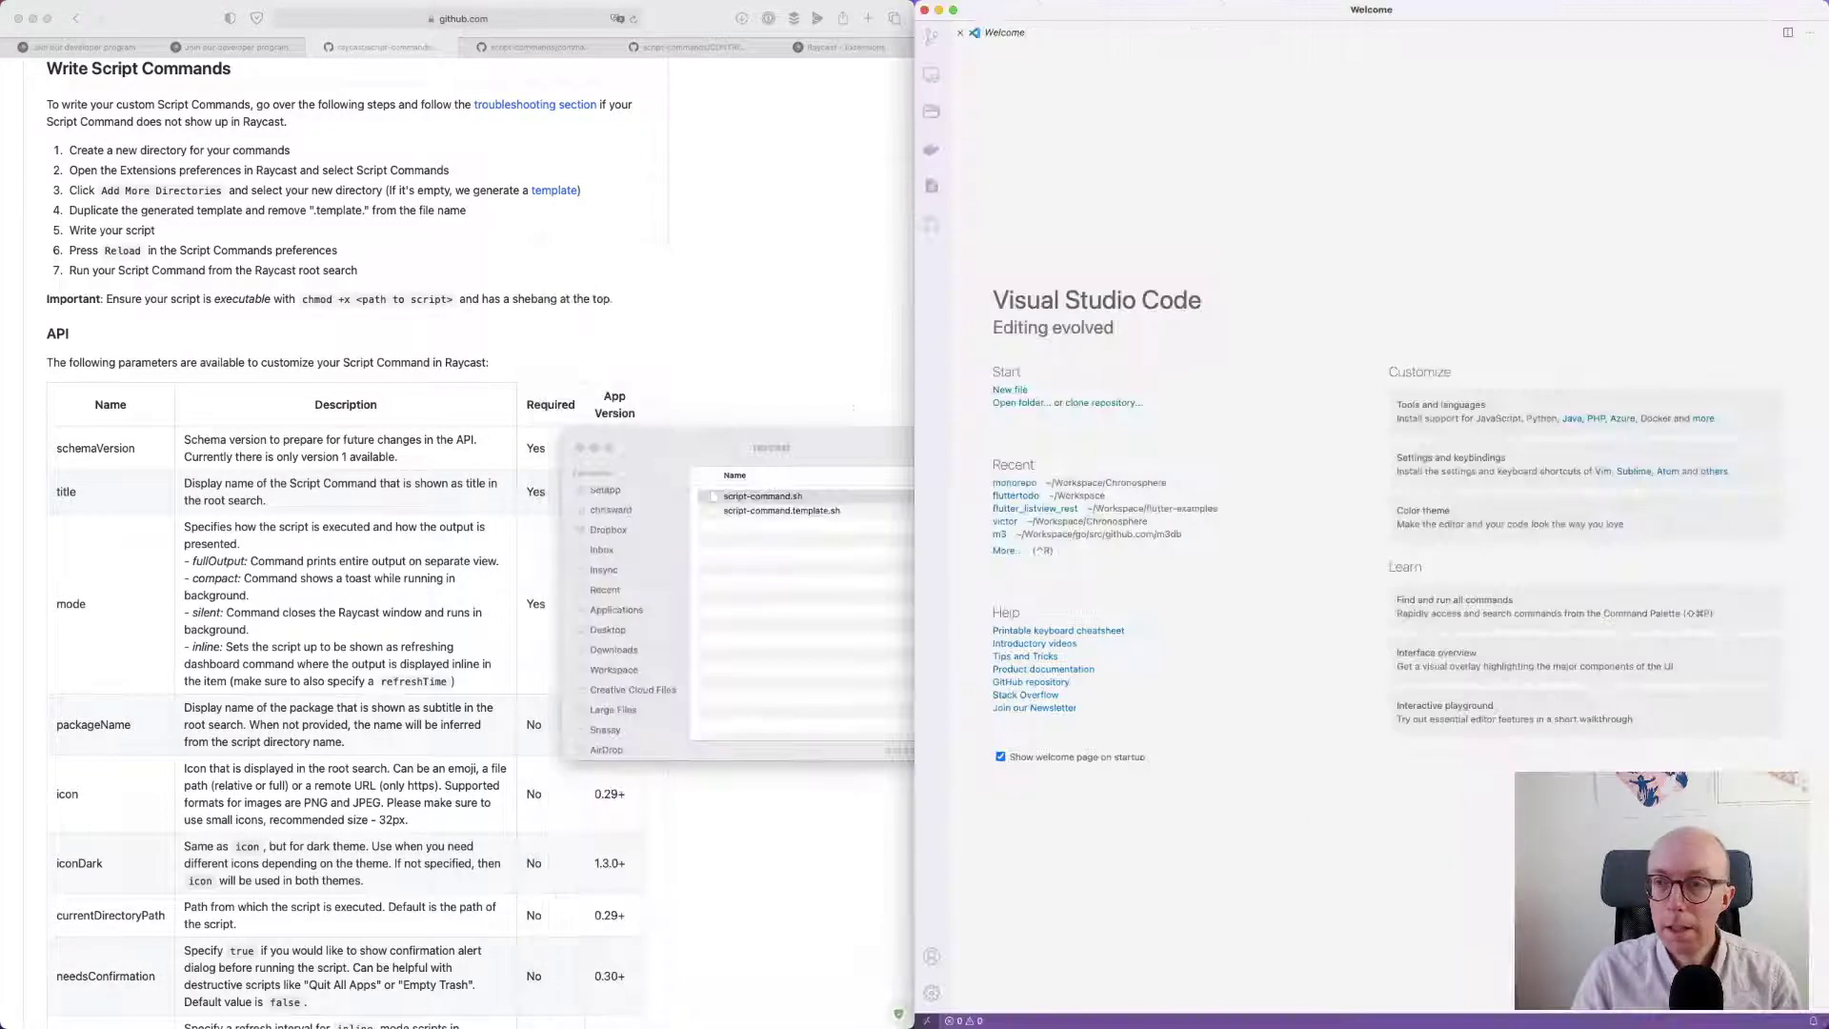
- Open script-command.sh from the raycast folder in Visual Studio Code
left_click(815, 443)
mouse_move(931, 996)
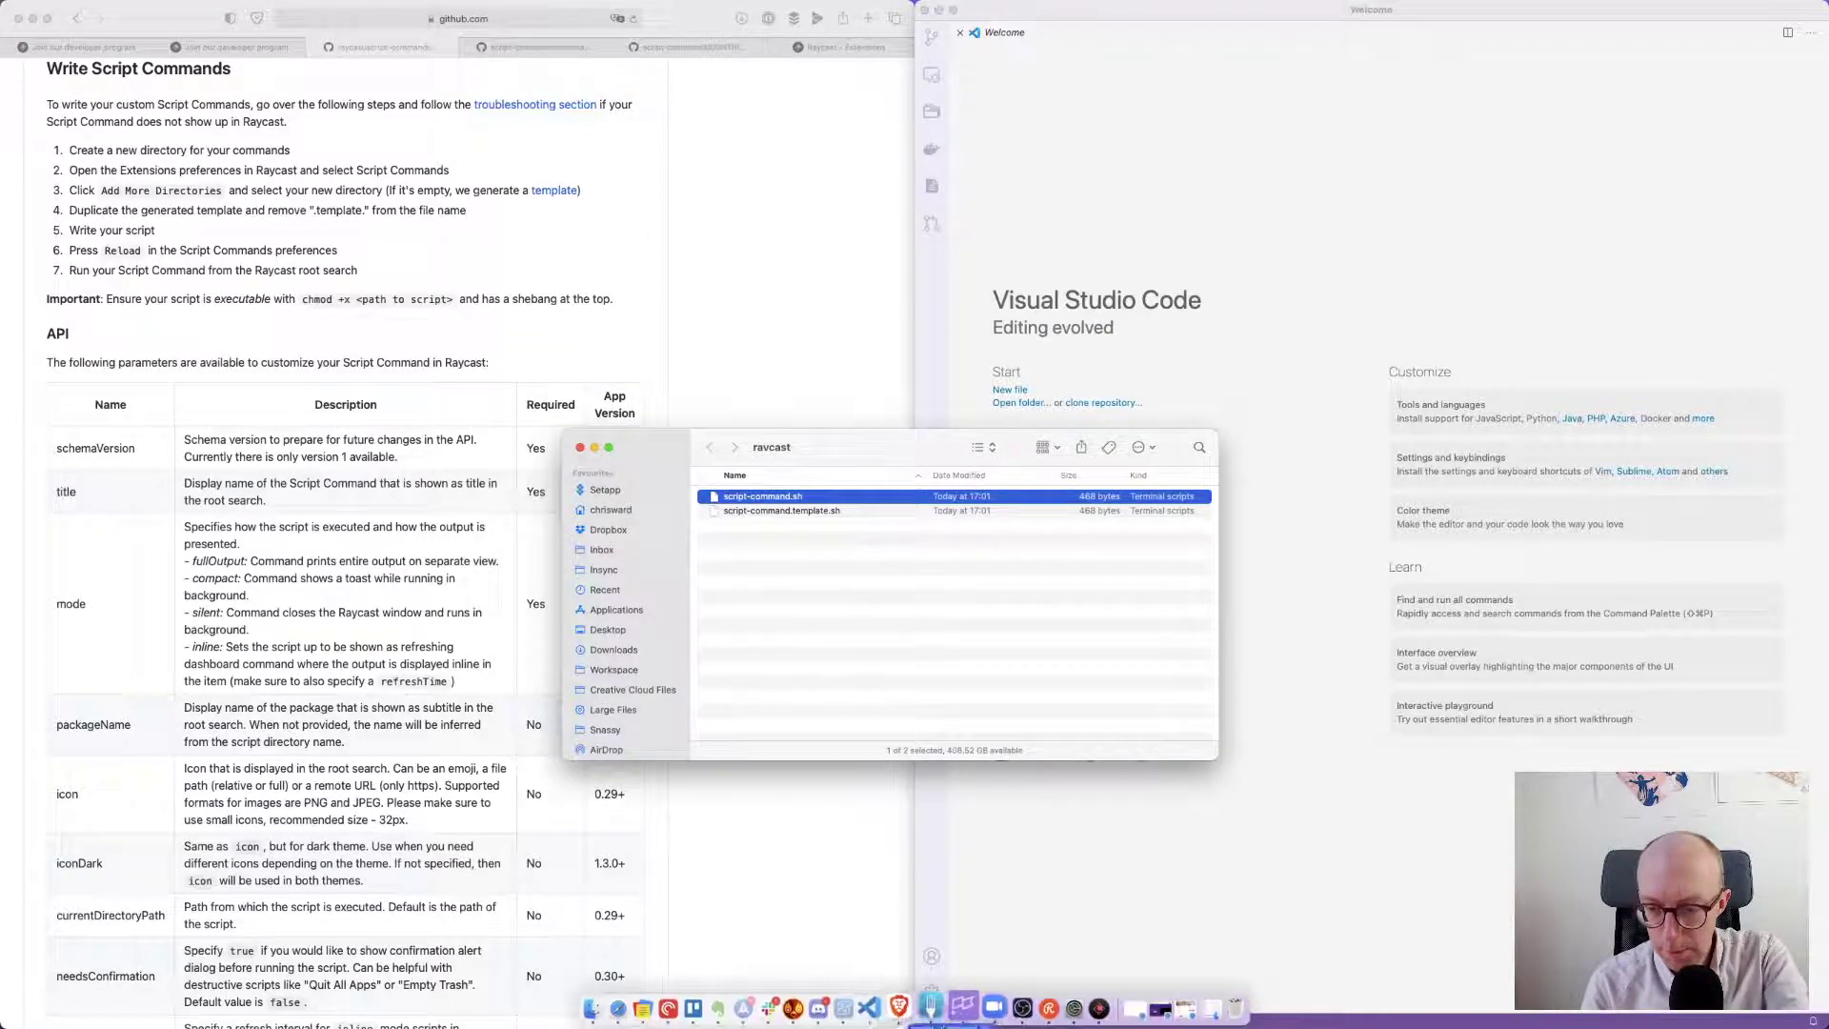
left_click_drag(931, 995, 868, 1005)
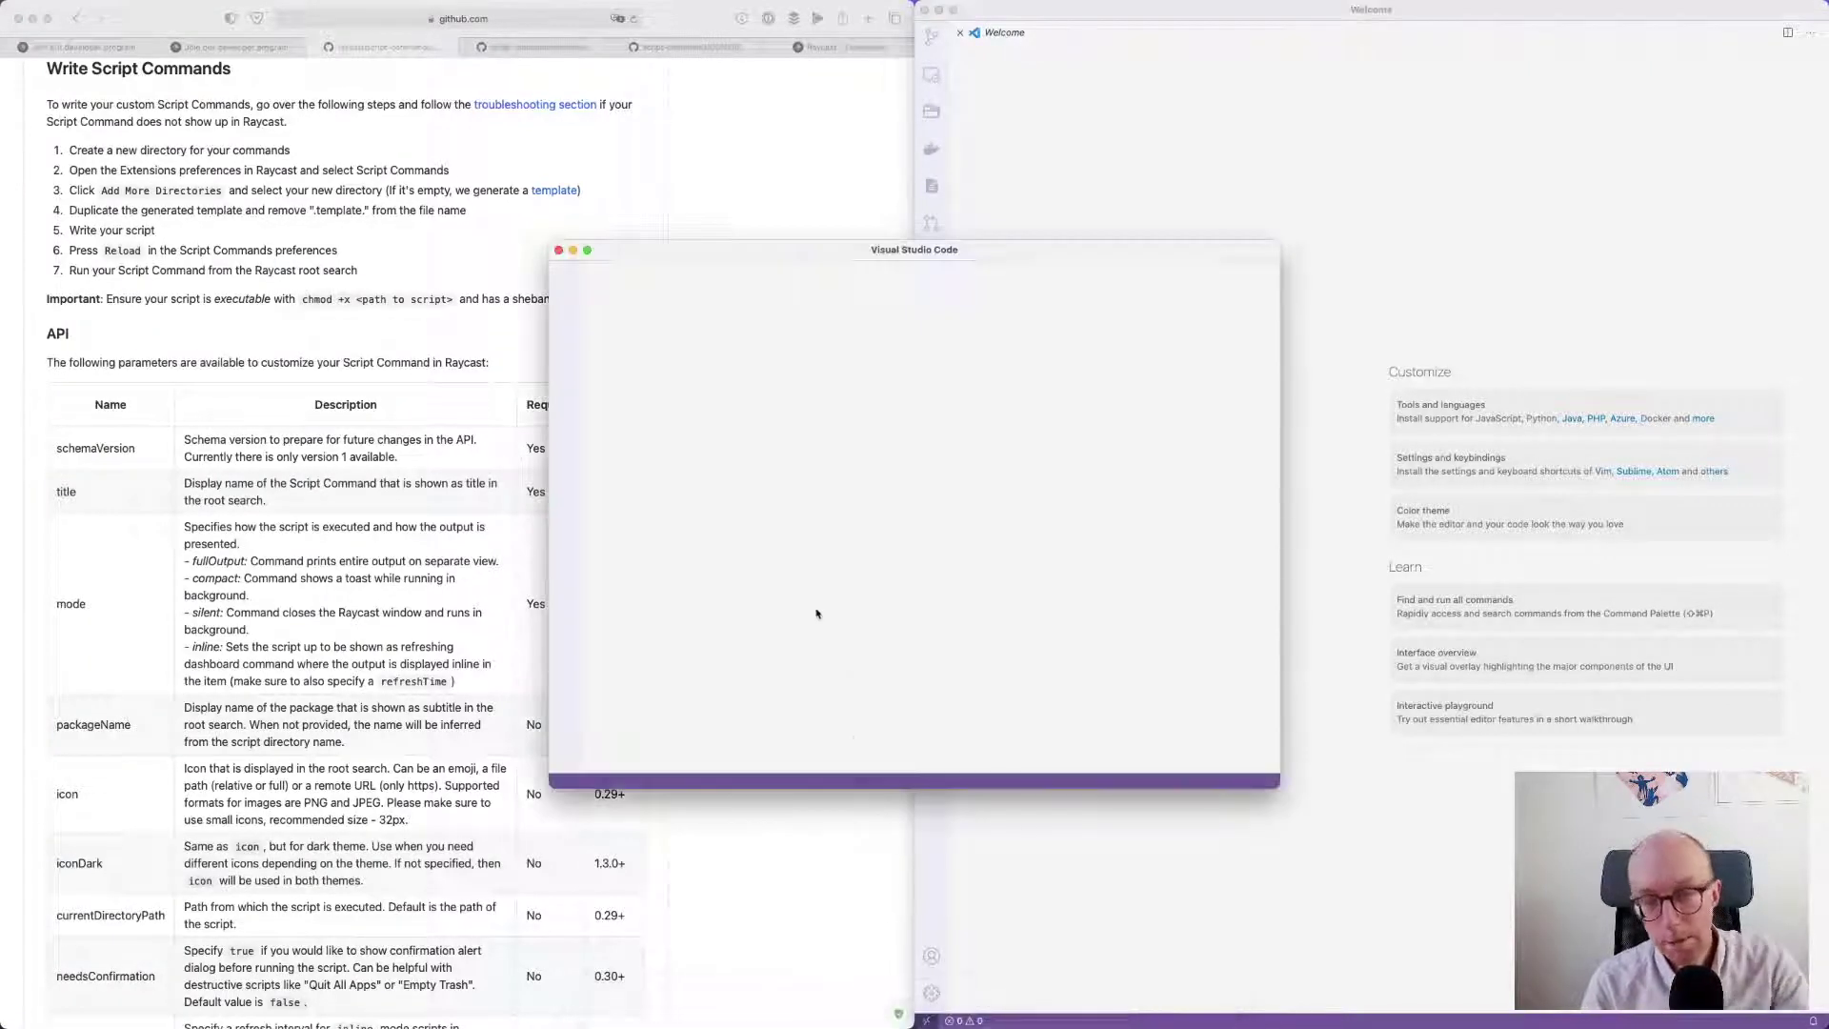
- Place the script-command.sh window with Raycast's Right Half command and enlarge the editor display by two zoom levels
key("alt+space")
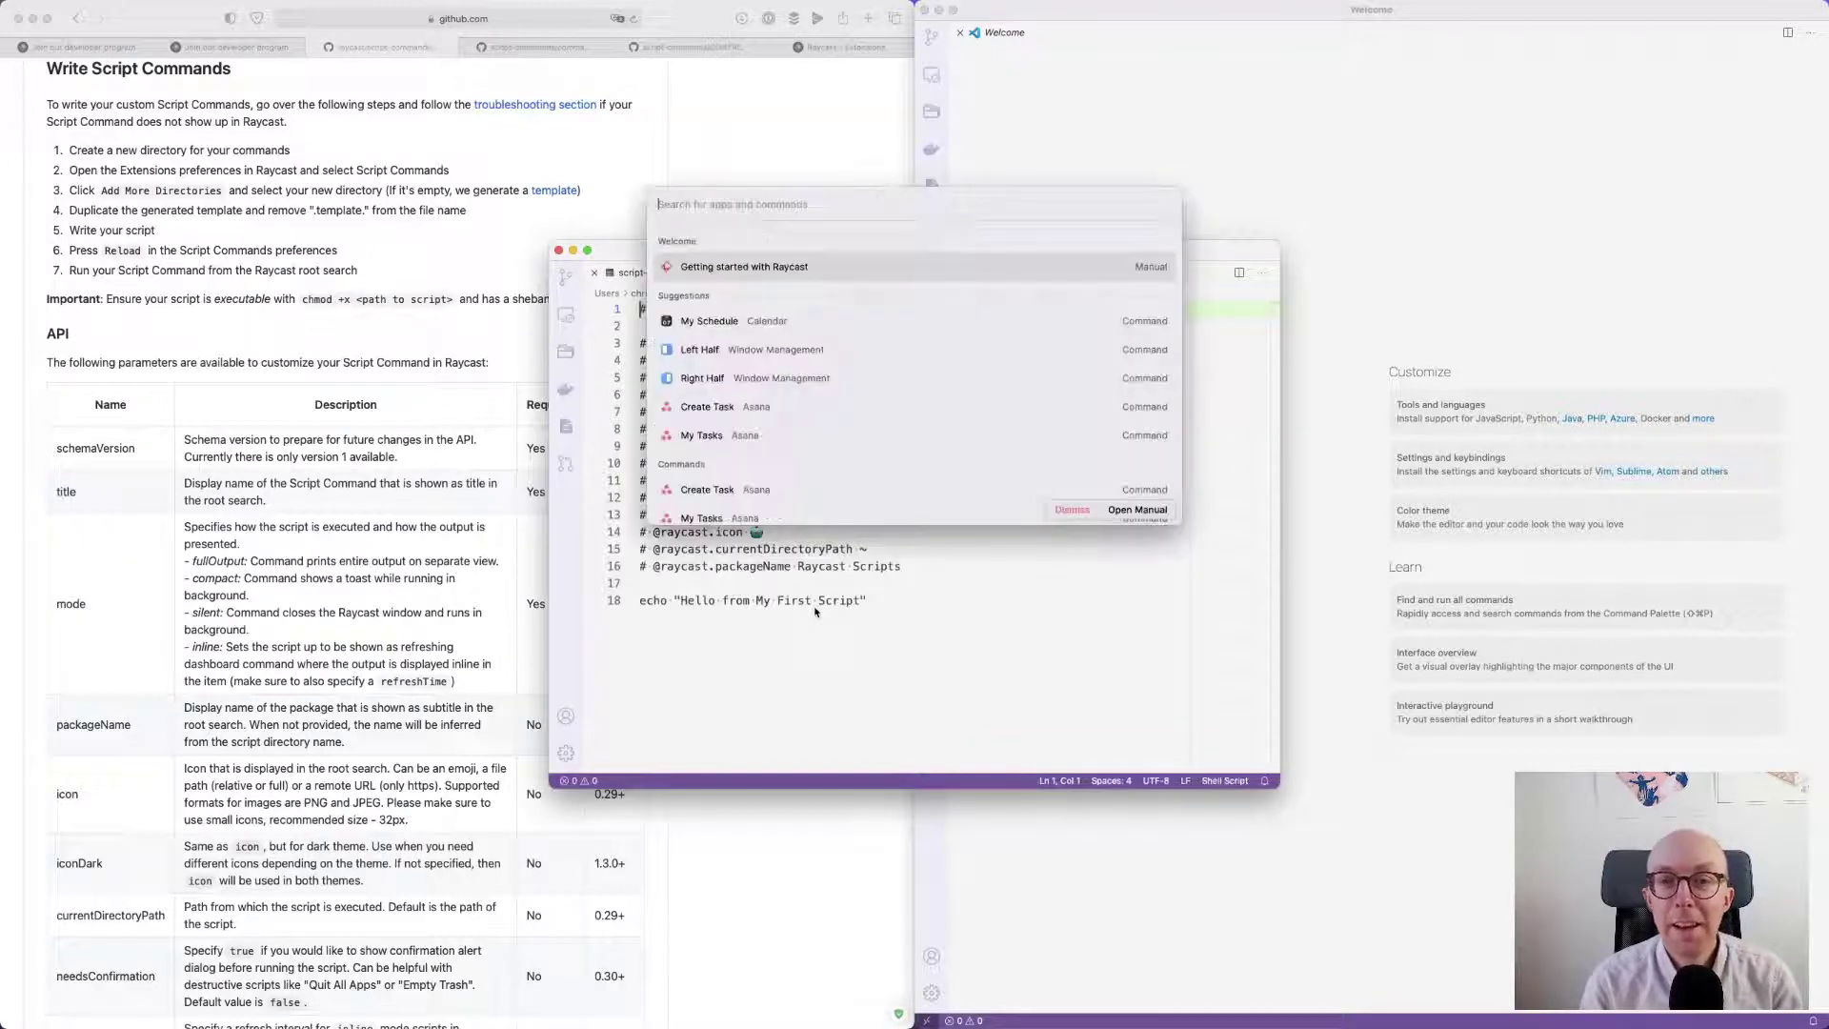
key("Down")
key("Down")
key("Down")
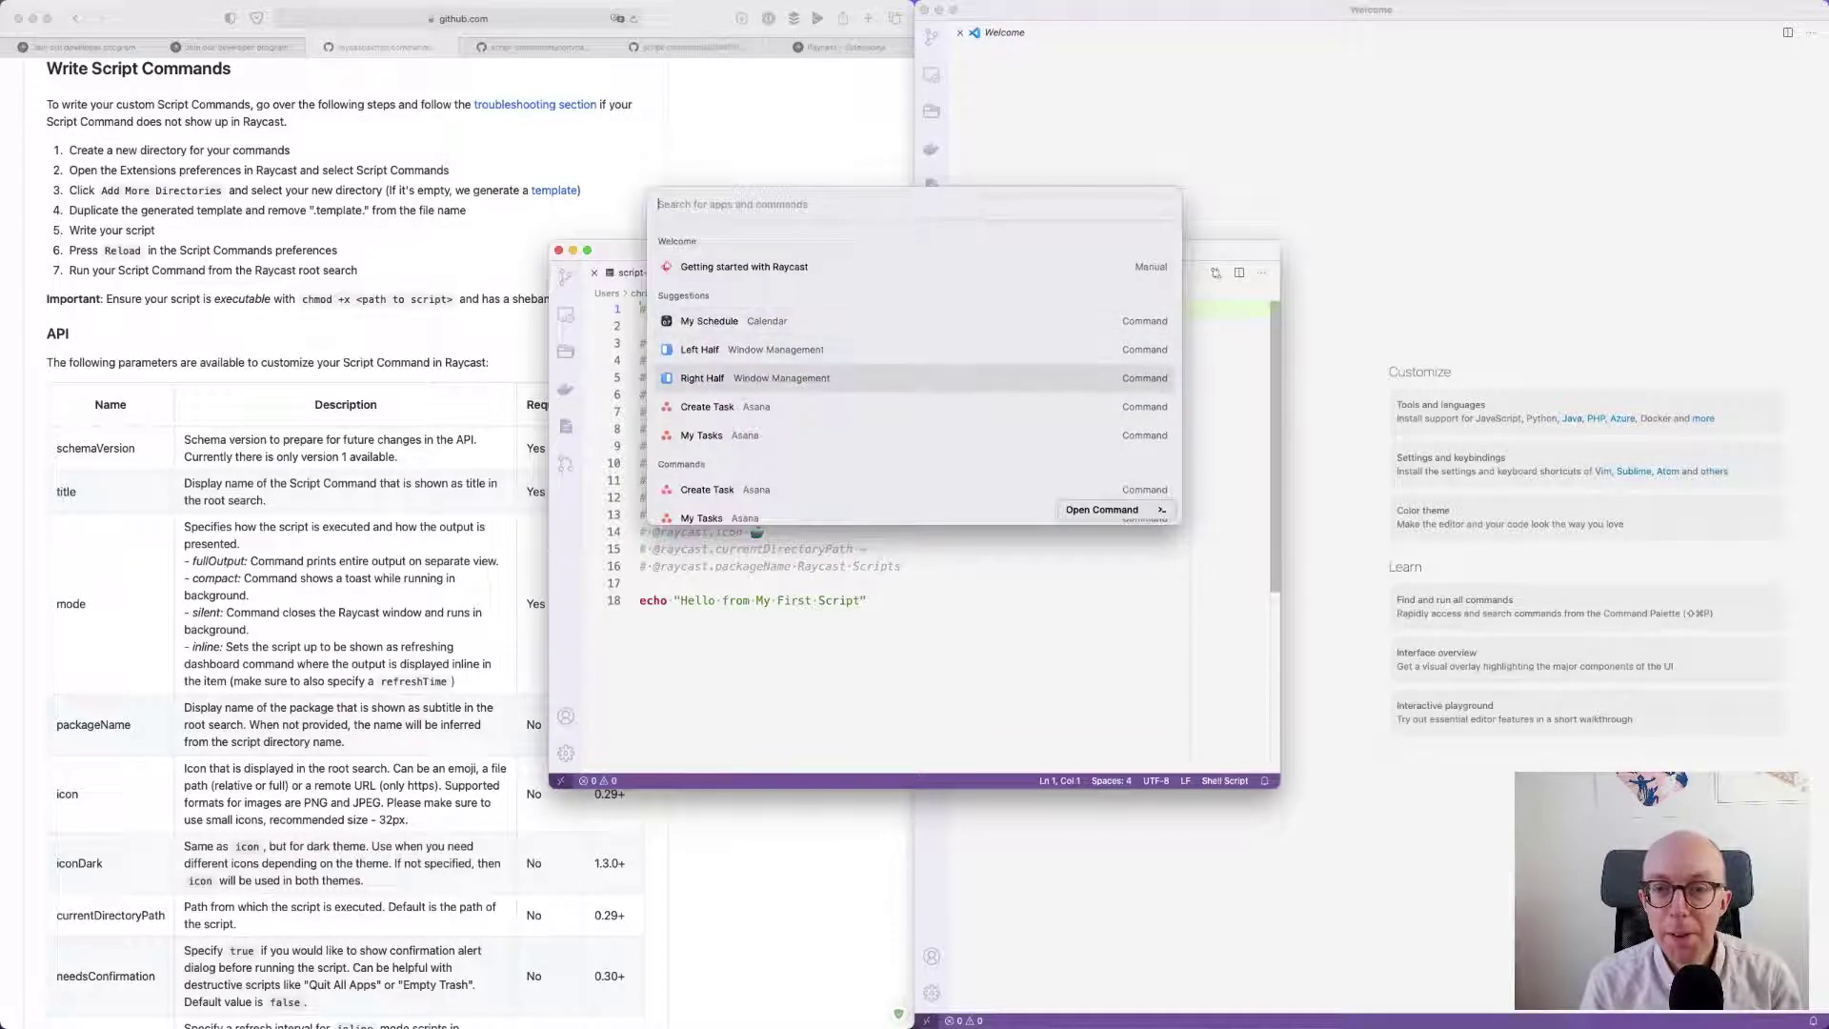
key("Return")
left_click(1112, 472)
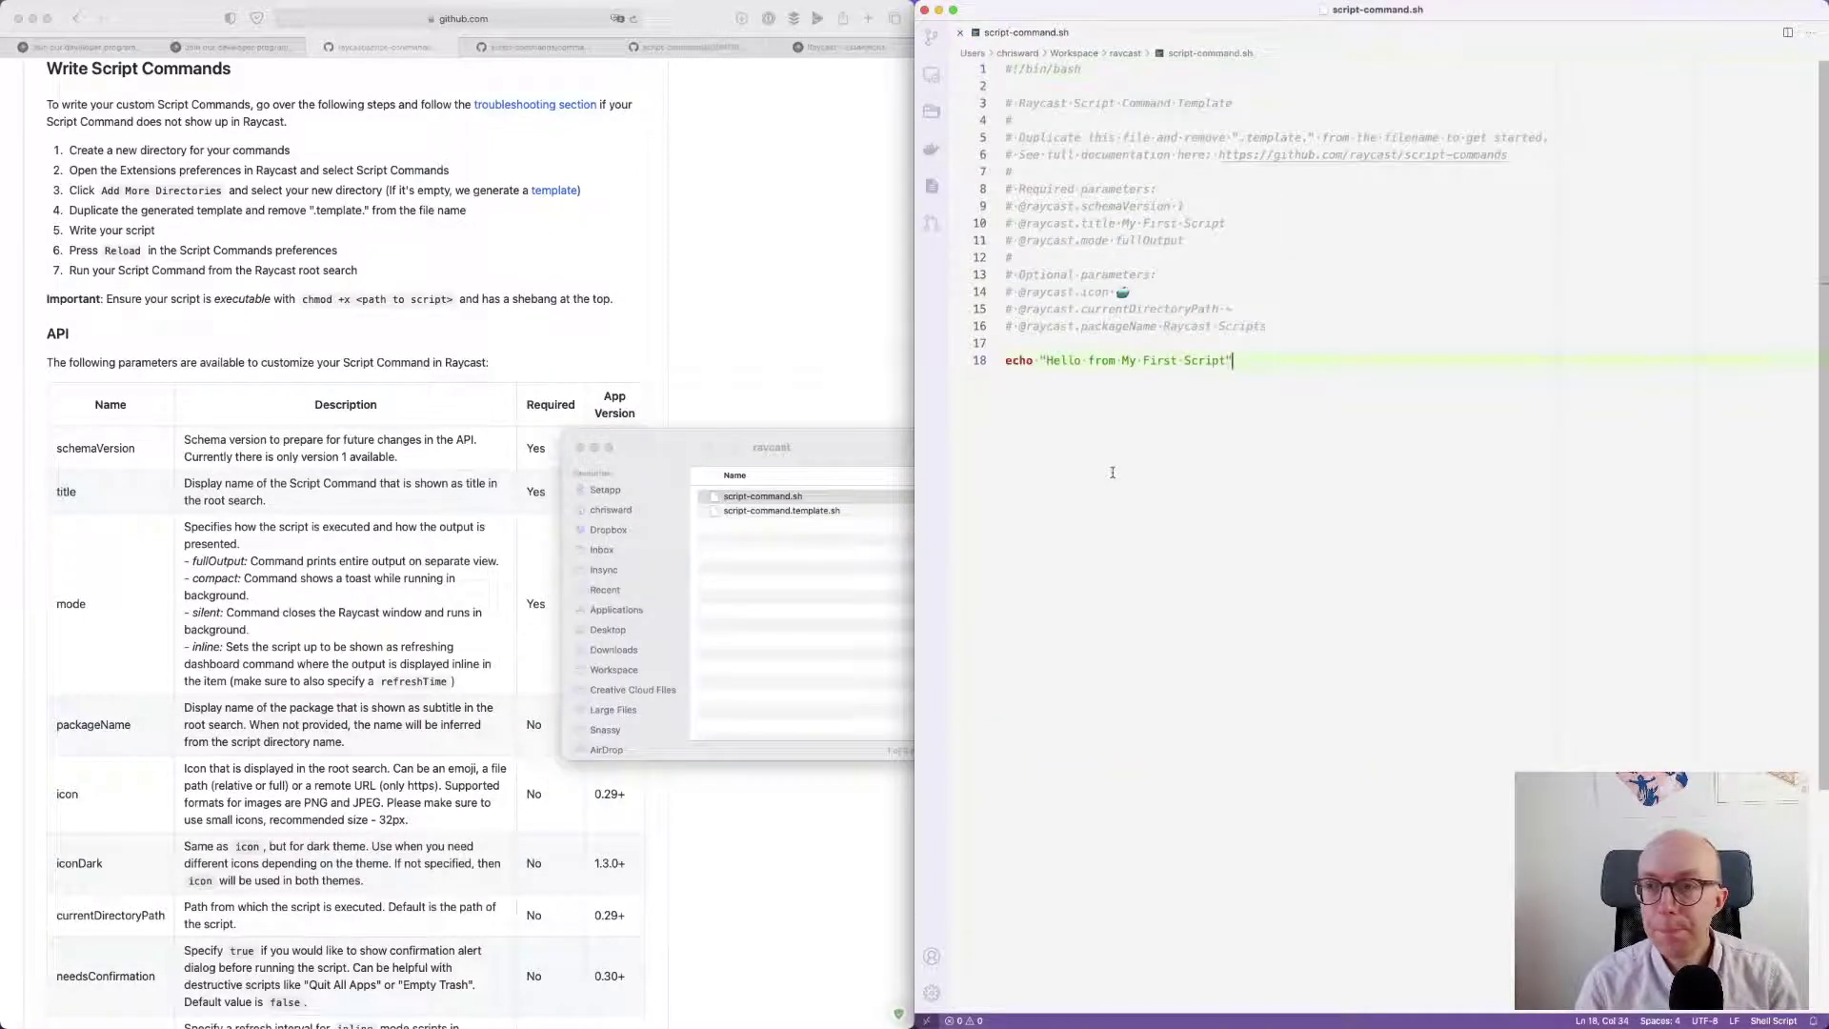
key("super+equal")
key("super+equal")
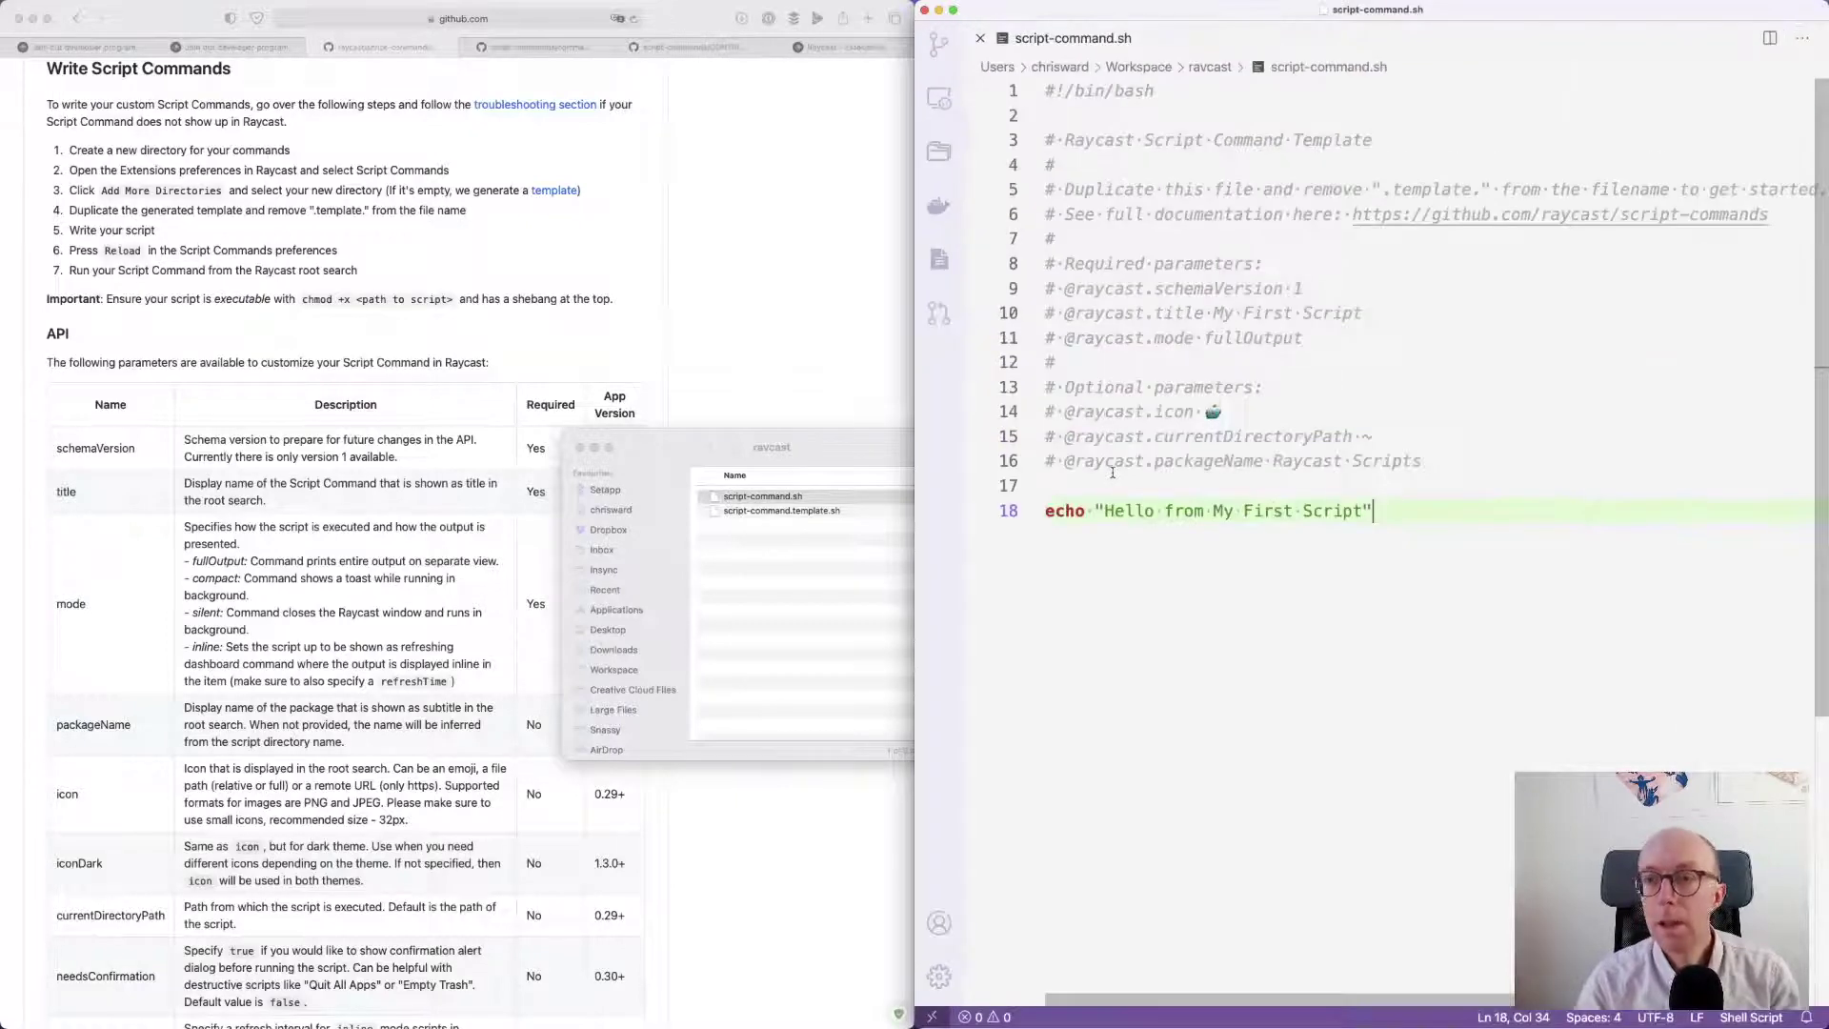
- Review the script command documentation on GitHub, covering the API parameters, Standard Output and Passing Arguments sections
left_click(797, 324)
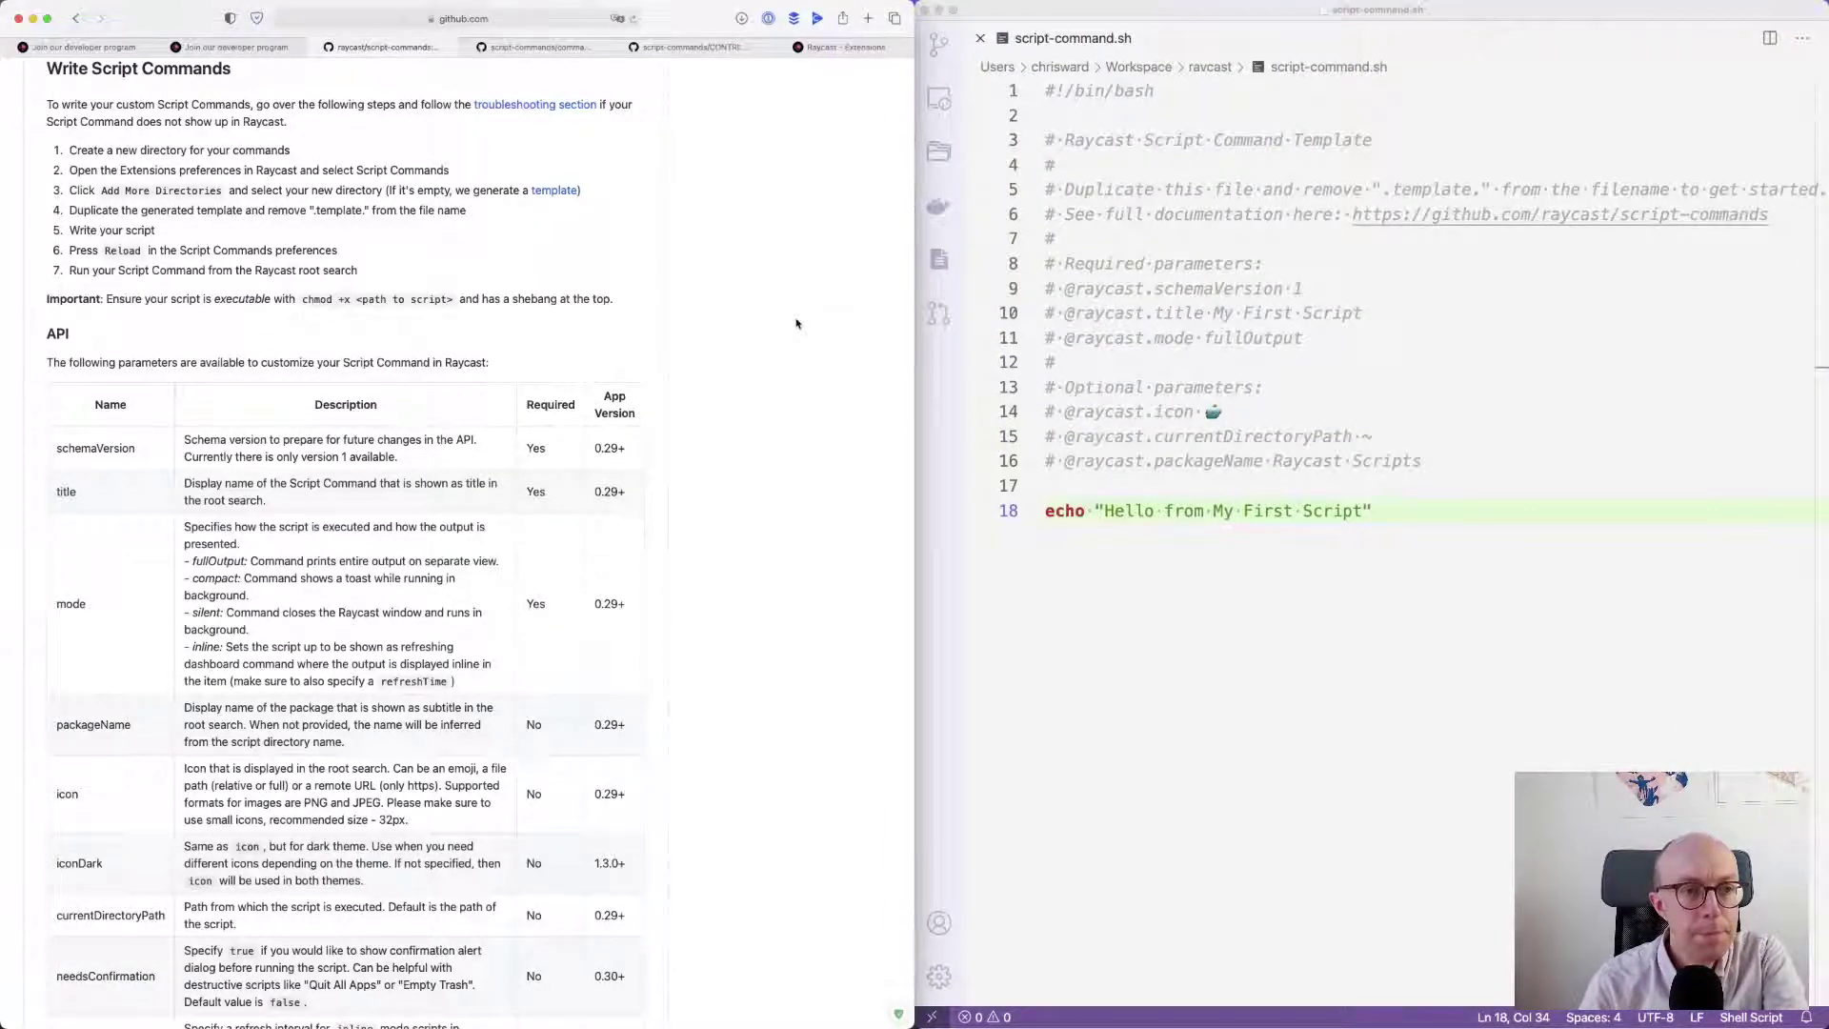
scroll(797, 324, "down", 6)
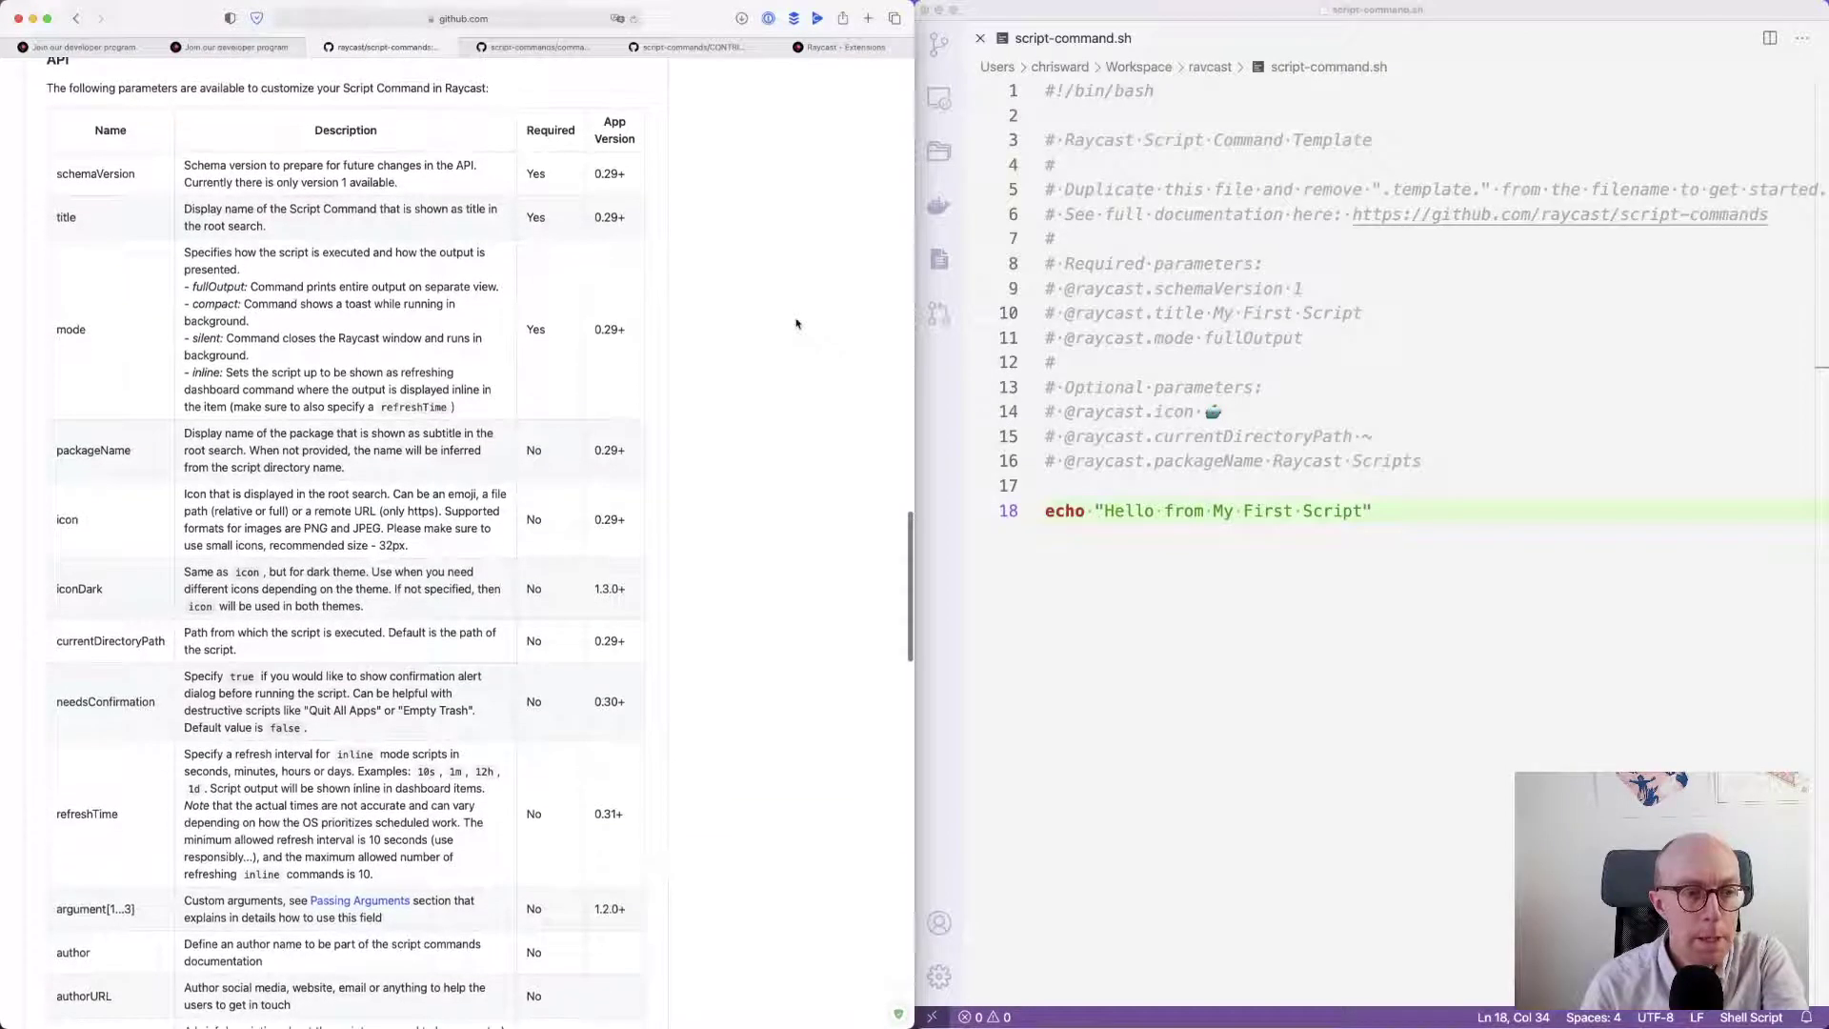
scroll(796, 324, "down", 6)
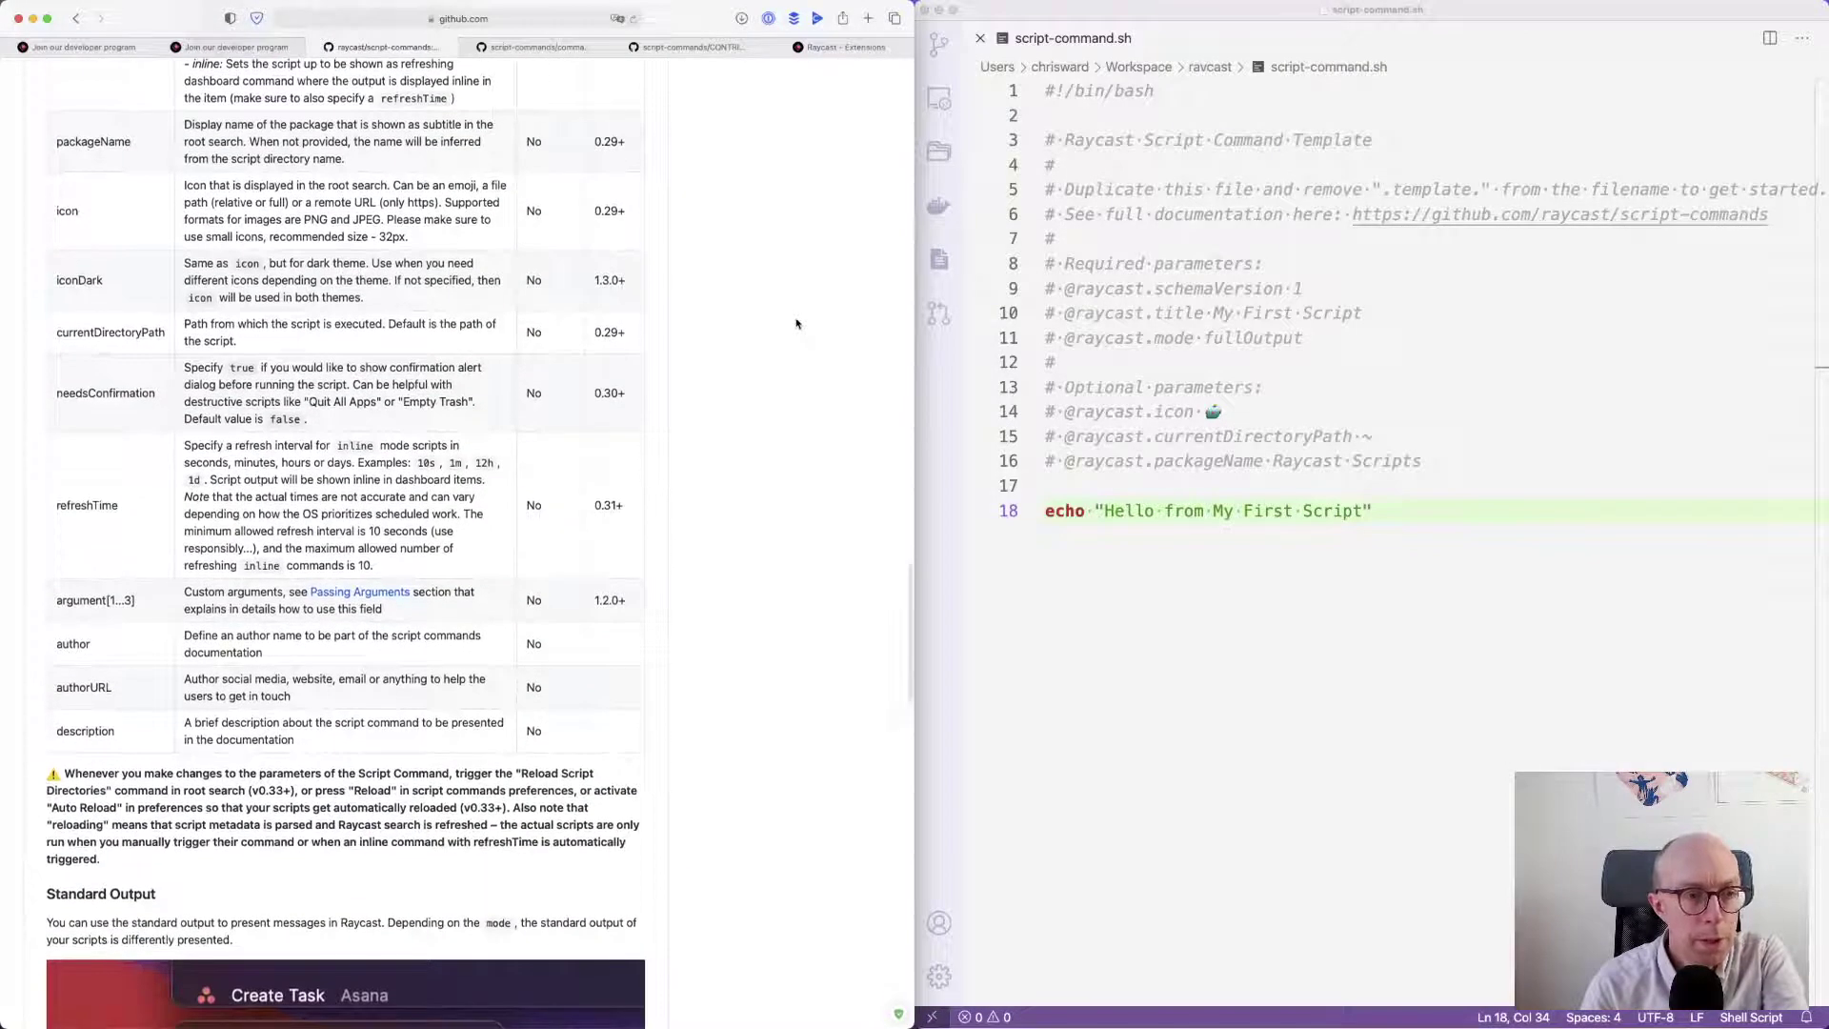
scroll(796, 324, "down", 3)
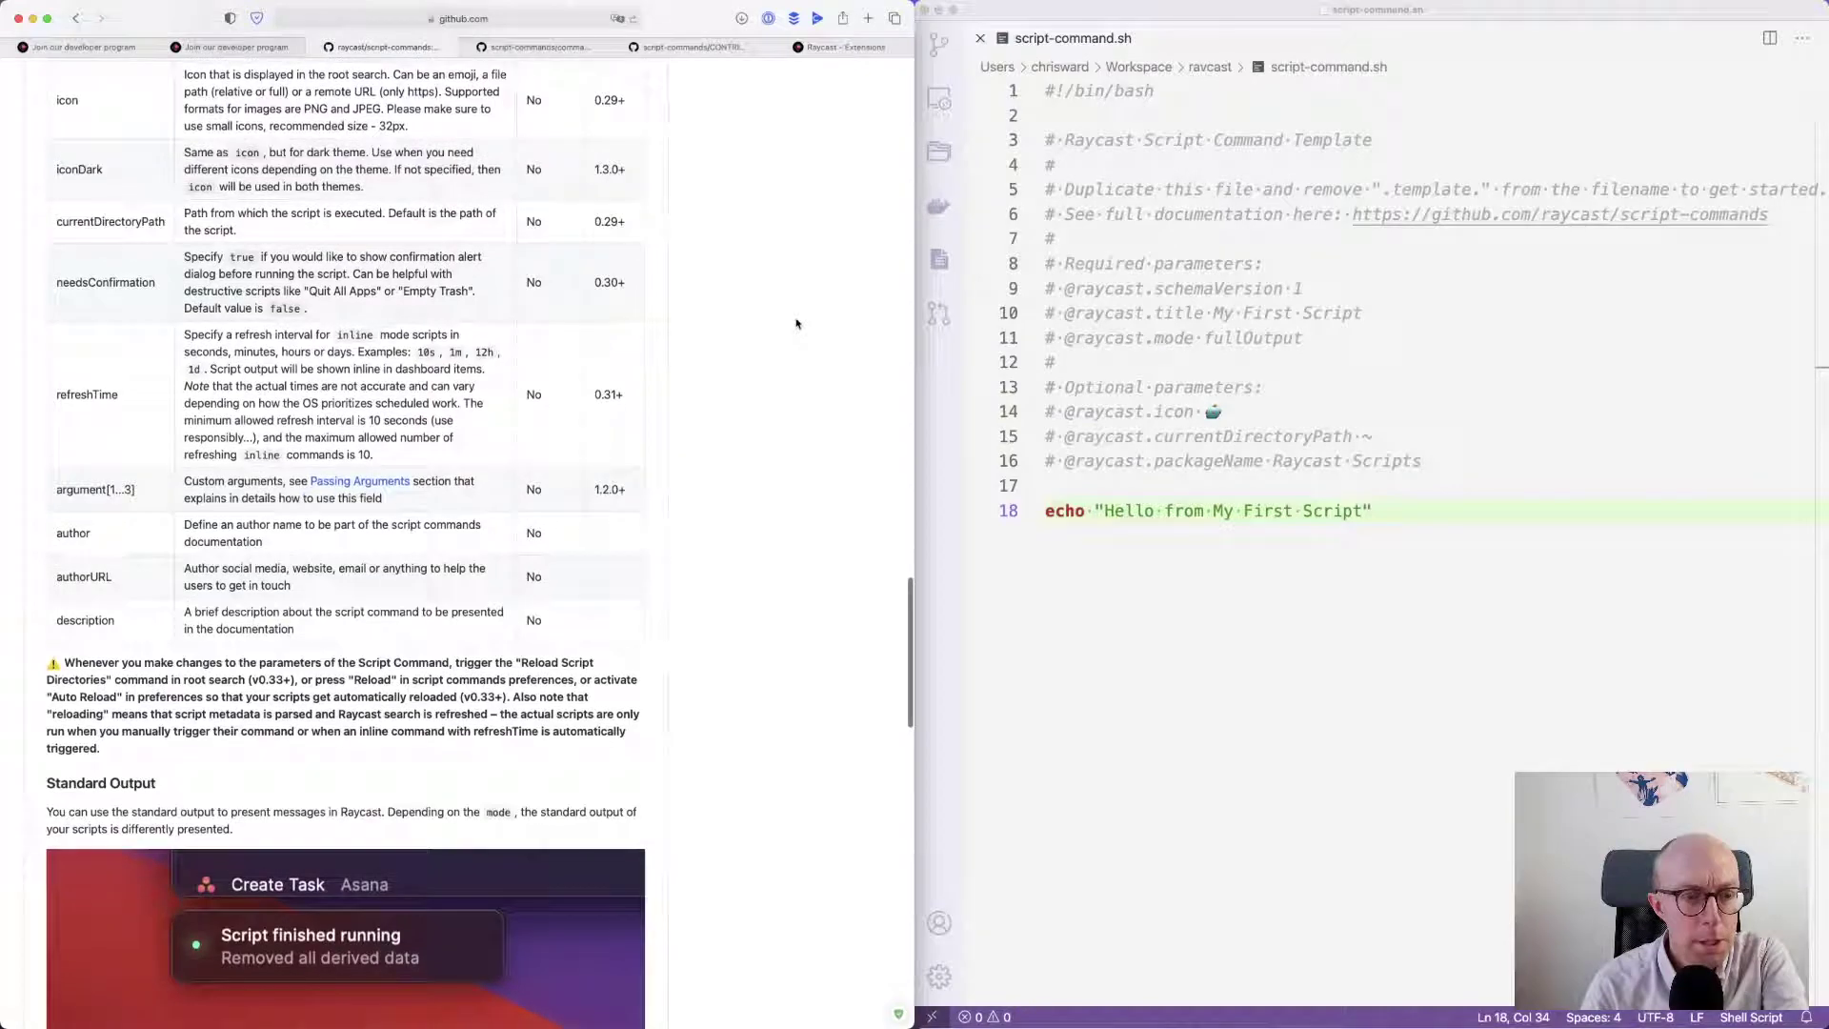
scroll(797, 324, "down", 5)
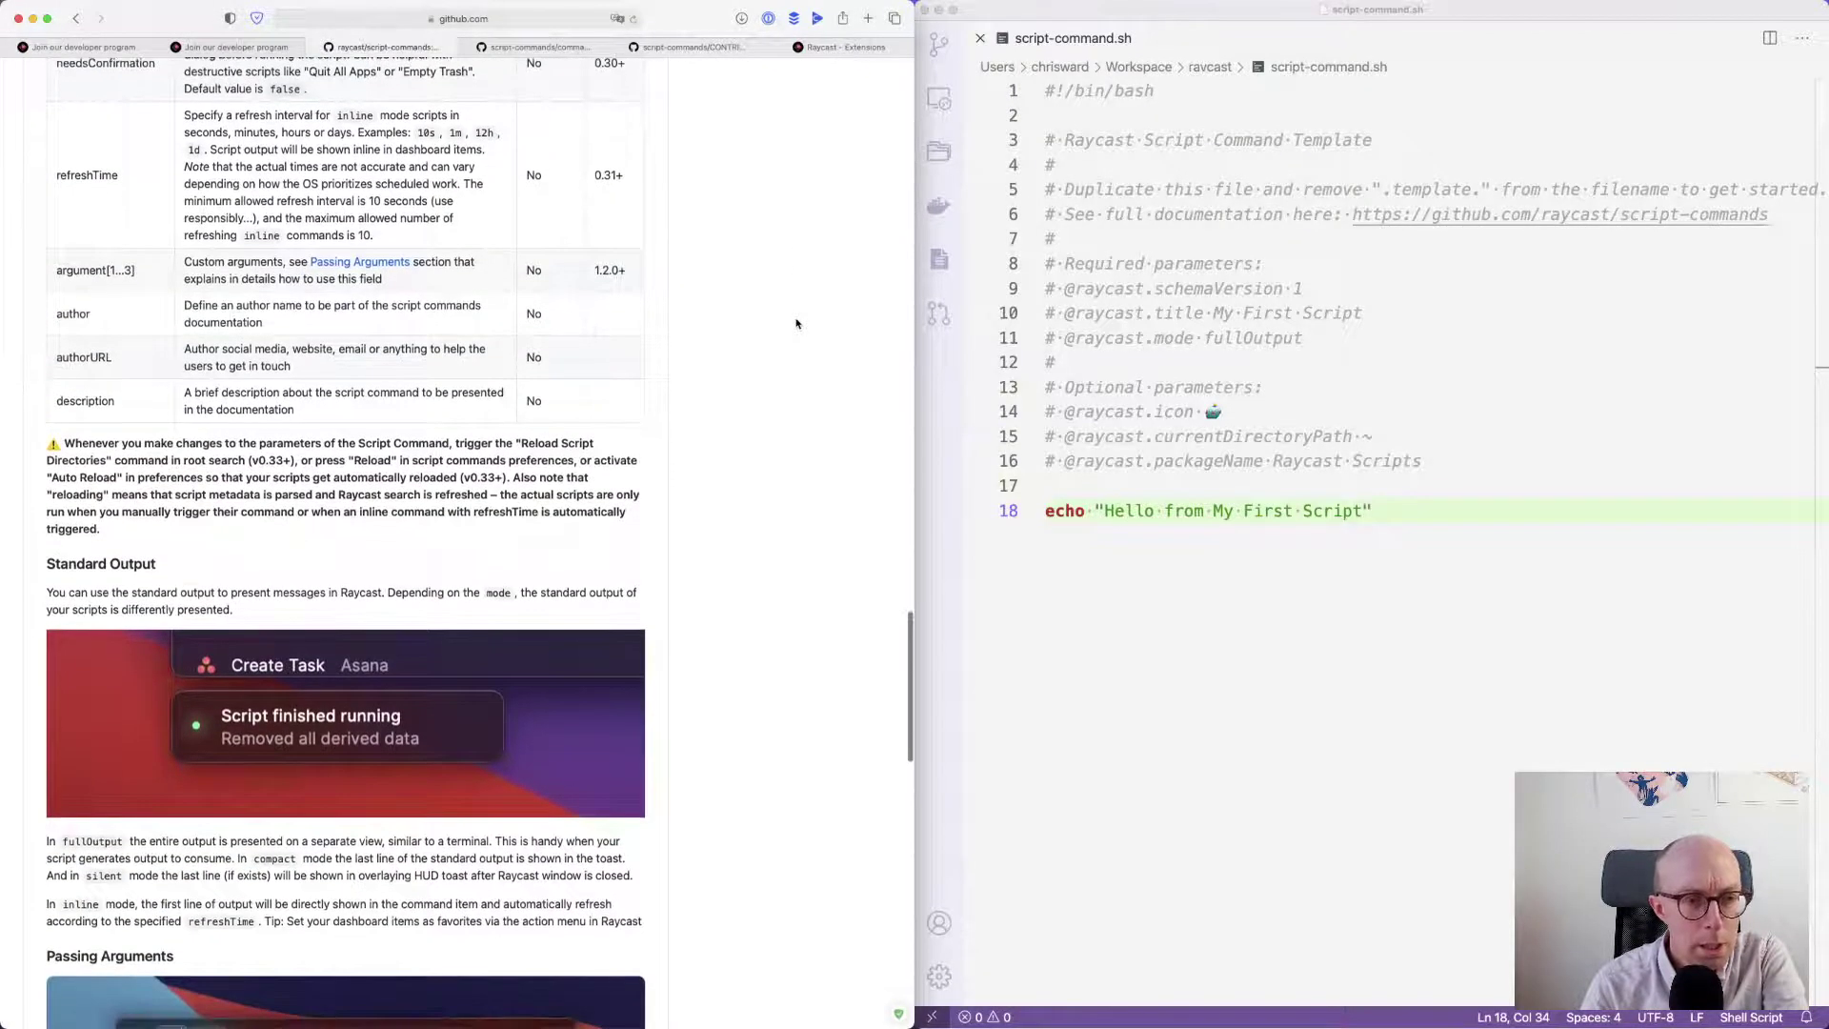
scroll(796, 324, "down", 8)
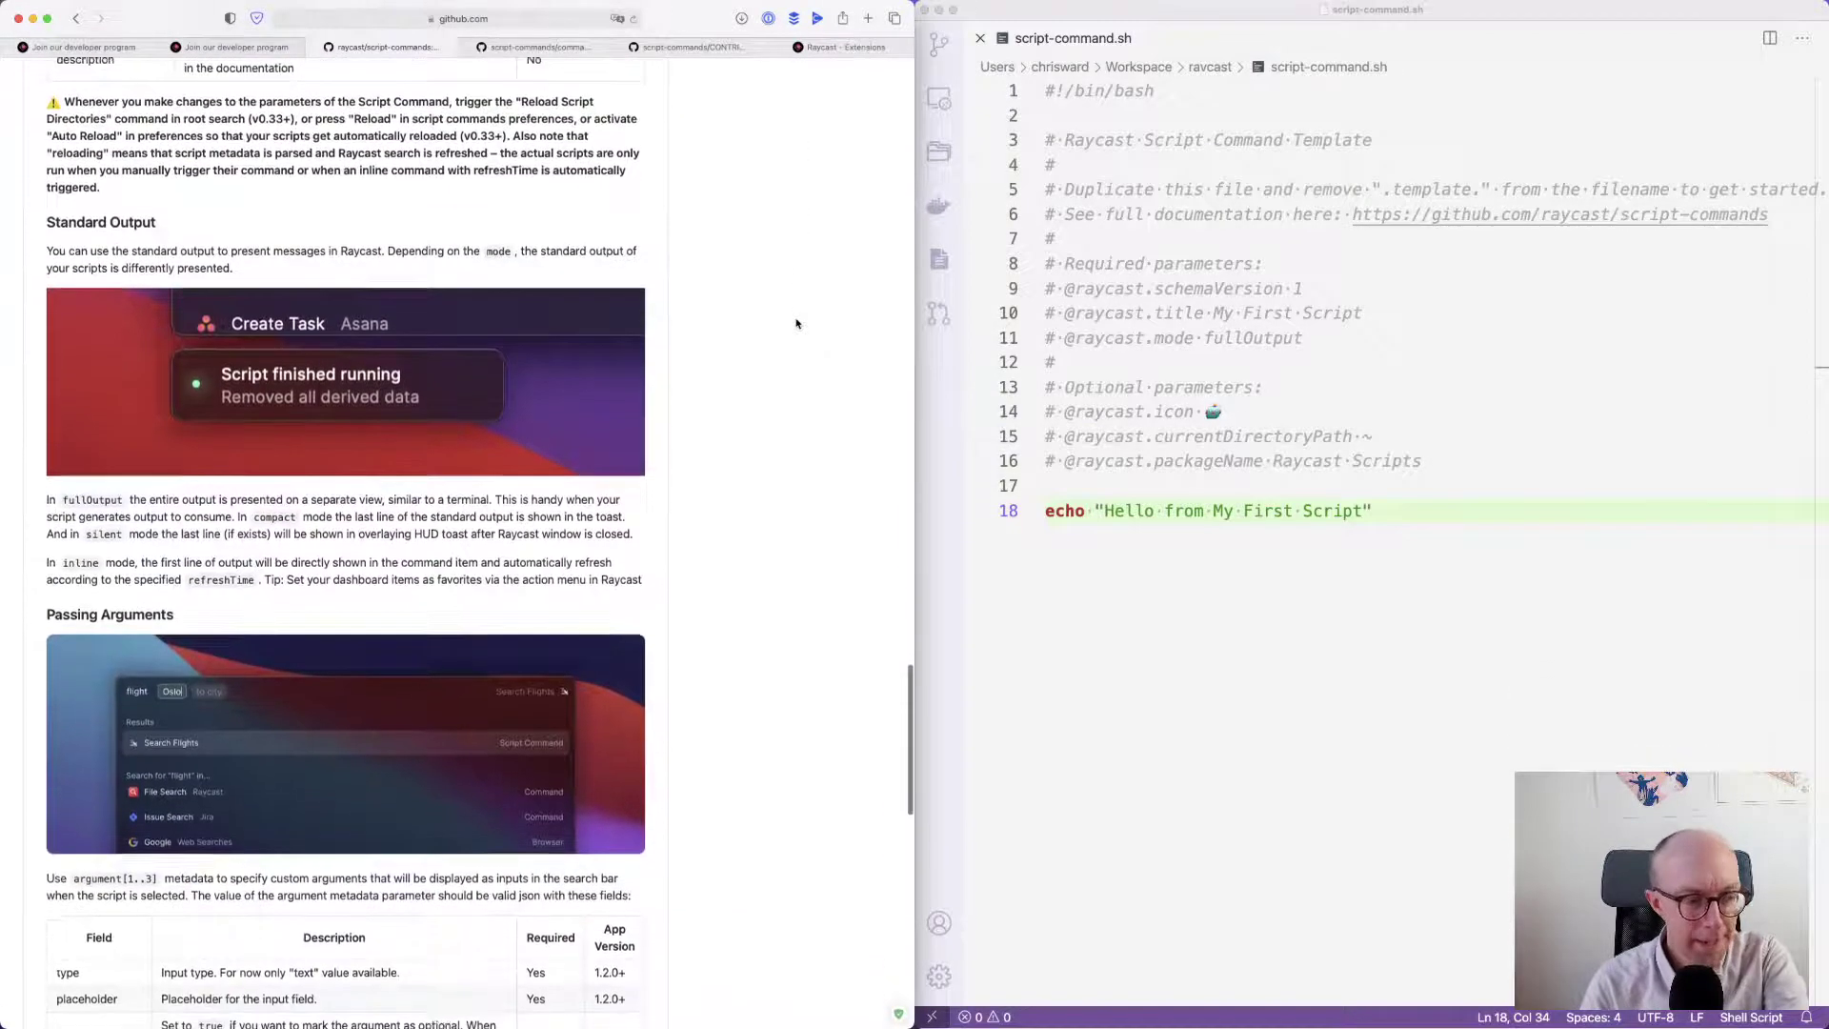
scroll(797, 323, "down", 4)
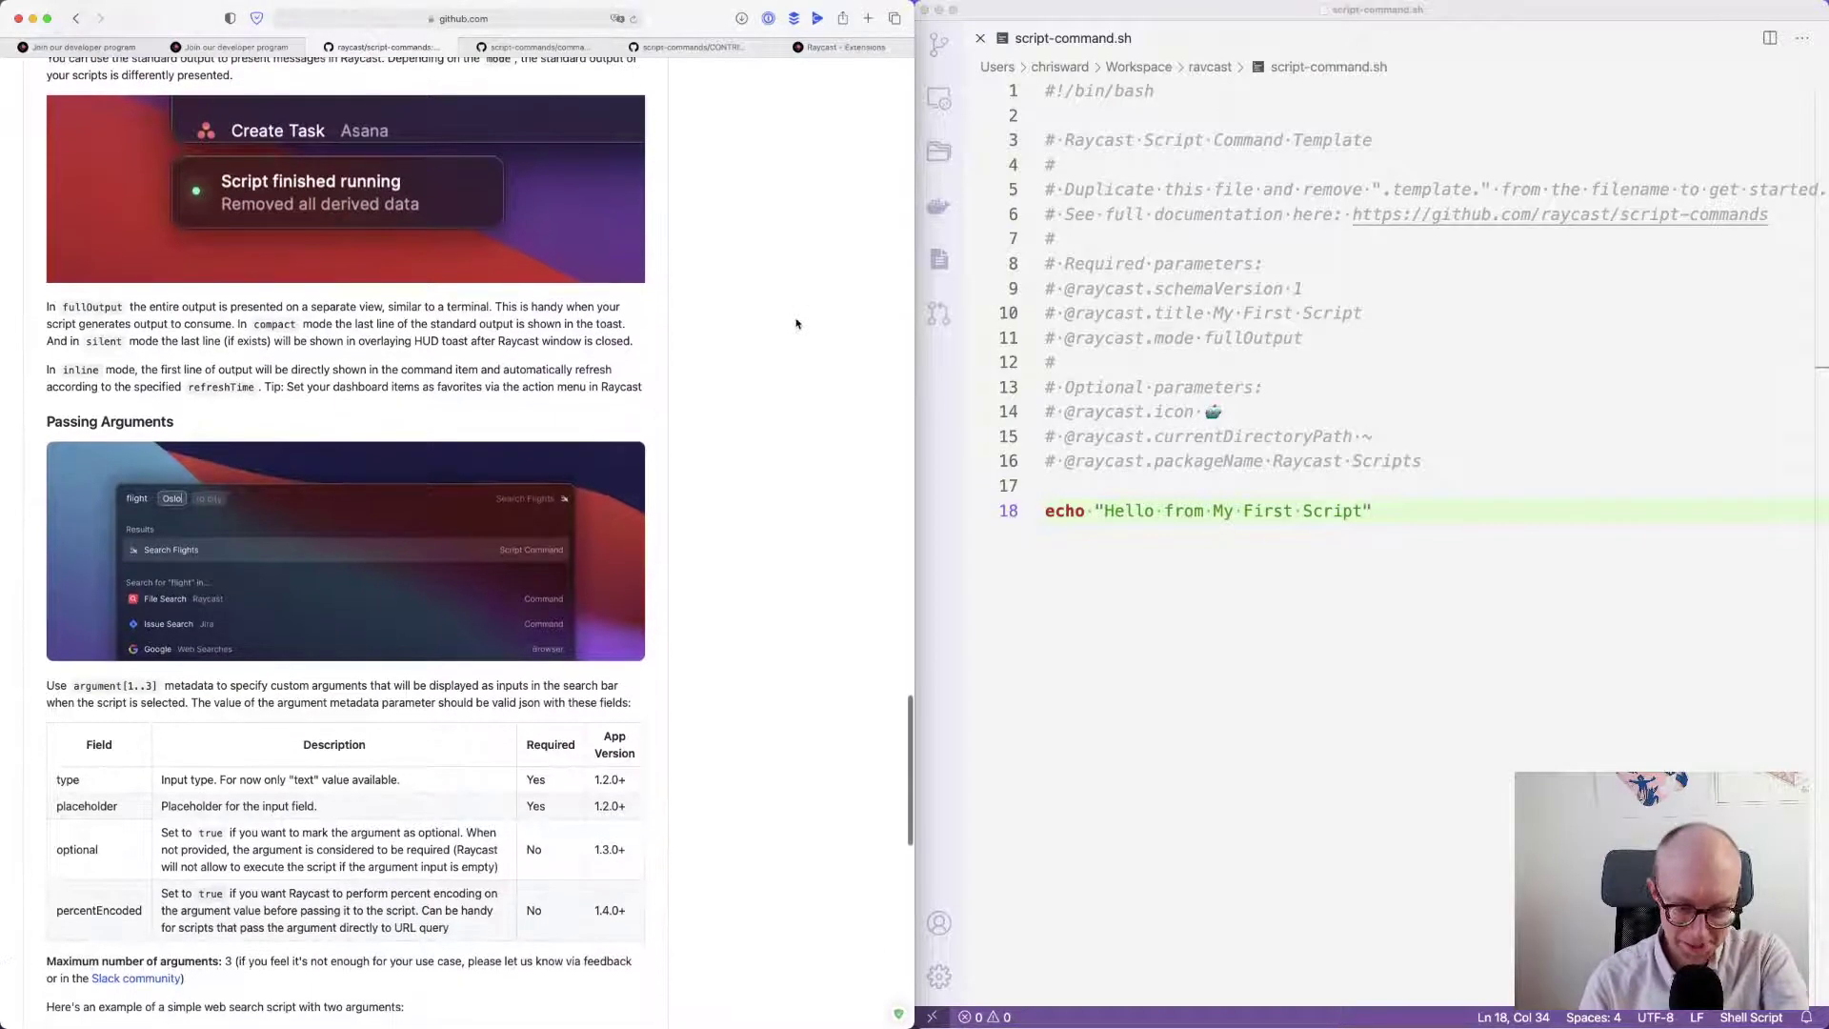
scroll(797, 324, "up", 1)
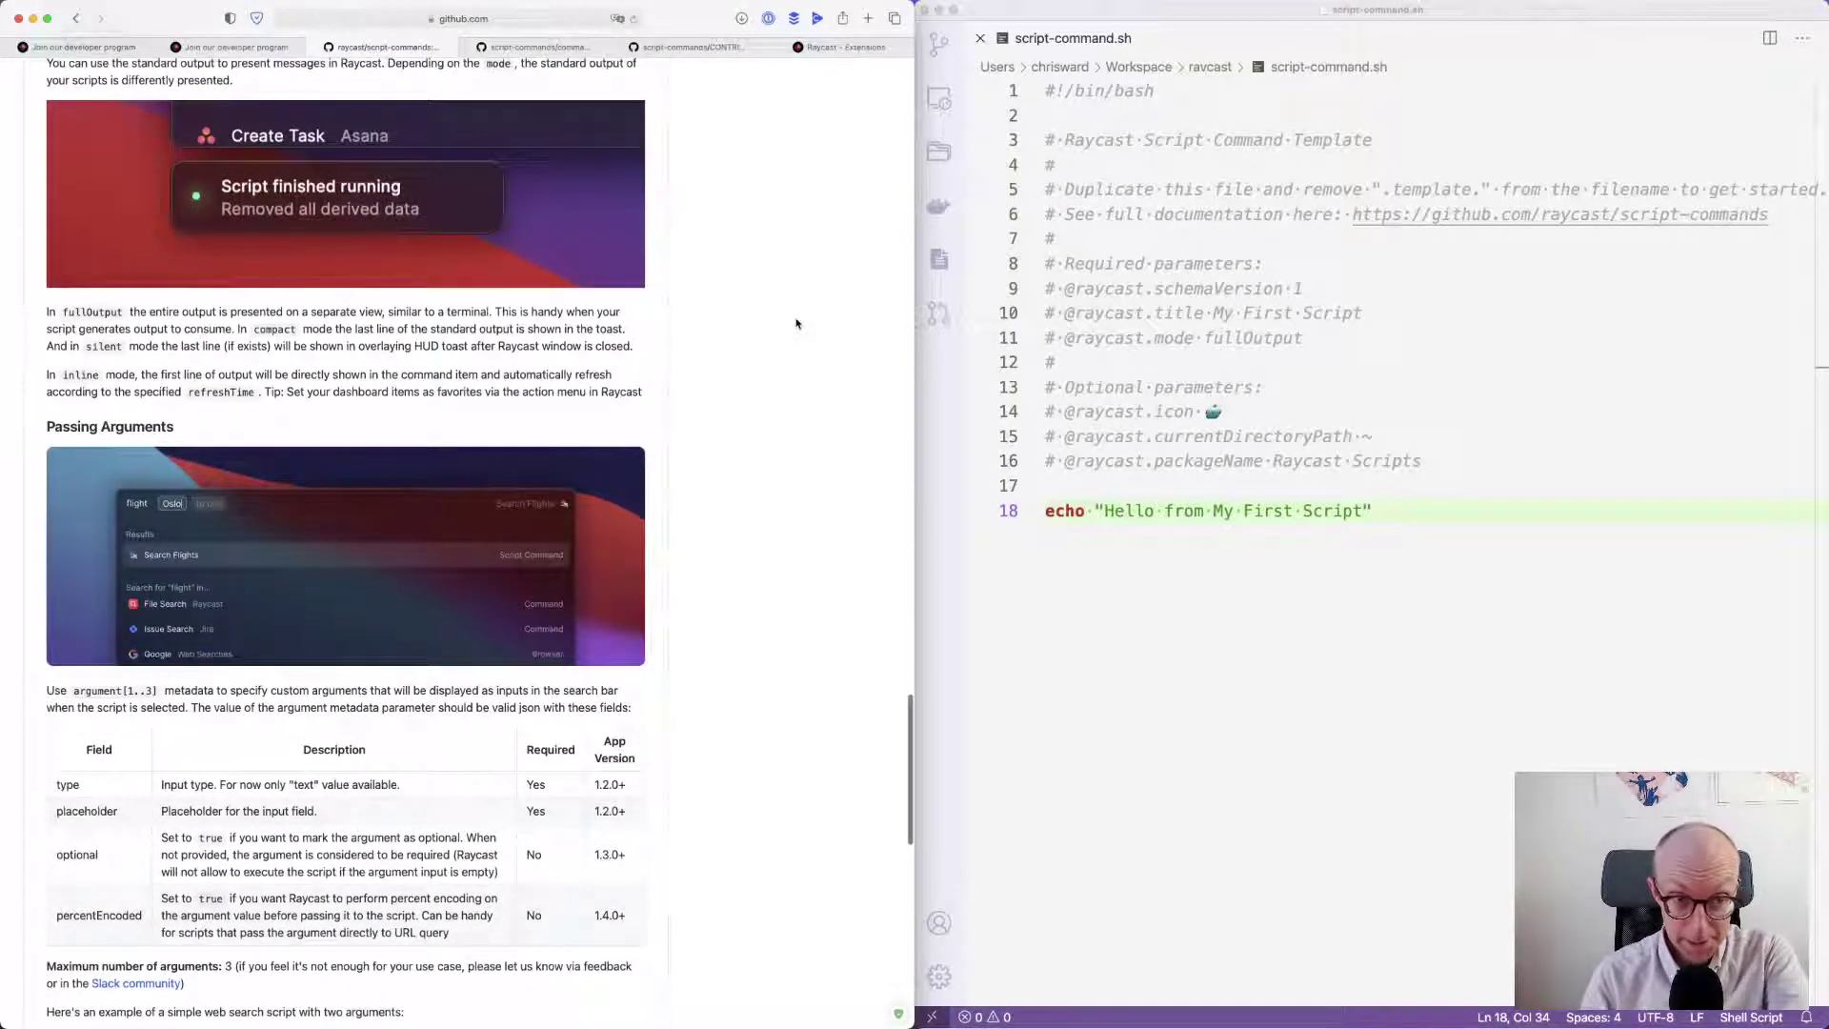
scroll(797, 324, "down", 1)
scroll(800, 329, "up", 6)
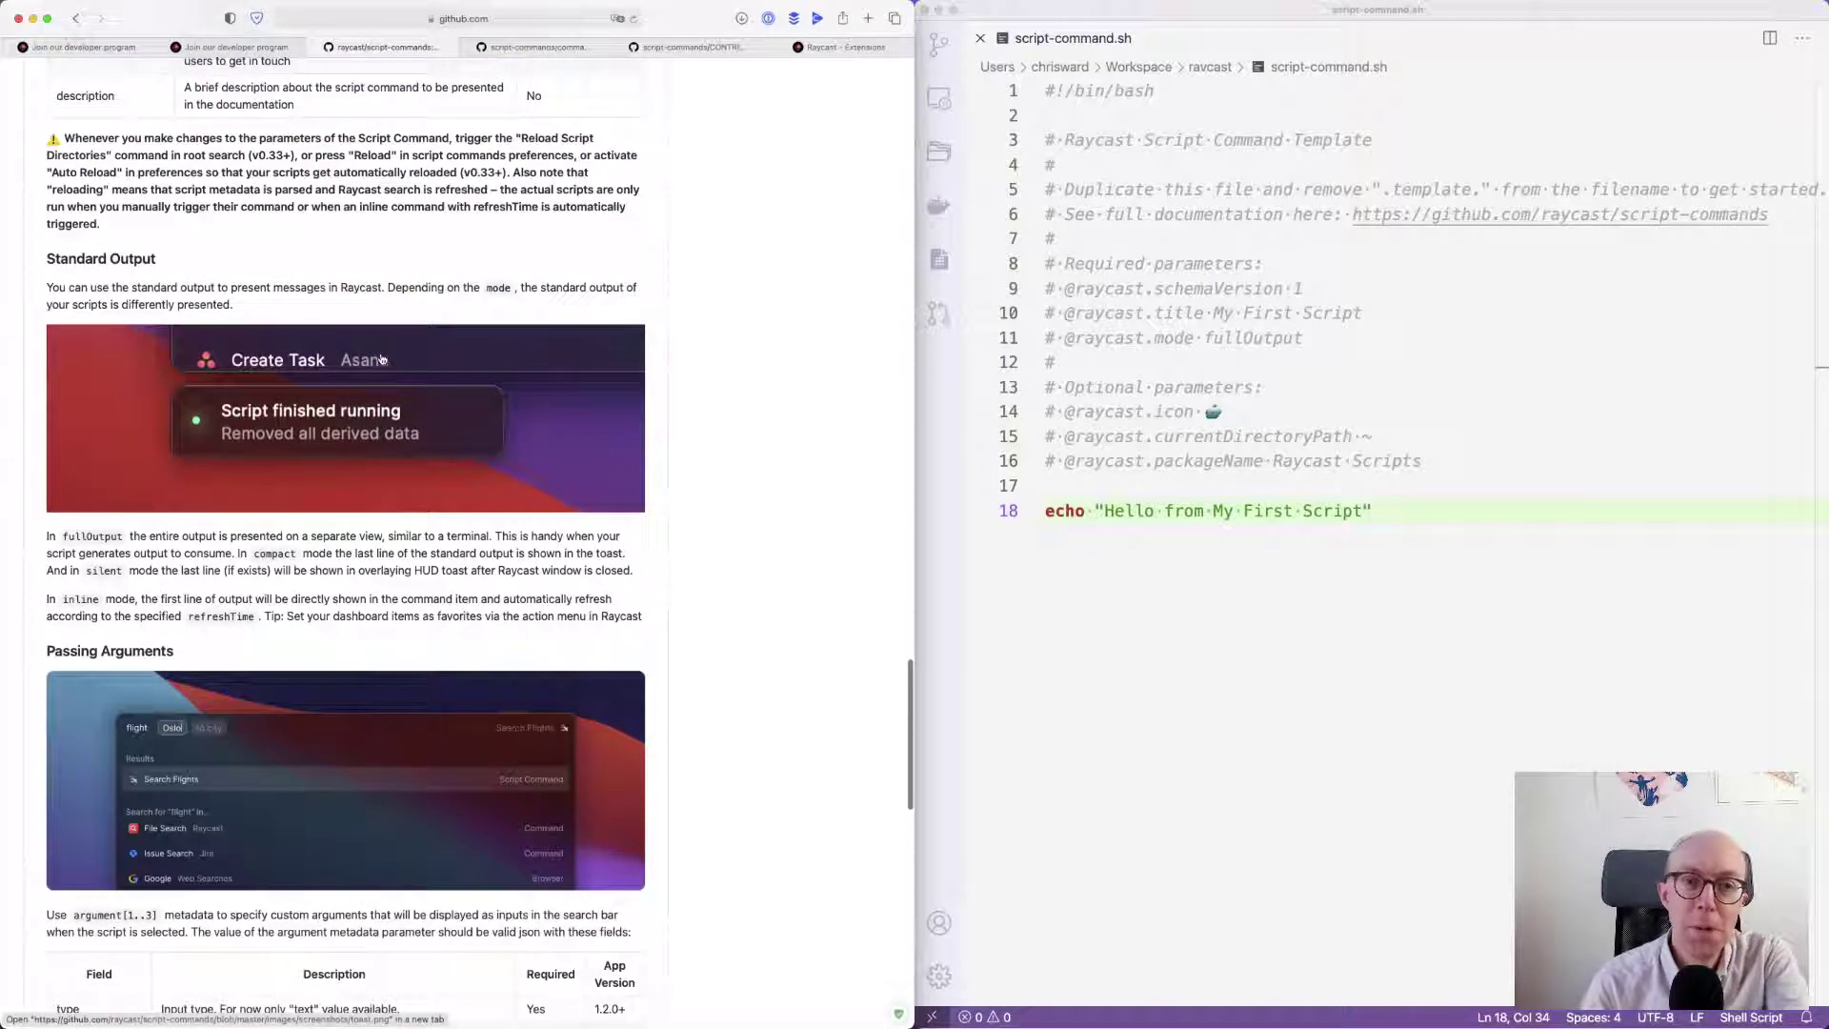
scroll(642, 328, "up", 15)
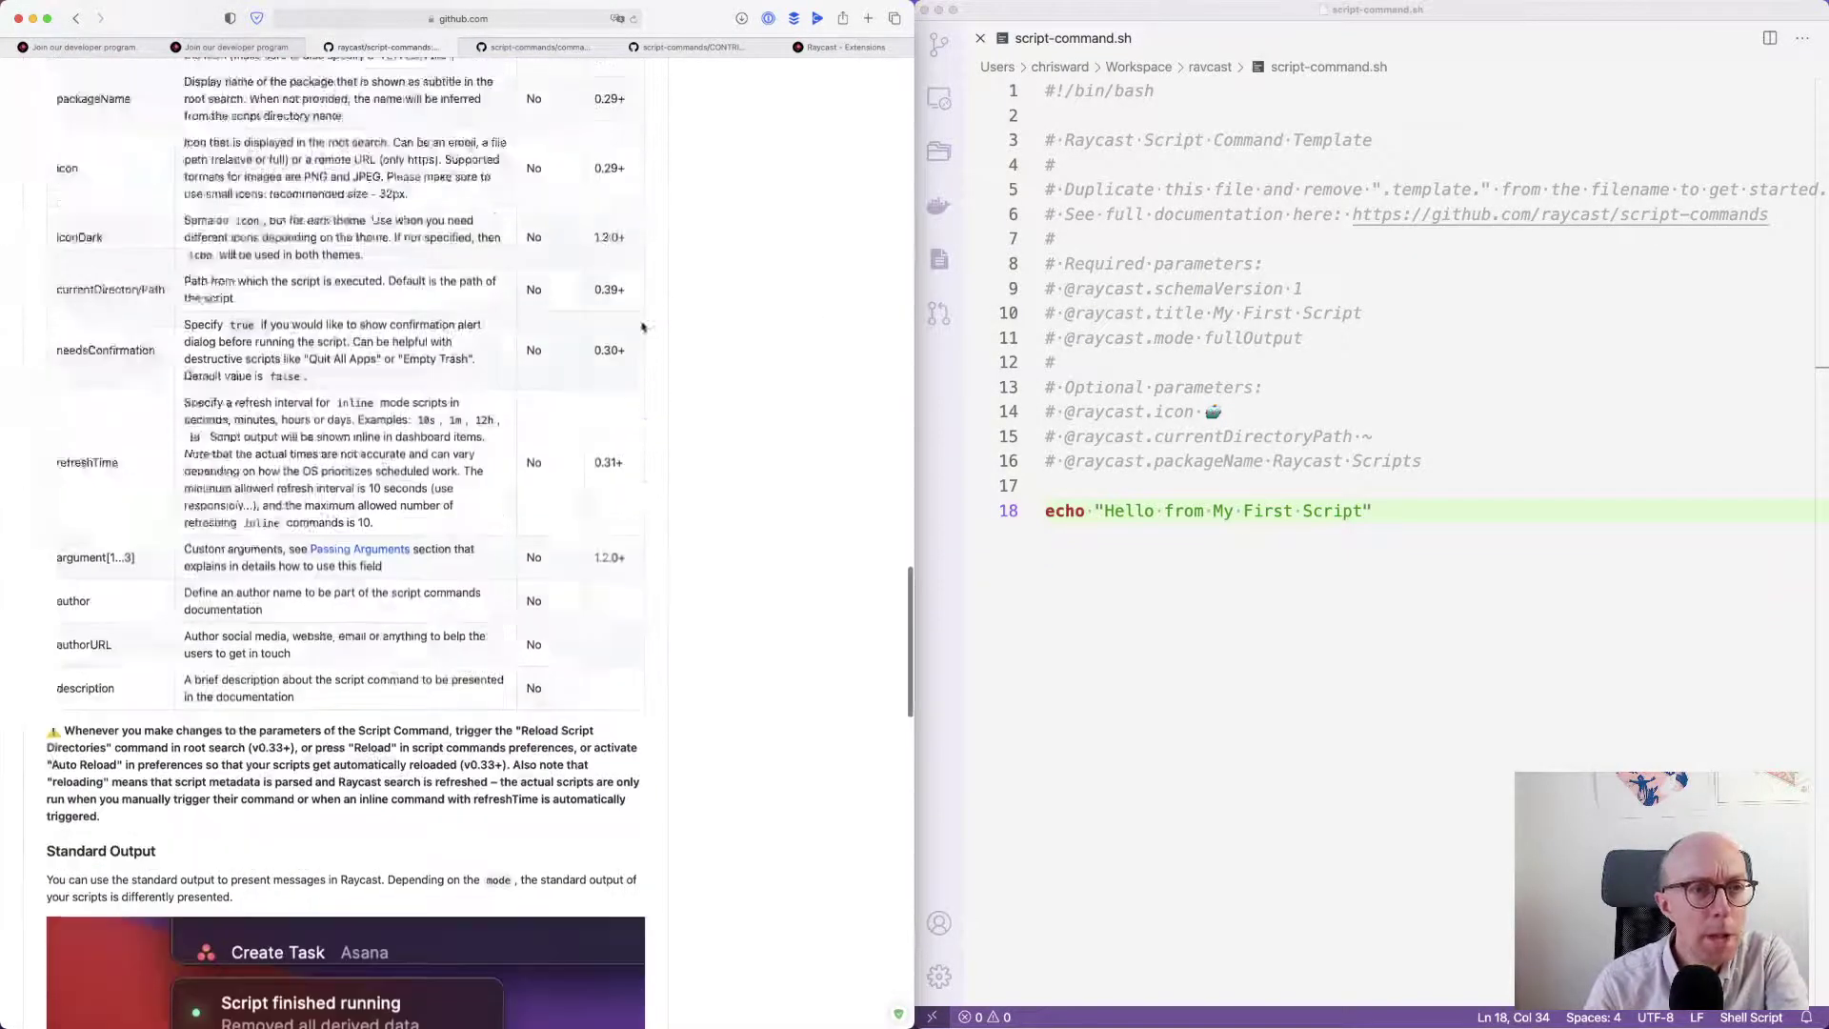
scroll(642, 328, "up", 3)
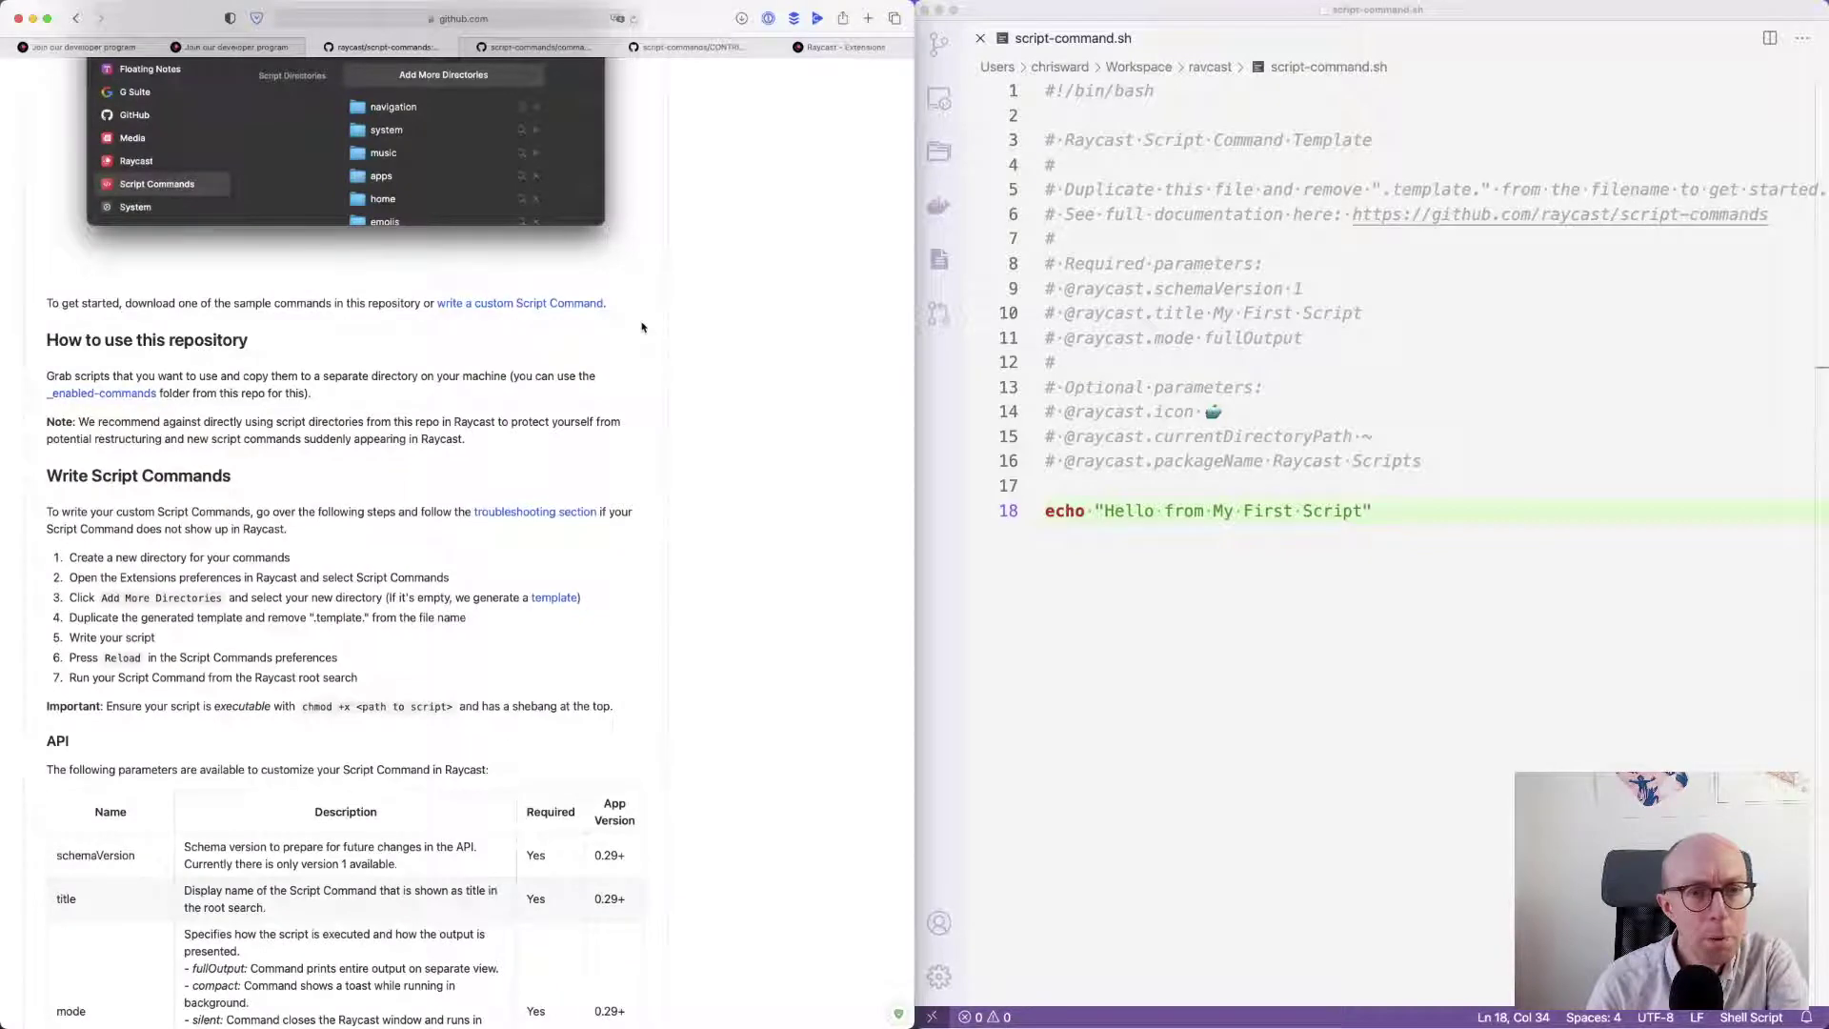
- Read through the README's two-argument web search example, Error Handling, Login Shell and Troubleshooting sections, and recheck the Write Script Commands steps
scroll(642, 327, "down", 10)
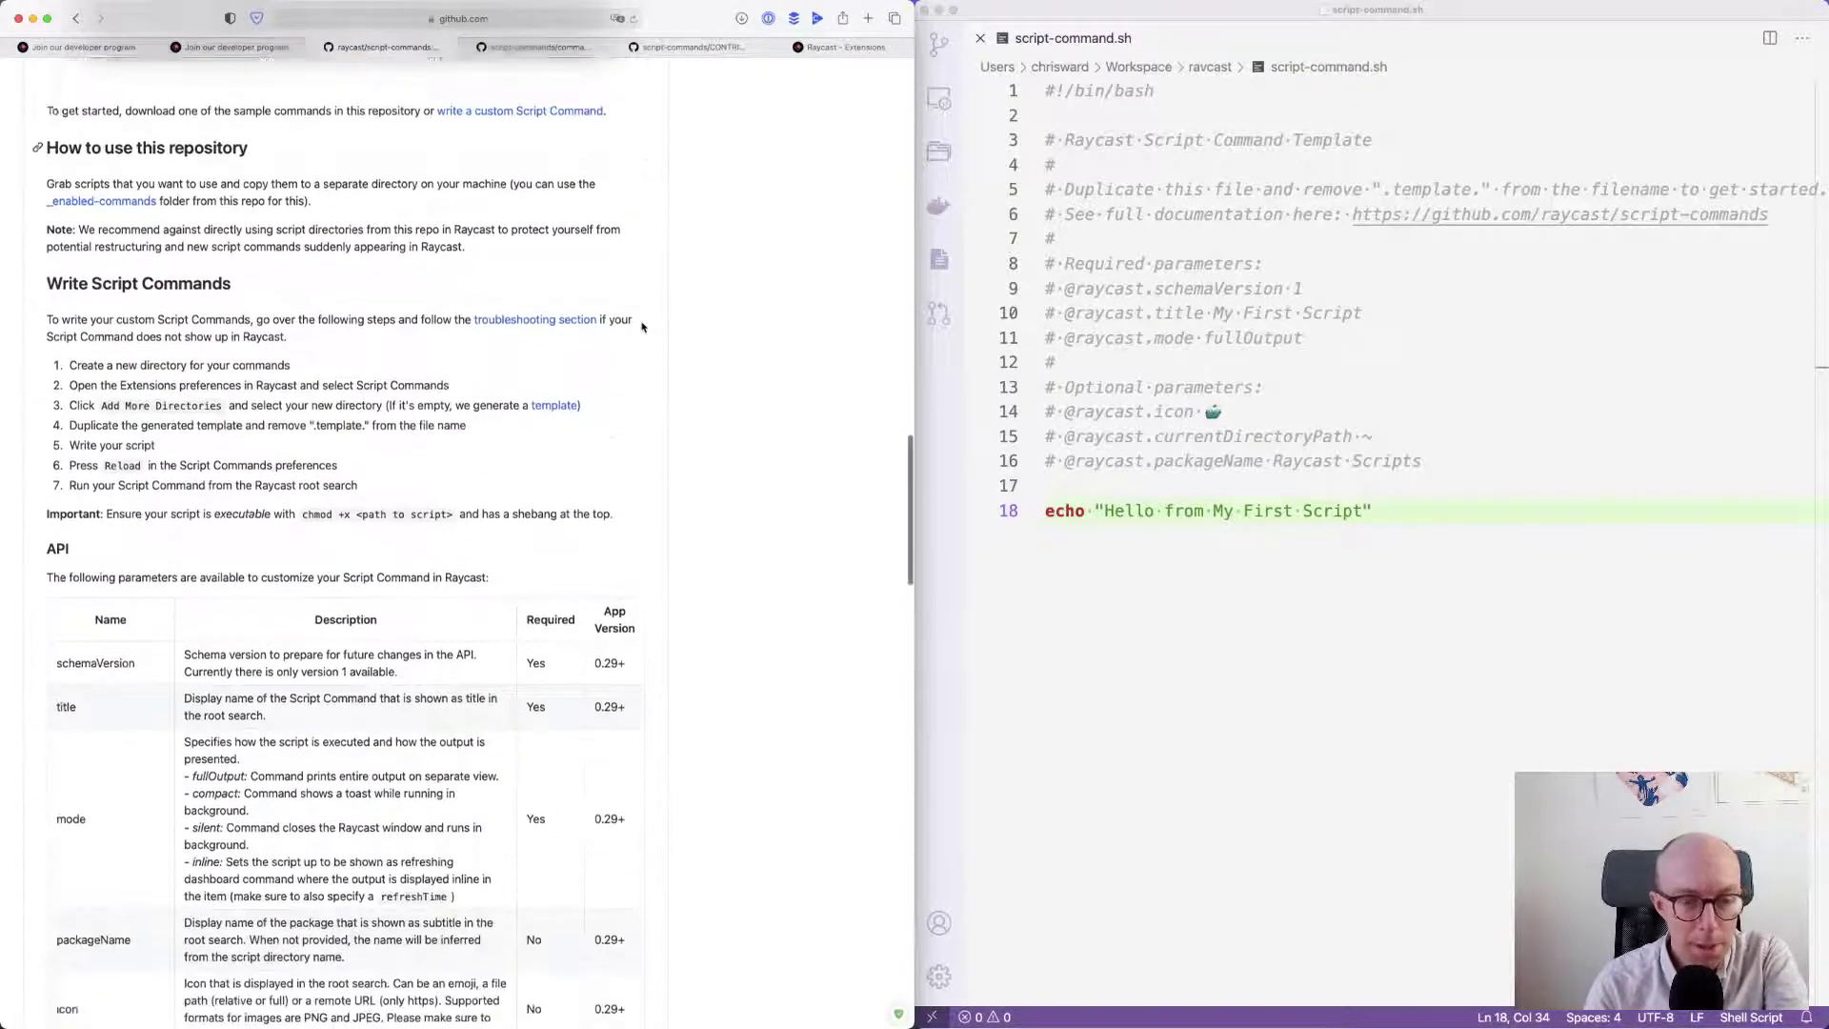
scroll(643, 328, "down", 4)
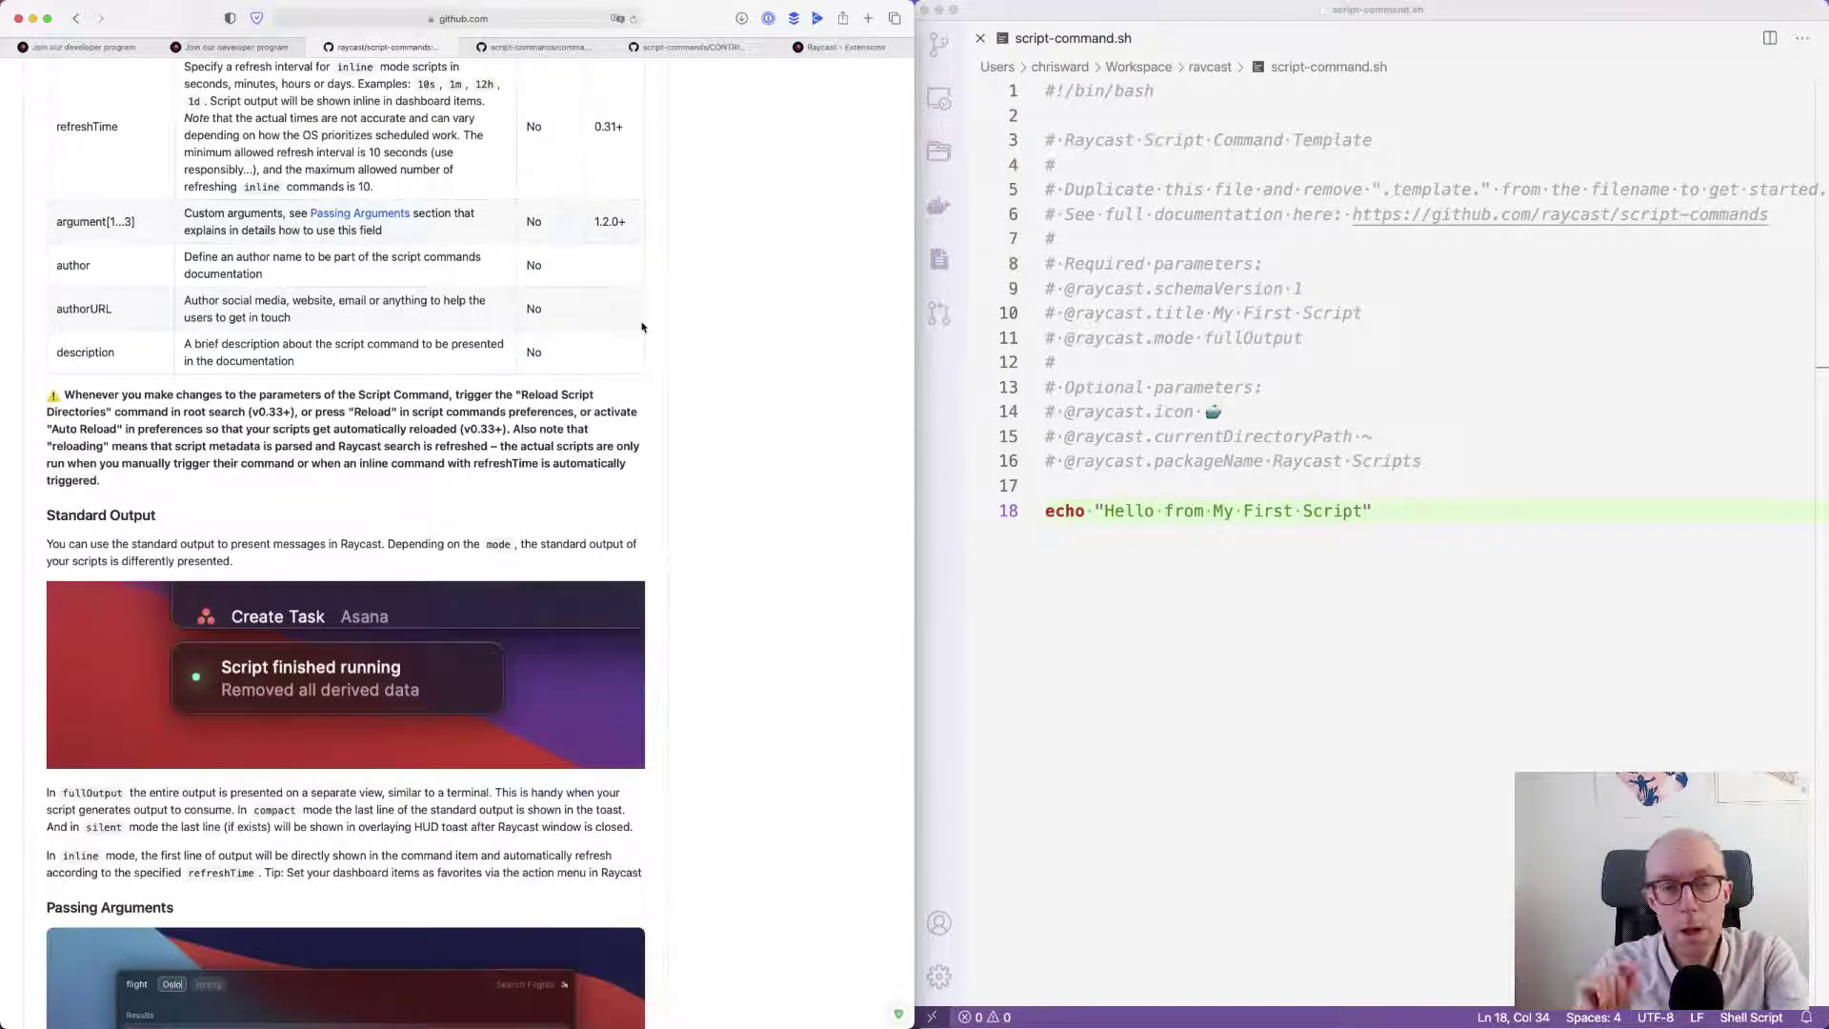
scroll(638, 343, "down", 4)
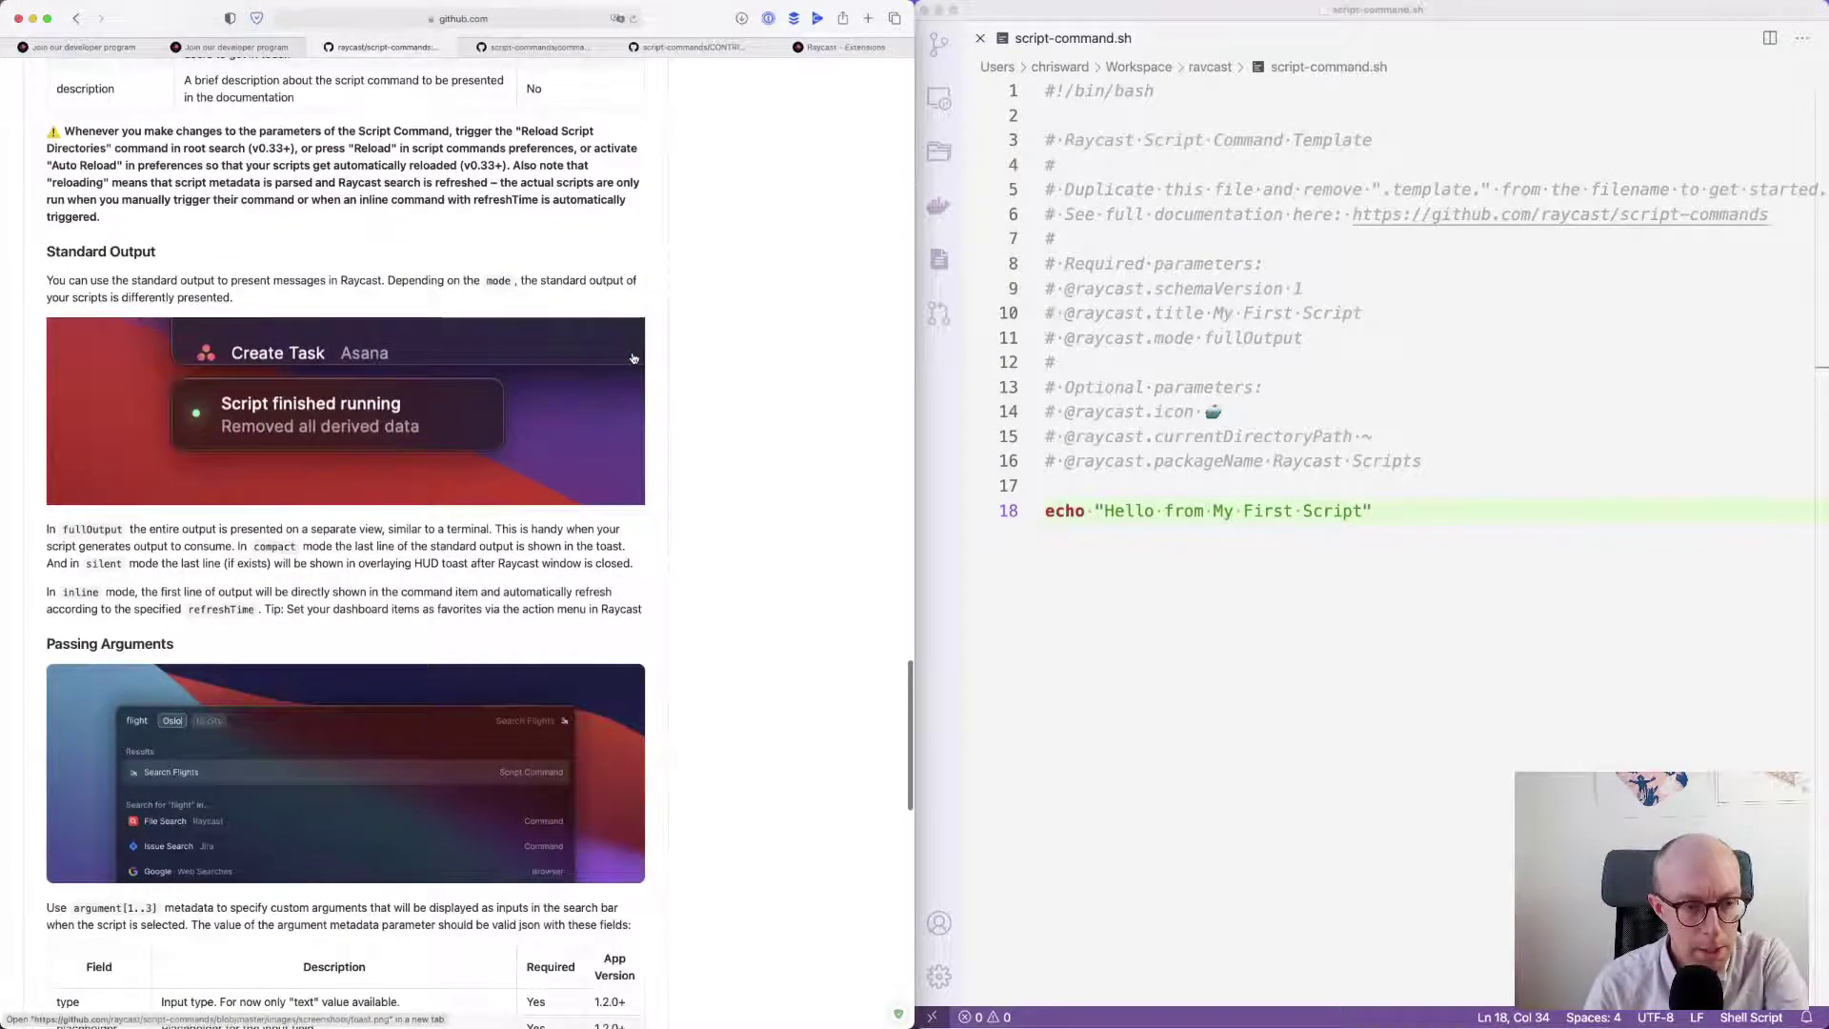
scroll(634, 359, "down", 5)
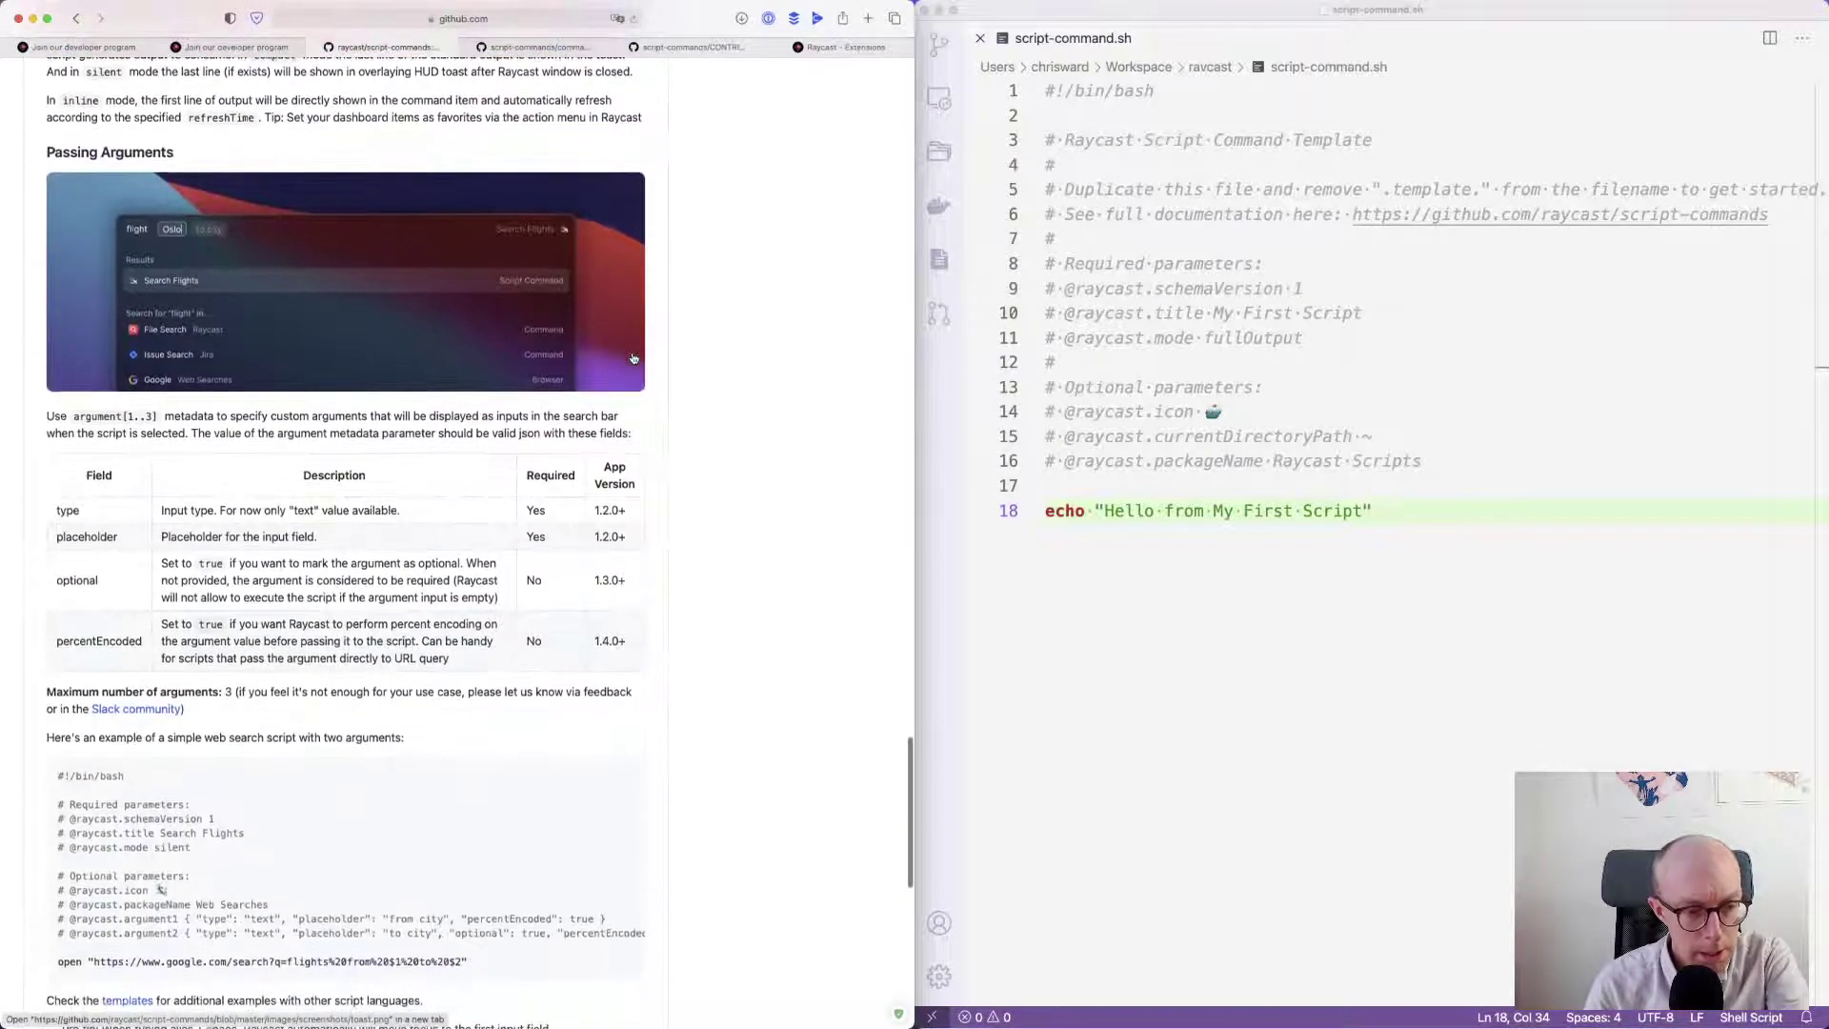
scroll(634, 360, "down", 4)
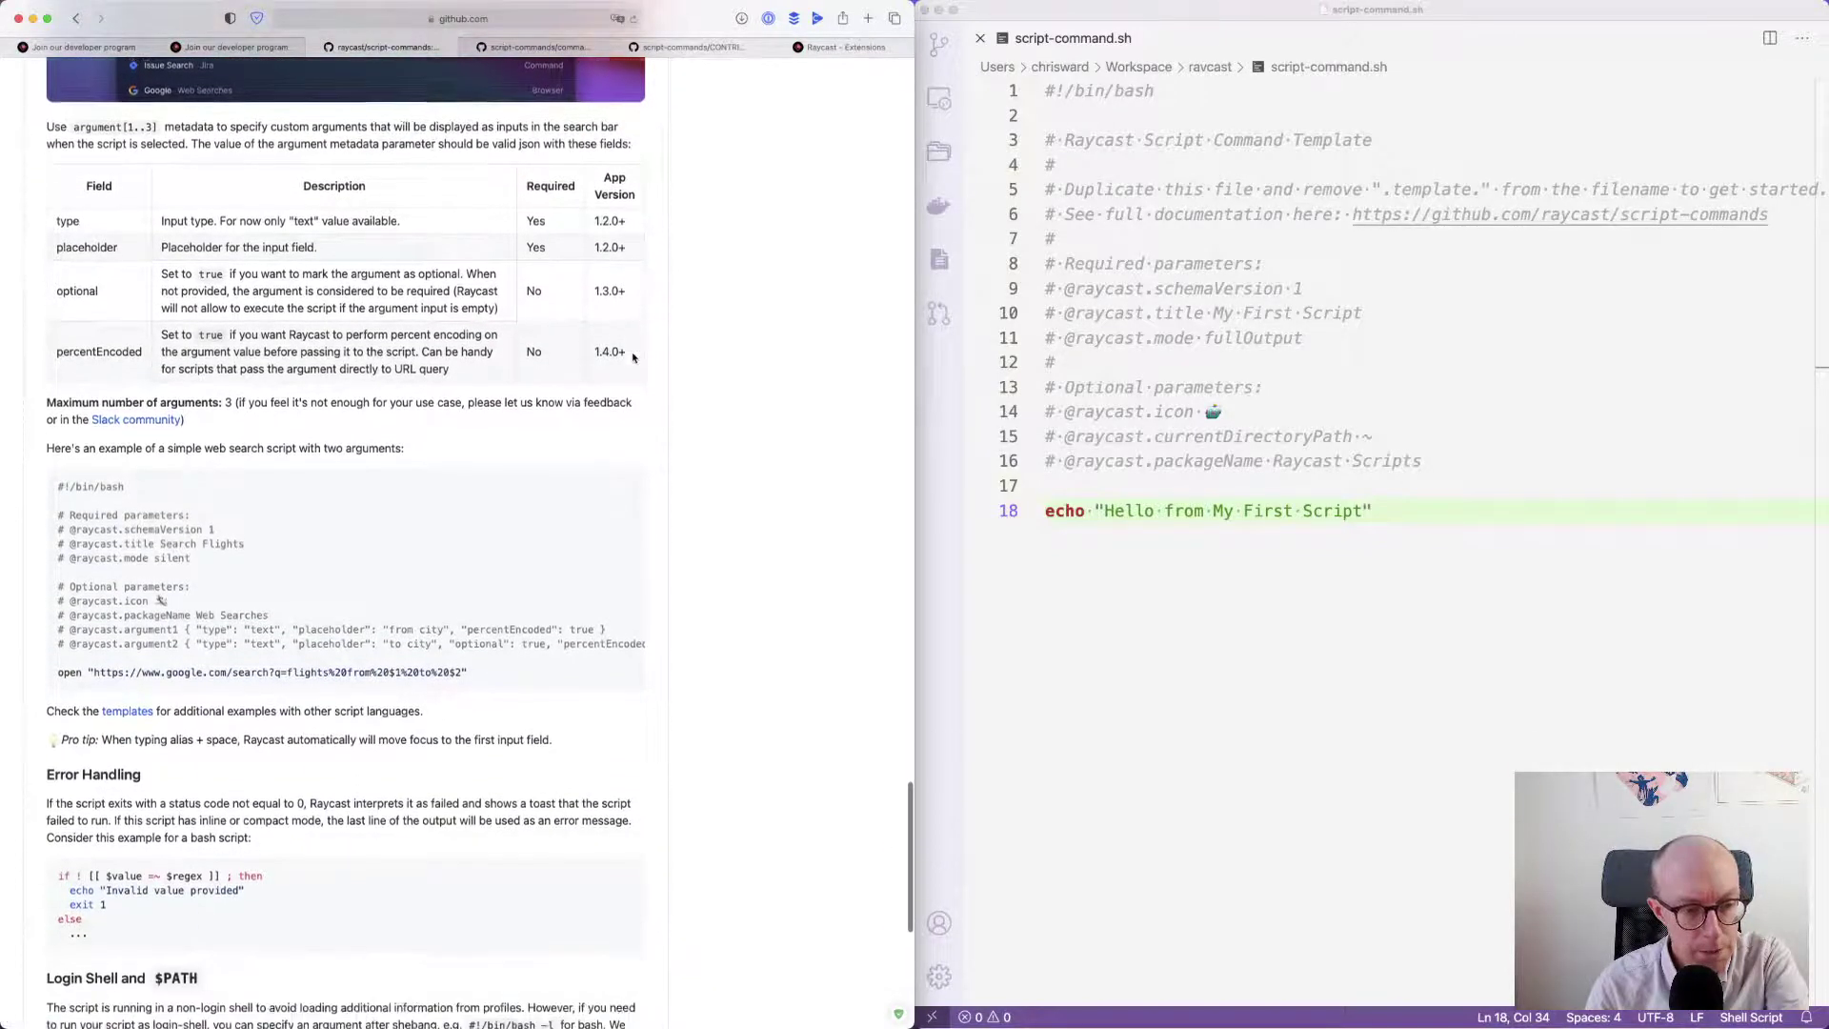
scroll(633, 359, "down", 1)
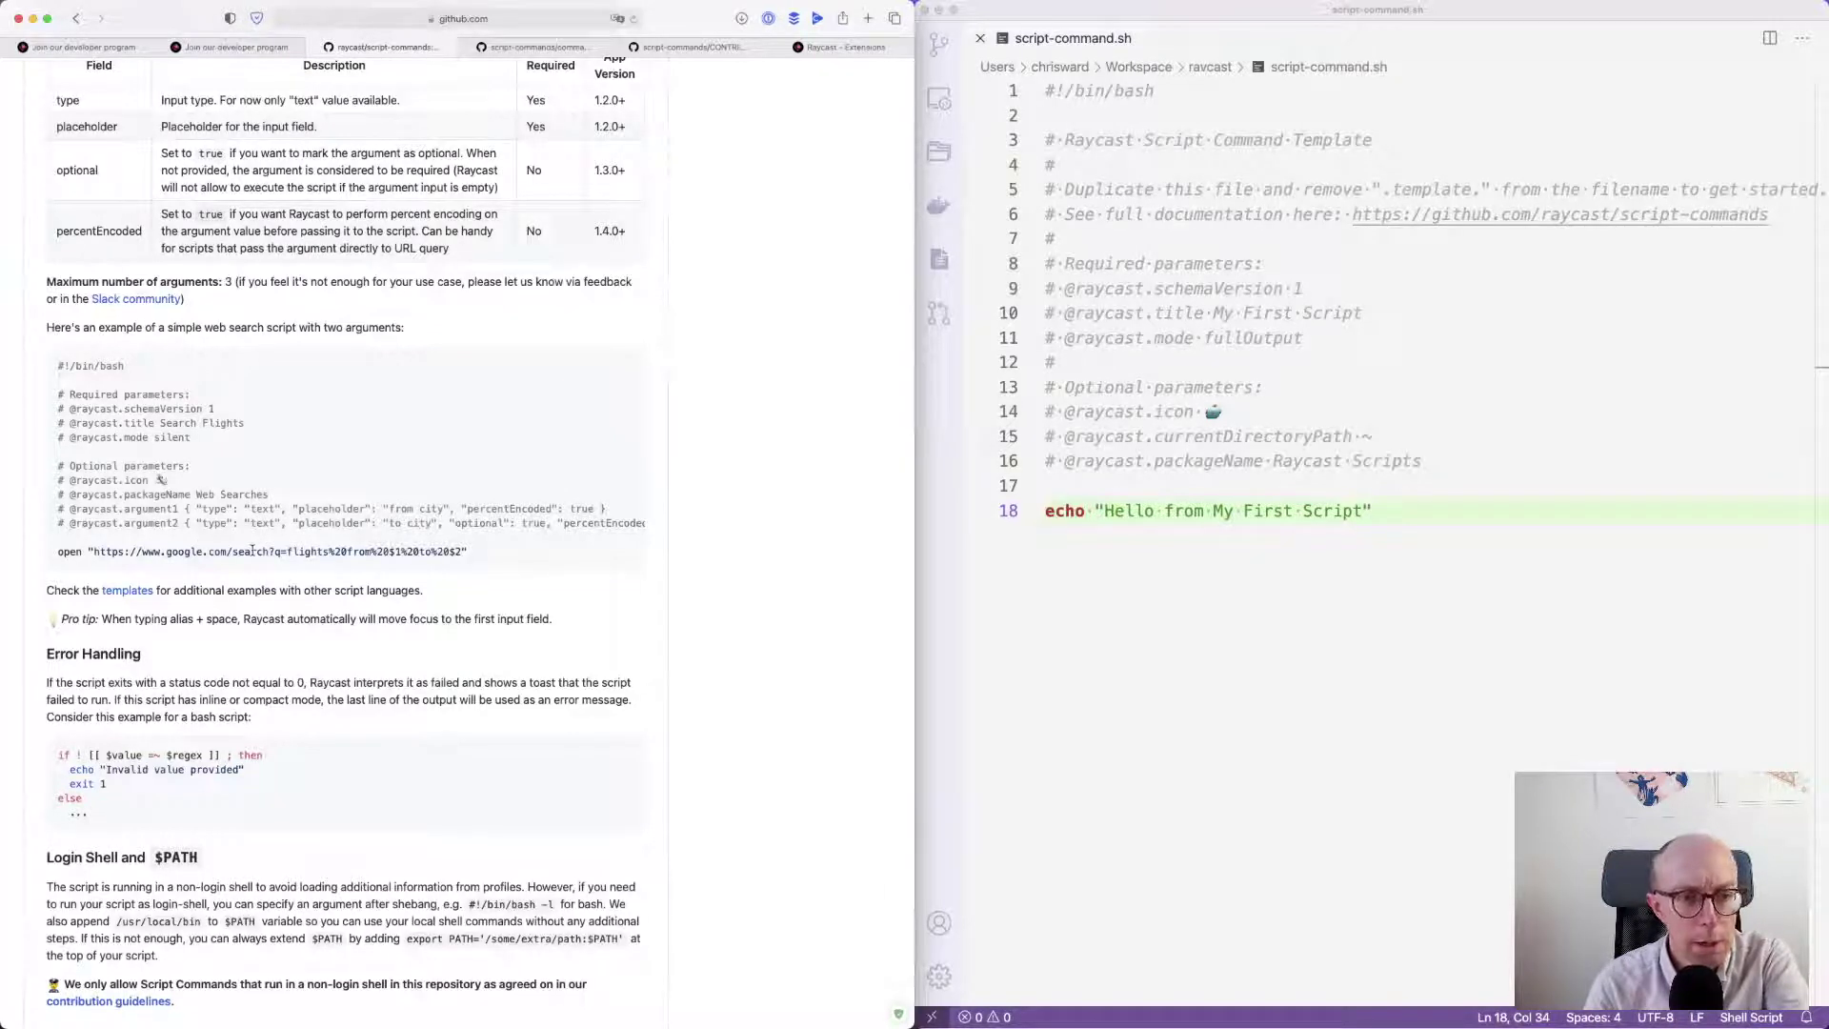
scroll(296, 507, "down", 2)
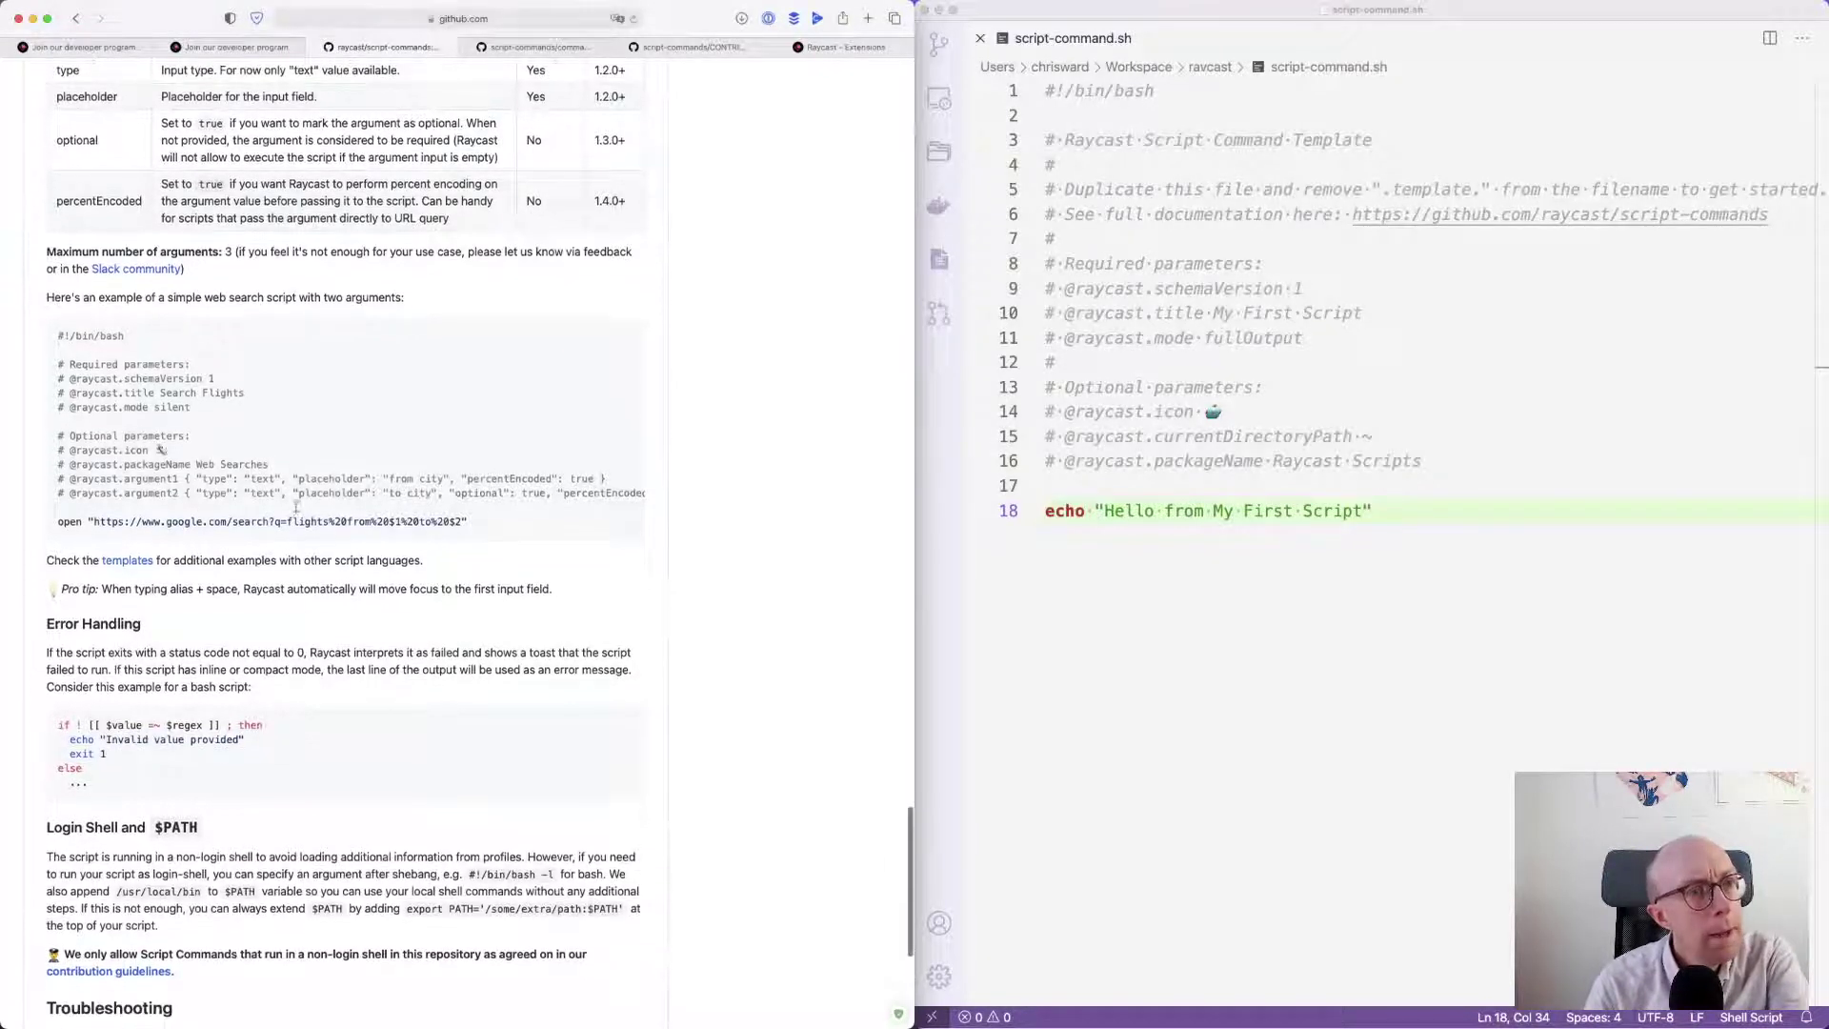
scroll(295, 507, "down", 5)
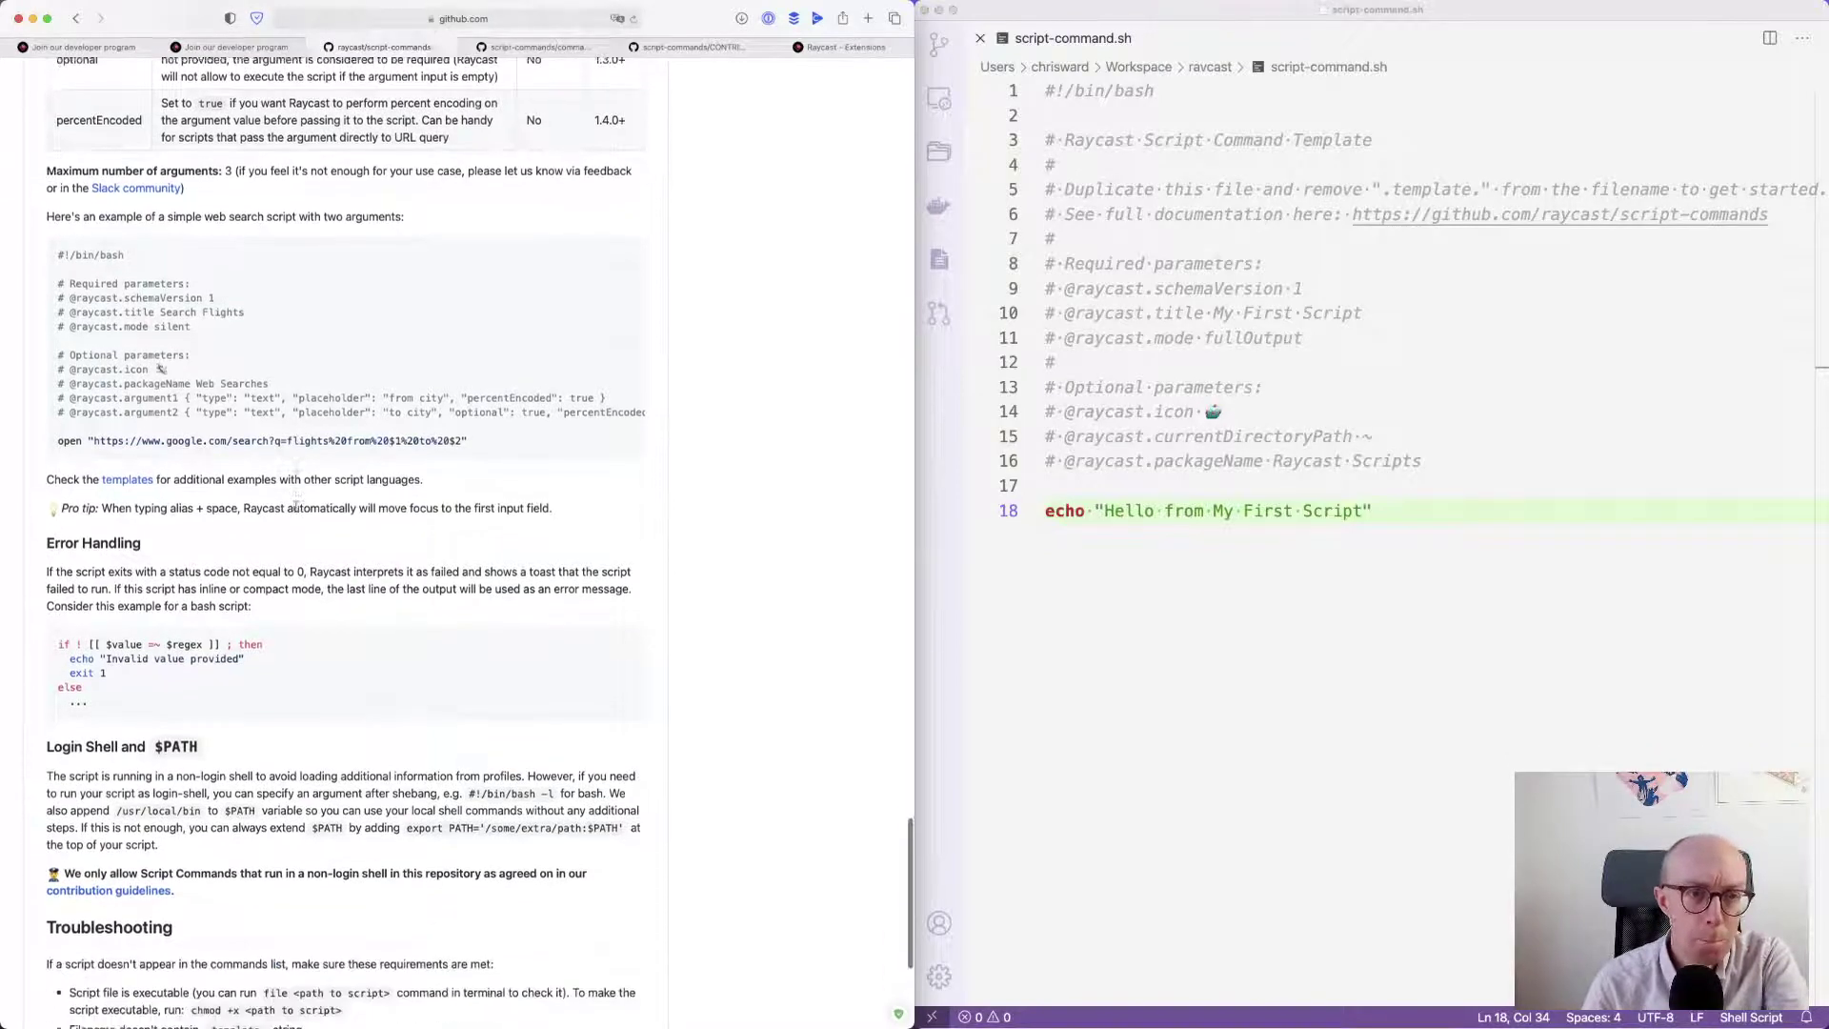
scroll(296, 507, "down", 4)
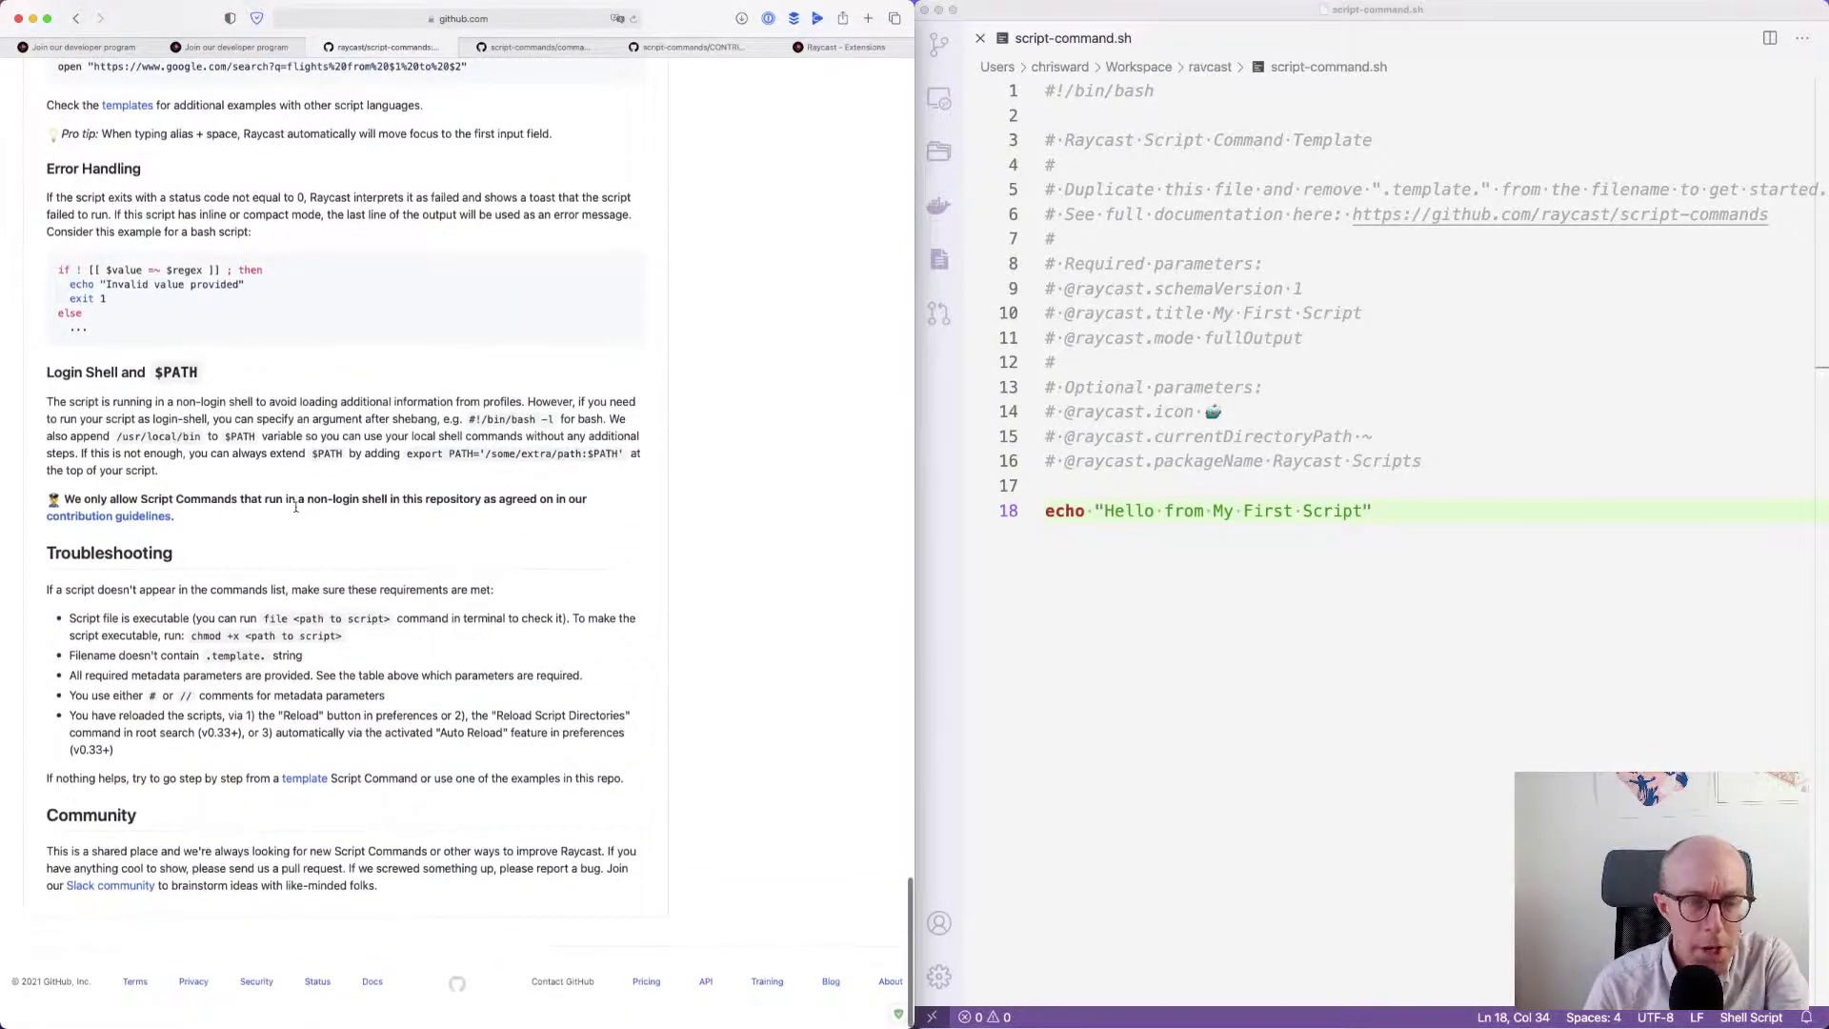
scroll(295, 507, "up", 20)
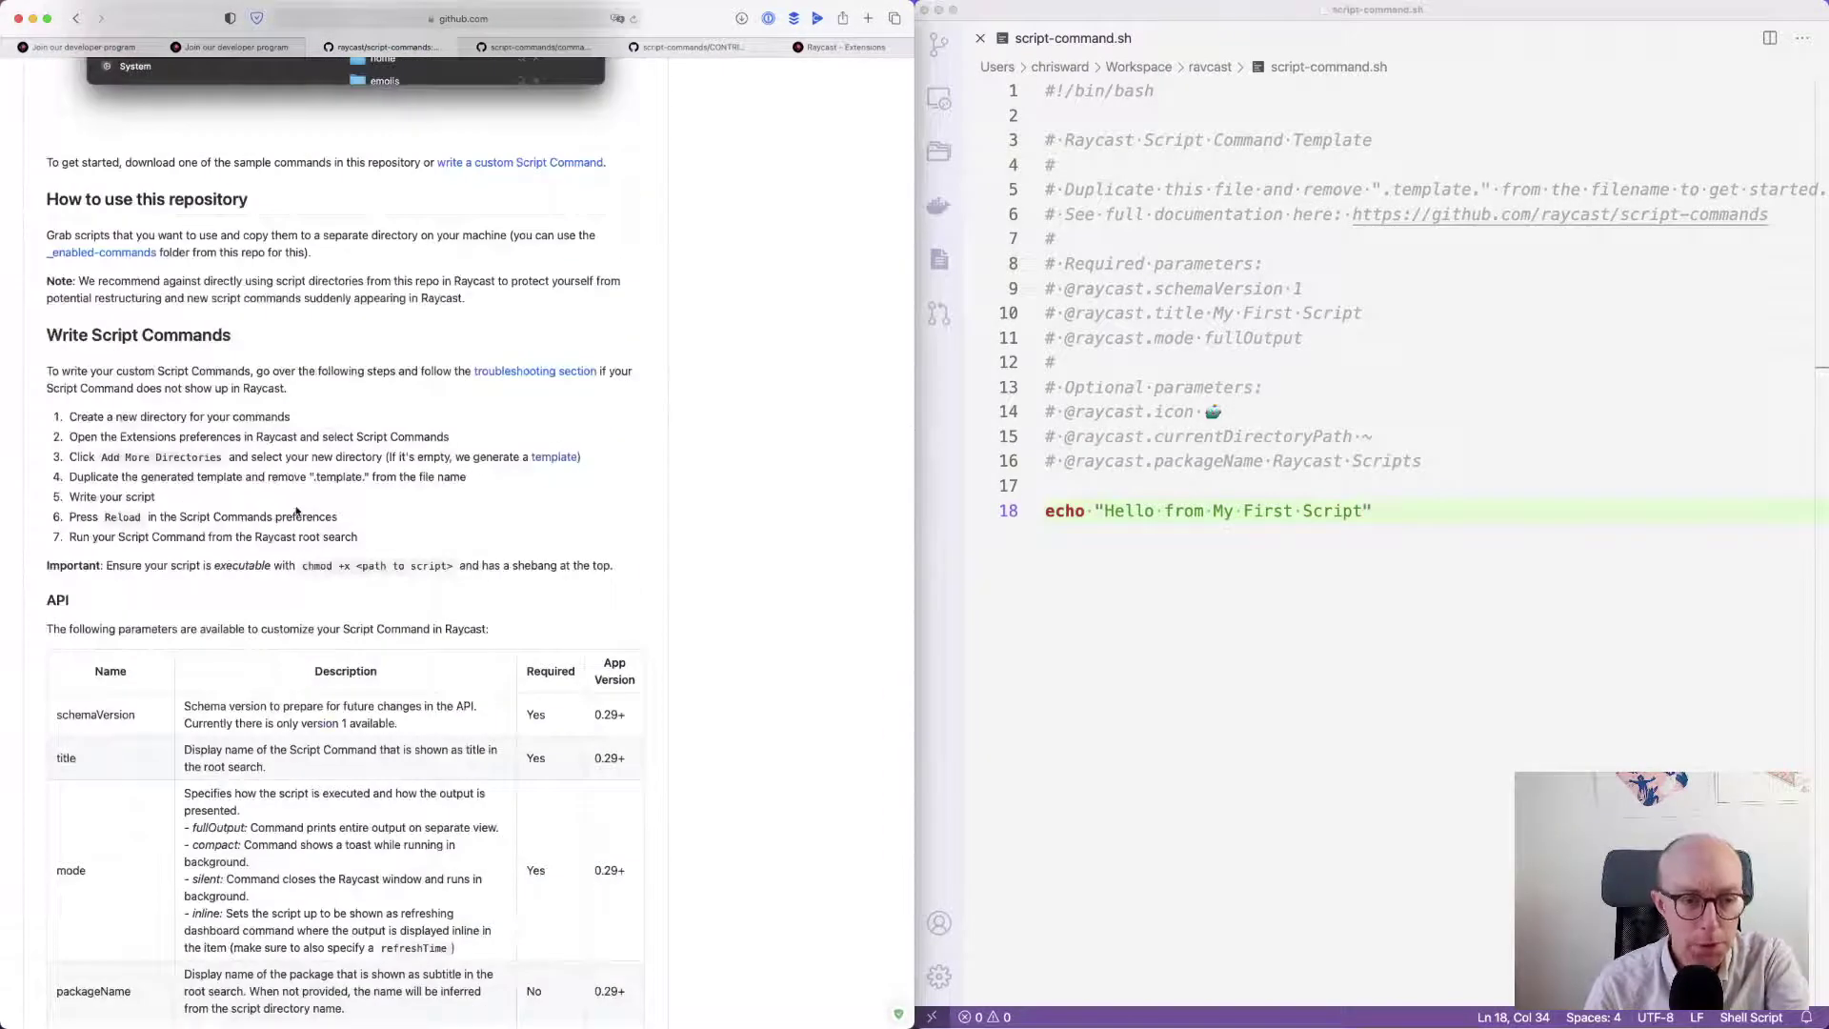
scroll(296, 511, "up", 9)
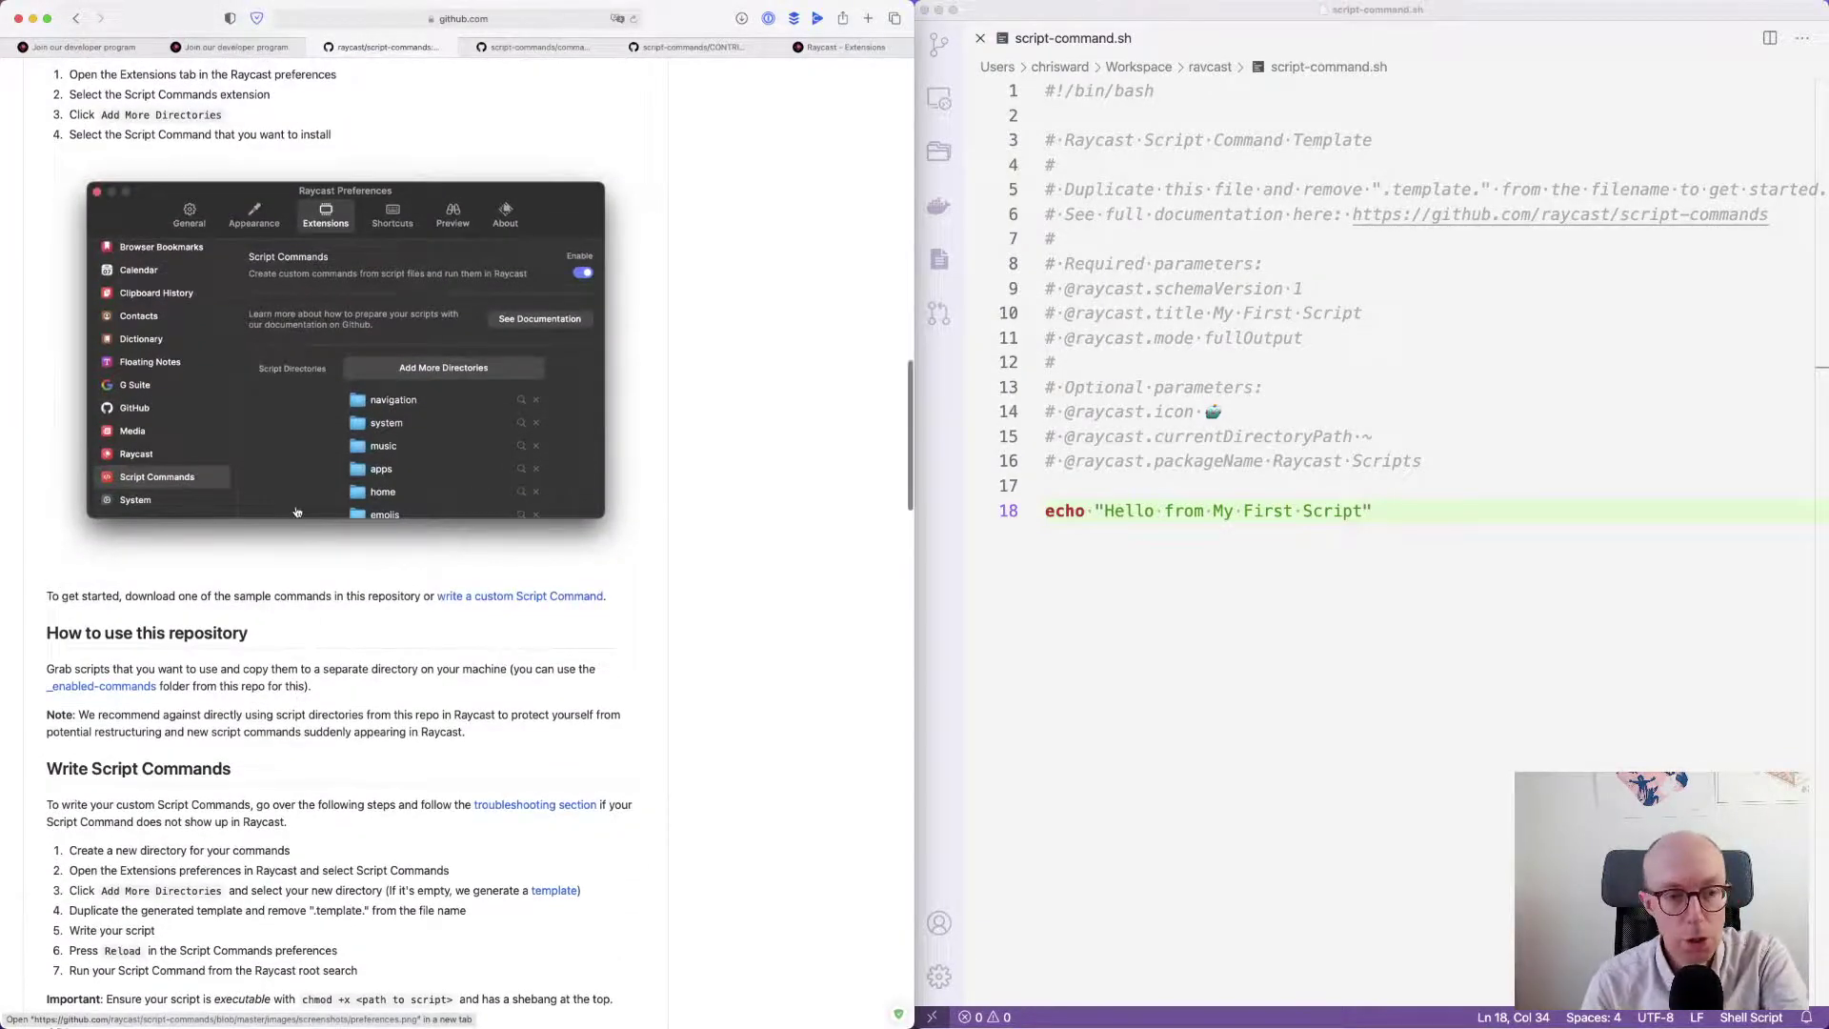
scroll(297, 512, "down", 20)
scroll(298, 511, "down", 3)
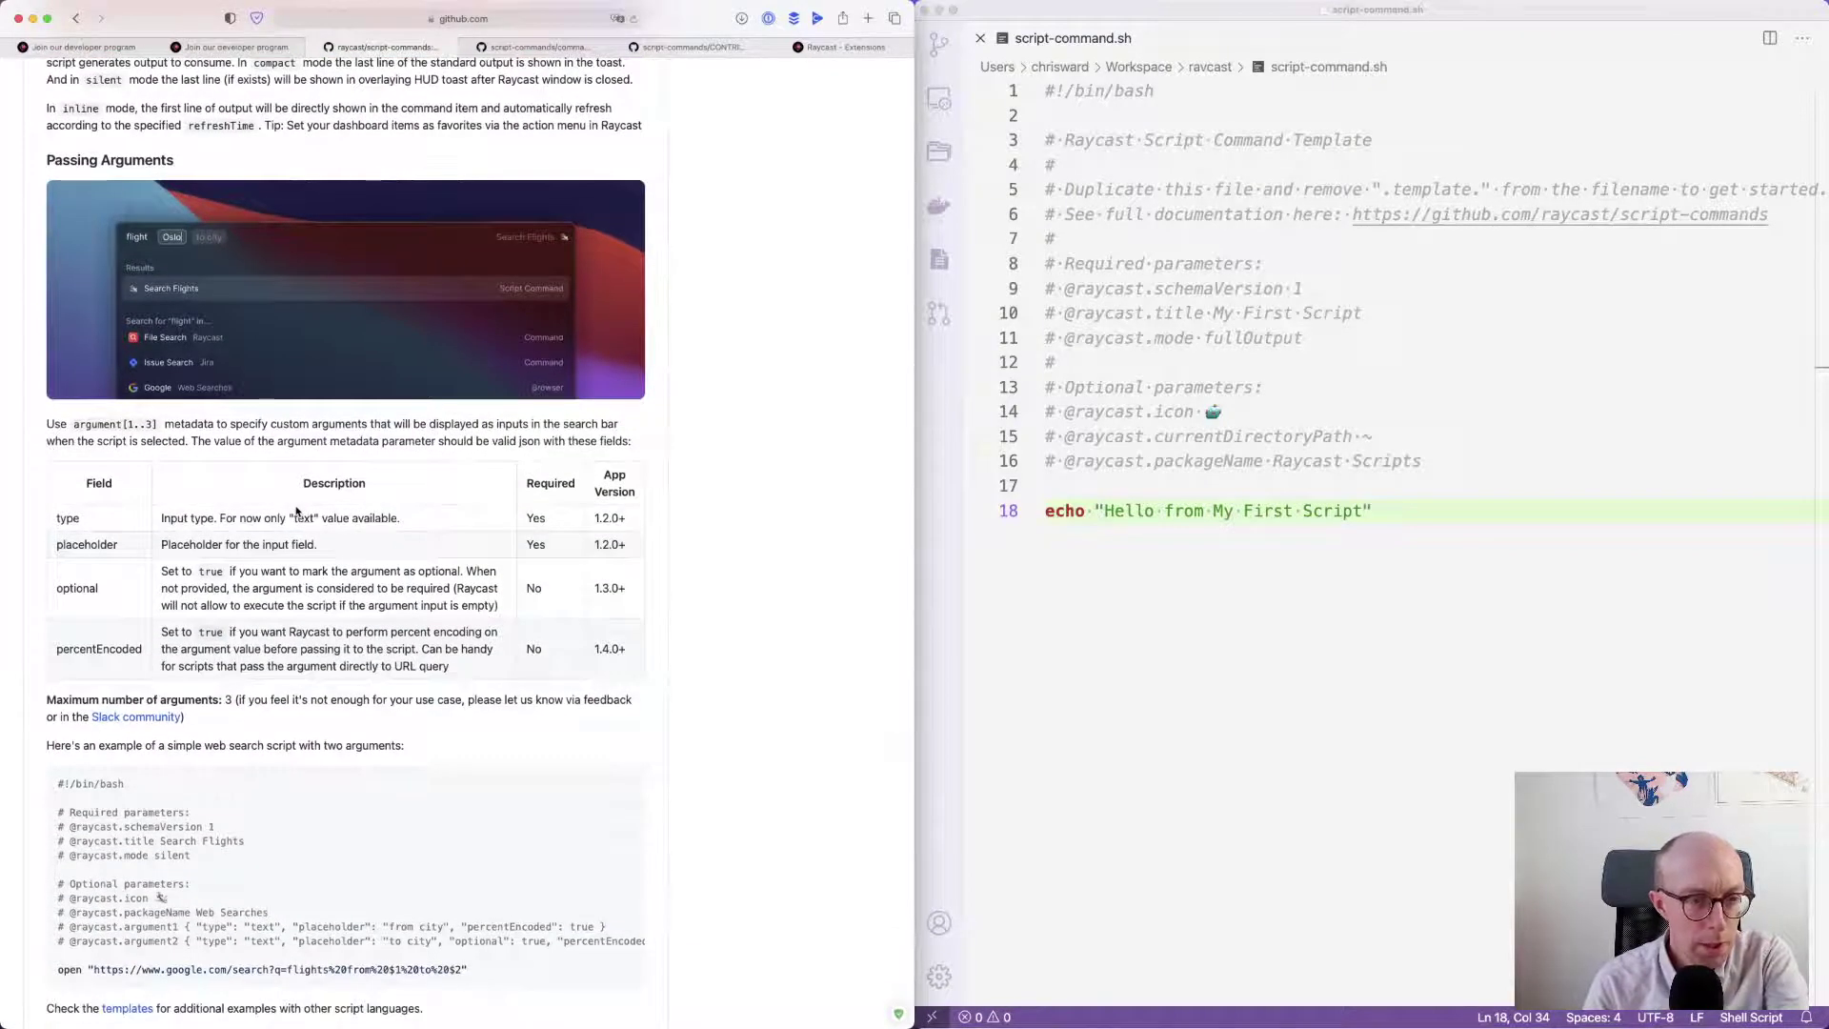
scroll(297, 512, "up", 15)
scroll(298, 511, "up", 20)
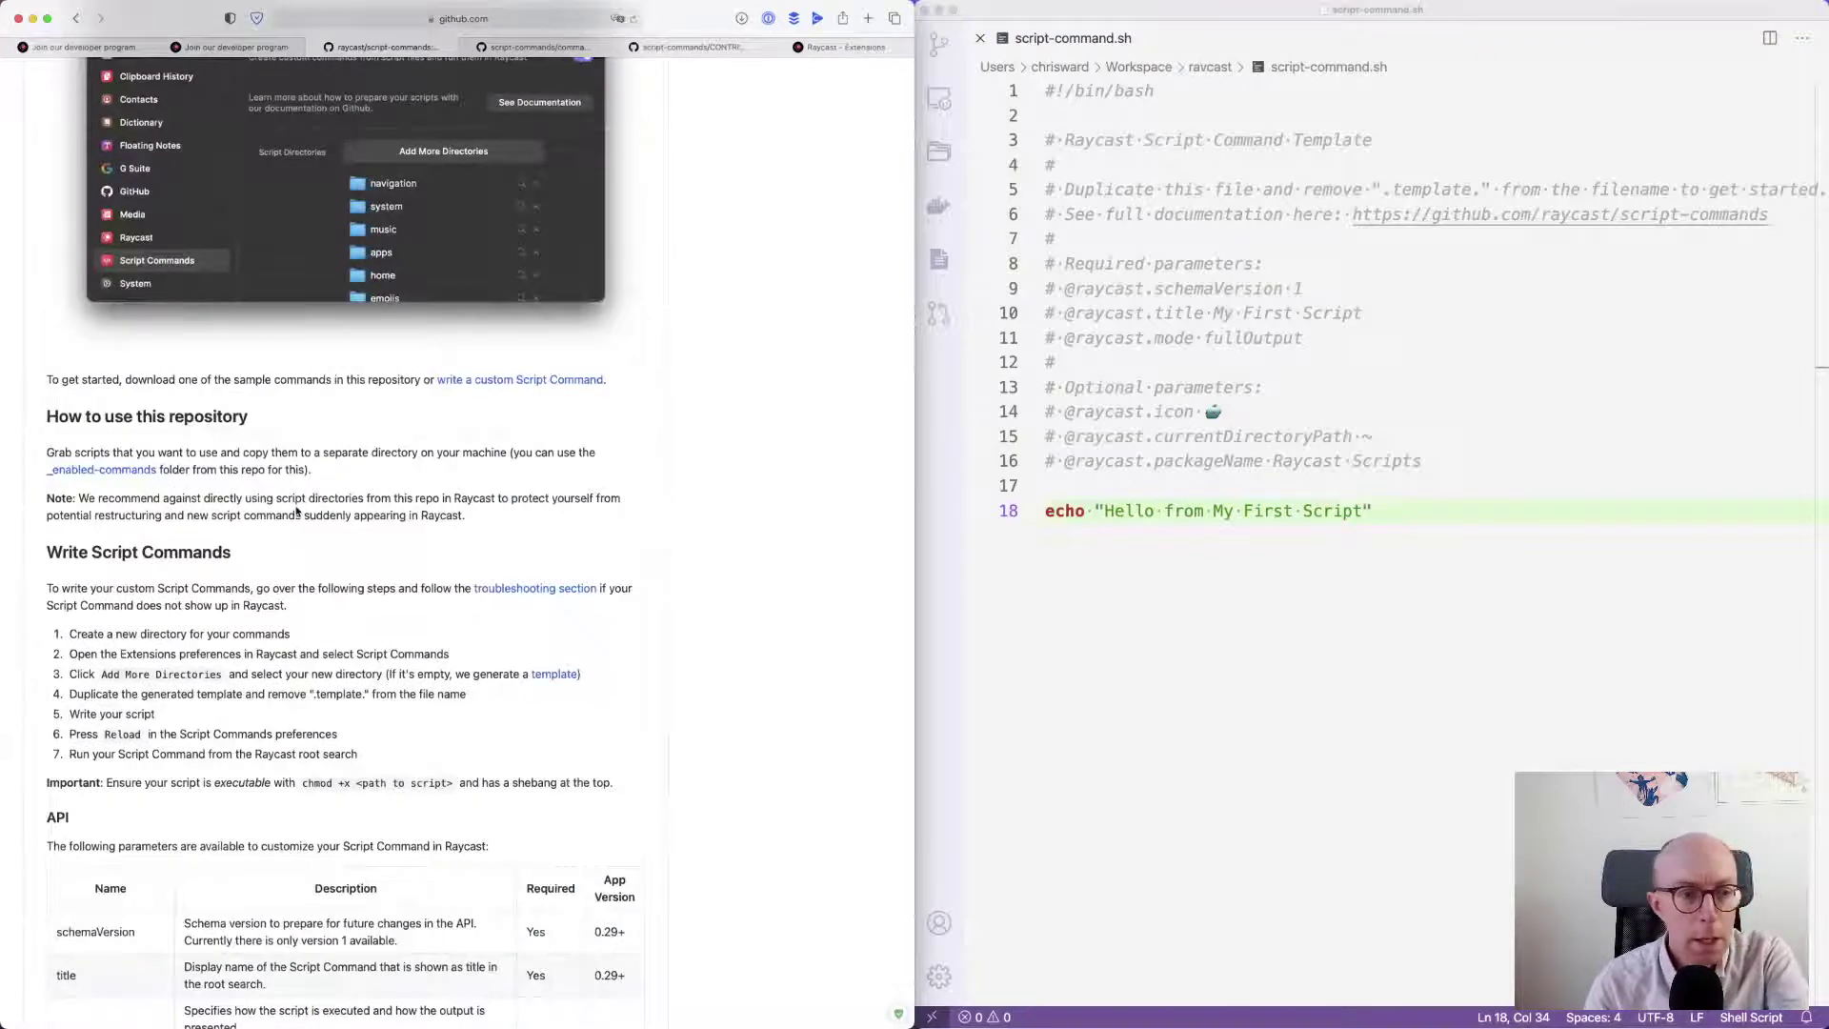
- Replace the echo line at the end of script-command.sh with update and save the file
left_click(1056, 545)
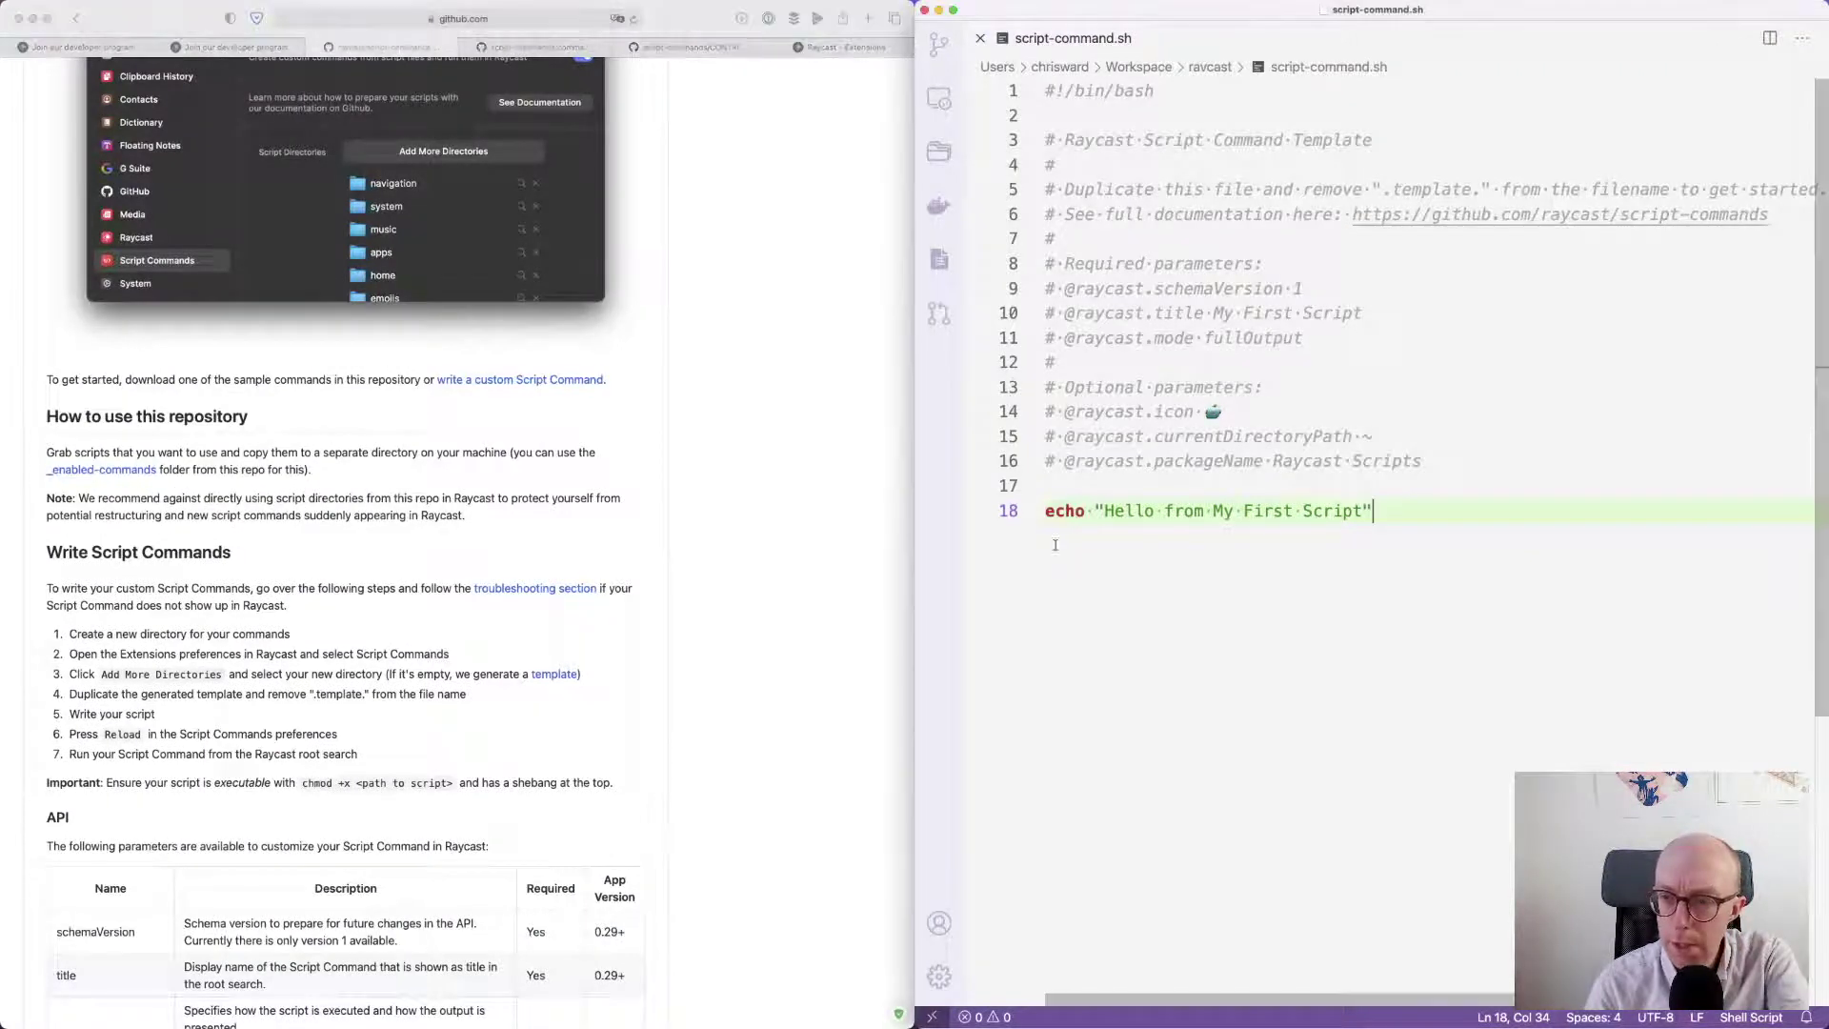
left_click_drag(1048, 513, 1377, 514)
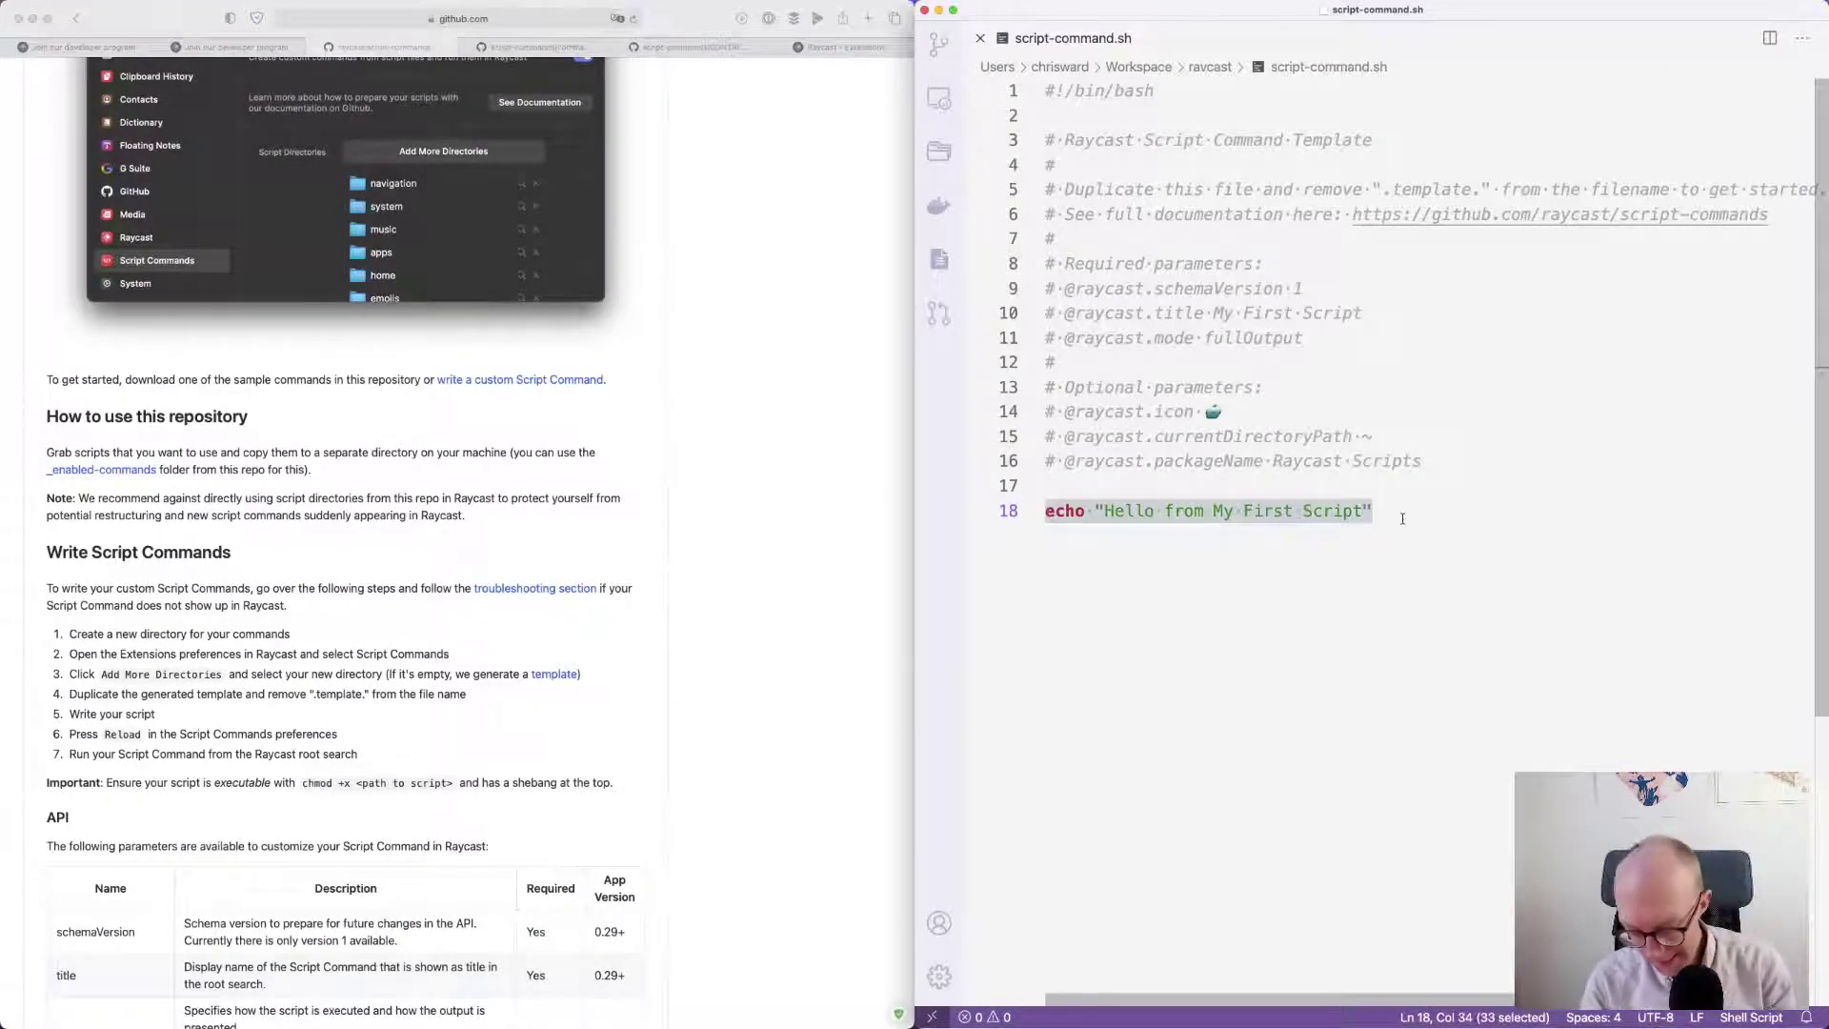
type("update")
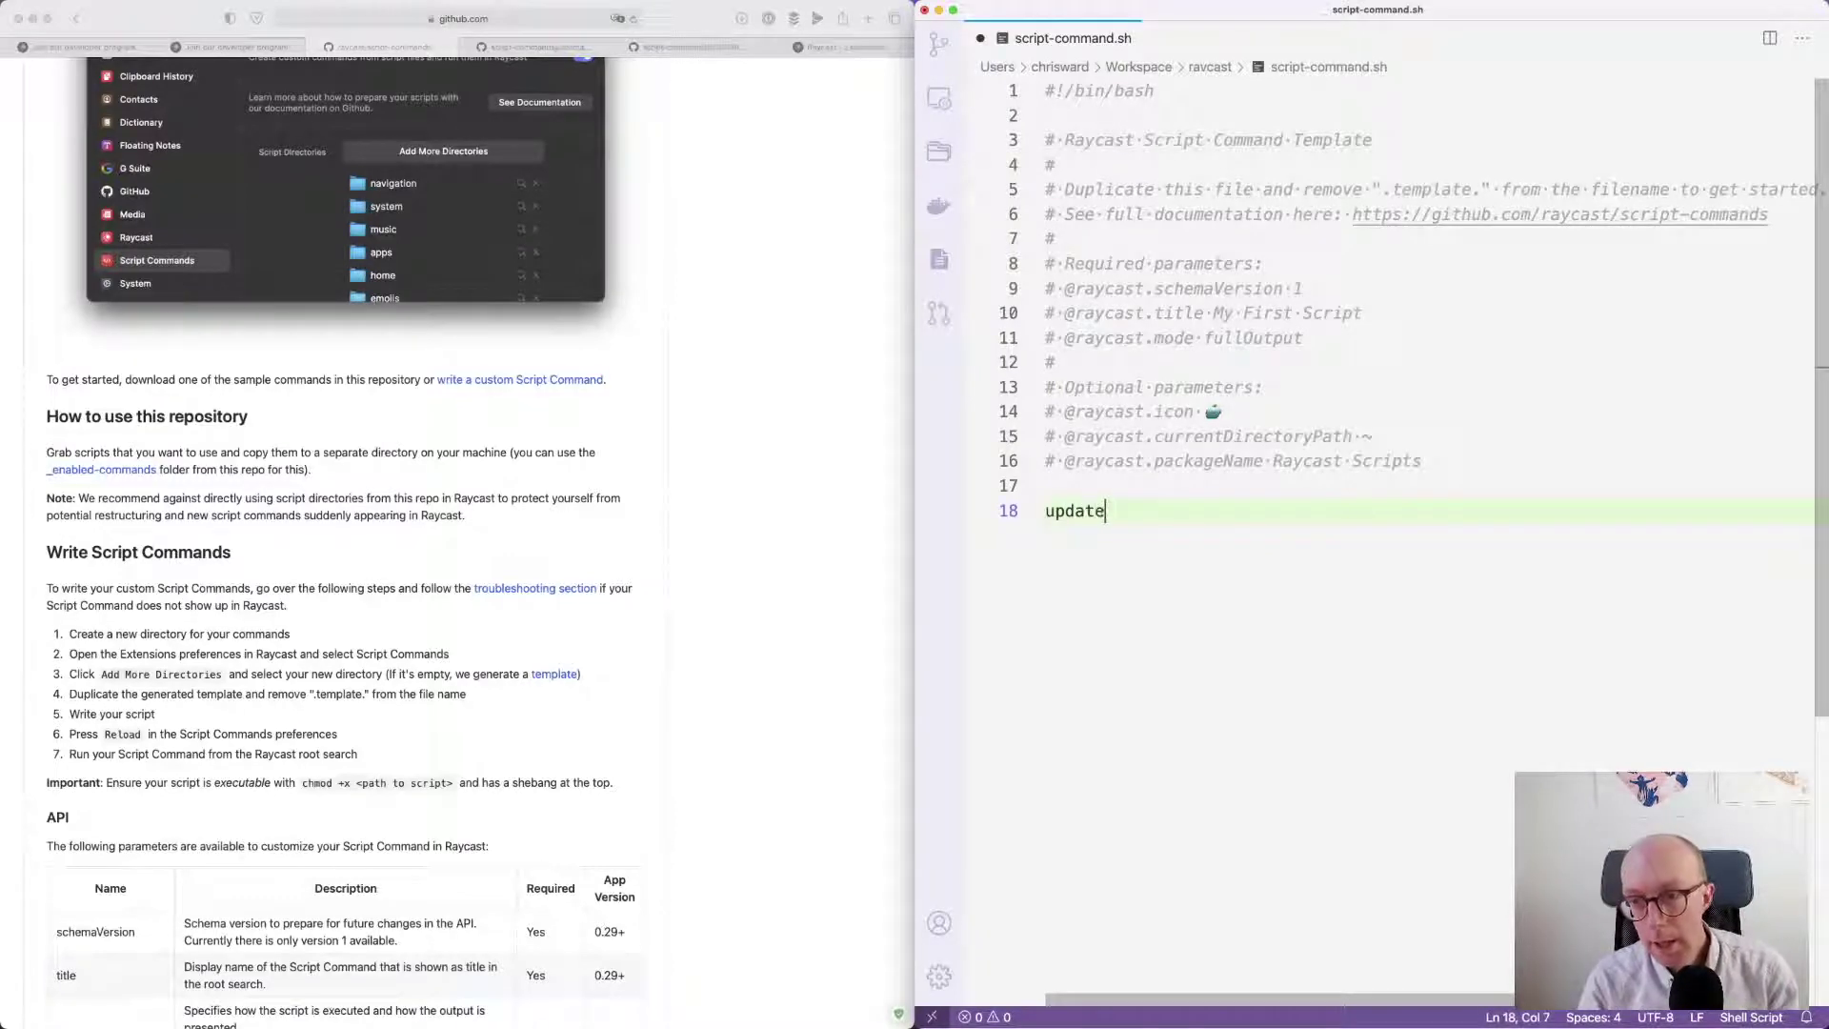
key("super+s")
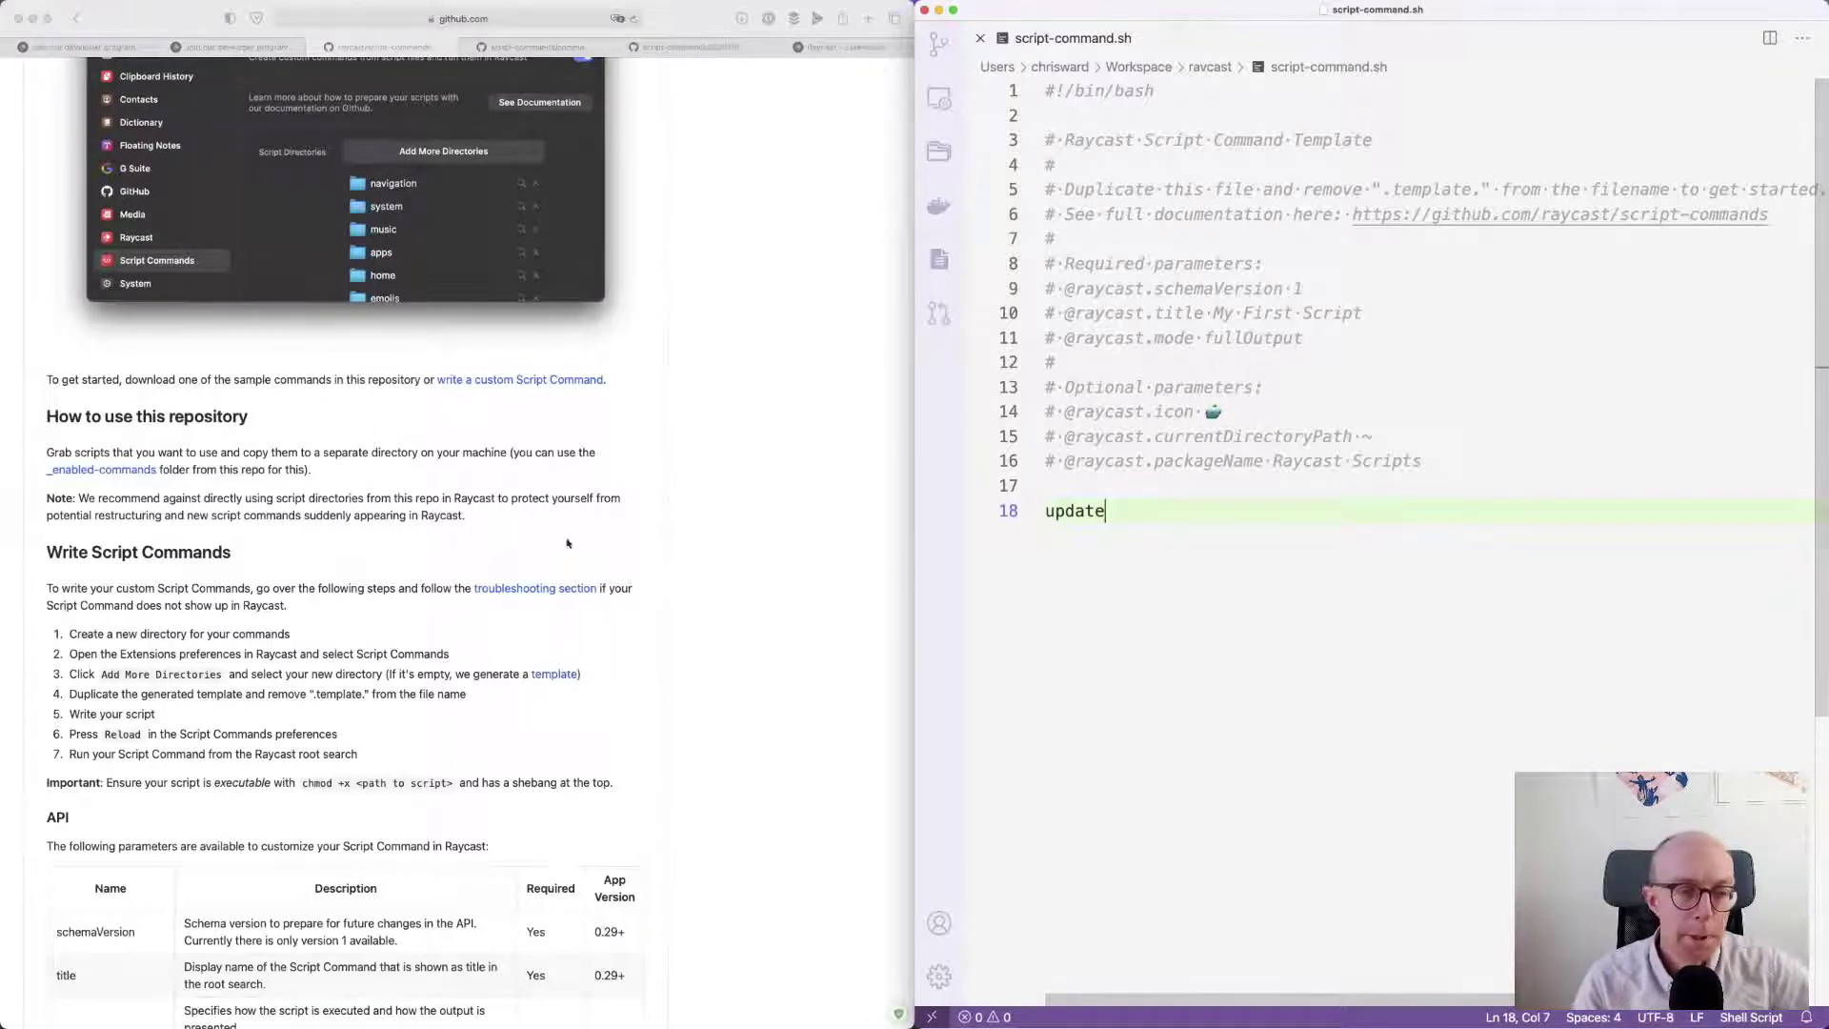
- Check the README's API parameter table, the note on reloading scripts, and how each mode presents standard output
left_click(317, 555)
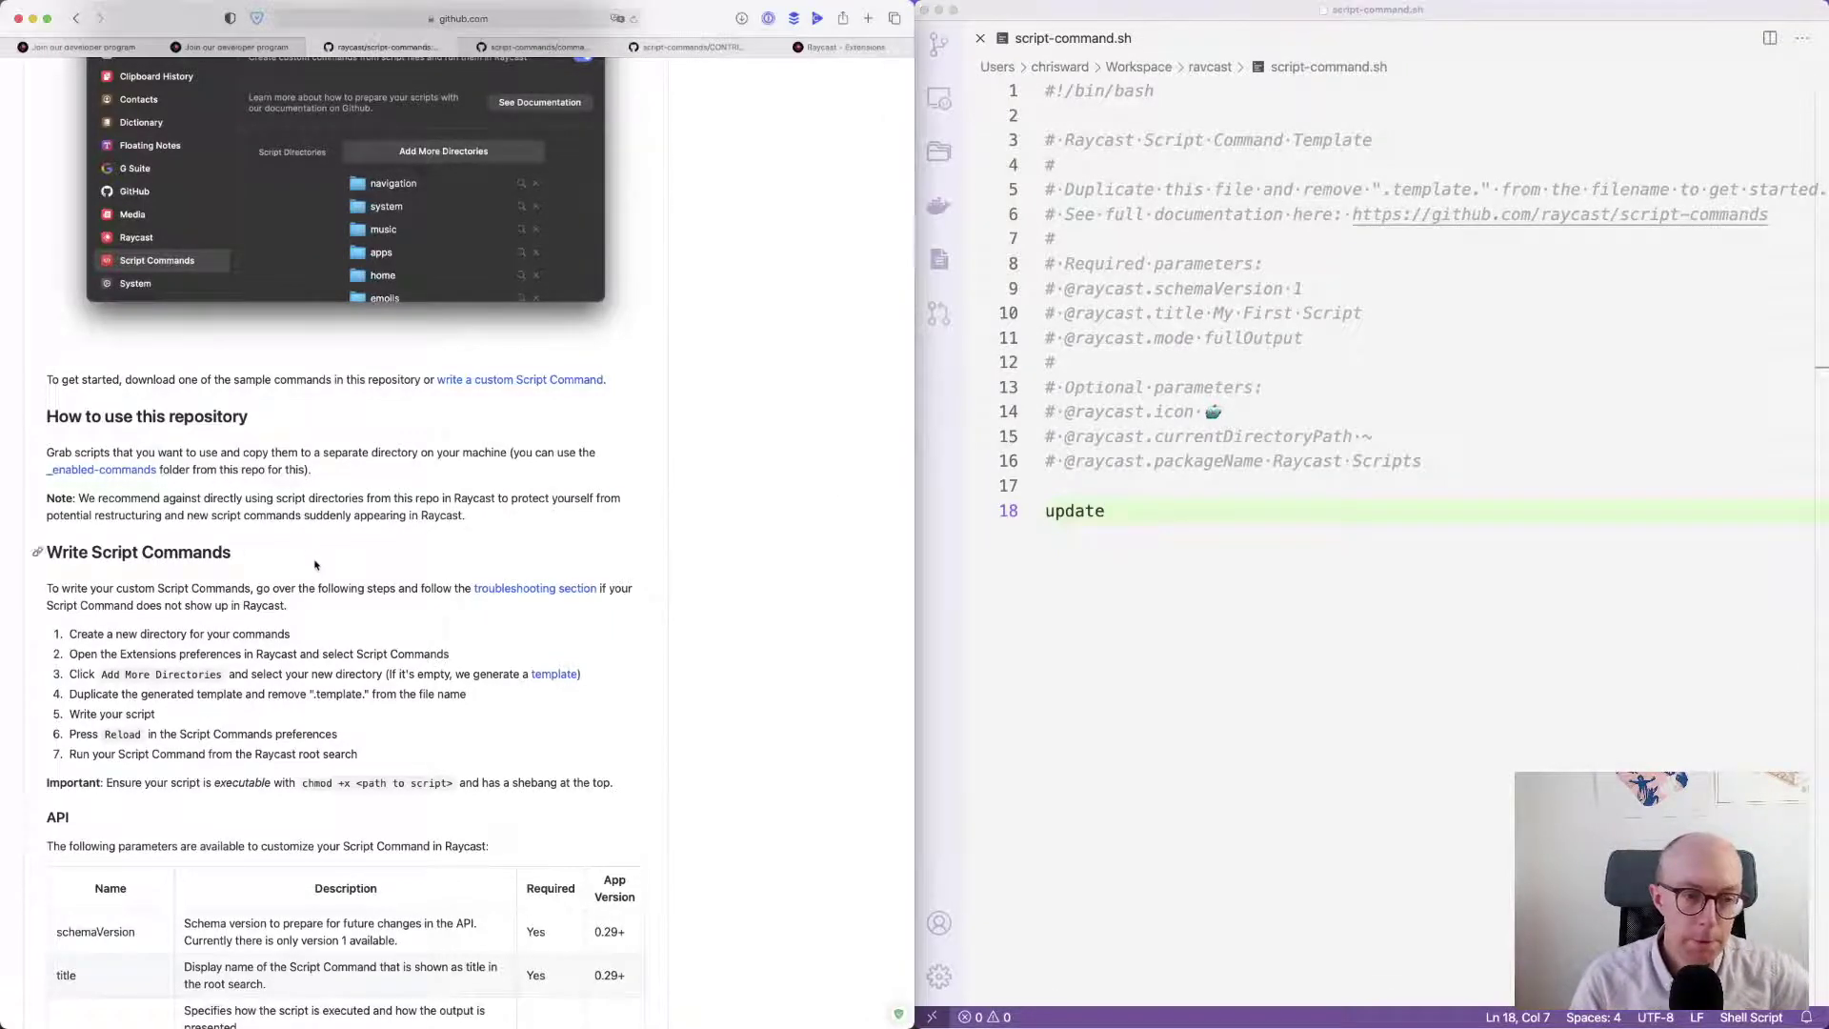
scroll(324, 576, "down", 1)
scroll(324, 577, "down", 2)
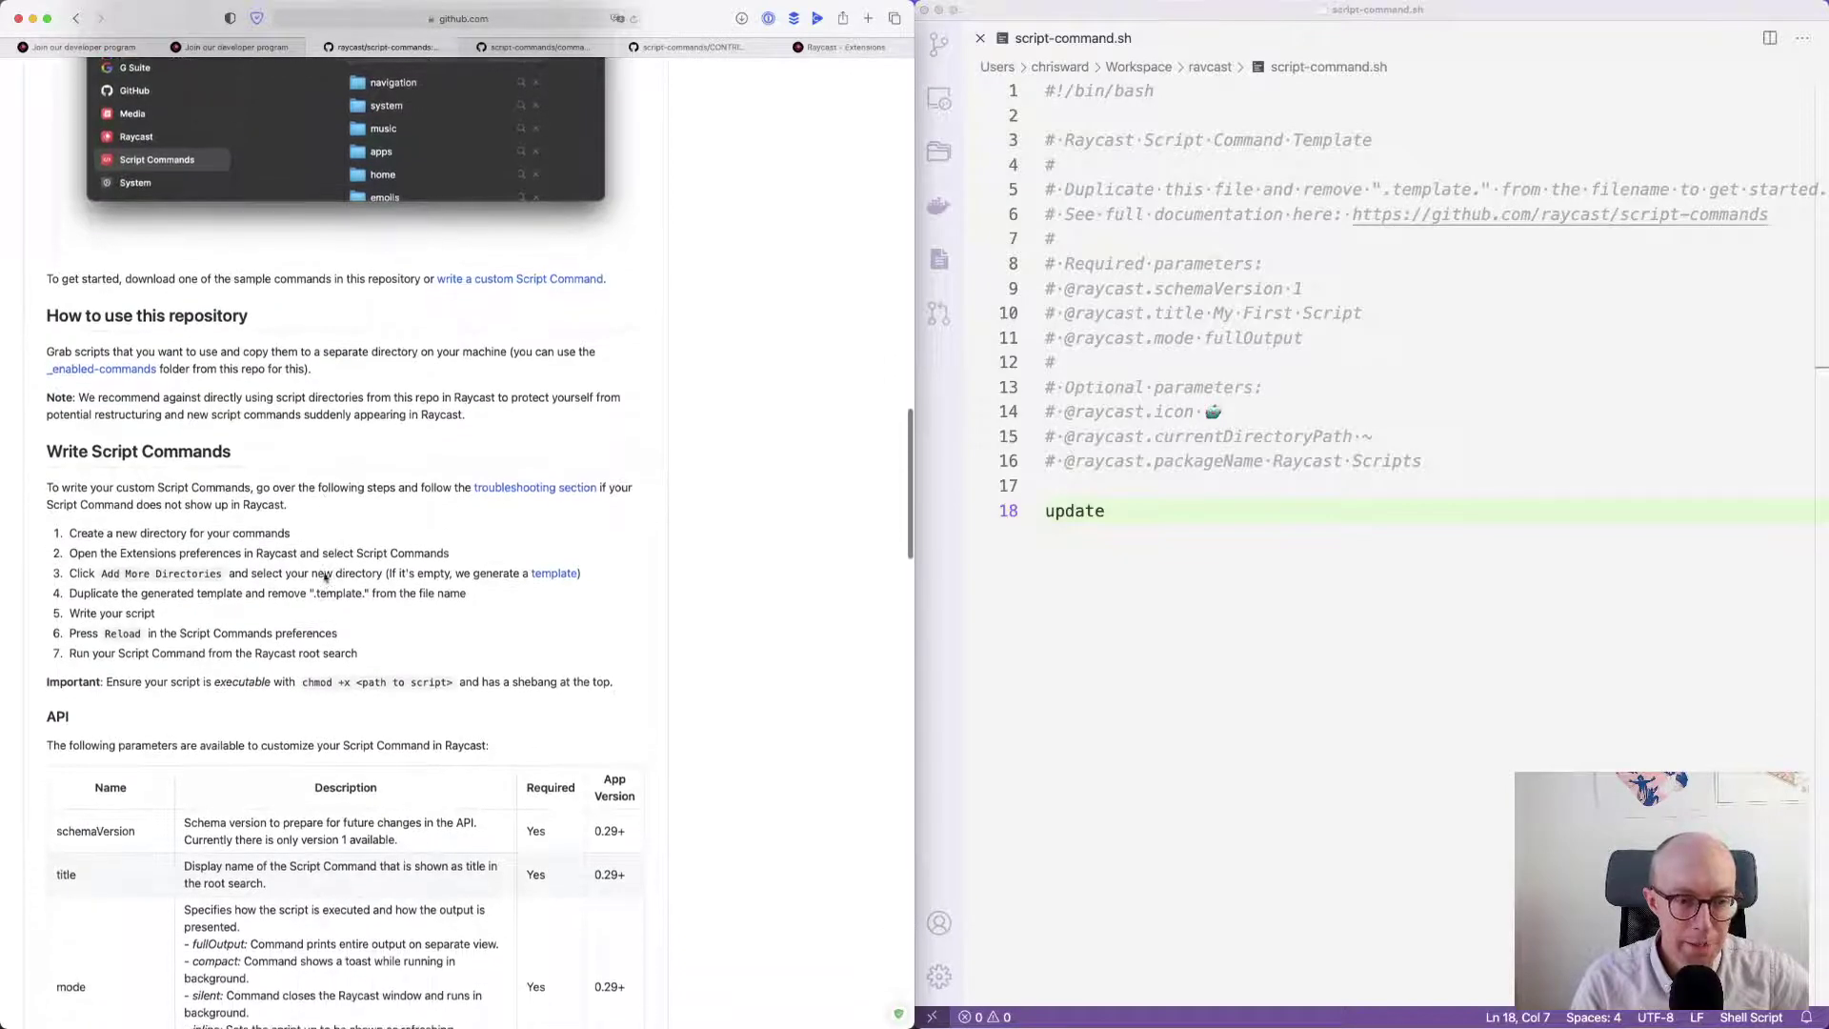
scroll(324, 575, "down", 3)
scroll(324, 573, "down", 1)
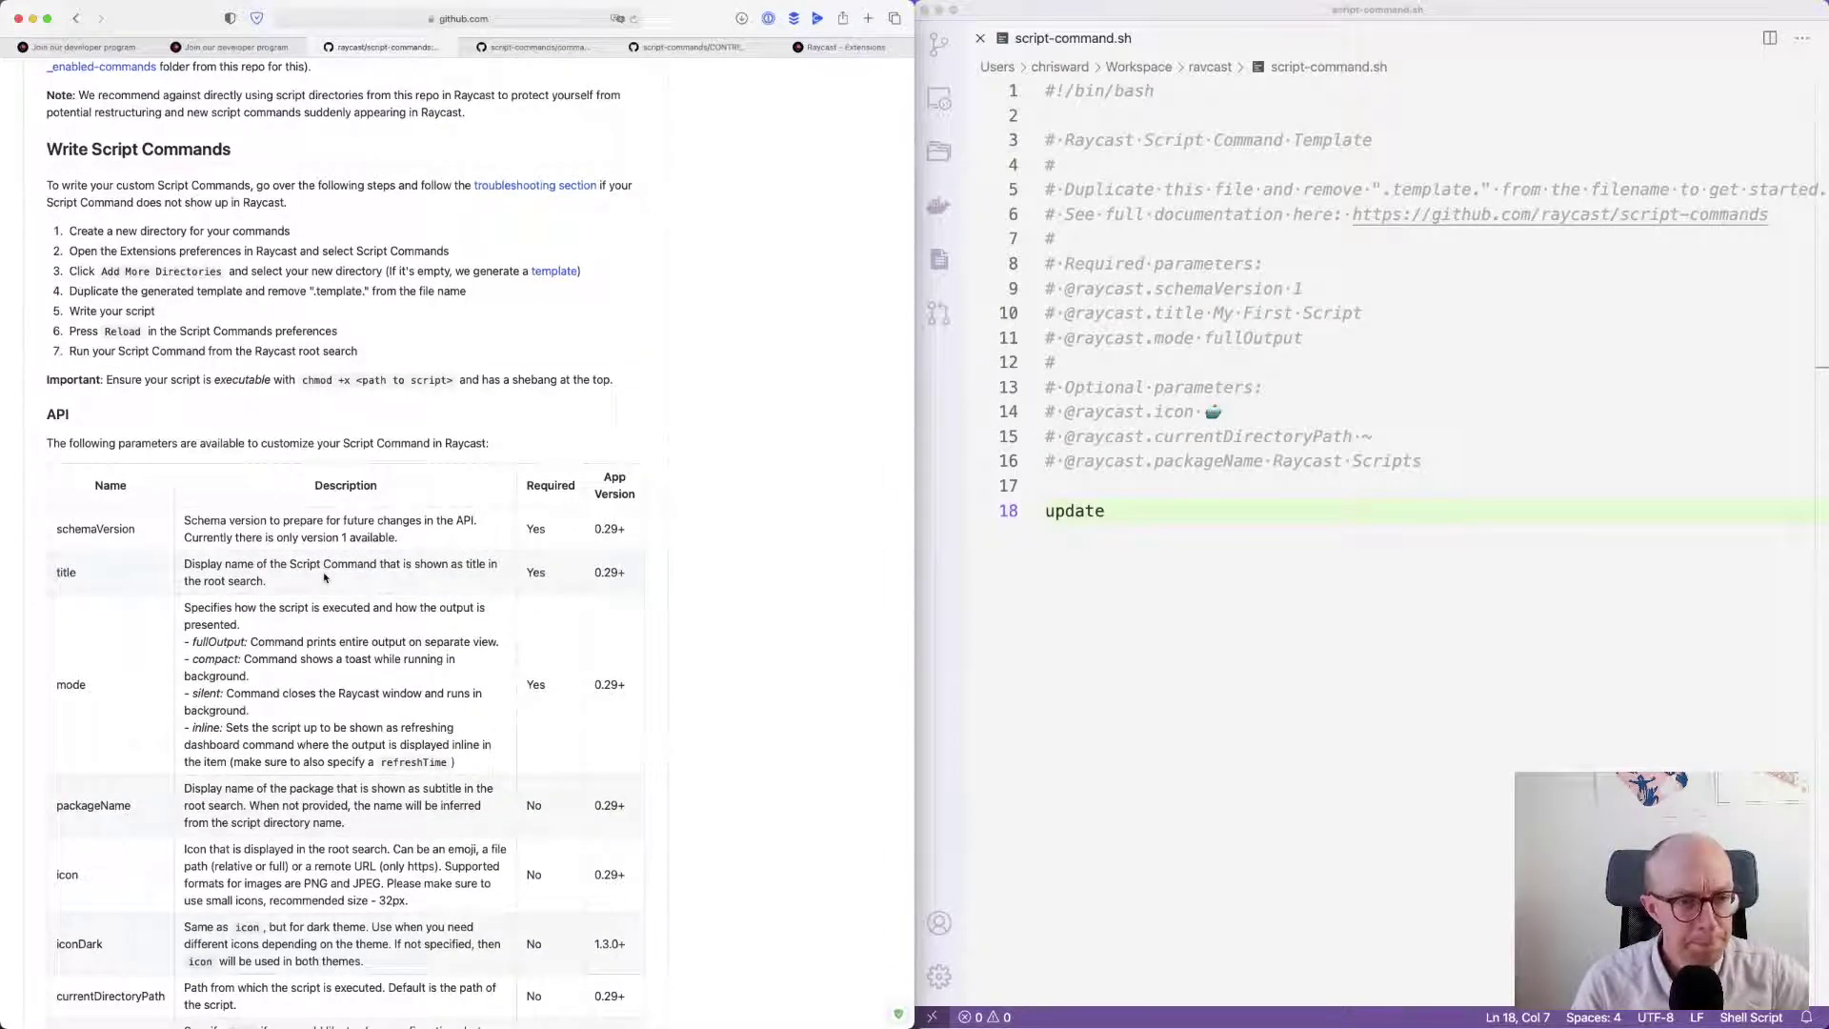
scroll(324, 577, "down", 15)
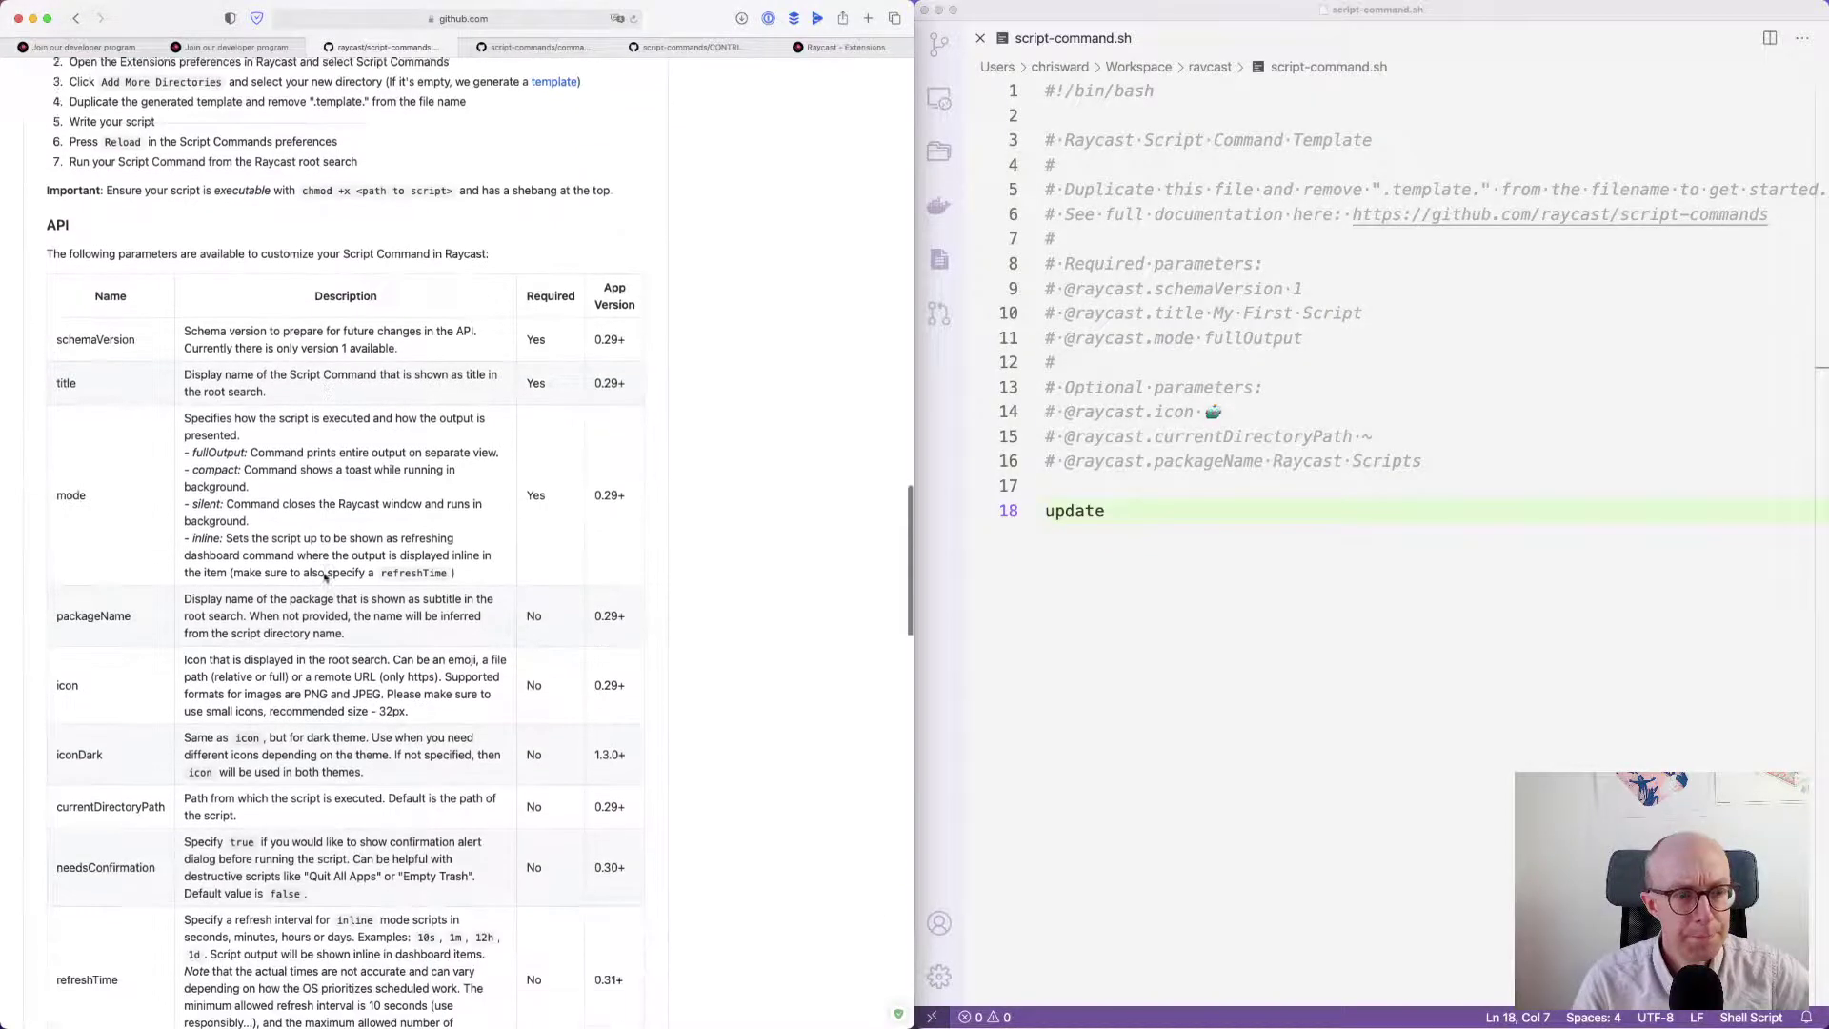
scroll(324, 577, "down", 1)
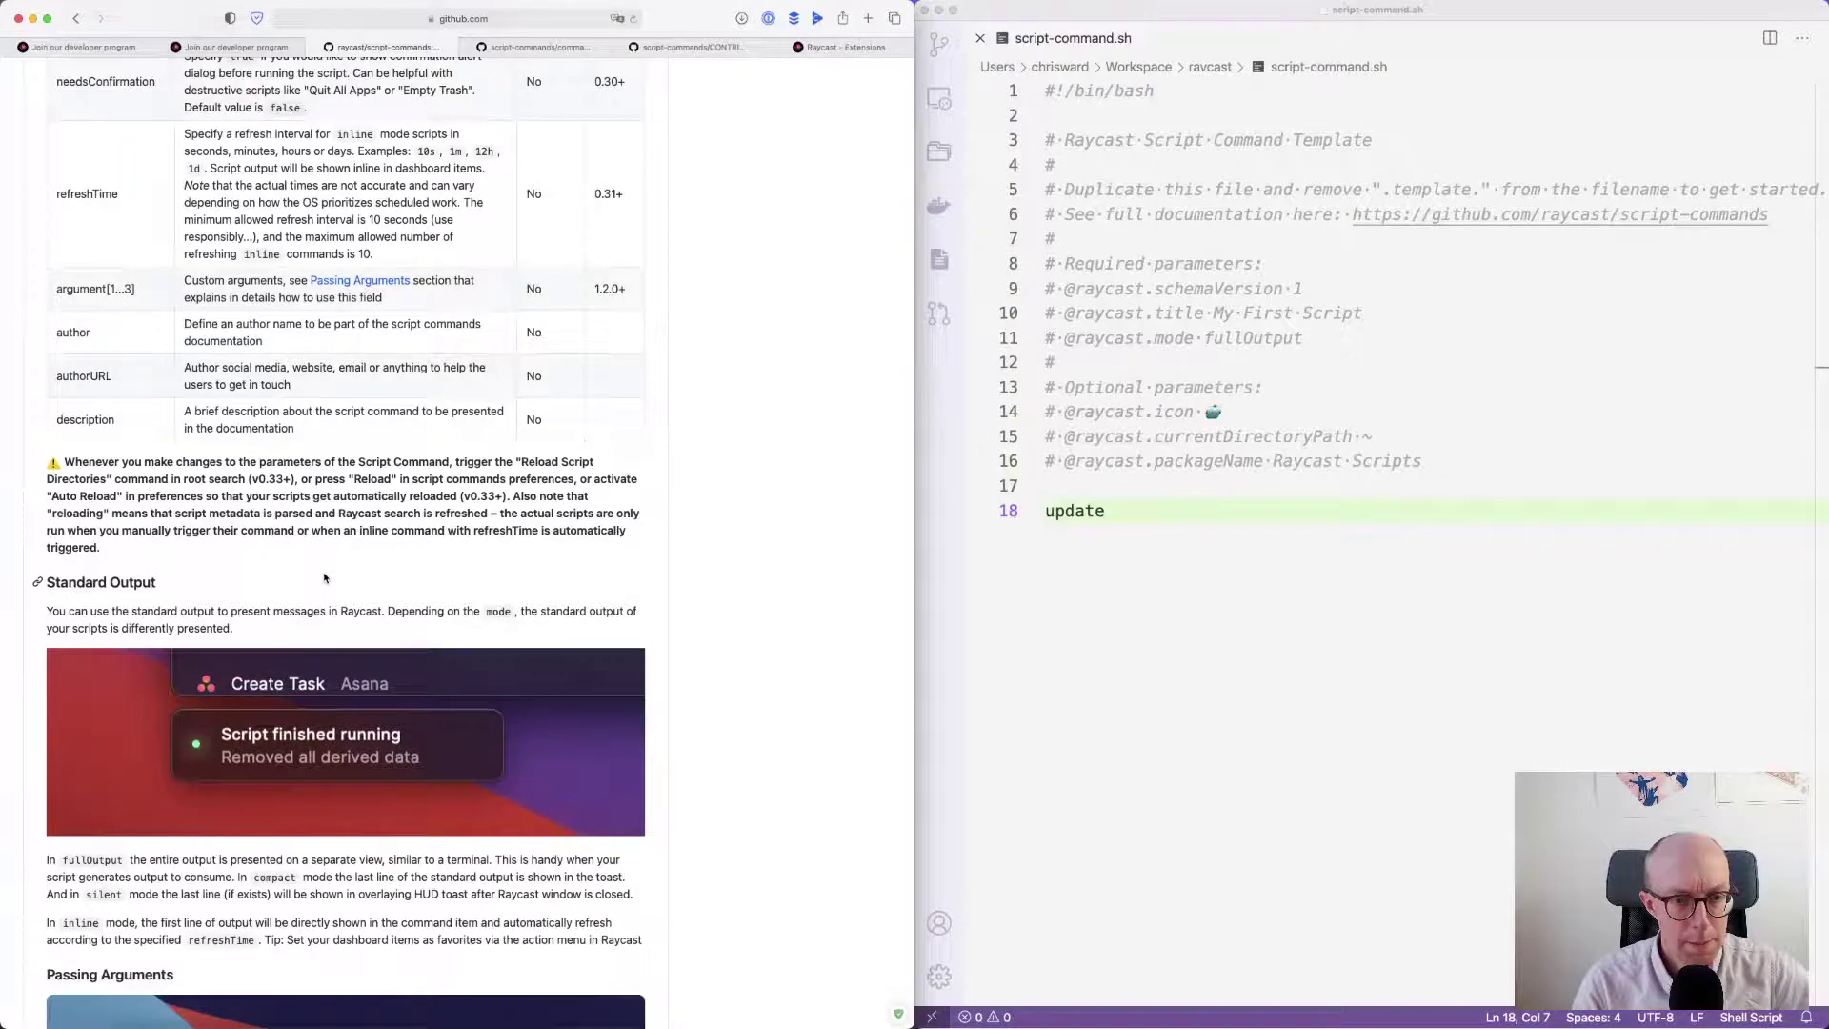
scroll(324, 578, "down", 3)
scroll(324, 577, "down", 5)
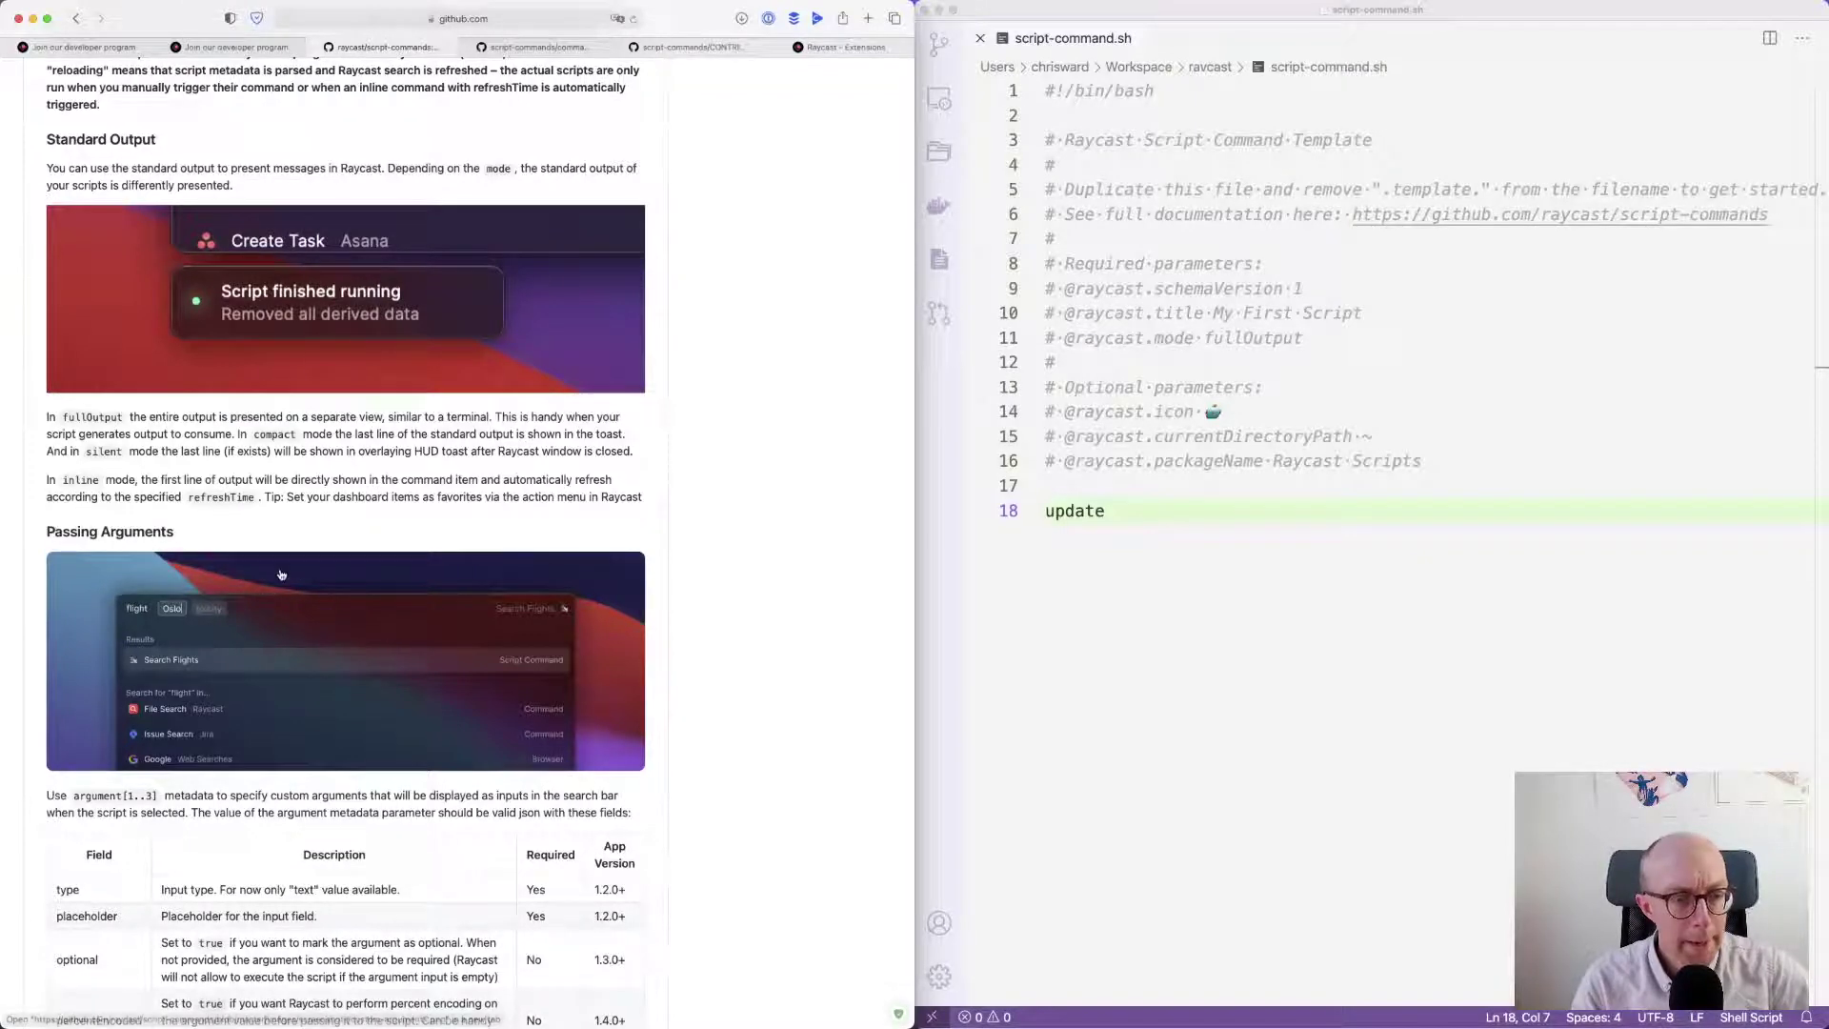
scroll(286, 575, "up", 5)
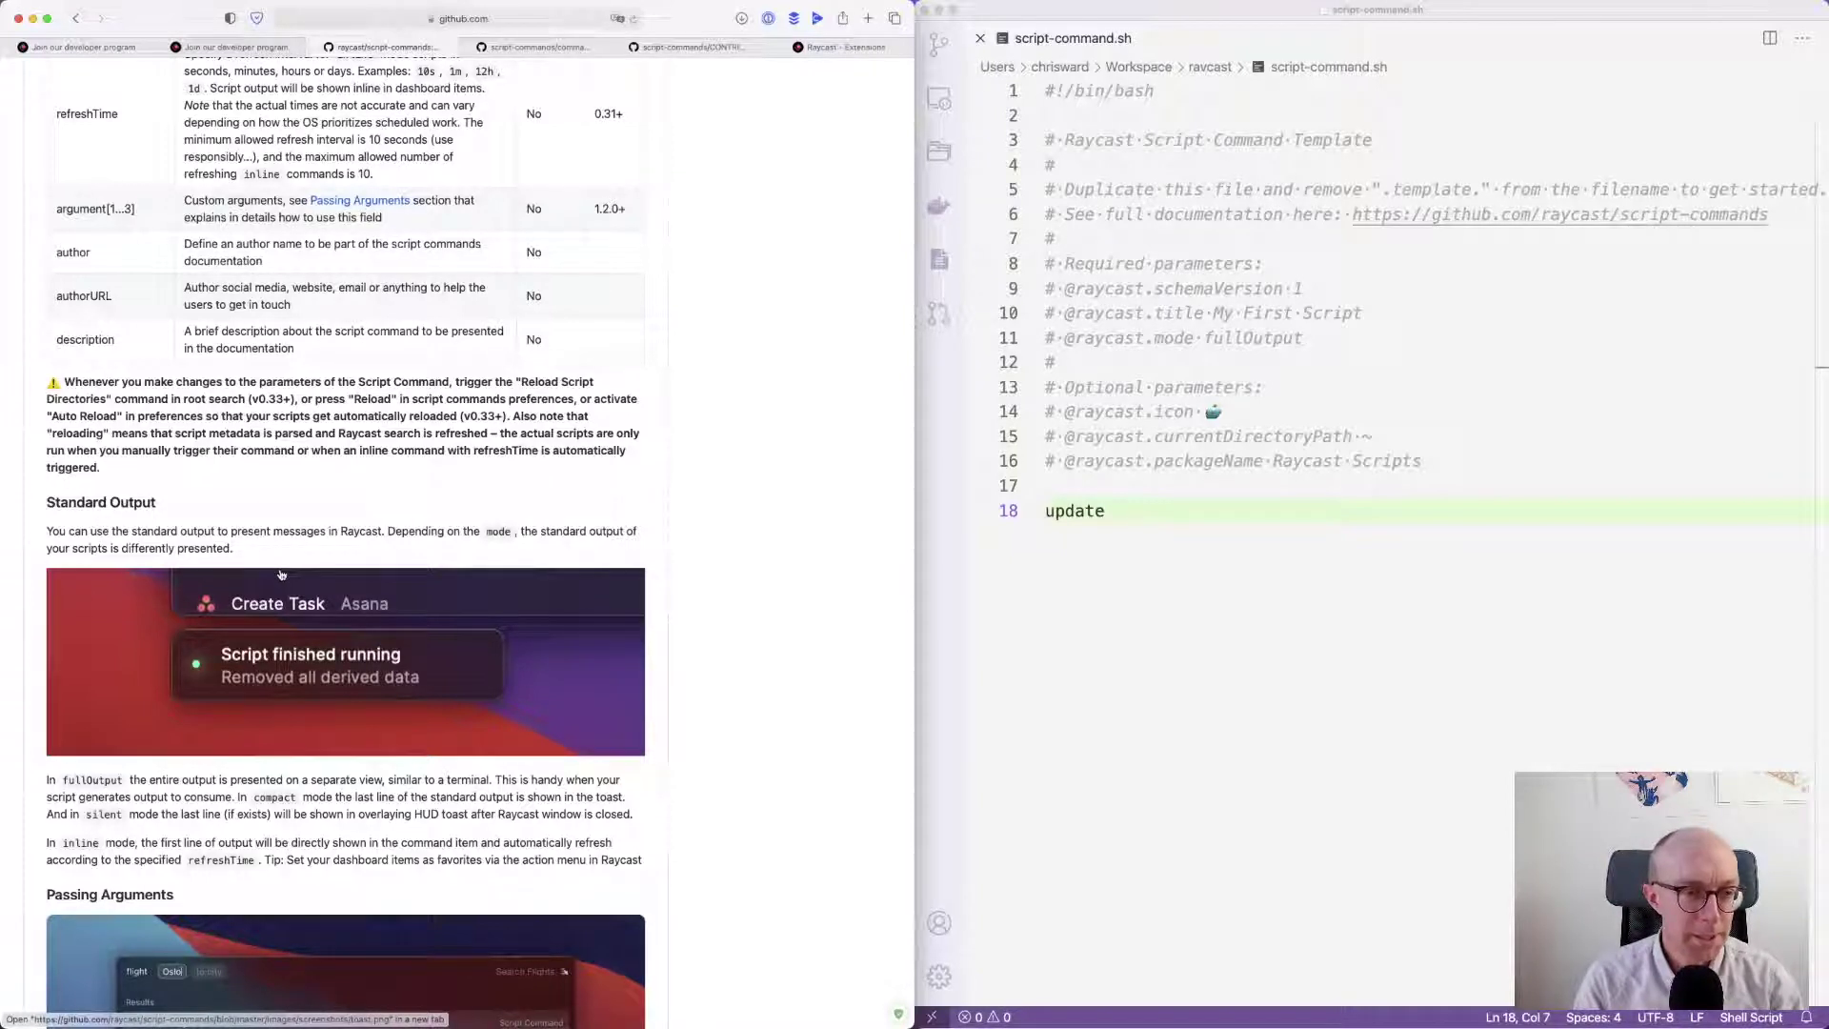
- Reread the README's mode descriptions, refreshTime and reload notes, and the Write Script Commands steps
scroll(281, 574, "down", 1)
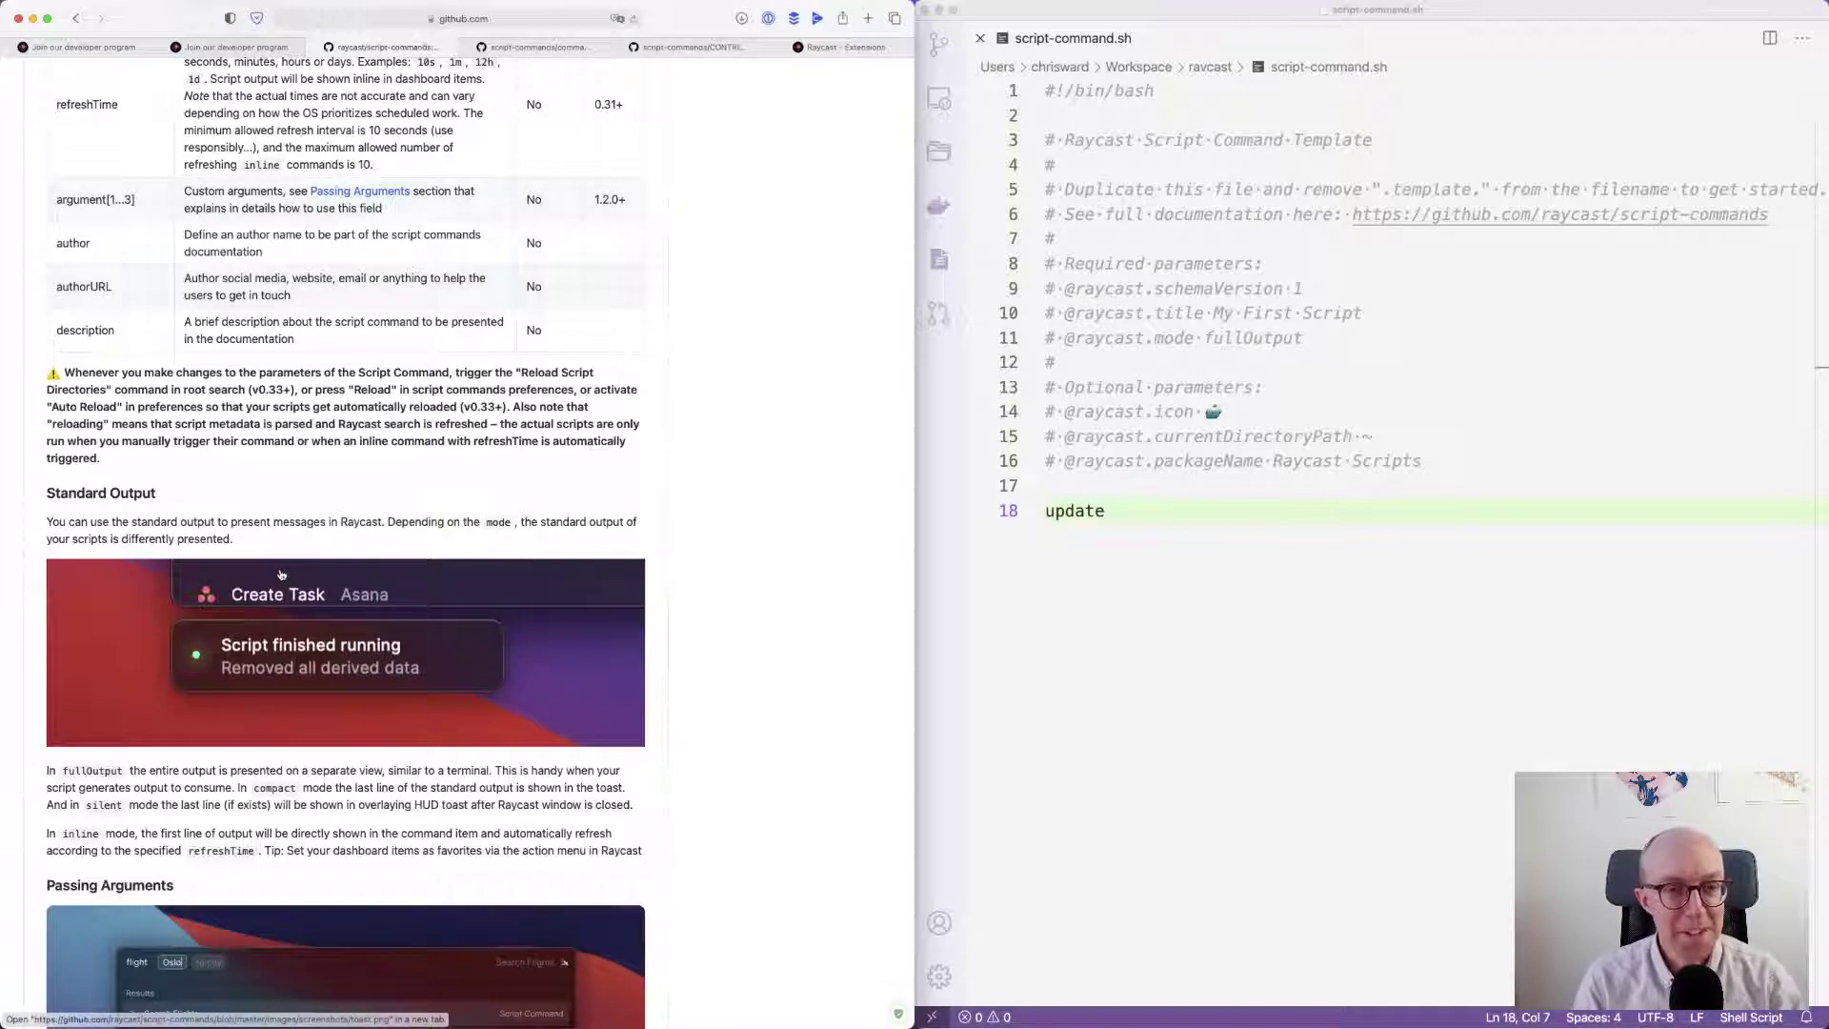
scroll(281, 574, "down", 3)
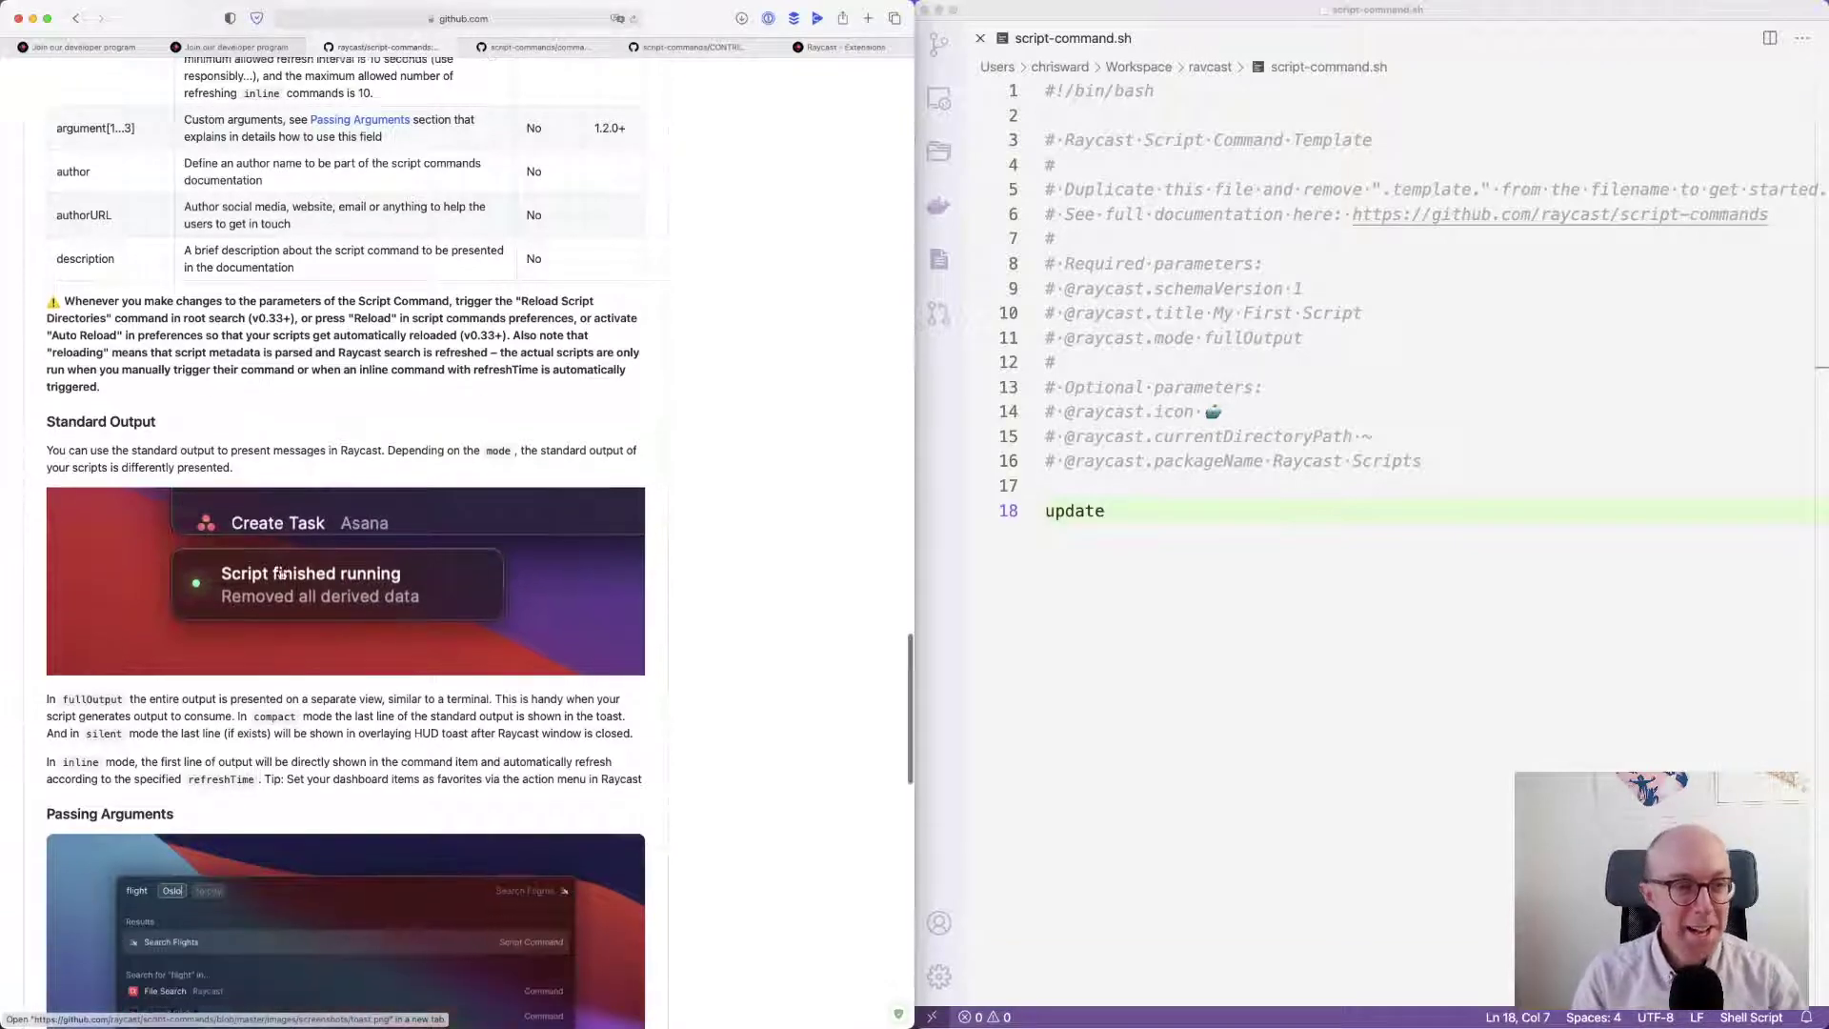
scroll(281, 572, "up", 6)
scroll(281, 572, "up", 8)
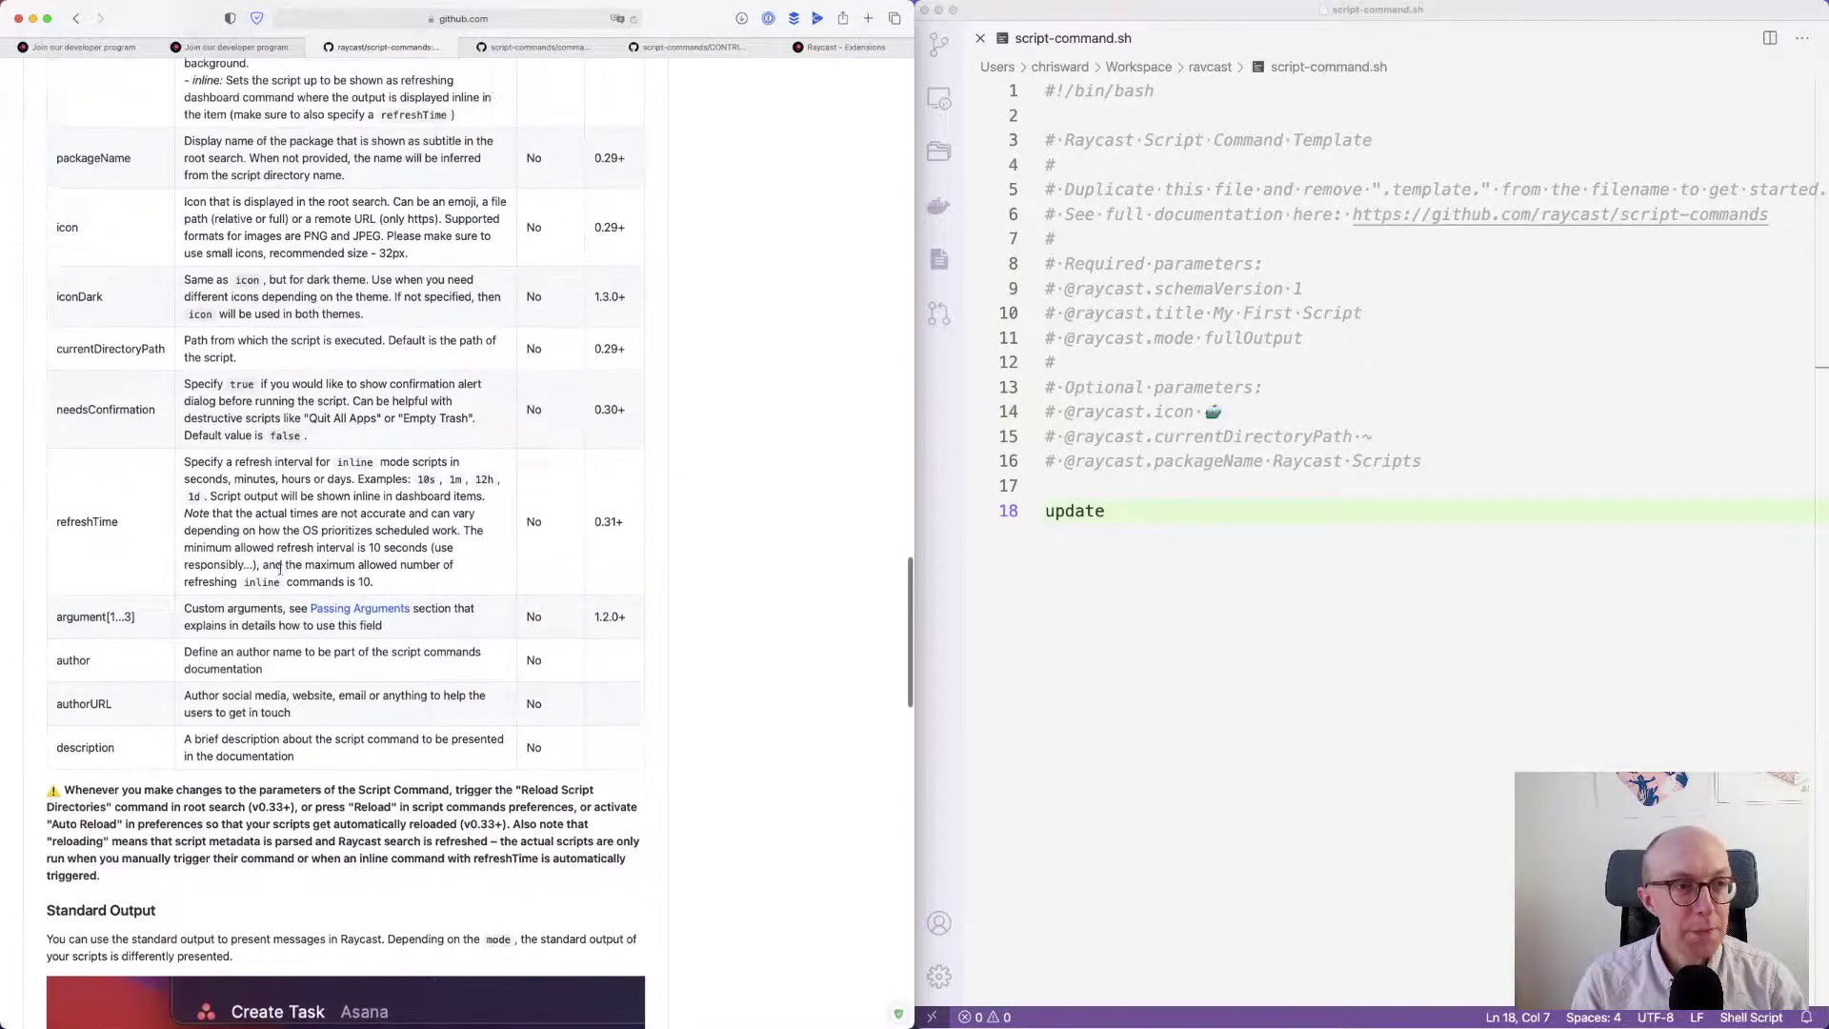
scroll(281, 575, "down", 4)
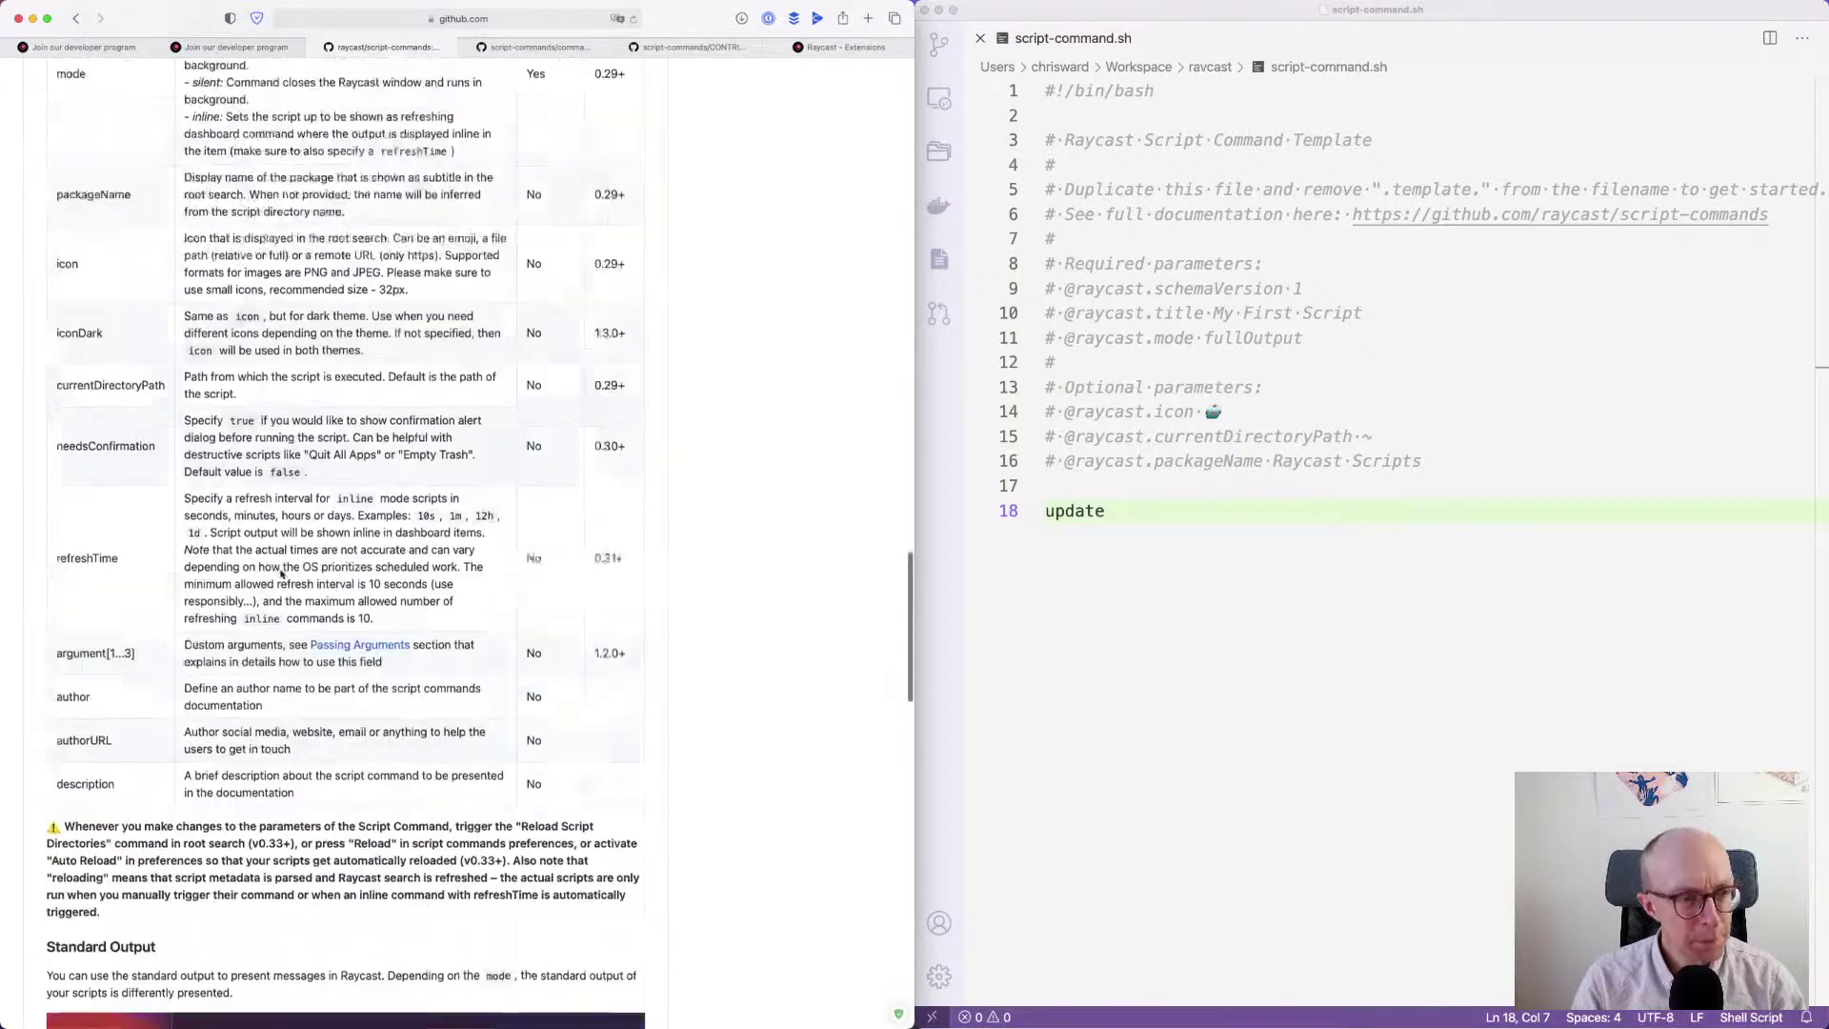
scroll(281, 572, "up", 5)
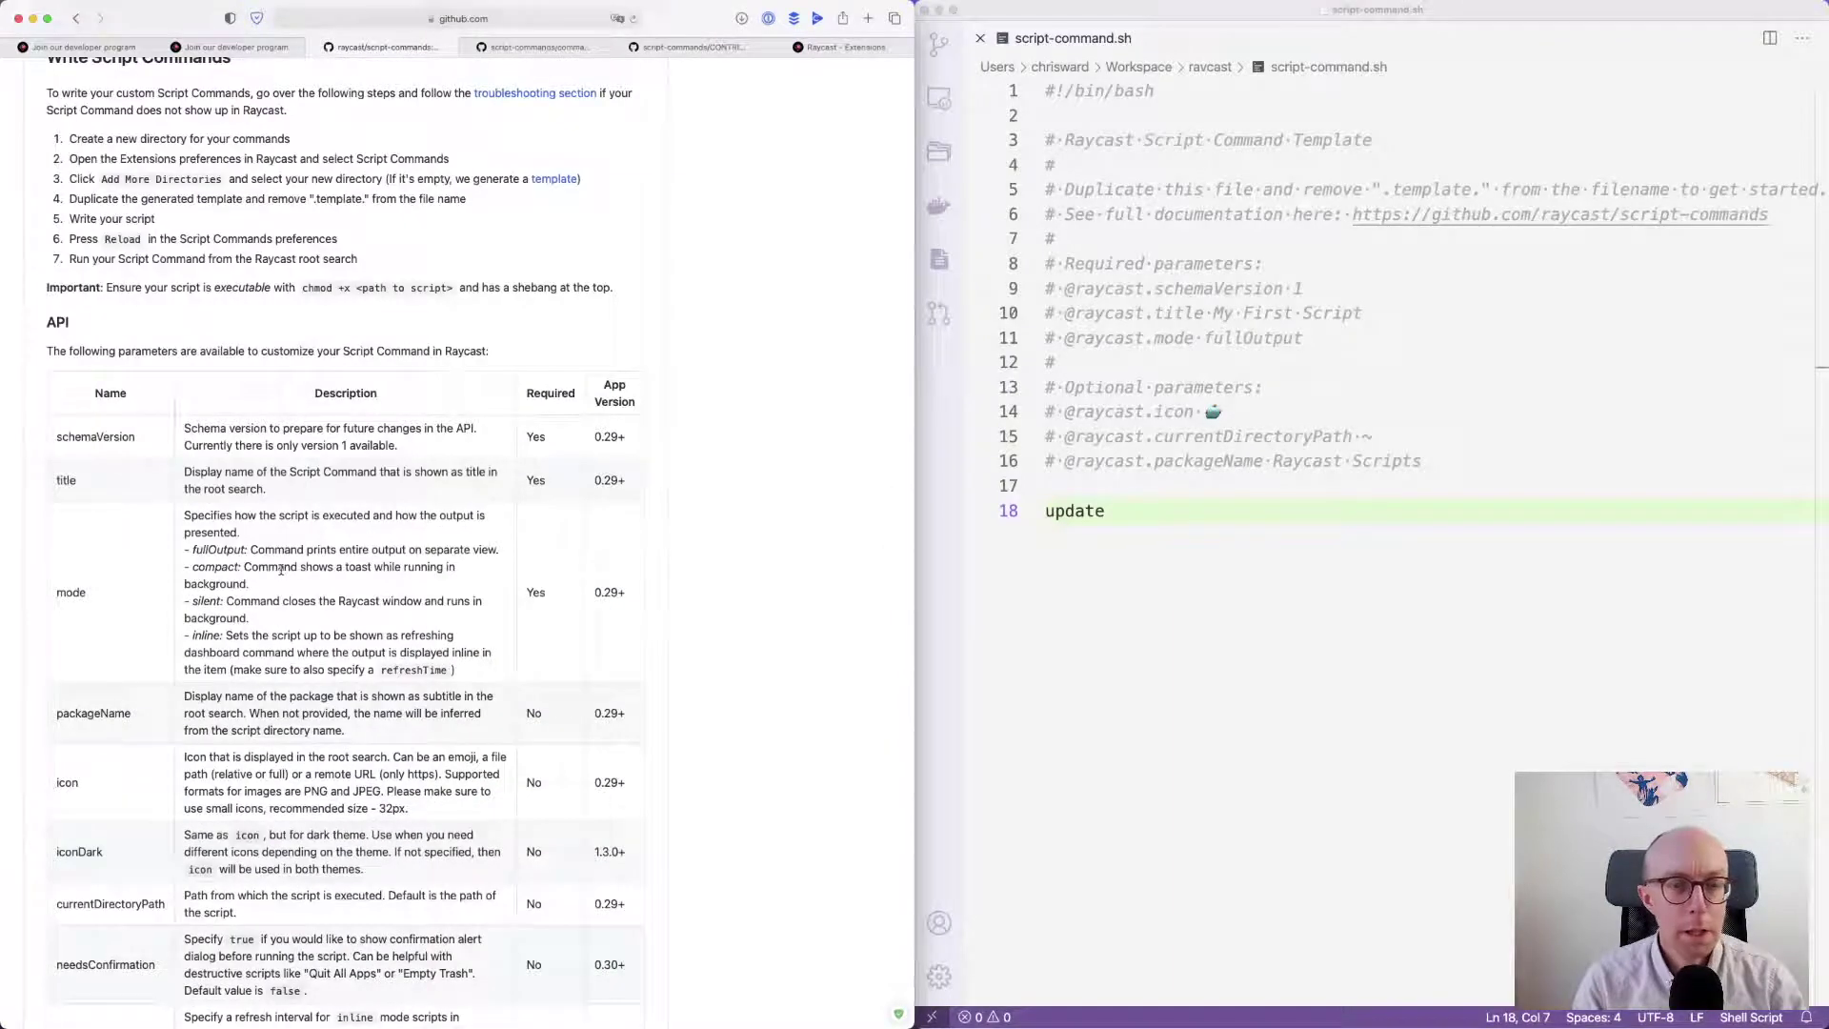
scroll(281, 569, "up", 3)
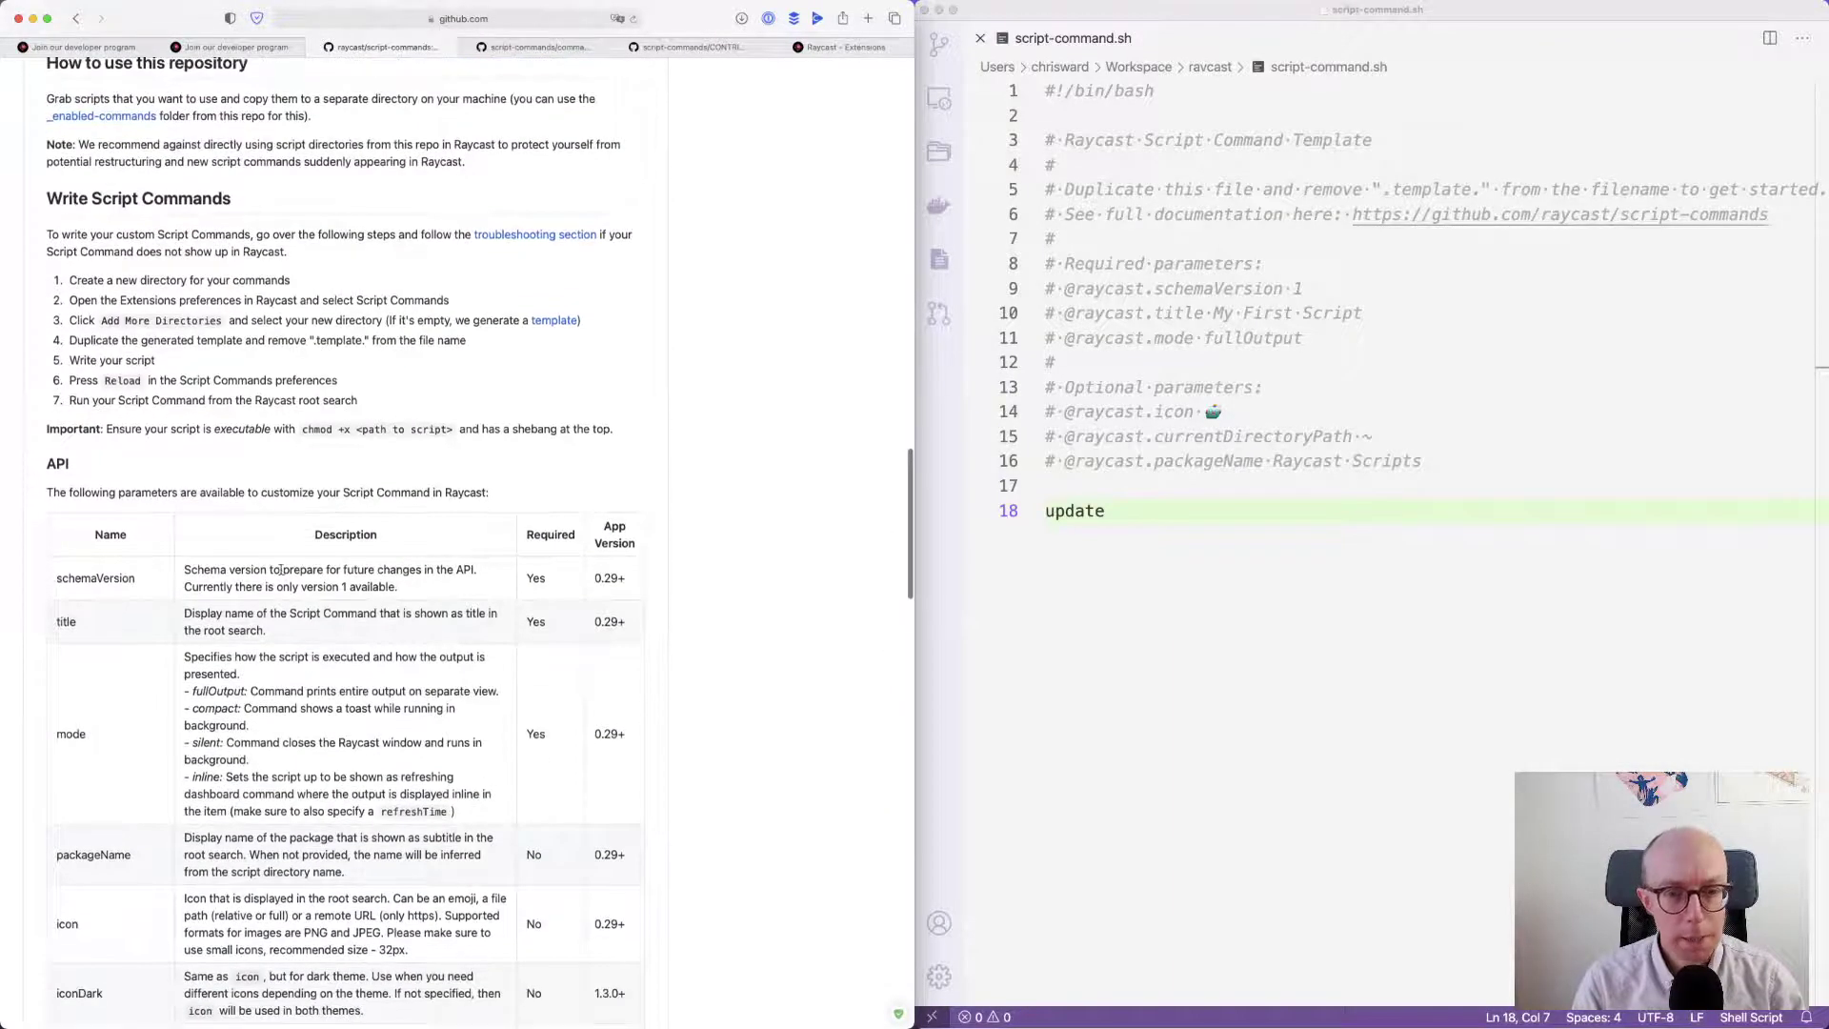
scroll(281, 570, "down", 6)
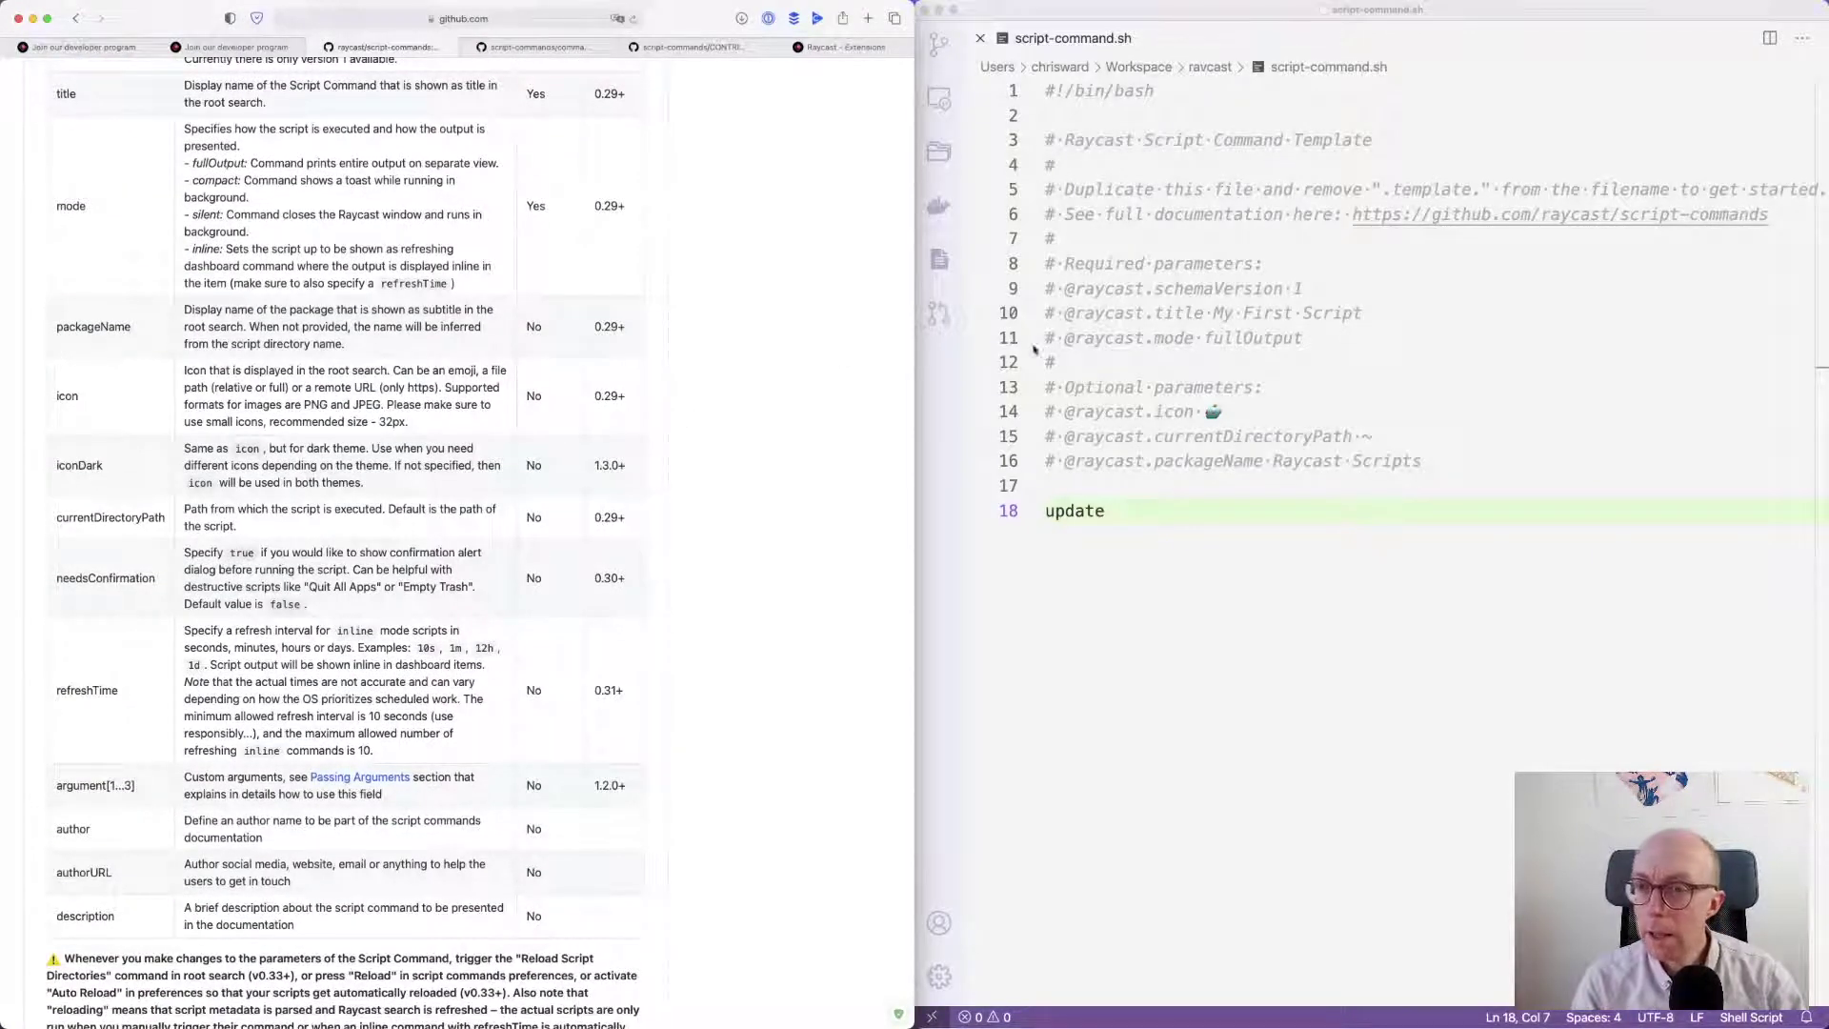
left_click(1067, 338)
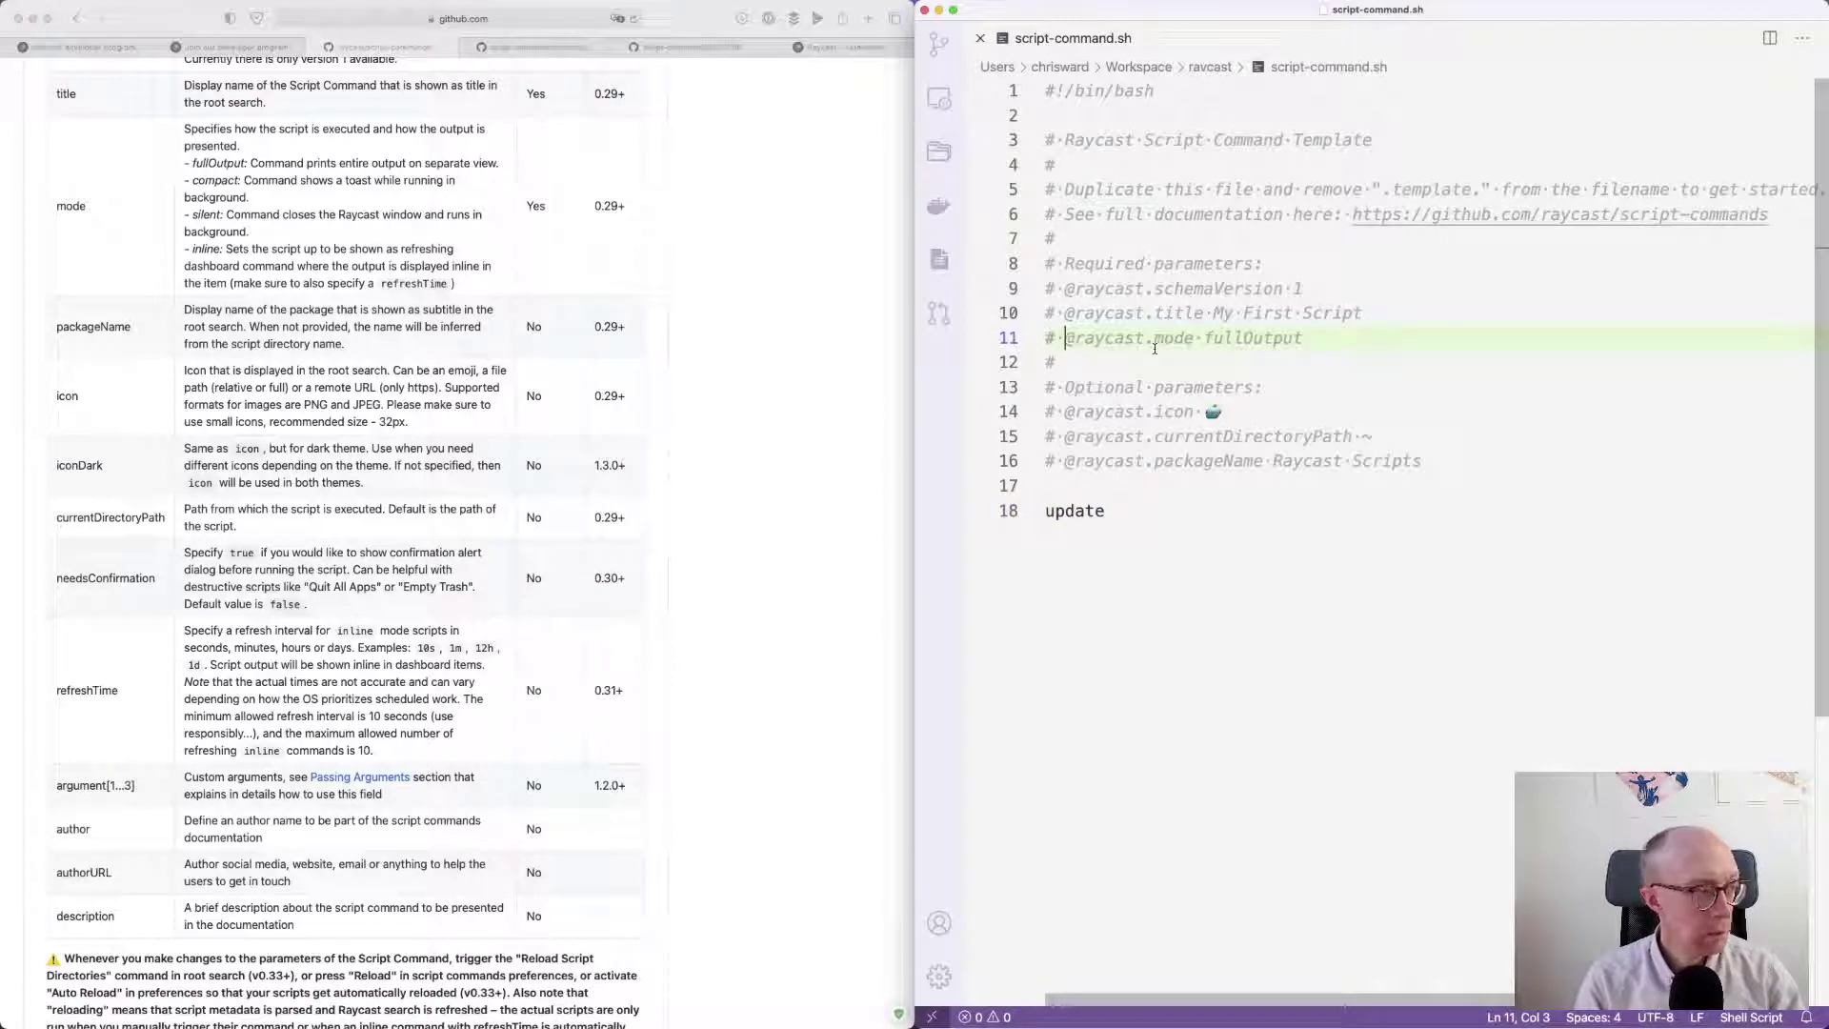
key("BackSpace")
key("BackSpace")
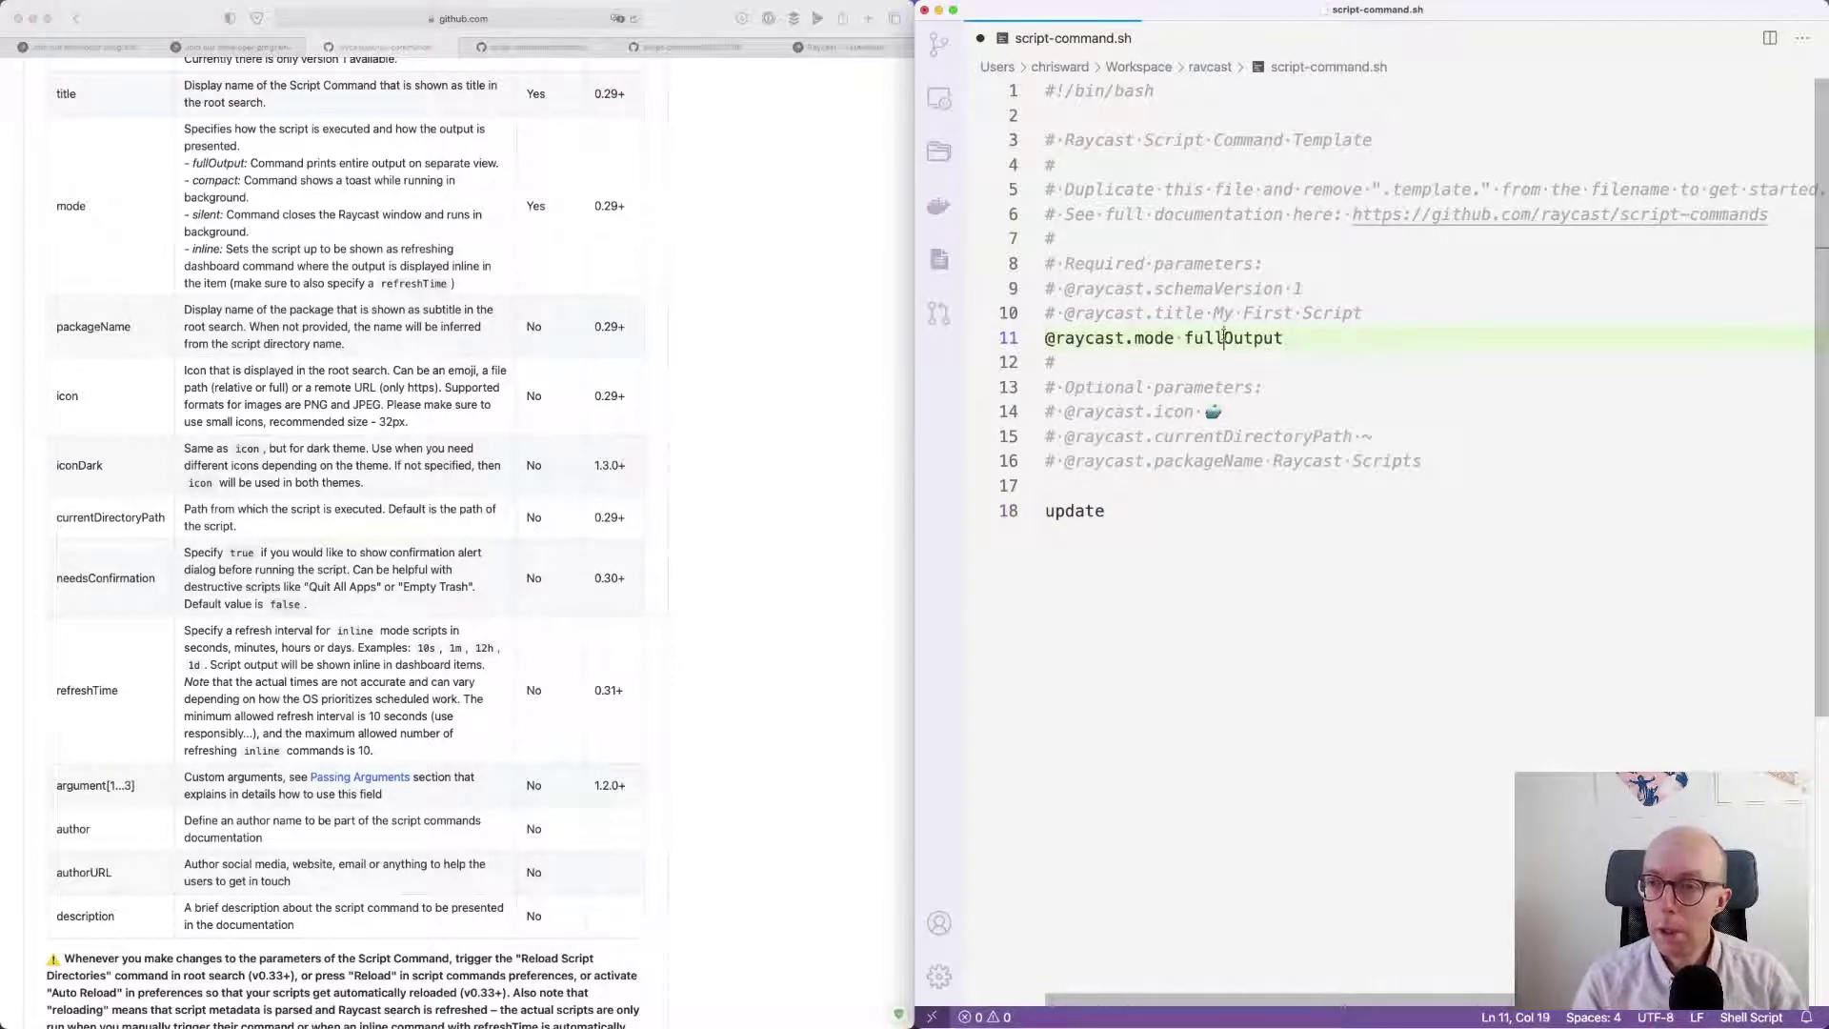
double_click(1224, 338)
type("compact")
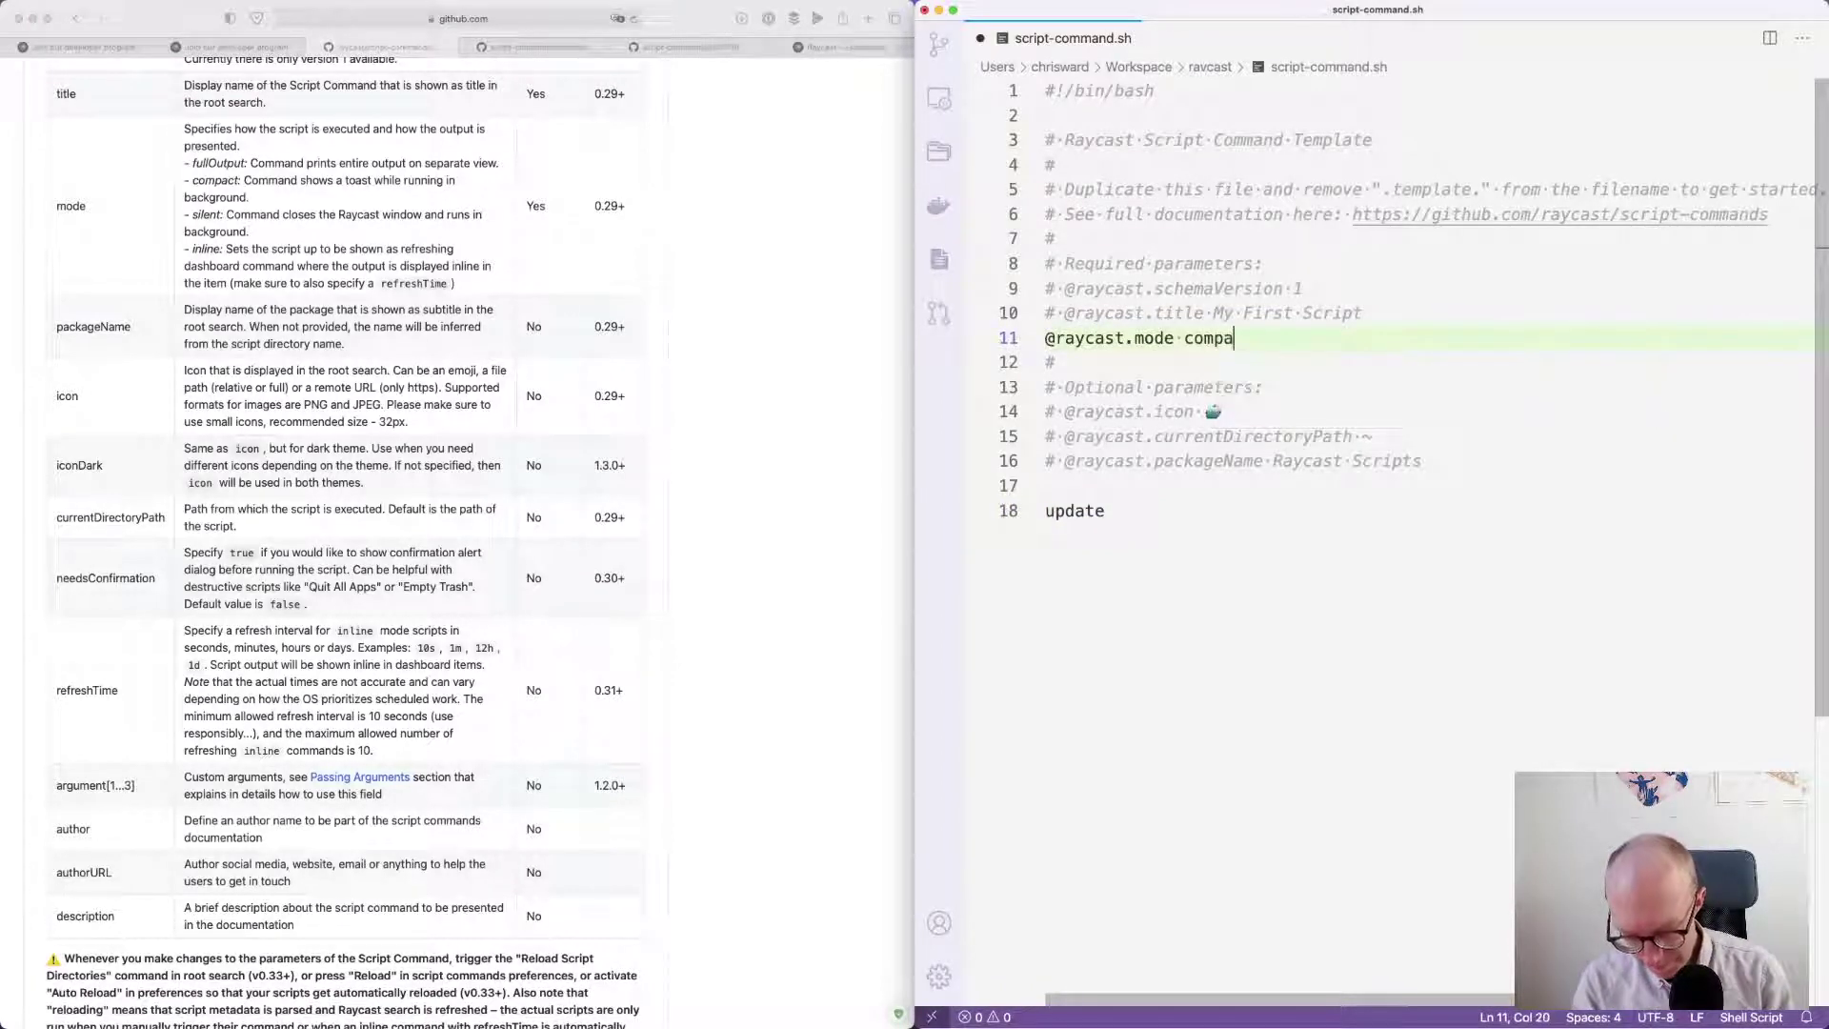
left_click(1067, 290)
key("BackSpace")
key("BackSpace")
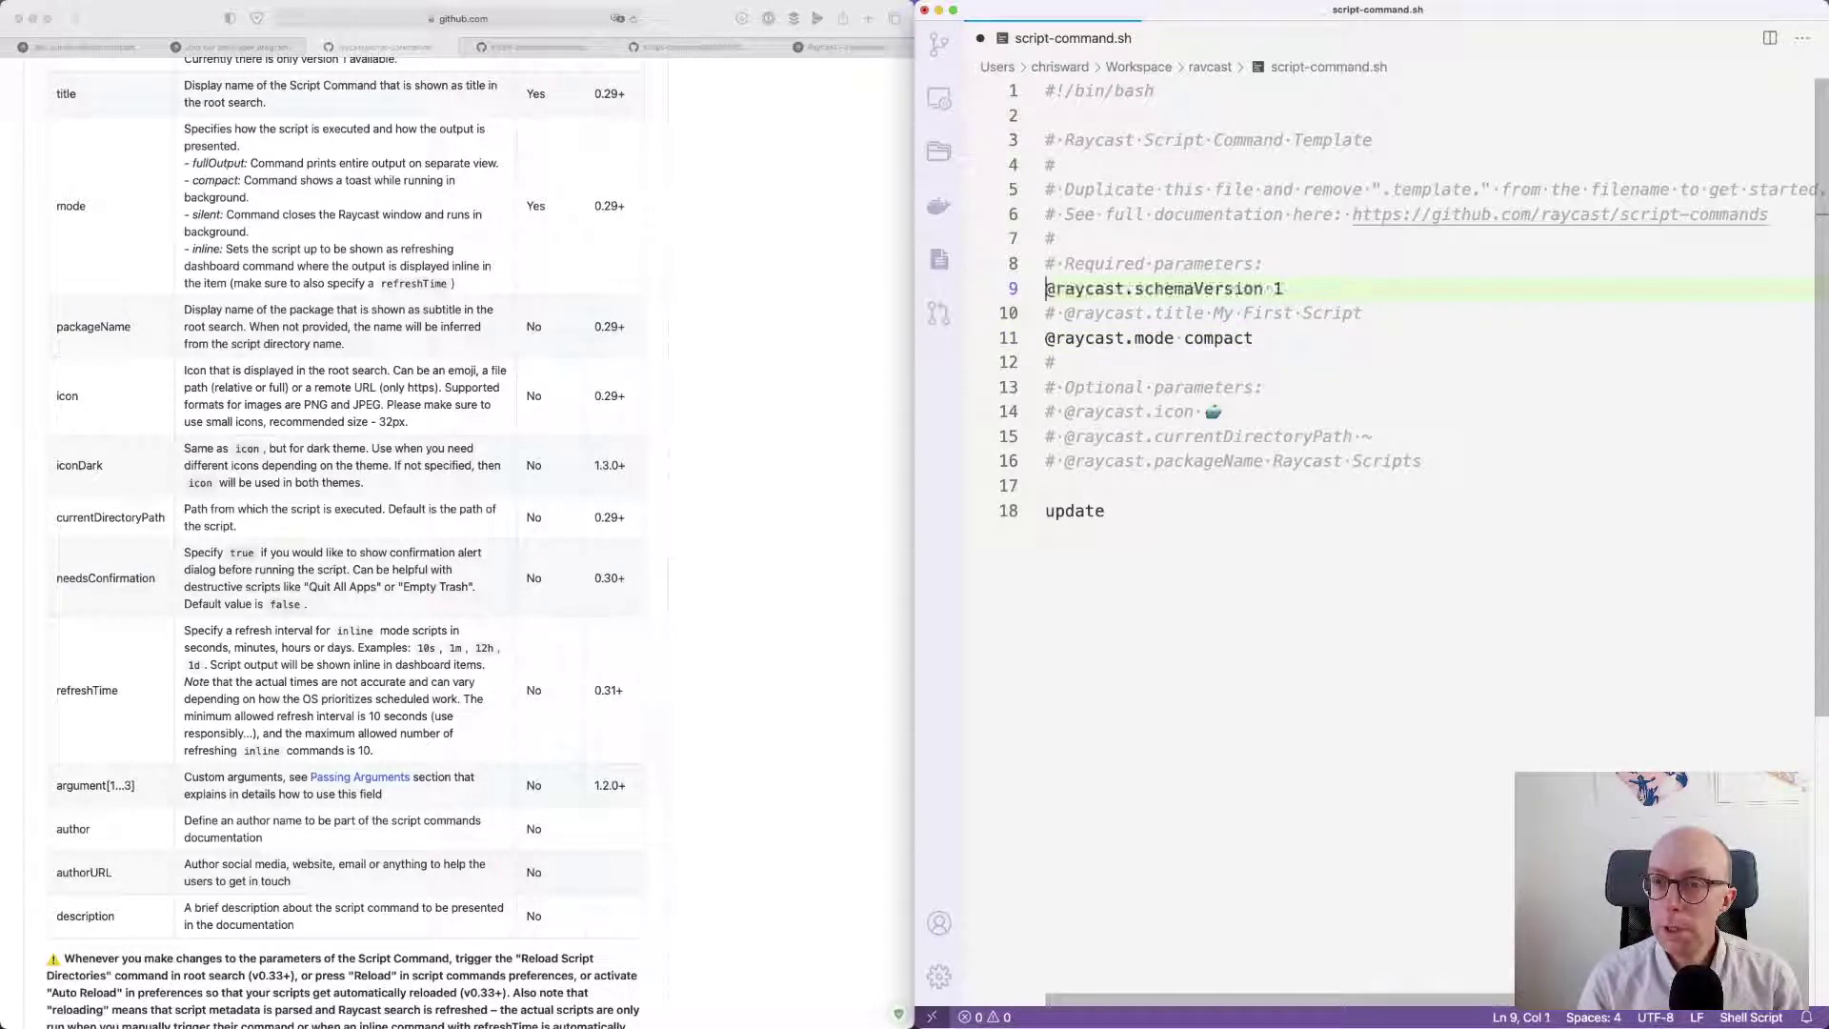
key("Down")
key("Right")
key("Delete")
key("BackSpace")
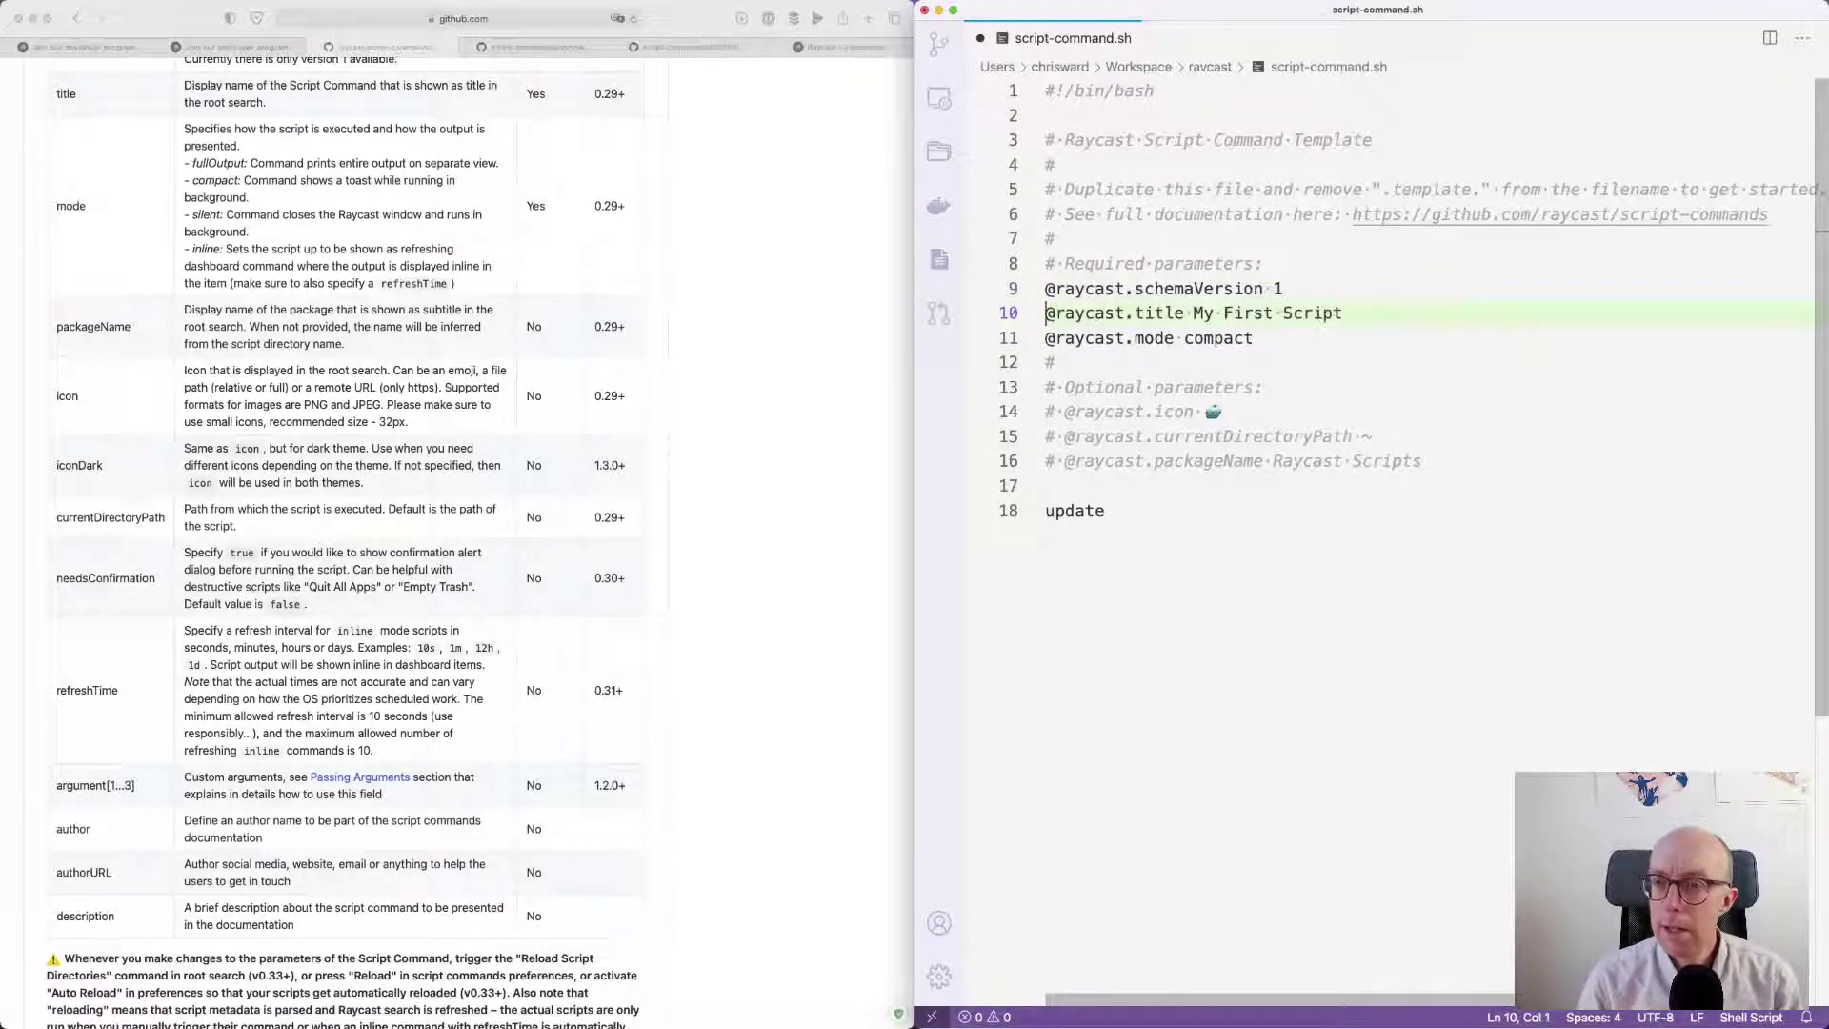
left_click_drag(1344, 314, 1194, 314)
type("Update")
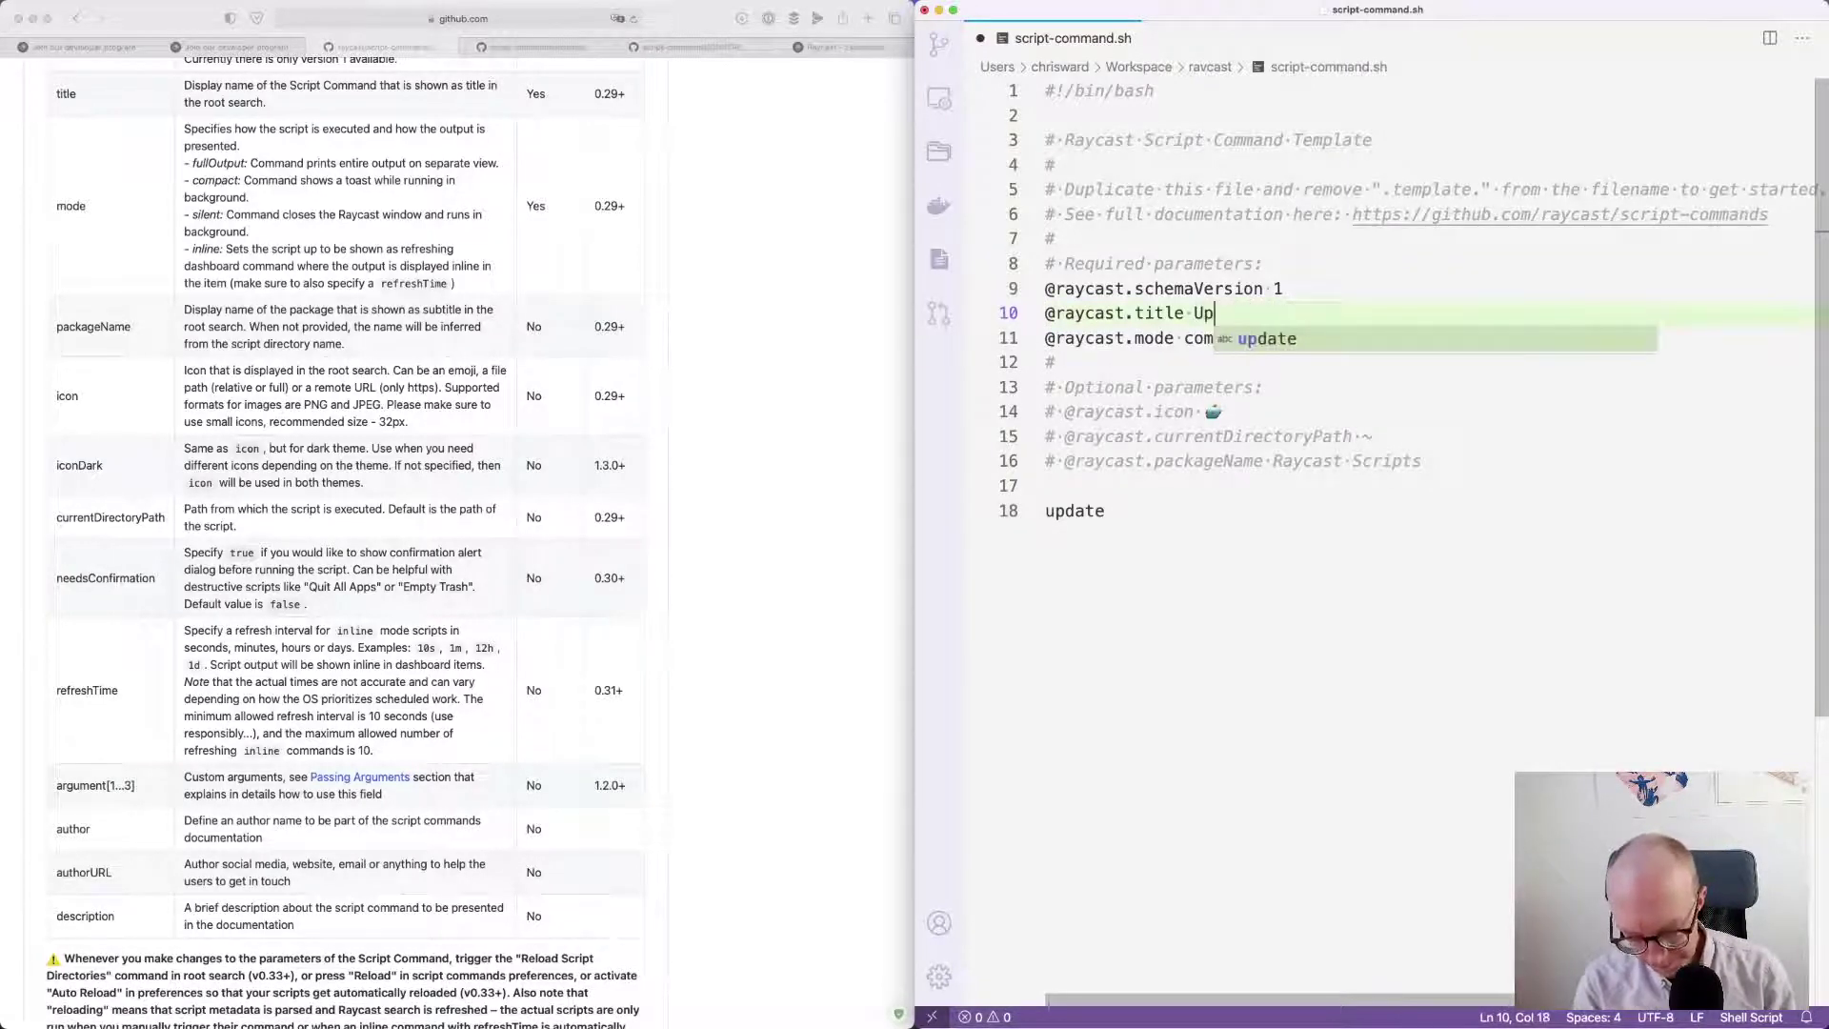
left_click(1172, 362)
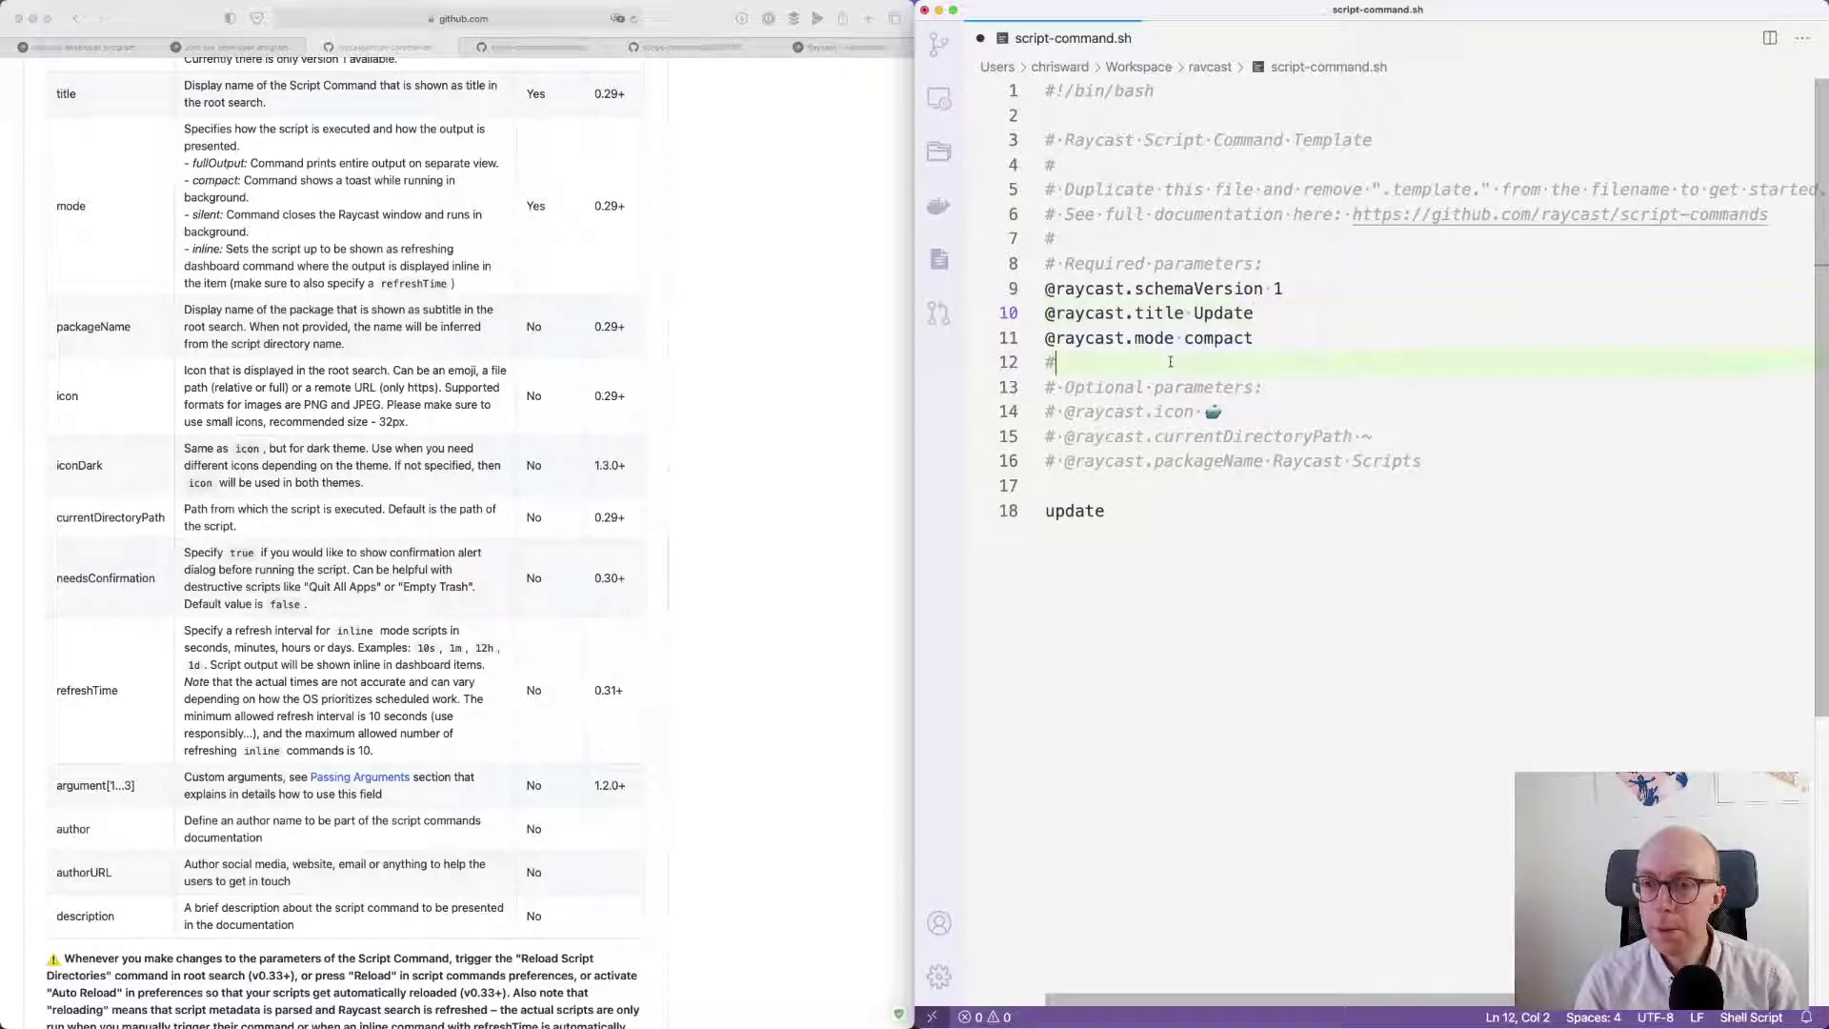
key("super+s")
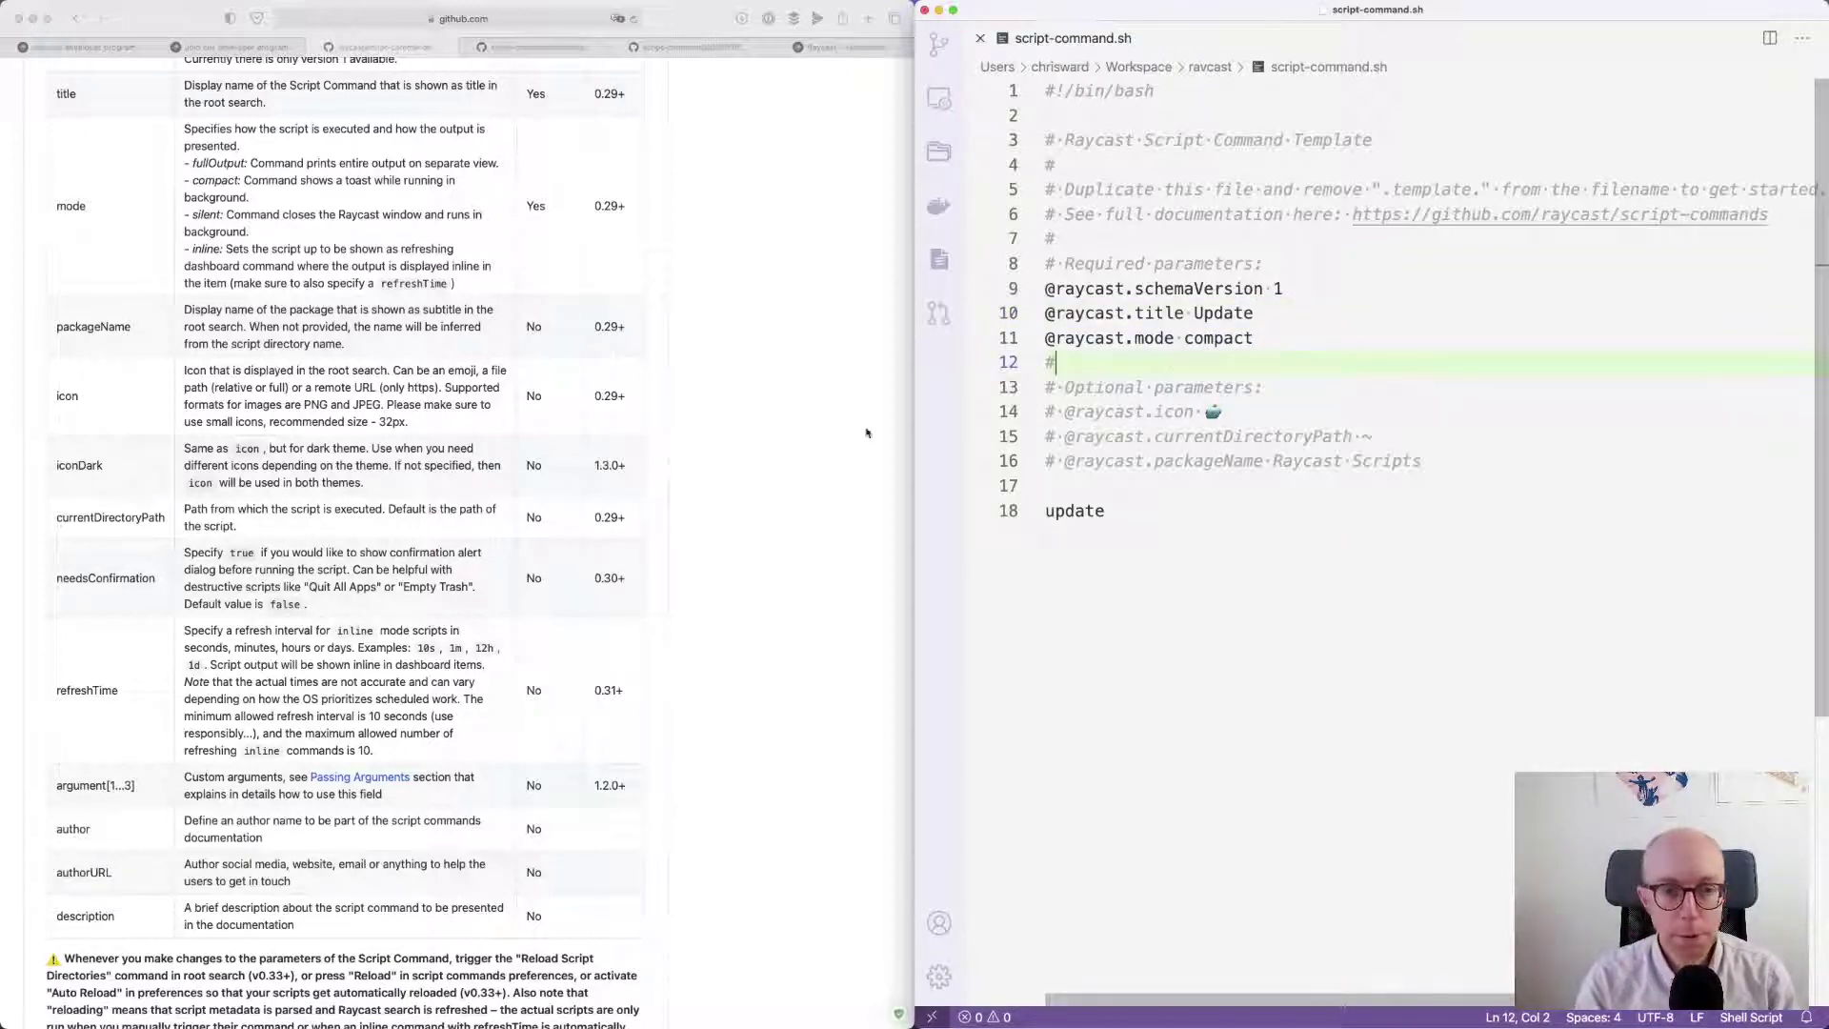
- Review the README from Passing Arguments back to Write Script Commands, and check the script commands list in Raycast Preferences
scroll(769, 471, "down", 1)
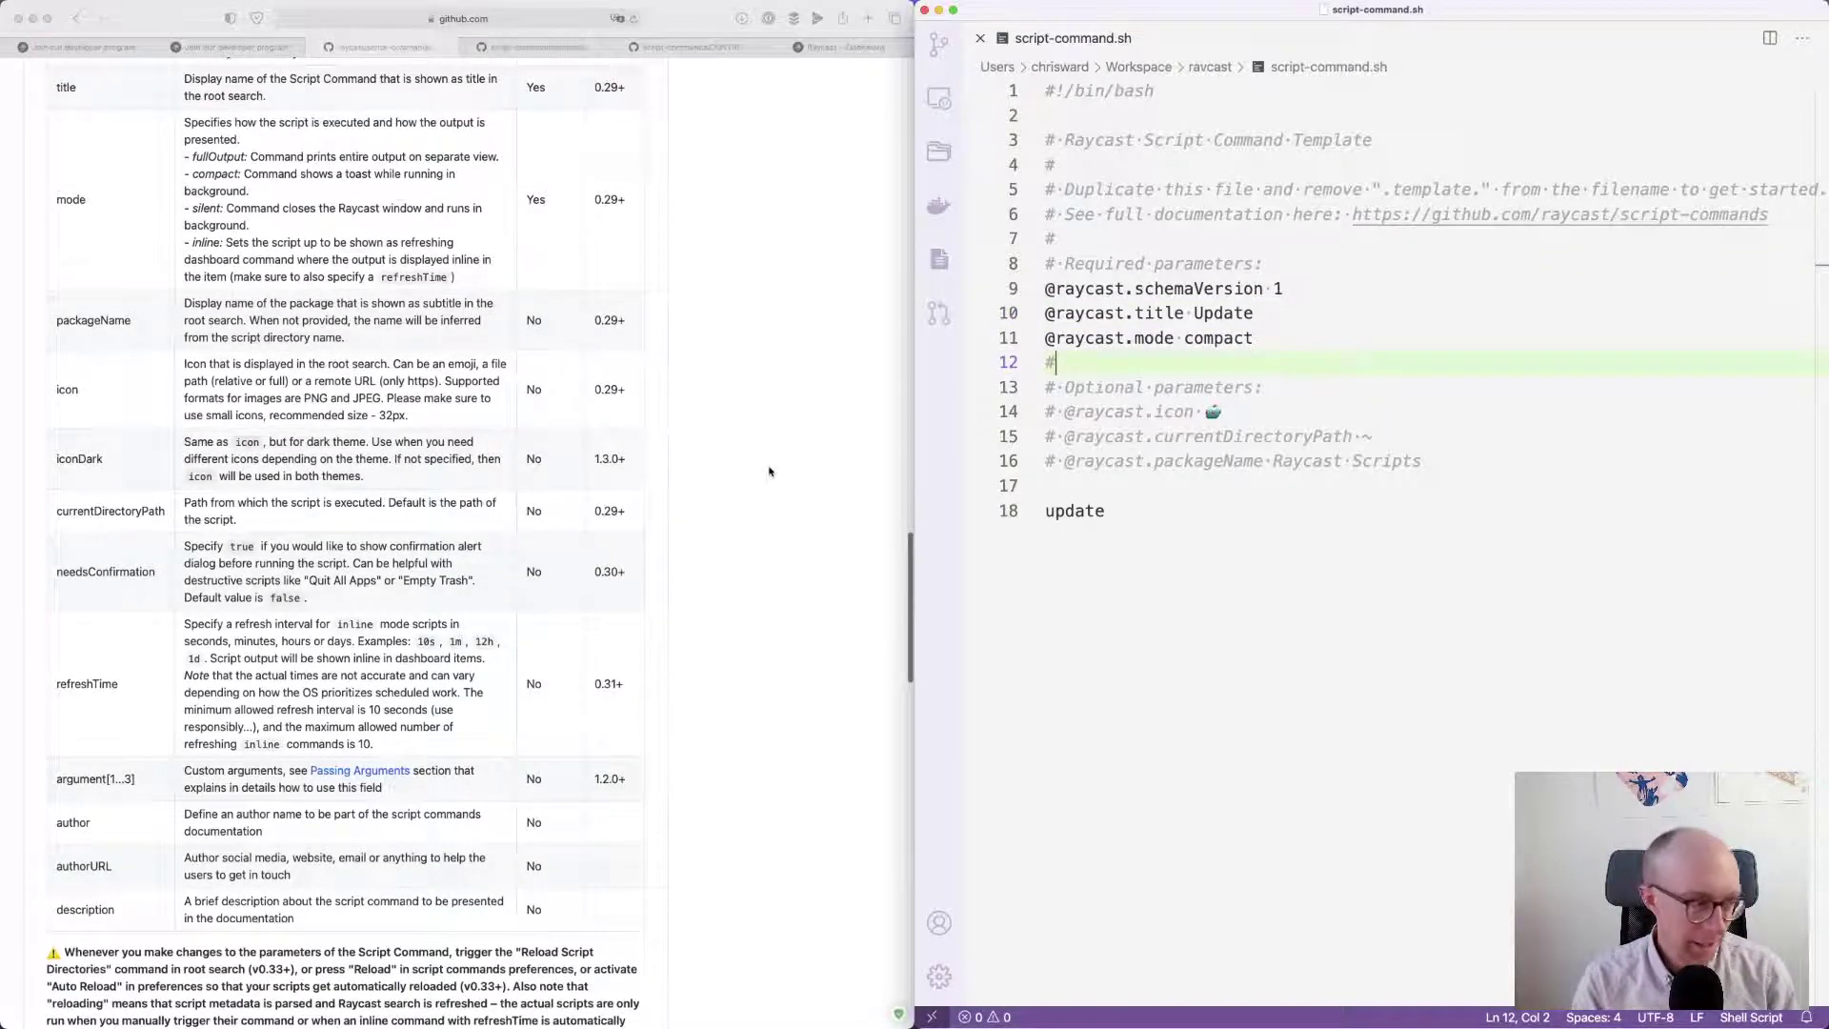
scroll(769, 470, "down", 10)
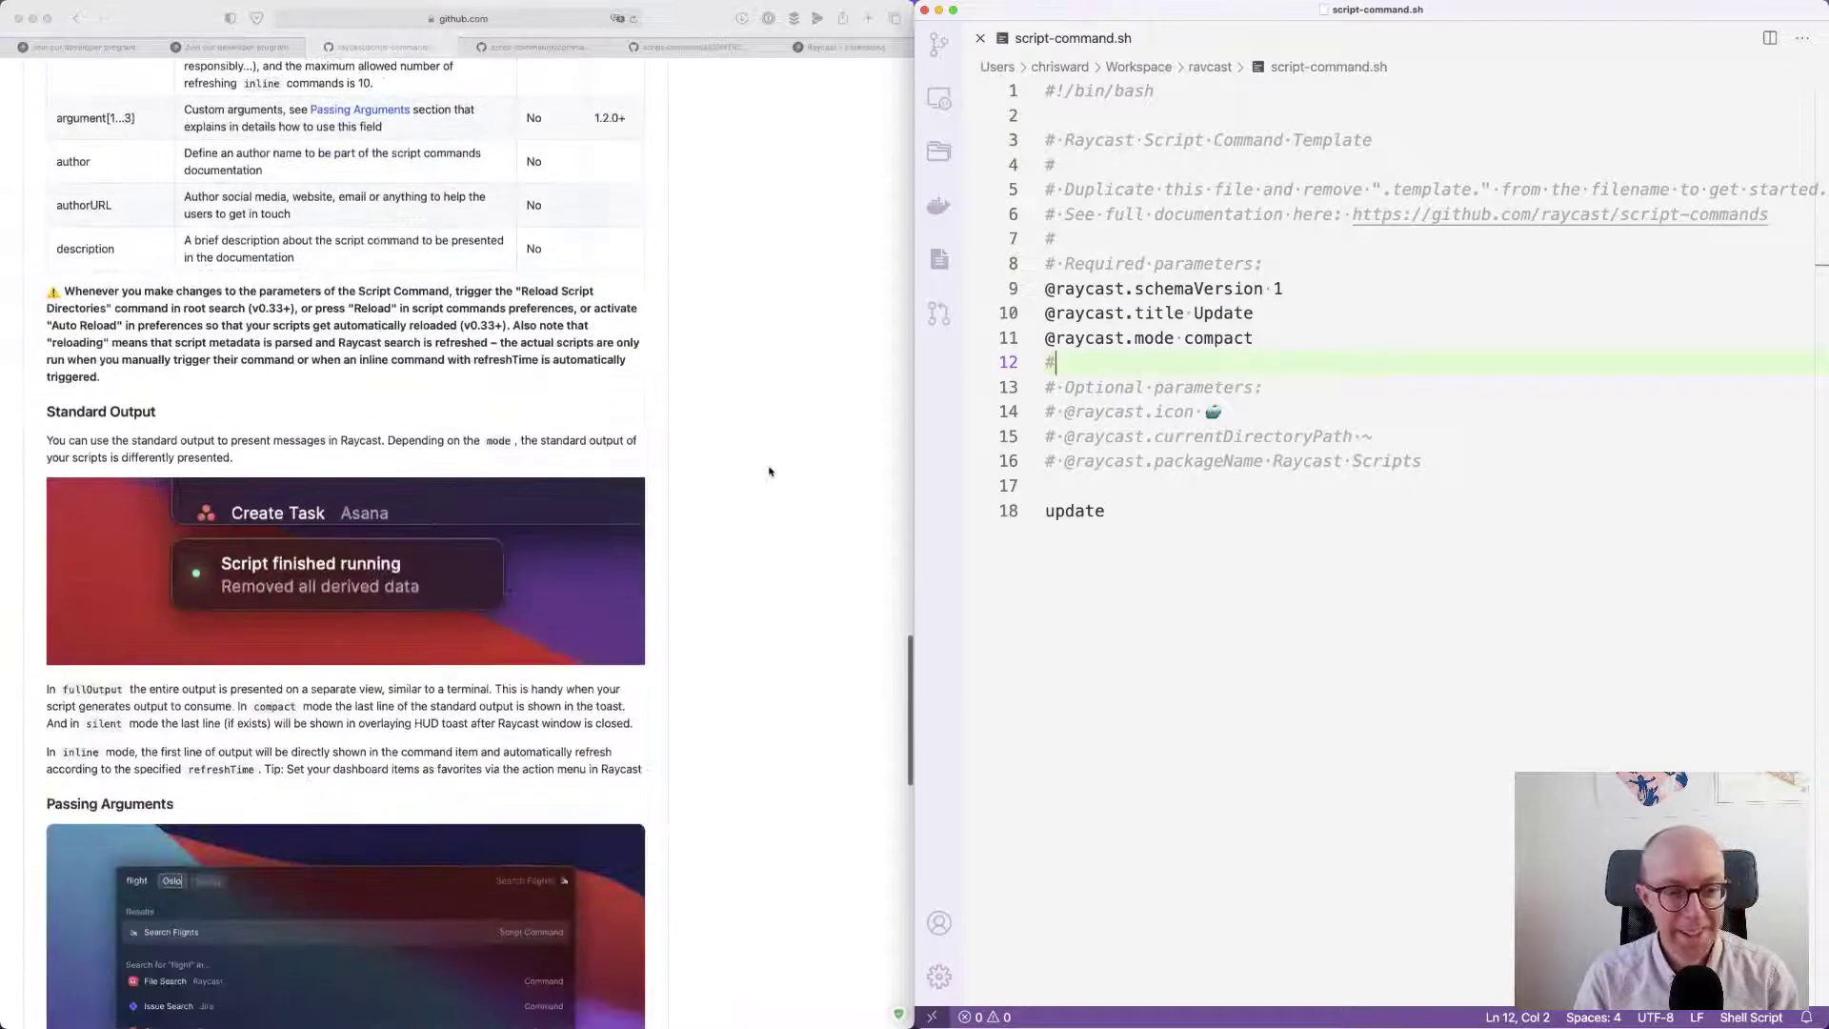
scroll(769, 471, "down", 10)
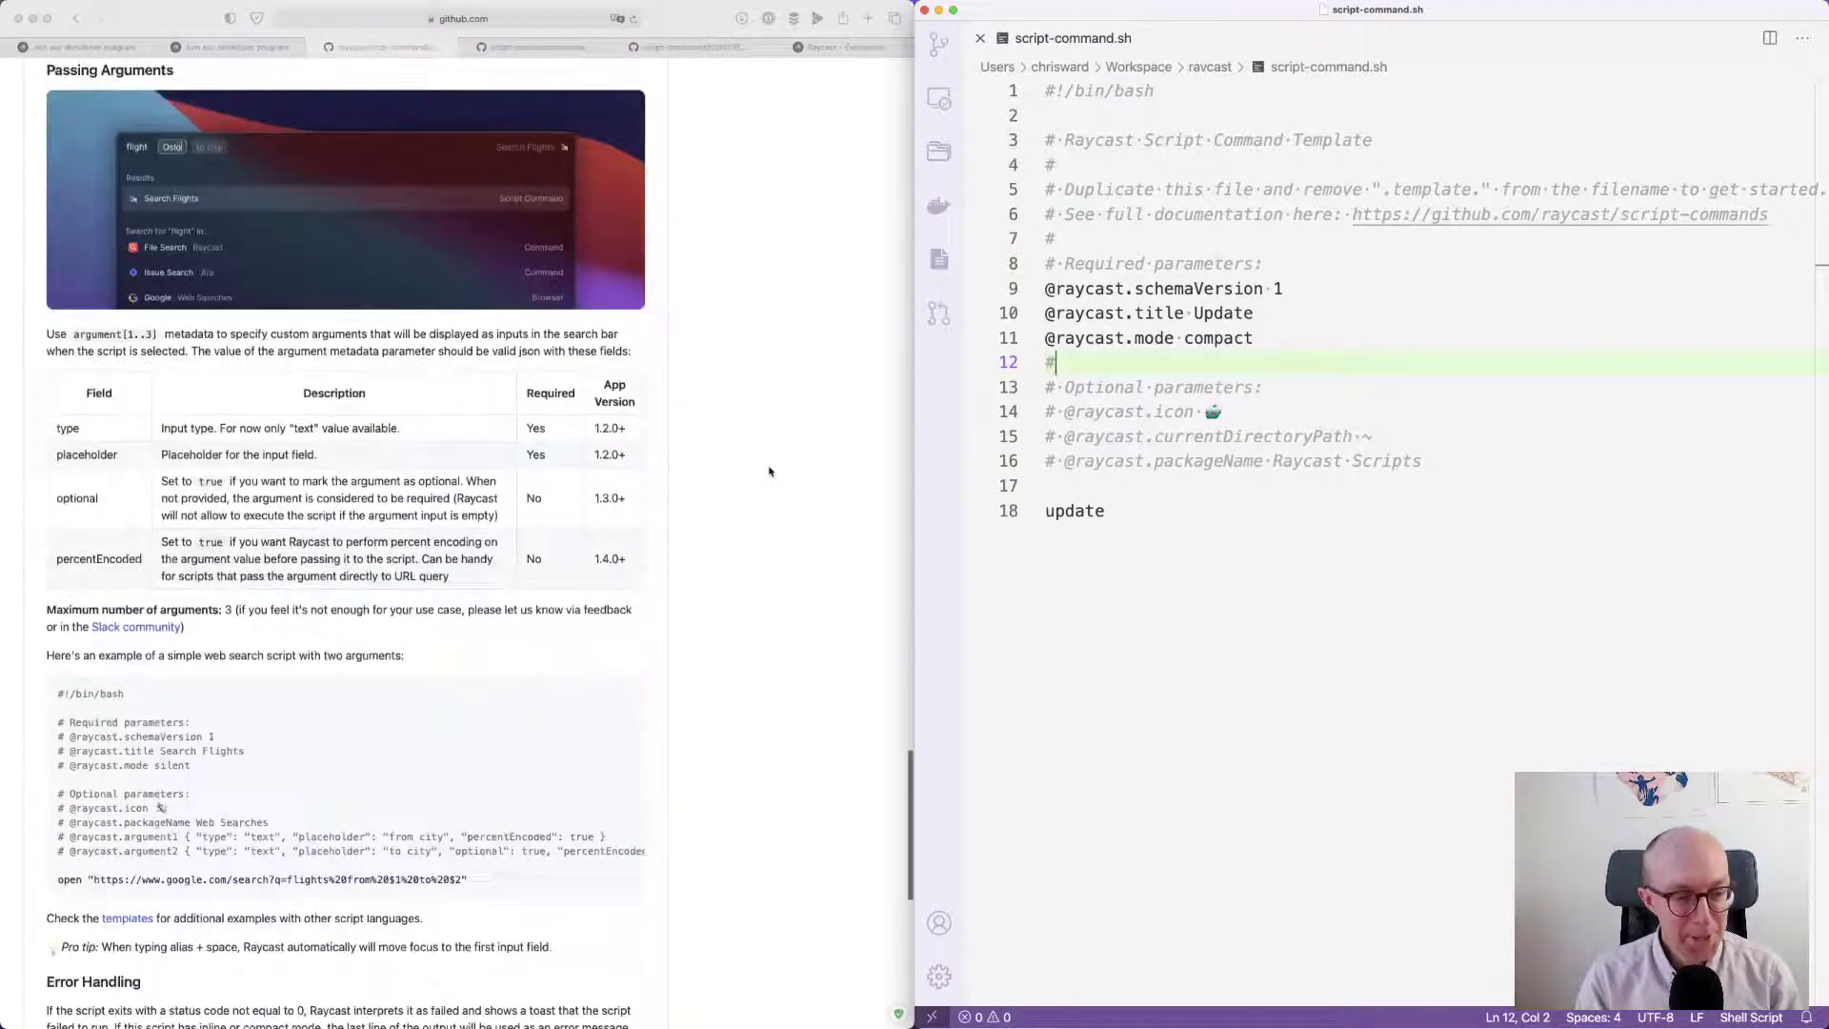
scroll(769, 471, "up", 20)
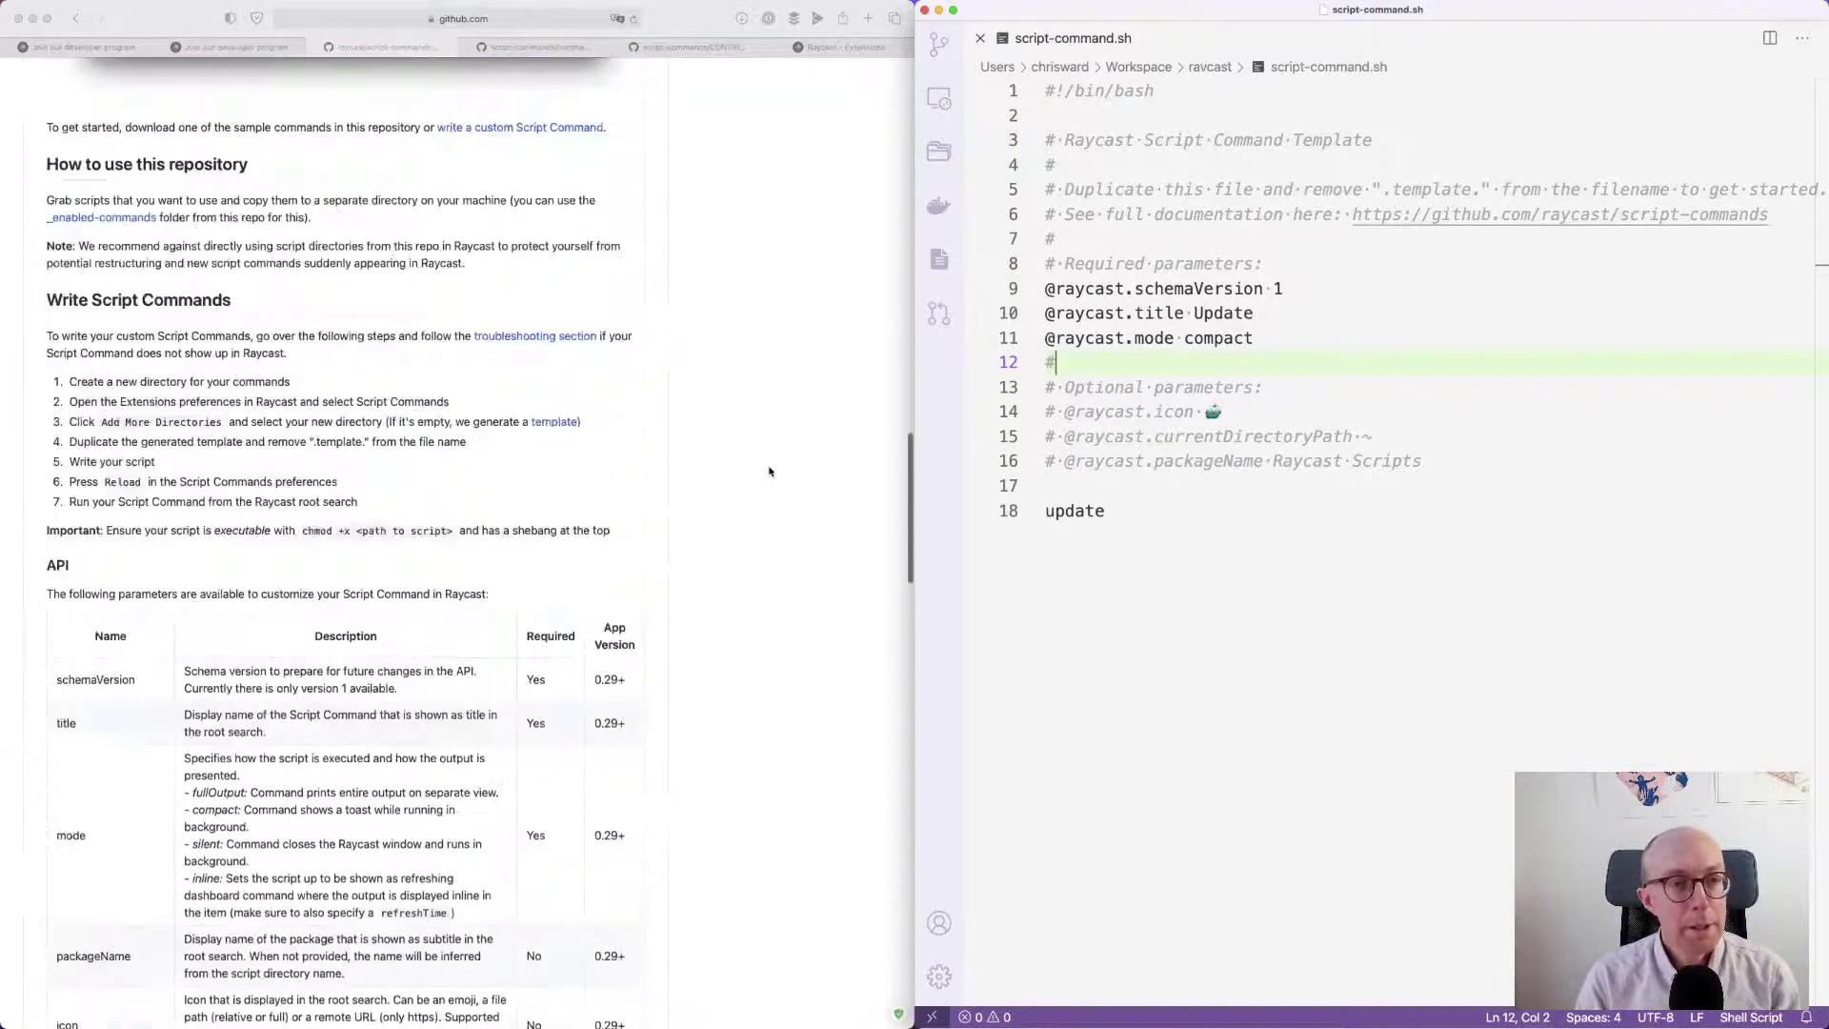
scroll(769, 471, "up", 9)
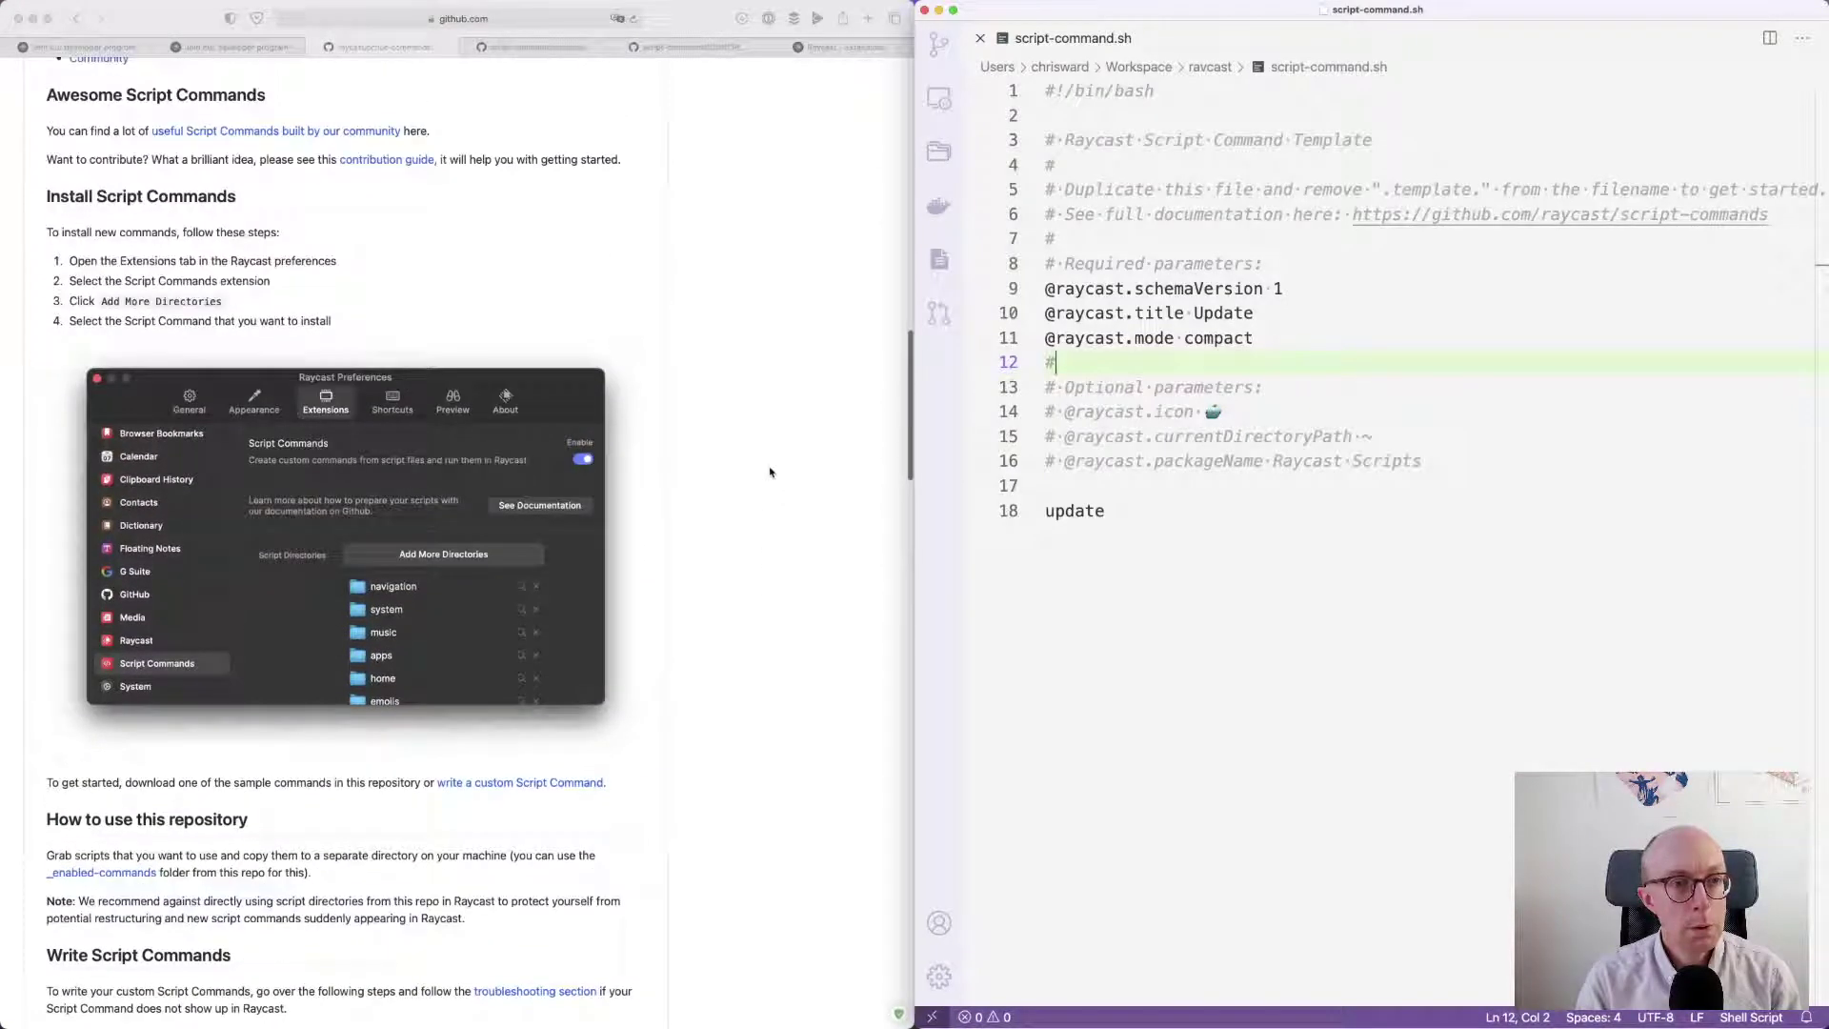
scroll(770, 471, "down", 7)
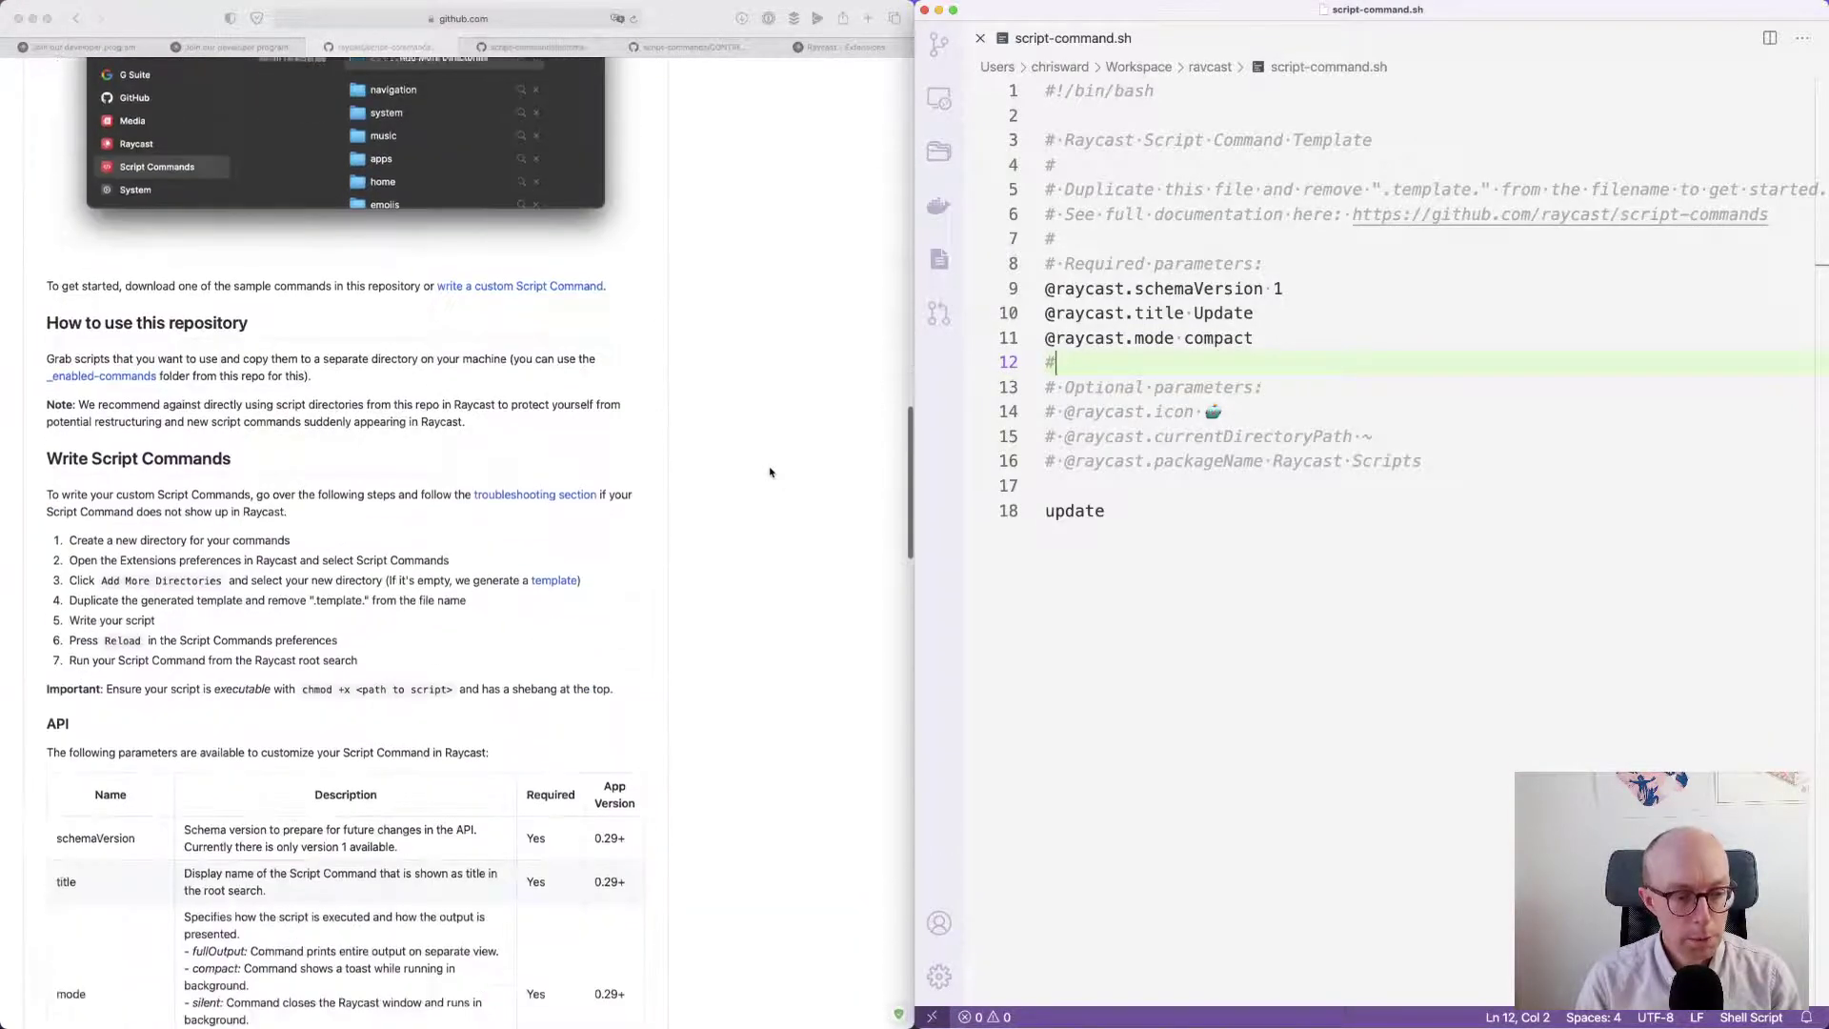
key("super+Tab")
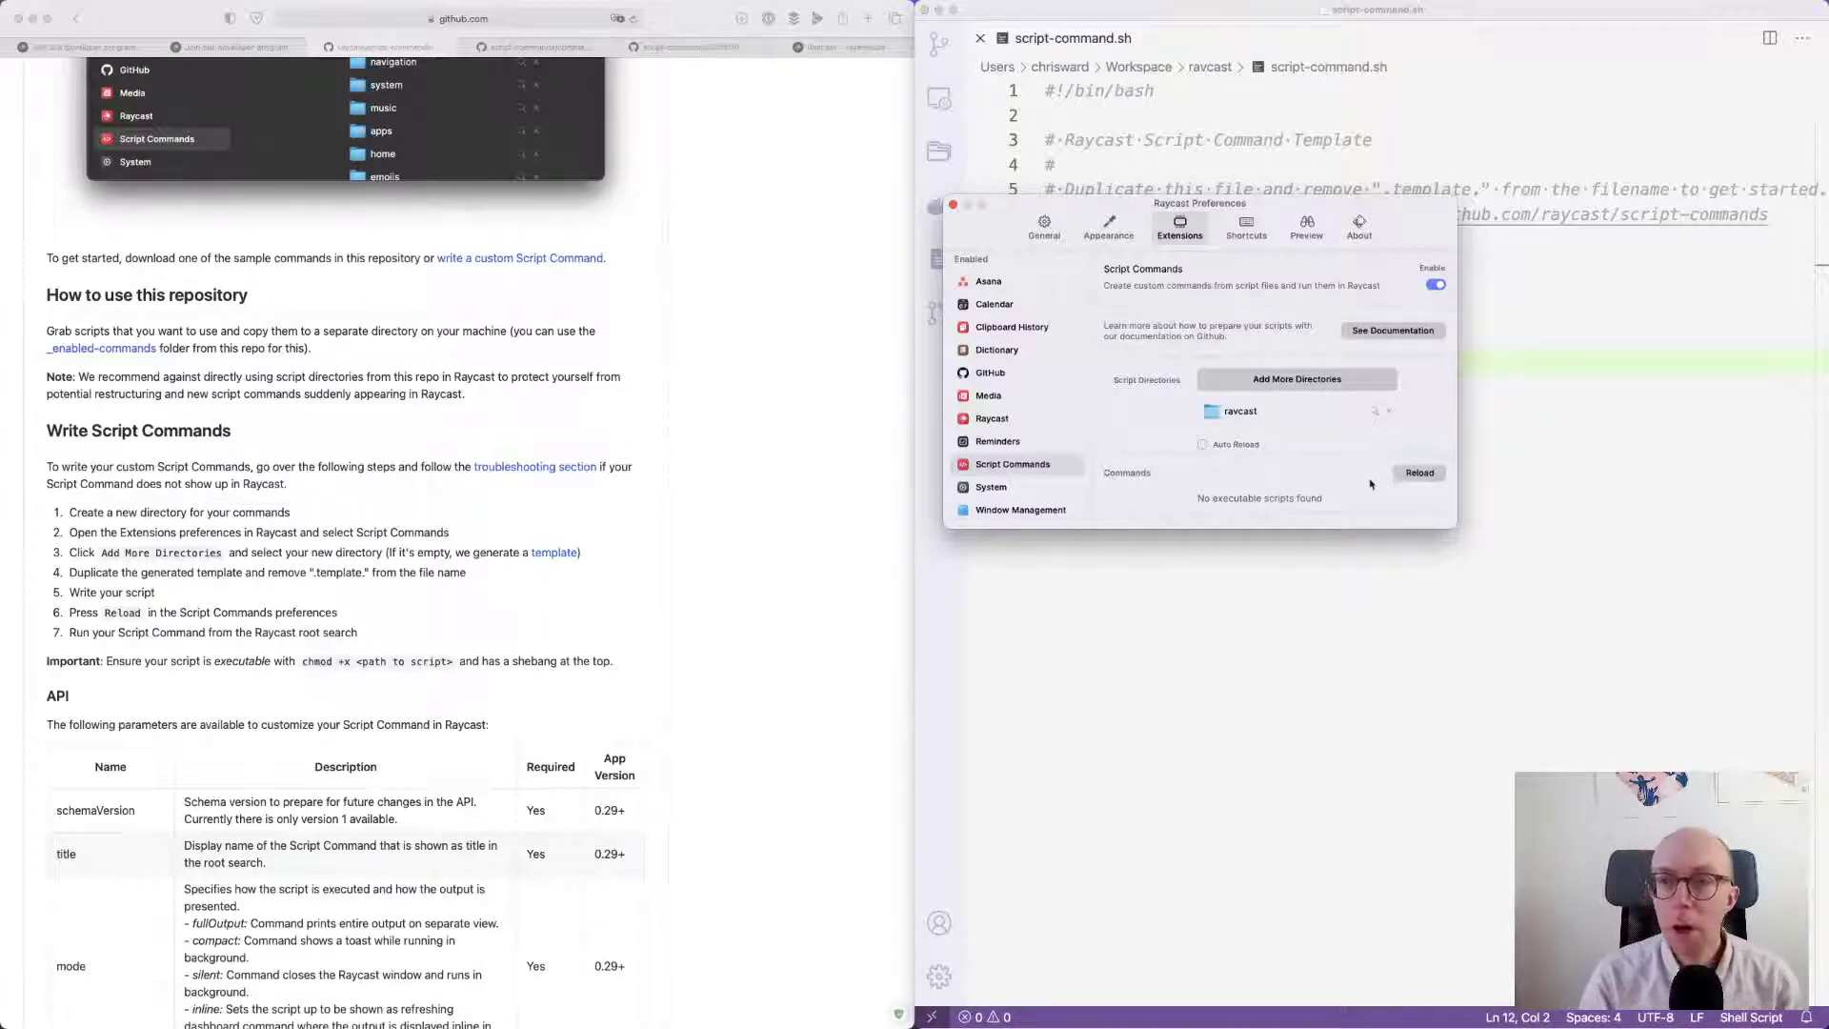
left_click(1288, 615)
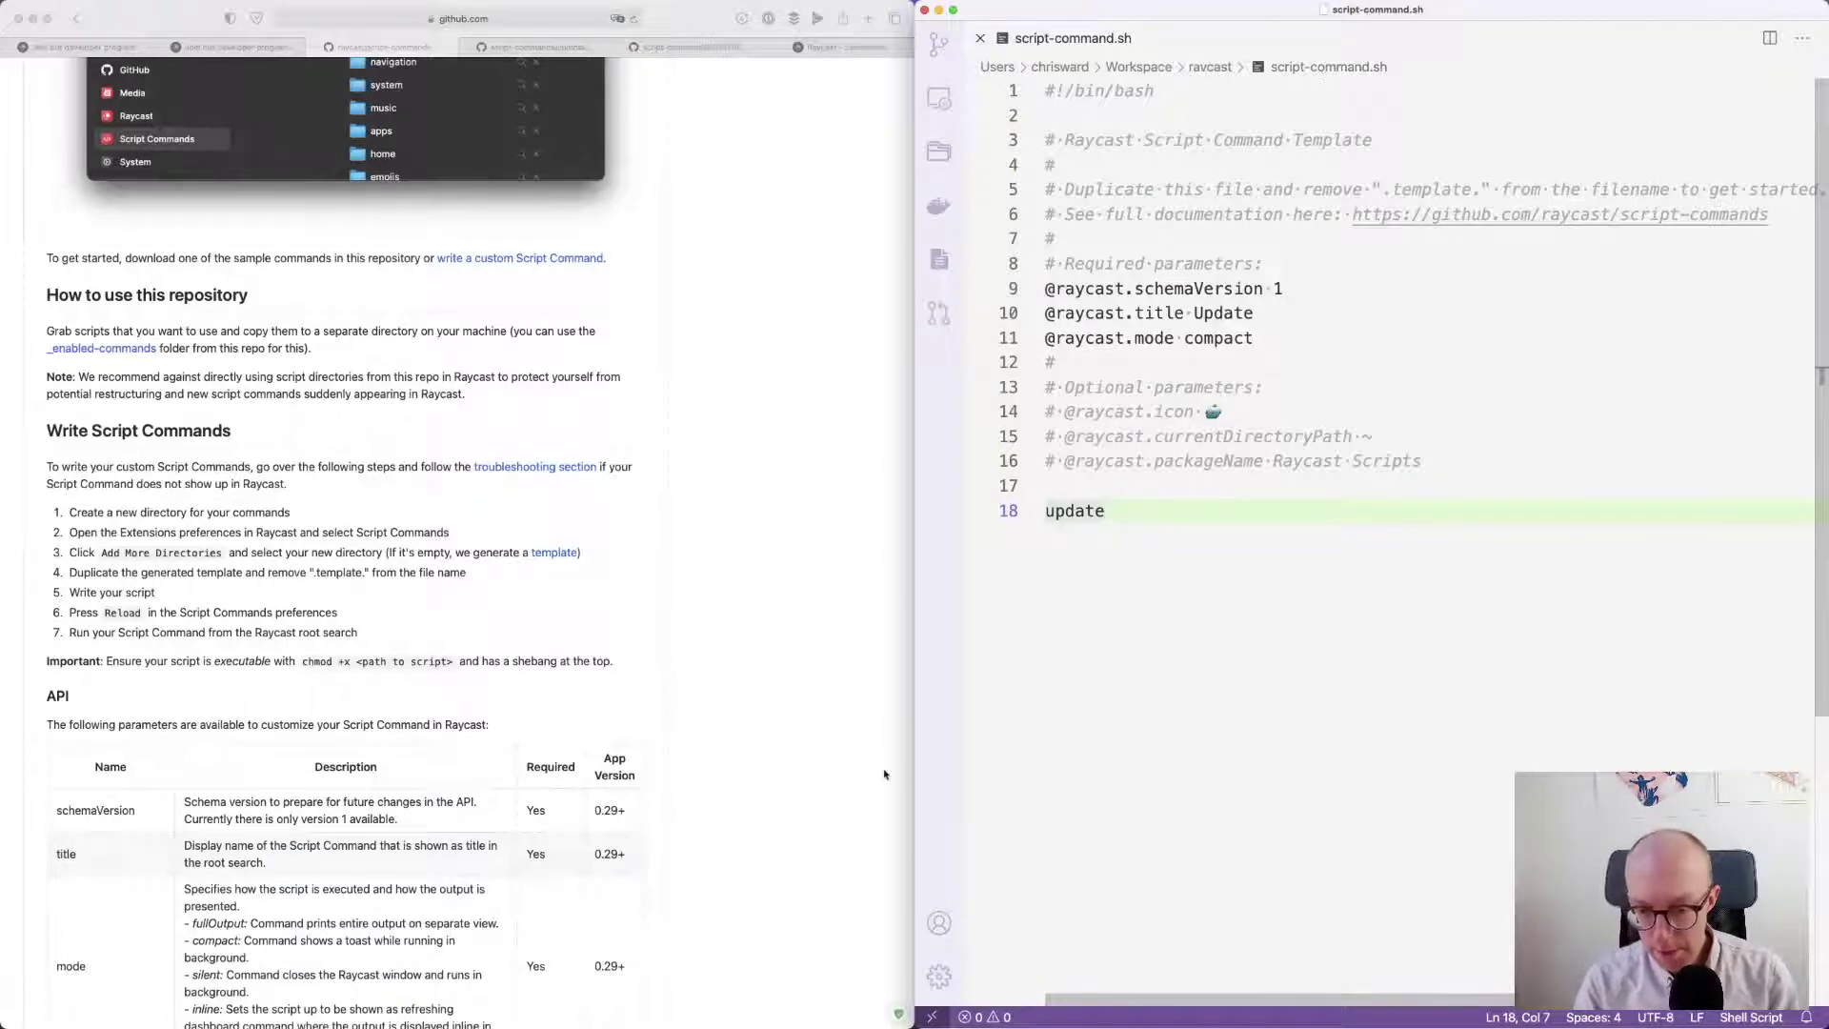
- Search Raycast for ter and switch to iTerm
mouse_move(881, 1010)
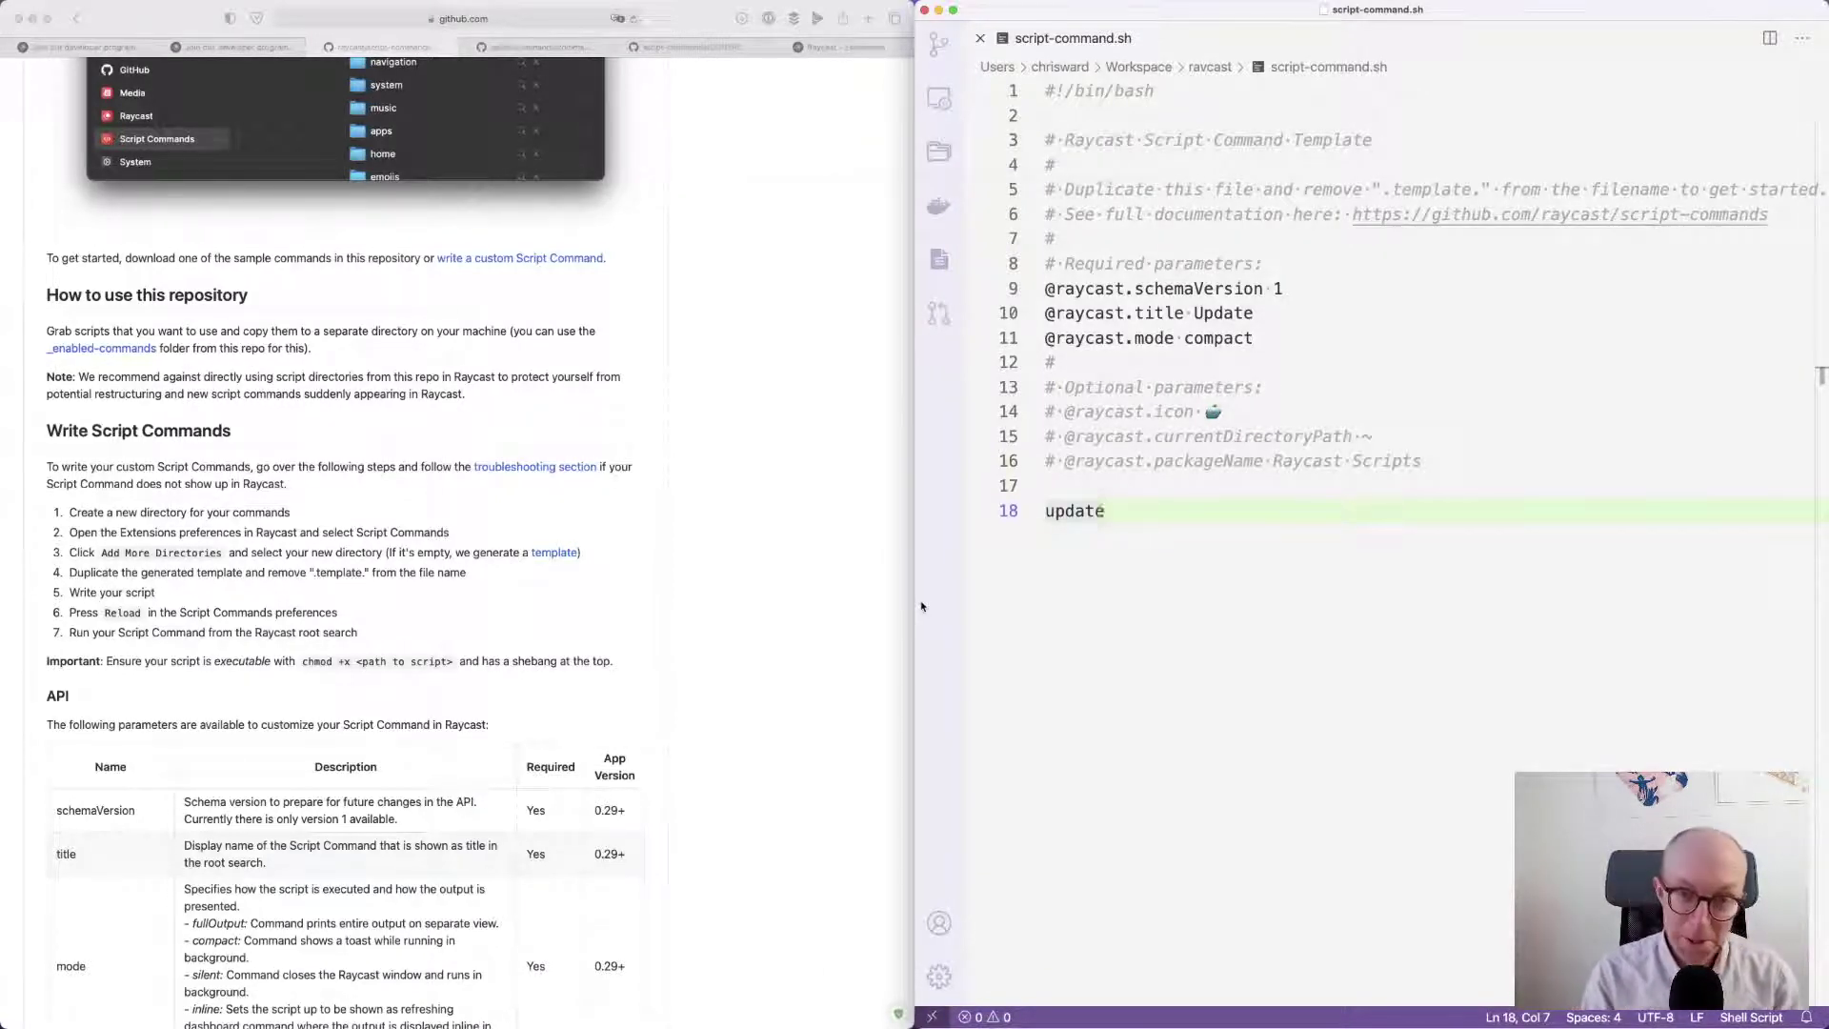
key("alt+space")
type("ter")
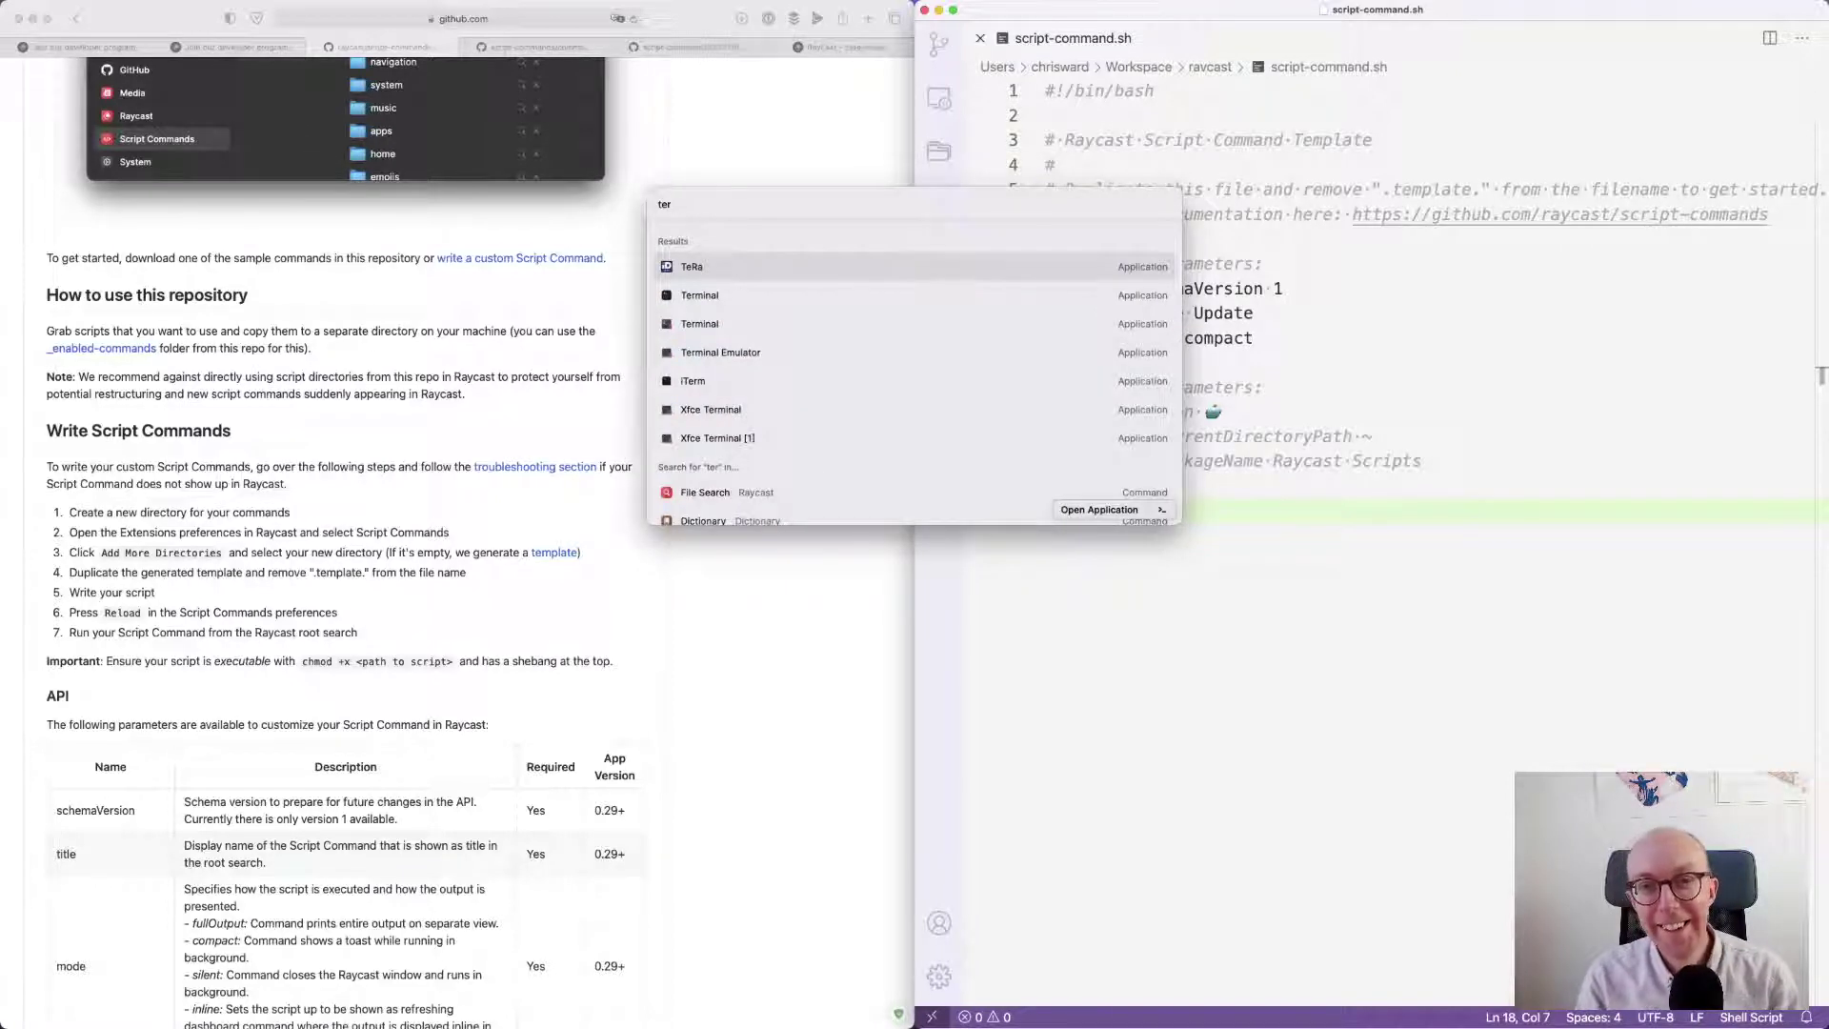
key("Down")
key("Down")
key("Down")
key("Down")
key("Return")
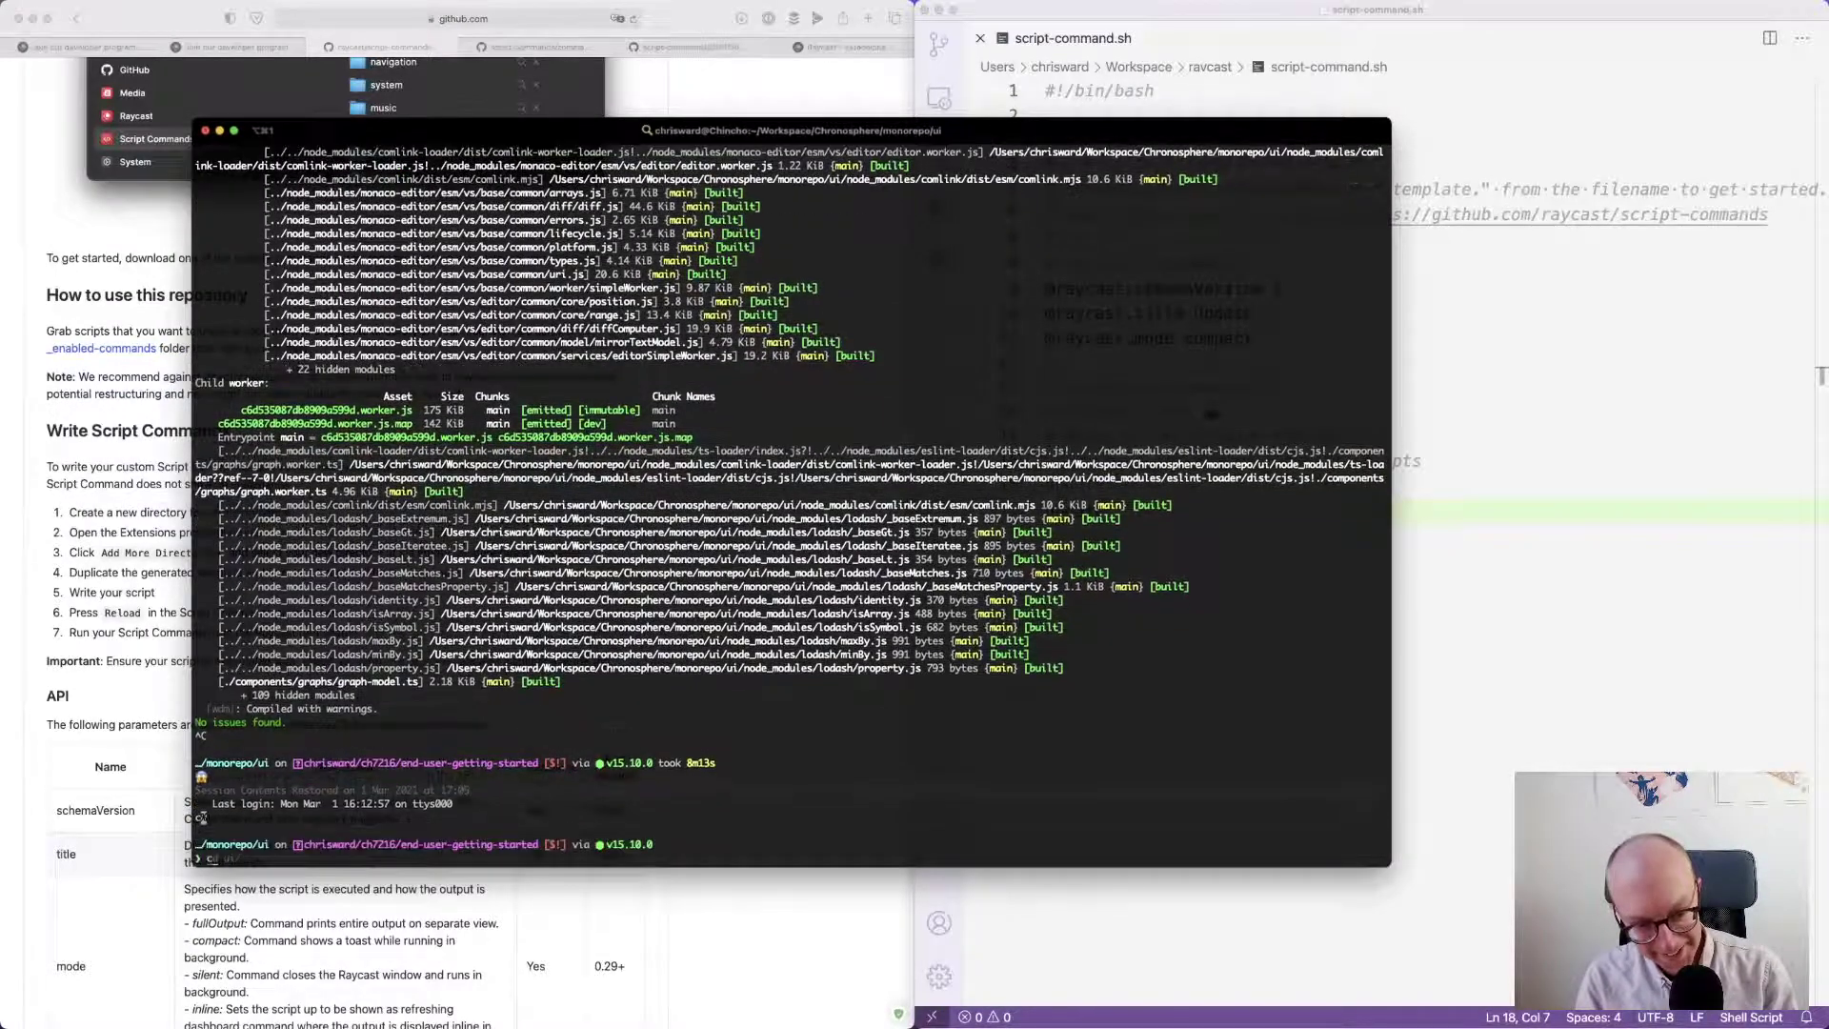
- Try to clear the old build output from the terminal session
type("clea")
key("Return")
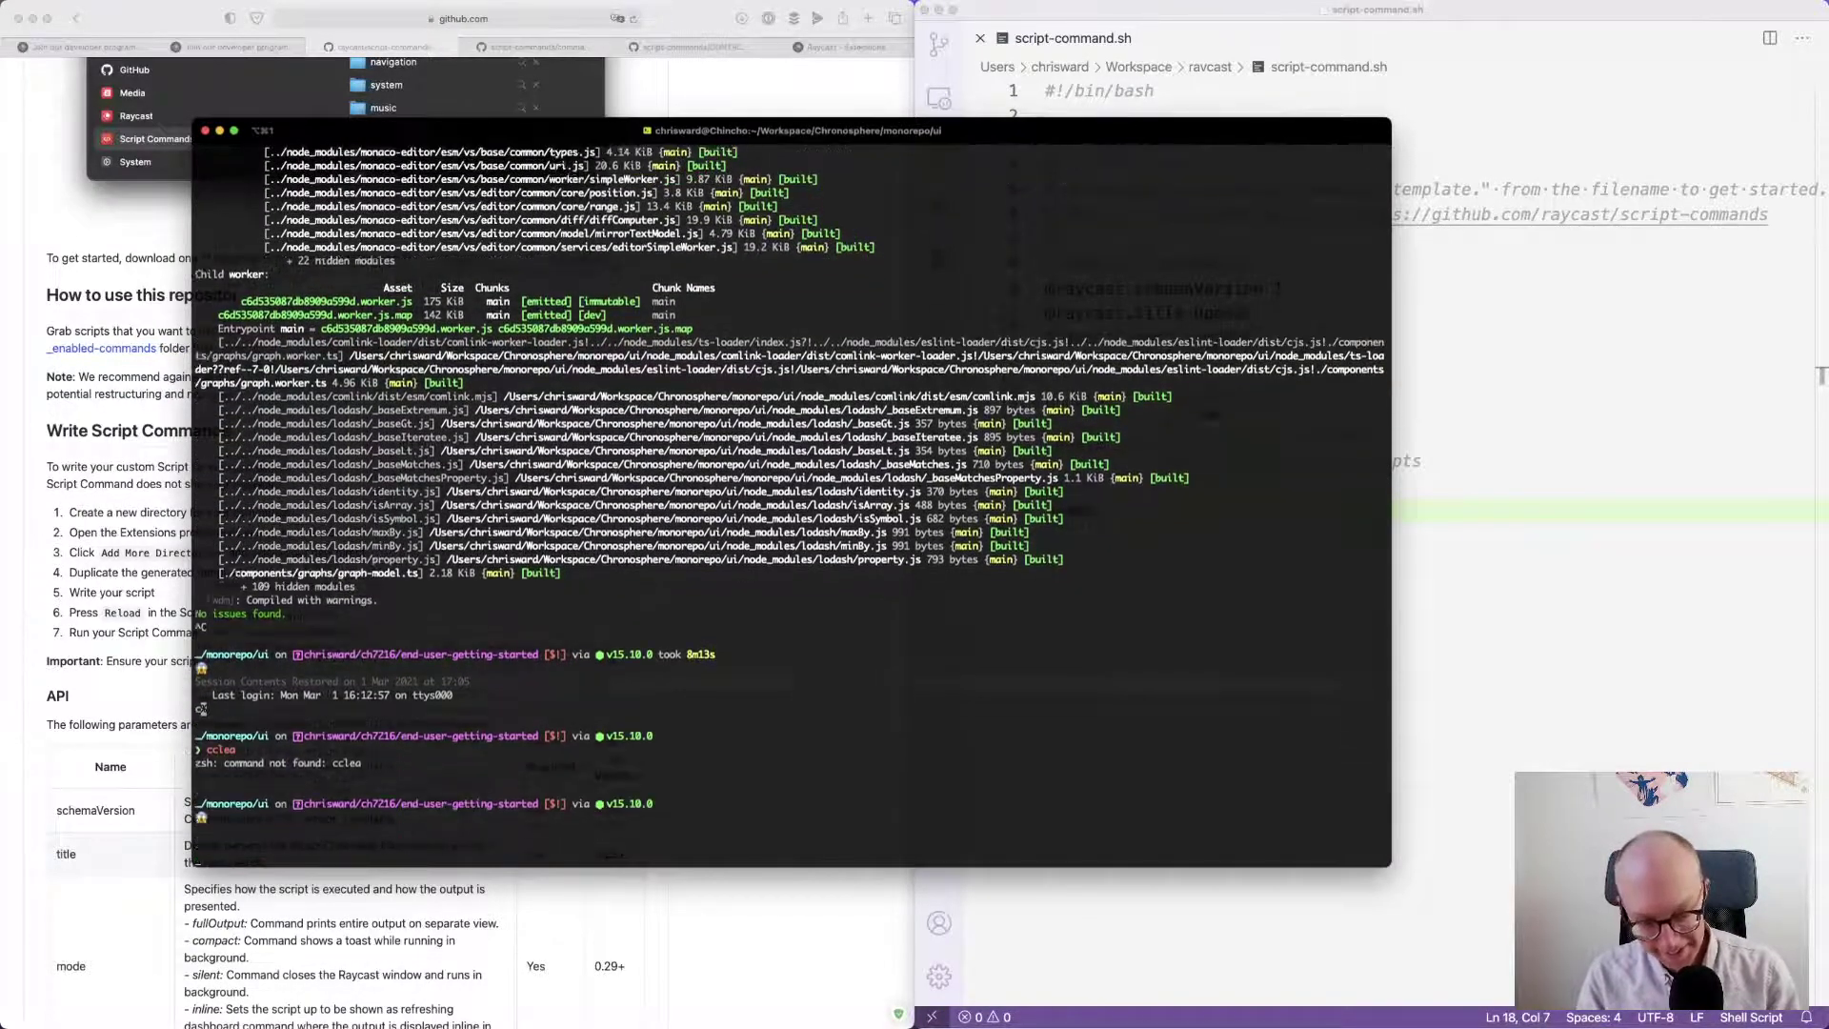
key("Return")
key("Return")
key("Return")
key("Return")
key("Return")
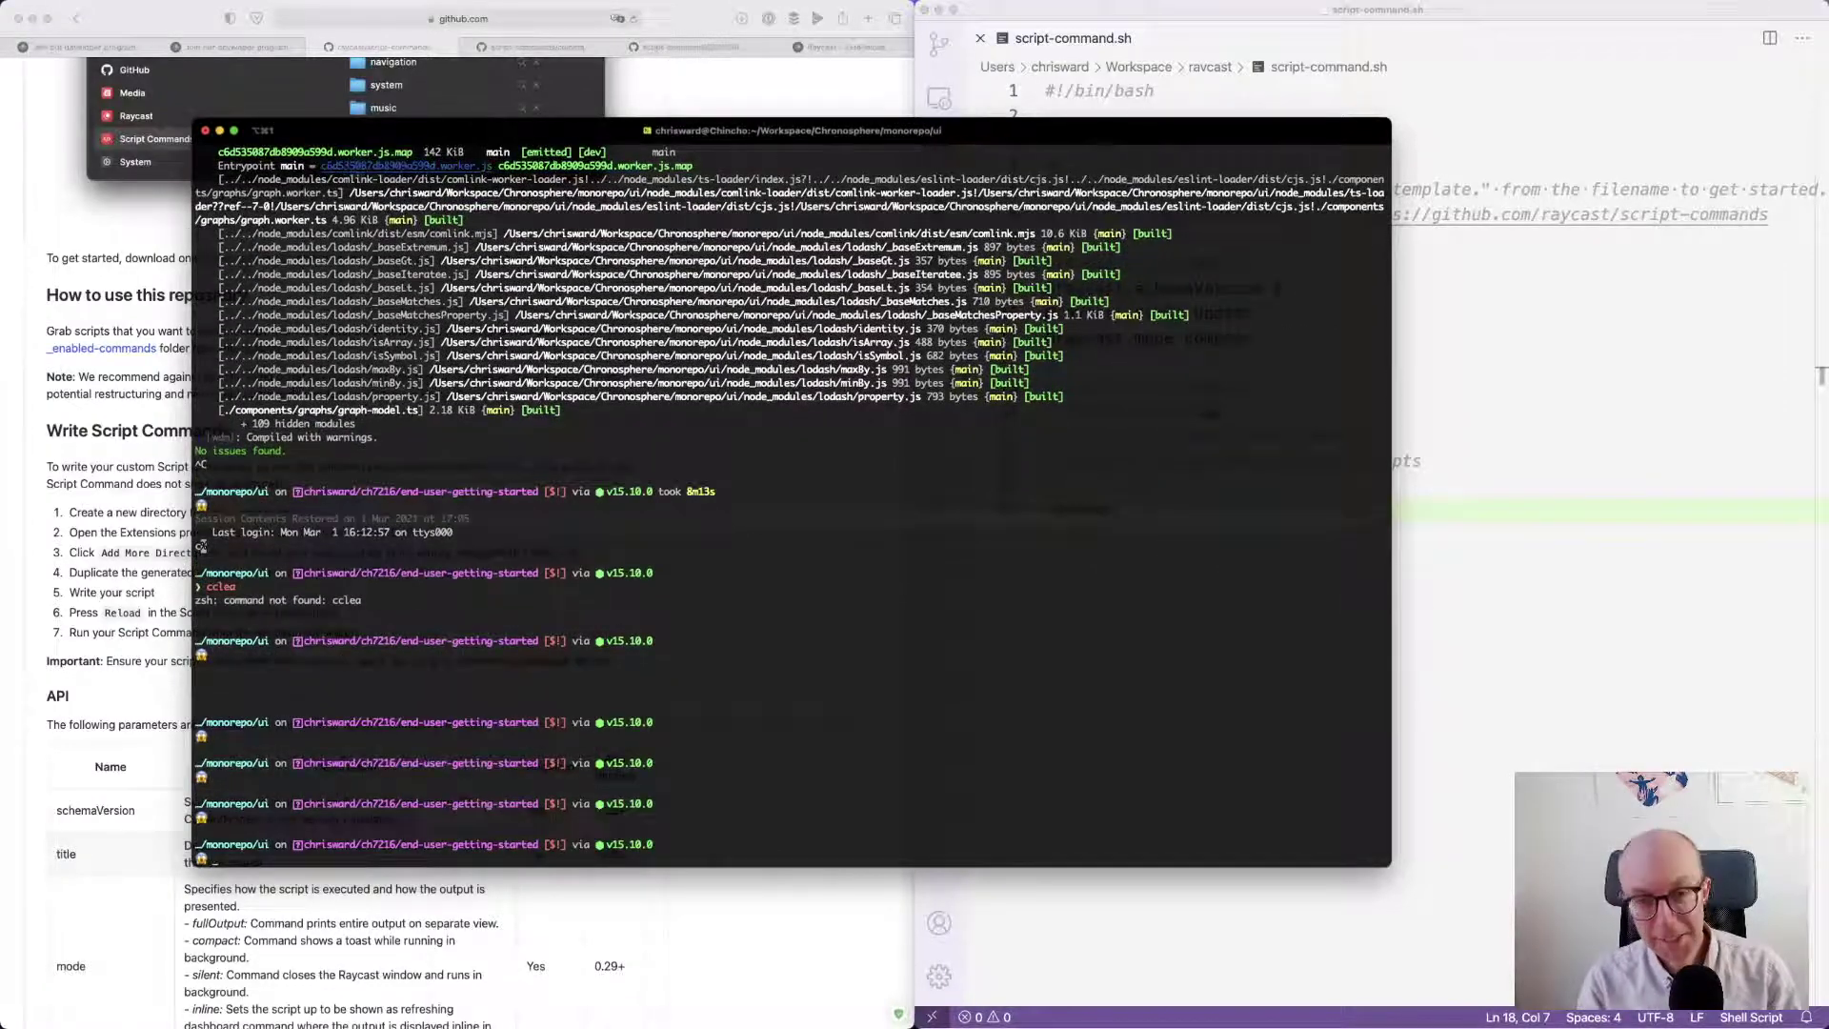
- Open a new terminal tab and go to the ~/Workspace directory
key("super+t")
mouse_move(287, 8)
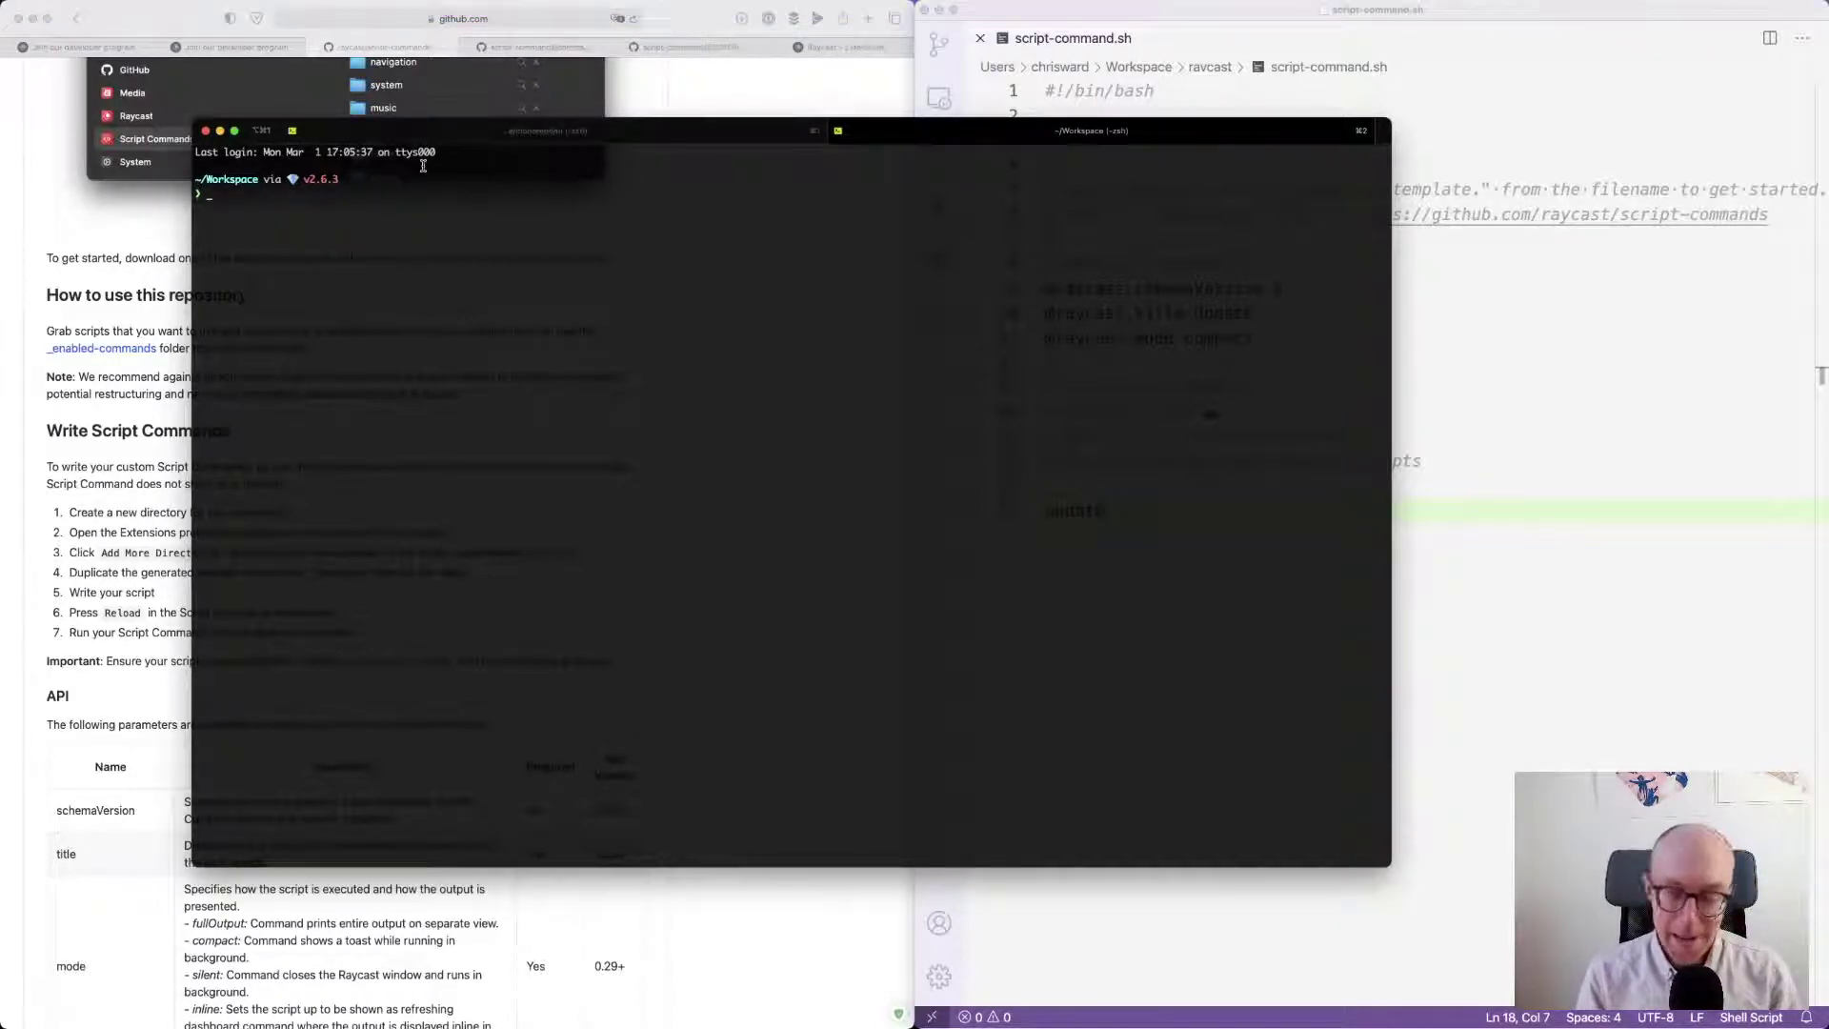
type("j work")
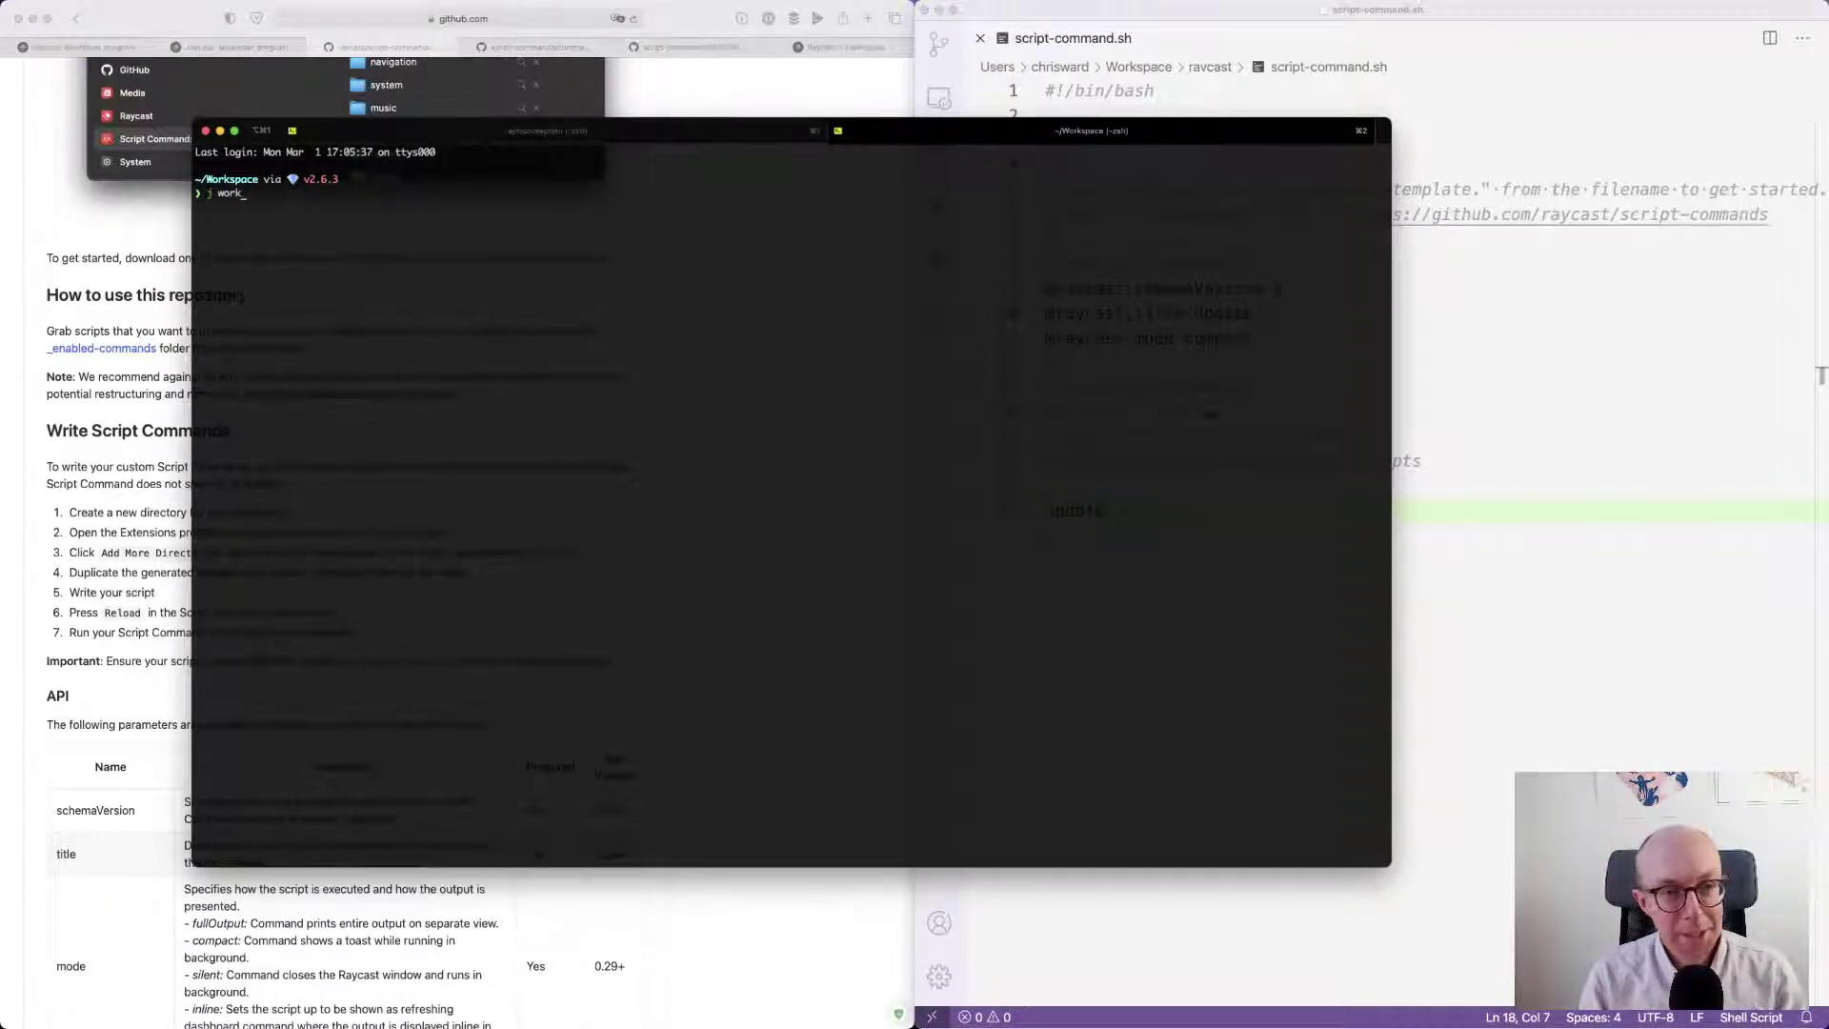
type("sp")
key("Return")
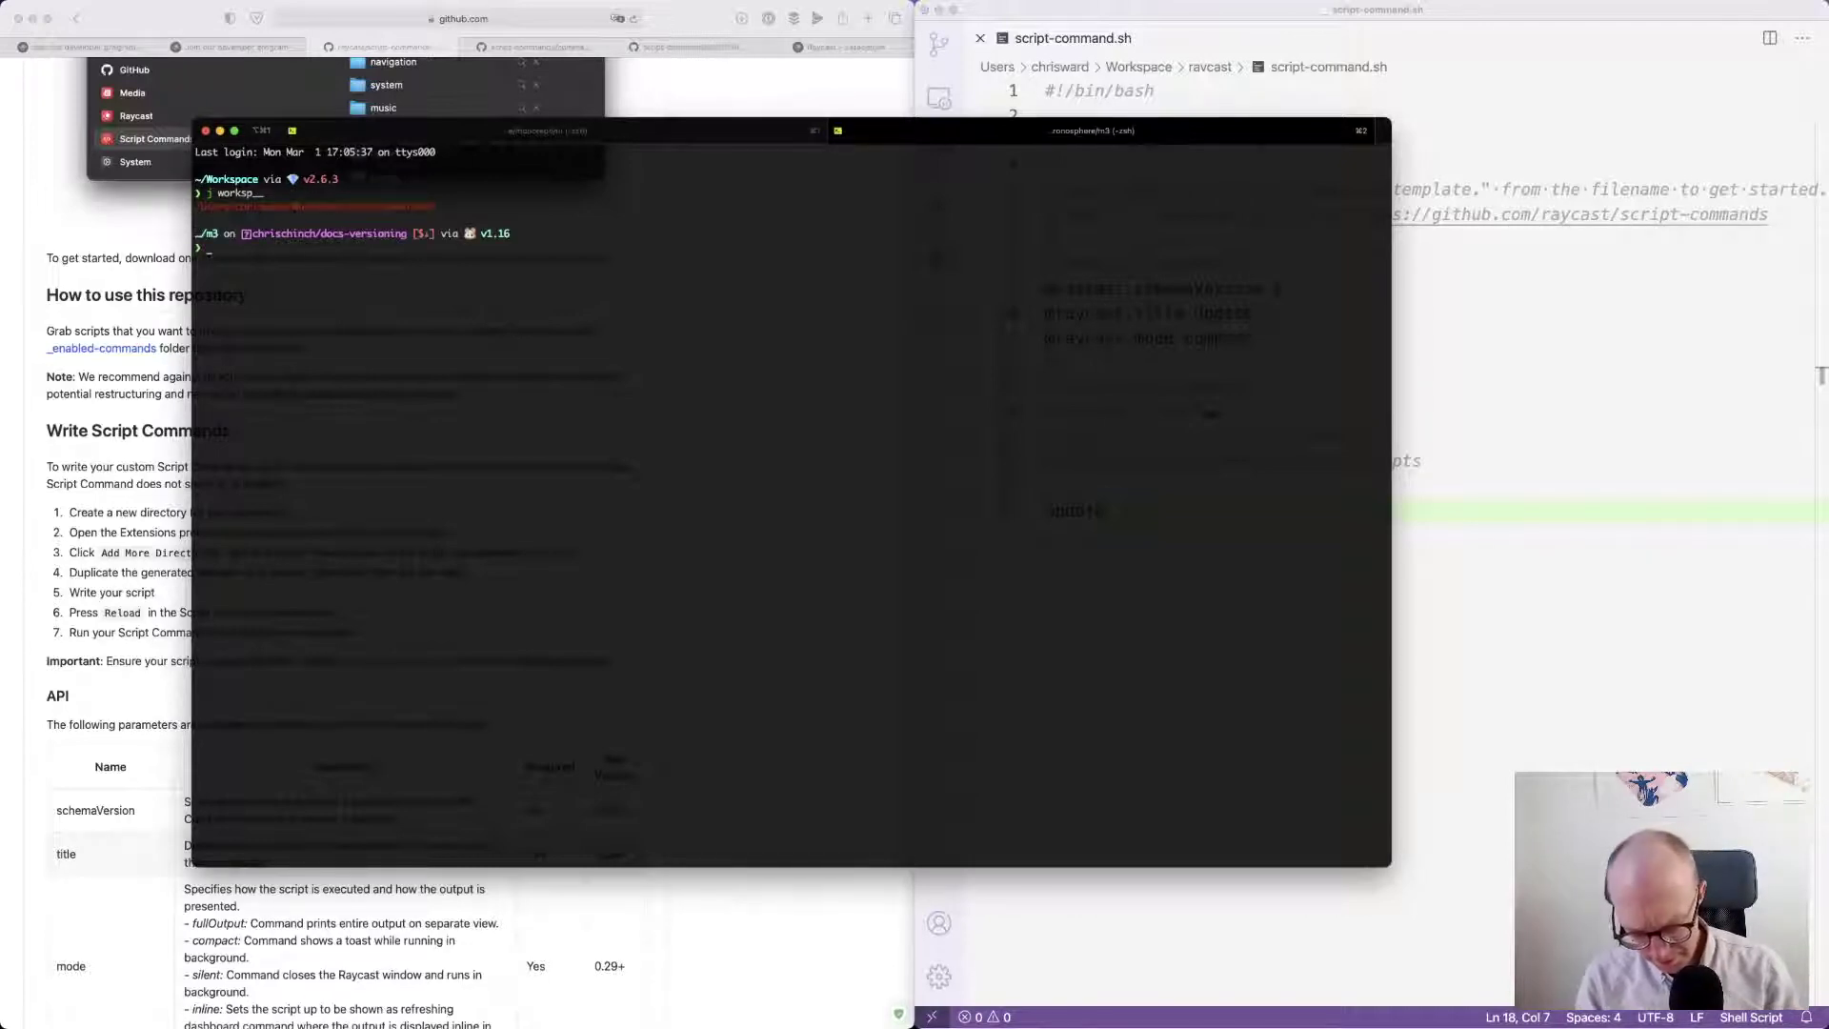
type("cd ~")
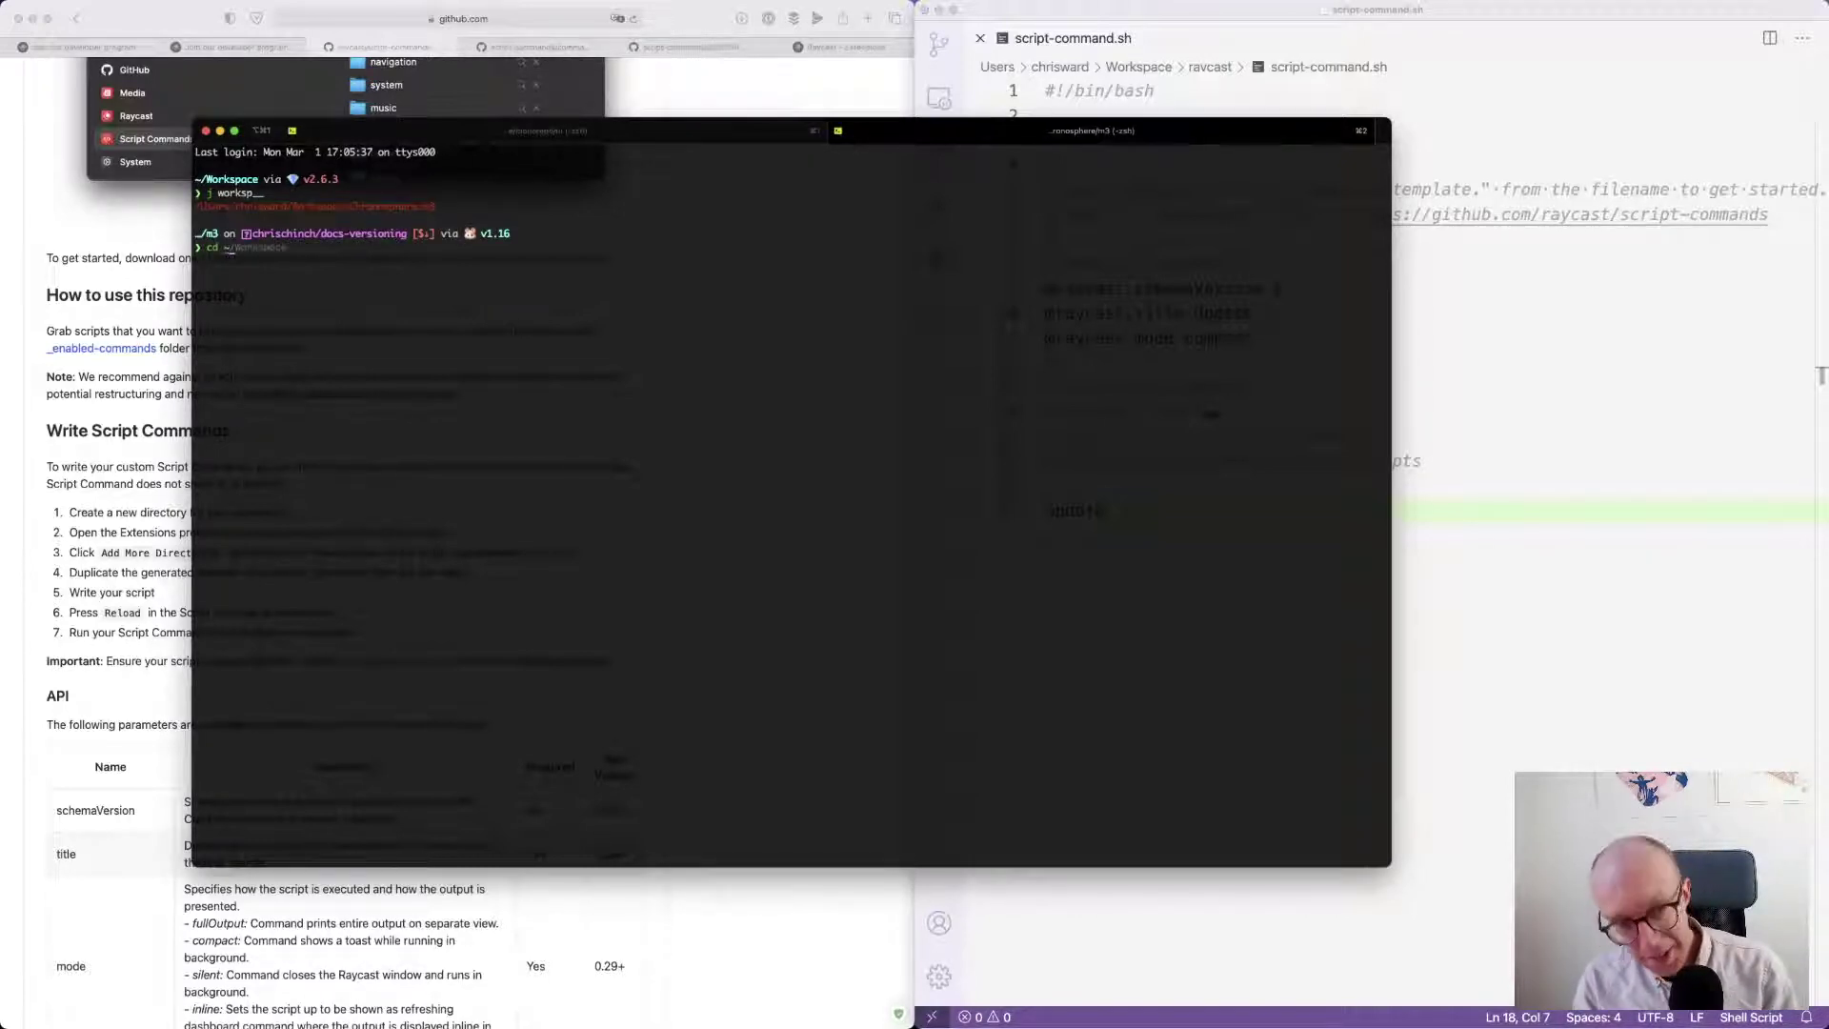
key("Right")
key("Return")
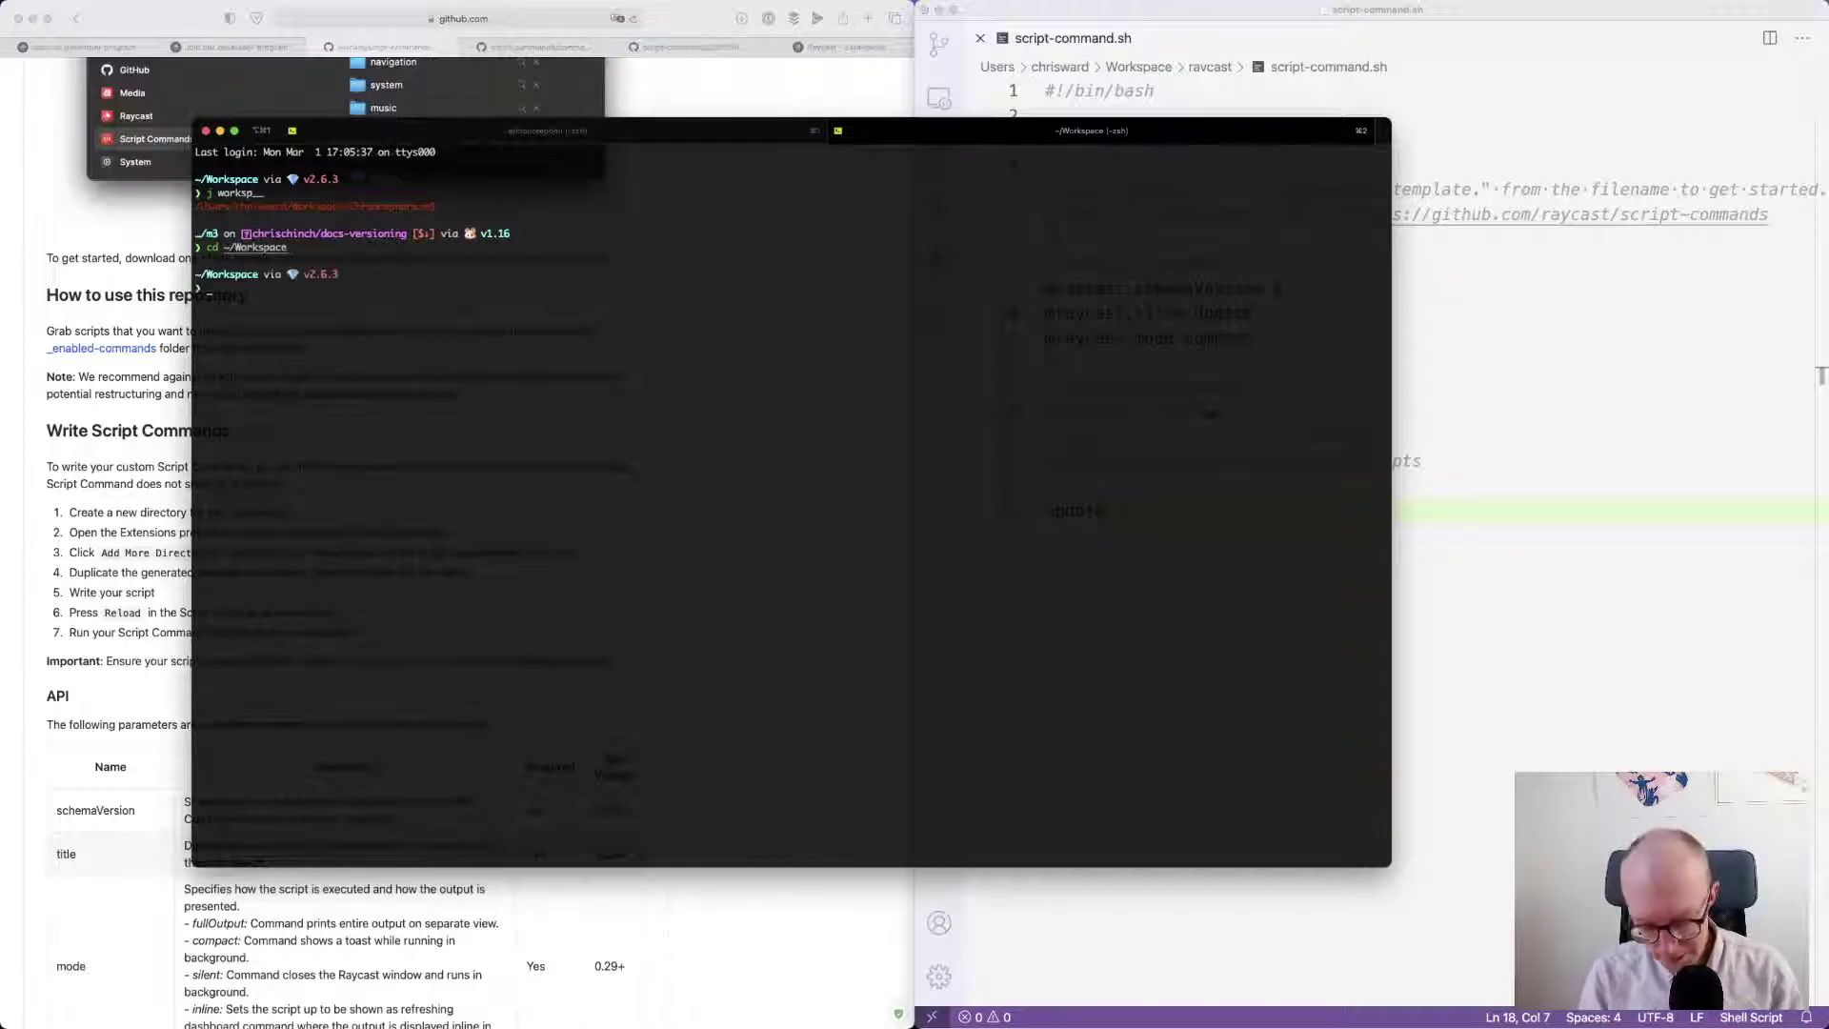
- Go into the ravcast directory inside Workspace in the terminal
type("cd rayc")
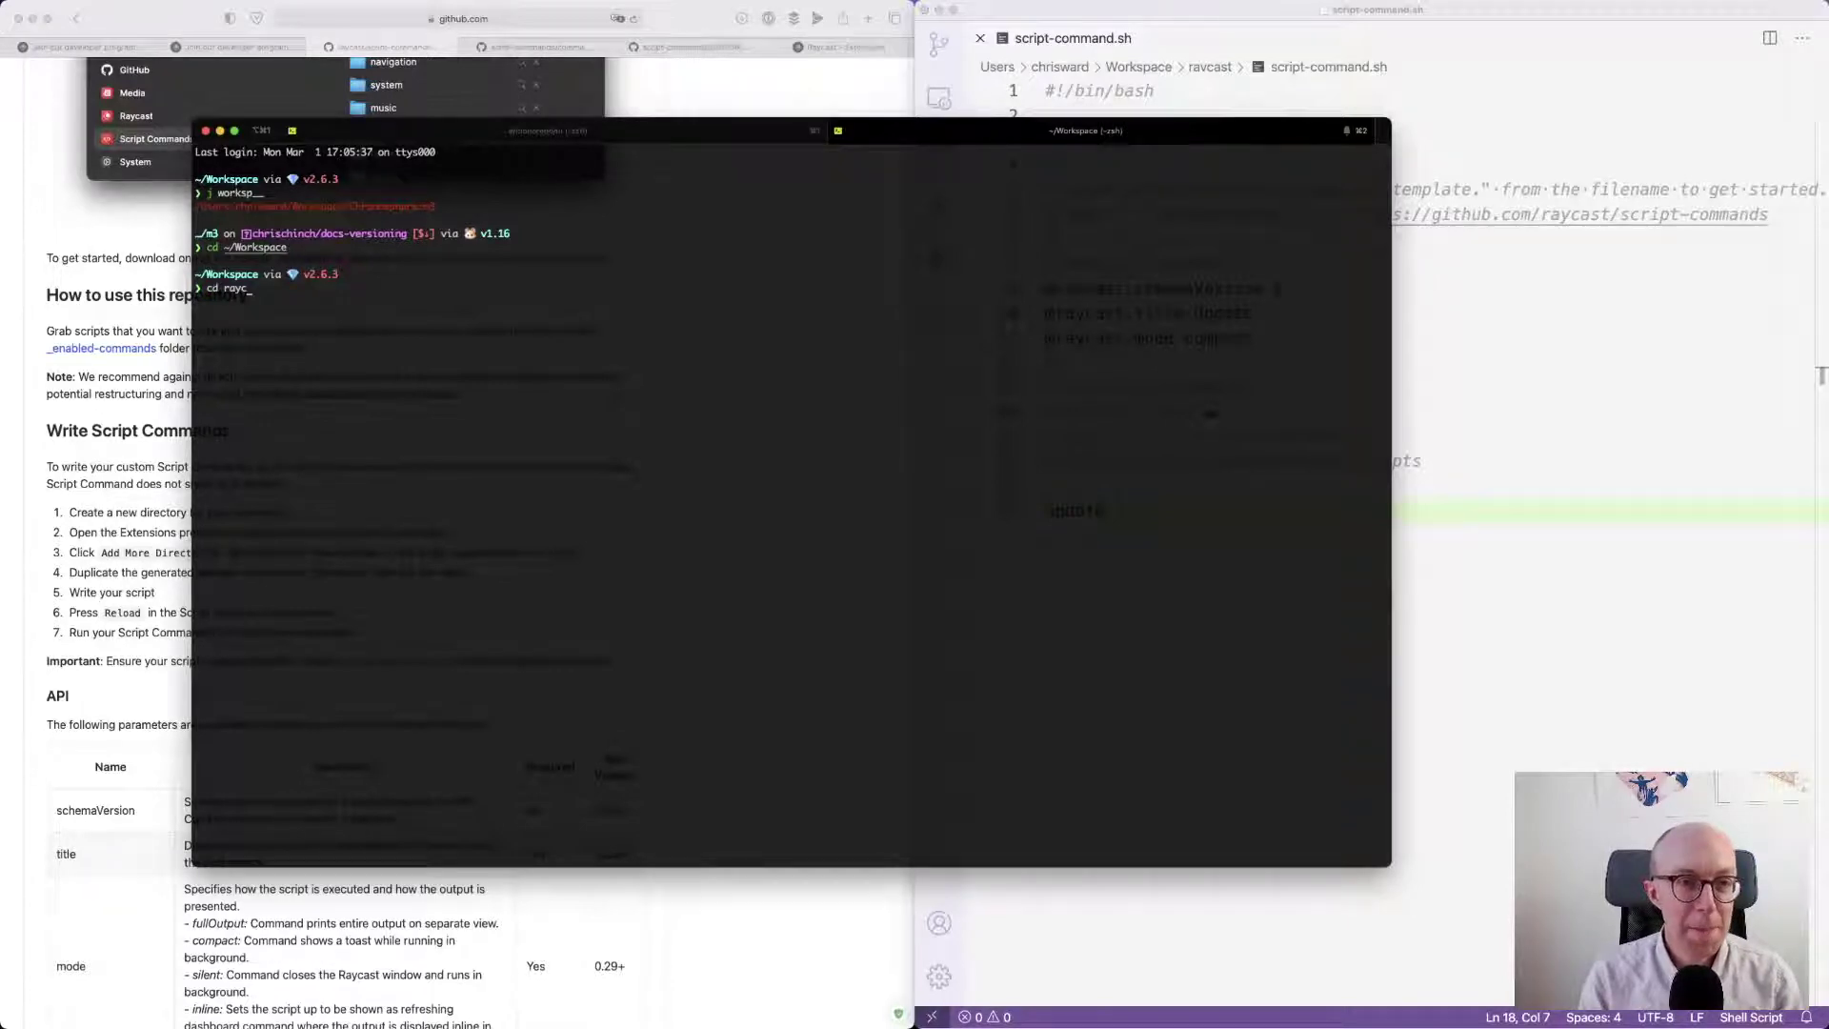
key("BackSpace")
key("BackSpace")
type("ycast/")
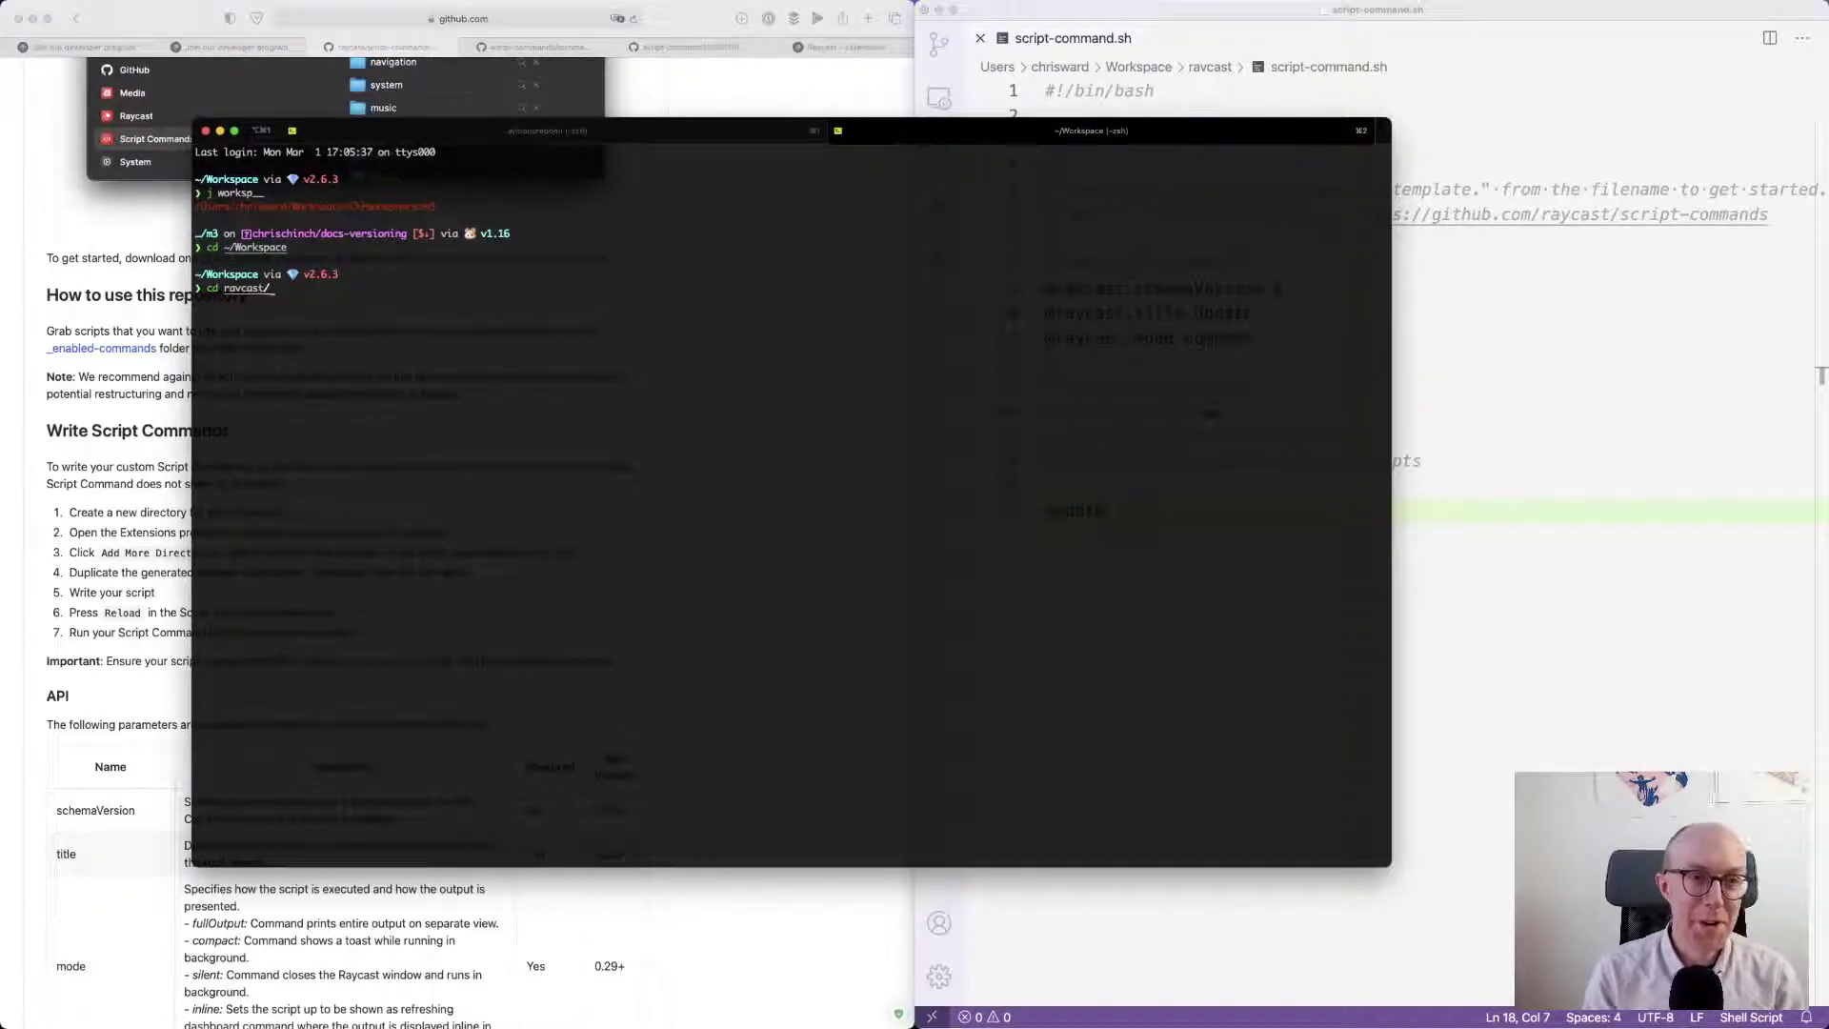
key("Return")
- Make script-command.sh executable with chmod +x ./script-command.sh, and return from the terminal to the script file
type("chm")
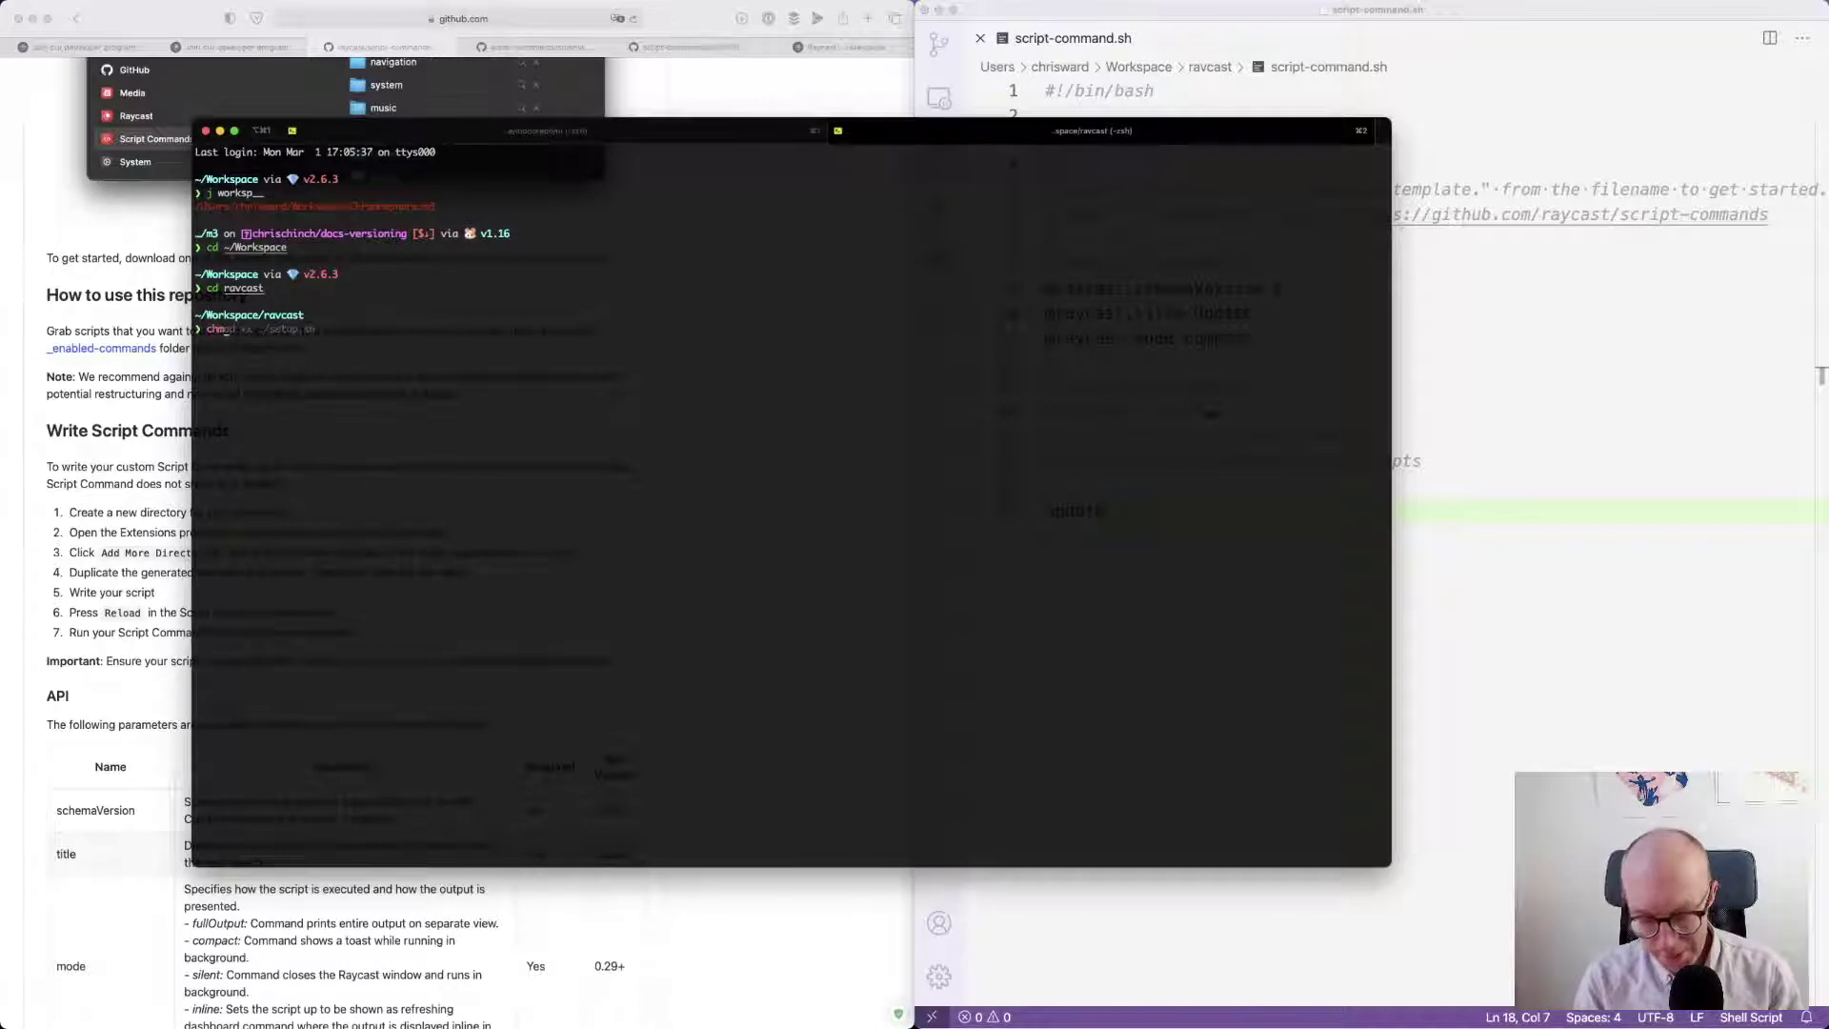
type("od +x ./")
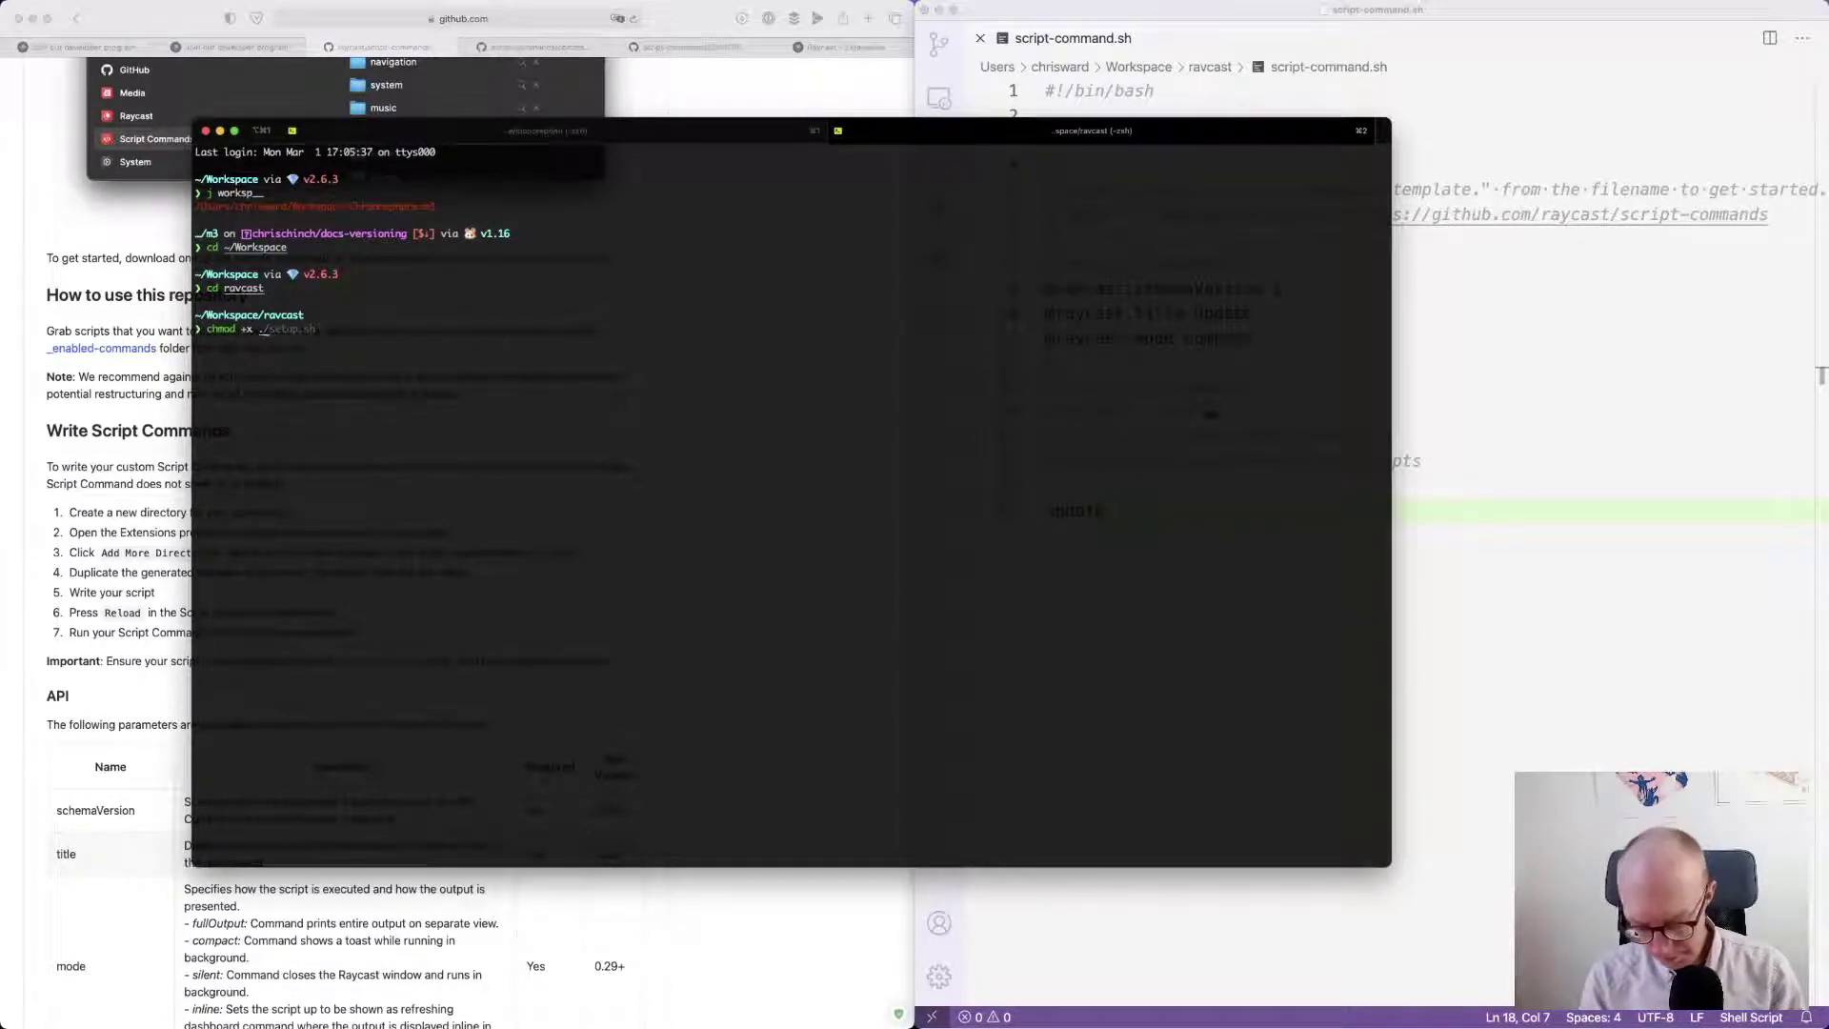
type("script-command.")
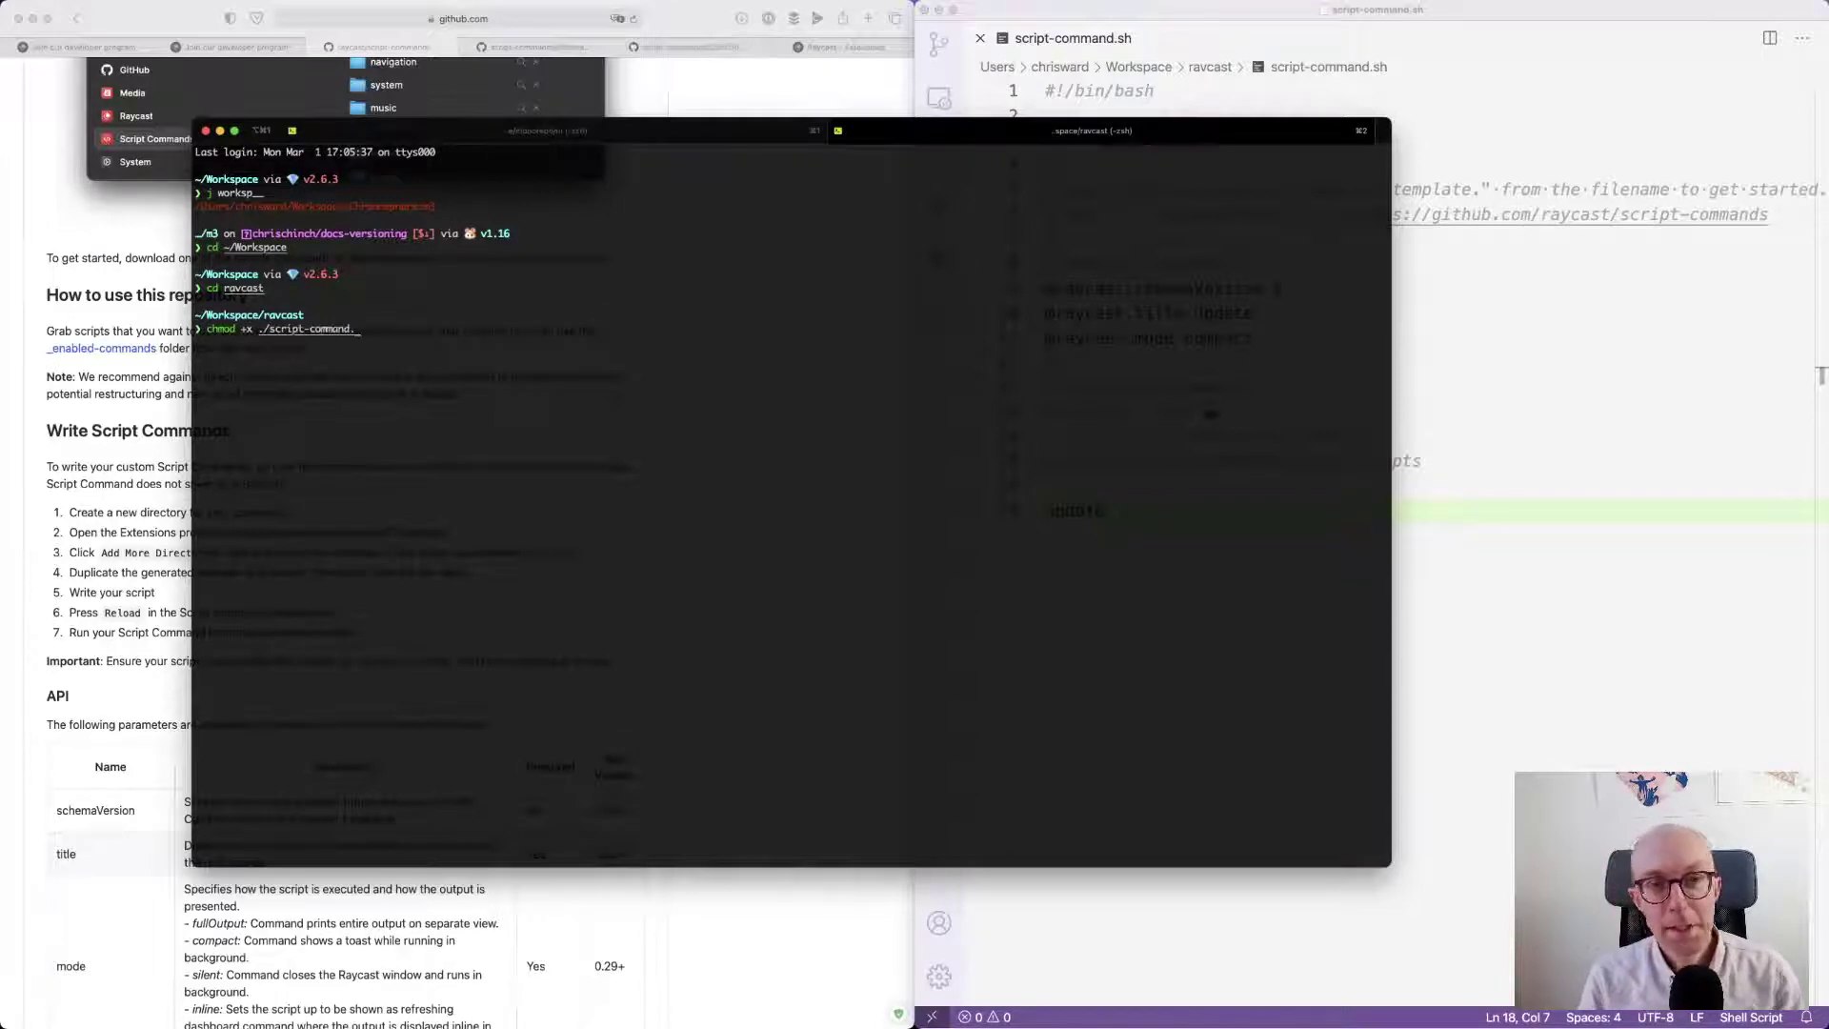
type("sh")
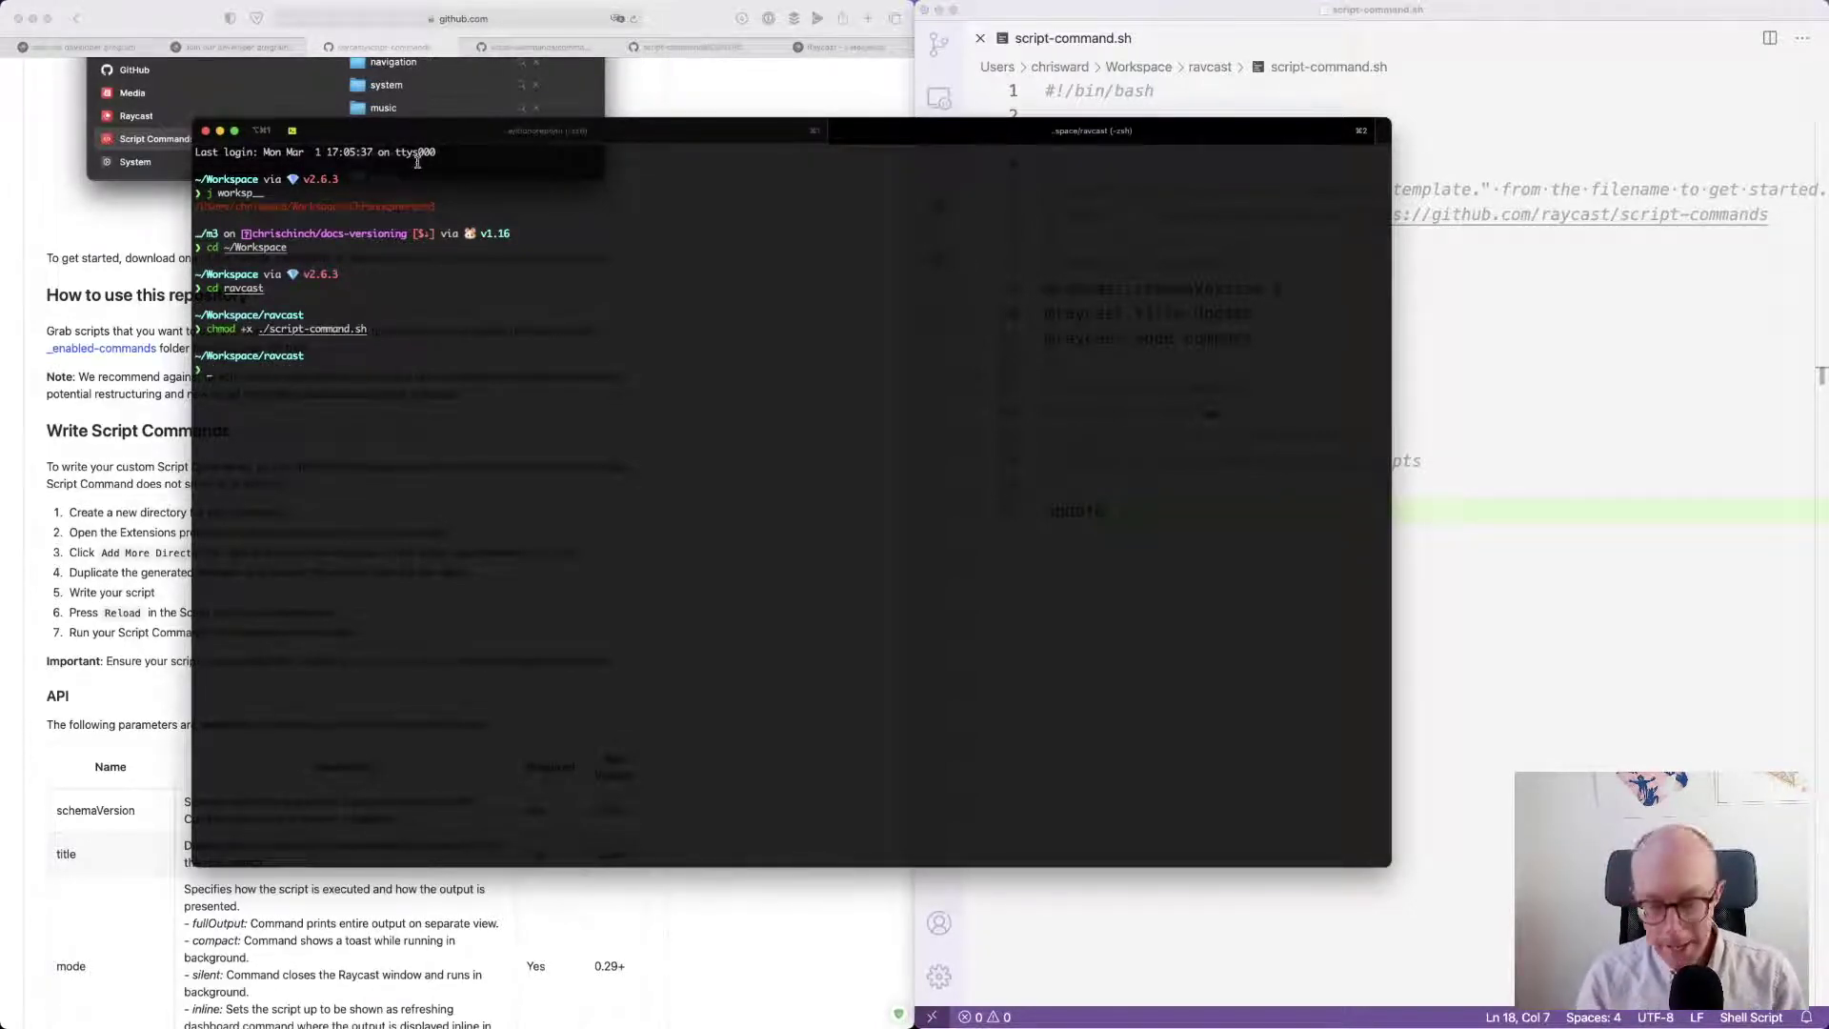
key("ctrl+grave")
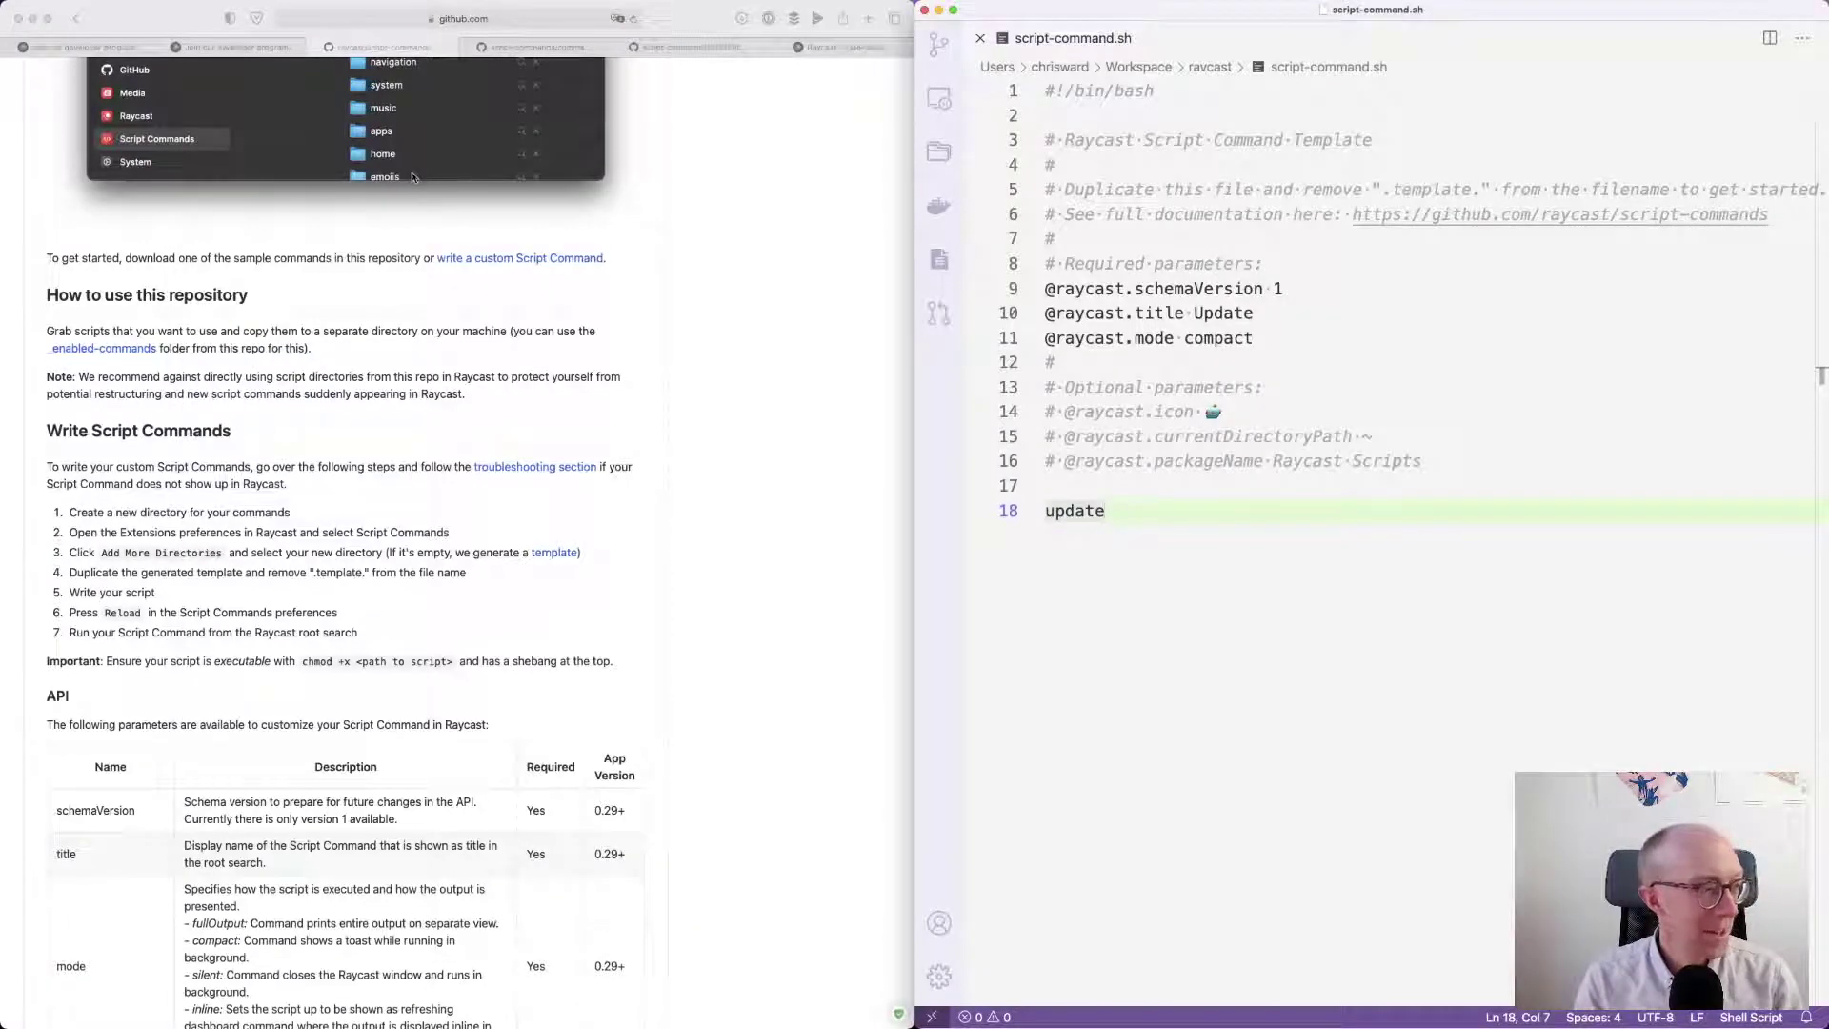
- Comment out the schemaVersion, title and mode parameter lines (lines 9 to 11) in script-command.sh
left_click_drag(1256, 339, 1020, 293)
key("super+slash")
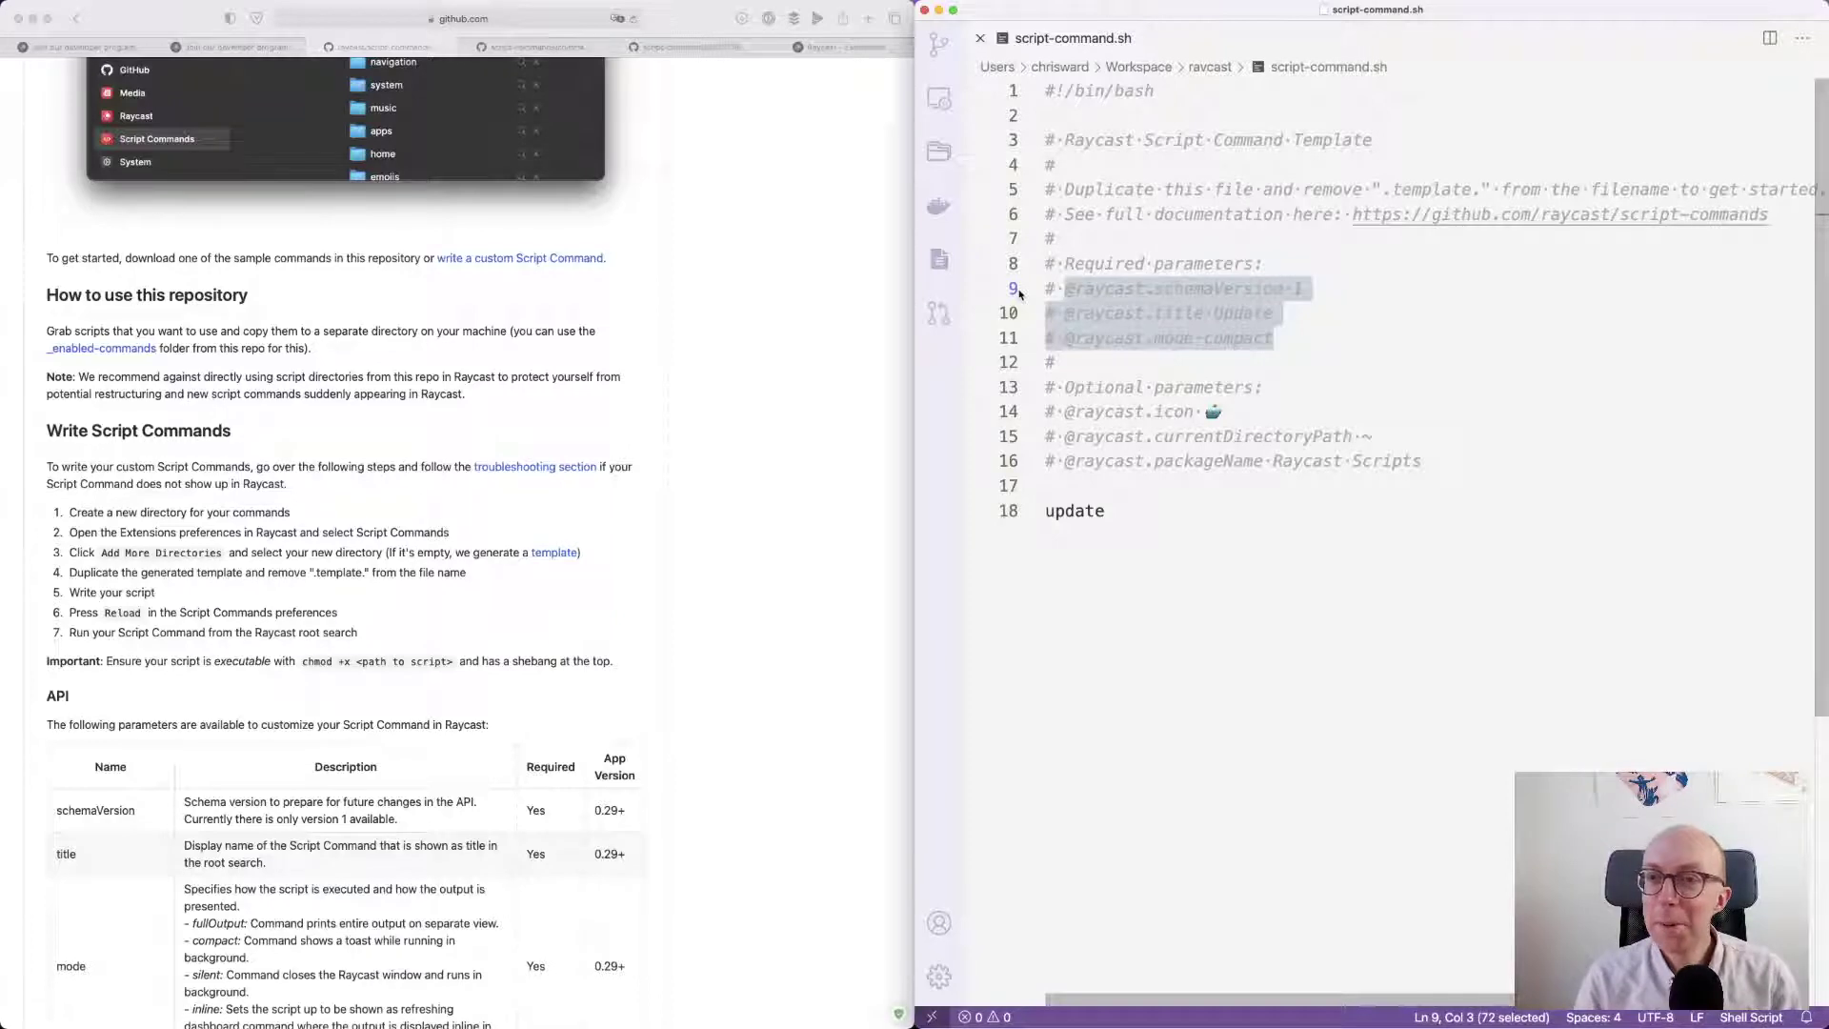
left_click(1259, 589)
- Switch to Raycast Preferences and reload the script commands
key("super+Tab")
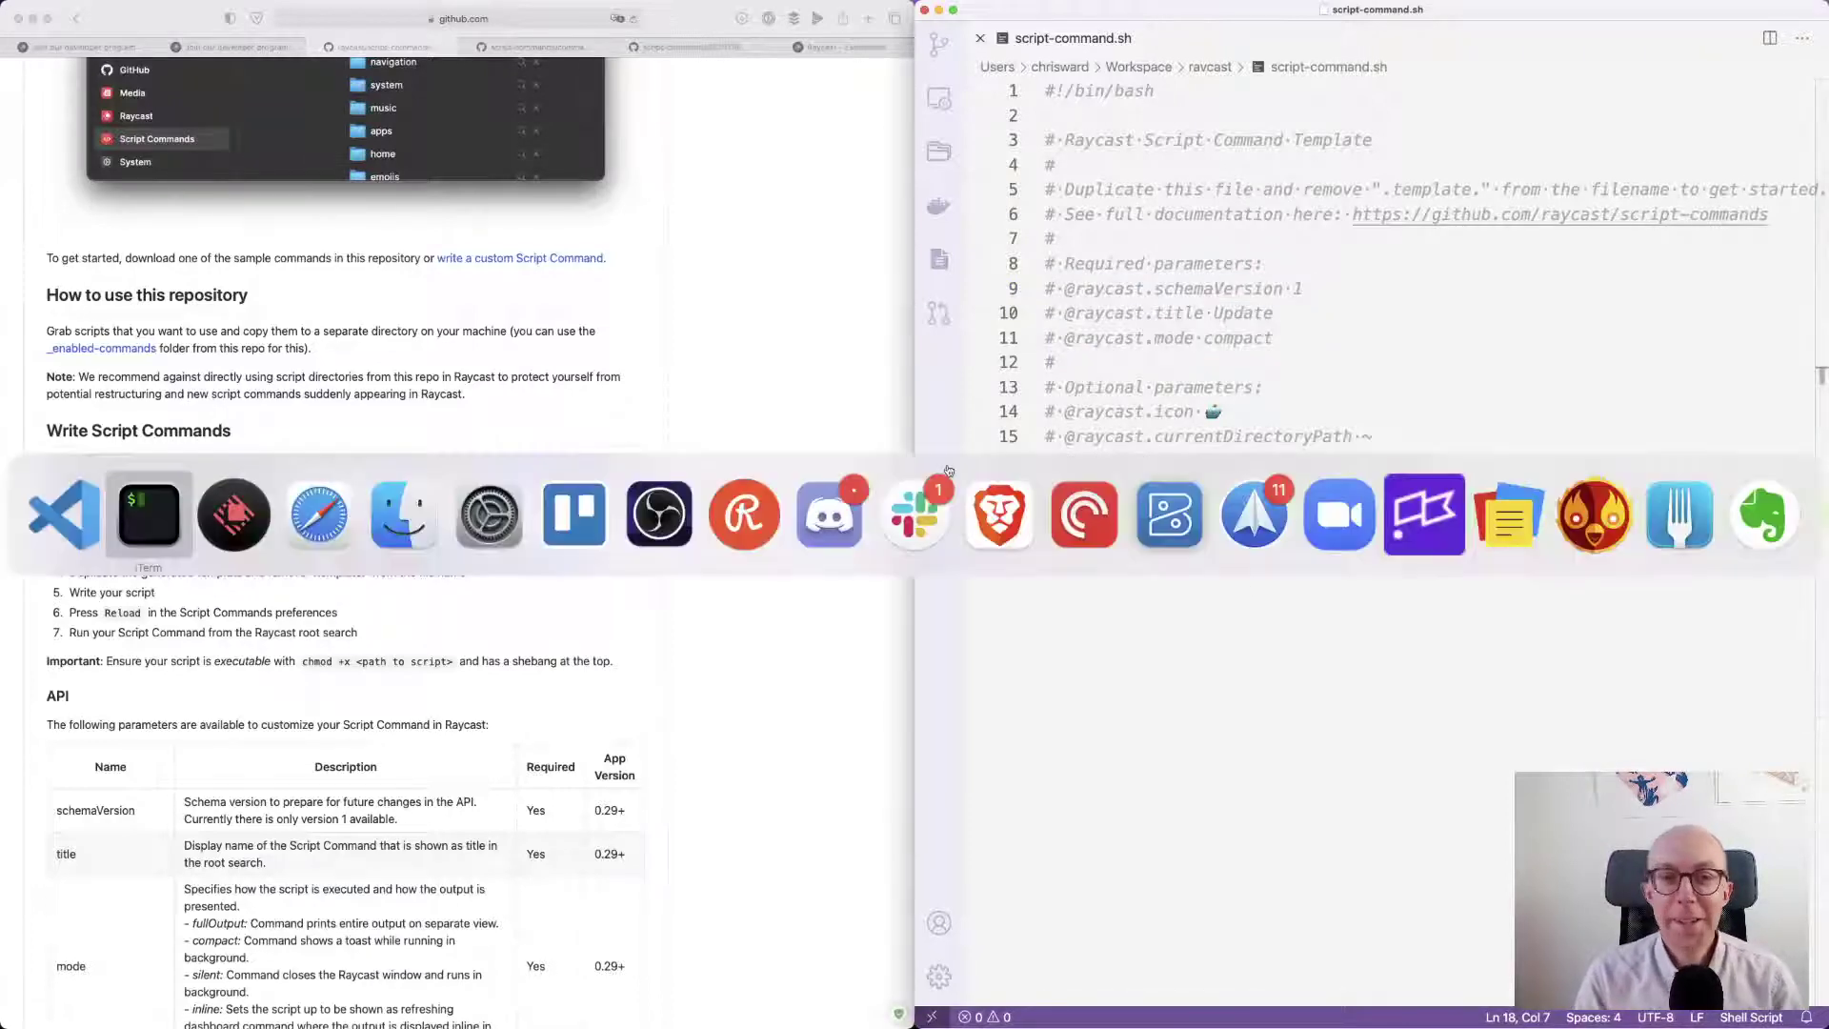
key("super+Tab")
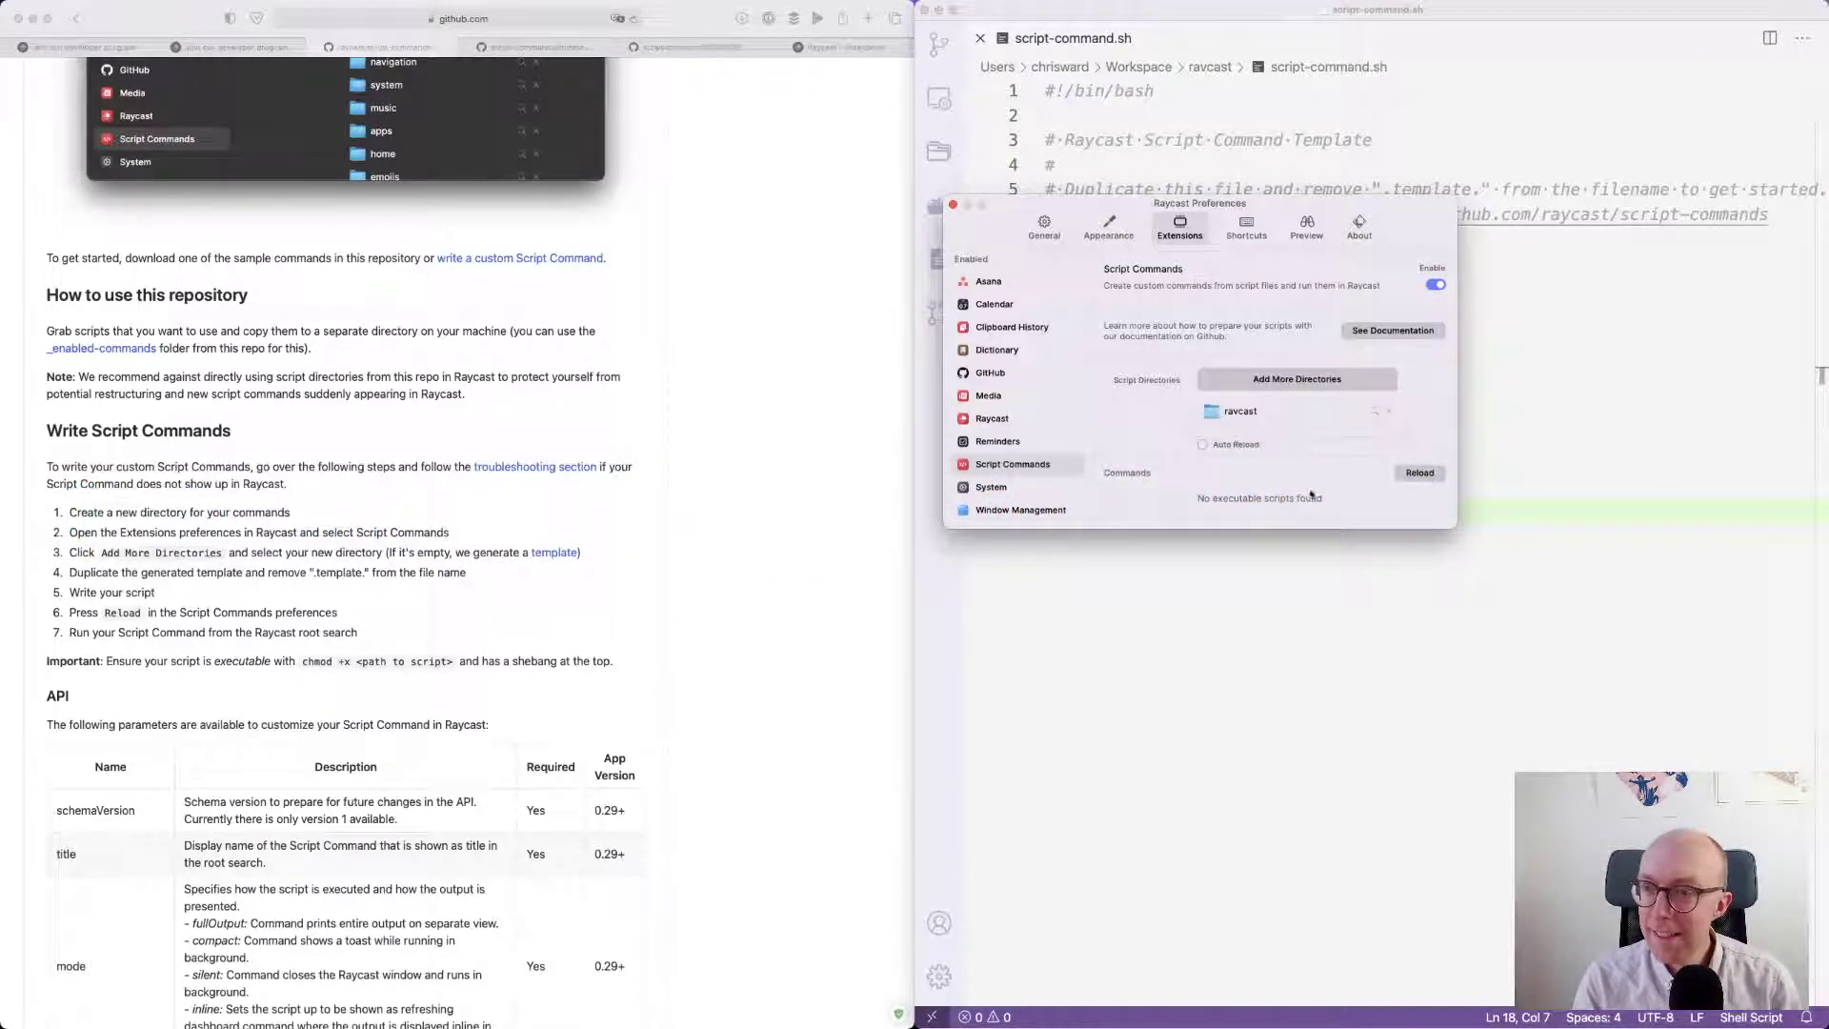
left_click(1415, 473)
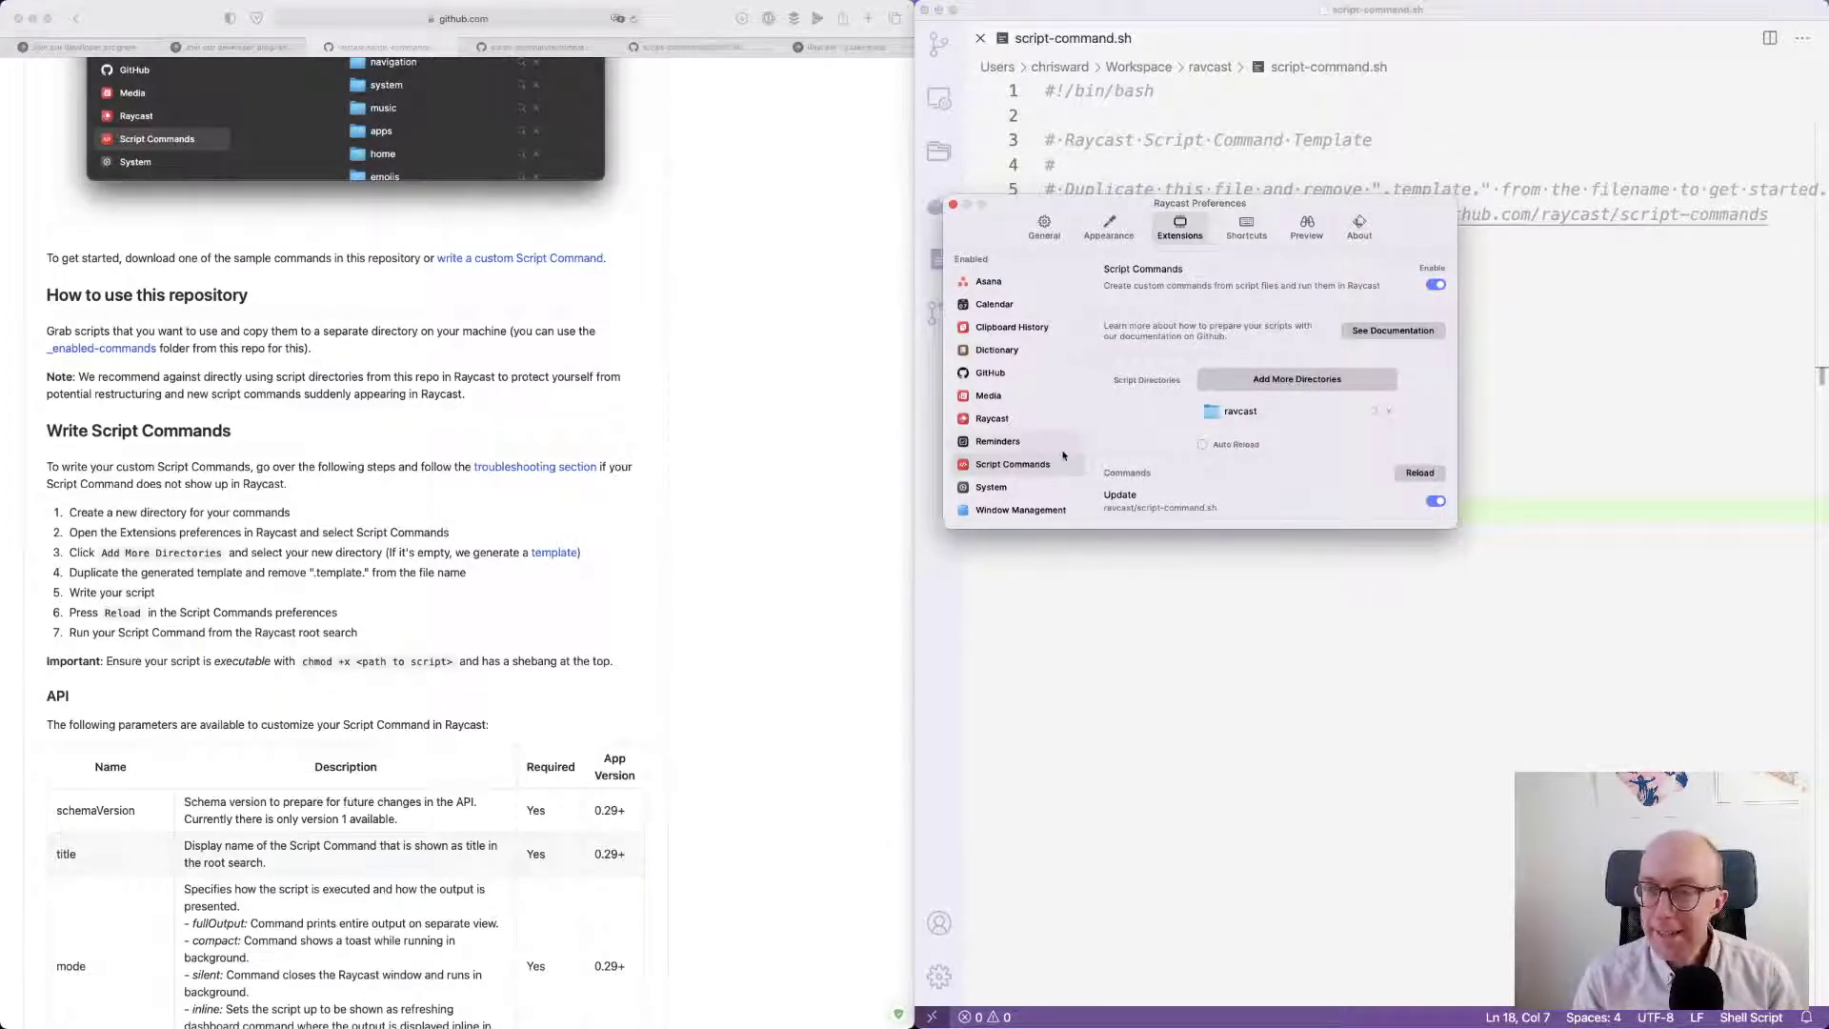
- Search Raycast for up, try to run the Update script command, and return to the script file
key("alt+space")
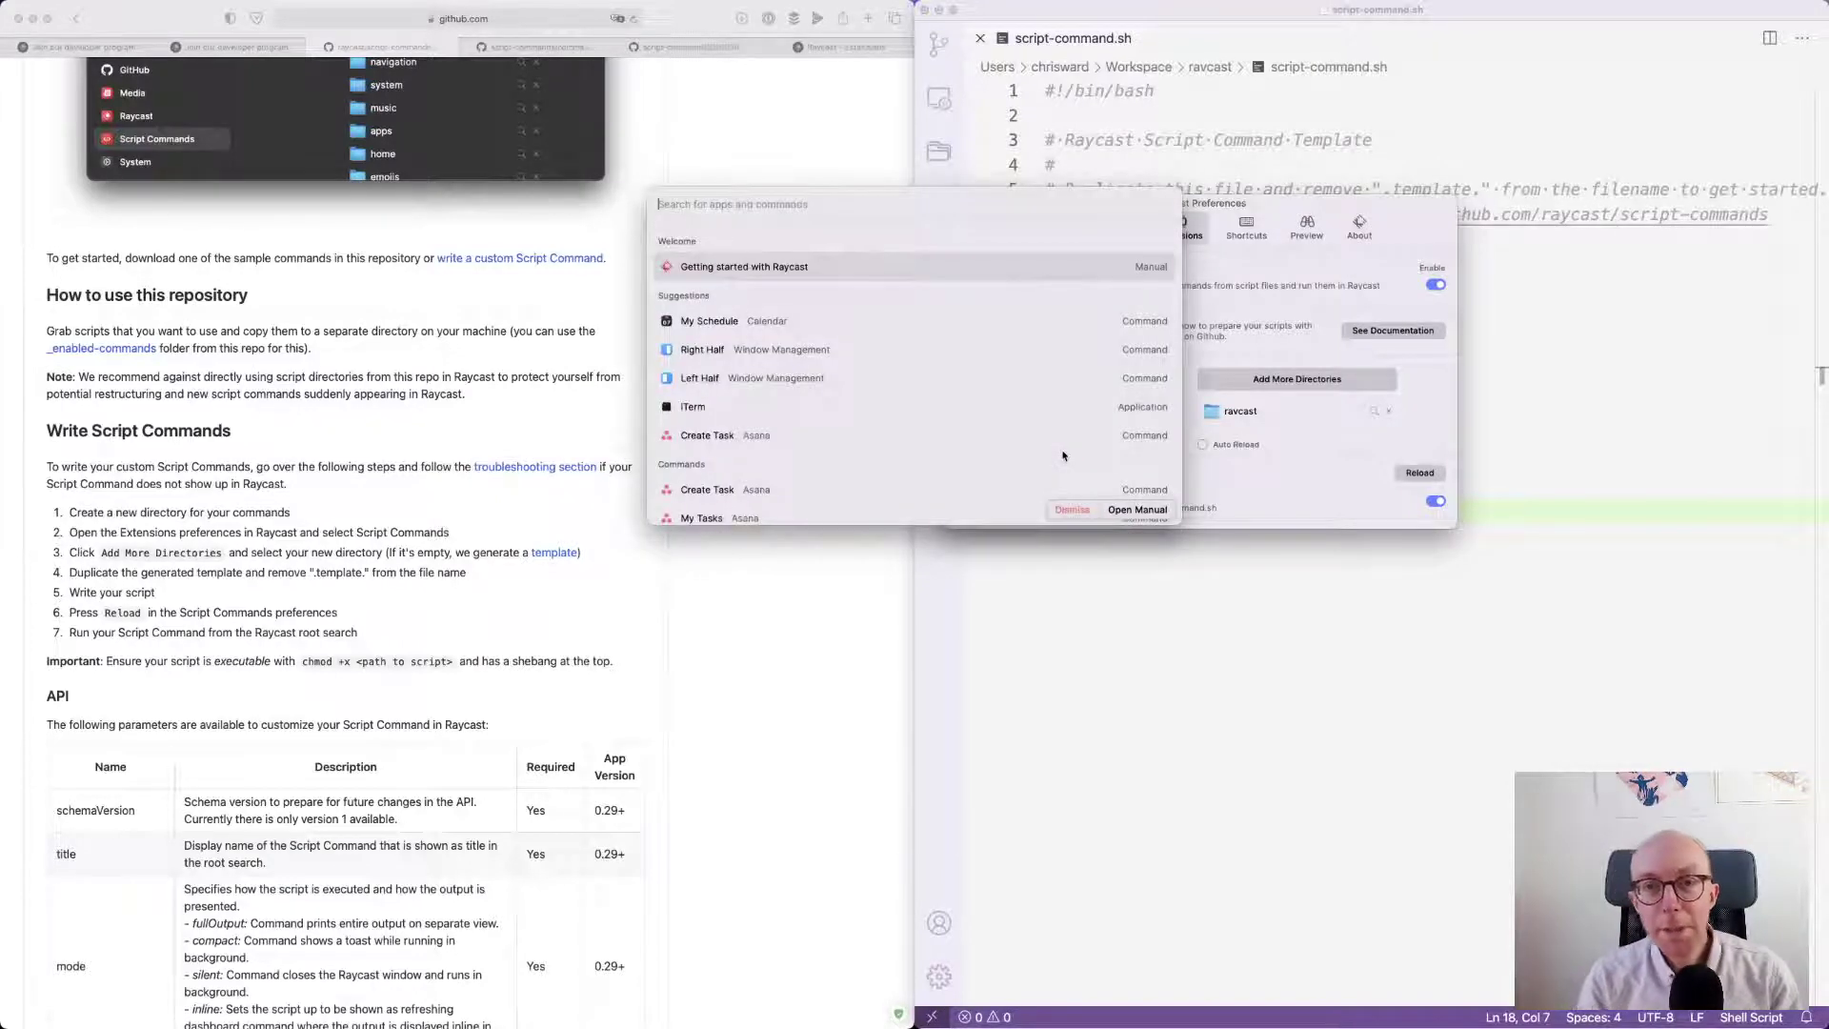
type("up")
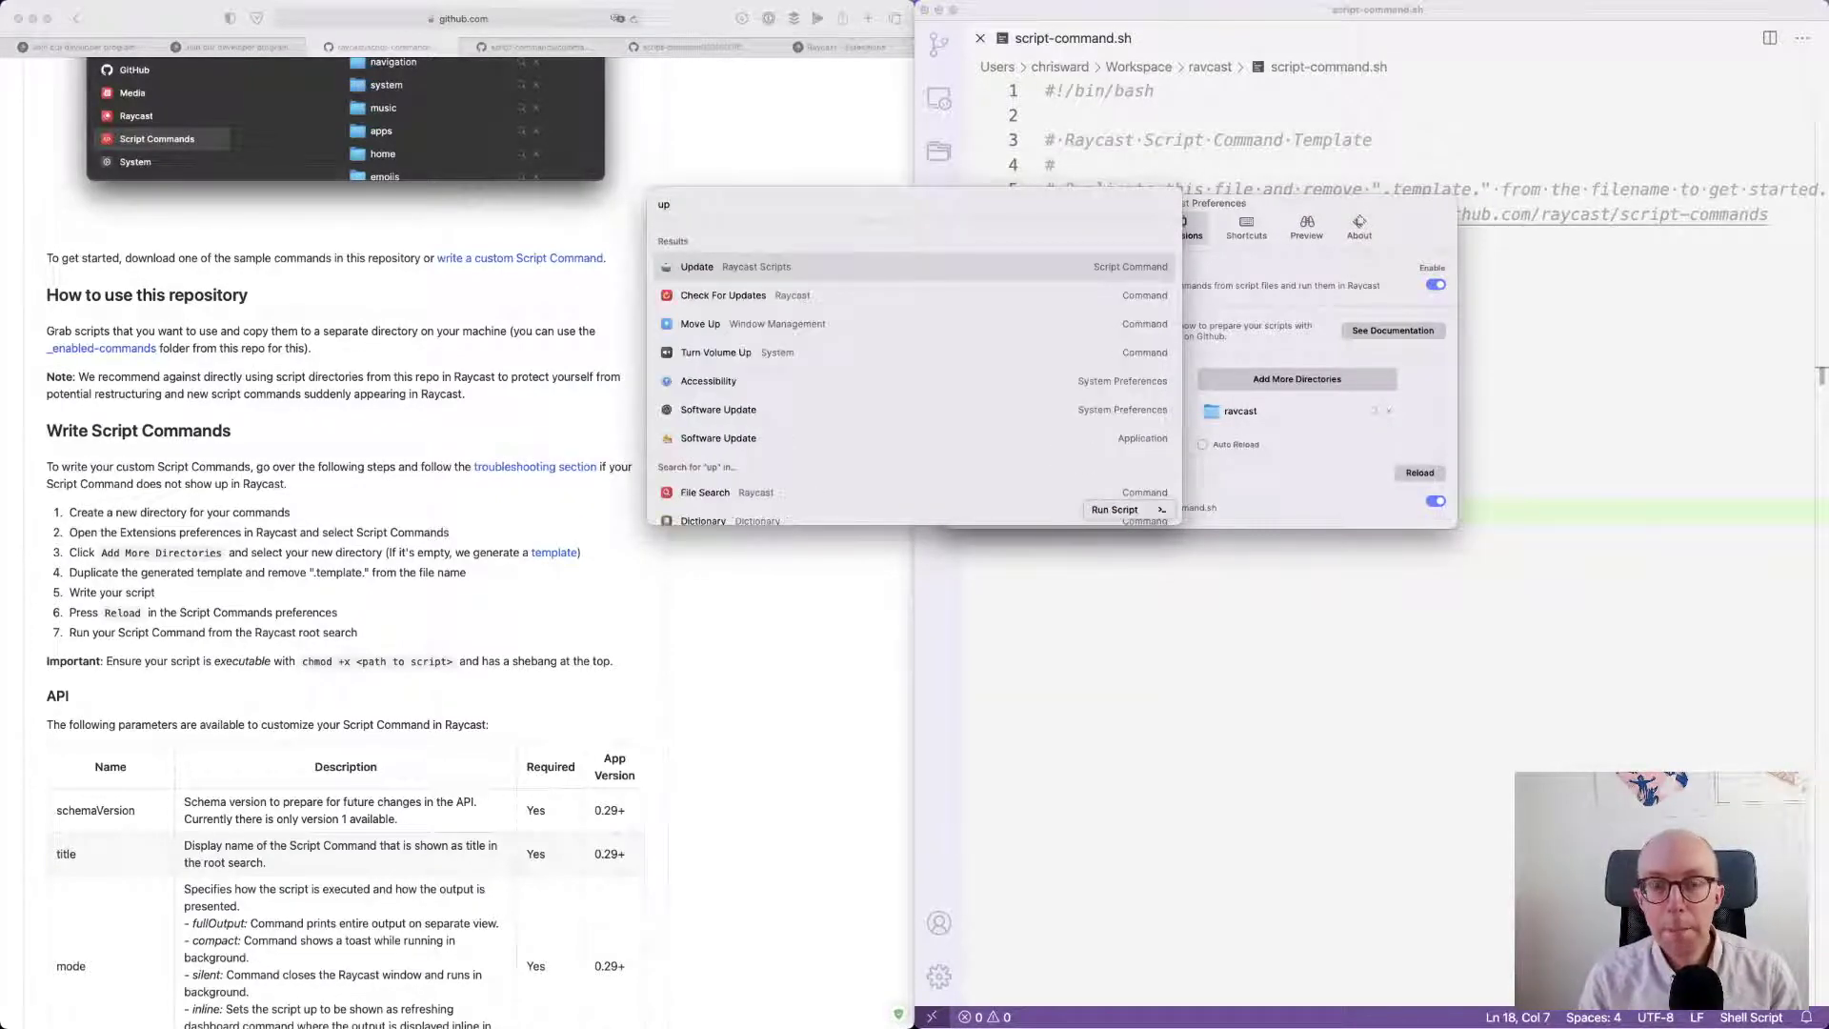
key("Return")
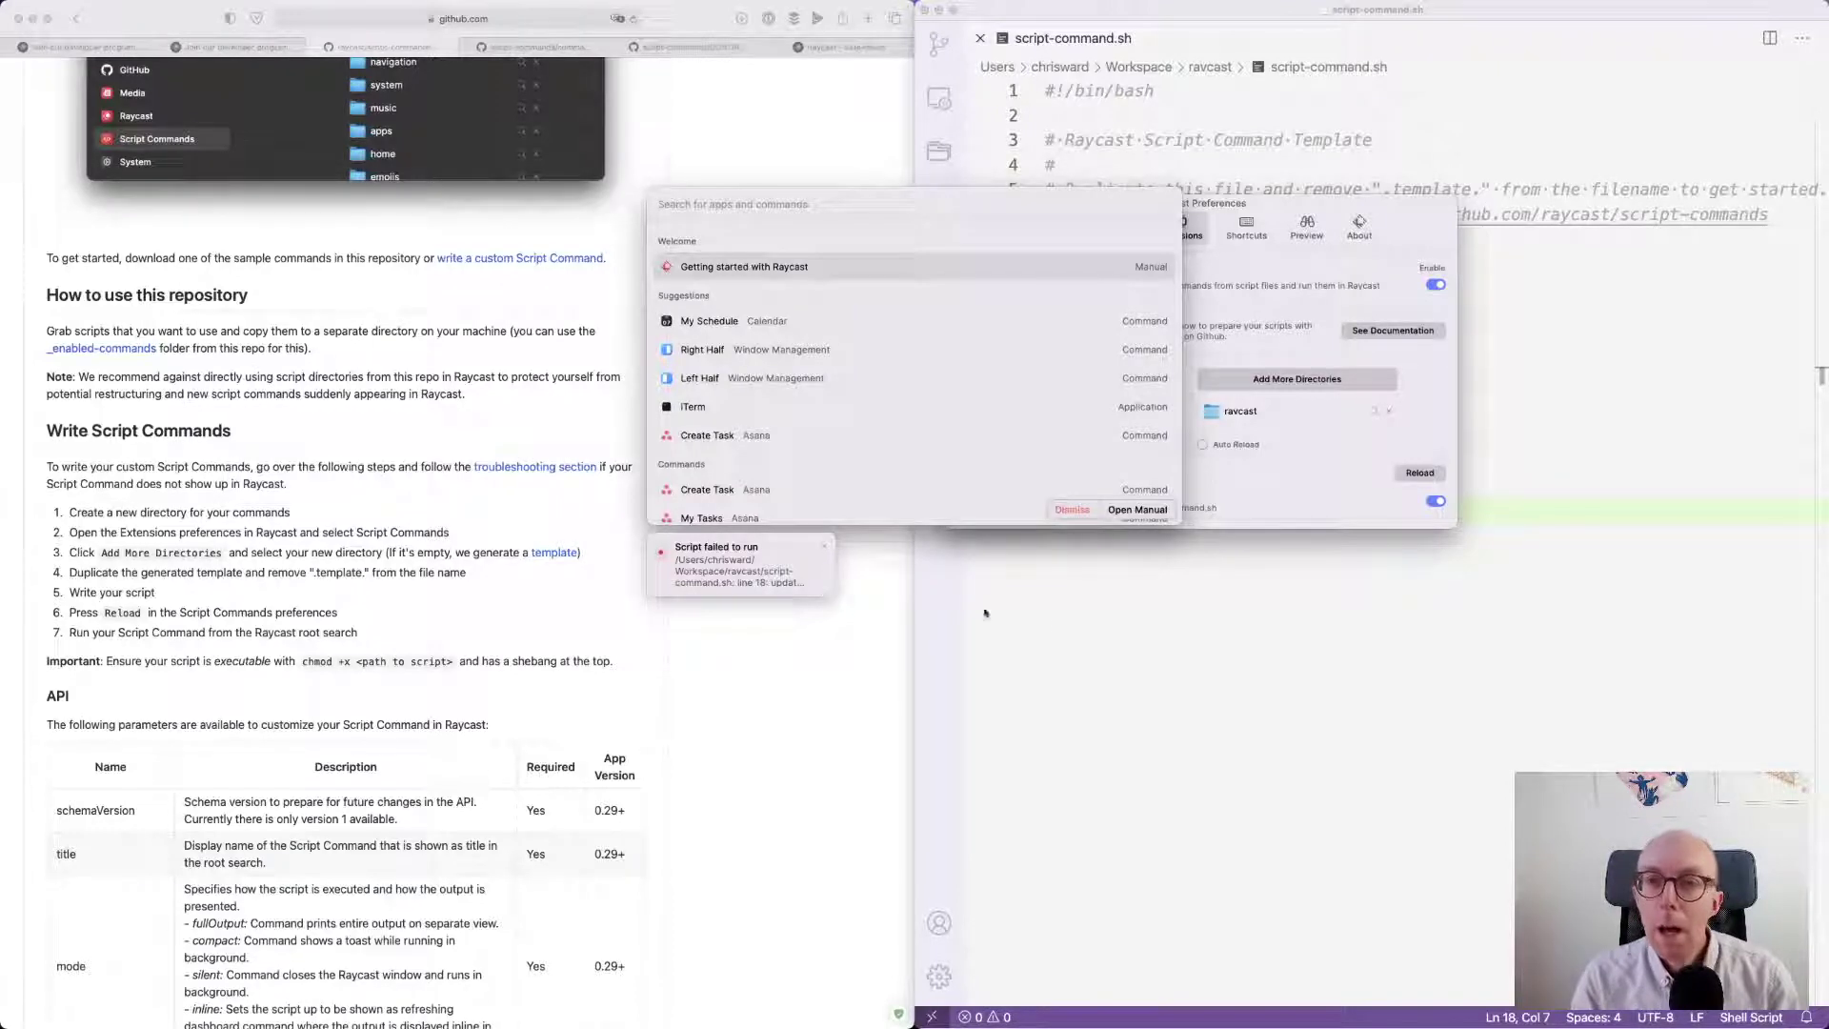
left_click(1142, 638)
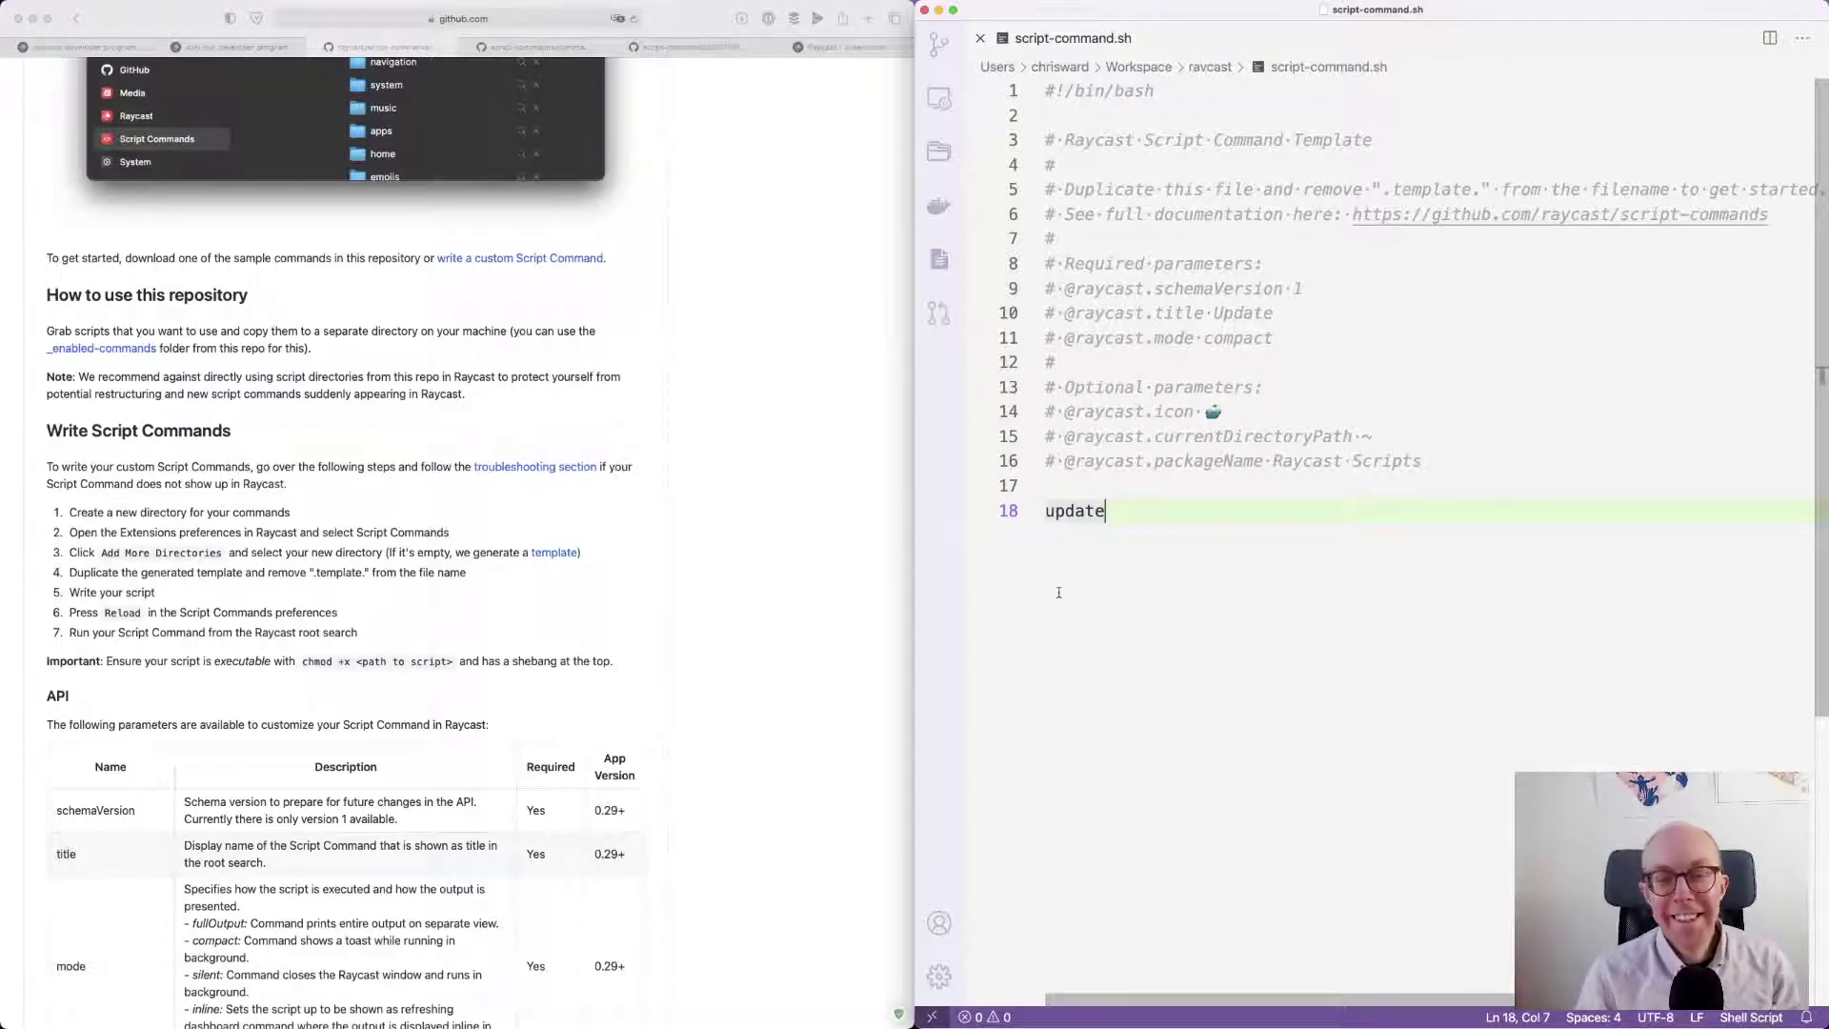
- Try changing the interpreter on line 1 of script-command.sh to #!/bin/zsh
double_click(1078, 512)
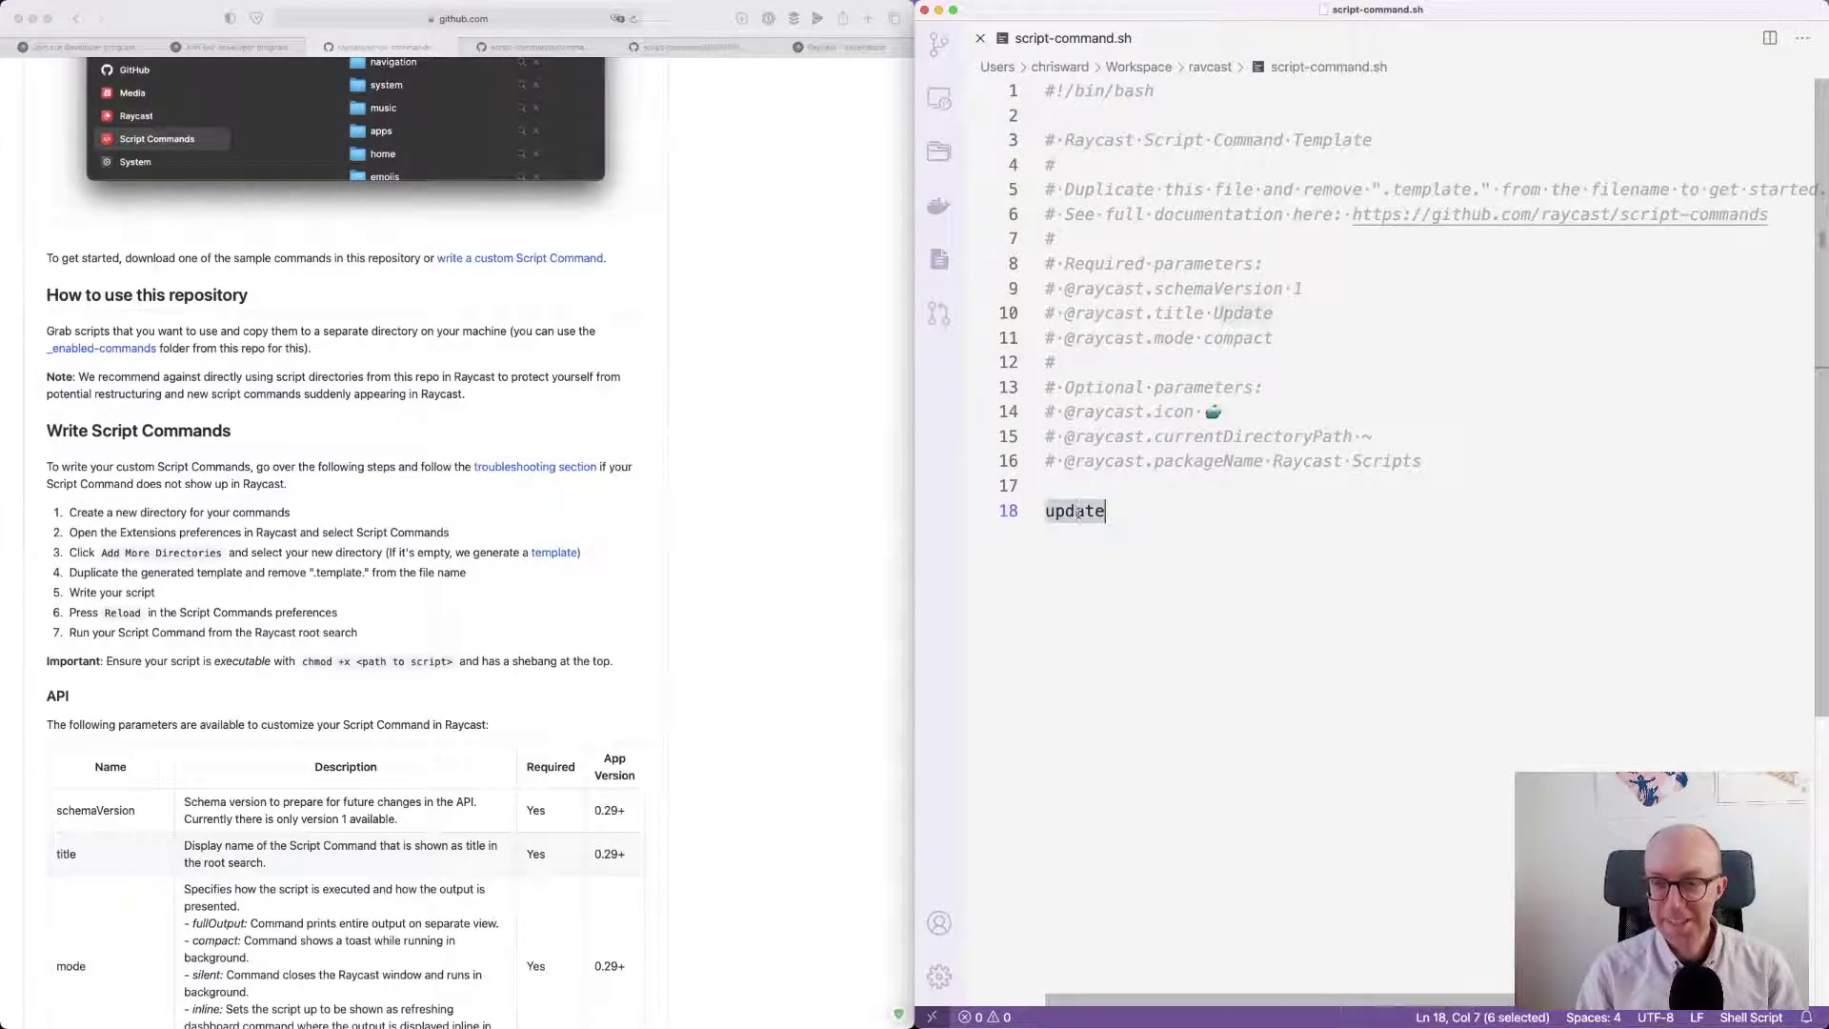
double_click(1145, 102)
type("zs")
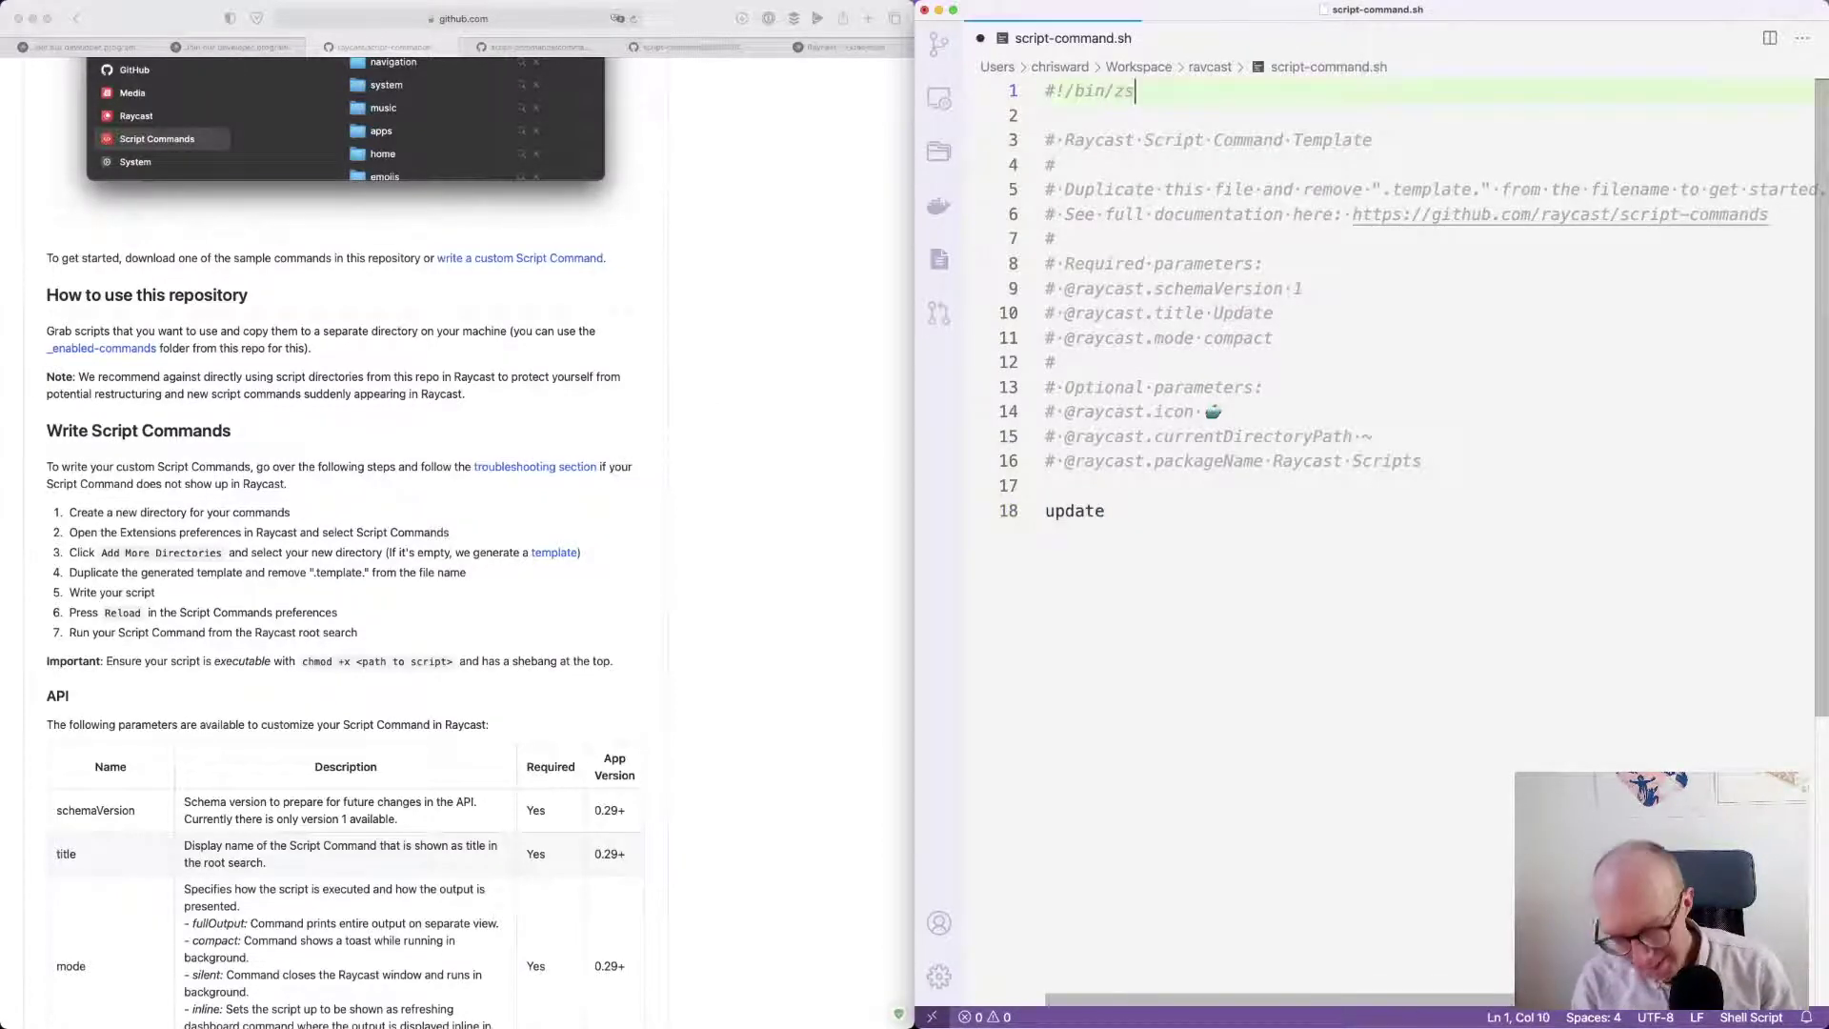
type("h")
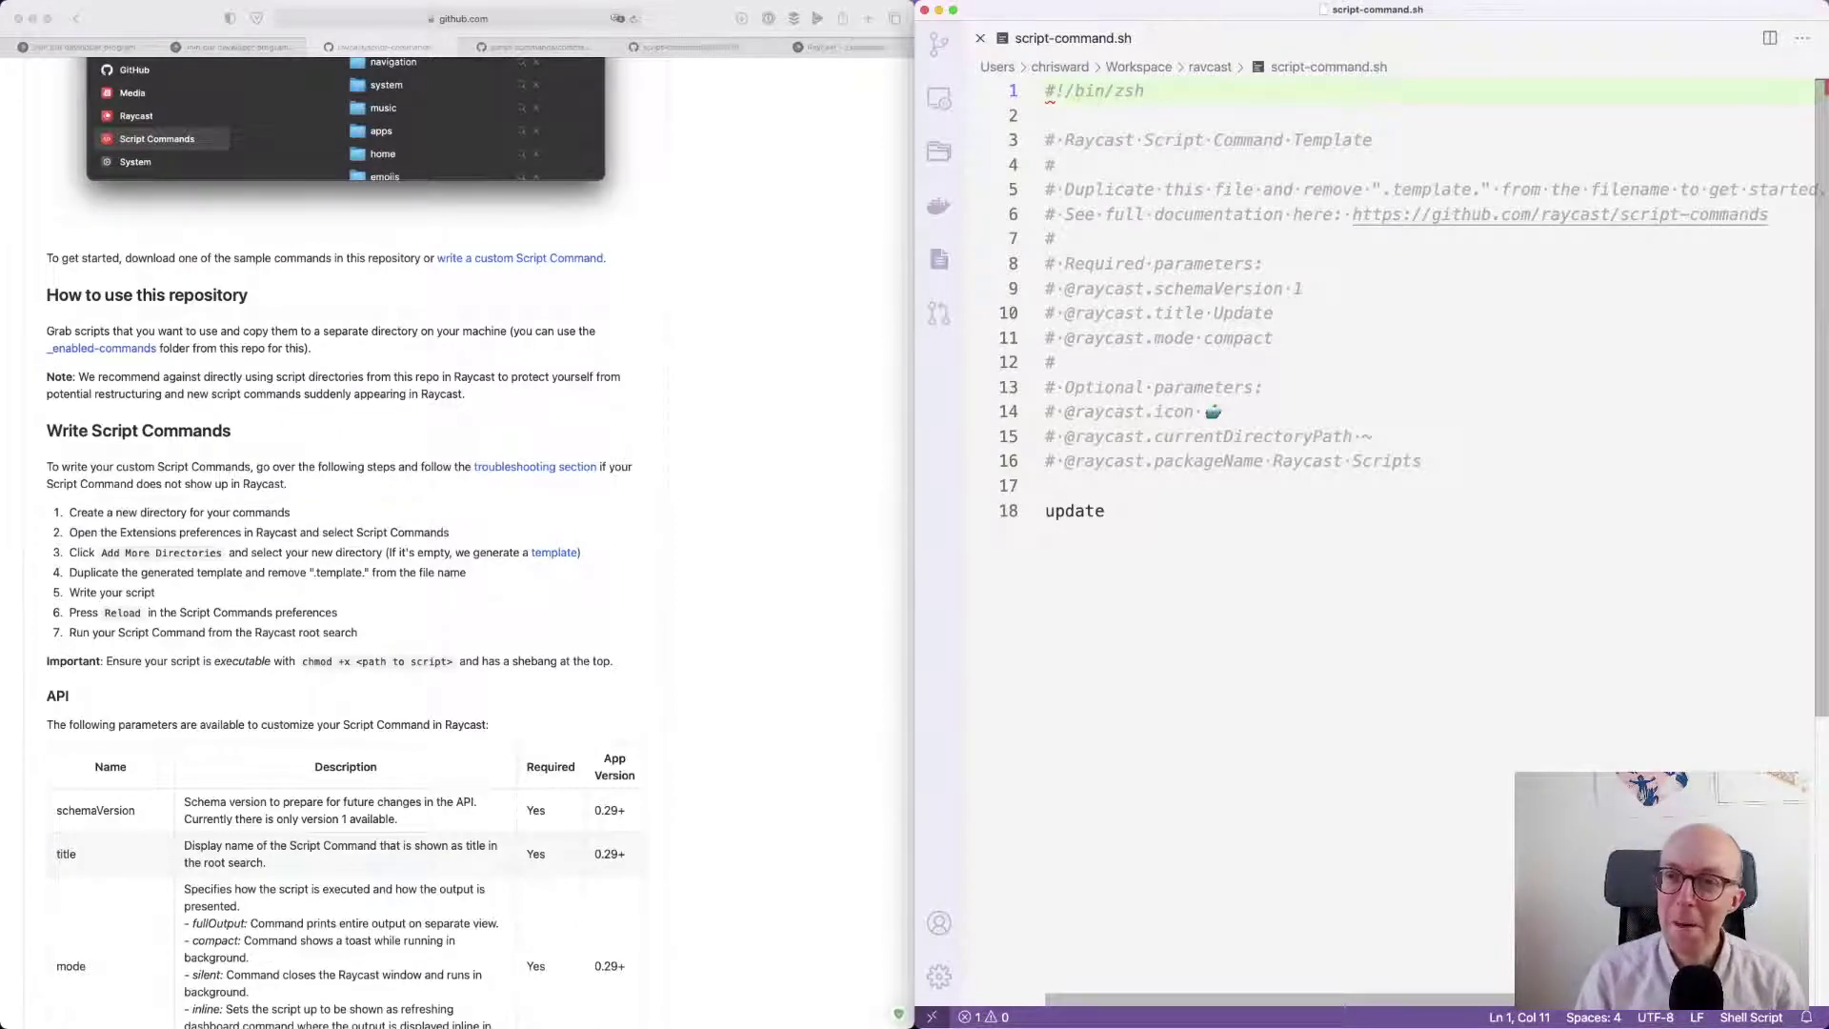
mouse_move(1051, 96)
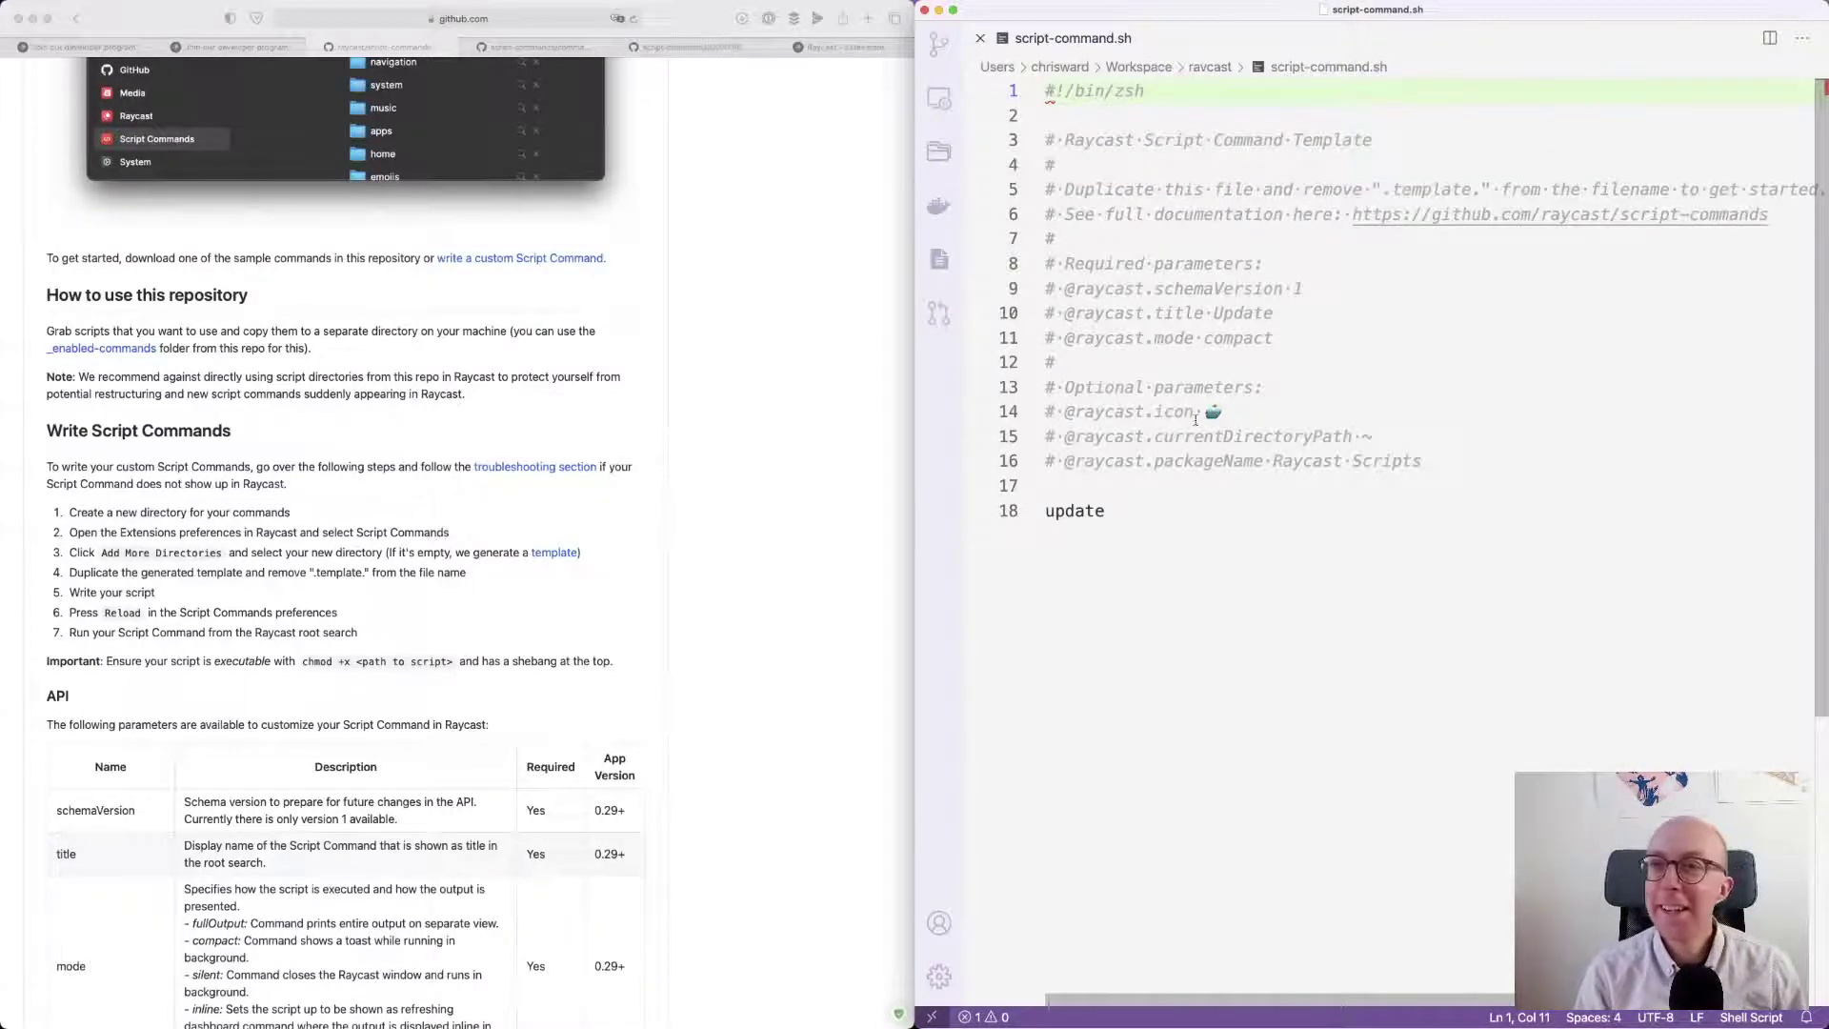
- Reload the script commands in Raycast Preferences and try running Update from the Raycast suggestions
key("super+Tab")
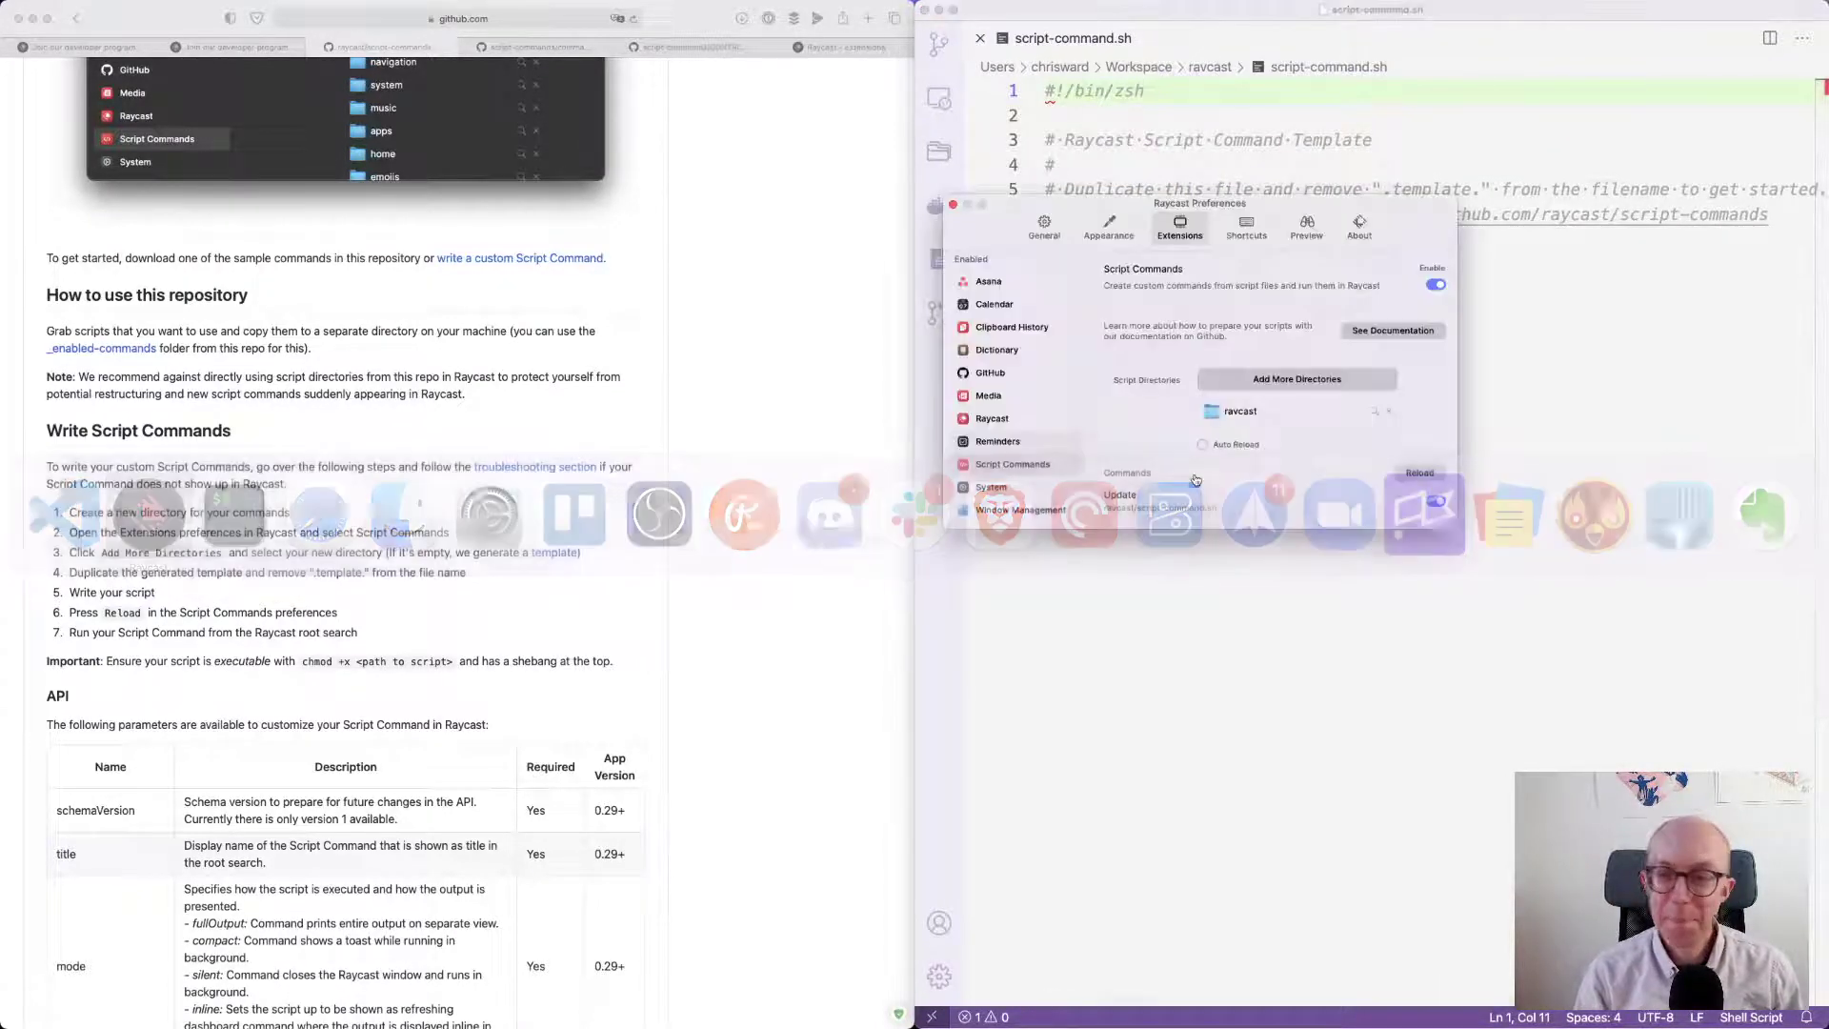
left_click(1419, 474)
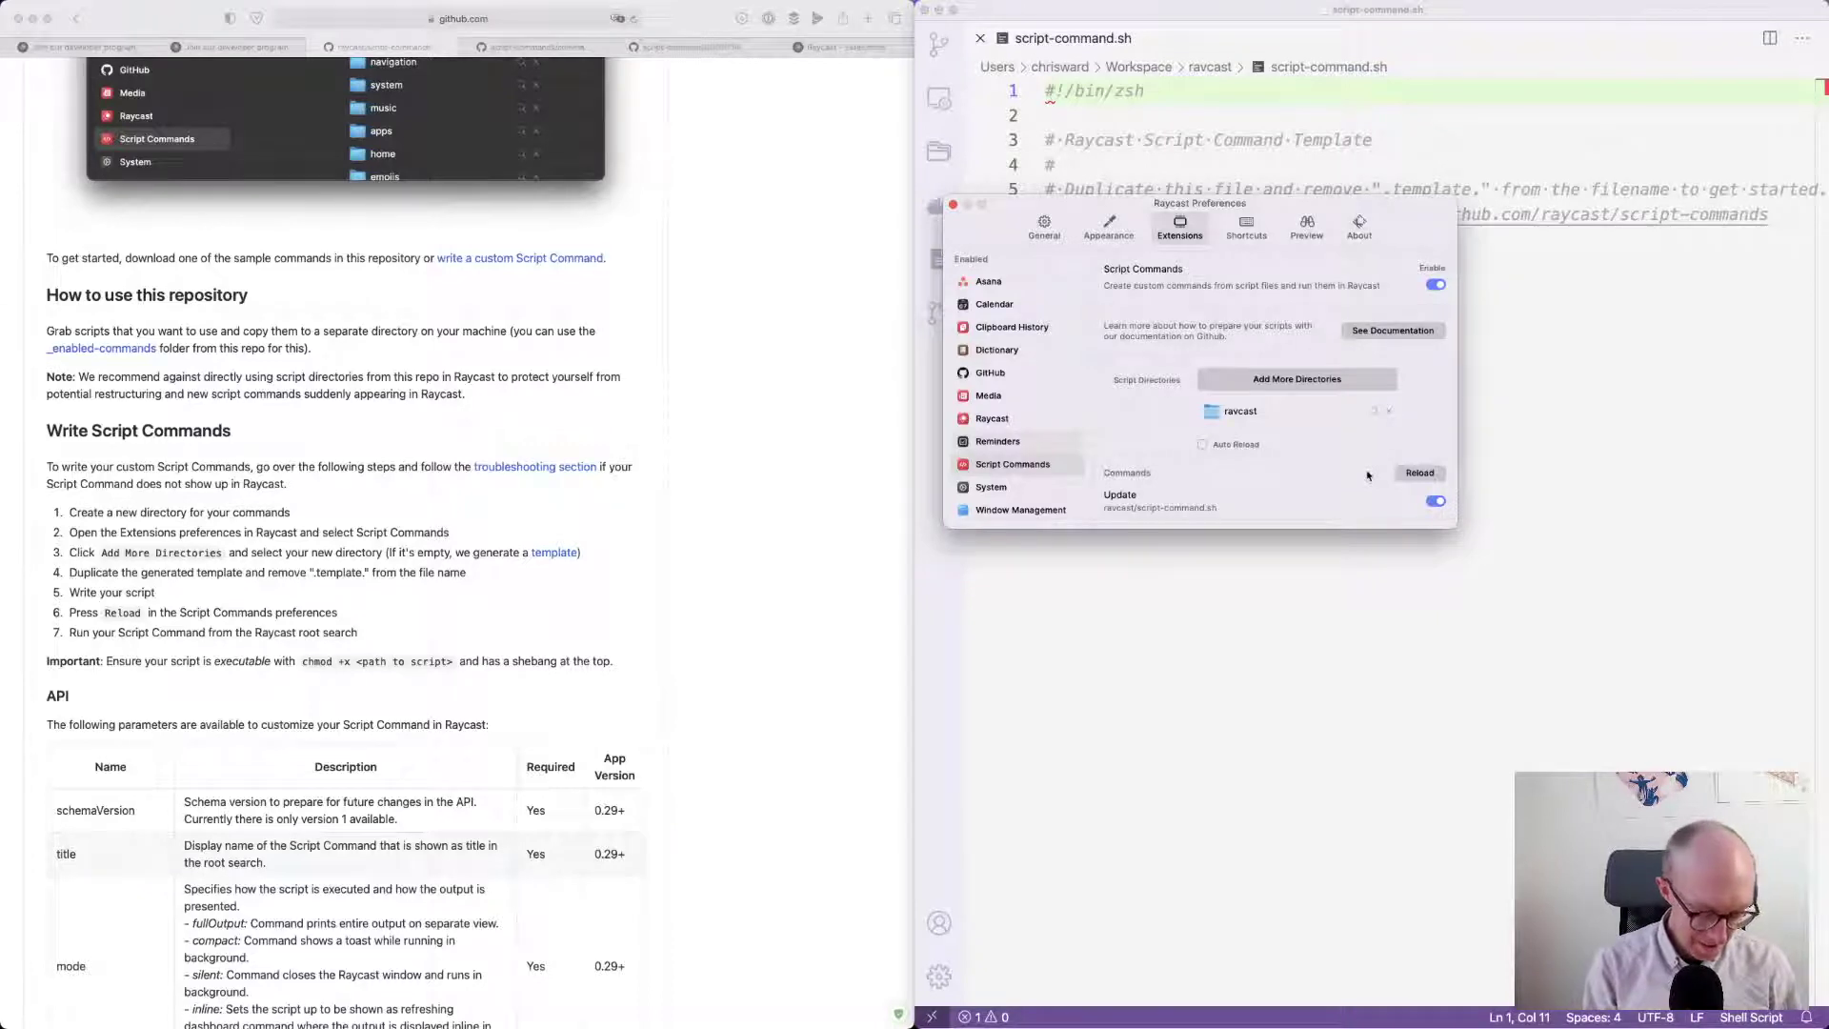
key("alt+space")
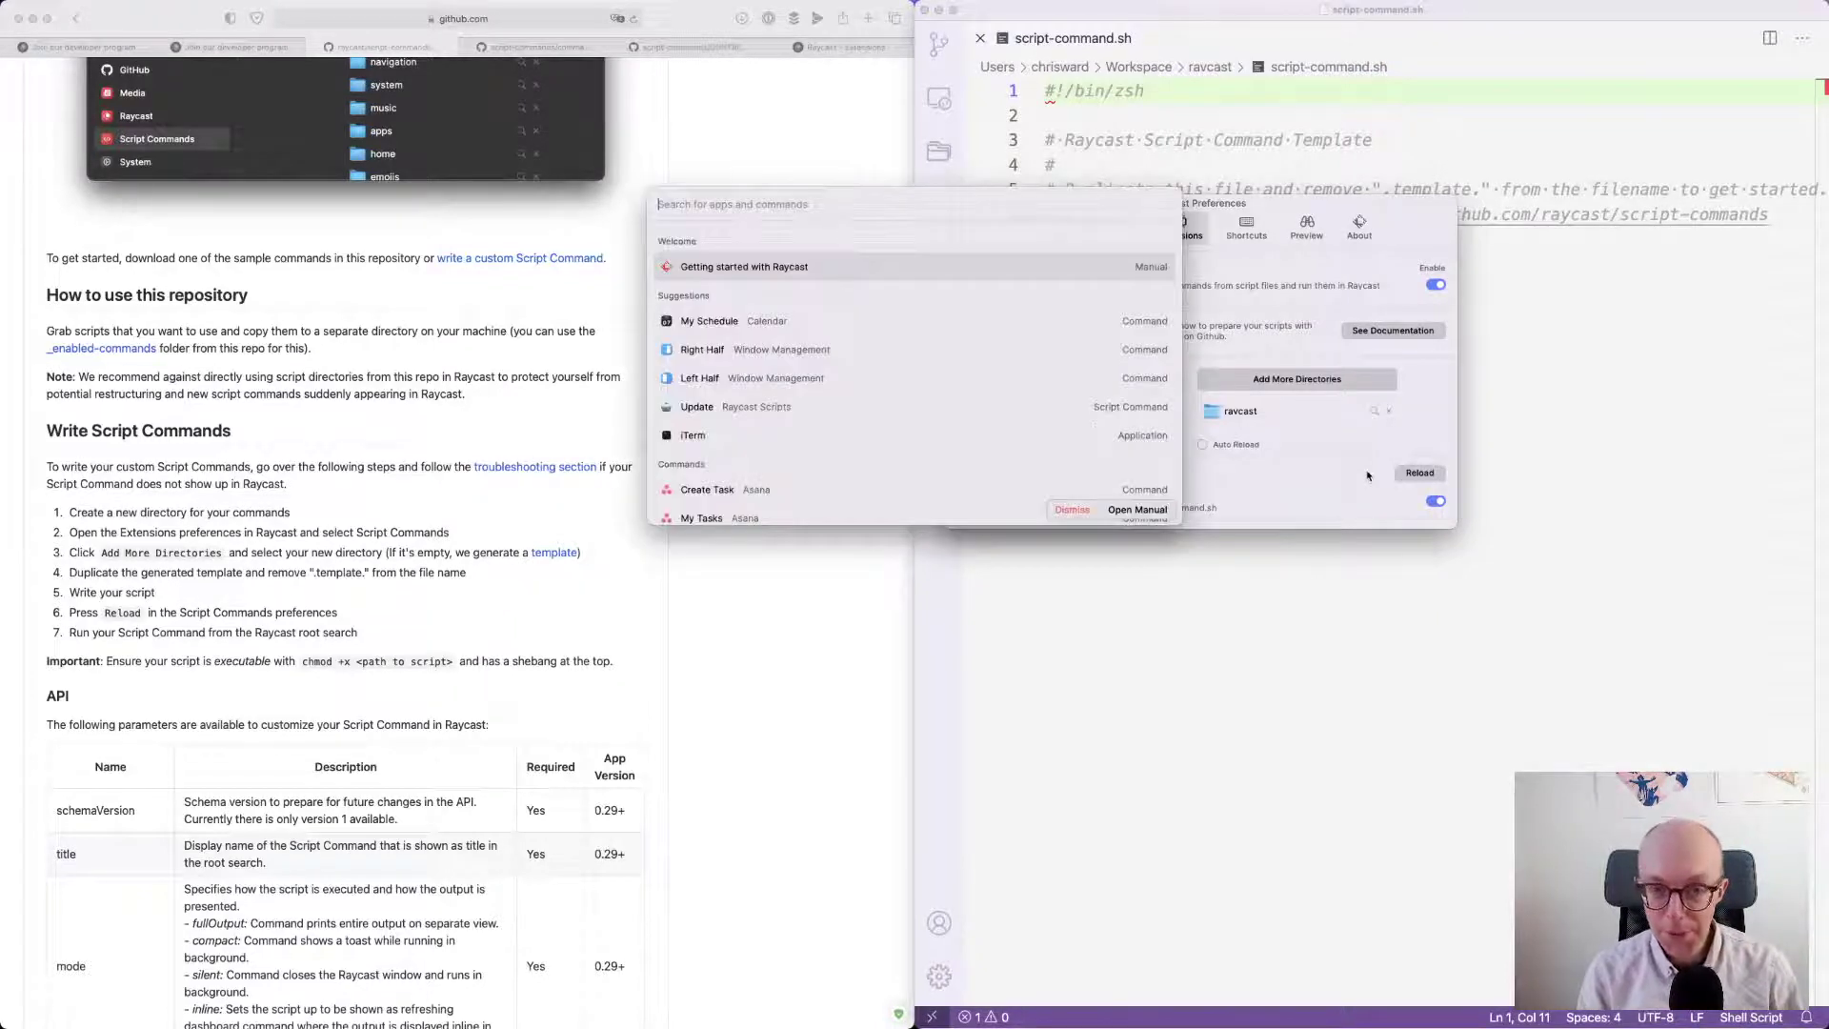
key("Down")
key("Down")
key("Down")
key("Down")
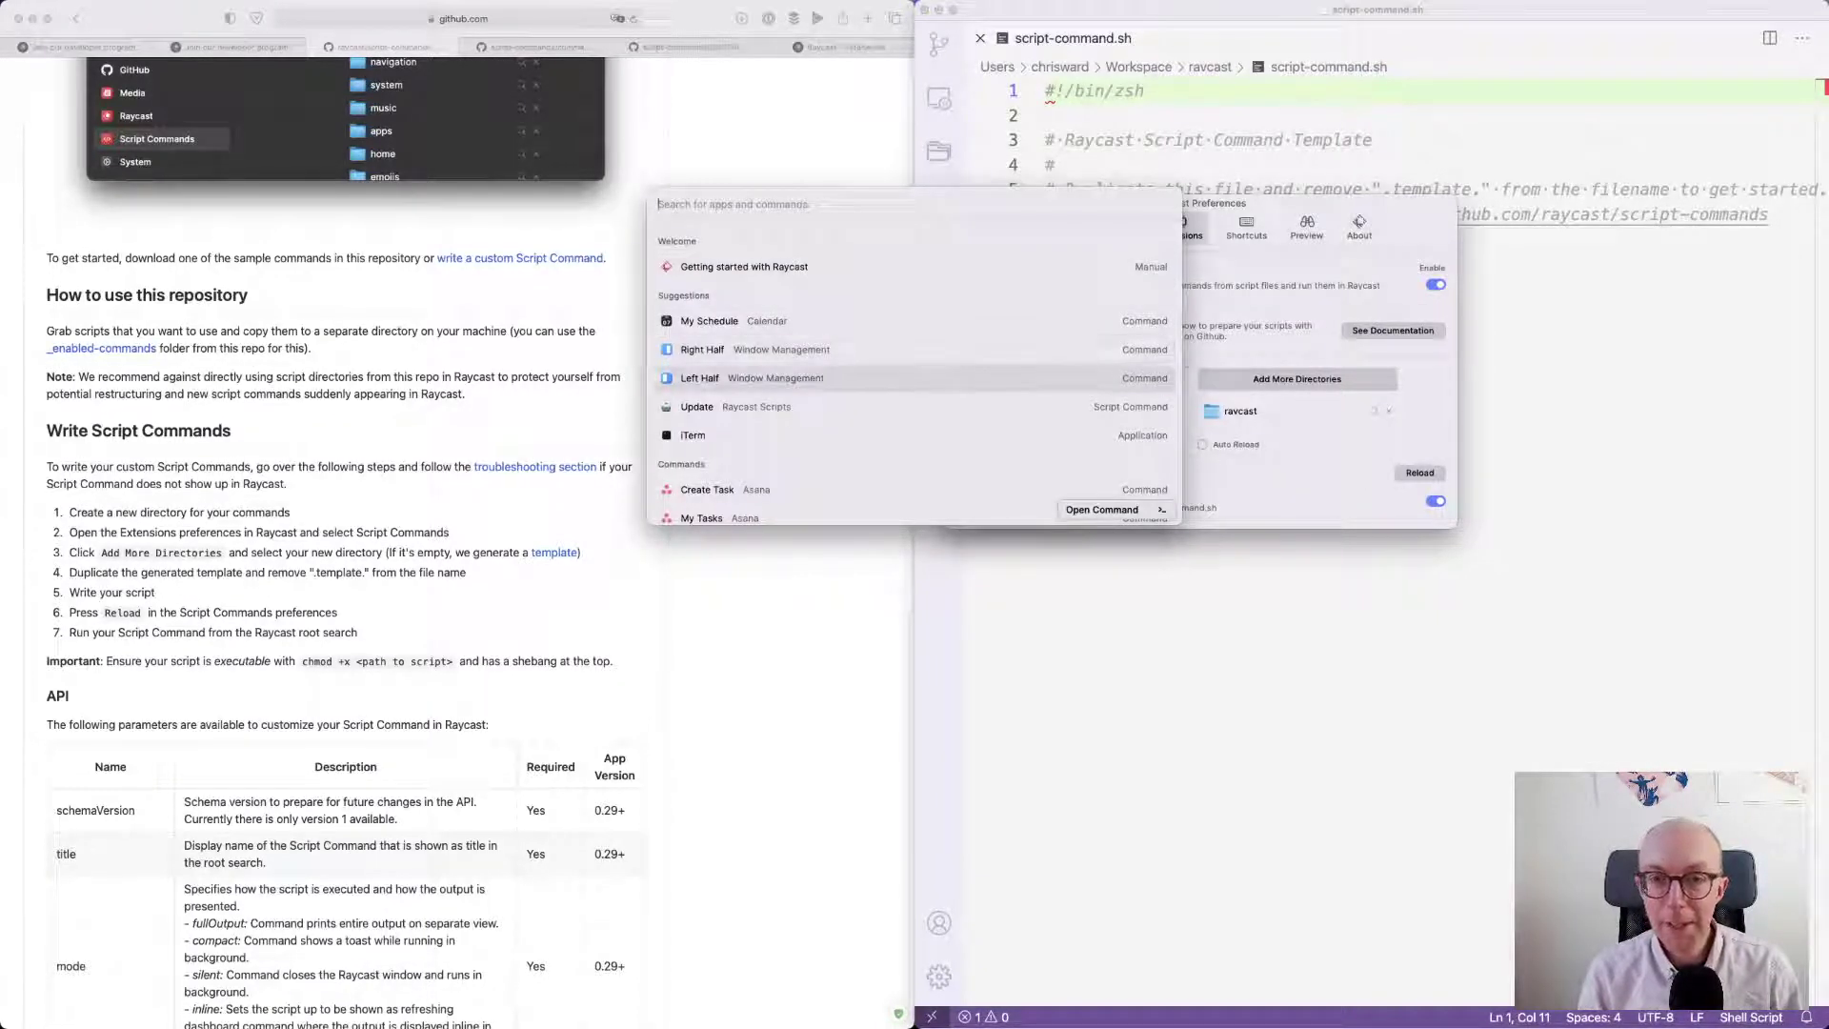
key("Return")
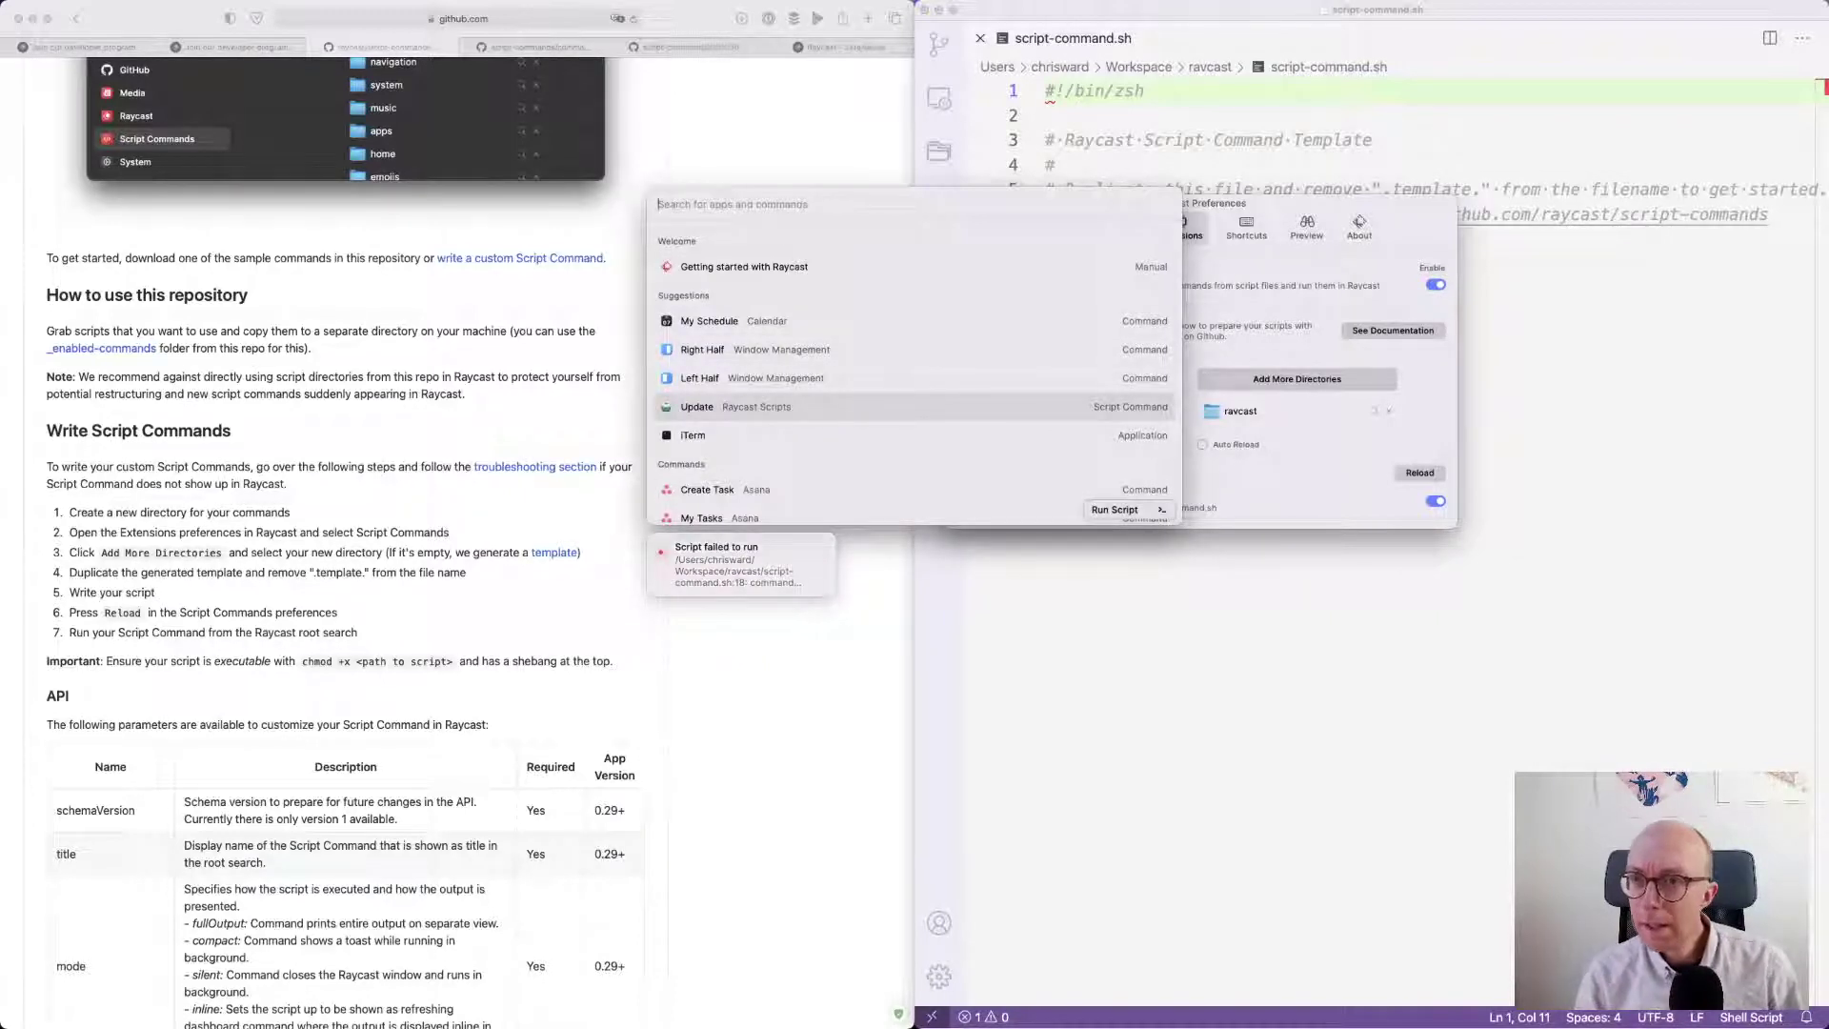
- Undo the interpreter change in script-command.sh and replace the update command on line 18 with brew upgrade
left_click(1315, 639)
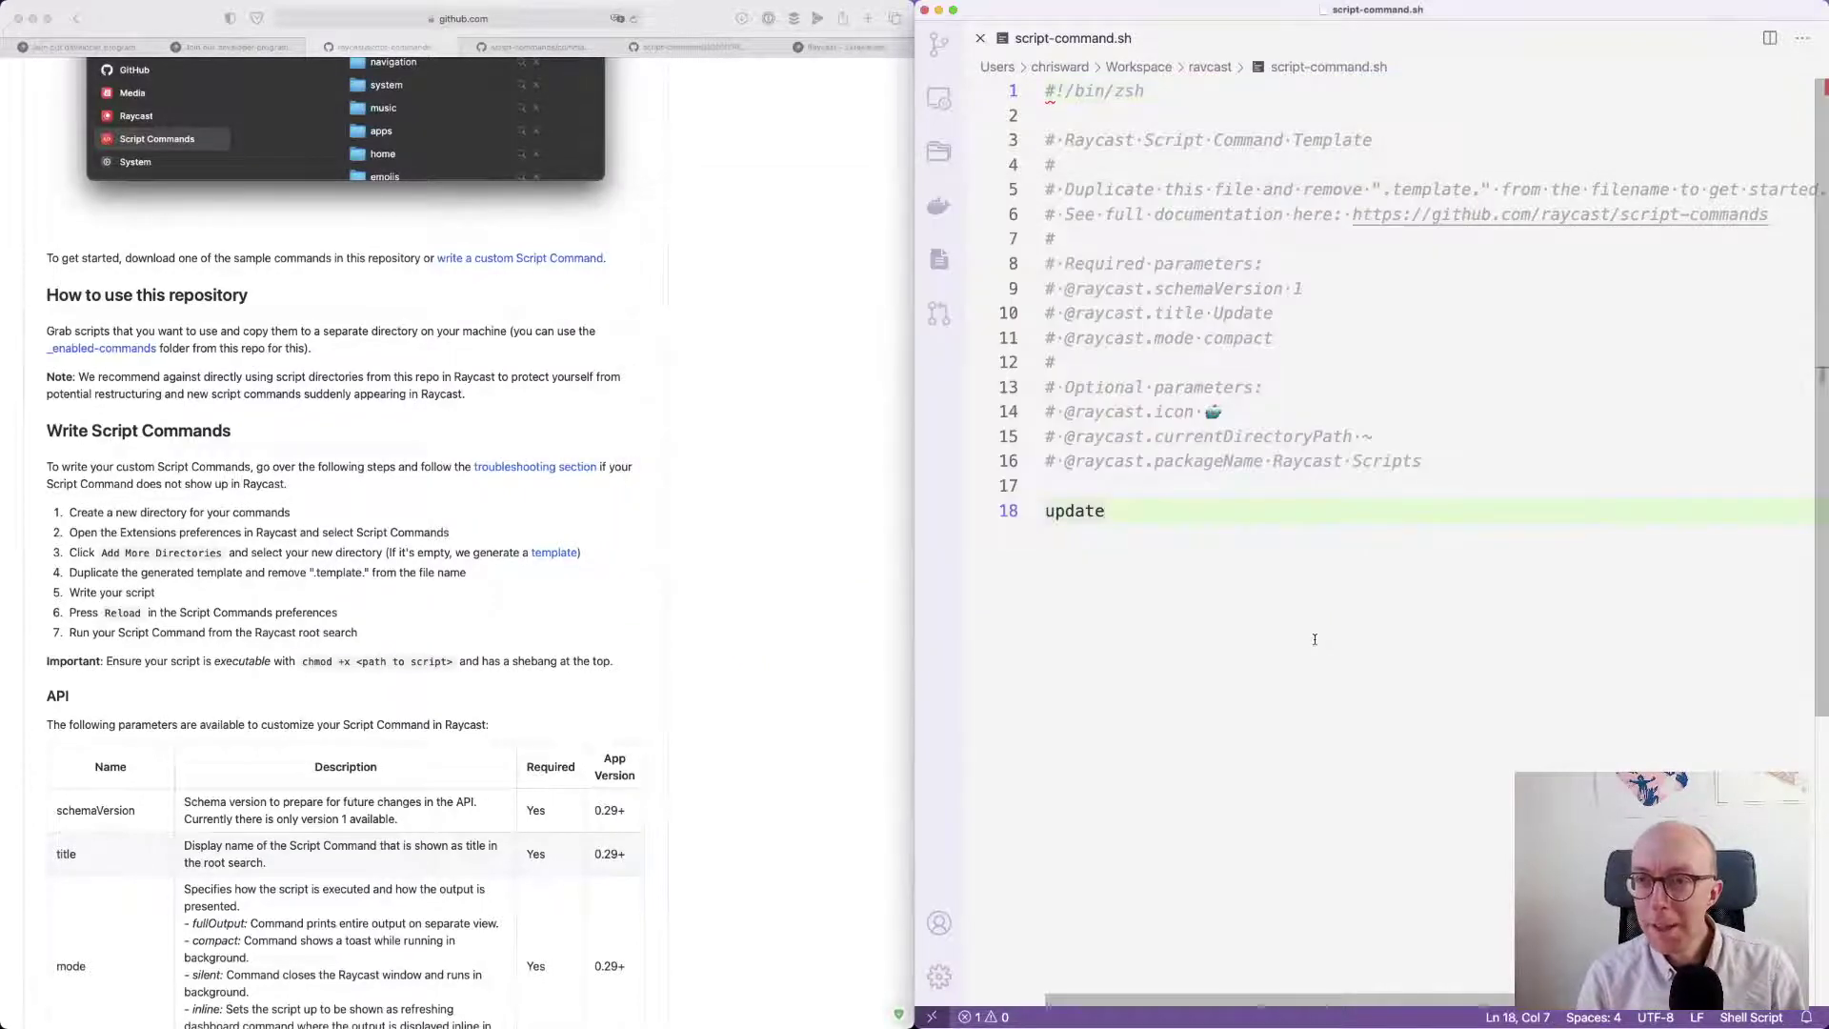
key("super+z")
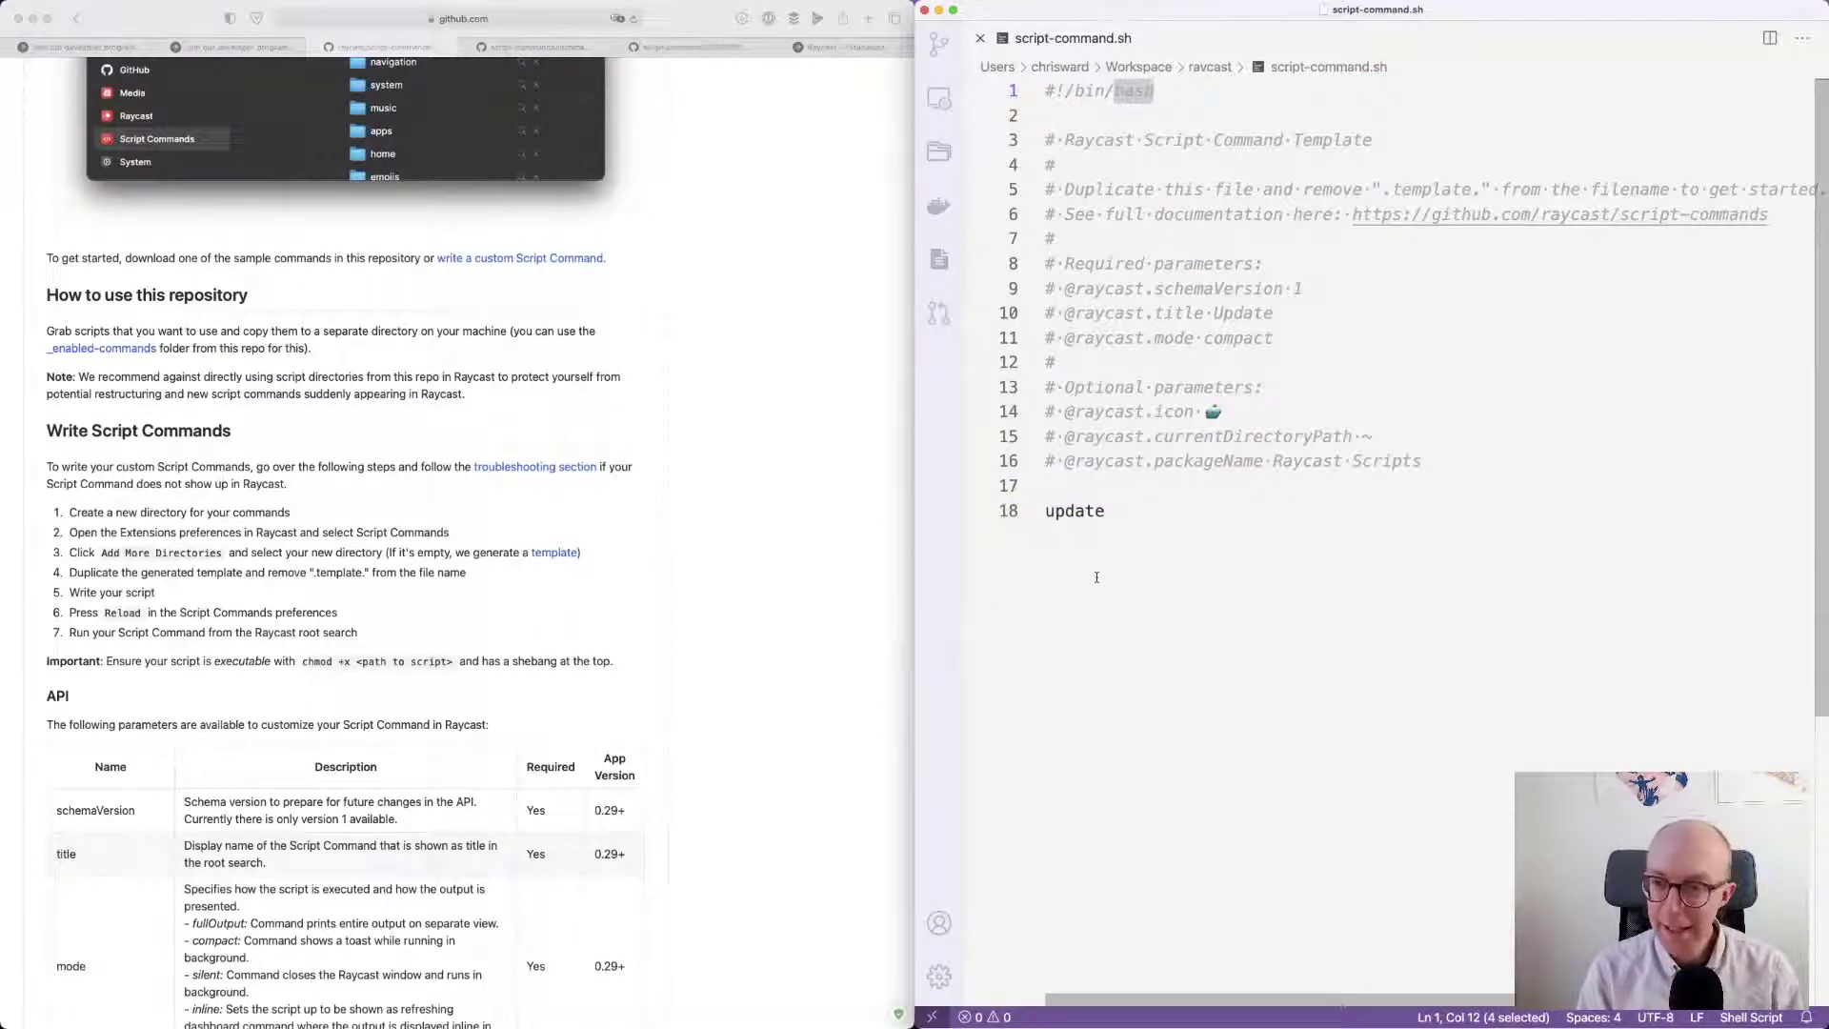
double_click(1079, 512)
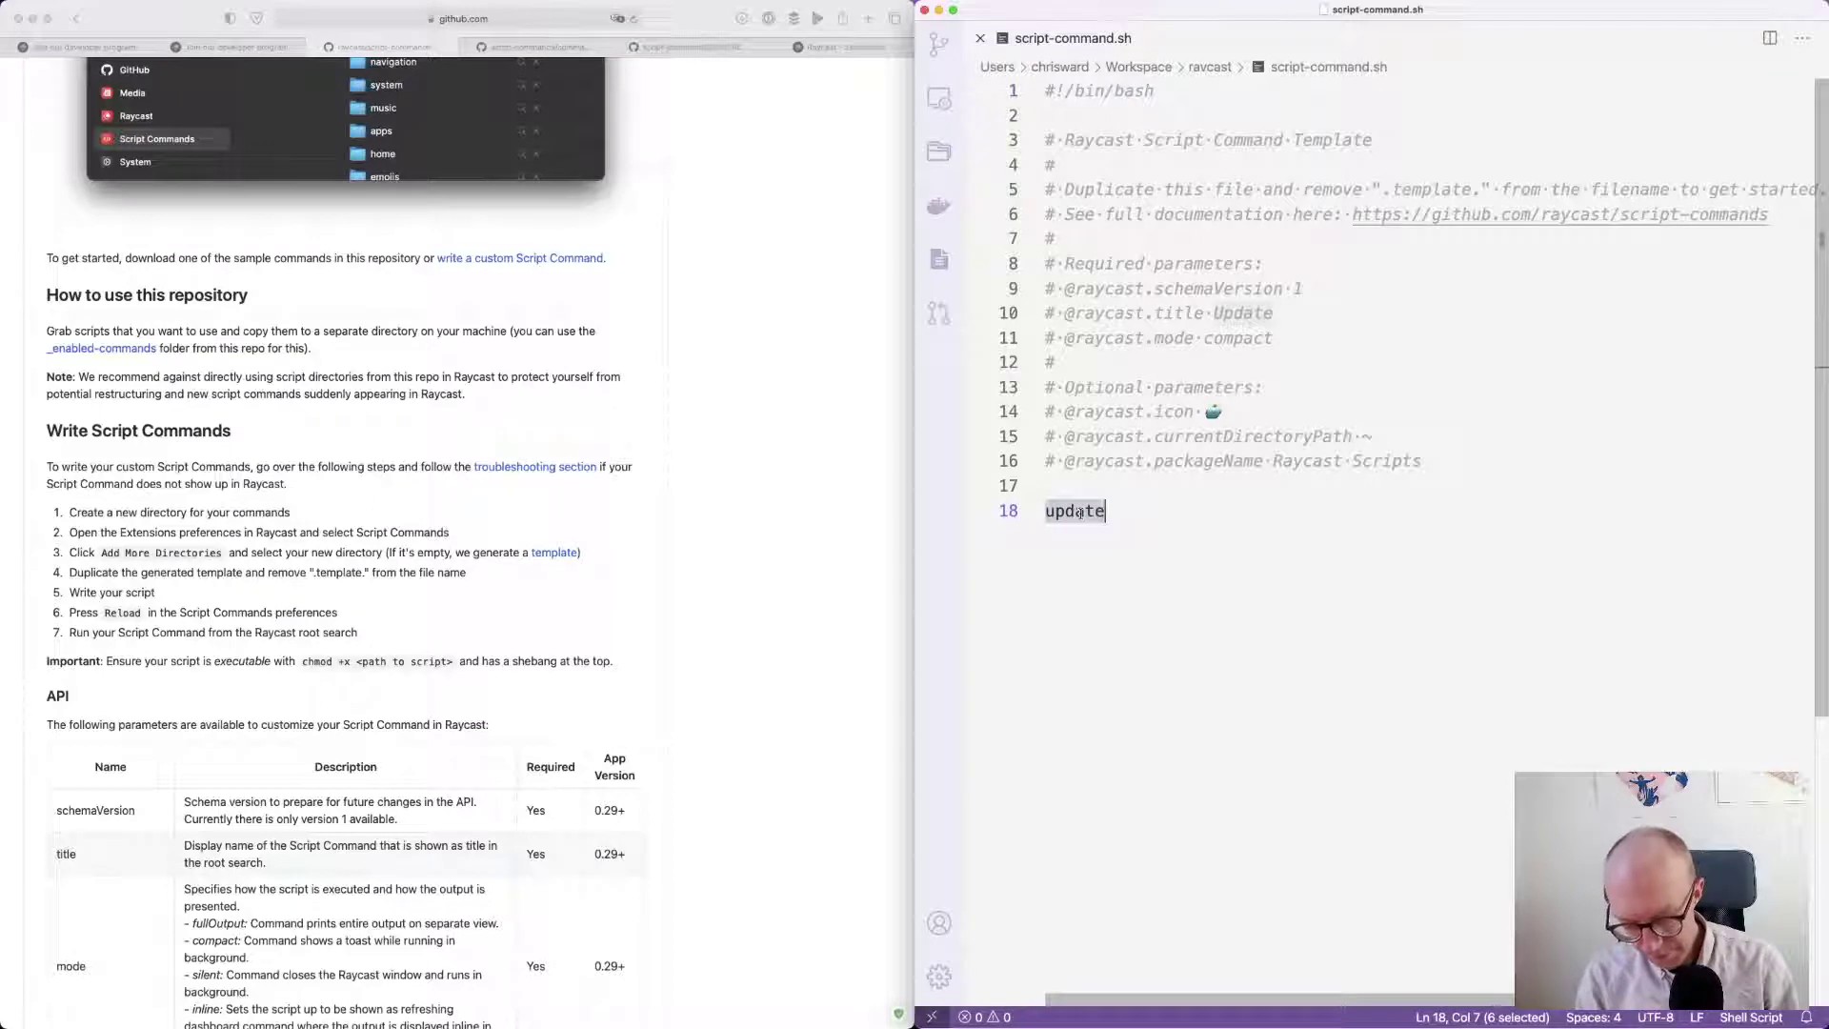
type("brew upgrade")
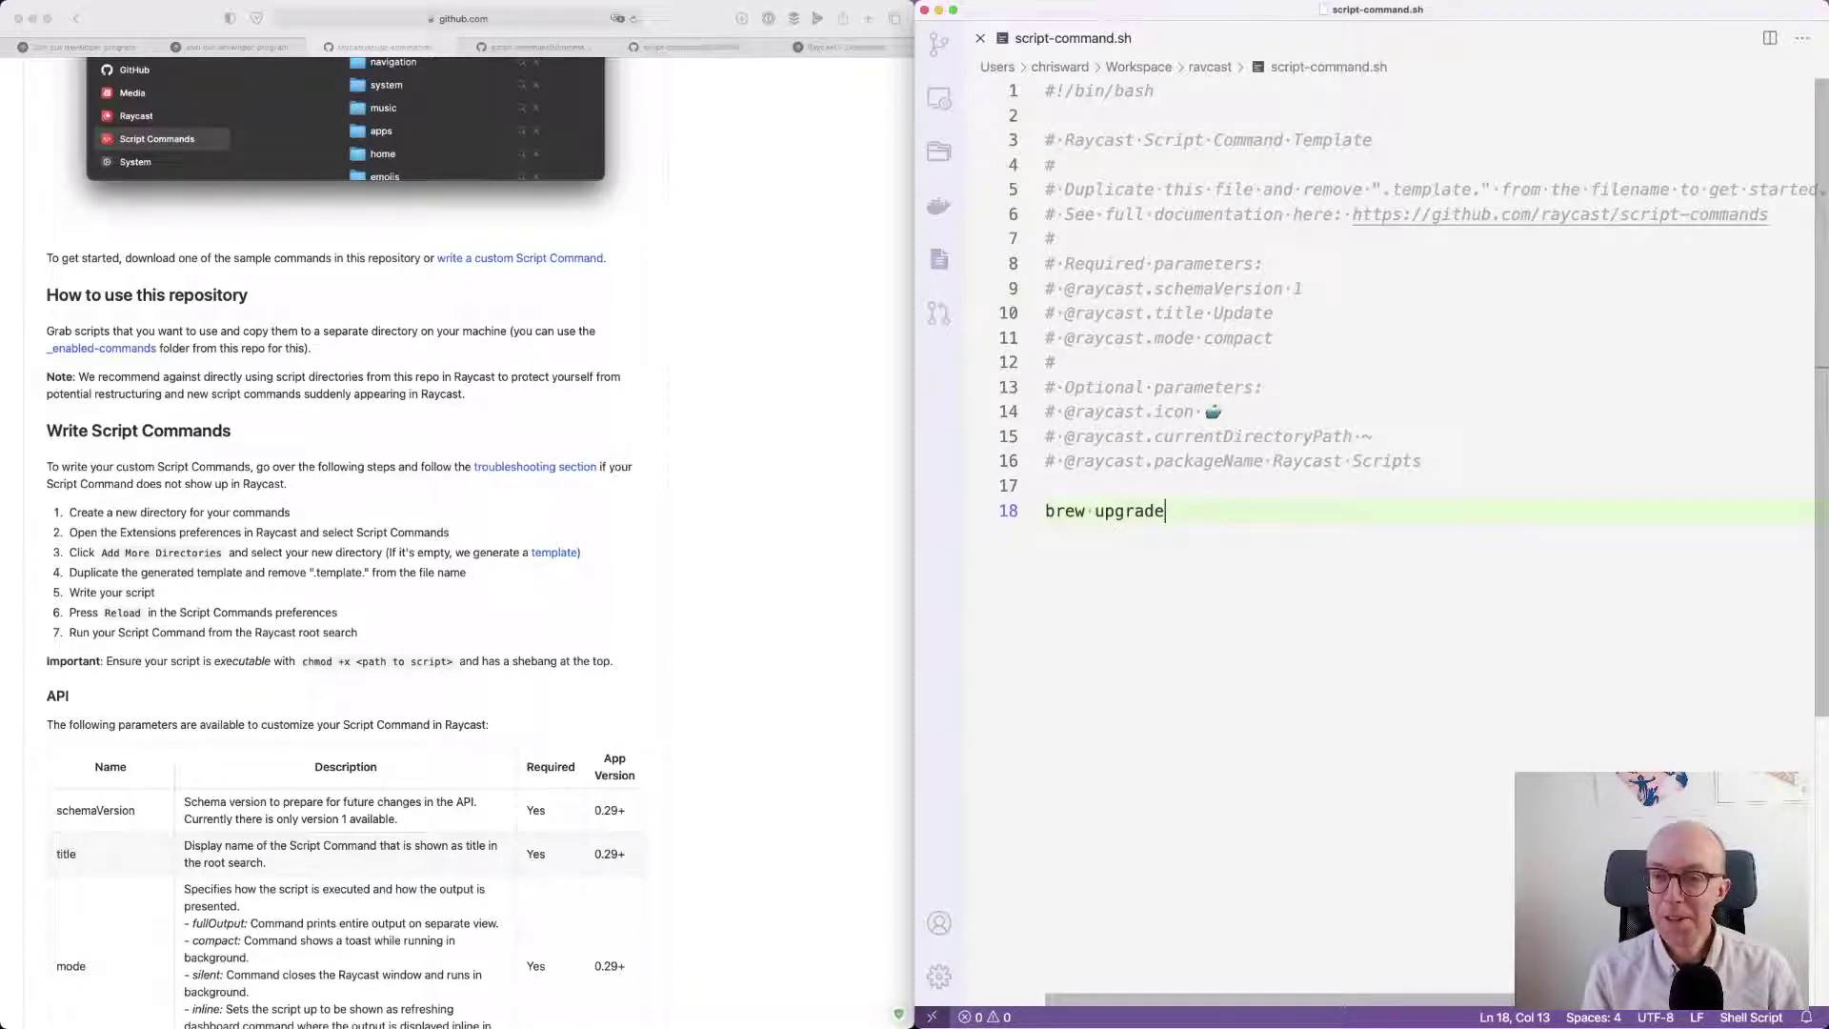
- Reload the script commands in Raycast Preferences, run Update by searching Raycast for up, and return to the script file
key("super+Tab")
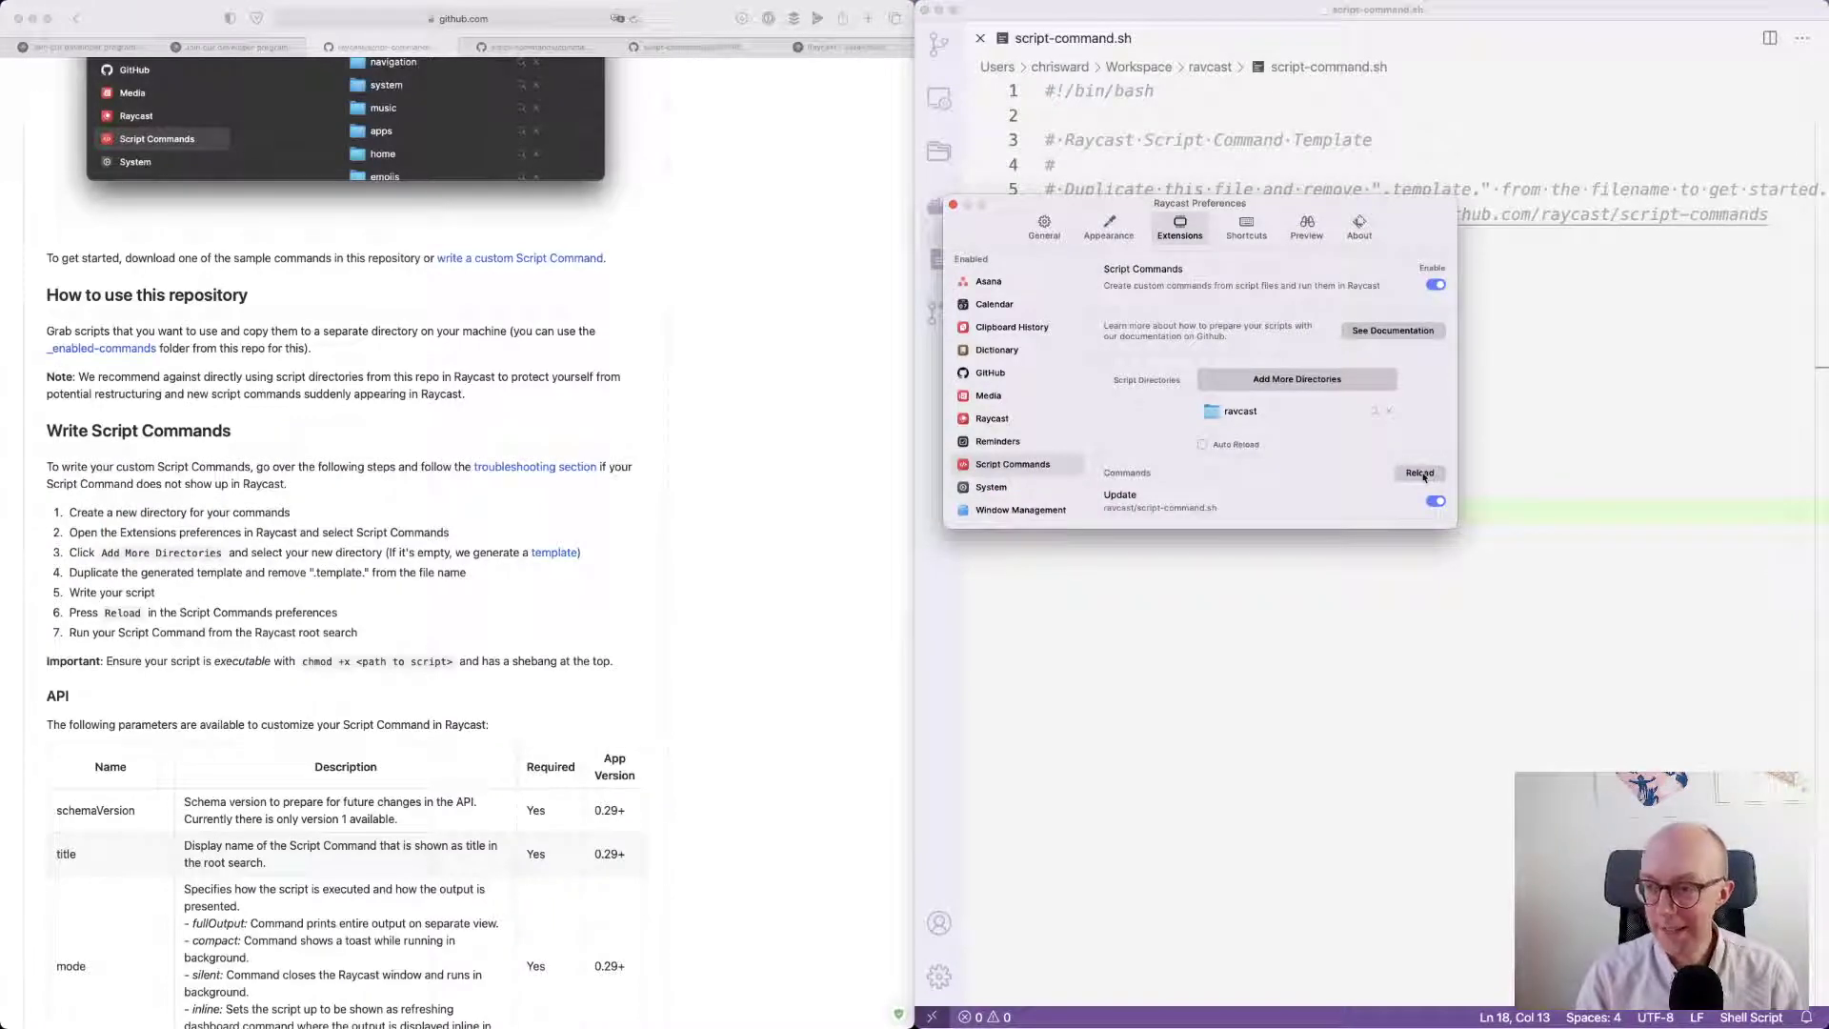
left_click(1408, 472)
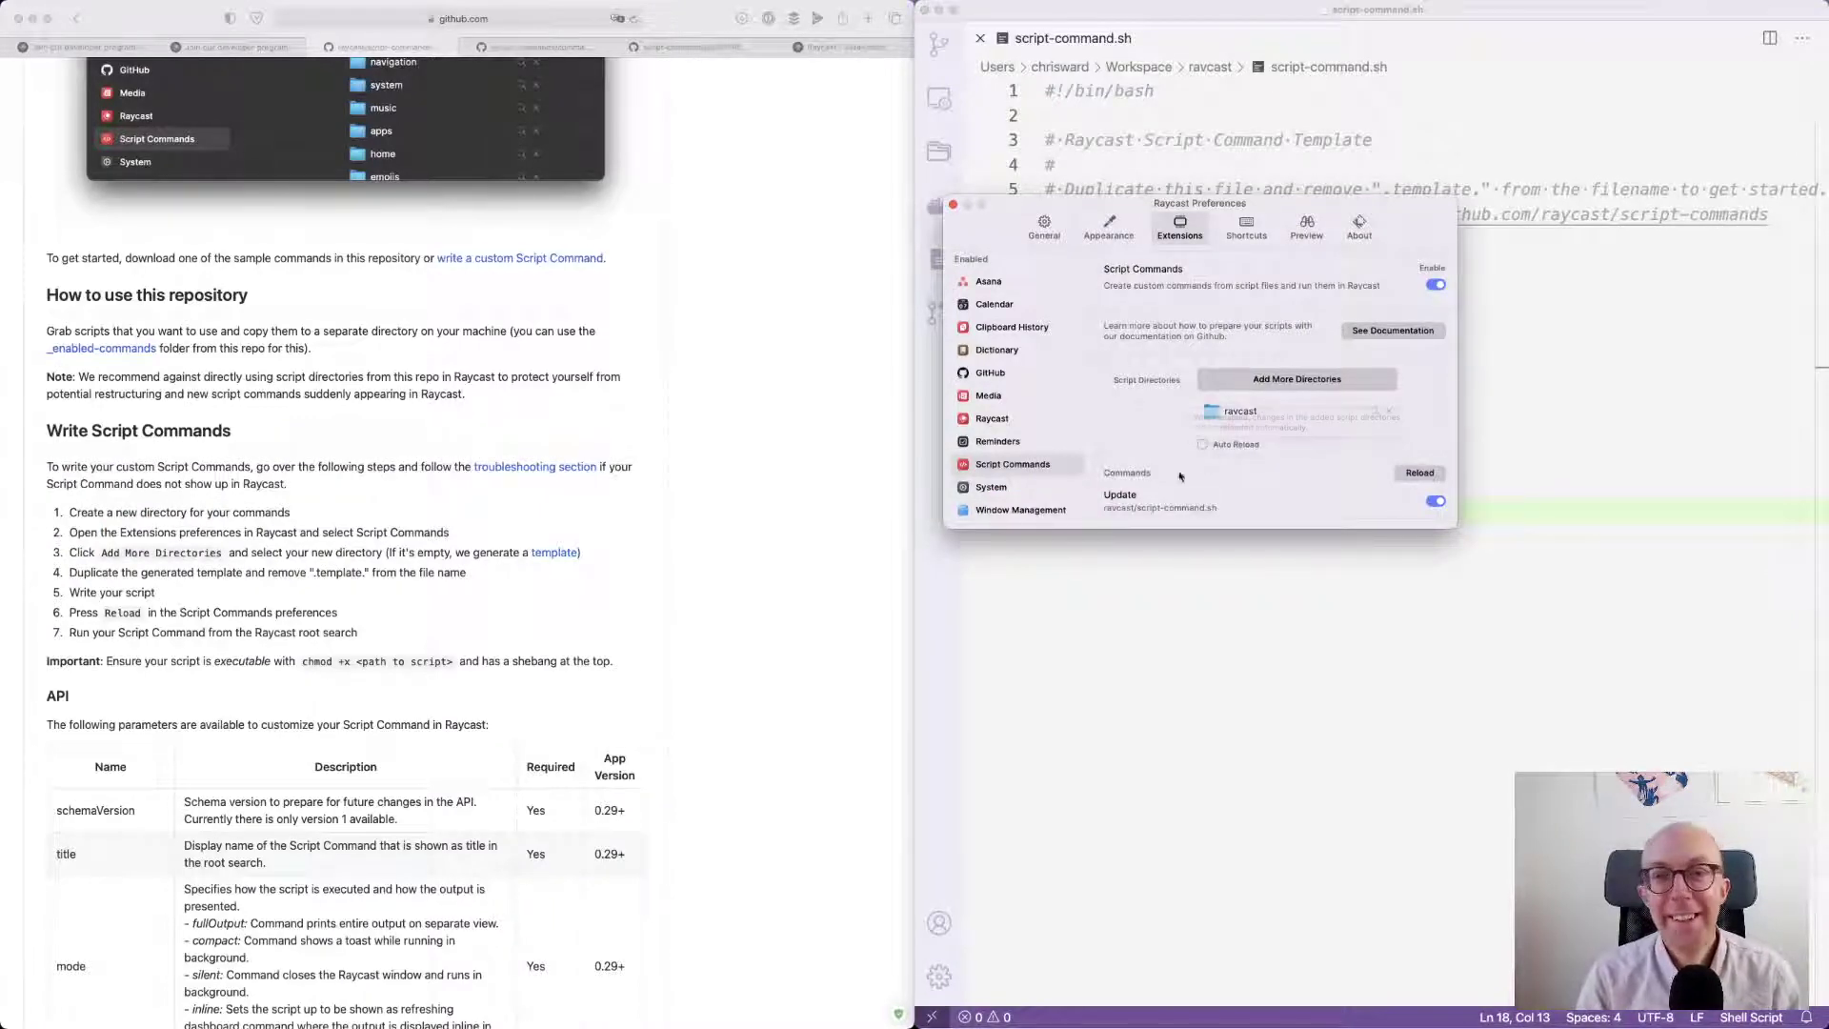
key("alt+space")
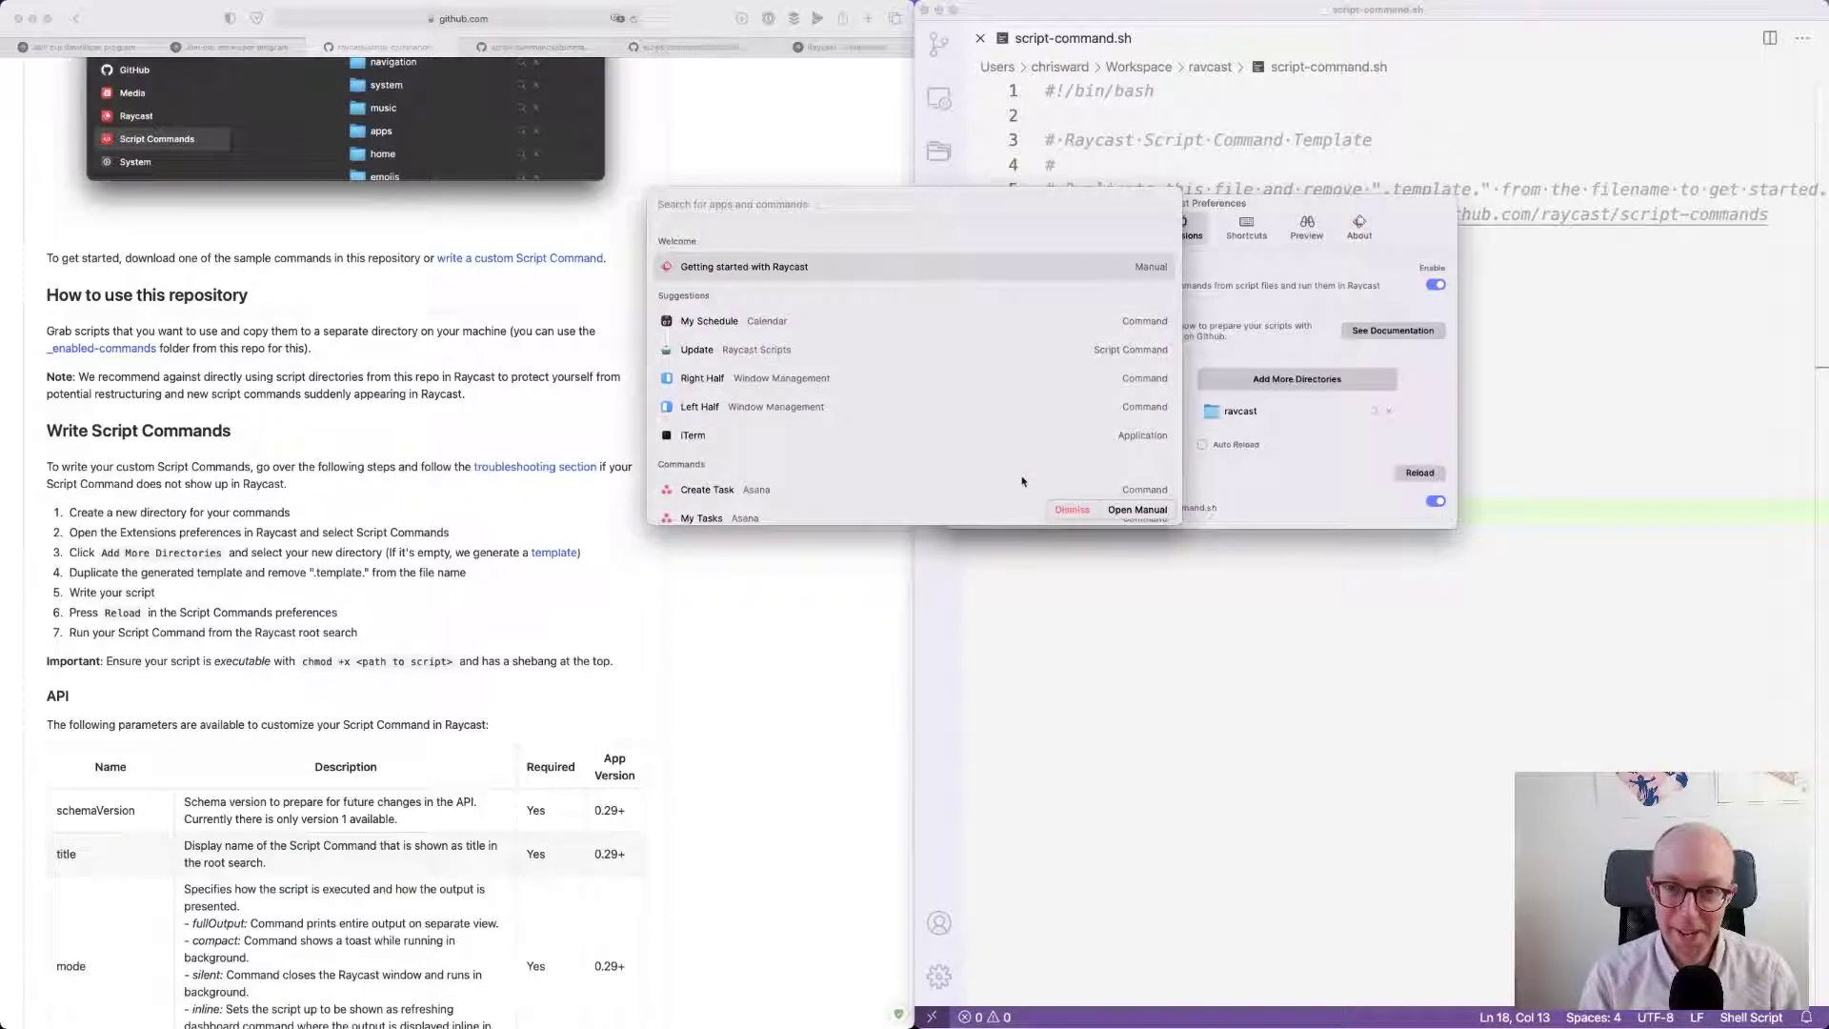
key("Down")
key("Down")
key("Down")
key("Down")
key("Down")
key("Down")
key("Down")
key("Down")
key("Down")
key("Down")
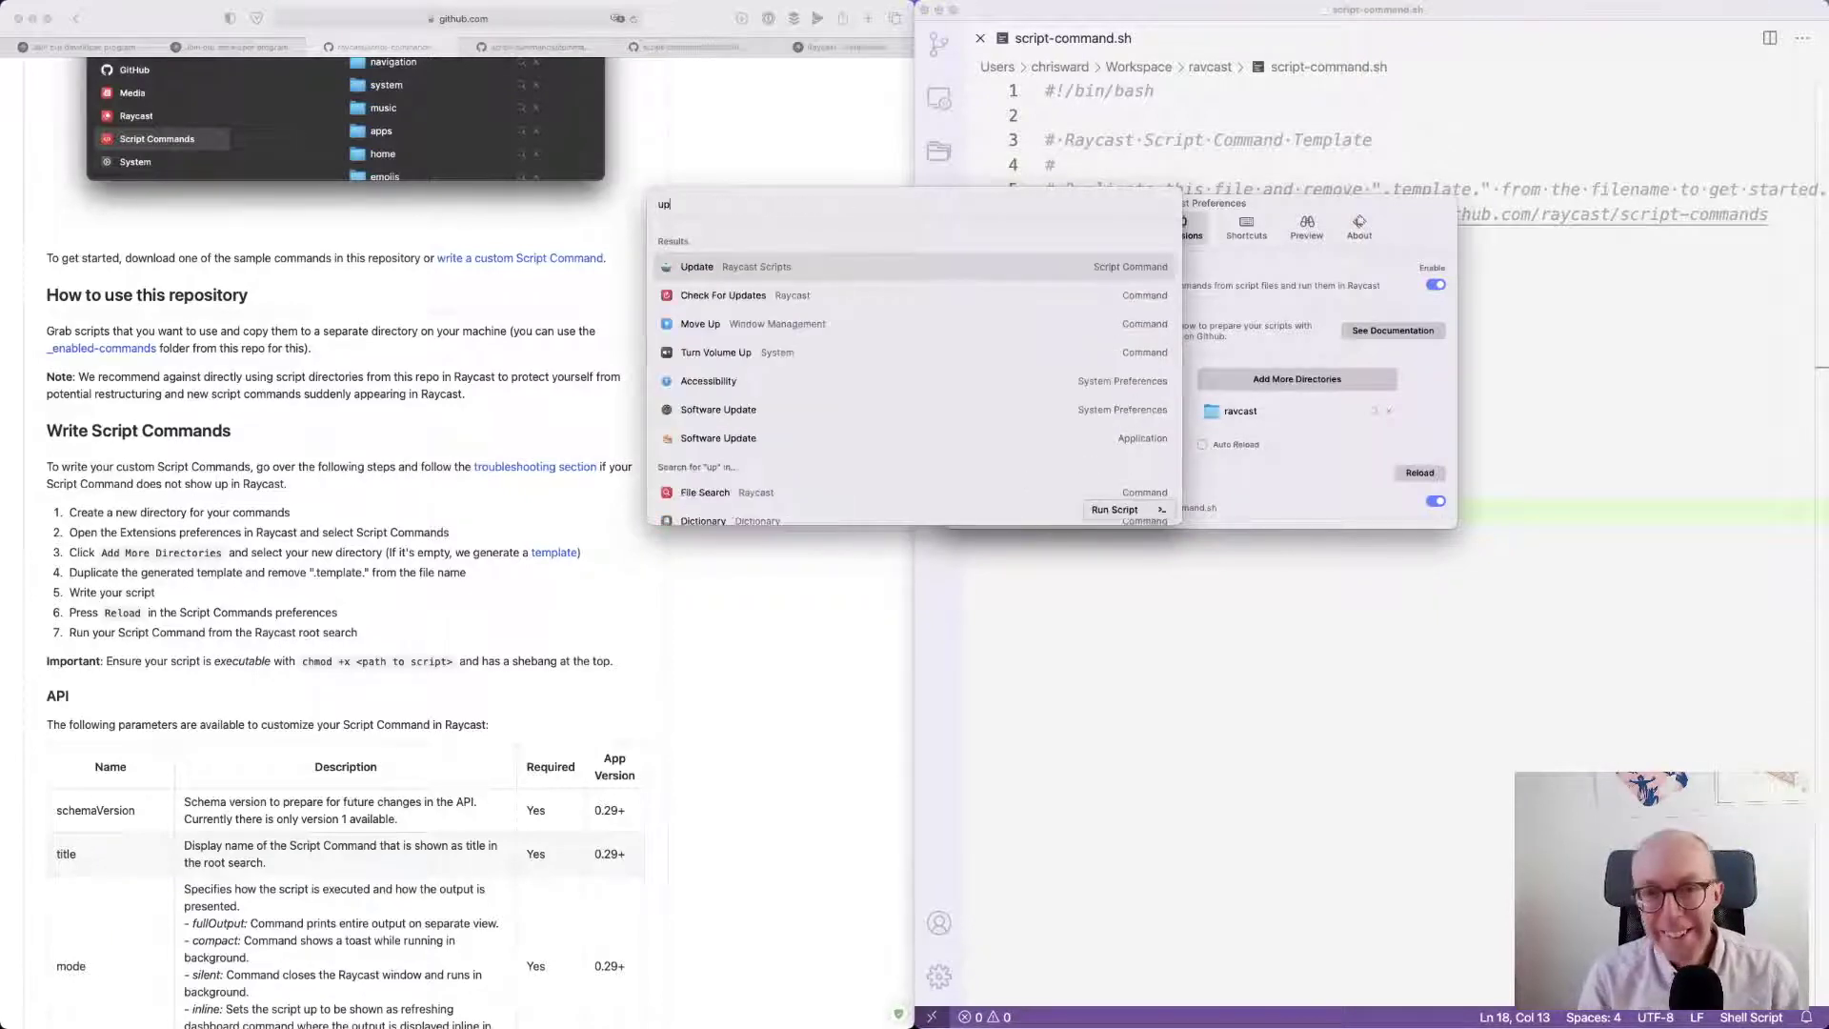
key("Return")
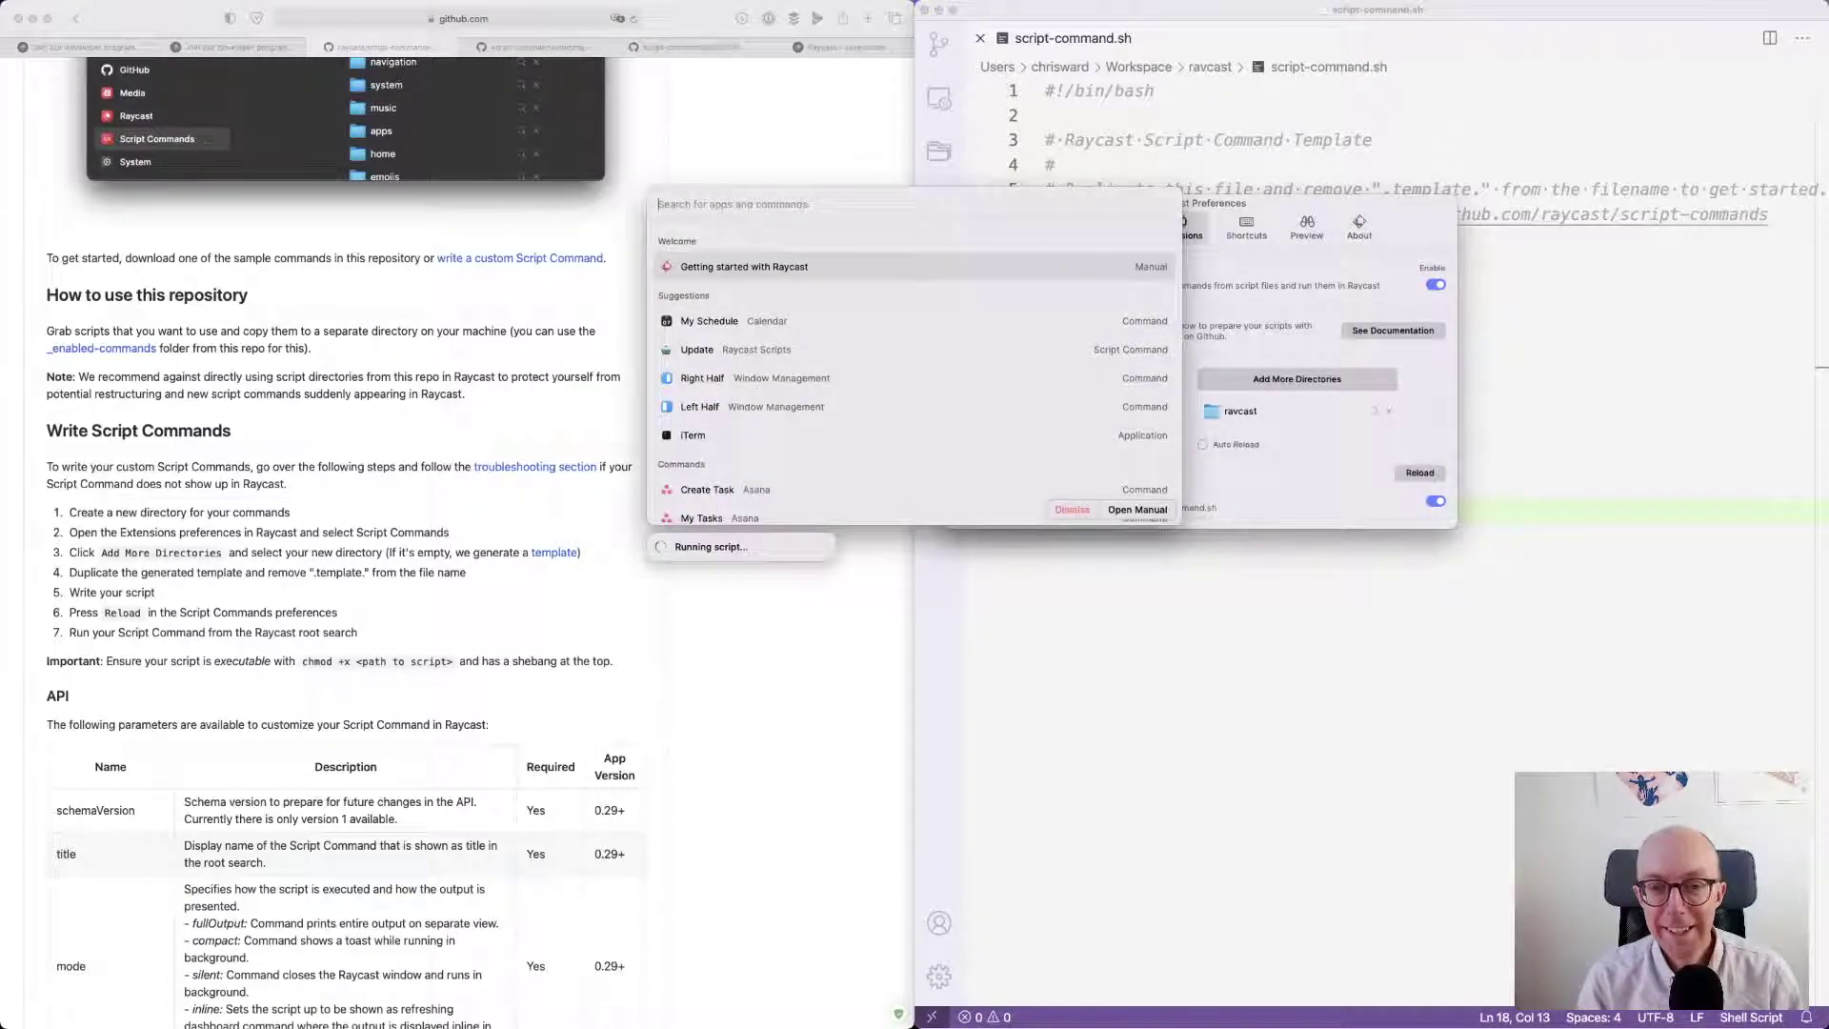
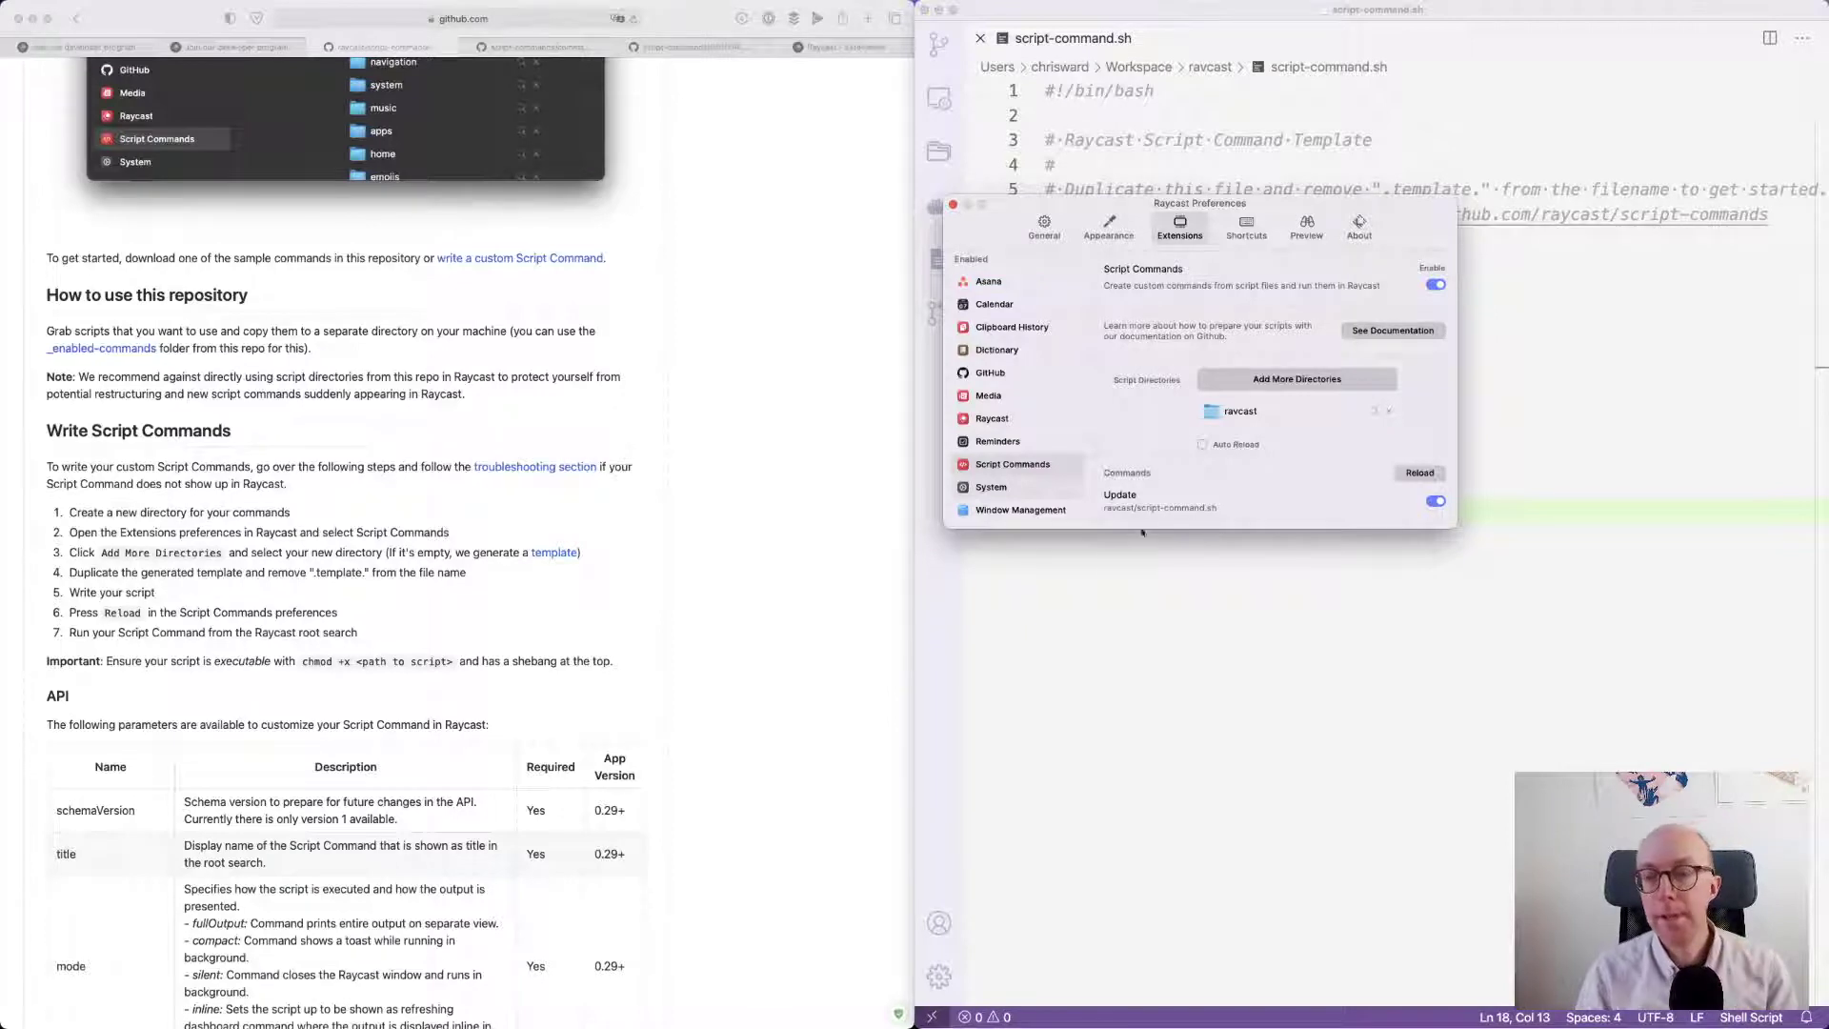
left_click(1131, 620)
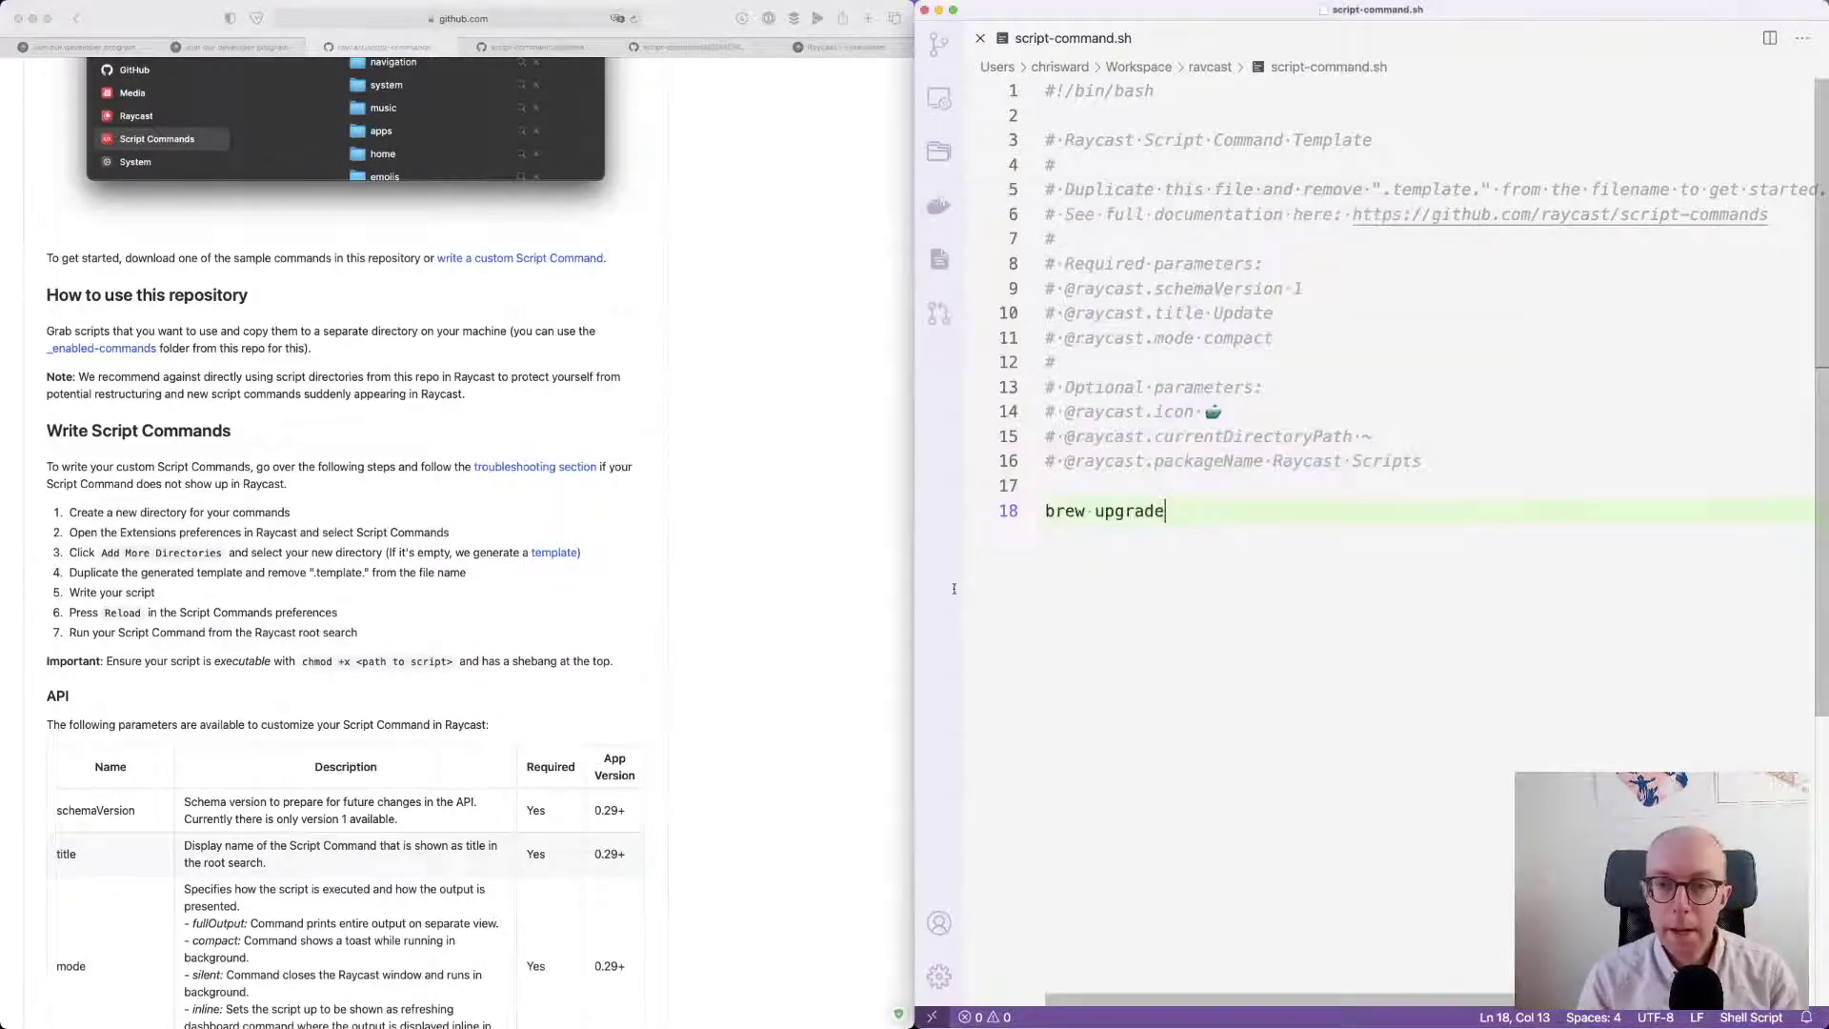
- Switch to the browser's Raycast developer program page and read through the announcement about building custom extensions with the API
left_click(677, 453)
left_click(239, 47)
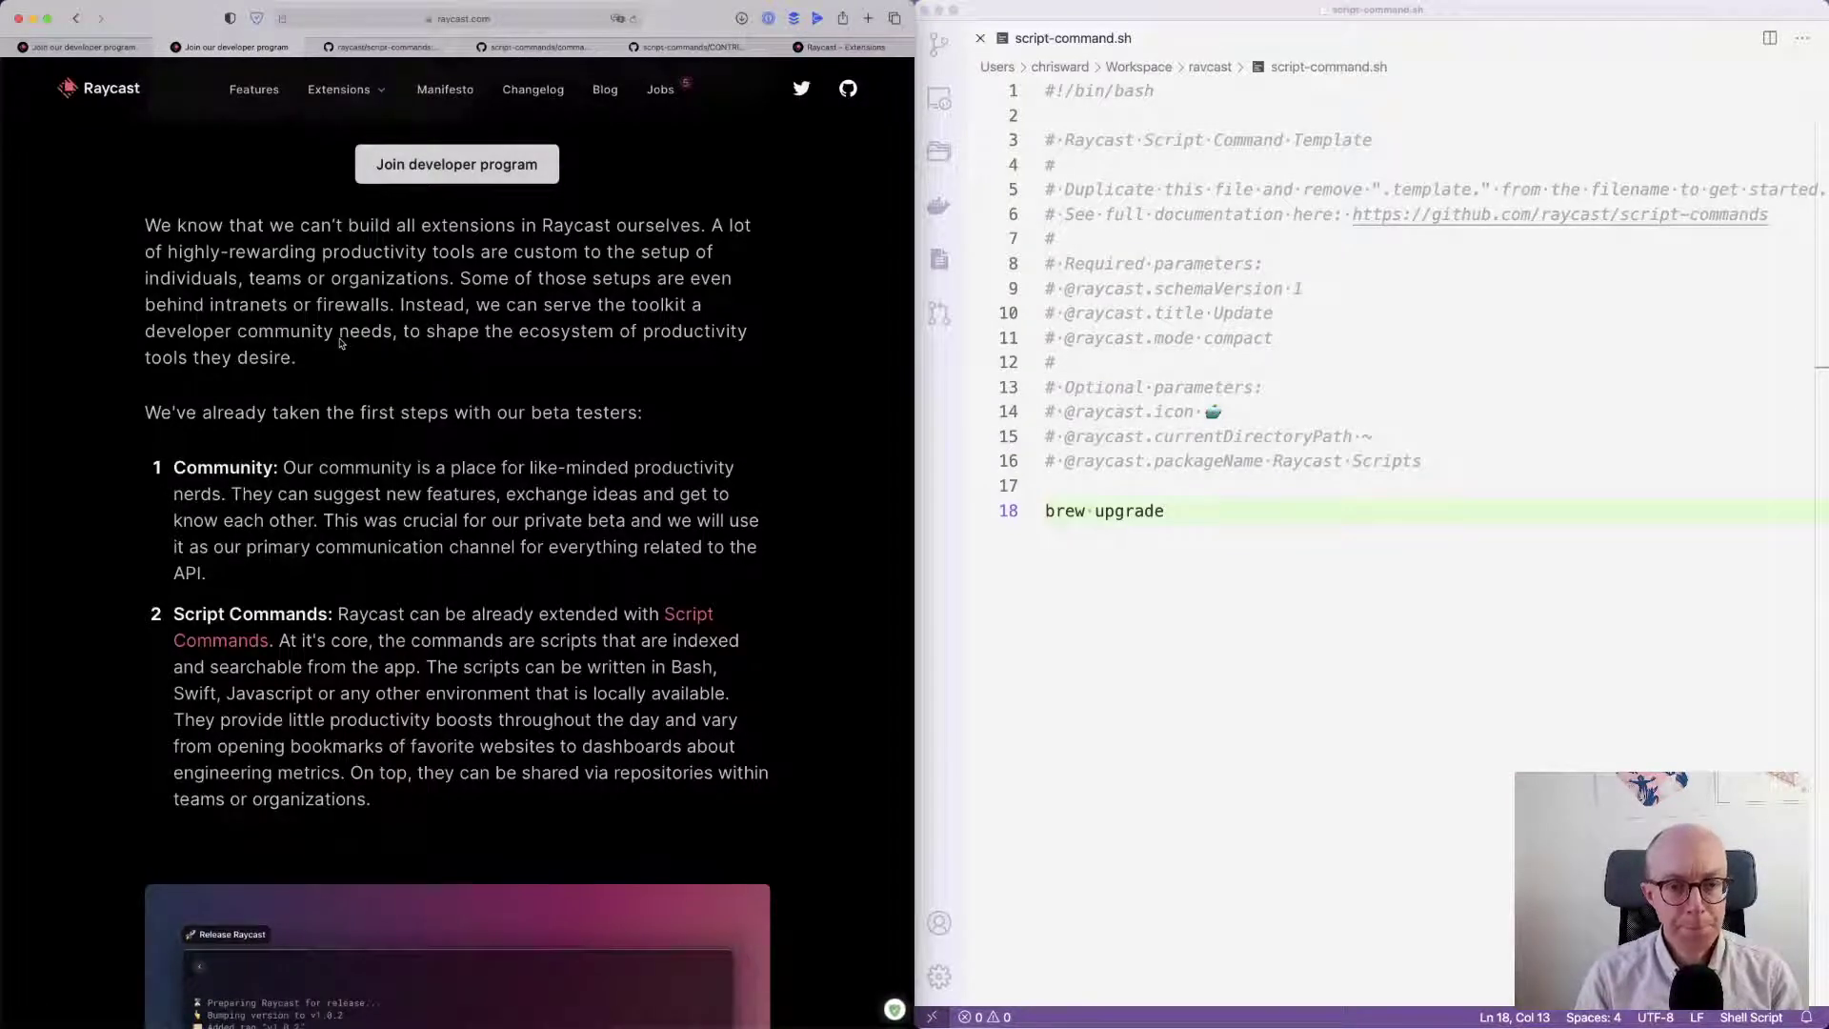
scroll(341, 343, "down", 1)
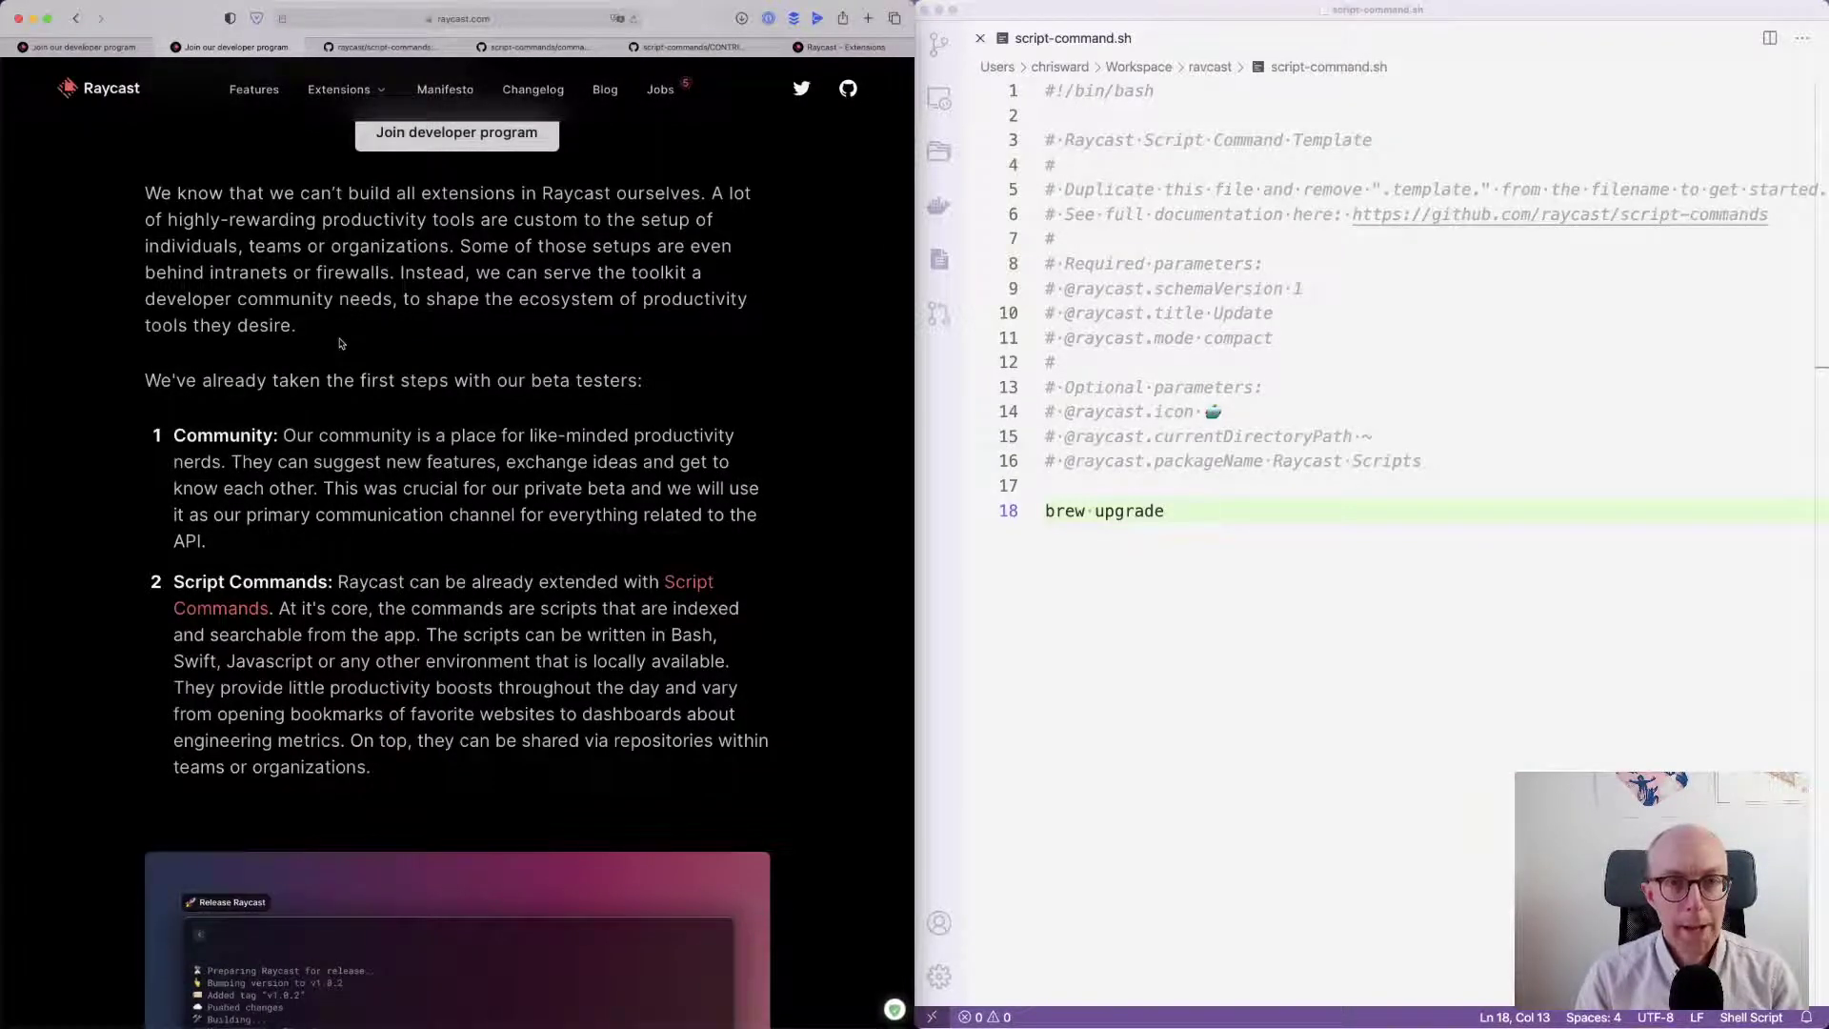
scroll(341, 343, "up", 5)
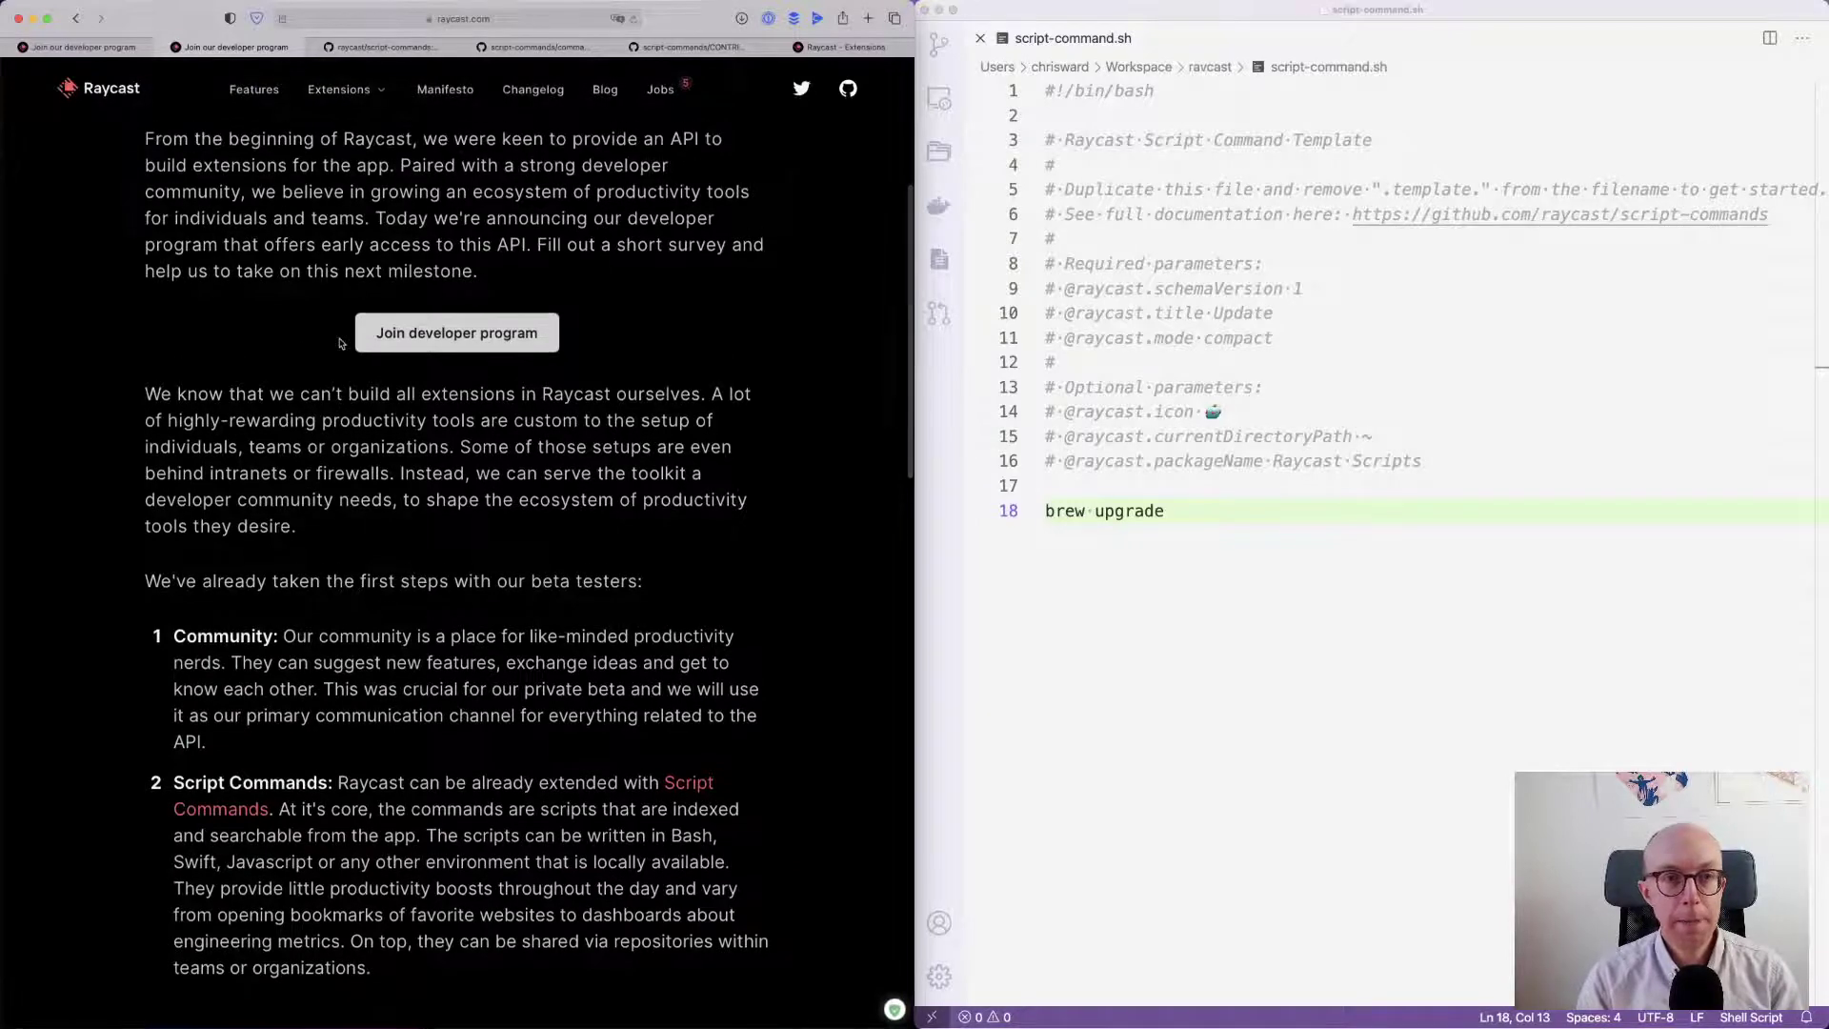
scroll(342, 343, "up", 2)
scroll(341, 343, "down", 4)
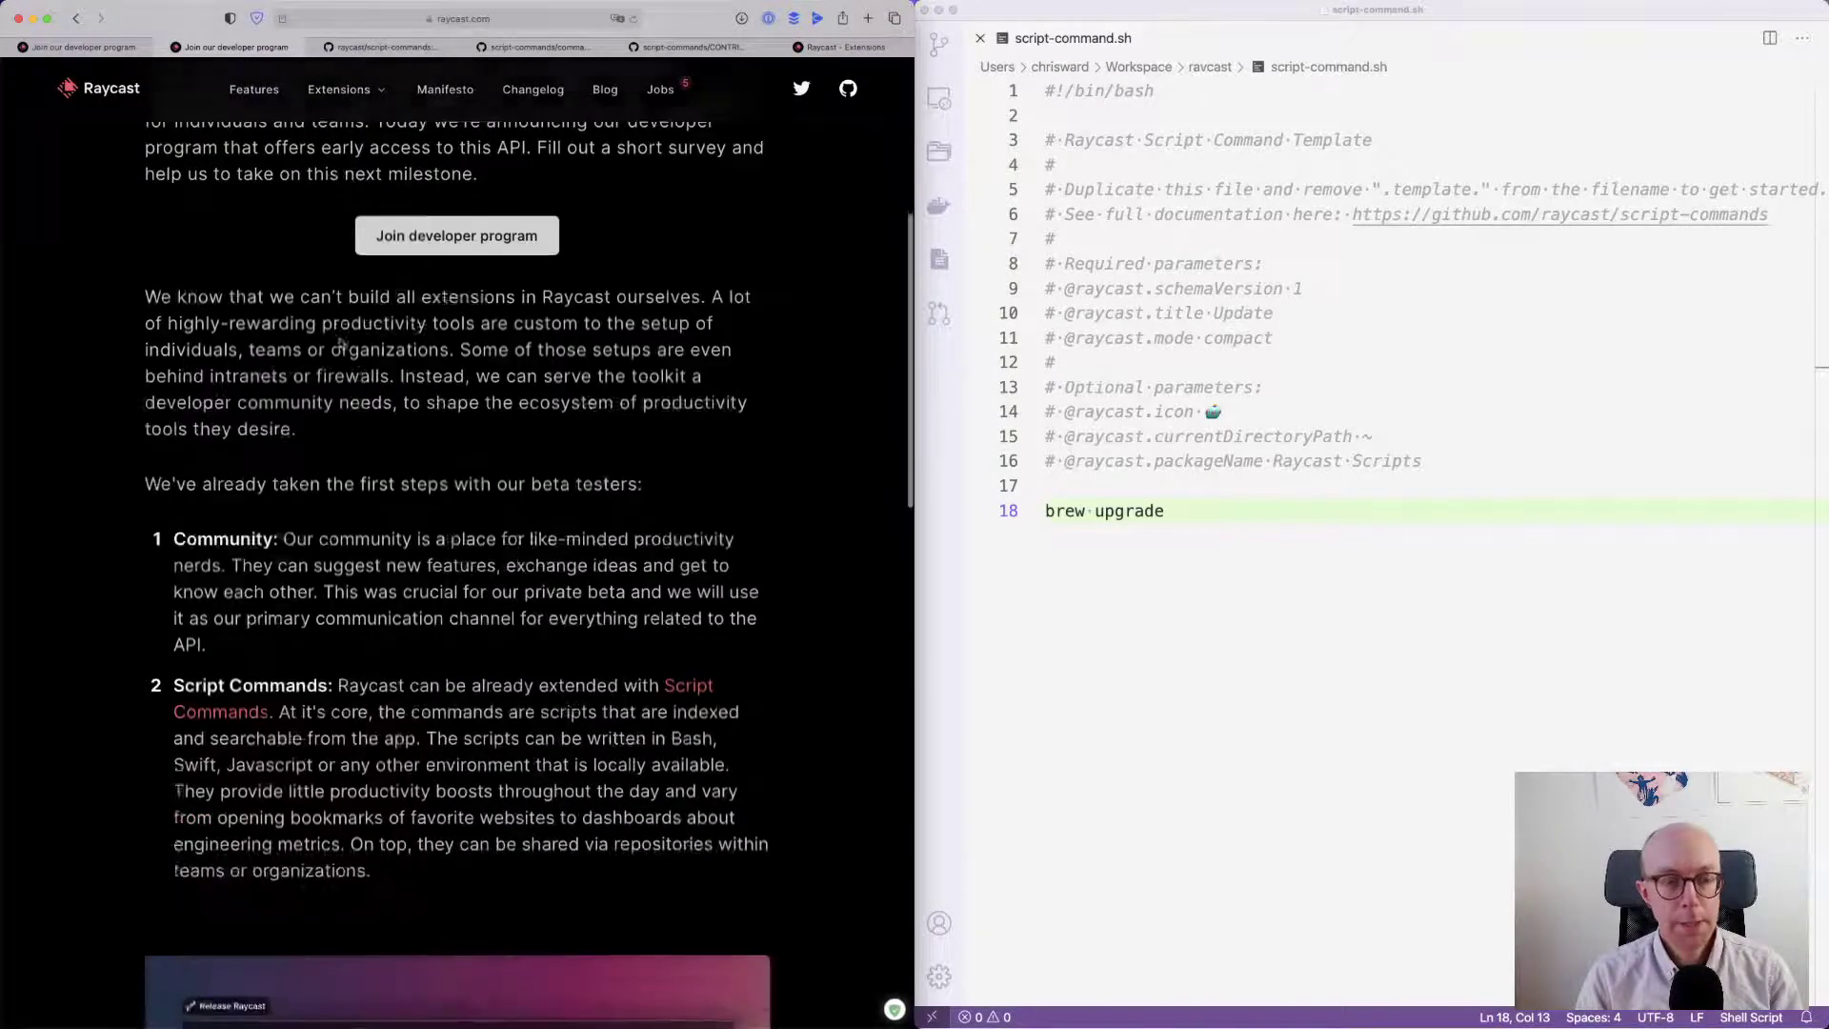
scroll(341, 343, "down", 15)
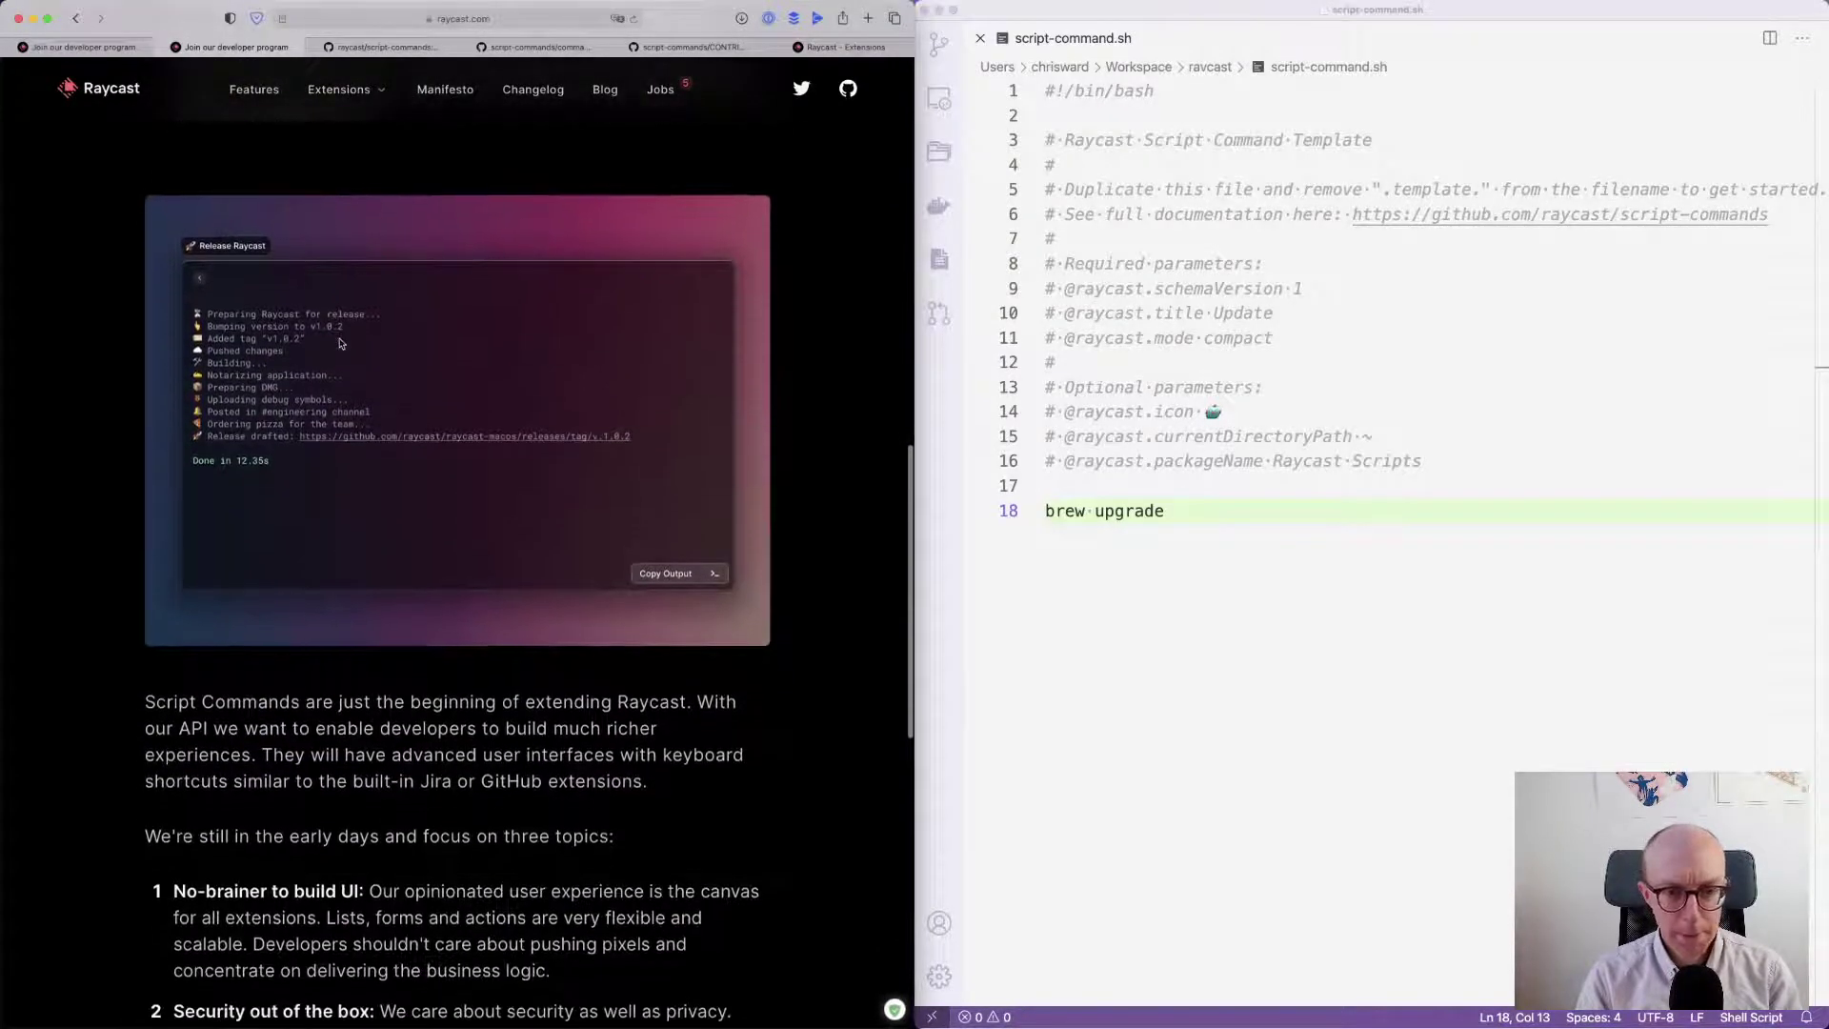
scroll(341, 343, "down", 10)
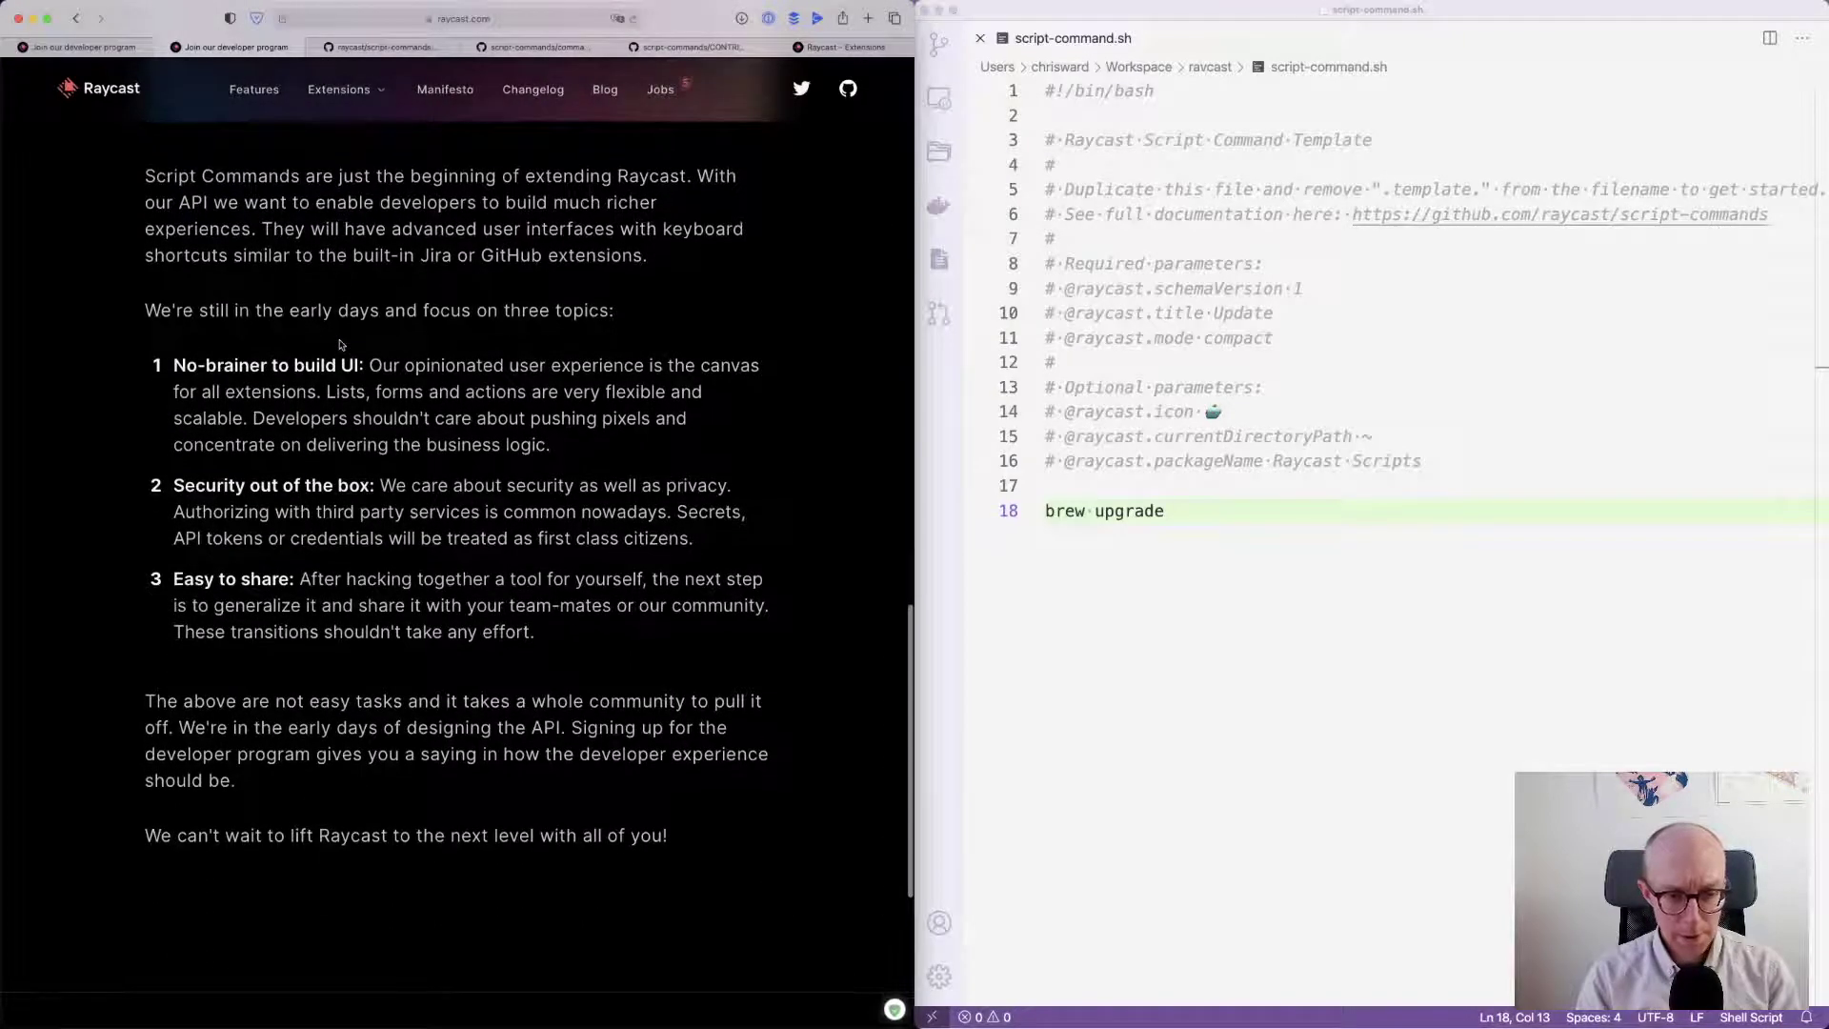
scroll(341, 344, "up", 20)
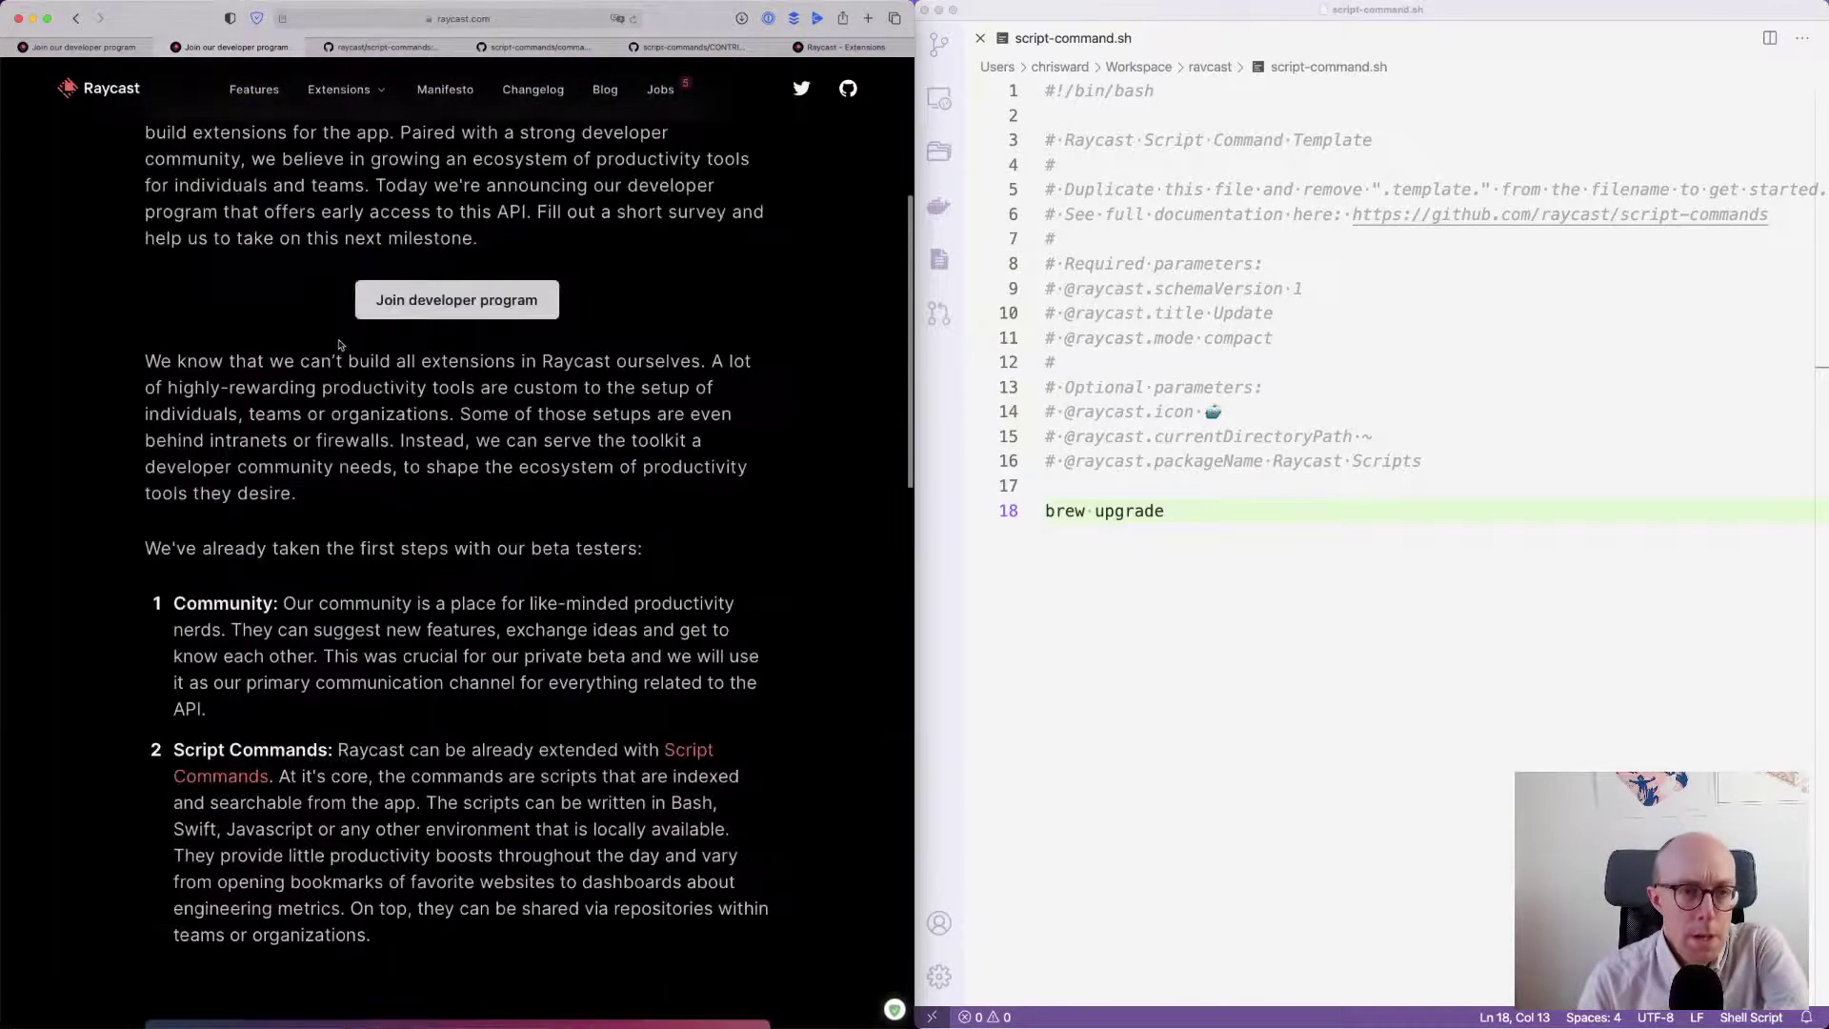
scroll(341, 346, "up", 4)
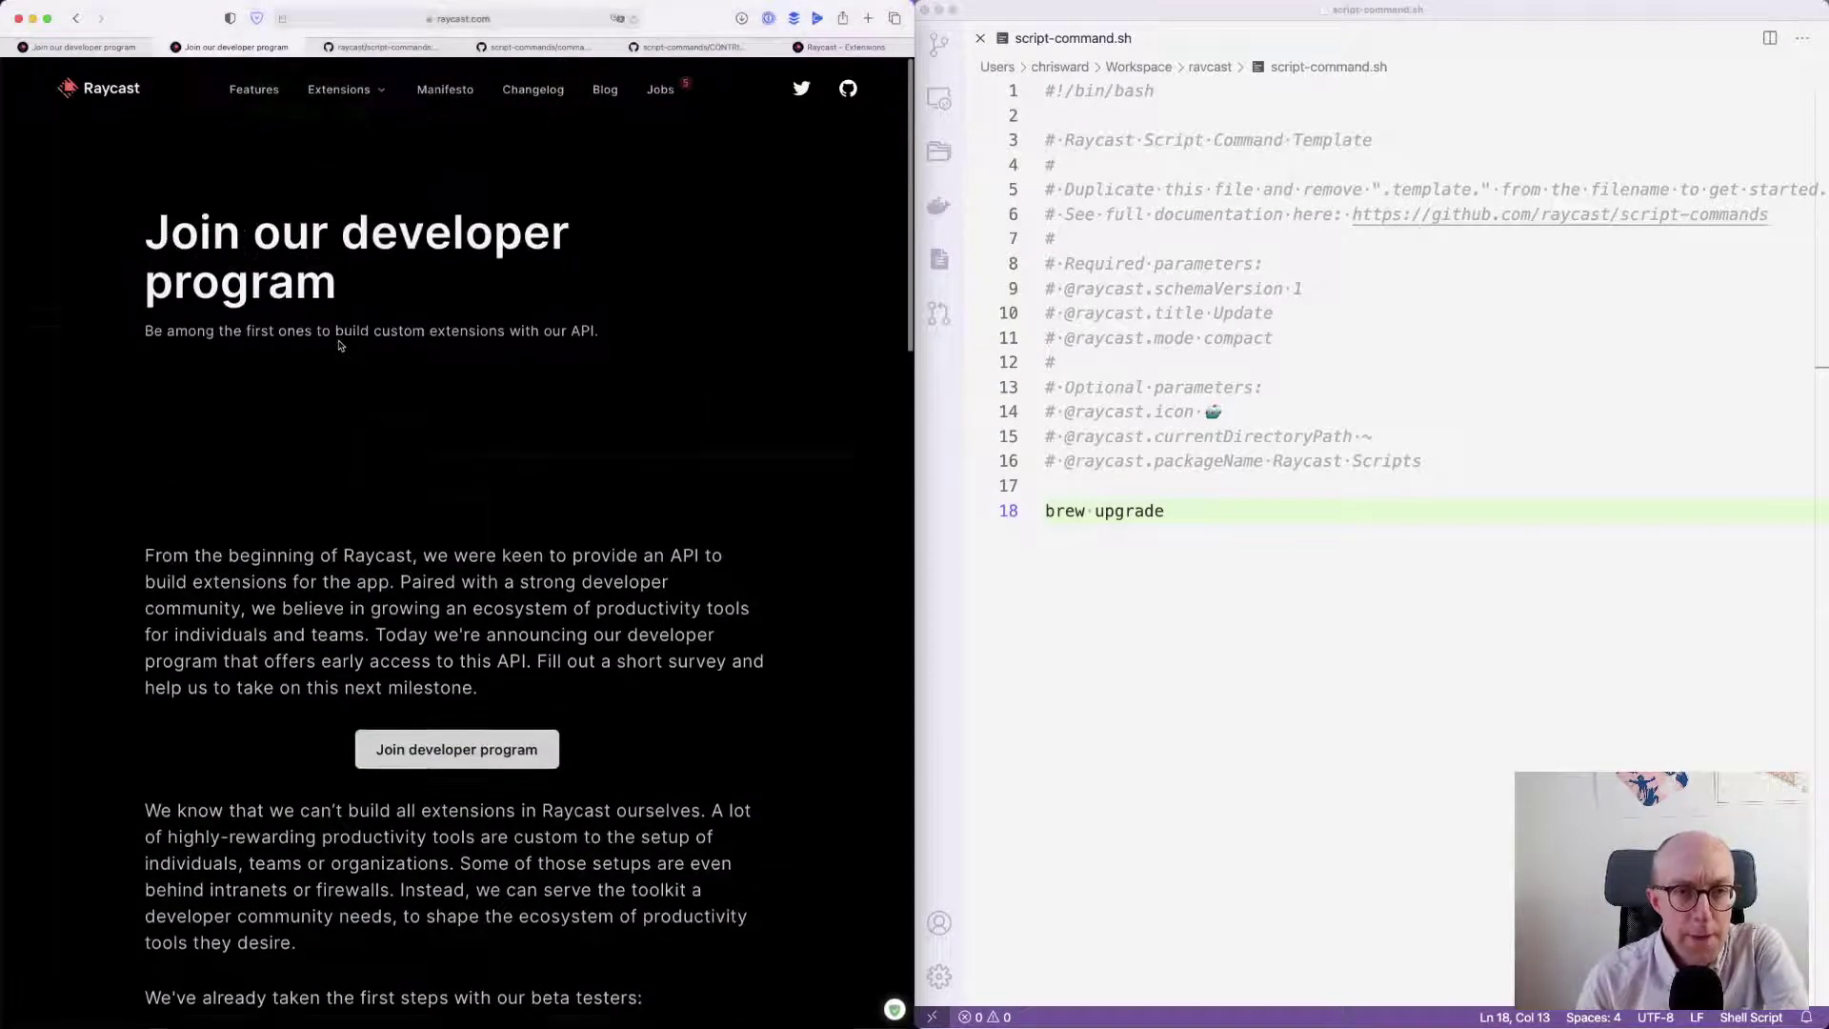
- Skim the script-commands README on GitHub and close the three GitHub pages open in the browser
left_click(381, 47)
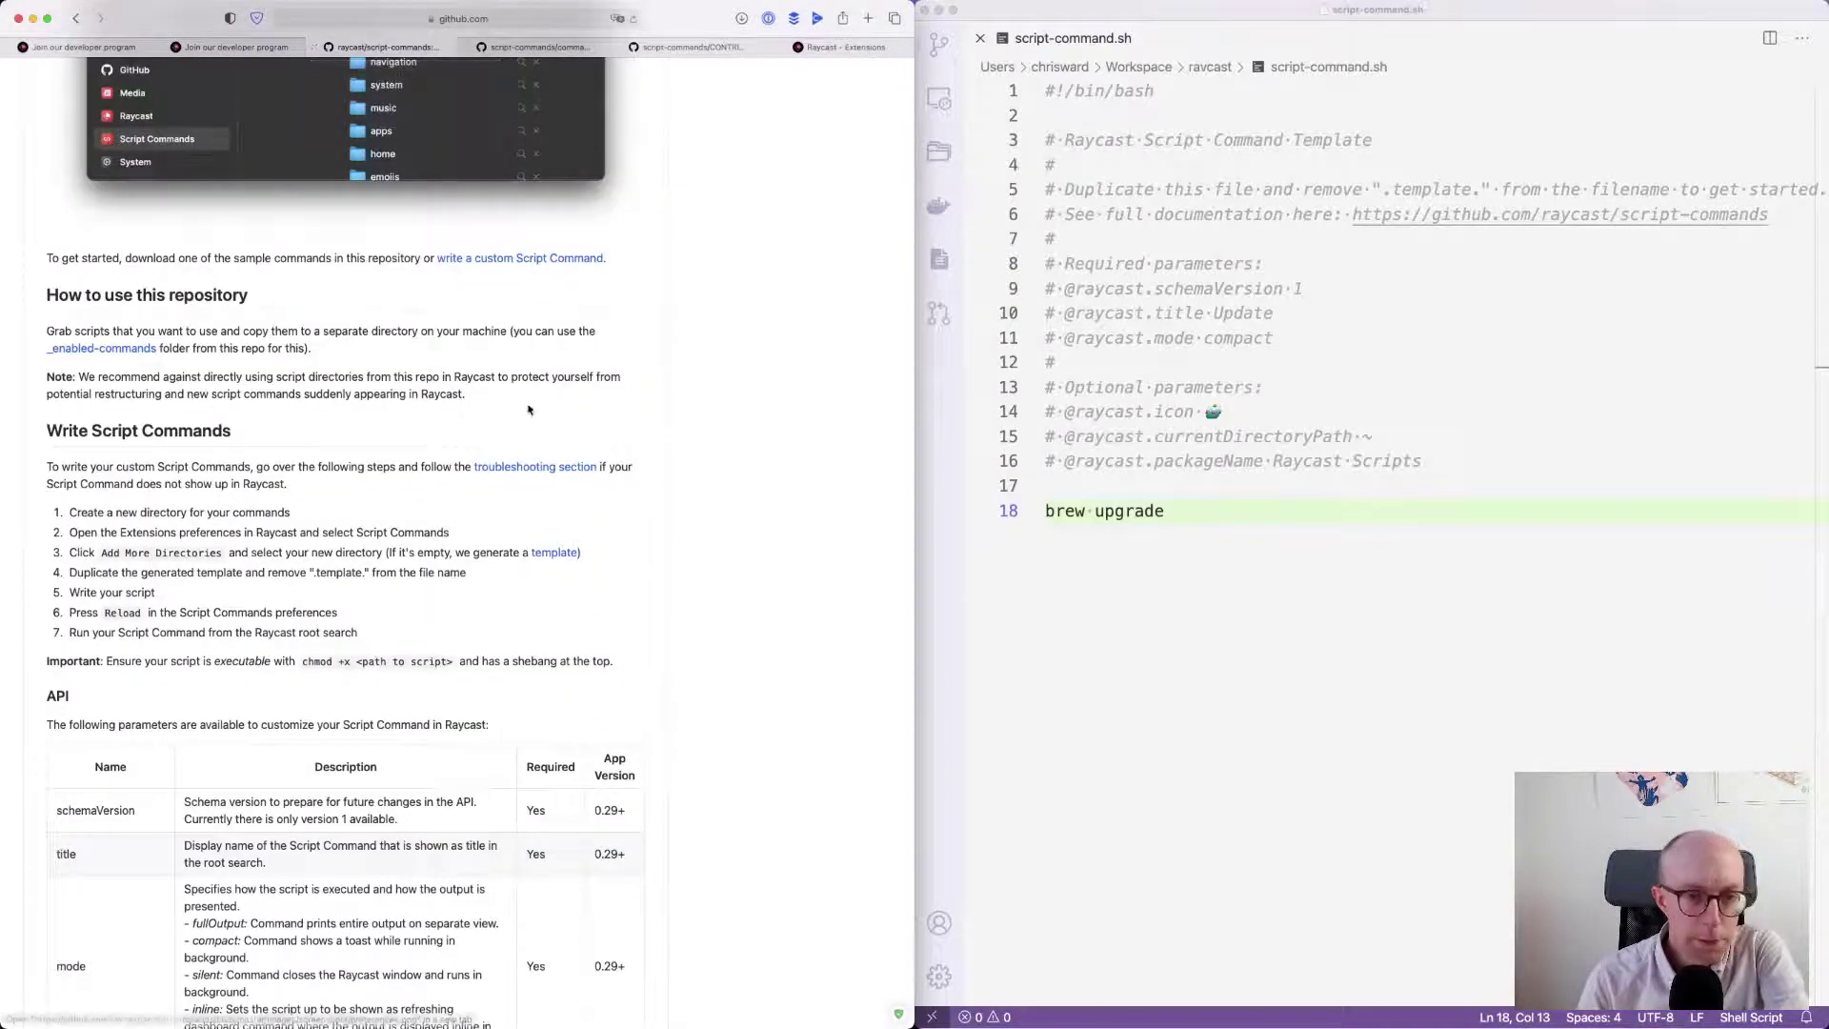
scroll(530, 409, "up", 10)
scroll(530, 409, "up", 15)
scroll(530, 410, "down", 10)
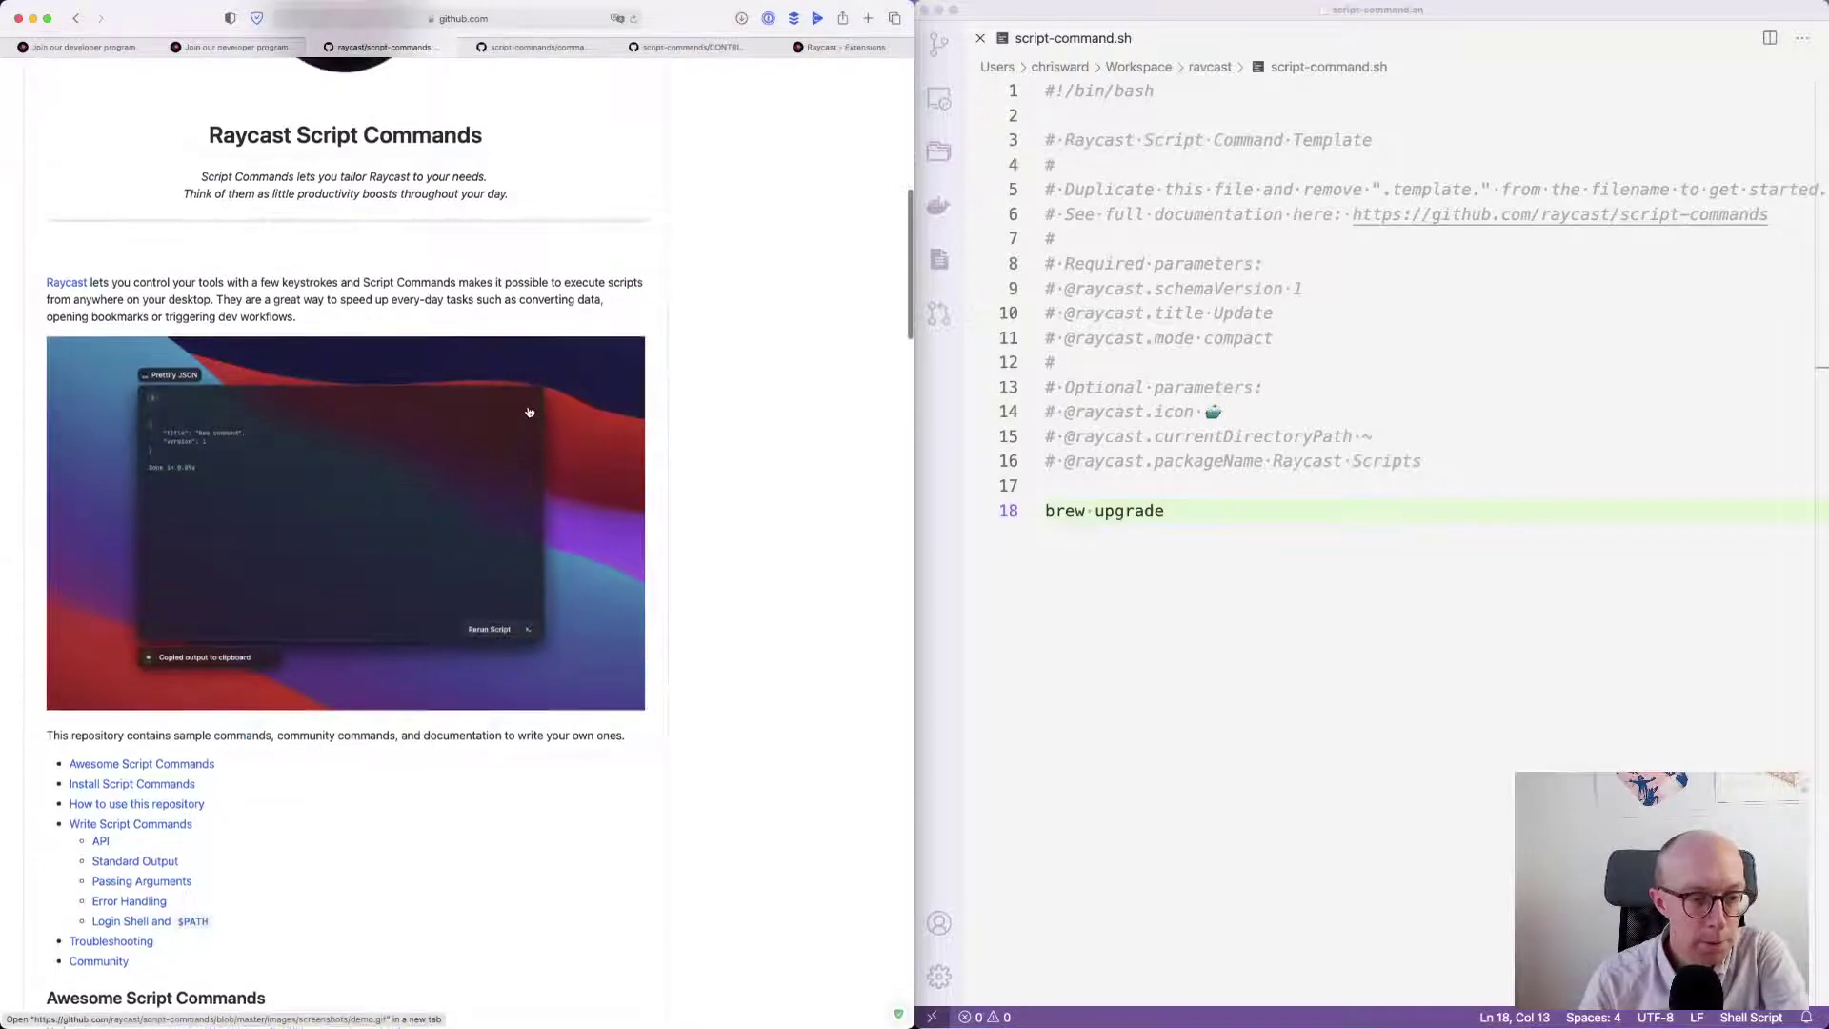
scroll(530, 412, "up", 6)
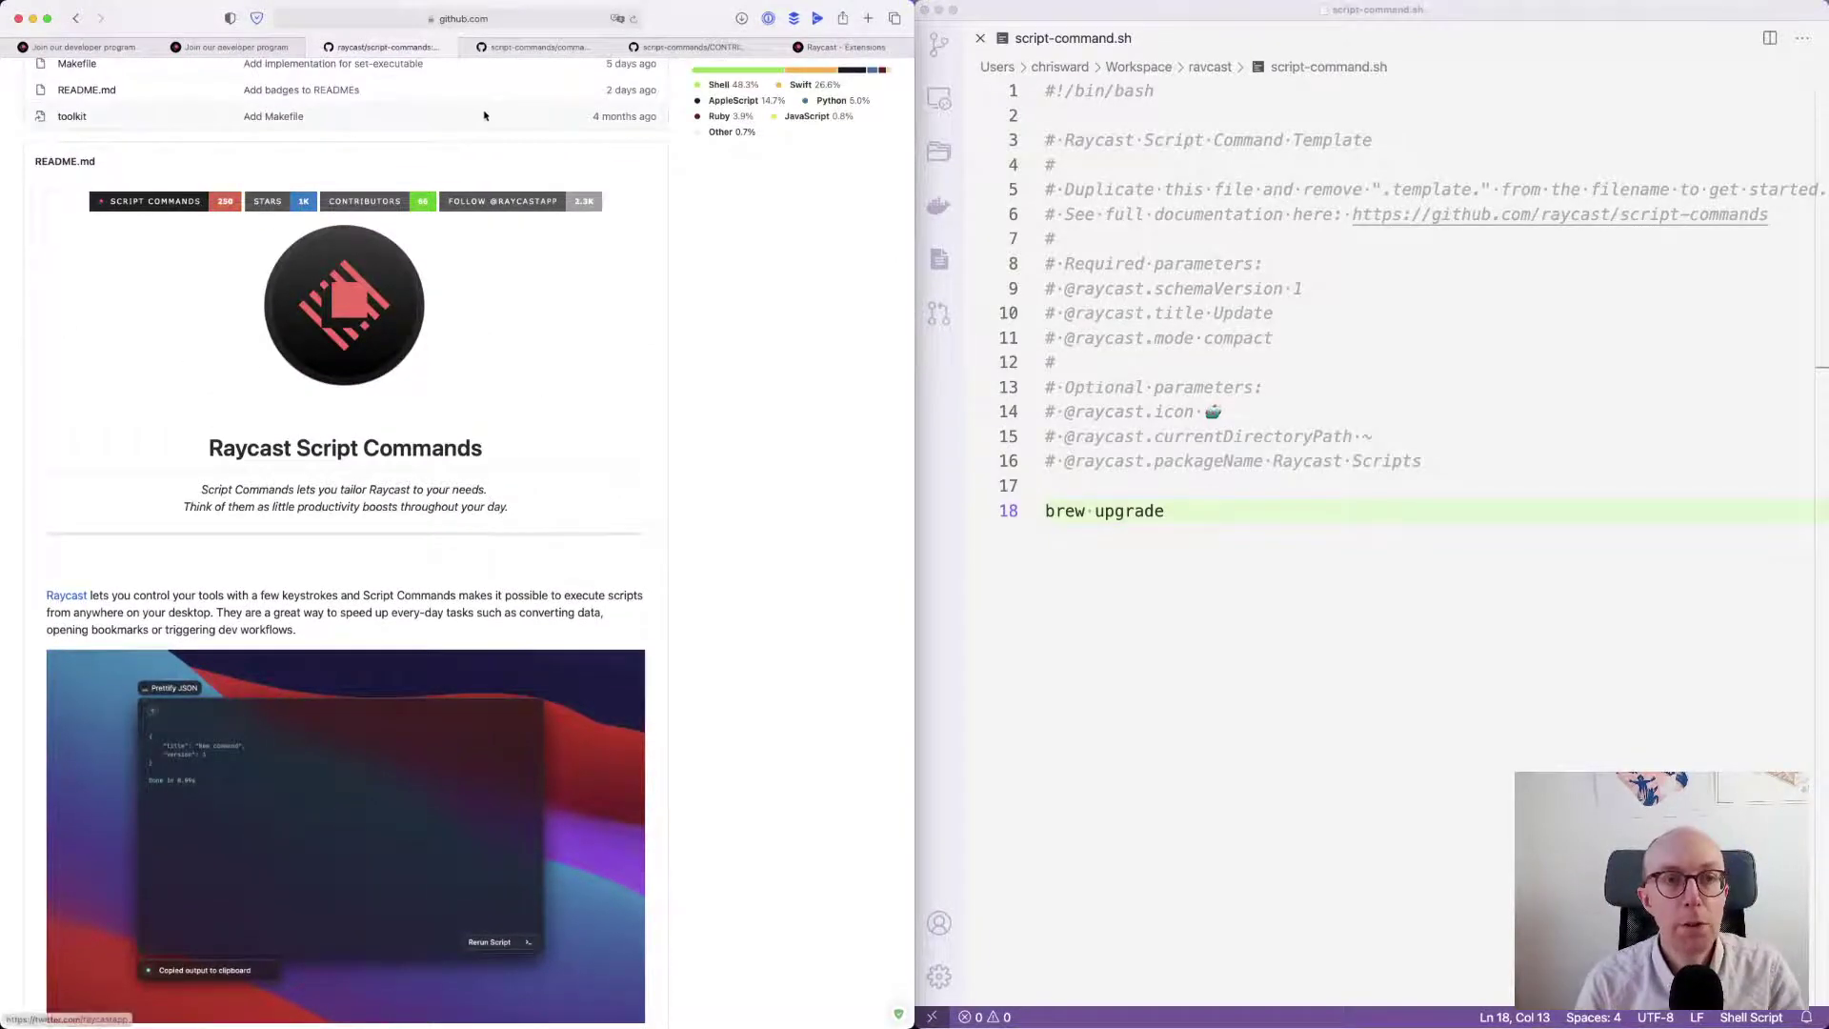
scroll(486, 229, "up", 10)
key("super+w")
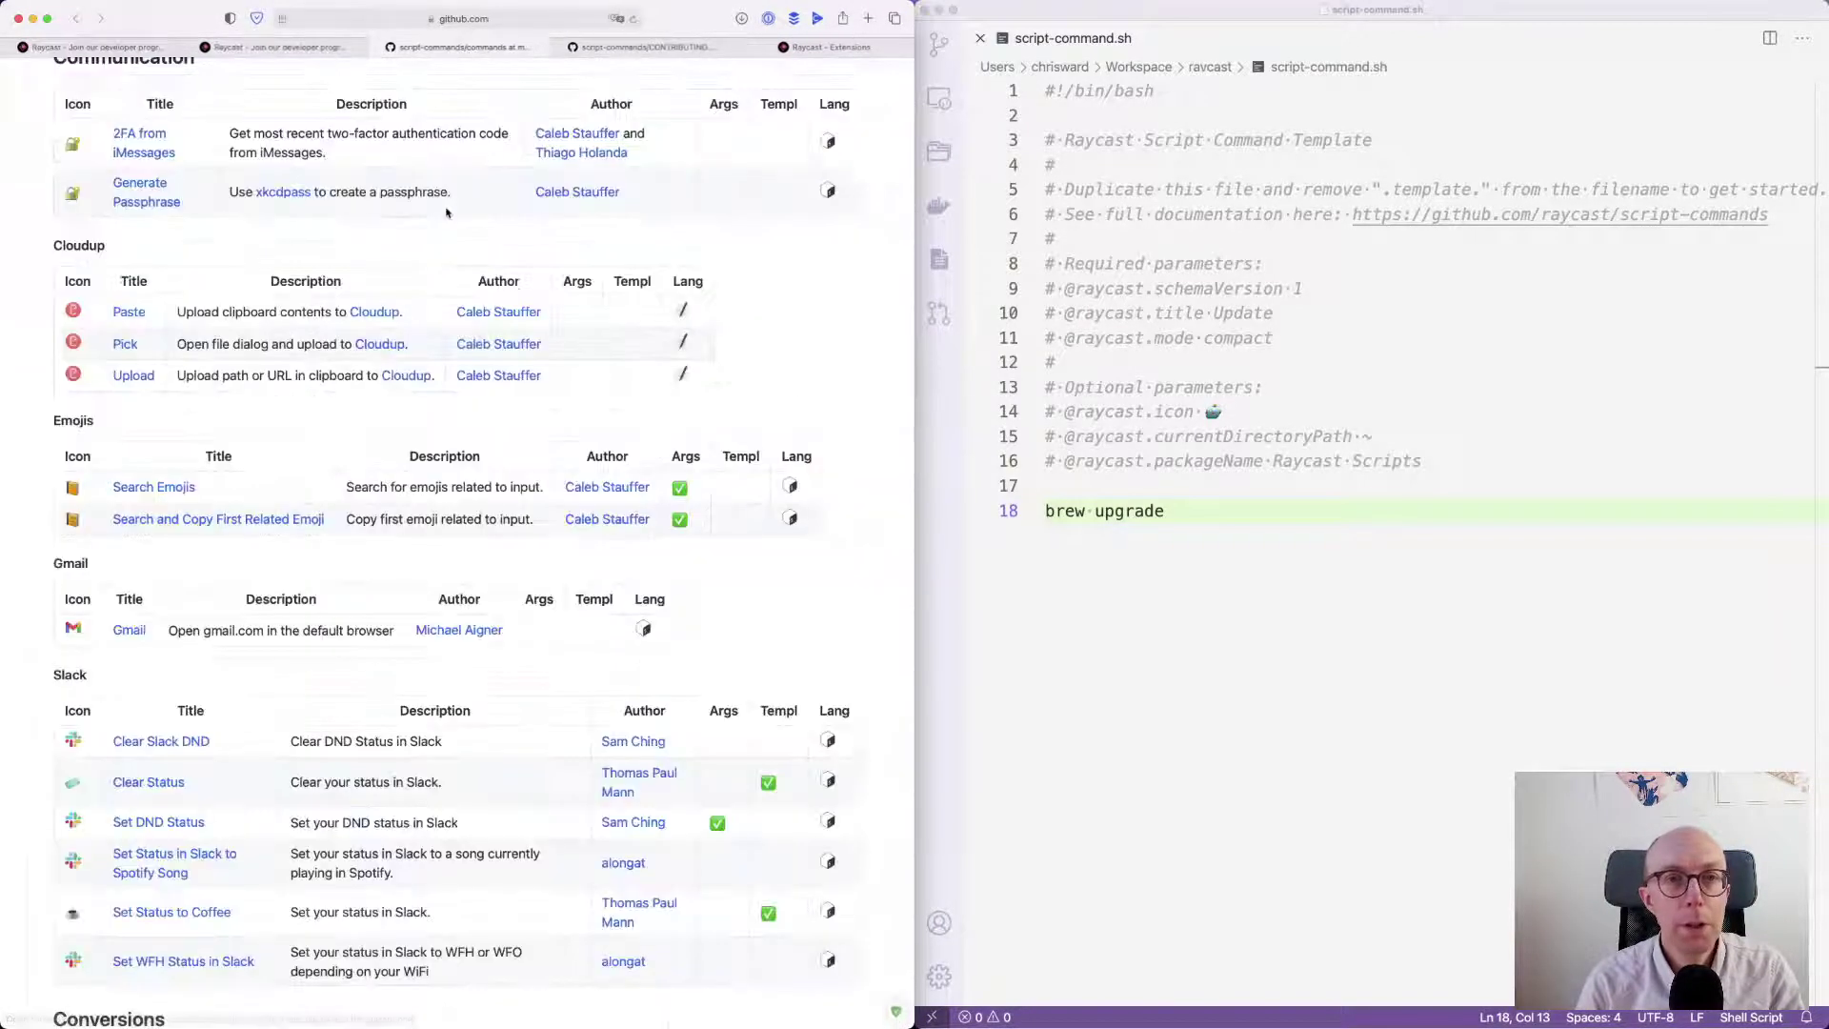
key("super+w")
key("super+w")
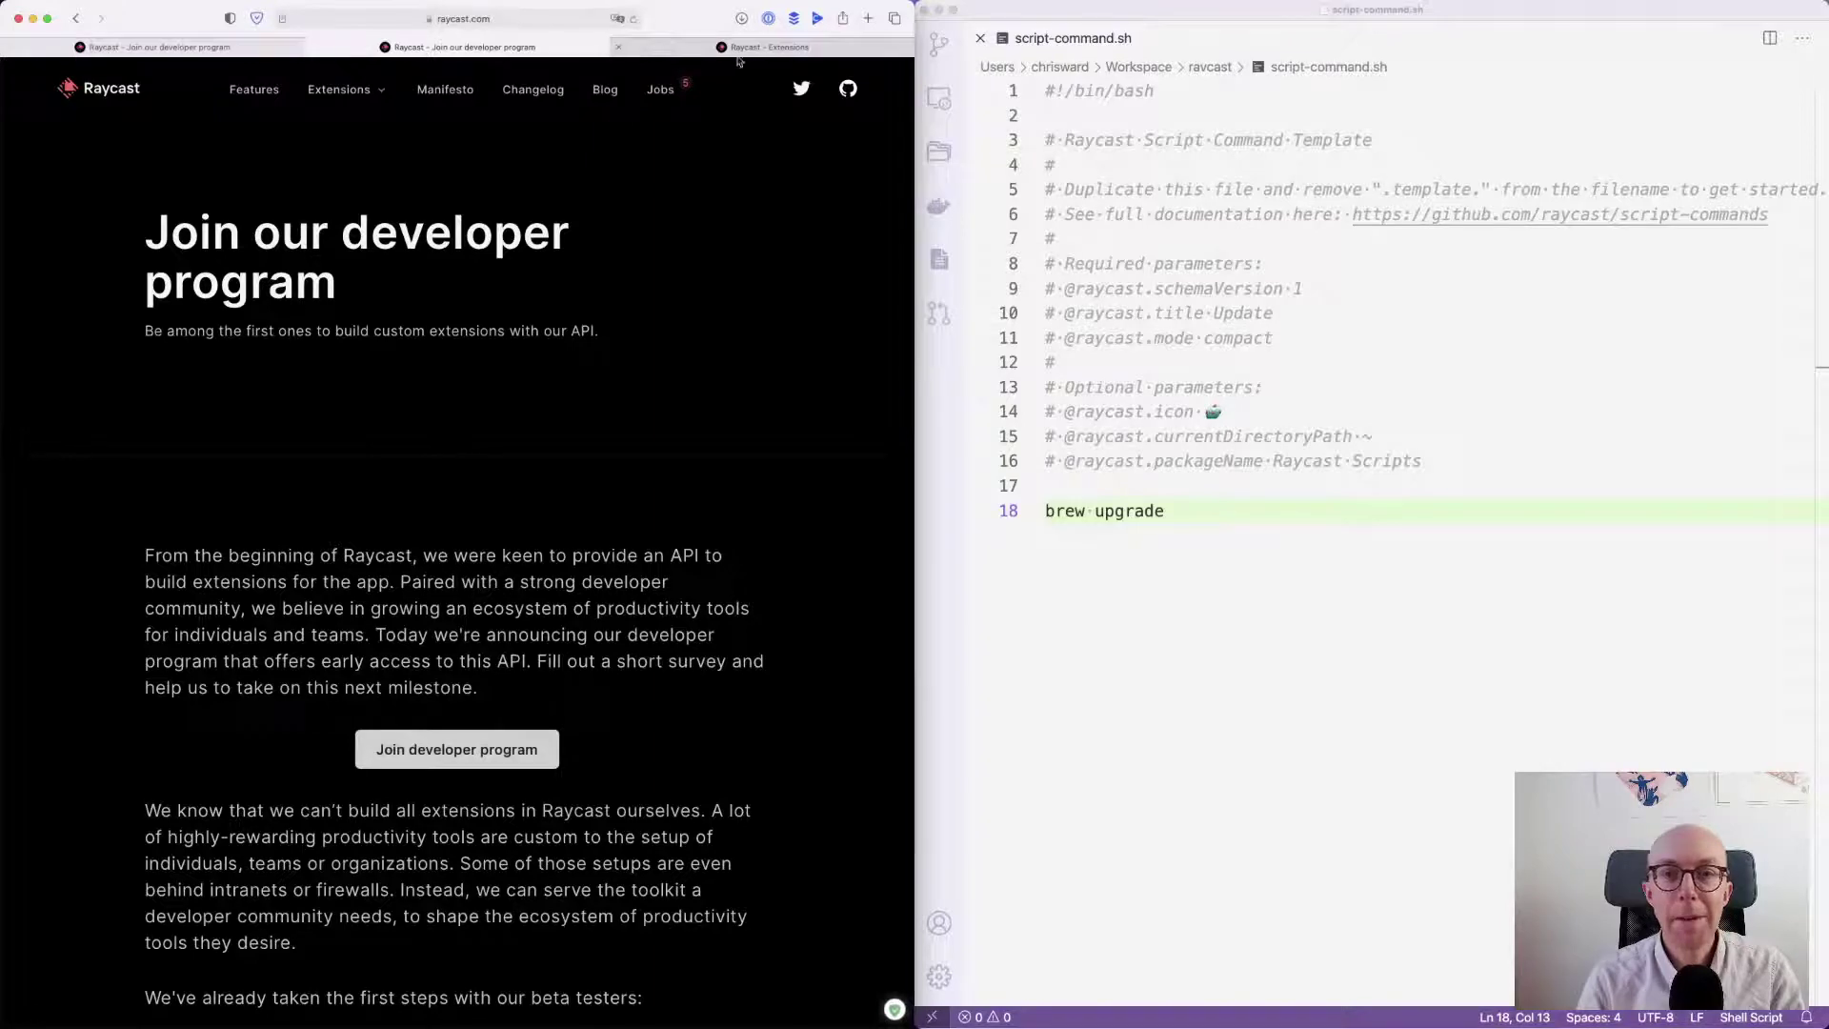
- Review the three API focus topics on the developer program page and look over the Raycast extensions list
scroll(743, 326, "down", 5)
scroll(743, 326, "down", 20)
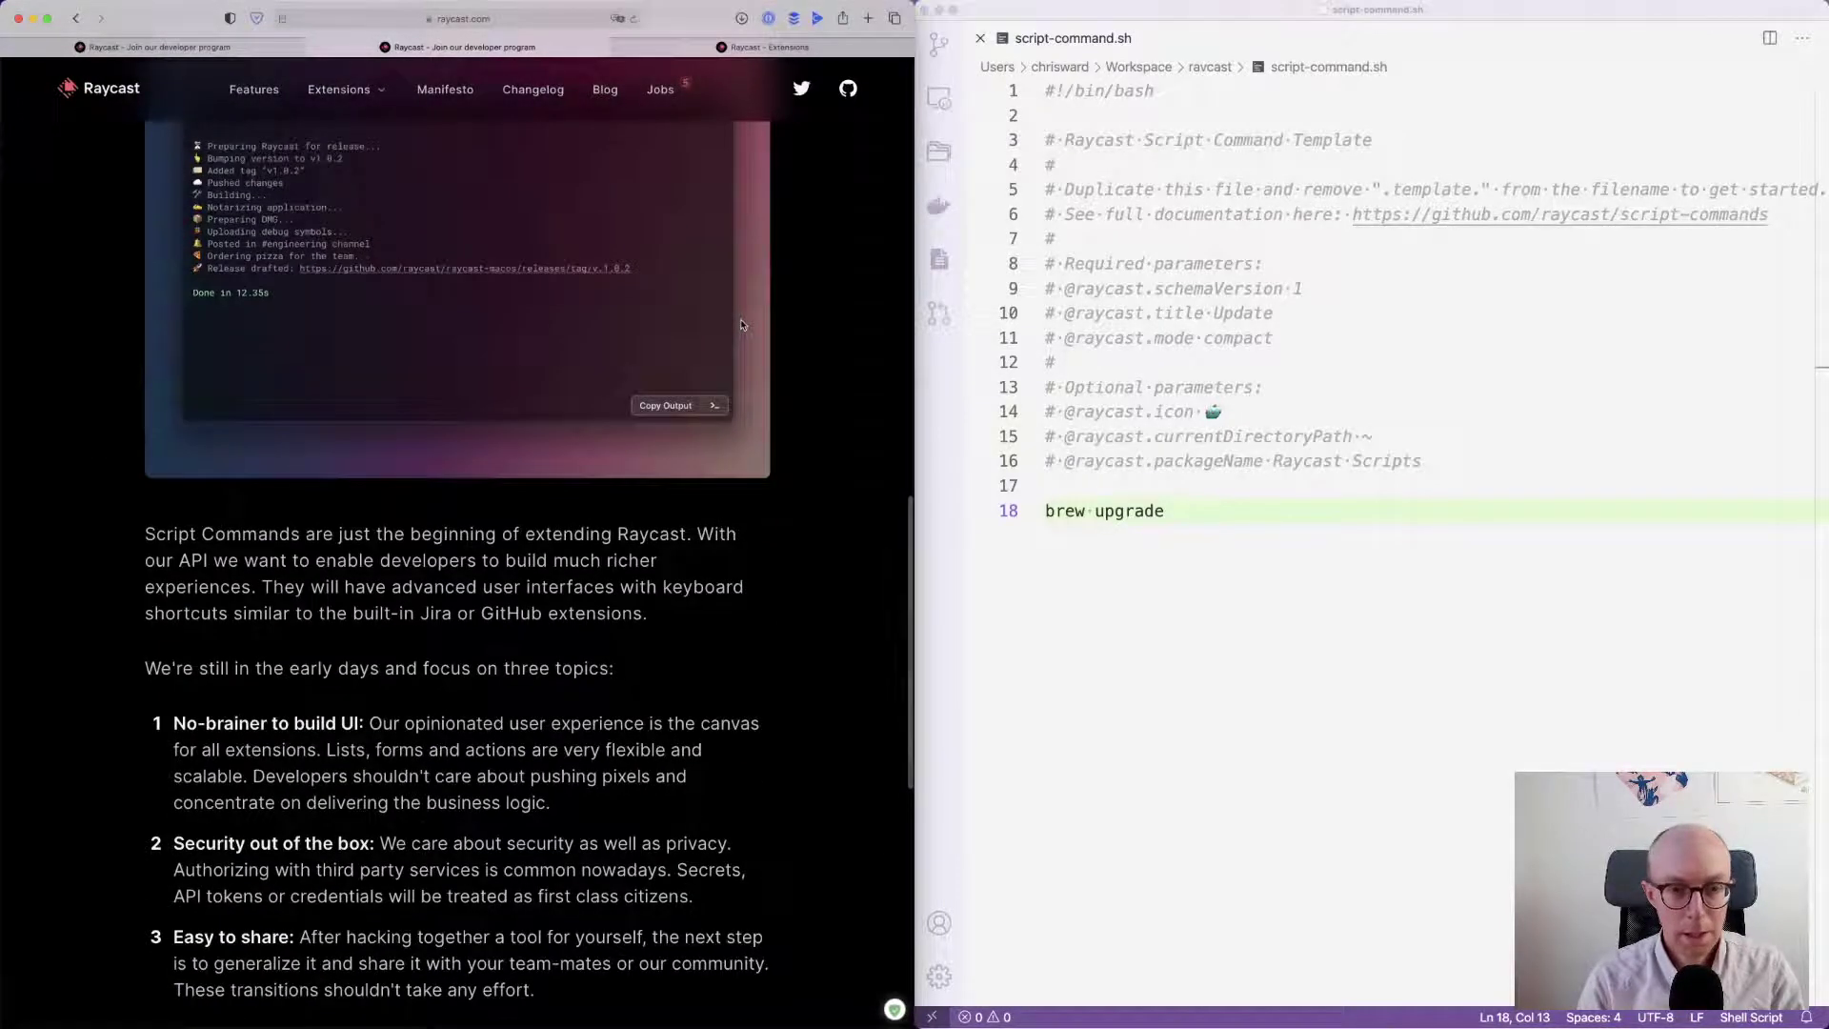
scroll(743, 326, "down", 5)
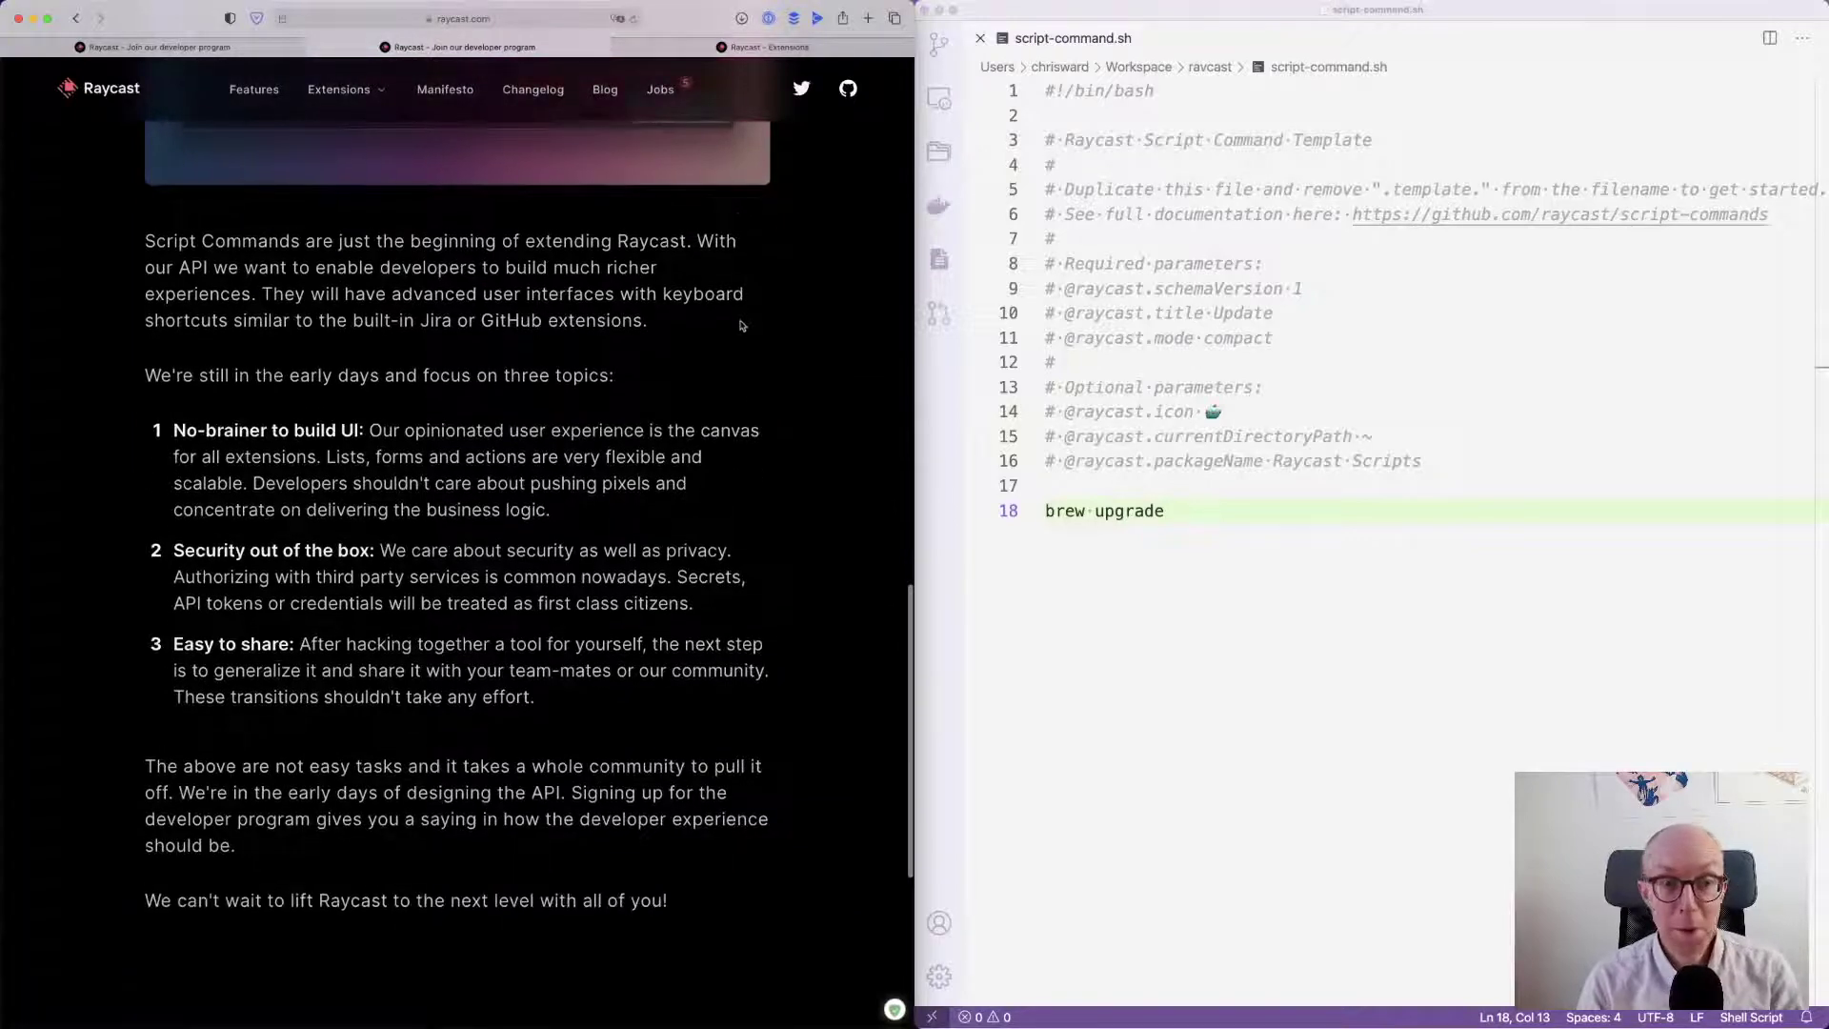
scroll(564, 333, "up", 20)
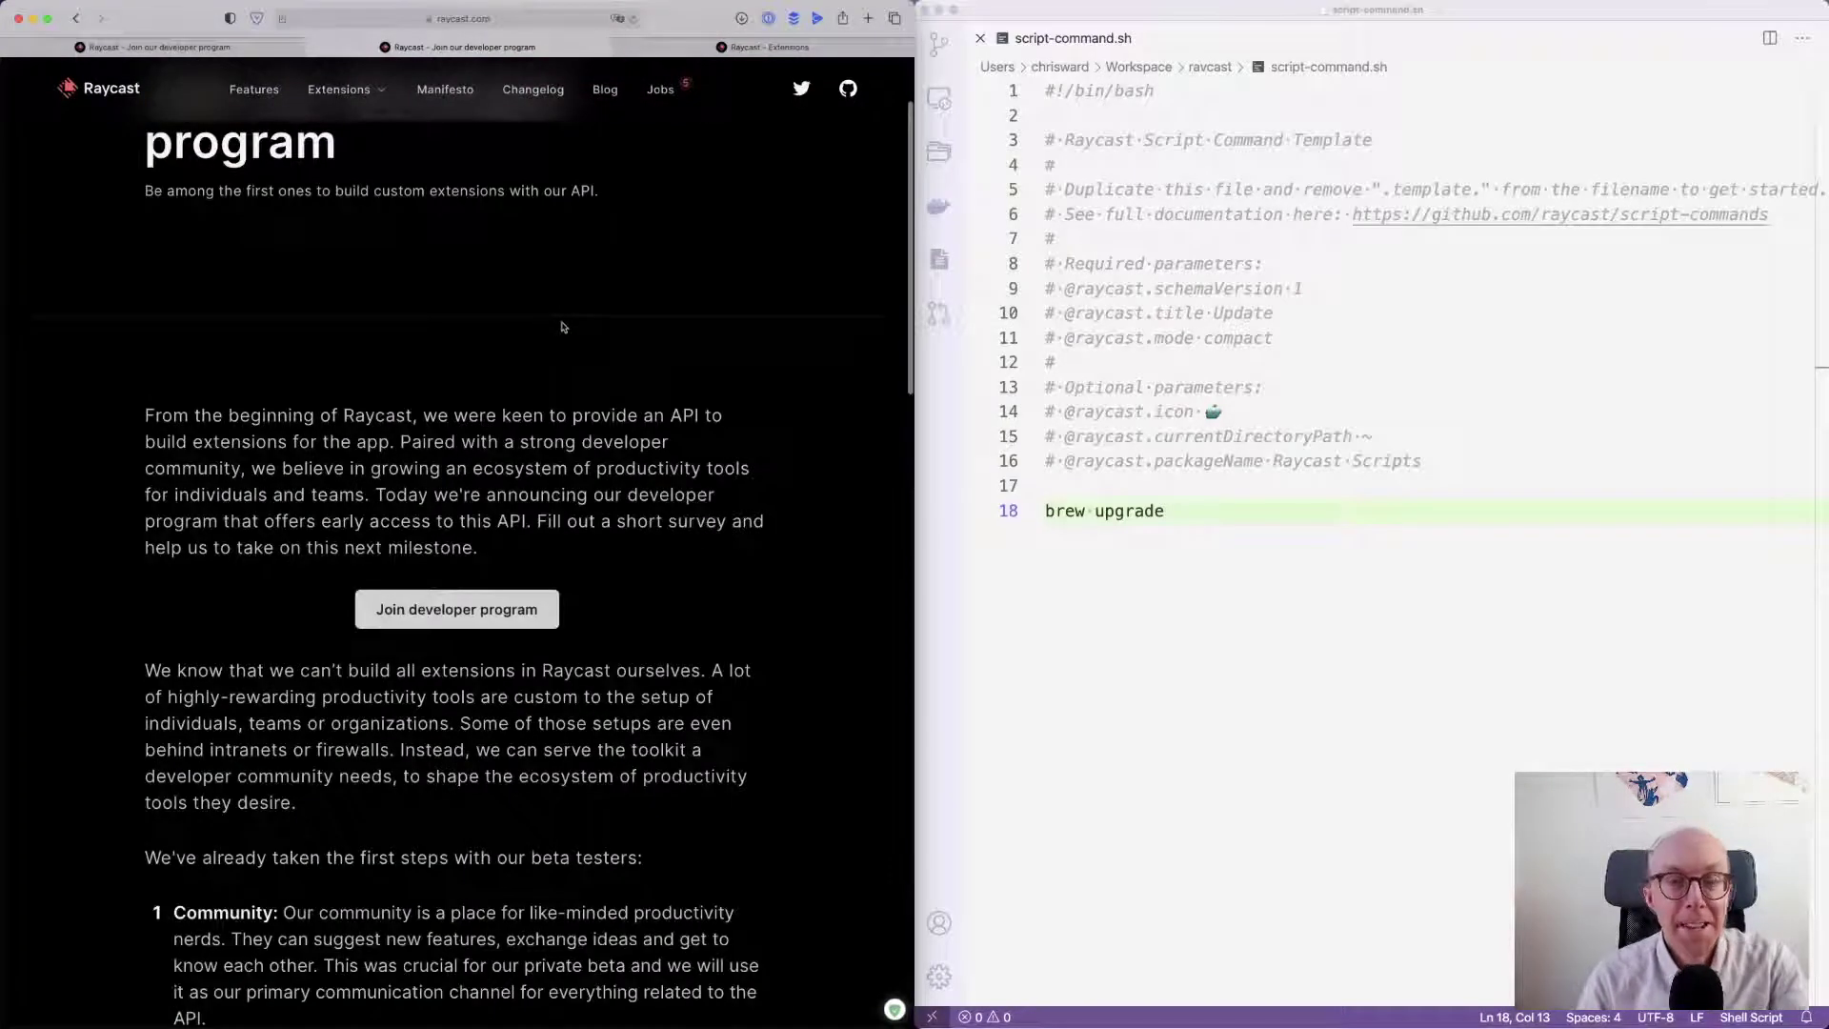
left_click(762, 46)
scroll(693, 150, "up", 6)
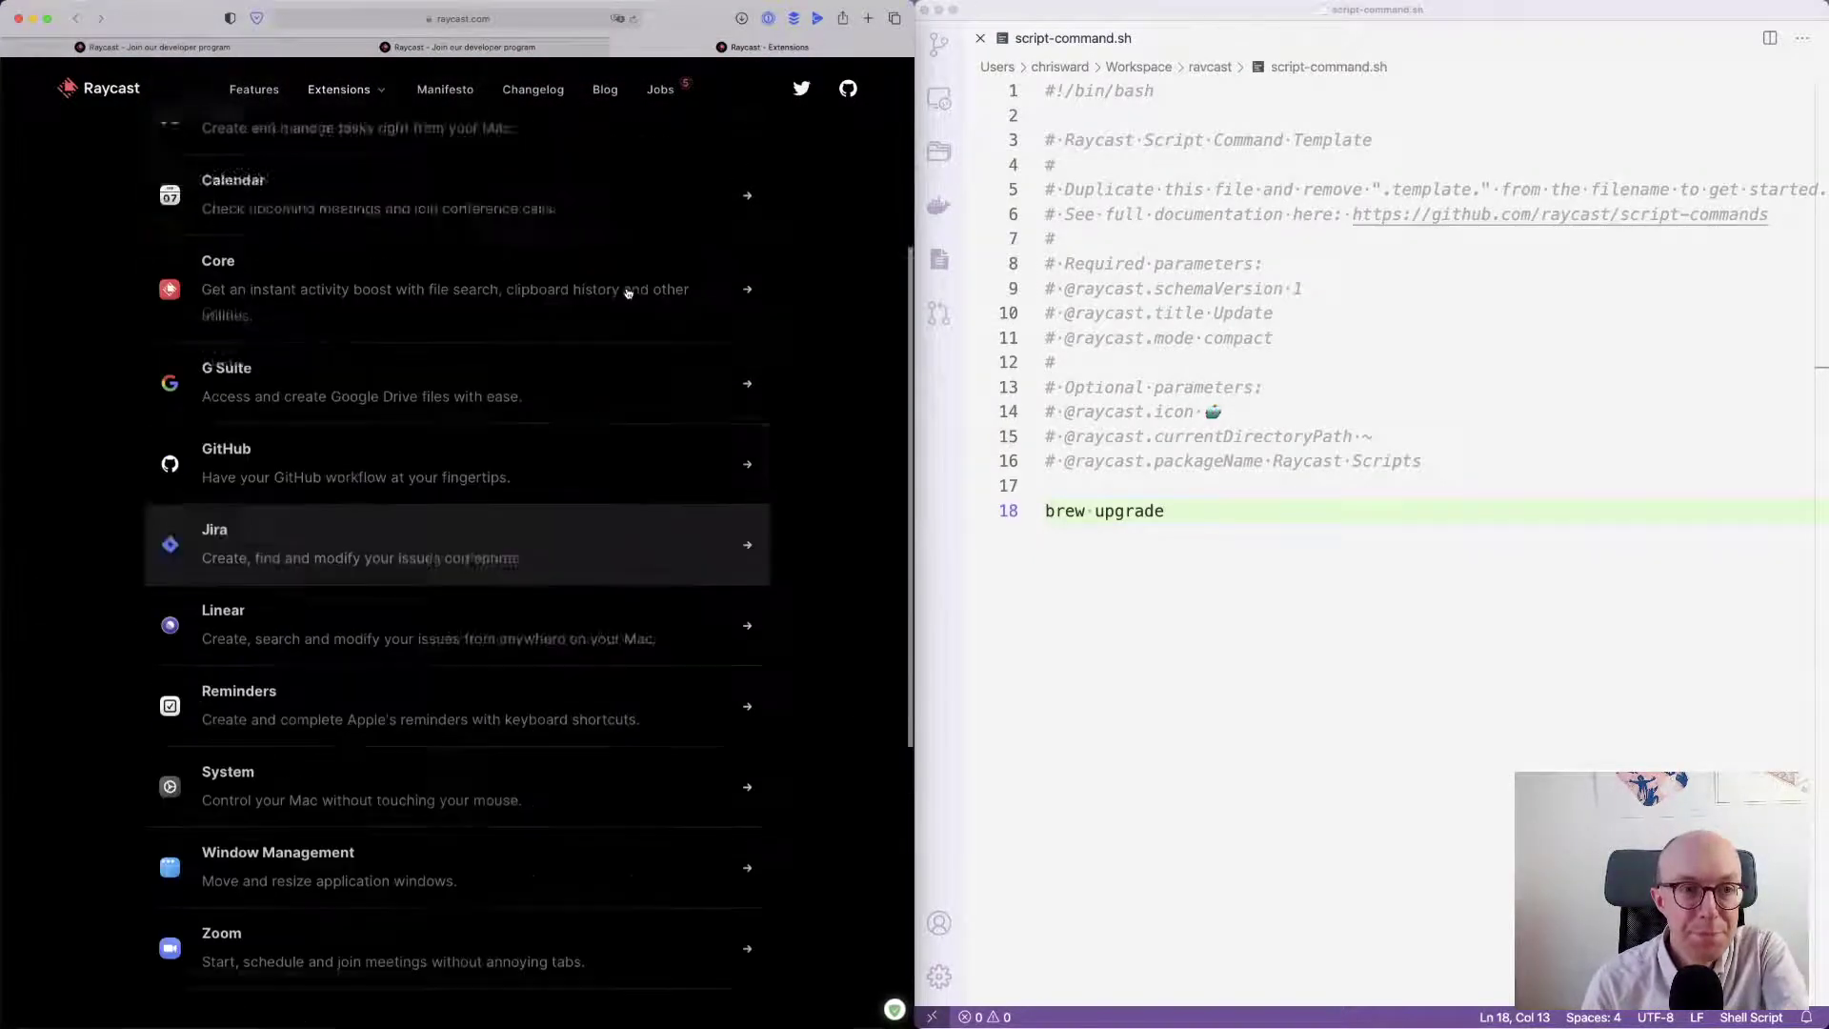
- Open the sign-up survey from the Raycast developer program page and close it again
left_click(440, 49)
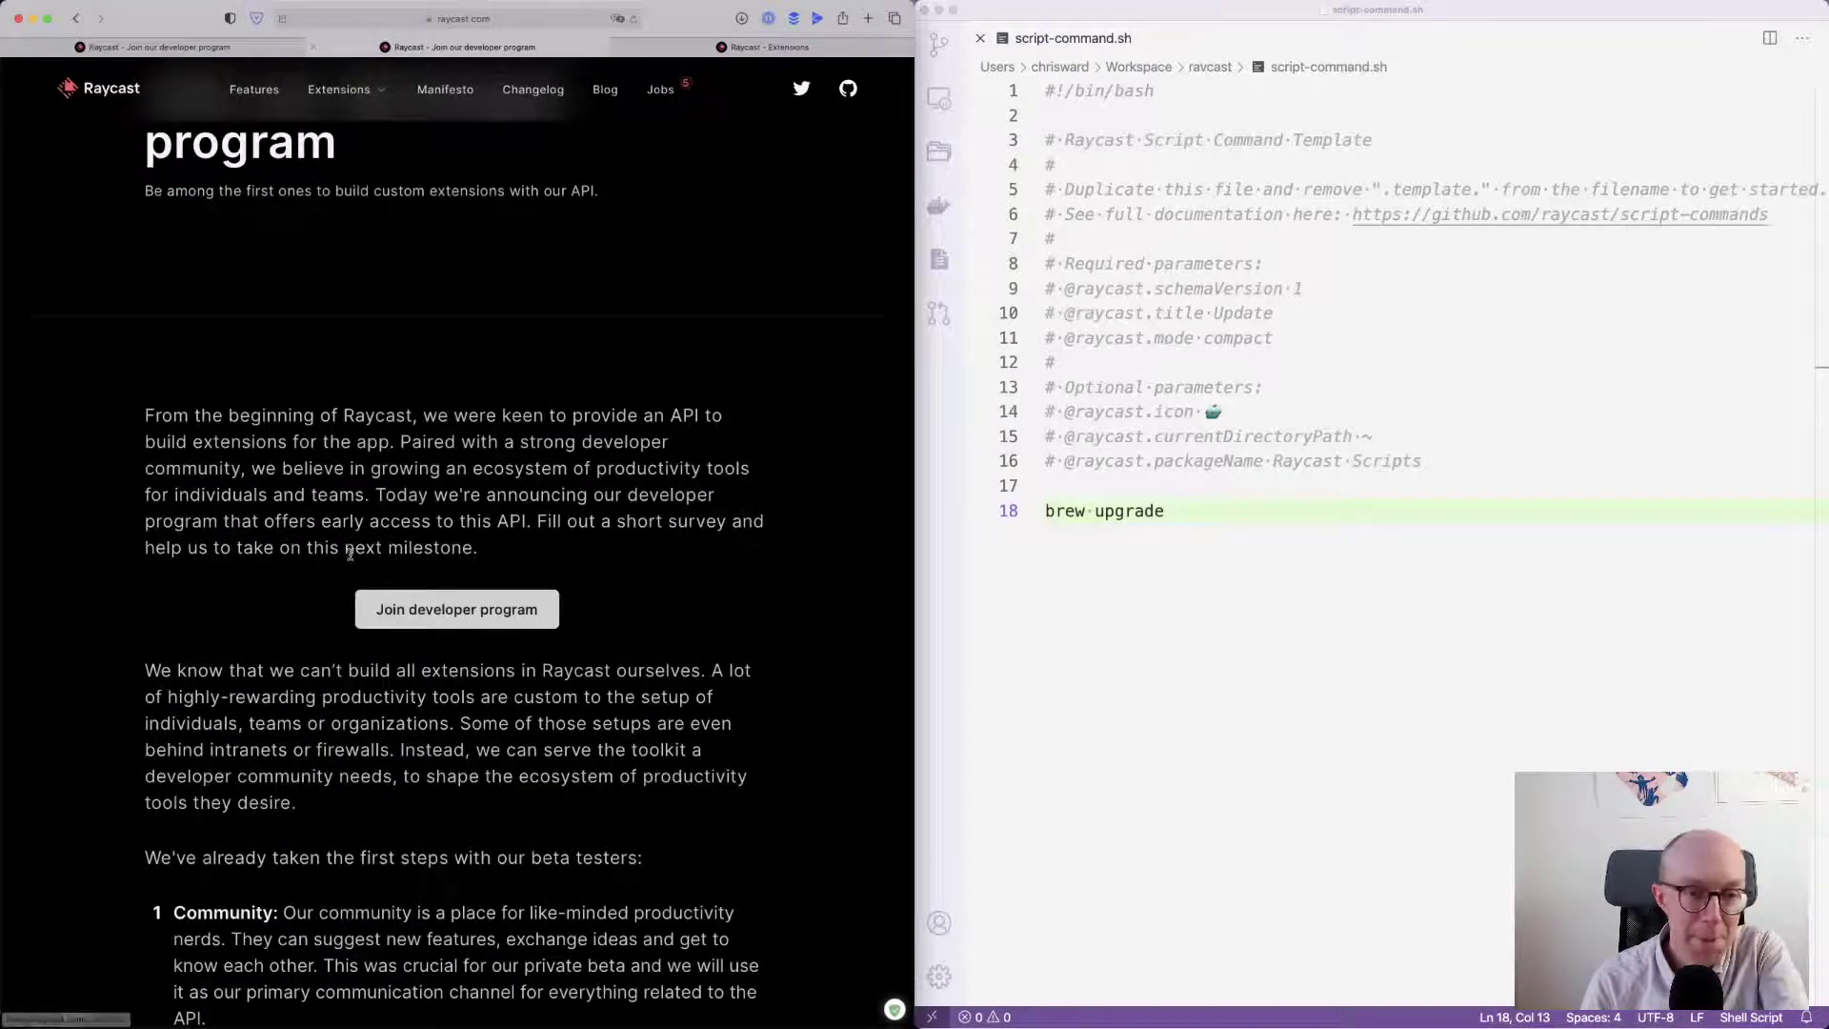
left_click(497, 611)
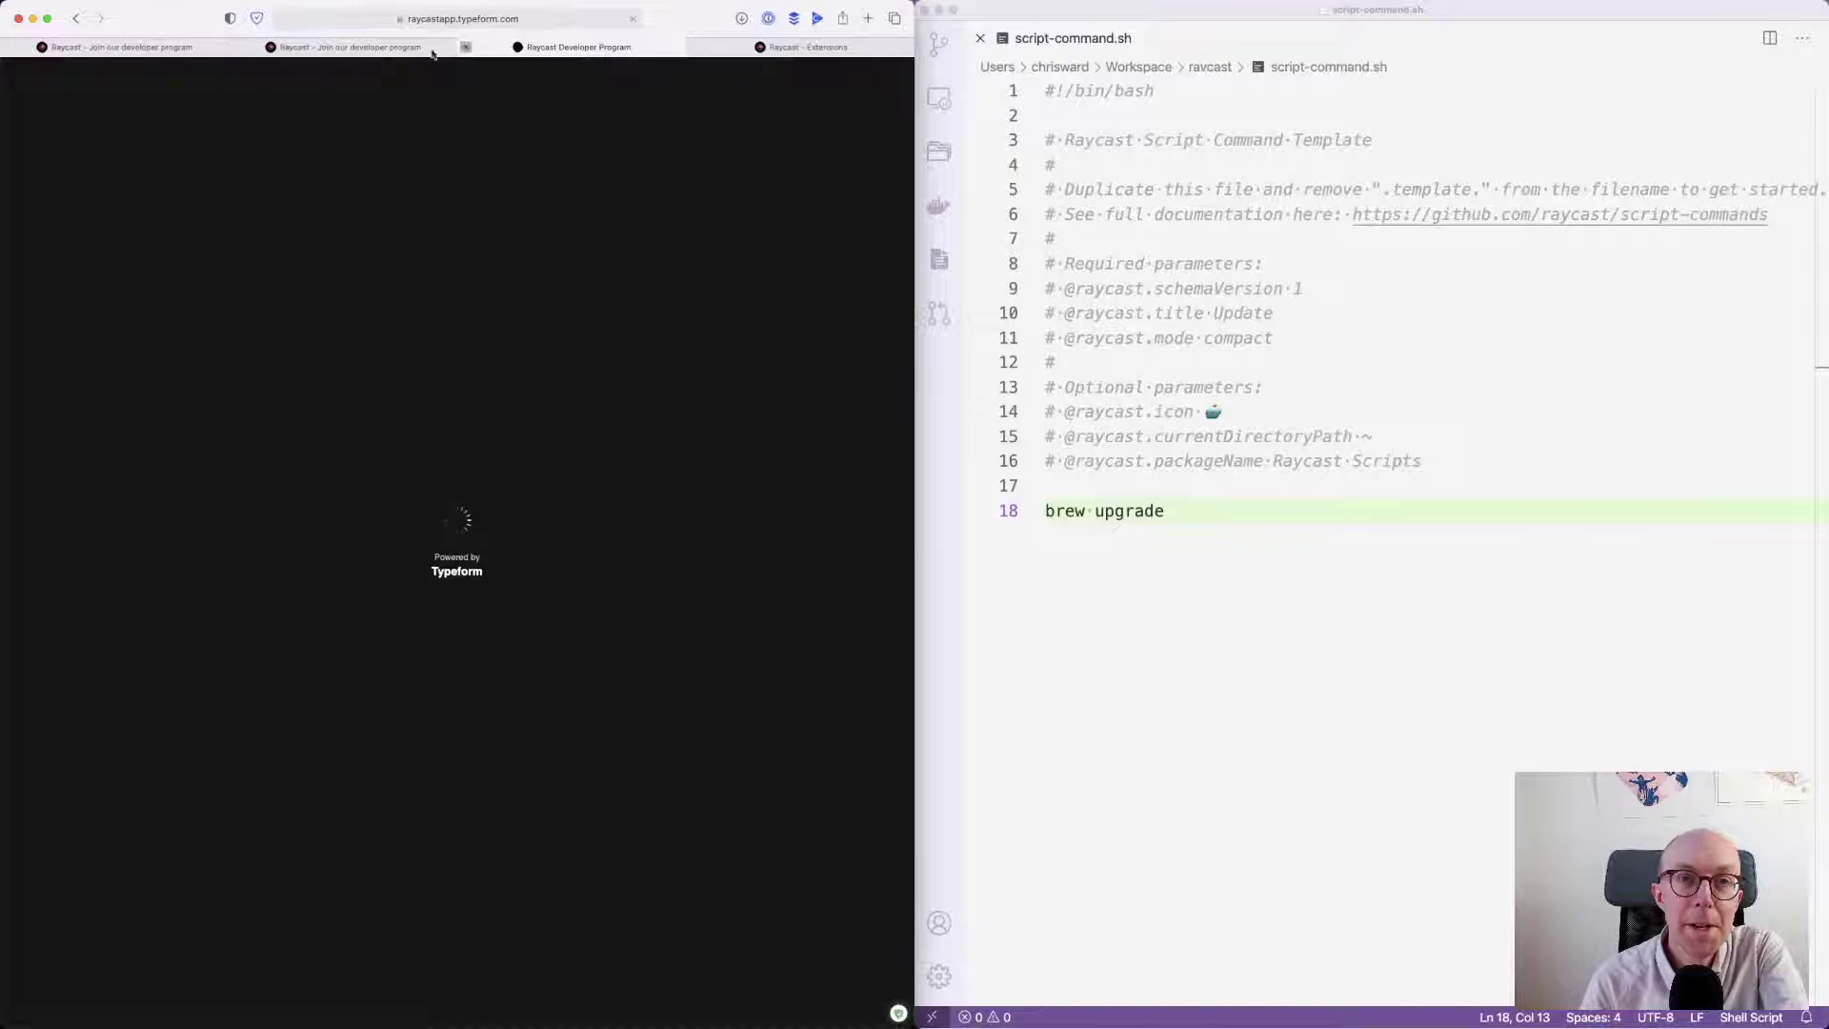
left_click(466, 47)
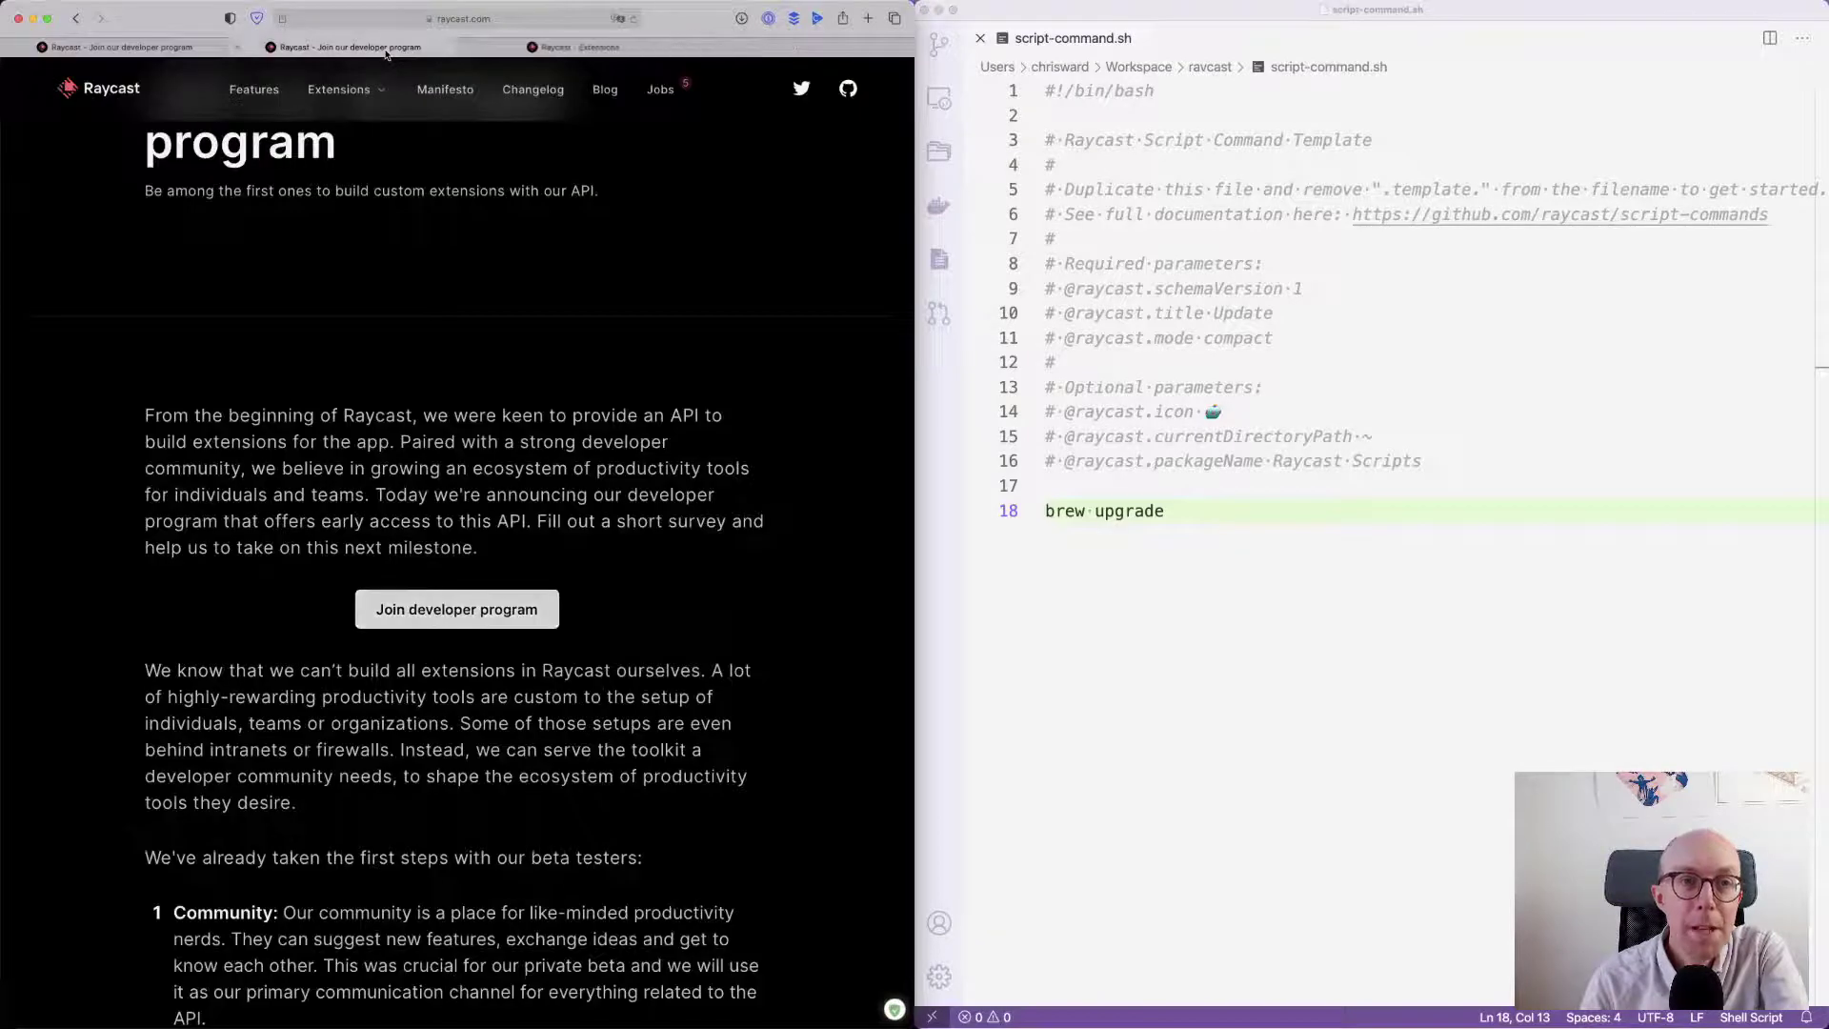
- Read the Script Commands paragraph on the developer program page, highlighting the text about which languages scripts can be written in
scroll(612, 396, "down", 6)
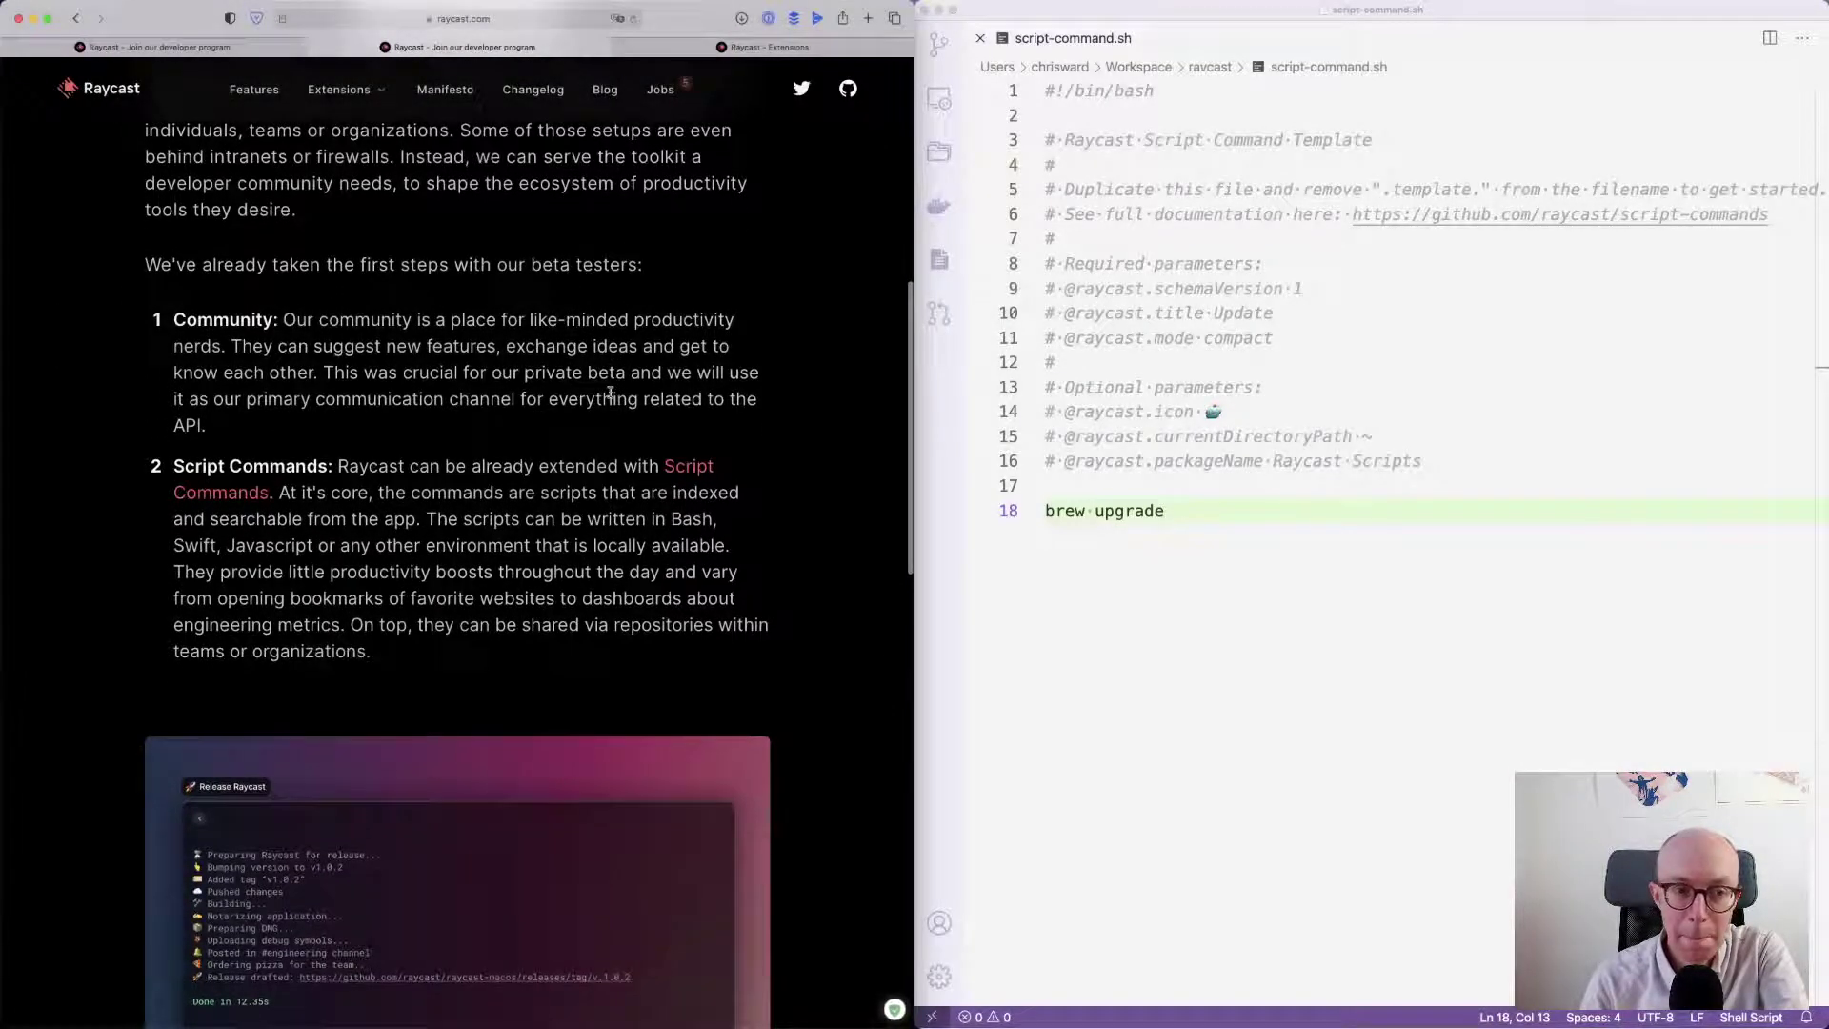
left_click_drag(335, 541, 195, 519)
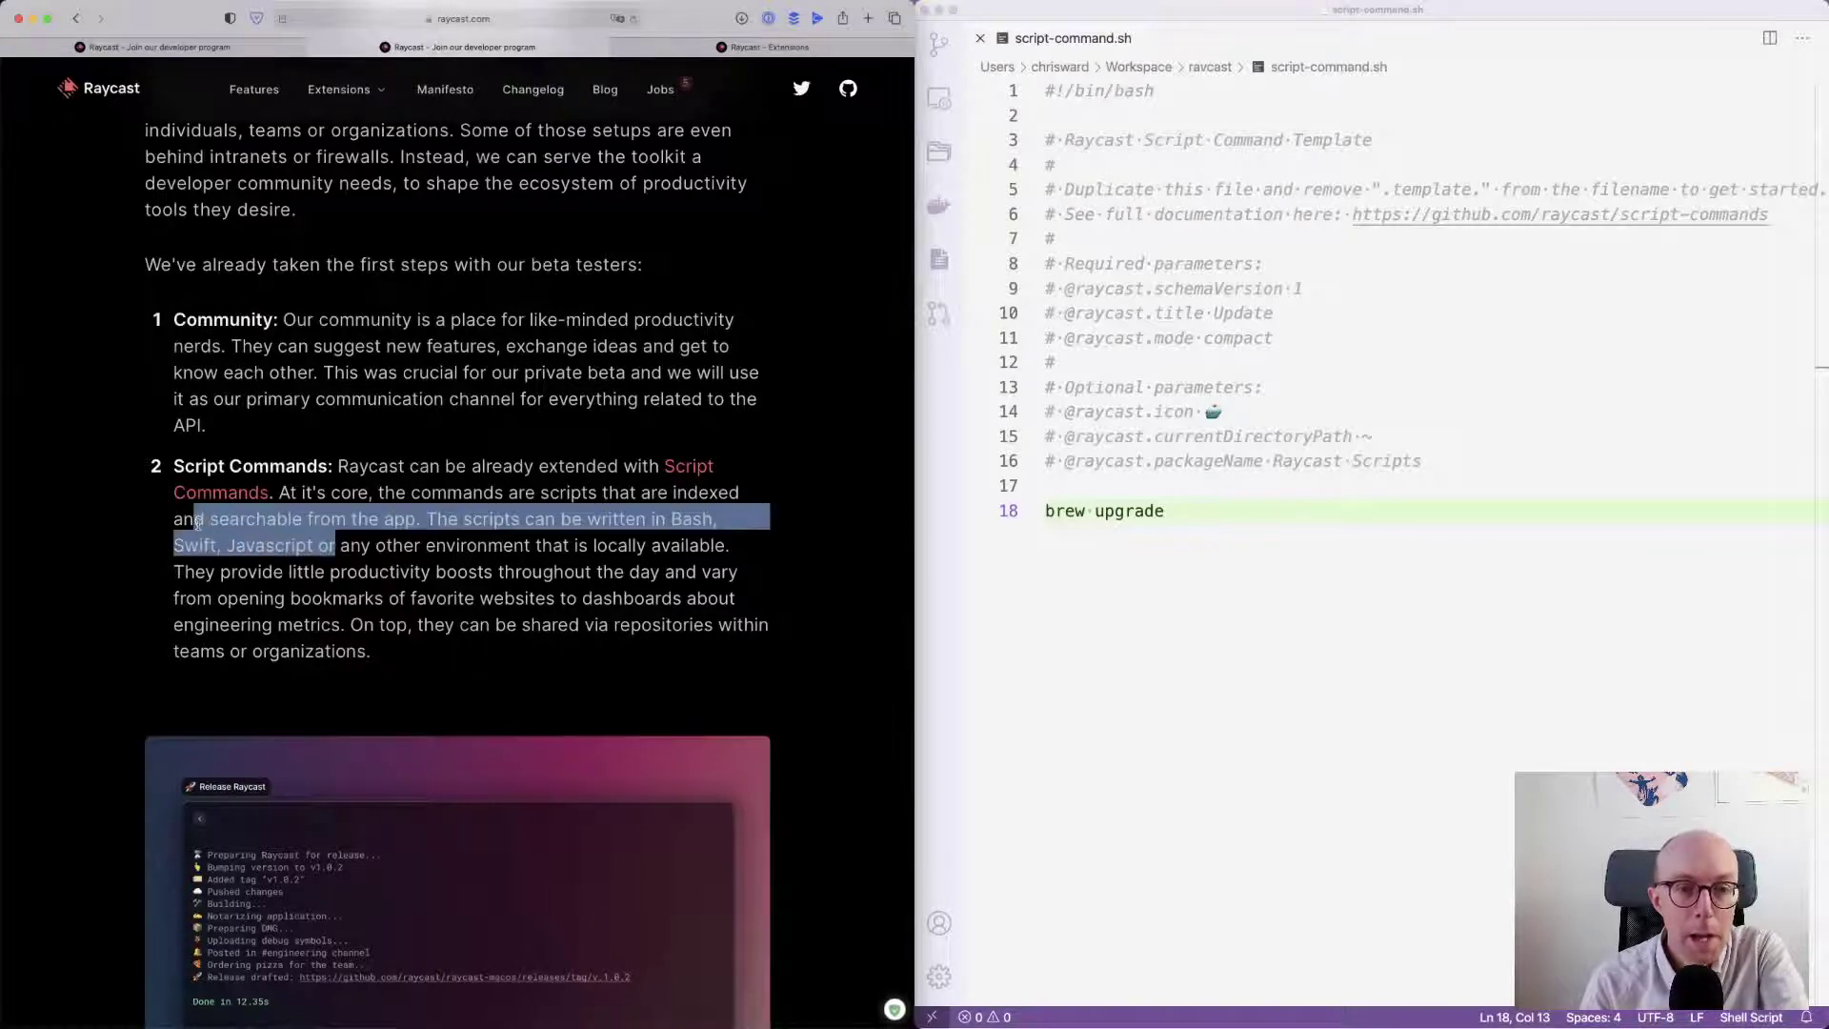
scroll(585, 484, "up", 3)
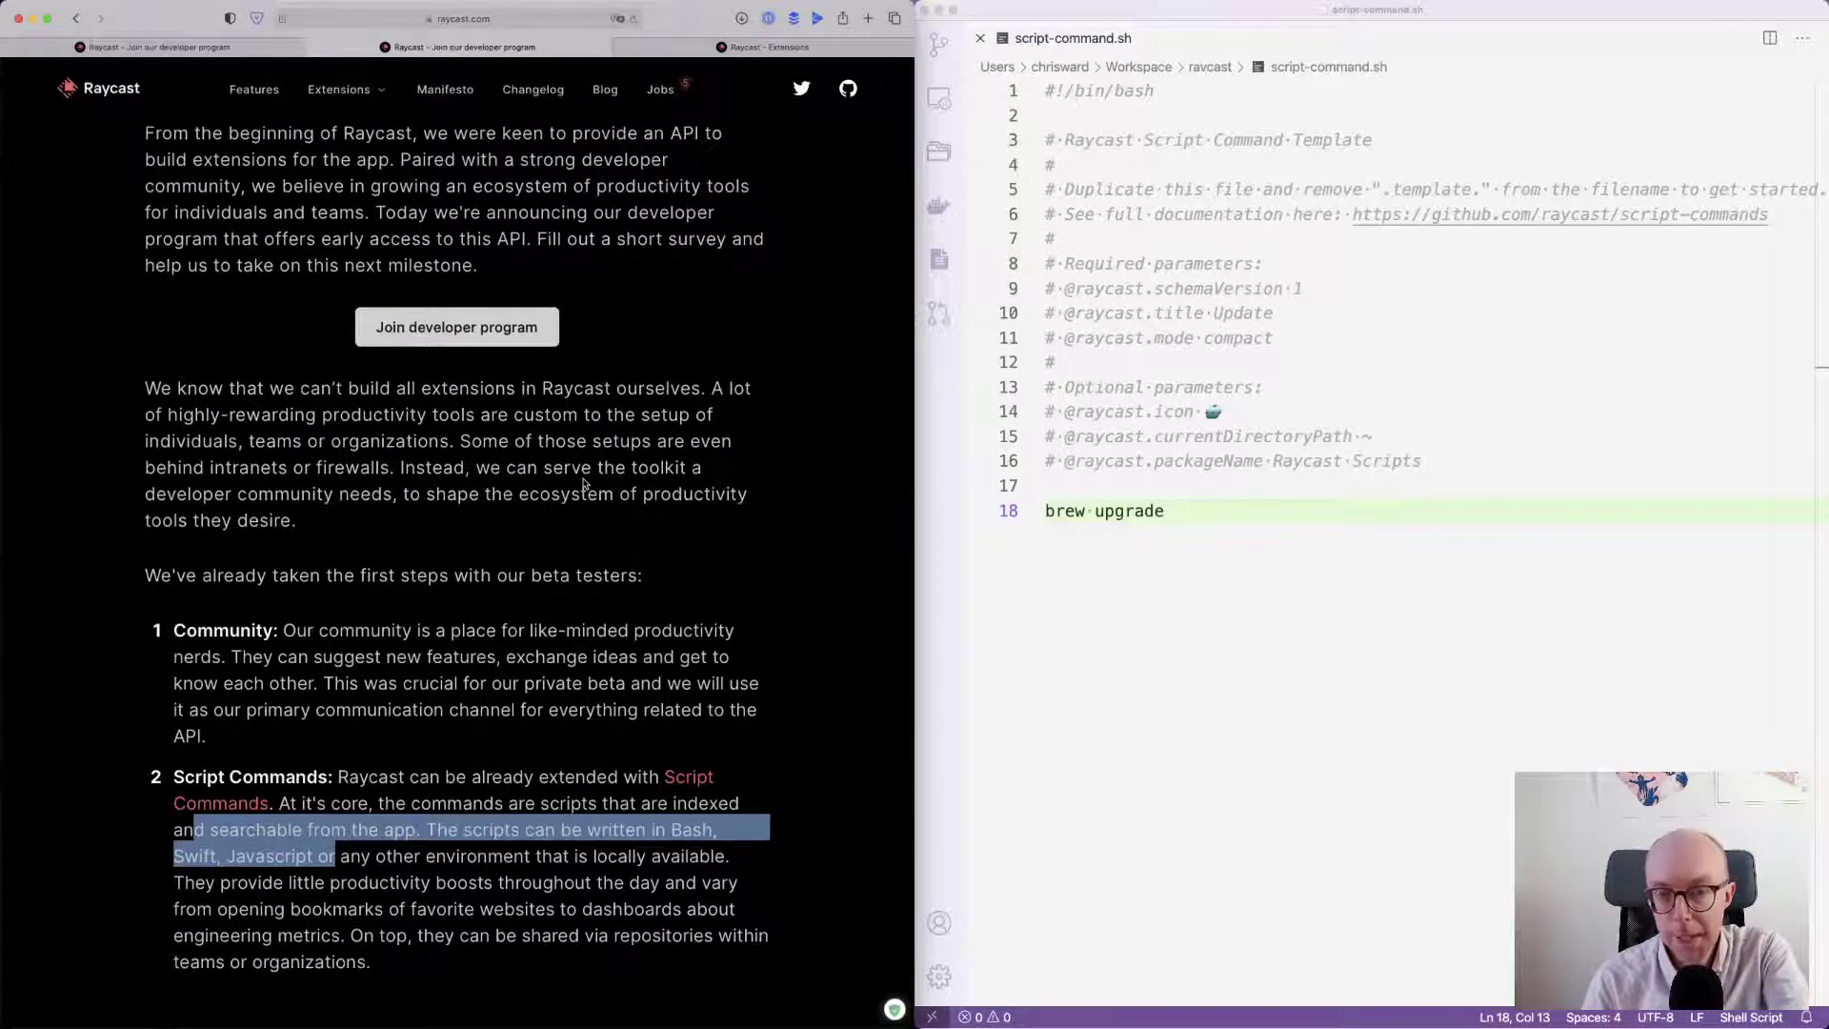
scroll(585, 483, "up", 3)
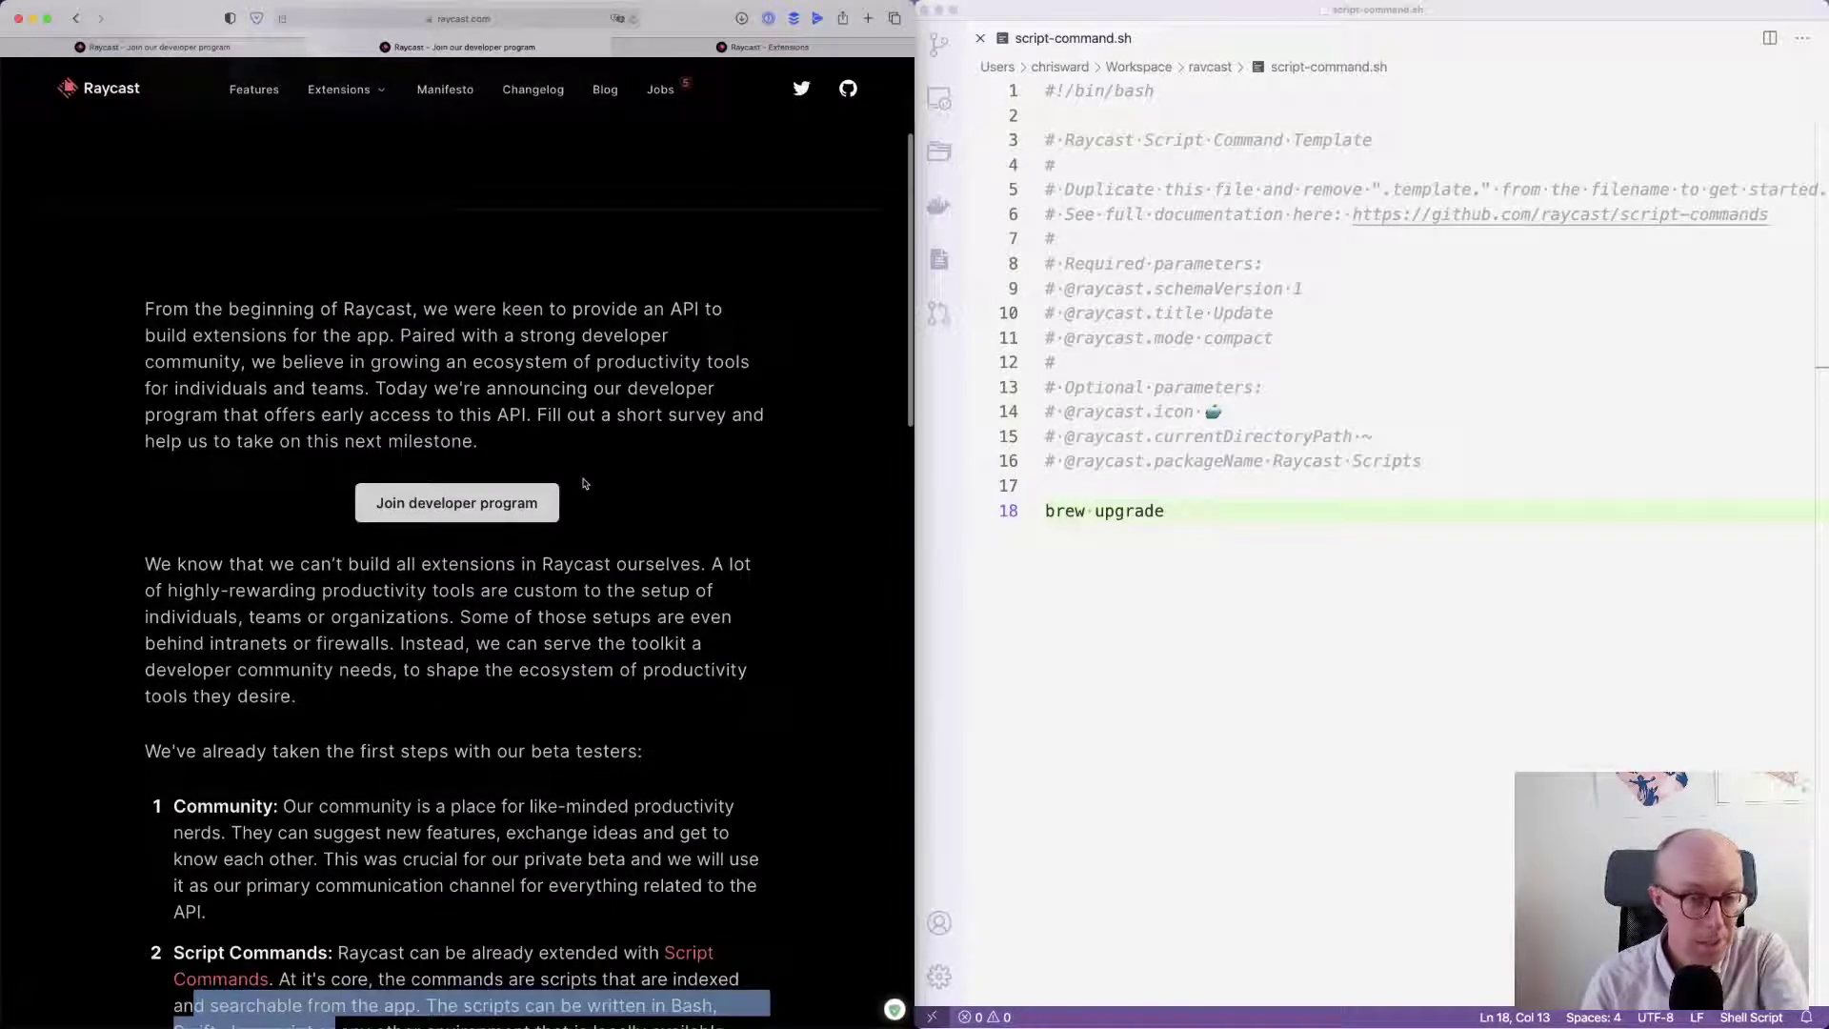
scroll(585, 483, "up", 1)
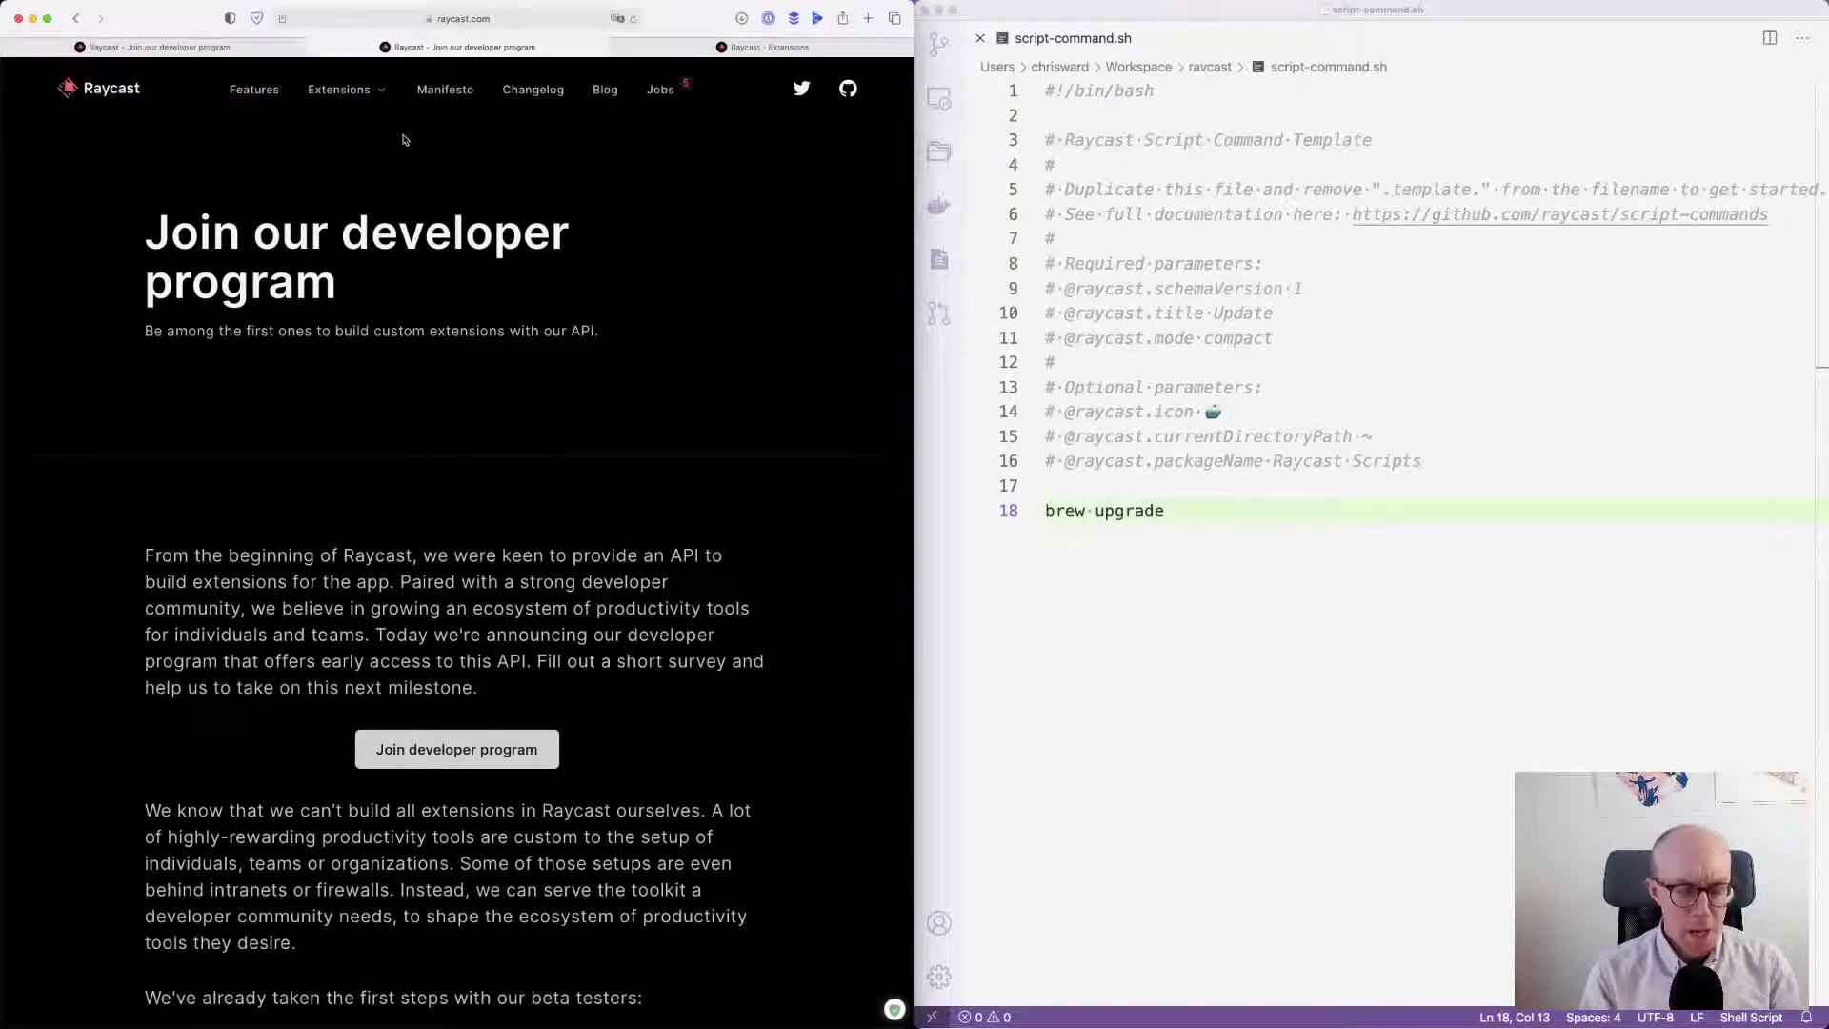
- Switch to Setapp and show its Productivity app category
key("alt+space")
type("set")
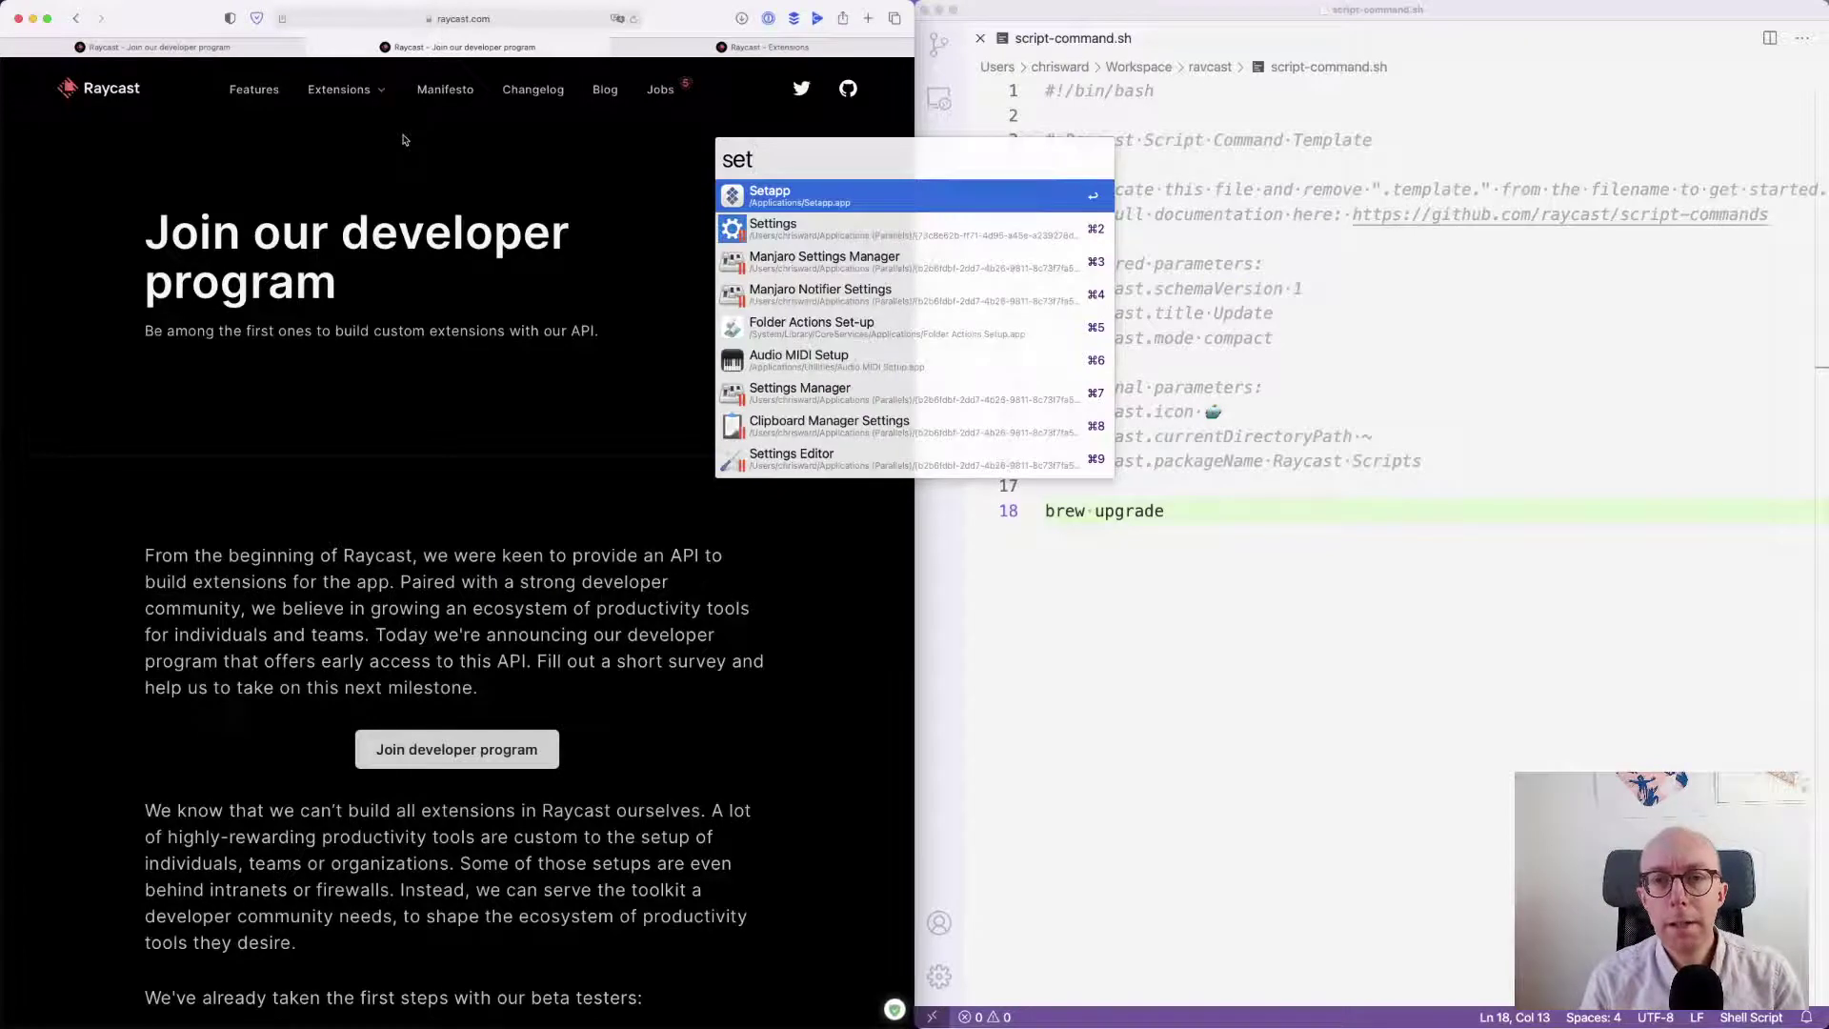
key("Return")
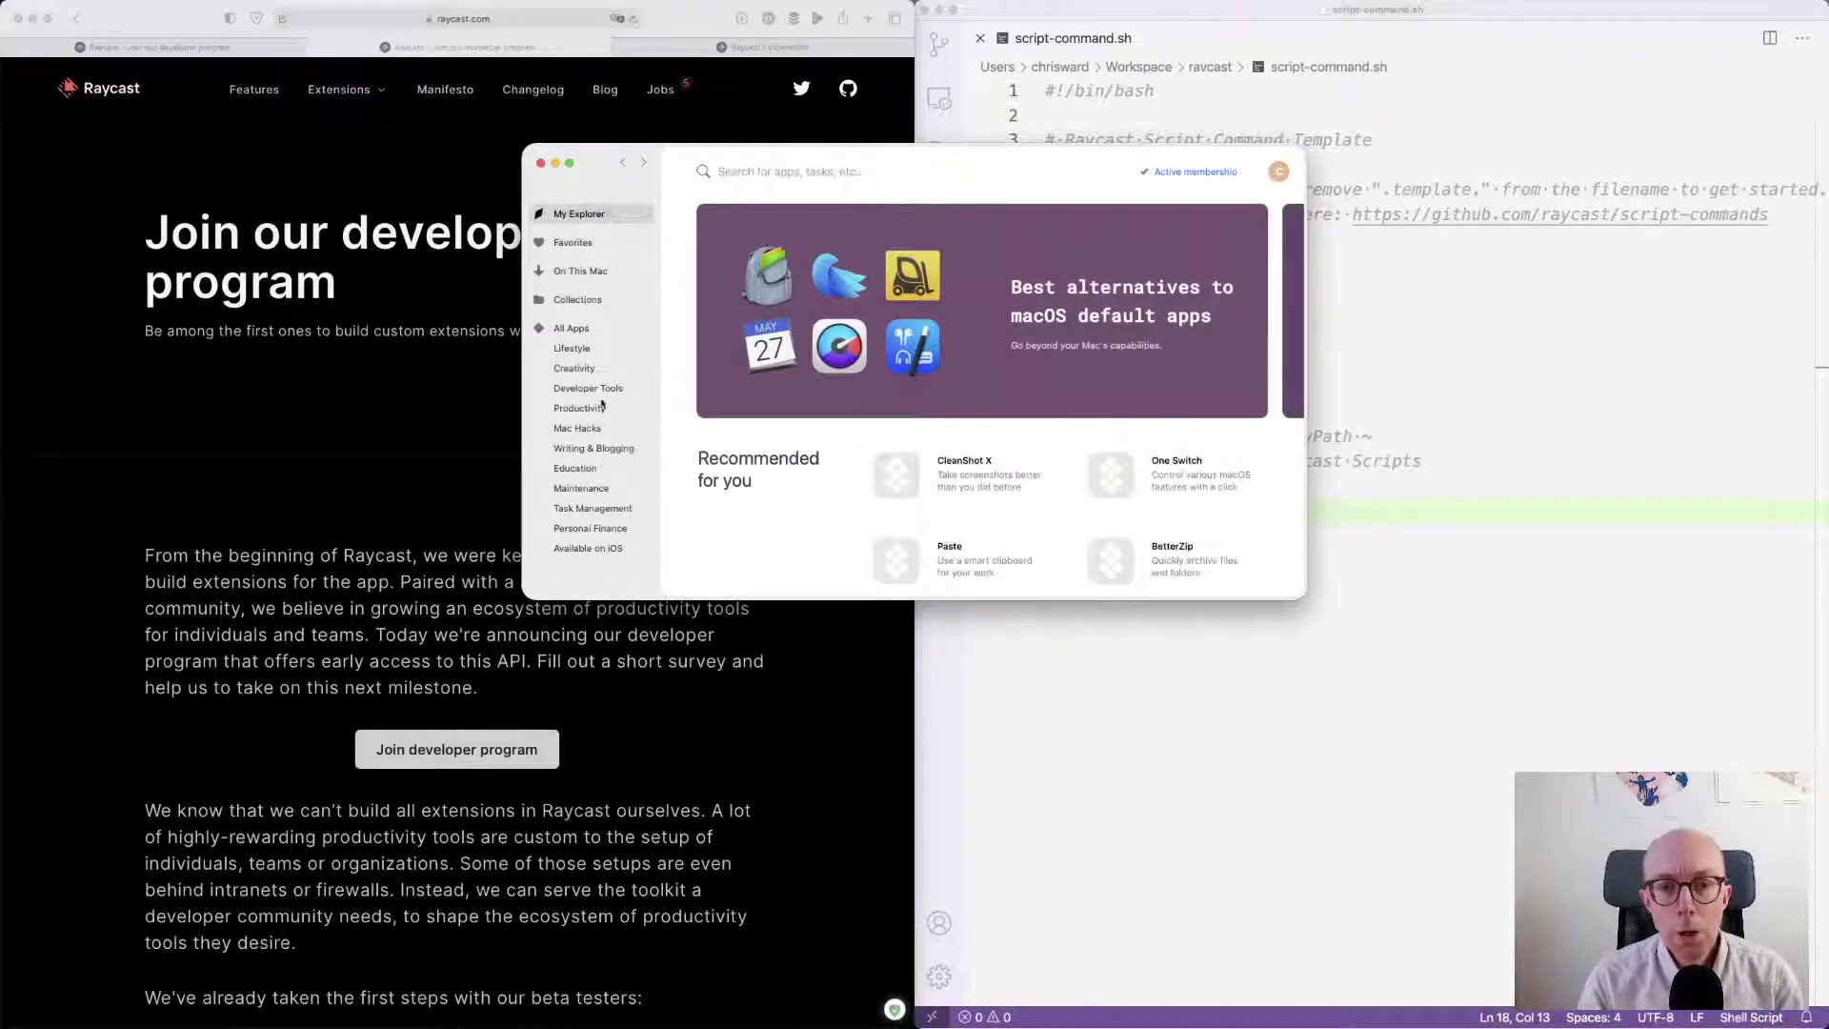
left_click(600, 407)
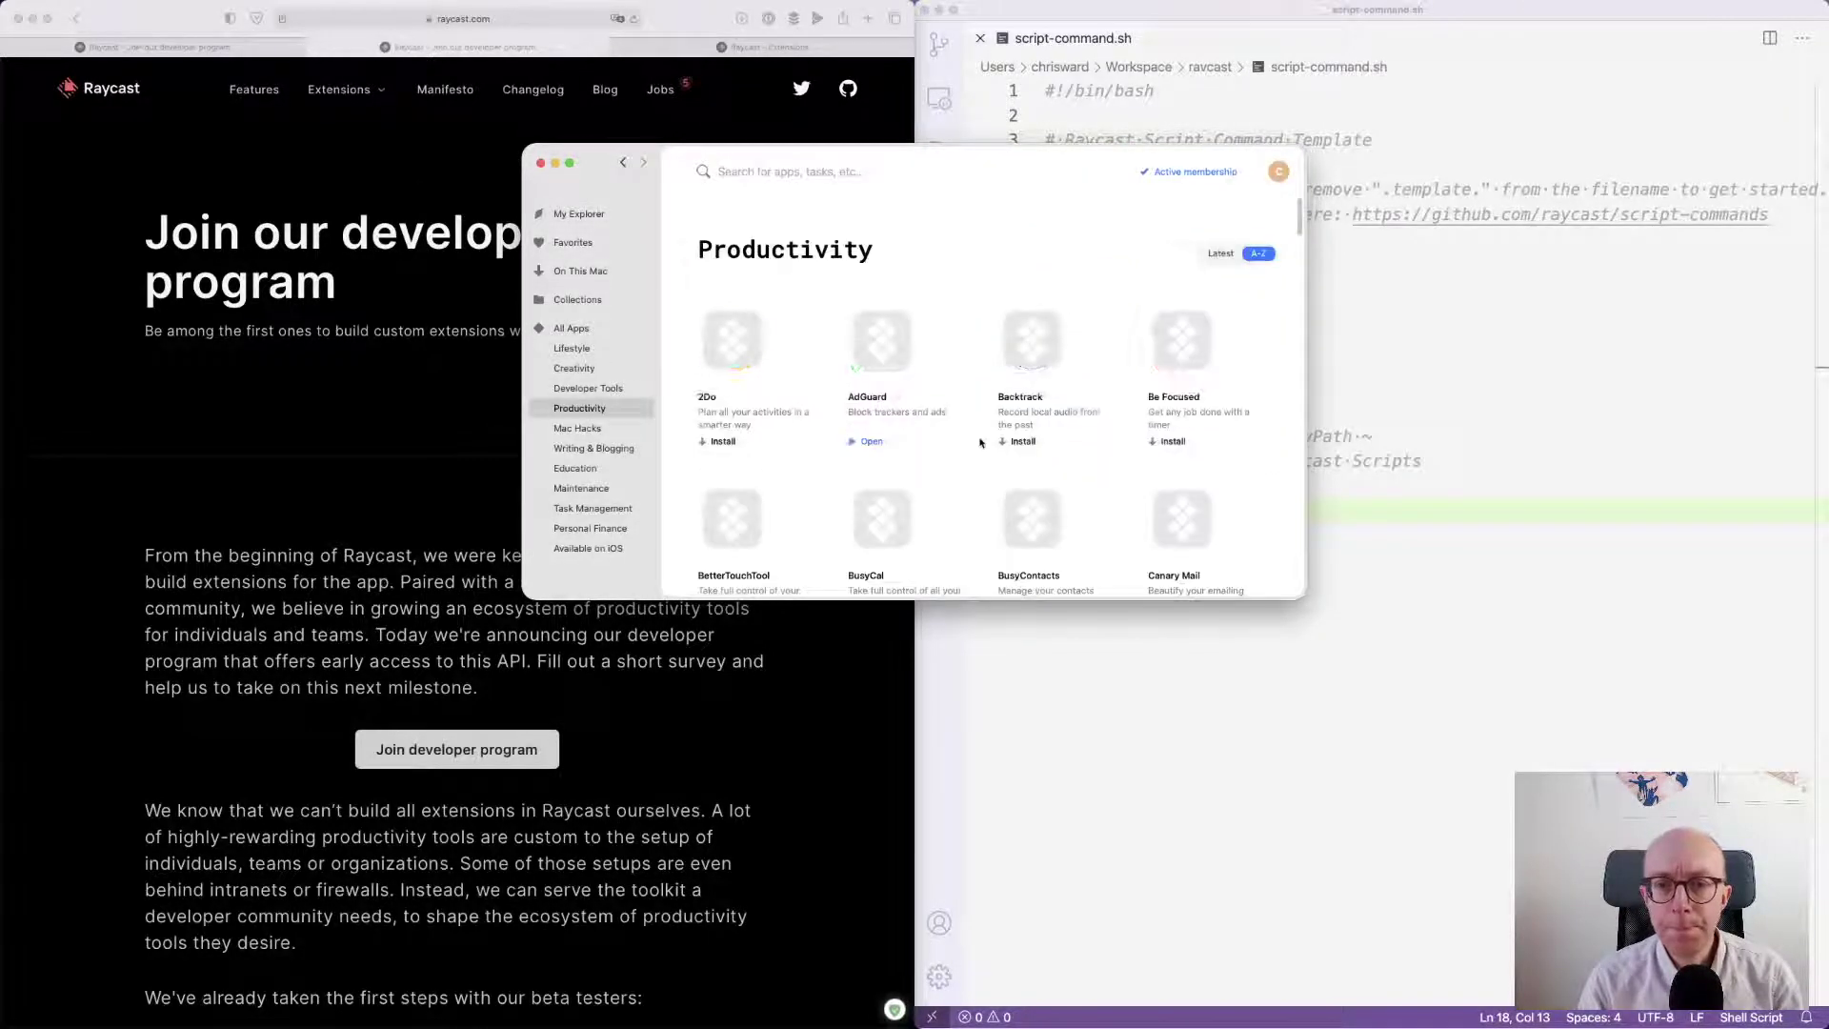
- Look through the alphabetical list of Productivity apps for launcher-style alternatives to Raycast, and close Setapp
scroll(980, 442, "down", 5)
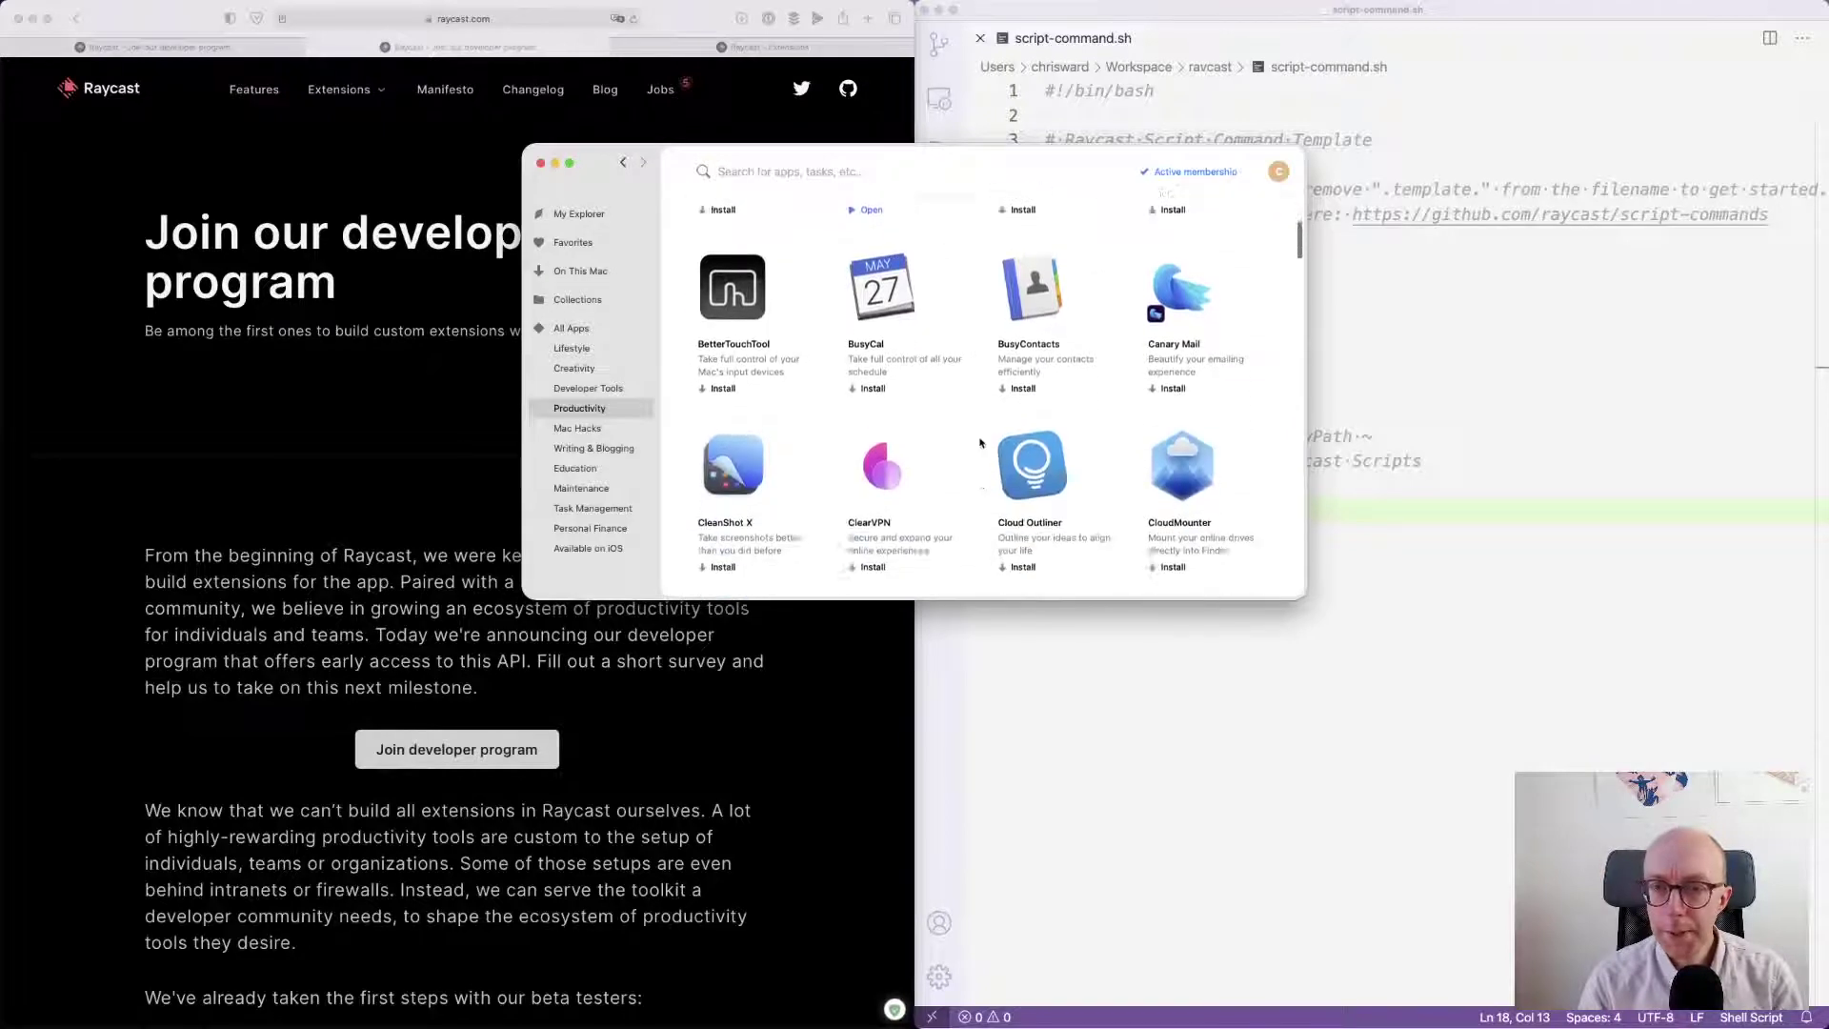
scroll(980, 442, "down", 8)
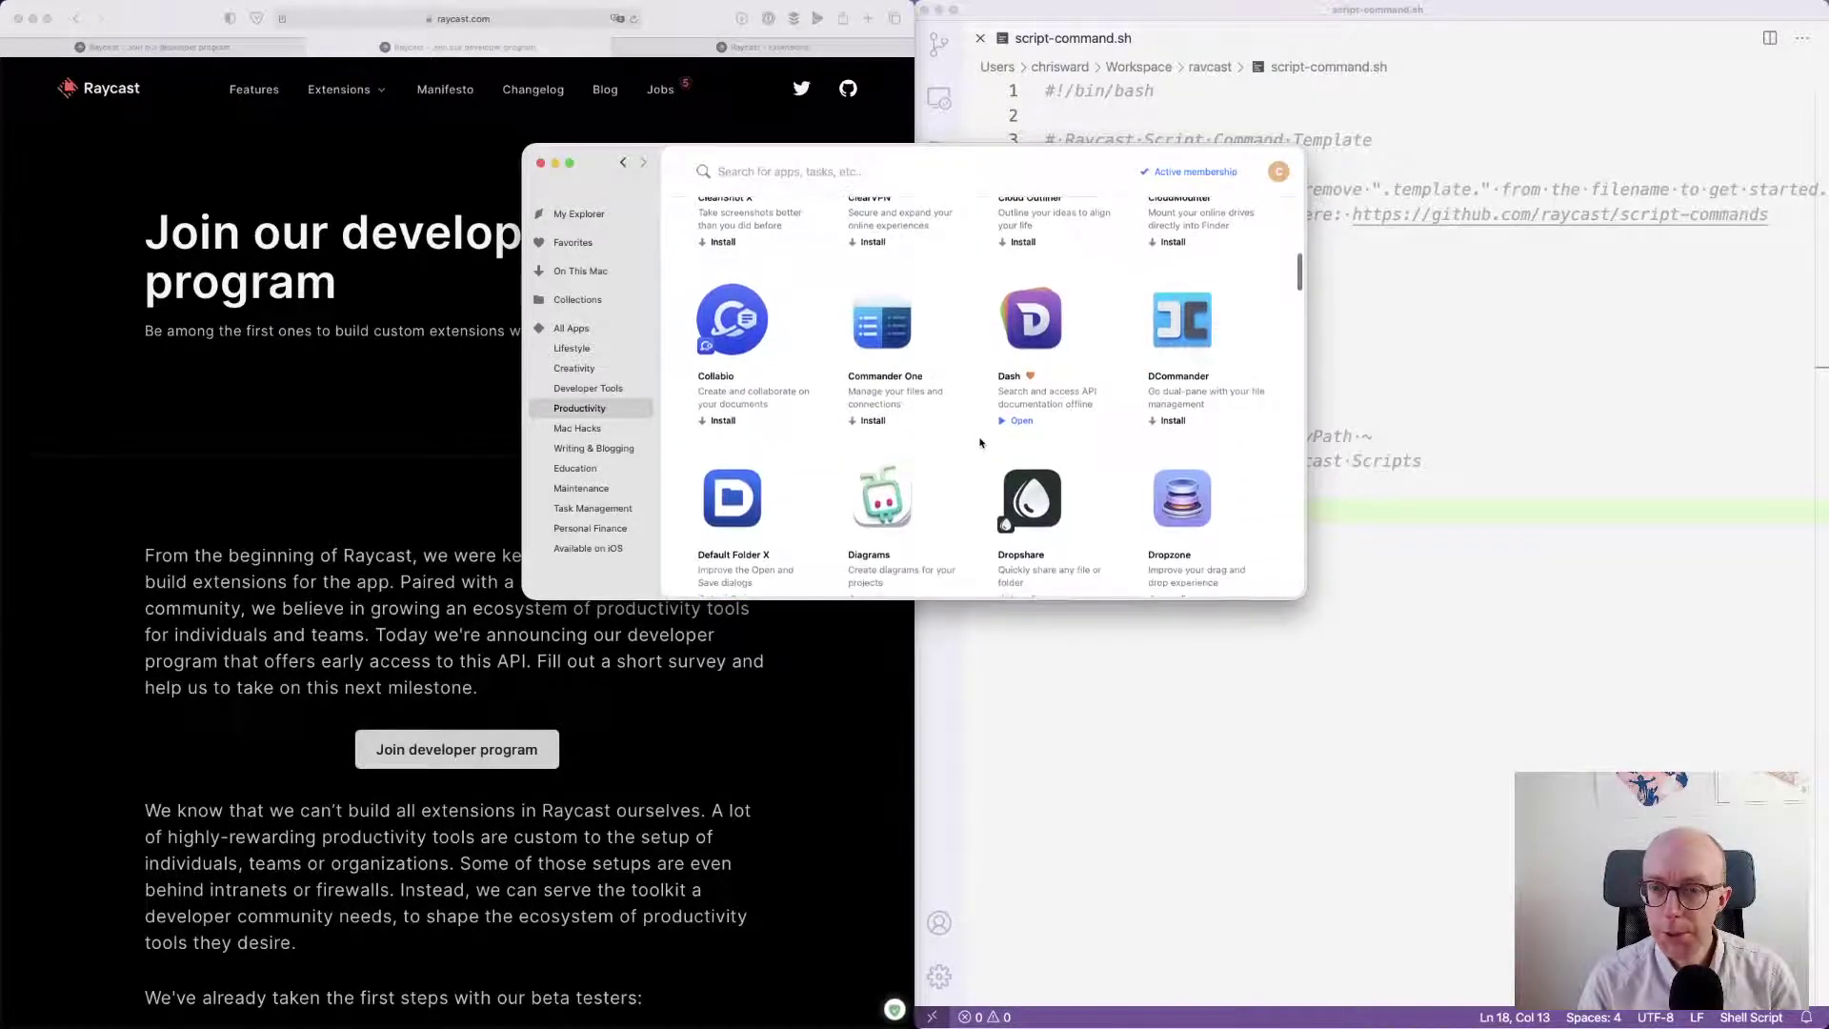
scroll(980, 442, "down", 8)
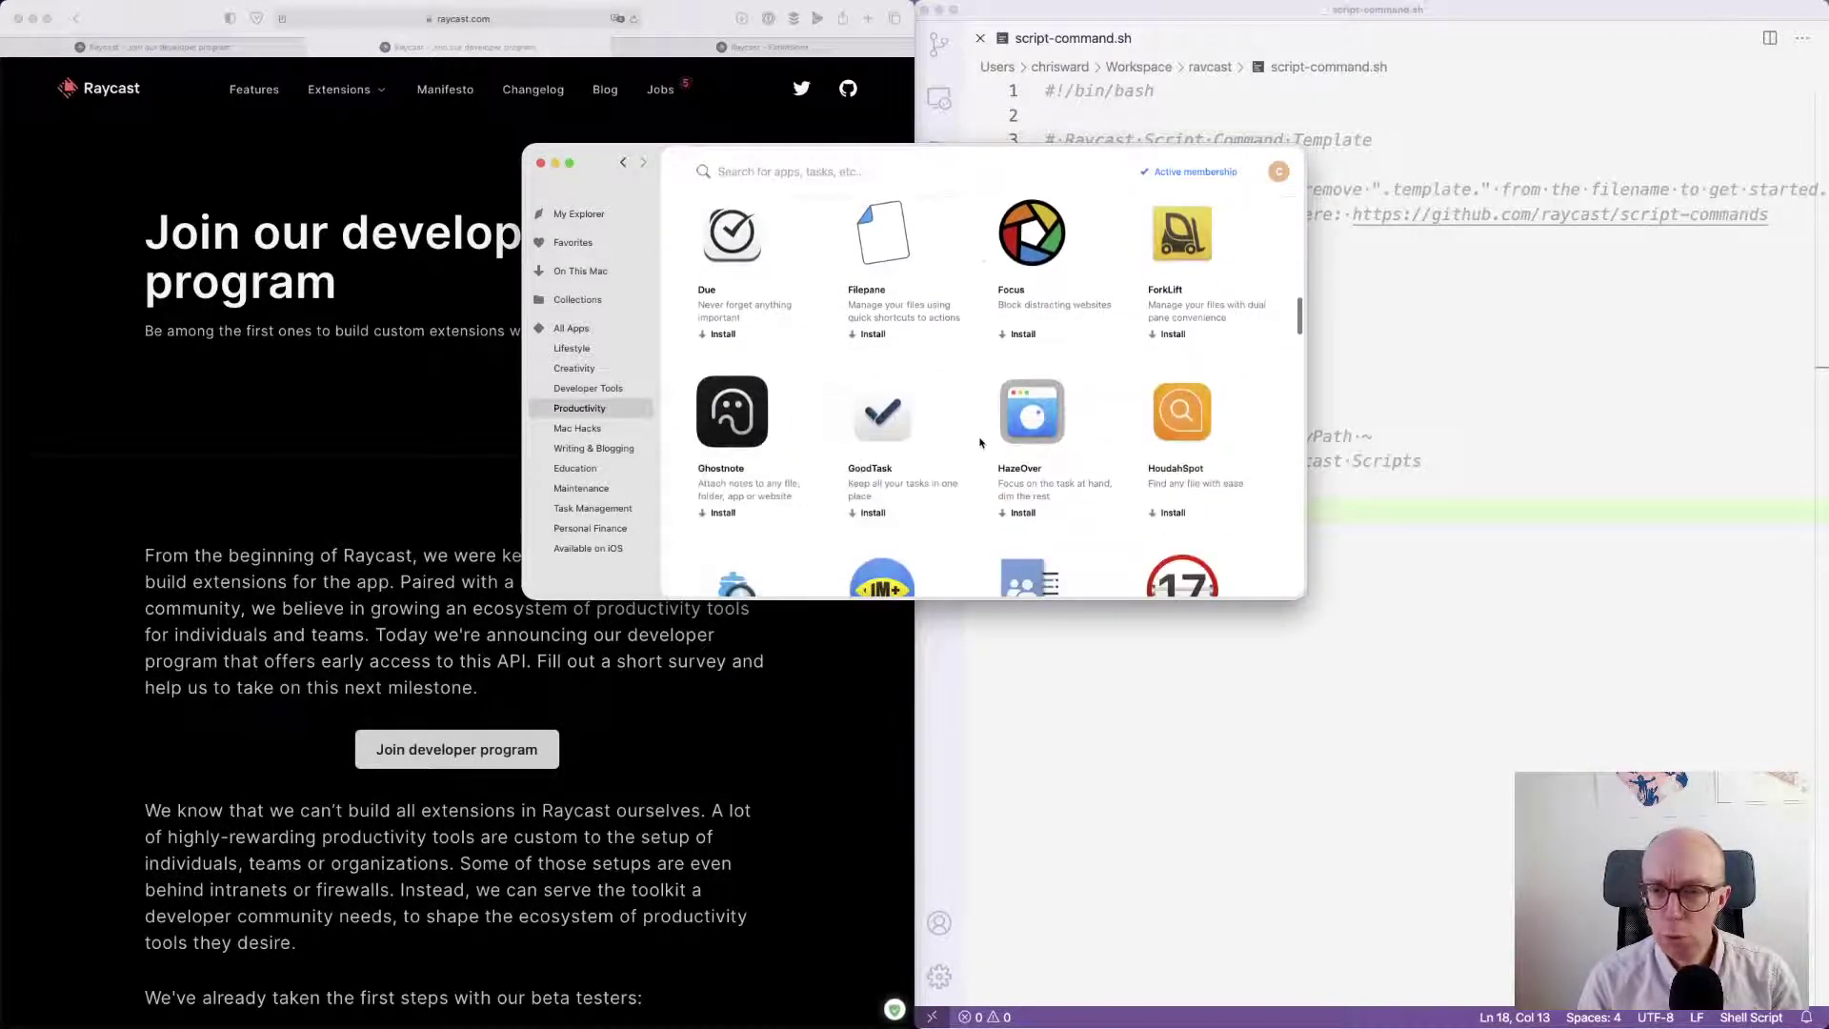
scroll(980, 442, "down", 10)
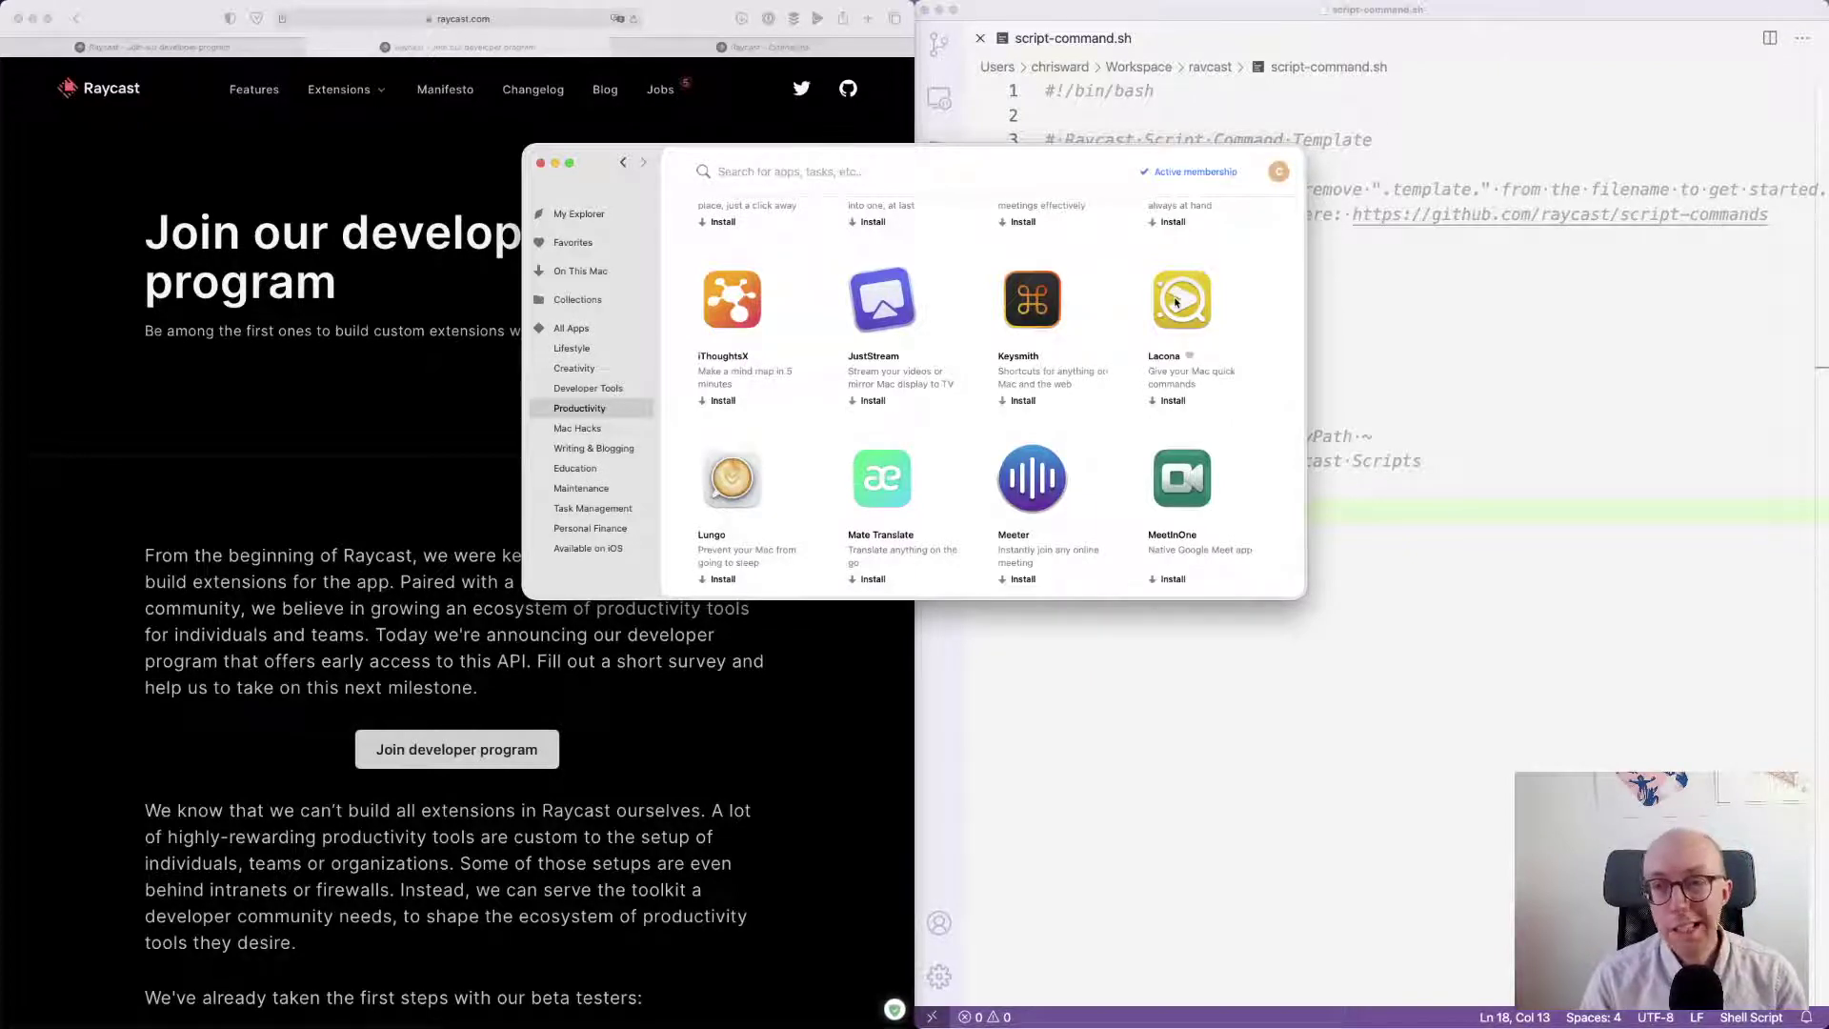
scroll(1176, 302, "down", 5)
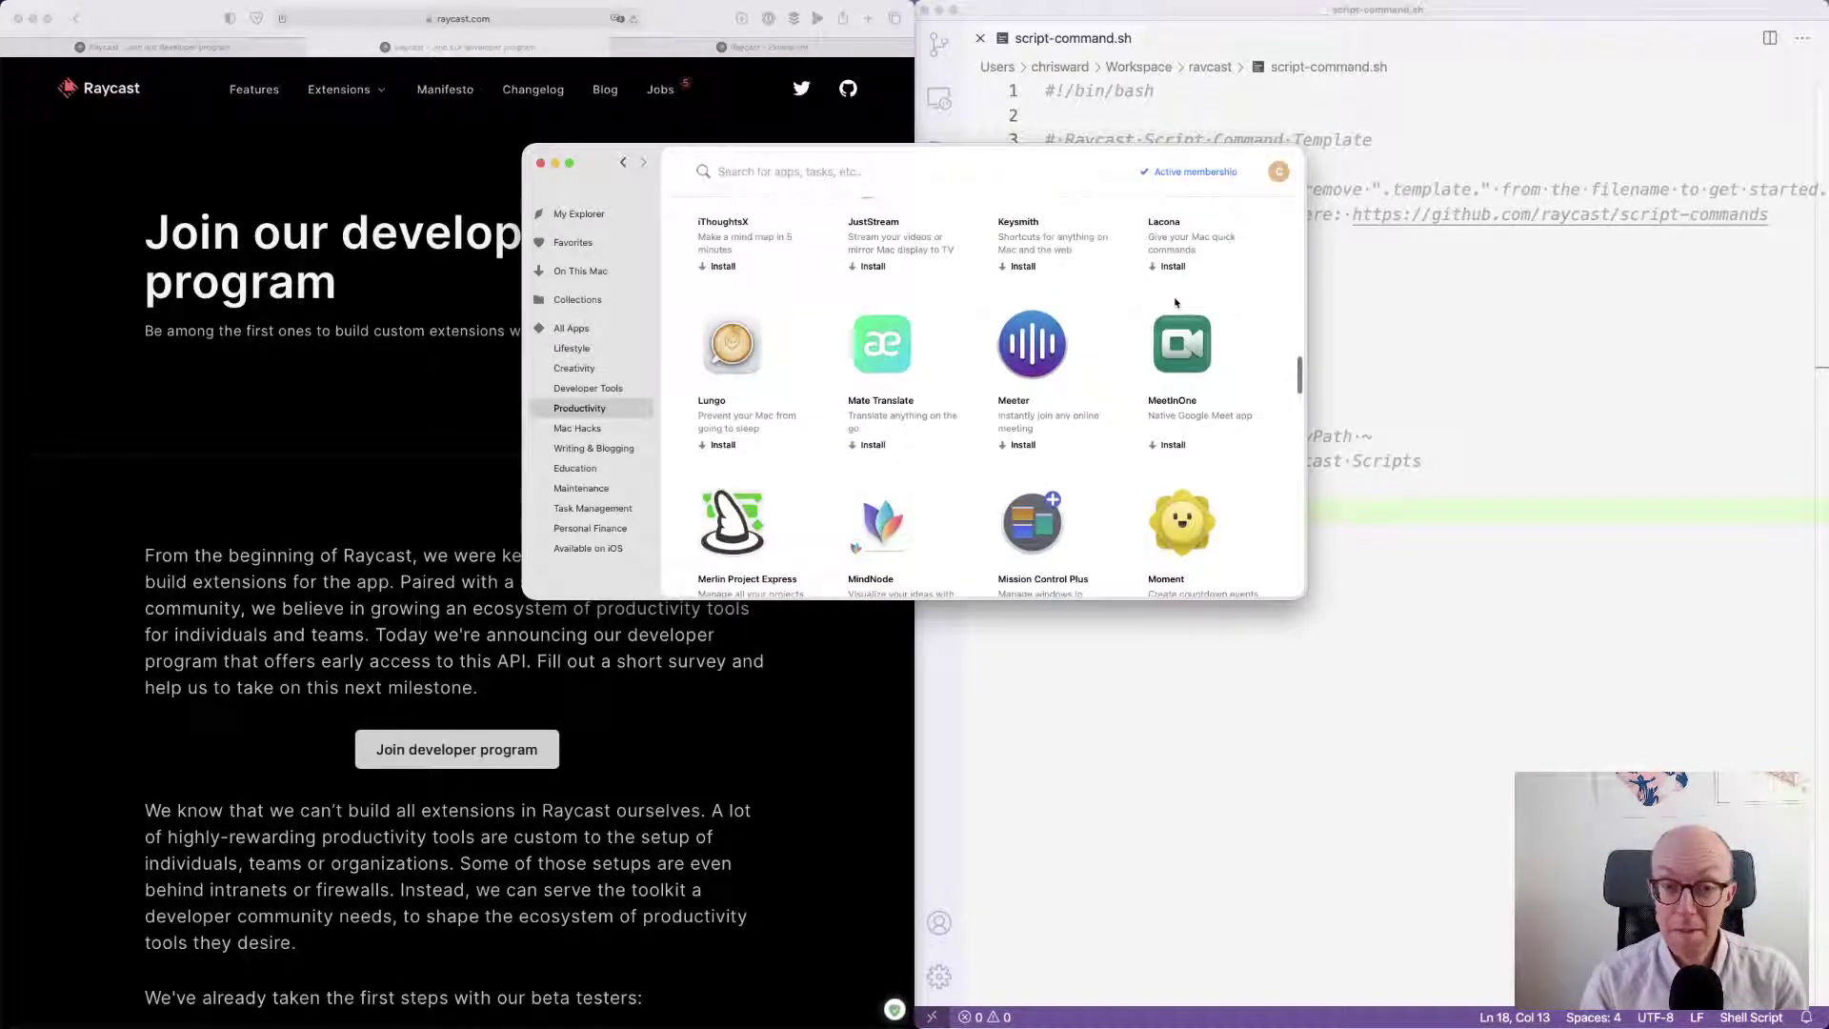
scroll(1177, 302, "down", 4)
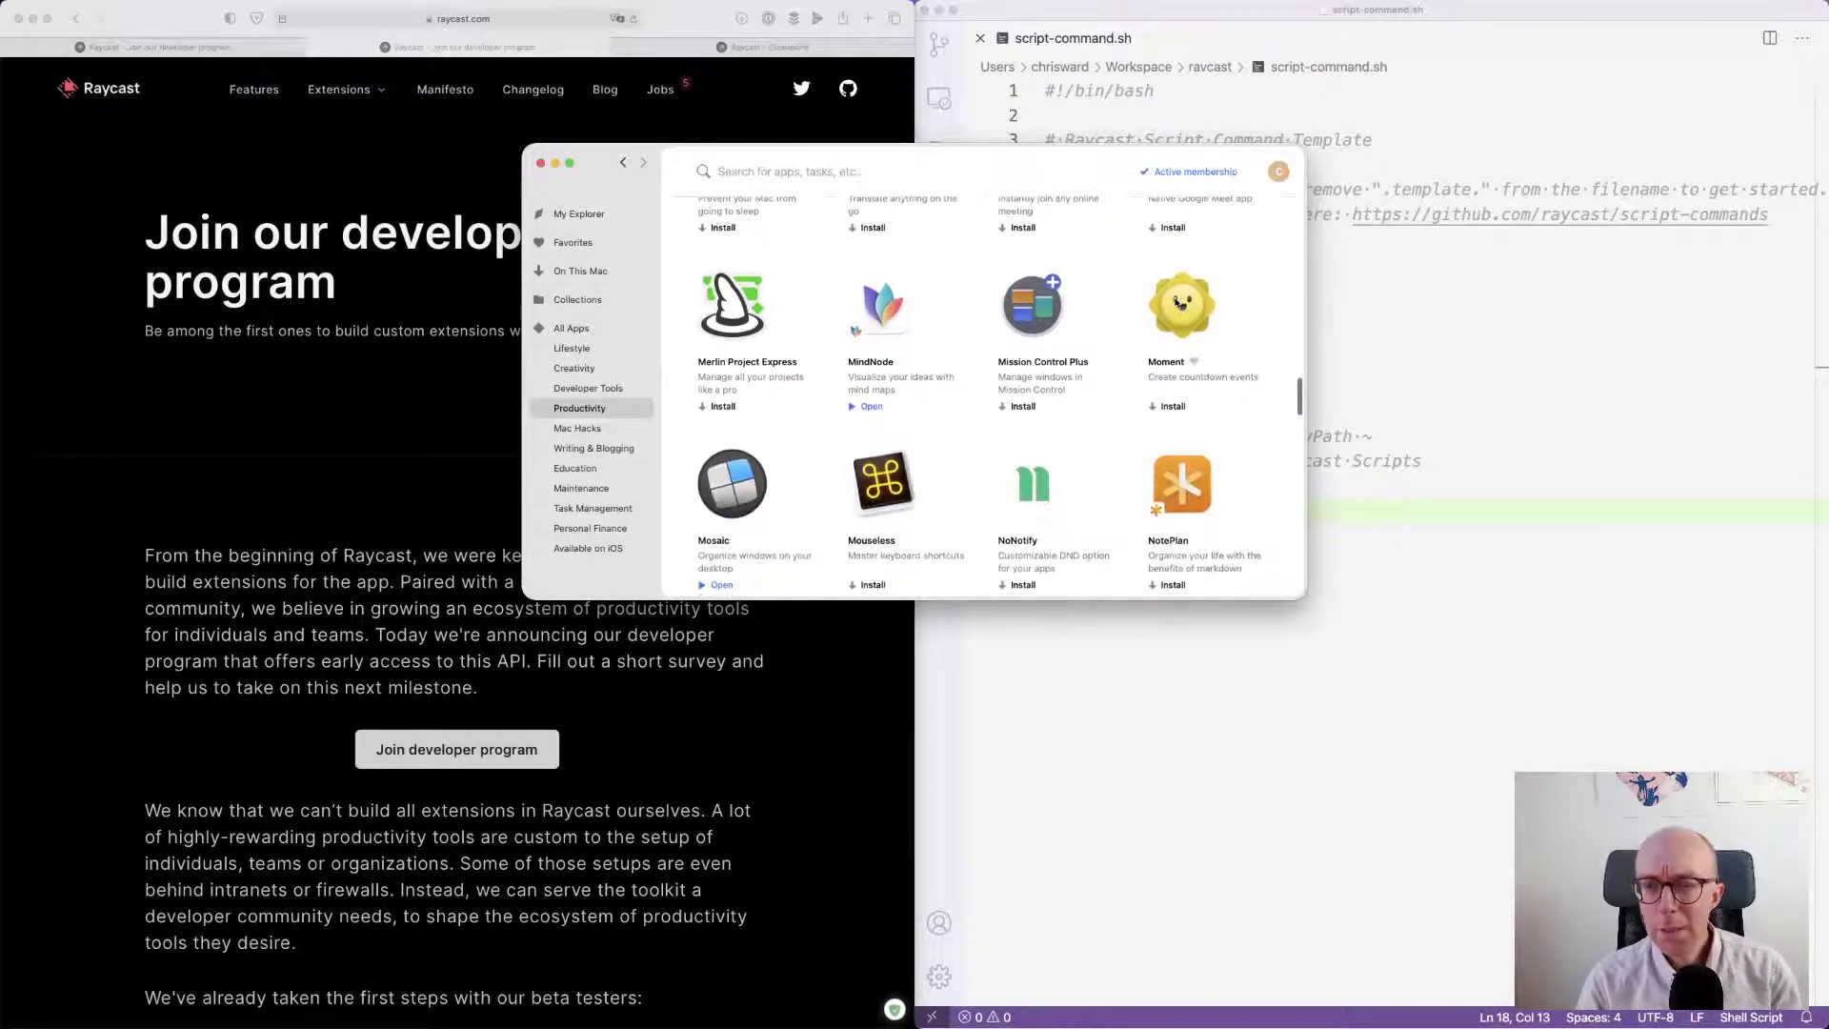
scroll(1177, 302, "down", 8)
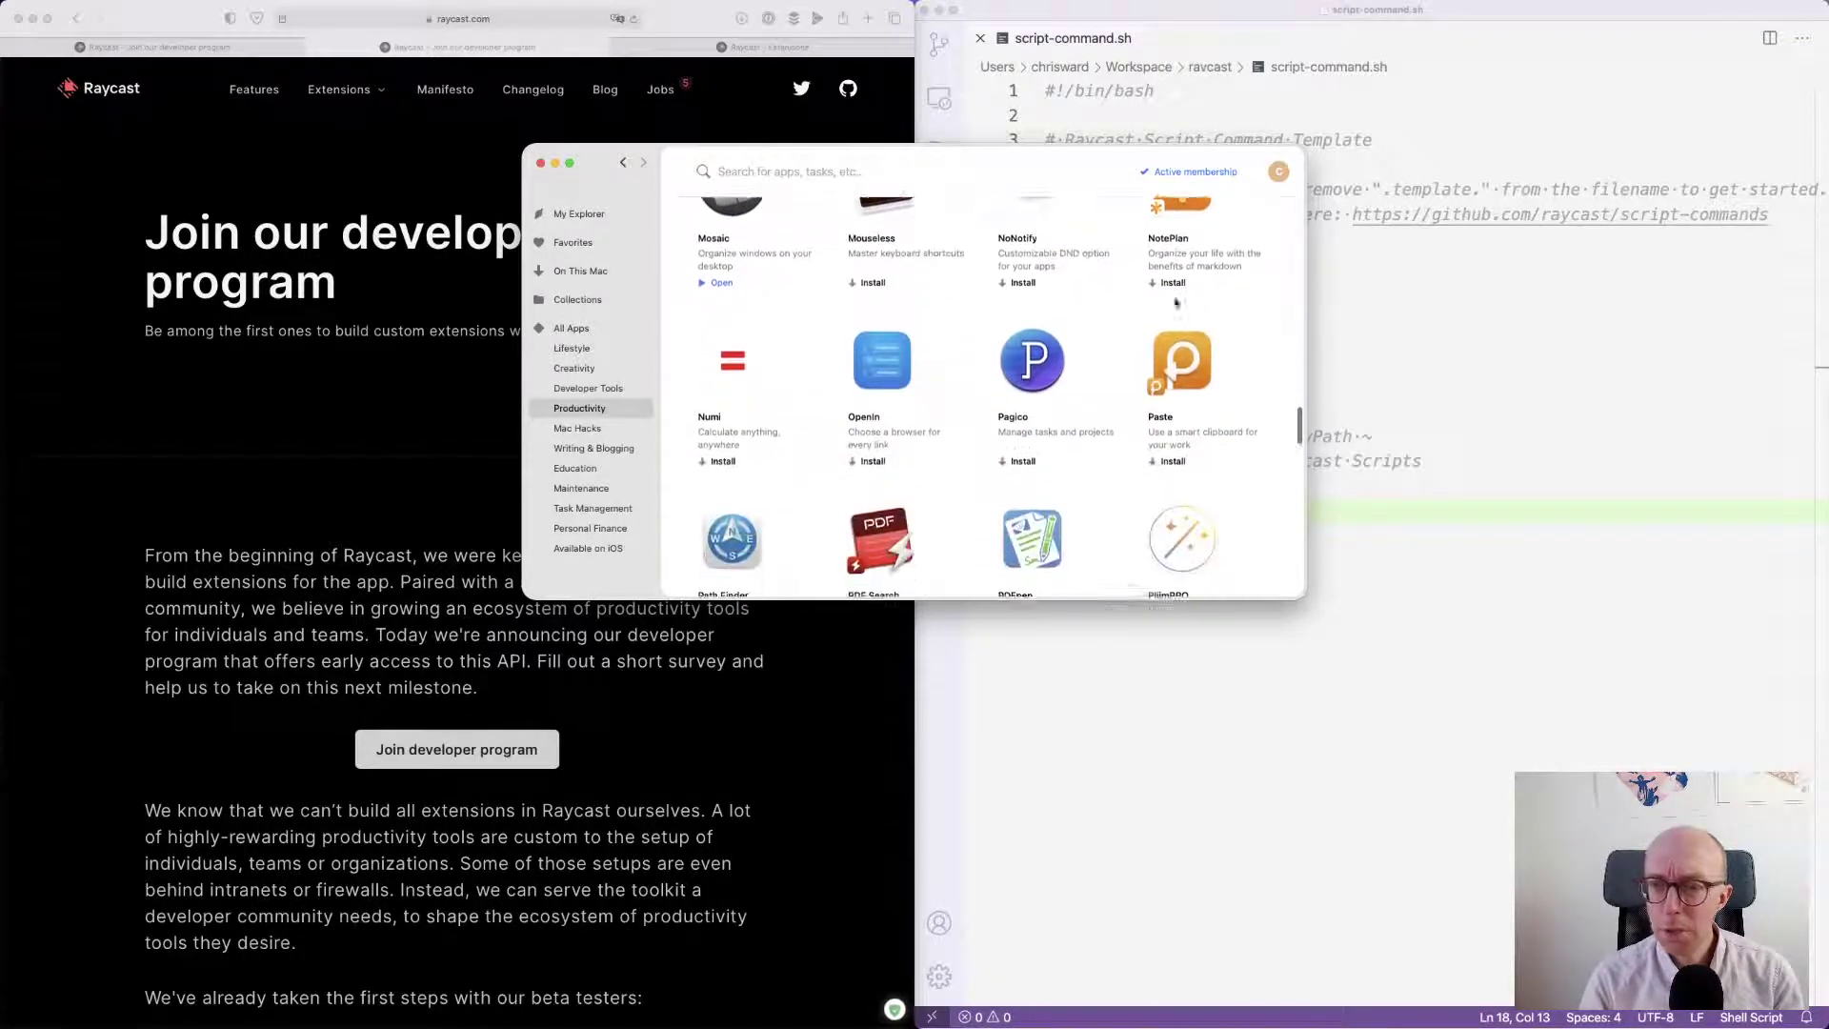
scroll(1177, 302, "down", 8)
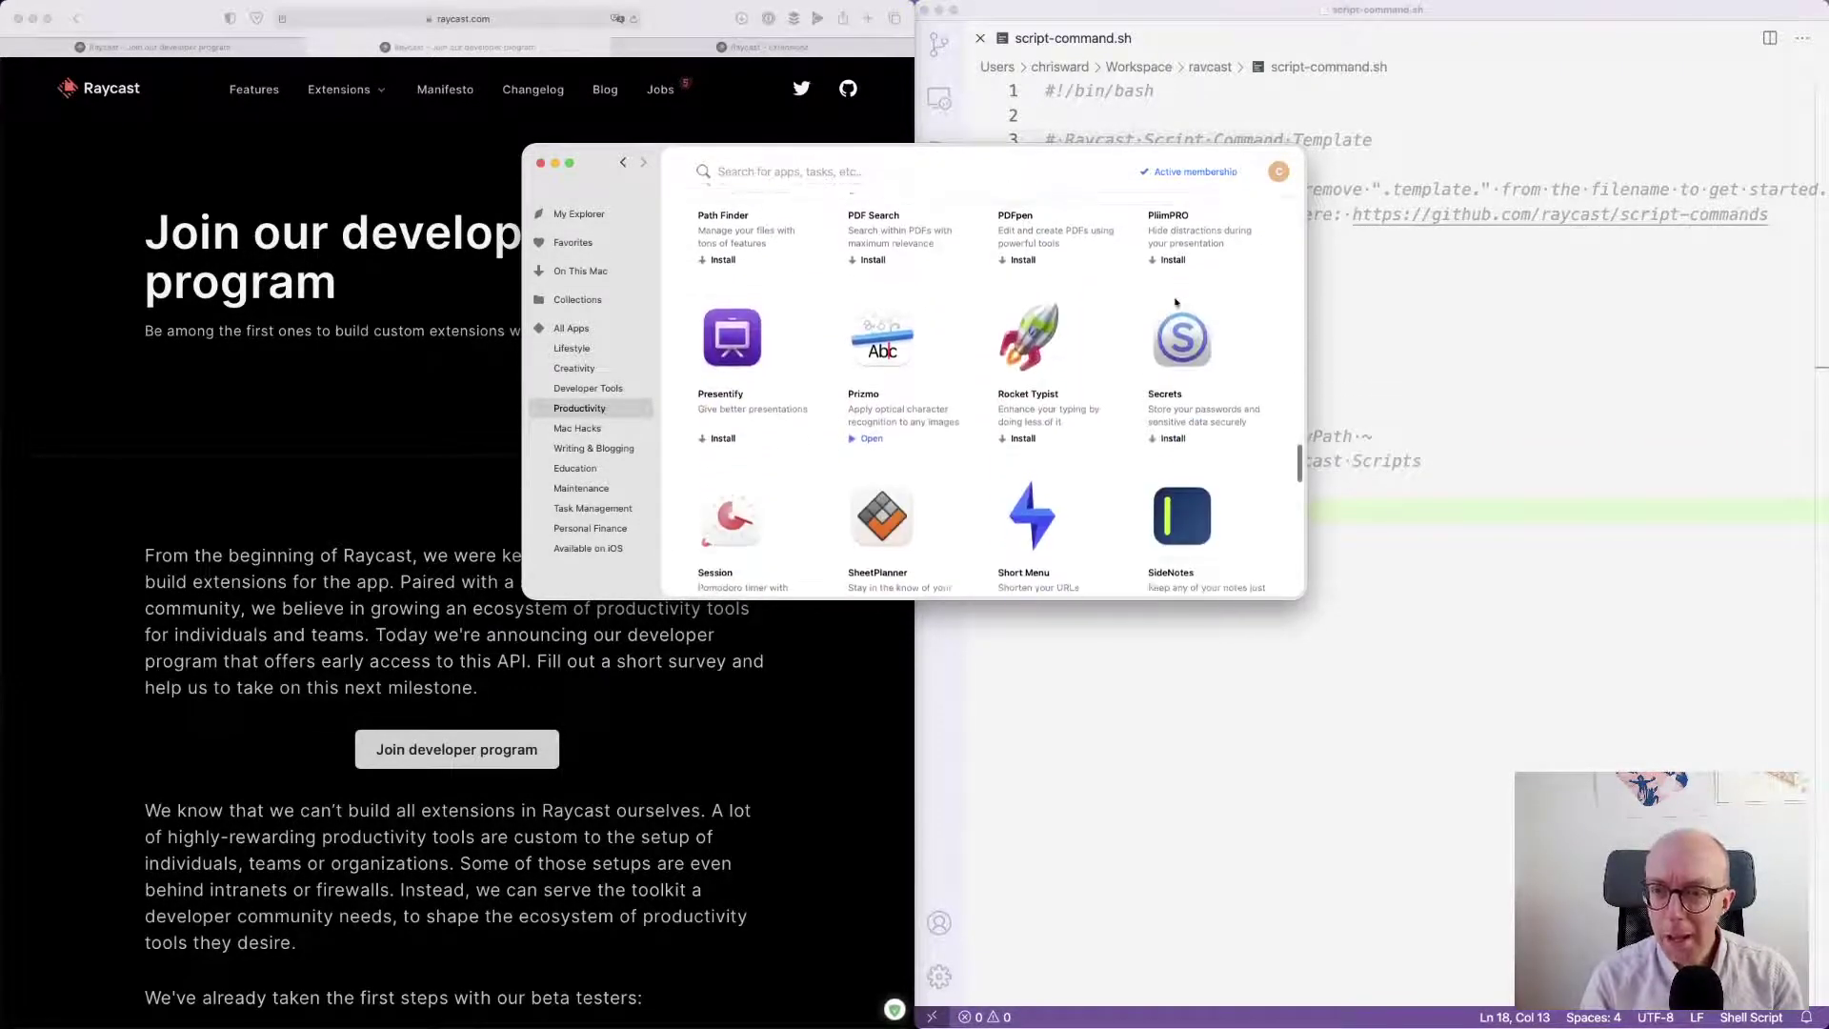
scroll(1177, 302, "down", 6)
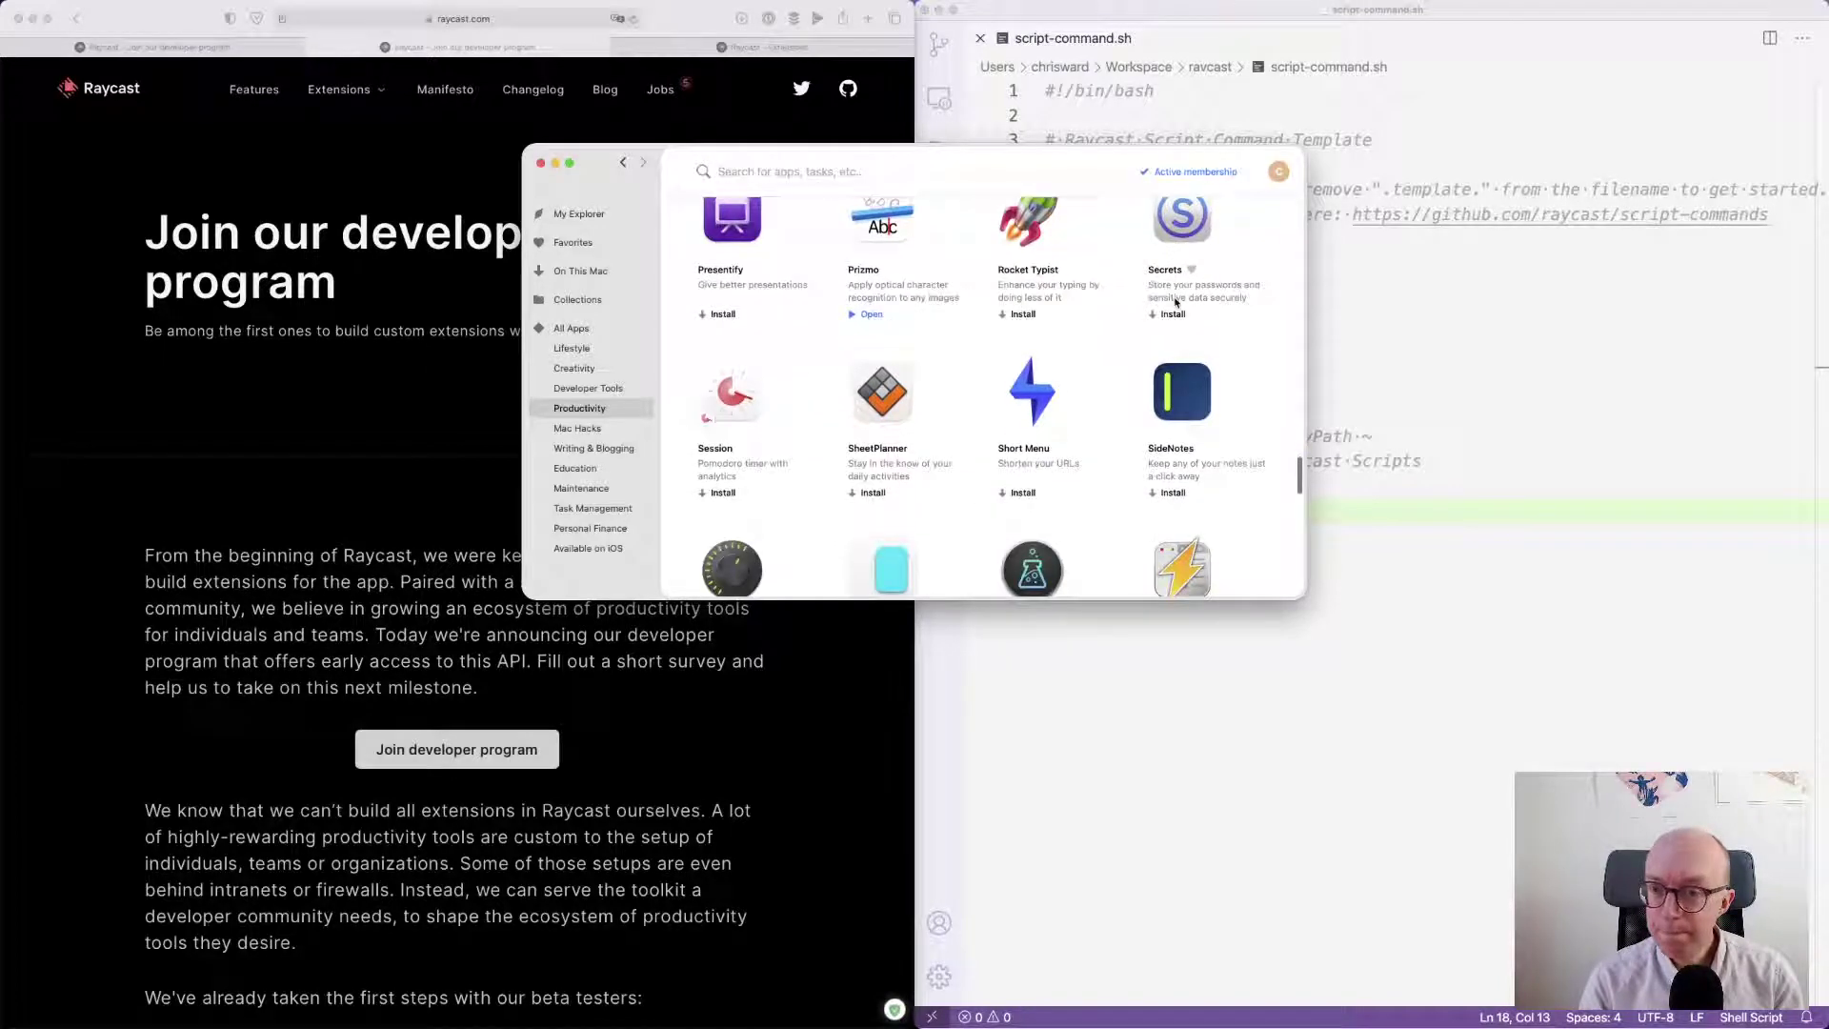
scroll(1177, 302, "down", 8)
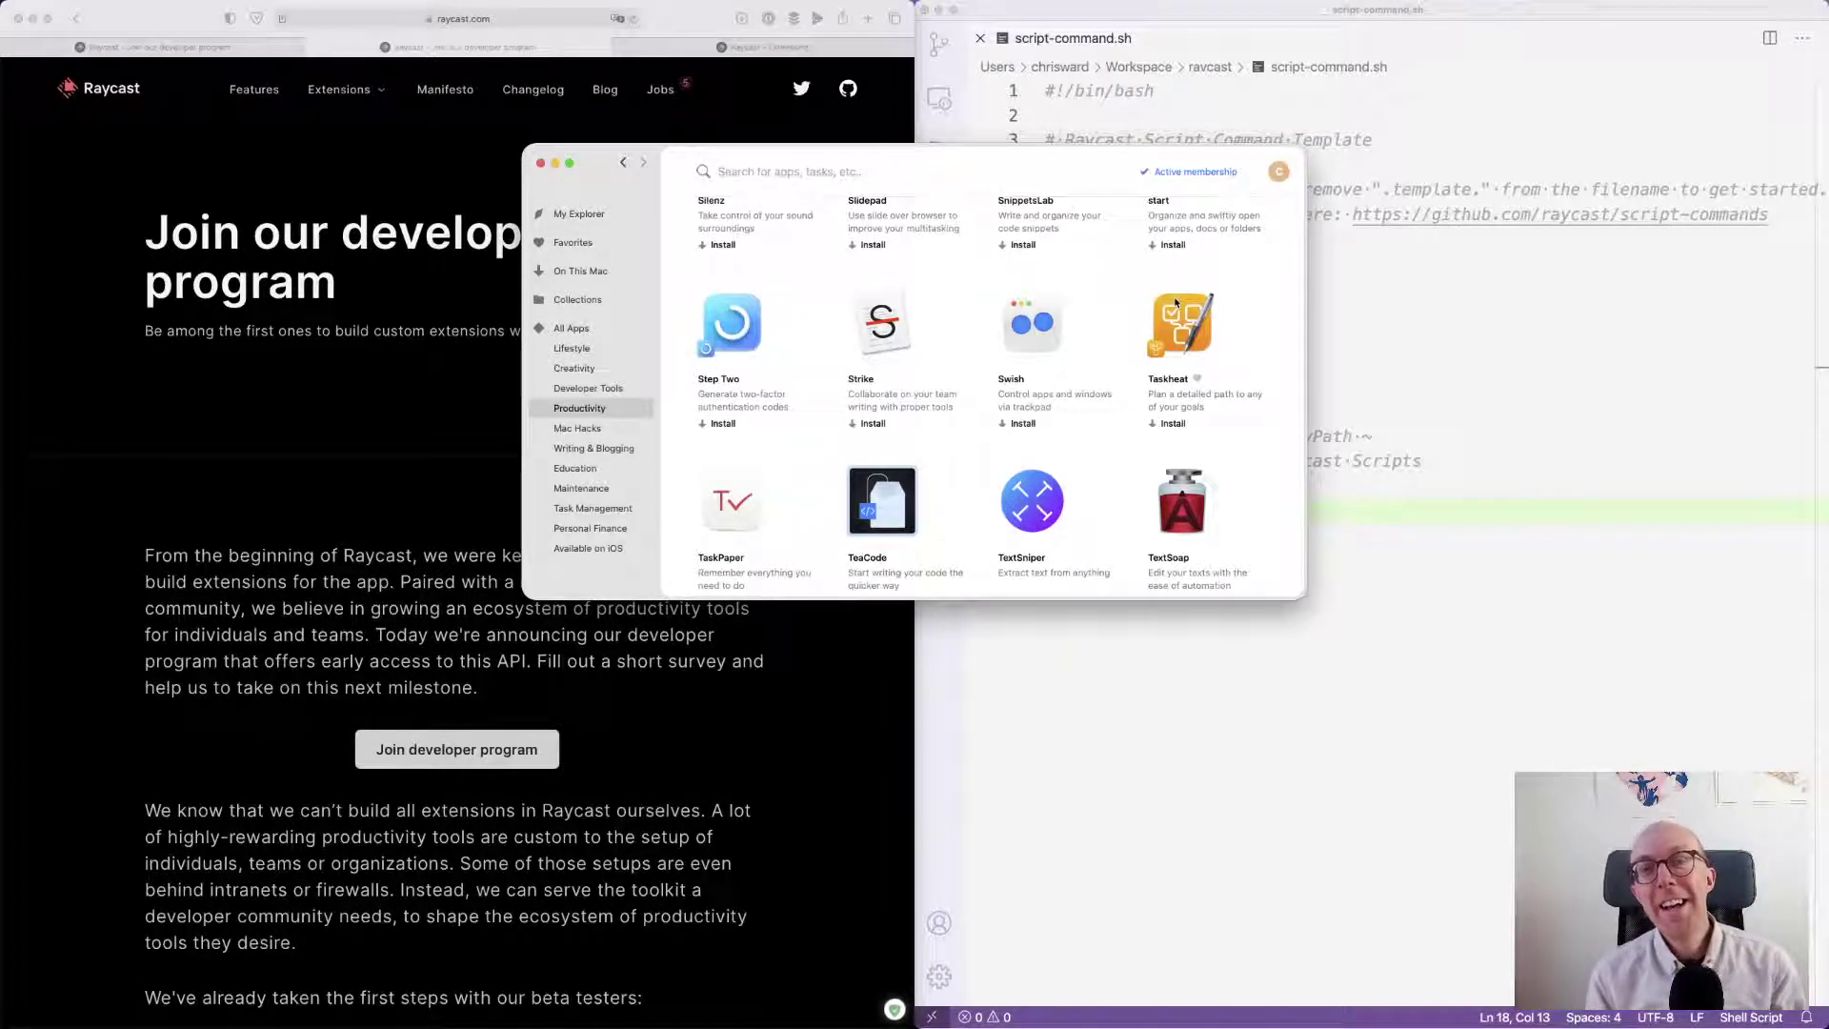
key("Escape")
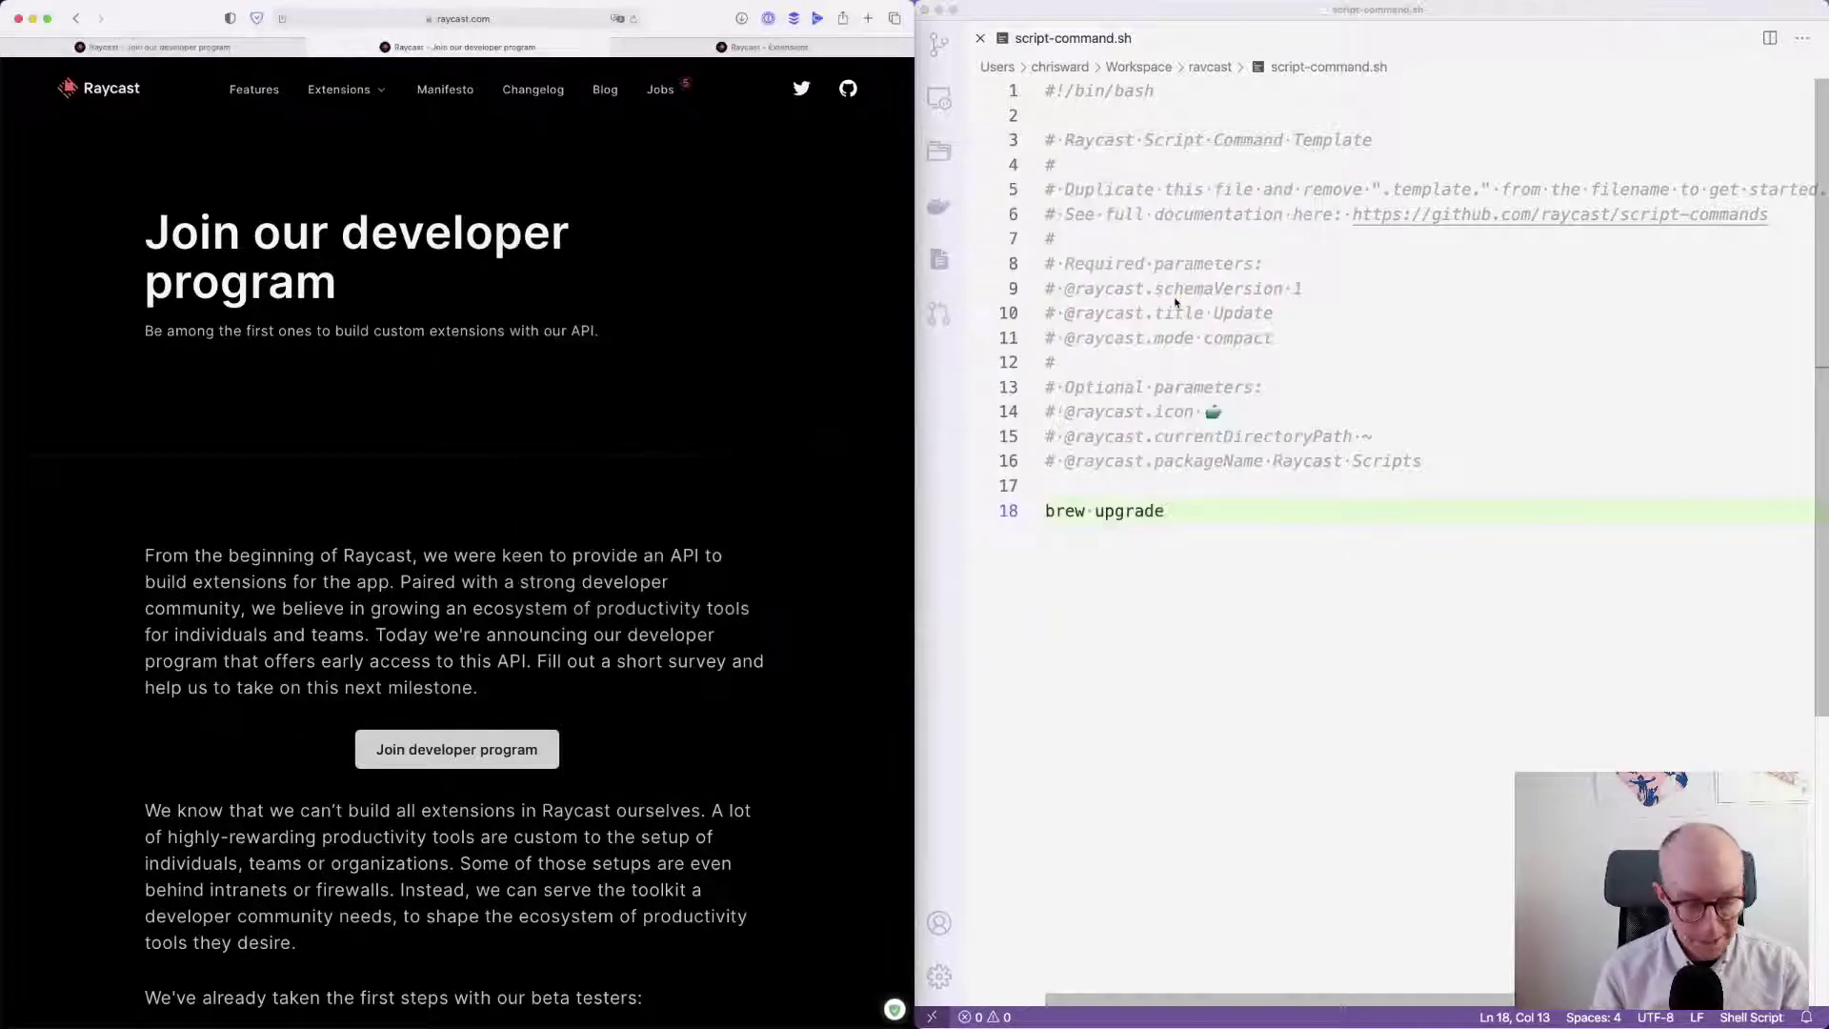
- Switch to the App Store and search it for "spotlight"
key("alt+space")
type("a")
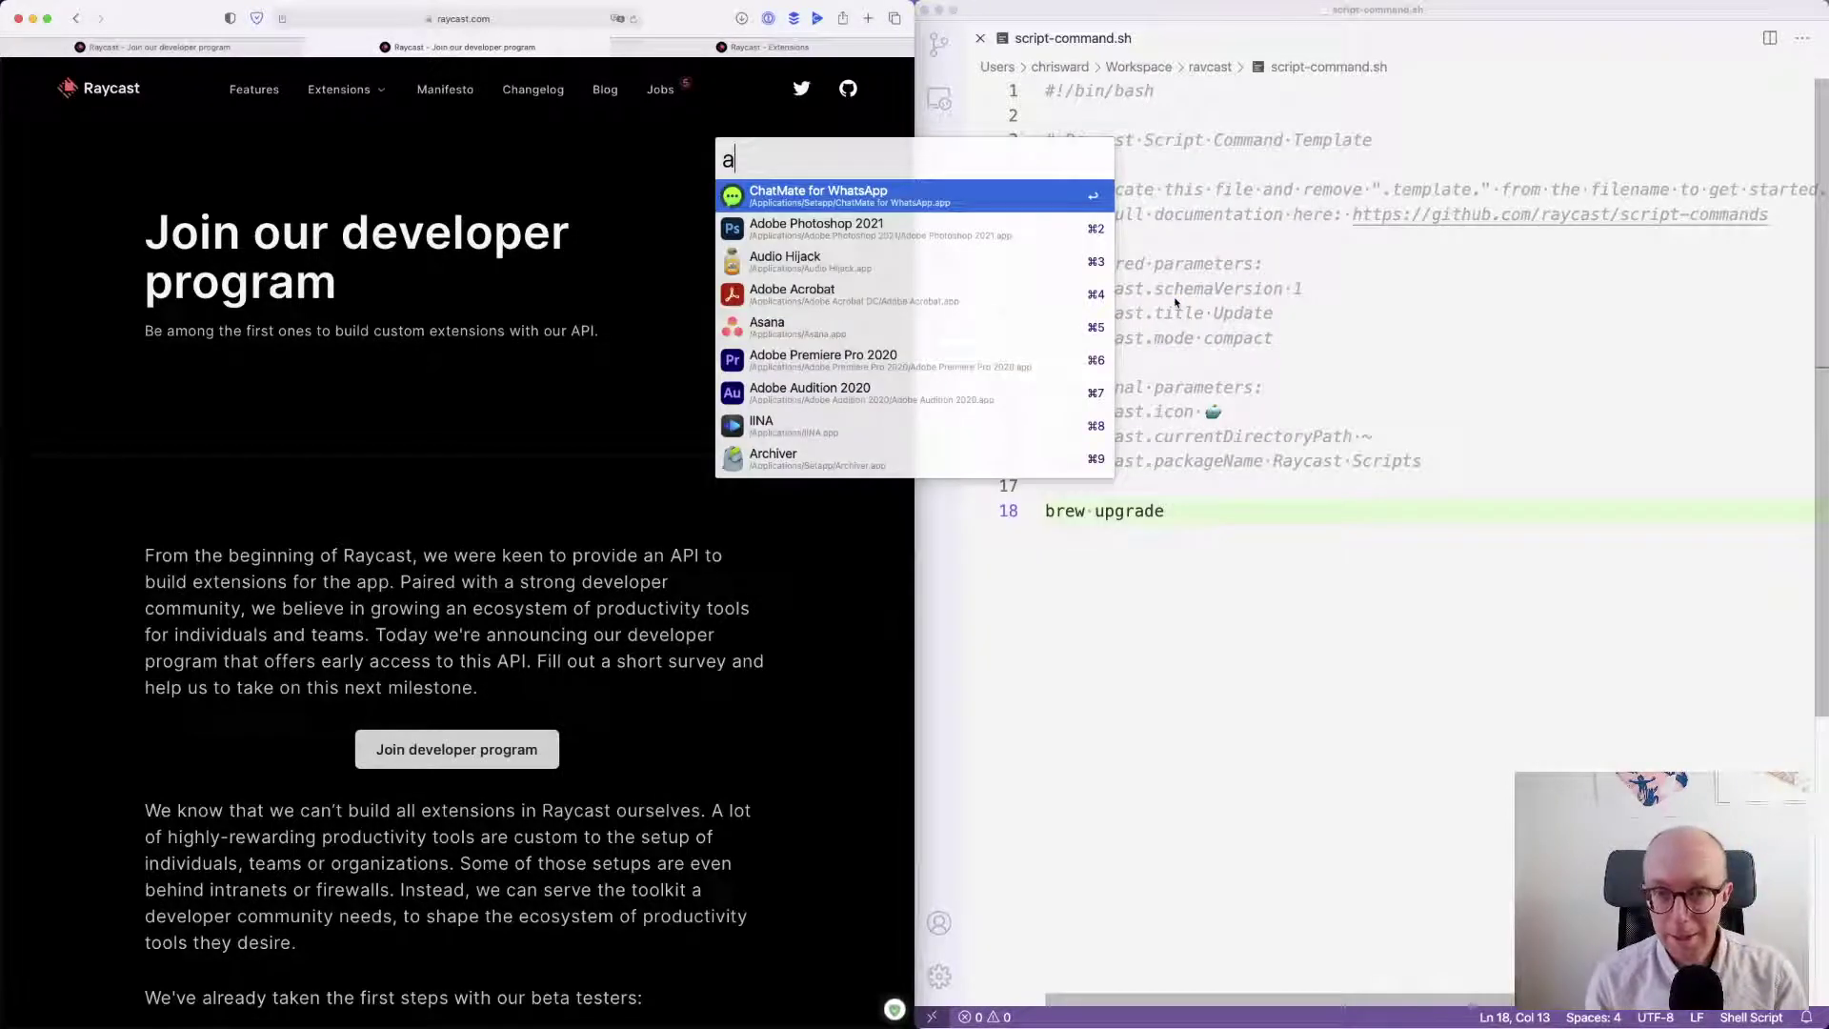
type("pp")
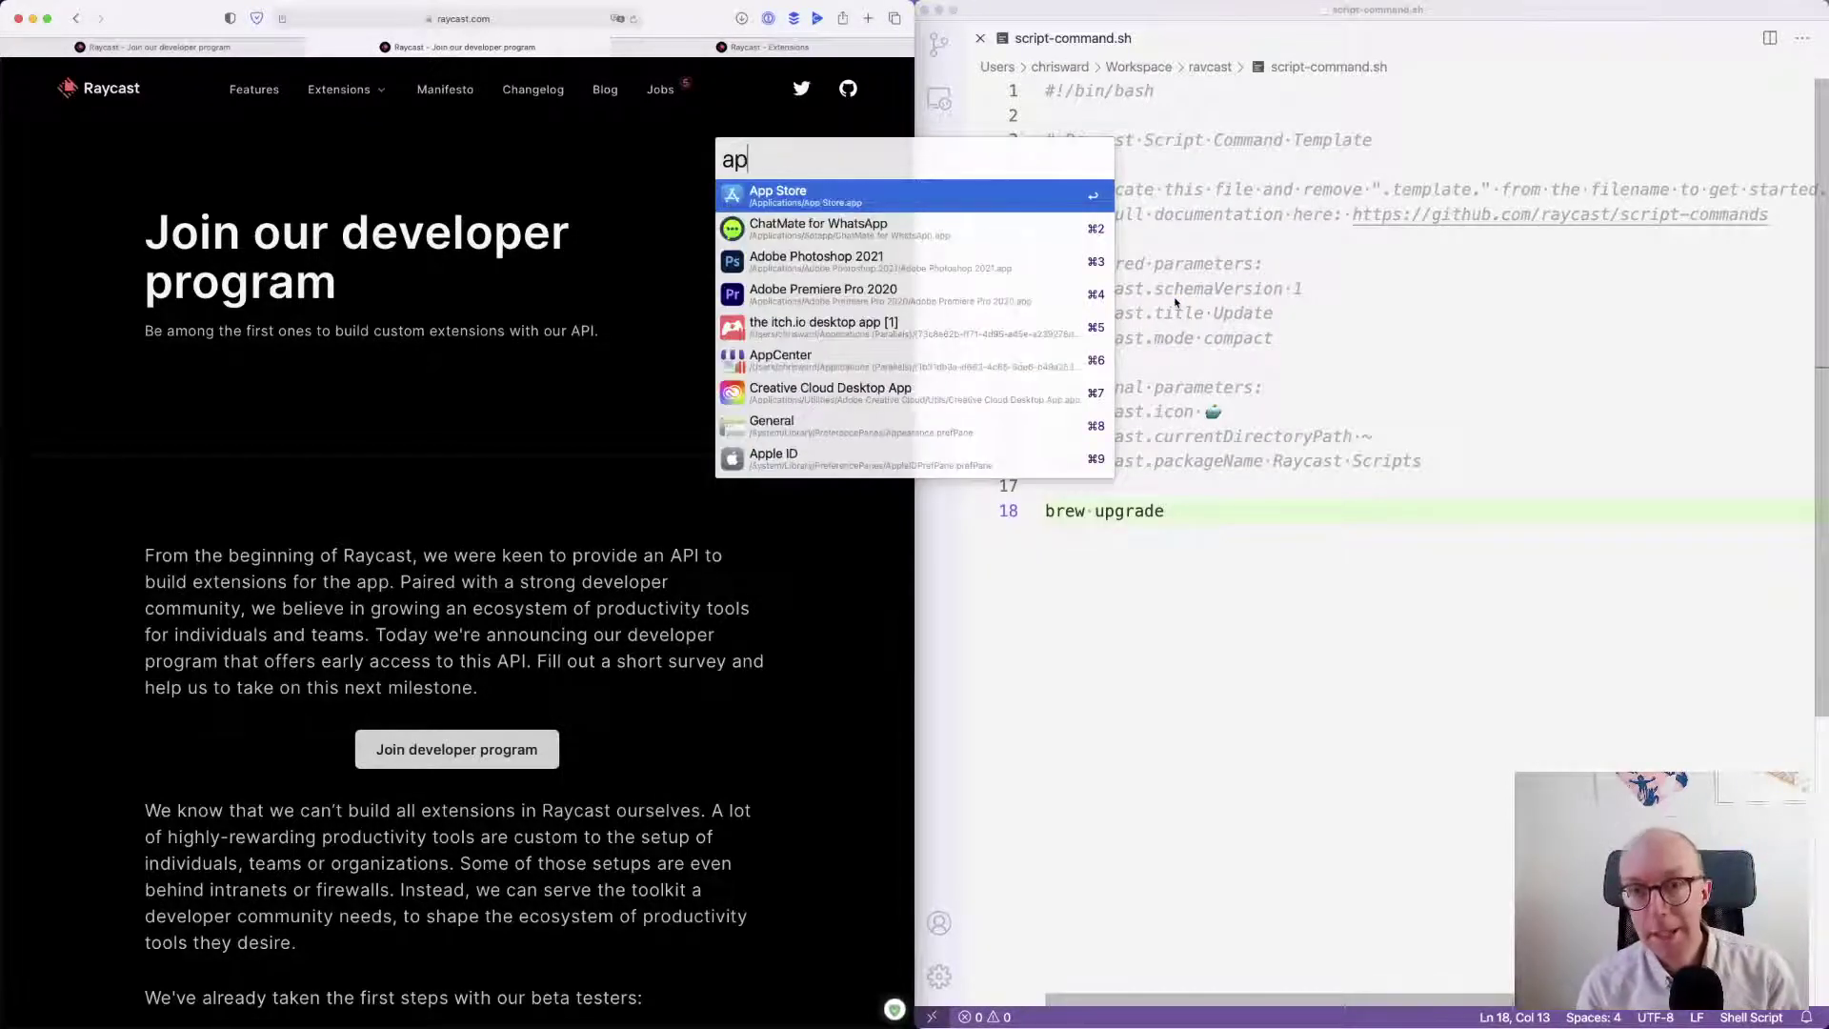
key("Return")
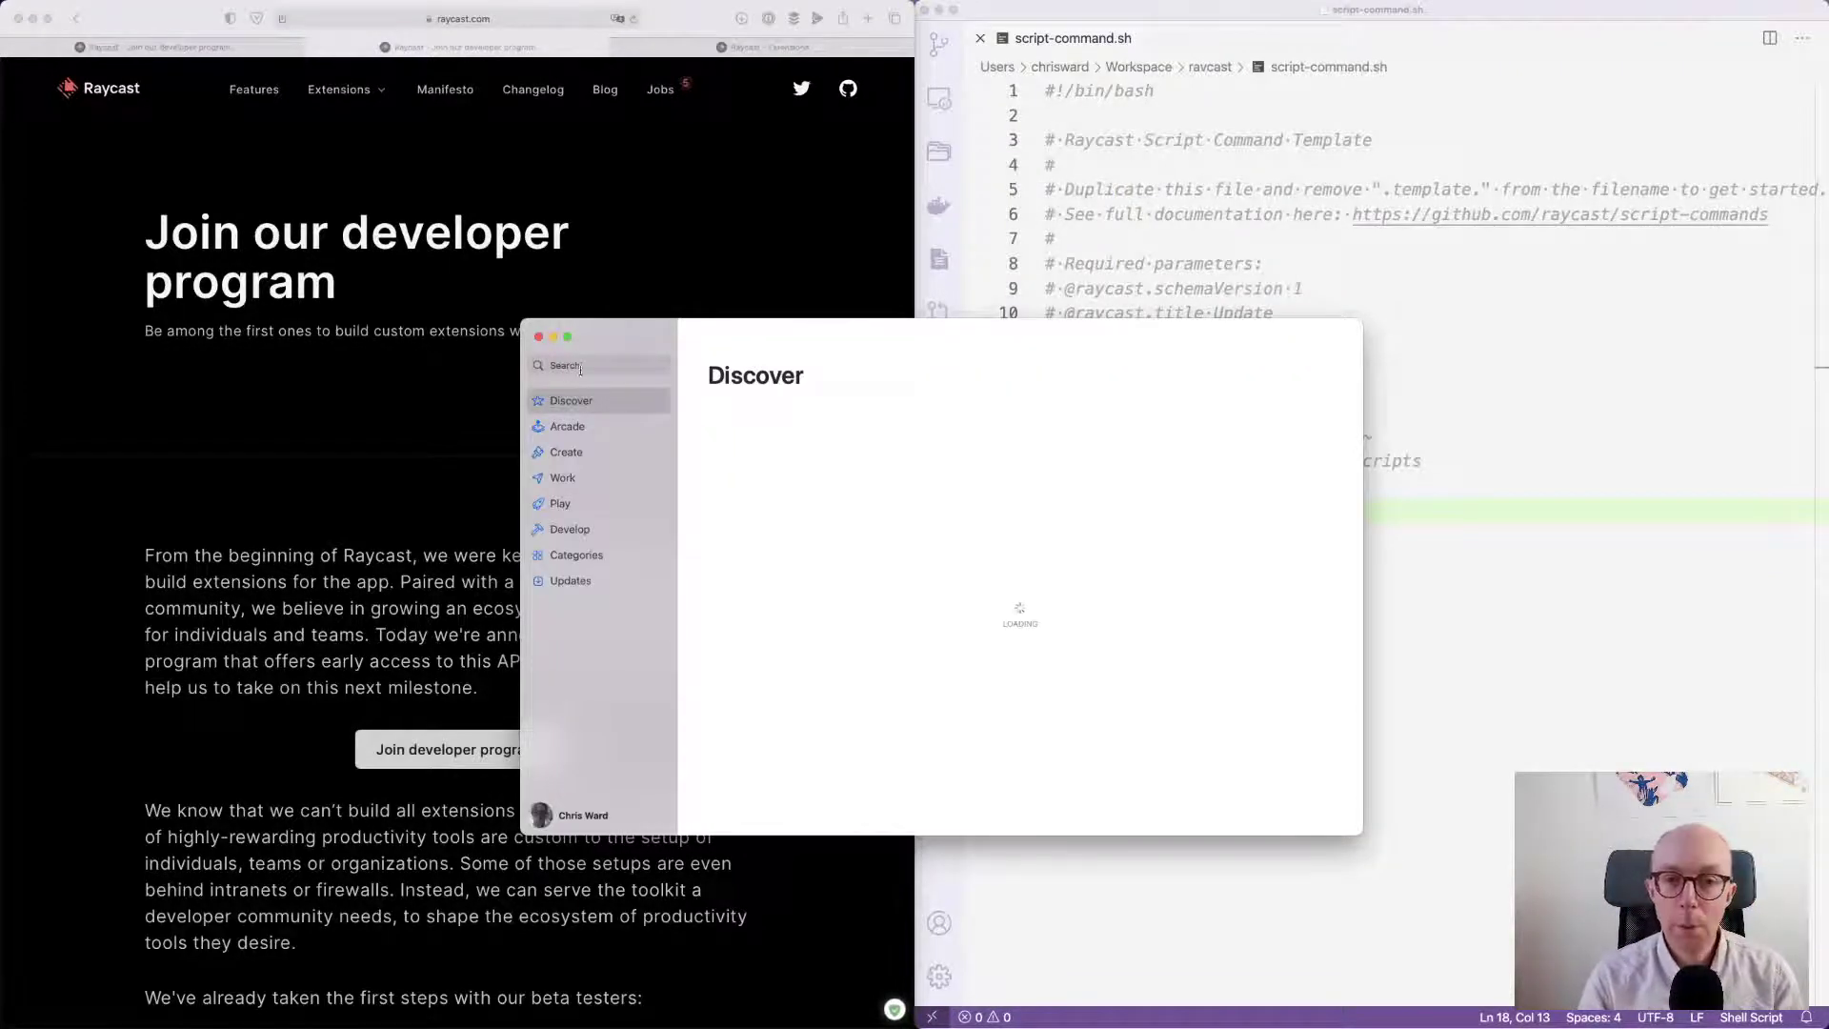
left_click(581, 366)
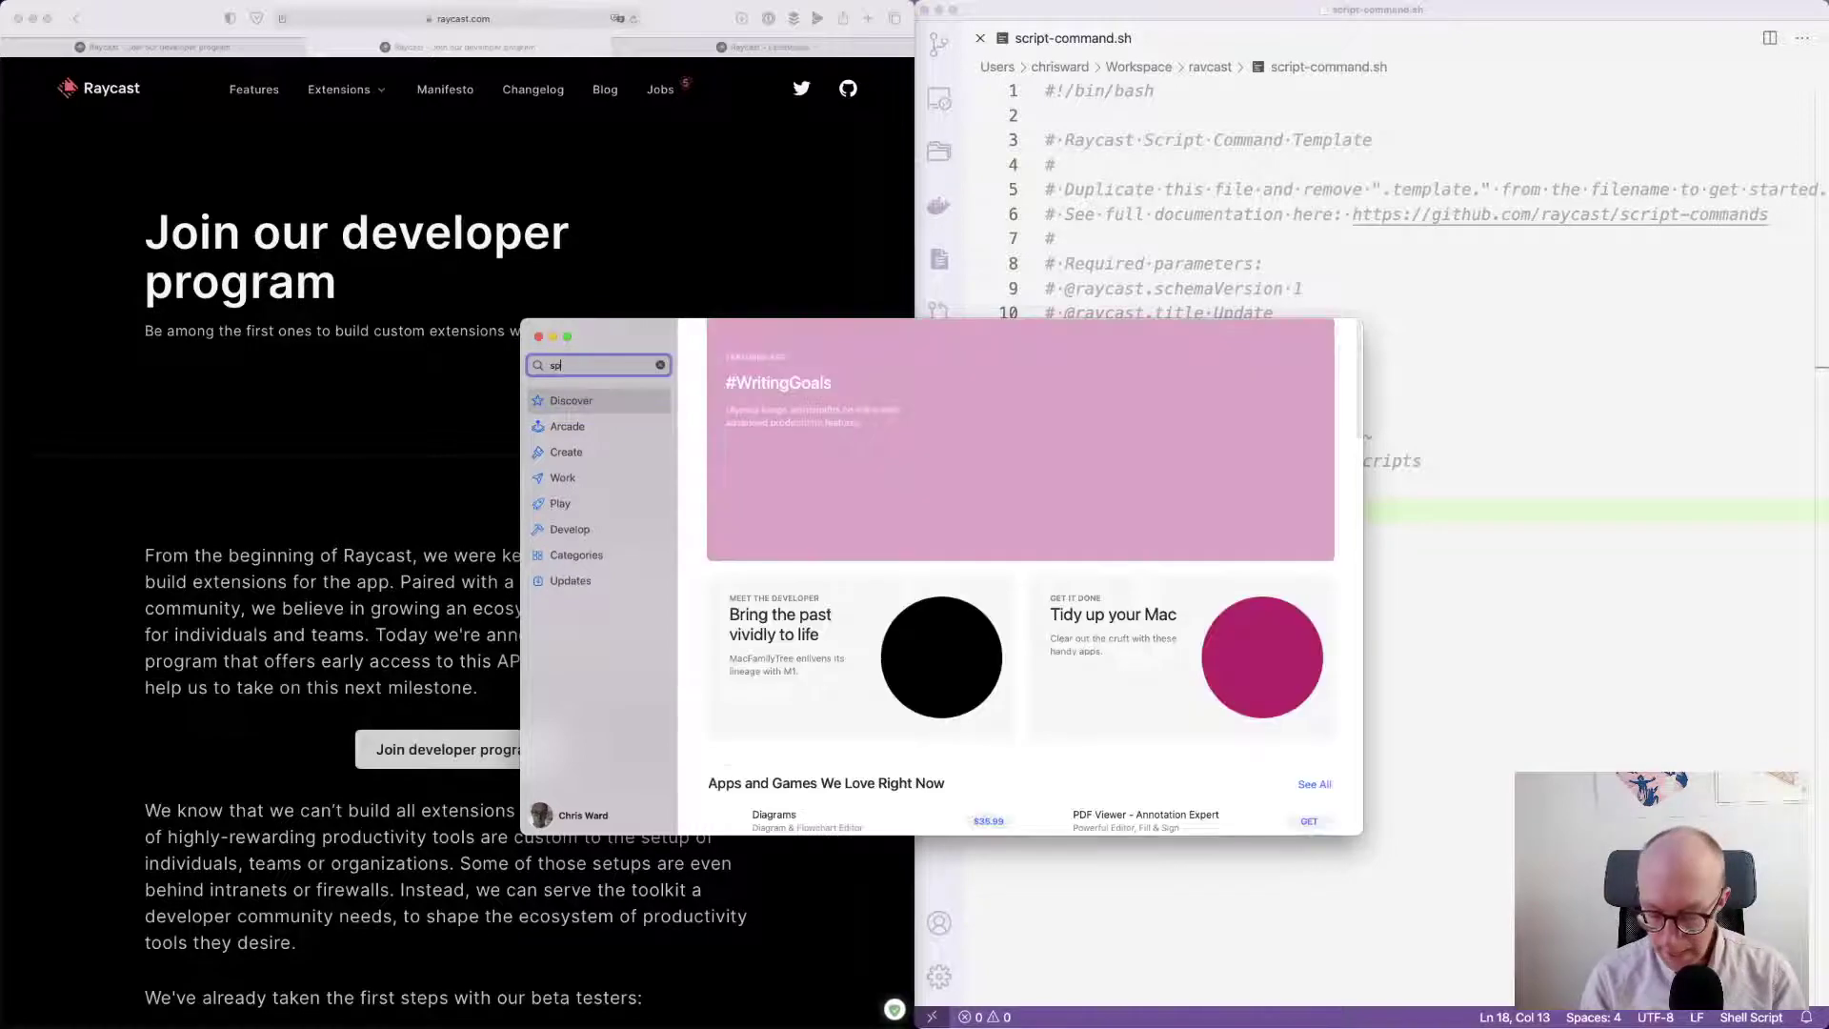
type("spot")
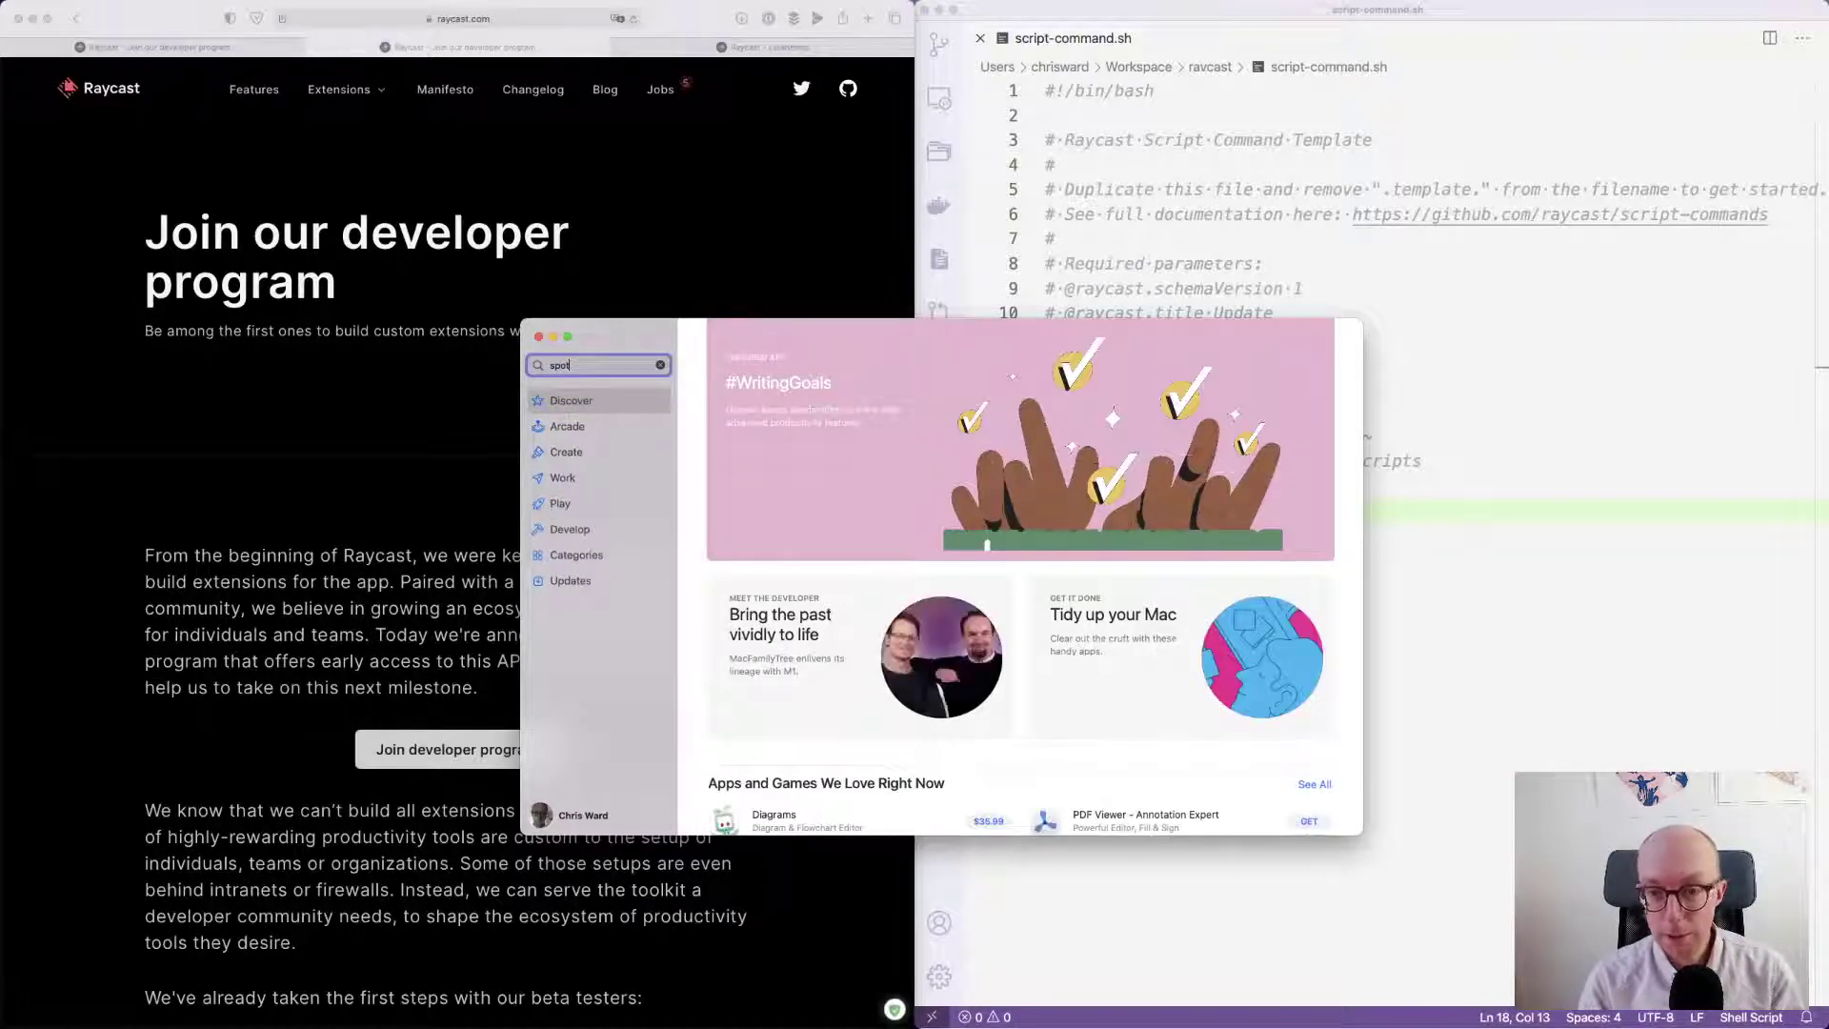
type("light")
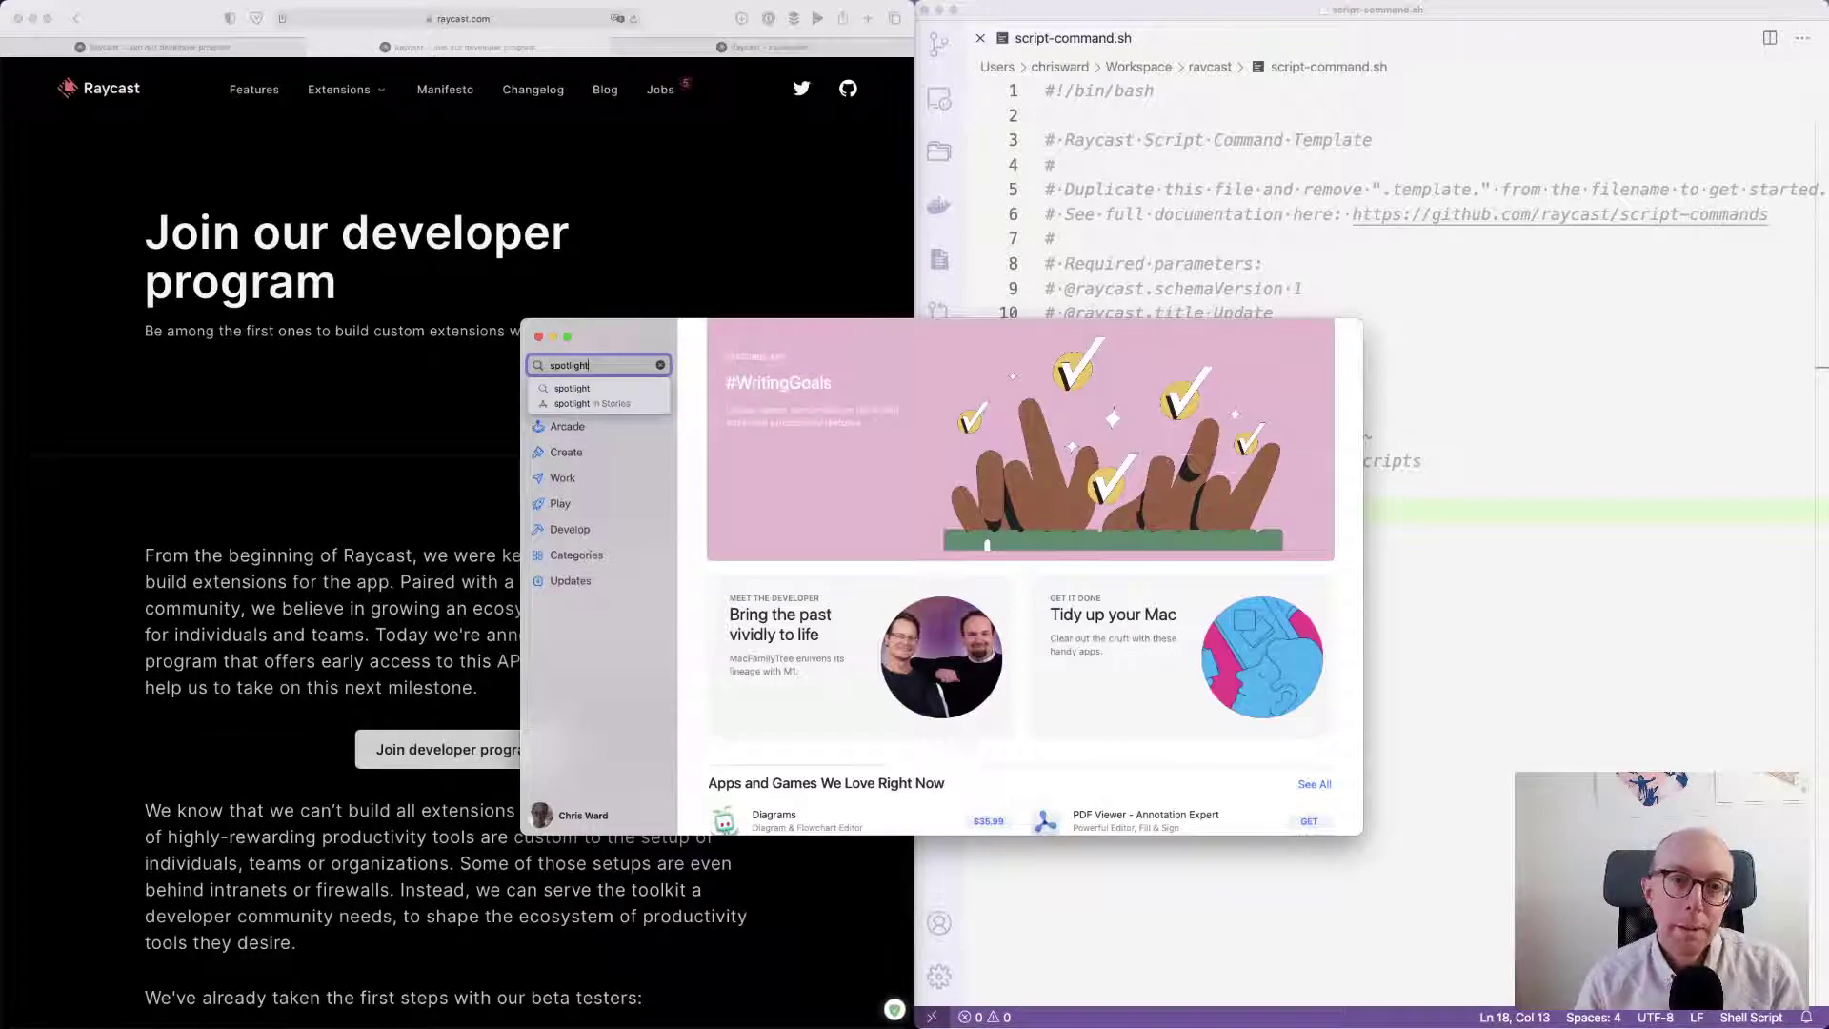
key("Return")
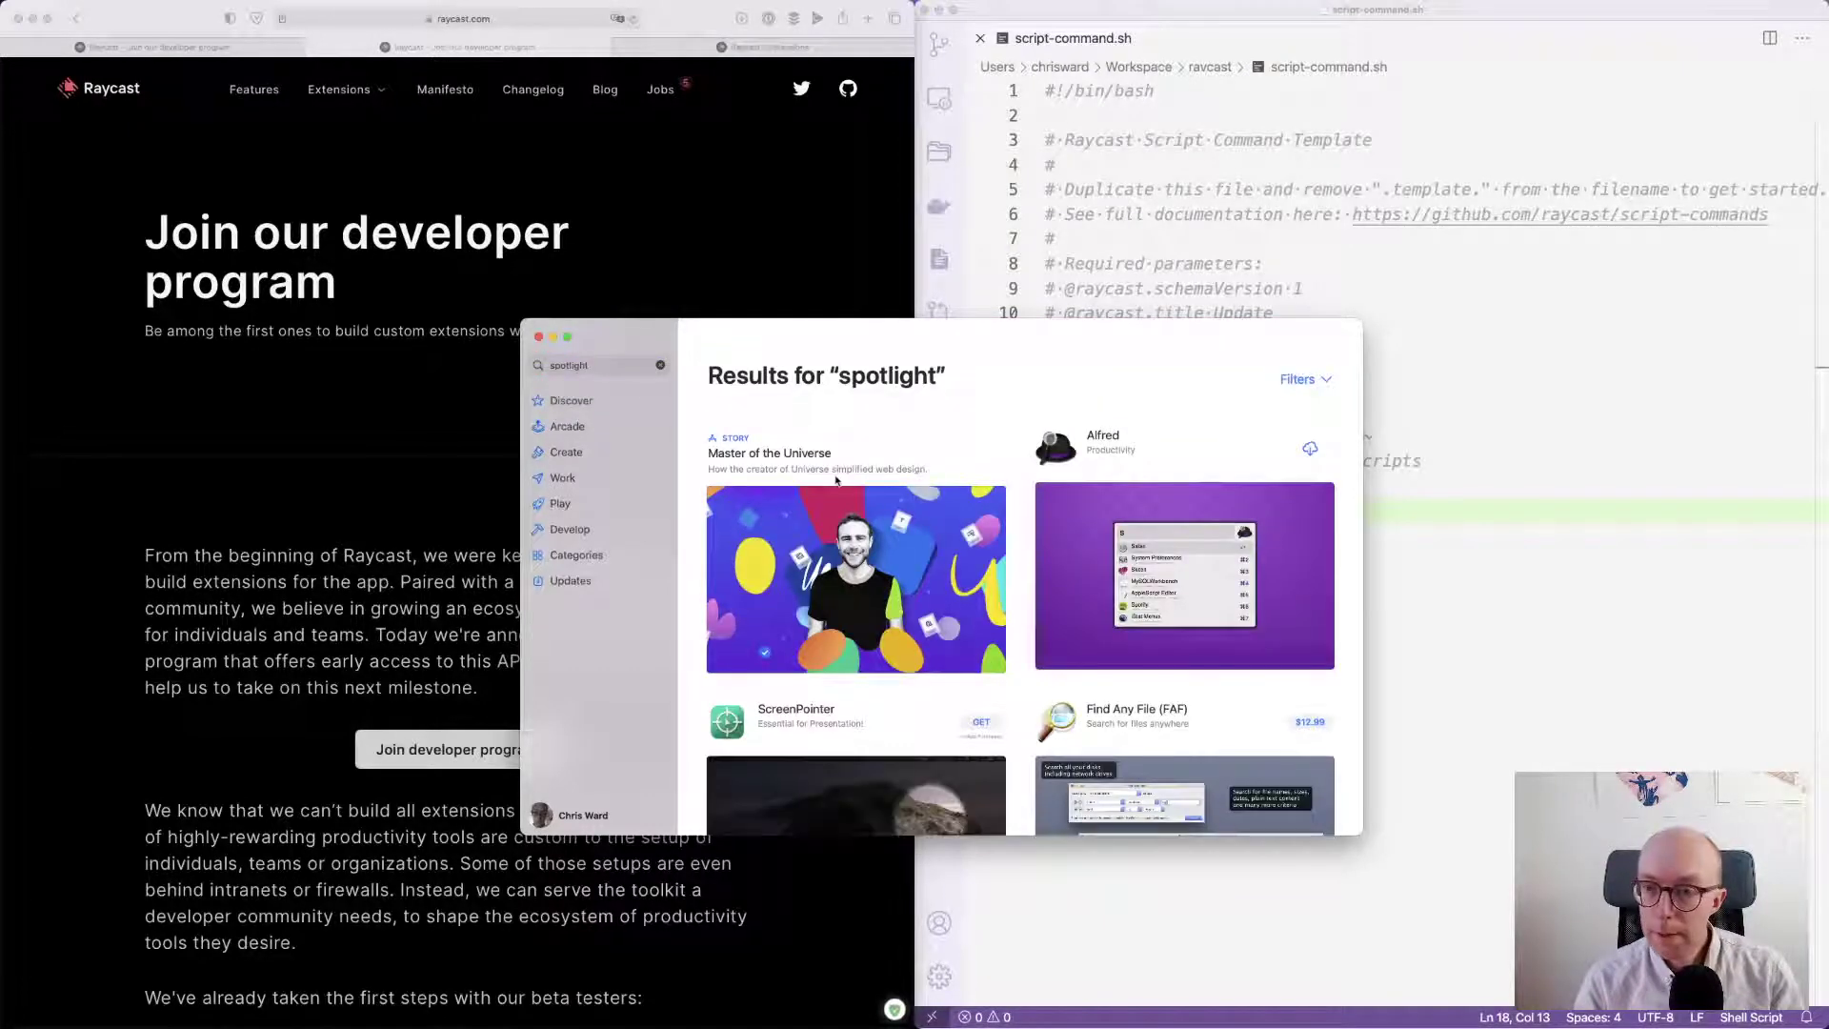
- Look through the App Store's "spotlight" results for comparable launcher apps and quit the App Store
scroll(837, 479, "down", 4)
scroll(837, 479, "down", 5)
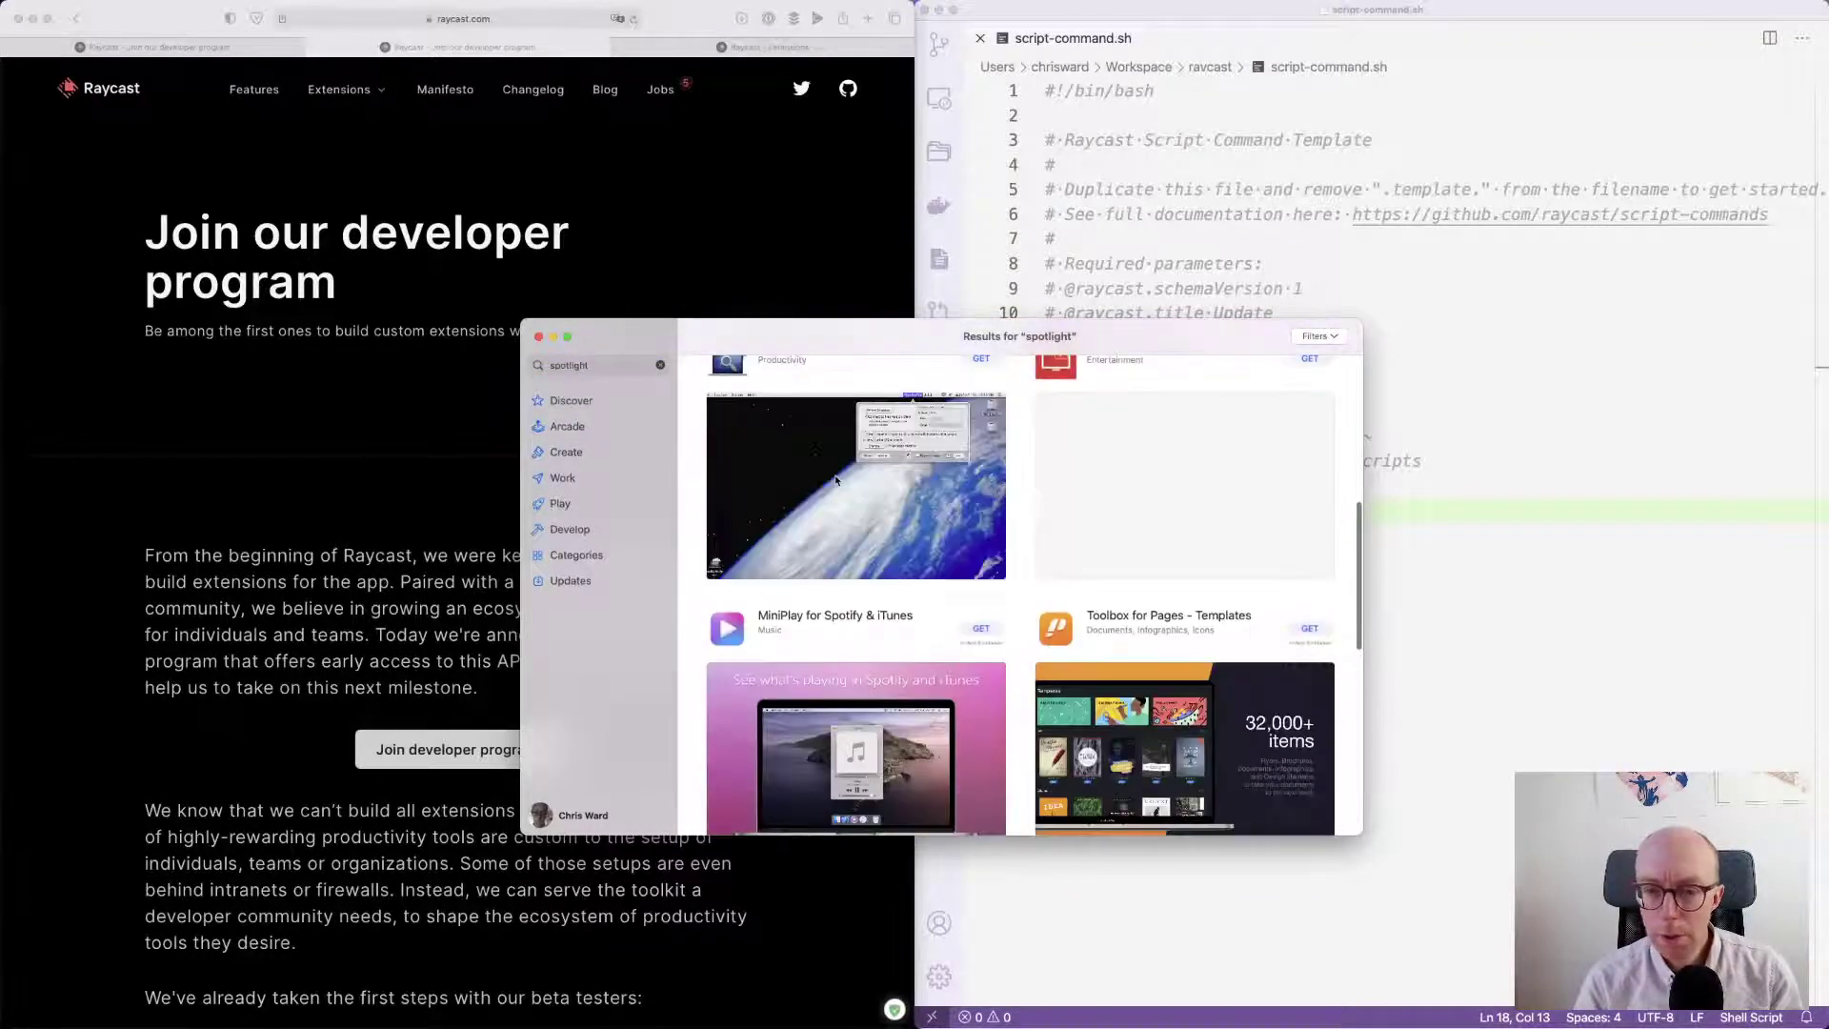
scroll(837, 481, "up", 3)
scroll(836, 479, "down", 6)
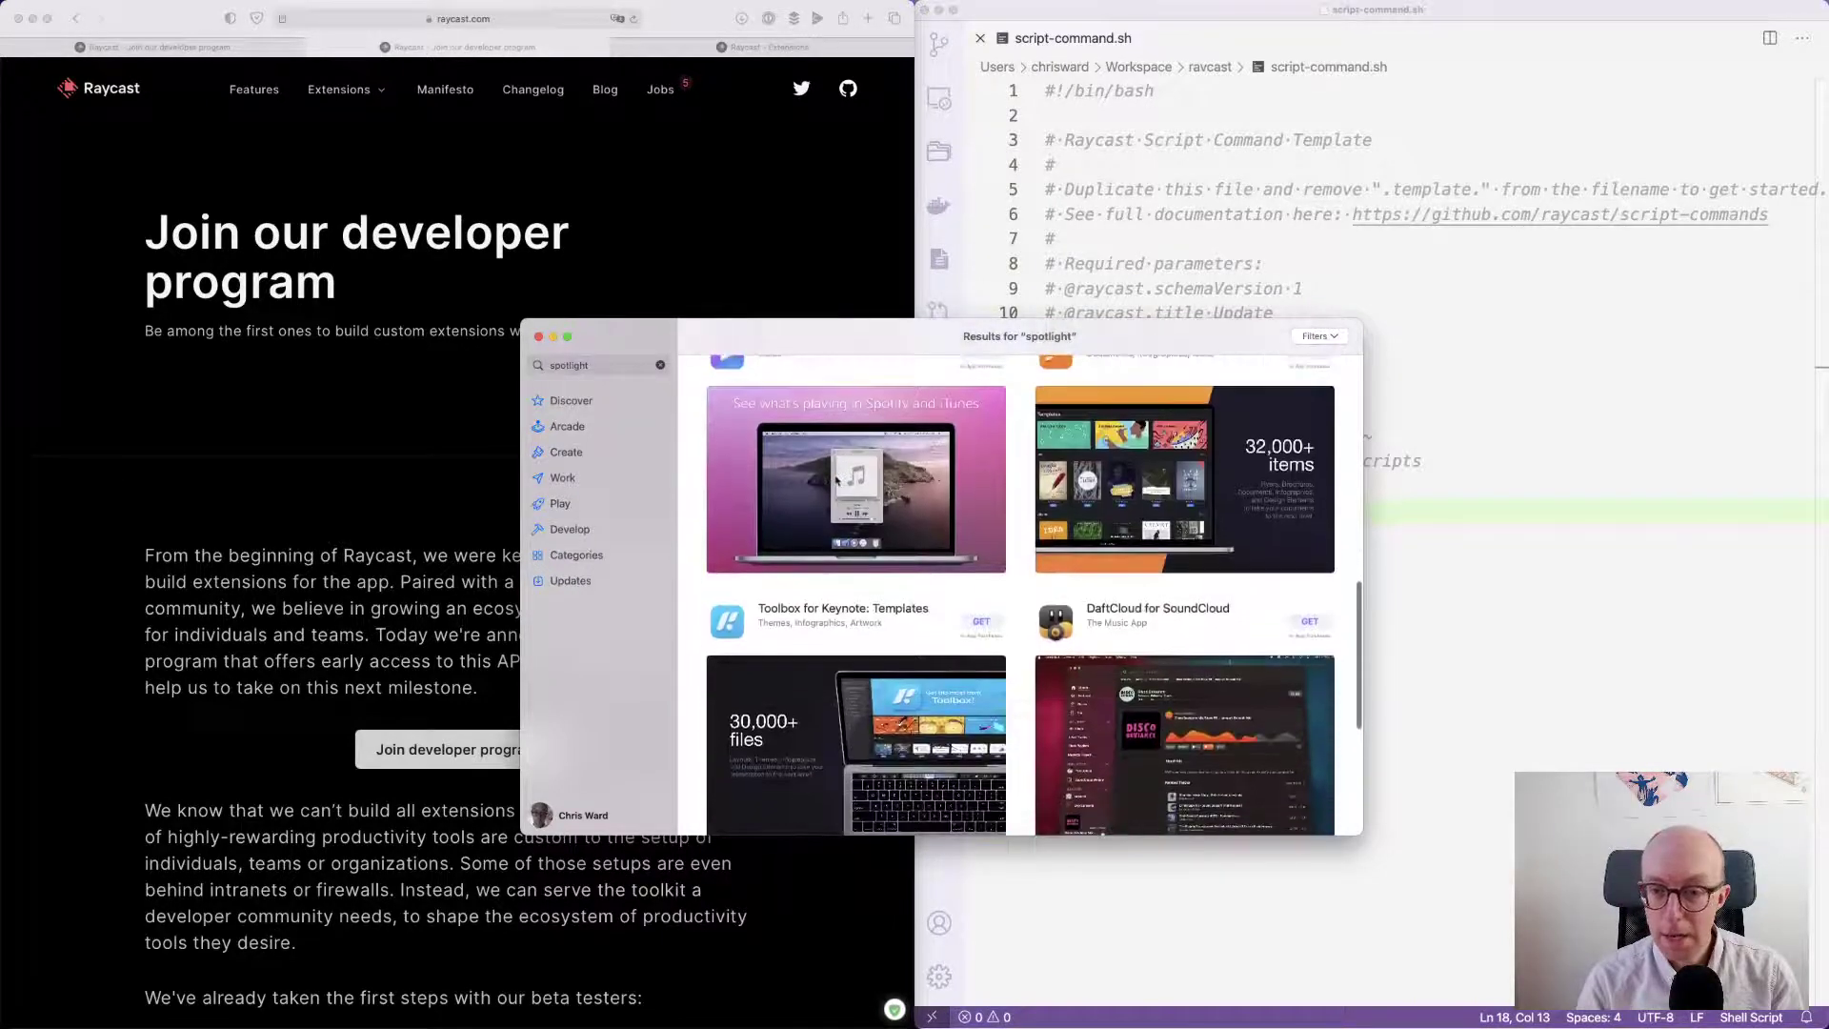
scroll(837, 480, "down", 5)
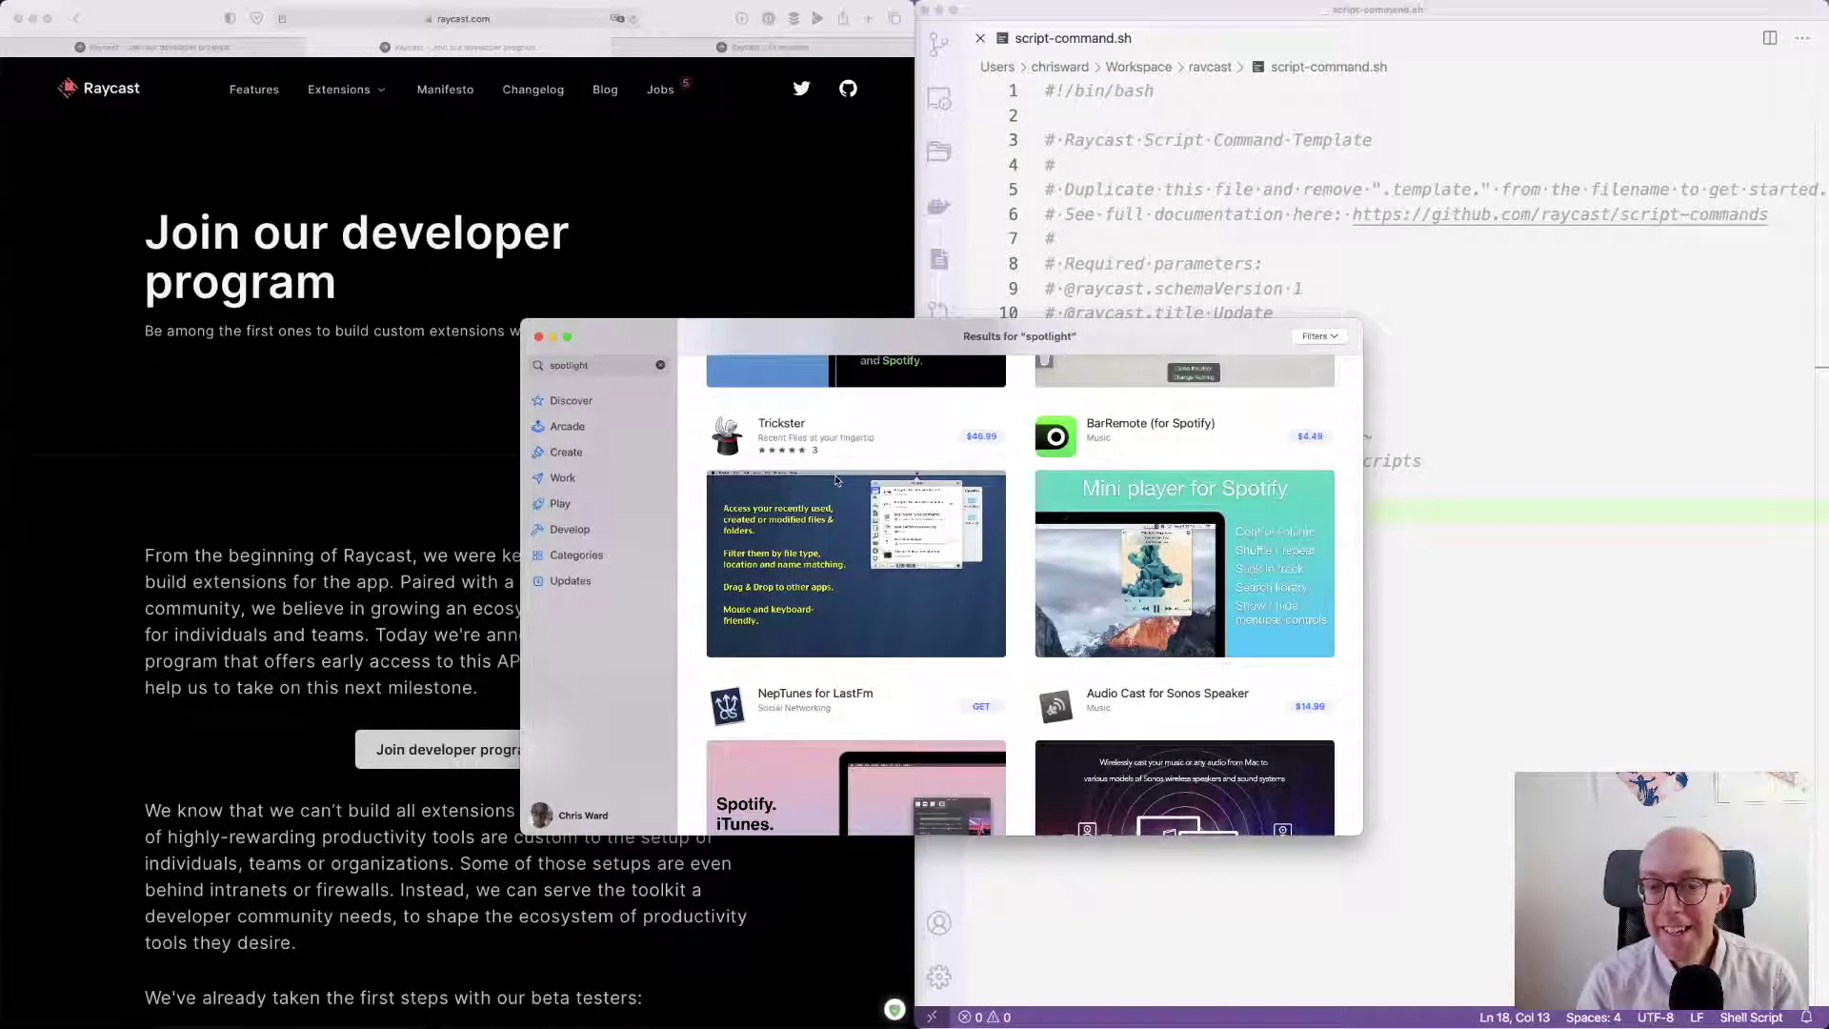
key("super+q")
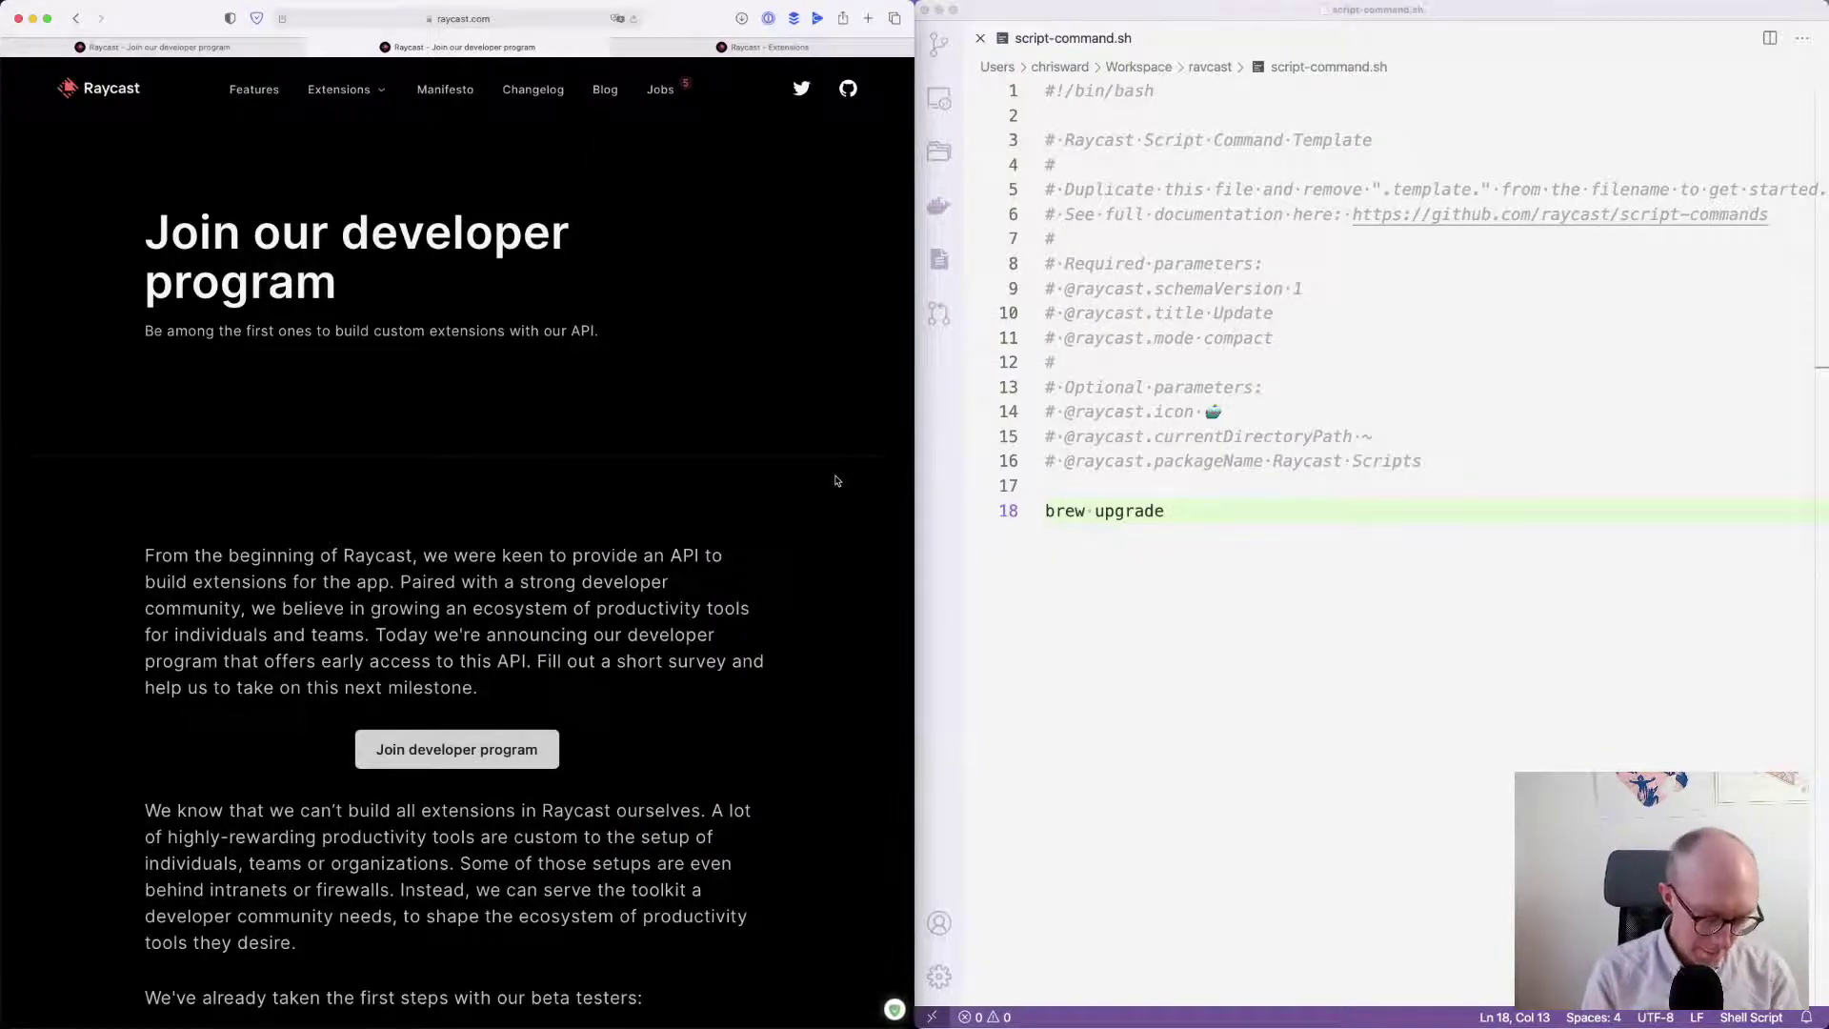
- Find Alfred's preferences by searching for "alfre", open them and reposition the preferences window over the browser and editor
key("alt+space")
type("al")
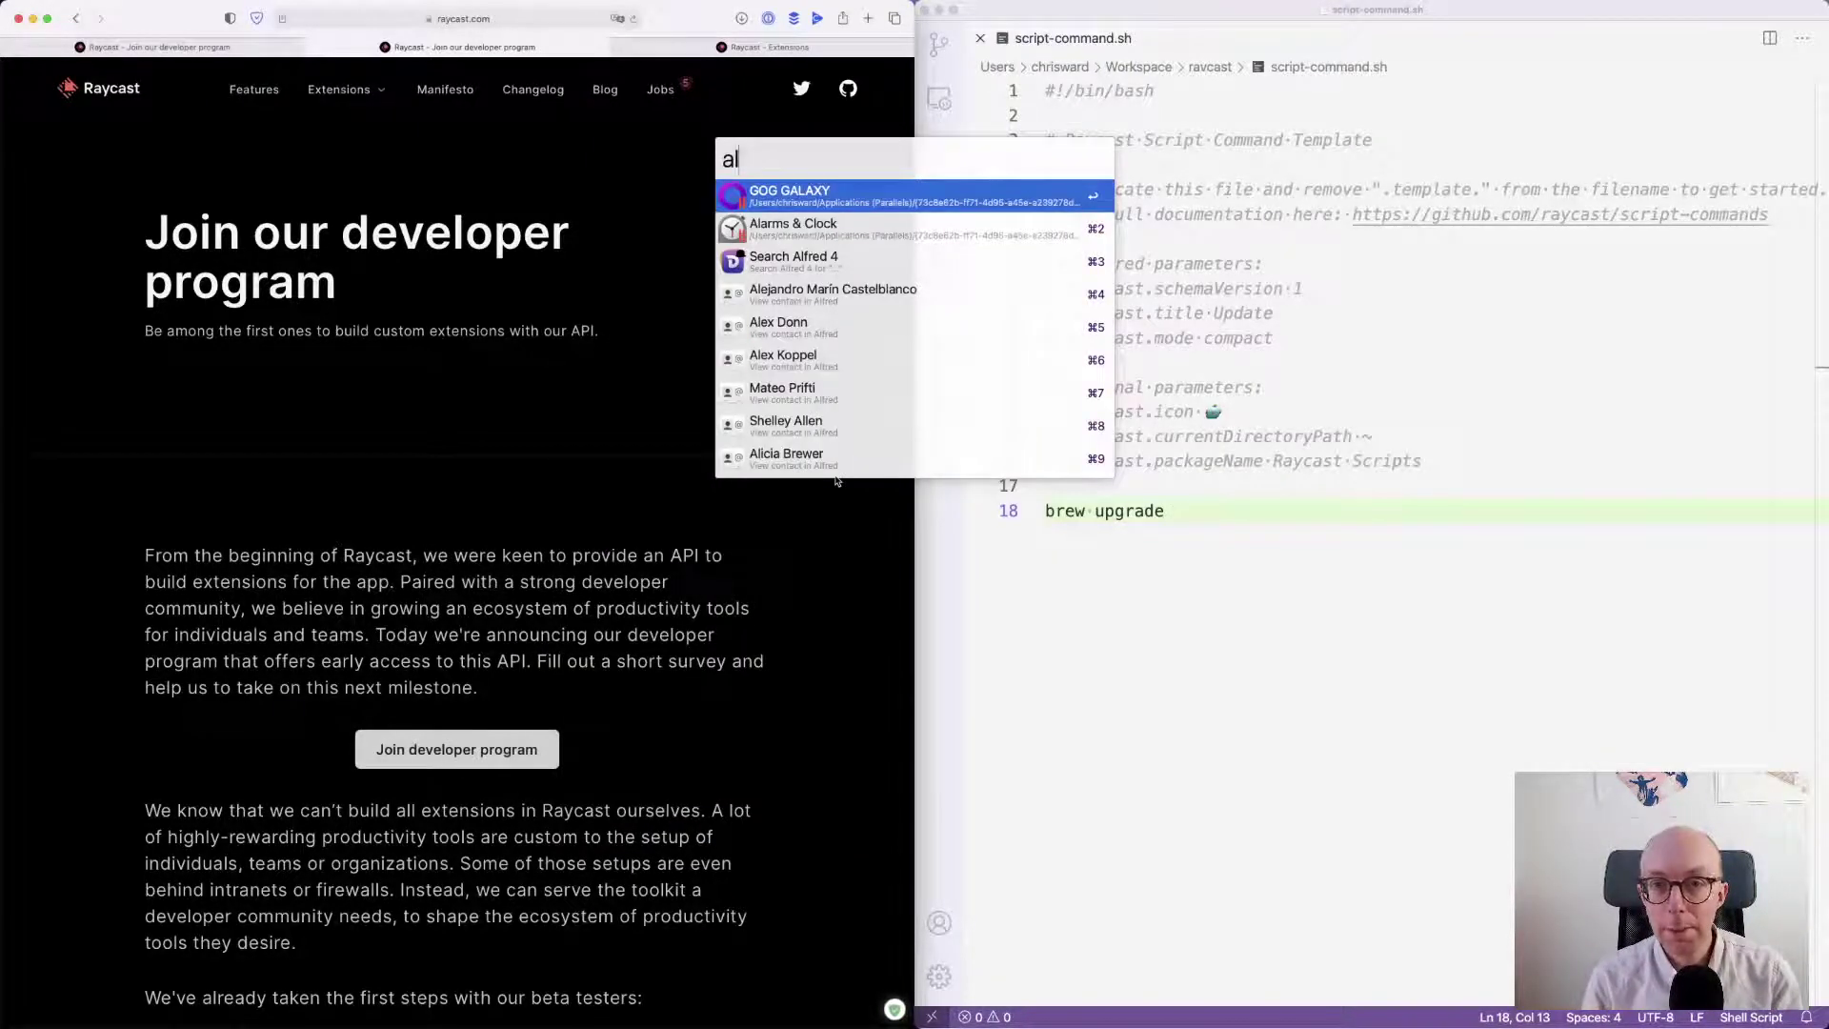
type("fre")
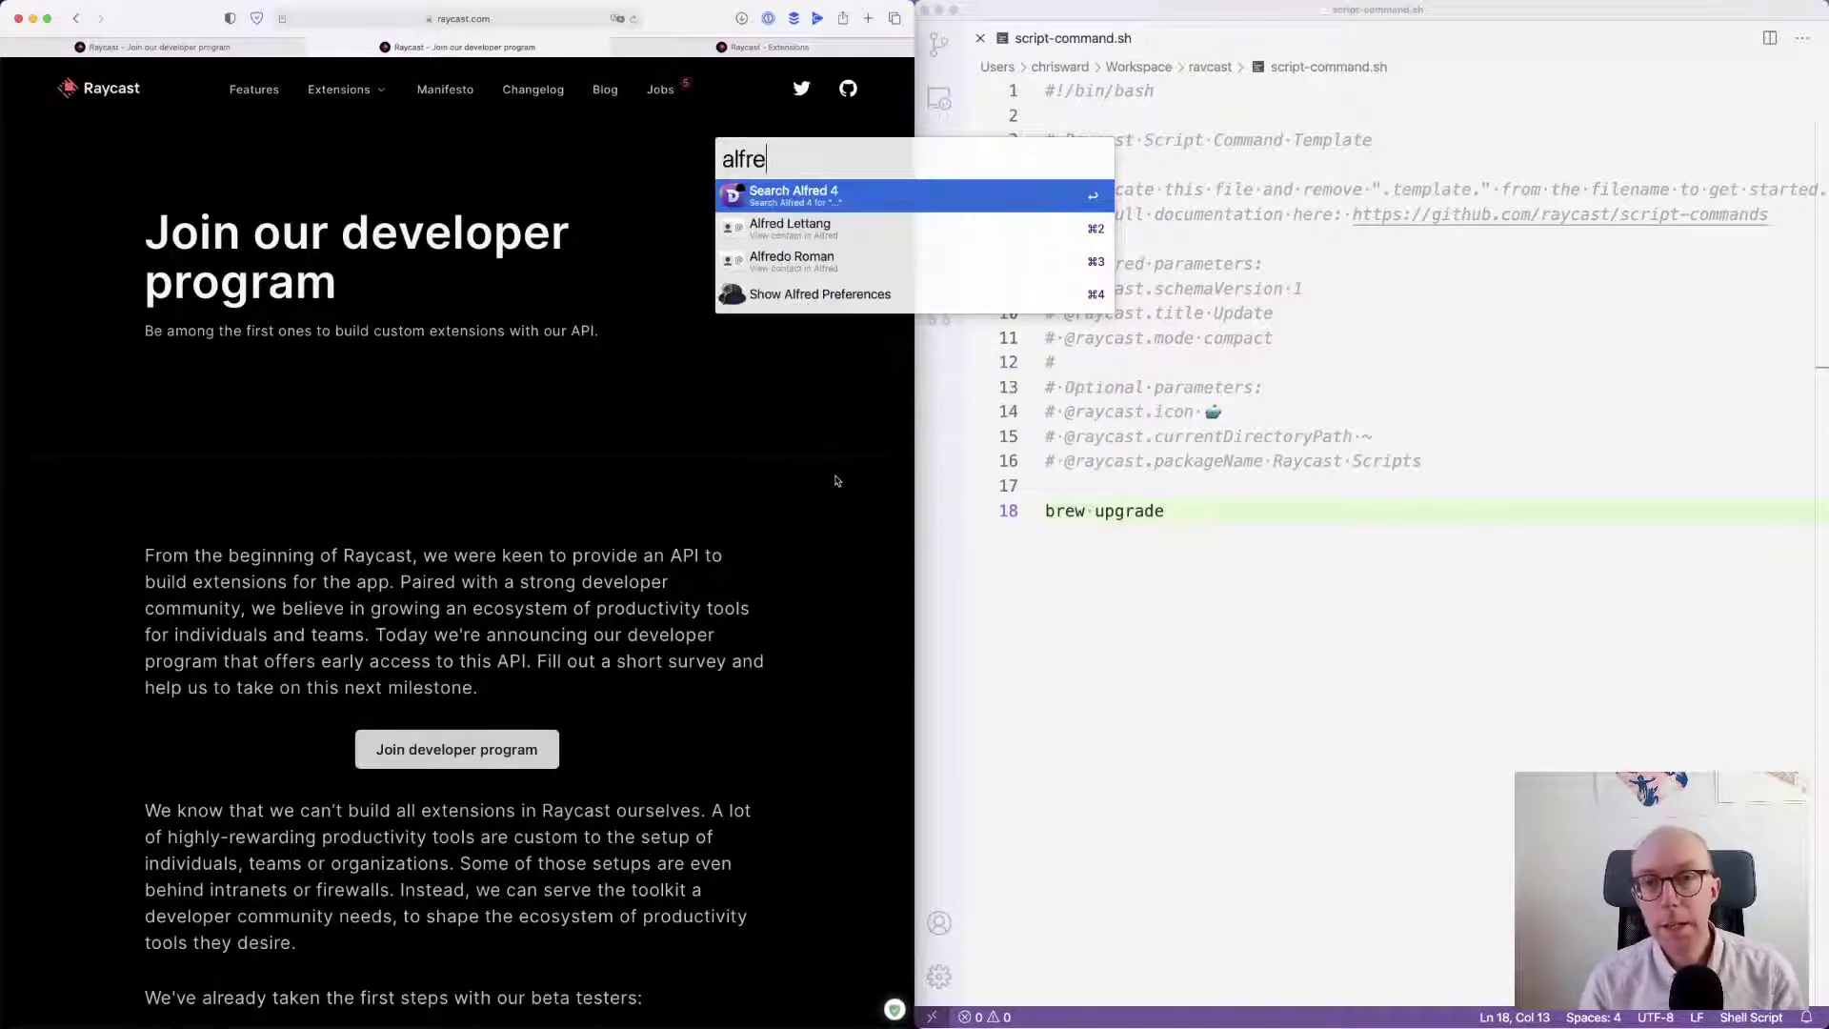
key("Down")
key("Down")
key("Down")
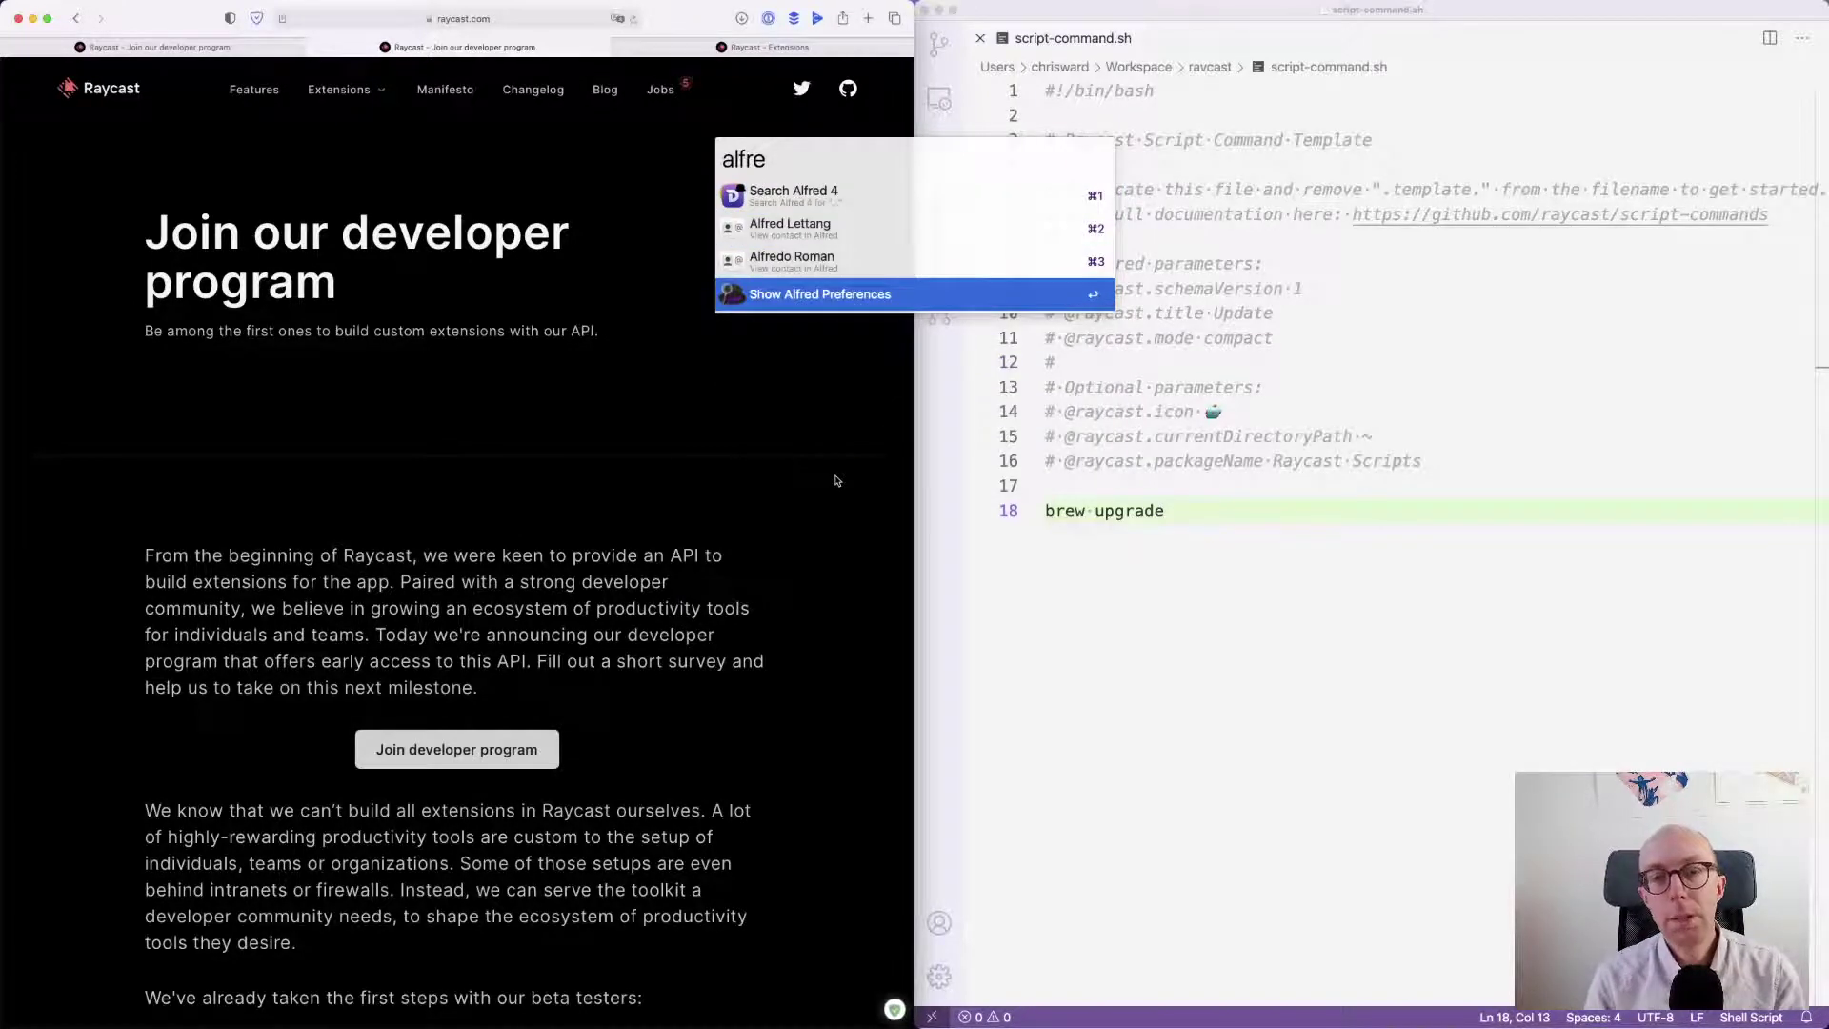
key("Return")
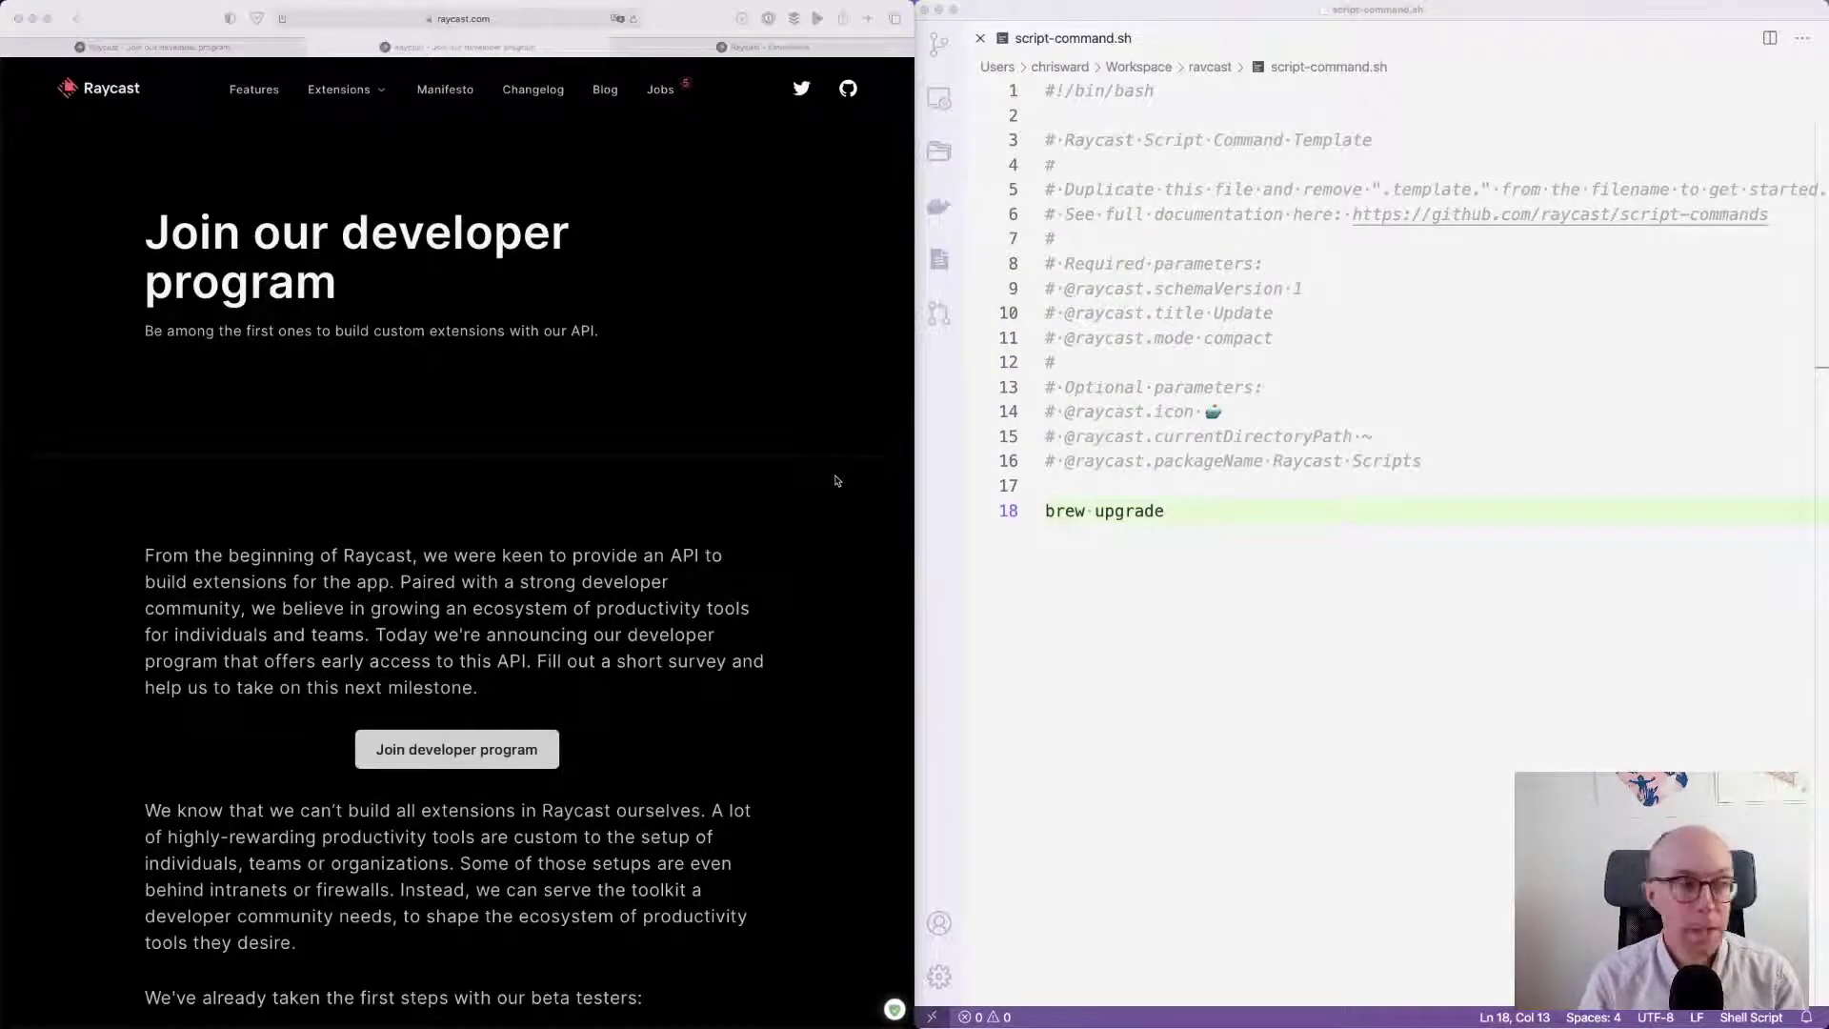
left_click_drag(584, 334, 662, 320)
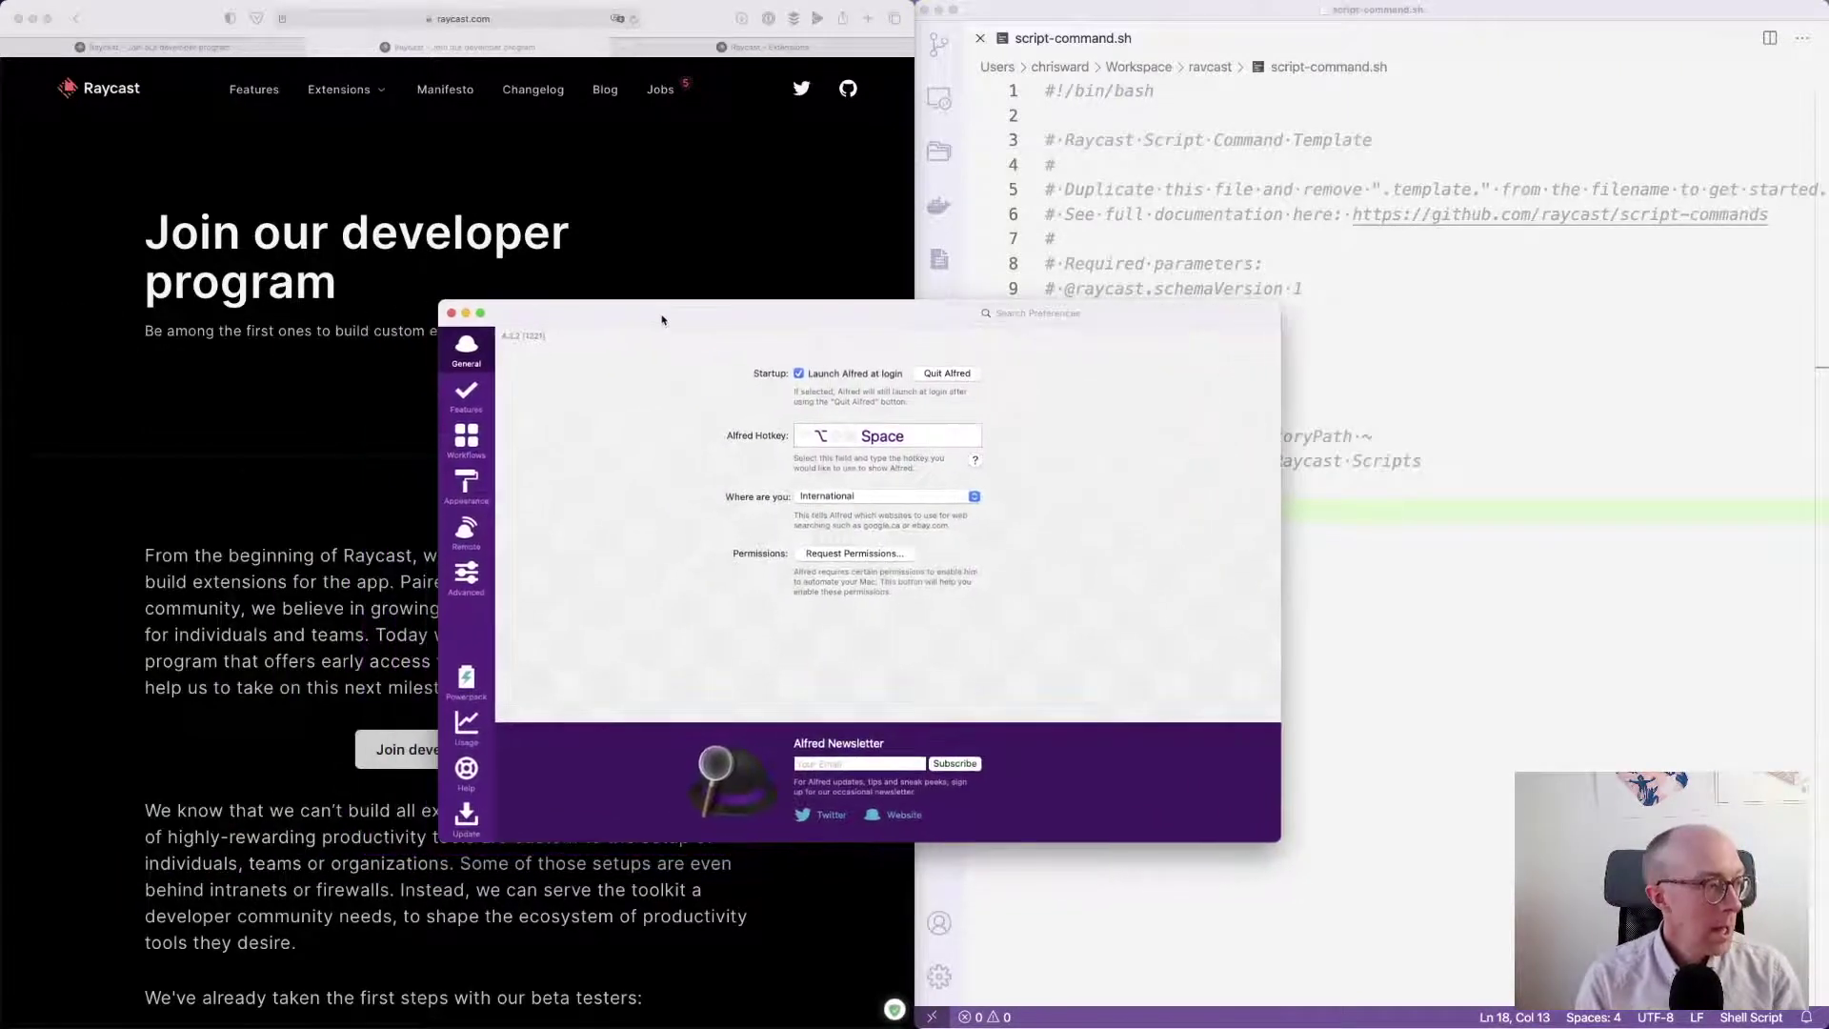
- Review Alfred's feature settings, going through Calculator and Dictionary to the Contacts options
left_click(465, 398)
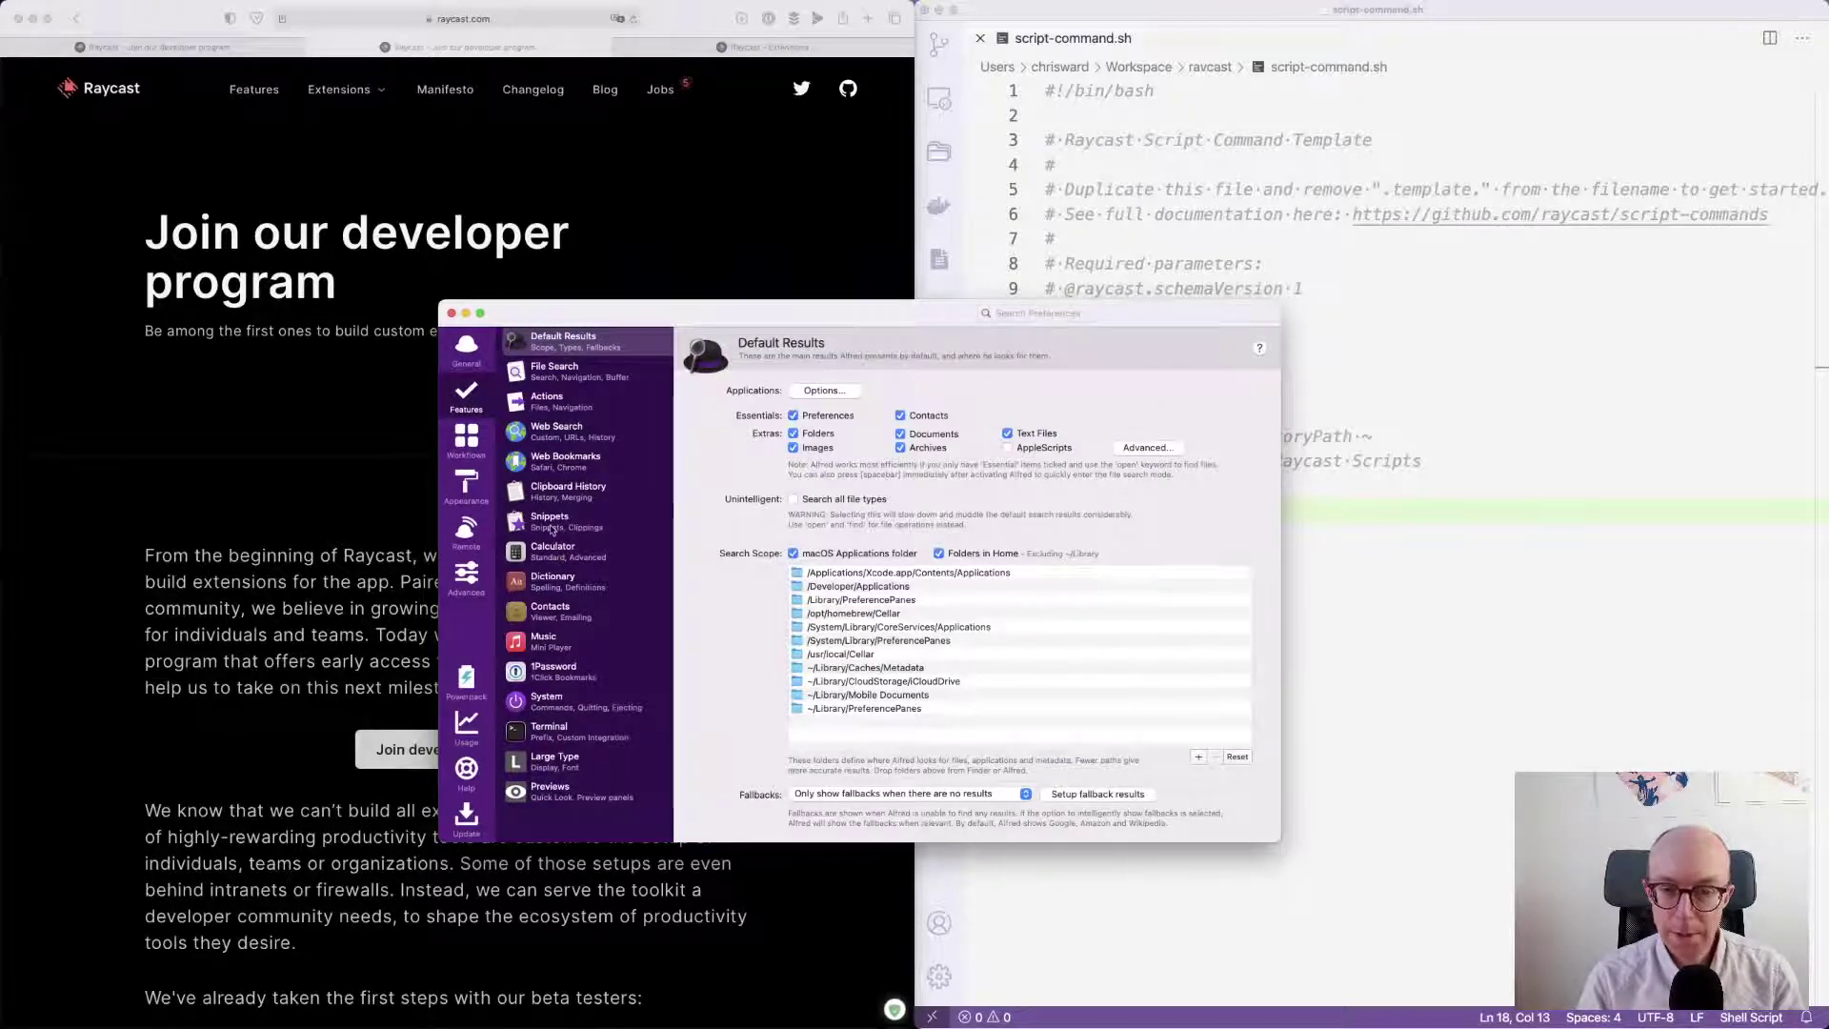
left_click_drag(617, 323, 726, 318)
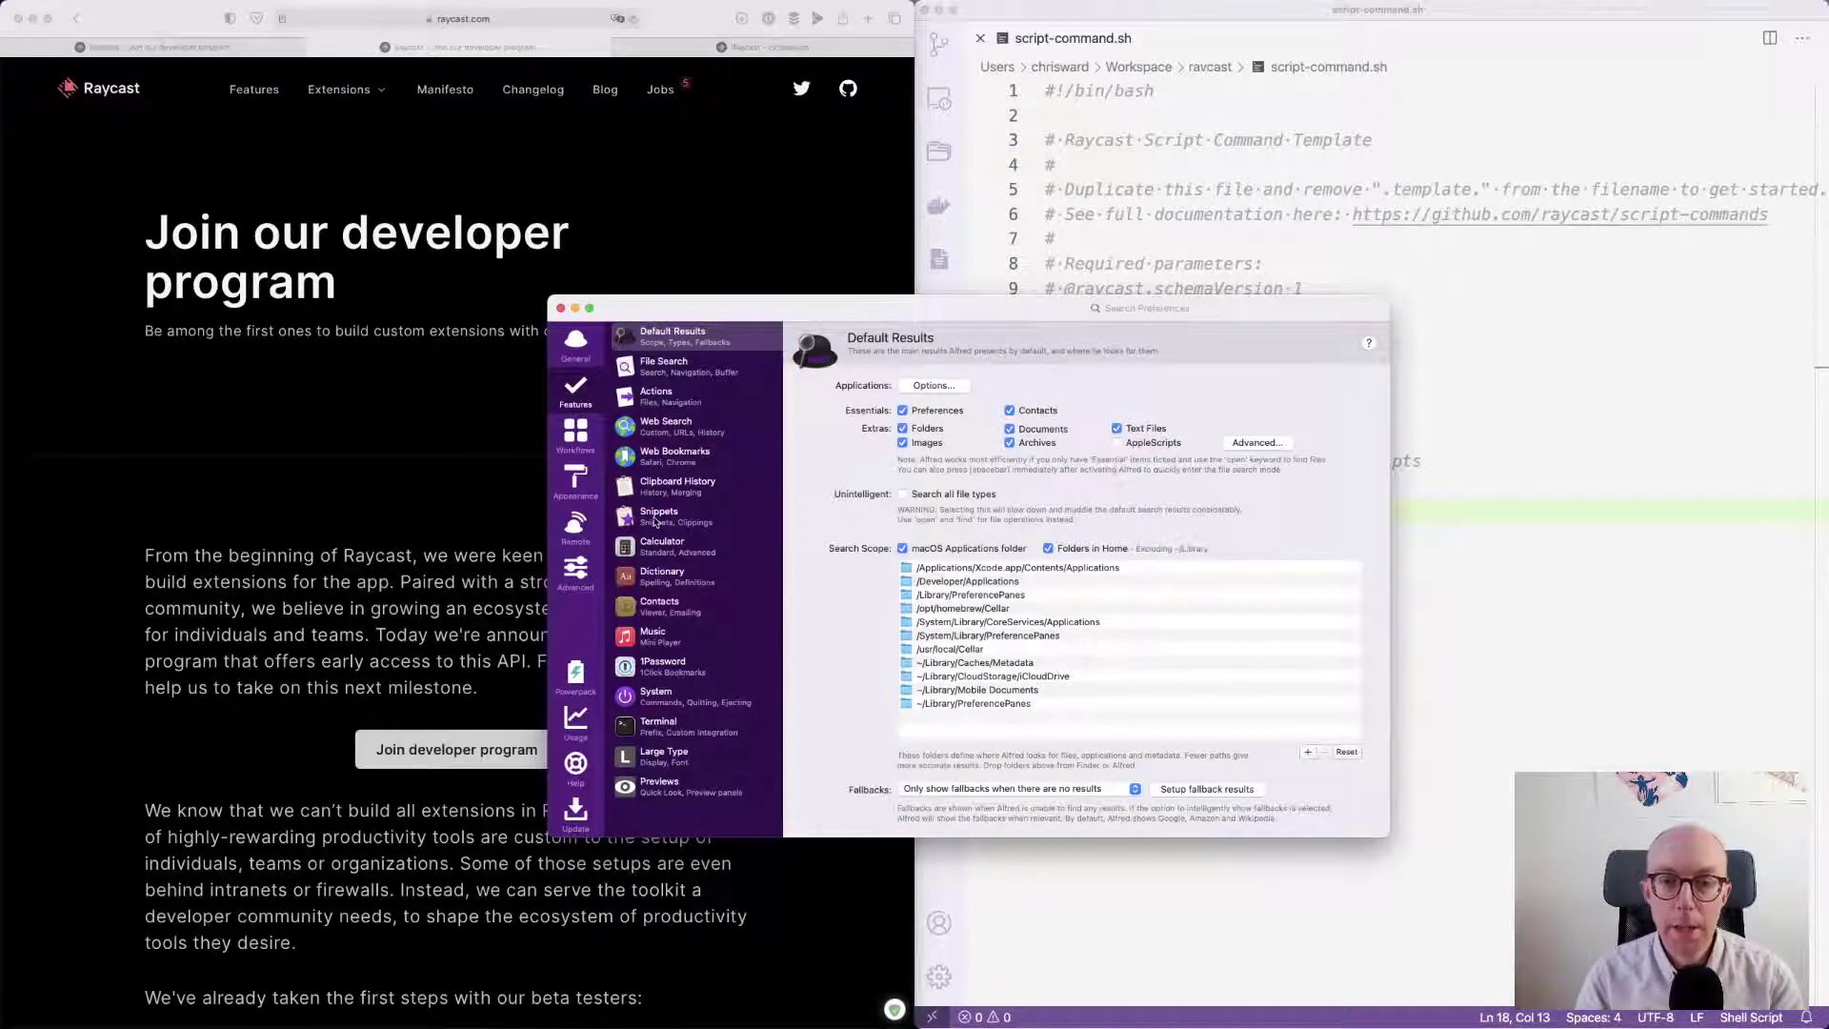
left_click(666, 547)
left_click(664, 576)
left_click(662, 607)
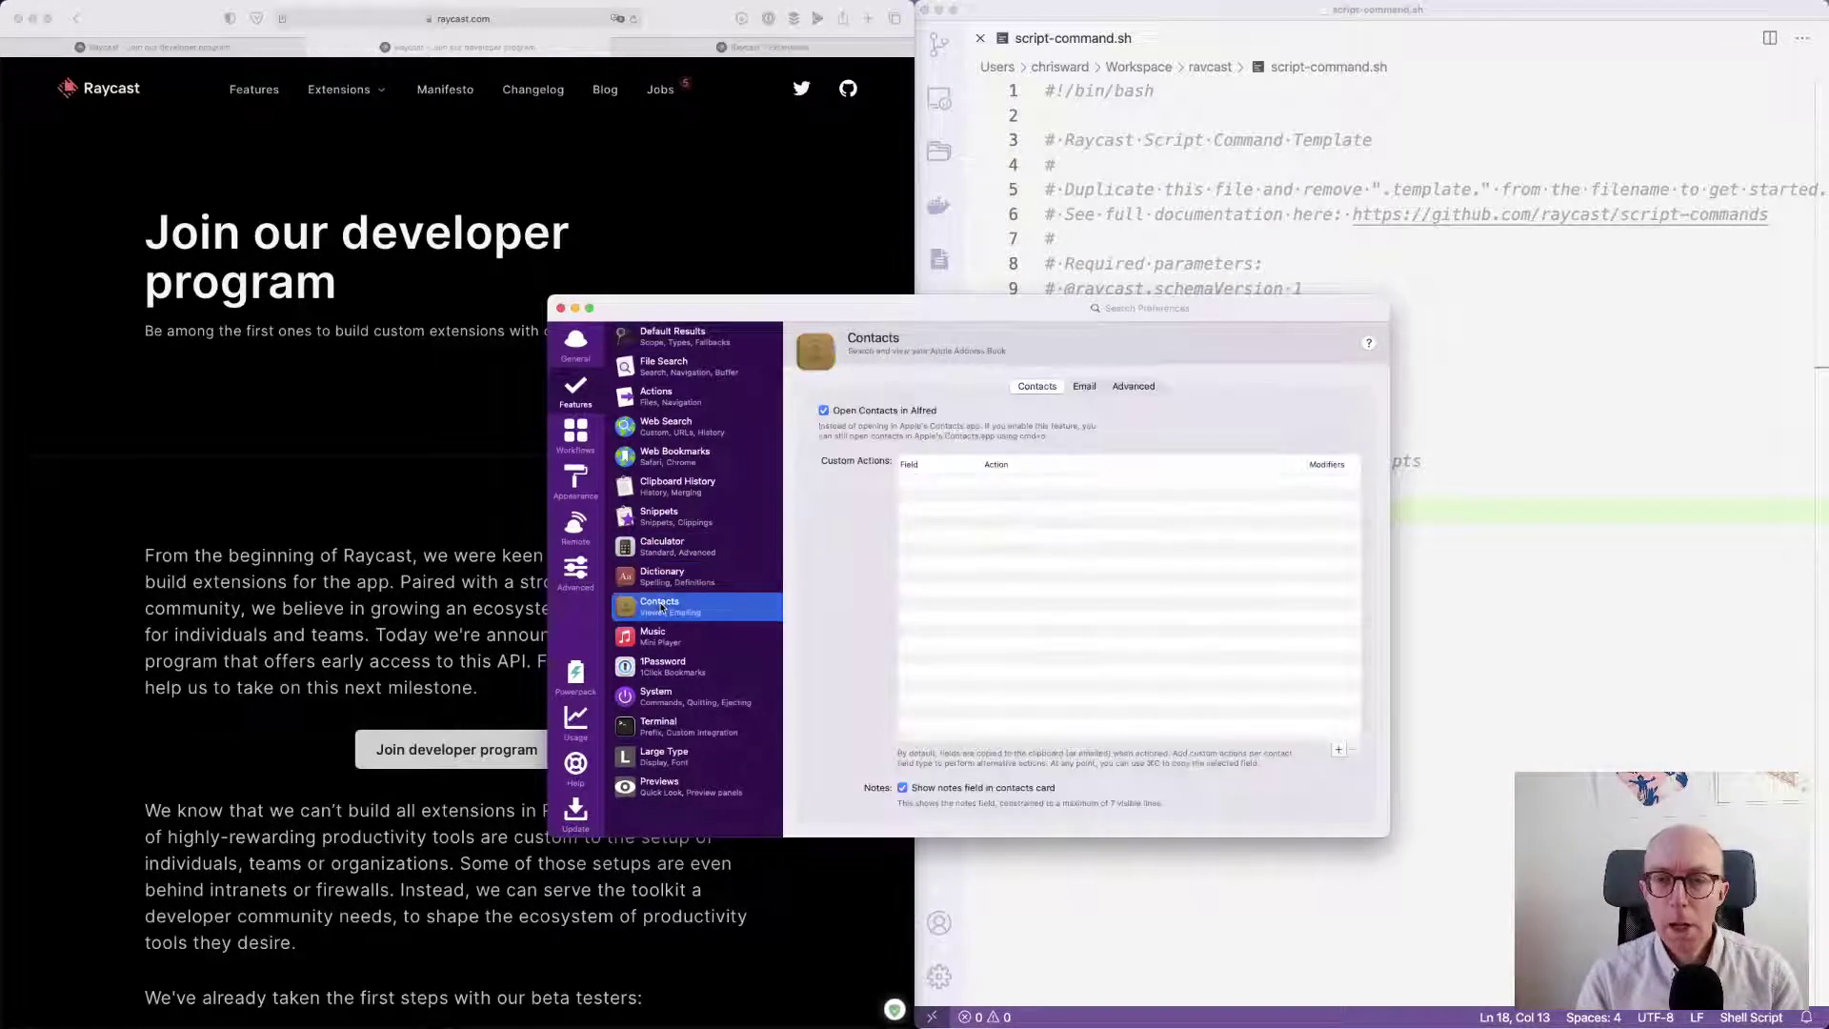
- Search Raycast for "con" and a contact's first name to check for contact lookup, and close the launcher
key("alt+space")
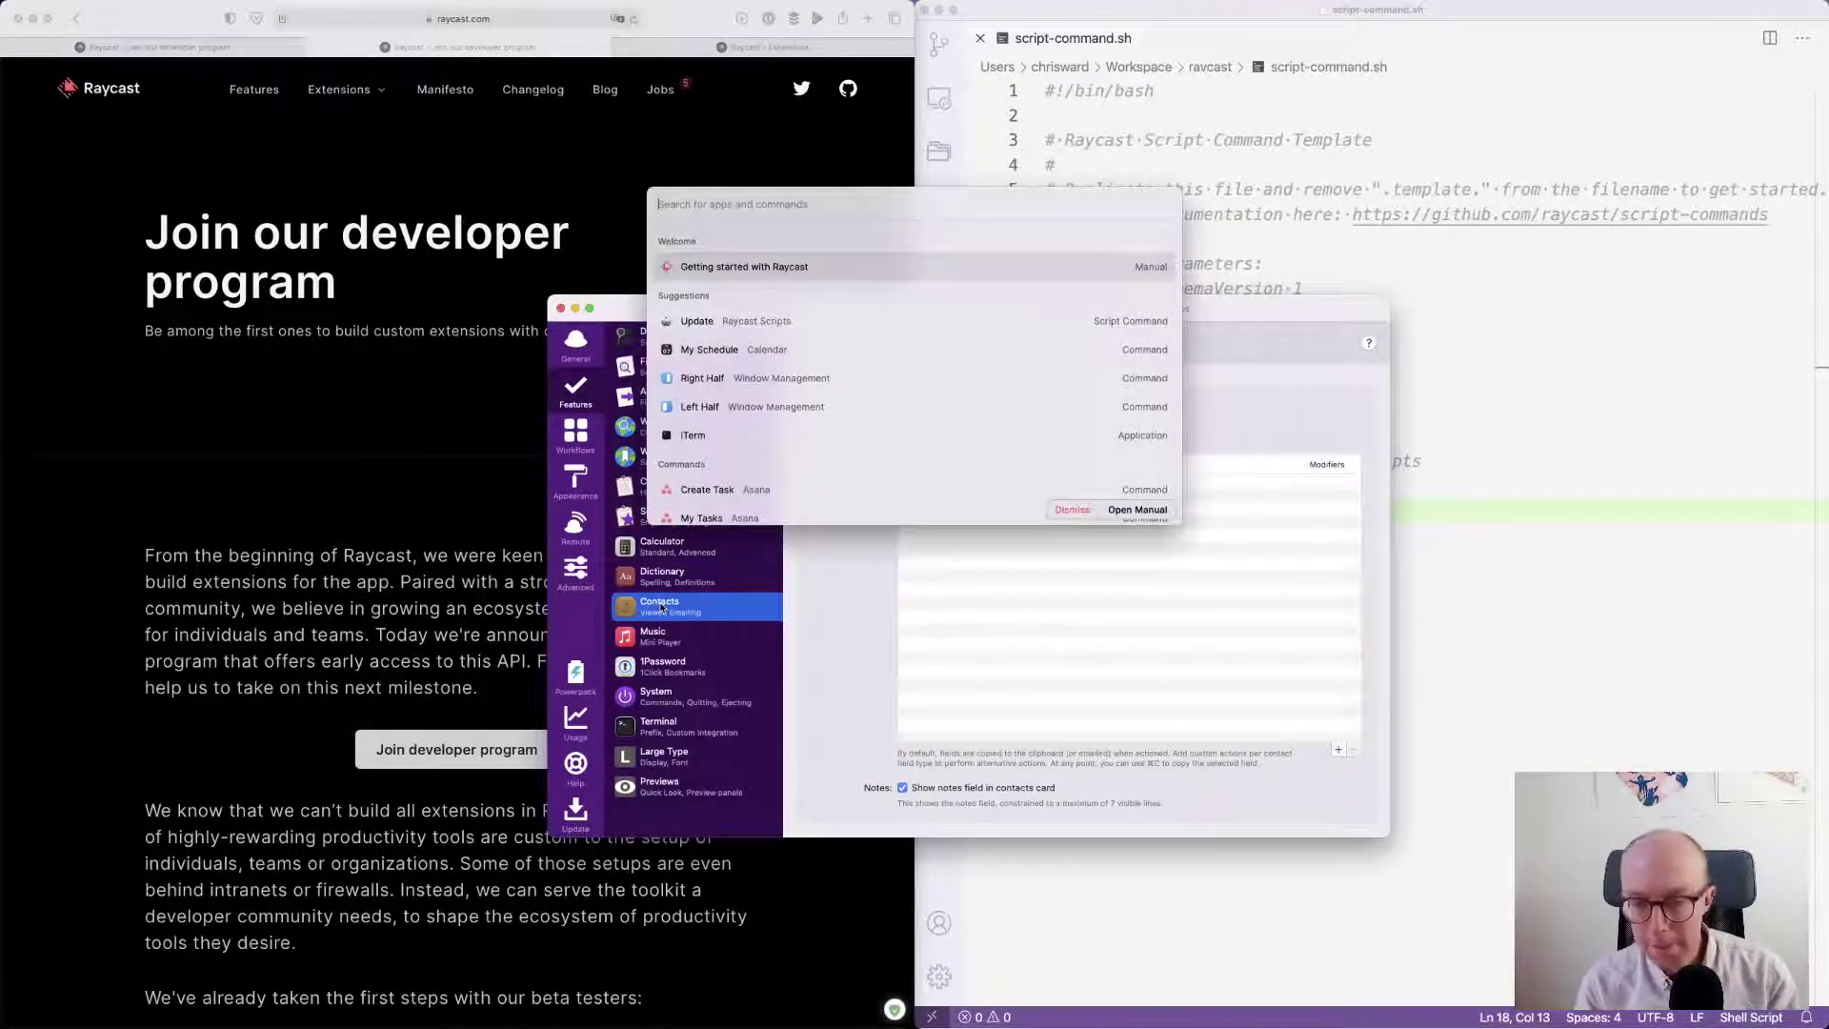
type("con")
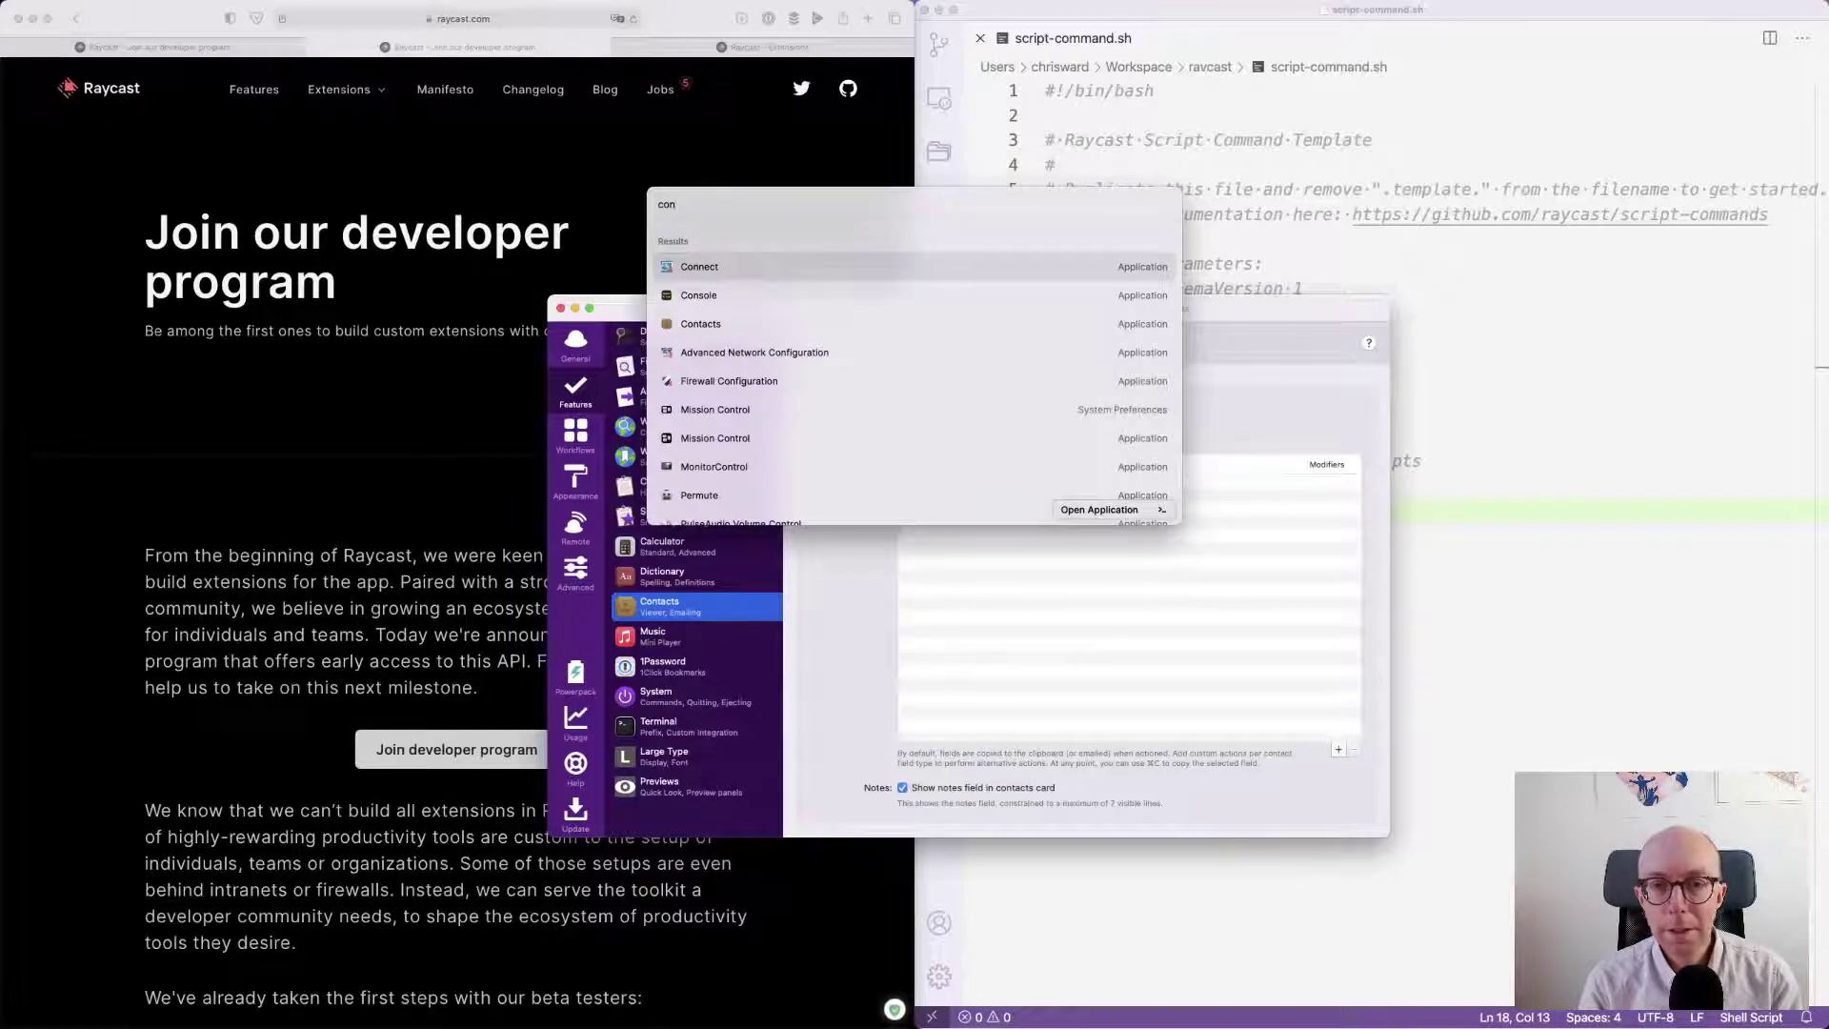
key("BackSpace")
key("BackSpace")
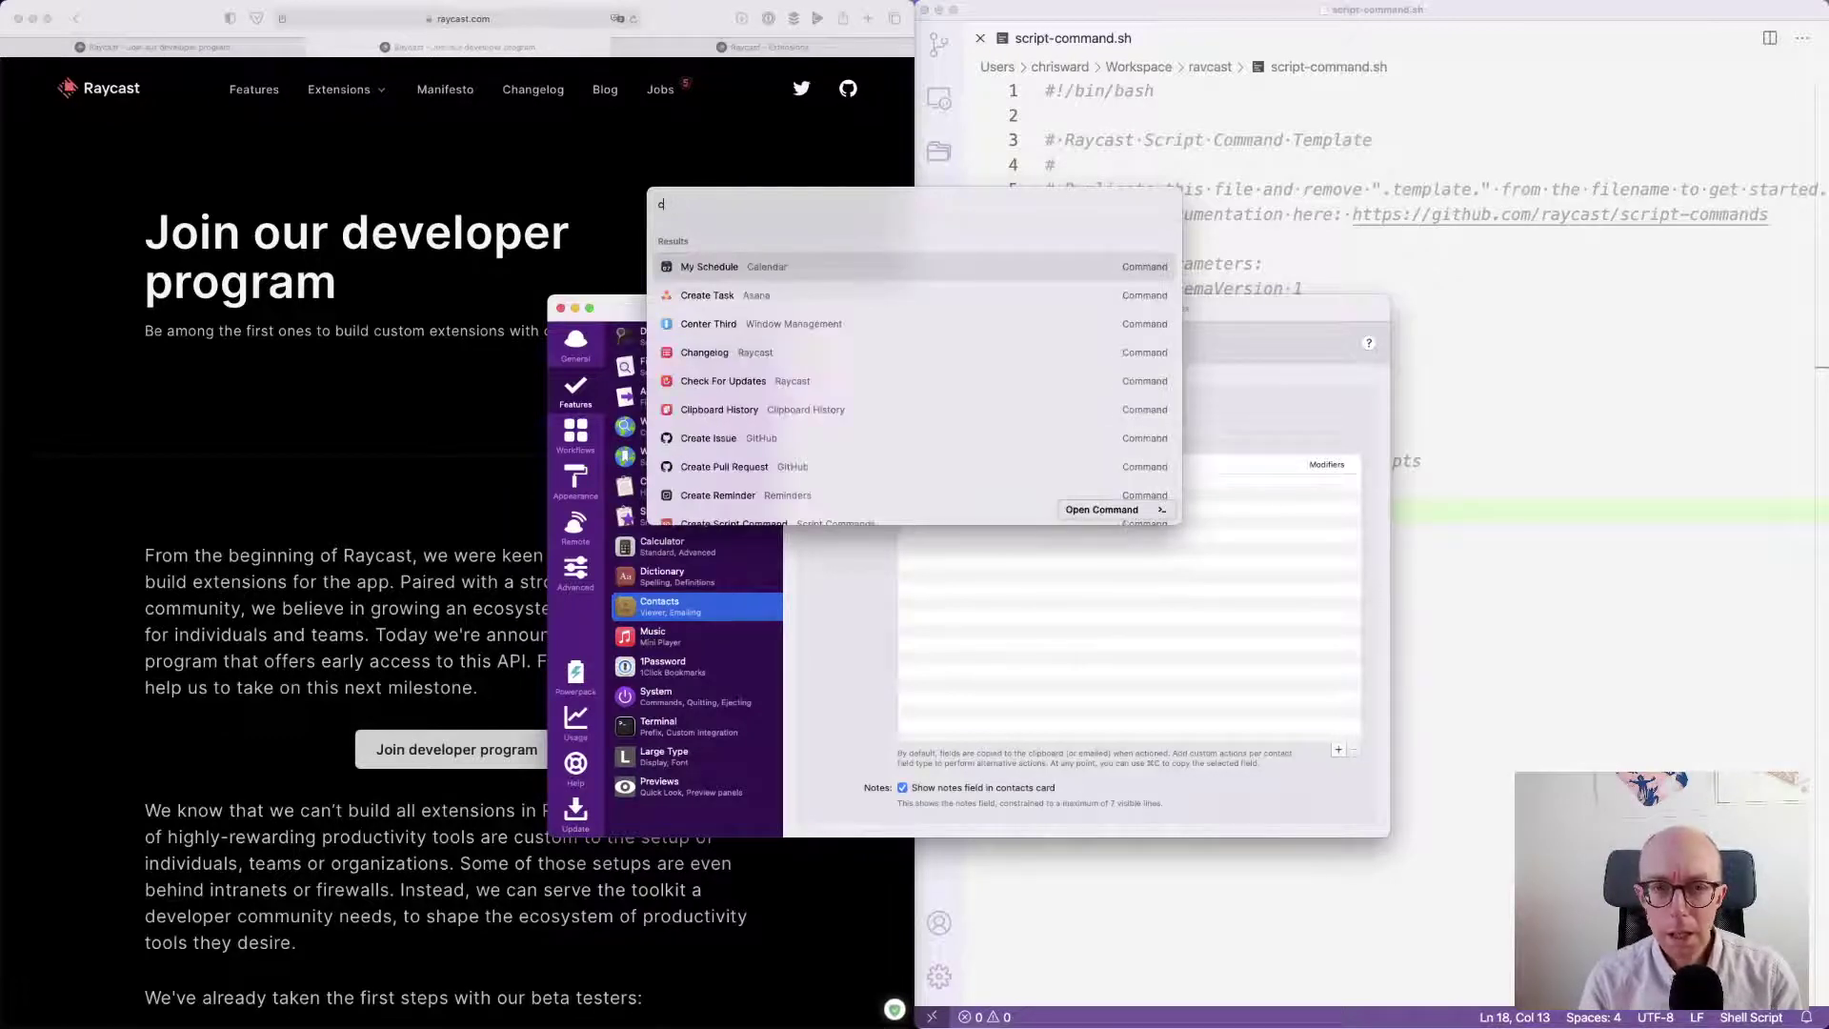
type("hris")
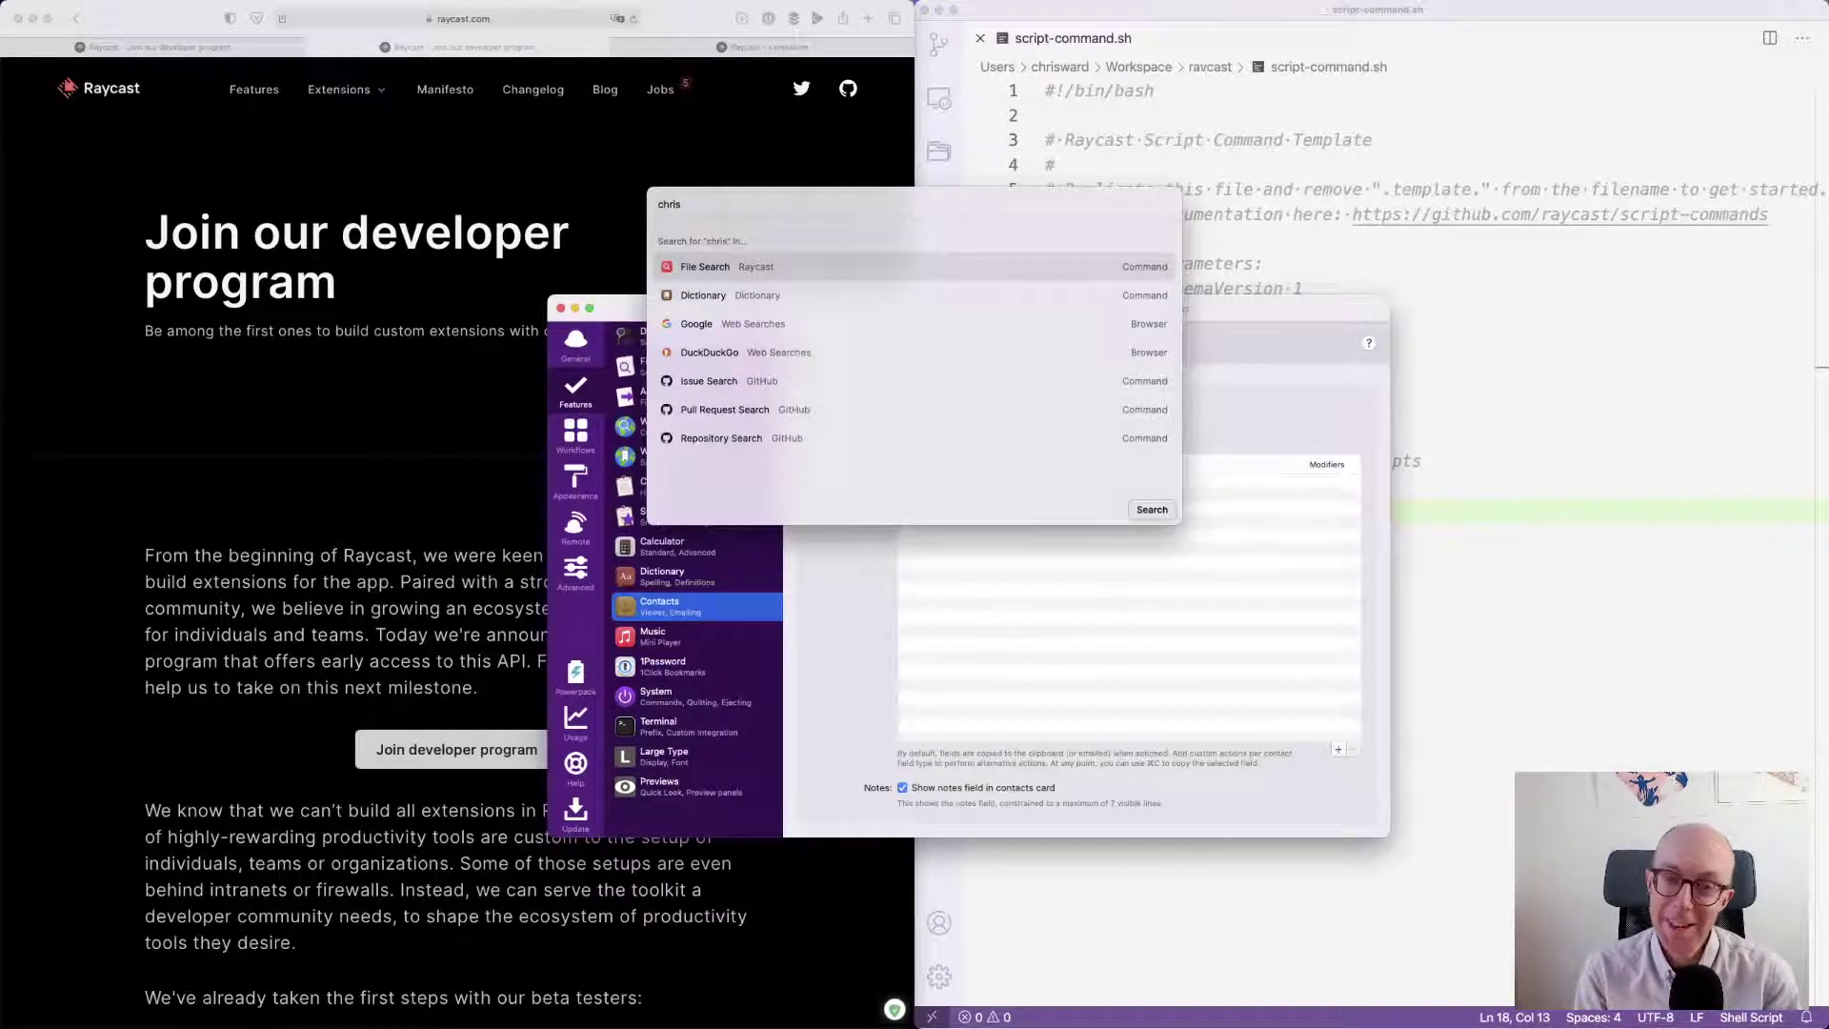
key("Escape")
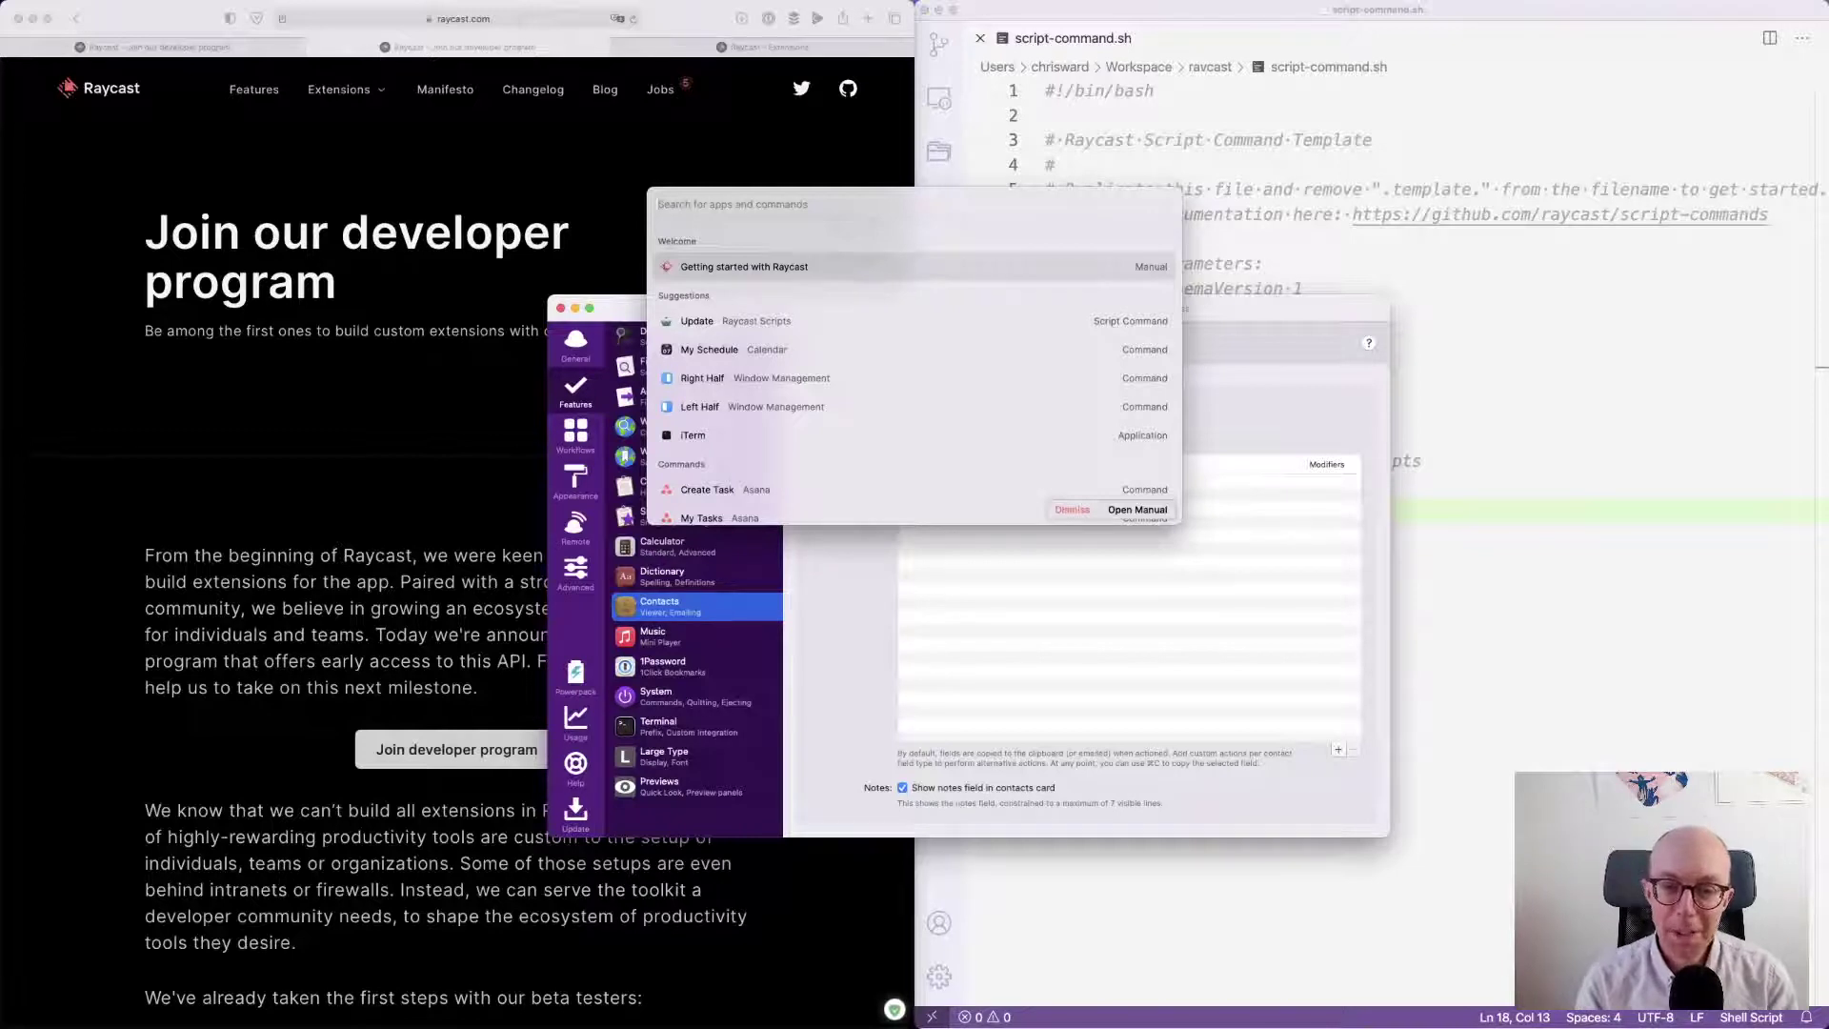
key("Escape")
- Open Alfred's Music feature settings, reposition the preferences window and highlight the Mini Player keyword
left_click(658, 646)
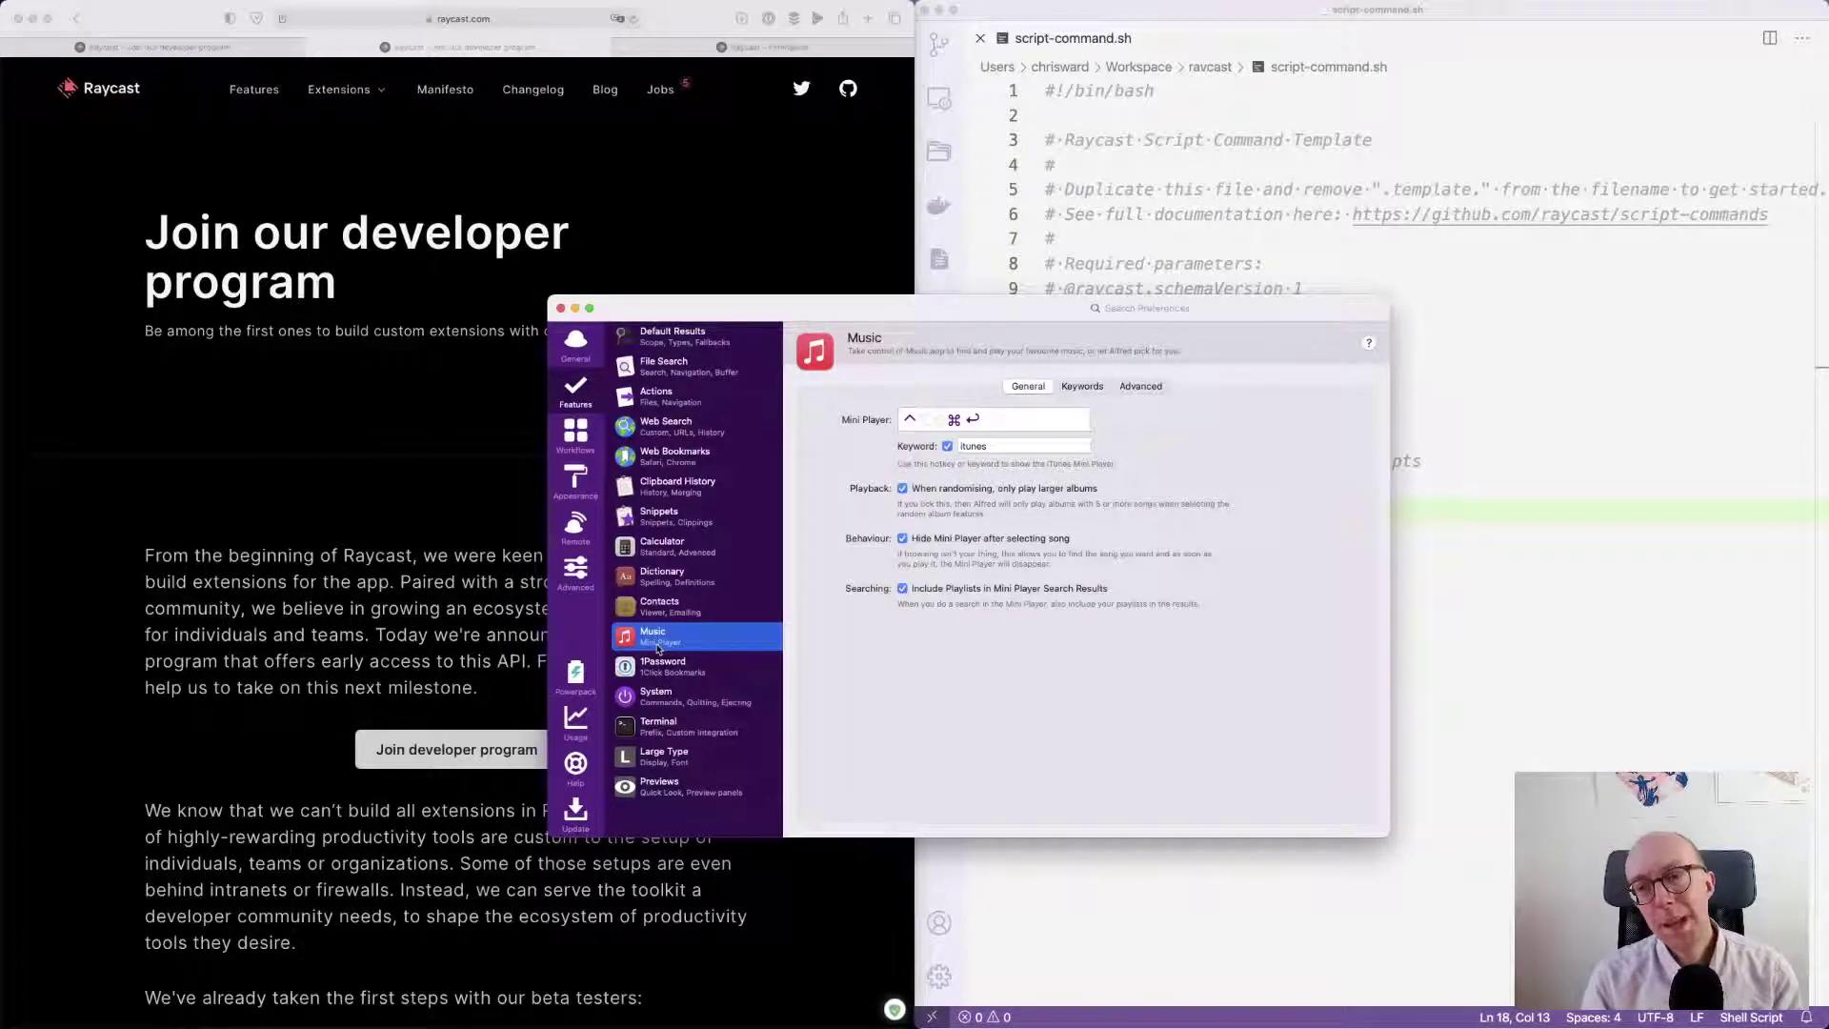
double_click(991, 446)
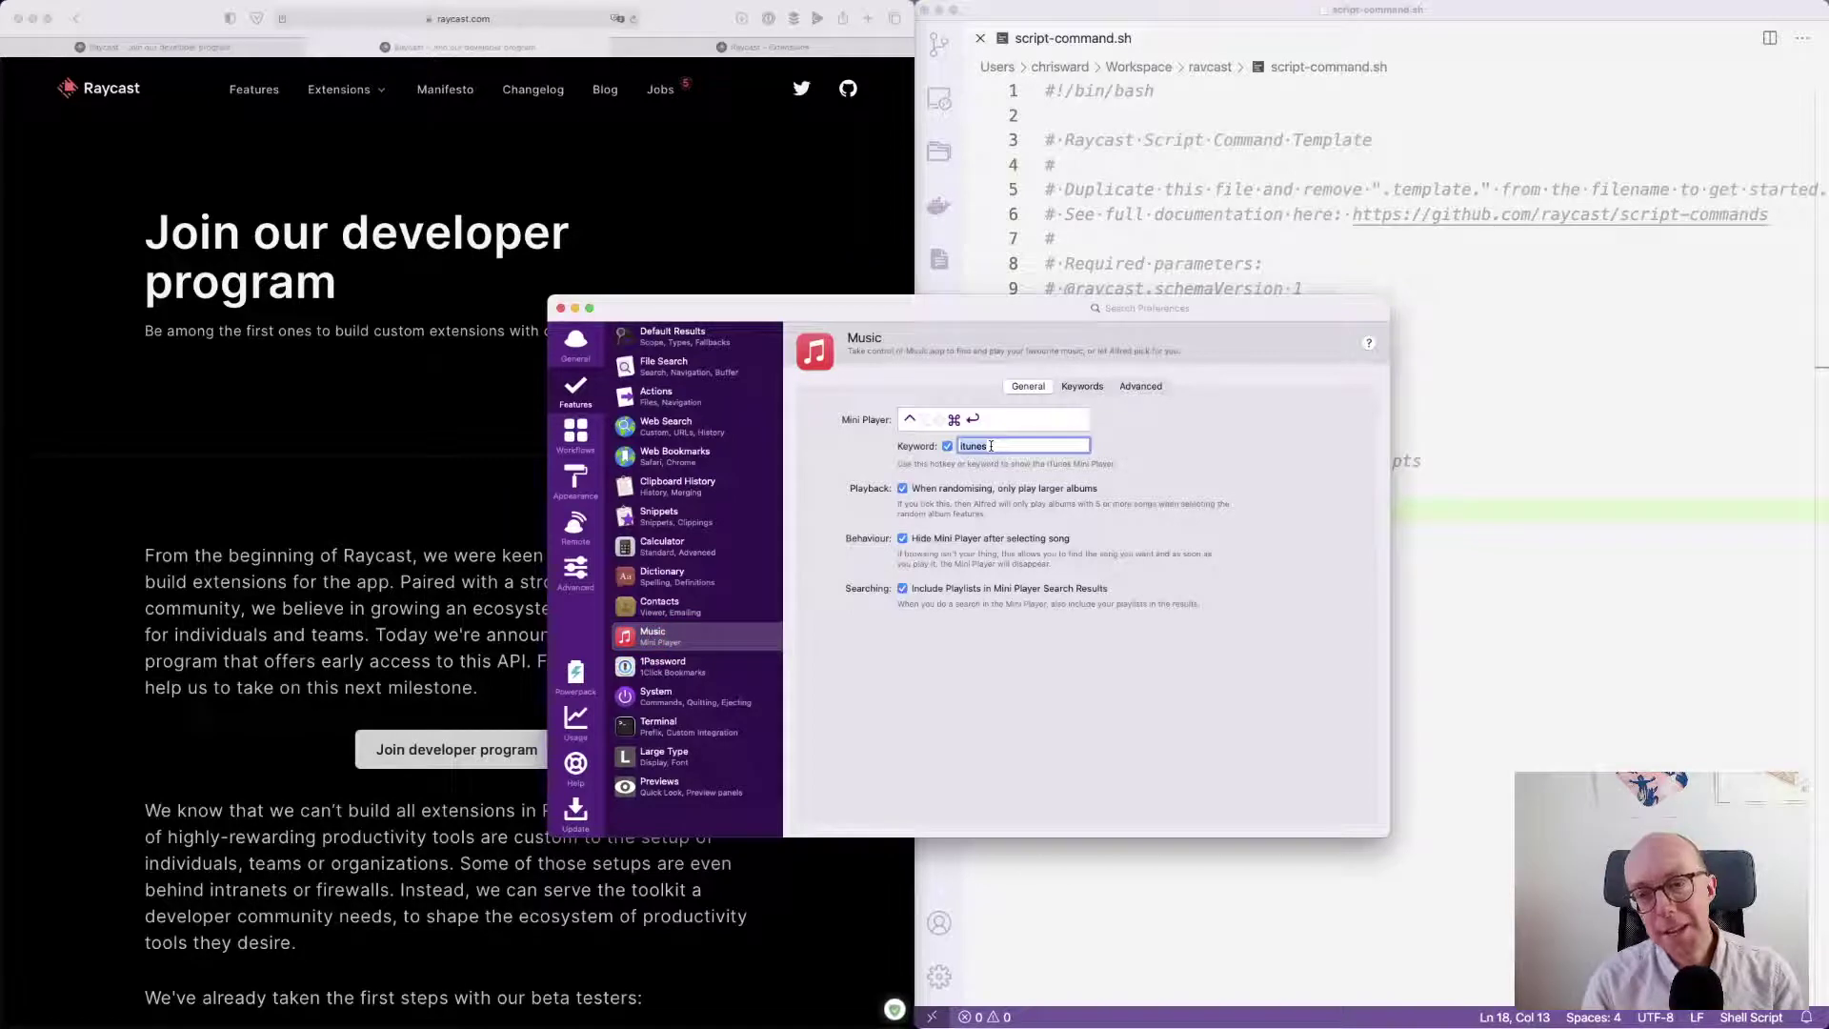
left_click_drag(945, 318, 878, 289)
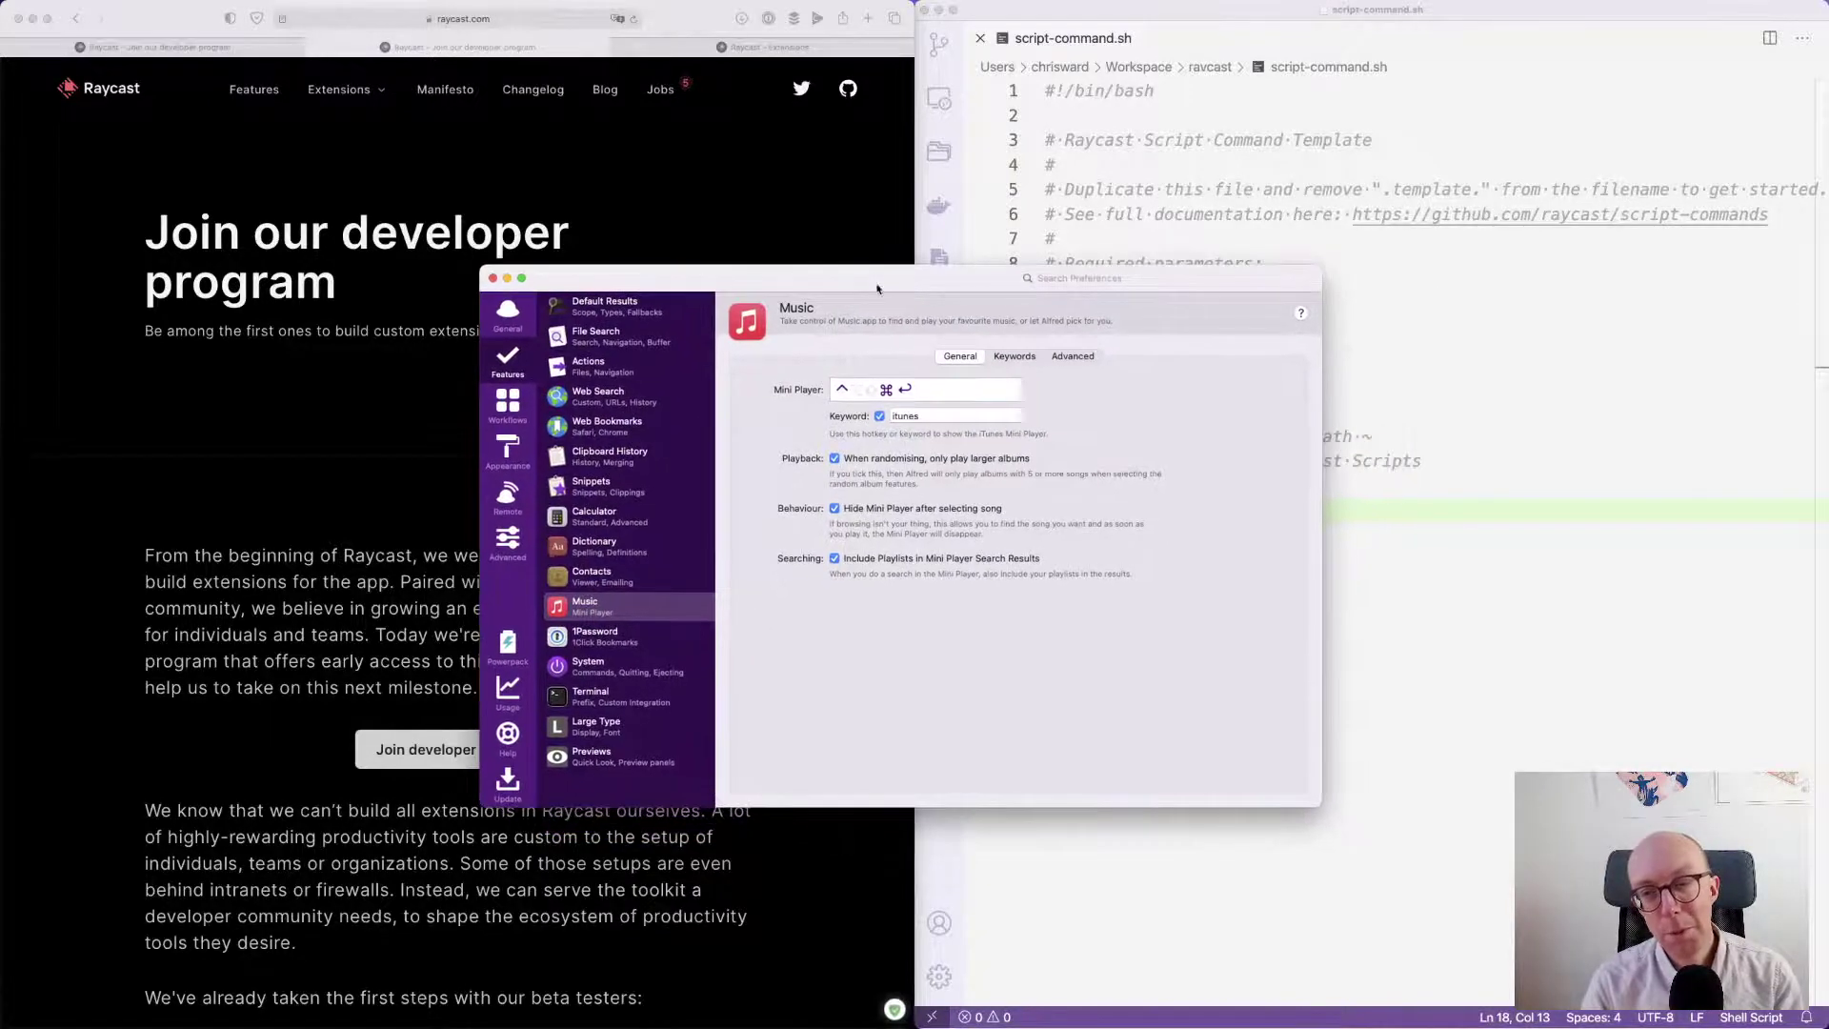
double_click(926, 414)
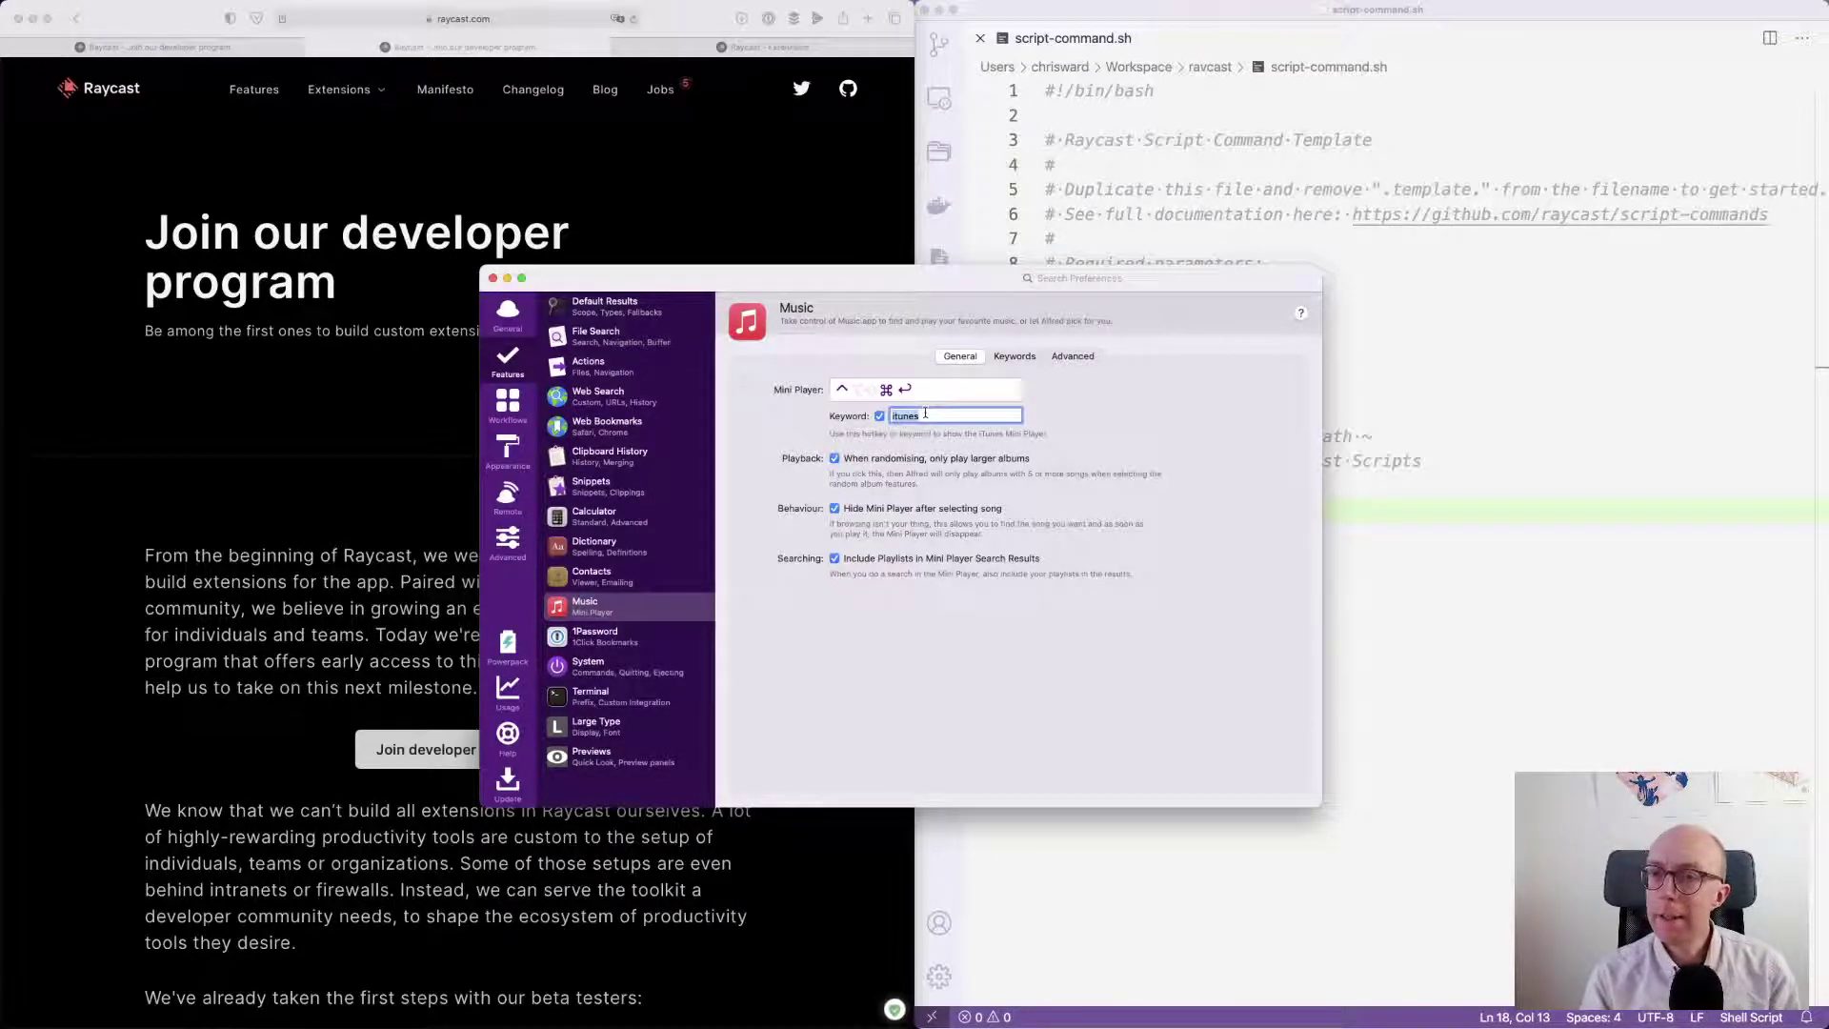
- Check the macOS notifications and Control Center's media playback controls, and return to Alfred's Music settings
left_click(1758, 5)
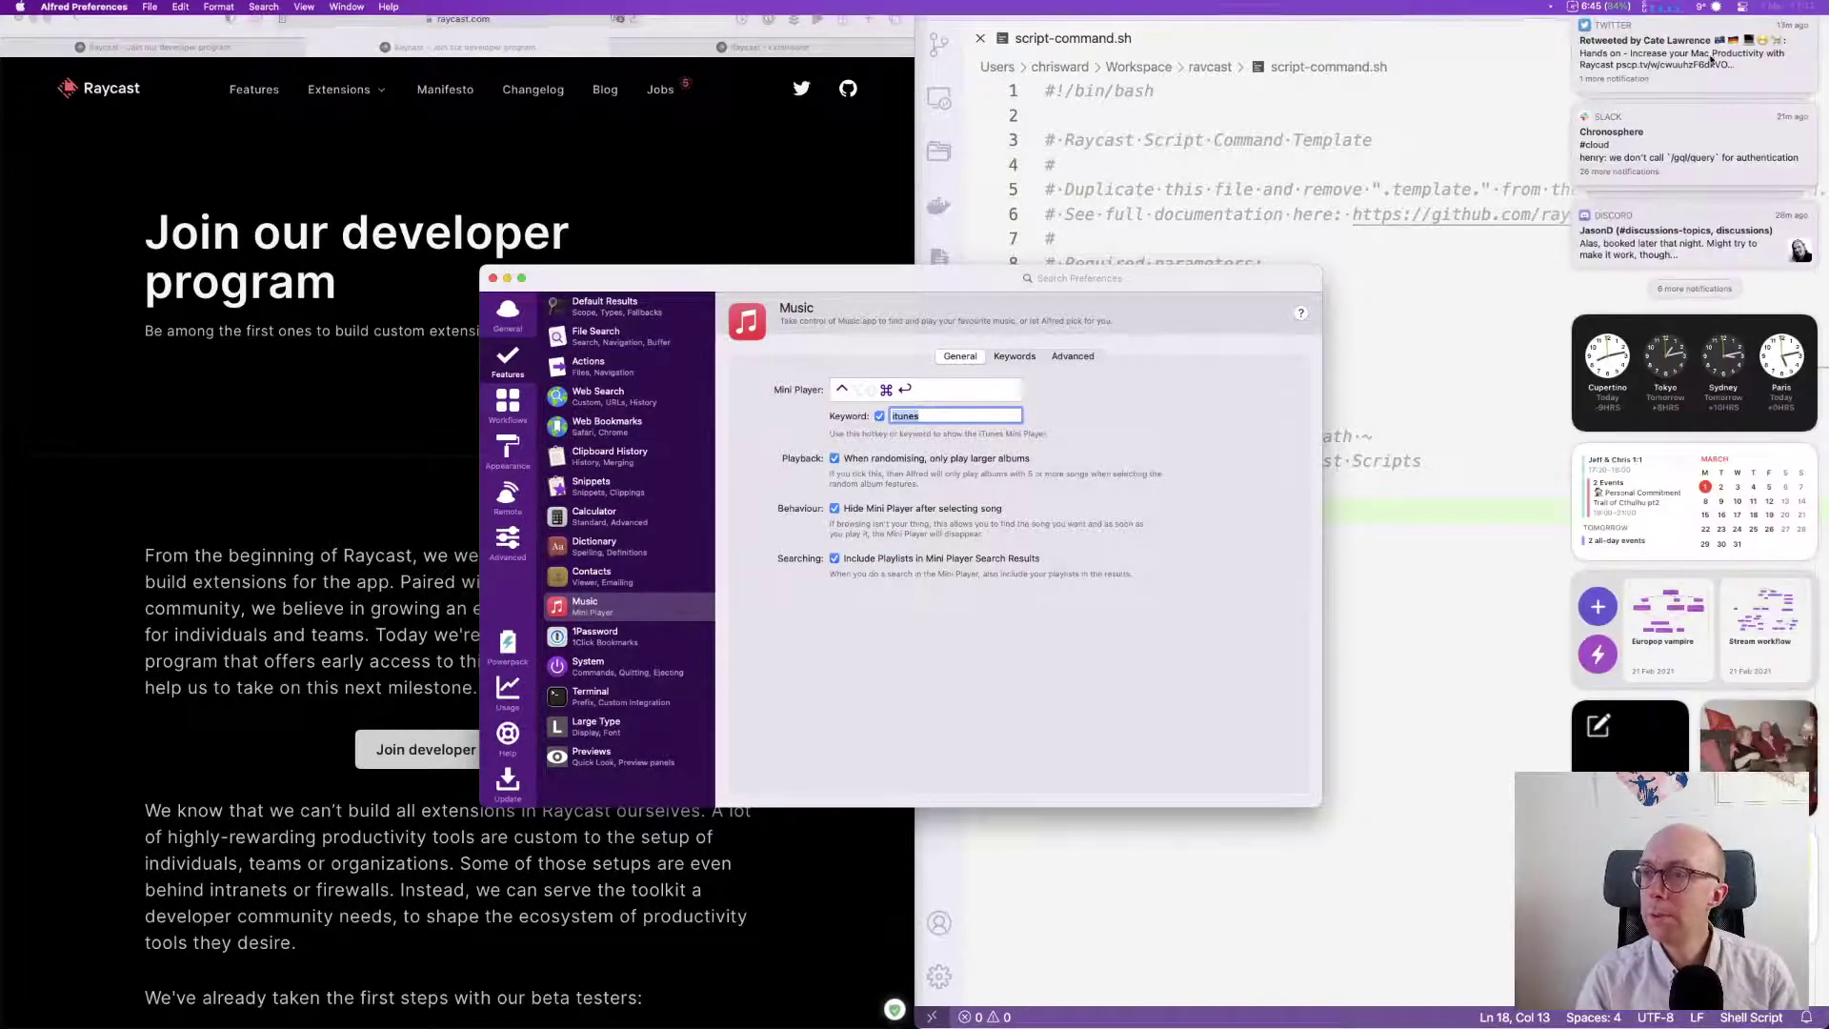
left_click(1380, 304)
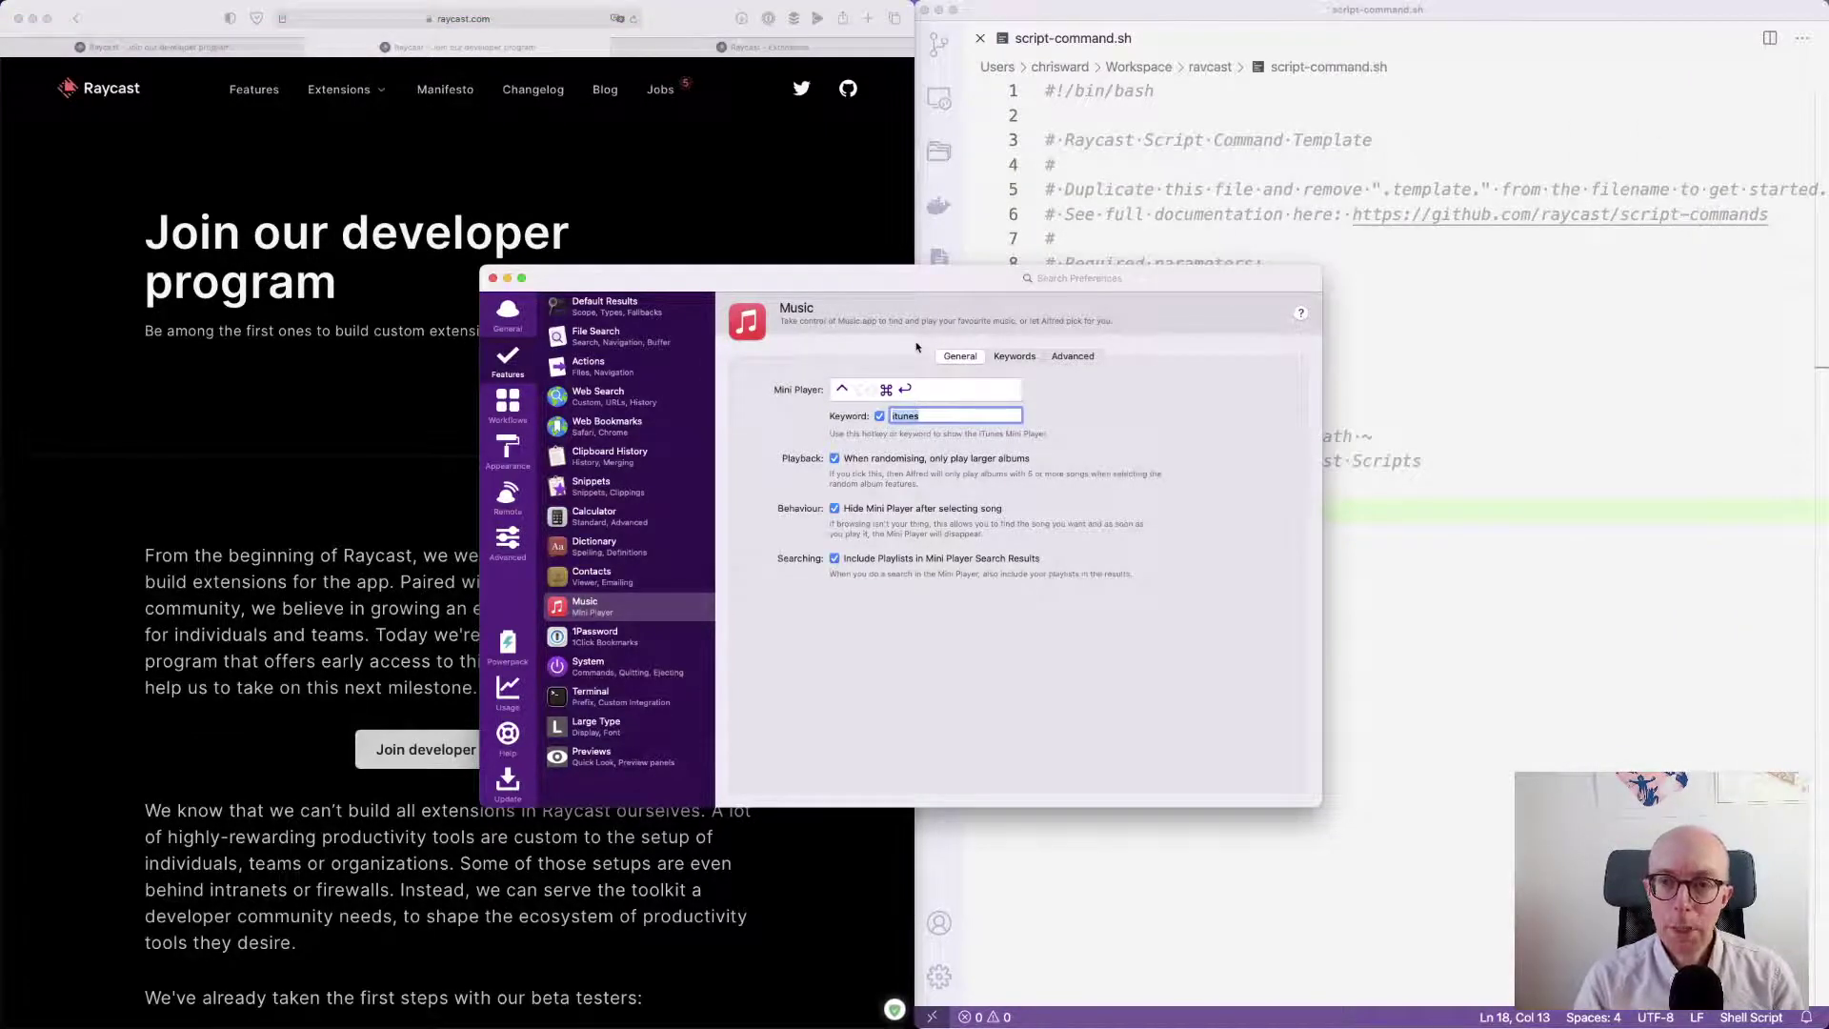
left_click(1741, 9)
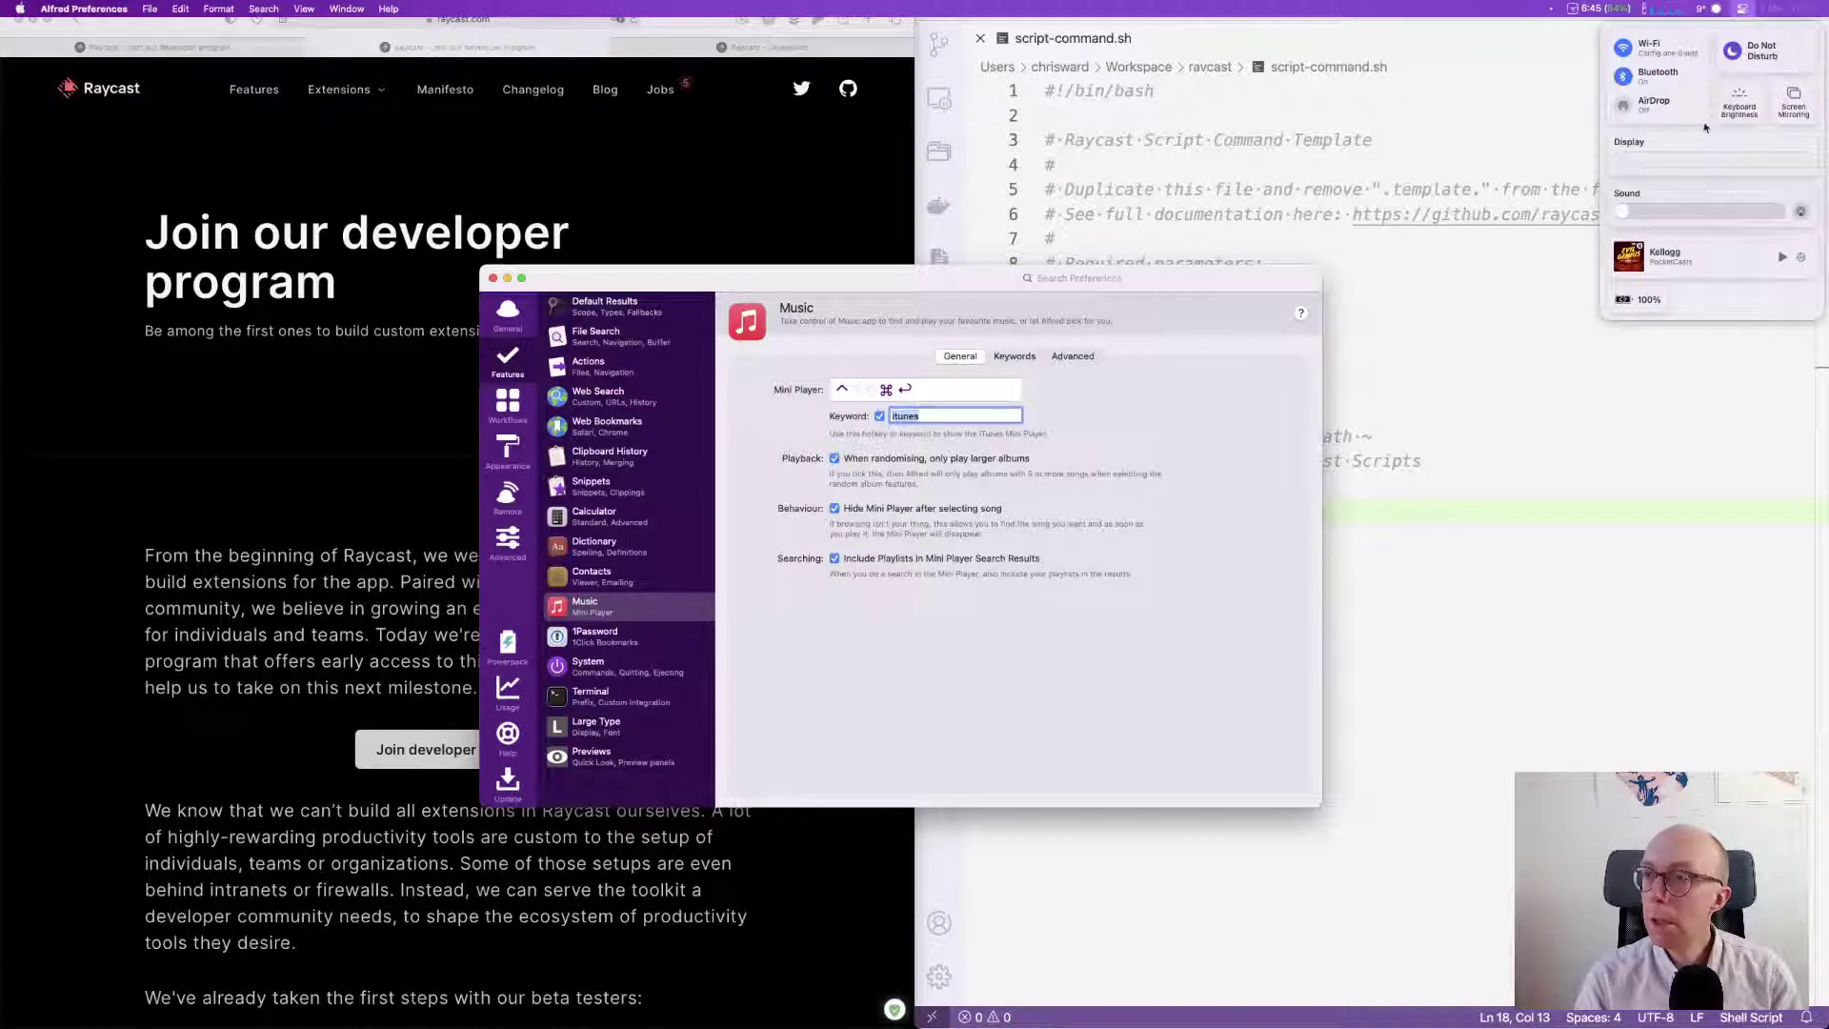
left_click(940, 281)
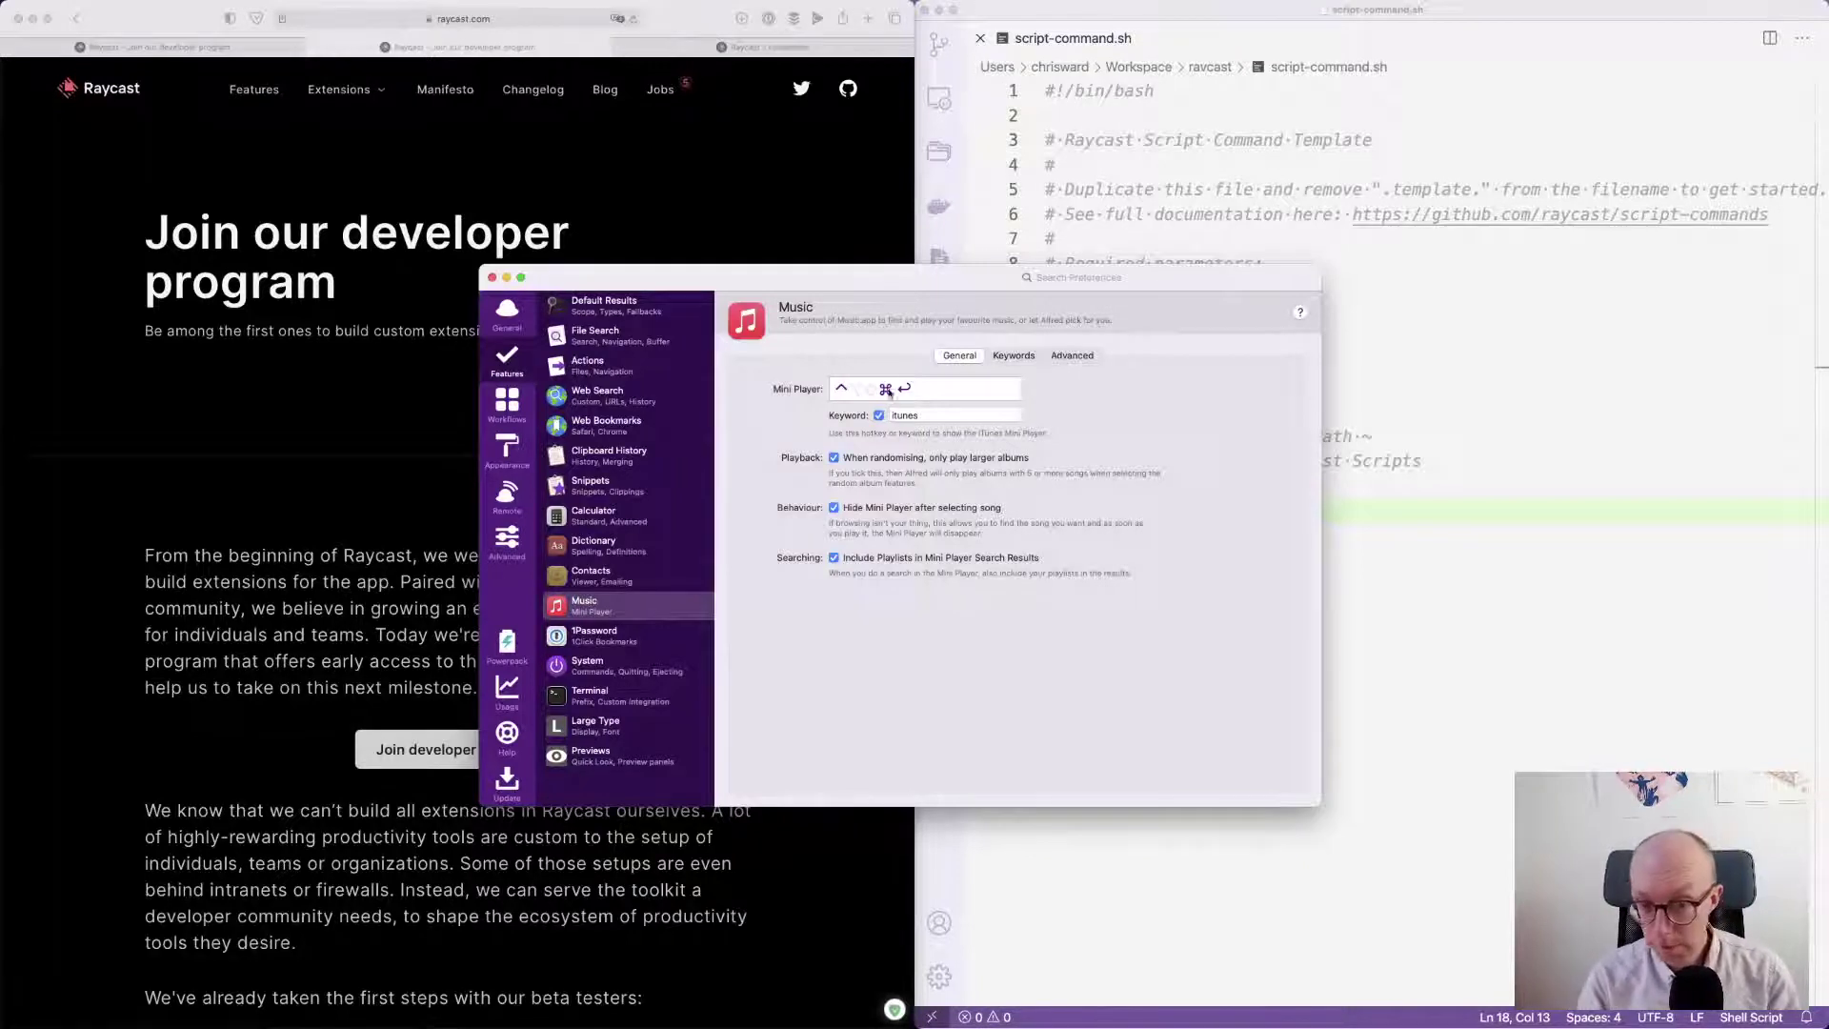
- Review Alfred's 1Password and System feature settings, try an Alfred search for "sl" and dismiss it
left_click(611, 637)
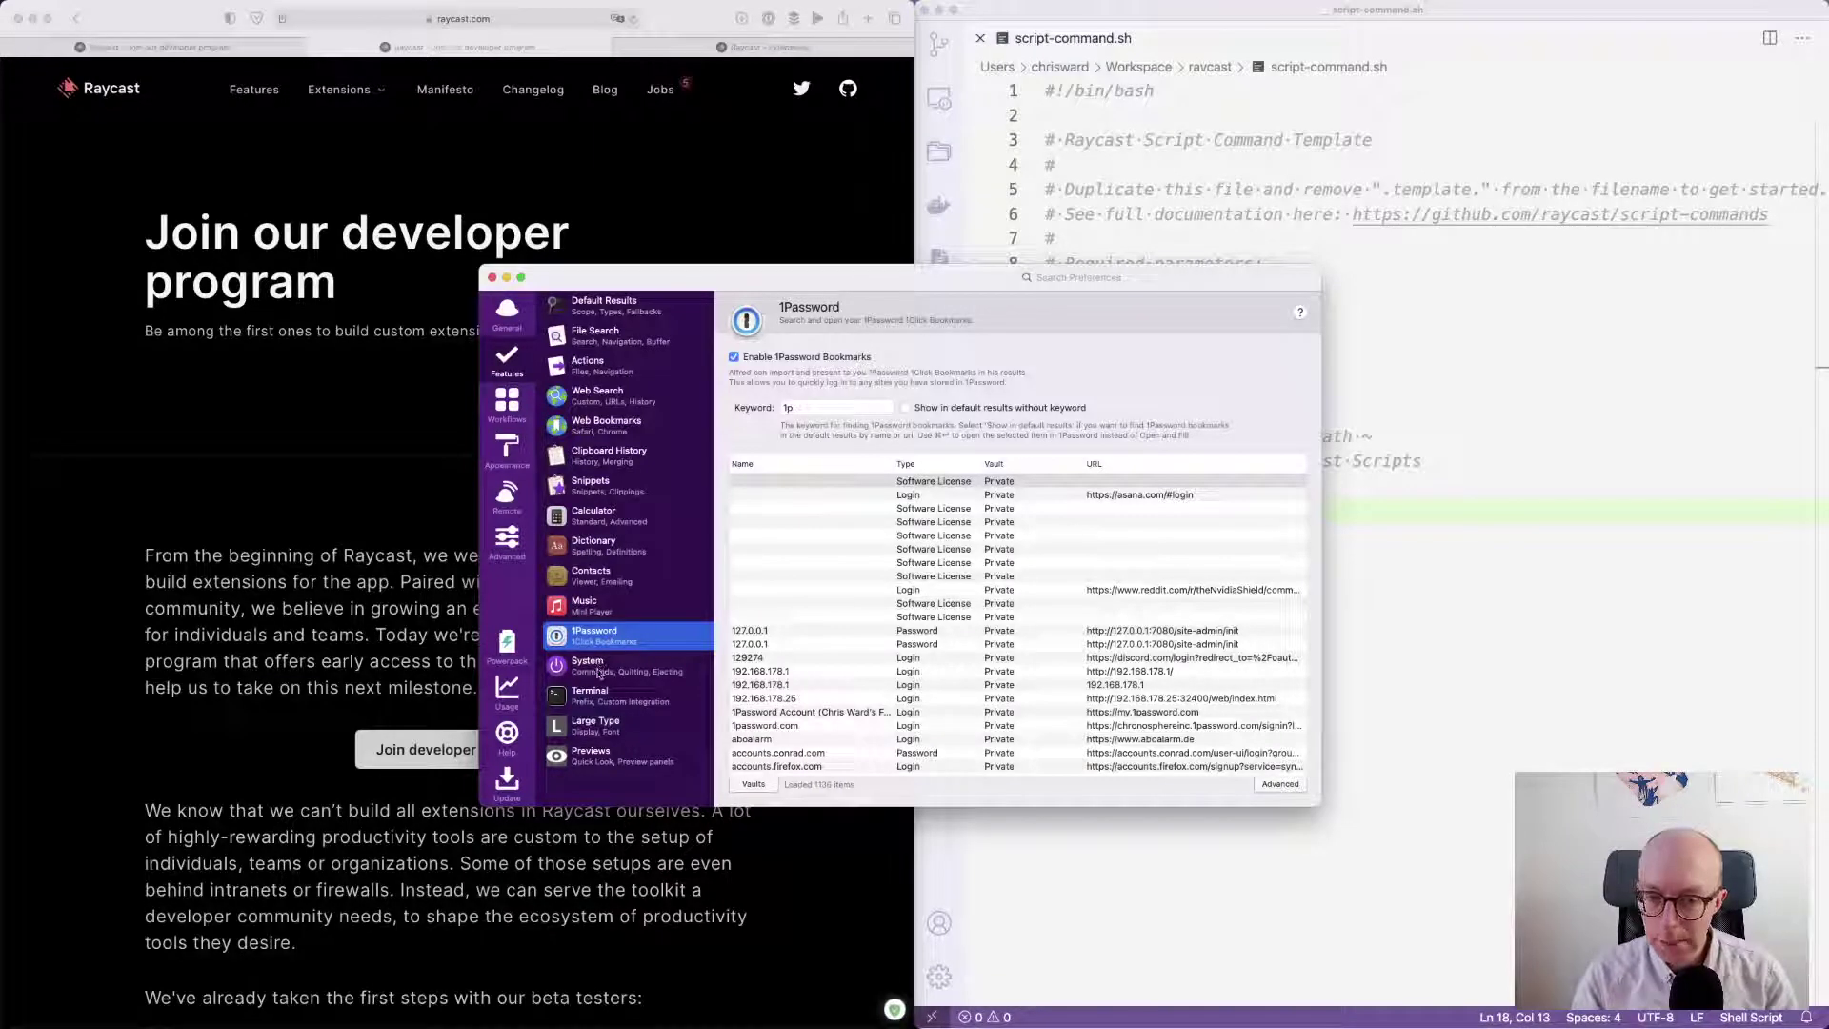
left_click(599, 672)
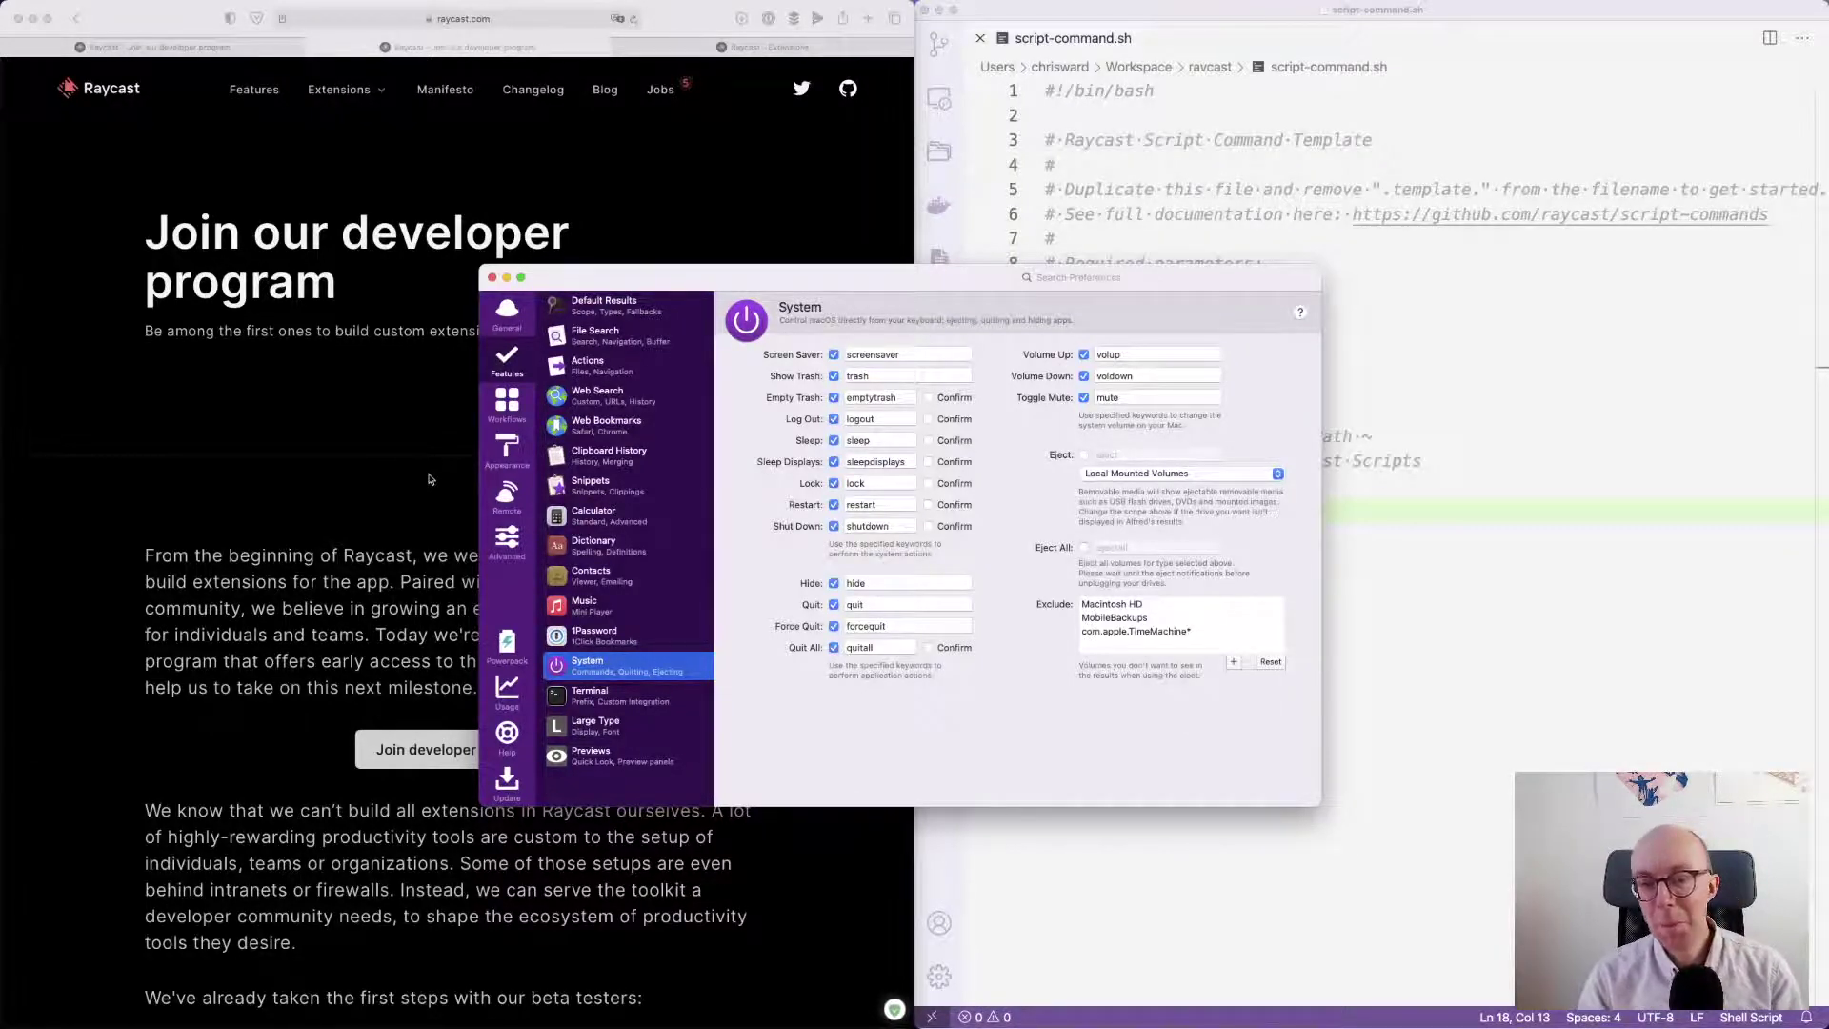
key("alt+space")
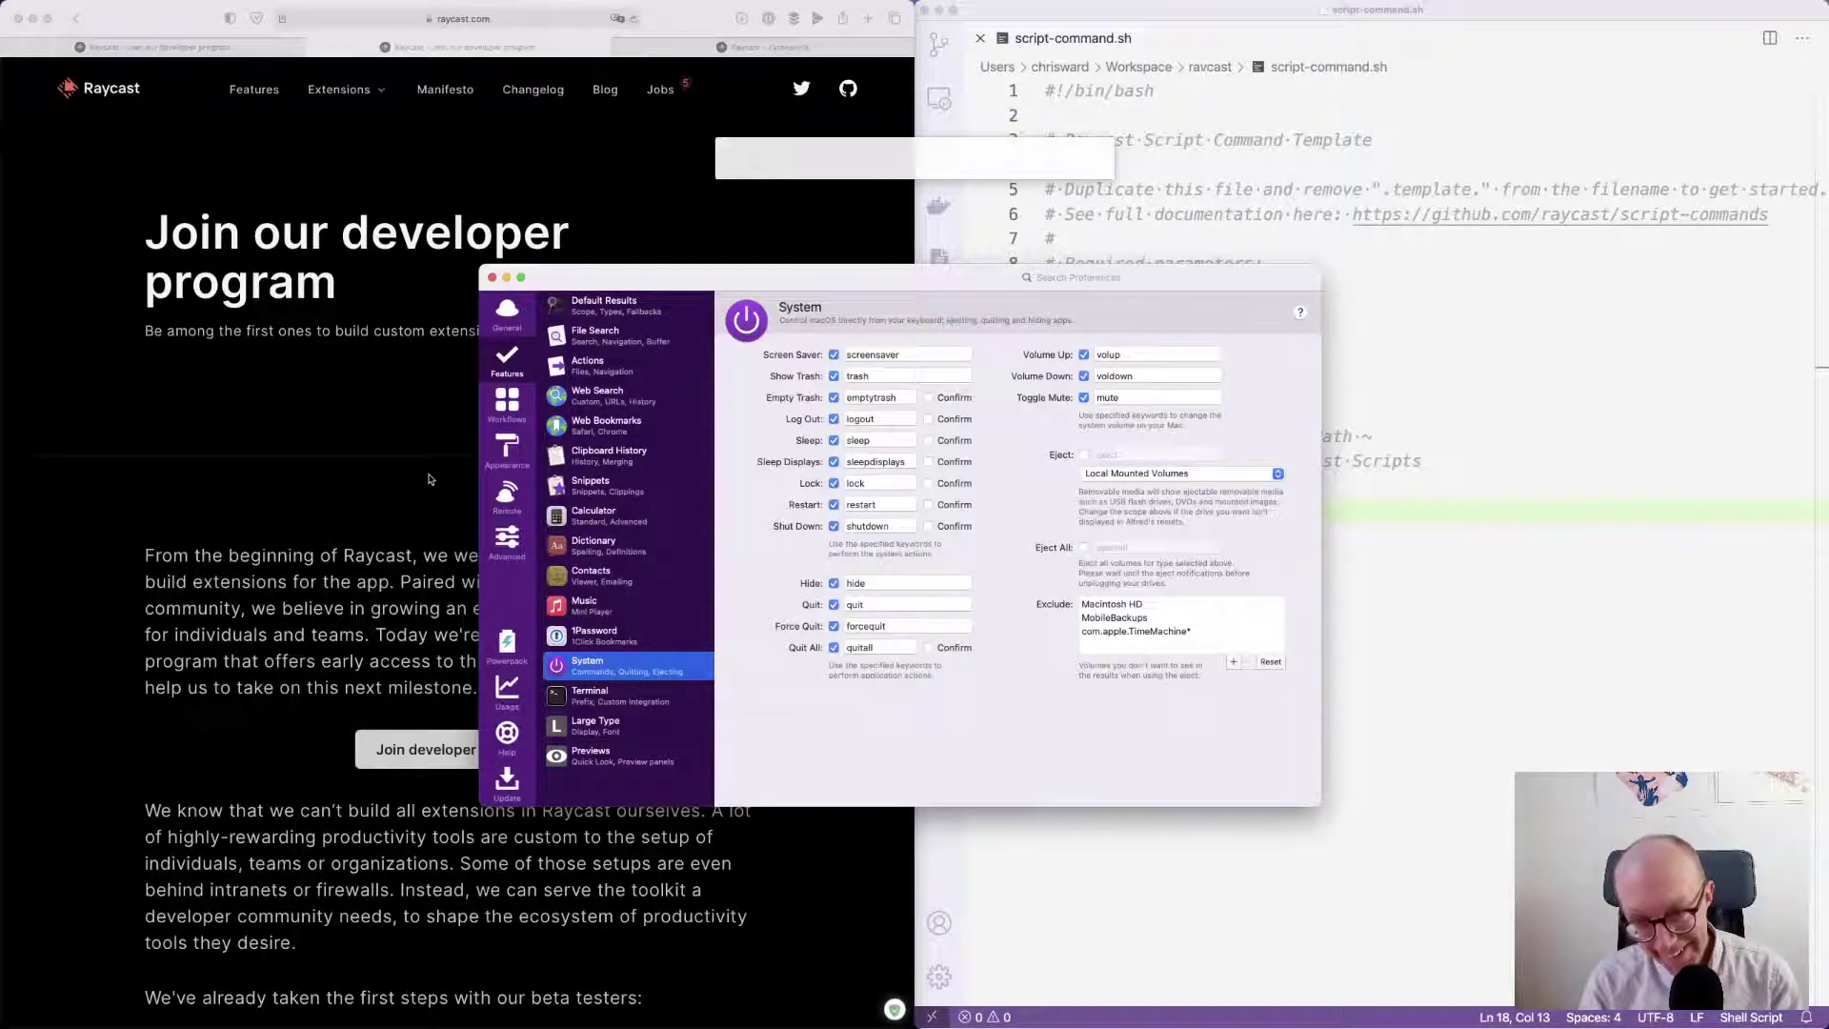
type("sl")
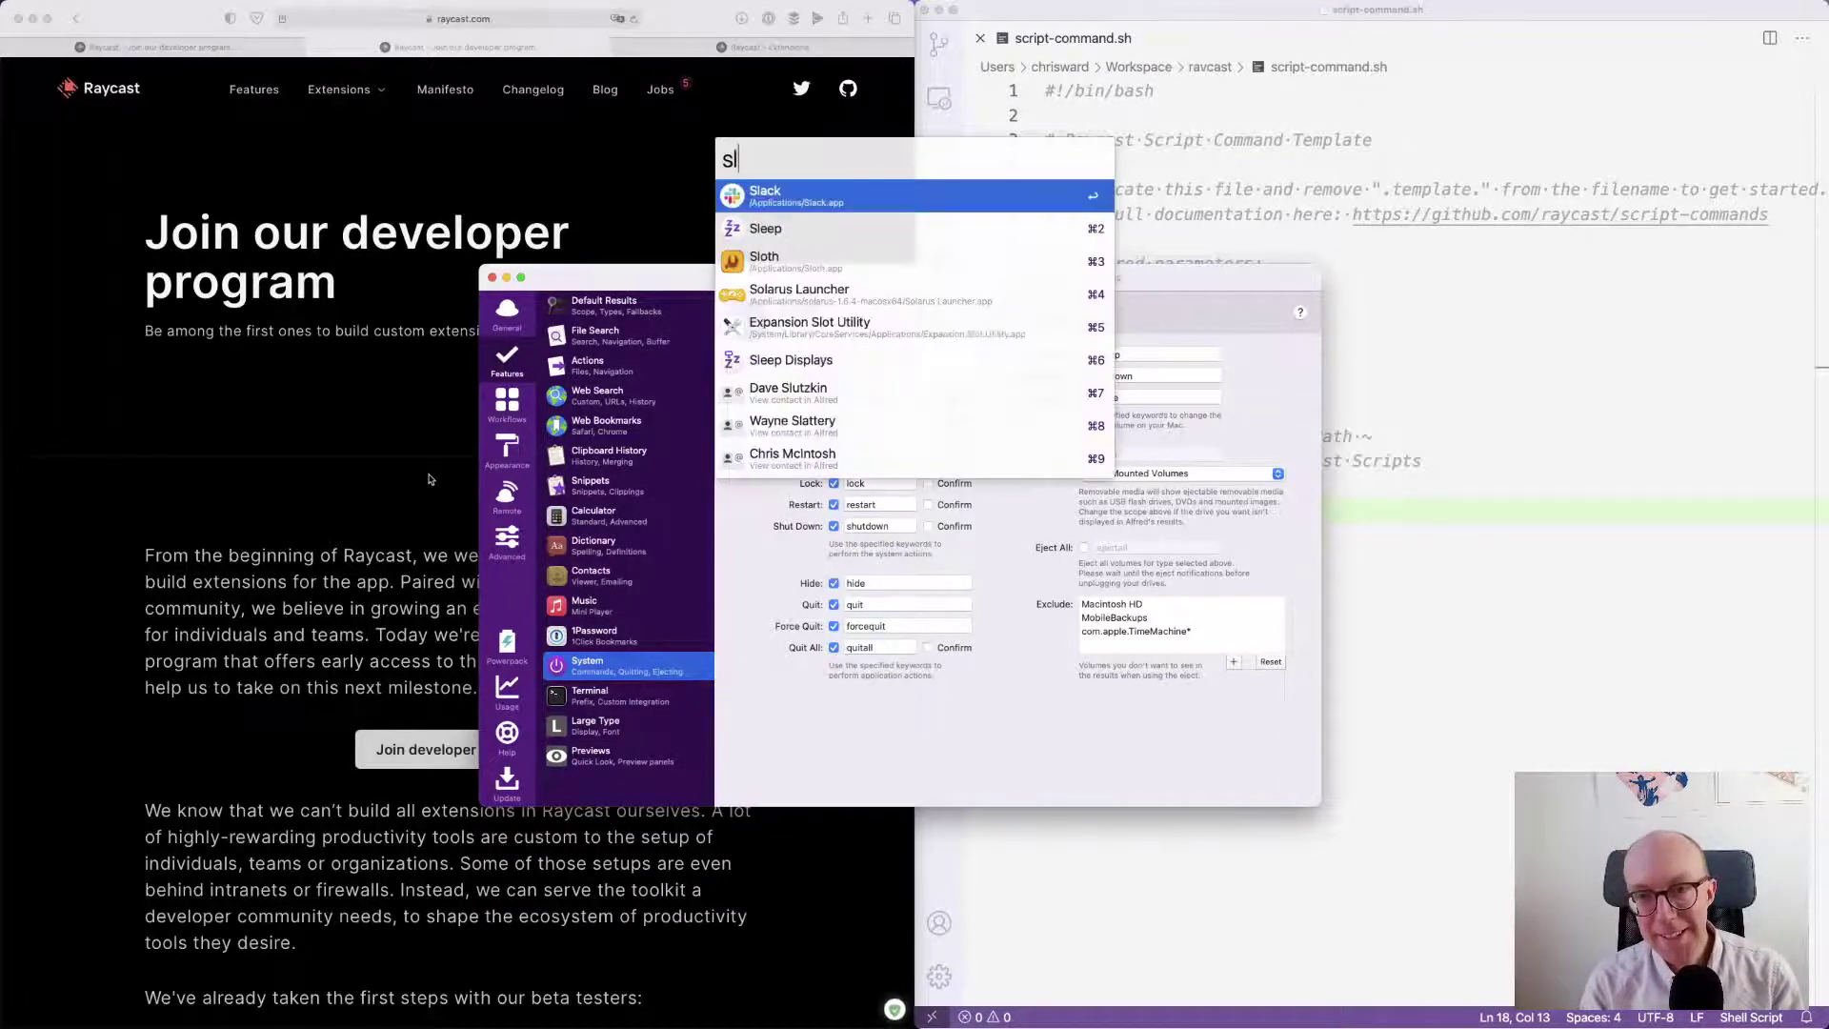
key("BackSpace")
key("Escape")
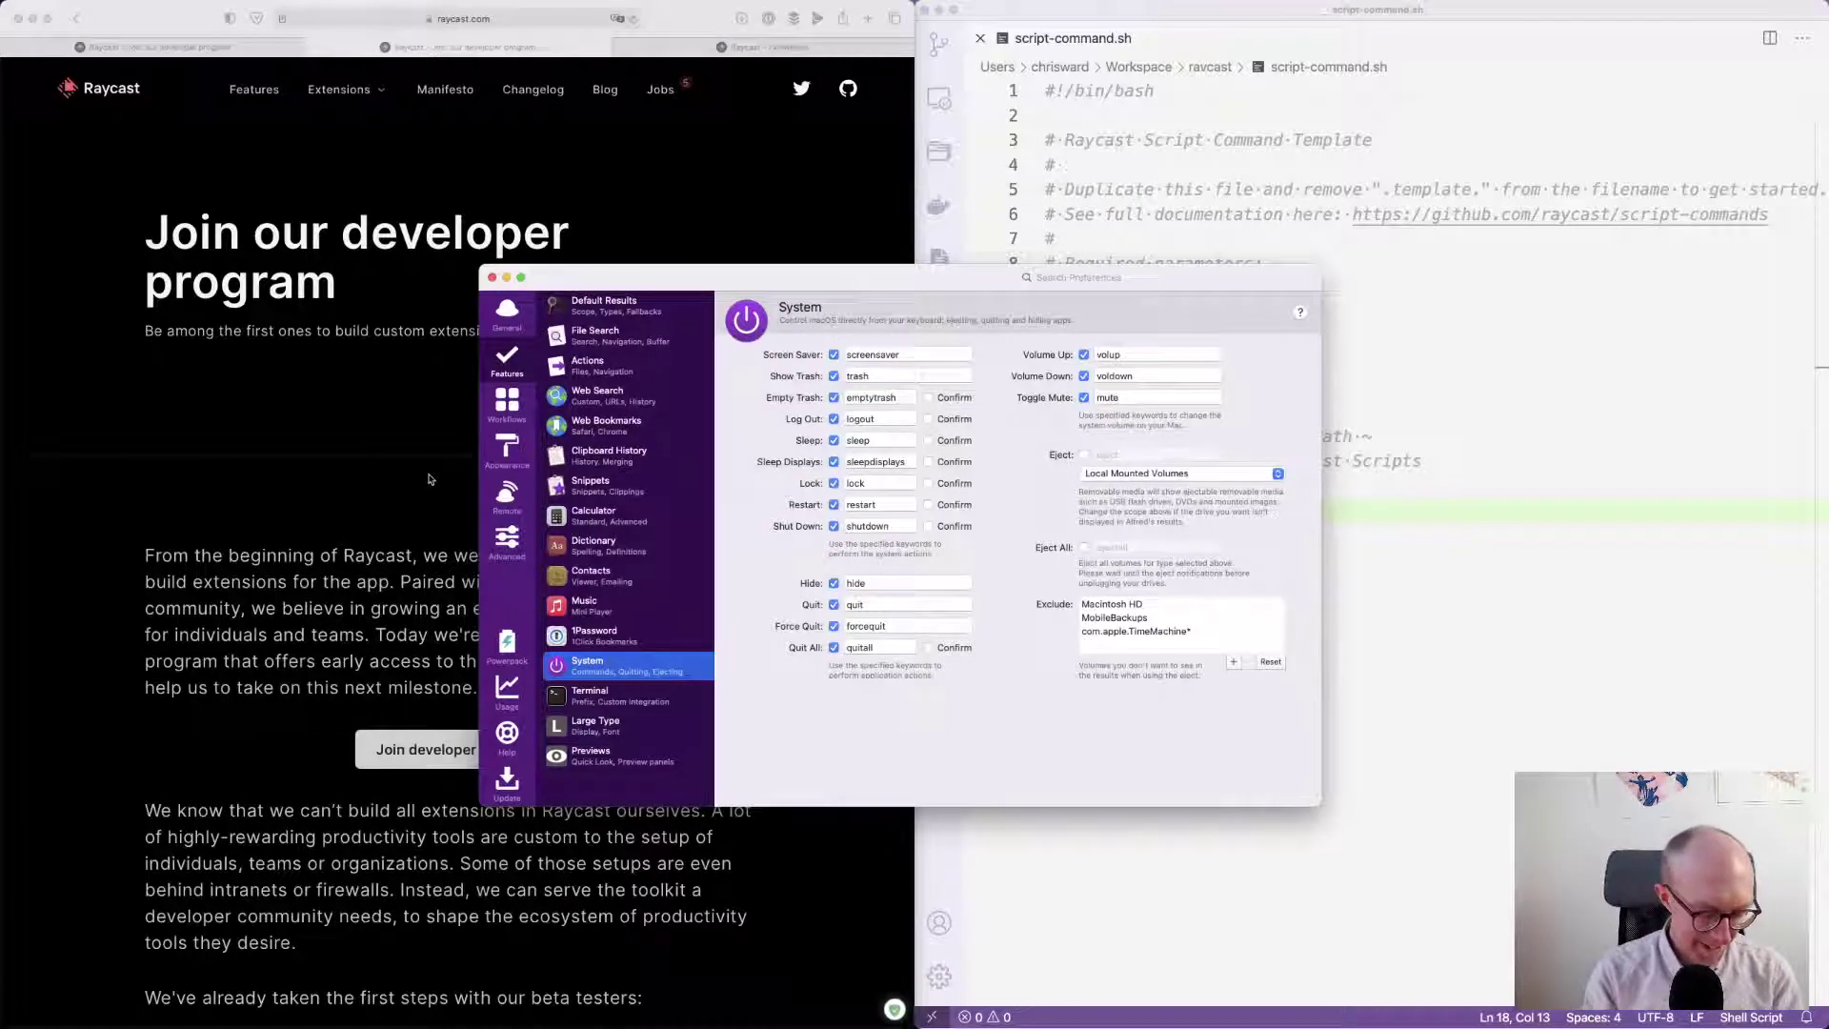
- Search Raycast for "sle" to check its sleep commands, and clear the query
key("alt+space")
type("slee")
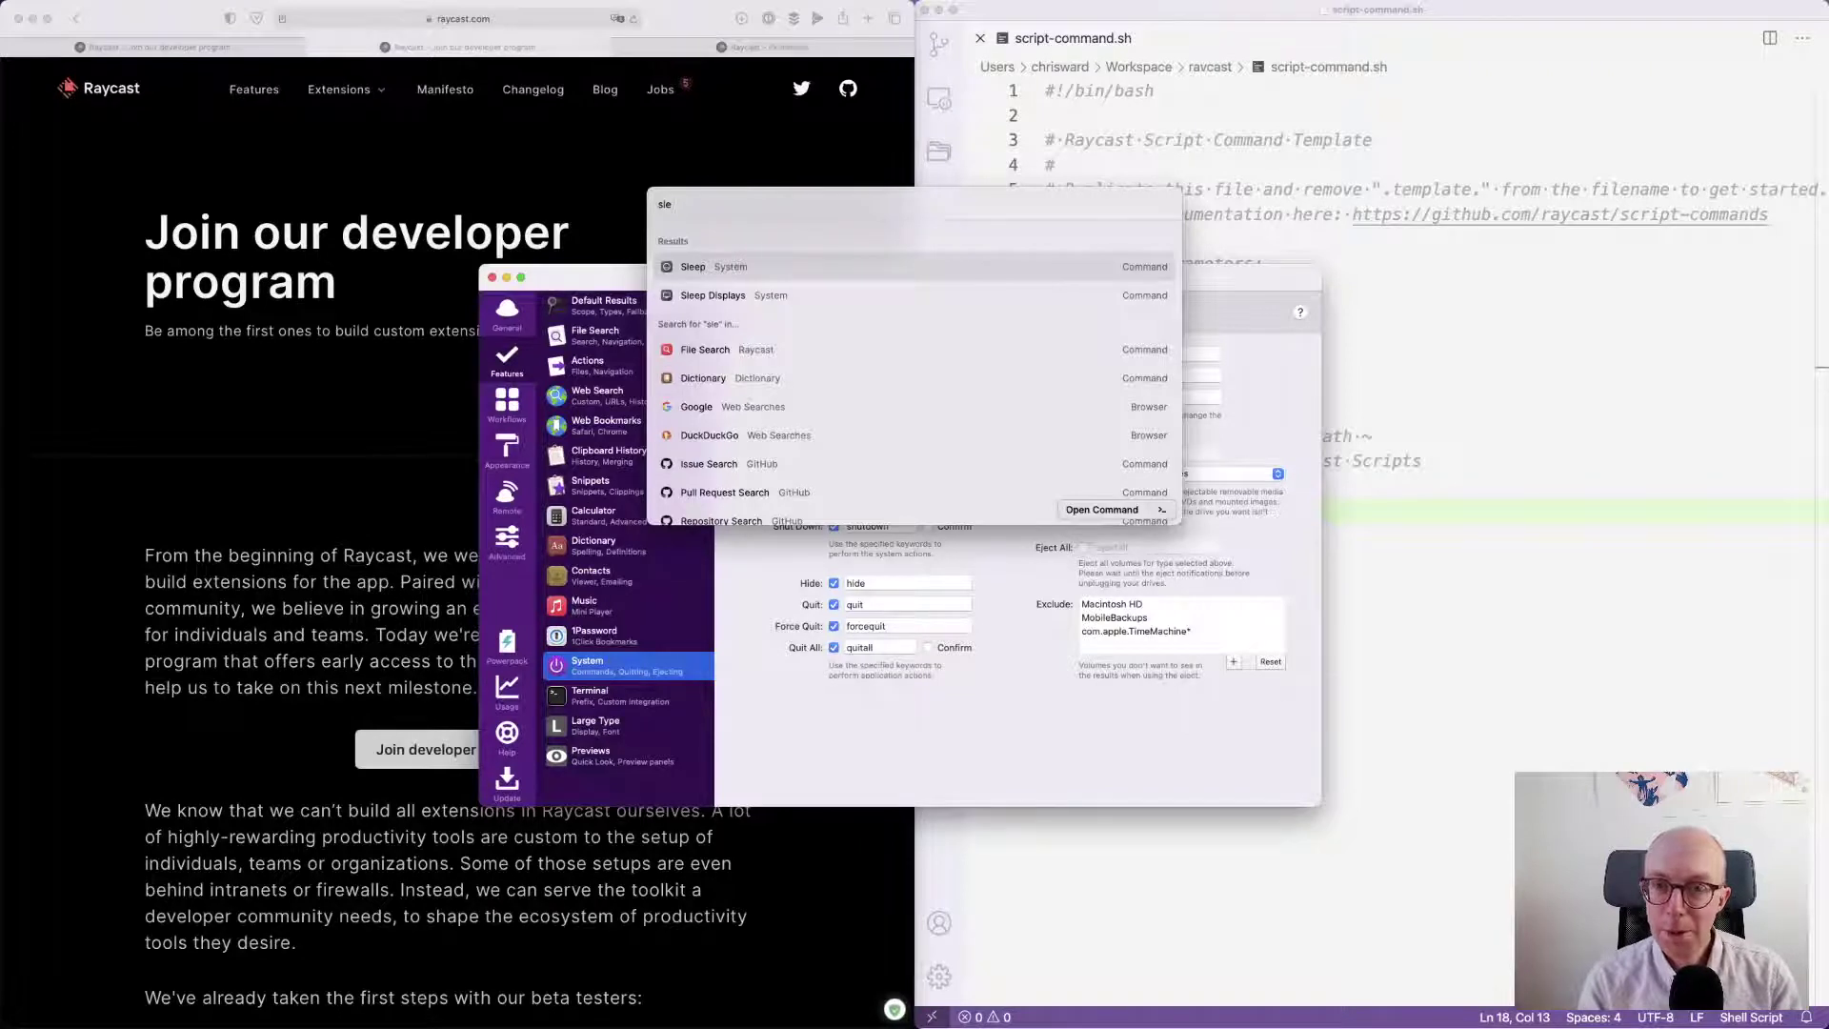
key("BackSpace")
key("BackSpace")
key("BackSpace")
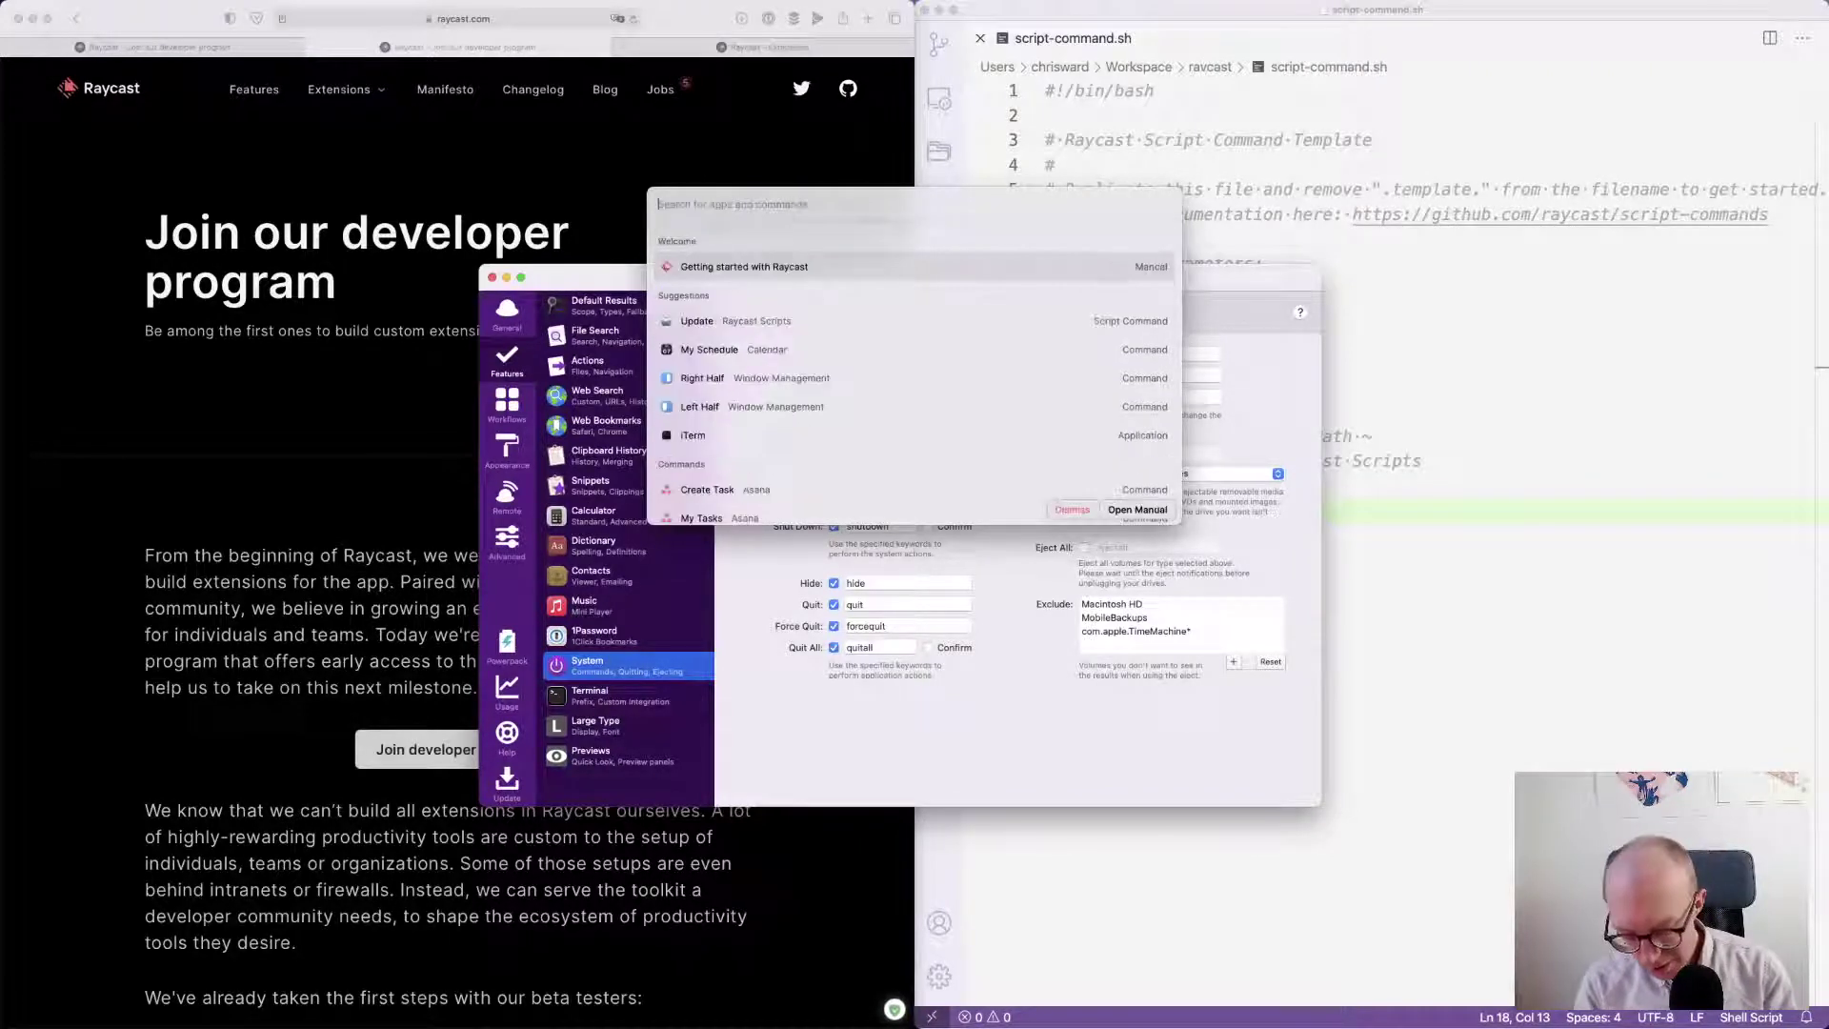
- Search Raycast for "quit" to check for a quit command, and clear the query
type("qui")
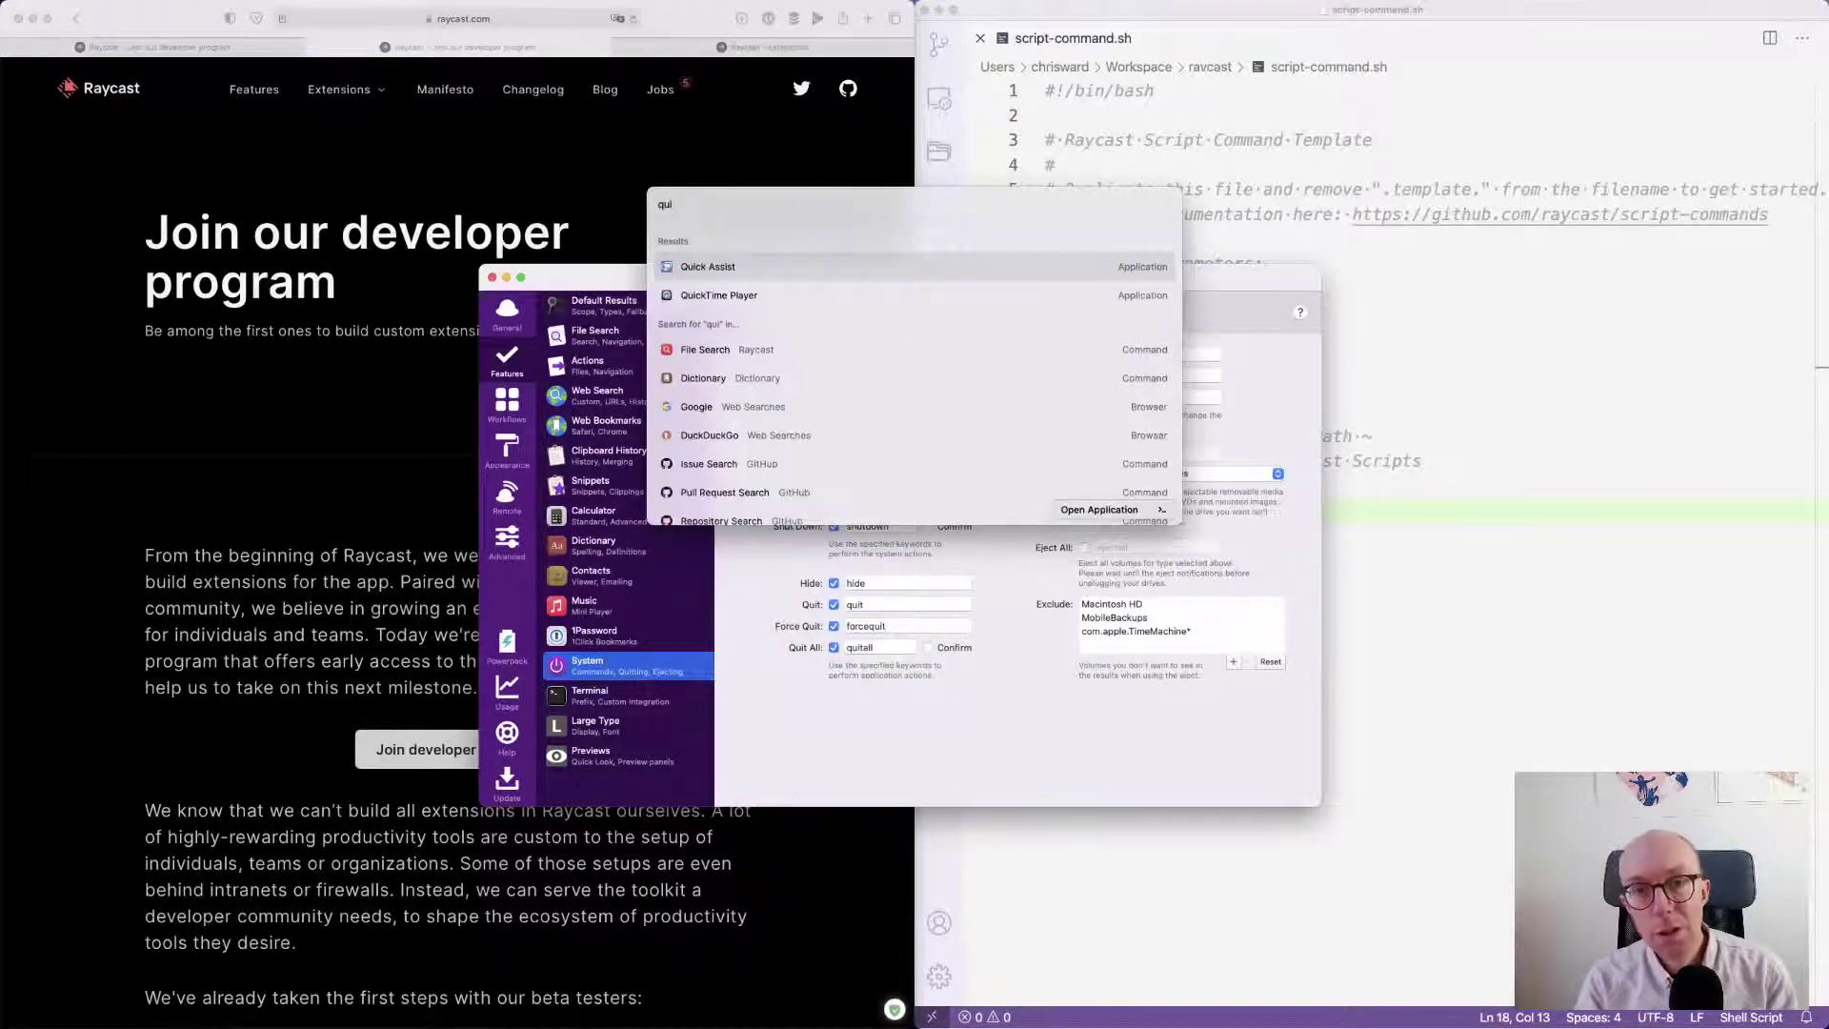
type("t")
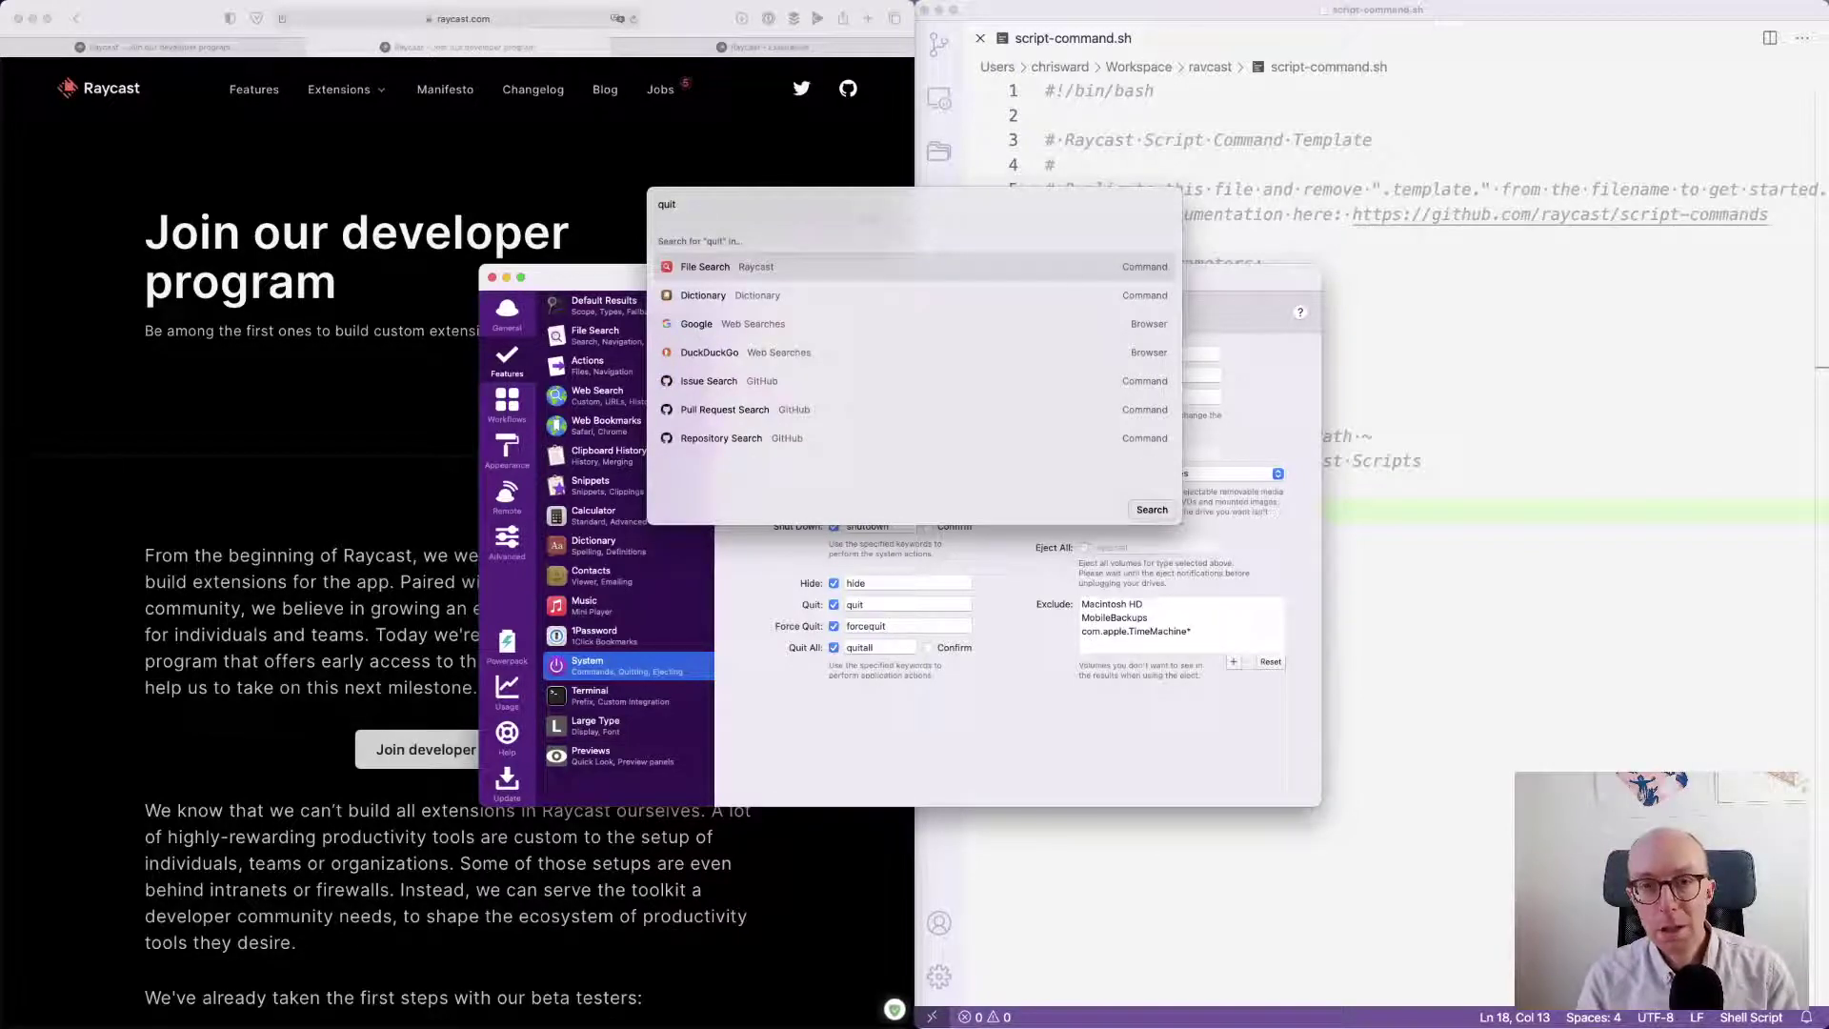
key("BackSpace")
key("BackSpace")
key("BackSpace")
key("BackSpace")
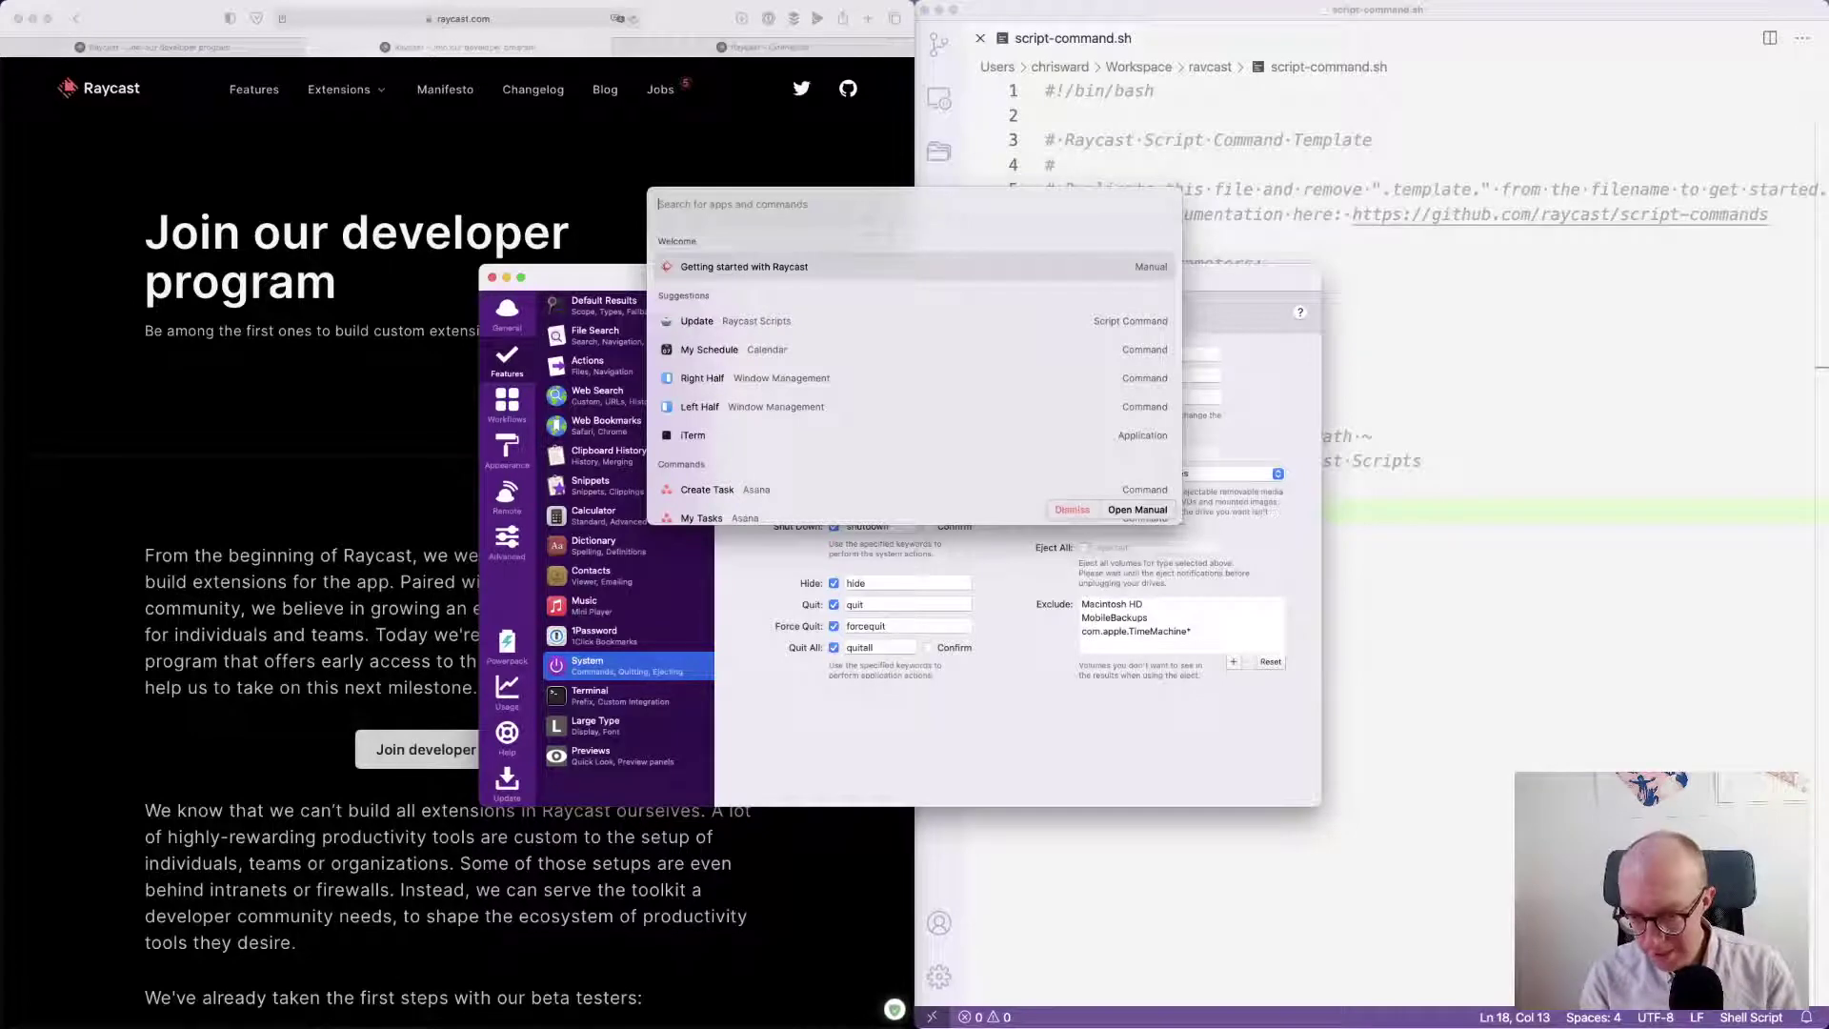
key("XF86AudioLowerVolume")
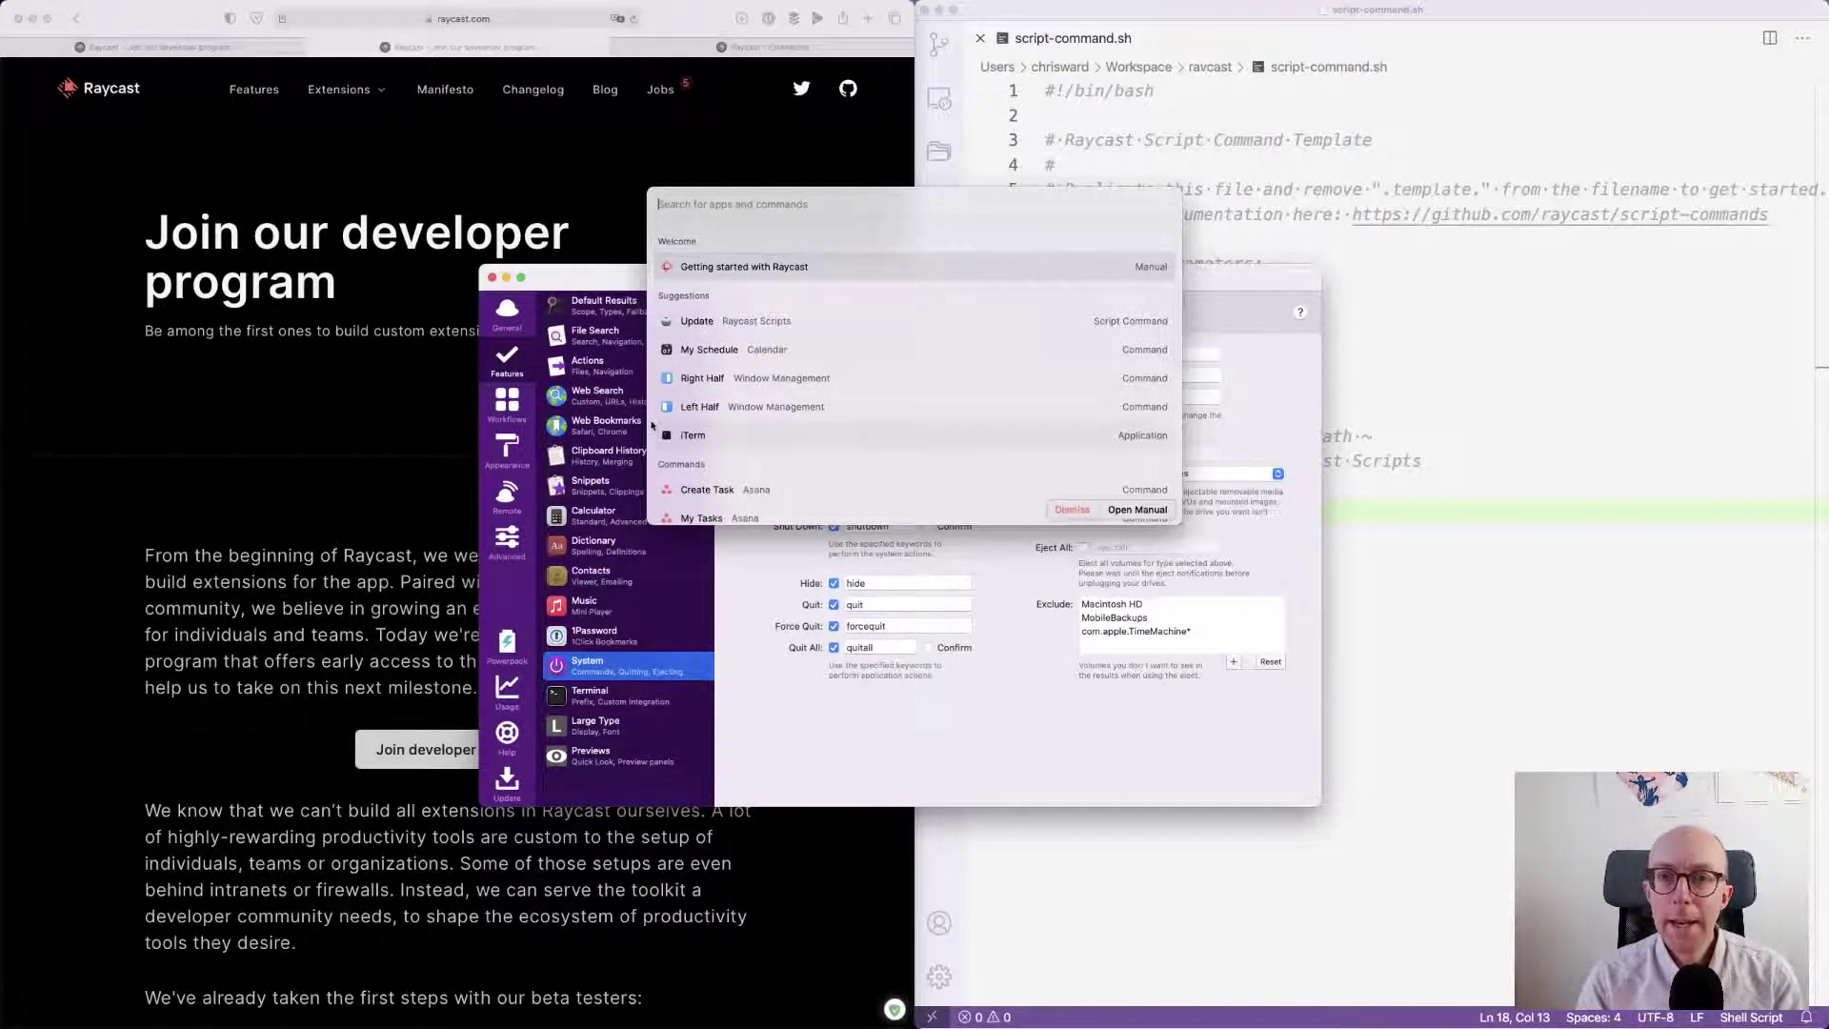
- Move the Raycast window away from Alfred's System keyword list, search it for "lo" and highlight Log Out
left_click_drag(809, 197, 1149, 236)
type("lo")
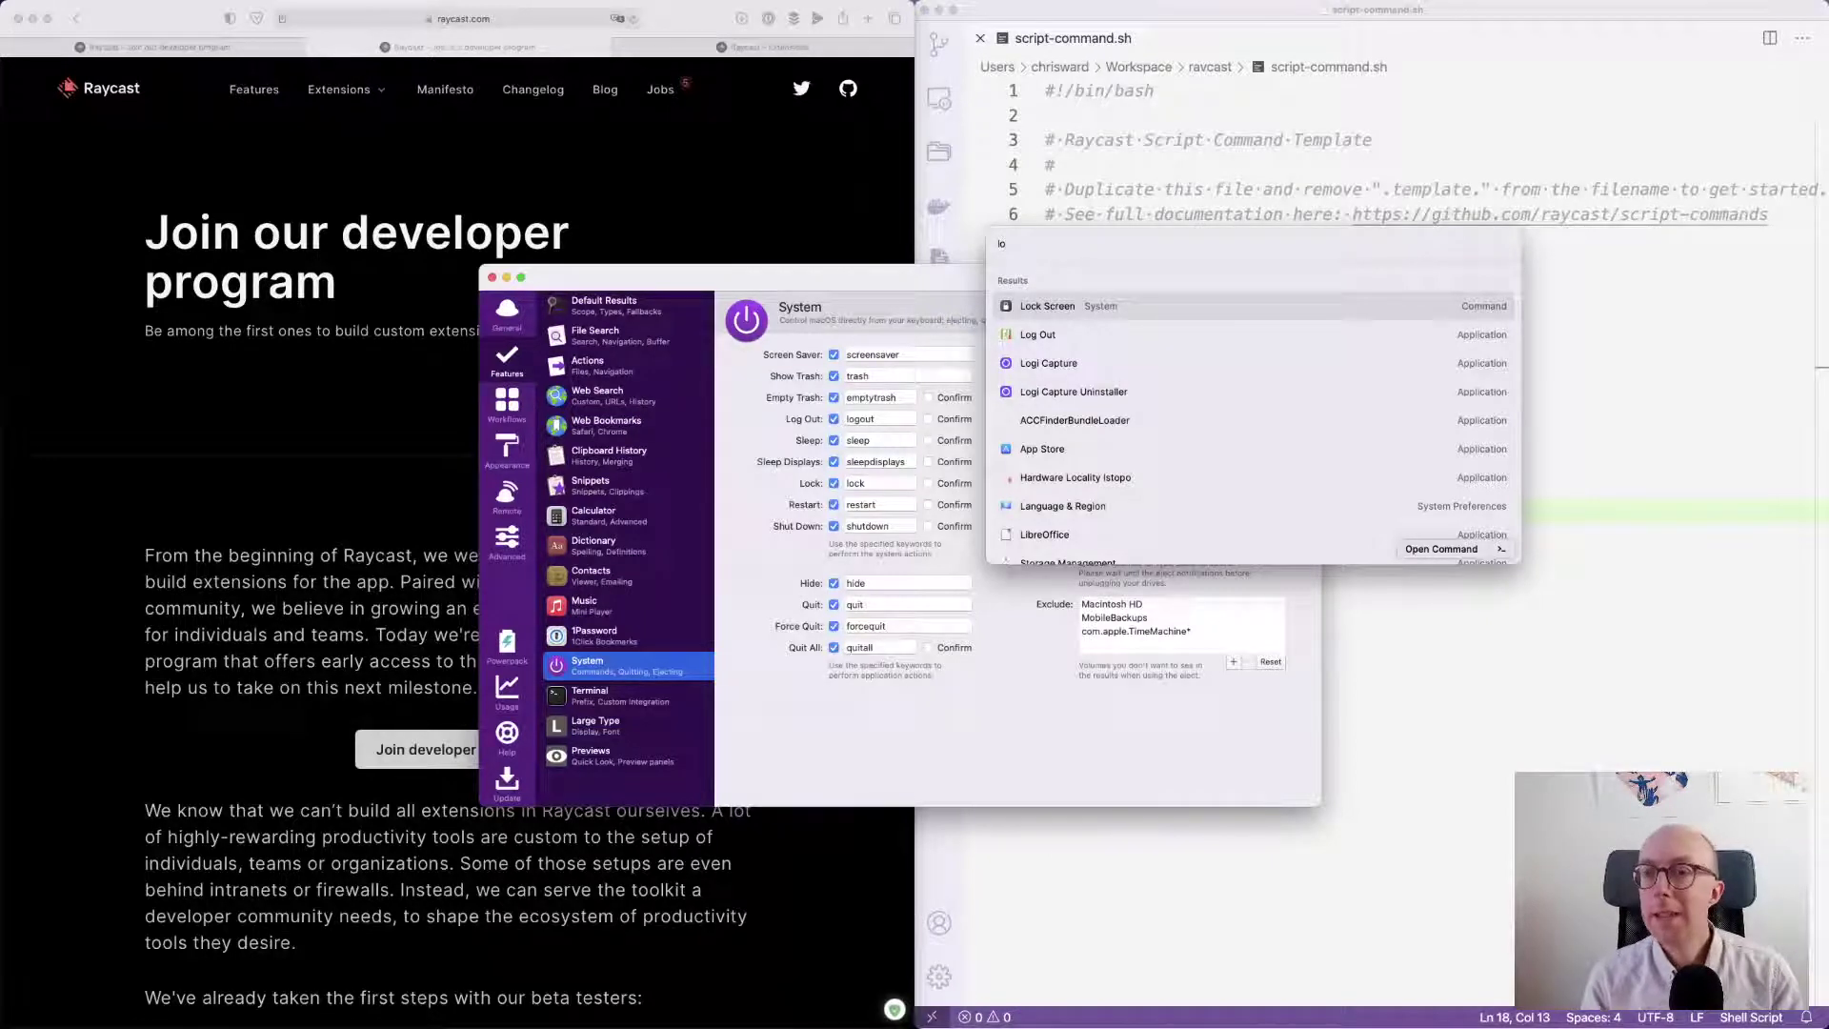
left_click(1038, 334)
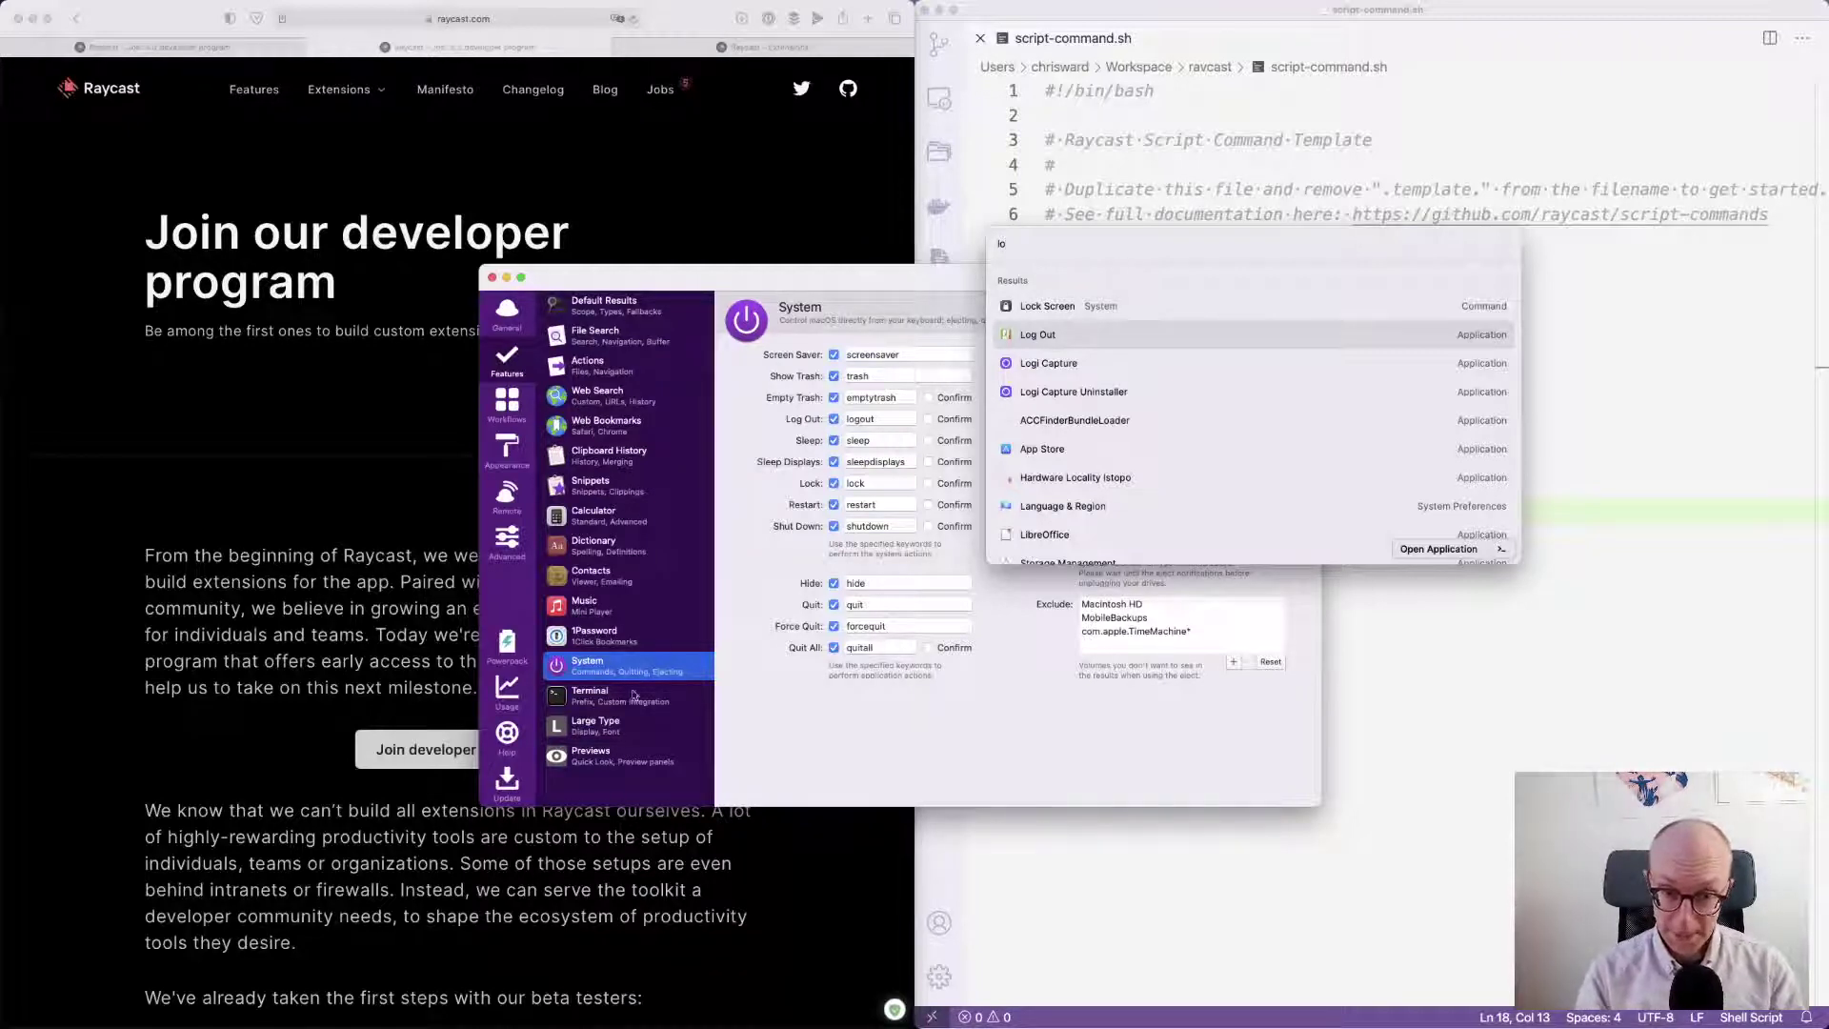
- Review Alfred's Terminal feature settings, including the prefix choices, application choices and the custom iTerm script
left_click(601, 702)
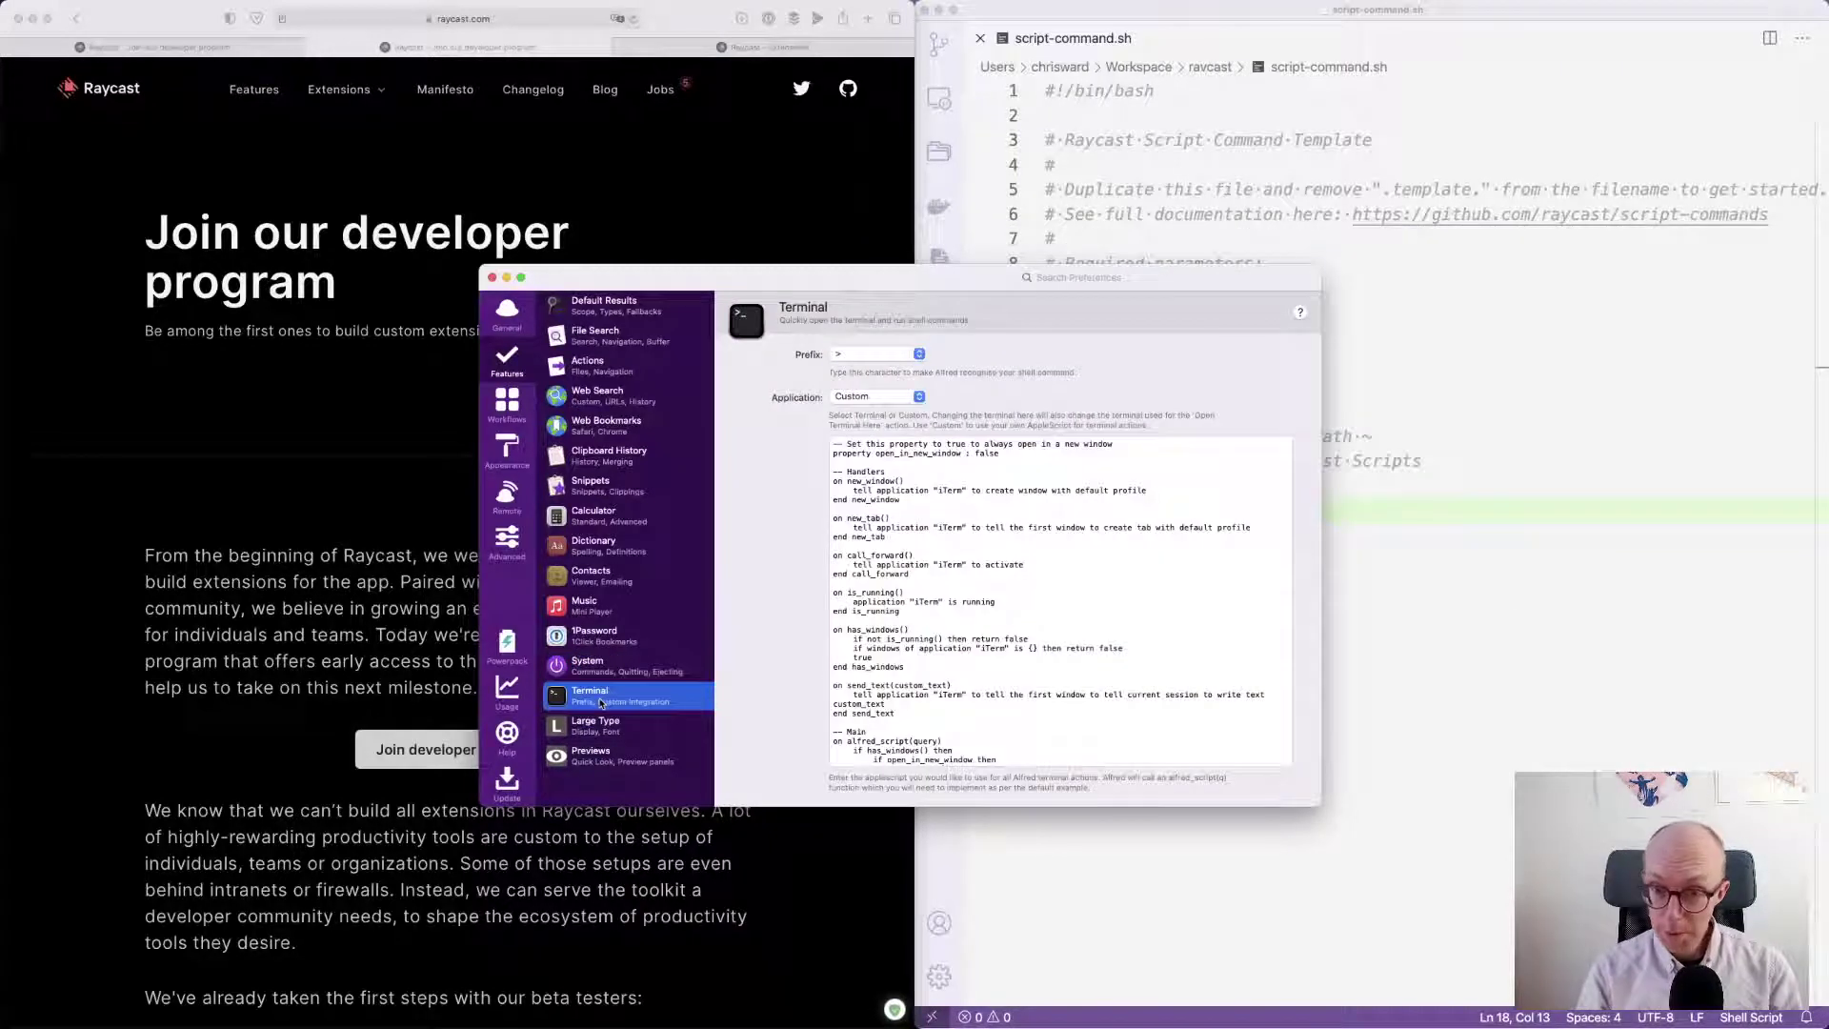
left_click(870, 354)
left_click(871, 355)
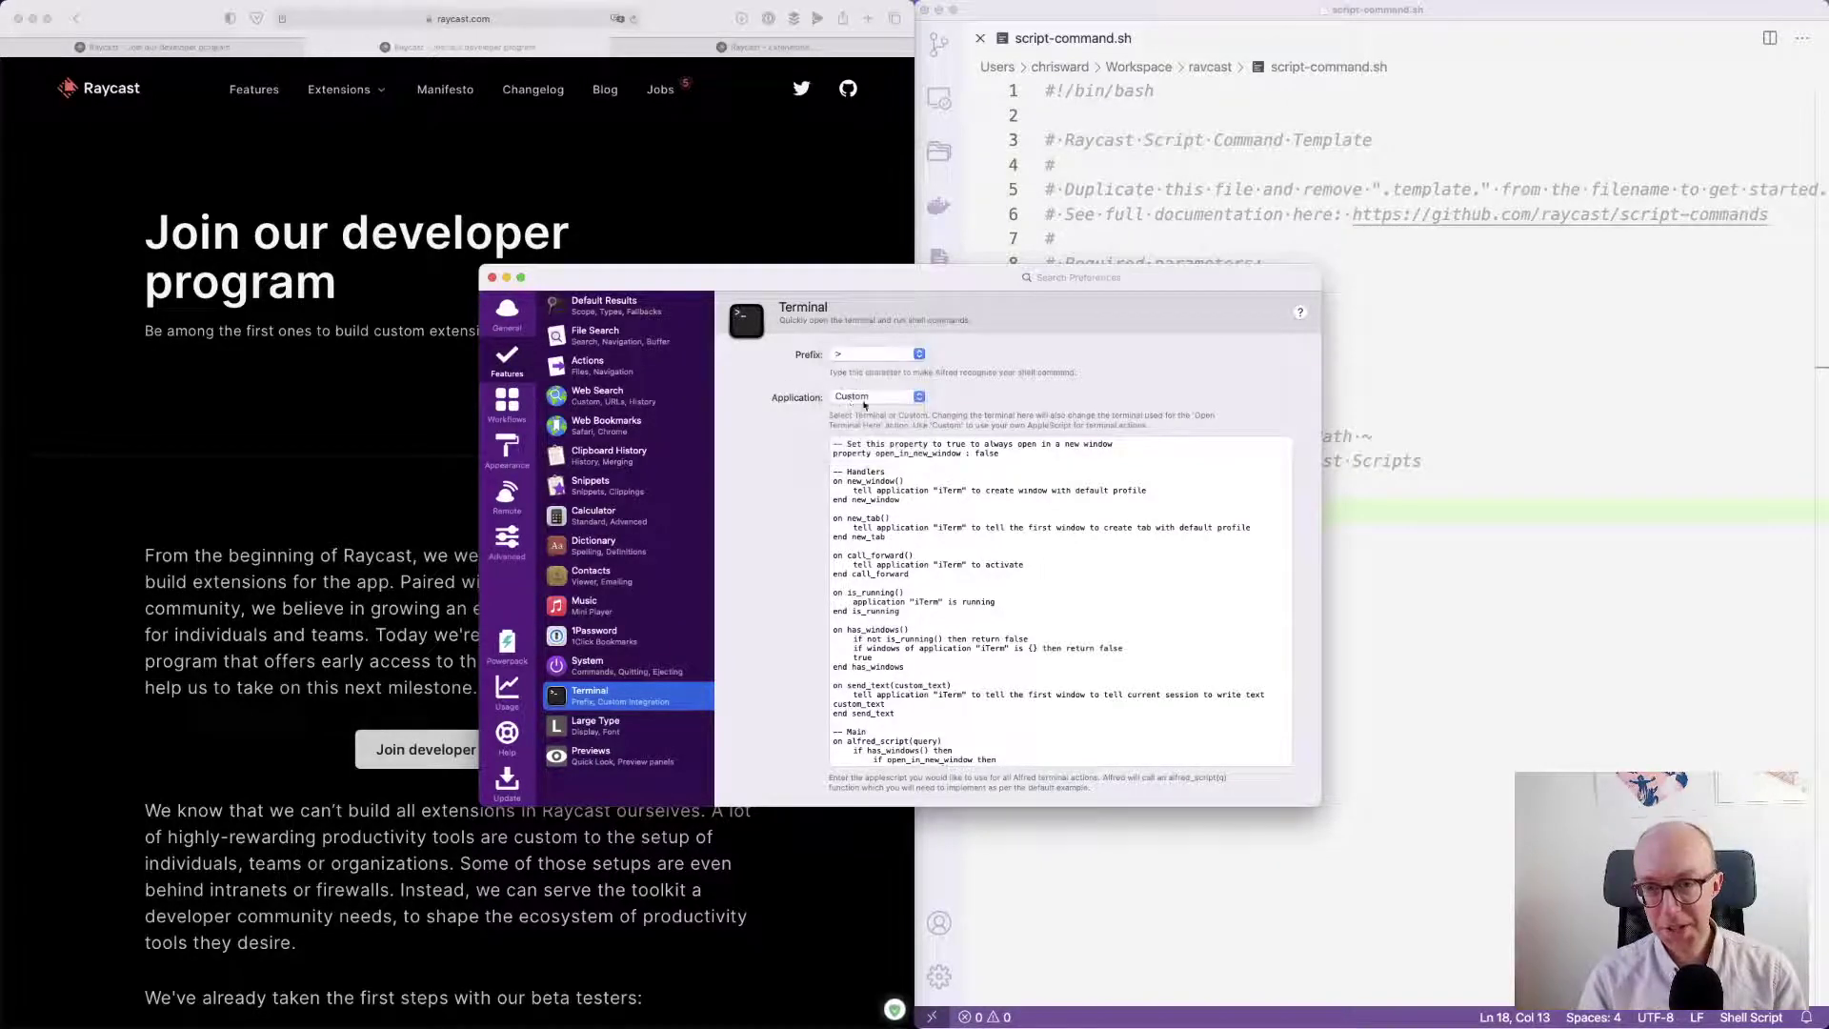
left_click(875, 397)
left_click(851, 398)
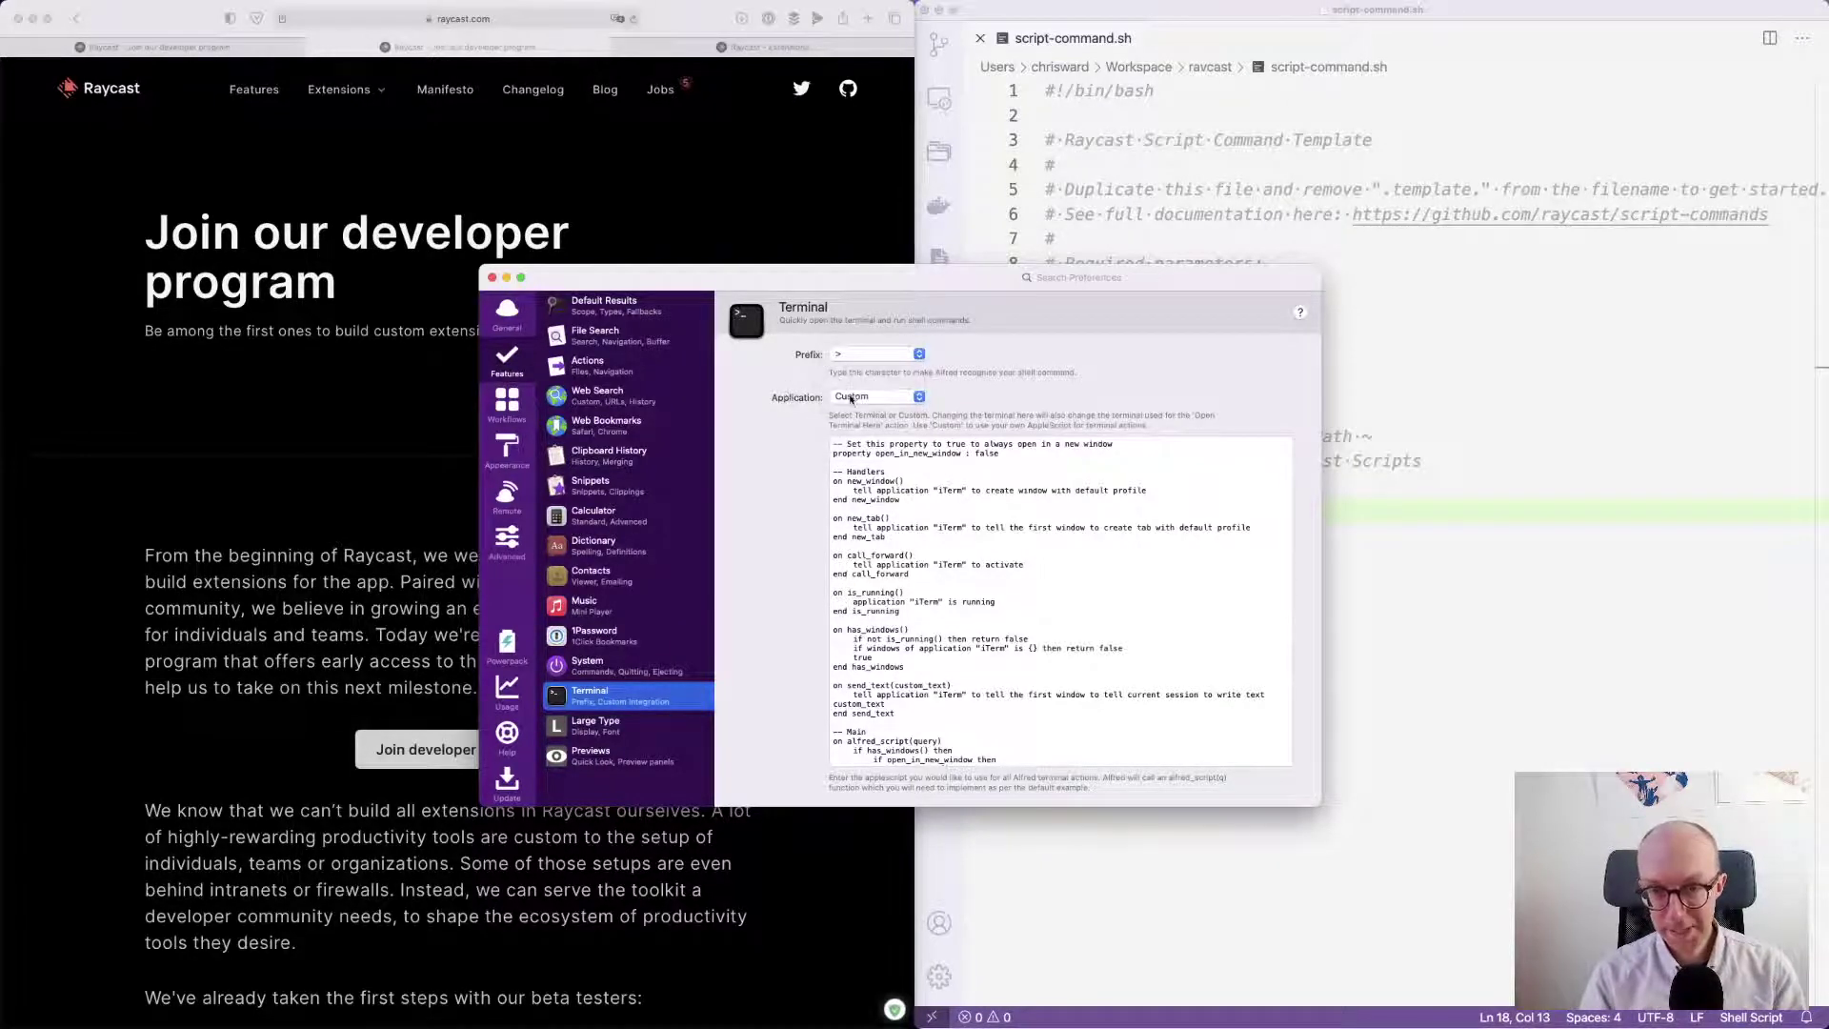
scroll(938, 640, "down", 3)
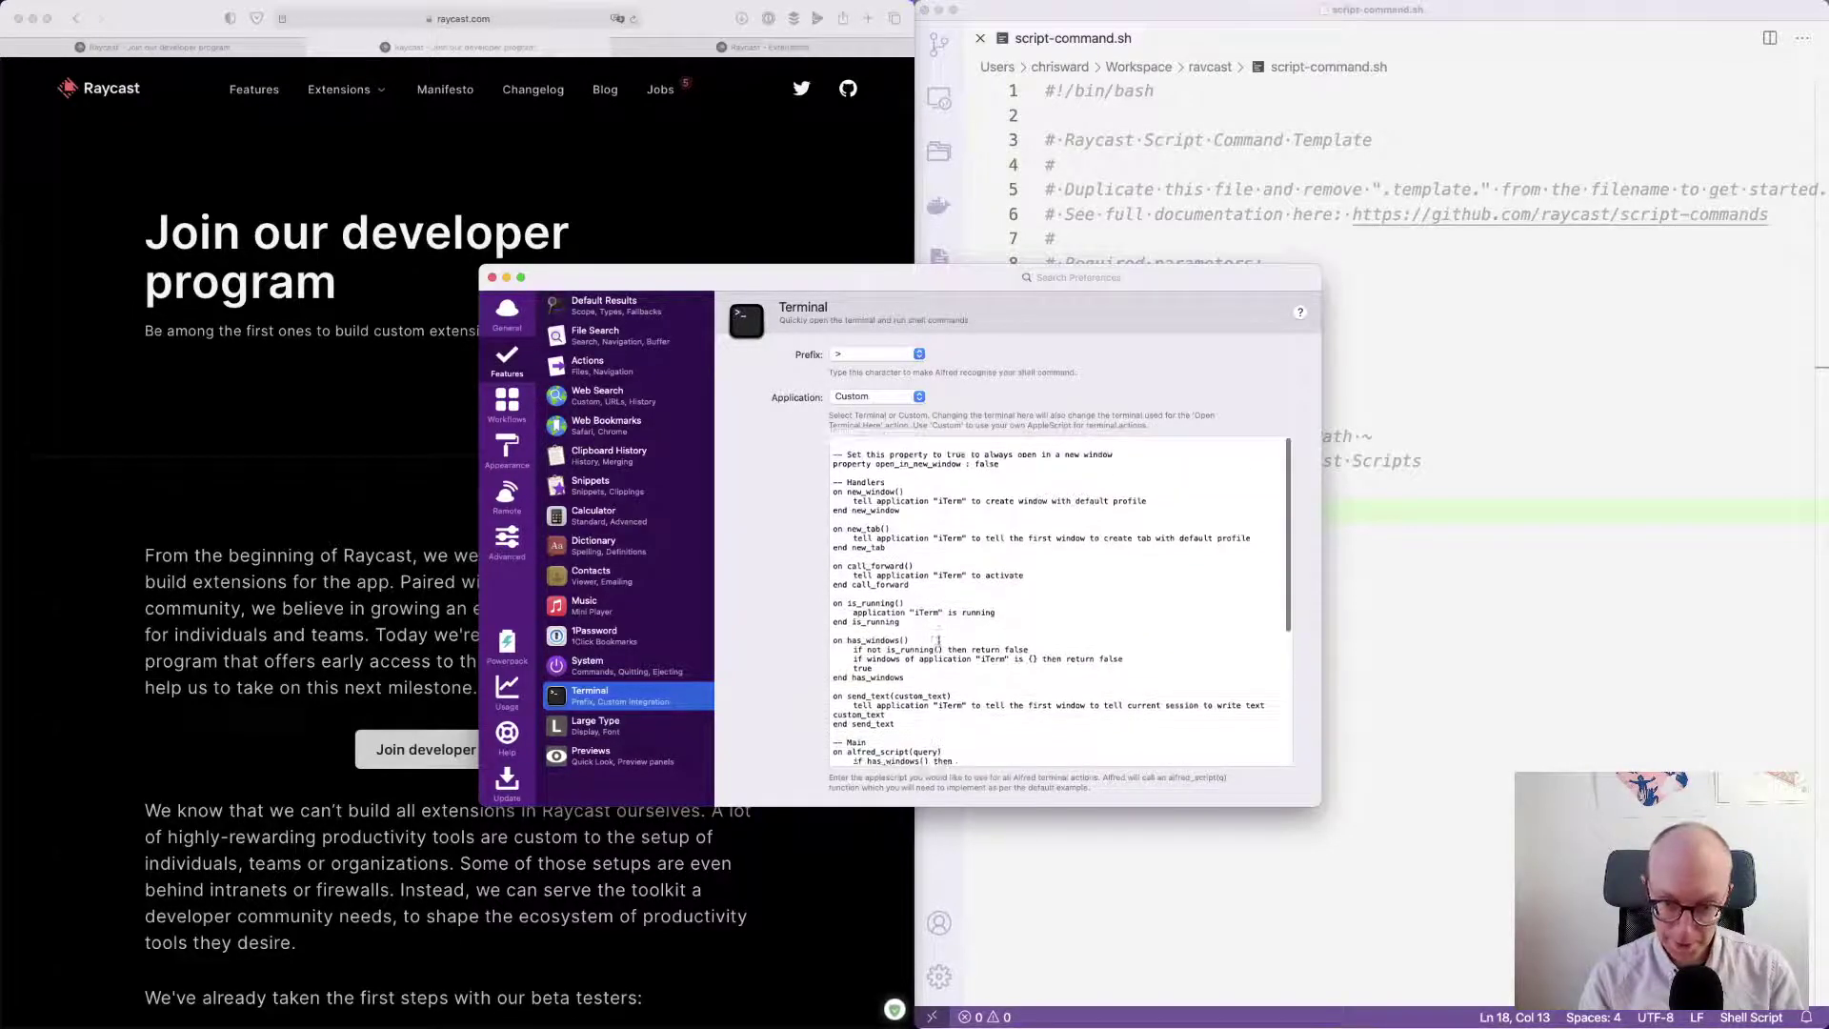
scroll(938, 643, "up", 3)
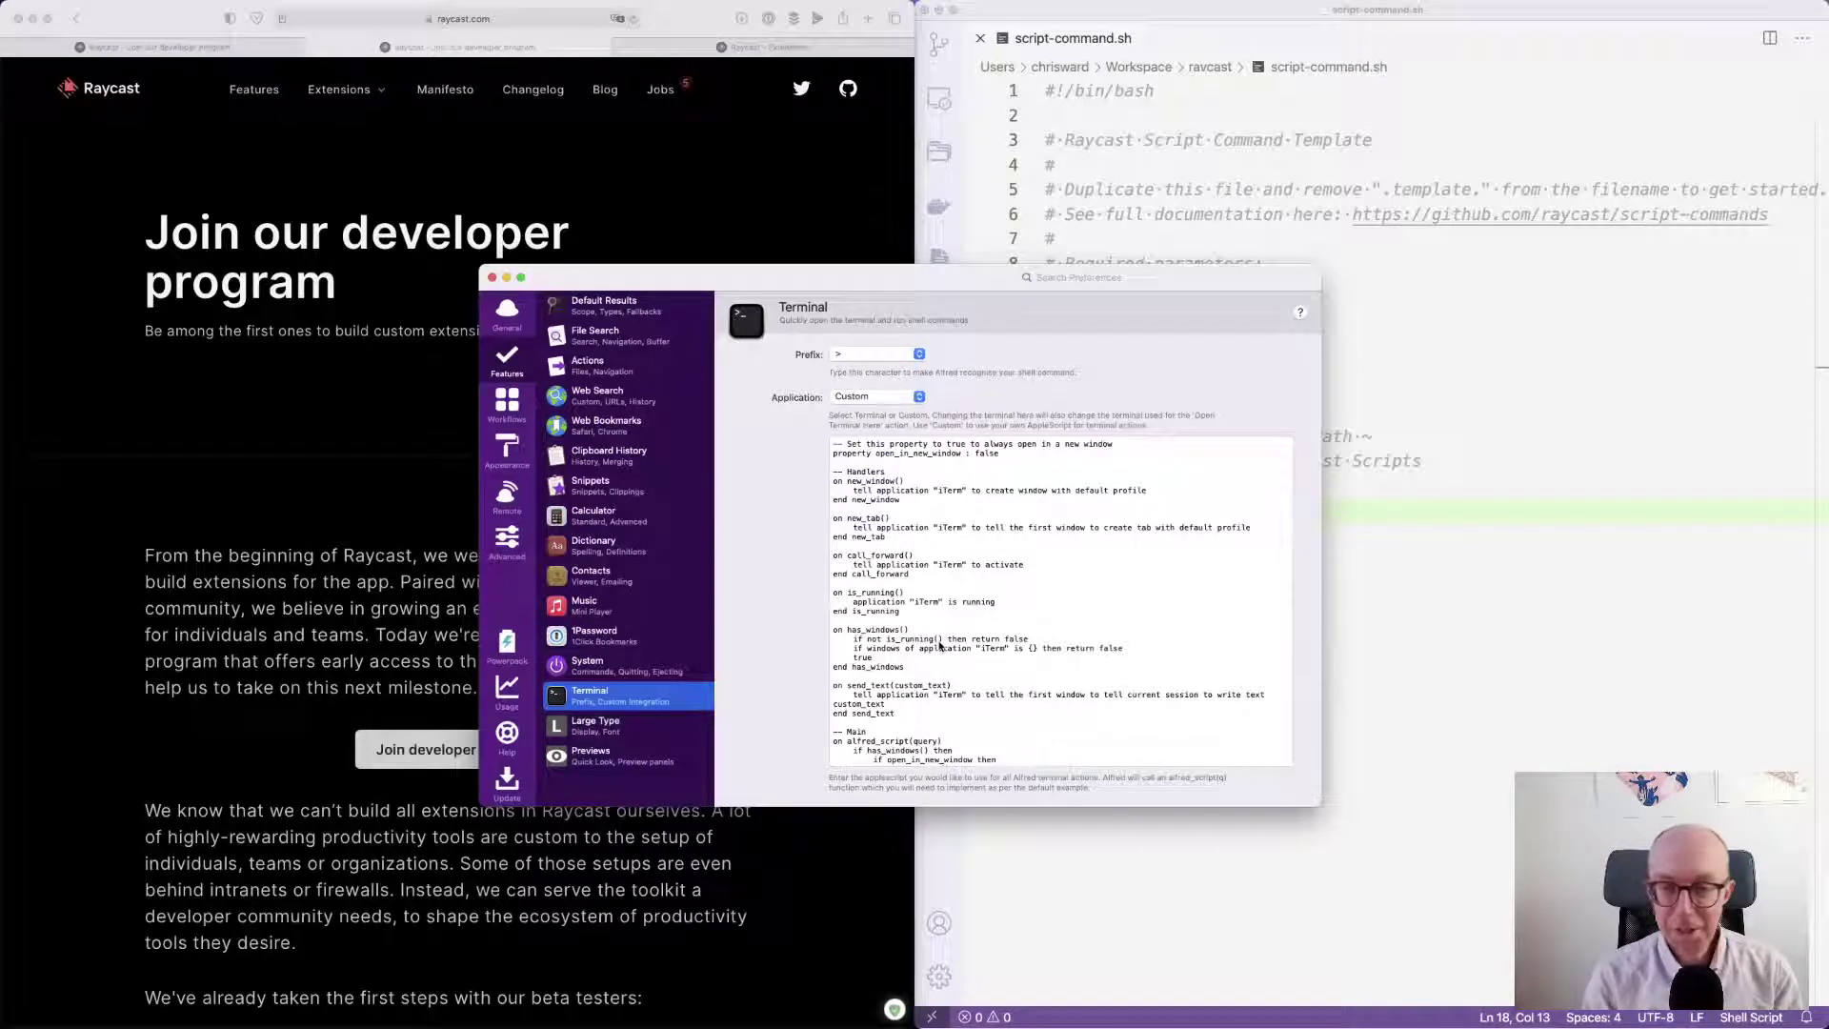
- Reopen Raycast and replace the search query with "ter" to find terminal applications
key("alt+space")
type("lo")
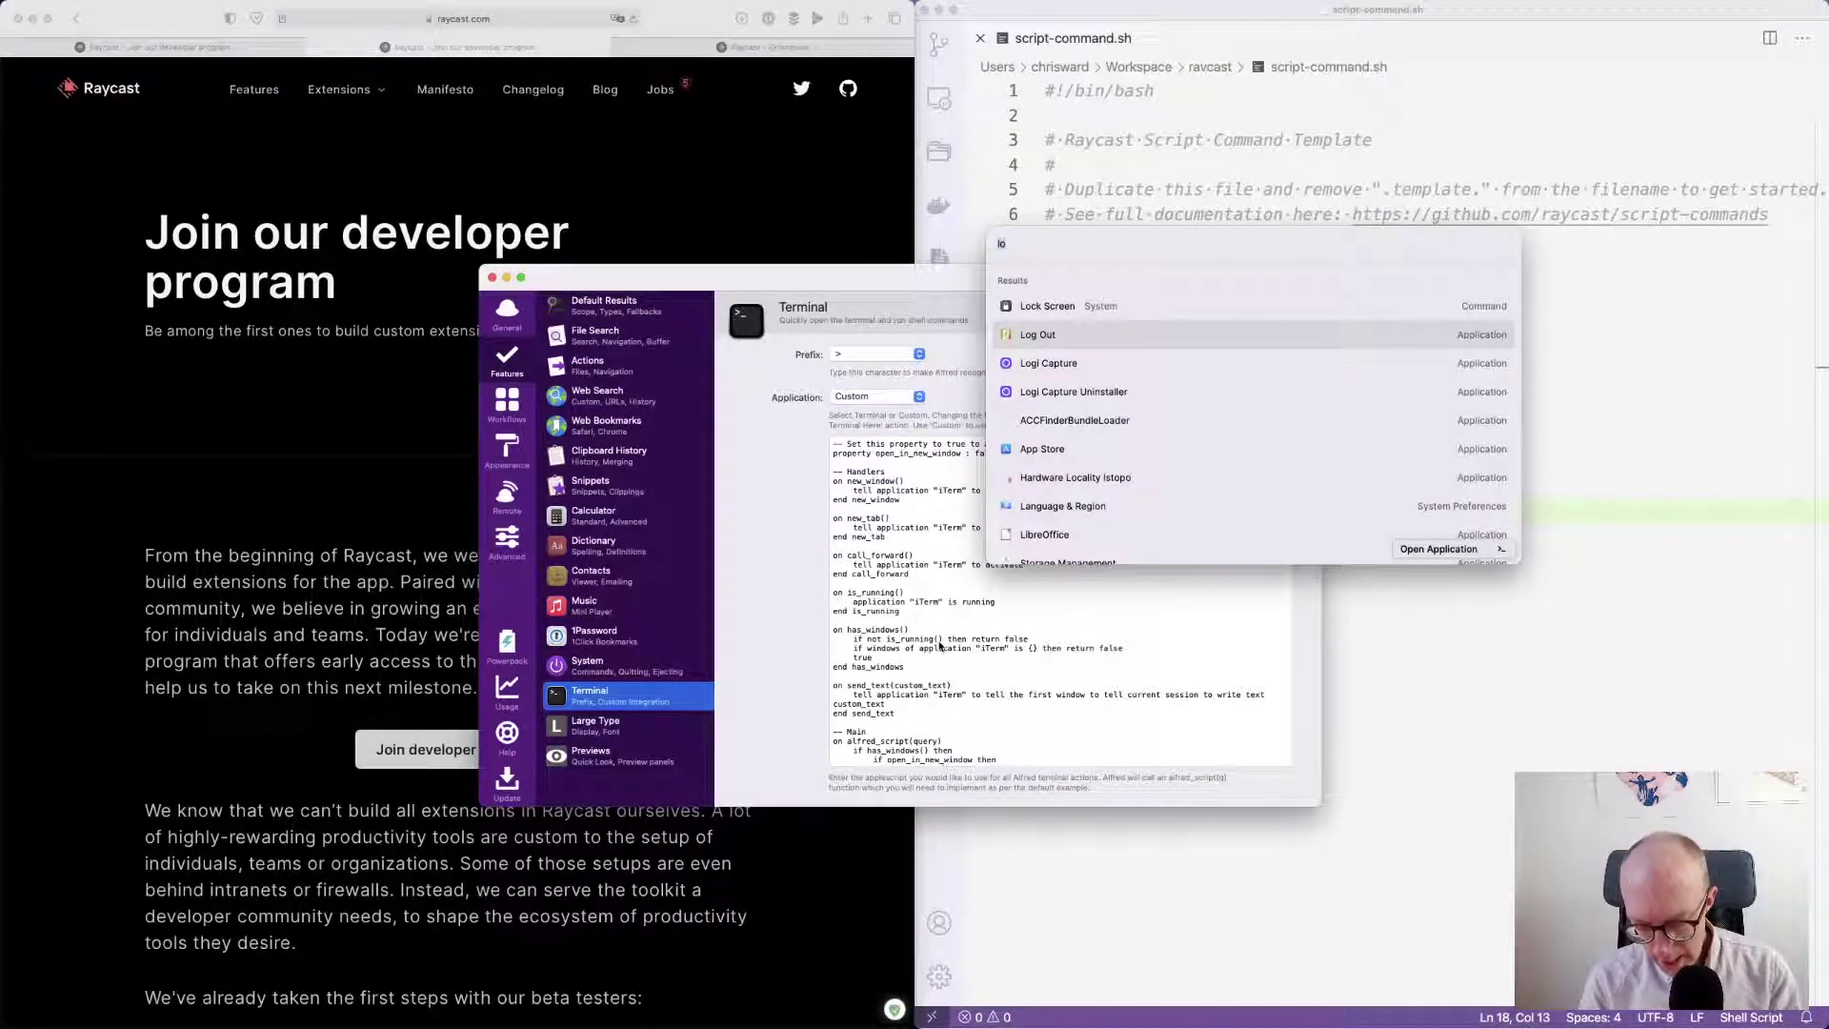
key("BackSpace")
key("BackSpace")
type("ter")
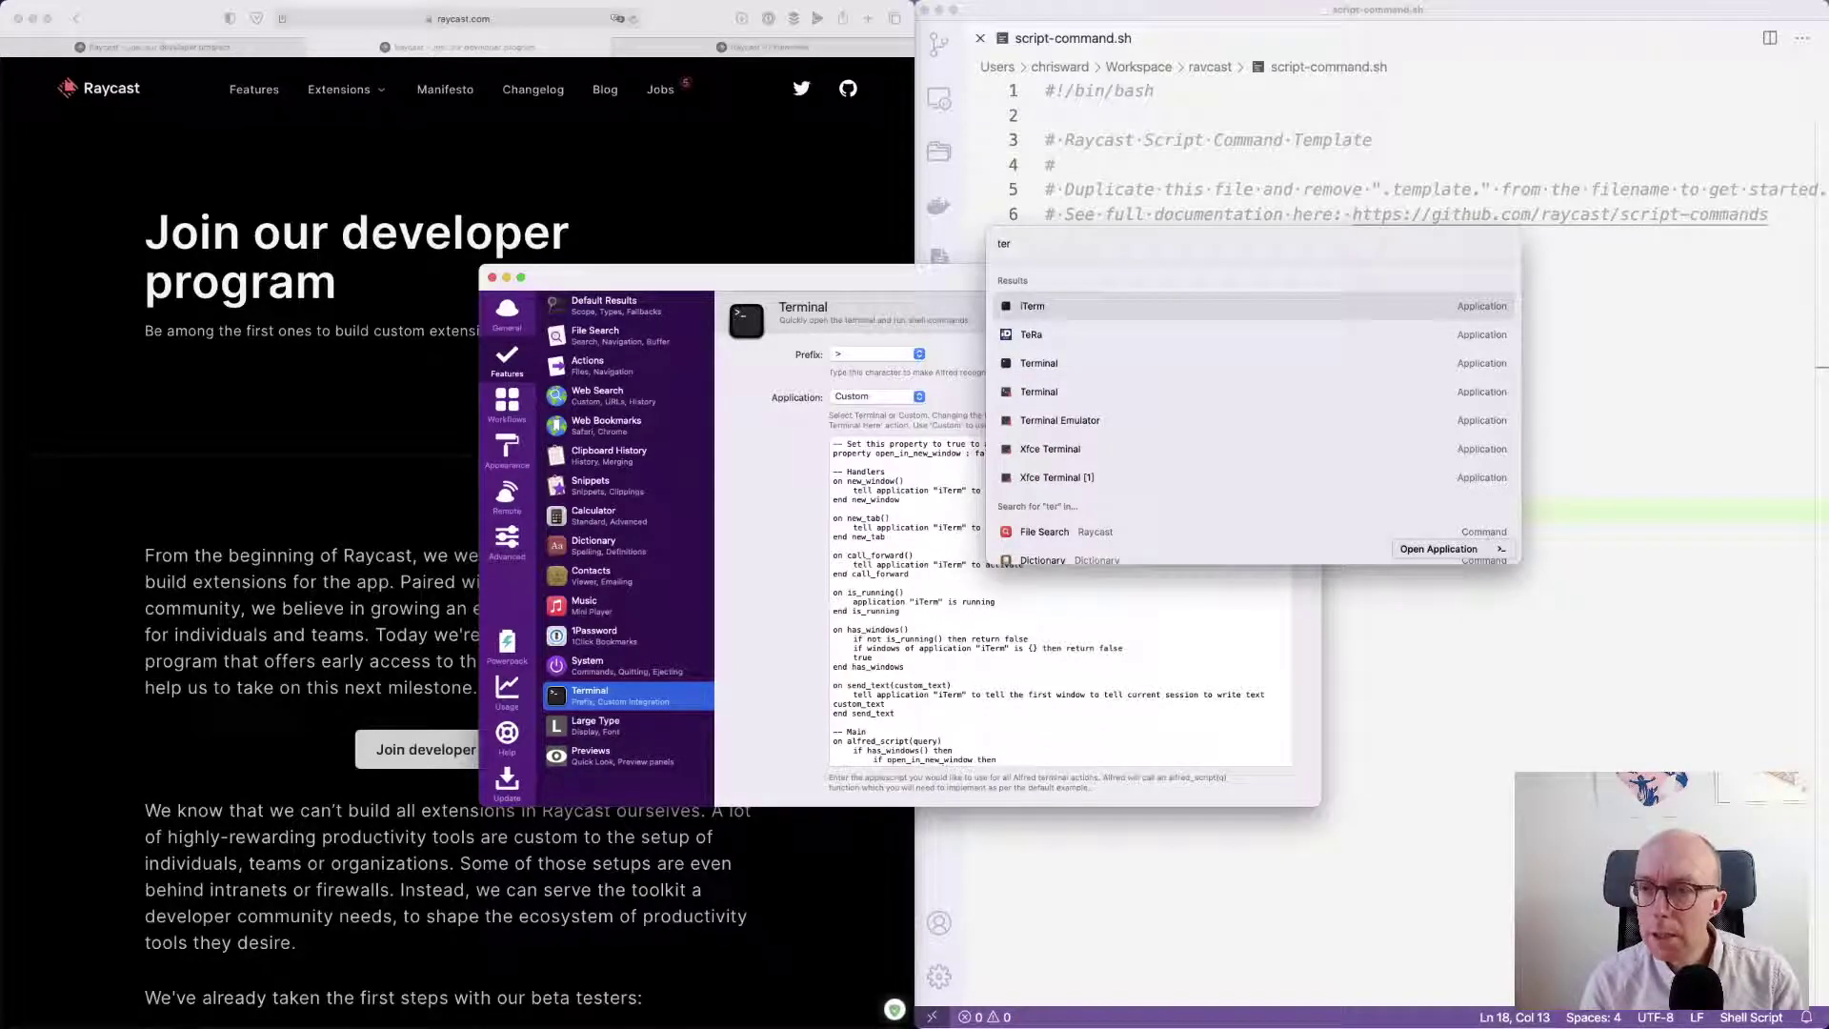
- Show Raycast's available actions for iTerm and go through them to Force Quit
key("super+k")
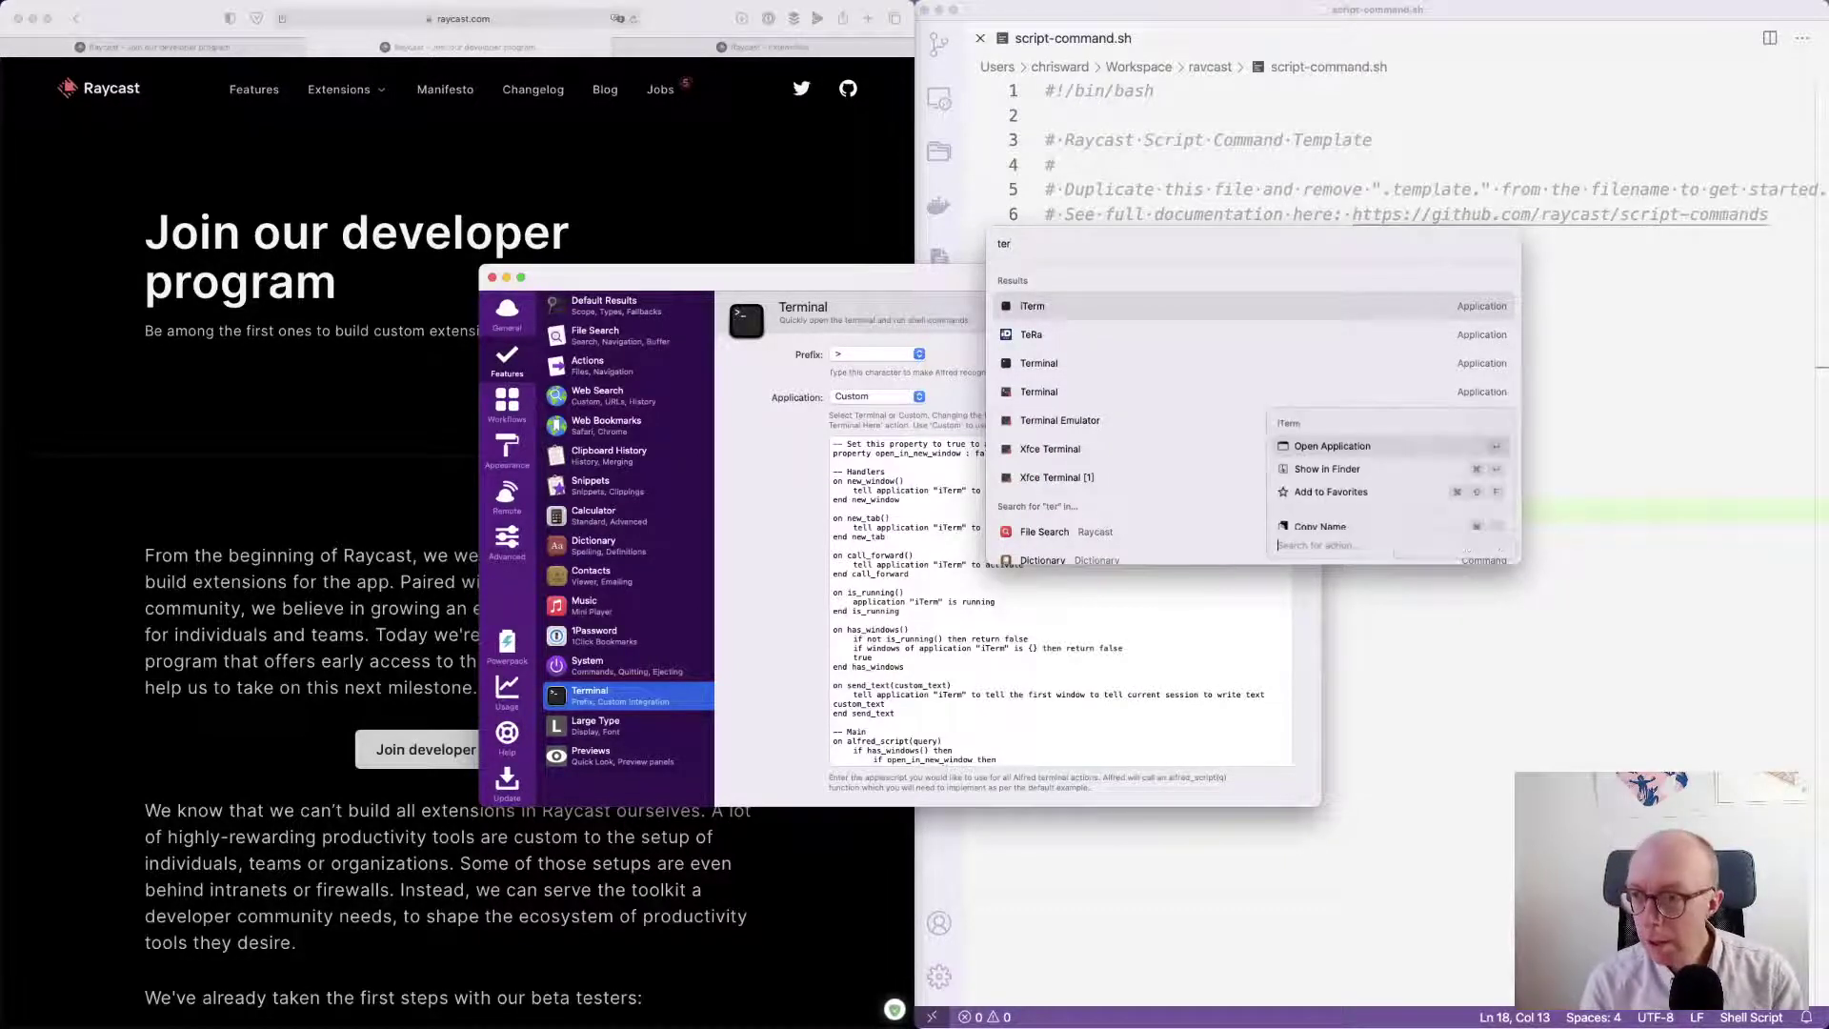
key("Down")
key("Down")
key("Down")
key("Down")
key("Down")
key("Down")
key("Down")
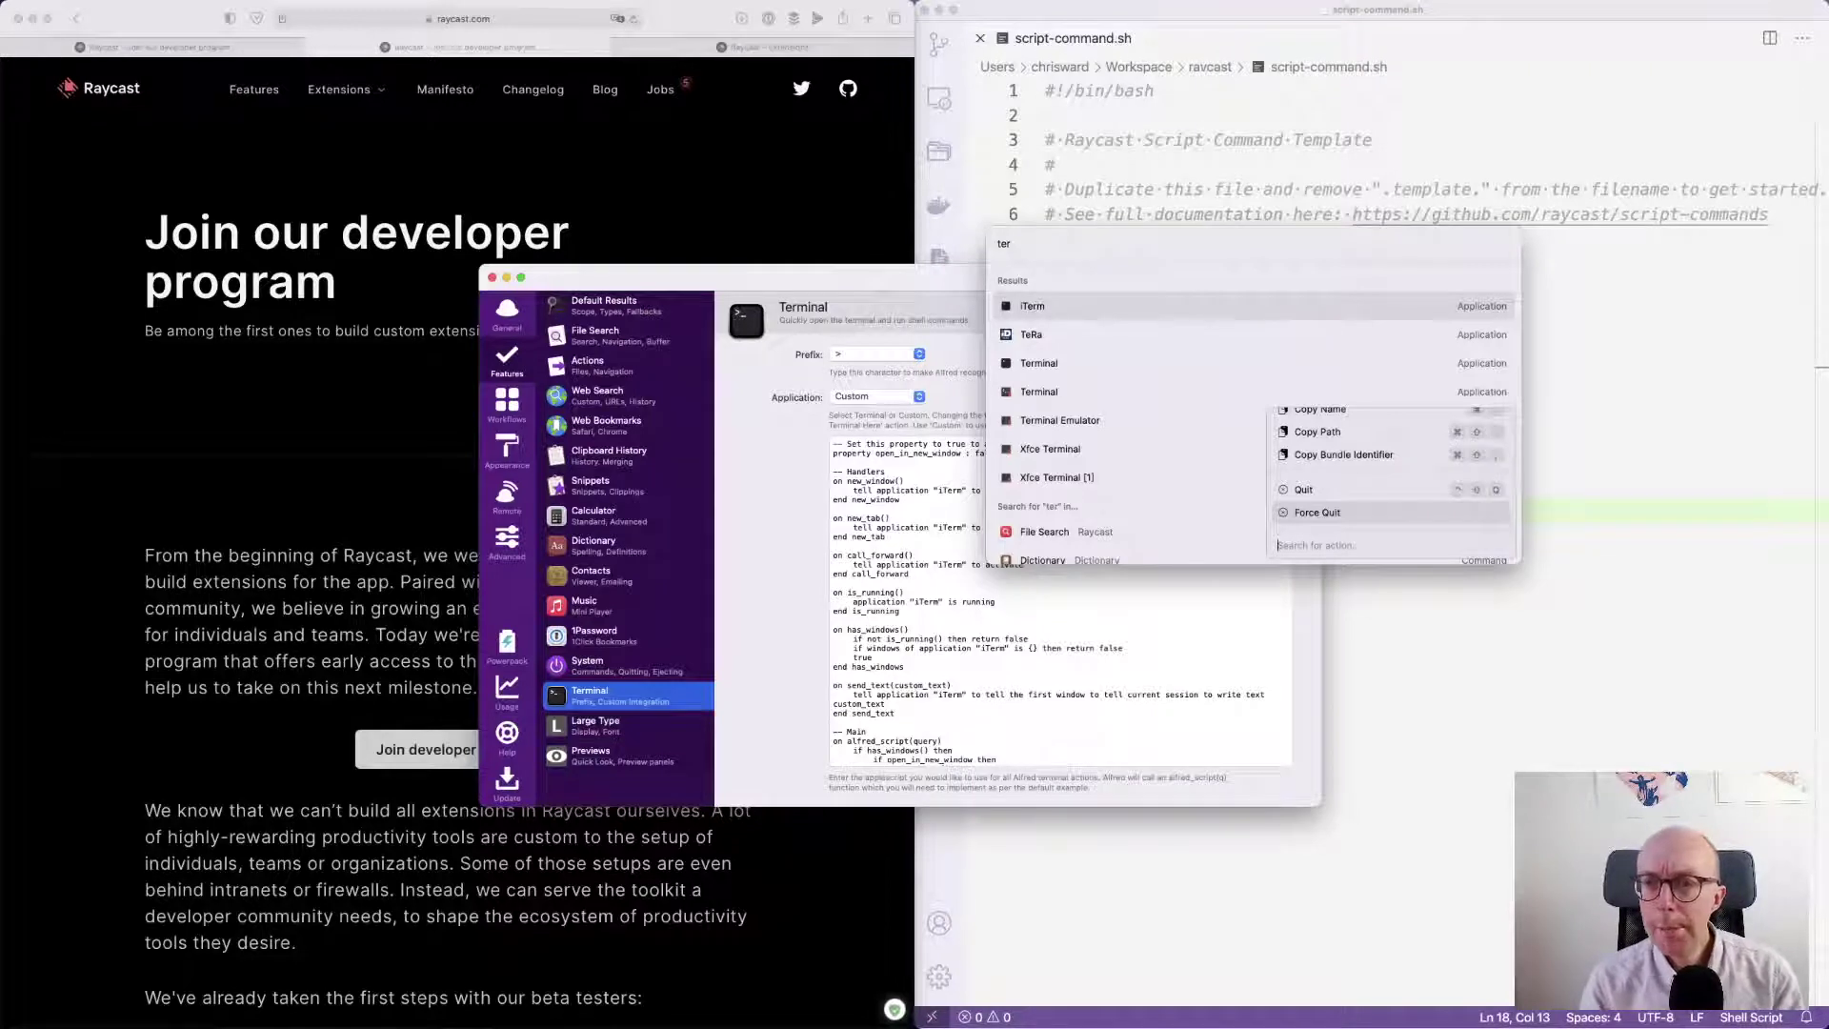
- Leave iTerm's action list, try ">" as a Raycast search query in place of "ter", and clear it
key("Escape")
key("BackSpace")
key("BackSpace")
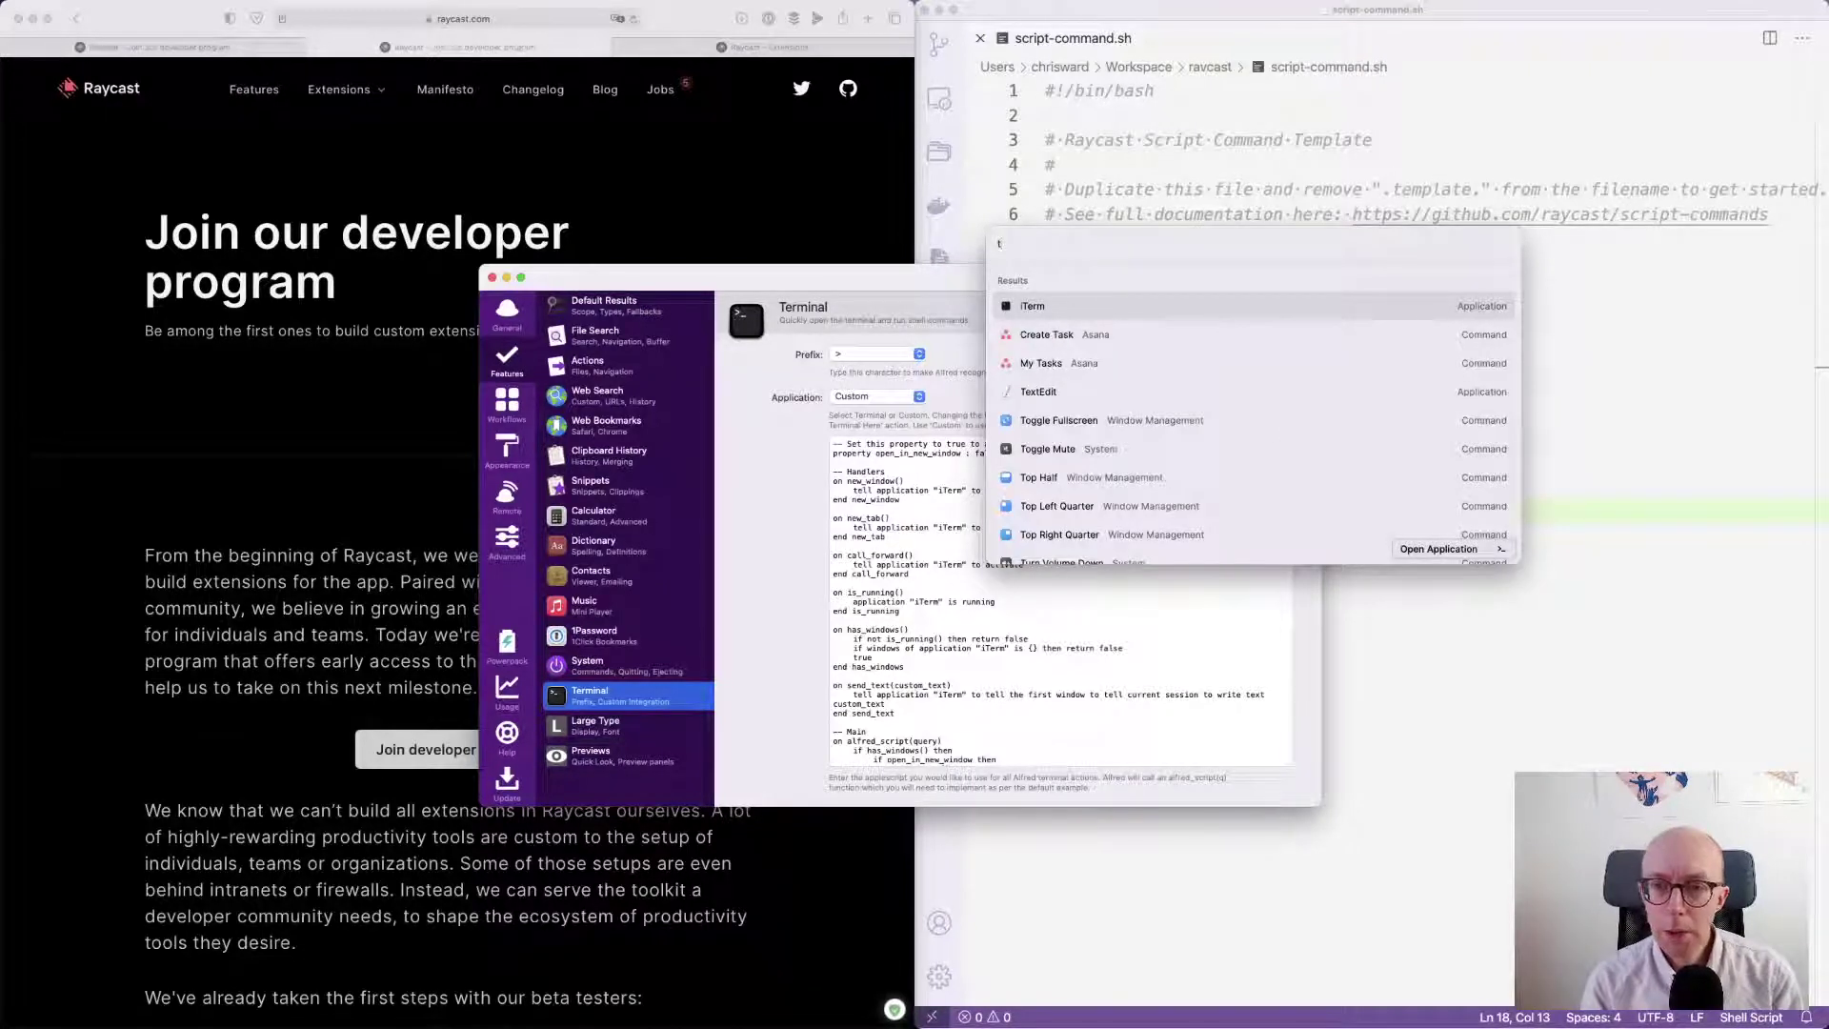
key("BackSpace")
type(">")
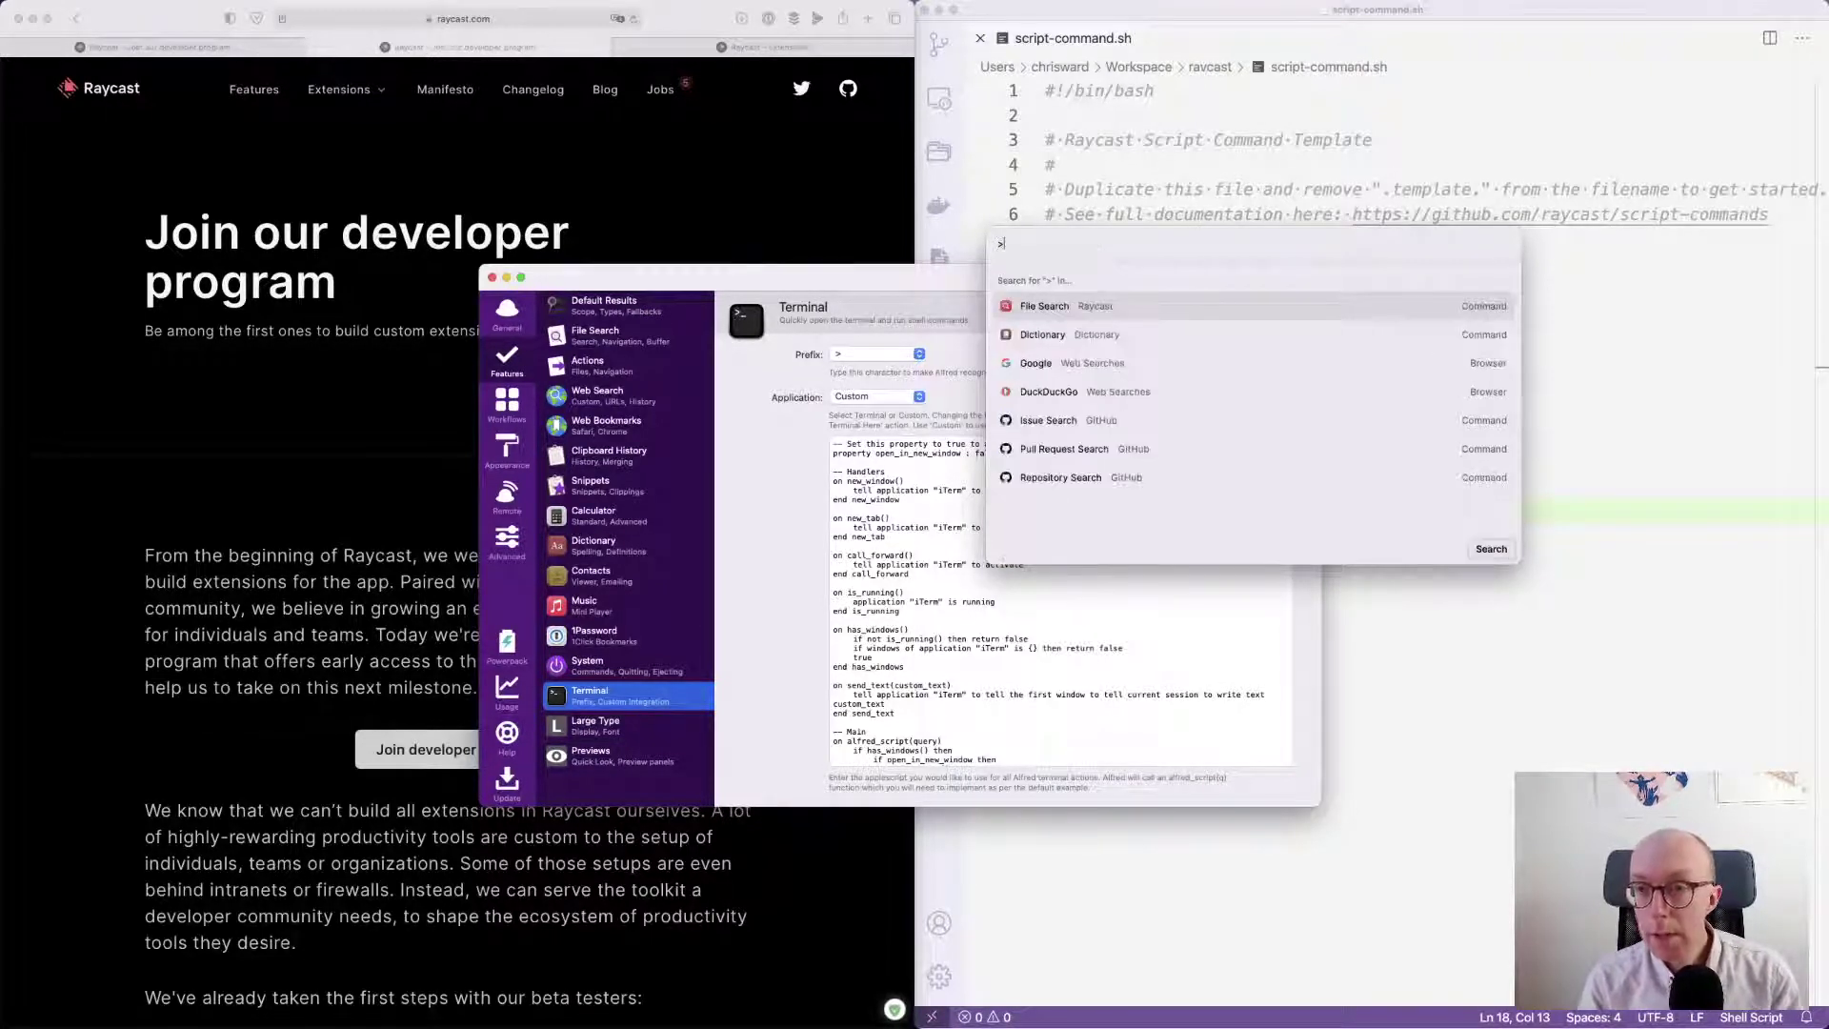
key("BackSpace")
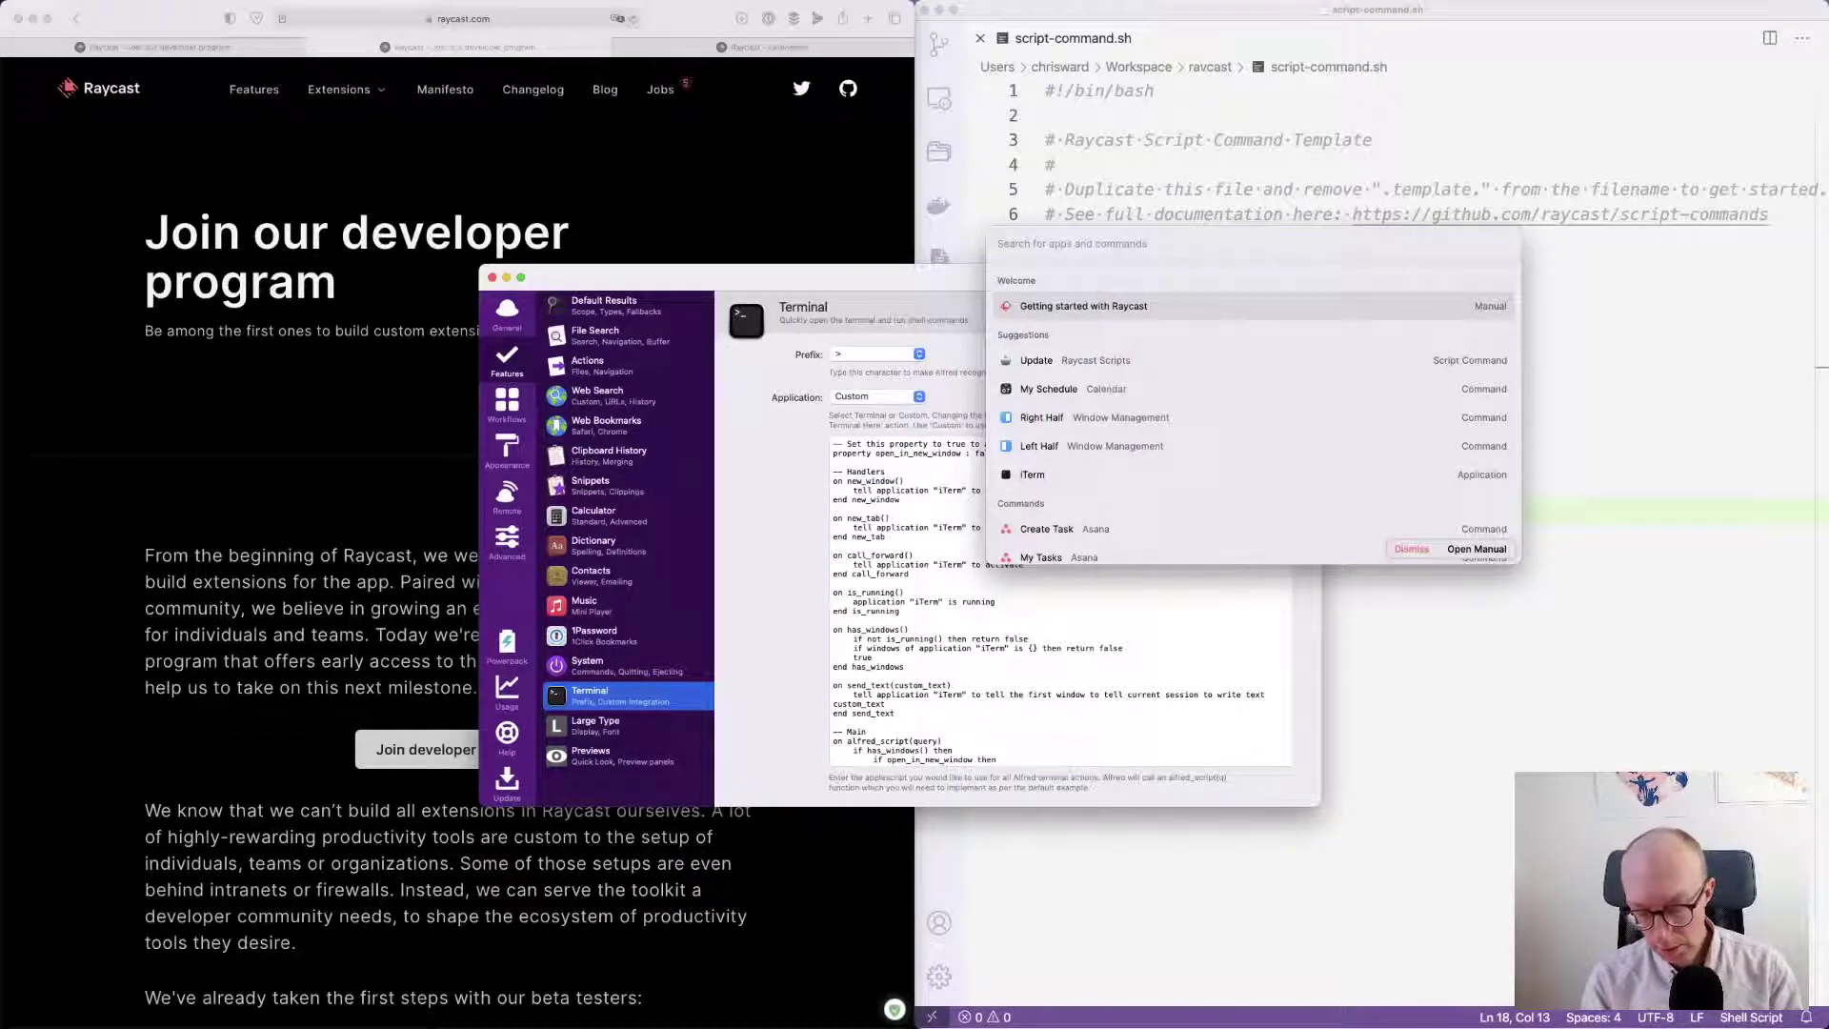
- Search Raycast for "upd" to find the Update script command and dismiss Raycast
type("upd")
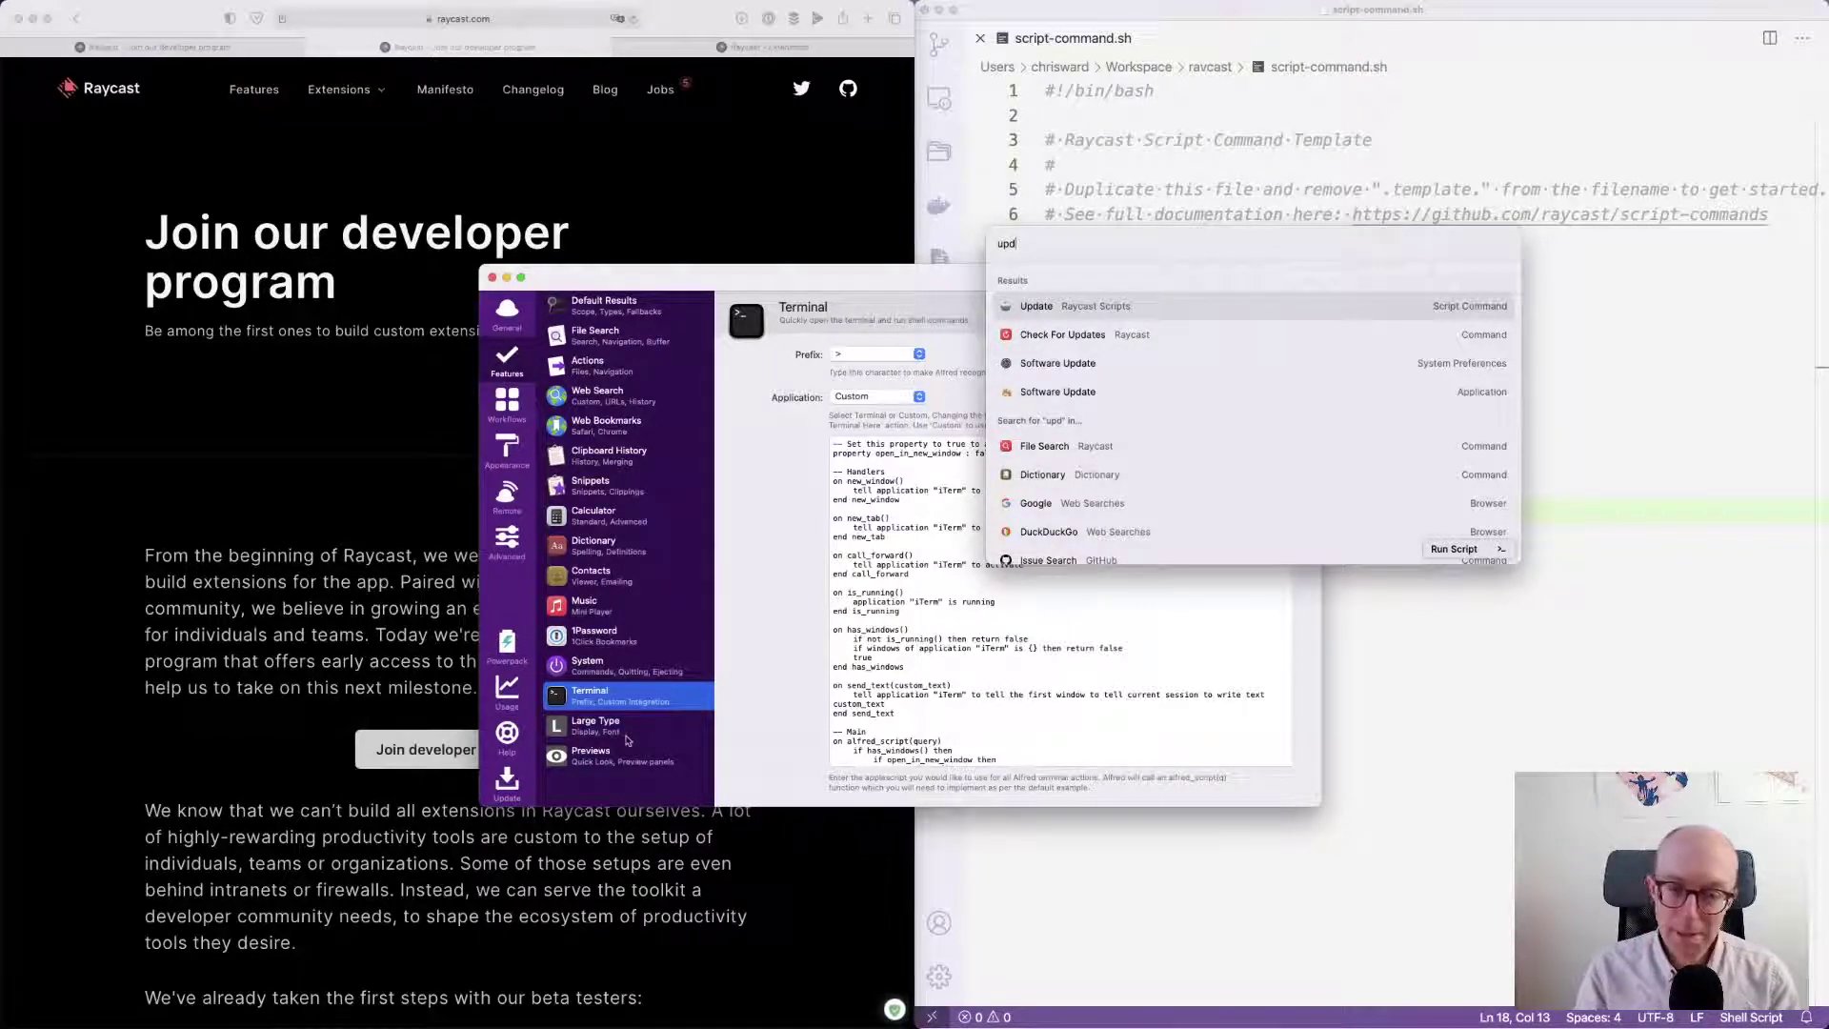
key("Escape")
key("Escape")
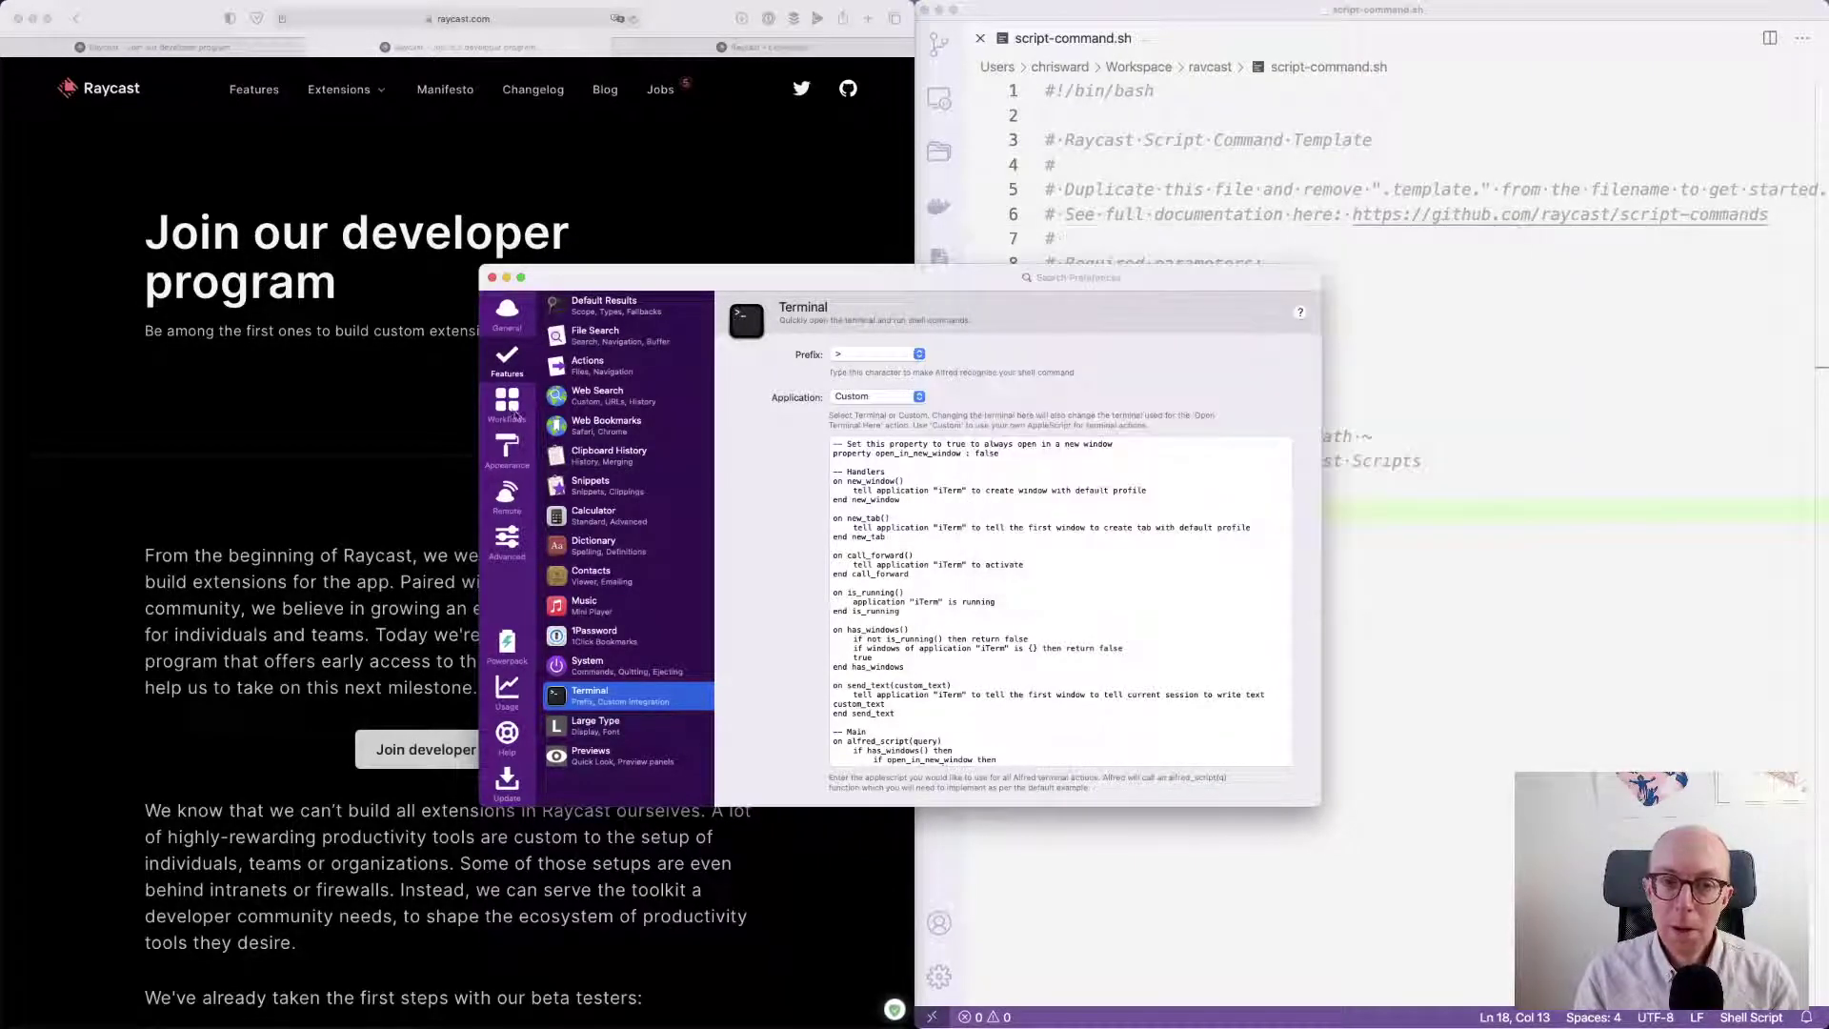
- Show Alfred's installed workflows and inspect the AirPlane Mode, Battery, Caffeinate Control and Dash workflow diagrams
left_click(509, 404)
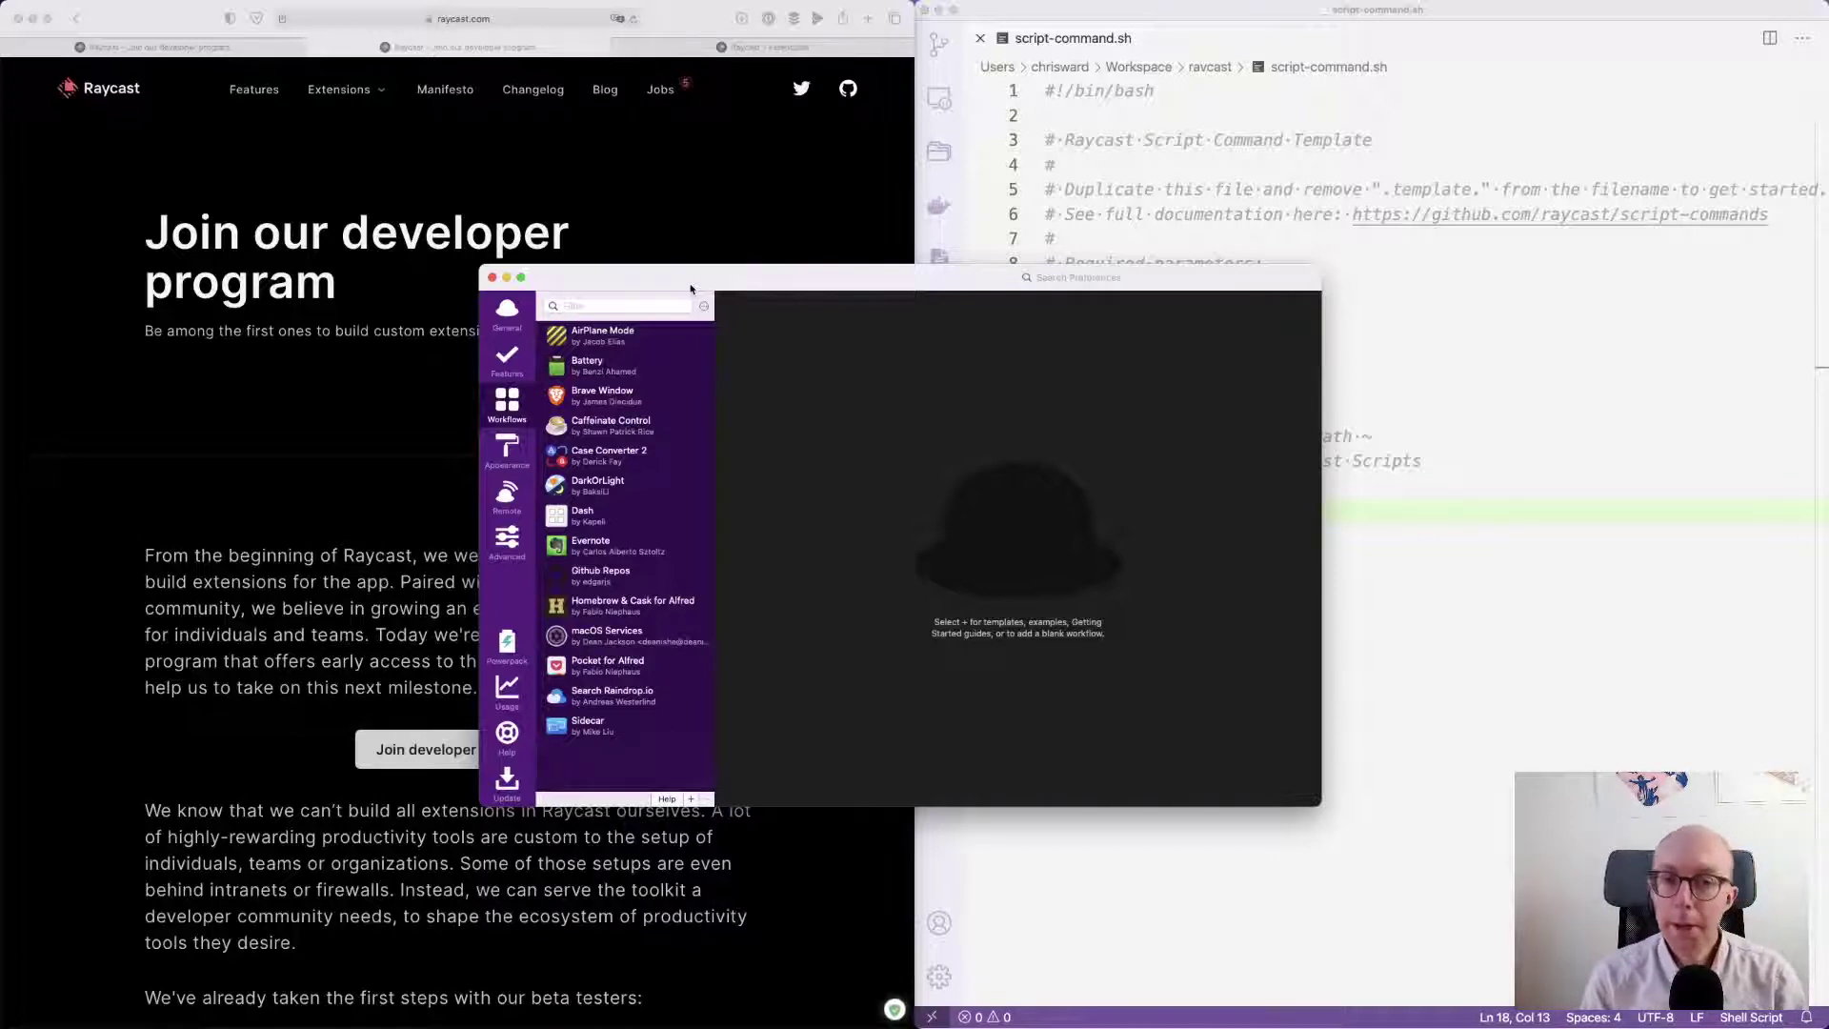
left_click(624, 332)
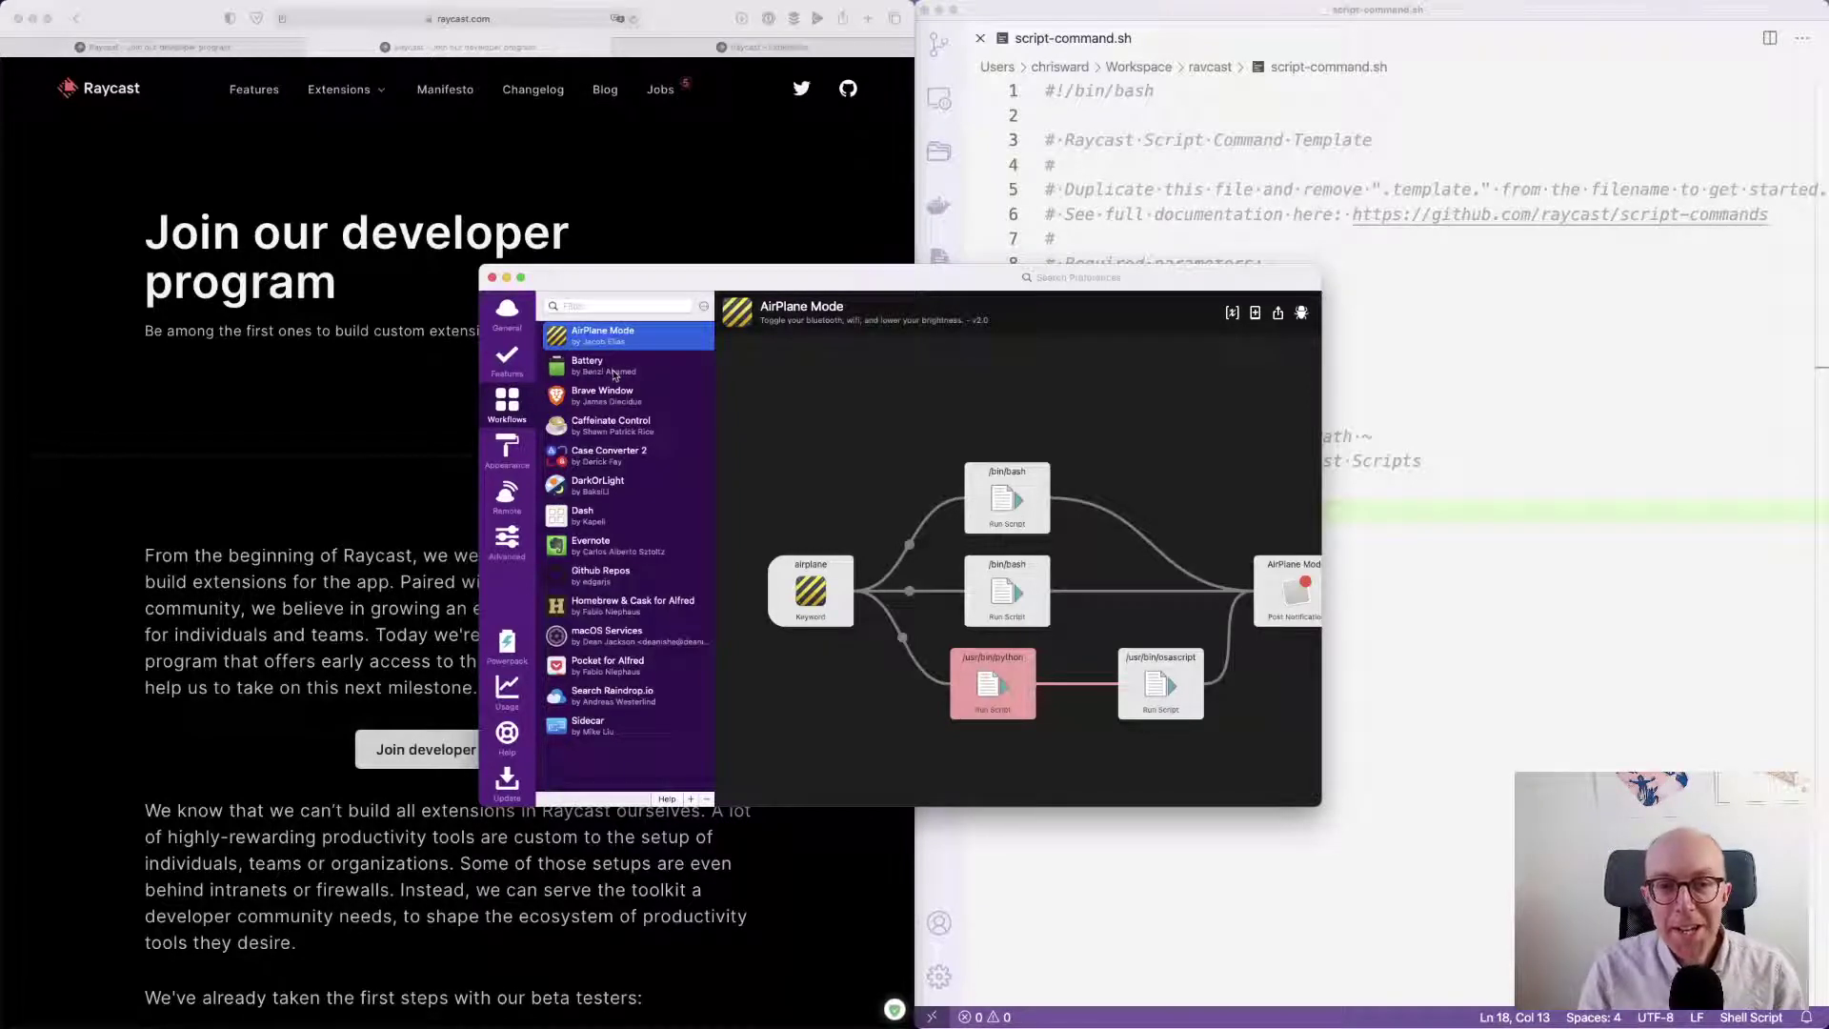
left_click(615, 375)
left_click(614, 428)
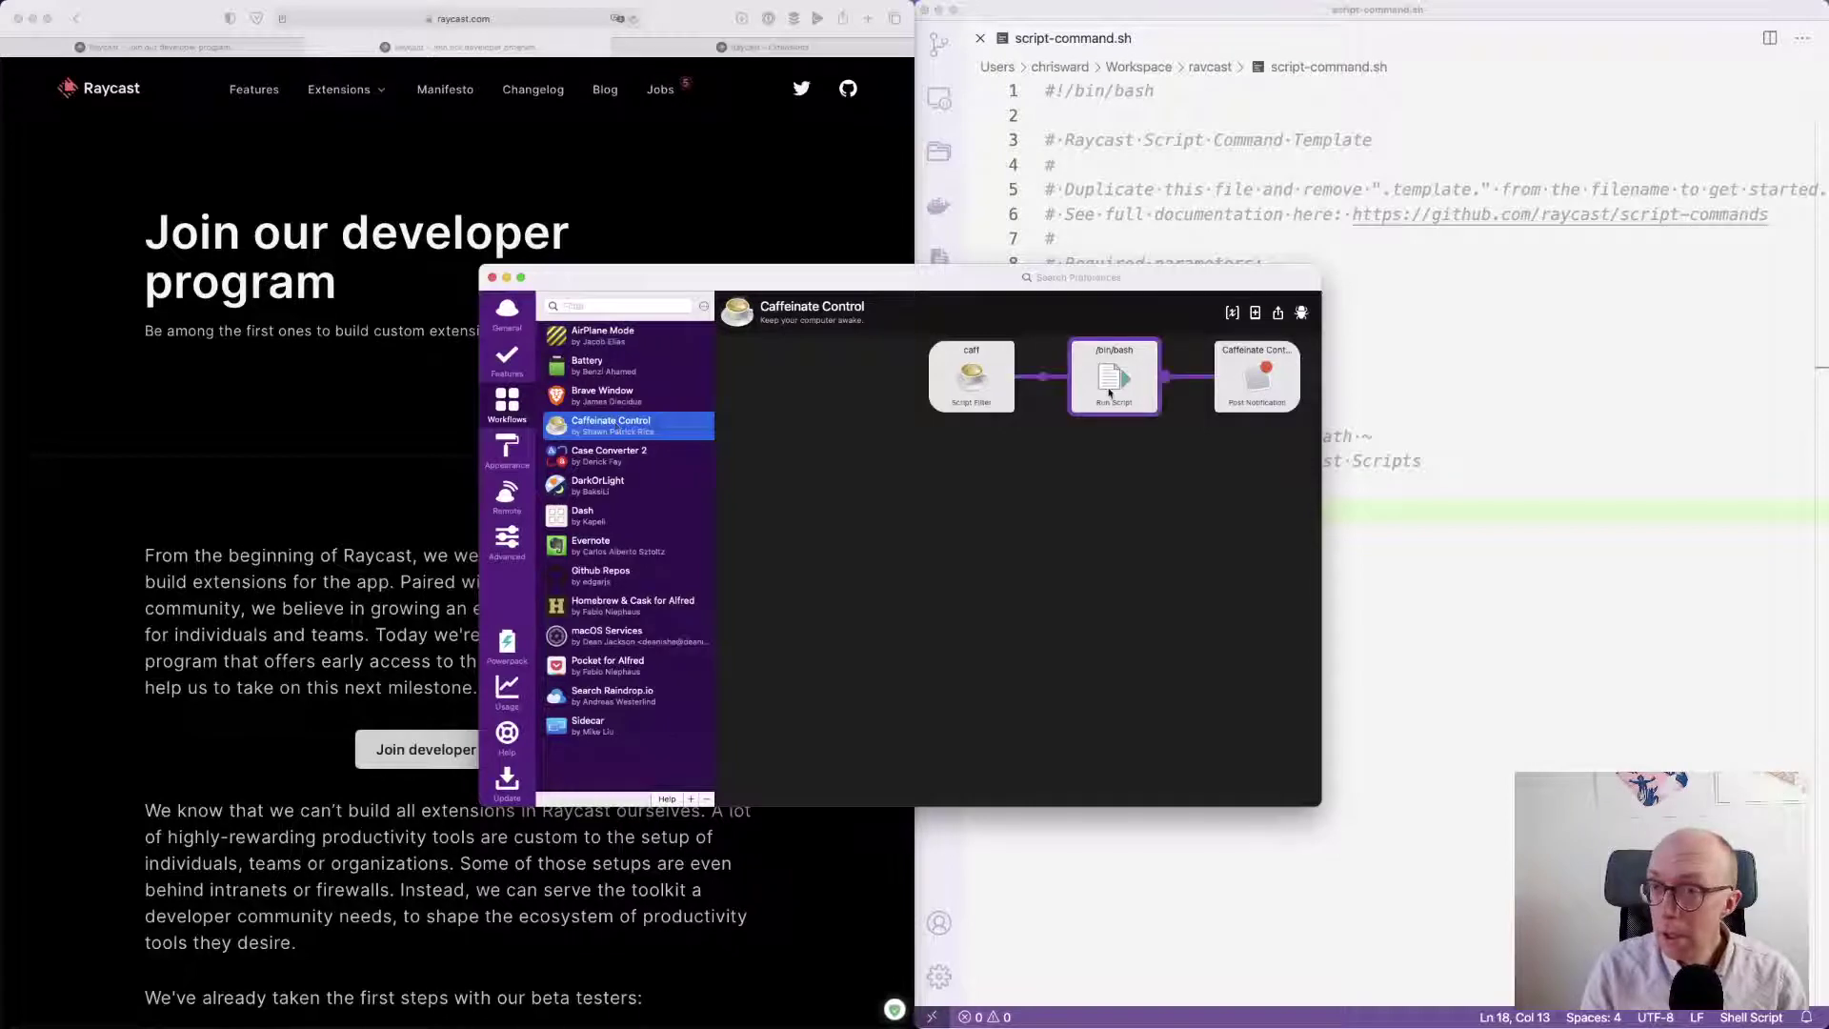
left_click(630, 339)
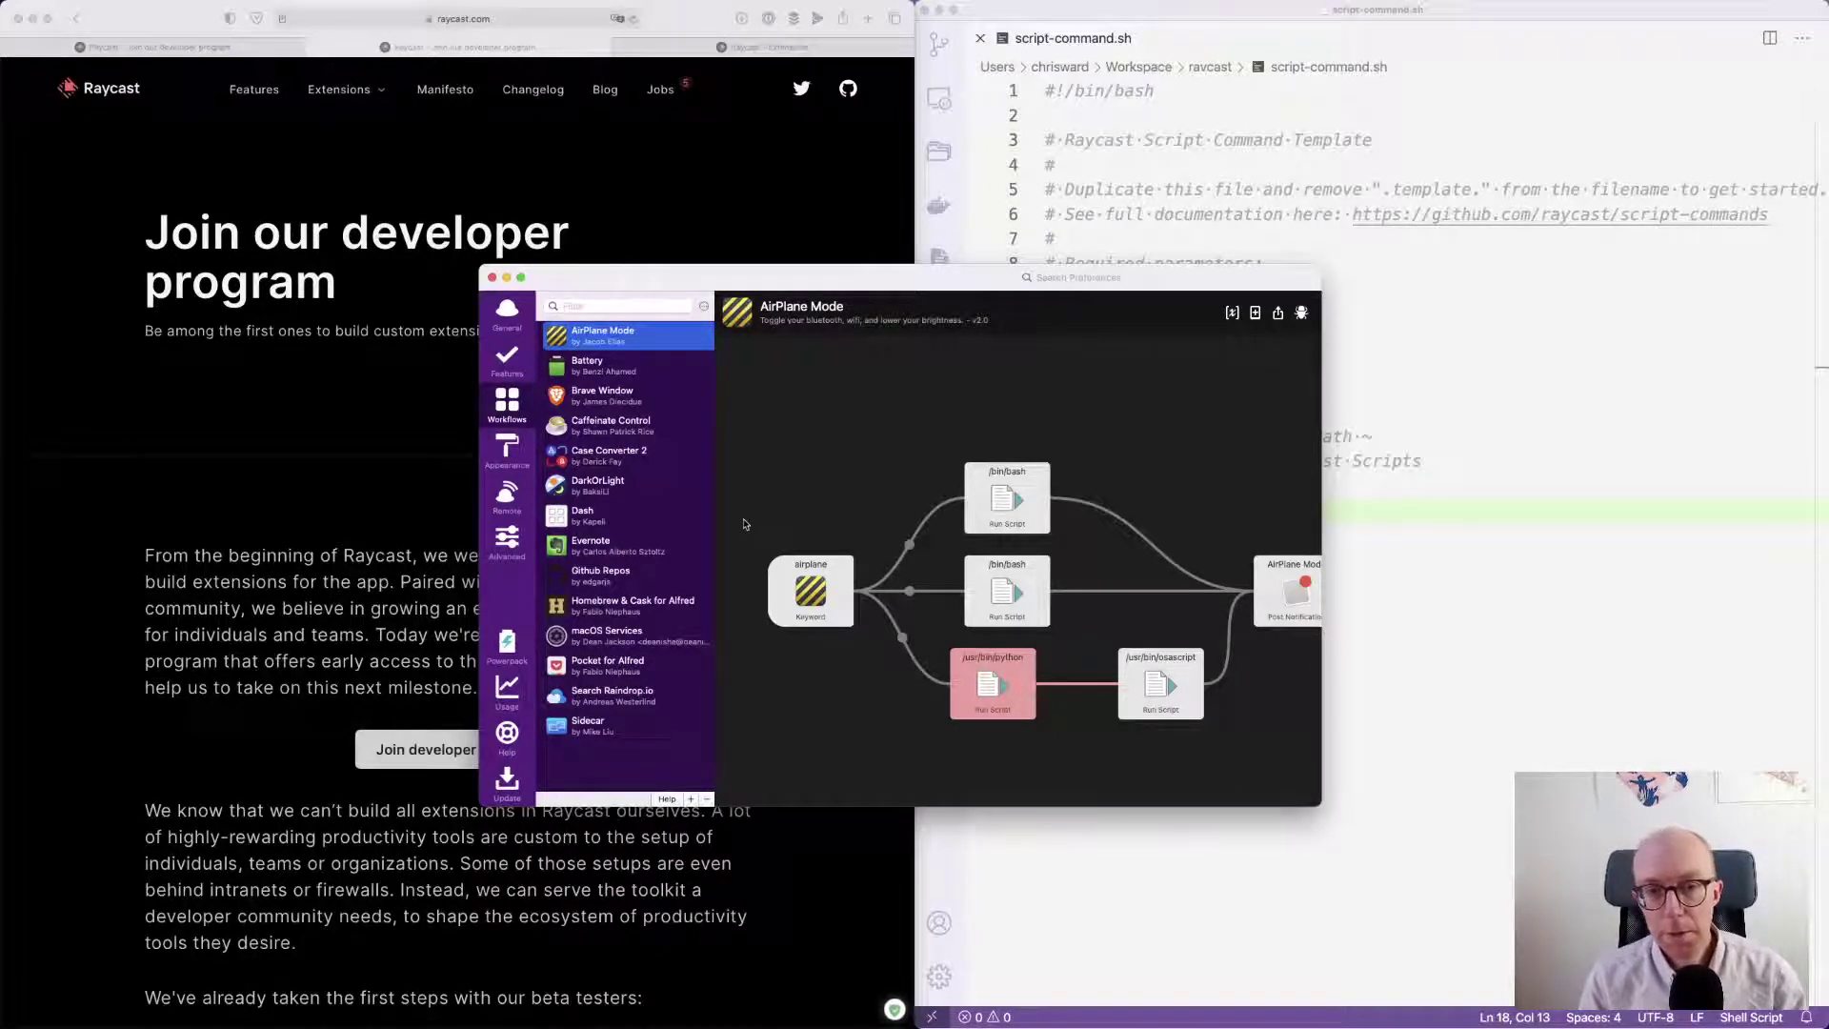
left_click(596, 428)
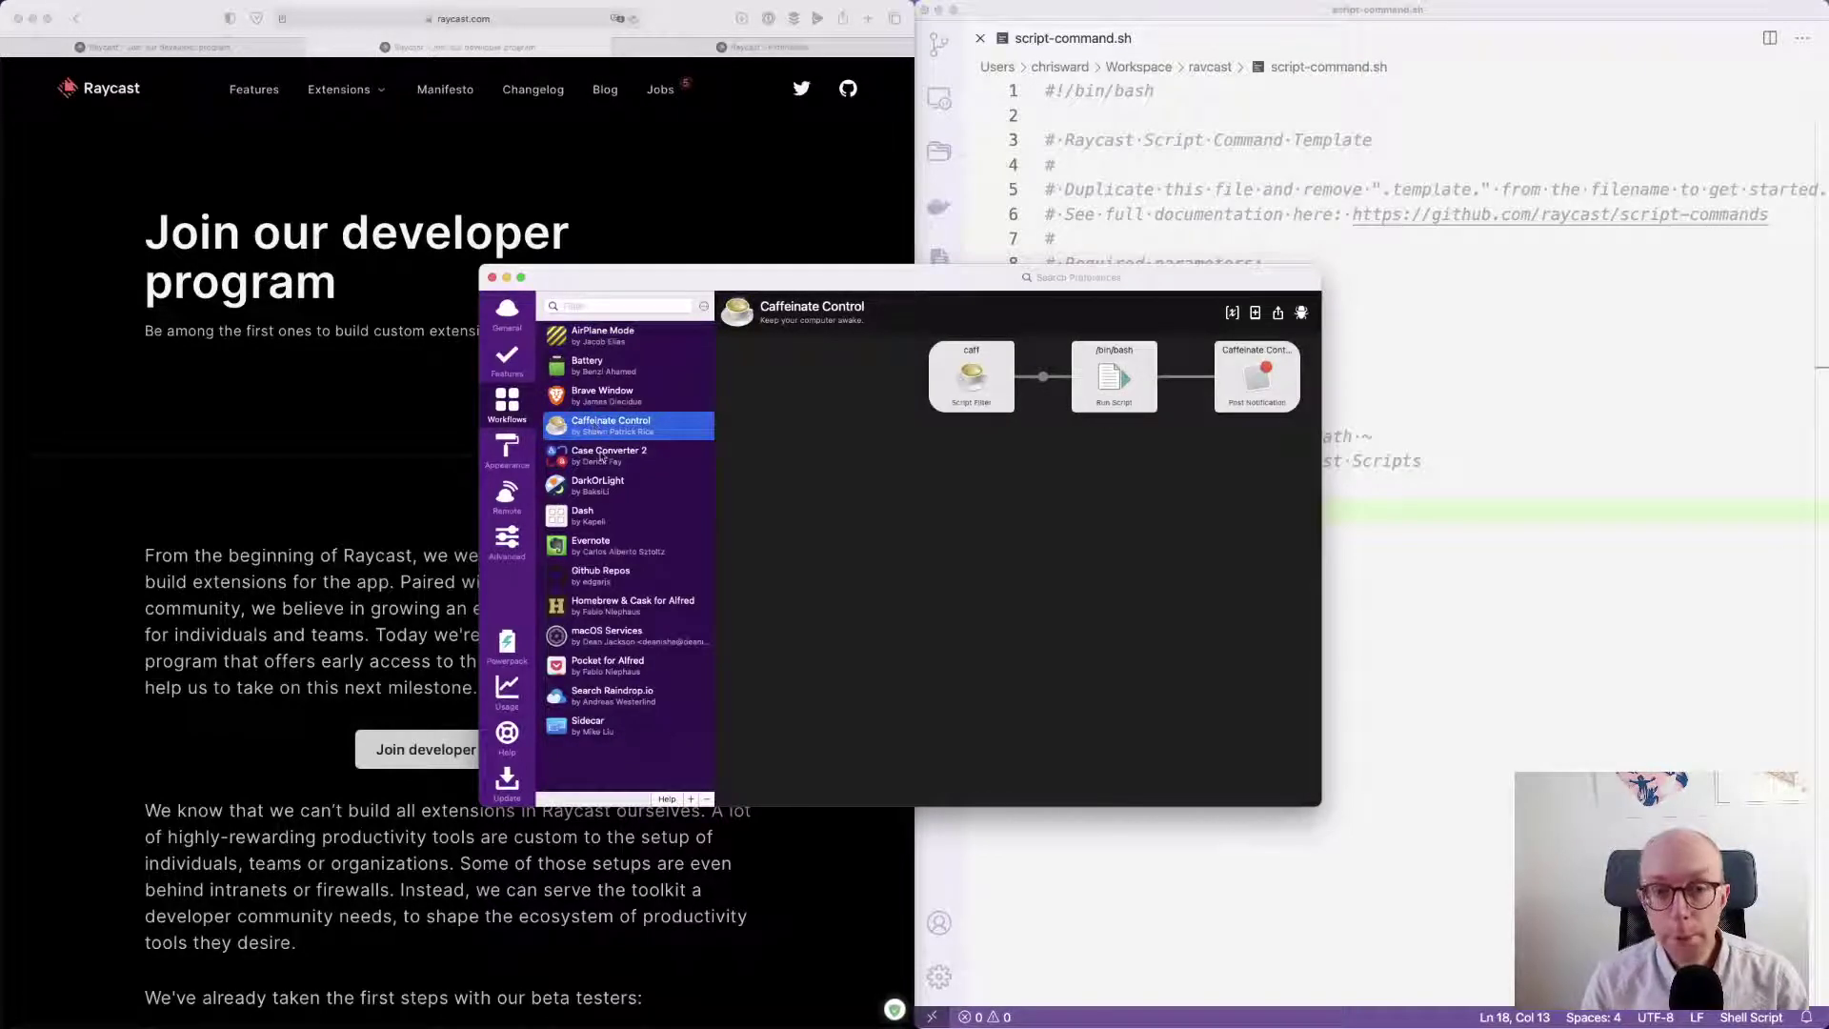
left_click(593, 519)
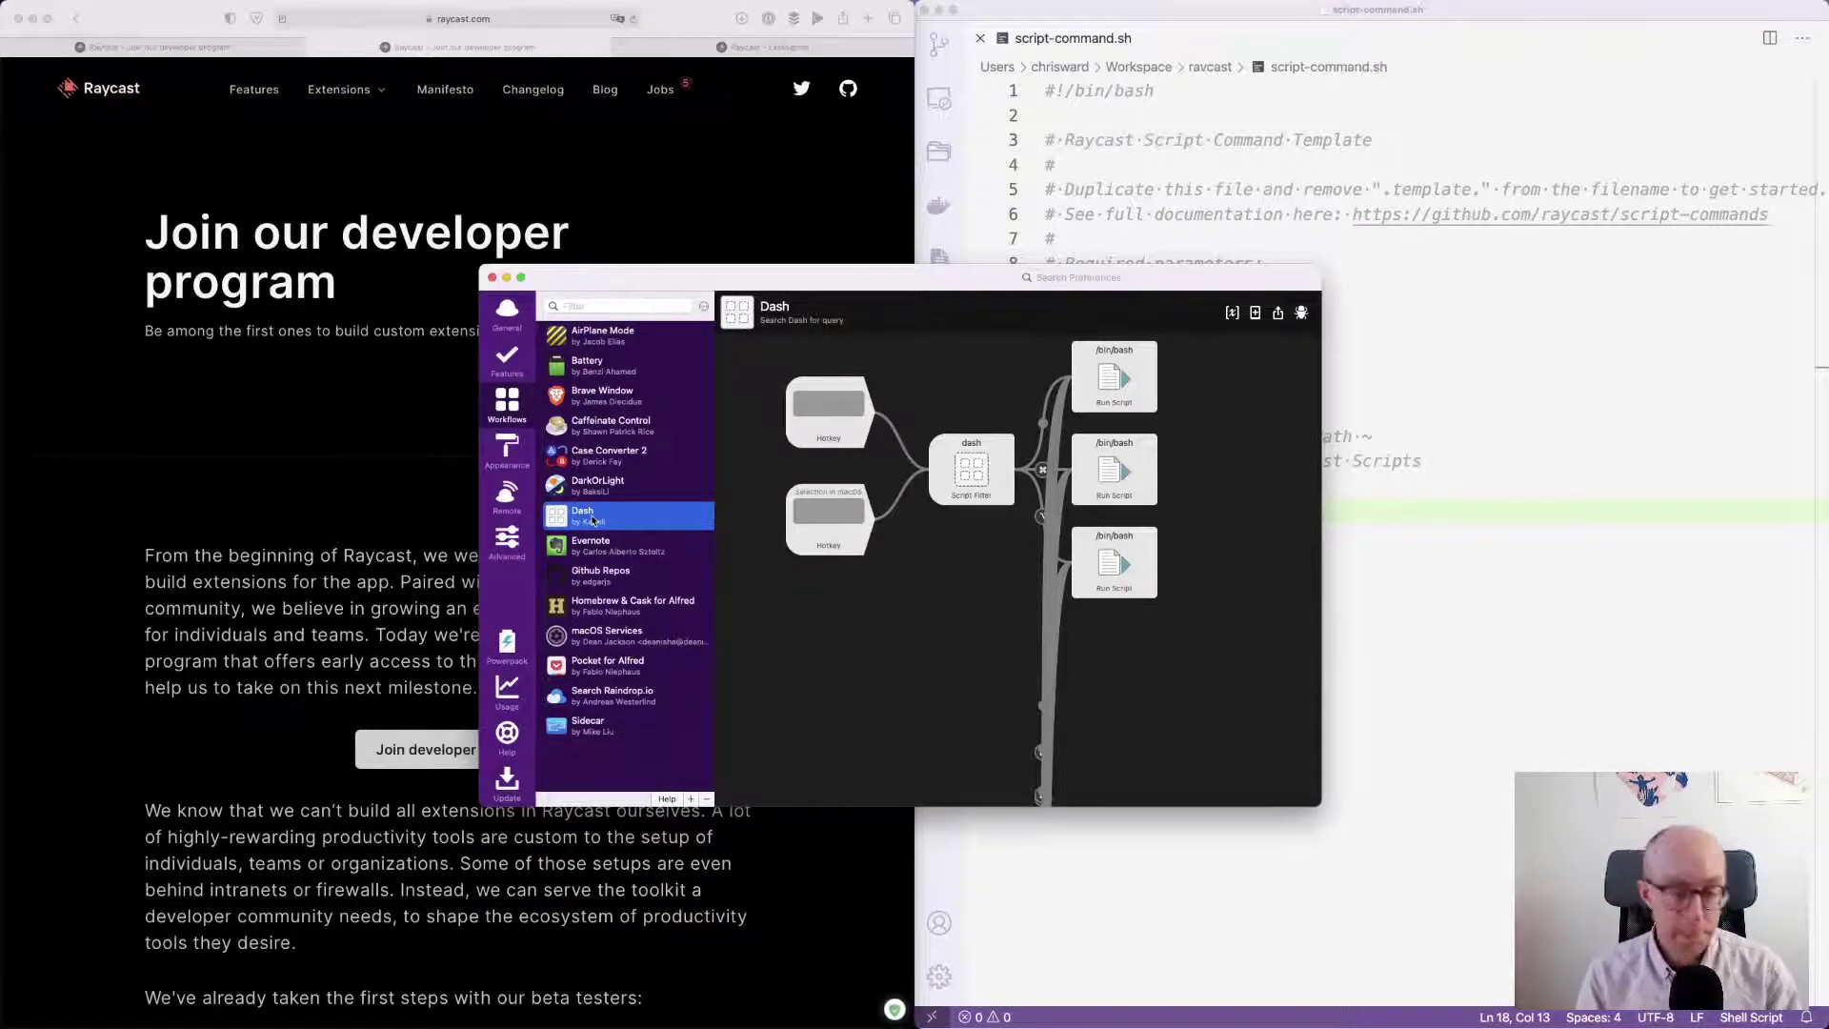
- Look up "dash" in Alfred, open the Dash application and close its New in Dash window
key("alt+space")
type("dash")
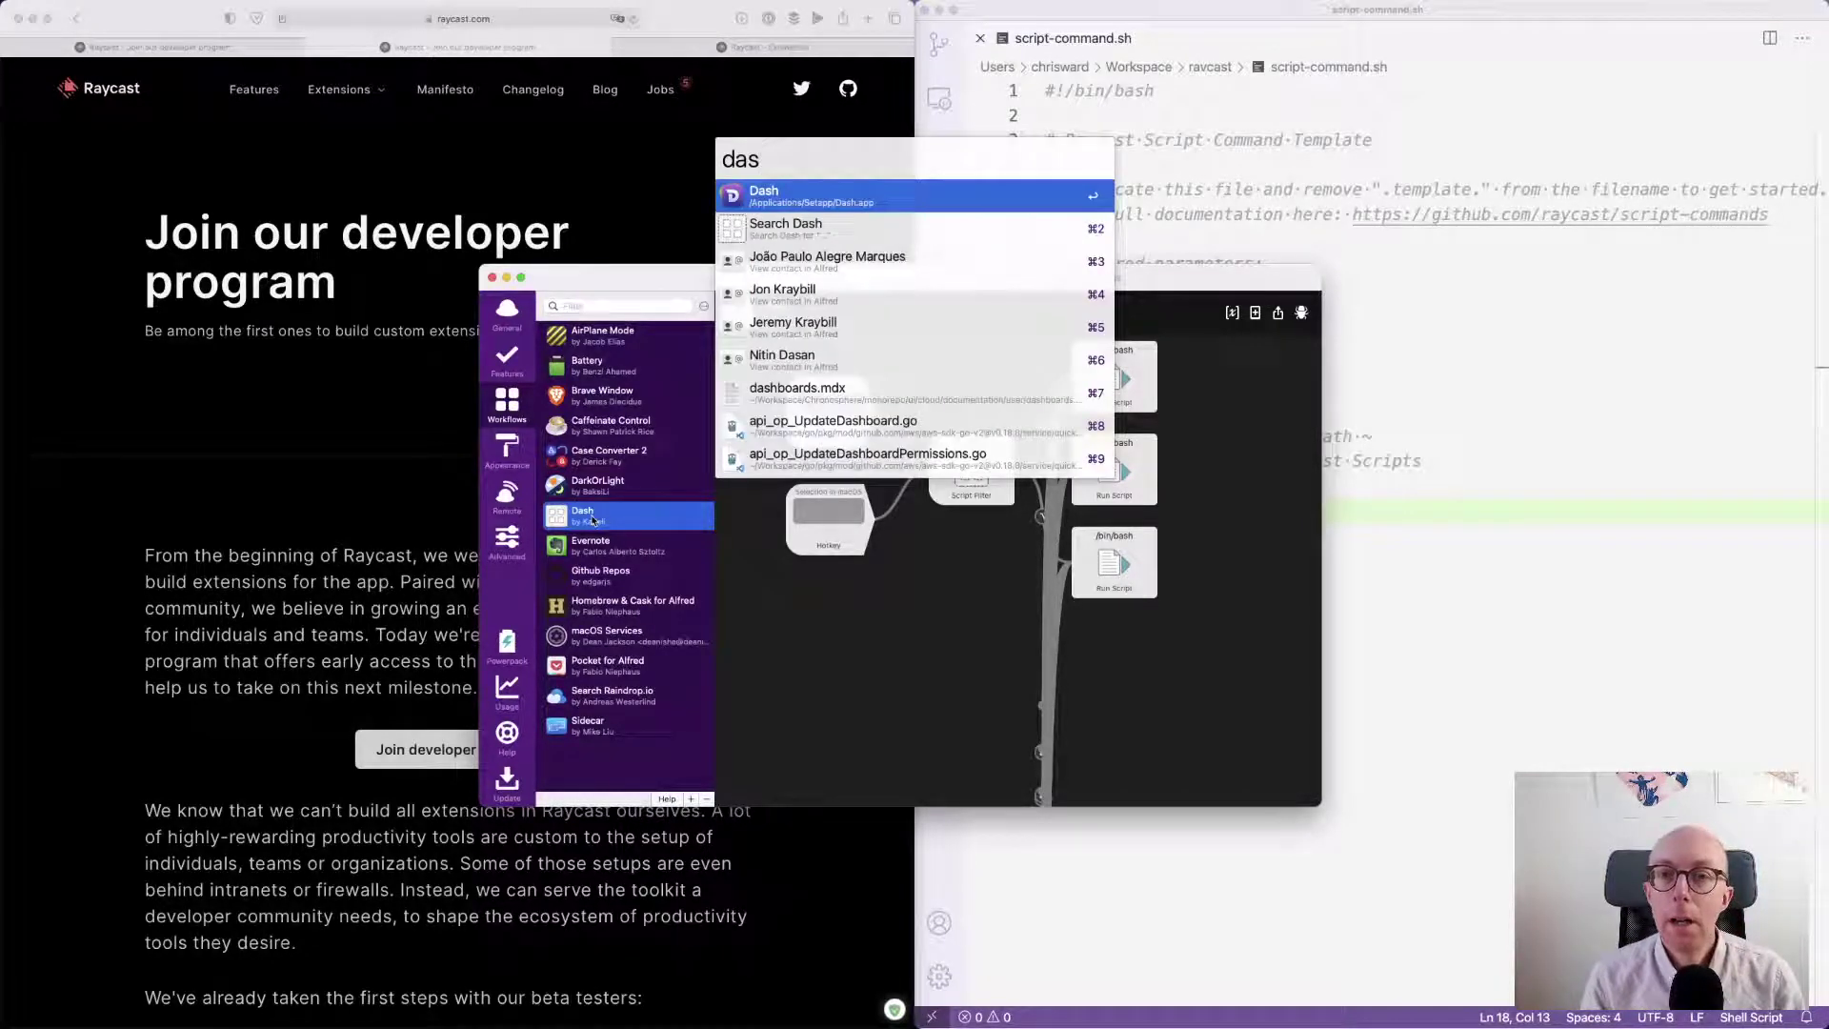
key("Escape")
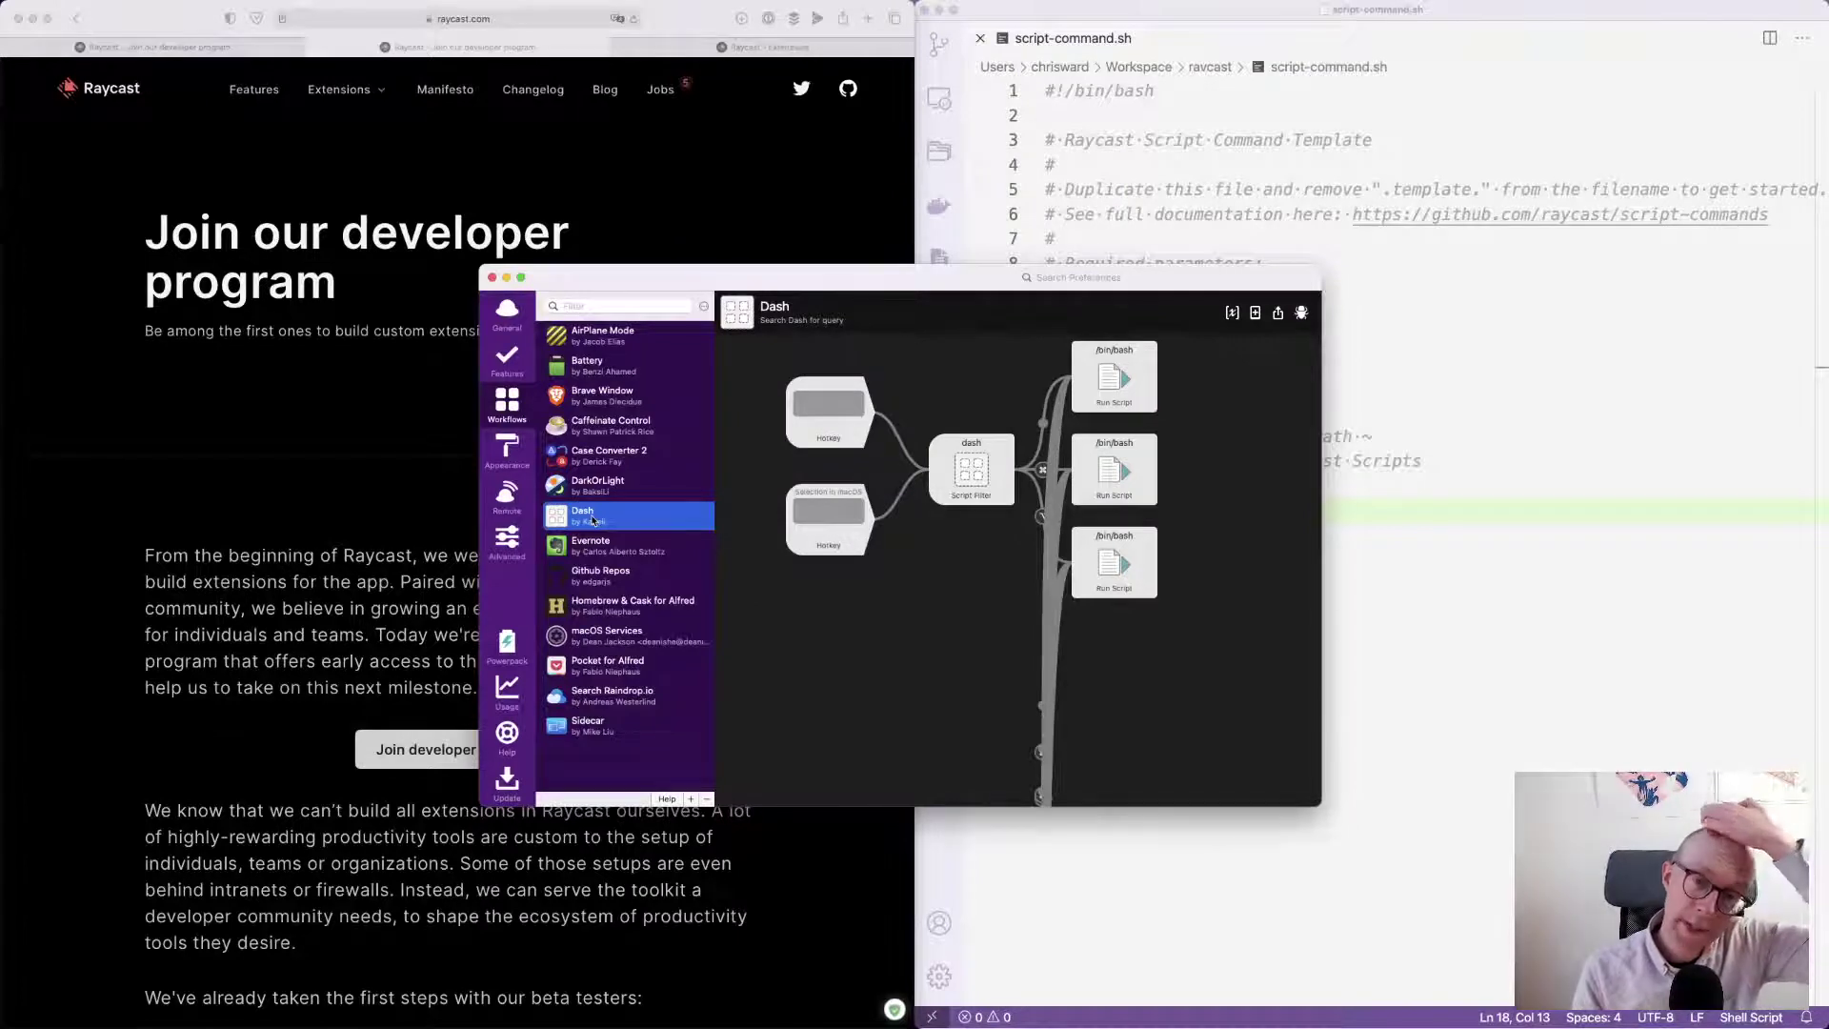
key("super+space")
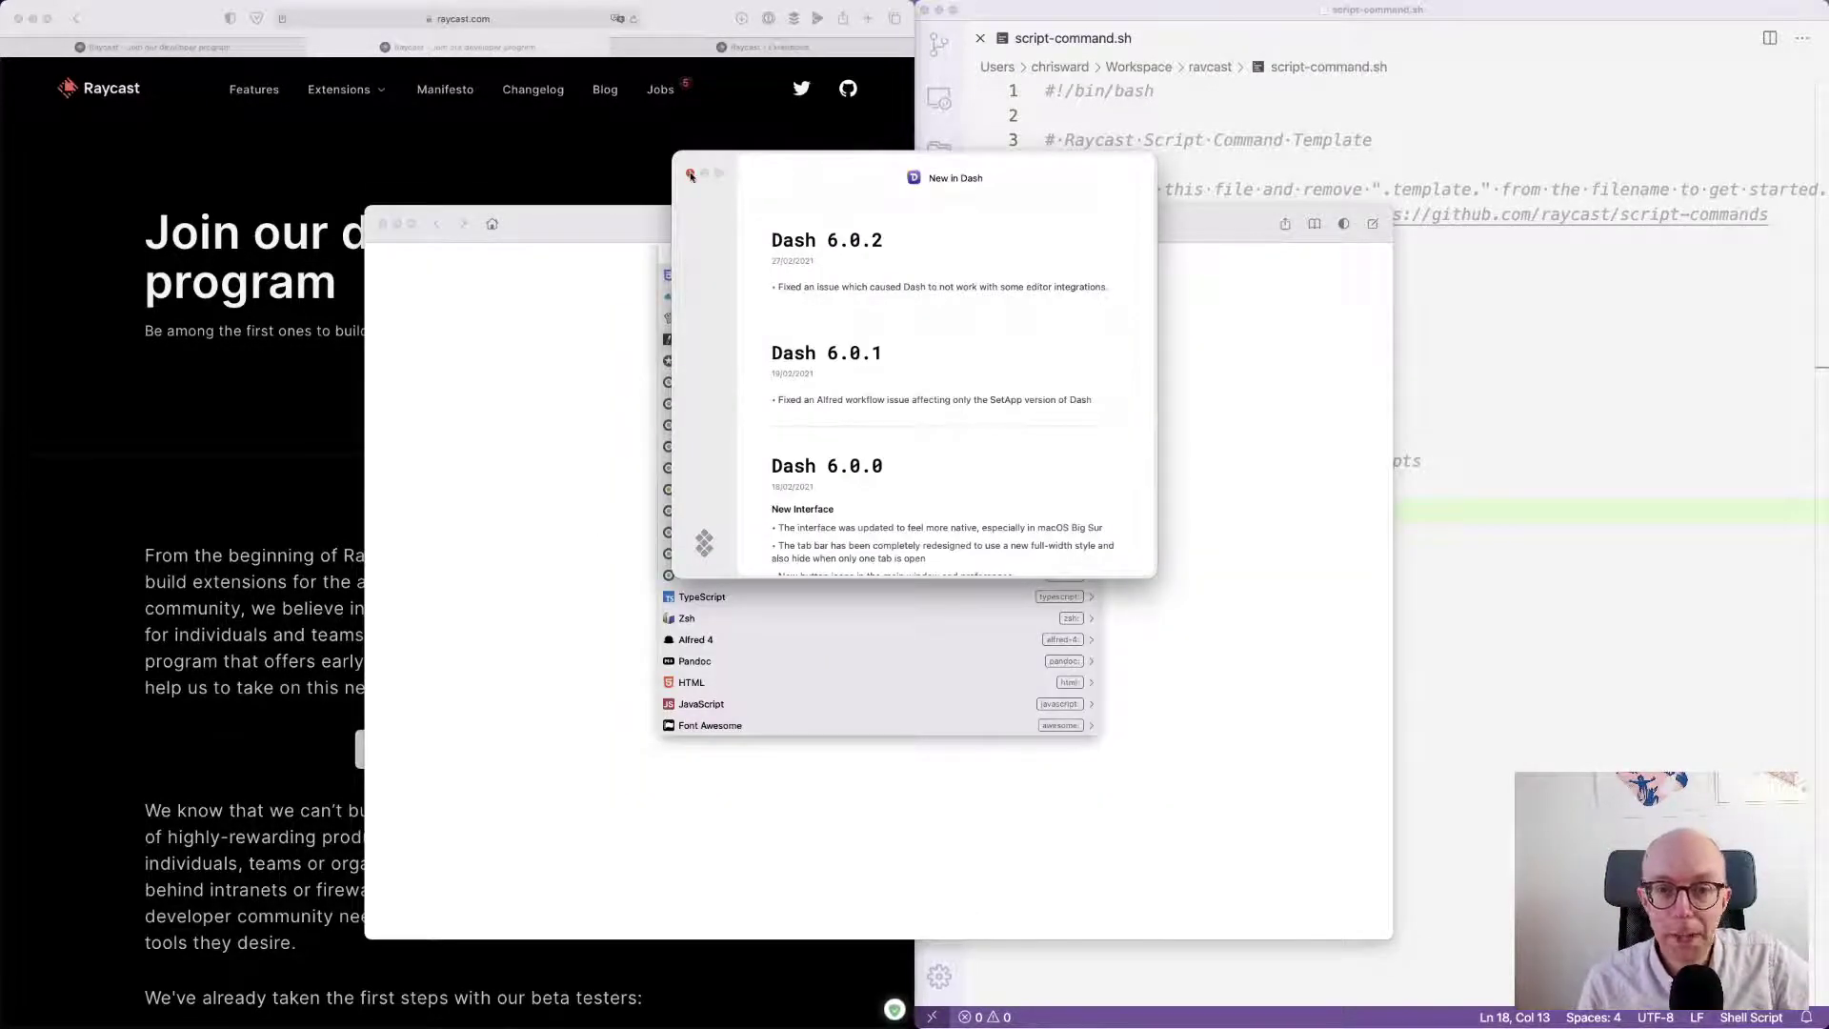
left_click(690, 175)
- Review the app integrations in Dash's preferences, close the preferences and close the Dash window
left_click(54, 9)
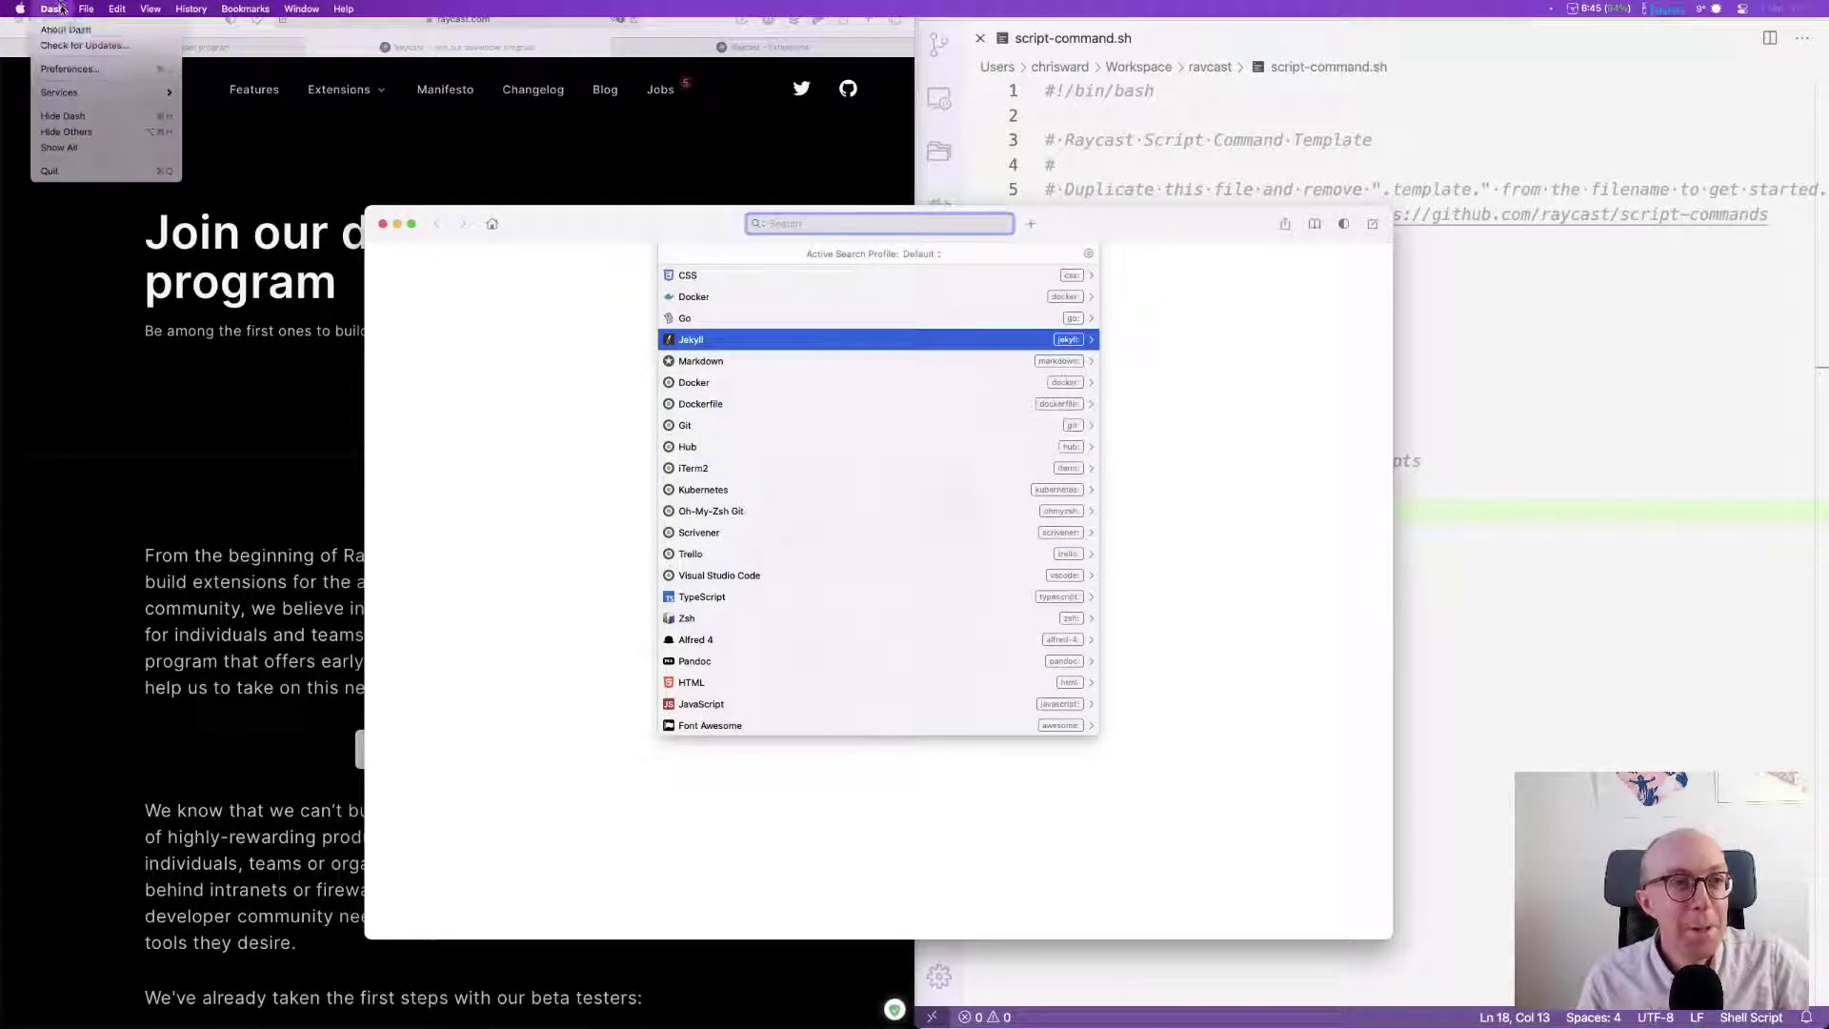
left_click(68, 69)
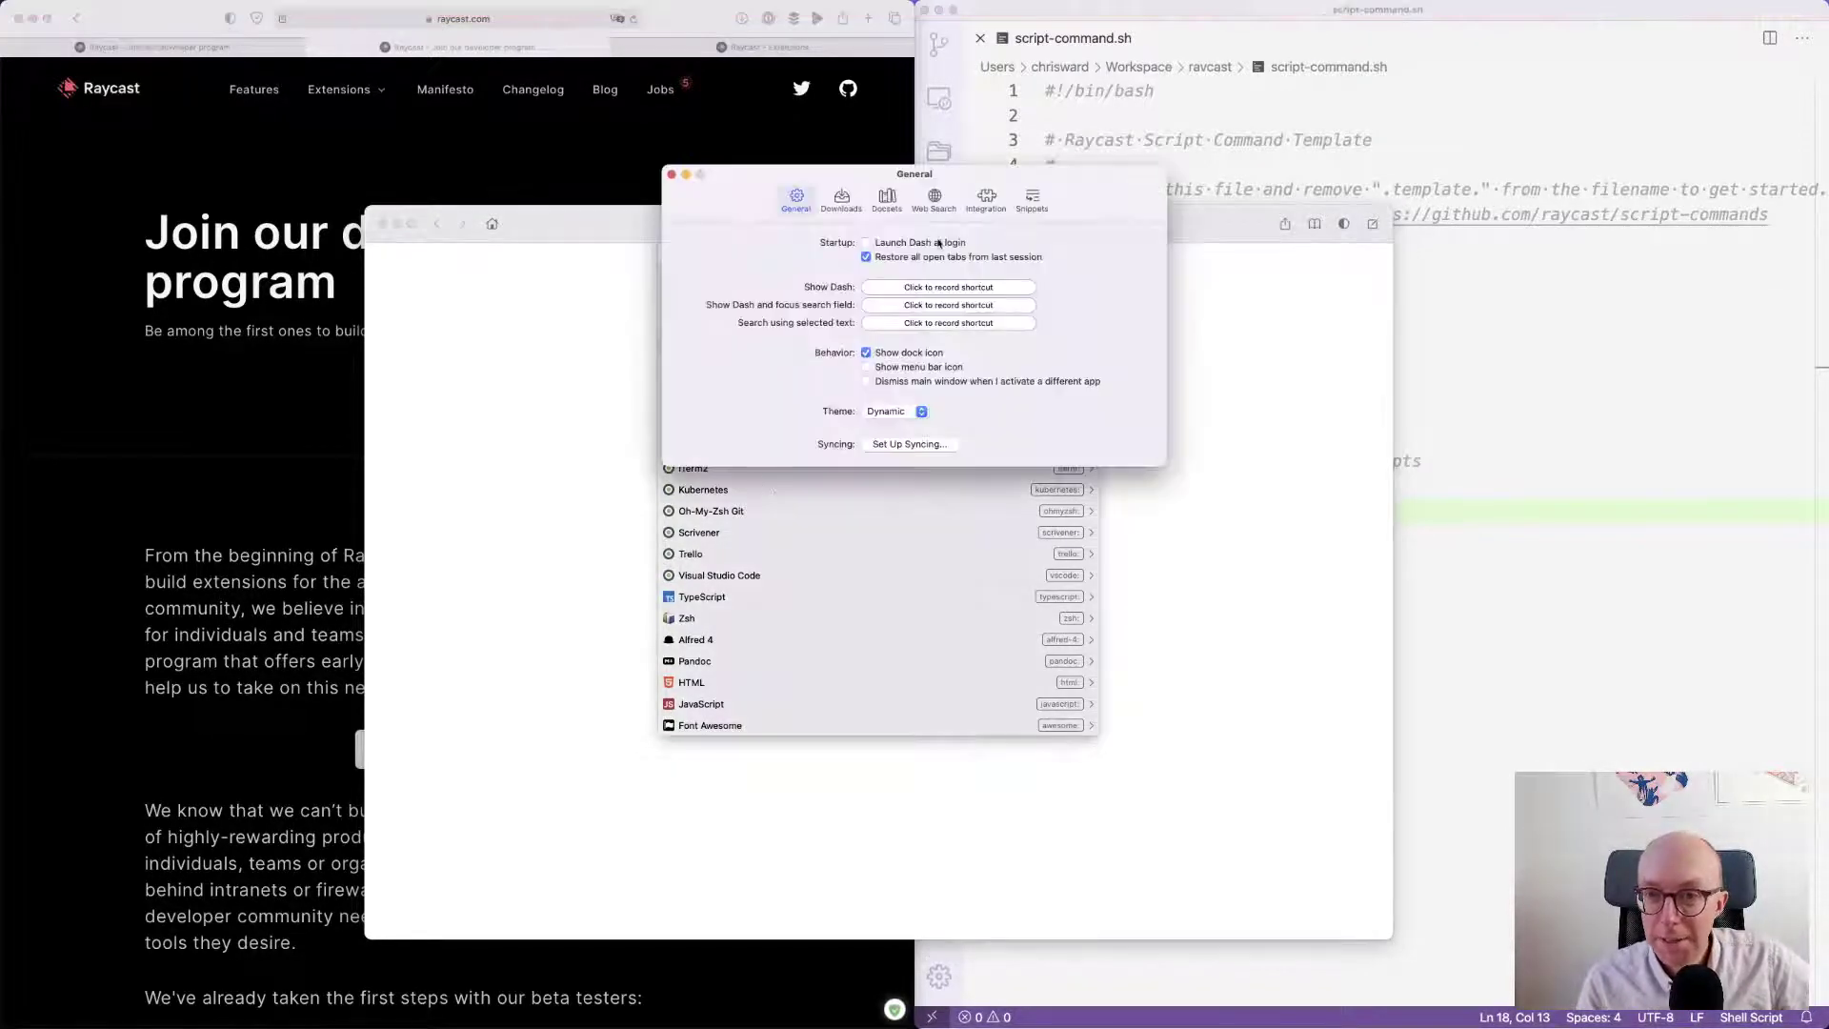
left_click(987, 200)
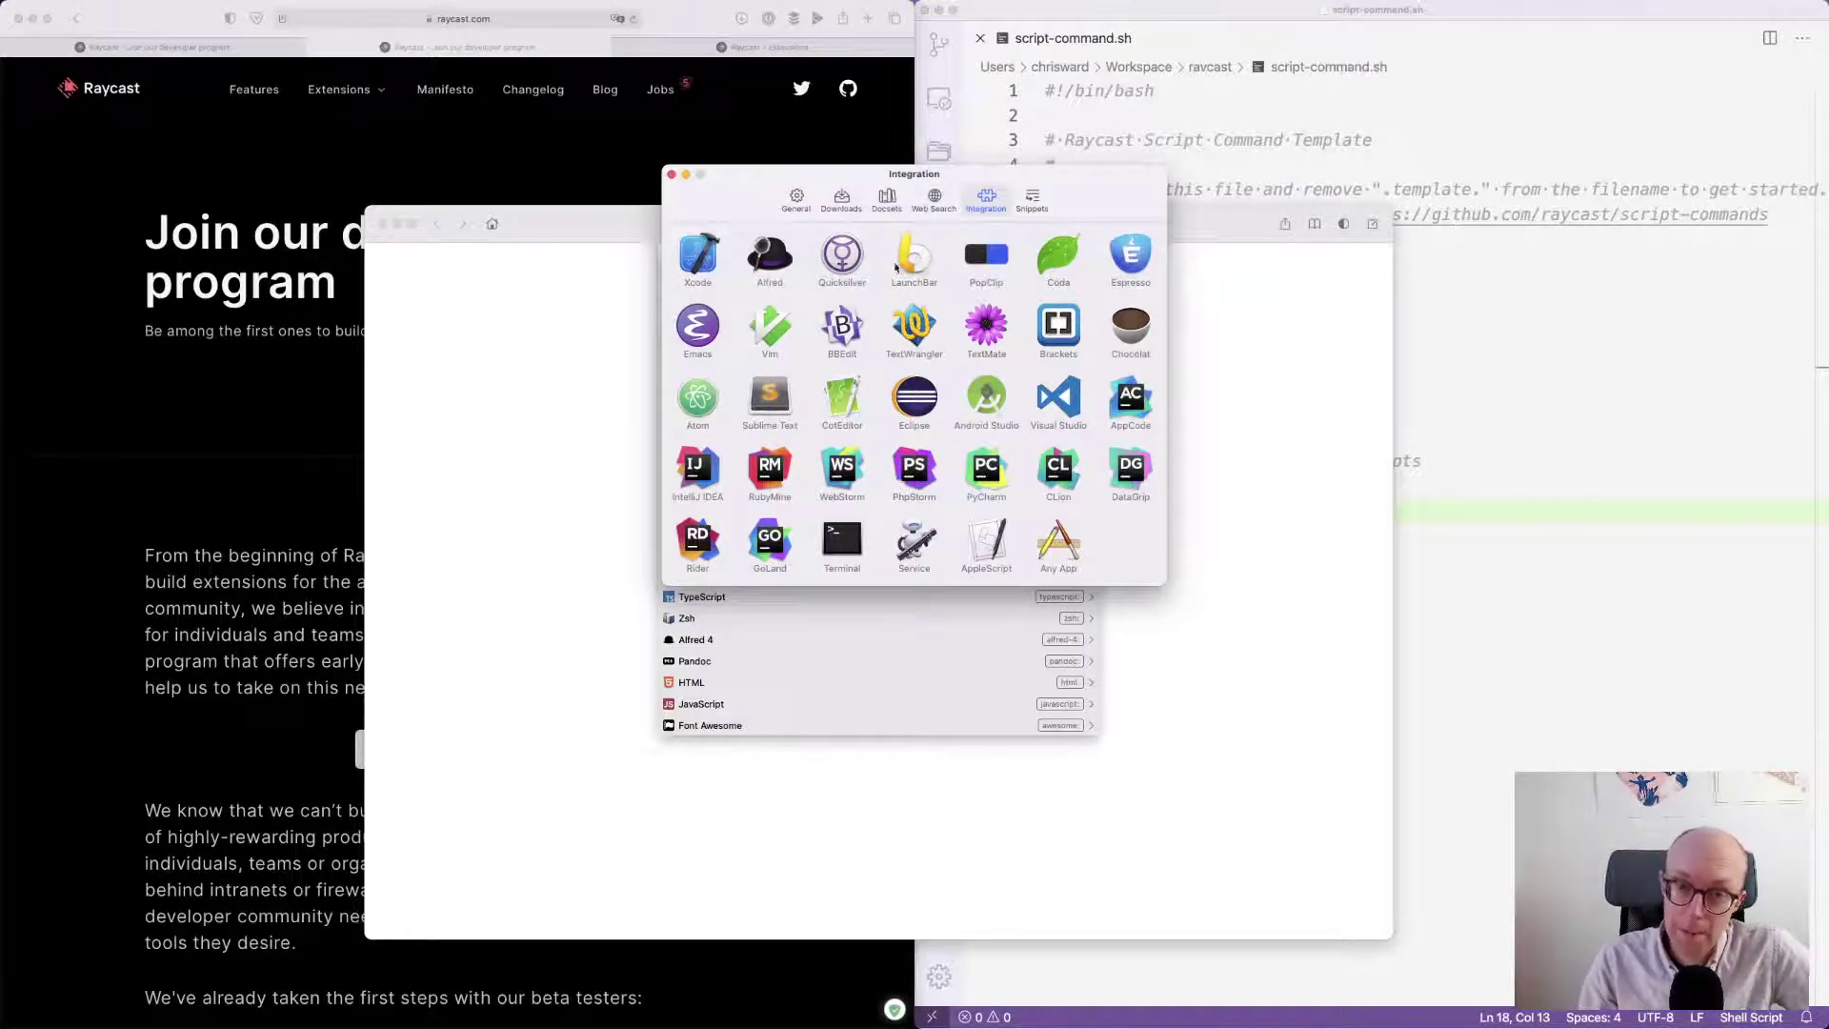
left_click(671, 175)
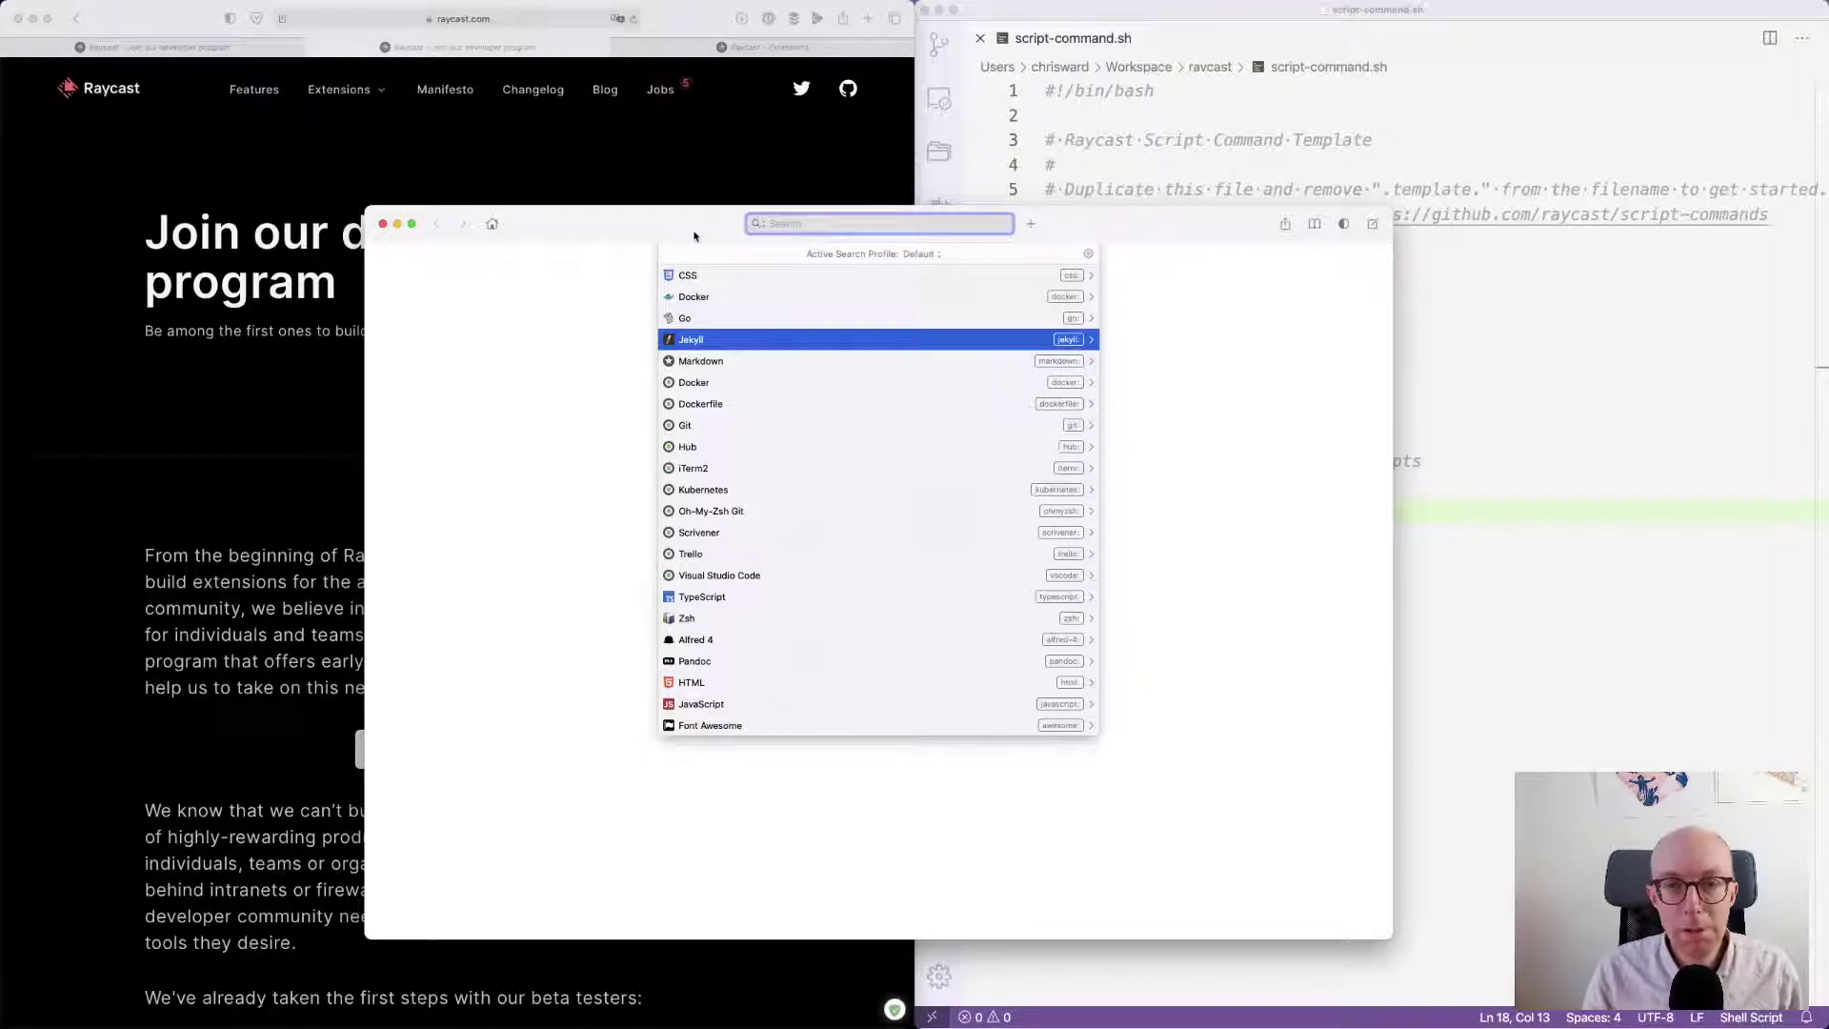
left_click_drag(655, 221, 577, 209)
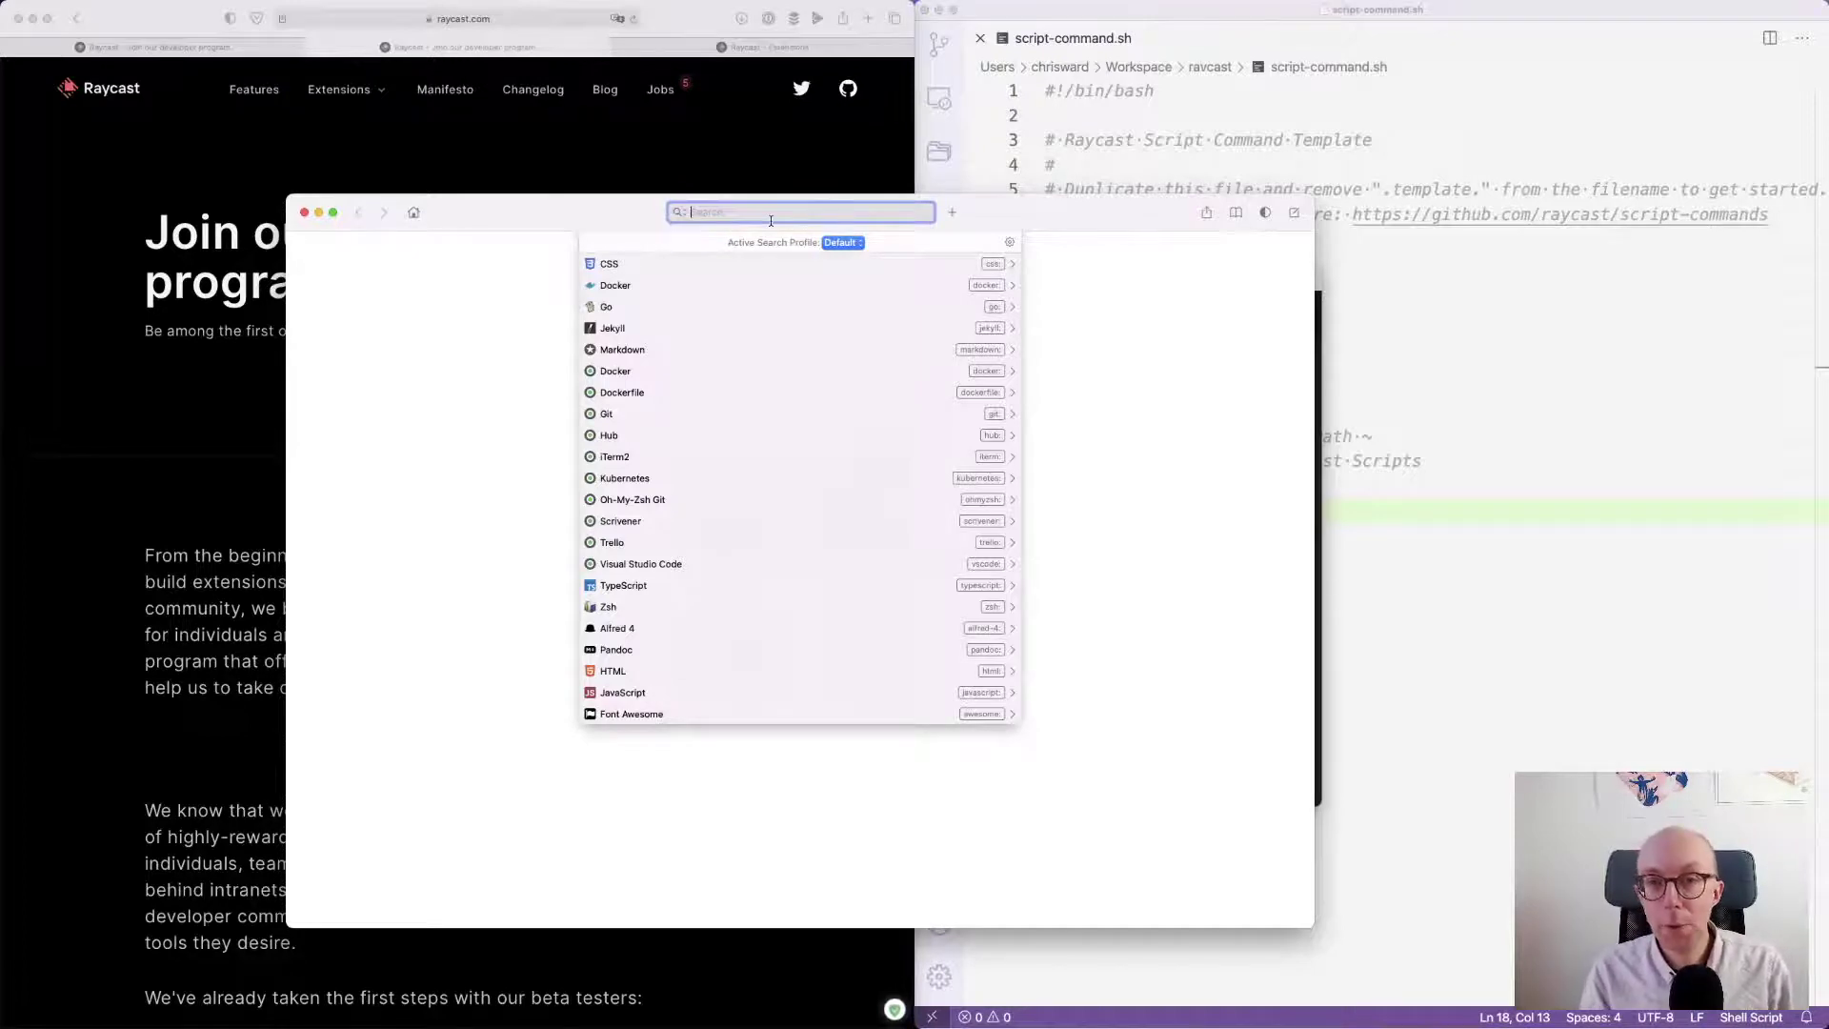
key("super+w")
- Inspect the Evernote, Github Repos, Homebrew & Cask for Alfred and Pocket for Alfred workflows in Alfred
left_click(624, 547)
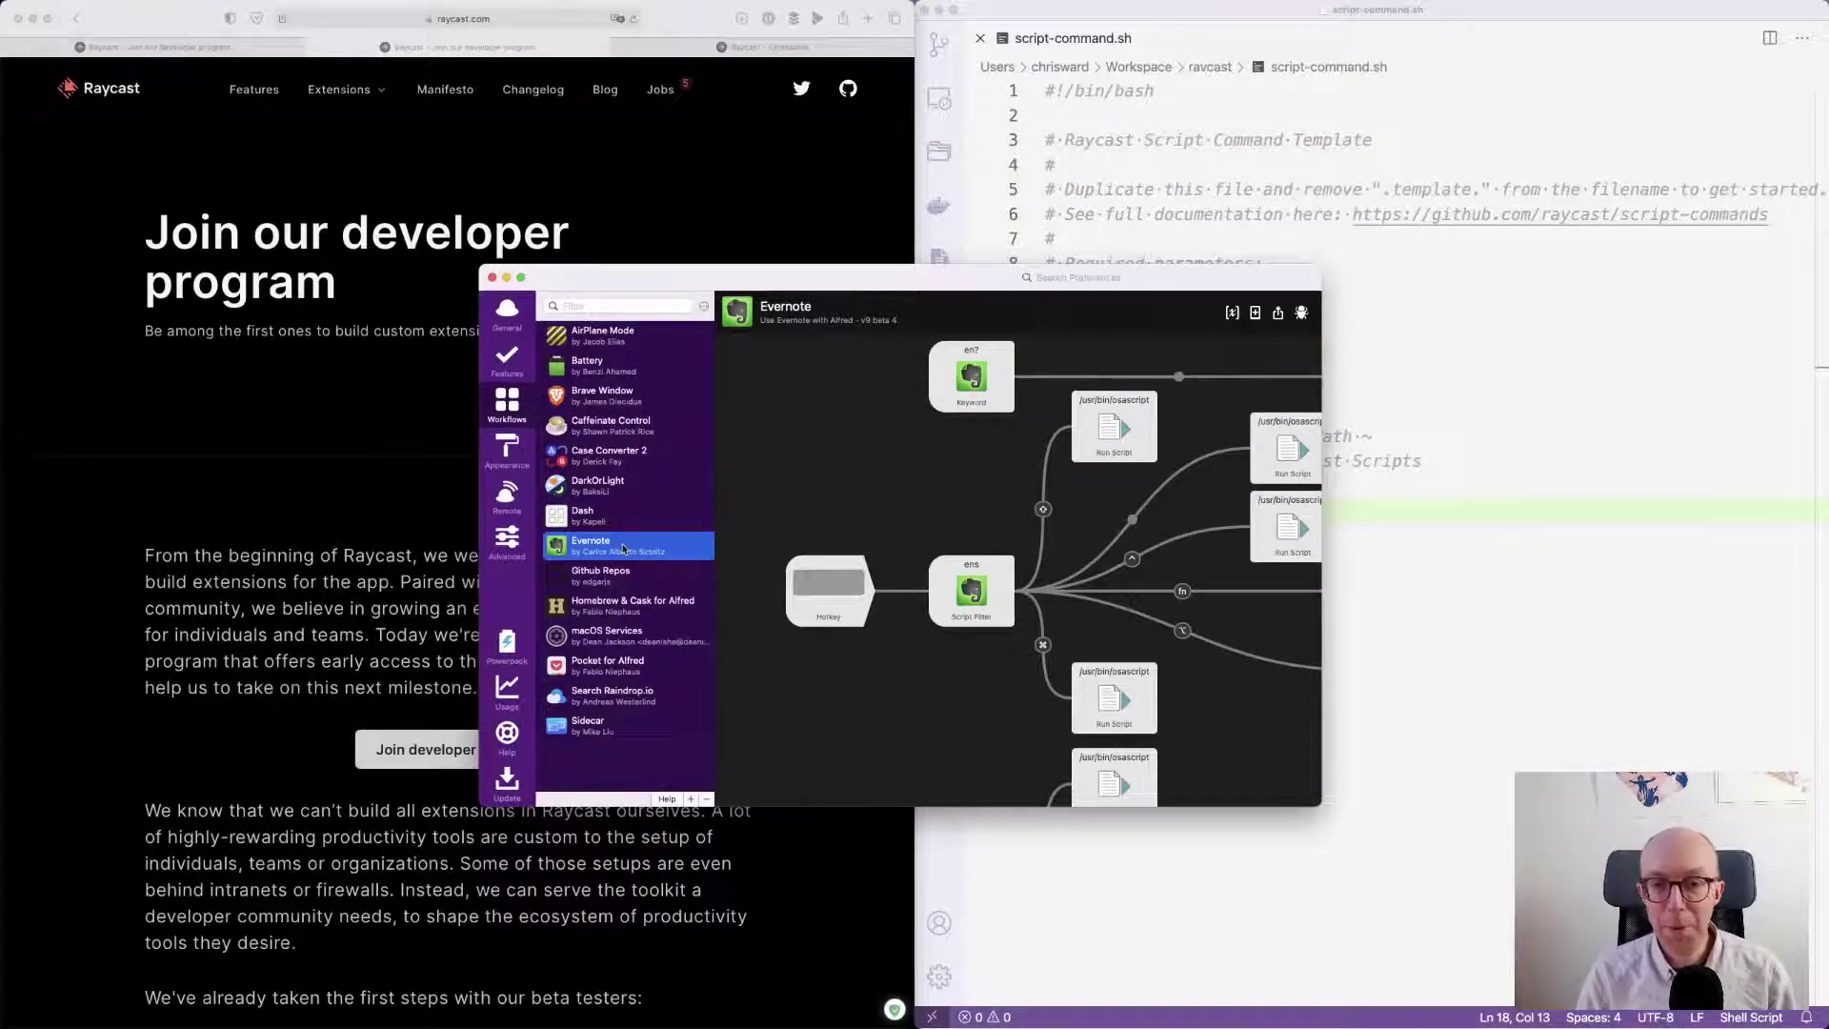
left_click(632, 576)
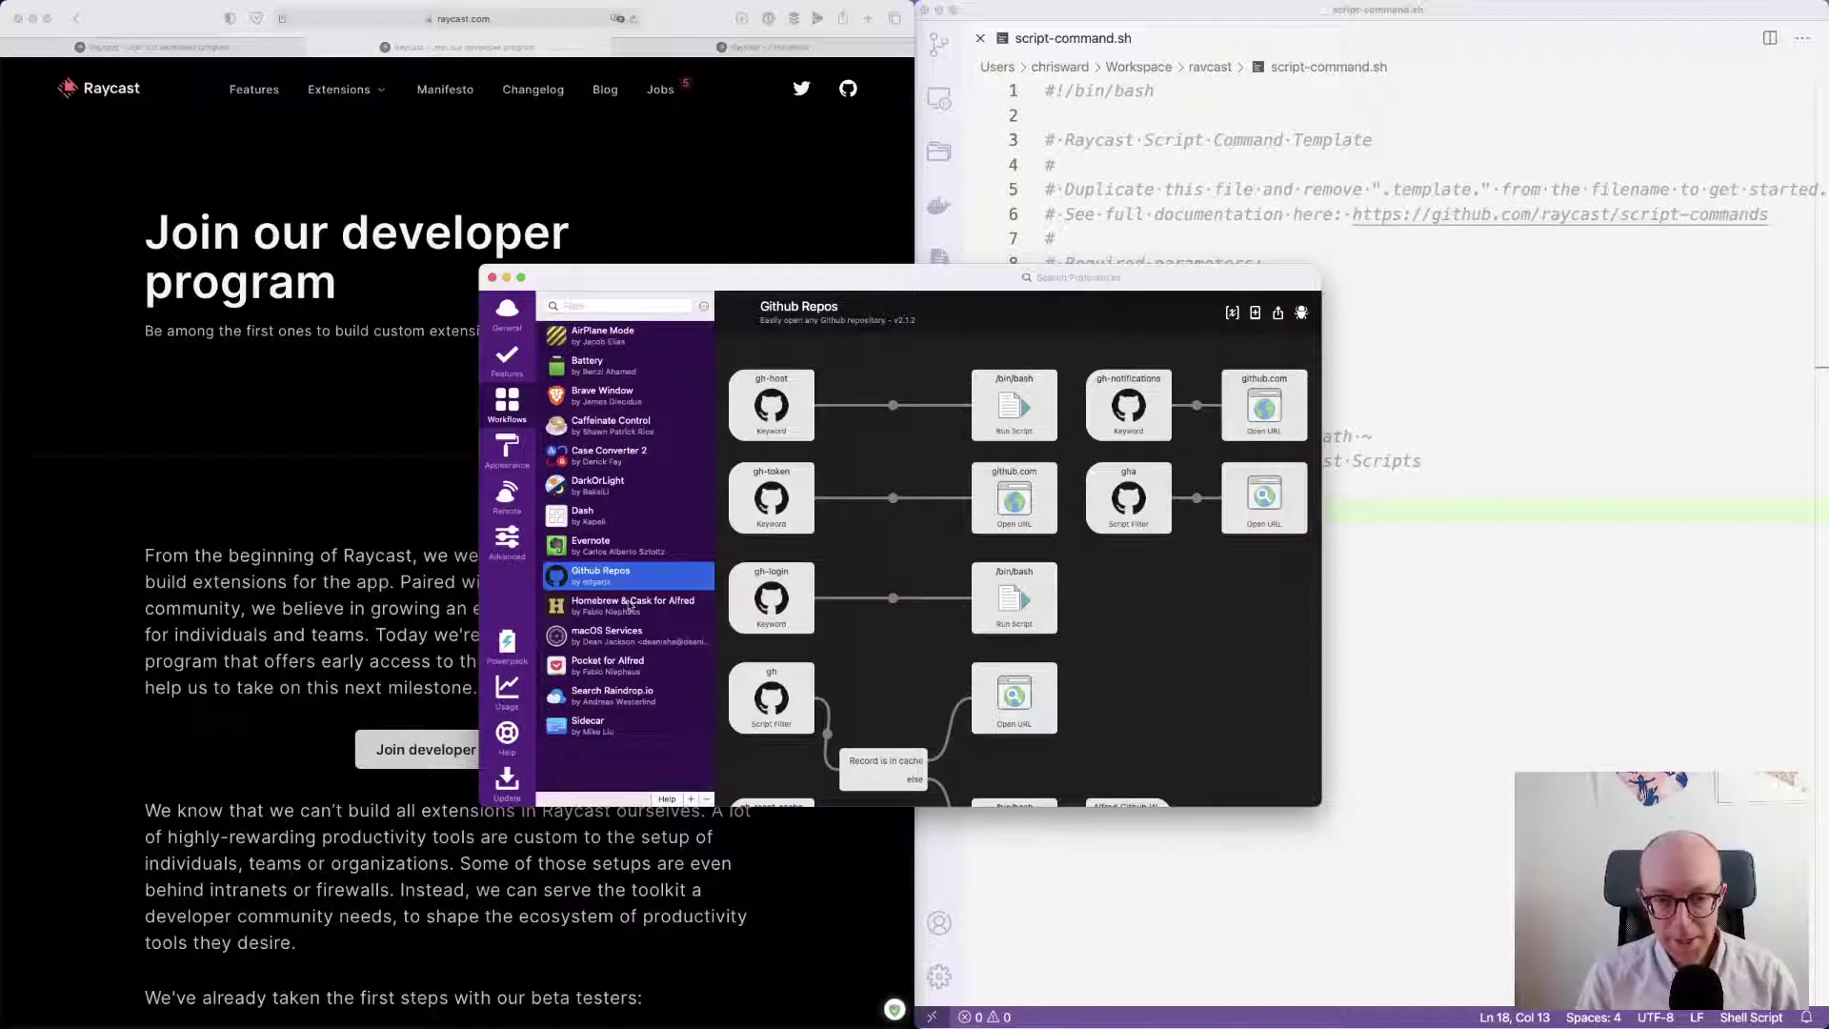
left_click(630, 604)
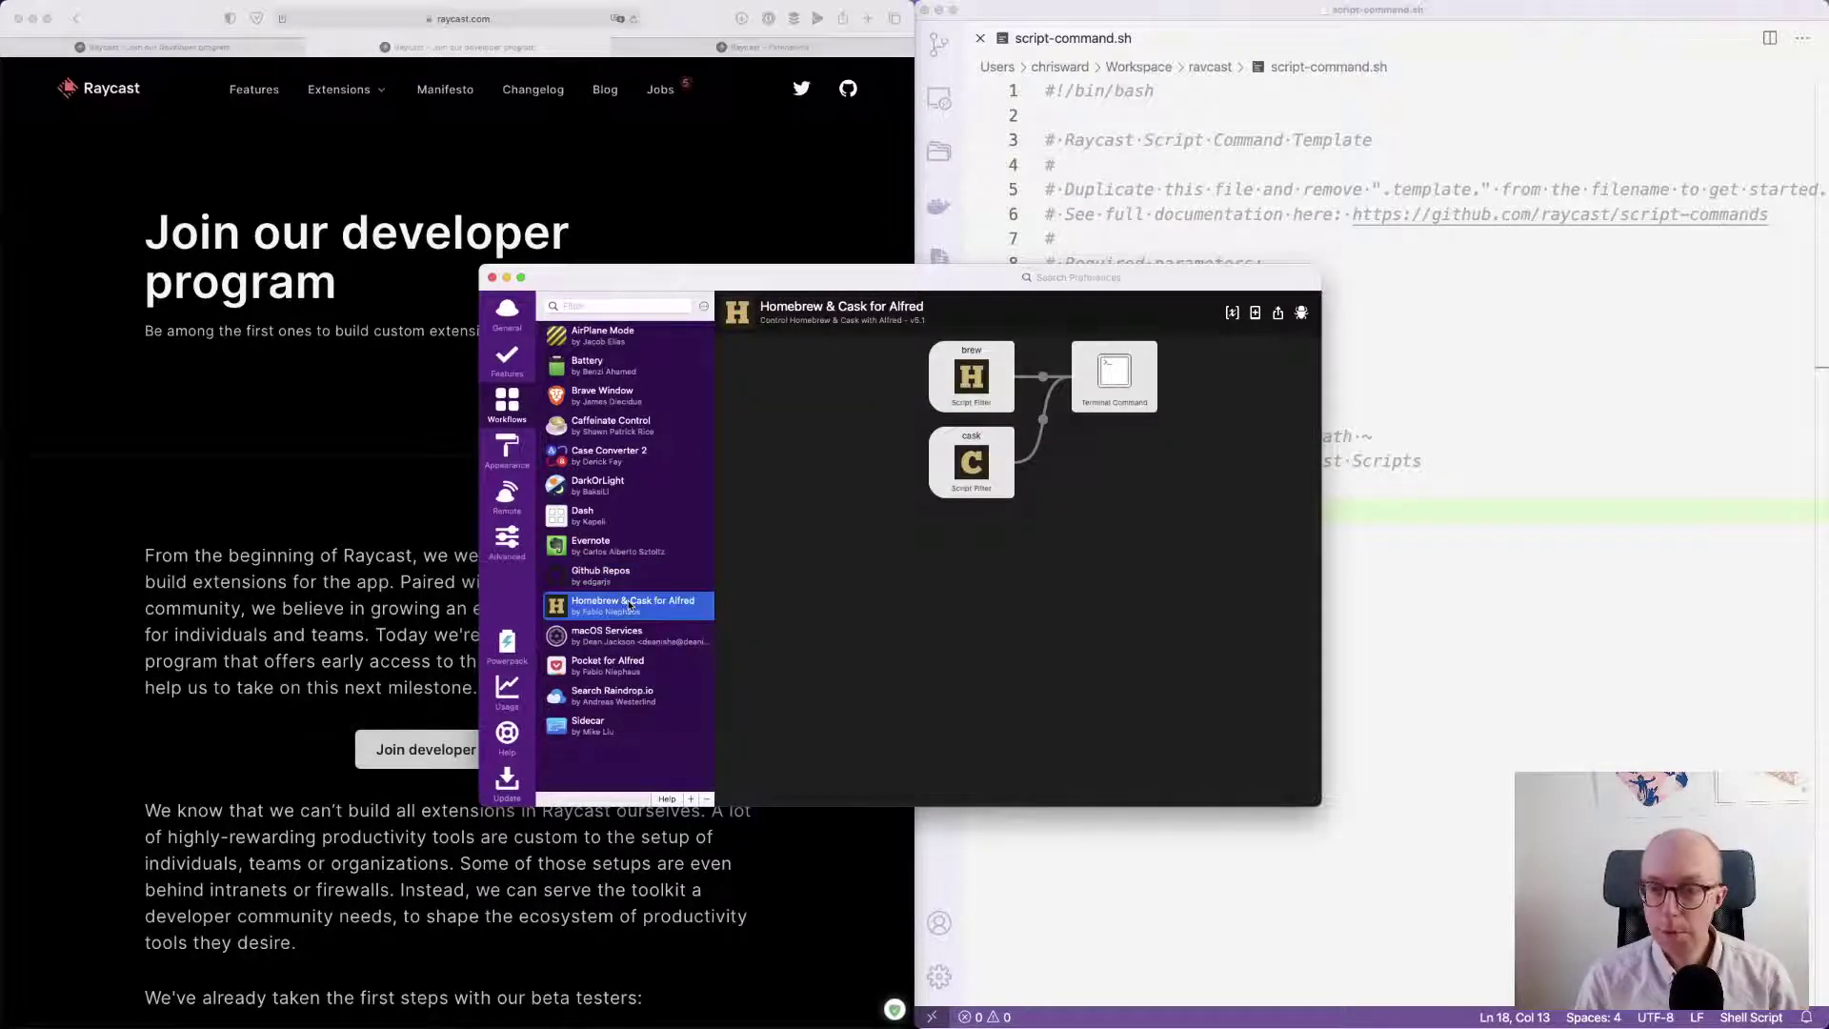
left_click(619, 660)
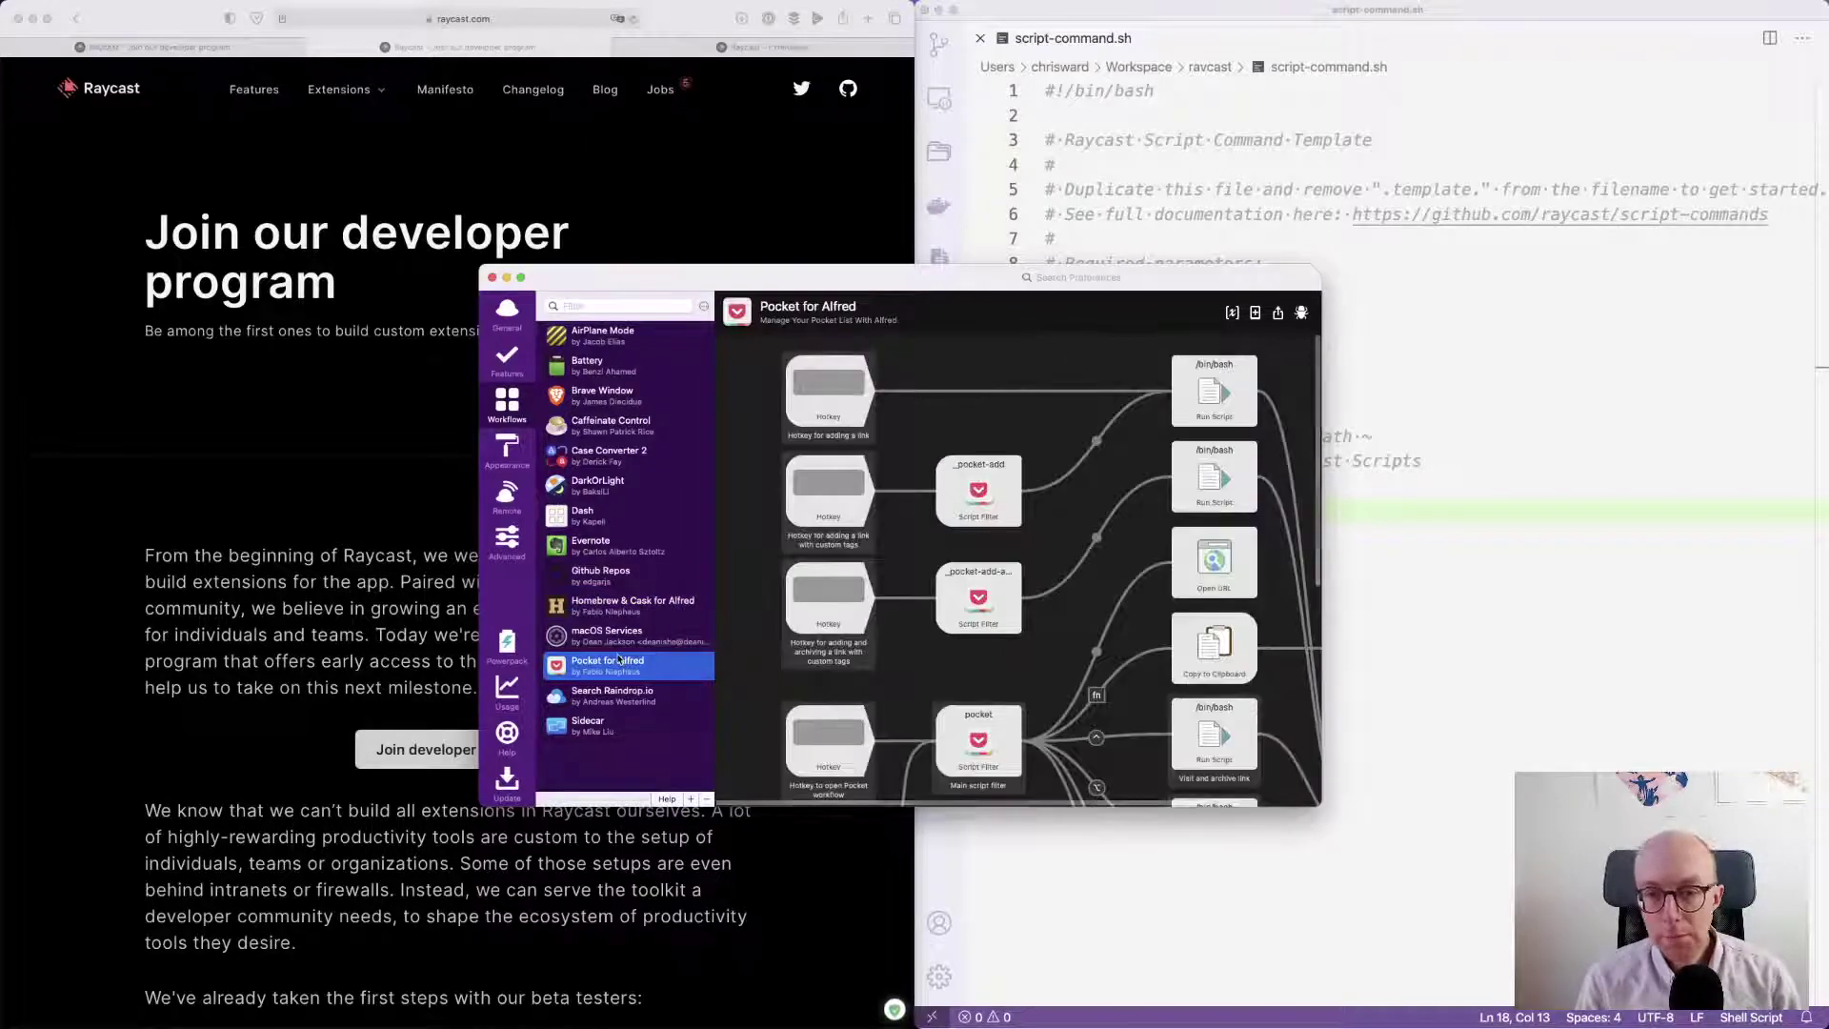
- Examine the node diagram of Alfred's Search Raindrop.io workflow from its hotkeys through to its bookmark actions
left_click(615, 696)
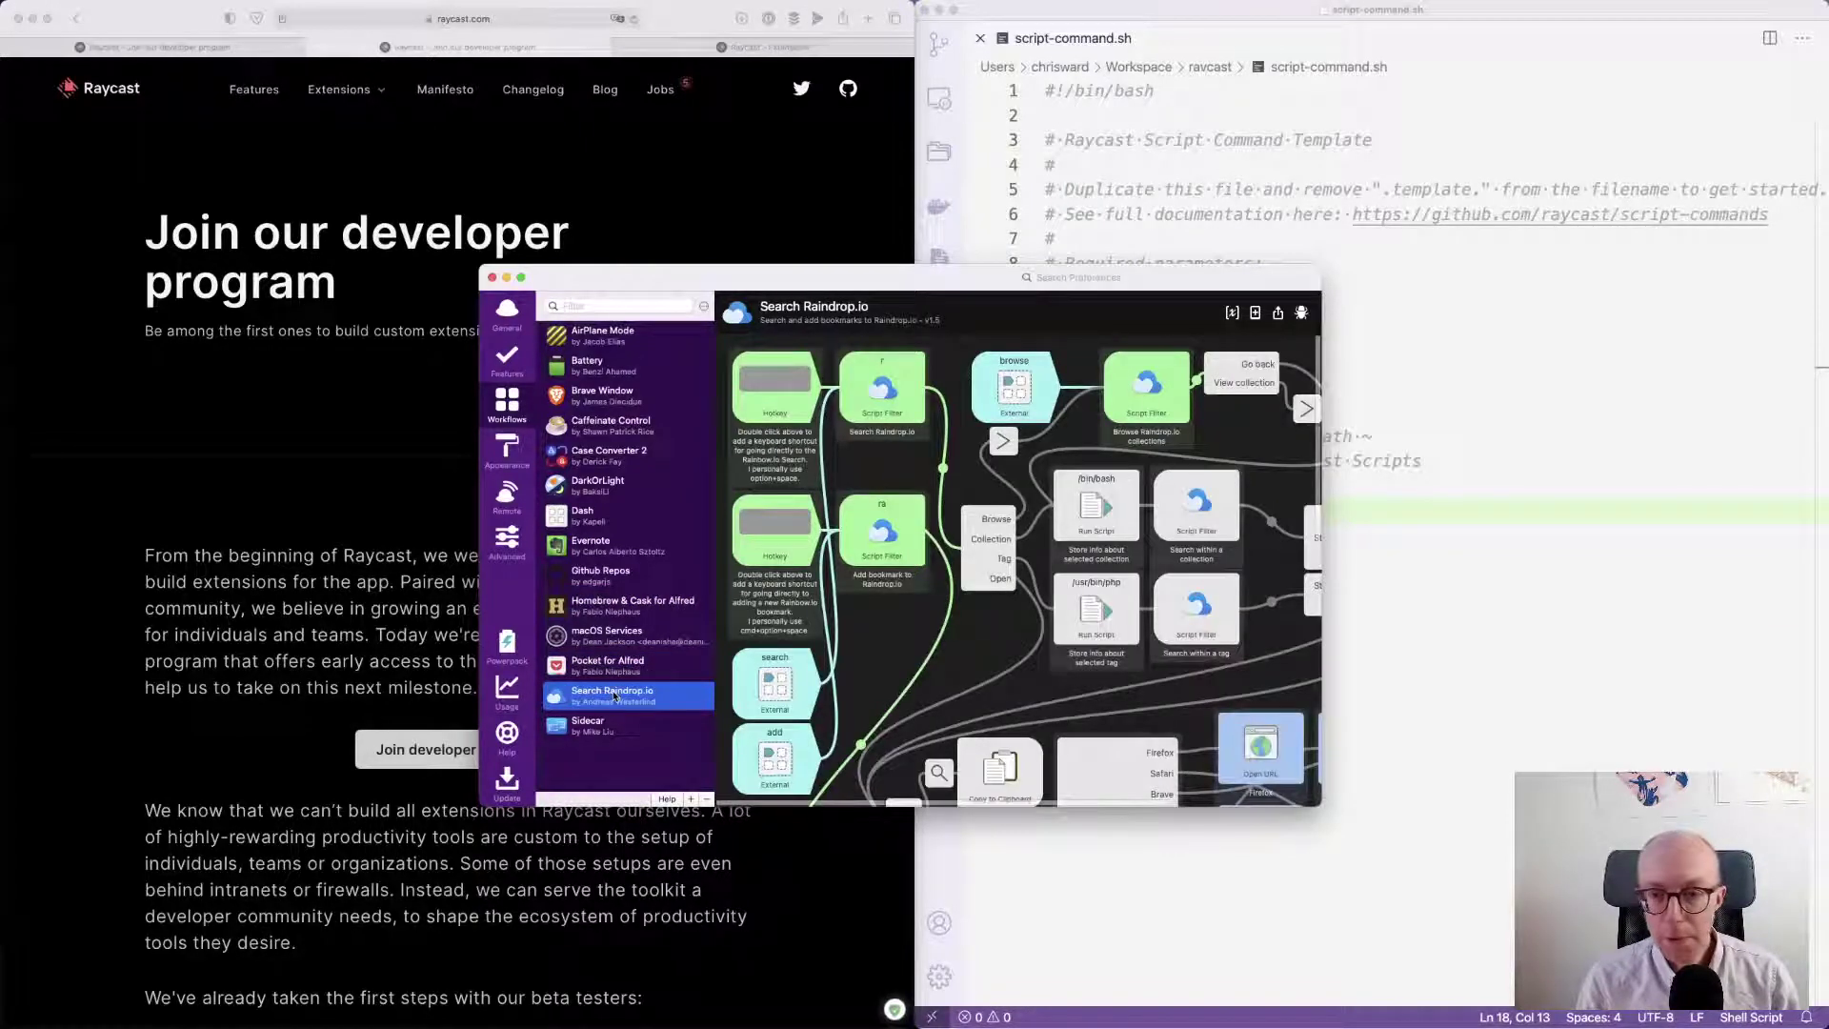
scroll(801, 641, "down", 5)
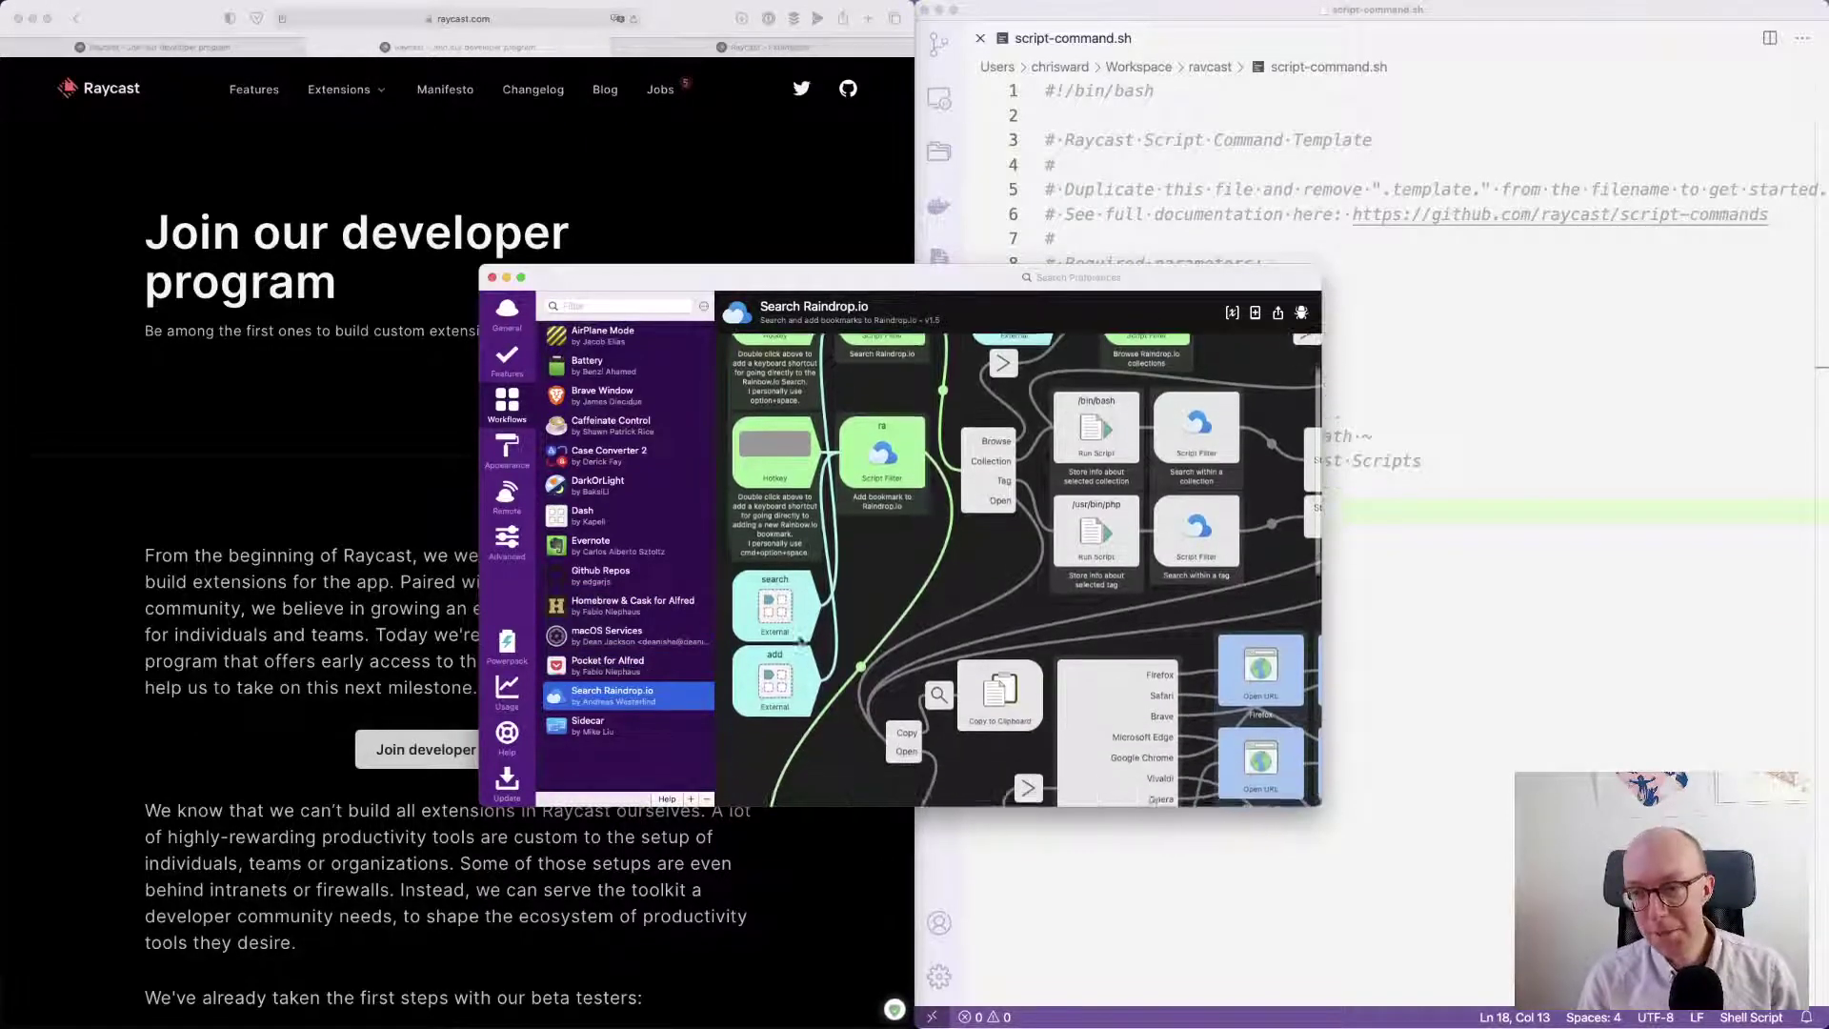
scroll(801, 642, "down", 7)
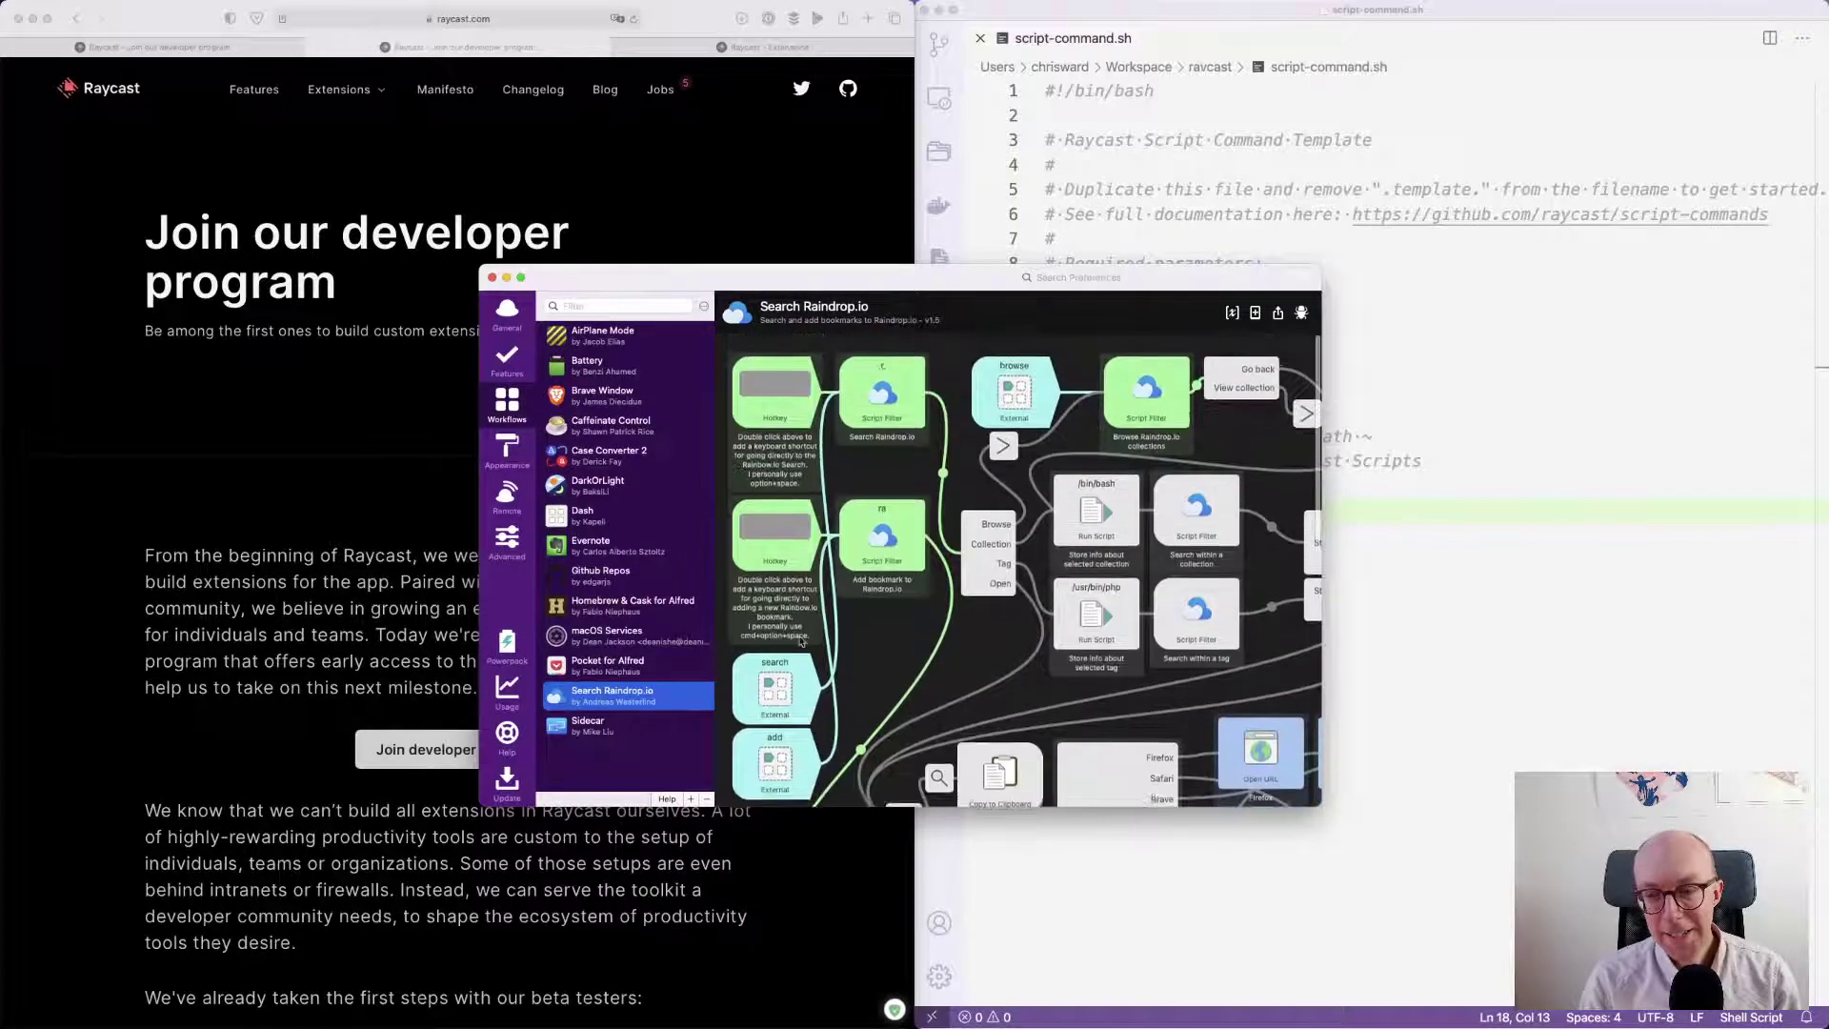
scroll(800, 641, "up", 8)
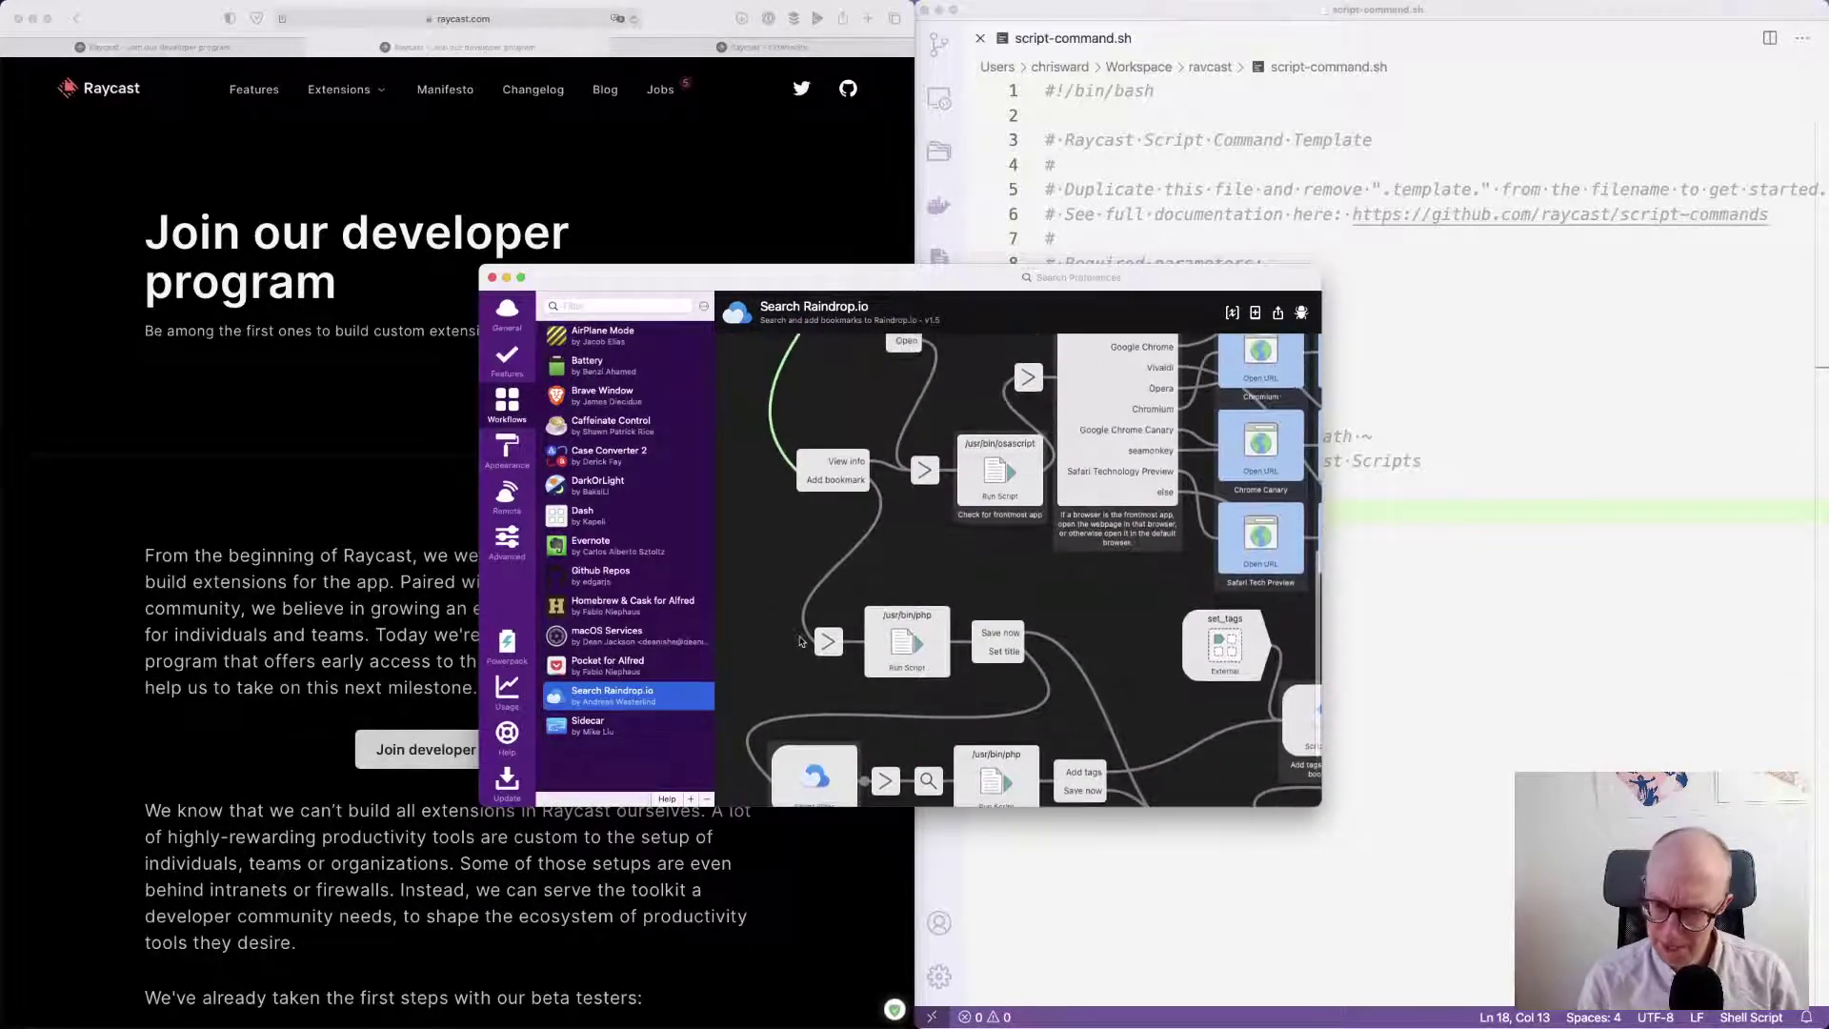
scroll(801, 640, "up", 4)
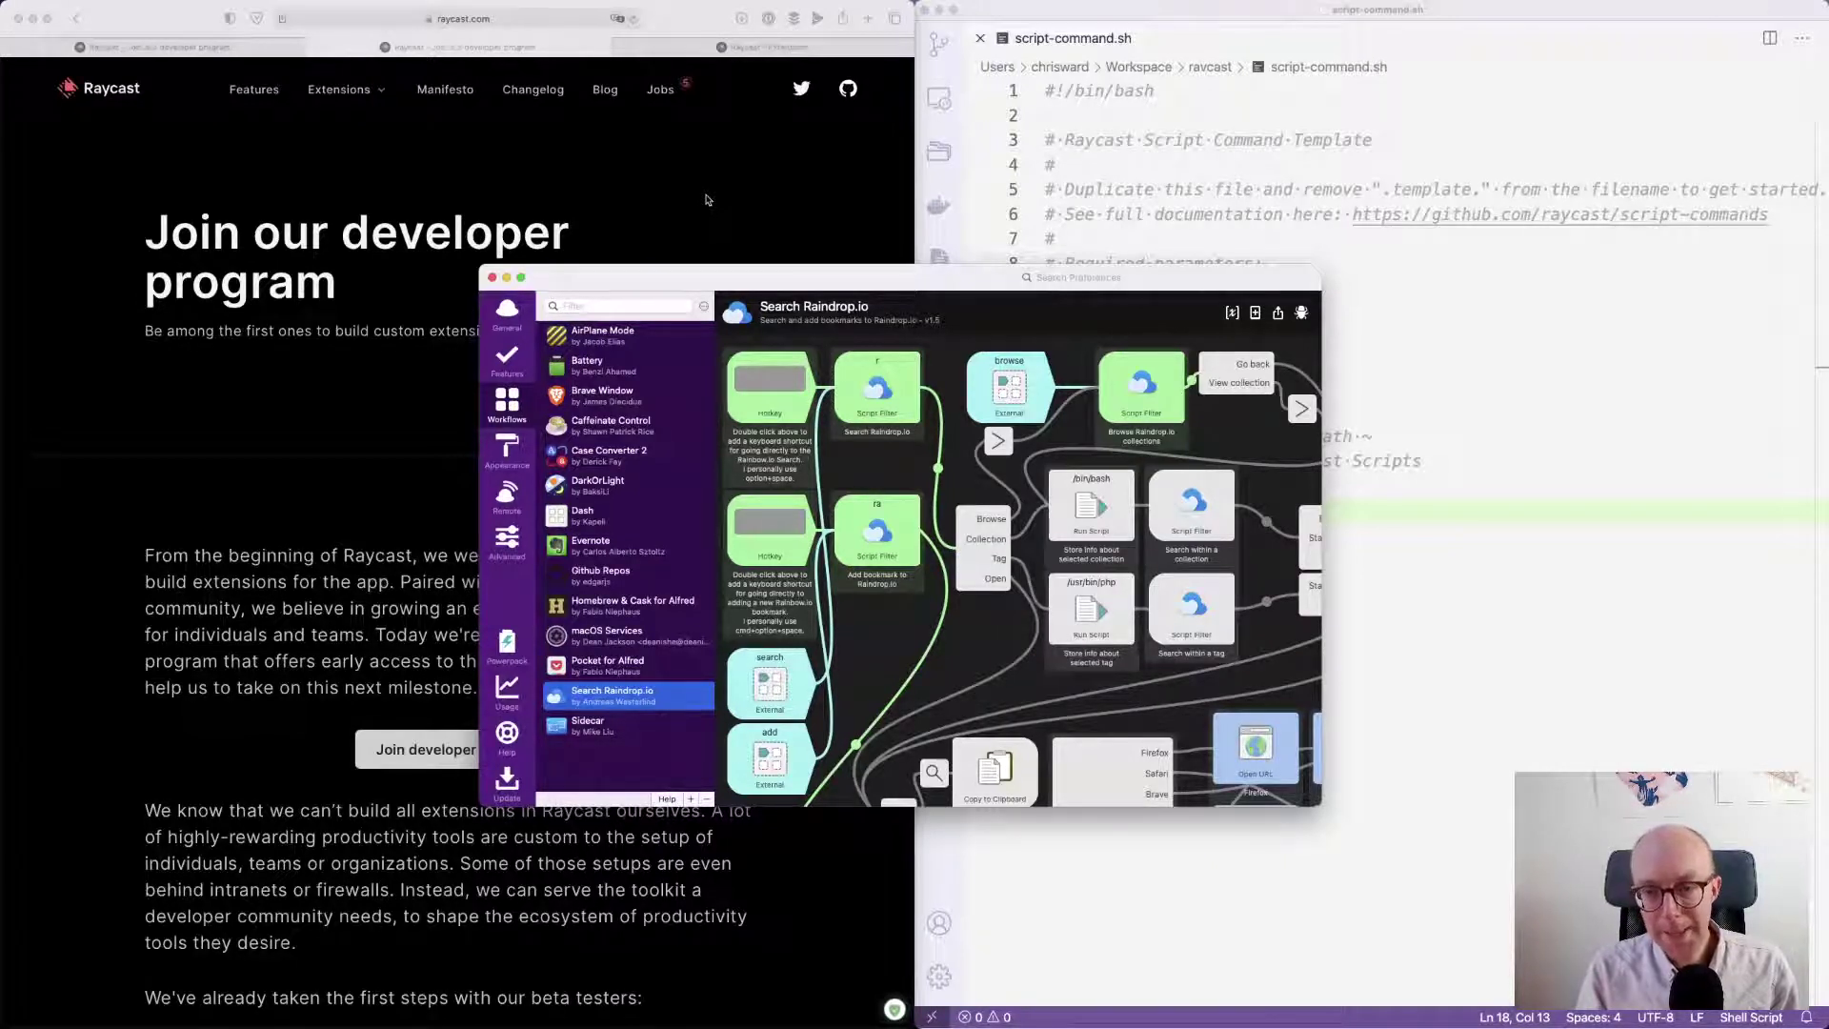
- Switch to Safari and search the web for "alfred trello workflow" in a new tab
left_click(707, 199)
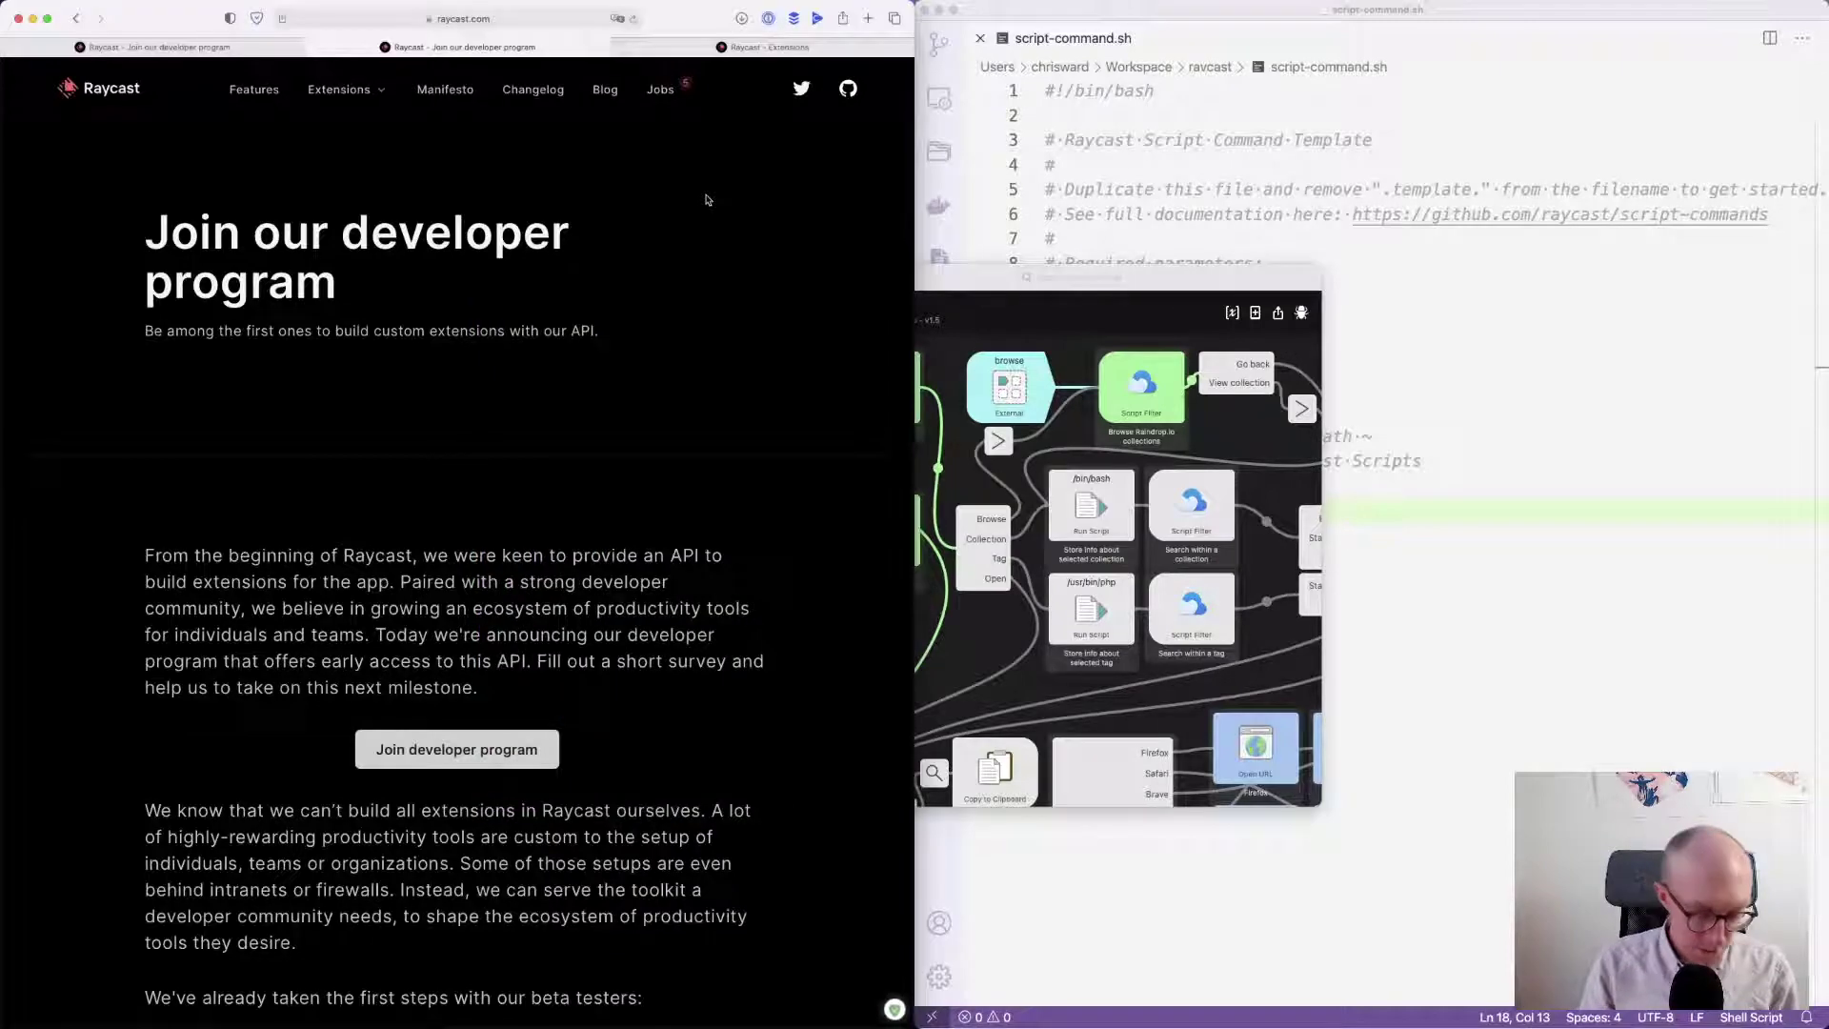
key("super+t")
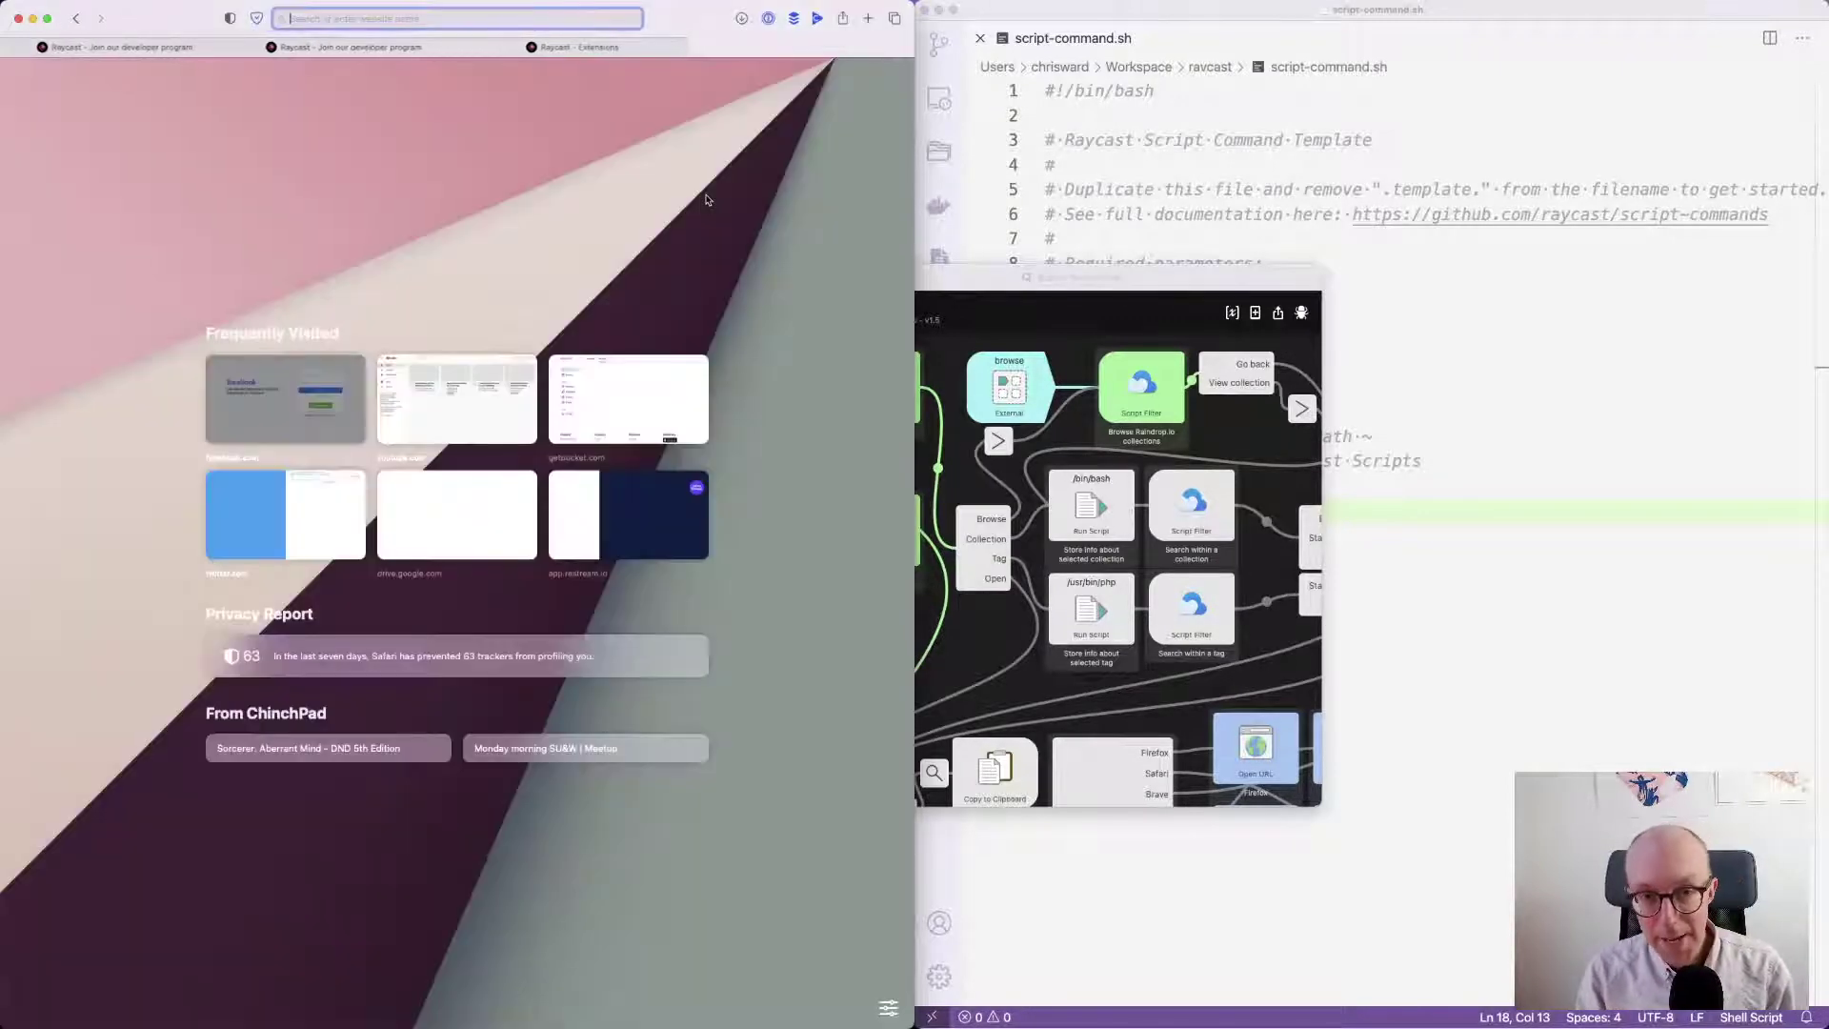
type("alt")
type("fred")
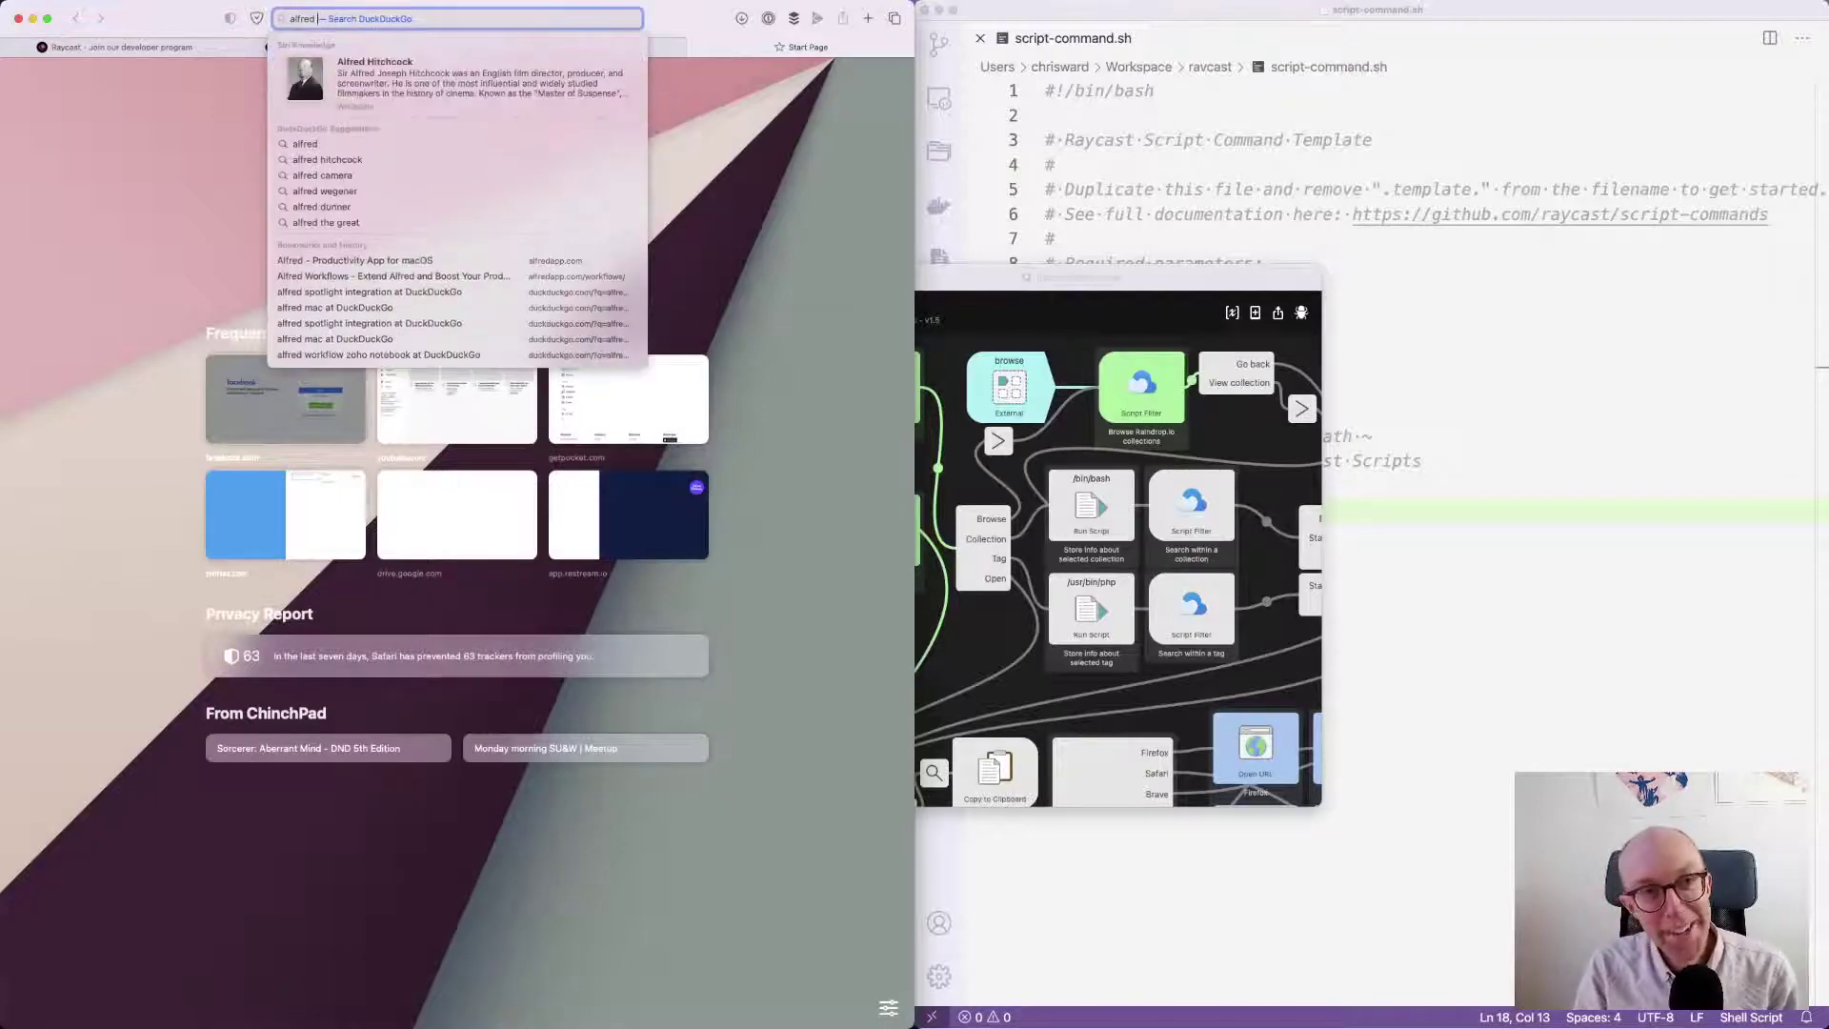
type(" trello")
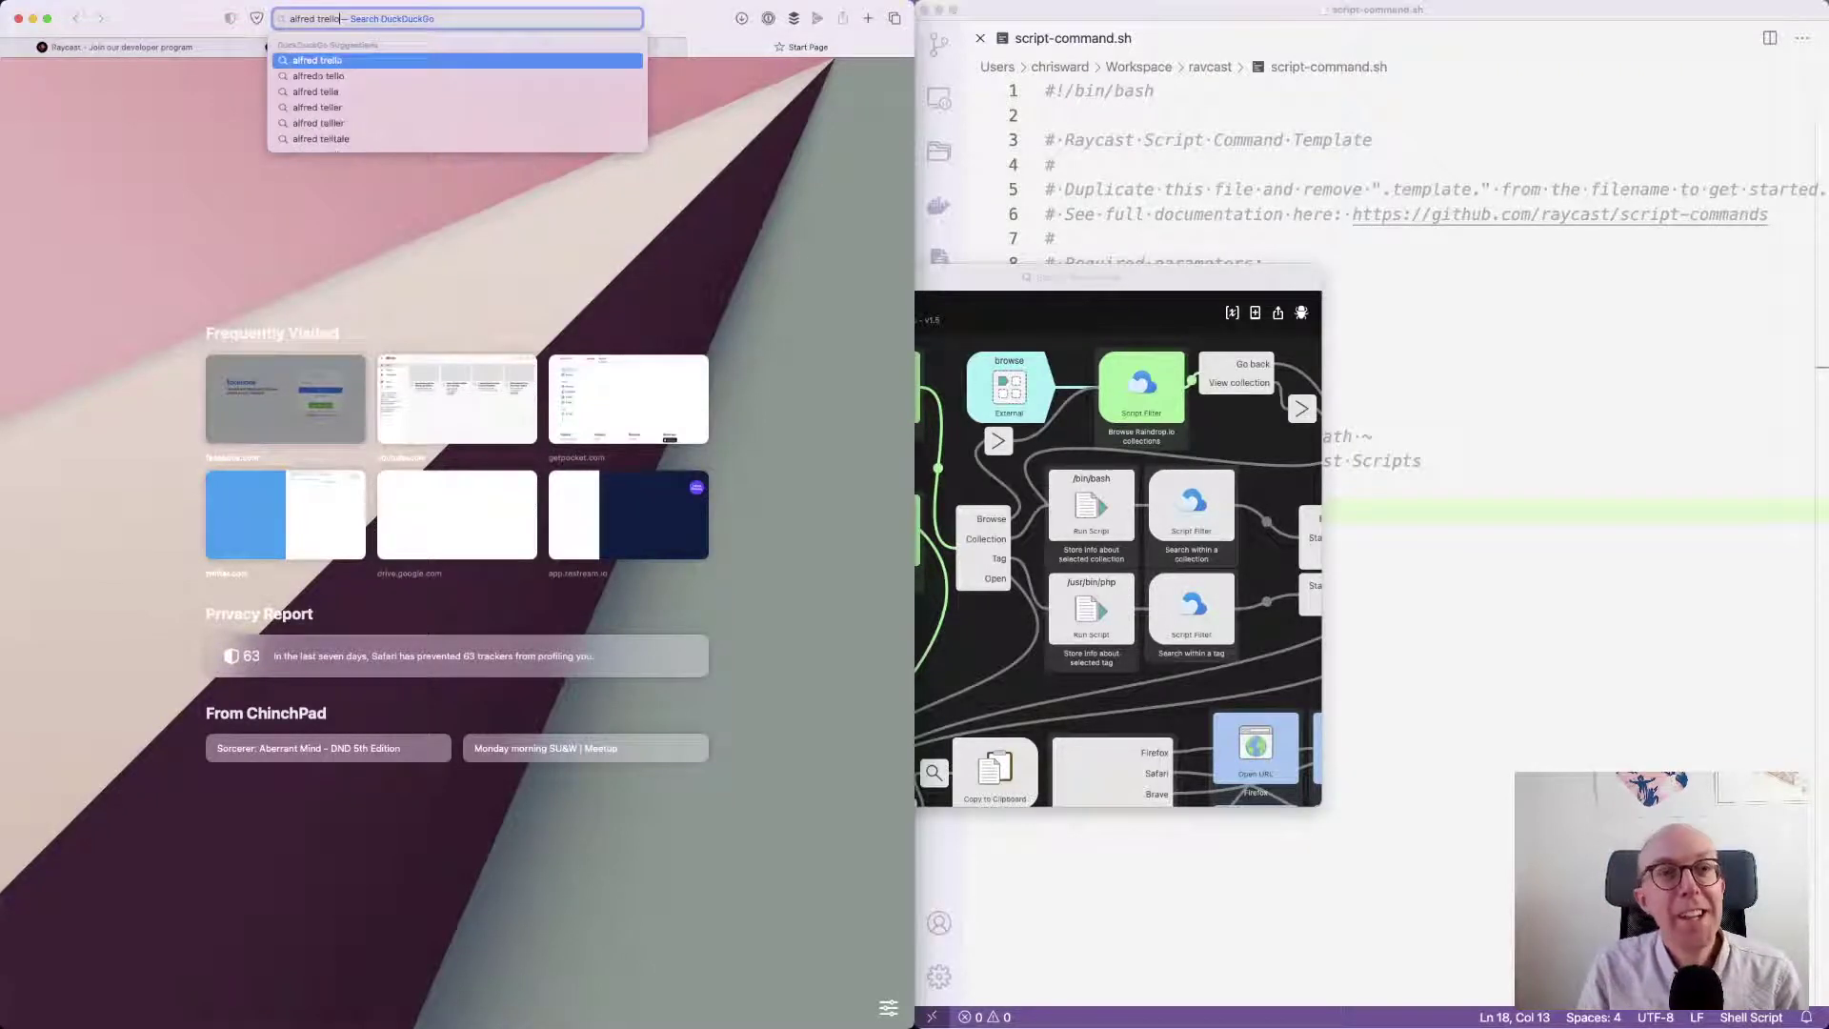
type(" wor")
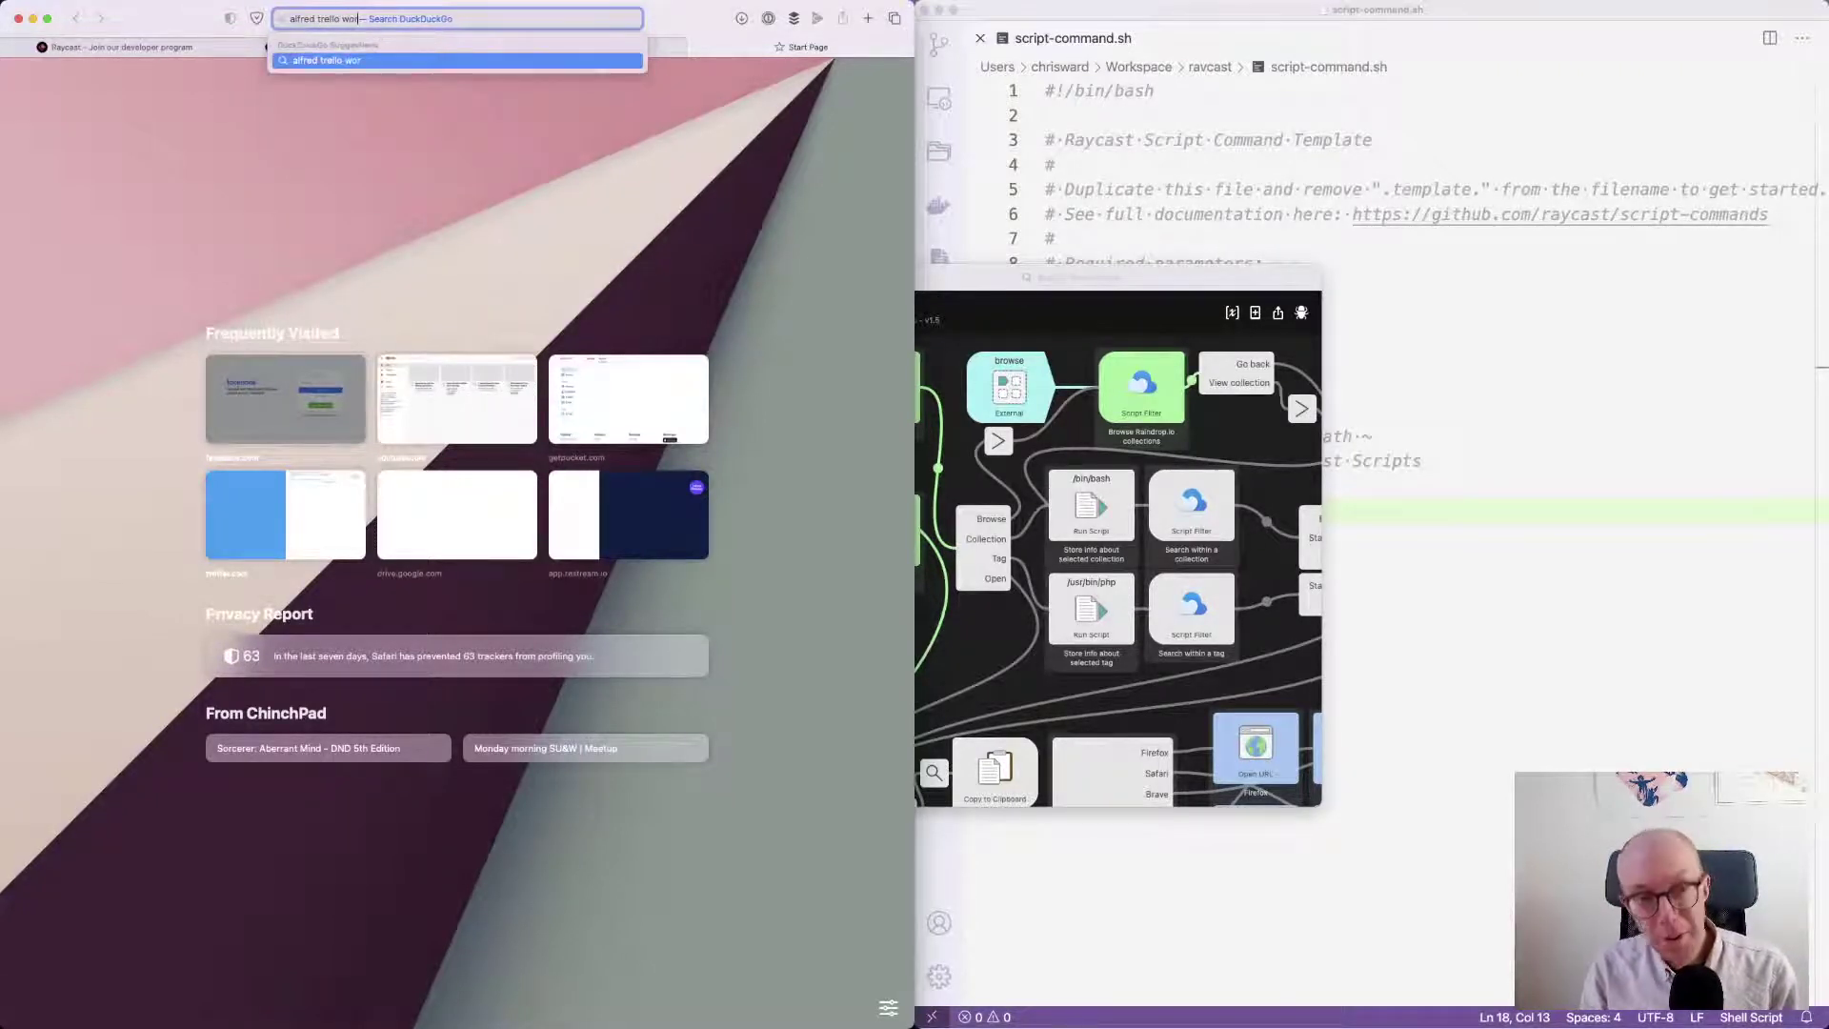
type("kflow")
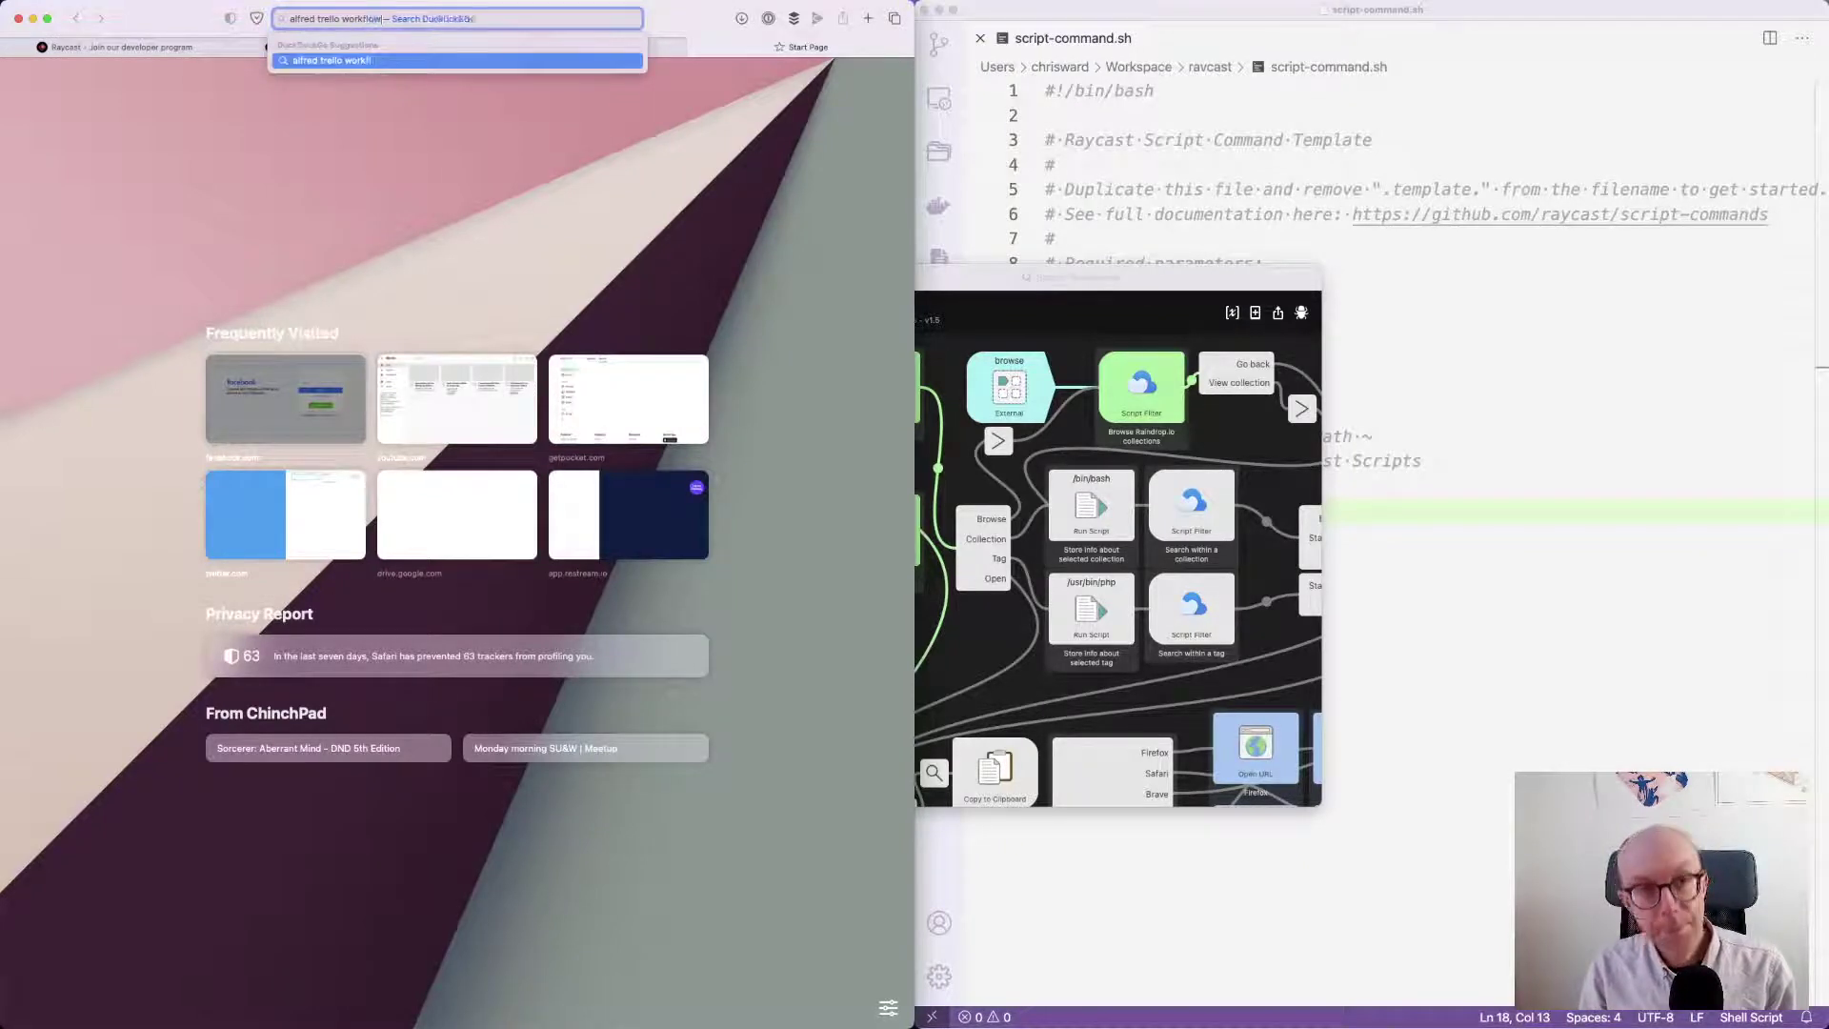
key("Return")
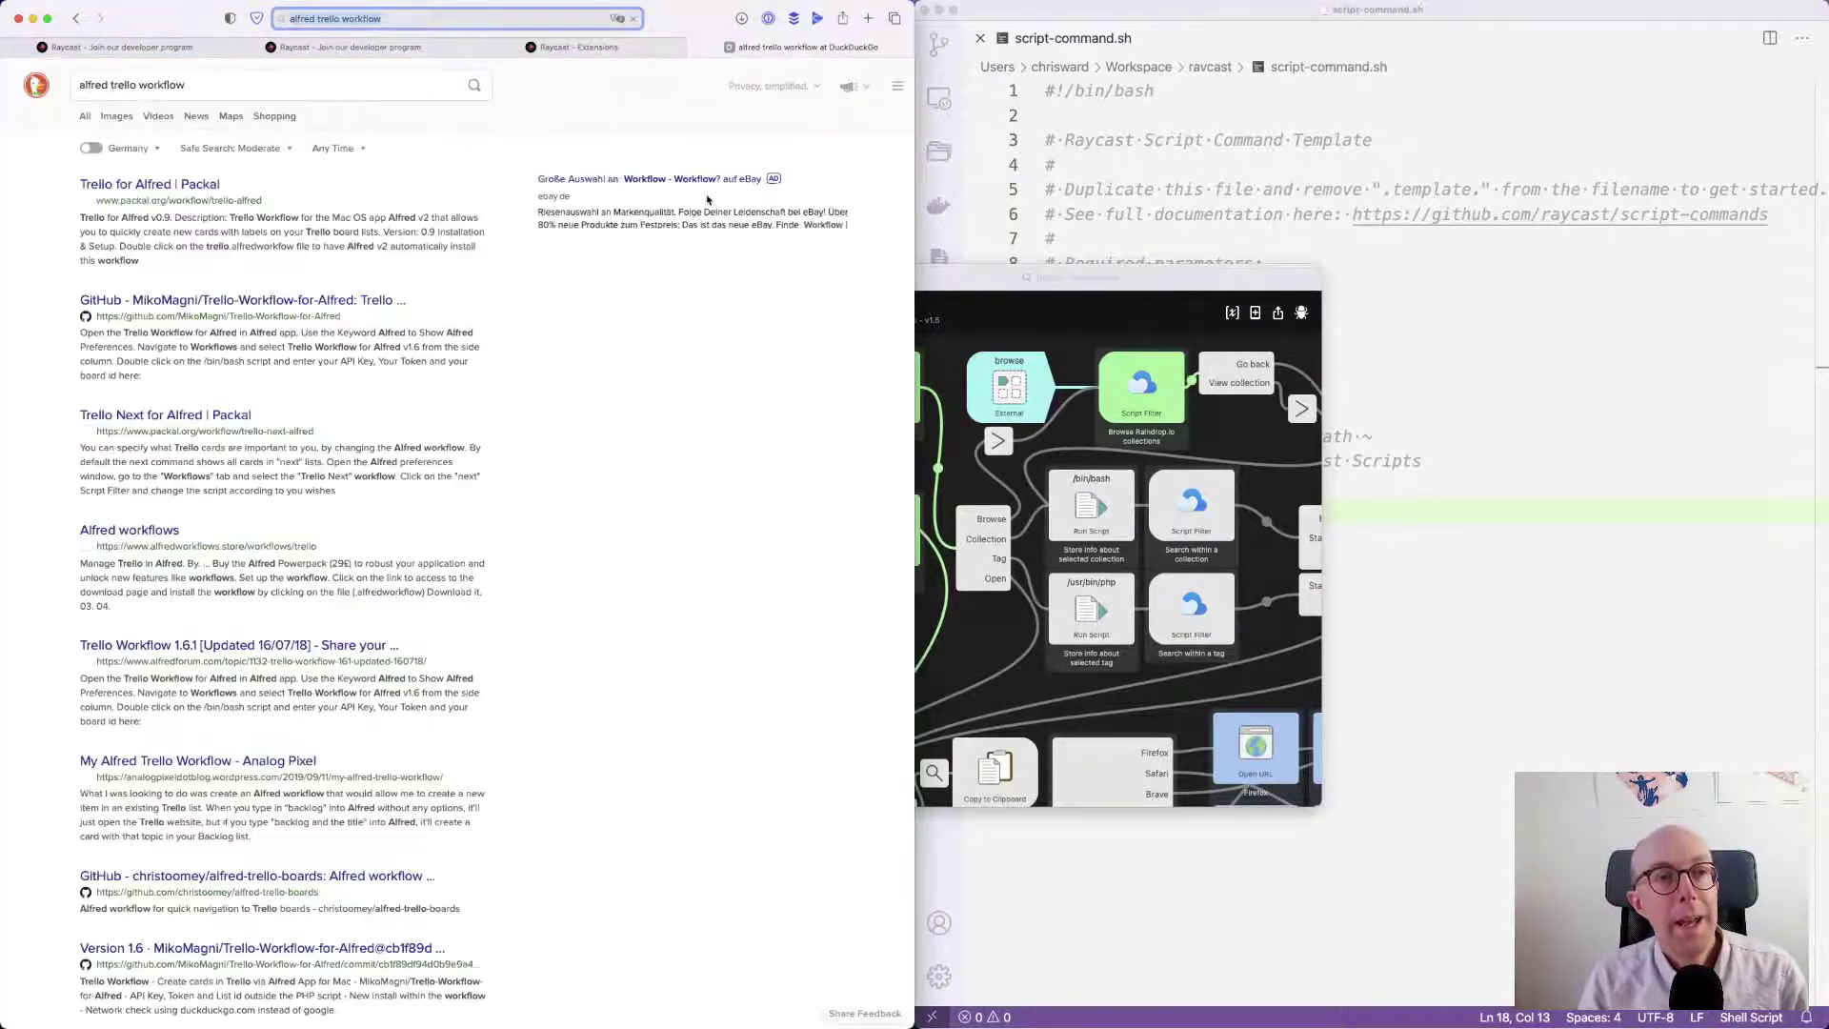
- View the Trello for Alfred workflow page on Packal and return to the search results through the browsing history
left_click(189, 196, "super")
key("super+w")
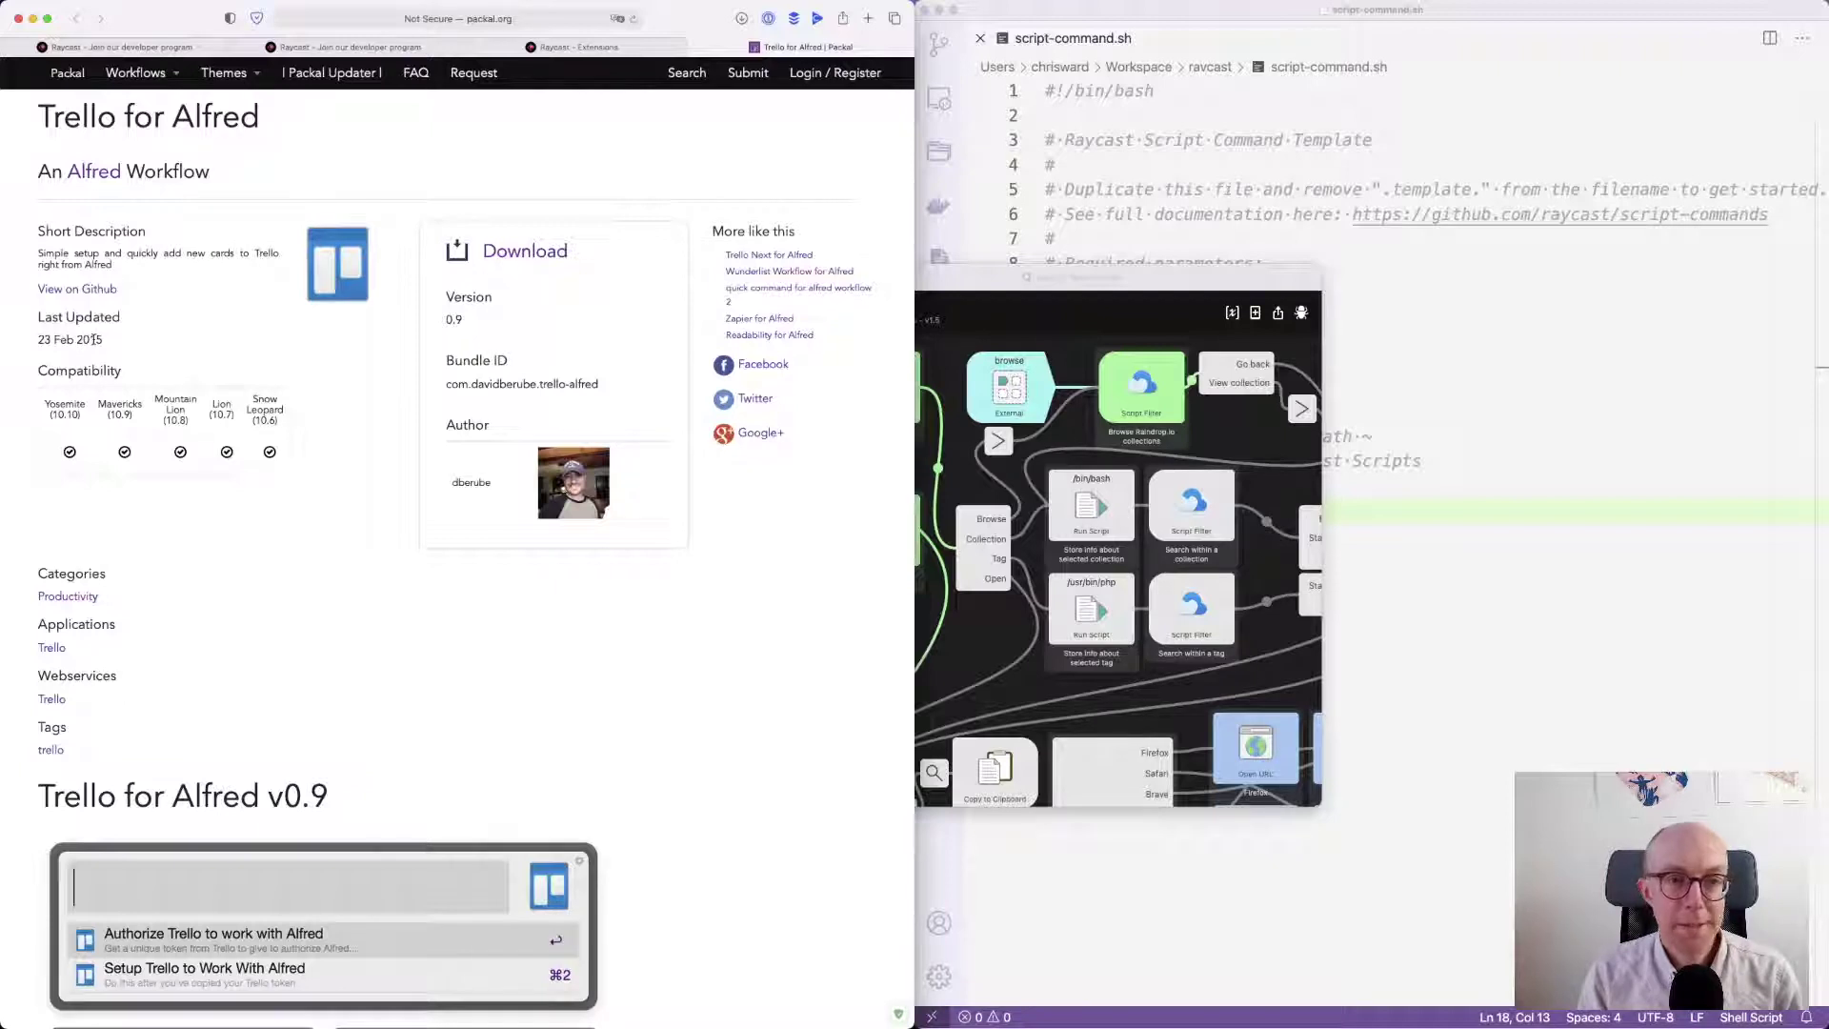
mouse_move(99, 8)
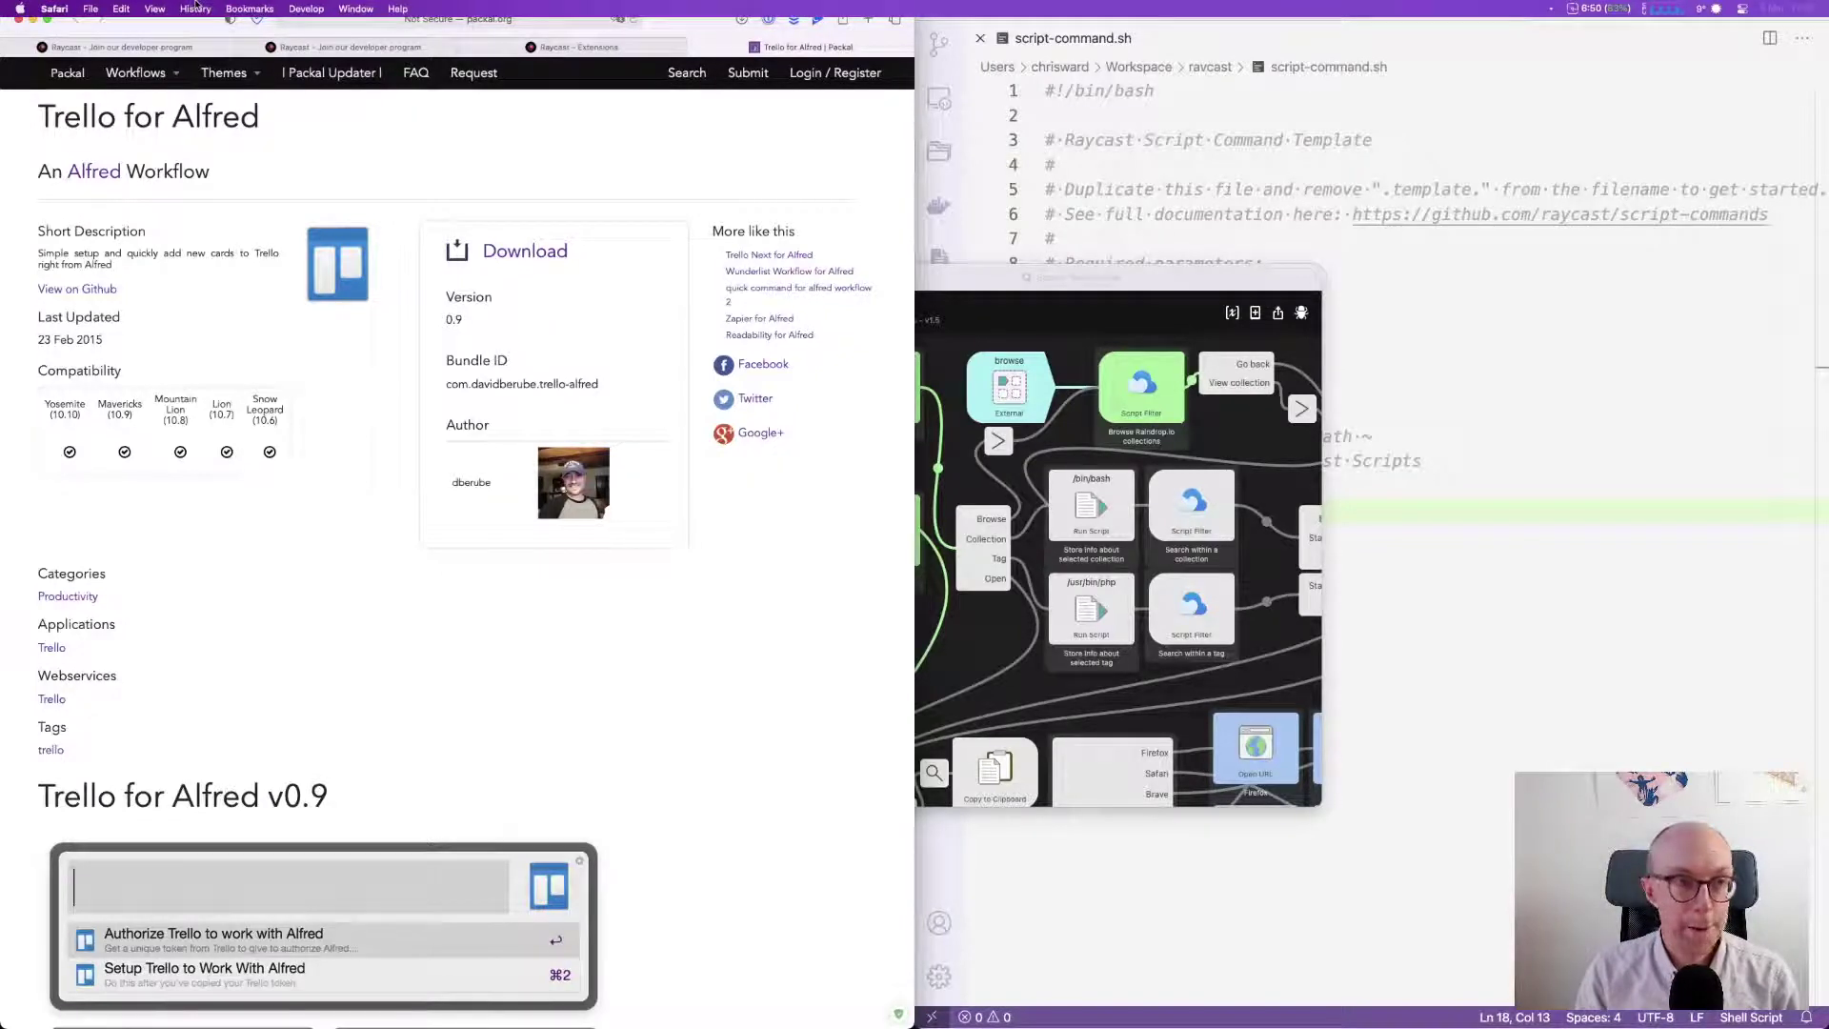
left_click(195, 8)
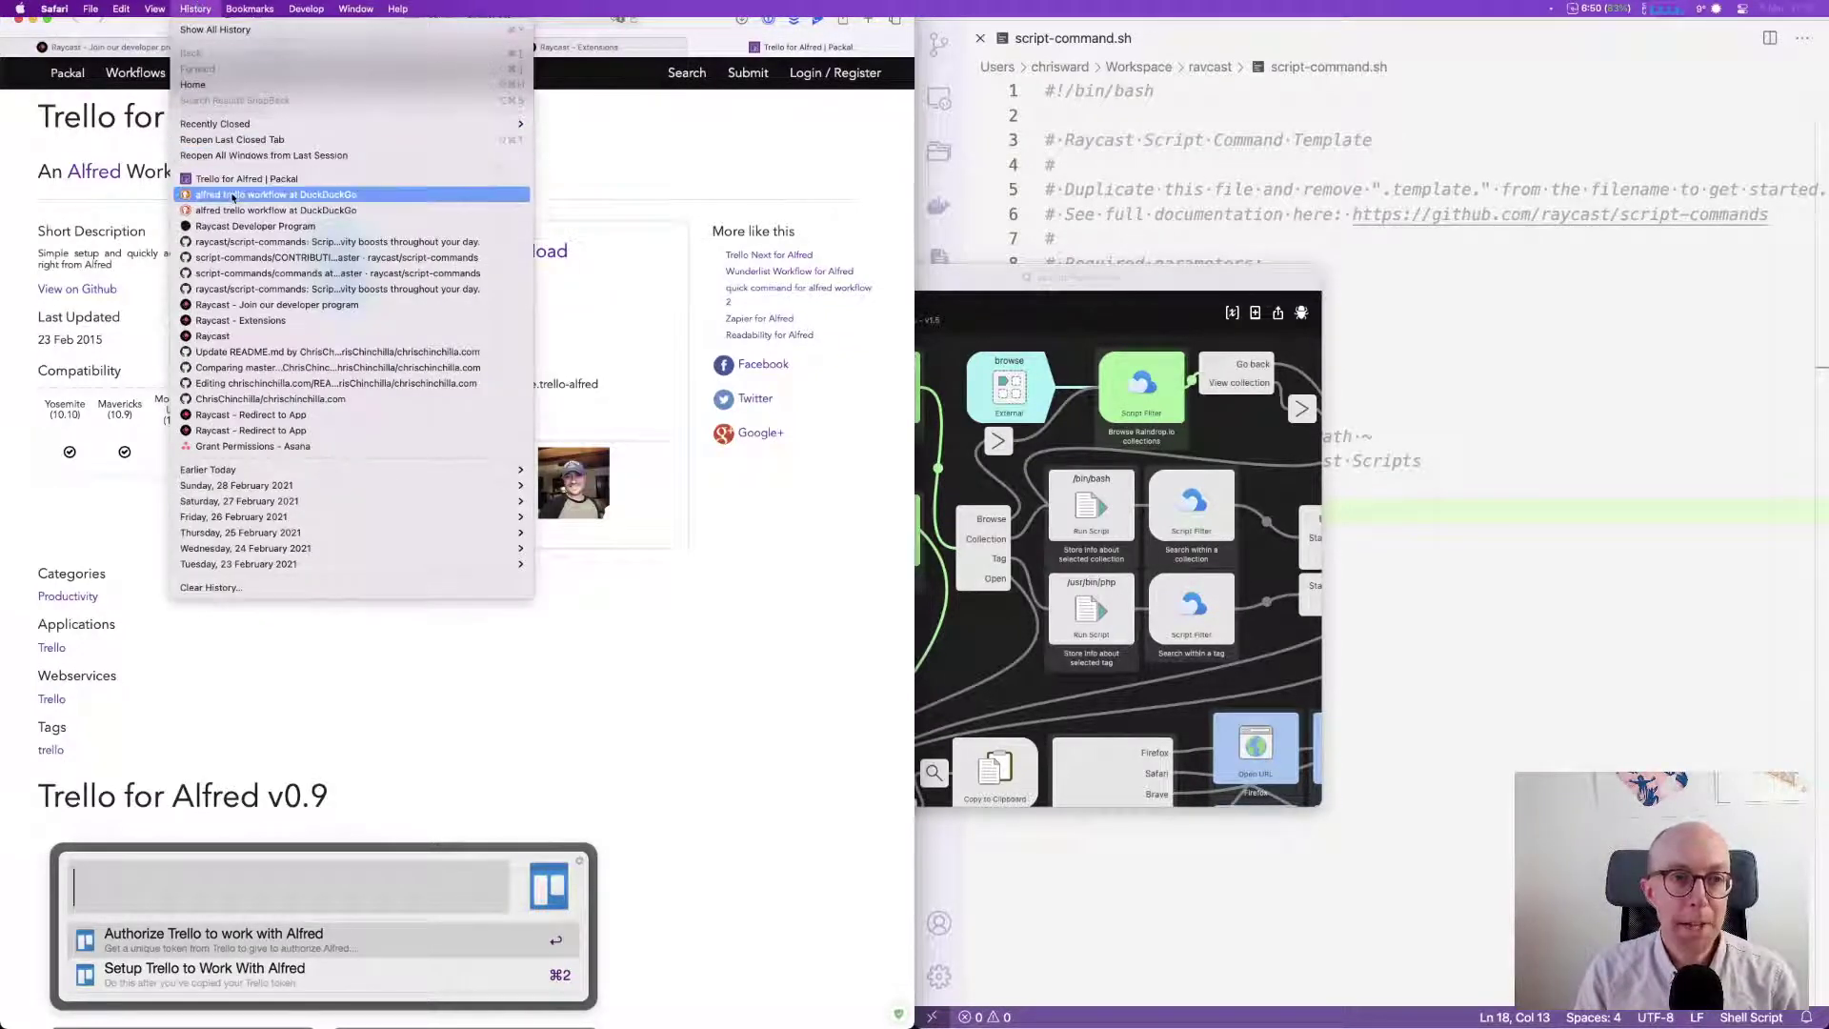
left_click(232, 196)
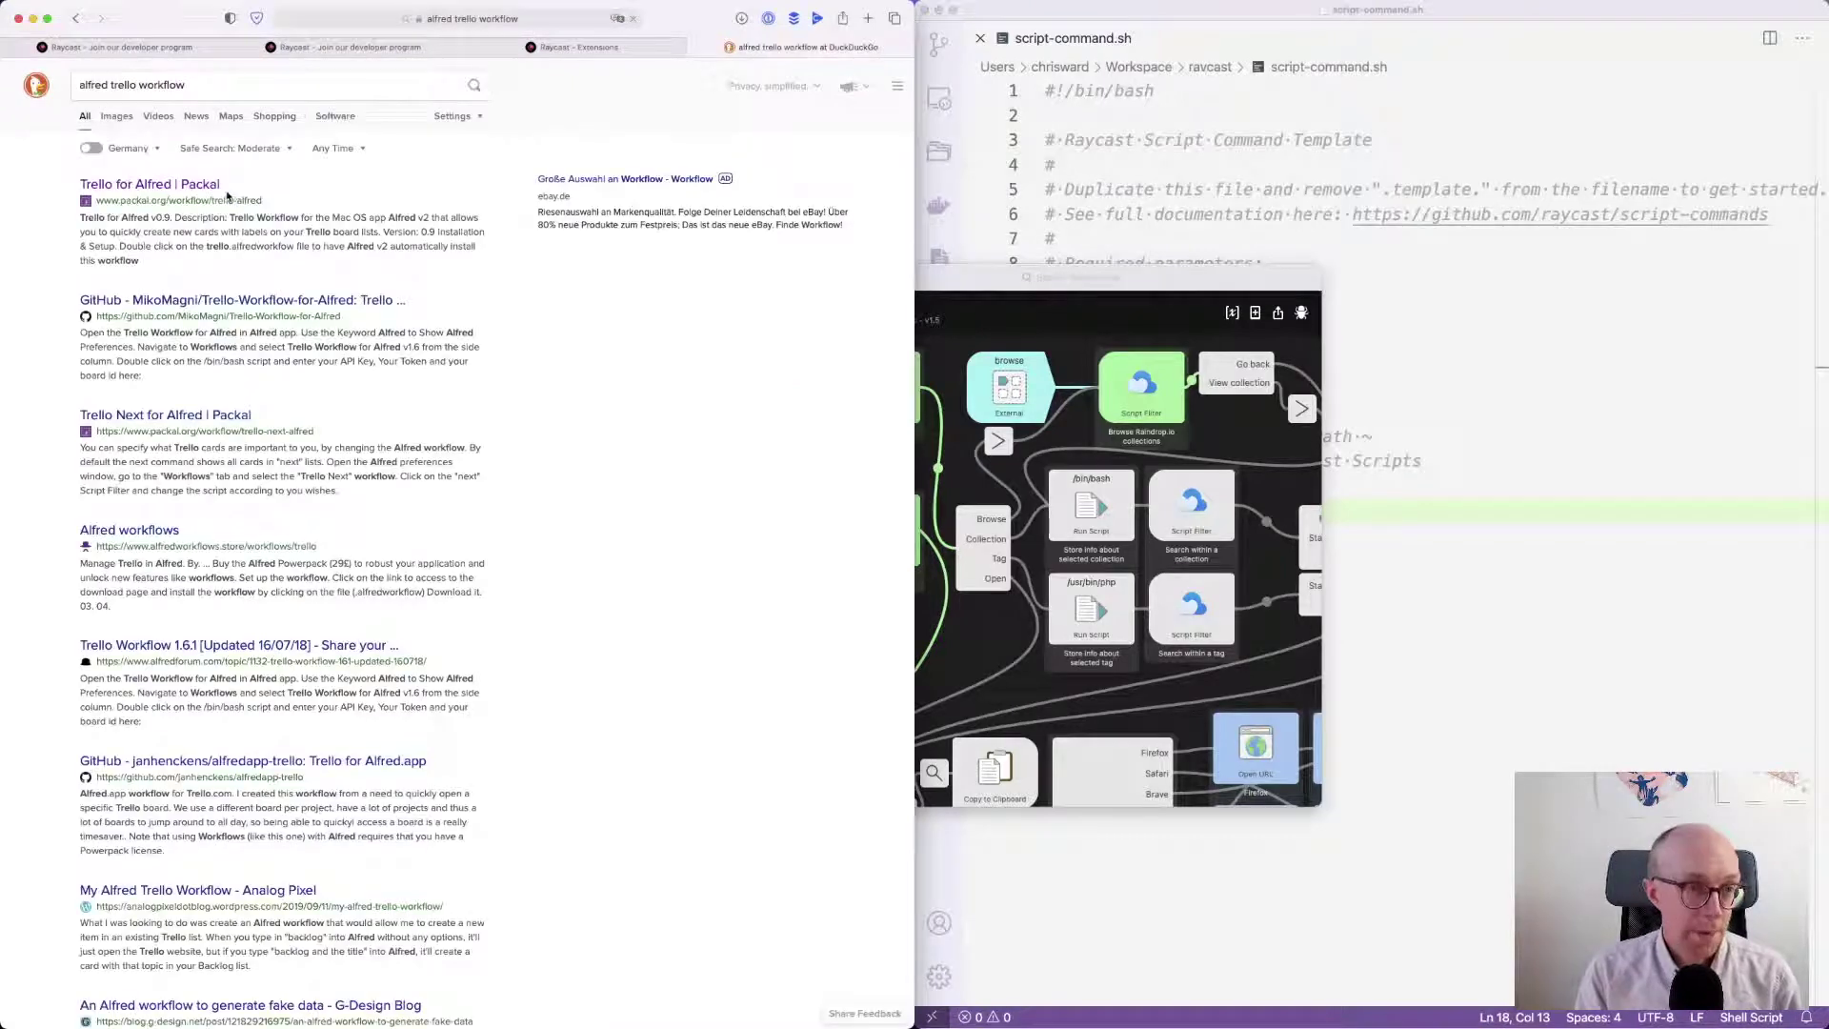
- Open the MikoMagni Trello-Workflow-for-Alfred and Trello Next for Alfred results in new tabs and close the search results
left_click(214, 301, "super")
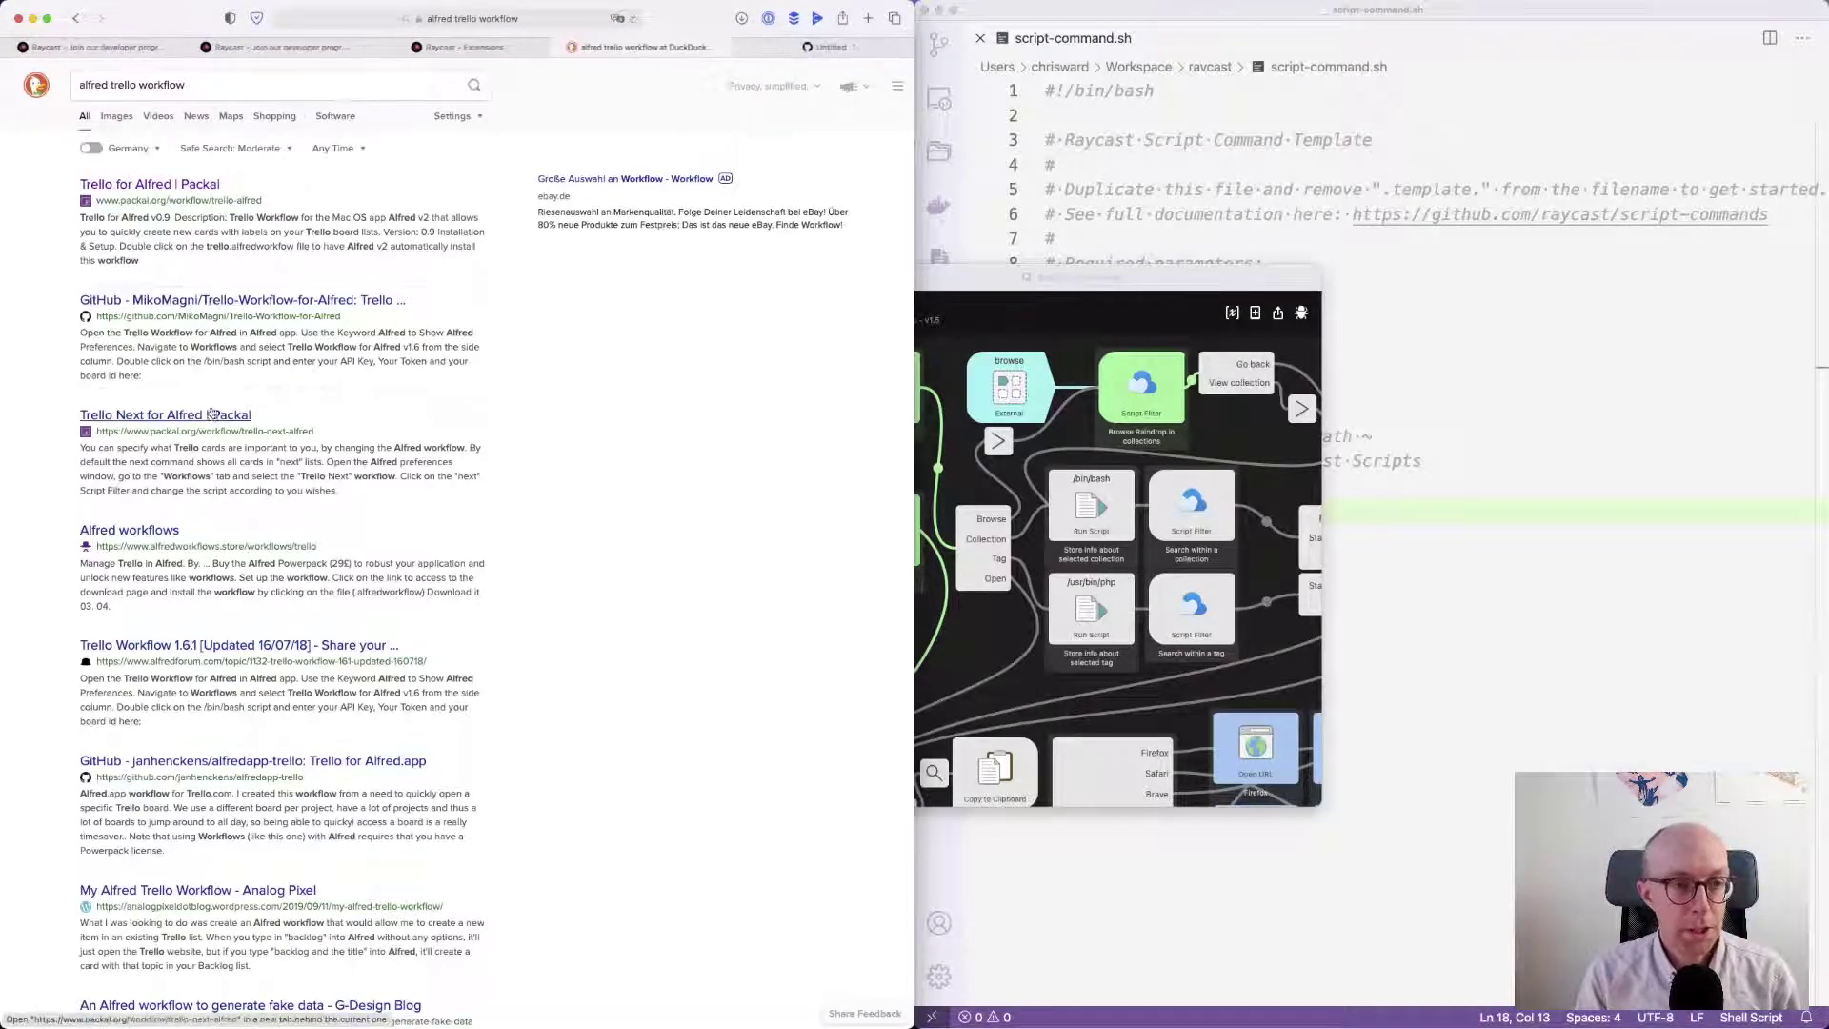
left_click(186, 415, "super")
key("super+w")
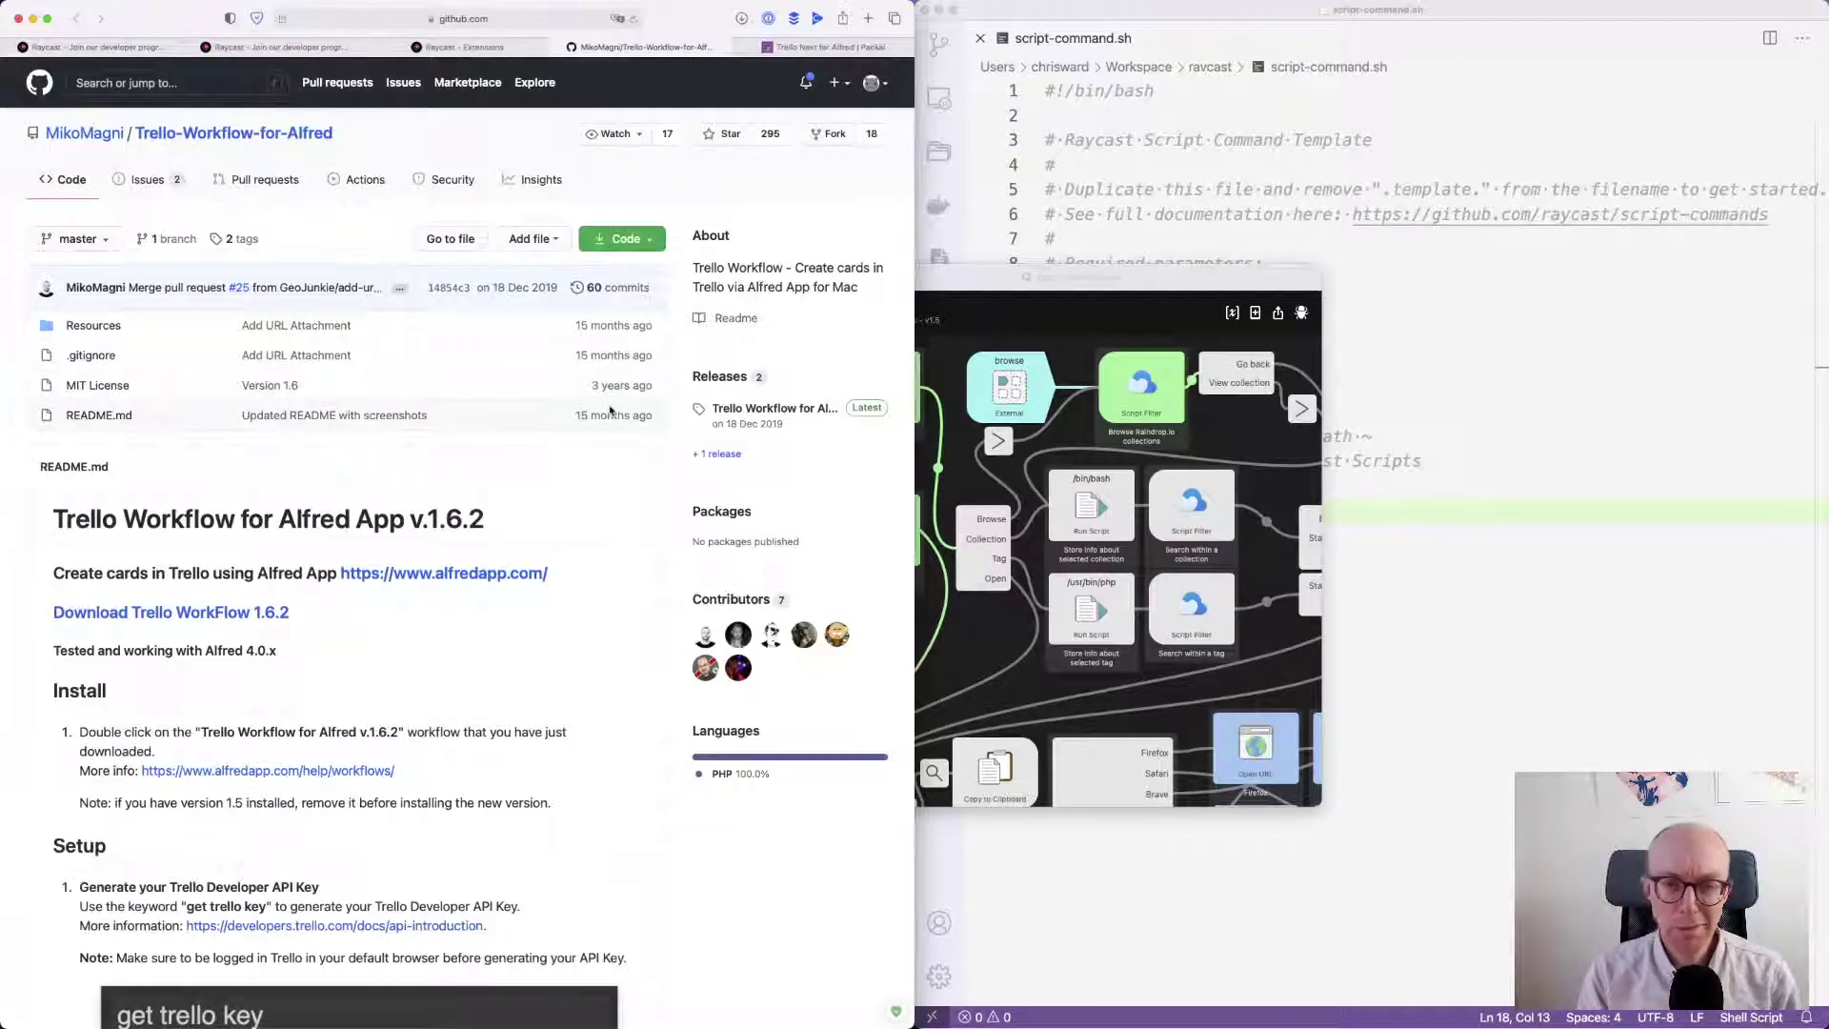
- Review the Trello Workflow for Alfred README on GitHub and the Trello Next for Alfred page, closing both tabs
scroll(610, 411, "down", 5)
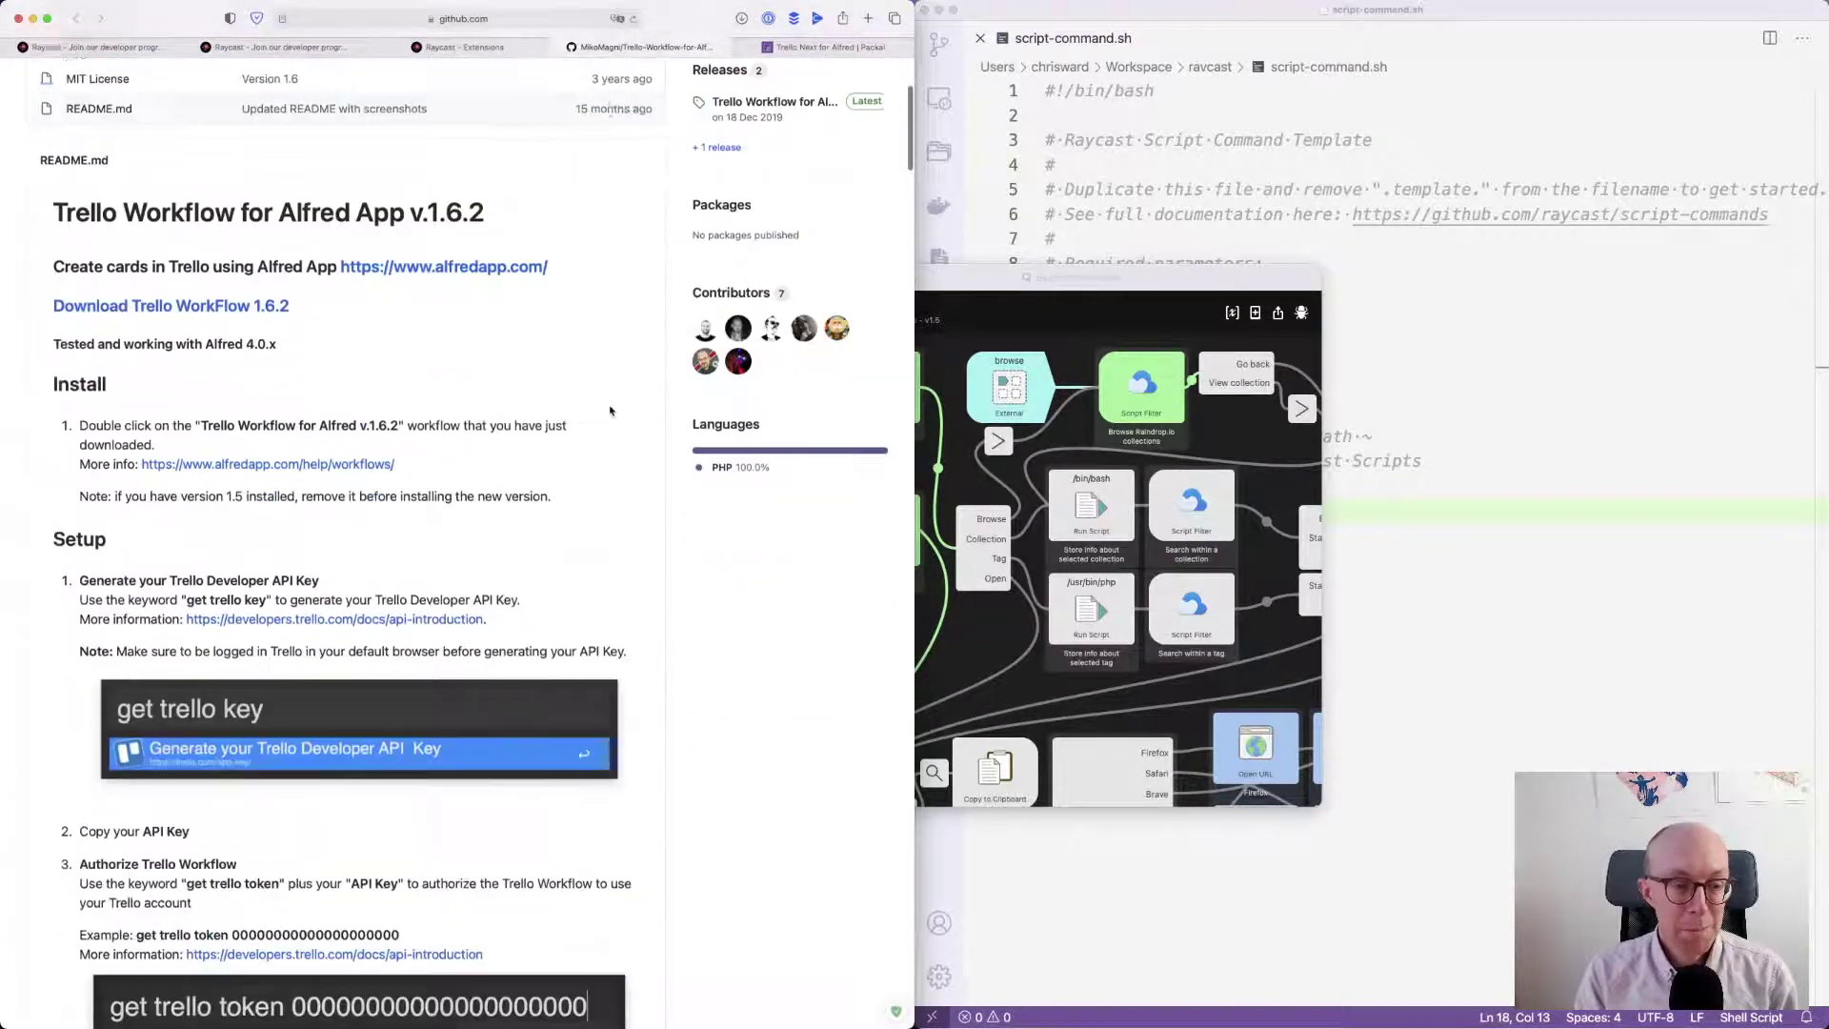
scroll(610, 411, "up", 4)
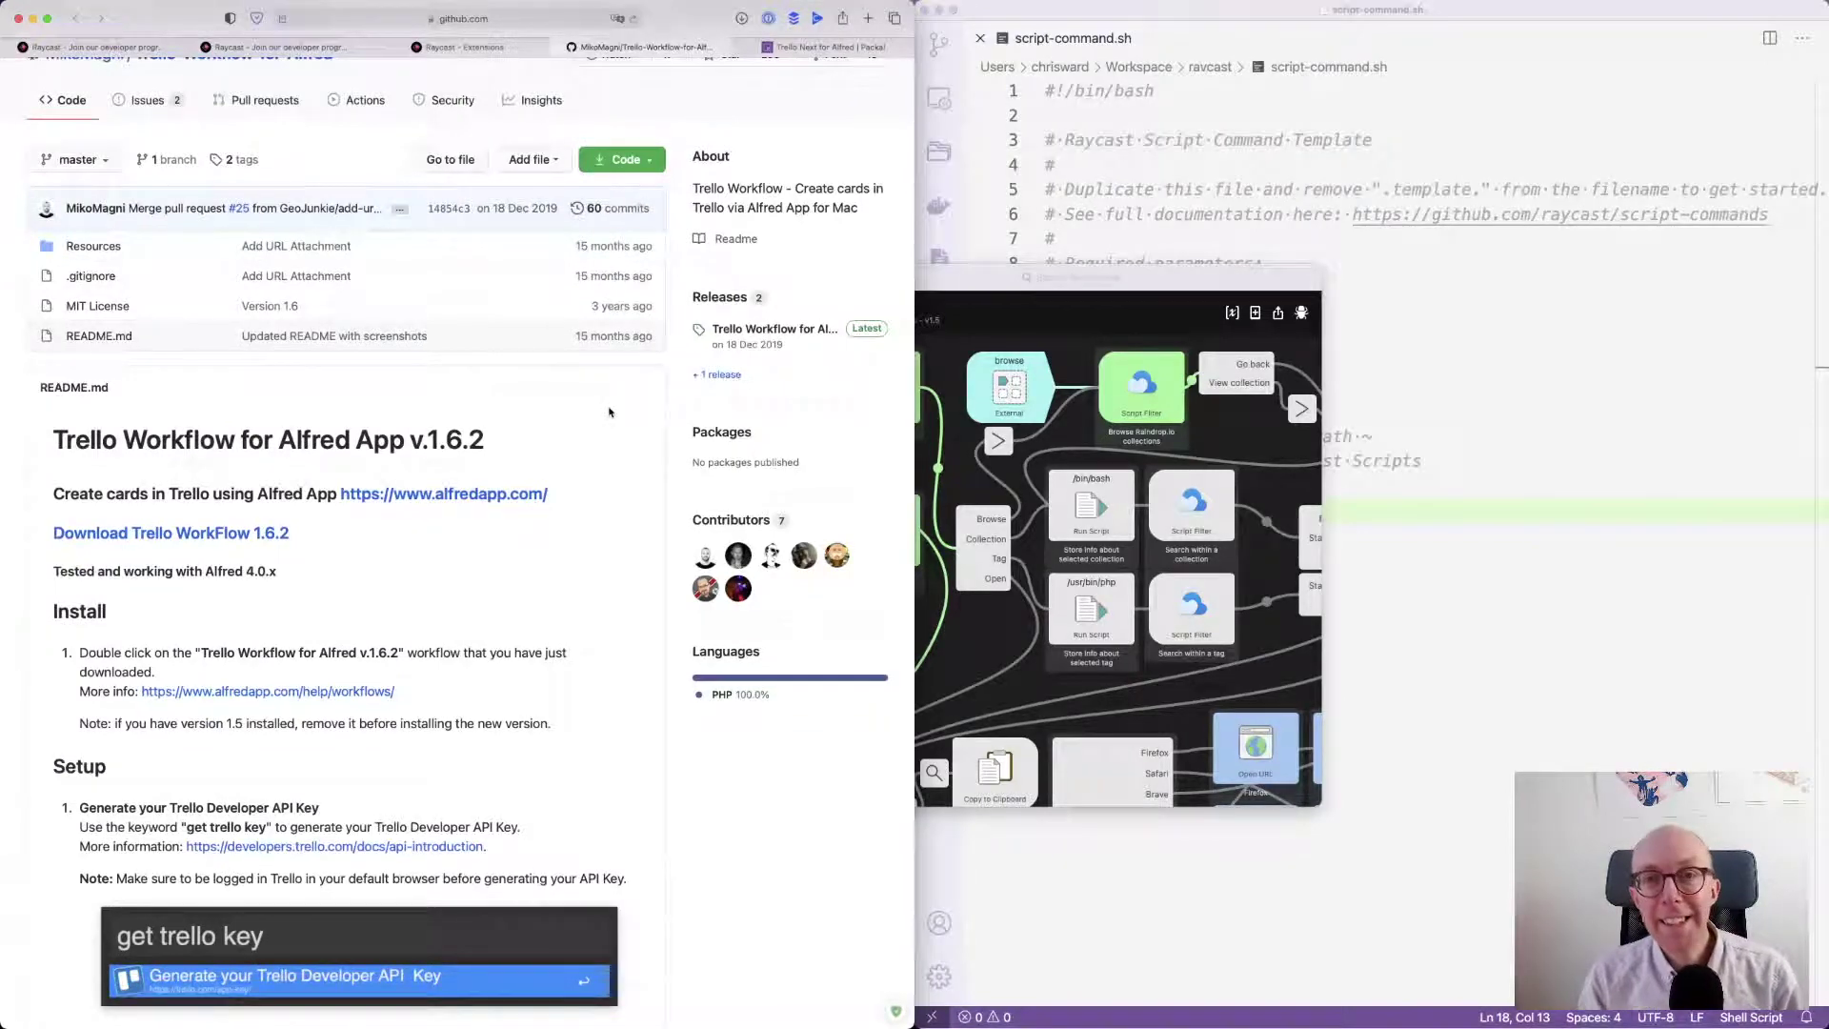
key("super+w")
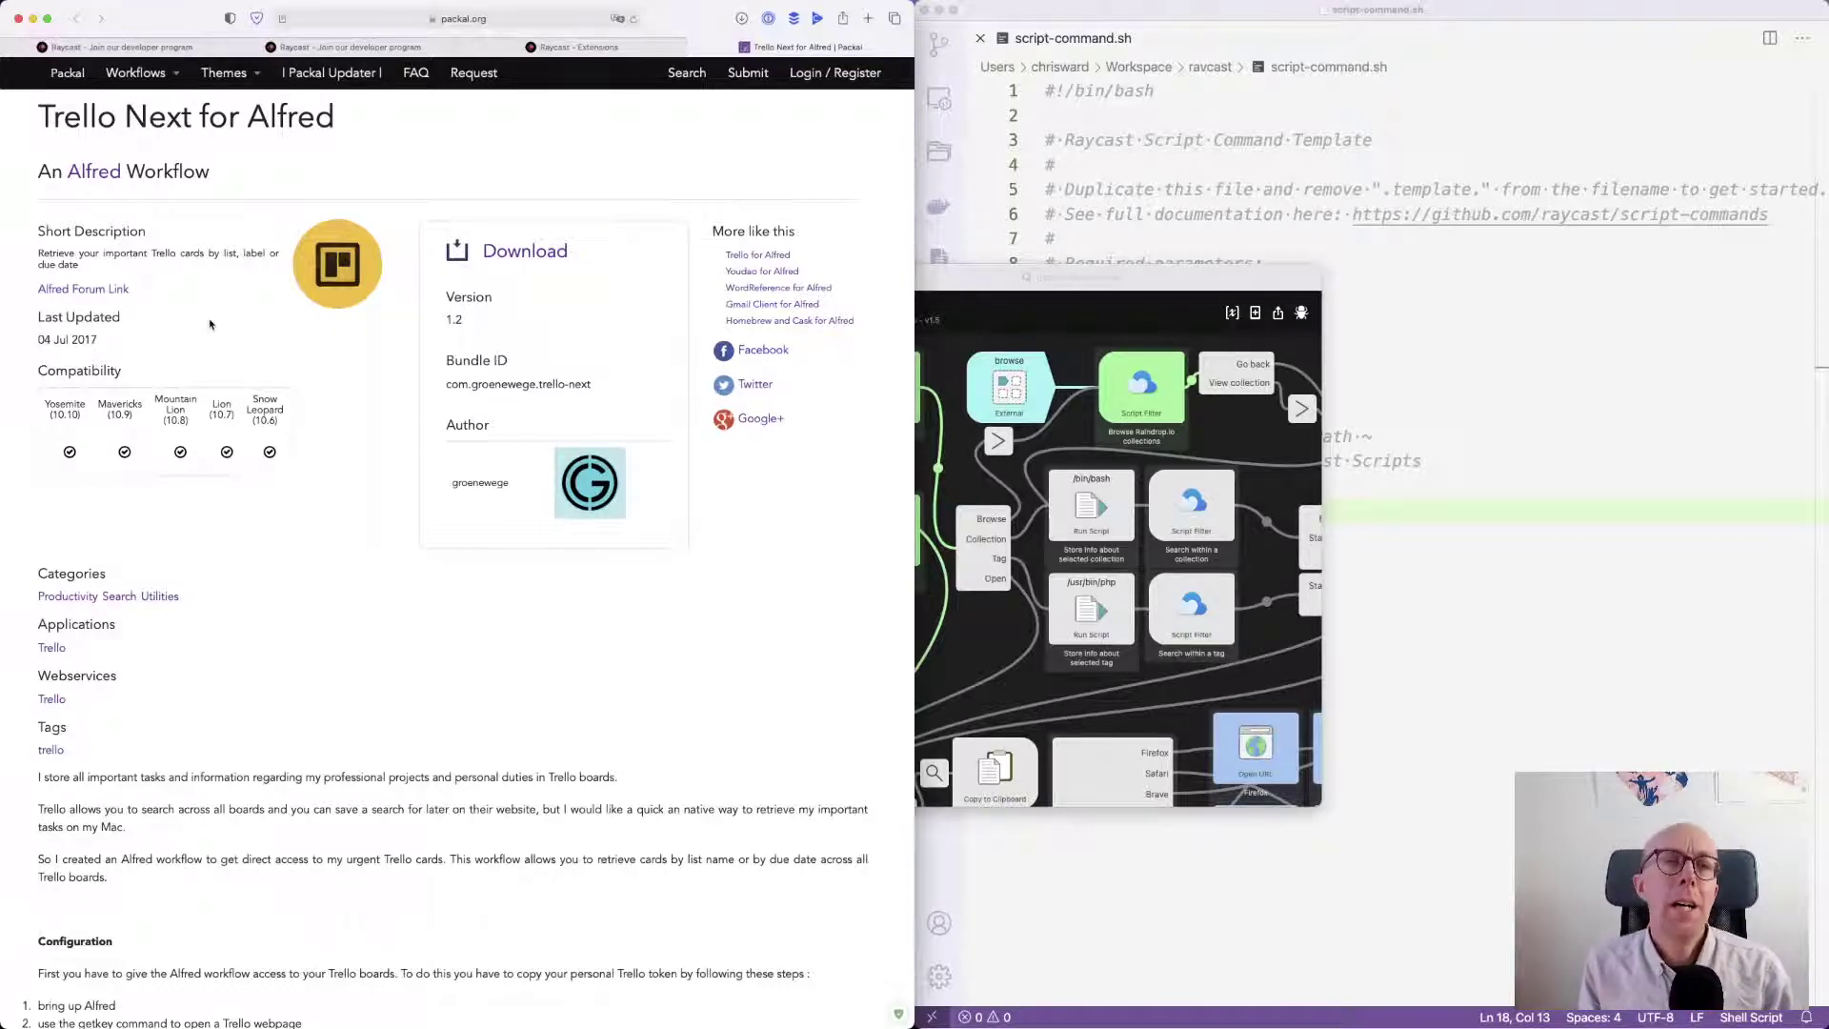
key("super+w")
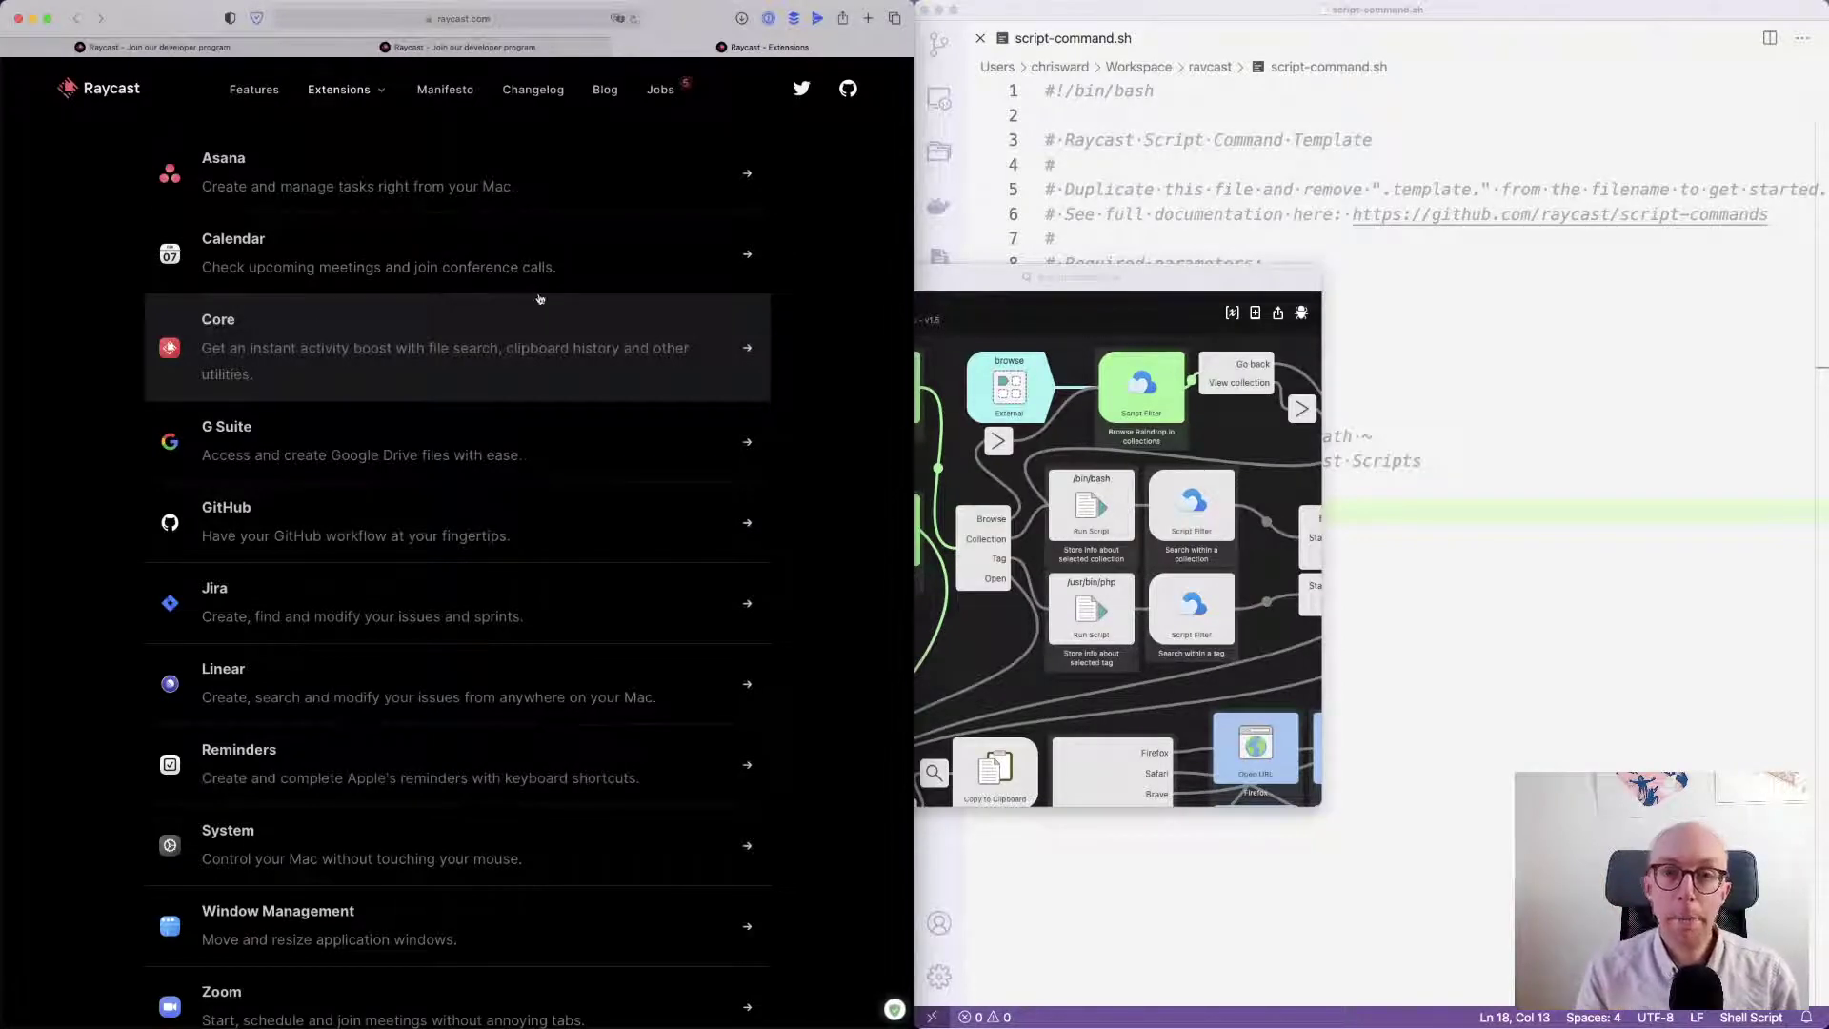
- Switch to Alfred's preferences and show the Powerpack license
key("super+Tab")
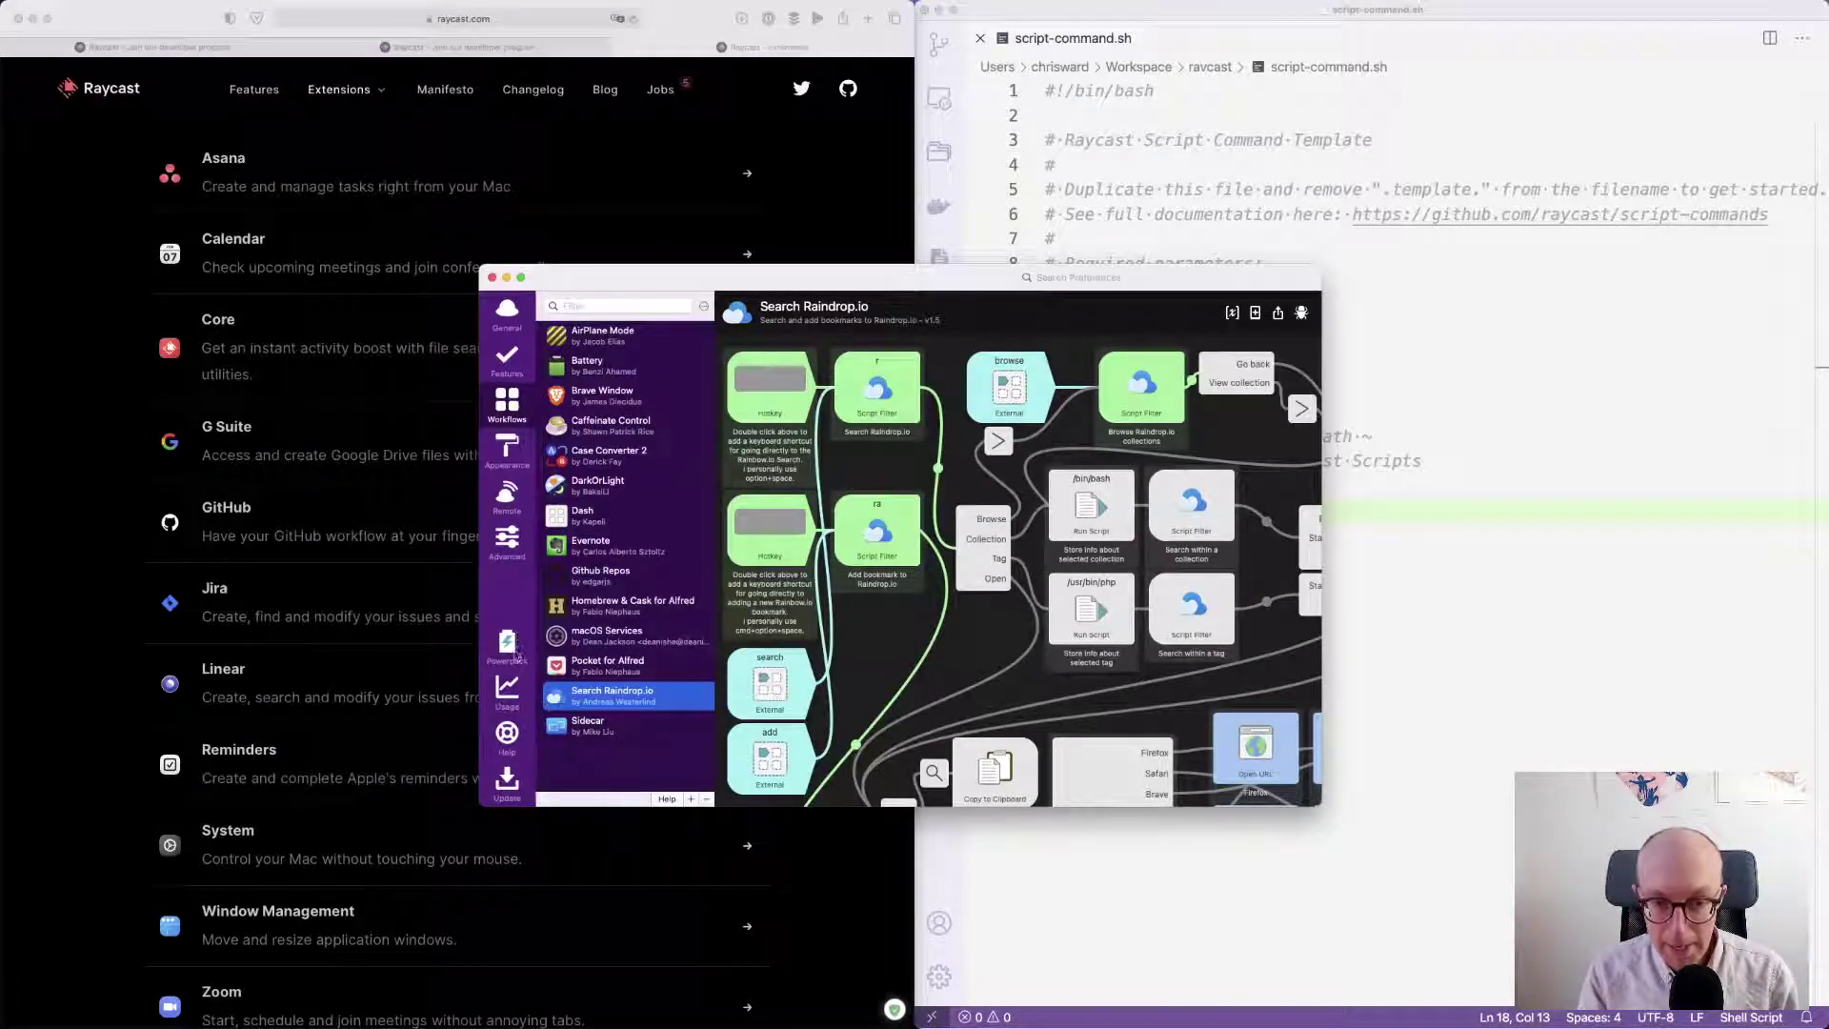
left_click(511, 646)
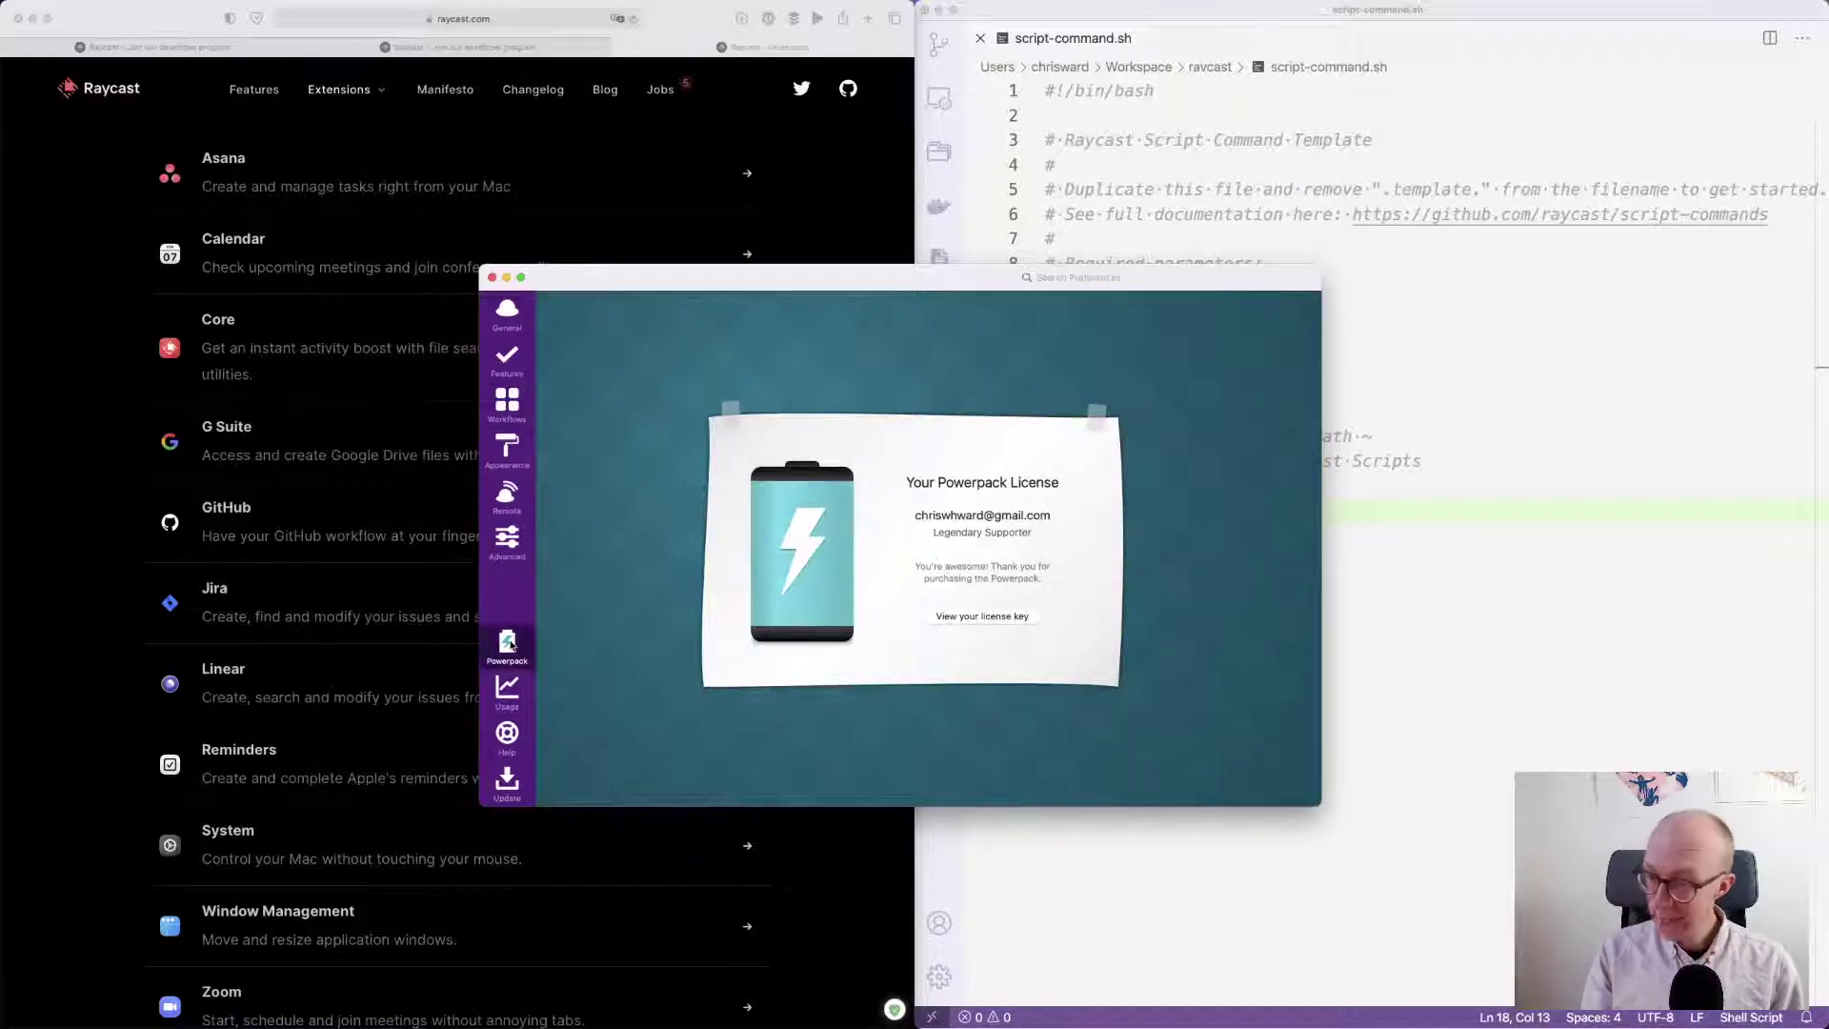
- Switch to Safari, open Raycast's home page and review it down to the "More focus, less clutter" section
left_click(110, 568)
scroll(400, 240, "up", 5)
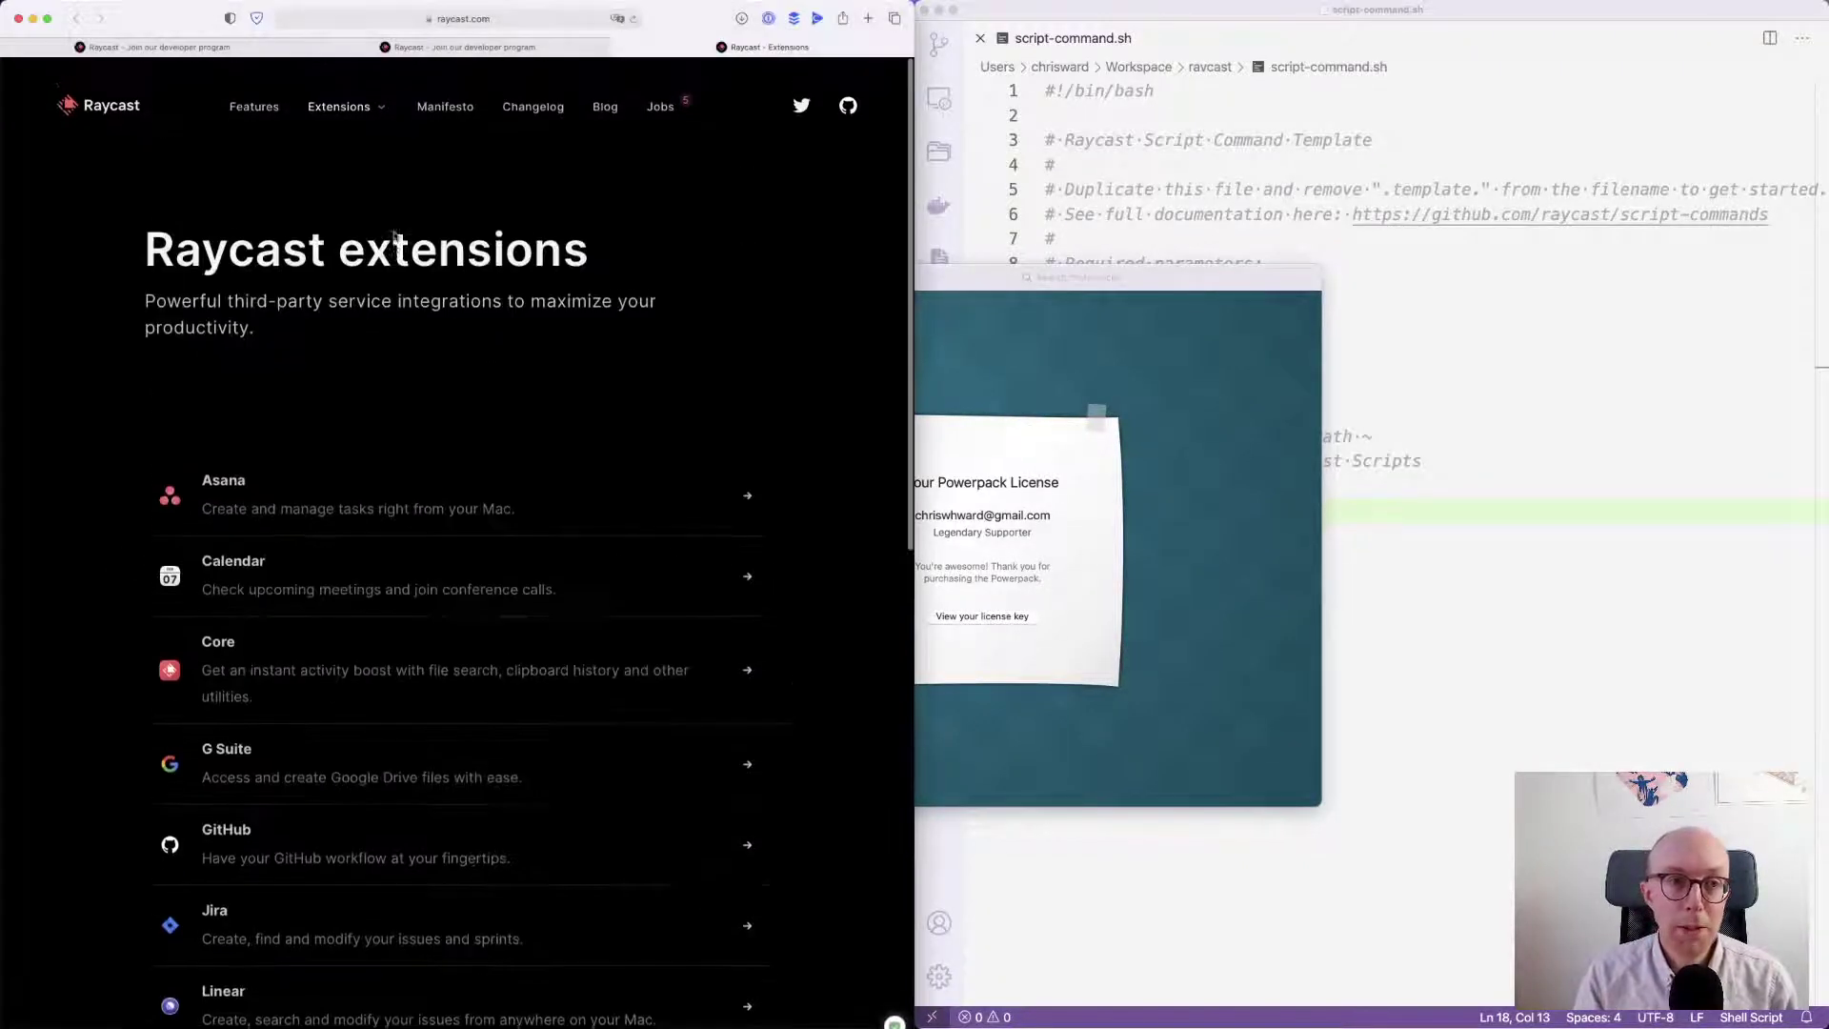
left_click(121, 91)
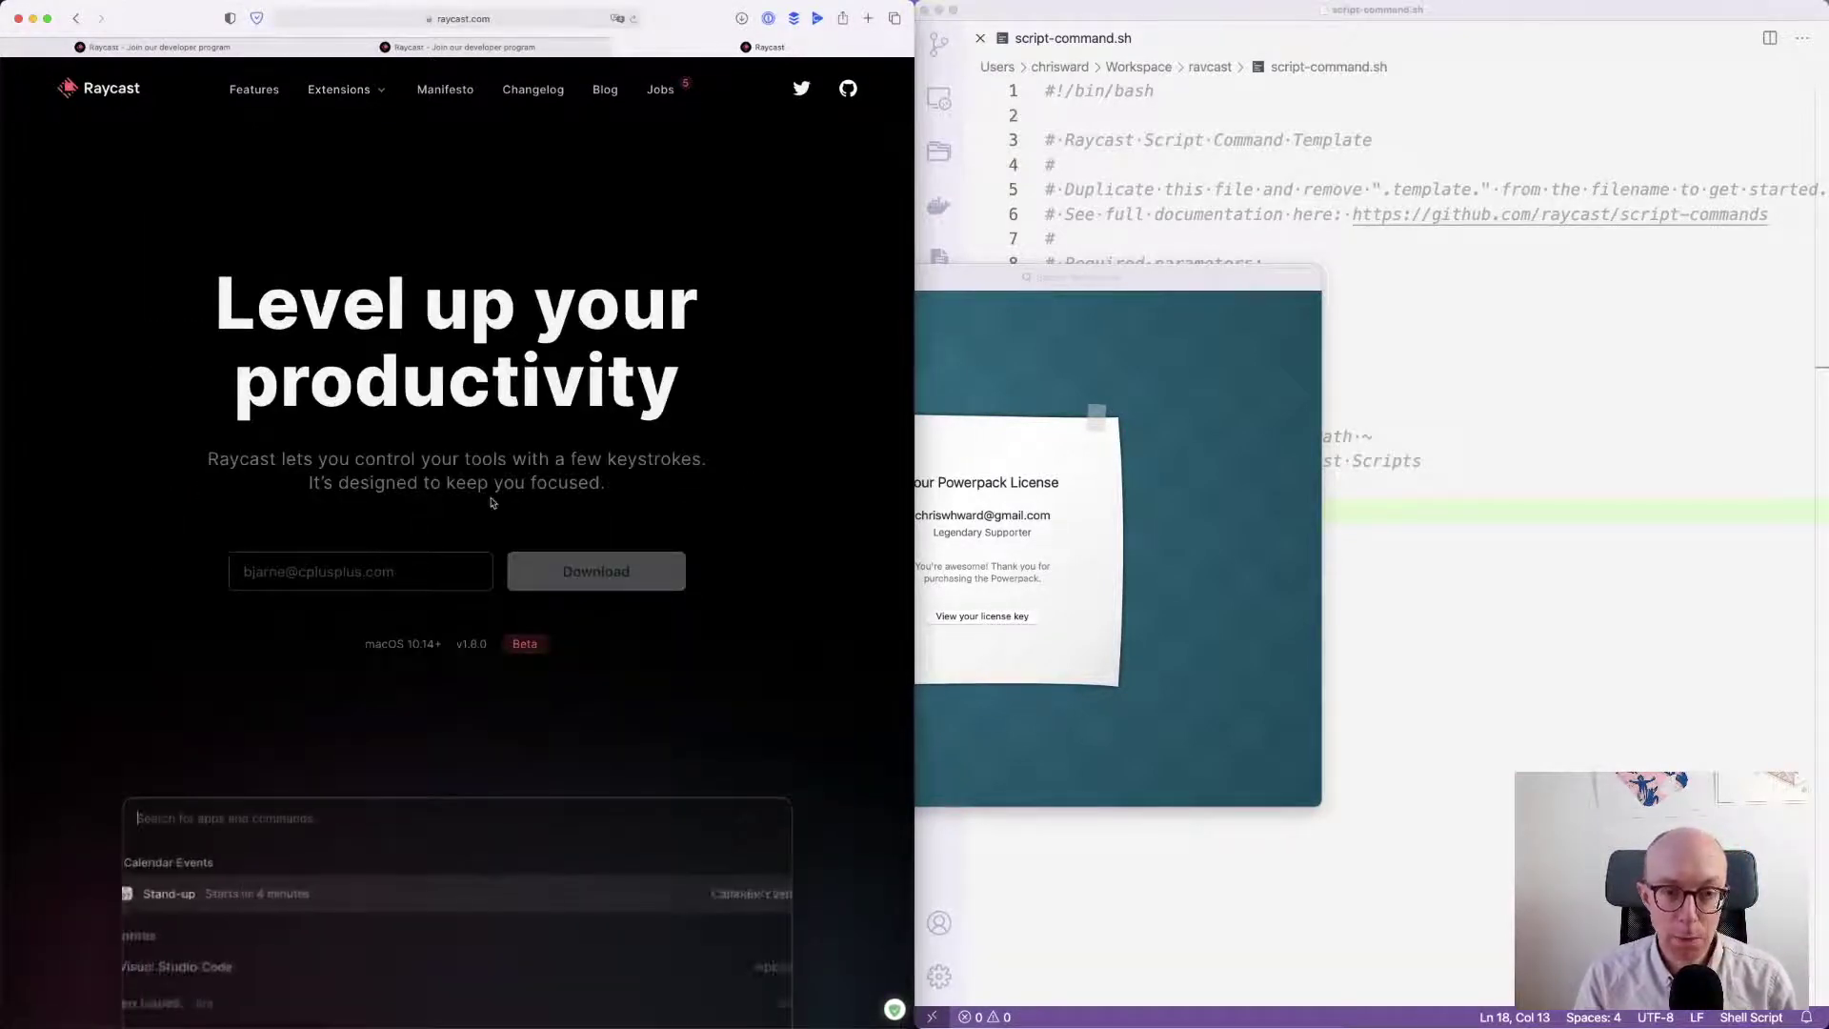
scroll(490, 502, "down", 2)
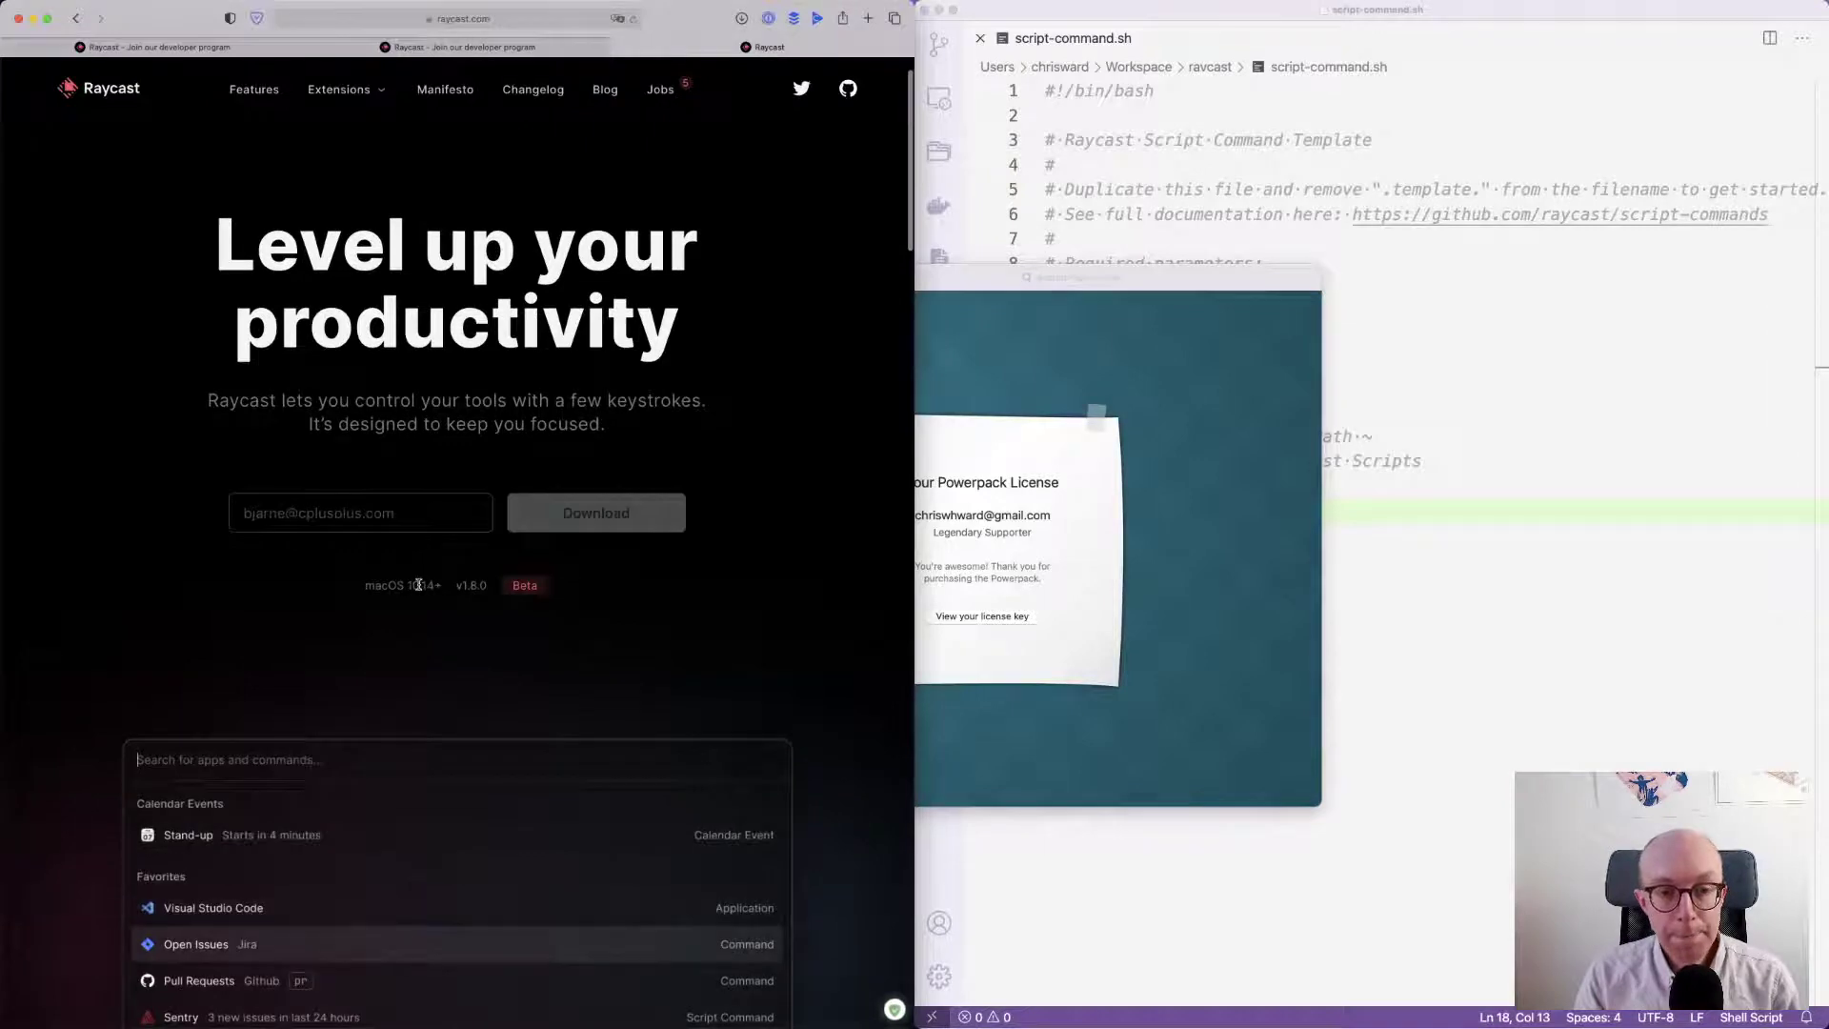
scroll(509, 594, "down", 10)
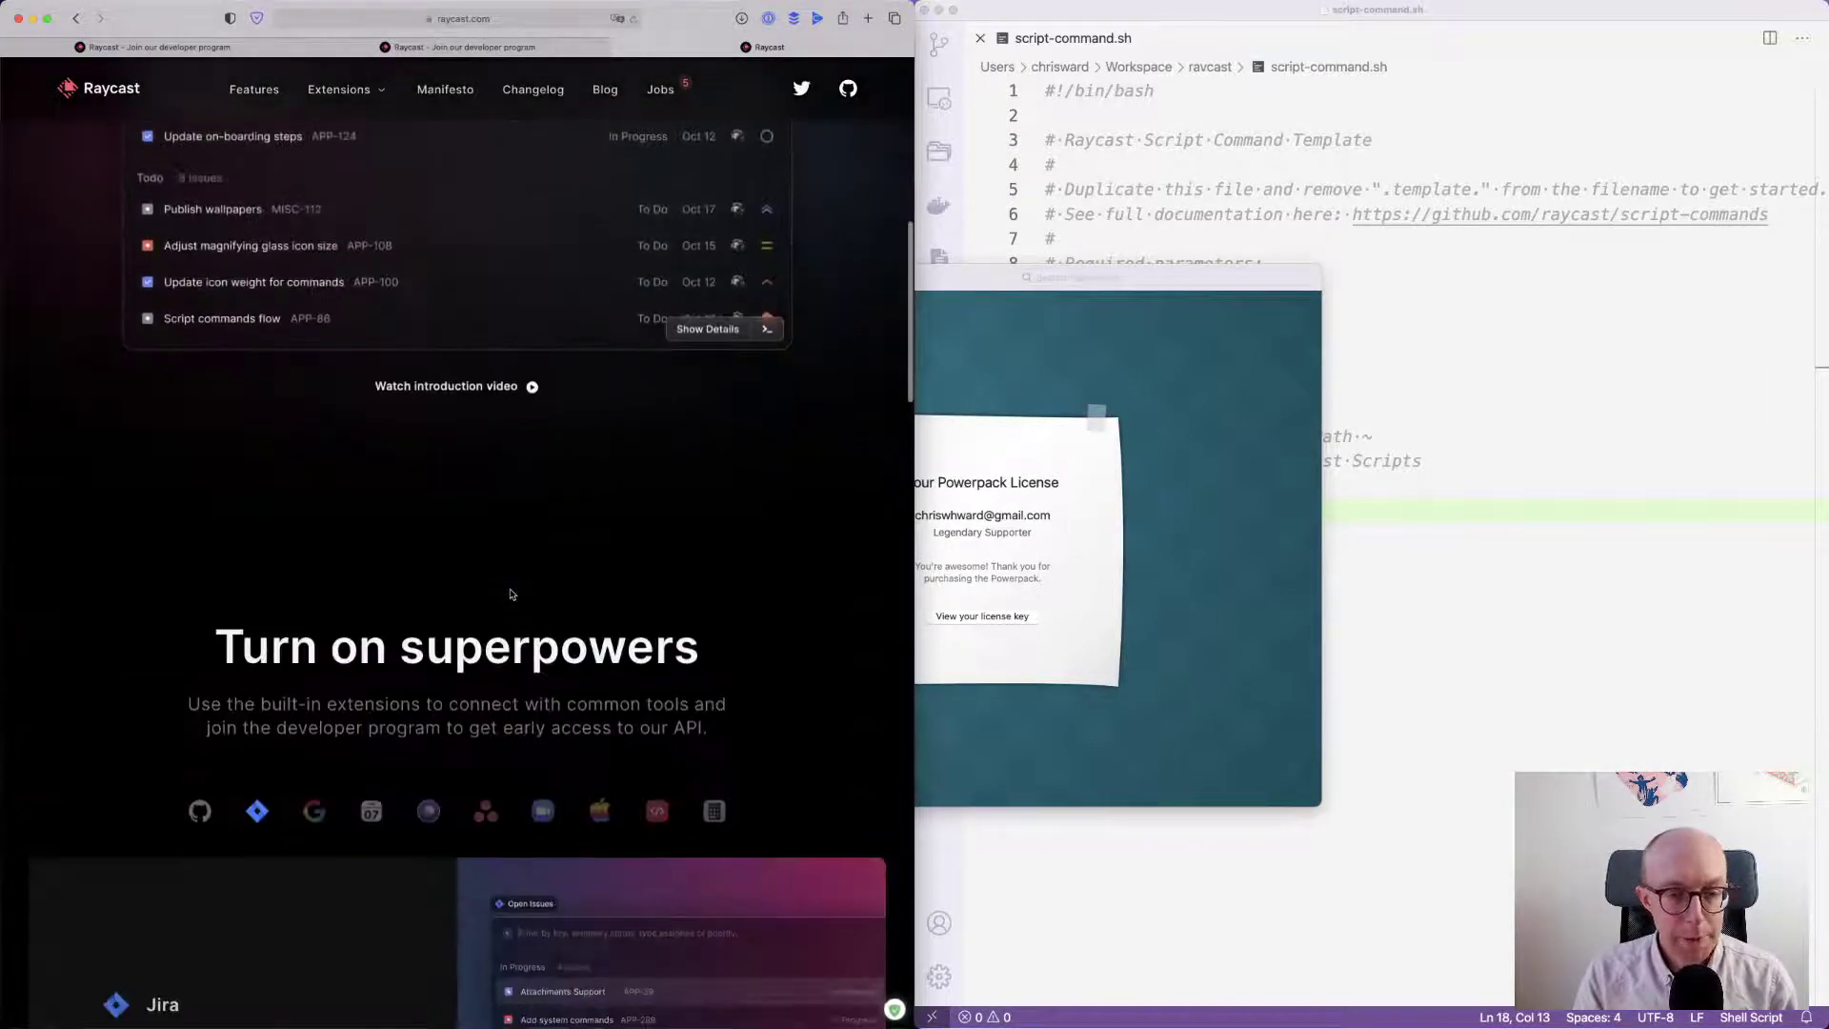
scroll(511, 591, "down", 5)
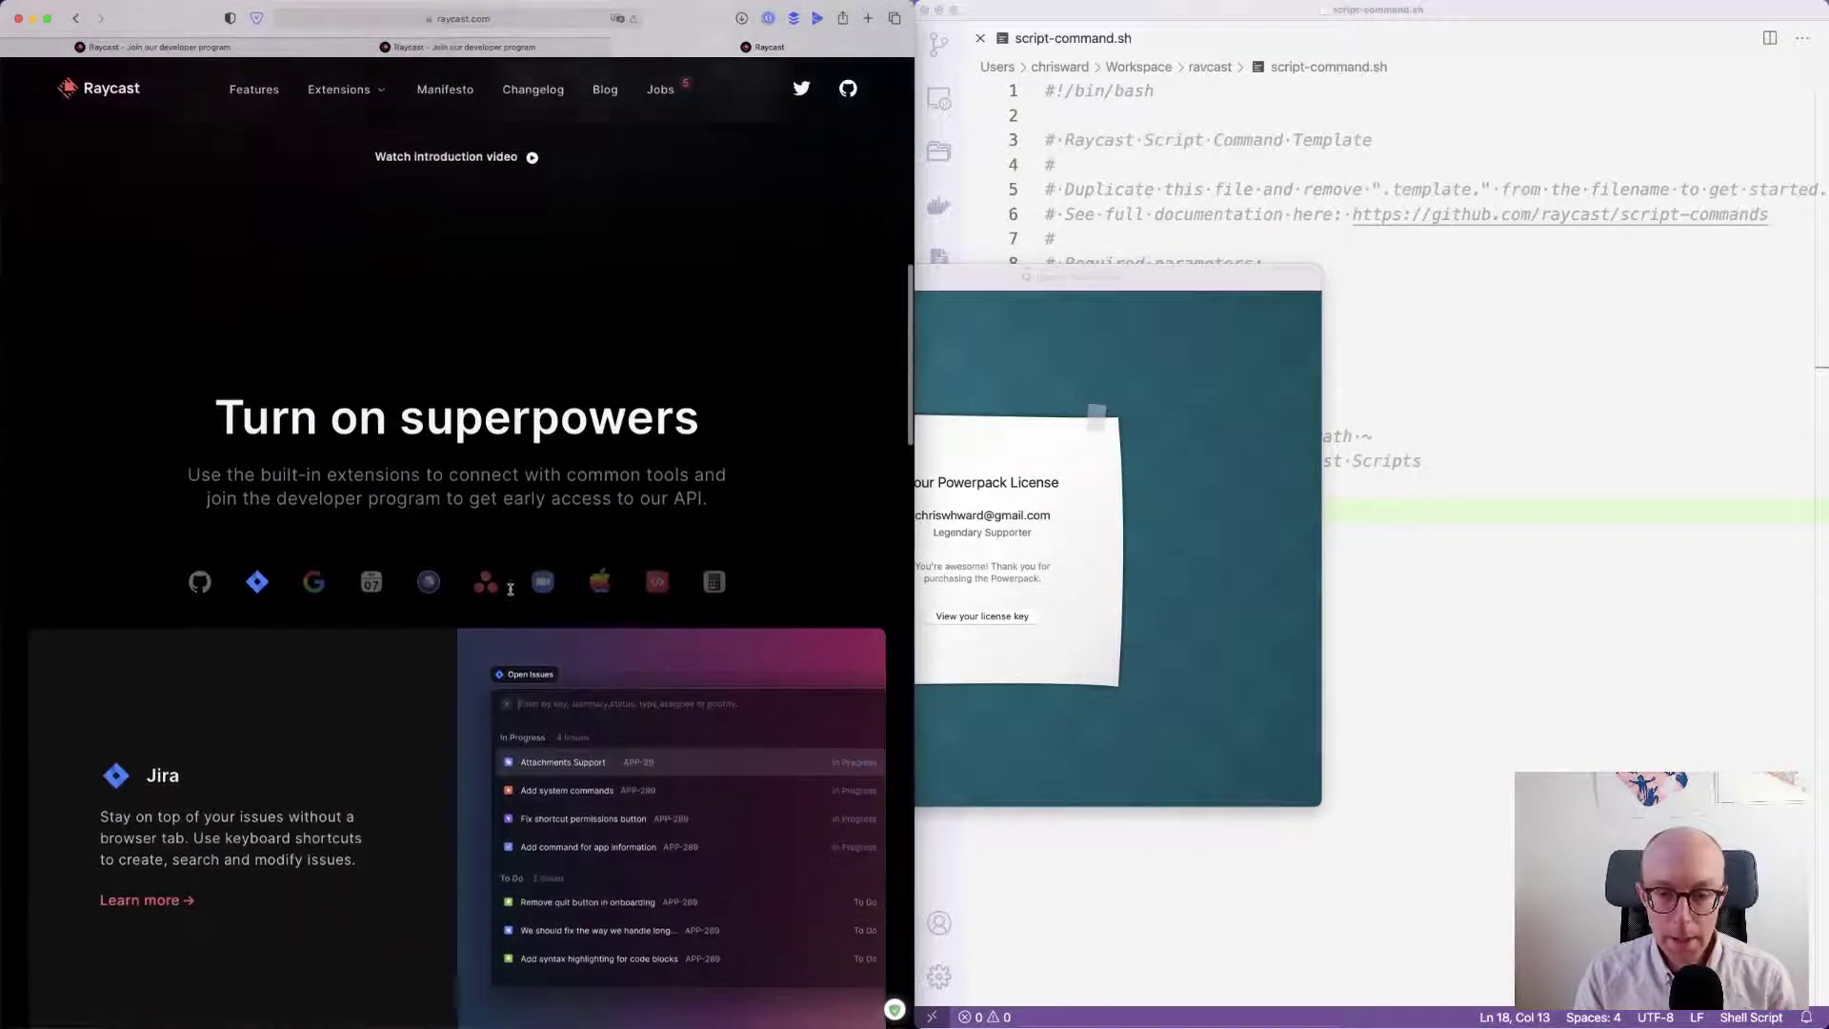
scroll(510, 591, "down", 10)
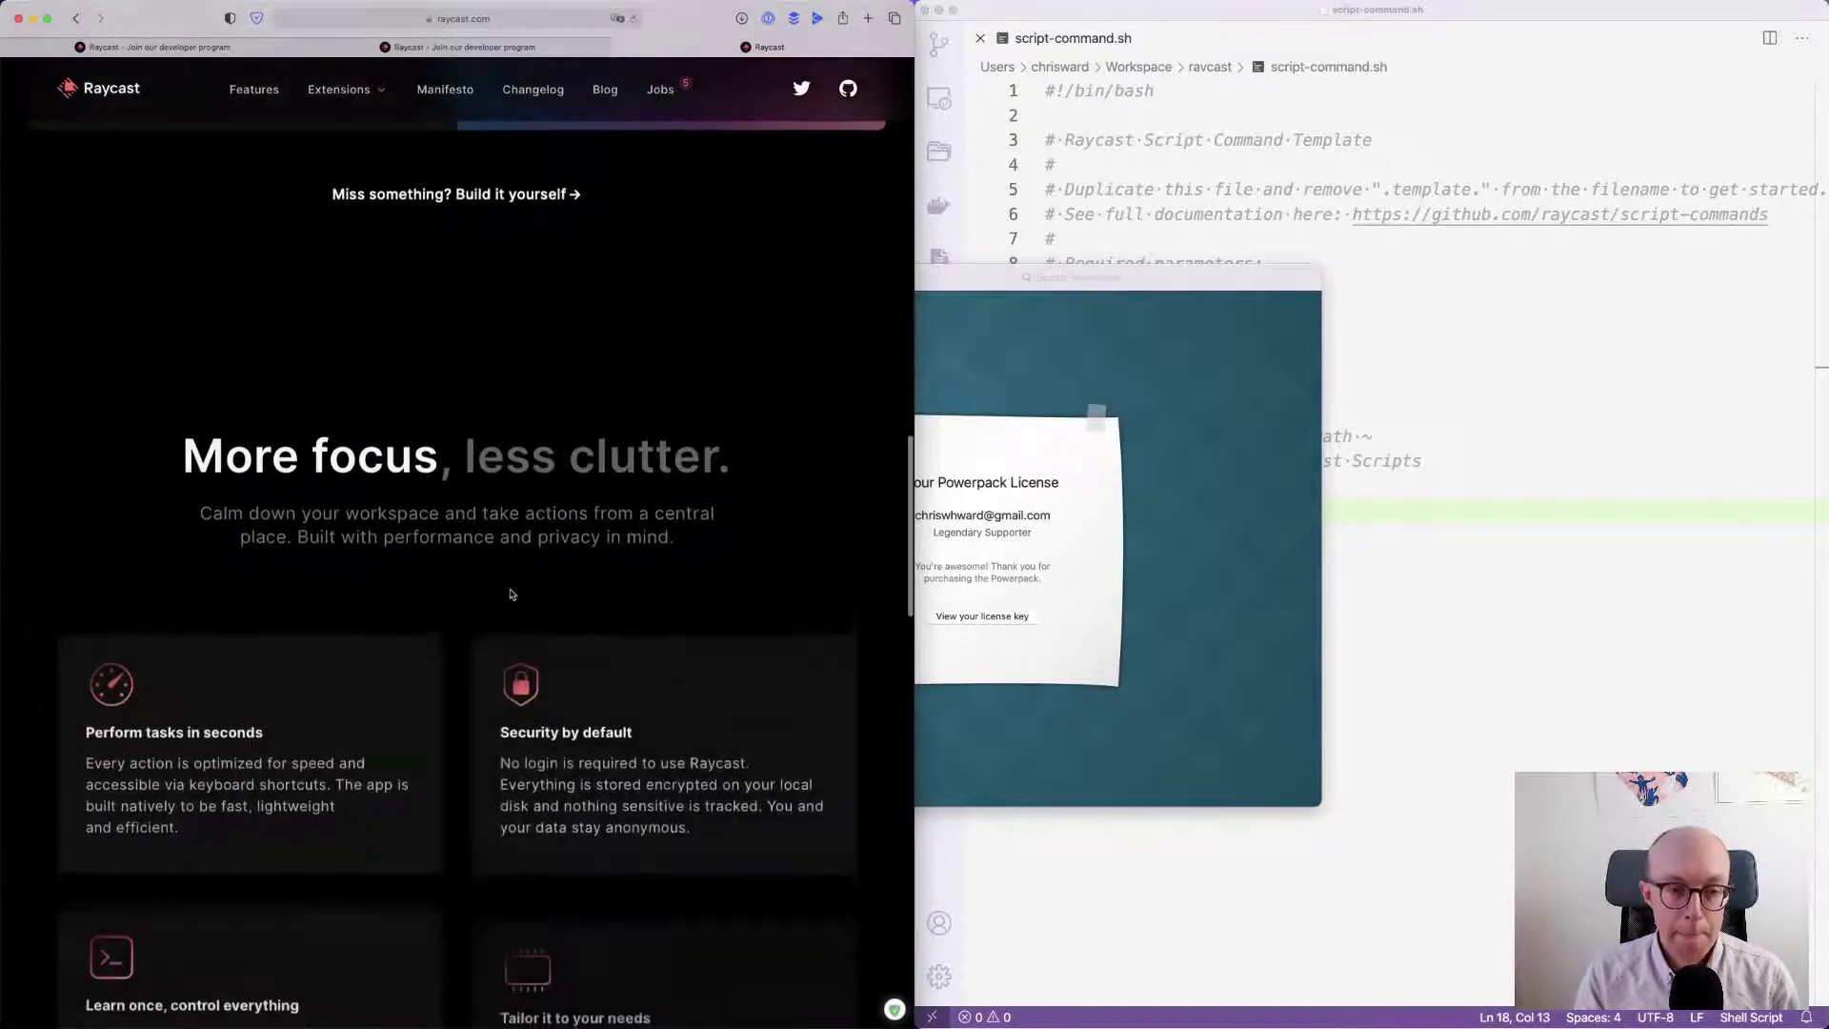
scroll(511, 593, "up", 7)
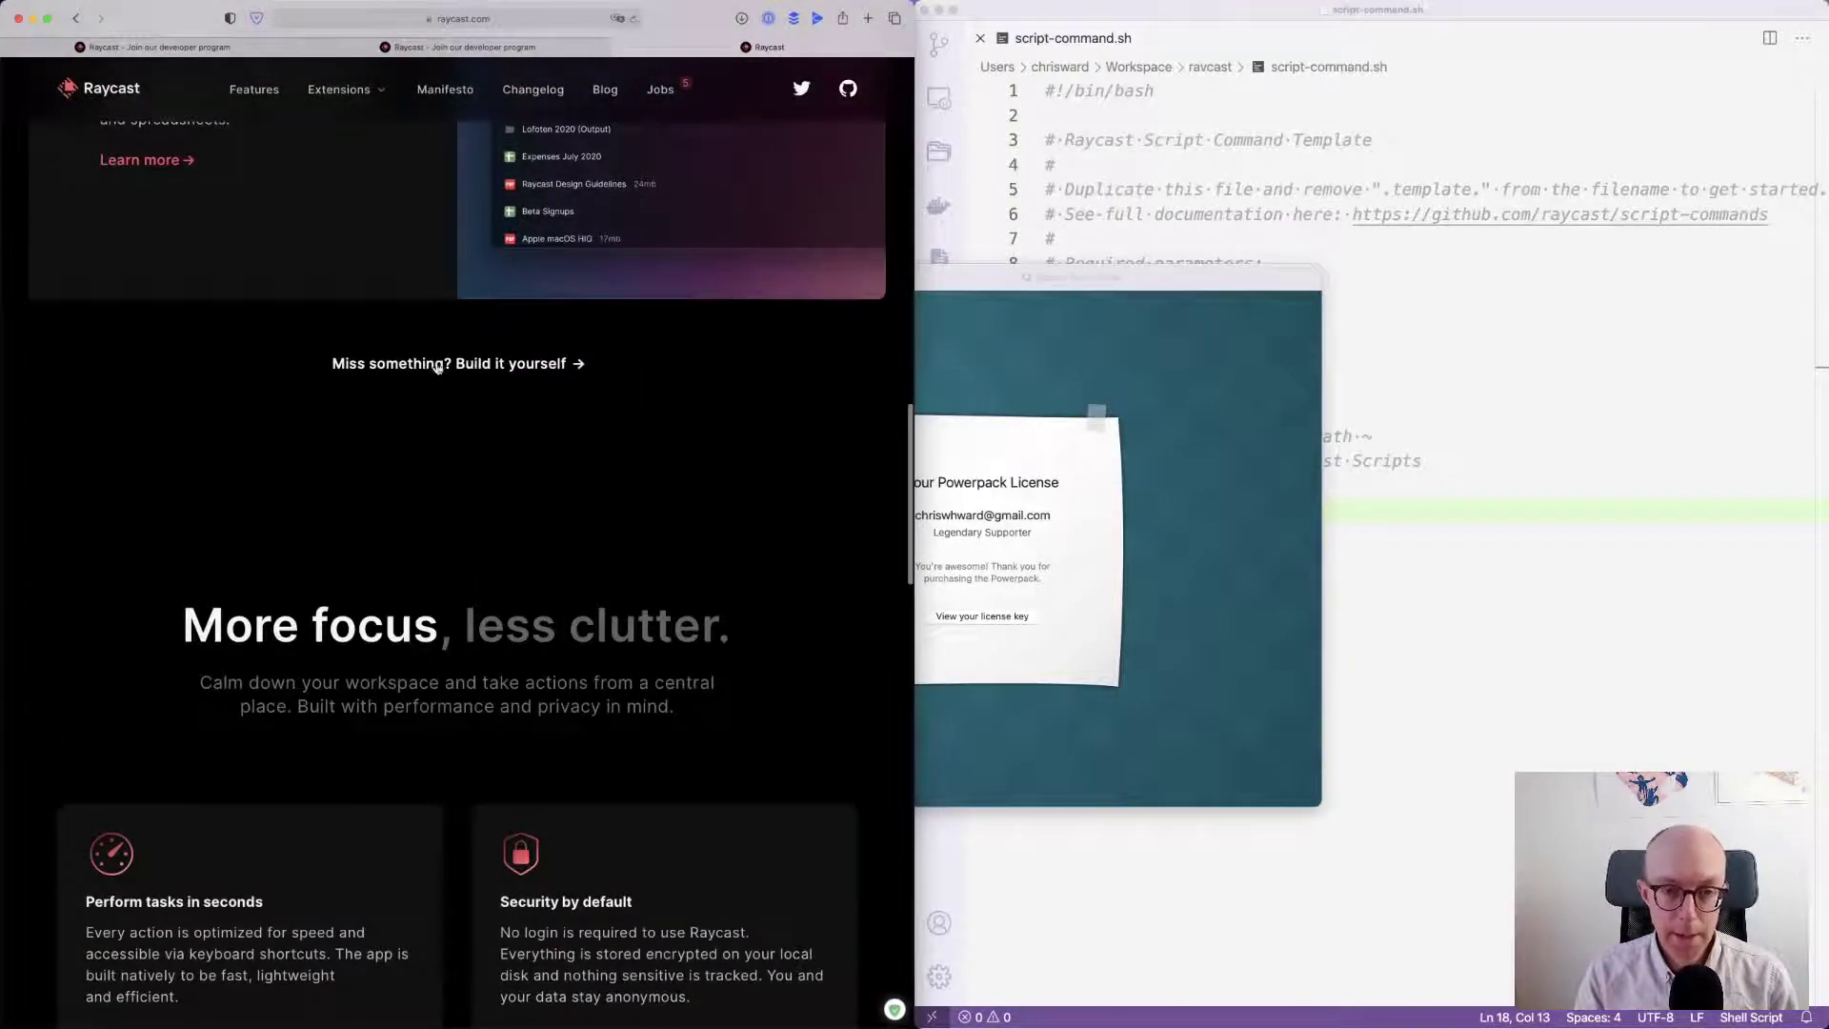
scroll(566, 503, "down", 4)
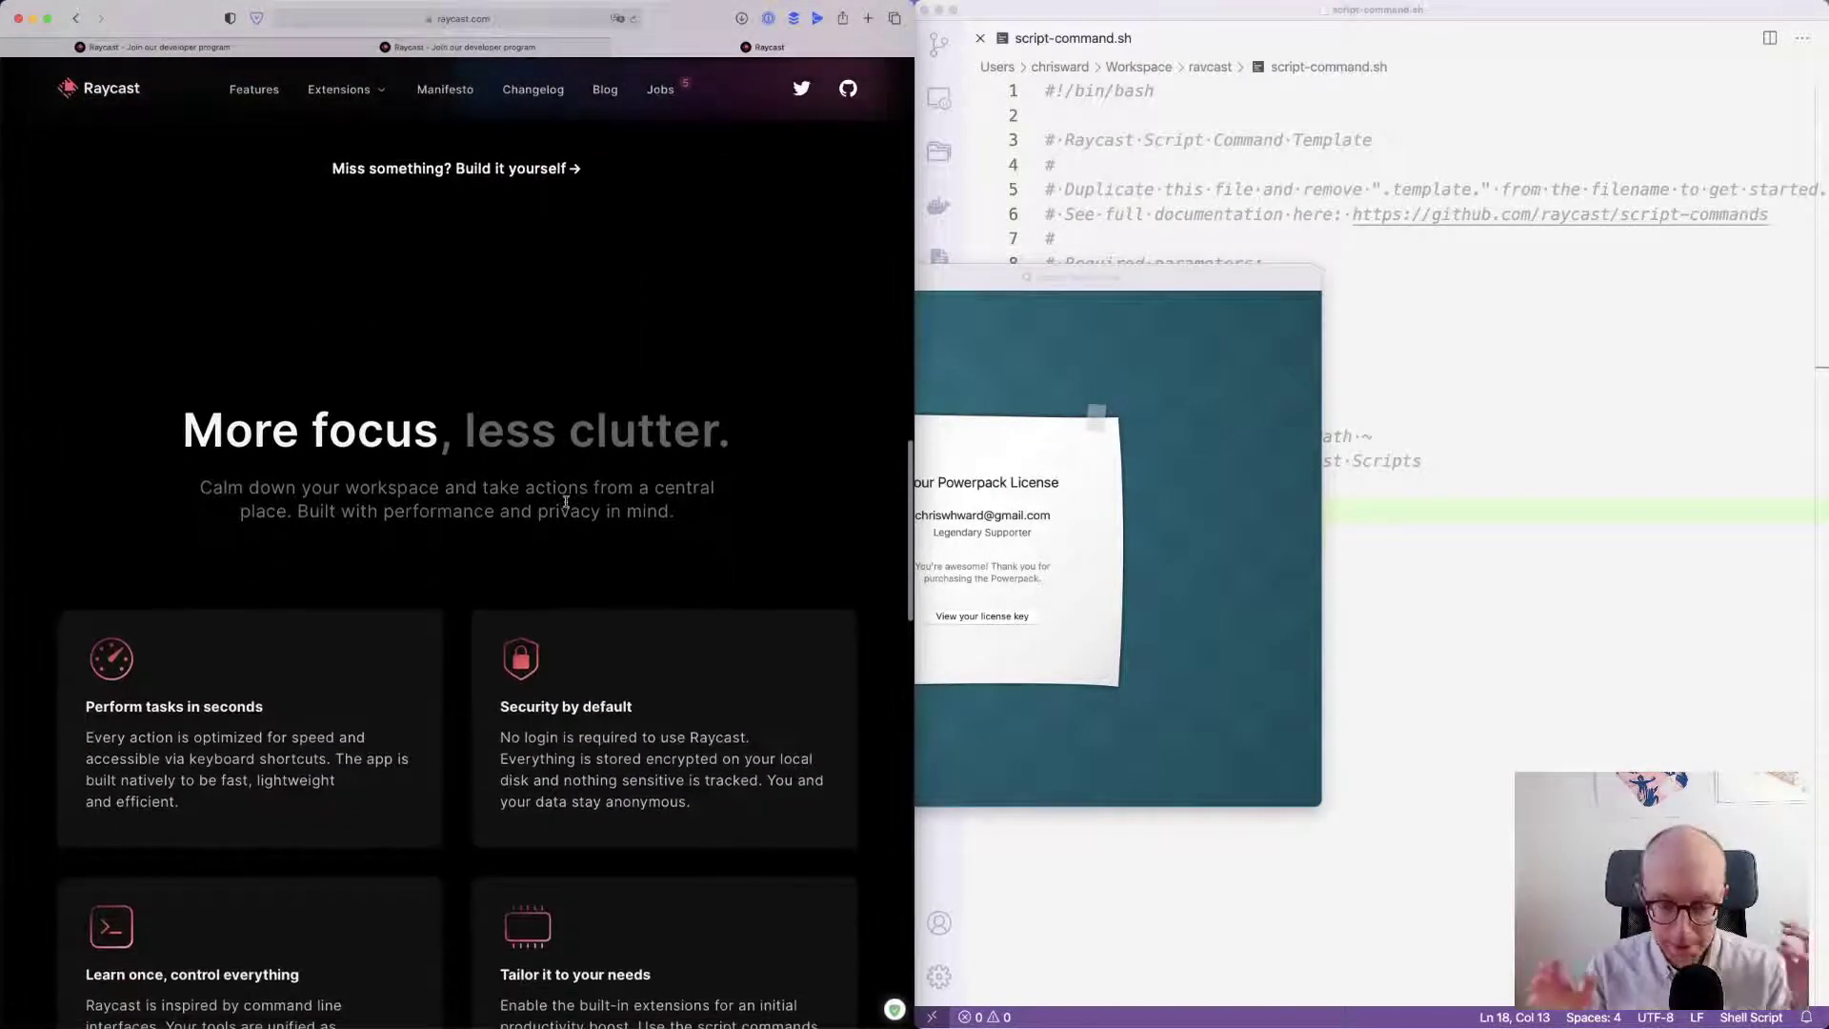
- Switch to Alfred and close its preferences window
key("super+Tab")
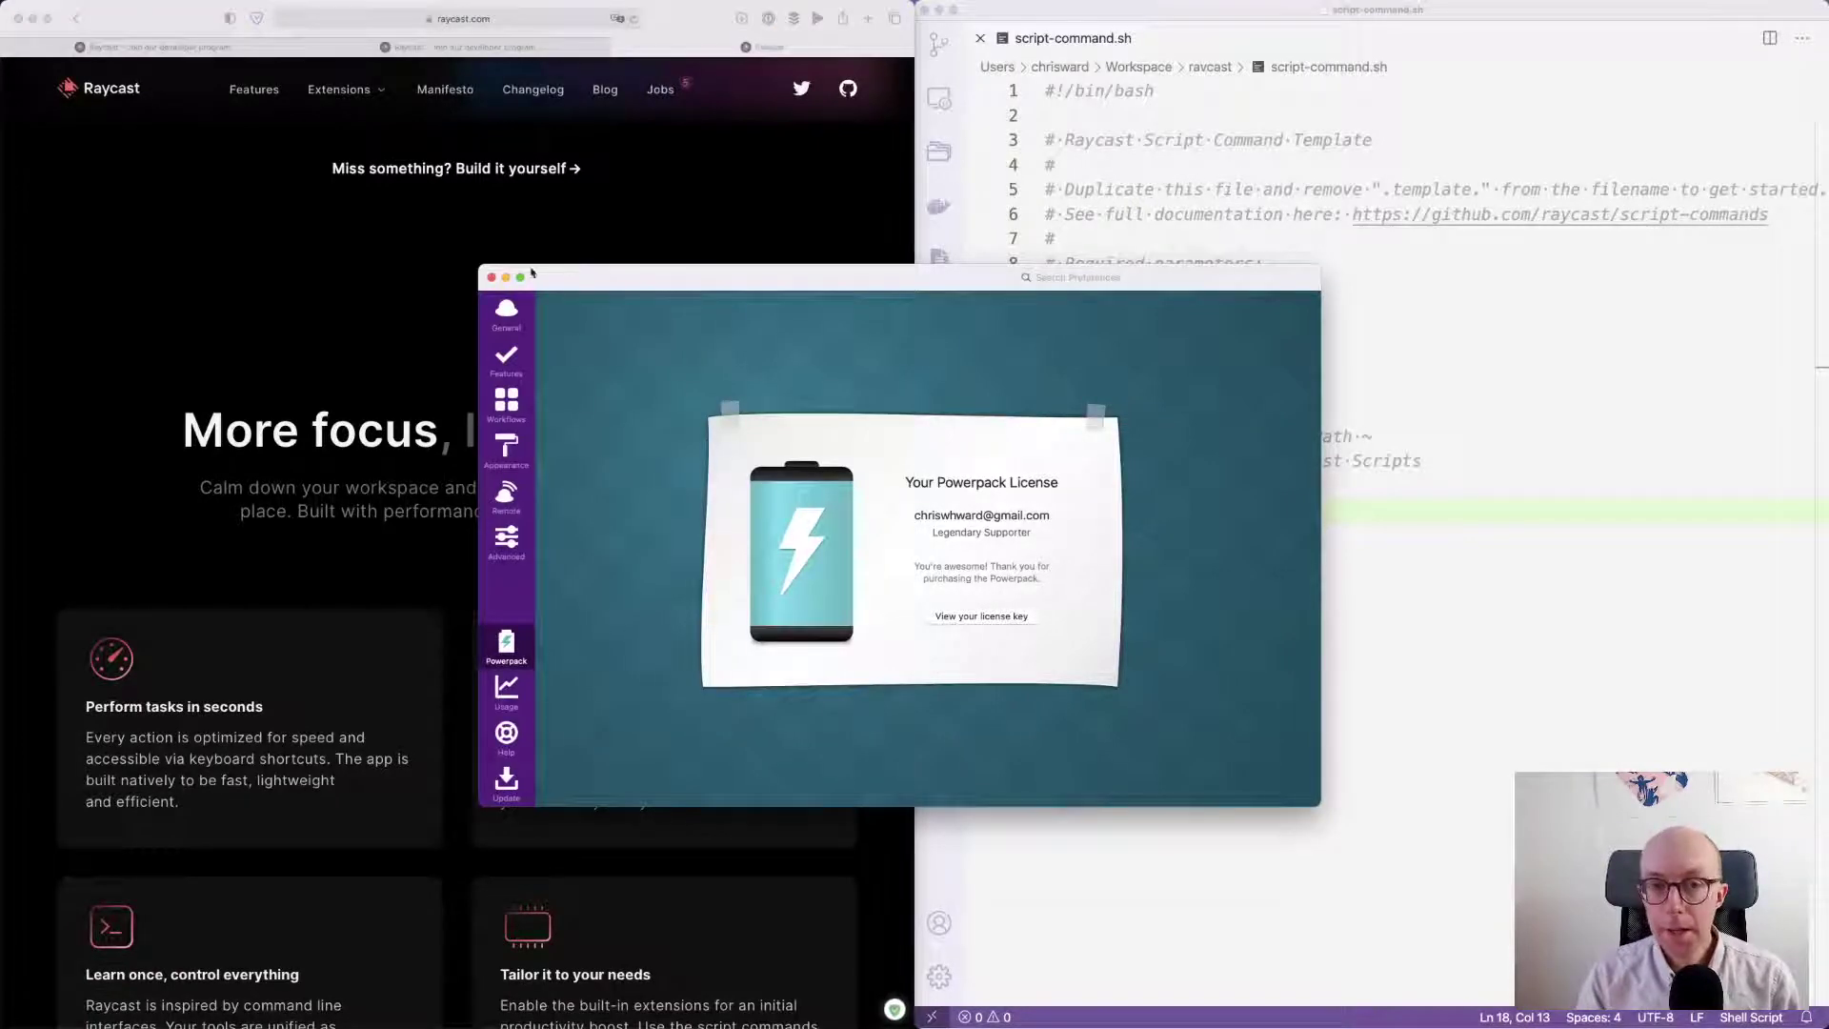
left_click(491, 277)
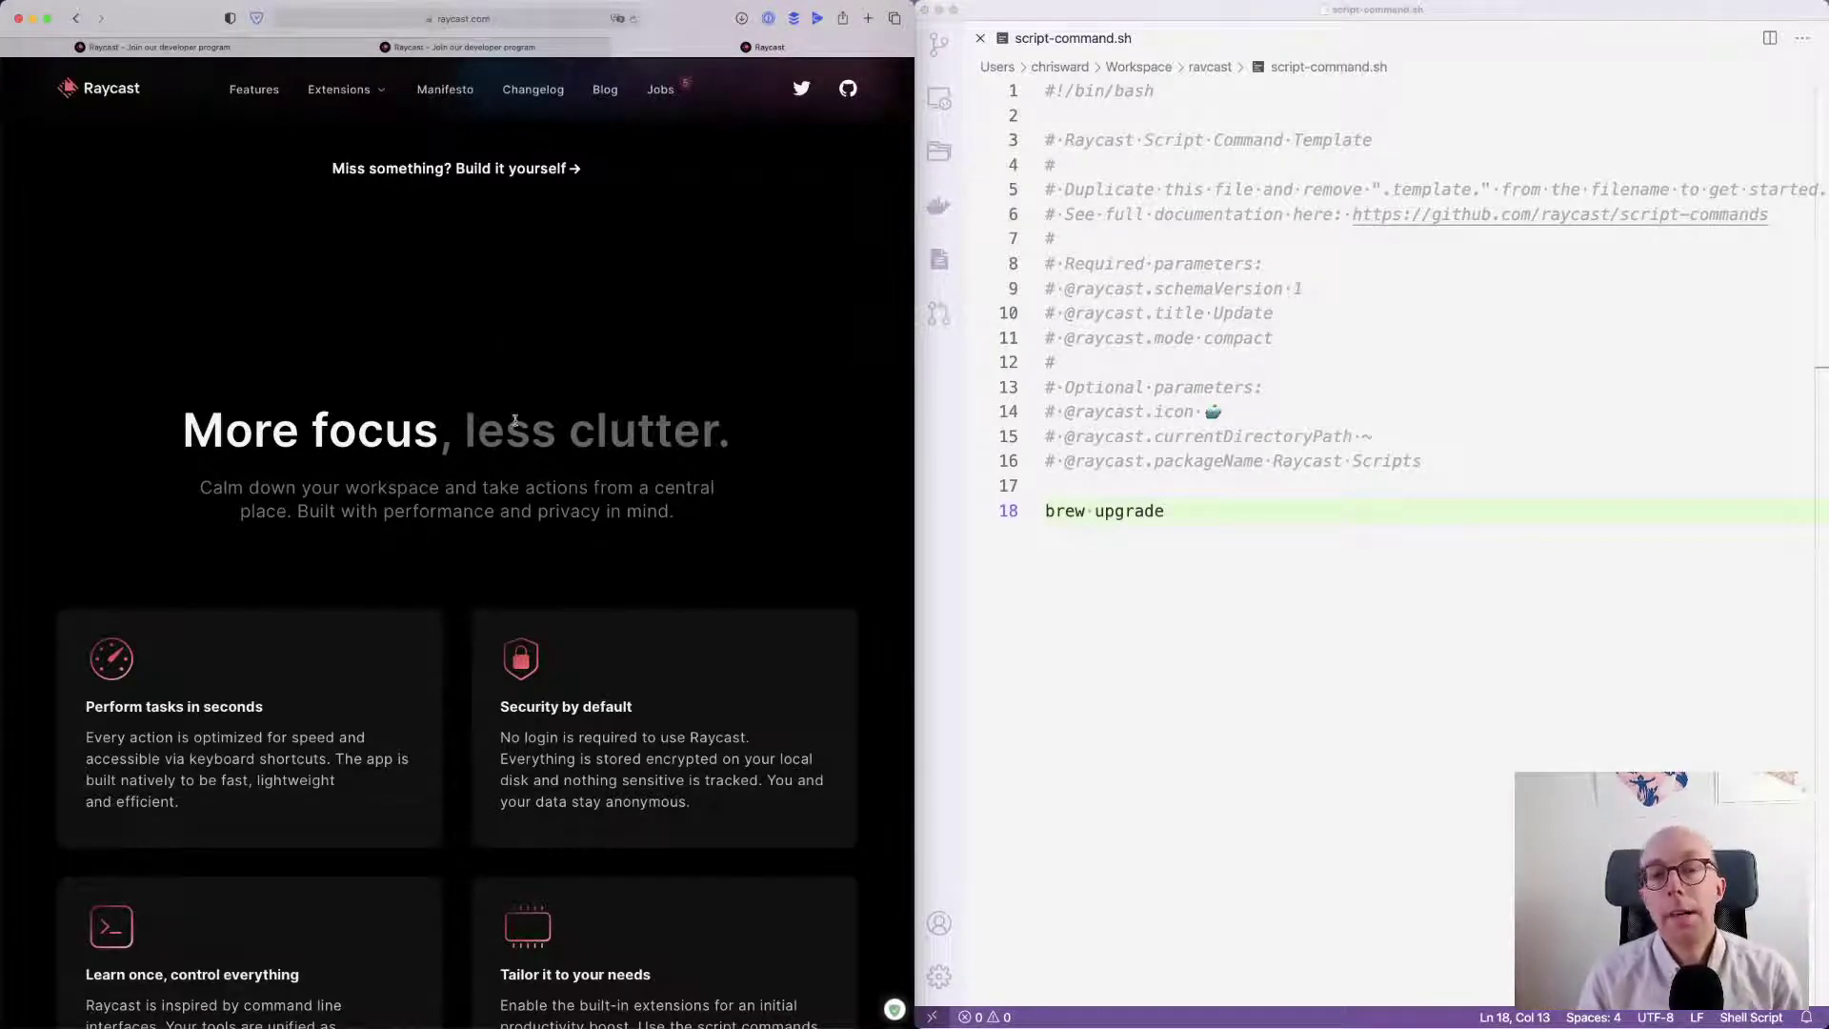
- Read the seed round announcement on Raycast's home page, open its Hello World blog post and return to the home page
scroll(519, 418, "down", 6)
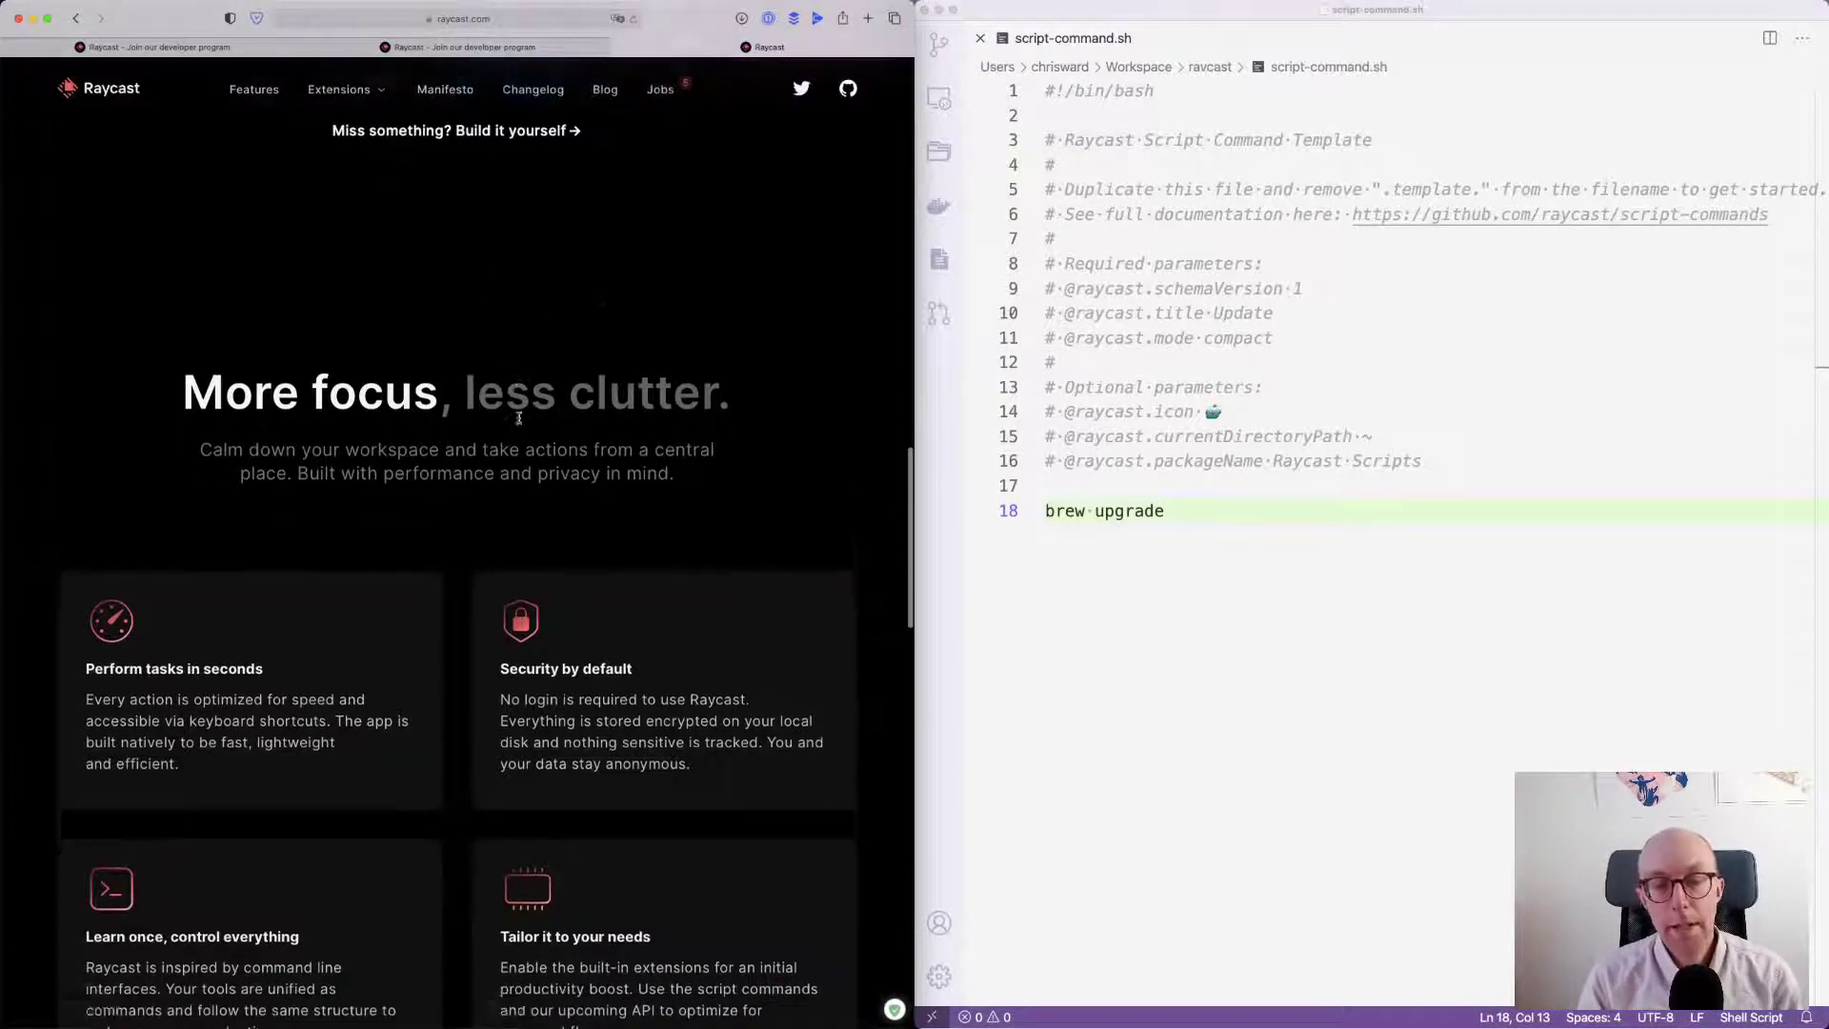
scroll(519, 417, "down", 3)
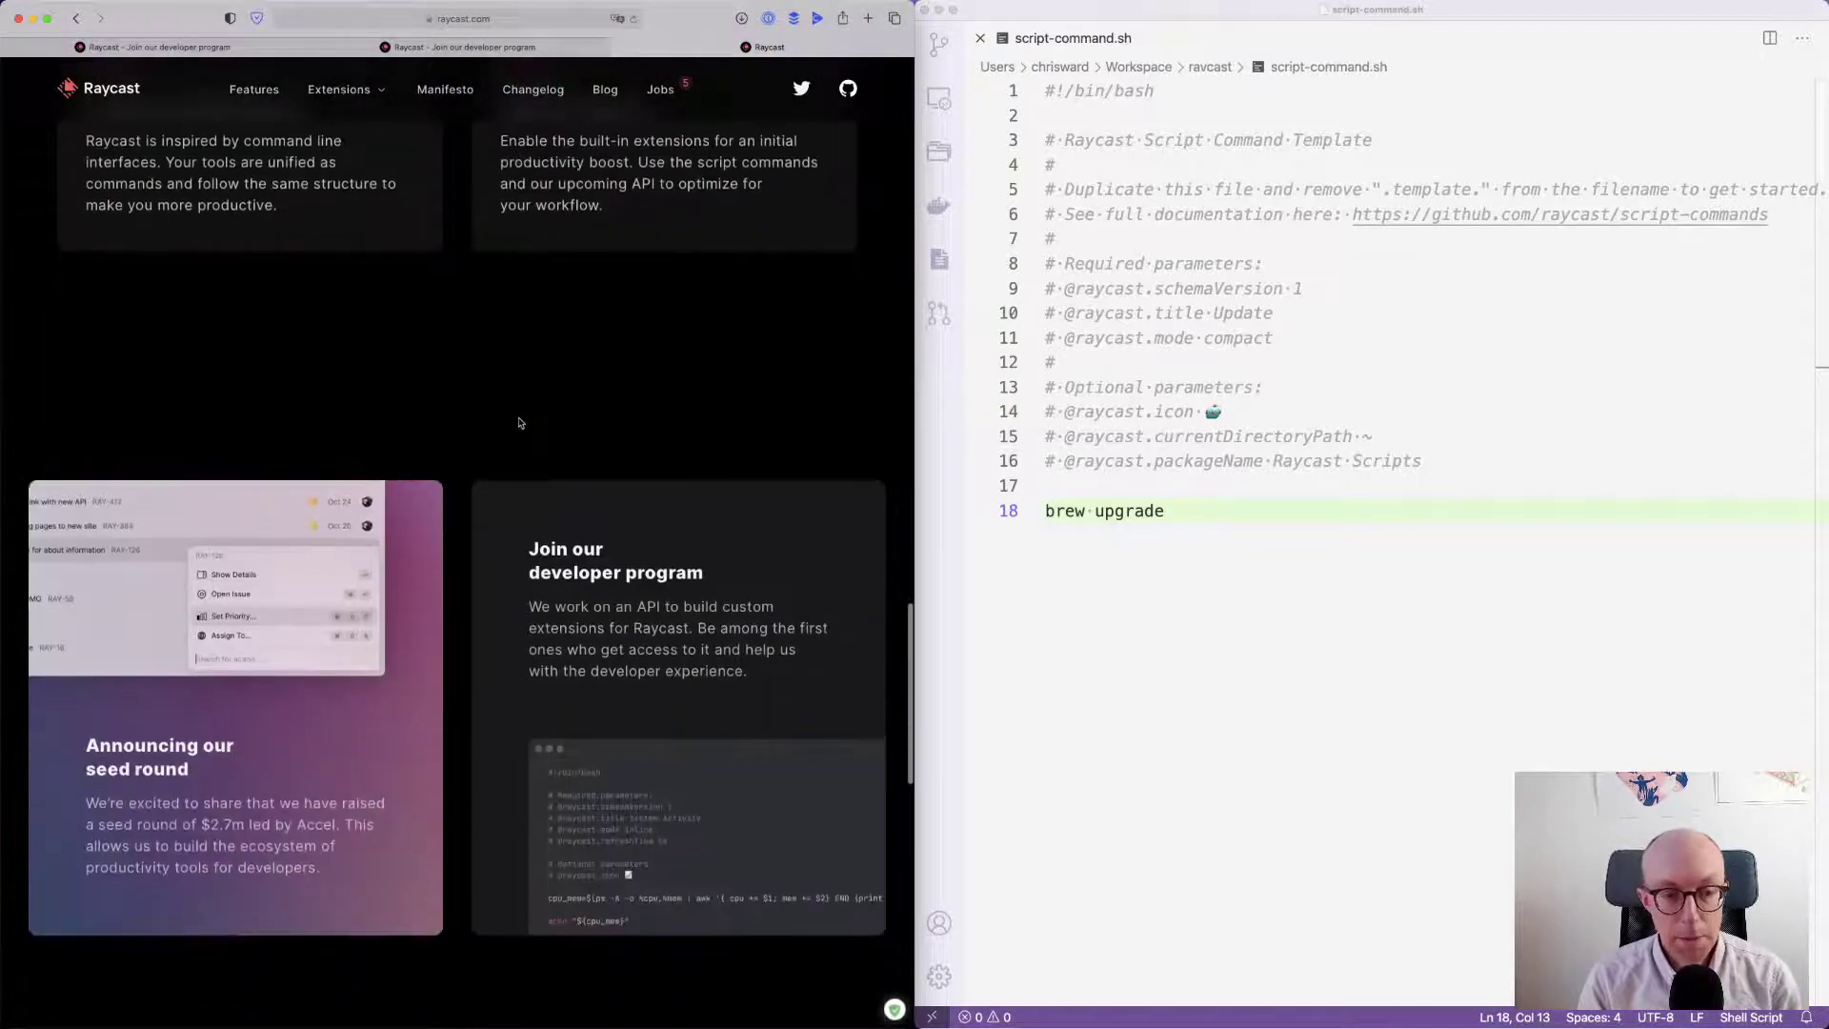
scroll(519, 419, "down", 1)
scroll(519, 422, "down", 1)
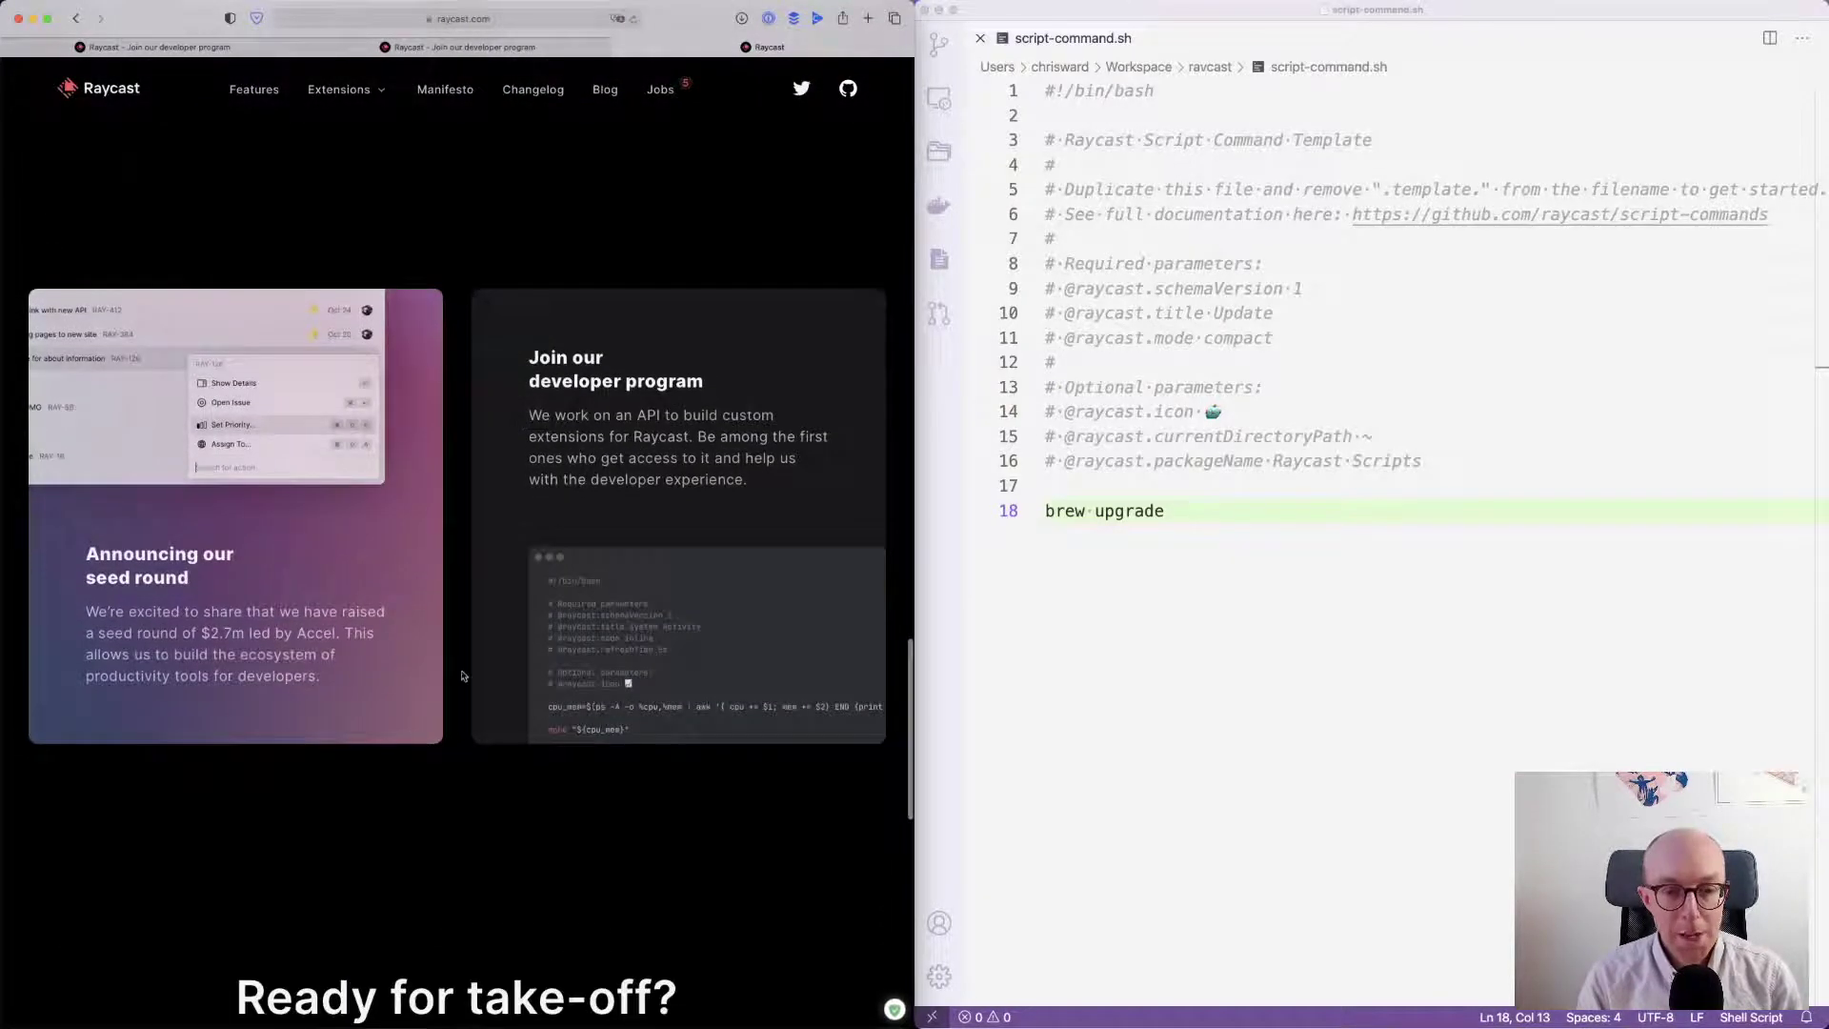
left_click_drag(322, 678, 96, 615)
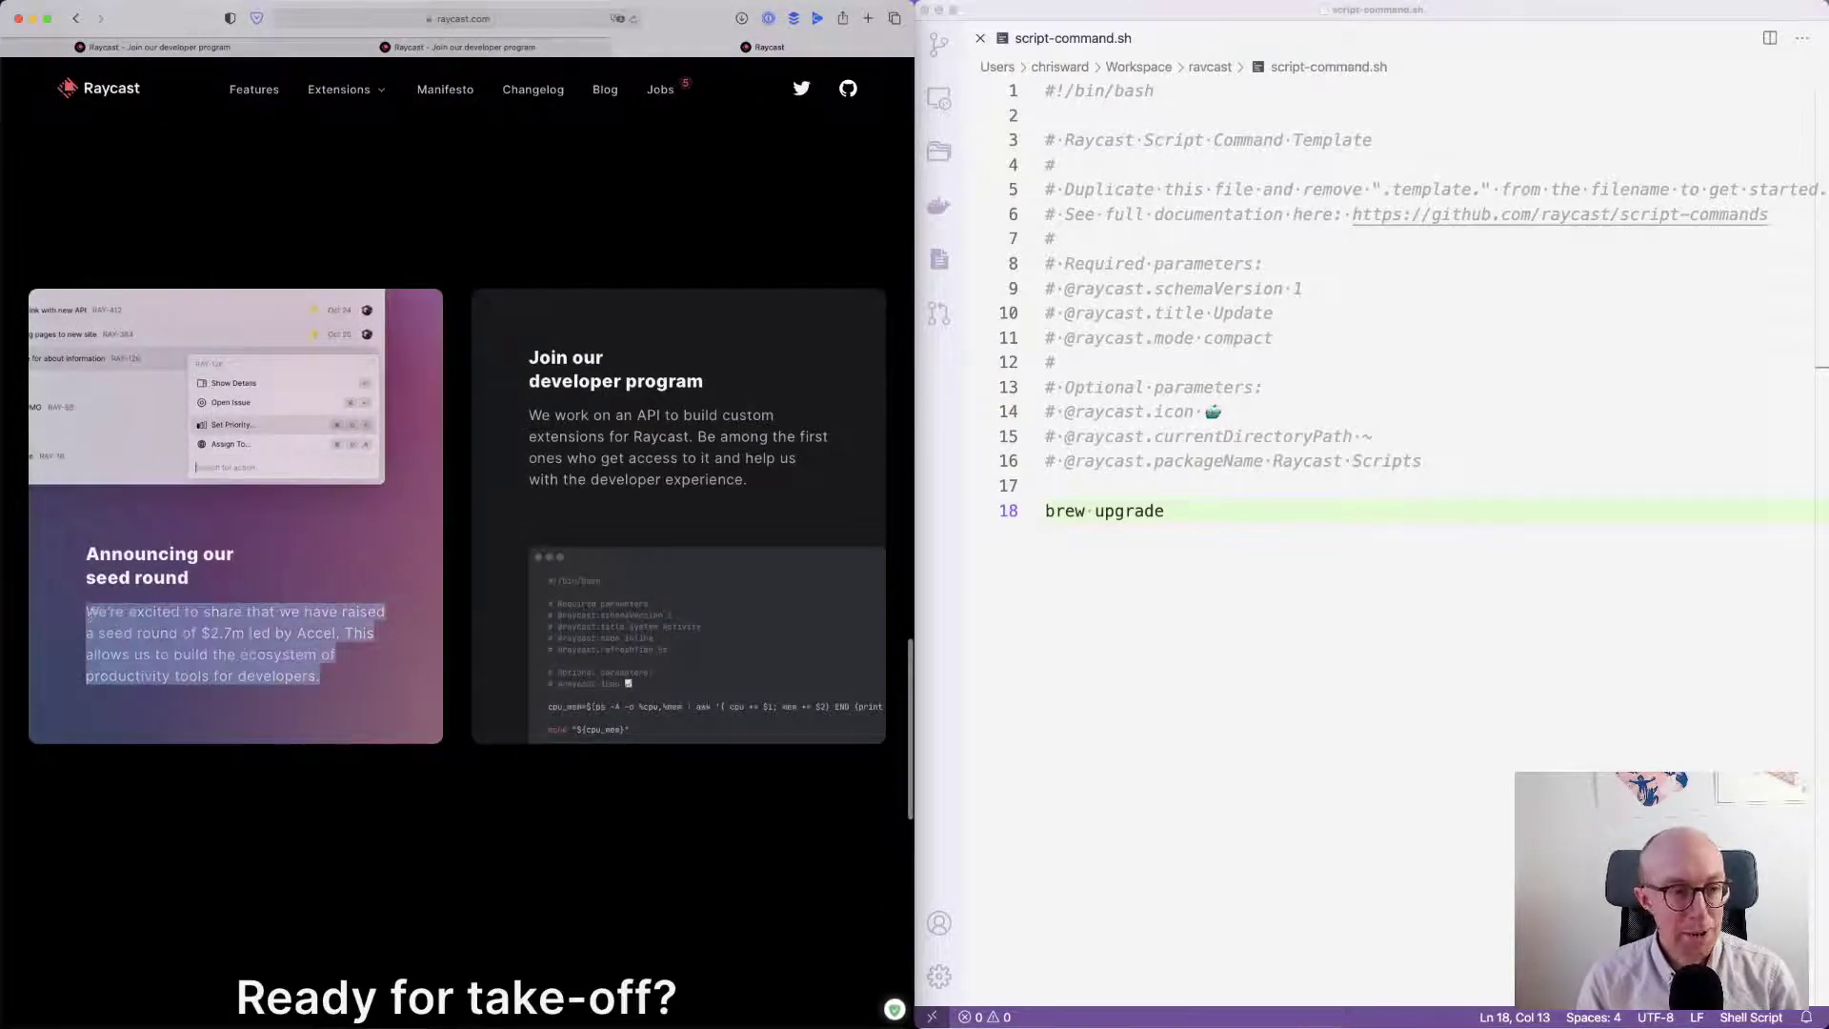
left_click(223, 638)
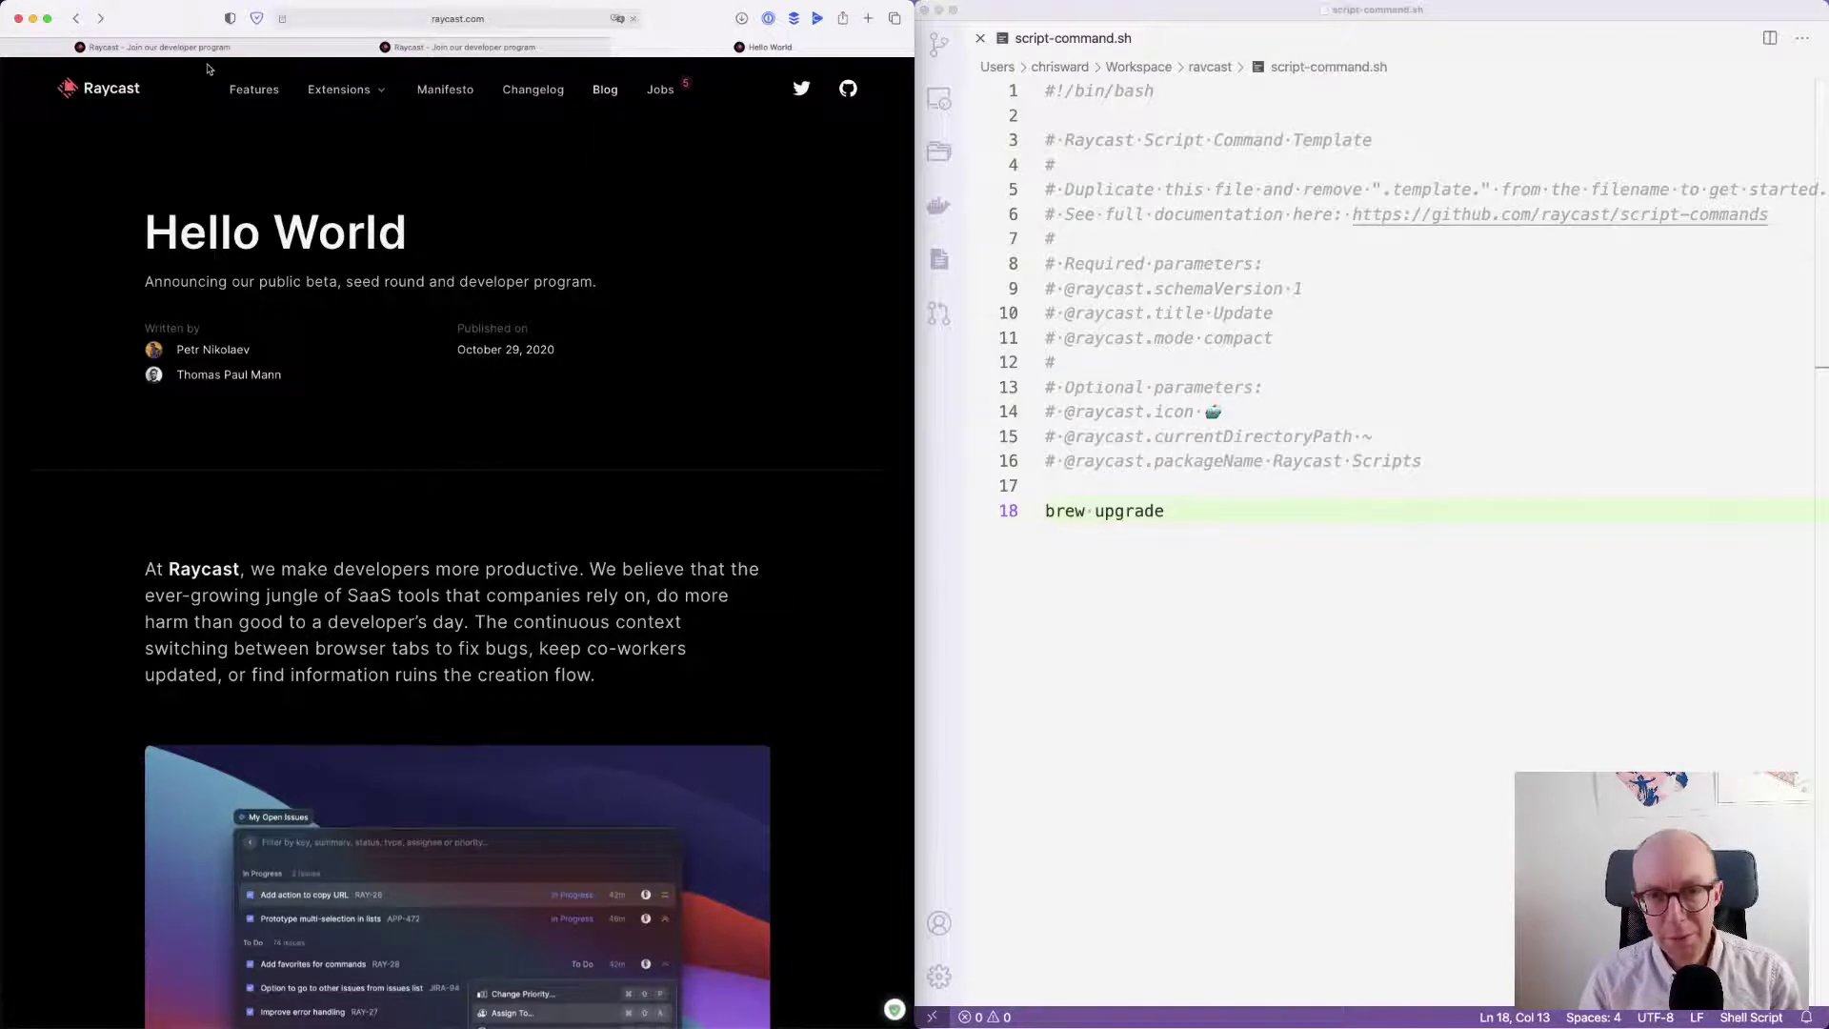
scroll(398, 389, "down", 1)
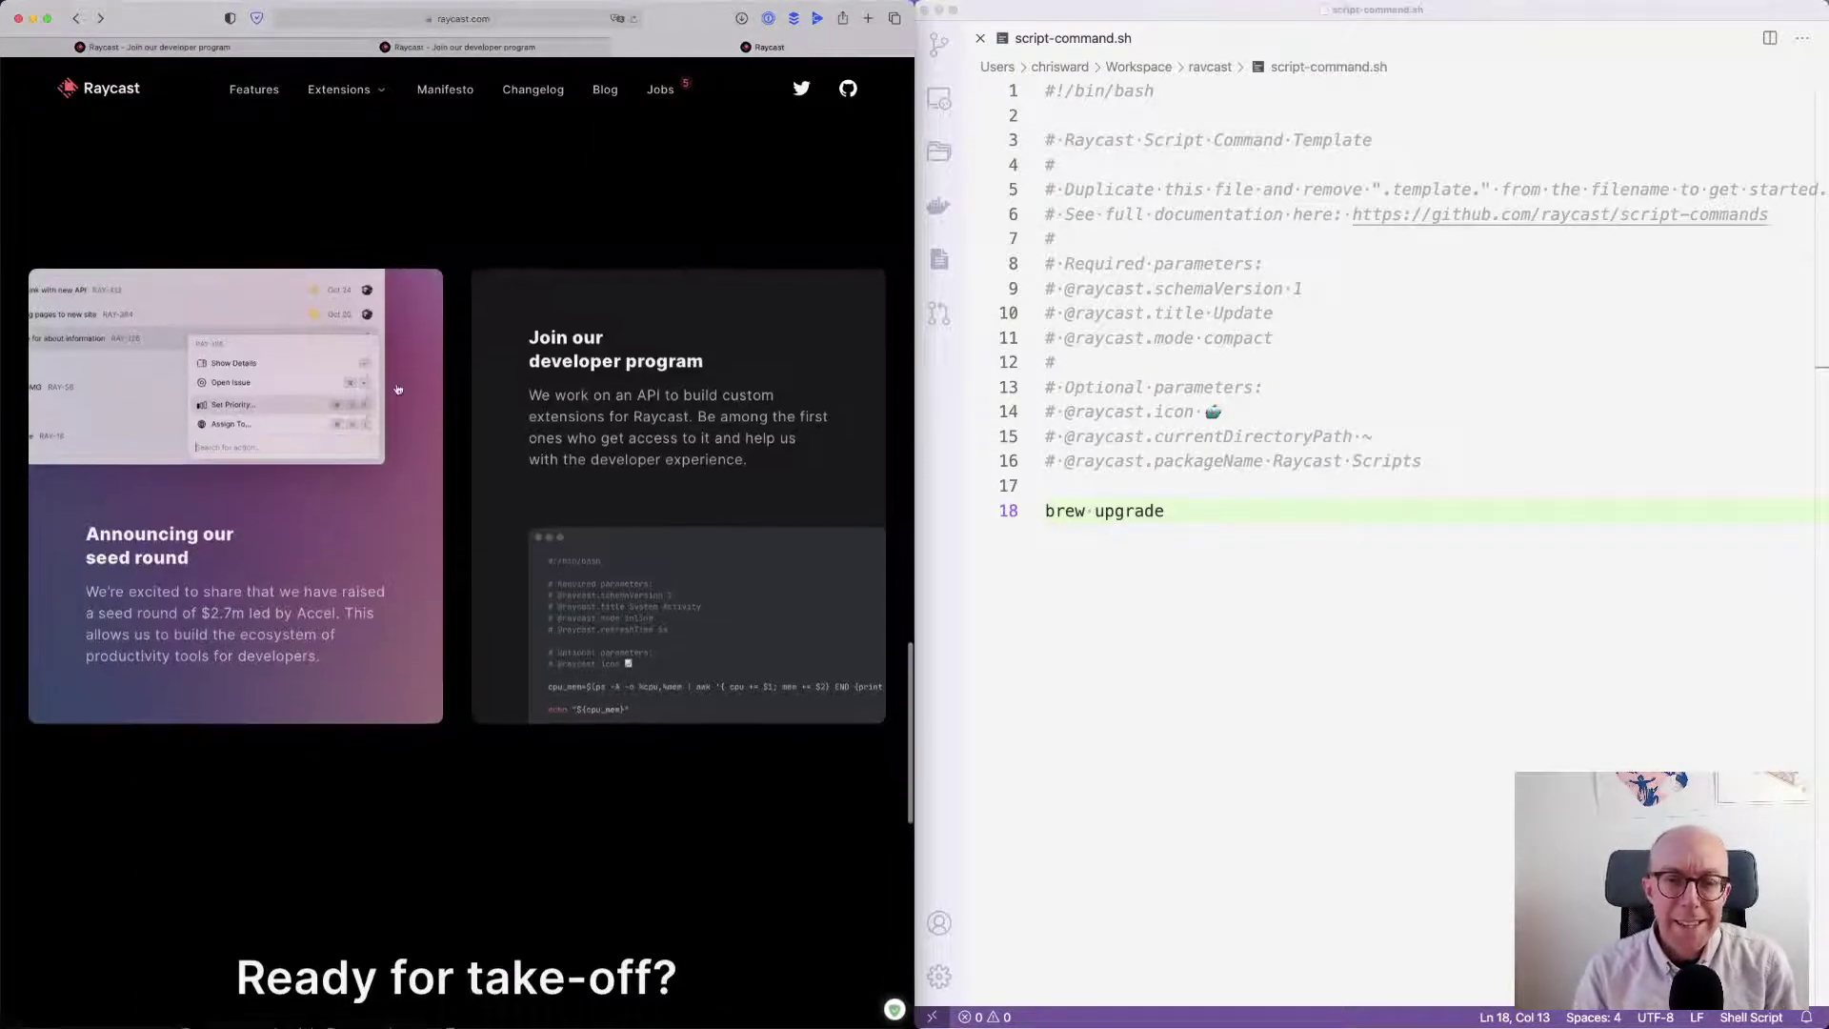
- Review the "Ready for take-off?" download section of Raycast's home page and return to the page's beginning
scroll(398, 389, "down", 1)
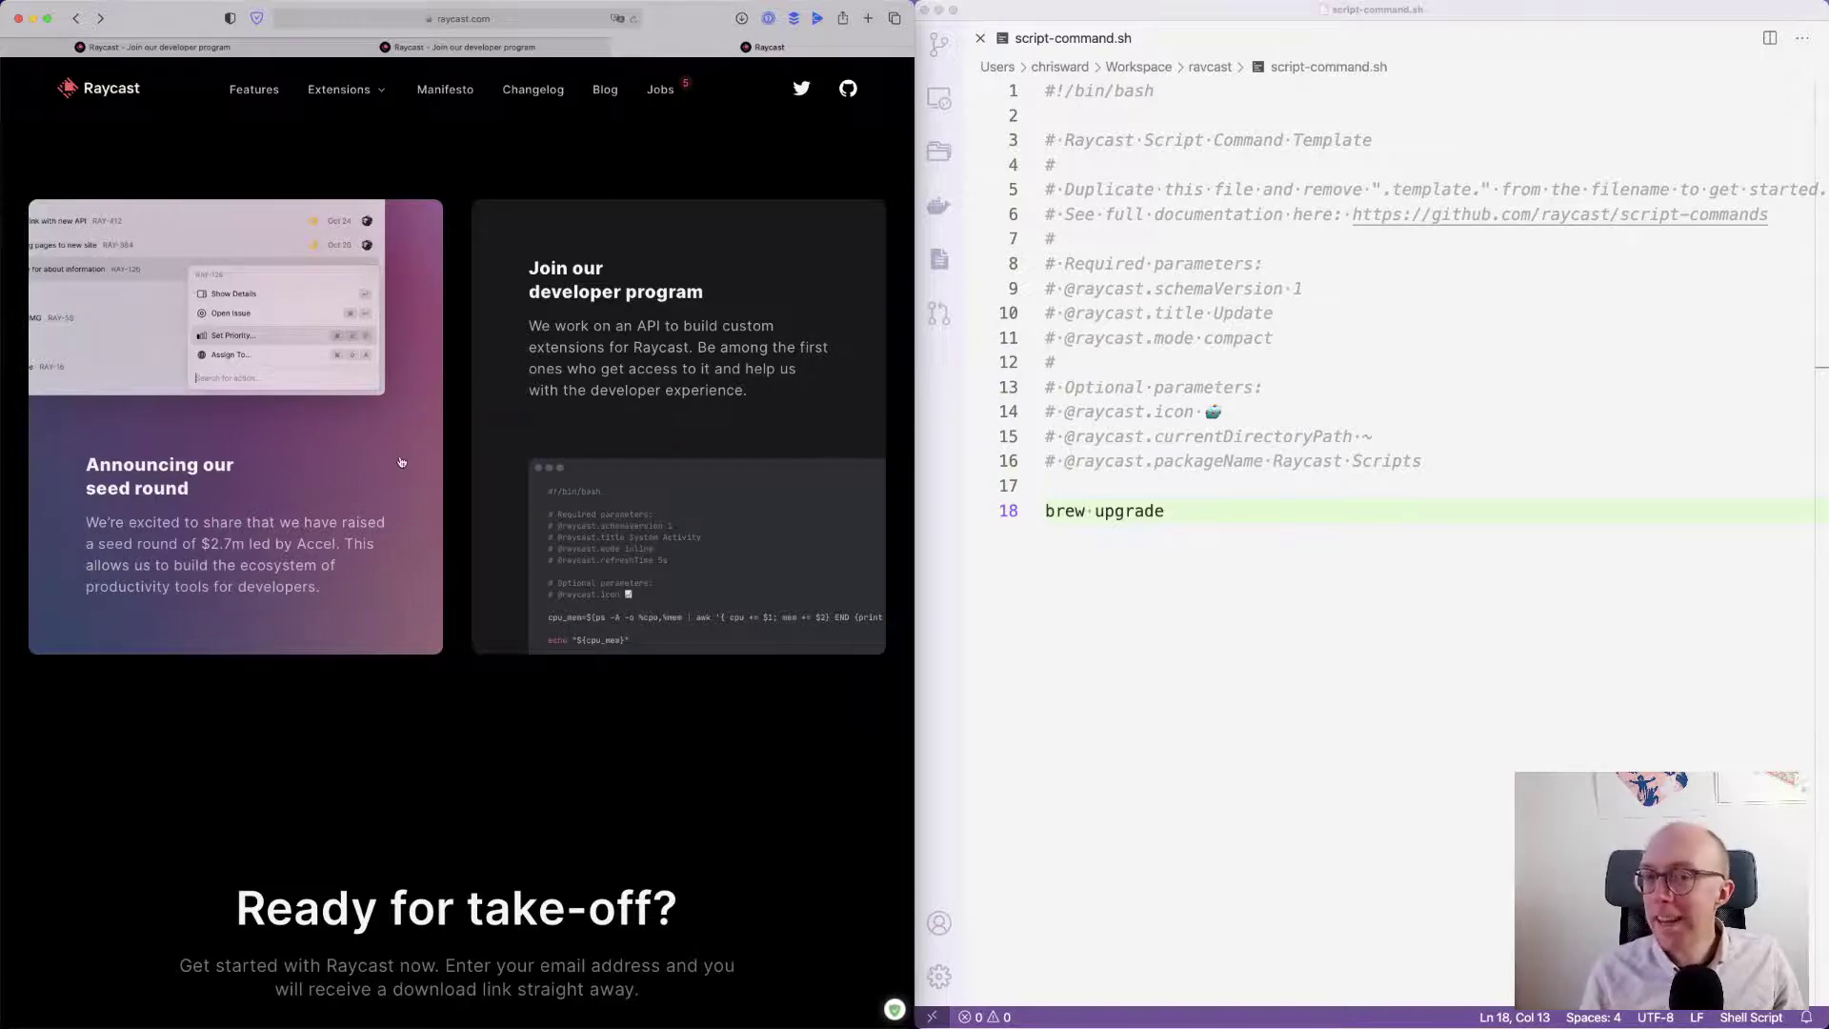
scroll(461, 542, "down", 1)
scroll(461, 541, "down", 8)
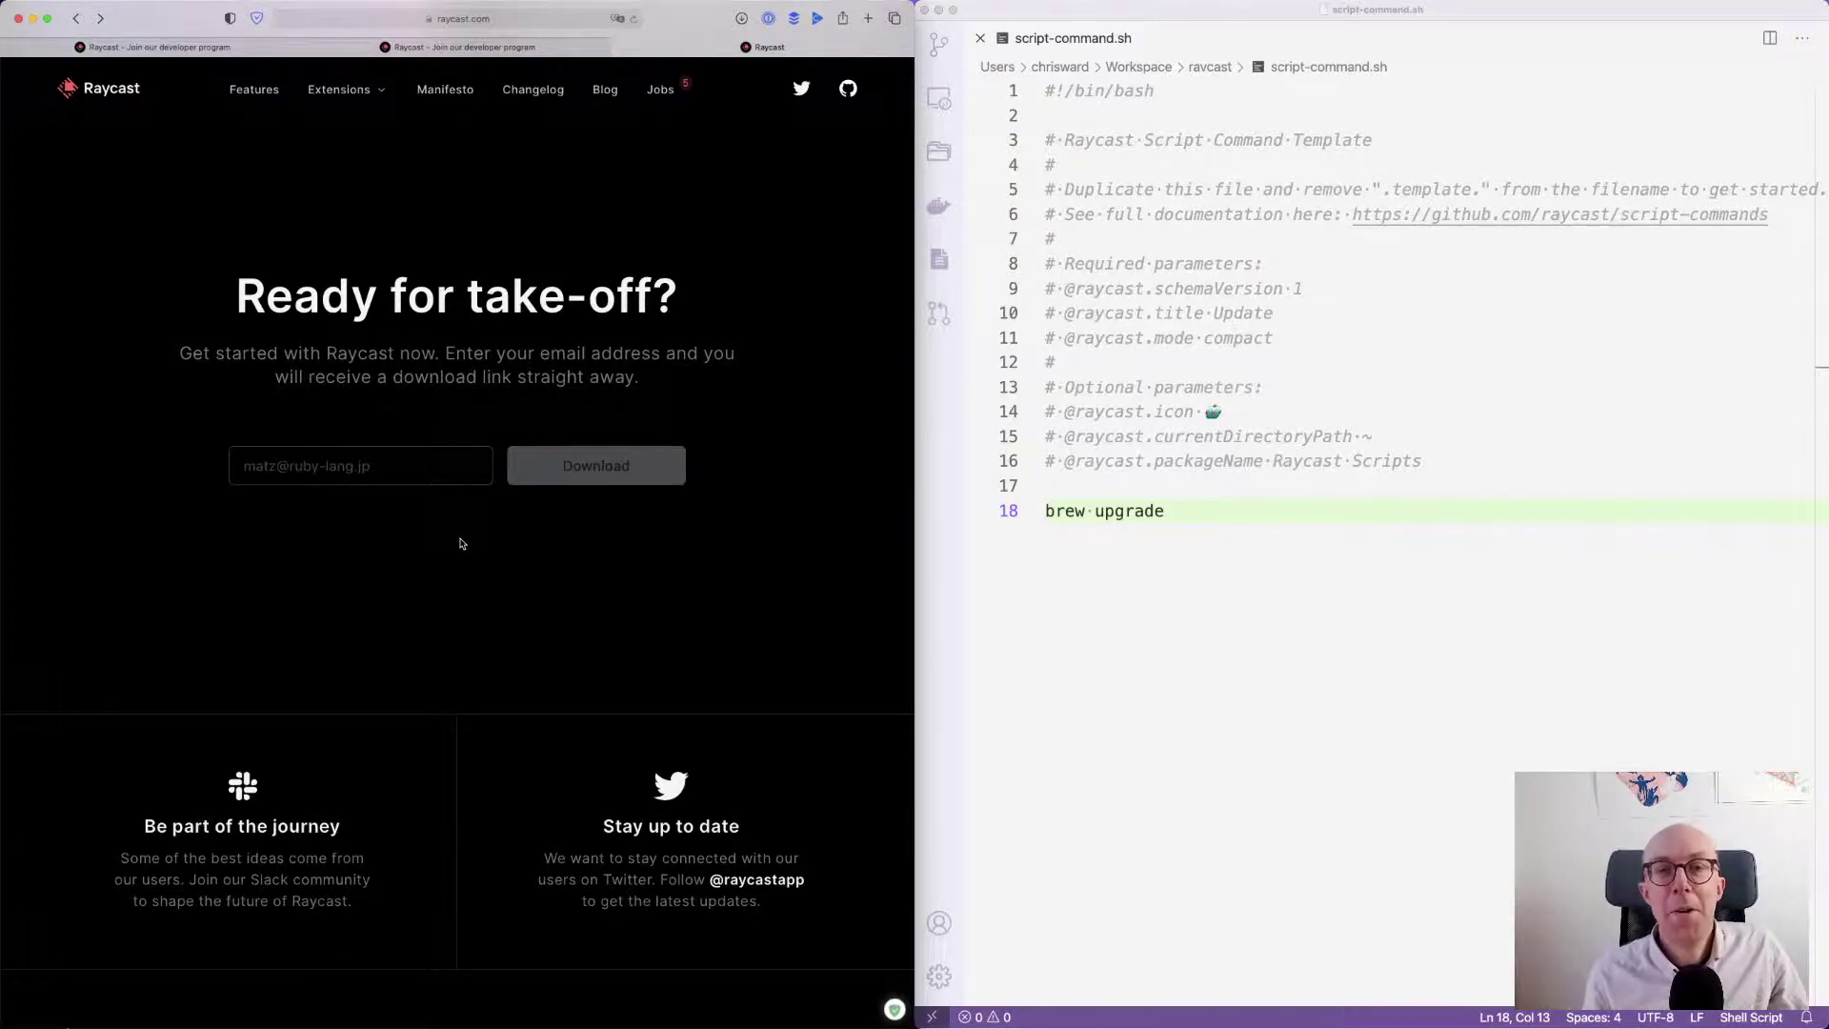
scroll(502, 445, "up", 15)
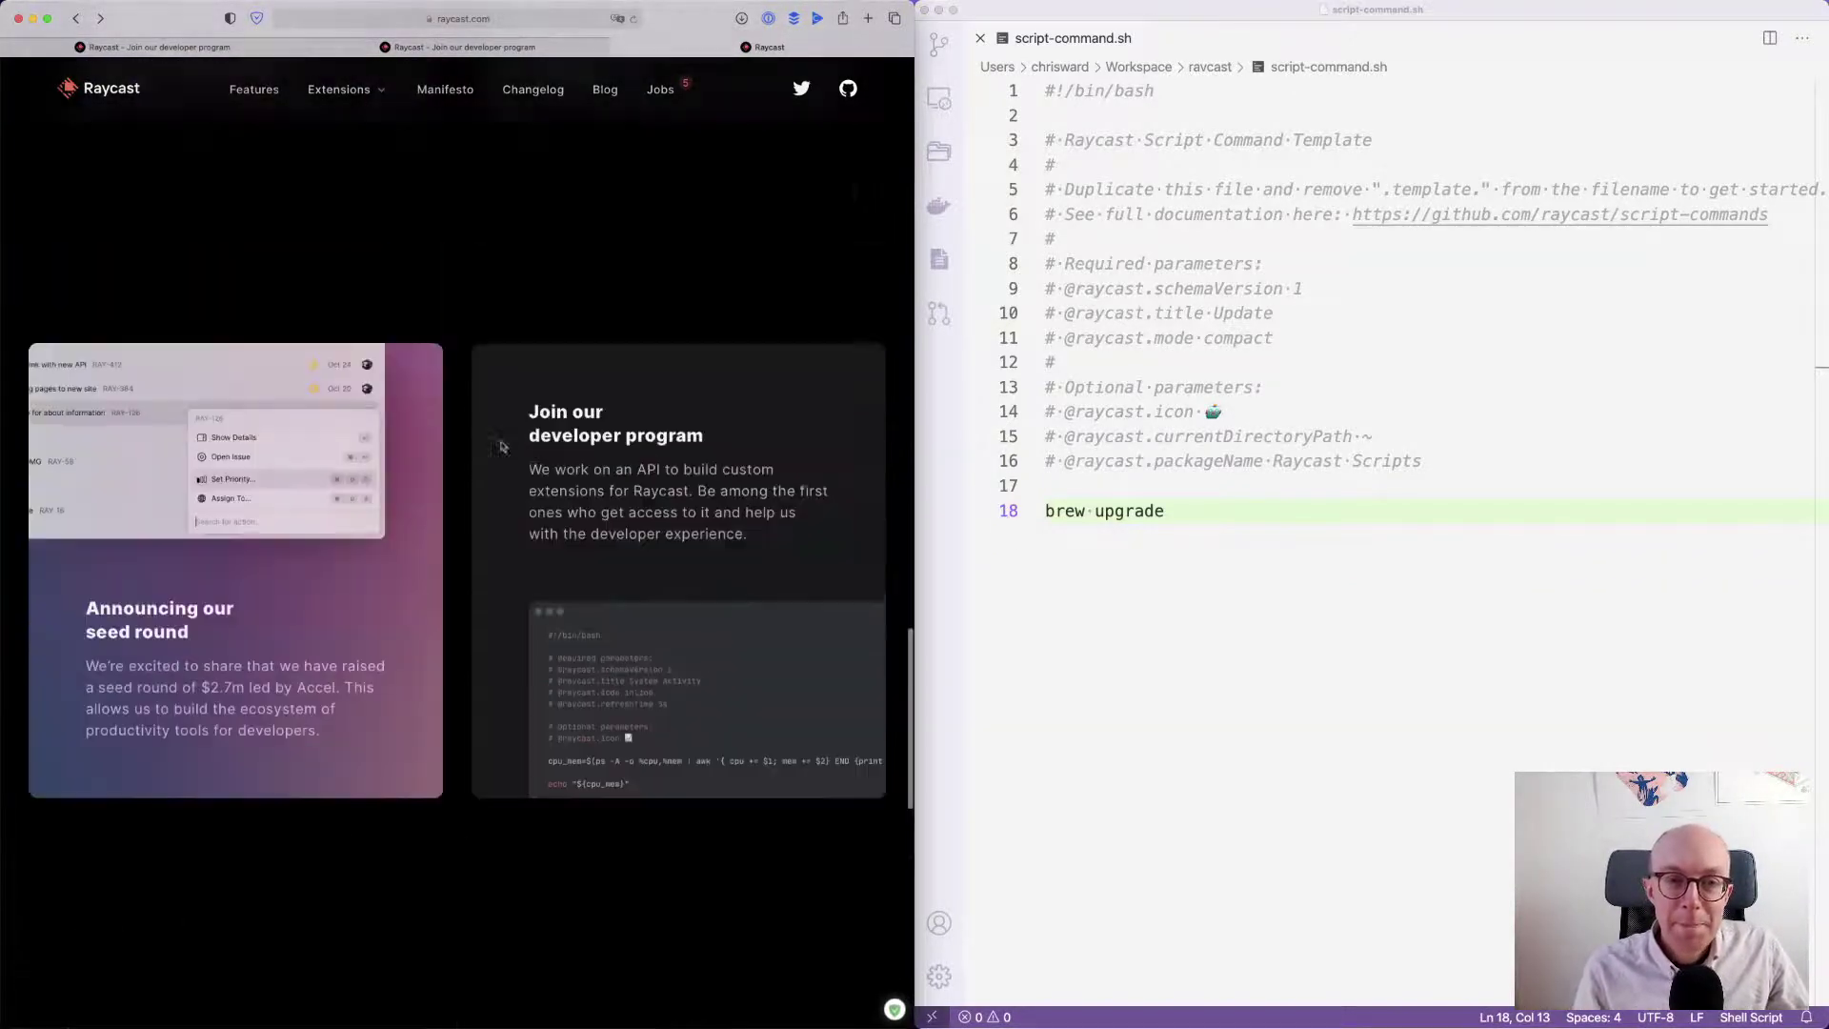
scroll(502, 446, "up", 15)
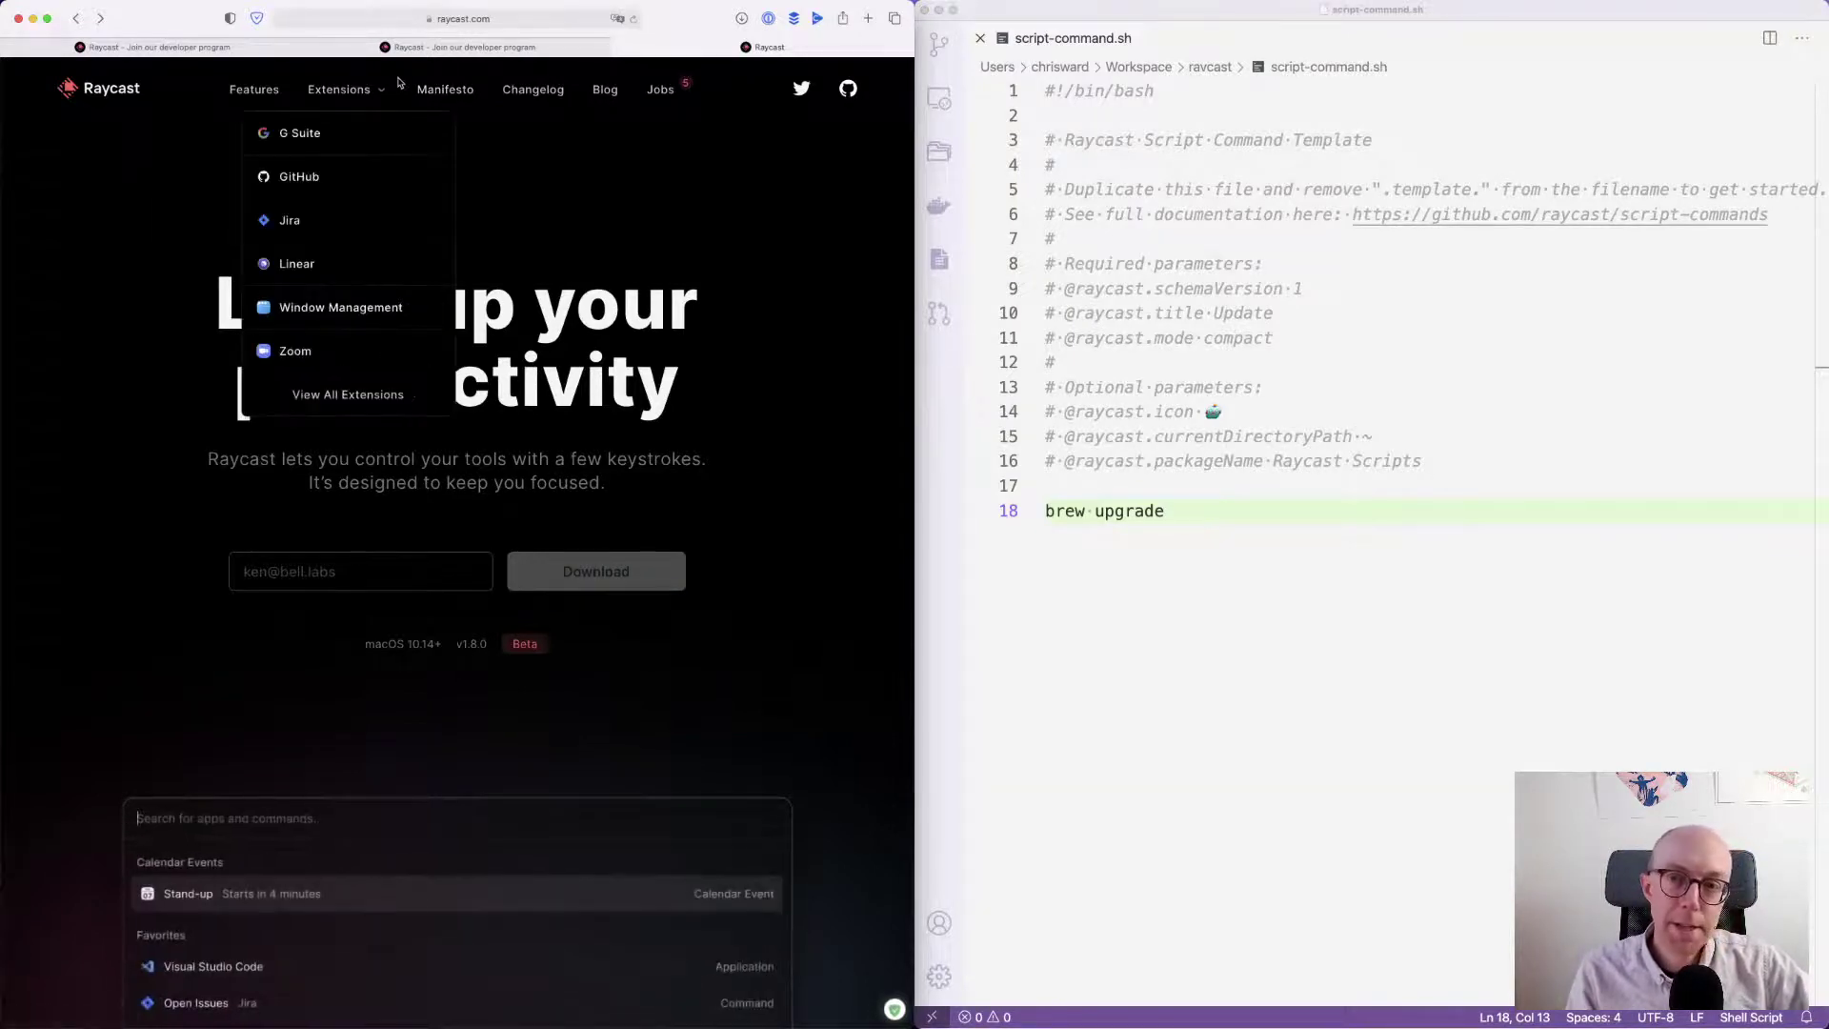
- Close the script-command.sh editor window and inspect the Media and Dictionary extensions in Raycast's preferences
left_click(924, 11)
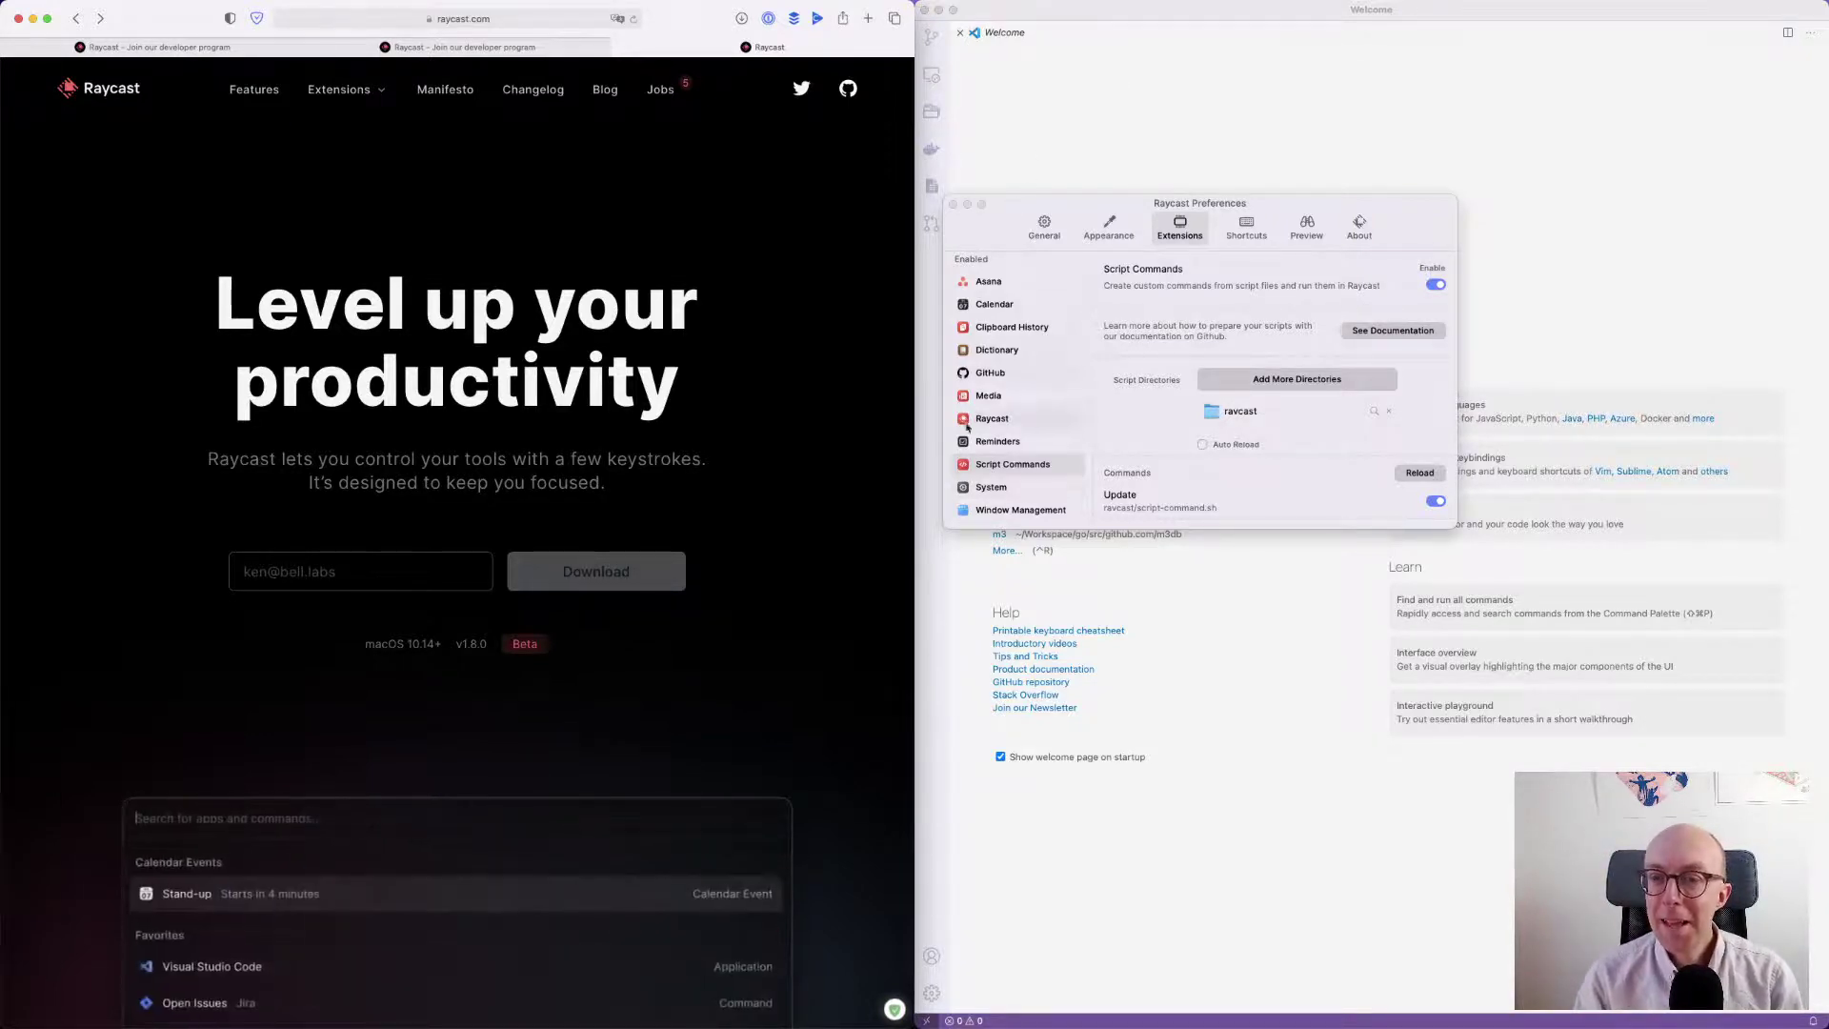
left_click(988, 395)
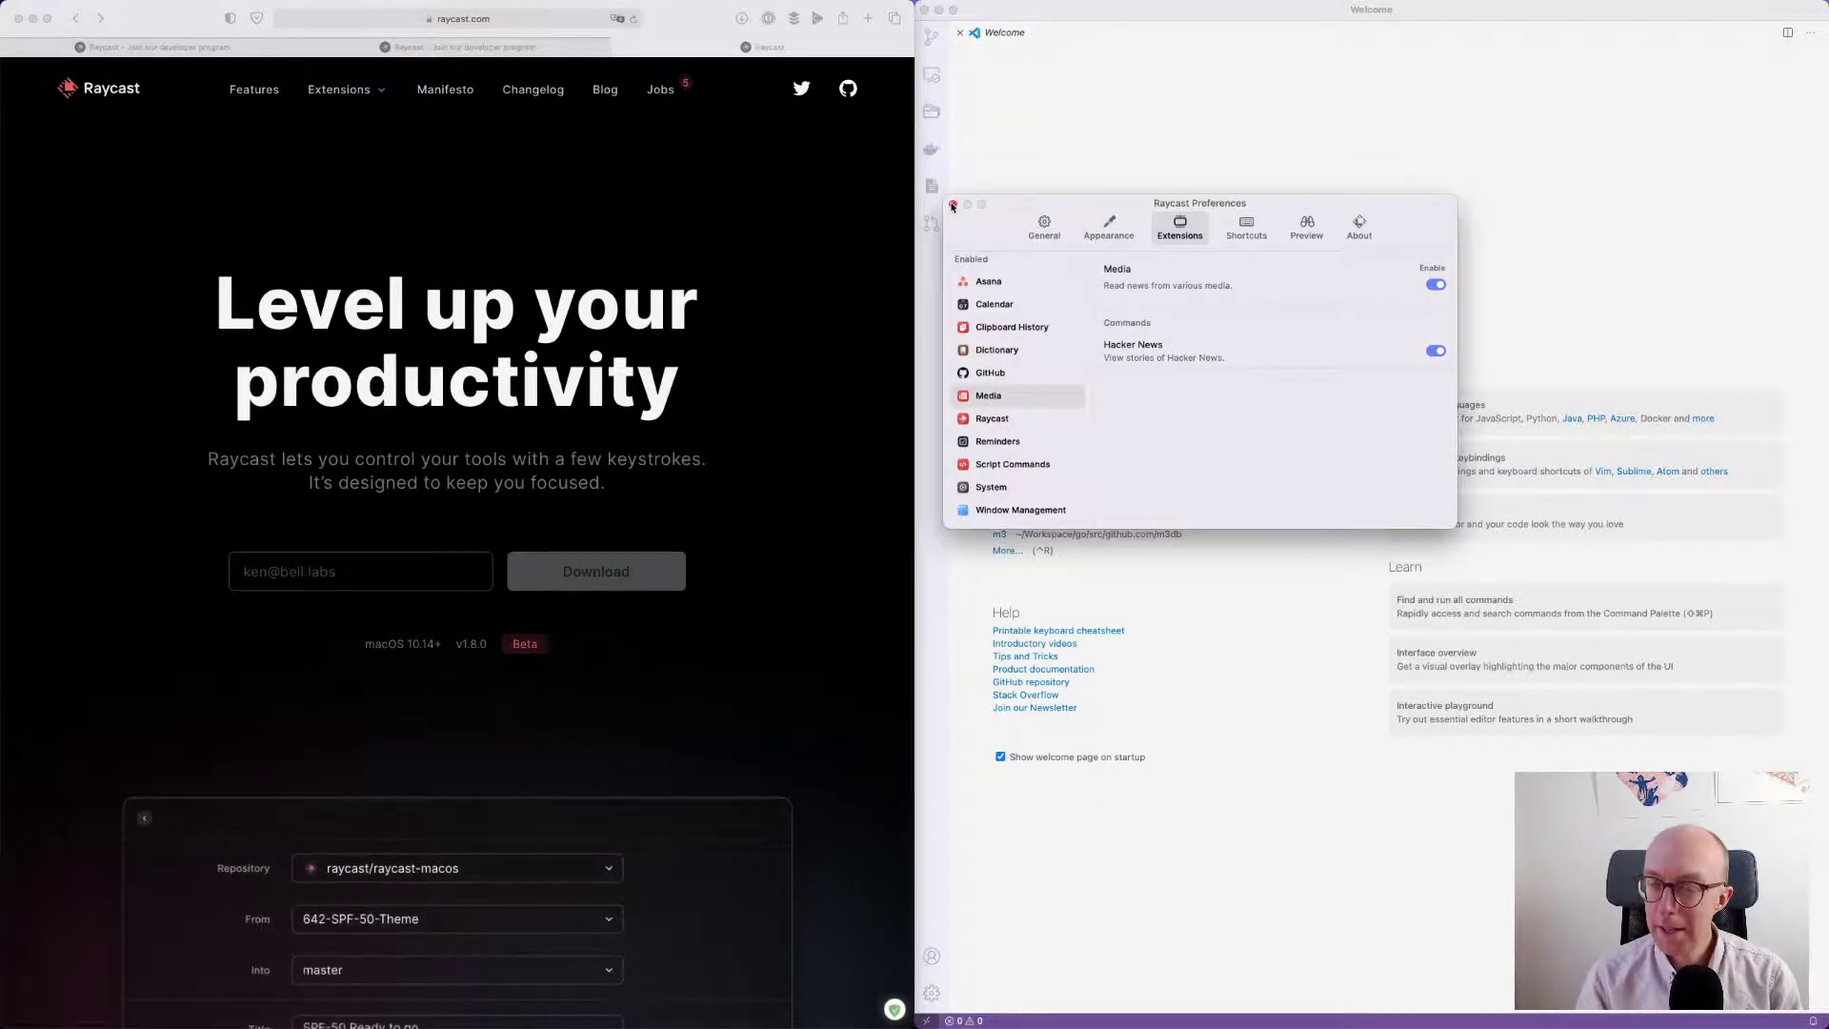
left_click(996, 353)
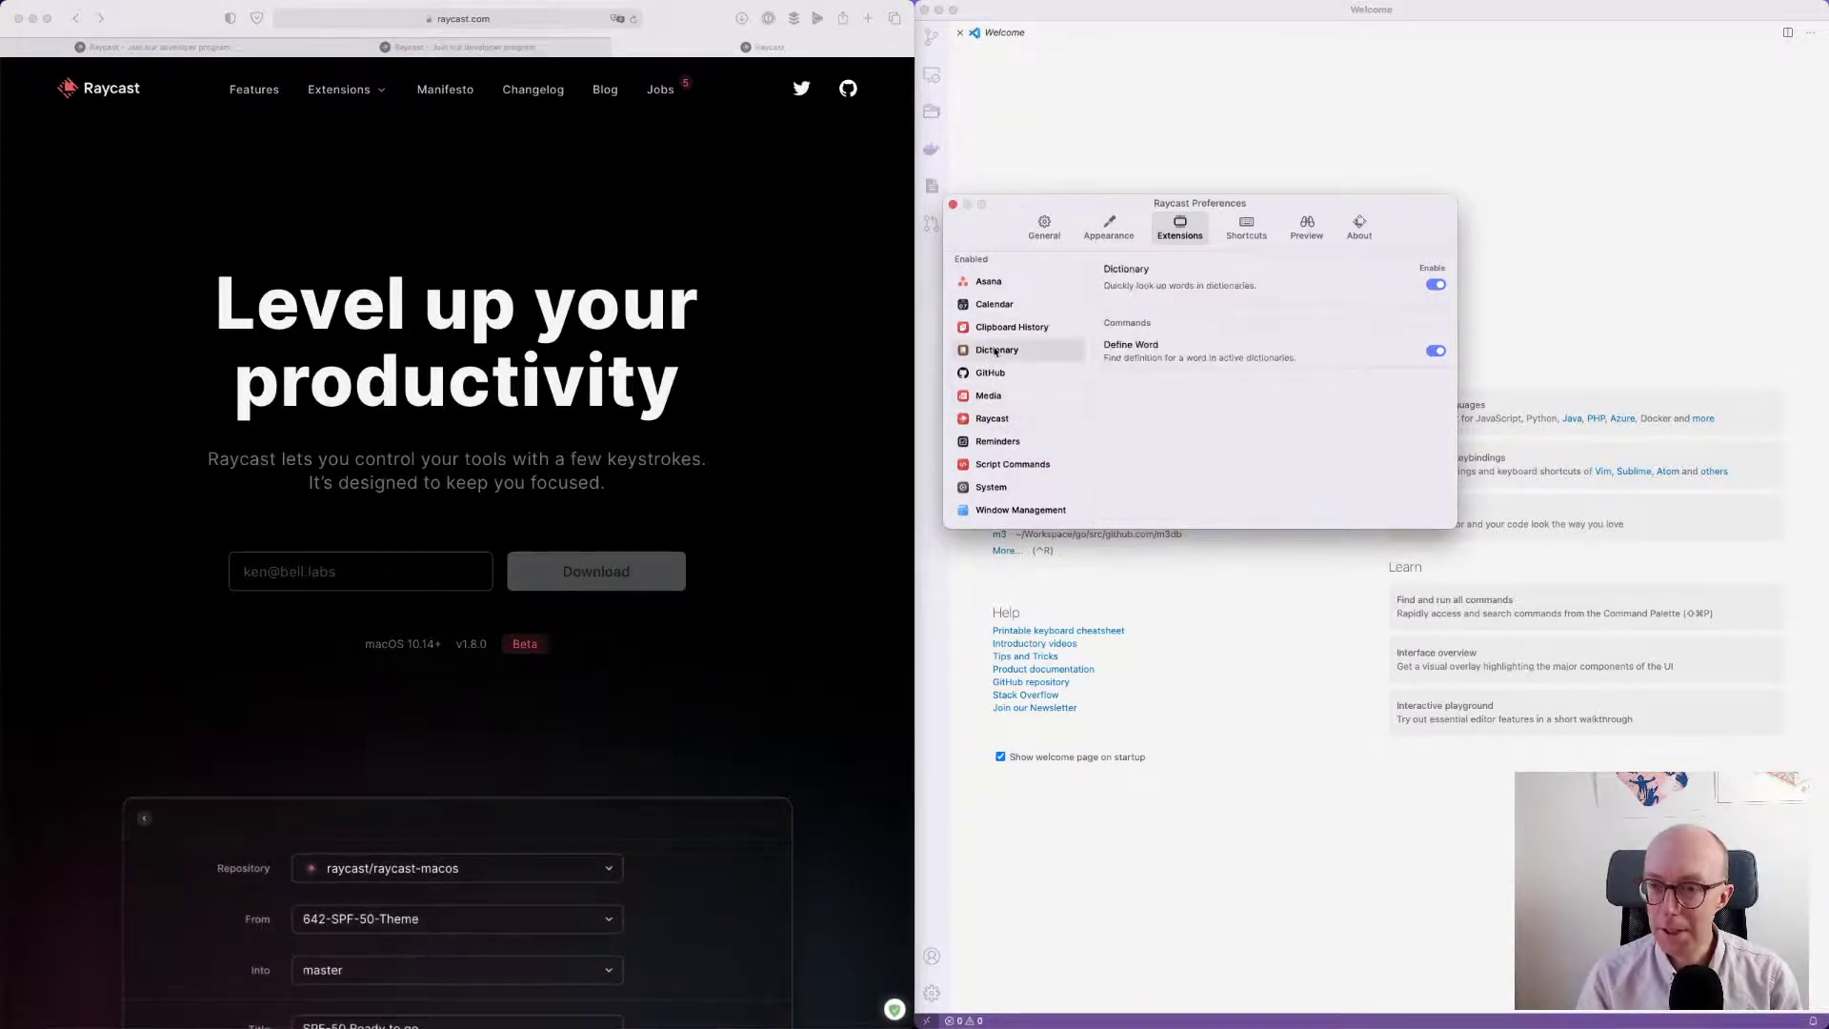
- Inspect the Media extension's commands in Raycast's preferences, and search for "re" in Alfred's launcher before dismissing it
left_click(991, 395)
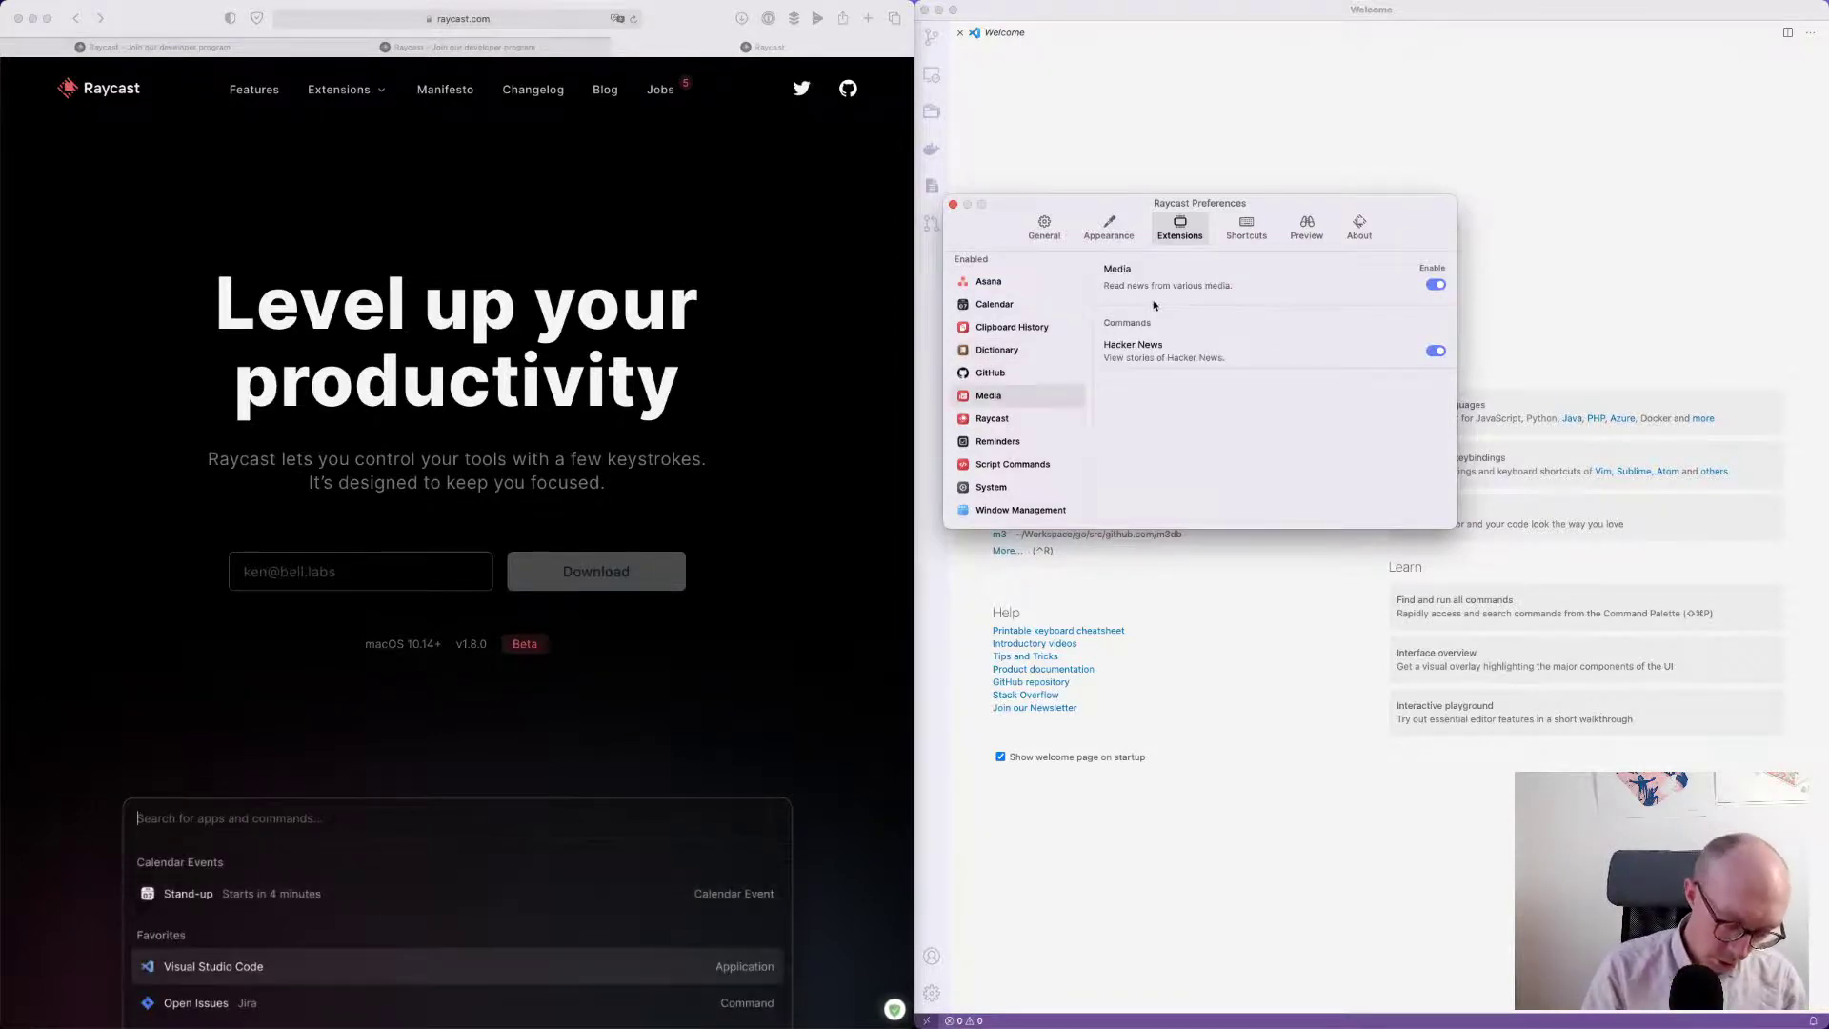
key("alt+space")
type("re")
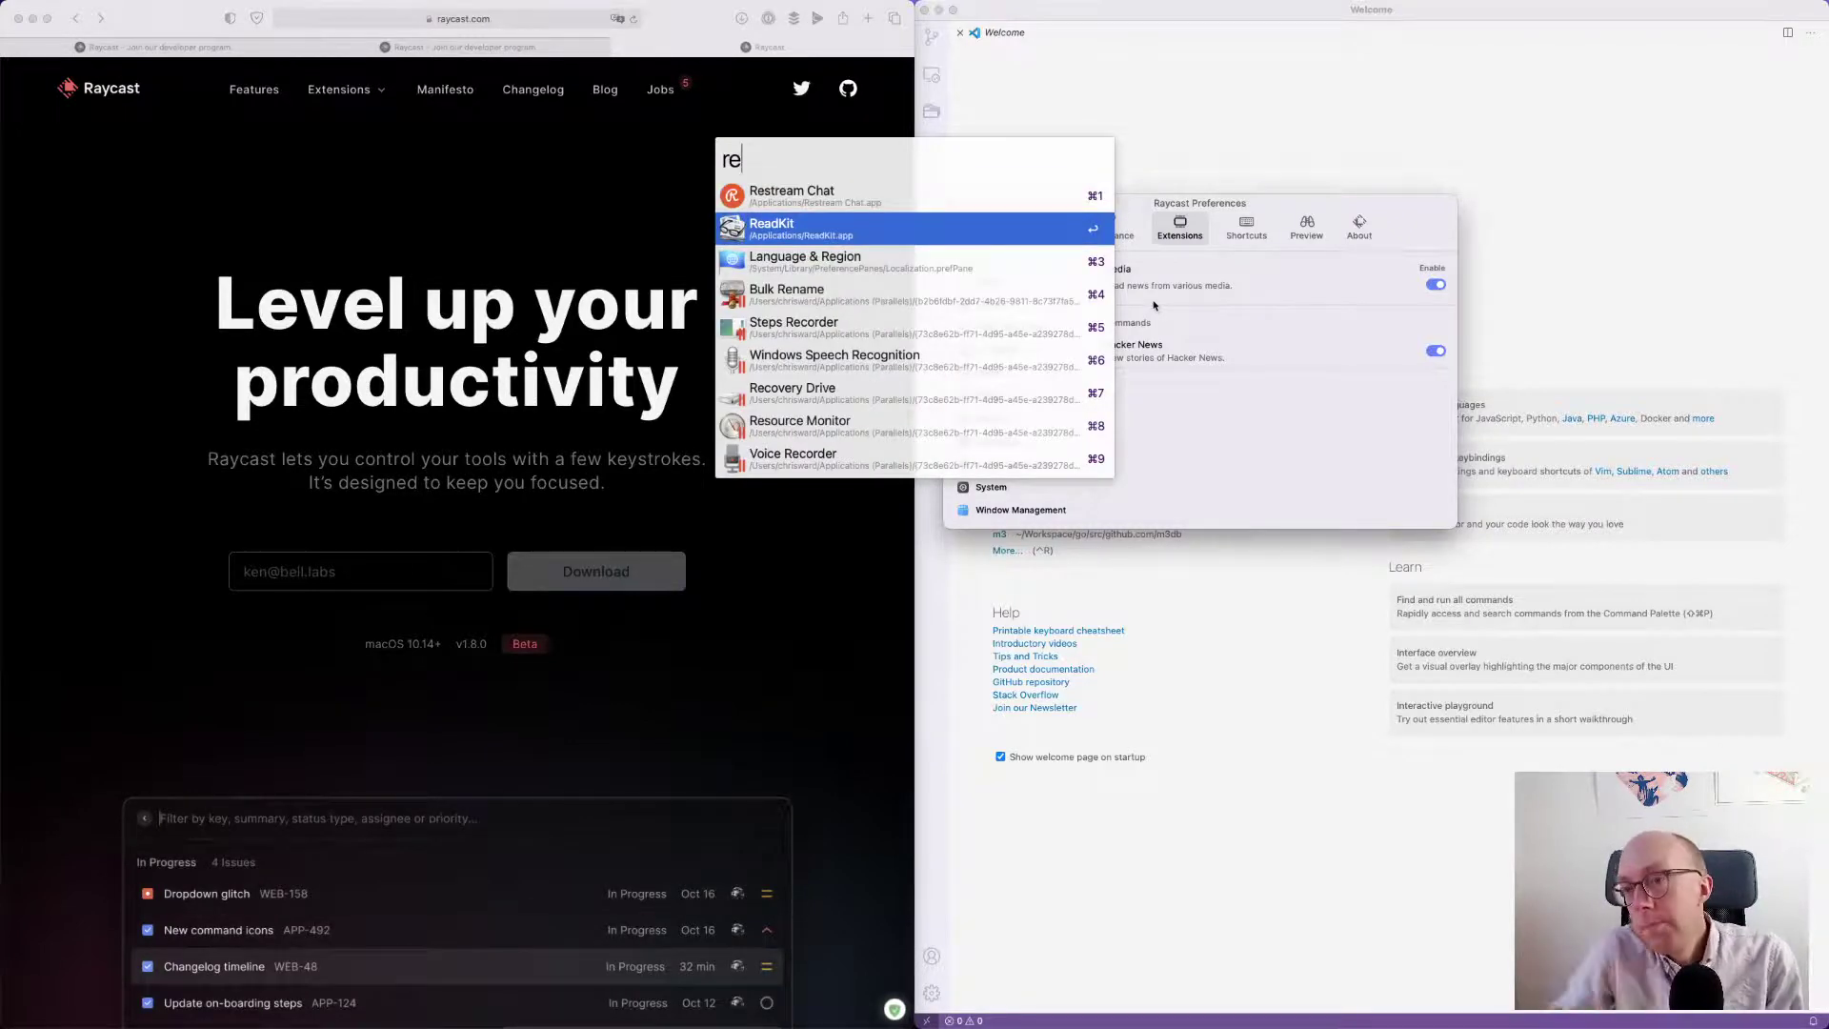
key("Escape")
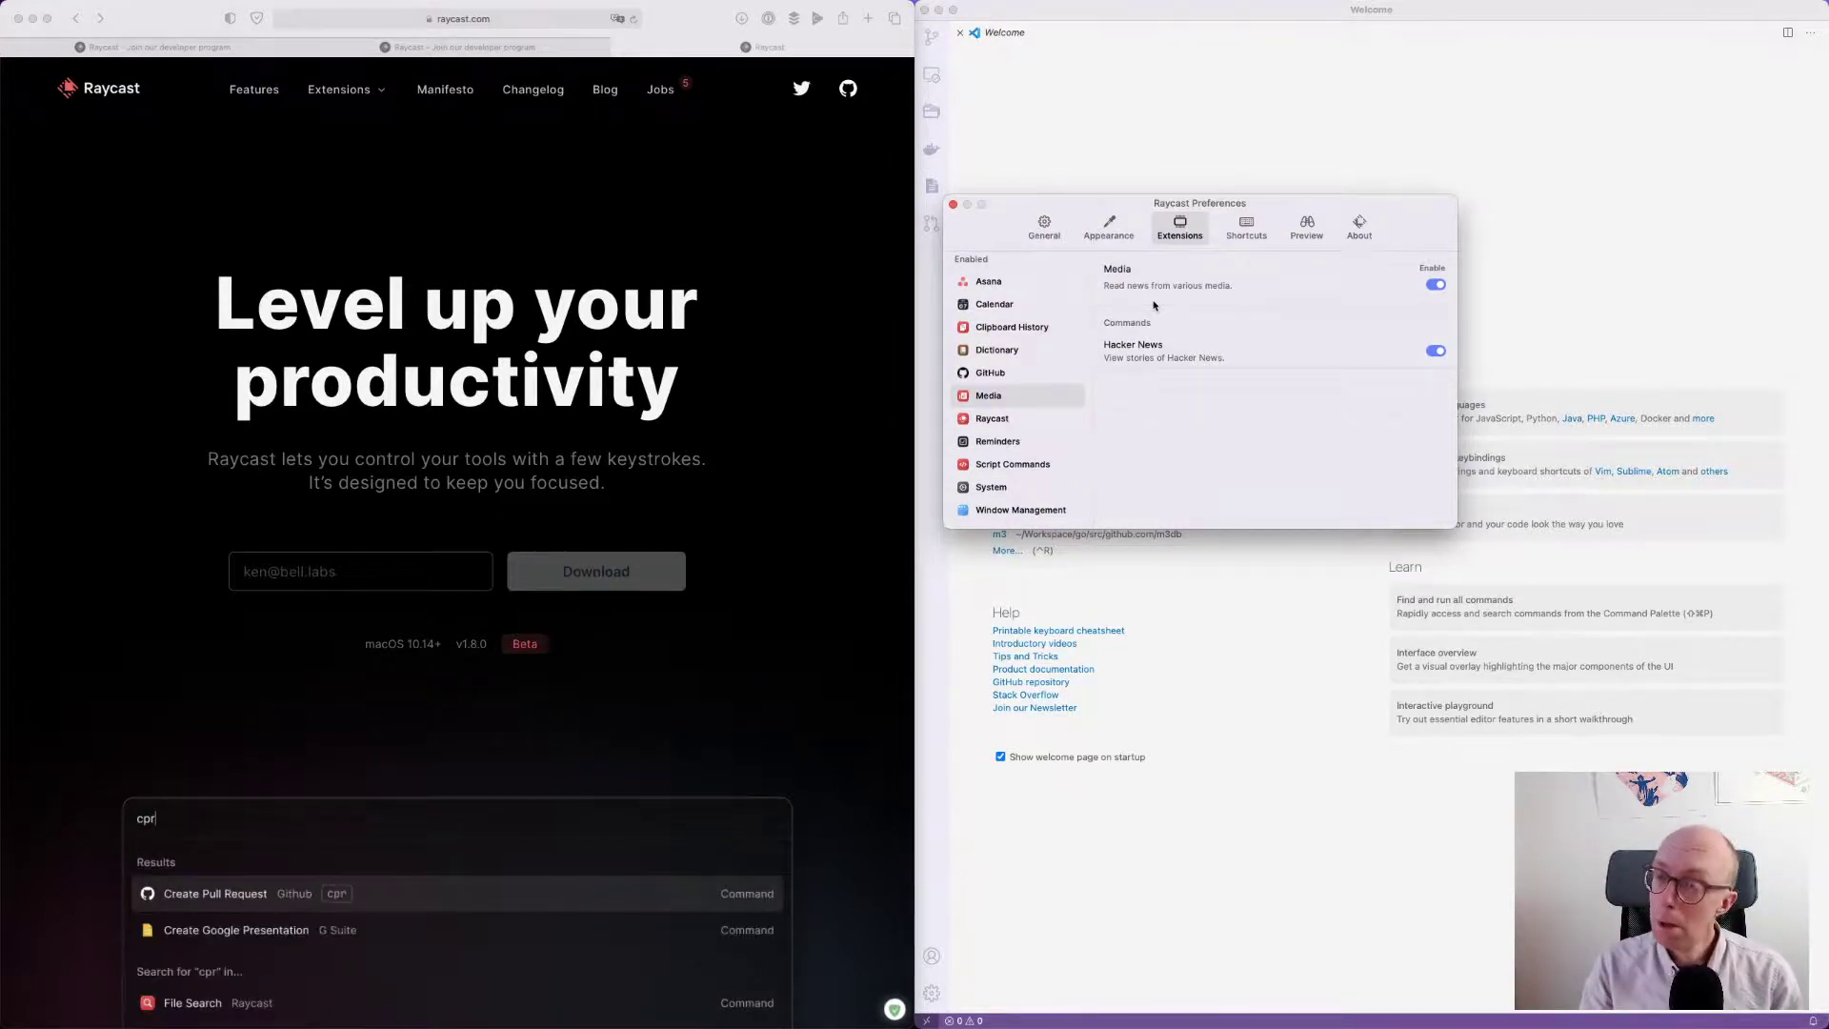
- Review Raycast's Appearance and General preferences and return to the Raycast home page in the browser
left_click(1109, 228)
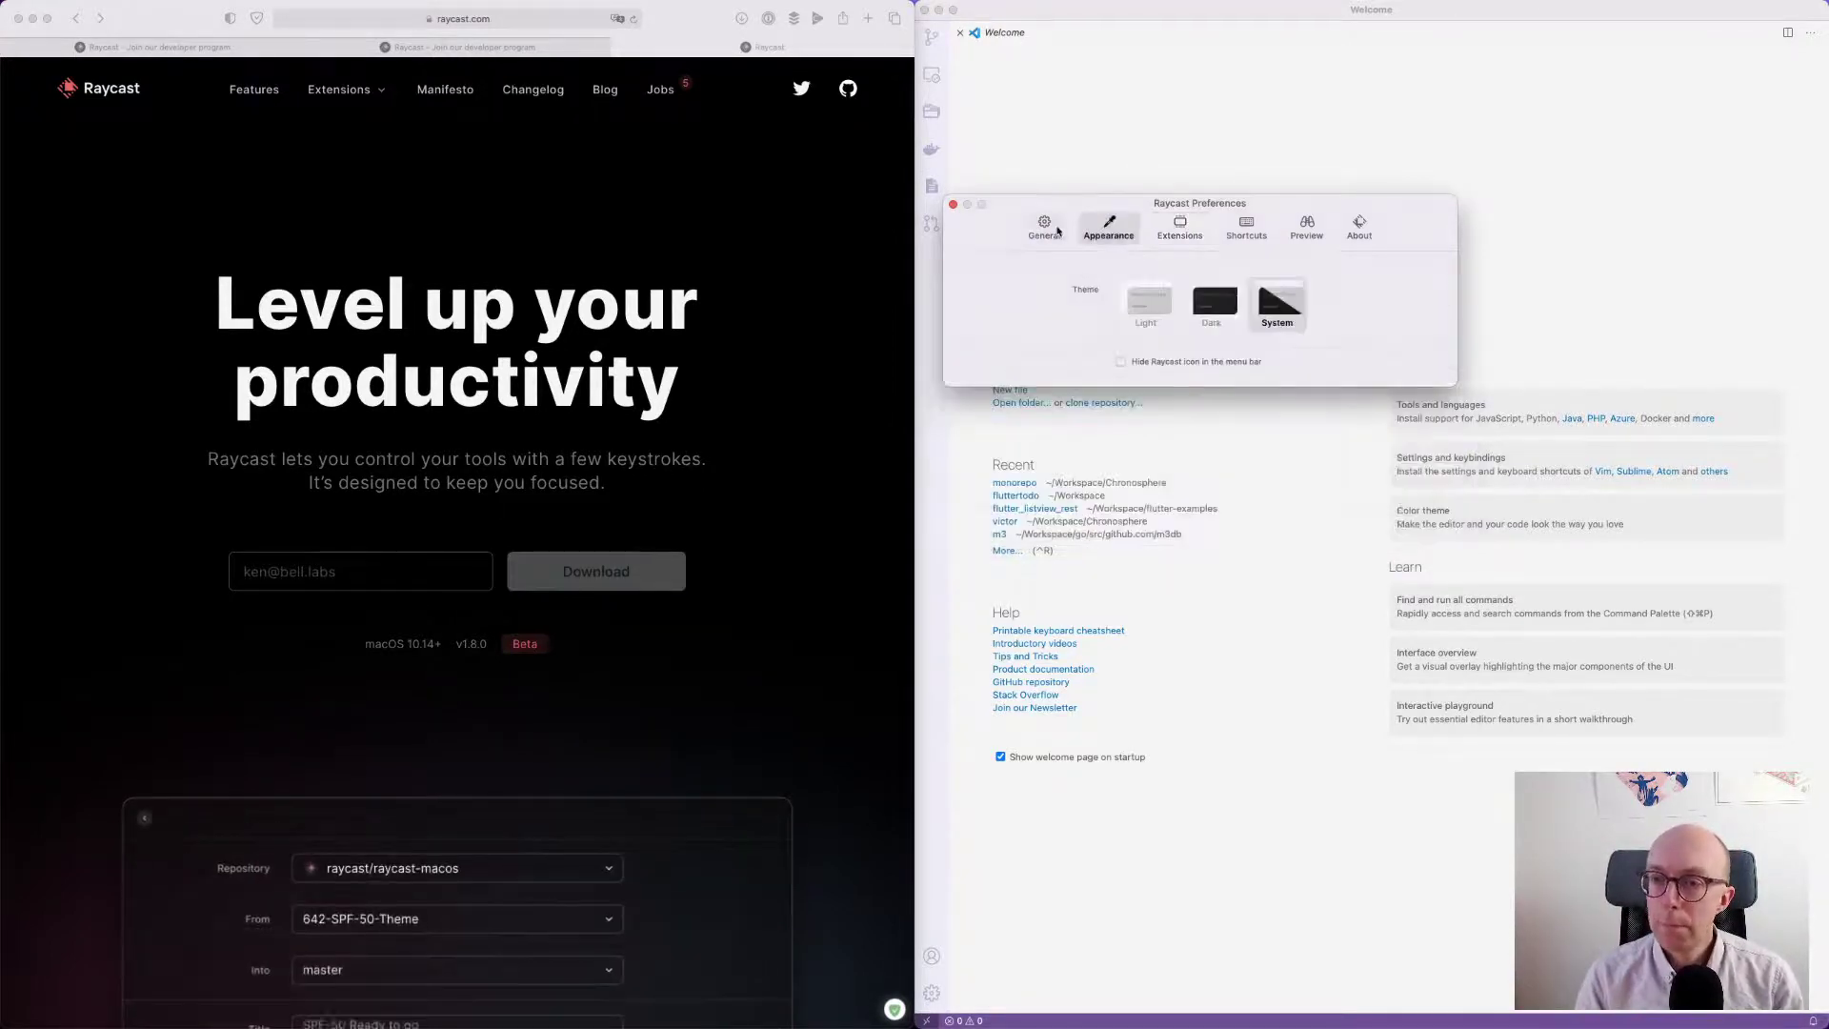
left_click(1045, 229)
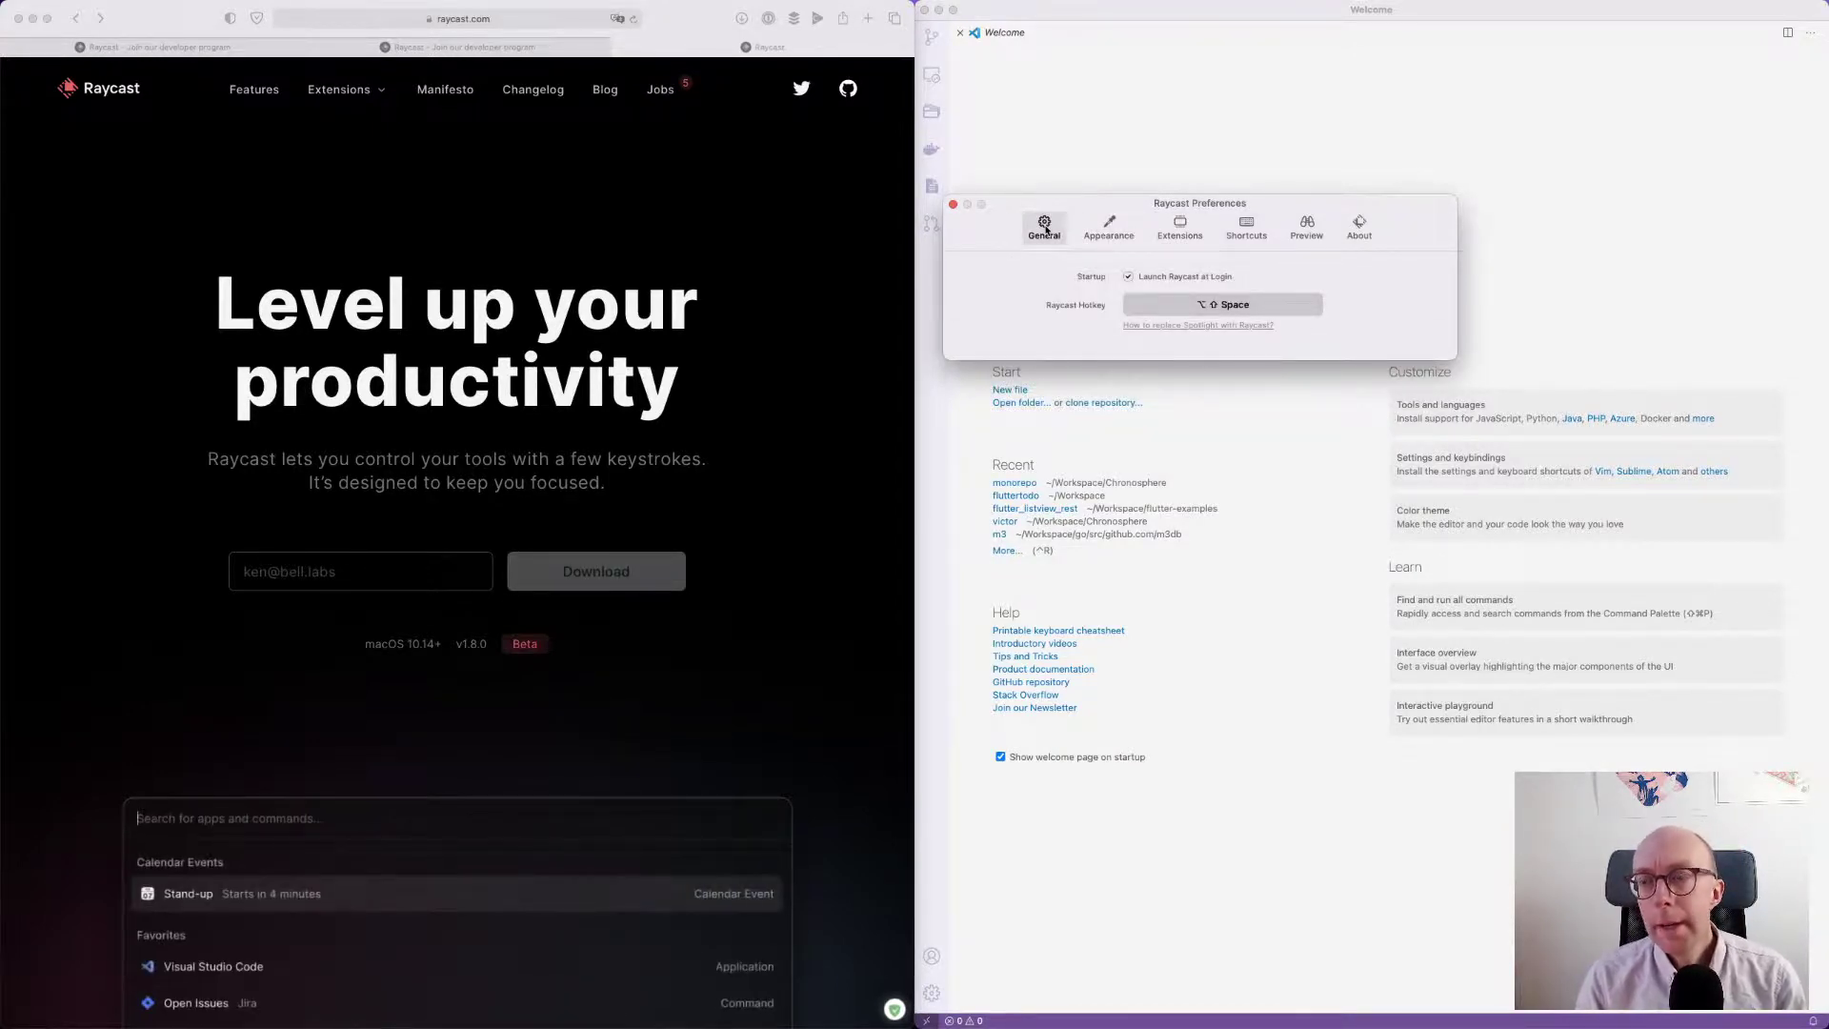
left_click(214, 127)
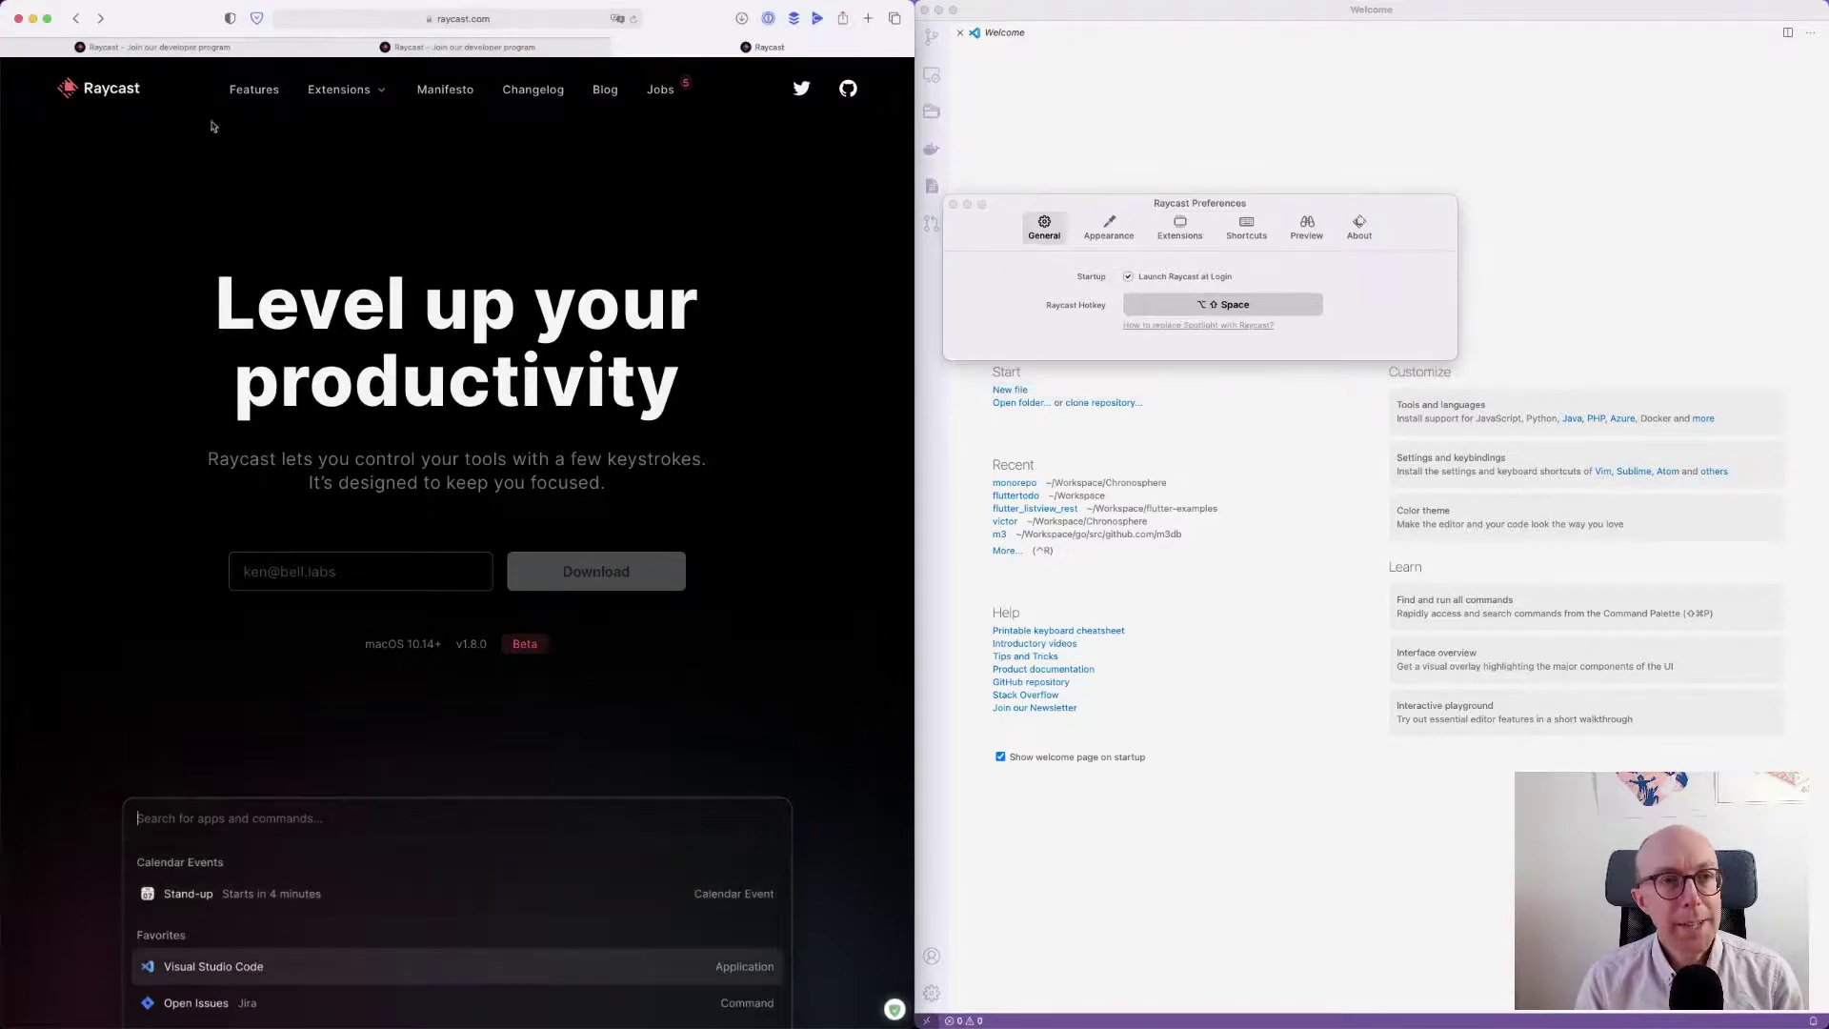